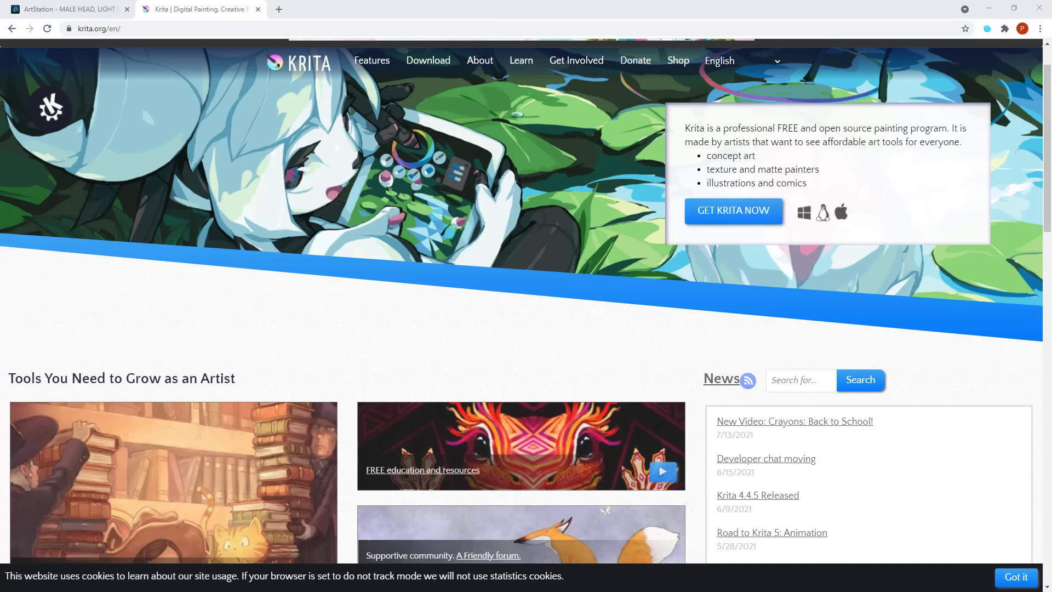
- Switch to Krita and create a new landscape document from the A4 (300 ppi) preset
key(alt+Tab)
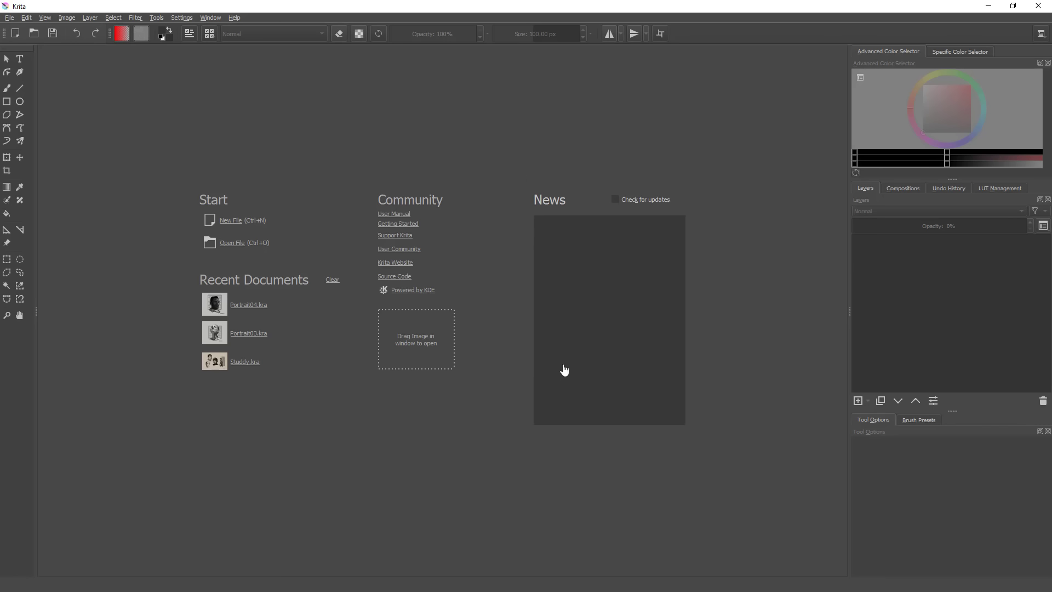
click(230, 220)
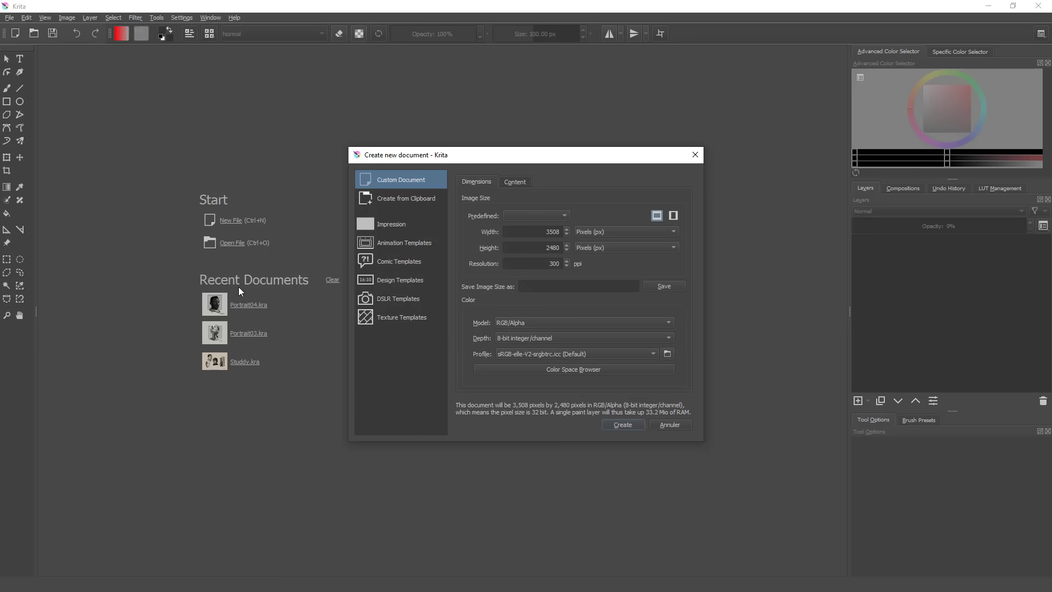
drag(562, 157, 543, 144)
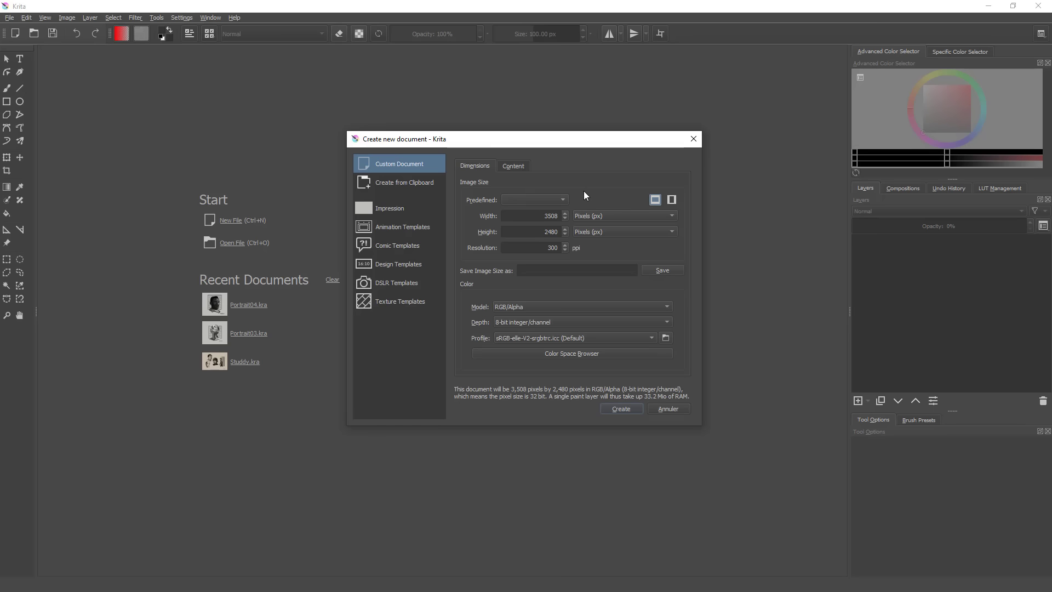
click(560, 200)
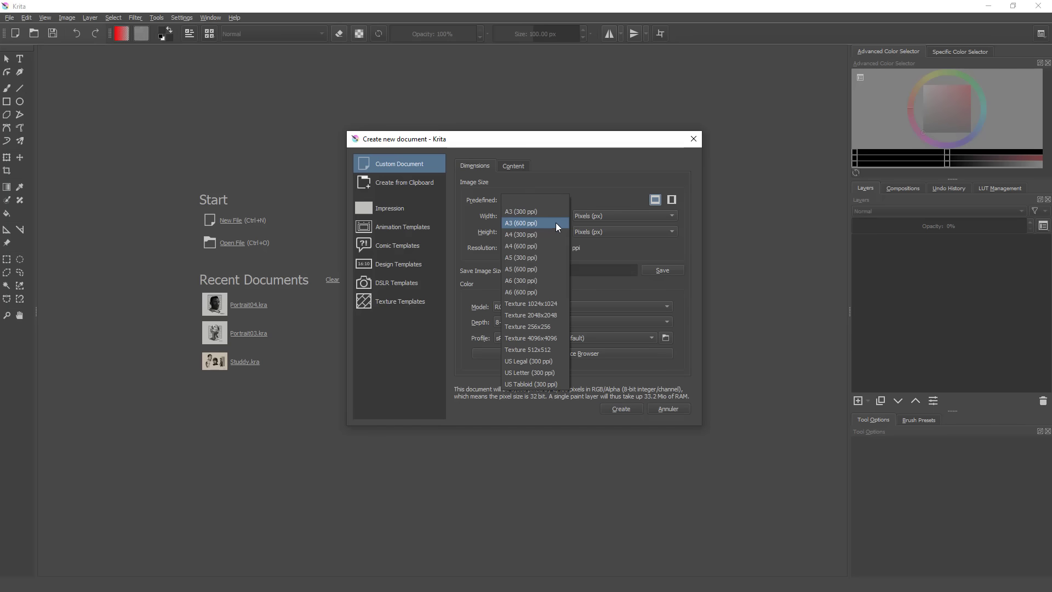
click(549, 237)
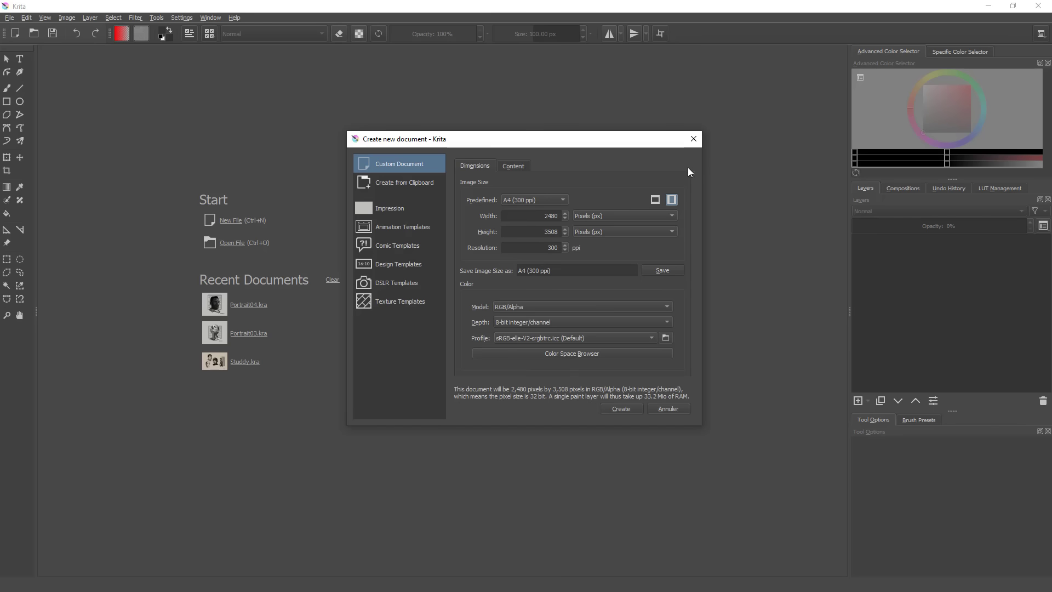
click(670, 199)
click(654, 200)
click(628, 410)
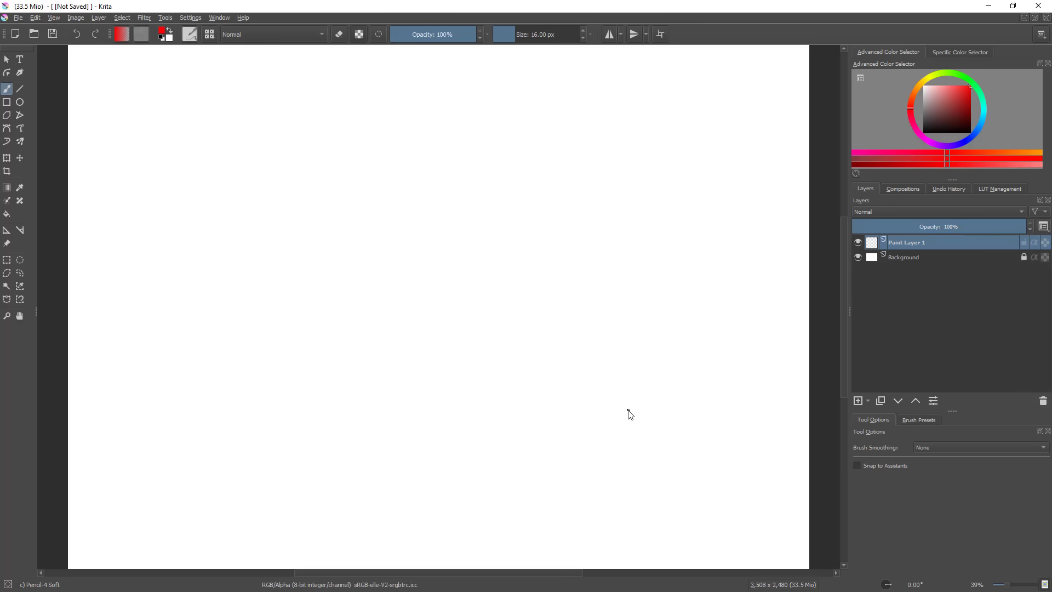
- Look through the Advanced and Specific Color Selector, Compositions, Undo History, LUT Management and Layers dockers
drag(895, 53, 886, 84)
click(938, 54)
click(898, 51)
click(944, 52)
click(883, 52)
click(909, 189)
click(949, 189)
click(1000, 189)
click(943, 190)
click(865, 188)
- Show the Palette docker, float it over the canvas and close it
click(190, 18)
mouse_move(287, 89)
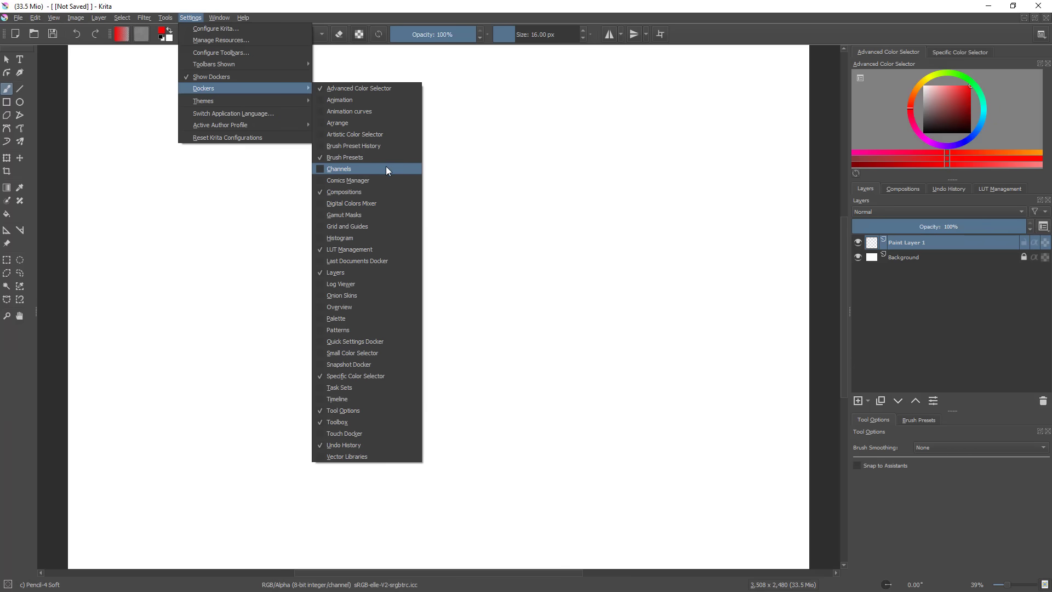
click(334, 319)
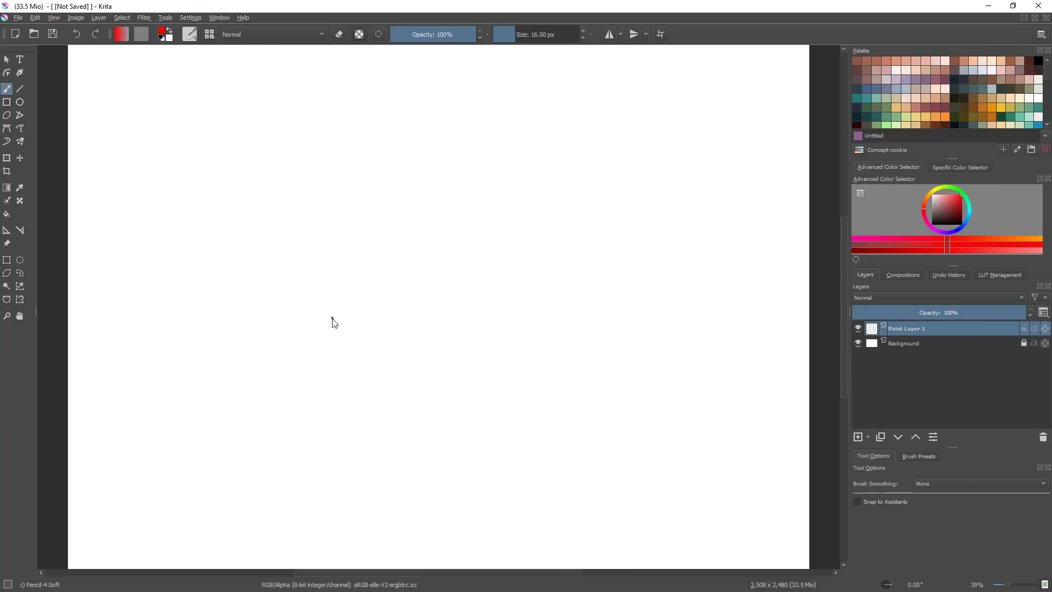
drag(904, 49, 552, 161)
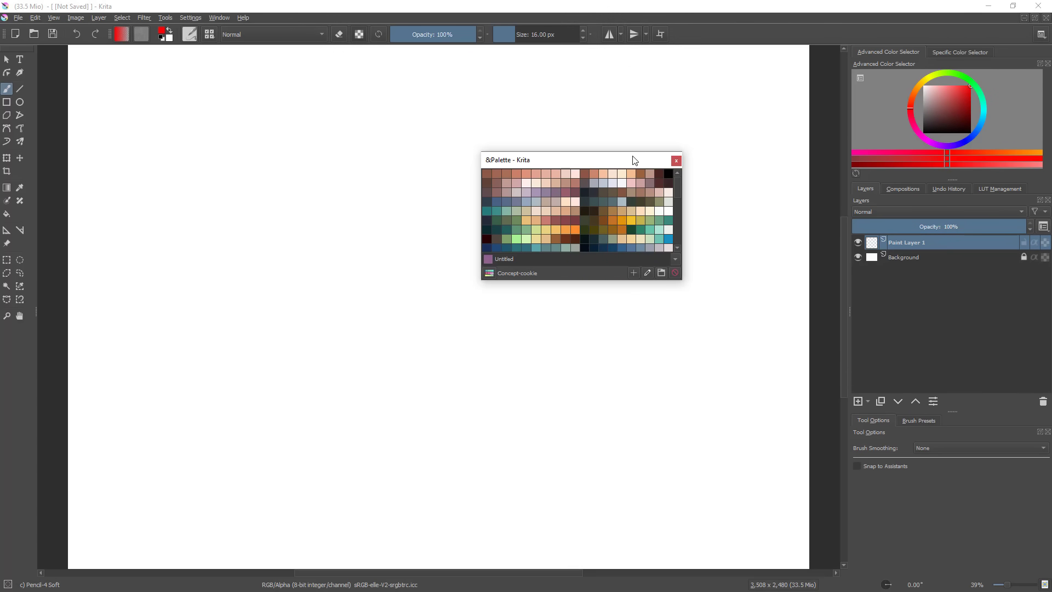
drag(624, 159, 574, 198)
click(625, 198)
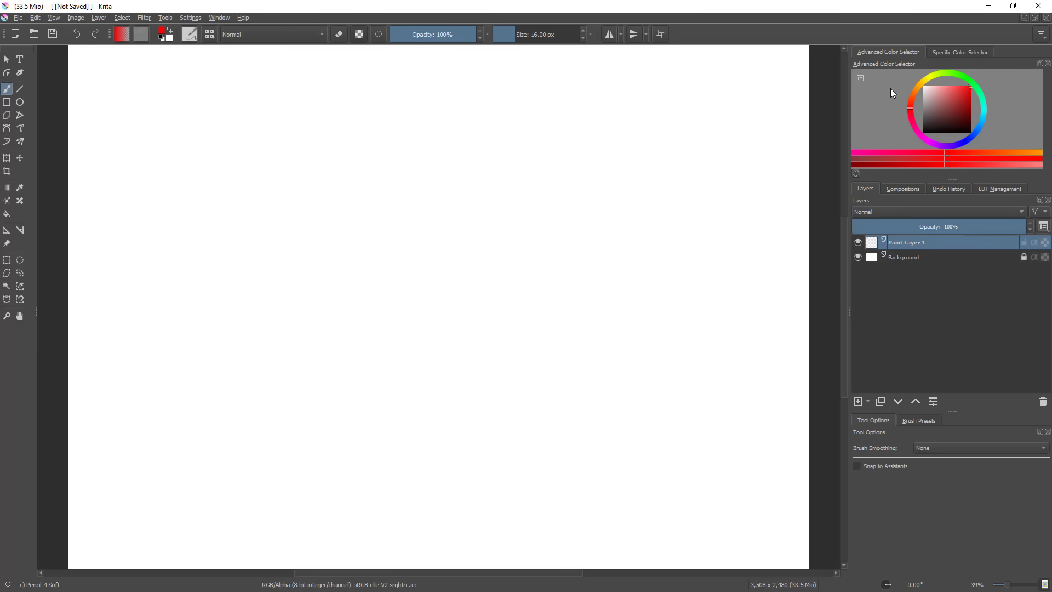
- Try floating and redocking the Advanced Color Selector, and compare it with the Specific Color Selector
double_click(937, 64)
drag(949, 57, 905, 92)
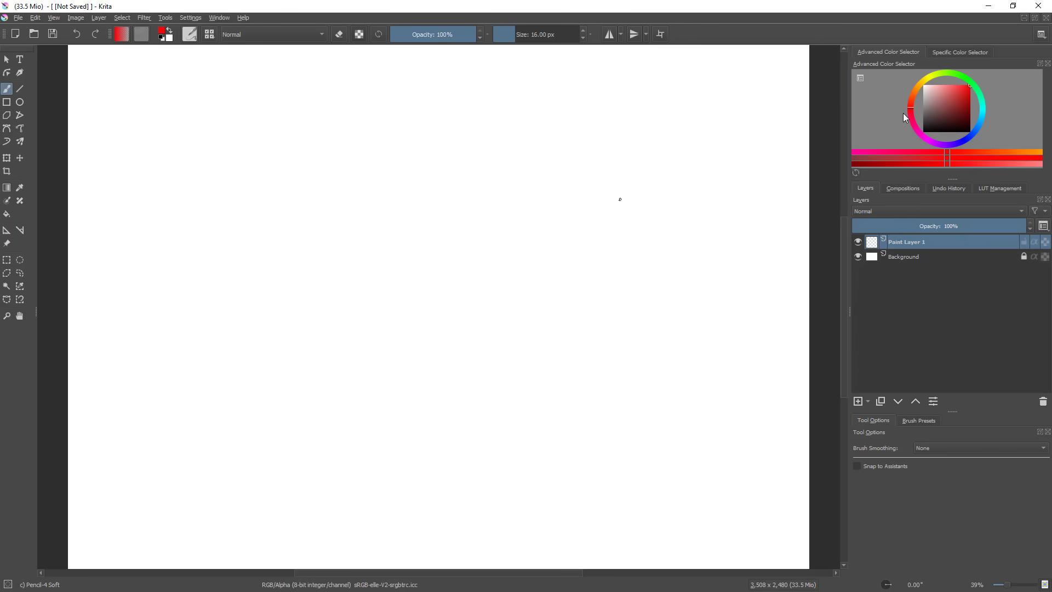
click(967, 49)
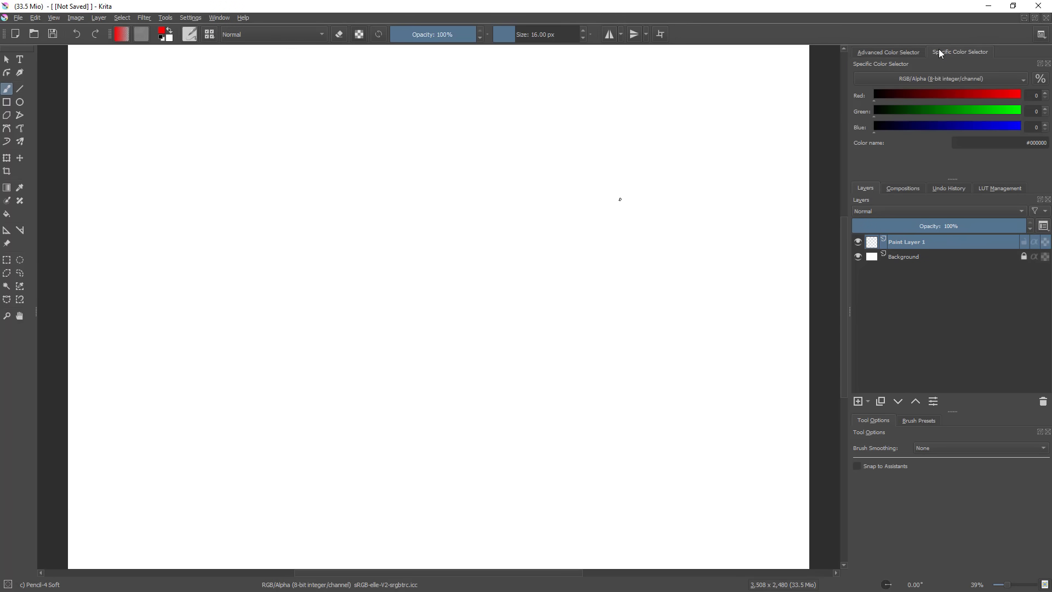
click(903, 53)
click(928, 53)
click(914, 52)
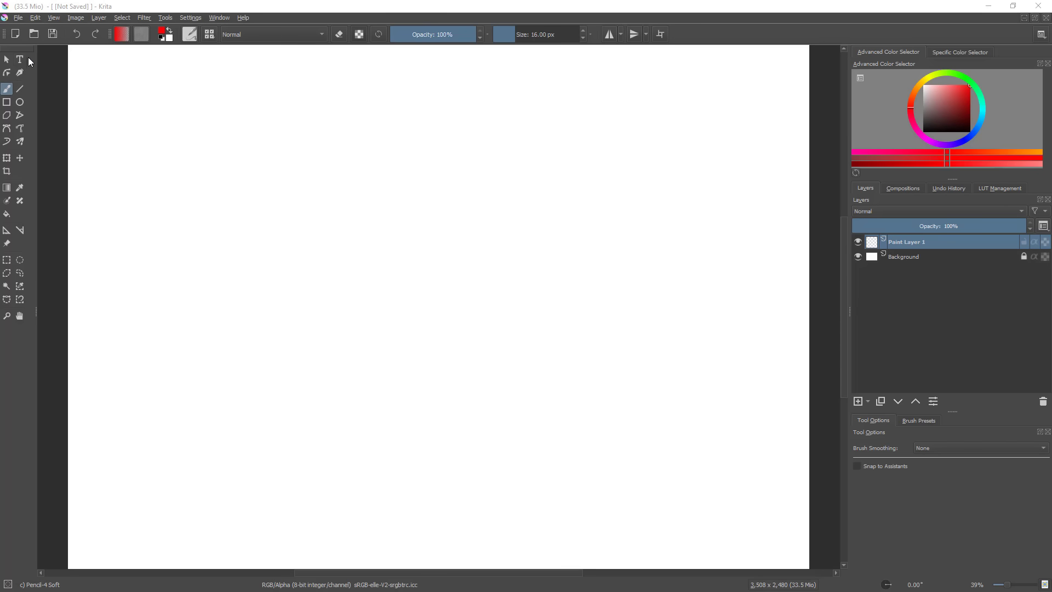
- Float the toolbox over the canvas and dock it back in its original place
drag(24, 47, 471, 100)
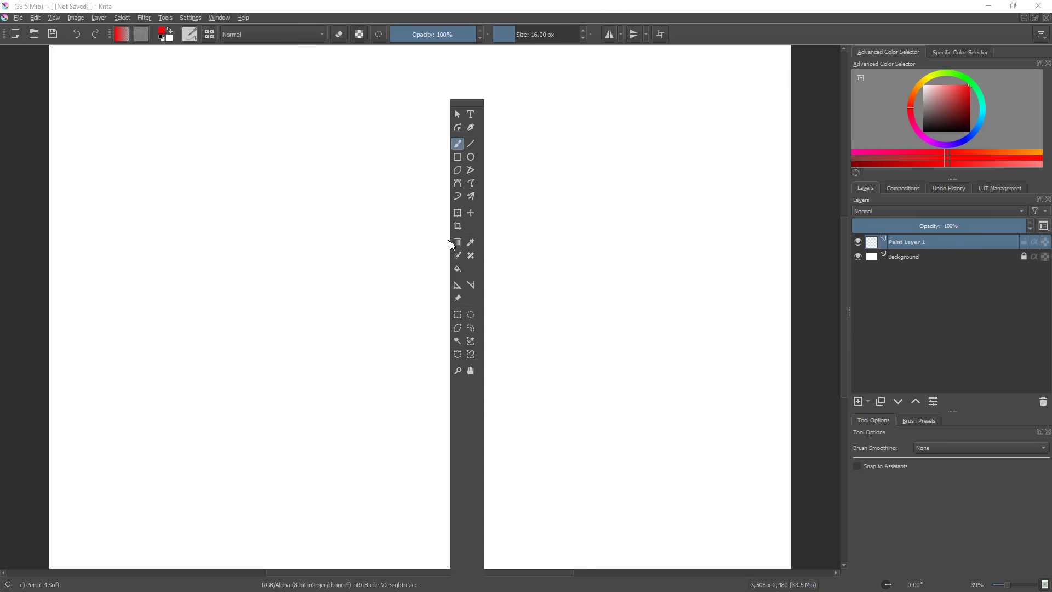
drag(478, 101, 22, 86)
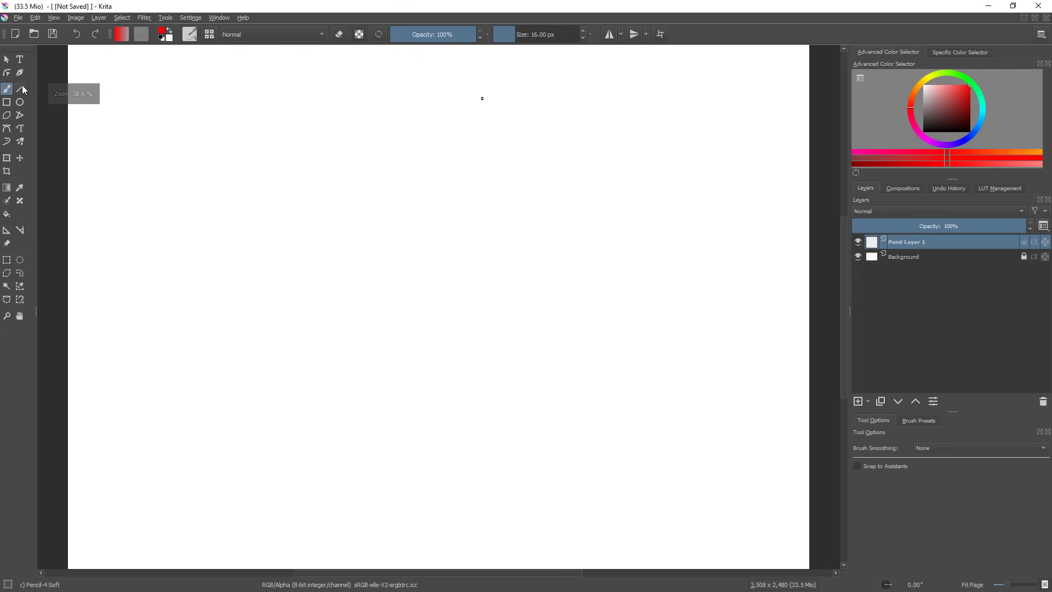
mouse_move(4, 30)
mouse_down()
mouse_move(54, 66)
mouse_move(118, 183)
mouse_move(78, 91)
mouse_move(5, 31)
mouse_up()
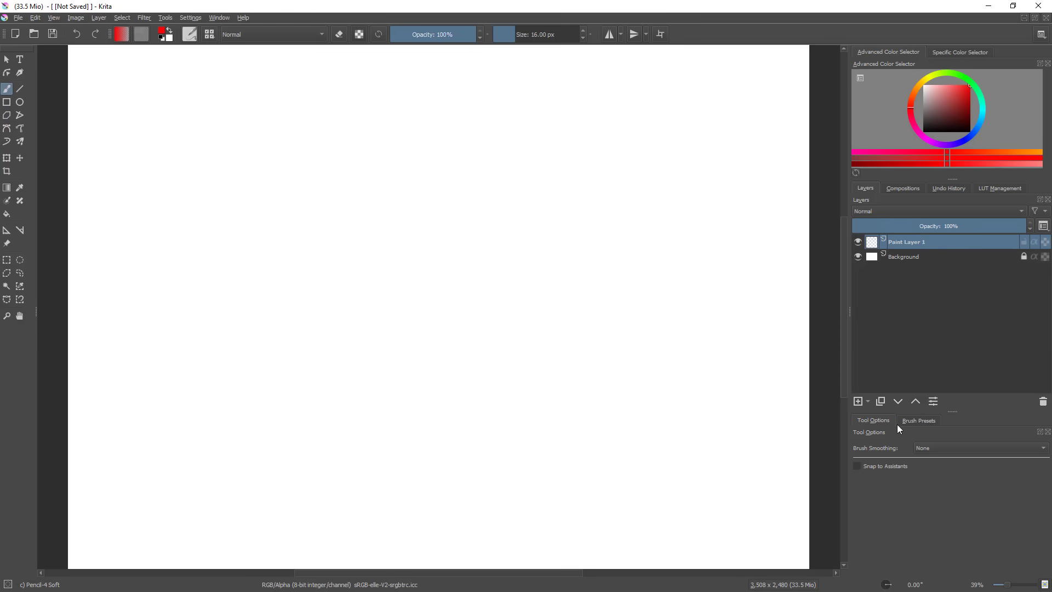
- Enlarge the Tool Options and Brush Presets docker group, and look at the brush presets and the shape tool options
drag(952, 412, 954, 361)
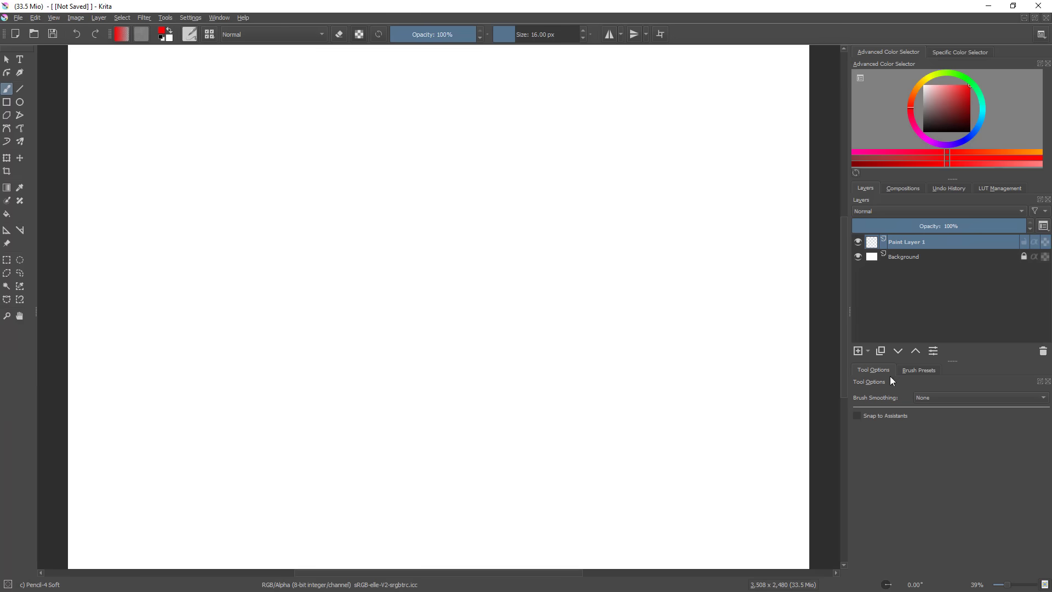
click(919, 369)
click(878, 370)
click(20, 102)
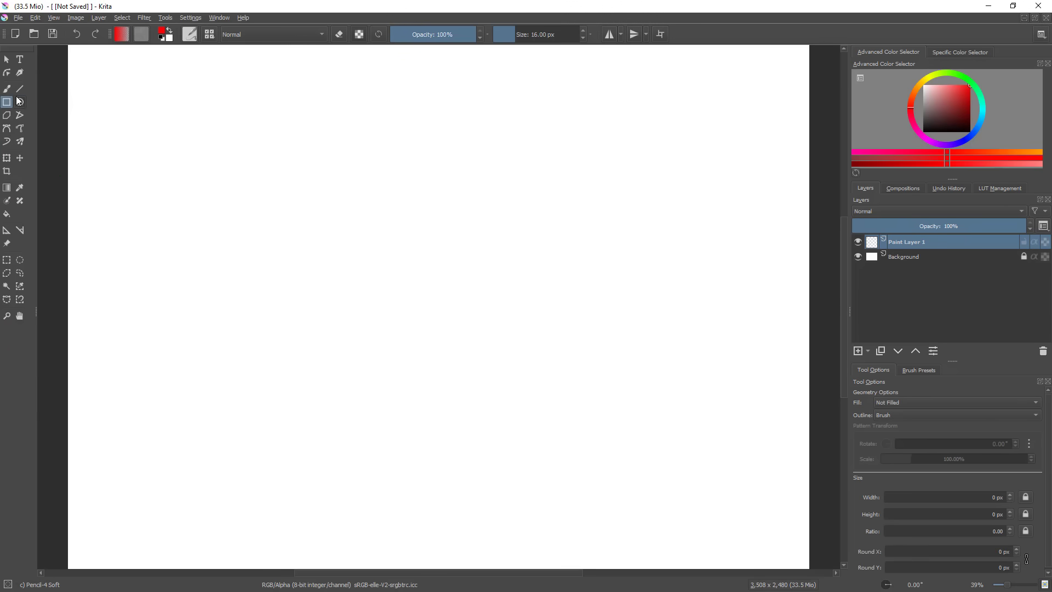
- Try a freehand test stroke on the blank canvas and undo it
click(7, 89)
mouse_move(267, 301)
mouse_down()
mouse_move(332, 305)
mouse_move(425, 481)
mouse_up()
key(ctrl+z)
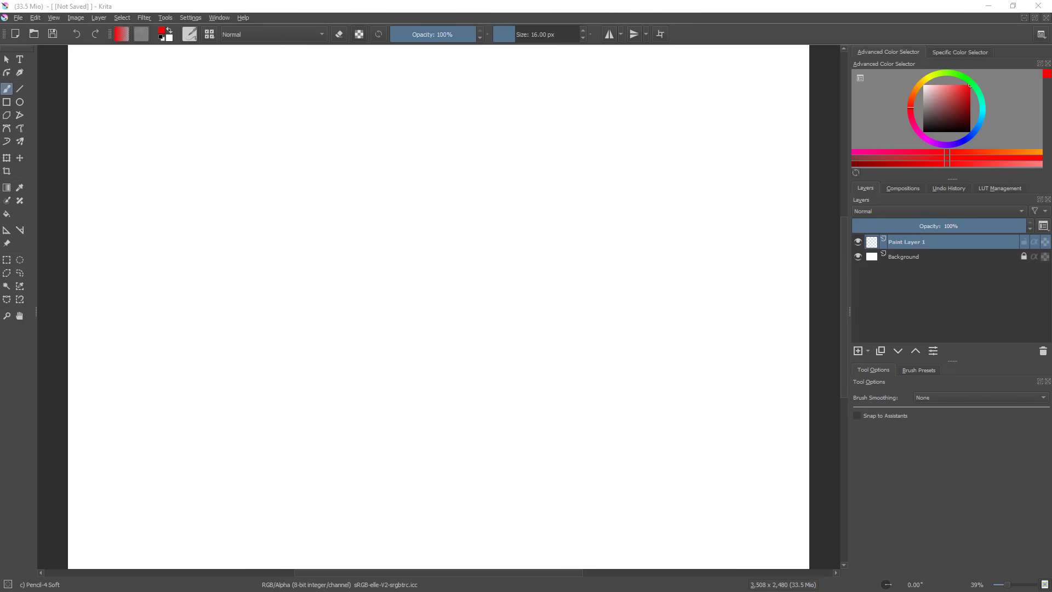
- Set the foreground color to black and look over the list of available dockers
click(924, 132)
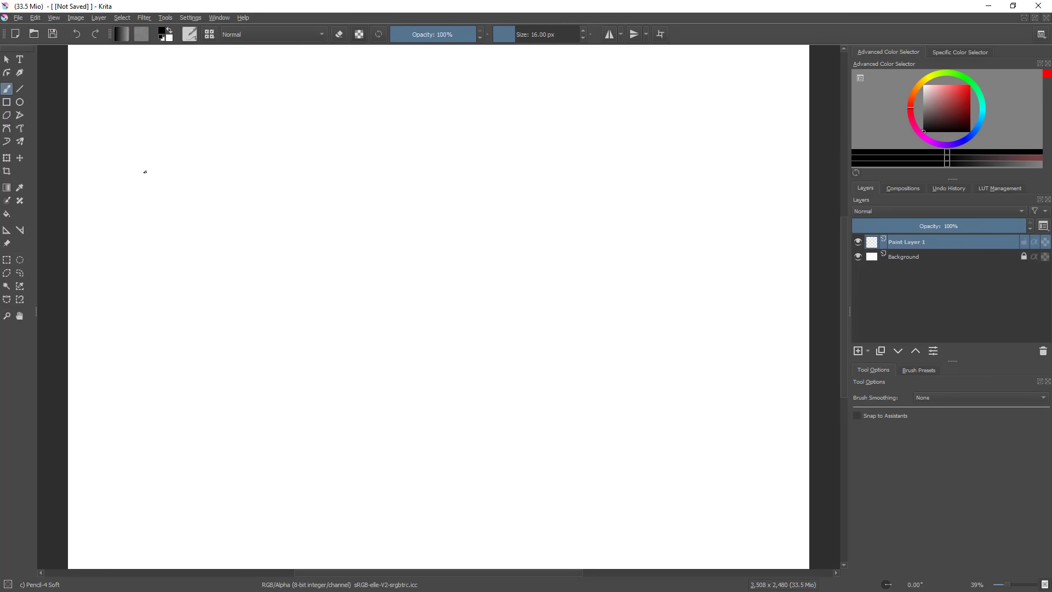
click(191, 18)
mouse_move(237, 90)
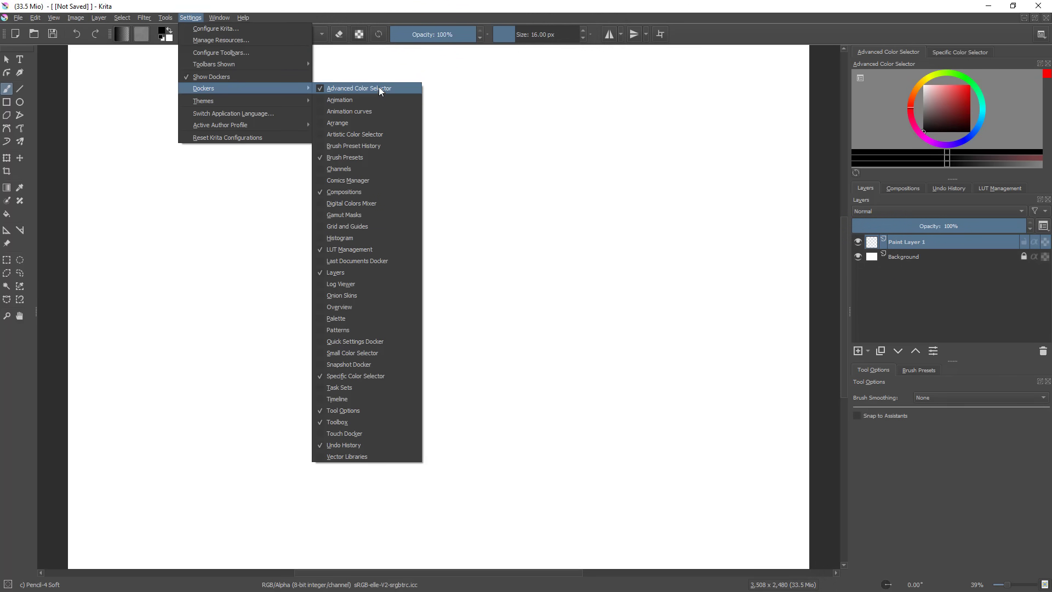
click(970, 96)
- Draw several black freehand strokes on Paint Layer 1: a large zigzag, a smaller zigzag and short lines around them
mouse_move(269, 401)
mouse_down()
mouse_move(402, 291)
mouse_move(541, 297)
mouse_move(658, 374)
mouse_up()
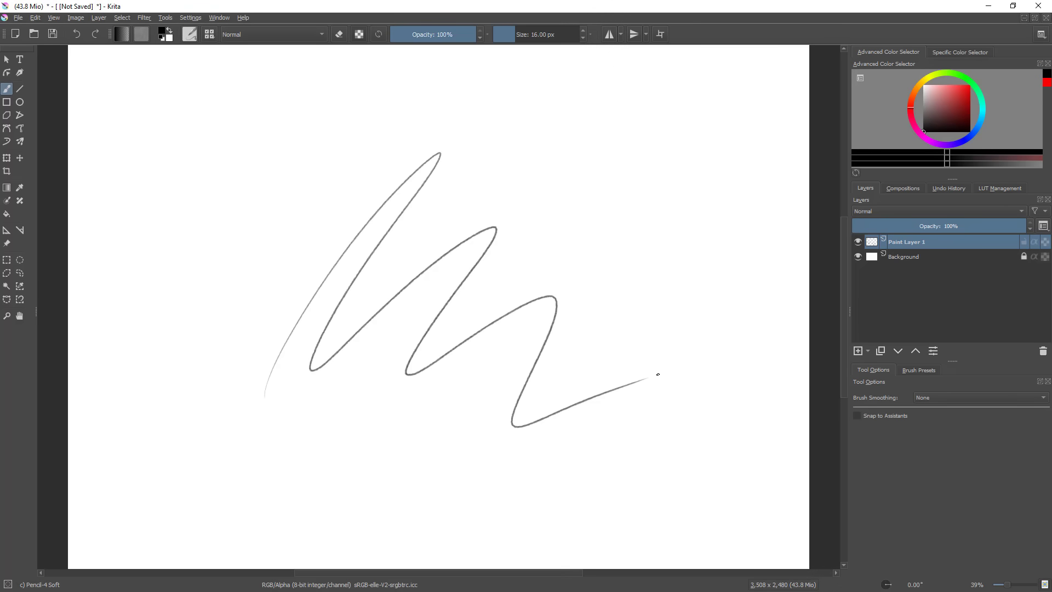
drag(322, 150, 267, 254)
drag(474, 199, 631, 108)
mouse_move(592, 173)
mouse_down()
mouse_move(566, 199)
mouse_move(593, 185)
mouse_up()
mouse_move(596, 227)
mouse_down()
mouse_move(646, 186)
mouse_move(694, 206)
mouse_move(657, 325)
mouse_move(624, 504)
mouse_up()
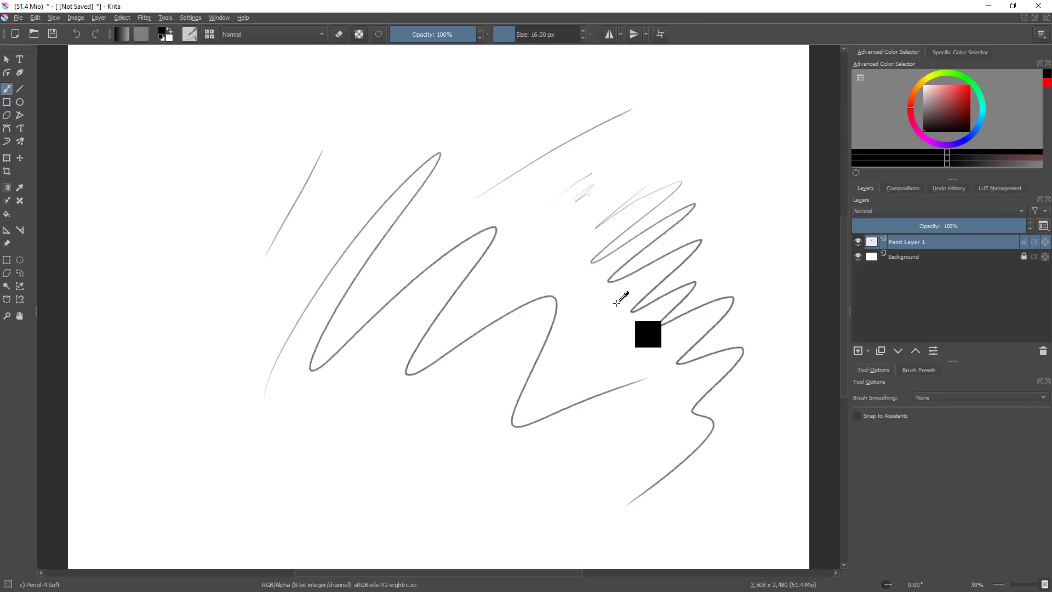
- Undo all the freehand strokes until the canvas is blank
key(ctrl+z)
key(ctrl+z)
key(ctrl+z)
key(ctrl+z)
key(ctrl+z)
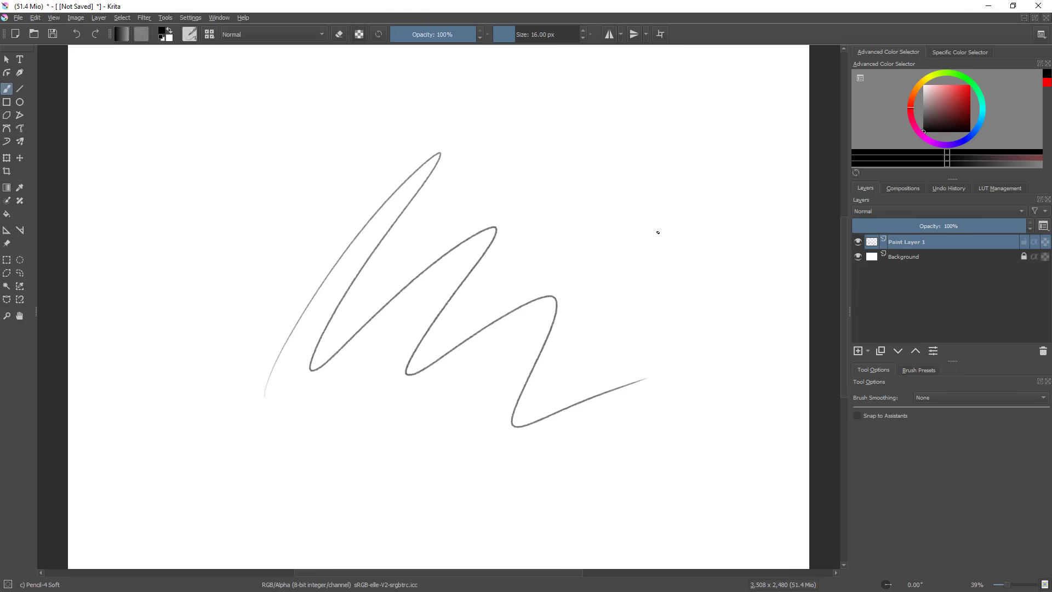
key(ctrl+z)
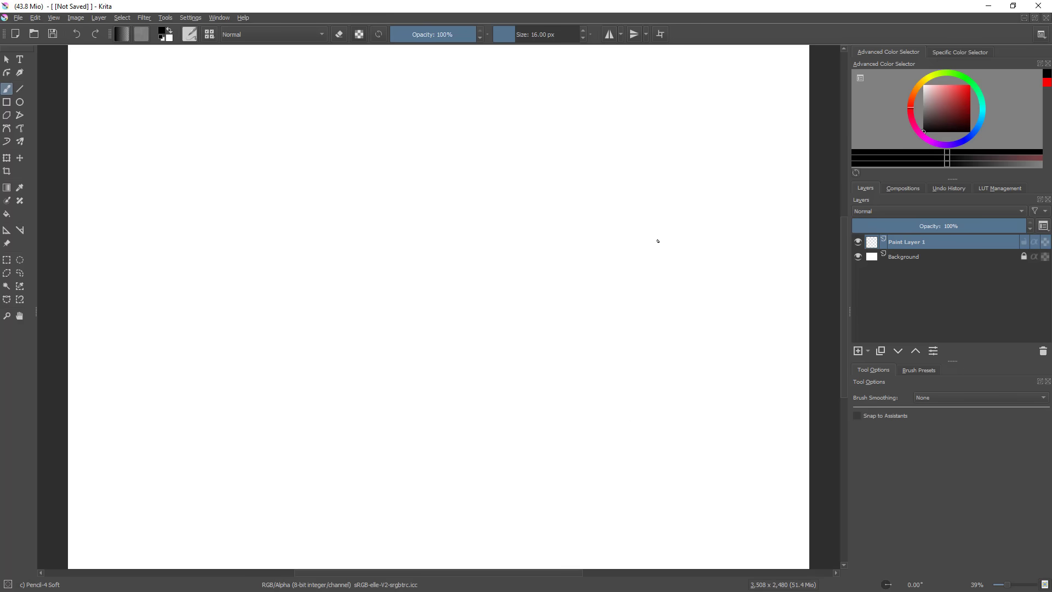
- Redo all the undone freehand strokes
key(ctrl+shift+z)
key(ctrl+shift+z)
key(ctrl+shift+z)
key(ctrl+shift+z)
key(ctrl+shift+z)
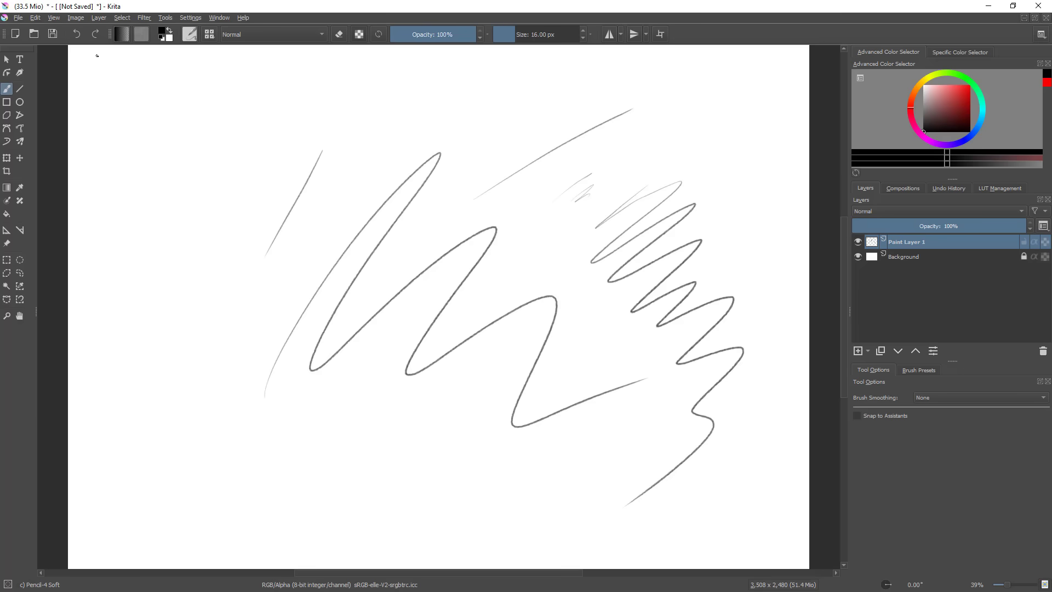
- Look up the Undo and Redo commands, undo the last stroke and redo it
click(35, 18)
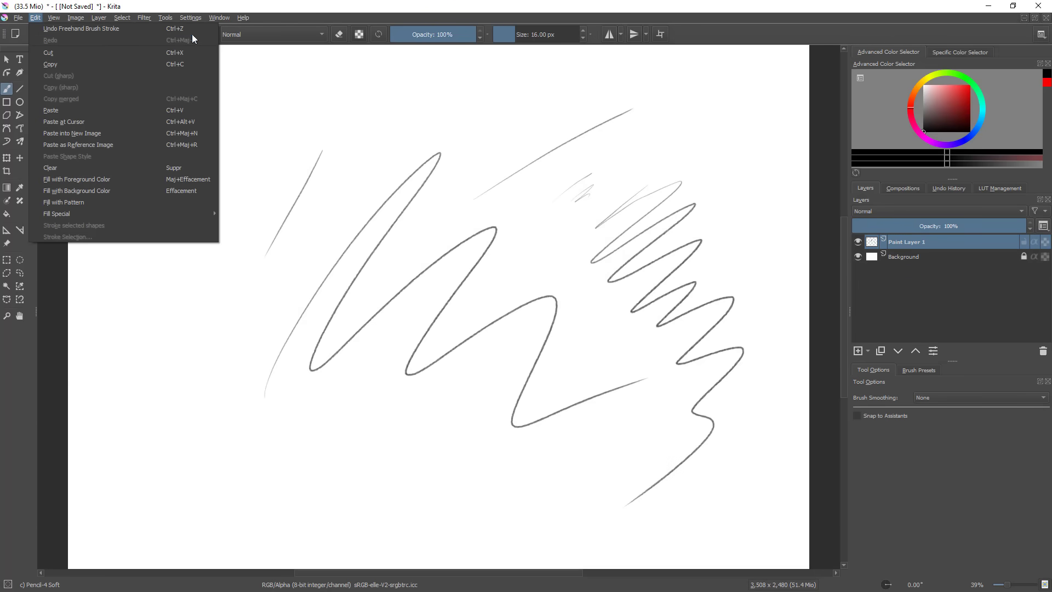
click(484, 275)
key(ctrl+z)
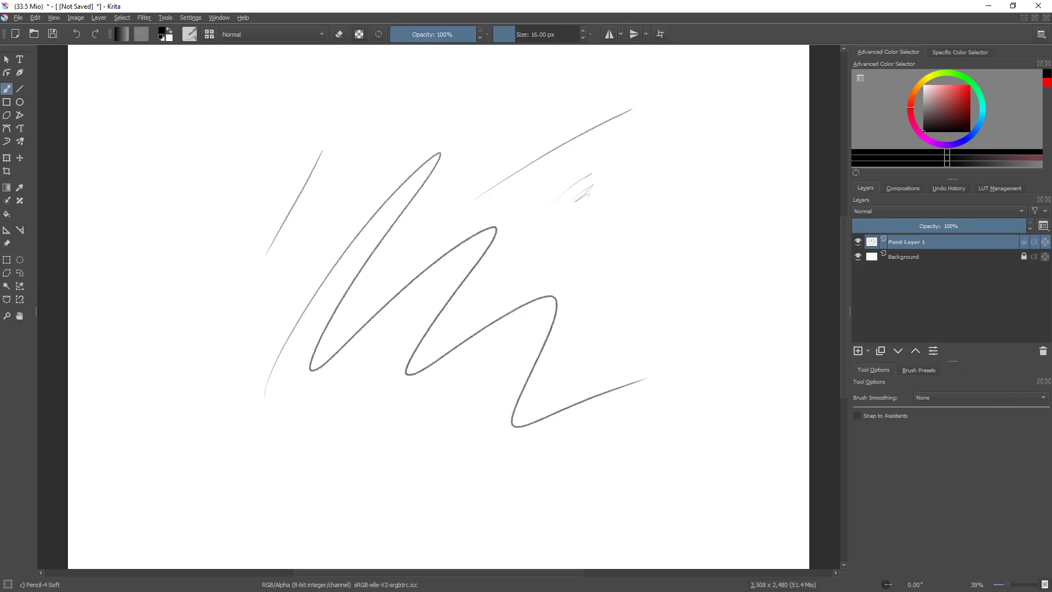
key(ctrl+shift+z)
- Pan the canvas view in several directions and zoom out to 33%
mouse_move(558, 337)
mouse_down()
mouse_move(598, 340)
mouse_move(576, 331)
mouse_up()
drag(532, 389, 500, 300)
drag(572, 260, 617, 315)
drag(328, 225, 241, 150)
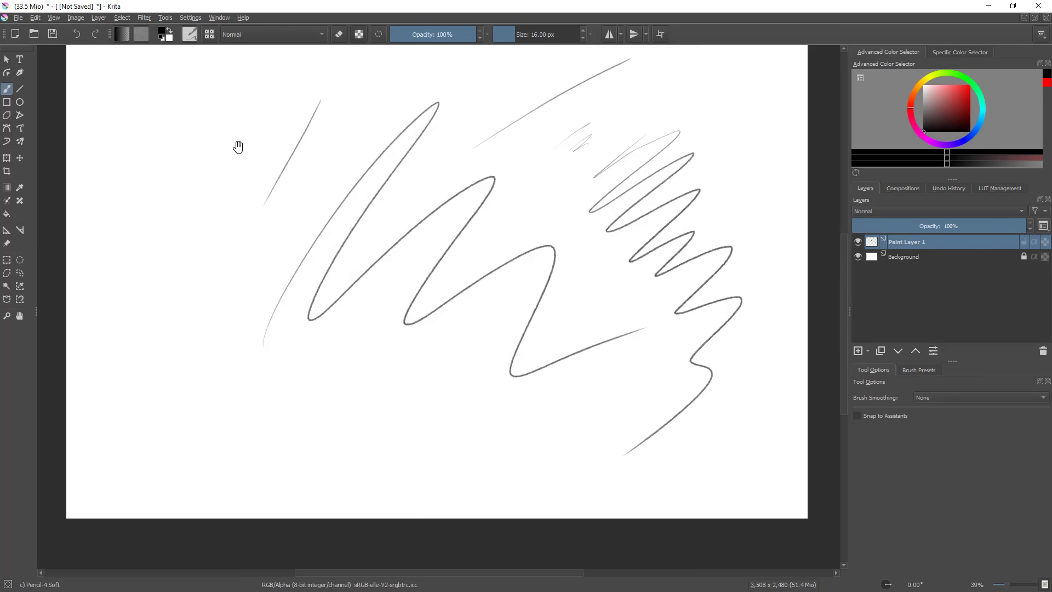
mouse_move(629, 263)
mouse_down()
mouse_move(623, 162)
mouse_move(545, 413)
mouse_move(732, 284)
mouse_move(662, 223)
mouse_up()
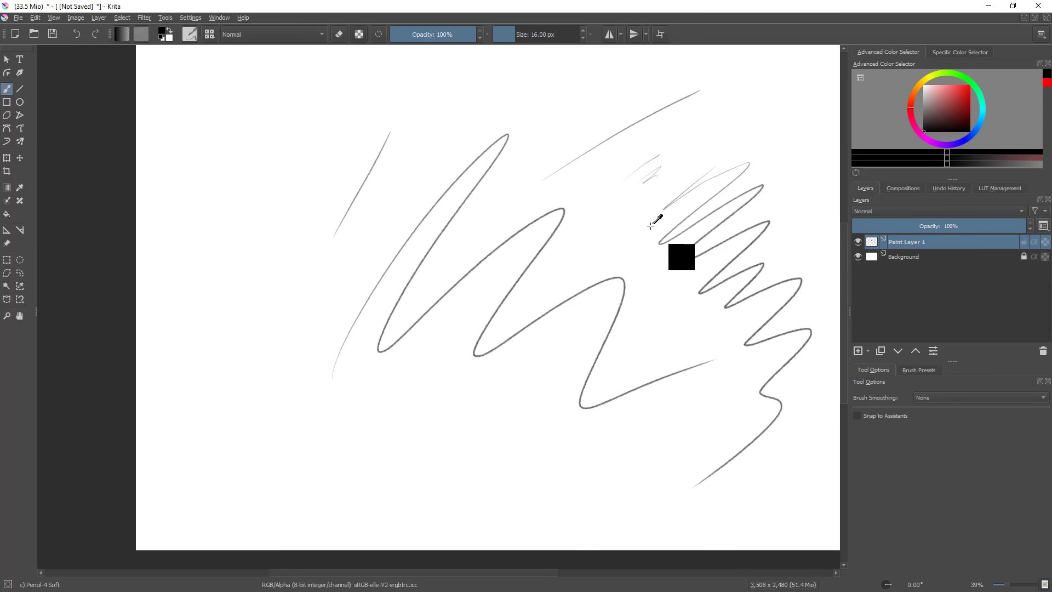
drag(646, 280, 596, 293)
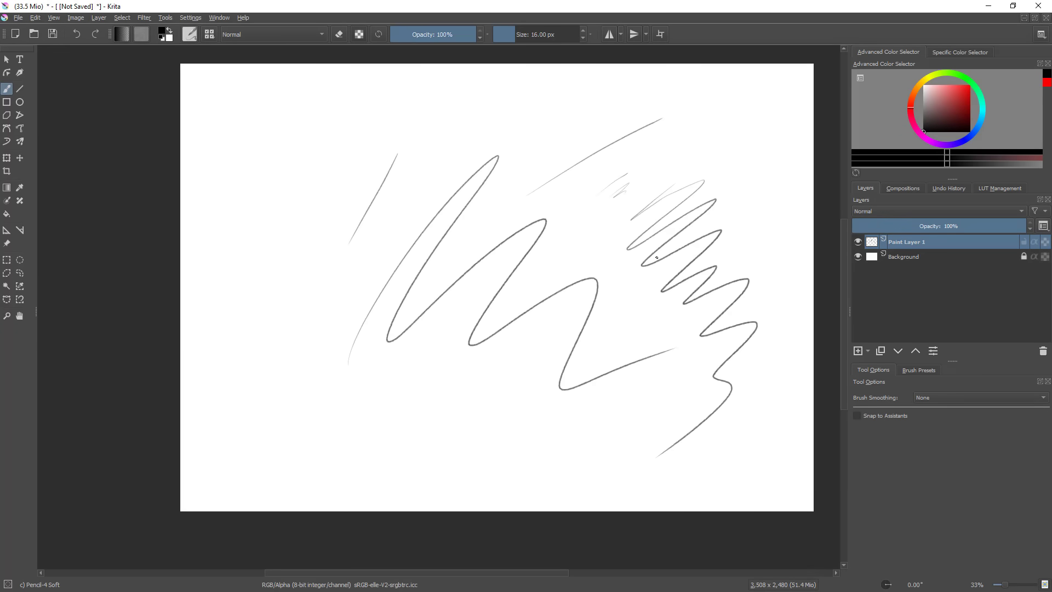
- Rotate the canvas view and reset its rotation to 0°, repeating this after a short pan
drag(659, 255, 542, 325)
key(5)
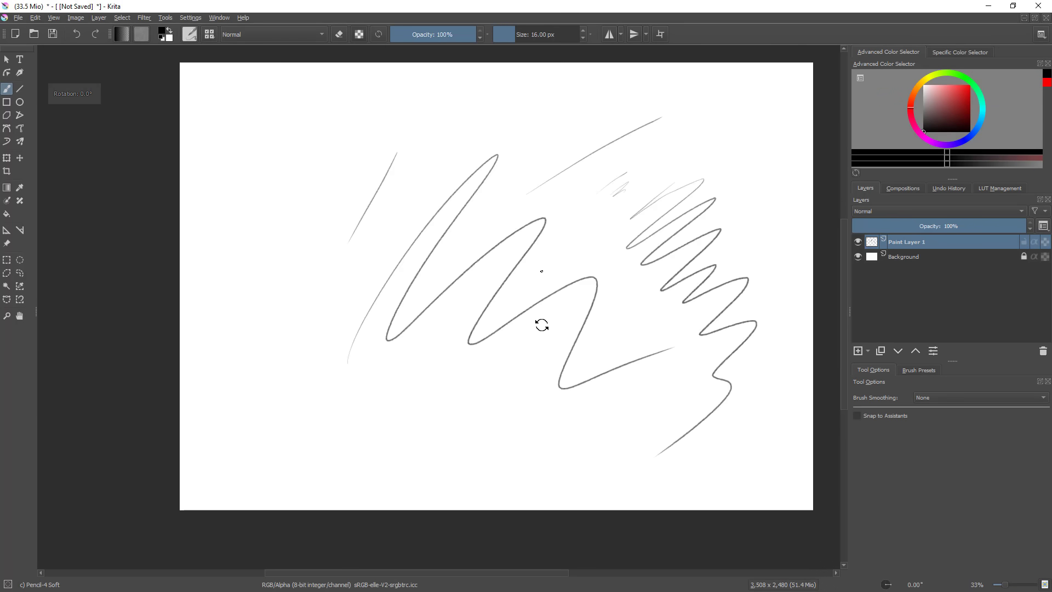
drag(583, 284, 557, 295)
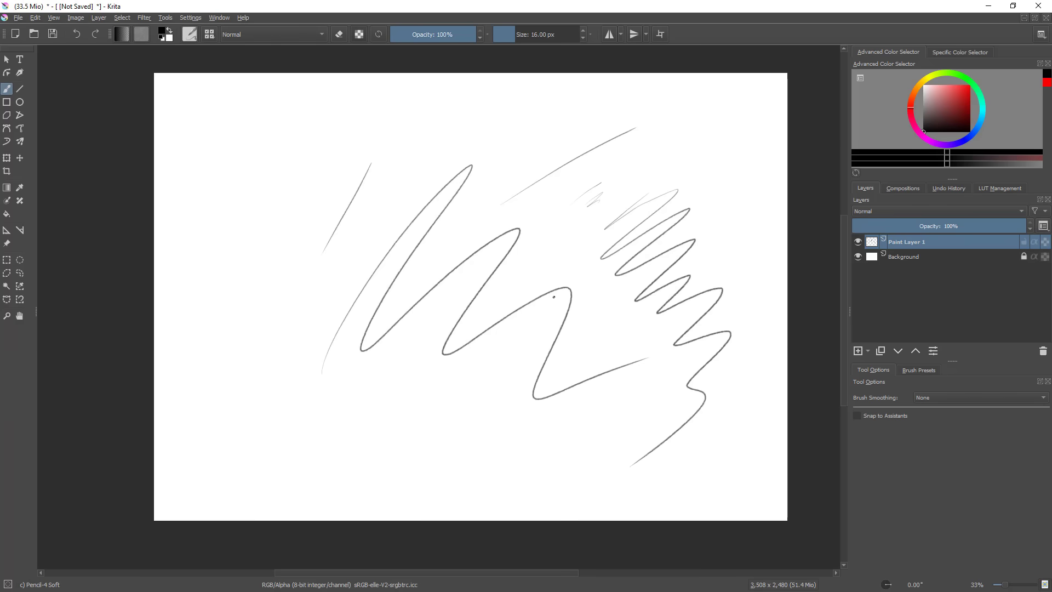
mouse_move(619, 267)
mouse_down()
mouse_move(634, 336)
mouse_move(651, 328)
mouse_up()
key(5)
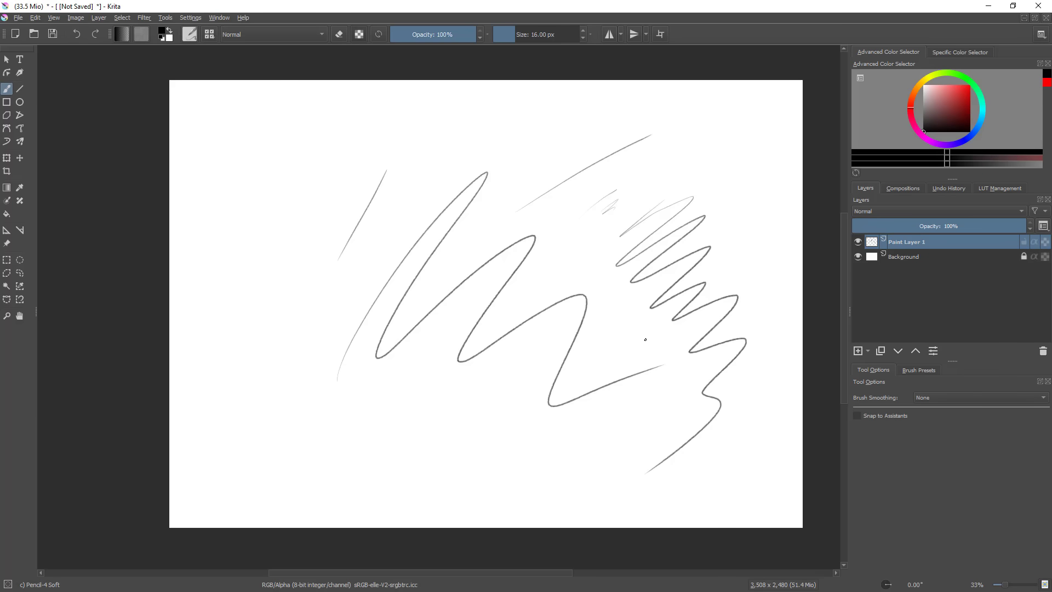
- Pan the canvas, zoom out and back in to 30%, and reset the view rotation
mouse_move(567, 299)
mouse_down()
mouse_move(589, 284)
mouse_move(548, 317)
mouse_move(550, 340)
mouse_move(577, 303)
mouse_move(664, 360)
mouse_move(616, 341)
mouse_move(627, 331)
mouse_move(609, 298)
mouse_up()
scroll(566, 306, down, 8)
scroll(580, 294, up, 8)
key(5)
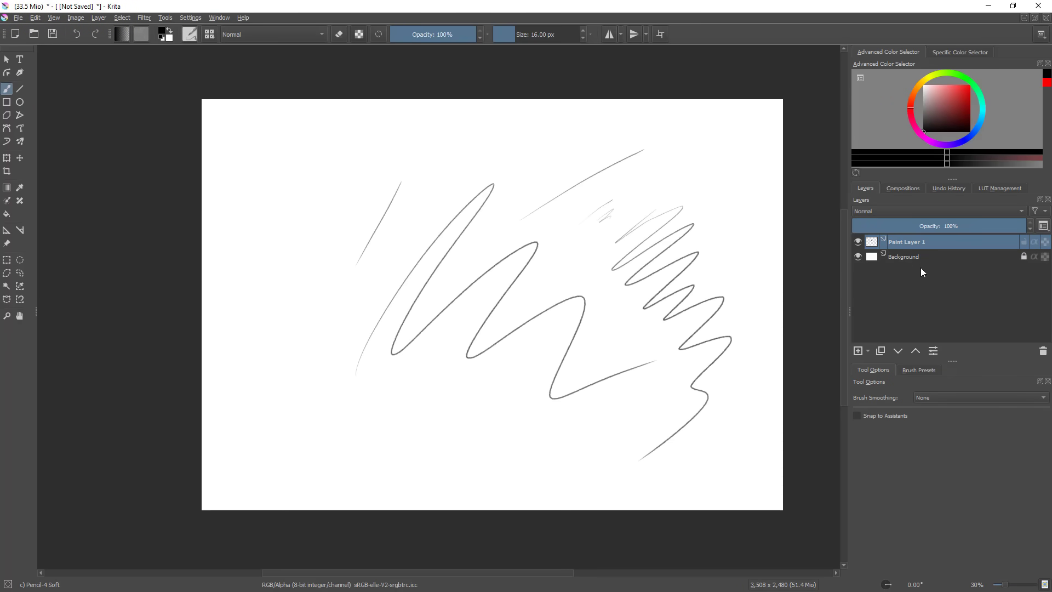
- Show the Overview docker and detach it as a floating window over the canvas
click(198, 18)
mouse_move(282, 87)
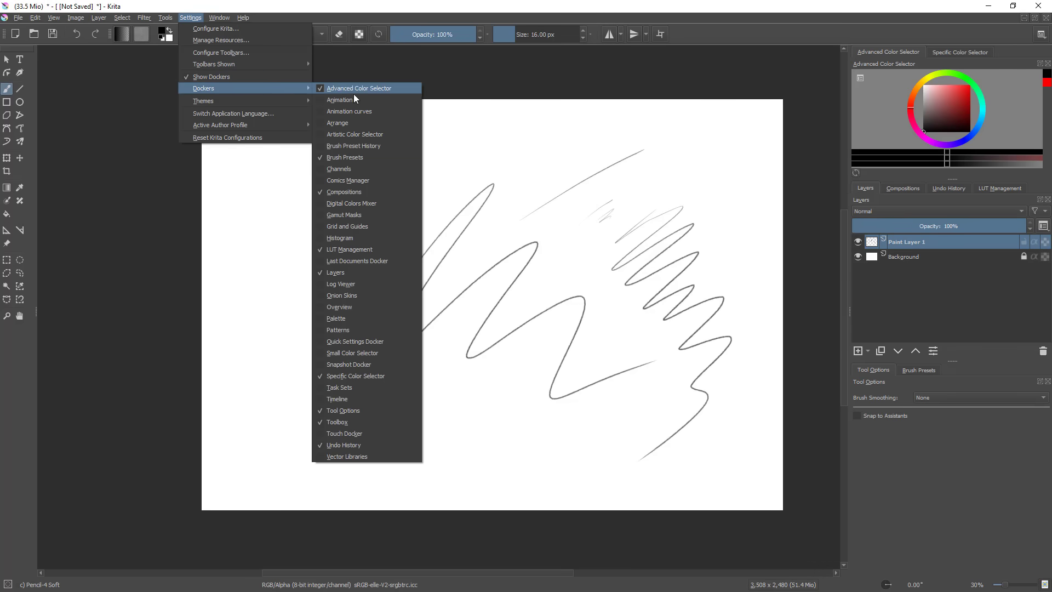
click(358, 307)
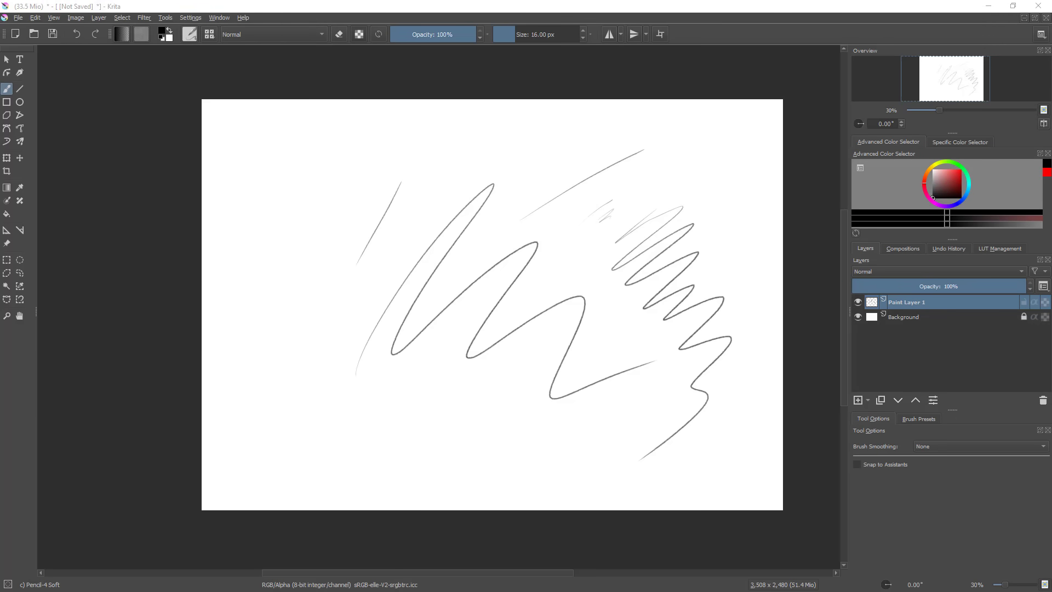
drag(895, 48, 372, 143)
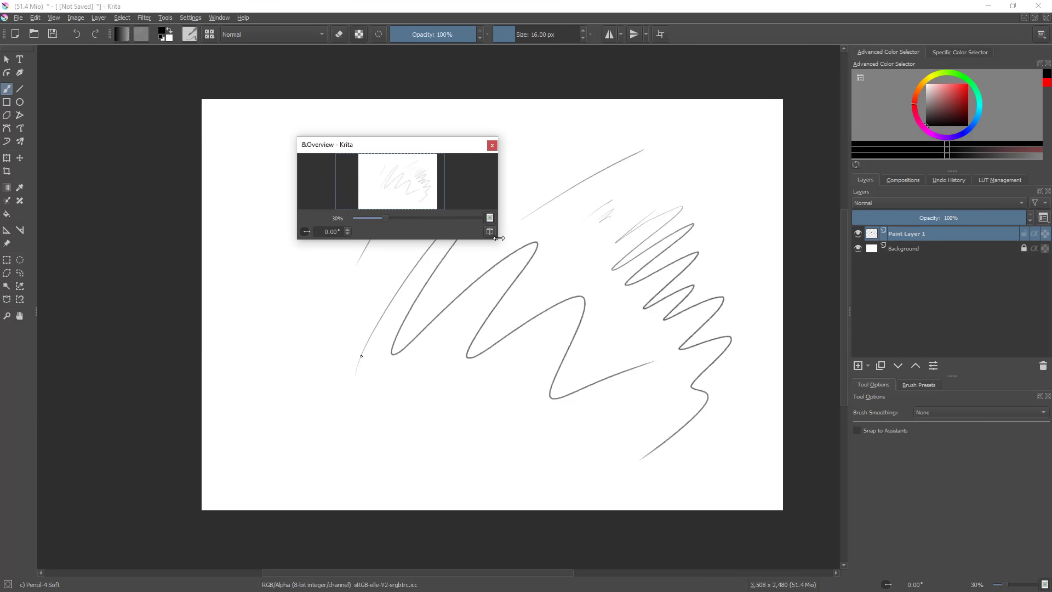
- Enlarge the floating Overview docker in width and height and place it beside the colour and layer dockers
drag(498, 239, 518, 328)
drag(356, 144, 135, 219)
drag(173, 315, 153, 446)
drag(181, 225, 721, 153)
- Use the Overview docker to zoom the canvas to 67%, shift the visible area and rotate the view to -45°
drag(710, 351, 727, 352)
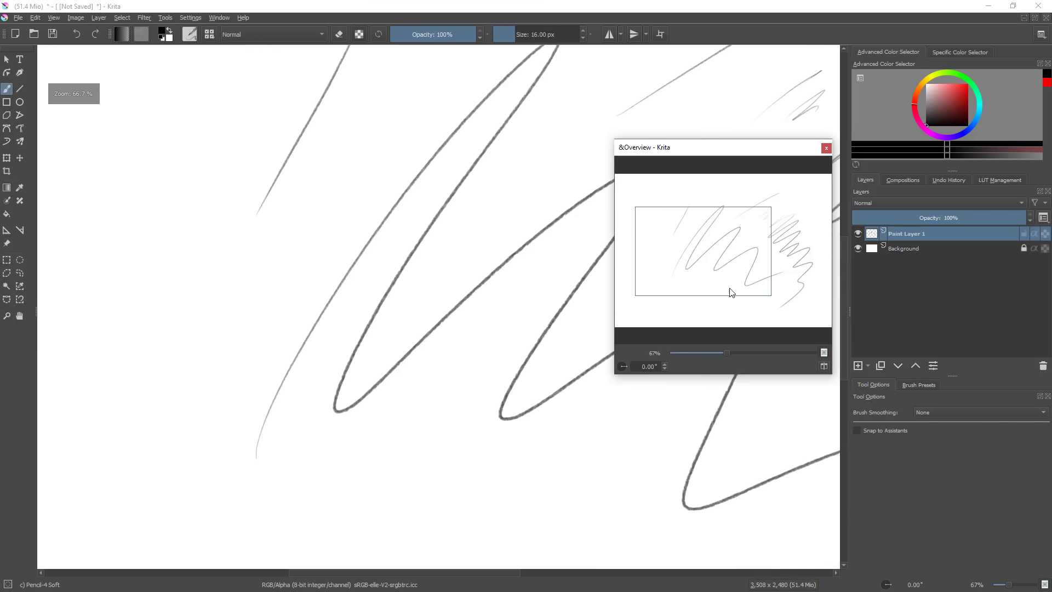
click(783, 241)
drag(783, 242, 755, 247)
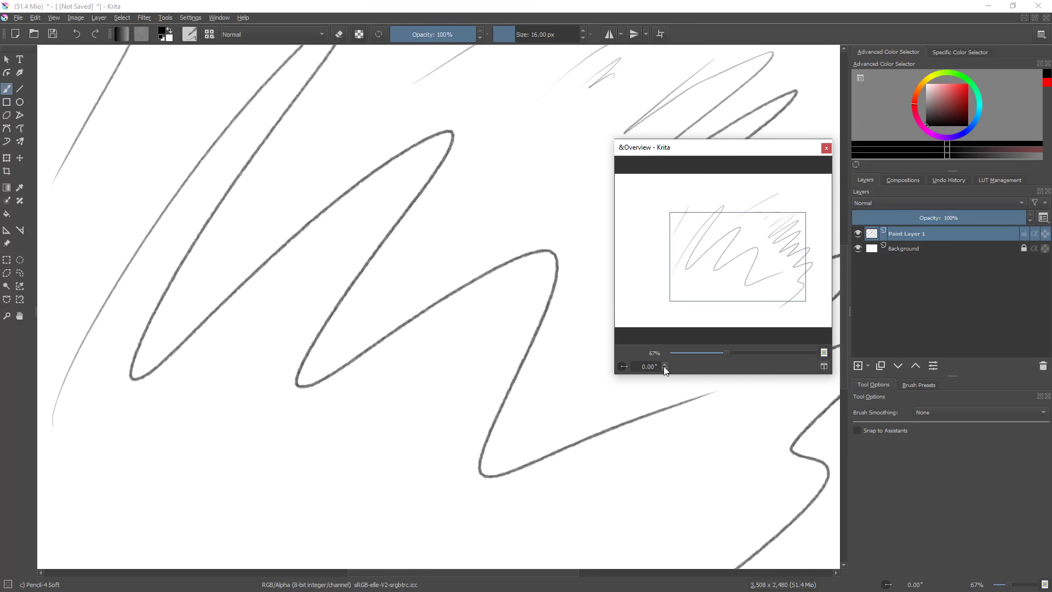
mouse_move(622, 366)
mouse_down()
mouse_move(630, 373)
mouse_move(630, 359)
mouse_up()
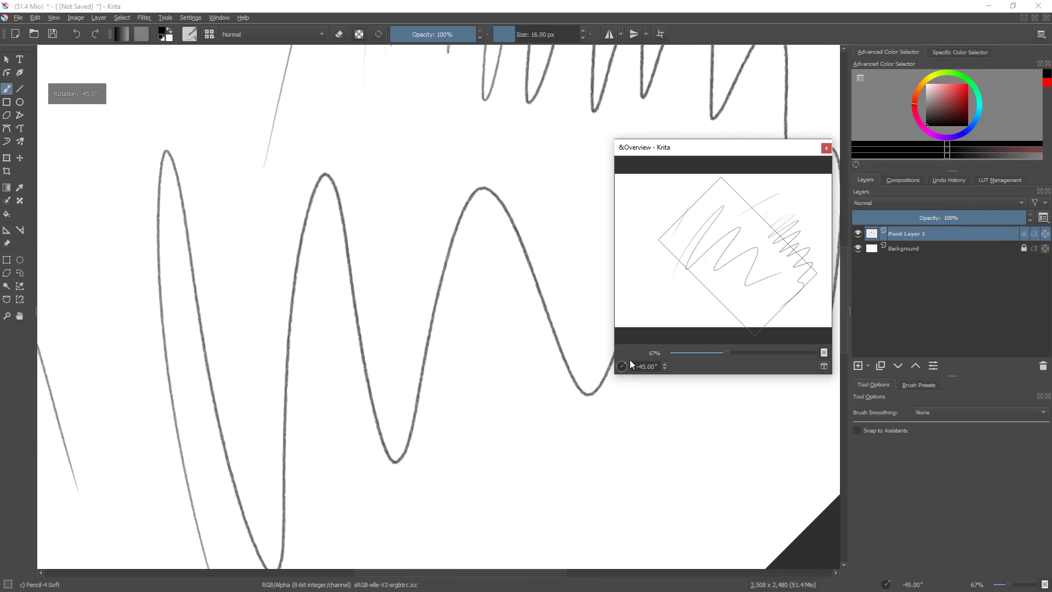
- Toggle the canvas mirroring repeatedly from the Overview docker, leave the view mirrored and shift the visible area
click(824, 366)
click(824, 366)
click(824, 366)
click(824, 366)
click(824, 366)
click(824, 366)
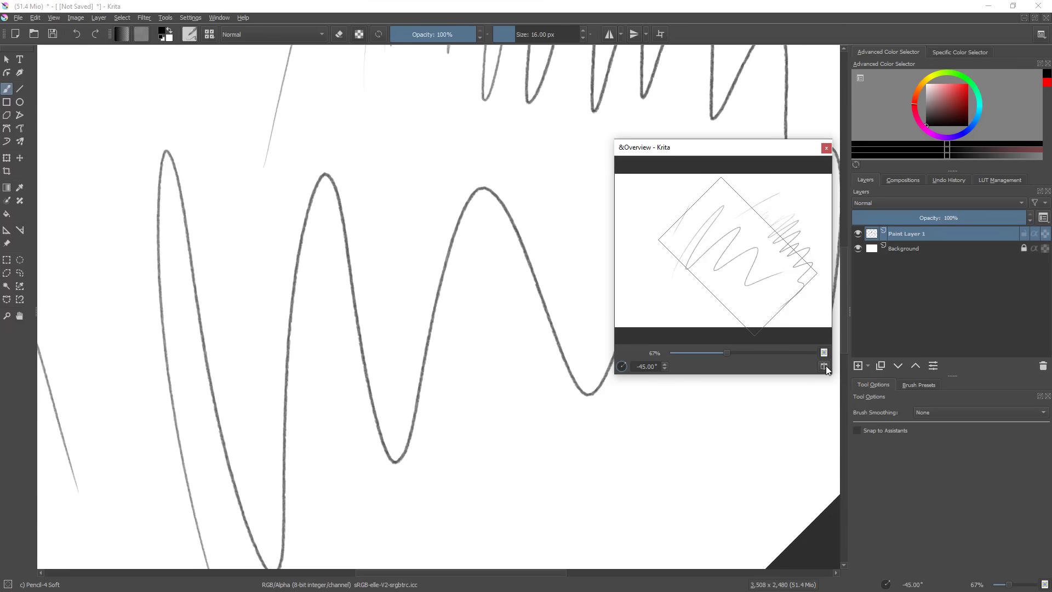
click(825, 366)
drag(786, 291, 777, 244)
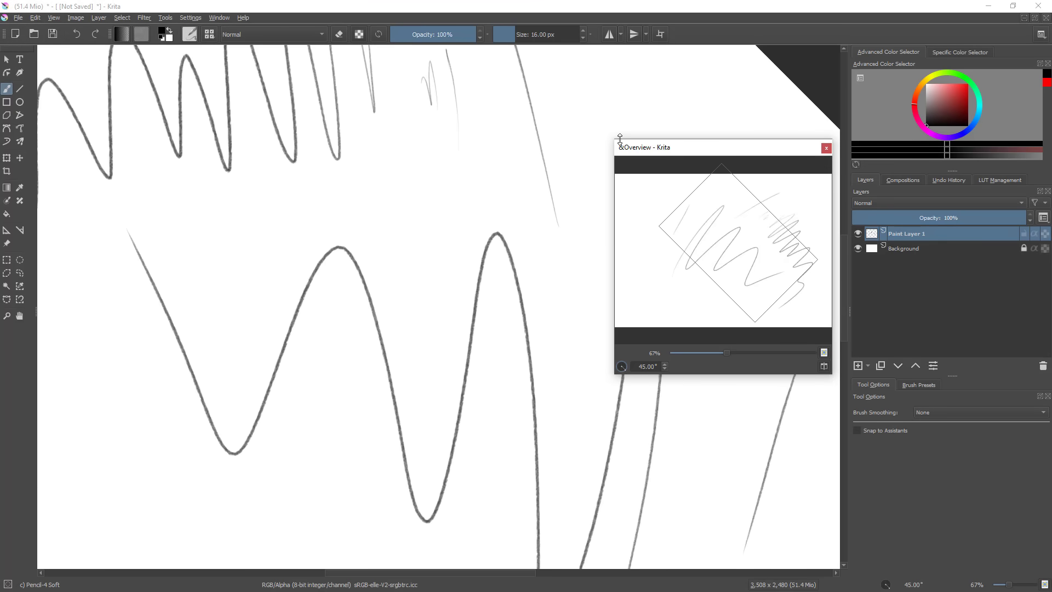
- Shrink the floating Overview docker, dock it above the Advanced Color Selector and increase its docked height
drag(617, 139, 724, 167)
drag(746, 185, 698, 103)
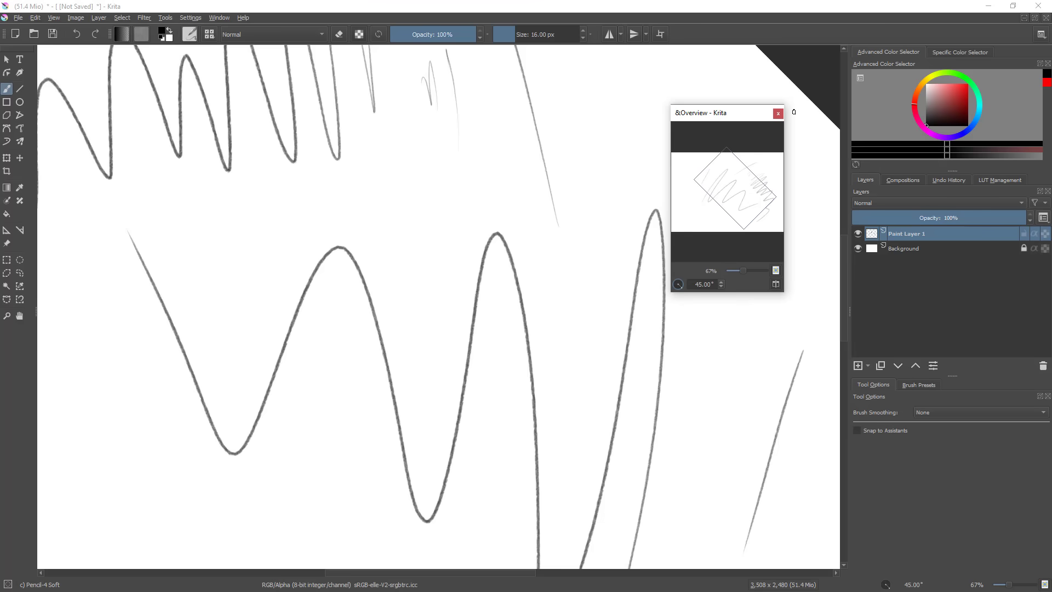
drag(720, 126, 937, 55)
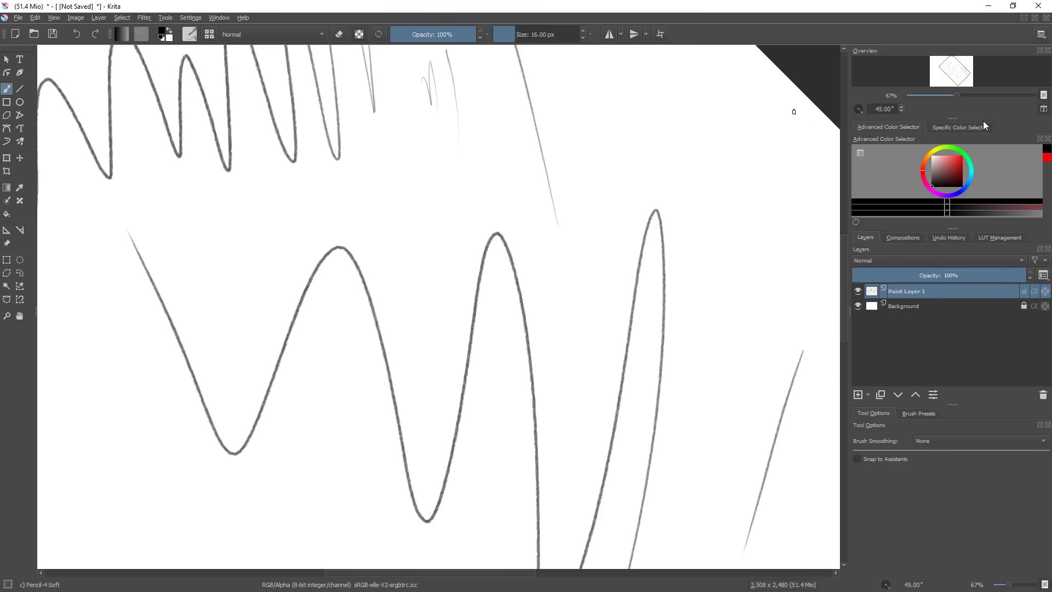
drag(953, 117, 952, 191)
- Pan, zoom and rotate the canvas view to about 32% and -9.02° while following the view frame in the Overview docker
drag(610, 244, 580, 300)
drag(698, 313, 542, 212)
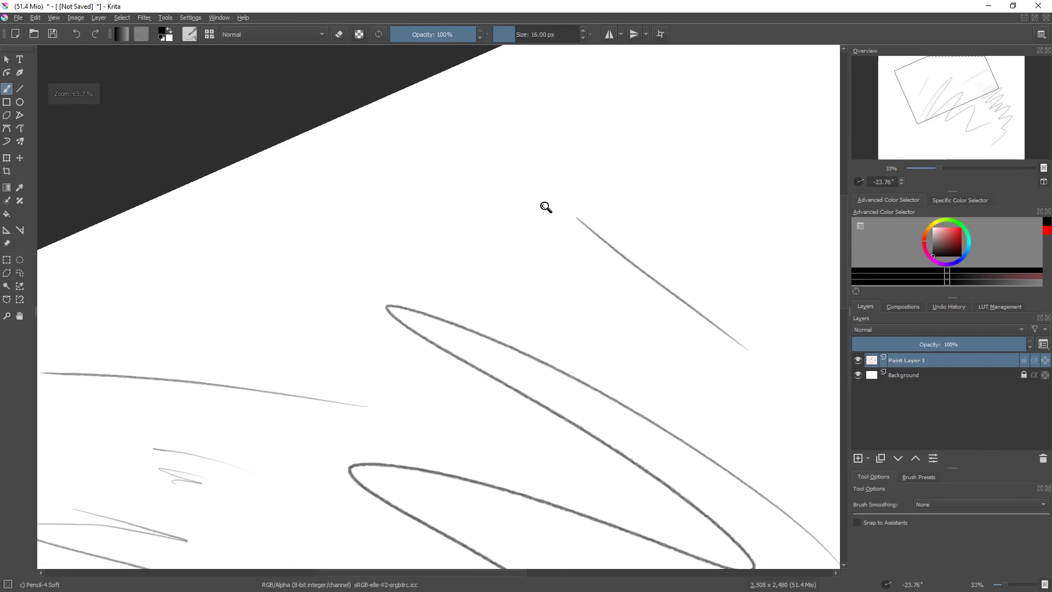
drag(537, 274, 491, 367)
drag(946, 241, 932, 257)
drag(646, 346, 669, 328)
- Set the brush size to about 29.80 px and draw a large rough double circle around the short straight stroke
mouse_move(720, 302)
mouse_down()
mouse_move(677, 365)
mouse_move(682, 270)
mouse_up()
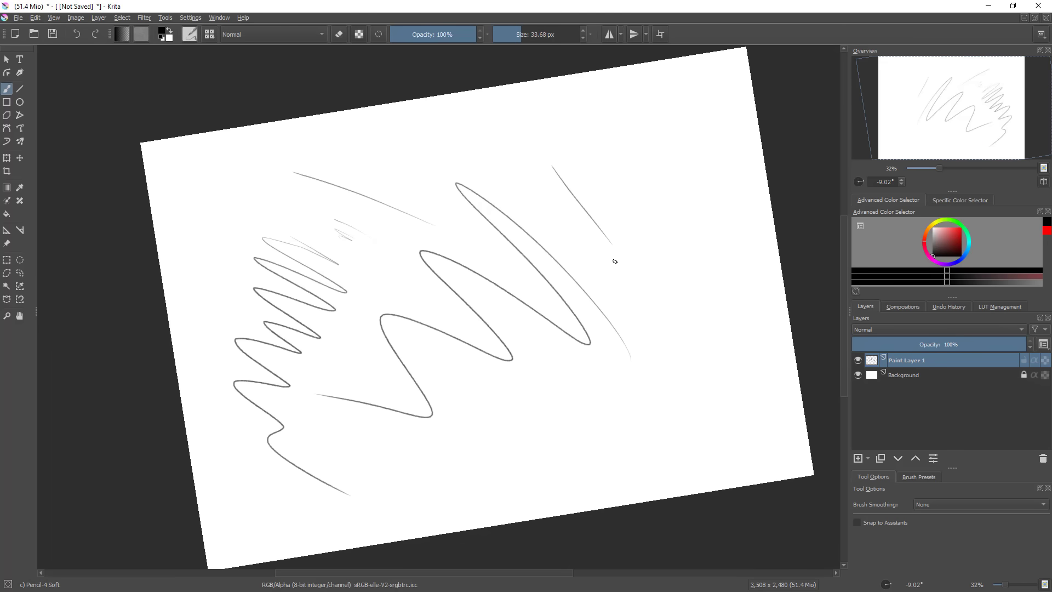
mouse_move(649, 140)
mouse_down()
mouse_move(681, 305)
mouse_move(683, 252)
mouse_move(661, 215)
mouse_up()
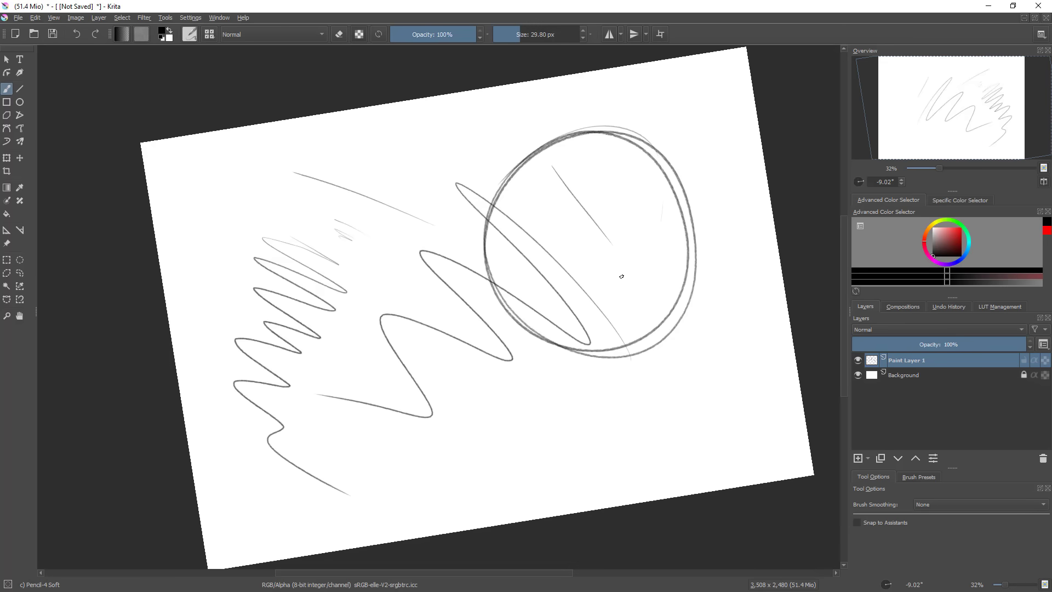
drag(702, 265, 666, 303)
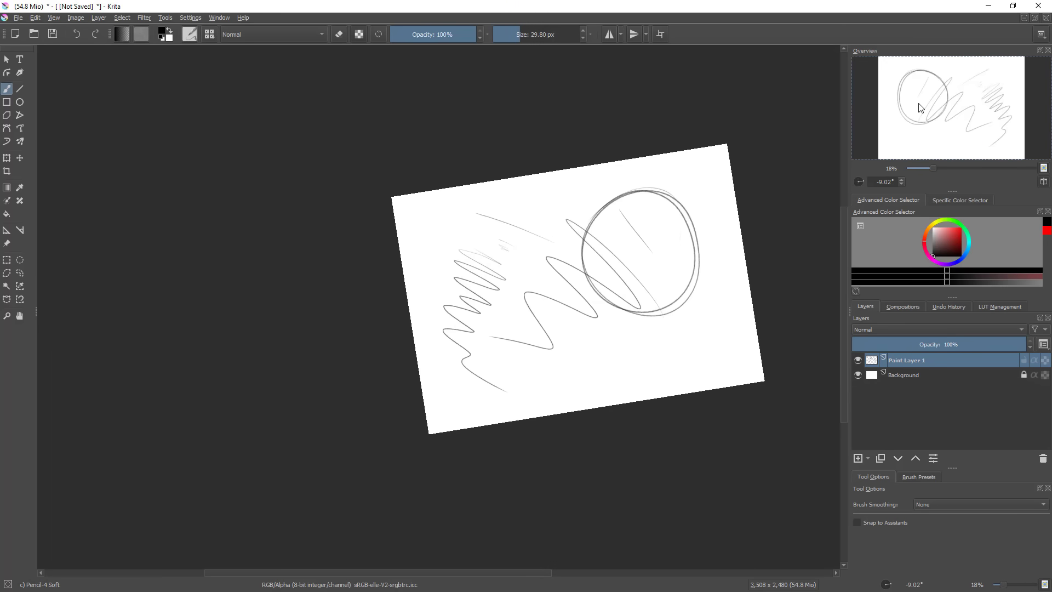
- Turn off the canvas mirroring, recentre the page at 24% zoom and reset the view rotation to 0°
click(1043, 182)
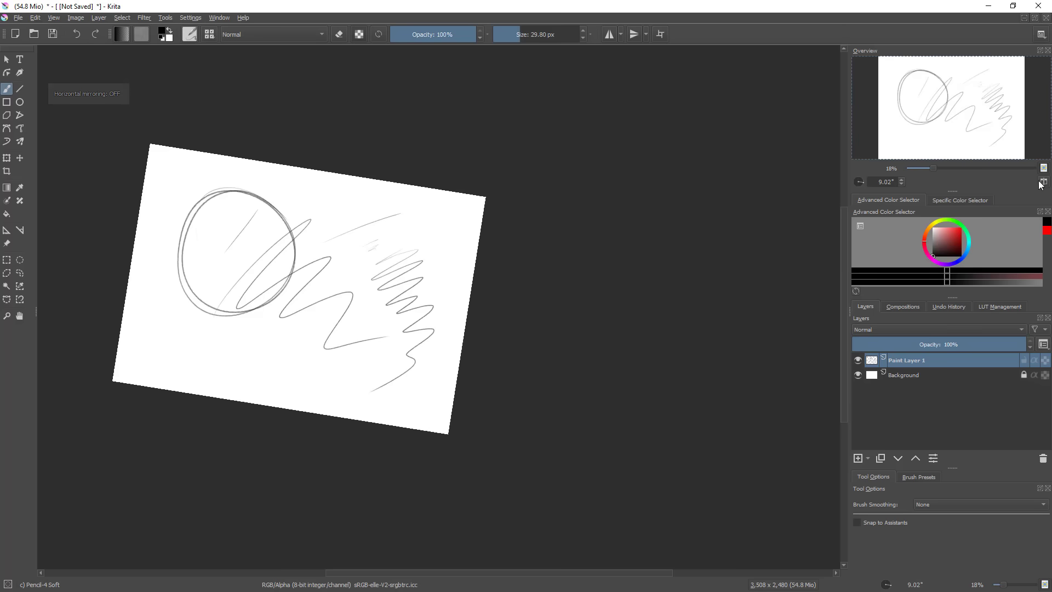
drag(467, 285, 758, 253)
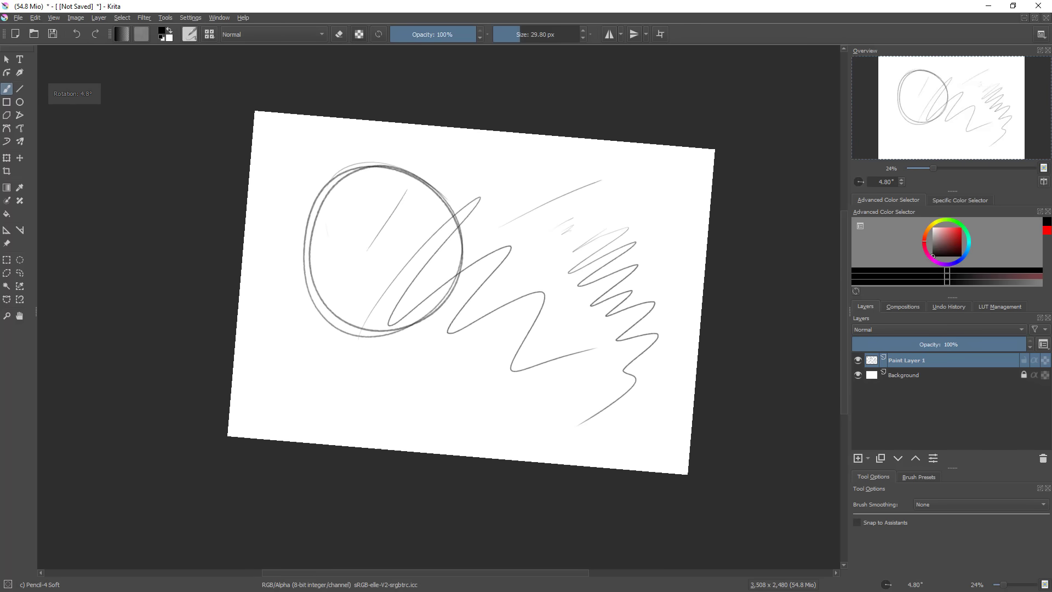
drag(645, 323, 686, 332)
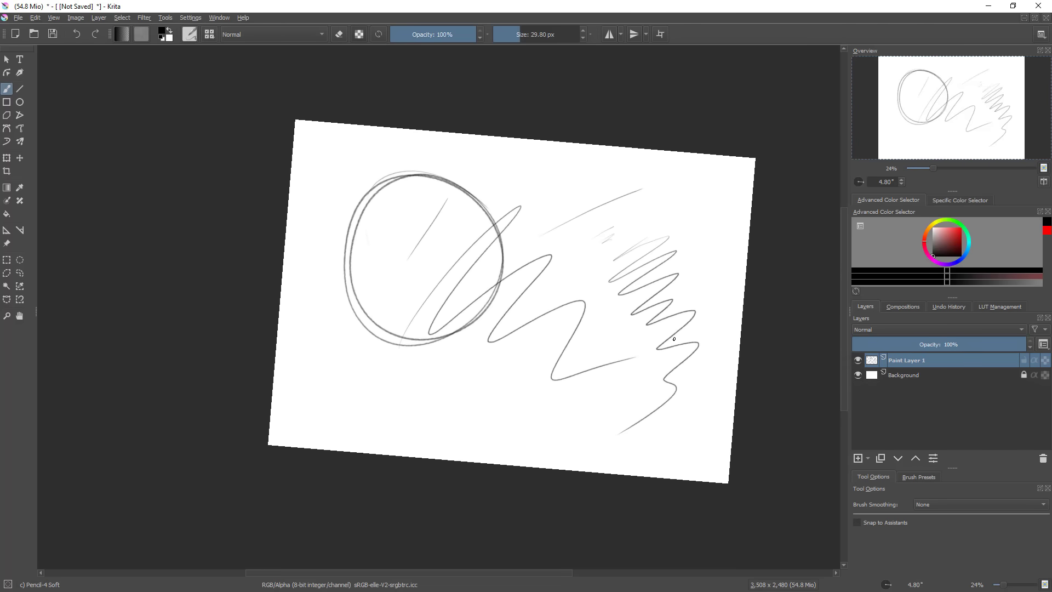
key(5)
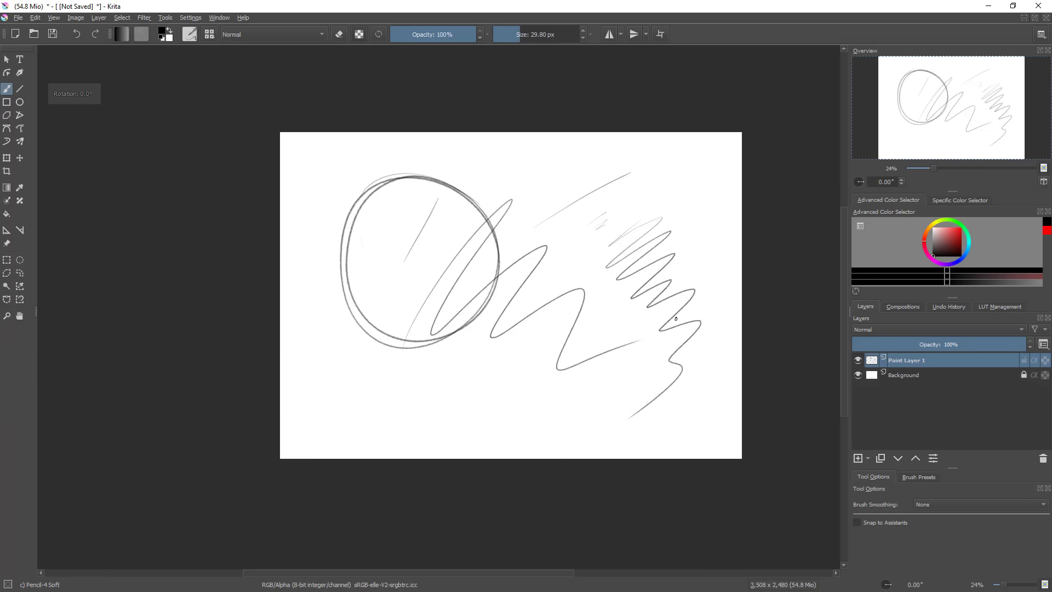
- Detach the Overview docker and close it
double_click(880, 51)
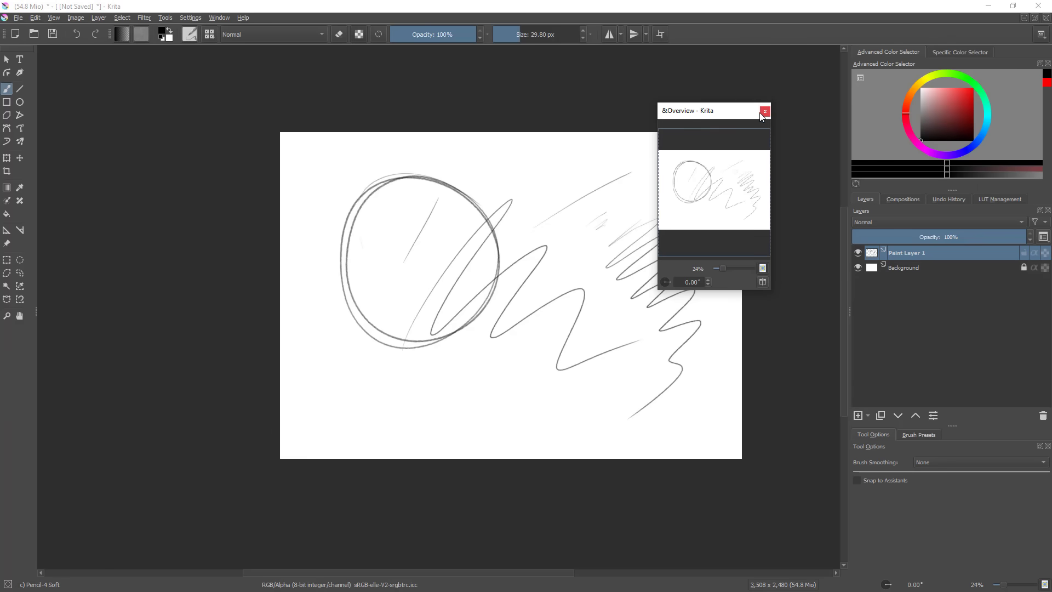
click(762, 113)
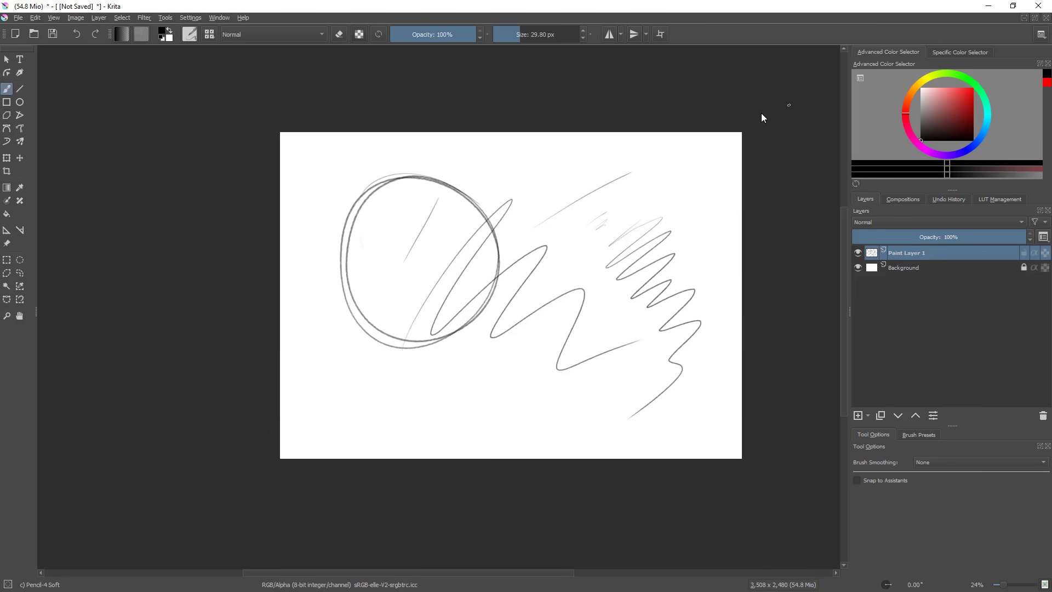
scroll(555, 269, up, 3)
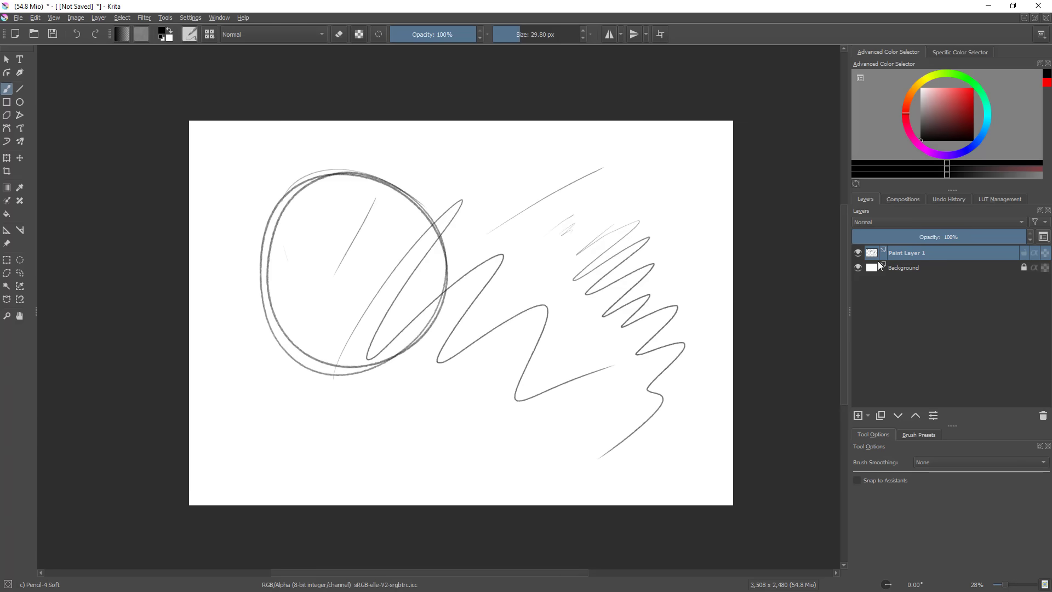
- Clear all the strokes from Paint Layer 1 and centre the blank page at 30% zoom
mouse_move(880, 266)
key(Delete)
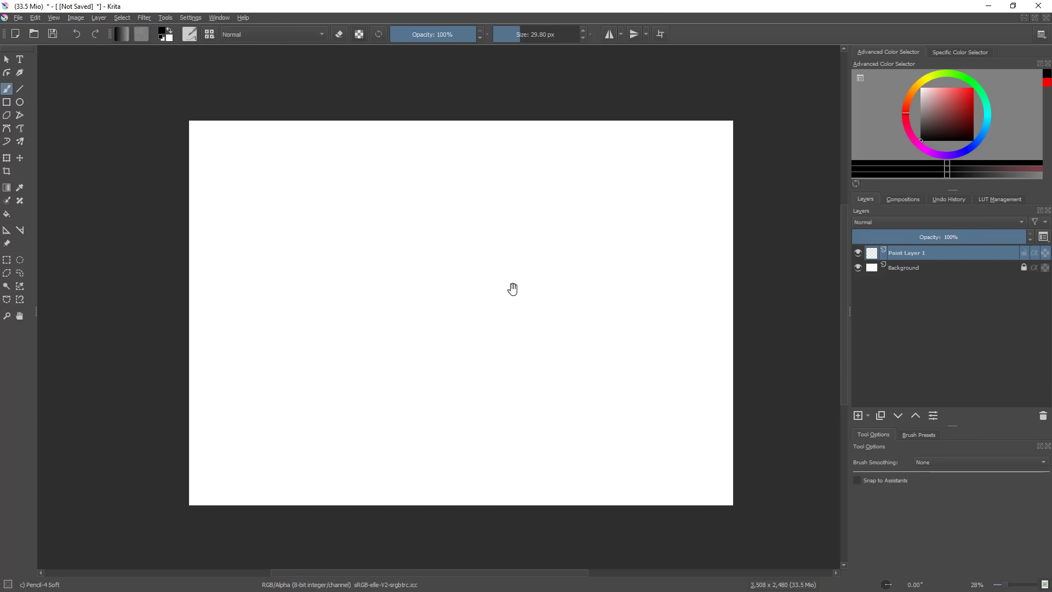
drag(519, 298, 563, 293)
mouse_move(503, 274)
mouse_down()
mouse_move(462, 288)
mouse_move(496, 293)
mouse_up()
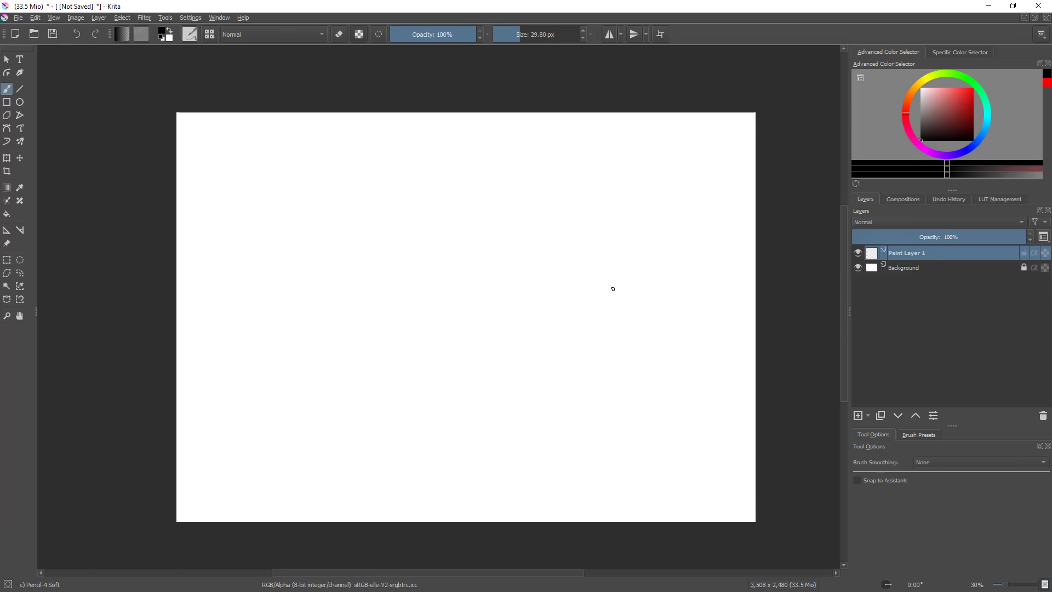
- Switch to canvas-only mode and draw a series of long diagonal strokes across the page
key(Tab)
drag(579, 295, 714, 297)
drag(431, 199, 402, 239)
mouse_move(349, 326)
mouse_down()
mouse_move(495, 163)
mouse_move(729, 53)
mouse_up()
mouse_move(703, 80)
mouse_down()
mouse_move(460, 343)
mouse_move(412, 471)
mouse_up()
drag(464, 419, 469, 485)
mouse_move(513, 437)
mouse_down()
mouse_move(543, 400)
mouse_move(539, 475)
mouse_up()
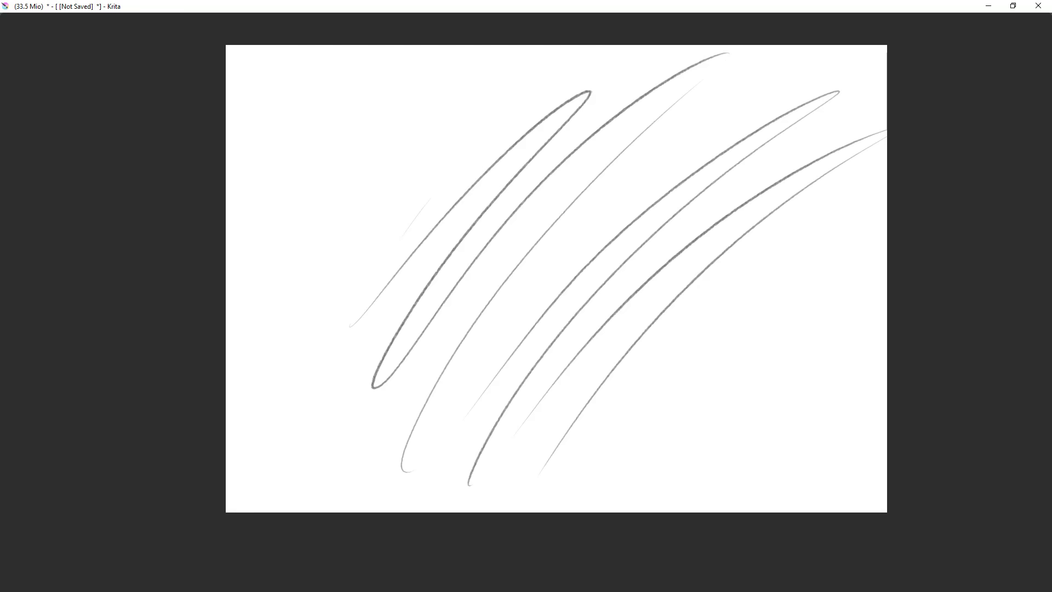
- Undo all the diagonal strokes drawn in canvas-only mode
key(ctrl+z)
key(ctrl+z)
key(ctrl+z)
key(ctrl+z)
- Leave canvas-only mode to restore the dockers and toolbars, and recentre the page
mouse_move(580, 277)
mouse_down()
mouse_move(558, 289)
mouse_move(601, 268)
mouse_move(590, 261)
mouse_up()
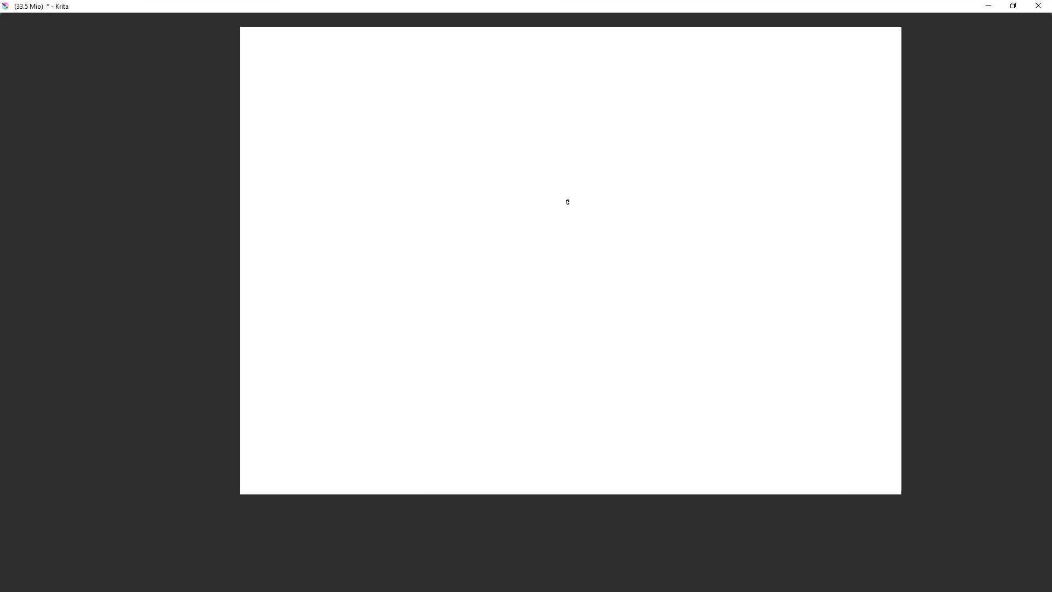
drag(587, 209, 589, 223)
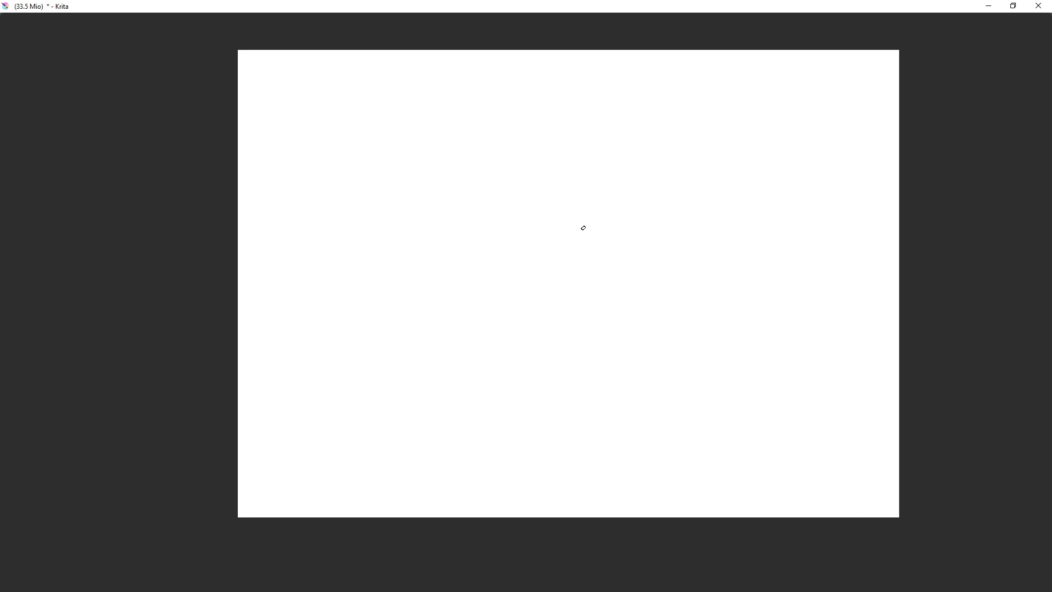
key(Tab)
drag(631, 321, 499, 310)
mouse_move(572, 296)
mouse_down()
mouse_move(582, 303)
mouse_move(571, 310)
mouse_up()
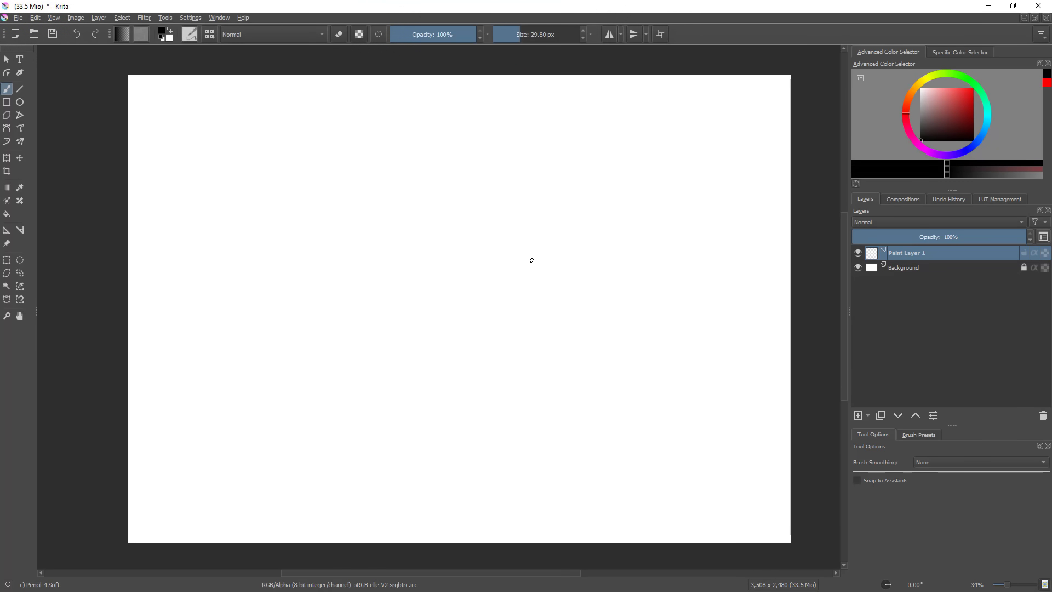
- Handwrite the word Hello with the pencil brush in the upper-left half of the page
drag(302, 239, 310, 317)
mouse_move(328, 240)
mouse_down()
mouse_move(335, 313)
mouse_move(349, 275)
mouse_move(404, 296)
mouse_up()
drag(409, 231, 407, 314)
drag(435, 222, 424, 304)
drag(460, 261, 464, 266)
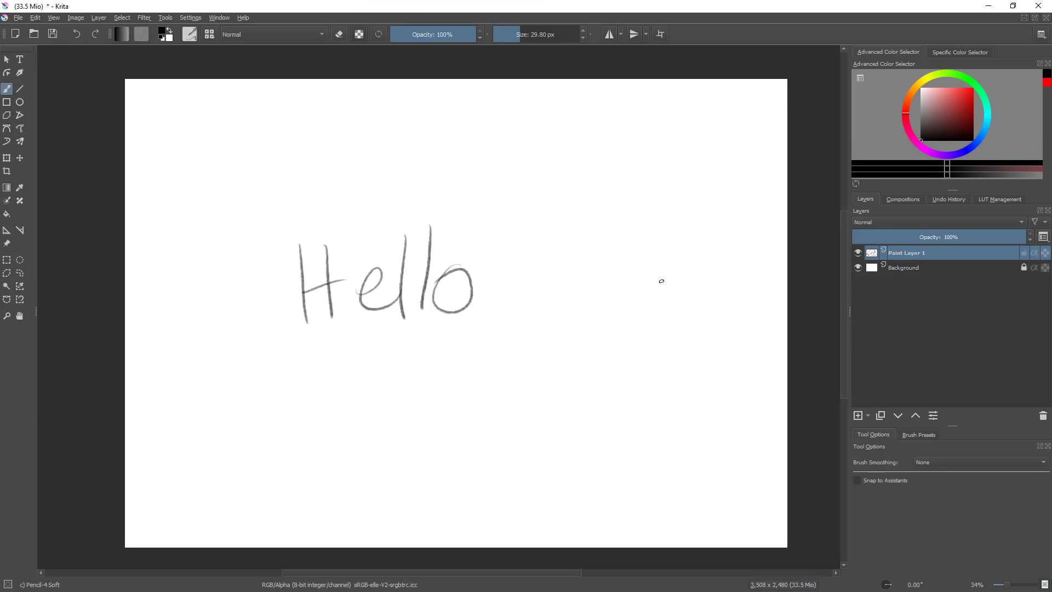
- Mirror the canvas view back and forth to compare the handwritten word, ending in the normal orientation
key(m)
key(m)
key(m)
key(m)
- Search Krita's keyboard shortcut settings for Mirror and look through the results for the Mirror View shortcut
click(187, 19)
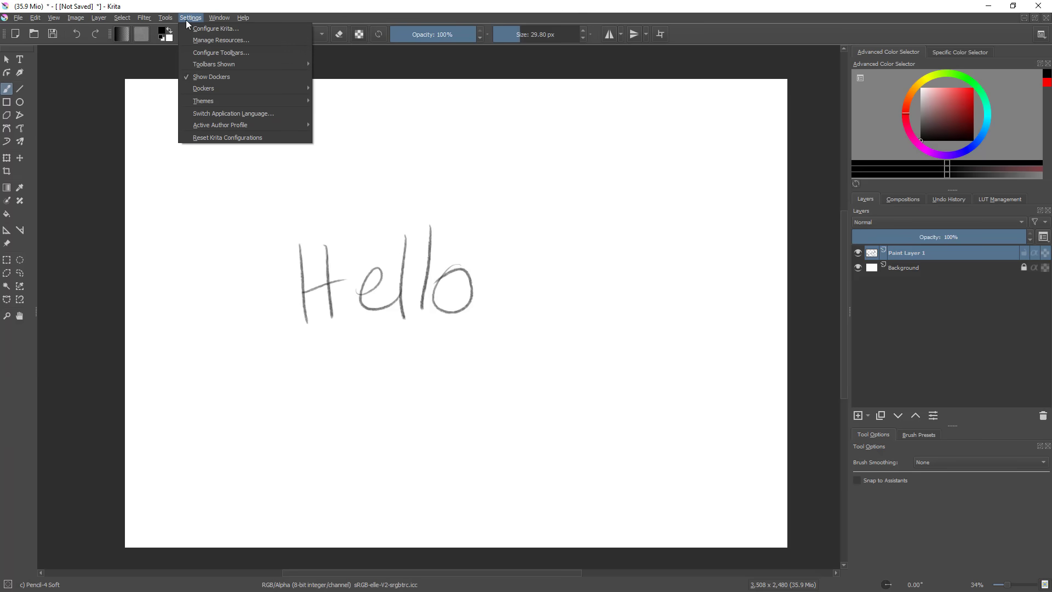
click(270, 29)
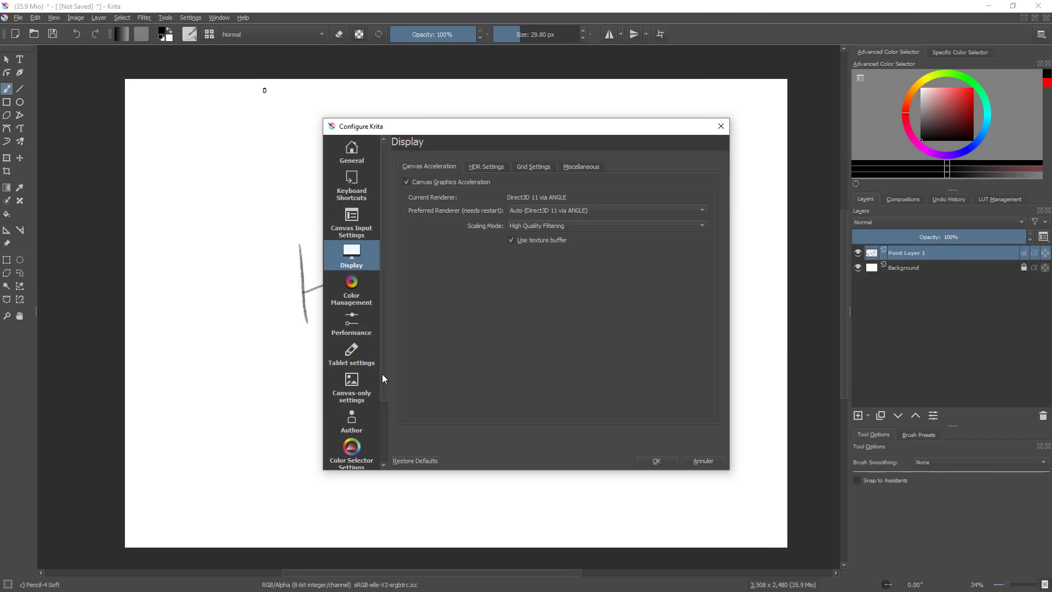
click(360, 190)
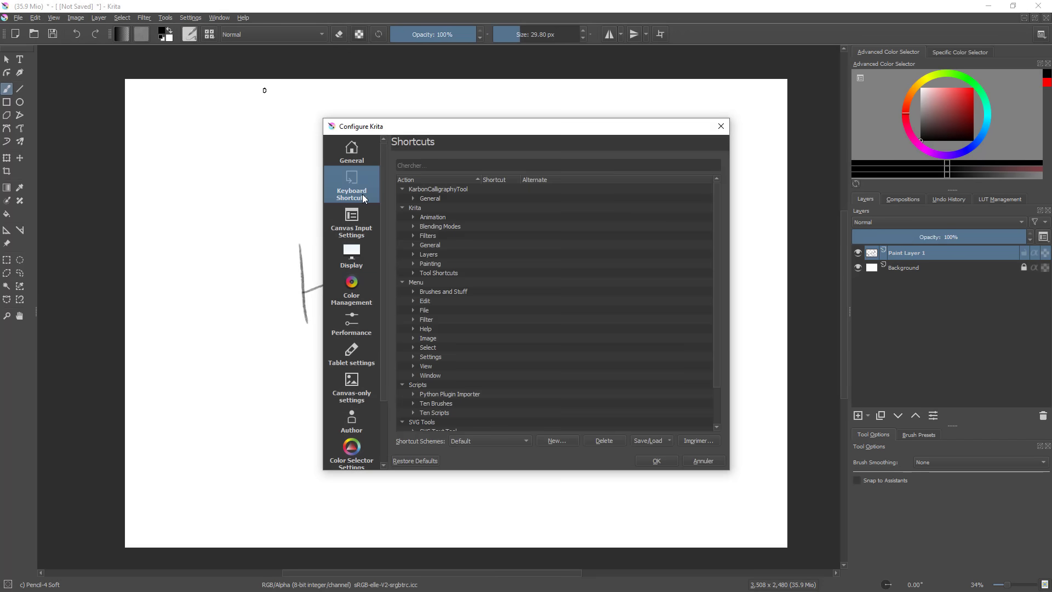
click(676, 164)
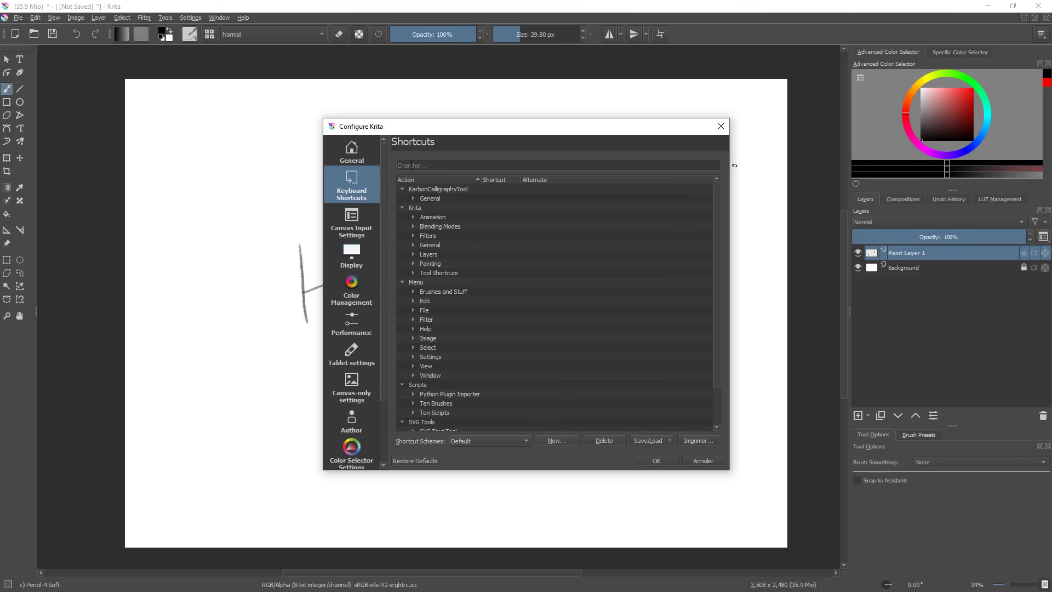
drag(467, 126, 495, 126)
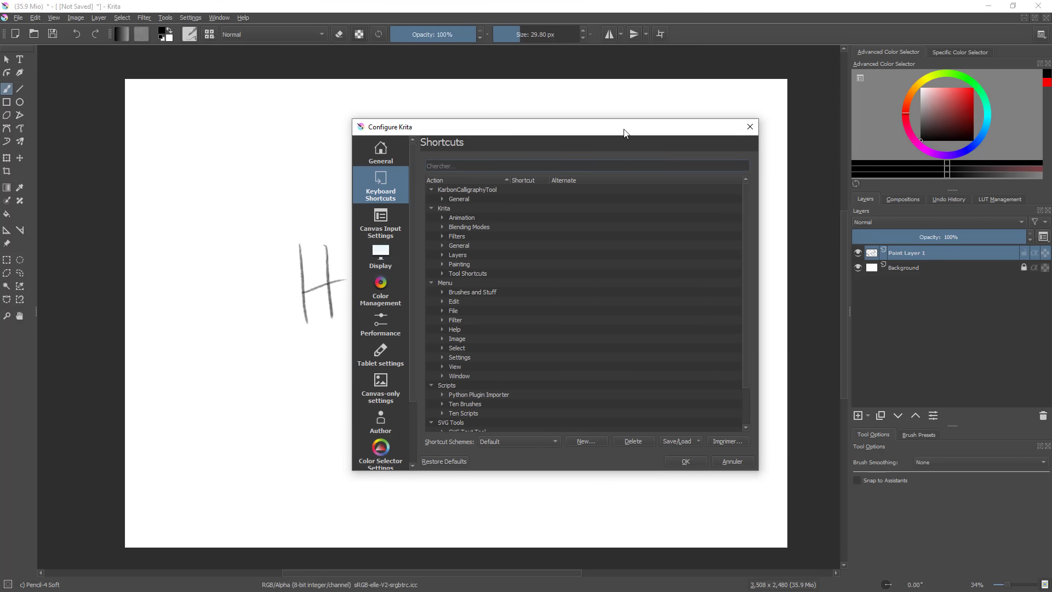
drag(621, 132, 633, 118)
text(Mirror)
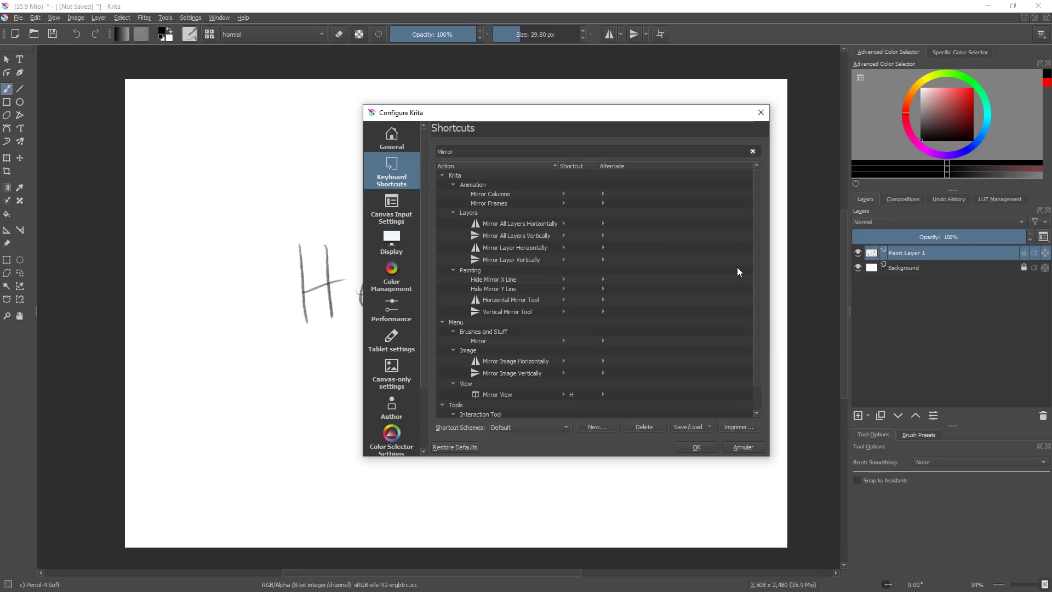
scroll(757, 255, down, 1)
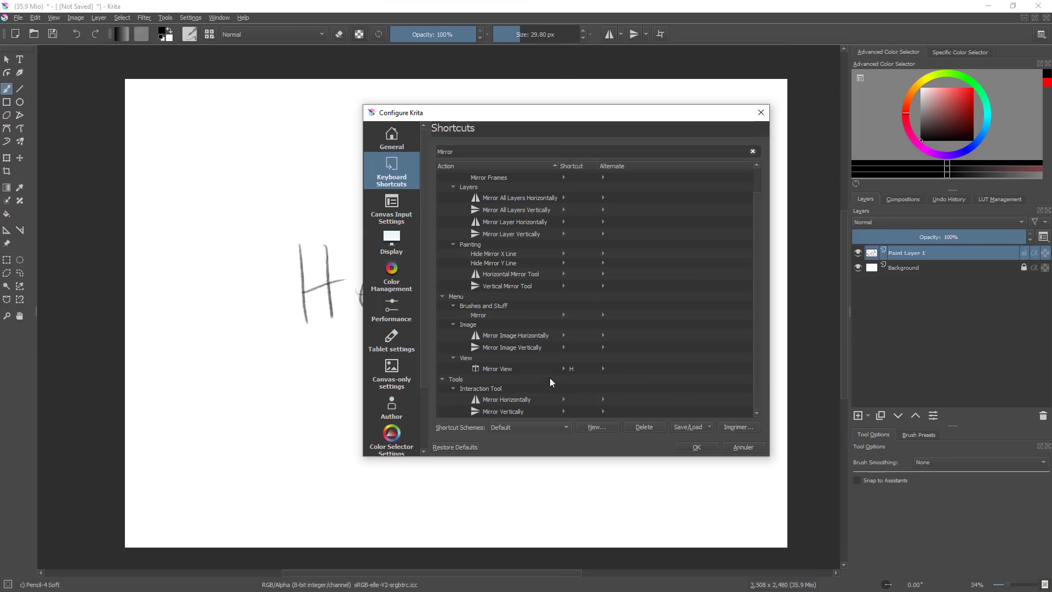
- Assign H as the custom shortcut for Mirror View and apply the settings
click(576, 369)
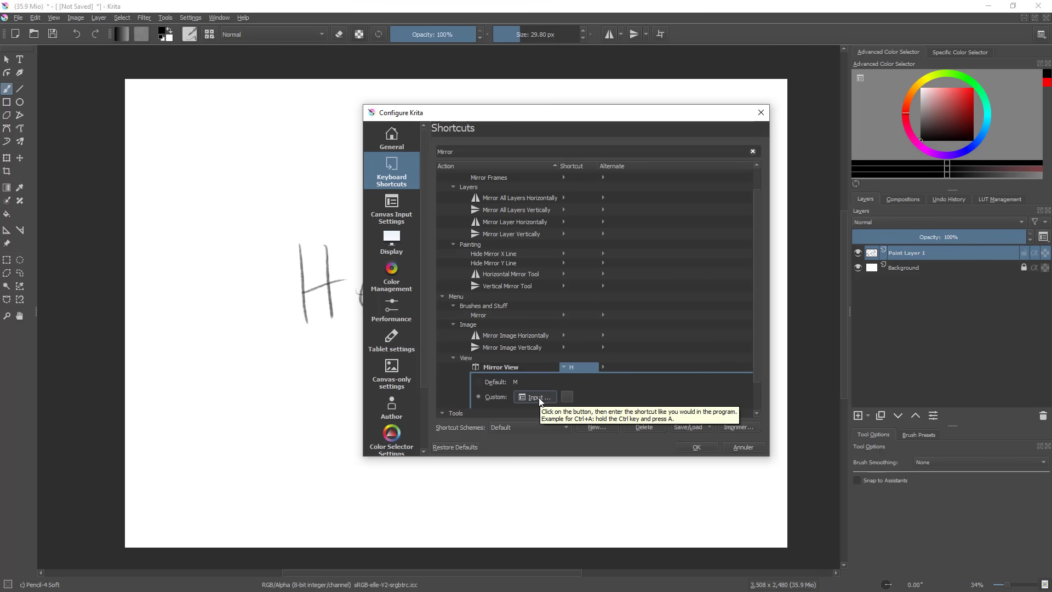
key(h)
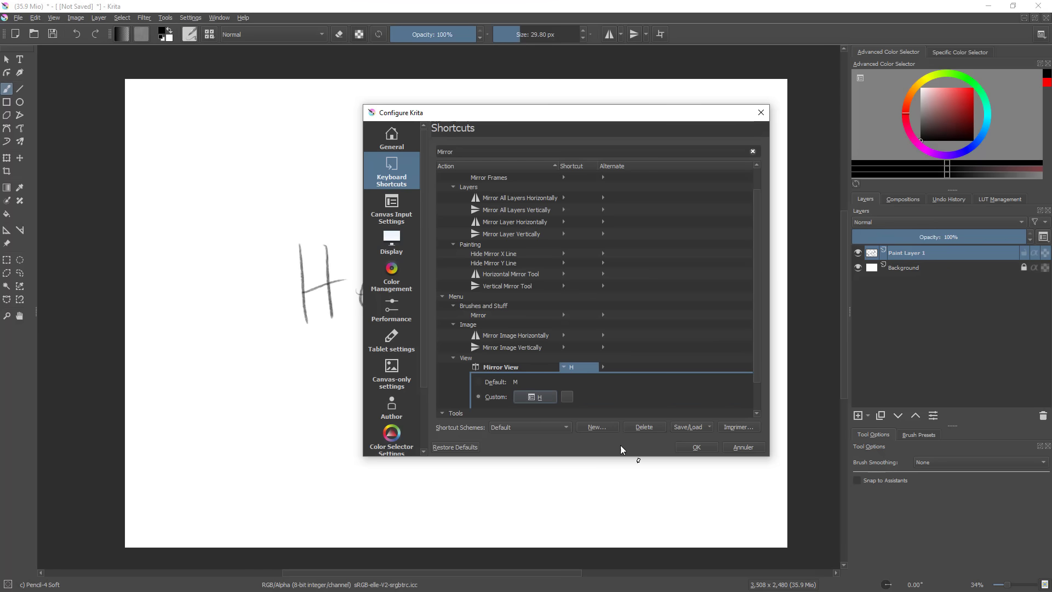
click(699, 447)
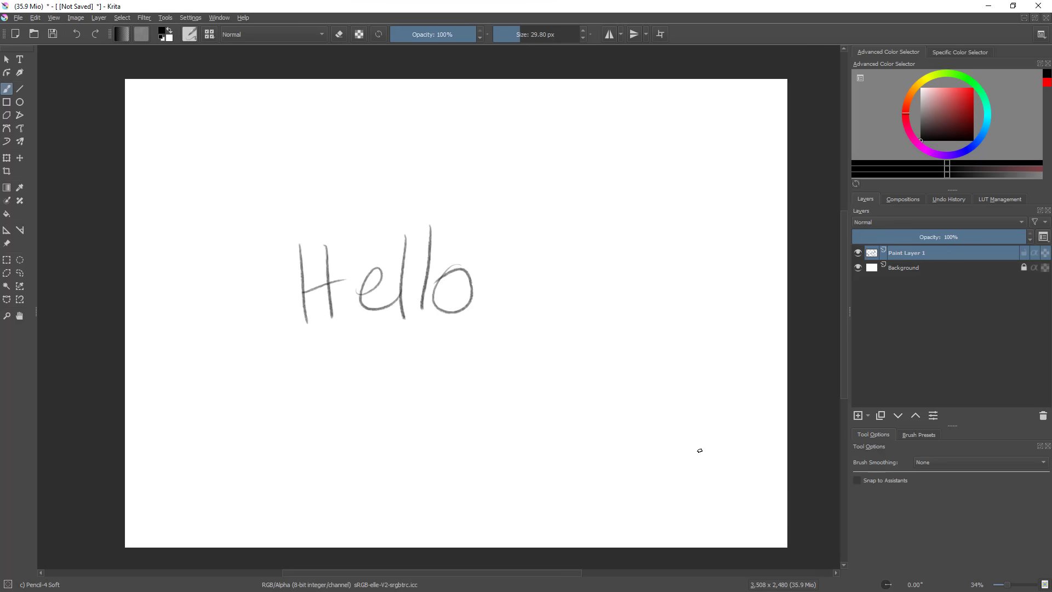
- Flip the canvas view repeatedly with the Mirror View shortcut to check the word Hello, ending unmirrored
key(h)
key(h)
key(h)
key(h)
mouse_move(555, 288)
mouse_down()
mouse_move(586, 285)
mouse_move(550, 311)
mouse_move(551, 298)
mouse_up()
key(h)
key(h)
key(h)
key(h)
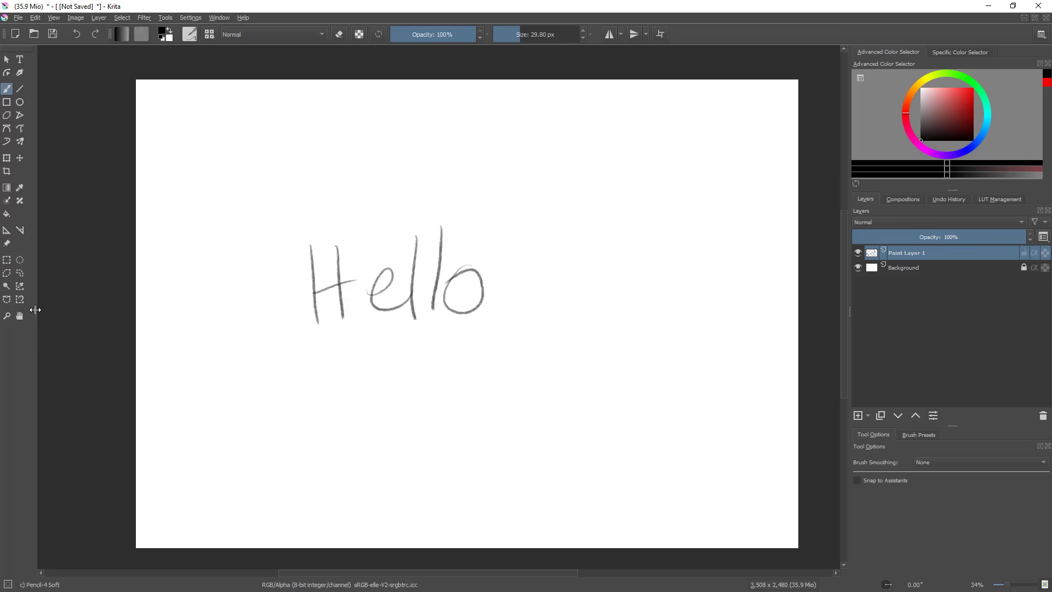
- Hide the Toolbox docker and bring it back from the list of dockers
mouse_move(36, 310)
mouse_down()
mouse_move(15, 312)
mouse_move(45, 312)
mouse_move(34, 307)
mouse_up()
drag(21, 48, 21, 102)
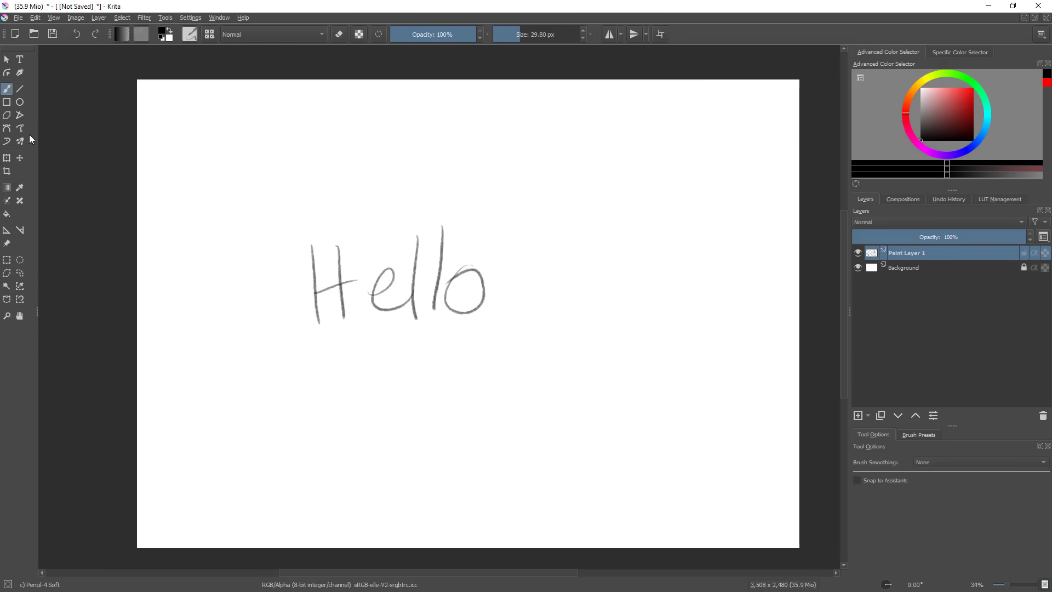
click(191, 17)
mouse_move(240, 88)
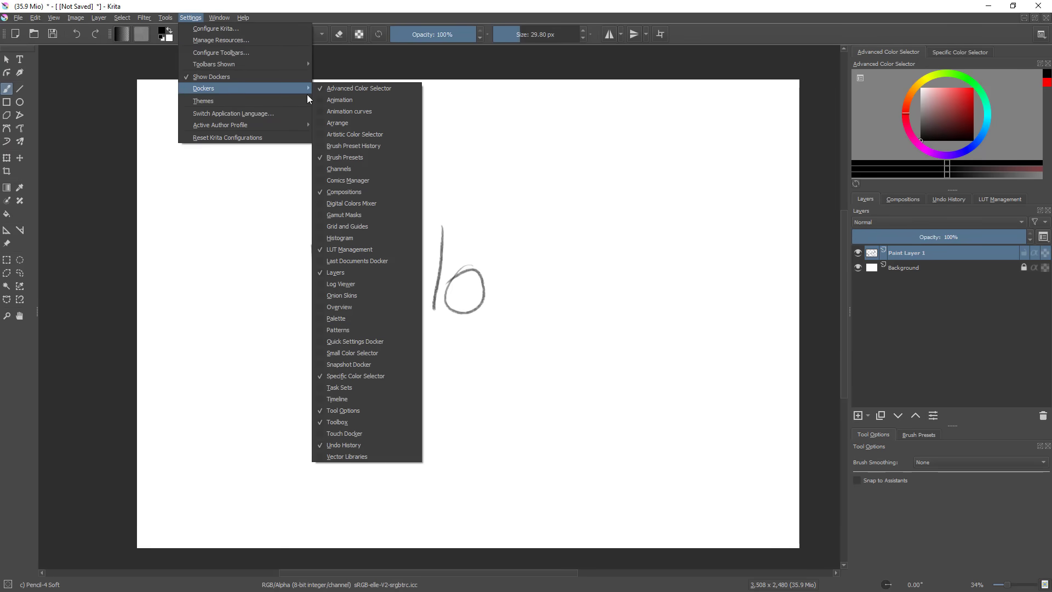
click(364, 422)
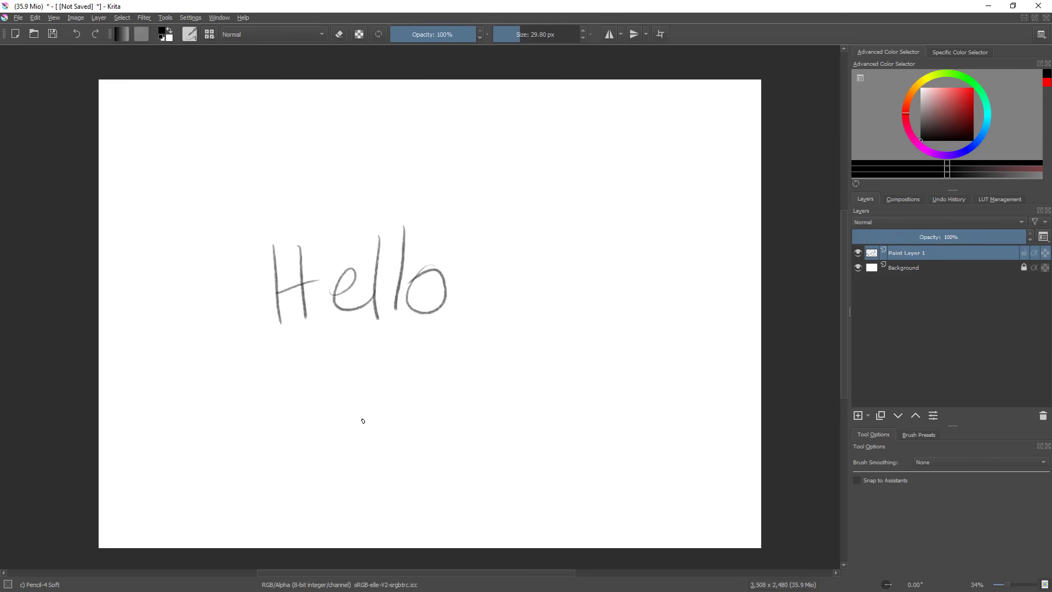
click(190, 17)
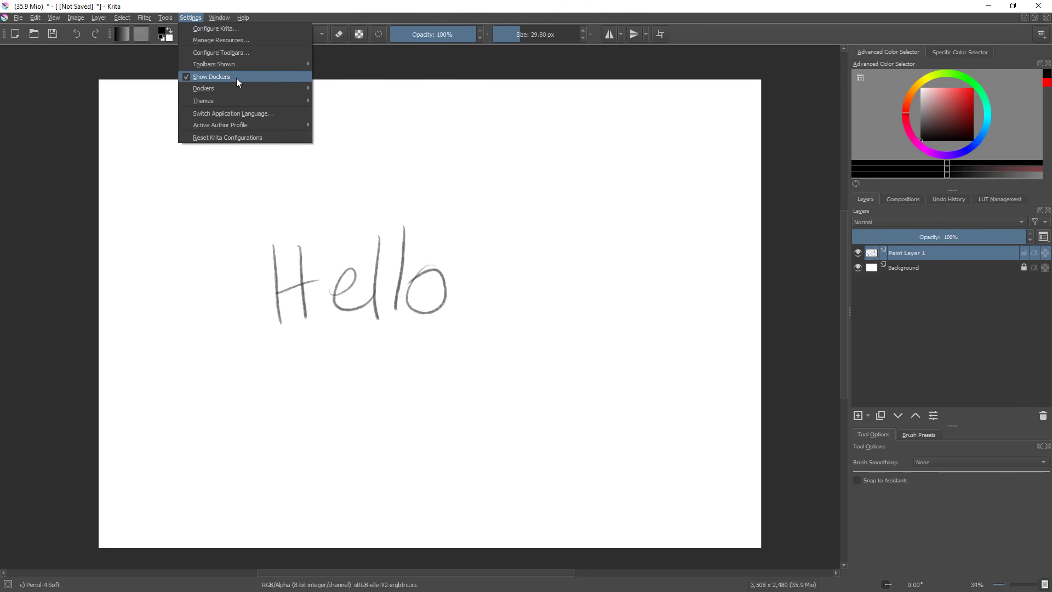
mouse_move(246, 90)
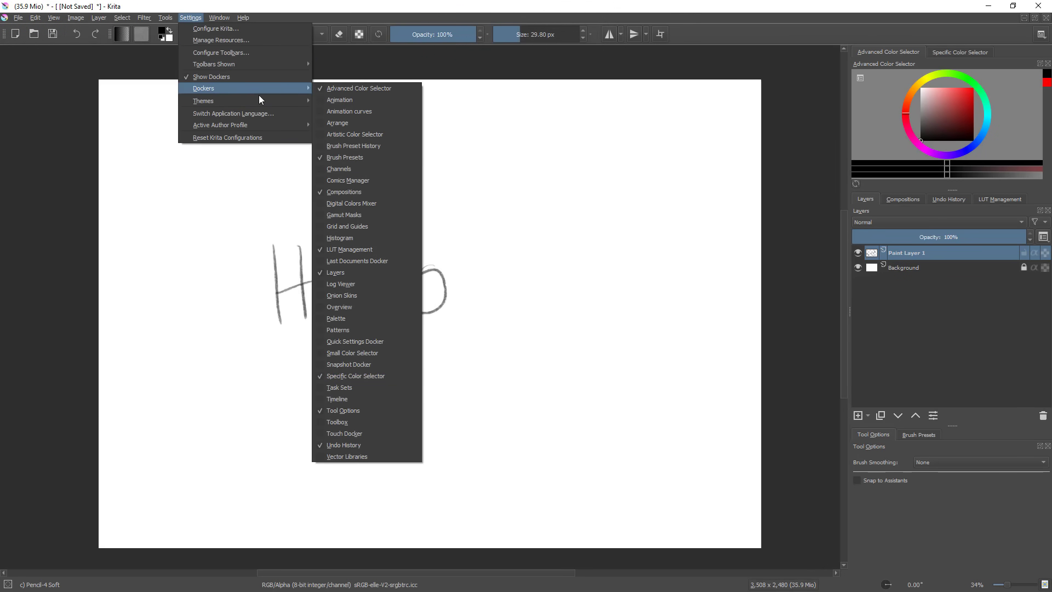
click(321, 424)
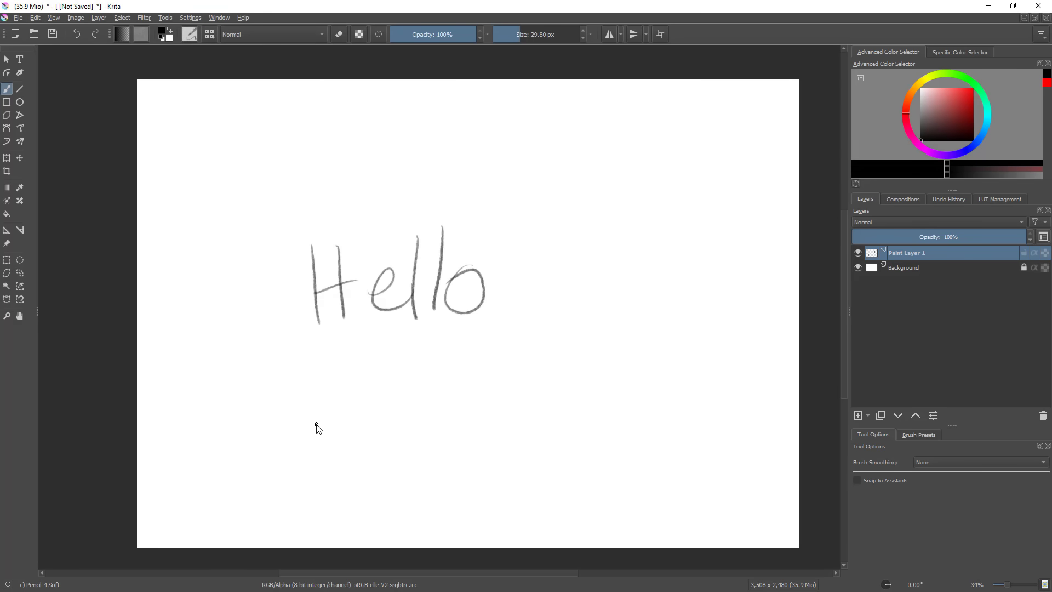
- Outline the letter H and part of the e with the Freehand Selection tool
click(20, 273)
mouse_move(389, 172)
mouse_down()
mouse_move(285, 220)
mouse_move(379, 155)
mouse_up()
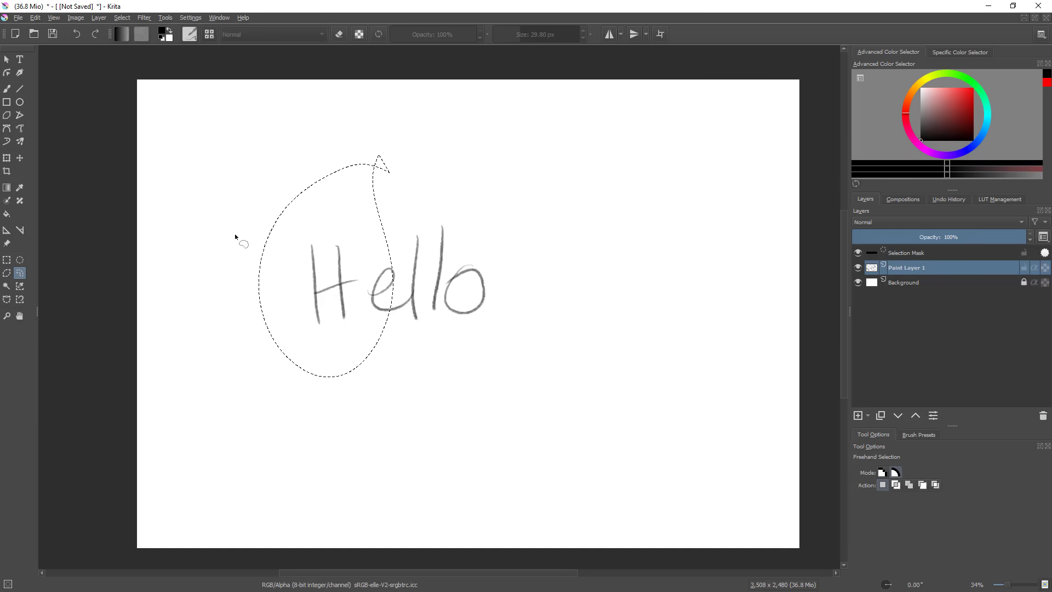
- Search the keyboard shortcut settings for Freehand and for Des to check the selection-related shortcuts
click(191, 18)
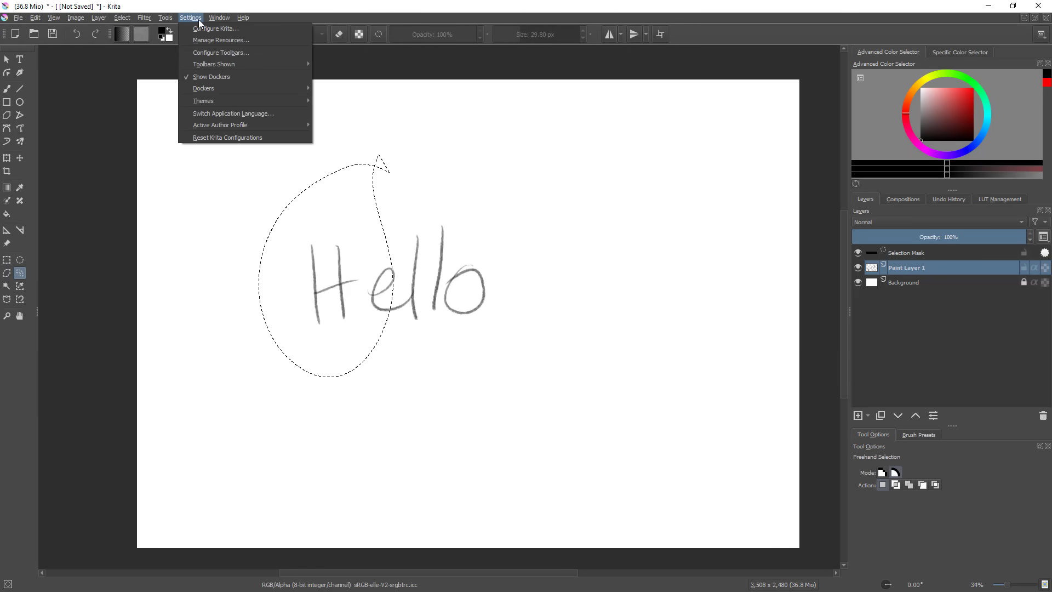
click(214, 29)
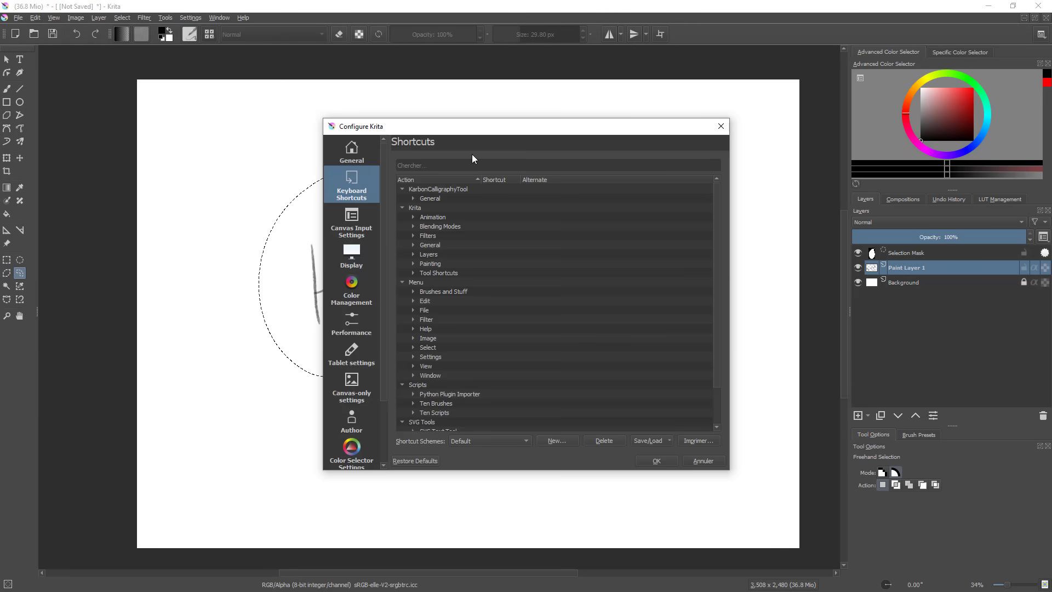
click(492, 166)
text(Freehand)
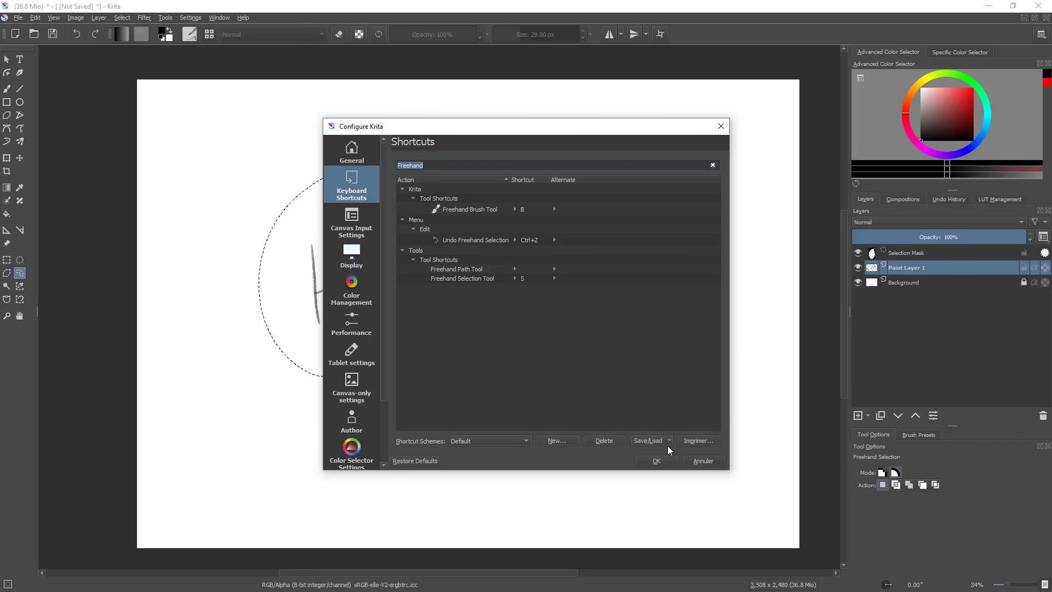
text(Des)
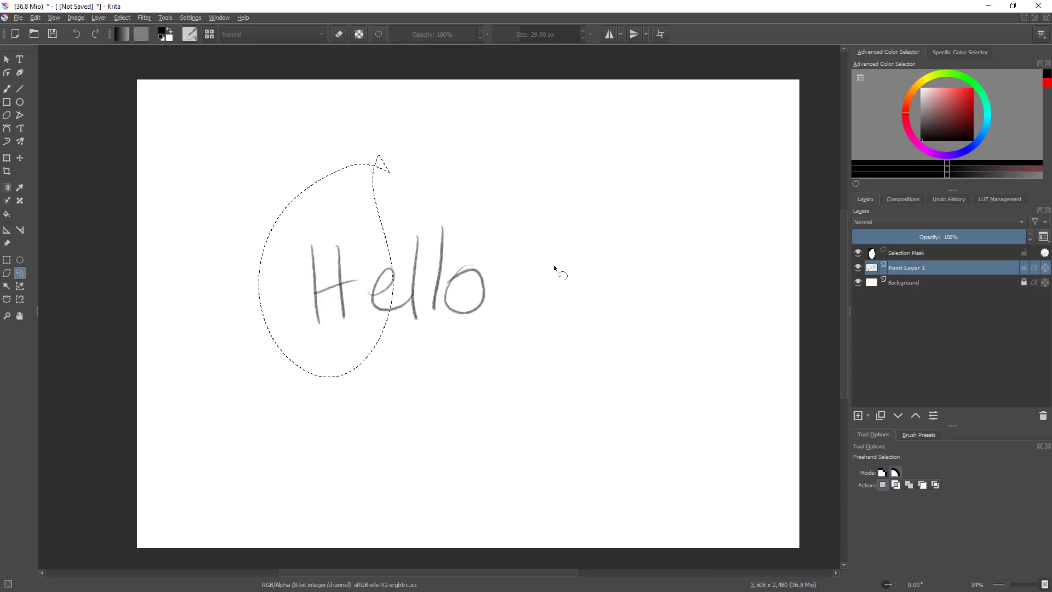
- Clear the selection, and test the Freehand Brush with a zigzag stroke beside the word Hello before undoing it
key(ctrl+shift+a)
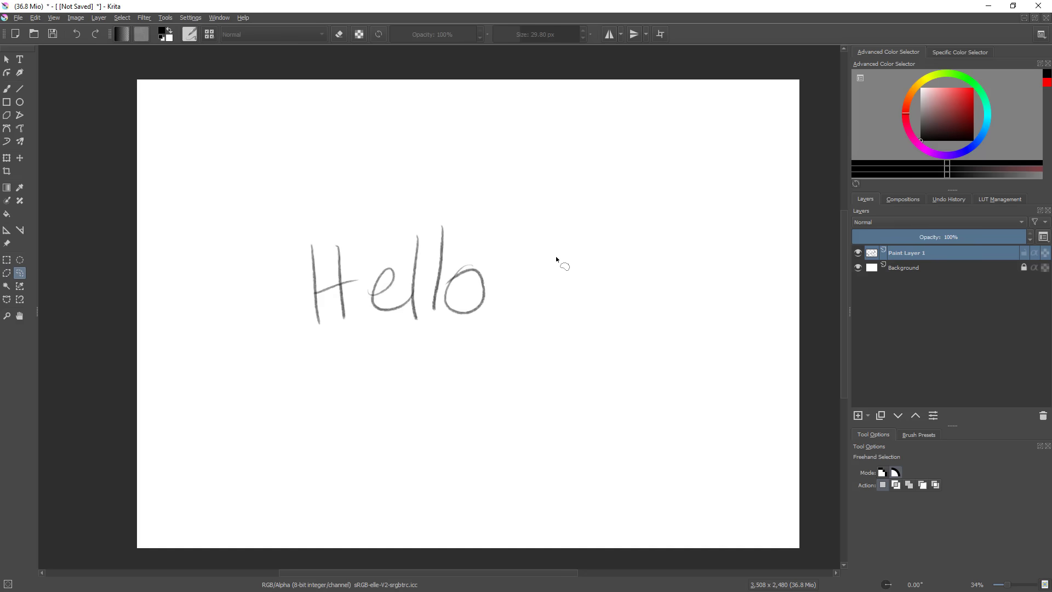
key(b)
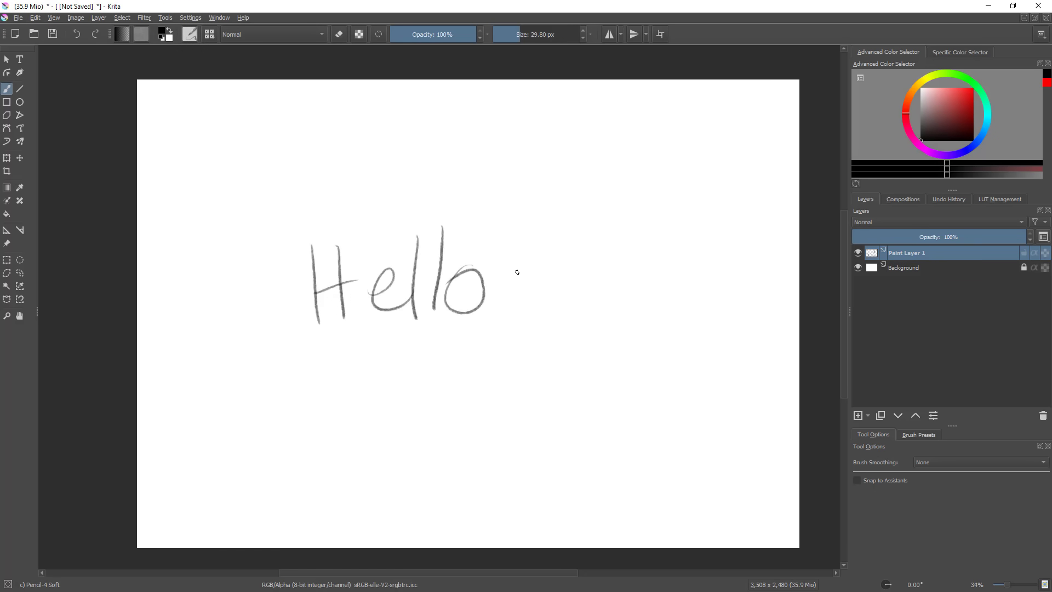
mouse_move(527, 305)
mouse_down()
mouse_move(615, 230)
mouse_move(622, 376)
mouse_up()
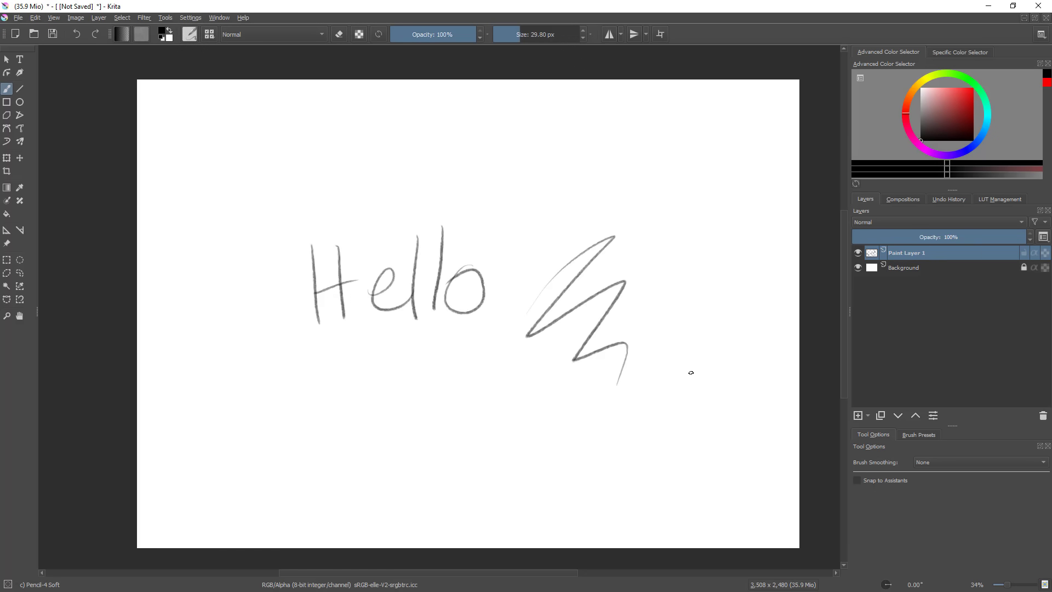
key(ctrl+z)
drag(552, 355, 583, 352)
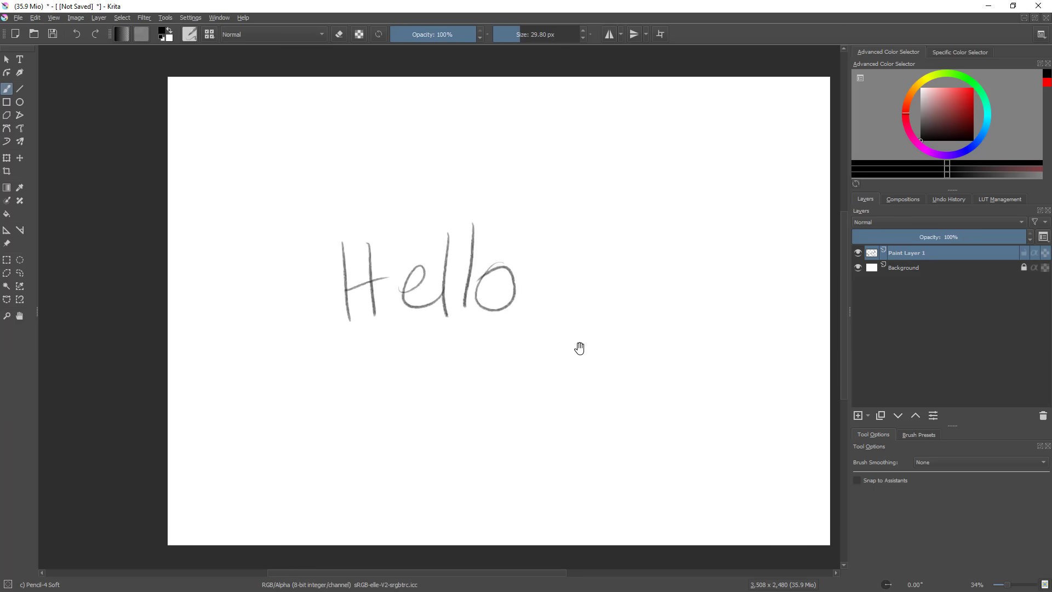
- Try drawing freehand selections around the word Hello, and clear them
key(l)
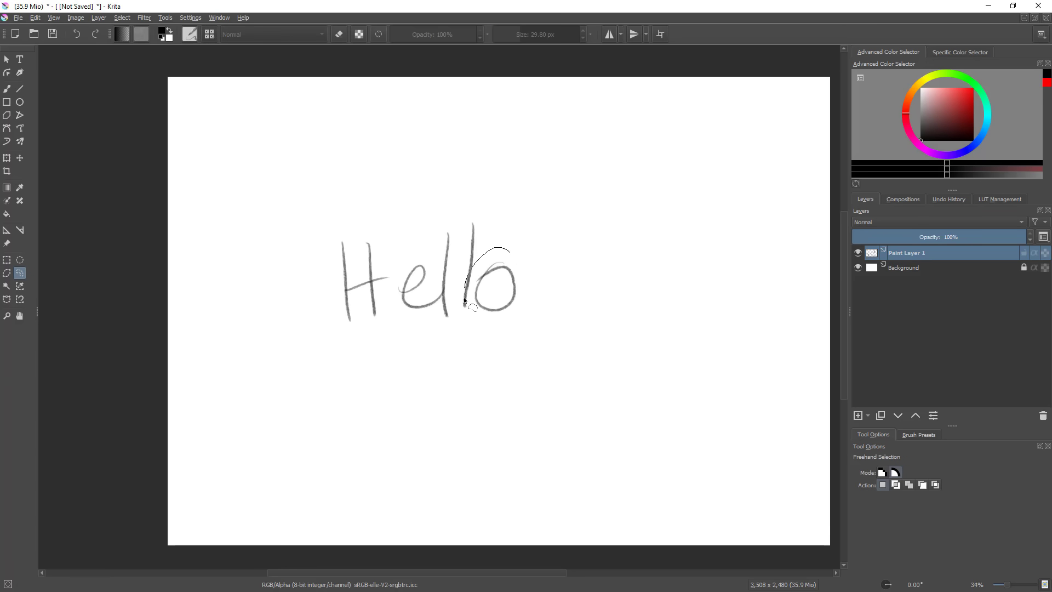
drag(466, 282, 507, 233)
mouse_move(583, 283)
mouse_down()
mouse_move(530, 265)
mouse_move(524, 287)
mouse_move(541, 277)
mouse_up()
click(532, 278)
mouse_move(458, 172)
mouse_down()
mouse_move(265, 291)
mouse_move(476, 197)
mouse_up()
click(550, 233)
mouse_move(525, 275)
mouse_down()
mouse_move(552, 258)
mouse_move(541, 277)
mouse_up()
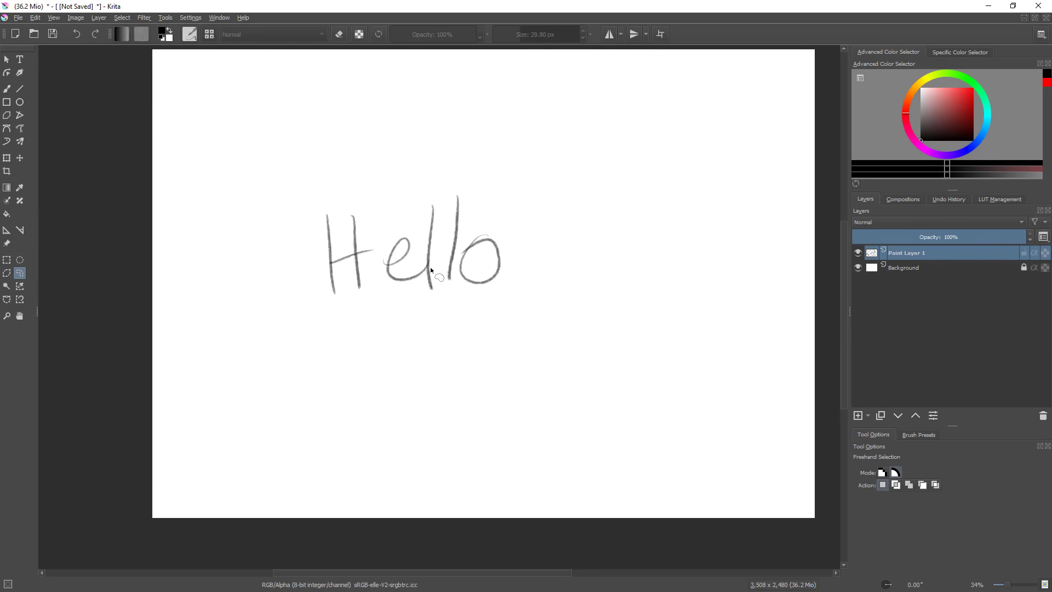
- Make a rectangular selection of about 1148 by 1102 px over the start of Hello, and replace it with an elliptical selection around ello
click(7, 259)
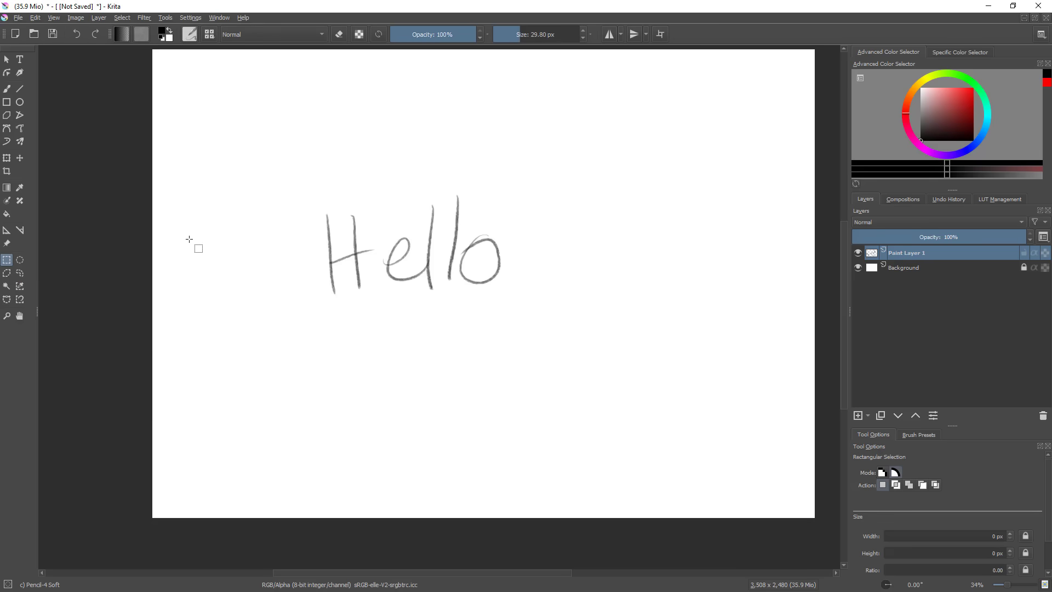
drag(240, 147, 457, 357)
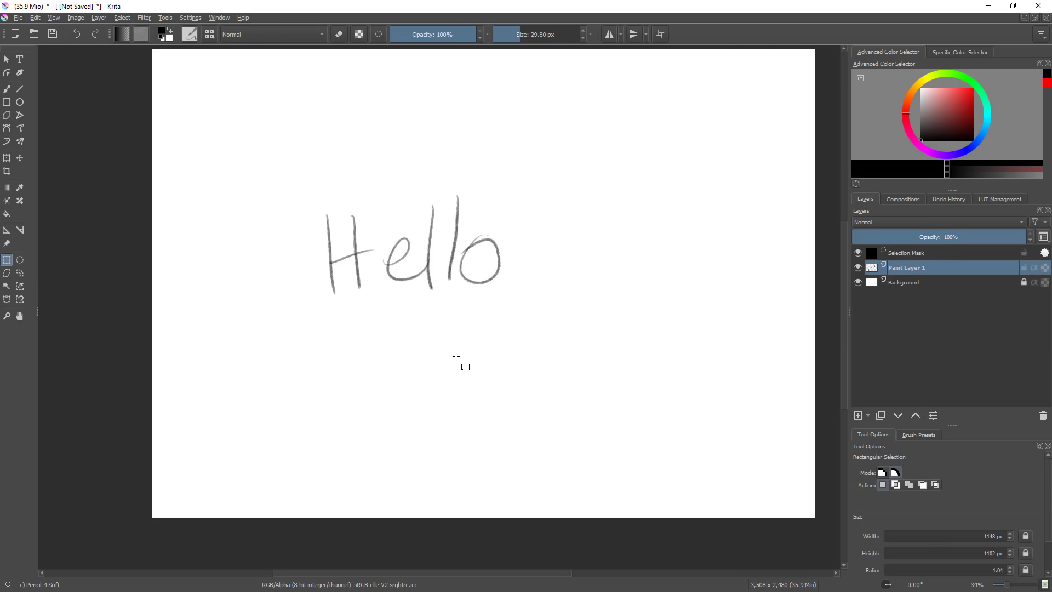
click(20, 259)
drag(376, 207, 510, 342)
- Draw a closed six-point polygonal selection across and below the word Hello
click(7, 273)
click(394, 209)
click(245, 406)
click(333, 436)
click(613, 377)
click(618, 256)
click(551, 190)
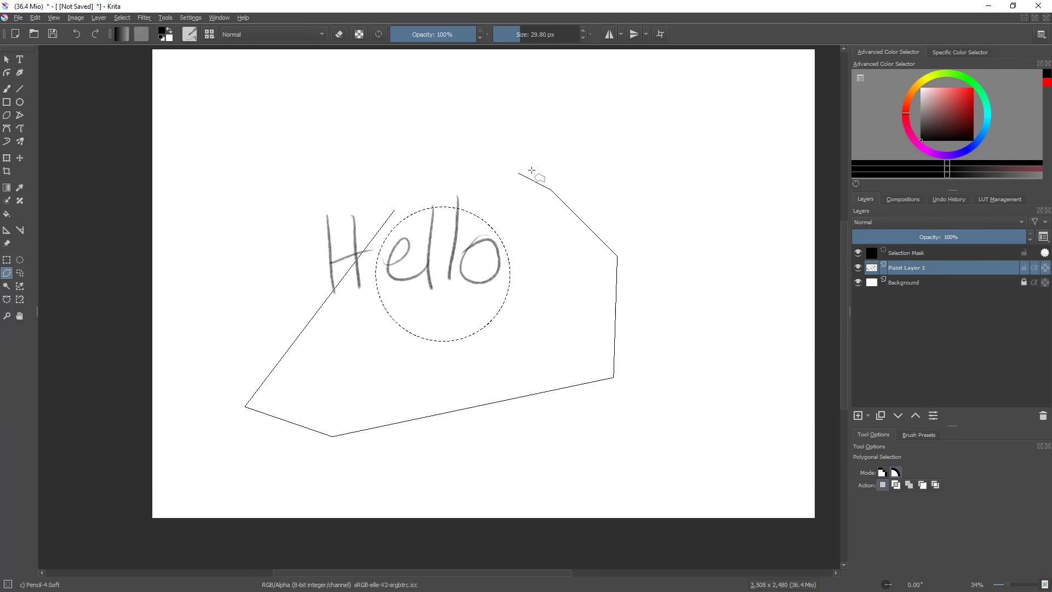
click(394, 210)
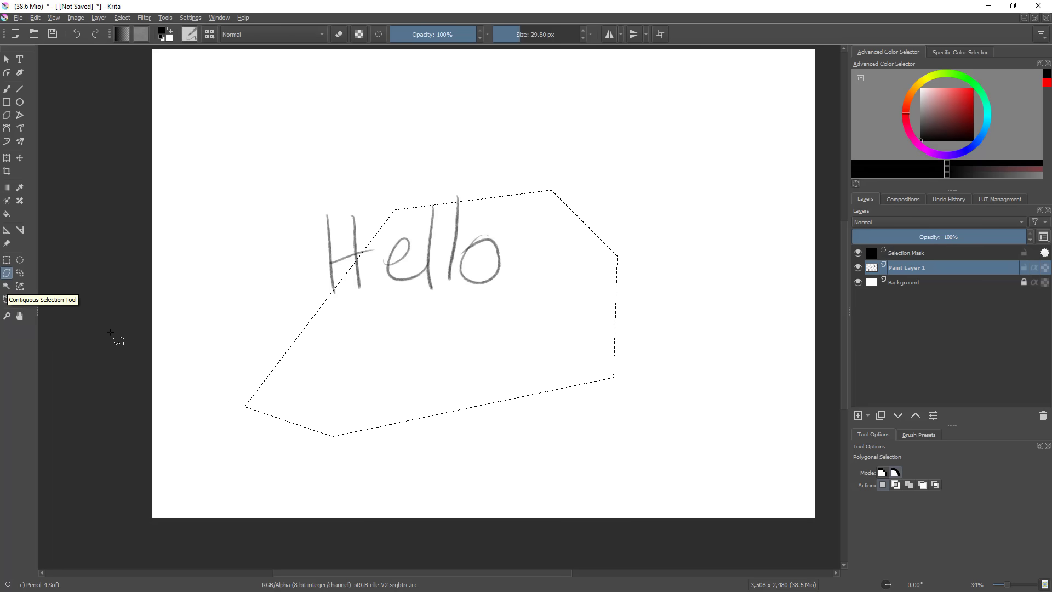
- Try the Contiguous Selection tool on the insides of the letters o and e and the white page area, and clear the selection
click(6, 286)
click(479, 266)
shift+click(399, 250)
alt+click(480, 264)
click(344, 232)
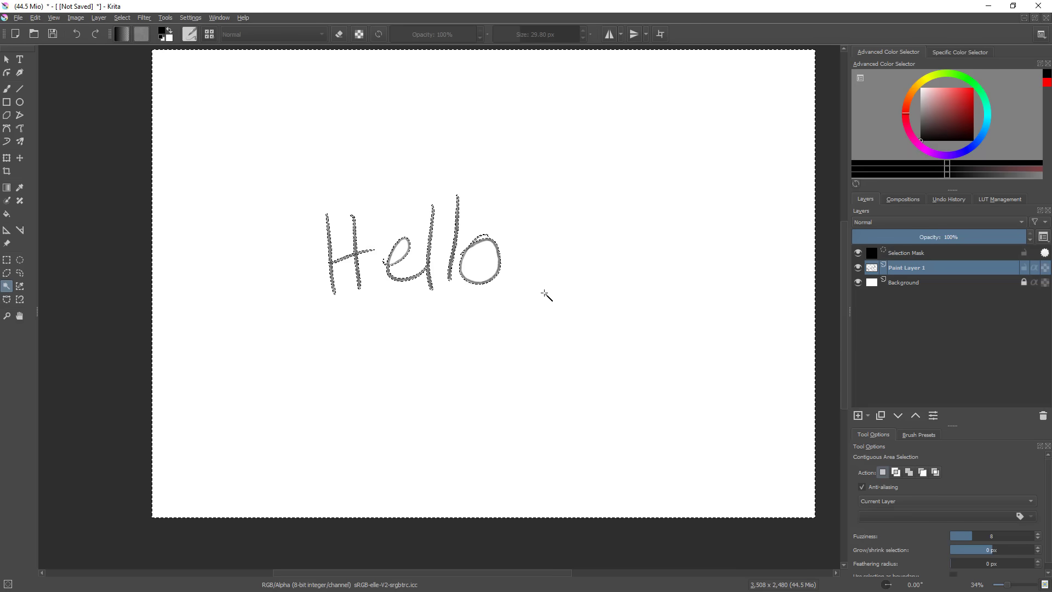
key(ctrl+shift+a)
drag(507, 226, 563, 247)
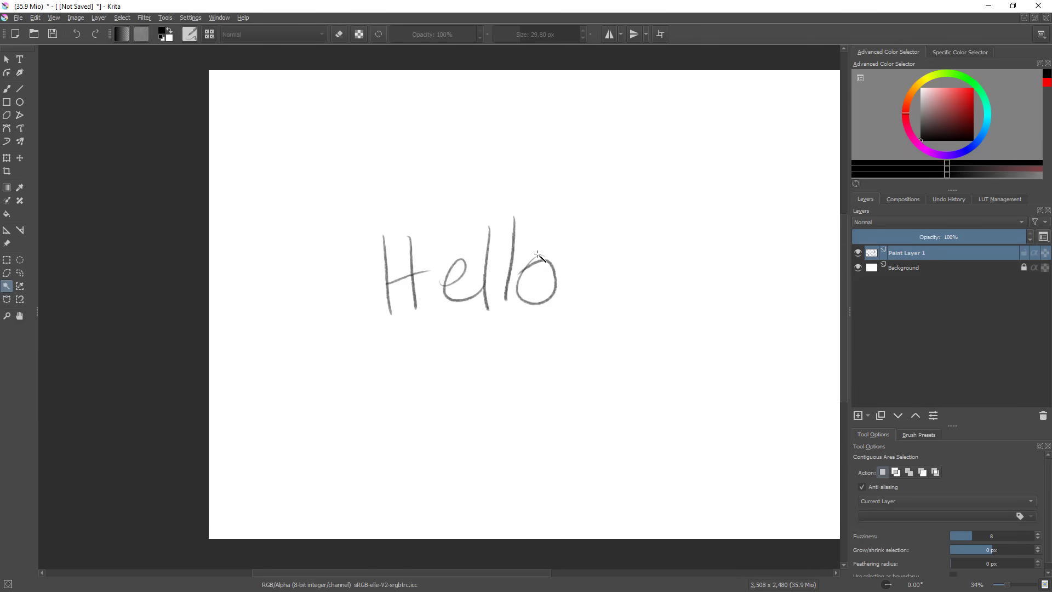
- Select the inside of the letter o with the Contiguous Selection tool, and deselect it
click(541, 276)
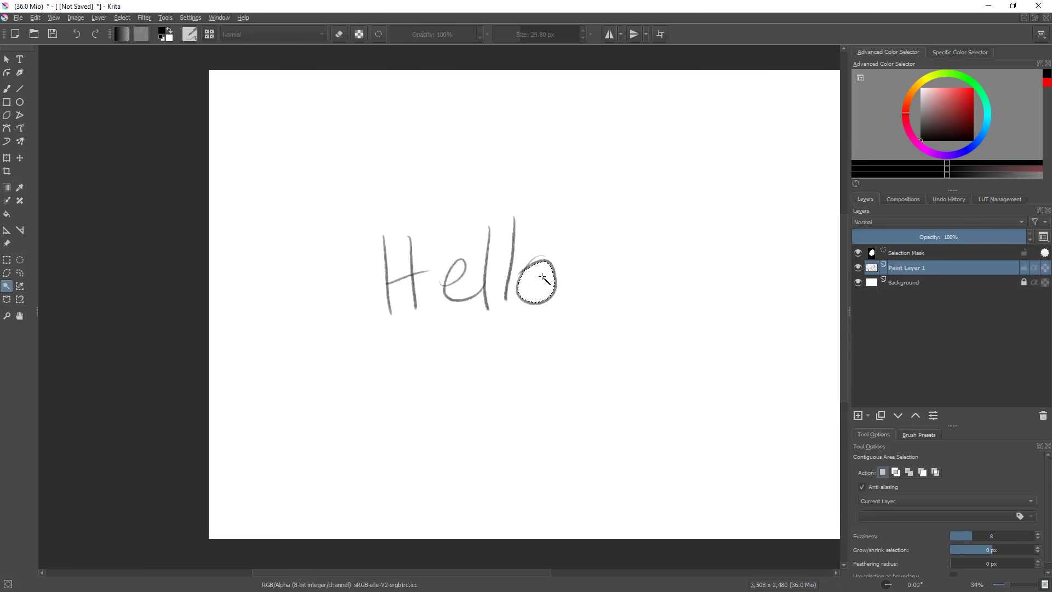
key(ctrl+shift+a)
drag(565, 350, 500, 321)
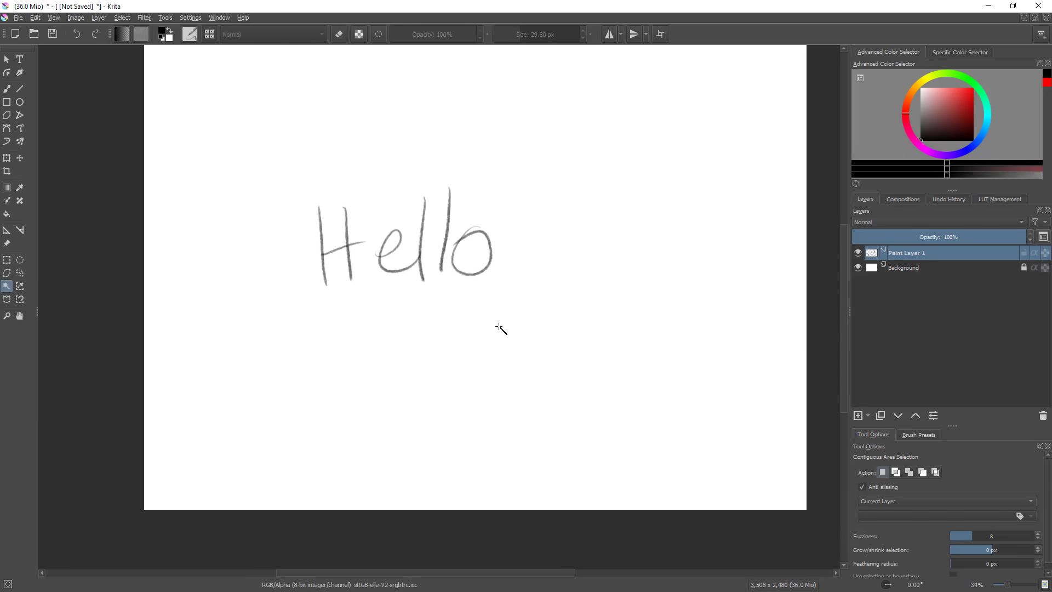
- Outline an oval freehand selection beside the word Hello, and add several more freehand shapes above and next to it
click(19, 273)
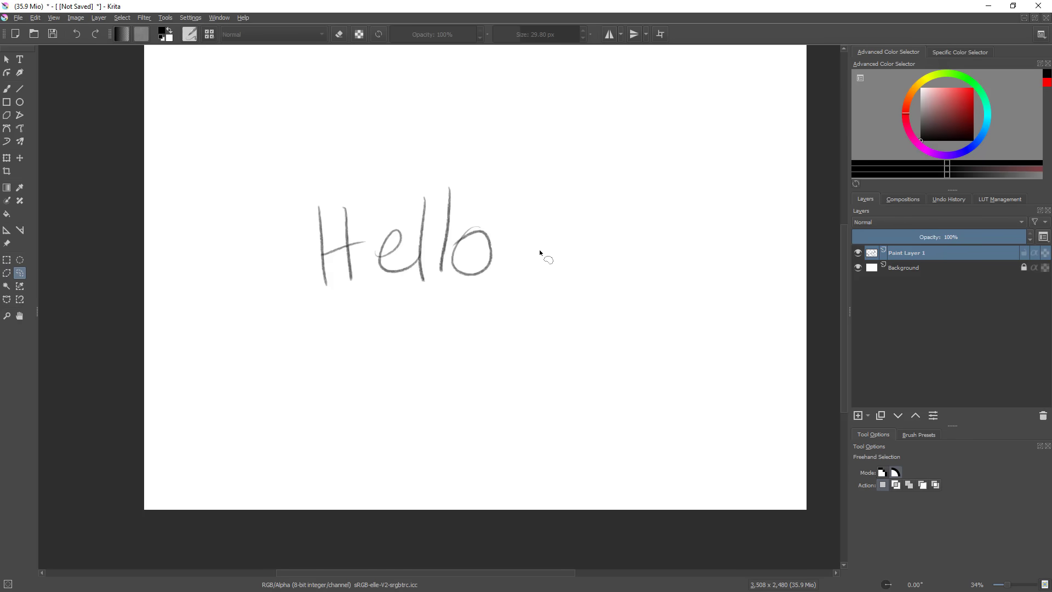
drag(538, 260, 600, 230)
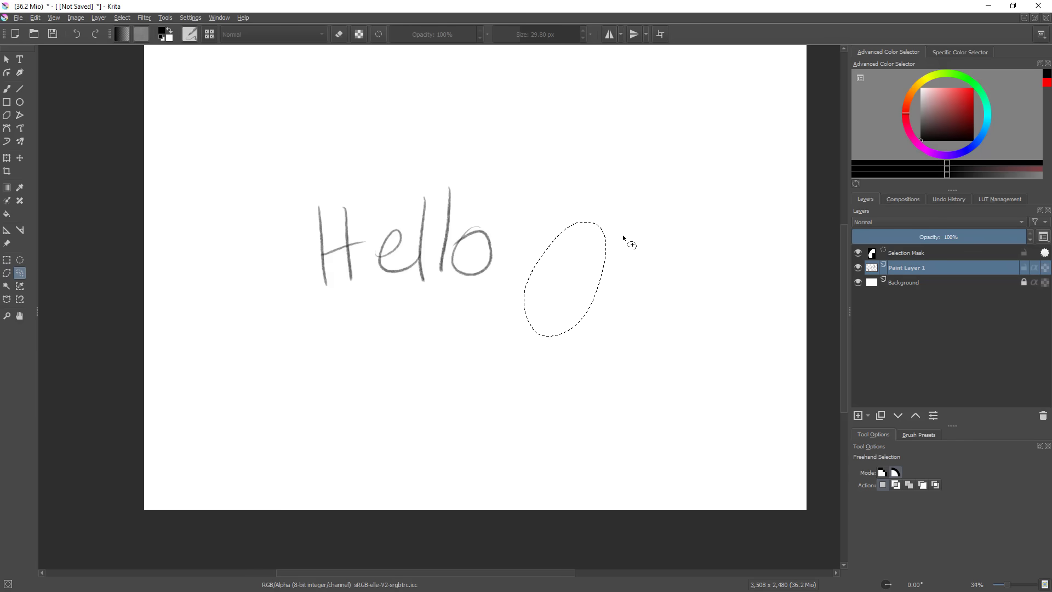
mouse_move(657, 244)
mouse_down()
mouse_move(642, 218)
mouse_move(679, 275)
mouse_move(661, 243)
mouse_up()
mouse_move(662, 277)
mouse_down()
mouse_move(656, 401)
mouse_move(671, 286)
mouse_move(720, 194)
mouse_move(659, 256)
mouse_up()
drag(604, 101, 563, 119)
- Shade the selected shapes with the pencil brush at a size of 319.71 px, and clear the selection
key(b)
drag(590, 260, 742, 260)
mouse_move(648, 290)
mouse_down()
mouse_move(515, 383)
mouse_move(592, 198)
mouse_move(614, 72)
mouse_move(568, 303)
mouse_move(698, 317)
mouse_move(691, 484)
mouse_up()
key(ctrl+shift+a)
drag(690, 253, 688, 264)
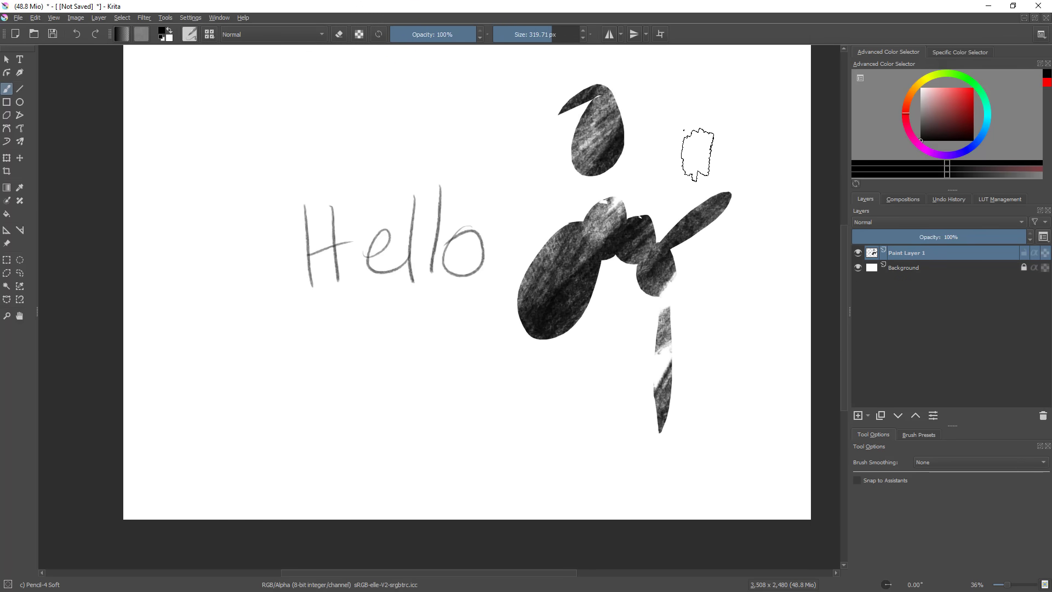
- Reduce the brush size to 22.02 px
key(bracketleft)
key(bracketleft)
key(bracketleft)
key(bracketleft)
key(bracketleft)
key(bracketleft)
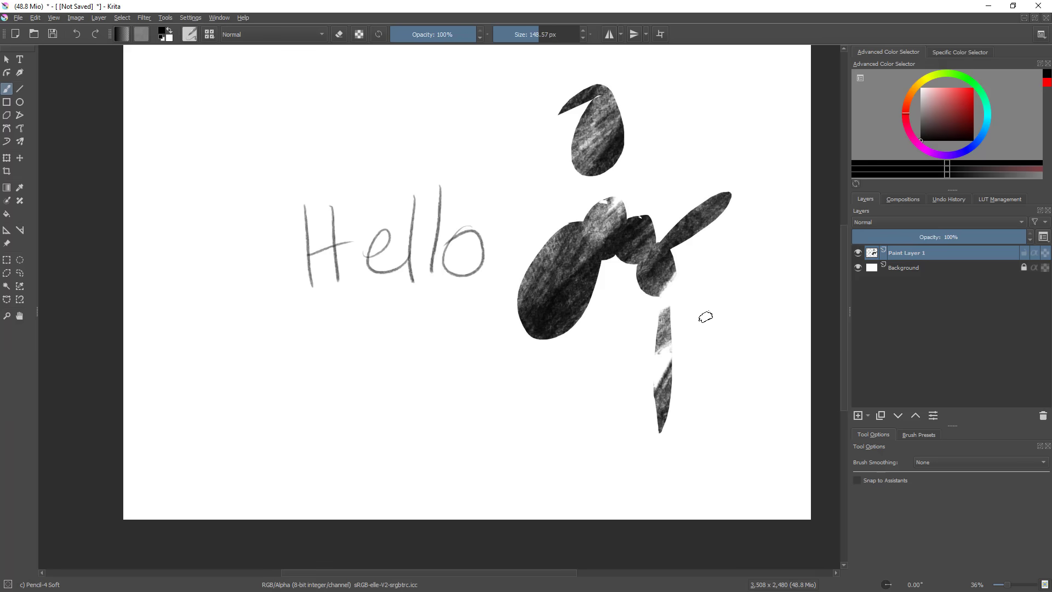
mouse_move(712, 330)
mouse_down()
mouse_move(718, 348)
mouse_move(683, 342)
mouse_up()
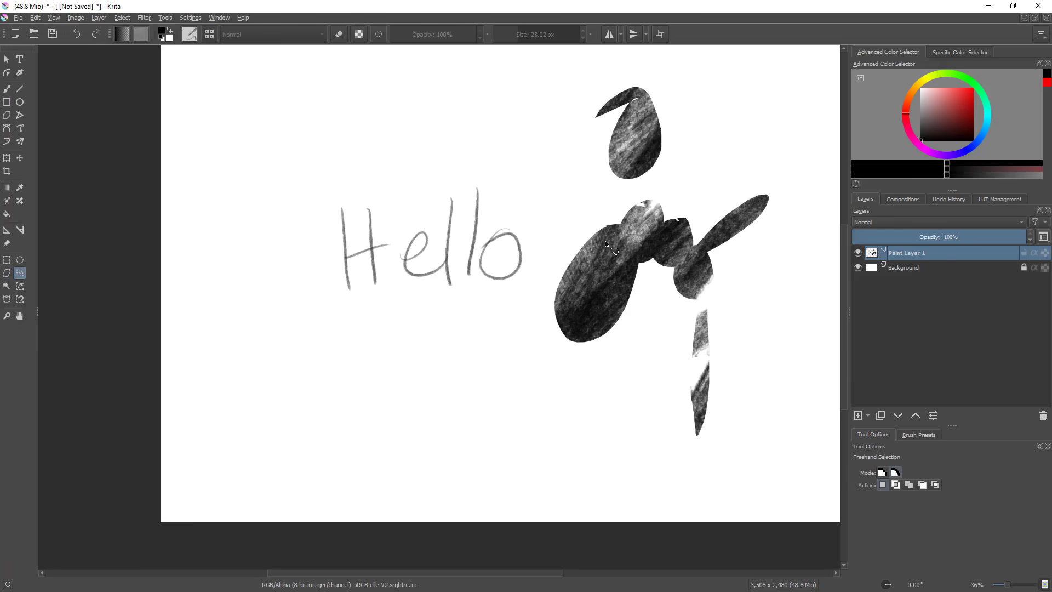
- Outline a round freehand selection above the word Hello and subtract a narrow wedge from its right side
drag(455, 230, 499, 265)
drag(390, 179, 403, 108)
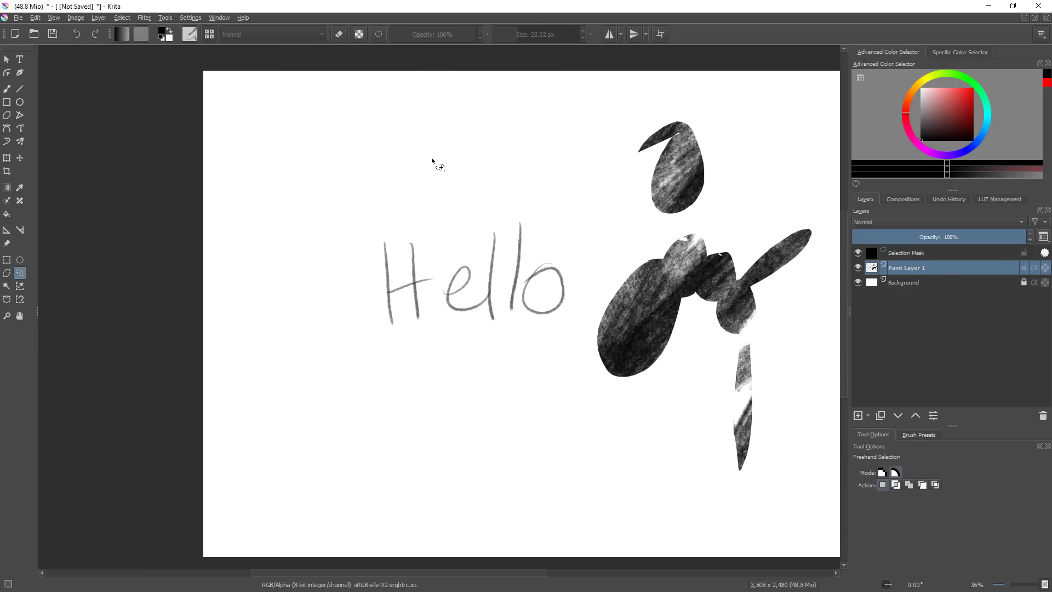
drag(518, 209, 618, 248)
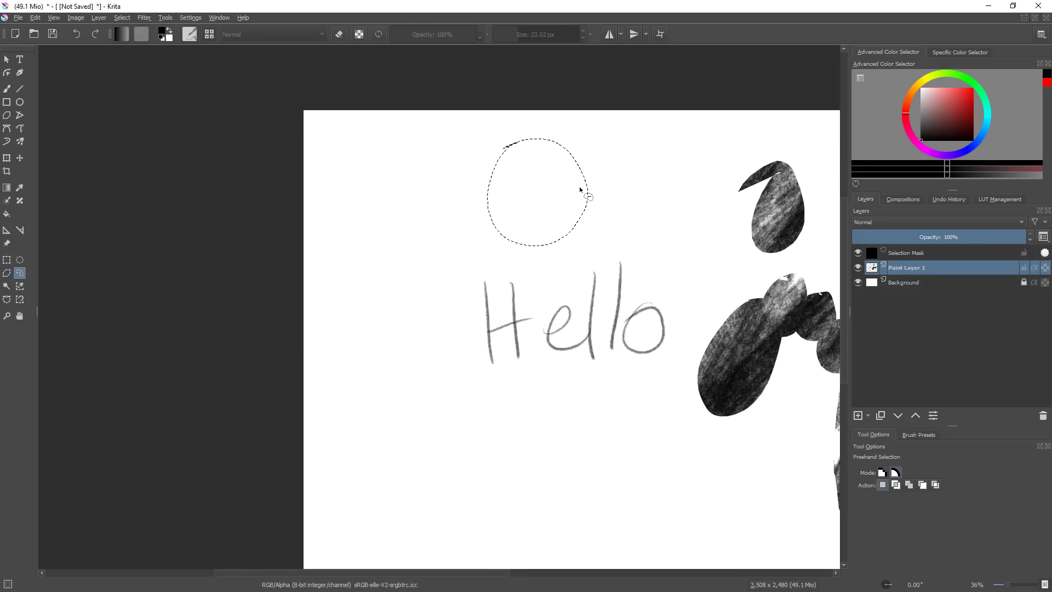
mouse_move(584, 152)
mouse_down()
mouse_move(518, 209)
mouse_move(594, 171)
mouse_up()
- Shade the wedge-cut round selection with the pencil brush at a size of 145.53 px, and clear the selection
key(b)
mouse_move(516, 214)
shift+mouse_down()
mouse_move(542, 212)
mouse_move(507, 223)
mouse_move(545, 143)
mouse_move(483, 210)
mouse_move(529, 140)
mouse_move(488, 241)
mouse_move(610, 190)
mouse_move(576, 242)
shift+mouse_up()
mouse_move(674, 280)
mouse_down()
mouse_move(578, 295)
mouse_move(646, 441)
mouse_move(619, 427)
mouse_up()
key(ctrl+shift+a)
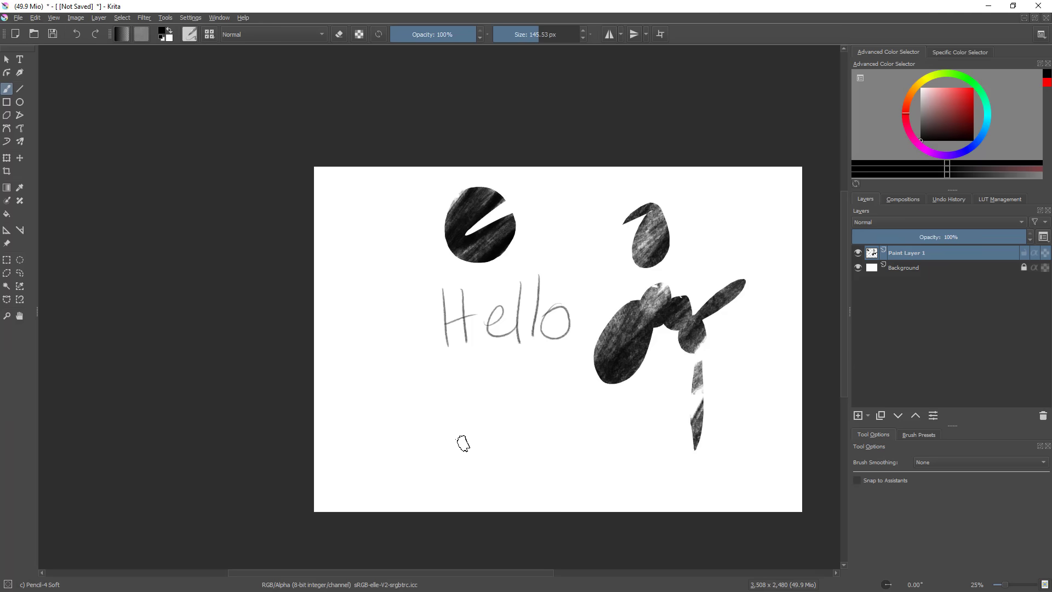
- Trace the edge of the notched black circle with the Magnetic Selection tool and close it into a selection
click(21, 300)
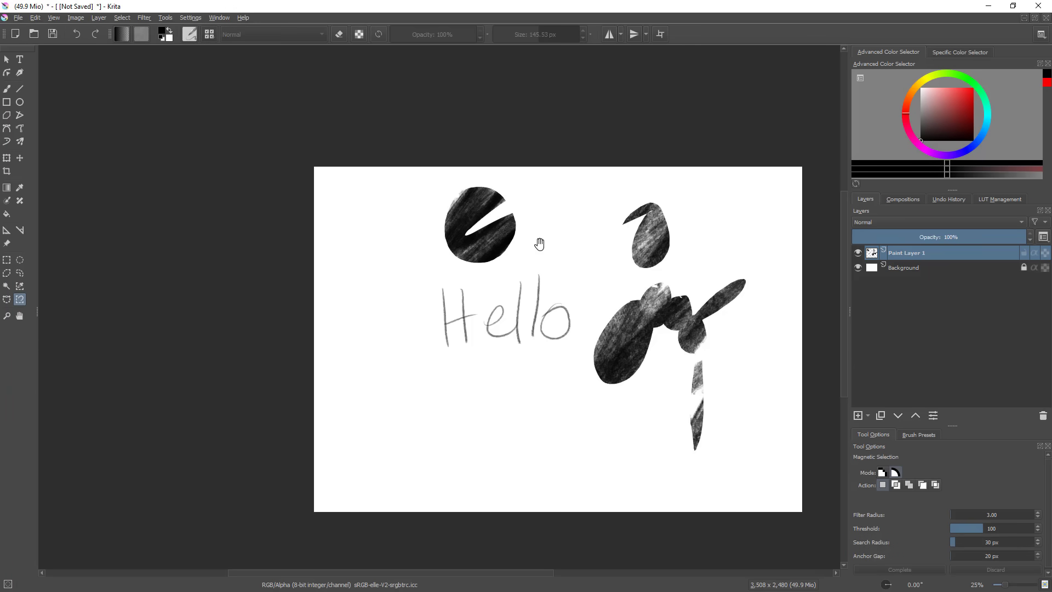
drag(498, 219, 558, 167)
drag(622, 288, 567, 264)
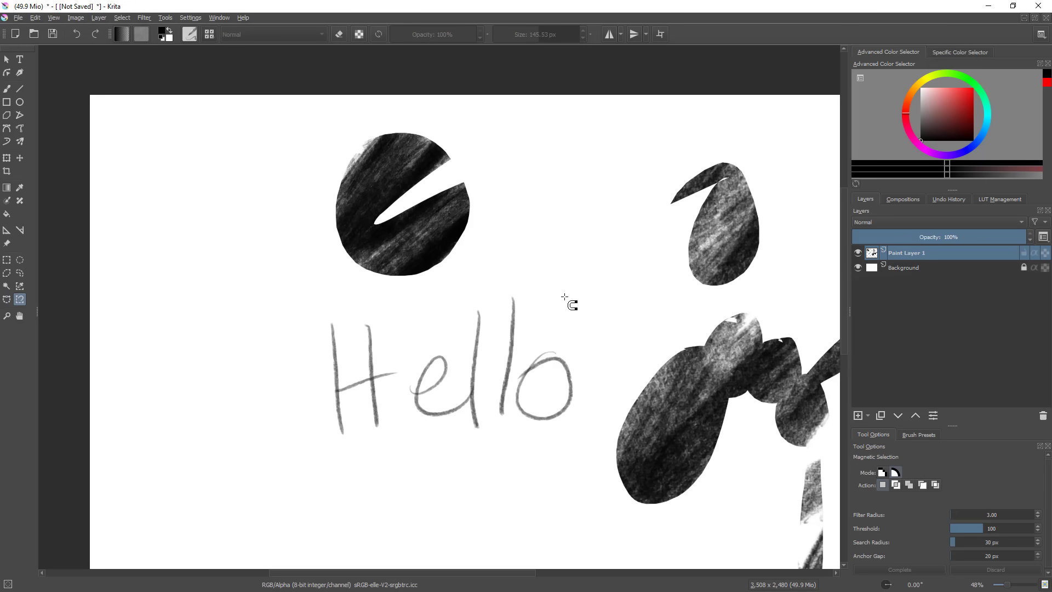
click(452, 159)
mouse_move(425, 176)
mouse_down()
mouse_move(373, 225)
mouse_move(475, 183)
mouse_move(463, 241)
mouse_move(438, 267)
mouse_move(377, 276)
mouse_move(350, 248)
mouse_move(356, 156)
mouse_move(384, 130)
mouse_move(406, 128)
mouse_move(451, 158)
mouse_up()
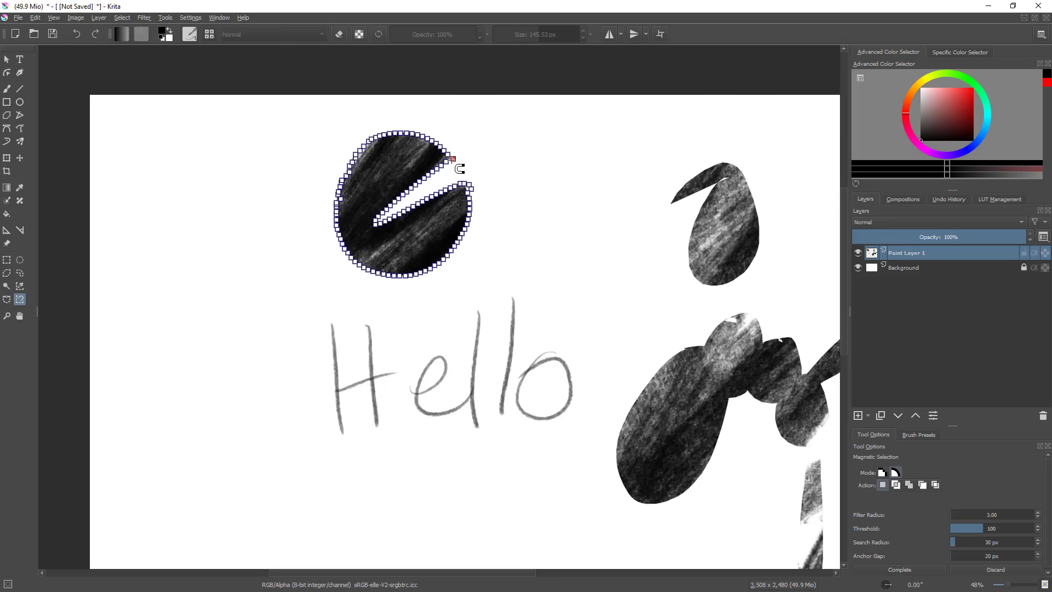
click(452, 159)
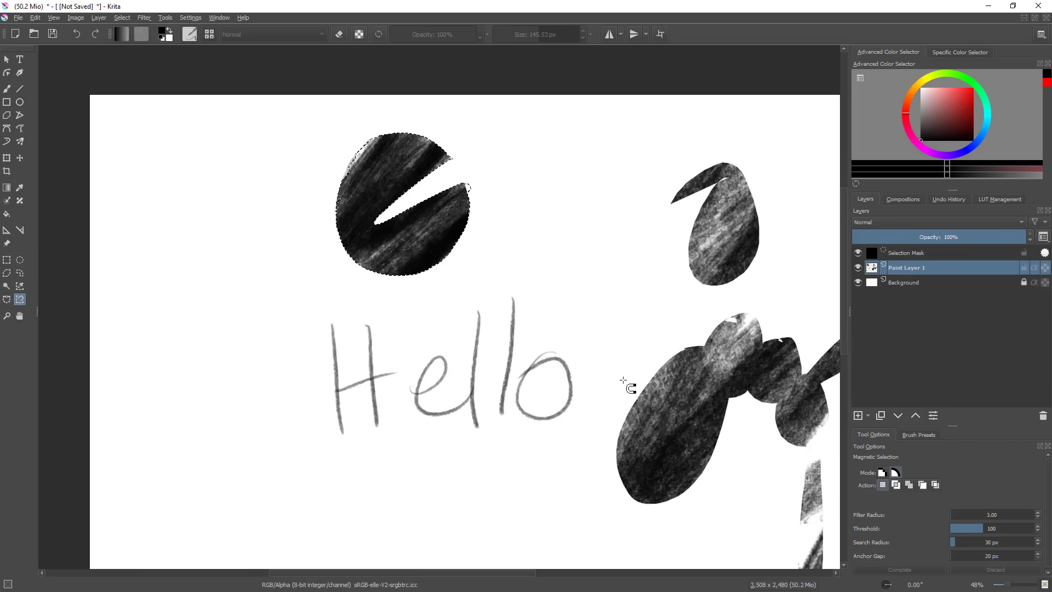
- Try tracing the large black oval beside Hello with the Magnetic Selection tool, and clear the selection
click(691, 349)
click(629, 489)
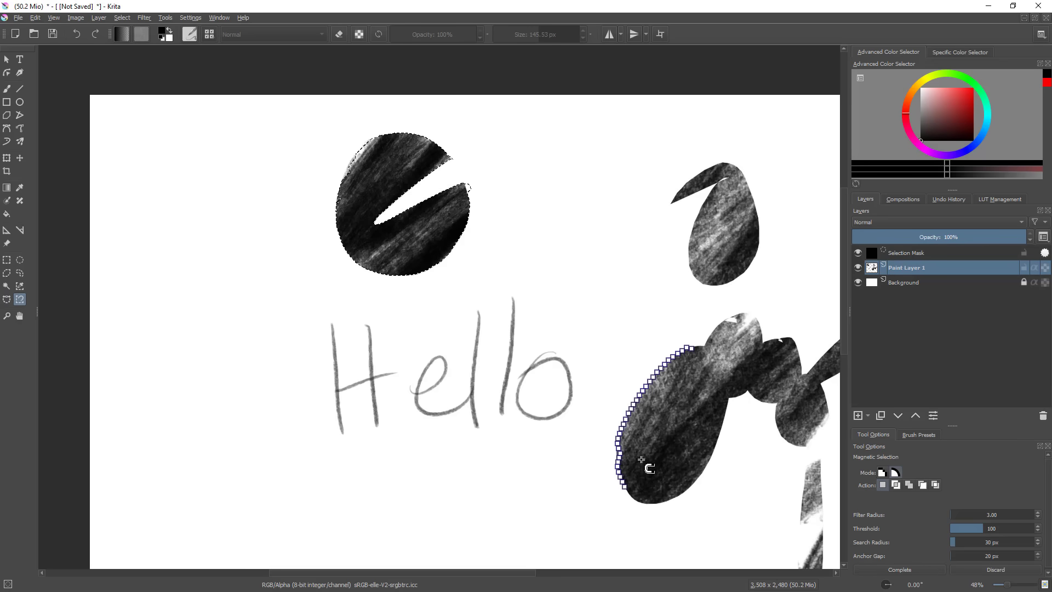
mouse_move(629, 495)
mouse_down()
mouse_move(679, 502)
mouse_move(730, 394)
mouse_up()
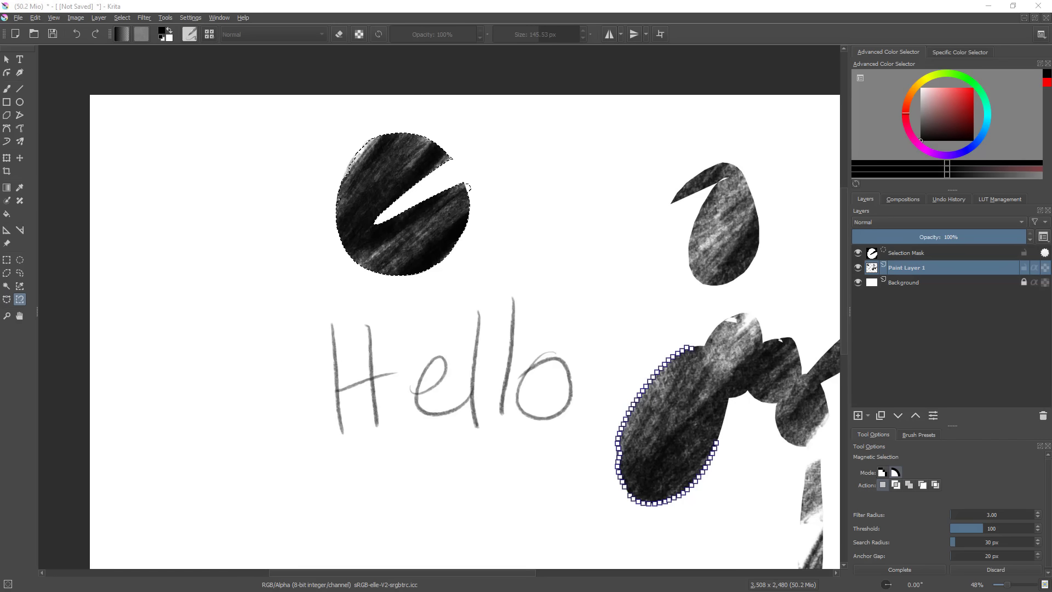
click(19, 287)
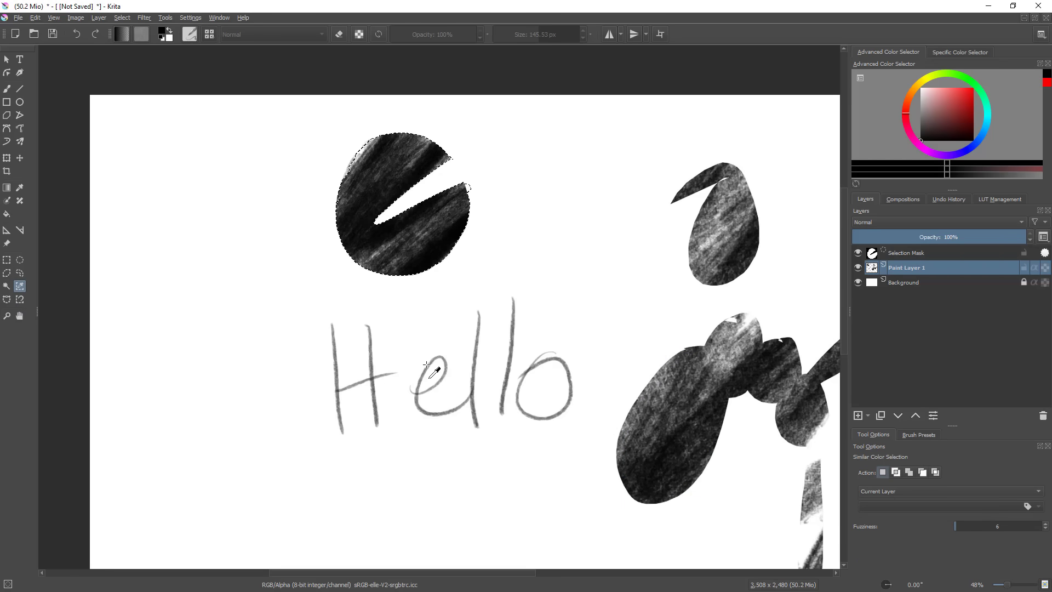
key(ctrl+shift+a)
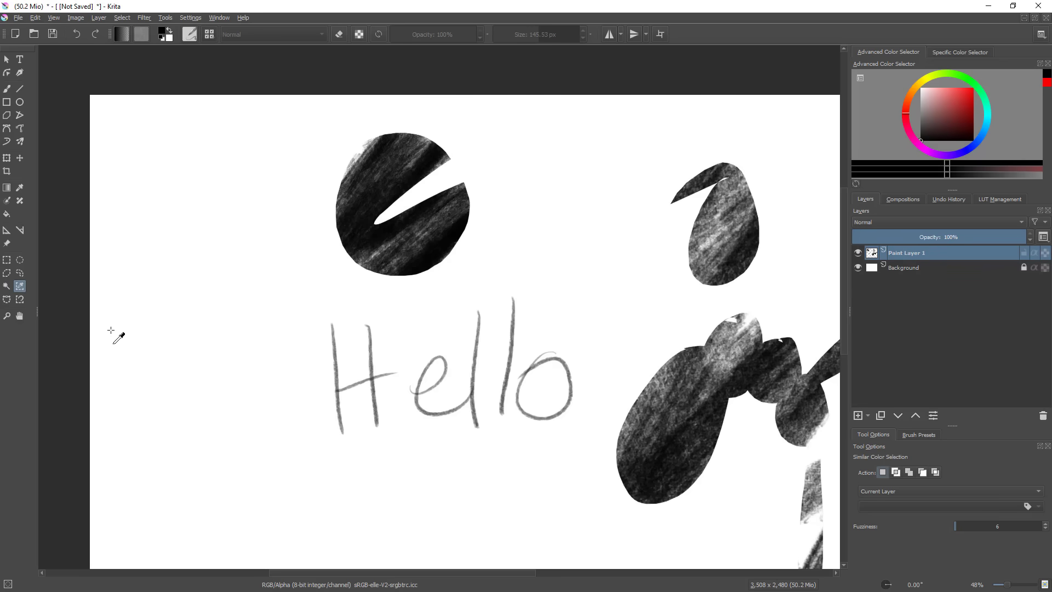
- Outline a closed path selection with curved and straight segments around the word Hello, and clear it
click(6, 299)
drag(303, 279, 496, 158)
click(597, 274)
click(591, 484)
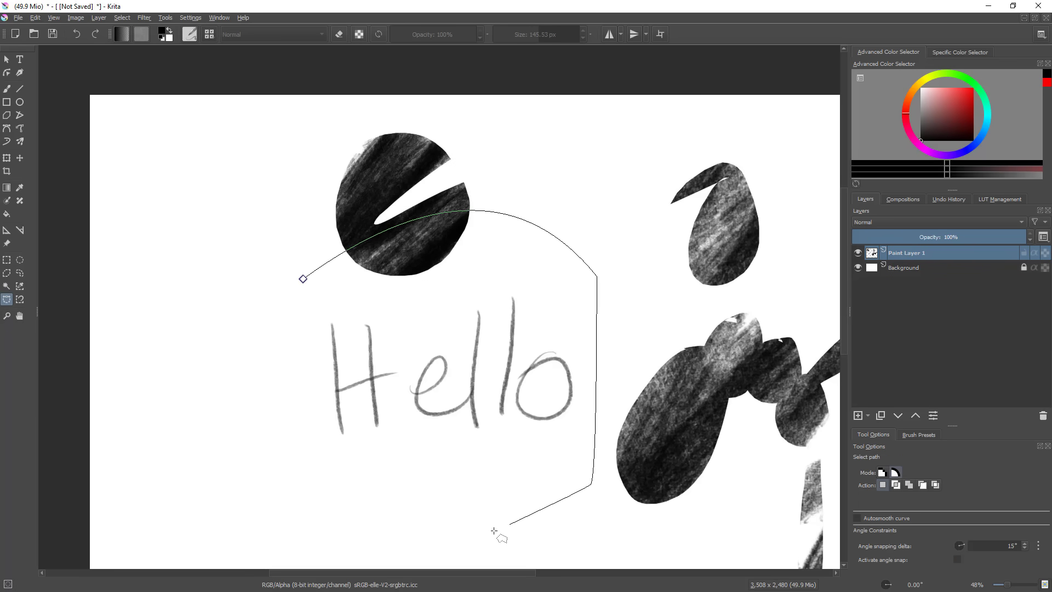
drag(259, 498, 237, 352)
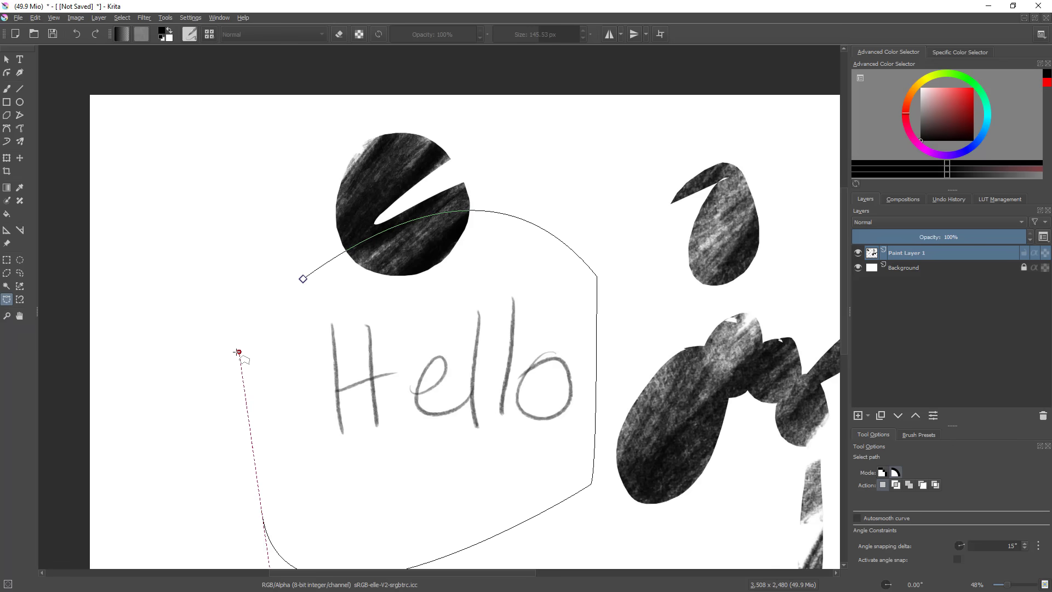
click(303, 279)
key(ctrl+shift+a)
- Outline a wider path selection around Hello and the large black oval beside it, and clear it
click(495, 243)
drag(765, 148, 765, 147)
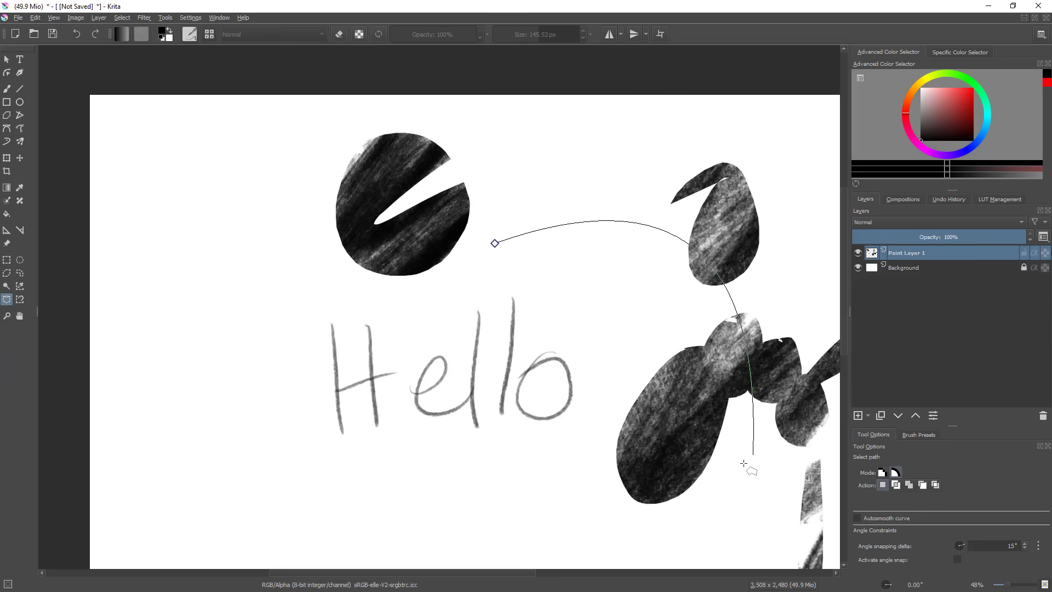
click(757, 480)
click(407, 534)
click(334, 309)
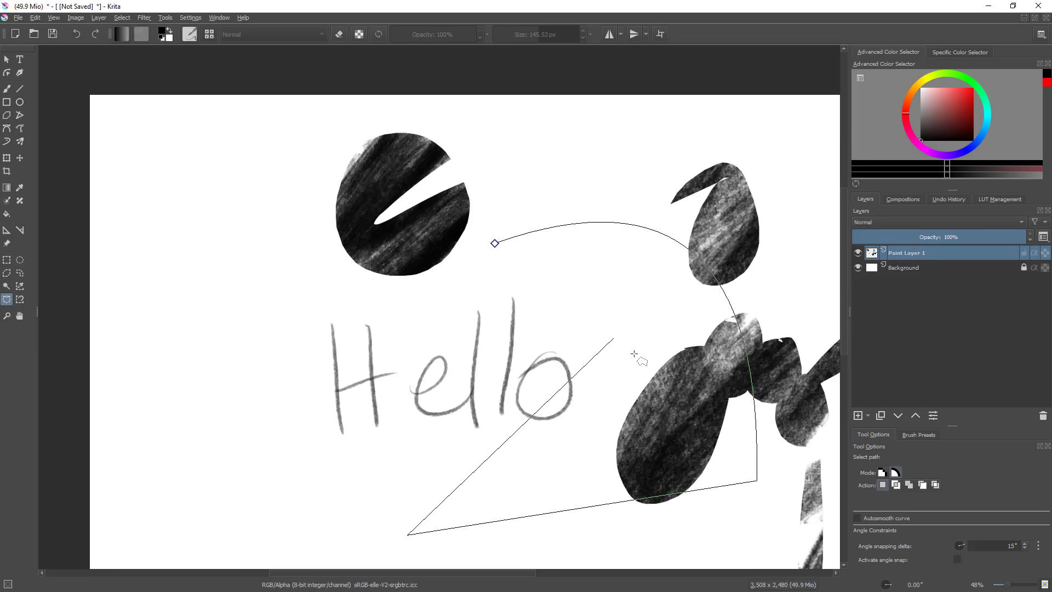
drag(259, 427, 383, 230)
click(494, 243)
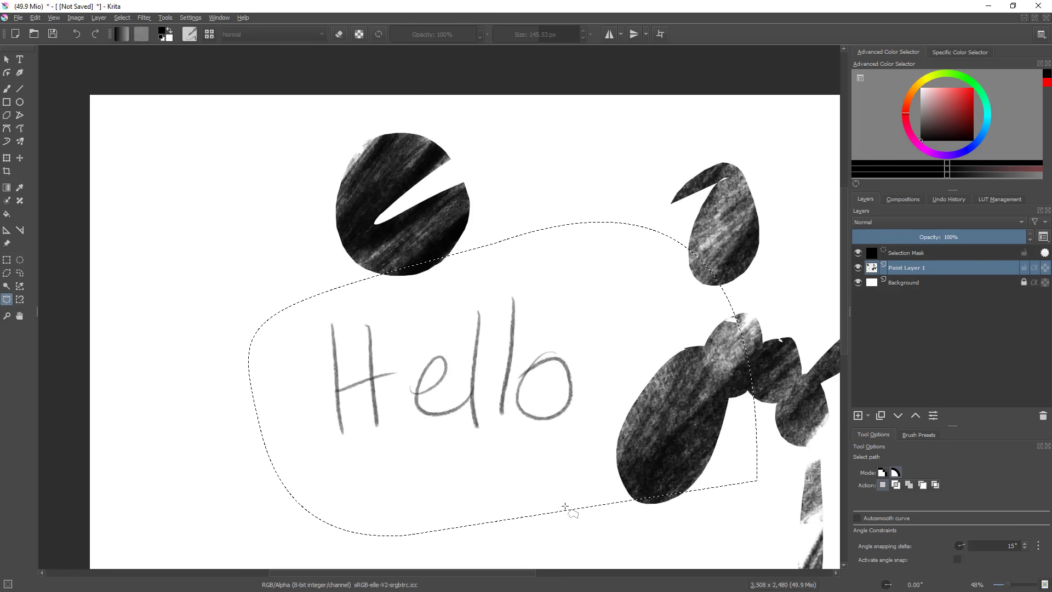
key(ctrl+shift+a)
- Paint a thick red pencil stroke above the end of Hello and a bright green one right beside it
drag(595, 354, 605, 309)
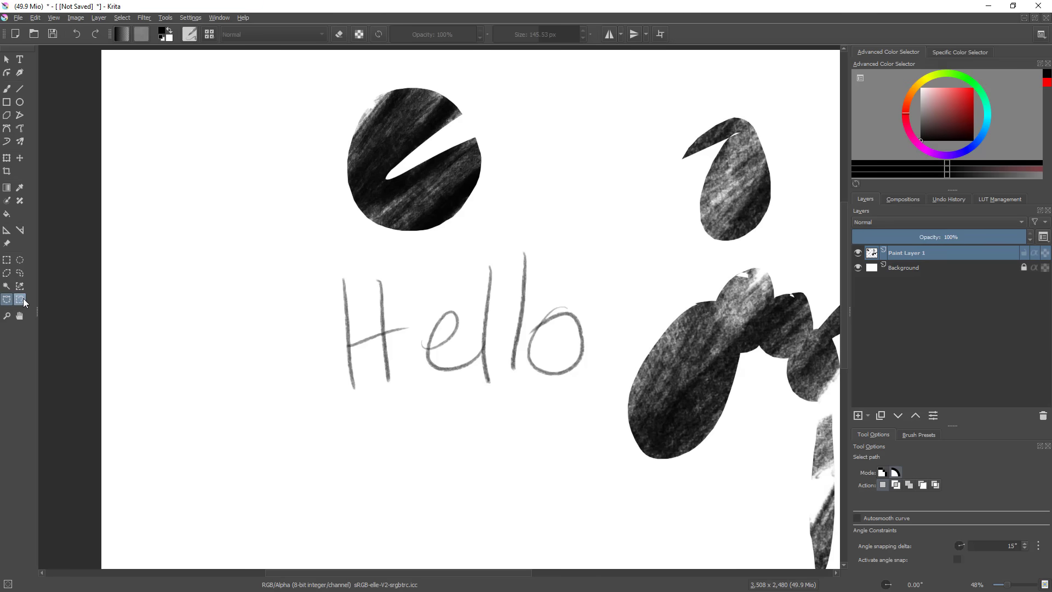
drag(941, 116, 978, 76)
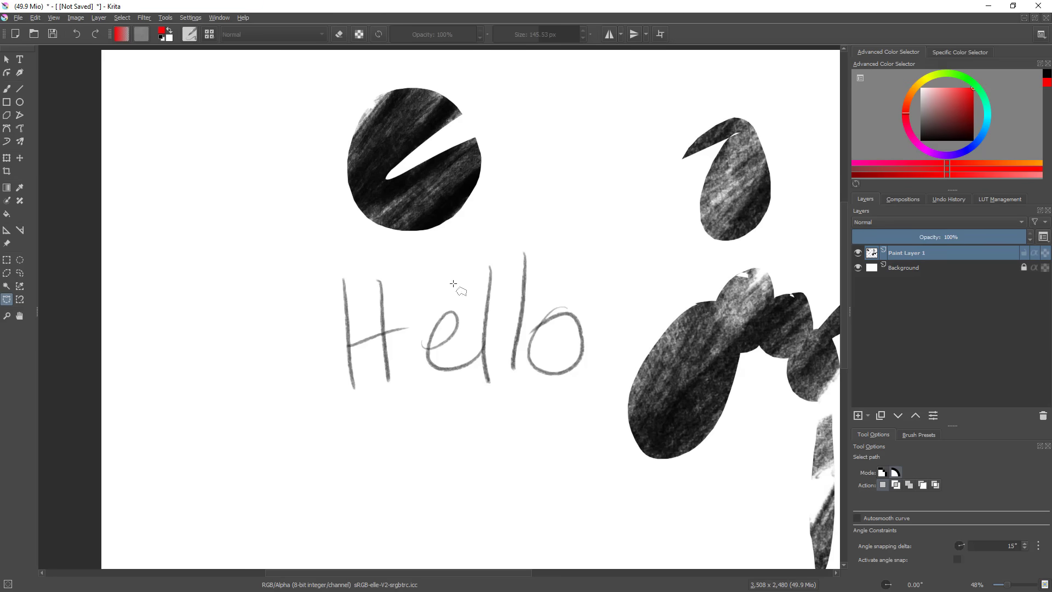
key(b)
drag(531, 254, 486, 310)
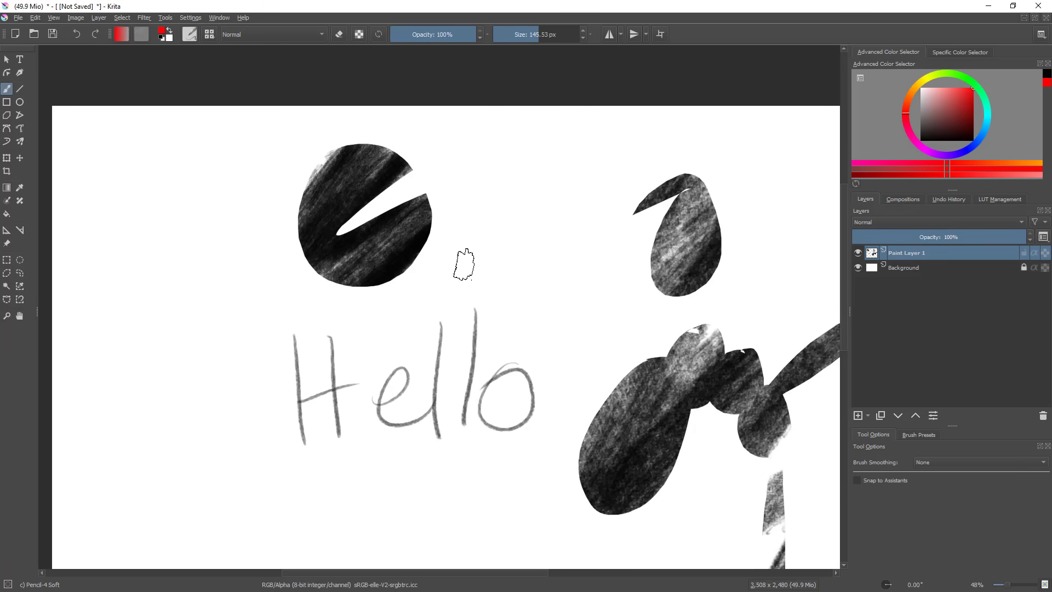
mouse_move(466, 227)
mouse_down()
mouse_move(472, 298)
mouse_move(498, 225)
mouse_move(485, 272)
mouse_up()
click(943, 77)
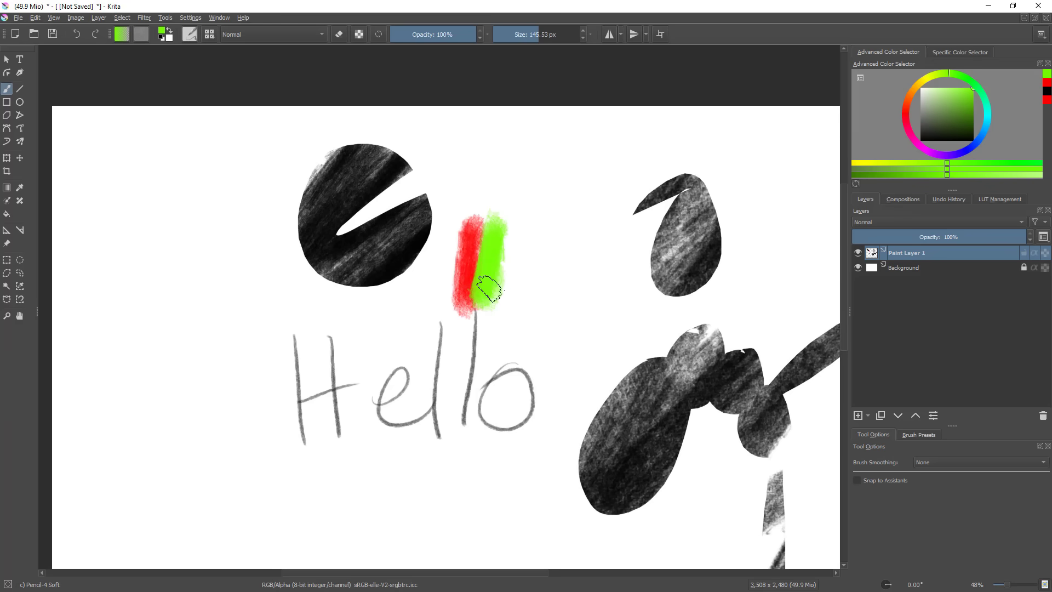
- Paint a purple pencil stroke next to the green one, and a blue stroke with a curved tail beside it
click(945, 150)
mouse_move(514, 209)
mouse_down()
mouse_move(501, 313)
mouse_move(528, 313)
mouse_up()
drag(959, 144, 974, 138)
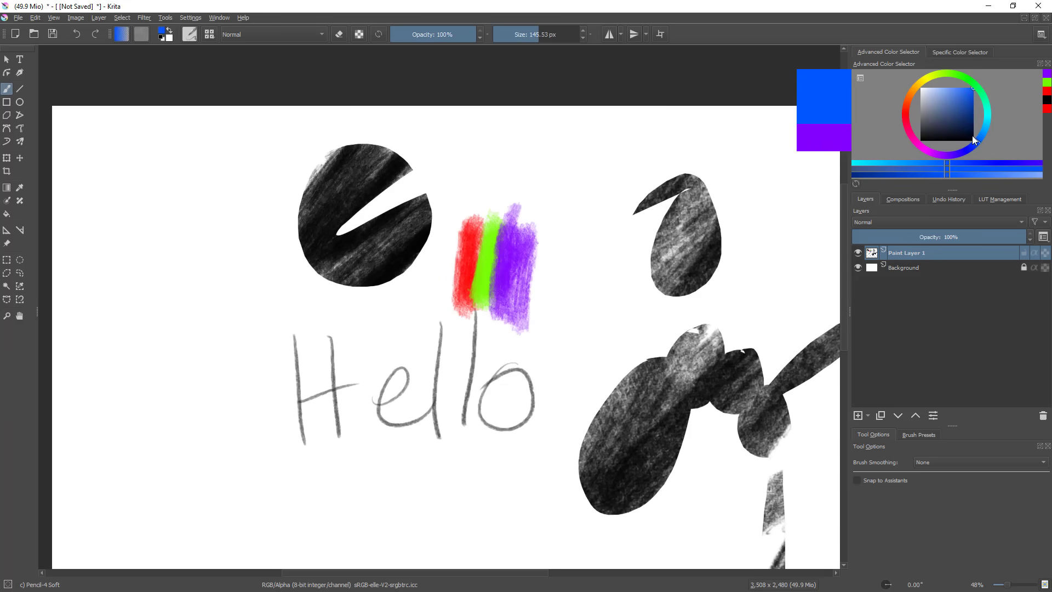
mouse_move(534, 213)
mouse_down()
mouse_move(526, 274)
mouse_move(555, 280)
mouse_move(623, 237)
mouse_up()
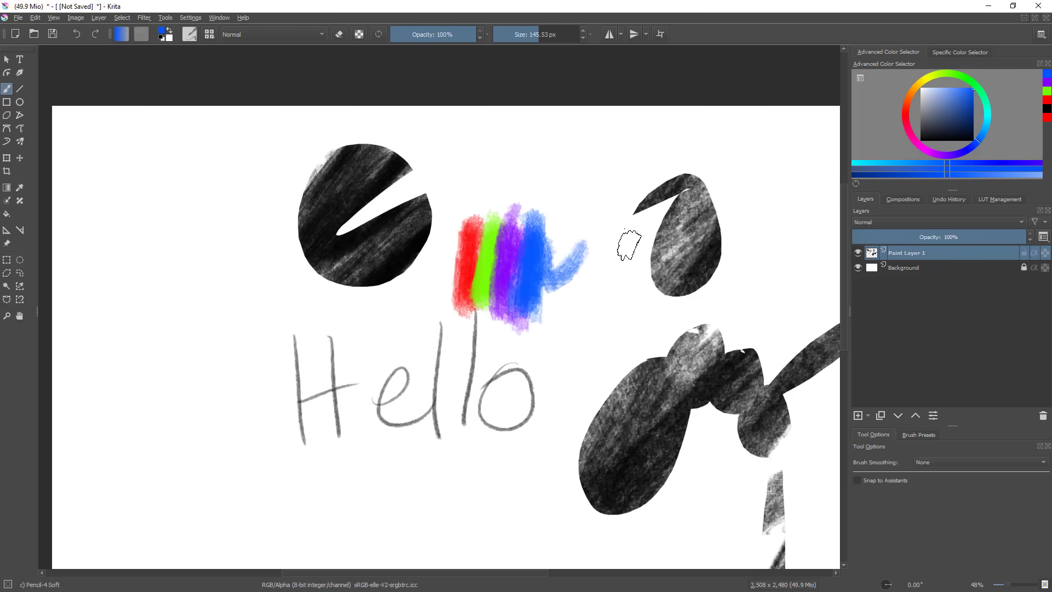
scroll(610, 305, down, 3)
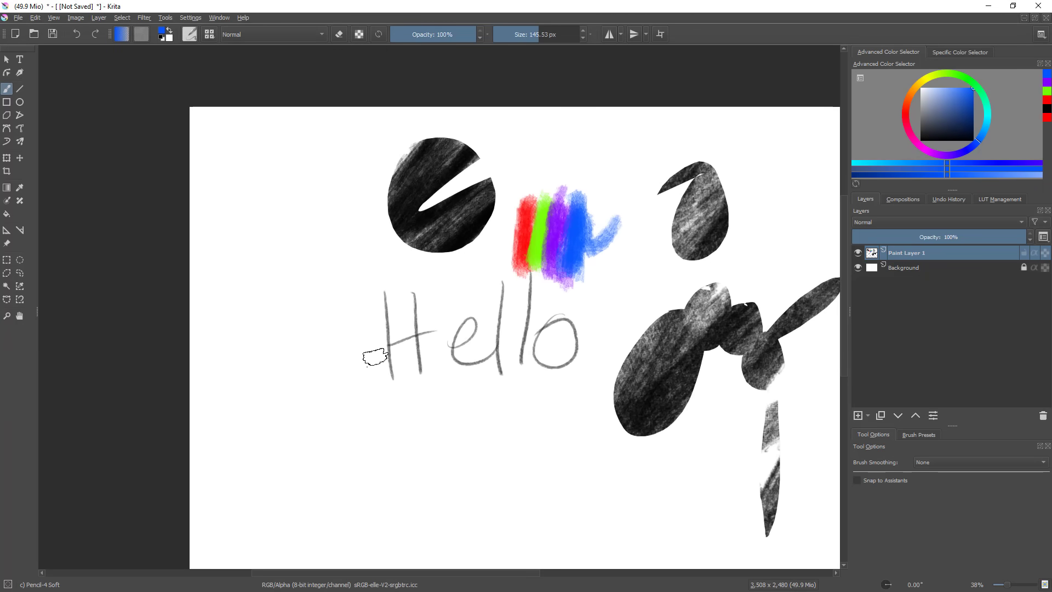
- Select the red stroke with the Similar Color Selection tool, delete its pixels, and clear the selection
click(21, 287)
click(531, 220)
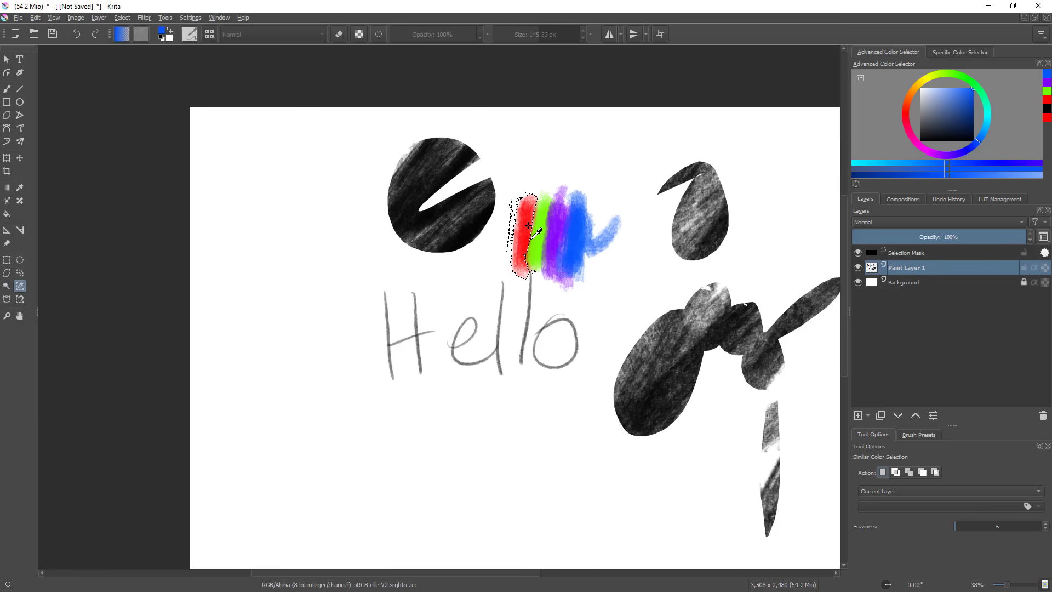
key(Delete)
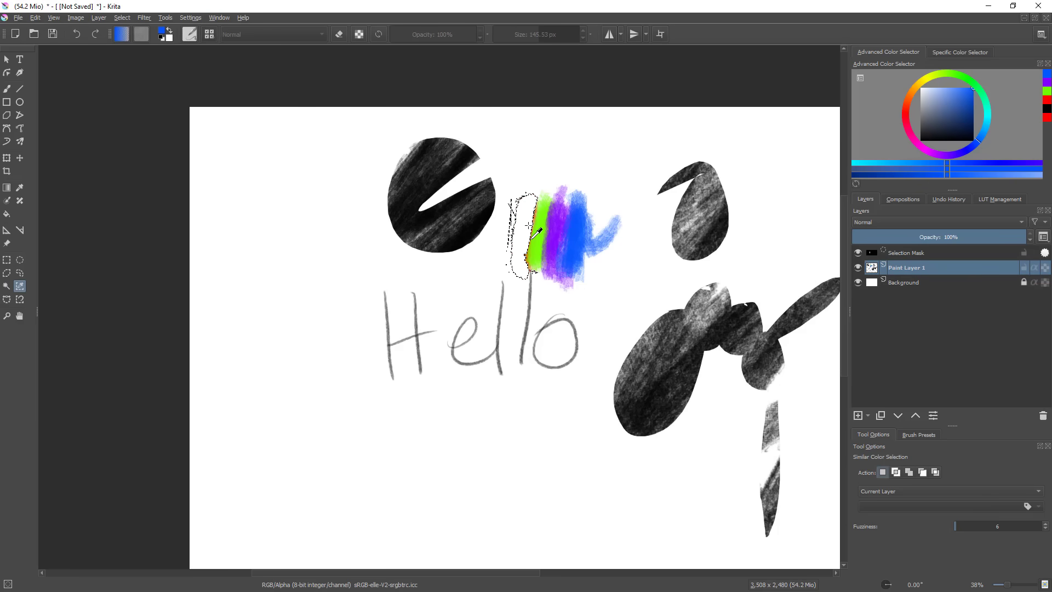
drag(598, 255, 577, 296)
key(ctrl+shift+a)
- Undo the deselection and the deletion of the red stroke
scroll(572, 299, down, 2)
scroll(548, 310, up, 3)
key(ctrl+z)
key(ctrl+z)
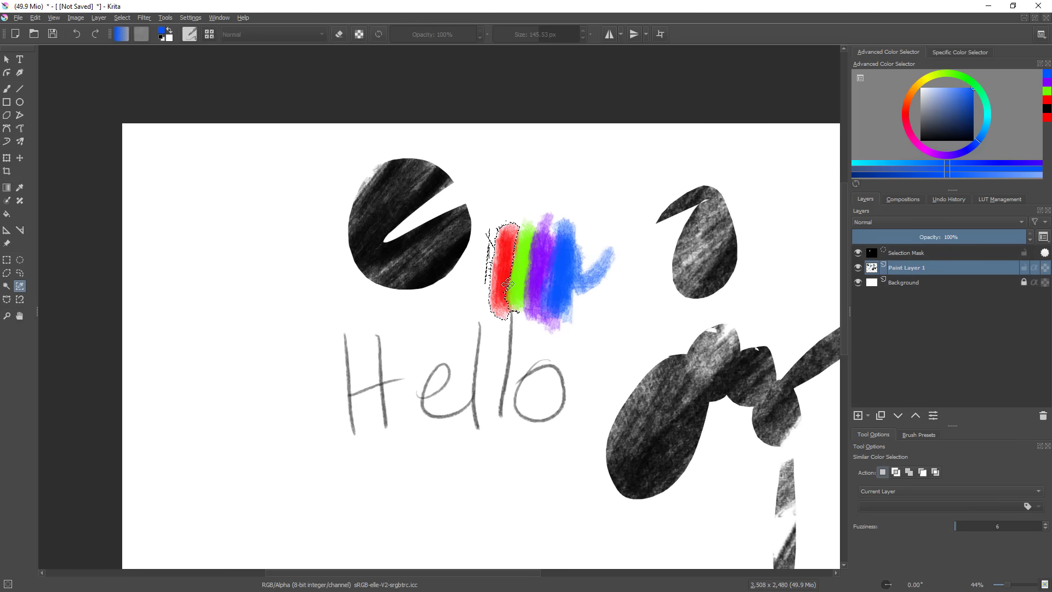
- Try deleting the selected red stroke once more, undo the deletion, and clear the selection
scroll(506, 290, up, 1)
key(Delete)
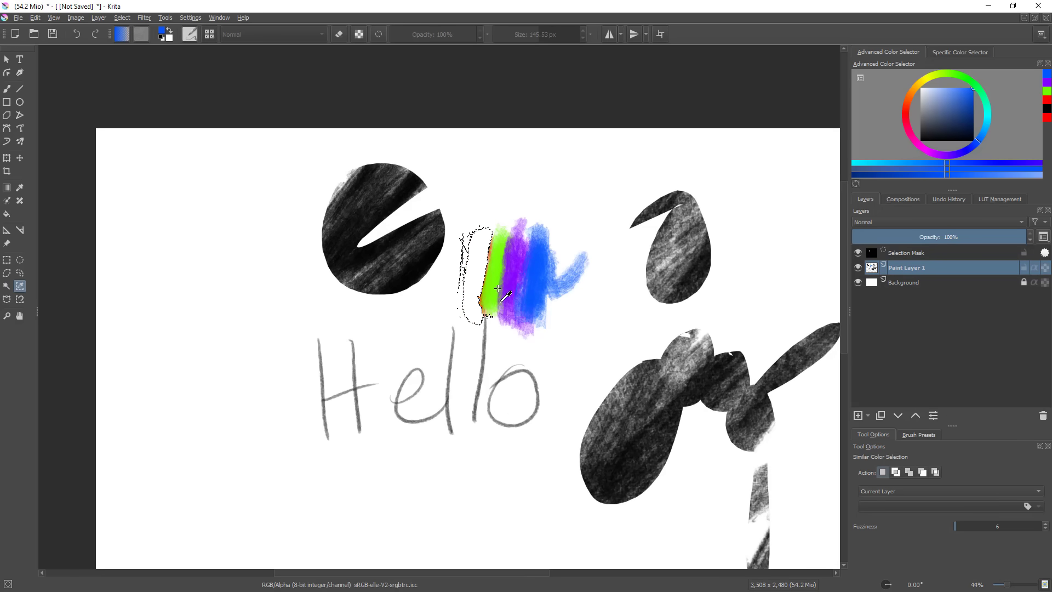
key(ctrl+z)
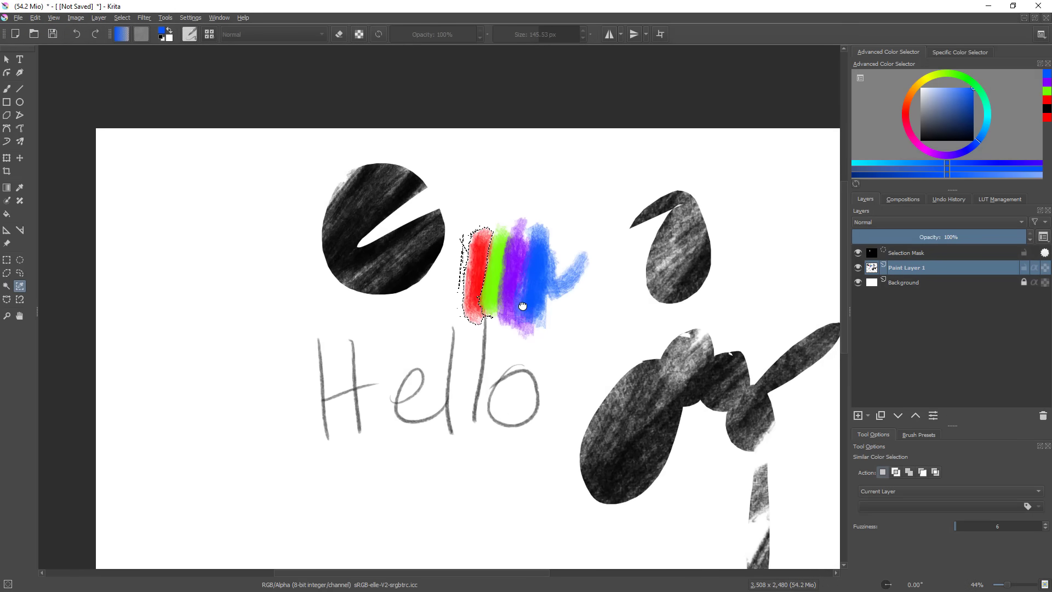
drag(530, 304, 497, 298)
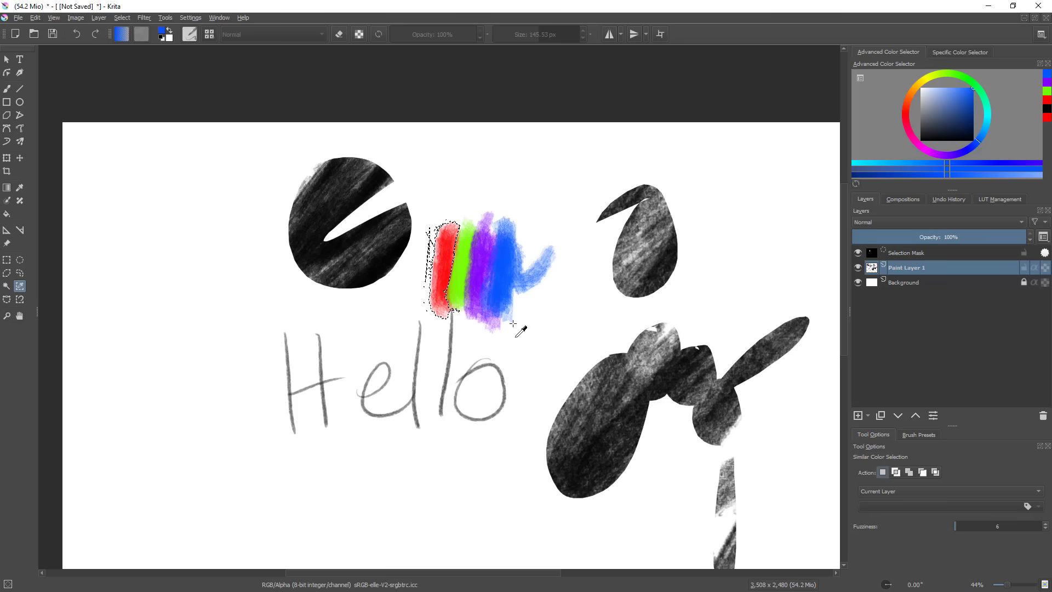
key(ctrl+shift+a)
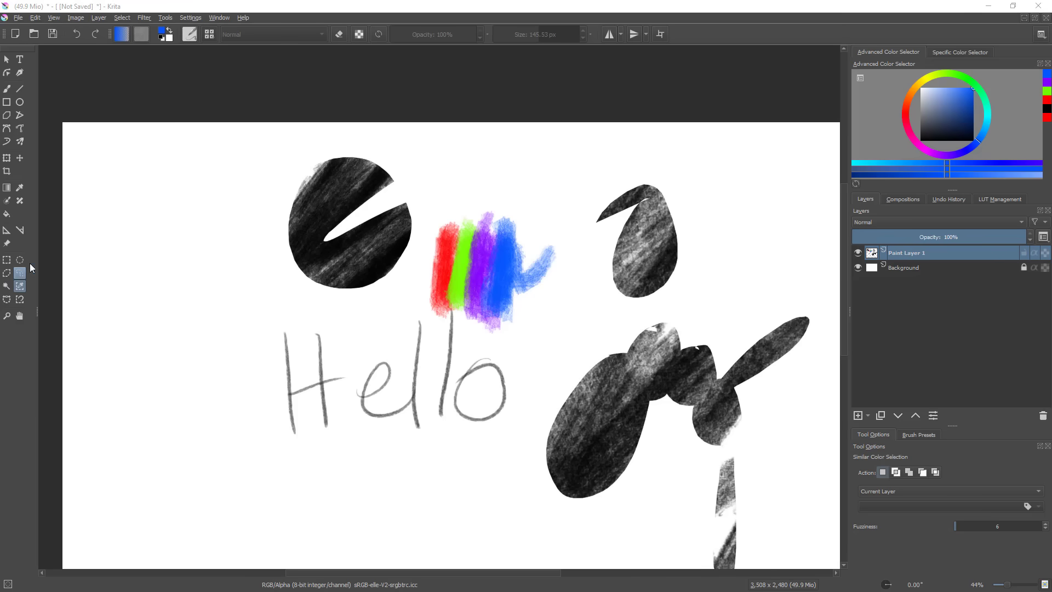
- Detach the Tool Options docker as a floating window over the canvas, make it narrower, and place it beside the toolbox
drag(873, 436, 786, 376)
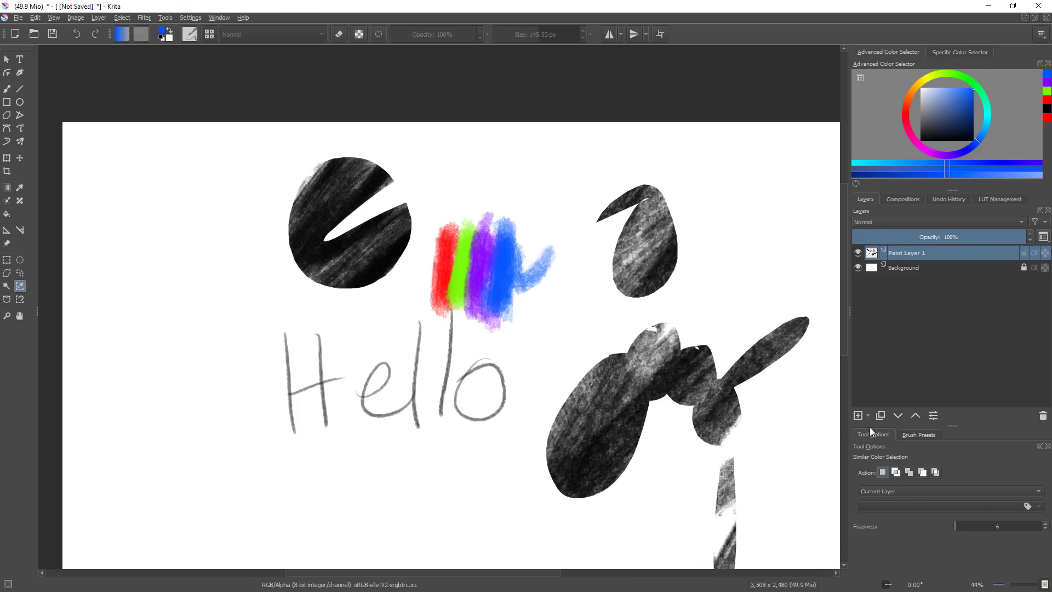
mouse_move(870, 449)
mouse_down()
mouse_move(856, 468)
mouse_move(835, 401)
mouse_move(623, 157)
mouse_move(152, 141)
mouse_move(165, 139)
mouse_up()
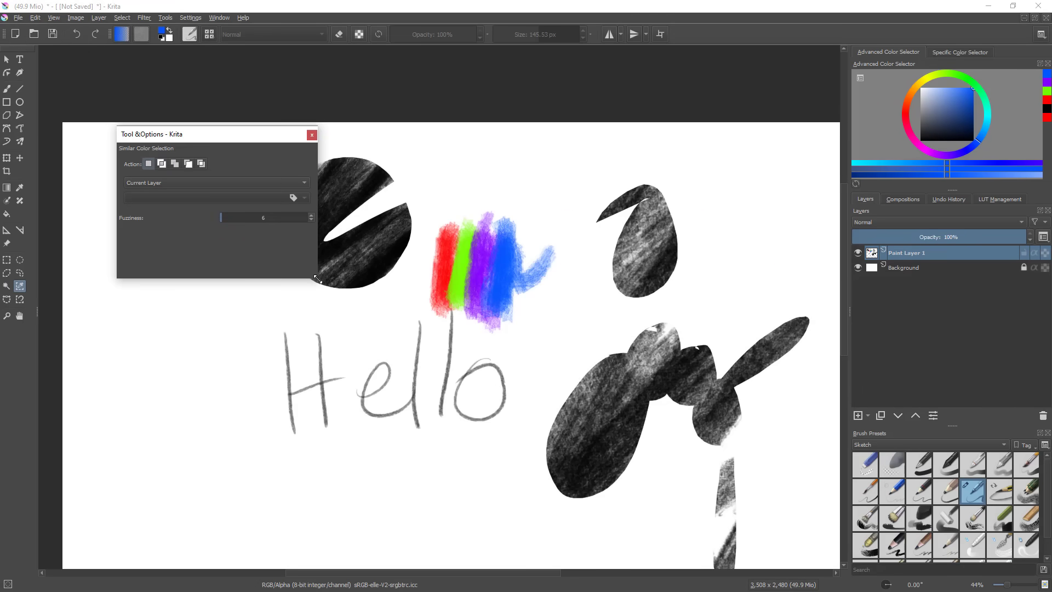
drag(317, 278, 268, 282)
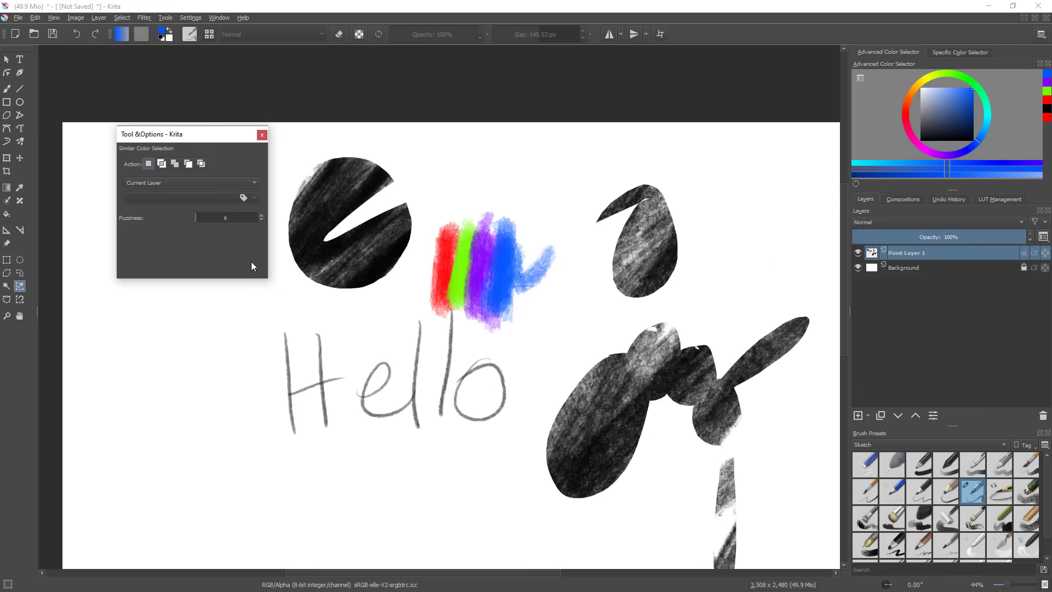
drag(184, 139, 169, 174)
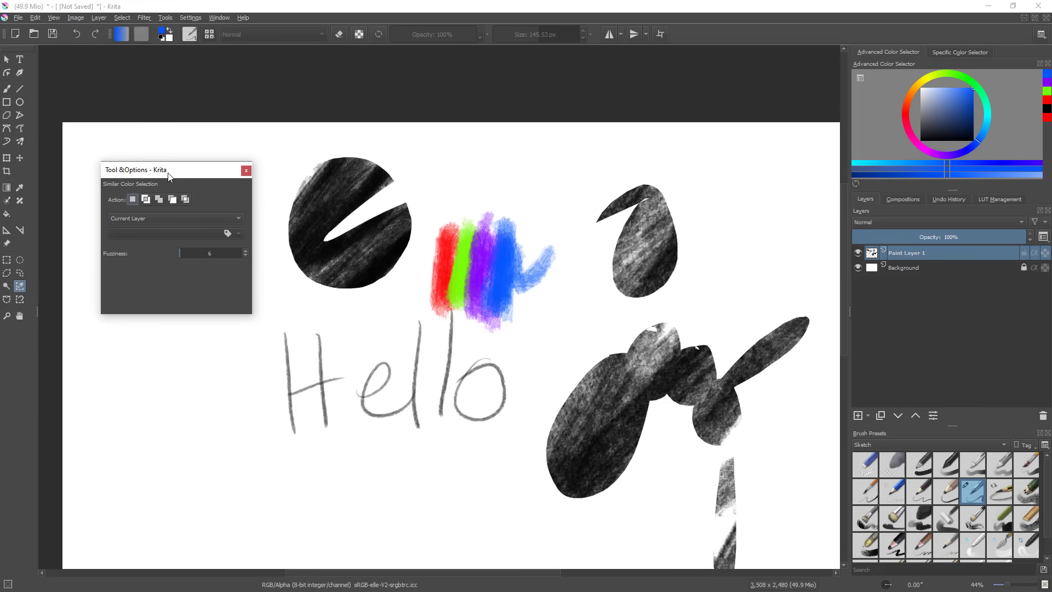
- Hide the Tool Options docker and show it again as a floating window
click(190, 17)
mouse_move(249, 90)
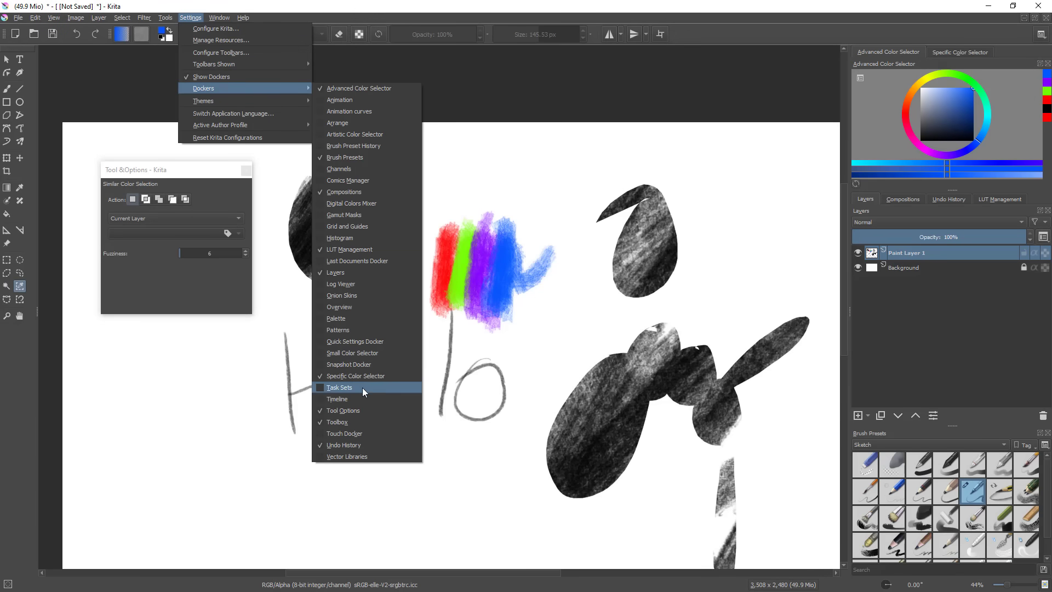
click(357, 411)
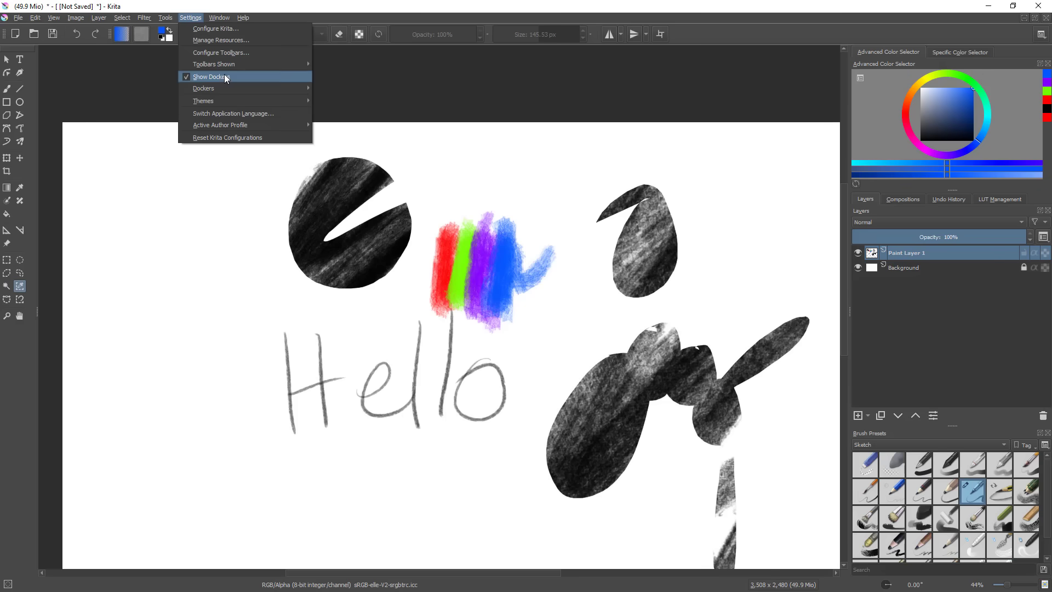
mouse_move(229, 89)
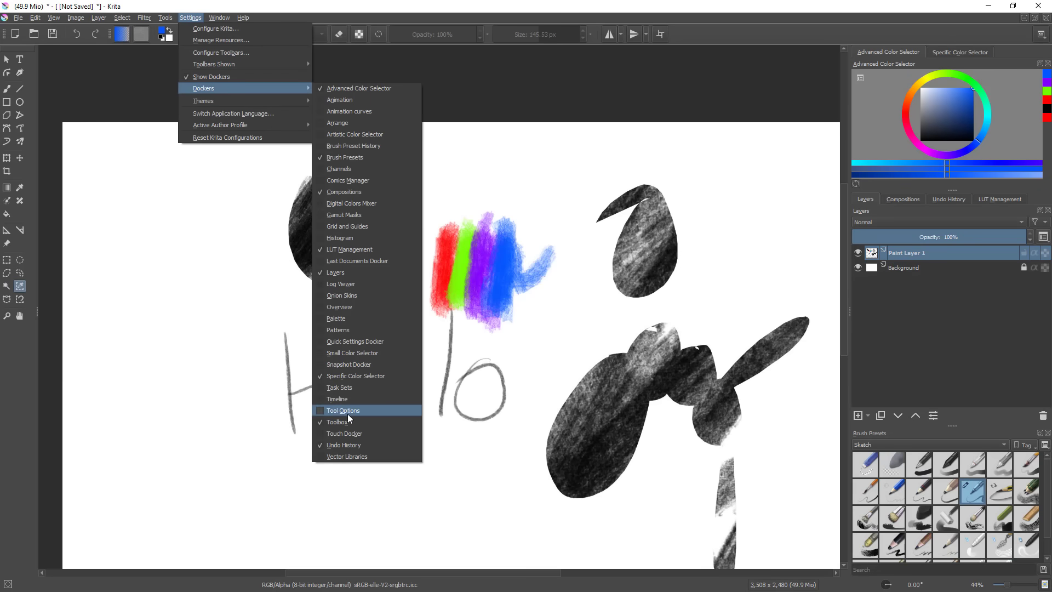
click(347, 411)
drag(156, 174, 157, 159)
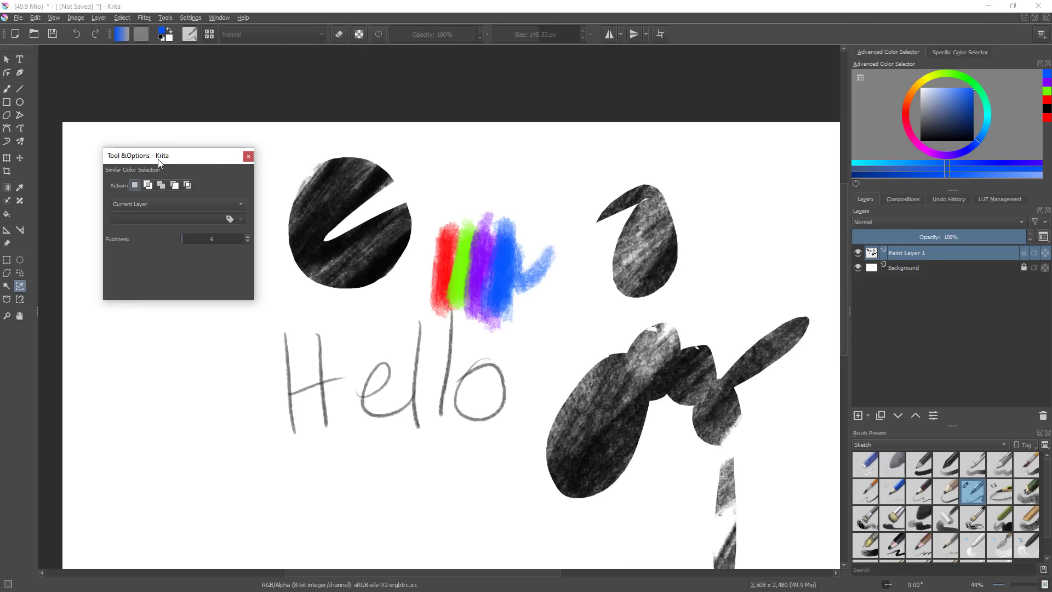
- Compare the tool options of the Freehand Selection, Polygonal Selection and Move tools
click(16, 288)
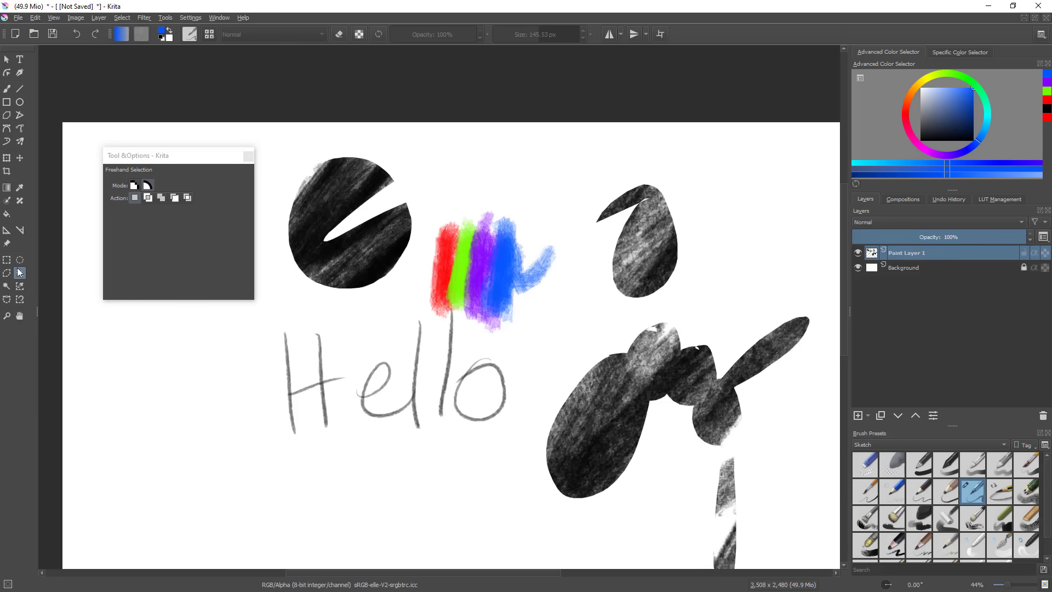
key(ctrl+r)
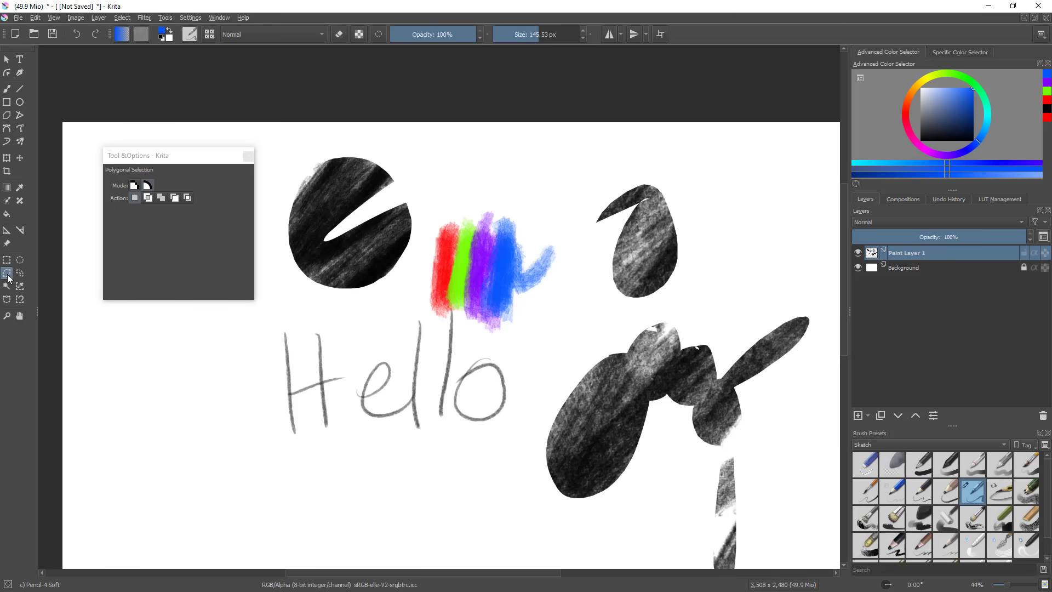
click(20, 201)
key(t)
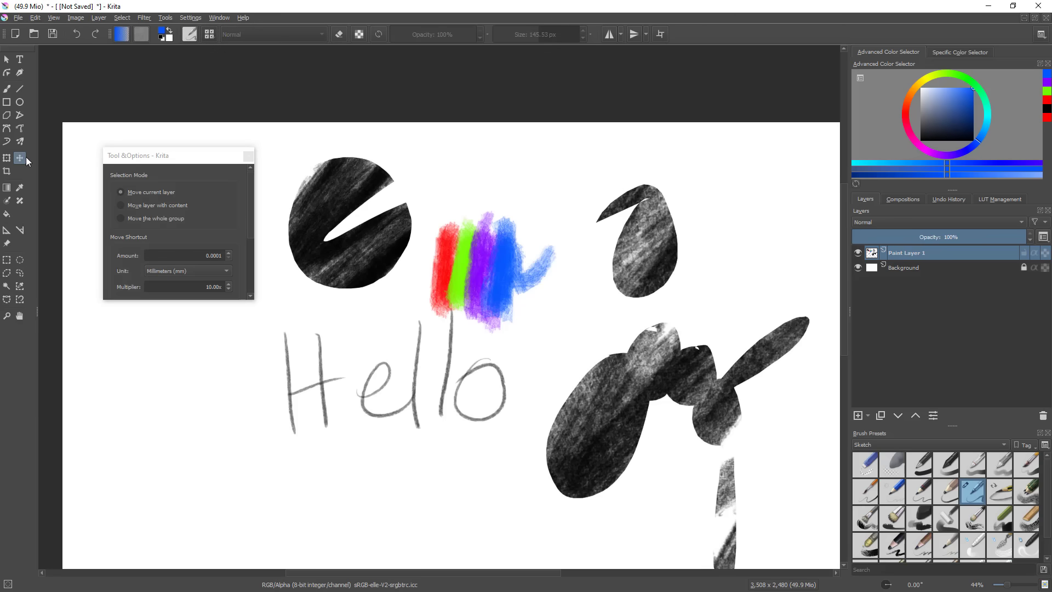
click(7, 89)
- Display the Rectangle tool's options, make the floating Tool Options window taller, and move it closer to the toolbox
click(7, 102)
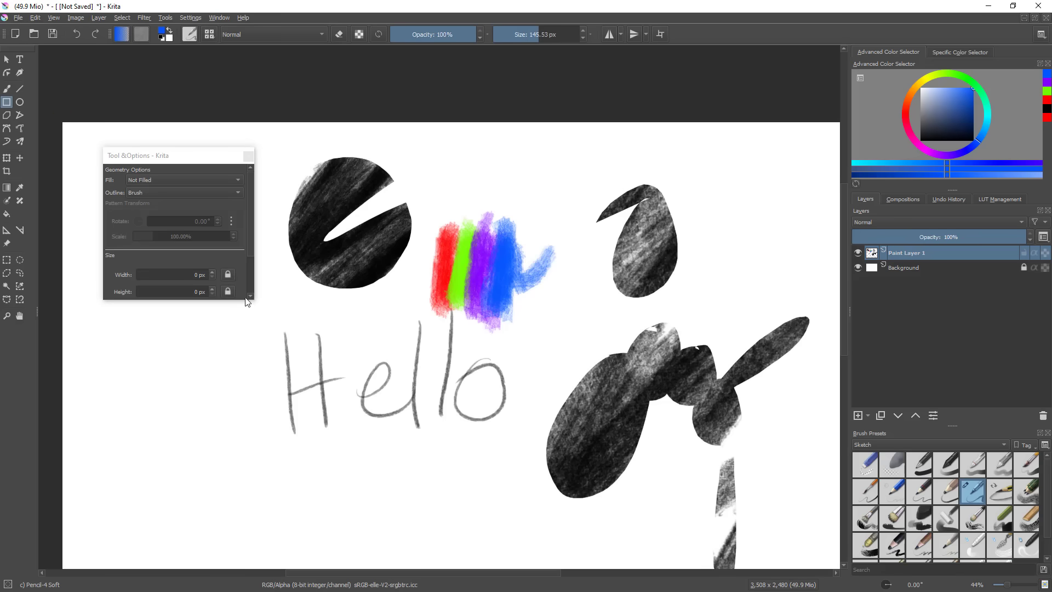
drag(247, 301, 212, 525)
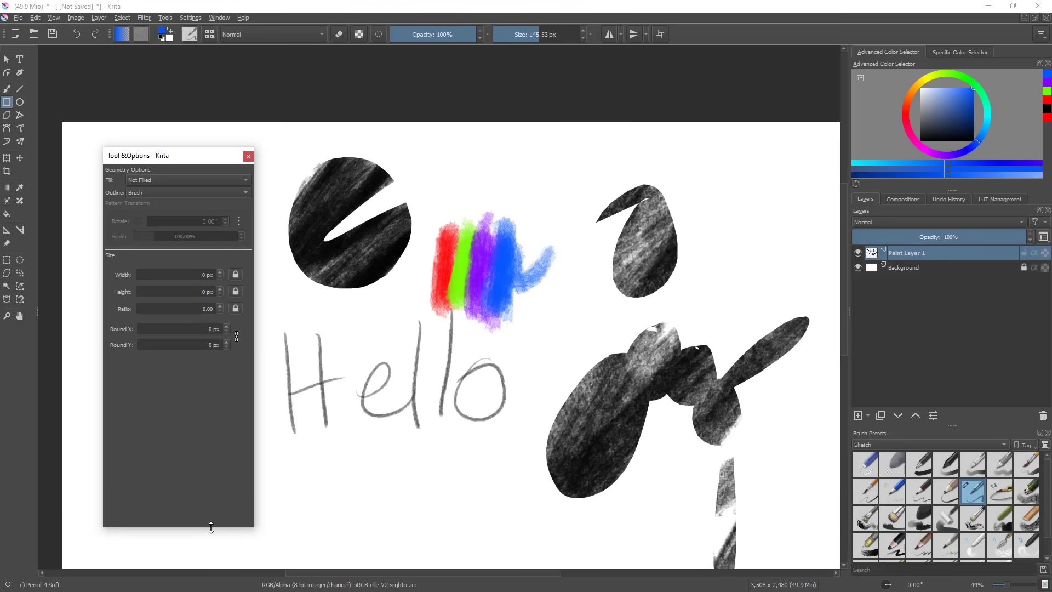
drag(176, 159, 151, 123)
- Select the red stroke with the Similar Color Selection tool and clear the selection
click(18, 288)
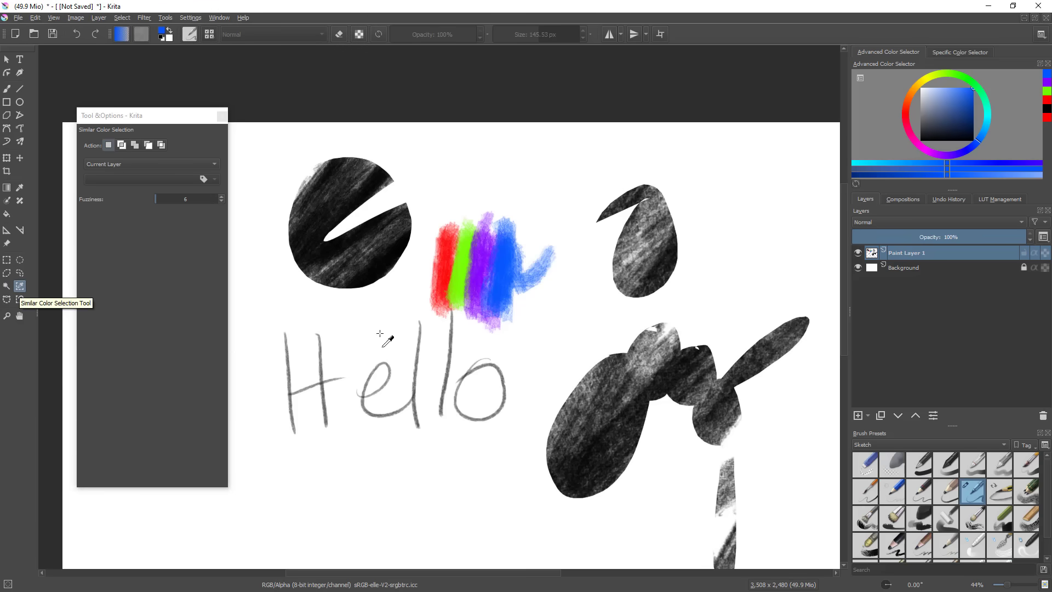
click(442, 268)
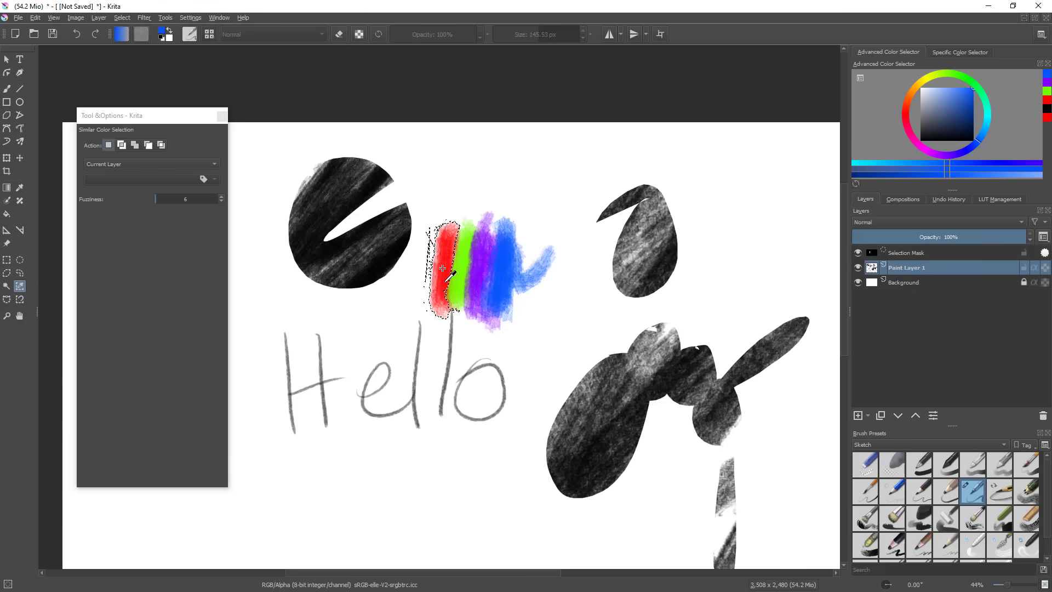
key(ctrl+shift+a)
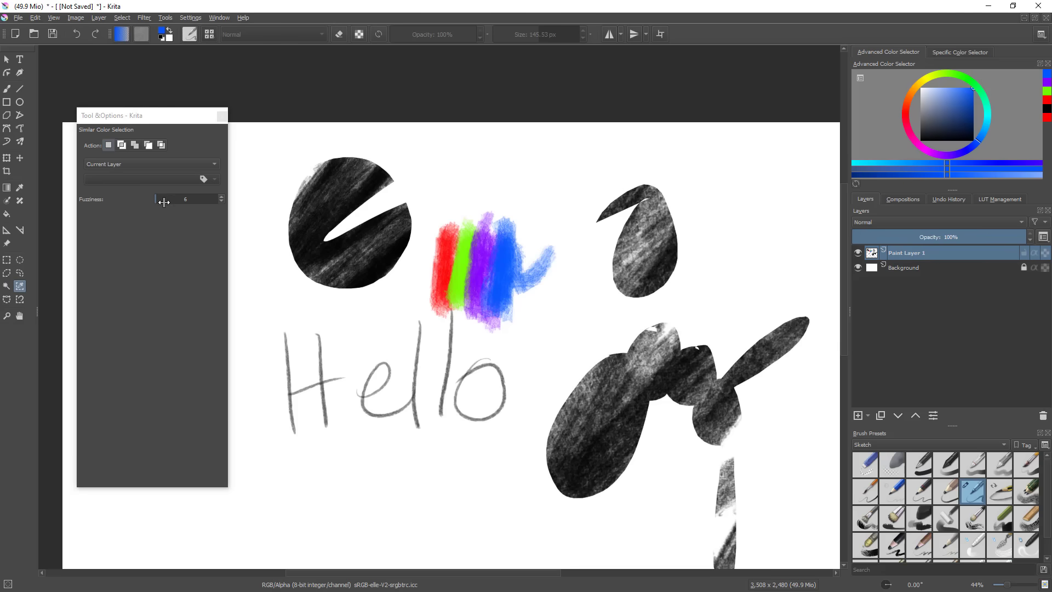
- Raise the selection fuzziness to 81, try deleting the red stroke with it, and undo the deletion and selection
drag(157, 209, 182, 208)
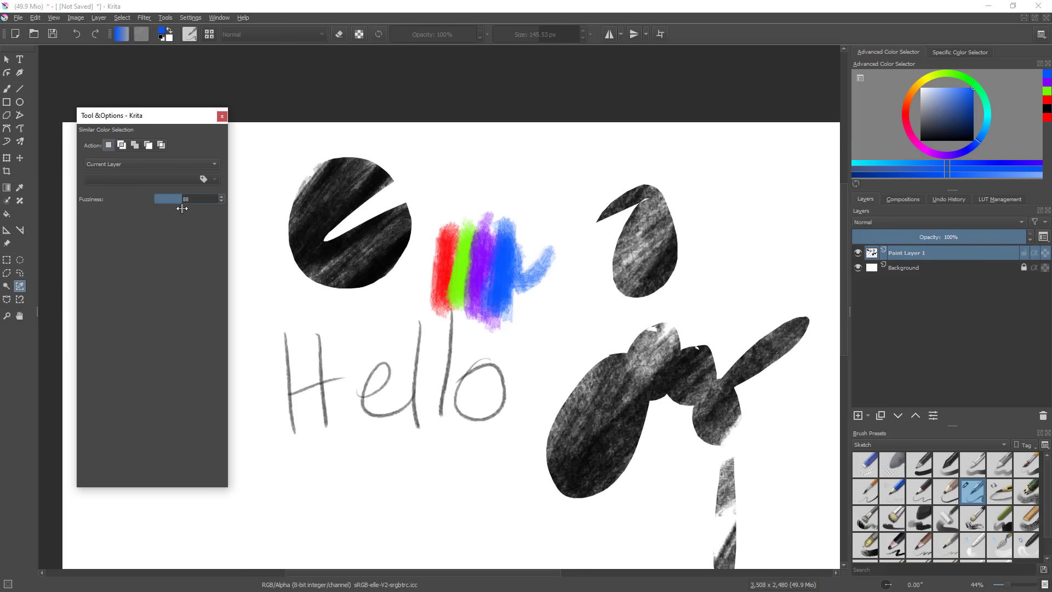
click(467, 271)
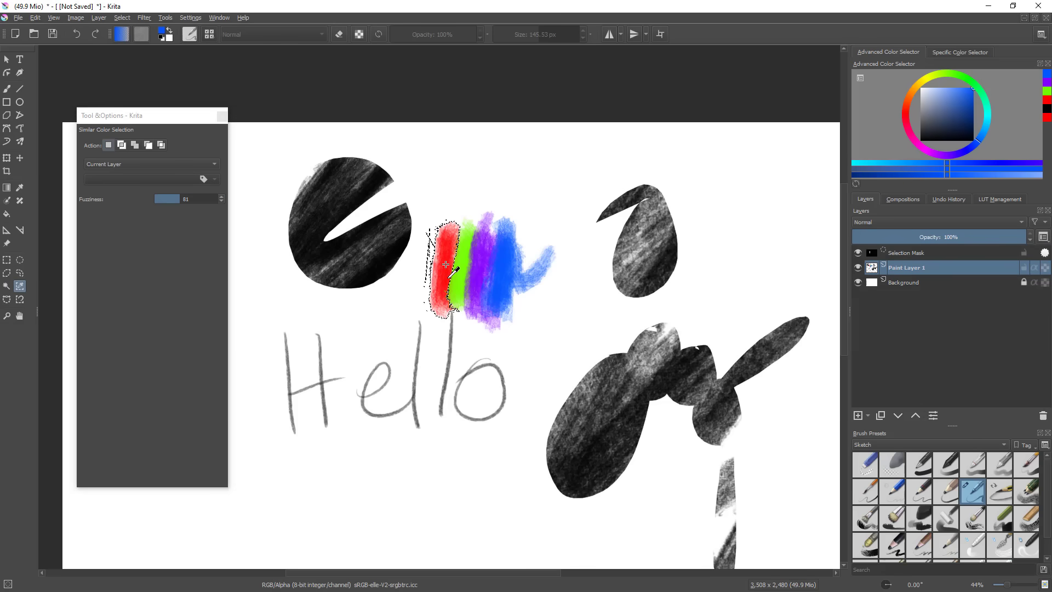
key(Delete)
key(ctrl+shift+a)
click(451, 308)
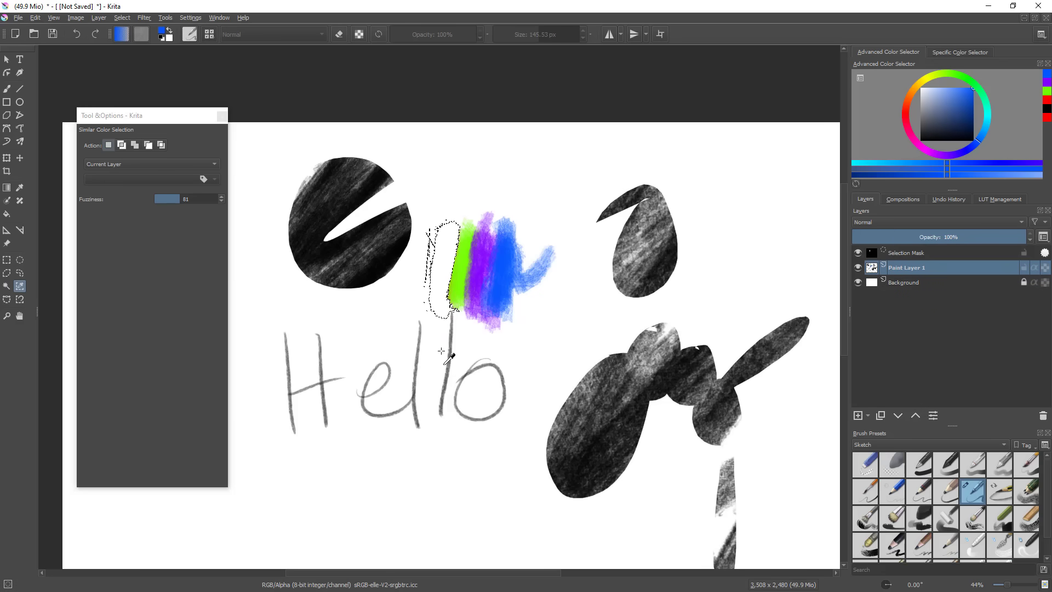
key(ctrl+z)
key(ctrl+z)
- Set the fuzziness to 145, select by the purple stroke's color, and undo the selection
mouse_move(180, 199)
mouse_down()
mouse_move(208, 201)
mouse_move(203, 209)
mouse_up()
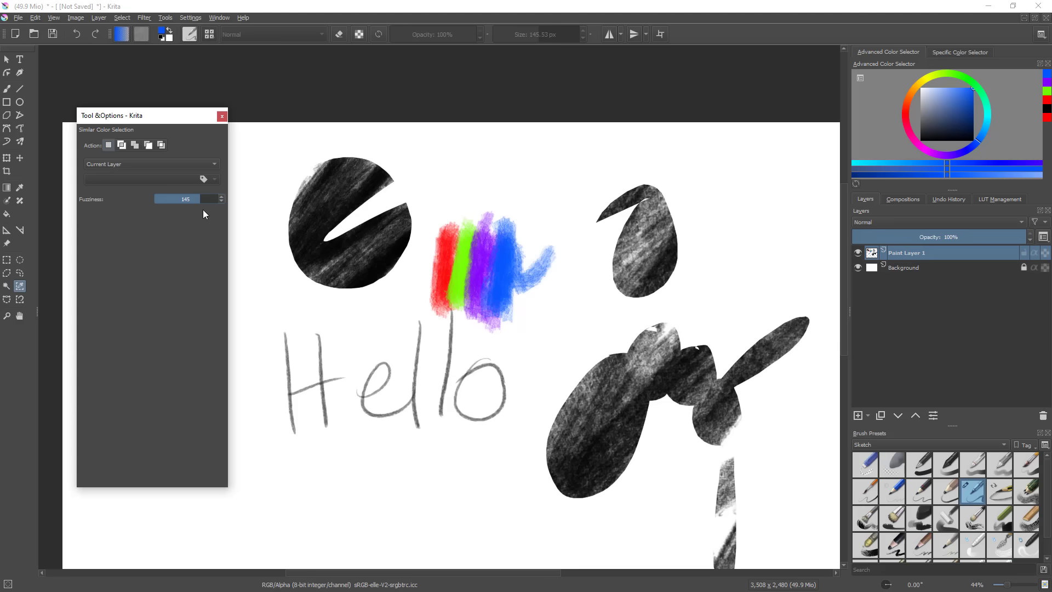
click(475, 264)
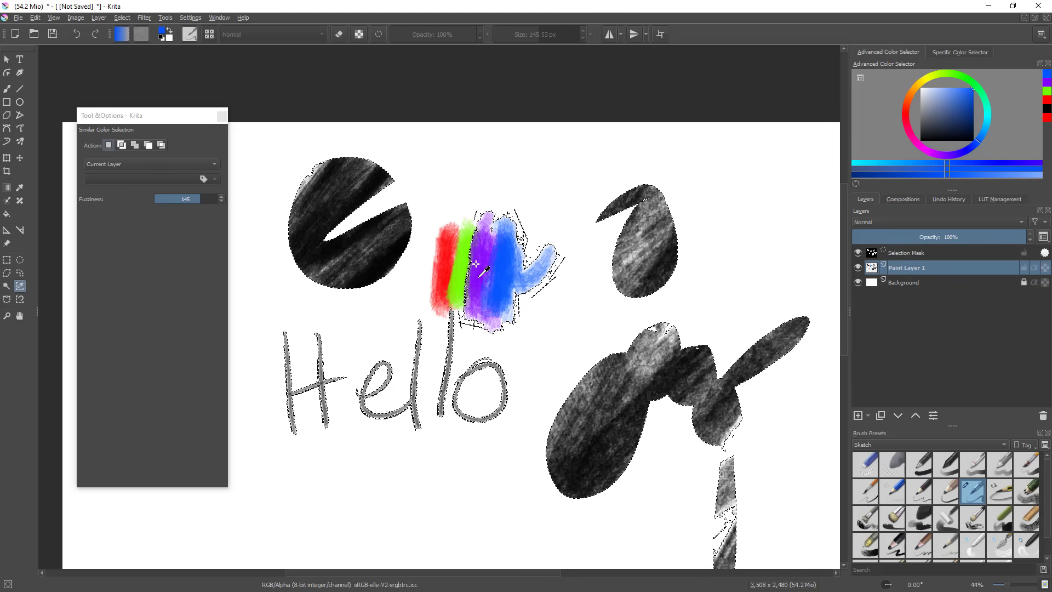
key(ctrl+z)
- Set the fuzziness to 81, delete the purple and blue strokes selected by similar color, and clear the selection
drag(196, 201, 181, 207)
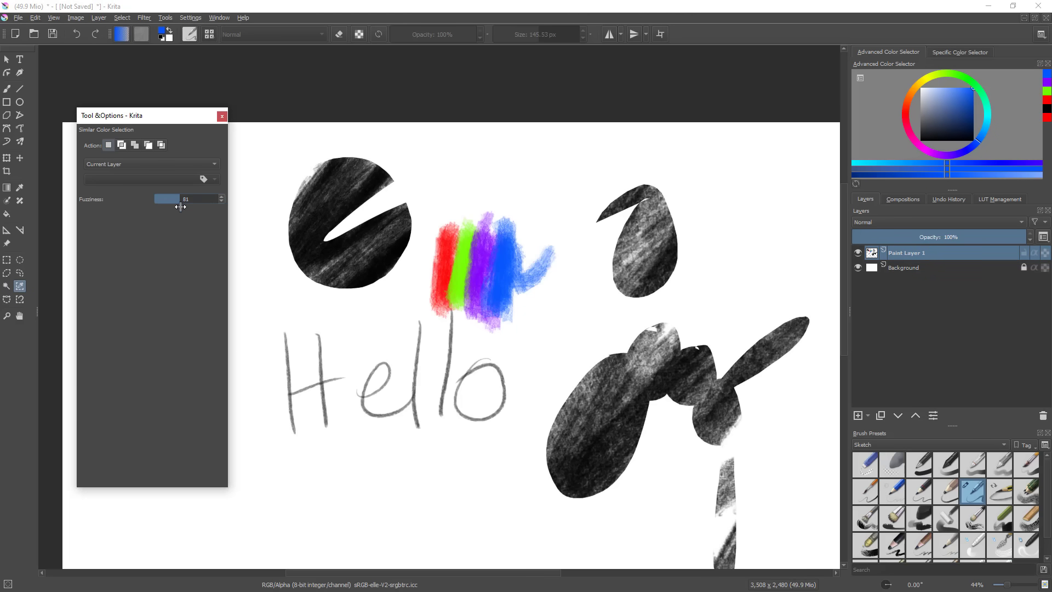
click(495, 294)
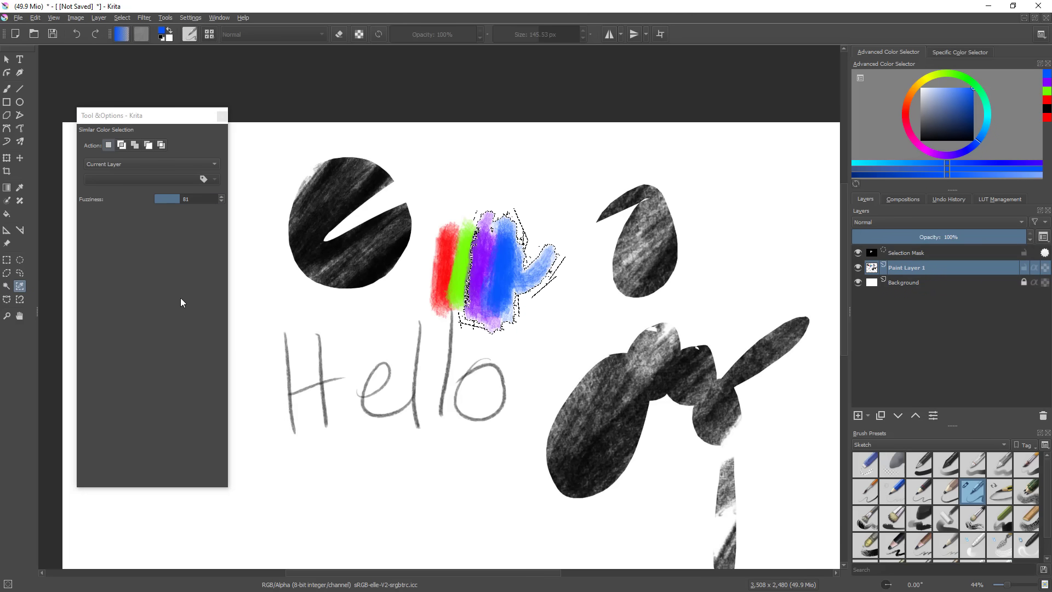
key(Delete)
key(ctrl+shift+a)
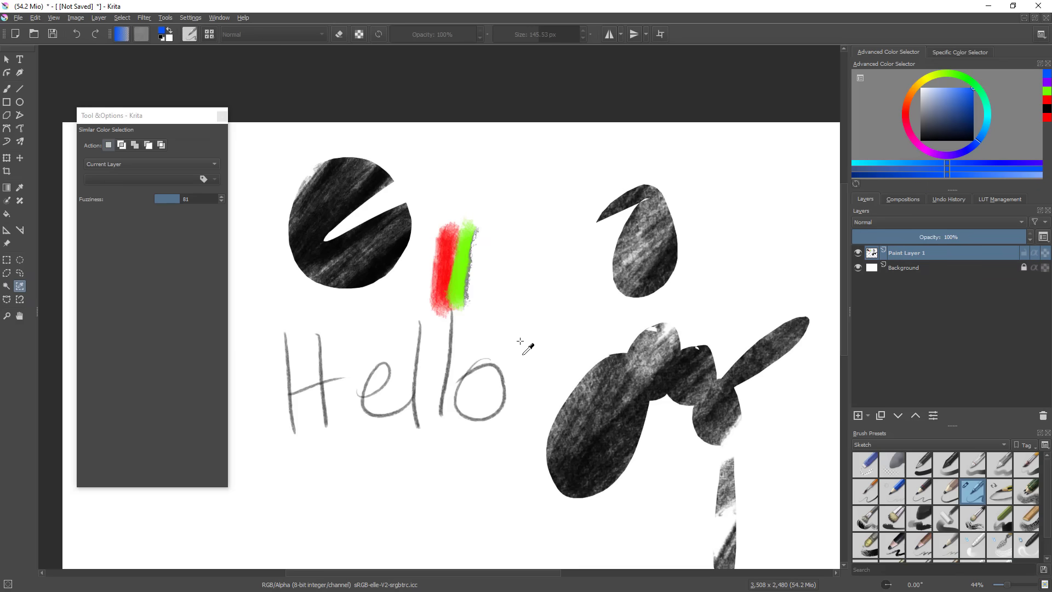
- Set the foreground color to black and undo the deletion and selection of the purple and blue strokes
click(936, 141)
drag(941, 160, 977, 146)
key(ctrl+z)
key(ctrl+z)
key(ctrl+z)
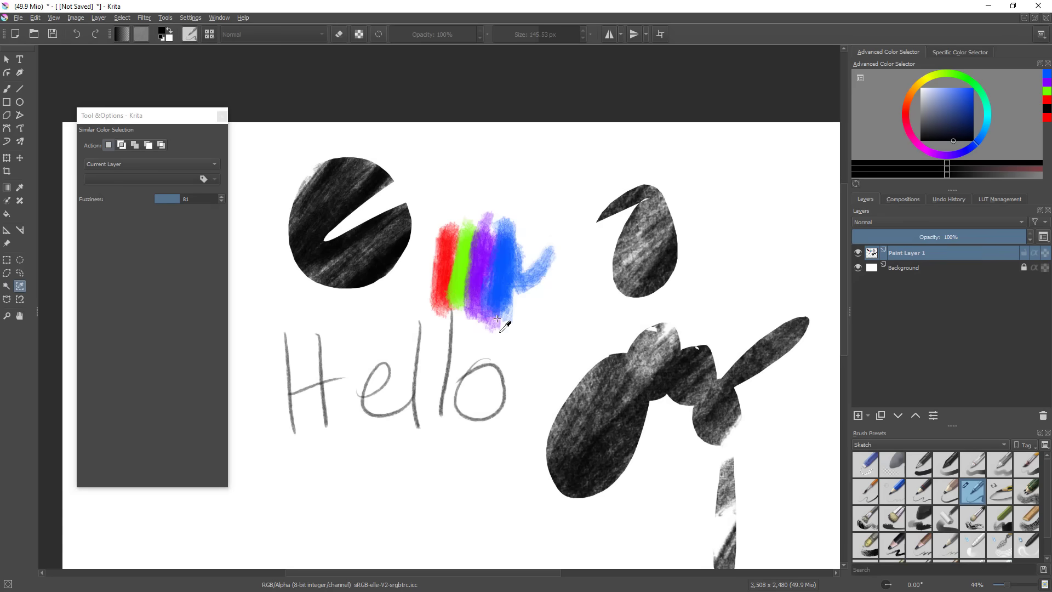
- Check the layer reference choices for Similar Color Selection, keeping Current Layer
click(144, 164)
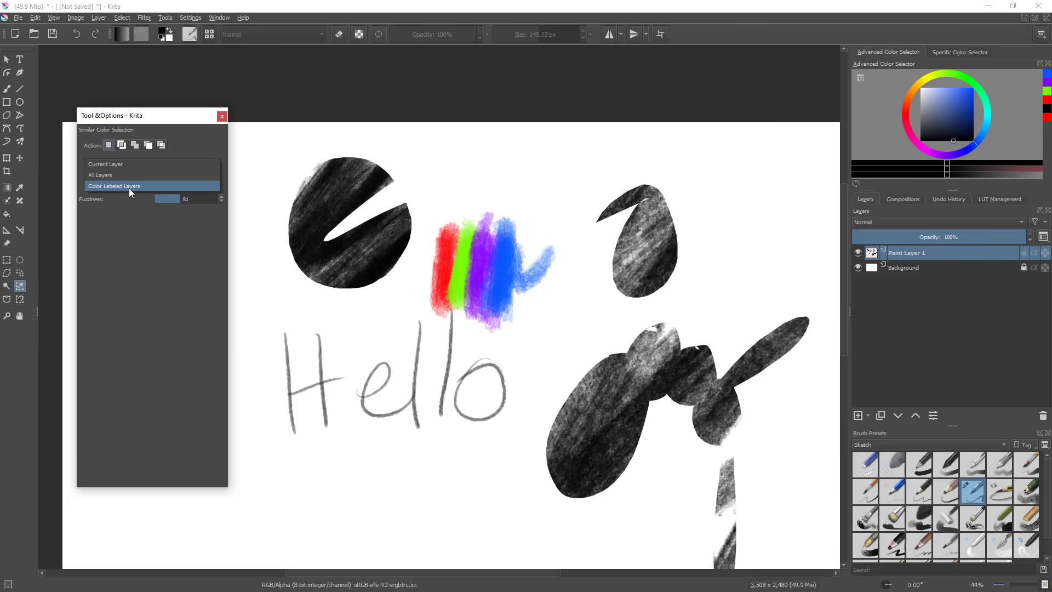
click(146, 164)
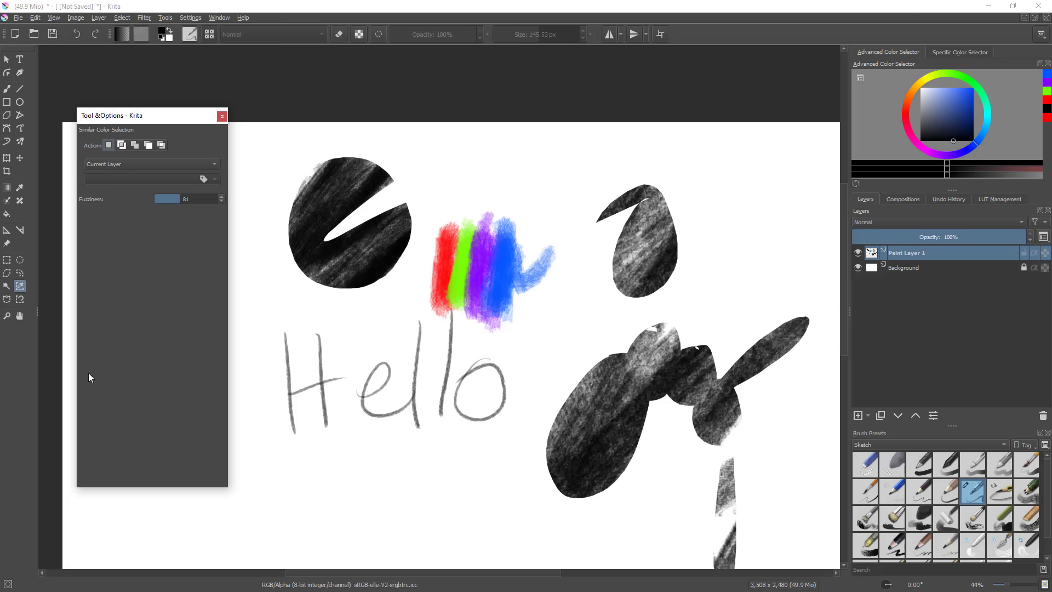
- Draw several freehand selections across the canvas with the Replace action, each one replacing the previous selection
click(20, 273)
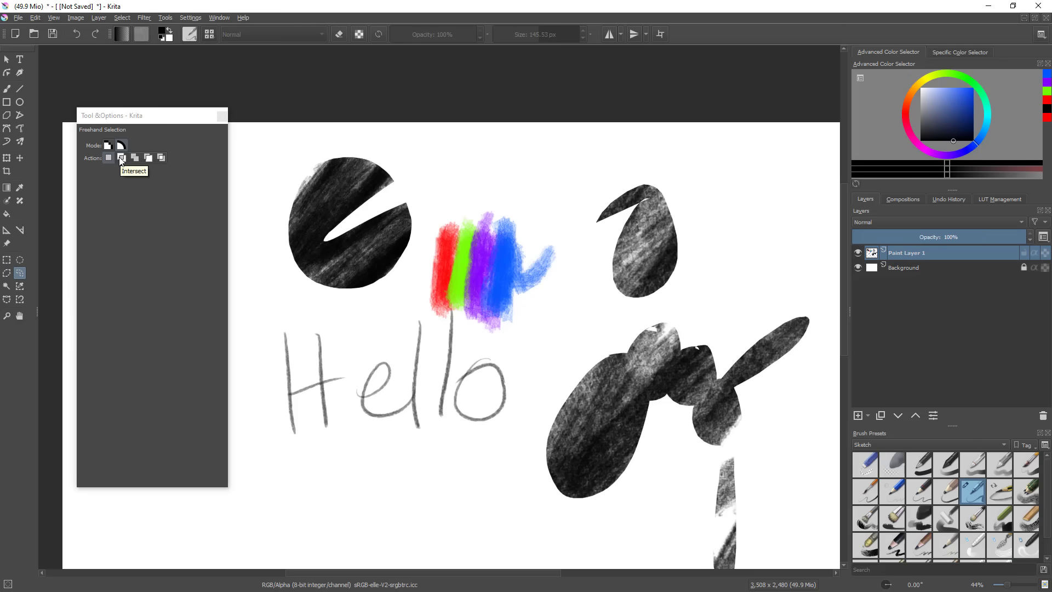
mouse_move(422, 182)
mouse_down()
mouse_move(435, 180)
mouse_move(417, 180)
mouse_up()
mouse_move(503, 168)
mouse_down()
mouse_move(489, 219)
mouse_move(496, 169)
mouse_up()
mouse_move(605, 172)
mouse_down()
mouse_move(577, 194)
mouse_move(584, 178)
mouse_up()
click(697, 242)
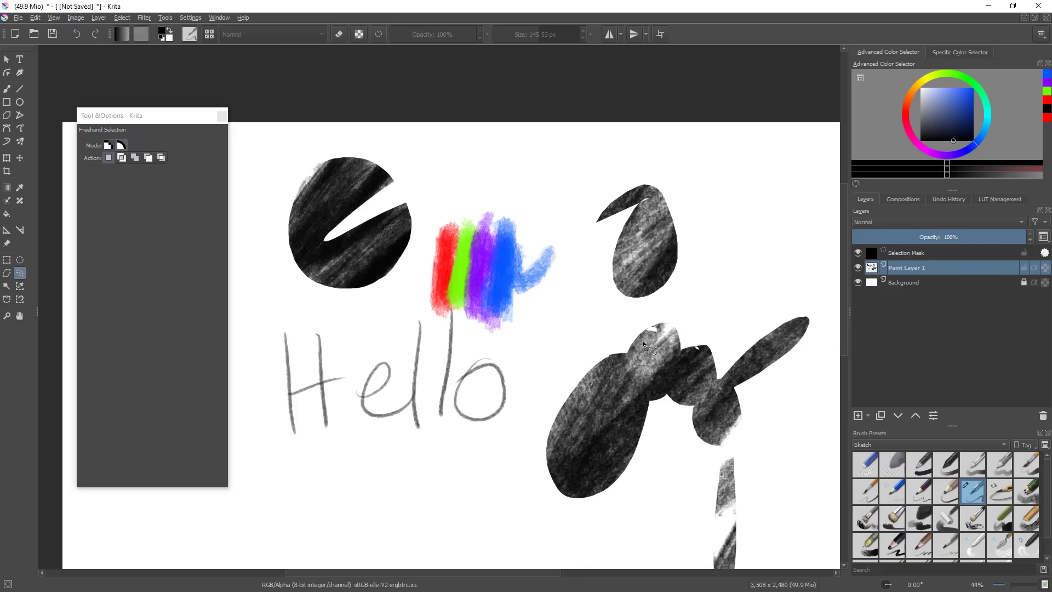
- Draw a long diagonal freehand selection between the Hello lettering and the large dark blob, and intersect it with a second freehand shape
click(121, 158)
drag(574, 340, 601, 350)
mouse_move(557, 347)
mouse_down()
mouse_move(559, 408)
mouse_move(555, 342)
mouse_up()
mouse_move(581, 293)
mouse_down()
mouse_move(441, 410)
mouse_move(577, 420)
mouse_move(598, 278)
mouse_up()
click(123, 159)
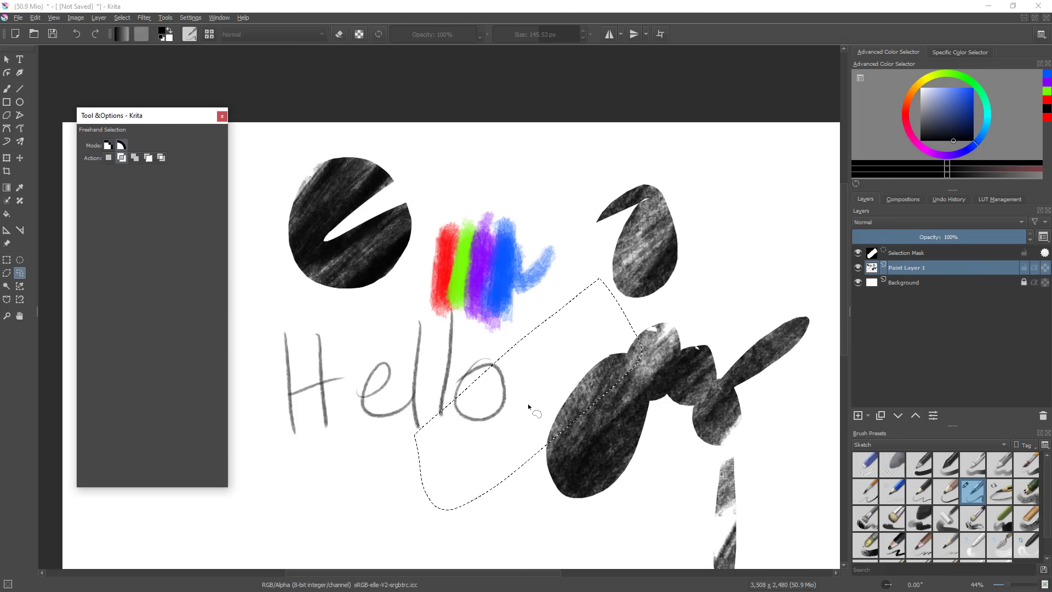
mouse_move(458, 322)
mouse_down()
mouse_move(503, 445)
mouse_move(575, 365)
mouse_move(449, 308)
mouse_up()
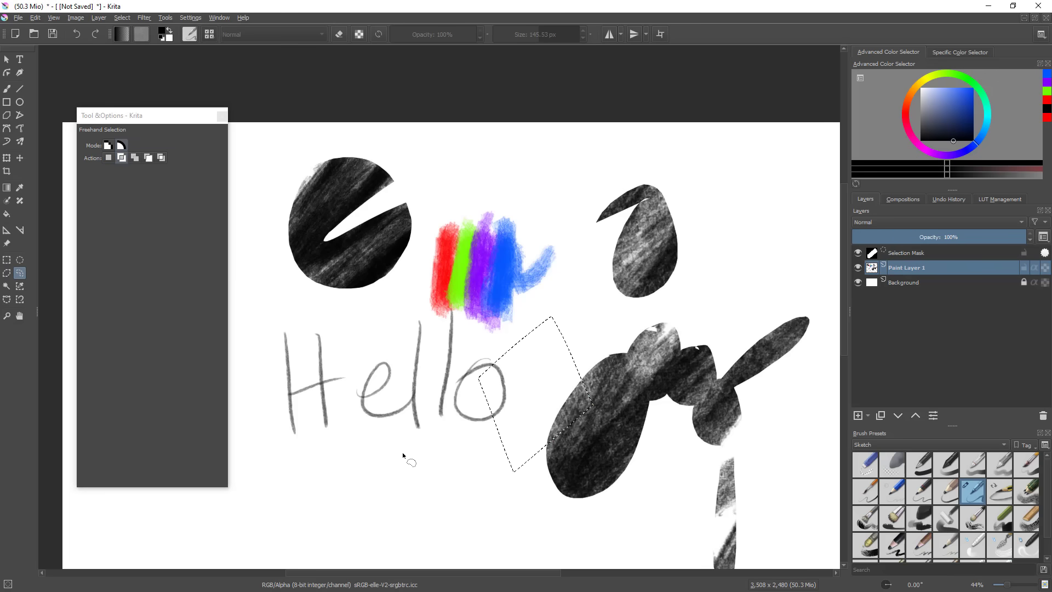
- Add freehand areas to the diagonal selection and subtract a freehand area from it
click(134, 158)
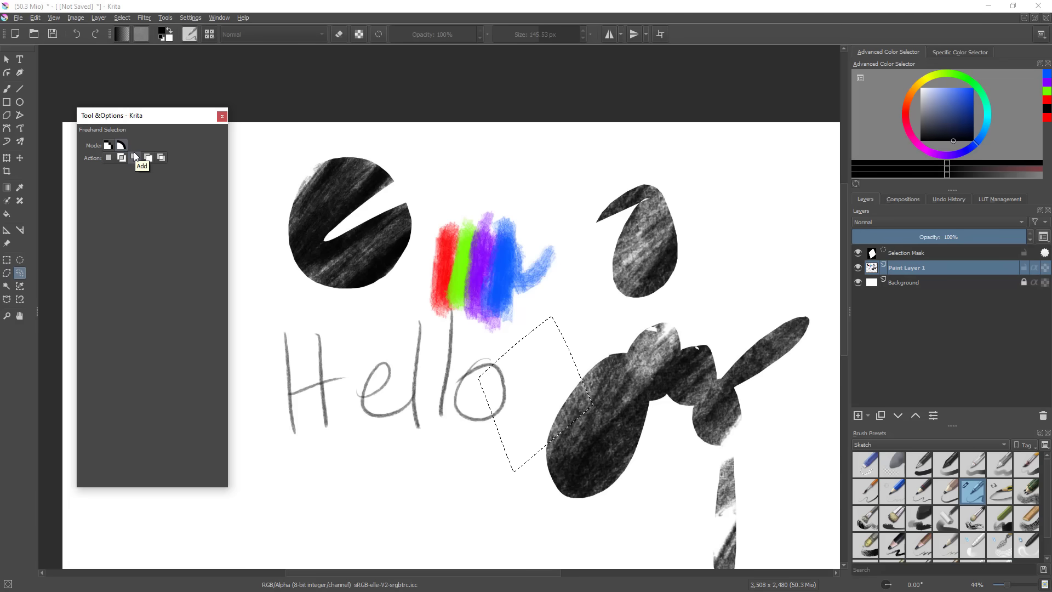
mouse_move(555, 350)
mouse_down()
mouse_move(605, 314)
mouse_move(614, 350)
mouse_up()
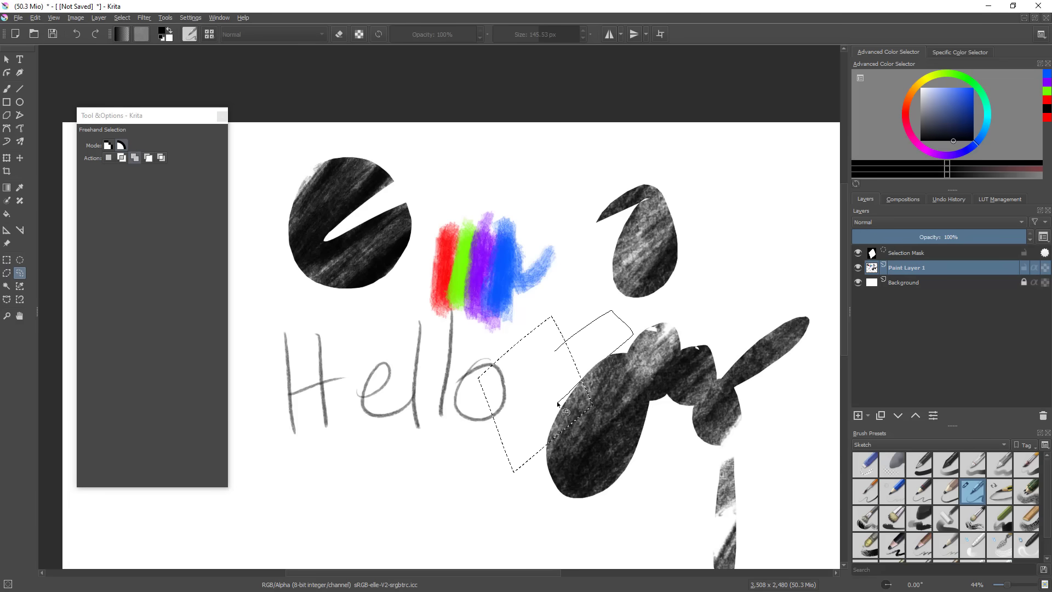
mouse_move(586, 302)
mouse_down()
mouse_move(632, 385)
mouse_move(615, 344)
mouse_up()
mouse_move(485, 403)
mouse_down()
mouse_move(460, 474)
mouse_move(498, 518)
mouse_move(504, 448)
mouse_up()
click(147, 159)
mouse_move(500, 330)
mouse_down()
mouse_move(532, 399)
mouse_move(508, 284)
mouse_up()
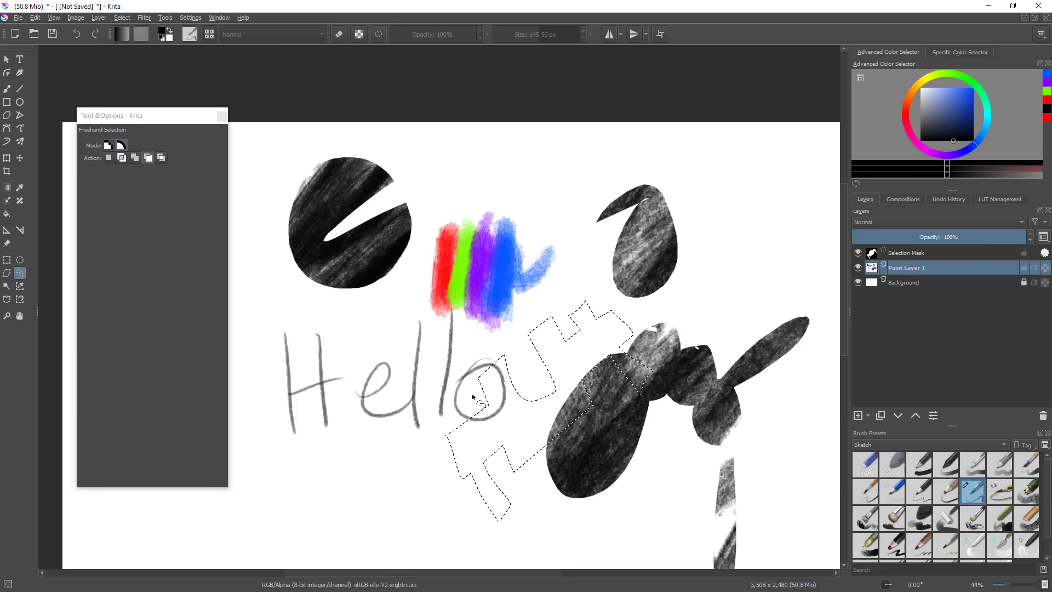
- Combine overlapping freehand areas with the selection using the Symmetric Difference action, and clear the selection
click(161, 158)
mouse_move(621, 327)
mouse_down()
mouse_move(557, 372)
mouse_move(618, 345)
mouse_up()
drag(652, 303, 705, 287)
mouse_move(577, 257)
mouse_down()
mouse_move(582, 352)
mouse_move(509, 241)
mouse_up()
drag(153, 124, 155, 120)
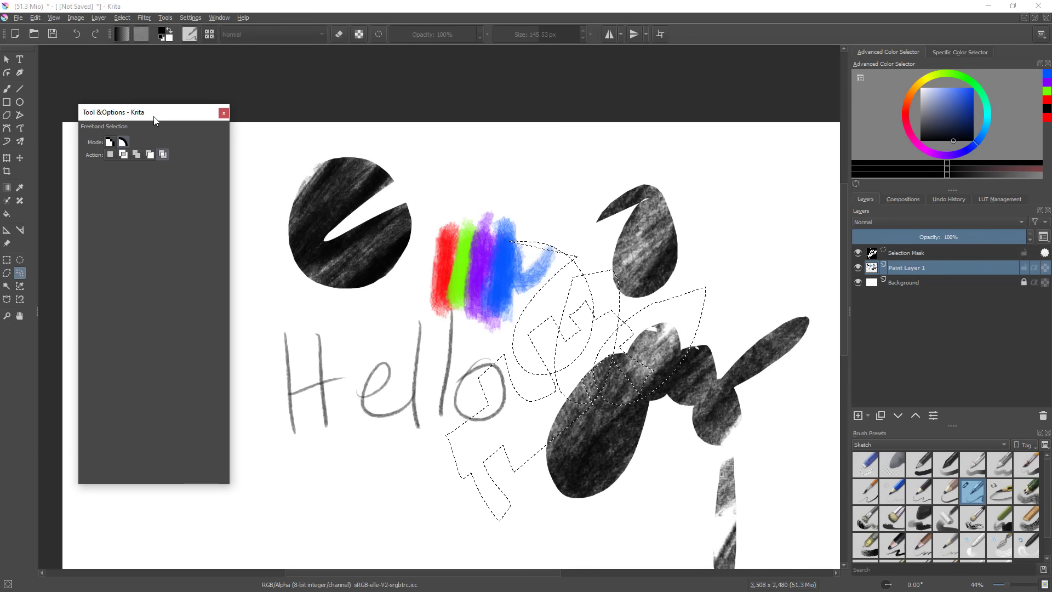
key(ctrl+shift+a)
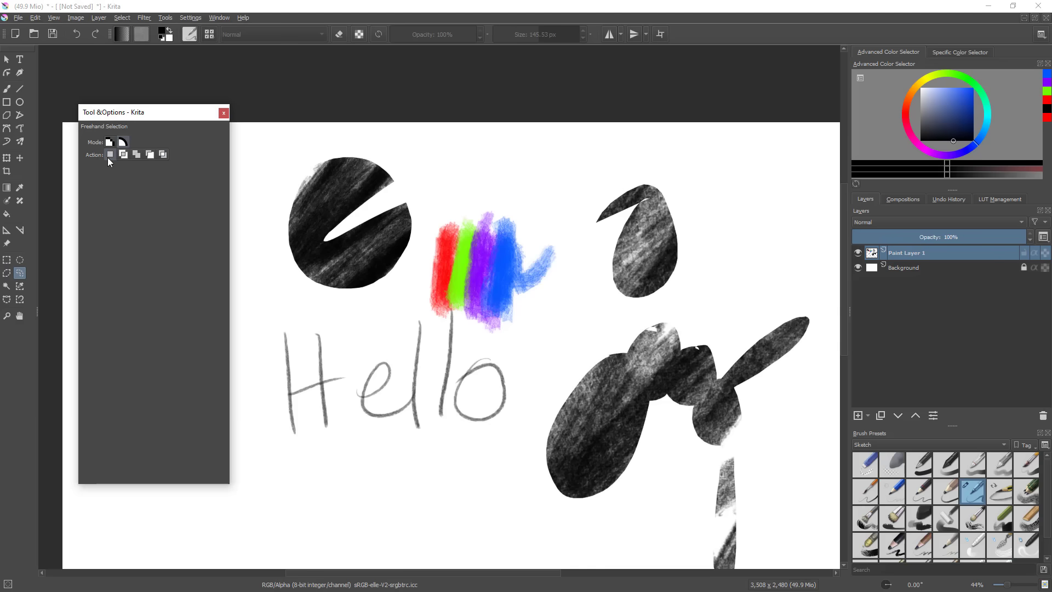
- Dock Tool Options in the column with the layers and brush presets, resize the dockers, and place it below Brush Presets
mouse_move(122, 112)
mouse_down()
mouse_move(847, 318)
mouse_move(952, 444)
mouse_move(908, 431)
mouse_move(922, 460)
mouse_up()
drag(952, 385, 963, 304)
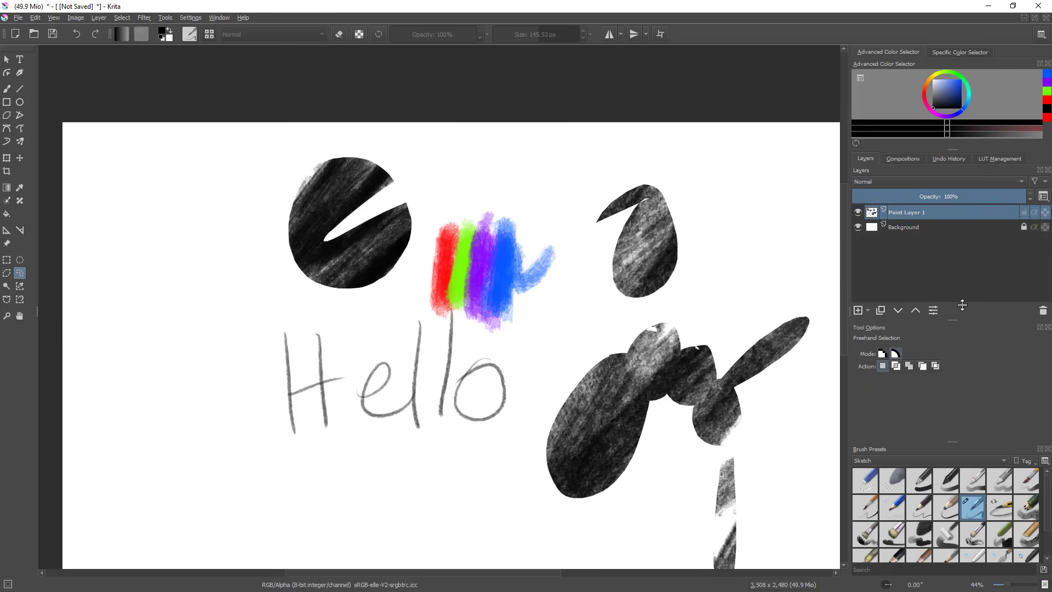
drag(953, 441, 960, 363)
mouse_move(881, 333)
mouse_down()
mouse_move(926, 373)
mouse_move(920, 555)
mouse_move(918, 525)
mouse_move(963, 473)
mouse_move(969, 385)
mouse_up()
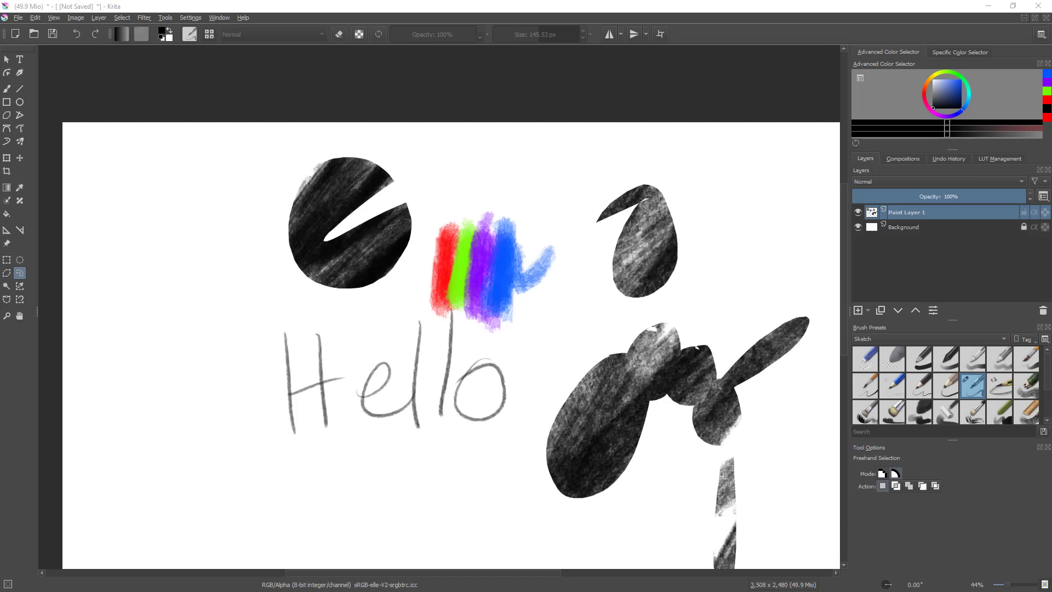
- Select the upper-right blob with a freehand outline and start a free transform, shifting it slightly across the canvas
mouse_move(649, 164)
mouse_down()
mouse_move(584, 197)
mouse_move(723, 253)
mouse_move(649, 155)
mouse_up()
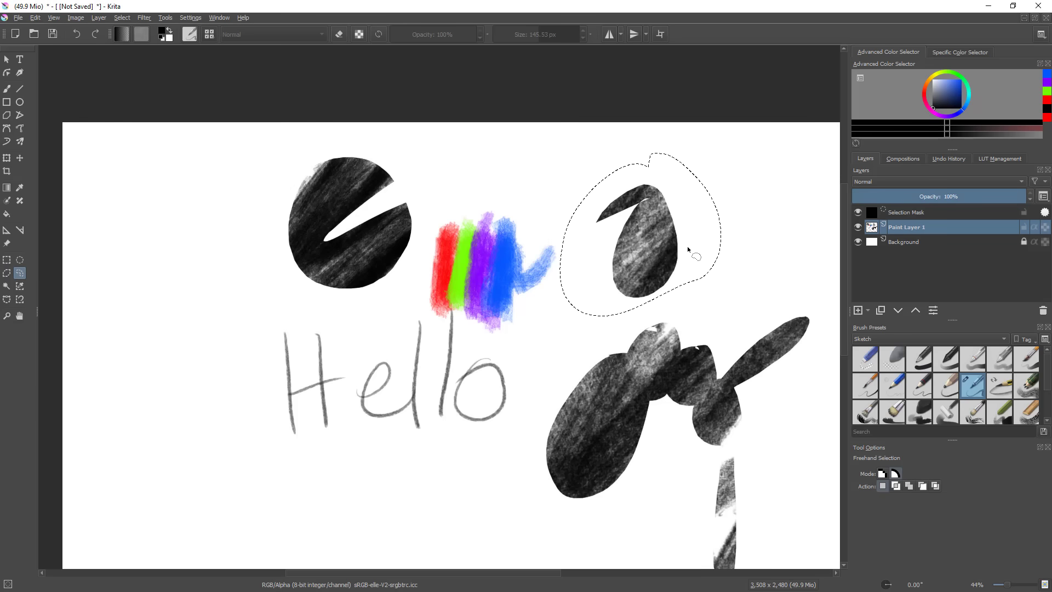
key(ctrl+t)
drag(699, 272, 602, 270)
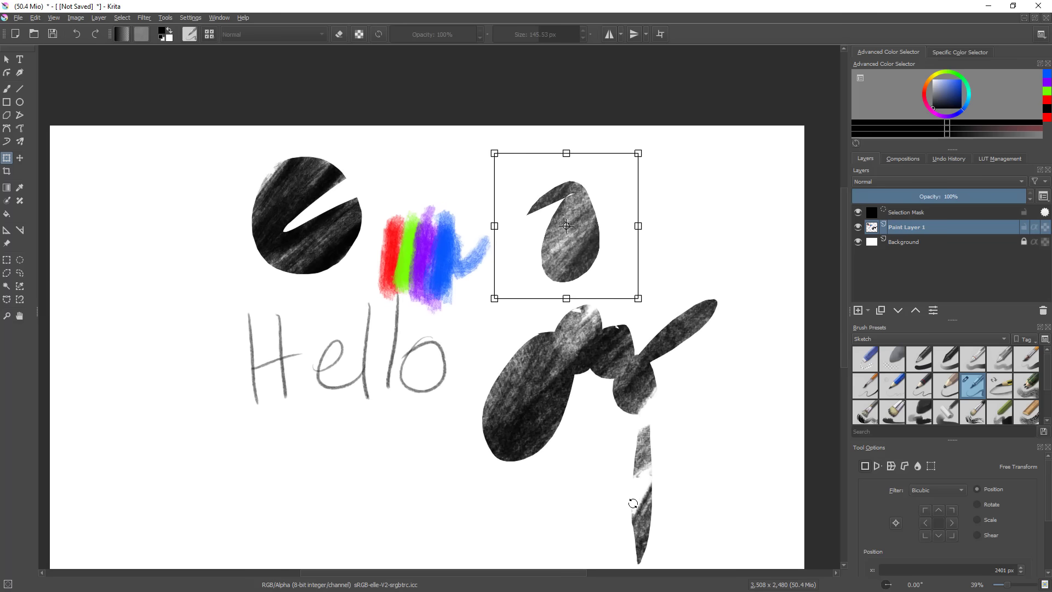
drag(605, 269, 692, 212)
drag(699, 280, 587, 323)
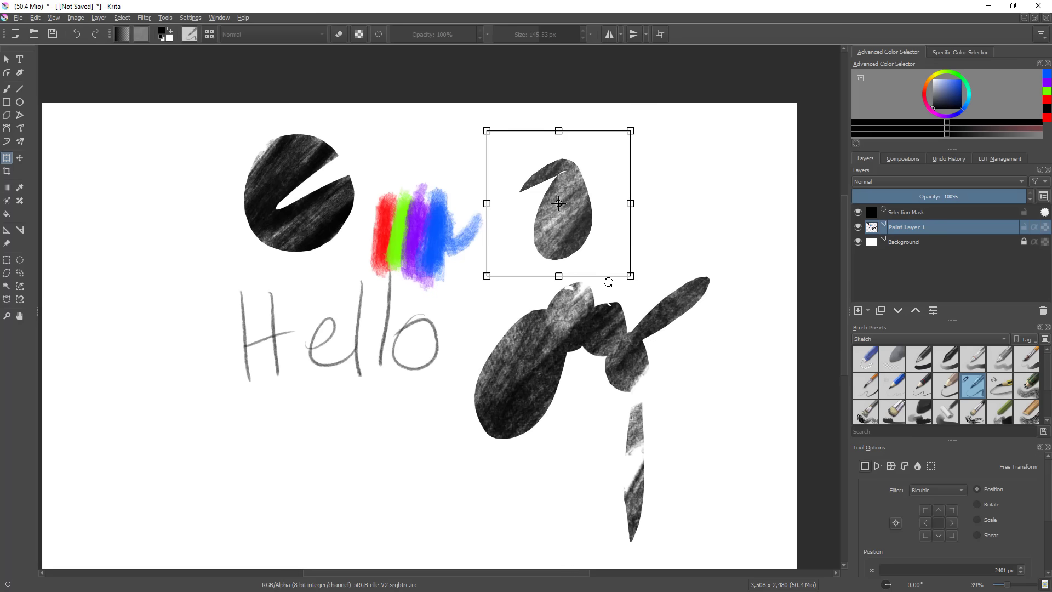
drag(568, 234, 575, 236)
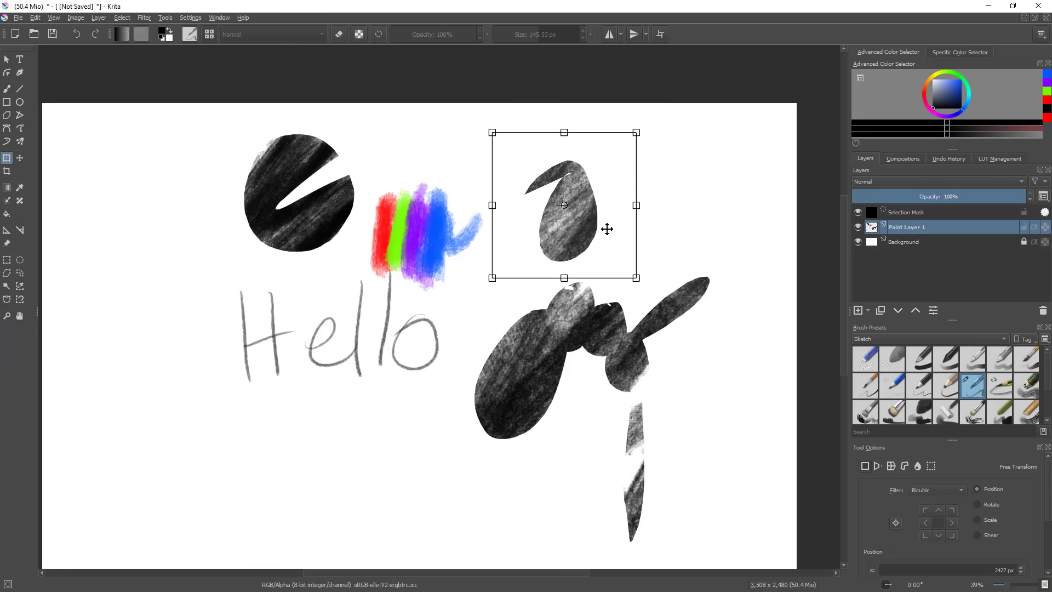
- Move the selected blob, stretch it wider and flatter, and place it below the Hello lettering
drag(601, 235, 676, 208)
mouse_move(701, 204)
mouse_down()
mouse_move(729, 204)
mouse_move(673, 208)
mouse_move(704, 206)
mouse_move(686, 208)
mouse_up()
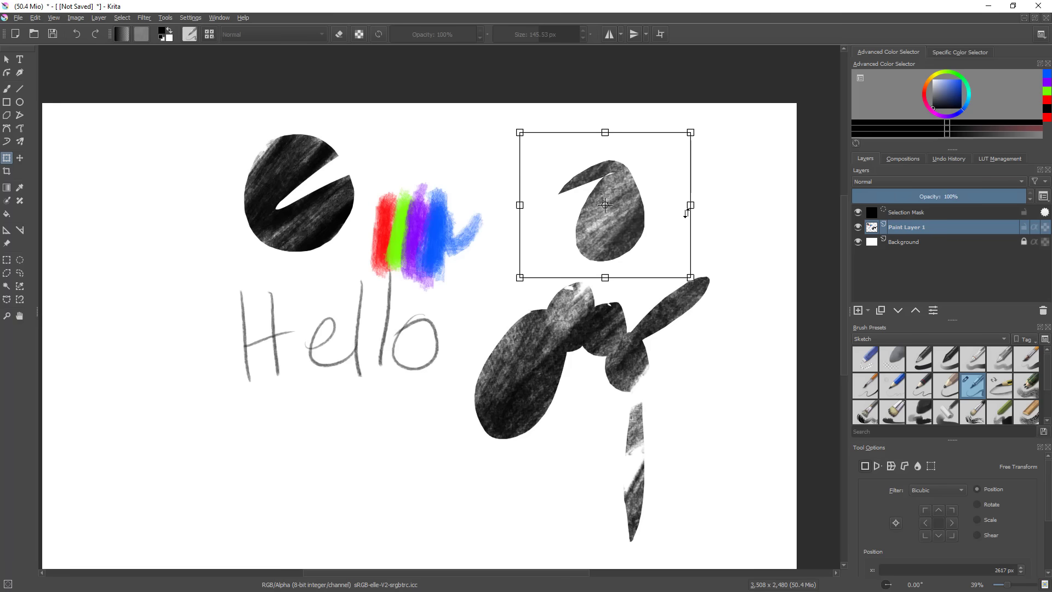
drag(690, 276, 599, 200)
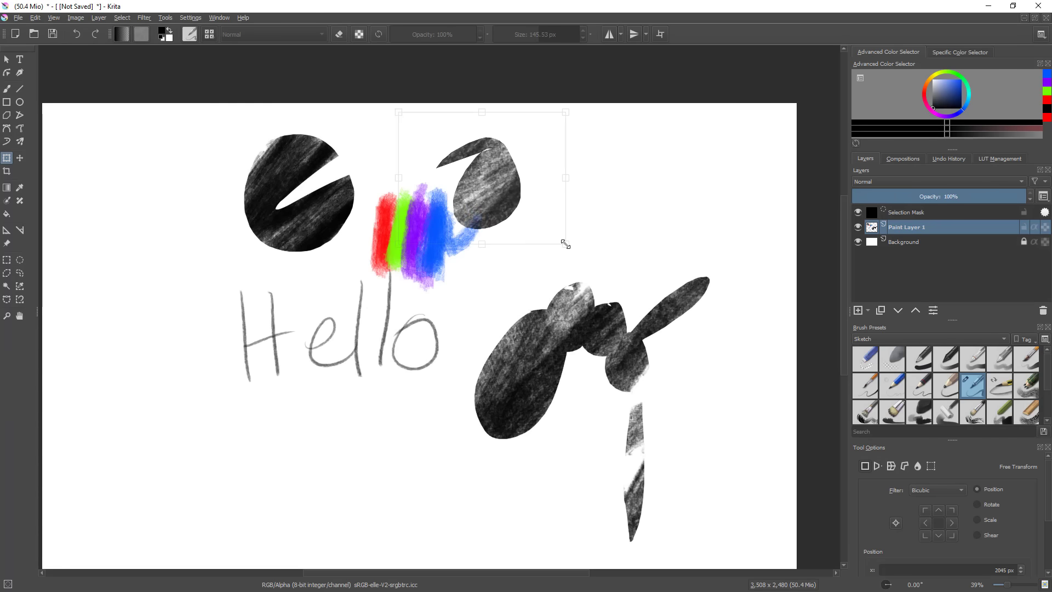
drag(572, 254, 546, 189)
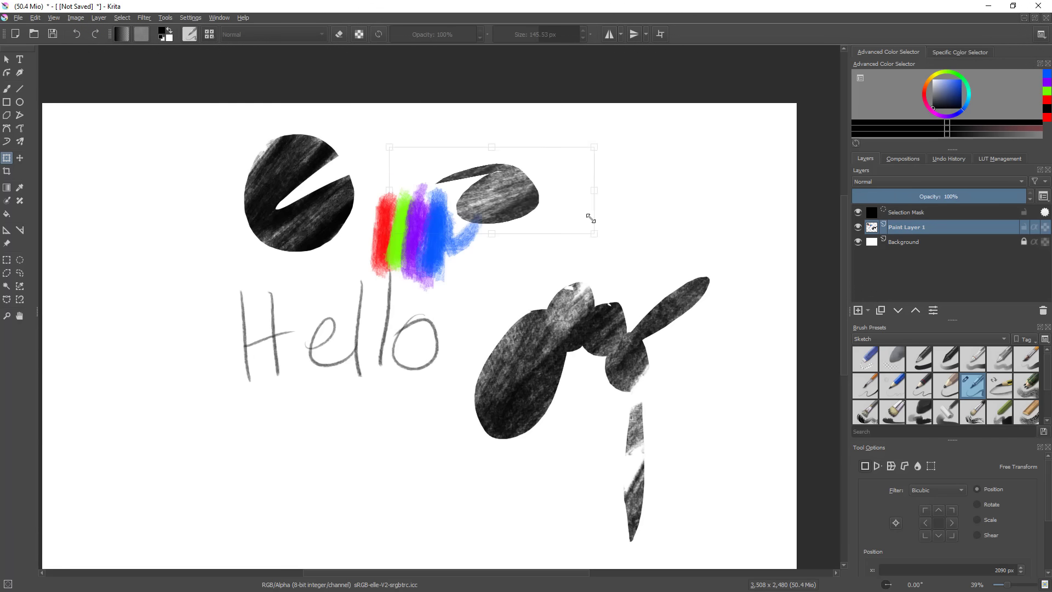
drag(571, 273, 601, 237)
drag(533, 206, 424, 449)
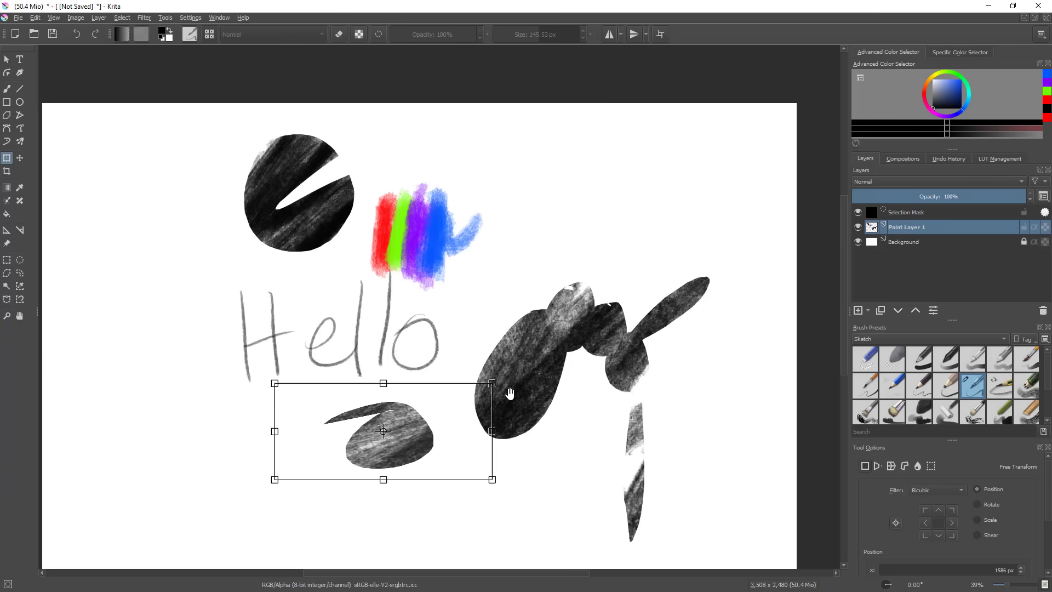
- Undo the blob's stretching and its moves within the free transform
drag(488, 399, 622, 248)
key(ctrl+z)
key(ctrl+z)
key(ctrl+z)
drag(693, 263, 469, 465)
key(ctrl+z)
key(ctrl+z)
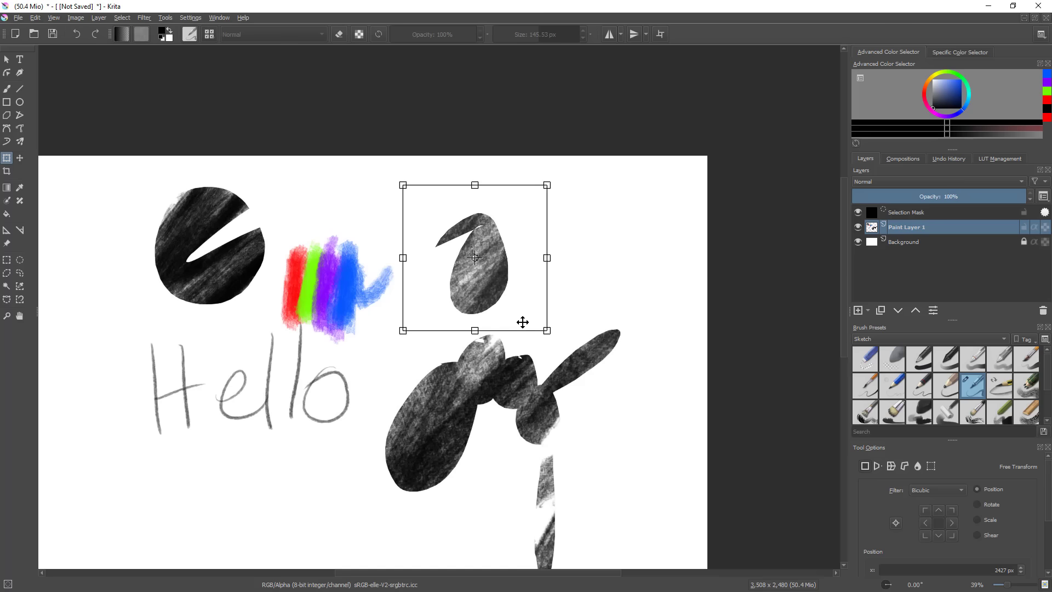
- Try scaling the blob up proportionally and shearing it sideways within its transform frame
drag(542, 326, 655, 333)
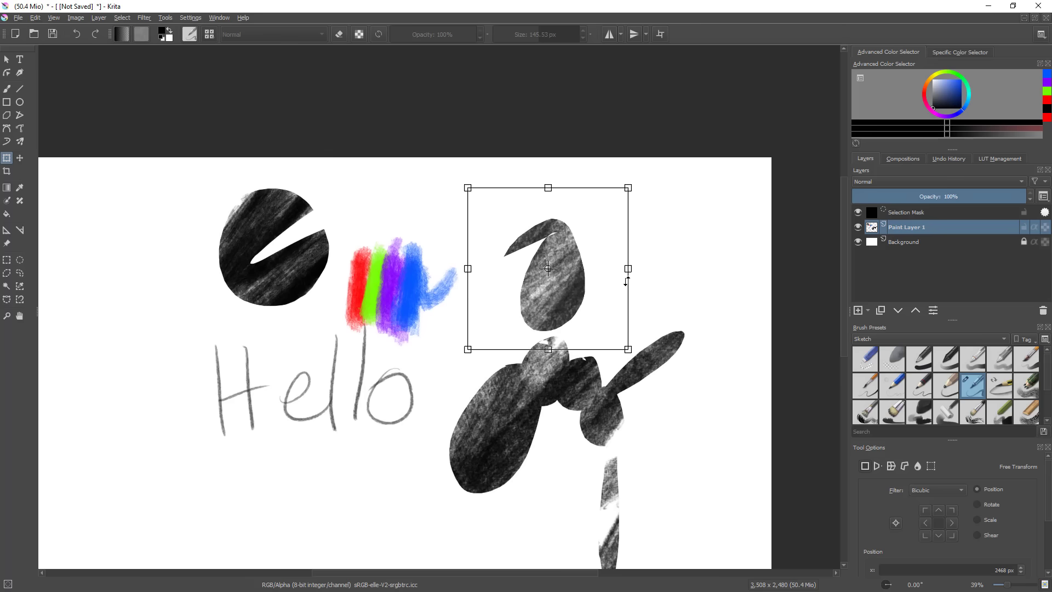
mouse_move(627, 219)
mouse_down()
mouse_move(625, 252)
mouse_move(625, 178)
mouse_move(625, 294)
mouse_move(627, 200)
mouse_move(623, 263)
mouse_move(625, 198)
mouse_move(622, 261)
mouse_move(623, 218)
mouse_move(600, 193)
mouse_up()
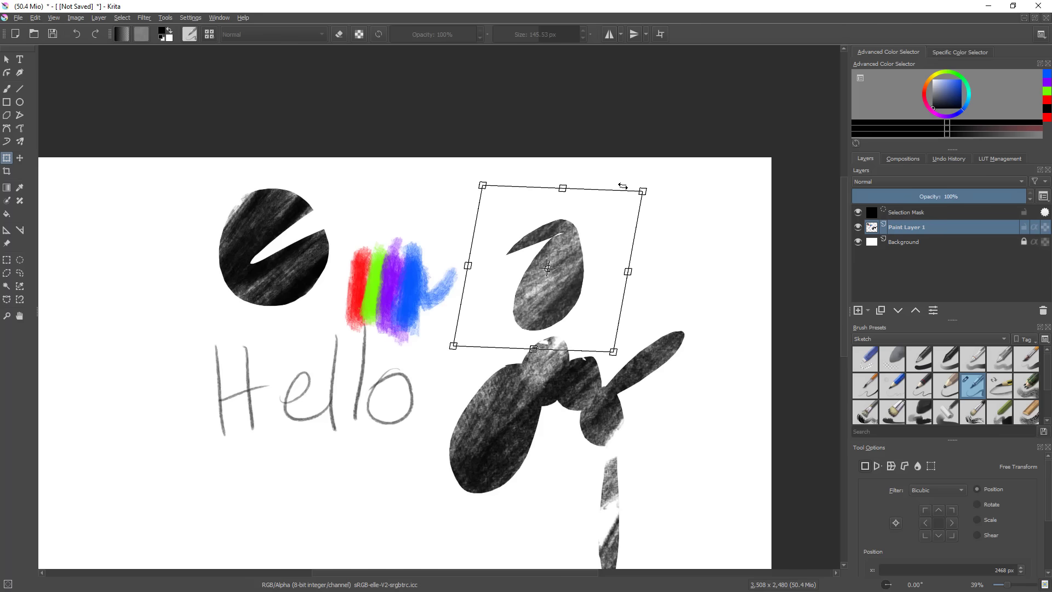
key(Return)
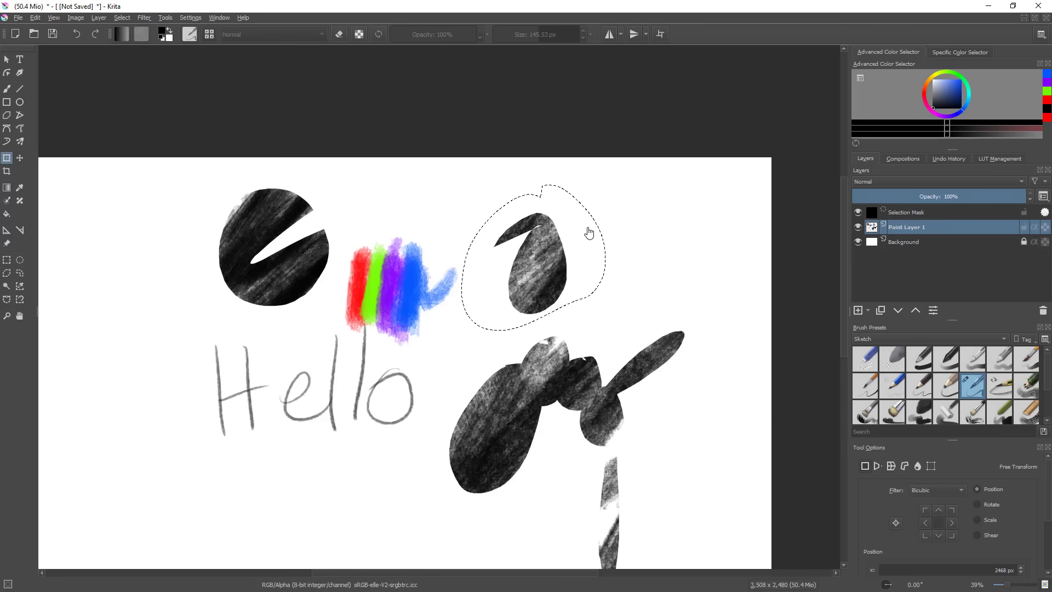
- Start a fresh transform on the blob, reposition its pivot point, and rotate it freely around that point
click(582, 272)
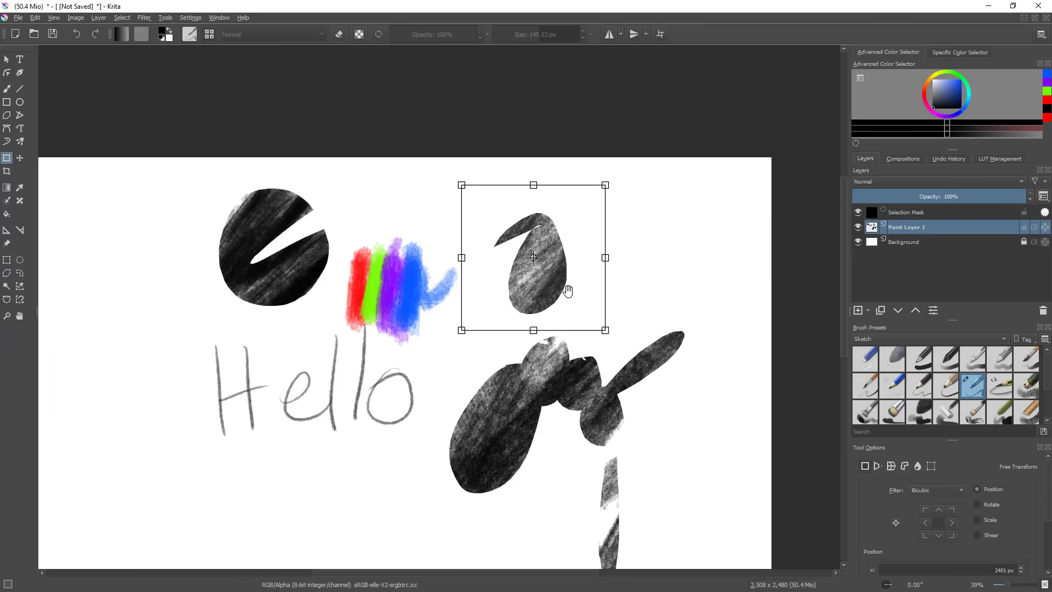
drag(574, 295, 616, 309)
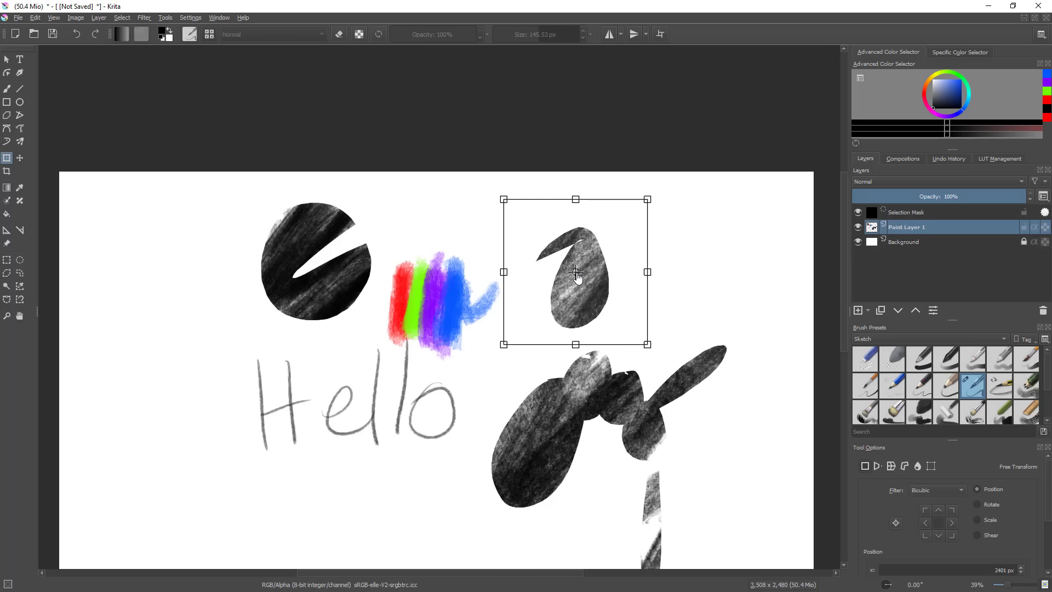
drag(575, 274, 539, 267)
mouse_move(751, 314)
mouse_down()
mouse_move(742, 350)
mouse_move(712, 351)
mouse_move(662, 188)
mouse_move(465, 386)
mouse_move(695, 303)
mouse_up()
mouse_move(638, 376)
mouse_down()
mouse_move(685, 336)
mouse_move(676, 200)
mouse_move(584, 397)
mouse_move(634, 211)
mouse_move(636, 291)
mouse_up()
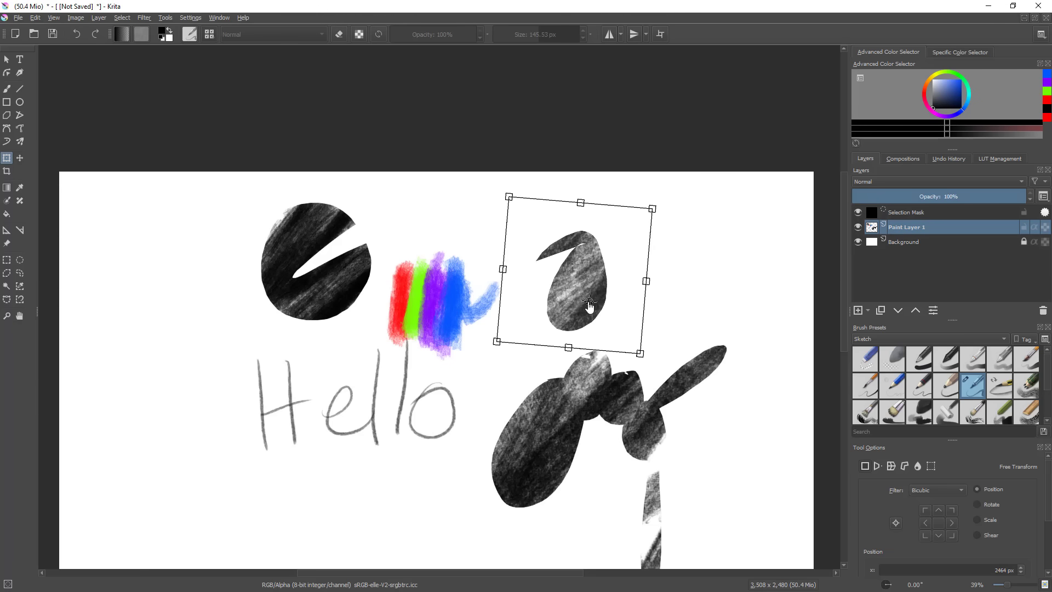
drag(699, 352, 715, 313)
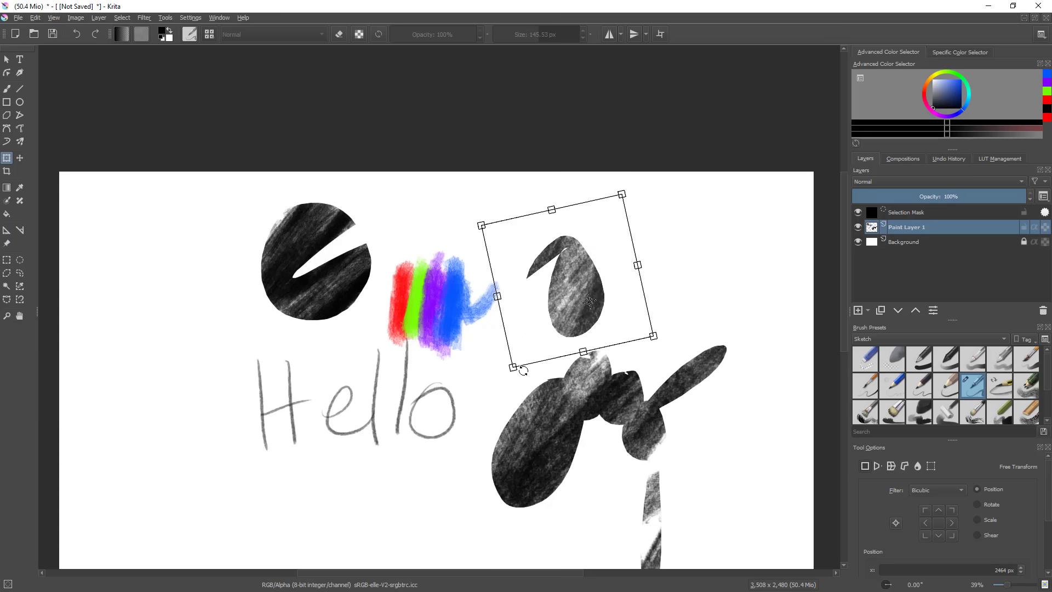
- Undock Tool Options and place it as a floating window beside the dark circle
drag(954, 439, 974, 372)
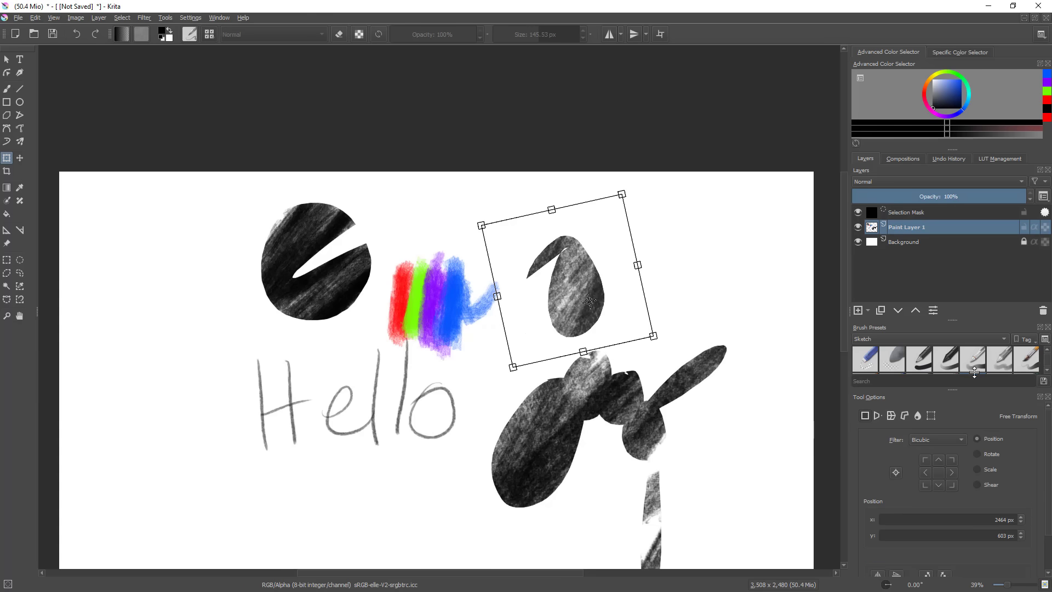
double_click(875, 399)
drag(167, 113, 143, 137)
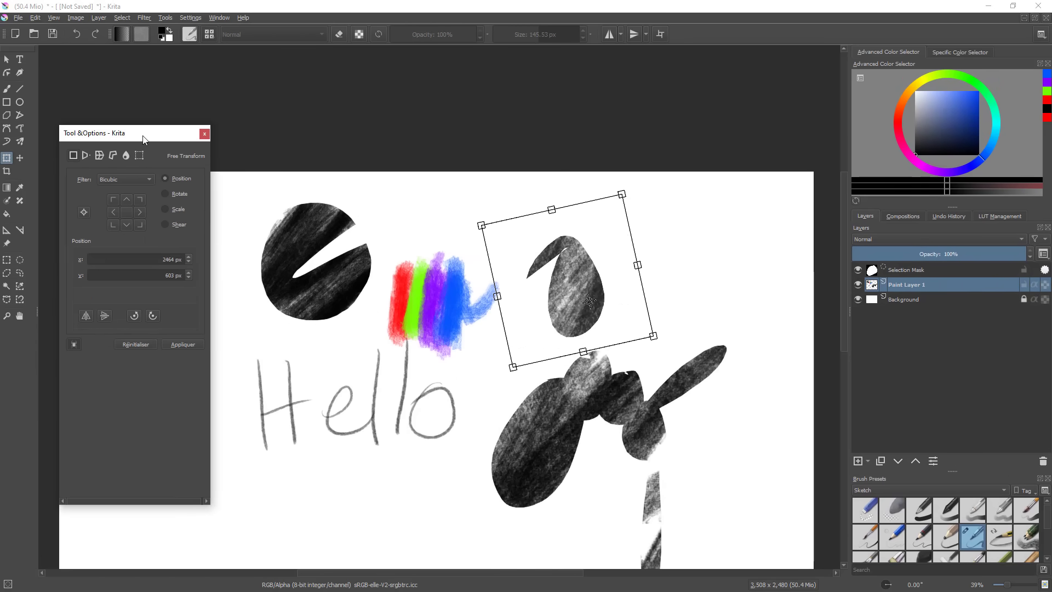
- Rotate the blob around its centre pivot, and around a pivot set to the frame's top-right corner
click(126, 213)
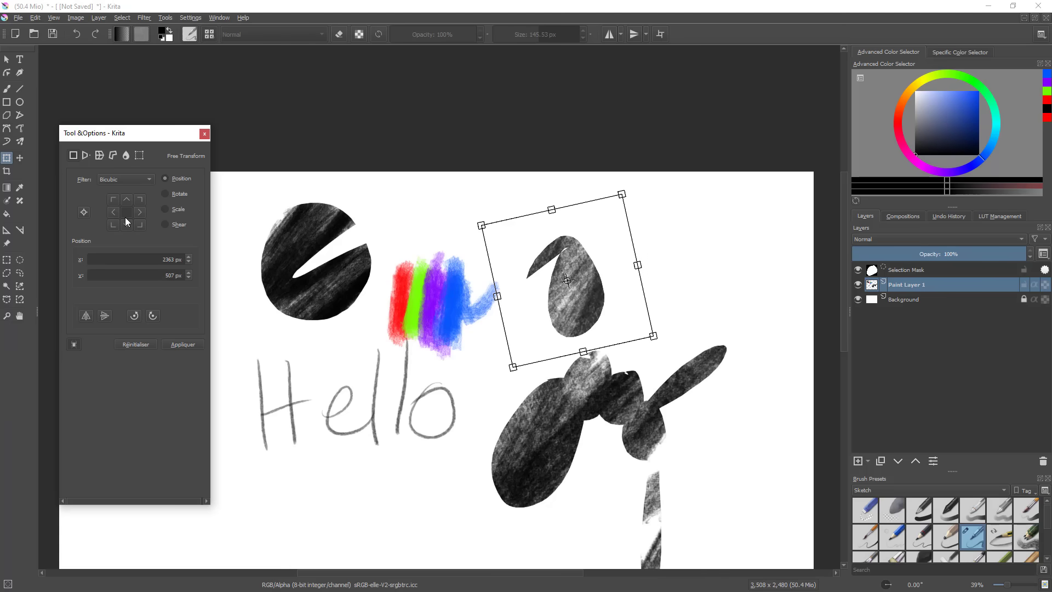
mouse_move(665, 335)
mouse_down()
mouse_move(660, 359)
mouse_move(672, 287)
mouse_move(665, 331)
mouse_move(632, 371)
mouse_up()
click(142, 198)
drag(486, 375, 465, 394)
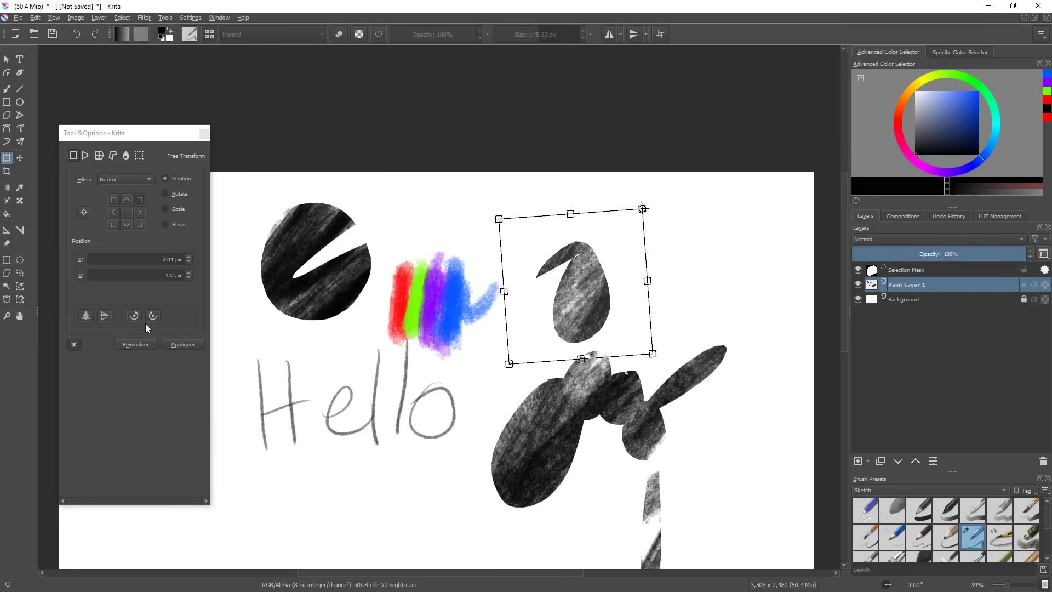
- Flip the blob horizontally and vertically several times with the transform options
click(85, 315)
click(83, 315)
click(83, 315)
click(84, 314)
click(86, 315)
click(104, 316)
click(103, 316)
click(103, 316)
click(103, 316)
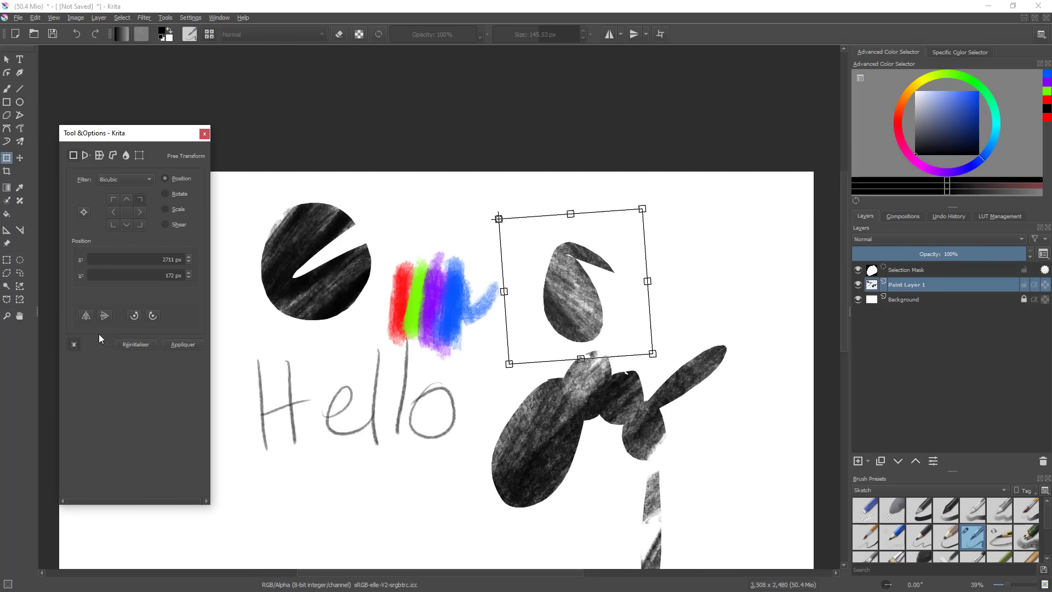
- Rotate the blob repeatedly by quarter turns, counter-clockwise and clockwise
click(131, 317)
click(131, 317)
click(131, 316)
click(133, 316)
click(134, 317)
click(134, 317)
click(149, 316)
click(149, 317)
click(149, 316)
click(148, 318)
click(149, 316)
click(149, 318)
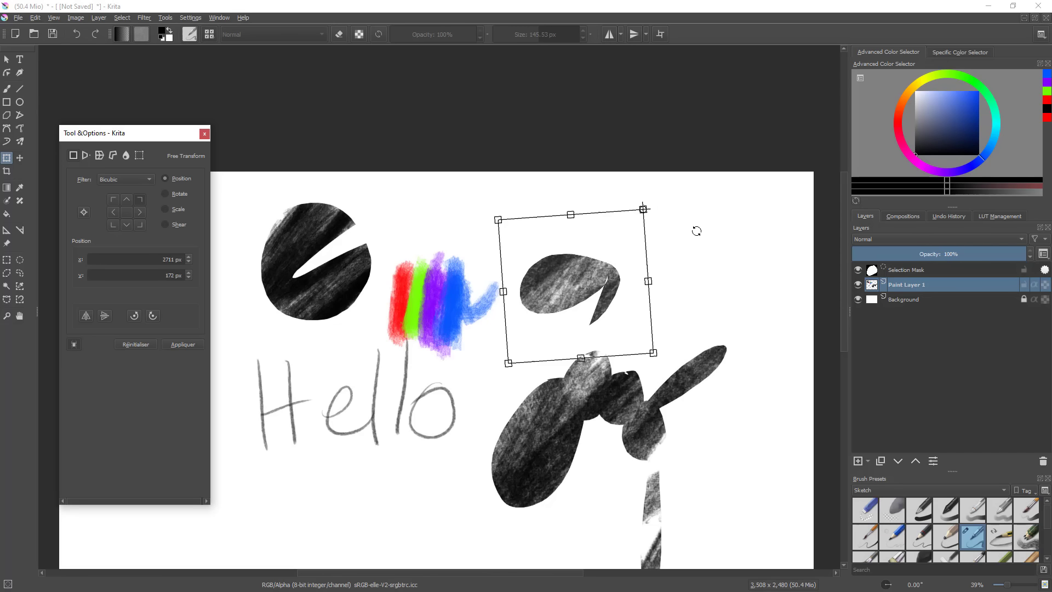
- Reset the pivot to the centre, tilt the blob into perspective, switch to Freehand Selection, and clear the selection
click(124, 214)
mouse_move(720, 296)
mouse_down()
mouse_move(742, 265)
mouse_move(723, 291)
mouse_move(692, 298)
mouse_move(704, 348)
mouse_move(702, 311)
mouse_move(712, 341)
mouse_move(675, 325)
mouse_move(714, 310)
mouse_move(721, 331)
mouse_move(712, 238)
mouse_move(746, 336)
mouse_move(751, 324)
mouse_move(716, 324)
mouse_move(715, 335)
mouse_up()
drag(666, 378, 738, 306)
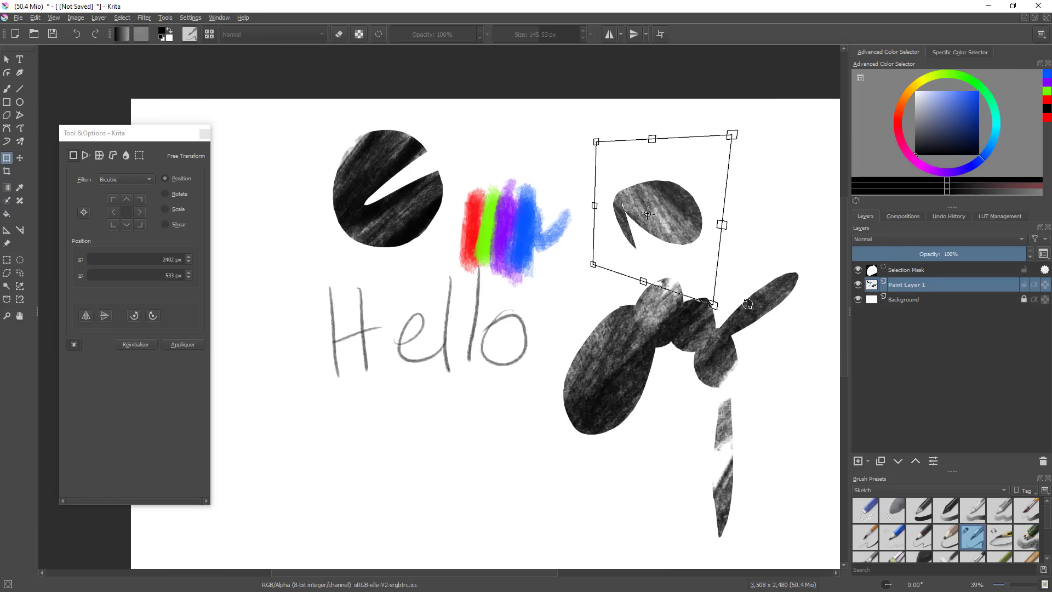
key(l)
key(ctrl+shift+a)
- Try Tool Options in different places around the workspace, and reduce the floating window's width and height
drag(195, 137, 150, 155)
drag(32, 54, 97, 208)
drag(968, 195, 737, 216)
drag(864, 316, 161, 541)
drag(46, 219, 287, 133)
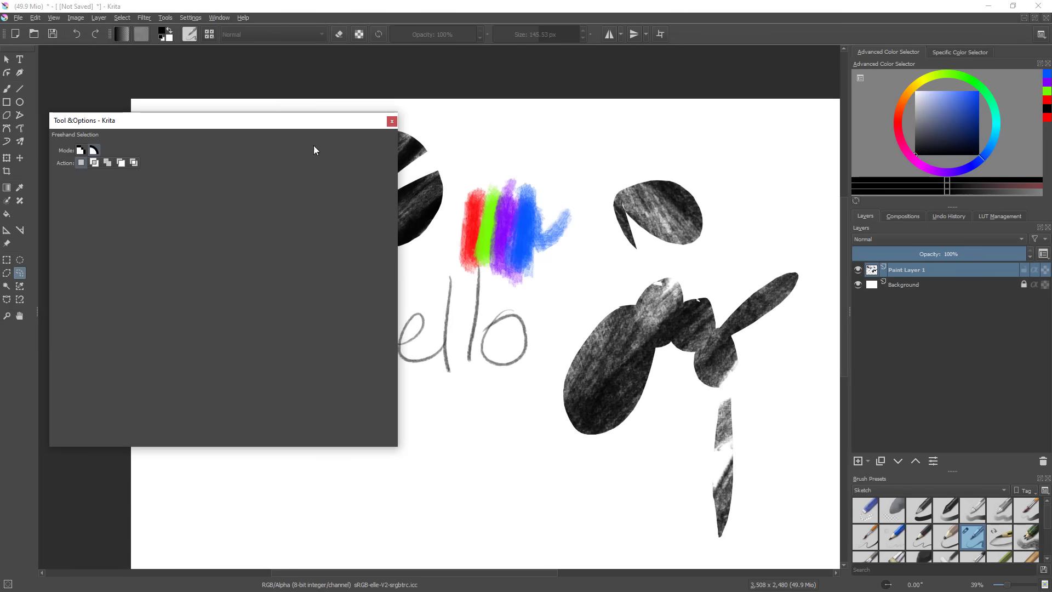
drag(399, 221, 176, 220)
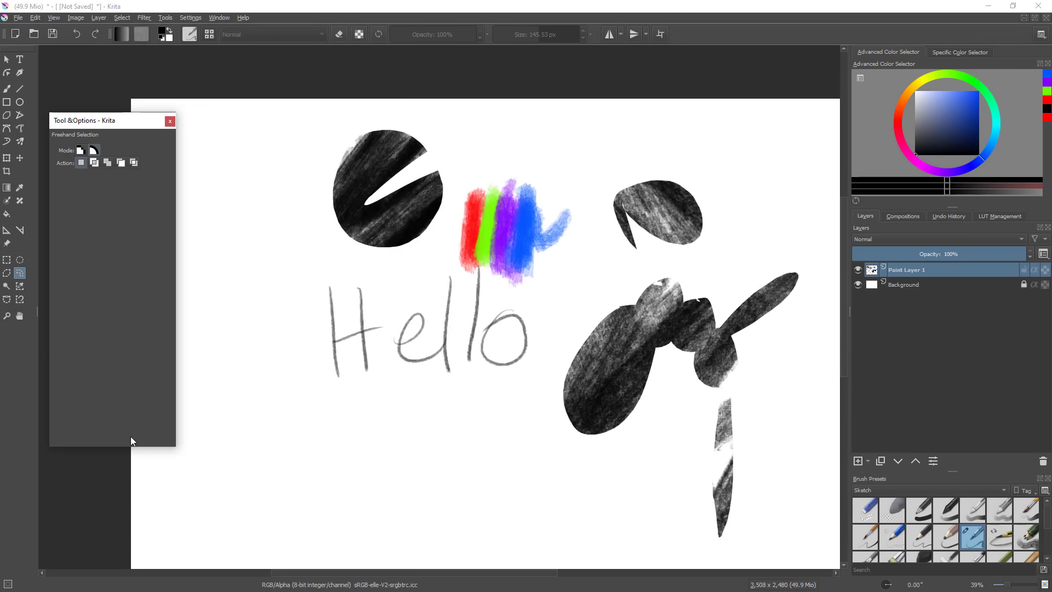
drag(129, 446, 129, 276)
- Dock Tool Options above the canvas, float it again, shrink its width, and move it near the canvas corner
drag(88, 120, 97, 82)
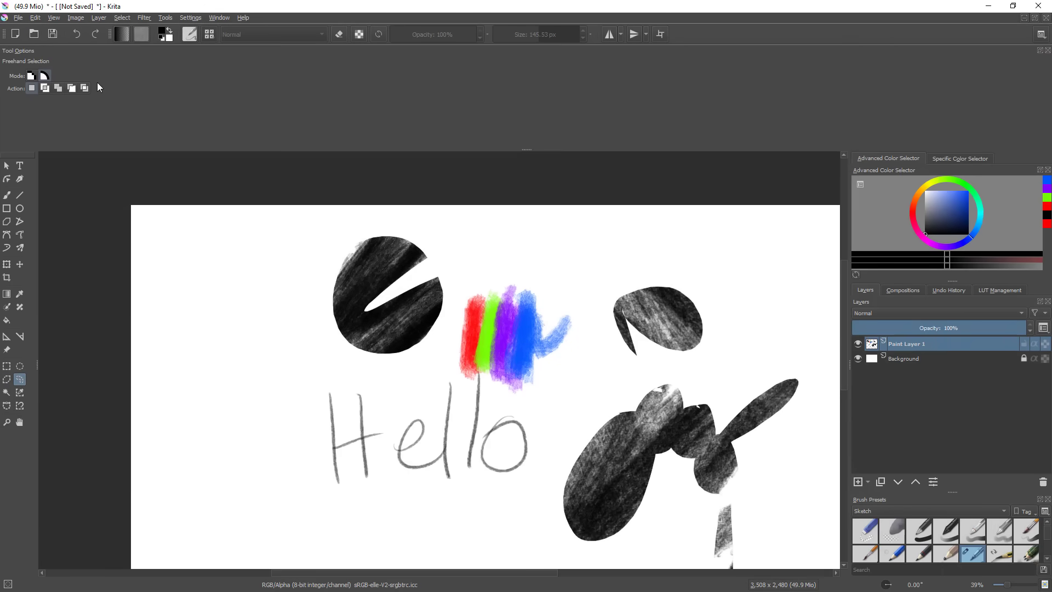
drag(30, 51, 156, 276)
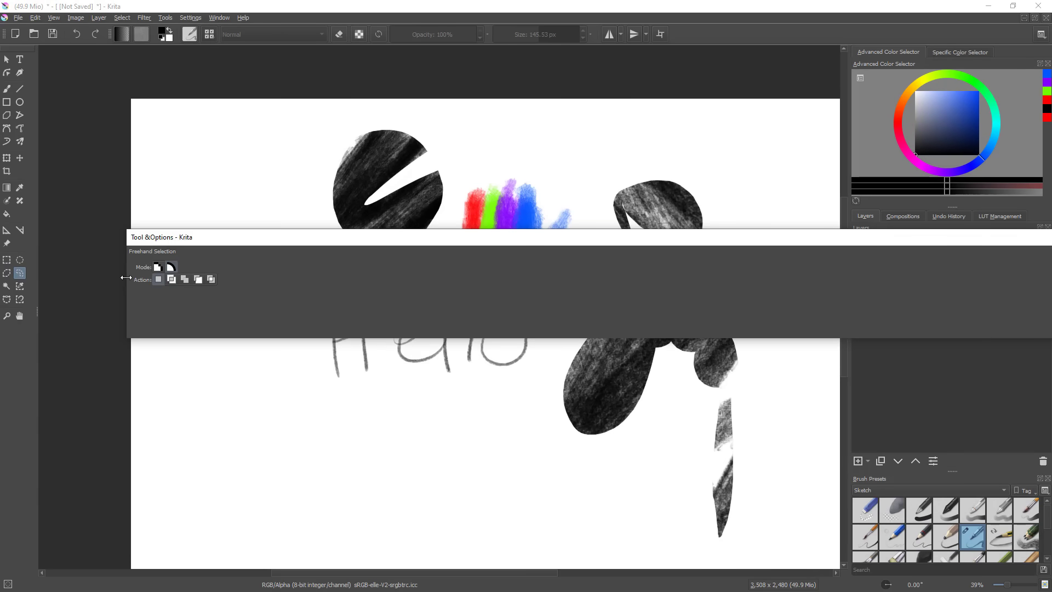
drag(129, 279, 961, 277)
drag(999, 240, 123, 114)
- Make a tall rectangular selection below the Hello lettering and fill it with black pencil strokes at 384.54 px brush size
drag(587, 374, 658, 286)
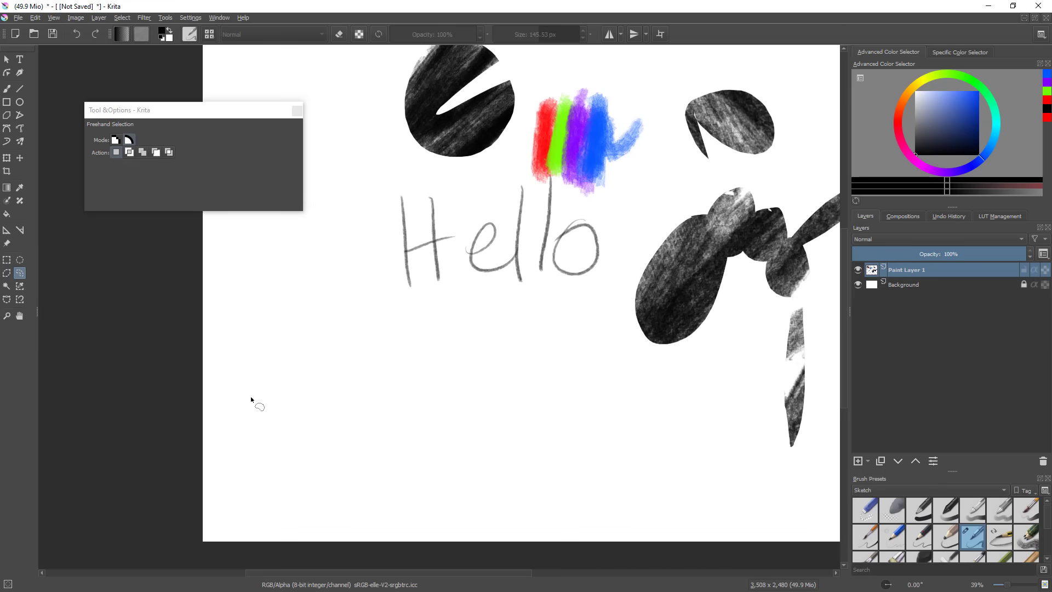
click(7, 260)
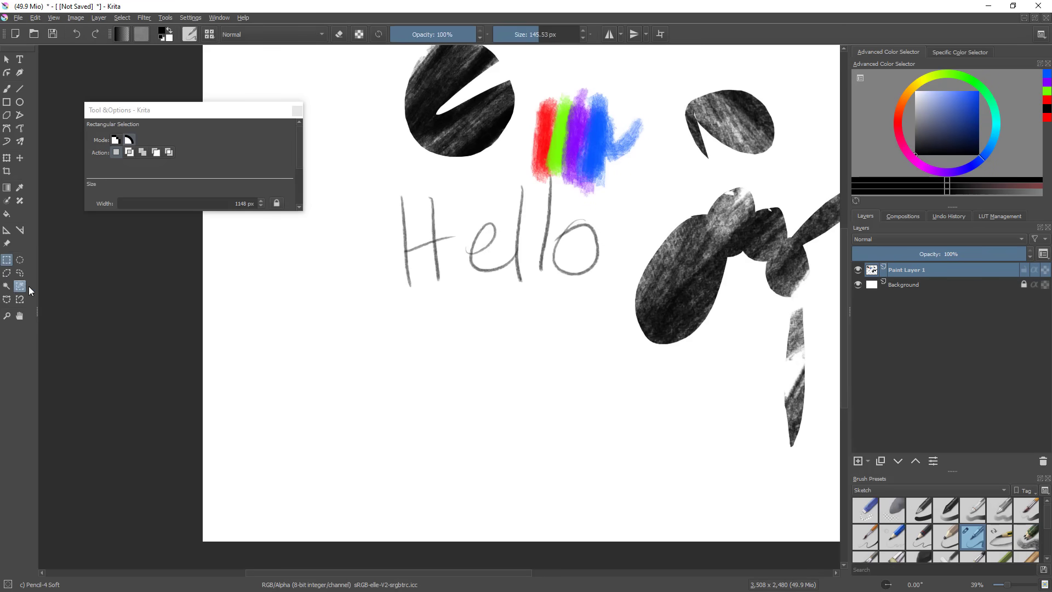
drag(315, 313, 452, 507)
key(b)
shift+drag(367, 390, 611, 285)
mouse_move(269, 419)
mouse_down()
mouse_move(296, 368)
mouse_move(445, 352)
mouse_move(449, 504)
mouse_up()
drag(530, 381, 535, 338)
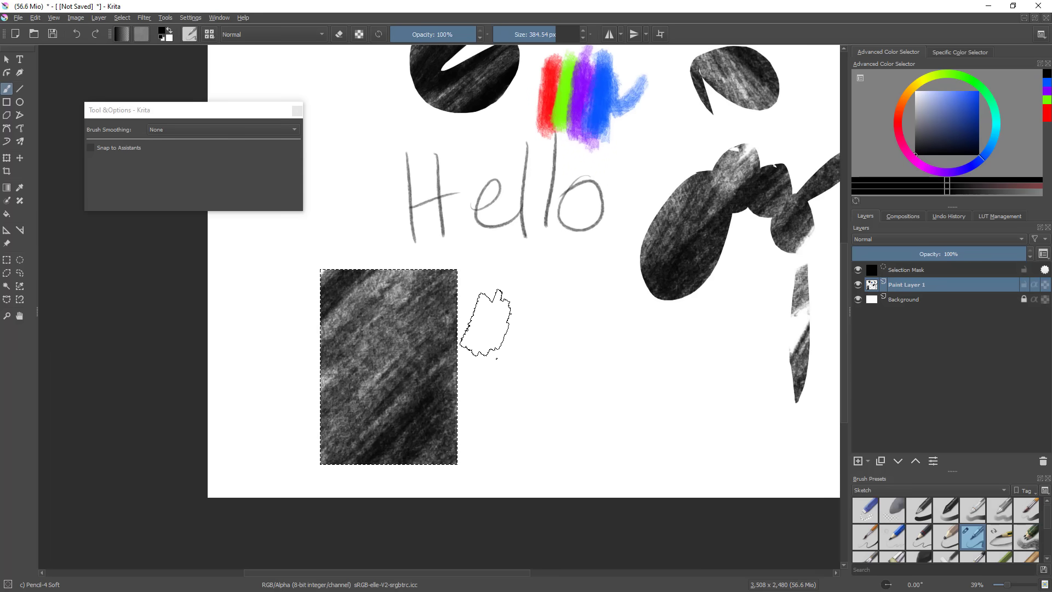
- Transform the filled rectangle into a perspective trapezoid, apply it, and resume the transform to scale it down from its upper-right corner
key(ctrl+t)
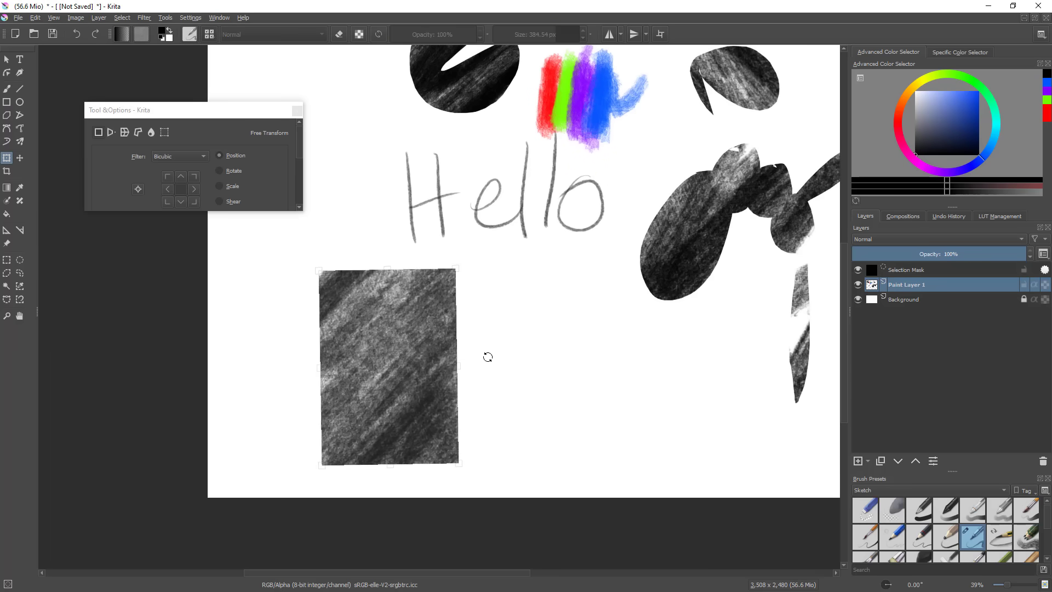
drag(514, 357, 477, 358)
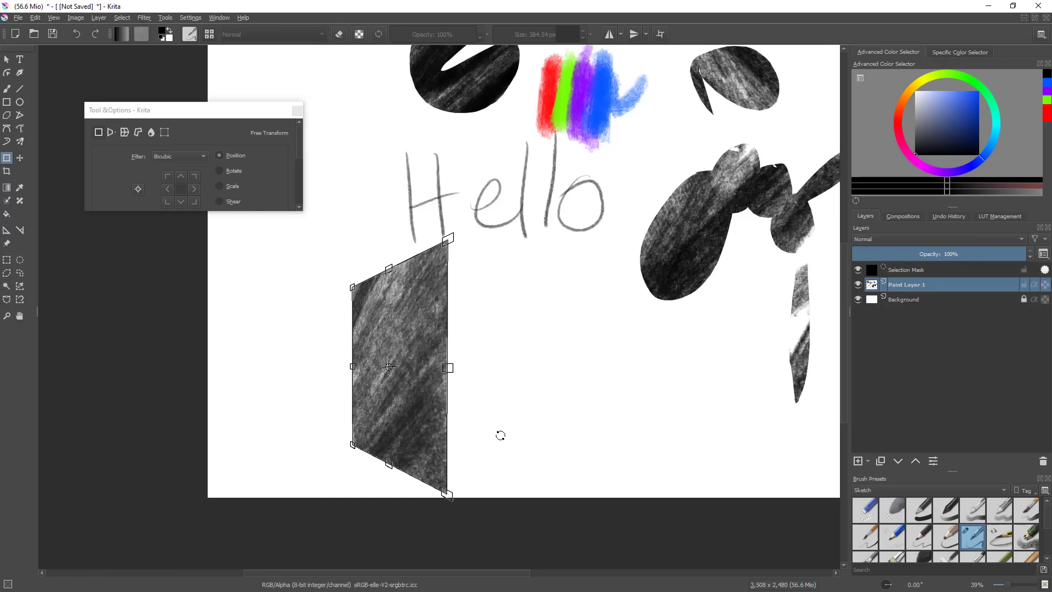
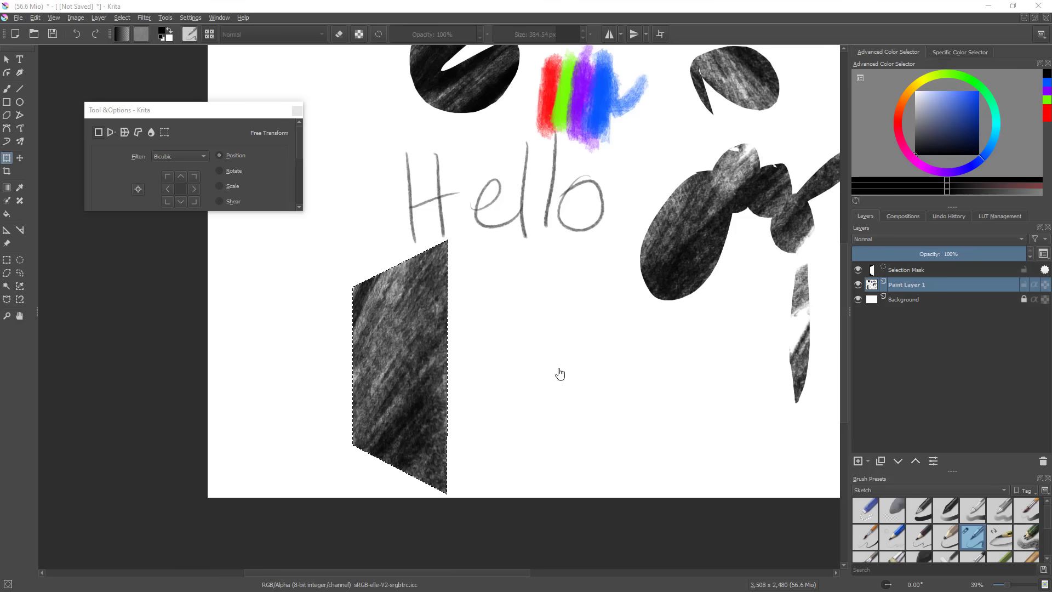
click(431, 329)
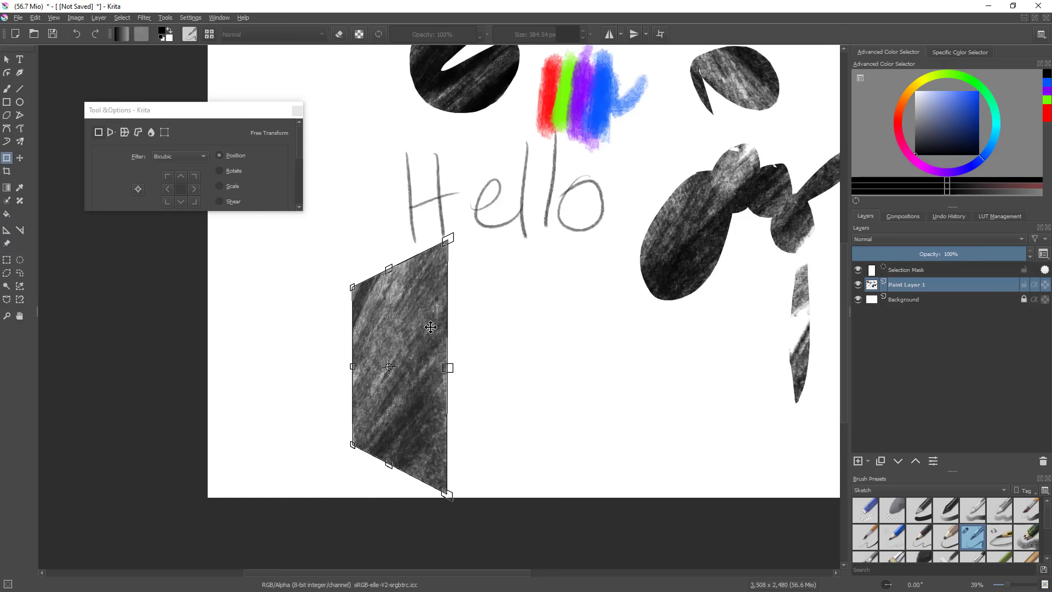
drag(445, 241, 431, 268)
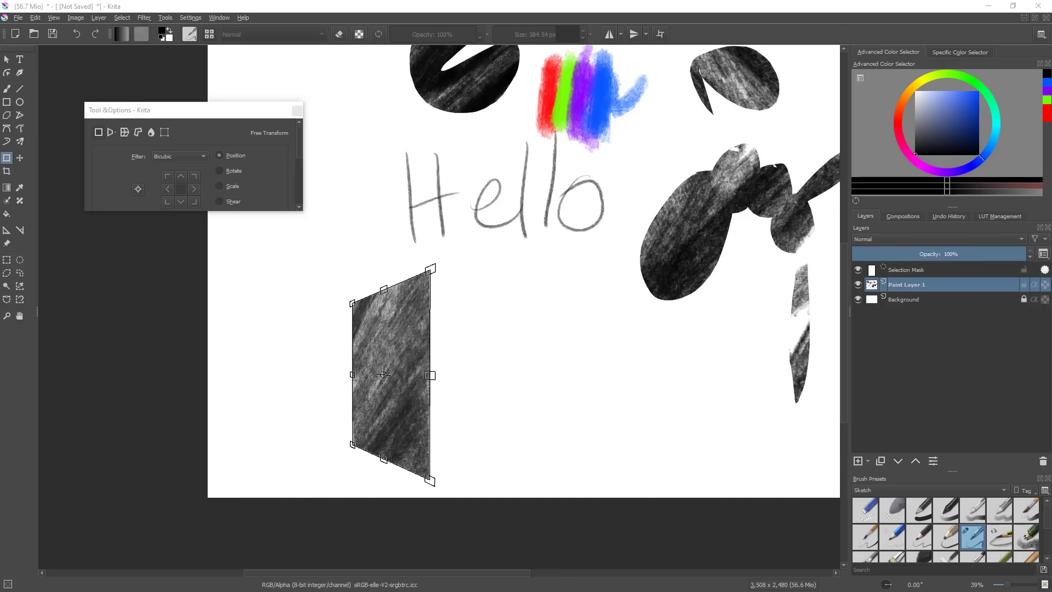
- Resize the floating Tool Options window narrower and taller to show all transform settings, and switch the transform to Perspective
click(299, 208)
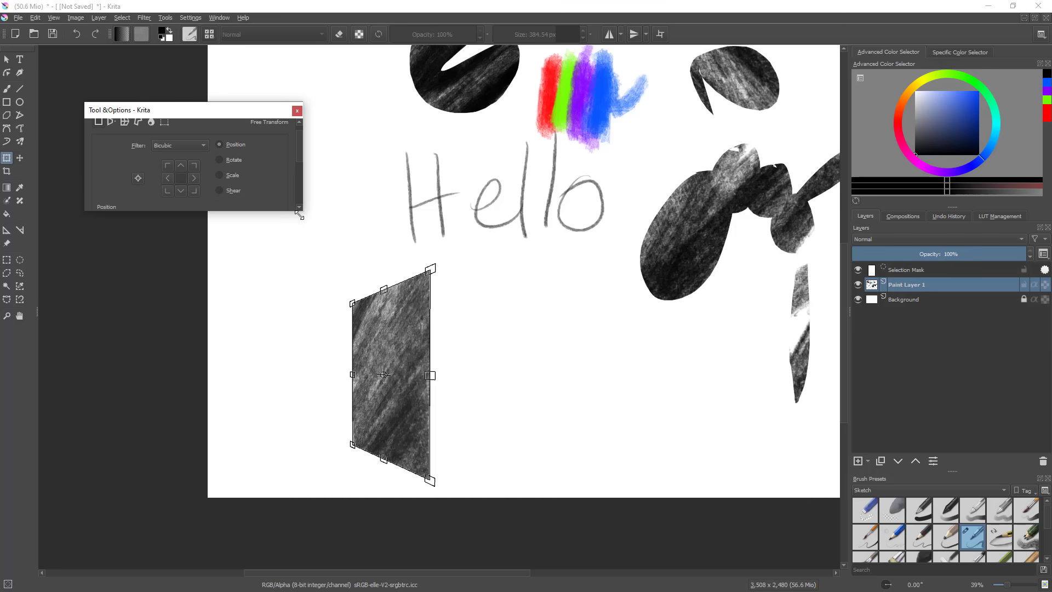
drag(302, 214, 258, 396)
click(110, 132)
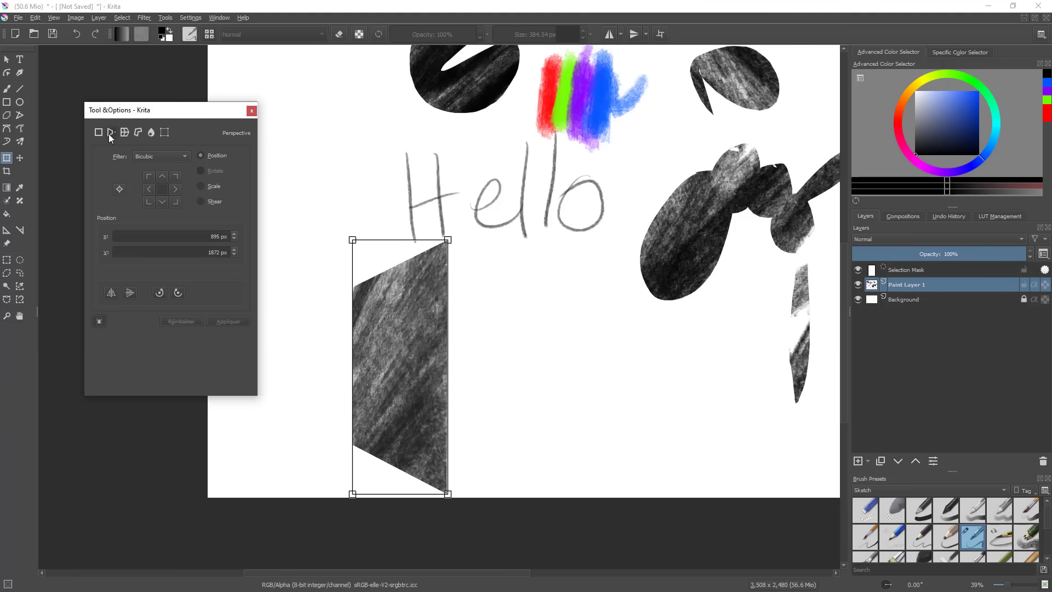
- Try moving the trapezoid up and across and shortening its left edge in perspective, and discard the change
drag(399, 346, 418, 334)
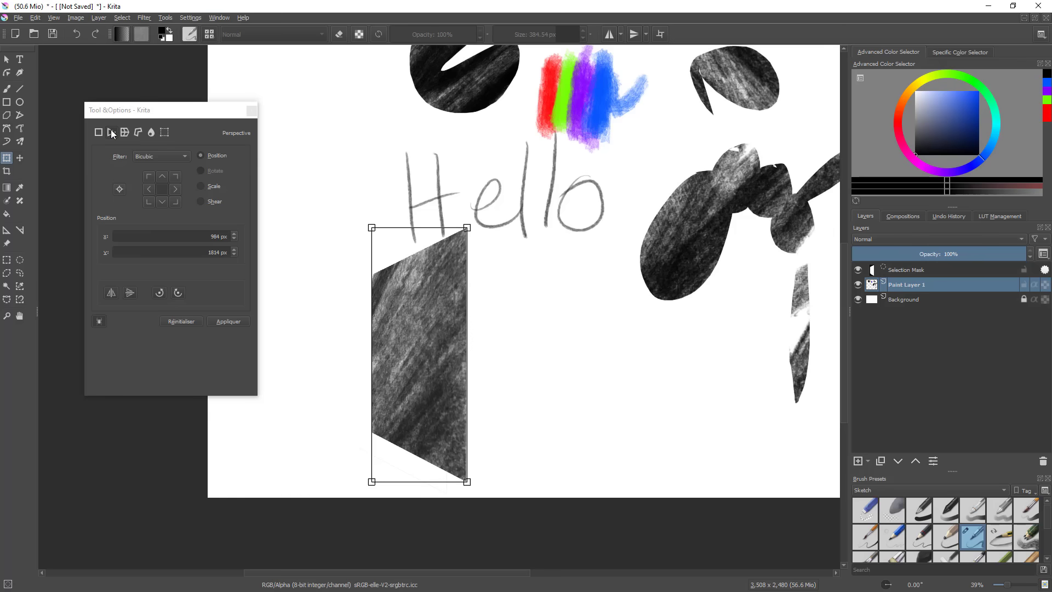
drag(372, 227, 373, 301)
drag(125, 482, 374, 296)
drag(116, 495, 289, 359)
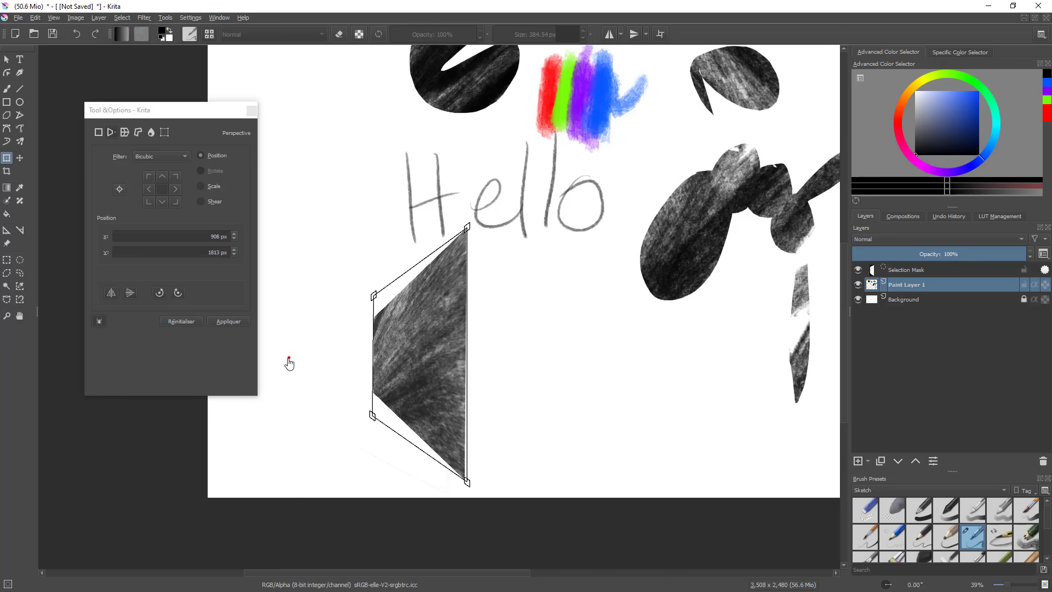
click(113, 133)
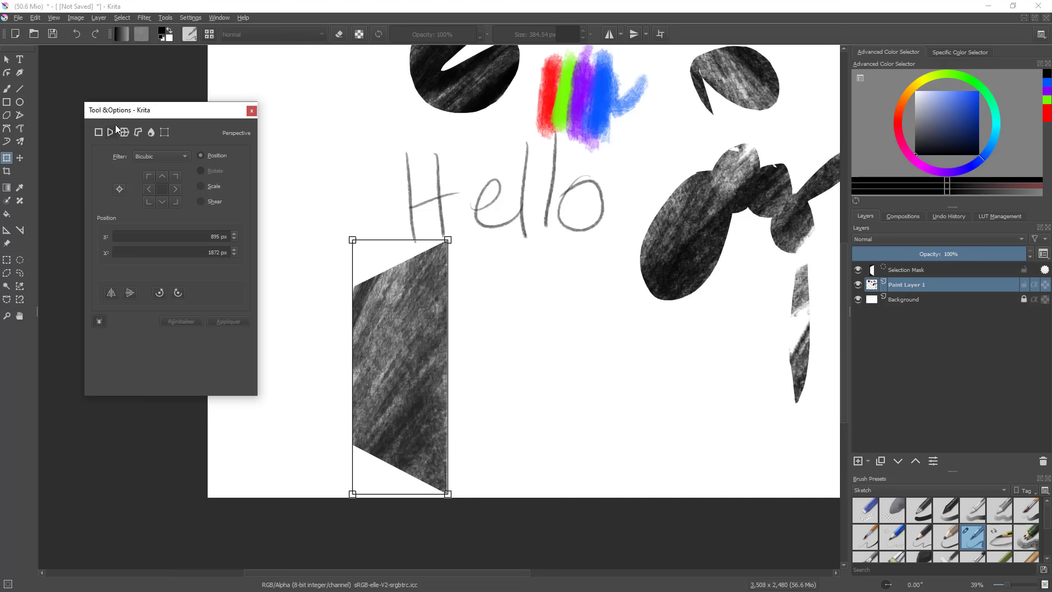
- Try warping the trapezoid with 3 subdivisions by pulling its outer and centre anchor points, and cancel the transform
click(125, 132)
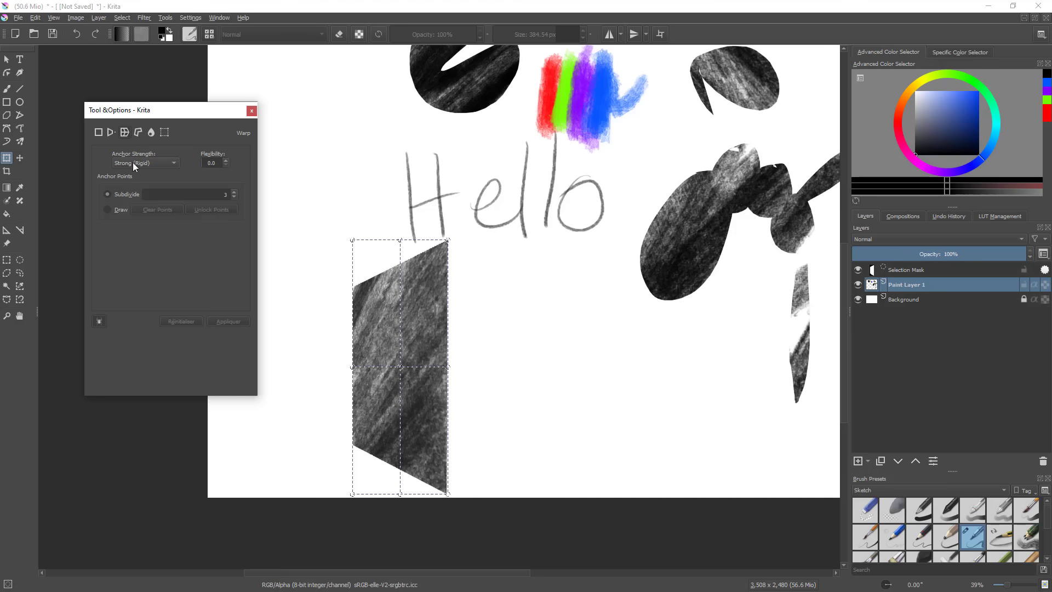
drag(416, 386, 442, 344)
drag(417, 214, 474, 174)
drag(369, 214, 359, 158)
drag(322, 217, 266, 239)
drag(310, 352, 267, 376)
drag(321, 469, 277, 474)
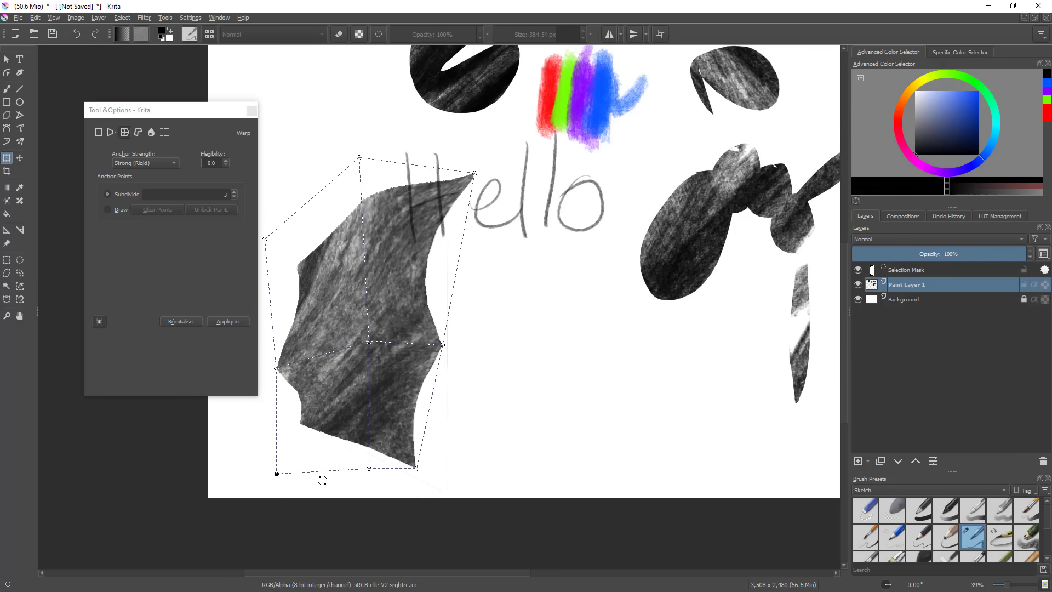
drag(369, 468, 366, 405)
drag(368, 342, 357, 291)
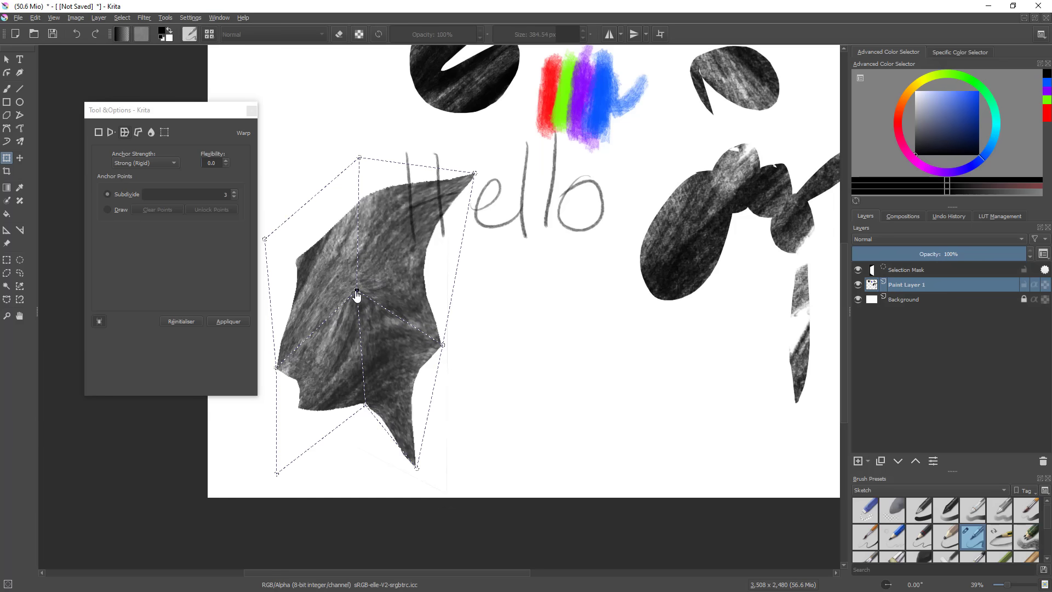
key(Escape)
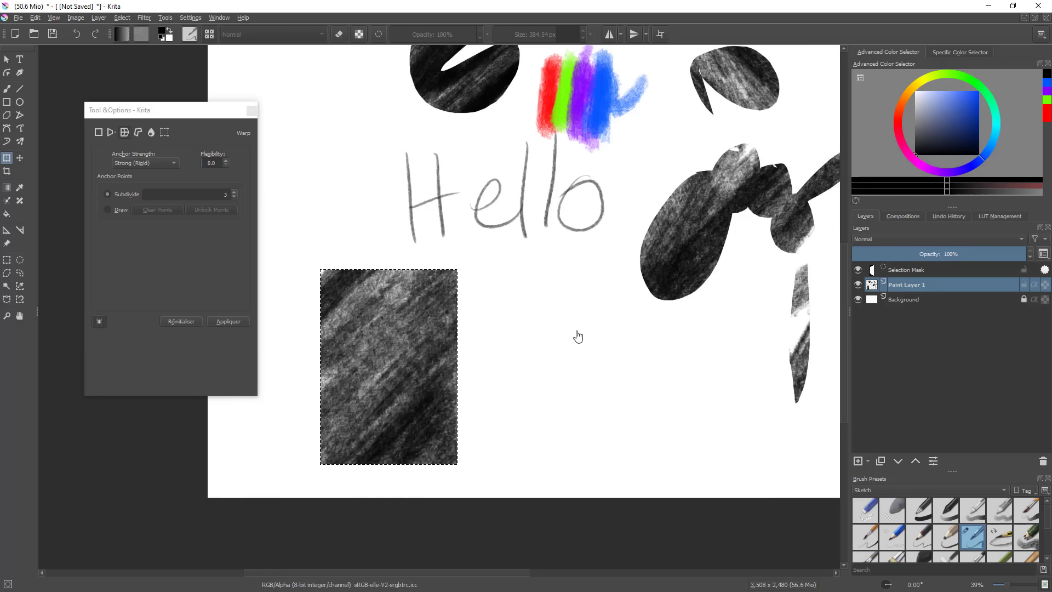
- Delete the filled rectangle below the Hello lettering and clear the selection
key(Delete)
key(ctrl+shift+a)
- Paint a tall black branching figure beside the Hello lettering at 234.02 px brush size and enclose it in a freehand selection
key(b)
mouse_move(589, 308)
mouse_down()
mouse_move(506, 286)
mouse_move(649, 291)
mouse_up()
mouse_move(506, 365)
mouse_down()
mouse_move(473, 365)
mouse_move(507, 382)
mouse_move(502, 370)
mouse_move(616, 283)
mouse_up()
key(l)
mouse_move(655, 220)
mouse_down()
mouse_move(576, 251)
mouse_move(410, 446)
mouse_up()
key(ctrl+z)
key(b)
mouse_move(356, 136)
mouse_down()
mouse_move(356, 353)
mouse_move(378, 219)
mouse_move(371, 277)
mouse_move(336, 192)
mouse_move(352, 313)
mouse_move(318, 362)
mouse_move(378, 387)
mouse_up()
key(l)
mouse_move(420, 207)
mouse_down()
mouse_move(285, 363)
mouse_move(419, 384)
mouse_up()
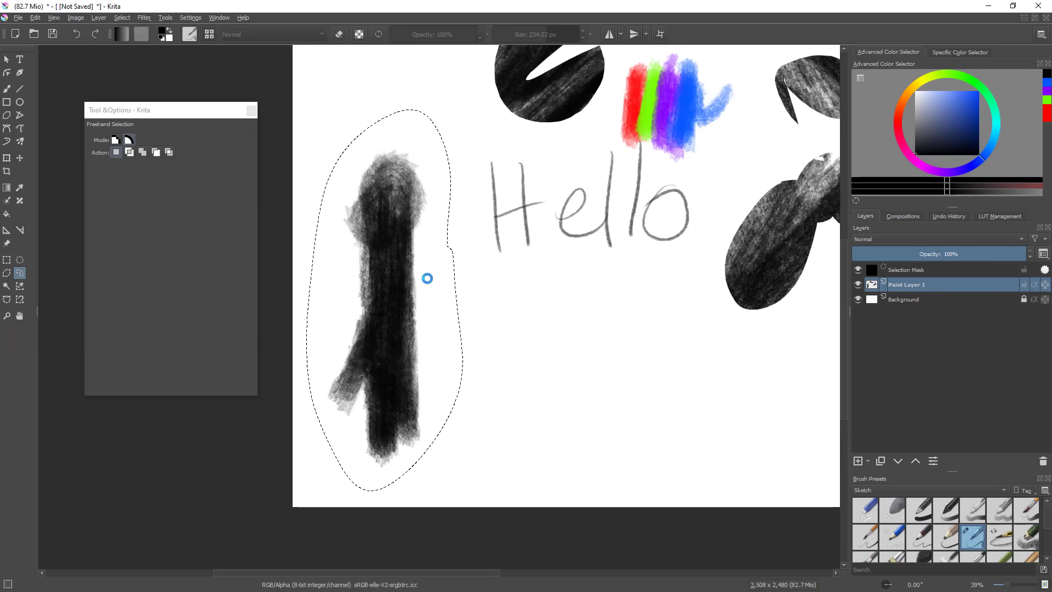
- Start a Warp transform on the selected figure, and try shifting it and pulling its lower-right anchor point
key(ctrl+t)
click(123, 133)
mouse_move(402, 338)
mouse_down()
mouse_move(420, 329)
mouse_move(413, 313)
mouse_up()
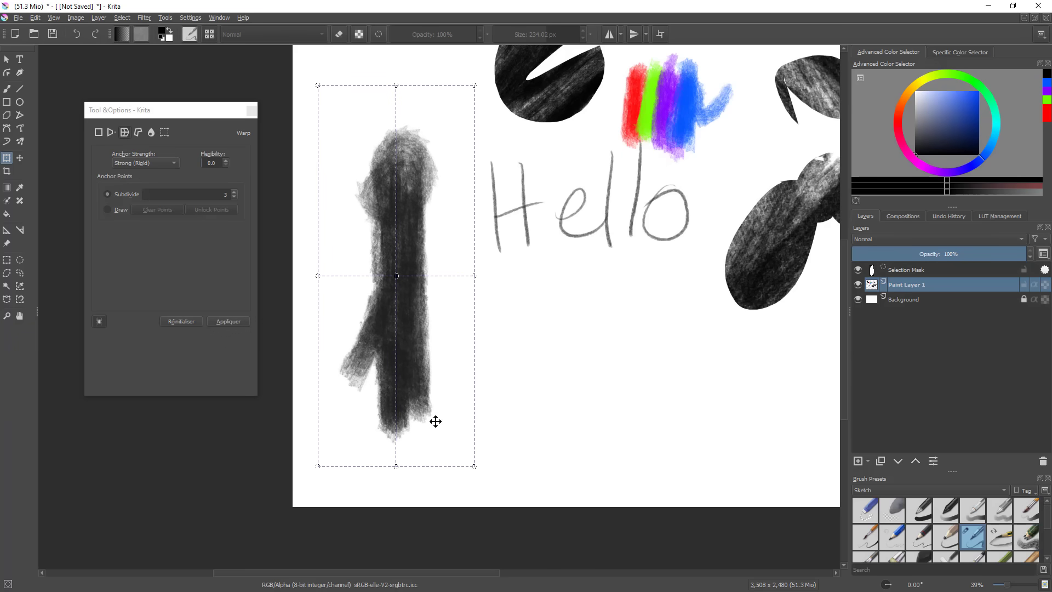
mouse_move(474, 467)
mouse_down()
mouse_move(500, 368)
mouse_move(514, 446)
mouse_up()
key(ctrl+z)
- Set the warp subdivision to 6 and try reshaping the figure's head with the upper anchor points
click(234, 192)
click(233, 192)
click(234, 192)
mouse_move(400, 262)
mouse_down()
mouse_move(415, 264)
mouse_move(402, 264)
mouse_up()
drag(431, 186, 416, 134)
drag(360, 189, 356, 116)
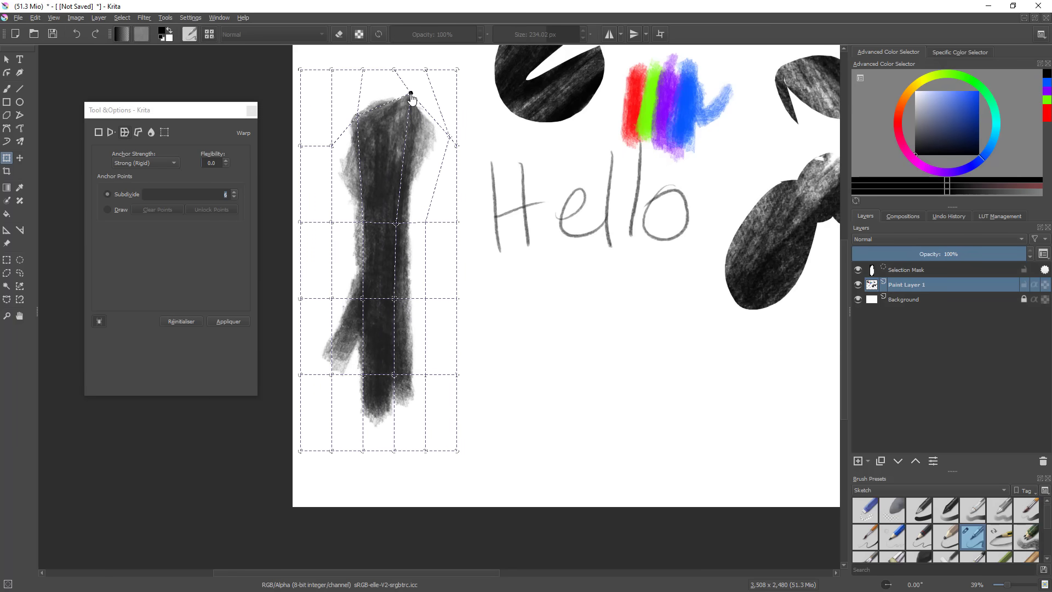
drag(411, 94, 398, 115)
drag(449, 138, 424, 148)
mouse_move(393, 111)
mouse_down()
mouse_move(398, 131)
mouse_move(362, 143)
mouse_up()
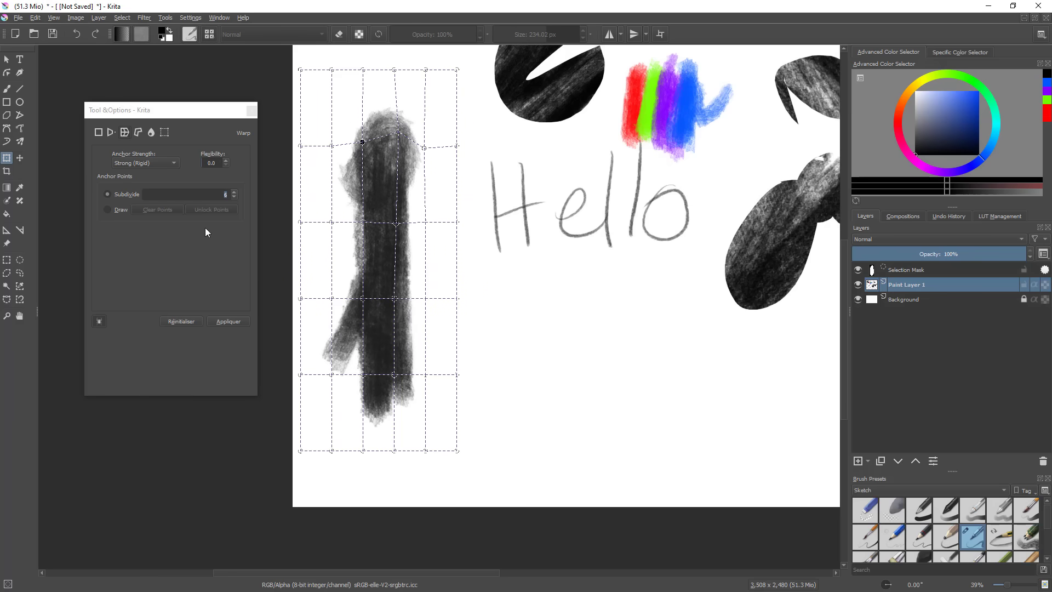
- Keep the anchor strength at Strong (Rigid), try the flexibility setting, and nudge an anchor point near the head
click(153, 163)
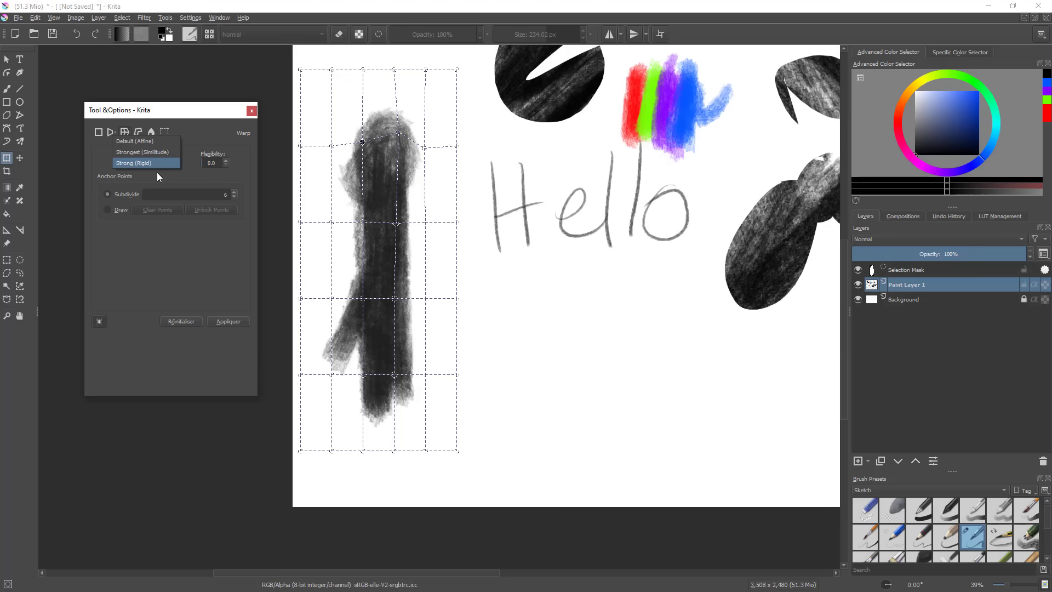
click(152, 166)
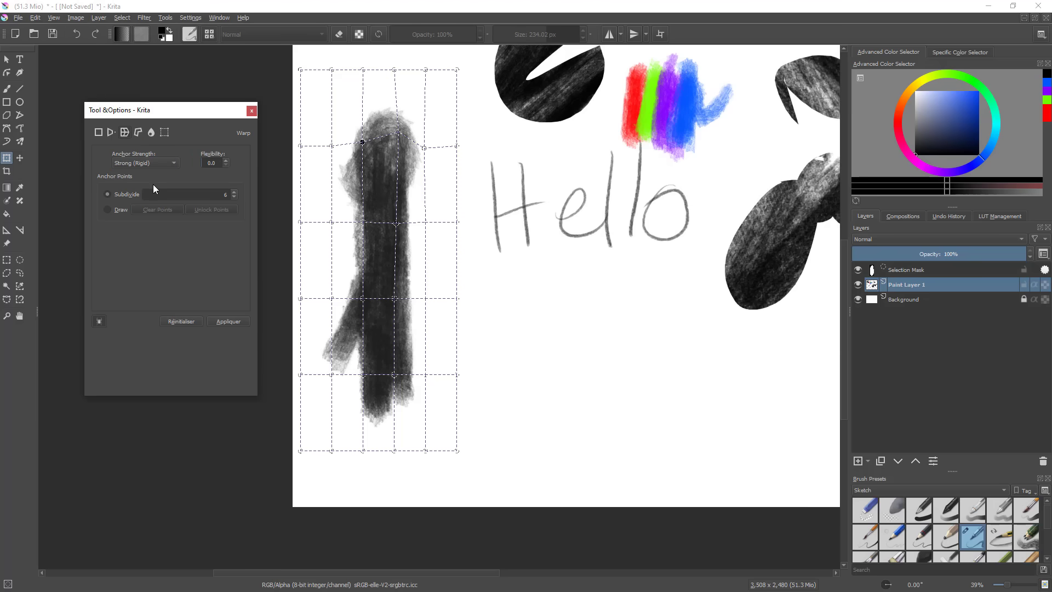
mouse_move(212, 163)
mouse_down()
mouse_move(237, 163)
mouse_move(189, 166)
mouse_up()
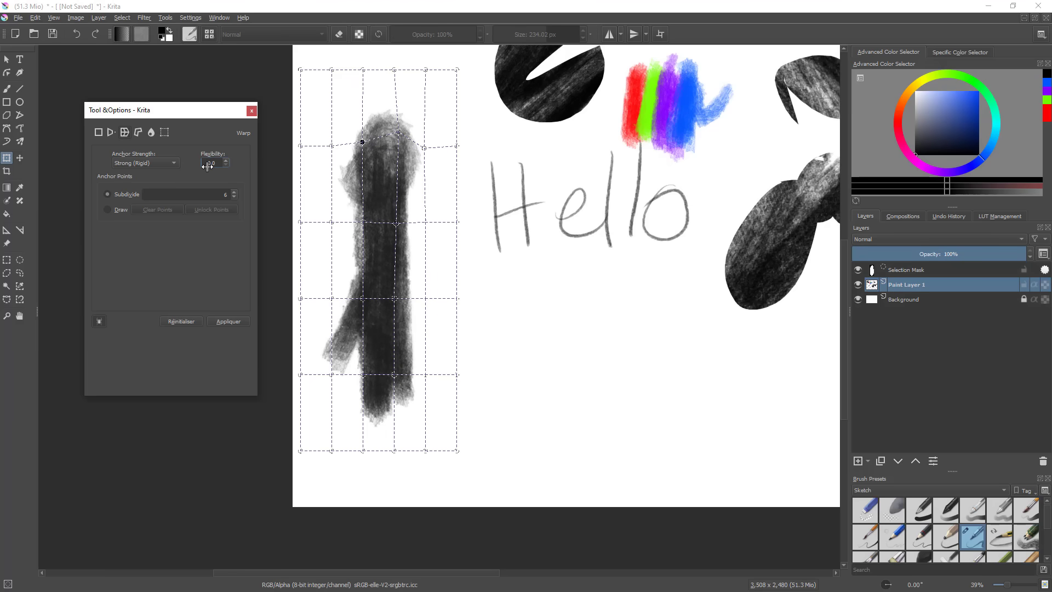
drag(399, 132, 395, 143)
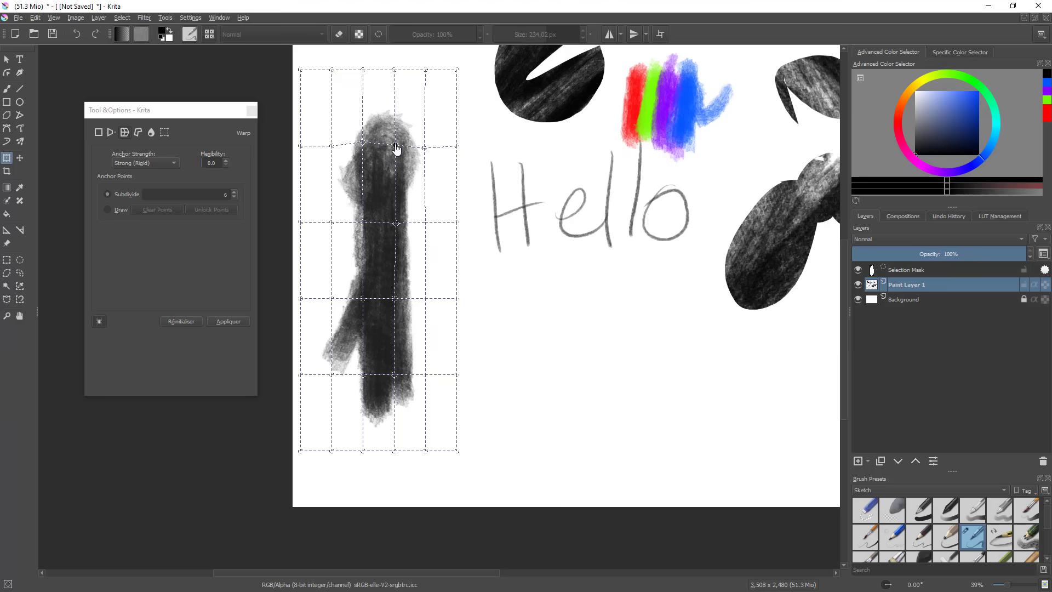
- Switch the warp anchors to Draw, place points on the figure's limbs, trunk and head, and lock them
click(117, 209)
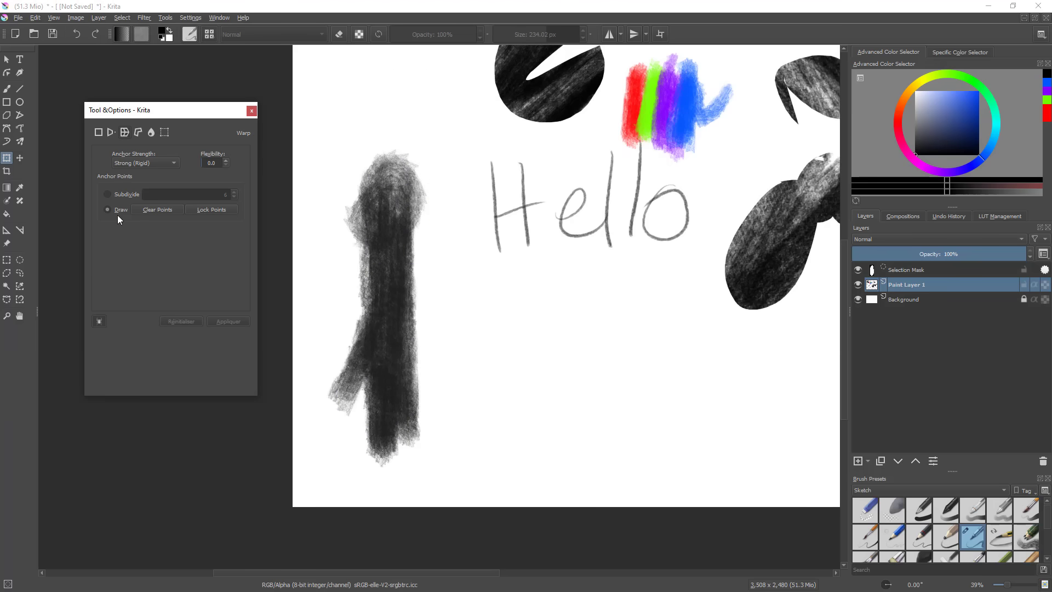
click(347, 388)
click(368, 347)
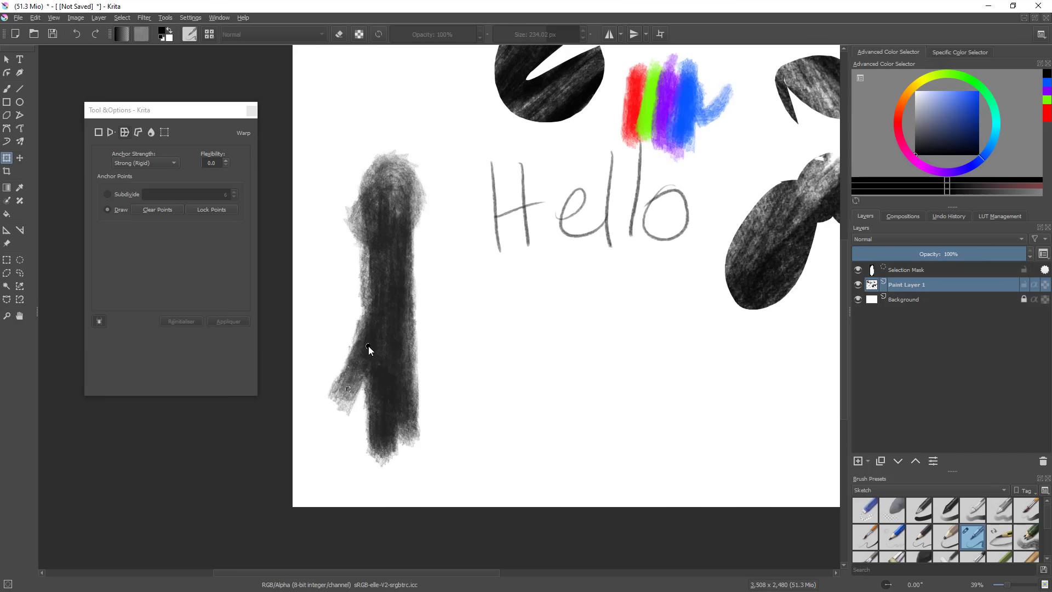
click(386, 435)
click(411, 402)
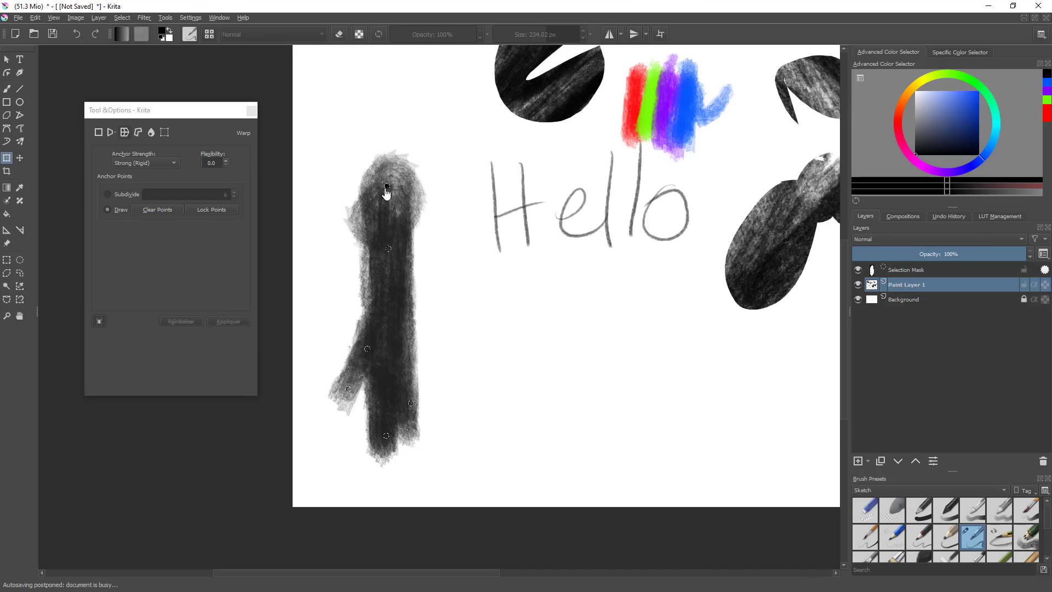
click(212, 212)
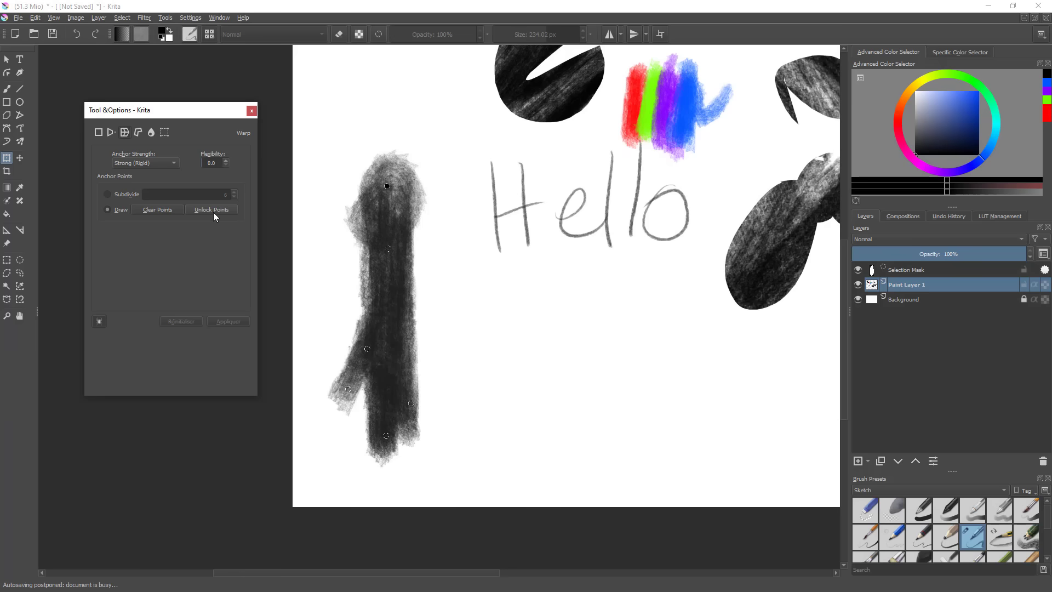
- Try deforming the figure by moving its hand-placed anchor points, and reset the warp
click(389, 186)
mouse_move(390, 185)
mouse_down()
mouse_move(439, 209)
mouse_move(359, 188)
mouse_move(379, 184)
mouse_up()
mouse_move(389, 248)
mouse_down()
mouse_move(405, 249)
mouse_move(399, 265)
mouse_move(393, 259)
mouse_up()
mouse_move(348, 389)
mouse_down()
mouse_move(329, 345)
mouse_move(364, 425)
mouse_move(314, 357)
mouse_up()
drag(335, 267, 373, 323)
mouse_move(387, 436)
mouse_down()
mouse_move(369, 478)
mouse_move(385, 408)
mouse_move(420, 380)
mouse_move(433, 346)
mouse_up()
drag(397, 401, 406, 447)
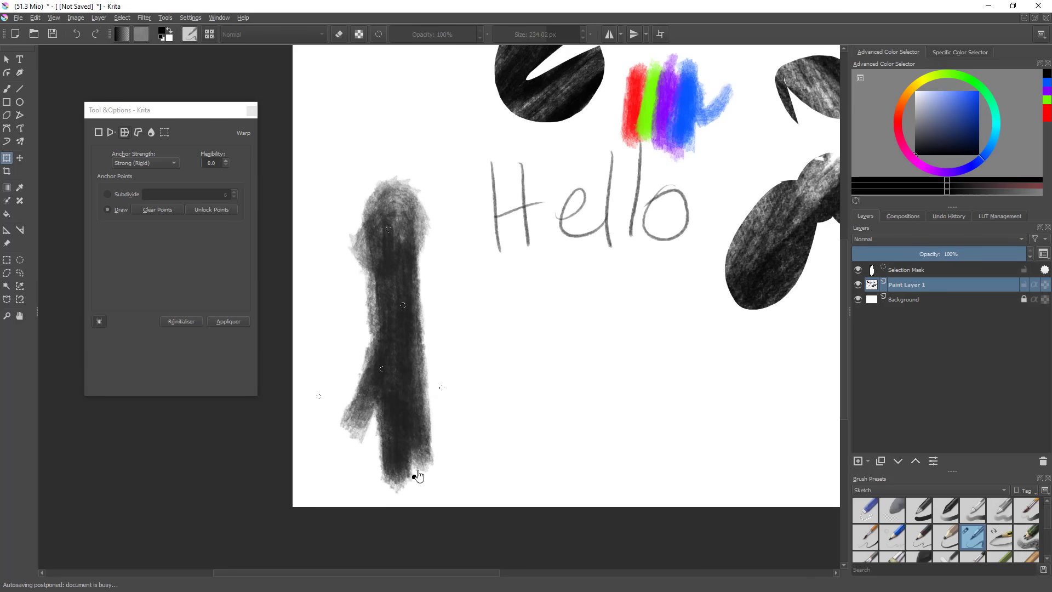
click(181, 322)
- Place a denser set of drawn warp anchor points along the figure's limbs, trunk and head, and lock them
click(105, 210)
click(350, 364)
click(381, 442)
click(409, 418)
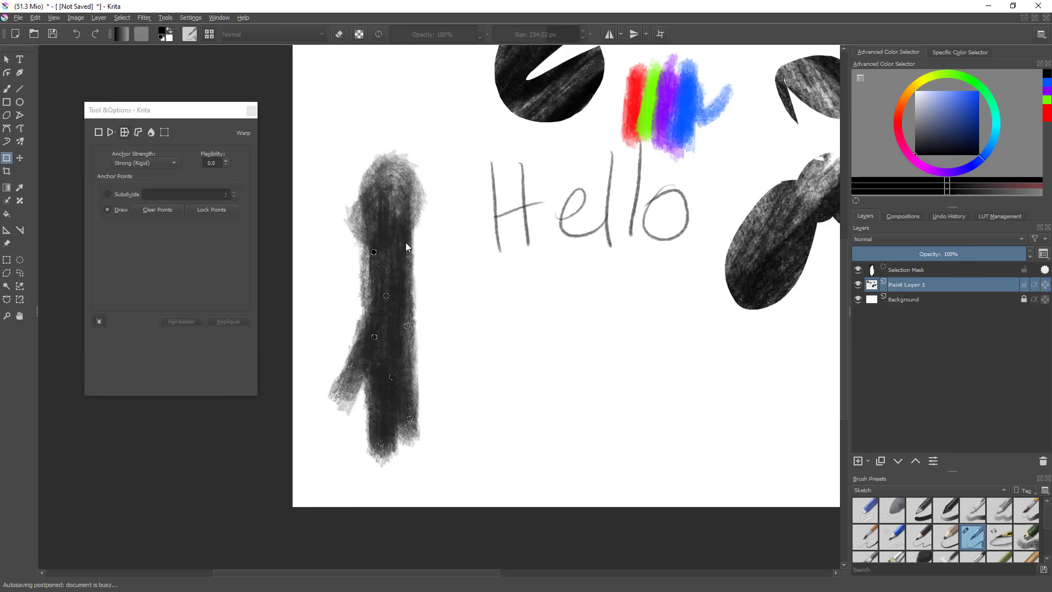
click(212, 212)
- Shift the figure slightly right and bend its head and upper trunk toward the Hello lettering with the anchor points
mouse_move(340, 393)
mouse_down()
mouse_move(329, 395)
mouse_move(318, 371)
mouse_move(312, 383)
mouse_move(355, 458)
mouse_move(346, 395)
mouse_move(316, 394)
mouse_up()
mouse_move(350, 364)
mouse_down()
mouse_move(335, 339)
mouse_move(338, 356)
mouse_move(363, 334)
mouse_move(395, 335)
mouse_move(462, 308)
mouse_move(442, 307)
mouse_up()
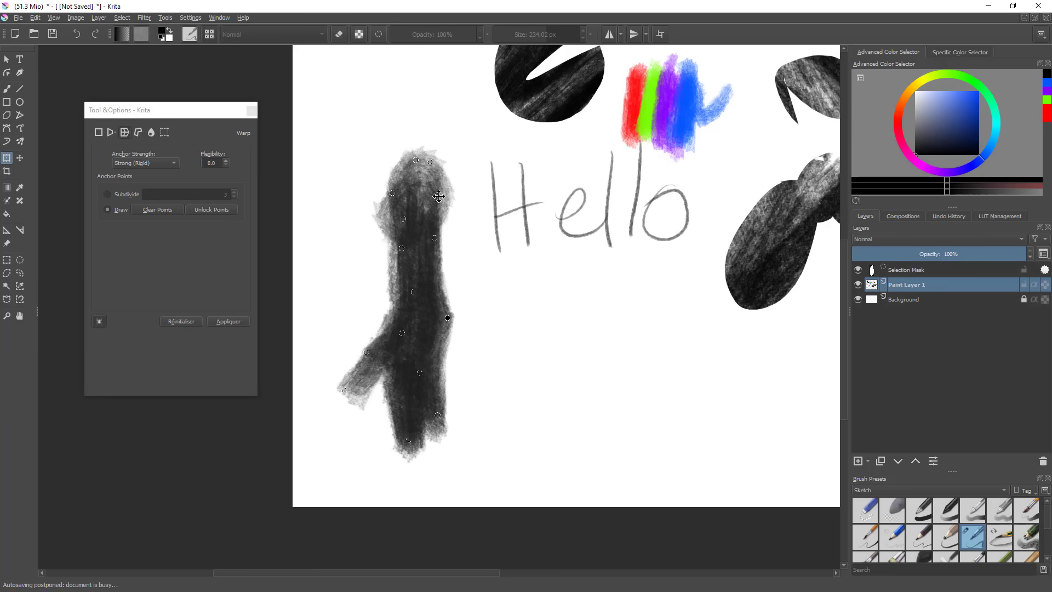
drag(438, 197, 475, 201)
mouse_move(430, 163)
mouse_down()
mouse_move(473, 163)
mouse_move(451, 155)
mouse_up()
drag(393, 193, 431, 178)
drag(403, 219, 434, 246)
mouse_move(447, 318)
mouse_down()
mouse_move(430, 319)
mouse_move(402, 293)
mouse_up()
drag(402, 249, 423, 254)
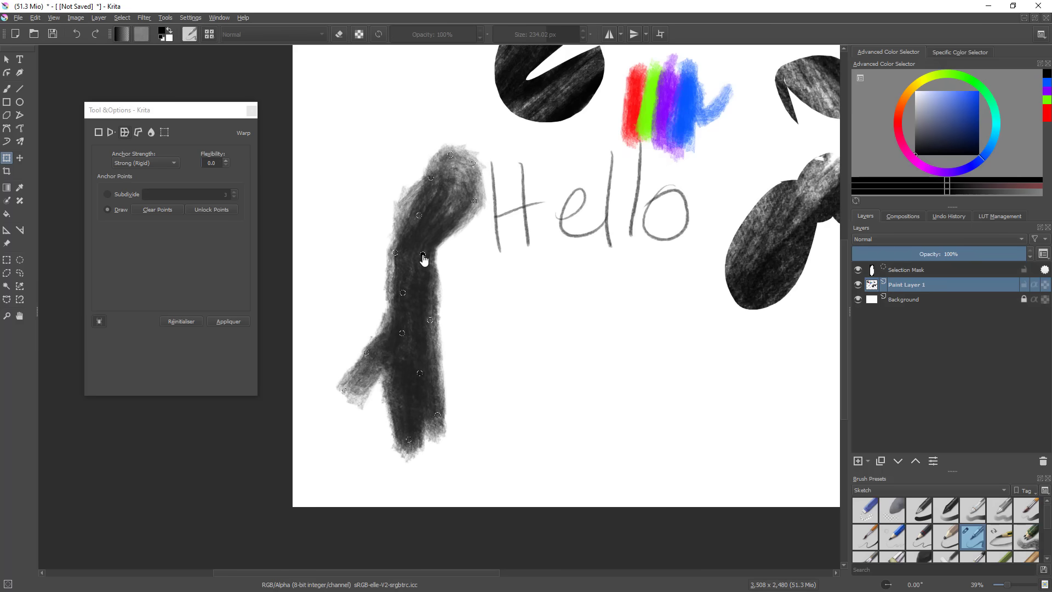
- Narrow the figure's middle, bend its base toward the right with the lower anchor points, and apply the warp
drag(430, 319, 419, 321)
drag(438, 415, 453, 405)
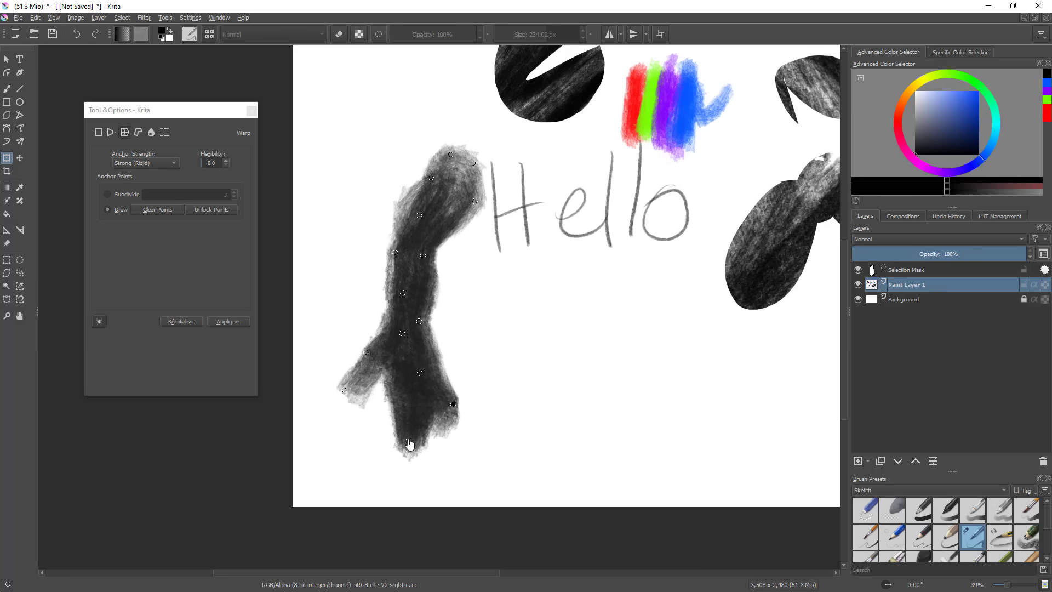
drag(409, 440, 438, 433)
drag(419, 373, 404, 382)
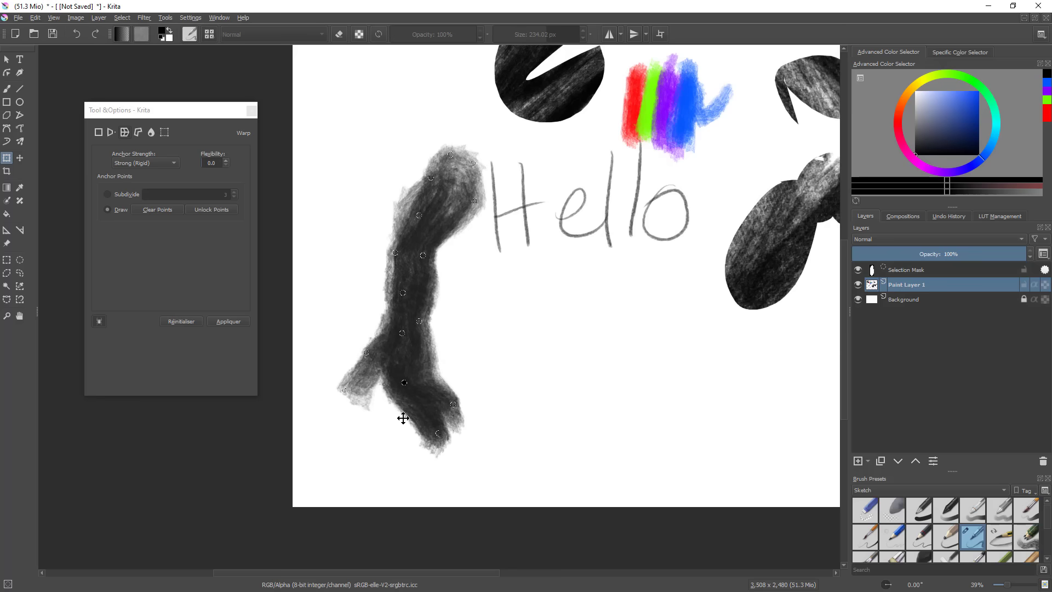
key(Return)
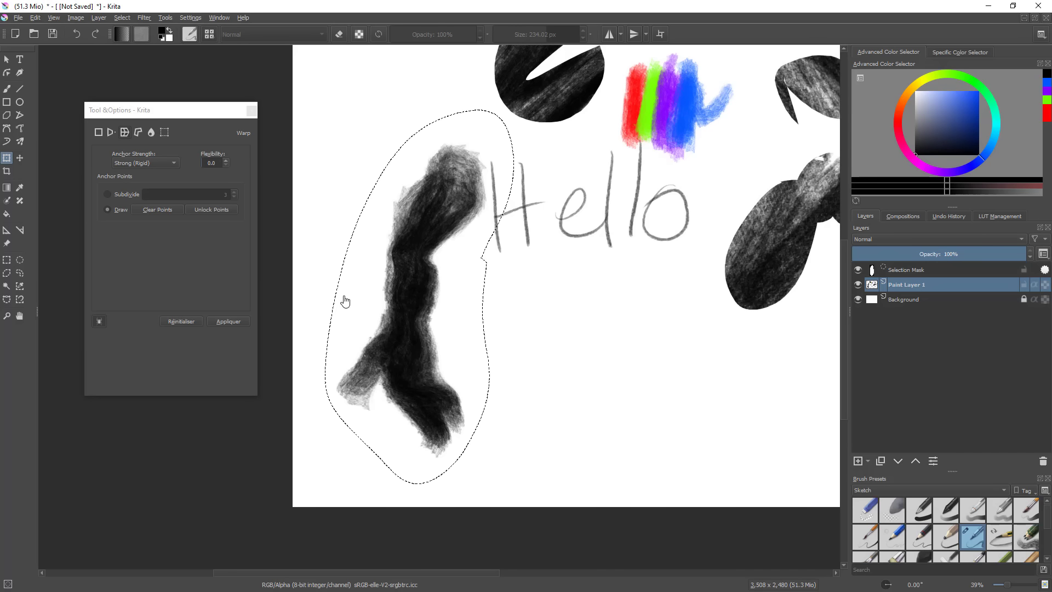
- Try a Cage transform by outlining the warped figure, adjusting a point near its head, and returning to Deform Selection
click(138, 133)
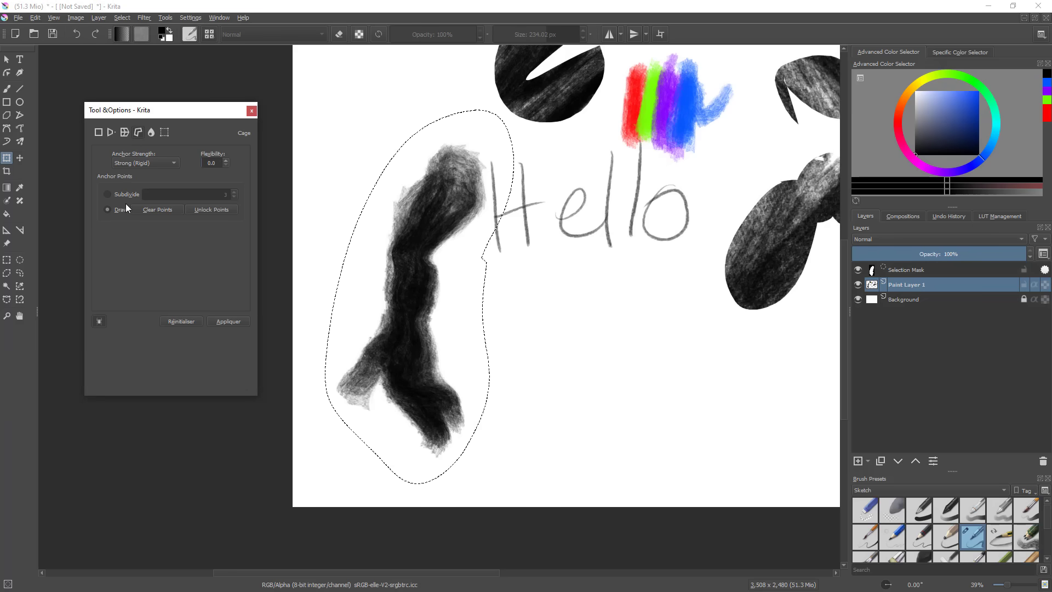
click(361, 336)
click(321, 392)
click(355, 447)
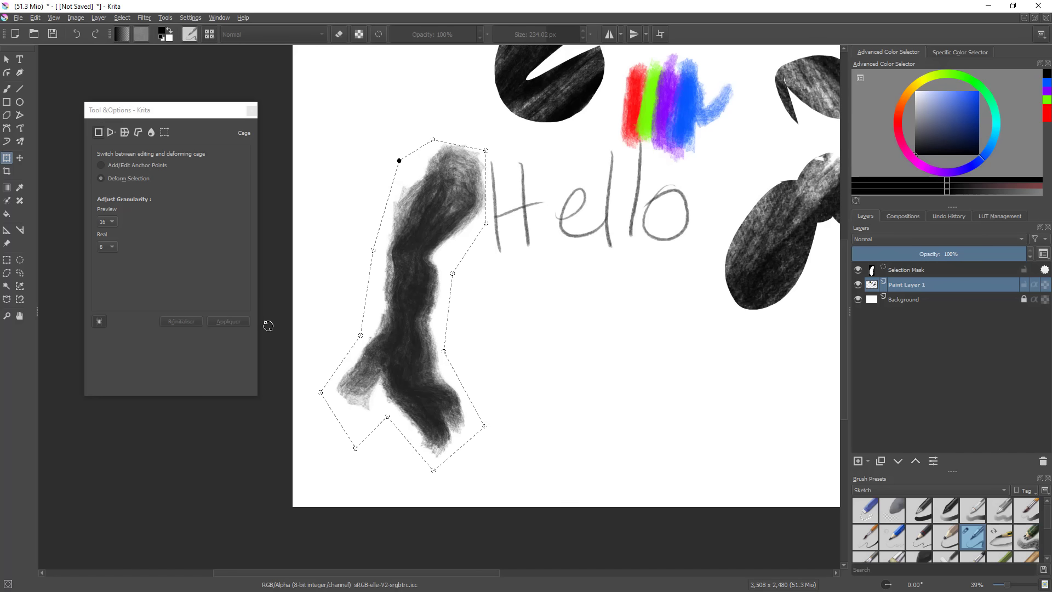
click(141, 167)
drag(399, 161, 405, 158)
click(105, 180)
key(Return)
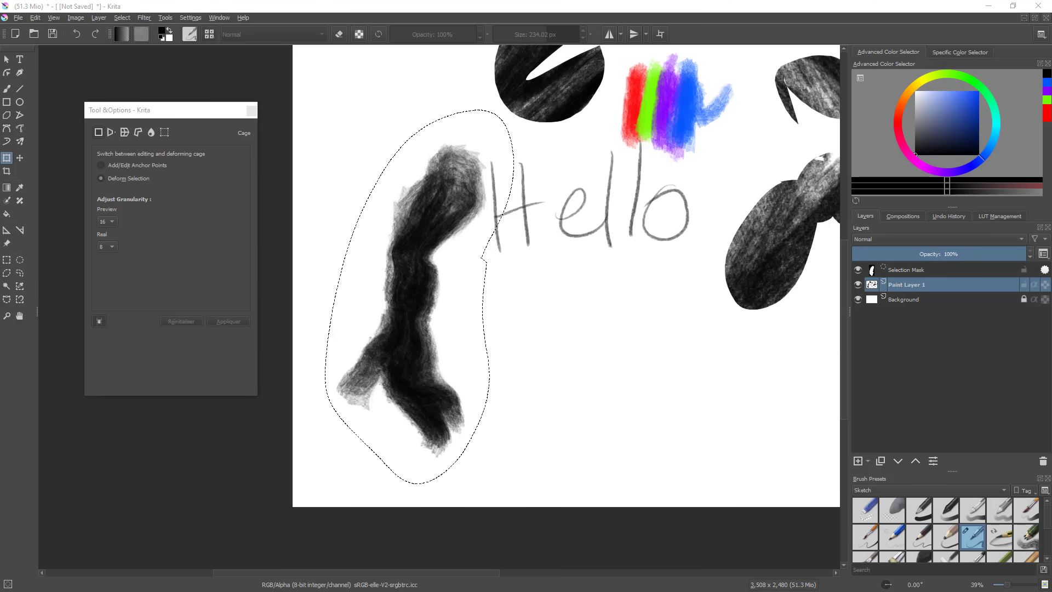
- Draw a new closed cage of anchor points around the warped figure
key(ctrl+shift+a)
click(418, 156)
click(362, 222)
click(351, 297)
click(336, 356)
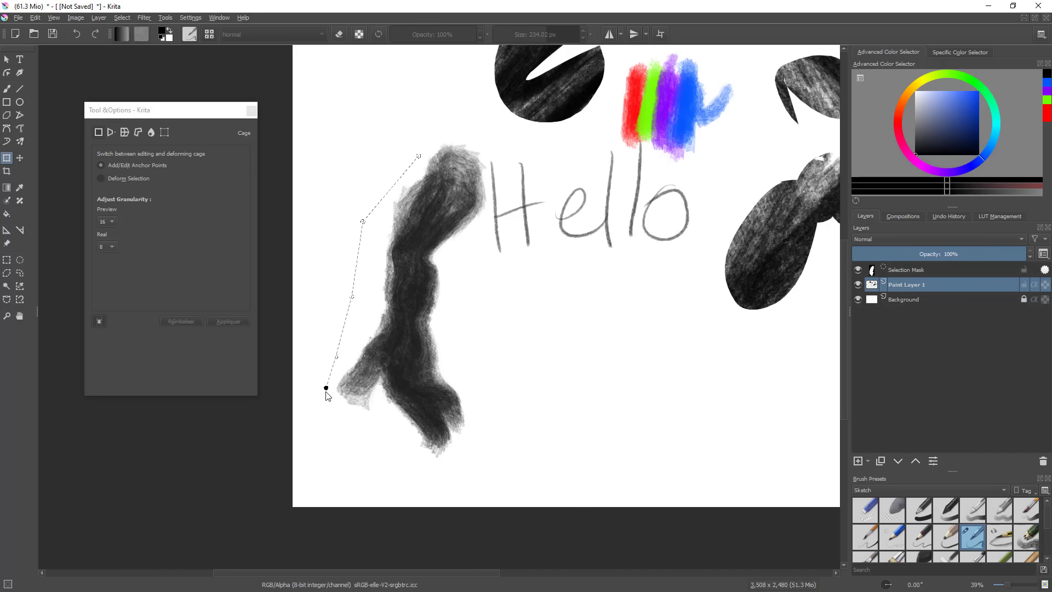
click(453, 475)
click(493, 415)
- Try deforming the figure by pulling the cage points along its right side and base, and end the transform
drag(466, 244, 455, 228)
drag(452, 285, 415, 302)
mouse_move(493, 386)
mouse_down()
mouse_move(441, 422)
mouse_move(547, 329)
mouse_move(500, 369)
mouse_up()
drag(493, 415, 533, 404)
mouse_move(455, 475)
mouse_down()
mouse_move(470, 469)
mouse_move(442, 491)
mouse_move(459, 463)
mouse_up()
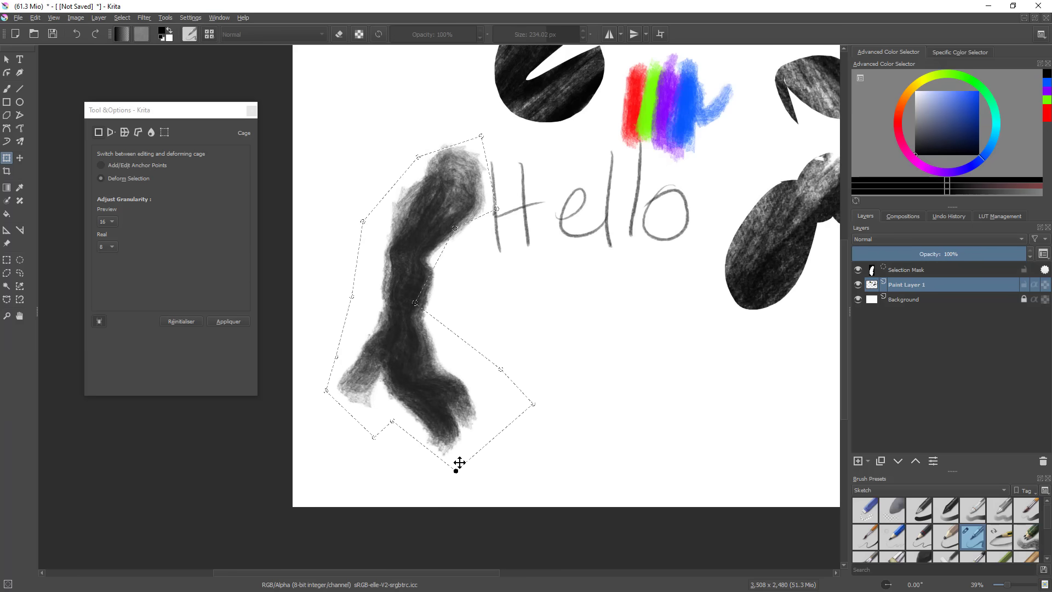
key(Return)
- Clear the selection around the warped figure
key(ctrl+shift+a)
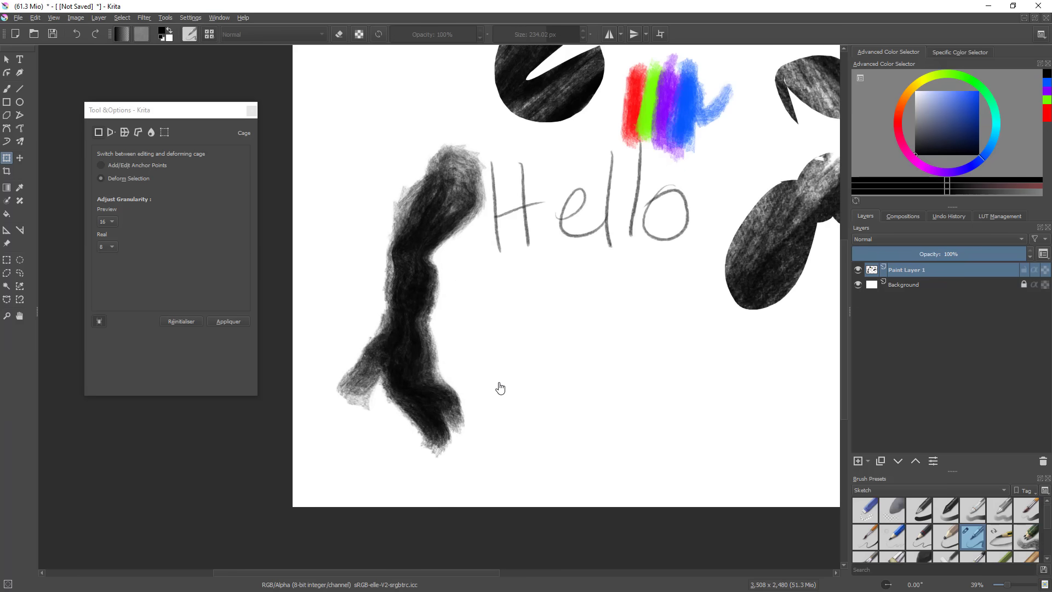
drag(520, 367, 475, 375)
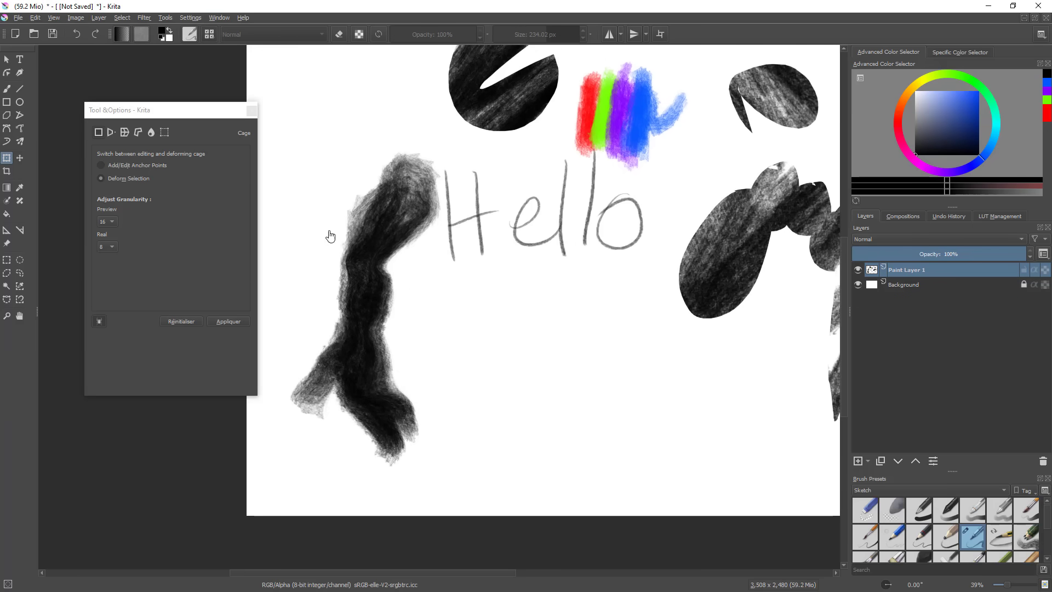
- Draw a freehand selection around the warped figure and start a Liquify transform on it
click(166, 137)
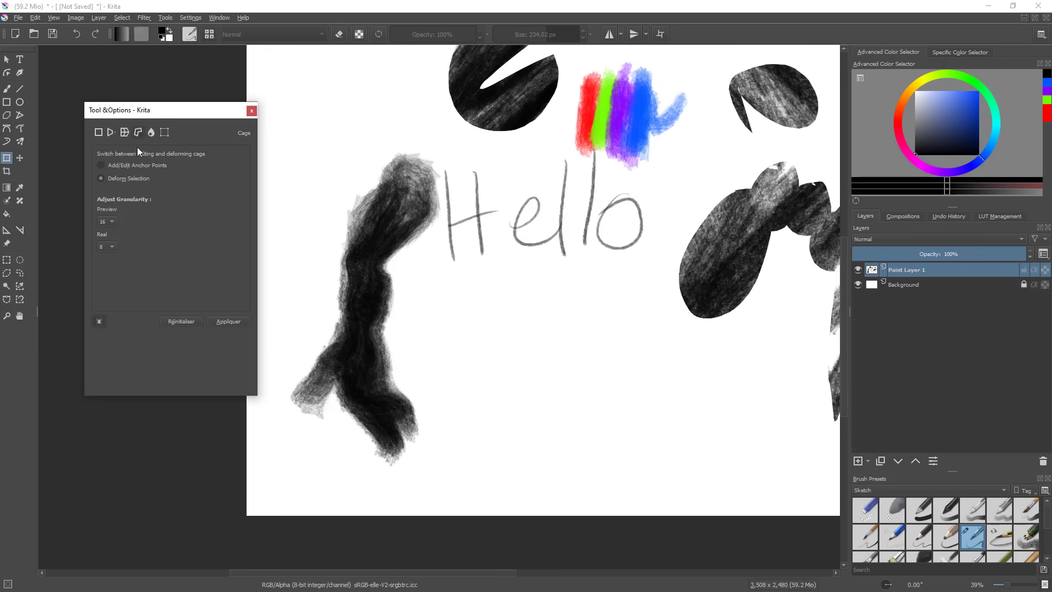
click(20, 273)
mouse_move(392, 137)
mouse_down()
mouse_move(299, 299)
mouse_move(445, 379)
mouse_up()
drag(446, 219, 393, 137)
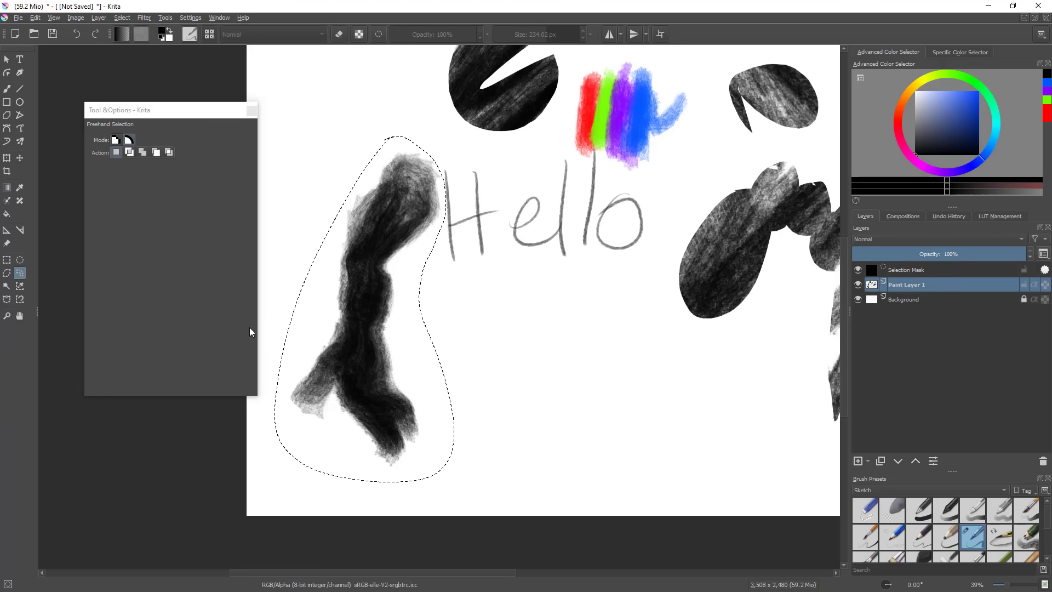
key(ctrl+t)
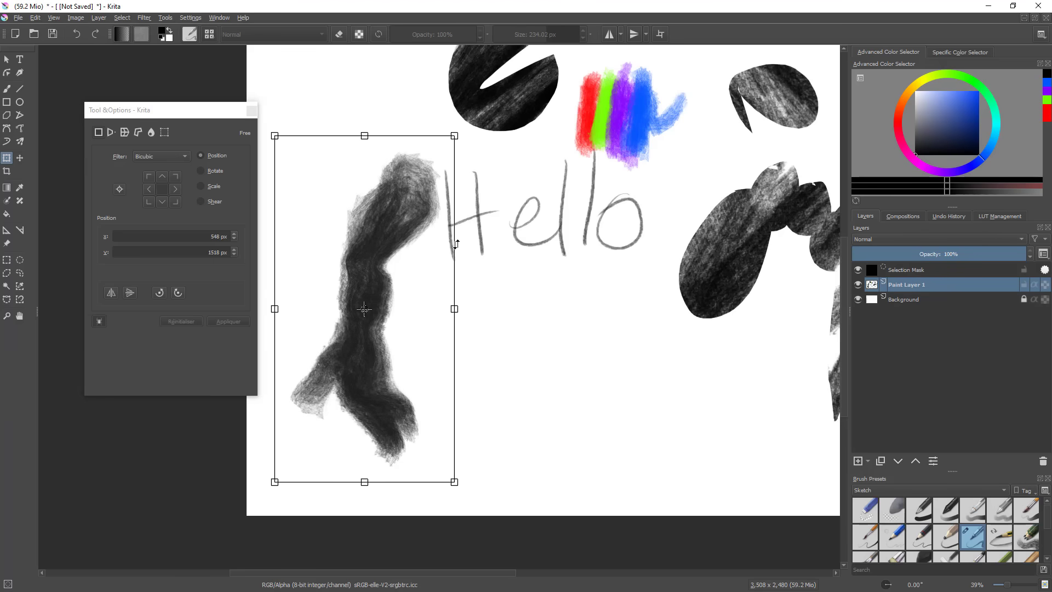
click(152, 133)
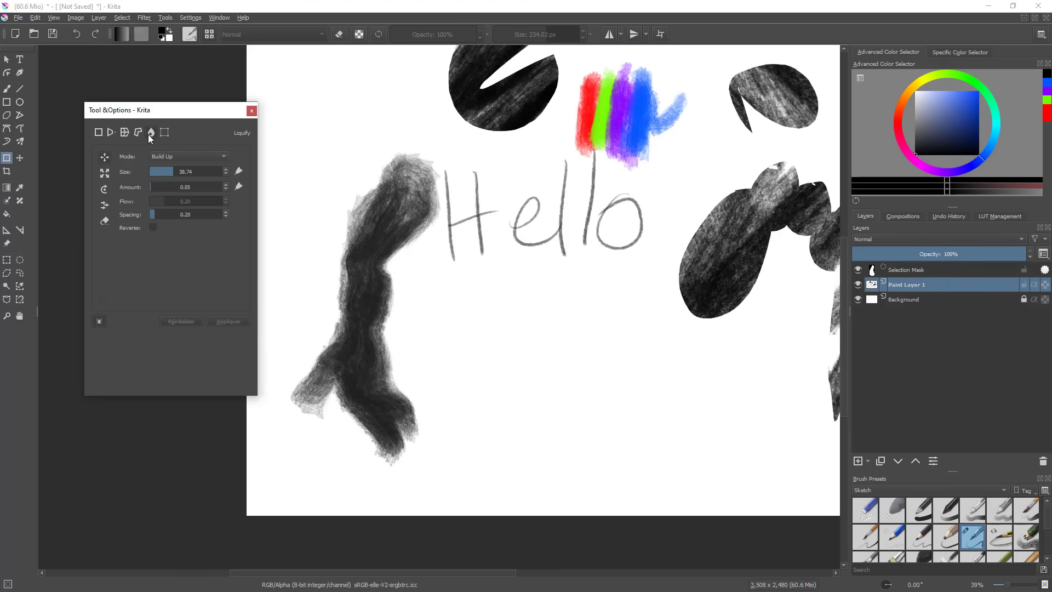
- Enlarge the Liquify brush and try pushing the upper and middle parts of the figure with Move mode
drag(468, 295, 533, 290)
drag(438, 310, 526, 311)
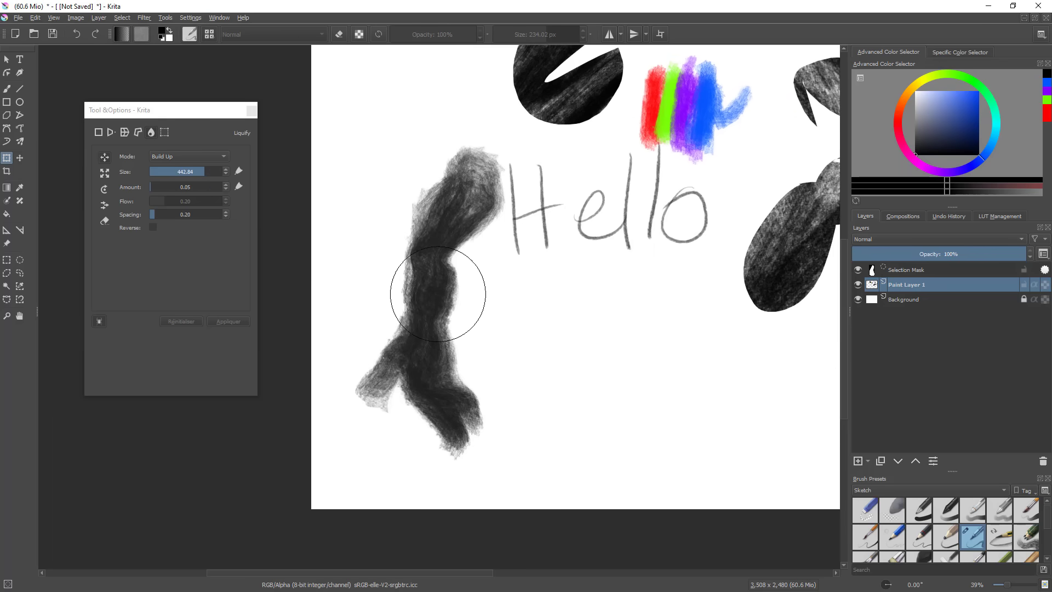
mouse_move(447, 275)
mouse_down()
mouse_move(443, 324)
mouse_move(419, 336)
mouse_move(415, 297)
mouse_move(440, 318)
mouse_move(428, 325)
mouse_move(435, 279)
mouse_move(434, 296)
mouse_move(407, 301)
mouse_move(500, 289)
mouse_move(380, 306)
mouse_move(439, 299)
mouse_move(422, 311)
mouse_move(456, 290)
mouse_move(448, 265)
mouse_move(437, 287)
mouse_move(465, 249)
mouse_move(440, 226)
mouse_move(412, 238)
mouse_move(444, 206)
mouse_move(435, 200)
mouse_move(438, 240)
mouse_move(477, 200)
mouse_up()
mouse_move(584, 314)
mouse_down()
mouse_move(521, 400)
mouse_move(582, 322)
mouse_up()
mouse_move(485, 231)
mouse_down()
mouse_move(470, 297)
mouse_move(477, 279)
mouse_up()
mouse_move(479, 298)
mouse_down()
mouse_move(458, 296)
mouse_move(485, 301)
mouse_move(428, 234)
mouse_up()
mouse_move(399, 281)
mouse_down()
mouse_move(410, 249)
mouse_move(439, 241)
mouse_move(453, 197)
mouse_move(468, 200)
mouse_move(472, 218)
mouse_move(449, 222)
mouse_move(421, 204)
mouse_up()
mouse_move(429, 241)
mouse_down()
mouse_move(381, 240)
mouse_move(404, 236)
mouse_up()
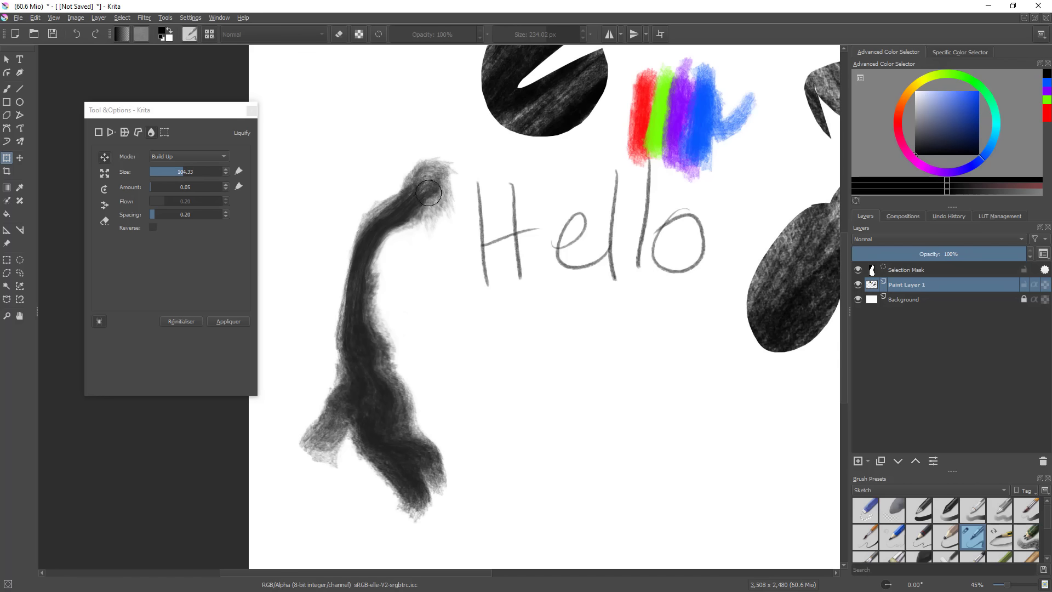
- Resize the Liquify brush to about 387 and try pushing the figure's upper left edge inward
drag(180, 173, 164, 186)
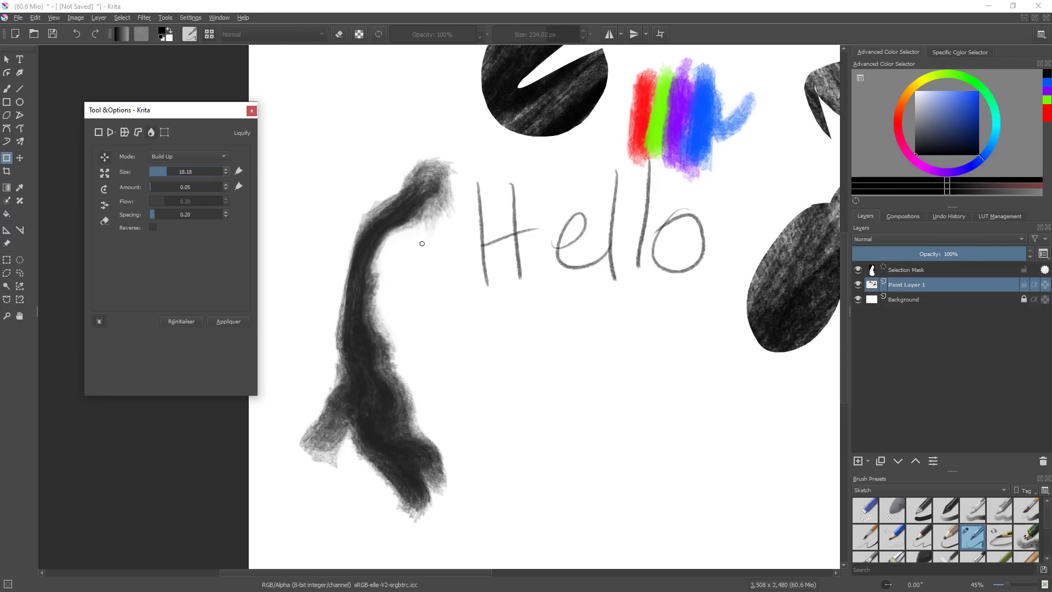
mouse_move(421, 272)
mouse_down()
mouse_move(666, 271)
mouse_move(422, 271)
mouse_move(598, 271)
mouse_move(469, 271)
mouse_up()
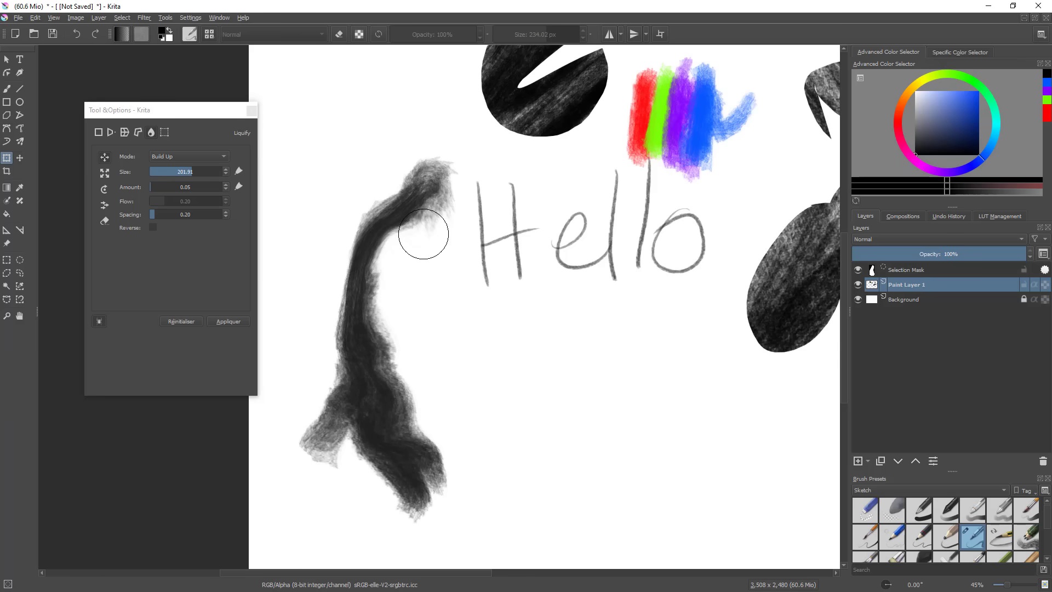
mouse_move(500, 352)
mouse_down()
mouse_move(539, 352)
mouse_move(490, 352)
mouse_move(821, 353)
mouse_move(473, 352)
mouse_move(563, 352)
mouse_up()
drag(367, 224, 387, 284)
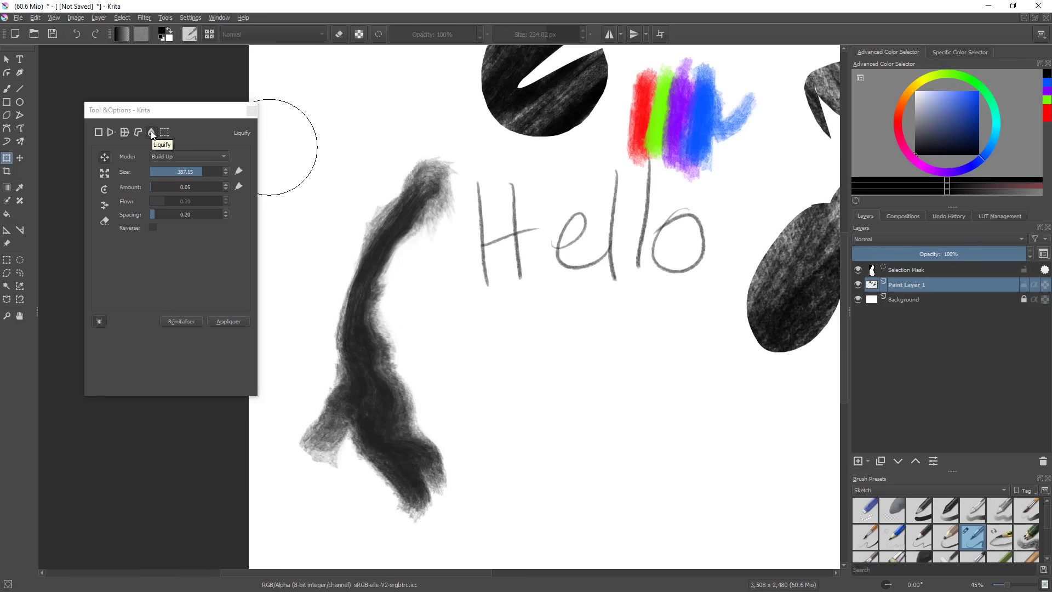
- Try Liquify's Scale mode with a brush of about 603 on the figure's head and lower body
click(105, 173)
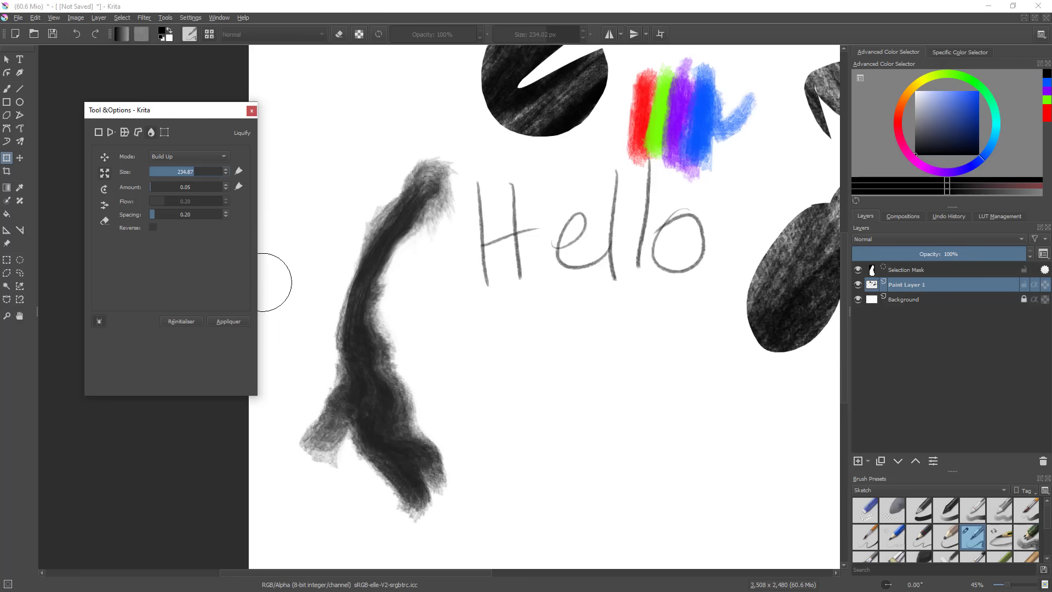
mouse_move(479, 223)
mouse_down()
mouse_move(406, 245)
mouse_move(385, 239)
mouse_move(444, 231)
mouse_up()
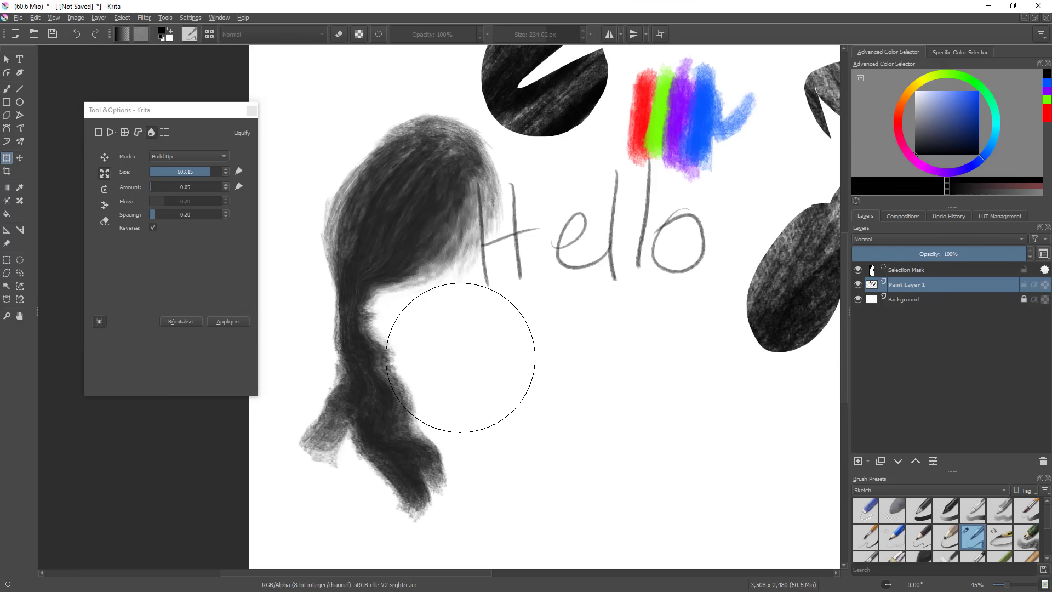
mouse_move(383, 322)
mouse_down()
mouse_move(410, 437)
mouse_move(390, 443)
mouse_move(428, 475)
mouse_up()
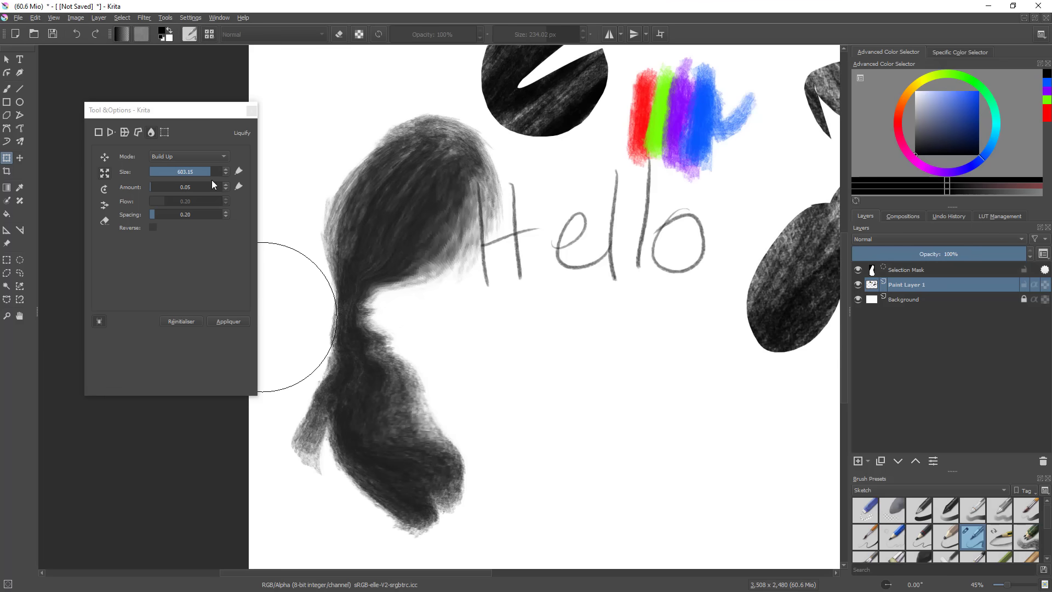
click(102, 175)
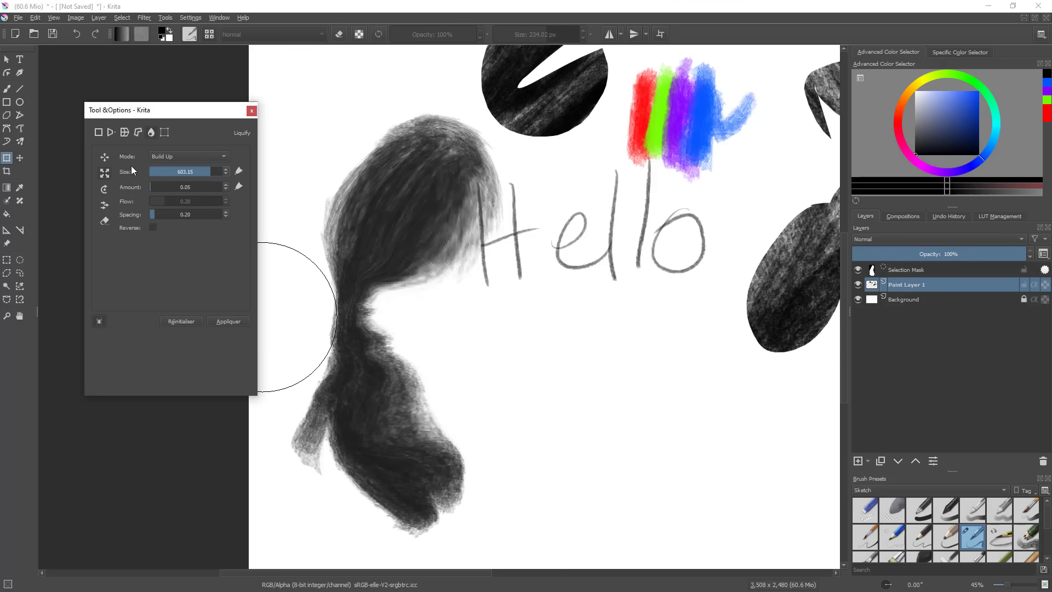
mouse_move(392, 359)
mouse_down()
mouse_move(411, 371)
mouse_move(496, 366)
mouse_move(373, 340)
mouse_move(358, 357)
mouse_up()
- Try Liquify's Rotate mode by swirling the middle of the figure
click(101, 189)
mouse_move(386, 314)
mouse_down()
mouse_move(379, 319)
mouse_move(484, 324)
mouse_up()
mouse_move(351, 329)
mouse_down()
mouse_move(379, 326)
mouse_move(351, 343)
mouse_move(357, 357)
mouse_move(364, 319)
mouse_move(354, 363)
mouse_move(345, 343)
mouse_move(405, 346)
mouse_up()
mouse_move(492, 311)
mouse_down()
mouse_move(439, 371)
mouse_move(459, 331)
mouse_up()
- Try Liquify's Offset mode with strokes across the swirled figure
click(103, 206)
drag(535, 300, 657, 301)
mouse_move(416, 335)
mouse_down()
mouse_move(512, 317)
mouse_move(480, 308)
mouse_move(405, 335)
mouse_move(500, 301)
mouse_move(449, 317)
mouse_move(438, 371)
mouse_move(612, 369)
mouse_move(425, 295)
mouse_move(422, 376)
mouse_move(529, 280)
mouse_up()
- Brush over the swirled figure with Liquify's Undo mode to remove its deformation
click(107, 223)
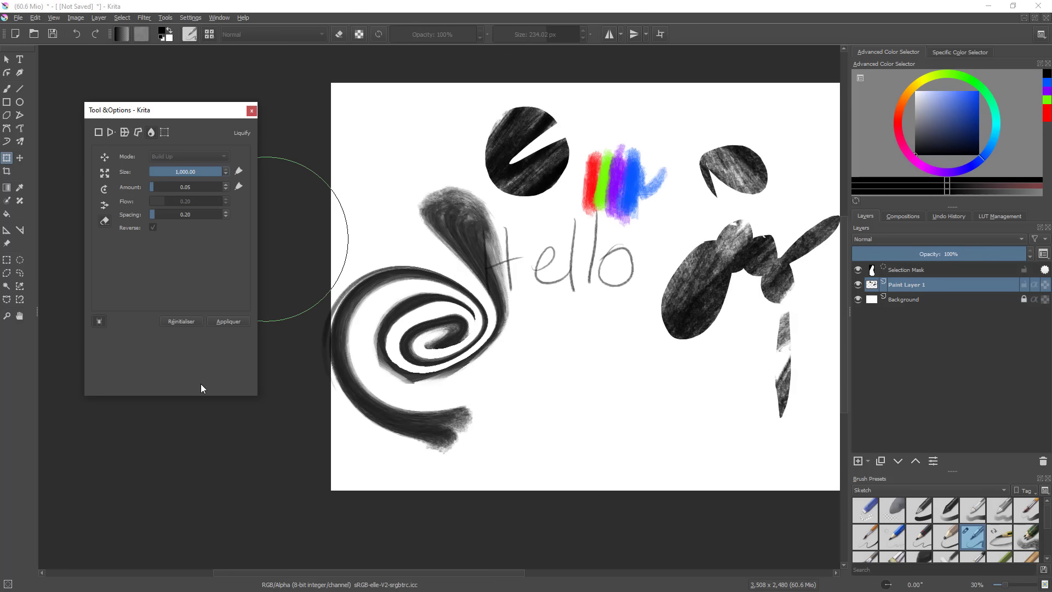
drag(431, 271, 357, 271)
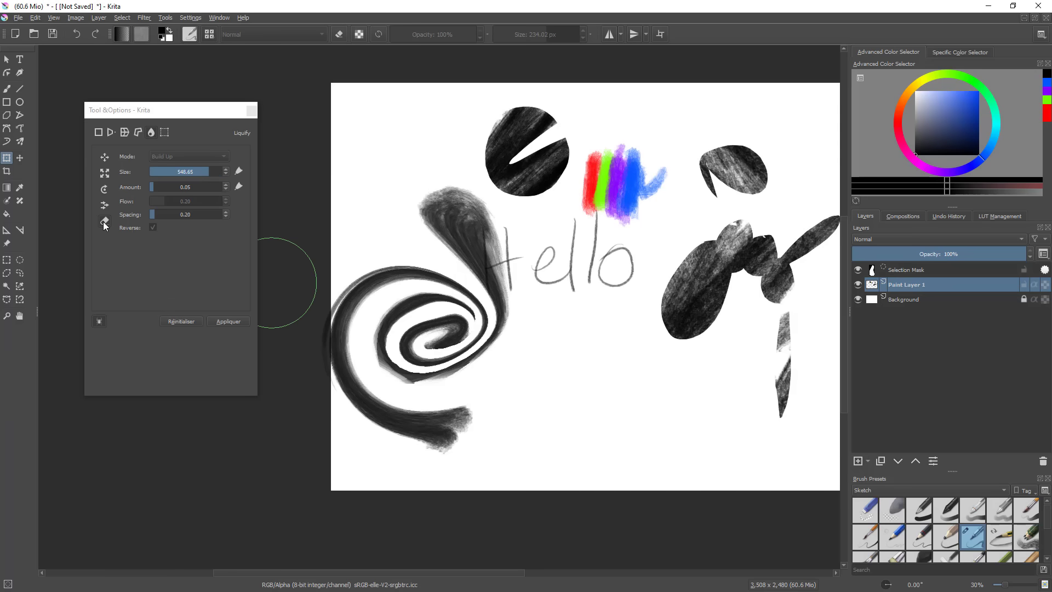
drag(410, 303, 462, 296)
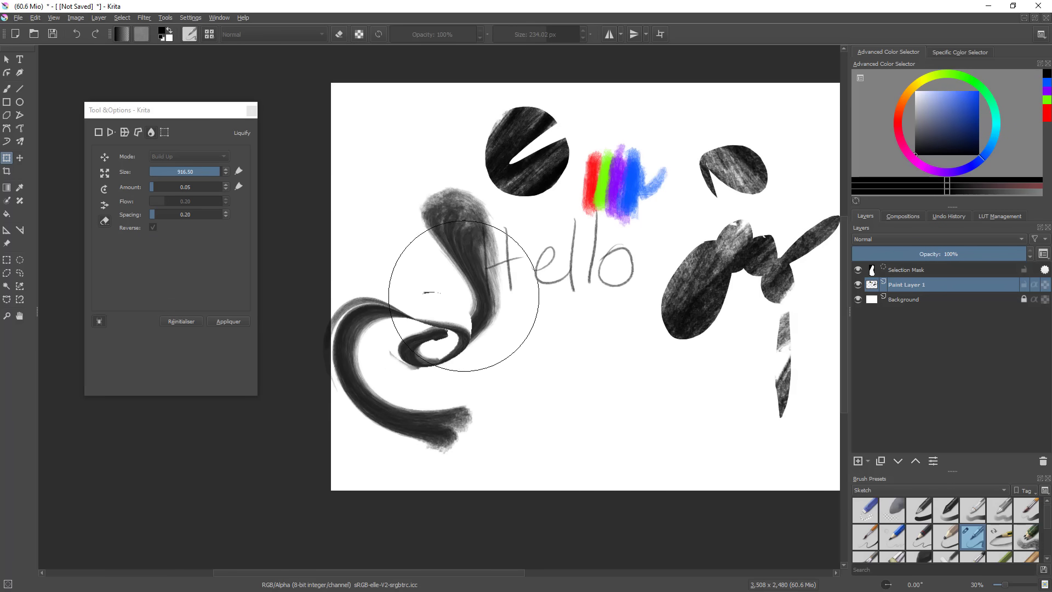
mouse_move(447, 335)
mouse_down()
mouse_move(430, 305)
mouse_move(395, 348)
mouse_move(383, 334)
mouse_move(392, 380)
mouse_move(446, 183)
mouse_move(403, 403)
mouse_move(377, 300)
mouse_move(470, 340)
mouse_move(456, 296)
mouse_move(461, 264)
mouse_up()
- Thicken the figure's body using Liquify's Scale mode with a brush of about 844
click(107, 159)
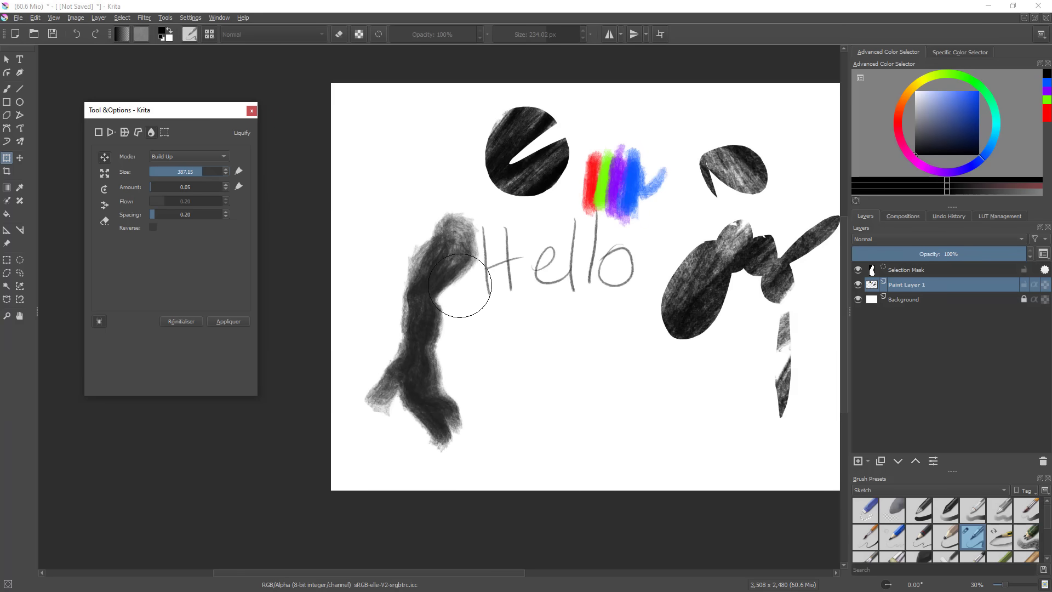
scroll(456, 285, up, 2)
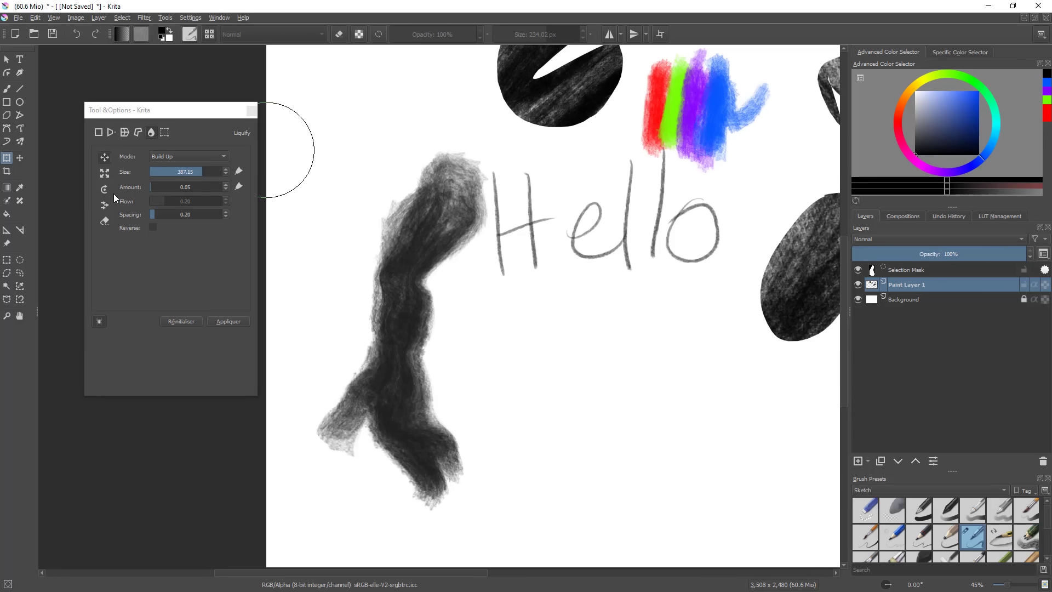
click(104, 173)
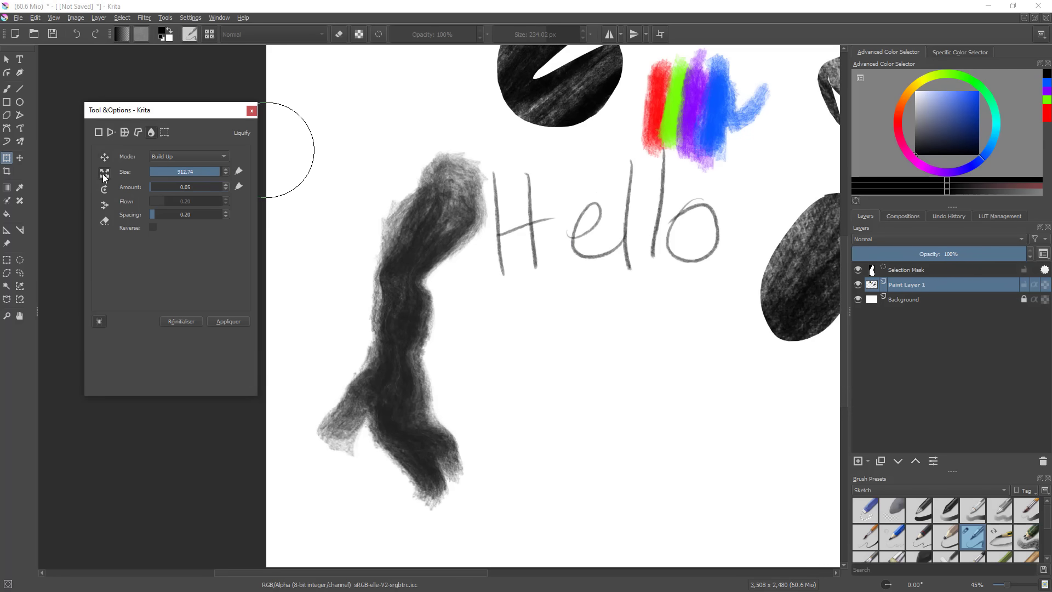
mouse_move(403, 308)
mouse_down()
mouse_move(396, 312)
mouse_move(444, 346)
mouse_up()
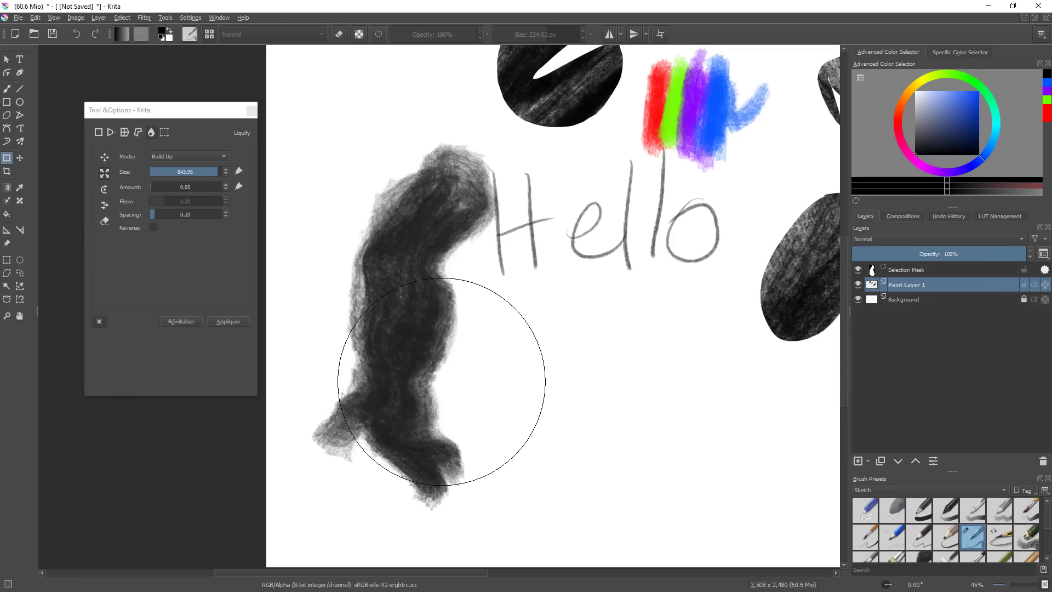
- Pinch the figure's middle into a narrow waist by scaling with the Reverse option
click(153, 227)
mouse_move(406, 317)
mouse_down()
mouse_move(416, 287)
mouse_move(406, 324)
mouse_move(495, 281)
mouse_up()
click(152, 228)
mouse_move(383, 334)
mouse_down()
mouse_move(413, 277)
mouse_move(418, 334)
mouse_move(385, 343)
mouse_move(401, 301)
mouse_move(400, 380)
mouse_up()
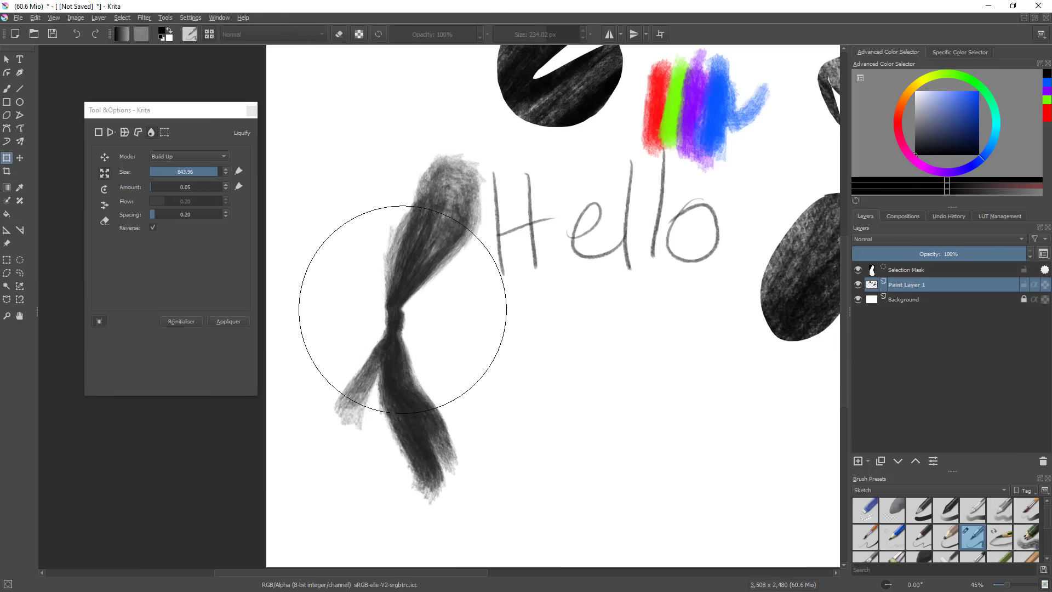
- Nudge the pinched waist with Liquify's Move mode and apply the transform
click(104, 157)
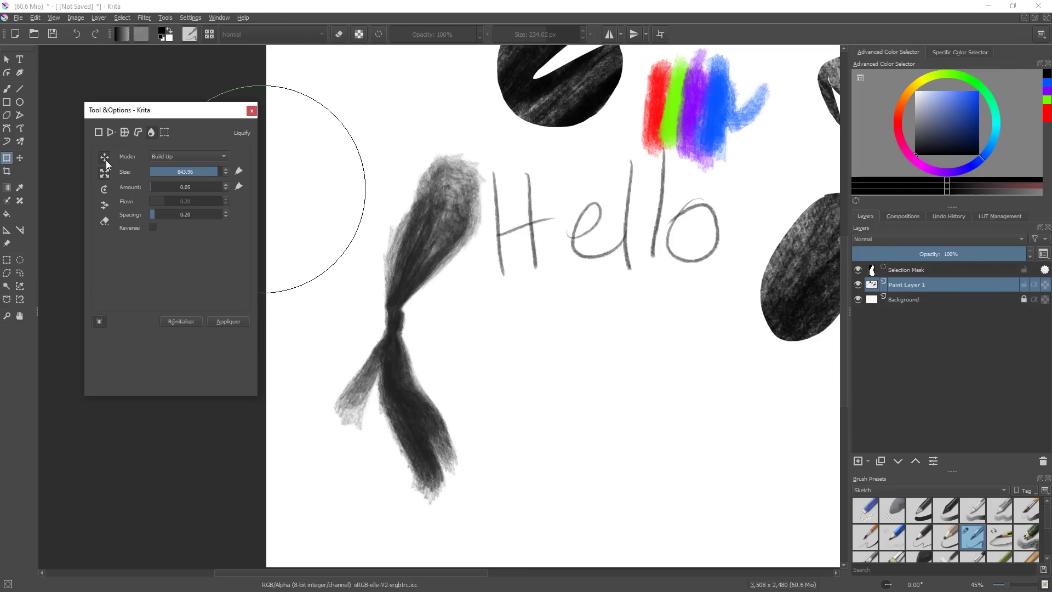
mouse_move(390, 306)
mouse_down()
mouse_move(457, 319)
mouse_move(378, 313)
mouse_move(473, 332)
mouse_move(349, 314)
mouse_move(366, 313)
mouse_move(303, 335)
mouse_move(496, 328)
mouse_move(334, 330)
mouse_move(464, 316)
mouse_move(349, 325)
mouse_up()
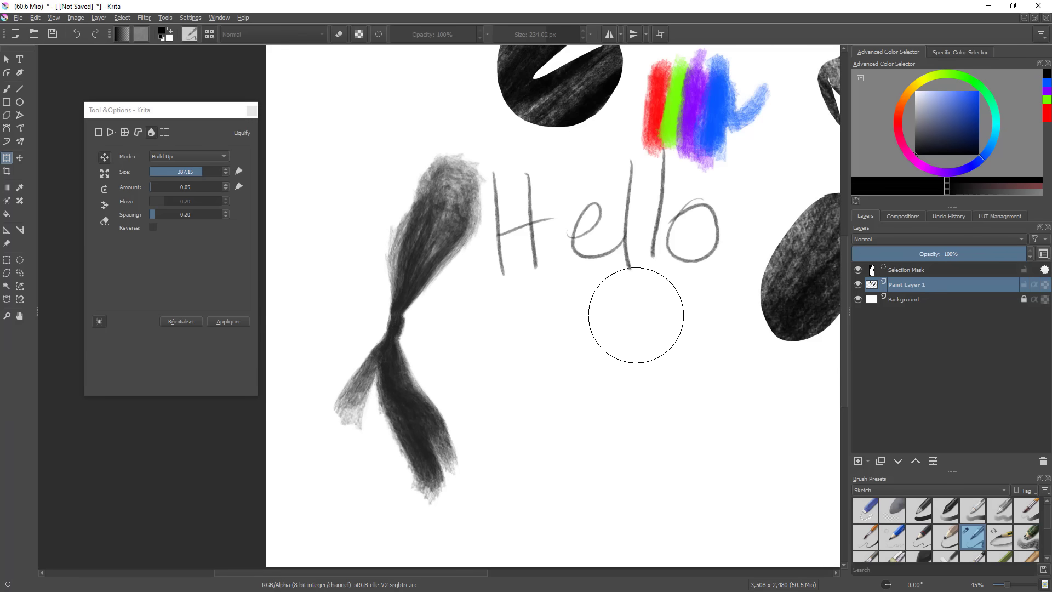
key(Return)
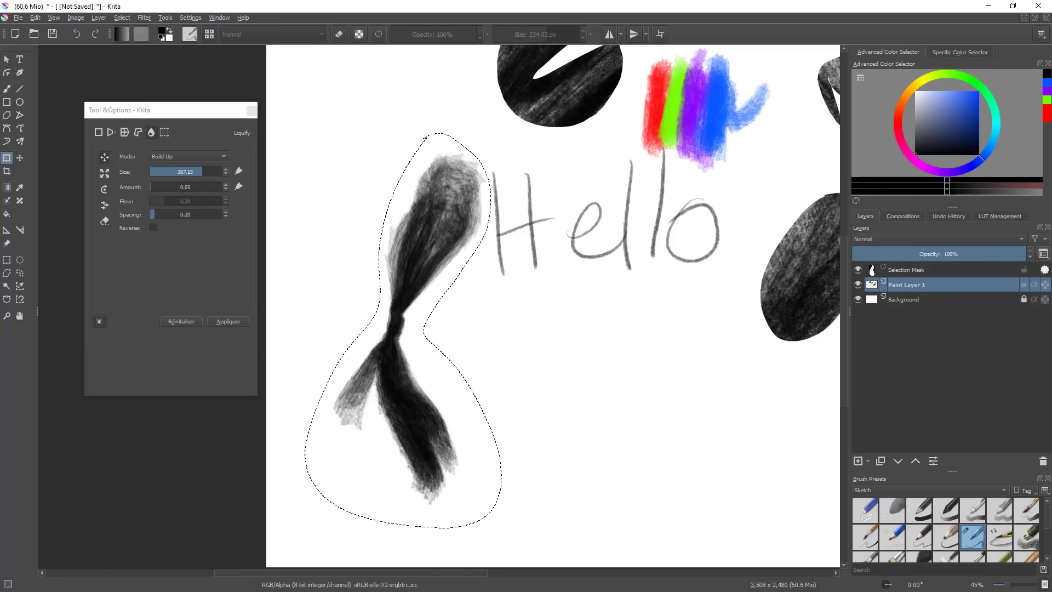
- Clear the selection around the pinched figure
mouse_move(615, 359)
mouse_down()
mouse_move(617, 392)
mouse_move(558, 394)
mouse_up()
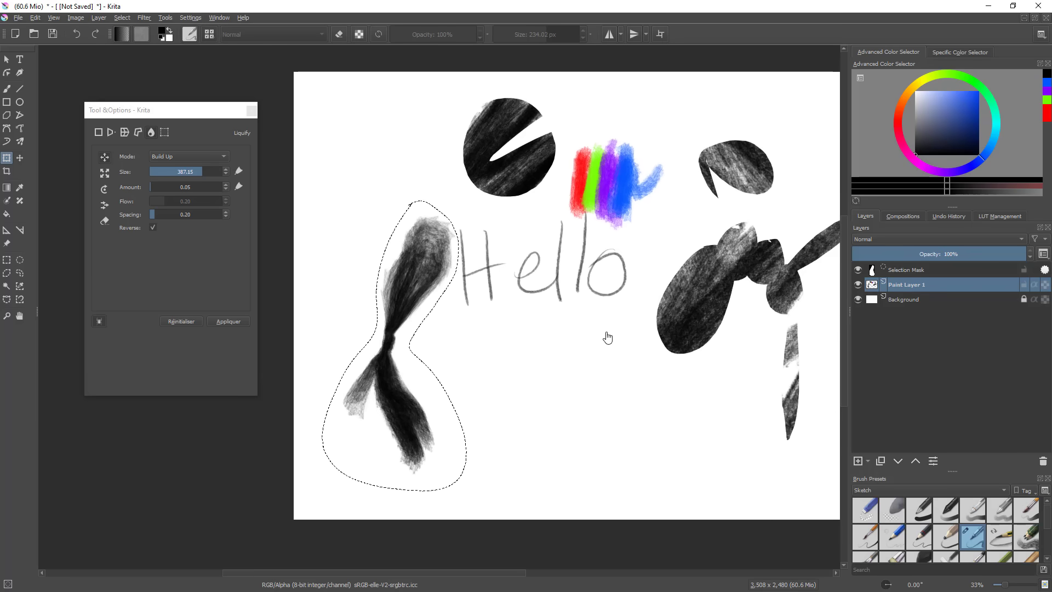
key(ctrl+shift+a)
drag(625, 390, 565, 378)
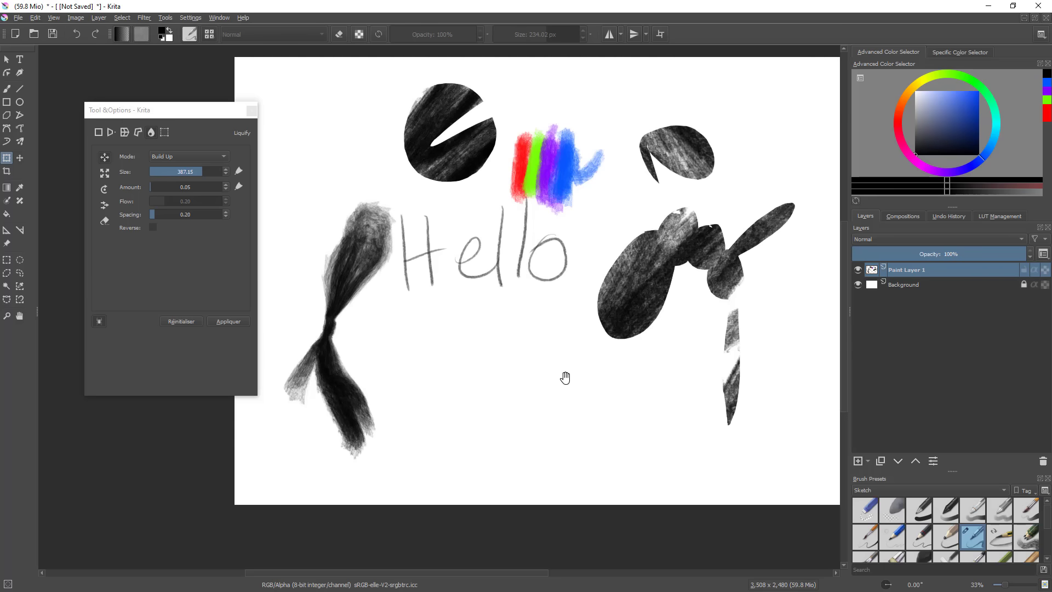
- Push the large dark blob right of the Hello lettering into a bent shape with Liquify
mouse_move(607, 326)
mouse_down()
mouse_move(565, 316)
mouse_move(646, 327)
mouse_up()
click(649, 323)
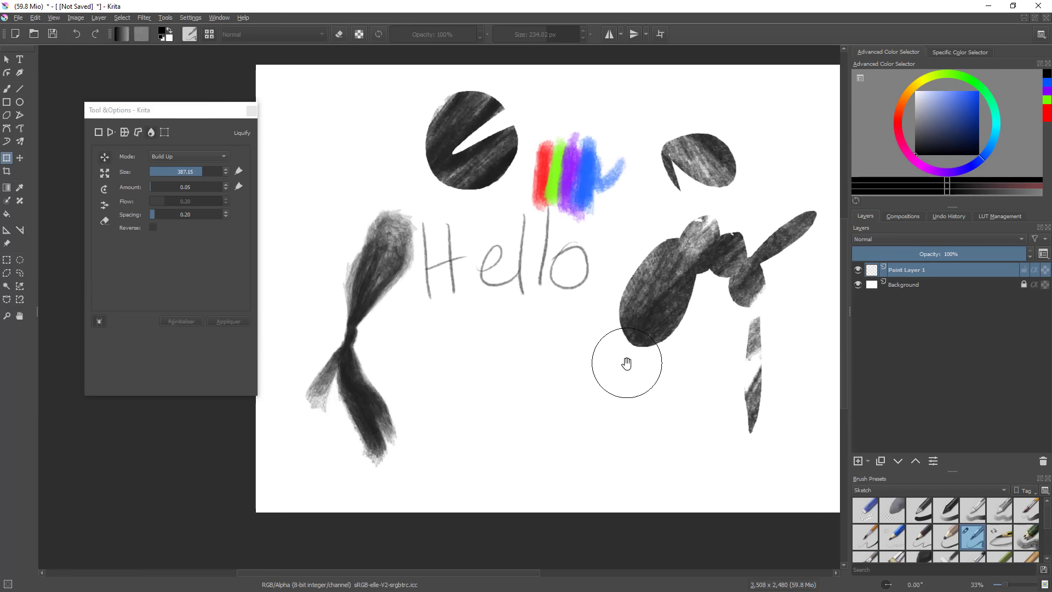
drag(627, 361, 622, 331)
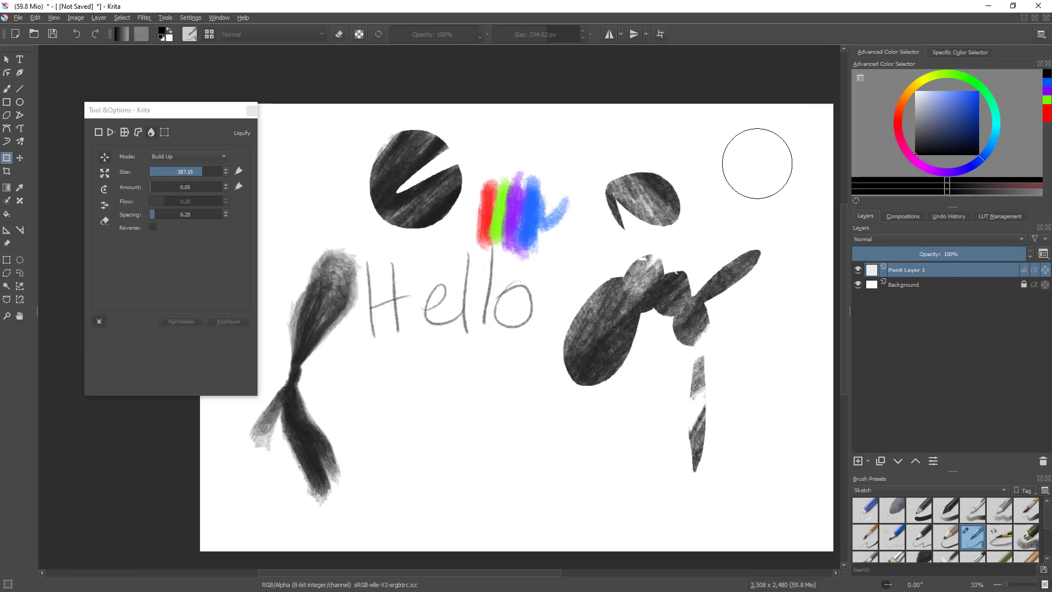
mouse_move(559, 340)
shift+mouse_down()
mouse_move(618, 354)
mouse_move(644, 463)
mouse_move(592, 313)
shift+mouse_up()
mouse_move(605, 356)
shift+mouse_down()
mouse_move(552, 340)
mouse_move(627, 346)
mouse_move(566, 315)
mouse_move(618, 341)
mouse_move(615, 358)
shift+mouse_up()
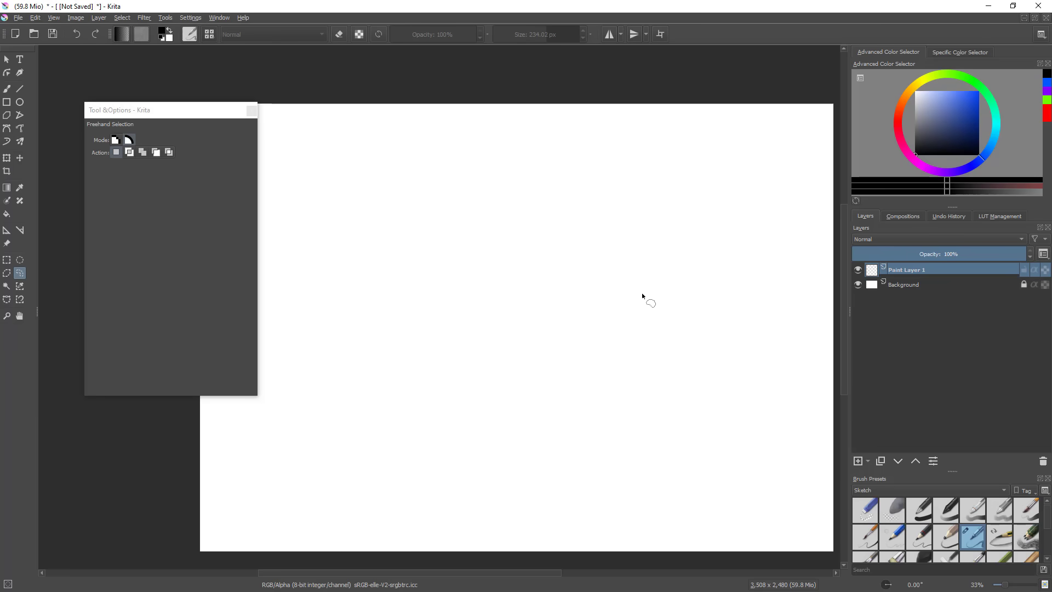
- Draw a freehand selection around the round black shape above the Hello lettering and start transforming it
drag(623, 301, 613, 398)
scroll(596, 378, up, 1)
drag(520, 367, 677, 394)
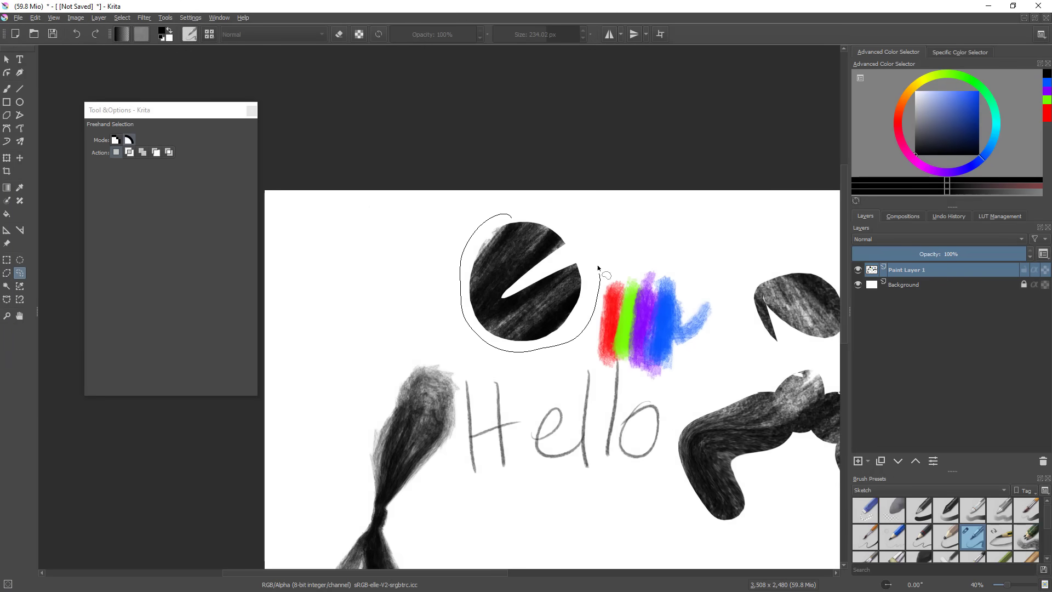
drag(601, 280, 503, 212)
scroll(545, 294, up, 1)
key(ctrl+t)
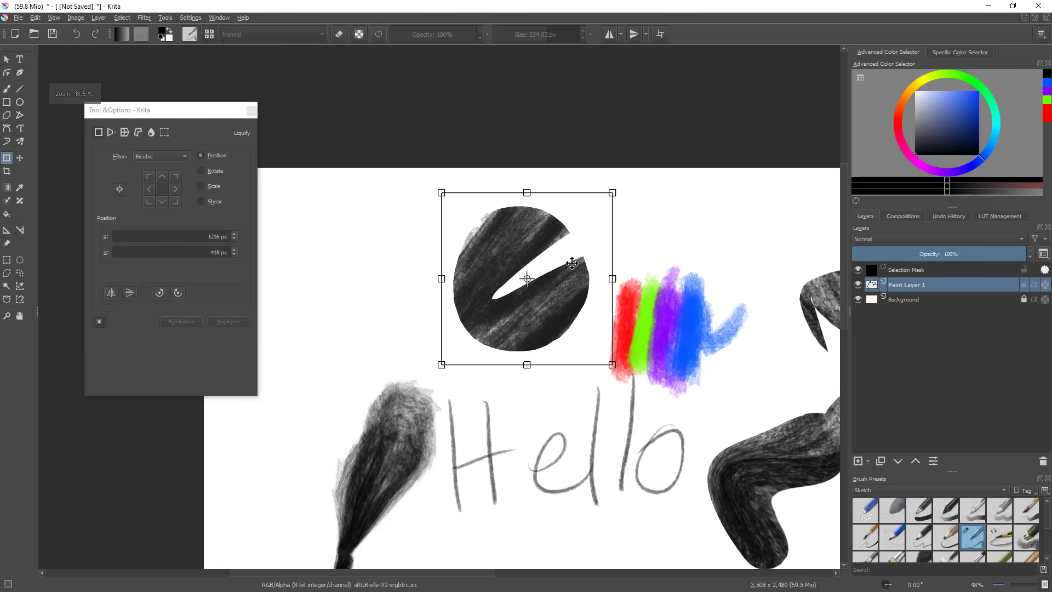
- Push the round shape's white notch into an S-curve with Liquify and apply the transform
click(151, 132)
mouse_move(512, 285)
mouse_down()
mouse_move(554, 263)
mouse_move(543, 273)
mouse_up()
scroll(600, 363, down, 3)
scroll(597, 361, up, 3)
key(Return)
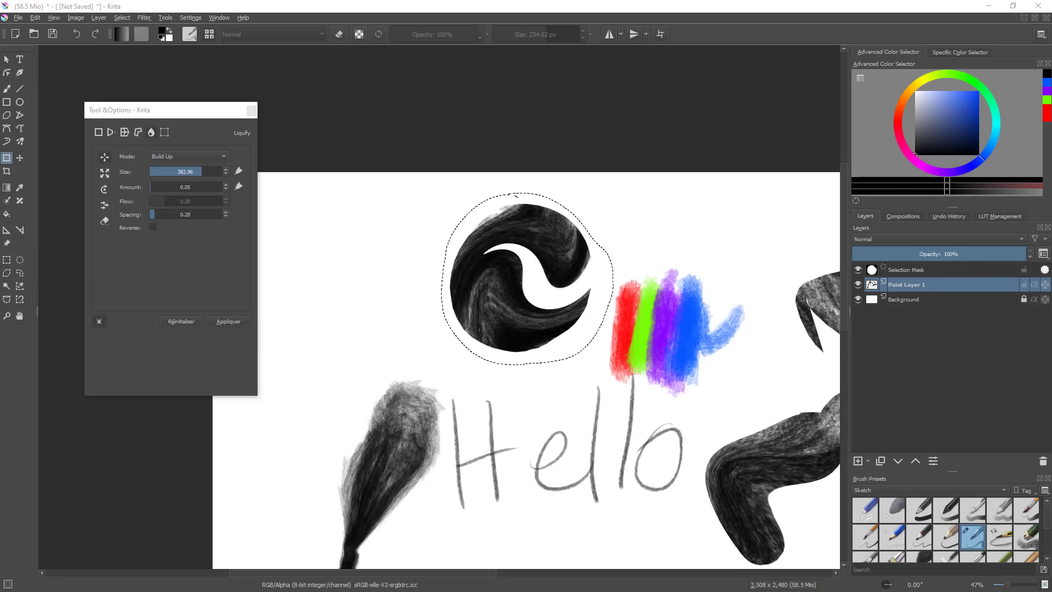
- Reposition the floating Tool Options window and switch the transform mode to Free
drag(178, 117, 181, 115)
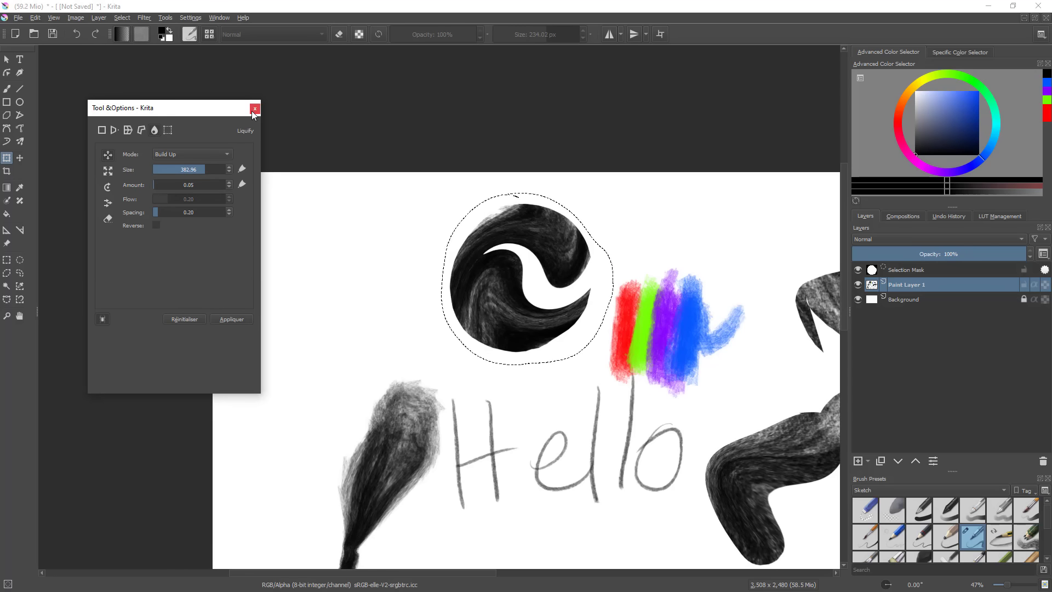
drag(222, 109, 274, 130)
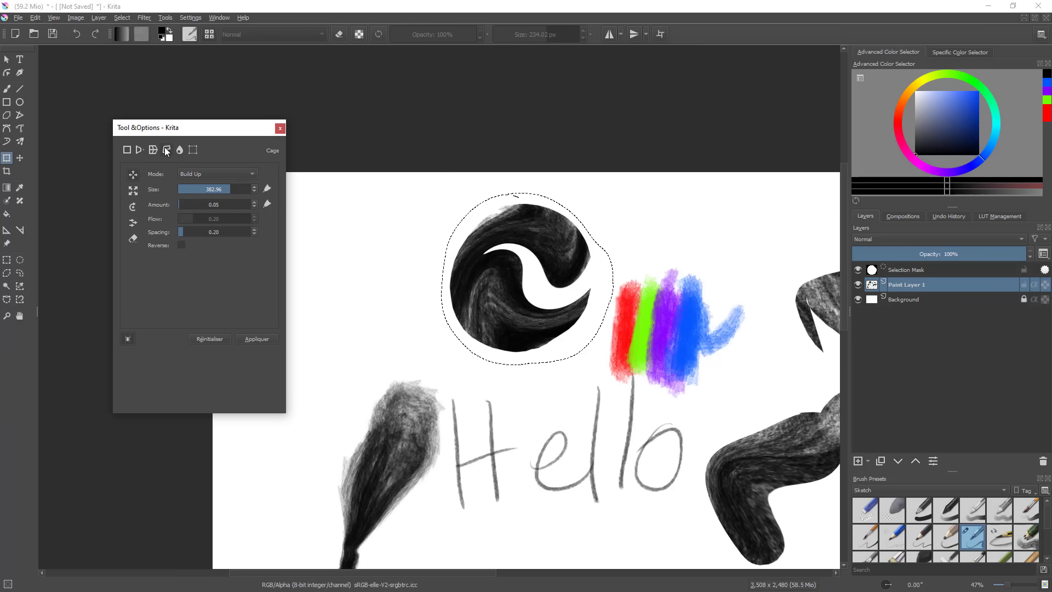
click(127, 150)
- Close the Tool Options window and switch to canvas-only mode
click(280, 128)
drag(646, 317, 581, 273)
key(Tab)
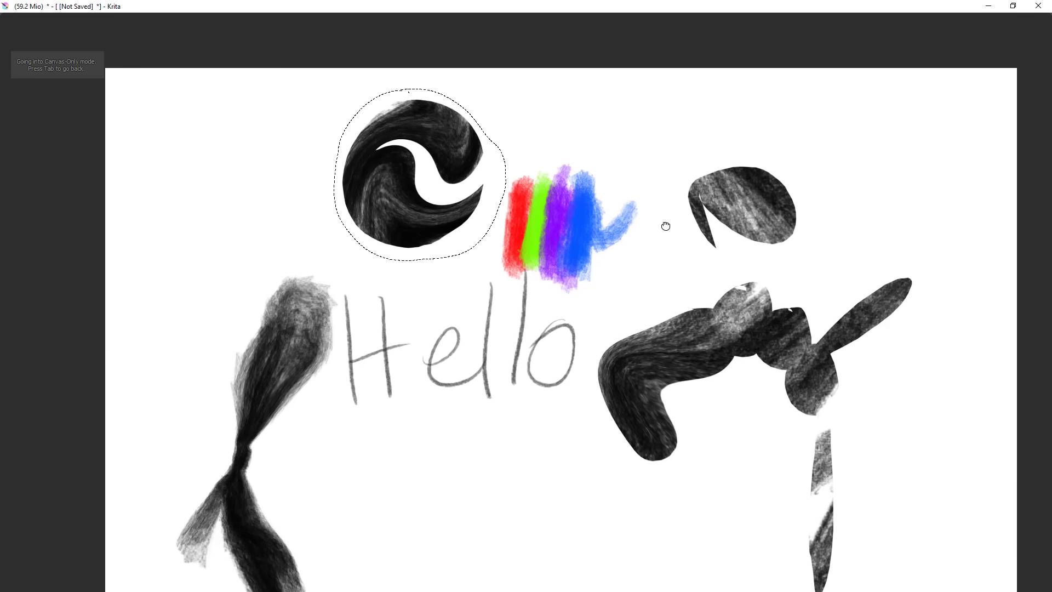
- Draw a freehand selection around the bent end of the black shape beside the Hello lettering and start transforming it
drag(665, 227, 679, 206)
scroll(714, 265, down, 2)
drag(762, 273, 704, 260)
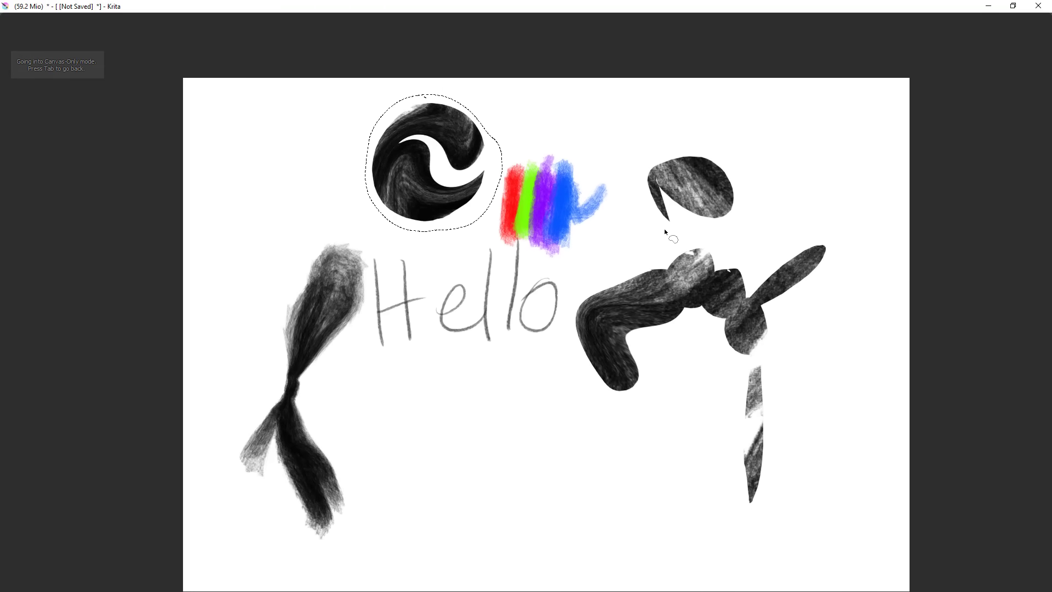
click(665, 240)
mouse_move(655, 248)
mouse_down()
mouse_move(606, 269)
mouse_move(542, 361)
mouse_move(608, 289)
mouse_move(528, 394)
mouse_up()
key(ctrl+t)
- Move the selected bent piece below the Hello lettering and tilt it slightly
drag(574, 364, 589, 277)
drag(503, 342, 537, 305)
drag(608, 305, 604, 339)
scroll(608, 337, down, 1)
scroll(614, 296, up, 2)
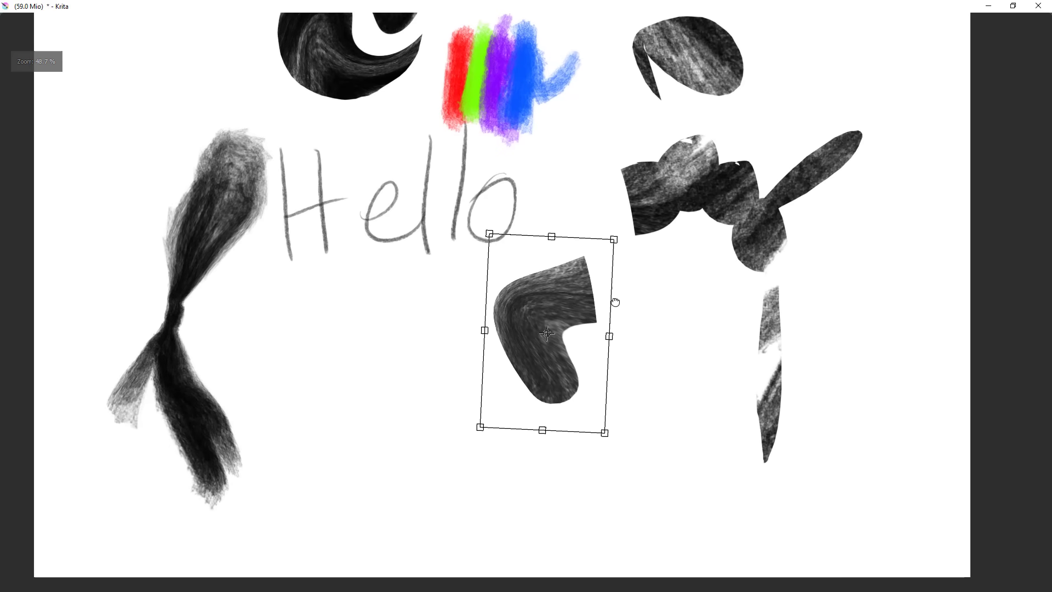
- Mirror the selected bent piece horizontally and vertically
right_click(566, 299)
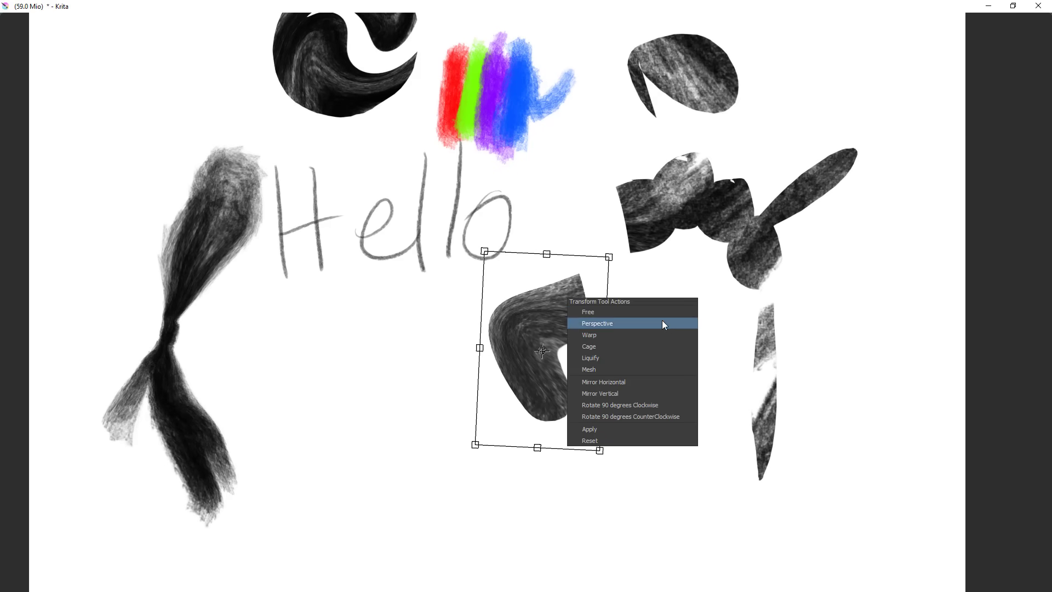
click(639, 382)
right_click(561, 337)
click(605, 419)
- Push the bent piece away from the rest of the black shape with Liquify and apply the transform
right_click(568, 337)
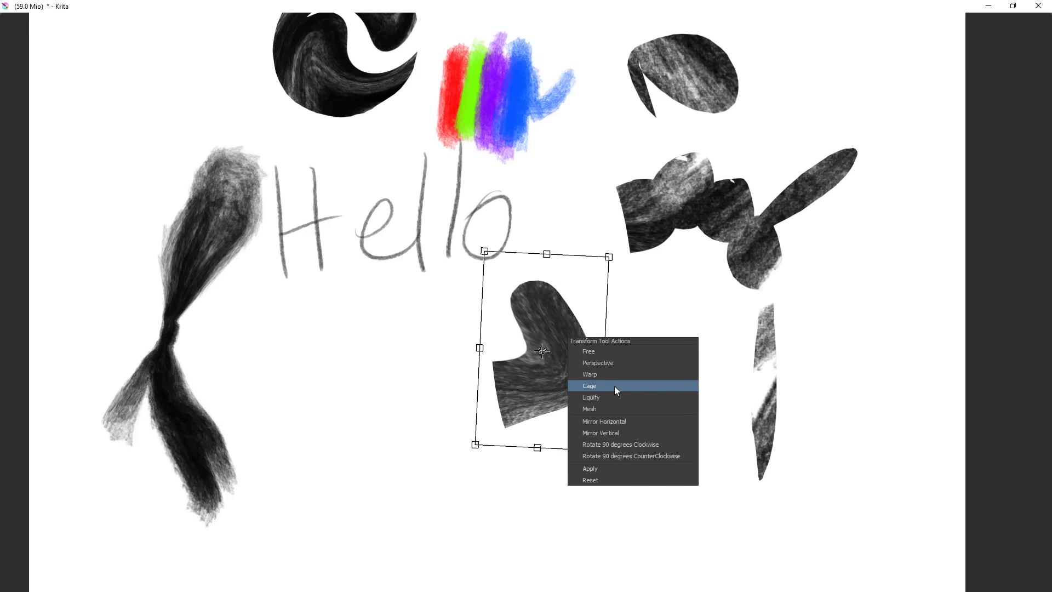
click(610, 398)
mouse_move(608, 401)
mouse_down()
mouse_move(556, 310)
mouse_move(590, 289)
mouse_move(535, 321)
mouse_move(528, 294)
mouse_move(552, 282)
mouse_move(565, 224)
mouse_move(630, 257)
mouse_move(641, 244)
mouse_move(631, 213)
mouse_move(638, 222)
mouse_move(580, 270)
mouse_move(618, 235)
mouse_up()
right_click(618, 236)
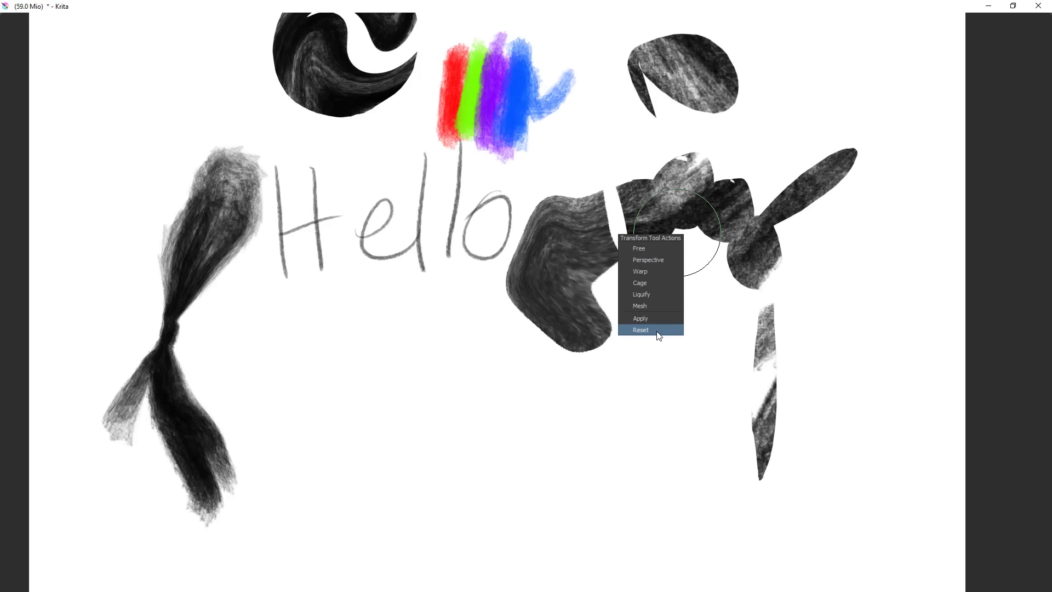
click(641, 330)
drag(638, 291, 622, 356)
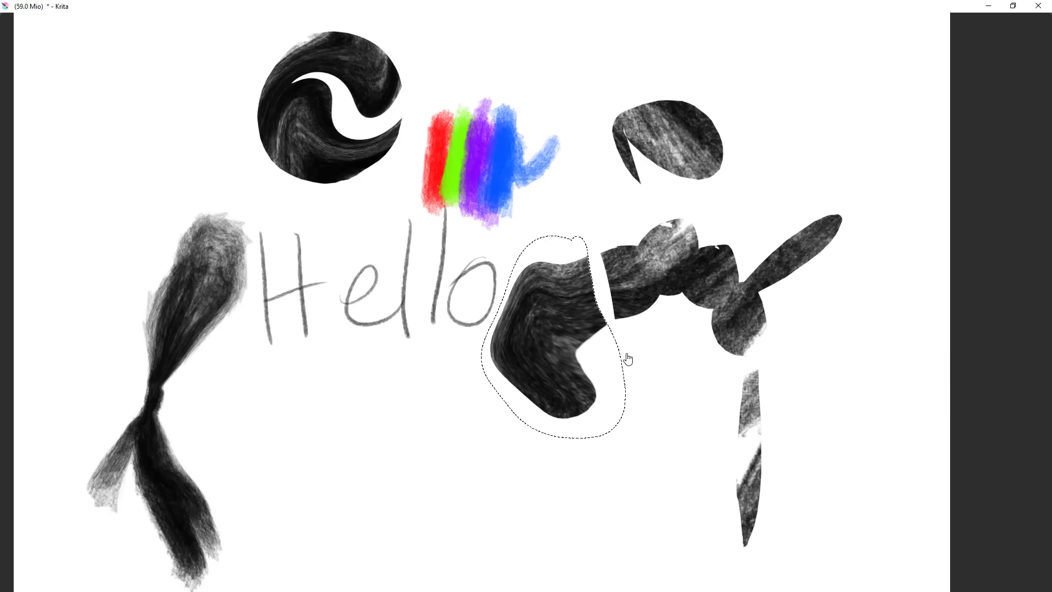
- Draw a freehand selection around the black leaf-like shape above the chain of blobs and start moving it with a free transform
drag(638, 308, 623, 357)
mouse_move(681, 268)
mouse_down()
mouse_move(619, 288)
mouse_move(618, 387)
mouse_up()
mouse_move(622, 215)
mouse_down()
mouse_move(687, 299)
mouse_move(632, 215)
mouse_up()
key(ctrl+t)
drag(648, 266, 694, 258)
mouse_move(758, 235)
mouse_down()
mouse_move(760, 263)
mouse_move(737, 291)
mouse_move(748, 180)
mouse_move(798, 195)
mouse_move(789, 230)
mouse_move(745, 261)
mouse_move(745, 187)
mouse_move(754, 198)
mouse_up()
- Push the end of the leaf-like shape into a fuller, squarer form with Liquify, apply the transform and deselect
right_click(743, 259)
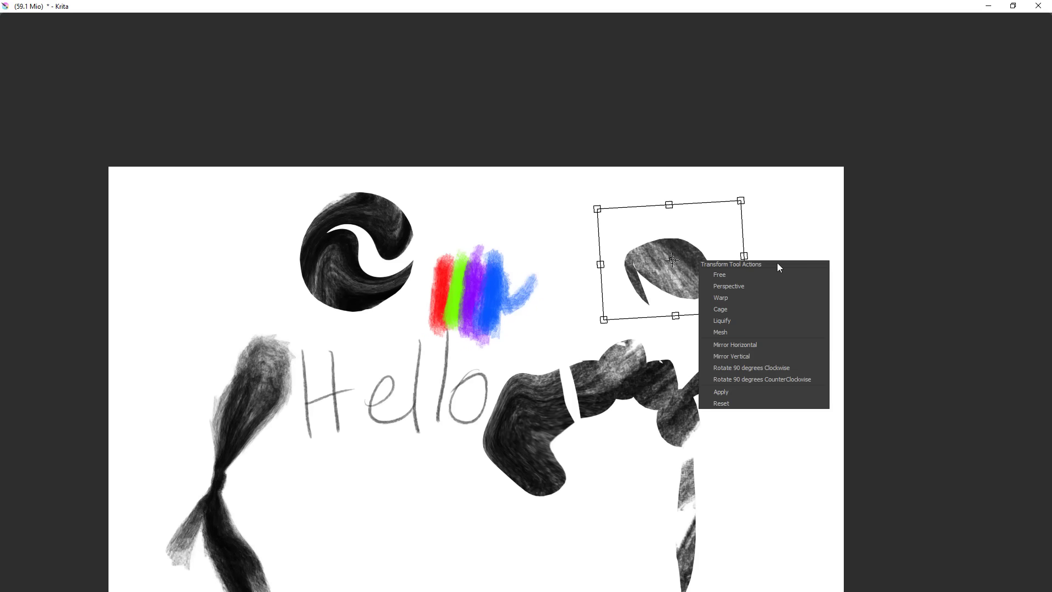
click(761, 319)
mouse_move(626, 260)
mouse_down()
mouse_move(664, 239)
mouse_move(603, 242)
mouse_move(642, 239)
mouse_move(659, 203)
mouse_up()
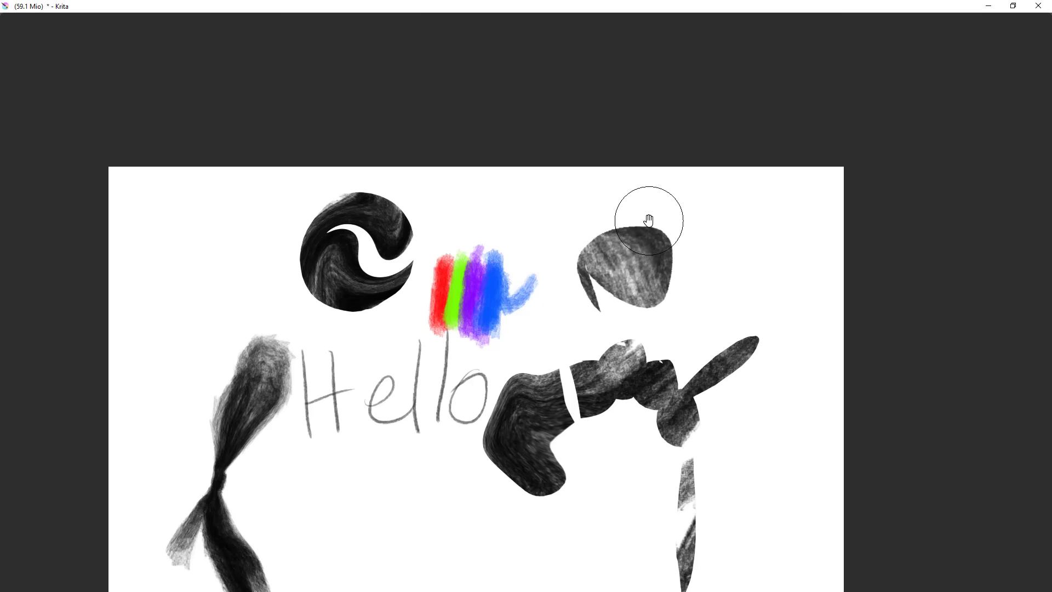
key(Return)
key(ctrl+shift+a)
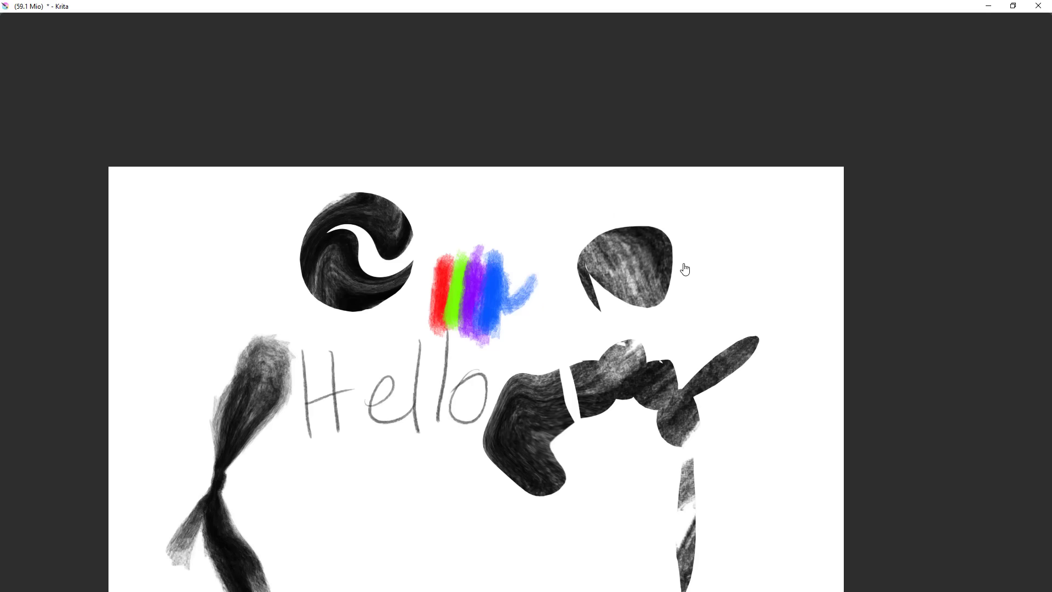
- Flip the canvas view horizontally back and forth to check the drawing in mirror image
scroll(723, 241, down, 1)
key(m)
key(m)
key(m)
key(m)
key(m)
key(m)
key(m)
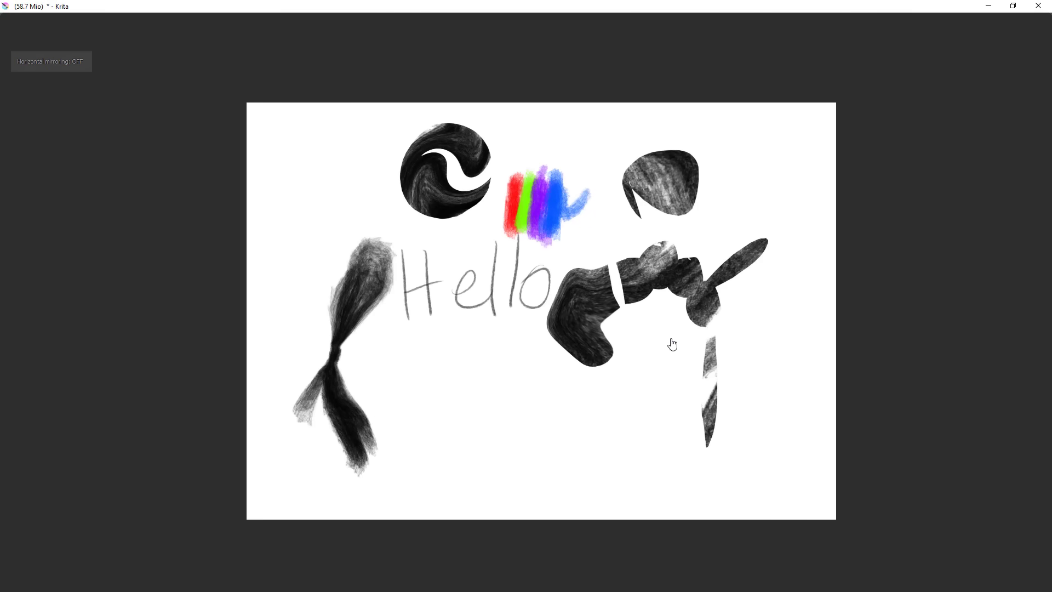
key(m)
key(m)
key(m)
key(m)
key(m)
key(m)
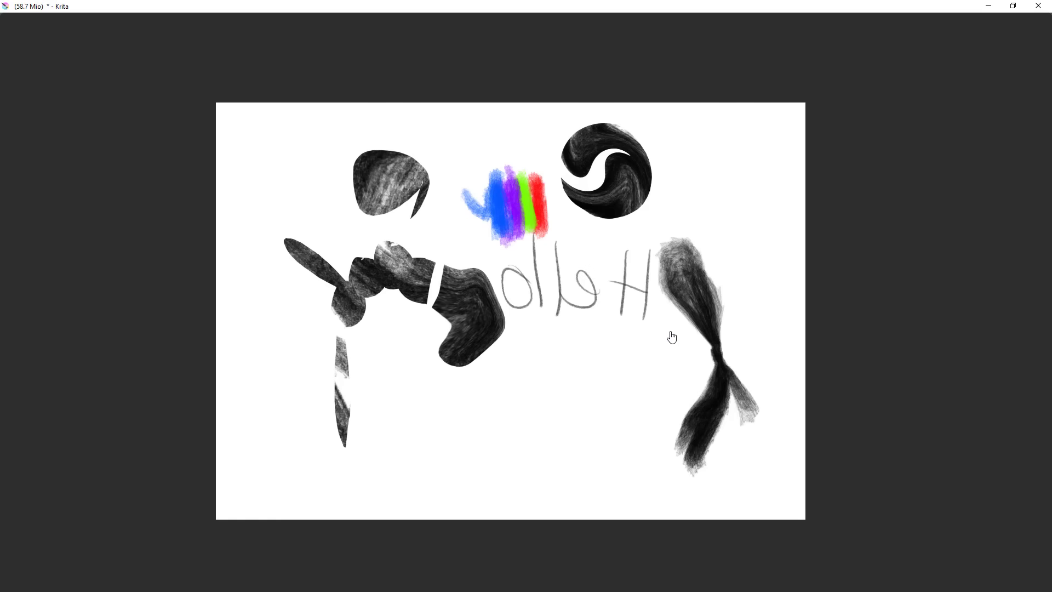
key(m)
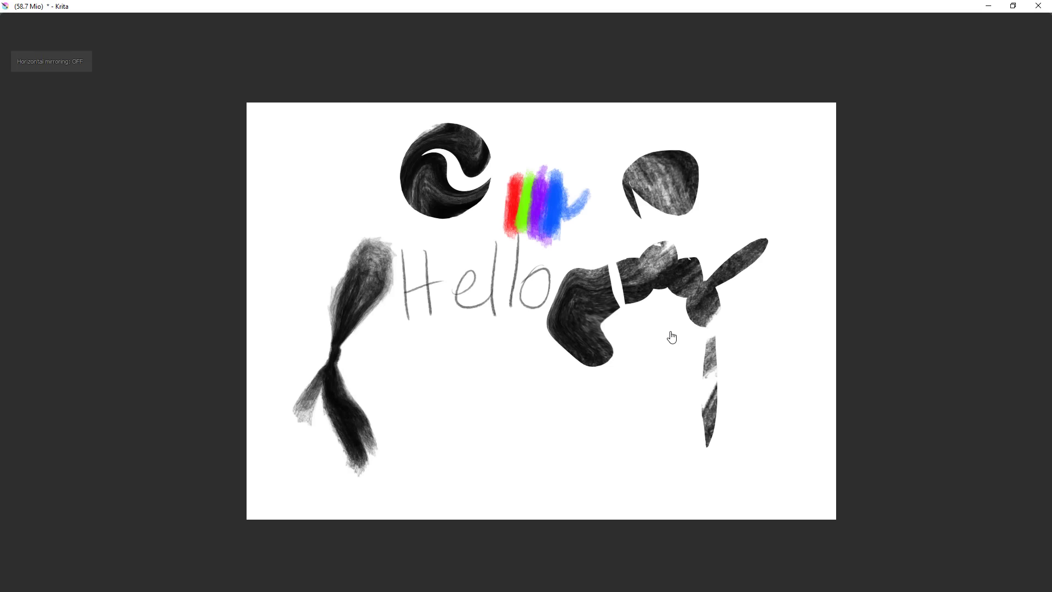
- Leave canvas-only mode and draw an oval freehand selection on the blank area beside the round S-curve shape
key(Tab)
scroll(672, 329, up, 3)
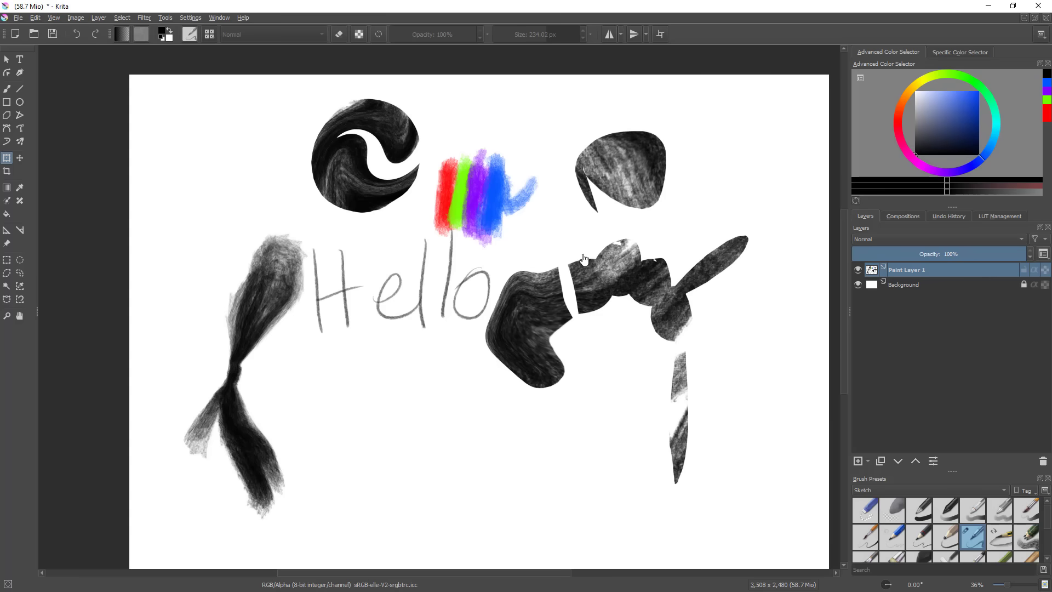
drag(436, 288, 568, 246)
drag(411, 141, 507, 243)
drag(506, 243, 437, 242)
key(l)
drag(375, 133, 365, 155)
key(b)
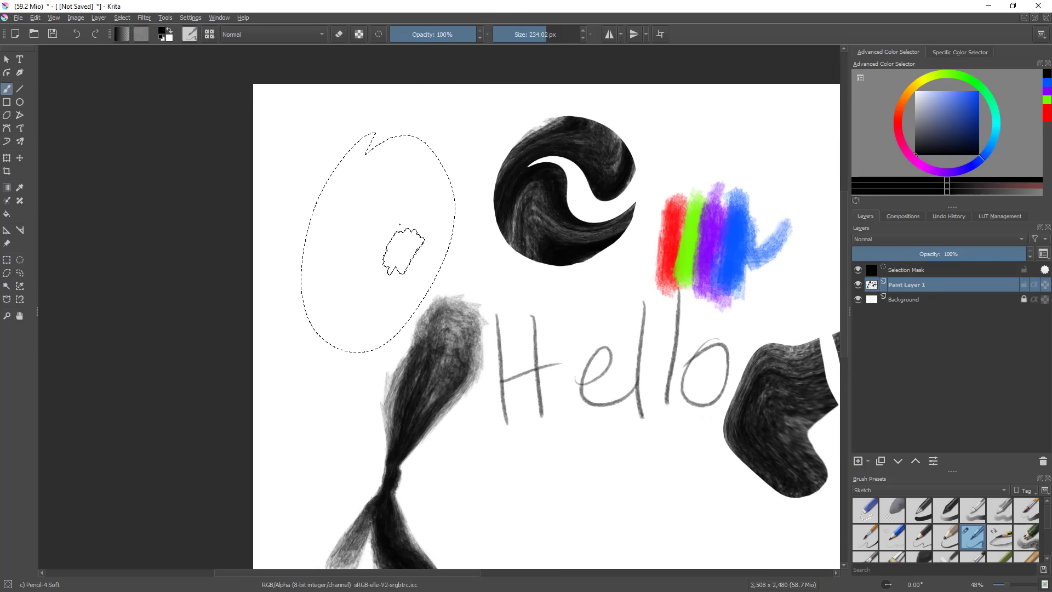
- Fill the oval selection with bright blue using the Fill tool and deselect it
click(5, 215)
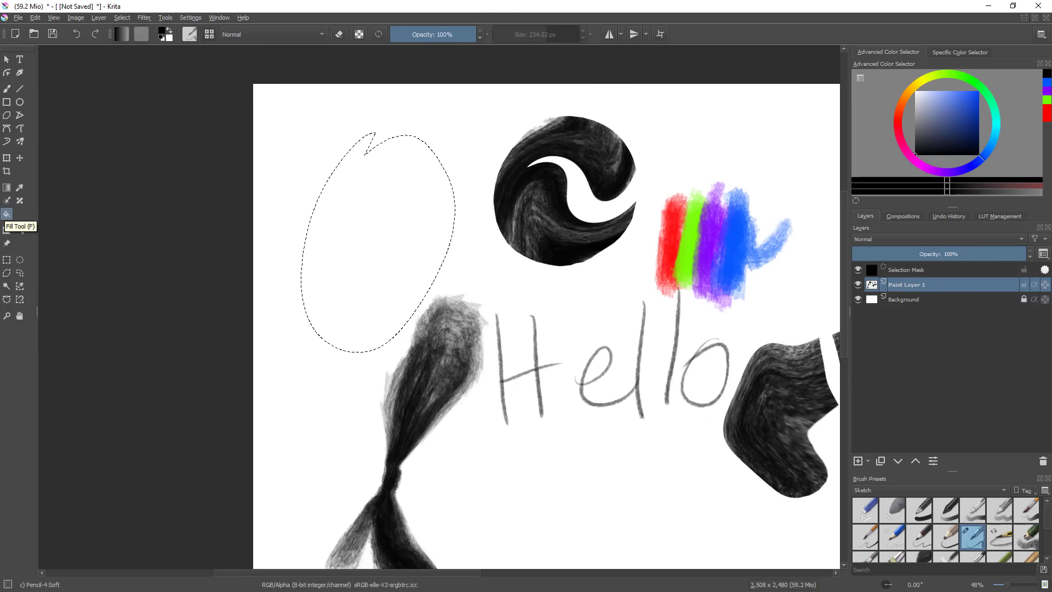
click(421, 244)
click(977, 91)
click(365, 231)
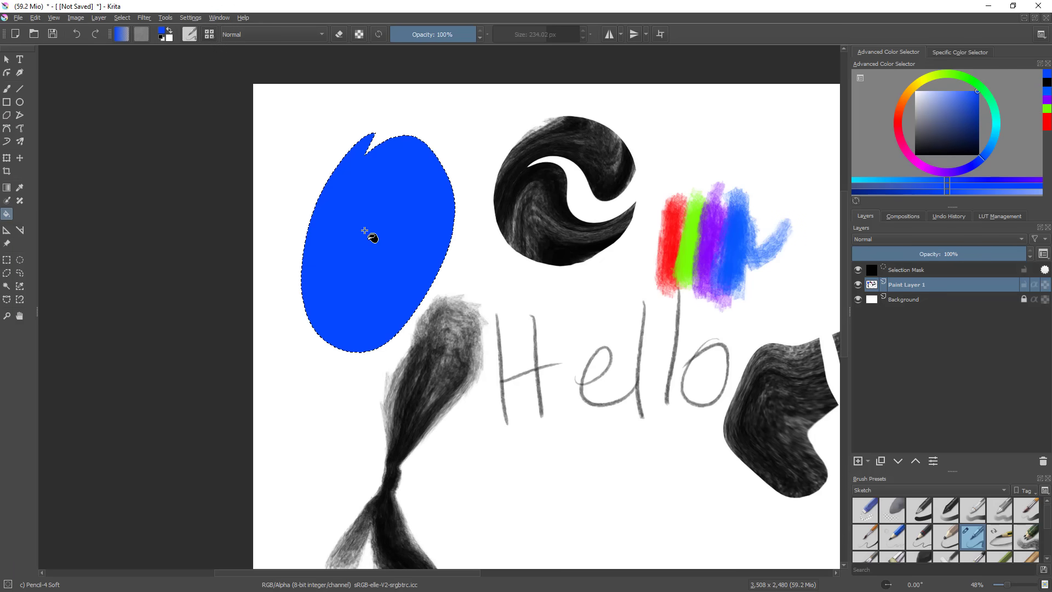
key(ctrl+shift+a)
- Try filling the inside of the o in Hello with blue twice, undoing each fill
drag(614, 390, 572, 299)
drag(582, 349, 528, 316)
click(616, 241)
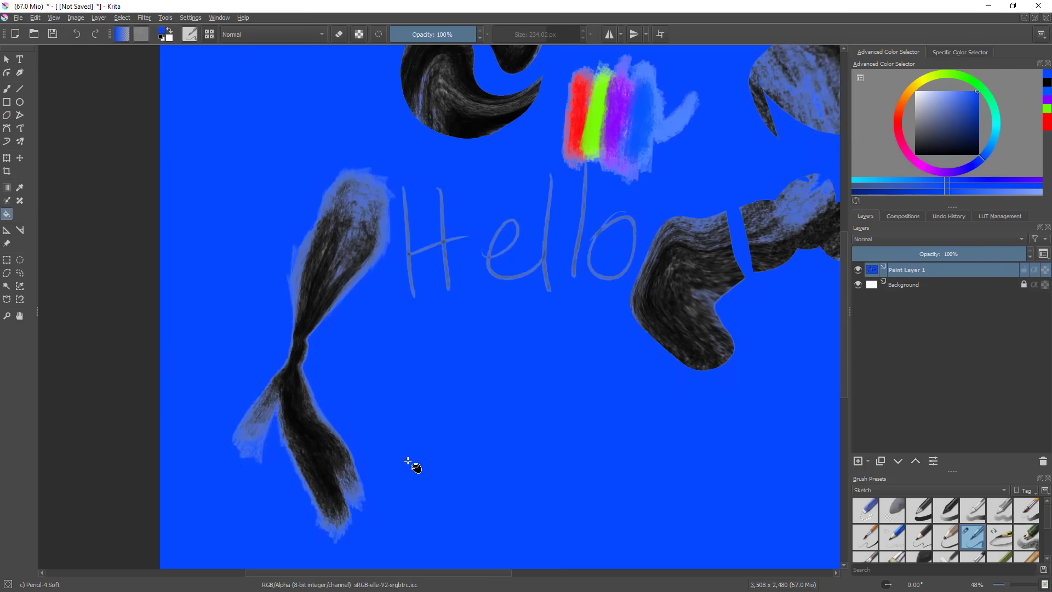
key(ctrl+z)
click(616, 253)
key(ctrl+z)
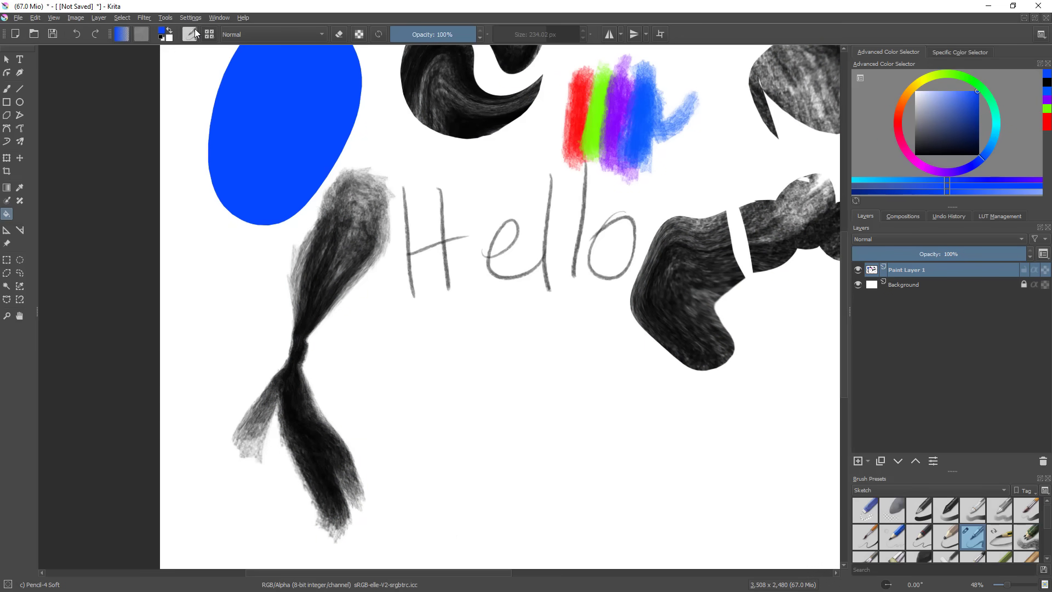
- Show the Tool Options docker and place its floating window away from the Hello lettering
click(190, 18)
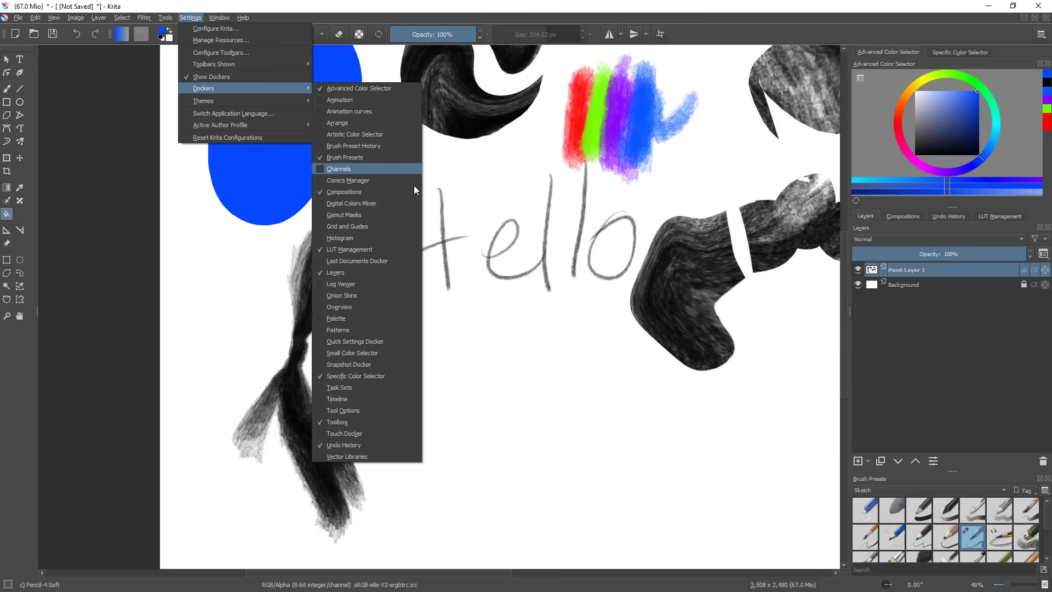
click(368, 411)
drag(196, 129, 145, 159)
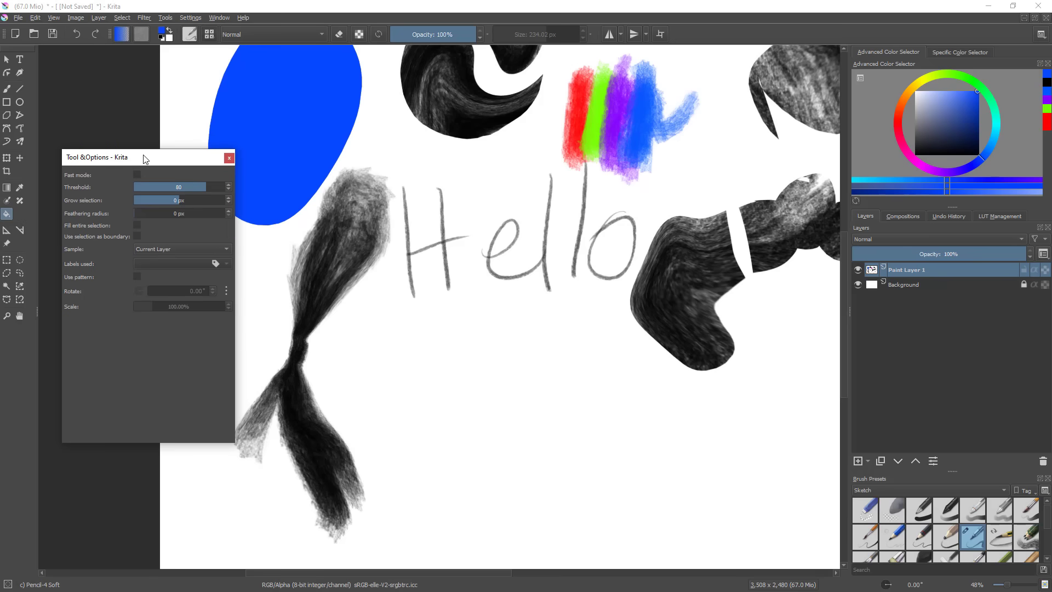
- Test blue fills on the Hello lettering with the threshold set to 27 and 41, undoing each fill
drag(206, 187, 158, 186)
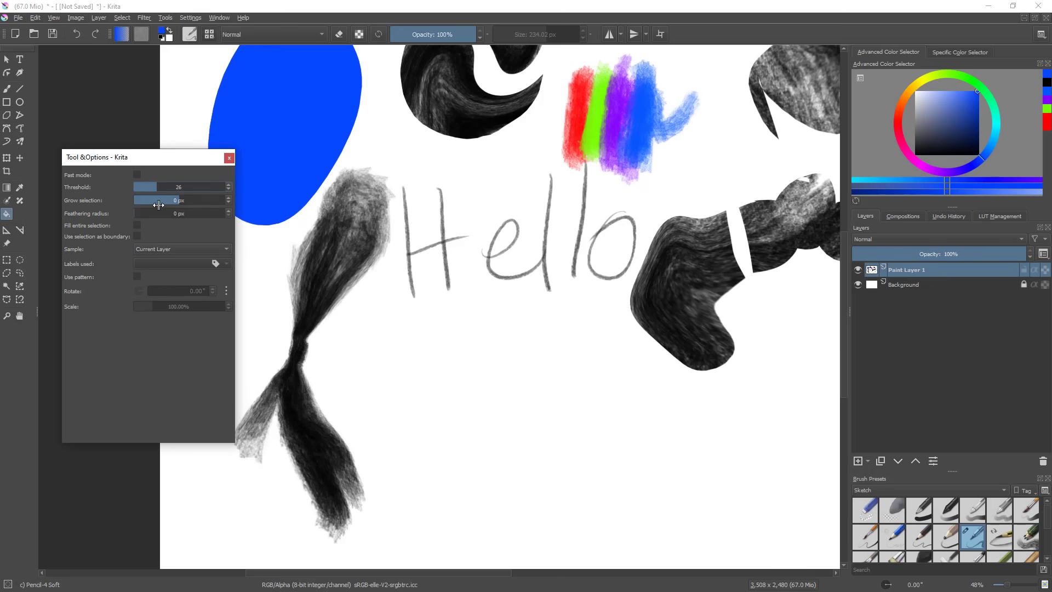
click(617, 239)
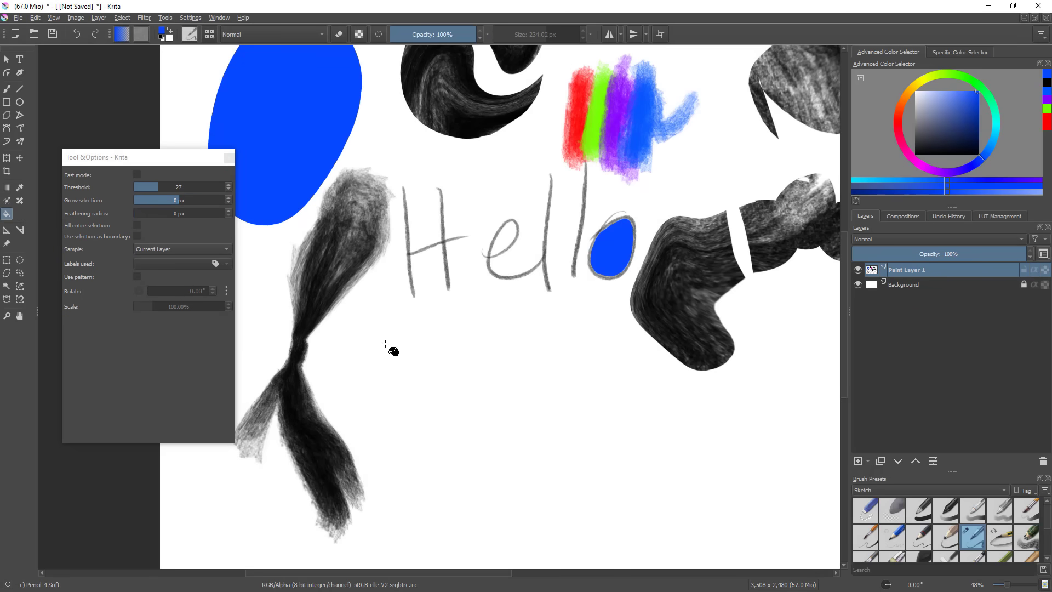
key(ctrl+z)
drag(153, 188, 168, 189)
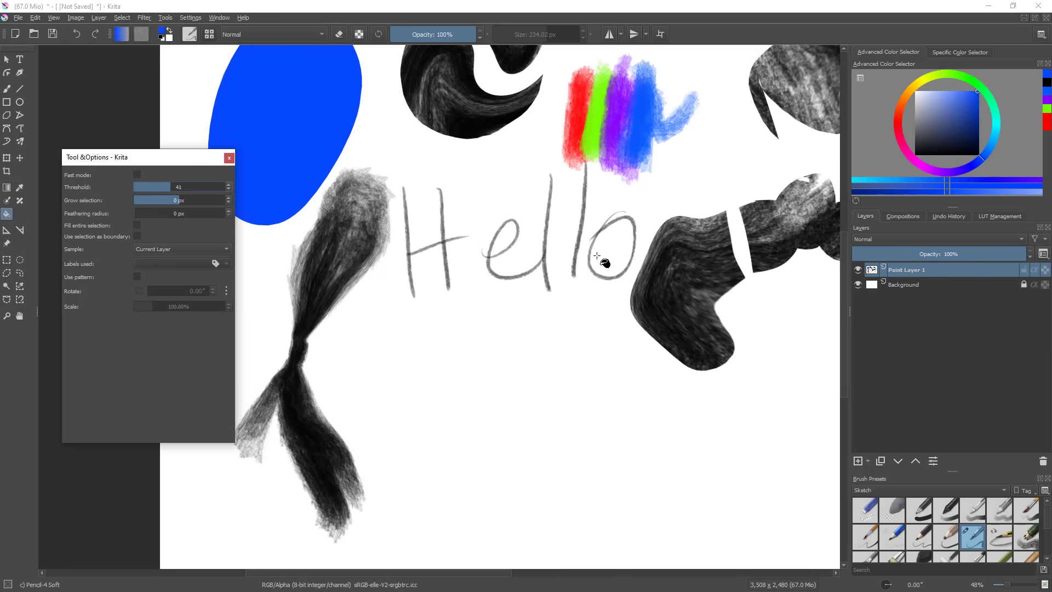
click(526, 275)
key(ctrl+z)
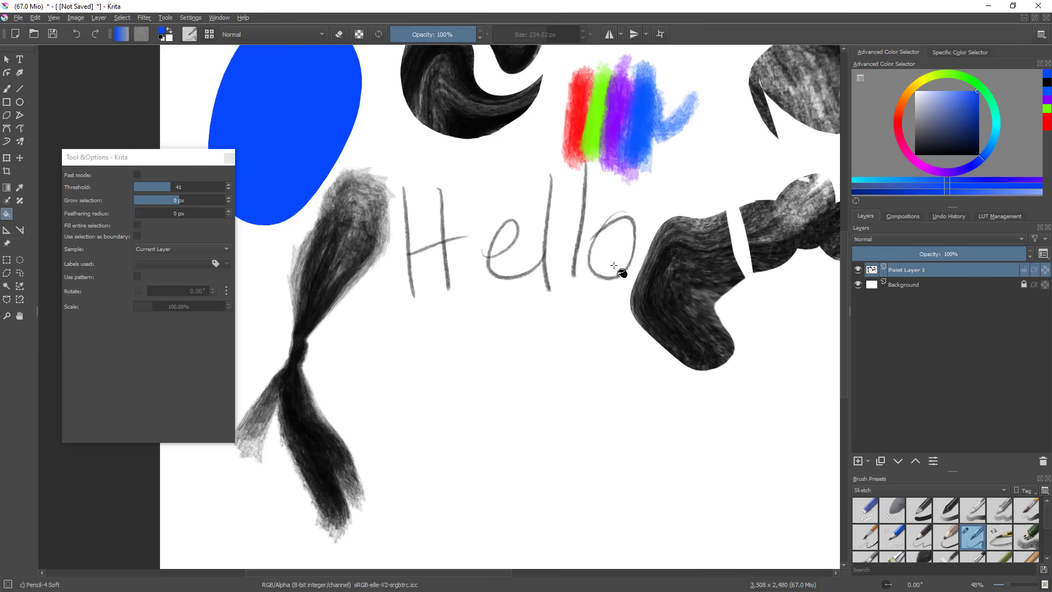
- Set the fill threshold to 11 and fill the insides of the o and e in Hello with blue
drag(173, 187, 146, 193)
click(614, 244)
click(507, 237)
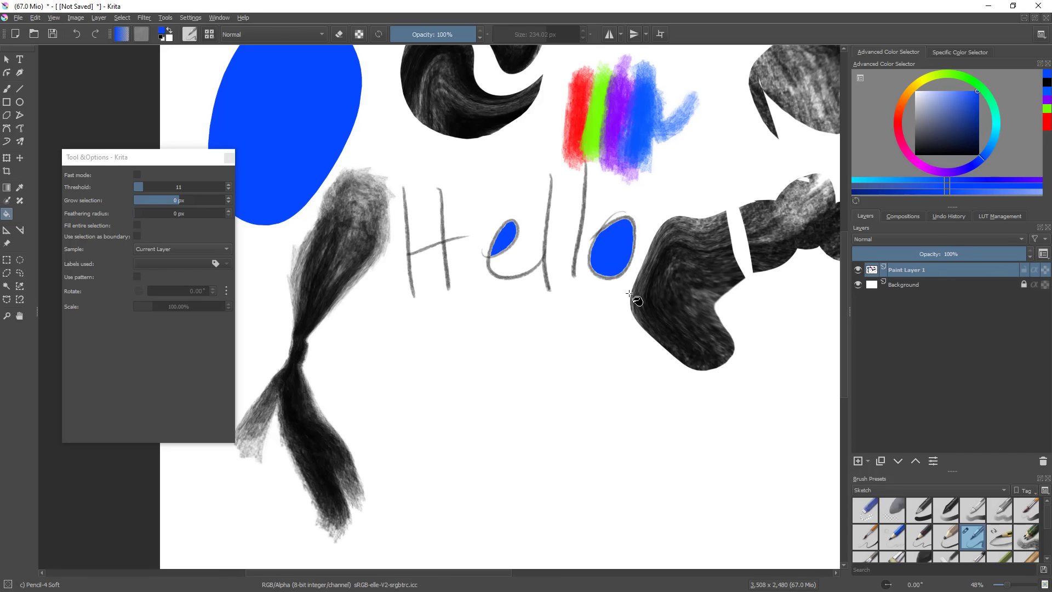
- Set the fill threshold to 16 and Grow selection to 8 px, and undo the blue fills in the Hello lettering
click(146, 187)
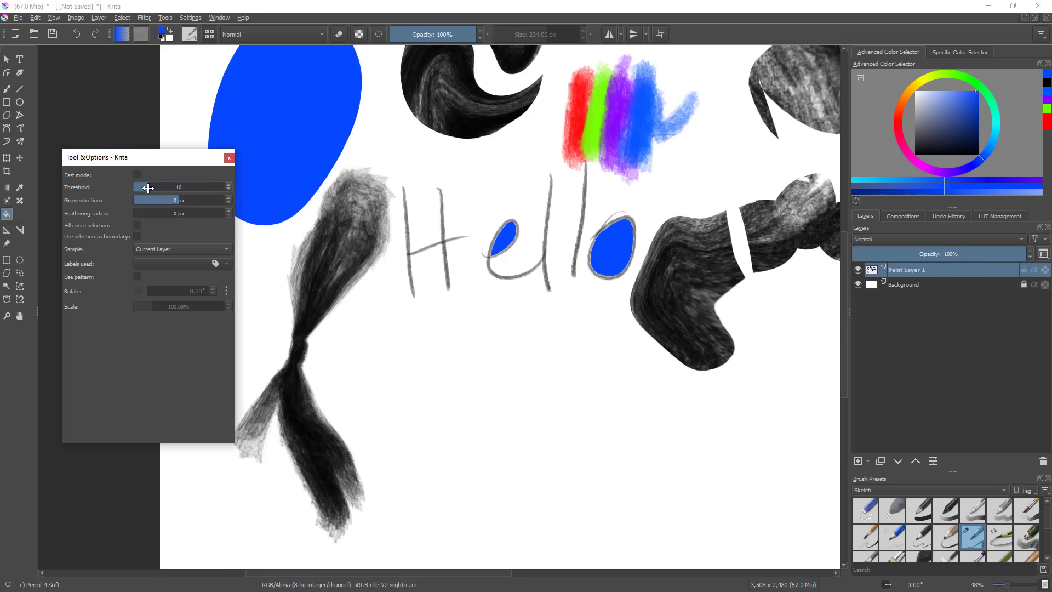
click(189, 200)
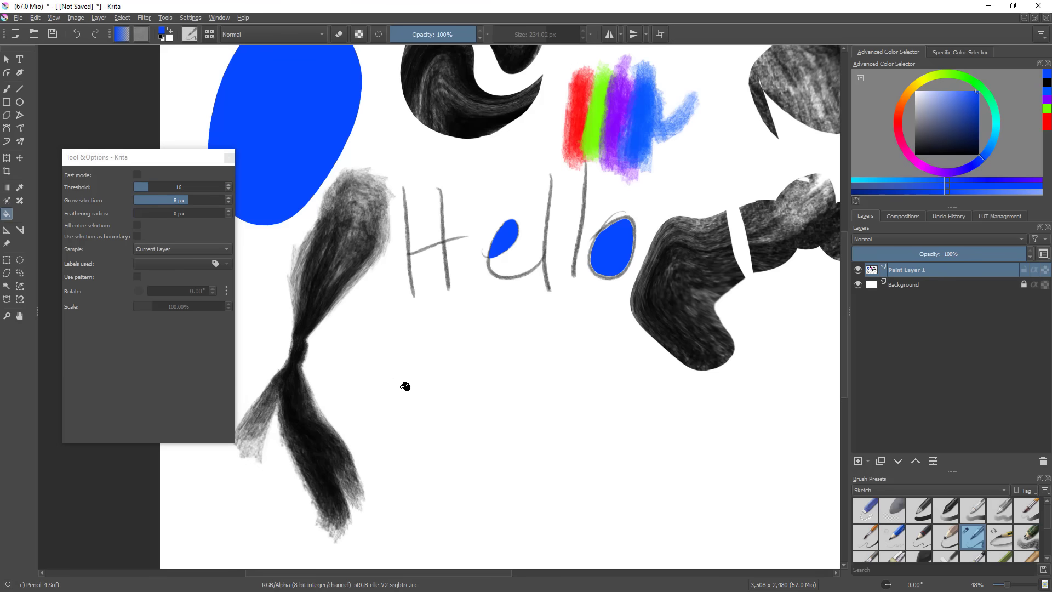
key(ctrl+z)
scroll(507, 235, up, 4)
key(ctrl+z)
drag(677, 276, 543, 260)
- Try a blue fill inside the e with Grow selection at 0 px, inspect its edge and undo it
click(182, 202)
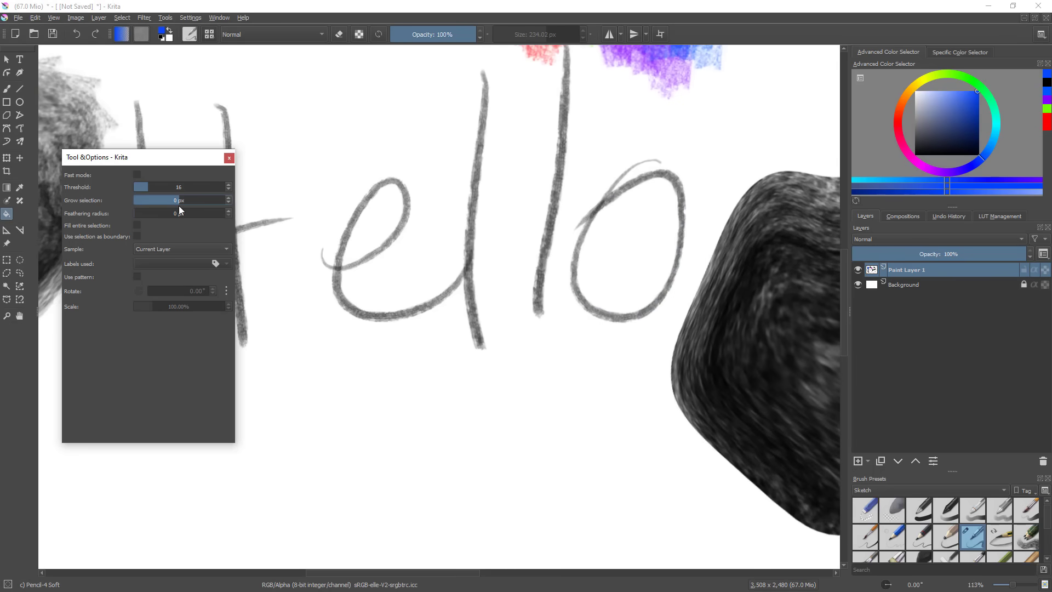
click(374, 232)
scroll(356, 236, up, 6)
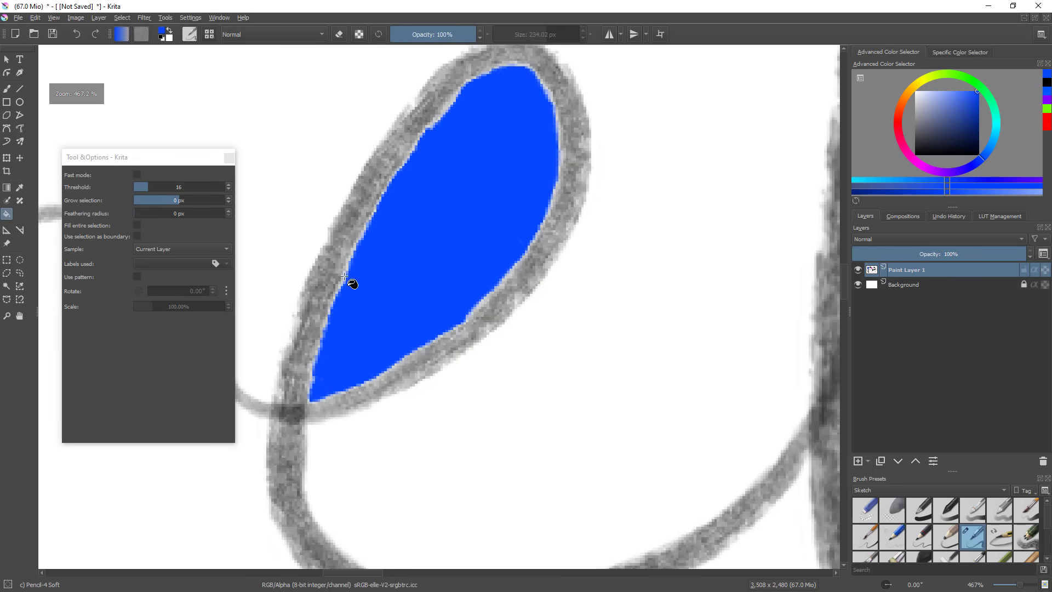
key(ctrl+z)
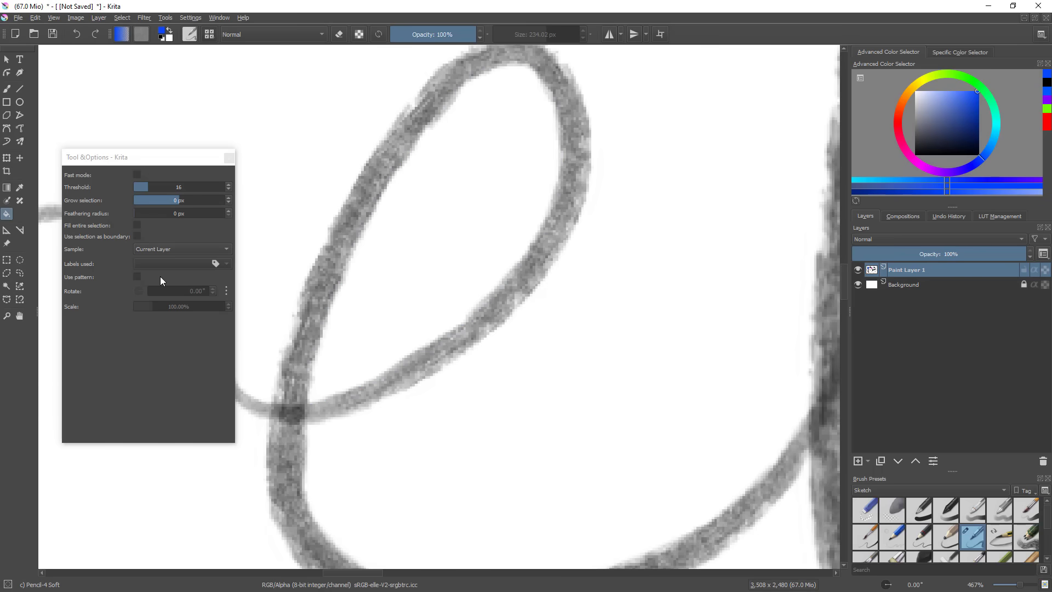
- Try a blue fill inside the e with Grow selection at 7 px and undo it
click(185, 201)
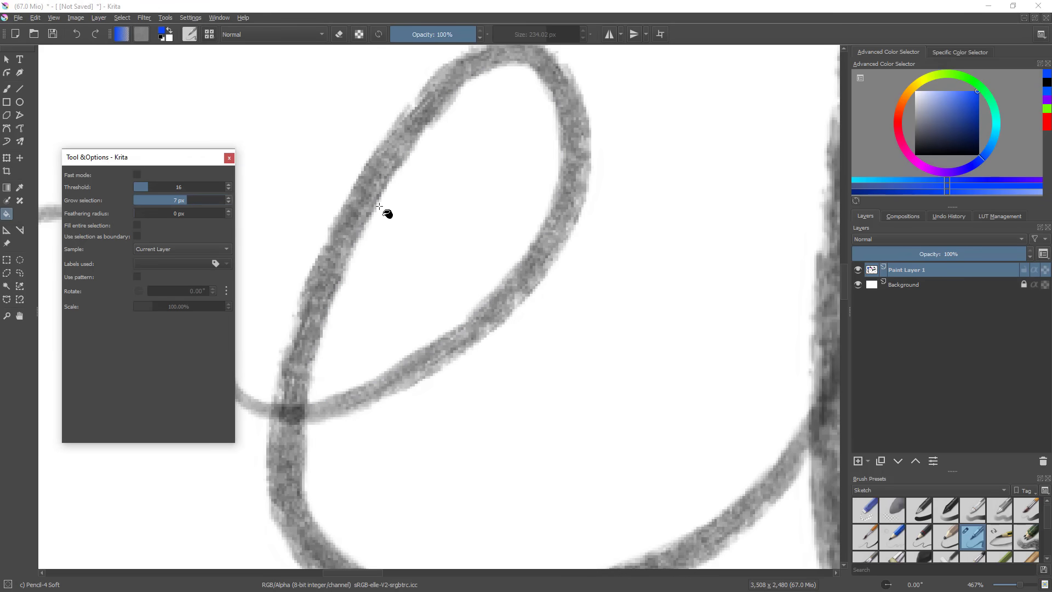
click(385, 332)
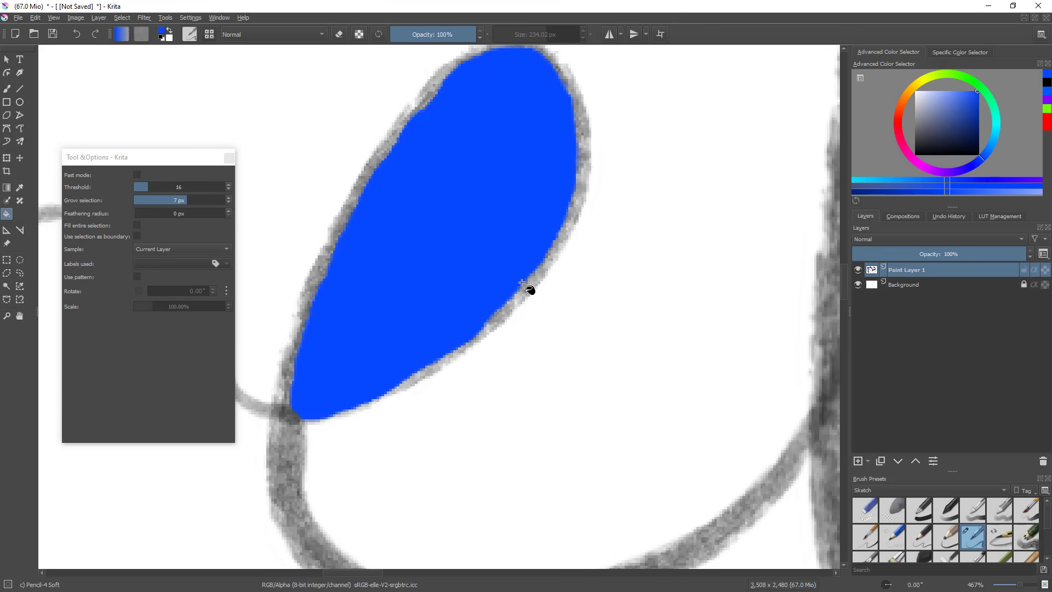
scroll(528, 286, down, 2)
key(ctrl+z)
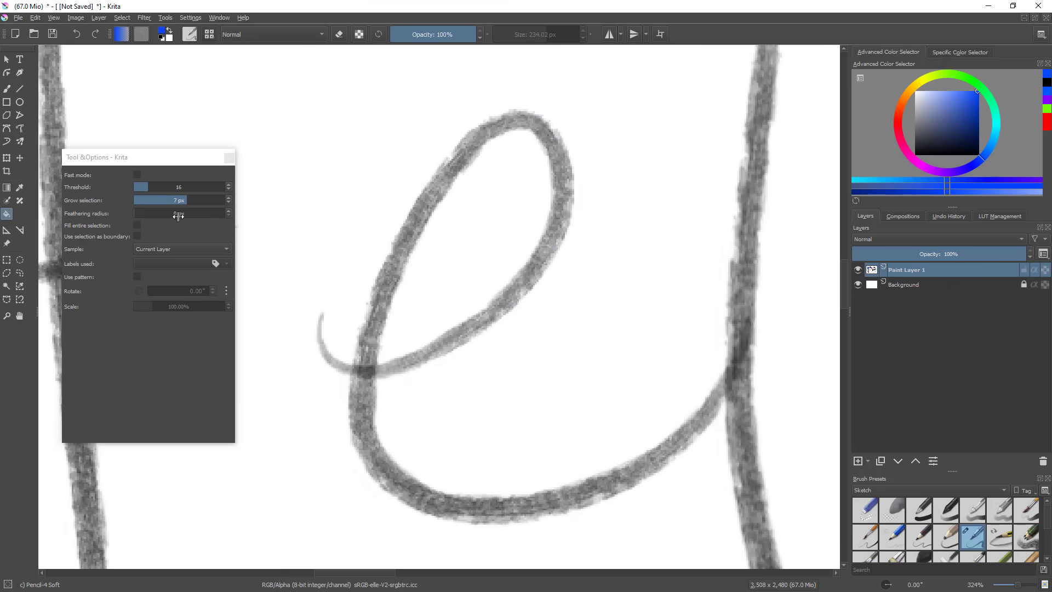
- Set Grow selection to 2 px and fill the inside of the e with blue
drag(182, 198, 179, 201)
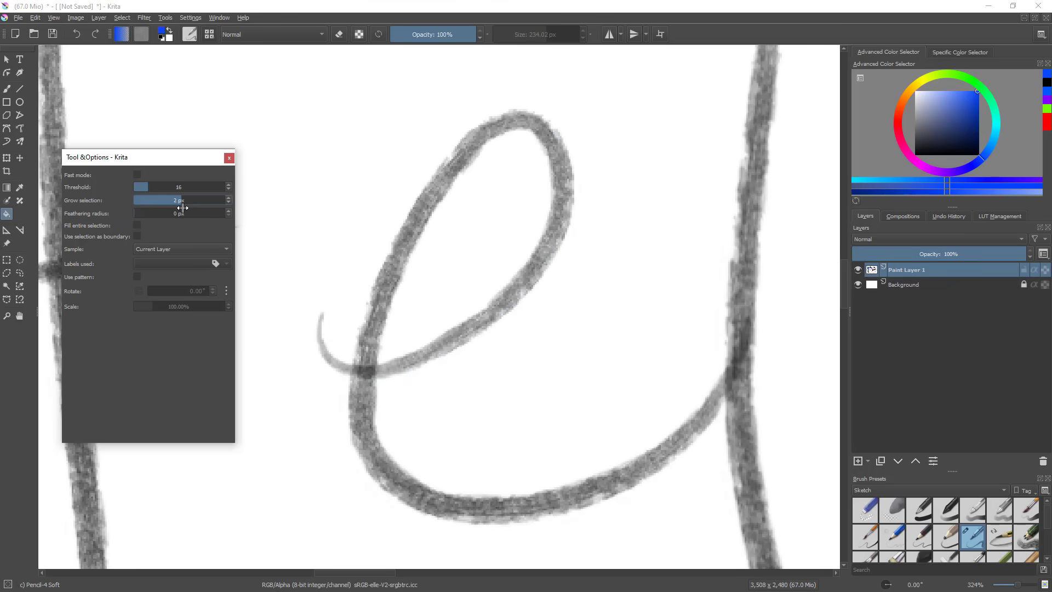
click(462, 248)
scroll(535, 352, down, 5)
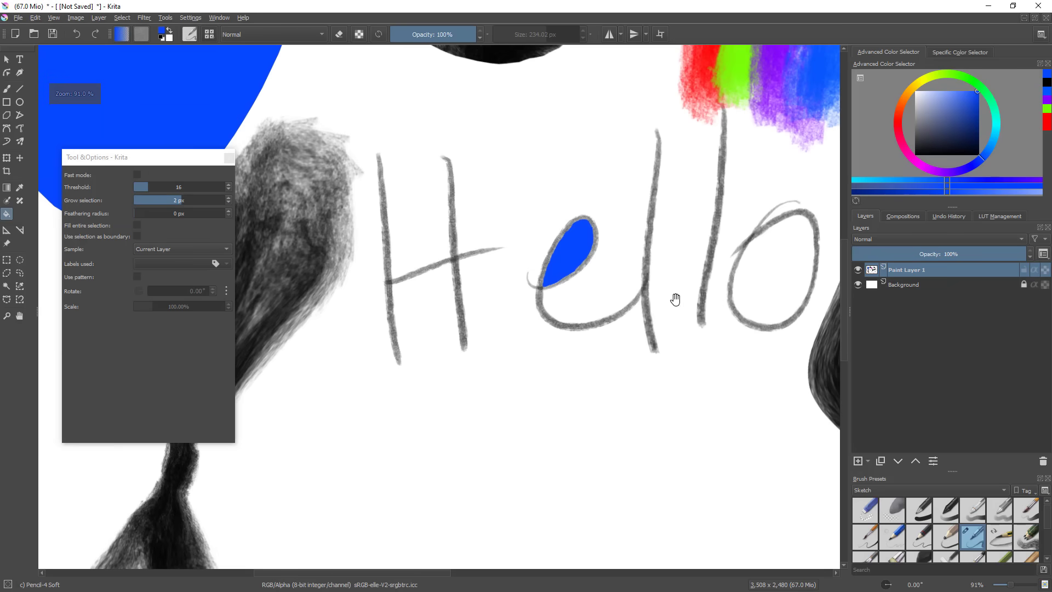
- Fill the inside of the o in the Hello lettering with blue
click(604, 314)
drag(604, 314, 646, 227)
key(ctrl+z)
click(540, 396)
drag(623, 354, 539, 500)
drag(463, 347, 462, 290)
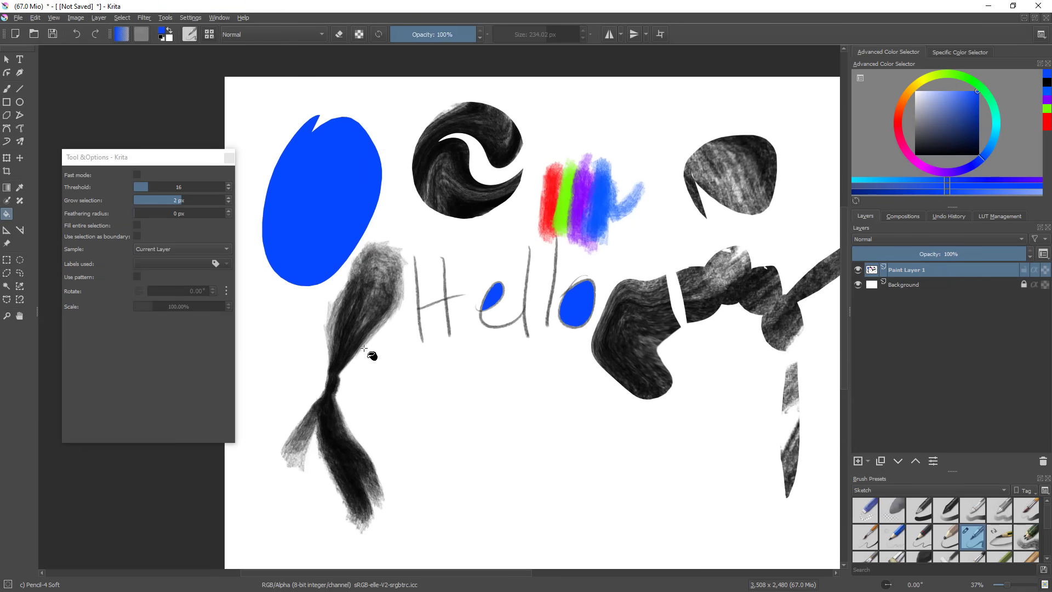
- Turn on Use pattern for the Fill tool and choose the Grid03 pattern
click(133, 275)
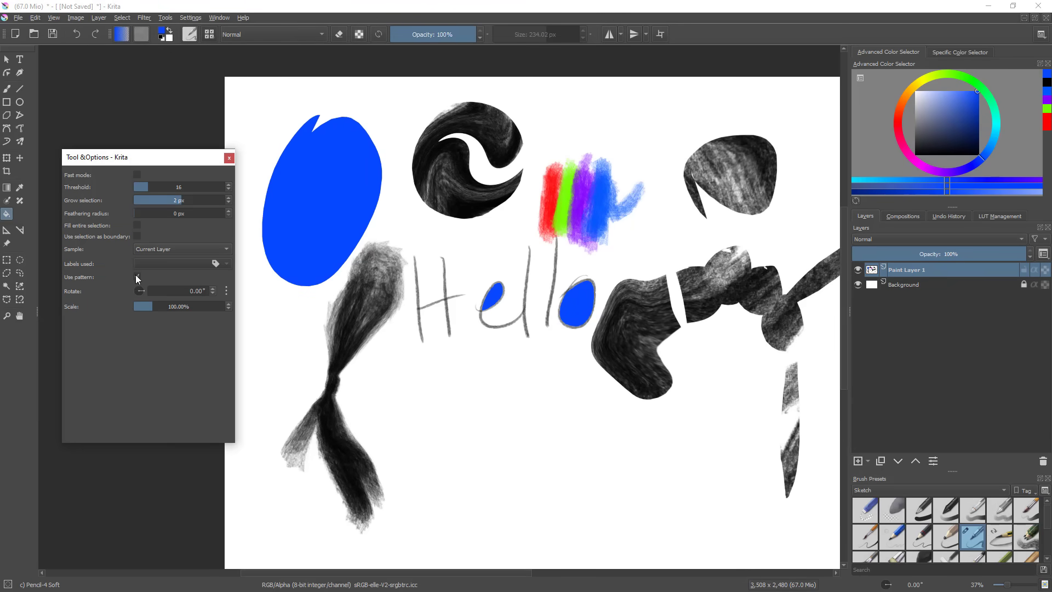
click(143, 35)
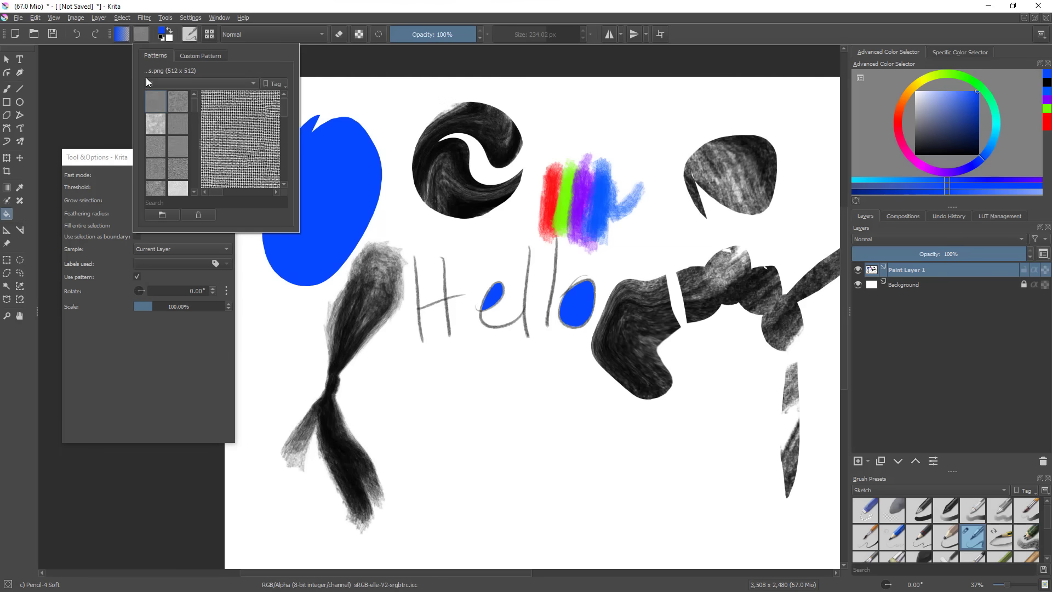
drag(194, 104, 197, 168)
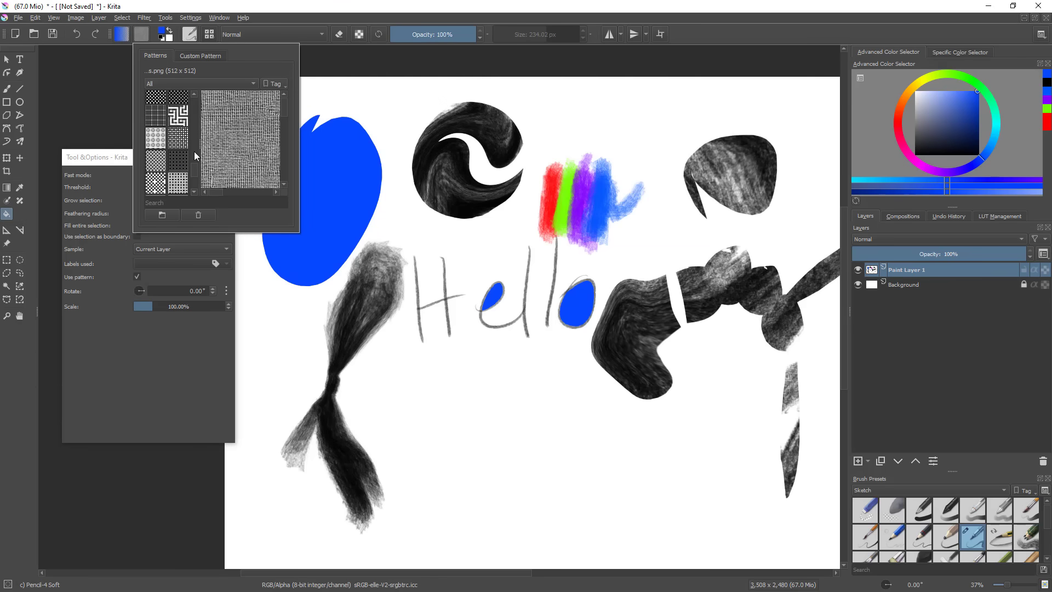
click(161, 97)
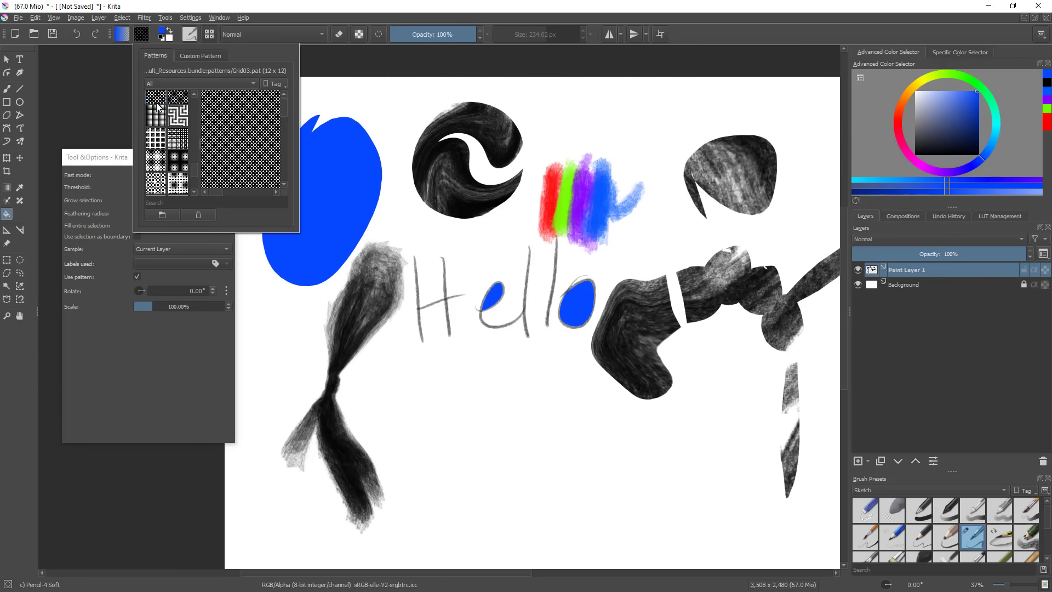
- Try the Grid03 pattern fill on the blue ellipse, the textured shape, the boot-like shape and the inside of the e
click(354, 204)
click(753, 195)
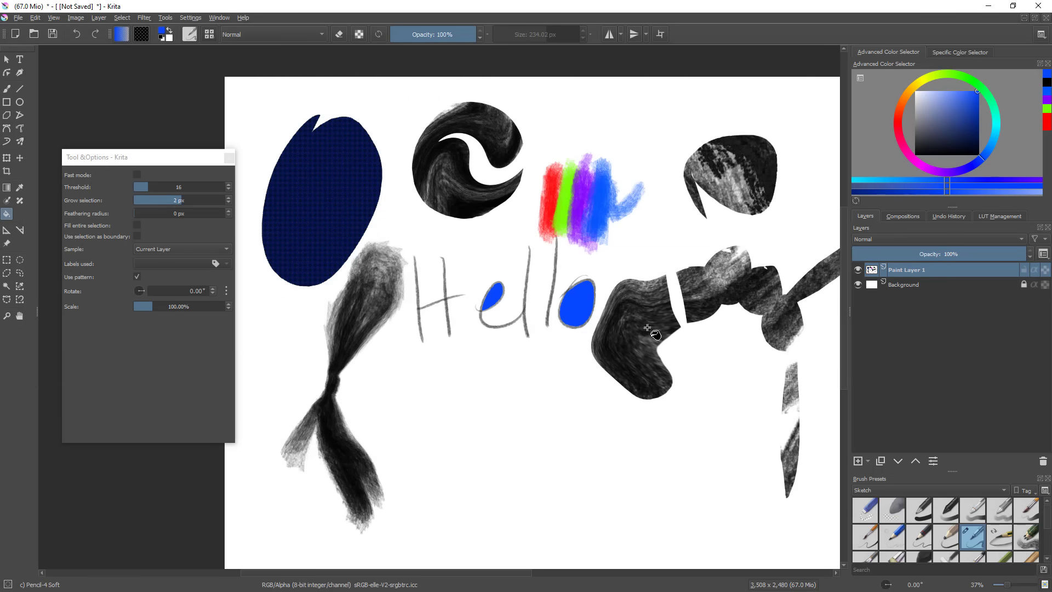
click(658, 327)
click(491, 294)
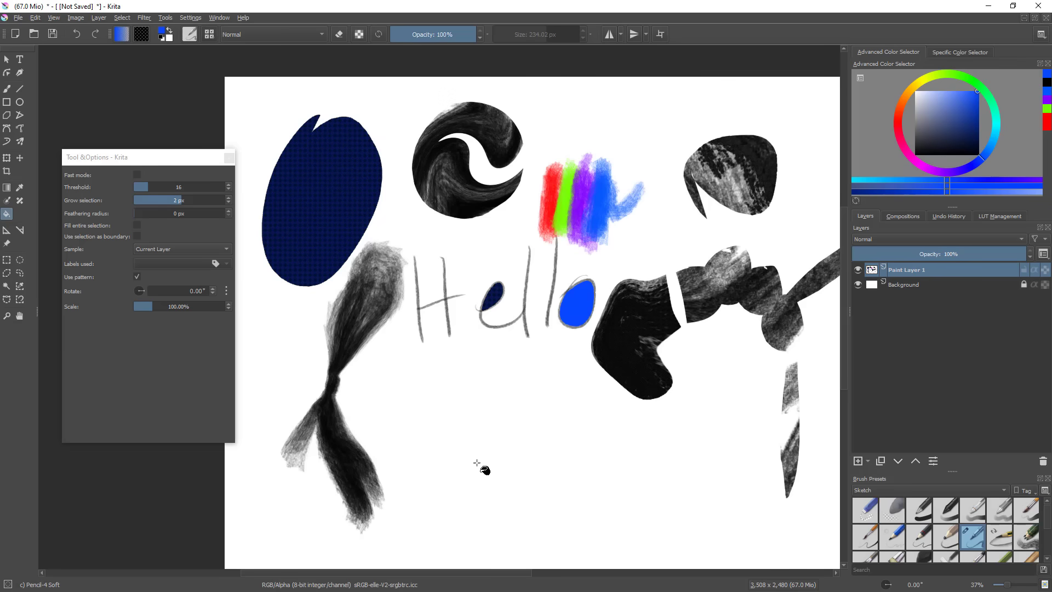
- Change the fill pattern to Pattern01
click(142, 34)
click(156, 147)
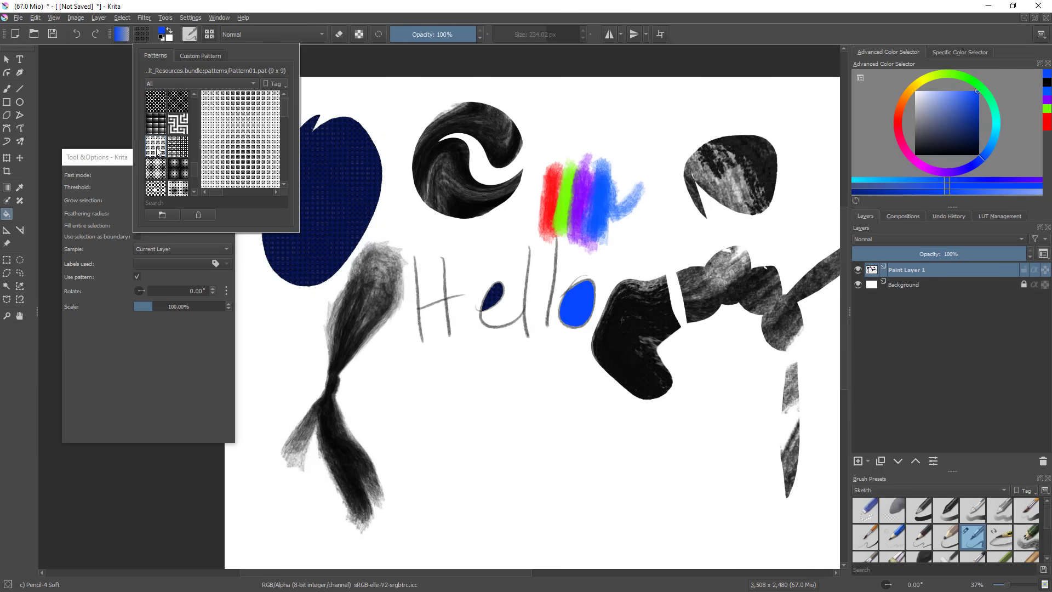
click(371, 310)
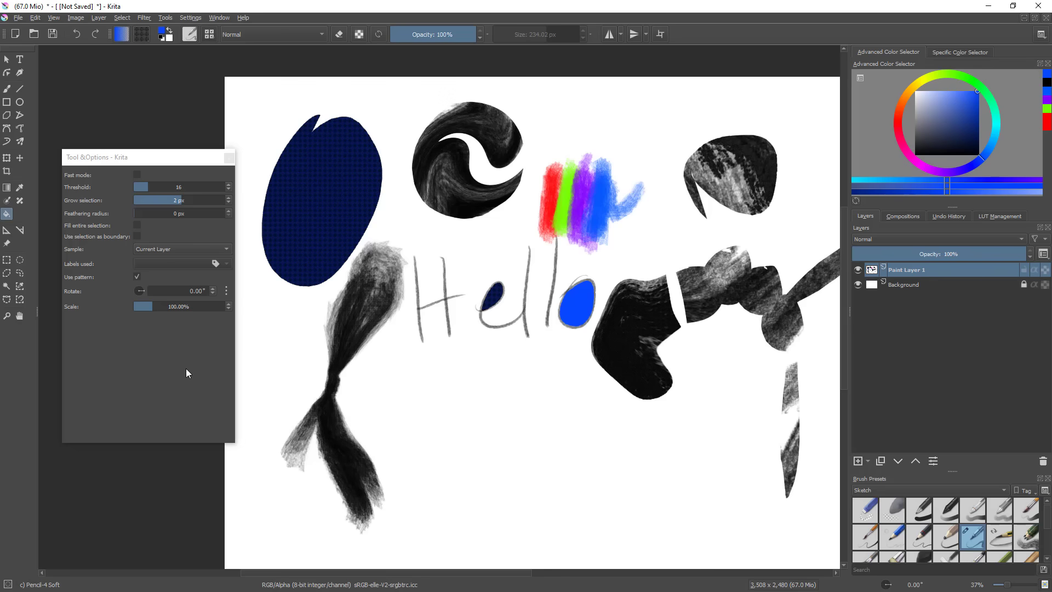
- Undo the pattern fills on the ellipse, the black shapes and the e
key(ctrl+z)
key(ctrl+z)
key(ctrl+z)
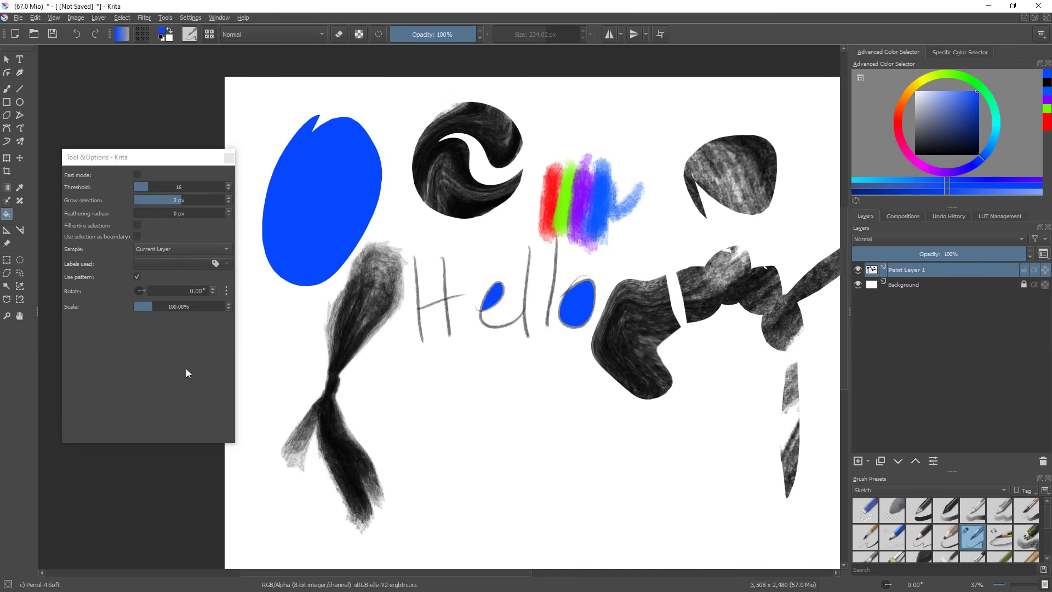
- Try the chosen pattern fill on the large blue ellipse and undo it
scroll(402, 204, up, 3)
click(396, 204)
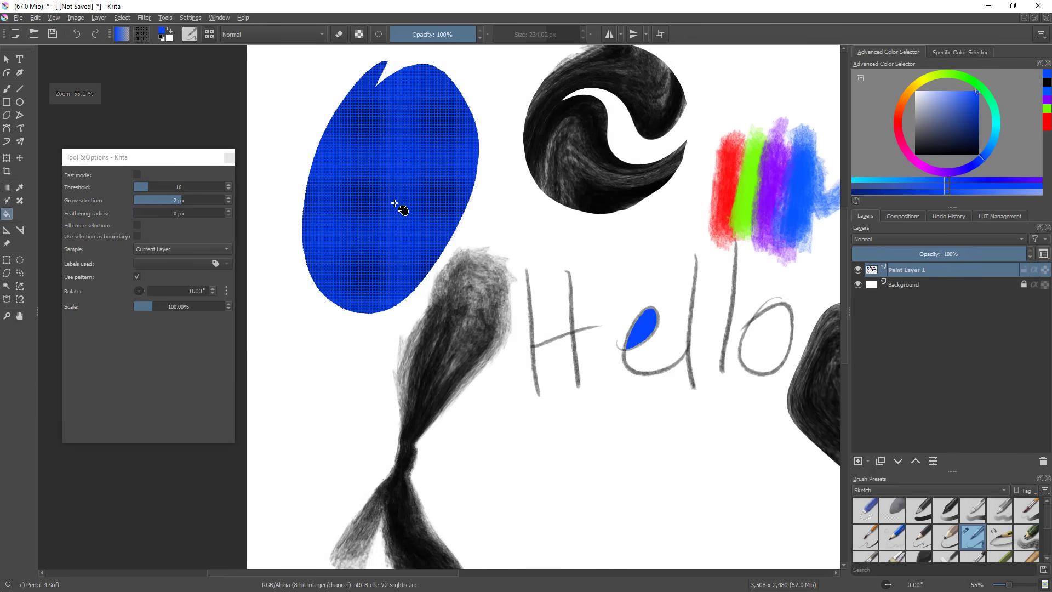
key(ctrl+z)
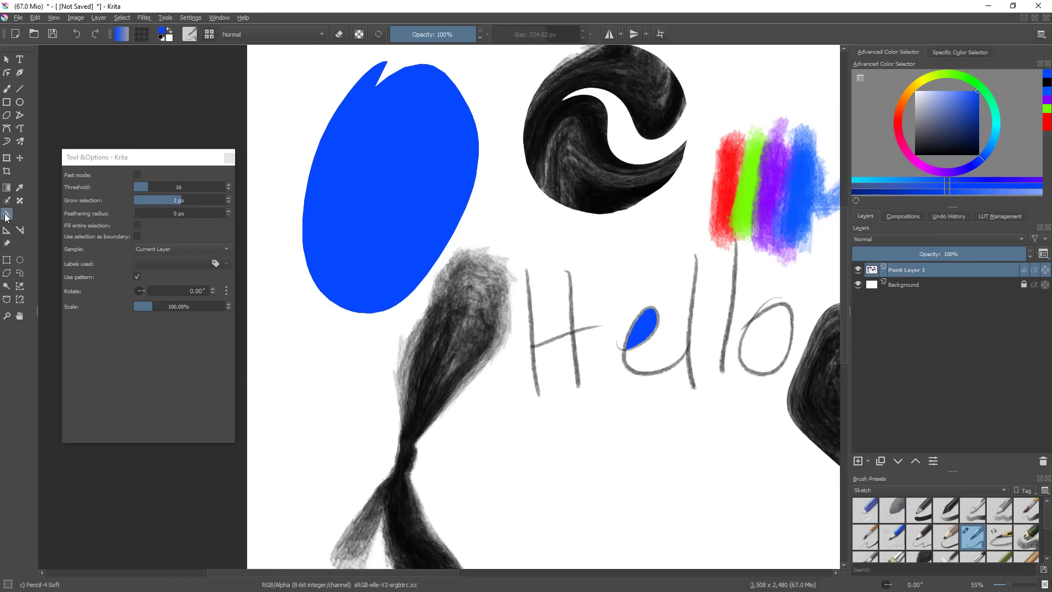
- Set the foreground colour to a slightly darker blue
click(162, 33)
drag(453, 237, 491, 200)
click(655, 160)
mouse_move(926, 143)
mouse_down()
mouse_move(929, 117)
mouse_move(977, 106)
mouse_up()
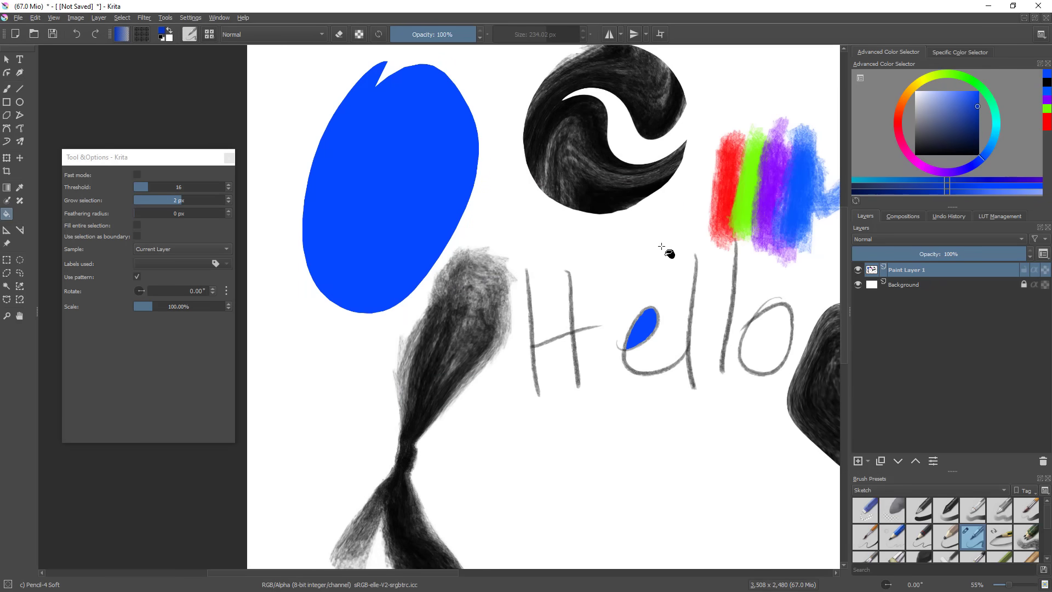
- Outline a slanted oval on the blank paper below the Hello lettering with Freehand Selection, replacing the first rounded outline
drag(686, 258, 556, 230)
scroll(557, 229, down, 2)
key(b)
key(l)
drag(611, 287, 530, 225)
scroll(553, 290, down, 3)
scroll(559, 279, up, 2)
drag(566, 287, 569, 248)
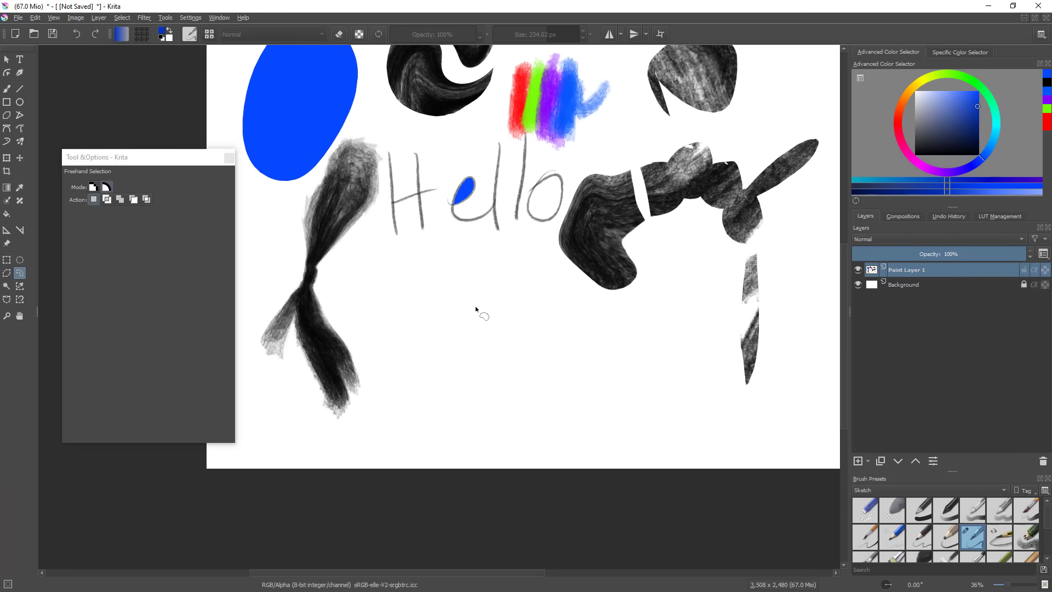
key(alt+f)
key(Escape)
mouse_move(503, 284)
mouse_down()
mouse_move(508, 452)
mouse_move(515, 284)
mouse_up()
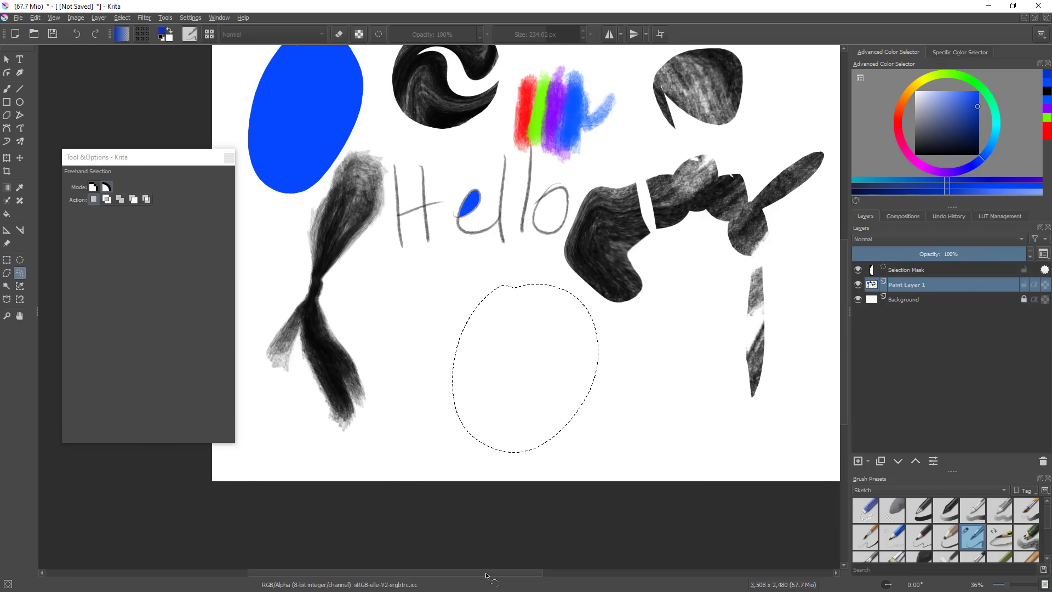
click(572, 300)
mouse_move(496, 290)
mouse_down()
mouse_move(546, 328)
mouse_move(486, 286)
mouse_up()
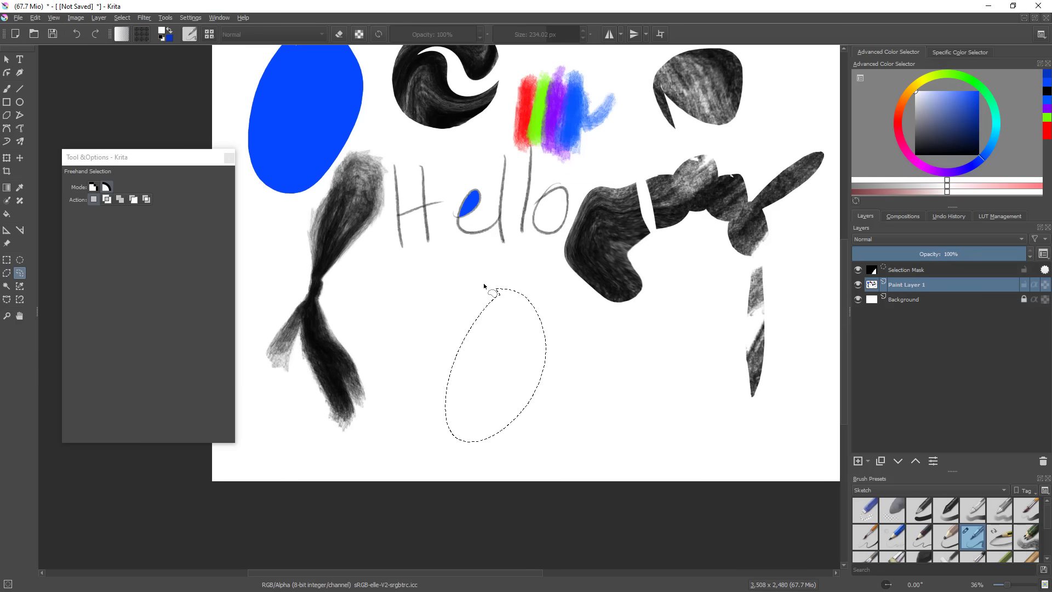
- Swap the foreground and background colours so the darker blue is the background, and fill the selected oval with it
key(shift+BackSpace)
key(BackSpace)
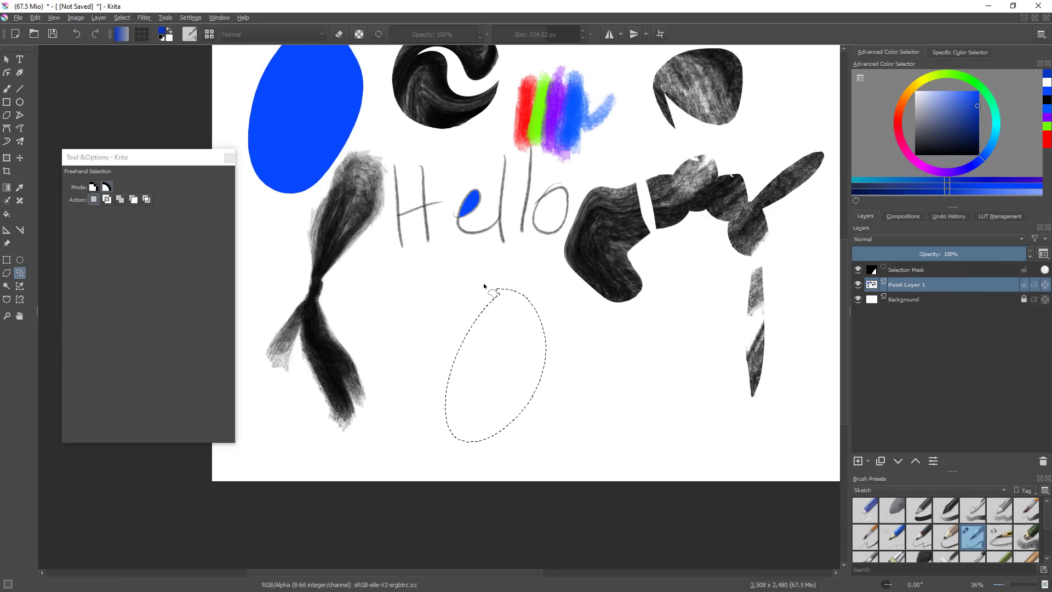
key(x)
key(x)
key(x)
key(x)
key(x)
key(x)
key(x)
key(x)
key(x)
key(x)
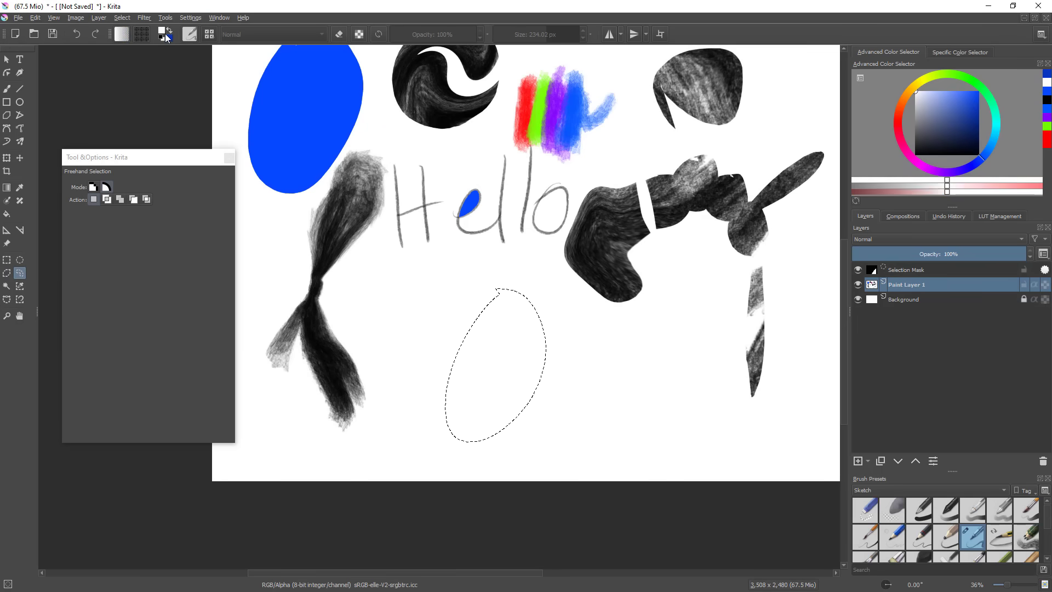
key(x)
key(BackSpace)
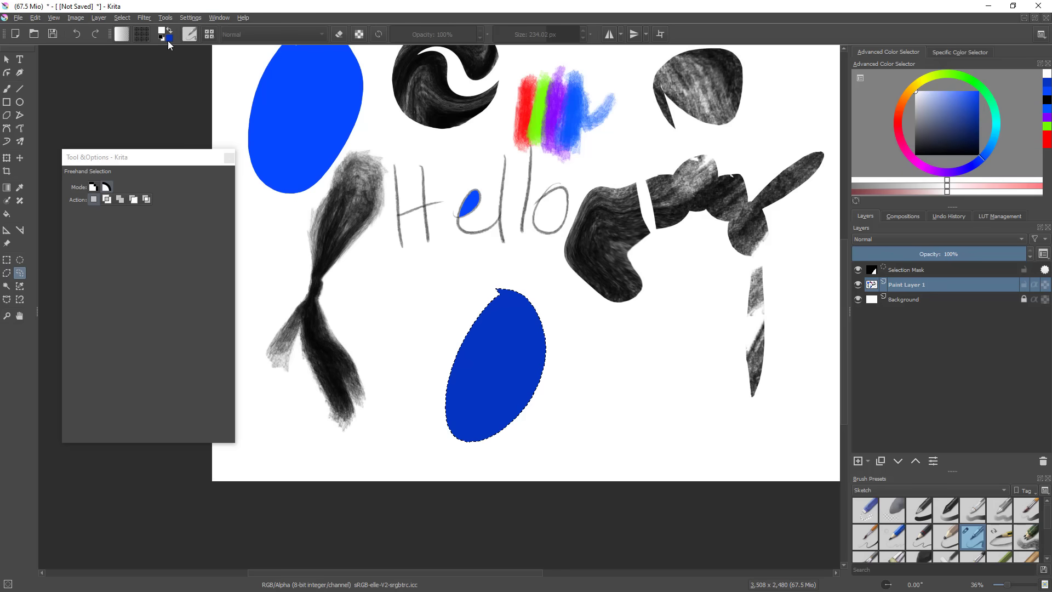
- Reset the colours to a black foreground and white background, and clear the oval selection
key(x)
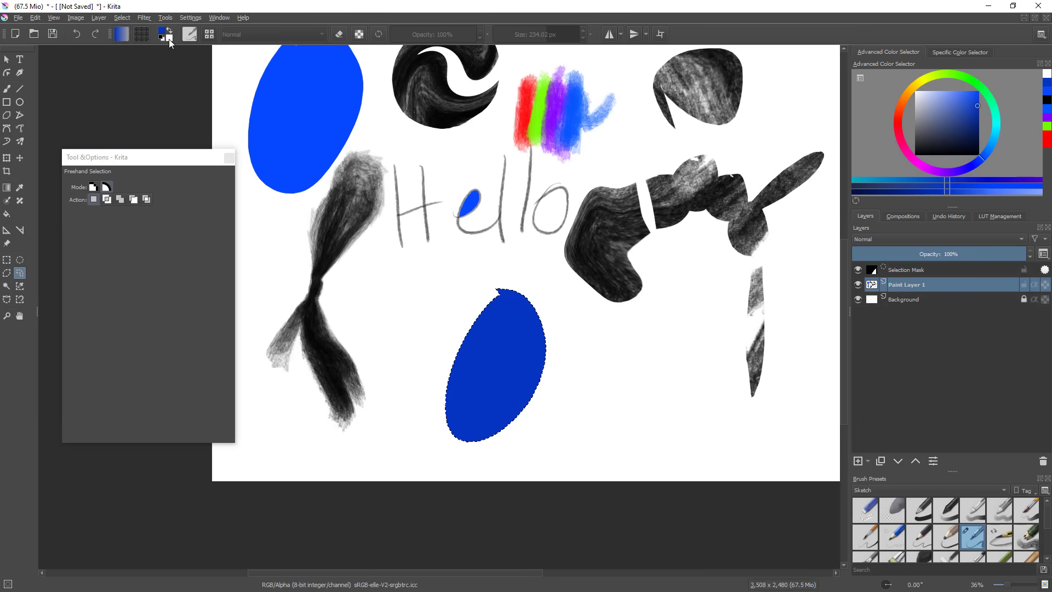
key(d)
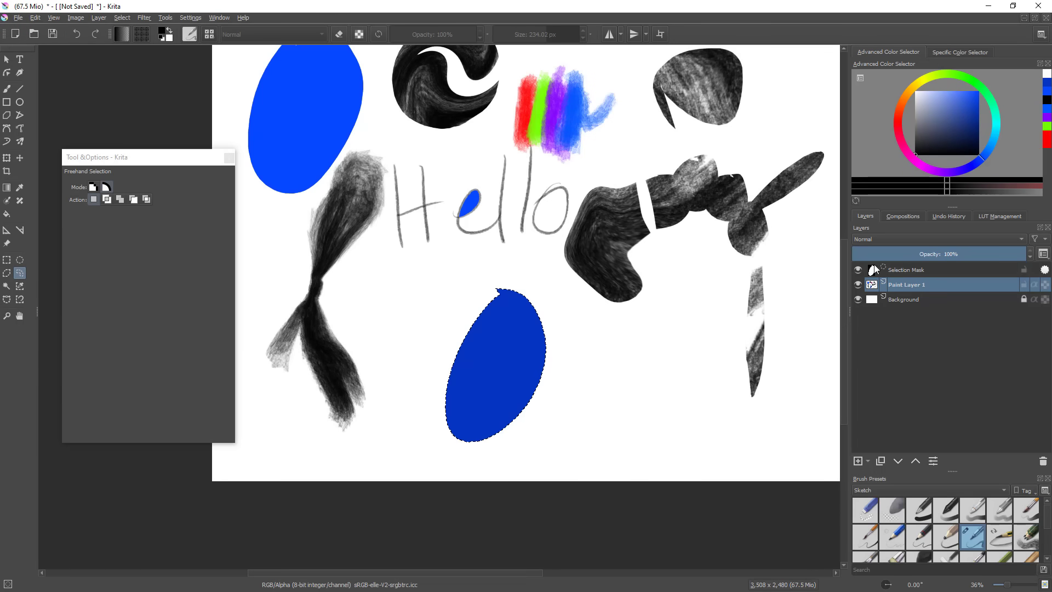
click(632, 413)
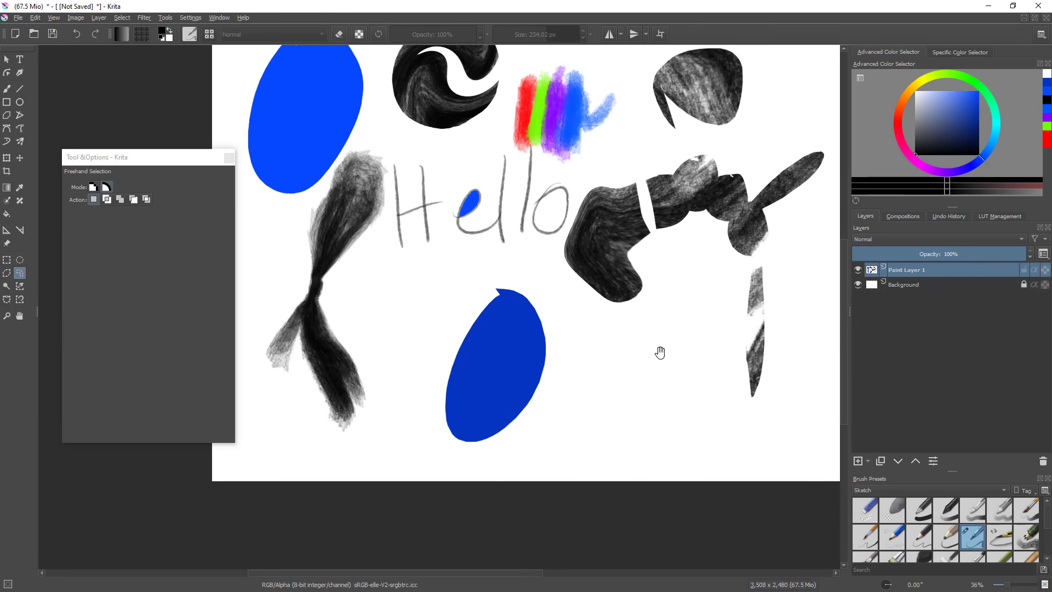
- Outline a wavy shape with a tall spike and a flat base beside the dark blue oval using Freehand Selection
drag(660, 360, 624, 363)
mouse_move(651, 308)
mouse_down()
mouse_move(654, 385)
mouse_move(665, 320)
mouse_move(653, 278)
mouse_up()
click(719, 343)
drag(581, 276, 576, 388)
drag(584, 272, 609, 323)
click(567, 278)
mouse_move(567, 278)
mouse_down()
mouse_move(560, 304)
mouse_move(606, 316)
mouse_up()
drag(788, 361, 553, 370)
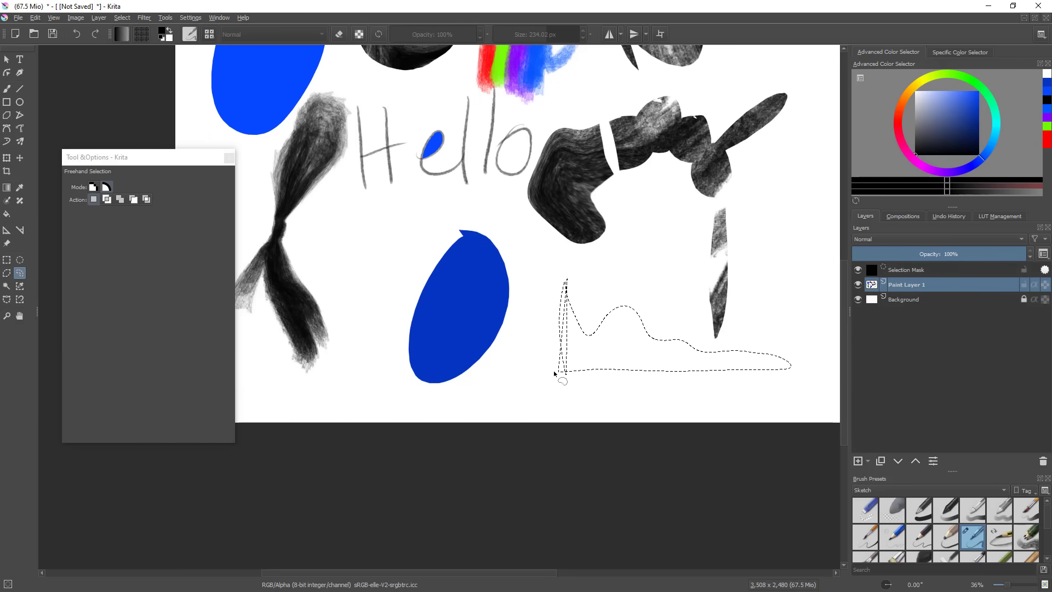
- Pick a dark red, swap it to the background, fill the wavy selection with it and deselect
click(952, 125)
click(951, 135)
drag(955, 132, 966, 120)
click(904, 114)
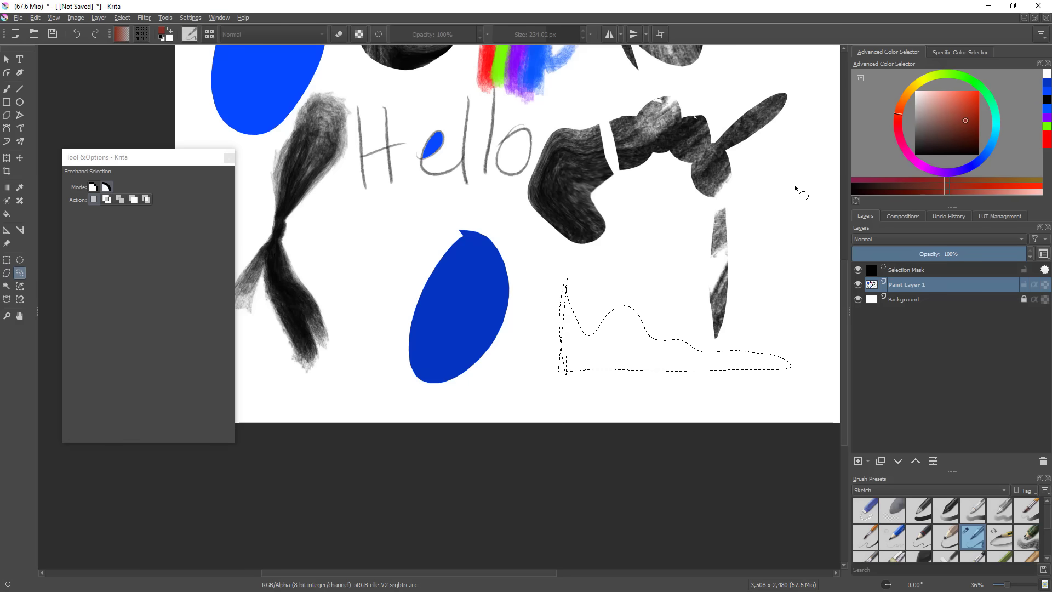
key(x)
key(BackSpace)
key(ctrl+shift+a)
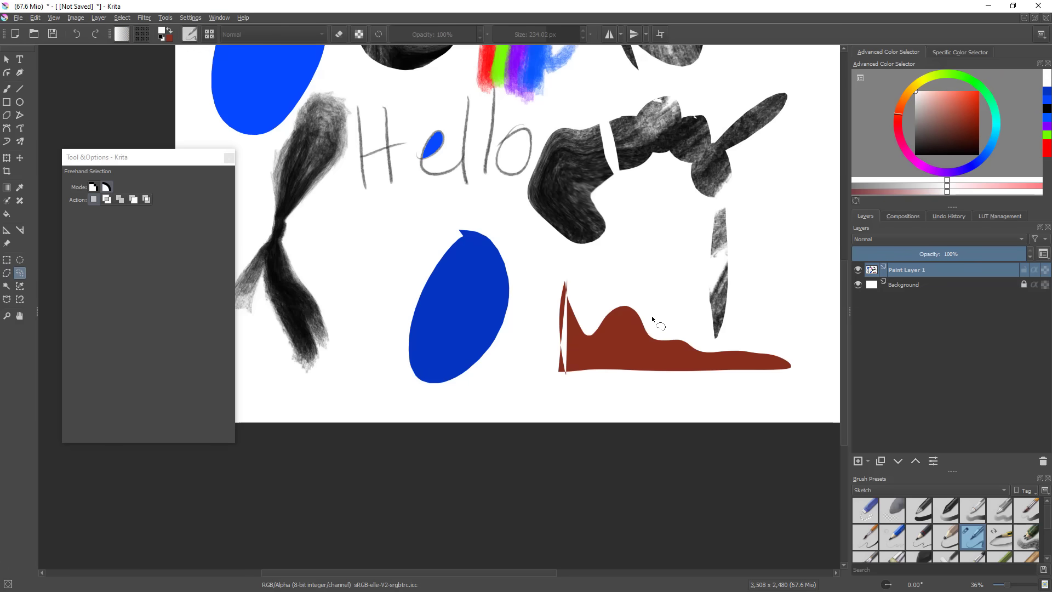
- Outline a rounded area between the black braid-like strokes and the dark blue oval with Freehand Selection
scroll(650, 353, down, 1)
drag(650, 359, 640, 411)
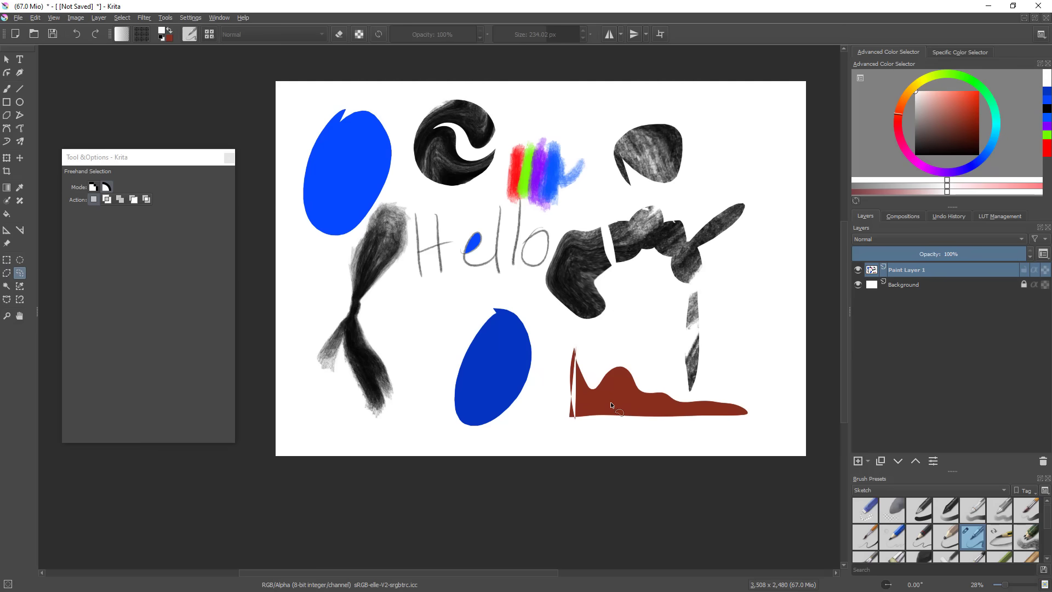
mouse_move(406, 315)
mouse_down()
mouse_move(428, 375)
mouse_move(469, 314)
mouse_move(405, 295)
mouse_up()
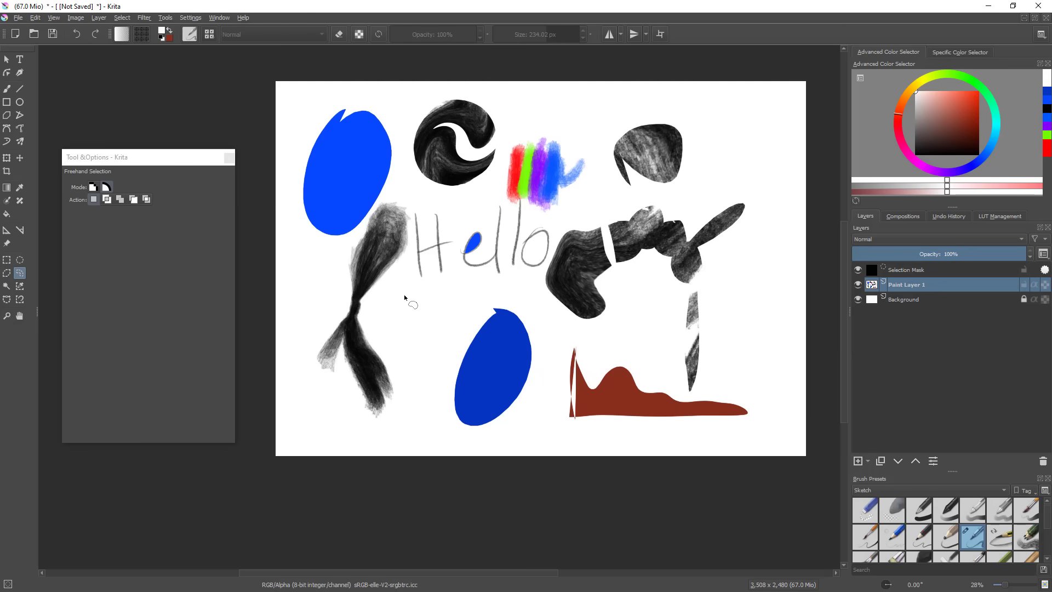
- Make dark red the foreground and fill the rounded selection with a linear gradient, white above to dark red below
click(7, 189)
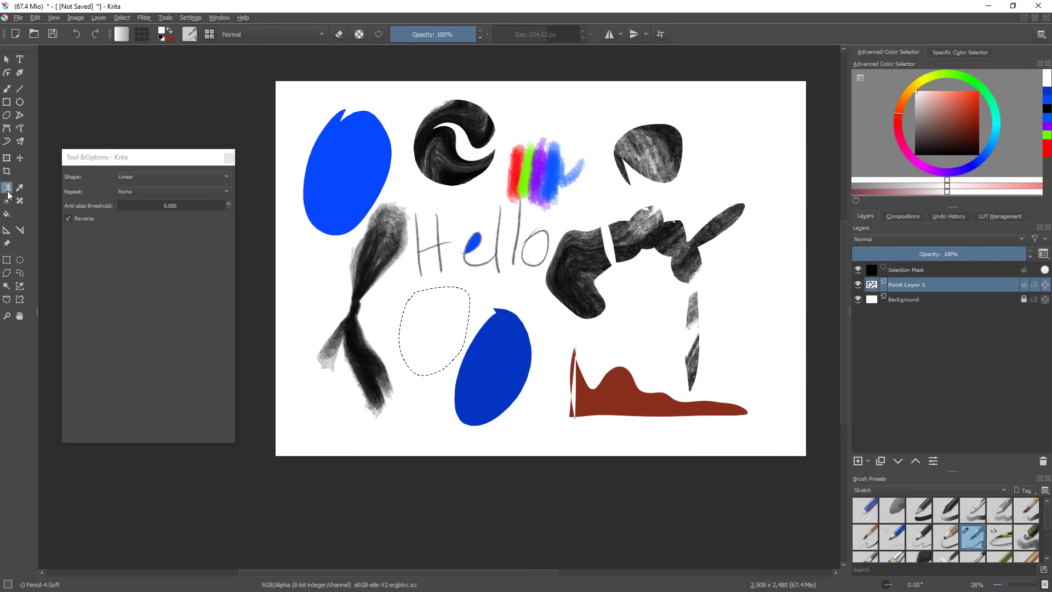
key(f)
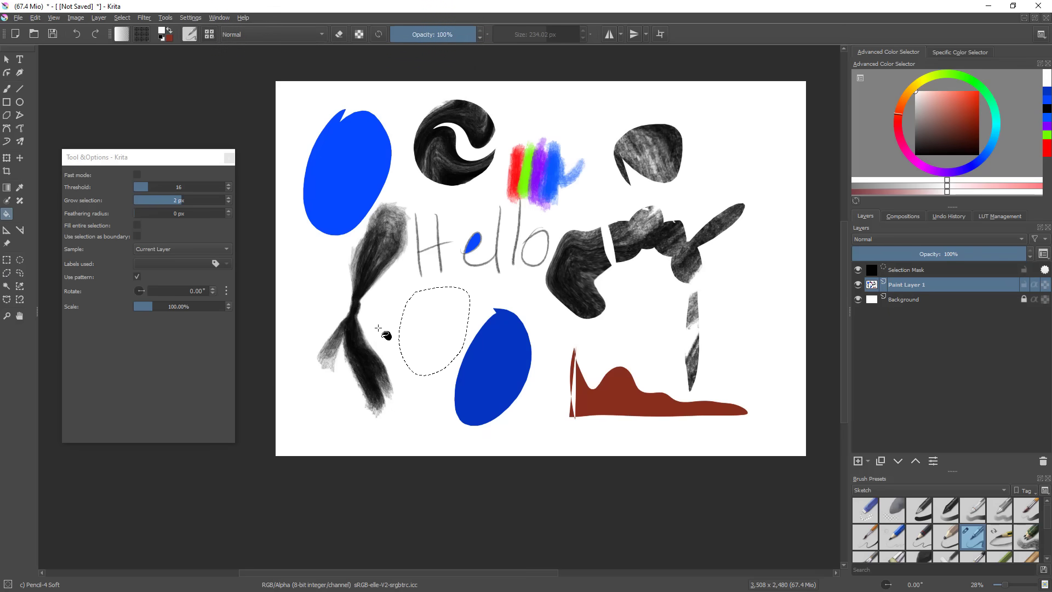
key(g)
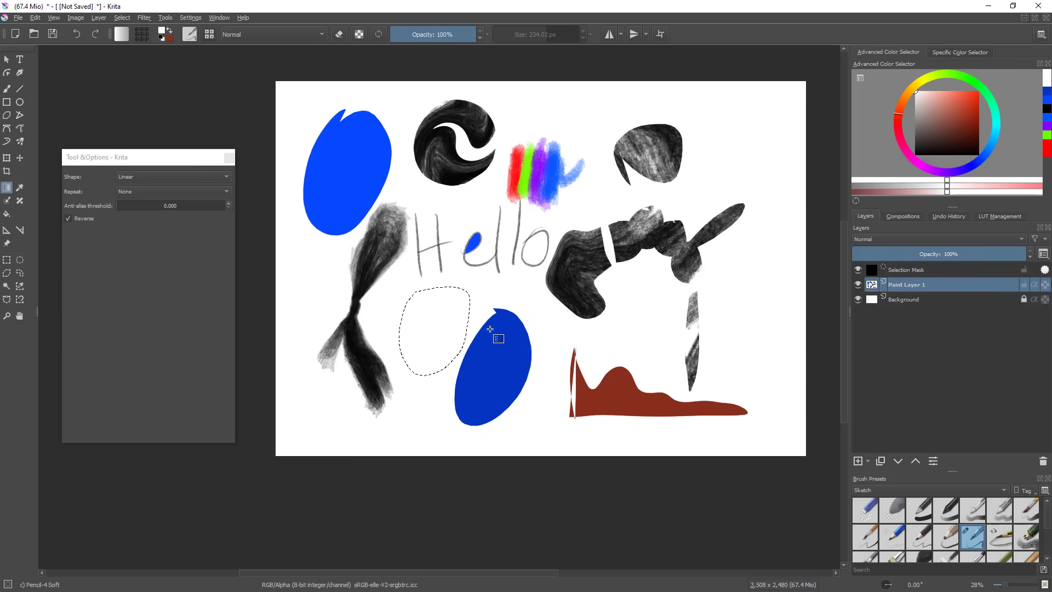
key(x)
drag(441, 328, 432, 426)
drag(442, 326, 419, 389)
drag(453, 300, 383, 565)
scroll(484, 374, up, 2)
drag(484, 373, 558, 421)
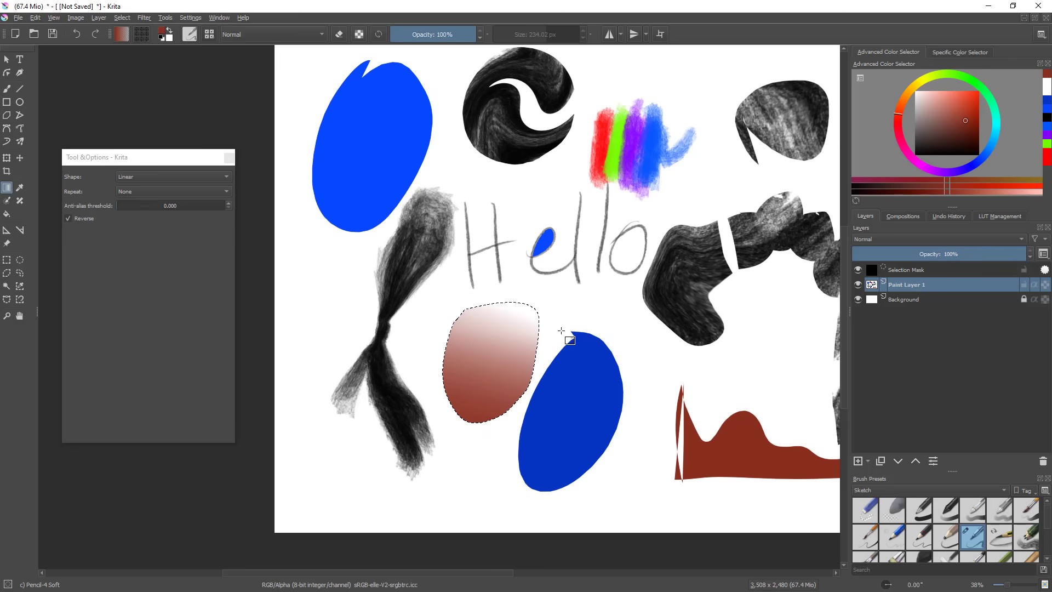
- Create a custom stop gradient running from pinkish red at the start to purple #8500ff at the end
click(122, 35)
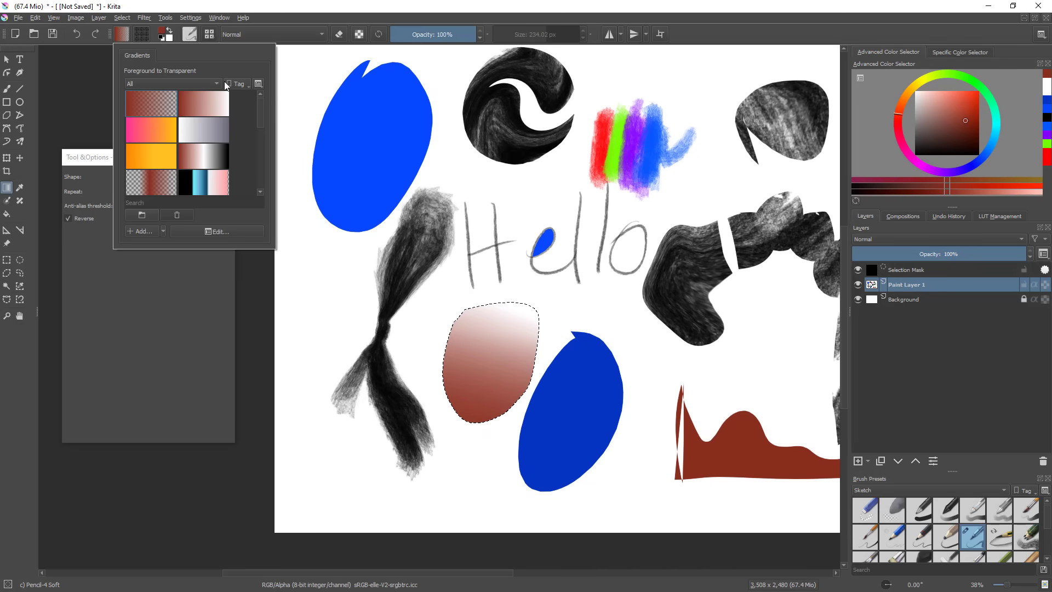
drag(262, 111, 262, 164)
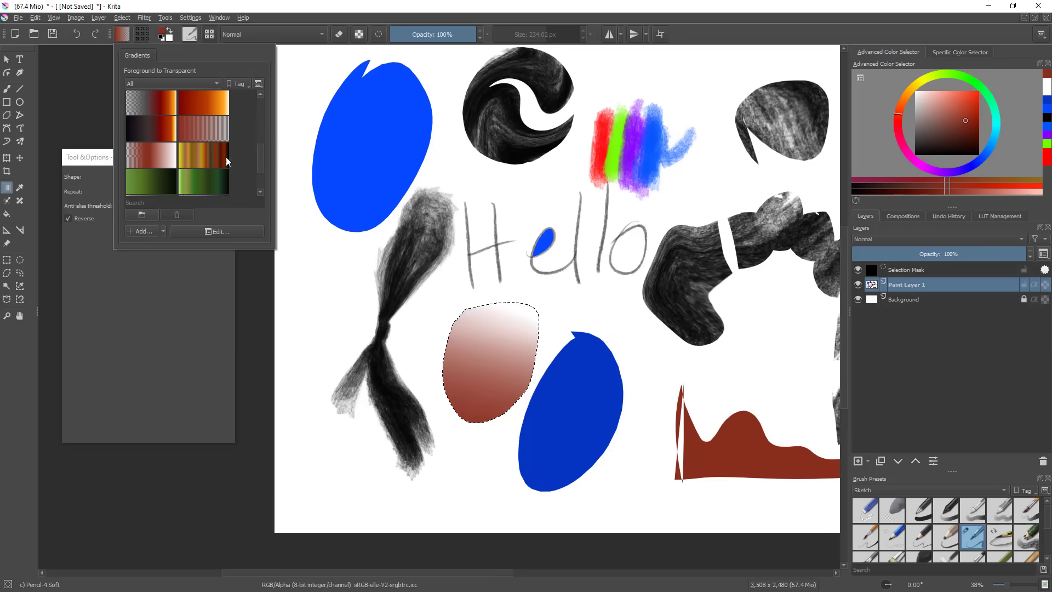
click(144, 229)
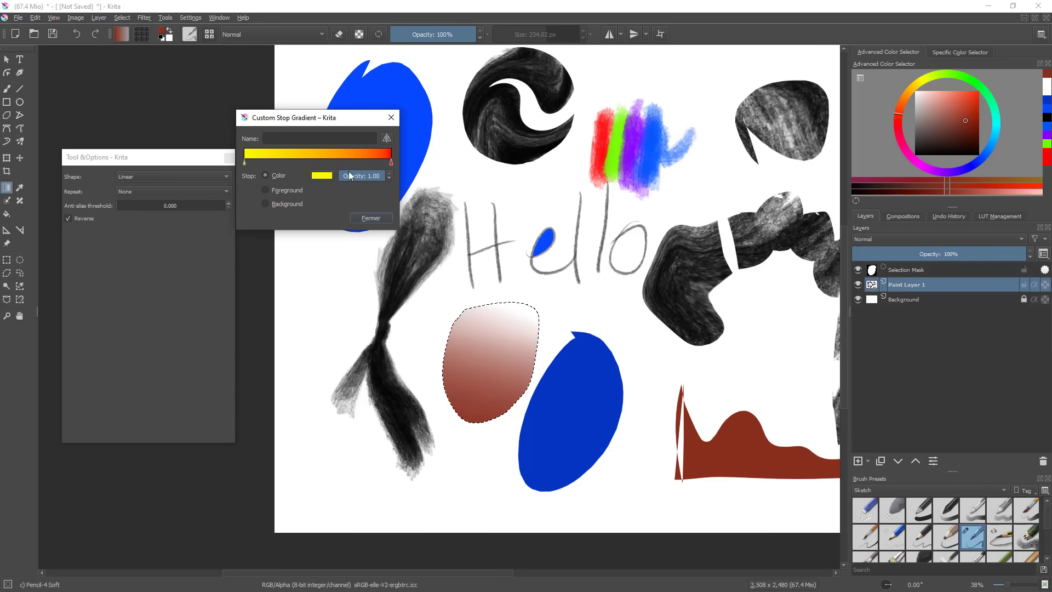
mouse_move(244, 160)
mouse_down()
mouse_move(265, 186)
mouse_move(241, 192)
mouse_move(384, 191)
mouse_move(220, 193)
mouse_move(243, 159)
mouse_up()
click(322, 176)
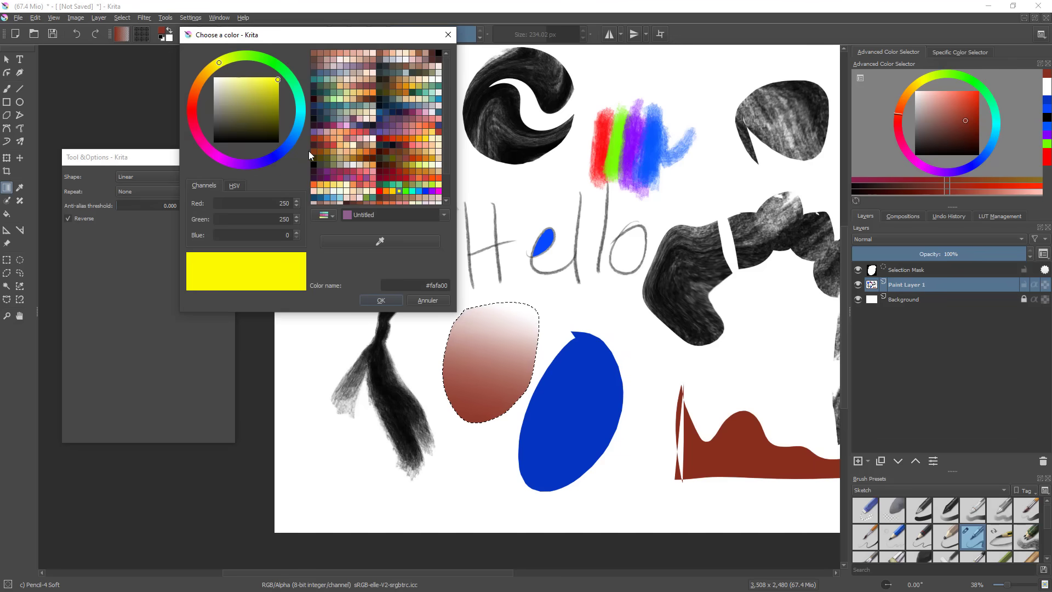
click(193, 123)
click(382, 300)
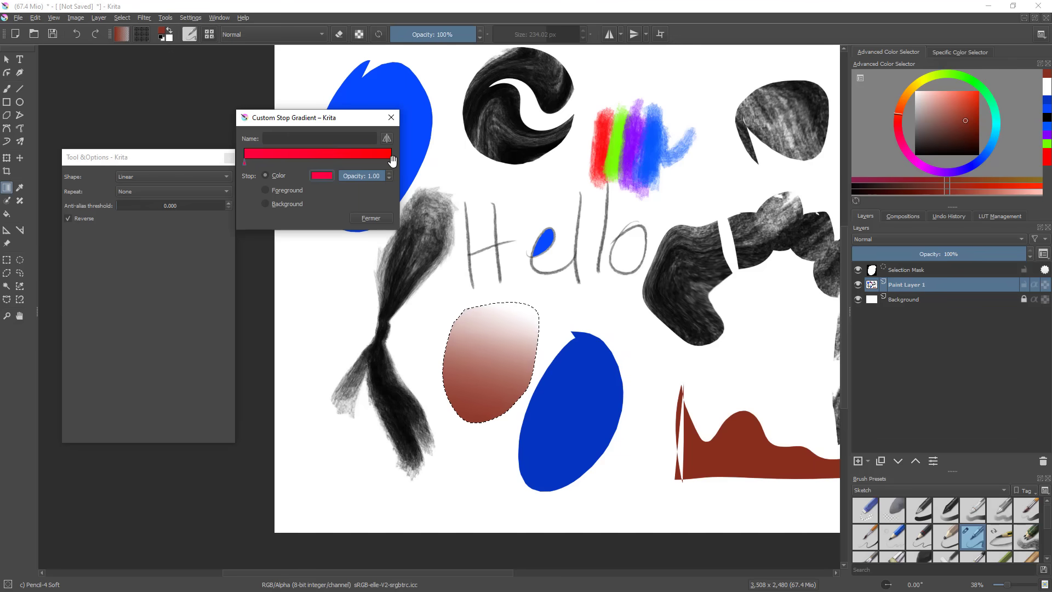
click(329, 177)
drag(275, 147, 244, 169)
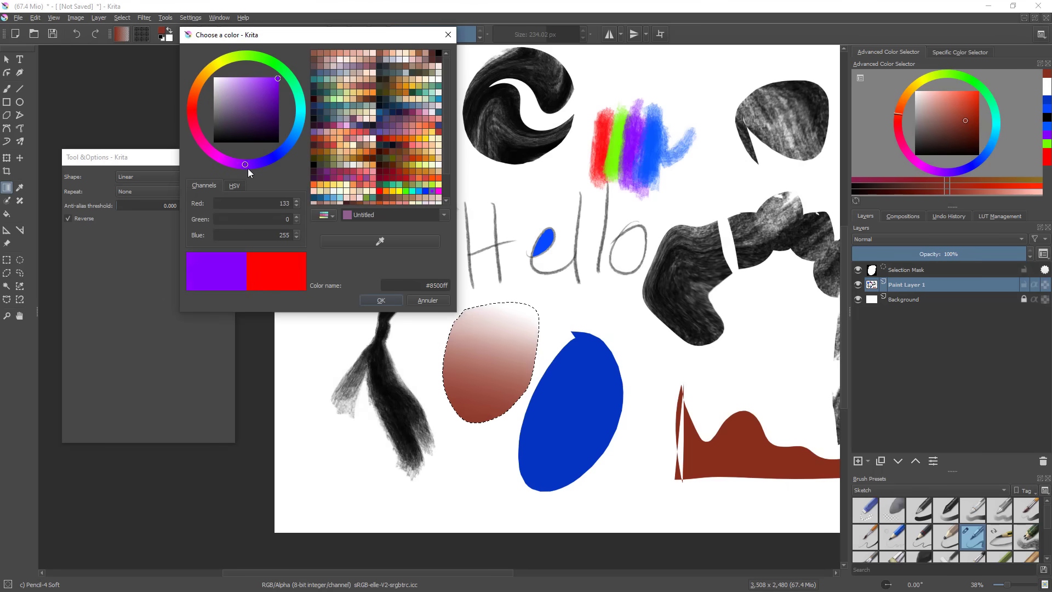
click(380, 300)
- Add a stop in the middle of the custom gradient and colour it pink
click(317, 162)
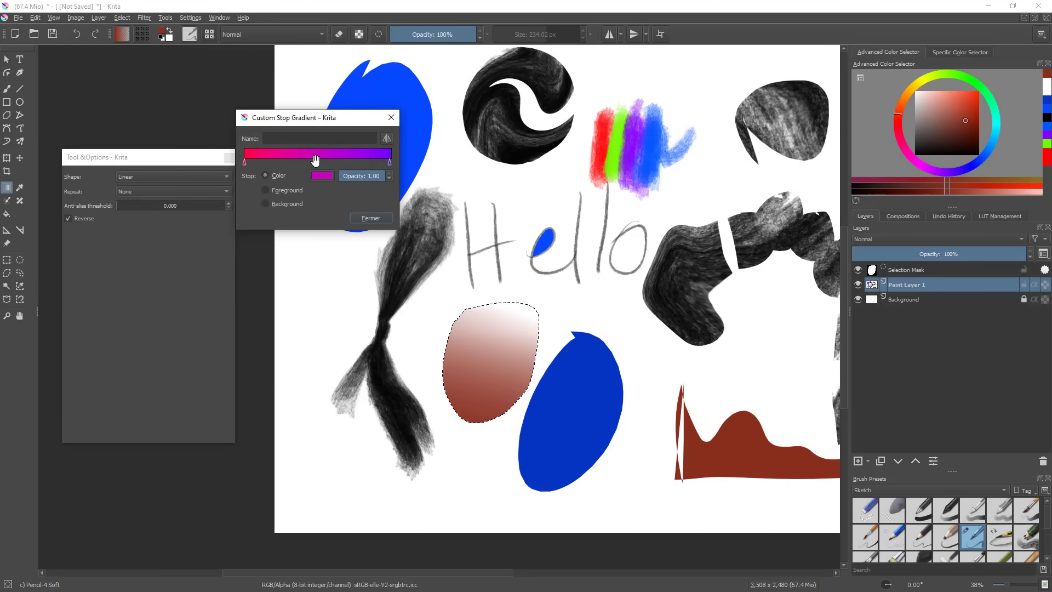
click(321, 176)
drag(251, 103, 267, 79)
click(281, 61)
click(203, 145)
click(193, 125)
key(Return)
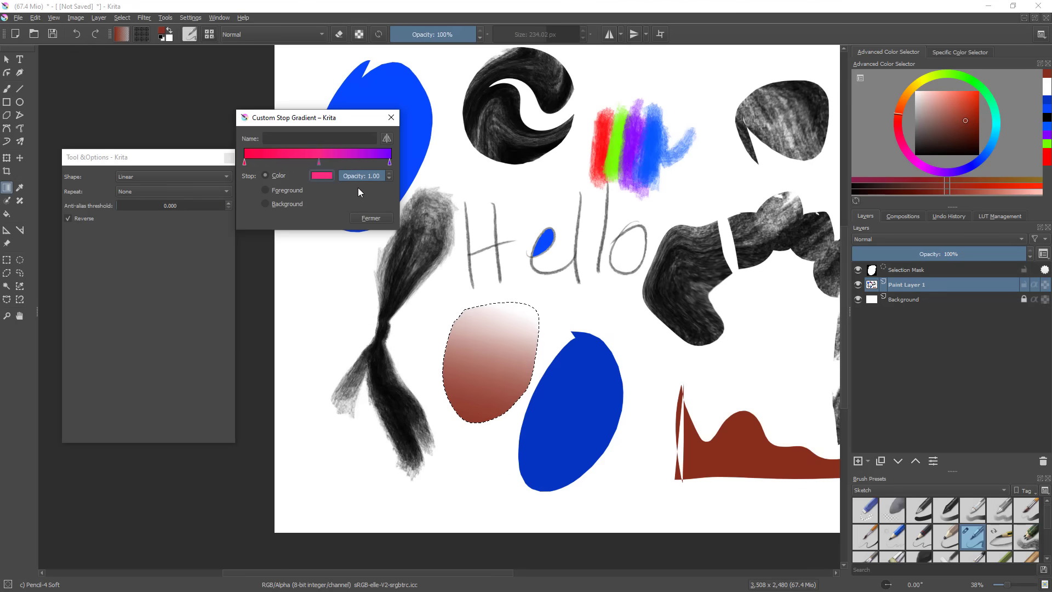
- Remove the pink middle stop, and try adding further stops along the gradient and removing them
drag(332, 123, 410, 188)
drag(403, 233, 513, 223)
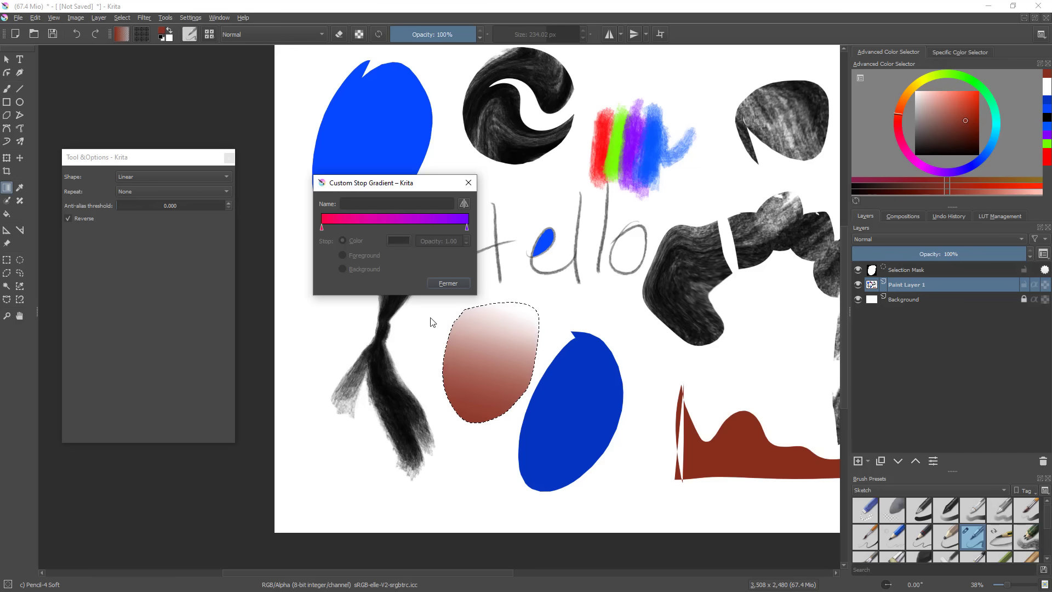
click(396, 228)
click(366, 227)
click(418, 227)
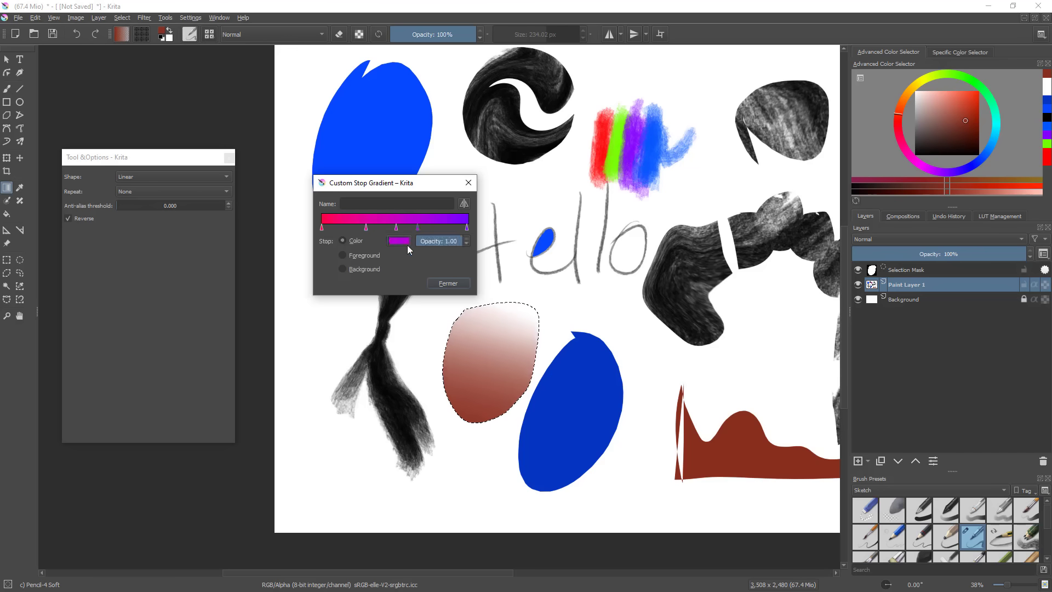
drag(415, 228, 668, 217)
- Select the purple end stop, try its opacity setting, and name the custom gradient Sociamix
mouse_move(466, 228)
mouse_down()
mouse_move(442, 238)
mouse_move(502, 230)
mouse_move(457, 235)
mouse_move(472, 233)
mouse_up()
drag(448, 241, 471, 241)
click(391, 203)
text(Sociamix)
click(448, 285)
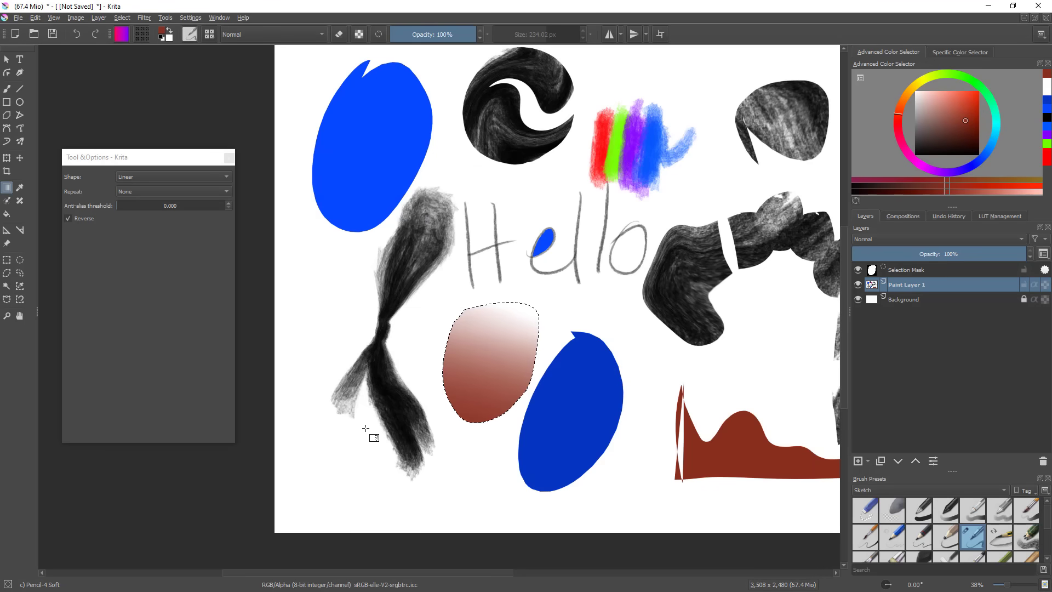
- Delete the Sociamix gradient and look through the remaining gradient presets
click(121, 34)
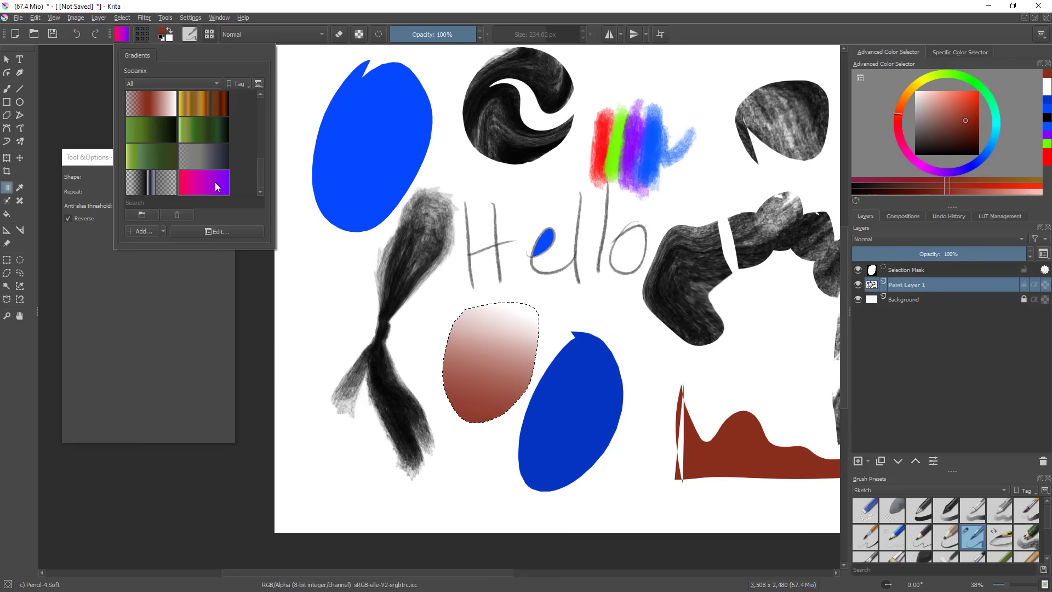
click(177, 214)
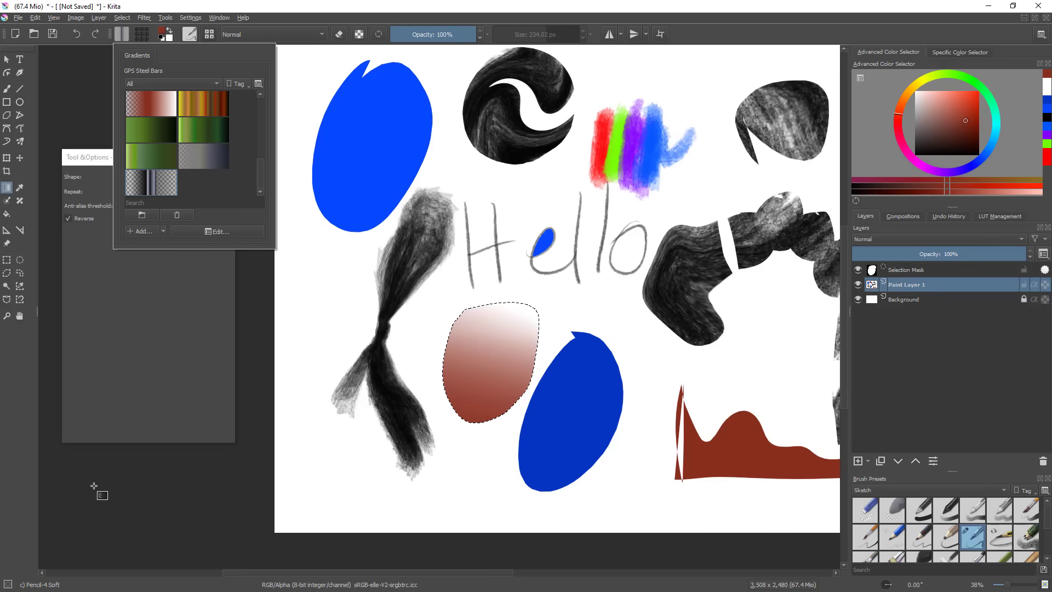
click(180, 84)
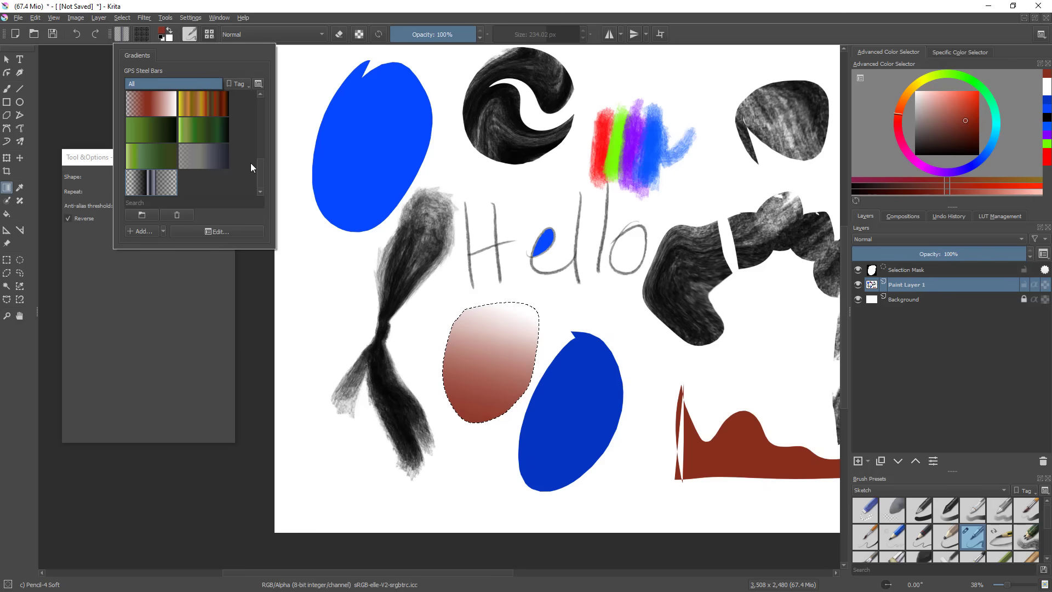
scroll(254, 132, up, 3)
drag(257, 167, 253, 192)
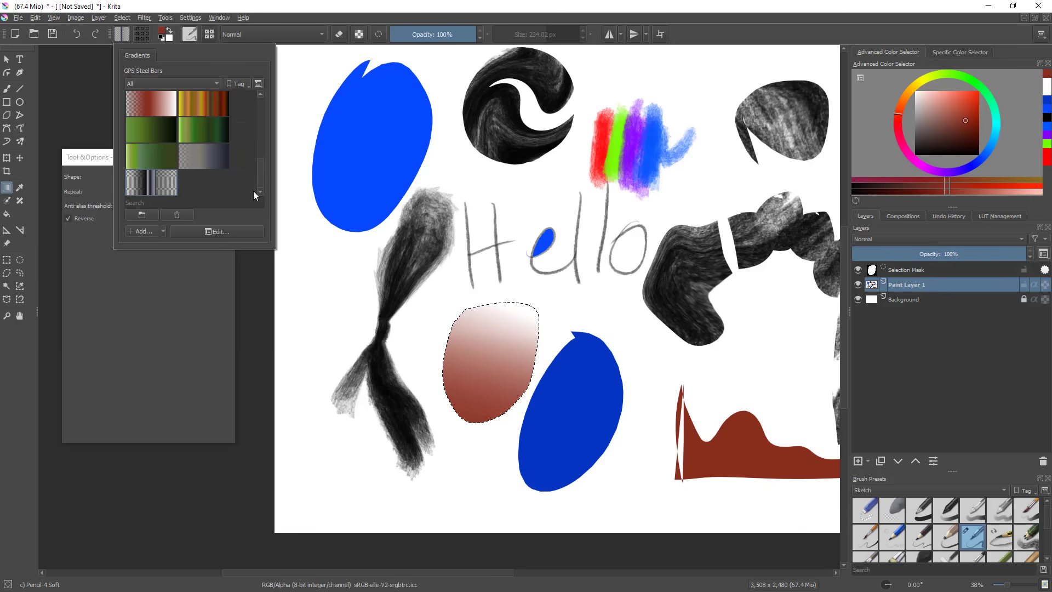
click(249, 346)
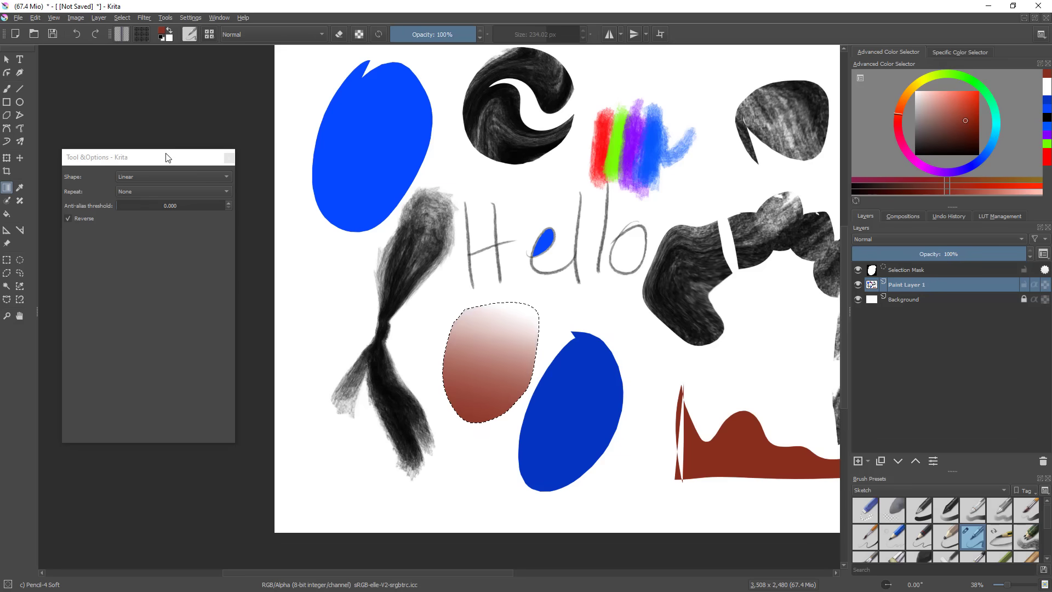
- Try a Radial gradient with the GPS Steel Bars preset in the rounded selection and undo it
click(143, 192)
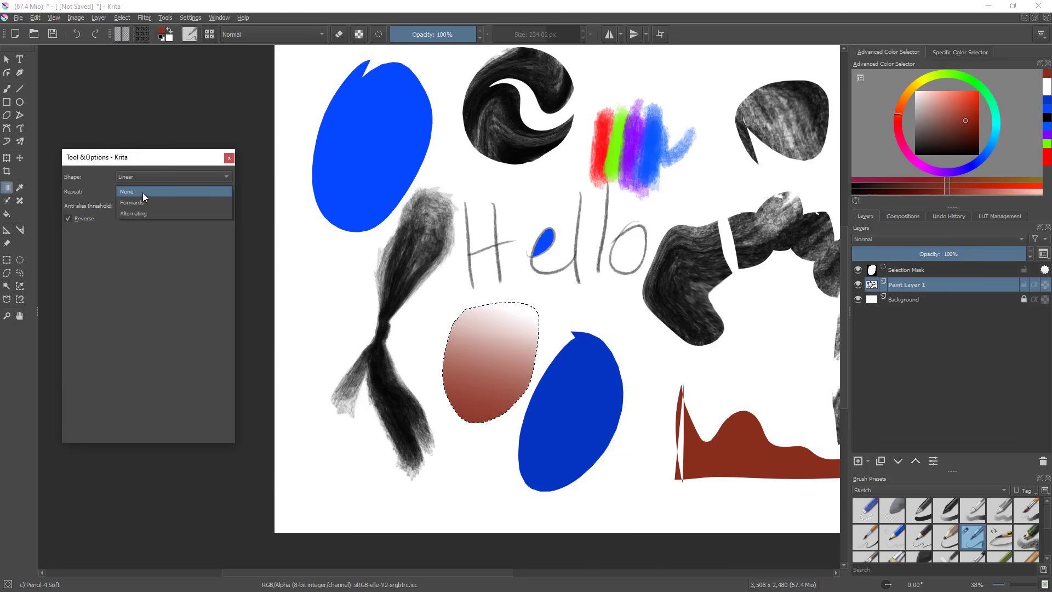
click(119, 288)
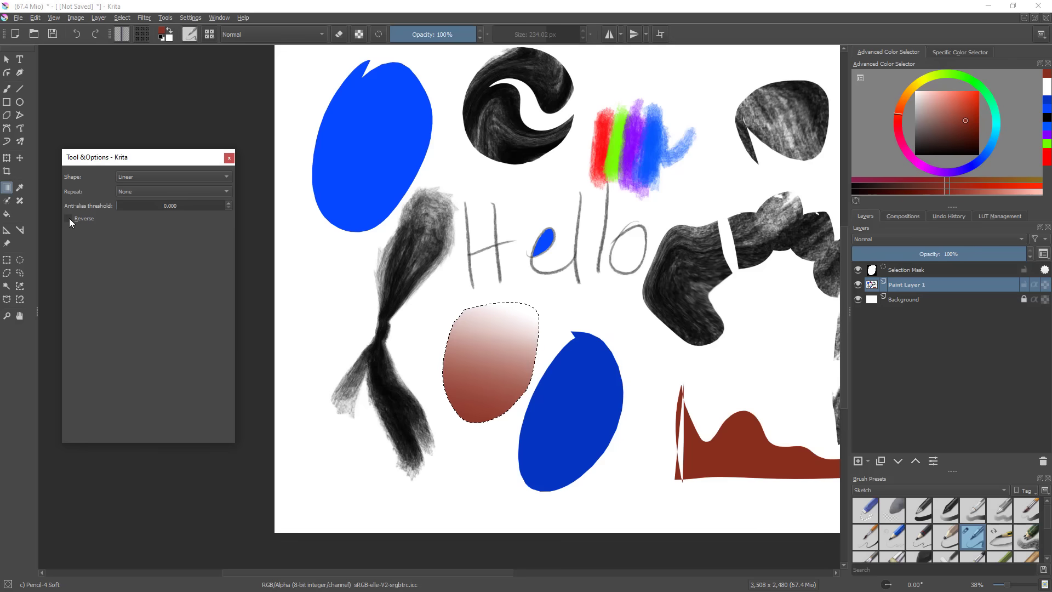
click(141, 177)
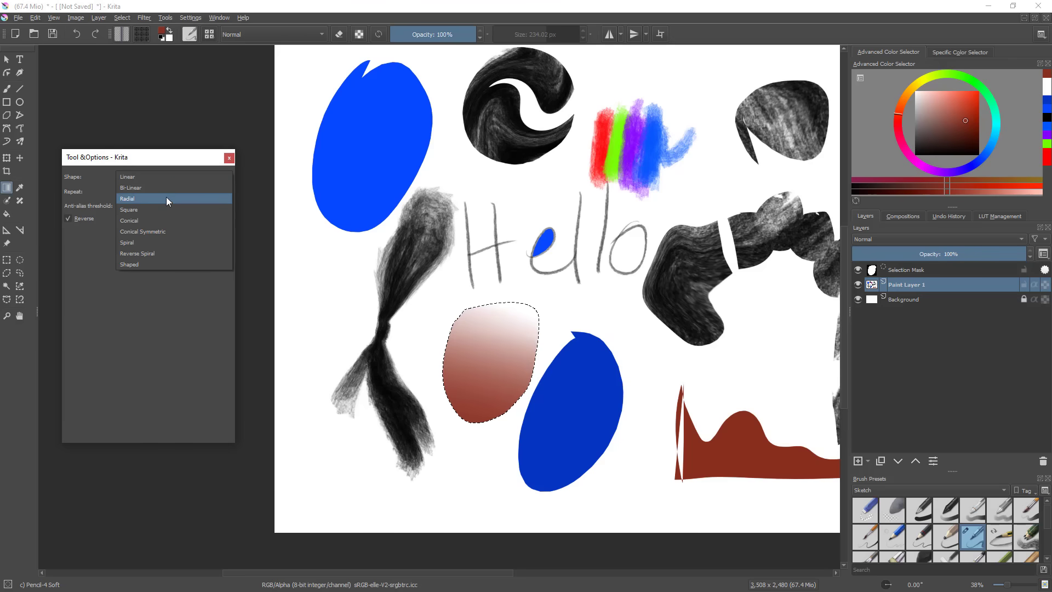
click(167, 198)
drag(483, 363, 536, 327)
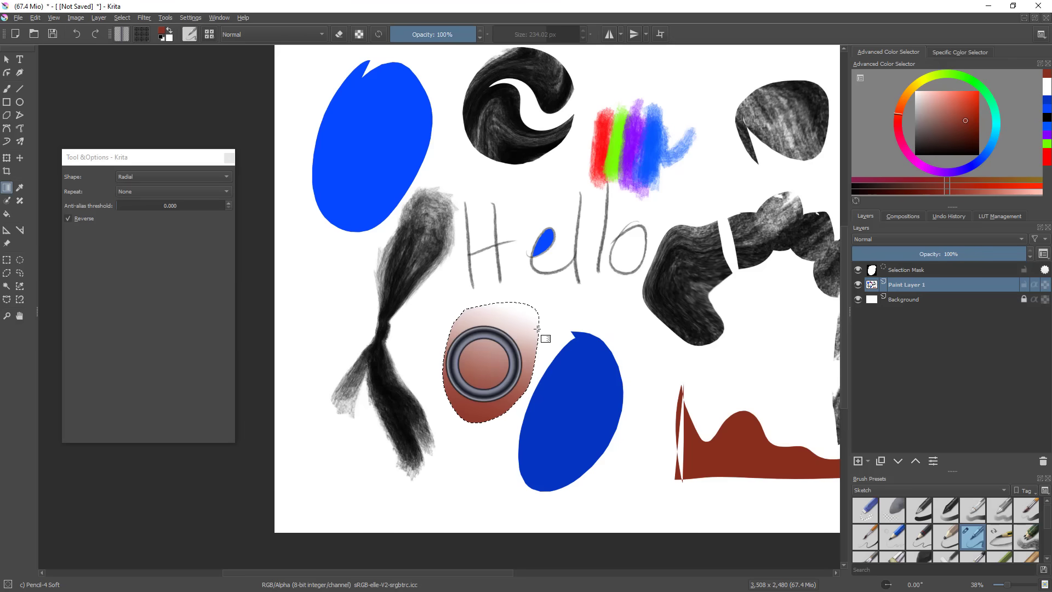
key(ctrl+z)
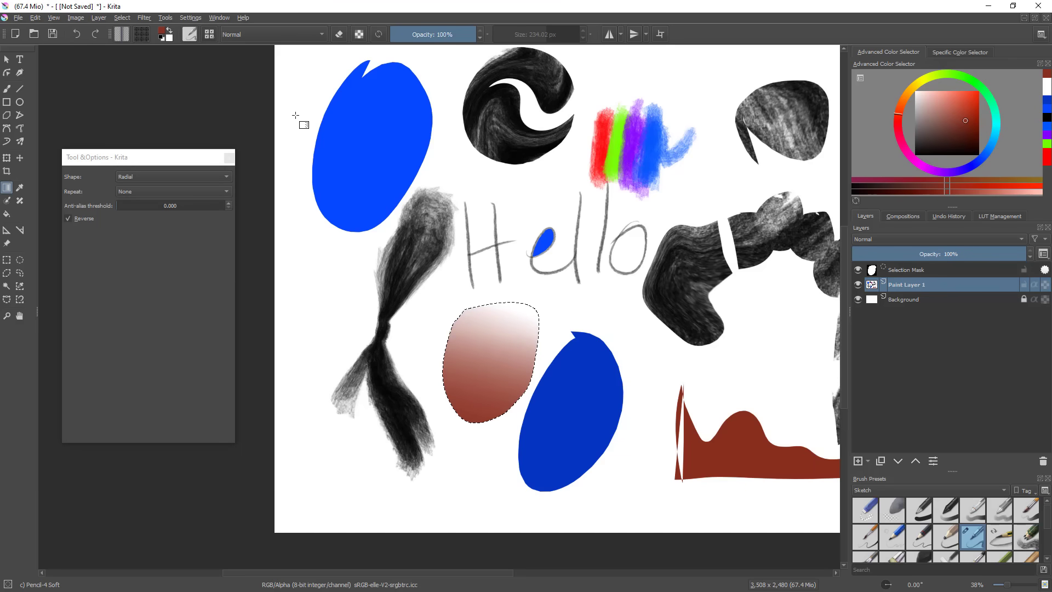
- Choose the dark red-to-orange gradient preset, test it as a reversed radial fill in the rounded selection, and undo the fill
click(121, 35)
drag(261, 173, 255, 140)
click(215, 155)
mouse_move(489, 371)
mouse_down()
mouse_move(521, 357)
mouse_move(426, 555)
mouse_up()
key(ctrl+z)
key(ctrl+z)
key(ctrl+shift+z)
key(ctrl+z)
- Try the radial fill with Reverse turned off, undo it and turn Reverse back on
click(80, 220)
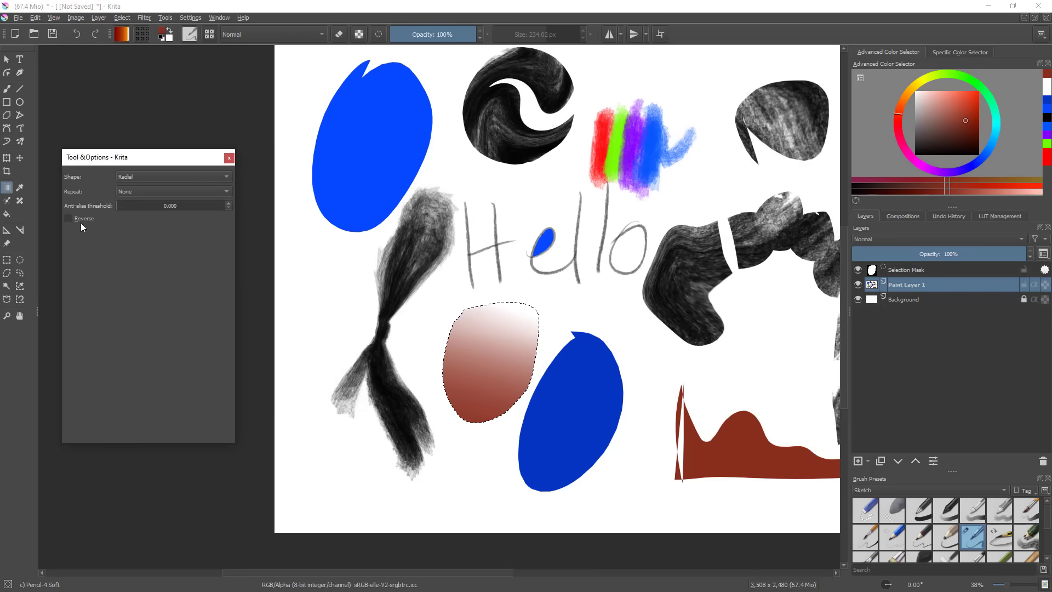
drag(493, 362, 470, 447)
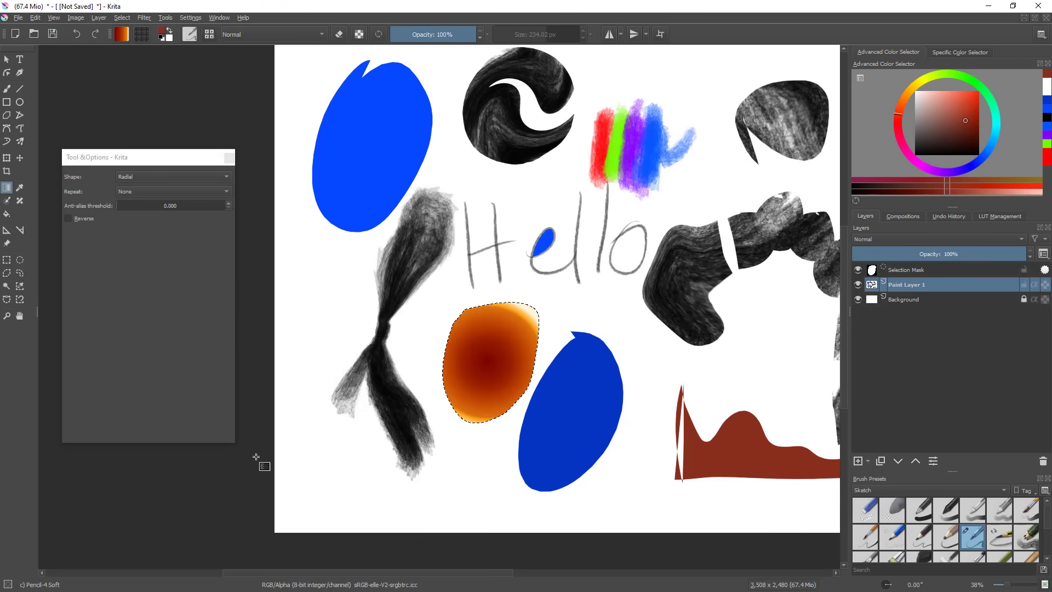
key(ctrl+z)
click(67, 219)
- Try short radial fills with the Alternating and Forwards repeat modes in the rounded selection and undo them
click(166, 192)
click(170, 213)
mouse_move(488, 356)
mouse_down()
mouse_move(480, 407)
mouse_move(489, 371)
mouse_up()
key(ctrl+z)
key(ctrl+z)
key(ctrl+z)
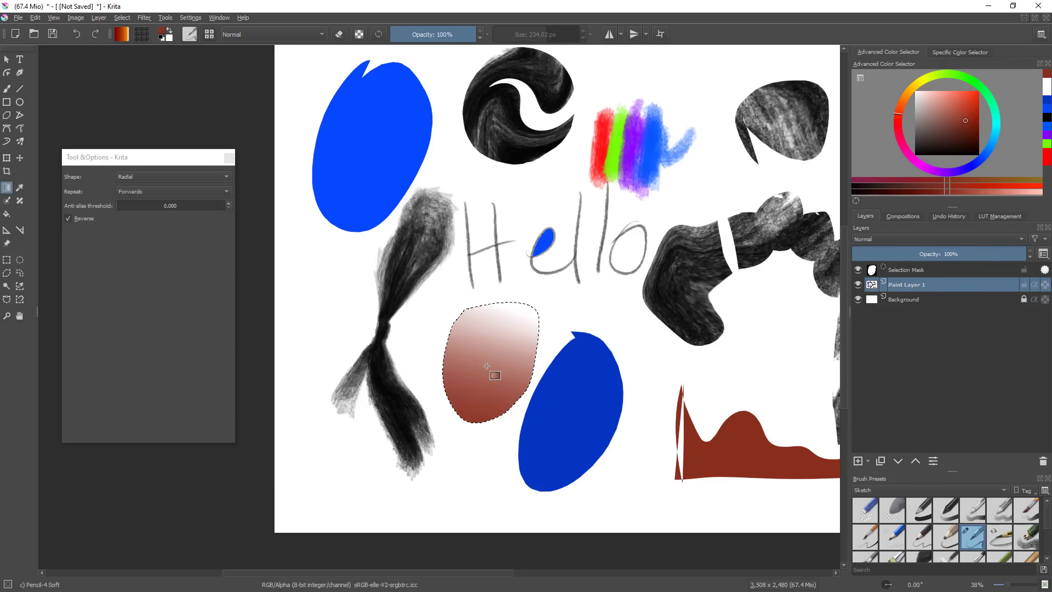
key(ctrl+z)
- Set Repeat to None, try a Radial fill, and apply a Conical gradient from the centre of the rounded selection
click(133, 193)
click(181, 180)
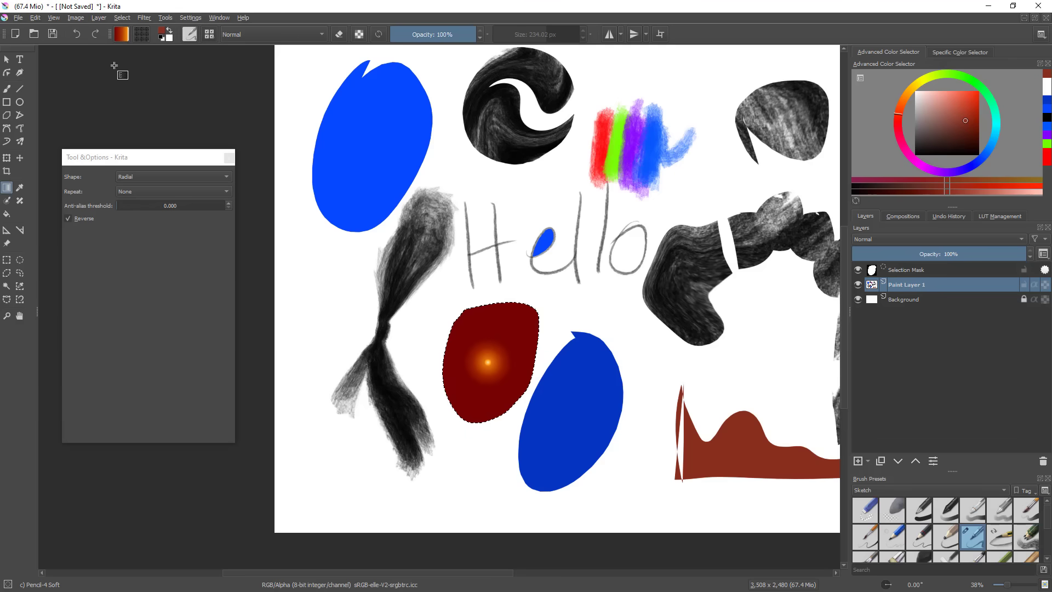
click(162, 176)
click(214, 208)
drag(488, 362, 527, 336)
- Fill the rounded selection with a Spiral gradient using the Forwards repeat mode, and deselect
click(165, 176)
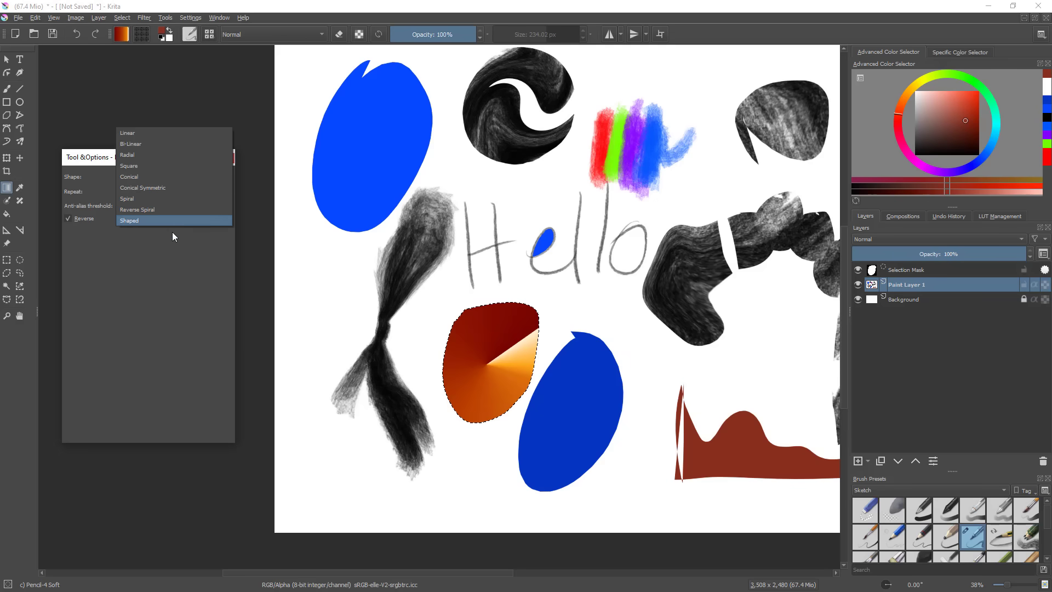
click(173, 210)
drag(495, 347, 479, 395)
click(150, 192)
click(149, 201)
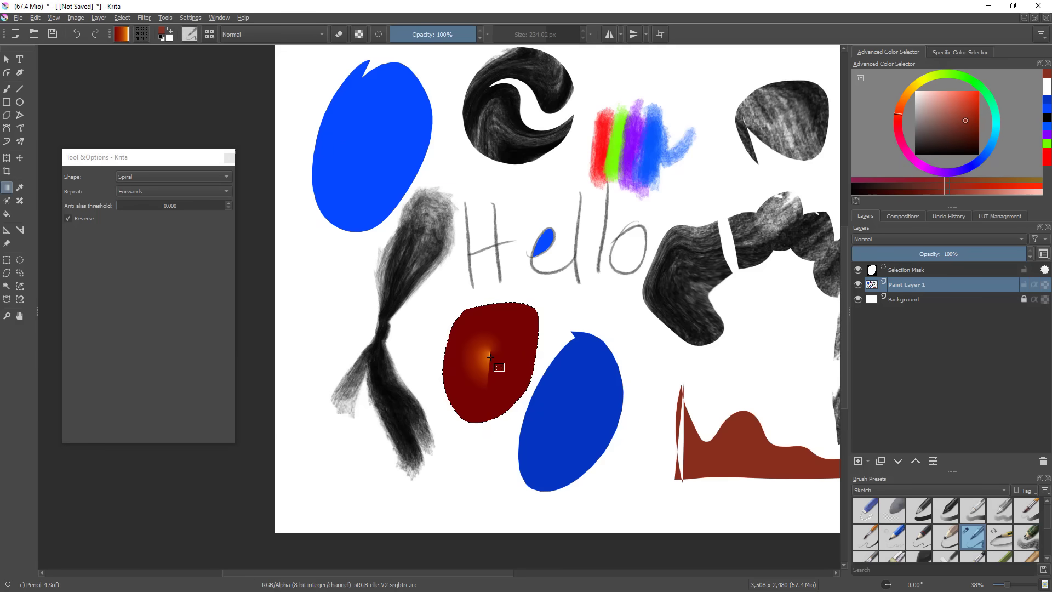
drag(489, 357, 493, 385)
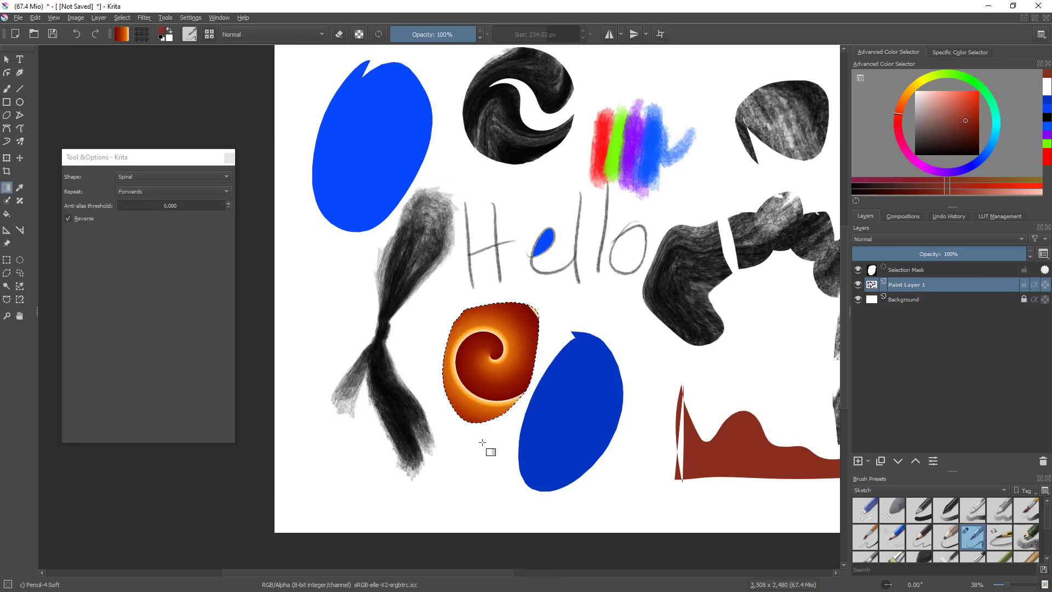
key(ctrl+shift+a)
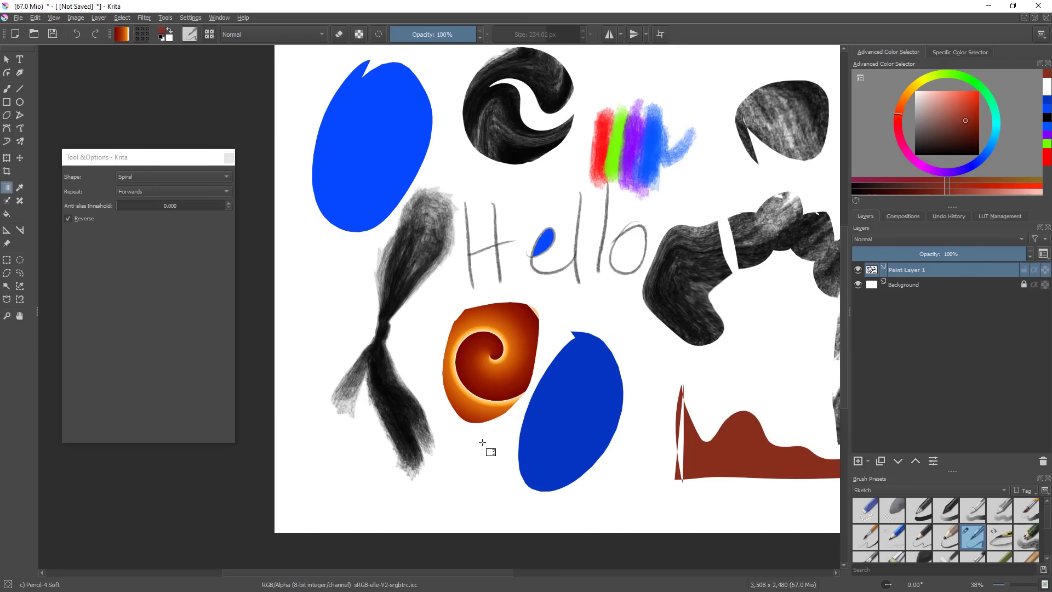
drag(689, 301, 582, 329)
scroll(619, 315, down, 1)
drag(621, 370, 594, 368)
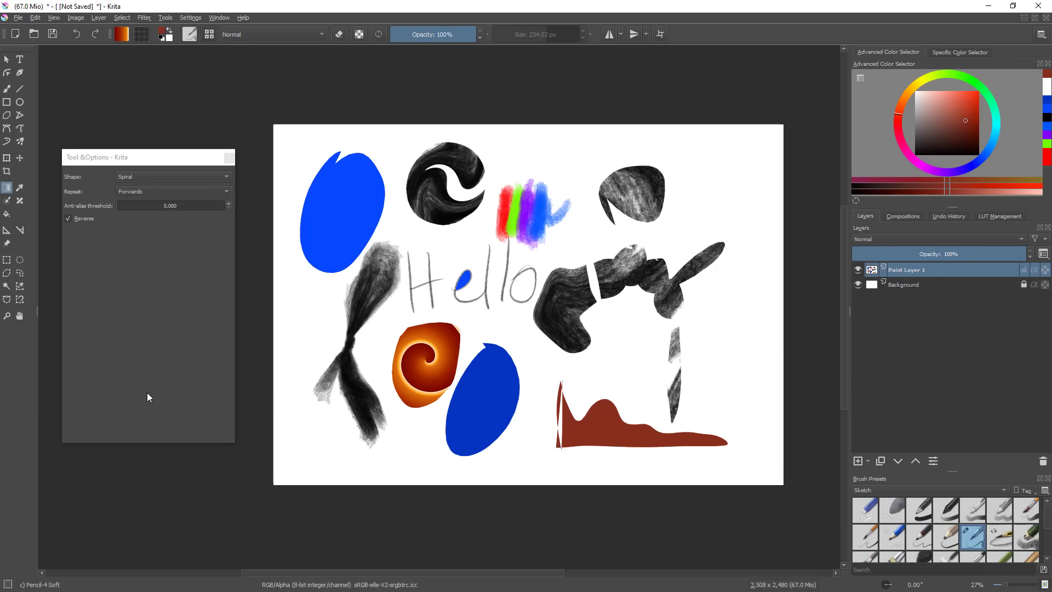
click(229, 159)
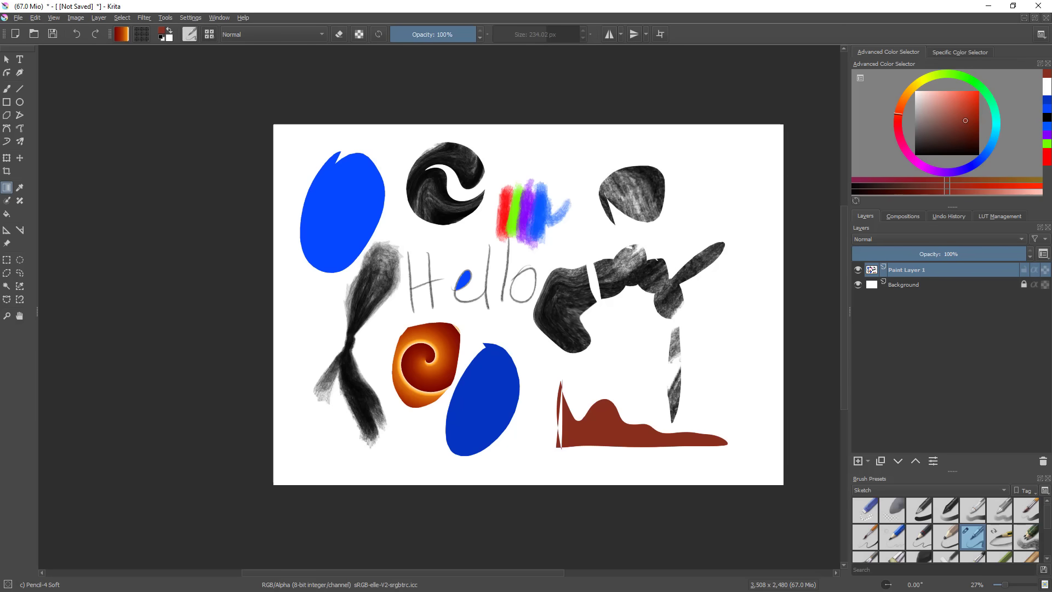
click(6, 230)
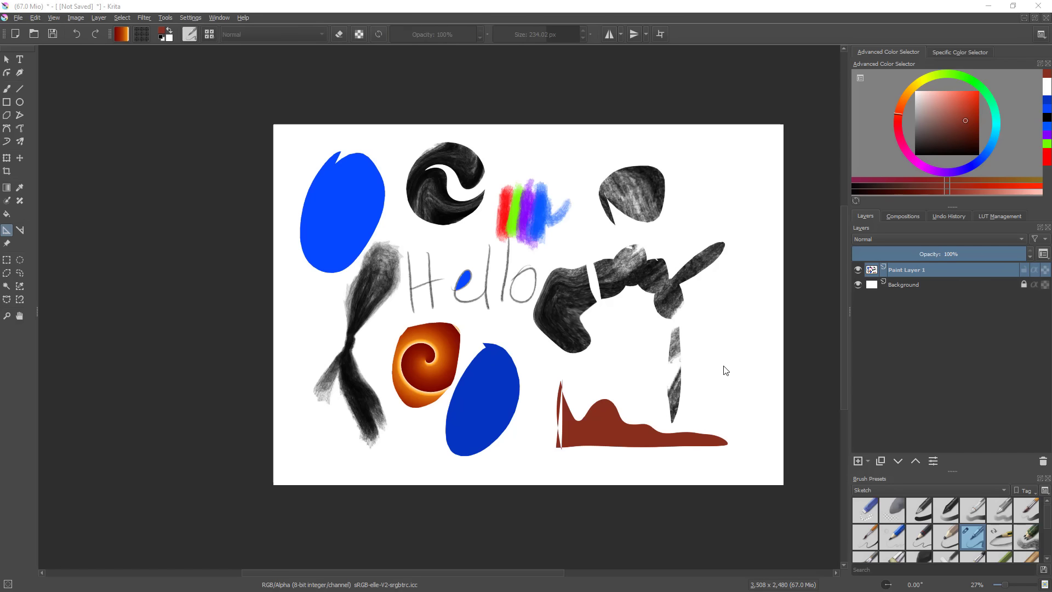
mouse_move(804, 183)
mouse_down()
mouse_move(793, 144)
mouse_move(774, 185)
mouse_move(821, 400)
mouse_move(820, 222)
mouse_move(804, 185)
mouse_move(819, 227)
mouse_up()
right_click(833, 199)
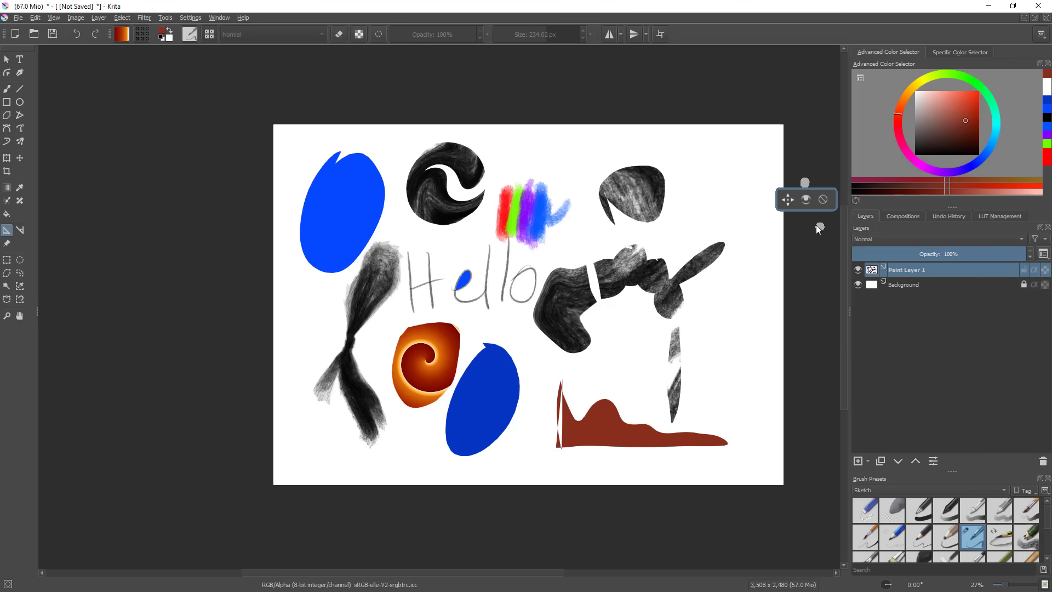
click(824, 200)
click(7, 187)
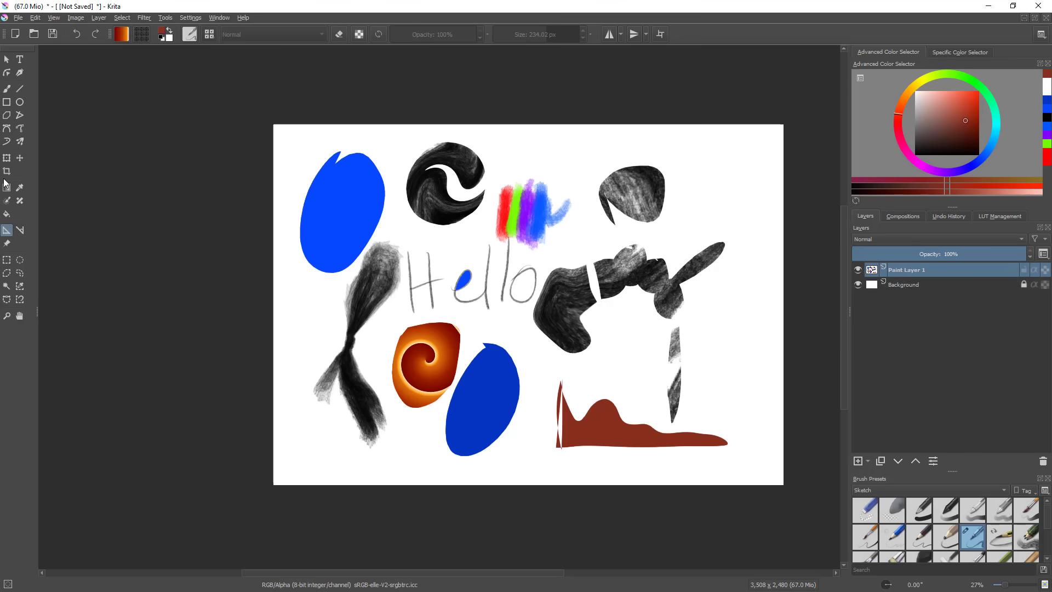
- Clear all existing drawings from Paint Layer 1 to leave the canvas blank
key(b)
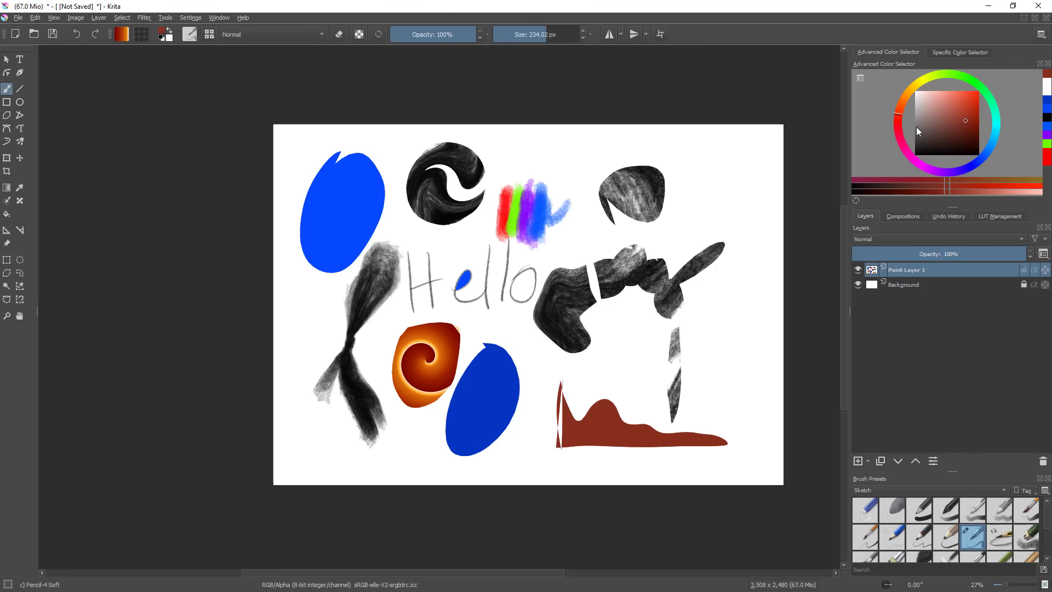
drag(823, 193, 752, 210)
drag(751, 211, 721, 220)
key(Delete)
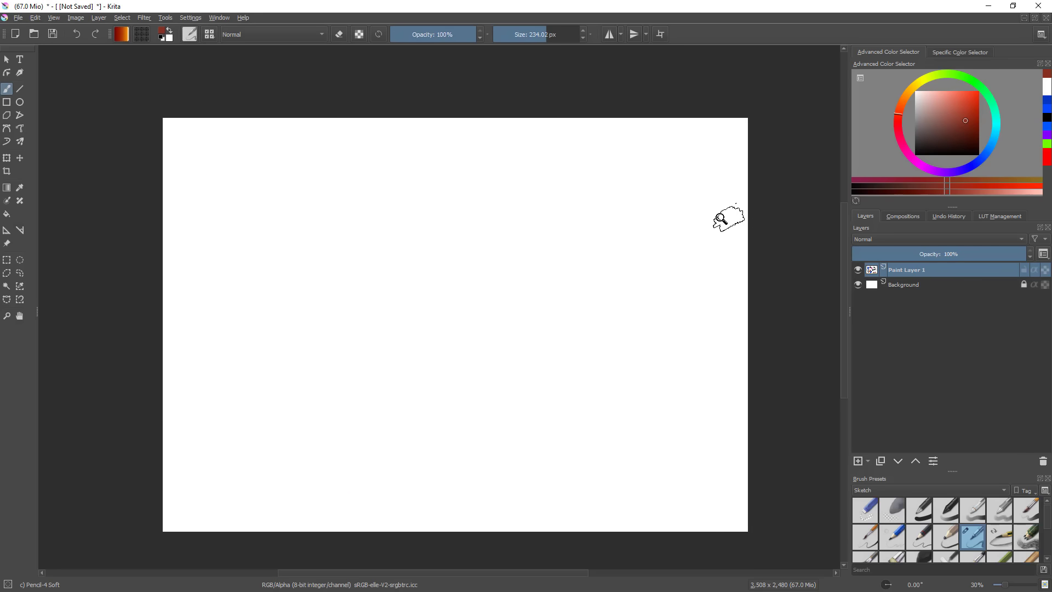
drag(579, 447, 601, 431)
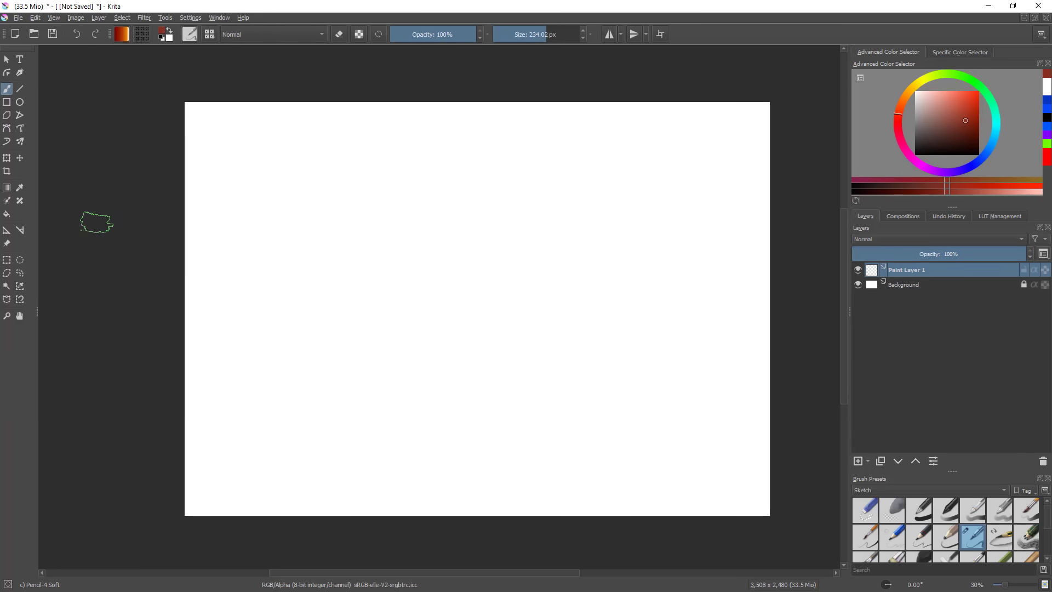
- Place a large tilted concentric ellipse assistant across the middle of the canvas and activate the Brush tool
click(5, 230)
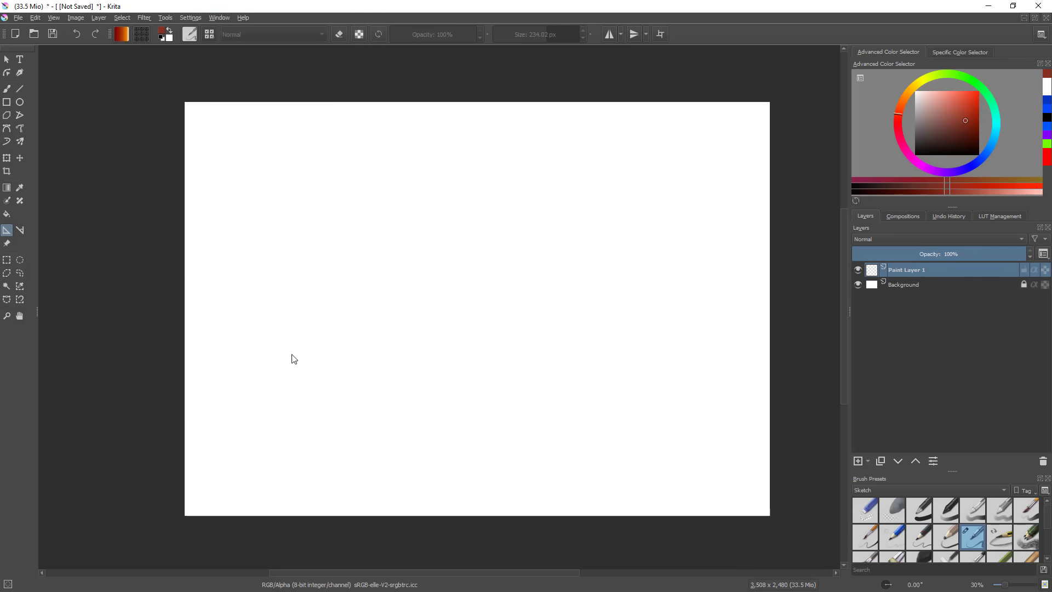
drag(287, 352, 613, 235)
click(514, 409)
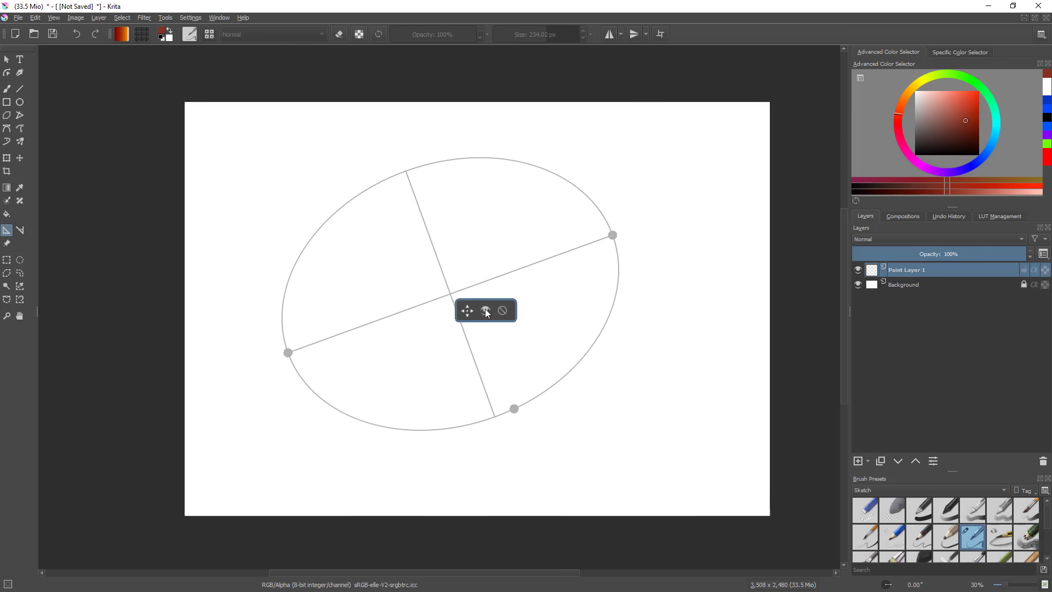
key(b)
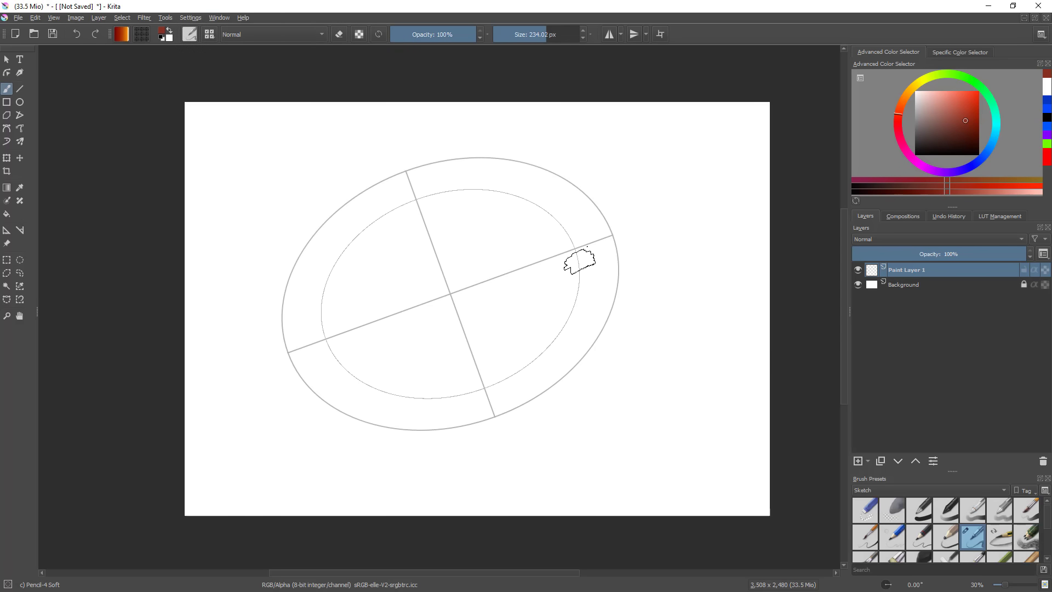
mouse_move(625, 221)
mouse_down()
mouse_move(604, 180)
mouse_move(423, 147)
mouse_move(246, 301)
mouse_move(325, 471)
mouse_move(527, 441)
mouse_move(629, 246)
mouse_move(468, 156)
mouse_move(262, 341)
mouse_up()
mouse_move(498, 394)
mouse_down()
mouse_move(535, 272)
mouse_move(383, 350)
mouse_move(455, 235)
mouse_move(510, 311)
mouse_up()
key(Delete)
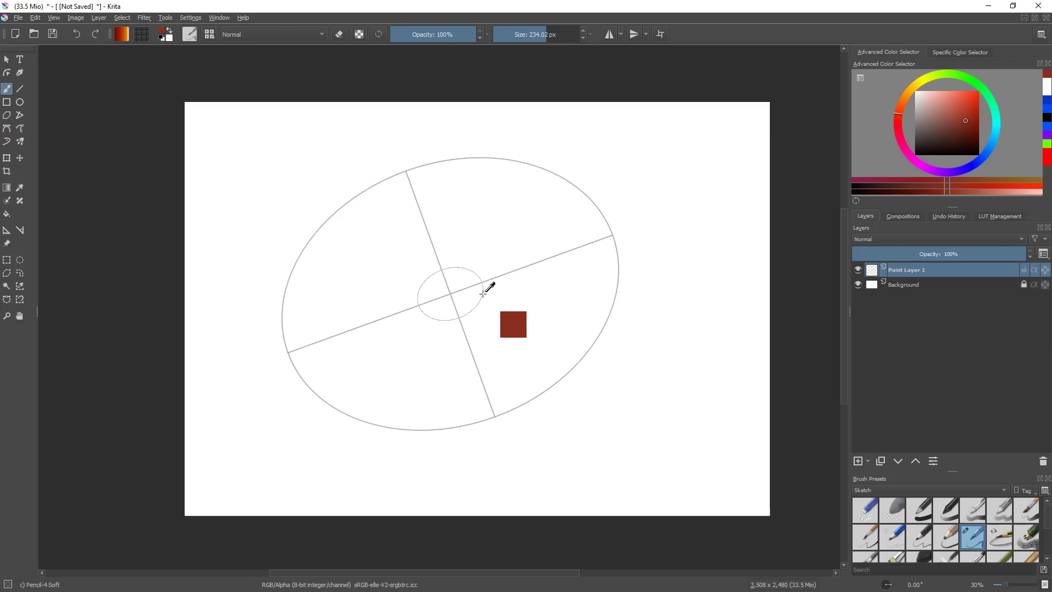
mouse_move(585, 256)
mouse_down()
mouse_move(564, 224)
mouse_move(513, 199)
mouse_move(392, 206)
mouse_move(329, 251)
mouse_move(308, 297)
mouse_move(305, 344)
mouse_move(327, 380)
mouse_move(359, 403)
mouse_move(419, 412)
mouse_move(493, 400)
mouse_move(559, 361)
mouse_move(591, 297)
mouse_move(579, 230)
mouse_up()
key(Delete)
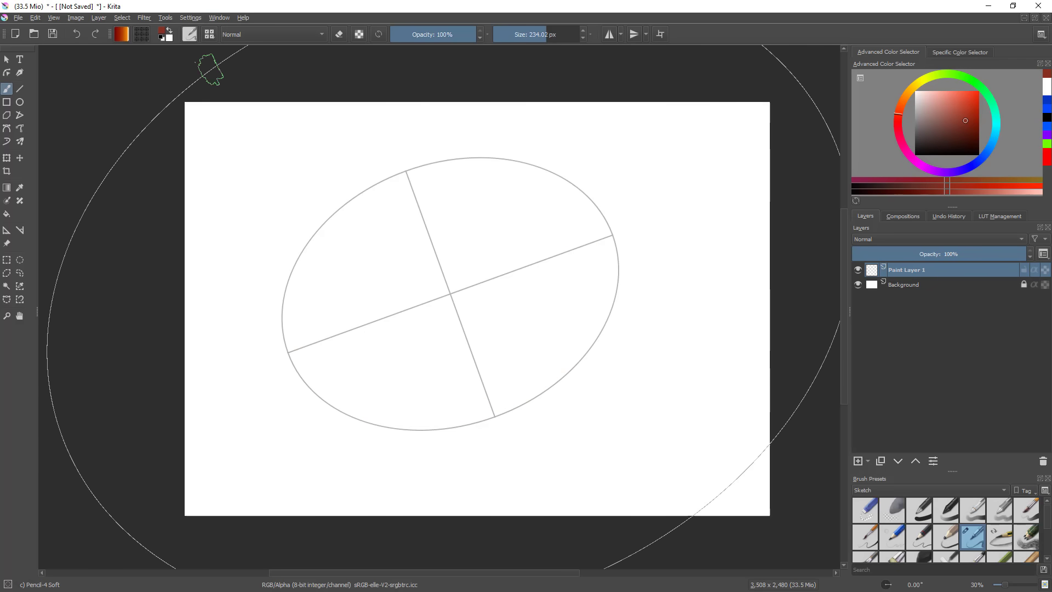
- Show the Tool Options docker with the brush's assistant snapping settings
click(196, 18)
mouse_move(290, 91)
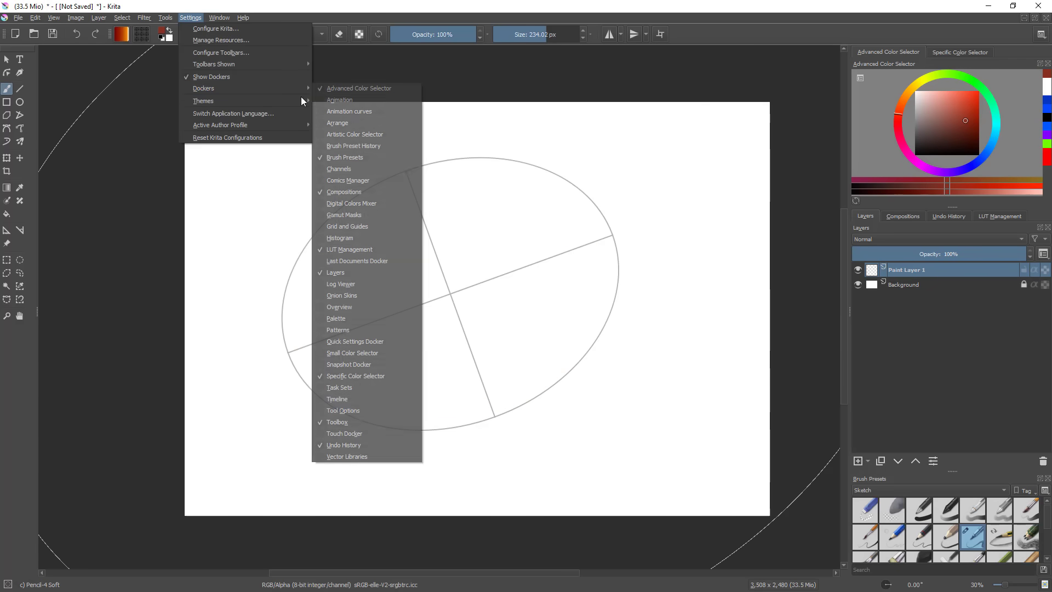
click(367, 410)
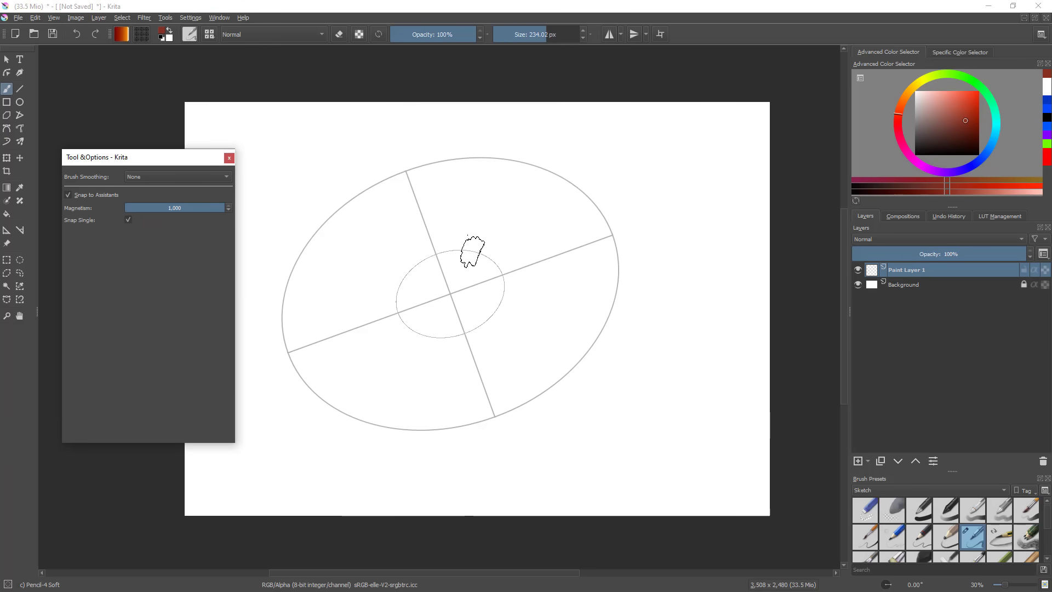
- Paint three thick dark red concentric rings guided by the ellipse assistant: one small, one outside the guide and one between them
drag(472, 249, 408, 269)
mouse_move(409, 331)
mouse_down()
mouse_move(445, 339)
mouse_move(494, 316)
mouse_move(478, 249)
mouse_move(394, 305)
mouse_move(455, 337)
mouse_move(473, 247)
mouse_move(423, 337)
mouse_move(430, 253)
mouse_up()
mouse_move(655, 251)
mouse_down()
mouse_move(629, 192)
mouse_move(377, 152)
mouse_move(270, 387)
mouse_move(651, 270)
mouse_move(624, 350)
mouse_move(258, 369)
mouse_move(630, 337)
mouse_move(435, 162)
mouse_up()
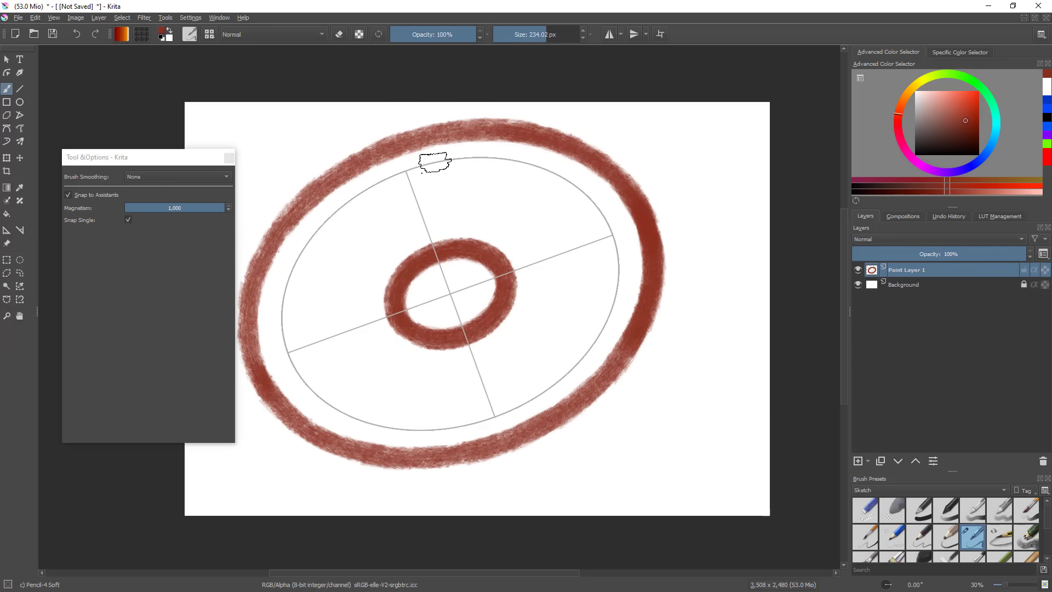
mouse_move(567, 224)
mouse_down()
mouse_move(336, 368)
mouse_move(351, 230)
mouse_move(482, 183)
mouse_move(564, 351)
mouse_move(360, 397)
mouse_up()
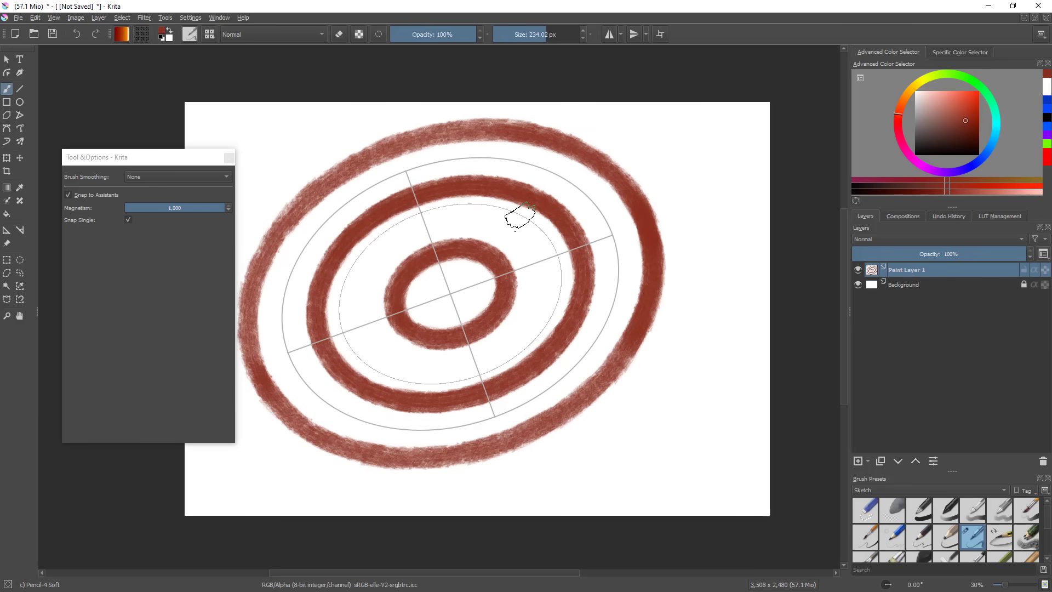
- Reduce the brush size to 30.99 px and paint two thin rings, one around the small ring and one just outside the guide ellipse
key(bracketleft)
key(bracketleft)
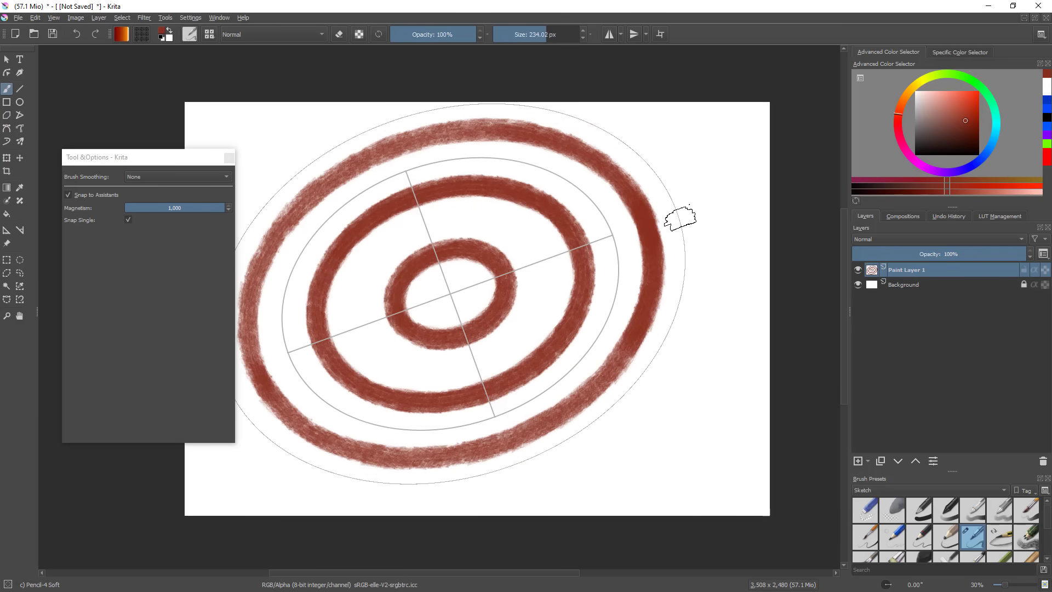
mouse_move(684, 216)
shift+mouse_down()
mouse_move(493, 228)
mouse_move(439, 244)
shift+mouse_up()
click(521, 35)
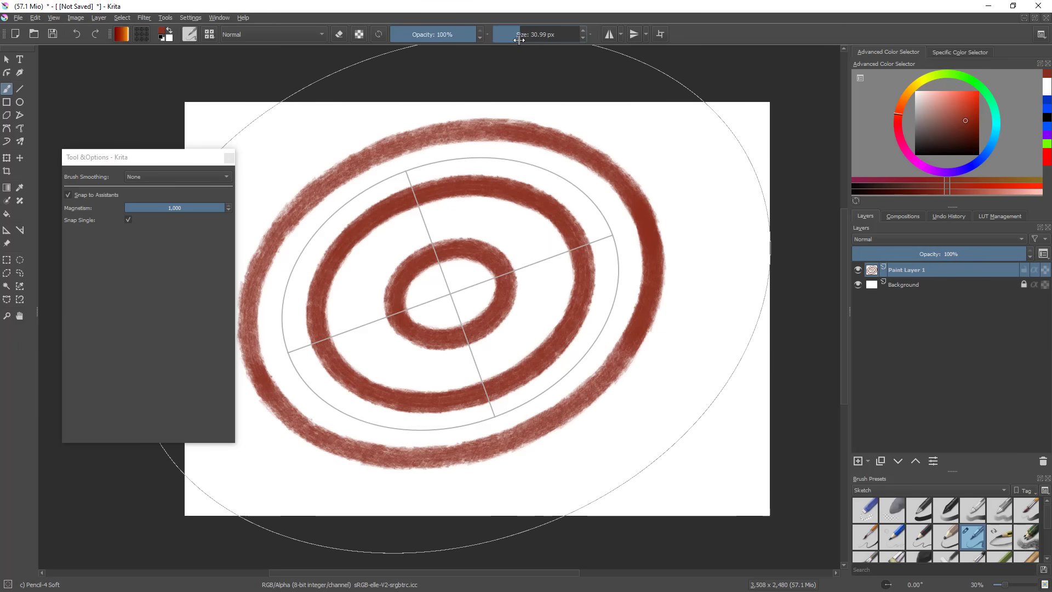
mouse_move(502, 226)
mouse_down()
mouse_move(532, 251)
mouse_move(483, 356)
mouse_up()
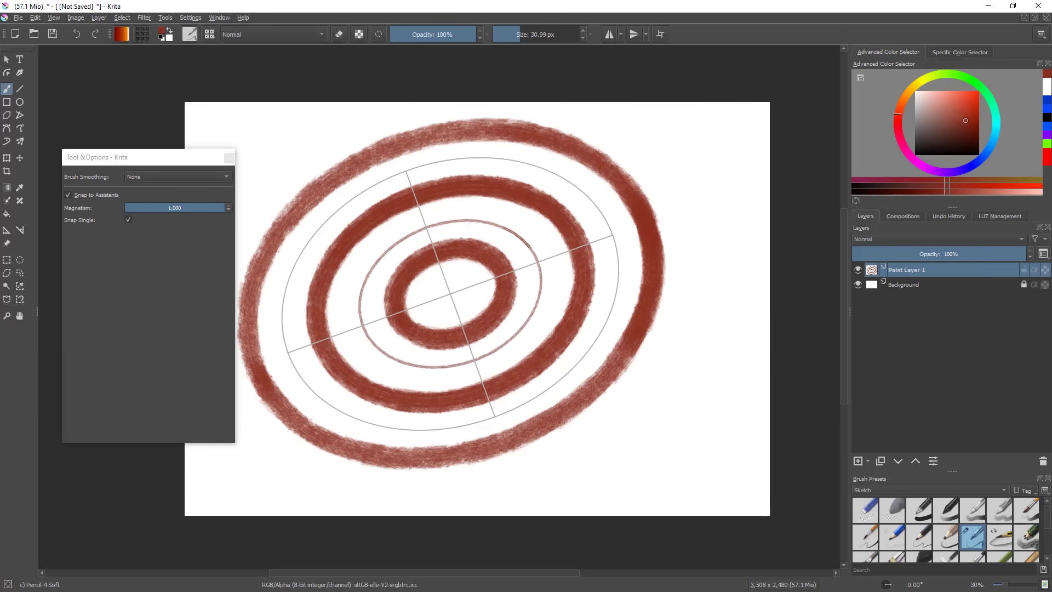
mouse_move(478, 150)
mouse_down()
mouse_move(590, 361)
mouse_move(441, 437)
mouse_move(362, 429)
mouse_move(299, 392)
mouse_up()
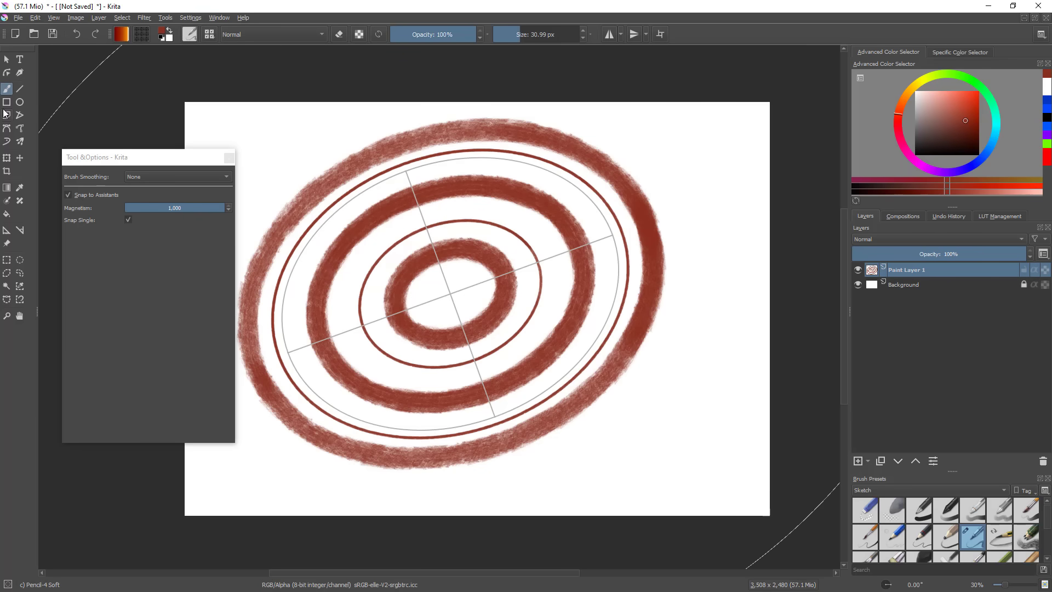
- Move the concentric ellipse assistant toward the right side of the canvas and pull its upper-right handle slightly inward
click(8, 232)
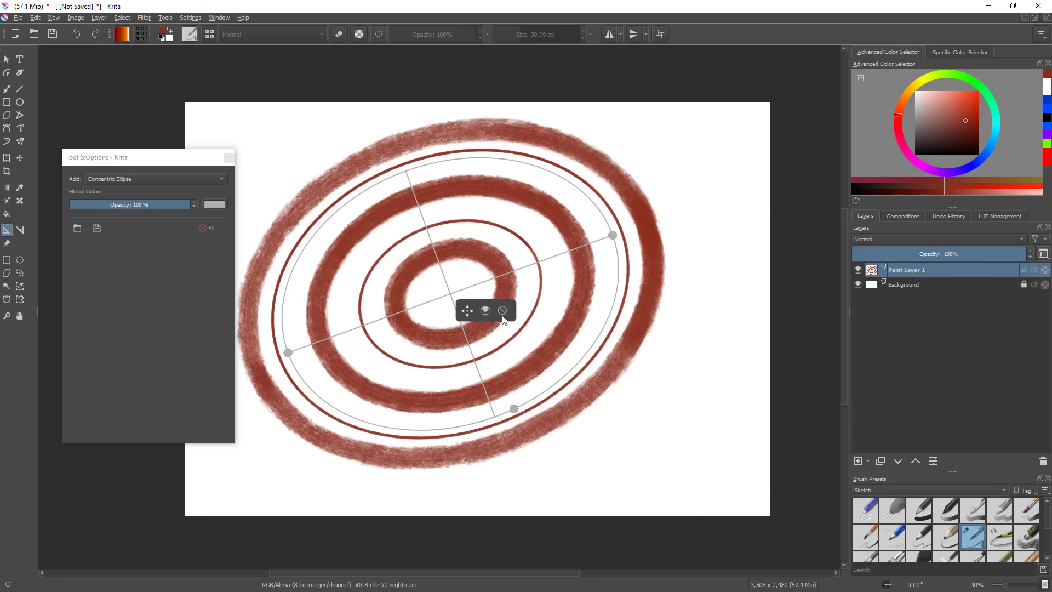
mouse_move(470, 312)
mouse_down()
mouse_move(487, 298)
mouse_move(666, 292)
mouse_move(567, 310)
mouse_up()
drag(700, 232, 678, 231)
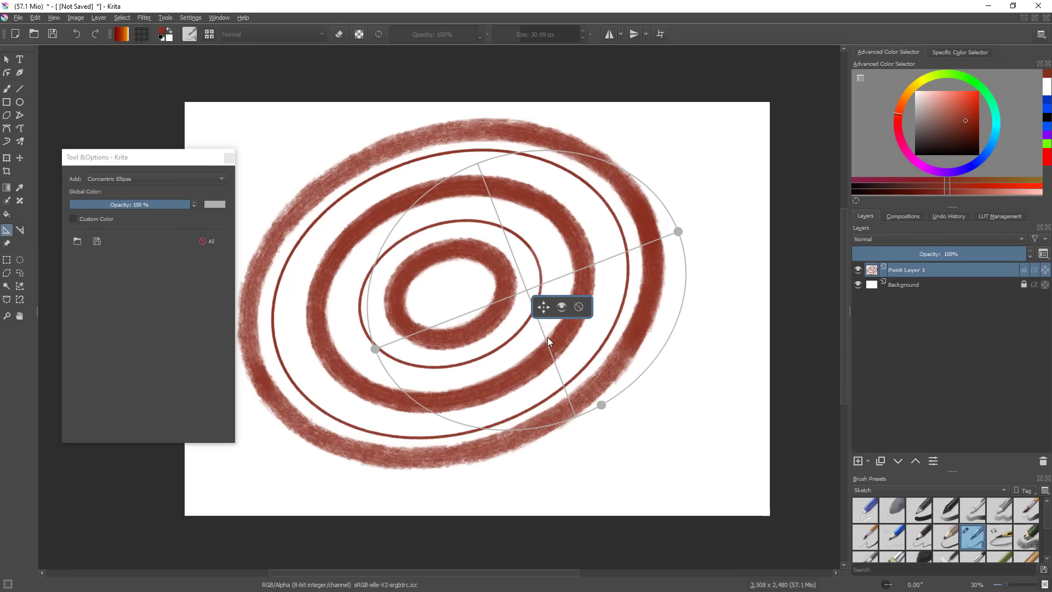
- Delete the concentric ellipse assistant and replace the layer holding the painted rings with an empty paint layer
drag(135, 159, 685, 174)
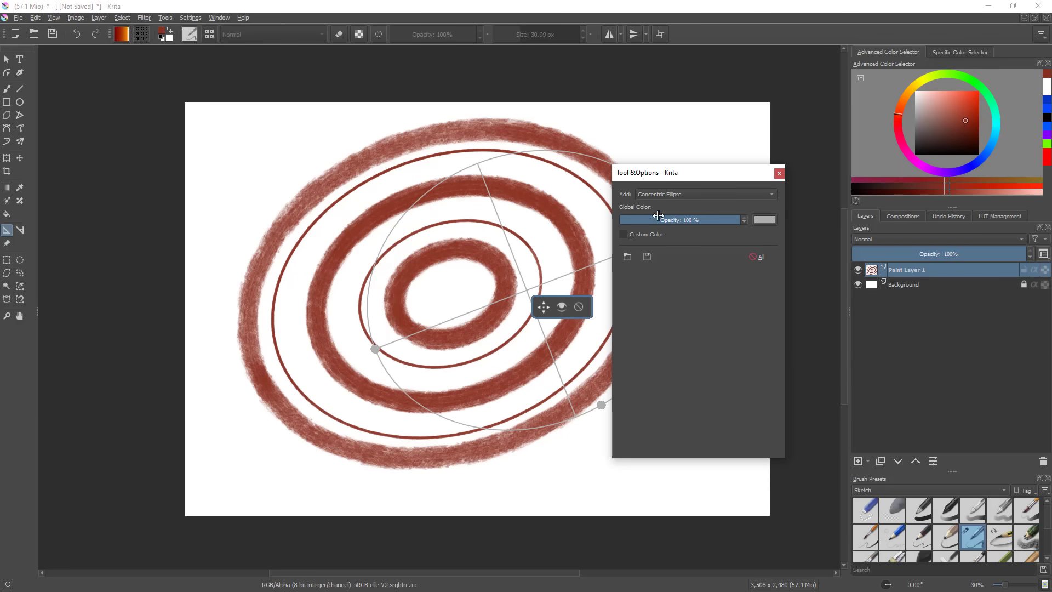
click(682, 194)
click(646, 321)
click(579, 307)
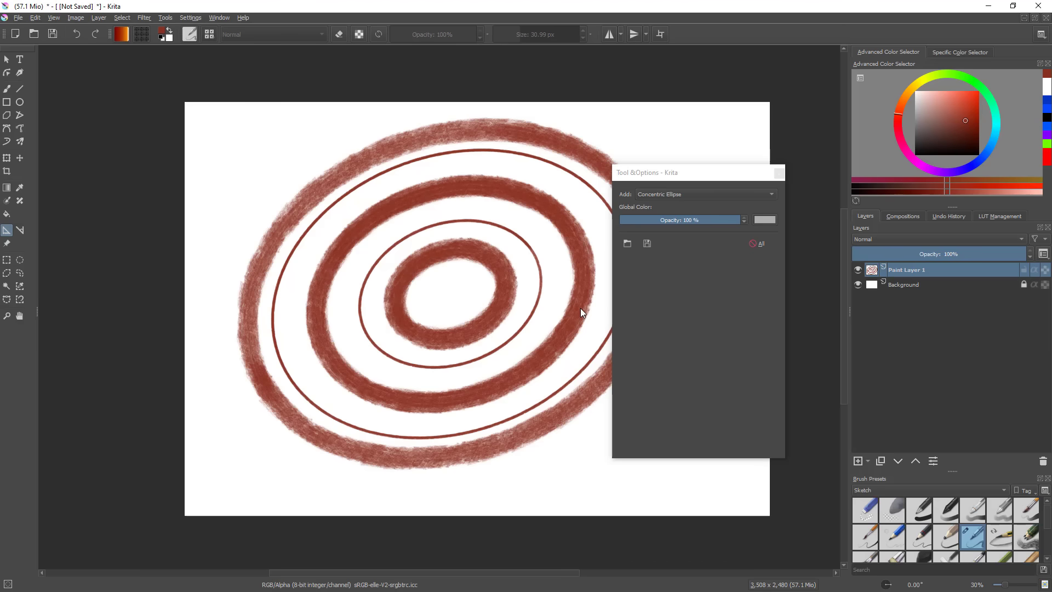
drag(674, 171, 700, 168)
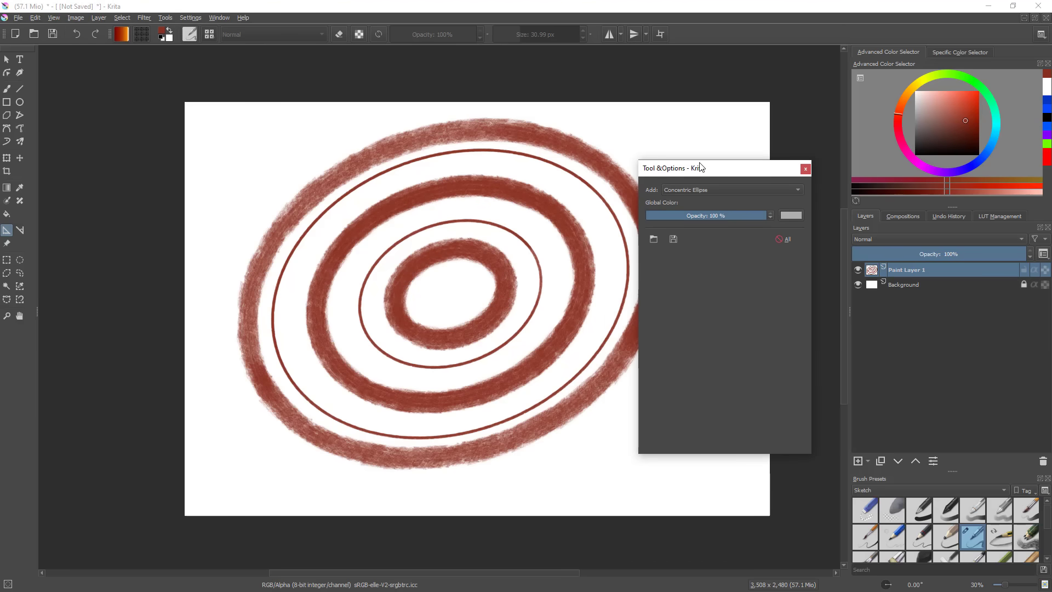
click(1042, 461)
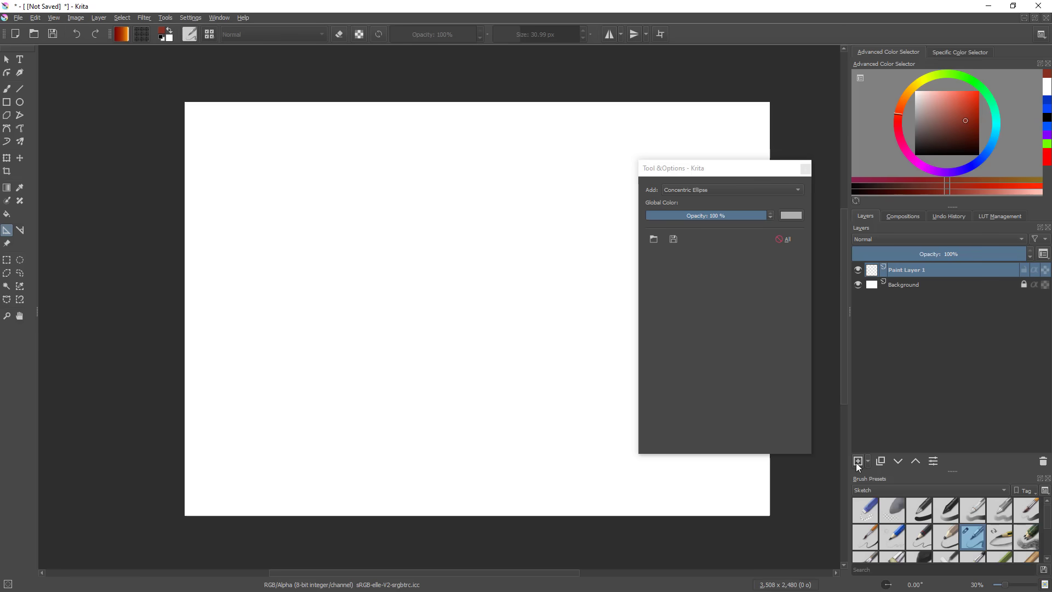
- Move the Tool Options docker beside the canvas and narrow it so the drawing area stays clear
drag(712, 168, 137, 125)
drag(237, 188, 189, 213)
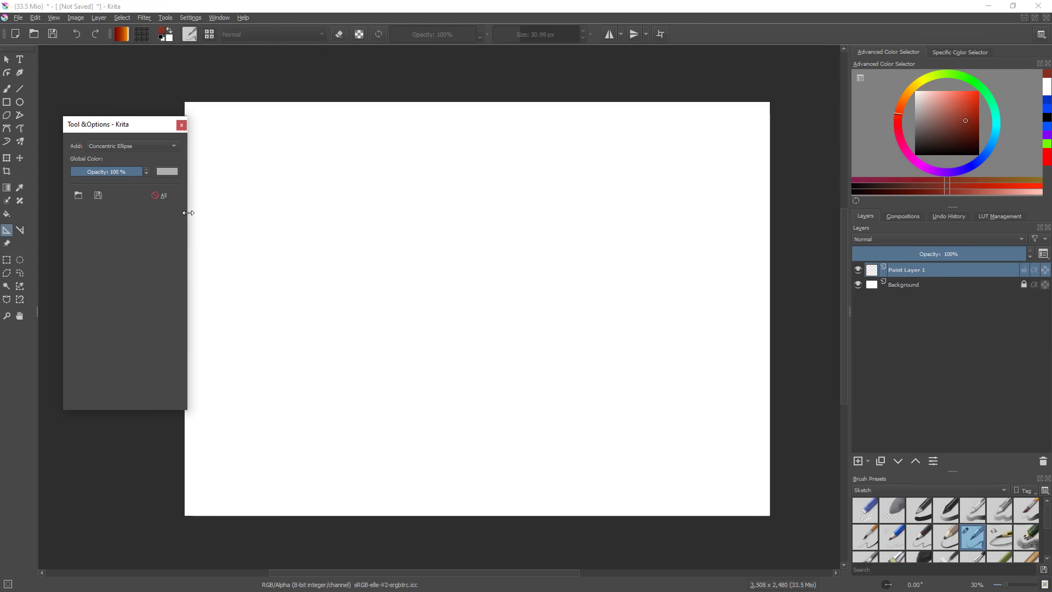
drag(130, 124, 122, 116)
- Set the assistant type to Perspective and place a four-cornered floor grid on the lower half of the canvas
click(110, 138)
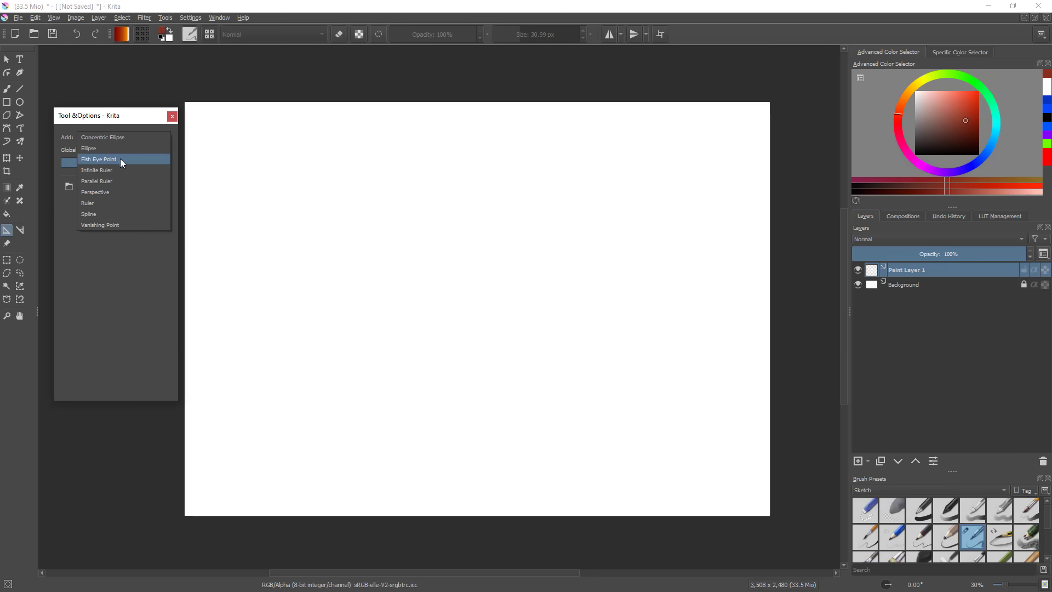
click(123, 192)
click(413, 303)
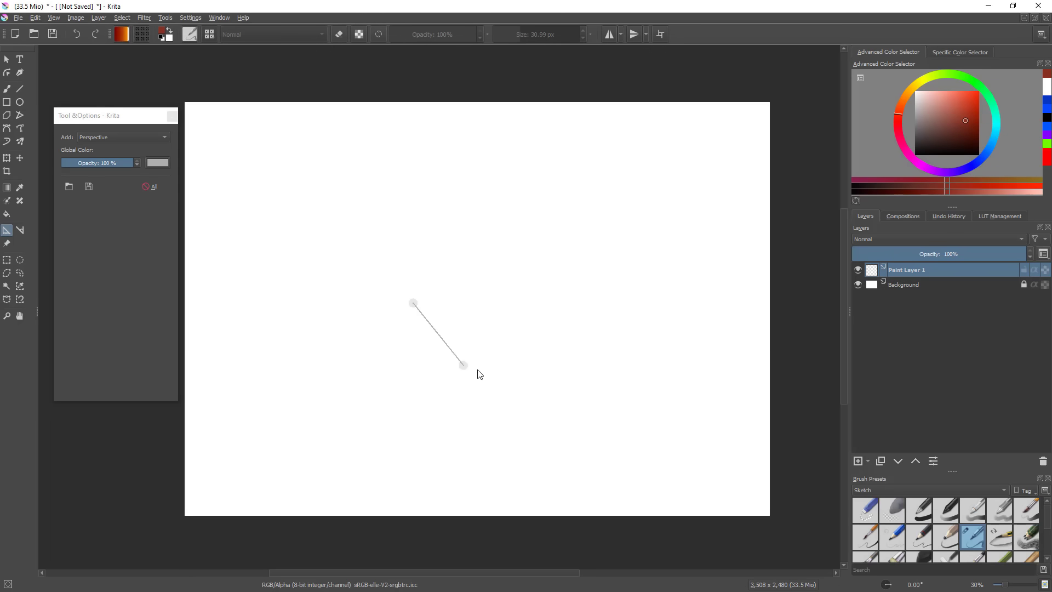
click(539, 462)
click(237, 365)
- Reshape the perspective grid by repositioning its left, bottom and right corners, keeping the far corner in place
drag(237, 366, 268, 344)
drag(539, 463, 466, 493)
drag(655, 302, 703, 375)
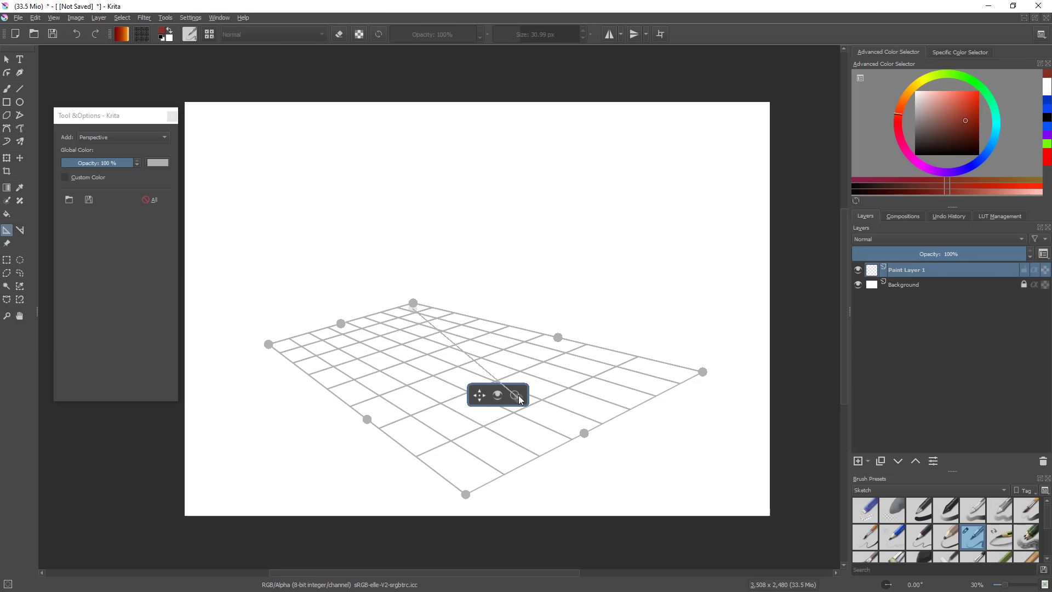
click(554, 286)
click(470, 215)
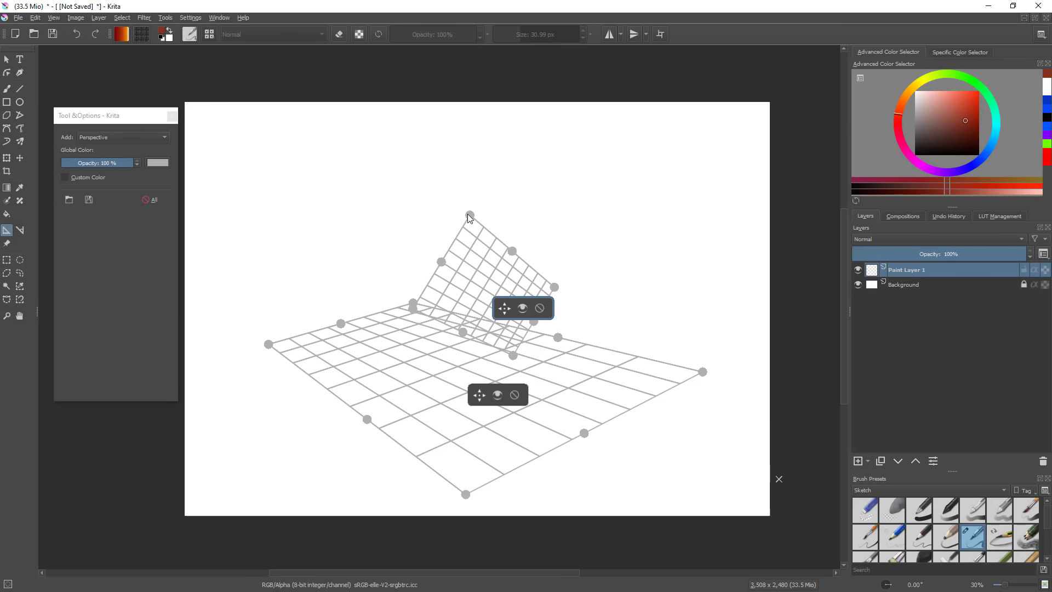
click(540, 309)
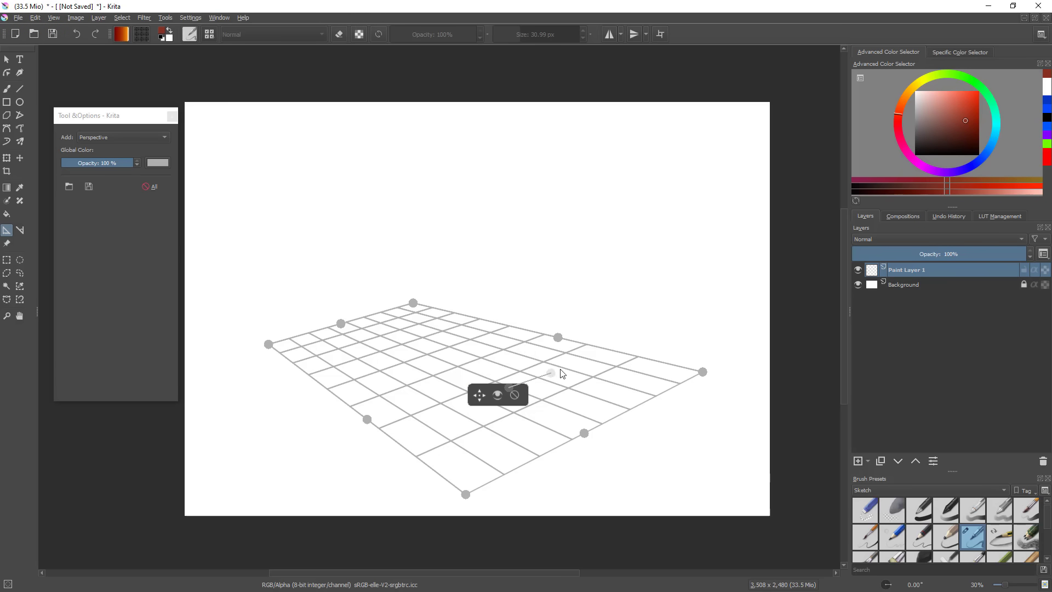
click(602, 330)
click(542, 276)
click(509, 387)
click(593, 362)
- Move the perspective grid and reposition its four corners to form a wide, nearly flat floor plane across the lower canvas
drag(480, 399, 511, 330)
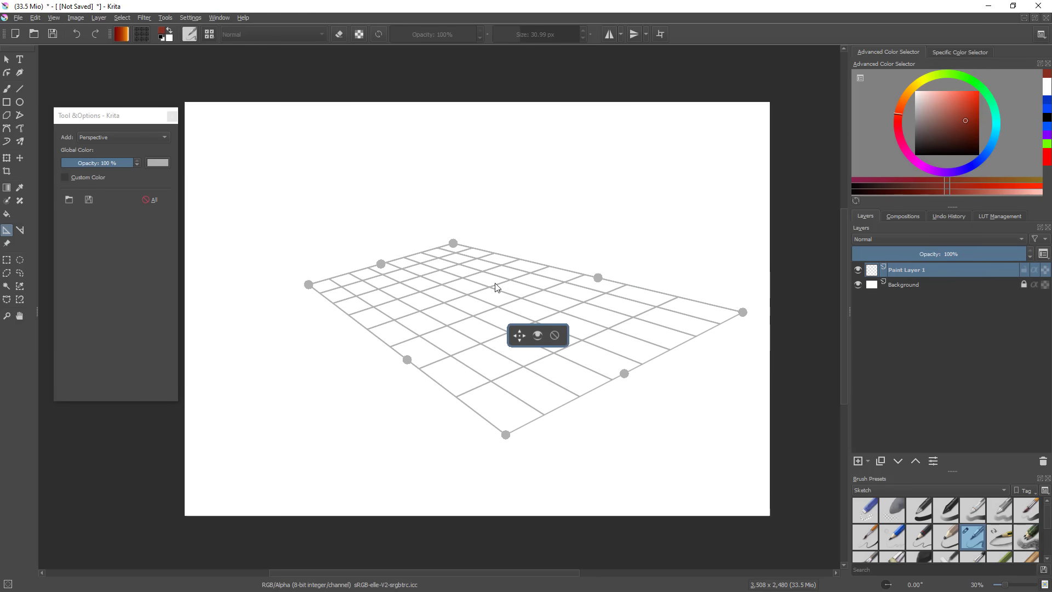
drag(455, 241, 510, 265)
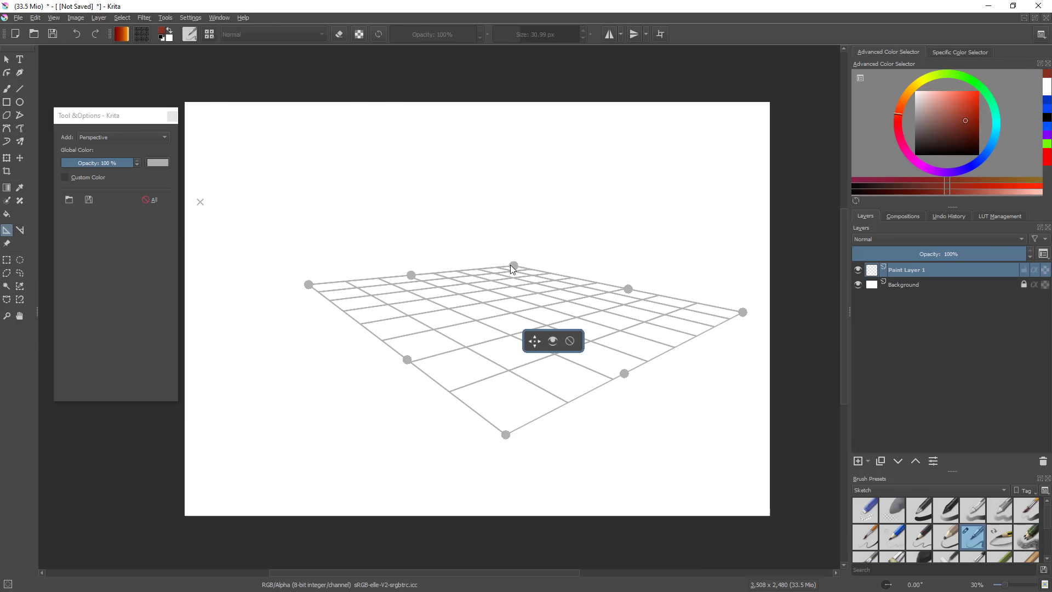
drag(308, 285, 267, 359)
drag(514, 266, 605, 302)
drag(506, 435, 323, 460)
drag(742, 312, 723, 374)
drag(607, 300, 469, 344)
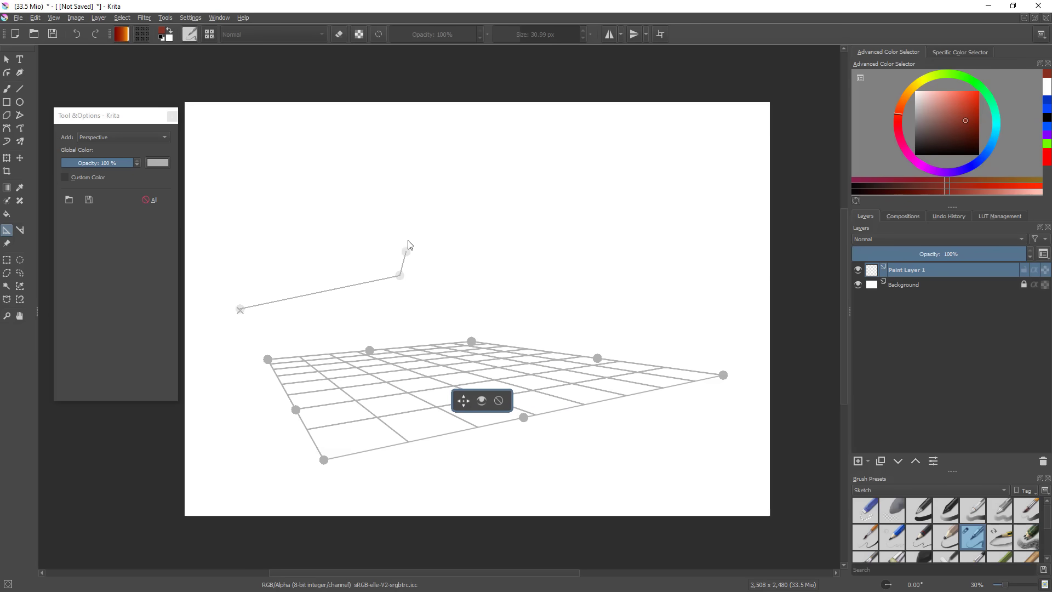
- Complete a second perspective grid and reposition its corners to form an upright wall standing on the floor grid's back-right edge
click(407, 120)
click(218, 149)
drag(240, 310, 232, 235)
drag(399, 275, 721, 378)
drag(233, 237, 470, 340)
drag(410, 118, 704, 161)
drag(219, 149, 468, 204)
drag(709, 163, 737, 131)
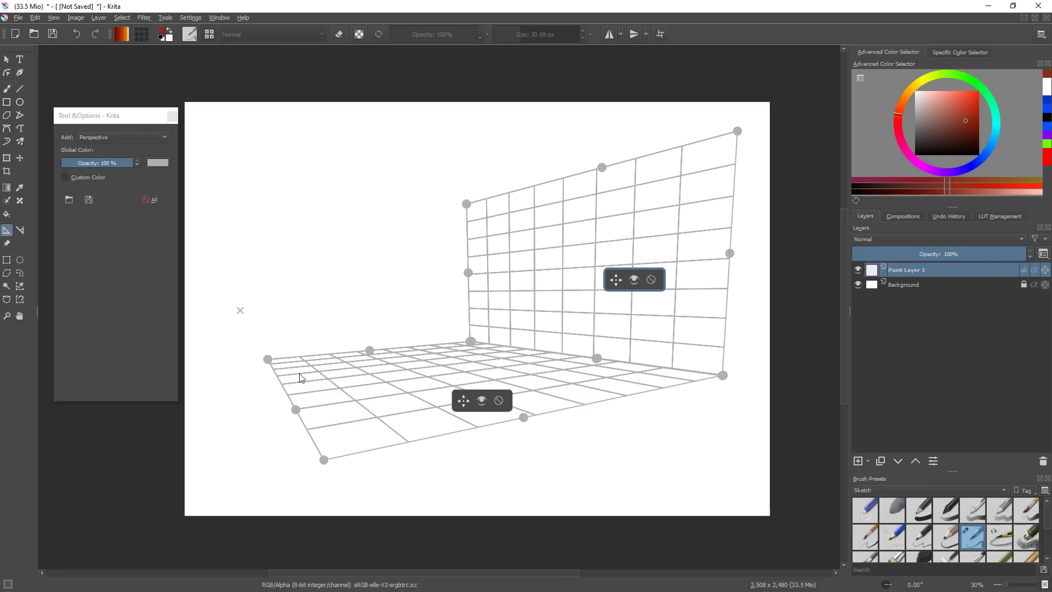
- Set the global assistant colour to a bright violet and its opacity to 44 %
click(154, 165)
drag(198, 145, 676, 405)
click(671, 407)
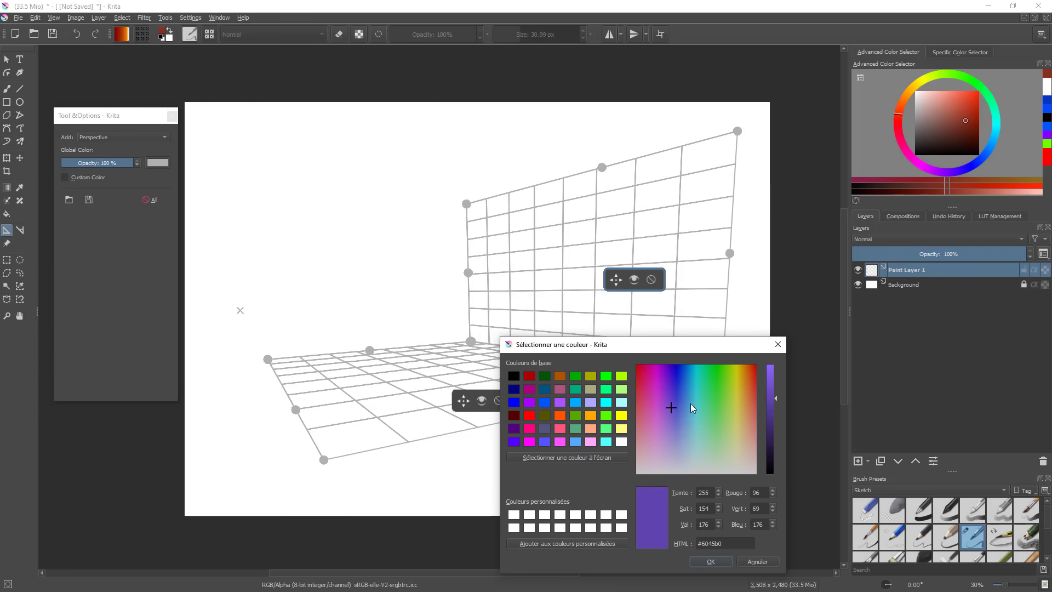
drag(775, 412, 770, 363)
click(710, 561)
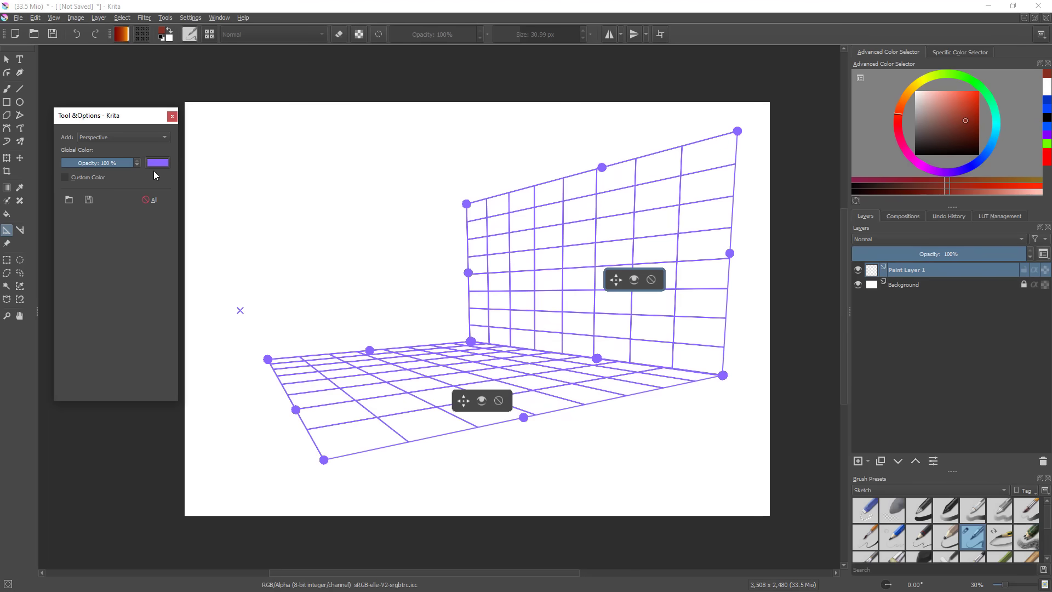
drag(126, 163, 90, 164)
- Enable a custom colour for the wall grid and set it to purple #8a2ab0
click(65, 177)
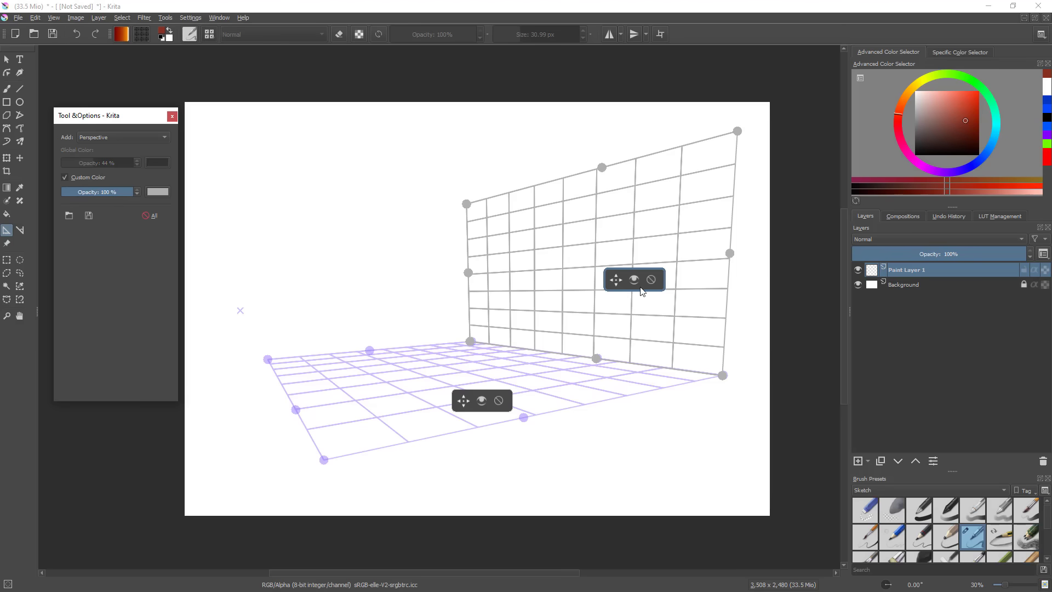
click(157, 193)
click(162, 191)
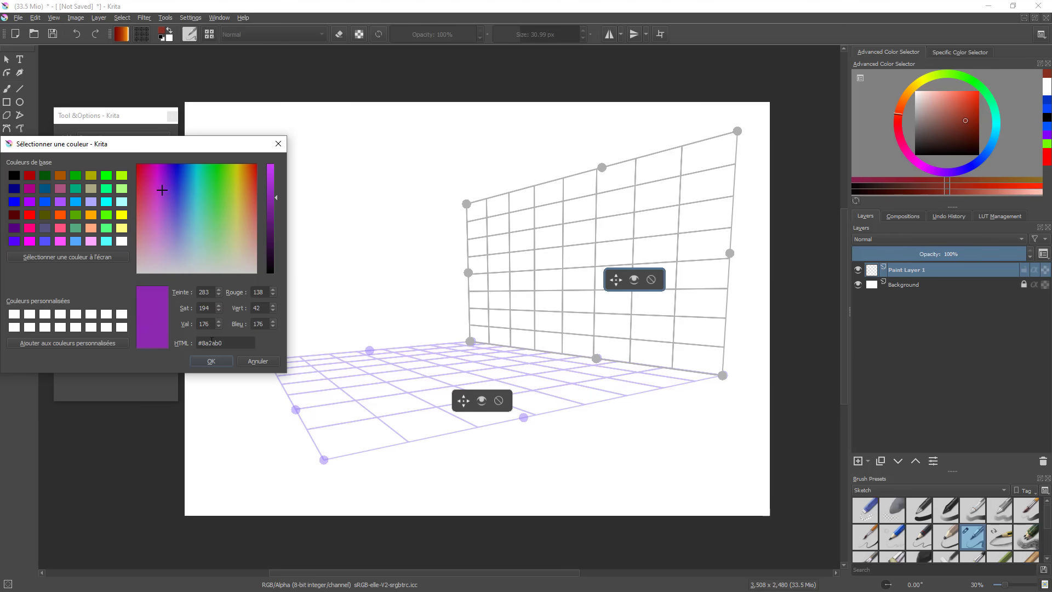
click(208, 363)
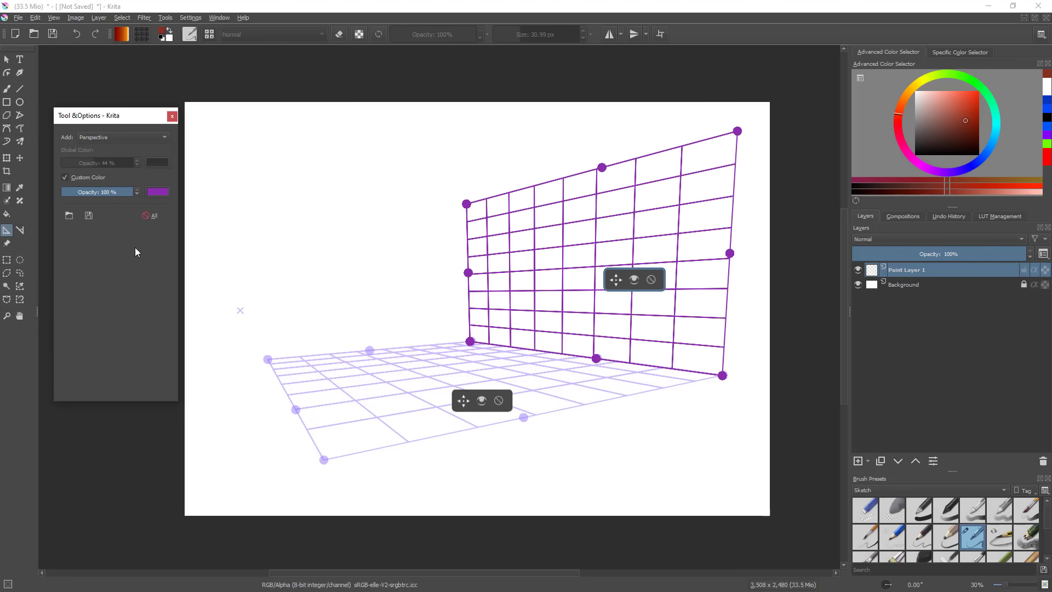
- Select the floor grid, enable its custom colour and set it to a mustard yellow
click(87, 186)
click(84, 185)
click(470, 398)
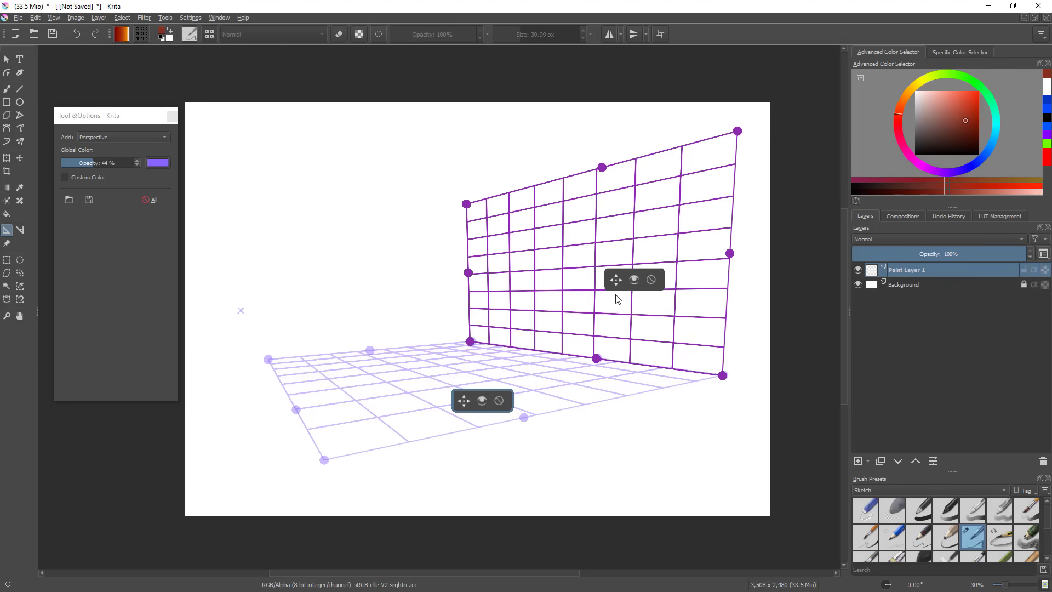
click(623, 276)
click(468, 410)
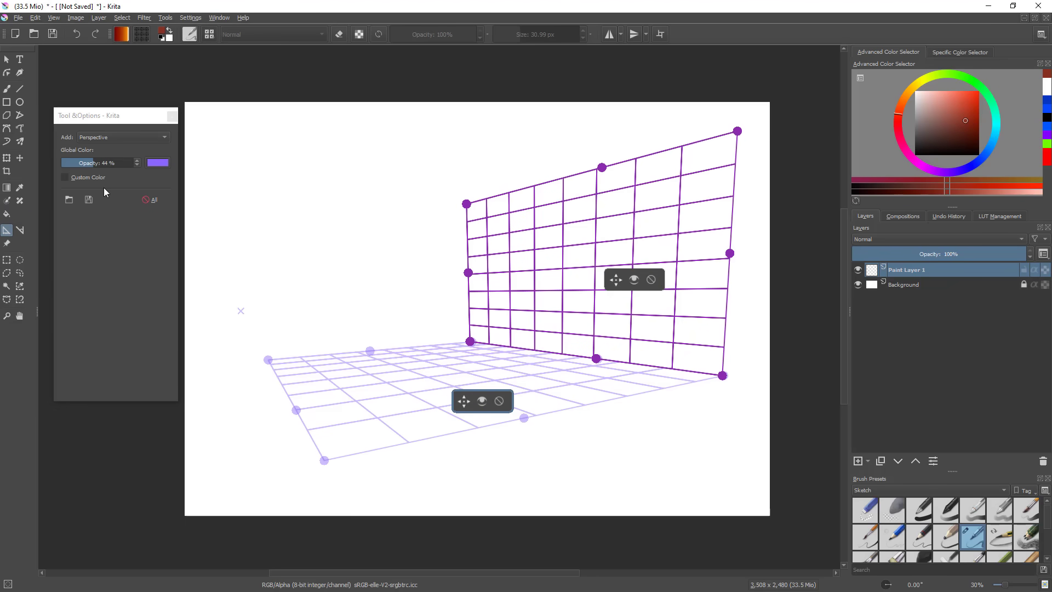
click(87, 178)
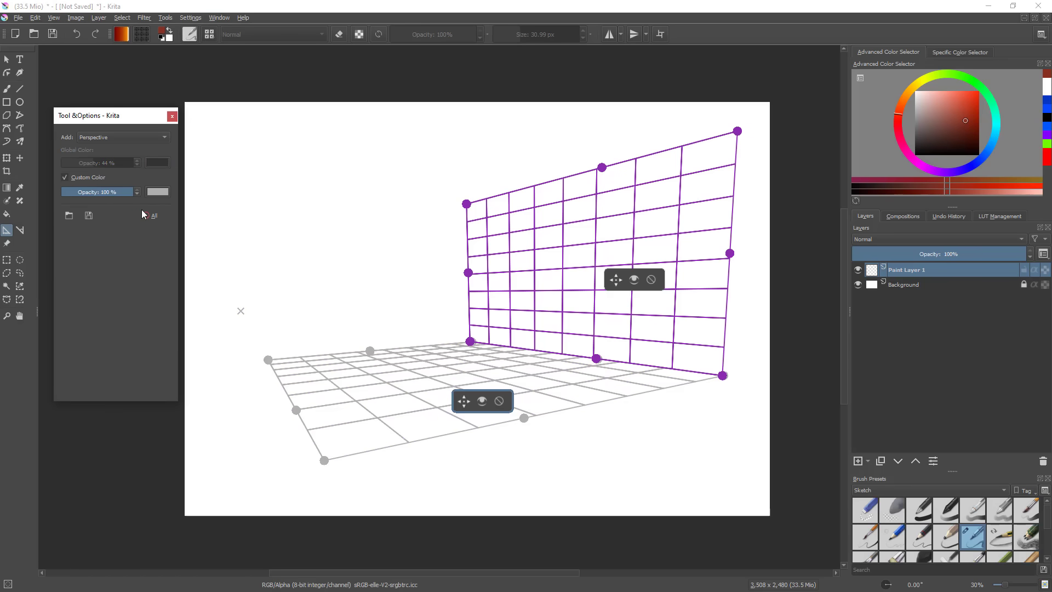
click(157, 193)
click(225, 360)
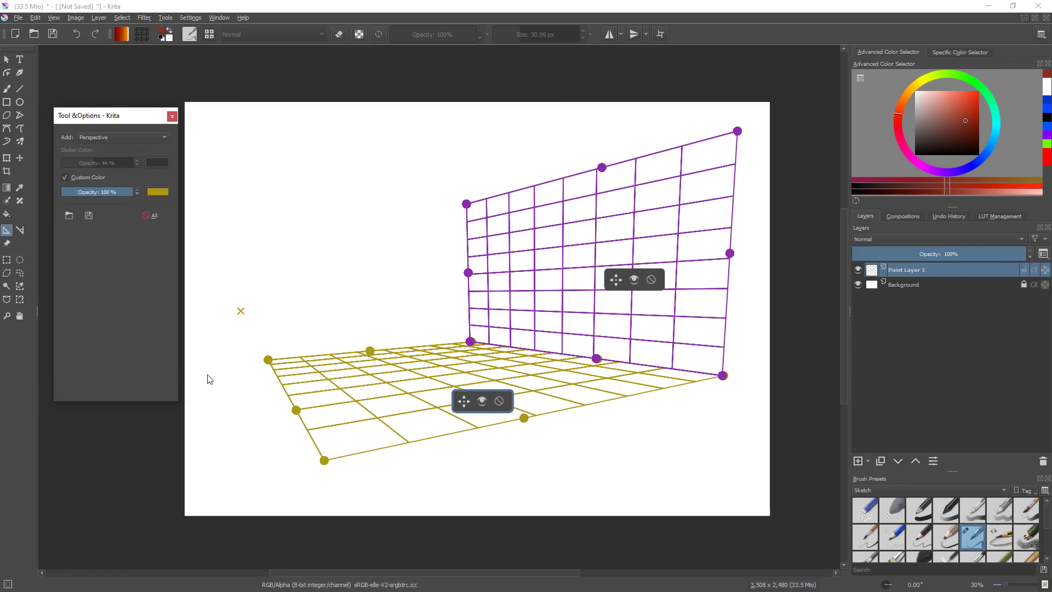
- Change the floor grid's custom colour to the orange-red #b03005
click(162, 193)
click(252, 168)
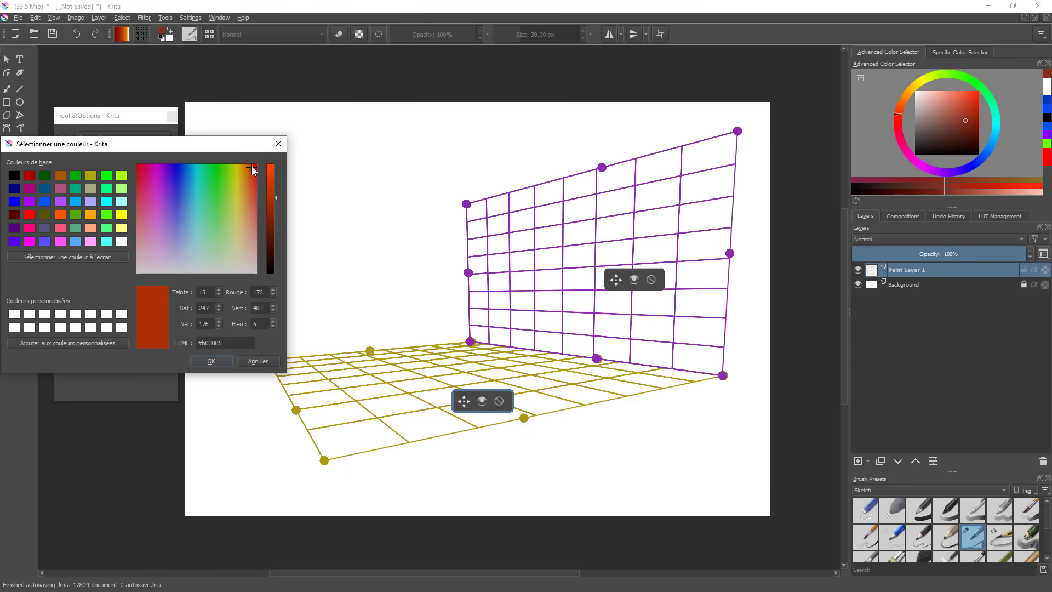
click(227, 363)
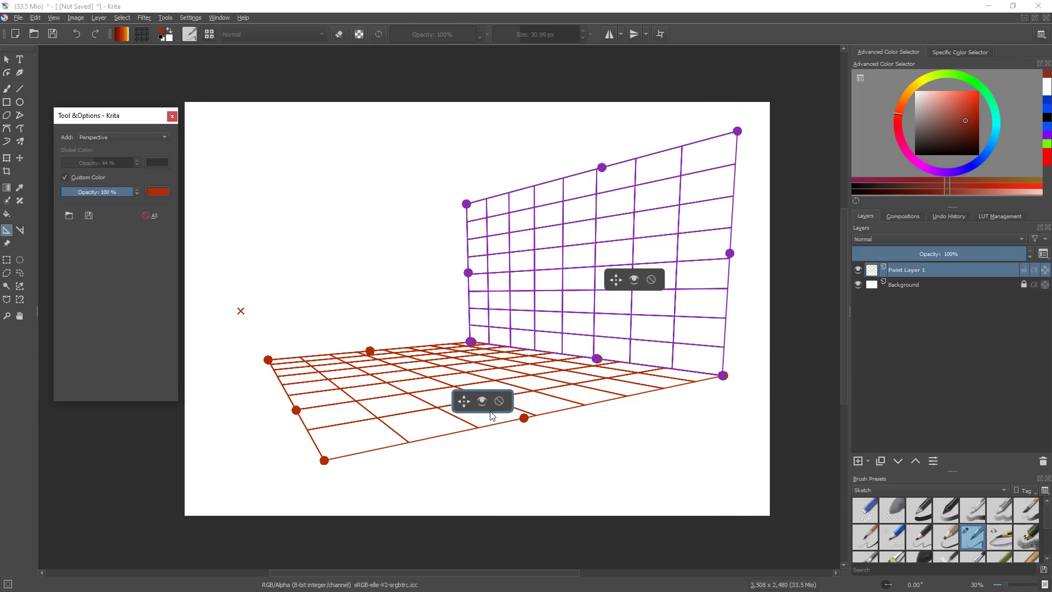
- Paint a faint vertical stroke beside the wall grid's far edge, then try brush strokes across the floor grid and undo them
key(b)
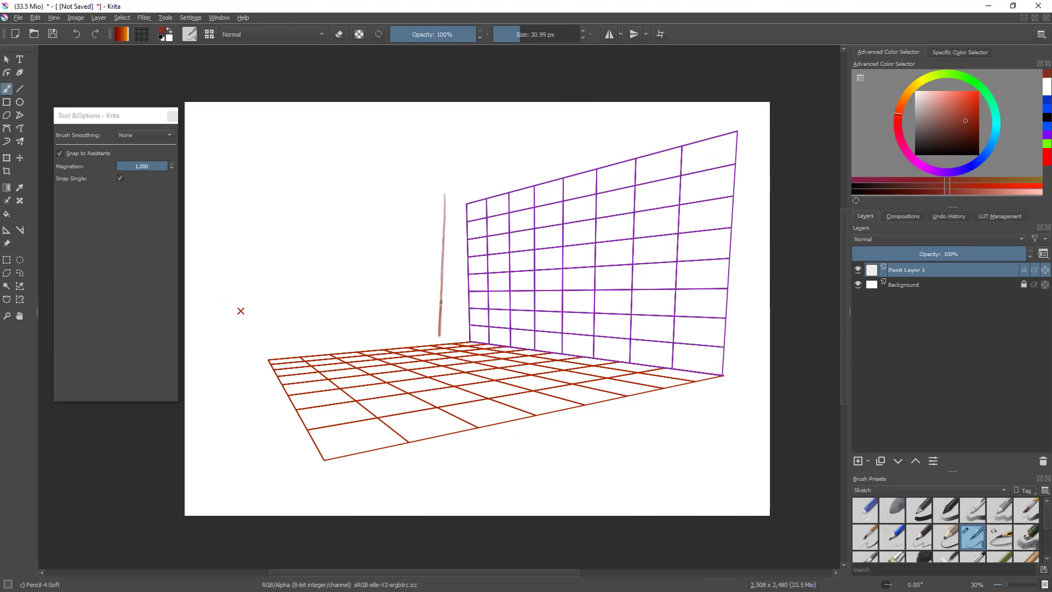
drag(466, 225, 464, 318)
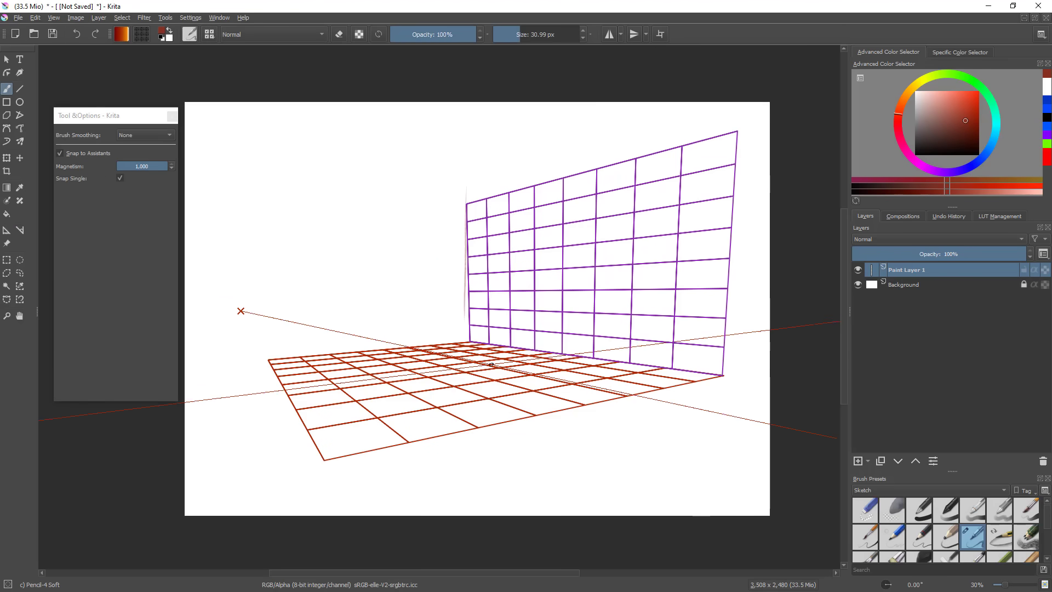
key(ctrl+z)
mouse_move(370, 340)
mouse_down()
mouse_move(458, 342)
mouse_move(492, 396)
mouse_move(548, 443)
mouse_up()
mouse_move(650, 439)
mouse_down()
mouse_move(630, 146)
mouse_move(496, 372)
mouse_move(690, 441)
mouse_up()
key(ctrl+z)
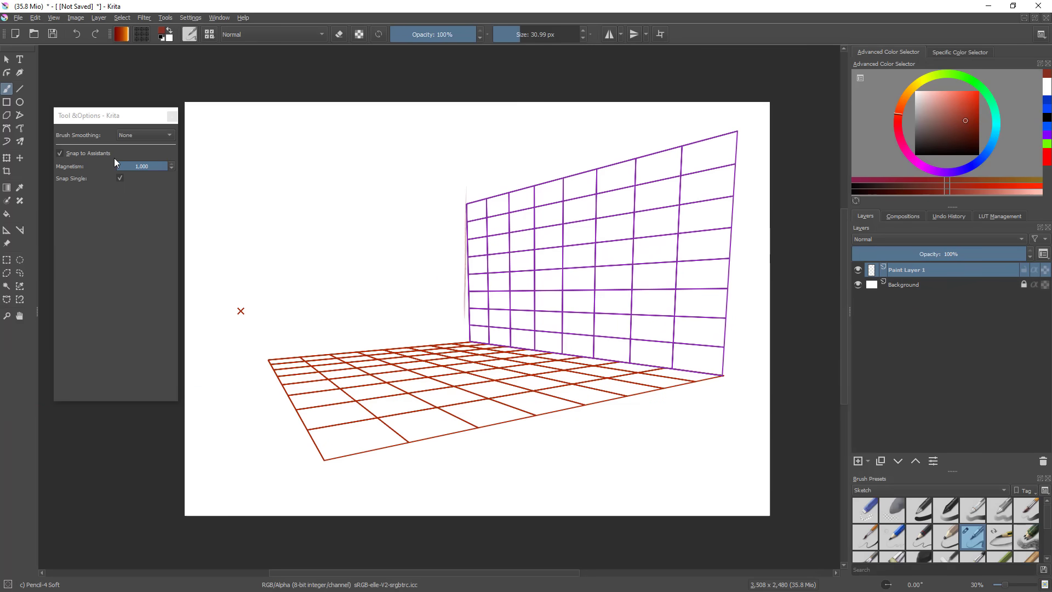
- Paint two vertical and two receding horizontal lines on the wall grid with the brush snapping to the assistants
click(78, 156)
click(86, 154)
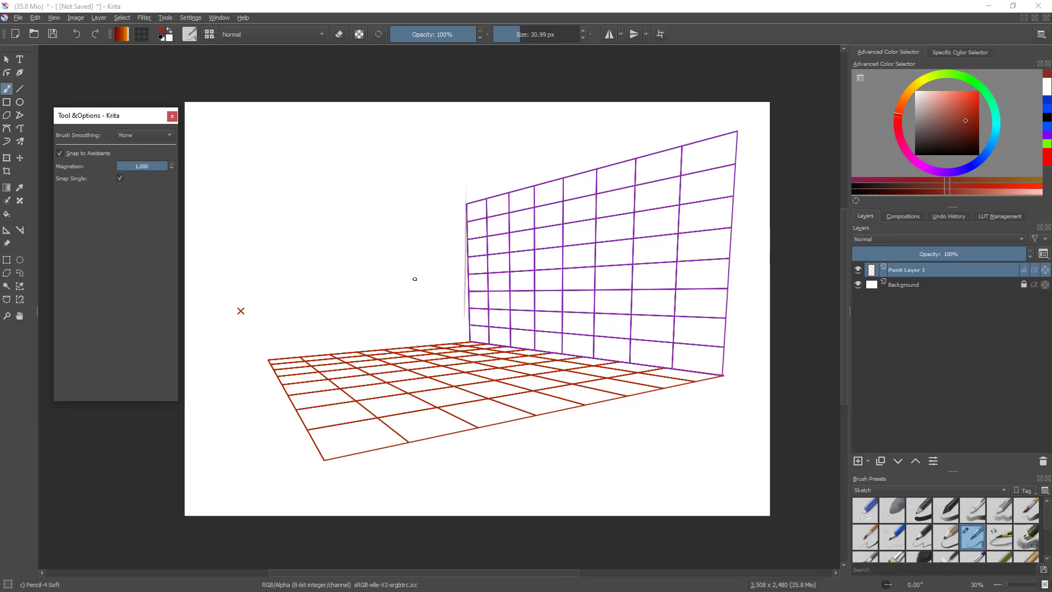
drag(550, 348, 550, 195)
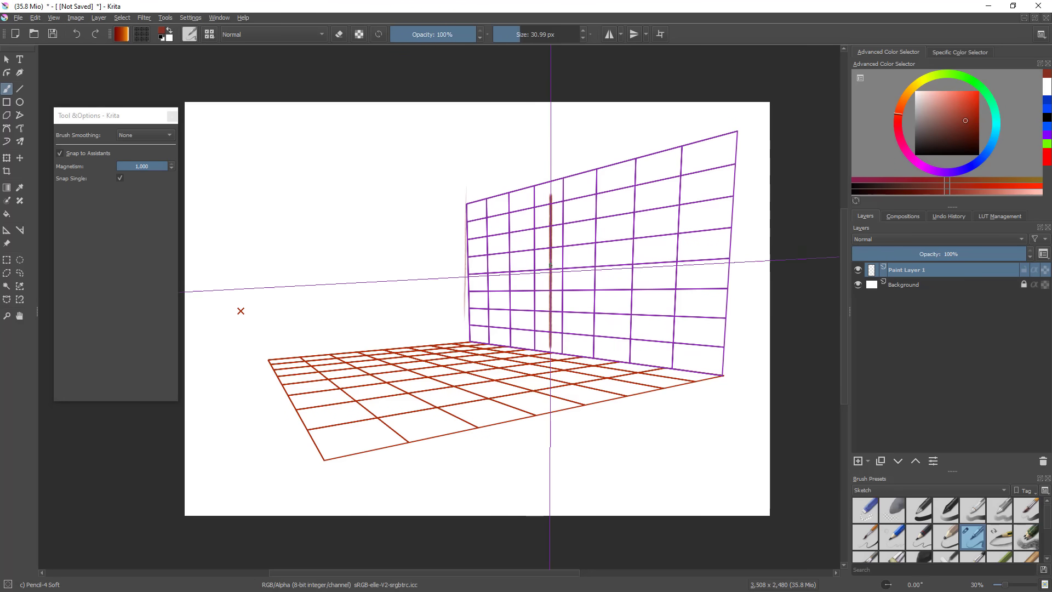
drag(613, 350, 618, 164)
mouse_move(667, 191)
mouse_down()
mouse_move(509, 220)
mouse_move(601, 204)
mouse_move(548, 213)
mouse_up()
mouse_move(476, 253)
mouse_down()
mouse_move(544, 245)
mouse_move(533, 246)
mouse_up()
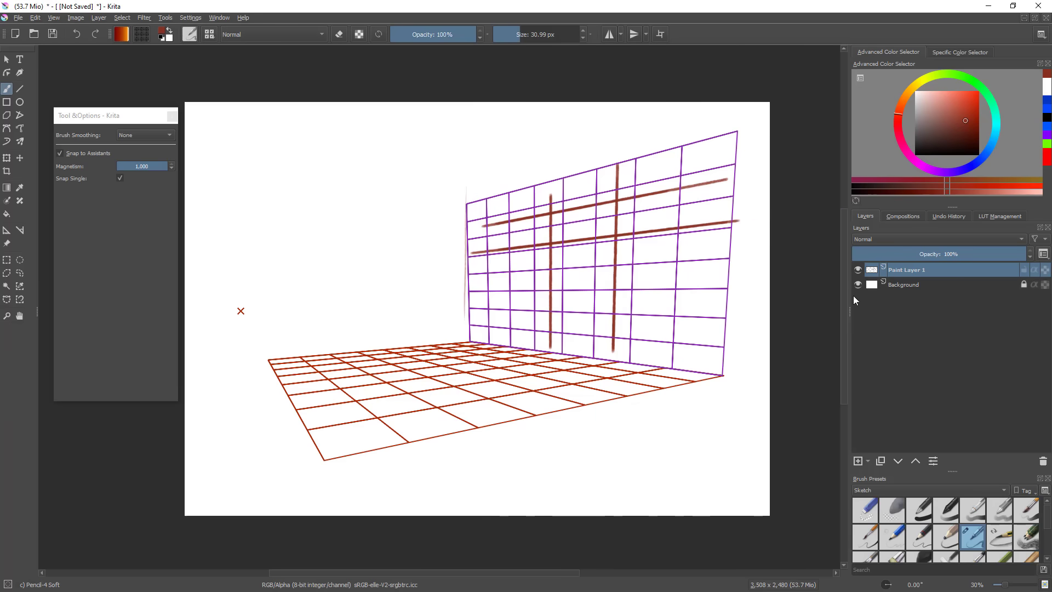
- Return to the Assistant tool and lower the global assistant opacity to 16 %
click(4, 236)
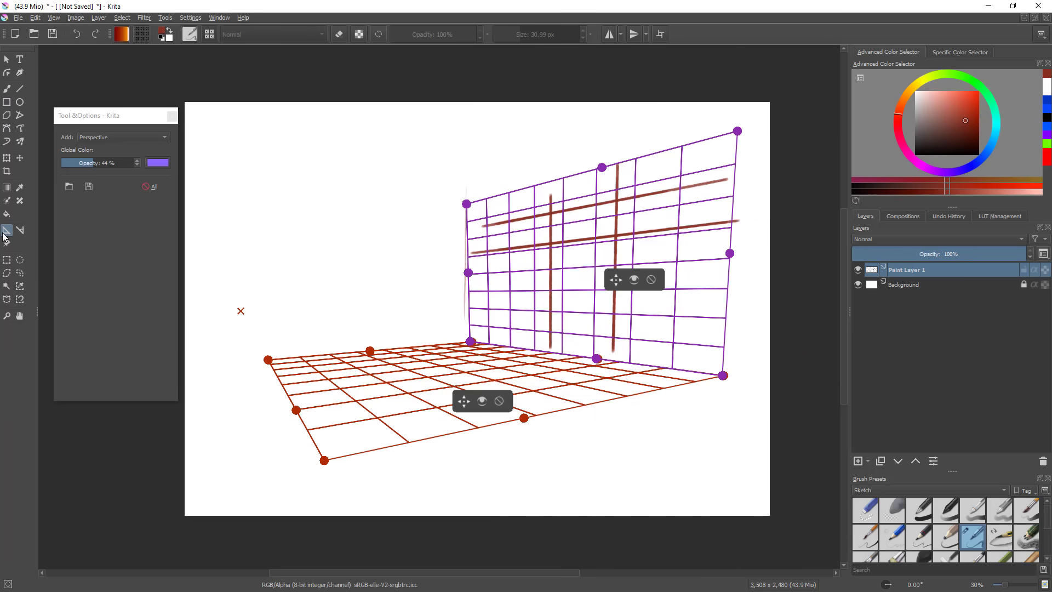
drag(89, 162, 76, 170)
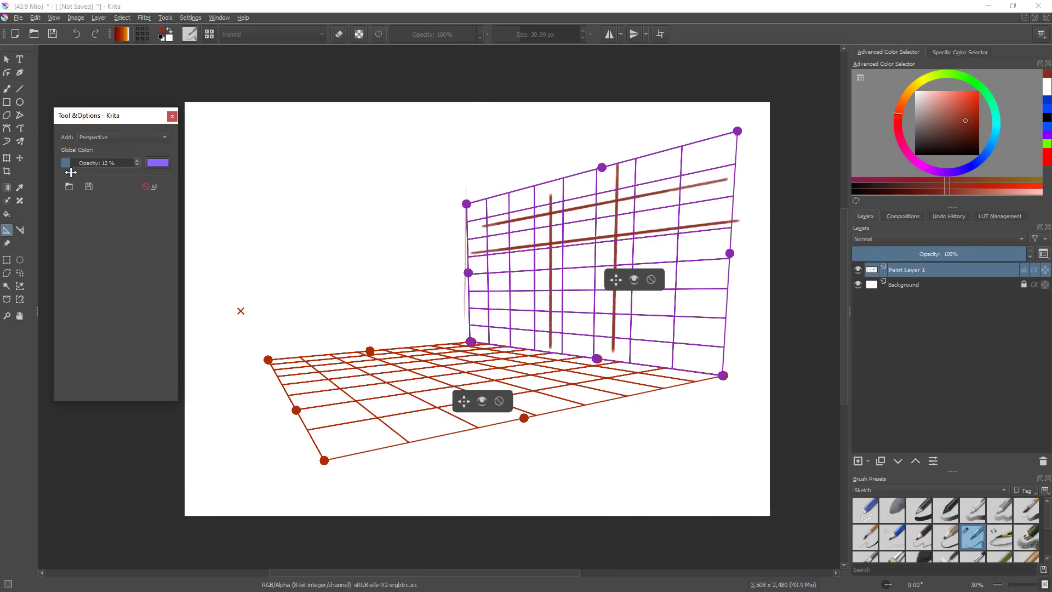
click(478, 400)
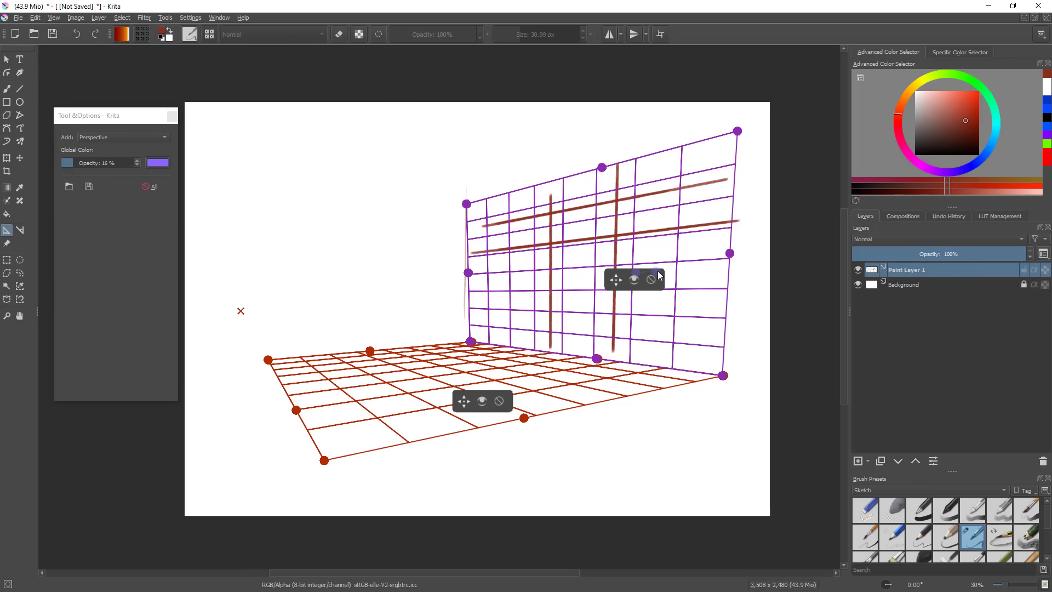
- Pull a narrow extra grid out of the wall's outer edge, then delete it together with the wall and floor grids
drag(730, 254, 745, 252)
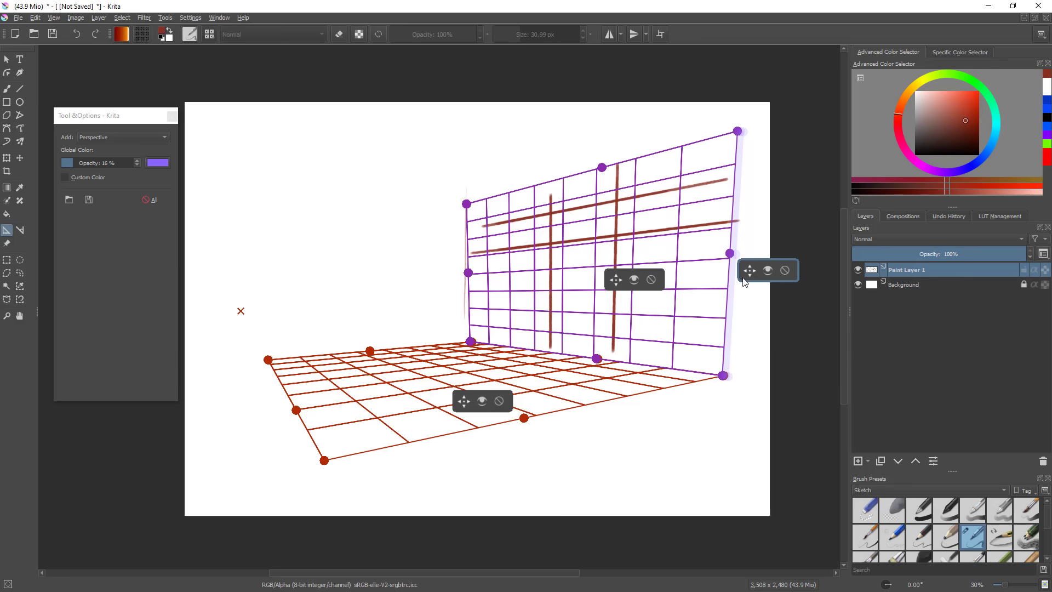
click(784, 270)
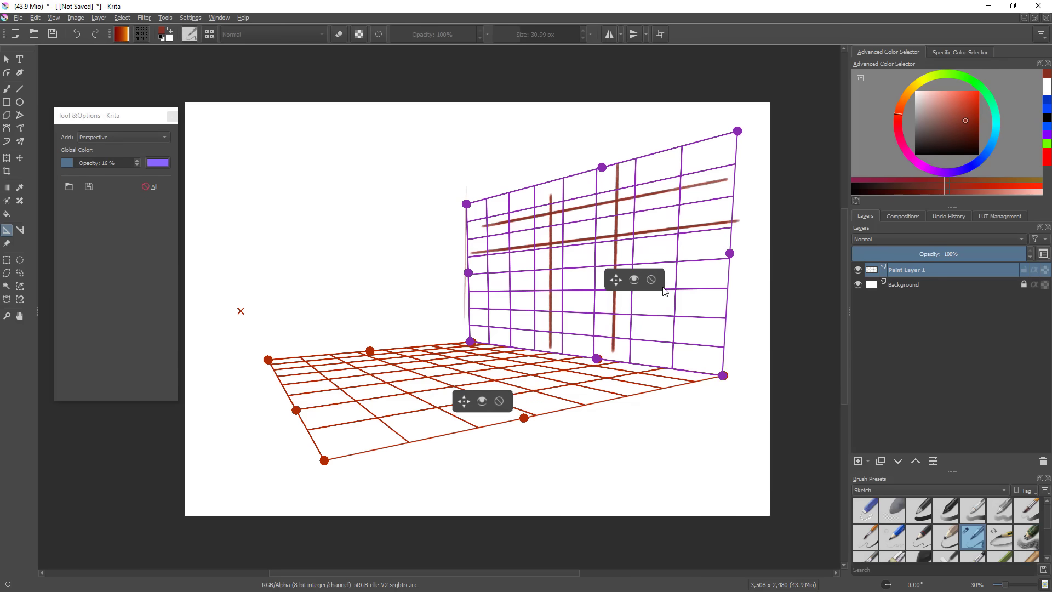
click(651, 280)
click(498, 401)
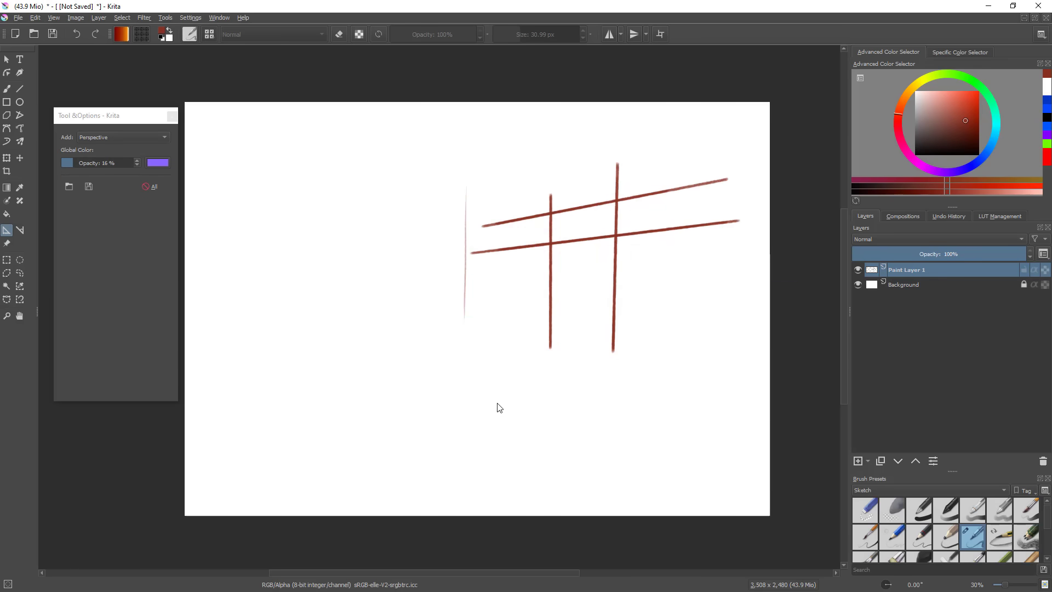
- Place an Infinite Ruler assistant rising diagonally across the canvas and move it slightly lower
scroll(603, 350, left, 2)
scroll(603, 350, down, 1)
drag(479, 335, 441, 357)
click(116, 141)
click(125, 138)
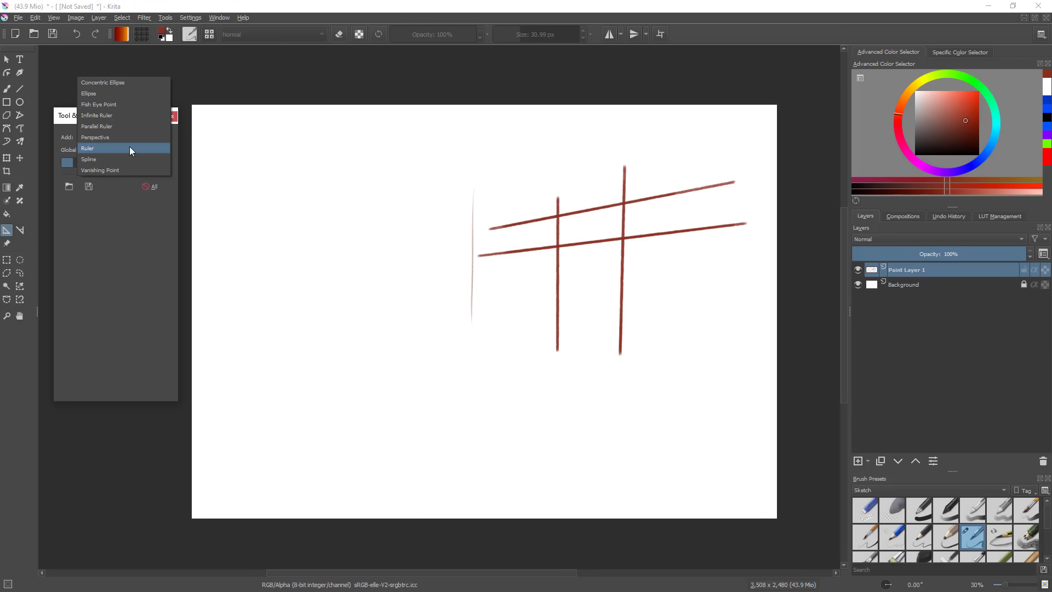
click(133, 116)
click(313, 372)
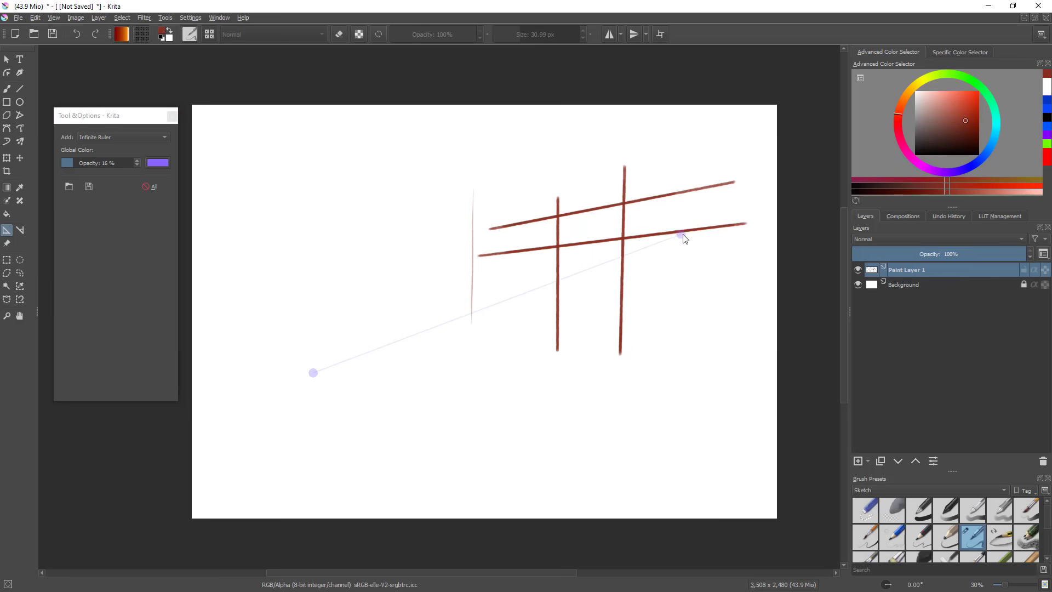
click(674, 241)
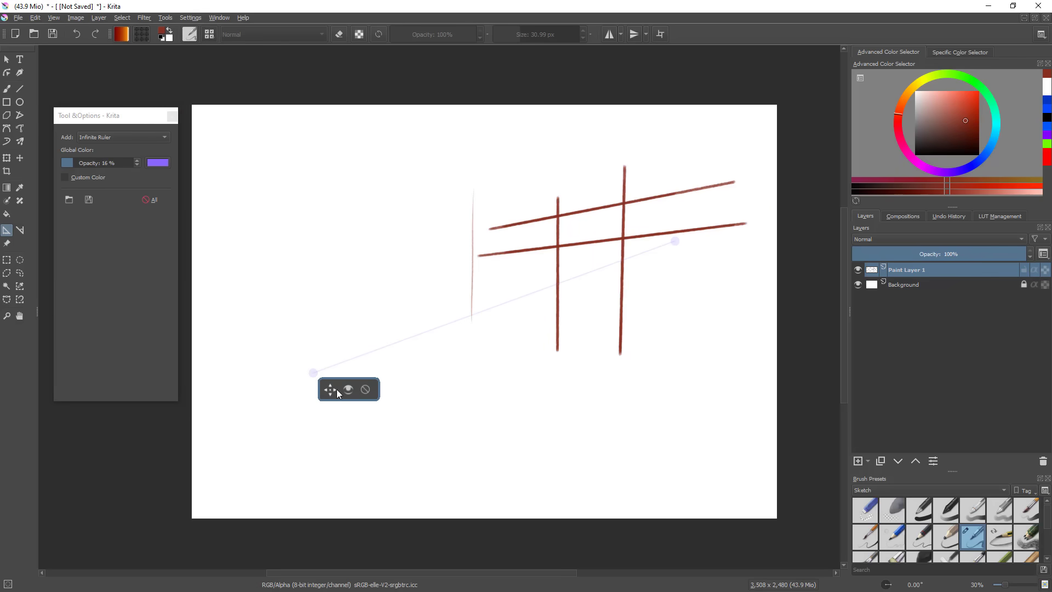
drag(330, 391, 327, 415)
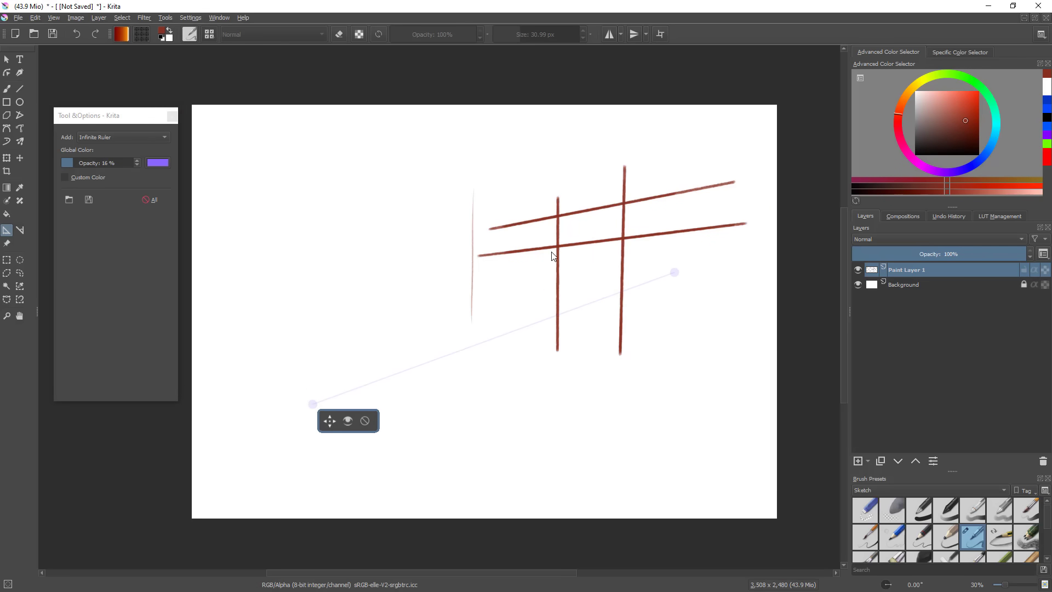
- Paint a diagonal line along the infinite ruler with the brush and add short test strokes across it
key(b)
mouse_move(672, 273)
mouse_down()
mouse_move(498, 337)
mouse_move(751, 245)
mouse_up()
drag(367, 479, 728, 253)
drag(653, 256, 476, 364)
drag(348, 382, 329, 339)
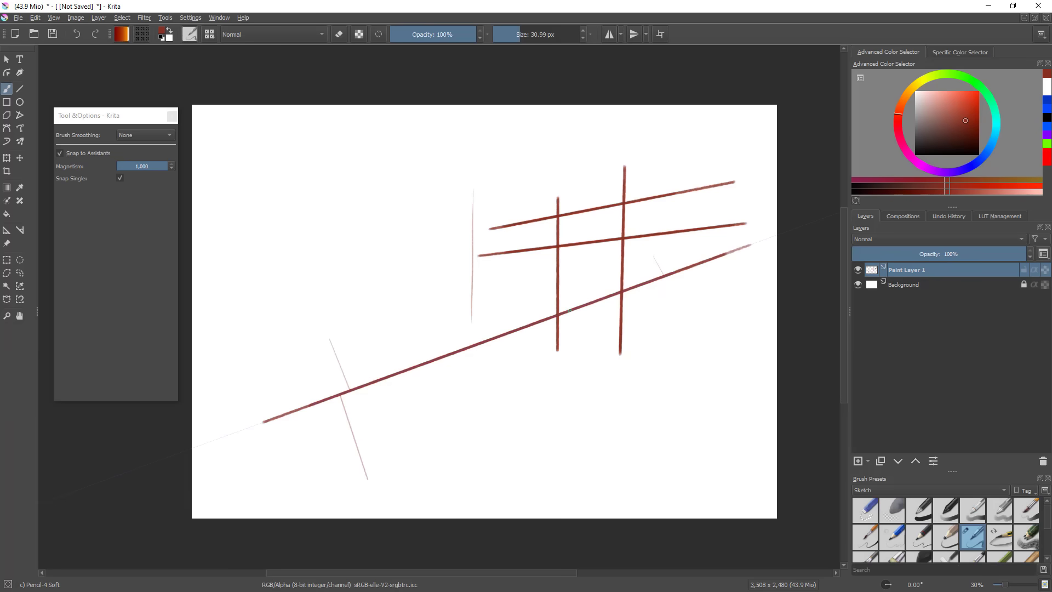
- Turn off Snap Single, paint a short test stroke near the ruler, and undo the last four strokes
click(120, 178)
drag(320, 401, 300, 347)
key(ctrl+z)
key(ctrl+z)
key(ctrl+z)
key(ctrl+z)
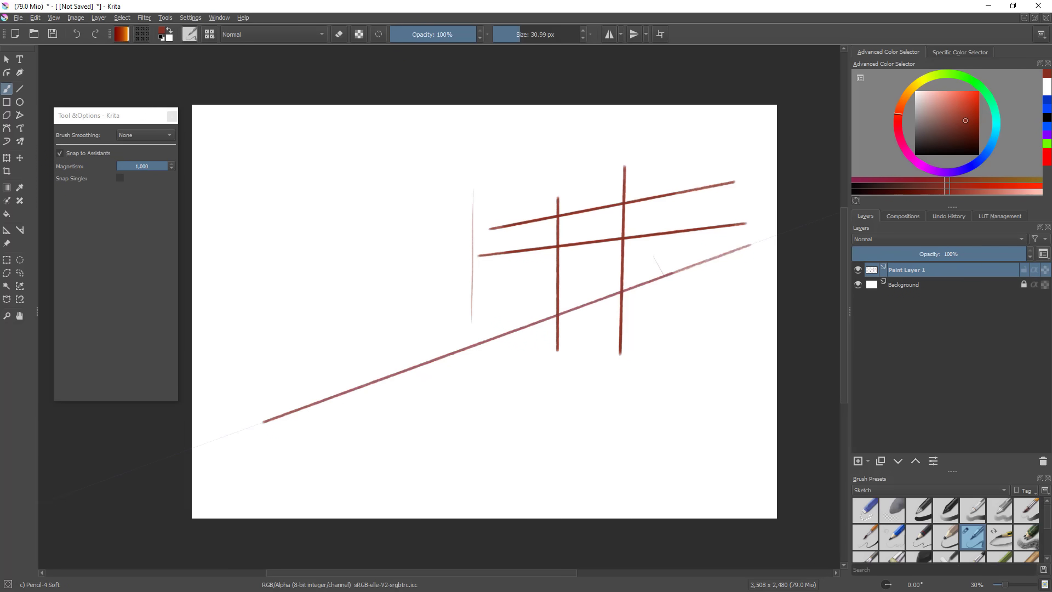
- Turn Snap Single back on and paint a full line along the infinite ruler from one canvas edge to the other
click(120, 178)
mouse_move(251, 421)
mouse_down()
mouse_move(476, 344)
mouse_move(192, 448)
mouse_move(791, 228)
mouse_up()
drag(669, 340, 681, 313)
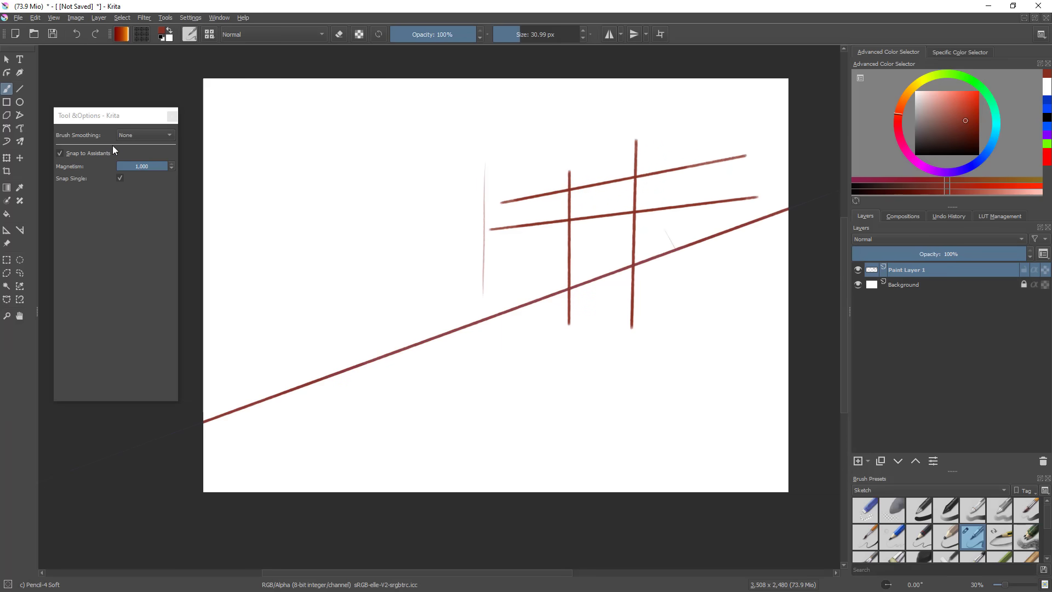
- Delete all assistants and replace the painted layer with a new empty paint layer
click(7, 230)
click(152, 189)
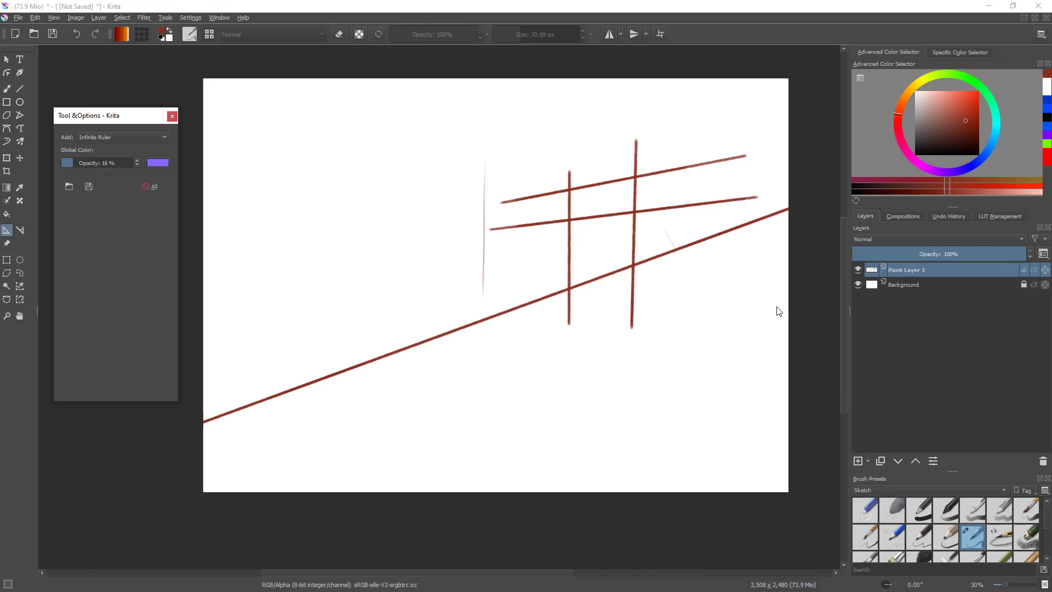
click(1042, 462)
click(858, 462)
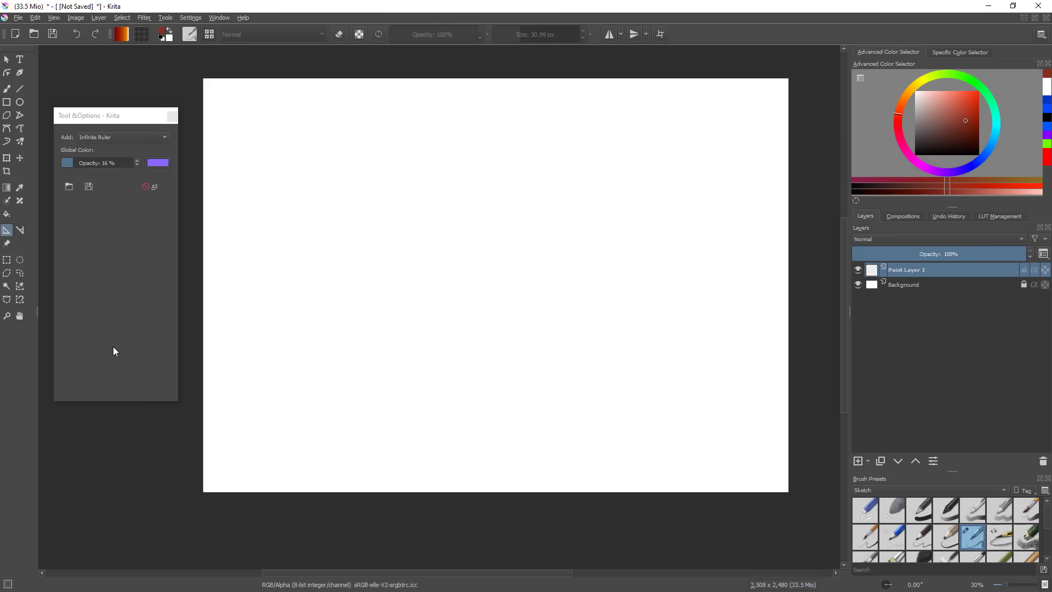
- Crop the image to 2554 × 2143 px starting at X 842, Y 102, and undo the crop
click(7, 172)
drag(344, 109, 770, 452)
drag(557, 108, 562, 95)
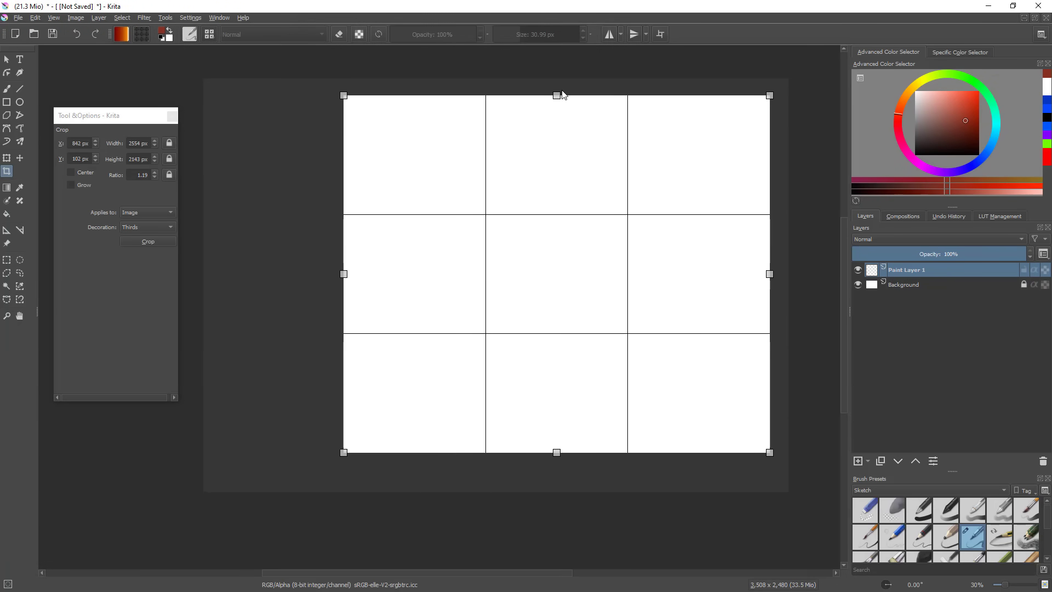
key(Return)
key(ctrl+z)
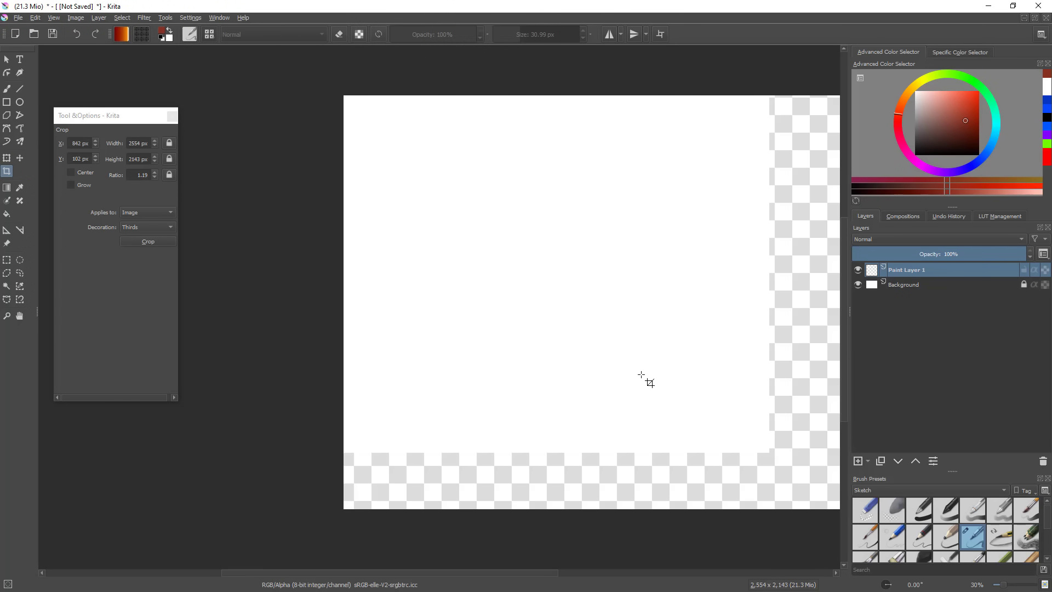
- Resize the canvas to 4500 px wide with unconstrained proportions, anchoring the existing image at the middle left
click(76, 18)
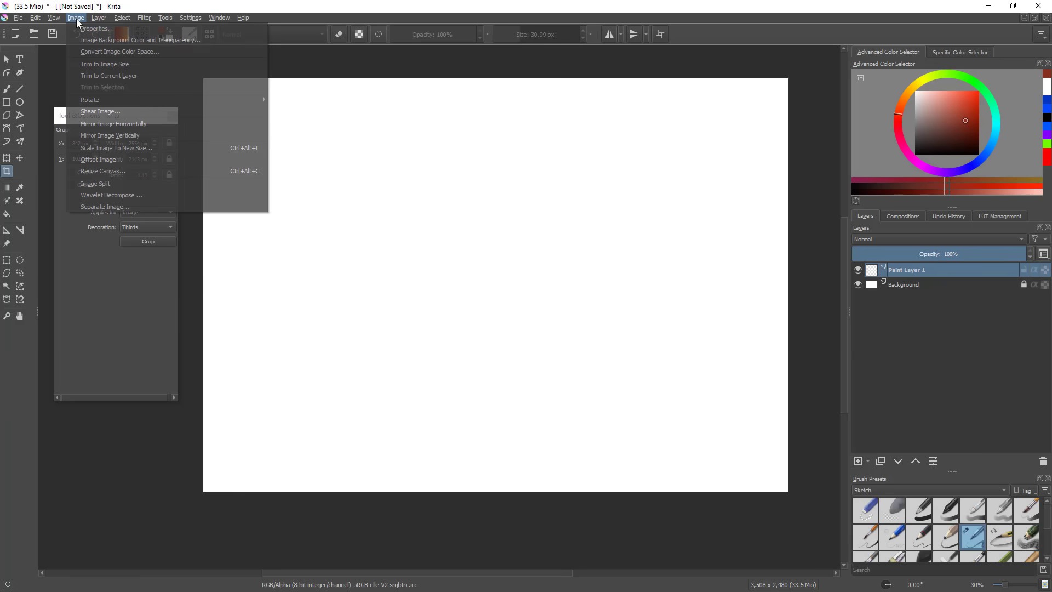
click(255, 172)
drag(519, 192, 545, 194)
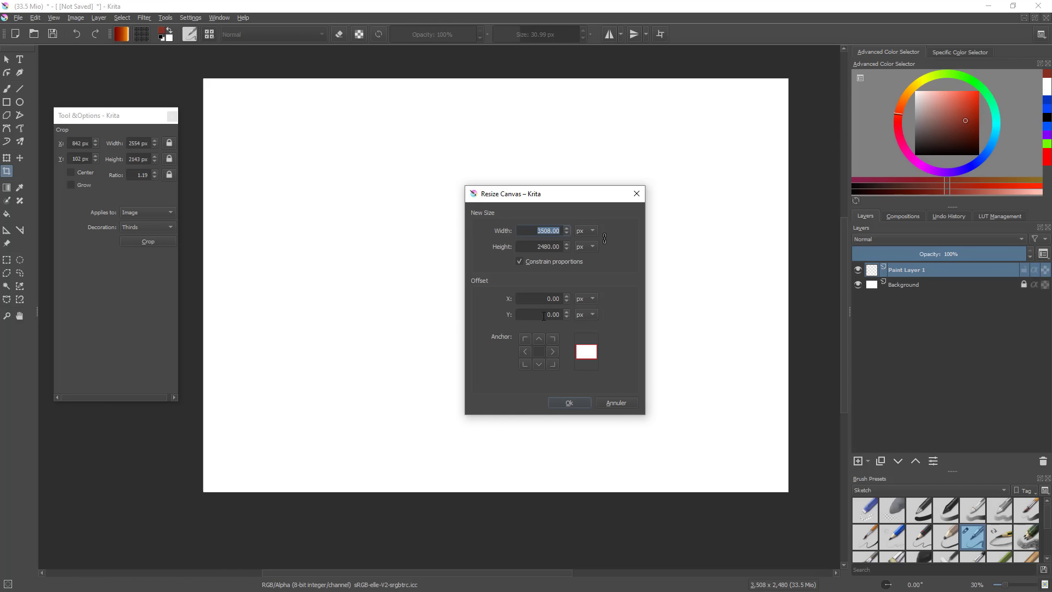
click(557, 261)
click(565, 266)
key(ctrl+a)
text(4500)
mouse_move(579, 354)
mouse_down()
mouse_move(588, 373)
mouse_move(581, 355)
mouse_move(586, 368)
mouse_move(594, 348)
mouse_up()
click(538, 351)
click(524, 354)
right_click(804, 364)
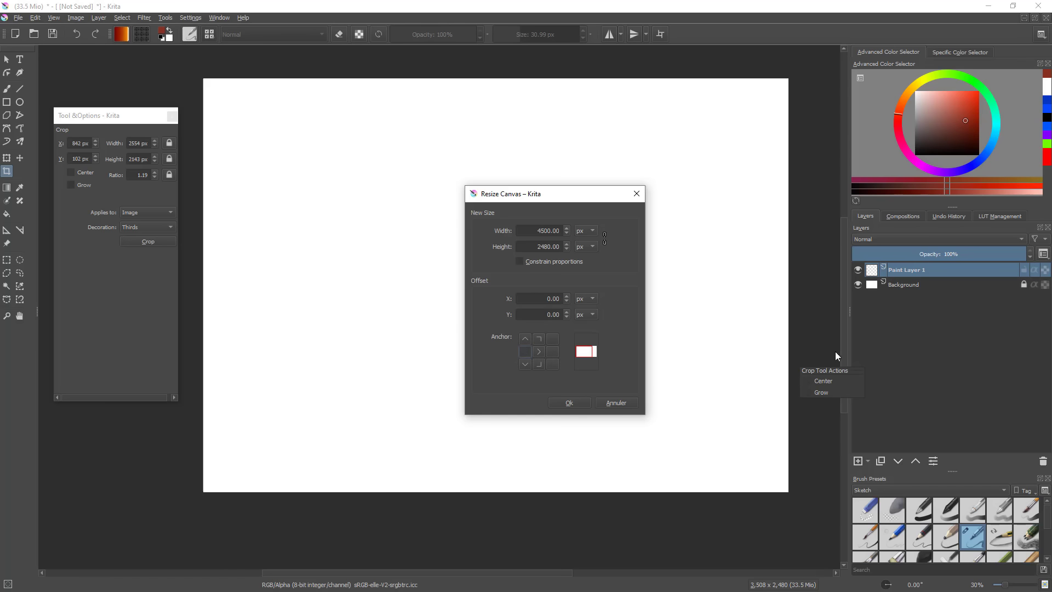
click(633, 355)
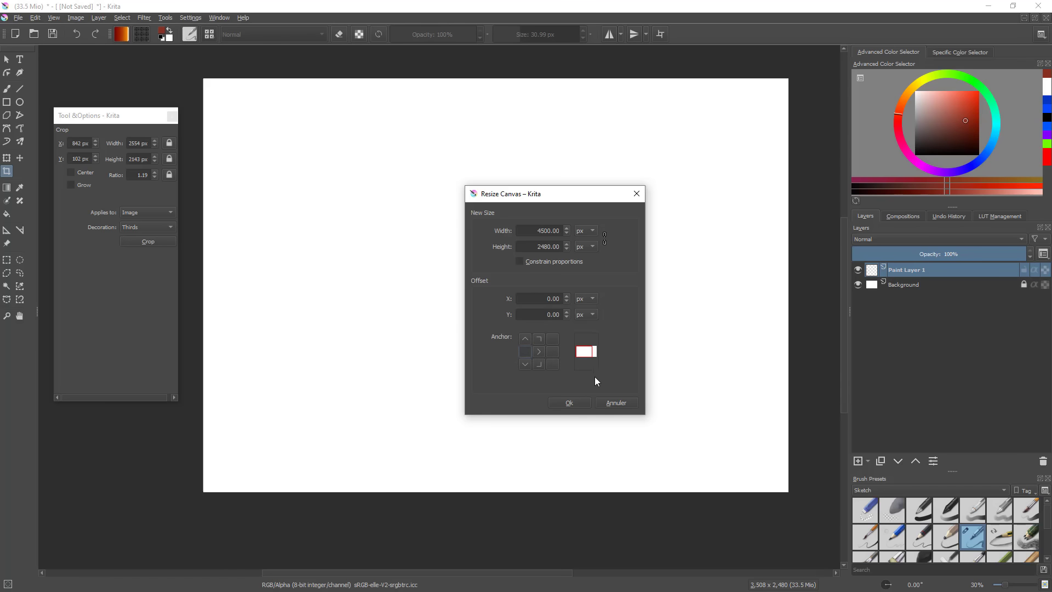
click(569, 403)
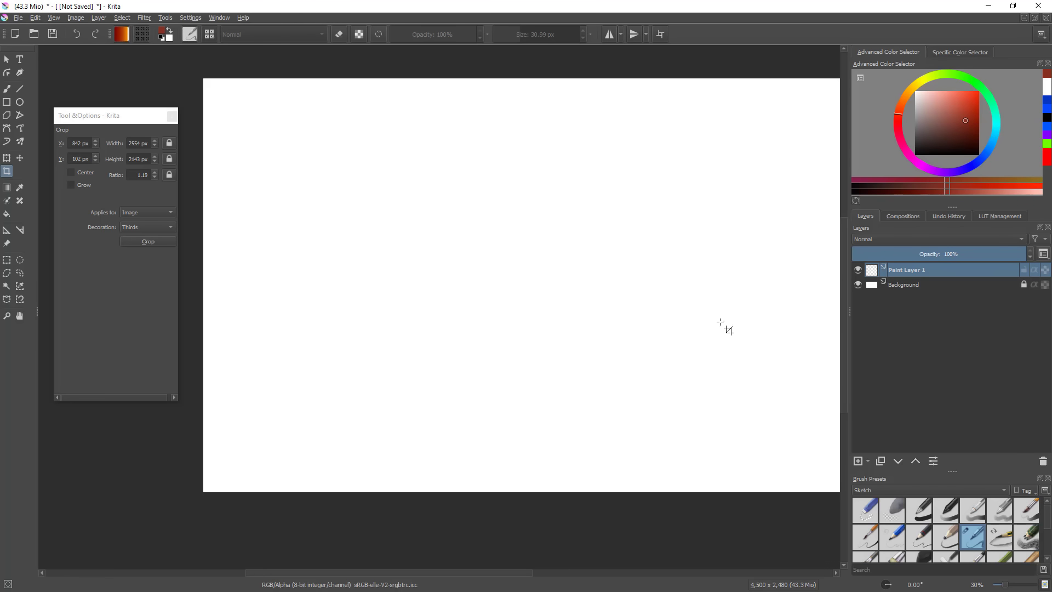
drag(734, 302, 632, 345)
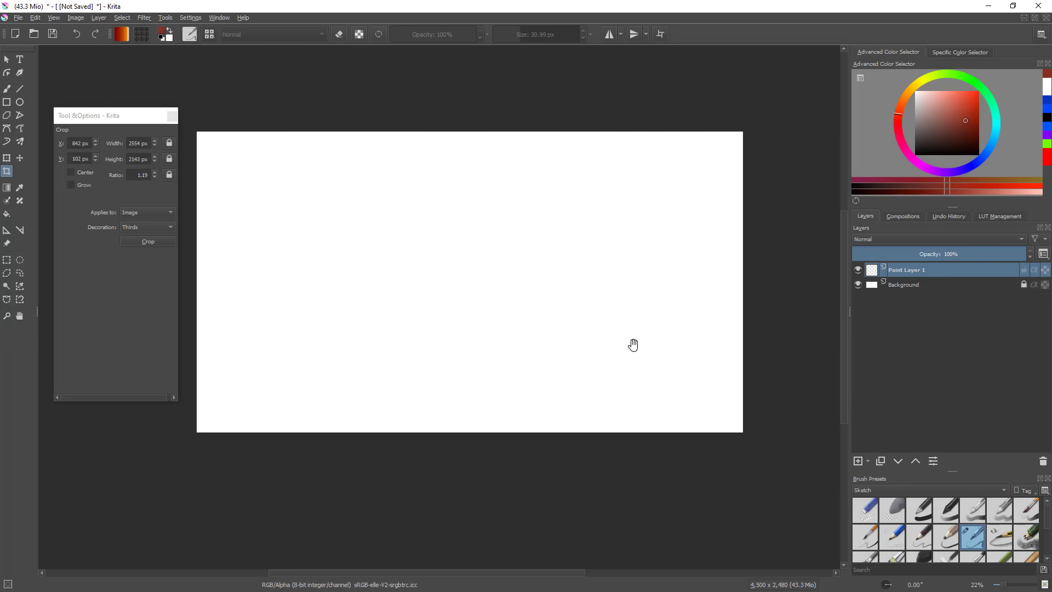
click(75, 18)
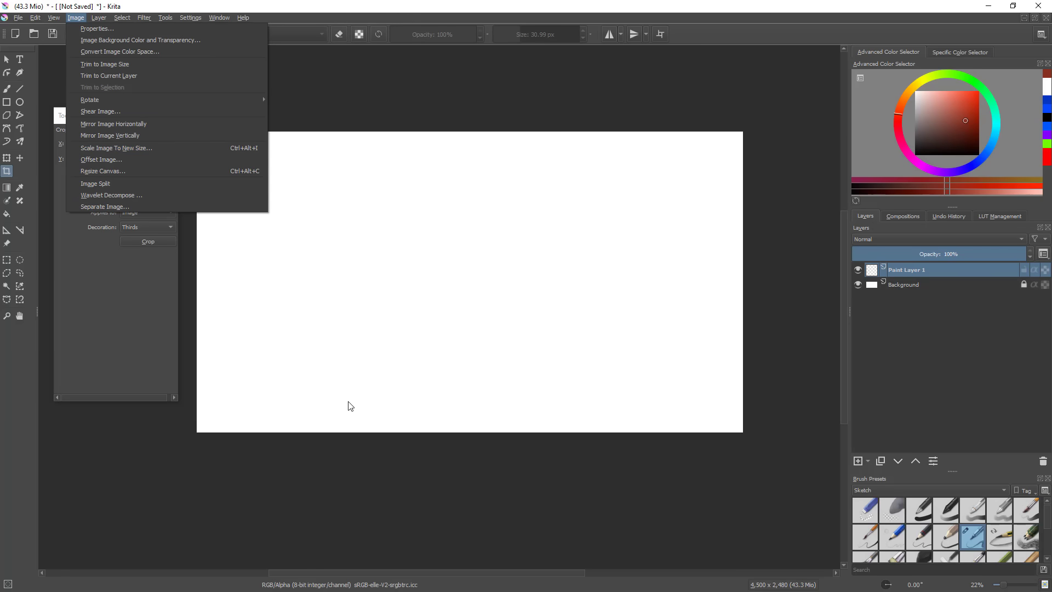
click(429, 84)
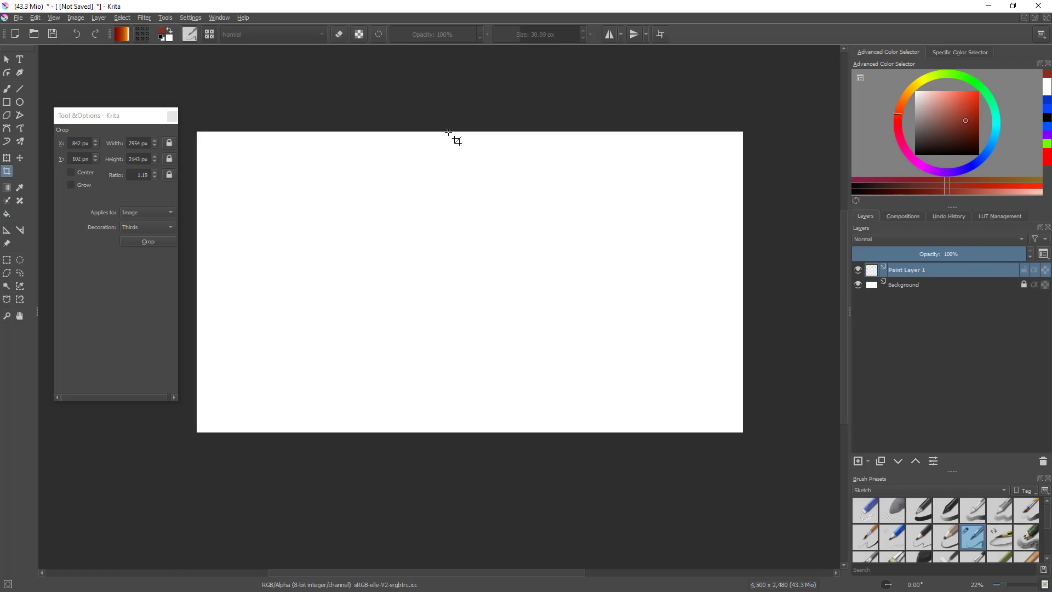
- Activate the Freehand Brush tool and choose black as the painting colour
click(7, 88)
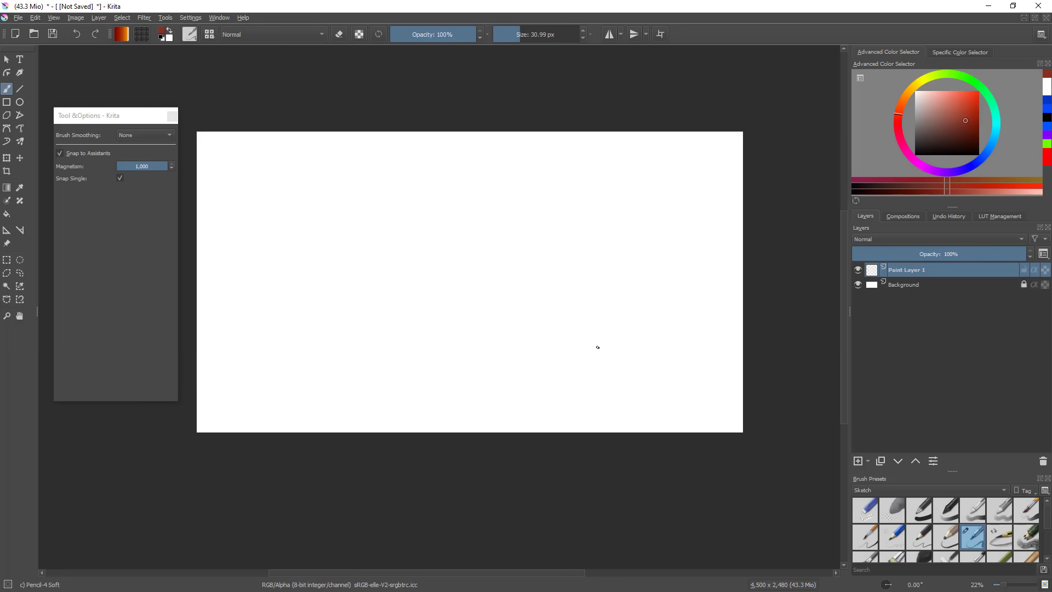
key(Tab)
key(Tab)
drag(946, 119, 911, 159)
- Paint broad diagonal test strokes in canvas-only mode with the brush enlarged to about 188 px, and clear them
key(Tab)
drag(601, 211, 631, 260)
drag(631, 261, 623, 217)
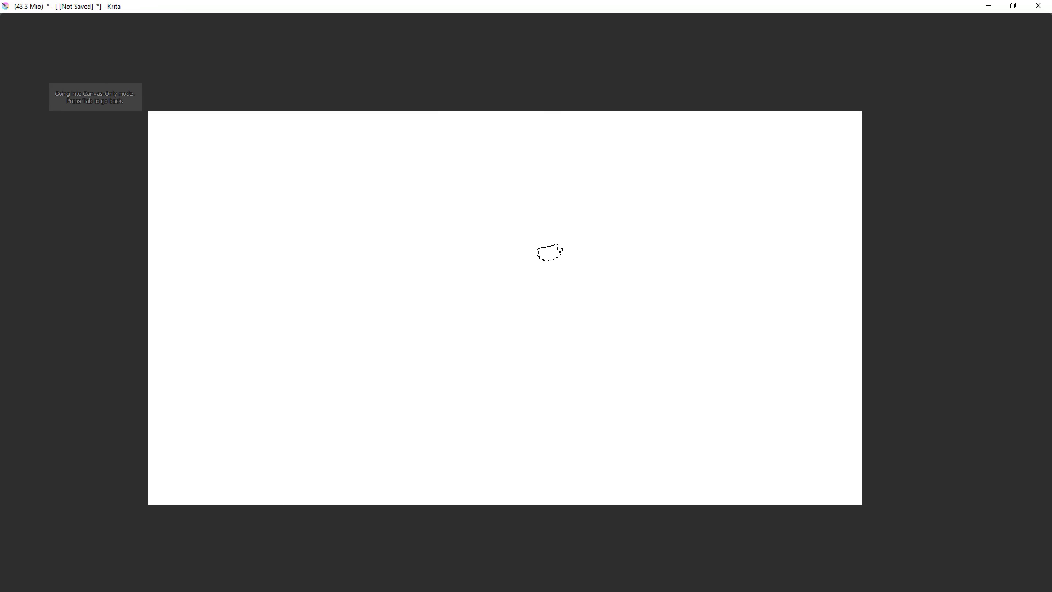
mouse_move(411, 399)
mouse_down()
mouse_move(462, 334)
mouse_move(655, 200)
mouse_move(475, 430)
mouse_up()
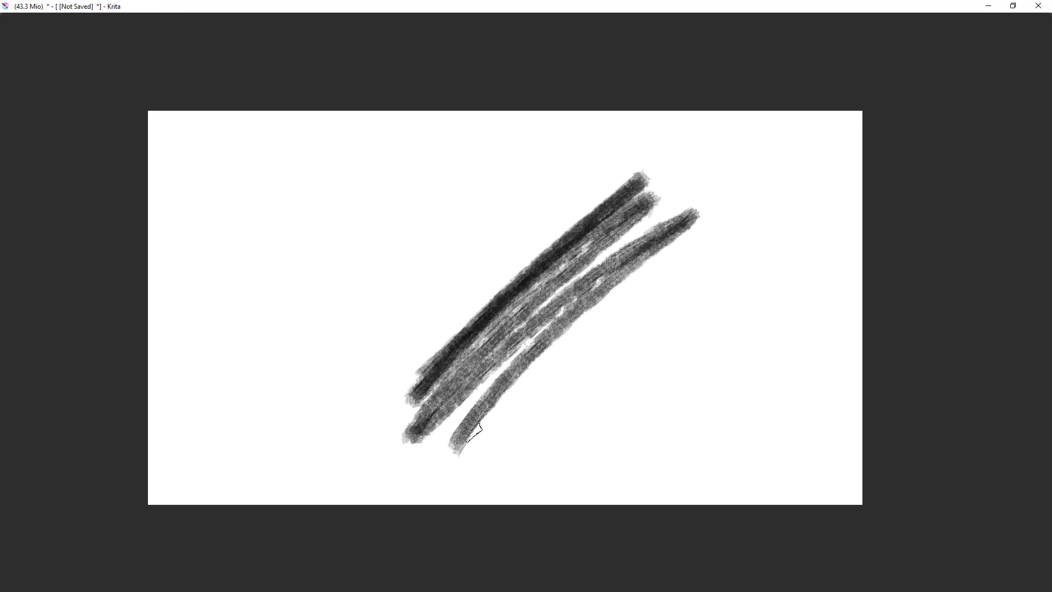
key(Delete)
key(Tab)
- Give the brush presets more room and paint a thin black zigzag across the canvas with the Basic-6 Details preset
drag(951, 474, 956, 311)
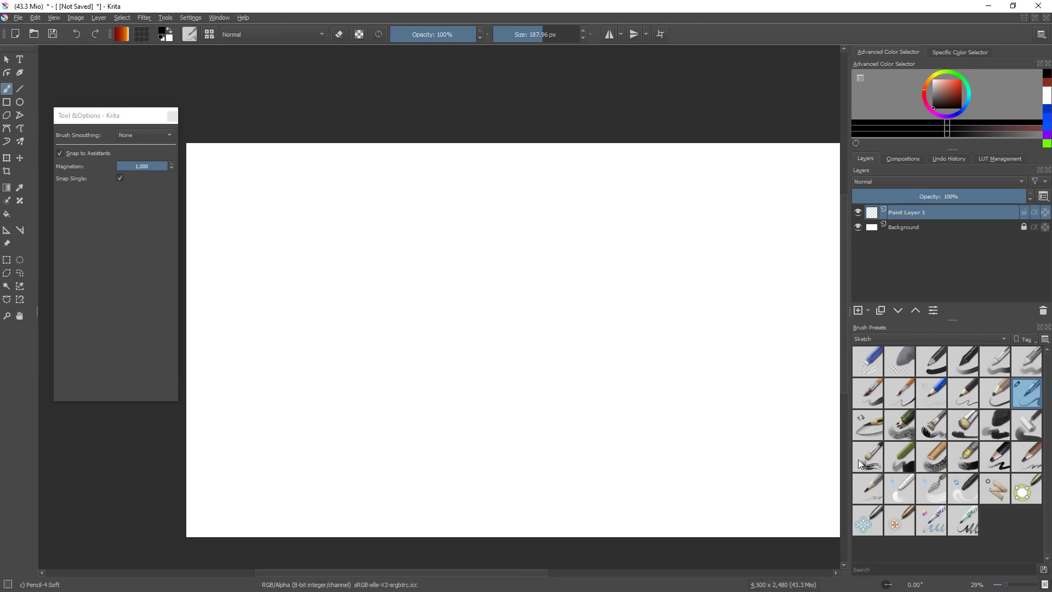
click(962, 520)
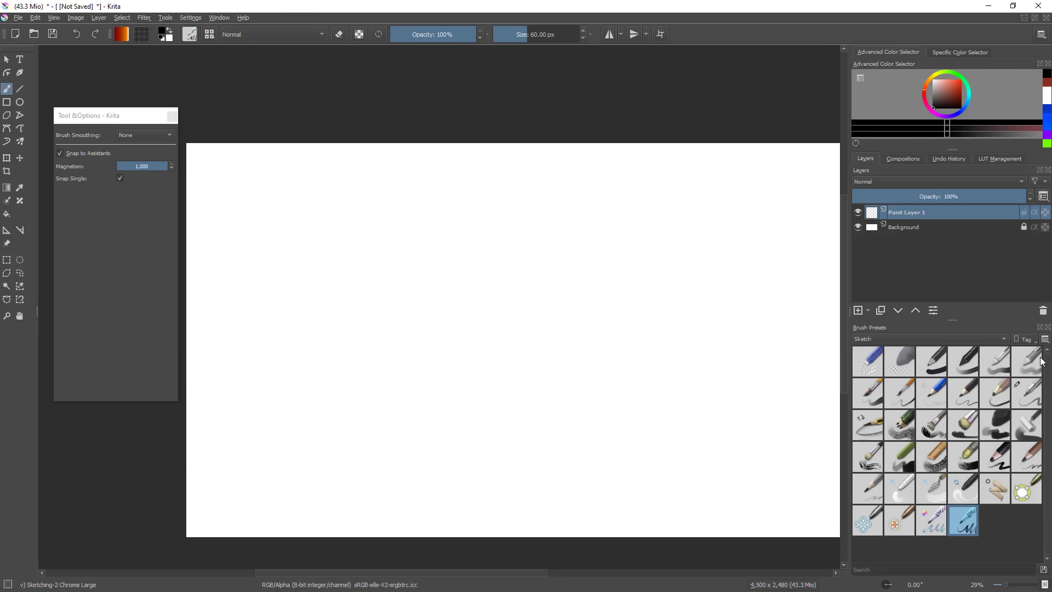
click(888, 393)
mouse_move(323, 419)
mouse_down()
mouse_move(399, 347)
mouse_move(615, 296)
mouse_move(679, 426)
mouse_up()
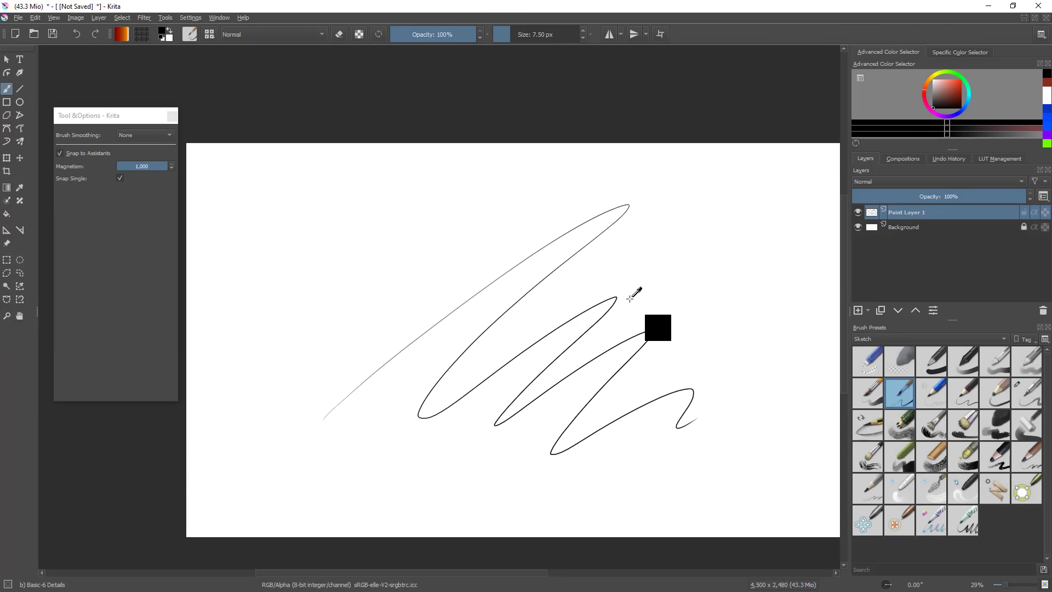
- Enlarge the brush and paint a thick black zigzag down the right part of the canvas
key(x)
drag(943, 97, 932, 109)
drag(625, 296, 663, 274)
drag(717, 237, 749, 435)
- Paint bristly black zigzags in the canvas's lower right with the Bristles-2 Flat Rough preset at up to about 190 px
click(940, 424)
mouse_move(666, 470)
mouse_down()
mouse_move(770, 427)
mouse_move(782, 488)
mouse_up()
drag(689, 420, 722, 417)
mouse_move(679, 367)
mouse_down()
mouse_move(621, 388)
mouse_move(704, 493)
mouse_move(725, 482)
mouse_up()
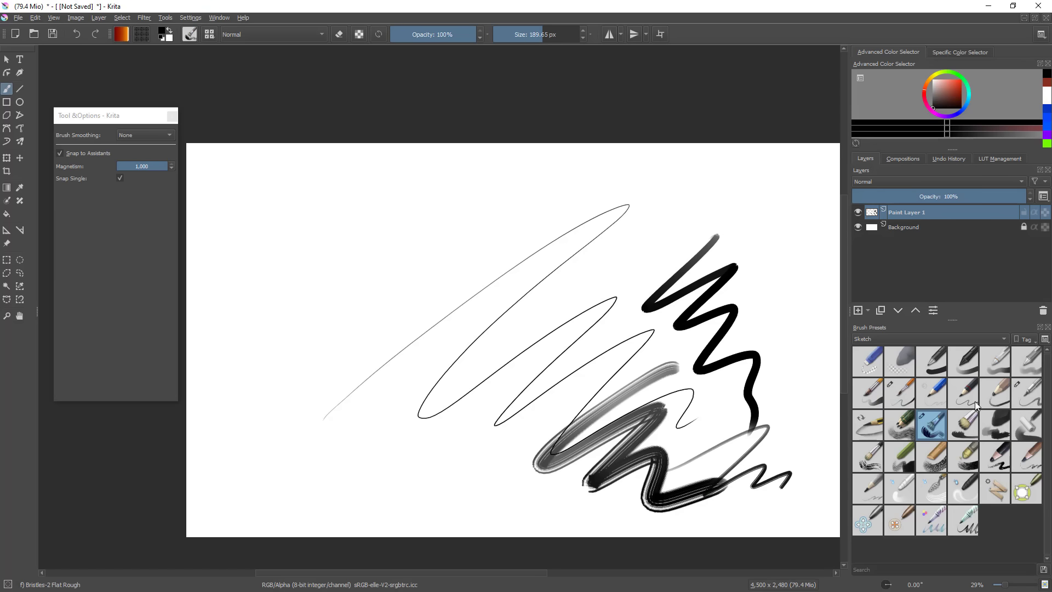
- Paint broad charcoal-like zigzags on the left and lower middle of the canvas, and a thin Pencil-2 scribble on the right
click(995, 429)
mouse_move(362, 255)
mouse_down()
mouse_move(342, 496)
mouse_move(499, 399)
mouse_up()
drag(570, 365, 518, 493)
click(963, 392)
mouse_move(783, 278)
mouse_down()
mouse_move(729, 321)
mouse_move(747, 374)
mouse_move(791, 340)
mouse_move(782, 480)
mouse_up()
key(ctrl+z)
- Show all brush presets and paint a patch of short, textured black strokes in the upper middle of the canvas
click(934, 339)
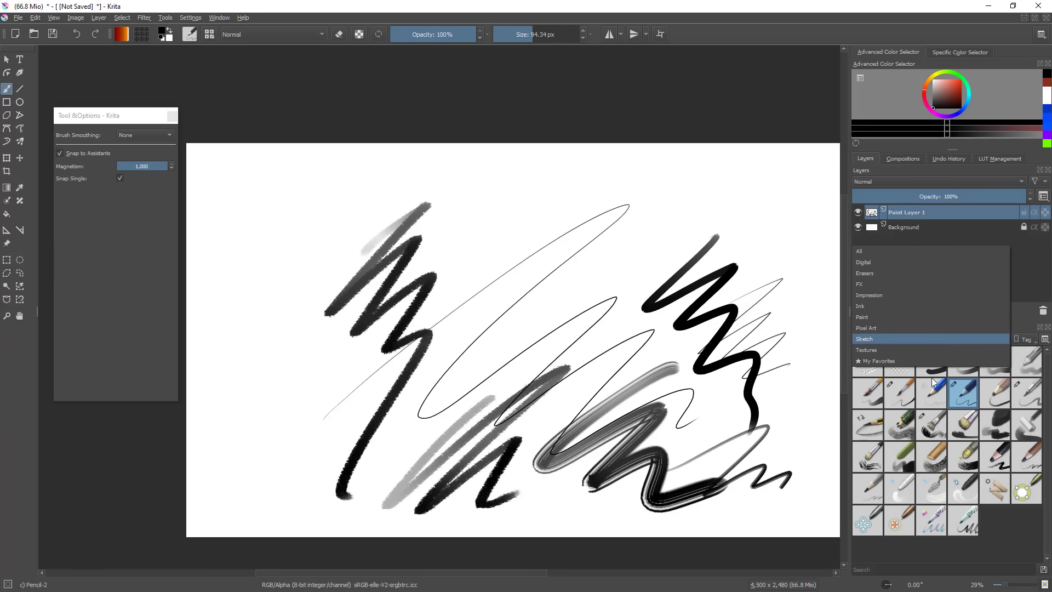
click(934, 250)
mouse_move(1048, 414)
mouse_down()
mouse_move(1048, 548)
mouse_move(1048, 509)
mouse_move(1048, 538)
mouse_up()
click(909, 465)
mouse_move(512, 342)
mouse_down()
mouse_move(526, 313)
mouse_move(515, 353)
mouse_move(702, 225)
mouse_move(767, 263)
mouse_move(770, 337)
mouse_up()
- Choose a muted red and paint a large patch on the canvas's right side with the Texture Impressionism Pattern preset
click(949, 93)
click(945, 454)
mouse_move(805, 271)
mouse_down()
mouse_move(767, 333)
mouse_move(778, 376)
mouse_move(762, 400)
mouse_move(797, 321)
mouse_move(758, 373)
mouse_move(789, 312)
mouse_move(734, 323)
mouse_move(812, 275)
mouse_move(683, 340)
mouse_move(694, 314)
mouse_move(772, 247)
mouse_move(670, 300)
mouse_move(729, 247)
mouse_up()
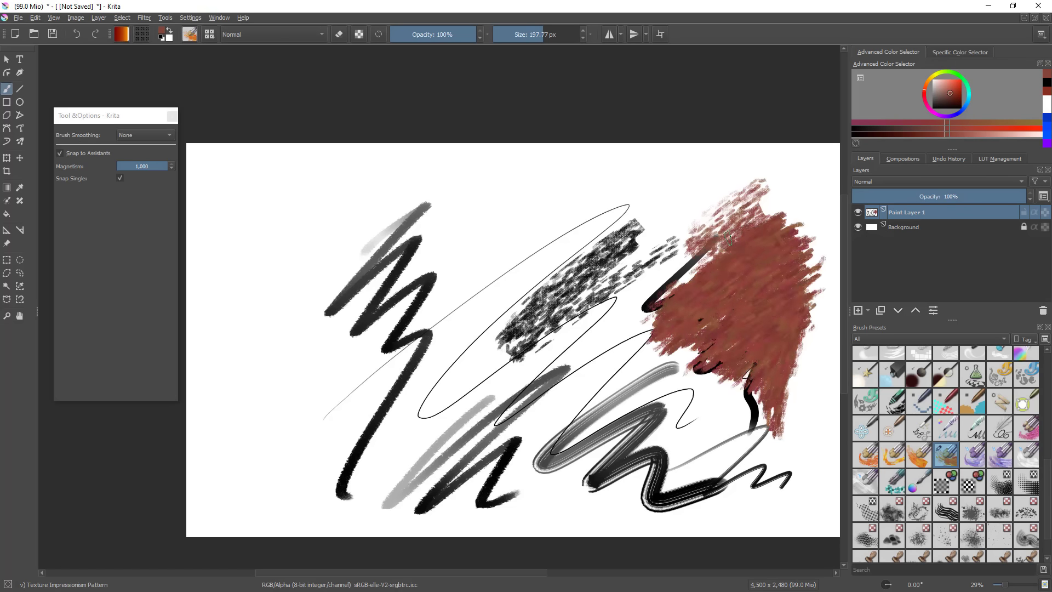
mouse_move(709, 209)
mouse_down()
mouse_move(722, 280)
mouse_move(734, 258)
mouse_move(711, 241)
mouse_move(750, 193)
mouse_move(668, 272)
mouse_up()
scroll(761, 289, up, 10)
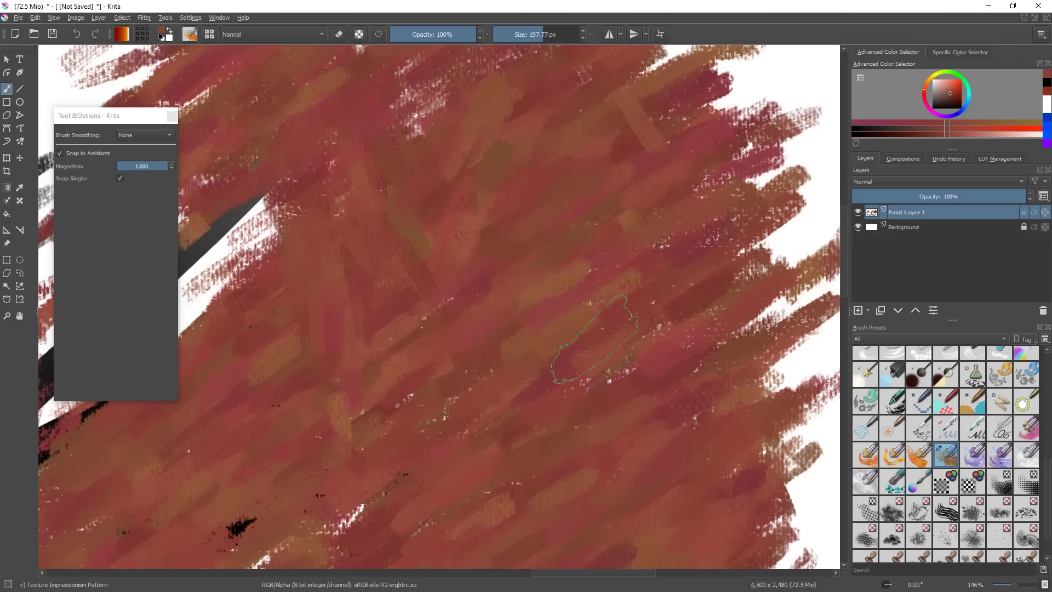
drag(563, 341, 640, 377)
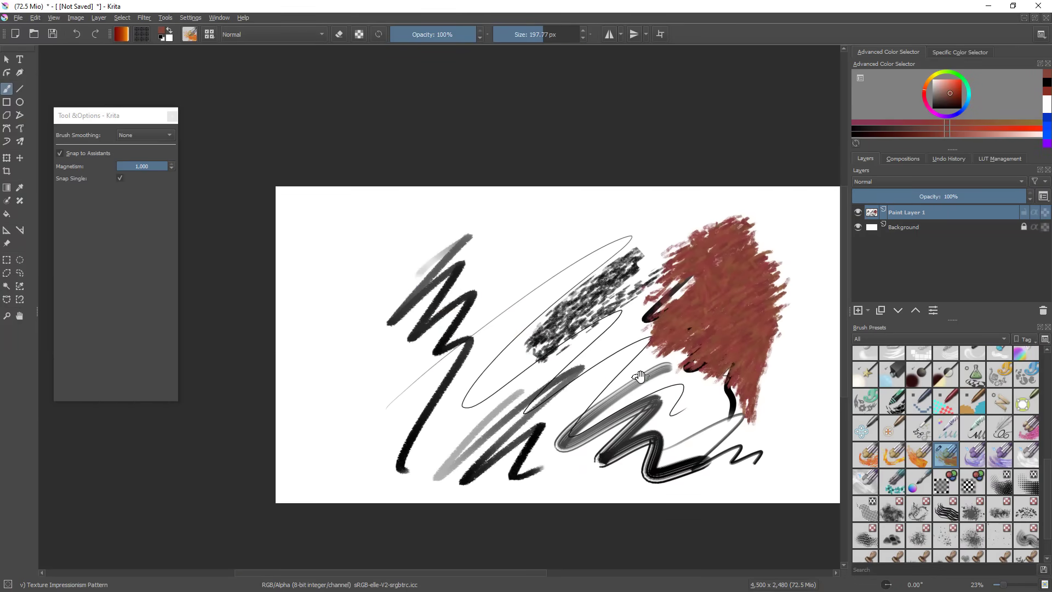
- Paint several solid reddish-brown shapes in the canvas's upper left with the Shapes Fill preset
click(946, 430)
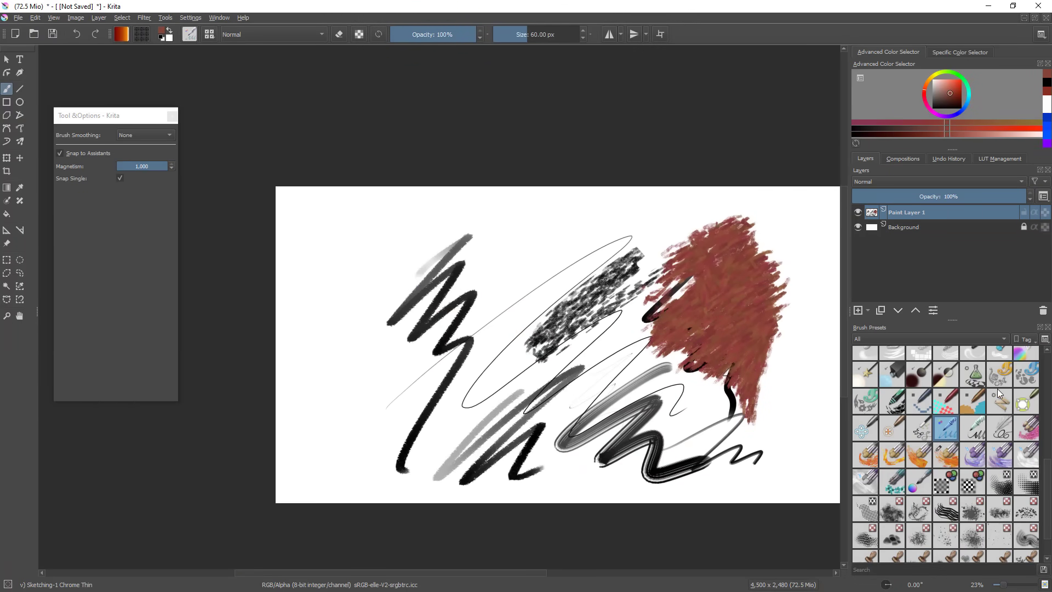
click(974, 377)
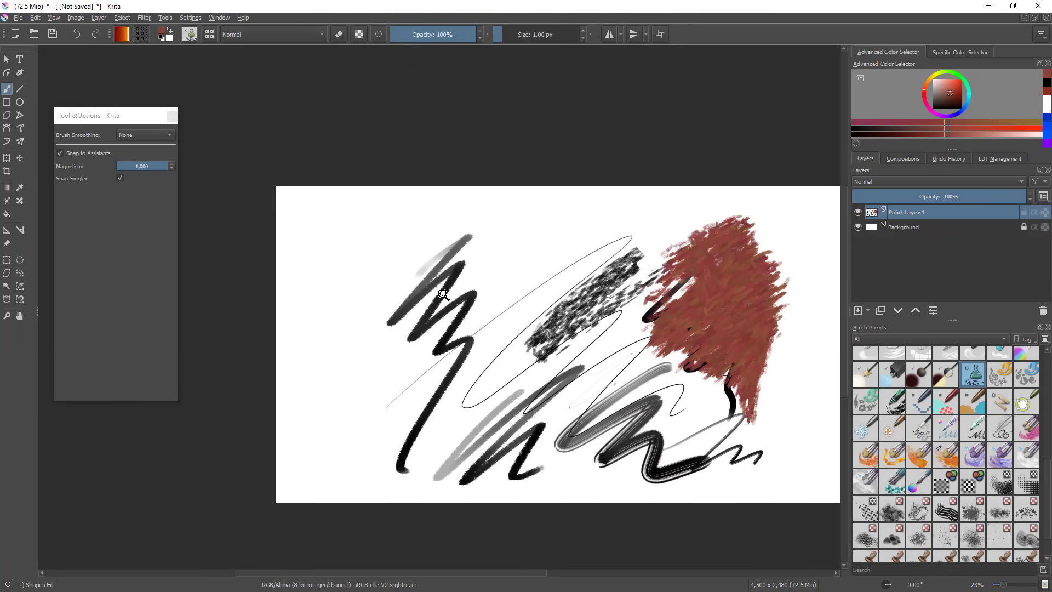
scroll(447, 295, up, 2)
drag(424, 307, 504, 302)
mouse_move(317, 316)
mouse_down()
mouse_move(350, 193)
mouse_move(375, 305)
mouse_move(432, 329)
mouse_move(341, 375)
mouse_up()
drag(371, 251, 380, 241)
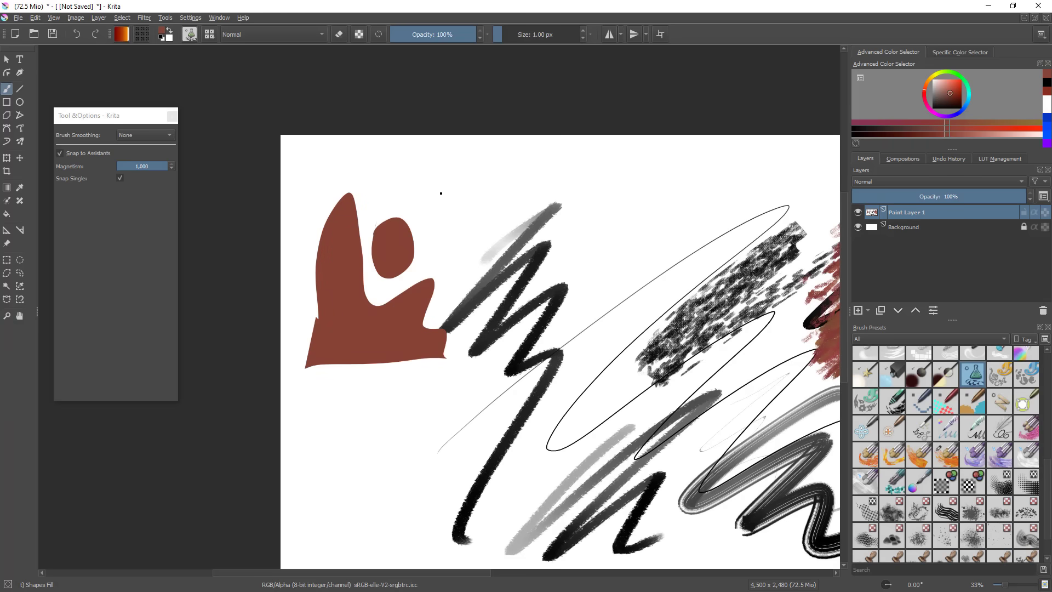
drag(444, 192, 423, 210)
- Undo the last test shape and paint a large irregular reddish-brown shape in the upper middle of the canvas
mouse_move(605, 369)
mouse_down()
mouse_move(646, 305)
mouse_move(535, 419)
mouse_up()
mouse_move(495, 362)
mouse_down()
mouse_move(501, 227)
mouse_move(565, 230)
mouse_move(502, 278)
mouse_move(614, 233)
mouse_move(612, 313)
mouse_move(635, 318)
mouse_move(648, 366)
mouse_move(539, 397)
mouse_move(476, 399)
mouse_up()
key(ctrl+z)
mouse_move(613, 235)
mouse_down()
mouse_move(644, 249)
mouse_move(679, 302)
mouse_move(737, 351)
mouse_move(538, 336)
mouse_up()
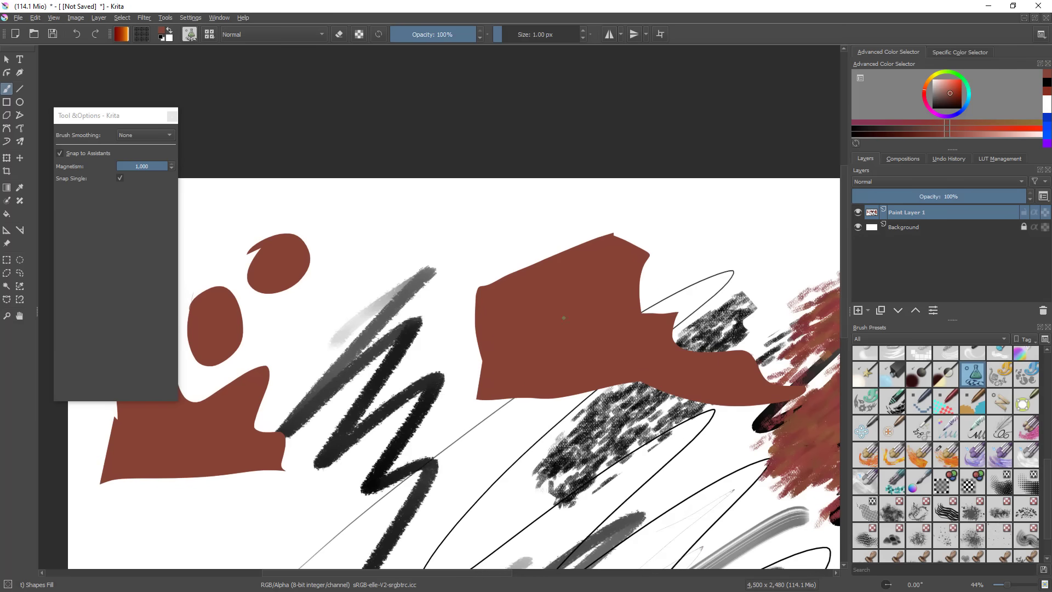
- Paint slightly darker brown patches over the large irregular shape in the upper middle
drag(579, 279, 613, 265)
mouse_move(635, 350)
mouse_down()
mouse_move(682, 342)
mouse_move(783, 393)
mouse_move(745, 359)
mouse_up()
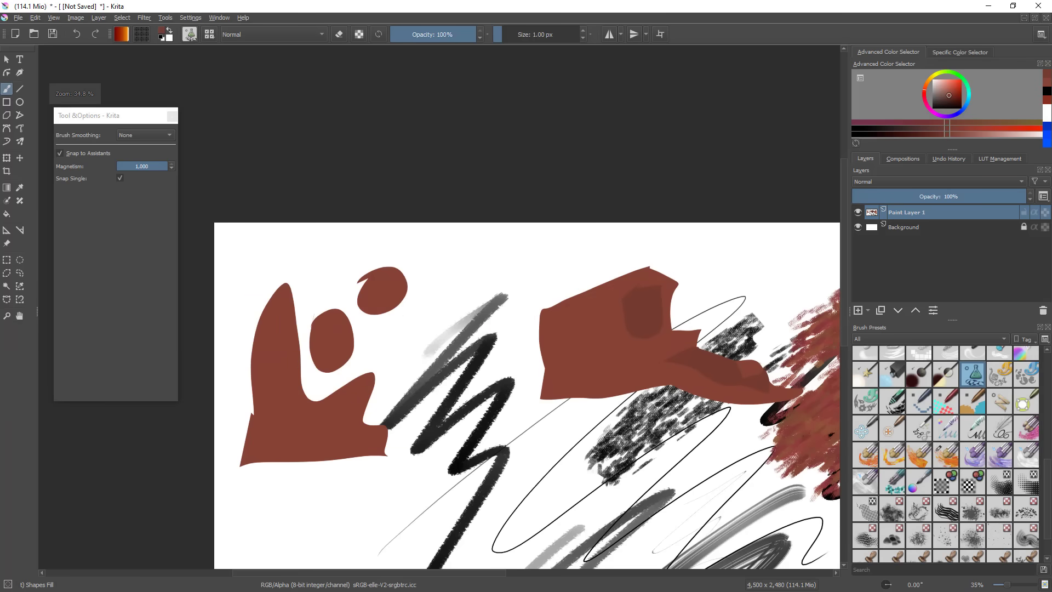
drag(549, 313, 646, 268)
drag(594, 335, 627, 349)
mouse_move(656, 417)
mouse_down()
mouse_move(658, 438)
mouse_move(575, 401)
mouse_up()
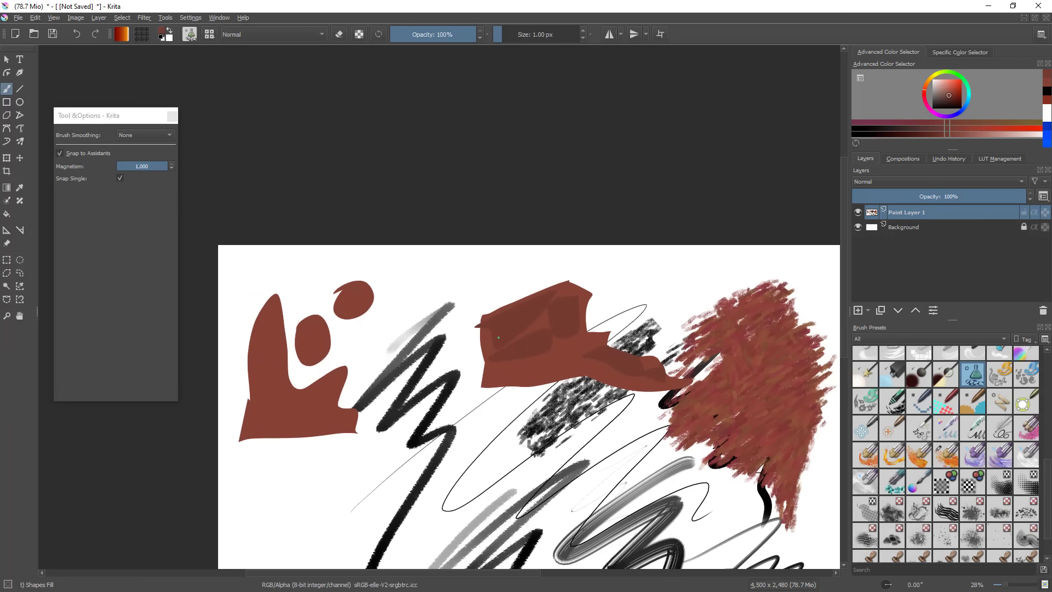
click(203, 19)
mouse_move(230, 88)
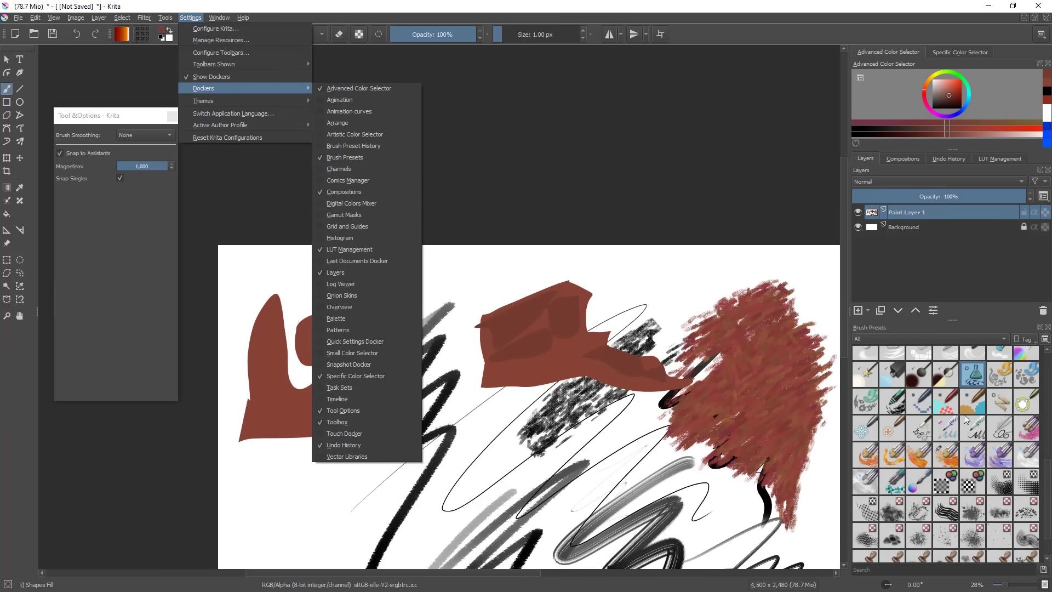
- Paint watercolour strokes beside the upper-middle shape and in the lower left with WaterC Flat Big-Grain Tilt, enlarged to about 327 px
drag(1046, 471, 1046, 435)
click(892, 404)
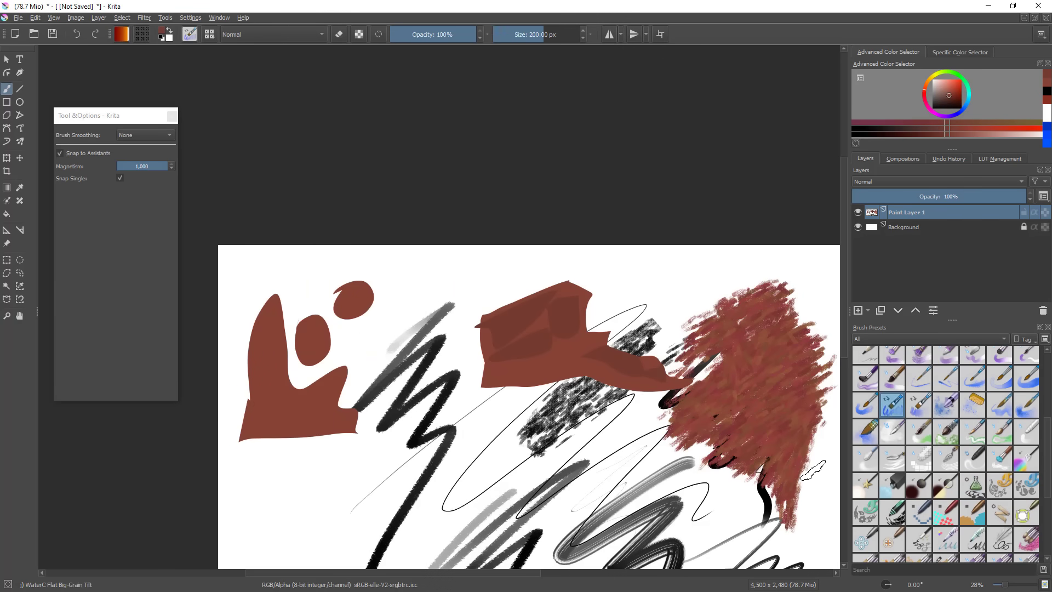
mouse_move(591, 331)
mouse_down()
mouse_move(598, 288)
mouse_move(607, 333)
mouse_move(593, 303)
mouse_move(685, 287)
mouse_up()
drag(681, 340, 801, 186)
mouse_move(440, 308)
mouse_down()
mouse_move(416, 383)
mouse_move(463, 449)
mouse_move(504, 439)
mouse_move(438, 384)
mouse_move(433, 351)
mouse_move(471, 310)
mouse_move(490, 428)
mouse_up()
drag(585, 411, 566, 471)
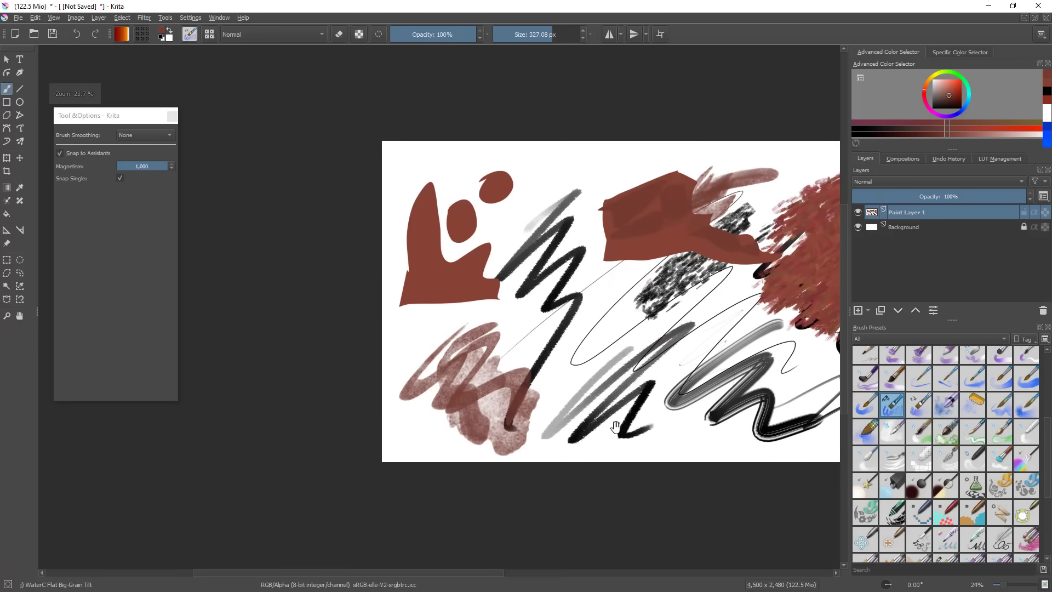
drag(665, 437, 521, 489)
- Choose a brighter red and paint watercolour splatters over the lower right of the canvas, resampling the colour from the red patch
click(951, 83)
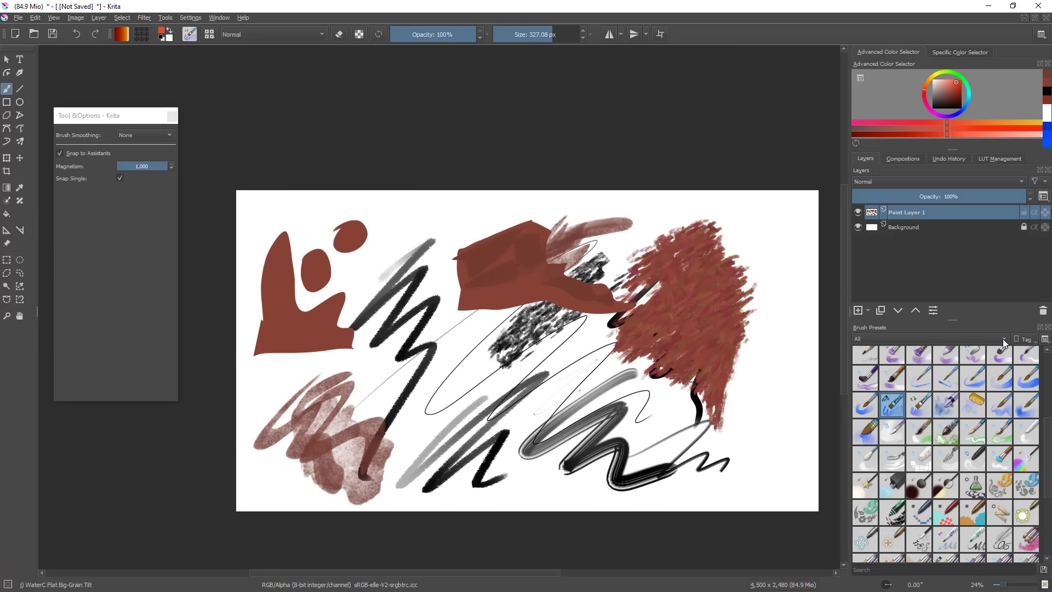
click(1017, 431)
click(973, 404)
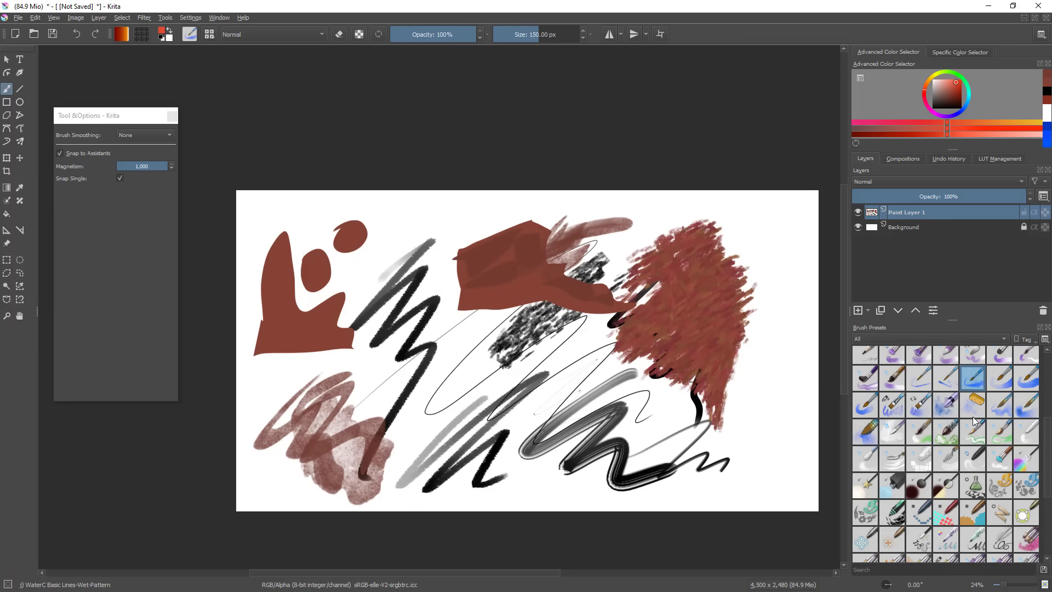
mouse_move(759, 395)
mouse_down()
mouse_move(772, 406)
mouse_move(725, 356)
mouse_move(740, 307)
mouse_up()
ctrl+click(658, 333)
mouse_move(652, 378)
mouse_down()
mouse_move(685, 435)
mouse_move(597, 443)
mouse_move(509, 430)
mouse_up()
- Paint near the canvas's right edge with the Shapes Square and Shapes Spikes presets, undoing the long spiky stroke
click(892, 514)
mouse_move(789, 285)
mouse_down()
mouse_move(745, 312)
mouse_move(756, 384)
mouse_move(805, 444)
mouse_move(783, 427)
mouse_up()
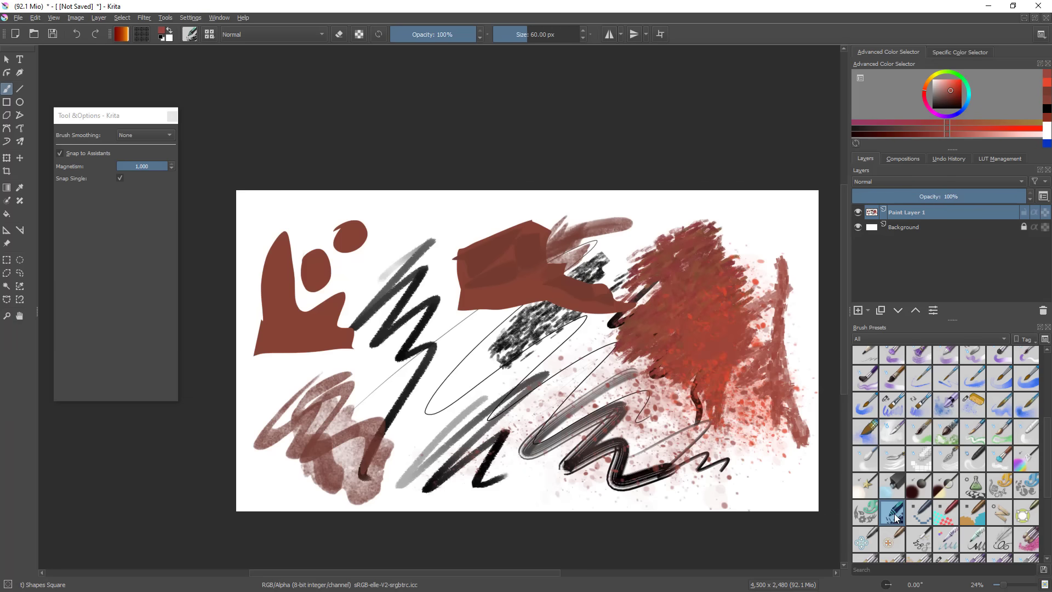
drag(1045, 446, 1045, 492)
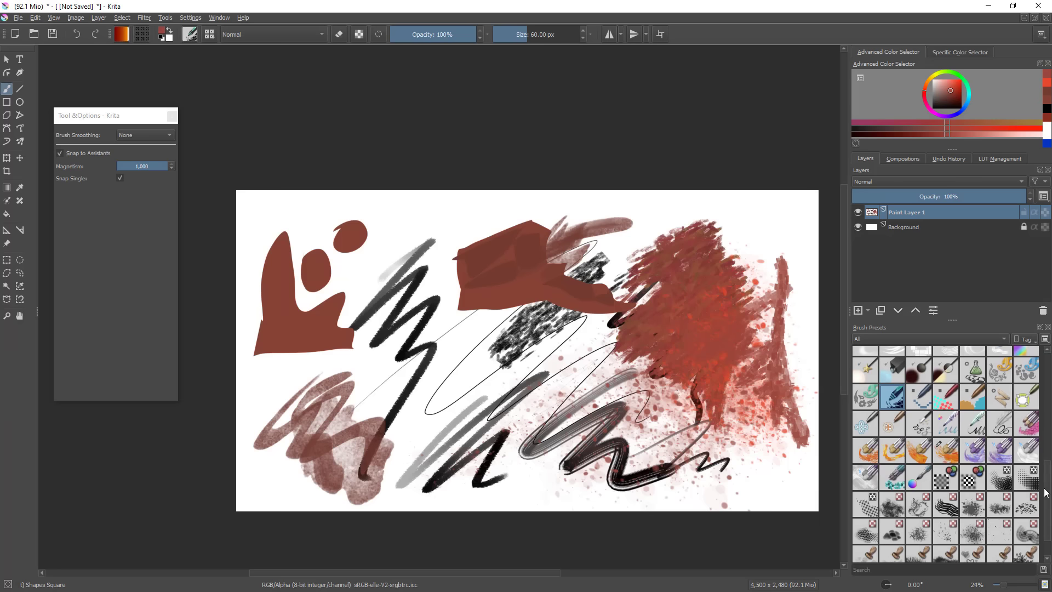
click(865, 400)
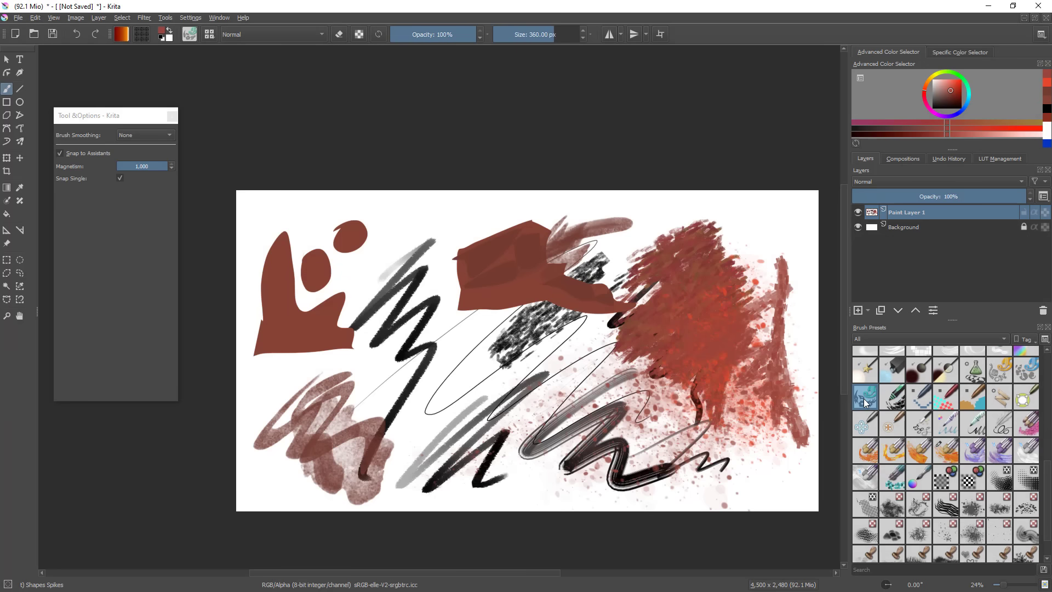
click(805, 374)
mouse_move(358, 419)
mouse_down()
mouse_move(501, 318)
mouse_move(743, 341)
mouse_up()
key(ctrl+z)
scroll(1044, 474, down, 2)
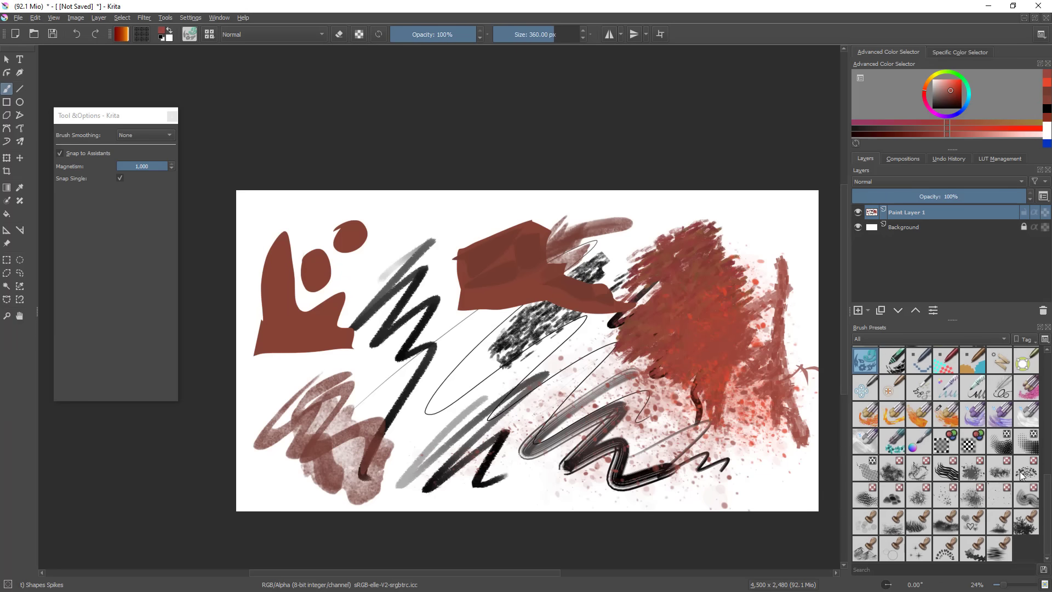
scroll(965, 462, up, 6)
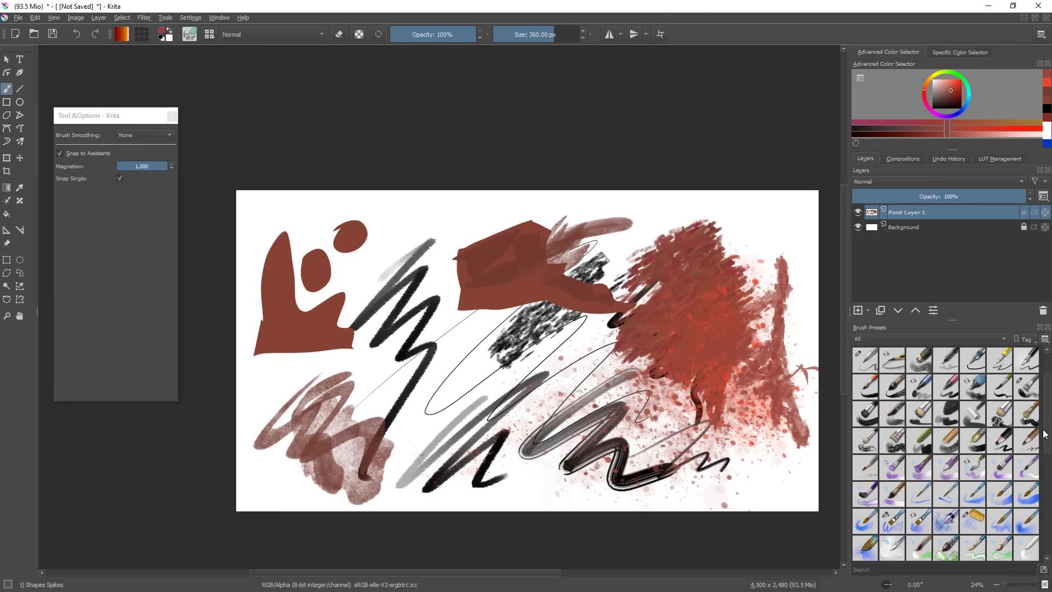
- Try two other brush presets, painting broad diagonal red-brown streaks across the canvas's lower-right corner
click(946, 484)
mouse_move(729, 470)
mouse_down()
mouse_move(797, 438)
mouse_move(809, 458)
mouse_move(672, 508)
mouse_move(794, 445)
mouse_up()
click(926, 485)
drag(673, 499, 776, 434)
- Paint wide translucent diagonal bands across the middle of the canvas with Marker Dry, enlarged to about 142 px
click(973, 431)
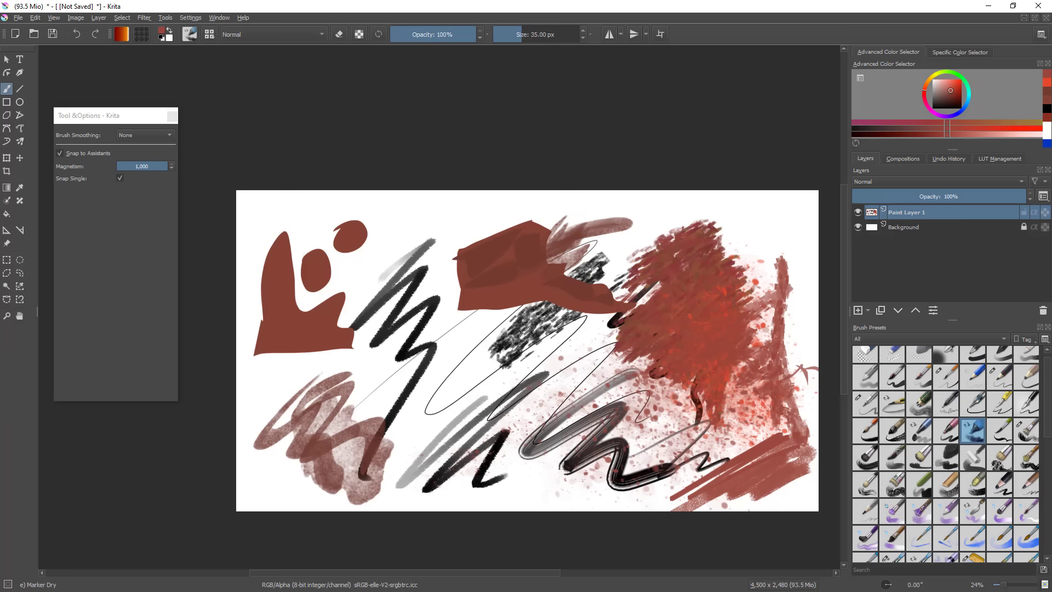
mouse_move(441, 435)
mouse_down()
mouse_move(540, 364)
mouse_move(433, 460)
mouse_move(592, 336)
mouse_move(396, 493)
mouse_move(602, 303)
mouse_move(529, 312)
mouse_move(417, 430)
mouse_up()
mouse_move(627, 384)
mouse_down()
mouse_move(570, 441)
mouse_move(681, 355)
mouse_move(735, 363)
mouse_up()
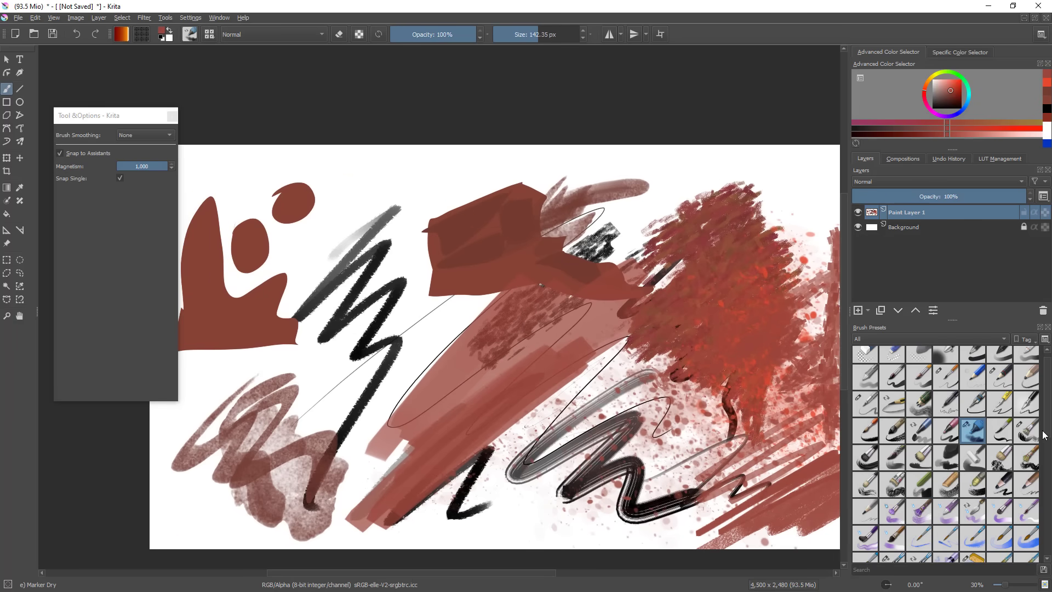
- Paint small zigzags above the red patch and near the canvas's upper-right corner with Basic-6 Details at about 79 px
click(1033, 375)
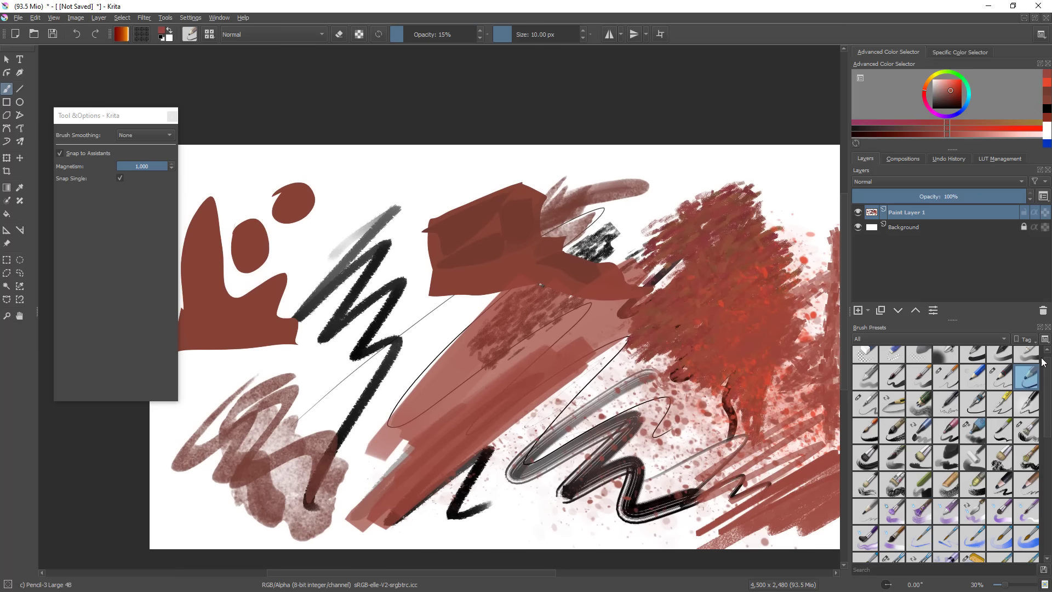
scroll(1043, 361, up, 1)
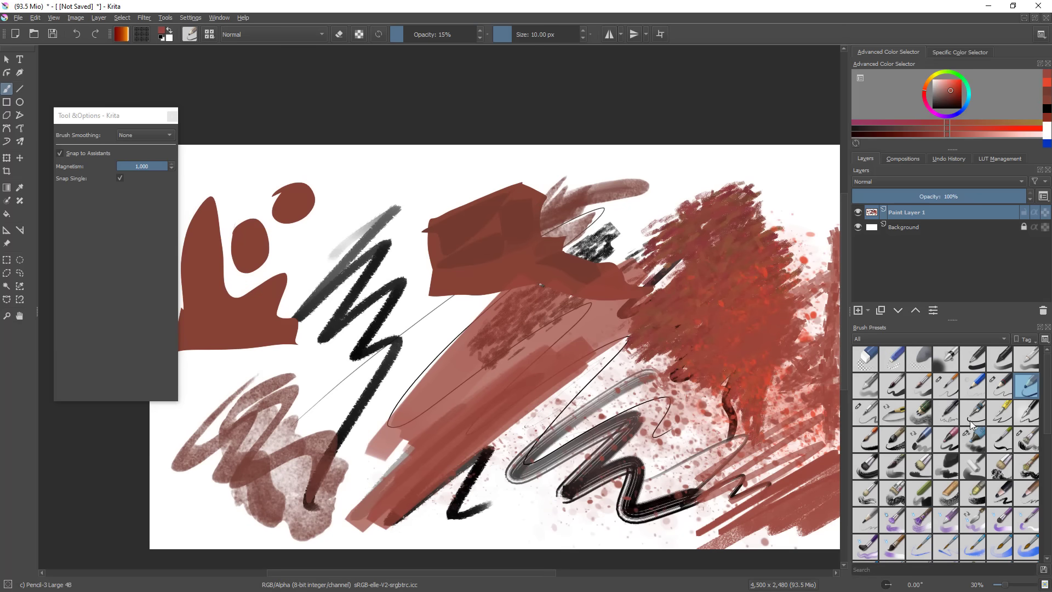
mouse_move(970, 427)
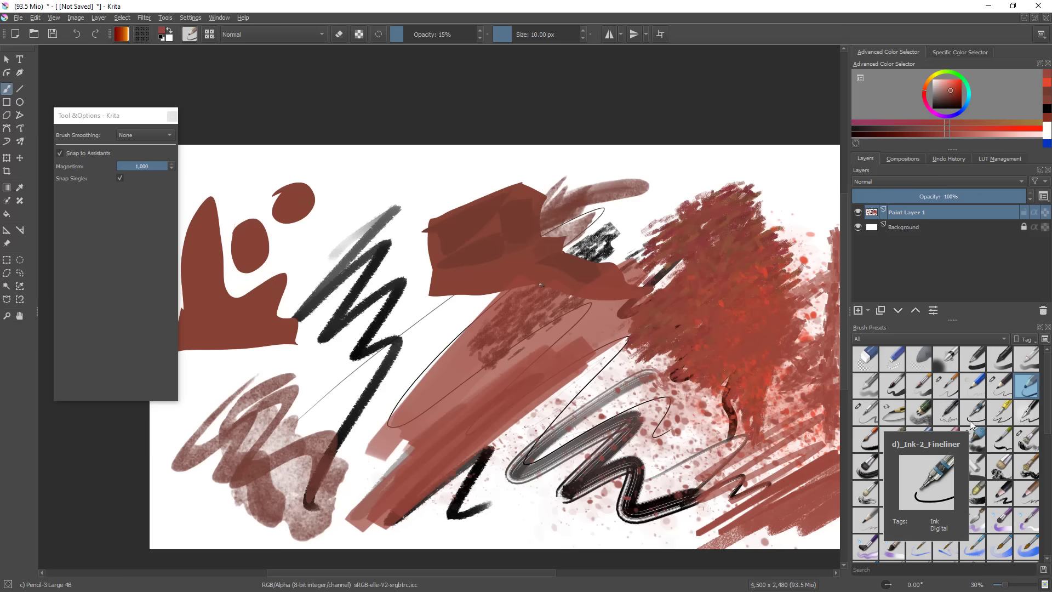
click(947, 388)
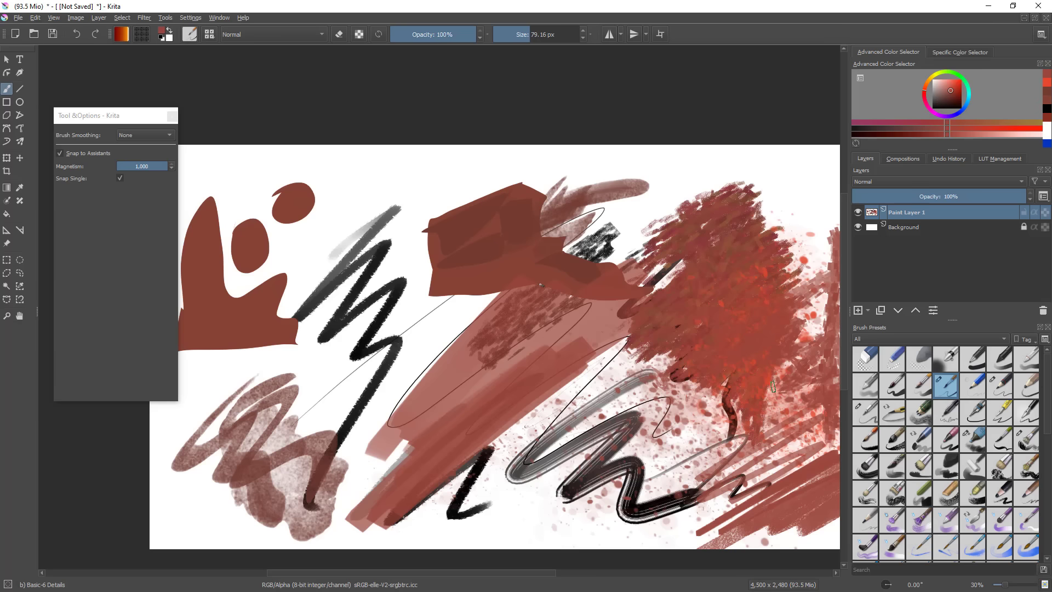
mouse_move(693, 163)
mouse_down()
mouse_move(660, 199)
mouse_move(715, 175)
mouse_up()
drag(720, 255, 574, 342)
mouse_move(662, 249)
mouse_down()
mouse_move(675, 287)
mouse_move(702, 316)
mouse_up()
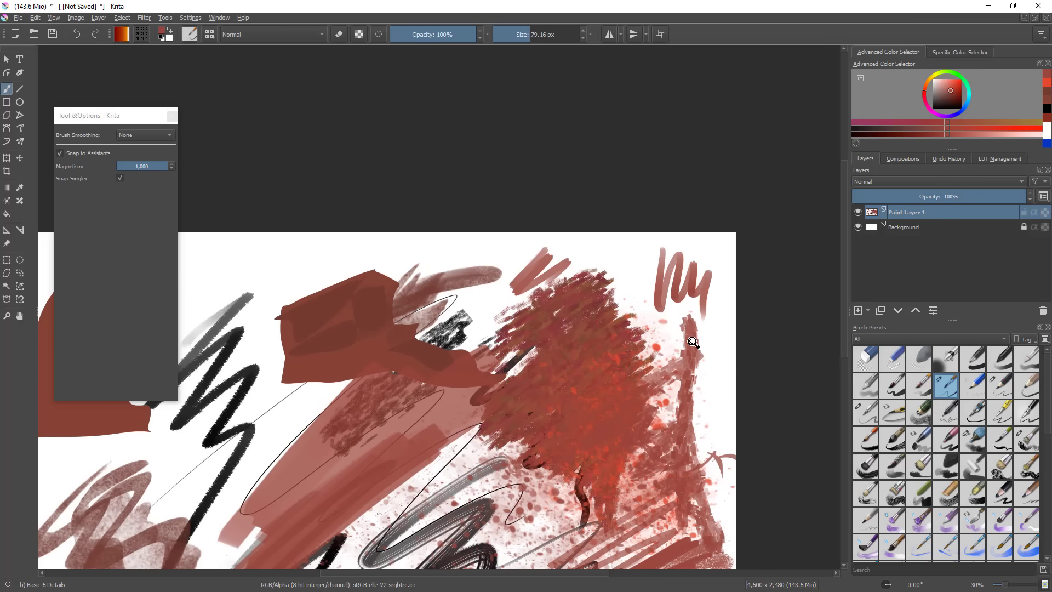
- Add strokes along the lower edge of the upper-middle brown shape and clear everything painted on Paint Layer 1
drag(691, 361, 638, 423)
mouse_move(463, 353)
mouse_down()
mouse_move(575, 301)
mouse_move(635, 201)
mouse_up()
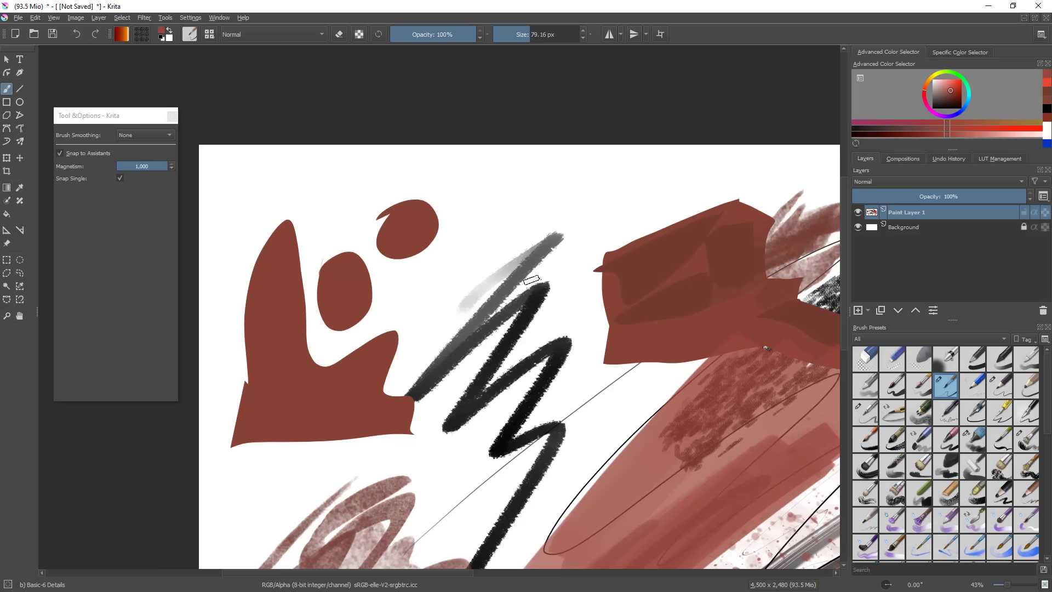
mouse_move(580, 377)
mouse_down()
mouse_move(668, 382)
mouse_move(682, 361)
mouse_move(530, 317)
mouse_up()
scroll(704, 372, down, 2)
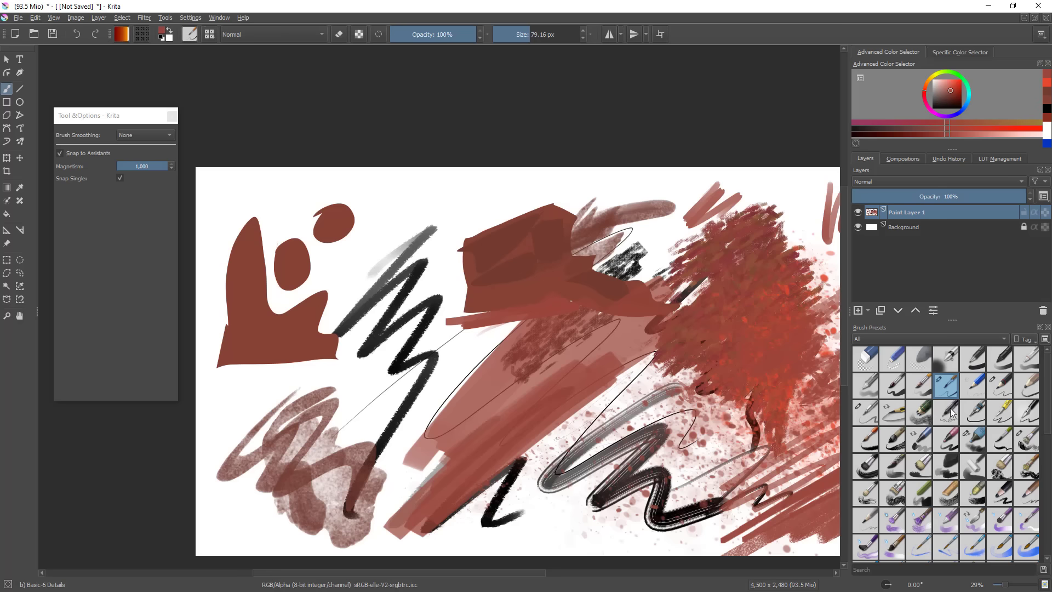
drag(728, 355, 667, 366)
key(Delete)
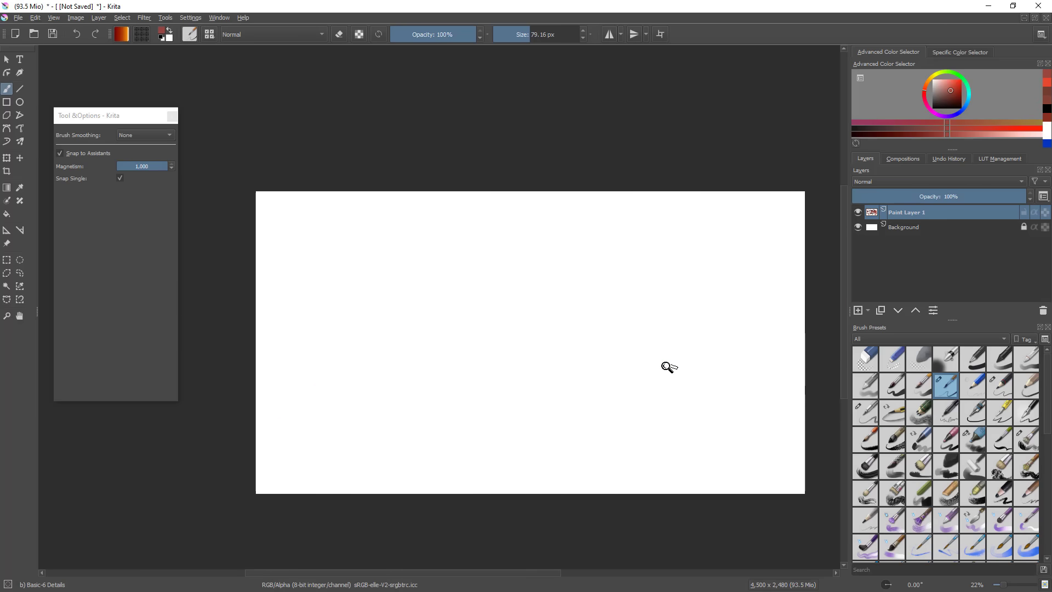
- Try out Basic-6 Details on the empty canvas with a filled patch and a loop at about 127 px, and undo the strokes
drag(556, 310, 588, 275)
mouse_move(520, 274)
mouse_down()
mouse_move(545, 271)
mouse_move(520, 324)
mouse_up()
mouse_move(512, 236)
mouse_down()
mouse_move(581, 215)
mouse_move(560, 313)
mouse_move(518, 335)
mouse_move(567, 230)
mouse_up()
mouse_move(577, 323)
mouse_down()
mouse_move(528, 402)
mouse_move(589, 309)
mouse_up()
mouse_move(489, 224)
mouse_down()
mouse_move(495, 352)
mouse_move(557, 333)
mouse_move(578, 208)
mouse_move(576, 307)
mouse_up()
drag(480, 307, 491, 360)
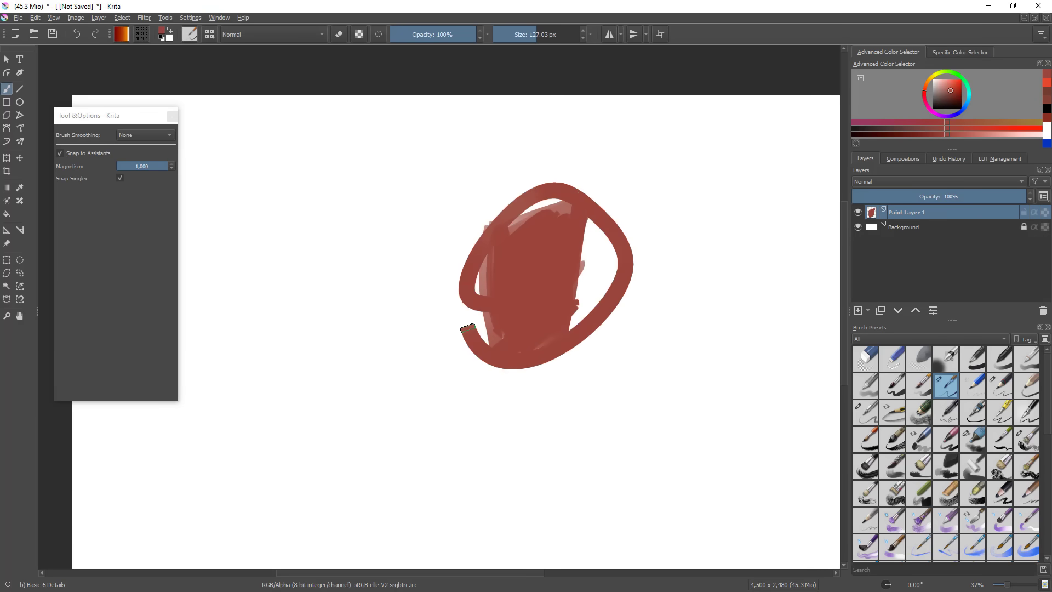
key(ctrl+z)
key(ctrl+z)
key(ctrl+z)
key(ctrl+z)
key(ctrl+z)
key(ctrl+z)
- Resize the Basic-6 Details brush interactively on the canvas, ending at about 203 px
mouse_move(543, 311)
mouse_down()
mouse_move(595, 294)
mouse_move(554, 279)
mouse_up()
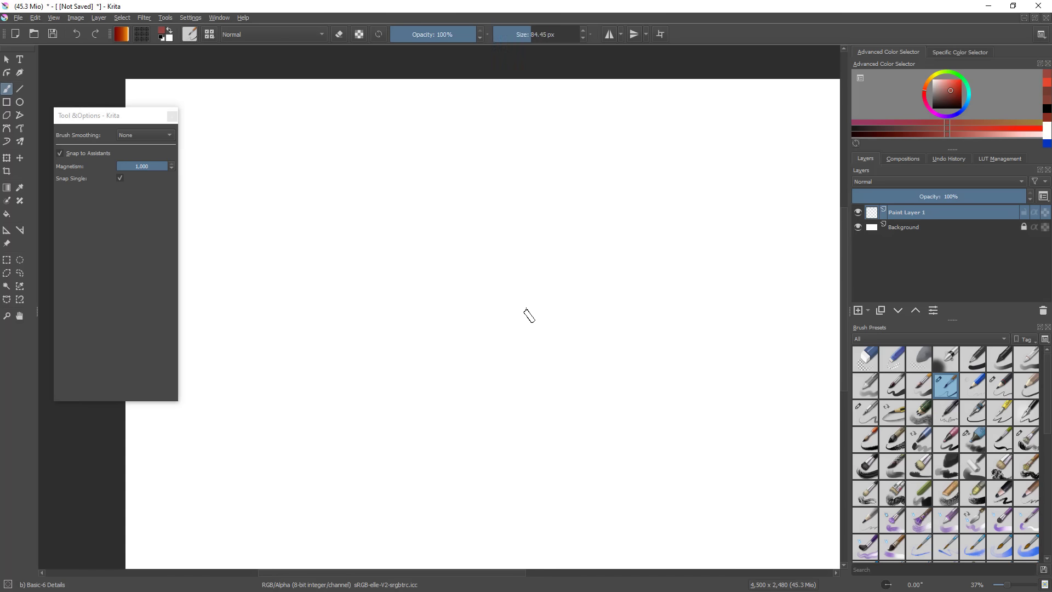
shift+drag(577, 319, 600, 309)
shift+drag(649, 286, 615, 301)
shift+drag(732, 285, 707, 294)
mouse_move(507, 376)
shift+mouse_down()
mouse_move(592, 351)
mouse_move(482, 377)
mouse_move(518, 372)
shift+mouse_up()
- Lower the brush opacity to 50% and paint overlapping diagonal strokes into a patch near the canvas centre
drag(552, 35, 433, 34)
mouse_move(504, 268)
mouse_down()
mouse_move(547, 252)
mouse_move(663, 249)
mouse_move(634, 246)
mouse_move(548, 296)
mouse_move(627, 280)
mouse_move(553, 328)
mouse_move(648, 284)
mouse_move(592, 338)
mouse_move(679, 270)
mouse_move(608, 351)
mouse_move(580, 344)
mouse_move(620, 255)
mouse_move(575, 235)
mouse_move(484, 303)
mouse_move(500, 244)
mouse_move(550, 265)
mouse_move(529, 234)
mouse_move(475, 310)
mouse_up()
drag(594, 378, 562, 413)
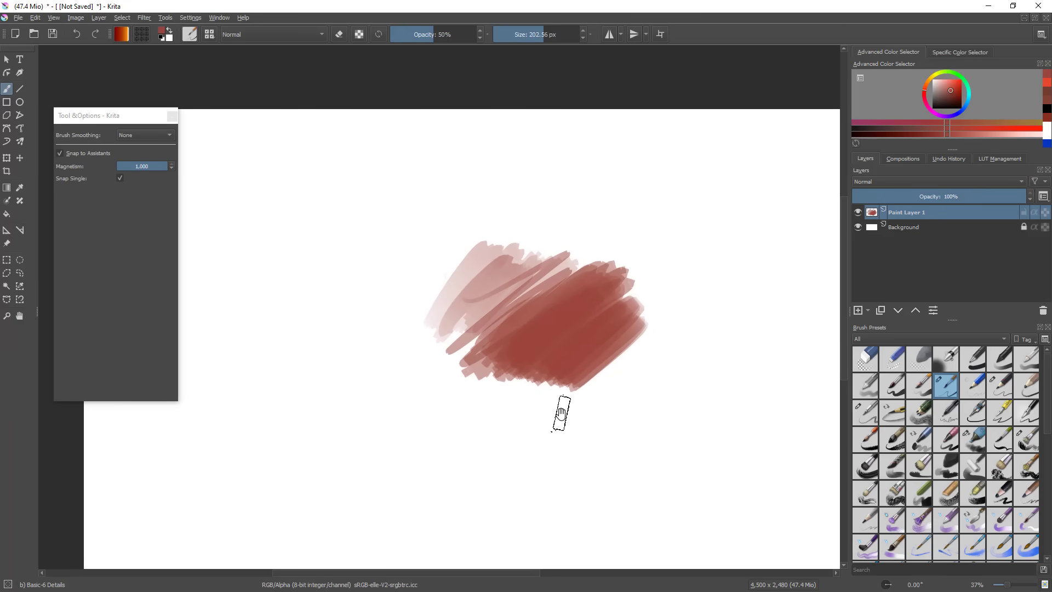
- Raise the brush opacity to 100% and trim the patch into a straight-edged polygon using eraser mode
drag(428, 36, 518, 27)
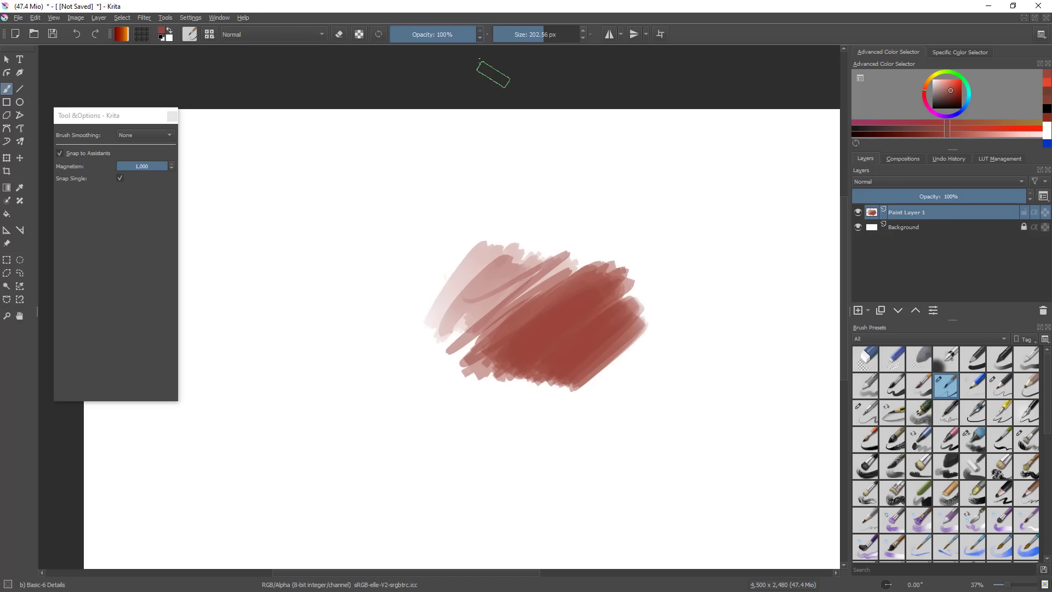
key(e)
mouse_move(634, 281)
mouse_down()
mouse_move(649, 325)
mouse_move(612, 240)
mouse_move(664, 378)
mouse_up()
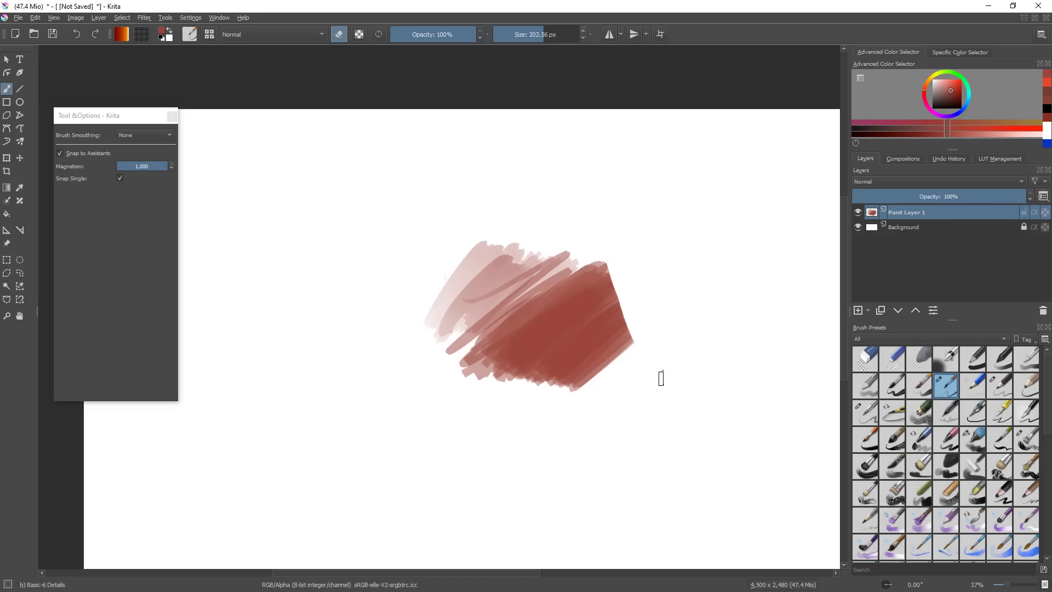
mouse_move(640, 325)
mouse_down()
mouse_move(534, 440)
mouse_move(650, 324)
mouse_move(477, 431)
mouse_move(463, 362)
mouse_move(527, 380)
mouse_move(486, 380)
mouse_up()
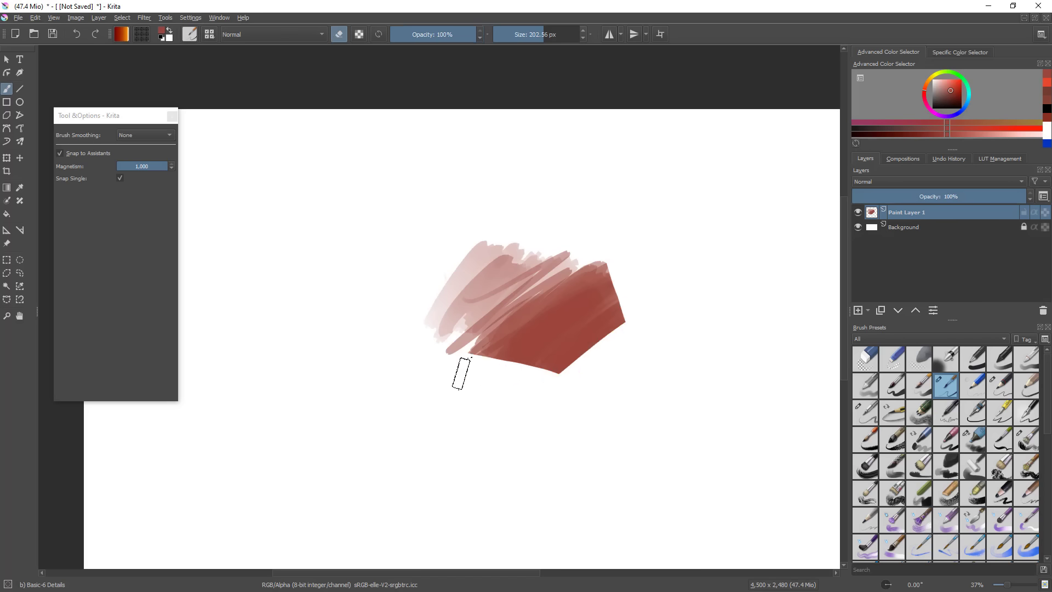
mouse_move(465, 286)
mouse_down()
mouse_move(485, 234)
mouse_move(461, 325)
mouse_move(417, 379)
mouse_move(567, 227)
mouse_move(425, 277)
mouse_move(631, 216)
mouse_move(366, 316)
mouse_move(602, 243)
mouse_move(555, 246)
mouse_move(629, 282)
mouse_move(552, 250)
mouse_move(621, 313)
mouse_move(644, 283)
mouse_move(601, 330)
mouse_up()
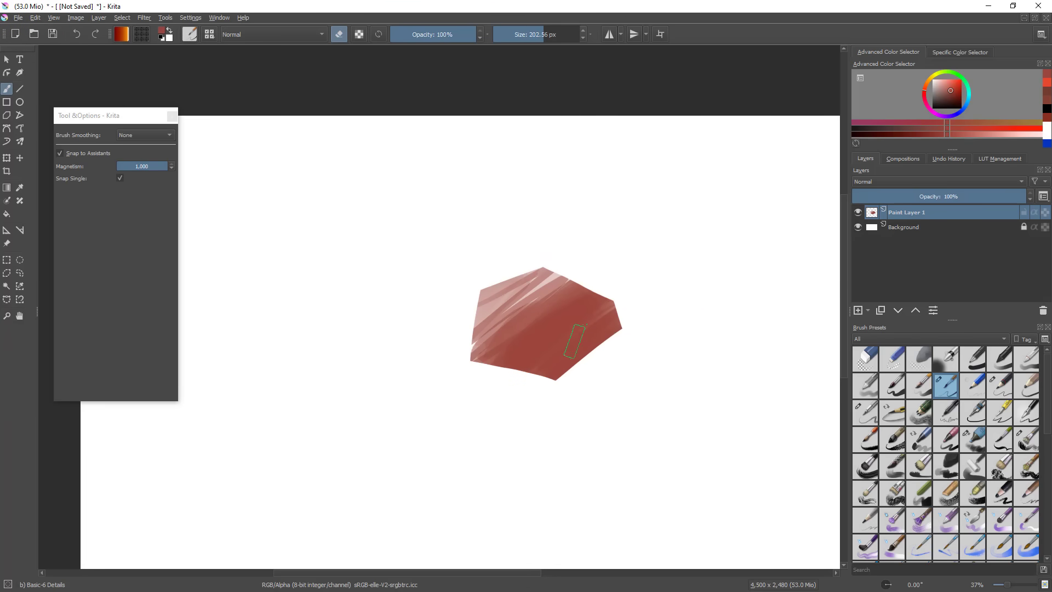
- Reduce the erasing brush to about 58 px and erase thin streaks along the patch's upper edge
drag(498, 436, 445, 436)
mouse_move(580, 349)
mouse_down()
mouse_move(594, 334)
mouse_move(606, 263)
mouse_move(583, 264)
mouse_up()
drag(580, 188, 550, 232)
drag(591, 171, 551, 245)
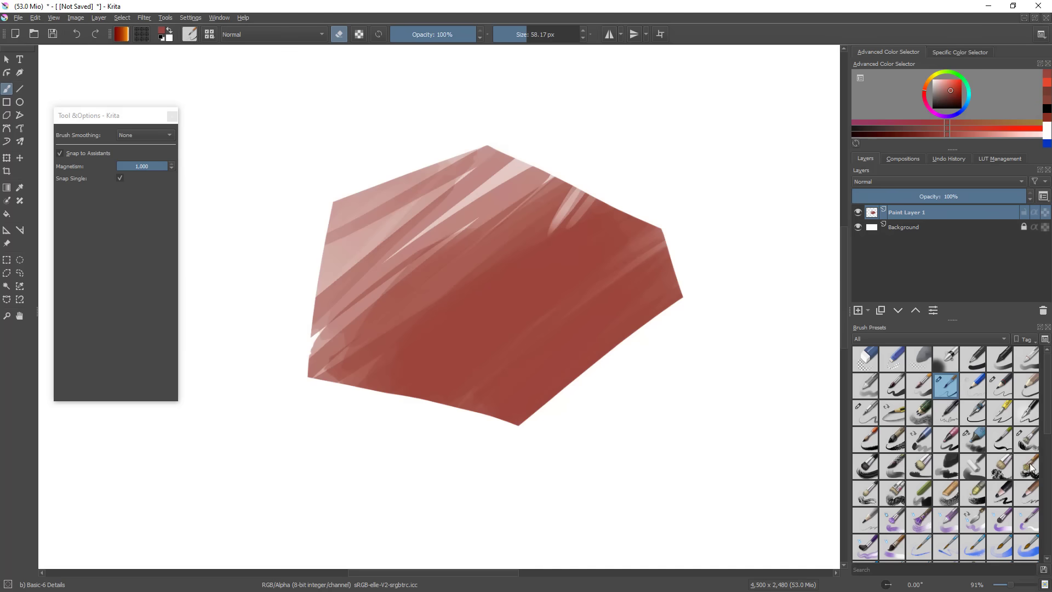
- Extend the patch toward the upper right with Pencil-4 Soft and trim its edges in eraser mode at about 121 px
click(865, 413)
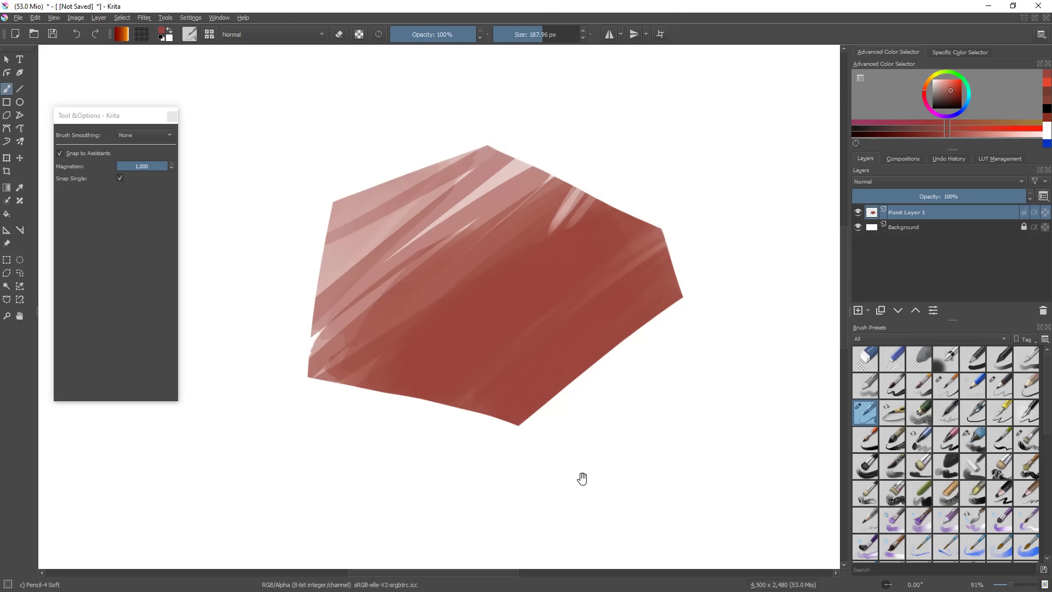
drag(660, 402, 602, 459)
mouse_move(624, 340)
mouse_down()
mouse_move(599, 387)
mouse_move(688, 301)
mouse_move(613, 381)
mouse_move(707, 230)
mouse_move(608, 306)
mouse_move(690, 187)
mouse_move(629, 214)
mouse_move(581, 263)
mouse_move(598, 165)
mouse_move(548, 241)
mouse_move(652, 223)
mouse_move(588, 149)
mouse_move(537, 258)
mouse_up()
key(space)
drag(593, 225, 621, 303)
key(e)
mouse_move(618, 233)
mouse_down()
mouse_move(602, 216)
mouse_move(619, 274)
mouse_move(658, 206)
mouse_move(606, 225)
mouse_move(588, 248)
mouse_move(619, 254)
mouse_move(664, 237)
mouse_move(643, 223)
mouse_move(712, 233)
mouse_move(756, 348)
mouse_move(563, 530)
mouse_up()
mouse_move(738, 342)
mouse_down()
mouse_move(641, 465)
mouse_move(734, 344)
mouse_move(709, 314)
mouse_up()
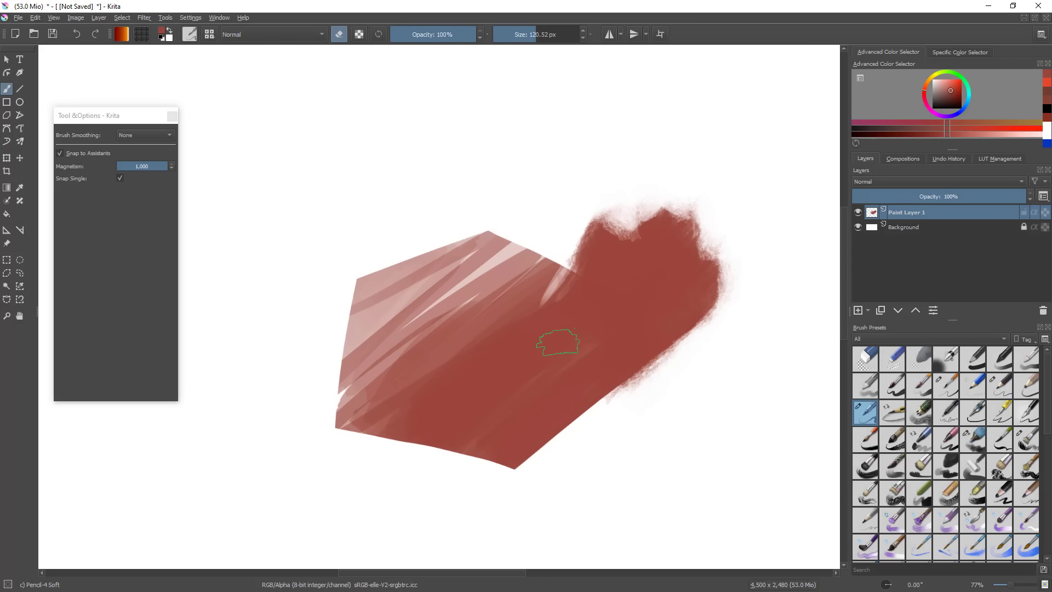
- Trim the patch's edges with Eraser Circle at 50 px and soften its outline with Eraser Soft at 60 px
click(871, 360)
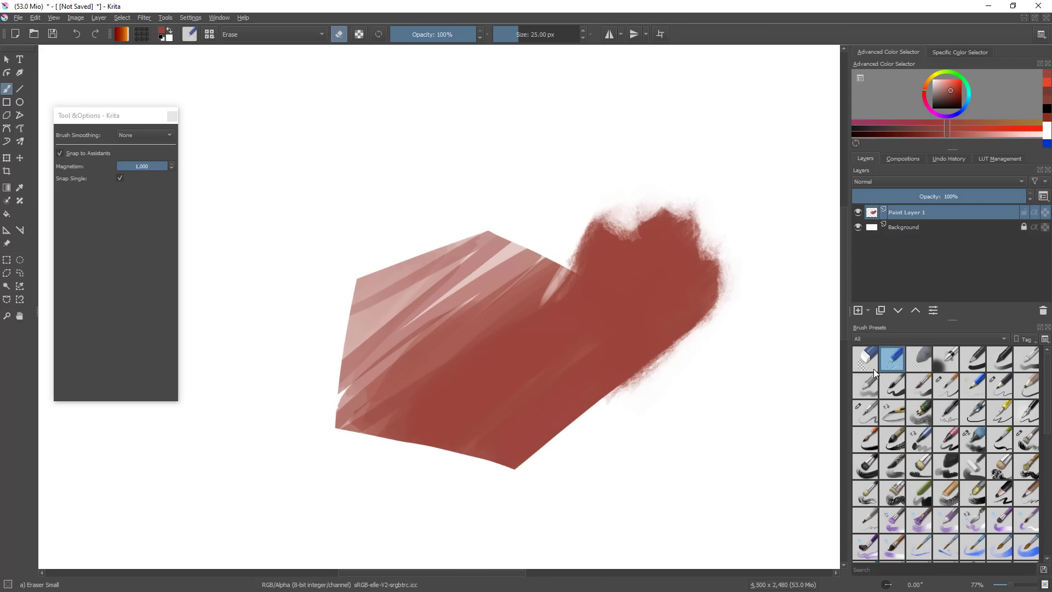
mouse_move(672, 322)
mouse_down()
mouse_move(615, 382)
mouse_move(712, 320)
mouse_up()
mouse_move(719, 225)
mouse_down()
mouse_move(694, 198)
mouse_move(721, 218)
mouse_move(599, 207)
mouse_move(692, 204)
mouse_up()
mouse_move(581, 224)
mouse_down()
mouse_move(555, 256)
mouse_move(470, 226)
mouse_move(545, 258)
mouse_move(470, 239)
mouse_move(323, 285)
mouse_up()
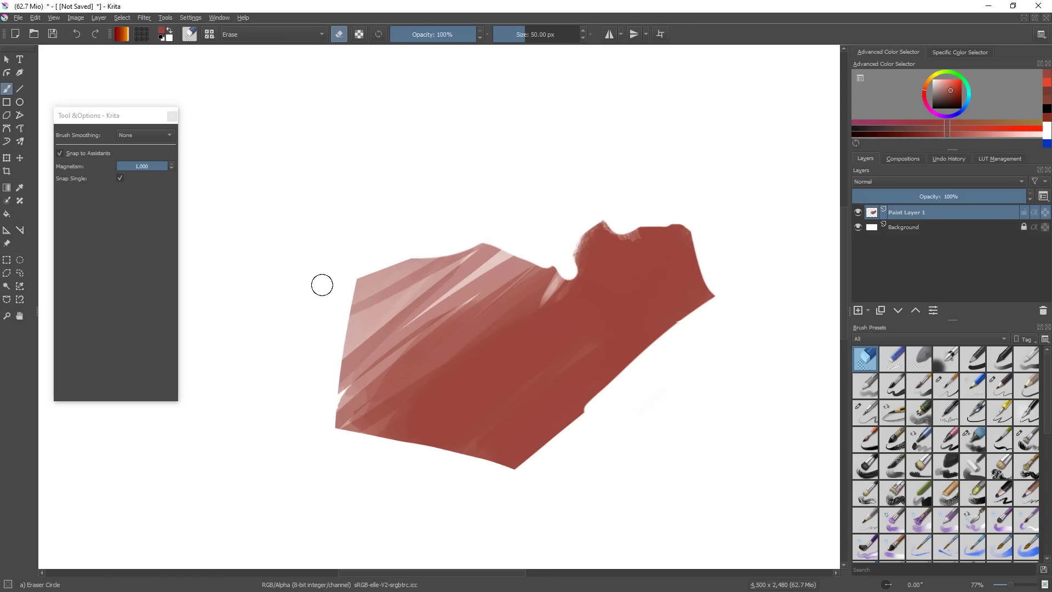
click(918, 363)
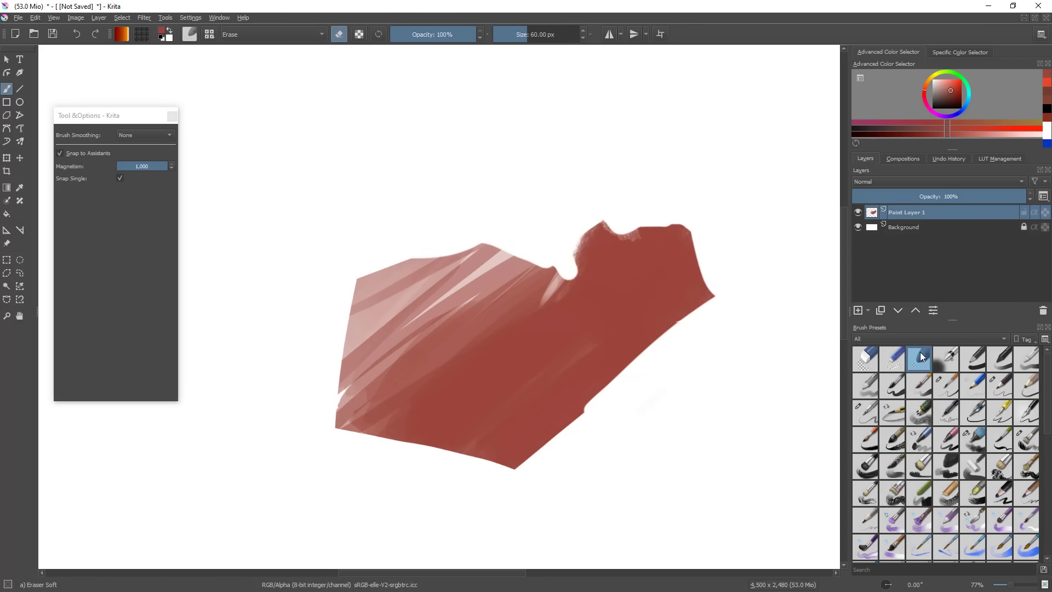
mouse_move(604, 237)
mouse_down()
mouse_move(572, 249)
mouse_move(611, 222)
mouse_move(648, 227)
mouse_move(652, 214)
mouse_move(571, 240)
mouse_move(663, 211)
mouse_move(705, 233)
mouse_move(716, 292)
mouse_move(621, 391)
mouse_move(480, 470)
mouse_move(551, 455)
mouse_move(445, 473)
mouse_move(303, 393)
mouse_move(346, 435)
mouse_move(342, 410)
mouse_move(406, 237)
mouse_move(430, 258)
mouse_up()
- Choose the Airbrush Soft preset and draw a tall oval freehand selection to the upper right of the patch
click(934, 360)
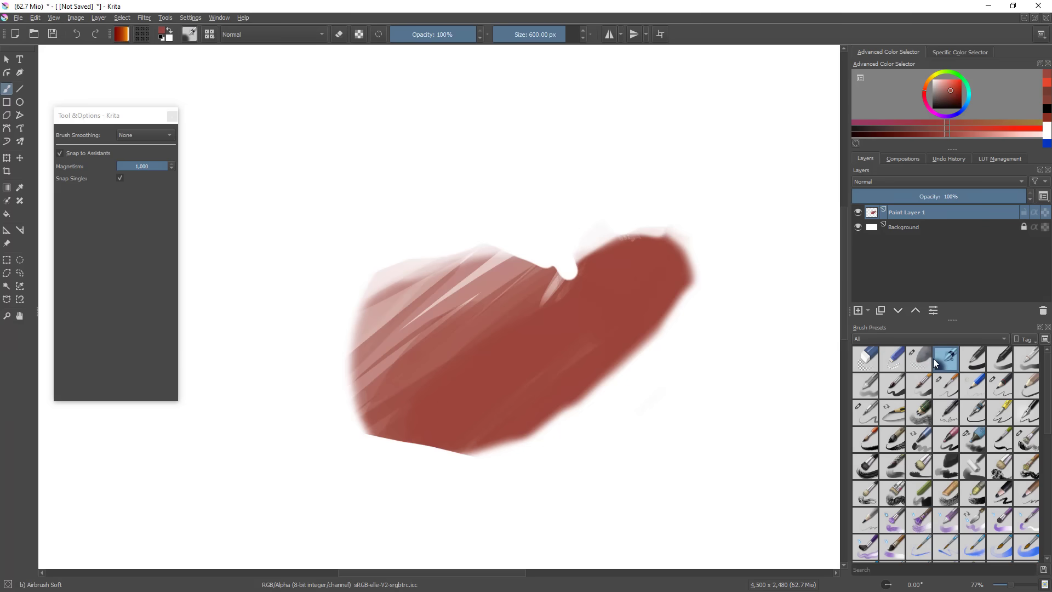
mouse_move(707, 334)
mouse_down()
mouse_move(619, 360)
mouse_move(573, 406)
mouse_up()
drag(658, 355, 538, 495)
key(e)
key(l)
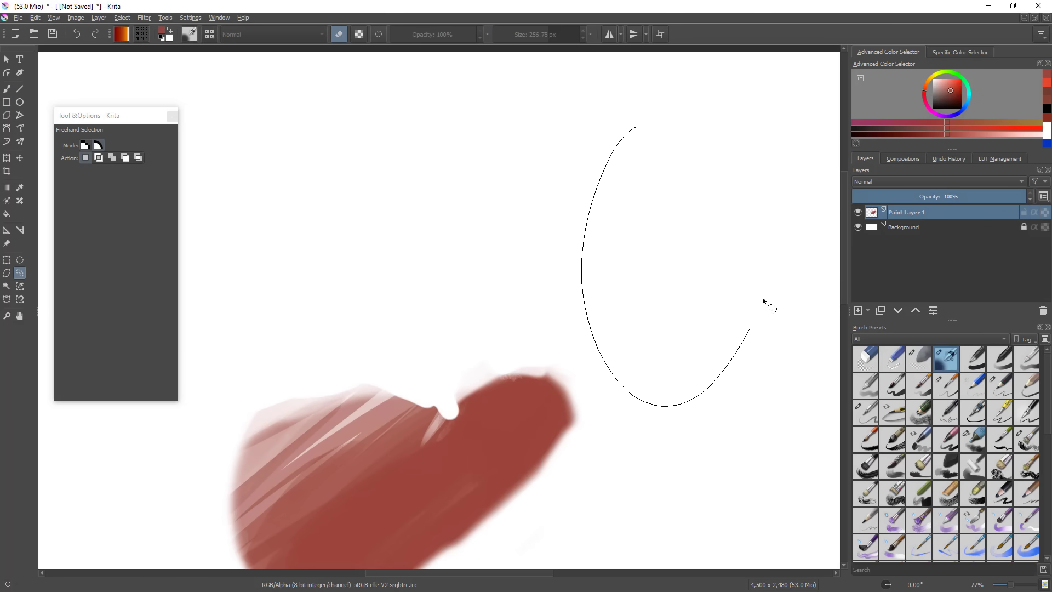
drag(746, 340, 599, 140)
- Airbrush a brighter red inside the oval selection at about 429 px and fade its right side in eraser mode
key(b)
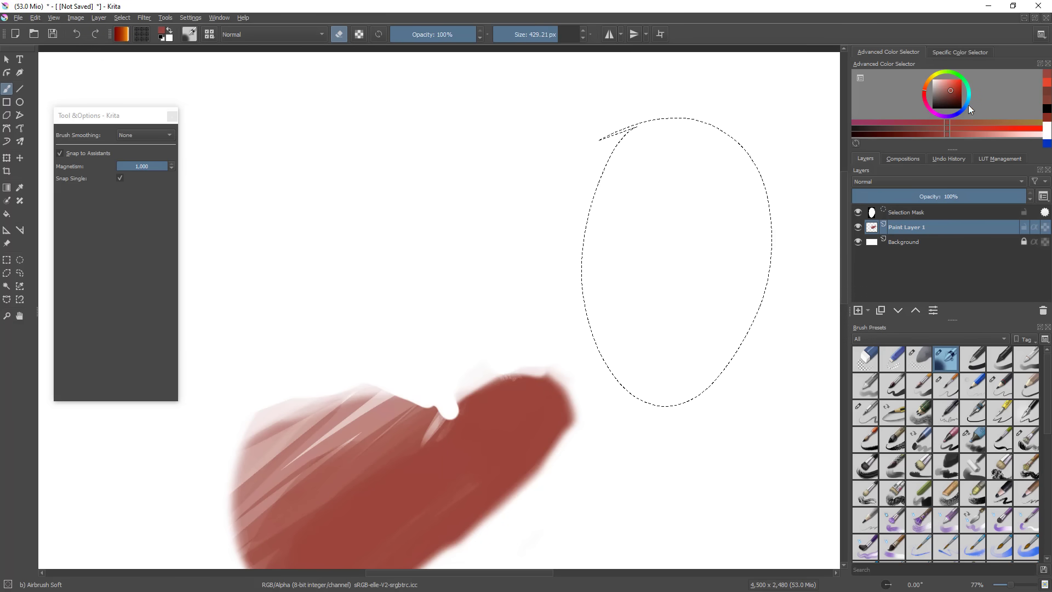
click(962, 90)
key(e)
mouse_move(685, 142)
mouse_down()
mouse_move(635, 372)
mouse_move(587, 235)
mouse_move(694, 322)
mouse_move(610, 335)
mouse_move(635, 306)
mouse_move(587, 347)
mouse_up()
key(e)
mouse_move(650, 327)
mouse_down()
mouse_move(582, 396)
mouse_move(611, 419)
mouse_move(770, 305)
mouse_move(745, 309)
mouse_move(572, 407)
mouse_move(746, 312)
mouse_move(761, 205)
mouse_move(584, 395)
mouse_move(708, 308)
mouse_move(710, 283)
mouse_move(661, 331)
mouse_move(726, 140)
mouse_move(598, 335)
mouse_move(695, 190)
mouse_move(685, 295)
mouse_move(609, 441)
mouse_up()
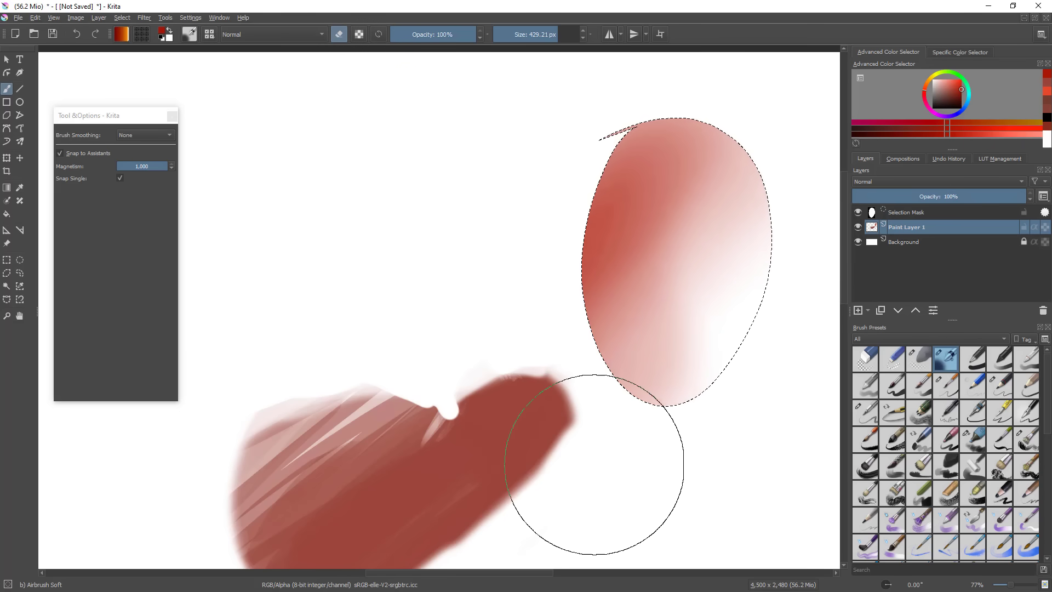
- Remove the oval selection and clear all paint from Paint Layer 1
key(ctrl+shift+a)
mouse_move(728, 288)
mouse_down()
mouse_move(650, 406)
mouse_move(728, 307)
mouse_up()
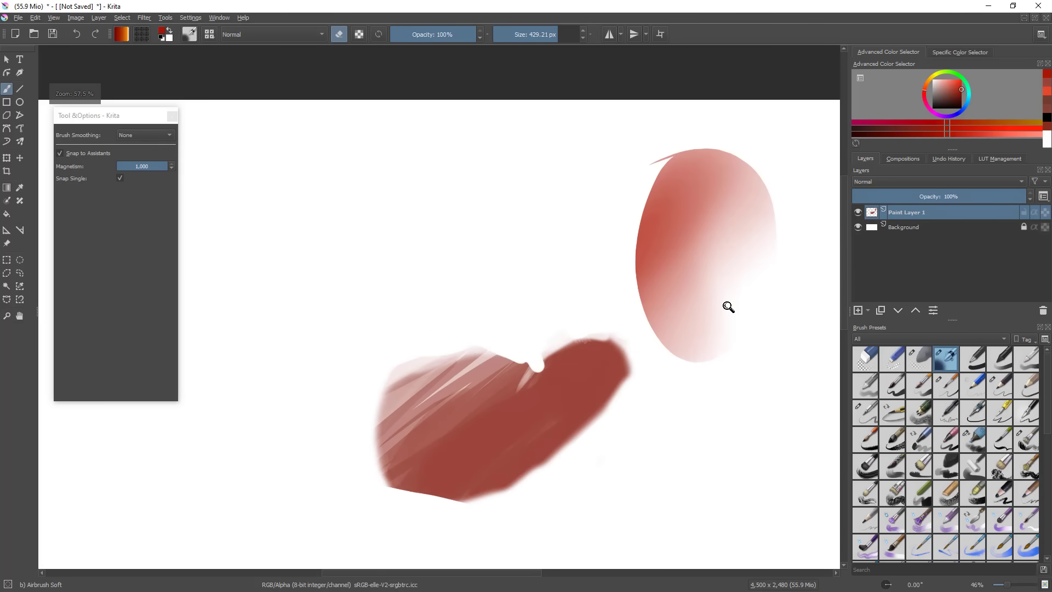
key(Delete)
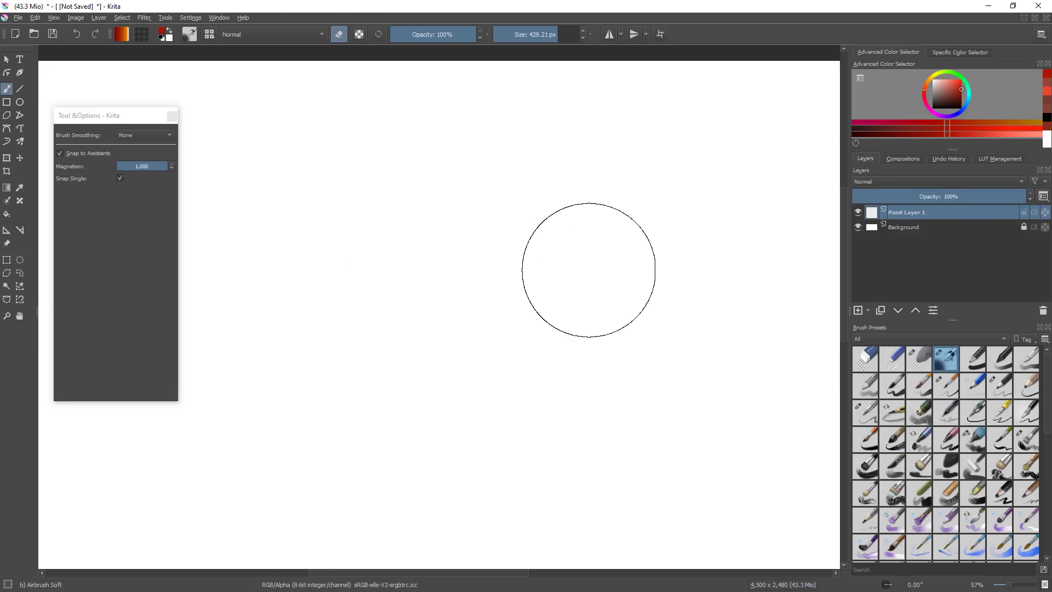
- Reload the original Airbrush Soft preset at 600 px and paint a soft red blob near the canvas centre
click(338, 34)
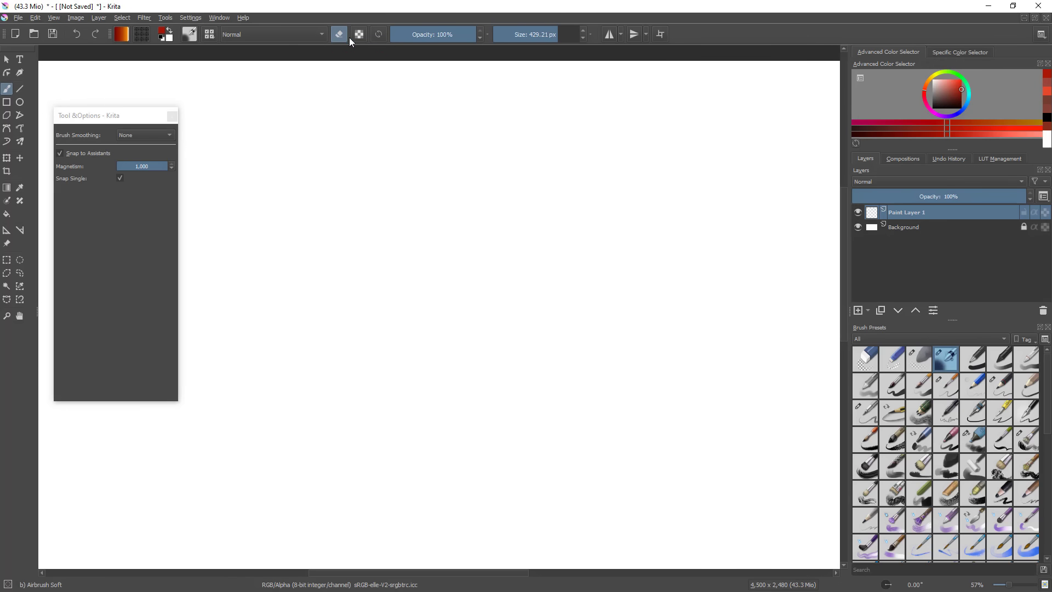
click(378, 35)
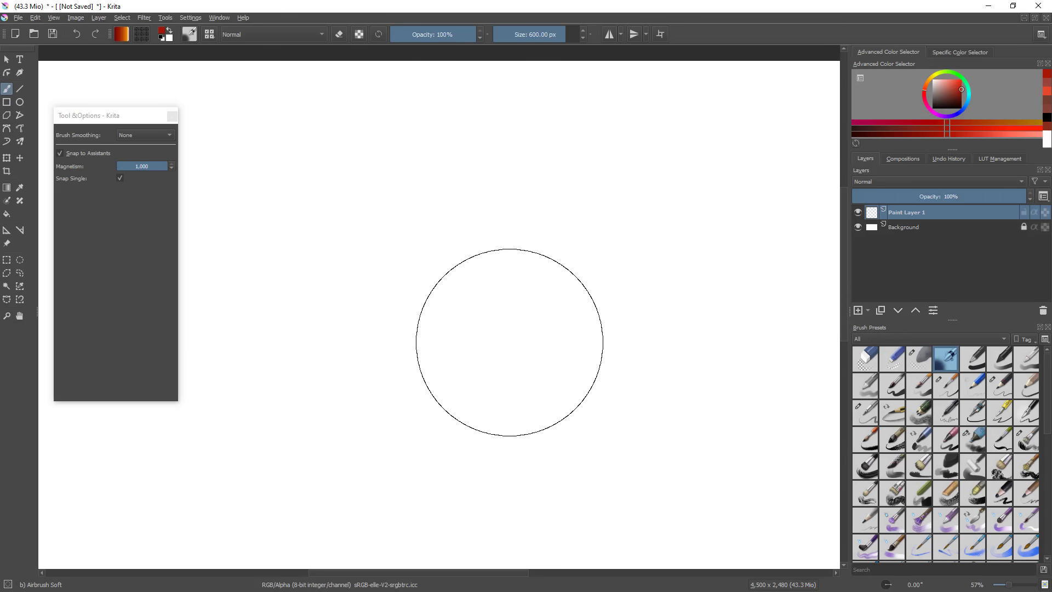
mouse_move(549, 216)
mouse_down()
mouse_move(493, 326)
mouse_move(471, 436)
mouse_up()
- Select the whole canvas, deselect it again and clear the airbrushed blob from the layer
key(ctrl+a)
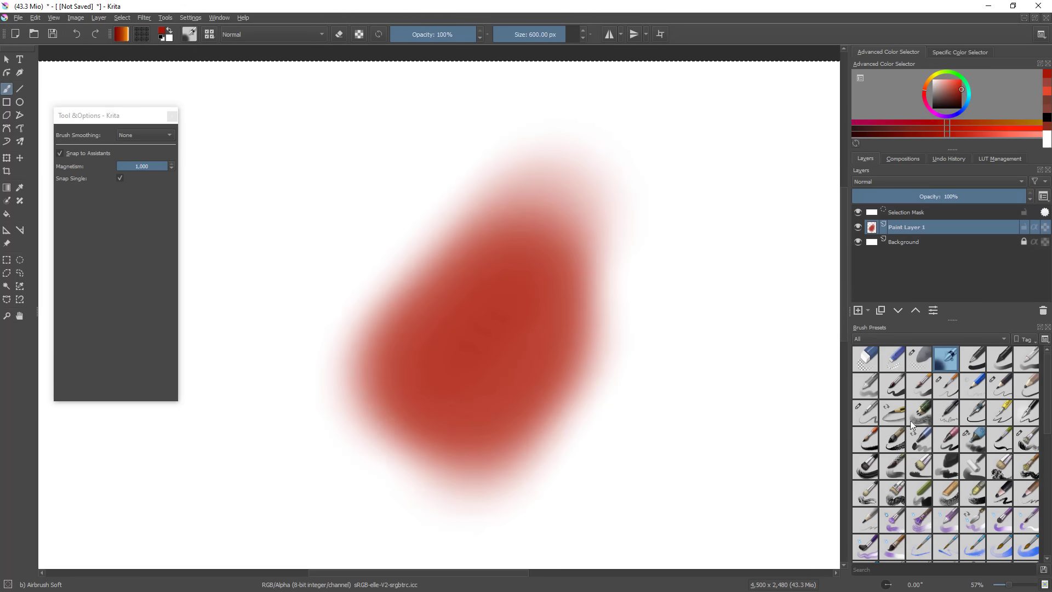
key(ctrl+shift+a)
key(Delete)
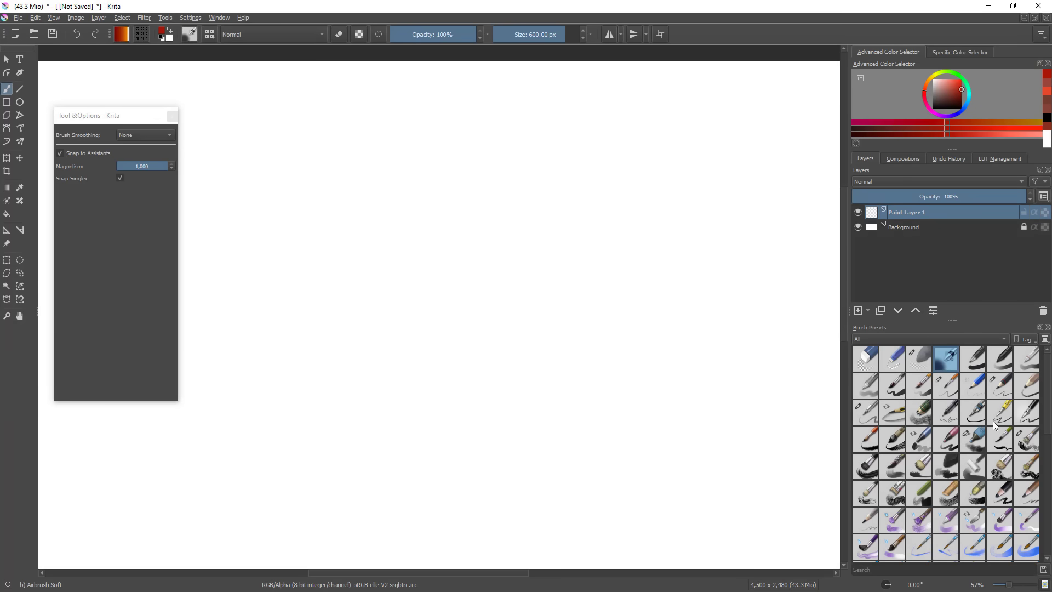
- Draw a thin red curve and thick curves at about 176 px with Ink-2 Fineliner, and reload the preset's original 5 px size
click(972, 412)
mouse_move(372, 433)
mouse_down()
mouse_move(510, 331)
mouse_move(628, 359)
mouse_up()
shift+drag(577, 334, 667, 334)
mouse_move(715, 242)
mouse_down()
mouse_move(643, 365)
mouse_move(281, 459)
mouse_move(436, 249)
mouse_up()
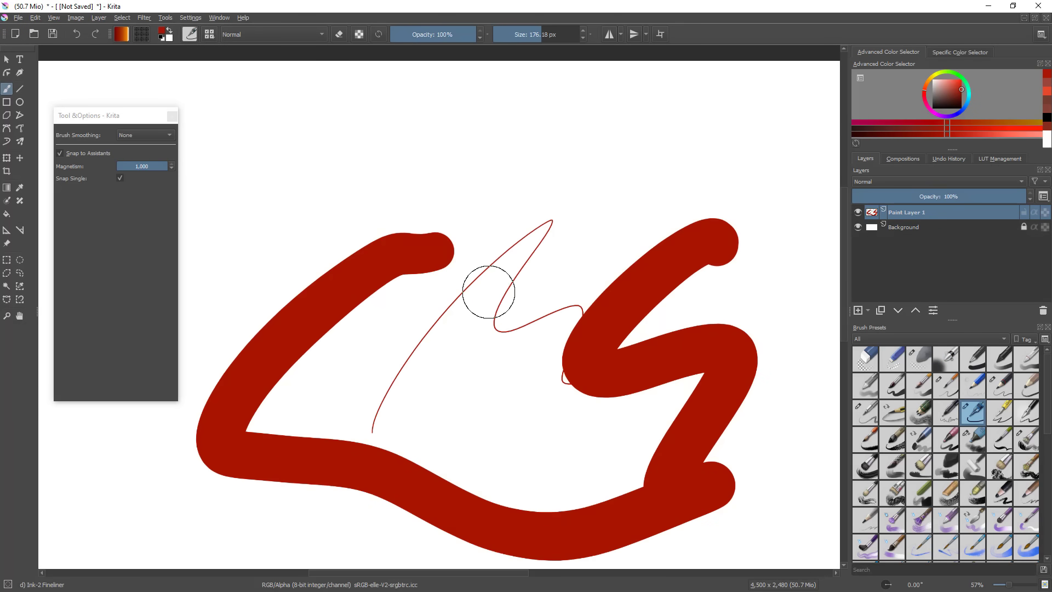
click(378, 34)
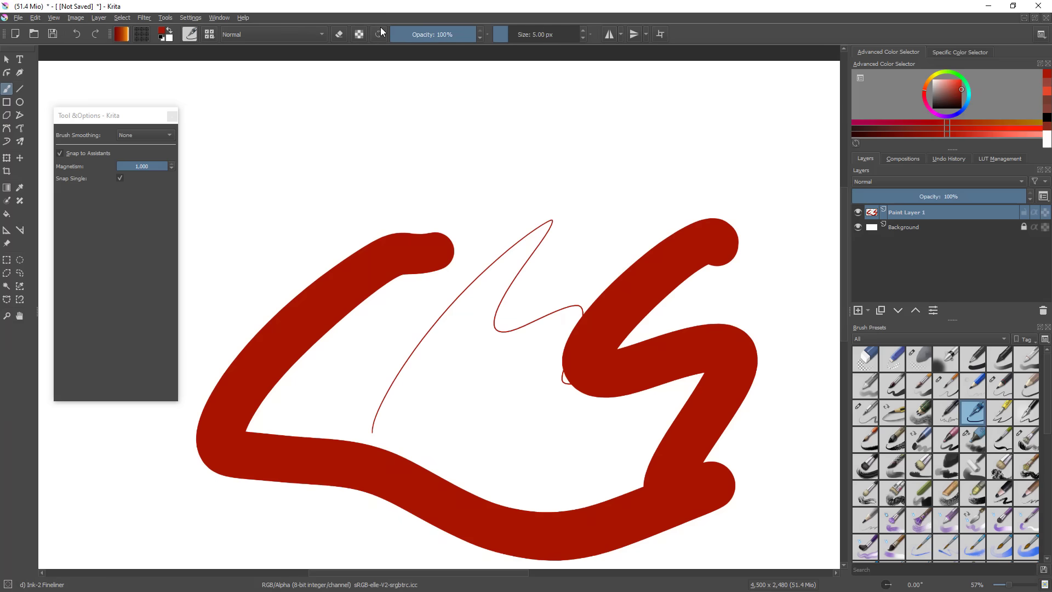
- Draw a few more Ink-2 Fineliner test strokes at 5 px and remove all the red strokes from Paint Layer 1
mouse_move(596, 165)
mouse_down()
mouse_move(674, 116)
mouse_move(785, 181)
mouse_move(771, 287)
mouse_up()
ctrl+drag(766, 339, 754, 433)
mouse_move(752, 397)
mouse_down()
mouse_move(646, 391)
mouse_move(621, 353)
mouse_up()
key(ctrl+z)
key(ctrl+z)
key(ctrl+z)
mouse_move(603, 439)
mouse_down()
mouse_move(605, 358)
mouse_move(611, 401)
mouse_up()
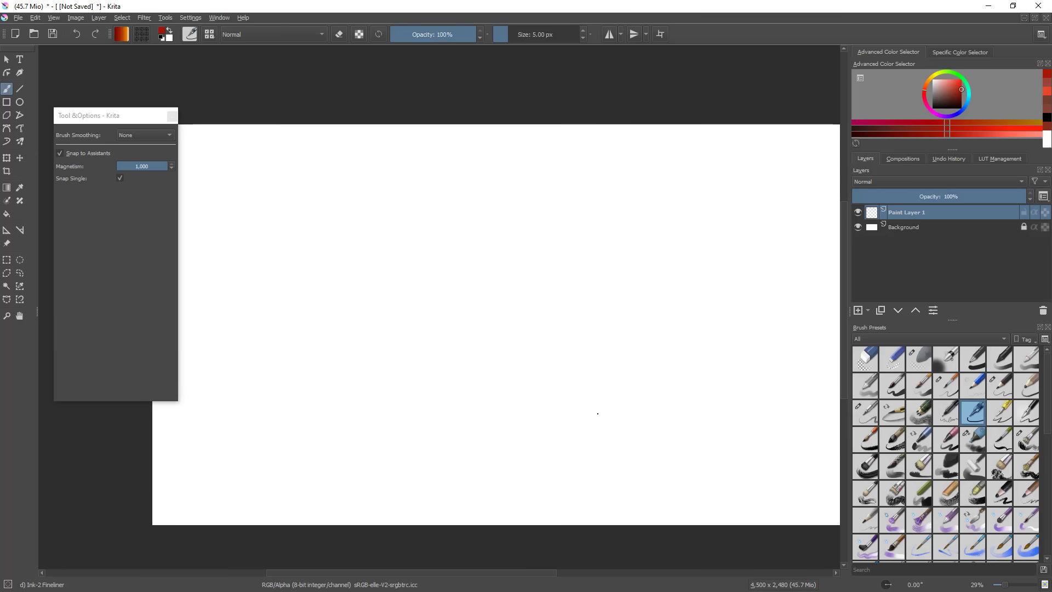
- Select the Basic-4 Flow Opacity preset and open its settings in the brush editor
click(190, 34)
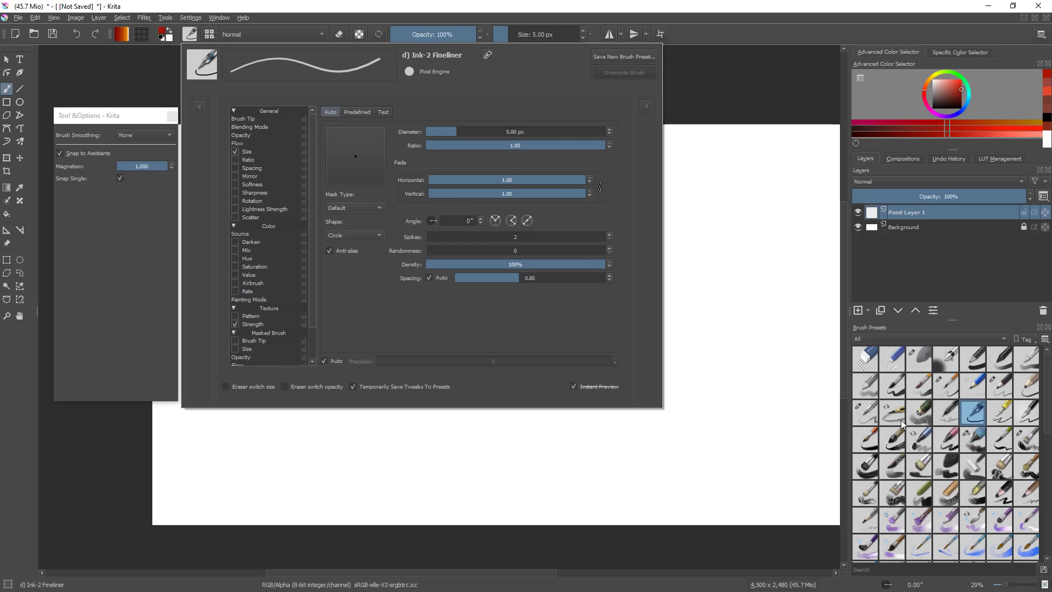
click(867, 391)
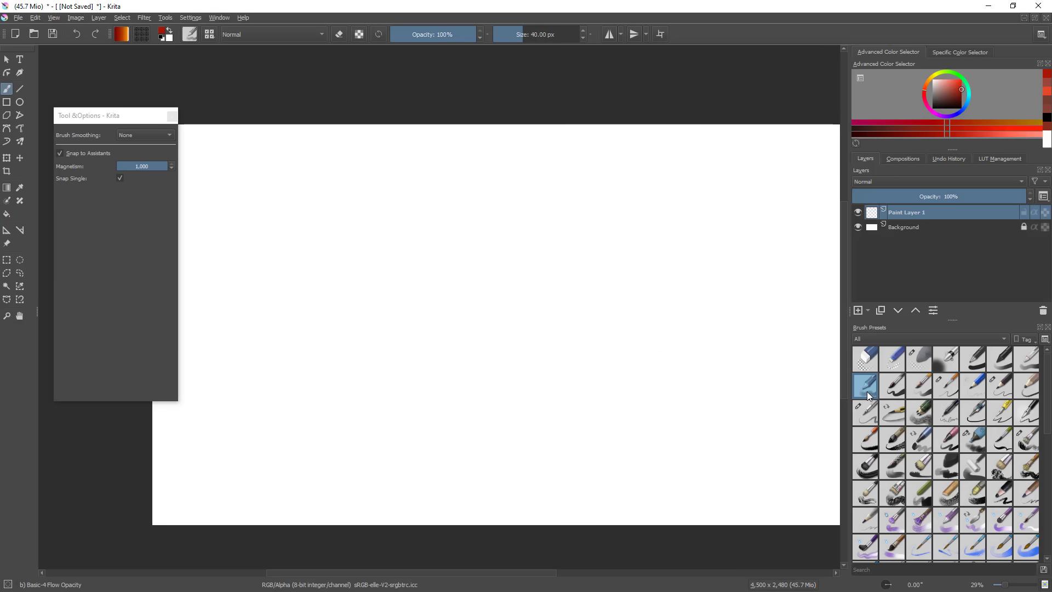
click(191, 35)
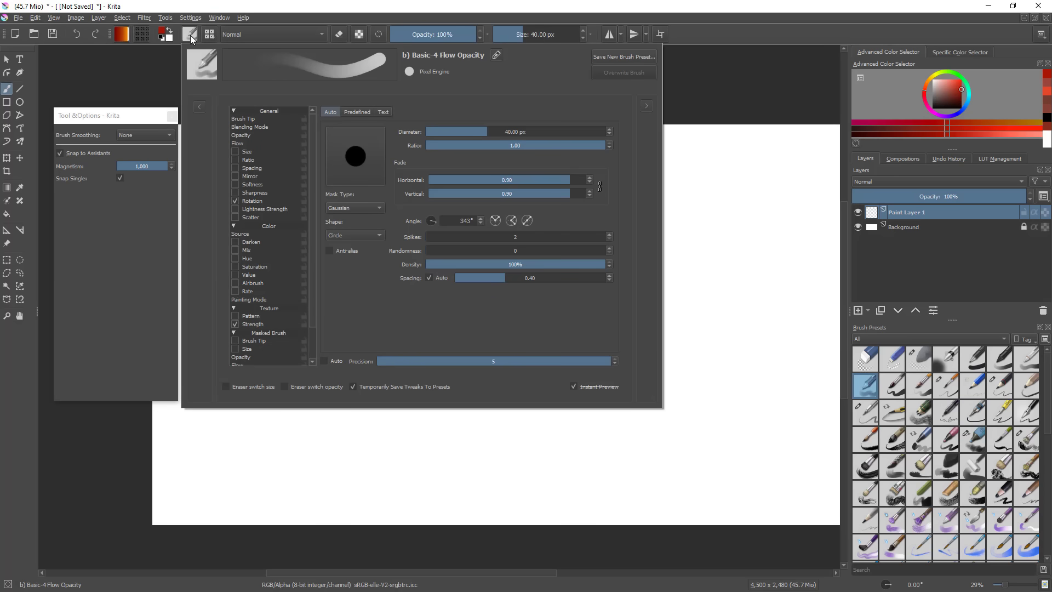
scroll(312, 331, down, 3)
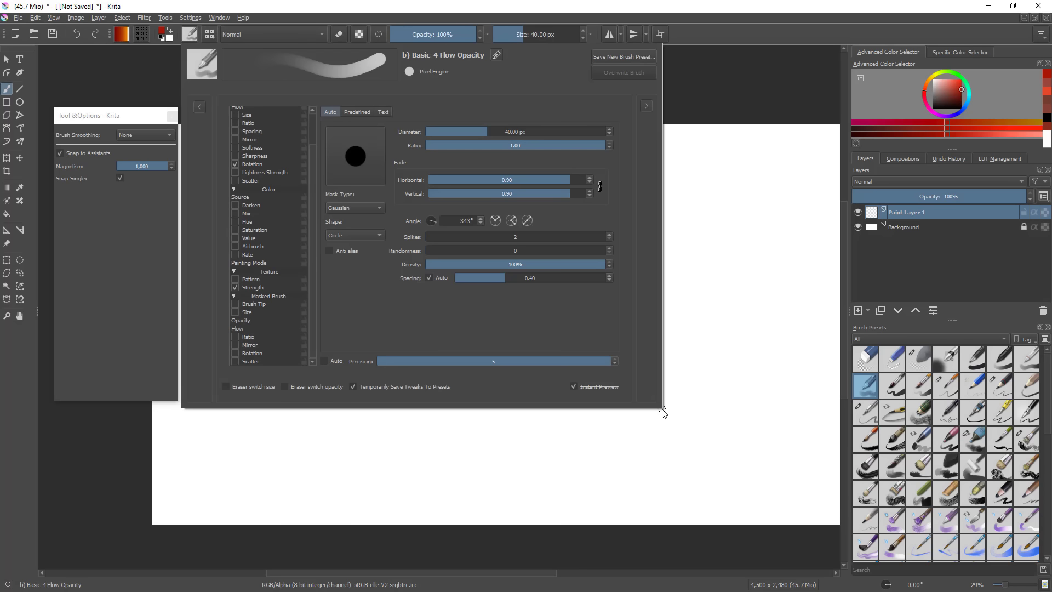
scroll(296, 158, up, 3)
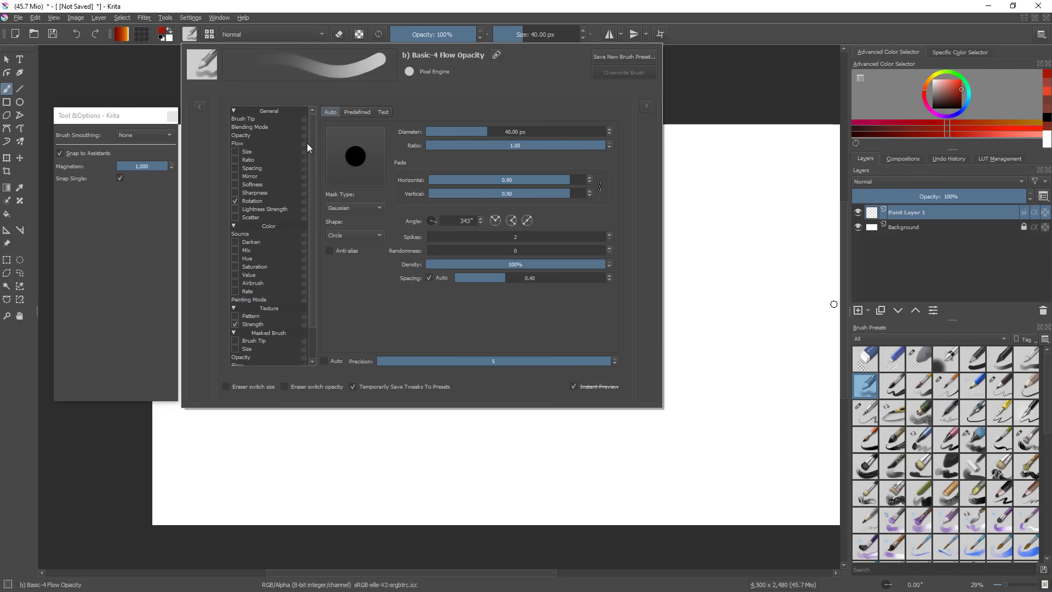
- Examine the Size, Rotation, texture Strength and Brush Tip settings of the Basic-4 Flow Opacity preset
click(267, 151)
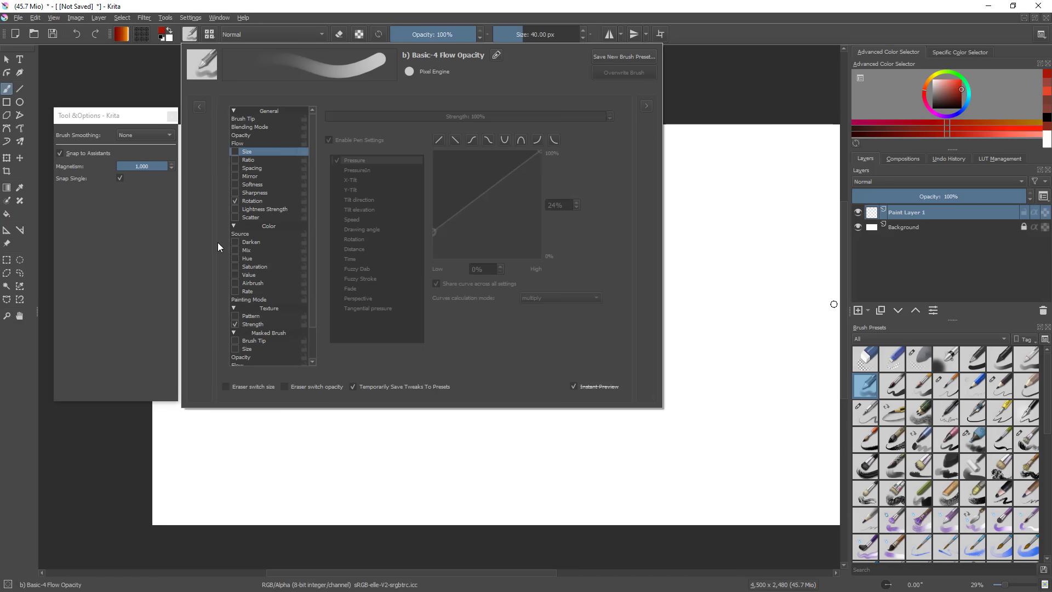
click(262, 202)
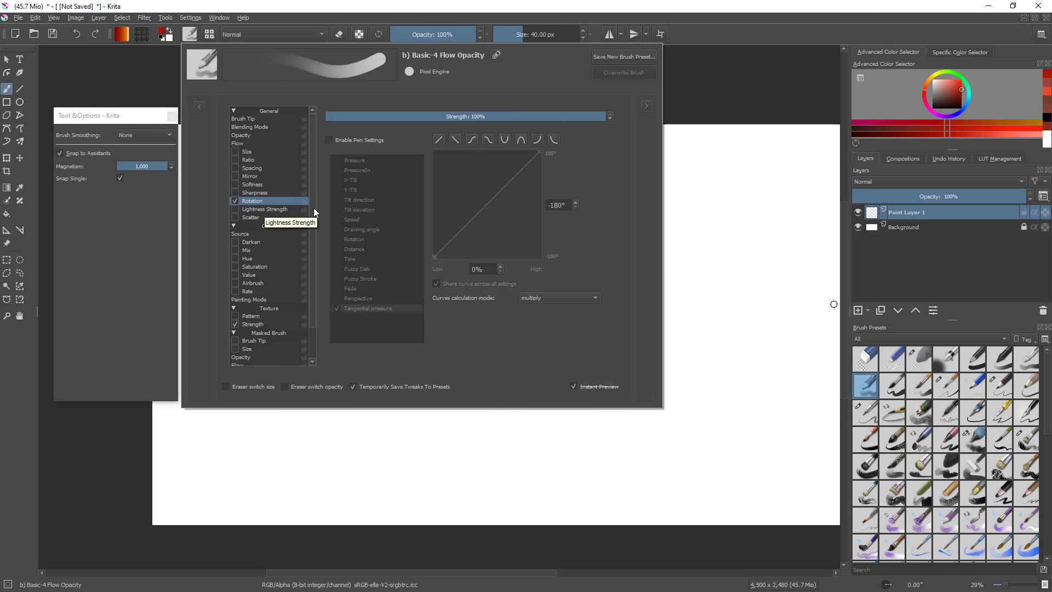
scroll(316, 228, down, 2)
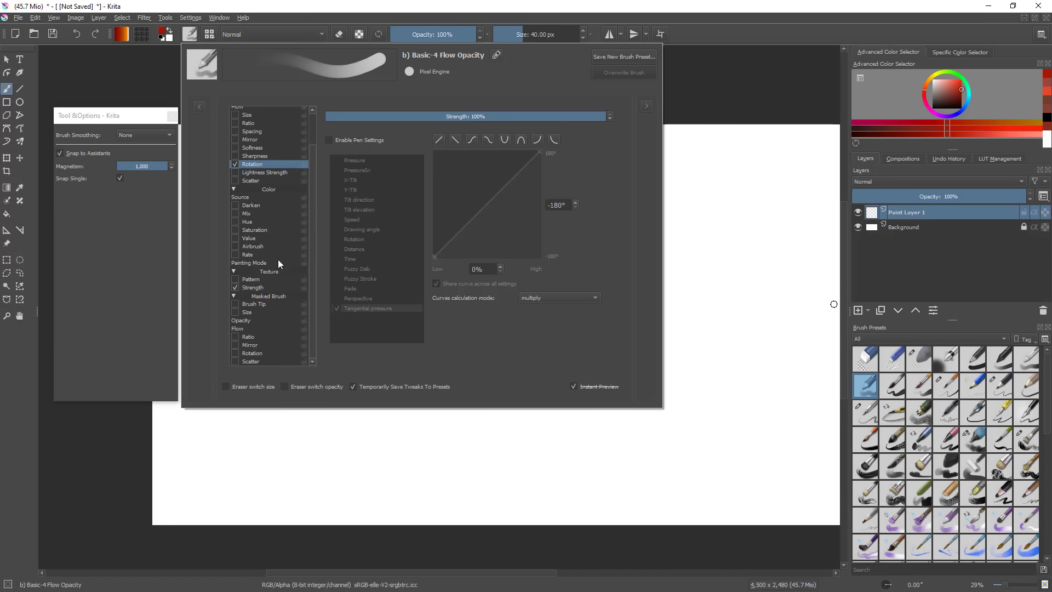
click(277, 286)
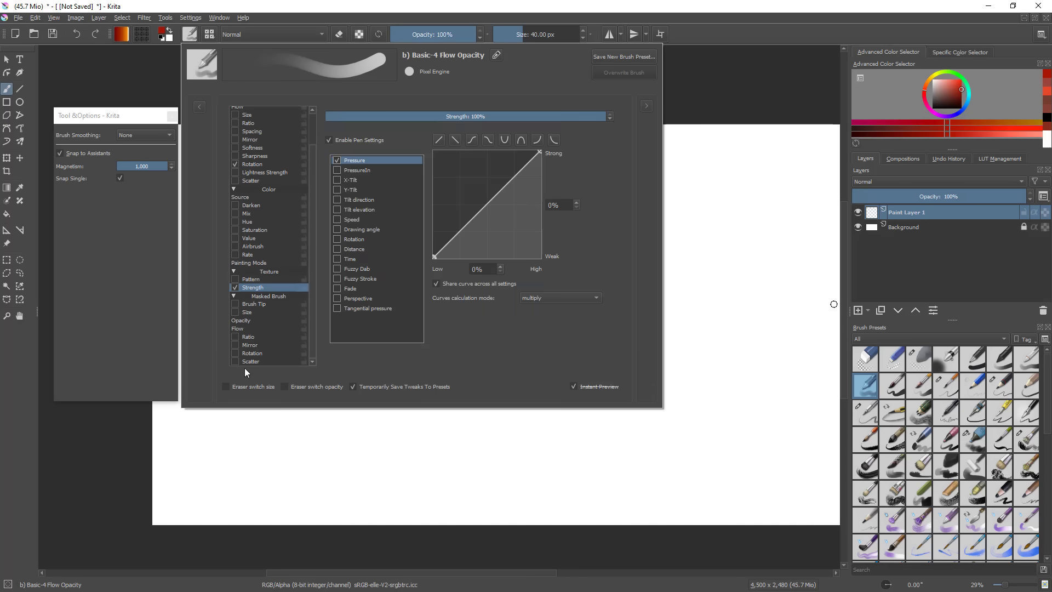
scroll(315, 224, up, 2)
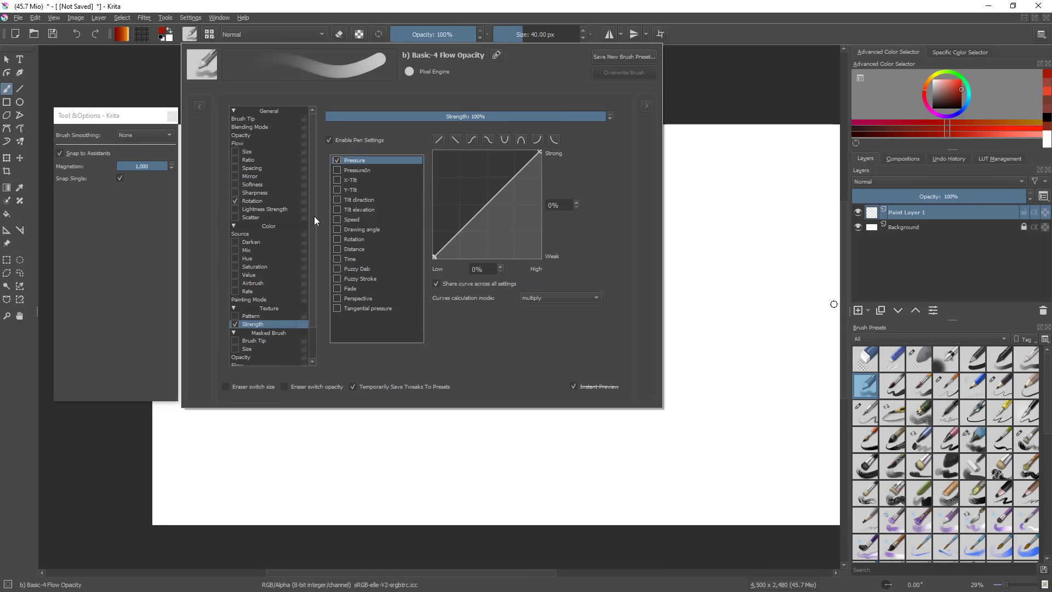
click(253, 126)
click(262, 119)
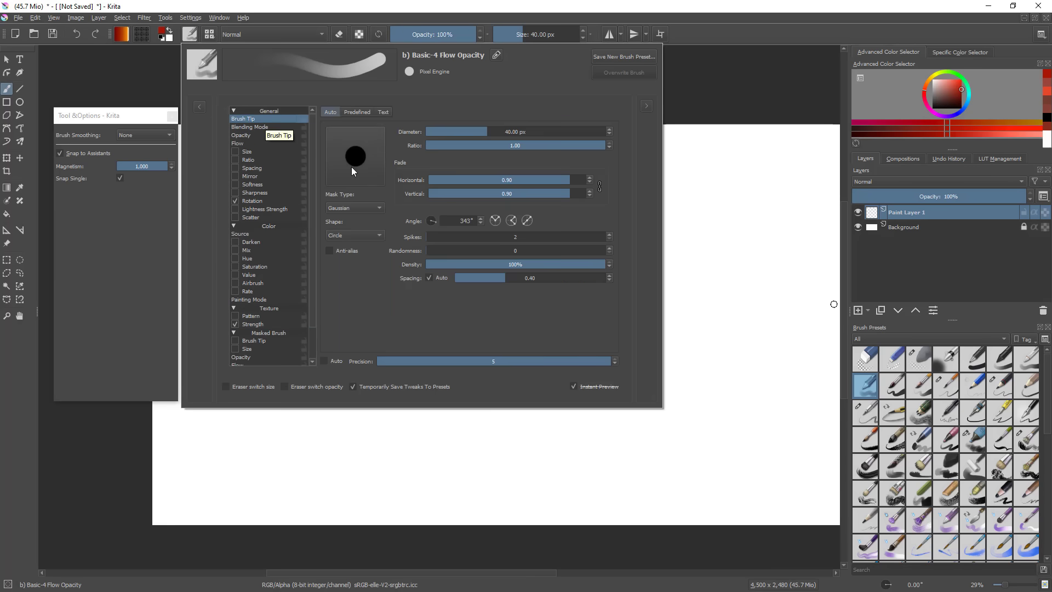
- Try another brush tip shape and set the shape back to Circle
click(373, 235)
click(371, 246)
click(367, 238)
click(359, 225)
- Enable the texture Pattern option for the brush and choose the Grid01.pat grid pattern
scroll(285, 339, down, 2)
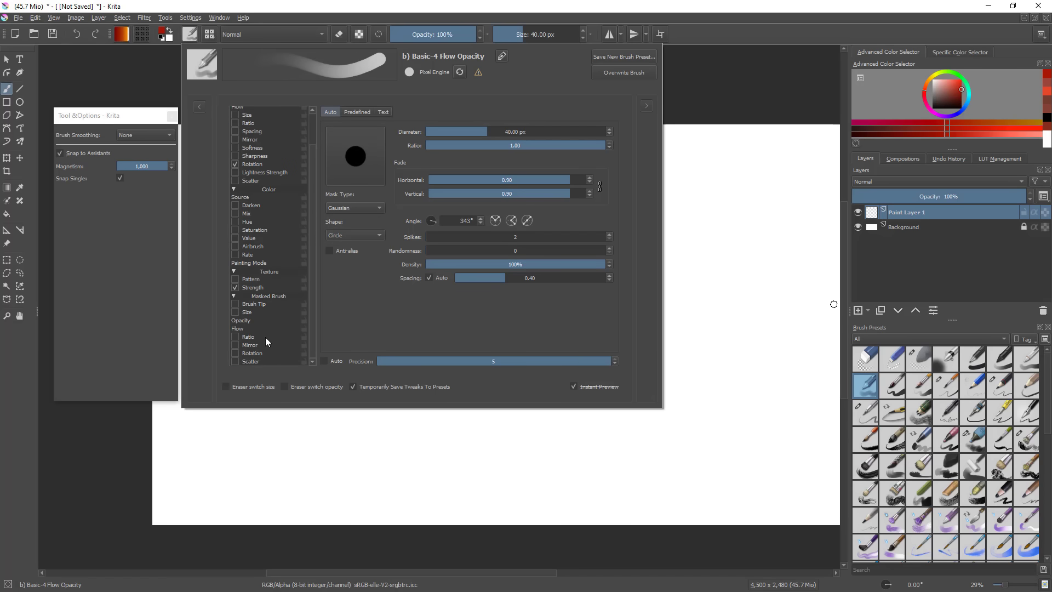
click(264, 279)
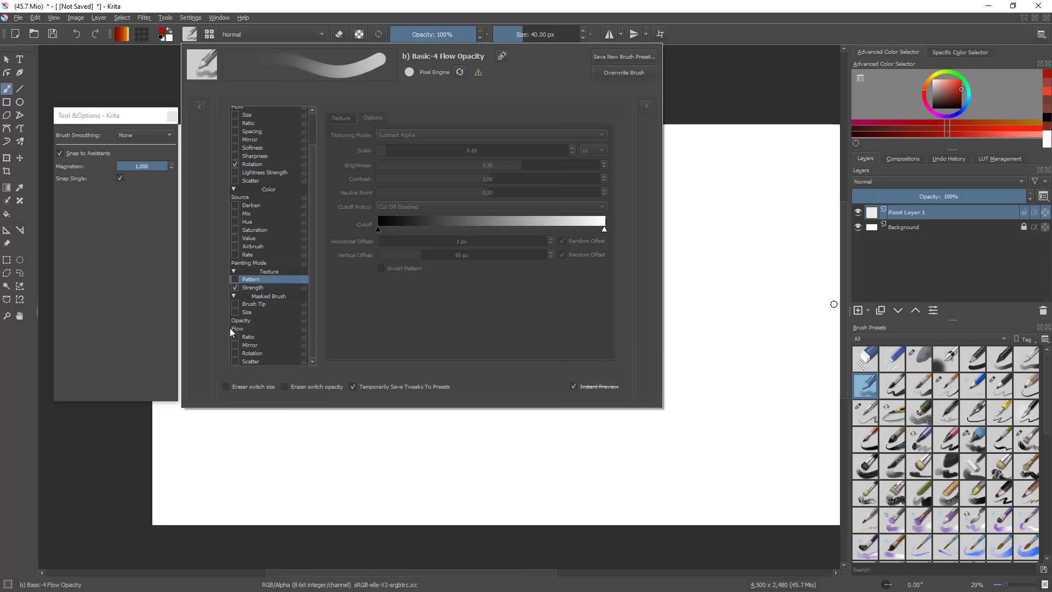
click(235, 280)
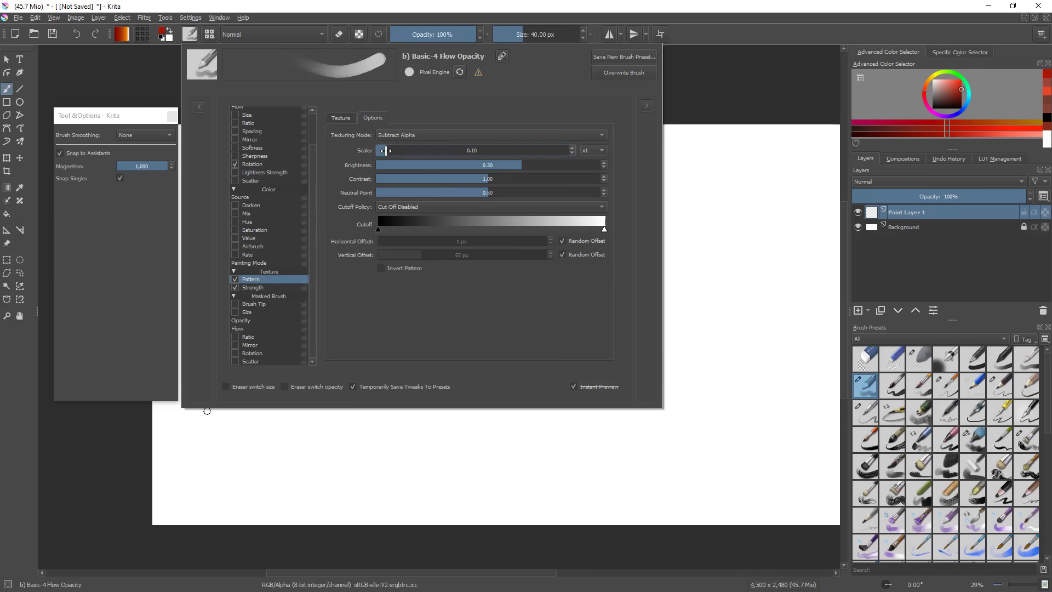
click(340, 117)
click(404, 255)
click(374, 286)
click(341, 298)
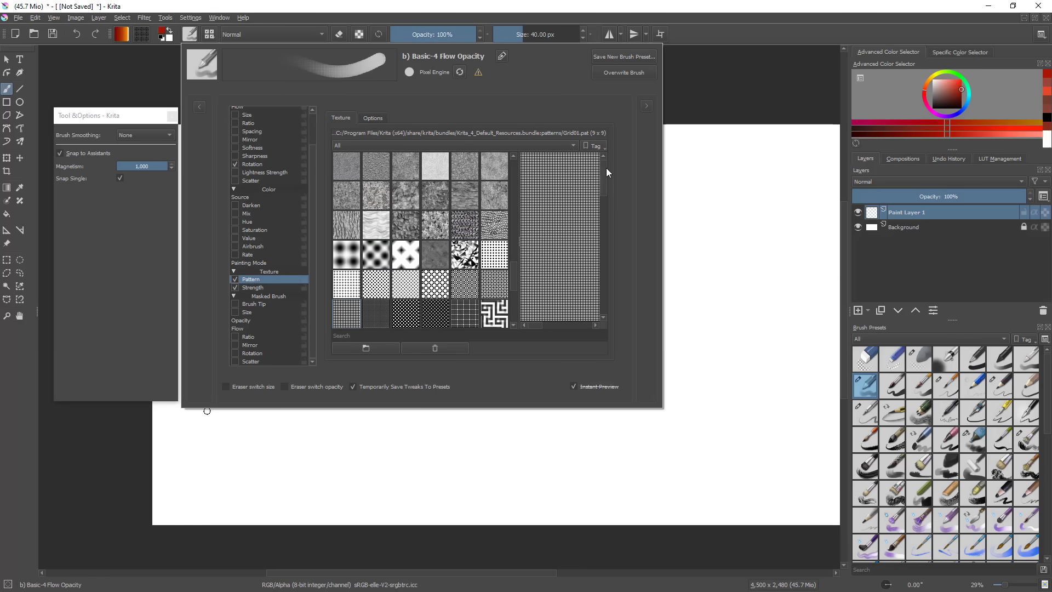
- Show the scratchpad in the brush editor, scribble red test strokes on it and clear it
click(646, 107)
click(646, 107)
click(645, 106)
drag(671, 176, 695, 146)
mouse_move(698, 187)
mouse_down()
mouse_move(735, 195)
mouse_move(718, 218)
mouse_move(725, 193)
mouse_move(715, 179)
mouse_move(728, 187)
mouse_move(730, 243)
mouse_move(752, 191)
mouse_move(740, 165)
mouse_move(744, 183)
mouse_move(732, 172)
mouse_move(748, 156)
mouse_up()
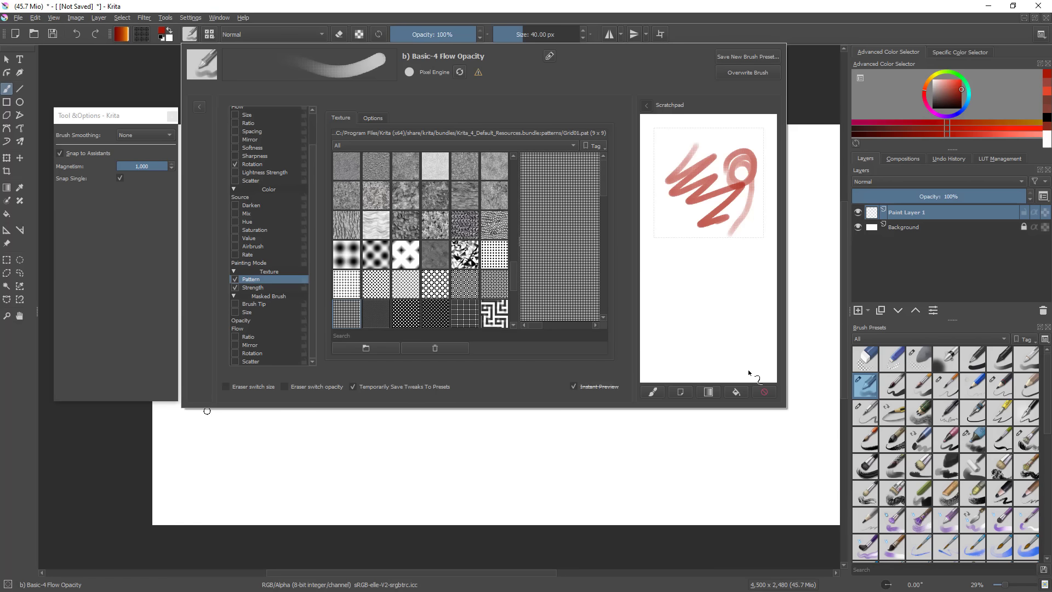
click(763, 394)
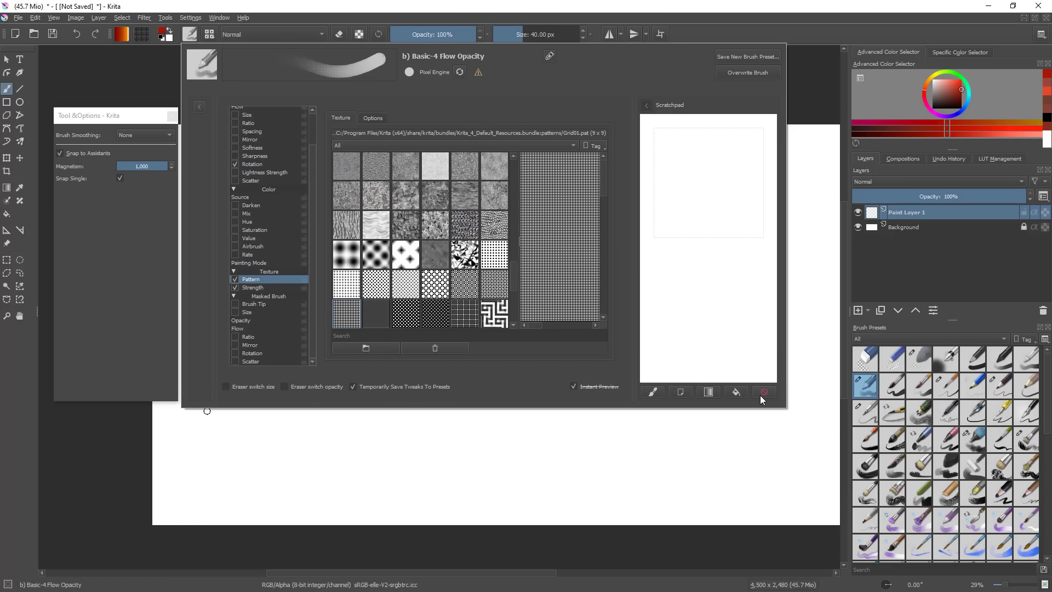
- Try filling the scratchpad with the current gradient and with the preset's image, clearing it after each
click(708, 392)
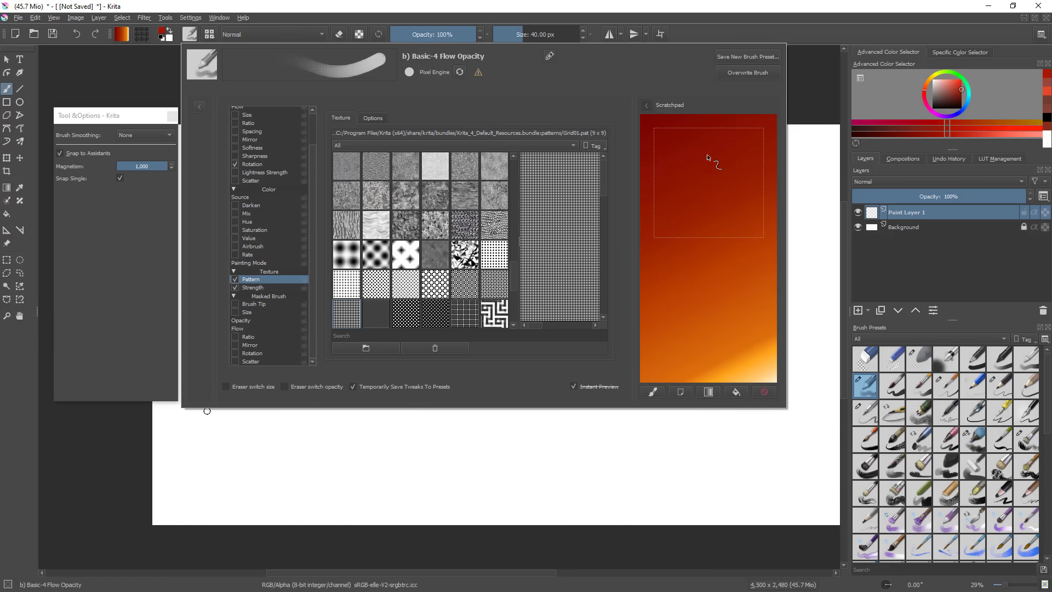
click(763, 392)
click(653, 392)
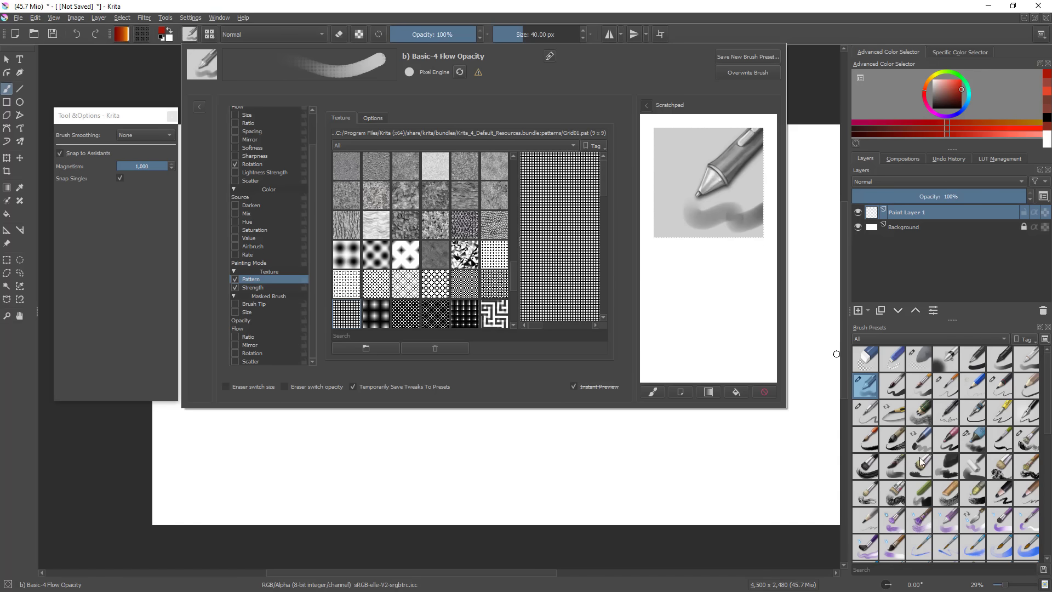
click(764, 393)
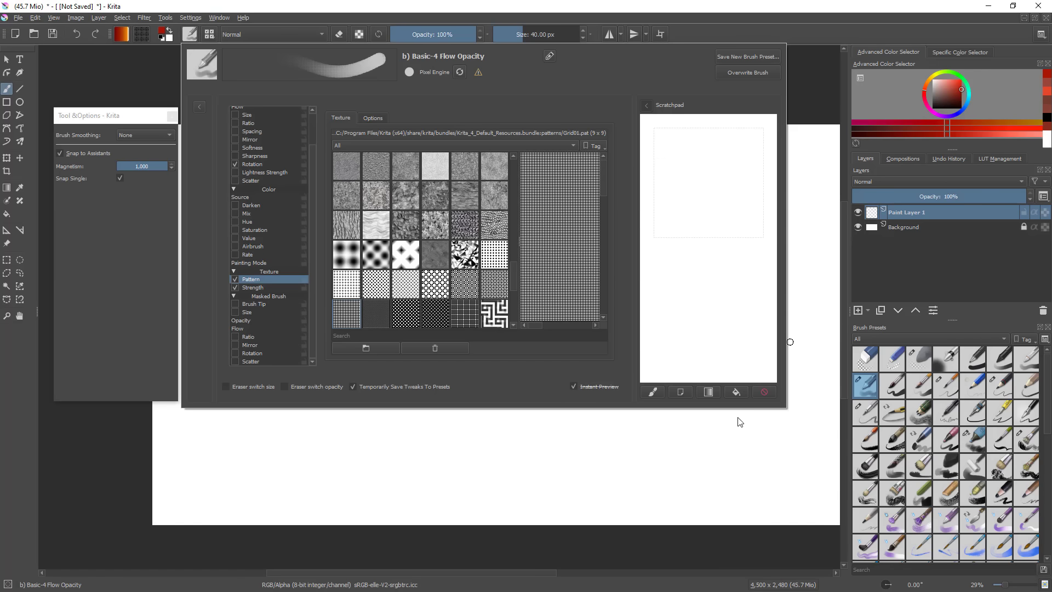
- Paint a test stroke on the scratchpad, disable the texture Pattern option and scribble more strokes to compare
drag(716, 195, 737, 222)
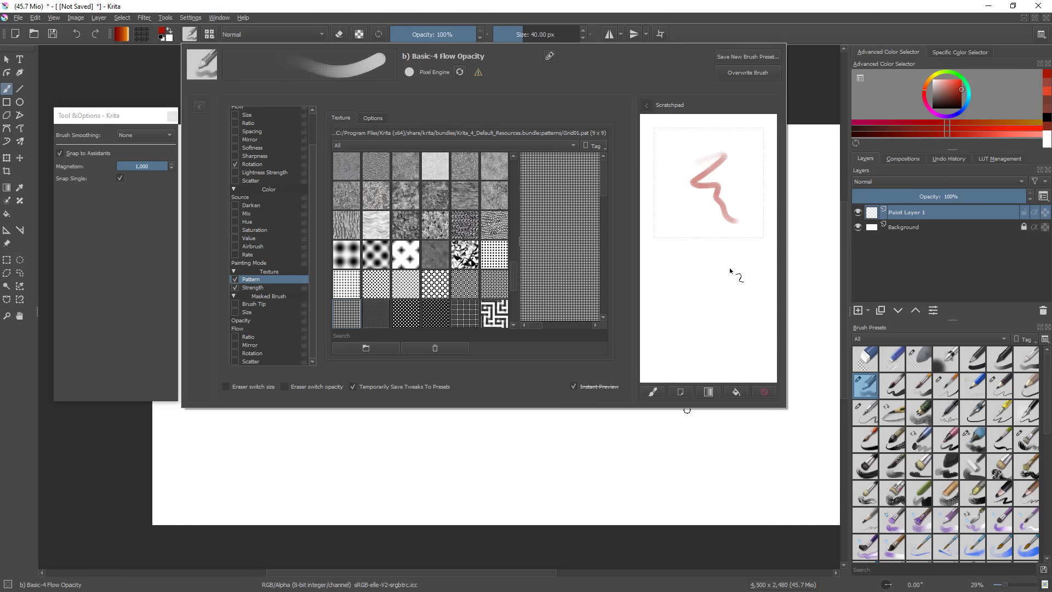
click(266, 164)
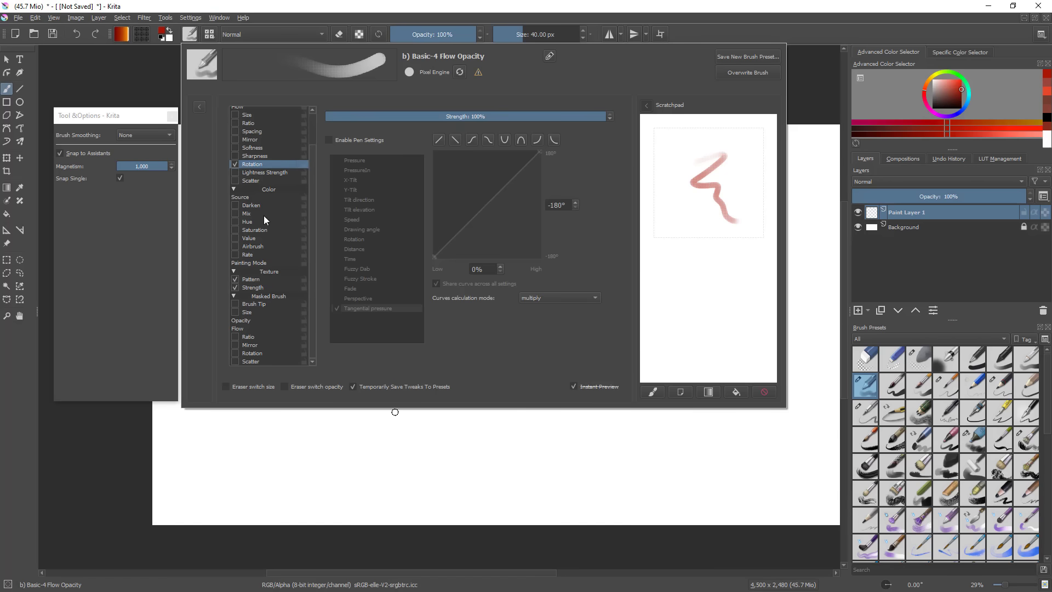
click(235, 278)
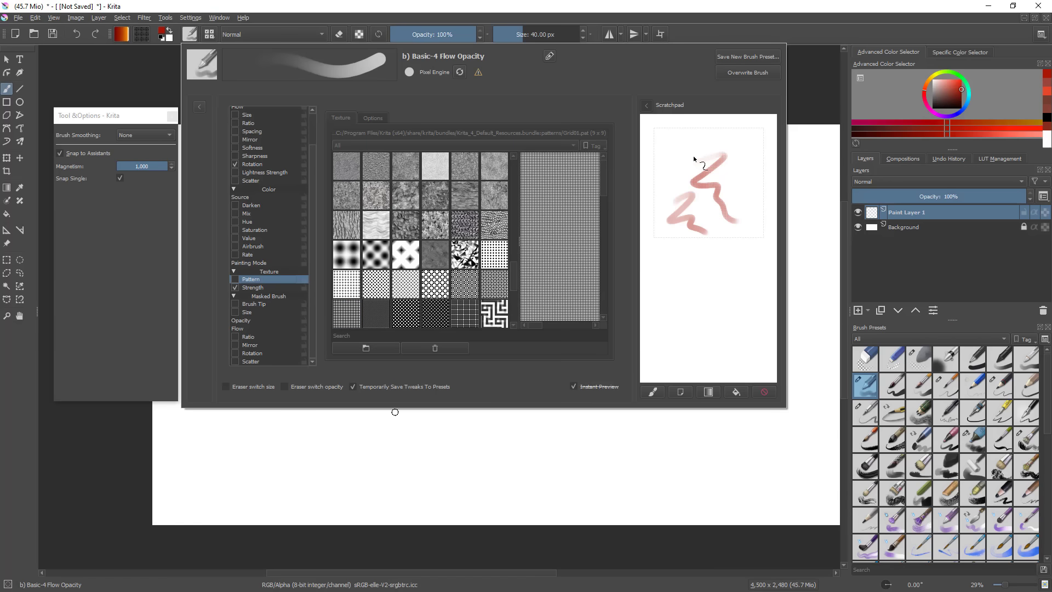
drag(677, 158, 723, 157)
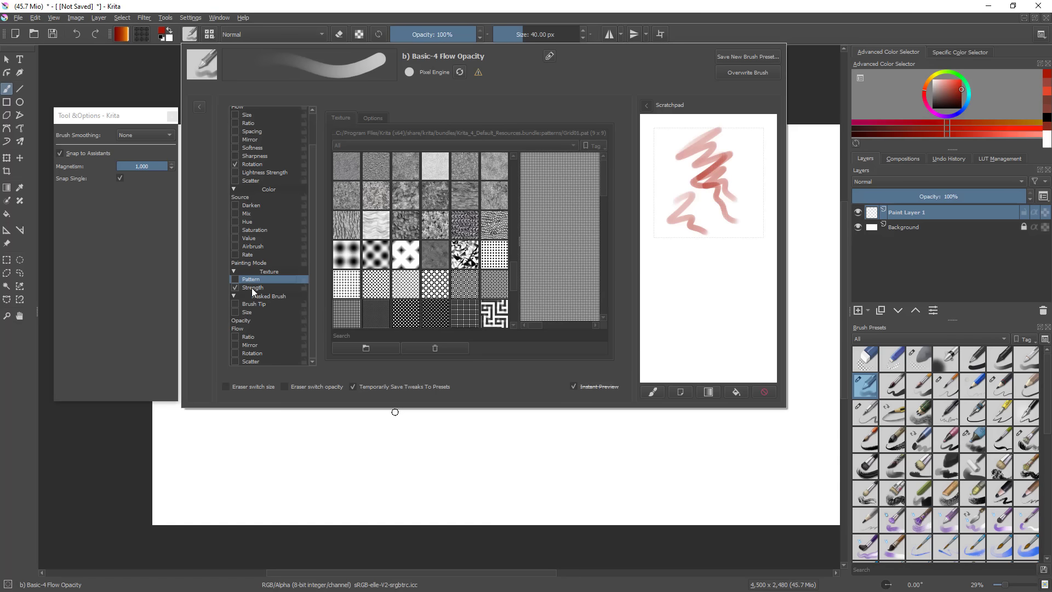
- Enable the Size option with its Pressure sensor, test it with light and heavy scratchpad strokes and clear the scratchpad
scroll(315, 243, up, 2)
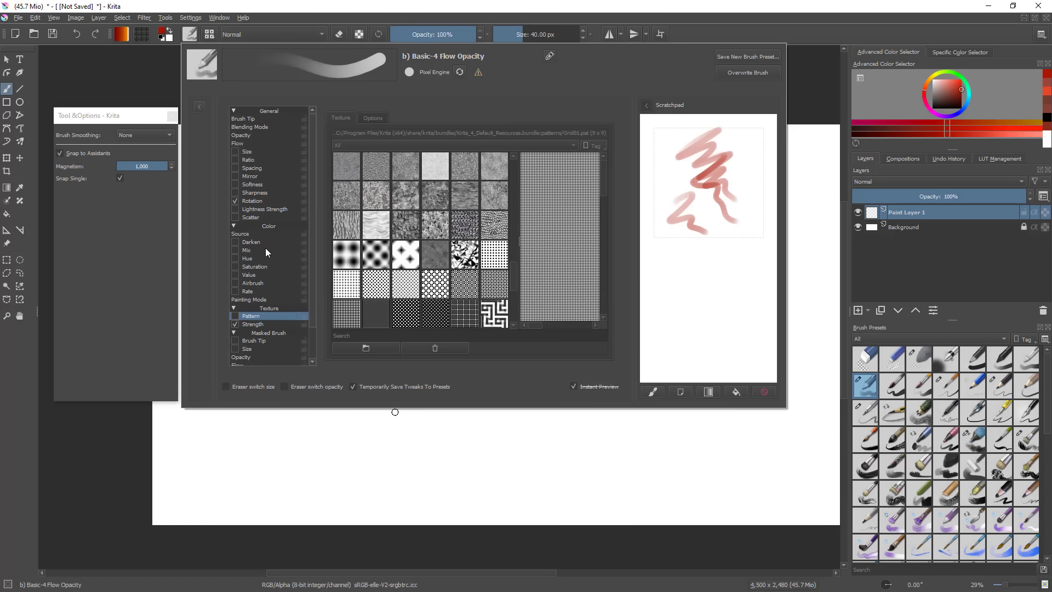
click(258, 201)
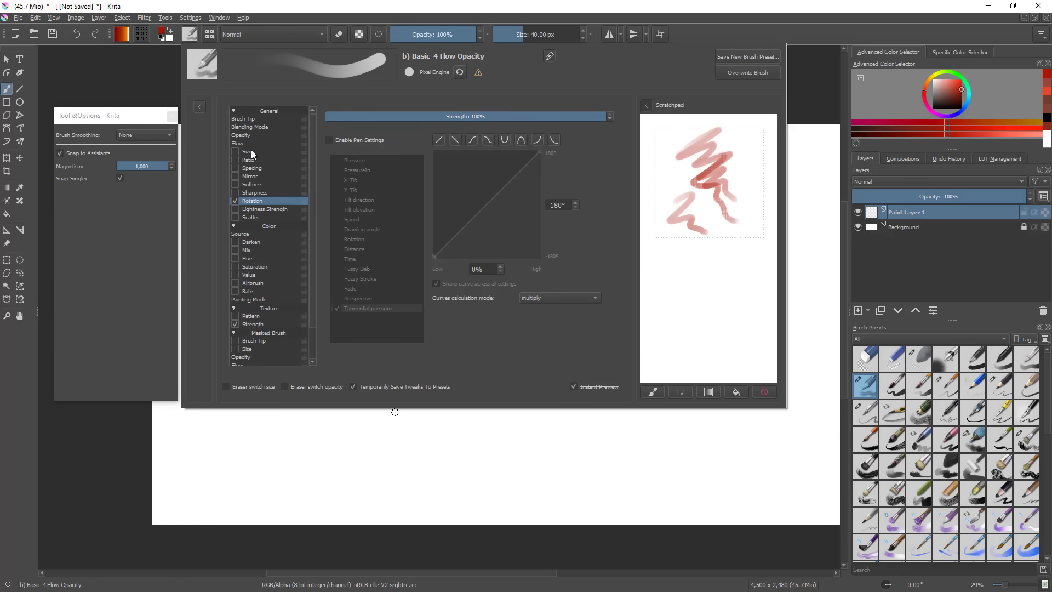
click(235, 152)
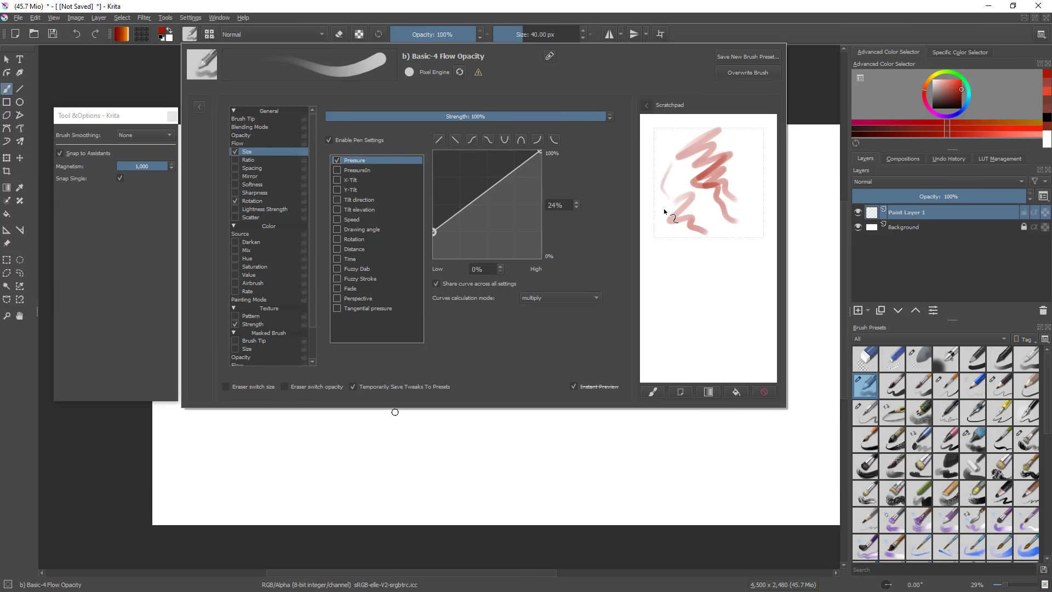
drag(745, 143, 750, 173)
click(764, 392)
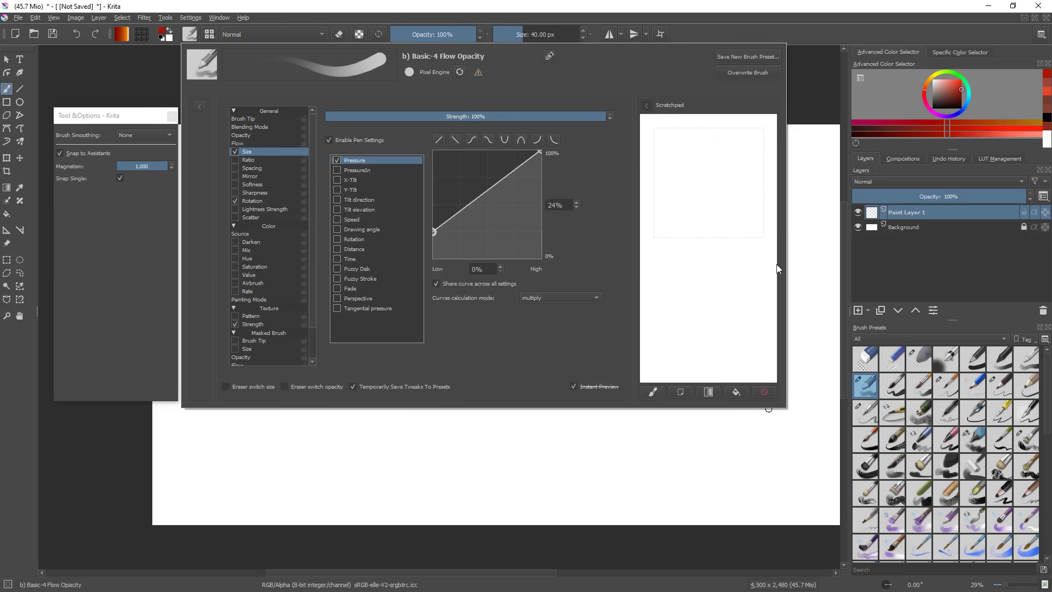
mouse_move(735, 137)
mouse_down()
mouse_move(736, 178)
mouse_move(715, 195)
mouse_move(735, 210)
mouse_move(720, 232)
mouse_up()
mouse_move(689, 138)
mouse_down()
mouse_move(688, 223)
mouse_move(672, 207)
mouse_move(697, 222)
mouse_up()
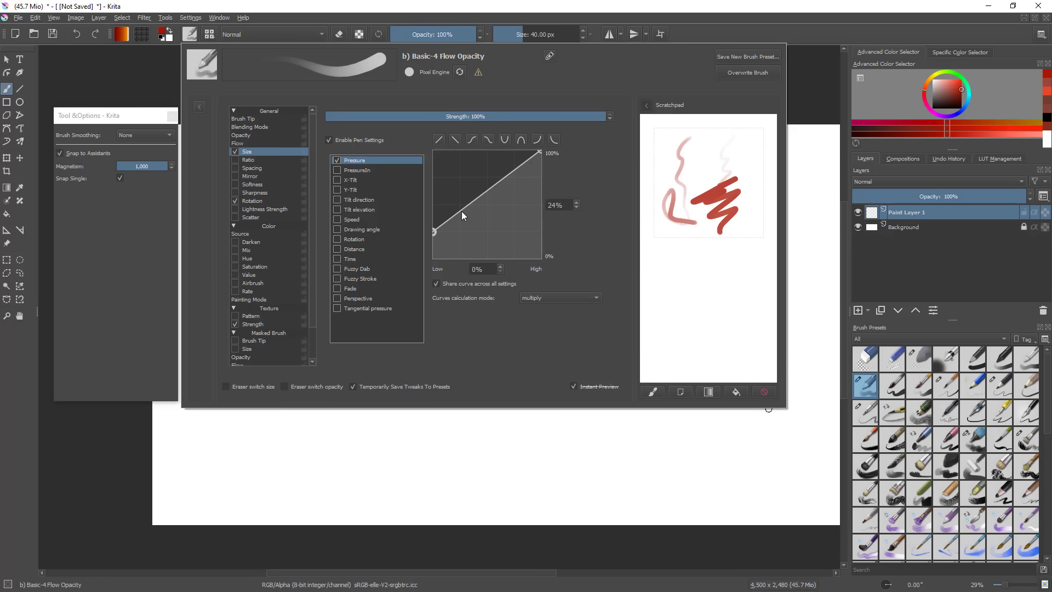
click(764, 391)
- Start the Size pressure curve at 0%, bend it upward through a point at 16%/39%, and test it on the scratchpad
drag(434, 231, 415, 268)
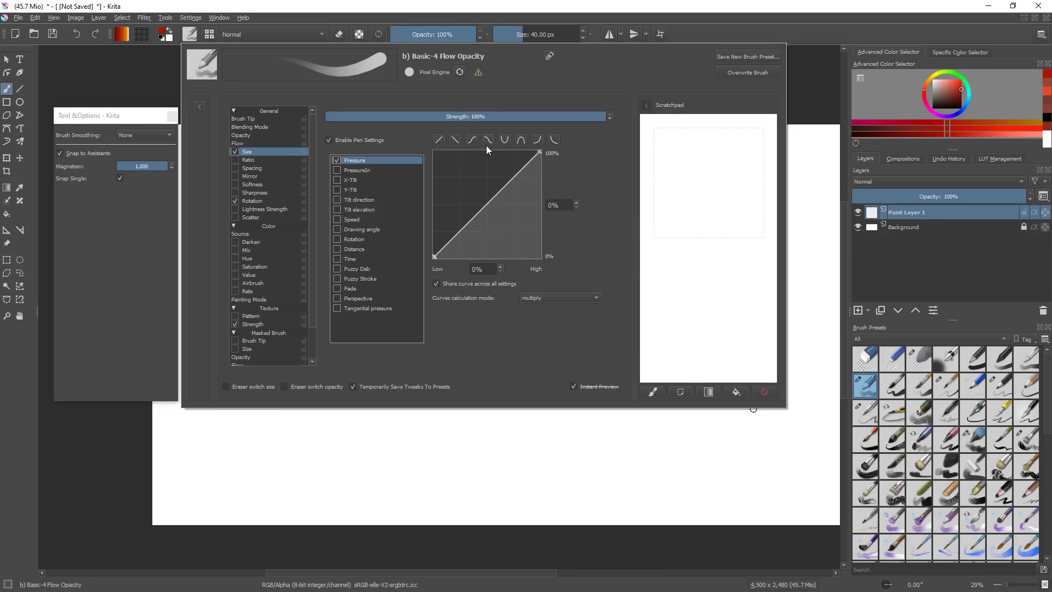
drag(484, 206, 449, 216)
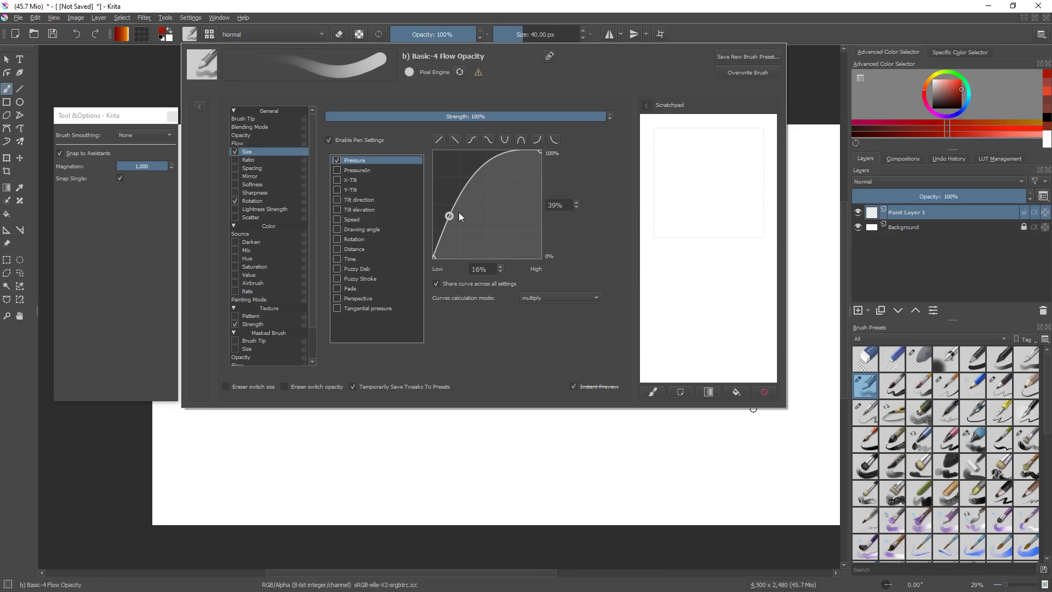
mouse_move(711, 178)
mouse_down()
mouse_move(698, 230)
mouse_move(669, 248)
mouse_move(686, 189)
mouse_move(714, 169)
mouse_move(732, 185)
mouse_move(733, 221)
mouse_move(748, 211)
mouse_move(746, 169)
mouse_move(702, 159)
mouse_up()
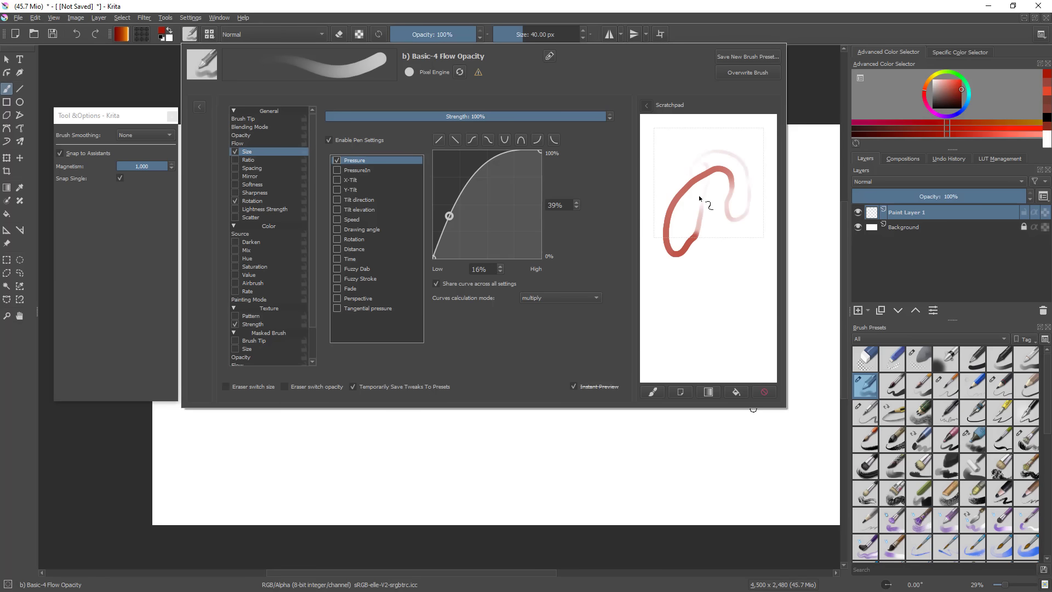
click(766, 393)
- Remove the upper point from the Size pressure curve and bend the curve downward through a point at 80%/58%
drag(498, 213, 546, 246)
click(447, 217)
drag(447, 216, 667, 192)
click(500, 215)
mouse_move(502, 218)
mouse_down()
mouse_move(511, 229)
mouse_move(520, 195)
mouse_up()
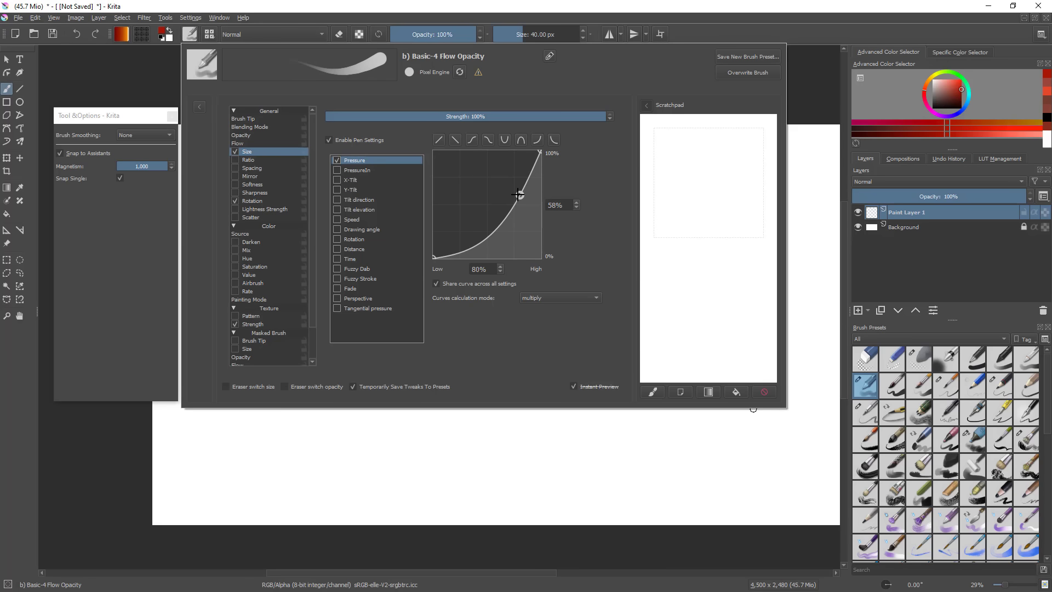
- Test the downward-bent Size curve with several long strokes on the scratchpad and clear it
mouse_move(707, 173)
mouse_down()
mouse_move(704, 199)
mouse_move(732, 244)
mouse_move(710, 271)
mouse_move(727, 284)
mouse_move(715, 310)
mouse_up()
mouse_move(699, 144)
mouse_down()
mouse_move(688, 198)
mouse_move(725, 313)
mouse_up()
mouse_move(735, 154)
mouse_down()
mouse_move(739, 206)
mouse_move(723, 307)
mouse_up()
click(764, 392)
- Enable the Distance sensor for the brush Size, test it with looping scratchpad strokes and clear the scratchpad
click(337, 248)
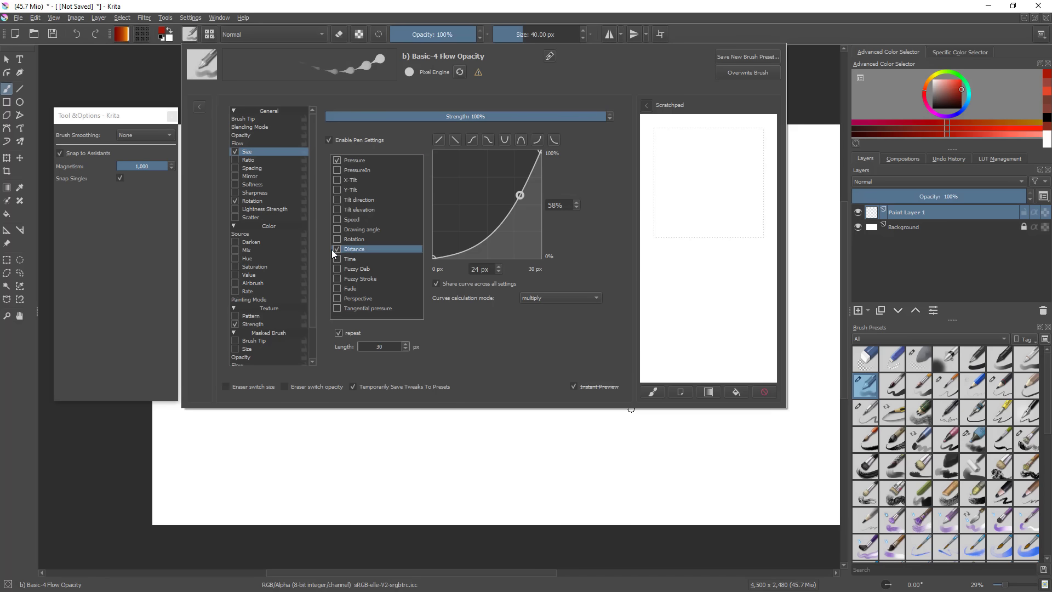
mouse_move(718, 178)
mouse_down()
mouse_move(693, 225)
mouse_move(688, 276)
mouse_move(679, 230)
mouse_move(712, 164)
mouse_move(703, 252)
mouse_move(736, 255)
mouse_move(710, 182)
mouse_move(663, 253)
mouse_move(691, 186)
mouse_move(738, 179)
mouse_move(661, 167)
mouse_move(695, 144)
mouse_move(731, 155)
mouse_up()
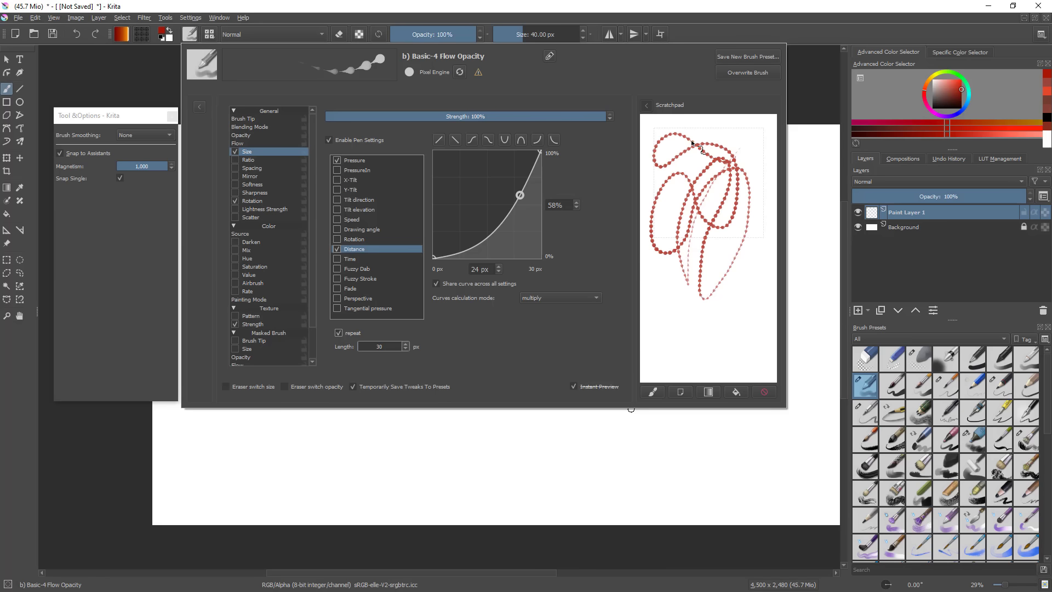
click(765, 391)
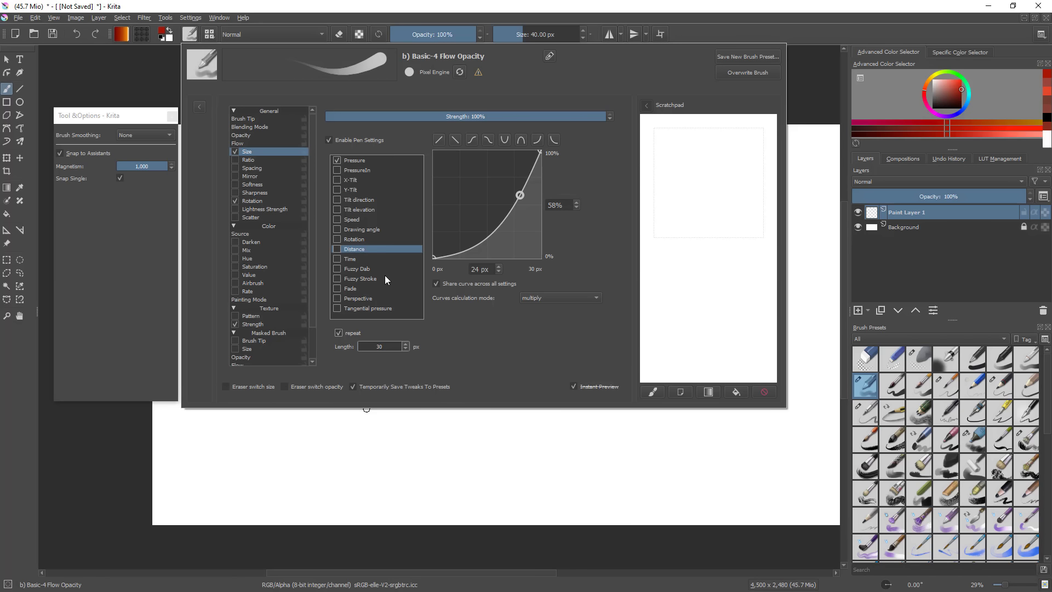
- Test the Size curve on the scratchpad, try the reversed-S, S and descending linear curves, and test the ascending linear one
mouse_move(717, 140)
mouse_down()
mouse_move(731, 198)
mouse_move(723, 241)
mouse_up()
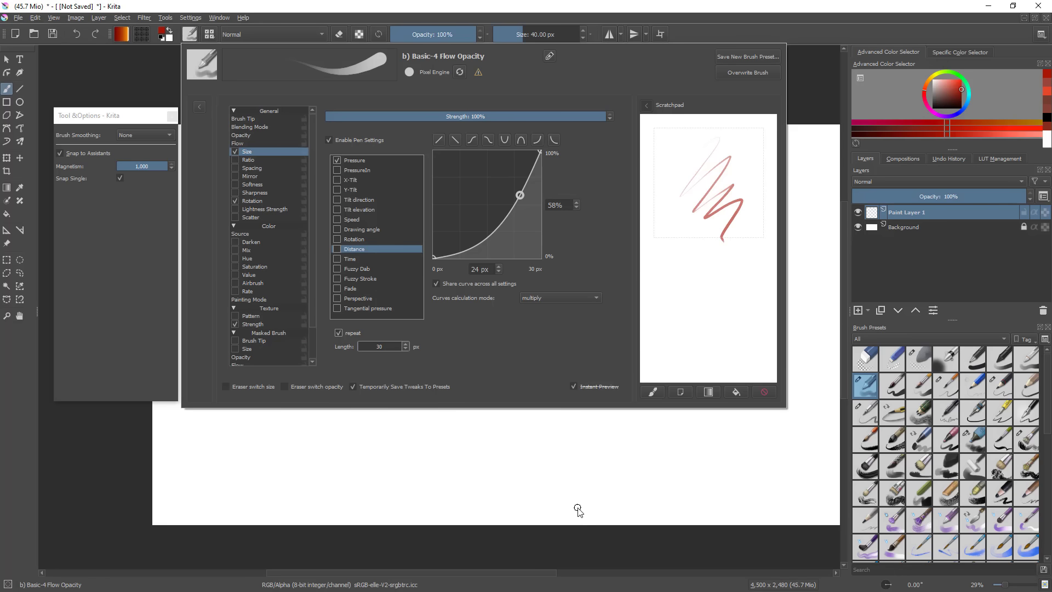
click(487, 139)
click(471, 140)
click(455, 140)
click(439, 140)
drag(704, 189, 713, 278)
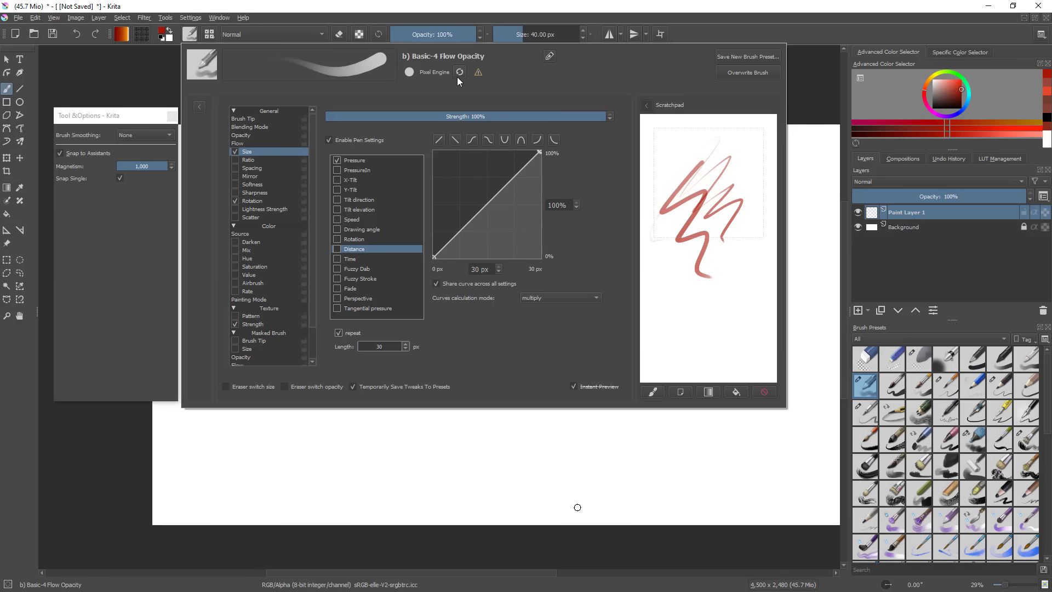
- Reset Basic-4 Flow Opacity to its original settings, and paint and undo two test strokes on the canvas
click(383, 33)
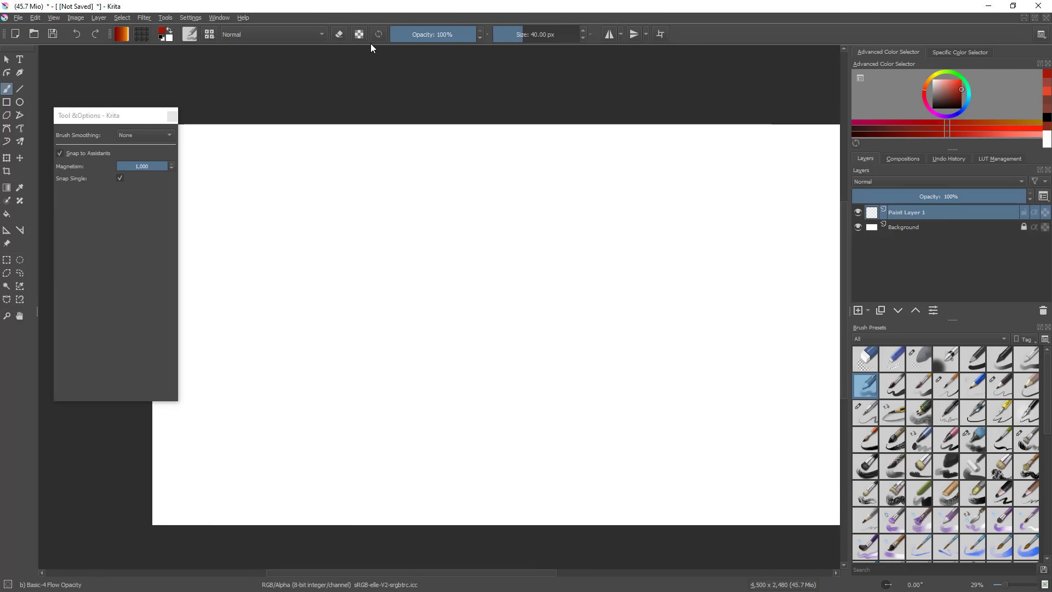
drag(535, 319, 638, 234)
mouse_move(476, 342)
mouse_down()
mouse_move(605, 326)
mouse_move(521, 473)
mouse_up()
key(ctrl+z)
key(ctrl+z)
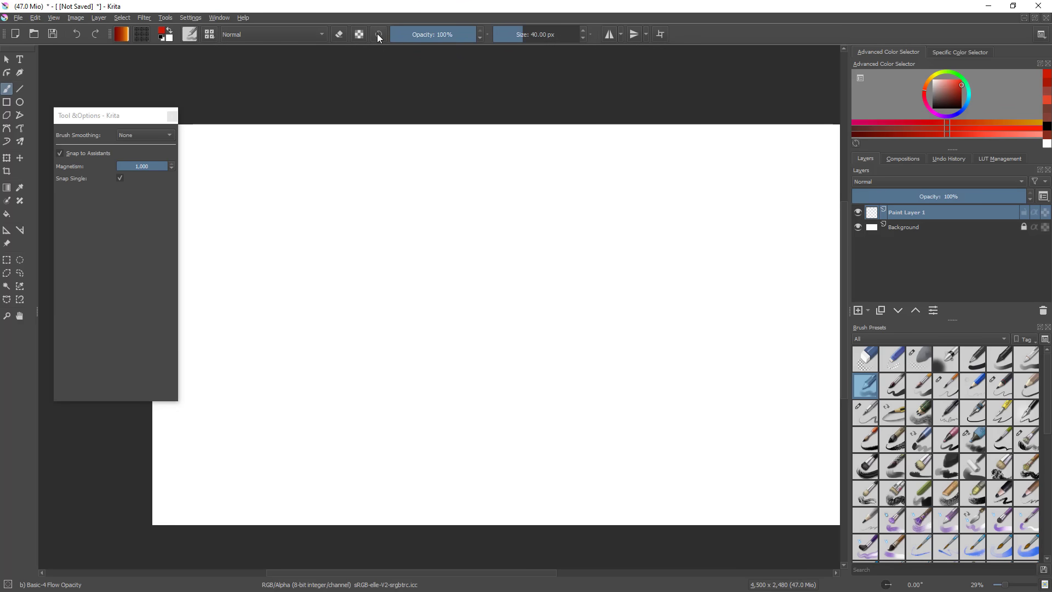
- Review the reset preset's option list and Size settings in the brush editor and close the editor
click(190, 34)
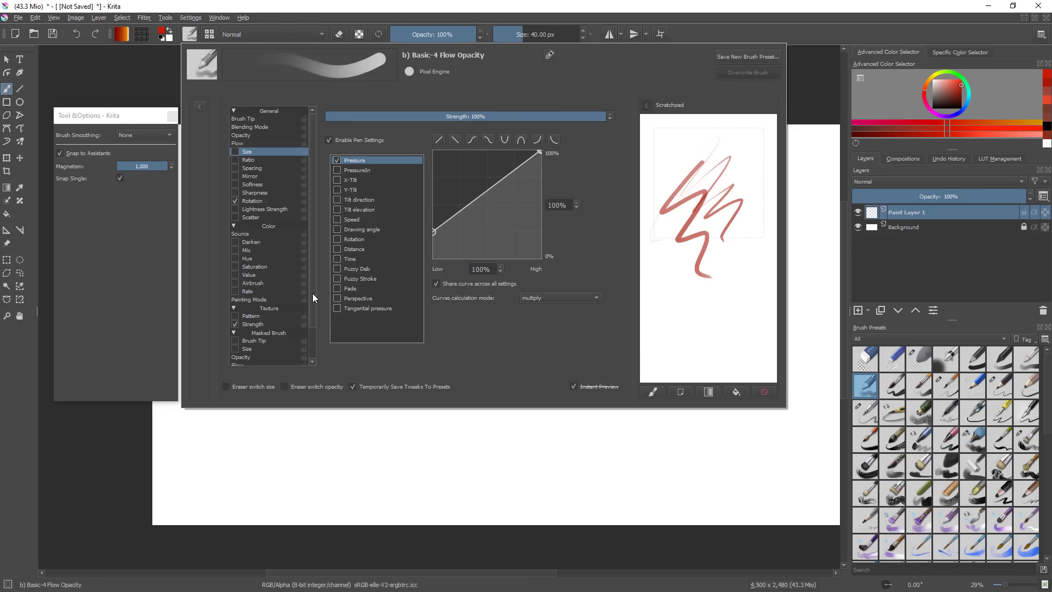
scroll(313, 323, down, 2)
scroll(310, 196, up, 2)
click(745, 432)
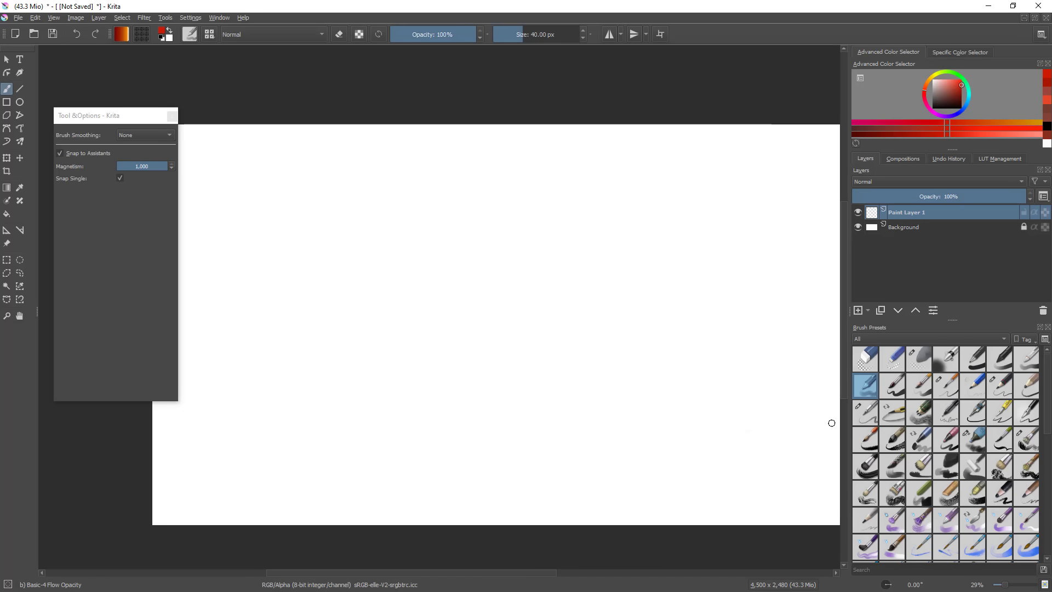
- Close the floating Tool Options docker
click(190, 18)
click(140, 118)
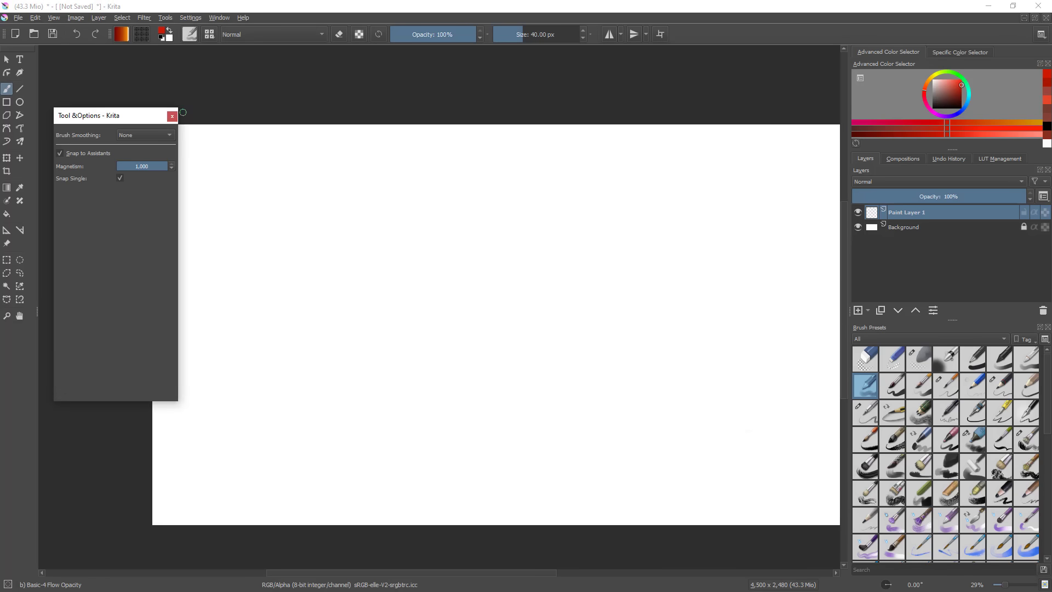
click(172, 115)
- Examine the Impression_2021_v3 bundle's details in the resource bundle manager and cancel out of it
click(191, 18)
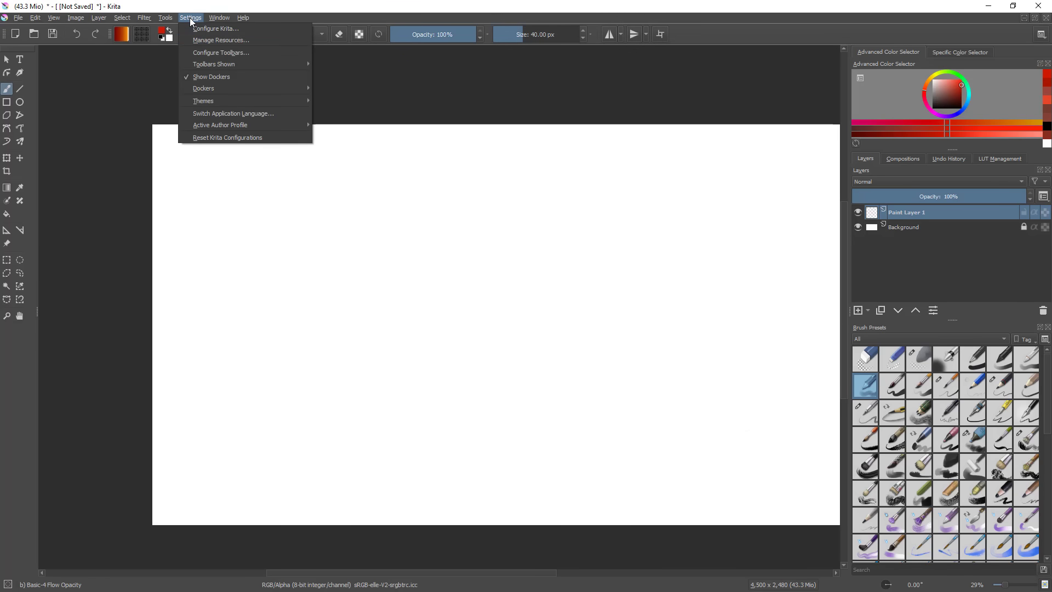
click(239, 40)
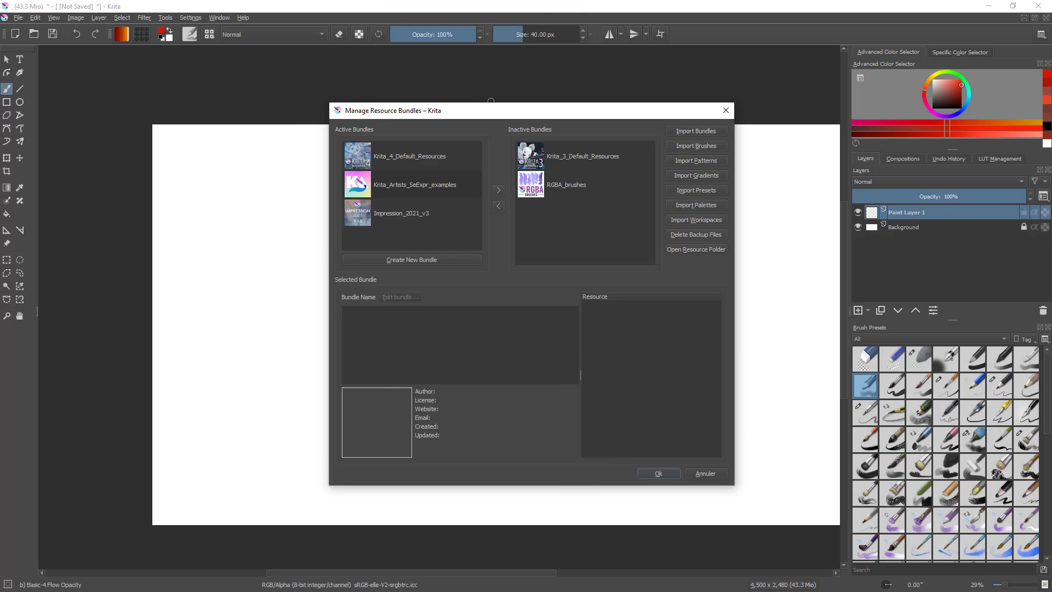
click(438, 215)
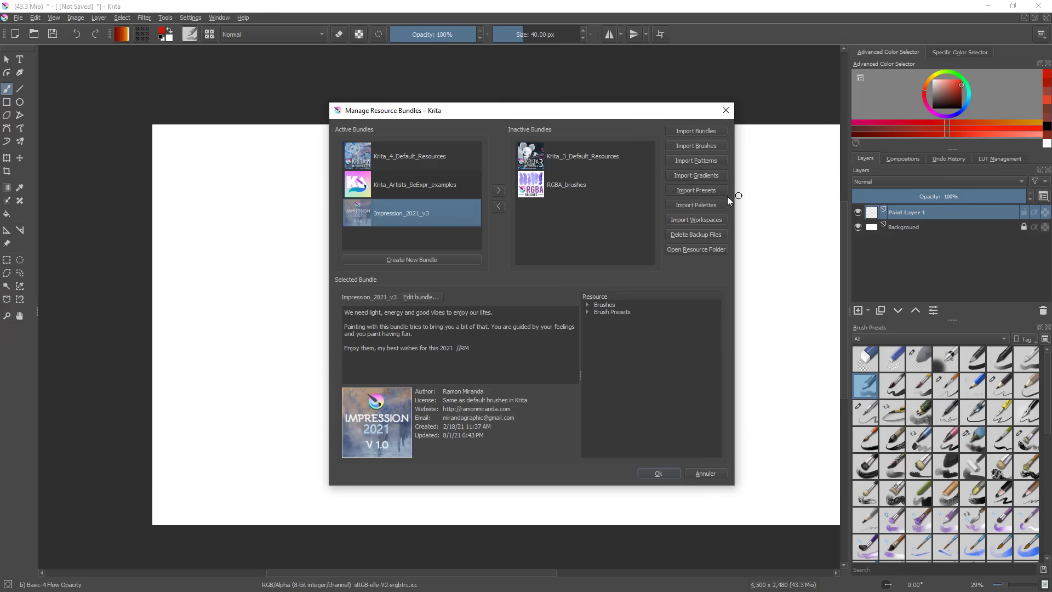
click(708, 472)
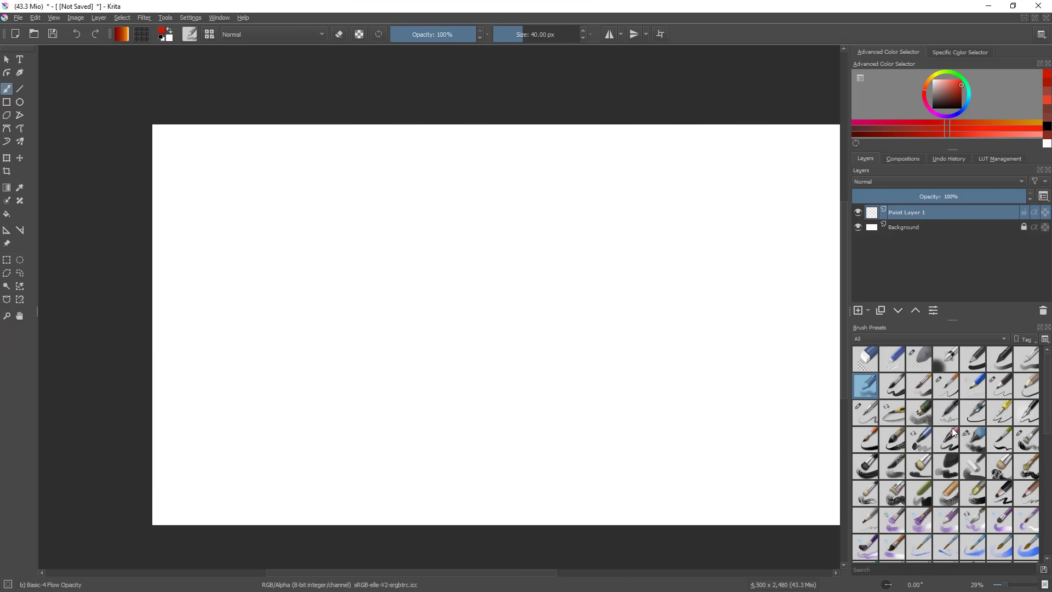
- Select the WaterC Basic Lines-Wet preset and float the Brush Presets docker over the middle of the canvas
click(948, 541)
double_click(885, 327)
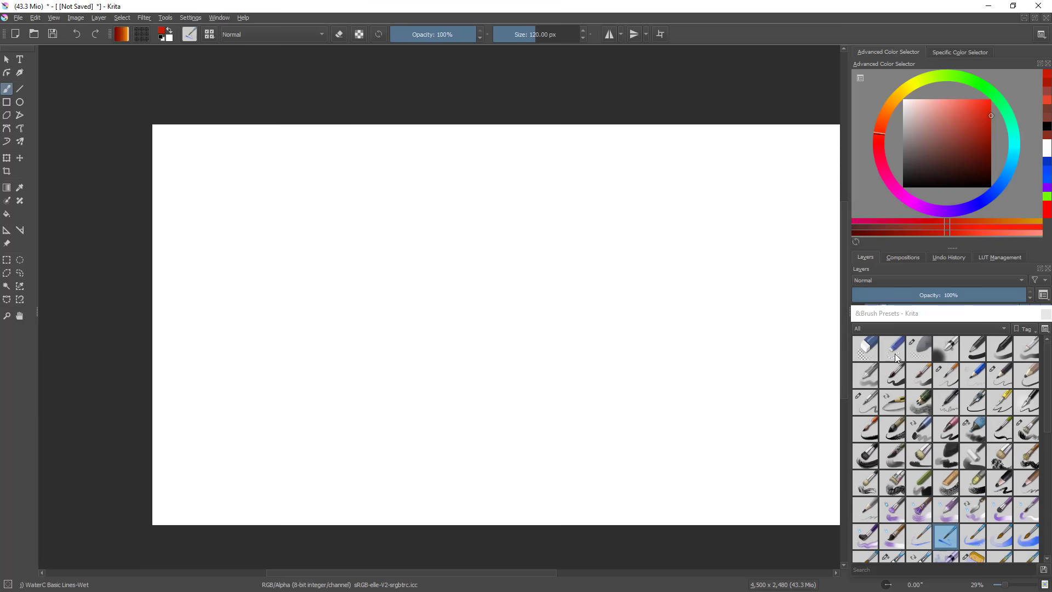
drag(911, 315, 485, 137)
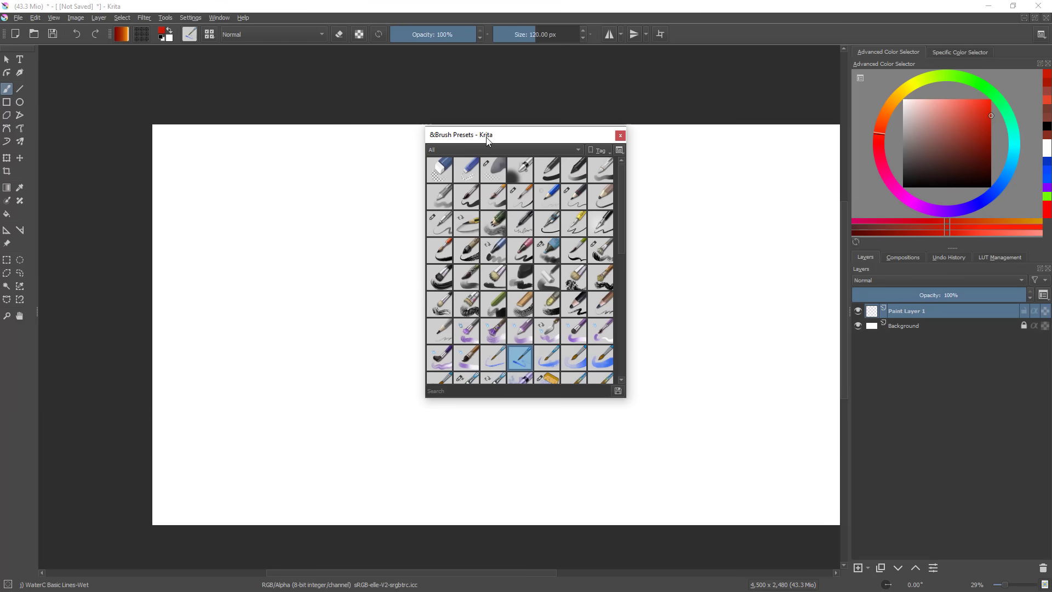
double_click(627, 400)
double_click(879, 325)
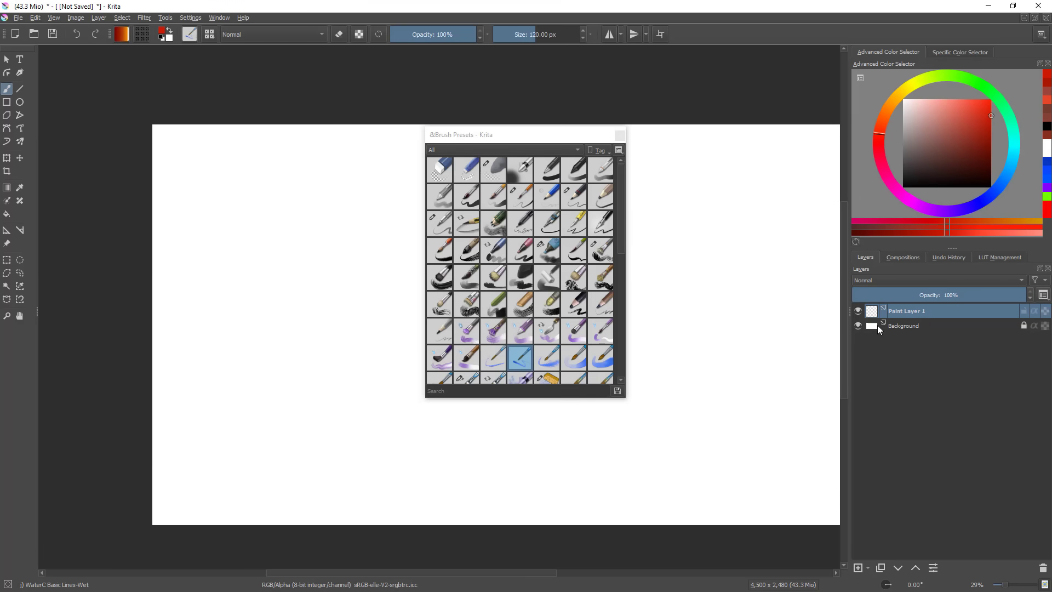
- Dock the Brush Presets above the canvas, float them again and narrow the floating docker
drag(548, 135, 524, 69)
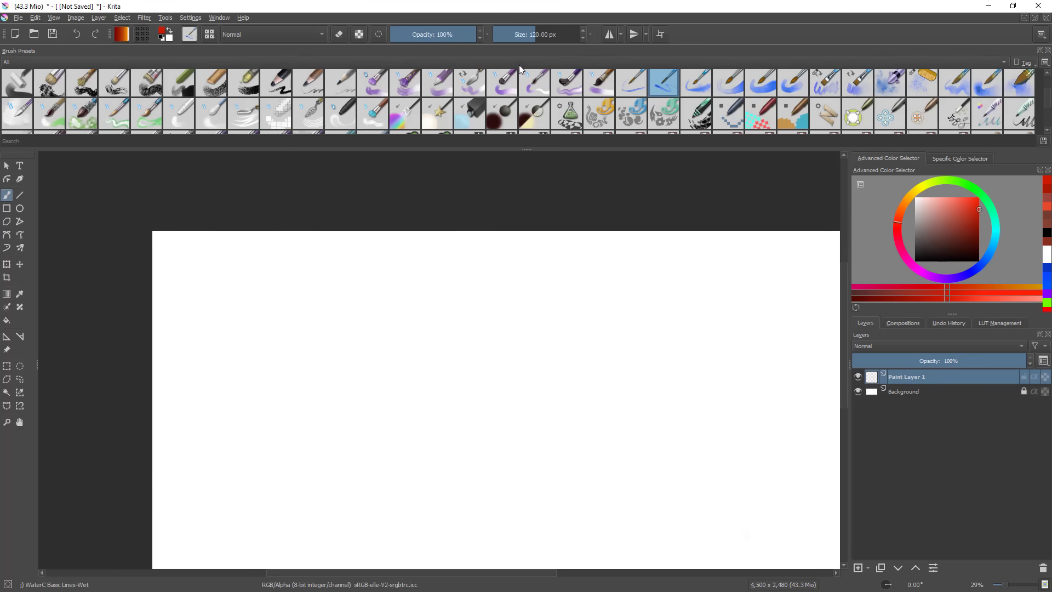
double_click(52, 51)
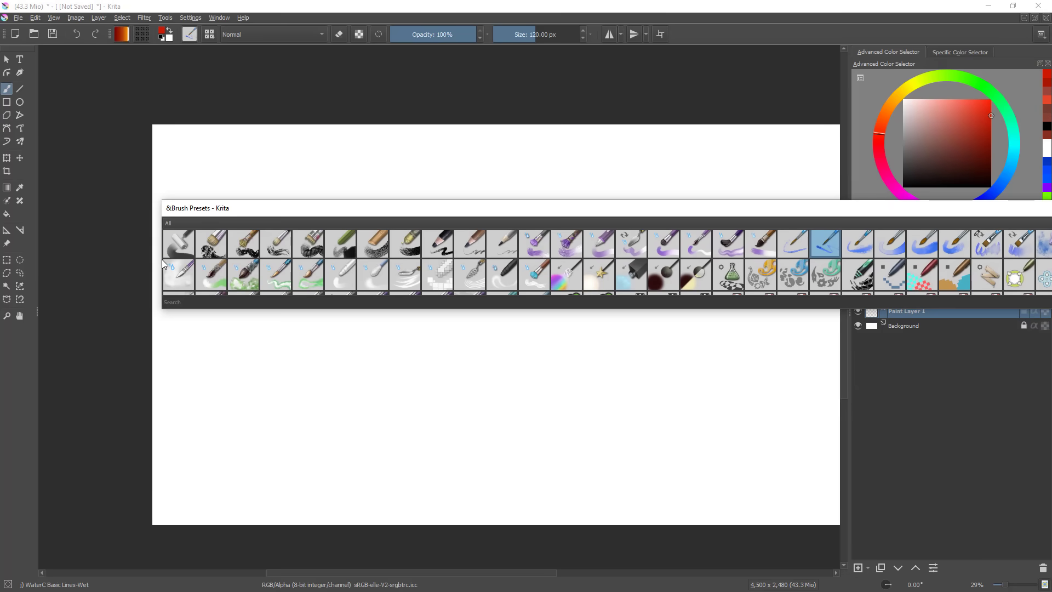
drag(161, 259, 833, 259)
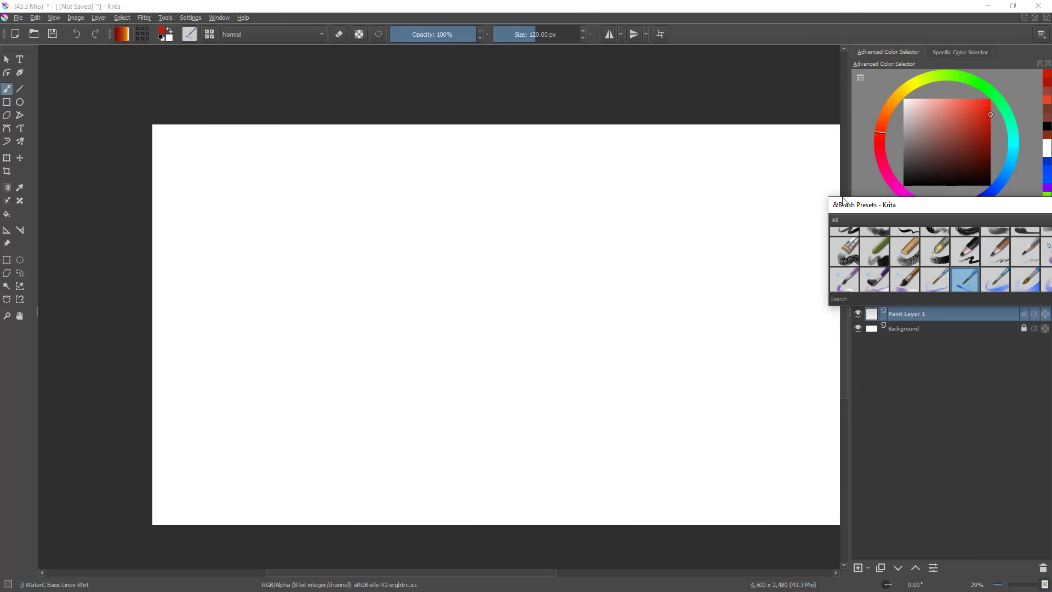
- Resize the floating Brush Presets docker into a tall window seven presets wide and place it over the canvas's right part
drag(874, 208, 315, 136)
drag(500, 235, 501, 483)
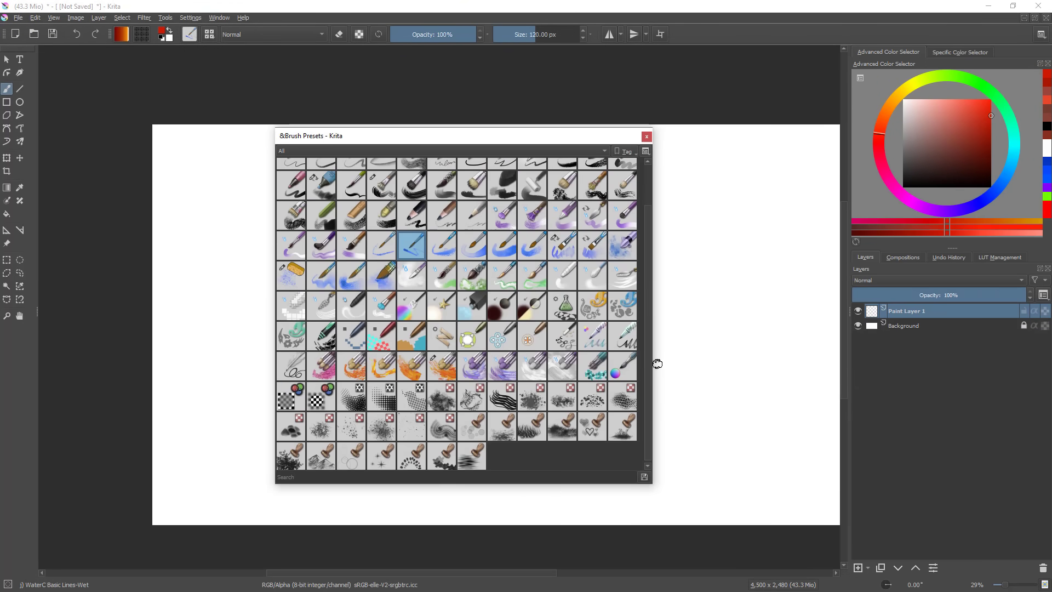
mouse_move(652, 365)
mouse_down()
mouse_move(419, 366)
mouse_move(482, 382)
mouse_up()
mouse_move(482, 332)
mouse_down()
mouse_move(484, 460)
mouse_move(478, 122)
mouse_up()
mouse_move(418, 137)
mouse_down()
mouse_move(436, 126)
mouse_move(745, 170)
mouse_move(712, 153)
mouse_up()
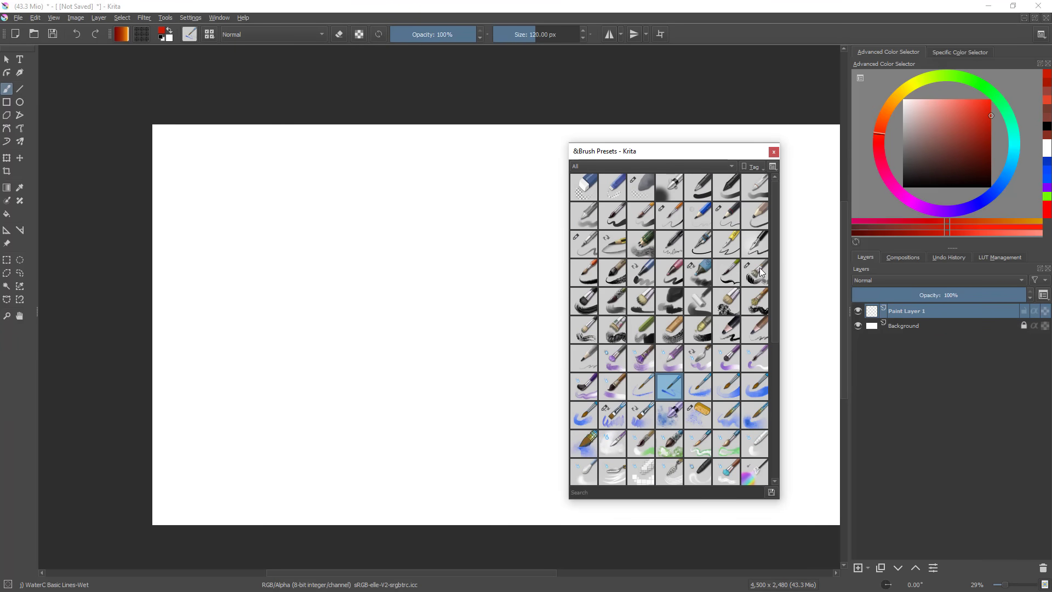
- Paint a red zigzag test stroke with Dry Bristles and another with Dry Bristles Eroded on the canvas
click(727, 301)
mouse_move(383, 358)
mouse_down()
mouse_move(429, 297)
mouse_move(486, 386)
mouse_up()
click(762, 301)
mouse_move(425, 419)
mouse_down()
mouse_move(507, 357)
mouse_move(521, 423)
mouse_up()
- Filter the brush presets by the Sketch tag and paint a zigzag stroke with Charcoal Rock Soft
click(664, 166)
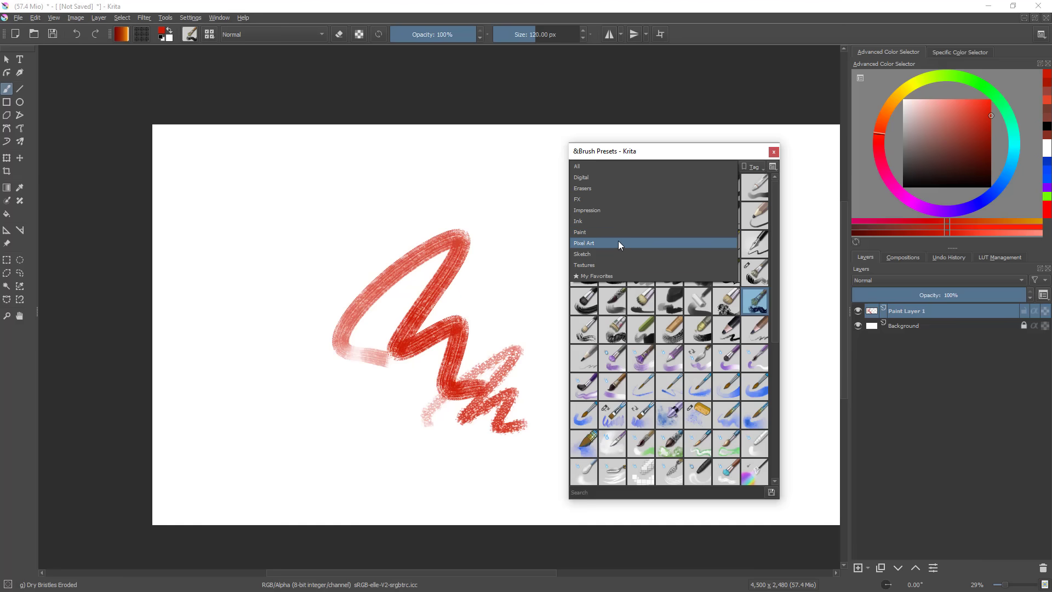
click(619, 254)
click(636, 311)
mouse_move(305, 416)
mouse_down()
mouse_move(389, 357)
mouse_move(444, 435)
mouse_up()
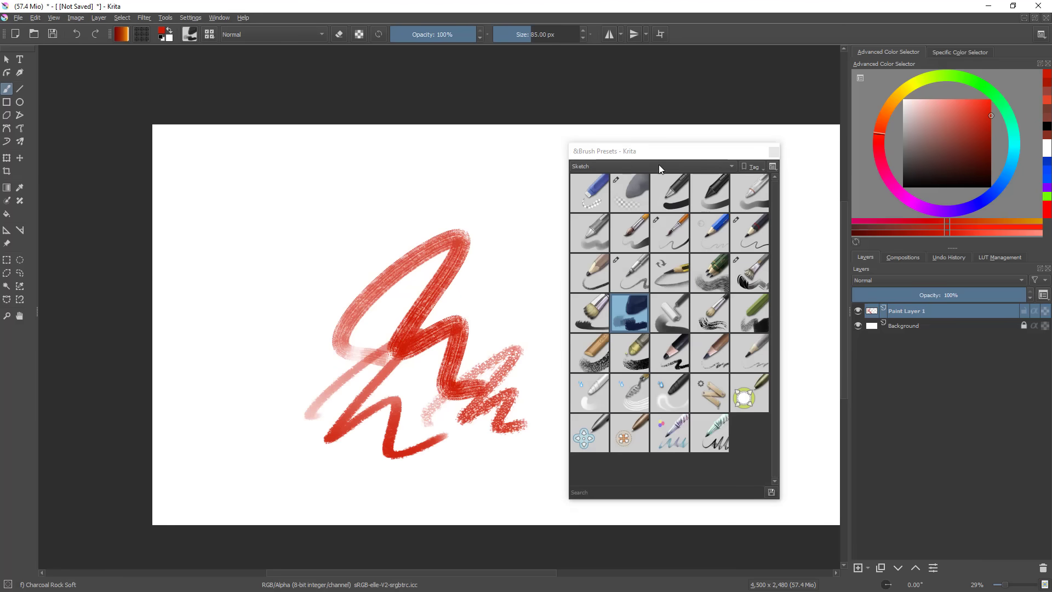
- Filter the brush presets by the Paint tag and paint a broad zigzag stroke with Dry Bristles
click(638, 166)
click(639, 144)
click(669, 231)
mouse_move(200, 408)
mouse_down()
mouse_move(252, 328)
mouse_move(336, 307)
mouse_move(414, 360)
mouse_up()
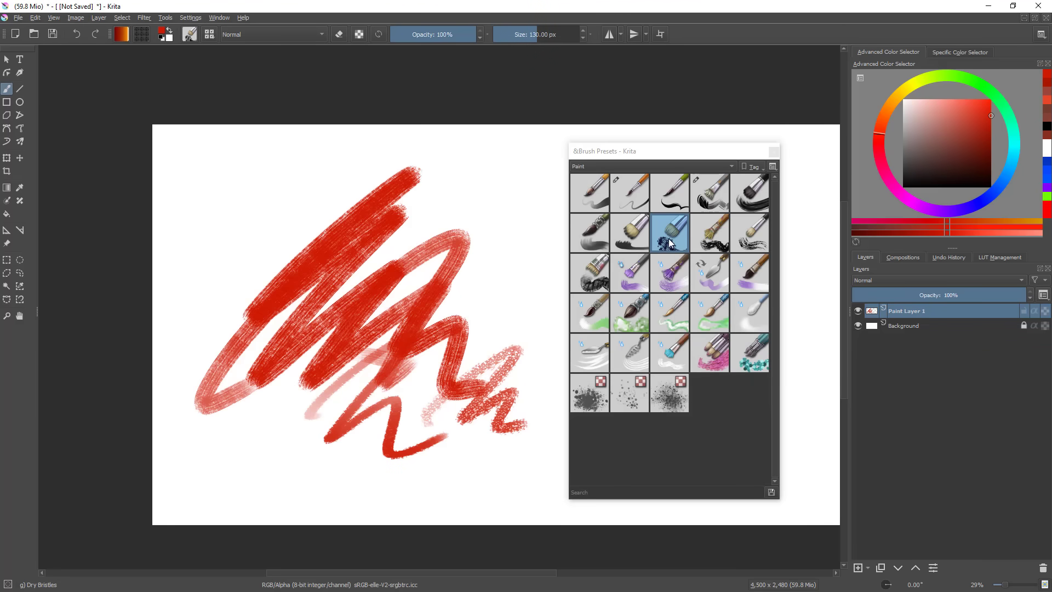
- Narrow the Brush Presets docker slightly and create a new preset tag named Sociamix
click(781, 283)
mouse_move(781, 282)
mouse_down()
mouse_move(695, 281)
mouse_move(765, 276)
mouse_up()
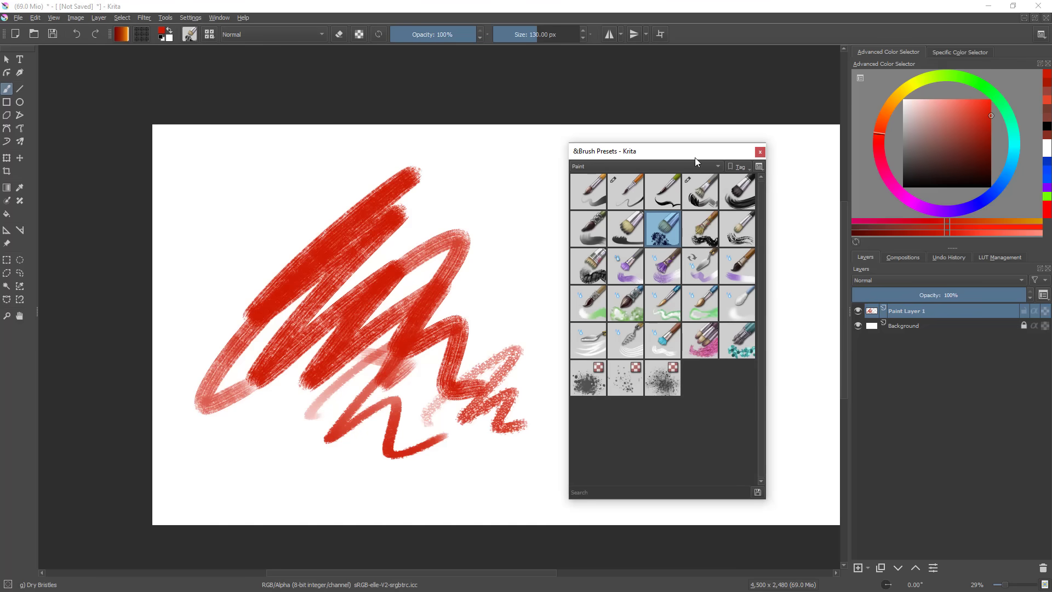
click(740, 167)
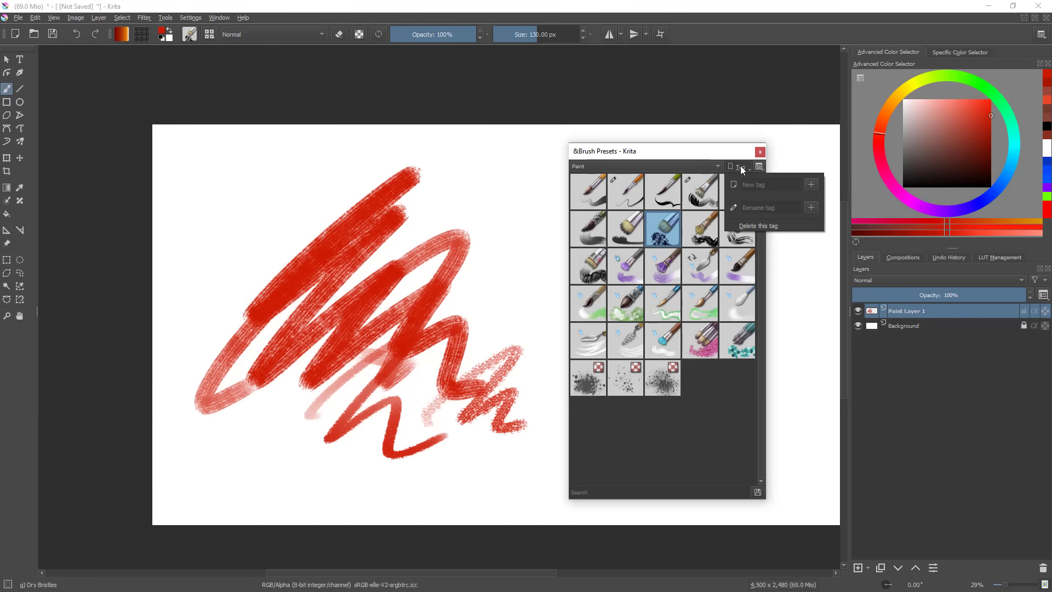
click(775, 184)
text(Sociamix)
key(Return)
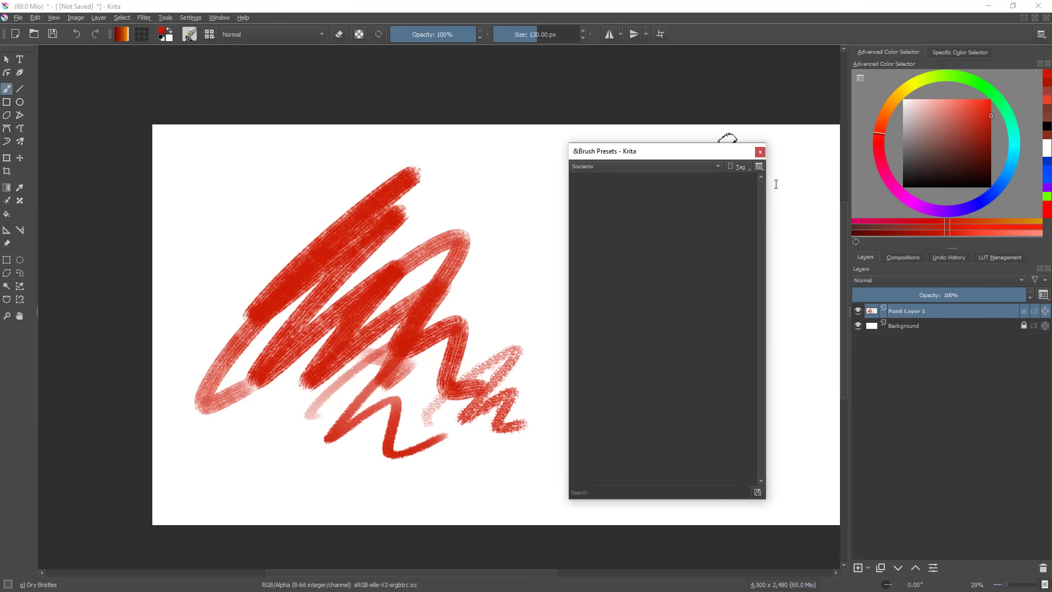
- Show all brush presets and assign the Pencil-4 Soft preset to the Sociamix tag
click(643, 167)
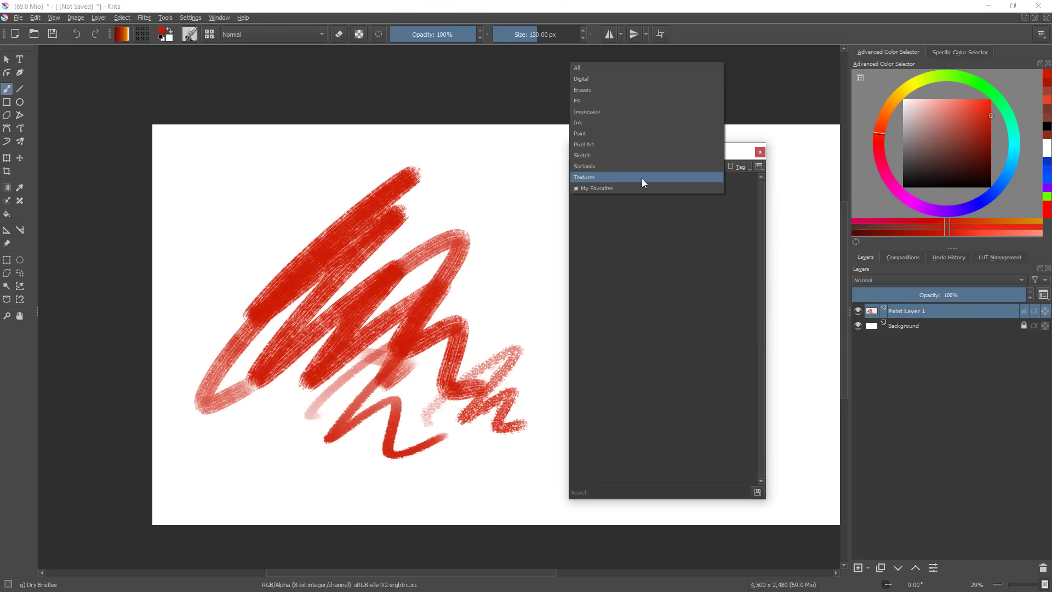
click(614, 77)
mouse_move(760, 268)
mouse_down()
mouse_move(767, 453)
mouse_move(769, 416)
mouse_up()
drag(758, 370, 767, 208)
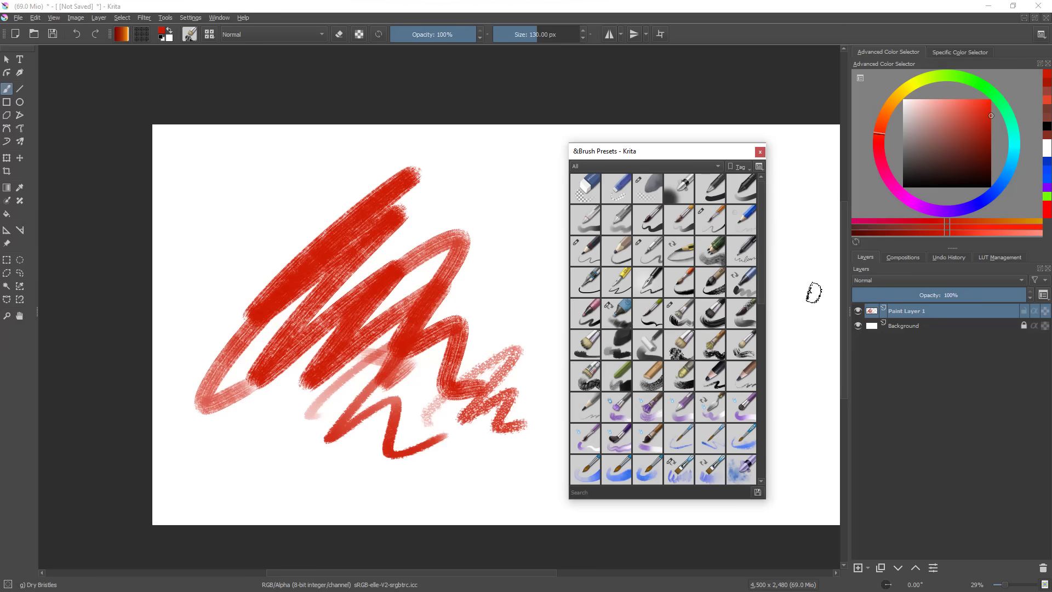
click(659, 250)
right_click(651, 253)
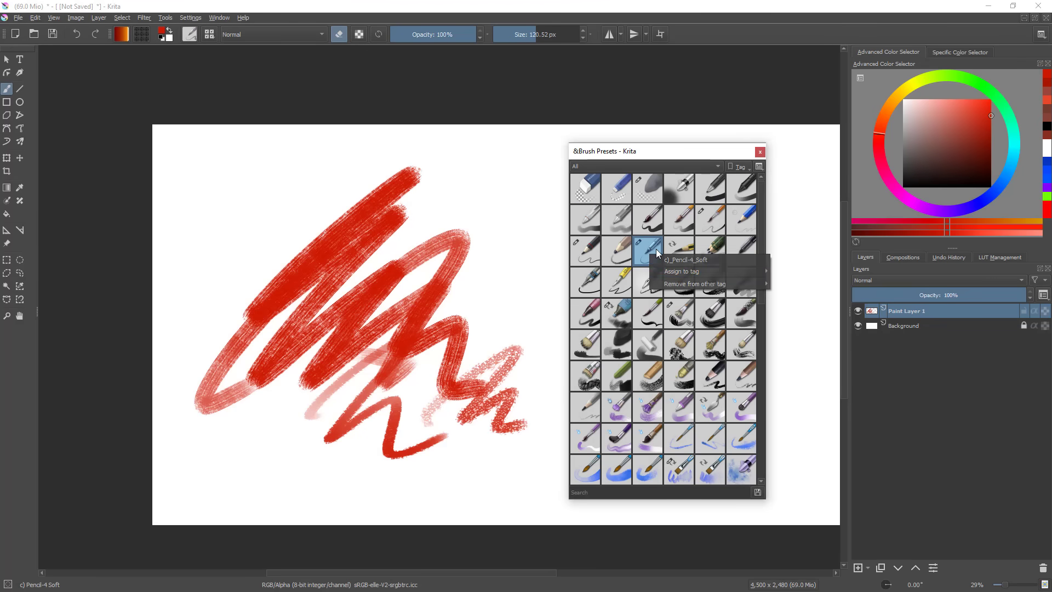
mouse_move(716, 271)
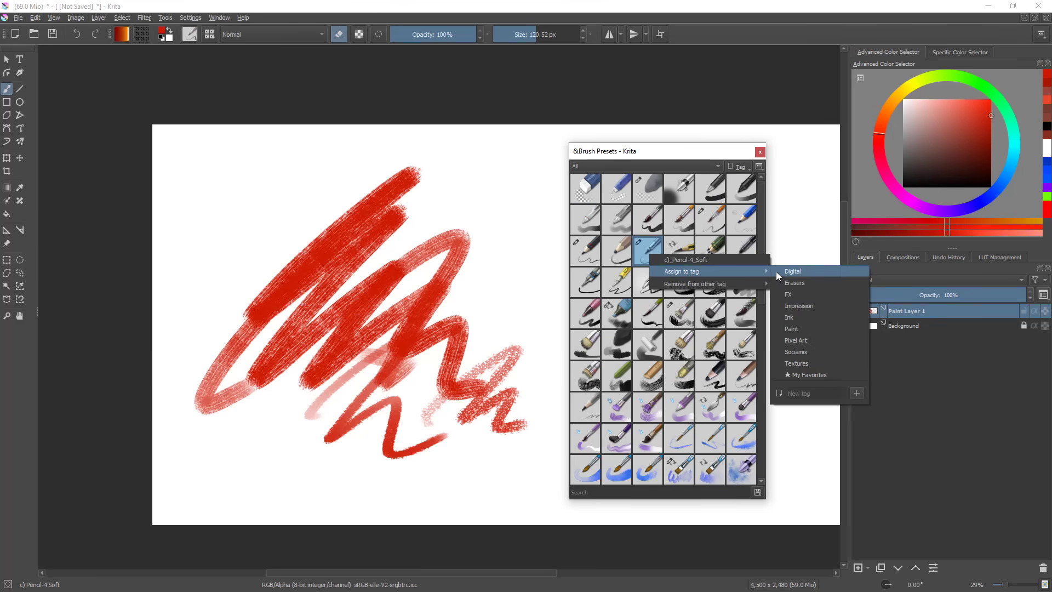
click(814, 352)
- Filter the presets by the Sociamix tag, turn off eraser mode and paint test strokes with Pencil-4 Soft
click(620, 166)
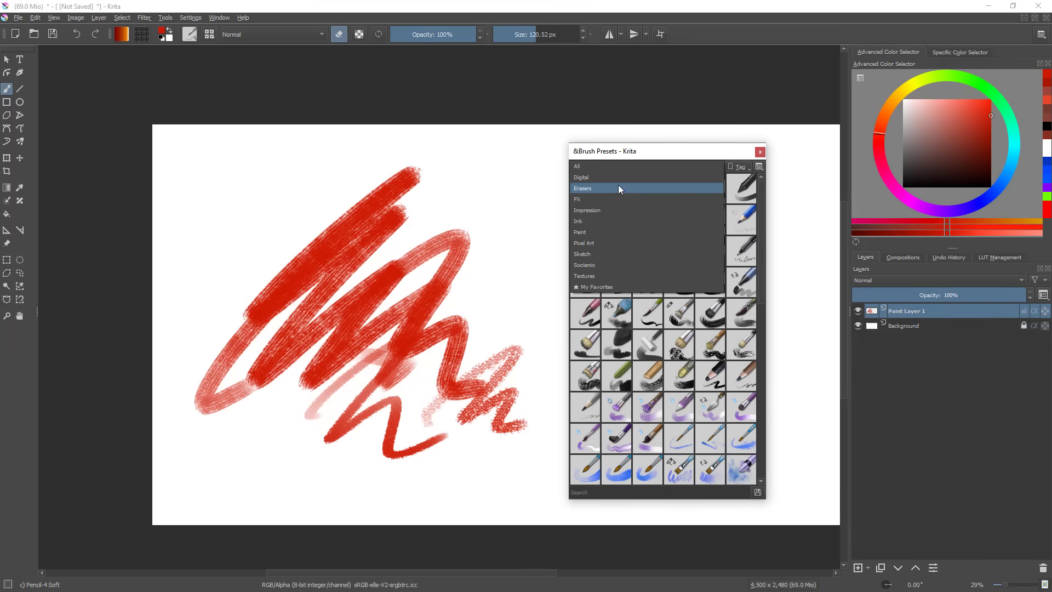
click(607, 265)
mouse_move(500, 448)
mouse_down()
mouse_move(494, 417)
mouse_move(525, 353)
mouse_move(503, 408)
mouse_move(531, 376)
mouse_up()
key(e)
mouse_move(421, 233)
mouse_down()
mouse_move(510, 364)
mouse_move(526, 487)
mouse_up()
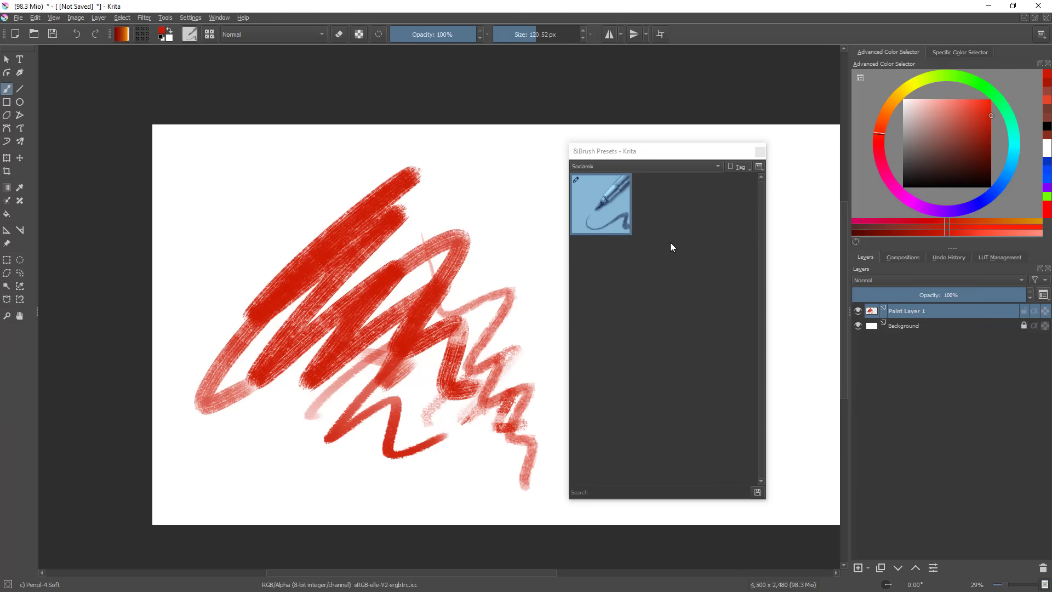
- Rename the Sociamix preset tag to Test and check it in the tag list
click(739, 166)
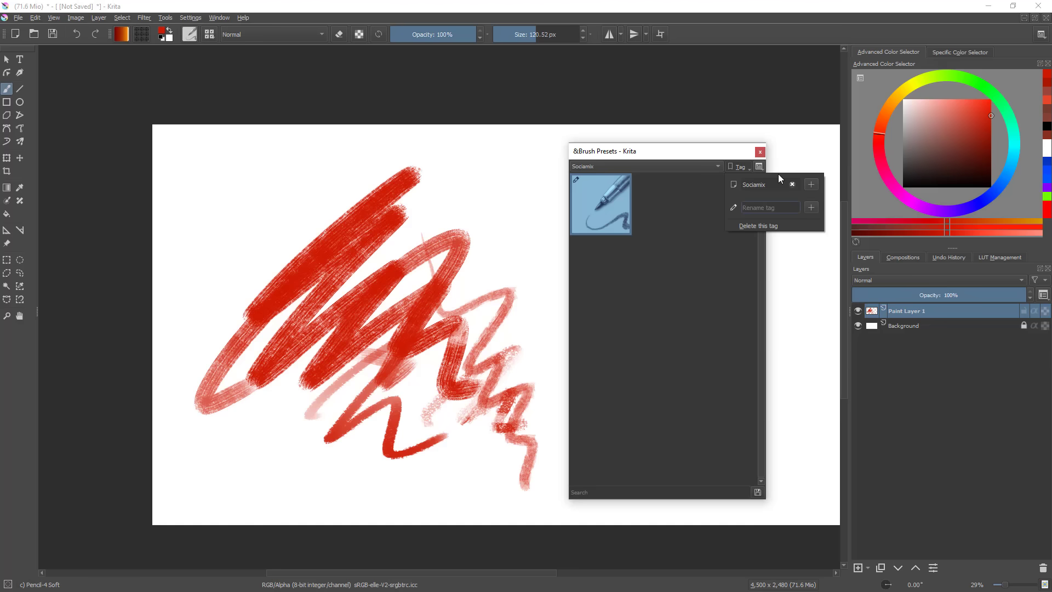
text(Test)
click(811, 207)
click(663, 168)
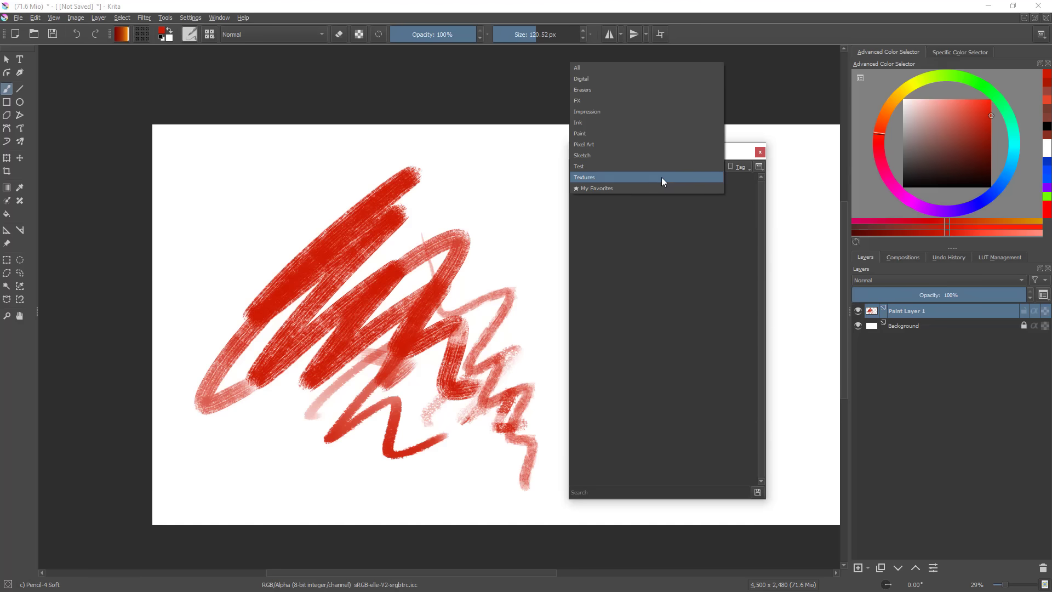
click(664, 168)
- Delete the Test tag and show all brush presets
click(740, 167)
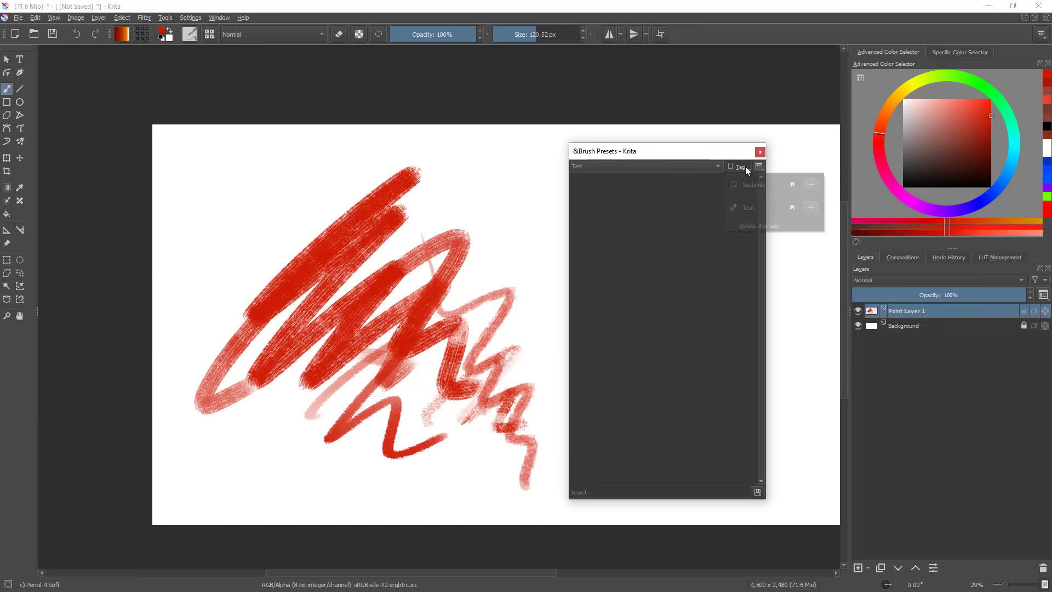
click(794, 227)
click(661, 167)
click(661, 172)
click(653, 167)
click(654, 78)
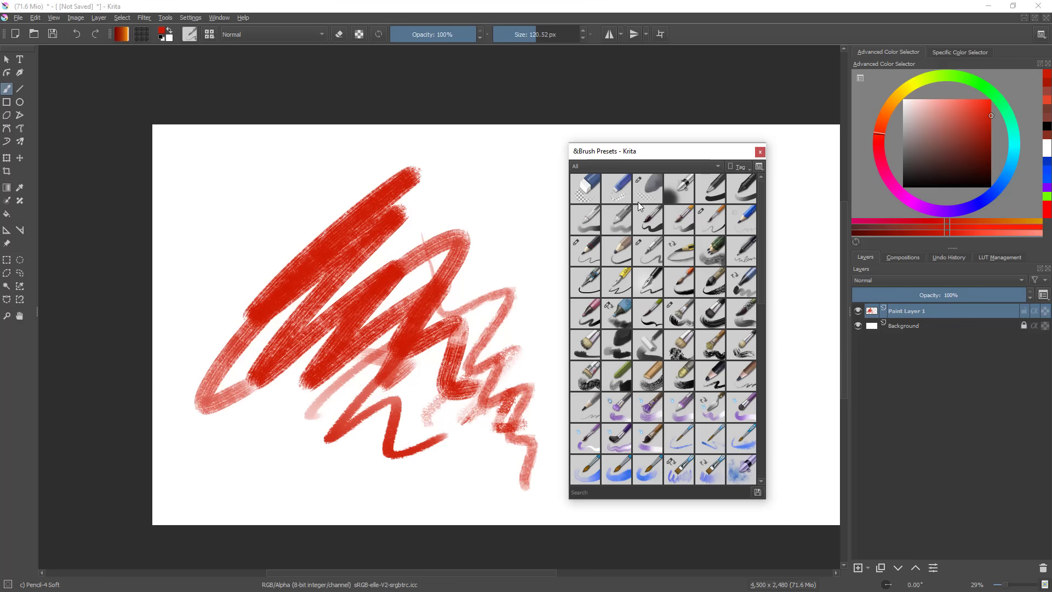
- Paint overlapping zigzag strokes with the WaterC Basic Round-Fringe 02 preset and close the floating Brush Presets docker
click(585, 469)
mouse_move(533, 189)
mouse_down()
mouse_move(480, 320)
mouse_move(543, 430)
mouse_up()
mouse_move(522, 185)
mouse_down()
mouse_move(457, 315)
mouse_move(523, 280)
mouse_move(504, 342)
mouse_move(523, 463)
mouse_up()
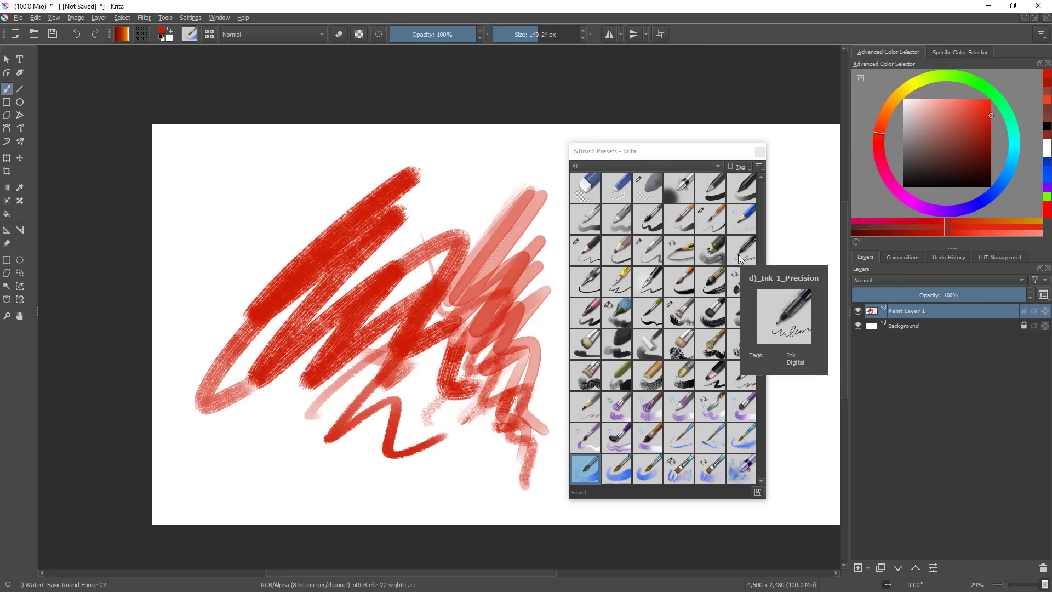
click(760, 151)
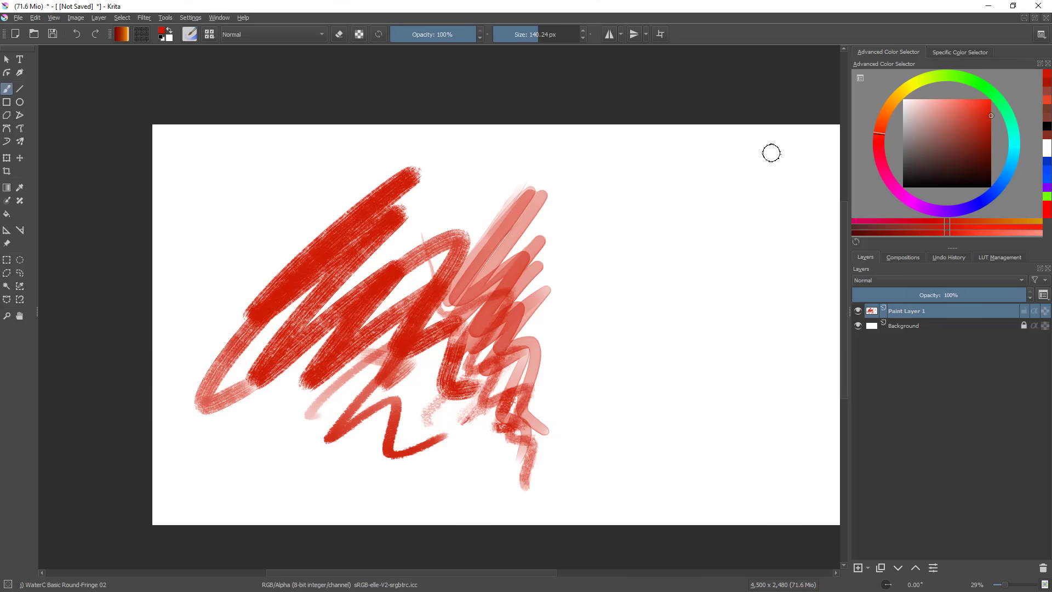
- Open the Ten Brushes script and assign the Pencil-4 Soft preset to the É slot
click(165, 19)
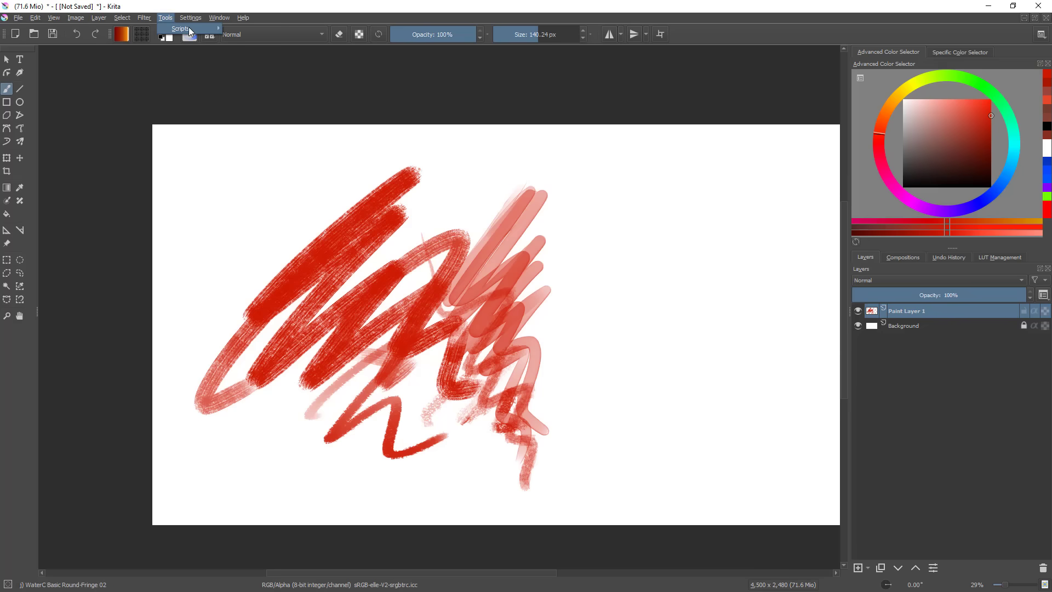
mouse_move(189, 30)
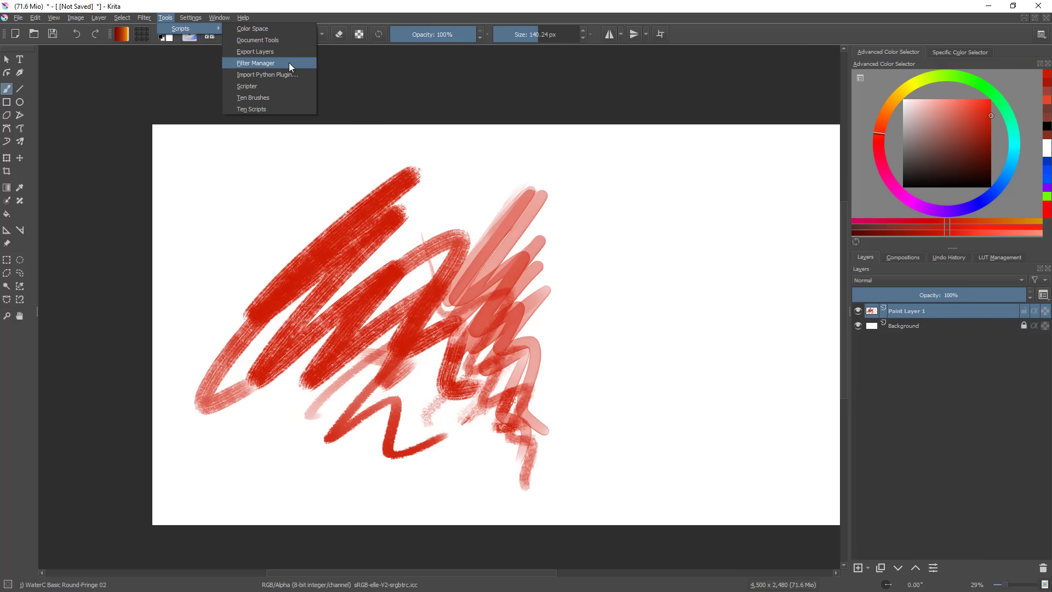
click(295, 97)
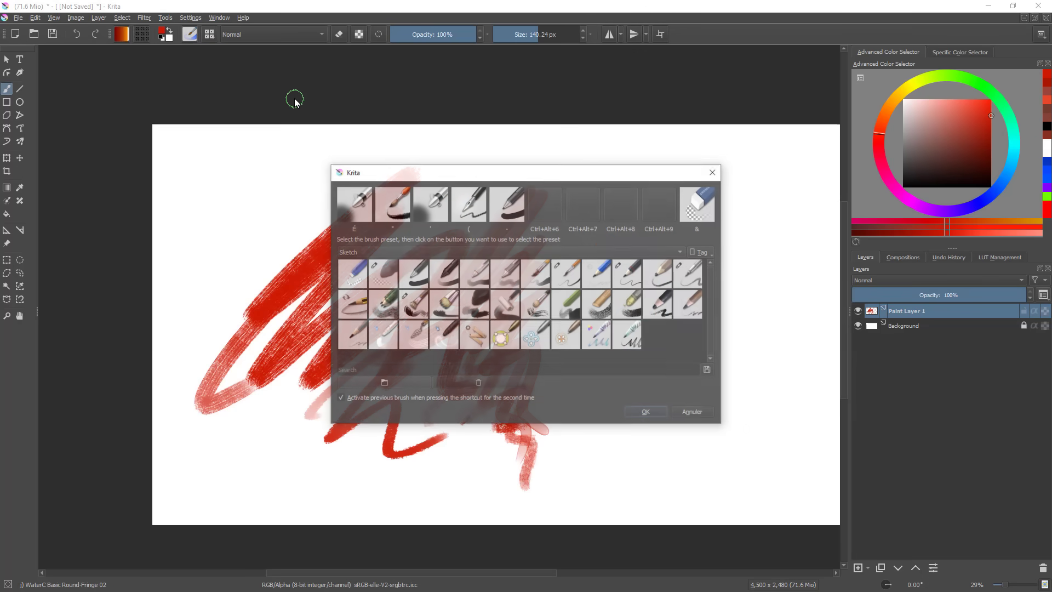
mouse_move(572, 168)
mouse_down()
mouse_move(729, 167)
mouse_move(697, 158)
mouse_up()
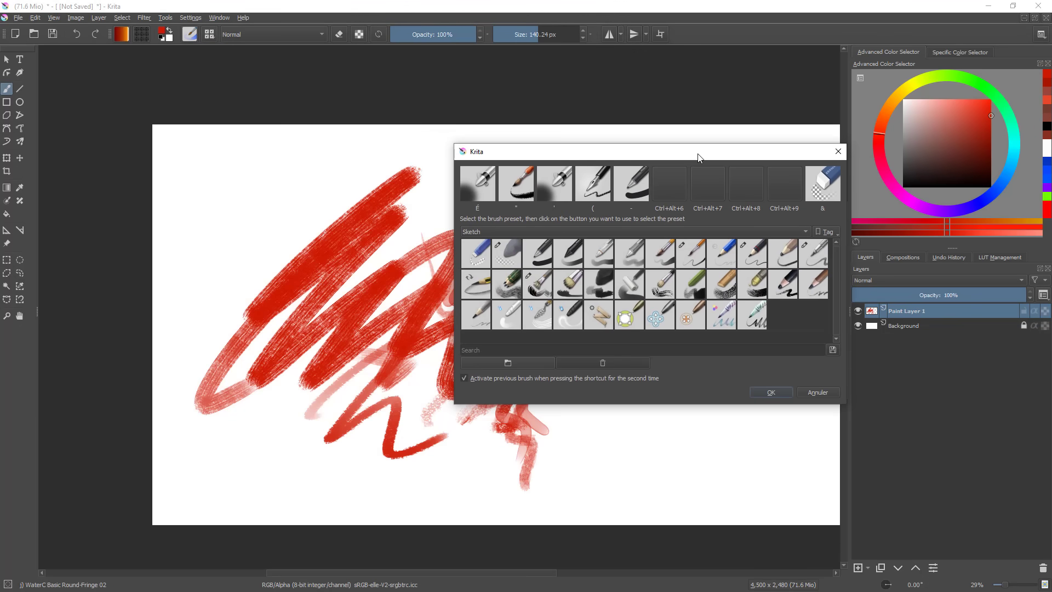
click(499, 259)
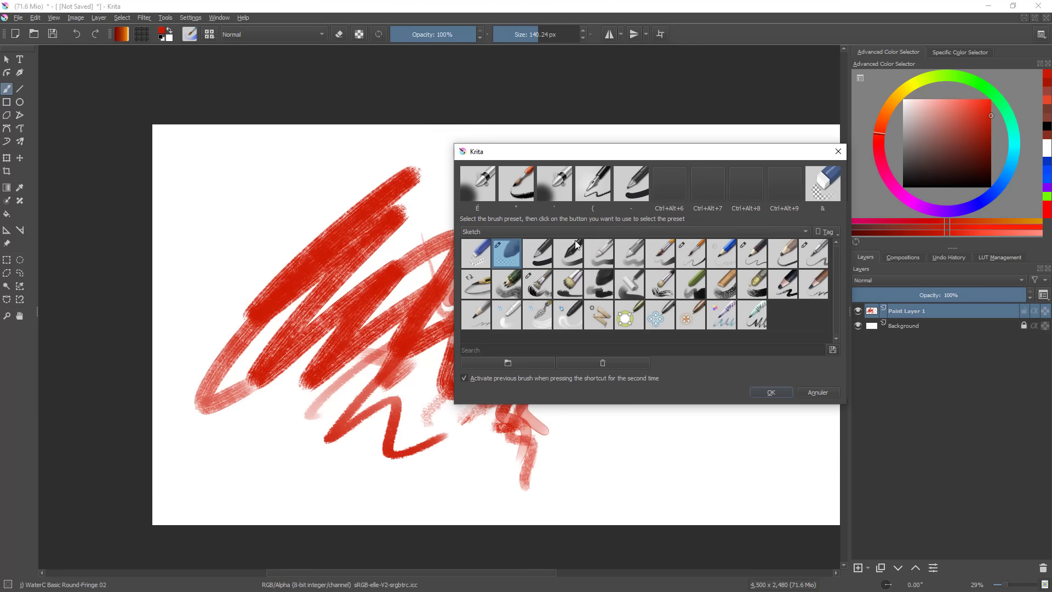
click(482, 186)
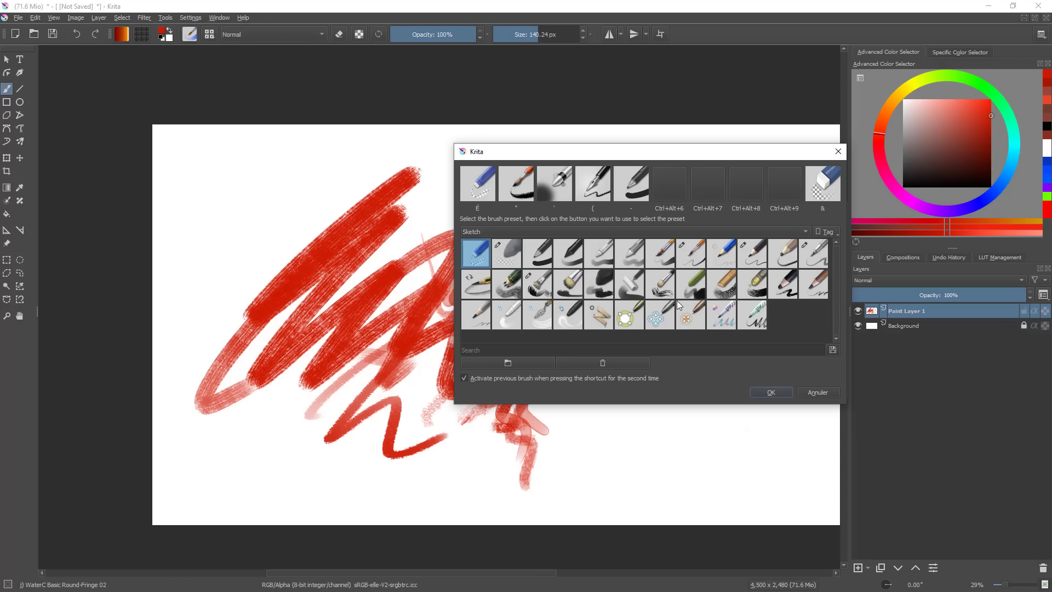
click(807, 255)
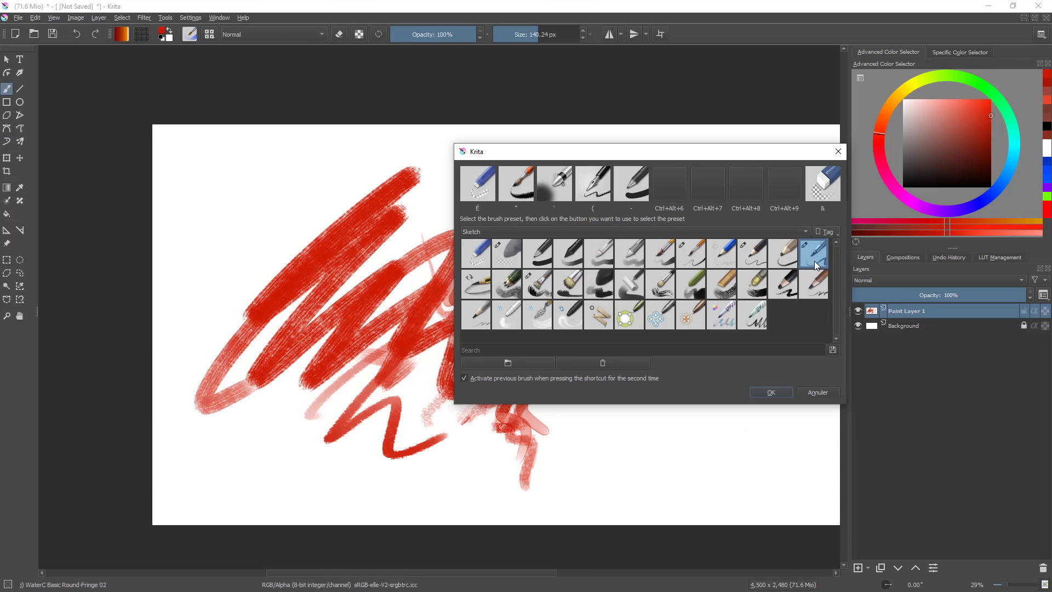
click(474, 184)
- Assign the Eraser Small preset to the & slot and accept the Ten Brushes settings
click(826, 188)
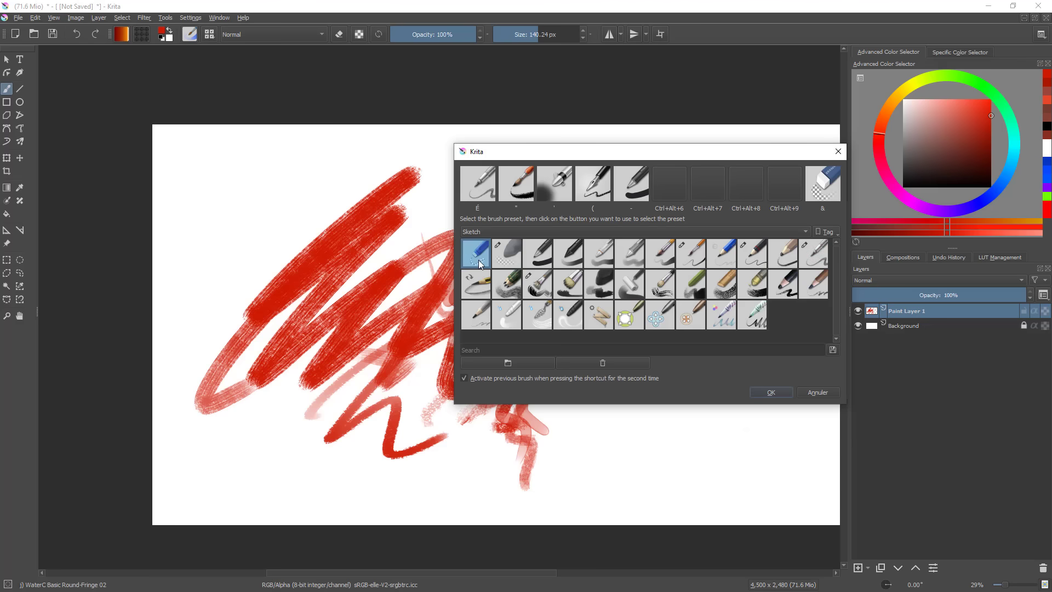
click(827, 189)
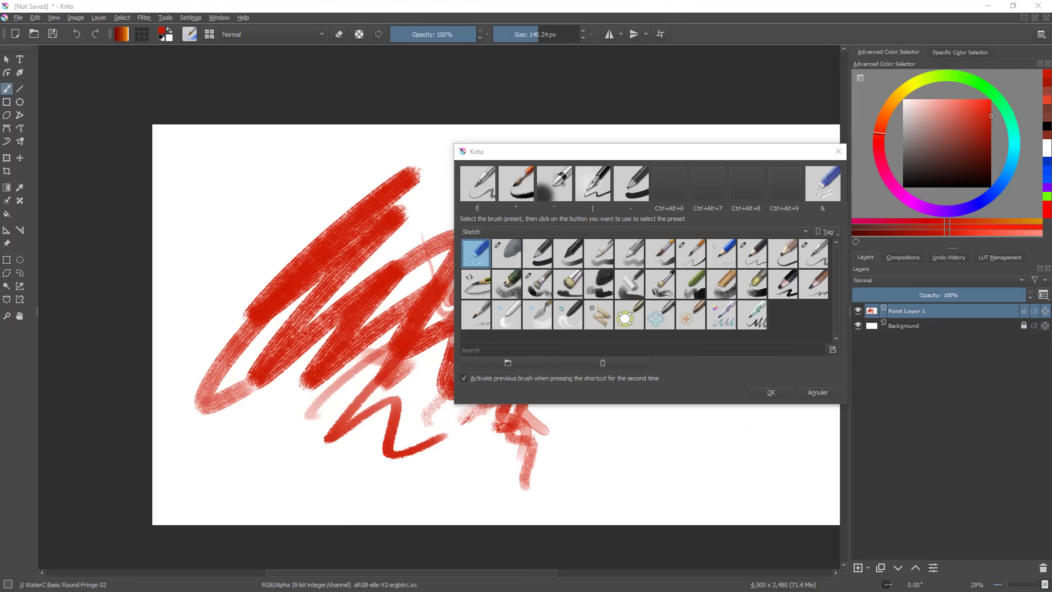
click(770, 392)
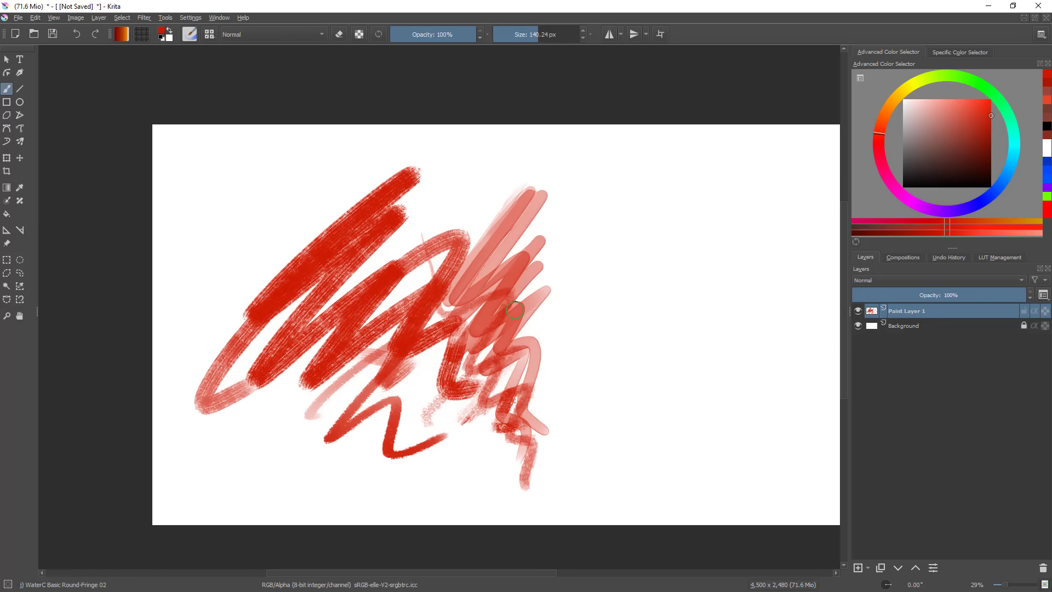
- Search Krita's keyboard shortcut settings for ten and examine the Ten Brushes entries
click(191, 17)
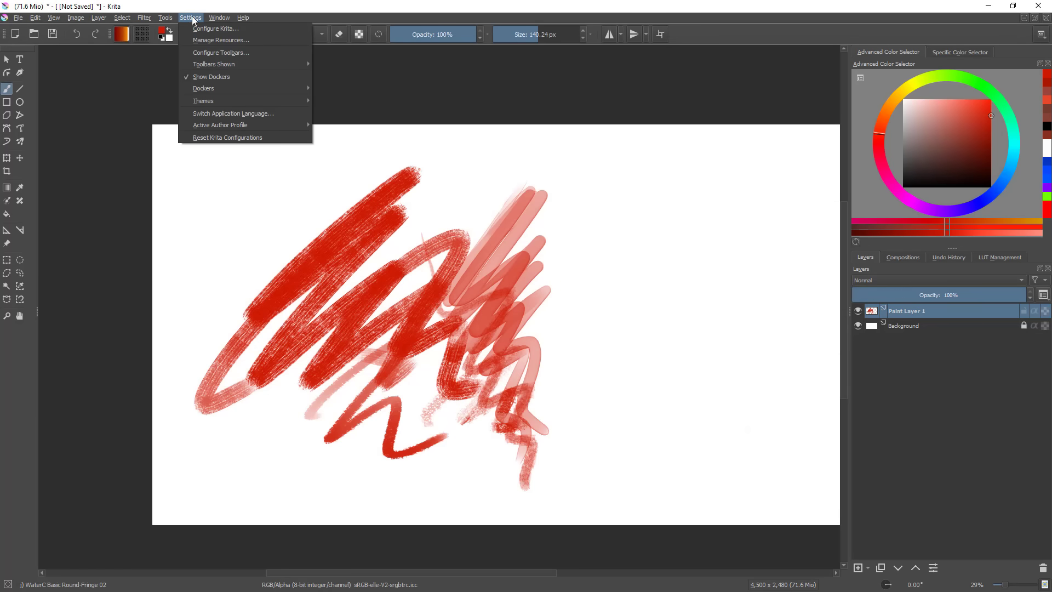
click(245, 31)
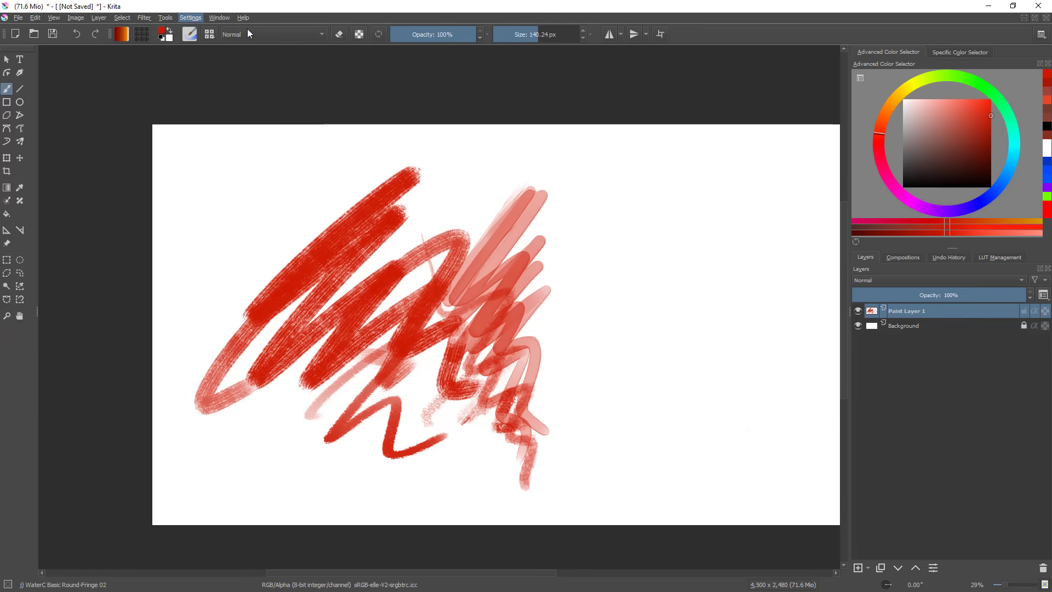
drag(537, 130, 649, 91)
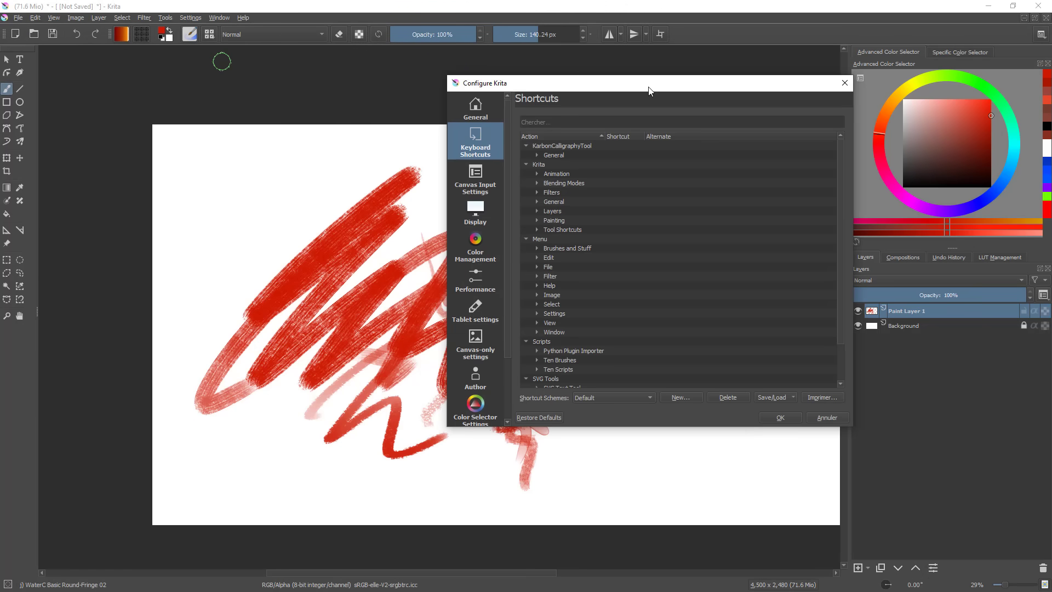
click(636, 121)
text(ten)
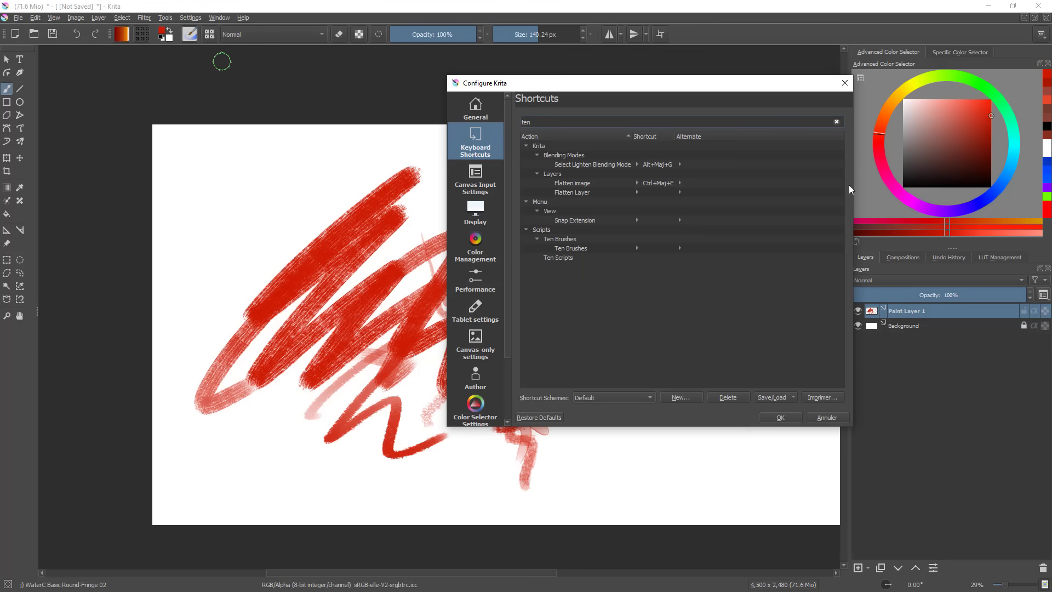
click(615, 248)
click(579, 251)
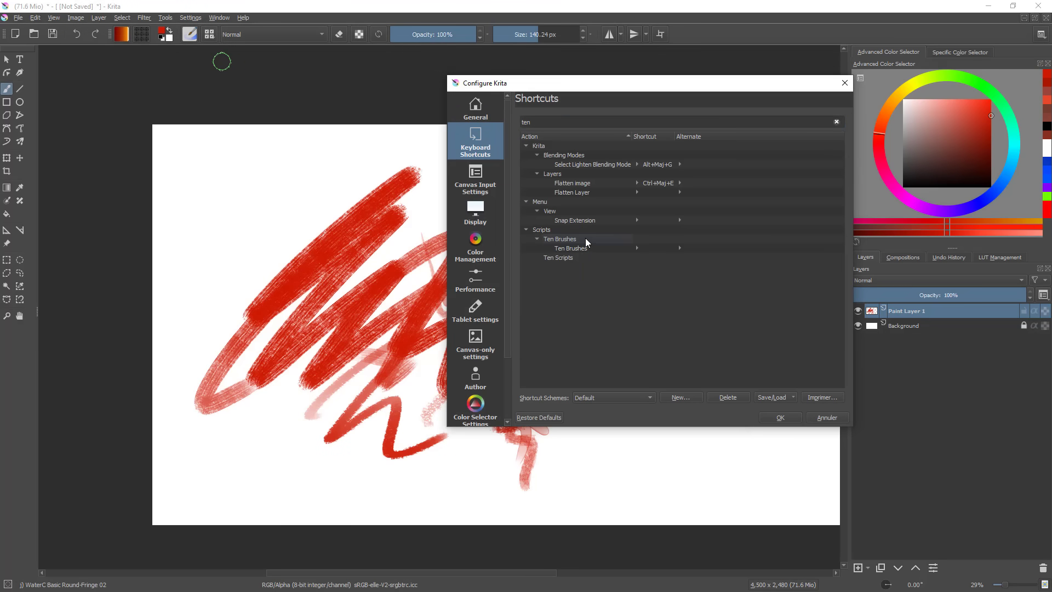
click(537, 239)
click(537, 239)
- Search the keyboard shortcuts for brush, review the Activate Brush Preset assignments and close the configuration
click(567, 120)
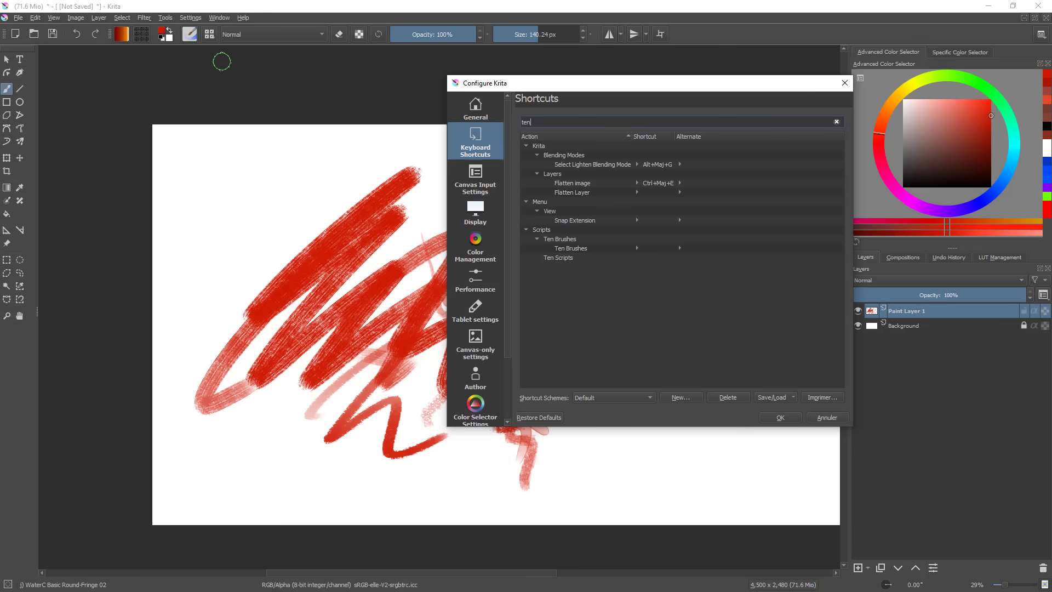
click(506, 127)
text(brush)
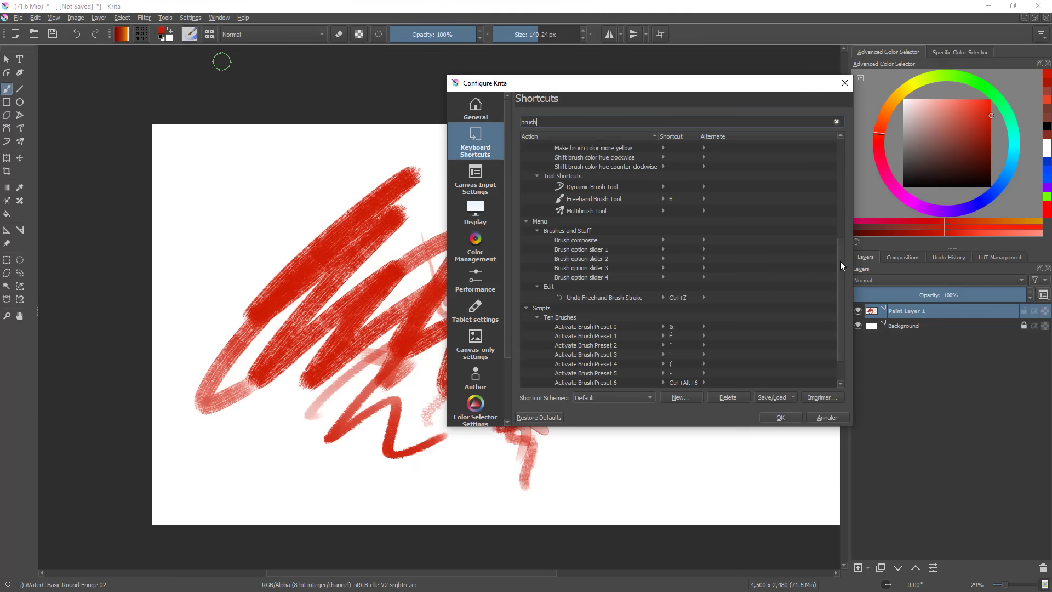
drag(840, 261, 728, 287)
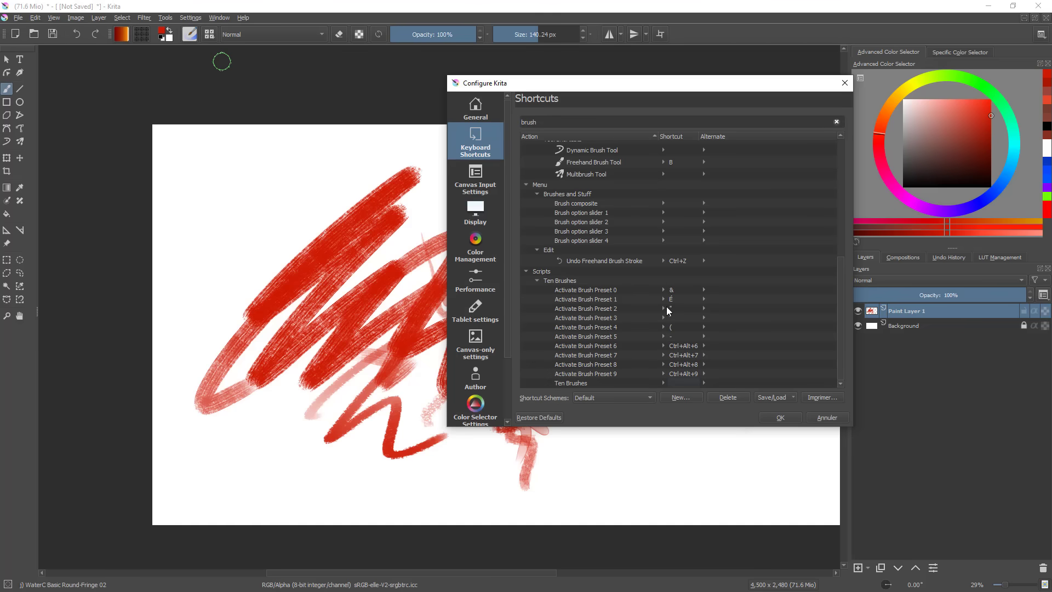
click(781, 419)
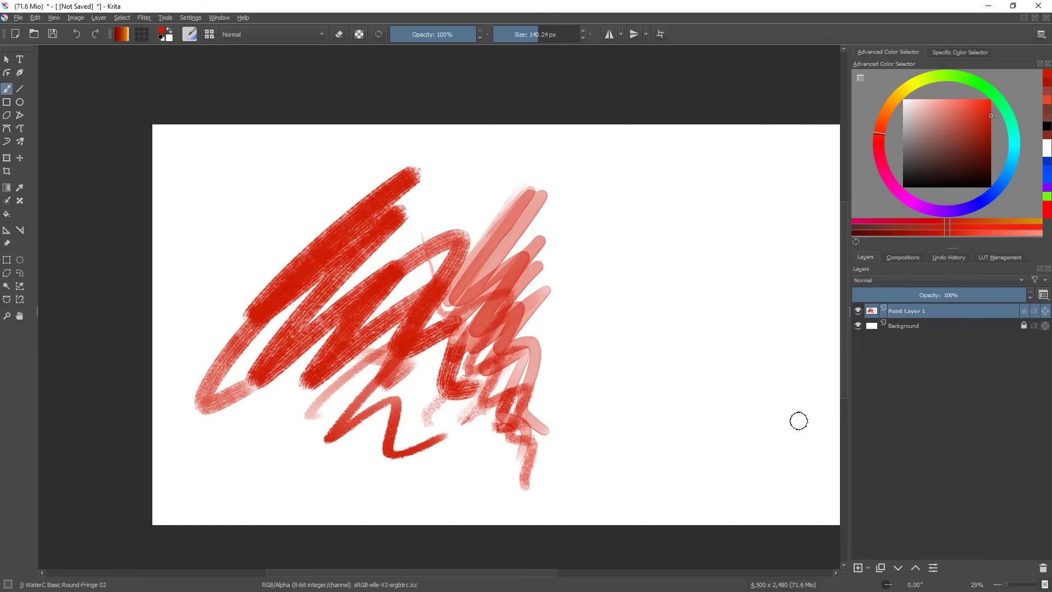
- Switch between the Ten Brushes presets, painting a soft scribble and a thin zigzag before activating Eraser Small
key(e)
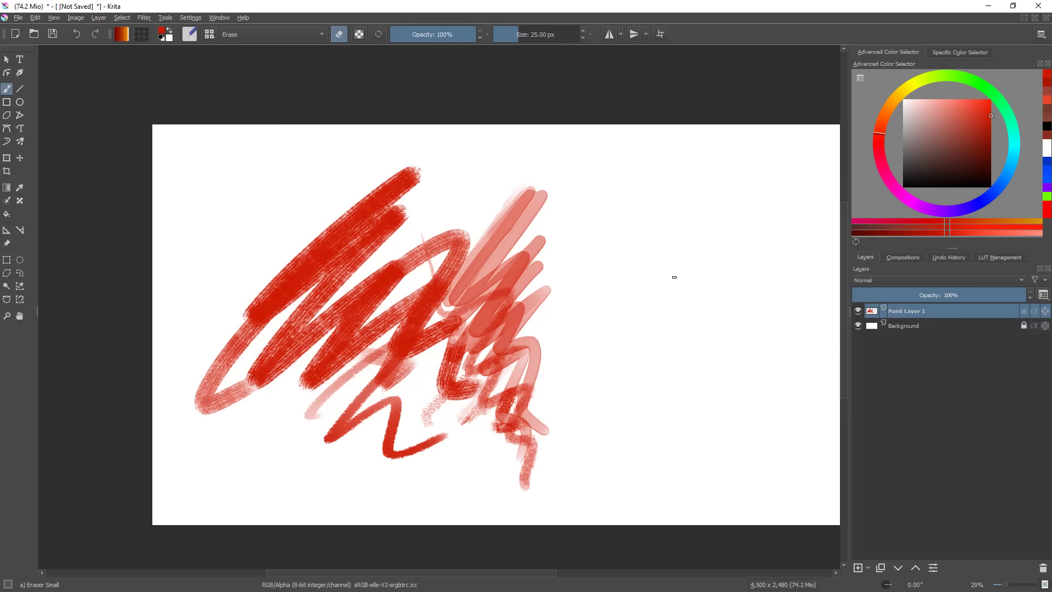
key(period)
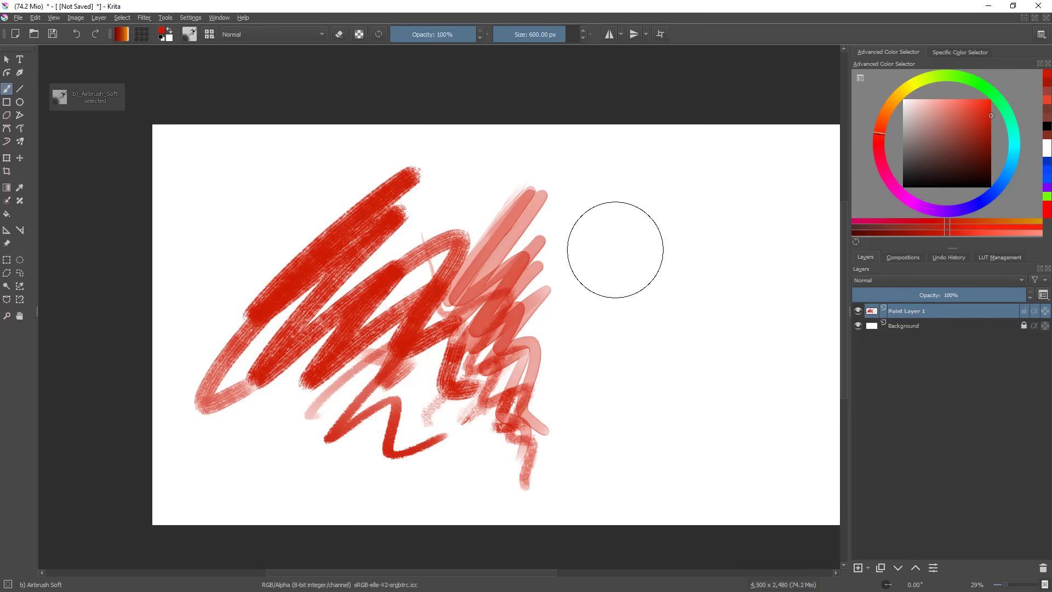
key(comma)
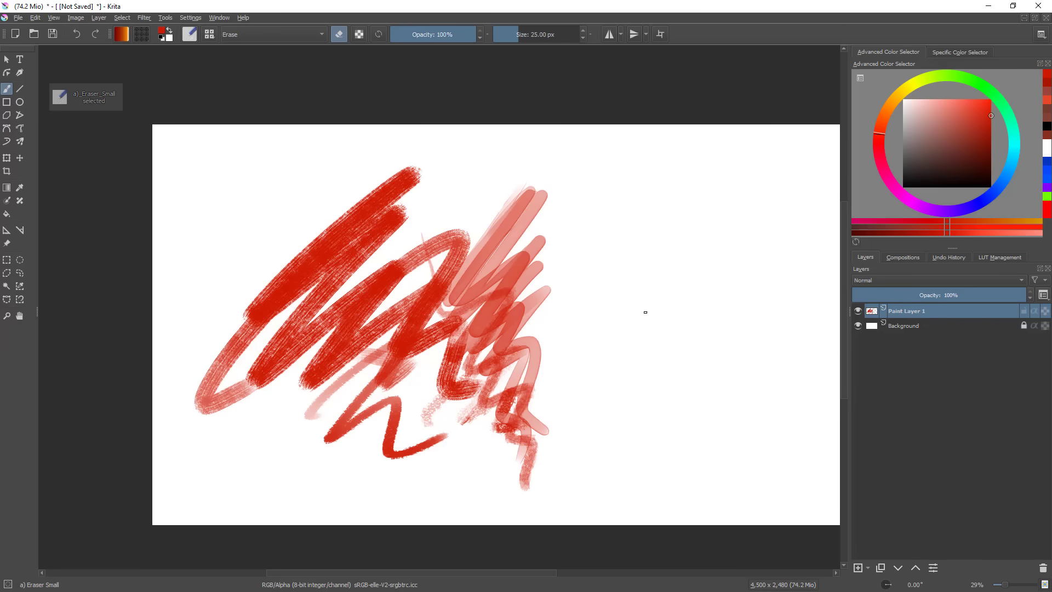
mouse_move(525, 321)
mouse_down()
mouse_move(568, 276)
mouse_move(498, 351)
mouse_move(563, 305)
mouse_up()
key(comma)
key(comma)
mouse_move(542, 340)
mouse_down()
mouse_move(615, 301)
mouse_move(648, 346)
mouse_up()
key(comma)
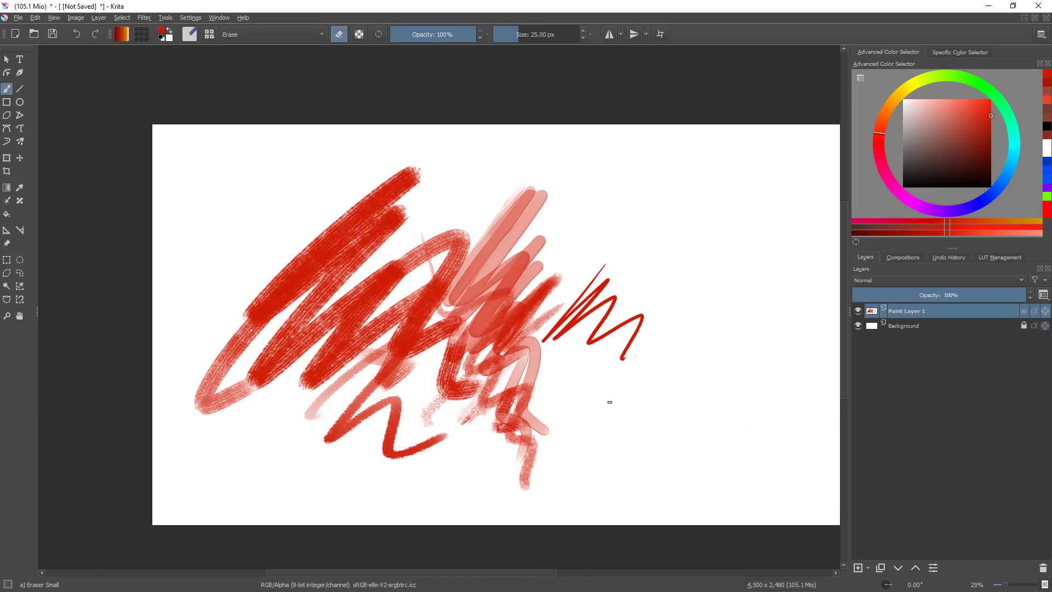
- Enter canvas-only mode and erase the tail end of the thin red zigzag
key(Tab)
drag(614, 250, 718, 242)
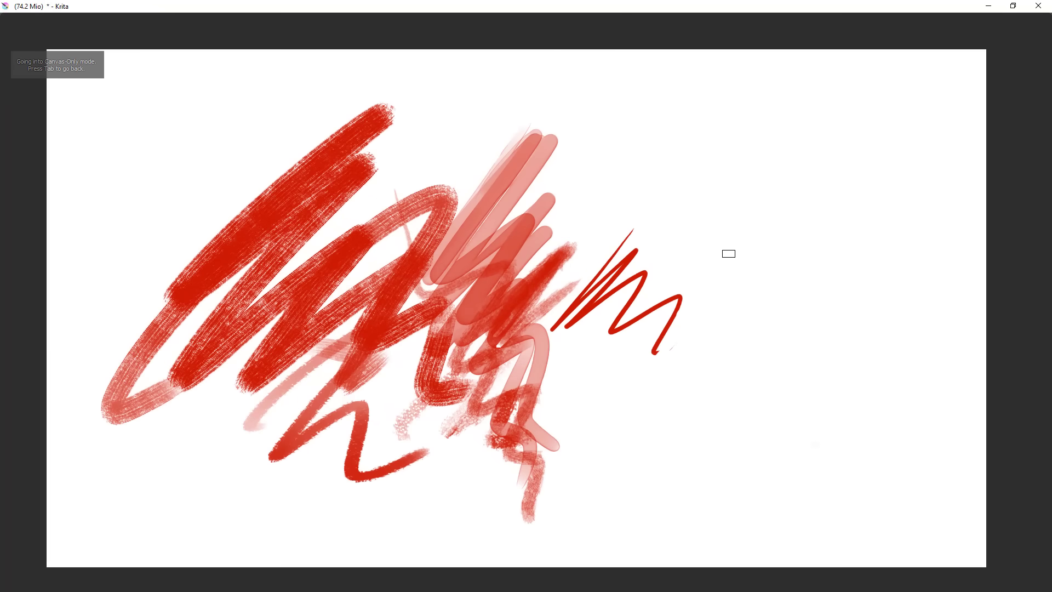
drag(679, 301, 657, 349)
drag(682, 296, 633, 324)
ctrl+click(643, 276)
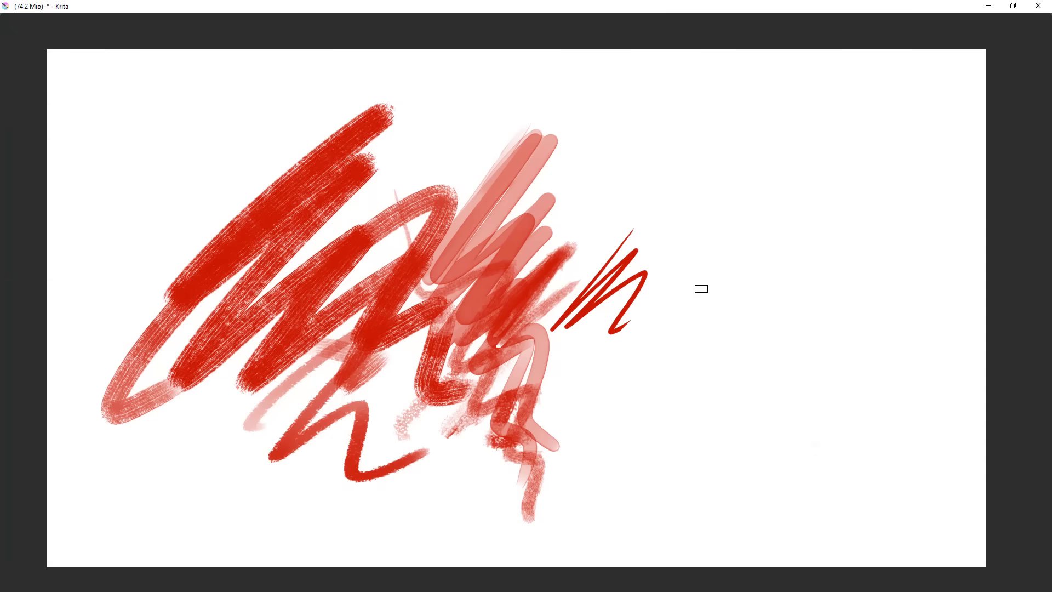
- Paint two textured zigzag strokes with Pencil-4 Soft on the canvas's empty right side and leave canvas-only mode
mouse_move(765, 233)
mouse_down()
mouse_move(693, 371)
mouse_move(814, 438)
mouse_move(802, 463)
mouse_up()
mouse_move(750, 146)
mouse_down()
mouse_move(732, 219)
mouse_move(838, 323)
mouse_up()
drag(817, 270, 810, 306)
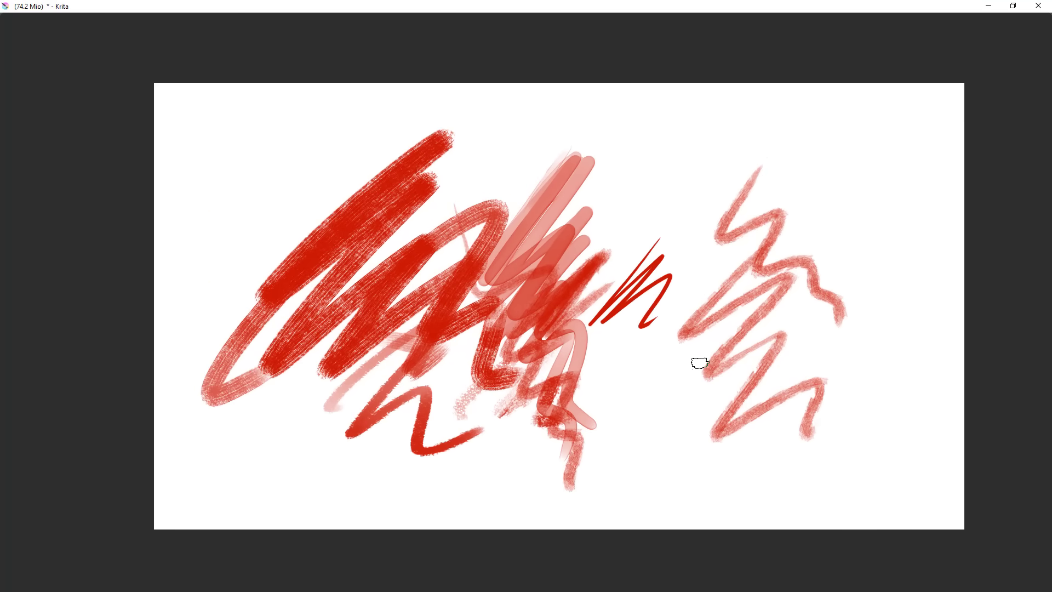
key(Tab)
- Enlarge the Pencil-4 Soft brush to 166.70 px, paint a dense red patch above the thin zigzag and sample its colour
drag(738, 395, 612, 289)
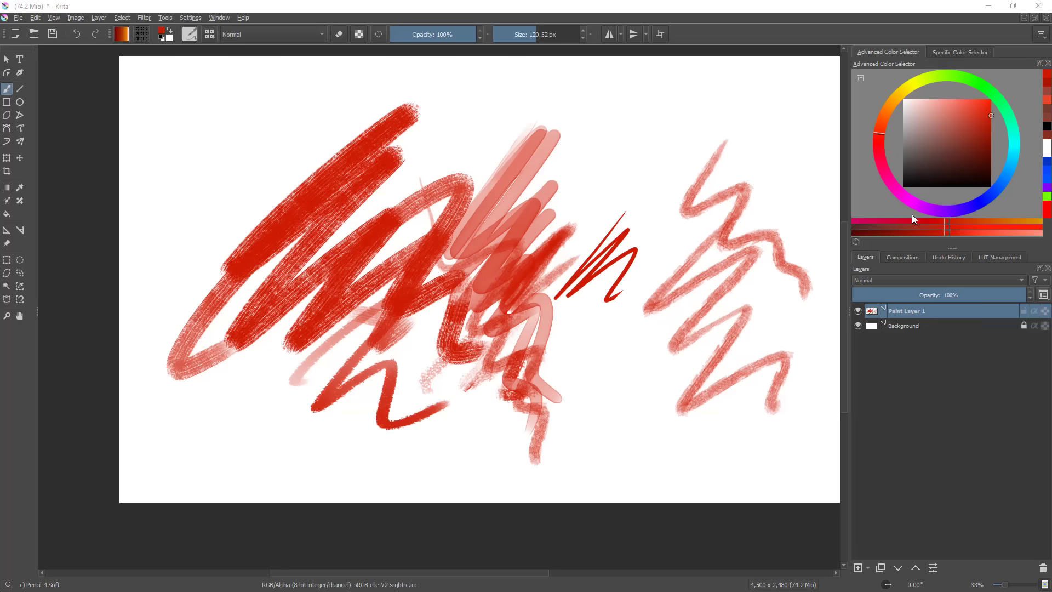
mouse_move(657, 199)
mouse_down()
mouse_move(619, 272)
mouse_move(627, 190)
mouse_up()
drag(569, 314, 630, 313)
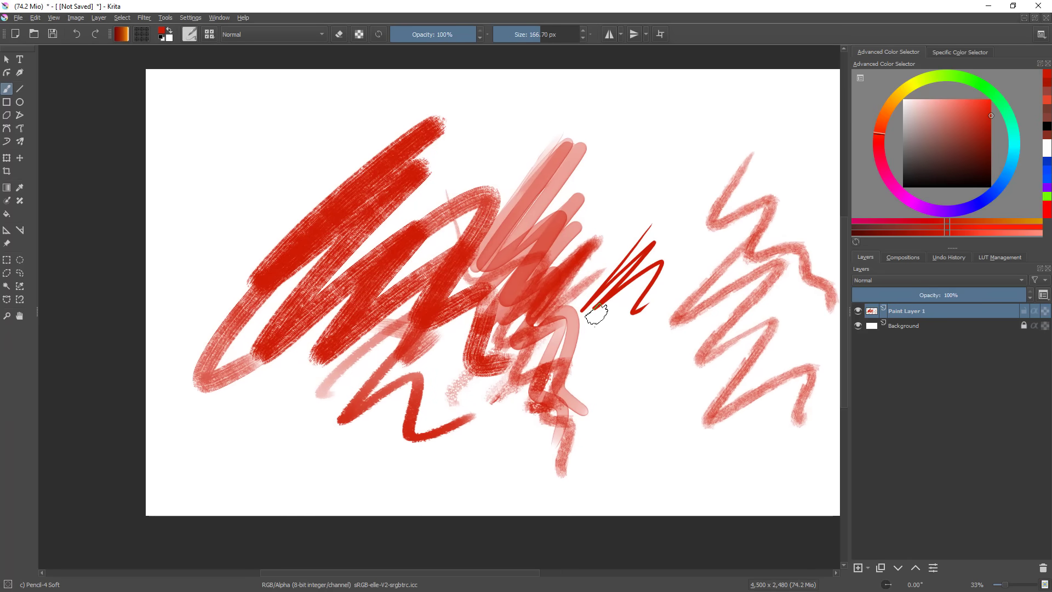
mouse_move(626, 220)
mouse_down()
mouse_move(669, 143)
mouse_move(696, 169)
mouse_move(677, 206)
mouse_move(699, 200)
mouse_move(655, 316)
mouse_up()
ctrl+click(673, 180)
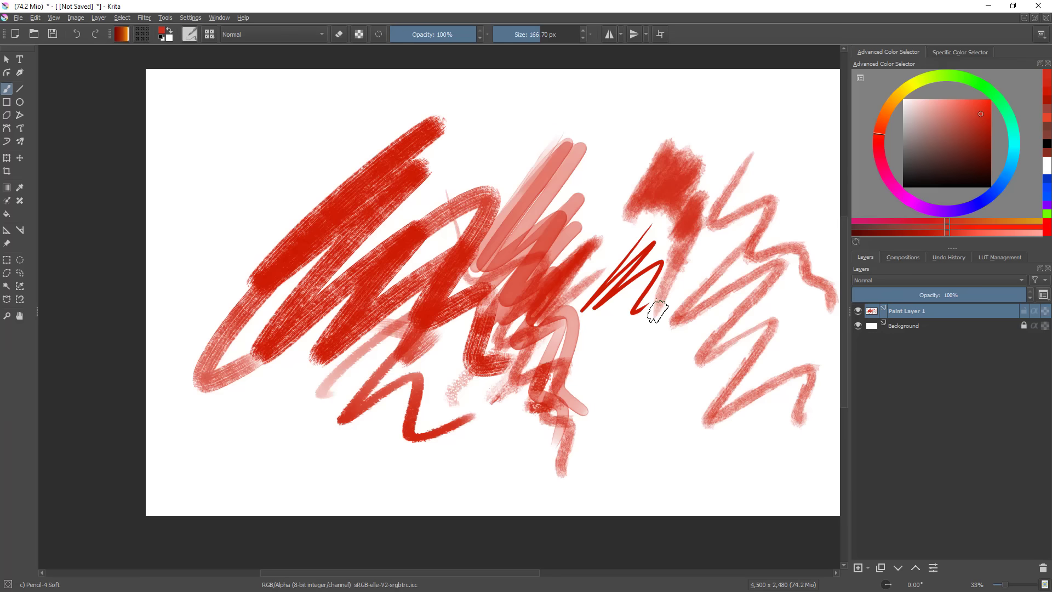
- Clear the paint layer and paint a vertical bright red swatch with the brush enlarged to 343.25 px
key(Delete)
mouse_move(574, 295)
mouse_down()
mouse_move(518, 309)
mouse_move(547, 263)
mouse_up()
drag(518, 223, 528, 340)
key(Delete)
click(991, 100)
mouse_move(600, 252)
mouse_down()
mouse_move(603, 353)
mouse_move(573, 369)
mouse_move(567, 236)
mouse_up()
- Choose a bright orange and paint a vertical swatch to the left of the red one
click(889, 107)
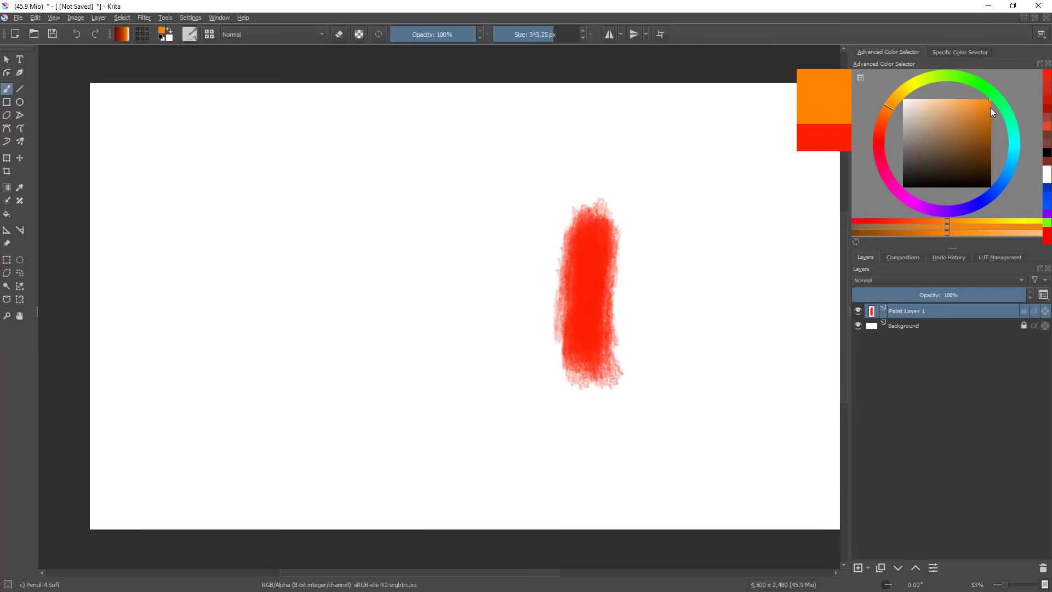
mouse_move(447, 241)
mouse_down()
mouse_move(439, 347)
mouse_move(466, 304)
mouse_move(473, 311)
mouse_up()
drag(628, 287, 694, 280)
- Sample the red, glaze it over the orange swatch's right edge, and paint the sampled mixed tone along that edge
ctrl+click(644, 264)
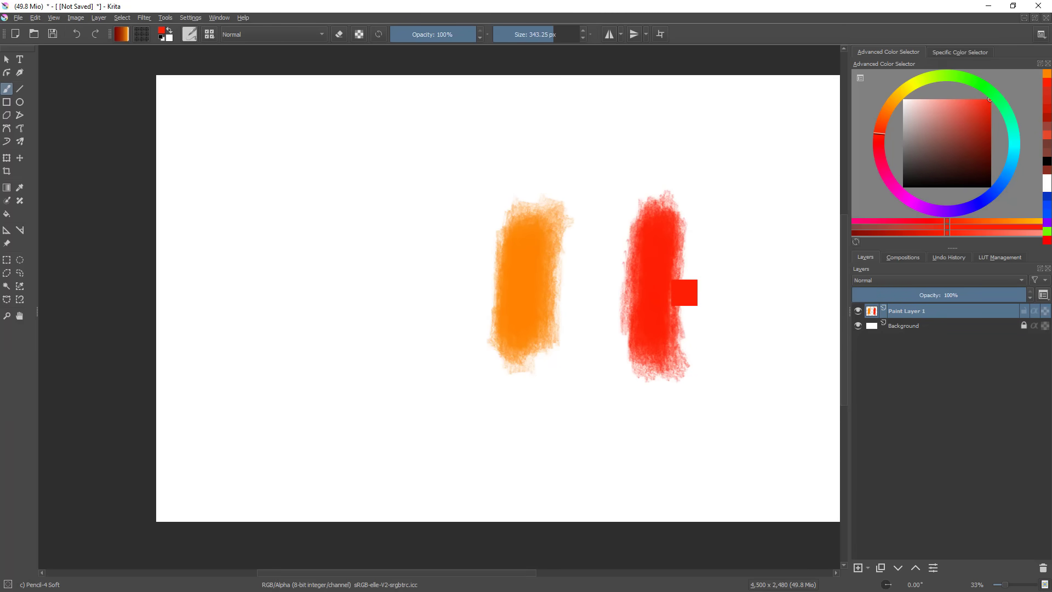
drag(554, 258, 554, 335)
ctrl+click(545, 272)
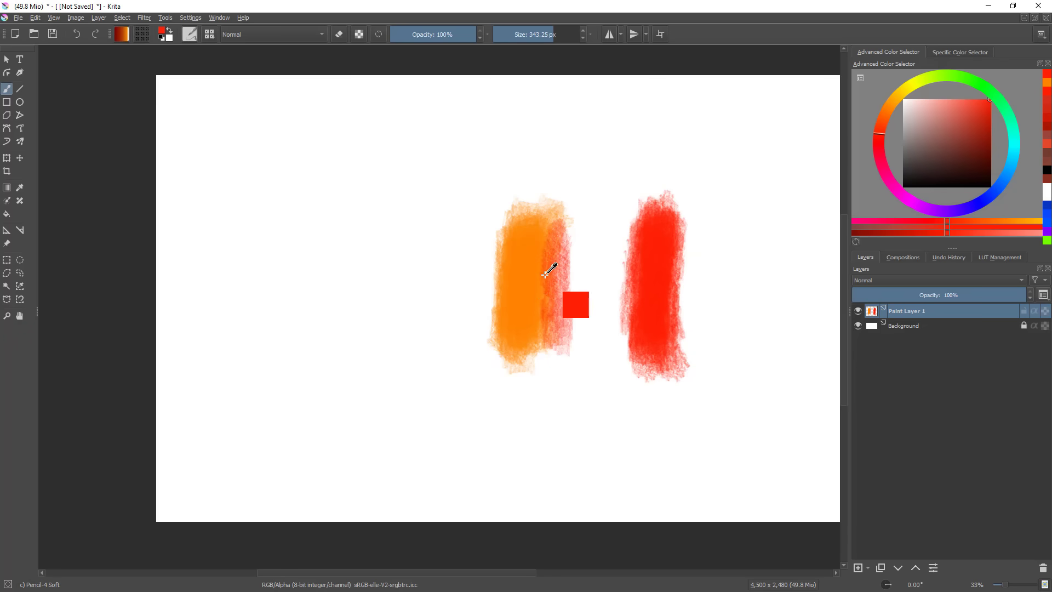
ctrl+click(546, 271)
mouse_move(575, 246)
mouse_down()
mouse_move(568, 332)
mouse_move(572, 237)
mouse_move(575, 324)
mouse_up()
drag(540, 236, 538, 344)
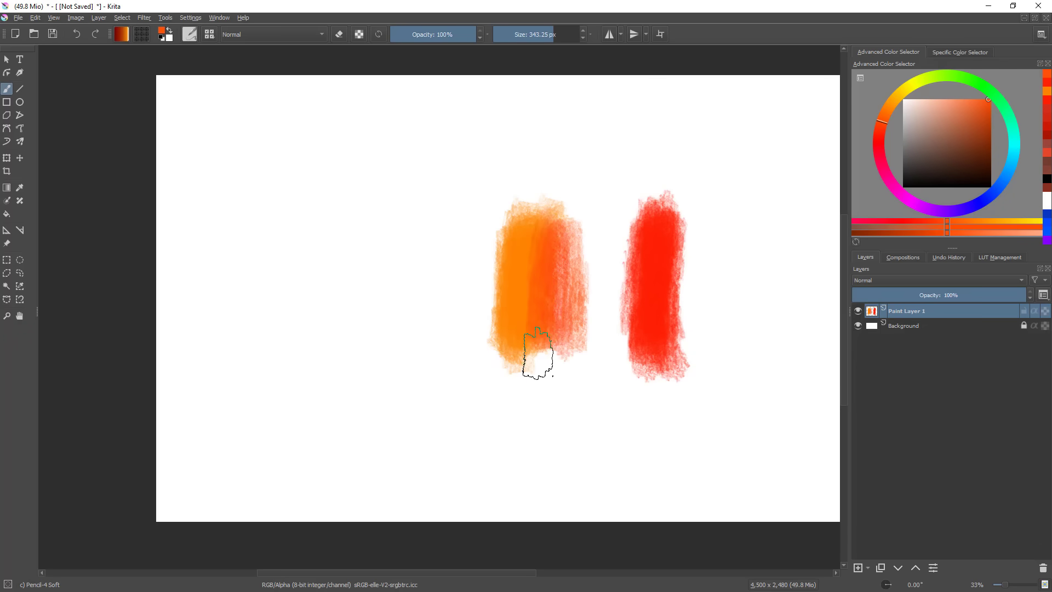
- Sample intermediate orange tones inside the orange swatch and brush them over the transition to smooth it
ctrl+click(531, 277)
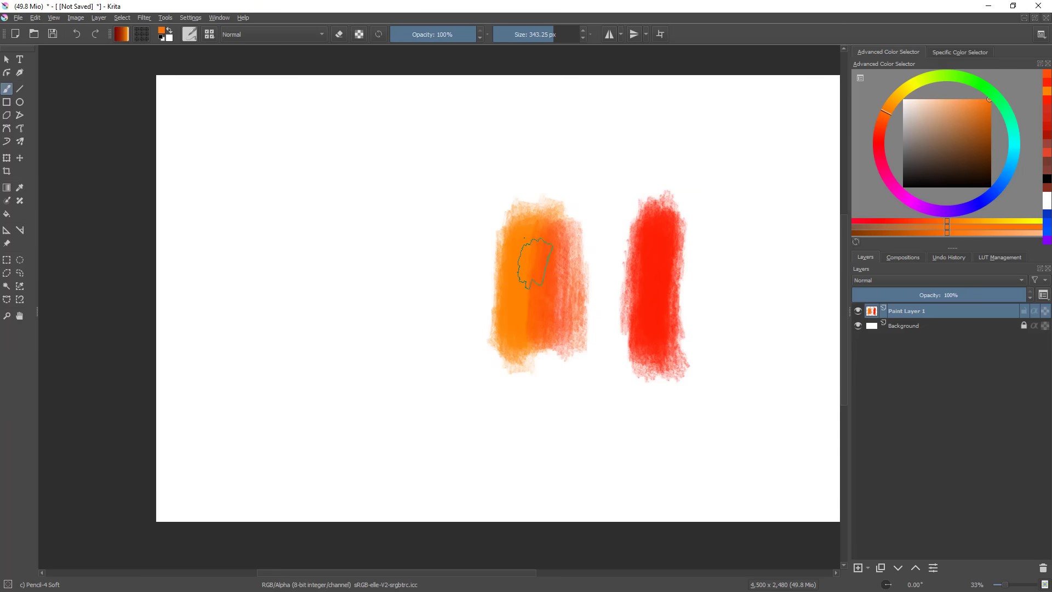
drag(539, 241, 532, 351)
ctrl+click(532, 265)
drag(546, 238, 551, 317)
- Paint a band of the sampled red beside the orange blend and soften their shared border with a sampled orange-red
ctrl+click(656, 277)
mouse_move(581, 219)
mouse_down()
mouse_move(571, 328)
mouse_move(589, 236)
mouse_move(575, 293)
mouse_move(566, 276)
mouse_up()
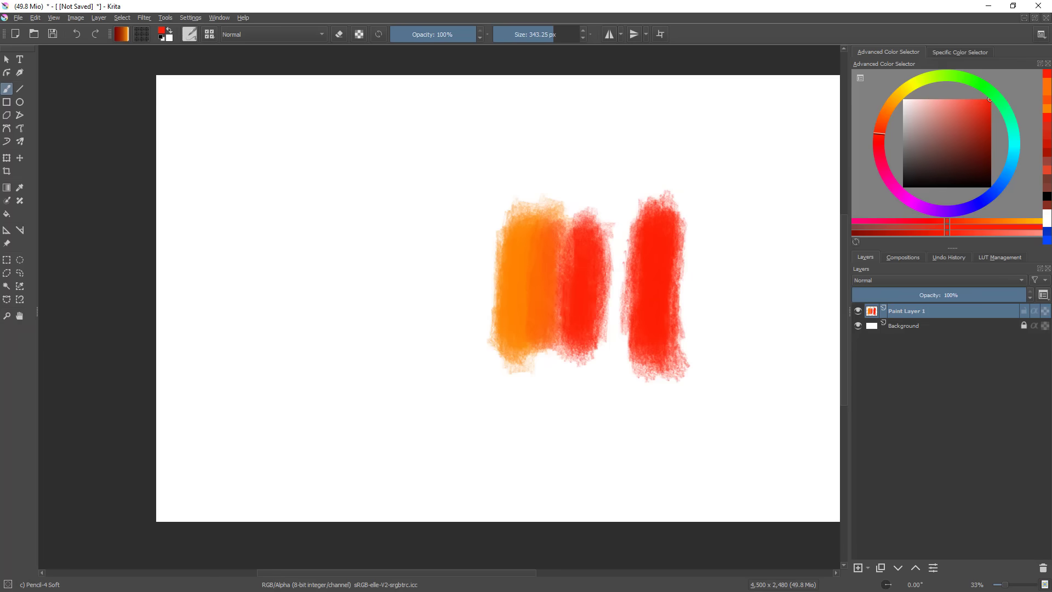
ctrl+click(558, 307)
mouse_move(616, 225)
mouse_down()
mouse_move(606, 242)
mouse_move(628, 227)
mouse_move(573, 267)
mouse_move(574, 296)
mouse_move(576, 274)
mouse_move(564, 285)
mouse_move(578, 328)
mouse_move(570, 234)
mouse_up()
- Blend the boundary between the orange and red bands by repeatedly sampling in-between tones and painting over it
ctrl+click(595, 267)
ctrl+click(579, 275)
ctrl+click(584, 279)
ctrl+click(591, 274)
ctrl+click(559, 285)
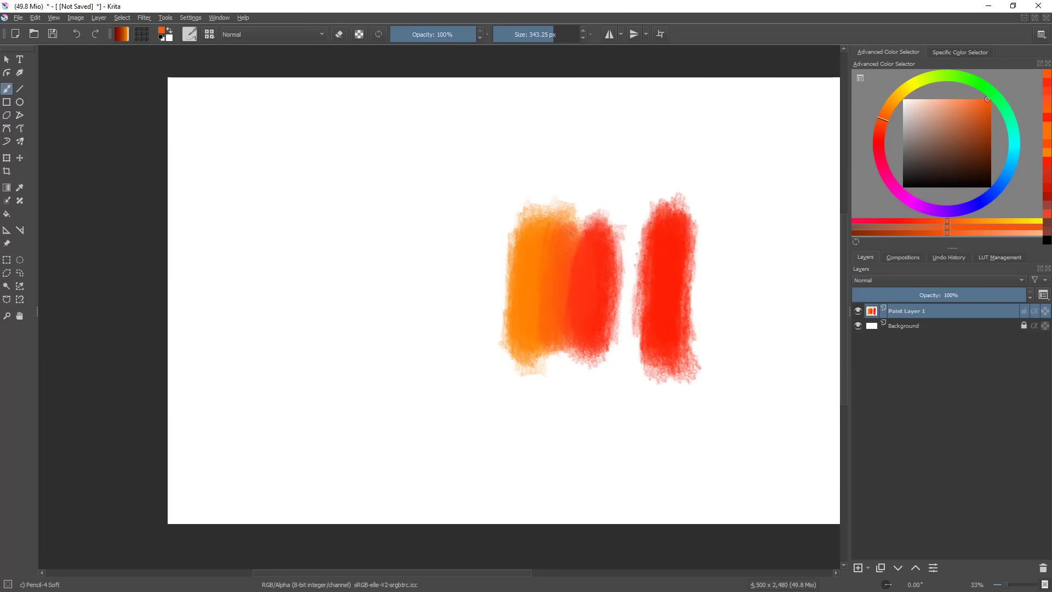
ctrl+click(591, 272)
drag(570, 304, 565, 274)
ctrl+click(558, 257)
mouse_move(564, 230)
mouse_down()
mouse_move(558, 336)
mouse_move(580, 322)
mouse_up()
ctrl+click(596, 285)
drag(592, 261, 581, 313)
ctrl+click(539, 274)
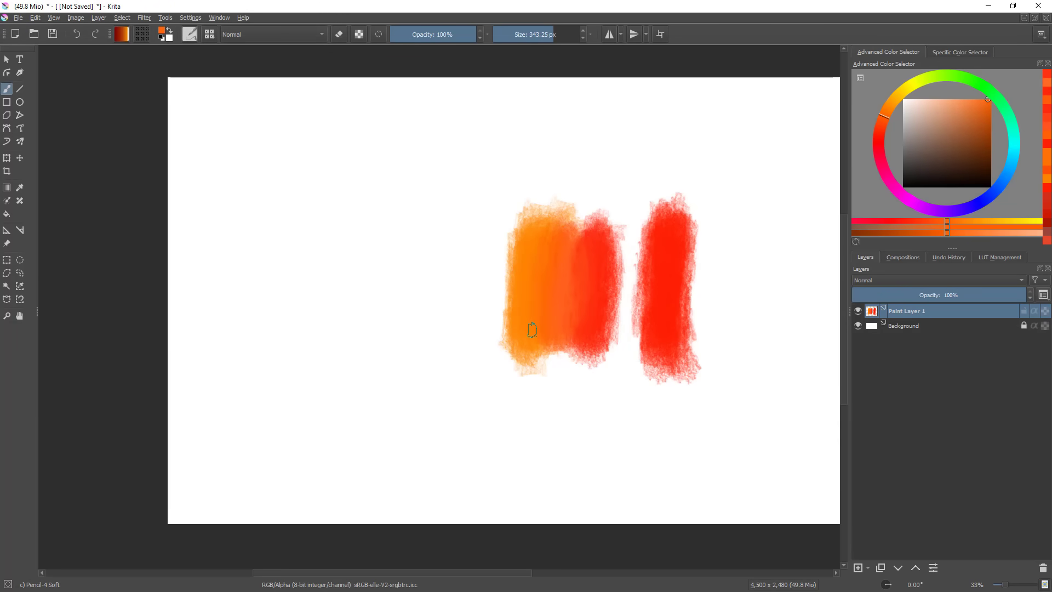
- Sample a red-orange from the blended swatch and paint it into the upper notch between the orange and red bands
scroll(584, 383, down, 3)
scroll(625, 312, up, 5)
ctrl+click(607, 216)
mouse_move(587, 181)
mouse_down()
mouse_move(582, 282)
mouse_move(616, 145)
mouse_move(592, 157)
mouse_move(571, 132)
mouse_up()
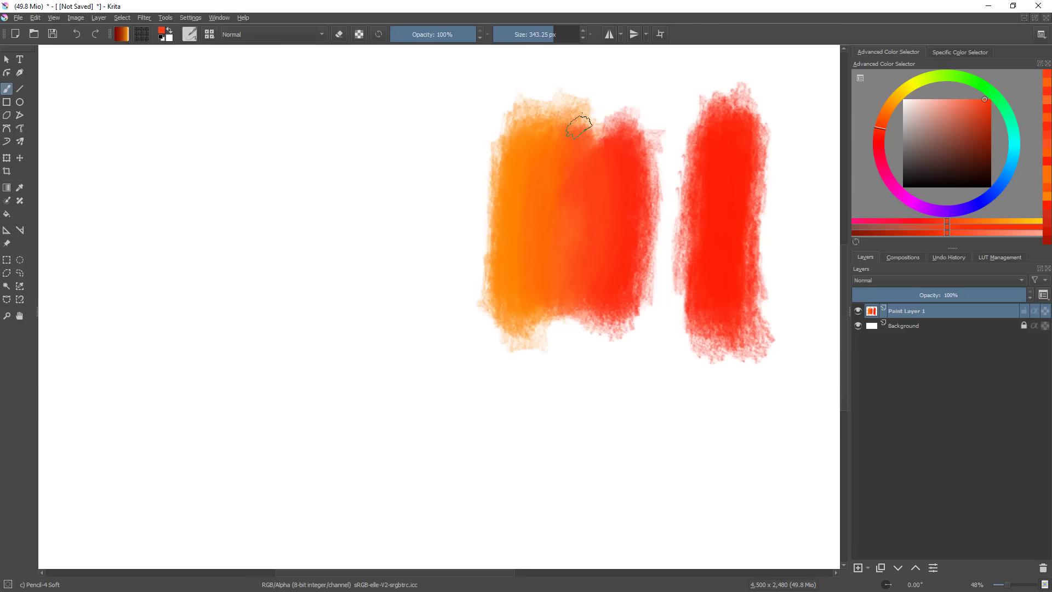
scroll(598, 277, down, 2)
scroll(578, 298, up, 1)
mouse_move(564, 300)
mouse_down()
mouse_move(612, 305)
mouse_move(615, 247)
mouse_move(636, 319)
mouse_move(662, 240)
mouse_up()
- Smooth the upper part of the orange-to-red transition with more tones sampled from both sides
ctrl+click(579, 276)
ctrl+click(635, 203)
drag(613, 167, 601, 215)
ctrl+click(601, 215)
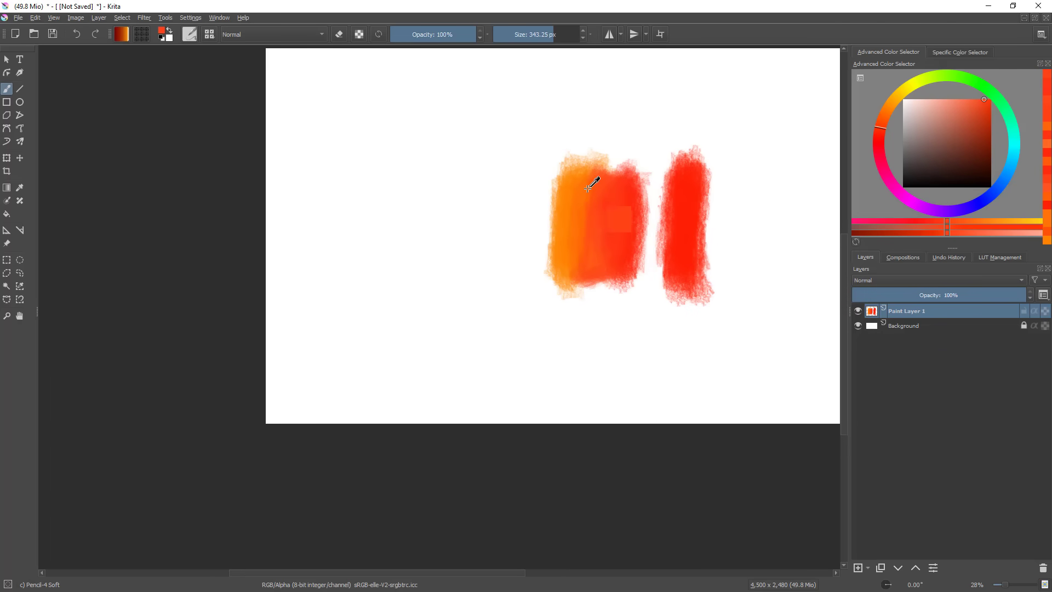
ctrl+click(583, 205)
ctrl+click(615, 204)
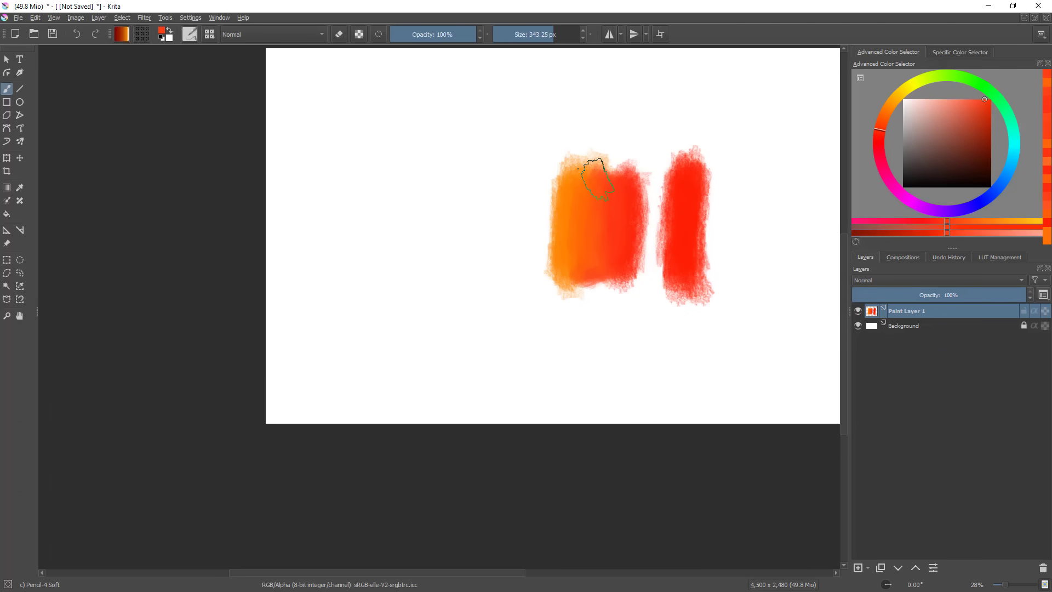
- Work sampled orange and orange-red tones down the middle of the blended swatch to even out the gradient
ctrl+click(576, 167)
ctrl+click(574, 189)
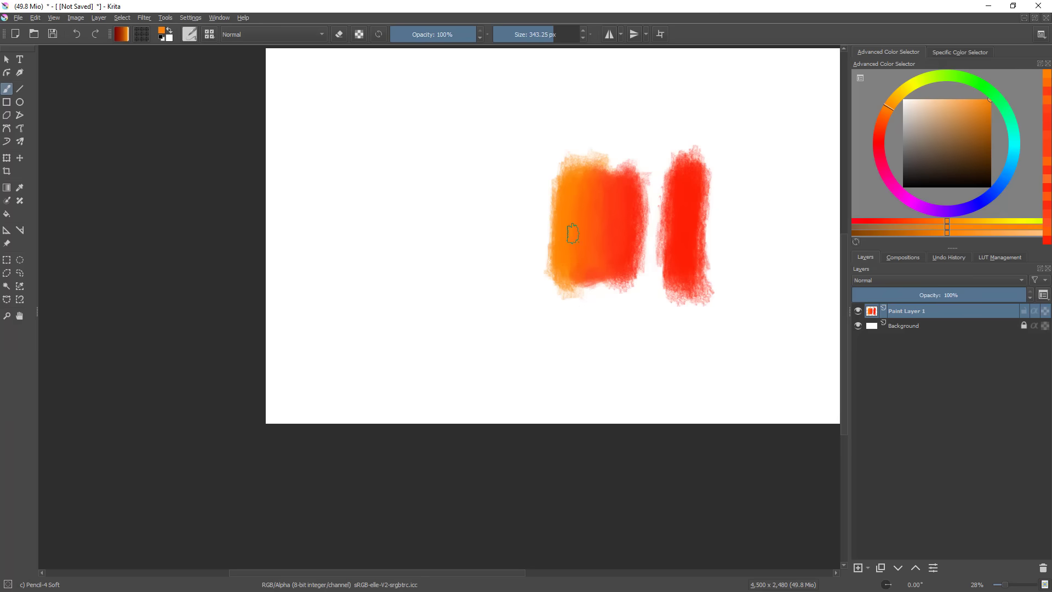
mouse_move(623, 215)
mouse_down()
mouse_move(587, 387)
mouse_move(648, 235)
mouse_move(639, 197)
mouse_up()
ctrl+click(603, 197)
drag(594, 257, 586, 190)
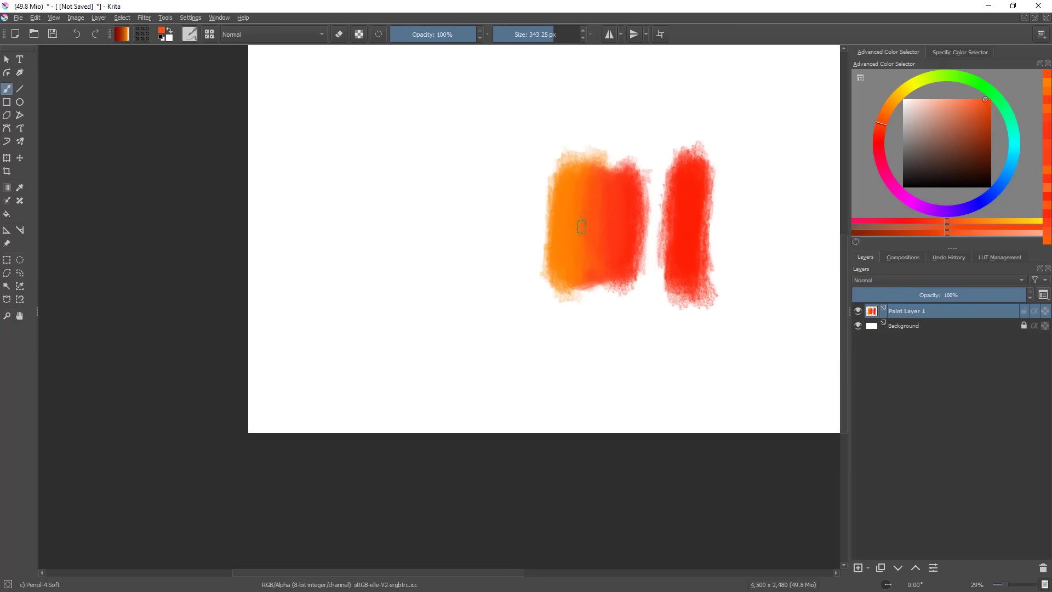
ctrl+click(584, 195)
drag(580, 239, 597, 243)
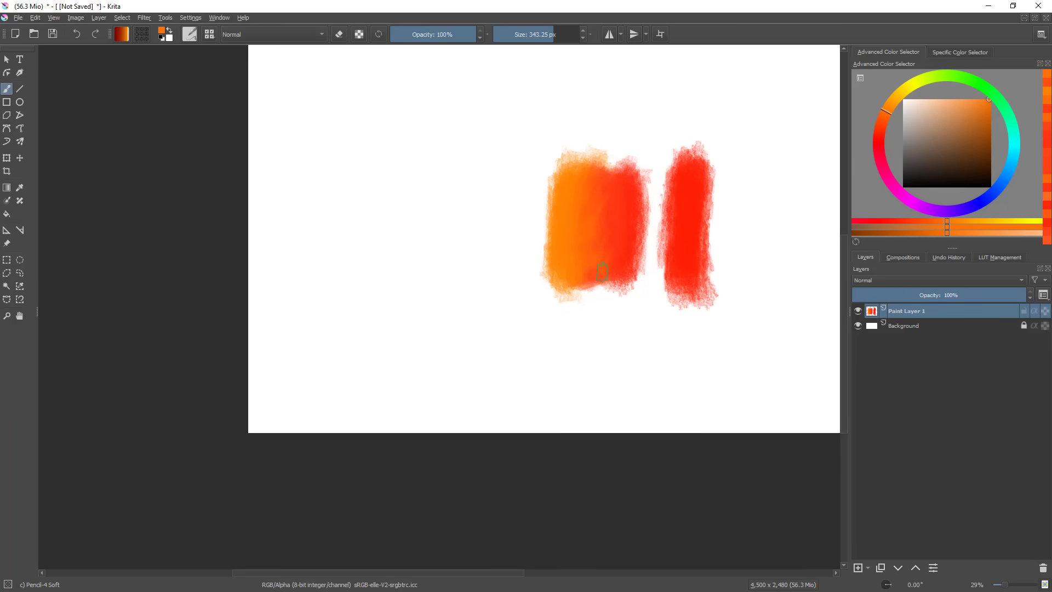
- Sample the neighbouring orange-red and red tones and soften the red side of the gradient
ctrl+click(599, 192)
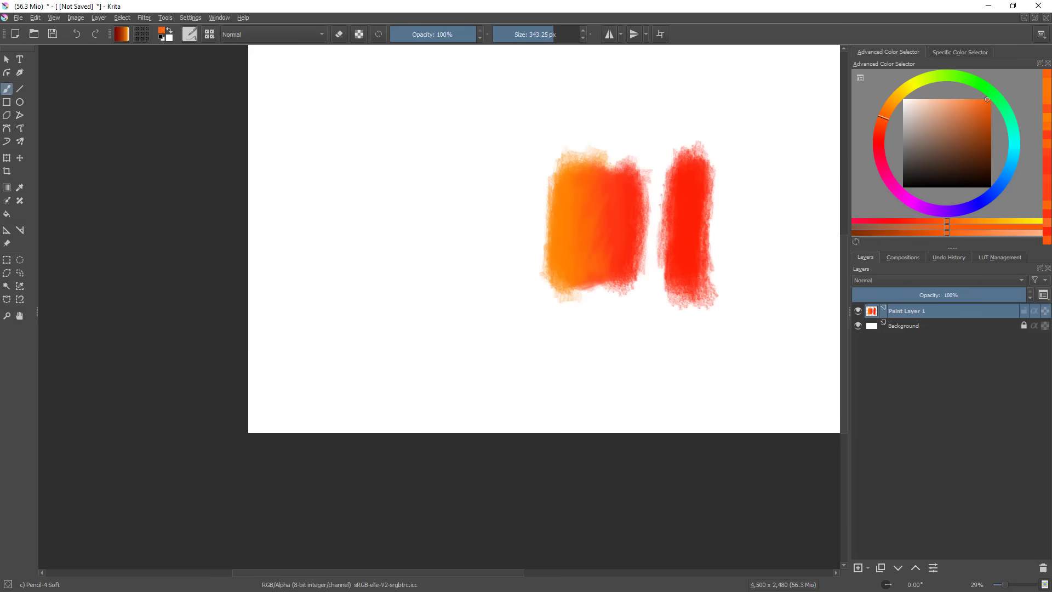
ctrl+click(618, 196)
mouse_move(602, 216)
mouse_down()
mouse_move(608, 317)
mouse_move(615, 286)
mouse_up()
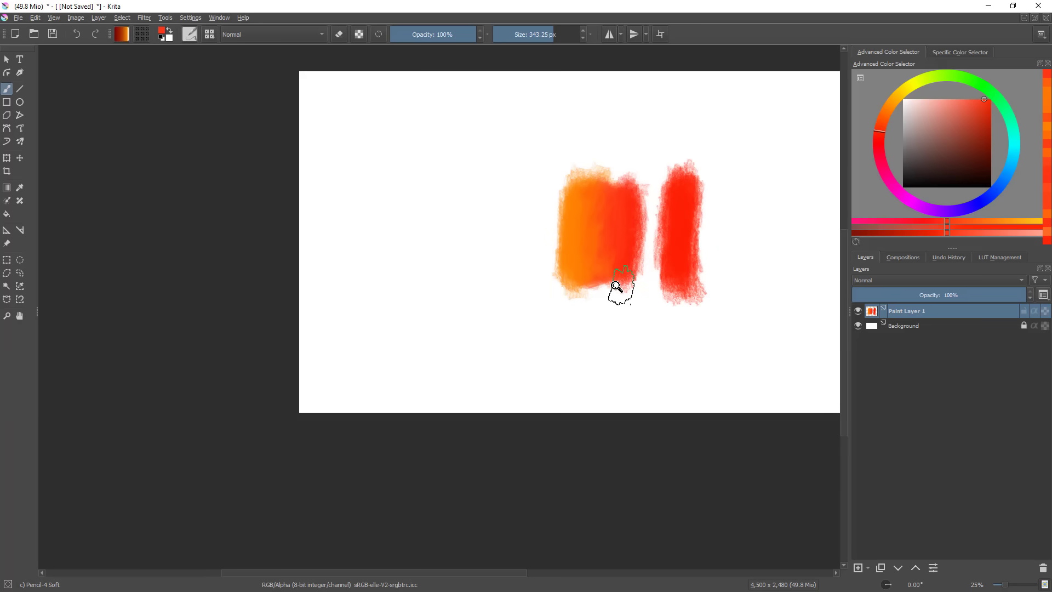
- Adjust the colour's lightness in steps to a dark red and paint a slanted patch below the blended swatch
key(k)
key(k)
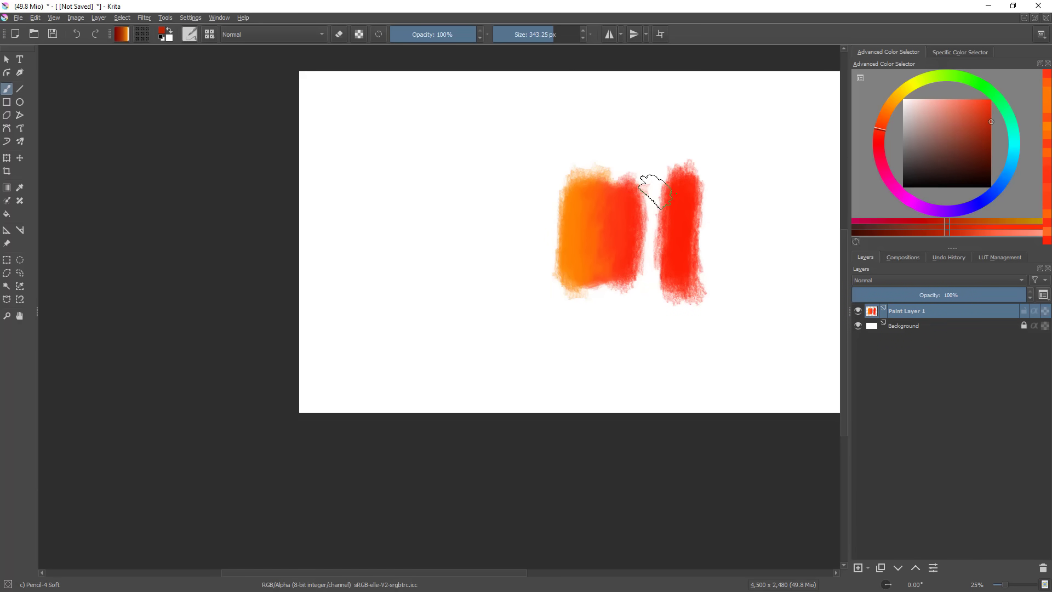
key(k)
key(l)
key(l)
key(l)
key(k)
key(k)
mouse_move(619, 284)
mouse_down()
mouse_move(575, 339)
mouse_move(606, 344)
mouse_up()
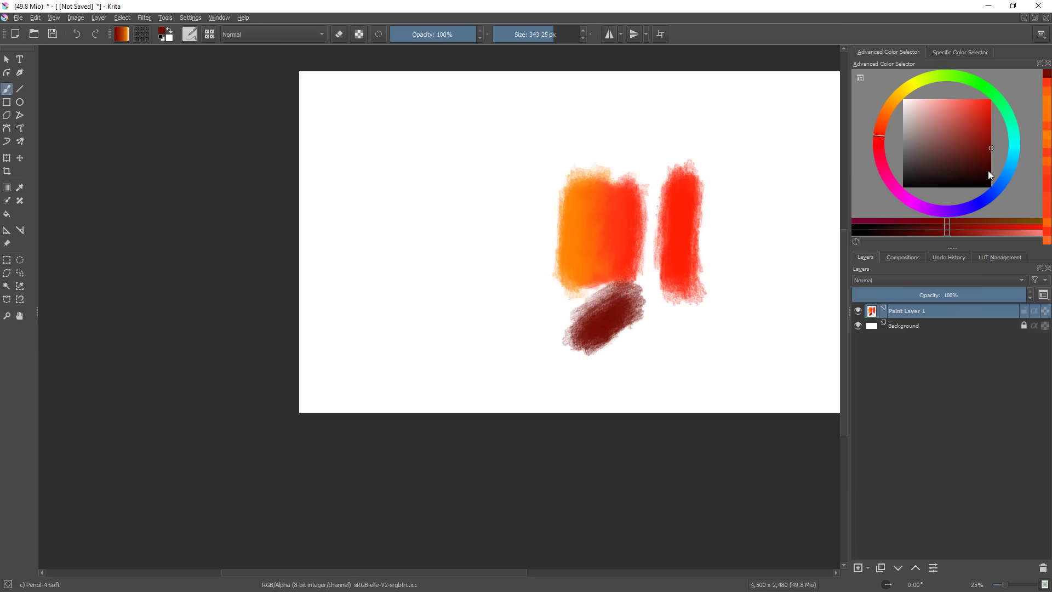
- Darken the foreground colour step by step down to black
key(k)
key(k)
key(k)
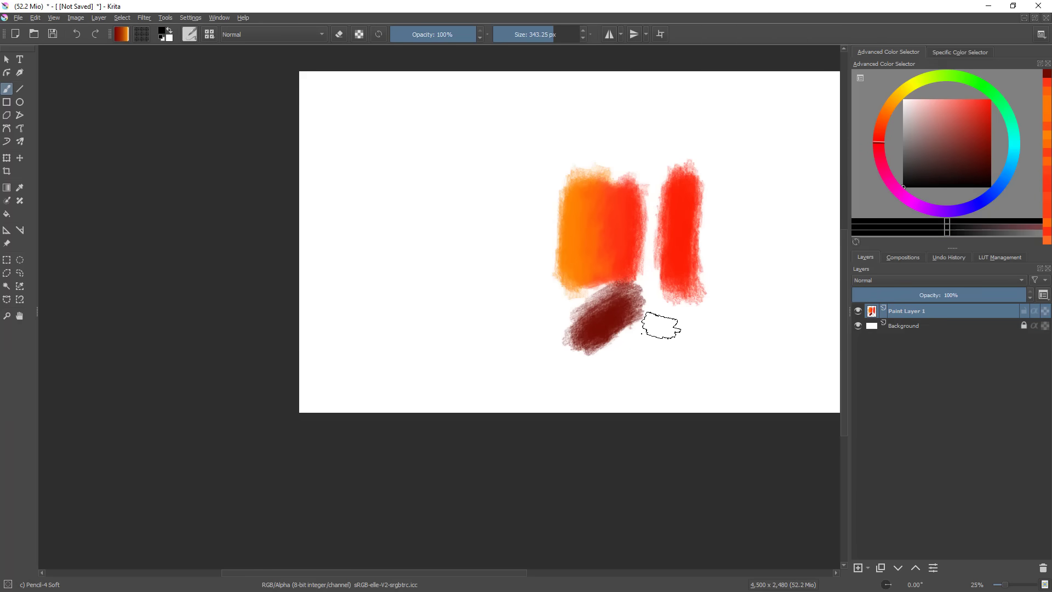
key(k)
- Choose bright red and paint adjoining bands in the canvas's upper-left area, darkening the colour stepwise to black
mouse_move(984, 170)
mouse_down()
mouse_move(1005, 190)
mouse_move(1016, 97)
mouse_up()
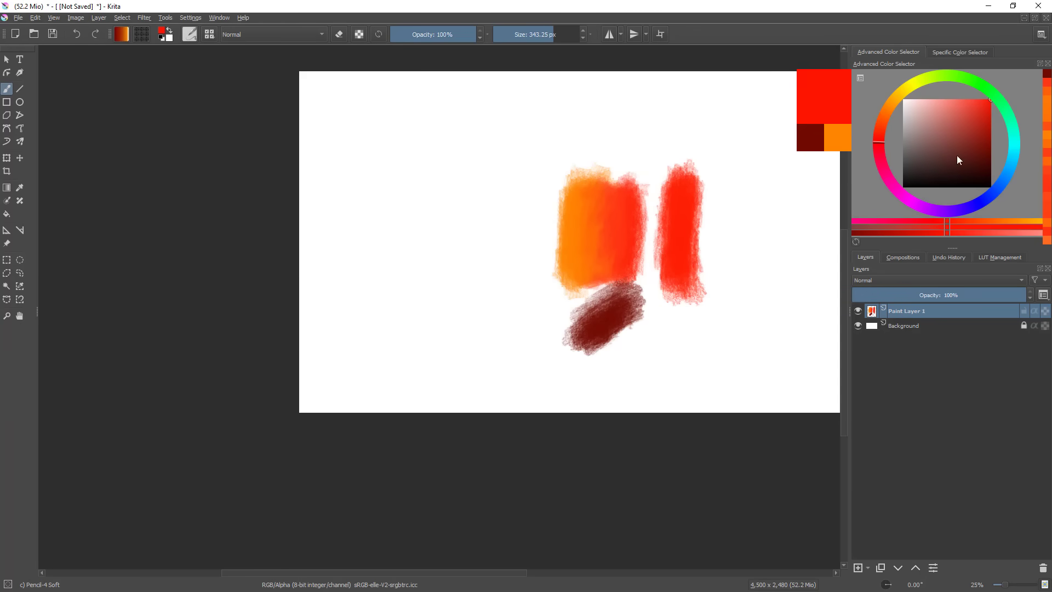
drag(809, 234, 799, 272)
mouse_move(448, 128)
mouse_down()
mouse_move(449, 182)
mouse_move(456, 130)
mouse_move(452, 148)
mouse_move(465, 135)
mouse_move(468, 162)
mouse_move(495, 134)
mouse_move(499, 159)
mouse_move(519, 129)
mouse_move(529, 153)
mouse_up()
key(k)
key(k)
key(k)
key(k)
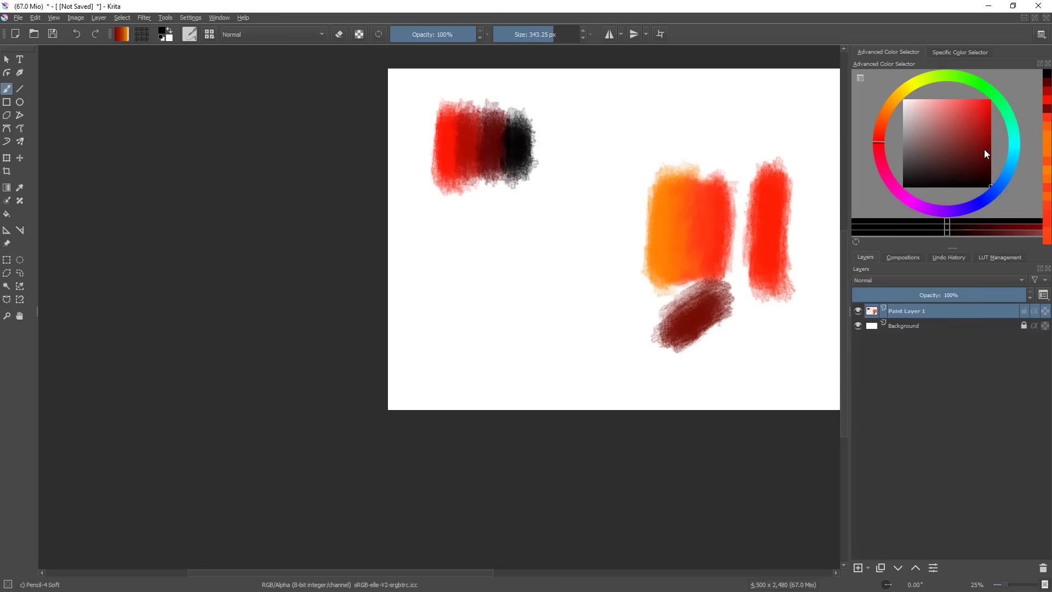
- Choose pure red and paint a stack of horizontal bands below the dark gradient, lightening the colour stepwise to white
drag(981, 151, 991, 100)
drag(580, 246, 497, 300)
drag(459, 371, 537, 322)
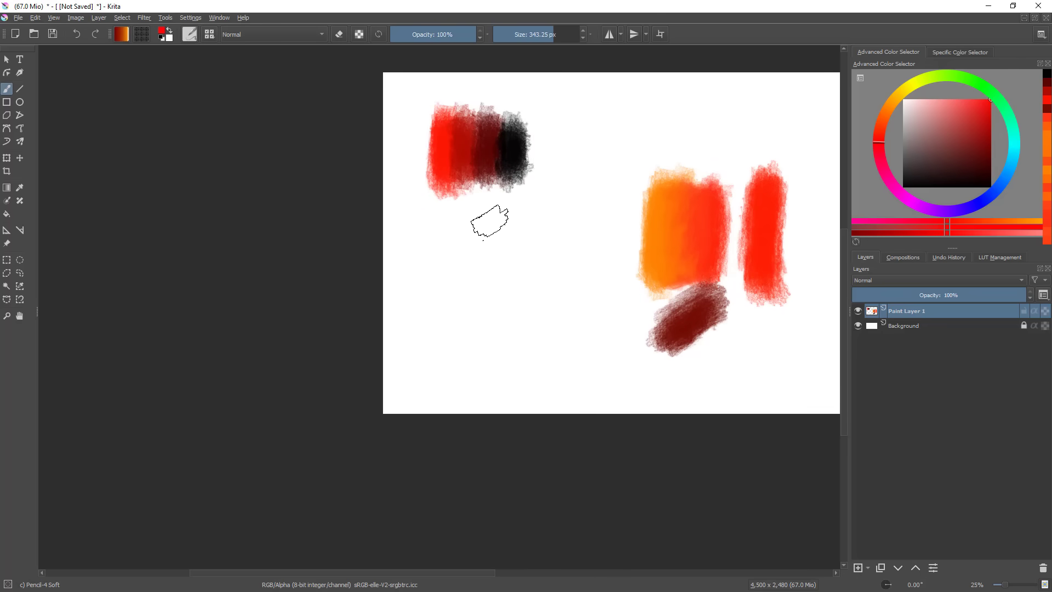
mouse_move(471, 229)
mouse_down()
mouse_move(534, 225)
mouse_move(478, 229)
mouse_move(497, 230)
mouse_move(461, 252)
mouse_move(506, 249)
mouse_move(521, 263)
mouse_move(500, 282)
mouse_move(523, 288)
mouse_move(493, 305)
mouse_move(471, 301)
mouse_move(512, 359)
mouse_move(482, 356)
mouse_move(515, 371)
mouse_up()
key(l)
key(l)
key(l)
key(l)
key(l)
key(l)
key(l)
mouse_move(740, 328)
mouse_down()
mouse_move(732, 379)
mouse_move(673, 387)
mouse_up()
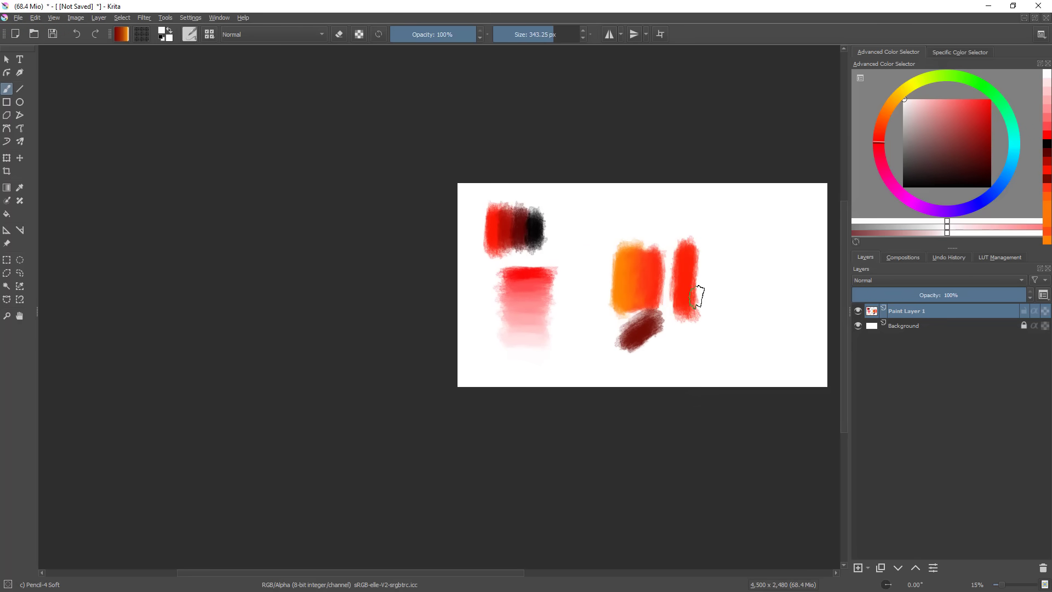
drag(663, 284, 612, 293)
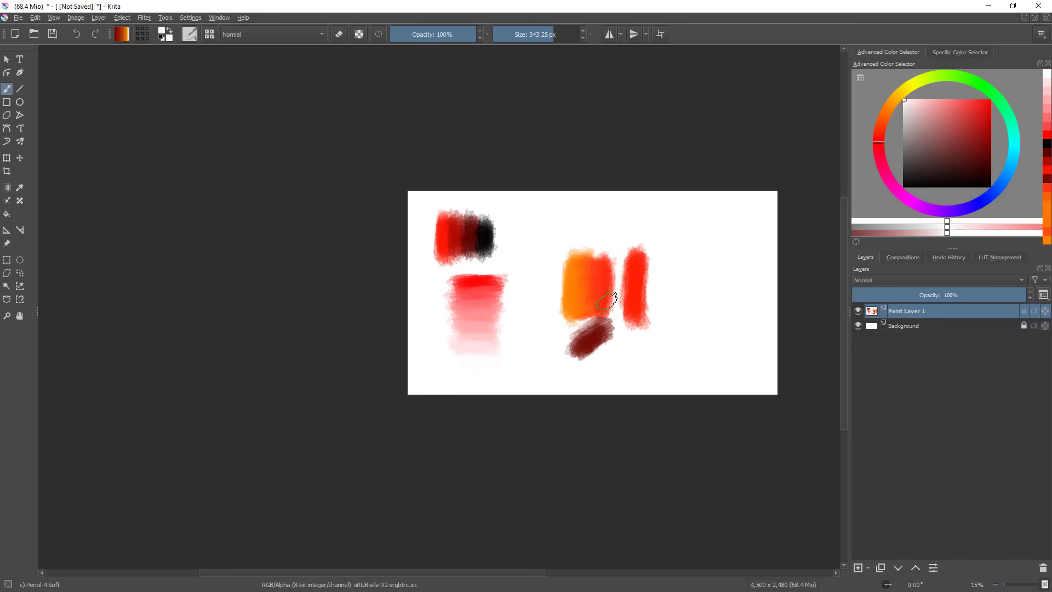
- Darken the white slightly to a pale pink, and set the foreground colour back to bright red
key(j)
key(b)
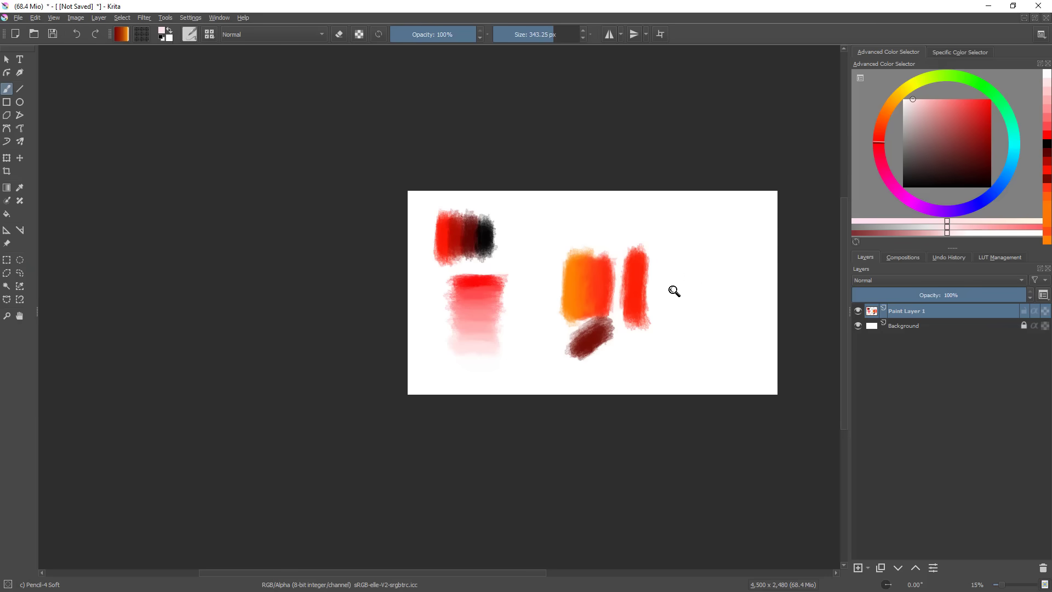
drag(674, 288, 697, 265)
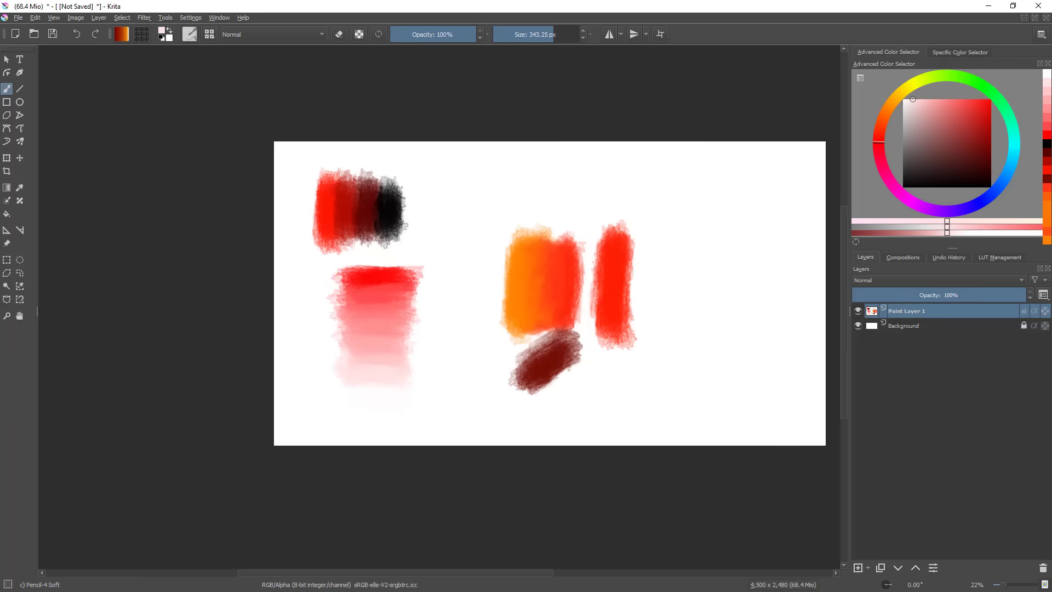
click(614, 314)
mouse_move(652, 322)
mouse_down()
mouse_move(584, 420)
mouse_move(634, 372)
mouse_up()
mouse_move(966, 149)
mouse_down()
mouse_move(952, 160)
mouse_move(991, 102)
mouse_up()
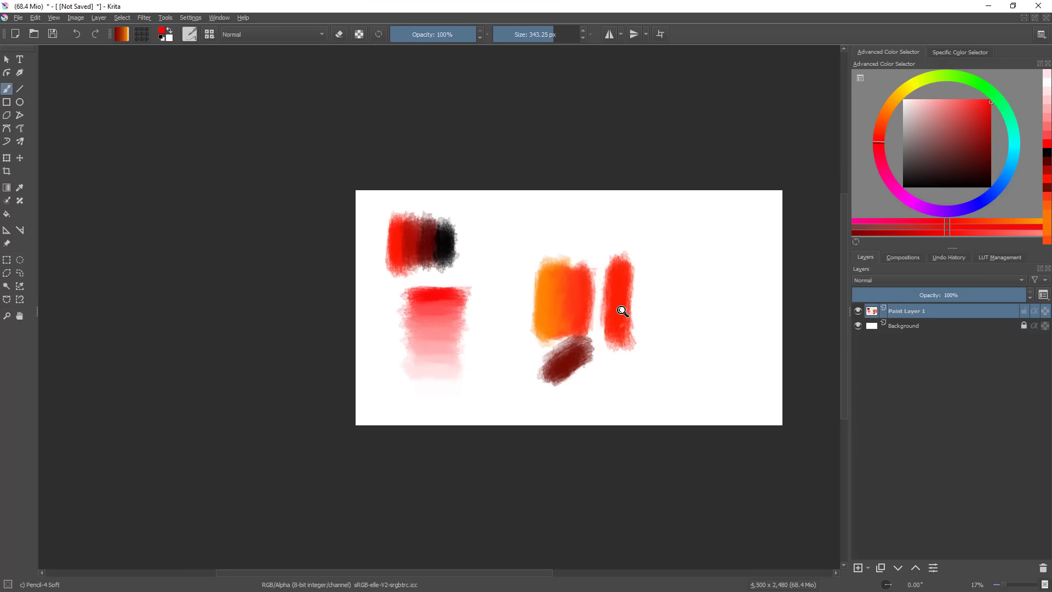
- Open the Advanced Color Selector settings and examine the selector shapes and the option for using a different color space
scroll(642, 314, up, 1)
click(861, 78)
drag(514, 136, 668, 95)
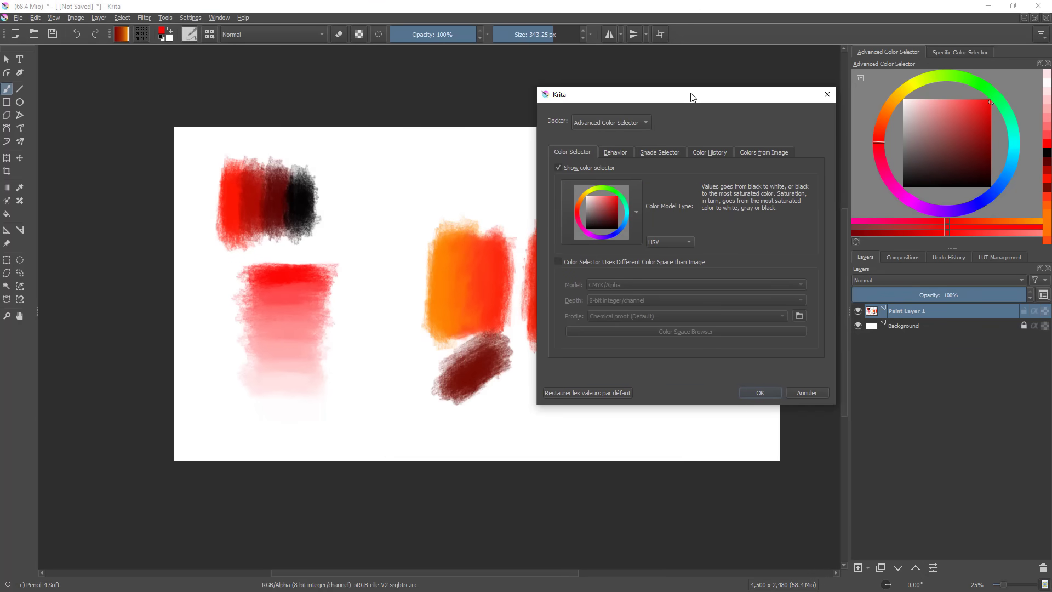
click(619, 216)
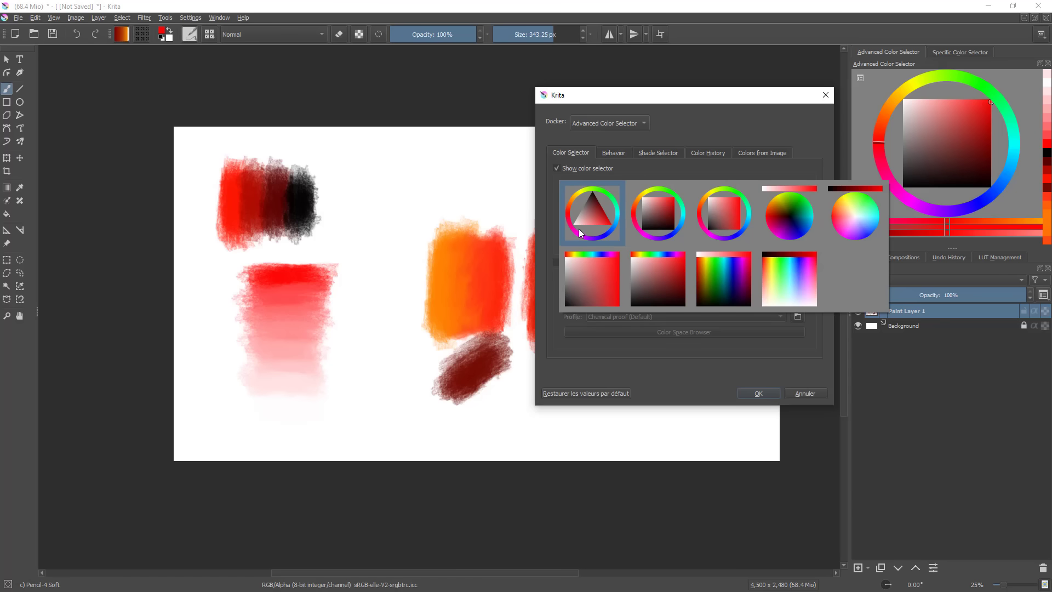
click(550, 222)
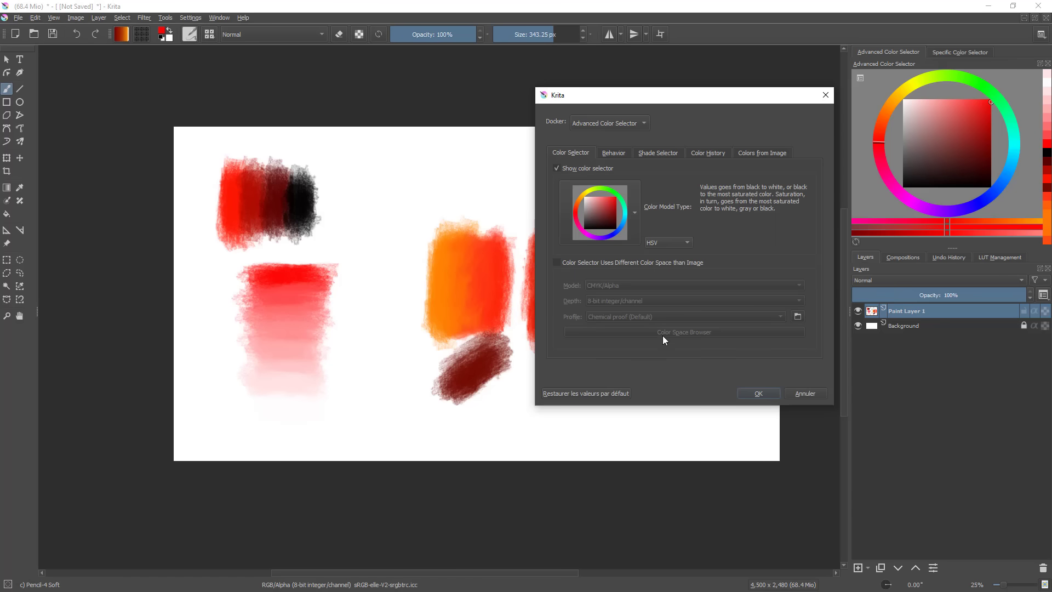
click(687, 262)
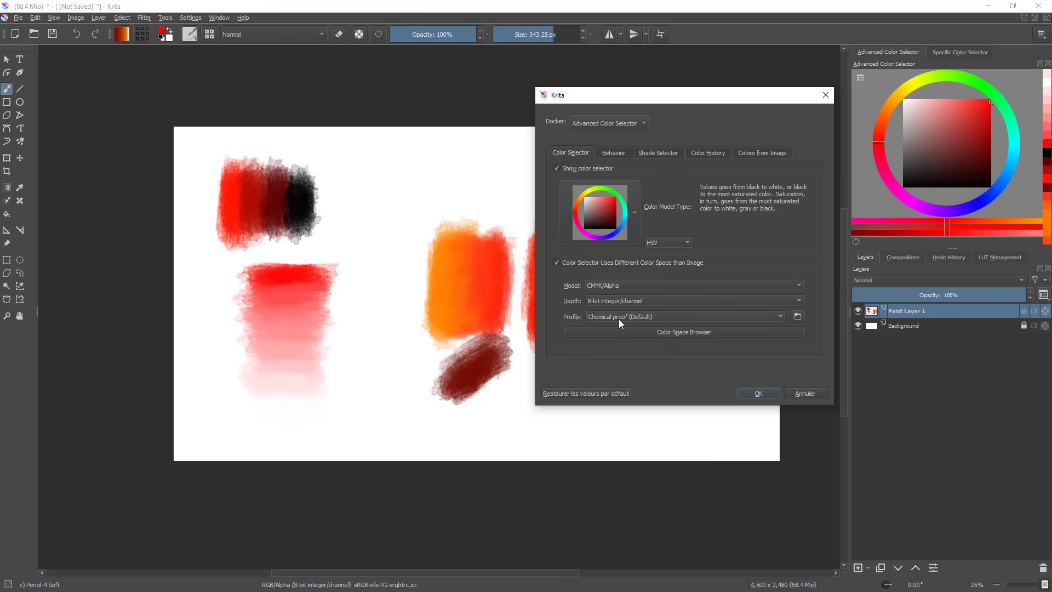
click(597, 261)
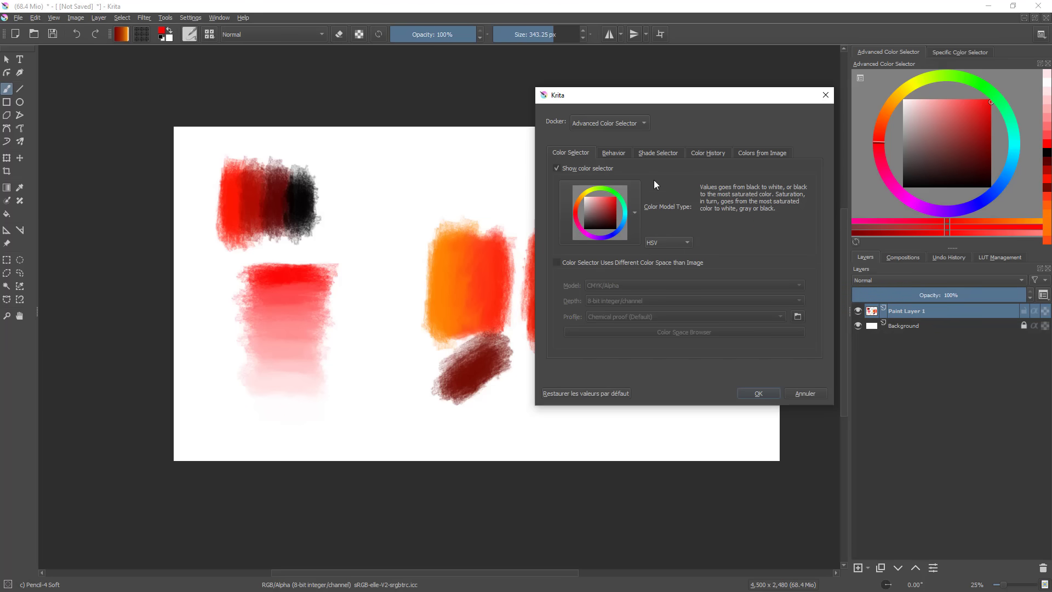
- Review the Color Hotkeys step settings for lightness, saturation and hue, and return to the Advanced Color Selector settings
click(633, 123)
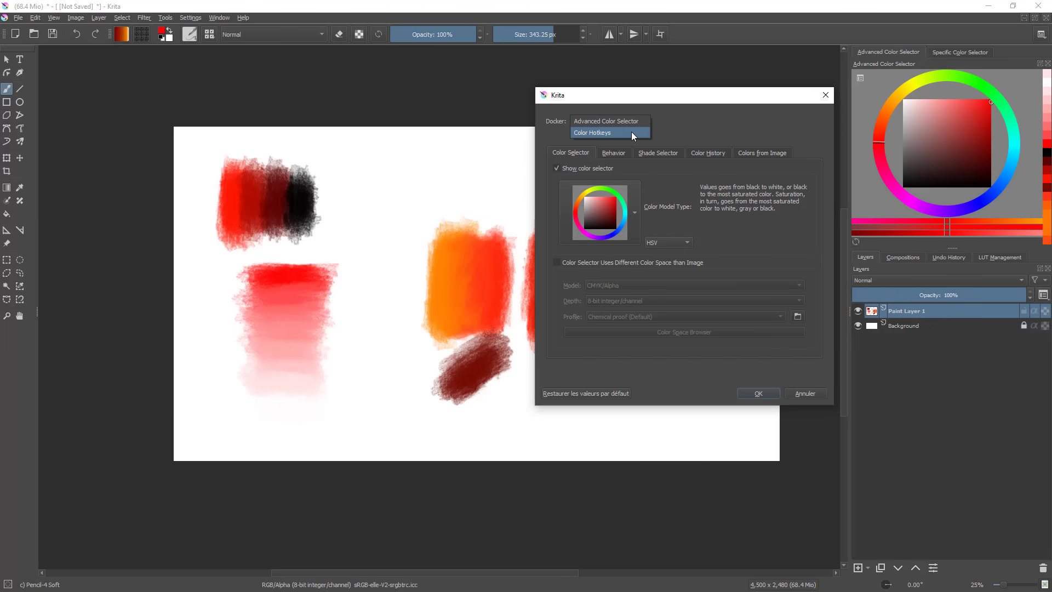
click(631, 133)
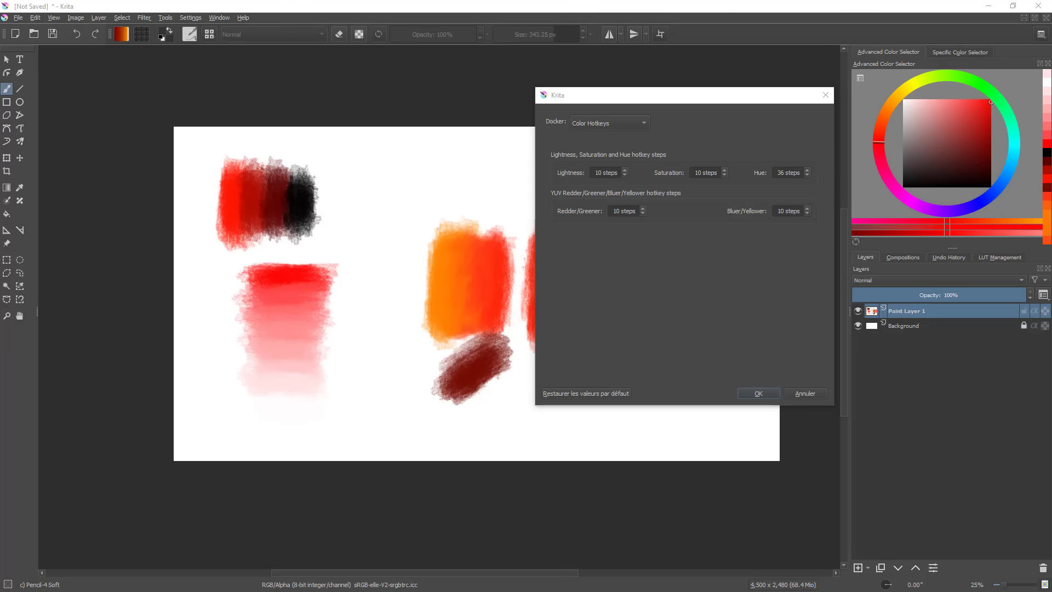
click(697, 265)
click(593, 122)
click(609, 107)
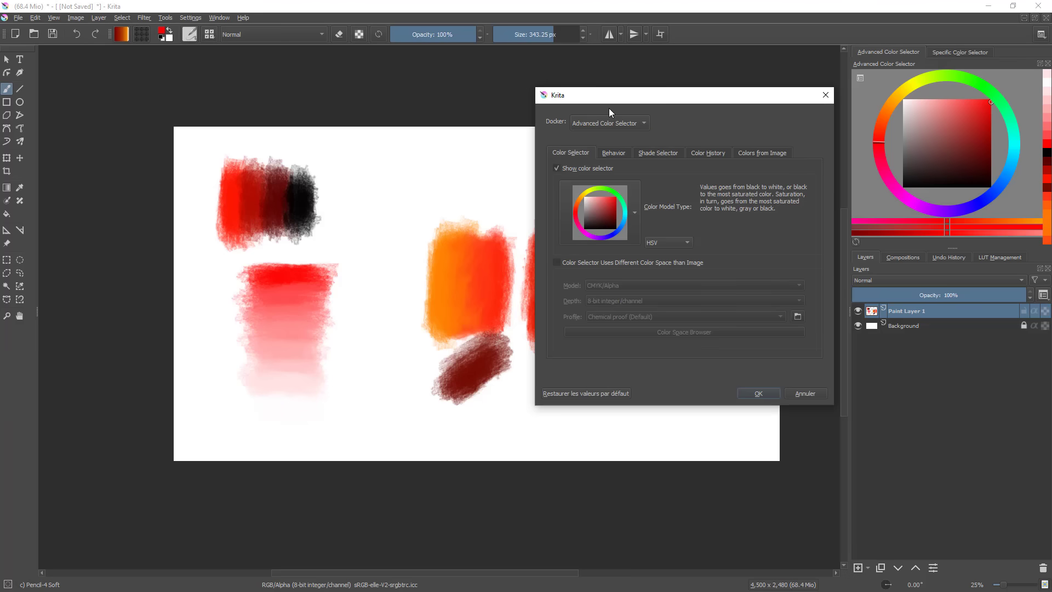
- Accept and close the Advanced Color Selector settings, and test red pencil strokes on the empty canvas area, undoing them
click(766, 396)
mouse_move(731, 307)
mouse_down()
mouse_move(728, 356)
mouse_move(730, 338)
mouse_up()
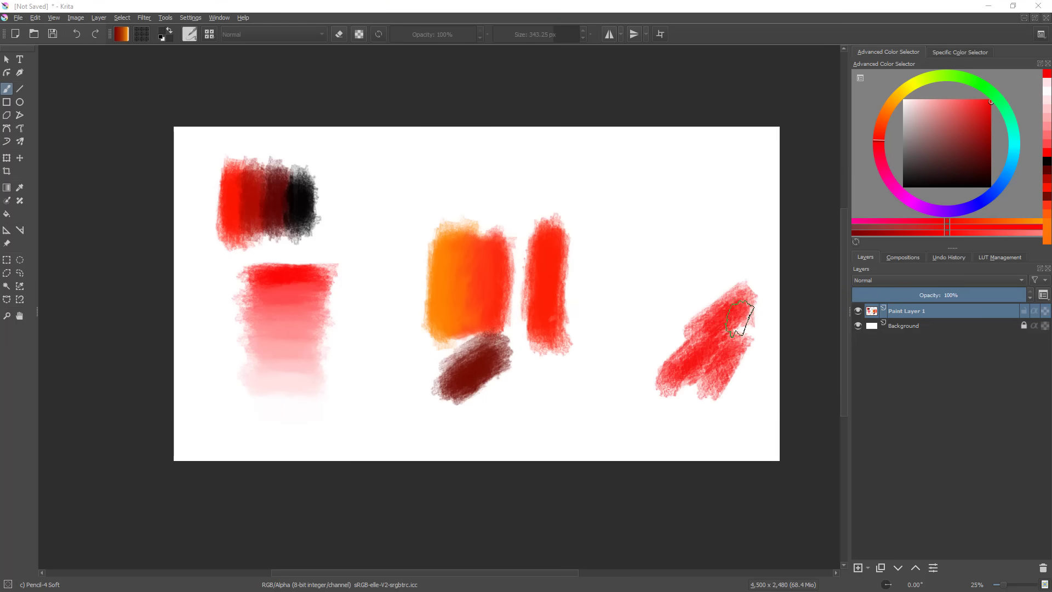
drag(719, 281, 763, 254)
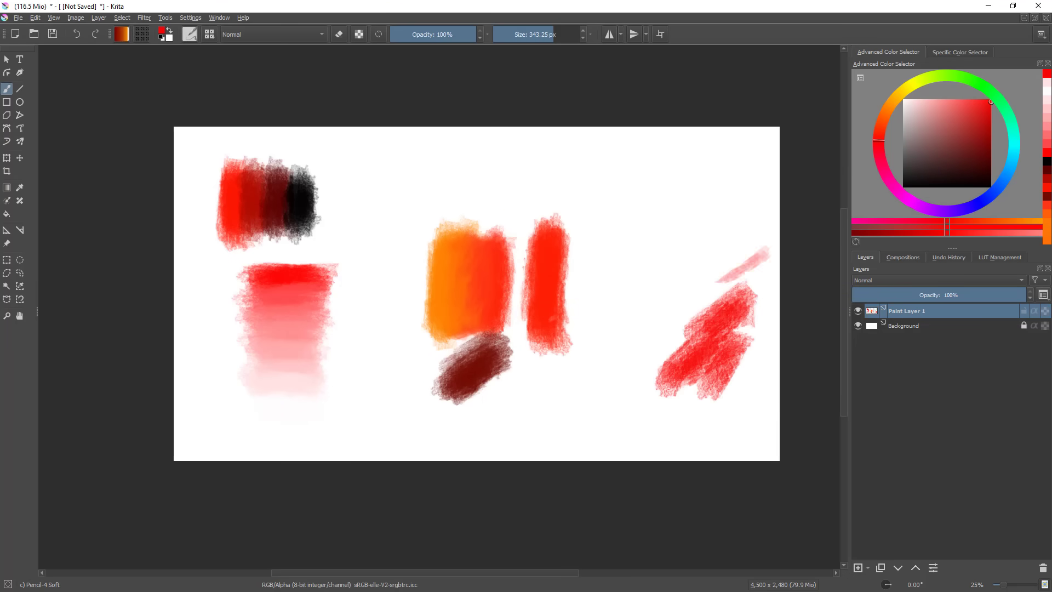
key(ctrl+z)
key(ctrl+z)
mouse_move(664, 228)
mouse_down()
mouse_move(659, 268)
mouse_move(684, 291)
mouse_move(734, 274)
mouse_up()
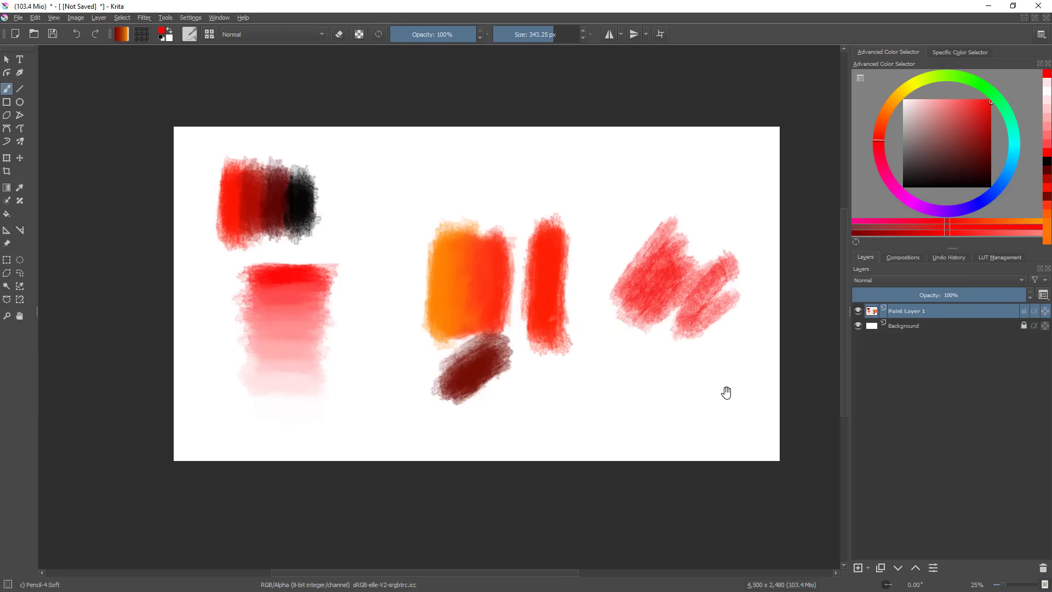
drag(731, 385, 739, 359)
key(ctrl+z)
- Show the Palette docker over the canvas, choose a muted dark red swatch, and paint a few strokes below the docker
click(194, 20)
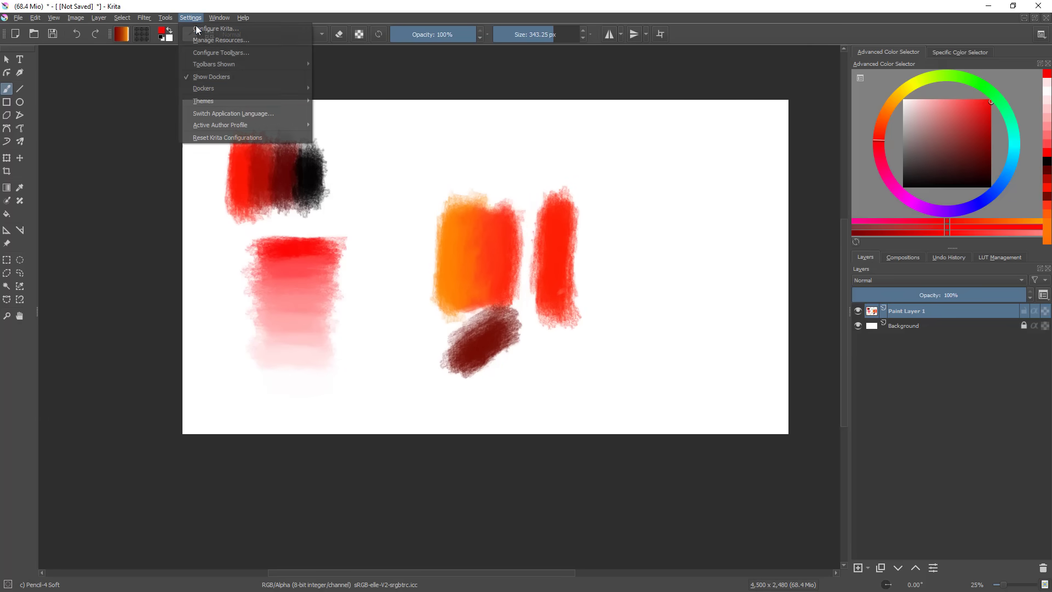
mouse_move(278, 90)
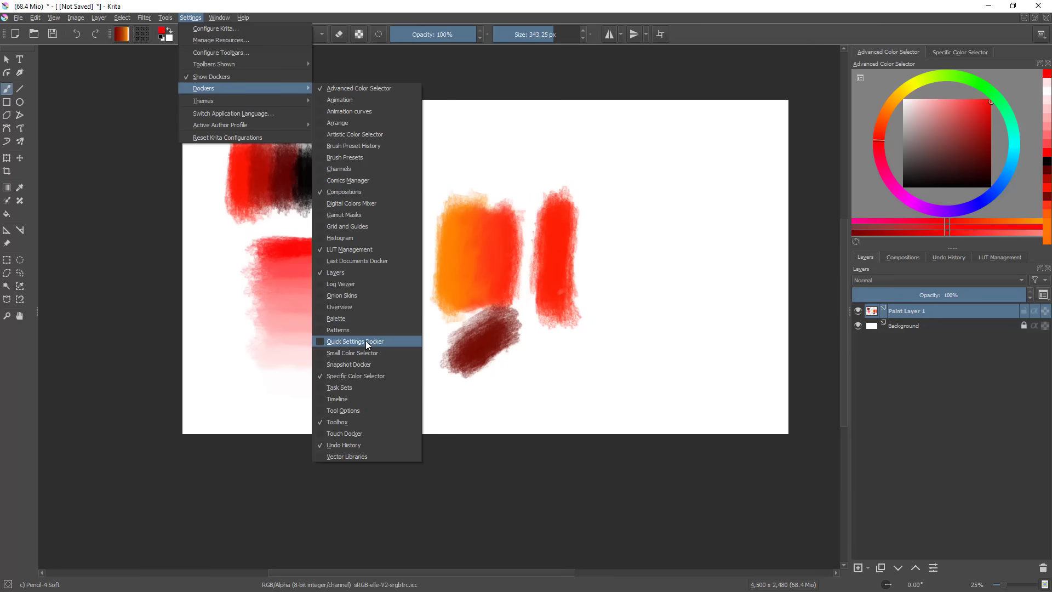
click(367, 318)
drag(537, 198, 669, 165)
click(667, 218)
drag(636, 329, 695, 390)
mouse_move(770, 190)
mouse_down()
mouse_move(771, 245)
mouse_move(777, 178)
mouse_up()
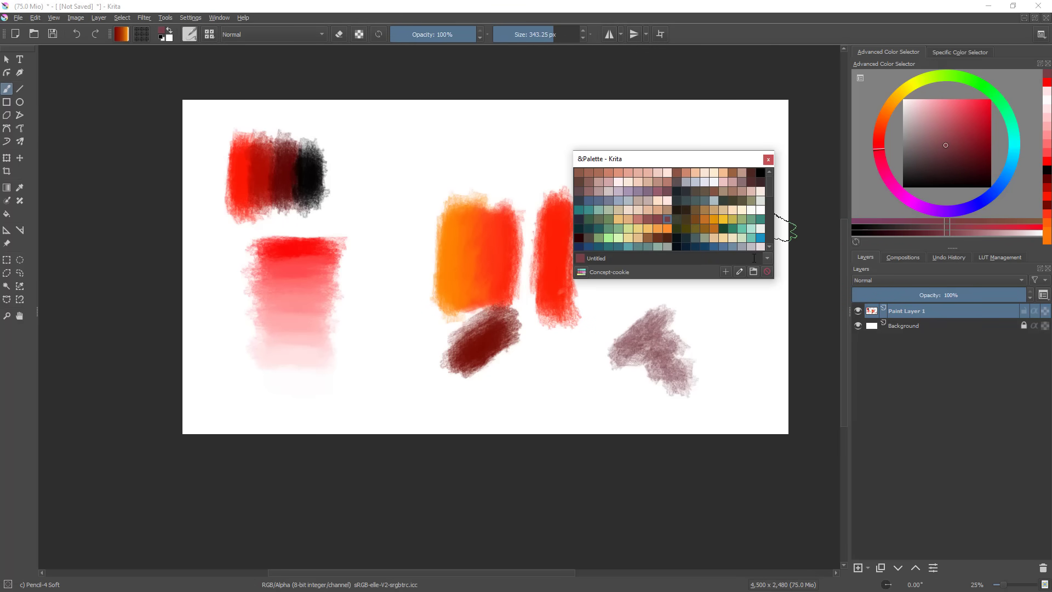
- Add a new colour entry to the Concept-cookie palette with the colour set to #ff0019
click(725, 272)
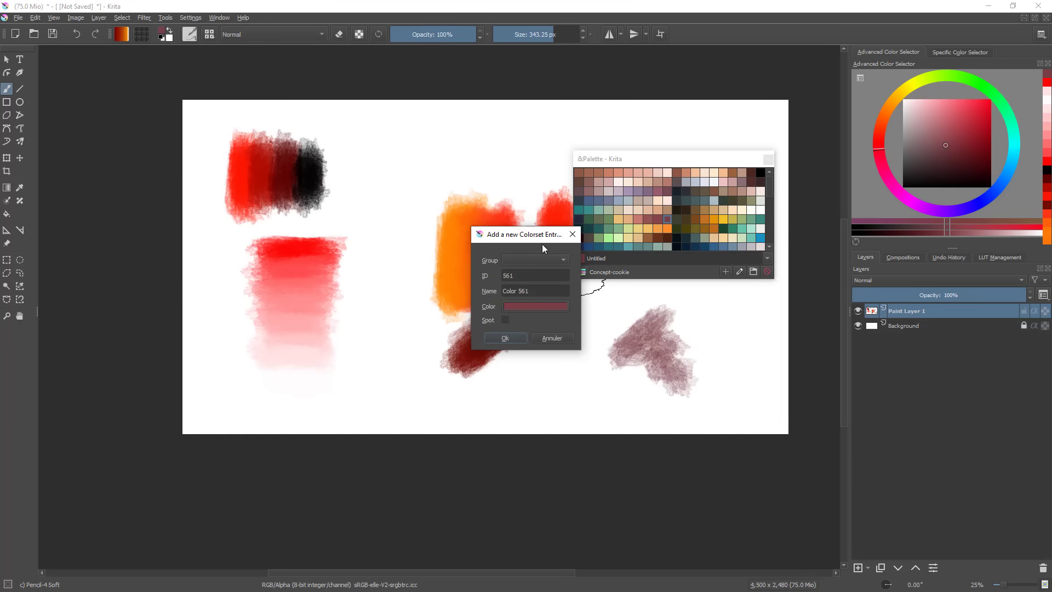
click(537, 305)
click(506, 180)
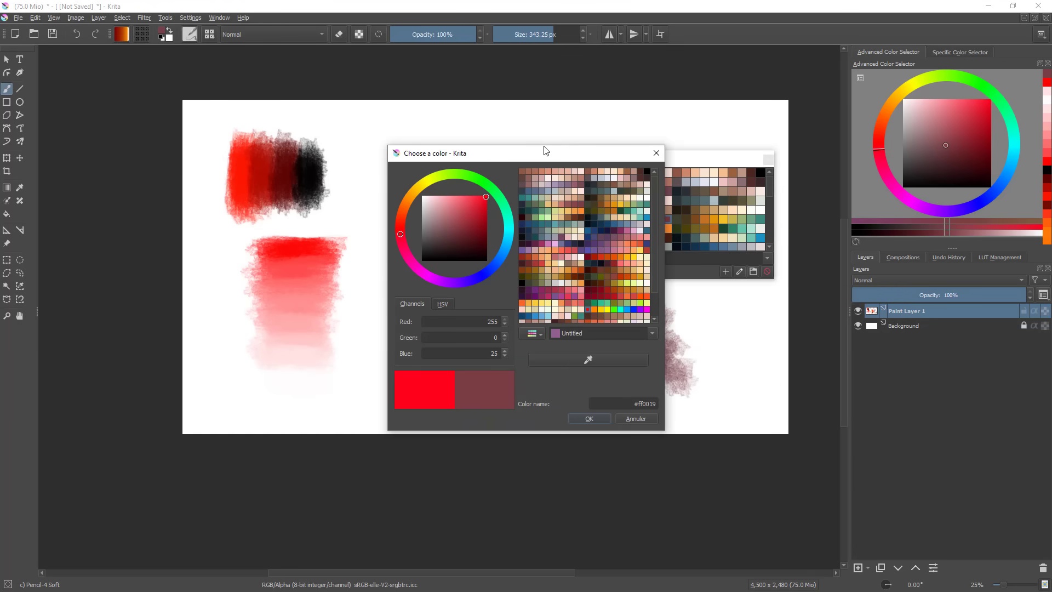
click(581, 427)
click(504, 338)
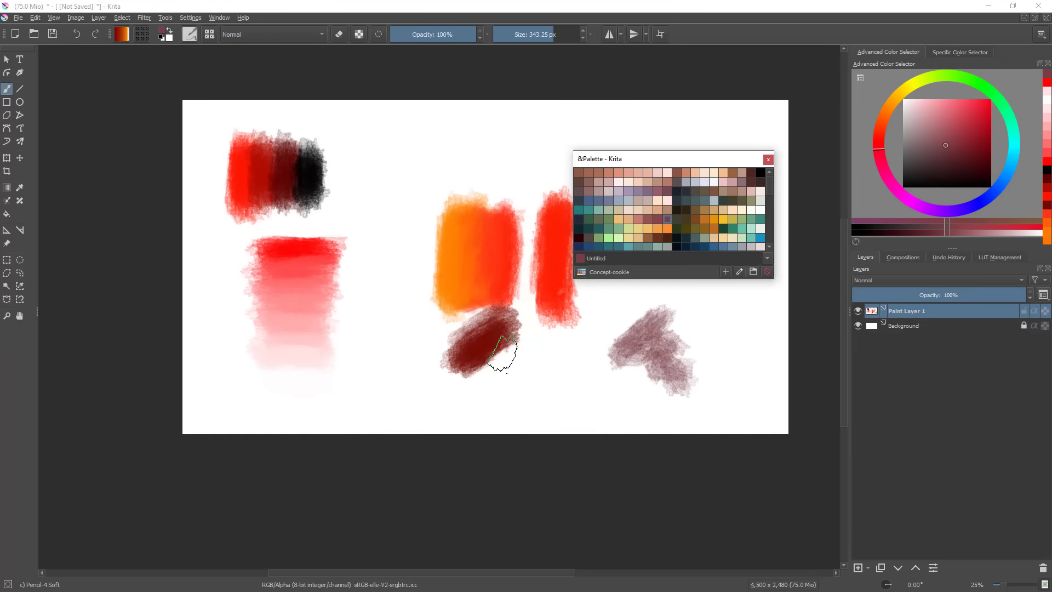
- Select the new red swatch at the end of the palette and paint strokes with it beside the mauve ones
scroll(770, 201, down, 3)
scroll(770, 196, down, 5)
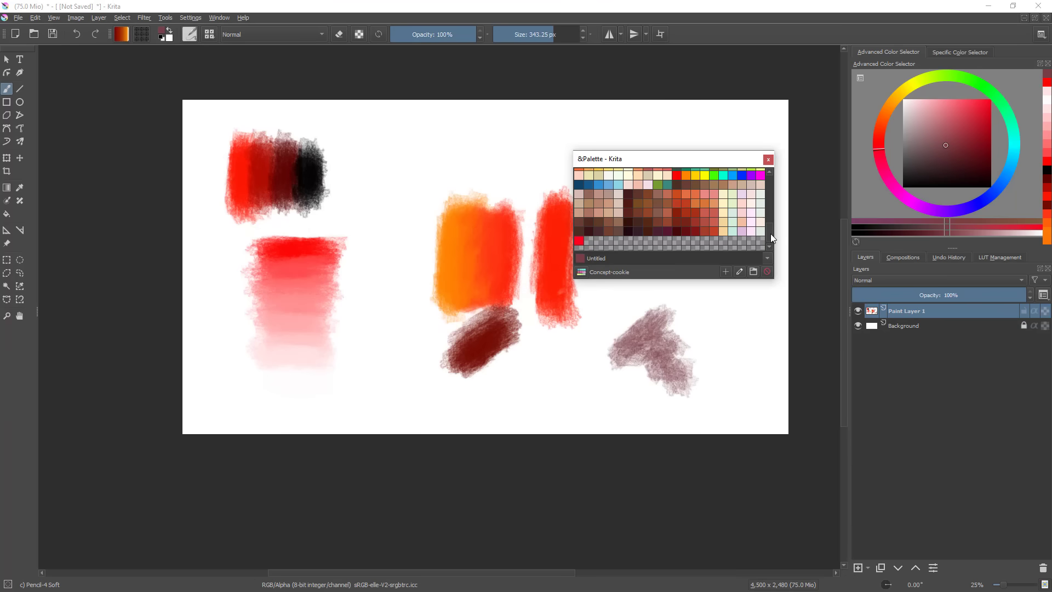
click(579, 236)
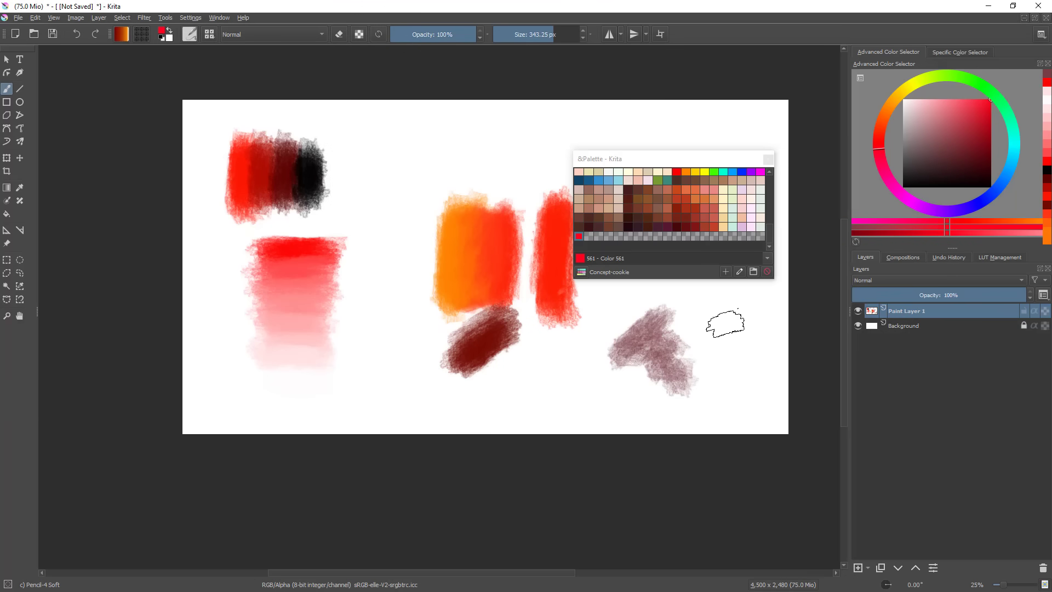
drag(680, 356, 736, 365)
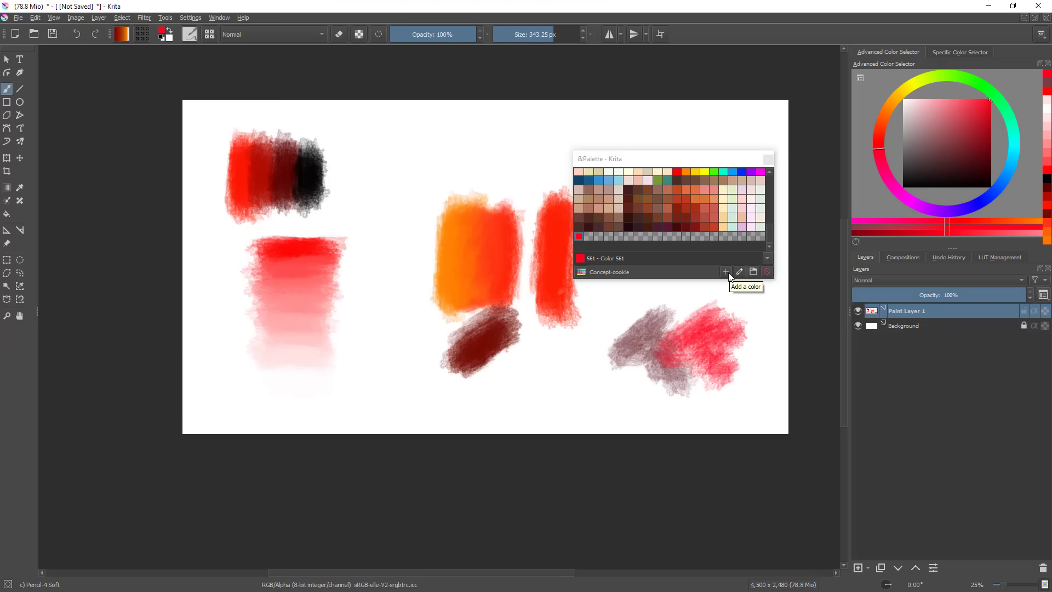
- Remove the new red swatch, add it again in another empty palette slot, and enlarge the Palette docker over the canvas
click(767, 271)
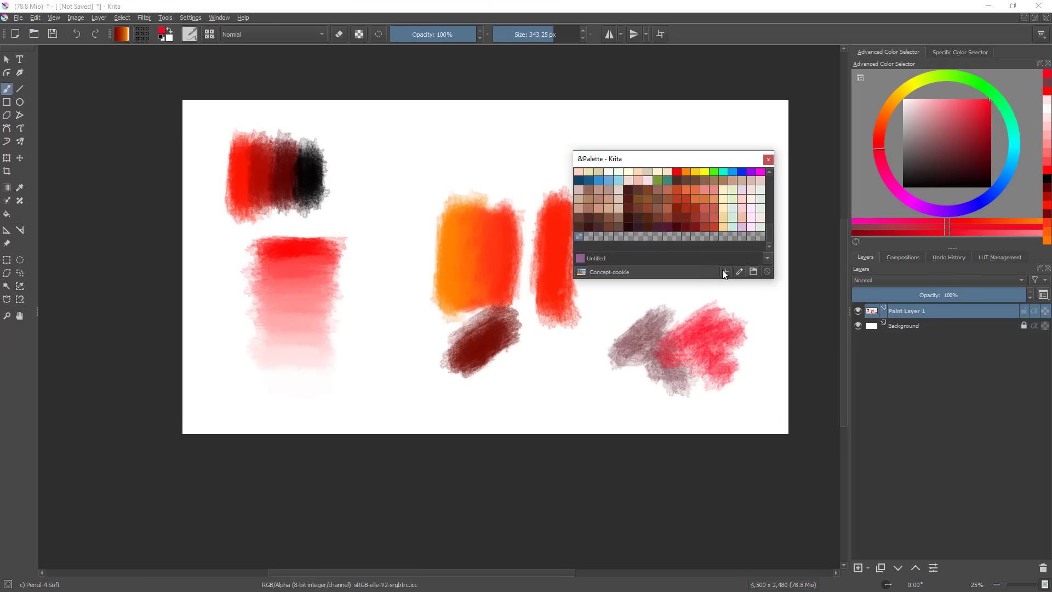
click(732, 245)
drag(773, 281, 801, 455)
drag(659, 163, 665, 109)
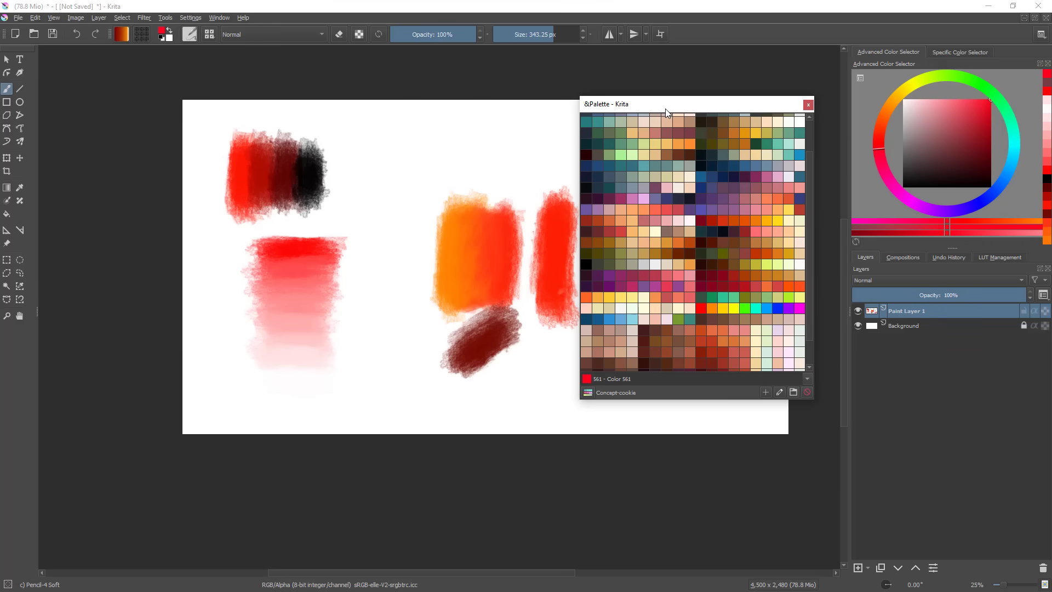
drag(809, 206, 812, 232)
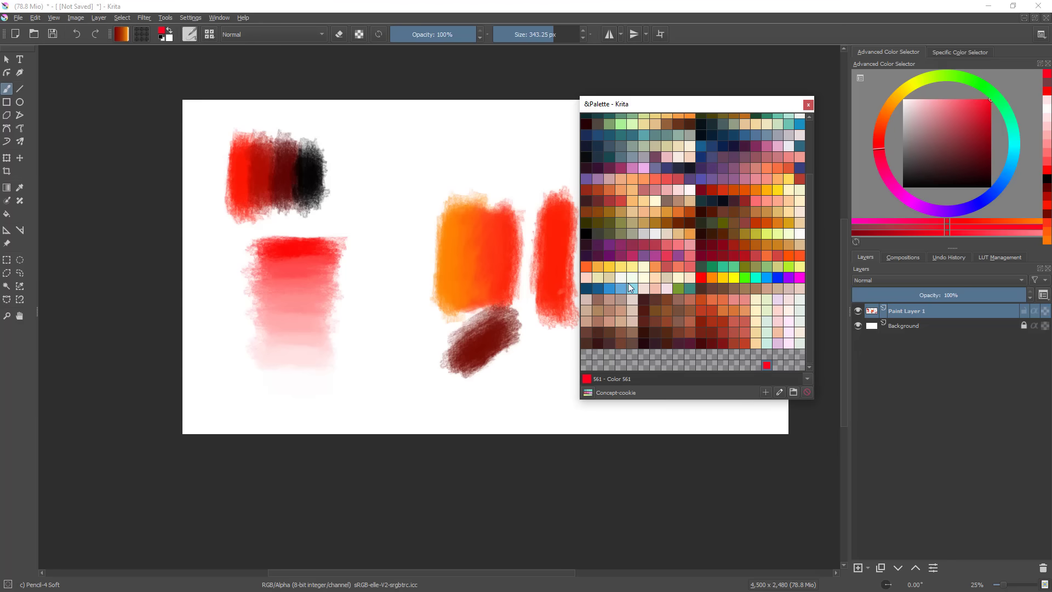
- Look through the available palettes and create a new palette named Sociamix
click(588, 392)
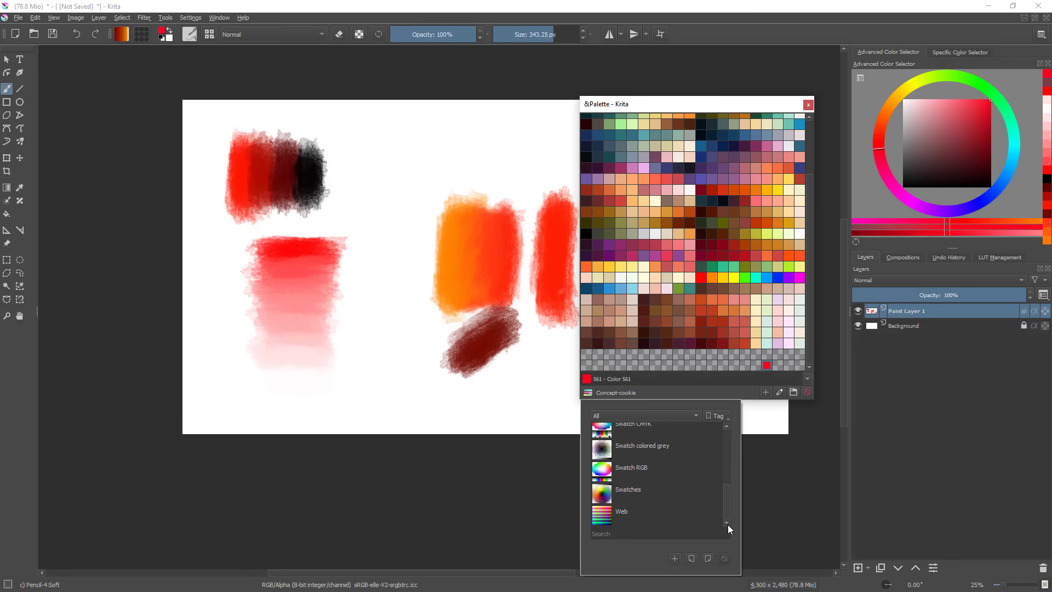
click(587, 392)
click(589, 393)
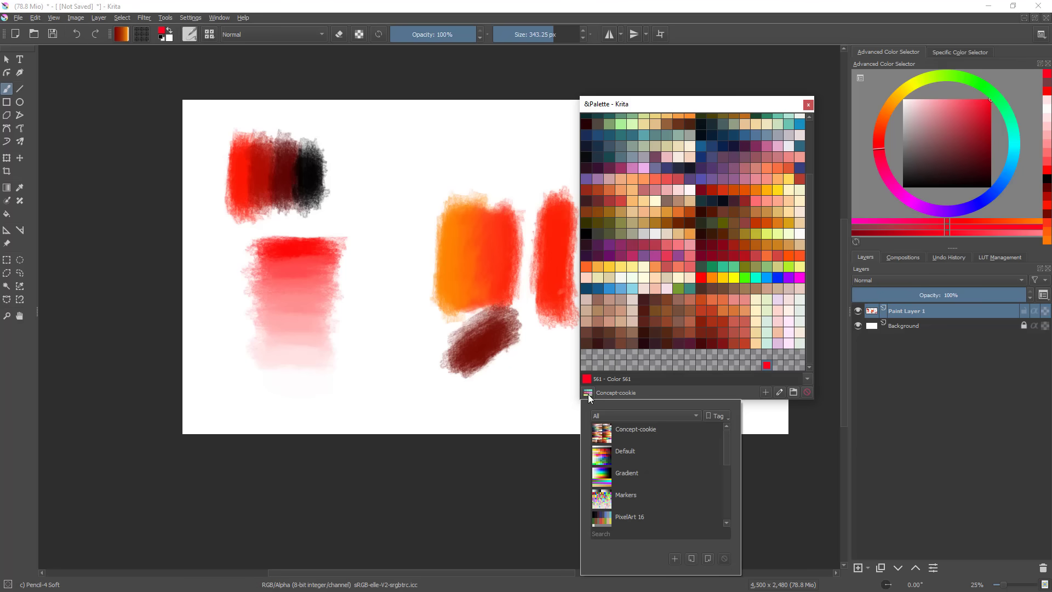
click(674, 558)
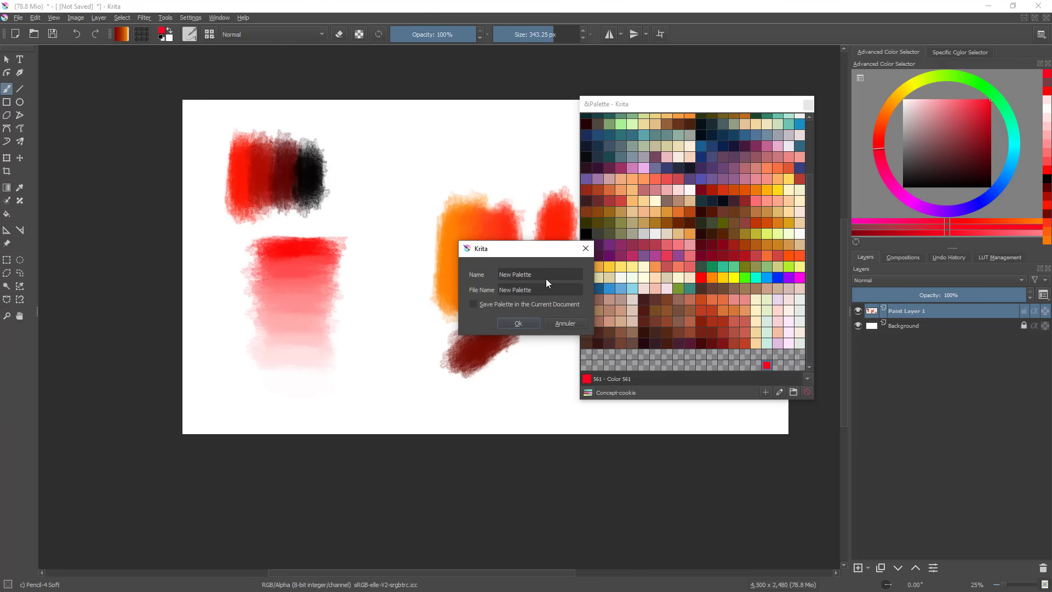
text(Socimi)
key(ctrl+a)
text(Sociamix)
key(Return)
- Fill the first slots of the new palette with red swatches, and add five bright green ones beside them
click(587, 119)
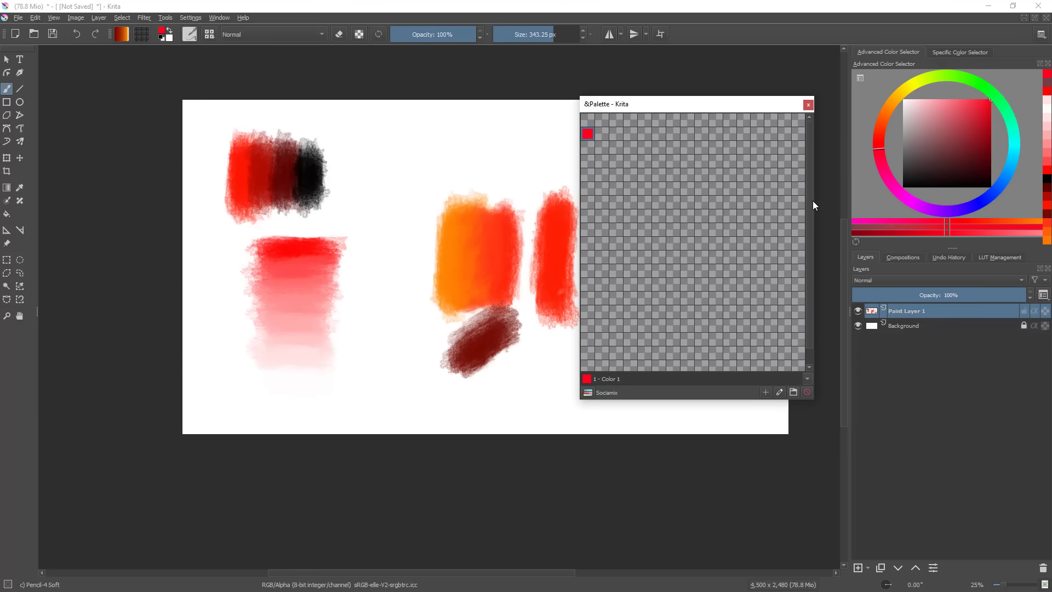
click(619, 137)
click(975, 77)
click(631, 122)
click(631, 133)
click(645, 132)
click(645, 120)
click(659, 120)
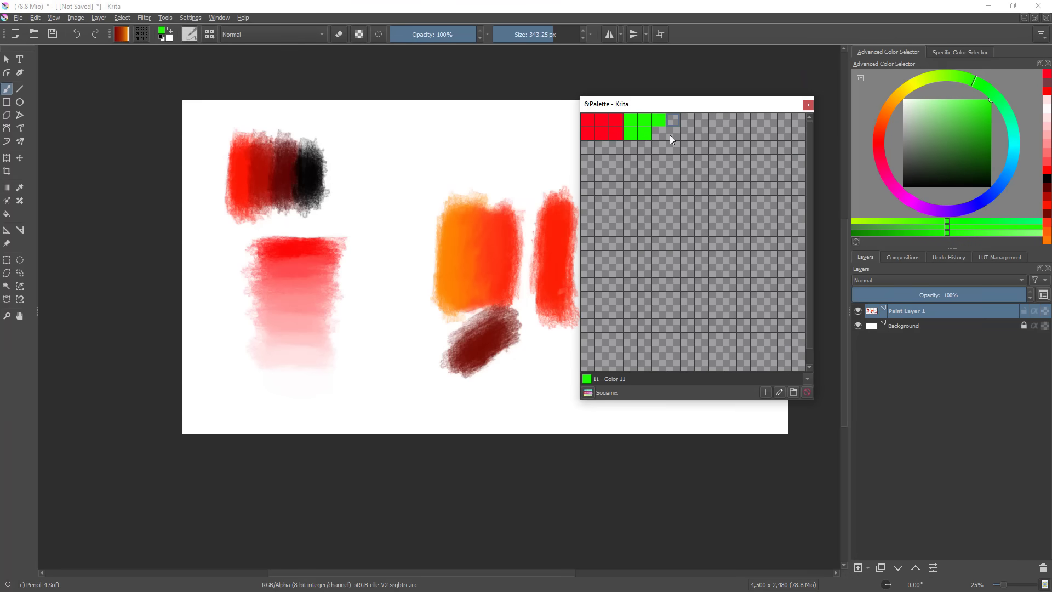
- Remove a green swatch from the Sociamix palette and delete the whole palette
click(804, 392)
click(658, 121)
click(597, 392)
click(722, 559)
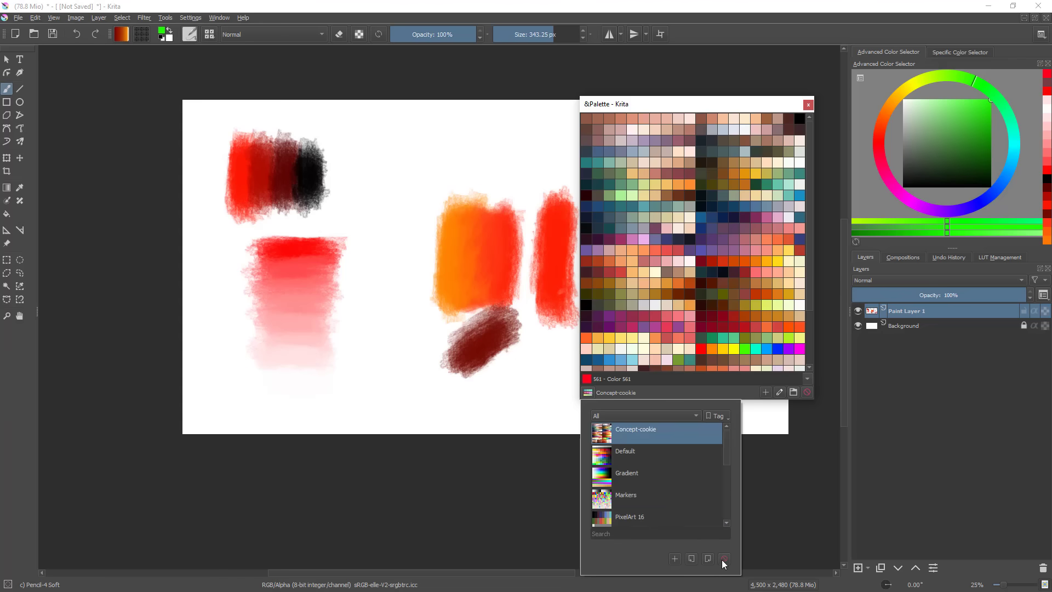
- Close the Palette docker to clear the view of the canvas
click(808, 105)
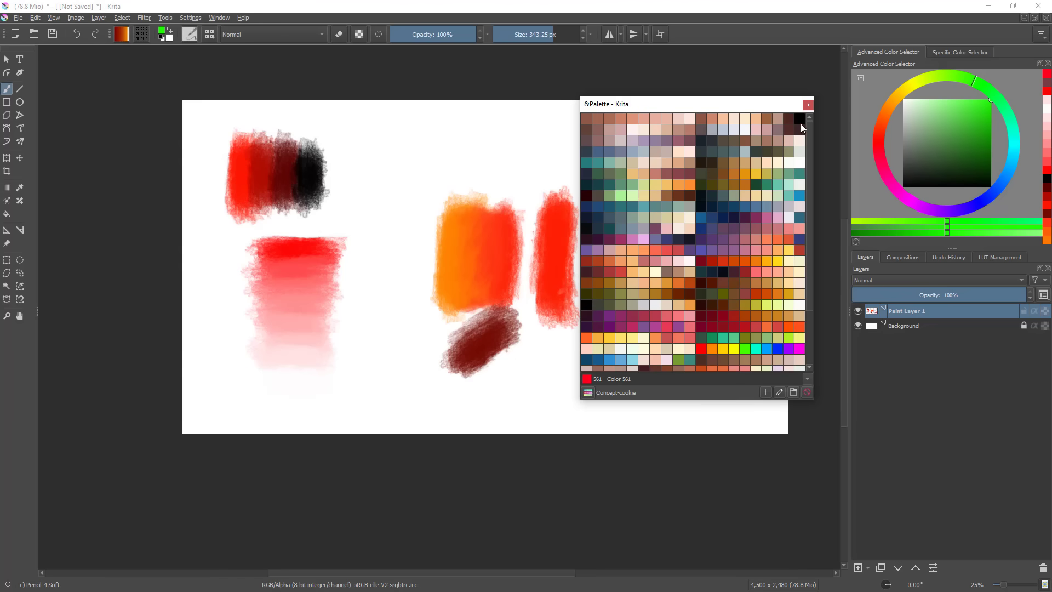
click(809, 105)
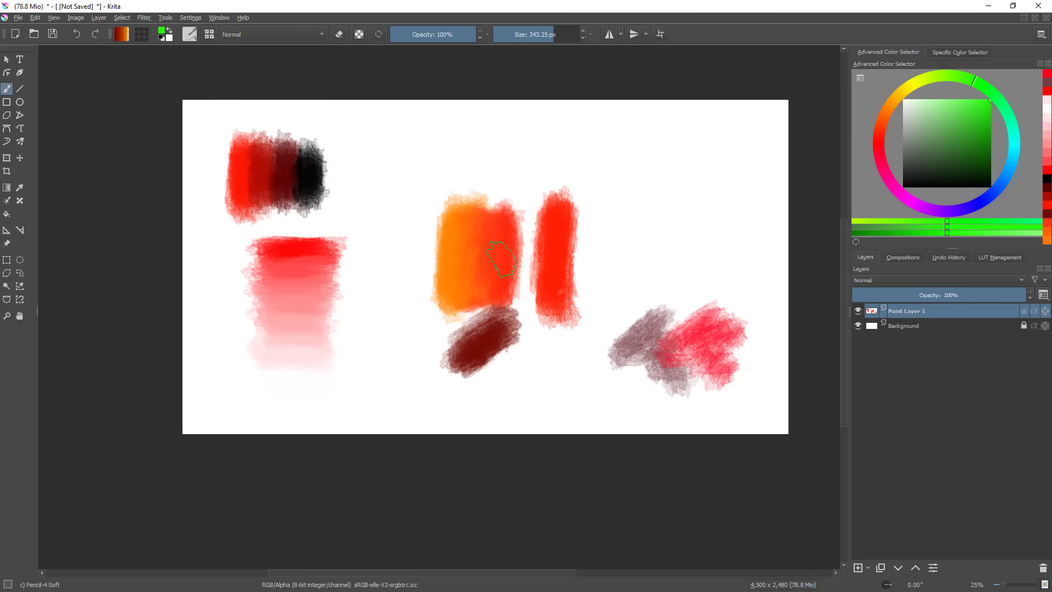
drag(701, 369, 731, 391)
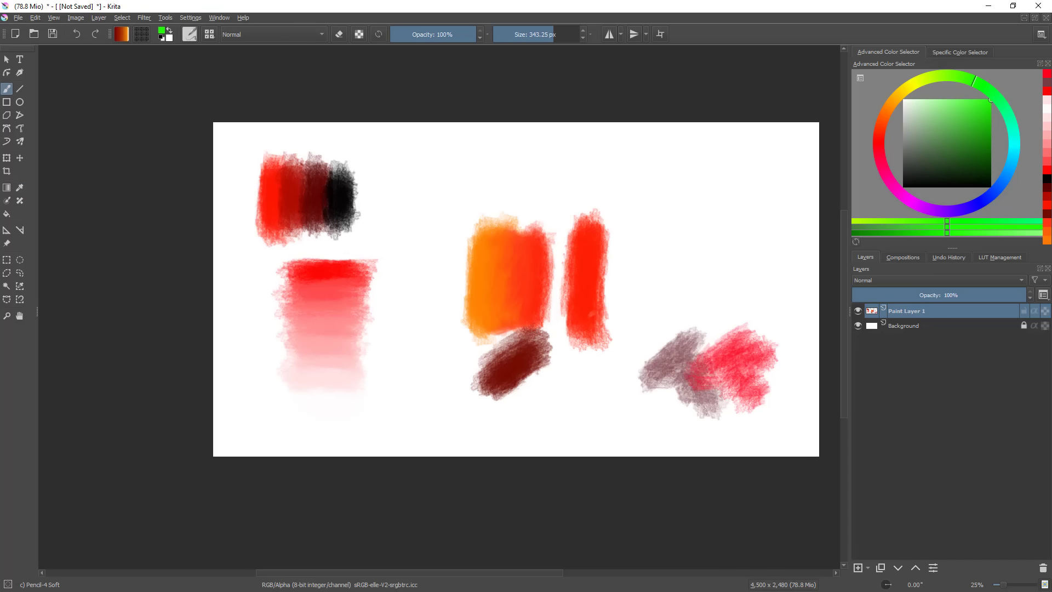
- Use the Color Picker to sample the pink bands, the orange-red block and the red stroke, ending on orange
click(19, 189)
click(333, 300)
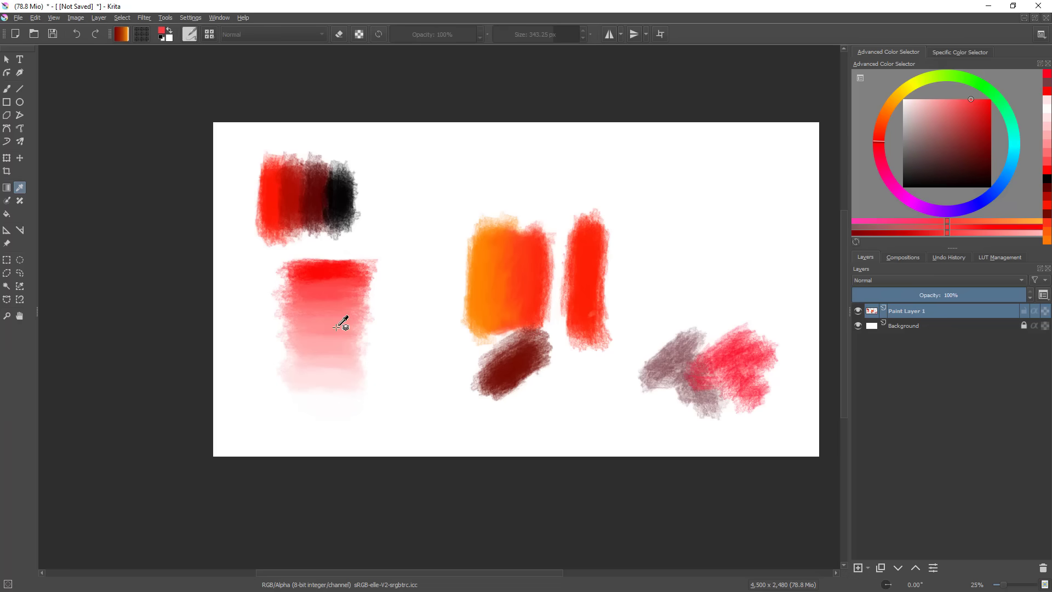
click(499, 291)
click(536, 299)
click(594, 279)
click(523, 281)
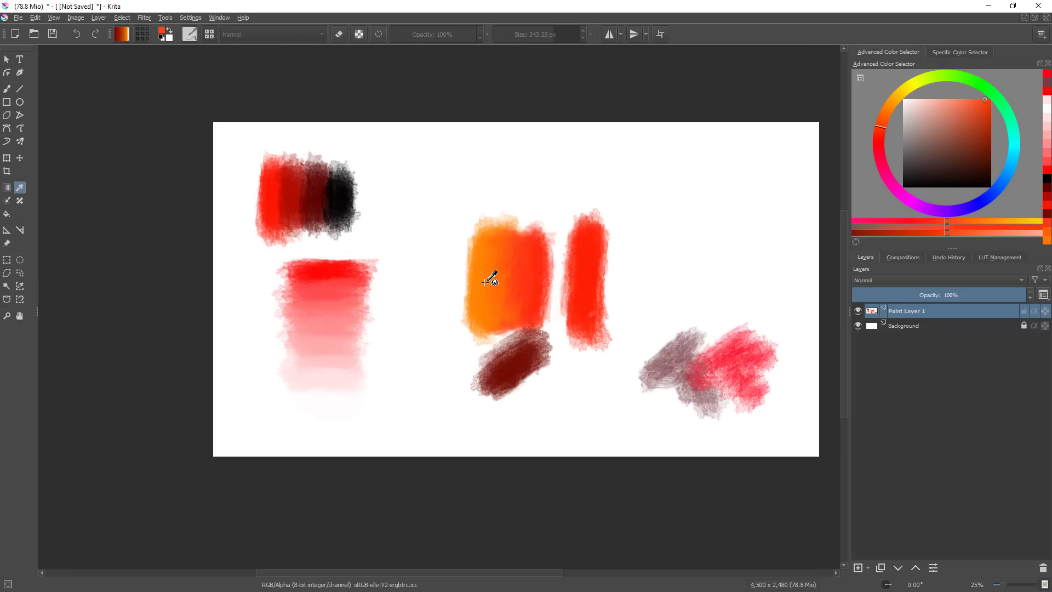
click(481, 310)
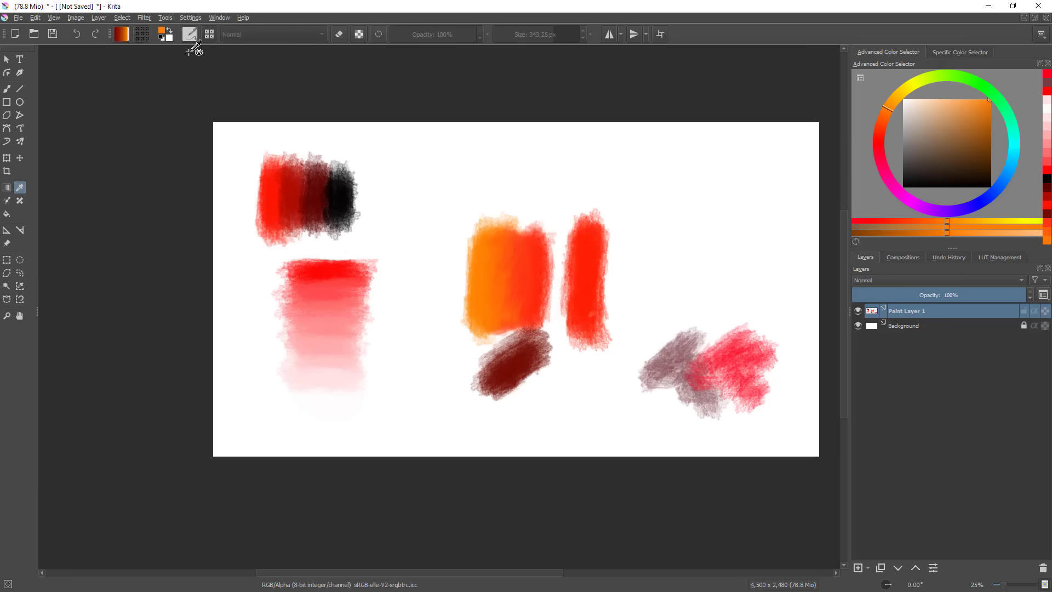
- Show the Tool Options docker and set the Color Picker's blend to 50%
click(191, 17)
mouse_move(274, 88)
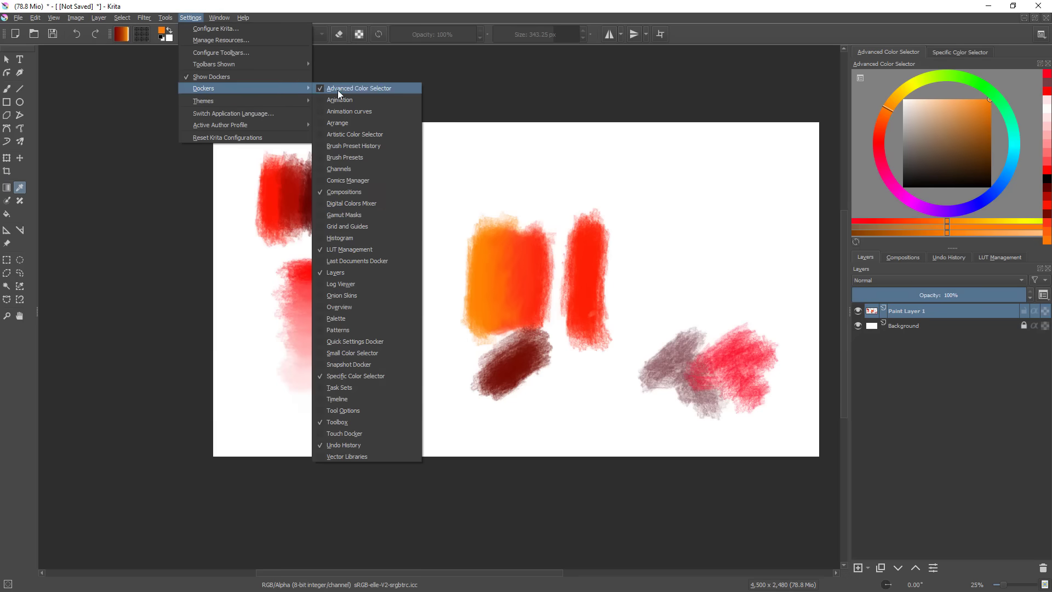
click(378, 411)
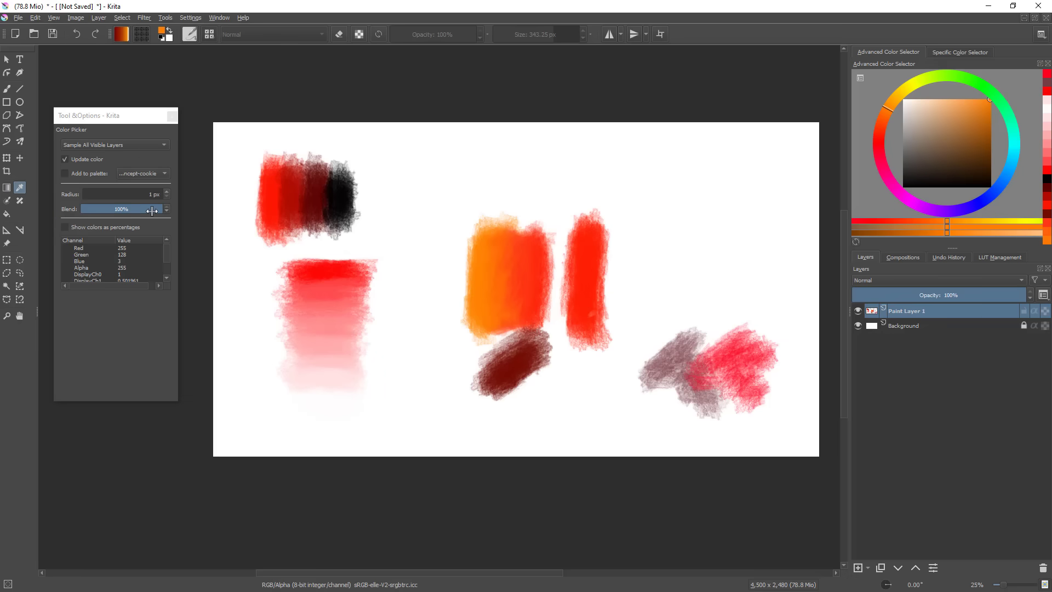
drag(154, 209, 120, 243)
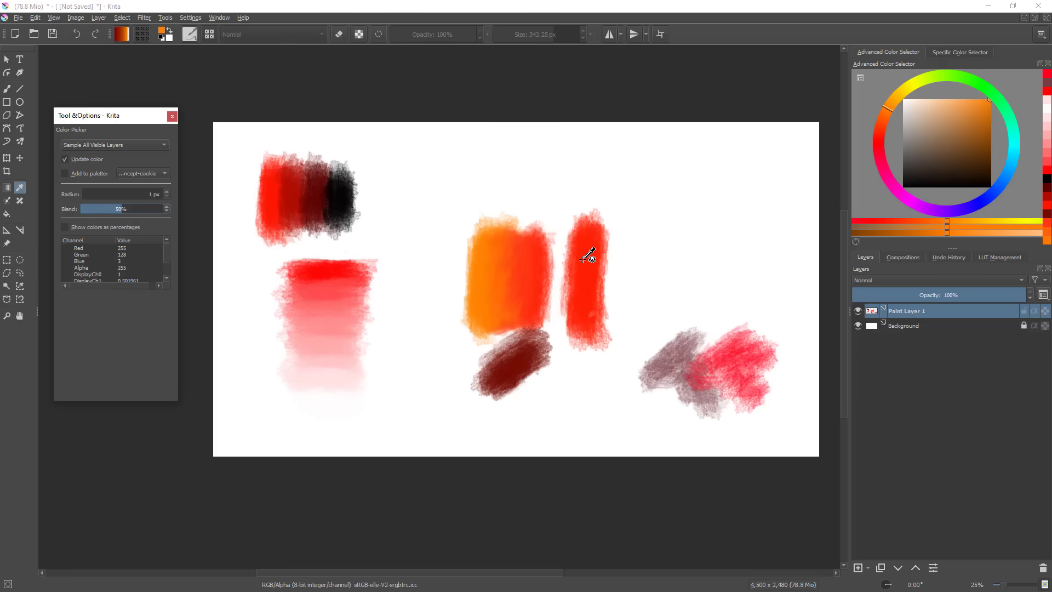
- Switch back to the brush and try orange strokes above the mauve and red scribbles, undoing them
key(b)
mouse_move(622, 286)
mouse_down()
mouse_move(649, 264)
mouse_move(735, 294)
mouse_up()
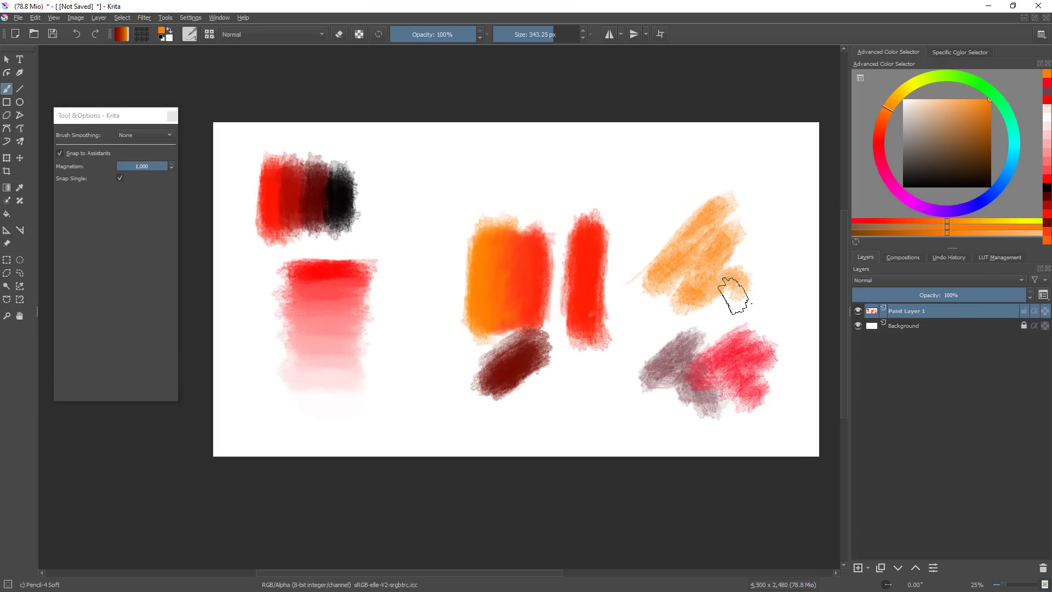
key(ctrl+z)
- Paint a red disc and a blue disc on the empty canvas area, and sample the red disc to mix it with blue
click(884, 150)
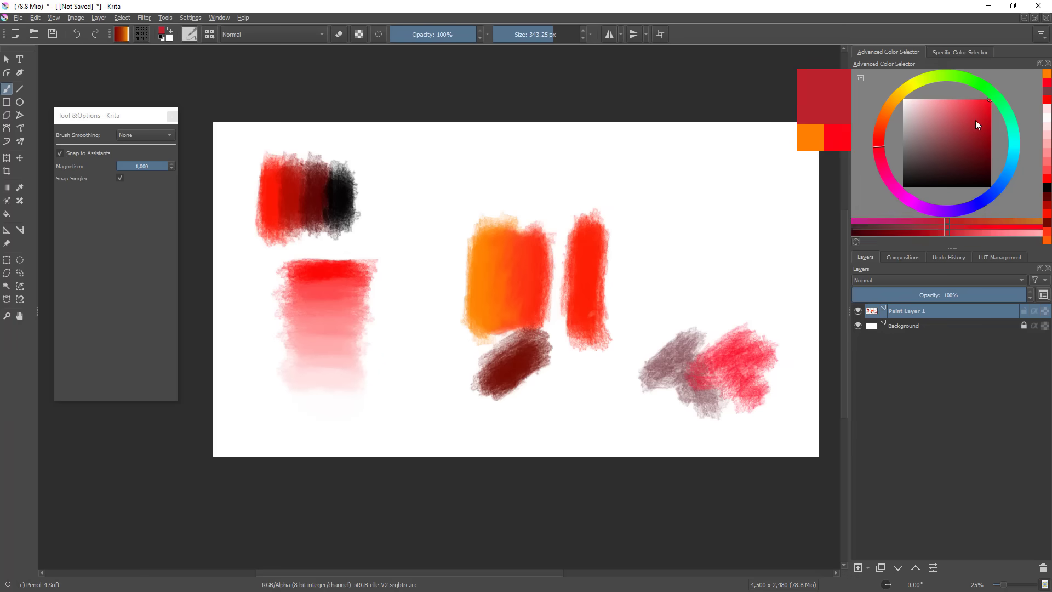
mouse_move(660, 205)
mouse_down()
mouse_move(666, 172)
mouse_move(690, 186)
mouse_move(667, 211)
mouse_move(665, 170)
mouse_up()
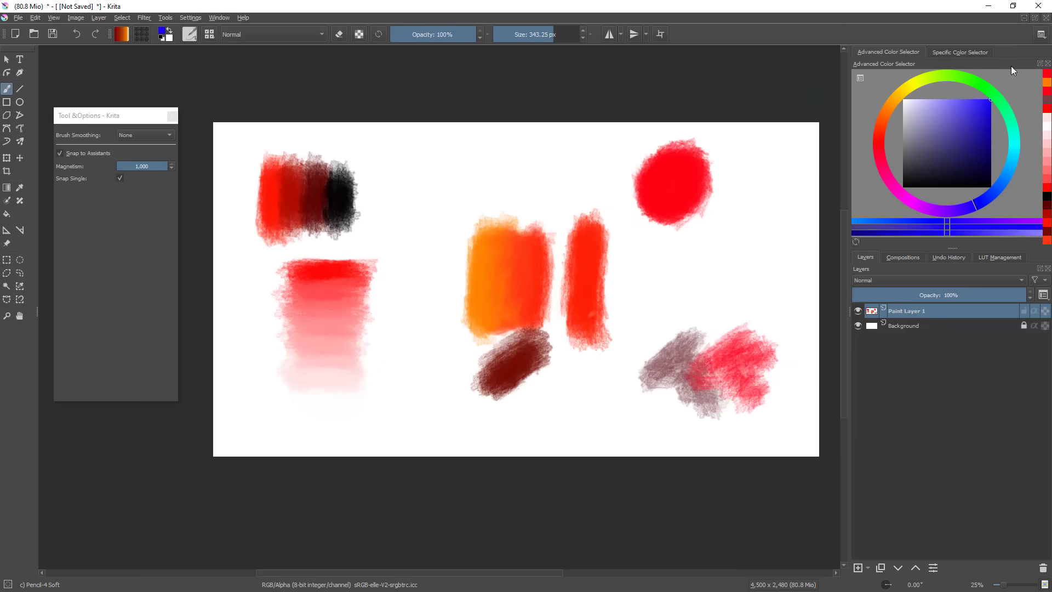
mouse_move(735, 274)
mouse_down()
mouse_move(744, 239)
mouse_move(737, 274)
mouse_up()
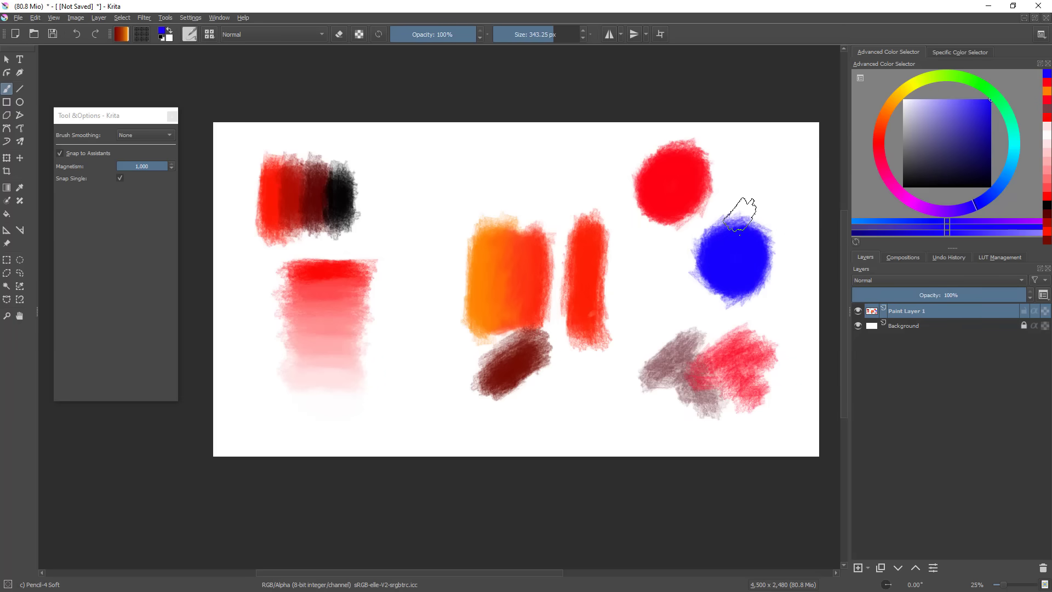
ctrl+click(682, 183)
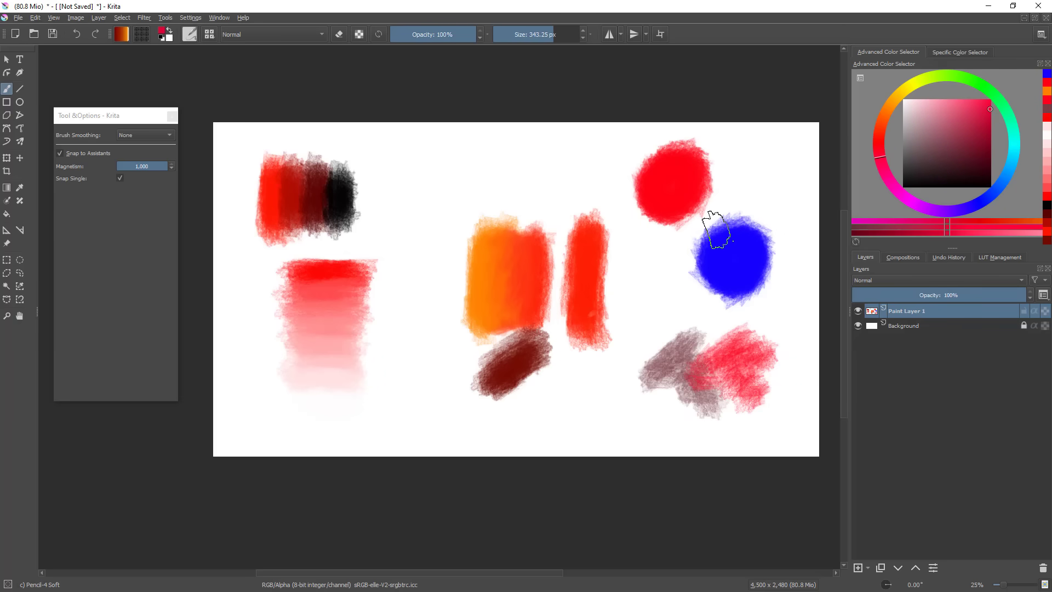
- Sample the red disc repeatedly until the brush colour is red, then the blue disc to blend through purple to blue
ctrl+click(682, 180)
ctrl+click(682, 180)
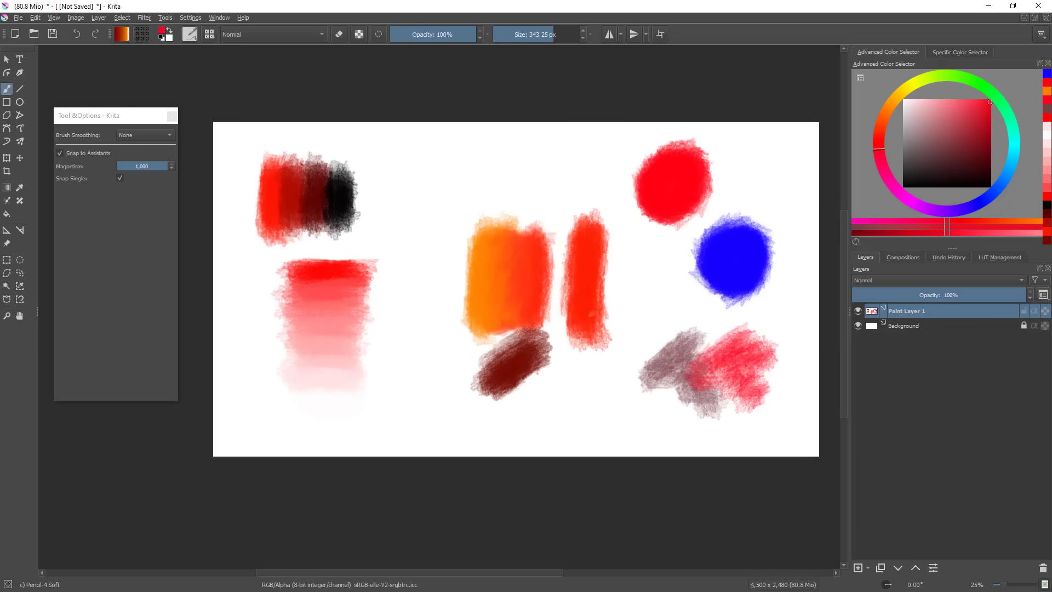
ctrl+click(677, 184)
ctrl+click(674, 181)
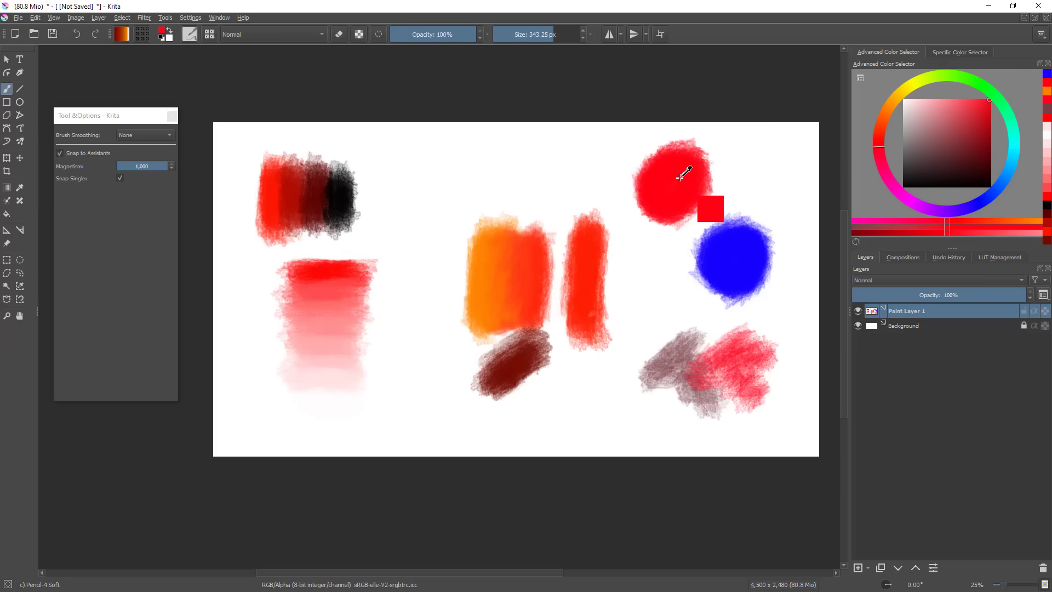
ctrl+click(735, 247)
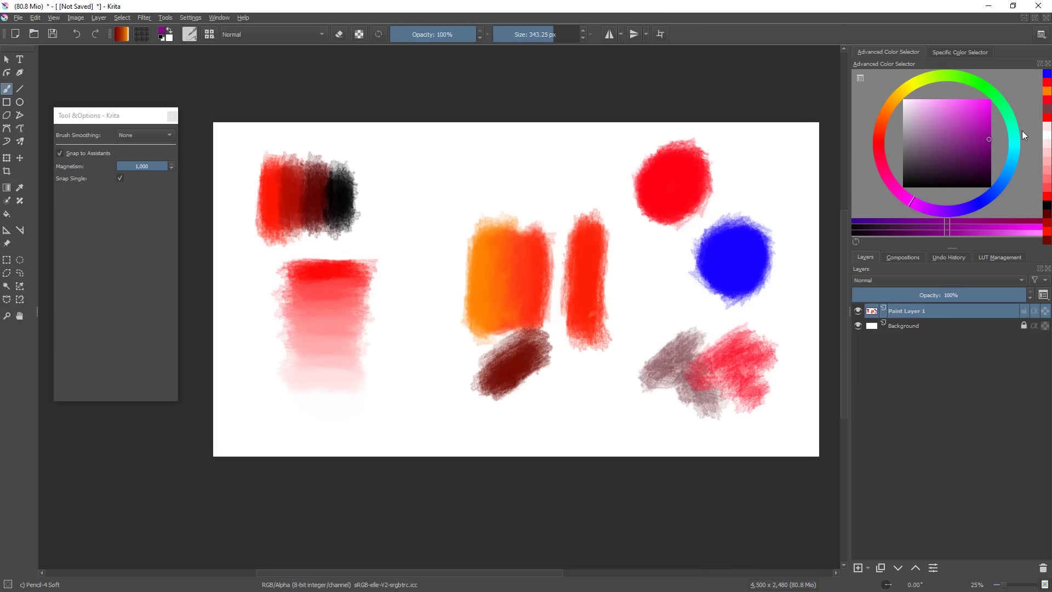
ctrl+click(735, 243)
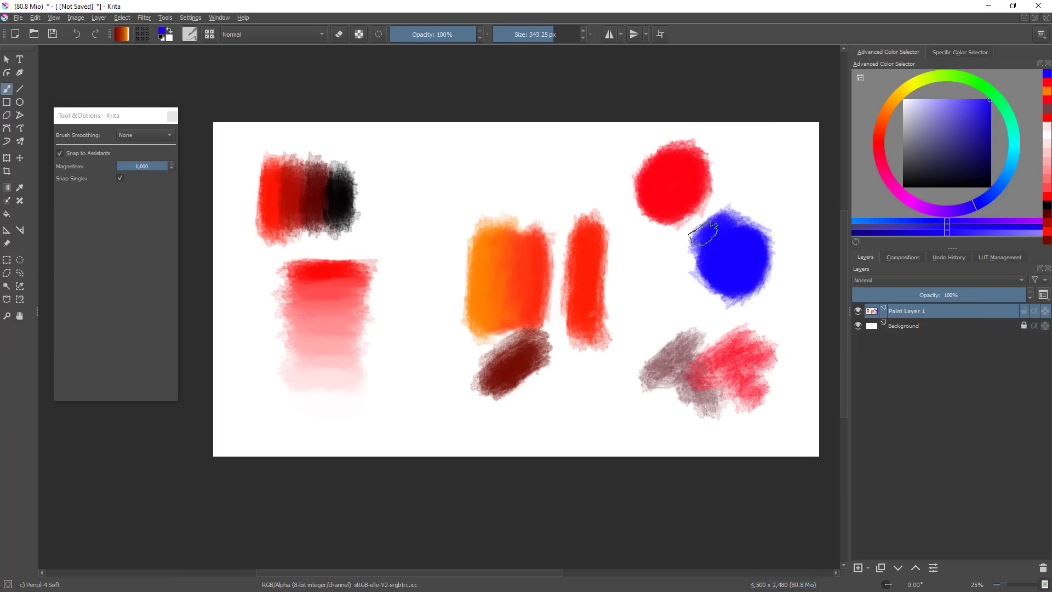
- Sample the lower part of the red disc and paint the mixed magenta-purple where it meets the blue disc
ctrl+click(689, 219)
mouse_move(685, 220)
mouse_down()
mouse_move(677, 210)
mouse_move(699, 204)
mouse_move(698, 221)
mouse_move(687, 200)
mouse_move(696, 190)
mouse_move(663, 212)
mouse_move(688, 206)
mouse_up()
ctrl+click(691, 202)
ctrl+click(686, 200)
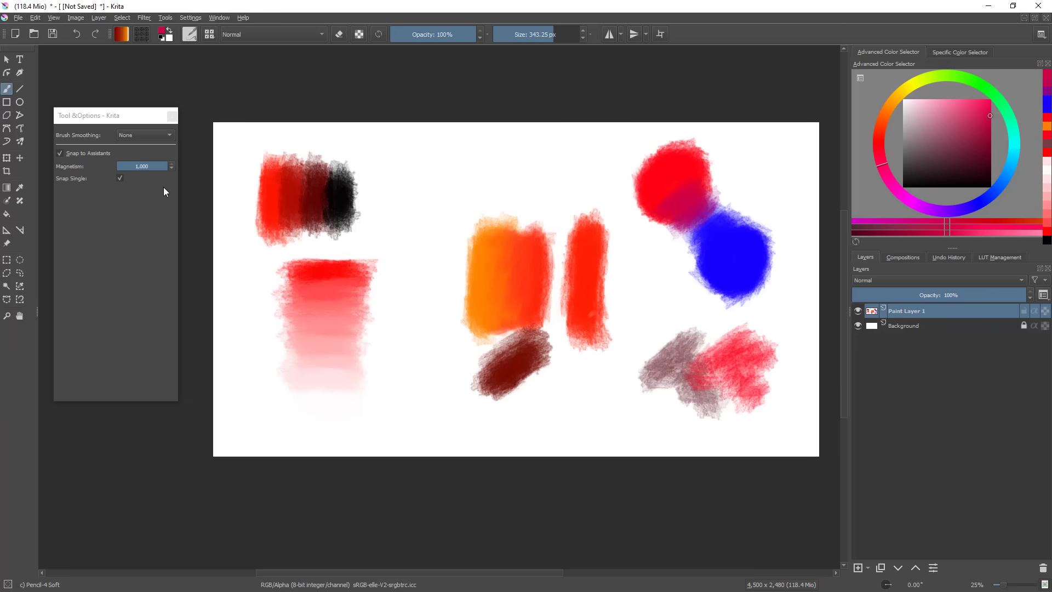
- Raise the Color Picker's blend, sample the blue and red discs with the brush, and paint blue where the discs meet
key(p)
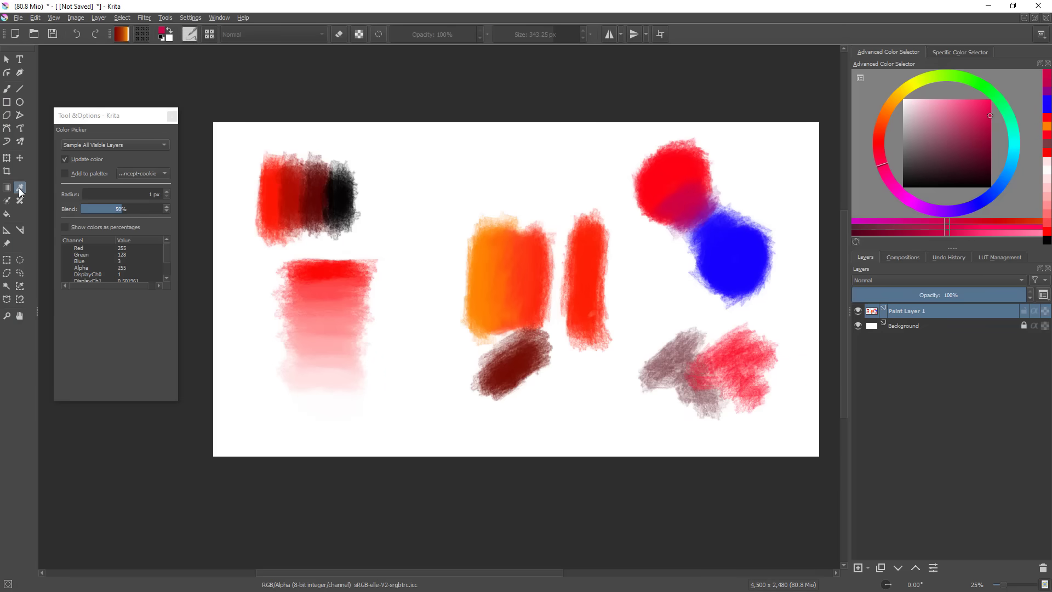
drag(116, 210, 170, 211)
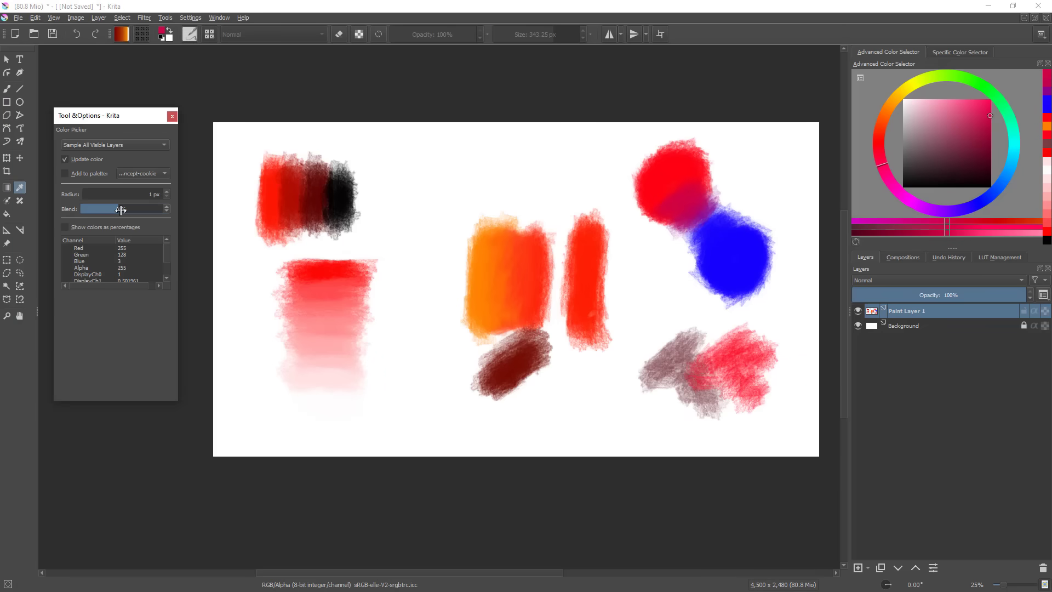
key(b)
ctrl+click(740, 247)
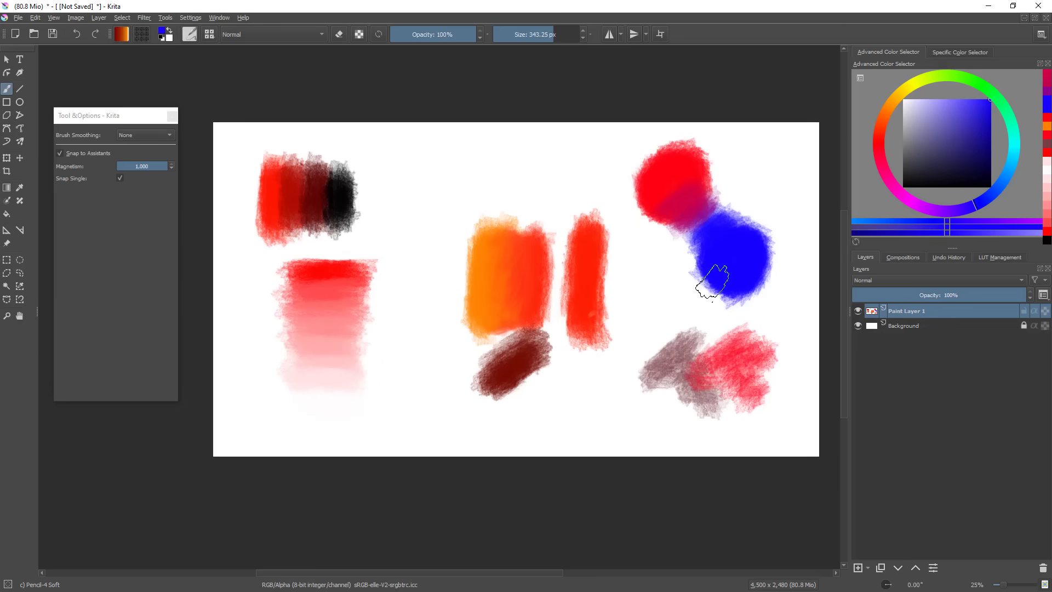
ctrl+click(665, 186)
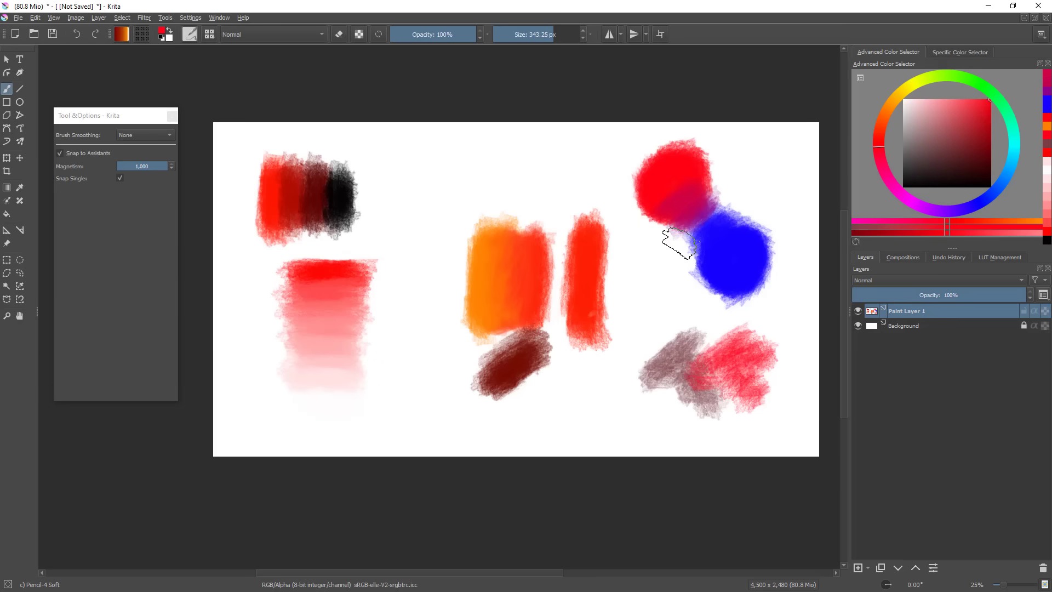
ctrl+click(723, 241)
drag(697, 221, 705, 235)
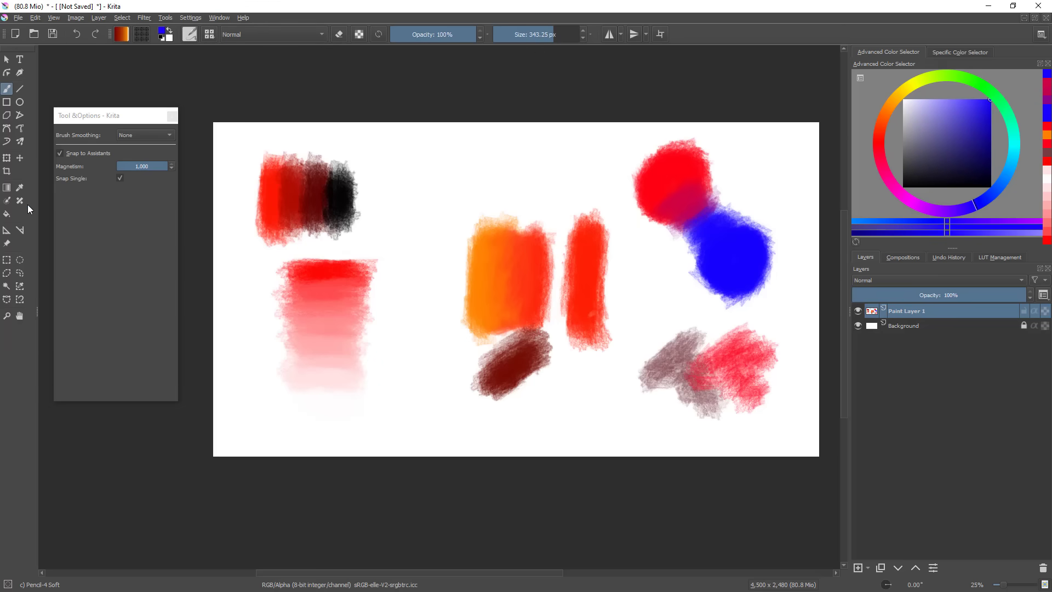
- Set the Color Picker's blend to 93%, sample the orange block and extend it outward with orange brush strokes
click(20, 187)
drag(154, 212, 145, 216)
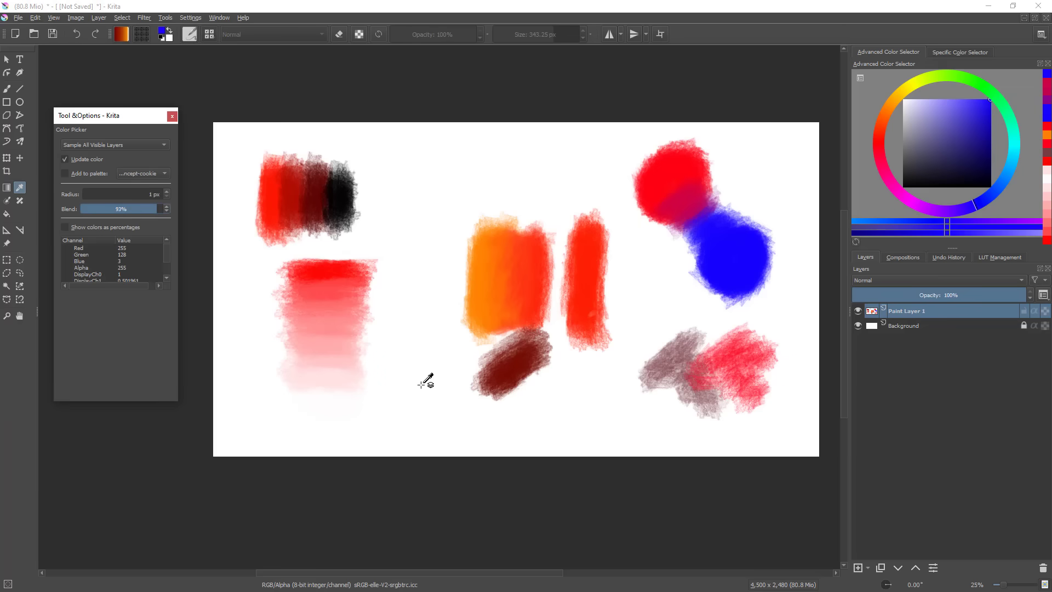
click(493, 303)
key(b)
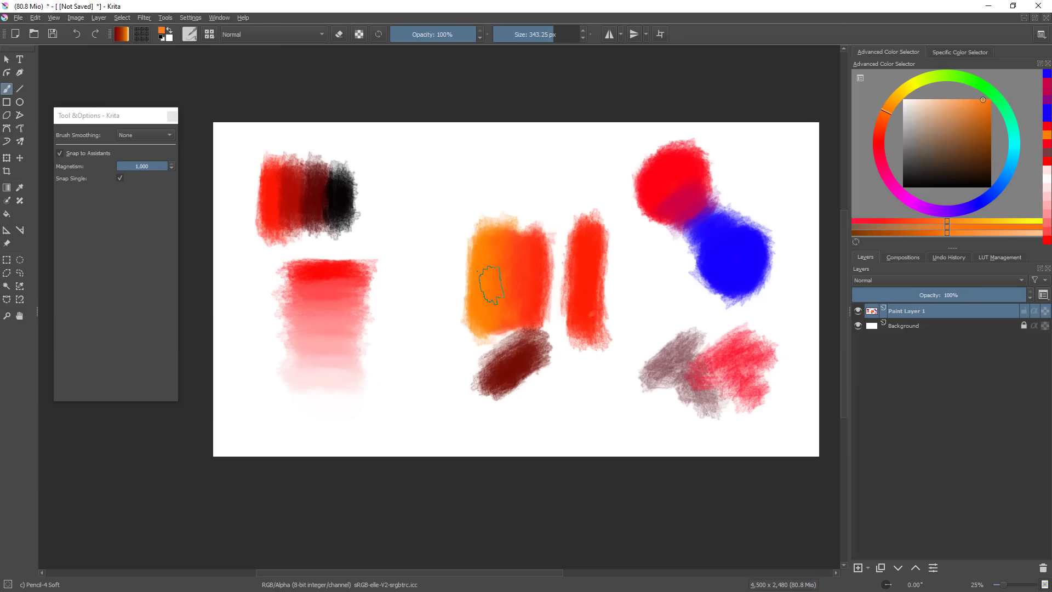
mouse_move(462, 265)
mouse_down()
mouse_move(456, 298)
mouse_move(468, 326)
mouse_up()
ctrl+click(477, 274)
mouse_move(462, 243)
mouse_down()
mouse_move(441, 310)
mouse_move(441, 248)
mouse_up()
- Sample a pink from the gradient bands and paint it over and beside them
ctrl+click(359, 281)
mouse_move(364, 279)
mouse_down()
mouse_move(348, 329)
mouse_move(372, 345)
mouse_up()
mouse_move(361, 310)
mouse_down()
mouse_move(418, 323)
mouse_move(418, 302)
mouse_move(451, 324)
mouse_up()
ctrl+click(418, 301)
- Paint blue and pinkish-red strokes beside the two overlapping discs using sampled colours, and resample the red disc
ctrl+click(676, 265)
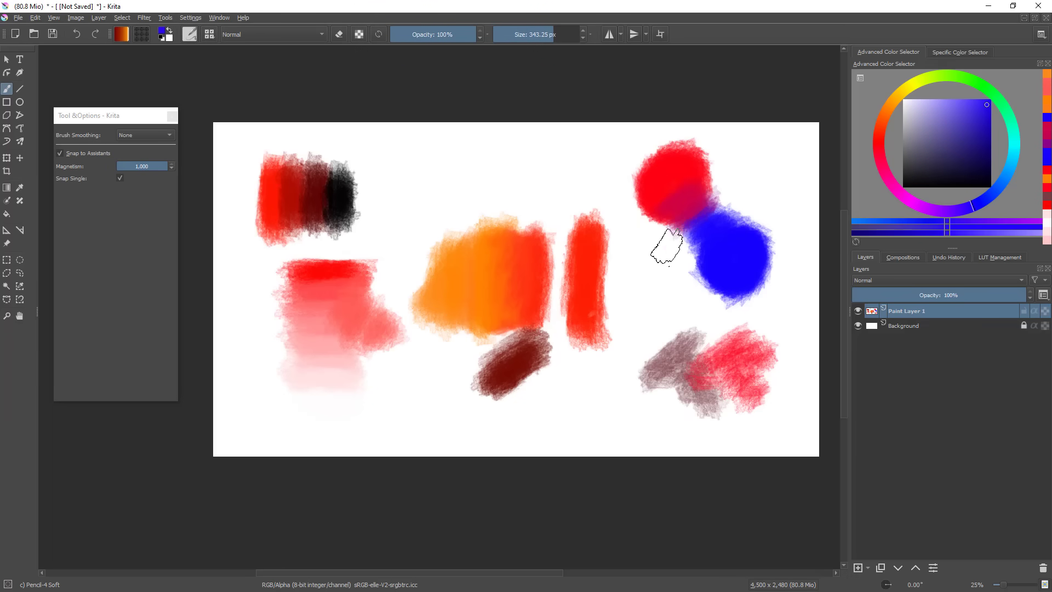
mouse_move(657, 266)
mouse_down()
mouse_move(648, 269)
mouse_move(683, 293)
mouse_move(674, 307)
mouse_move(712, 318)
mouse_up()
ctrl+click(691, 224)
mouse_move(671, 239)
mouse_down()
mouse_move(645, 270)
mouse_move(623, 201)
mouse_up()
ctrl+click(660, 178)
mouse_move(725, 358)
mouse_down()
mouse_move(690, 402)
mouse_move(700, 386)
mouse_up()
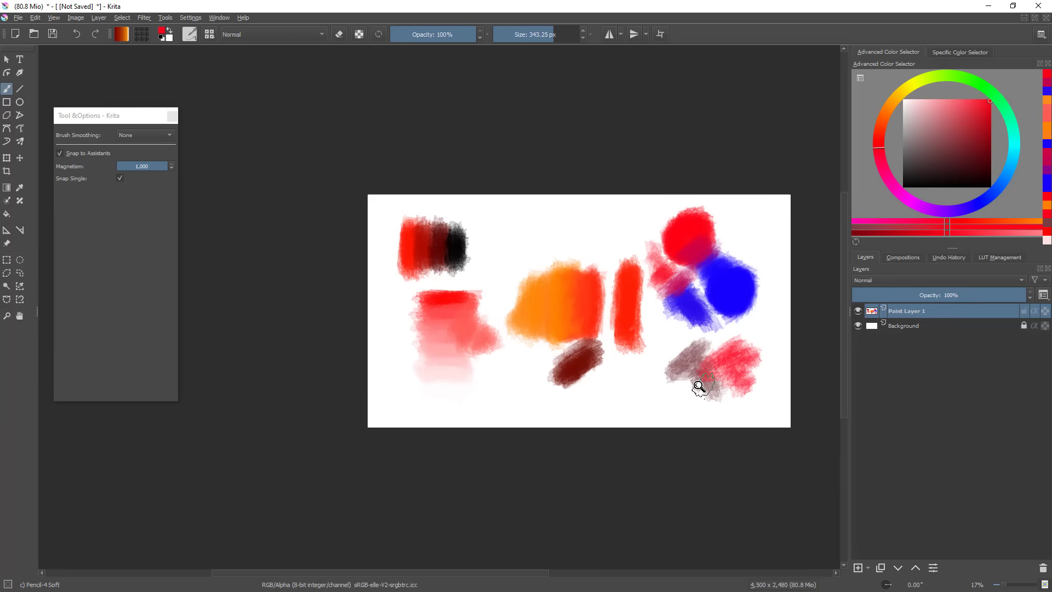
- Set the Color Picker's blend to 100%, close the Tool Options docker and return to the brush
click(20, 188)
drag(155, 207, 187, 208)
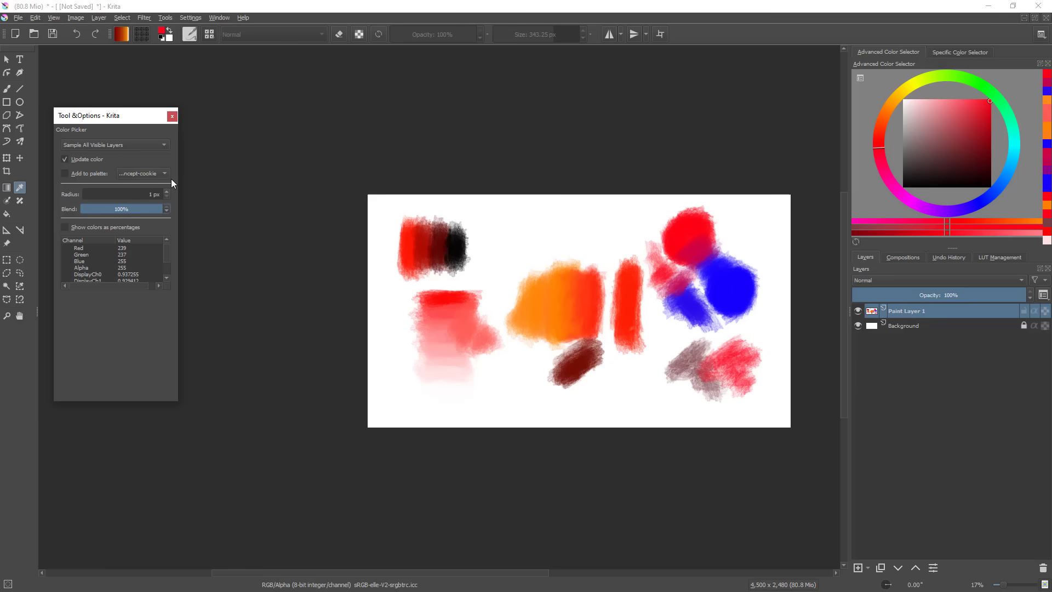
click(172, 116)
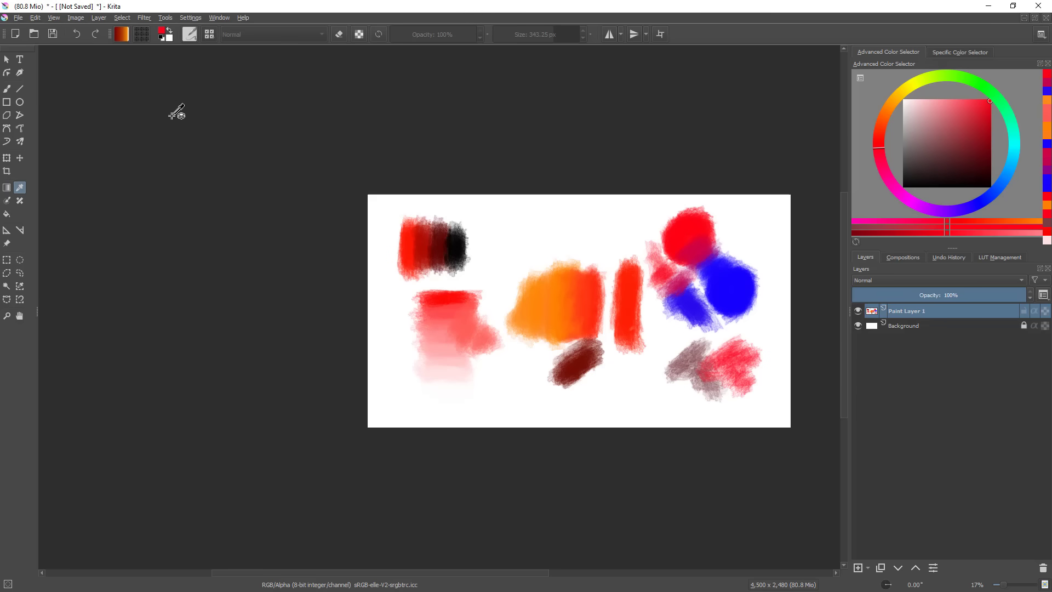
key(b)
drag(685, 255, 631, 263)
drag(634, 265, 651, 242)
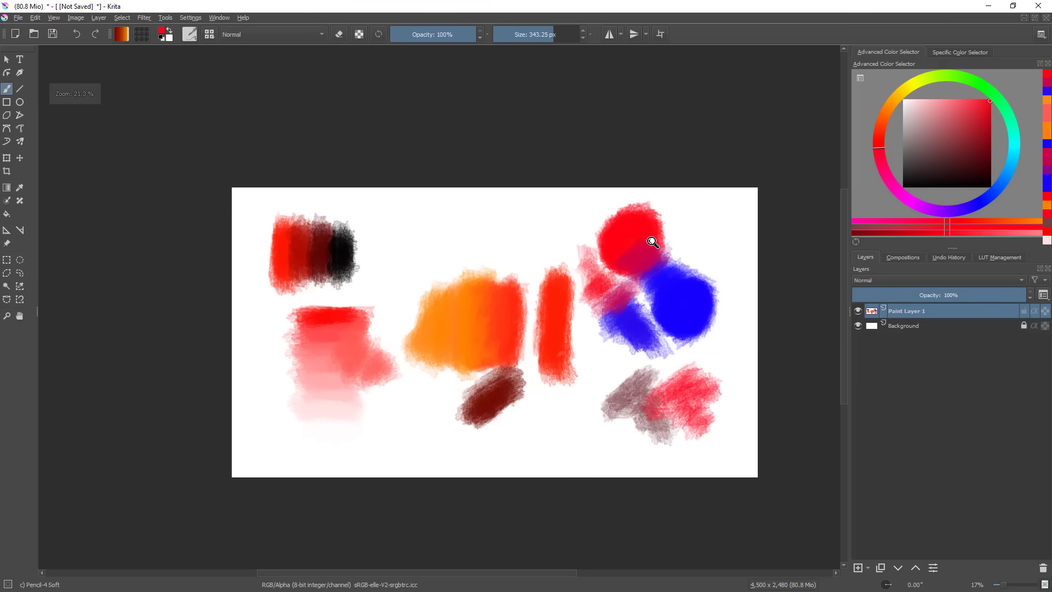
- Delete the painted layer and add a new empty paint layer above the background
click(1042, 567)
click(859, 568)
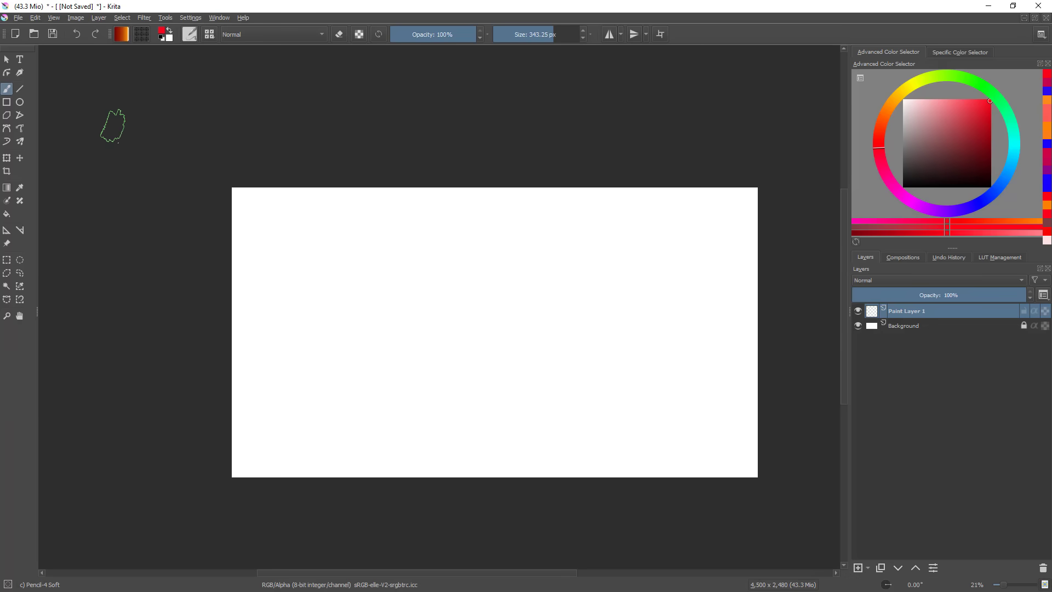
click(904, 258)
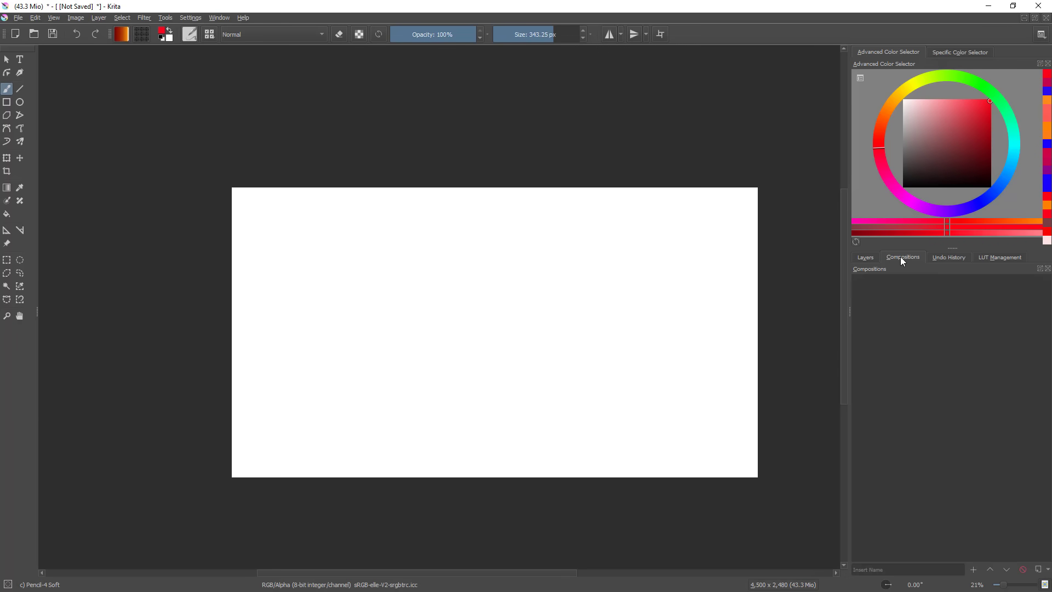
click(867, 258)
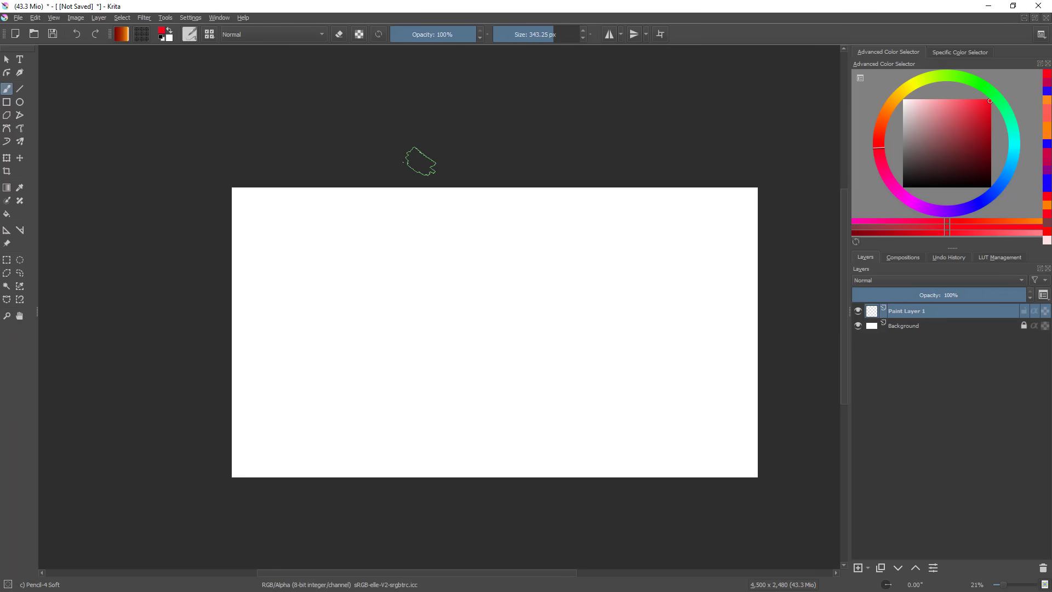
- Show the Brush Presets docker and dock it below the Layers docker
click(192, 17)
mouse_move(262, 88)
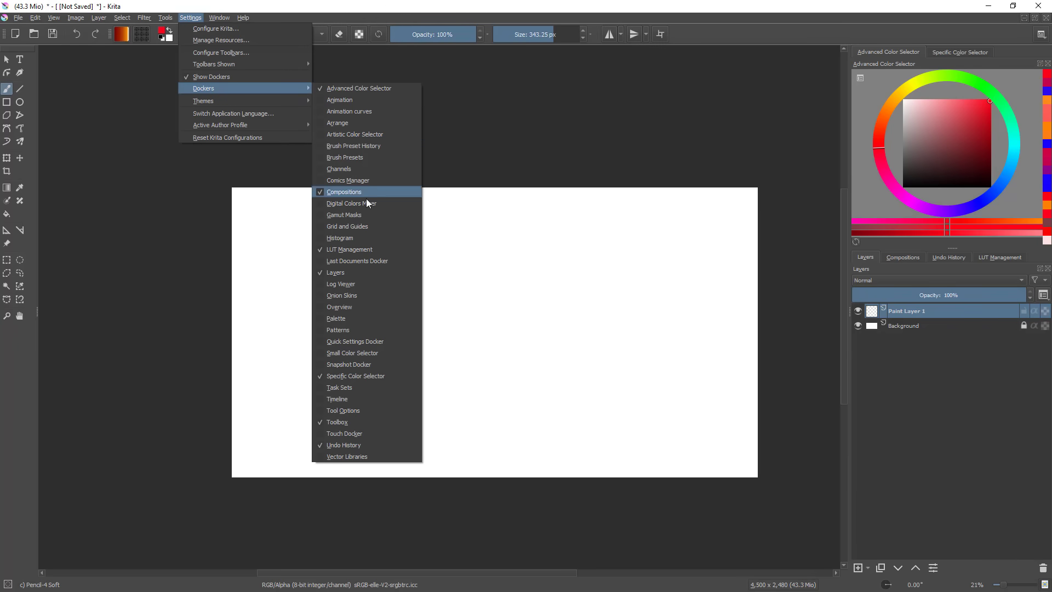
click(380, 157)
mouse_move(609, 151)
mouse_down()
mouse_move(931, 427)
mouse_move(931, 562)
mouse_move(947, 512)
mouse_move(949, 320)
mouse_move(949, 382)
mouse_up()
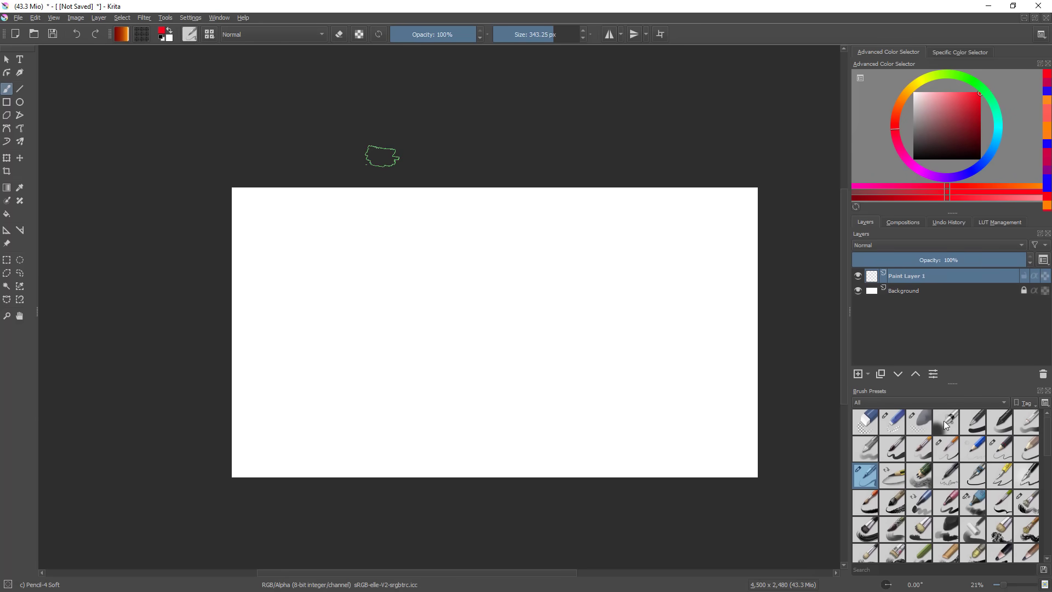
- Save the current docker arrangement as a workspace named Test
click(1042, 35)
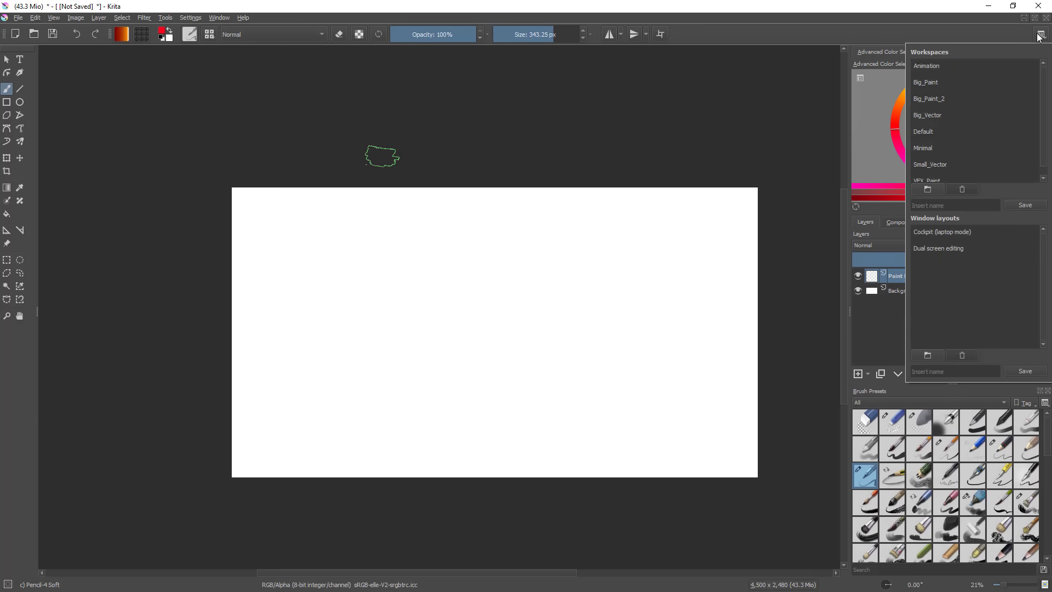
drag(1044, 98, 1042, 134)
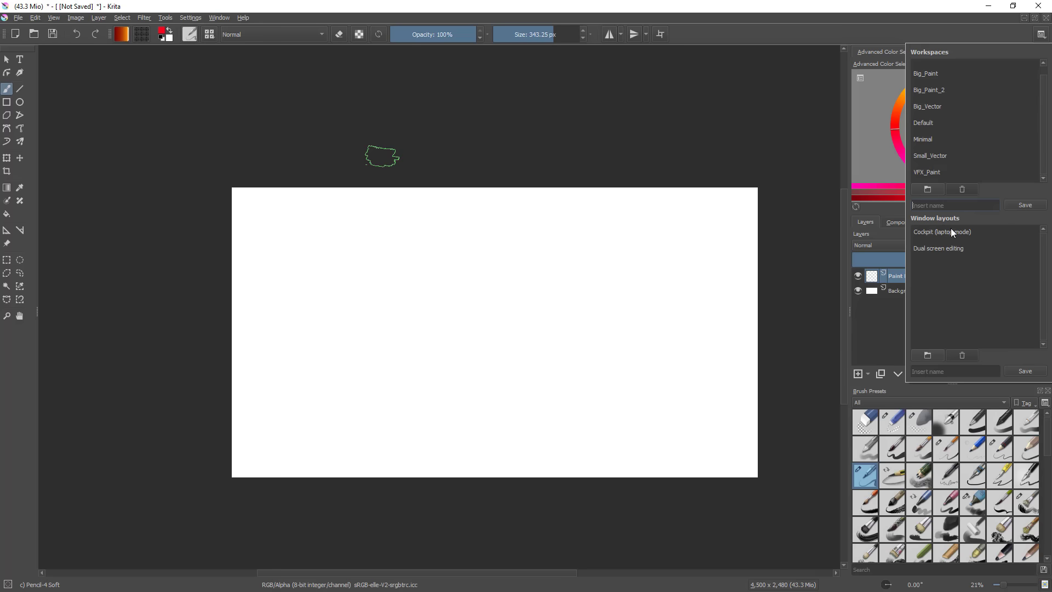
text(Test)
drag(1042, 145, 1041, 173)
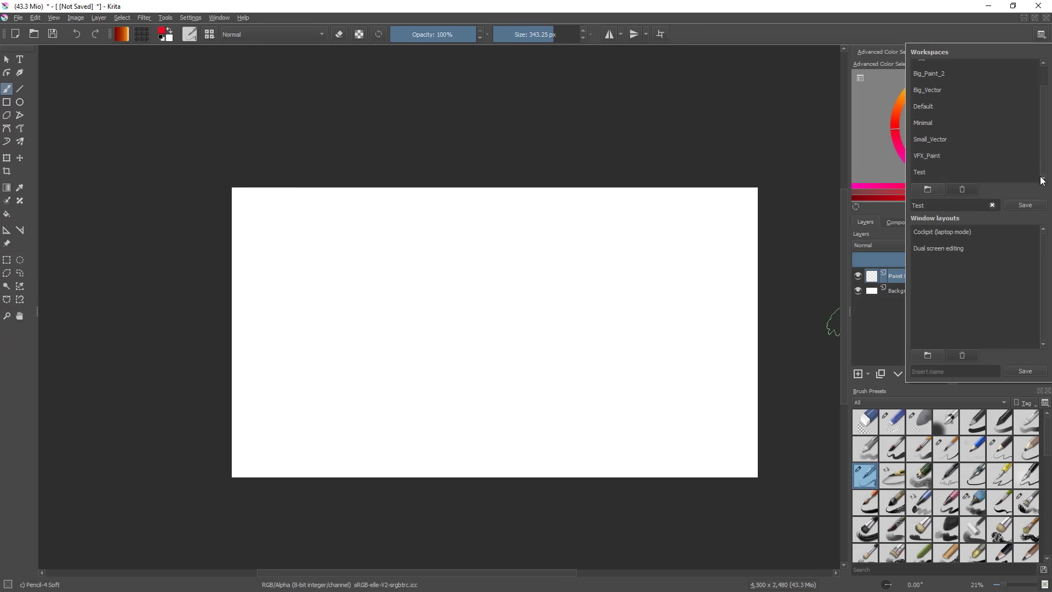
- Try the saved workspaces in turn, including Animation, Big_Paint, Big_Paint_2, Big_Vector, Default and Minimal
click(962, 172)
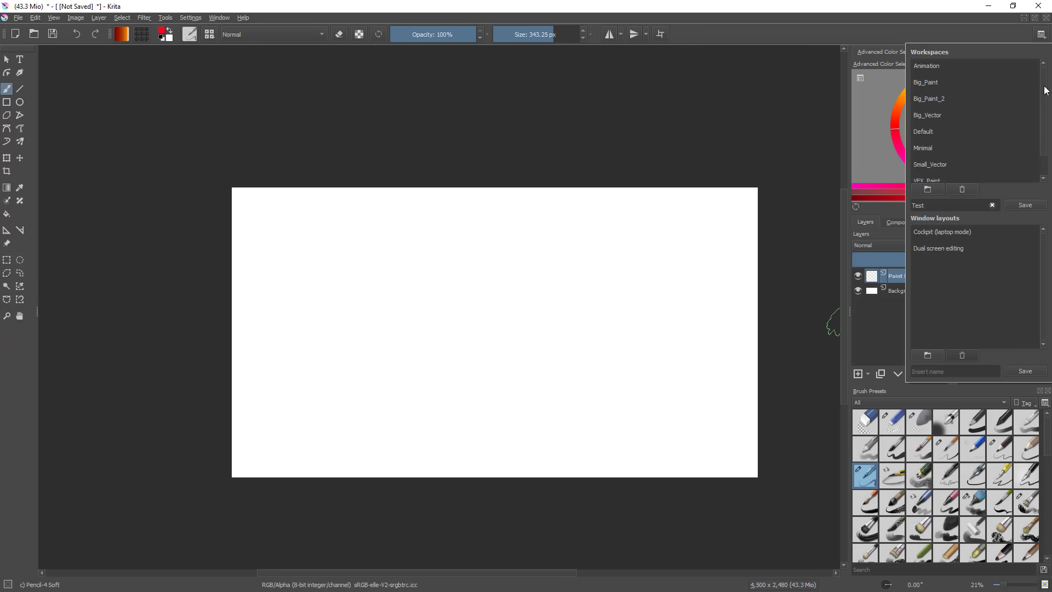
click(961, 82)
click(954, 98)
click(951, 115)
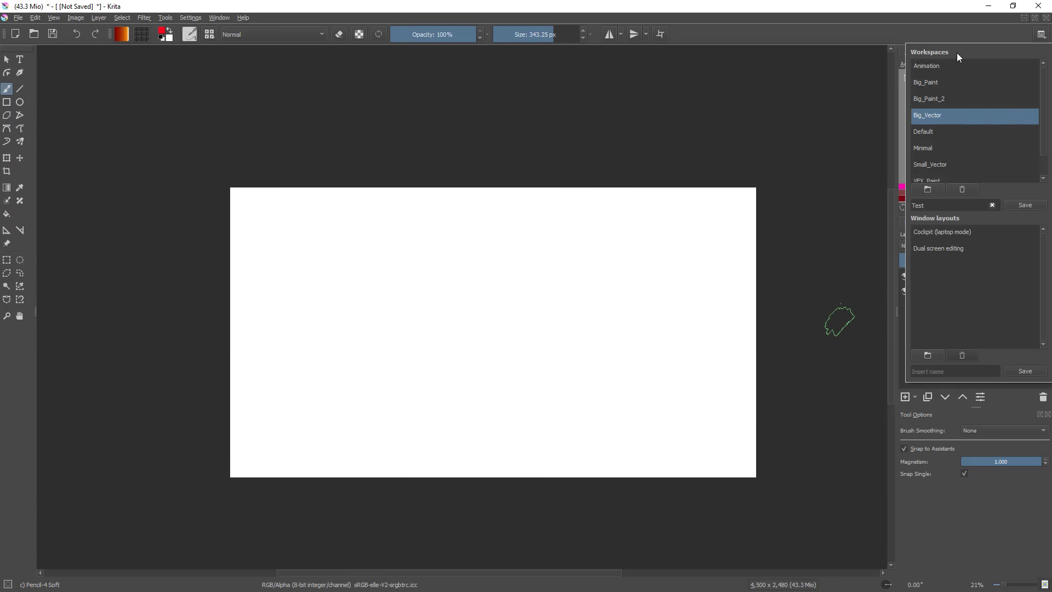
click(956, 66)
click(956, 116)
click(961, 149)
click(957, 130)
click(966, 99)
click(961, 83)
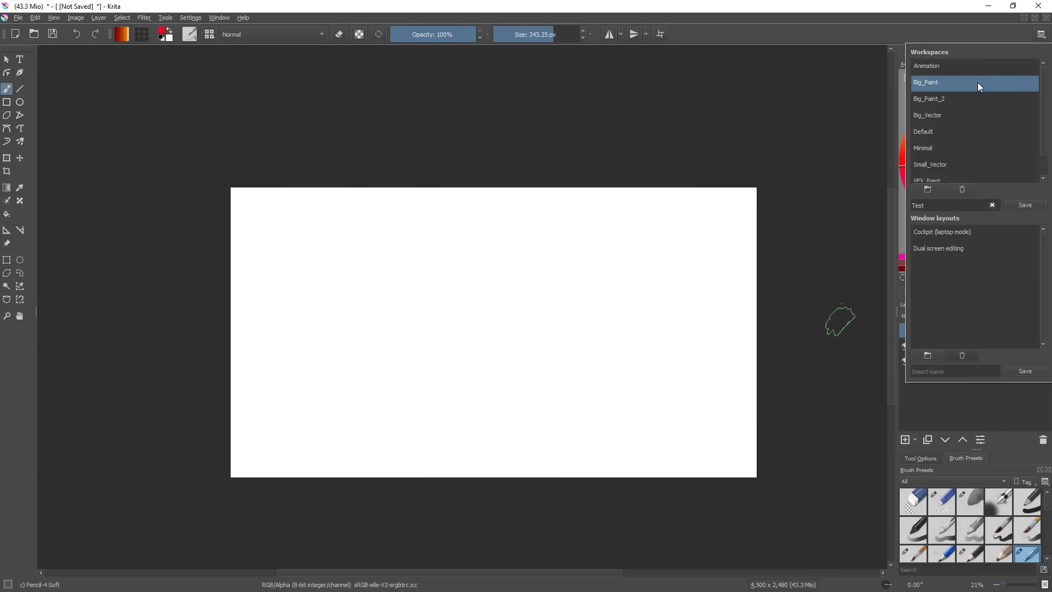
click(1019, 115)
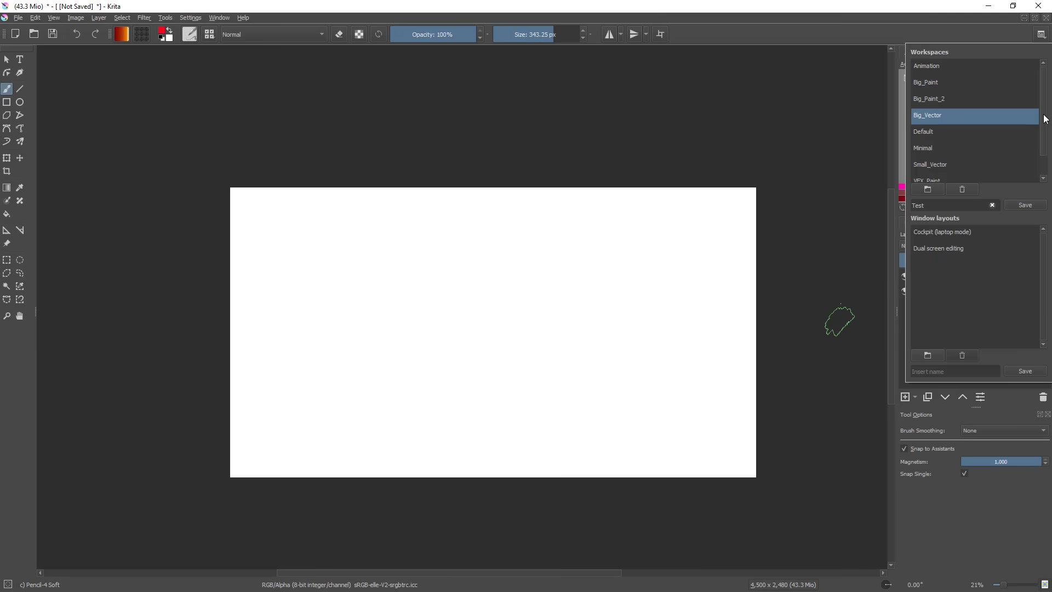
- Load the Test workspace again and close the workspace list
scroll(1044, 119, down, 1)
click(972, 172)
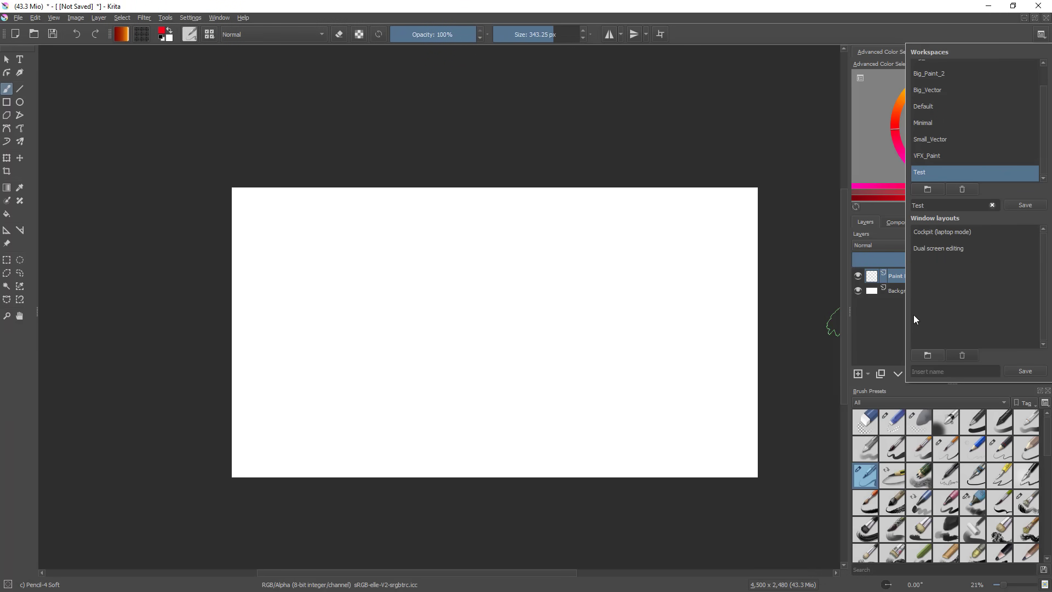
click(807, 529)
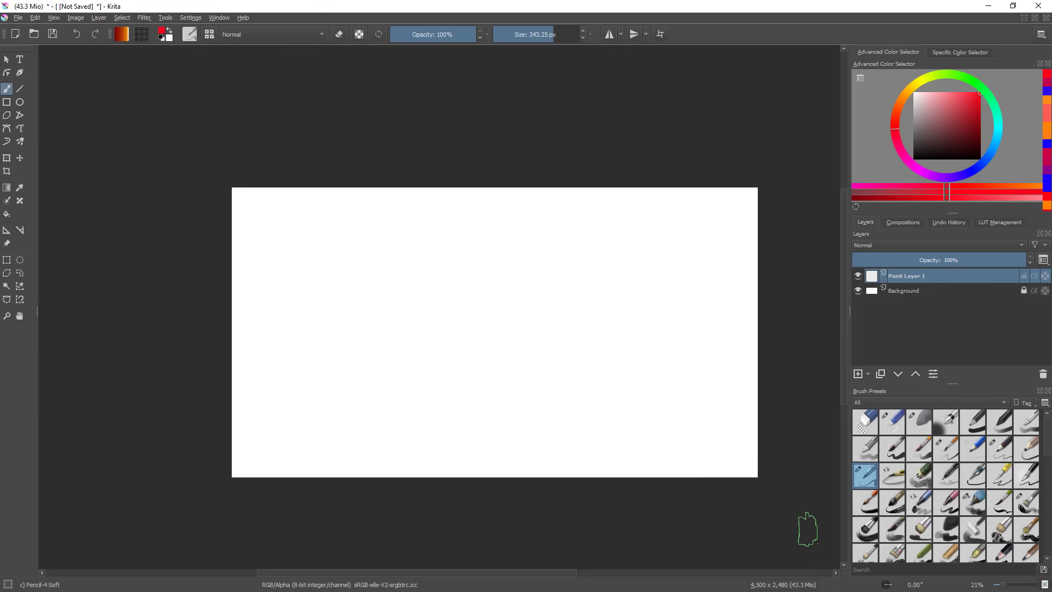
- Enlarge the Layers docker by shrinking the Brush Presets and Advanced Color Selector dockers
drag(956, 383, 954, 425)
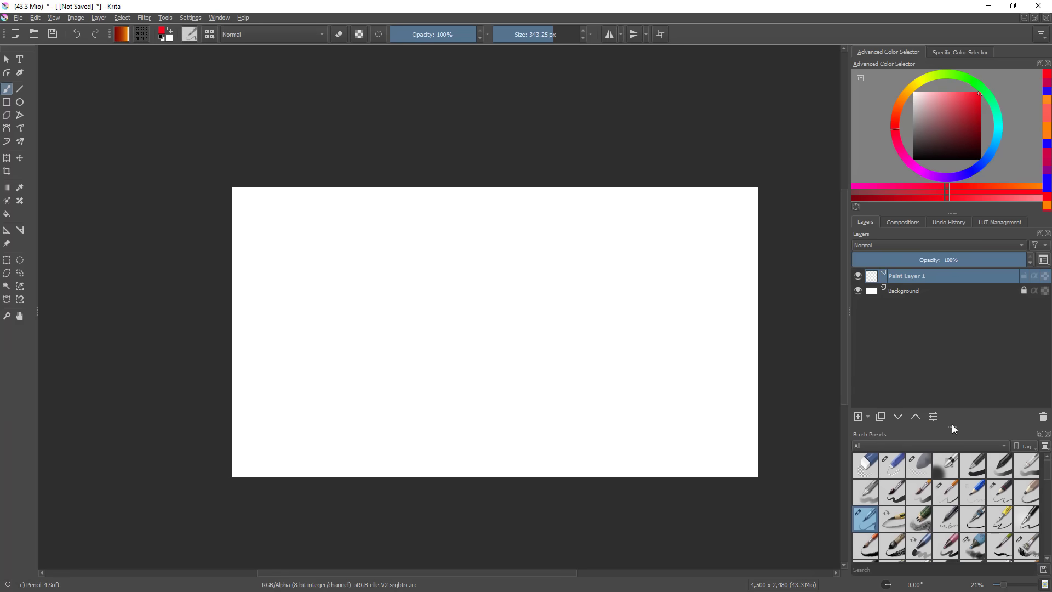
drag(953, 213, 953, 149)
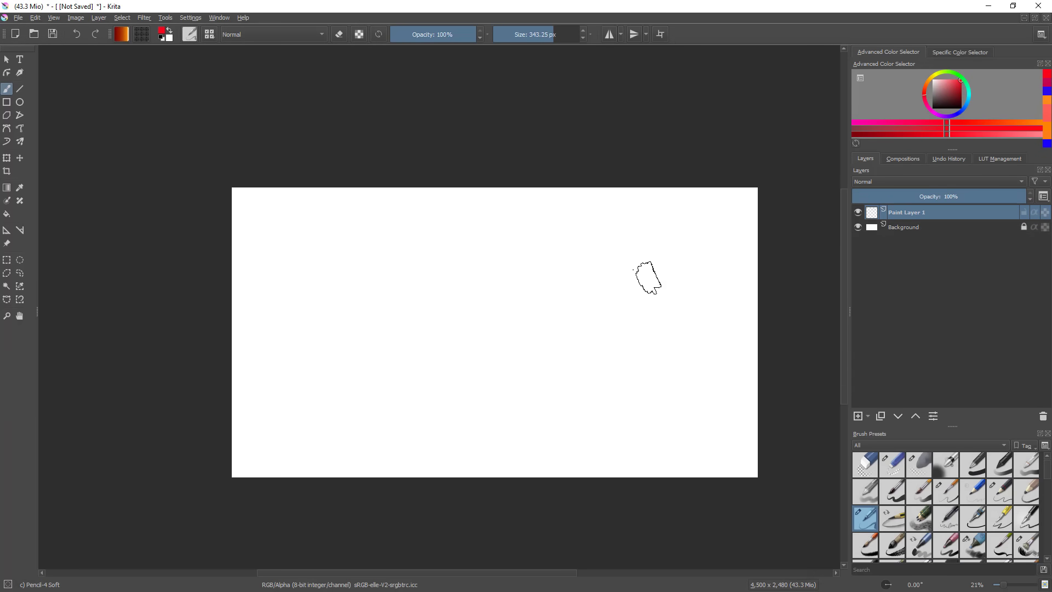
- Paint a large diagonal red patch in the middle of the canvas on Paint Layer 1
drag(621, 286, 667, 252)
drag(674, 302, 676, 286)
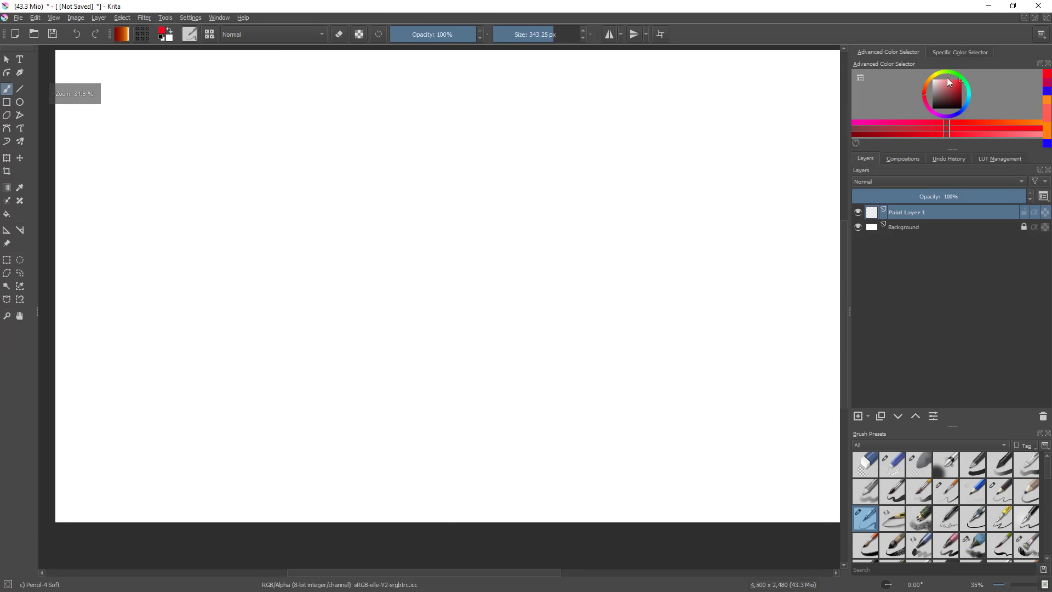
mouse_move(404, 340)
mouse_down()
mouse_move(587, 188)
mouse_move(560, 238)
mouse_move(623, 223)
mouse_move(536, 418)
mouse_up()
mouse_move(707, 252)
mouse_down()
mouse_move(556, 362)
mouse_move(470, 364)
mouse_move(383, 394)
mouse_up()
drag(718, 388, 734, 395)
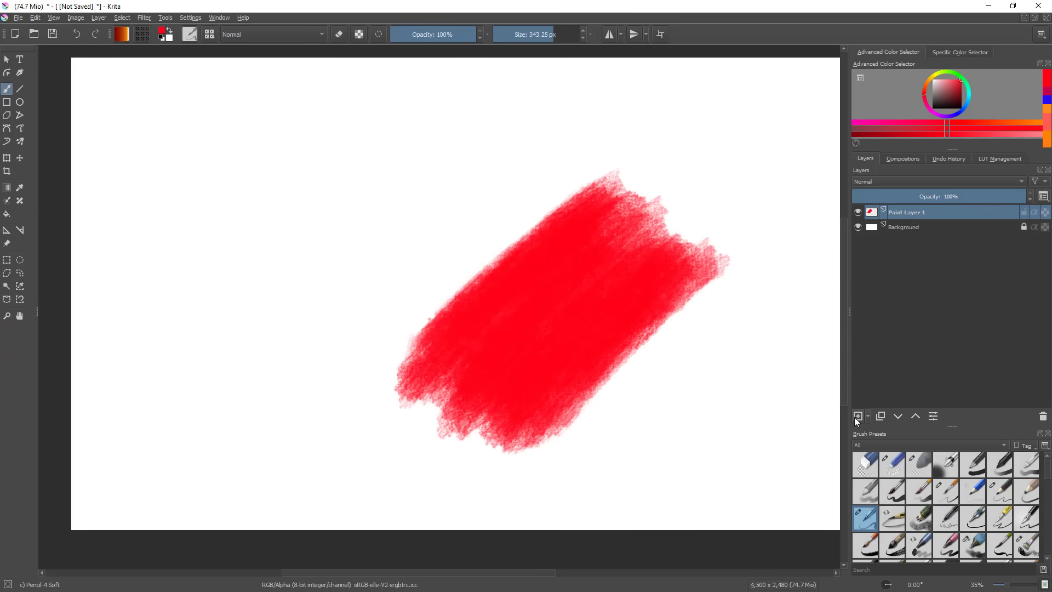
- Add a new paint layer and paint a large diagonal blue patch on it, partly covering the red one
click(858, 417)
click(955, 115)
mouse_move(601, 241)
mouse_down()
mouse_move(447, 367)
mouse_move(456, 383)
mouse_move(501, 294)
mouse_move(471, 236)
mouse_move(356, 356)
mouse_move(394, 290)
mouse_up()
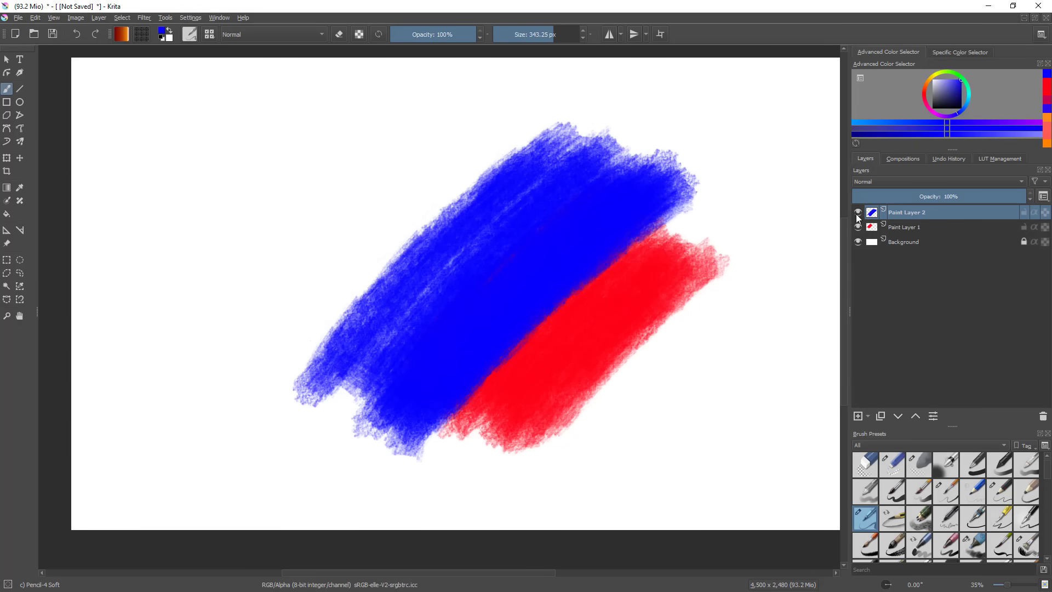
- Hide and show Paint Layer 2 to compare the canvas with and without the blue patch
click(857, 212)
click(858, 212)
click(858, 212)
click(858, 212)
- Transform the blue patch on Paint Layer 2, shrinking and rotating it so it crosses the red patch diagonally
key(ctrl+t)
mouse_move(598, 230)
mouse_down()
mouse_move(665, 268)
mouse_move(680, 226)
mouse_move(350, 274)
mouse_move(677, 191)
mouse_up()
drag(676, 355, 529, 377)
scroll(672, 233, down, 1)
drag(672, 232, 691, 291)
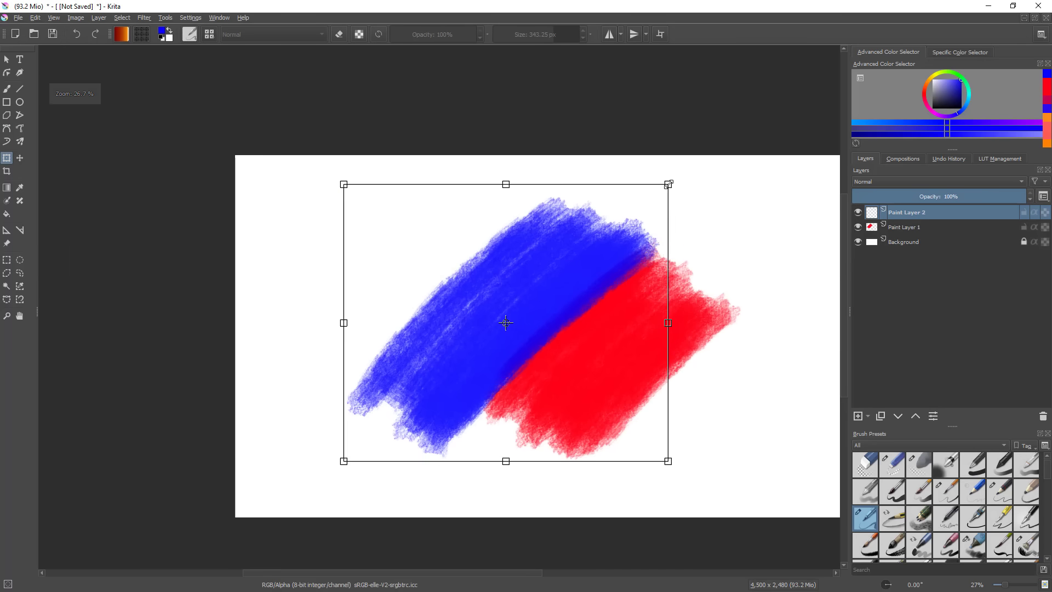
drag(668, 184, 556, 280)
mouse_move(491, 341)
mouse_down()
mouse_move(630, 275)
mouse_move(609, 271)
mouse_up()
drag(686, 228, 685, 359)
drag(628, 326, 612, 341)
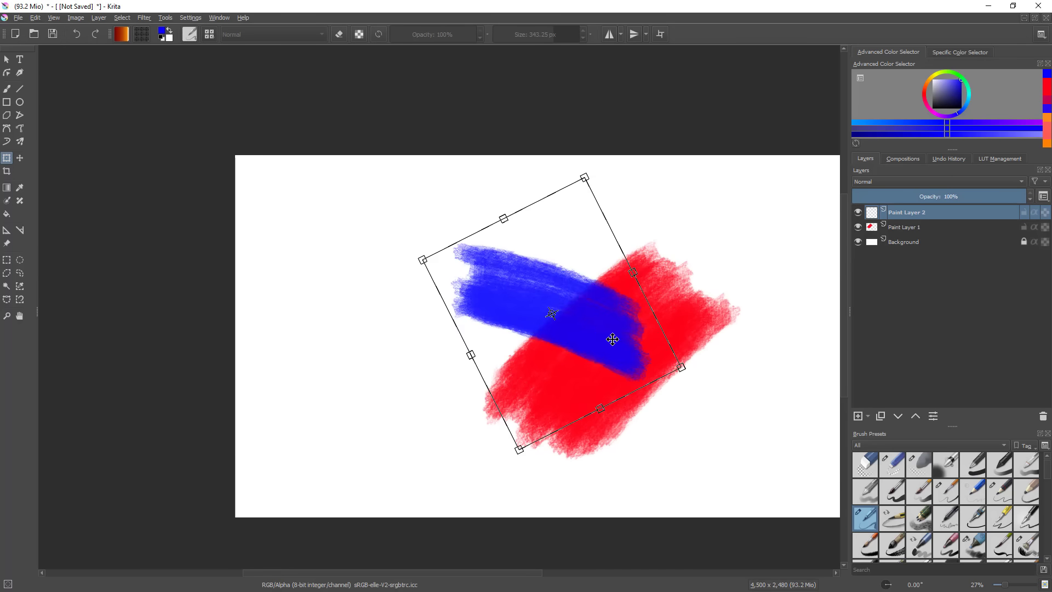
key(b)
scroll(689, 332, up, 1)
drag(690, 329, 676, 313)
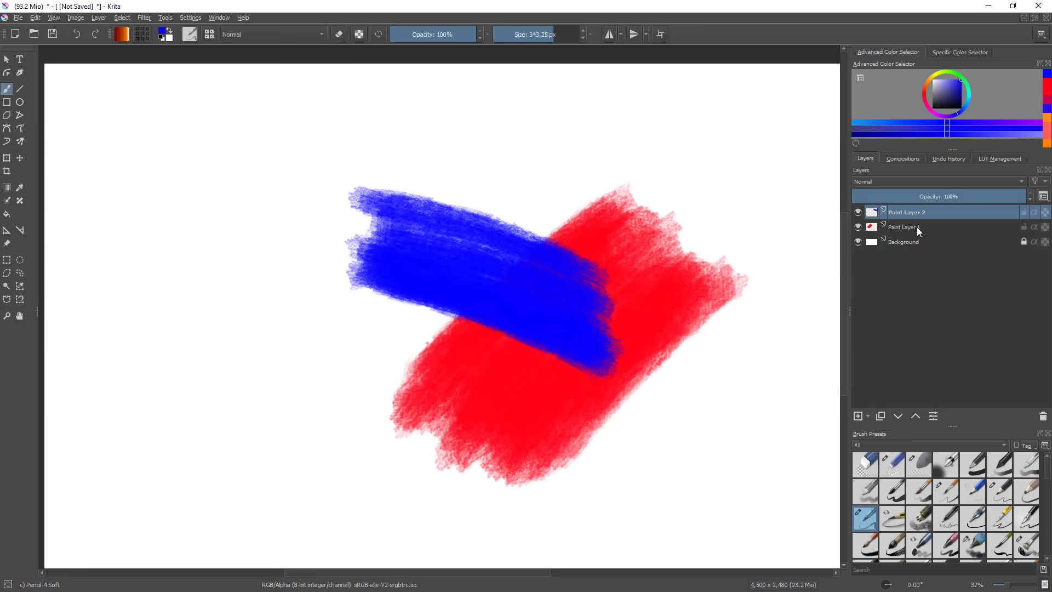
- Select the painted area of Paint Layer 2 and brush magenta over its upper part inside the selection
mouse_move(915, 212)
mouse_down()
mouse_move(913, 231)
mouse_move(929, 212)
mouse_move(916, 209)
mouse_move(919, 235)
mouse_move(896, 228)
mouse_move(924, 213)
mouse_up()
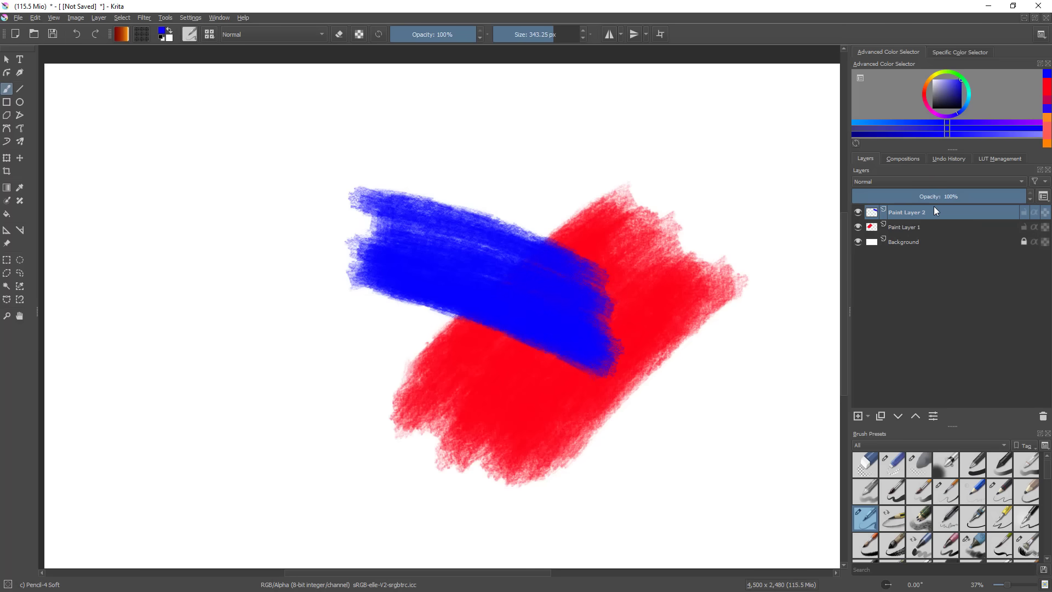
ctrl+click(875, 212)
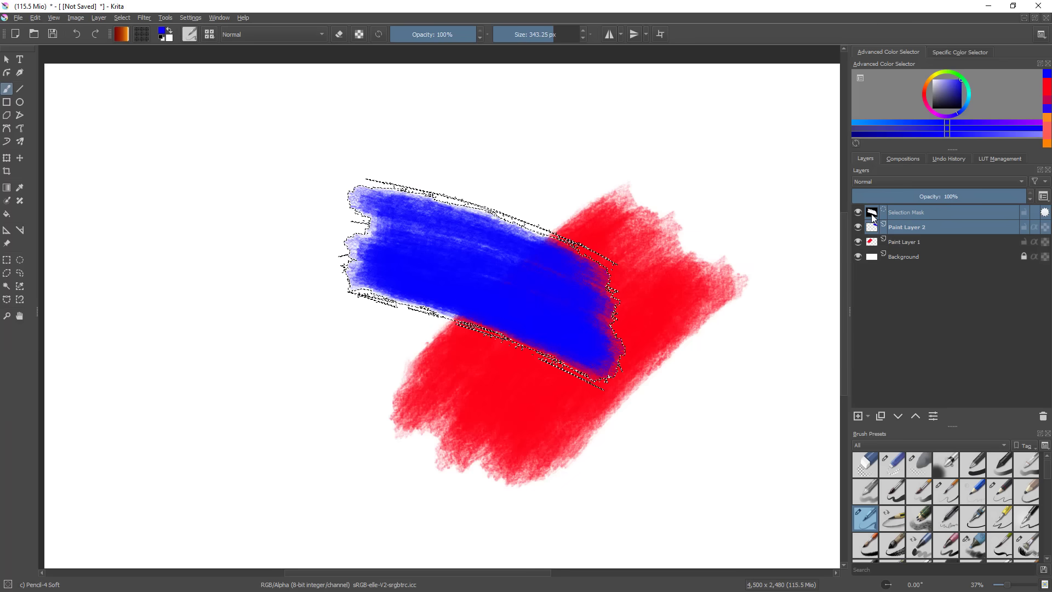
drag(928, 88, 959, 79)
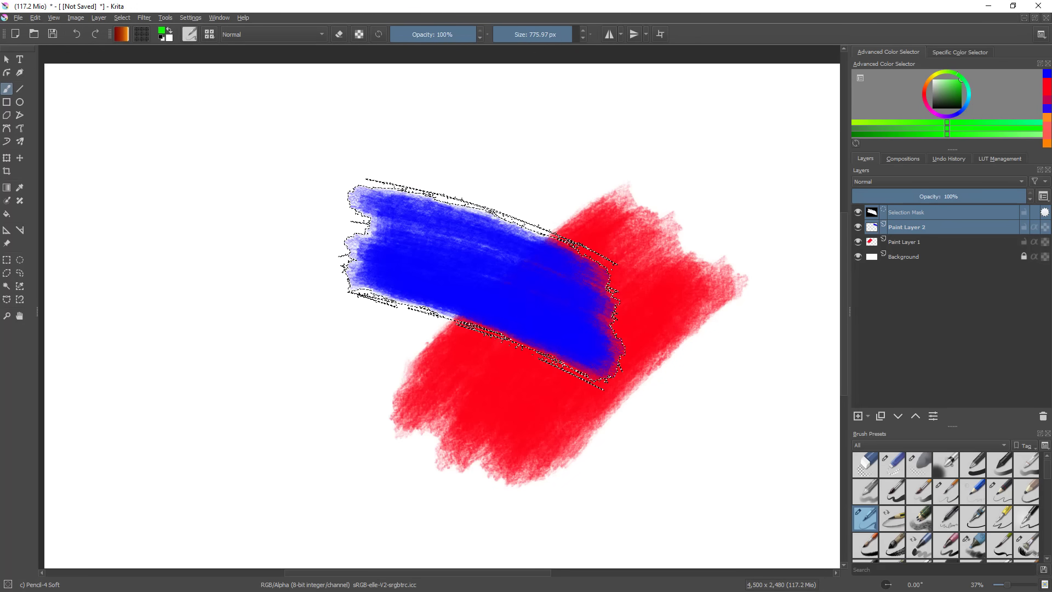
click(930, 107)
mouse_move(583, 228)
mouse_down()
mouse_move(643, 276)
mouse_move(476, 207)
mouse_move(510, 229)
mouse_move(620, 251)
mouse_move(344, 192)
mouse_move(564, 274)
mouse_move(551, 240)
mouse_move(359, 189)
mouse_move(627, 294)
mouse_move(370, 204)
mouse_move(425, 219)
mouse_move(407, 256)
mouse_move(659, 281)
mouse_up()
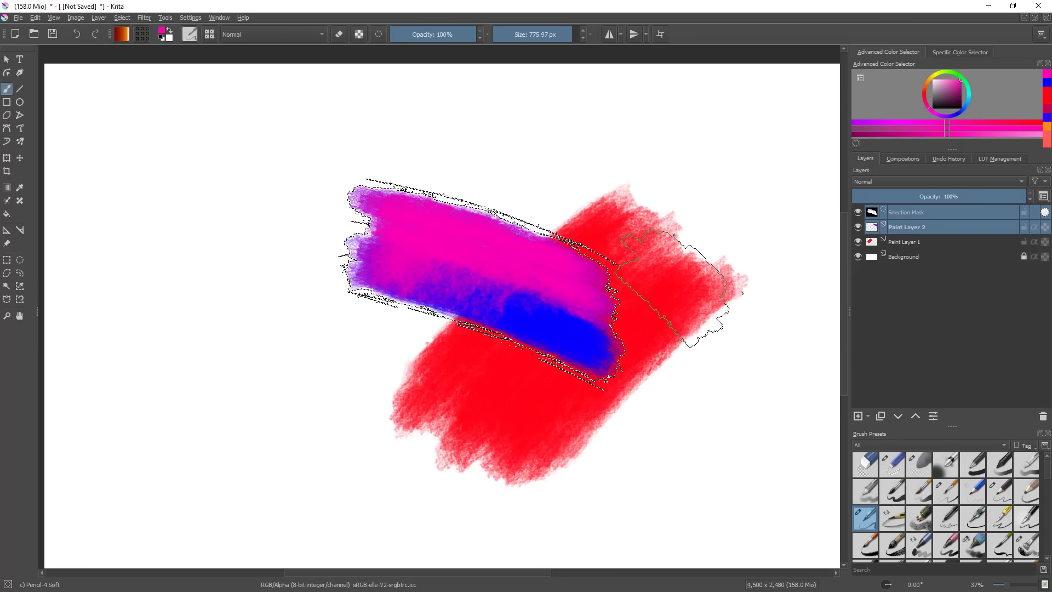
- Remove the selection around the blue and magenta patch
scroll(662, 291, down, 2)
key(ctrl+shift+a)
scroll(666, 318, down, 1)
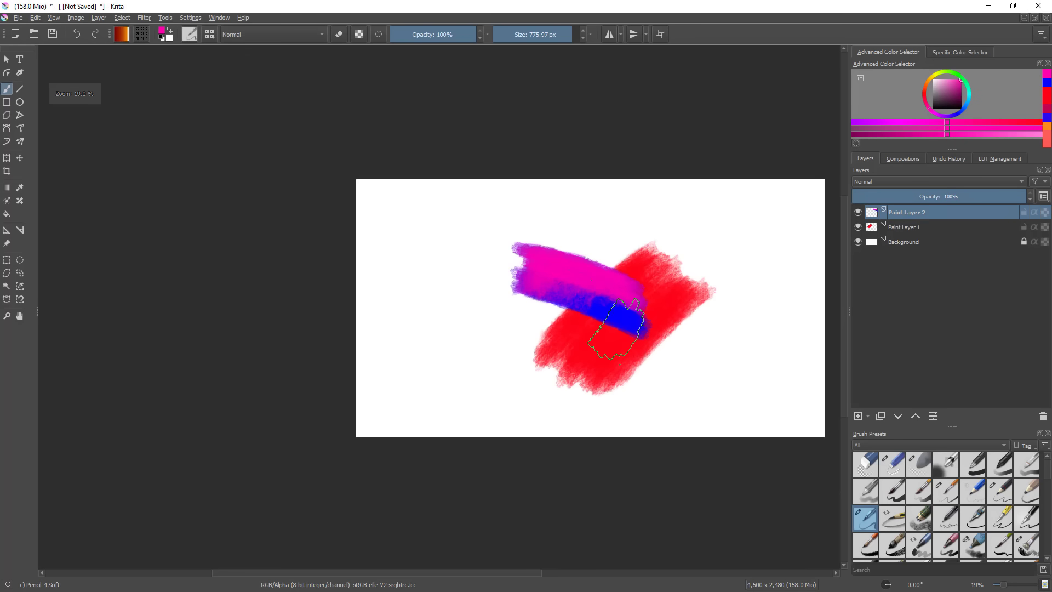
scroll(629, 315, up, 2)
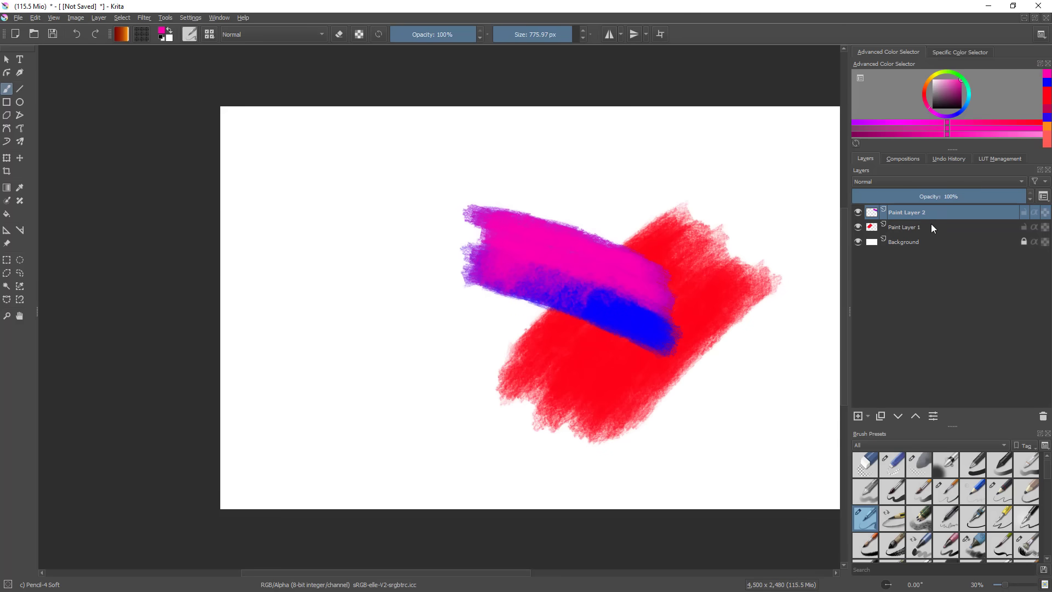
- Put Paint Layer 1 and Paint Layer 2 together into a group
shift+click(913, 227)
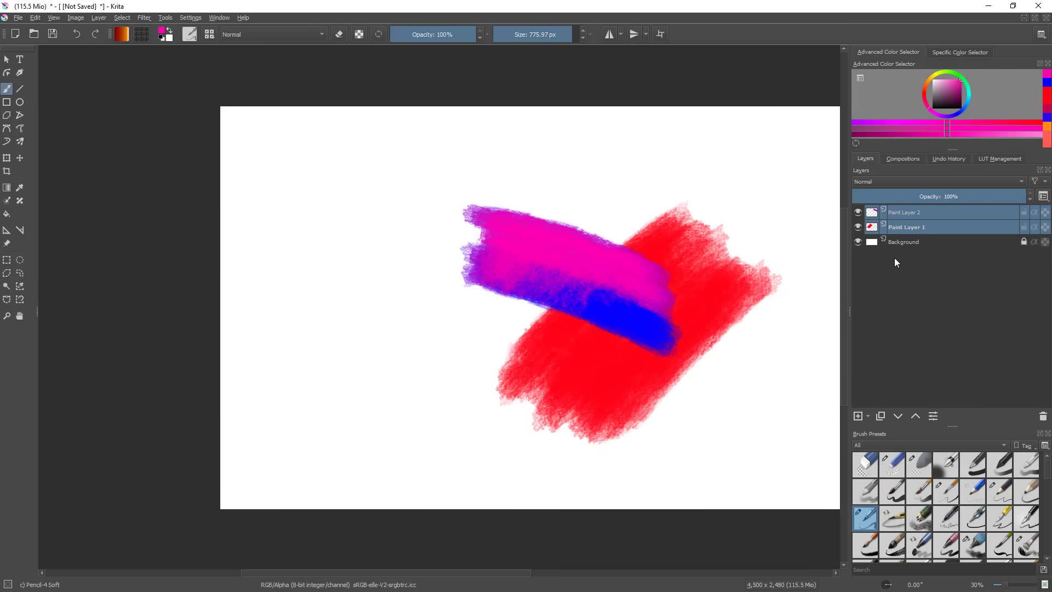
key(ctrl+g)
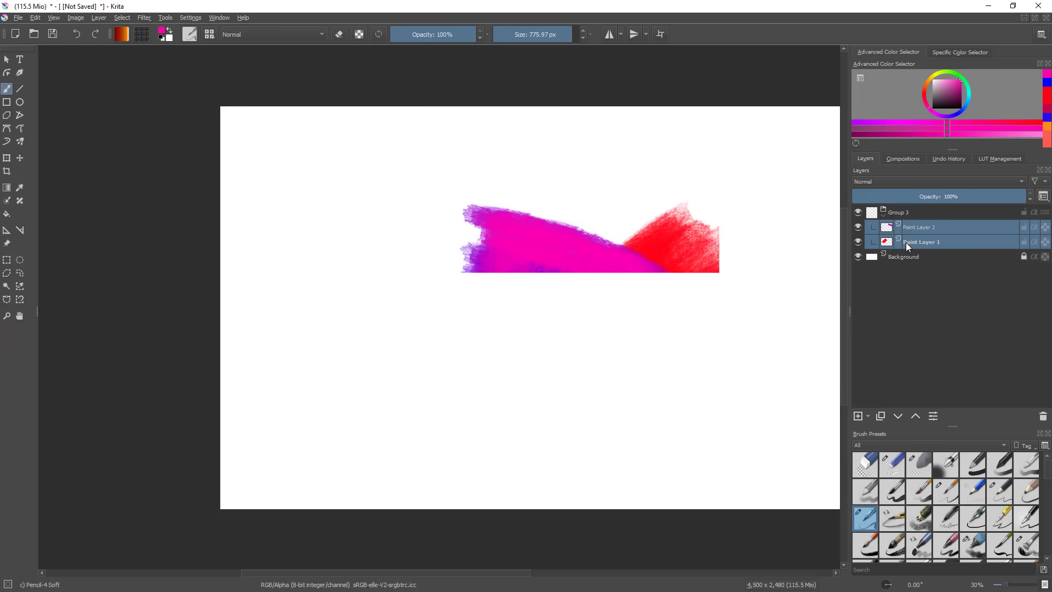
mouse_move(905, 244)
drag(654, 350, 595, 338)
- Select the group and use the Transform tool to move both patches together, first left and then back right
click(902, 212)
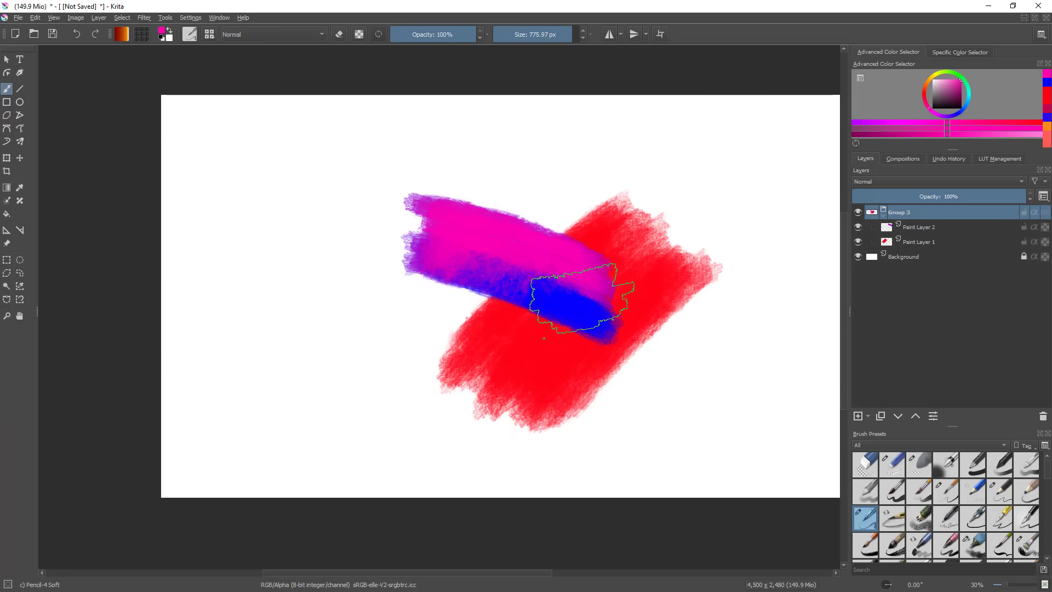
key(ctrl+t)
mouse_move(655, 348)
mouse_down()
mouse_move(538, 286)
mouse_move(638, 383)
mouse_up()
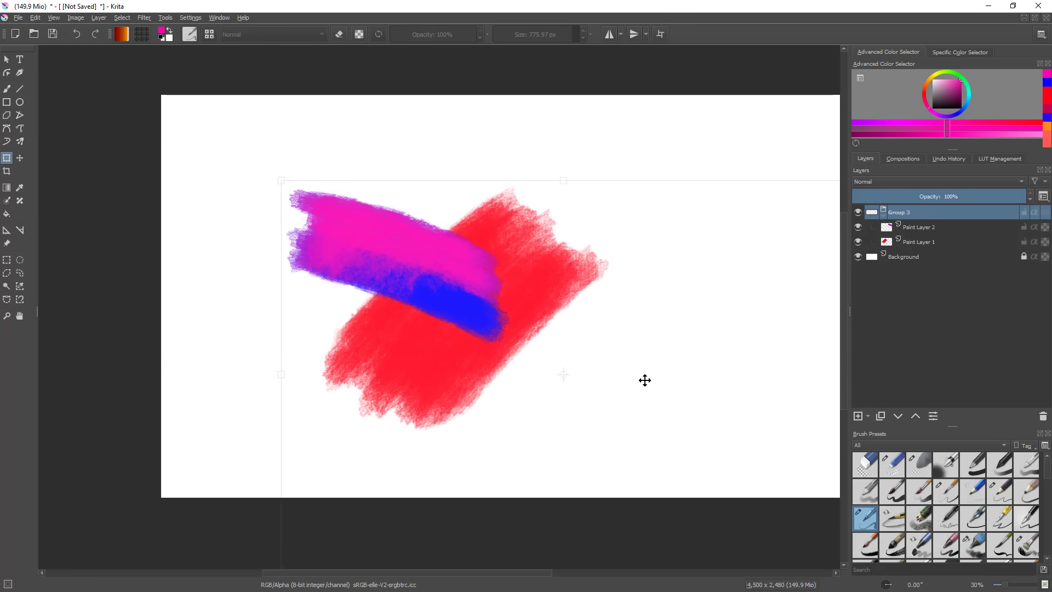
key(b)
drag(667, 315, 676, 346)
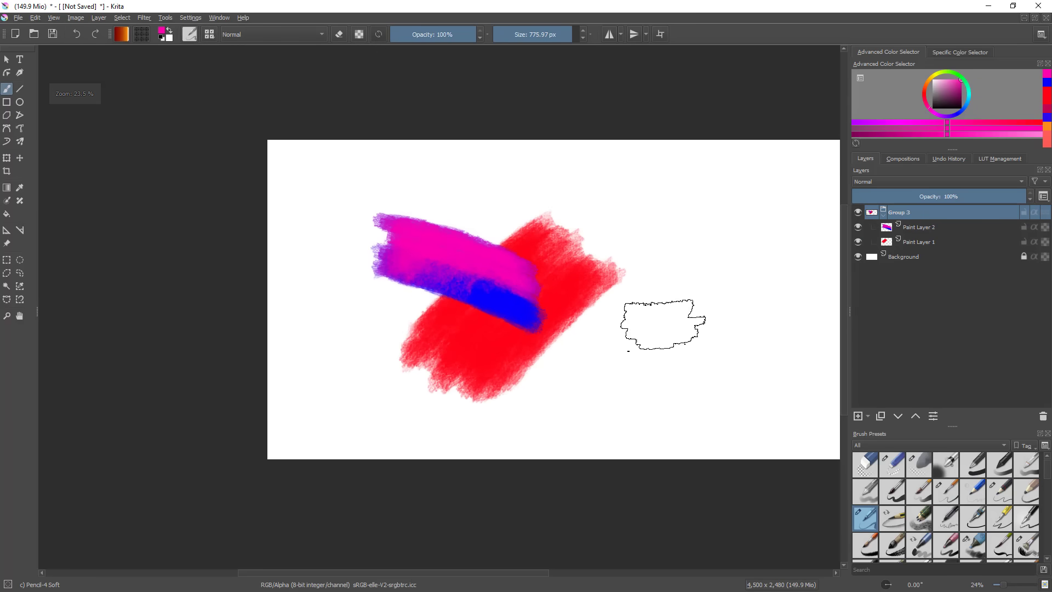
key(ctrl+t)
drag(550, 313, 656, 320)
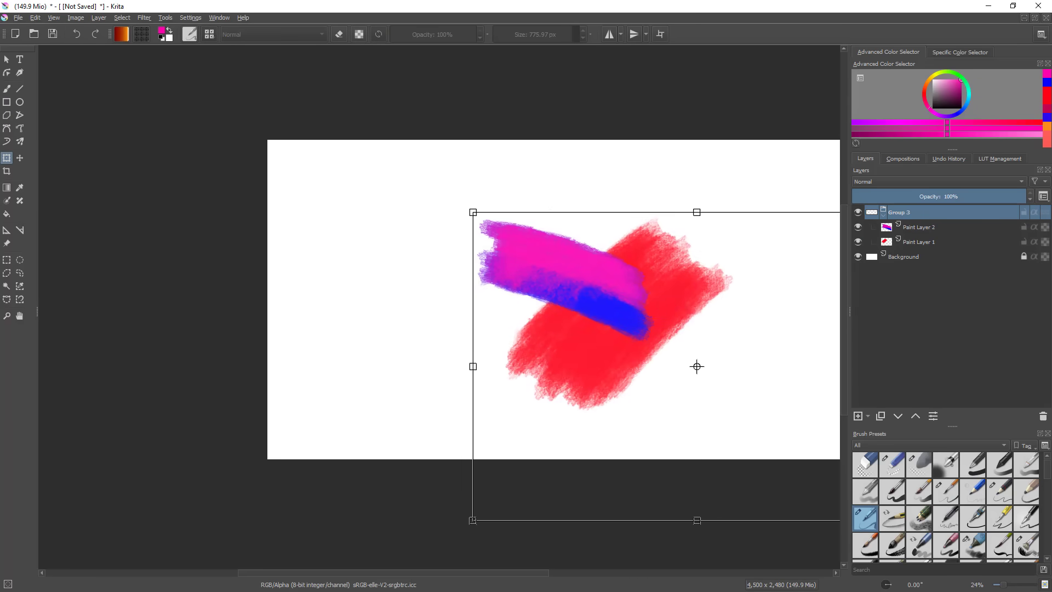
key(b)
mouse_move(582, 434)
mouse_down()
mouse_move(666, 423)
mouse_move(630, 371)
mouse_up()
- Try transforming the whole group once more and undo that transformation
key(ctrl+t)
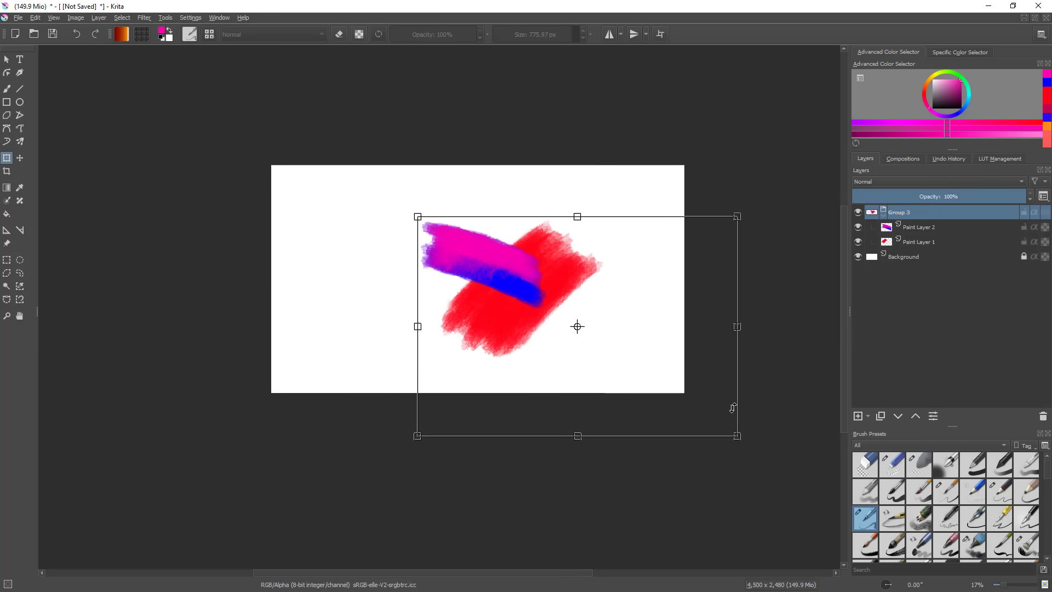
drag(583, 436, 694, 368)
key(ctrl+z)
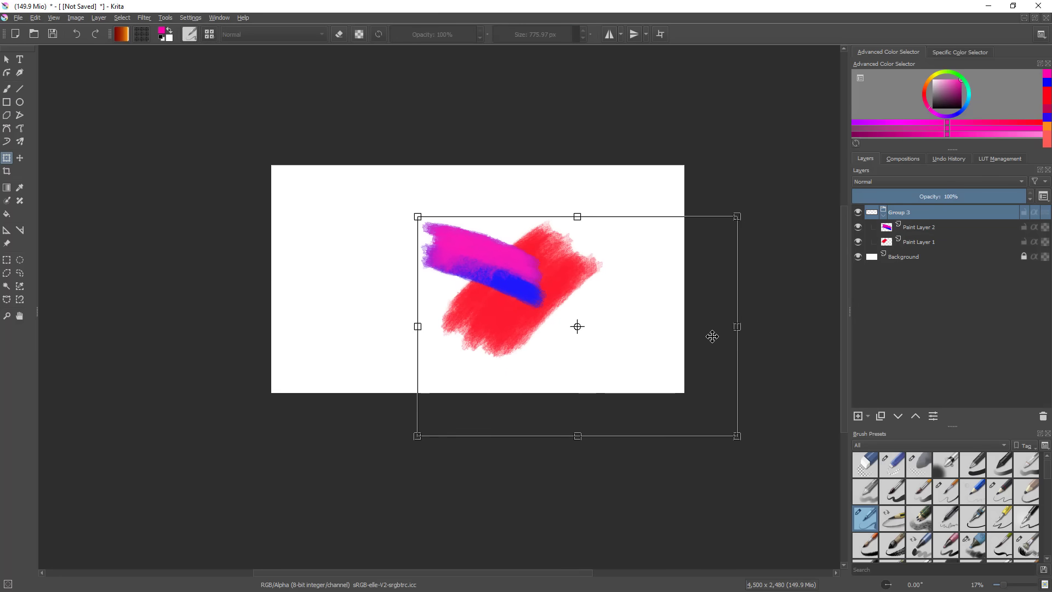
key(Return)
drag(641, 293, 780, 298)
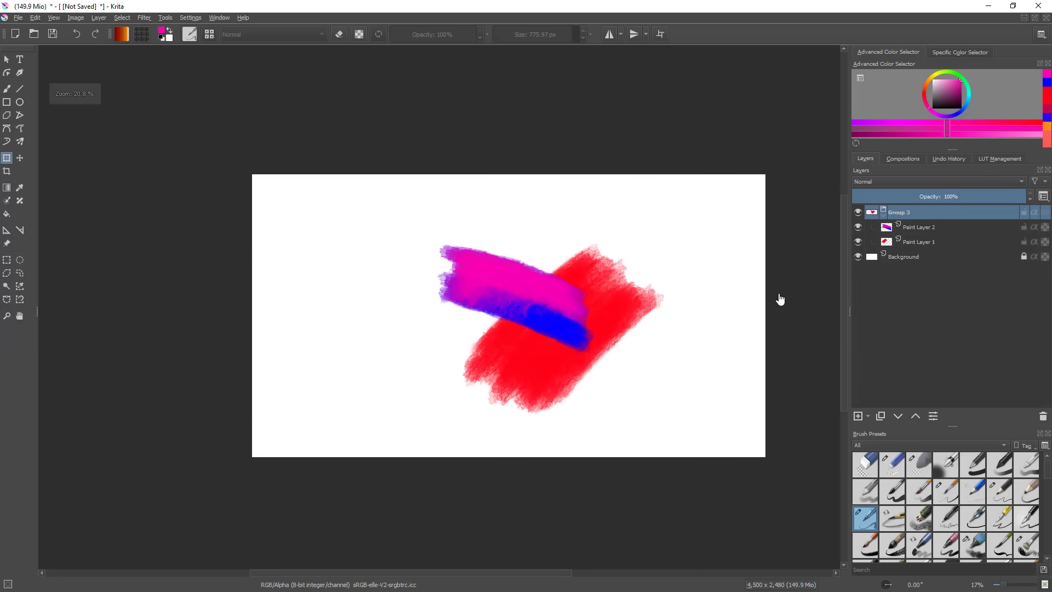
- Move Paint Layer 2 and Paint Layer 1 out of the group and delete the empty group
click(919, 225)
shift+click(921, 241)
drag(925, 226, 945, 206)
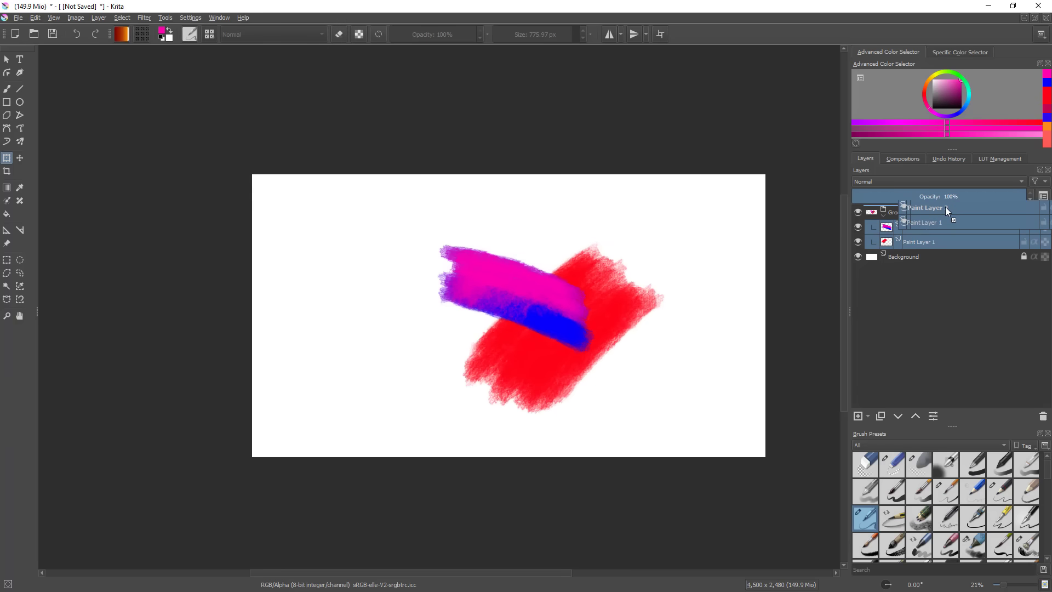
click(914, 240)
click(1041, 417)
- Rename Paint Layer 2 as Sociamix
click(909, 217)
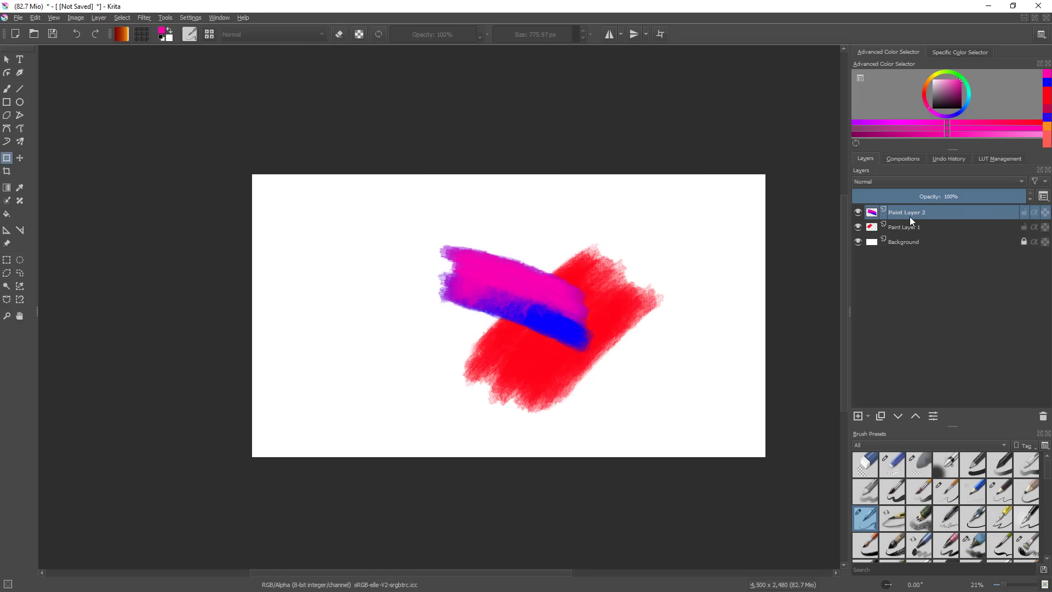
double_click(898, 216)
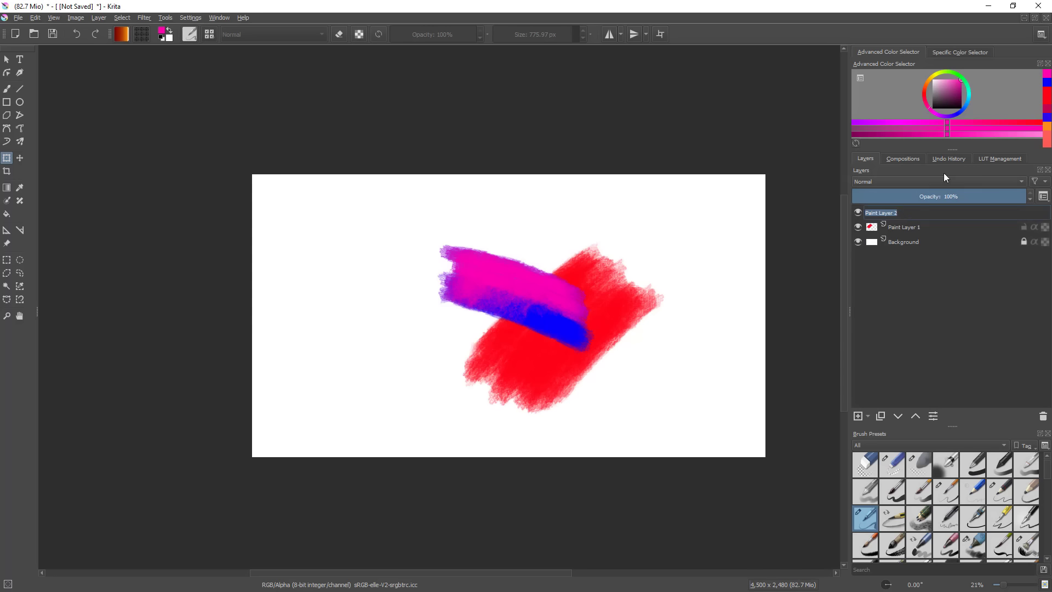
text(Sociamix)
key(Return)
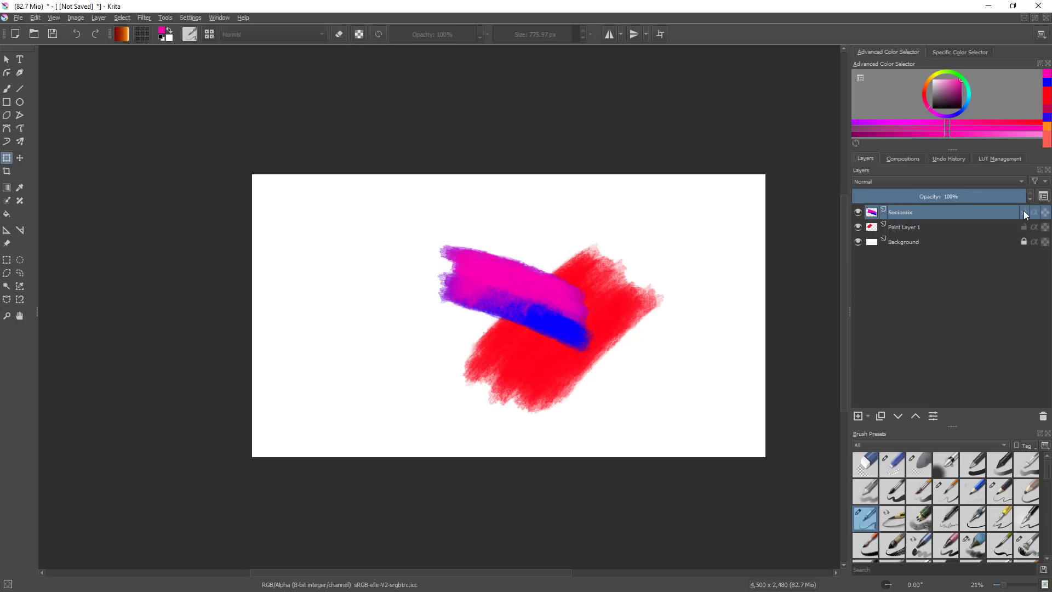
- Lock the Sociamix layer, try to edit it on the canvas, and unlock it again
click(526, 335)
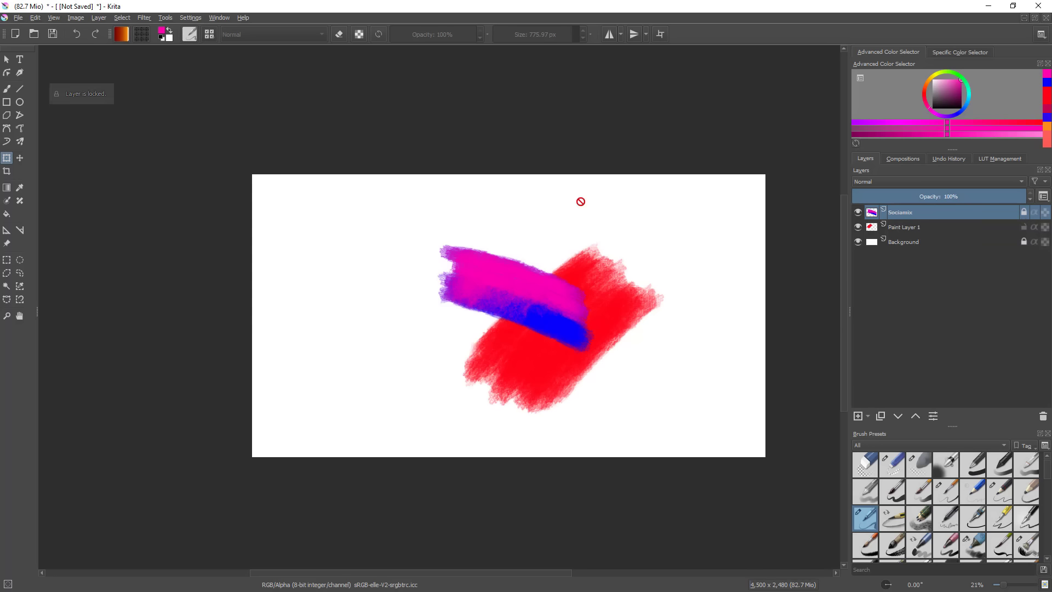
click(1024, 213)
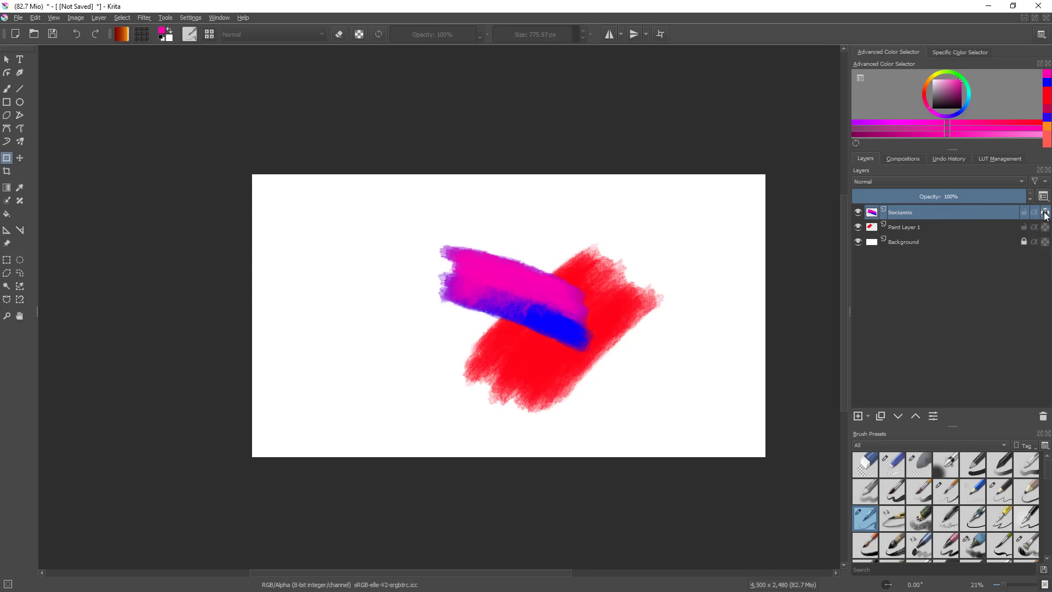
- Turn on alpha lock for the Sociamix layer and set the painting colour to red
drag(929, 90, 926, 100)
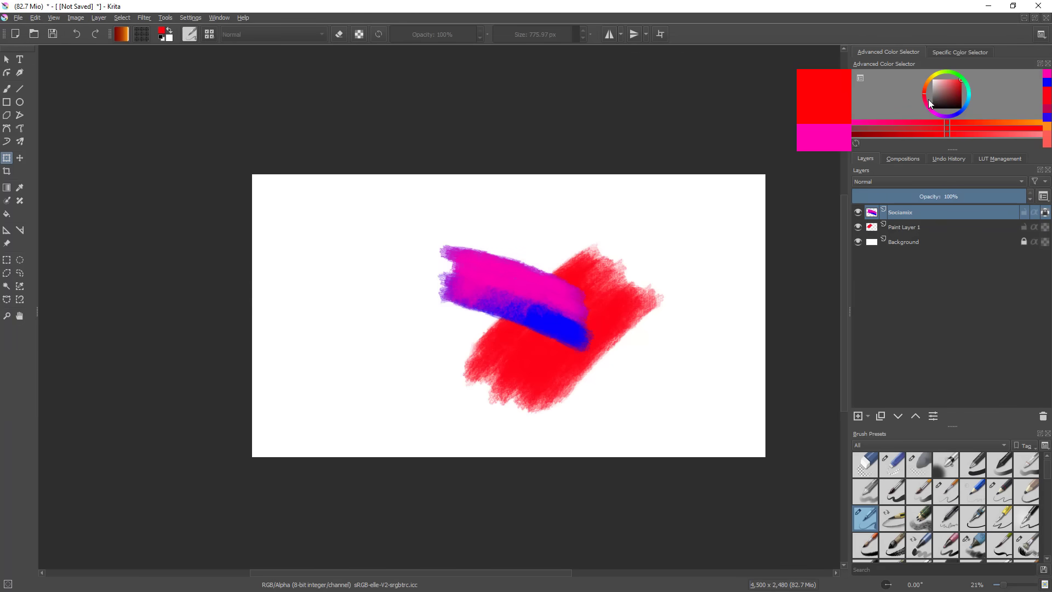
- Choose bright cyan and brush it over most of the magenta stroke on the alpha-locked Sociamix layer
click(966, 95)
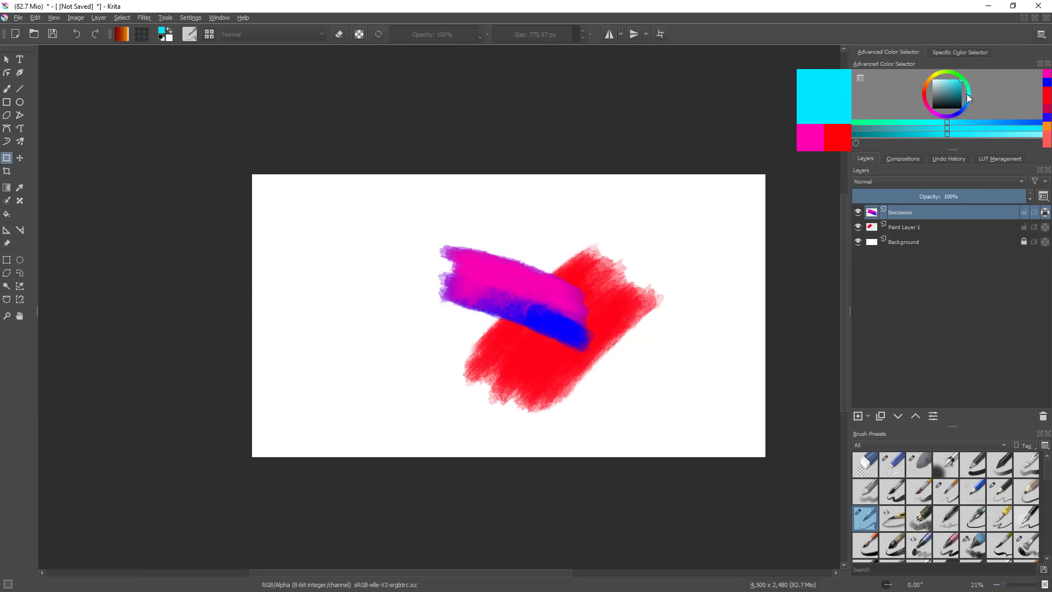
click(577, 265)
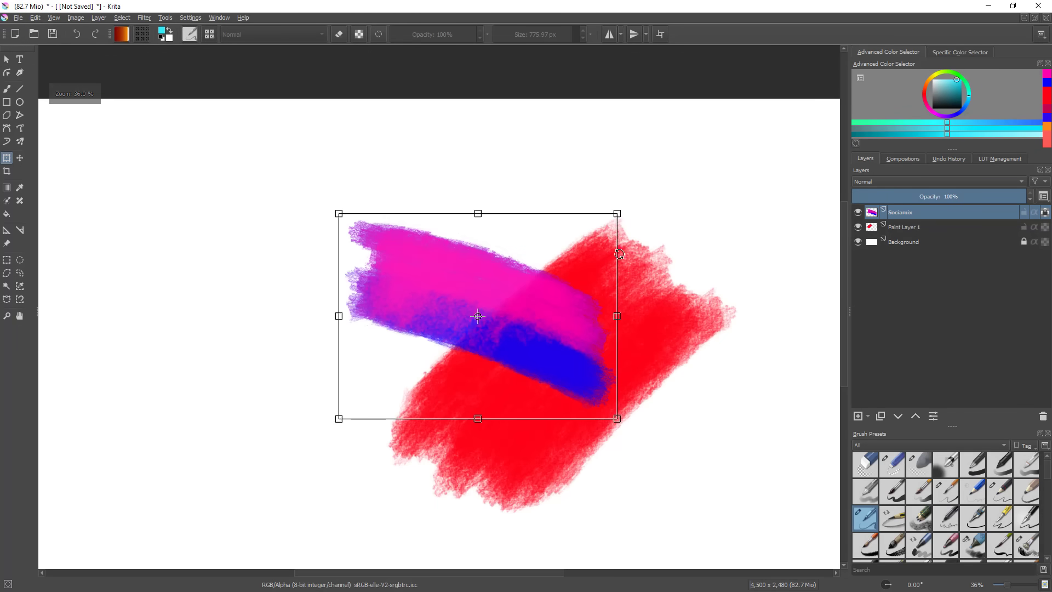
key(b)
mouse_move(422, 274)
mouse_down()
mouse_move(283, 539)
mouse_move(350, 223)
mouse_move(376, 435)
mouse_move(580, 246)
mouse_up()
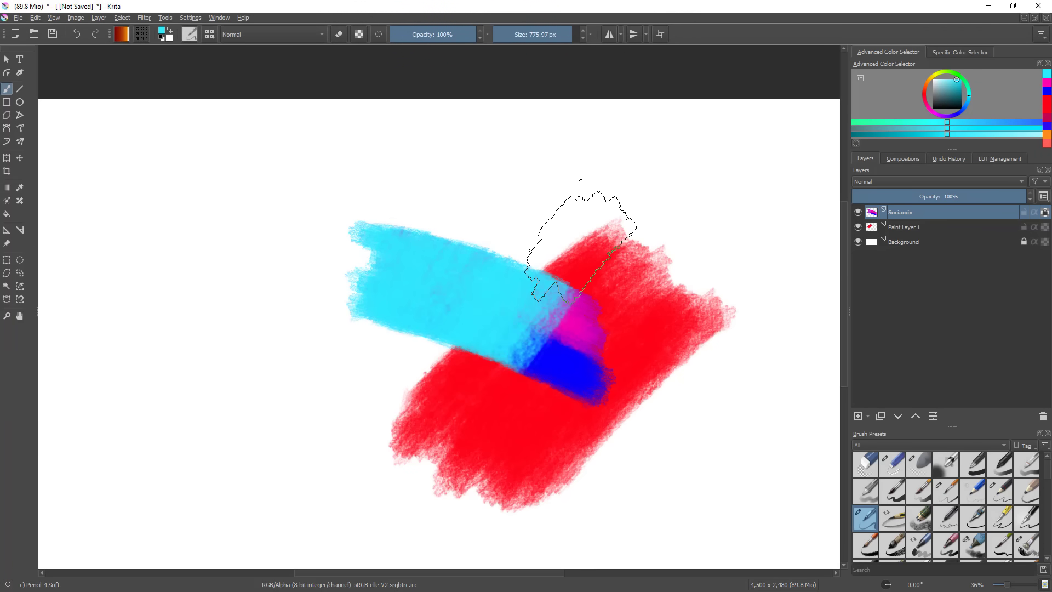
- Blend the cyan, magenta and blue areas of the stroke by brushing with colors sampled from it
ctrl+click(542, 328)
drag(567, 328, 462, 394)
ctrl+click(577, 349)
mouse_move(577, 346)
mouse_down()
mouse_move(496, 373)
mouse_move(507, 322)
mouse_up()
ctrl+click(496, 274)
mouse_move(515, 252)
mouse_down()
mouse_move(547, 370)
mouse_move(528, 352)
mouse_up()
- Paint the stroke's lower-right end light magenta and blend it into the sampled cyan
ctrl+click(599, 341)
key(l)
mouse_move(580, 285)
mouse_down()
mouse_move(497, 411)
mouse_move(630, 340)
mouse_move(469, 340)
mouse_move(481, 266)
mouse_move(415, 320)
mouse_up()
ctrl+click(386, 284)
mouse_move(438, 241)
mouse_down()
mouse_move(500, 292)
mouse_move(592, 307)
mouse_up()
mouse_move(689, 343)
mouse_down()
mouse_move(625, 416)
mouse_move(720, 379)
mouse_up()
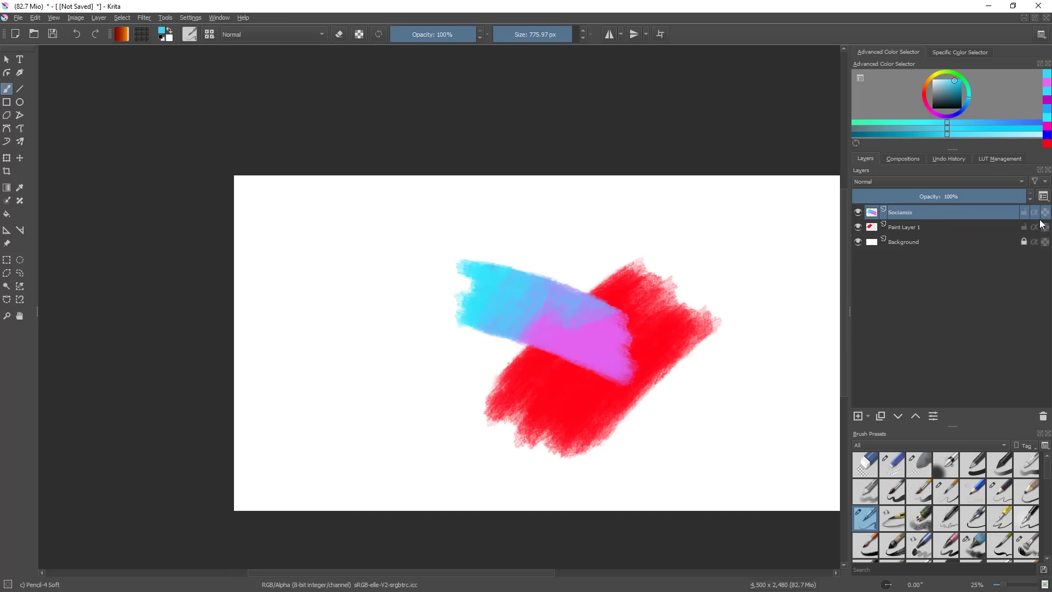
- Add a new paint layer above the Sociamix layer
click(859, 418)
drag(680, 377, 513, 399)
drag(620, 346, 596, 287)
- Make a round freehand selection beside the red stroke, fill it with light cyan using the brush, and deselect
key(l)
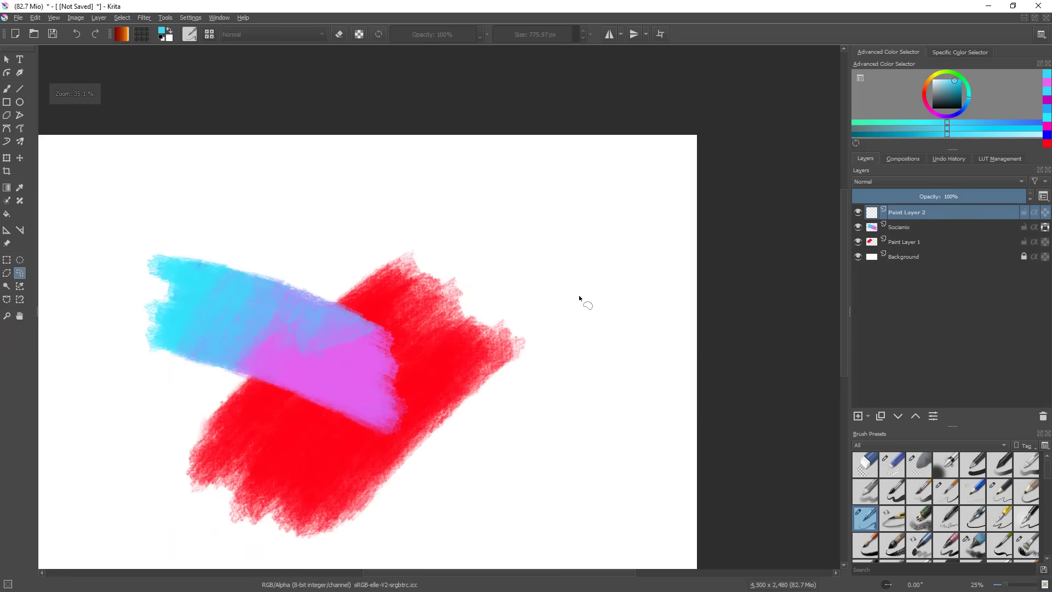
drag(519, 258, 602, 199)
key(b)
mouse_move(528, 317)
mouse_down()
mouse_move(621, 252)
mouse_move(606, 315)
mouse_move(598, 274)
mouse_up()
key(ctrl+shift+a)
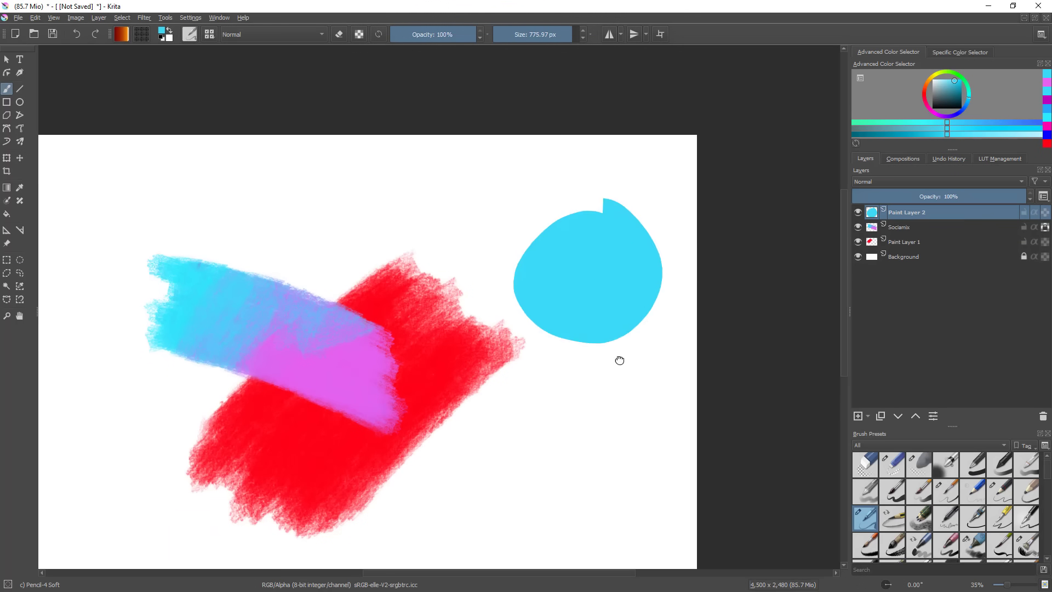
- Shade the circle on the alpha-locked Paint Layer 2 with darker teal and blend it with a sampled light cyan
click(960, 86)
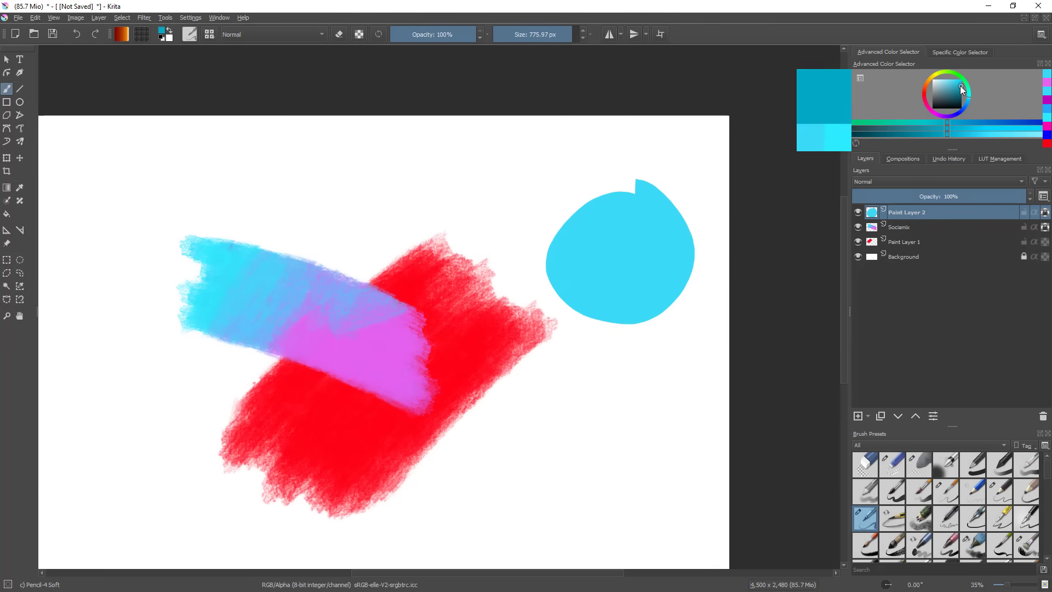
mouse_move(659, 218)
mouse_down()
mouse_move(620, 207)
mouse_move(609, 217)
mouse_move(581, 285)
mouse_move(582, 268)
mouse_move(621, 282)
mouse_up()
mouse_move(701, 313)
mouse_down()
mouse_move(653, 396)
mouse_move(668, 353)
mouse_up()
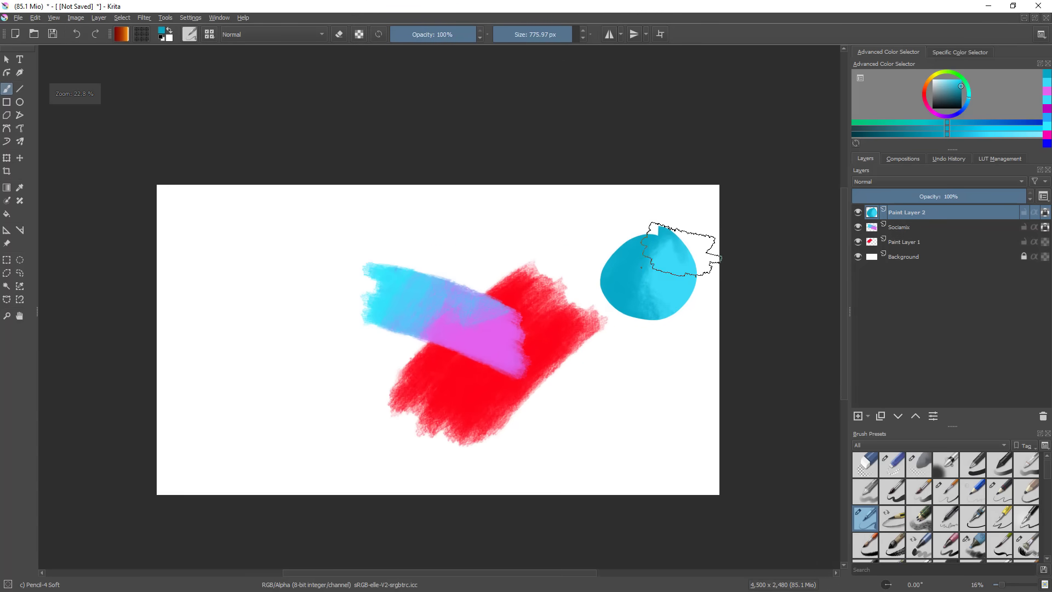
drag(692, 242, 651, 327)
mouse_move(557, 443)
mouse_down()
mouse_move(478, 530)
mouse_move(521, 477)
mouse_up()
ctrl+click(634, 312)
mouse_move(630, 321)
mouse_down()
mouse_move(605, 331)
mouse_move(626, 346)
mouse_up()
- Clear the painted circle from Paint Layer 2
mouse_move(615, 387)
mouse_down()
mouse_move(580, 458)
mouse_move(606, 416)
mouse_move(737, 382)
mouse_up()
key(Delete)
mouse_move(661, 384)
mouse_down()
mouse_move(702, 334)
mouse_move(629, 332)
mouse_up()
- Draw a tall oval freehand selection on the blank canvas beside the red stroke
key(l)
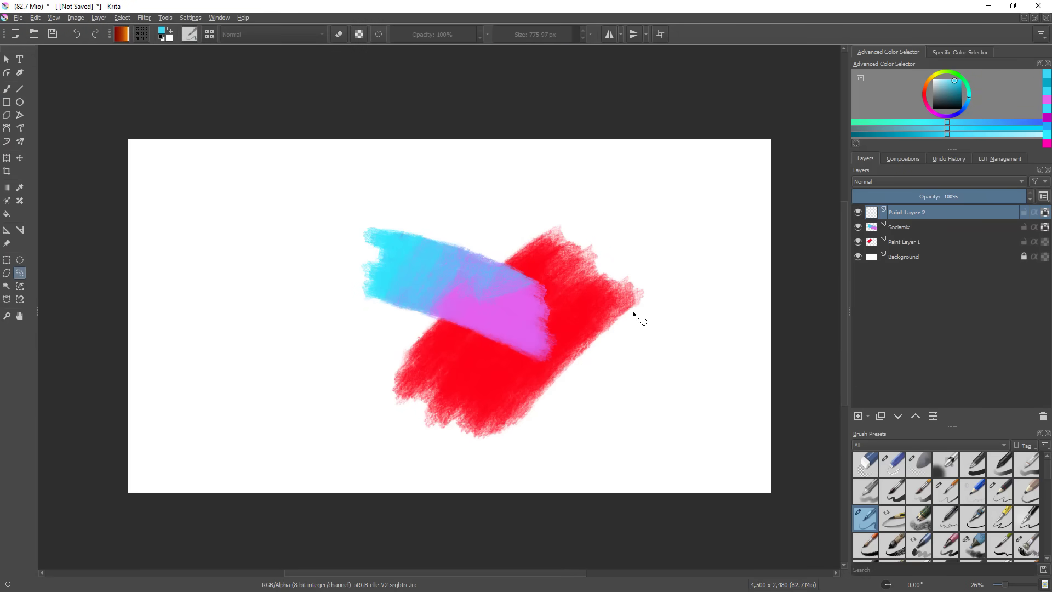
mouse_move(691, 188)
mouse_down()
mouse_move(735, 275)
mouse_move(685, 189)
mouse_up()
key(b)
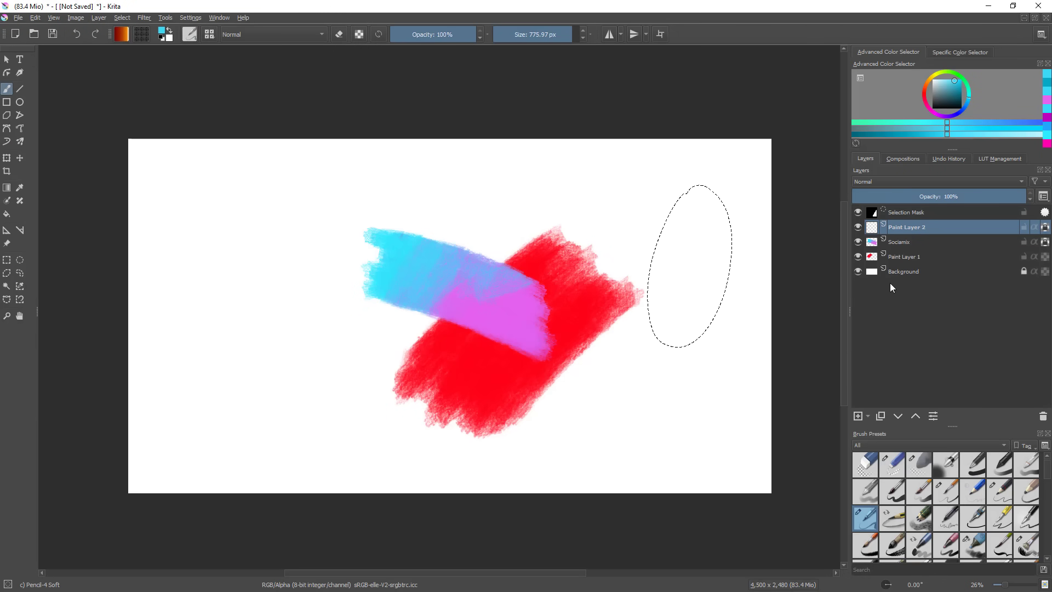
- Brush light cyan throughout the oval selection on Paint Layer 2 and hide the selection outline
click(858, 416)
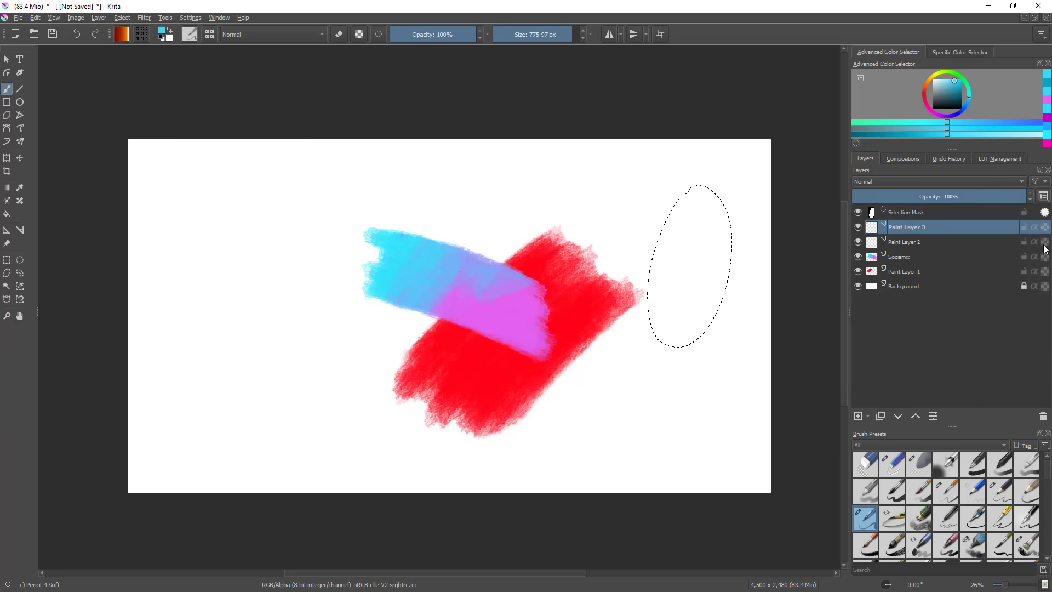
click(1042, 416)
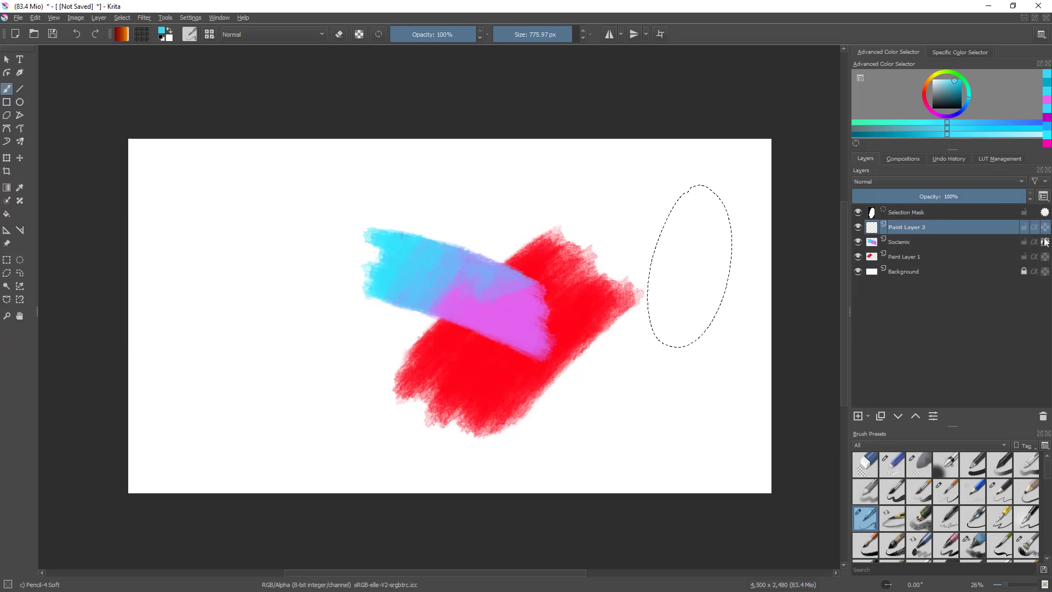
mouse_move(696, 329)
mouse_down()
mouse_move(669, 318)
mouse_move(695, 208)
mouse_up()
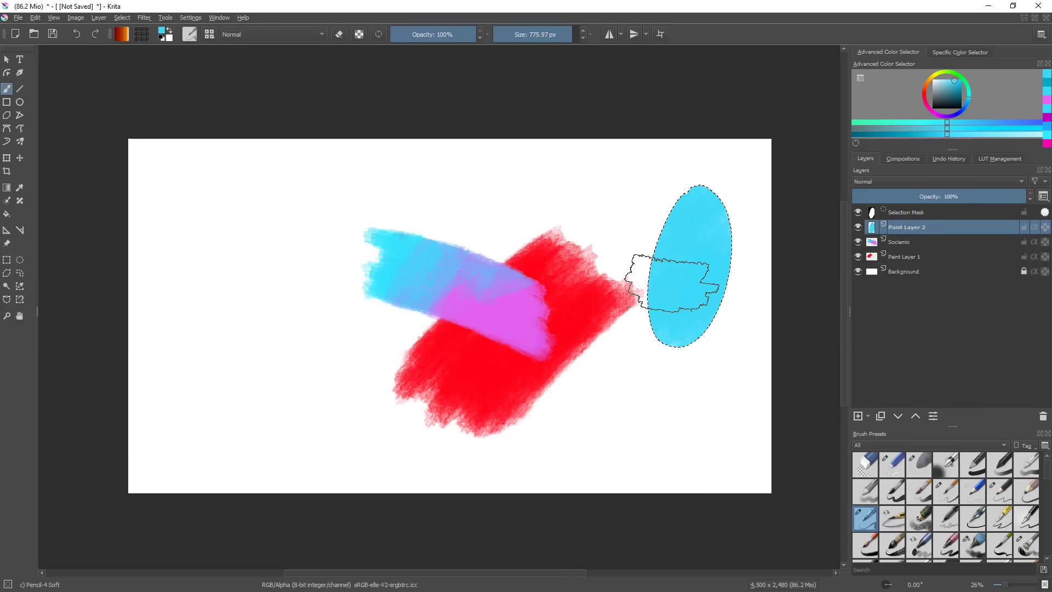
mouse_move(708, 289)
mouse_down()
mouse_move(672, 284)
mouse_move(733, 269)
mouse_up()
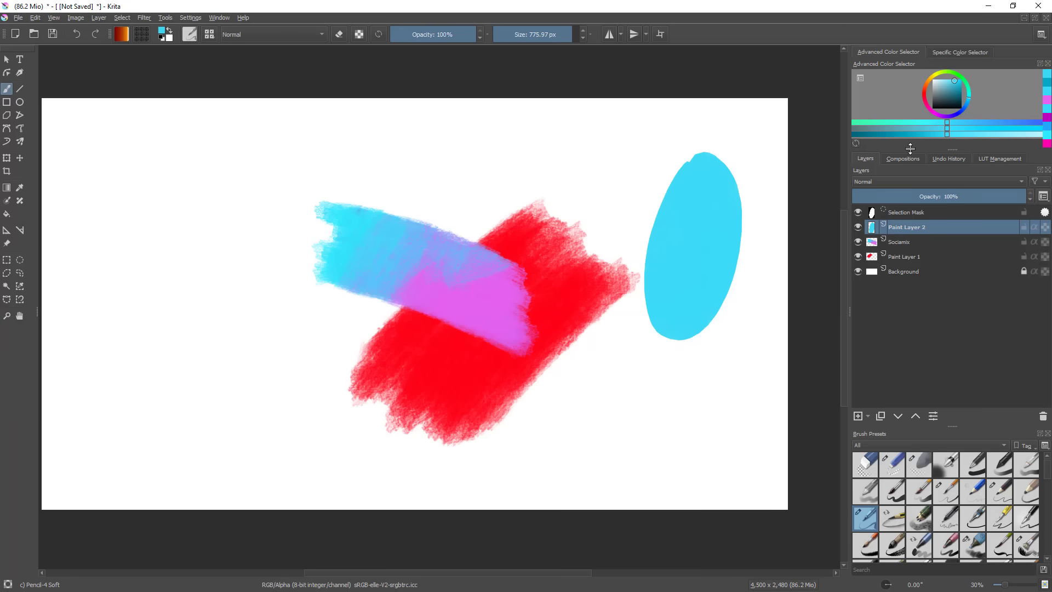
key(ctrl+h)
click(924, 93)
click(961, 80)
drag(682, 206, 633, 253)
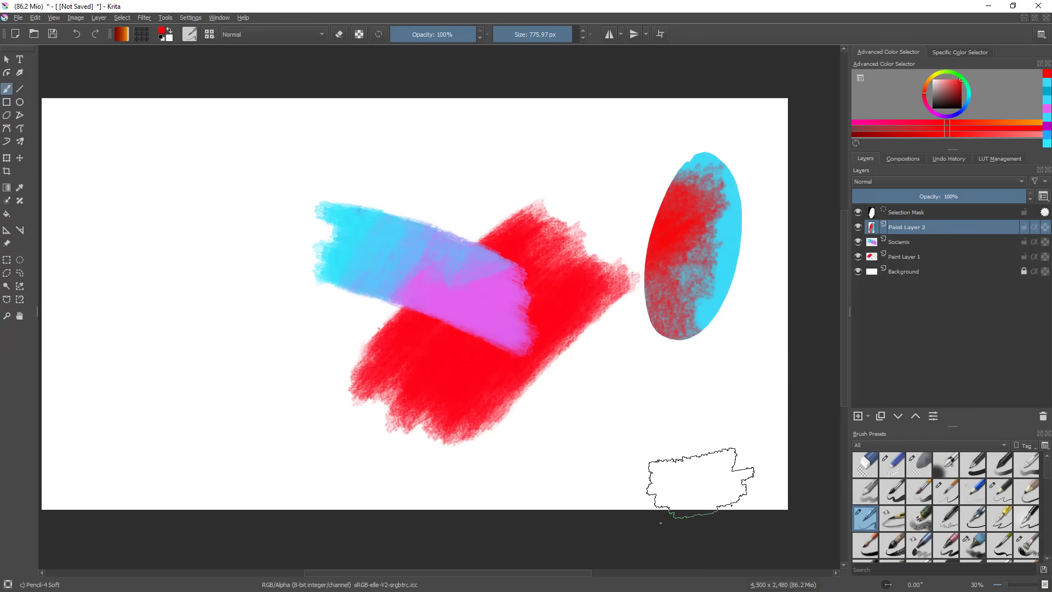
key(ctrl+z)
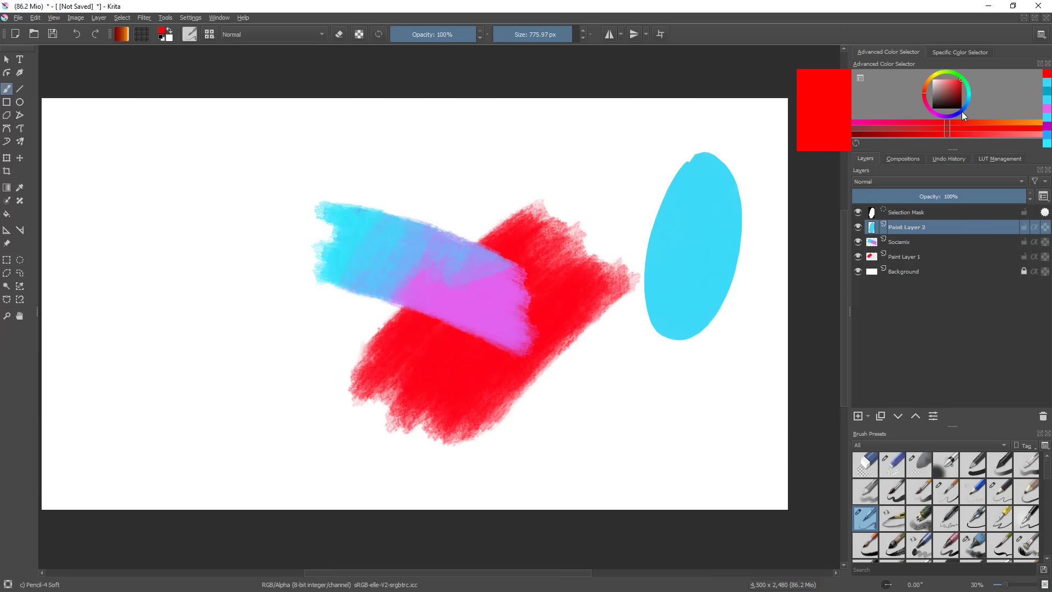
- Choose saturated blue, brush it over the oval's left and lower parts, and show the selection outline again
click(961, 110)
mouse_move(691, 164)
mouse_down()
mouse_move(649, 308)
mouse_move(685, 317)
mouse_move(690, 296)
mouse_move(738, 282)
mouse_up()
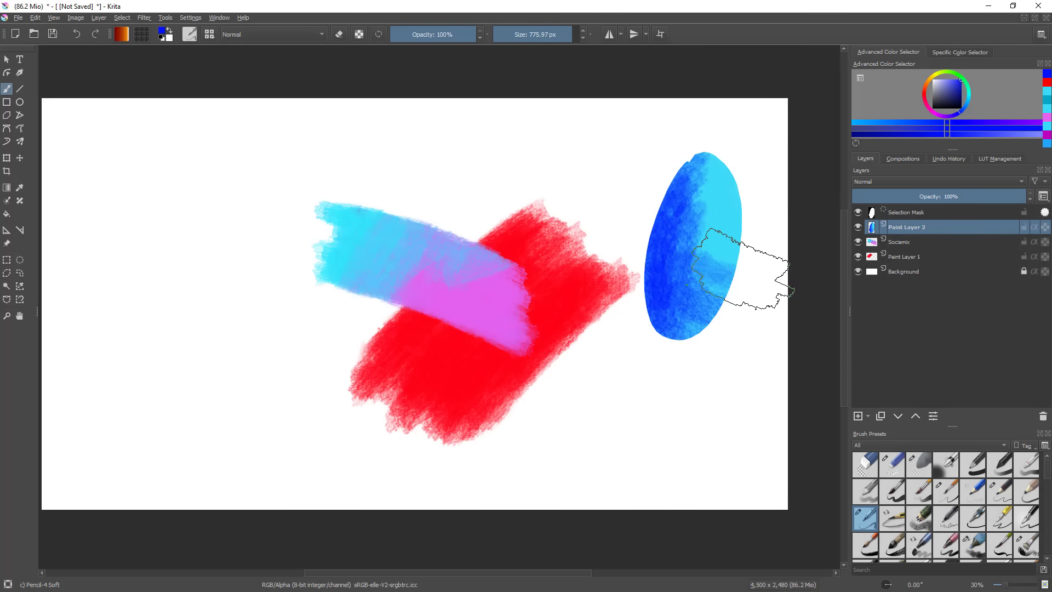
key(ctrl+shift+a)
ctrl+click(872, 213)
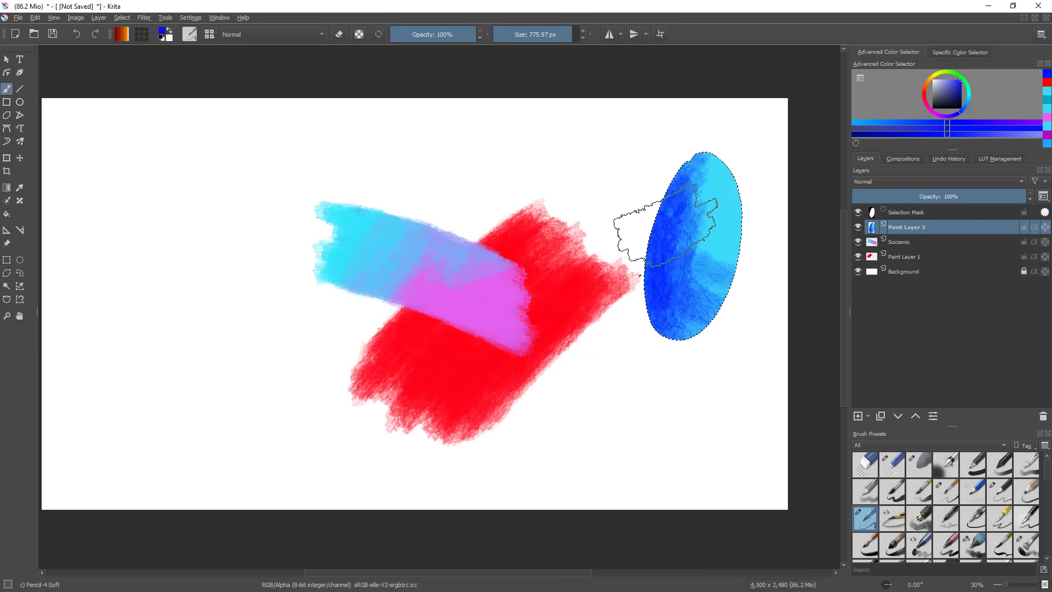
key(ctrl)
- Blend blue and sampled light cyan over the oval's right side, and remove the selection
mouse_move(707, 173)
mouse_down()
mouse_move(724, 208)
mouse_move(750, 239)
mouse_move(734, 199)
mouse_move(684, 157)
mouse_move(724, 150)
mouse_move(668, 267)
mouse_move(719, 190)
mouse_move(781, 287)
mouse_move(721, 230)
mouse_move(704, 177)
mouse_move(676, 181)
mouse_move(674, 242)
mouse_move(727, 229)
mouse_move(706, 163)
mouse_move(732, 246)
mouse_up()
ctrl+click(719, 237)
mouse_move(711, 339)
mouse_down()
mouse_move(674, 412)
mouse_move(712, 351)
mouse_up()
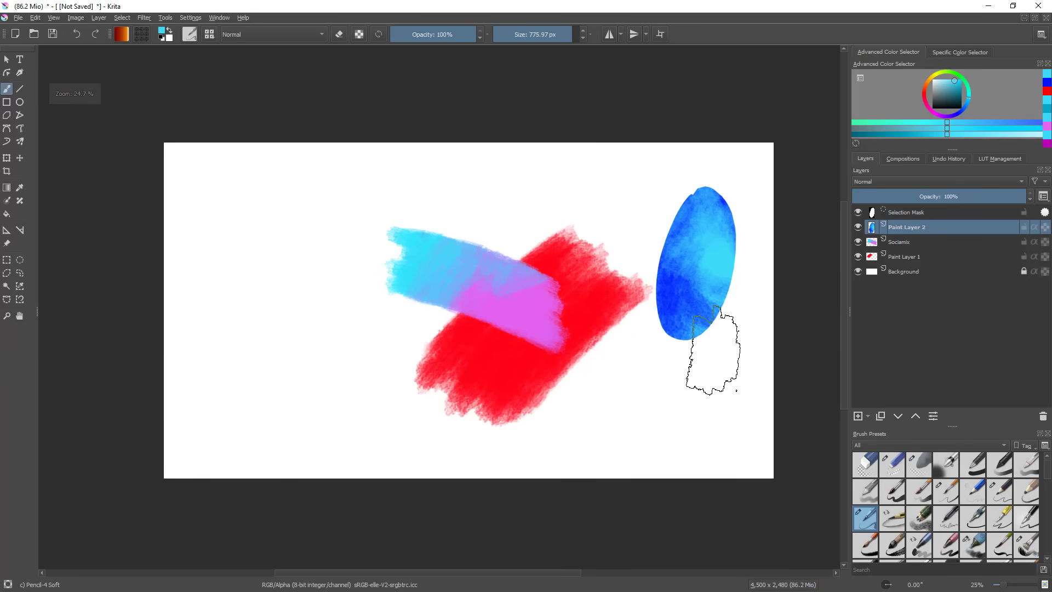
key(ctrl+shift+a)
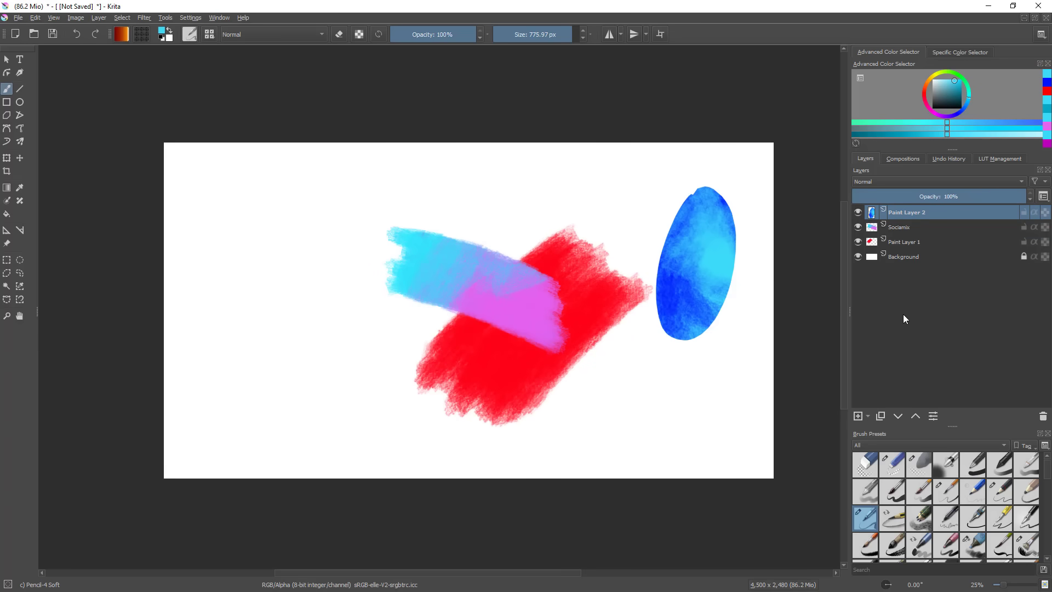
- Merge Paint Layer 2, Sociamix and Paint Layer 1 into a single layer
shift+click(919, 246)
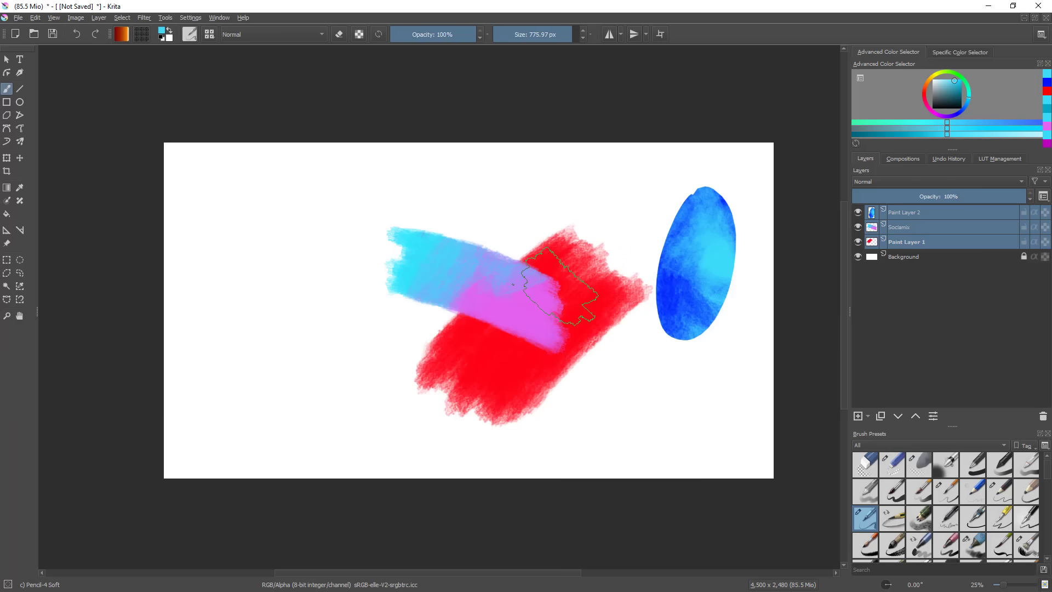
key(ctrl+e)
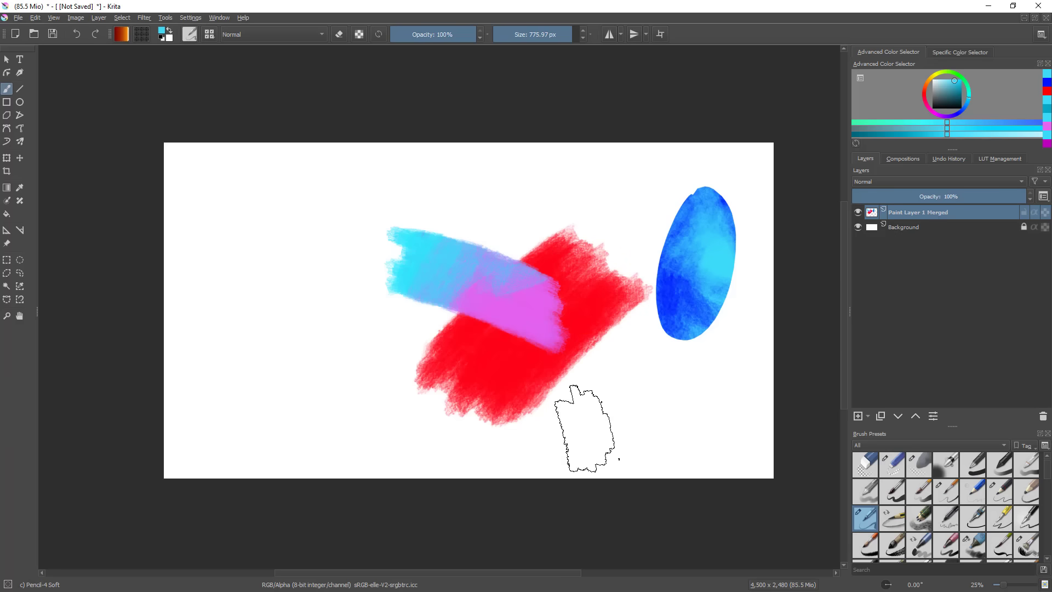
ctrl+click(872, 212)
key(ctrl+shift+a)
- Move the merged artwork left and slightly down on the canvas with the Transform tool
key(ctrl+t)
mouse_move(617, 296)
mouse_down()
mouse_move(577, 303)
mouse_move(588, 335)
mouse_up()
key(b)
drag(536, 356, 509, 368)
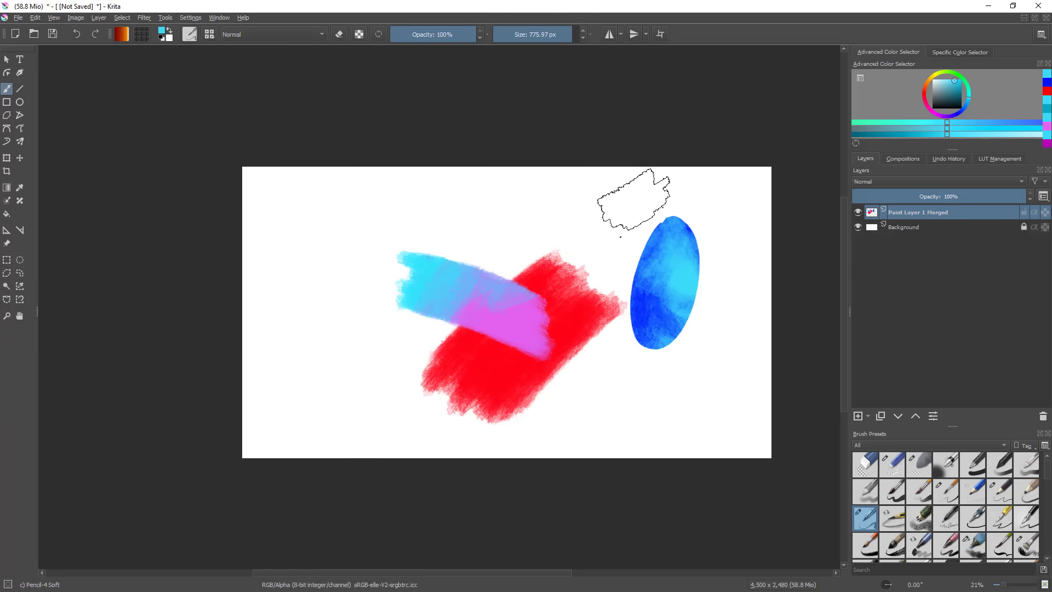
- Make a loose freehand selection around the blue oval on the merged layer
drag(707, 327, 700, 315)
drag(682, 347, 745, 376)
key(l)
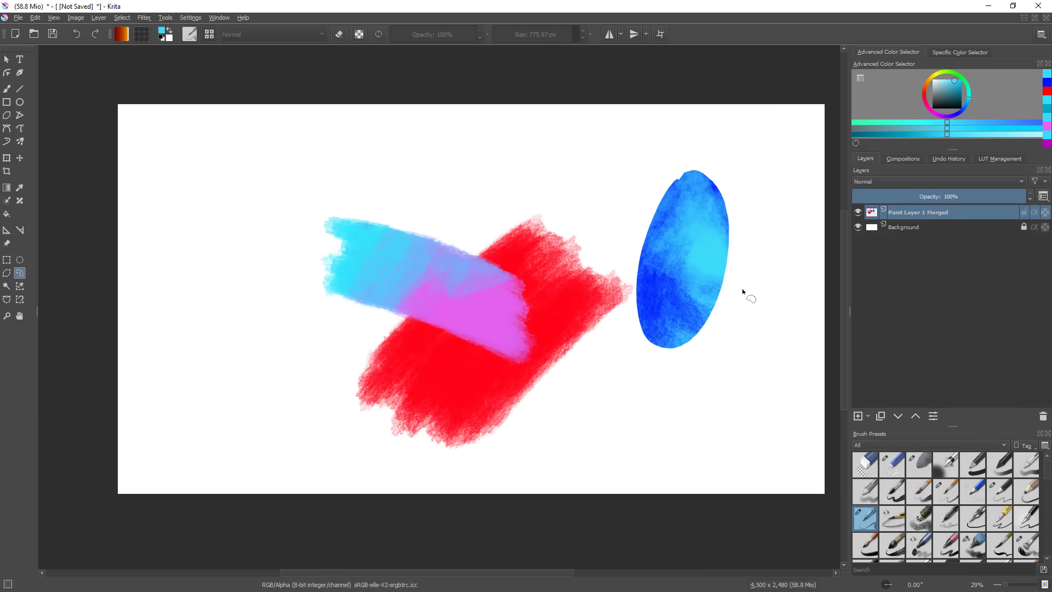
drag(730, 294, 737, 236)
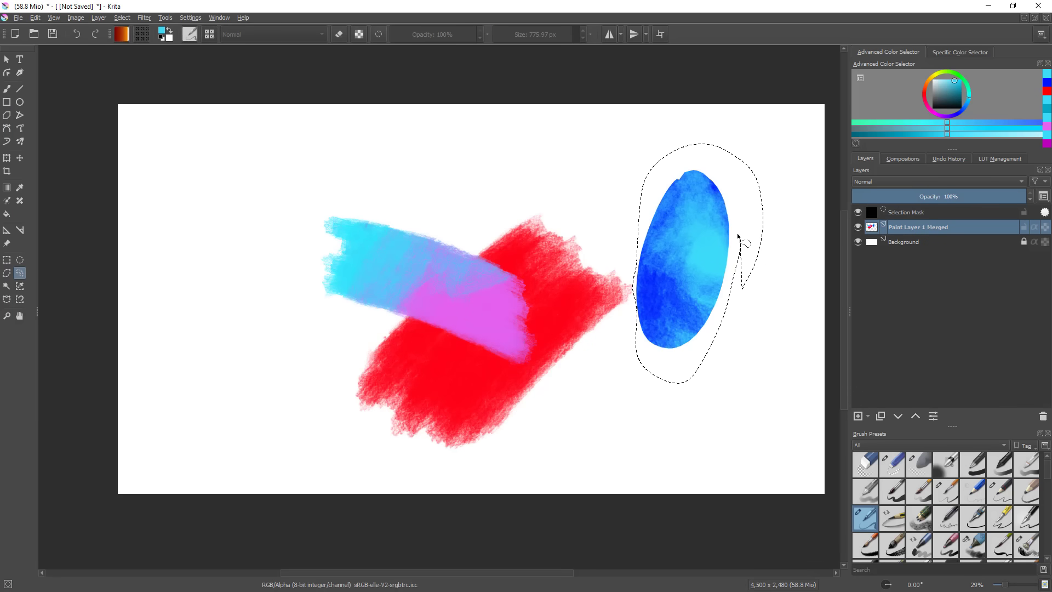
- Copy the selected oval onto its own layer and delete the original from Paint Layer 1 Merged
key(ctrl+c)
key(ctrl+v)
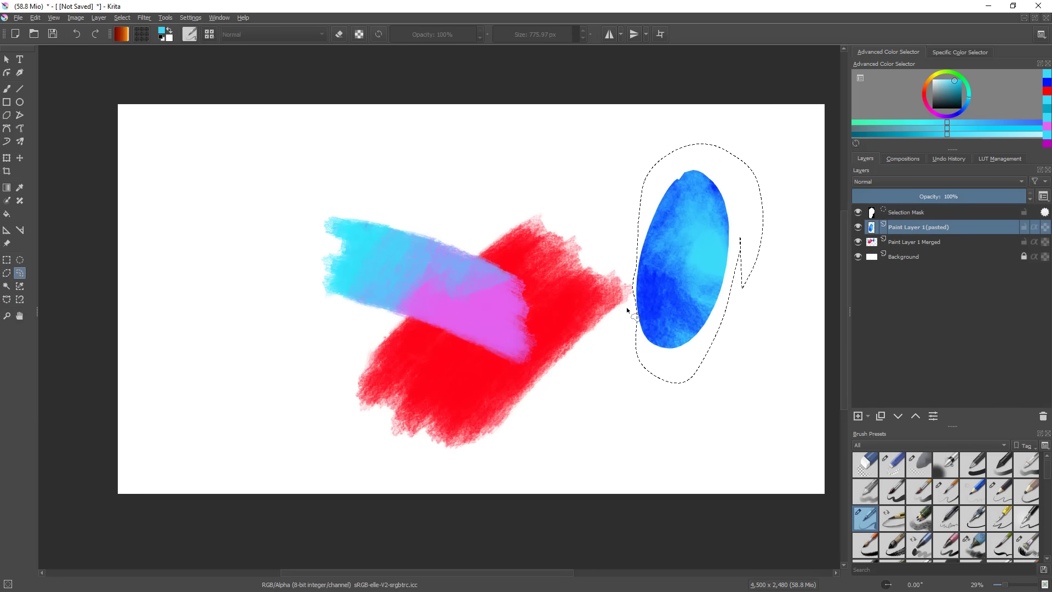
click(899, 246)
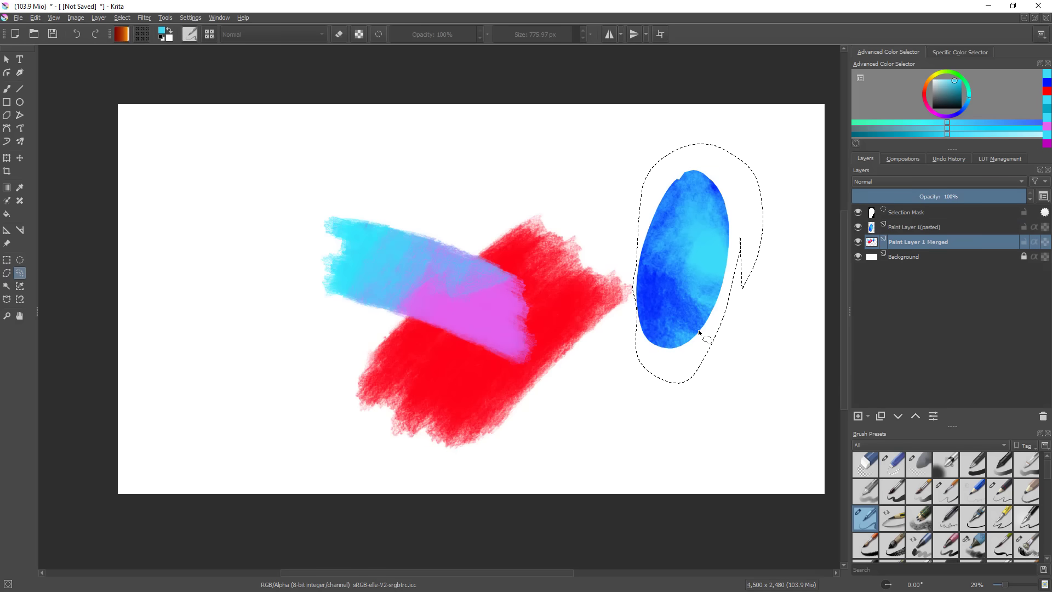
click(731, 310)
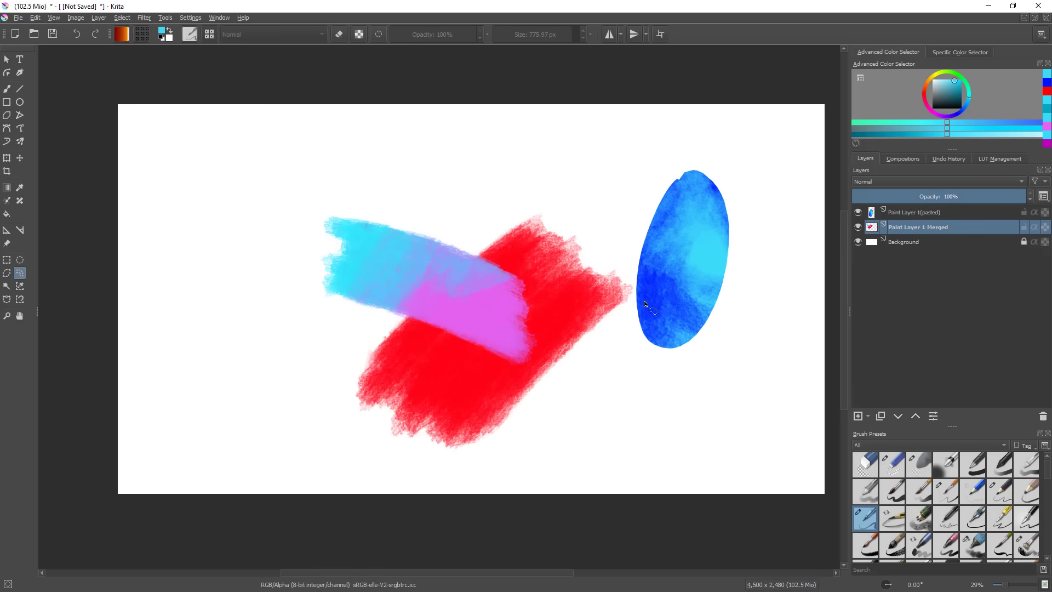
- Toggle the visibility of the pasted oval layer and the merged stroke layer to check that they are separate
click(857, 227)
click(858, 227)
click(858, 212)
click(859, 212)
click(858, 212)
click(859, 212)
click(859, 212)
click(859, 212)
click(858, 212)
click(859, 212)
click(858, 227)
click(858, 226)
click(859, 212)
click(859, 212)
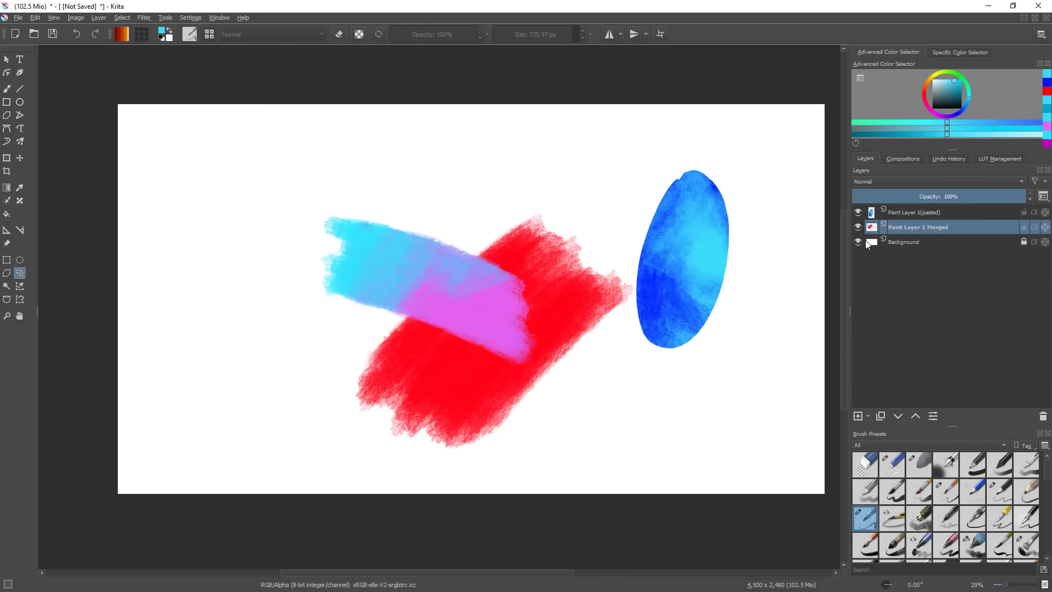
- Merge the pasted oval layer down into Paint Layer 1 Merged
click(901, 212)
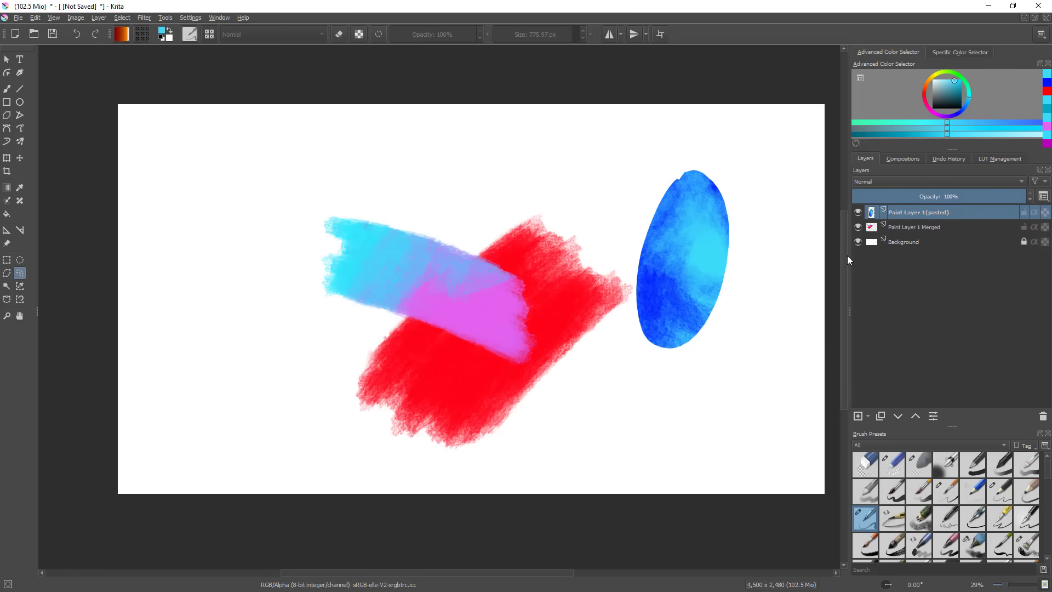
mouse_move(759, 318)
mouse_down()
mouse_move(735, 350)
mouse_move(752, 327)
mouse_up()
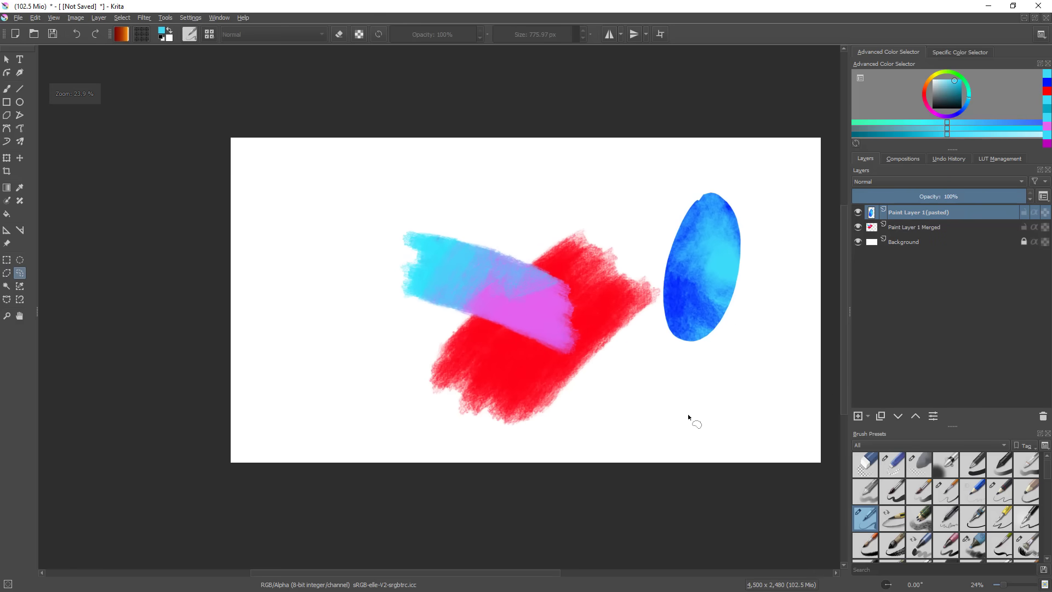
key(ctrl+e)
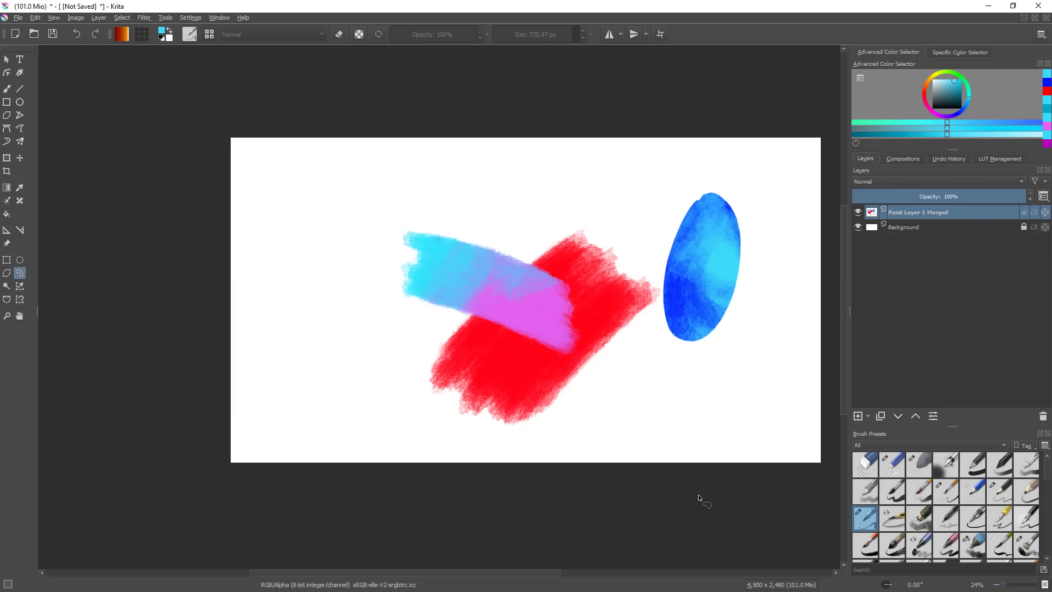
- Add a new paint layer above Paint Layer 1 Merged
click(858, 417)
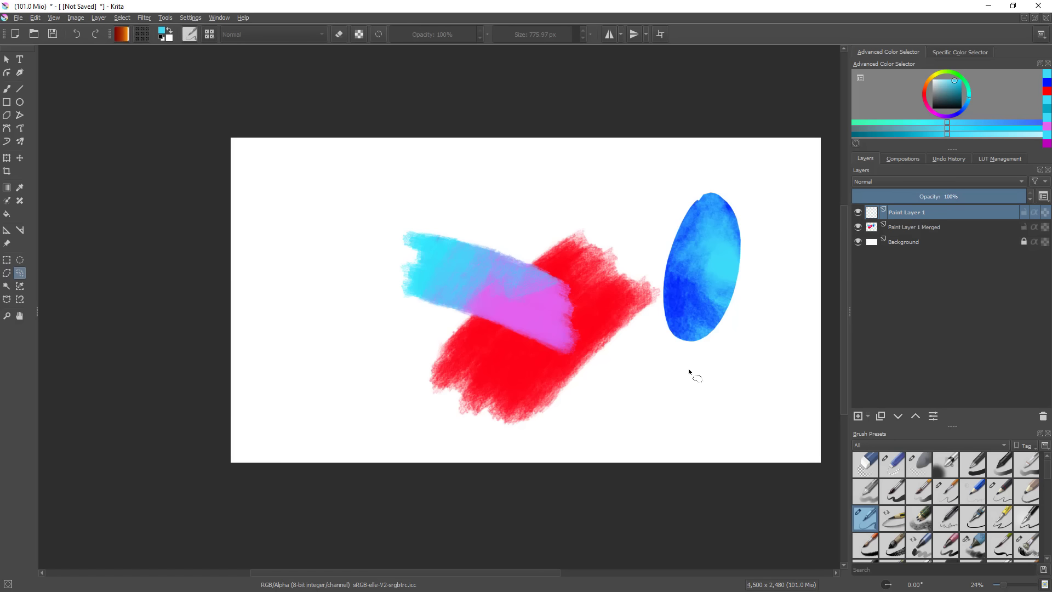
key(ctrl+z)
key(ctrl+shift+z)
- Choose a deep pure blue and paint a broad diagonal stroke over the red stroke on Paint Layer 1
click(924, 87)
click(961, 82)
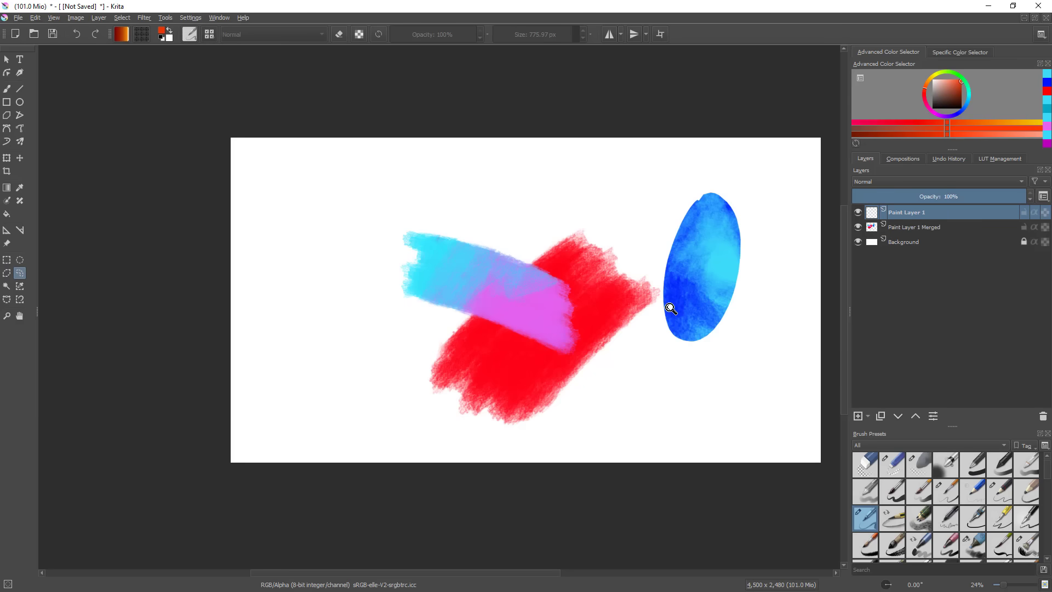
scroll(665, 309, up, 2)
click(952, 114)
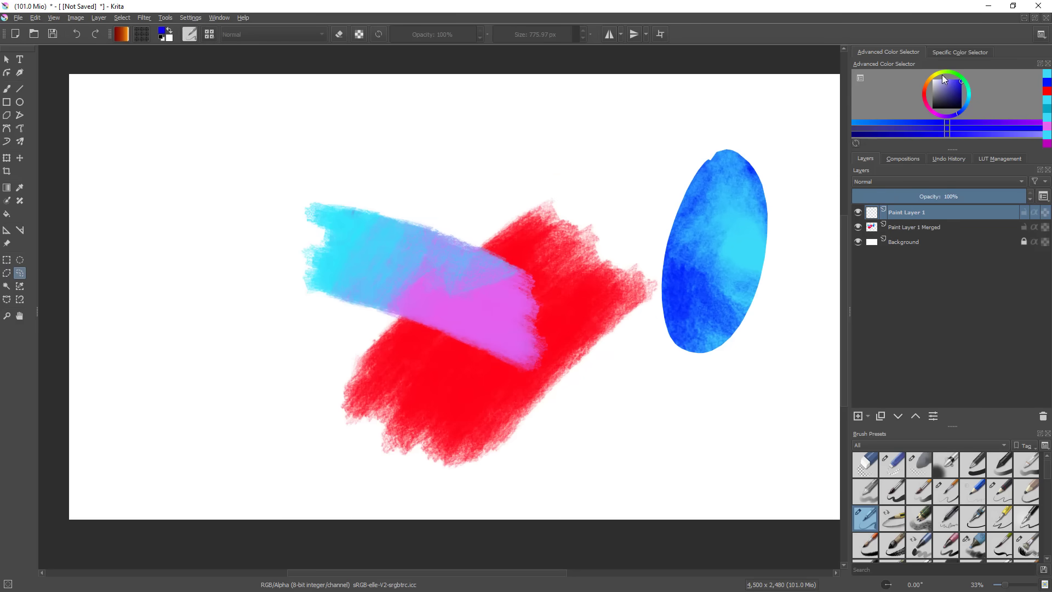
drag(509, 323, 833, 201)
key(ctrl+shift+a)
key(b)
mouse_move(558, 315)
mouse_down()
mouse_move(406, 453)
mouse_move(460, 395)
mouse_move(428, 411)
mouse_move(510, 422)
mouse_up()
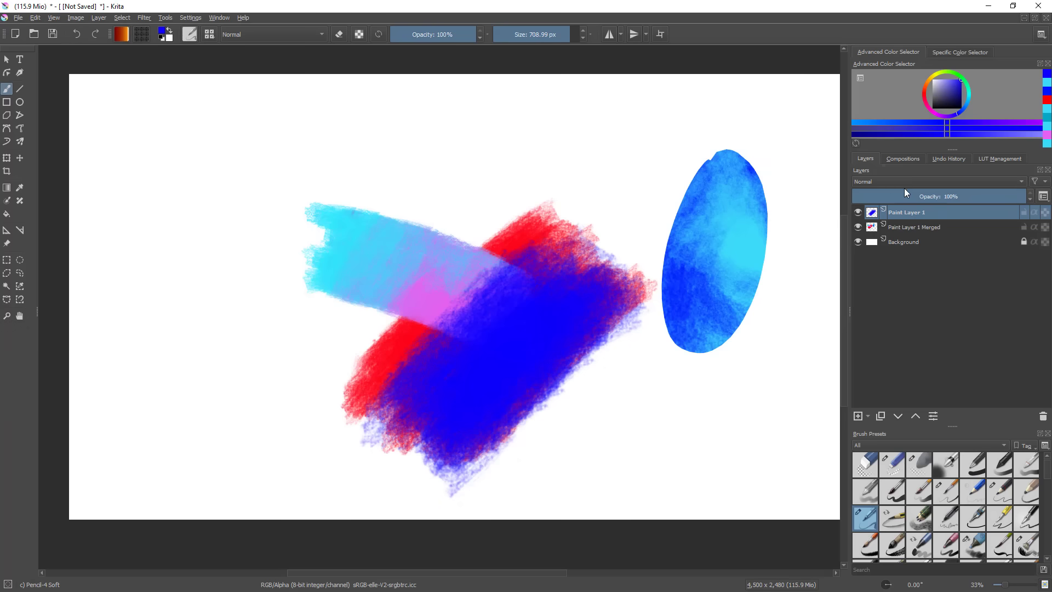
- Examine the layer's available blending modes, including the Mix, Negative and Quadratic groups
click(884, 181)
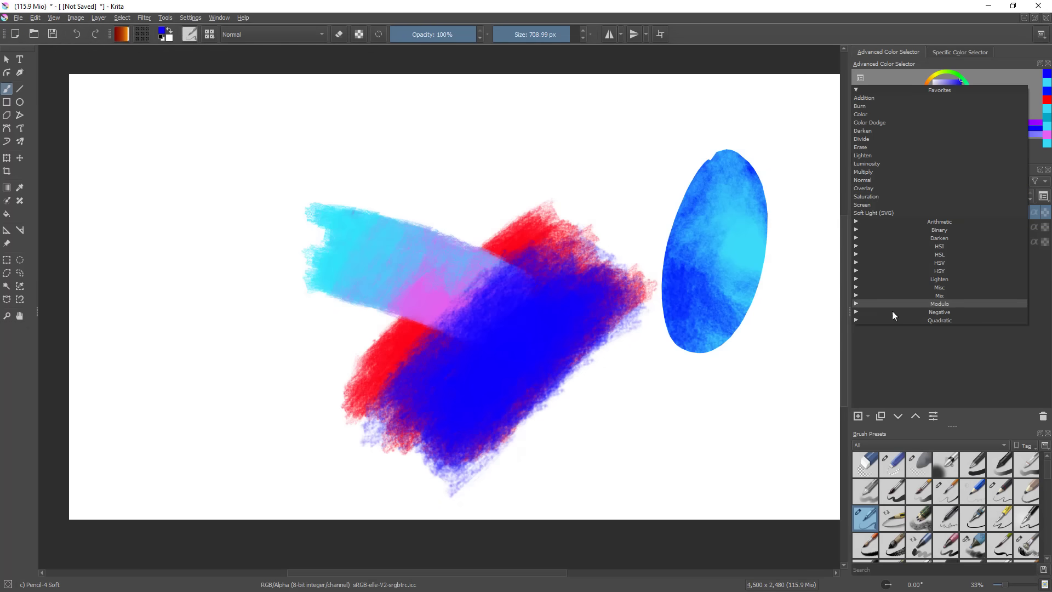
click(856, 320)
click(856, 311)
click(856, 259)
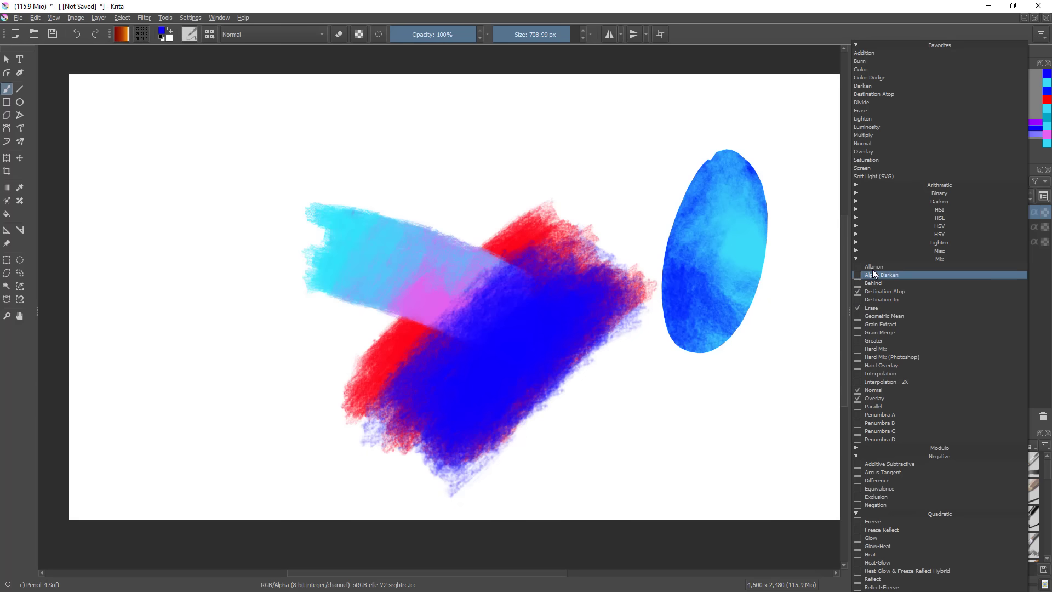
click(856, 257)
click(856, 312)
click(857, 320)
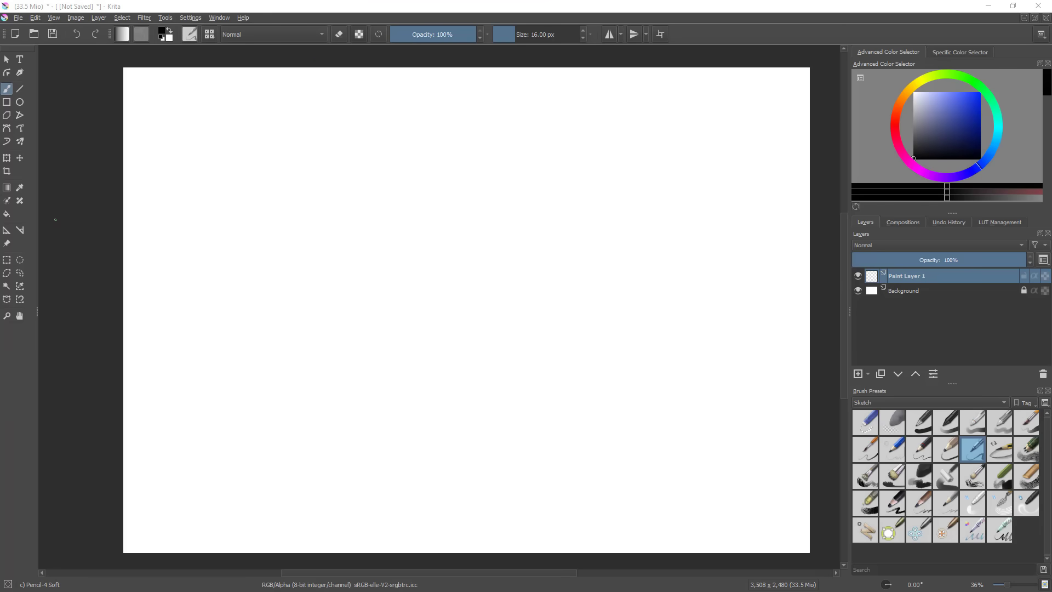
- Select a long, narrow horizontal rectangle on Paint Layer 1 of the blank 3,508 x 2,480 canvas
drag(333, 267, 269, 292)
scroll(344, 290, up, 2)
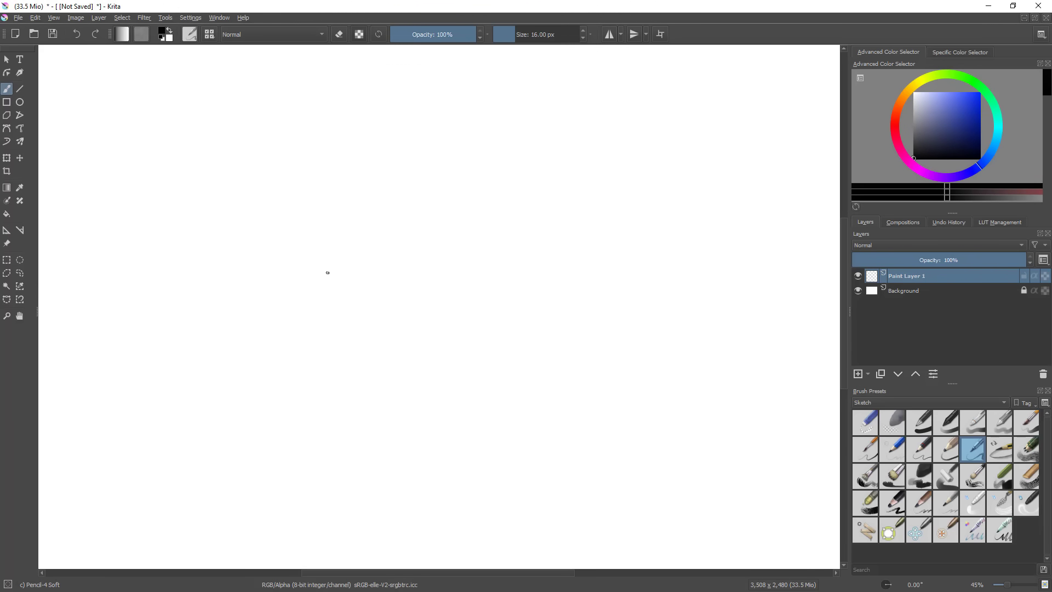
click(7, 259)
drag(323, 216, 699, 277)
- Fill the rectangular selection with a gradient from black at its left end to white at its right, and deselect
key(b)
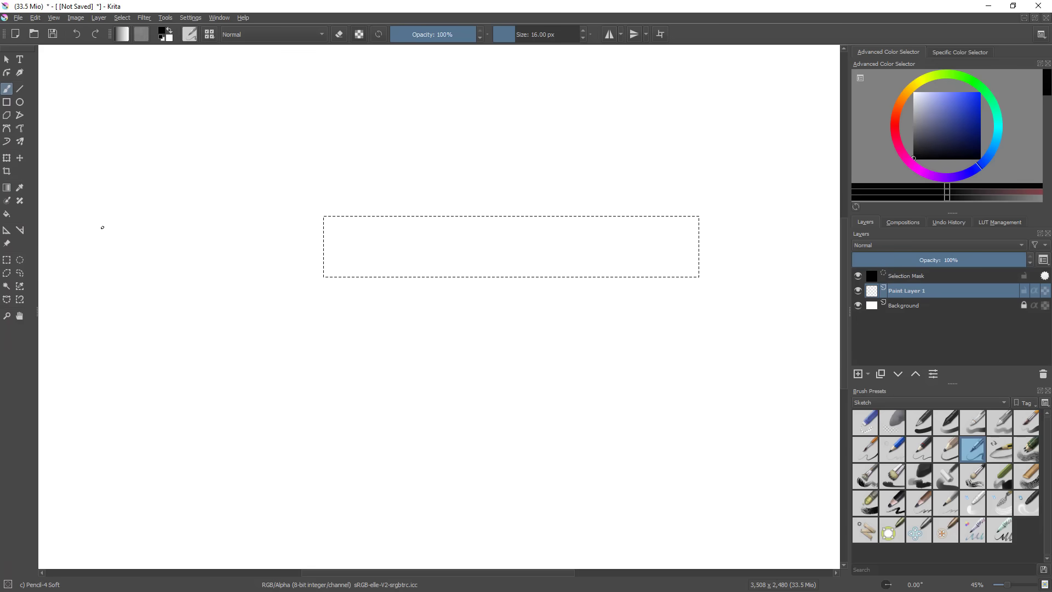
key(f)
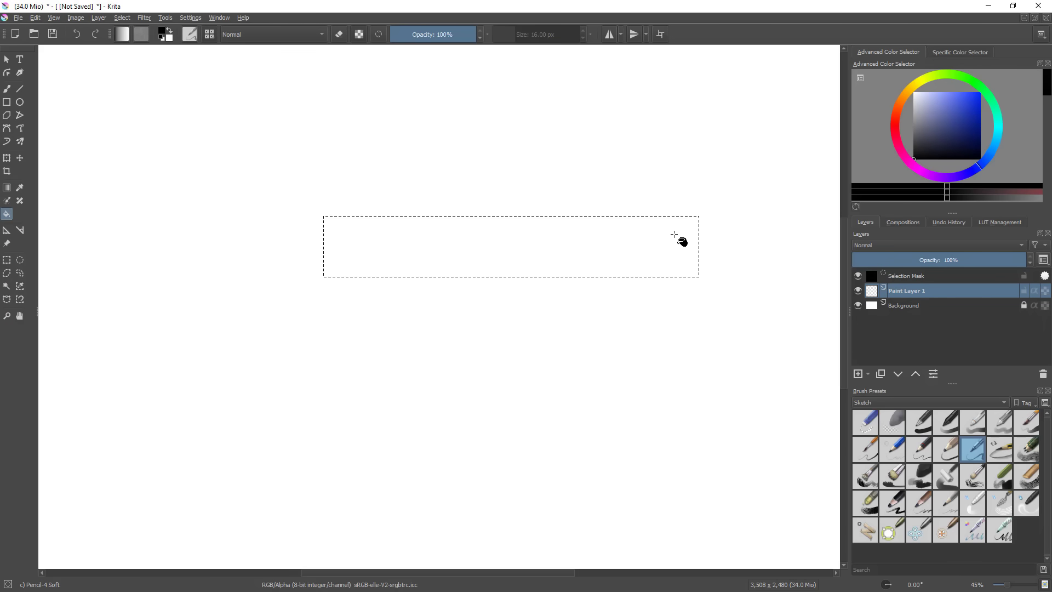
key(g)
drag(681, 242, 324, 242)
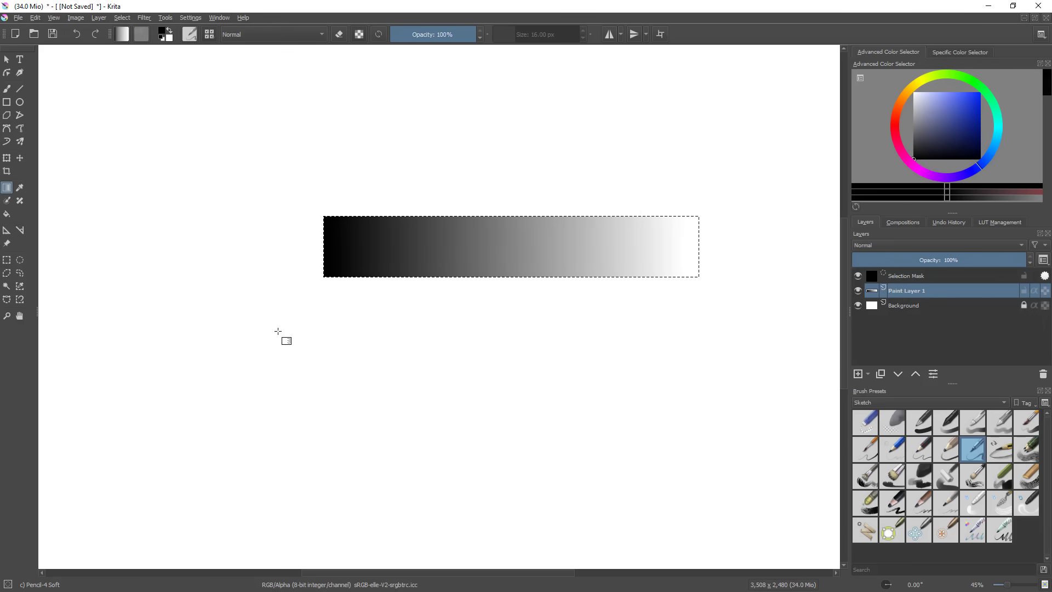
key(b)
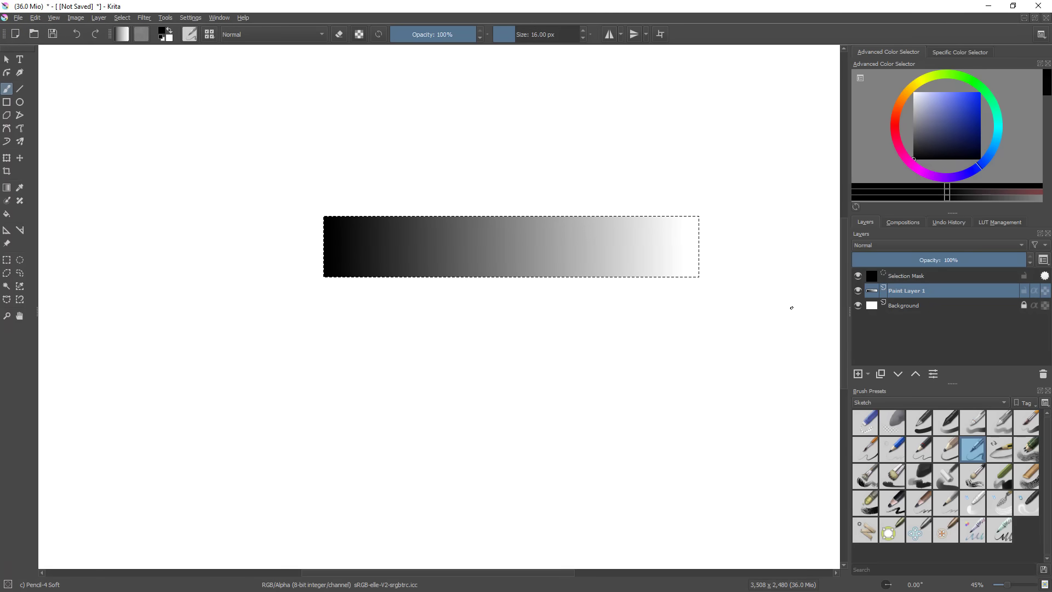
key(ctrl+shift+a)
- Handwrite 0 under the black end, 0.5 under the middle and 1 under the white end of the gradient, with dashes between
drag(404, 337, 380, 320)
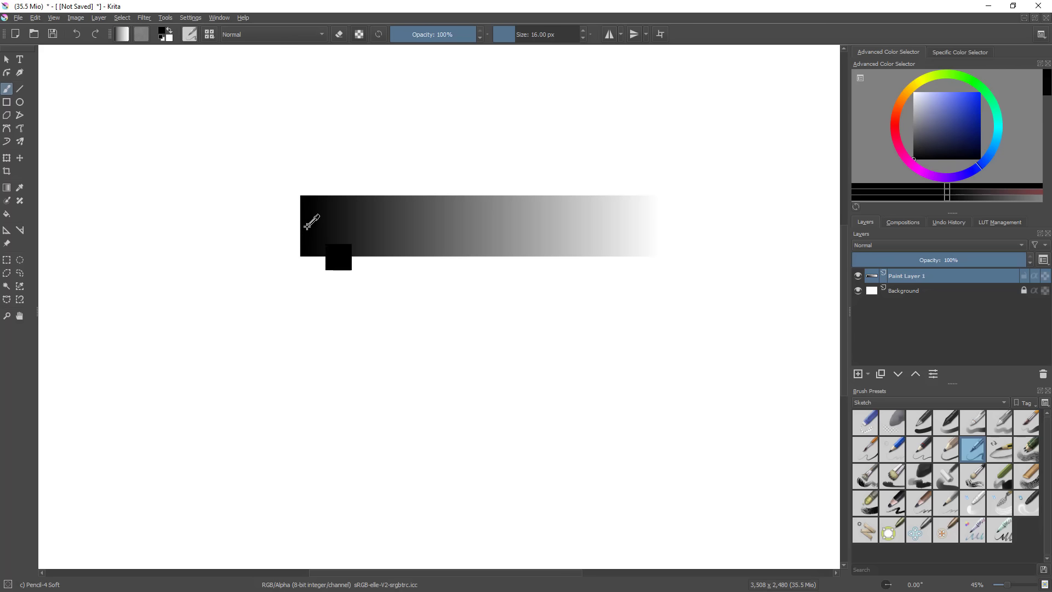
mouse_move(306, 275)
mouse_down()
mouse_move(309, 301)
mouse_move(298, 294)
mouse_up()
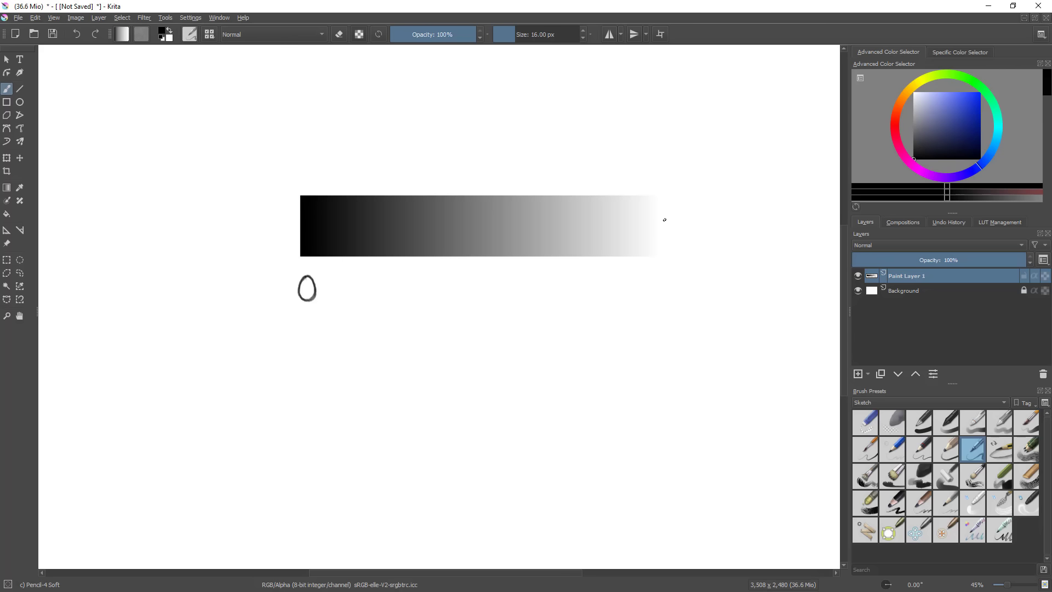
drag(656, 293, 669, 291)
drag(661, 347, 663, 335)
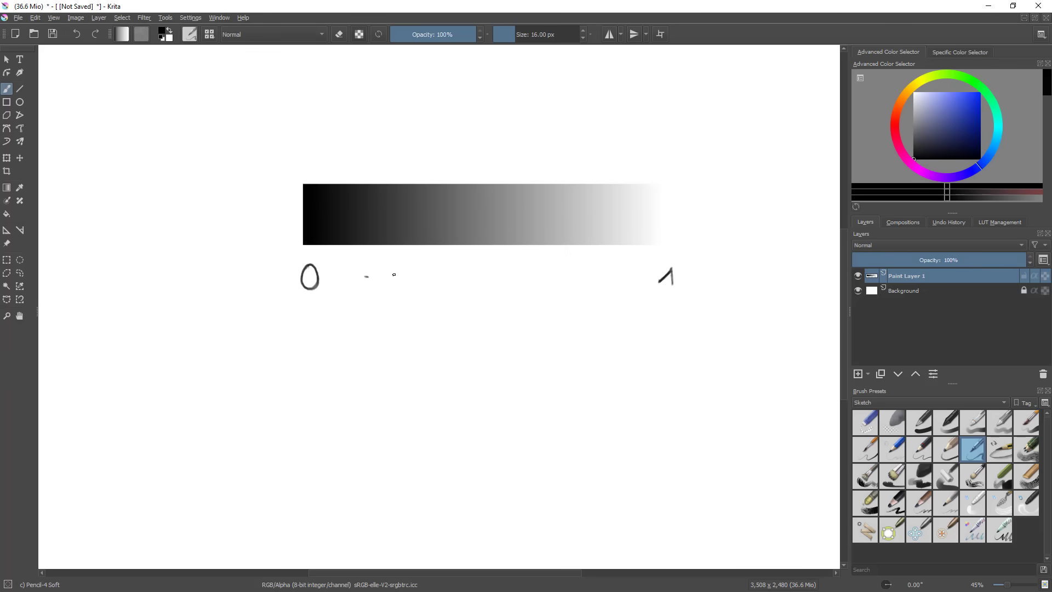
click(494, 277)
drag(478, 267, 507, 273)
mouse_move(690, 360)
mouse_down()
mouse_move(663, 396)
mouse_move(696, 379)
mouse_up()
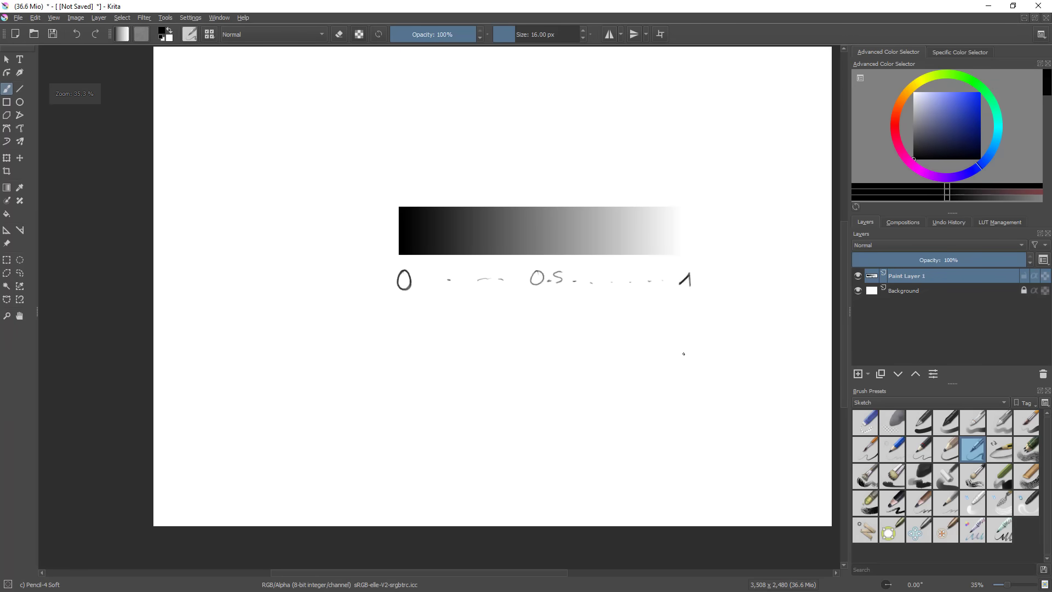
mouse_move(699, 314)
mouse_down()
mouse_move(713, 286)
mouse_move(559, 398)
mouse_up()
key(ctrl+z)
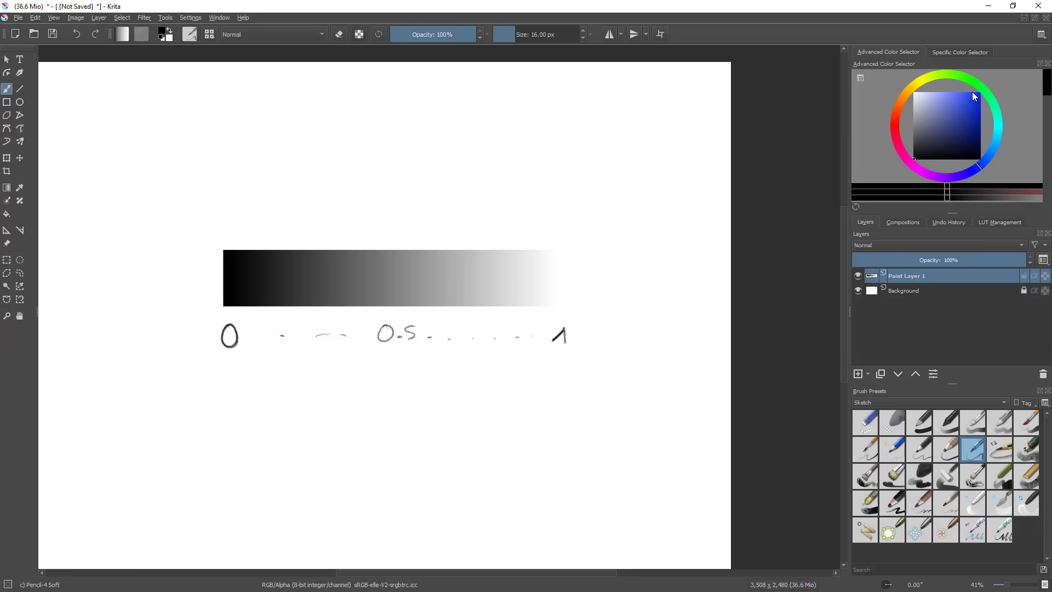
- Choose a saturated red and paint a vertical oval swatch above the gradient bar with an enlarged brush
drag(512, 251, 559, 251)
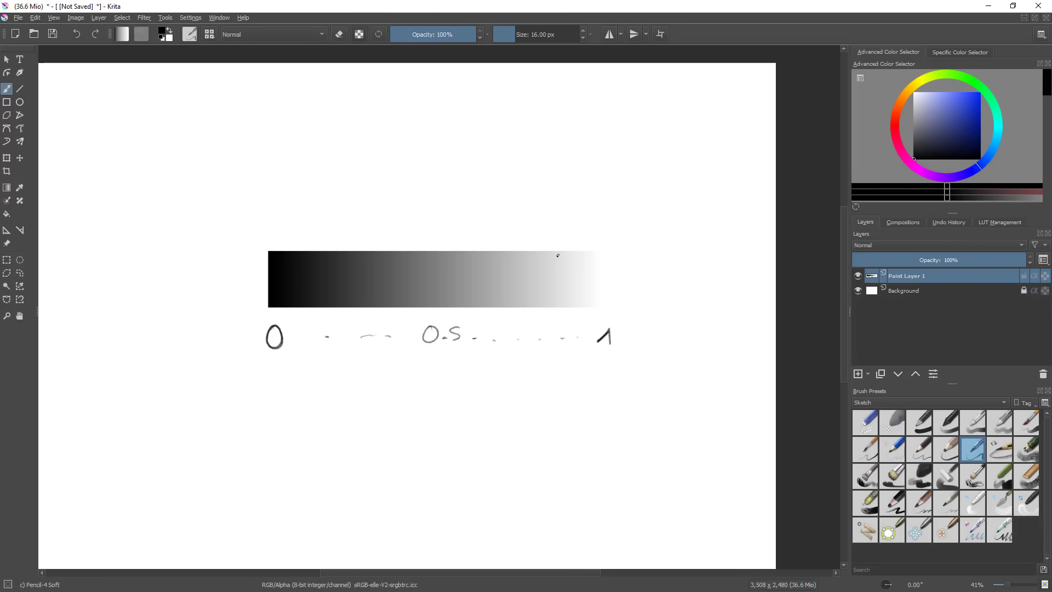
click(897, 130)
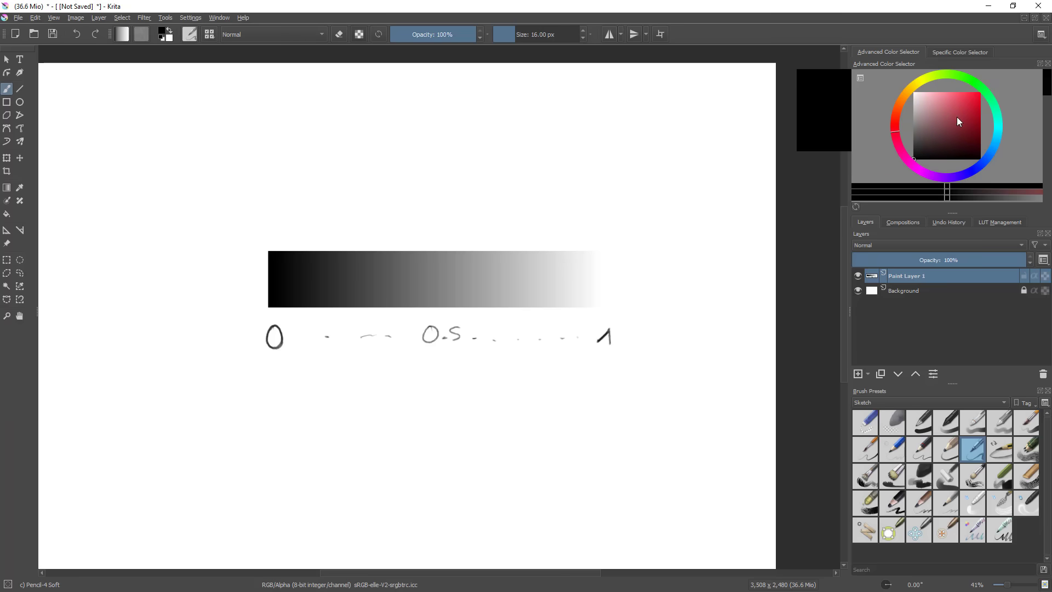
drag(956, 120, 999, 78)
mouse_move(521, 180)
shift+mouse_down()
mouse_move(561, 142)
mouse_move(501, 164)
shift+mouse_up()
click(936, 134)
drag(904, 173, 900, 177)
mouse_move(525, 193)
shift+mouse_down()
mouse_move(487, 197)
mouse_move(529, 166)
mouse_move(622, 216)
shift+mouse_up()
- Handwrite the label R:1 G:0 B:0 in black beneath the red swatch using a small brush
mouse_move(550, 255)
shift+mouse_down()
mouse_move(524, 269)
mouse_move(541, 273)
mouse_move(495, 257)
mouse_move(500, 272)
shift+mouse_up()
click(507, 264)
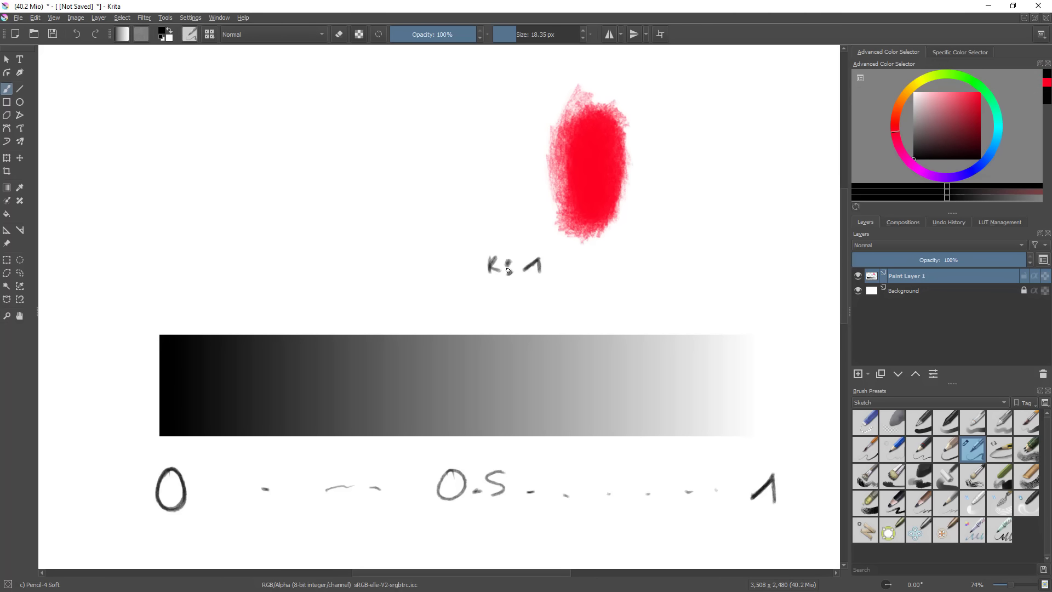
mouse_move(594, 258)
mouse_down()
mouse_move(630, 270)
mouse_move(681, 257)
mouse_move(674, 272)
mouse_move(698, 261)
mouse_move(701, 271)
mouse_move(723, 268)
mouse_up()
click(605, 263)
key(minus)
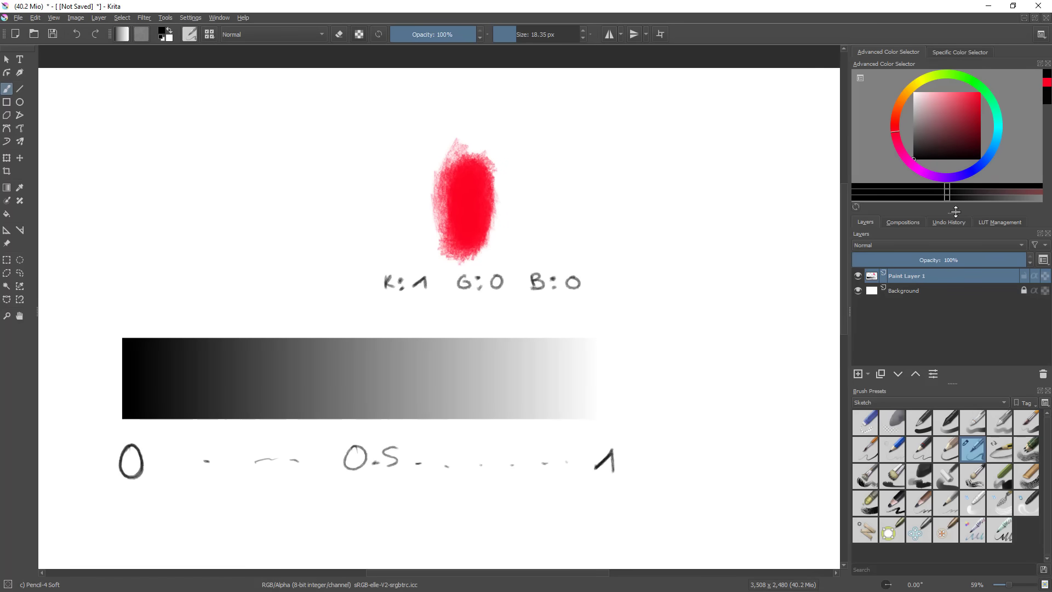
- Enlarge the color selector, choose pure green and paint an oval swatch to the right of the red one
drag(956, 211, 953, 290)
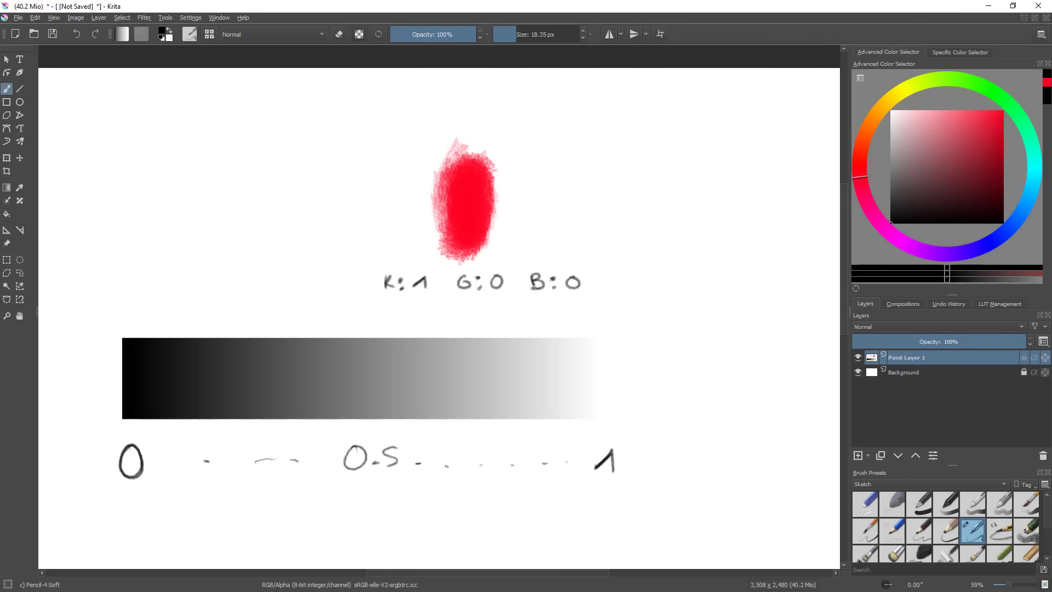
click(992, 92)
click(1003, 110)
drag(498, 241, 563, 241)
mouse_move(633, 168)
mouse_down()
mouse_move(625, 214)
mouse_move(637, 173)
mouse_move(646, 203)
mouse_up()
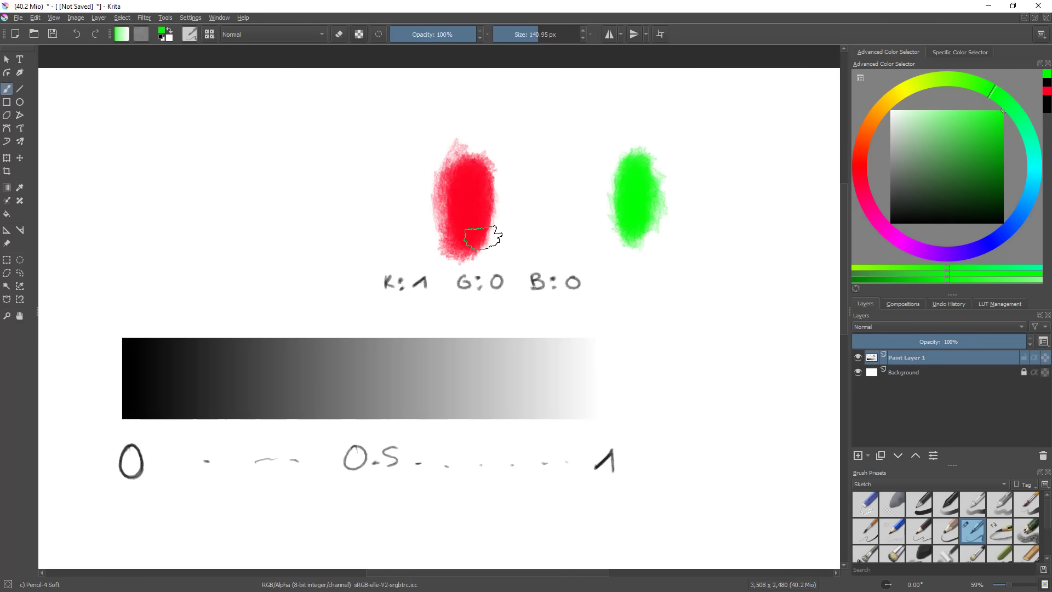
- Select the handwritten RGB label freehand, move it right beneath the space between the two swatches, and deselect
key(l)
mouse_move(407, 266)
mouse_down()
mouse_move(385, 270)
mouse_move(576, 265)
mouse_move(438, 263)
mouse_up()
key(ctrl+t)
drag(567, 290, 611, 297)
key(b)
key(d)
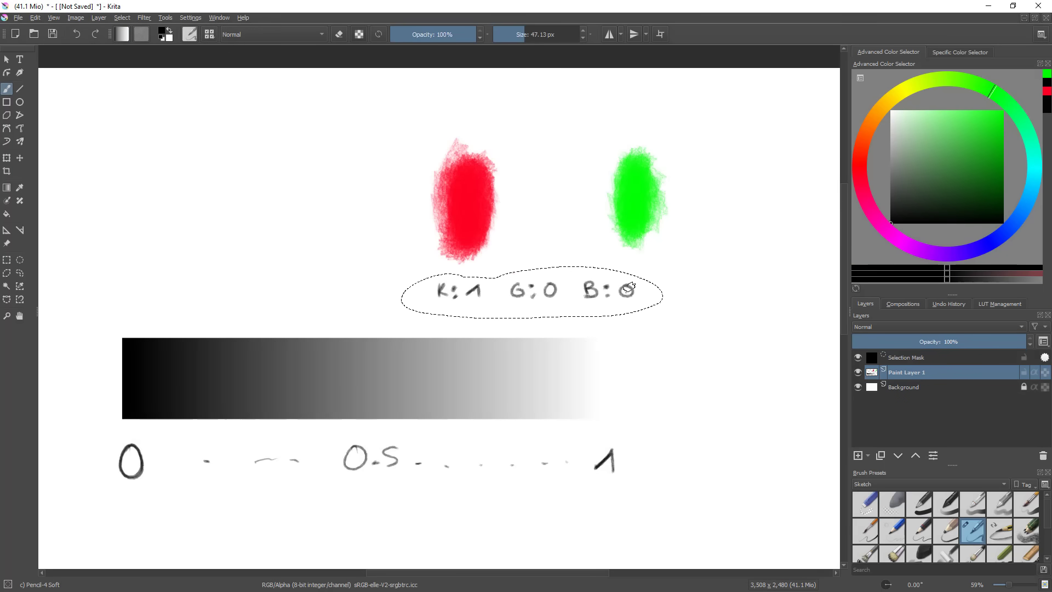
key(ctrl+shift+a)
- Erase the R and G values in the label and rewrite them in black as R:0 and G:1
key(e)
mouse_move(474, 284)
mouse_down()
mouse_move(477, 294)
mouse_move(468, 290)
mouse_move(483, 282)
mouse_move(473, 292)
mouse_move(475, 282)
mouse_up()
key(e)
key(e)
drag(551, 291, 555, 294)
key(e)
scroll(583, 298, down, 2)
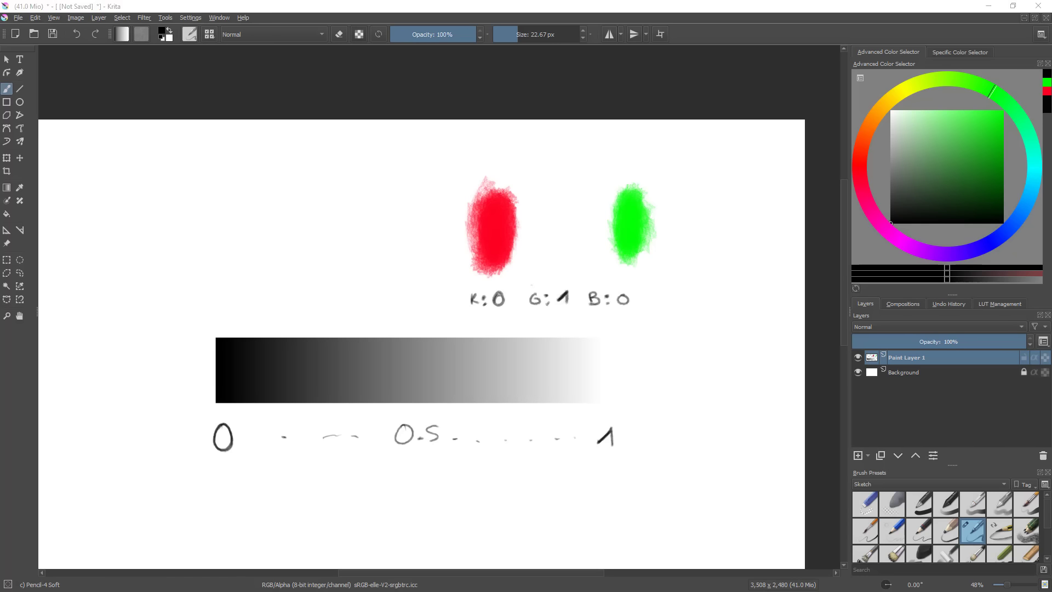
- Erase the R value in the label and rewrite it as 1, undoing stray strokes
mouse_move(505, 288)
mouse_down()
mouse_move(503, 312)
mouse_move(514, 297)
mouse_move(502, 307)
mouse_move(494, 293)
mouse_move(504, 304)
mouse_move(508, 291)
mouse_move(503, 310)
mouse_up()
key(ctrl+z)
key(e)
key(ctrl+z)
key(ctrl+z)
key(e)
key(ctrl+z)
key(e)
key(e)
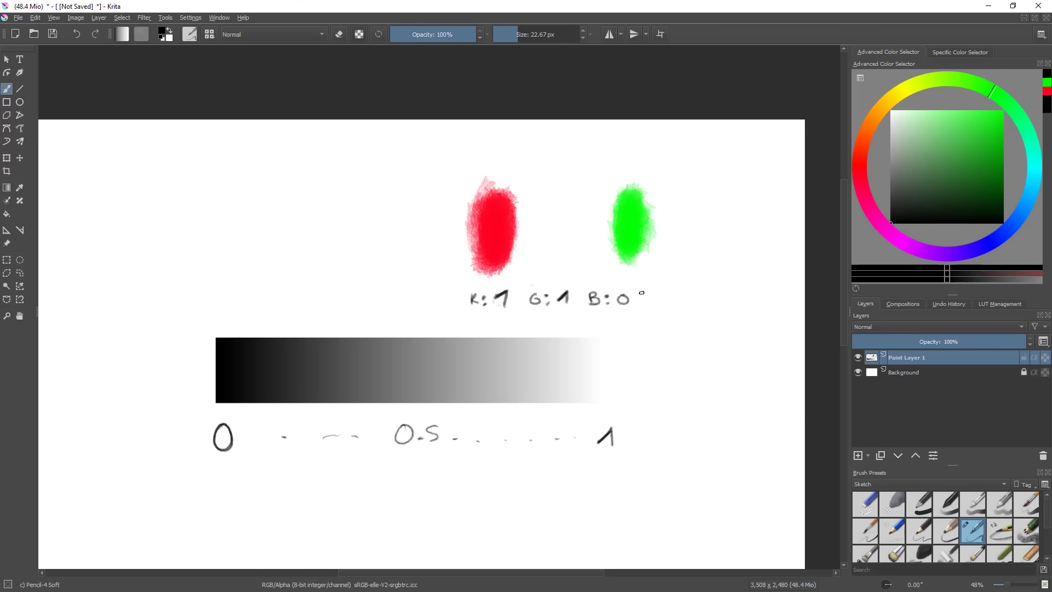
- Choose a bright yellow and paint an oval swatch between the red and green swatches
scroll(624, 317, up, 1)
click(901, 91)
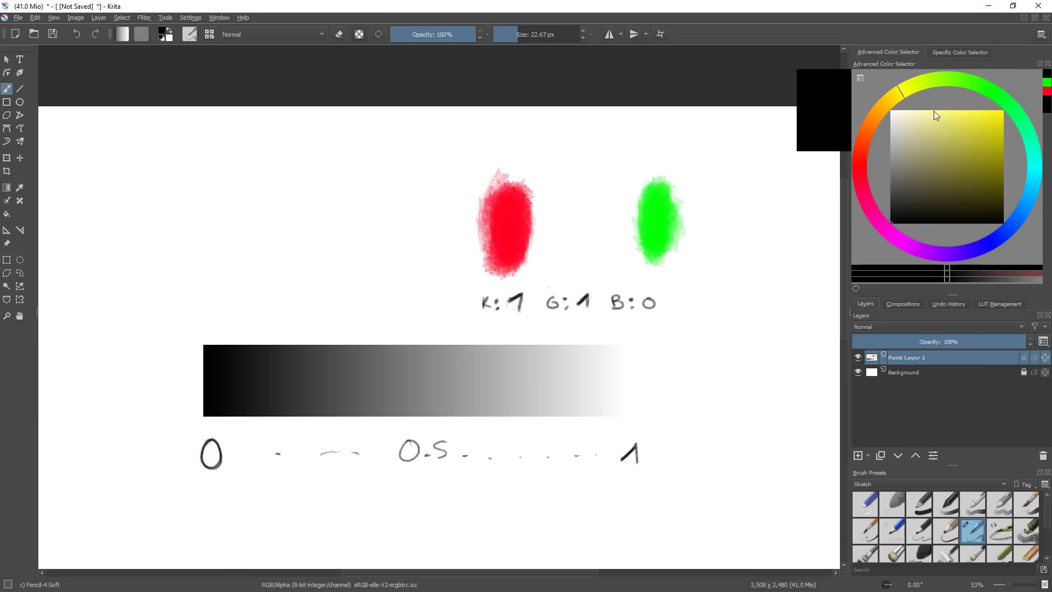
drag(989, 116, 1012, 86)
mouse_move(547, 209)
shift+mouse_down()
mouse_move(597, 211)
mouse_move(573, 235)
mouse_move(596, 225)
mouse_move(626, 292)
mouse_move(549, 247)
shift+mouse_up()
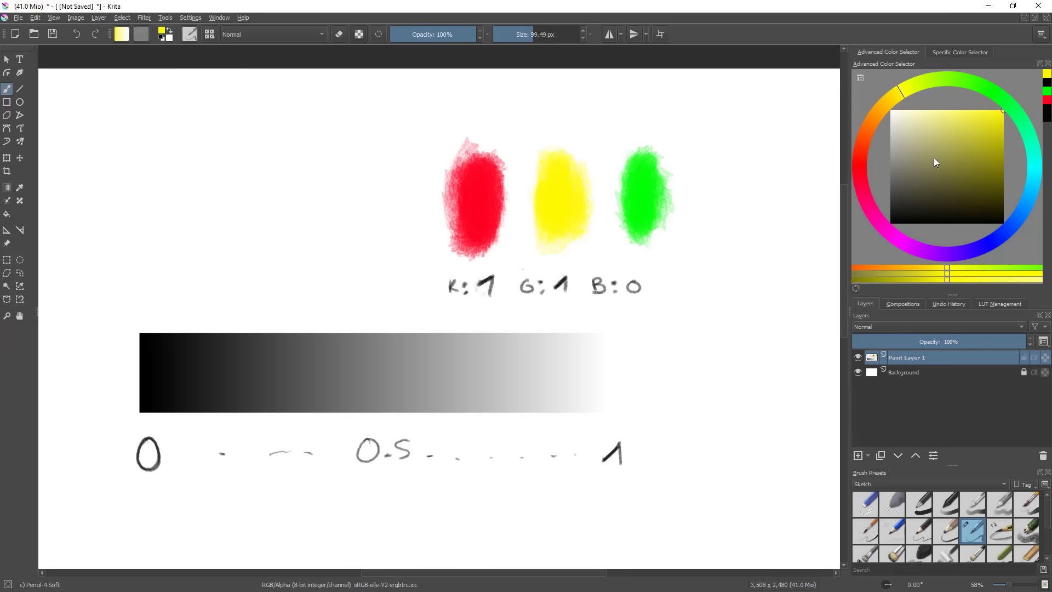
- Choose a saturated orange and paint a swatch between the red and yellow ones
click(878, 116)
drag(971, 136, 1020, 91)
mouse_move(479, 227)
shift+mouse_down()
mouse_move(544, 184)
mouse_move(536, 191)
shift+mouse_up()
drag(564, 250, 517, 265)
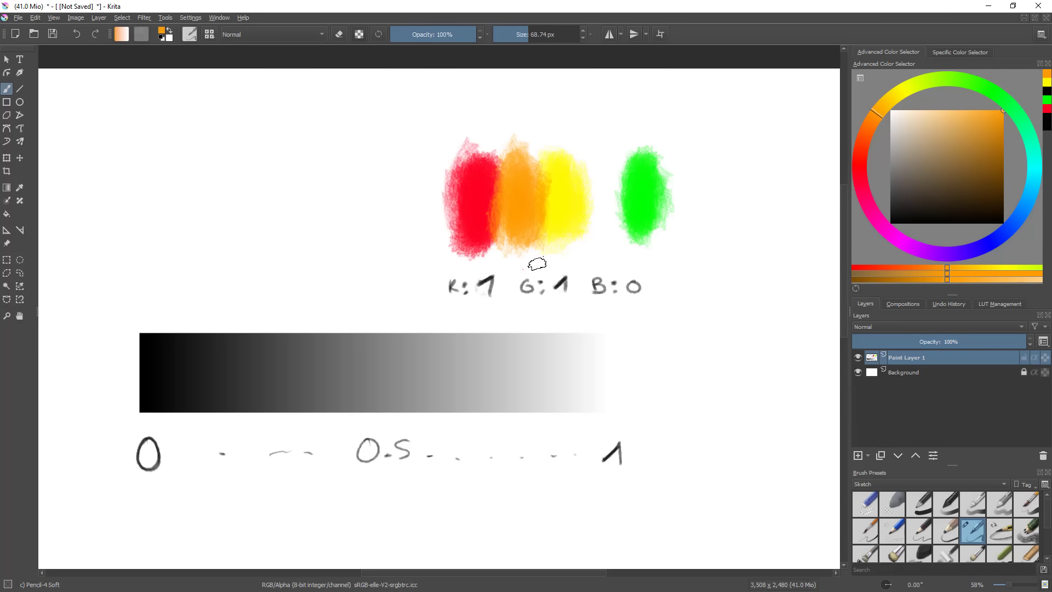
- Sample the label's dark color and draw a small downward arrow after the G value
ctrl+click(563, 282)
mouse_move(579, 281)
mouse_down()
mouse_move(563, 277)
mouse_move(571, 284)
mouse_up()
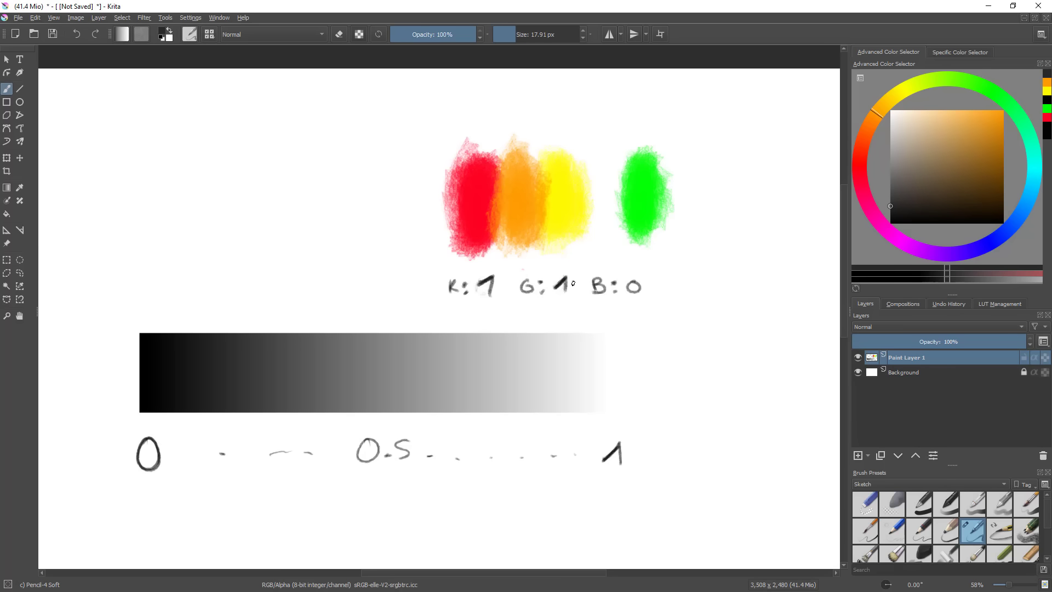
scroll(573, 323, up, 2)
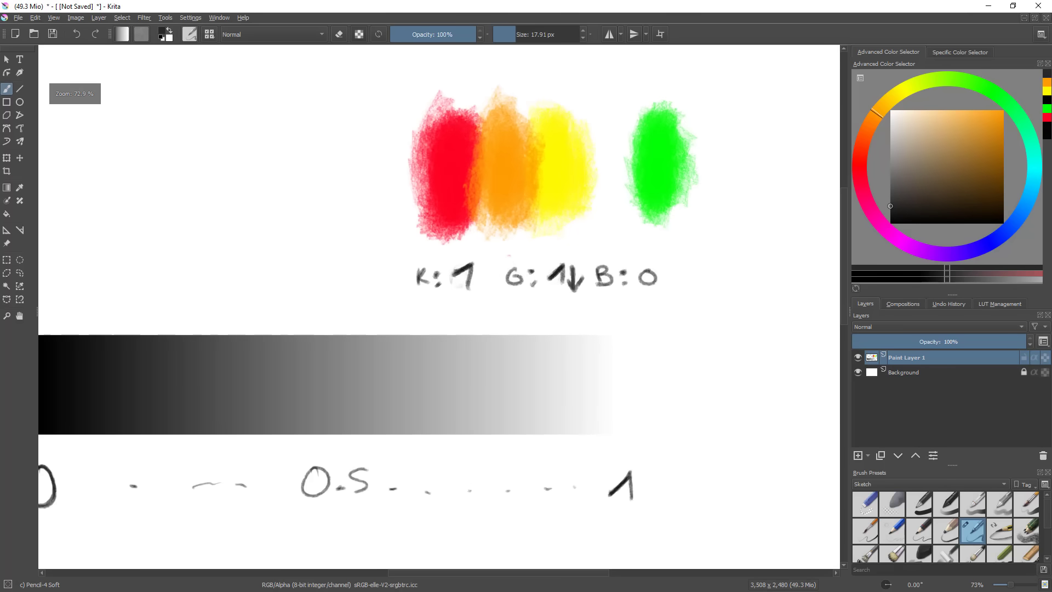
- Erase the G value with its arrow and handwrite 0.6 in its place
key(e)
mouse_move(558, 278)
mouse_down()
mouse_move(567, 272)
mouse_move(555, 276)
mouse_up()
key(e)
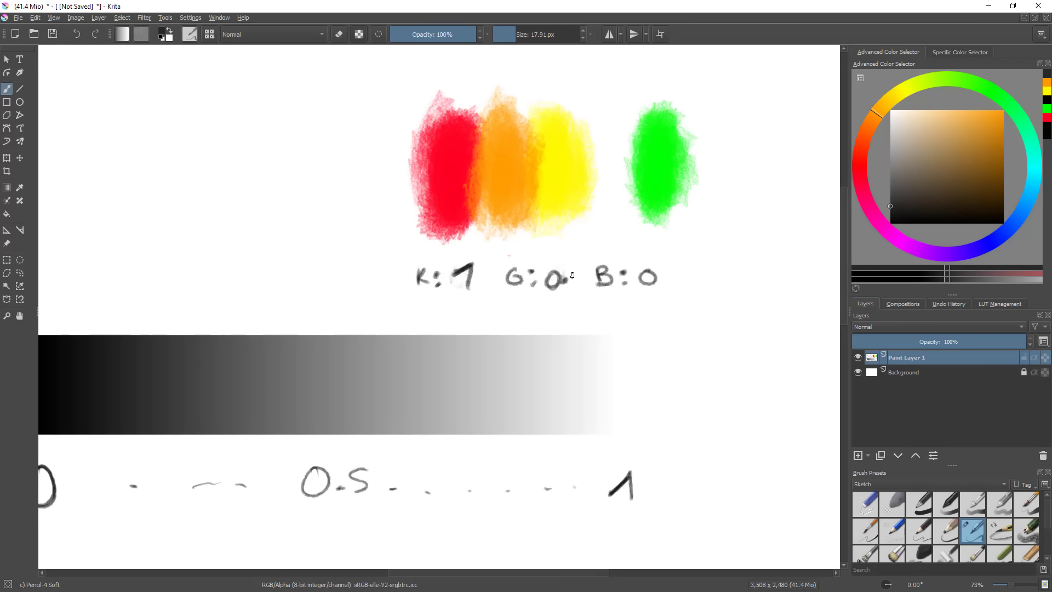
drag(573, 266, 575, 282)
scroll(586, 298, down, 1)
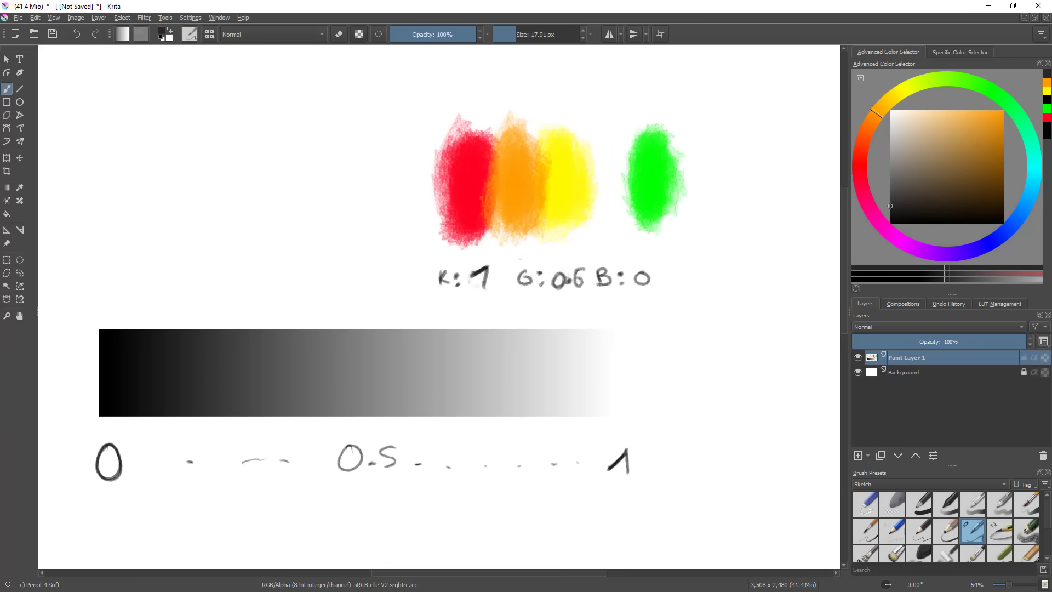
- Select the handwritten RGB label freehand, delete it from Paint Layer 1 and deselect
key(alt+Tab)
click(699, 235)
drag(655, 312, 636, 342)
key(l)
mouse_move(513, 270)
mouse_down()
mouse_move(494, 301)
mouse_move(513, 274)
mouse_up()
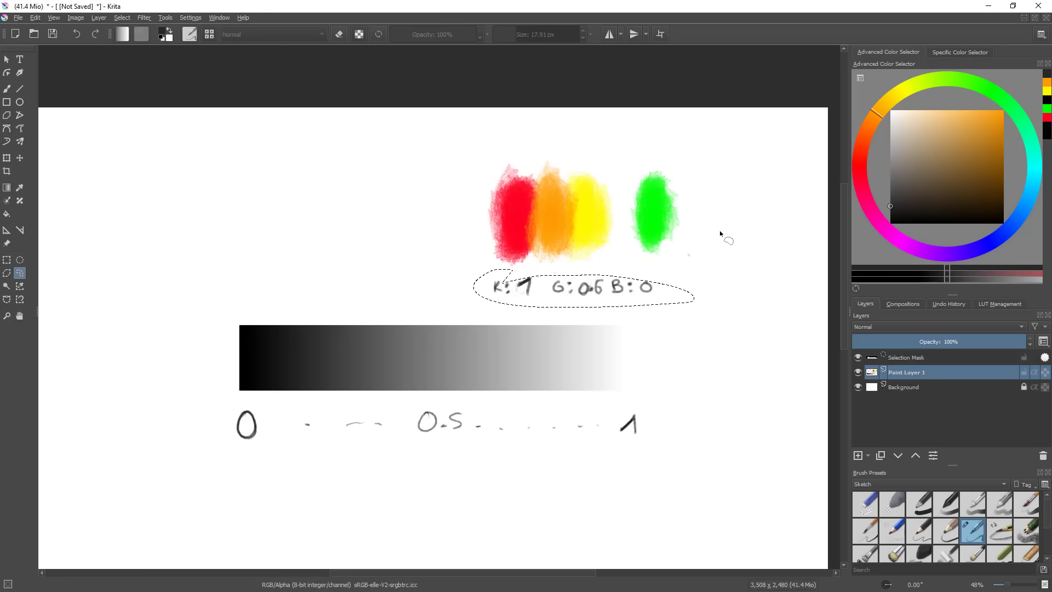
key(Delete)
key(ctrl+shift+a)
- Select the color swatches, gradient bar and handwritten scale freehand, delete them all and deselect
scroll(612, 333, down, 1)
drag(636, 316, 660, 268)
mouse_move(541, 214)
mouse_down()
mouse_move(730, 164)
mouse_move(504, 164)
mouse_up()
key(ctrl+shift+a)
mouse_move(677, 115)
mouse_down()
mouse_move(429, 453)
mouse_move(672, 113)
mouse_up()
key(Delete)
key(ctrl+shift+a)
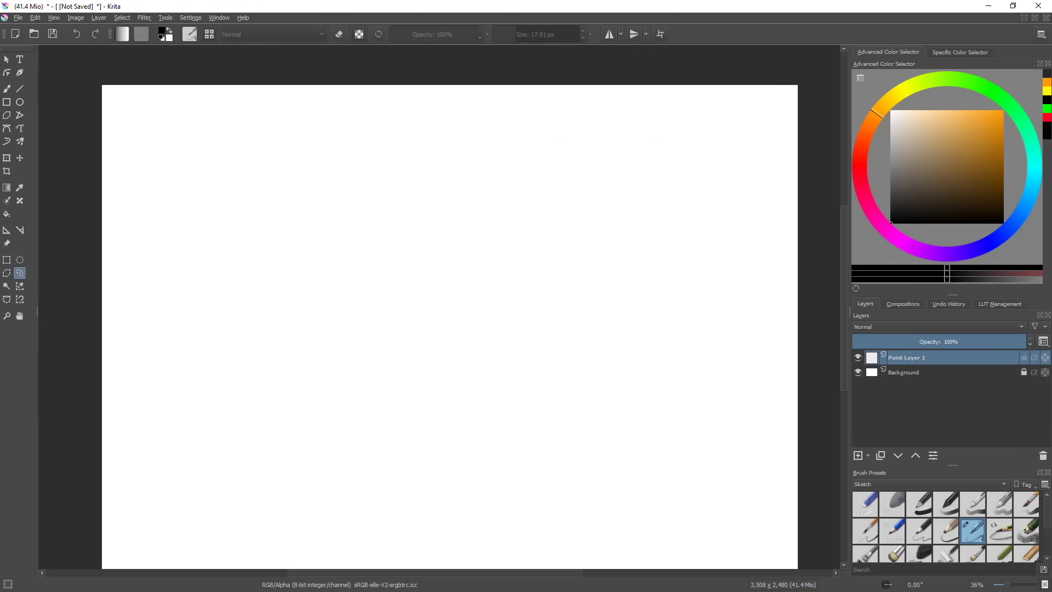
- Sketch a slanted parallelogram with evenly spaced diagonal lines inside it near the middle of the canvas
key(b)
scroll(495, 289, up, 1)
mouse_move(428, 316)
mouse_down()
mouse_move(519, 238)
mouse_move(640, 237)
mouse_move(465, 321)
mouse_move(570, 324)
mouse_up()
drag(643, 241, 569, 319)
mouse_move(533, 244)
mouse_down()
mouse_move(464, 308)
mouse_move(485, 315)
mouse_up()
mouse_move(574, 238)
mouse_down()
mouse_move(506, 320)
mouse_move(523, 320)
mouse_up()
drag(624, 237, 540, 327)
- Draw roughly horizontal lines across the parallelogram to turn it into a perspective grid
drag(440, 309, 550, 317)
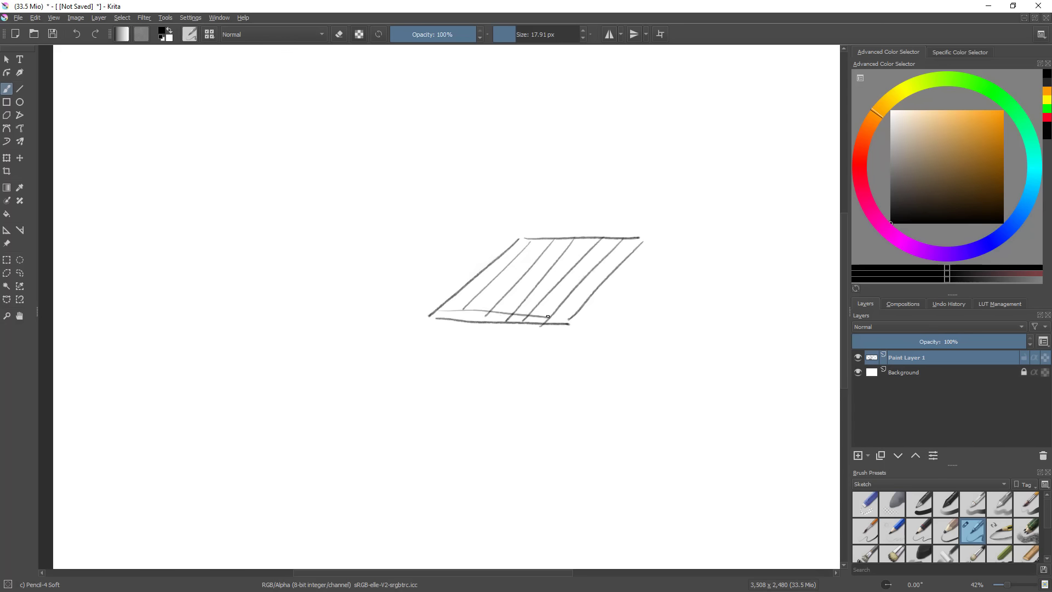
key(ctrl+z)
drag(434, 314, 556, 310)
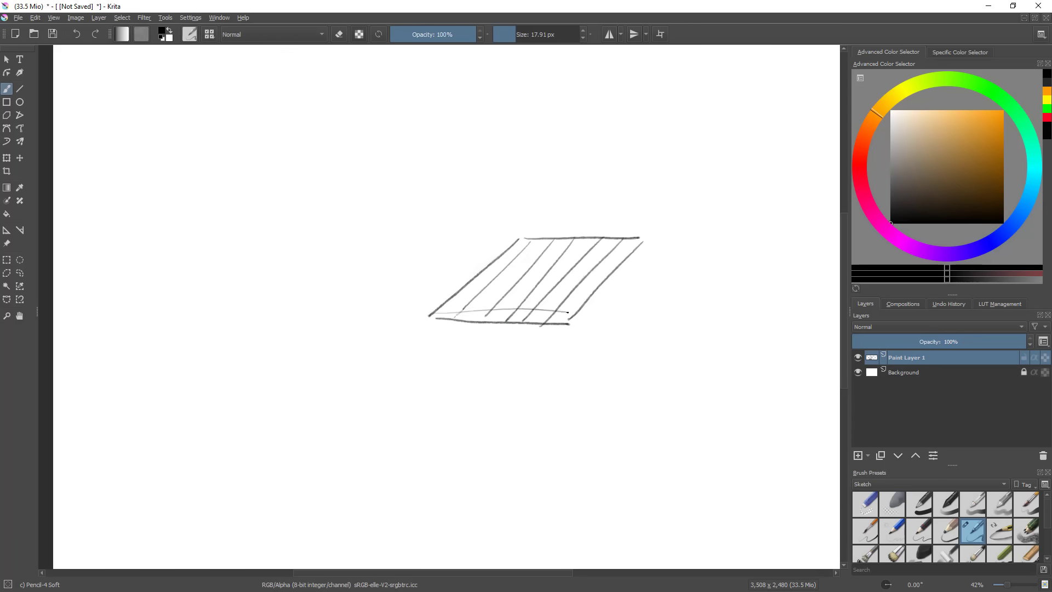
key(ctrl+z)
mouse_move(440, 310)
mouse_down()
mouse_move(572, 315)
mouse_move(545, 302)
mouse_up()
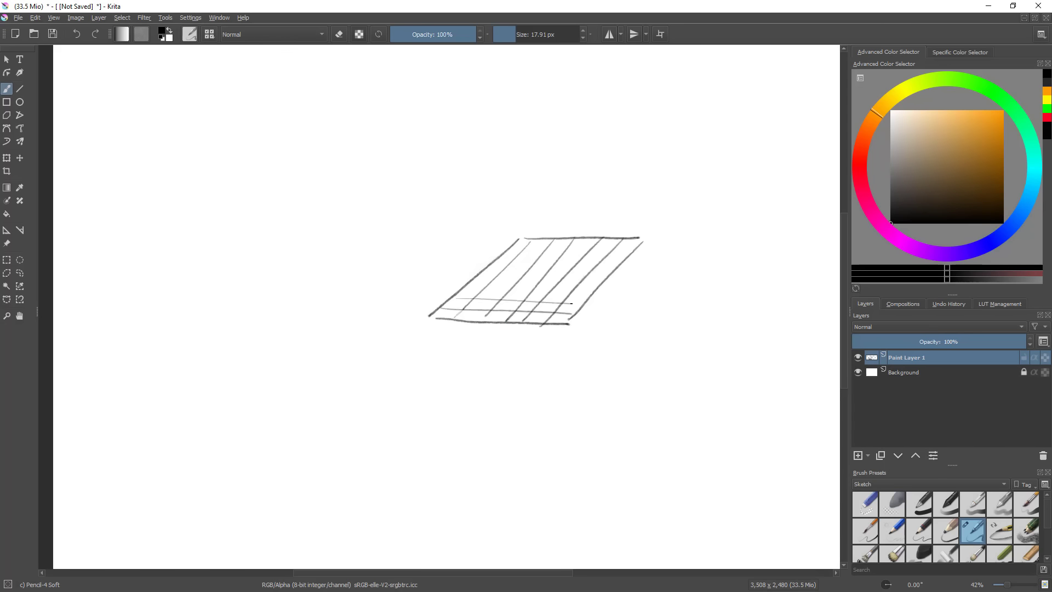
mouse_move(465, 286)
mouse_down()
mouse_move(579, 289)
mouse_move(600, 277)
mouse_up()
drag(485, 270, 611, 267)
drag(508, 256, 596, 254)
mouse_move(529, 246)
mouse_down()
mouse_move(673, 254)
mouse_move(642, 263)
mouse_up()
mouse_move(512, 149)
mouse_down()
mouse_move(401, 243)
mouse_move(559, 241)
mouse_up()
key(ctrl+z)
key(ctrl+z)
- Sketch a second slanted parallelogram with diagonal lines above the first grid, partly overlapping it
mouse_move(512, 181)
mouse_down()
mouse_move(410, 262)
mouse_move(539, 274)
mouse_move(653, 190)
mouse_up()
mouse_move(535, 183)
mouse_down()
mouse_move(524, 268)
mouse_move(502, 281)
mouse_up()
drag(593, 189, 491, 272)
mouse_move(574, 185)
mouse_down()
mouse_move(489, 270)
mouse_move(526, 229)
mouse_move(536, 195)
mouse_move(468, 276)
mouse_up()
mouse_move(549, 185)
mouse_down()
mouse_move(453, 266)
mouse_move(522, 188)
mouse_move(432, 258)
mouse_up()
mouse_move(510, 292)
mouse_down()
mouse_move(486, 336)
mouse_move(487, 310)
mouse_up()
- Draw the horizontal cross lines that complete the upper grid
mouse_move(437, 255)
mouse_down()
mouse_move(538, 270)
mouse_move(529, 257)
mouse_move(544, 261)
mouse_up()
drag(463, 236, 574, 246)
mouse_move(484, 225)
mouse_down()
mouse_move(552, 244)
mouse_move(593, 231)
mouse_up()
drag(496, 207, 600, 214)
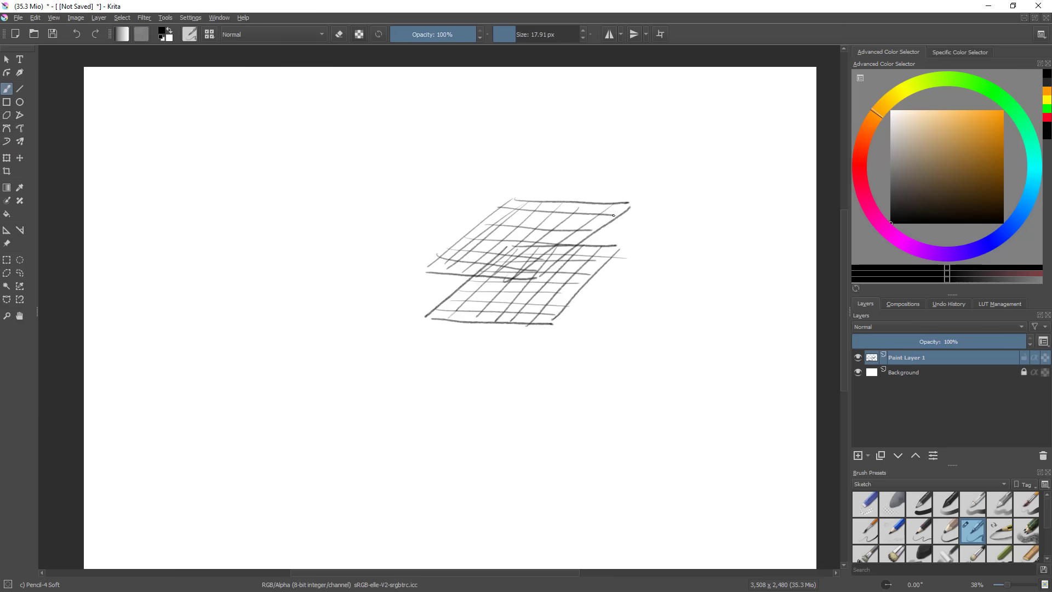
- Blacken matching cells on both grids joined by a vertical line, and thicken two edges of the upper grid
mouse_move(530, 214)
mouse_down()
mouse_move(544, 213)
mouse_move(527, 225)
mouse_move(543, 215)
mouse_move(540, 269)
mouse_move(552, 260)
mouse_up()
scroll(591, 331, down, 2)
scroll(609, 310, up, 1)
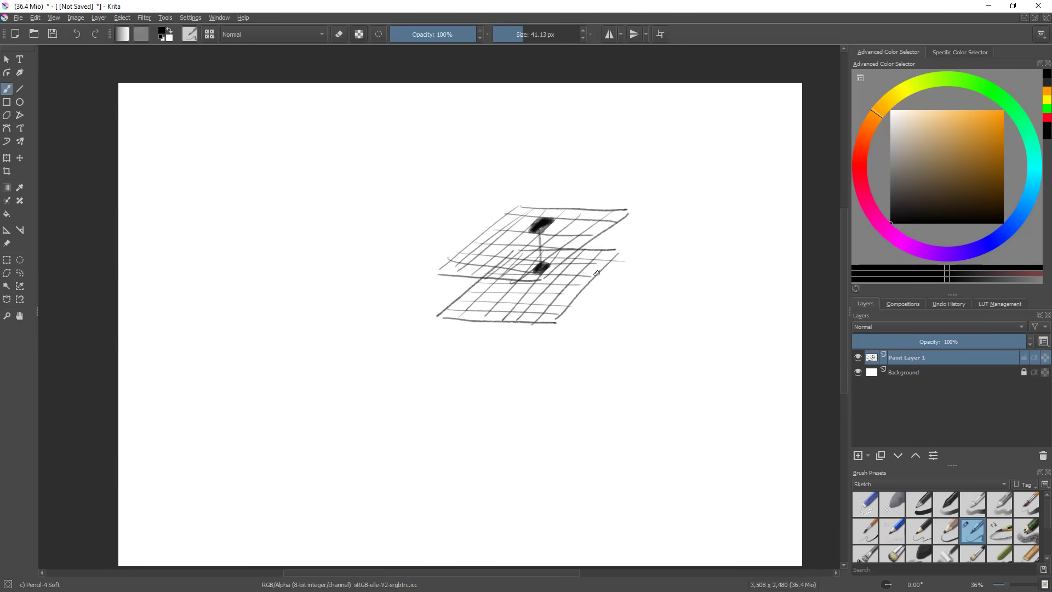
mouse_move(626, 211)
mouse_down()
mouse_move(574, 253)
mouse_move(599, 231)
mouse_move(591, 237)
mouse_up()
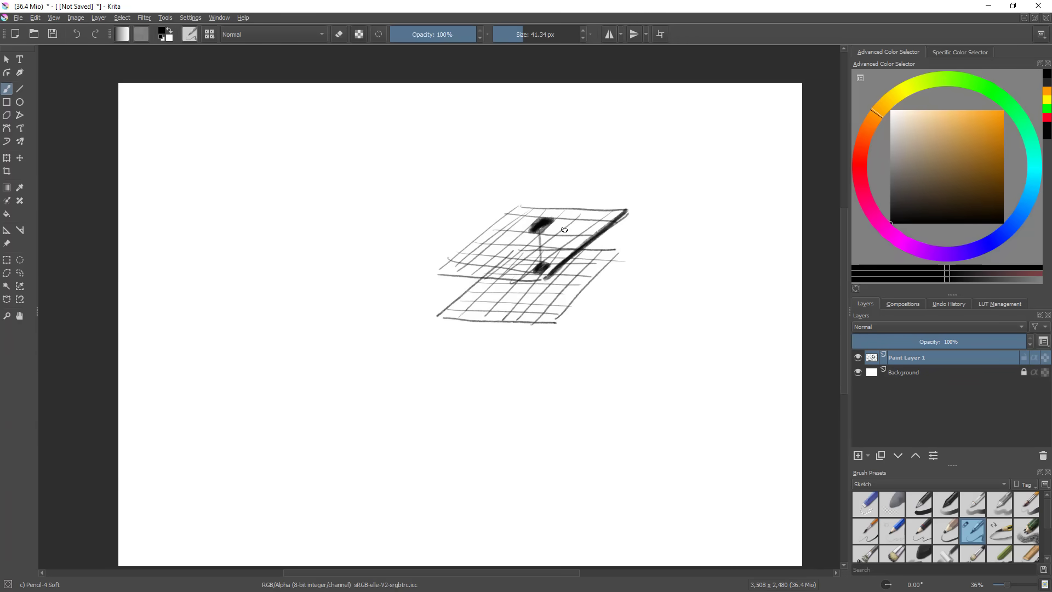
drag(451, 270, 542, 280)
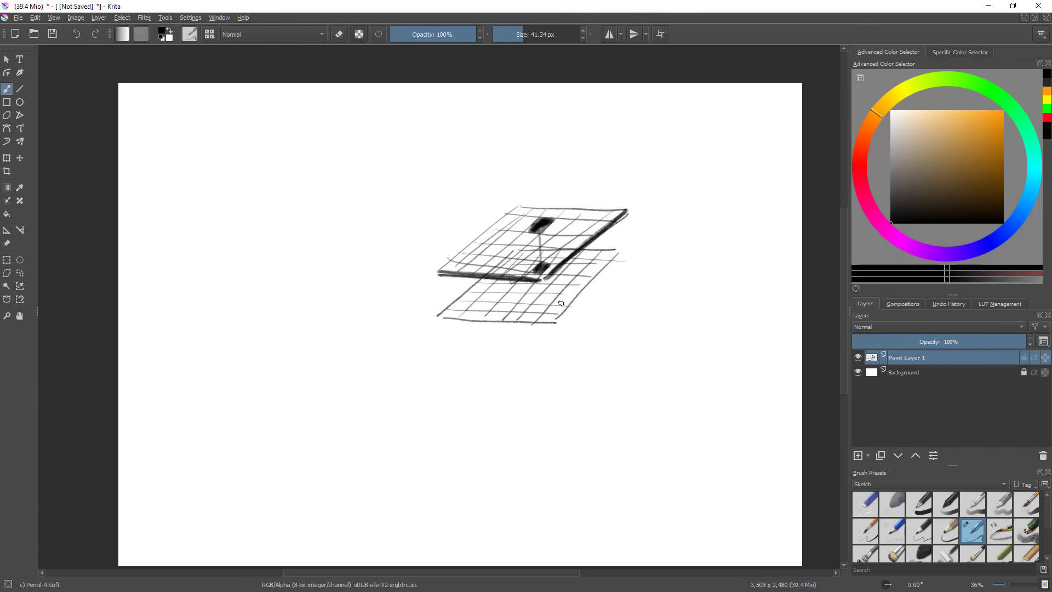
- Erase lightly over the lower grid's dark cell to turn it gray
scroll(617, 304, up, 2)
key(e)
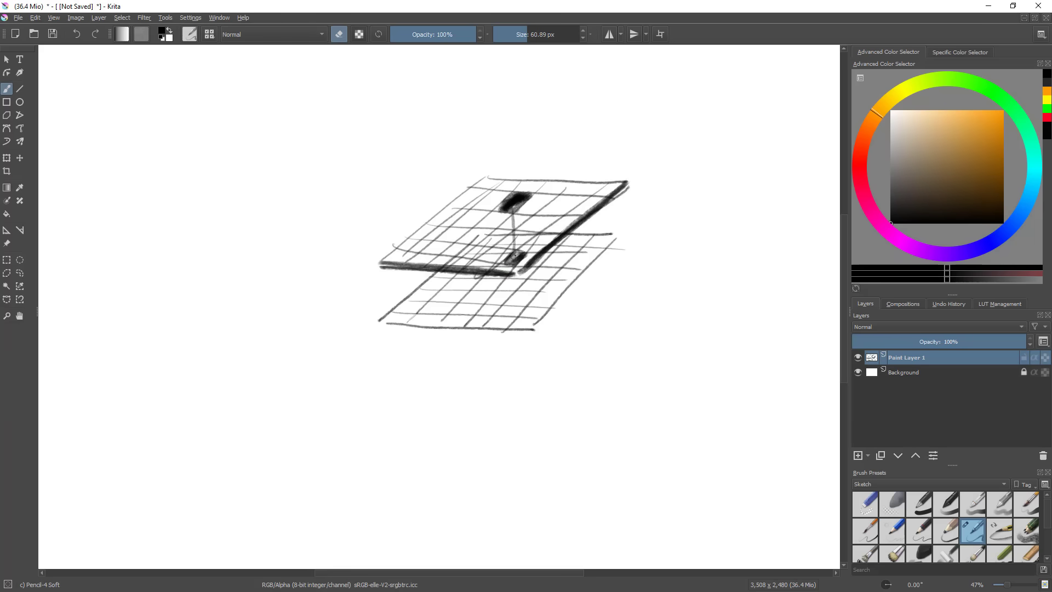
drag(514, 255, 508, 261)
mouse_move(536, 293)
mouse_down()
mouse_move(482, 384)
mouse_move(531, 327)
mouse_move(531, 289)
mouse_move(570, 247)
mouse_up()
- Handwrite the labels A beside the upper grid and B beside the lower grid, with a short dash below
ctrl+click(522, 220)
key(bracketleft)
mouse_move(650, 171)
mouse_down()
mouse_move(639, 195)
mouse_move(658, 193)
mouse_up()
drag(642, 183, 656, 182)
drag(633, 249, 630, 275)
mouse_move(628, 251)
mouse_down()
mouse_move(650, 268)
mouse_move(630, 275)
mouse_up()
mouse_move(647, 284)
mouse_down()
mouse_move(629, 305)
mouse_move(647, 303)
mouse_up()
- Mark a small dot at matching positions on both grids, beside the shaded cells
click(518, 230)
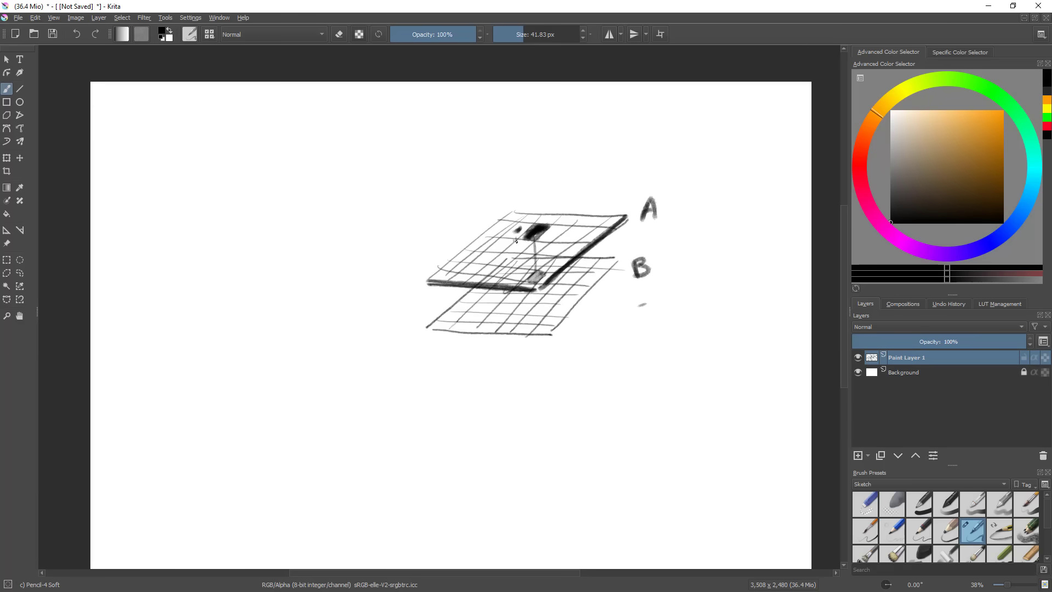
click(517, 276)
drag(557, 383, 555, 400)
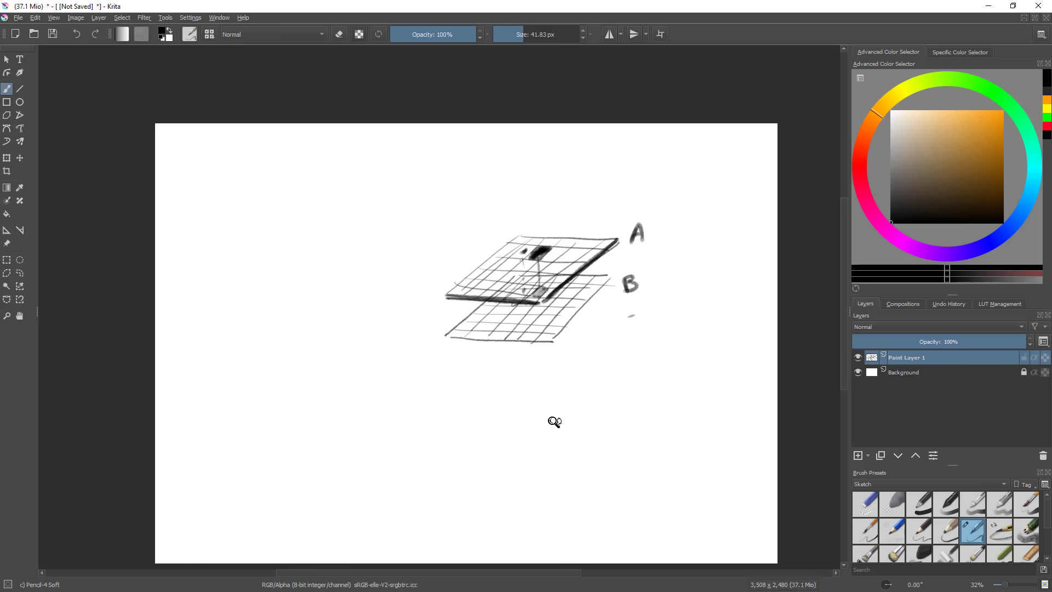
mouse_move(641, 298)
mouse_down()
mouse_move(608, 289)
mouse_move(629, 291)
mouse_move(743, 205)
mouse_up()
drag(563, 285, 733, 328)
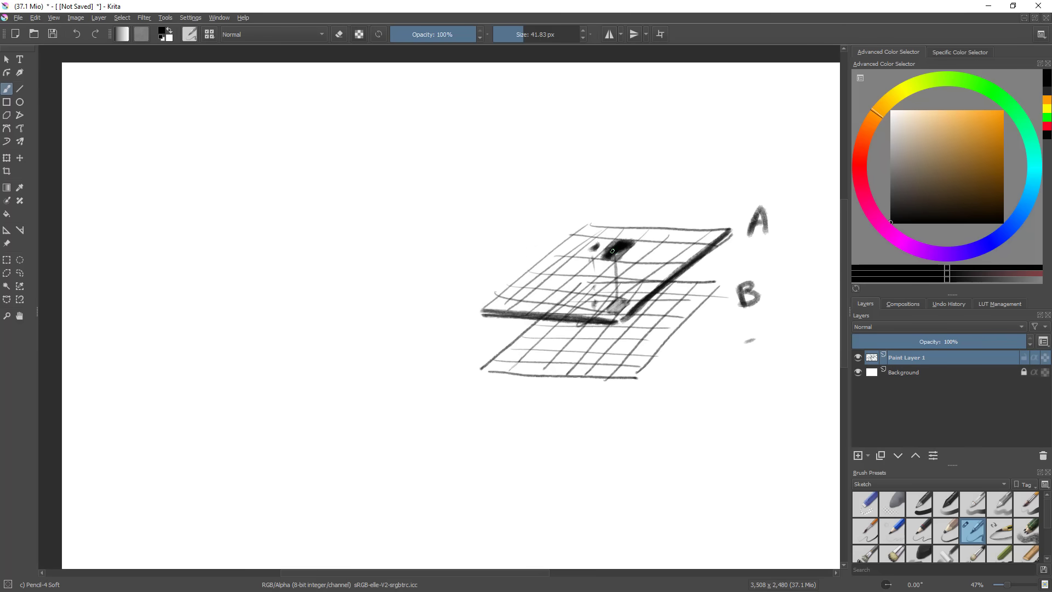
drag(357, 312, 416, 323)
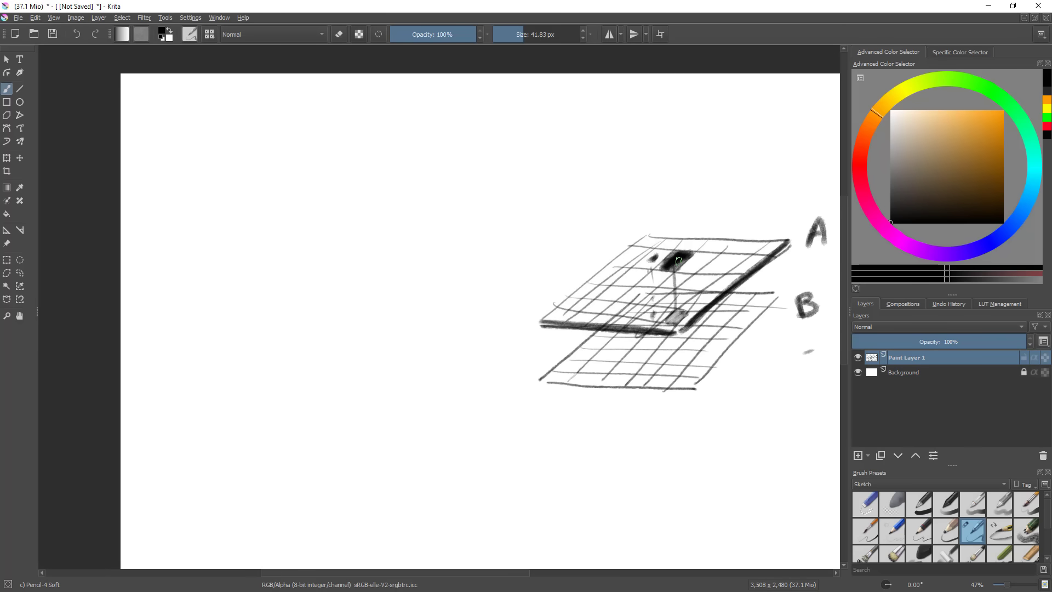
- Darken the upper grid's shaded cell and handwrite 0 × 0 → 0 in the empty area beside the grids
key([)
drag(672, 260, 681, 263)
mouse_move(318, 157)
mouse_down()
mouse_move(360, 167)
mouse_move(334, 177)
mouse_up()
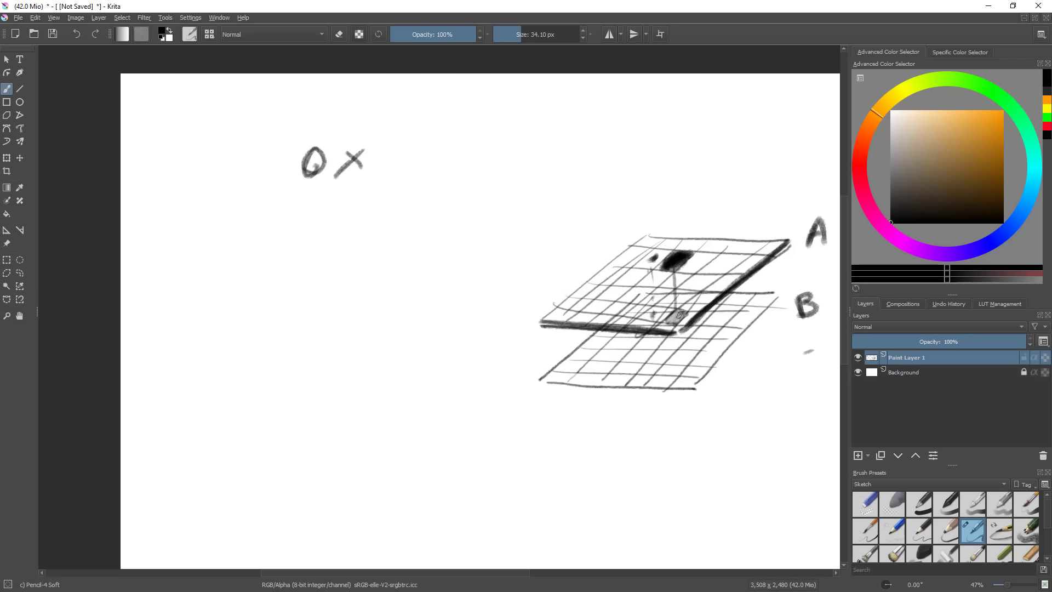
mouse_move(403, 144)
mouse_down()
mouse_move(476, 159)
mouse_move(464, 169)
mouse_up()
mouse_move(505, 147)
mouse_down()
mouse_move(515, 178)
mouse_move(504, 179)
mouse_up()
key(ctrl+z)
- Handwrite a second multiplication line, 0 × 1 → 0, below the first
mouse_move(313, 207)
mouse_down()
mouse_move(297, 216)
mouse_move(317, 207)
mouse_move(363, 227)
mouse_up()
drag(364, 215, 339, 235)
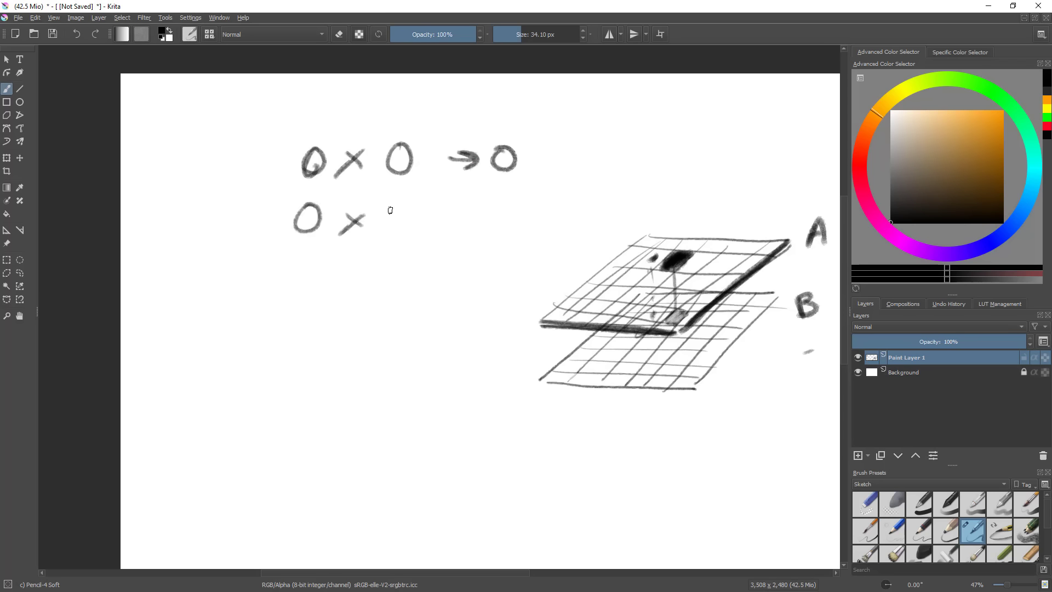
drag(395, 210, 406, 224)
drag(442, 216, 481, 215)
mouse_move(462, 206)
mouse_down()
mouse_move(471, 224)
mouse_move(502, 203)
mouse_up()
key(l)
key(b)
drag(418, 312, 416, 306)
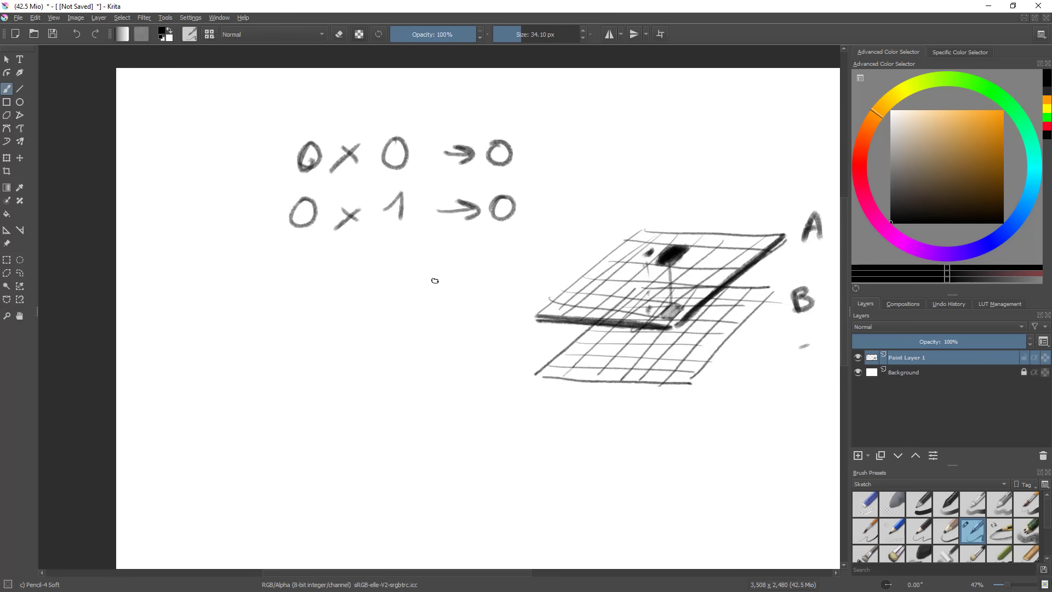
- Handwrite a third line, 0.25 × 0.5 → 0.125, and underline its result
mouse_move(303, 254)
mouse_down()
mouse_move(344, 273)
mouse_move(400, 273)
mouse_move(383, 273)
mouse_up()
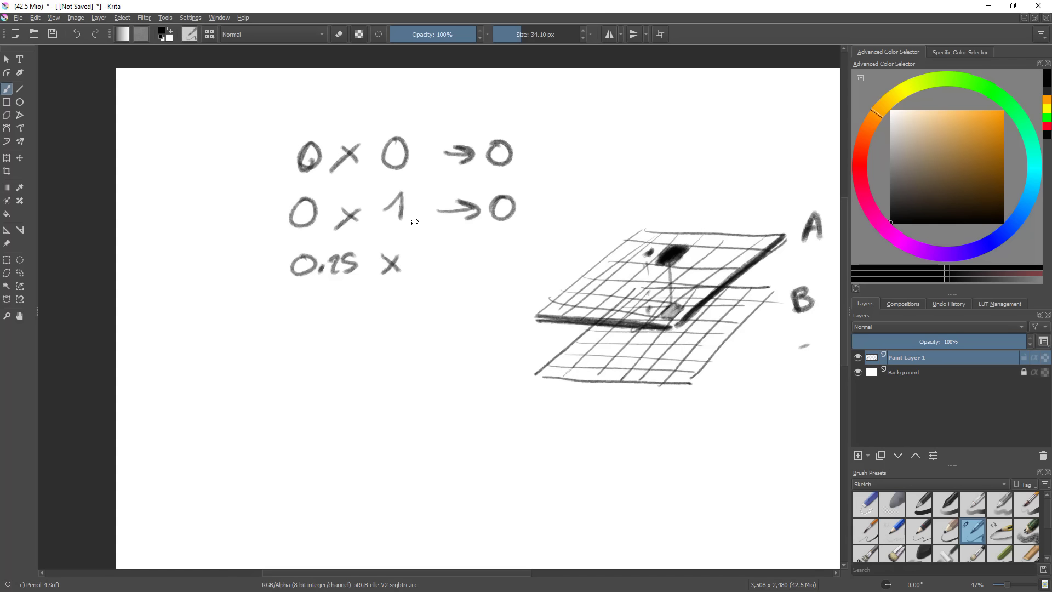
click(452, 262)
mouse_move(432, 252)
mouse_down()
mouse_move(460, 257)
mouse_move(458, 267)
mouse_up()
key(super)
mouse_move(493, 257)
mouse_down()
mouse_move(516, 256)
mouse_move(501, 266)
mouse_move(534, 252)
mouse_move(562, 267)
mouse_up()
drag(567, 252, 580, 264)
drag(595, 250, 584, 262)
mouse_move(603, 306)
mouse_down()
mouse_move(584, 366)
mouse_move(605, 313)
mouse_up()
drag(531, 271, 593, 265)
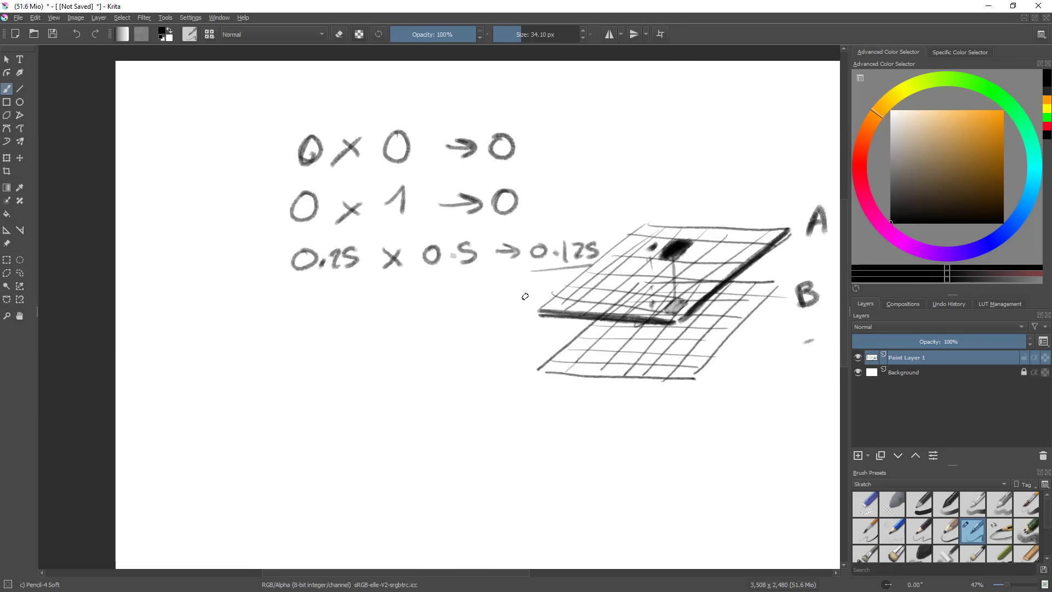
- Draw curved lines linking the result 0.125 back to 0.5 and 0.25
drag(535, 284, 401, 290)
key(ctrl+z)
mouse_move(544, 277)
mouse_down()
mouse_move(498, 296)
mouse_move(447, 276)
mouse_move(357, 272)
mouse_up()
mouse_move(513, 321)
mouse_down()
mouse_move(513, 362)
mouse_move(499, 361)
mouse_up()
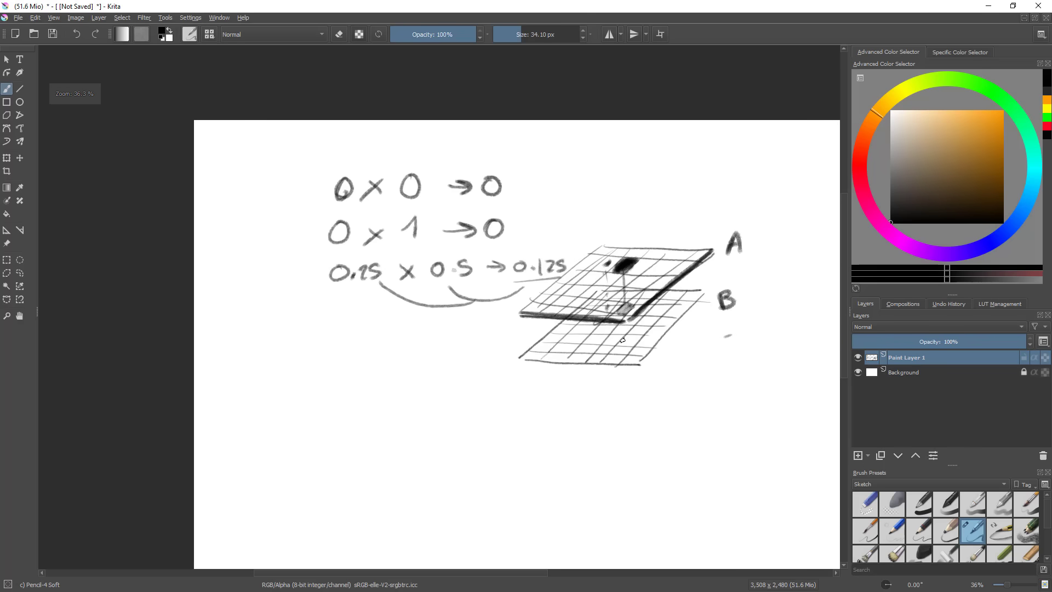
- Select the three handwritten multiplication lines freehand, delete them and deselect
key(l)
mouse_move(581, 253)
mouse_down()
mouse_move(560, 276)
mouse_move(345, 338)
mouse_move(584, 197)
mouse_up()
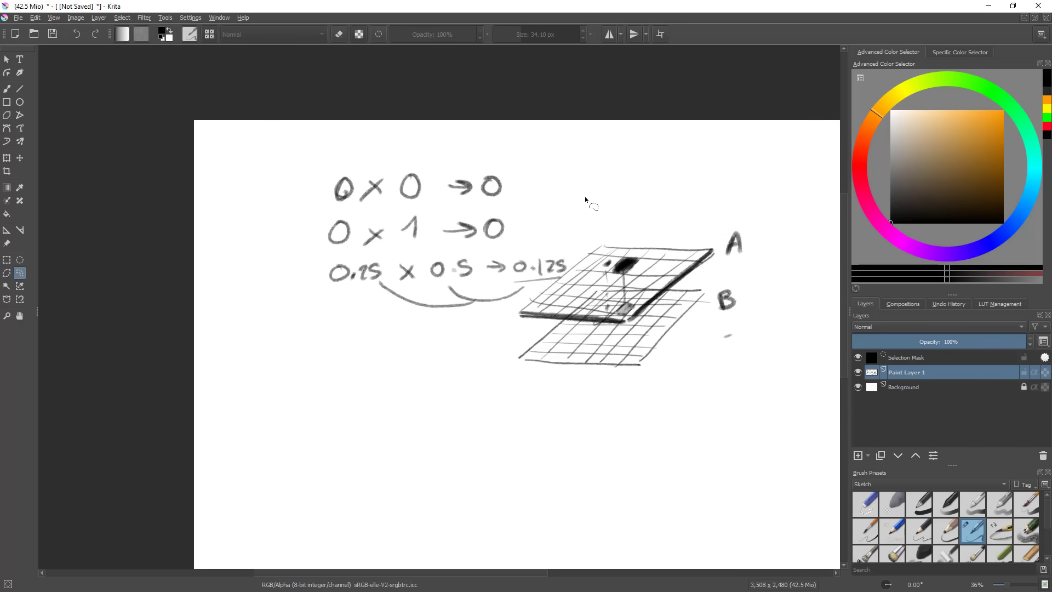
key(Delete)
key(ctrl+shift+a)
key(b)
drag(523, 242, 552, 266)
drag(550, 268, 529, 261)
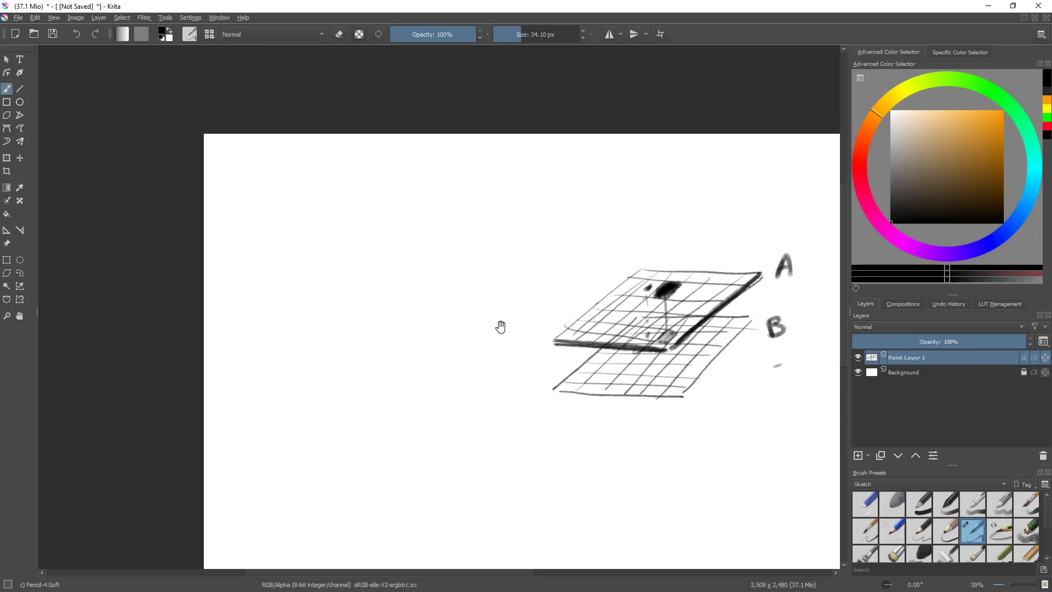
- Handwrite the RGB triple (1,0,0) followed by a multiplication sign above the grids
mouse_move(344, 189)
mouse_down()
mouse_move(335, 231)
mouse_move(348, 217)
mouse_move(360, 229)
mouse_move(377, 209)
mouse_move(394, 224)
mouse_up()
mouse_move(411, 204)
mouse_down()
mouse_move(425, 231)
mouse_move(418, 199)
mouse_up()
key(ctrl+z)
key(ctrl+z)
mouse_move(437, 181)
mouse_down()
mouse_move(439, 228)
mouse_move(488, 243)
mouse_up()
drag(490, 192, 515, 212)
drag(514, 191, 488, 213)
mouse_move(585, 191)
mouse_down()
mouse_move(591, 203)
mouse_move(585, 189)
mouse_move(621, 195)
mouse_move(615, 205)
mouse_move(639, 215)
mouse_up()
click(601, 199)
key(ctrl+z)
key(ctrl+z)
key(ctrl+z)
key(ctrl+z)
key(ctrl+z)
- Handwrite the second RGB triple (0.5,0,0) after the multiplication sign
drag(575, 166, 562, 224)
click(600, 201)
mouse_move(589, 192)
mouse_down()
mouse_move(628, 212)
mouse_move(660, 202)
mouse_move(659, 193)
mouse_move(671, 214)
mouse_up()
mouse_move(695, 193)
mouse_down()
mouse_move(685, 206)
mouse_move(697, 192)
mouse_up()
drag(701, 171, 712, 223)
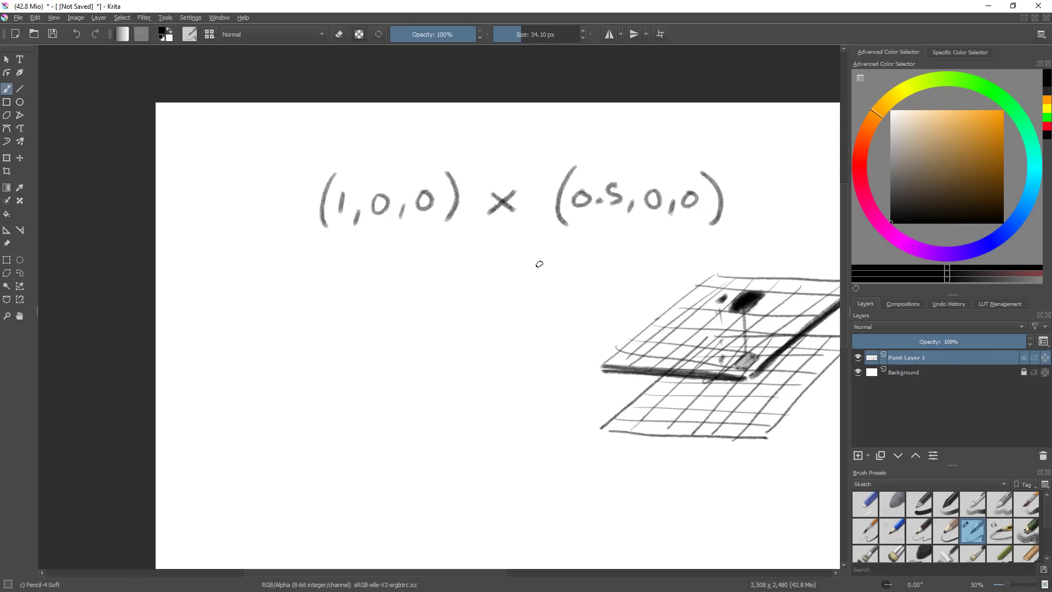
- Draw a curved arrow from the 0.5 to the 1 and a large V below the two triples
mouse_move(595, 167)
mouse_down()
mouse_move(436, 122)
mouse_move(340, 175)
mouse_move(363, 168)
mouse_up()
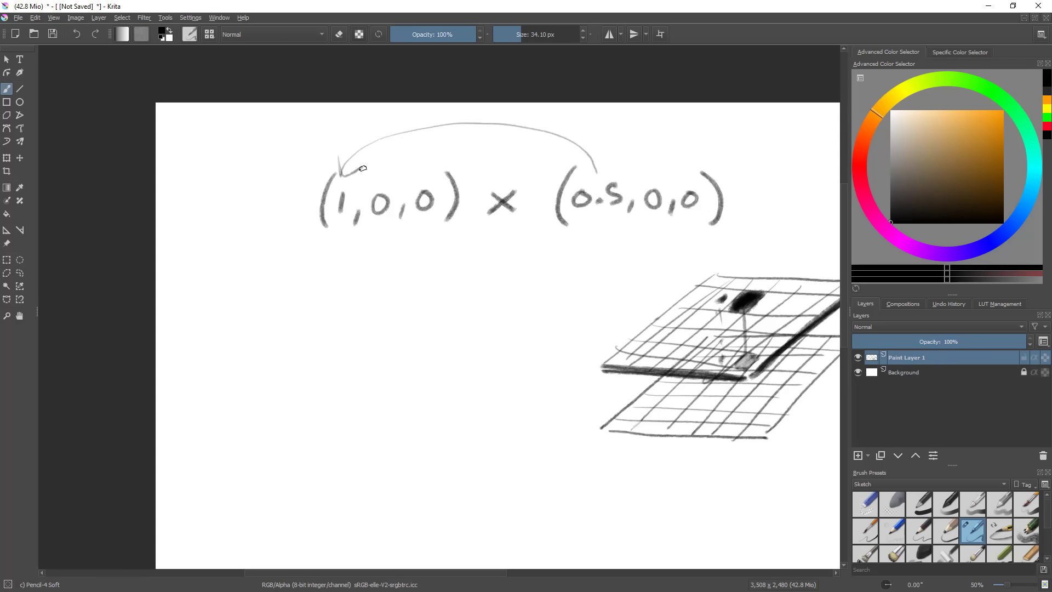
drag(447, 253, 513, 319)
drag(570, 262, 509, 323)
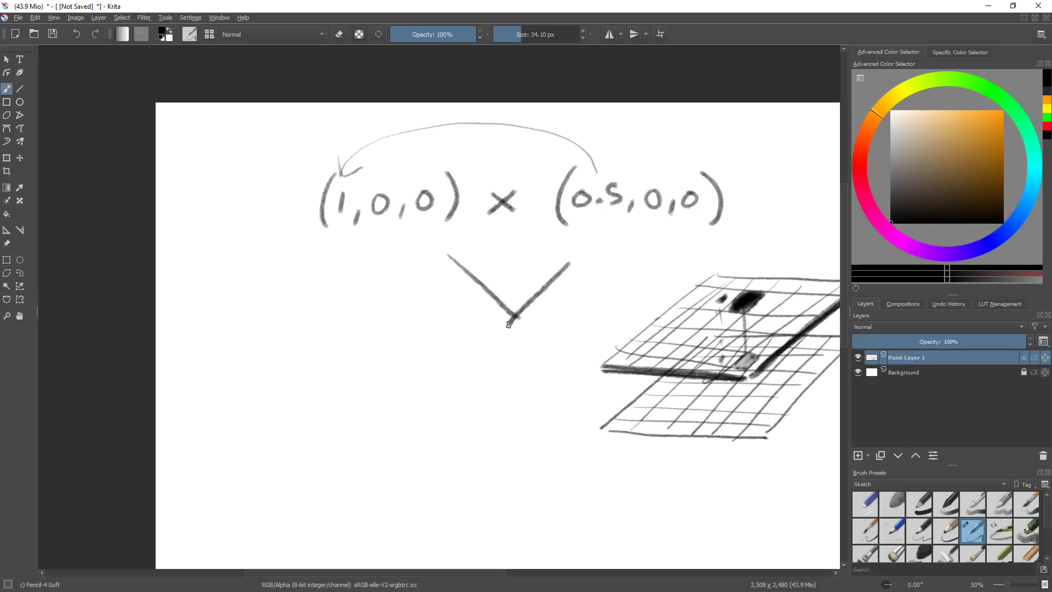
- Handwrite the resulting triple (0.5,0,0) beneath the V
drag(411, 340, 411, 395)
drag(429, 363, 436, 377)
drag(456, 365, 443, 383)
drag(474, 377, 468, 394)
drag(503, 363, 524, 393)
mouse_move(548, 361)
mouse_down()
mouse_move(540, 373)
mouse_move(548, 362)
mouse_up()
drag(570, 341, 574, 392)
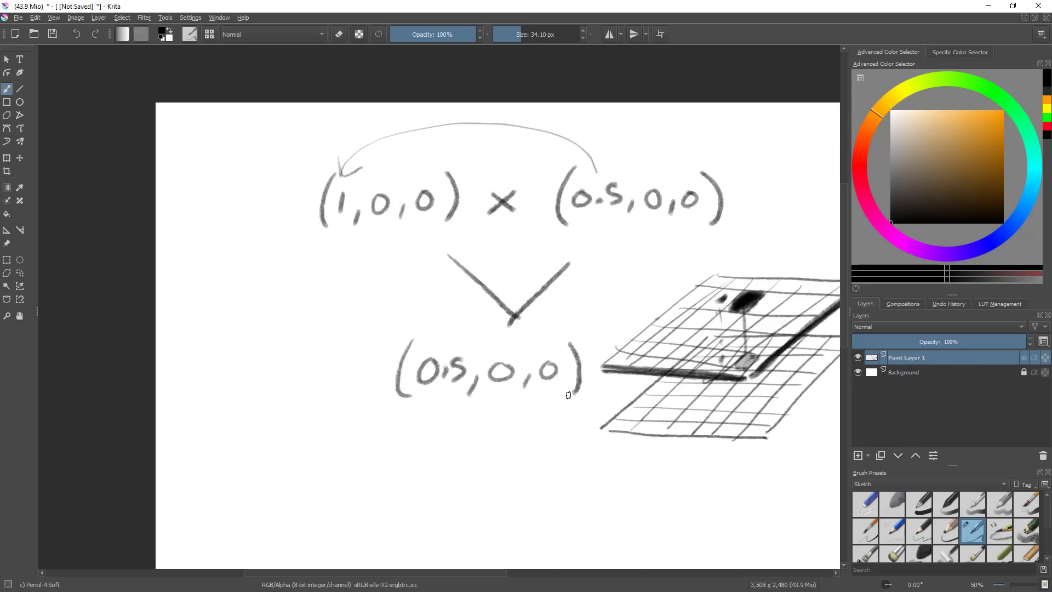
- Add a decimal to the second triple's middle 0 and replace the first triple's middle 0 with 1
click(666, 195)
key(ctrl+z)
drag(672, 191, 673, 217)
key(e)
mouse_move(379, 184)
mouse_down()
mouse_move(376, 211)
mouse_move(380, 189)
mouse_move(387, 204)
mouse_move(382, 194)
mouse_move(377, 213)
mouse_up()
key(e)
- Erase the middle 0 from the resulting triple
key(bracketright)
key(bracketright)
key(bracketright)
mouse_move(490, 354)
mouse_down()
mouse_move(487, 391)
mouse_move(497, 365)
mouse_up()
key(ctrl+z)
key(e)
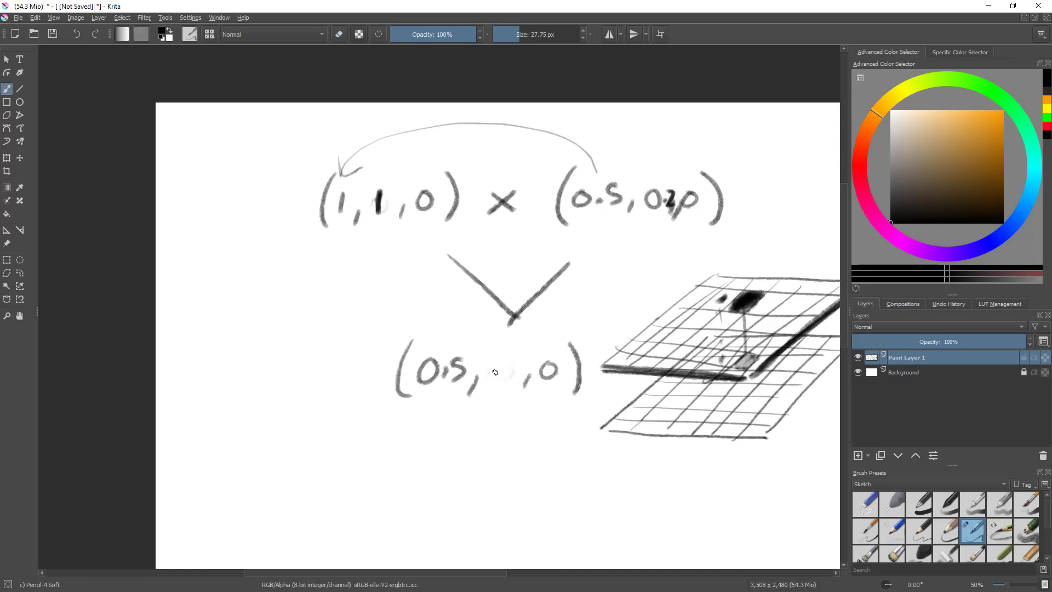
- Remove the handwritten RGB triples, arrow and V from Paint Layer 1 and deselect
mouse_move(524, 377)
mouse_down()
mouse_move(530, 437)
mouse_move(570, 449)
mouse_move(521, 417)
mouse_move(505, 373)
mouse_move(462, 421)
mouse_move(548, 202)
mouse_move(548, 302)
mouse_up()
key(l)
key(ctrl+shift+a)
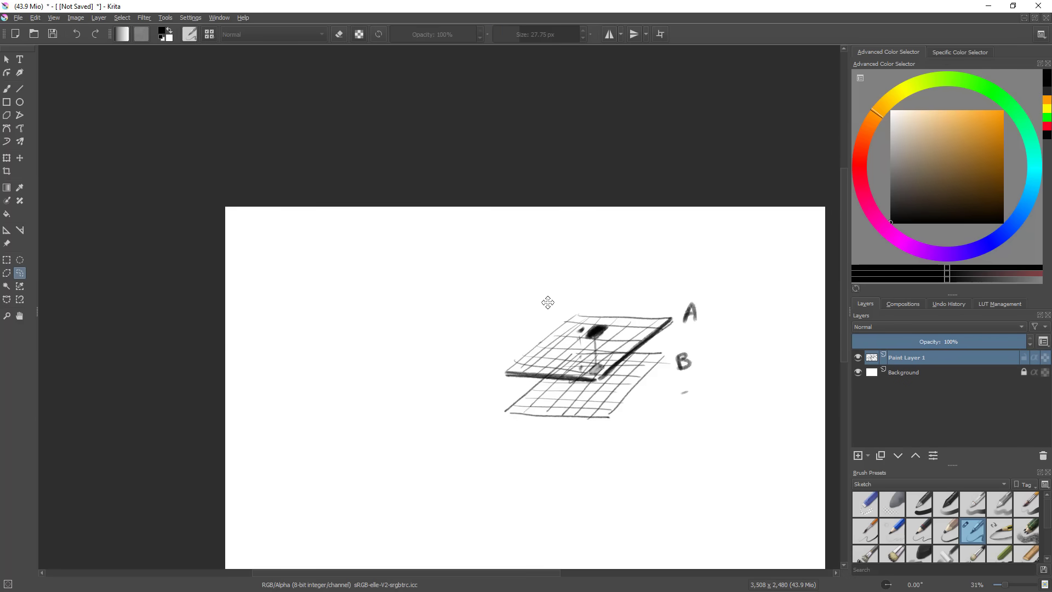
- Select both grids and their A and B labels freehand, delete them and deselect
mouse_move(585, 271)
mouse_down()
mouse_move(677, 243)
mouse_move(659, 233)
mouse_up()
key(Delete)
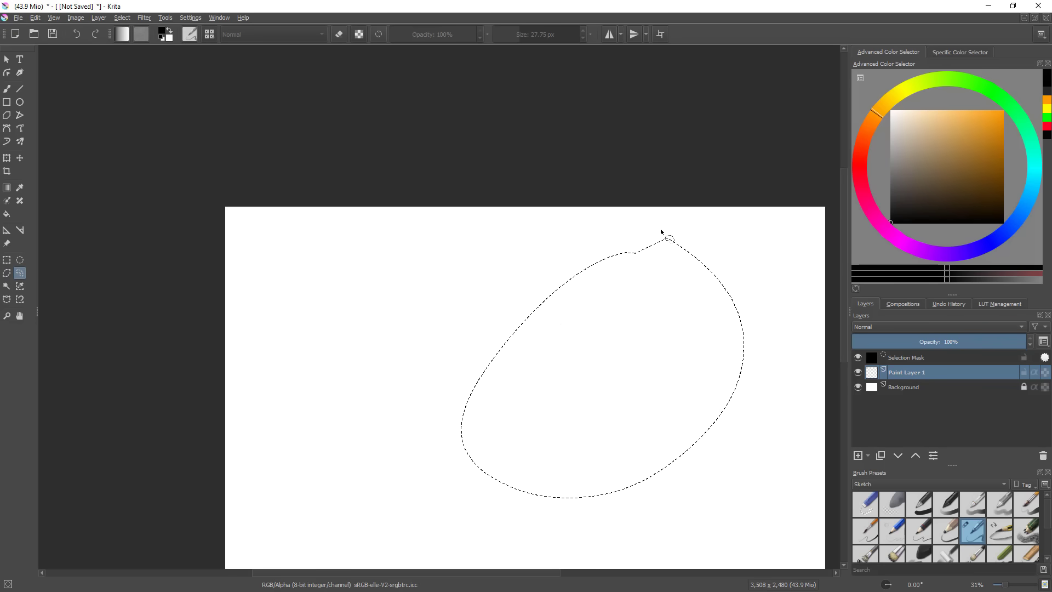
drag(594, 377, 532, 297)
key(ctrl+shift+a)
- Choose a saturated red and paint a large diagonal patch on Paint Layer 1 with a brush of about 342 px
click(859, 157)
drag(971, 153, 1019, 99)
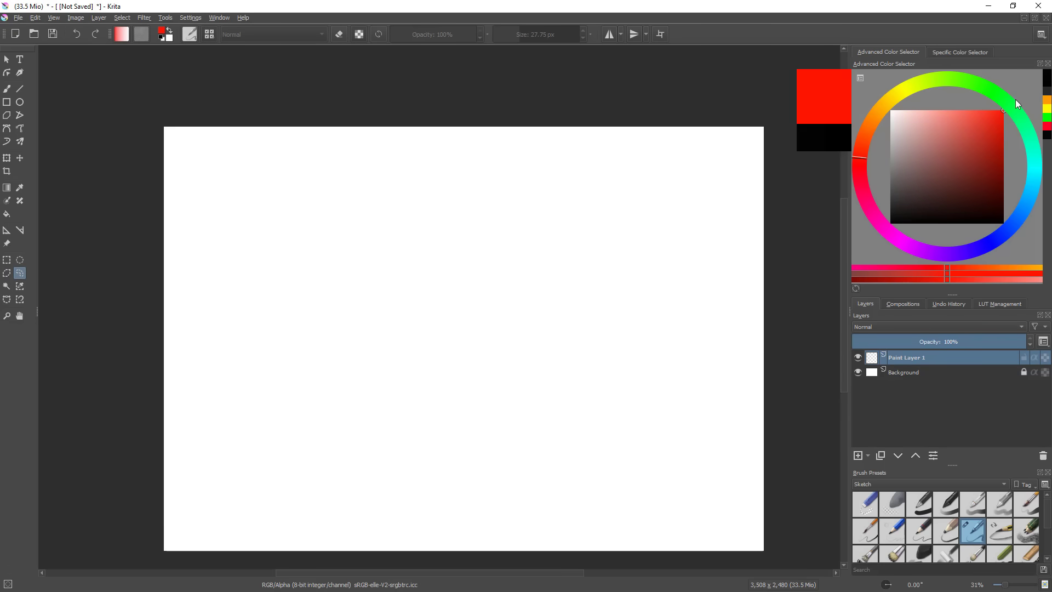
drag(332, 374, 525, 296)
key(b)
key(ctrl+shift+a)
mouse_move(455, 292)
shift+mouse_down()
mouse_move(525, 262)
mouse_move(406, 345)
mouse_move(550, 232)
mouse_move(576, 235)
mouse_move(492, 347)
mouse_move(597, 247)
mouse_move(360, 425)
mouse_move(548, 225)
mouse_move(393, 381)
mouse_move(488, 356)
shift+mouse_up()
mouse_move(390, 378)
mouse_down()
mouse_move(495, 323)
mouse_move(356, 412)
mouse_move(401, 384)
mouse_move(390, 441)
mouse_move(580, 280)
mouse_move(455, 442)
mouse_move(624, 316)
mouse_move(487, 476)
mouse_move(532, 423)
mouse_move(674, 352)
mouse_up()
scroll(652, 348, up, 1)
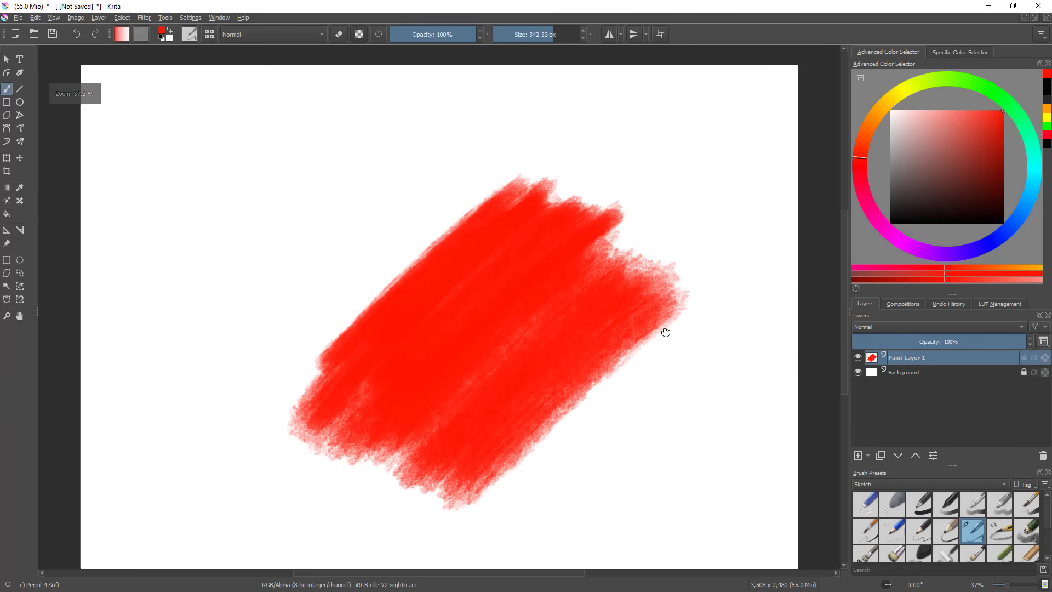
mouse_move(447, 408)
mouse_down()
mouse_move(362, 401)
mouse_move(370, 328)
mouse_move(453, 193)
mouse_move(293, 346)
mouse_up()
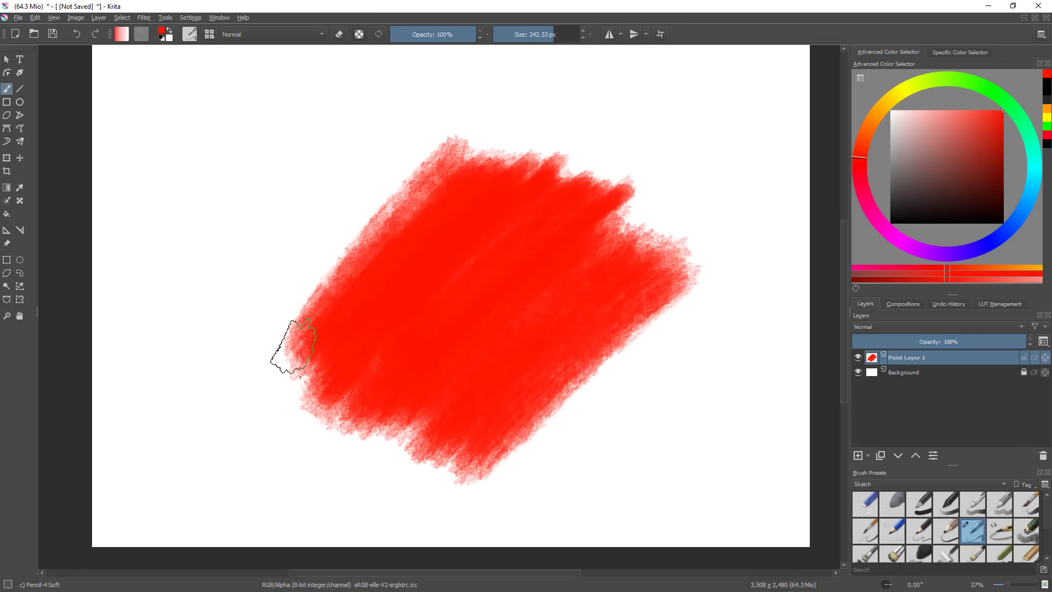
- Add a new paint layer above Paint Layer 1 and make Paint Layer 1 active again
click(858, 456)
click(901, 373)
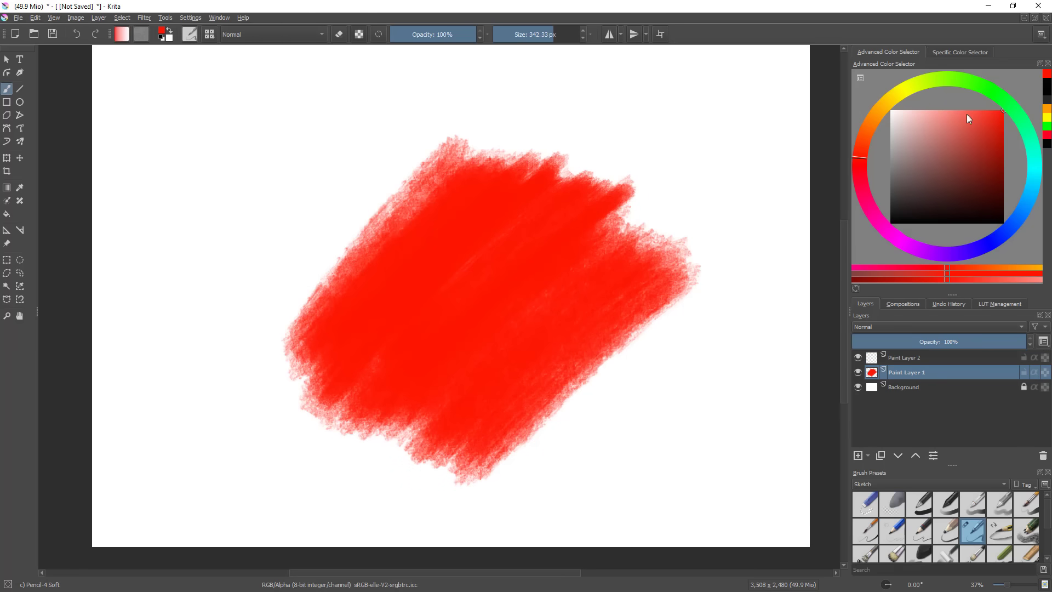
- Choose a bright orange and paint over the left part of the red patch with a brush of about 520 px
click(896, 97)
click(871, 122)
click(997, 110)
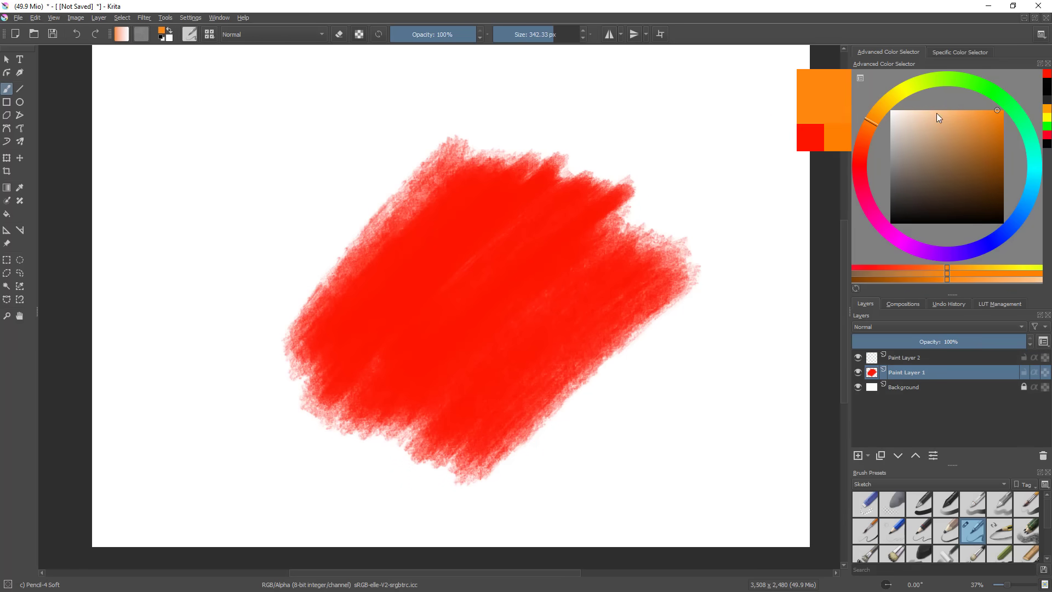
shift+drag(467, 378, 537, 265)
mouse_move(528, 212)
mouse_down()
mouse_move(491, 208)
mouse_move(337, 345)
mouse_move(375, 271)
mouse_move(375, 214)
mouse_move(246, 323)
mouse_up()
- Sample the intermediate and orange tones from the patch and blend the transition between orange and red
ctrl+click(443, 307)
mouse_move(452, 293)
mouse_down()
mouse_move(531, 197)
mouse_move(437, 354)
mouse_move(534, 298)
mouse_up()
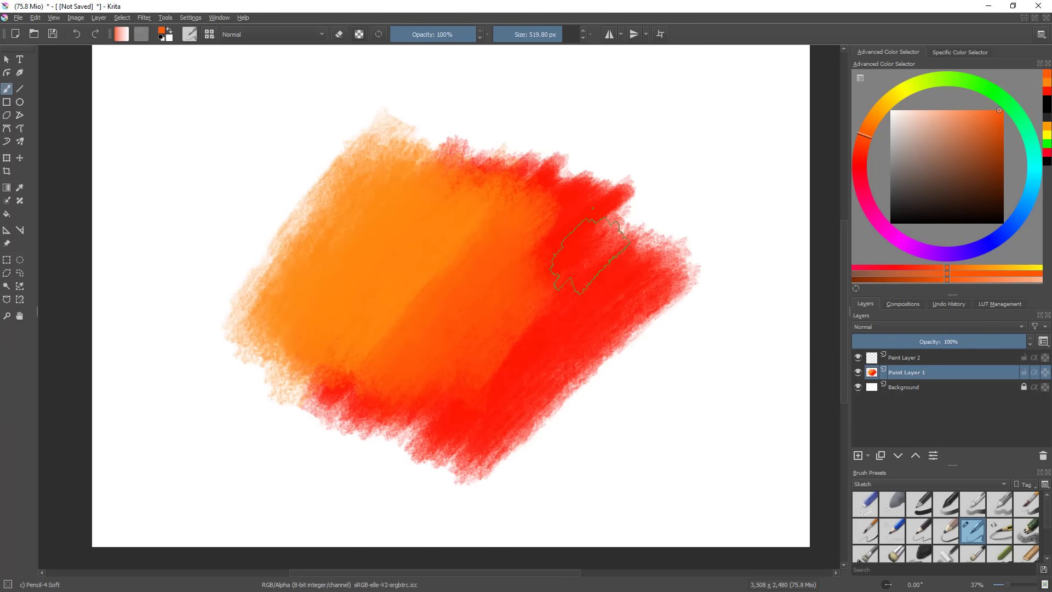
ctrl+click(414, 280)
mouse_move(414, 298)
mouse_down()
mouse_move(440, 274)
mouse_move(471, 322)
mouse_up()
- Activate Paint Layer 2, choose a deep purple and paint a solid round spot over the patch's middle with a brush of about 429 px
ctrl+drag(667, 370, 652, 397)
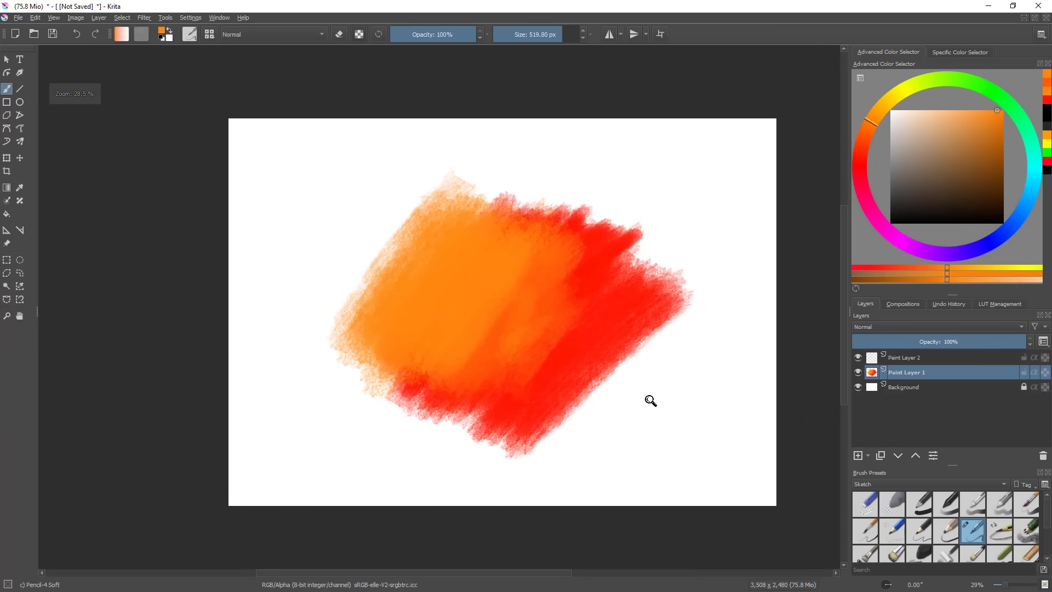
click(909, 360)
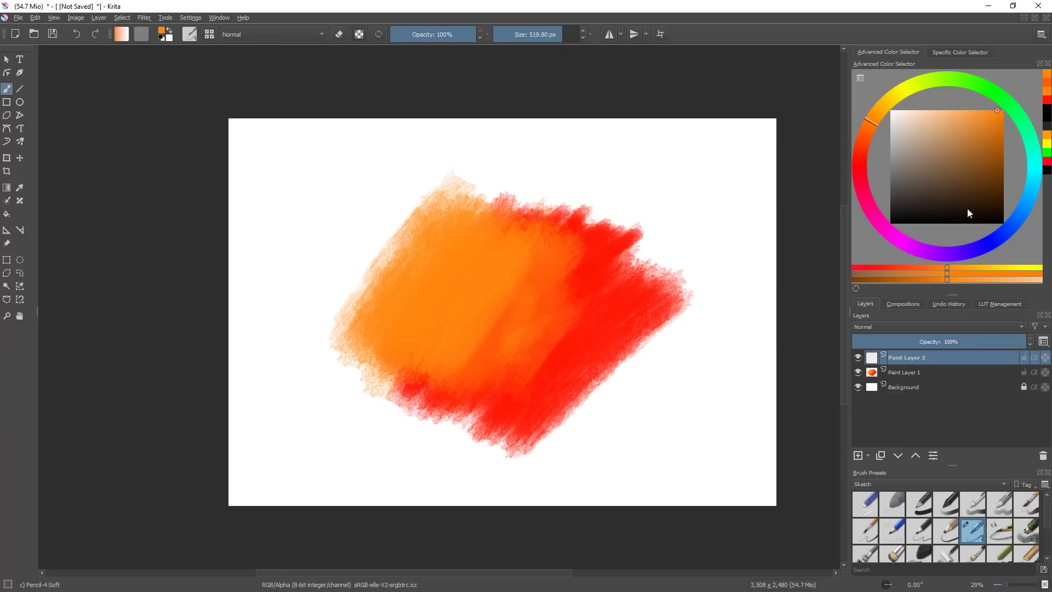
click(937, 249)
click(1004, 176)
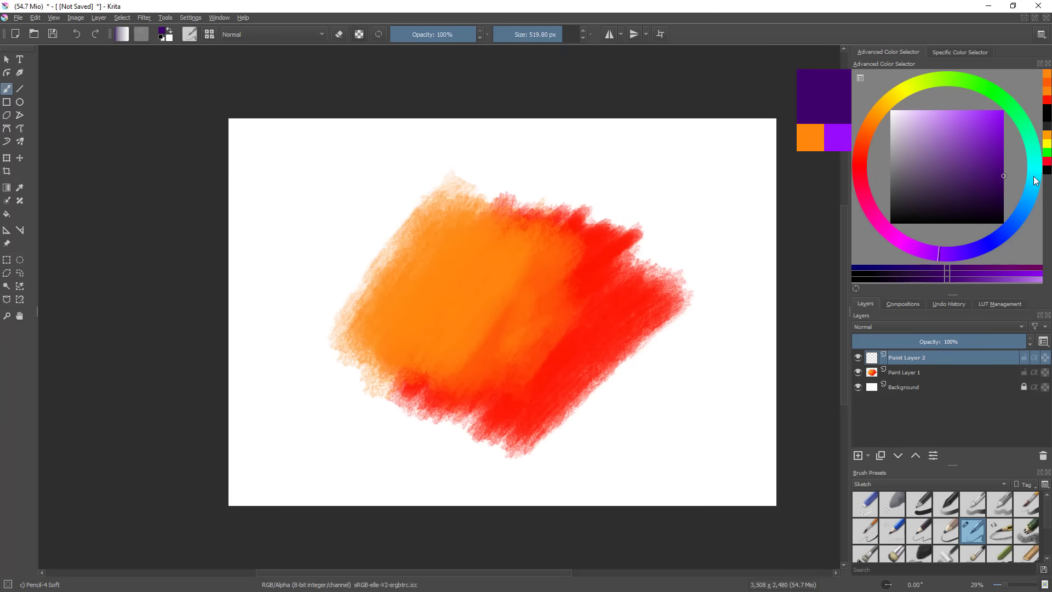
mouse_move(576, 293)
mouse_down()
mouse_move(457, 387)
mouse_move(570, 307)
mouse_up()
key(ctrl+z)
drag(1004, 154, 1000, 154)
mouse_move(527, 316)
mouse_down()
mouse_move(469, 335)
mouse_move(542, 278)
mouse_move(476, 335)
mouse_move(522, 270)
mouse_move(489, 342)
mouse_move(535, 342)
mouse_move(546, 302)
mouse_move(525, 277)
mouse_move(544, 280)
mouse_move(538, 272)
mouse_move(536, 316)
mouse_move(546, 299)
mouse_move(516, 323)
mouse_up()
mouse_move(615, 365)
mouse_down()
mouse_move(610, 393)
mouse_move(629, 362)
mouse_up()
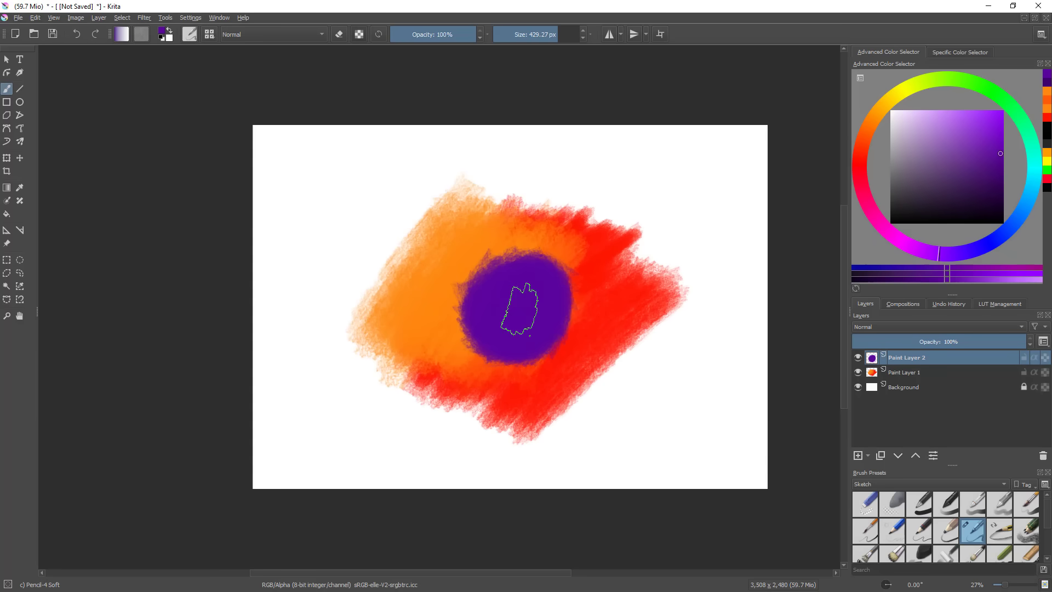
- Set Paint Layer 2's blending mode to Multiply and reduce its opacity to 70% and then 40%
click(914, 327)
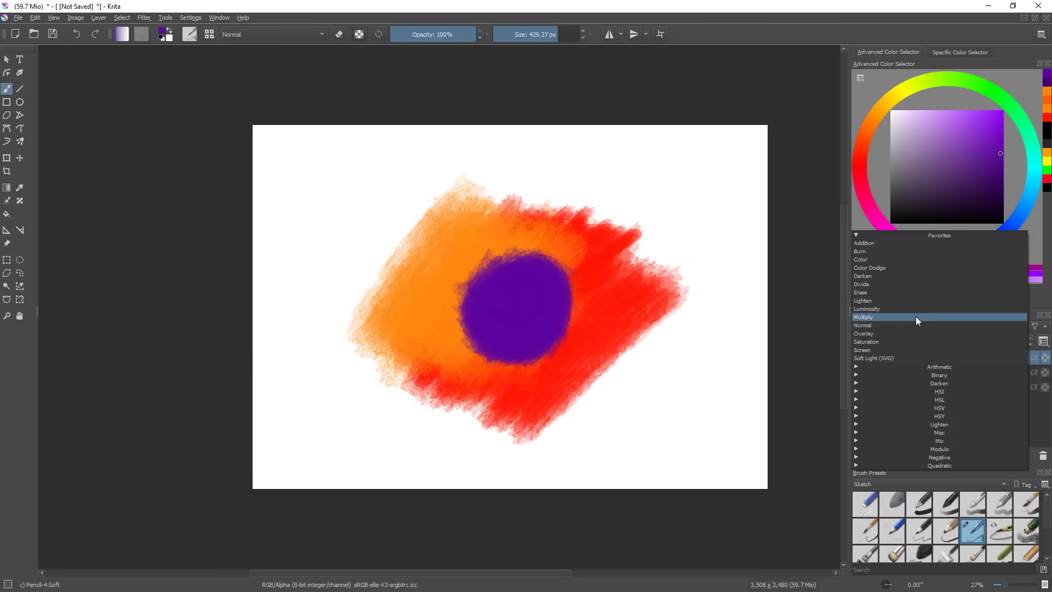
click(915, 320)
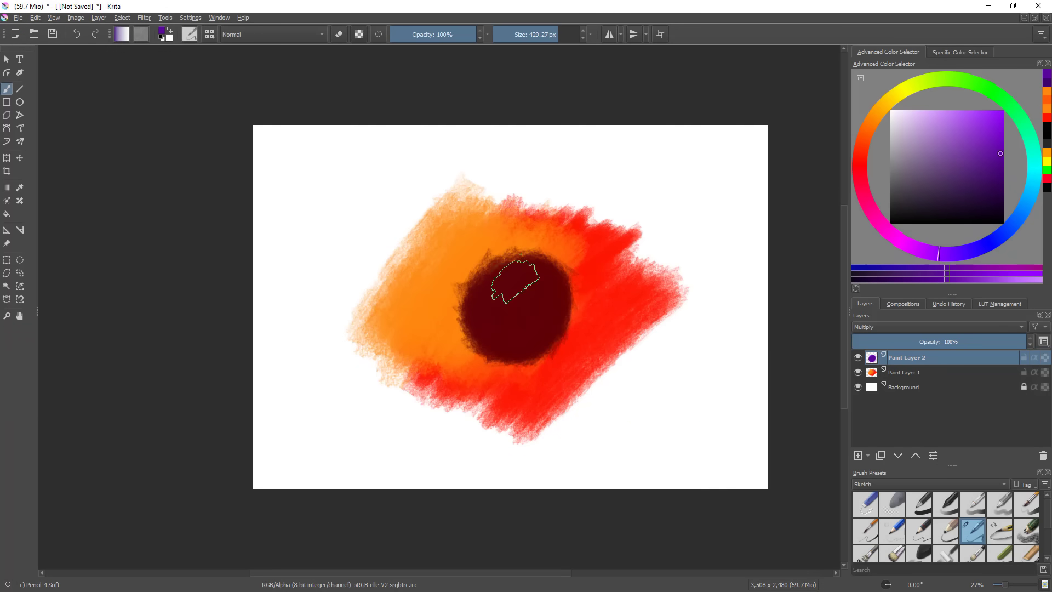
scroll(548, 305, up, 2)
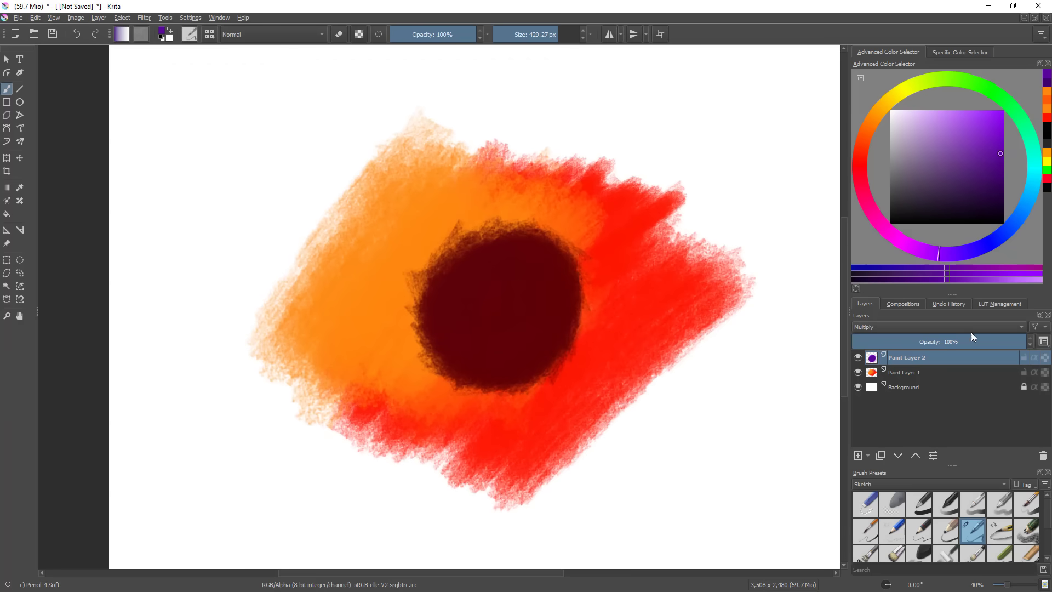
mouse_move(962, 342)
mouse_down()
mouse_move(932, 341)
mouse_move(1023, 342)
mouse_move(934, 342)
mouse_move(984, 341)
mouse_up()
mouse_move(505, 321)
mouse_down()
mouse_move(548, 293)
mouse_move(556, 235)
mouse_move(481, 367)
mouse_move(465, 364)
mouse_up()
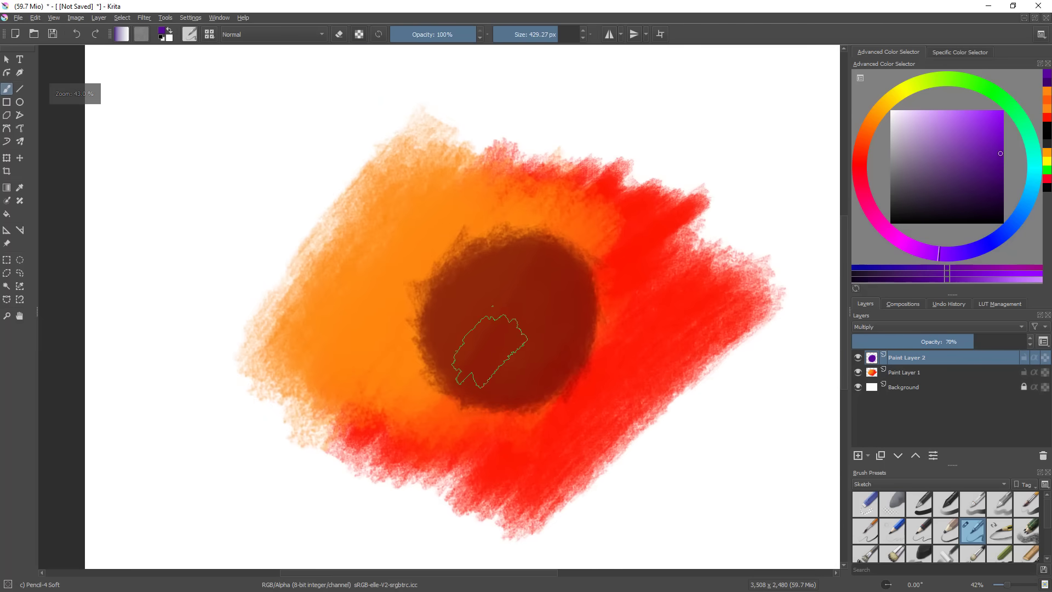
drag(962, 338, 912, 343)
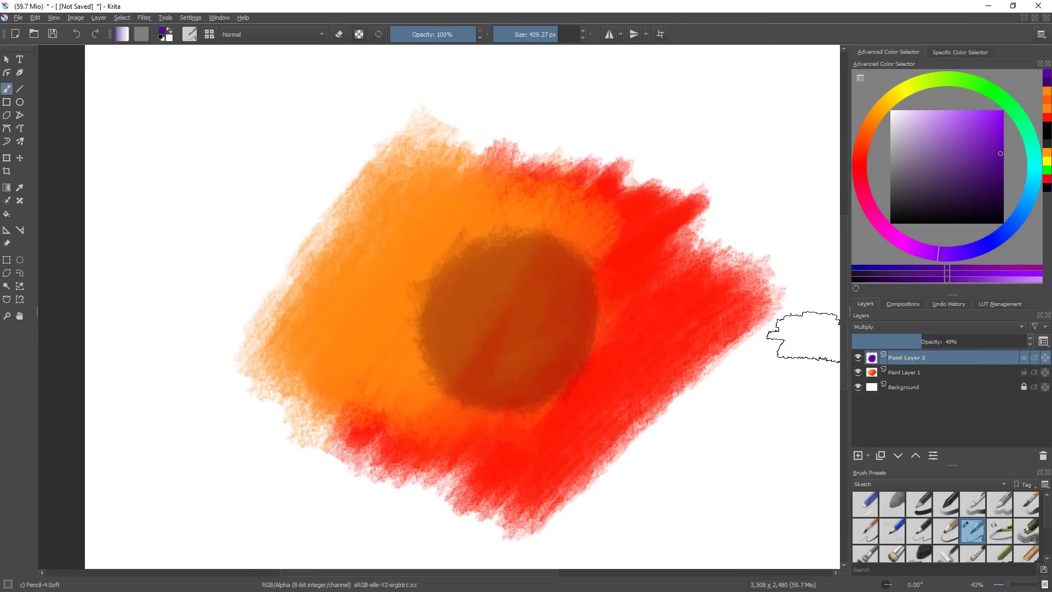
mouse_move(487, 315)
mouse_down()
mouse_move(422, 351)
mouse_move(426, 321)
mouse_up()
drag(454, 300, 511, 233)
drag(481, 353, 444, 405)
drag(532, 394, 517, 364)
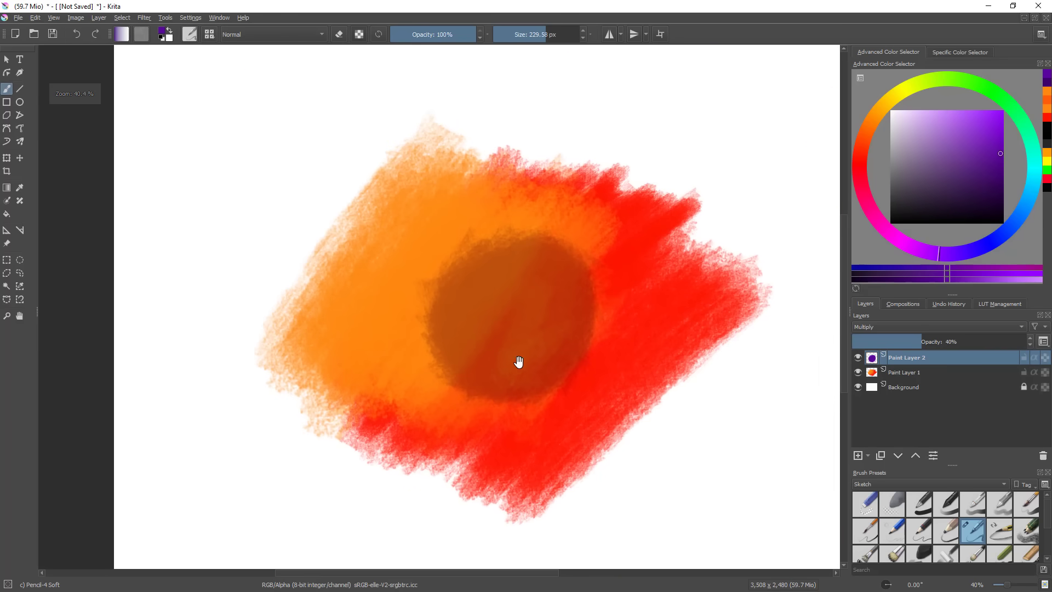
ctrl+click(462, 300)
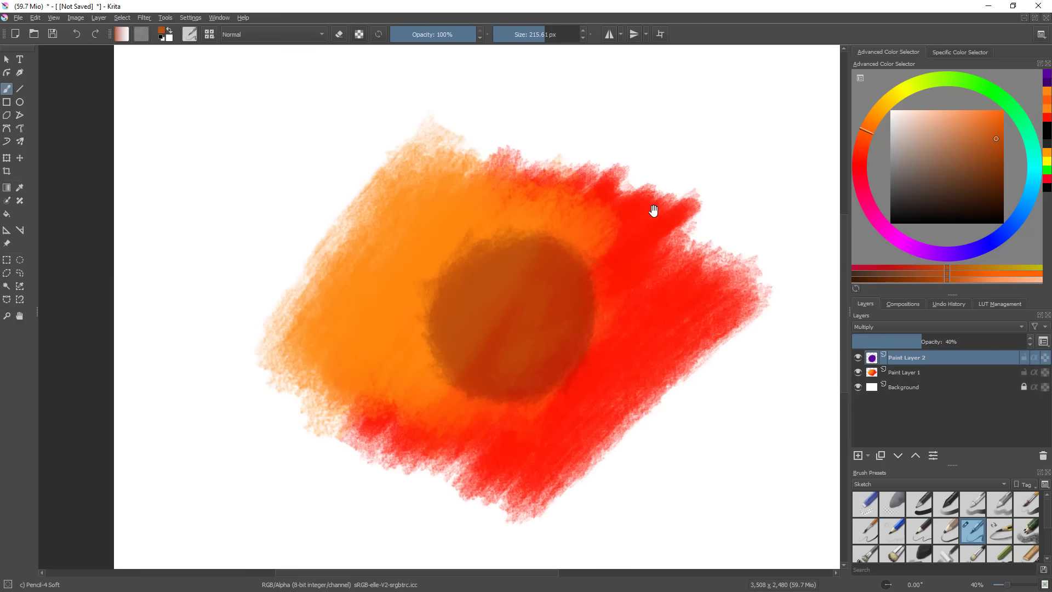
drag(655, 208, 624, 240)
mouse_move(606, 134)
mouse_down()
mouse_move(635, 120)
mouse_move(627, 151)
mouse_move(611, 146)
mouse_move(643, 127)
mouse_move(635, 140)
mouse_move(659, 129)
mouse_move(648, 159)
mouse_move(663, 129)
mouse_up()
key(ctrl+z)
- Add a paint layer with swatches sampled from the spot's orange and red halves, and draw an arrow from each swatch to its area
click(858, 455)
ctrl+click(514, 378)
mouse_move(677, 176)
mouse_down()
mouse_move(697, 159)
mouse_move(689, 142)
mouse_move(681, 242)
mouse_move(701, 225)
mouse_move(688, 299)
mouse_up()
ctrl+click(629, 187)
mouse_move(589, 185)
mouse_down()
mouse_move(438, 221)
mouse_move(455, 225)
mouse_move(506, 336)
mouse_move(507, 313)
mouse_up()
drag(666, 422, 674, 414)
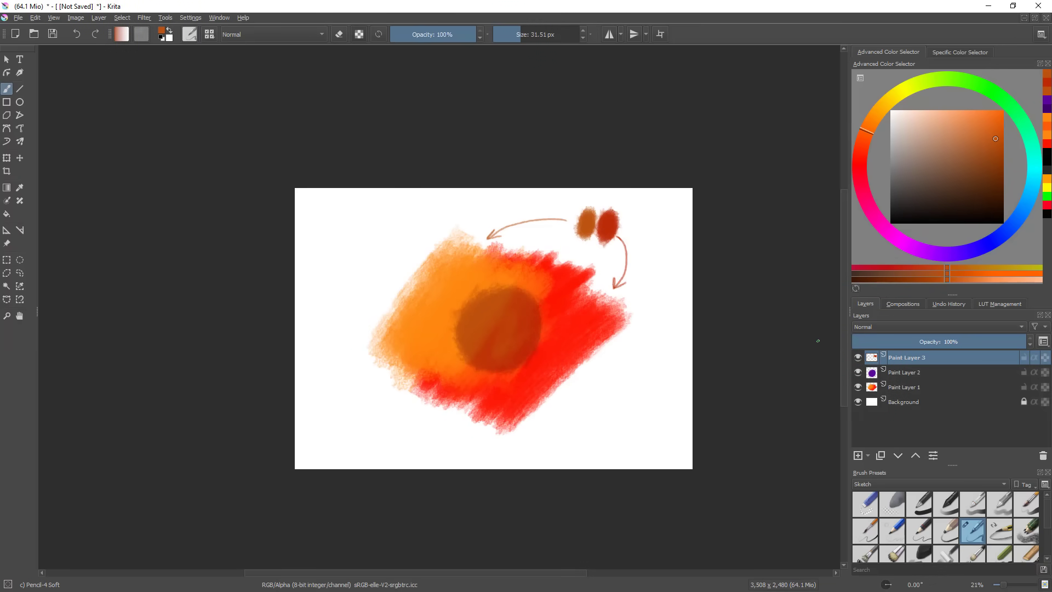
- Delete the swatch layer and the purple Multiply layer
click(1043, 456)
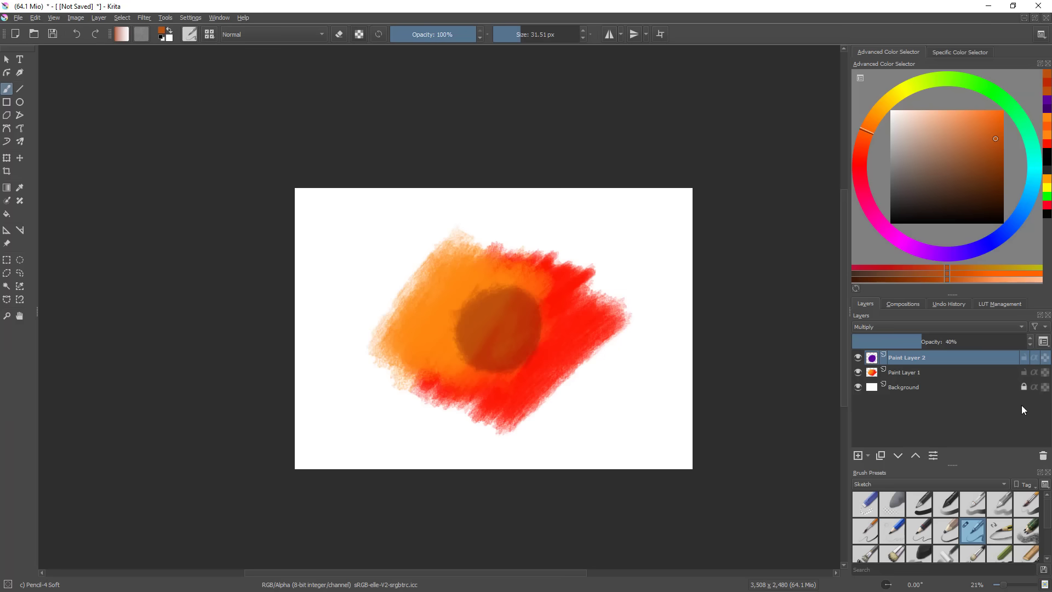
click(1042, 455)
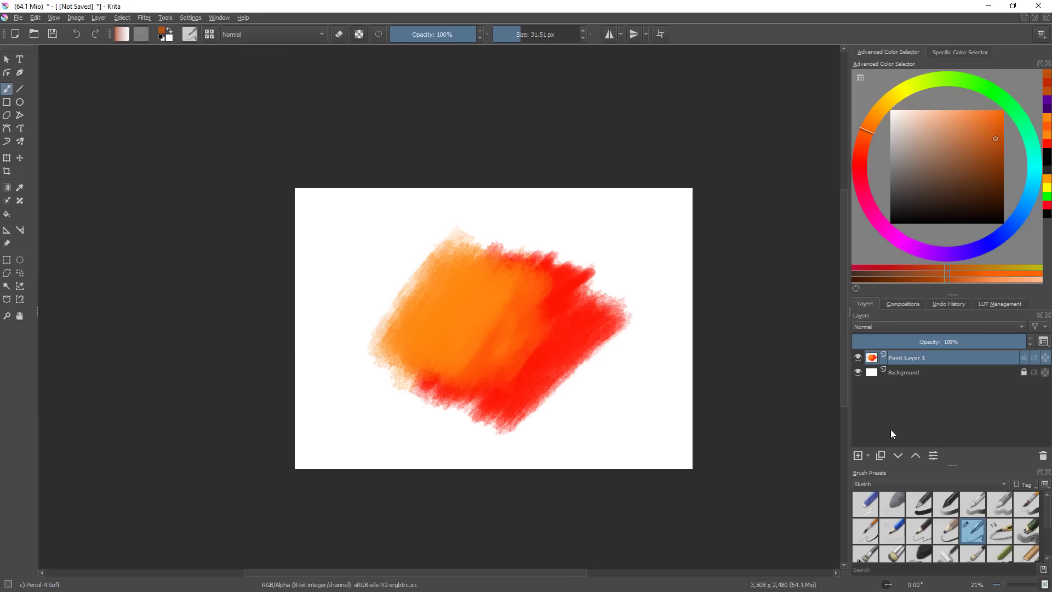
- On a new paint layer, paint a pale peach round spot over the patch's middle with a brush of about 256 px
click(945, 107)
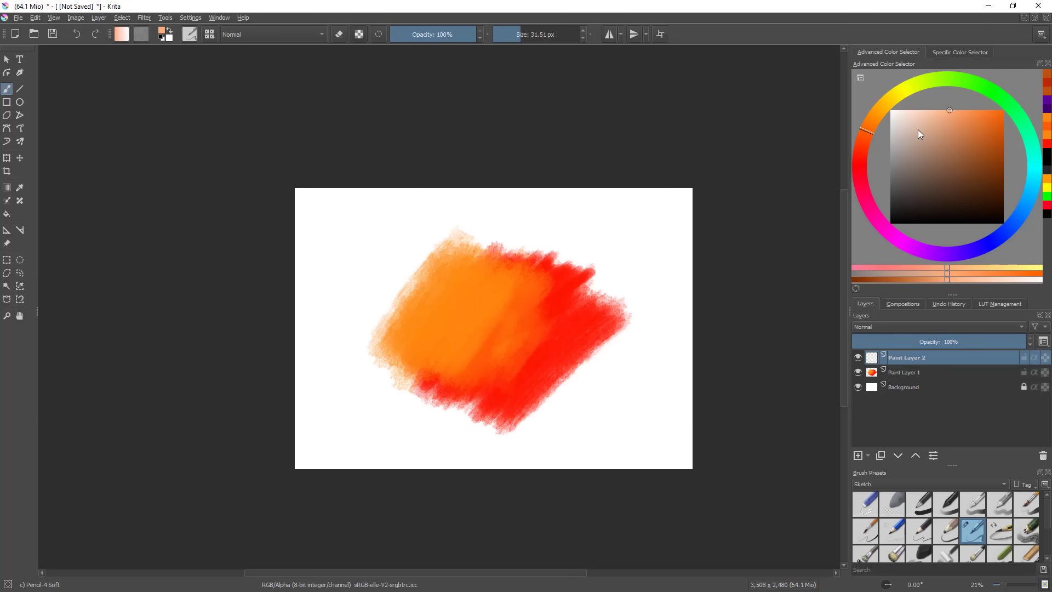
click(927, 110)
right_click(295, 315)
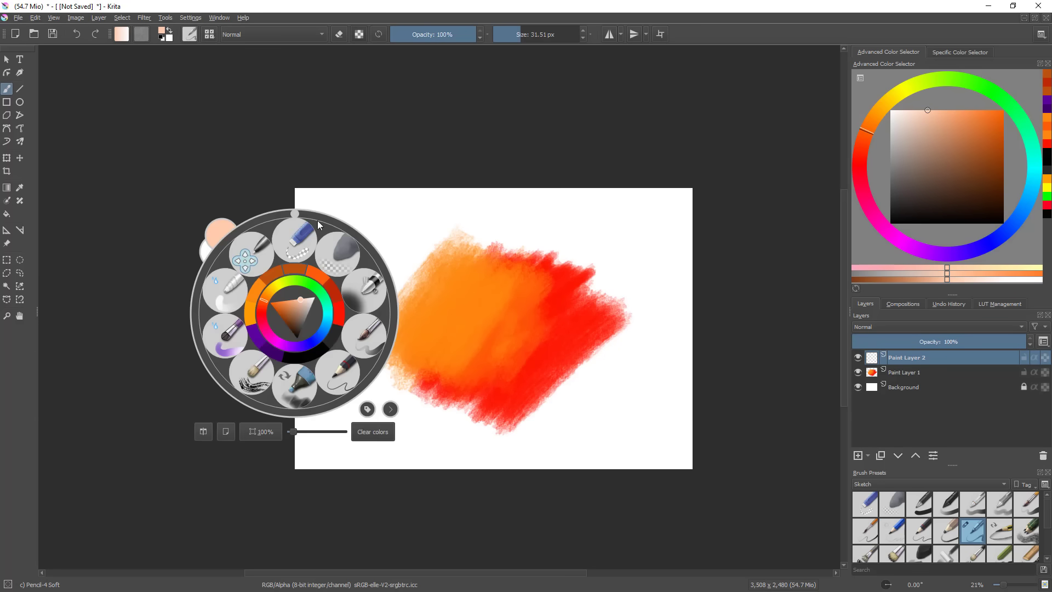
click(377, 152)
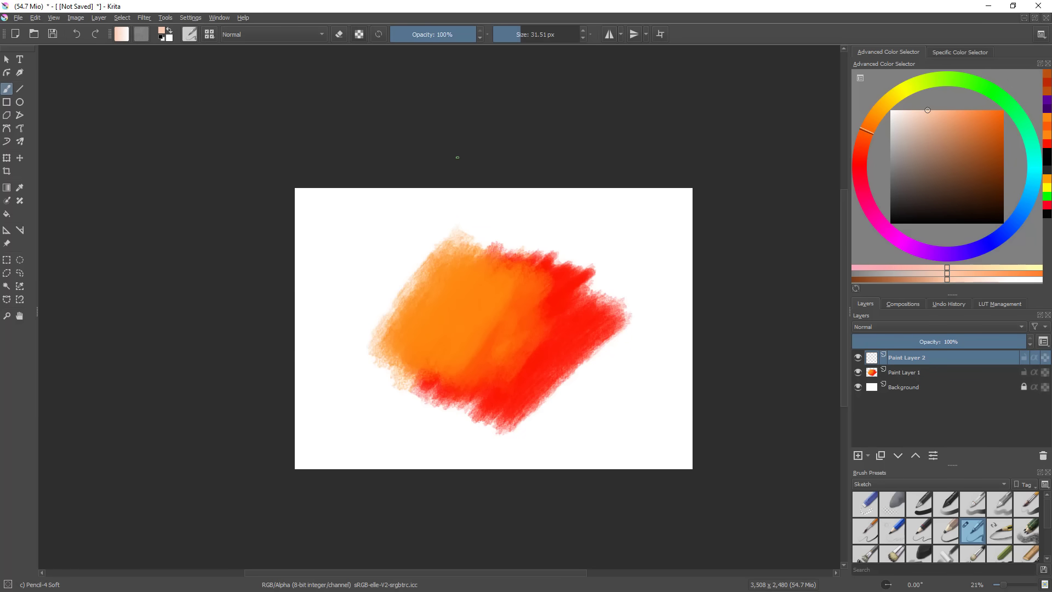
scroll(472, 309, up, 2)
shift+drag(550, 291, 627, 289)
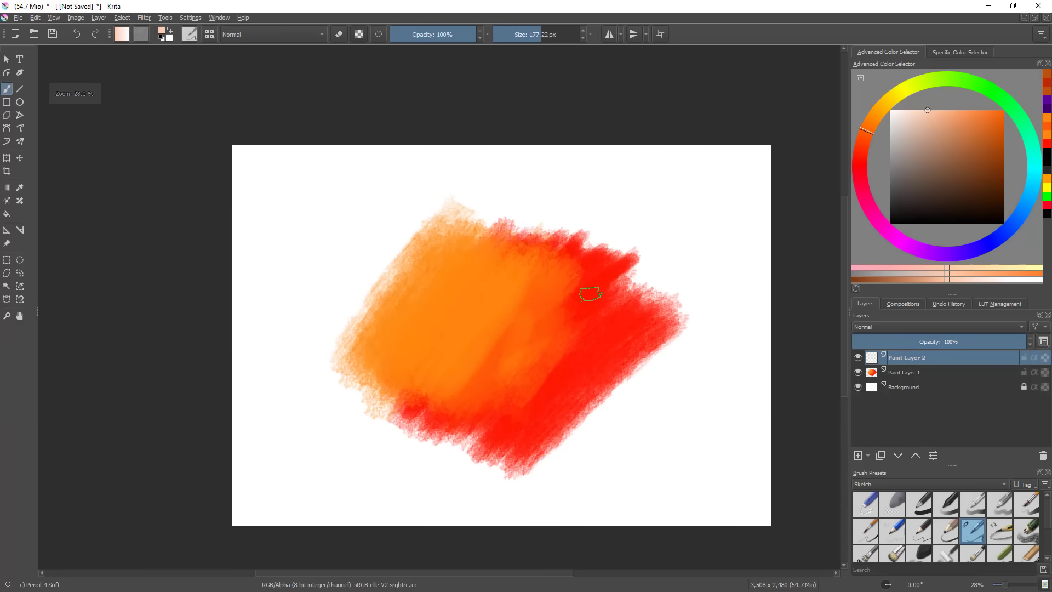
mouse_move(485, 340)
mouse_down()
mouse_move(546, 372)
mouse_move(522, 308)
mouse_move(522, 329)
mouse_move(501, 348)
mouse_move(503, 314)
mouse_move(485, 322)
mouse_move(510, 298)
mouse_move(545, 343)
mouse_move(502, 370)
mouse_move(511, 303)
mouse_up()
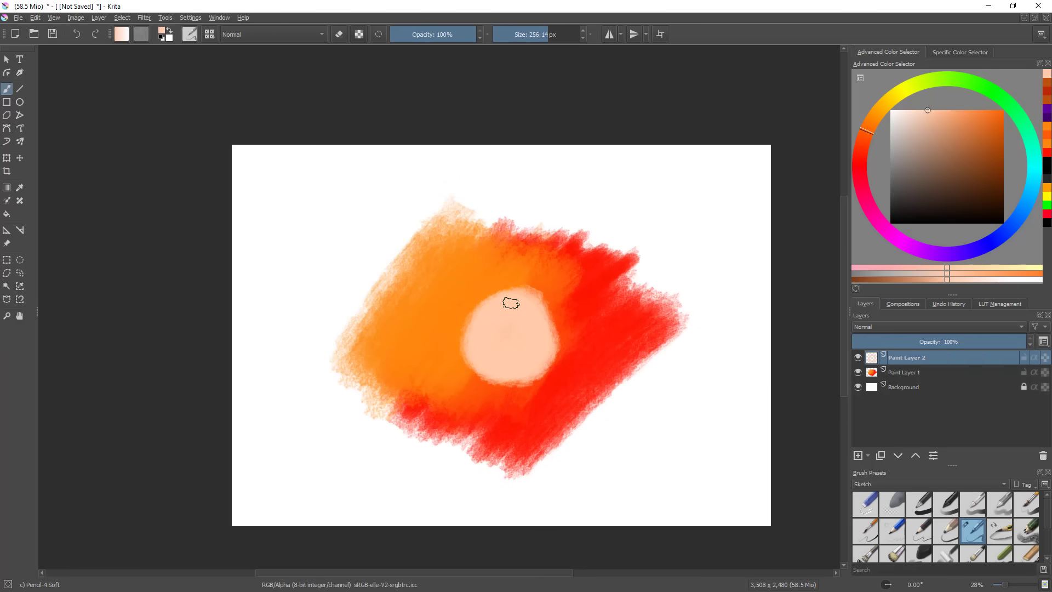
- Set the blending mode of the peach spot's layer to Addition
click(892, 327)
click(875, 249)
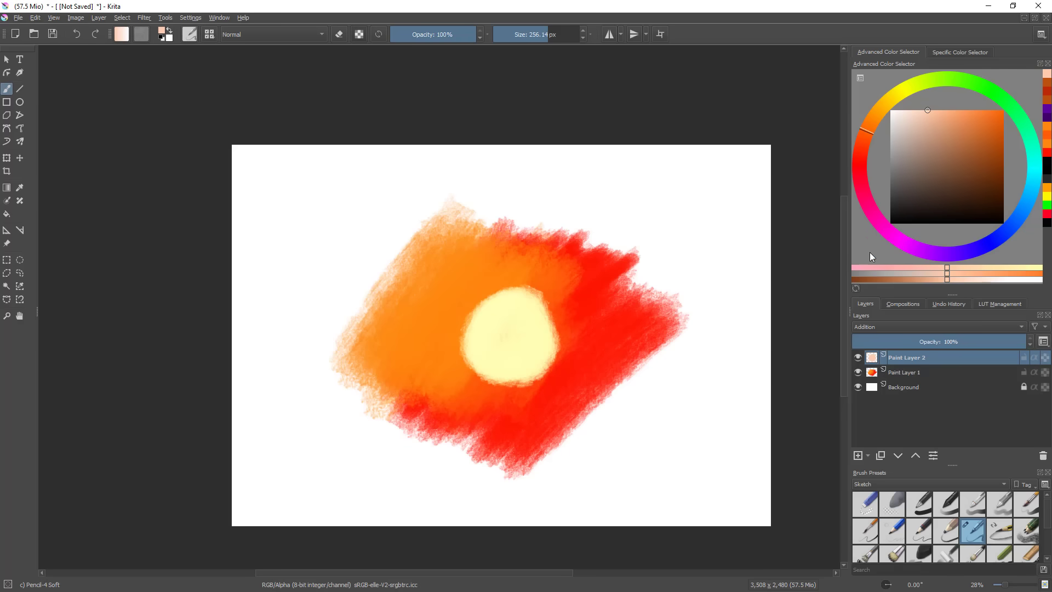
scroll(570, 380, up, 3)
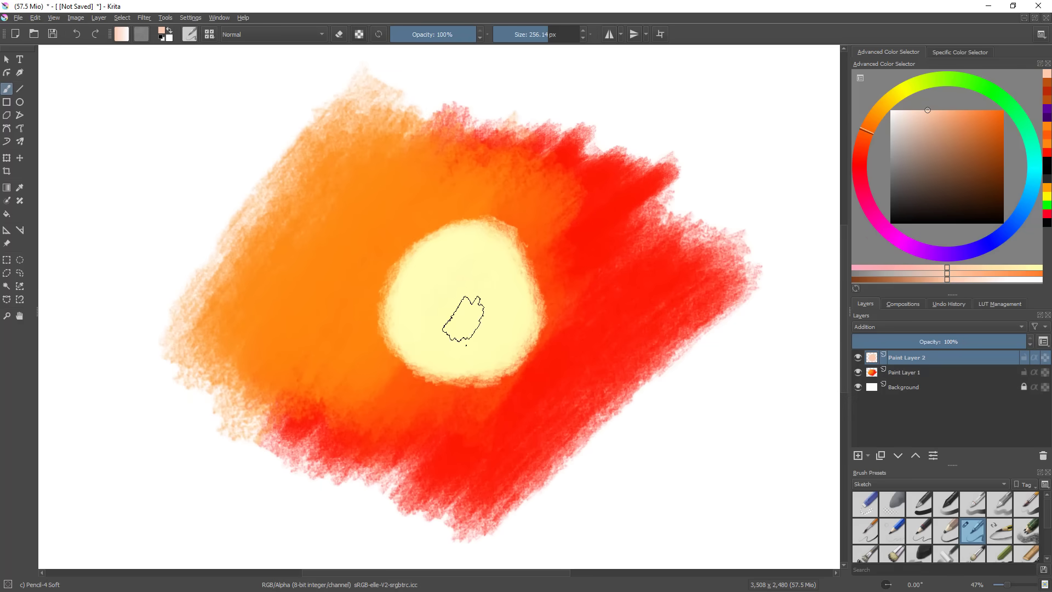
scroll(540, 357, down, 2)
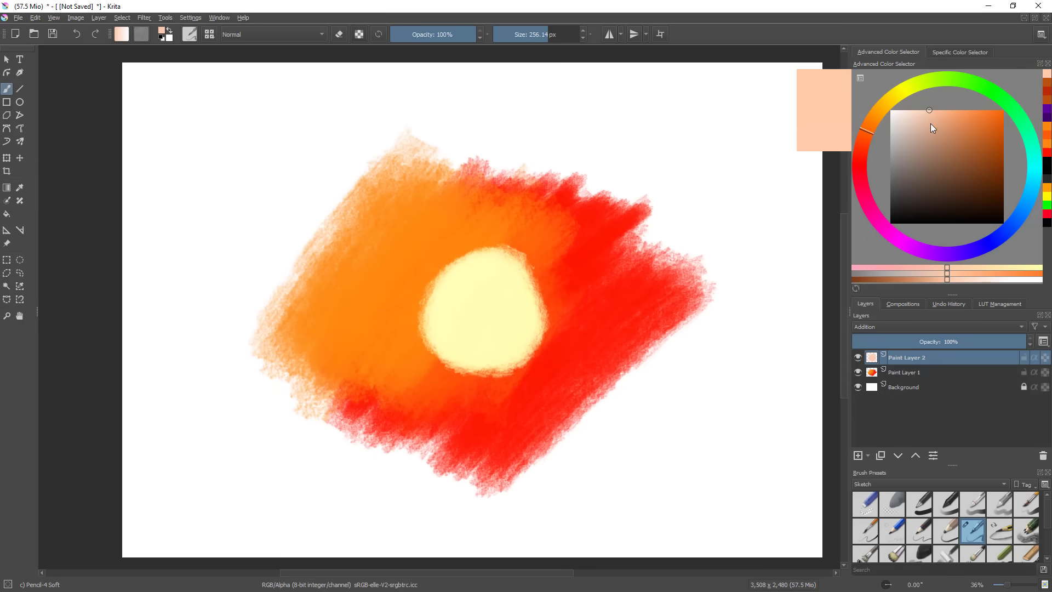
- Choose a slightly more saturated peach, widen the spot towards the red area with a smaller brush and dab small dots on the red
mouse_move(932, 112)
mouse_down()
mouse_move(941, 108)
mouse_move(932, 102)
mouse_up()
drag(932, 116, 932, 97)
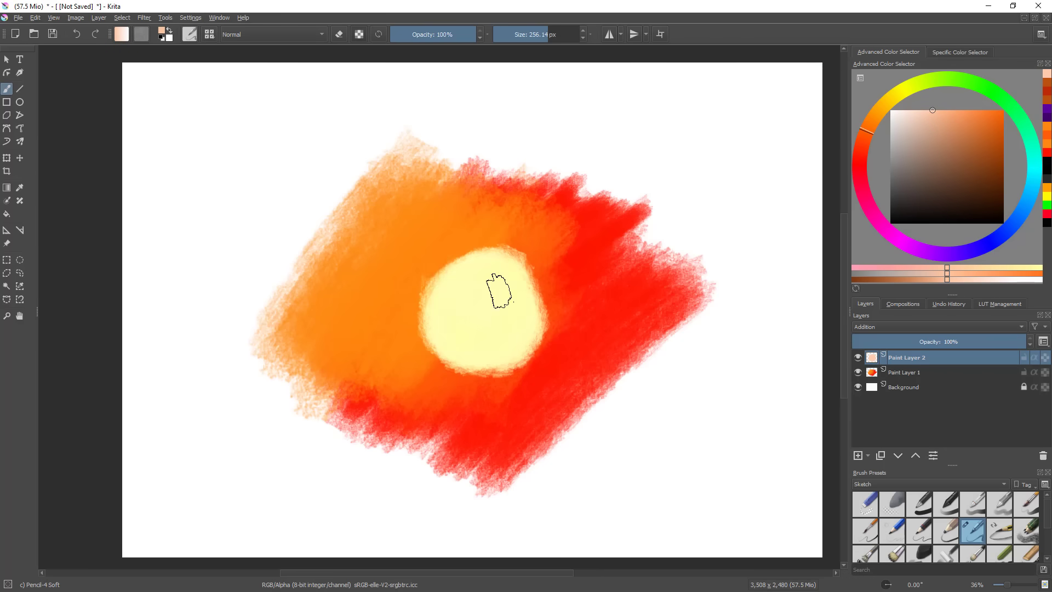
mouse_move(528, 269)
mouse_down()
mouse_move(503, 294)
mouse_move(504, 359)
mouse_up()
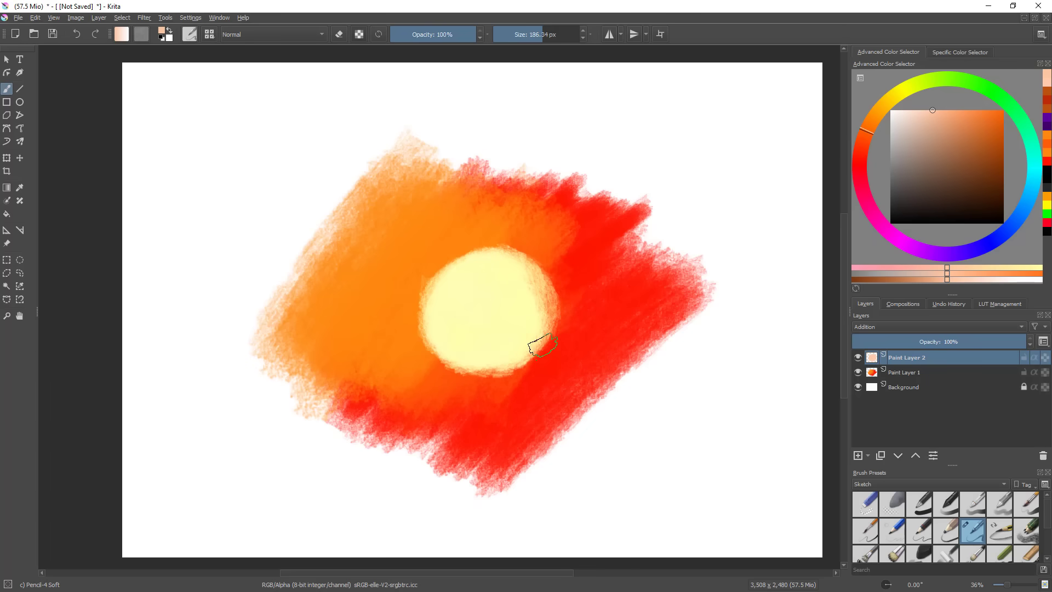
drag(627, 316, 591, 273)
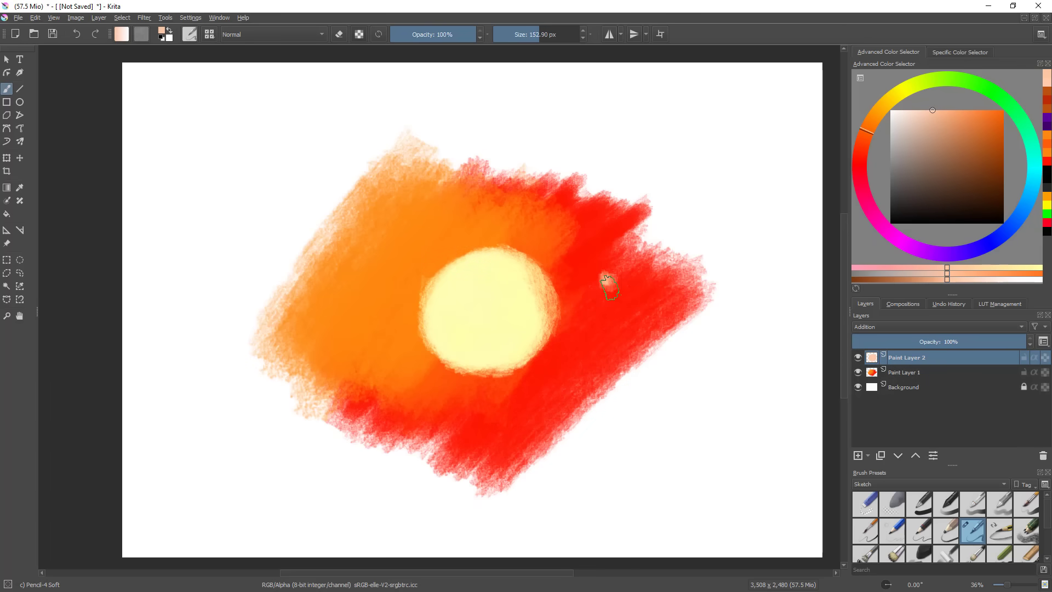
scroll(610, 282, down, 3)
click(631, 326)
click(612, 352)
mouse_move(612, 423)
mouse_down()
mouse_move(591, 453)
mouse_move(613, 465)
mouse_move(625, 454)
mouse_up()
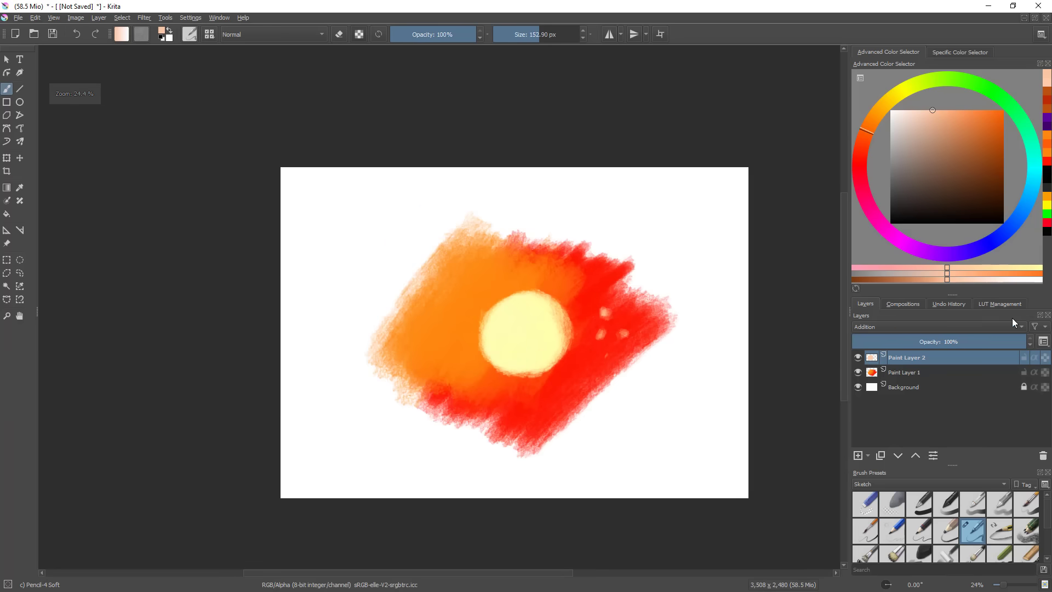
- Try a lower opacity on the Addition layer and restore it to 100%
click(951, 342)
drag(951, 341, 1036, 346)
drag(660, 402, 689, 373)
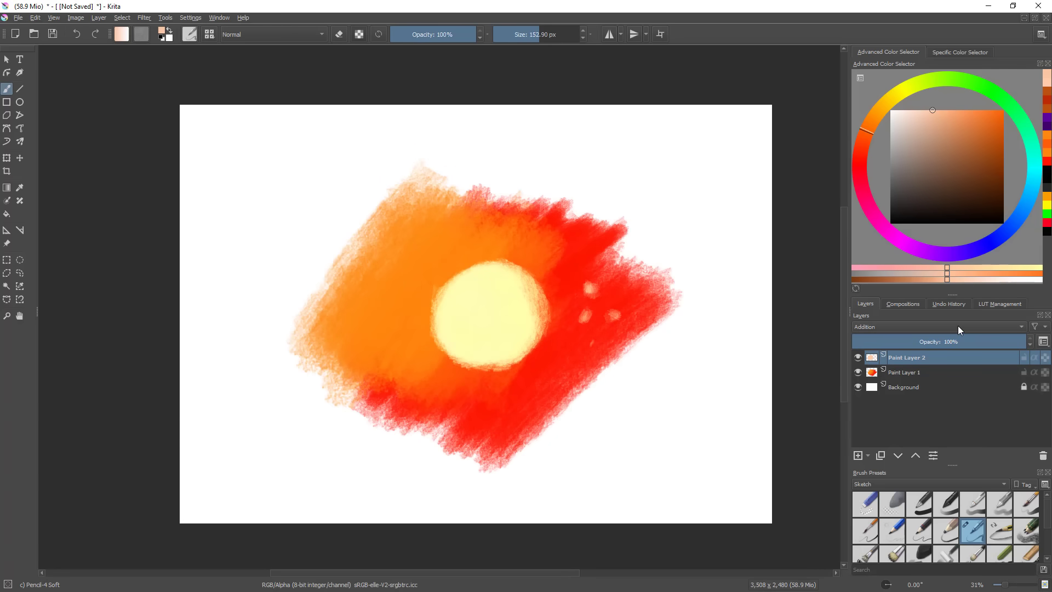
- Choose a fully saturated orange and replace the Addition layer with a new paint layer set to Overlay
drag(989, 164, 1032, 125)
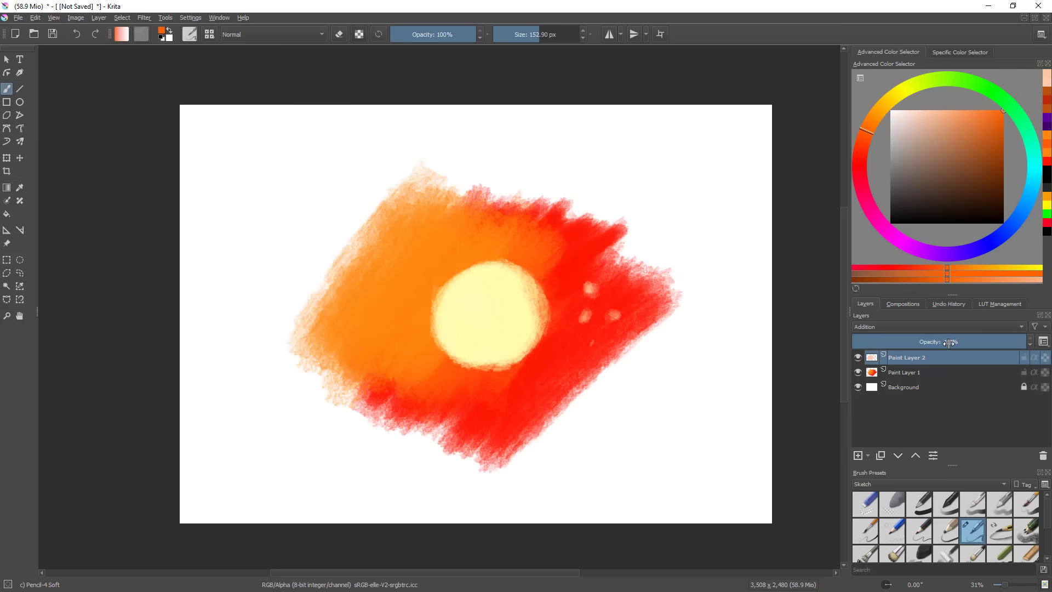
click(1042, 456)
click(858, 456)
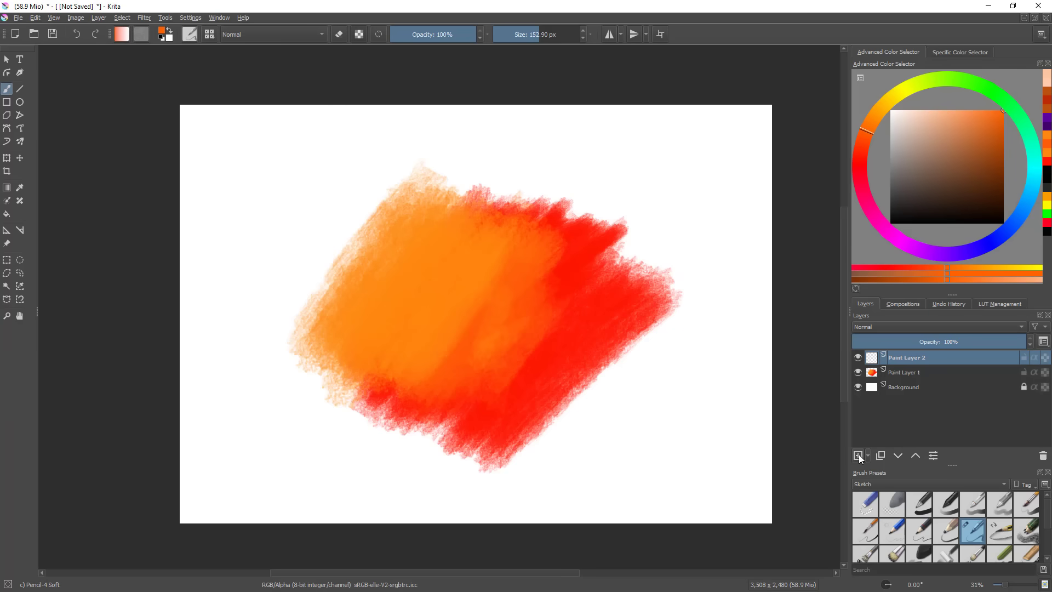
click(905, 327)
click(897, 333)
- Paint the saturated orange over the patch's middle on the Overlay layer with a brush of about 470 px, and remove the painting
mouse_move(440, 357)
mouse_down()
mouse_move(468, 342)
mouse_move(499, 357)
mouse_move(517, 328)
mouse_move(467, 279)
mouse_move(418, 312)
mouse_move(420, 302)
mouse_move(414, 329)
mouse_move(415, 318)
mouse_move(433, 325)
mouse_move(433, 305)
mouse_move(411, 327)
mouse_move(404, 294)
mouse_up()
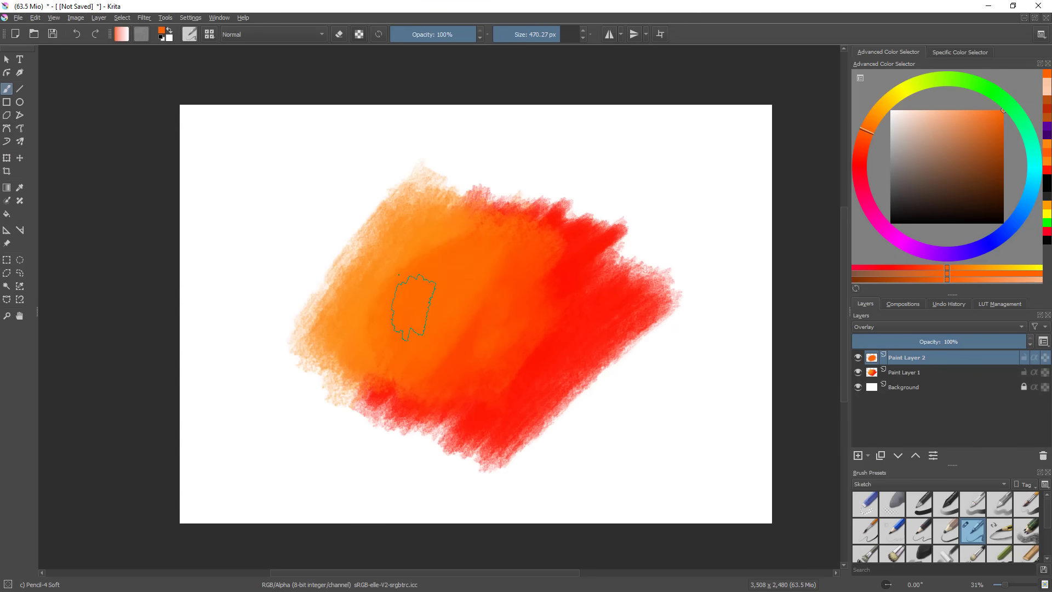
mouse_move(471, 288)
mouse_down()
mouse_move(416, 239)
mouse_move(348, 317)
mouse_move(368, 366)
mouse_move(511, 344)
mouse_move(559, 364)
mouse_move(681, 281)
mouse_move(702, 313)
mouse_up()
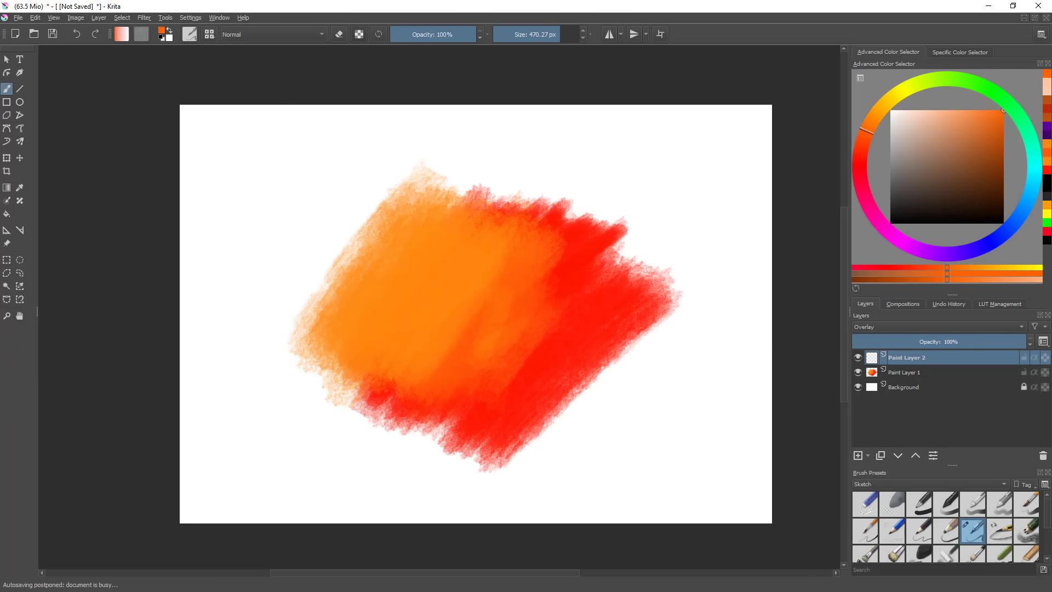
- Choose a light orange and paint over the patch's orange side on the Overlay layer, reducing the brush to about 375 px
click(954, 110)
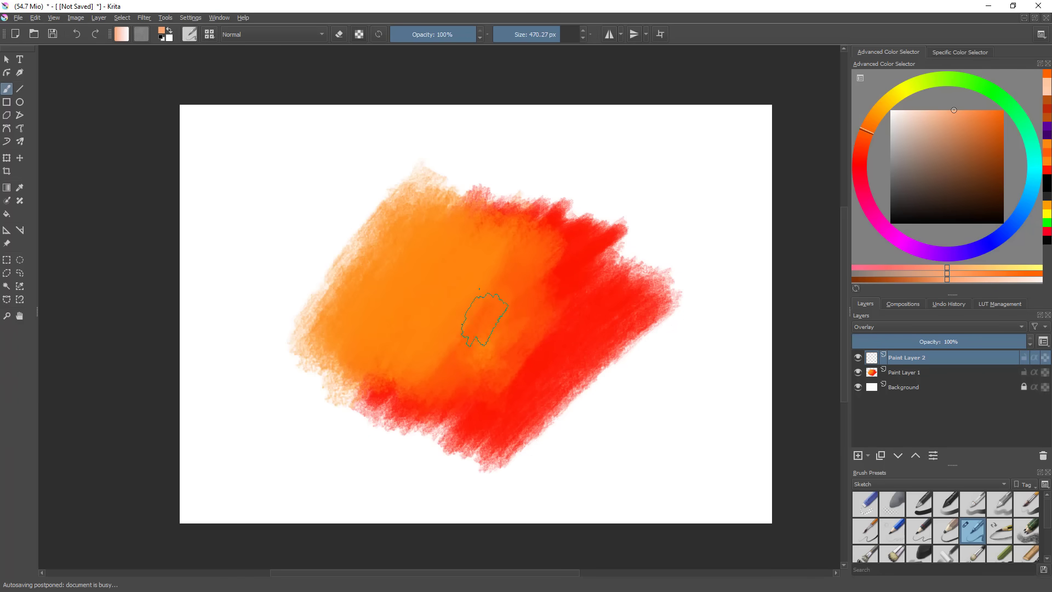
mouse_move(483, 310)
mouse_down()
mouse_move(493, 322)
mouse_move(462, 350)
mouse_move(510, 274)
mouse_move(524, 288)
mouse_up()
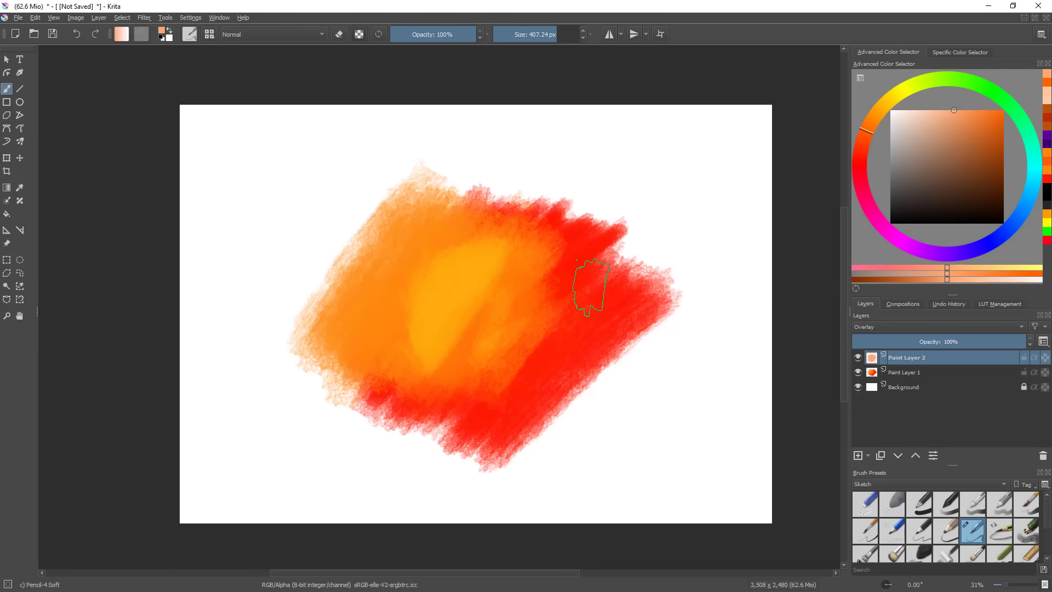
mouse_move(420, 291)
mouse_down()
mouse_move(411, 301)
mouse_move(427, 278)
mouse_move(413, 247)
mouse_move(487, 227)
mouse_up()
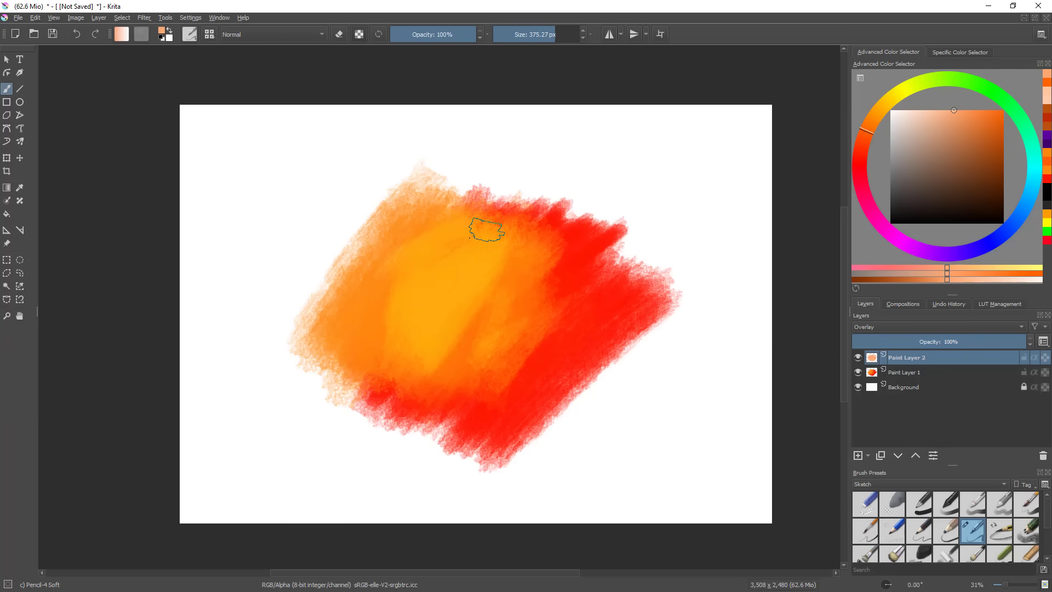
- Choose a pale peach and paint widely over the patch's orange side on the Overlay layer with a brush of about 457 px
mouse_move(603, 390)
mouse_down()
mouse_move(573, 423)
mouse_move(590, 402)
mouse_up()
drag(935, 149, 919, 84)
mouse_move(458, 348)
mouse_down()
mouse_move(493, 328)
mouse_move(521, 262)
mouse_move(505, 294)
mouse_move(416, 362)
mouse_move(352, 328)
mouse_move(488, 235)
mouse_move(336, 291)
mouse_move(549, 255)
mouse_move(528, 235)
mouse_move(594, 256)
mouse_move(630, 298)
mouse_up()
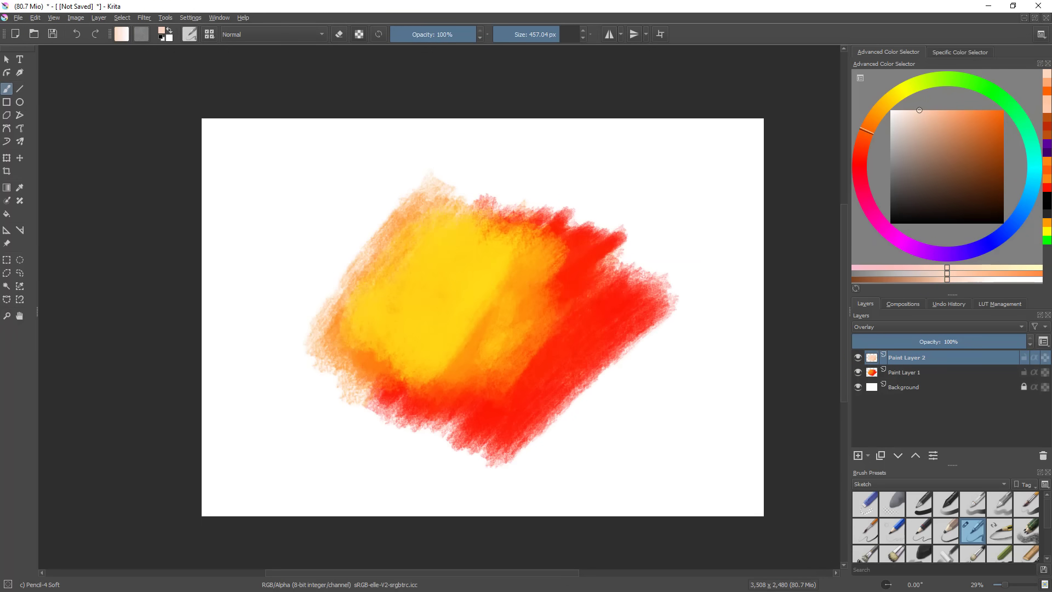
- Enlarge the brush to about 745 px and paint pale peach and pure white over the patch on the Overlay layer
scroll(630, 298, down, 2)
shift+drag(483, 344, 635, 270)
mouse_move(459, 377)
mouse_down()
mouse_move(470, 325)
mouse_move(405, 329)
mouse_move(420, 271)
mouse_up()
click(891, 110)
mouse_move(505, 246)
mouse_down()
mouse_move(455, 312)
mouse_move(411, 307)
mouse_move(468, 261)
mouse_move(573, 286)
mouse_move(496, 366)
mouse_move(558, 421)
mouse_up()
mouse_move(663, 344)
ctrl+mouse_down()
mouse_move(625, 390)
mouse_move(683, 335)
ctrl+mouse_up()
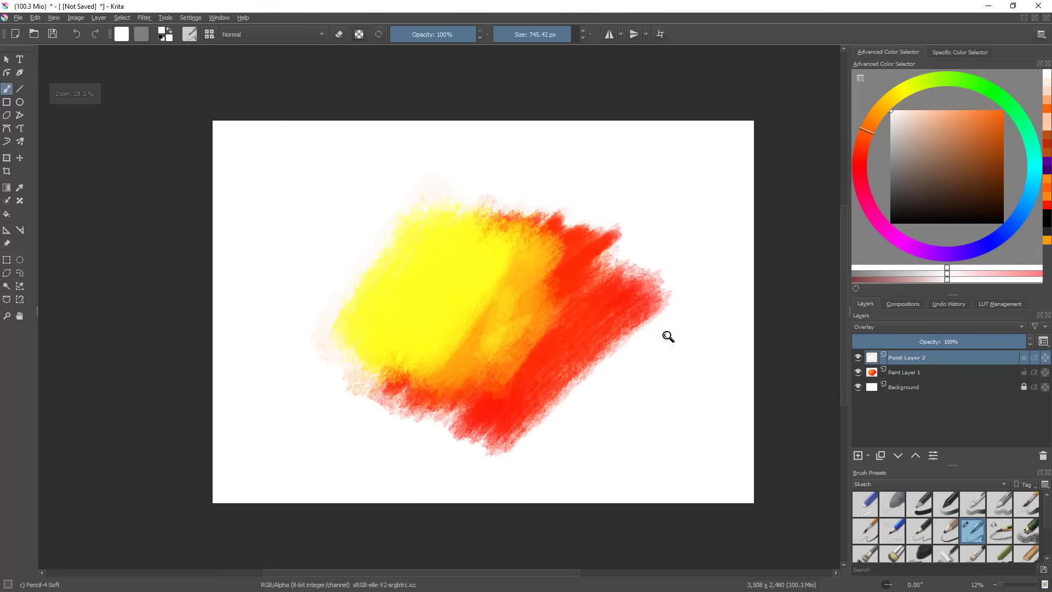
mouse_move(445, 195)
mouse_down()
mouse_move(583, 165)
mouse_move(580, 231)
mouse_move(536, 316)
mouse_move(655, 269)
mouse_move(531, 411)
mouse_move(651, 294)
mouse_up()
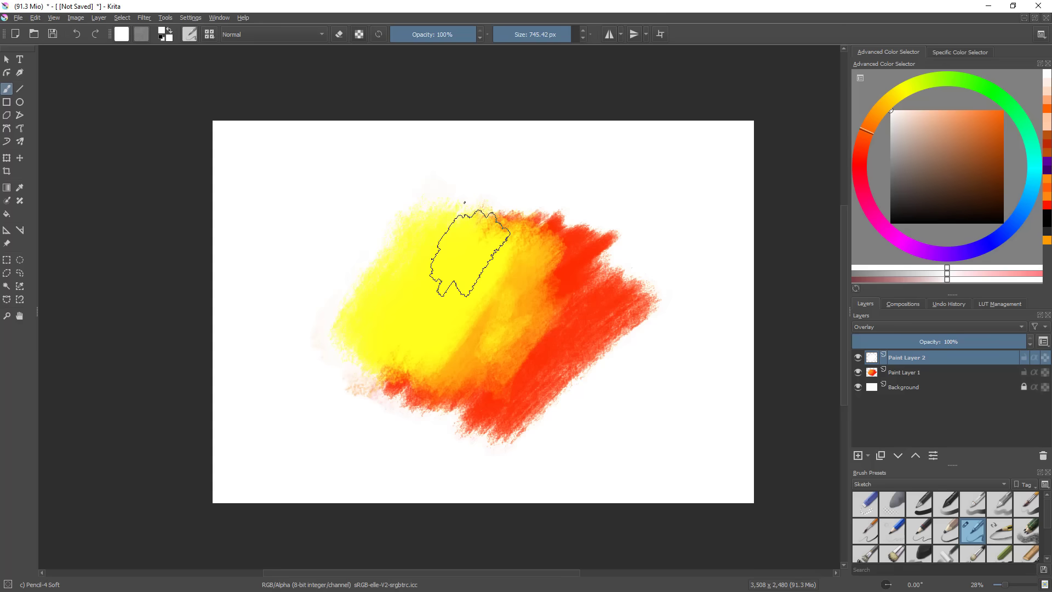
- Toggle the Overlay layer's visibility repeatedly to compare the patch with and without the effect
click(858, 357)
click(858, 357)
click(858, 357)
click(858, 358)
click(858, 357)
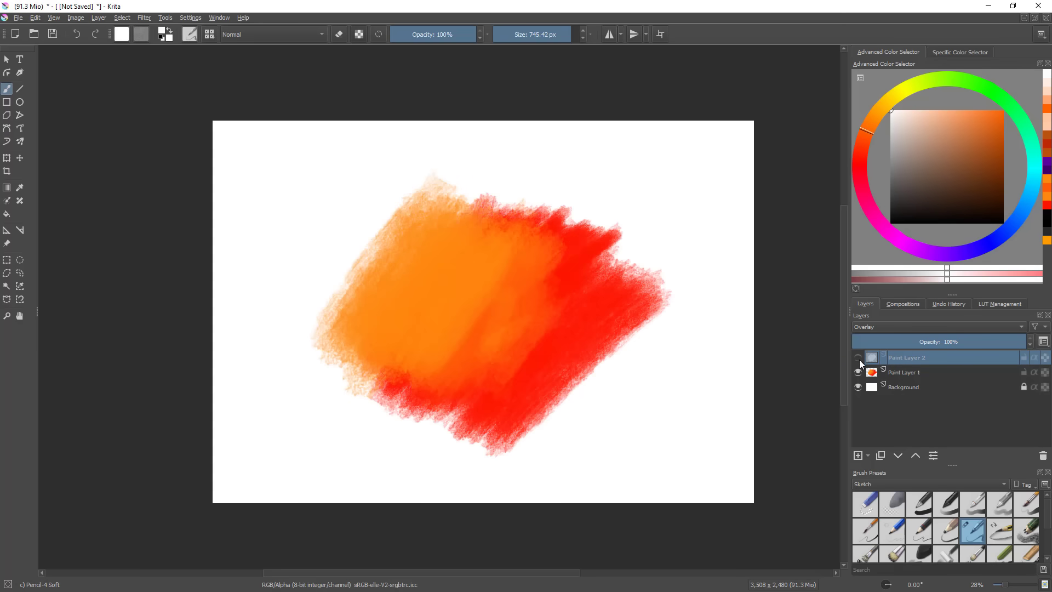
click(858, 357)
- Replace the Overlay layer with a new paint layer set to Color, and choose a fully saturated blue-violet
click(1042, 455)
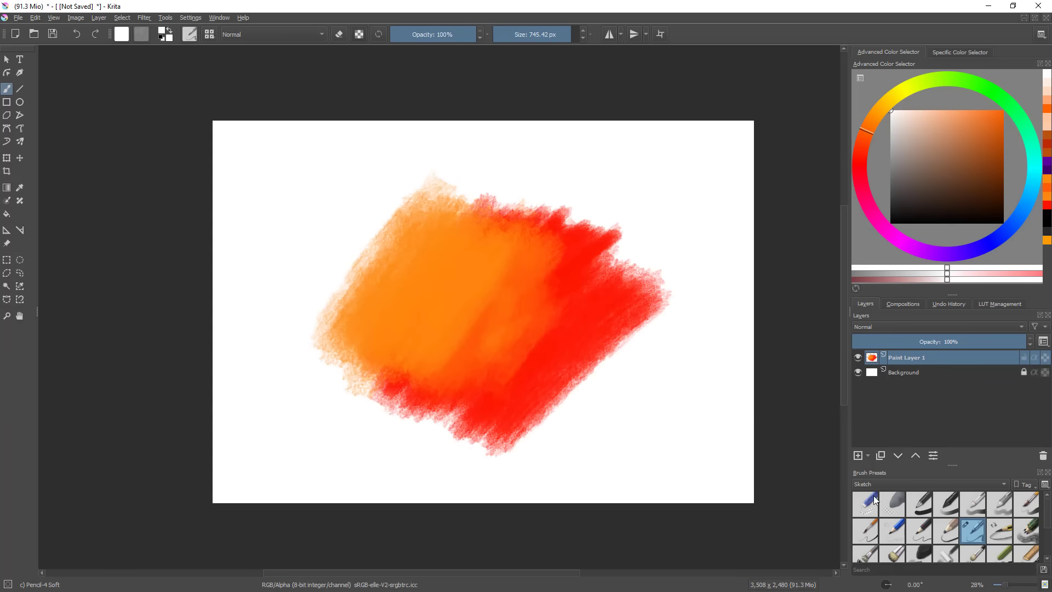
click(858, 455)
click(902, 328)
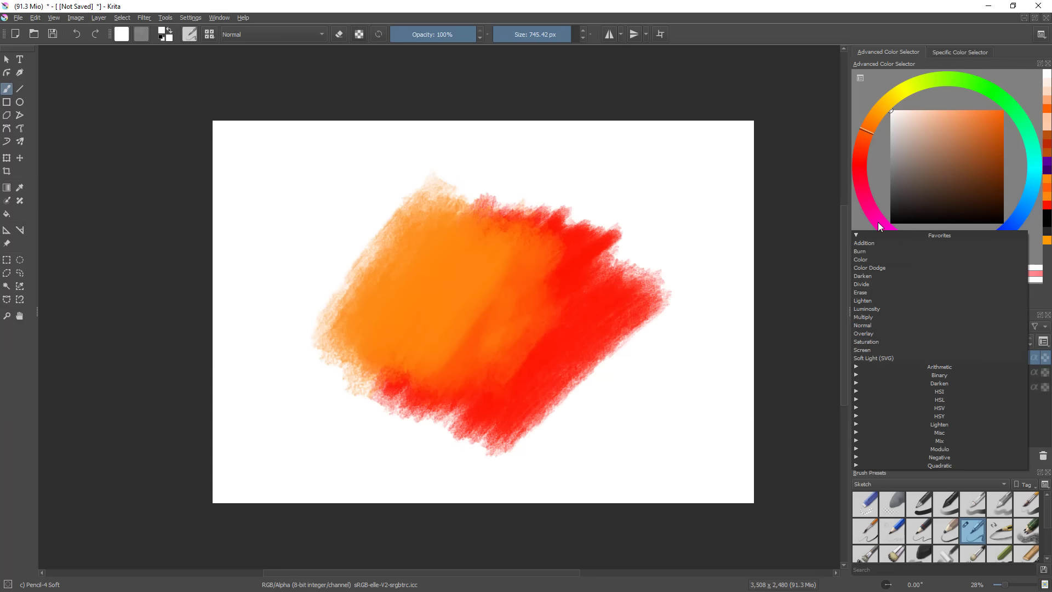
click(883, 260)
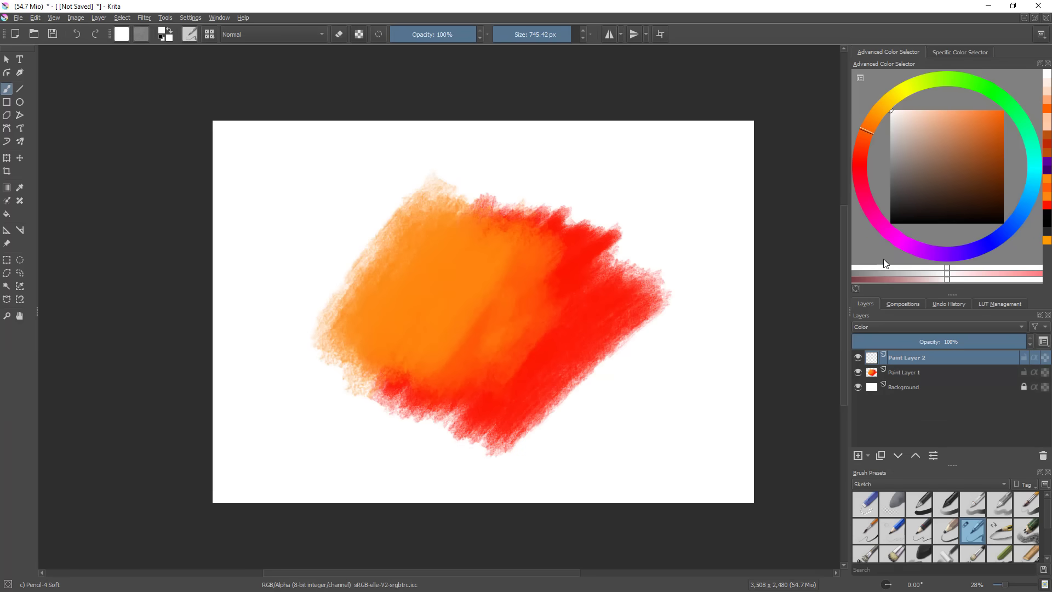
click(954, 253)
click(1003, 110)
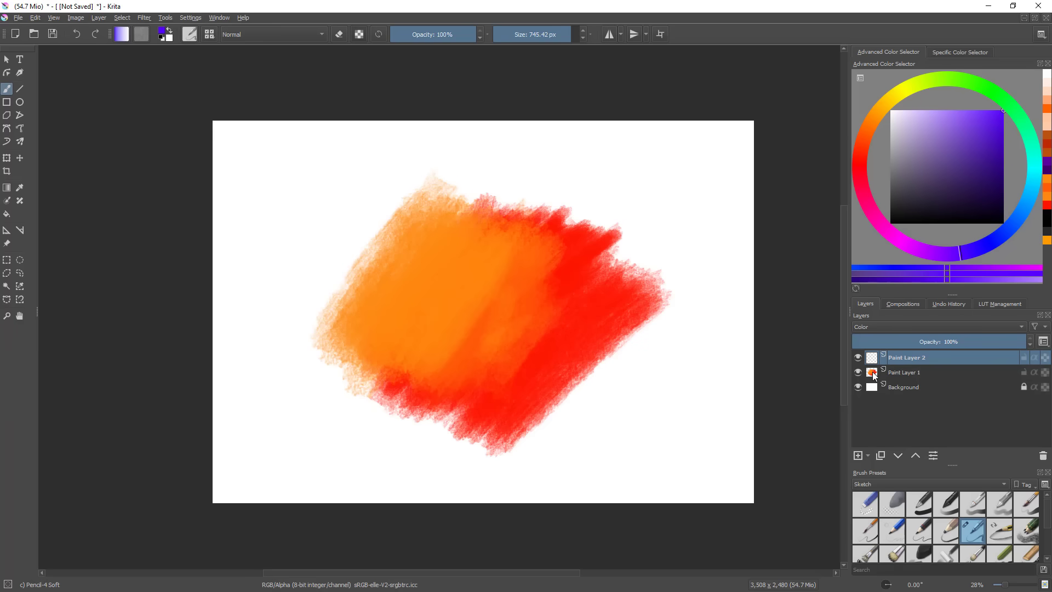
- Using a selection from Paint Layer 1's contents, paint the whole patch violet on the Color layer with a 1,000 px brush, and deselect
ctrl+click(872, 373)
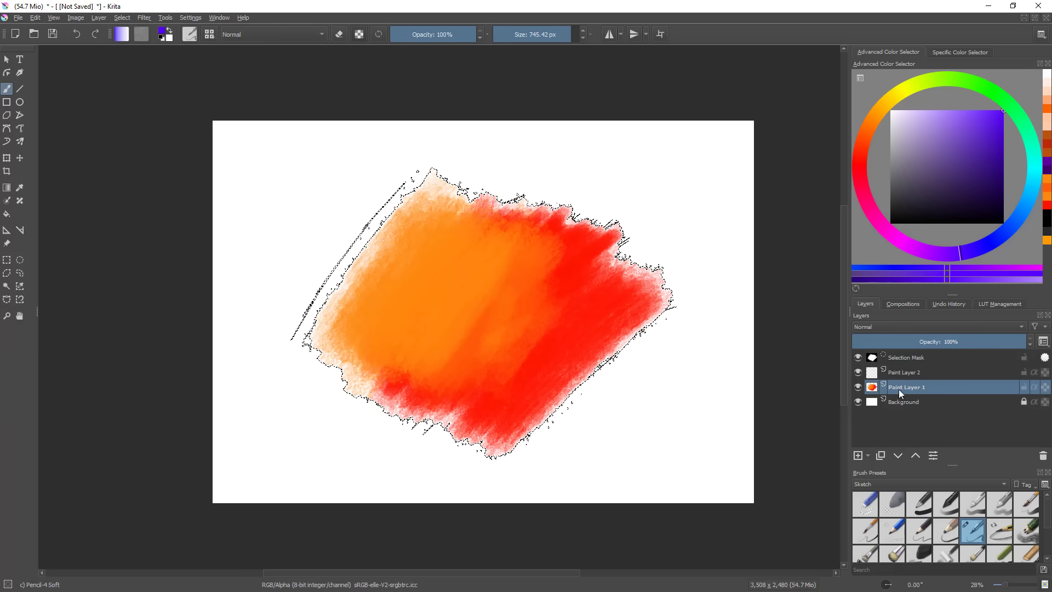
click(897, 375)
shift+drag(417, 455, 559, 438)
mouse_move(560, 392)
mouse_down()
mouse_move(698, 247)
mouse_move(696, 197)
mouse_move(597, 219)
mouse_move(411, 351)
mouse_move(310, 481)
mouse_move(504, 83)
mouse_move(425, 345)
mouse_move(492, 400)
mouse_up()
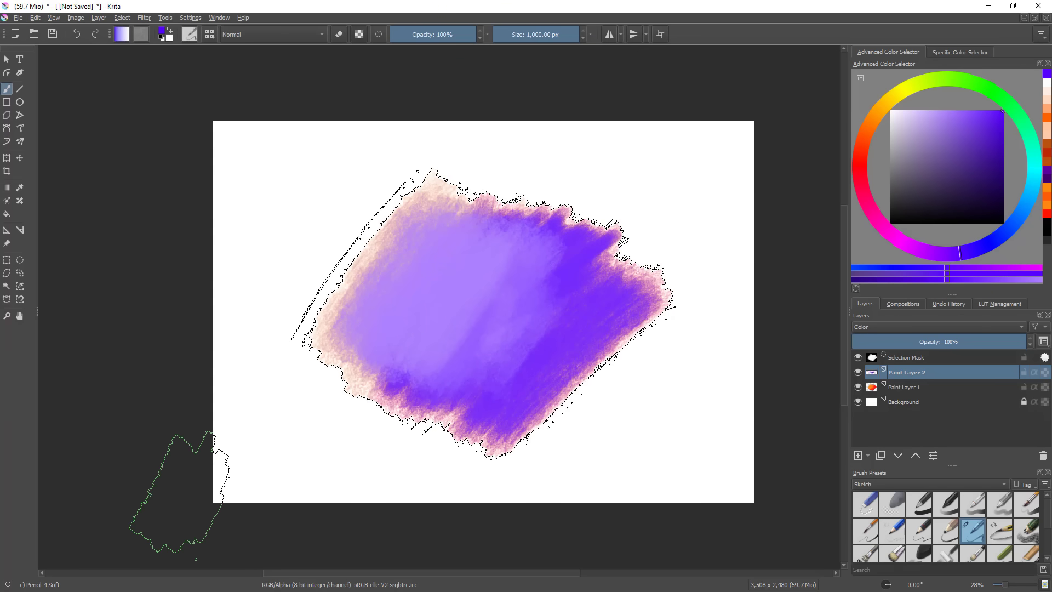
key(ctrl+shift+a)
drag(608, 364, 601, 359)
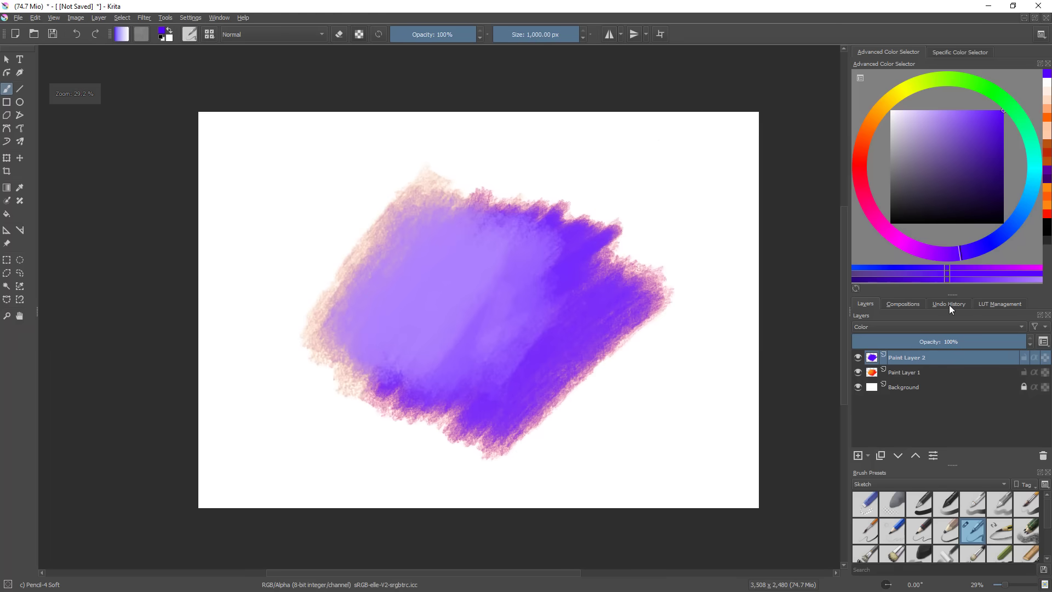
- Reselect the patch's outline and paint saturated yellow-green over its orange side on the Color layer with a 1,000 px brush
ctrl+click(874, 376)
shift+drag(453, 360, 328, 360)
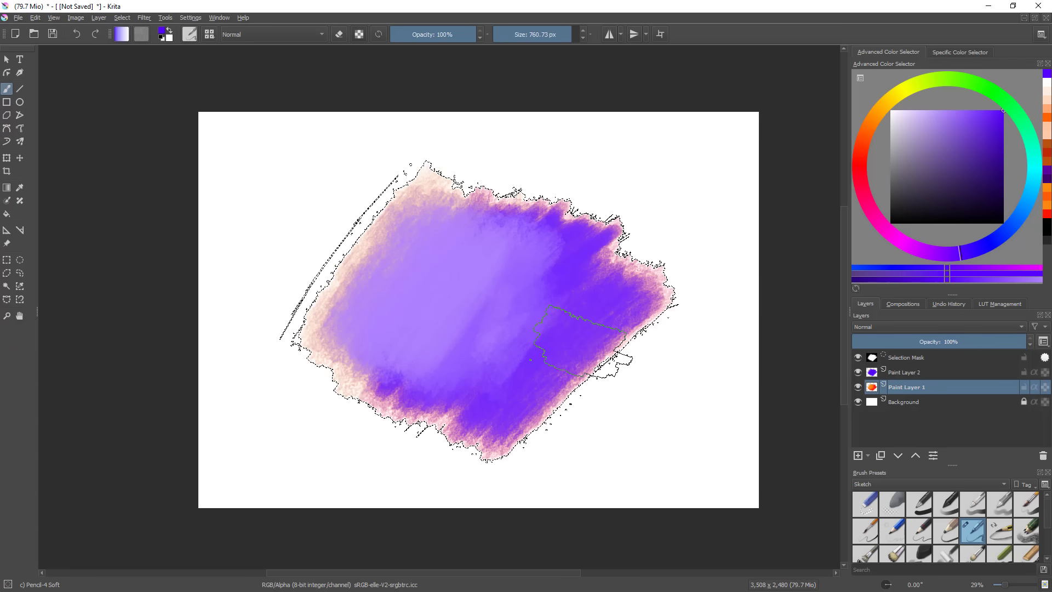
drag(862, 160, 925, 80)
shift+drag(425, 306, 548, 305)
drag(530, 252, 510, 265)
drag(403, 334, 399, 279)
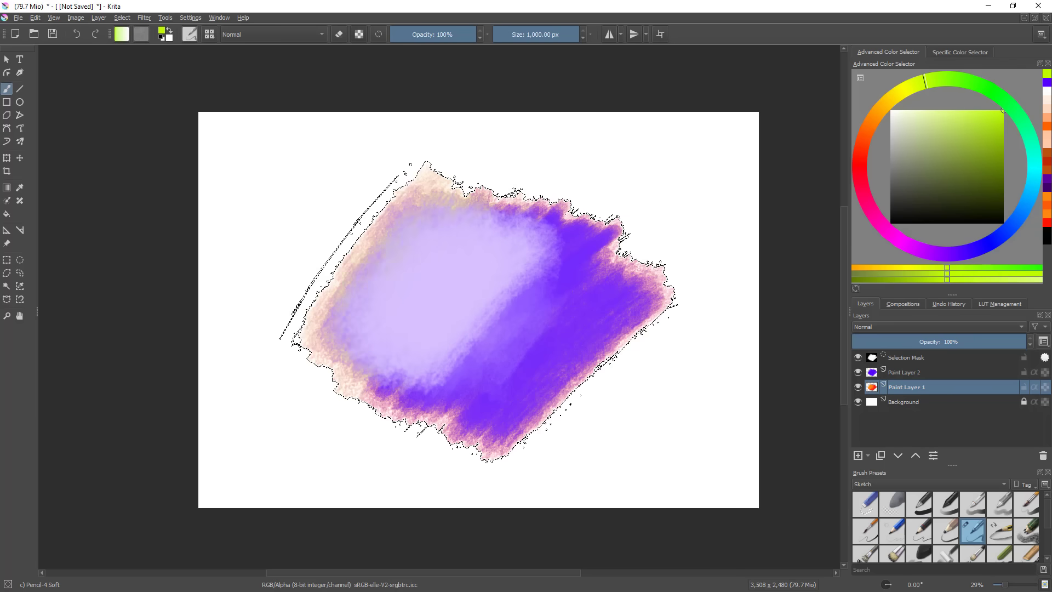
click(913, 372)
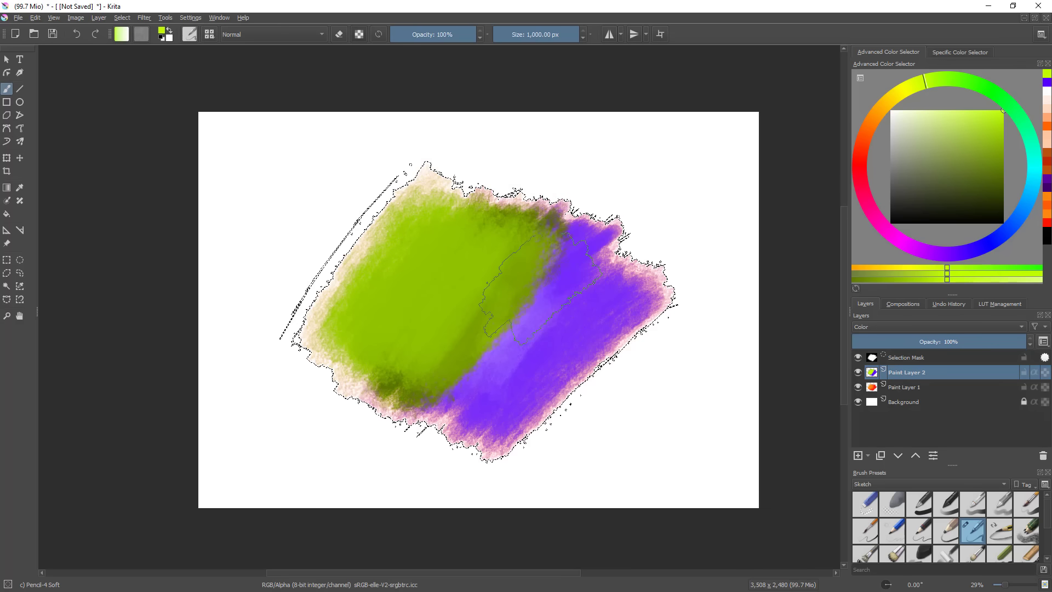
- Paint a cyan band through the patch's middle and a crimson band along its red side on the Color layer
click(1035, 171)
mouse_move(581, 258)
mouse_down()
mouse_move(493, 328)
mouse_move(552, 248)
mouse_up()
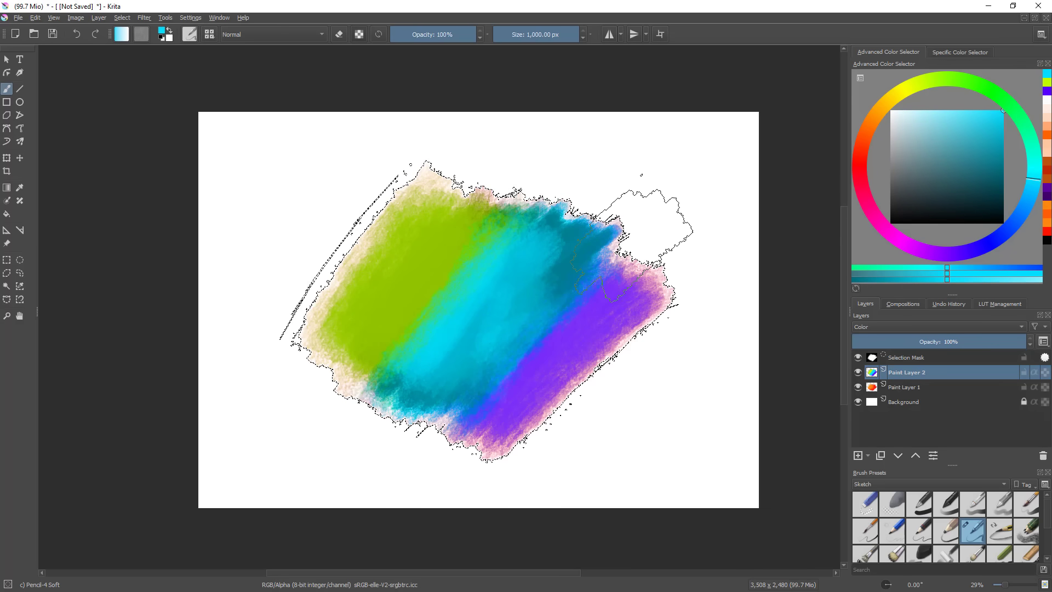
click(869, 178)
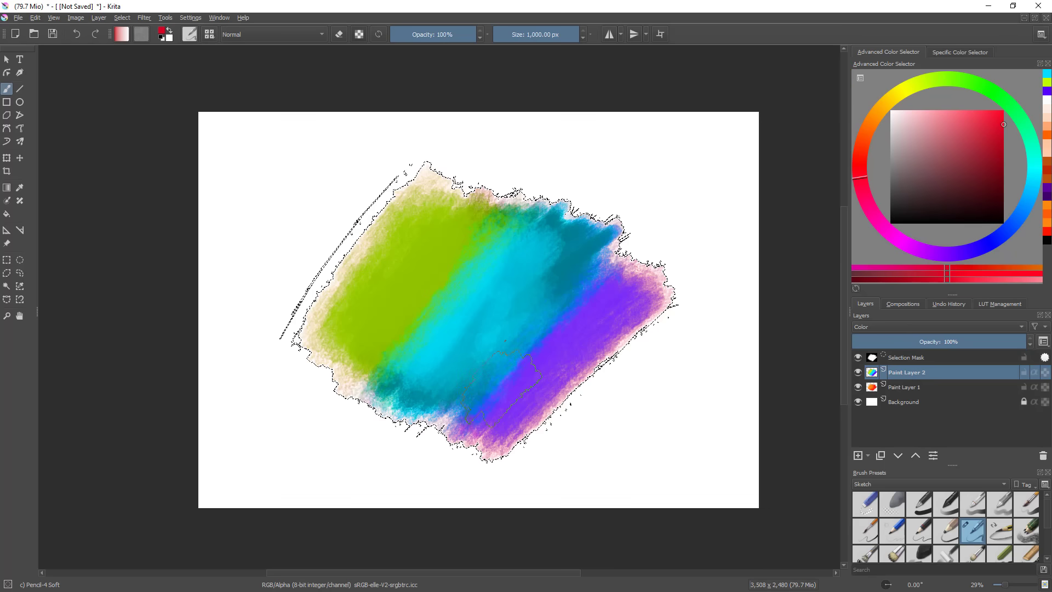
drag(531, 444, 657, 285)
mouse_move(652, 377)
mouse_down()
mouse_move(615, 415)
mouse_move(616, 369)
mouse_move(614, 441)
mouse_move(630, 393)
mouse_up()
key(ctrl+z)
mouse_move(674, 304)
mouse_down()
mouse_move(533, 465)
mouse_move(662, 317)
mouse_move(564, 416)
mouse_up()
- Clear the selection and vary the Color layer's opacity, leaving it at 99%
key(ctrl+shift+a)
drag(727, 422, 763, 403)
mouse_move(1000, 341)
mouse_down()
mouse_move(916, 359)
mouse_move(929, 344)
mouse_move(908, 340)
mouse_move(1011, 341)
mouse_move(803, 342)
mouse_move(968, 340)
mouse_up()
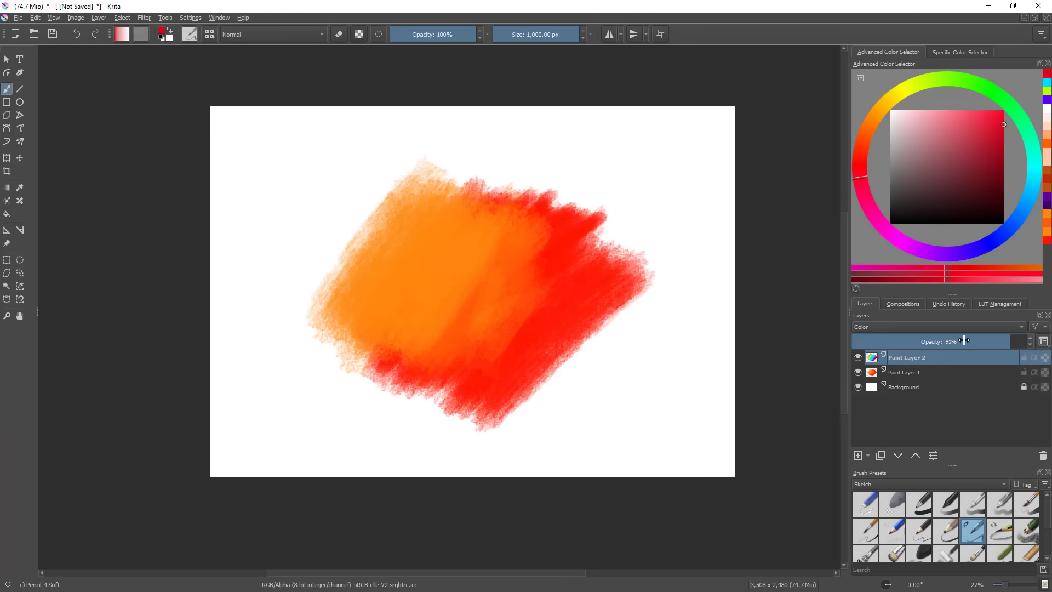
mouse_move(965, 370)
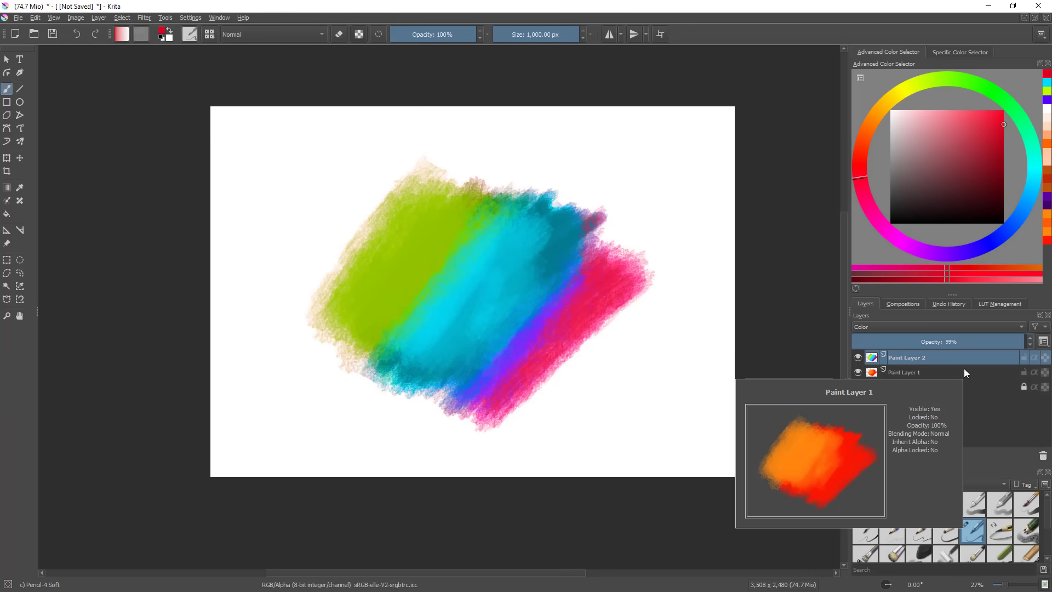
- Replace the Color layer with a new paint layer set to Soft Light (Photoshop)
click(1043, 455)
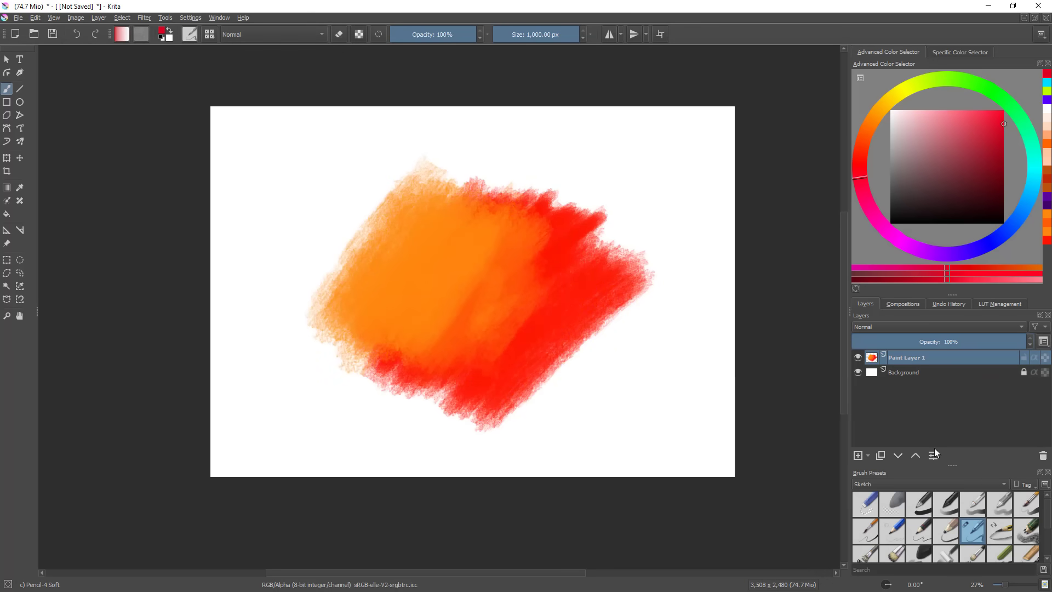
click(859, 456)
click(899, 327)
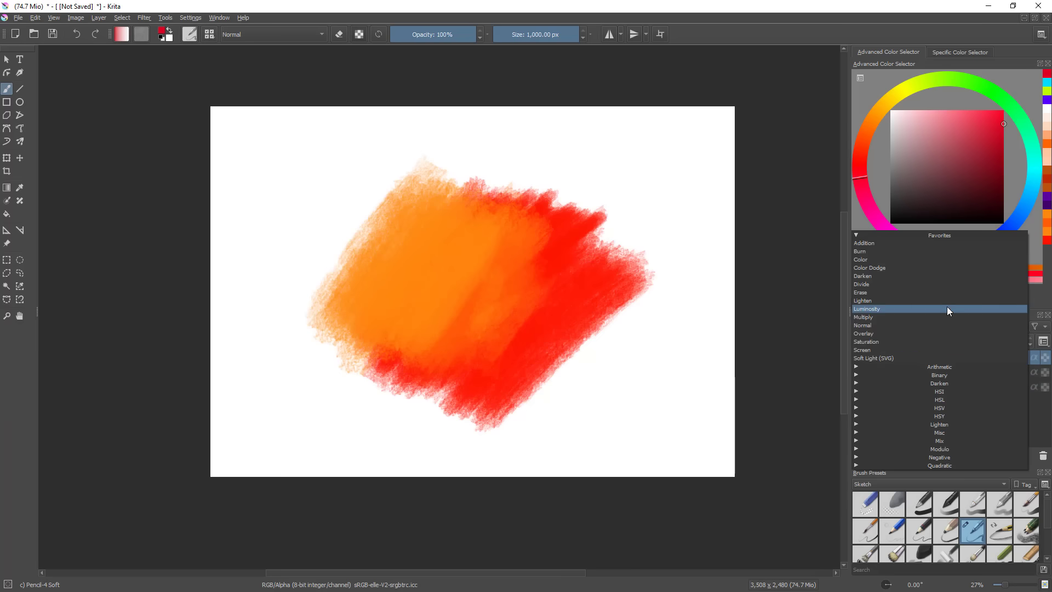
click(932, 368)
click(934, 367)
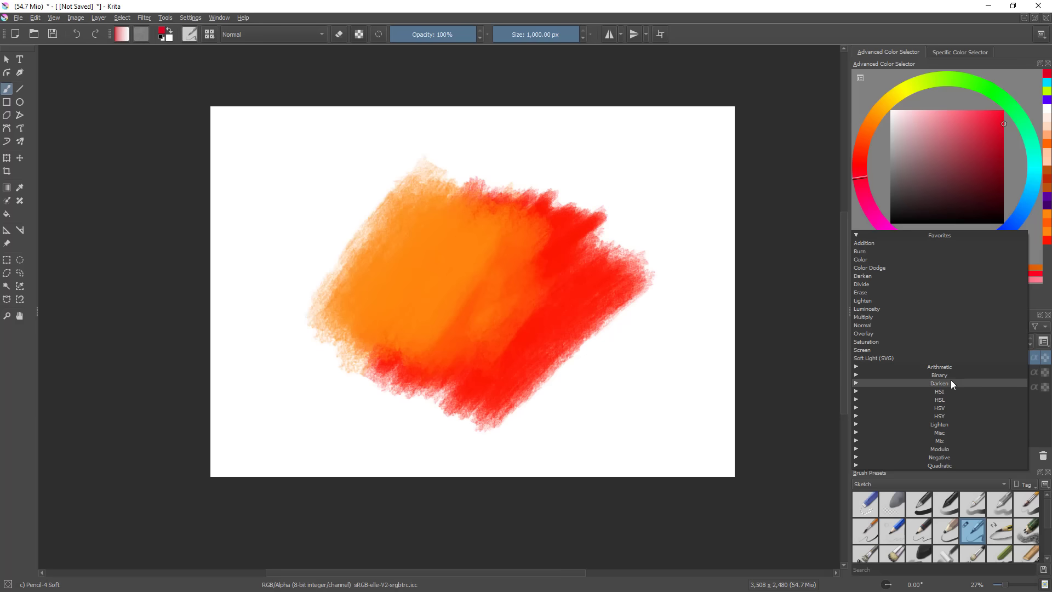
click(956, 425)
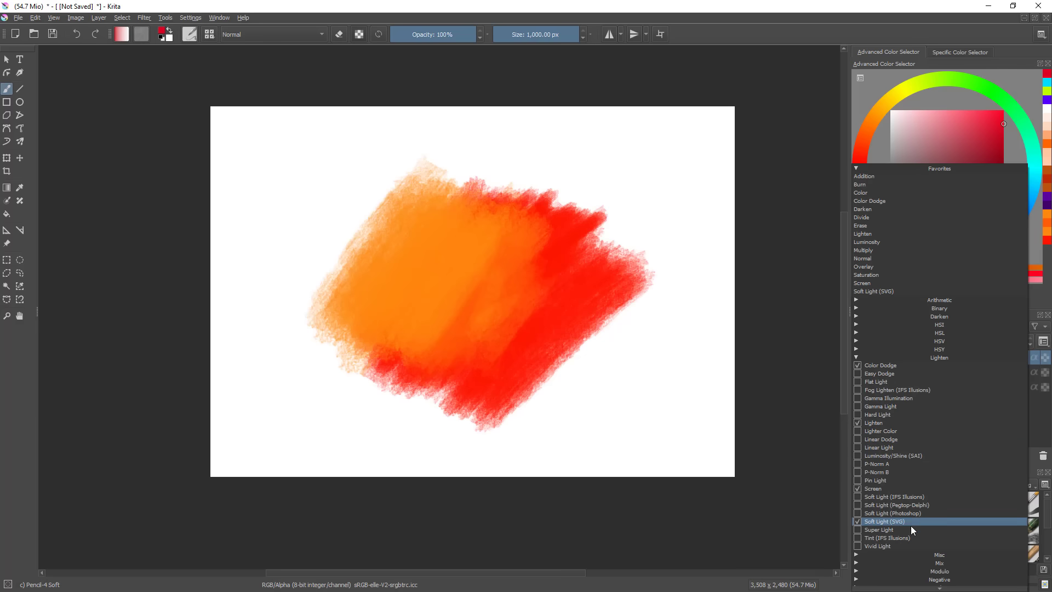
click(925, 513)
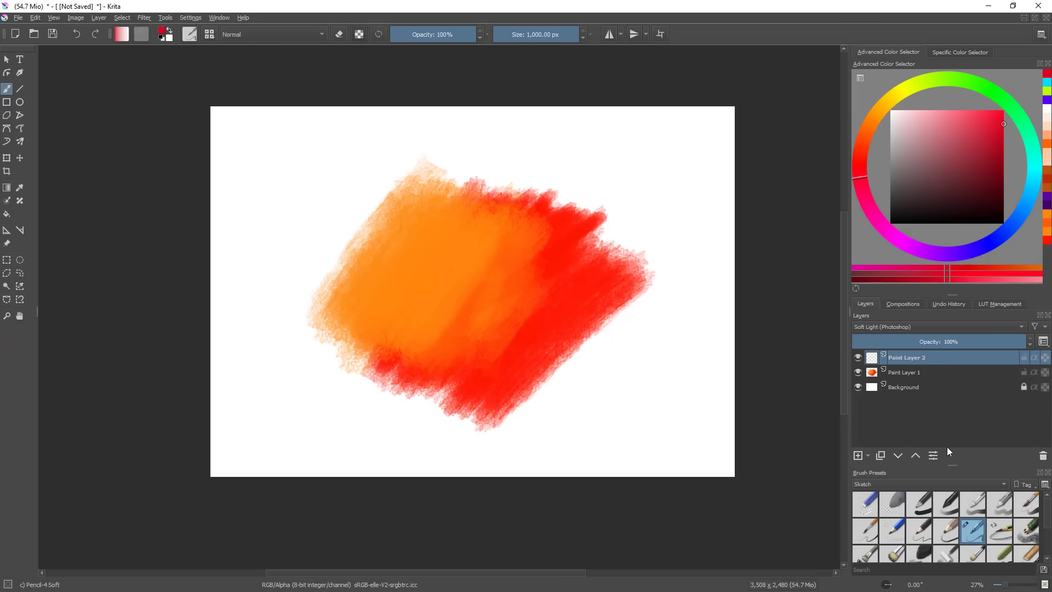
- Paint near-white and pure white over the patch on the Soft Light layer with a brush of about 448 px
drag(937, 168, 893, 110)
mouse_move(475, 292)
mouse_down()
mouse_move(527, 254)
mouse_move(468, 313)
mouse_move(334, 397)
mouse_up()
mouse_move(469, 233)
mouse_down()
mouse_move(416, 250)
mouse_move(438, 251)
mouse_move(428, 232)
mouse_move(354, 271)
mouse_move(420, 250)
mouse_move(417, 265)
mouse_move(486, 250)
mouse_move(522, 234)
mouse_up()
click(890, 110)
mouse_move(585, 261)
mouse_down()
mouse_move(563, 303)
mouse_move(449, 272)
mouse_move(496, 350)
mouse_up()
mouse_move(641, 350)
ctrl+mouse_down()
mouse_move(530, 488)
mouse_move(633, 359)
ctrl+mouse_up()
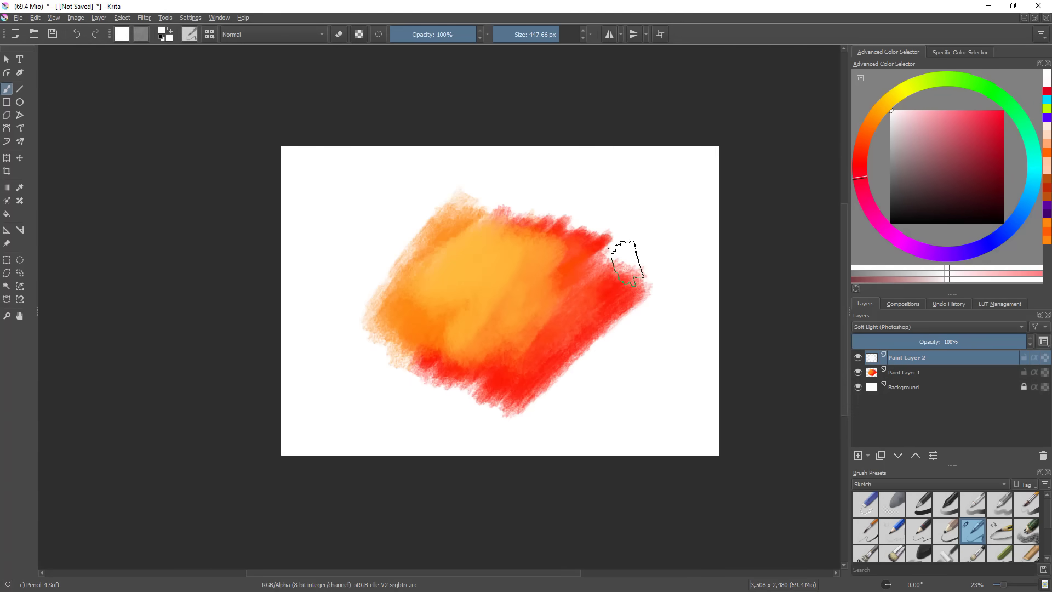
mouse_move(573, 321)
ctrl+mouse_down()
mouse_move(585, 296)
mouse_move(588, 322)
ctrl+mouse_up()
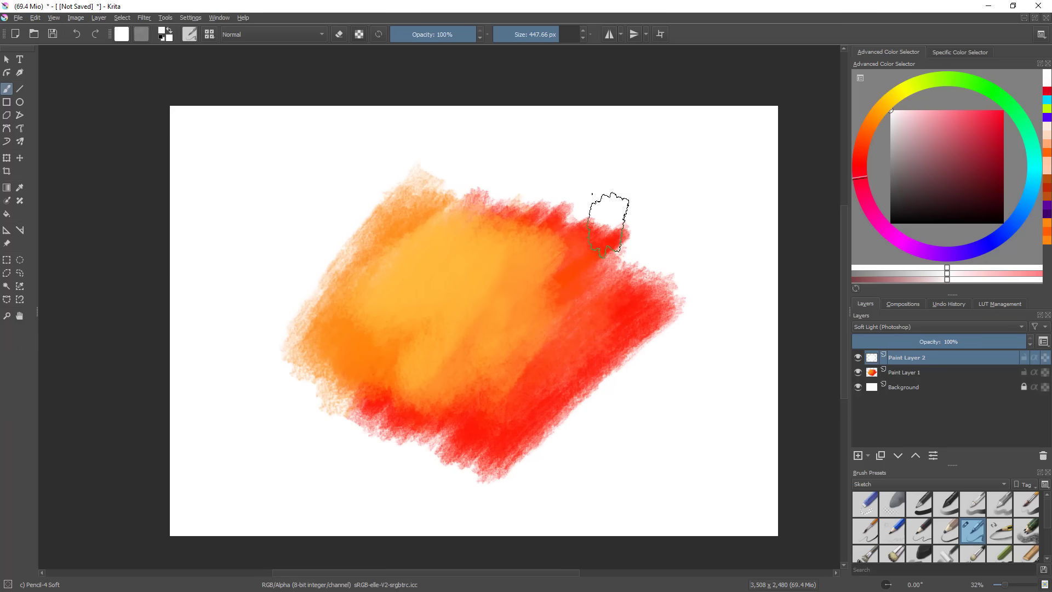
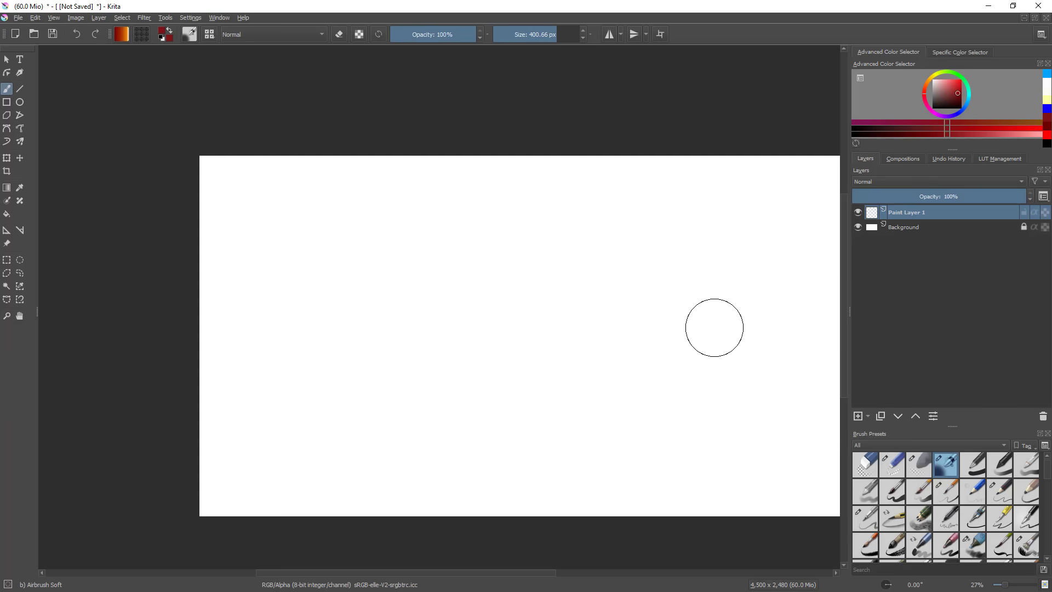
- Draw a freehand circular selection on Paint Layer 1, fill it with red using an airbrush of about 667 px, and deselect
key(l)
mouse_move(554, 239)
mouse_down()
mouse_move(647, 370)
mouse_move(540, 244)
mouse_up()
key(b)
drag(958, 85, 979, 72)
shift+drag(435, 432, 575, 432)
mouse_move(752, 312)
mouse_down()
mouse_move(533, 434)
mouse_move(633, 246)
mouse_move(526, 247)
mouse_move(516, 442)
mouse_move(628, 376)
mouse_up()
key(ctrl+shift+a)
click(628, 377)
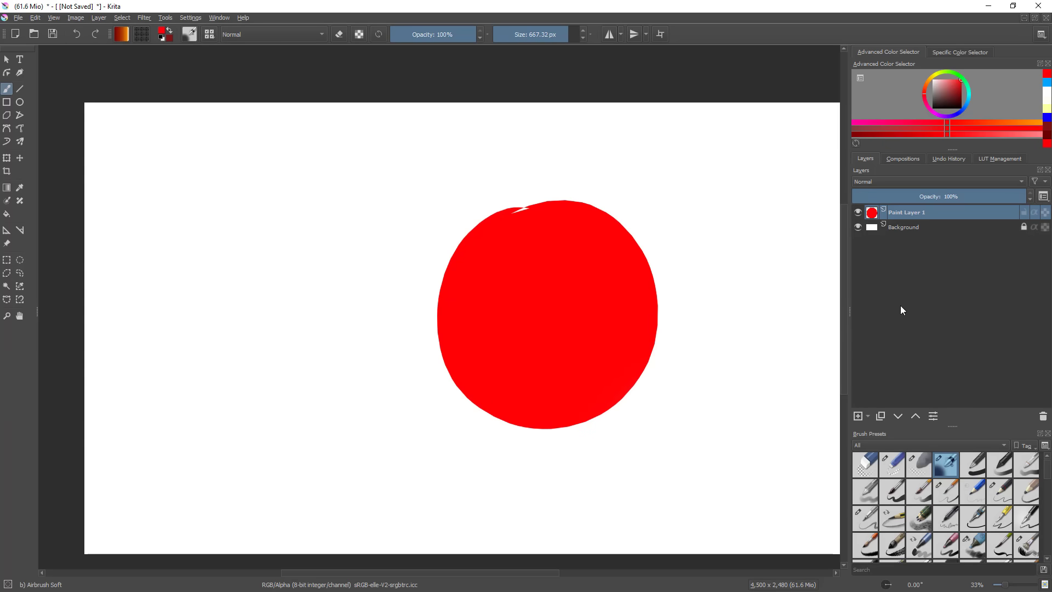
- Group the red circle's layer and add a green airbrushed layer above it, clipped to the circle with Inherit Alpha
key(ctrl+g)
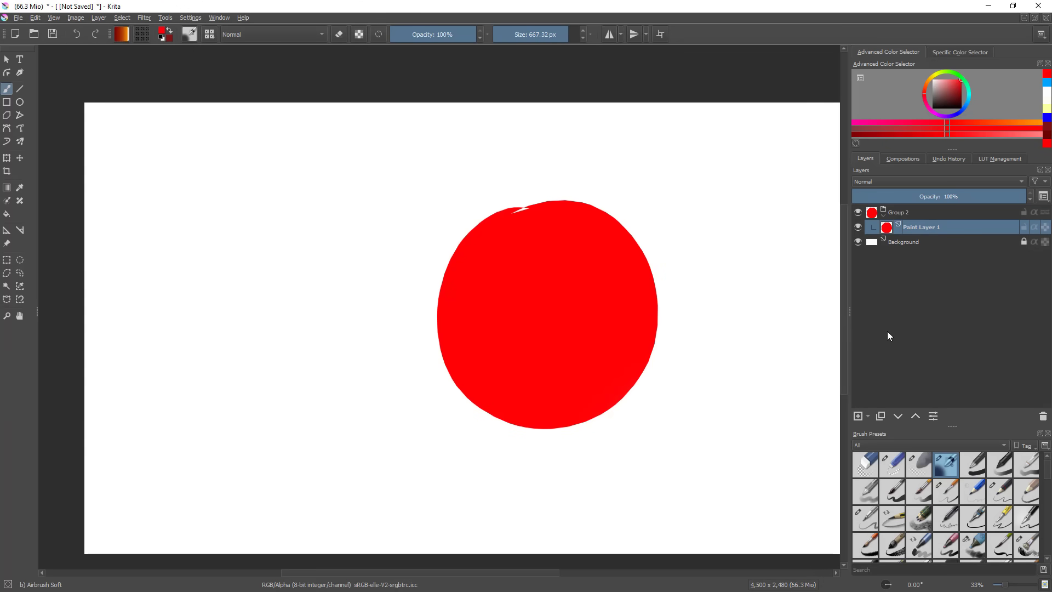
click(858, 416)
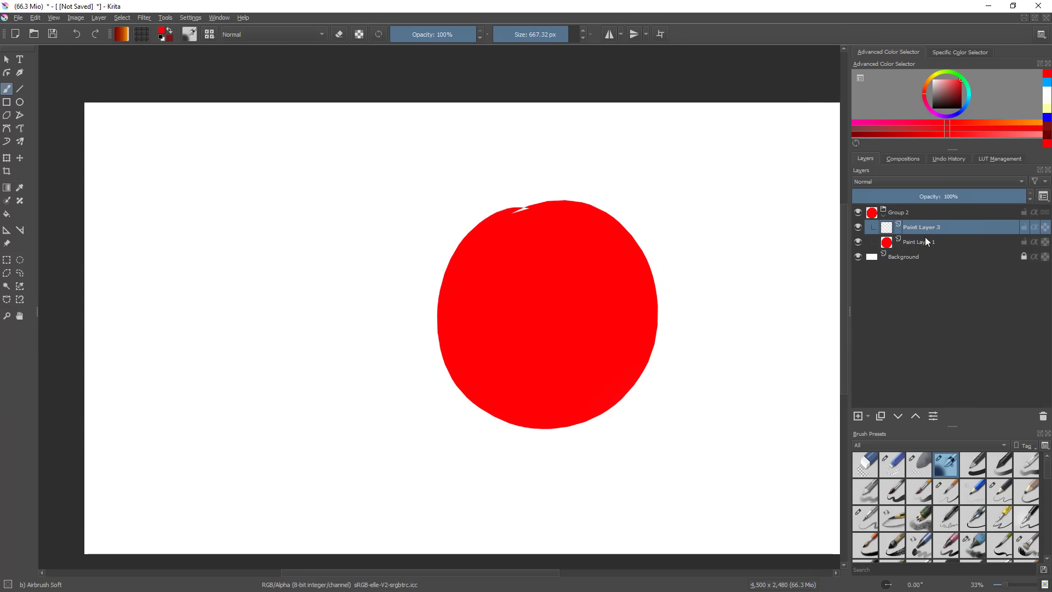
click(963, 86)
mouse_move(668, 191)
mouse_down()
mouse_move(504, 318)
mouse_move(481, 212)
mouse_move(351, 329)
mouse_up()
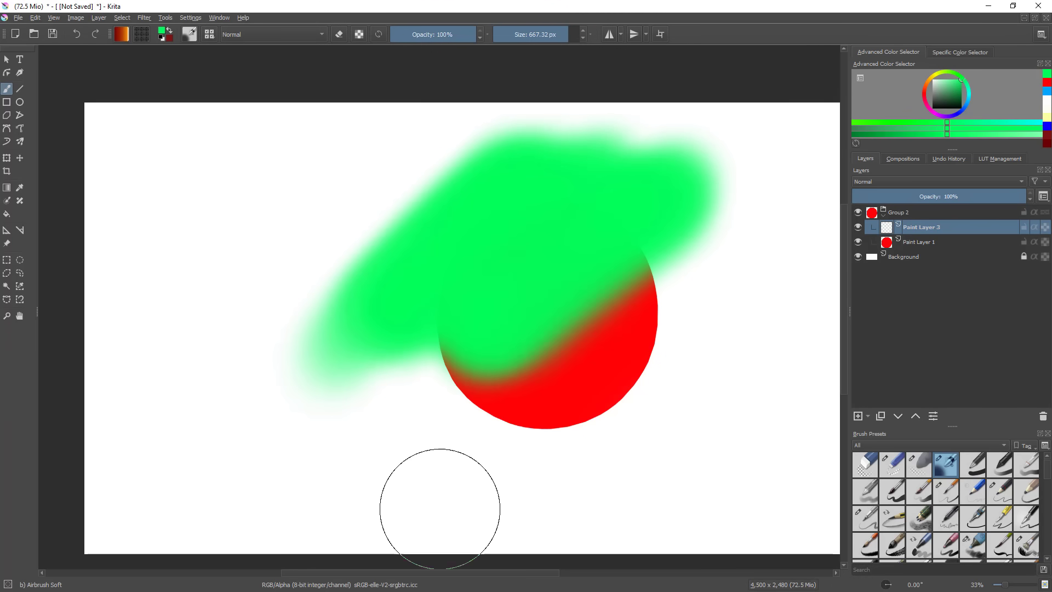
click(1034, 228)
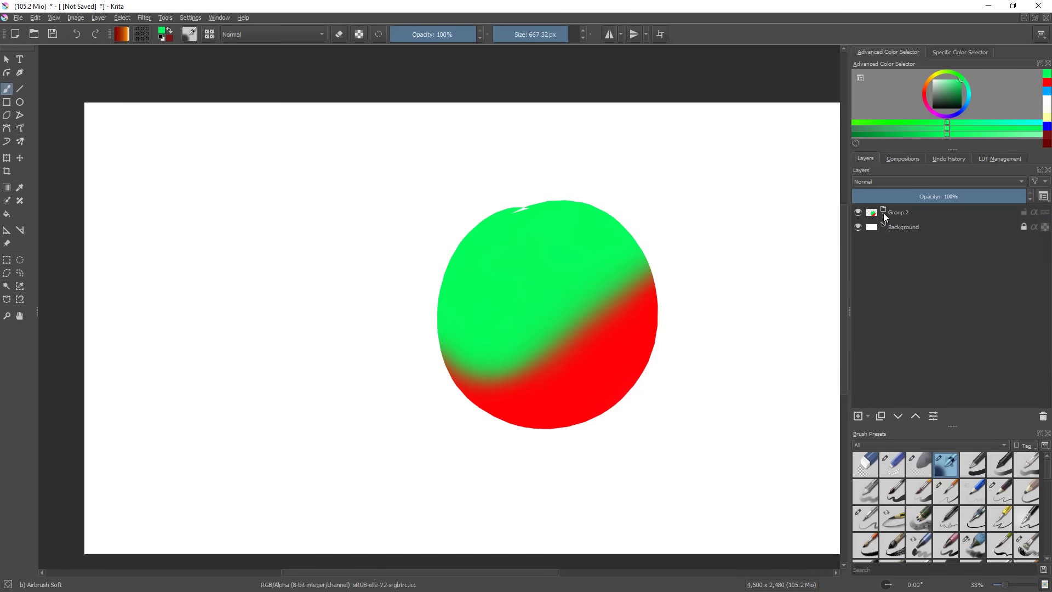
- Add another paint layer to the group with a diagonal blue airbrushed band, clipped to the circle with Inherit Alpha
click(855, 419)
drag(965, 101, 967, 112)
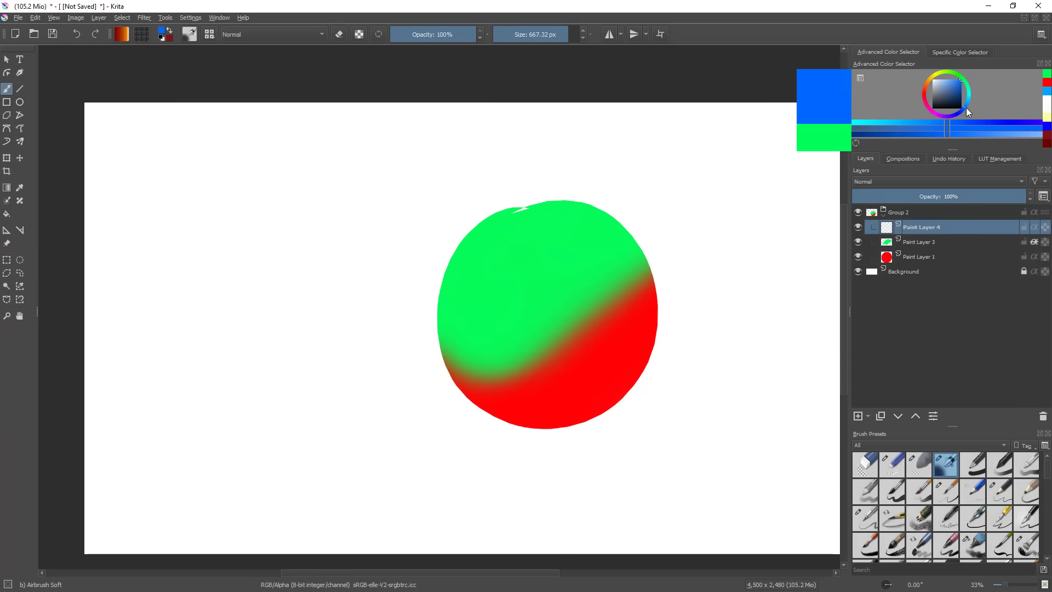
mouse_move(403, 329)
mouse_down()
mouse_move(385, 383)
mouse_move(315, 376)
mouse_move(573, 174)
mouse_move(472, 252)
mouse_up()
click(1035, 228)
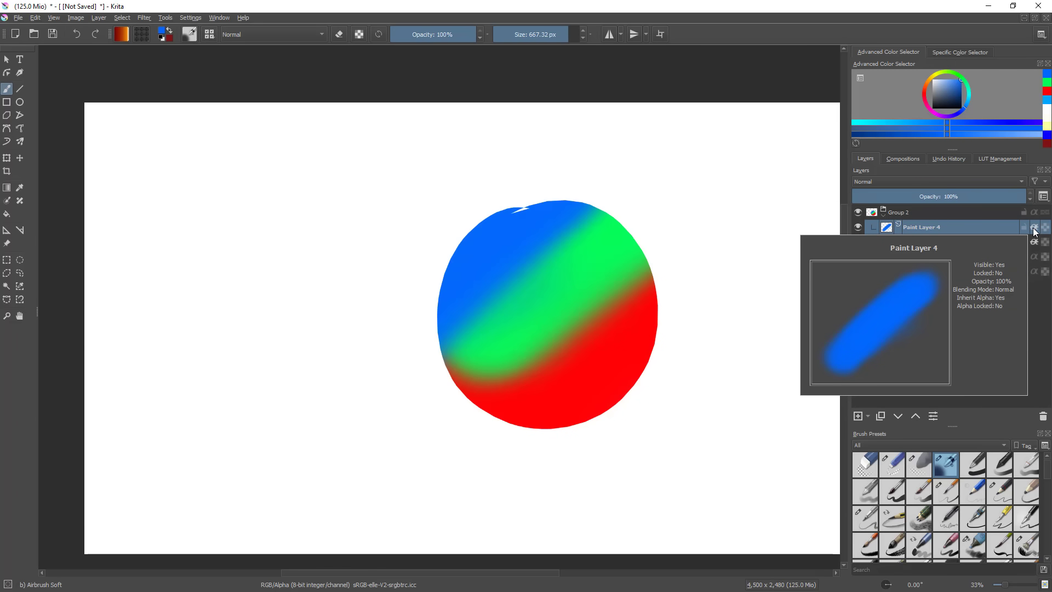
drag(676, 424, 603, 463)
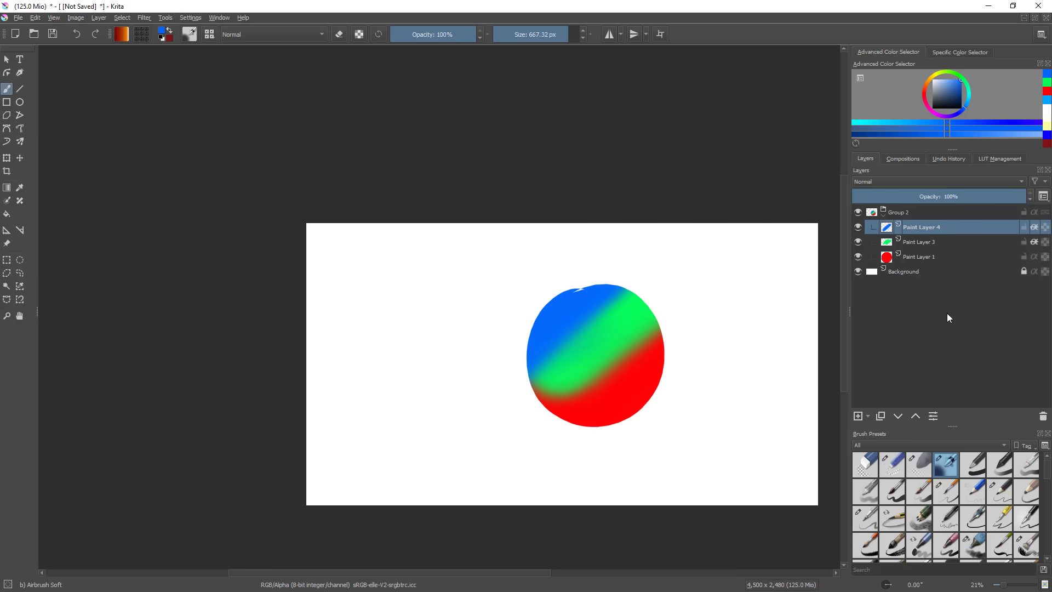
- Collapse and expand the layer group, and toggle Inherit Alpha on the blue layer
click(902, 216)
click(879, 218)
click(880, 217)
mouse_move(891, 213)
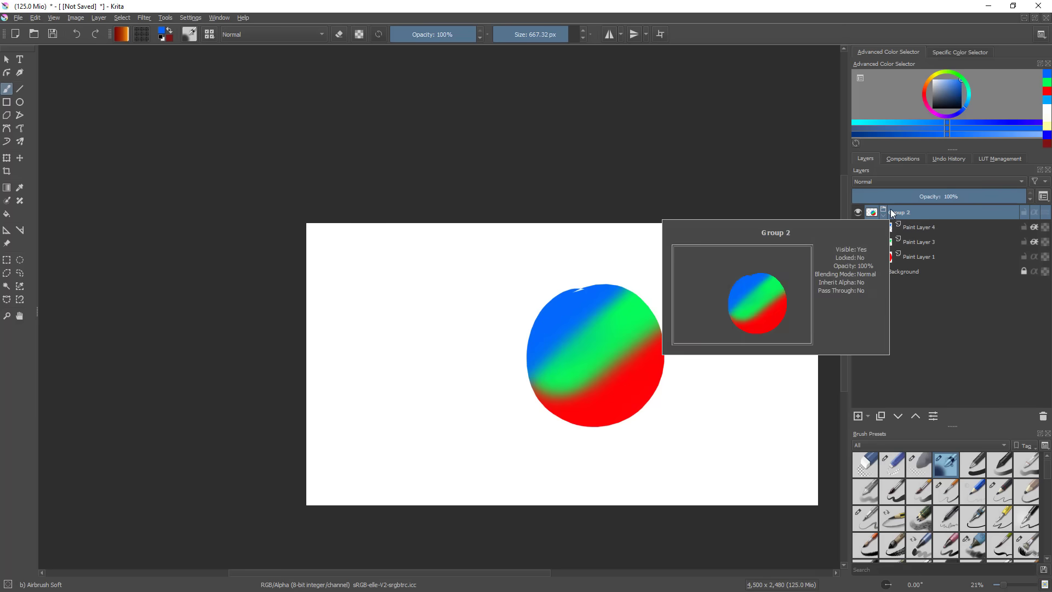
click(929, 229)
click(1034, 228)
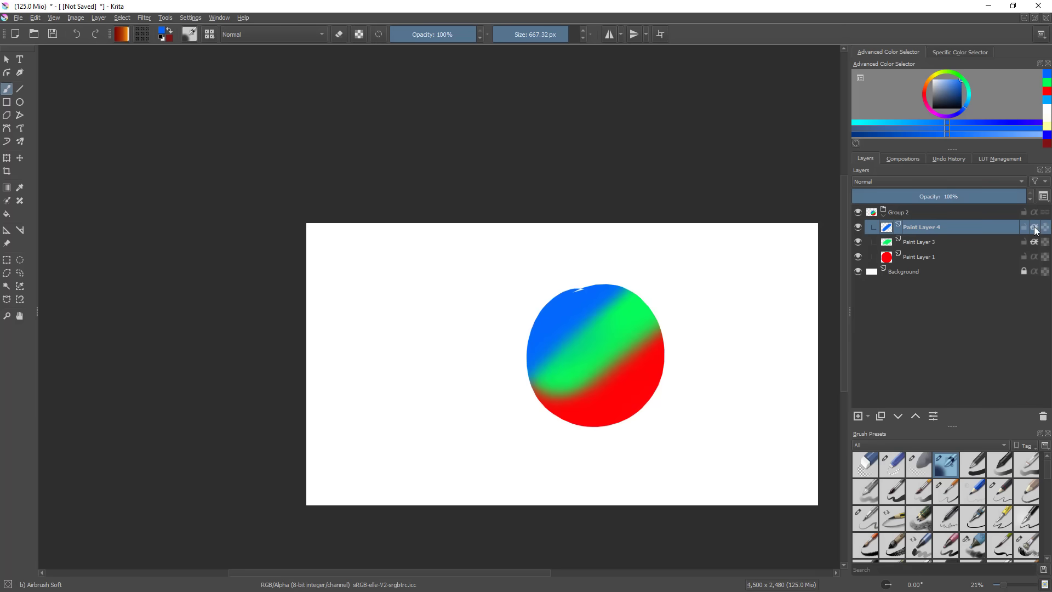
- Turn Inherit Alpha on for Paint Layer 4, clear it, and airbrush a blue band from the circle's upper left to lower right
click(1035, 228)
scroll(624, 372, up, 1)
key(ctrl+t)
mouse_move(709, 232)
mouse_down()
mouse_move(594, 343)
mouse_move(815, 263)
mouse_move(654, 368)
mouse_up()
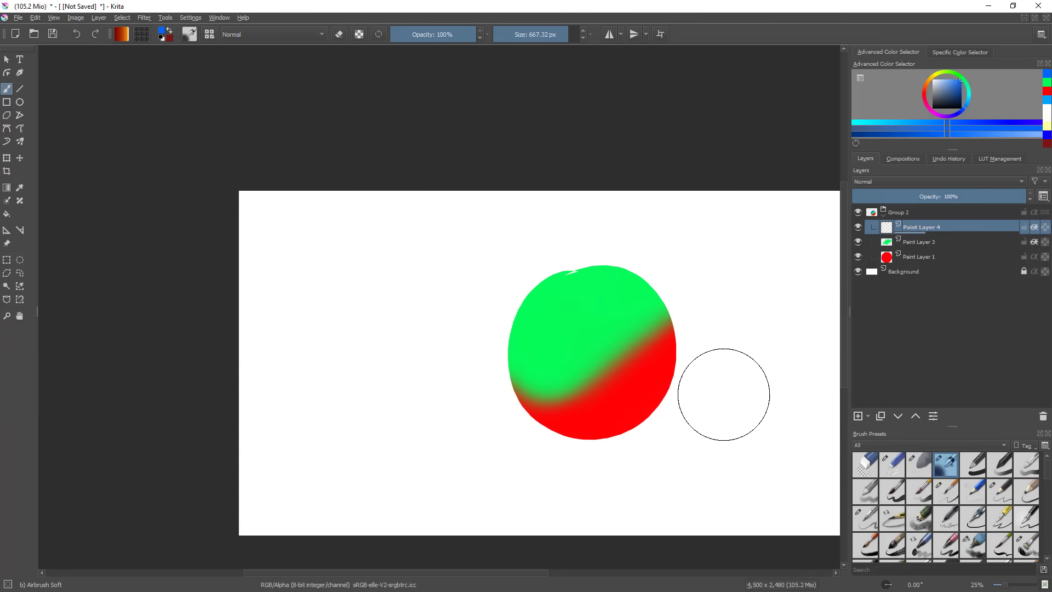
drag(707, 396, 539, 267)
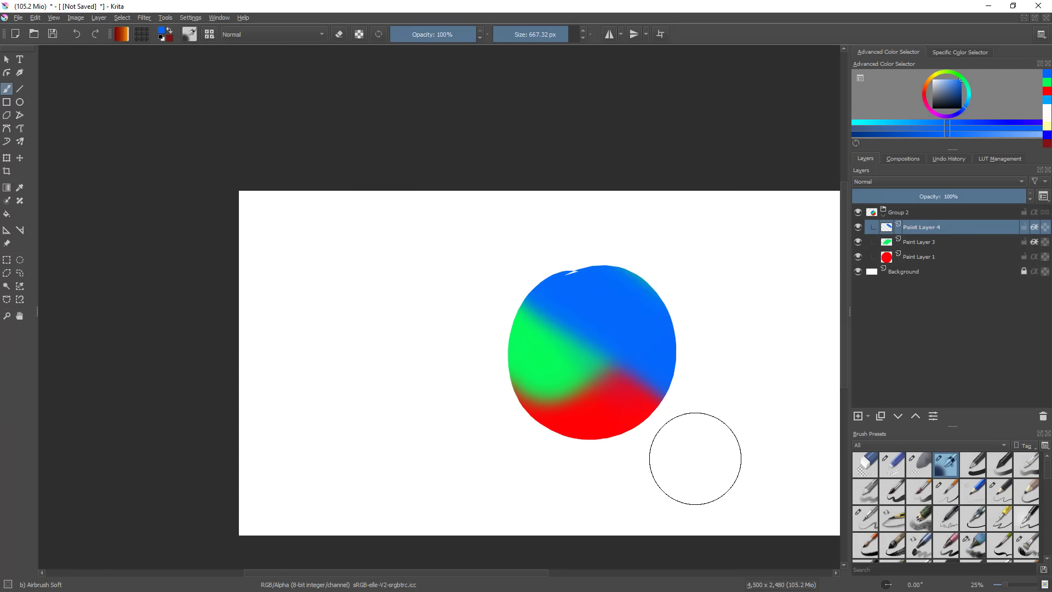
scroll(701, 383, up, 1)
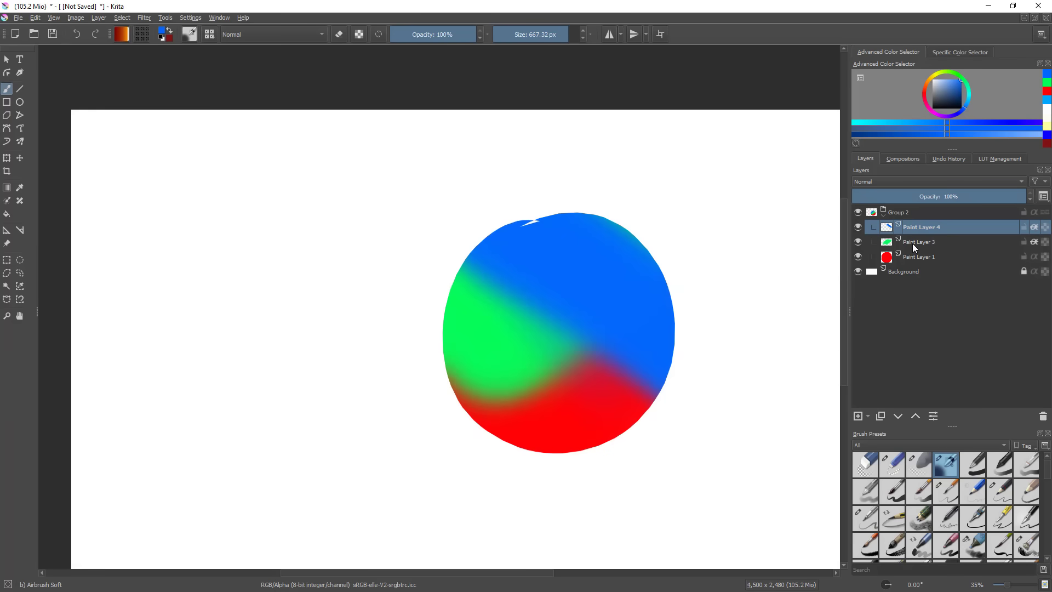
- Turn Inherit Alpha on and back off for Paint Layer 1, the red base circle
click(884, 261)
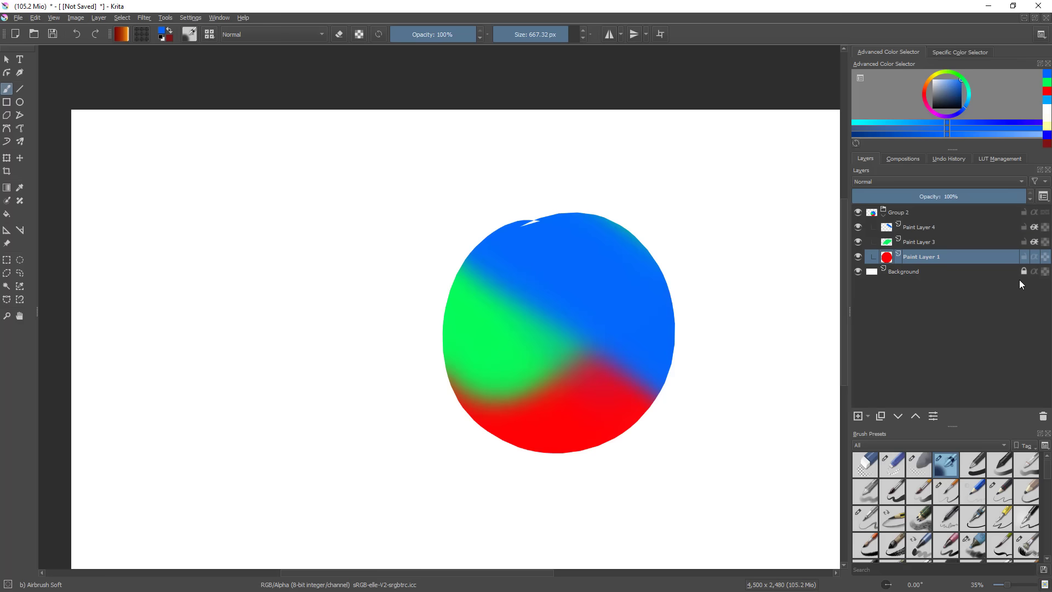
click(1033, 261)
click(1034, 260)
scroll(673, 343, down, 2)
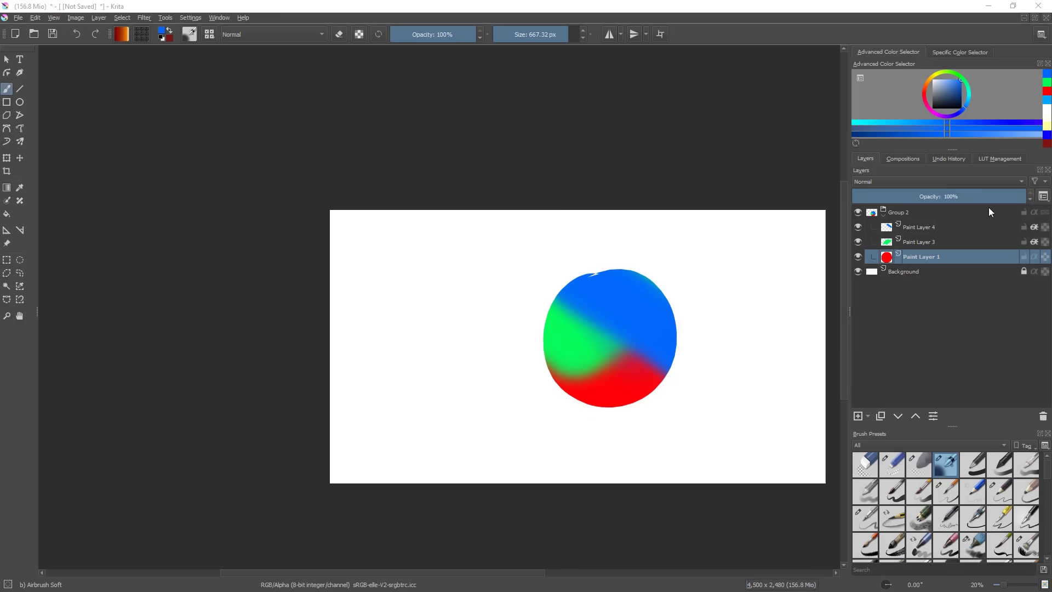
- Group the blue and green layers inside Group 2, disable Inherit Alpha on the green layer, and enable it on the new subgroup
click(946, 227)
shift+click(938, 241)
key(ctrl+g)
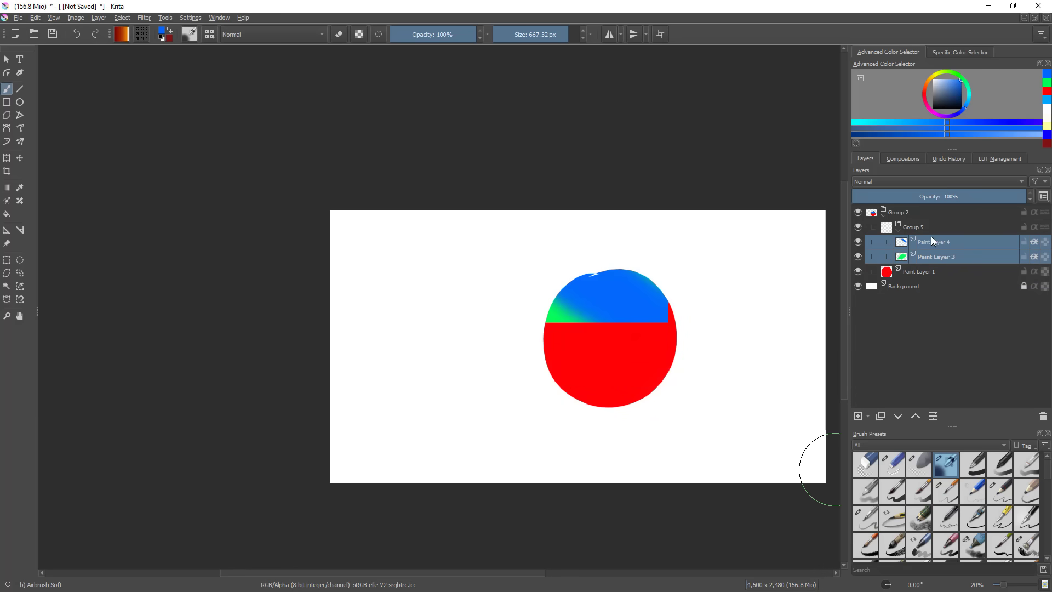
click(940, 225)
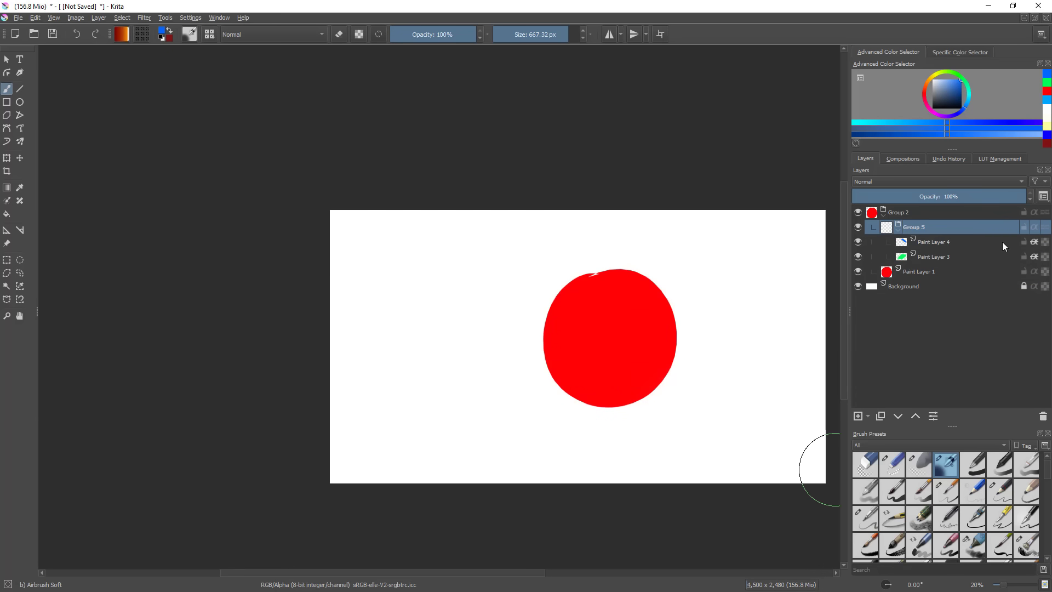
click(1035, 258)
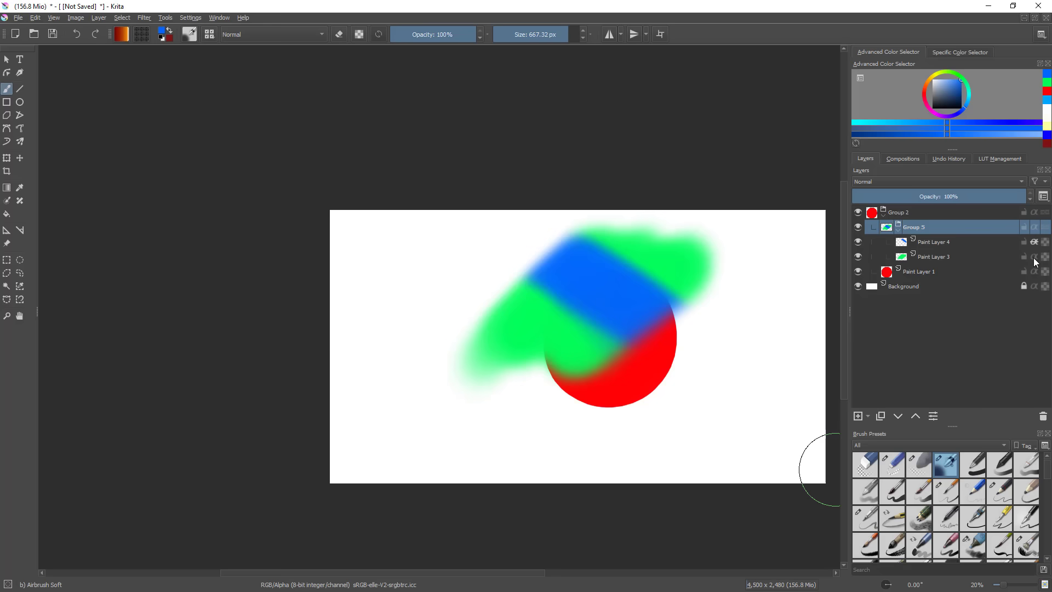
click(1033, 227)
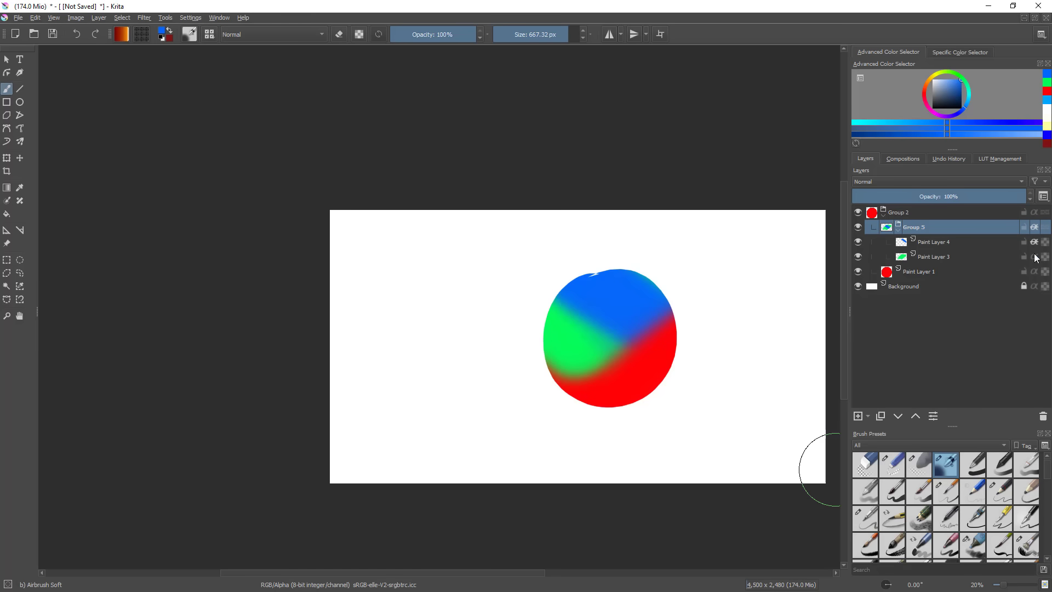
- Collapse the subgroup and inspect its unclipped extent with the Transform tool, leaving it unchanged
click(898, 230)
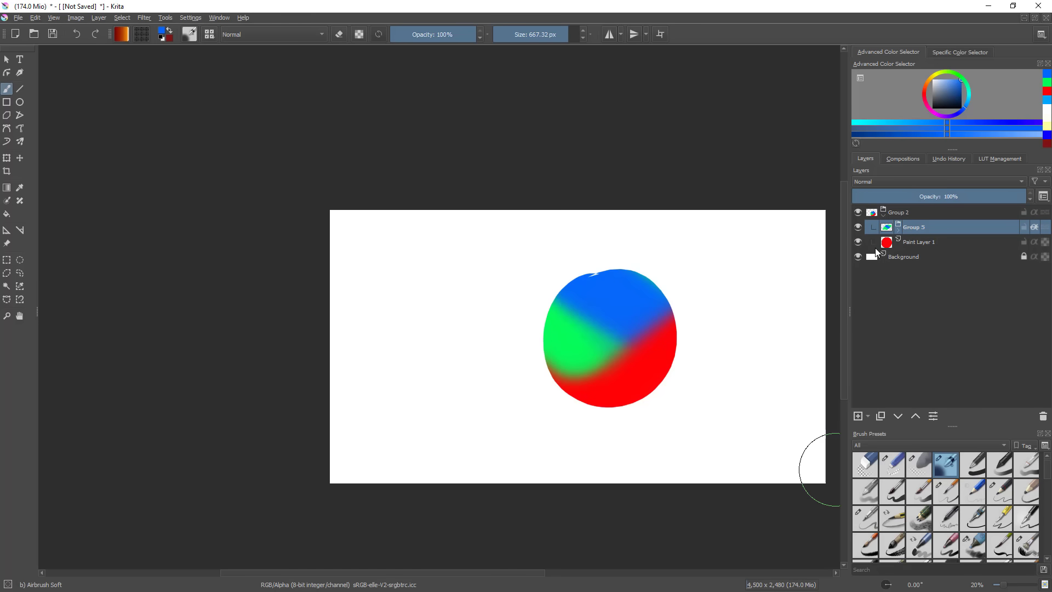
mouse_move(875, 252)
drag(659, 339, 681, 285)
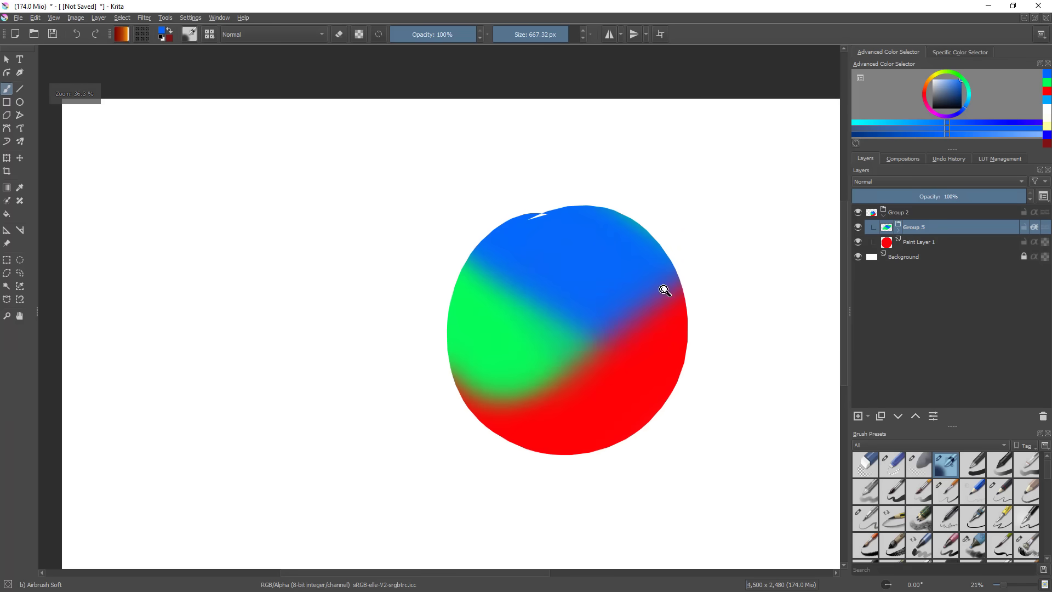
drag(656, 321, 634, 340)
key(ctrl+t)
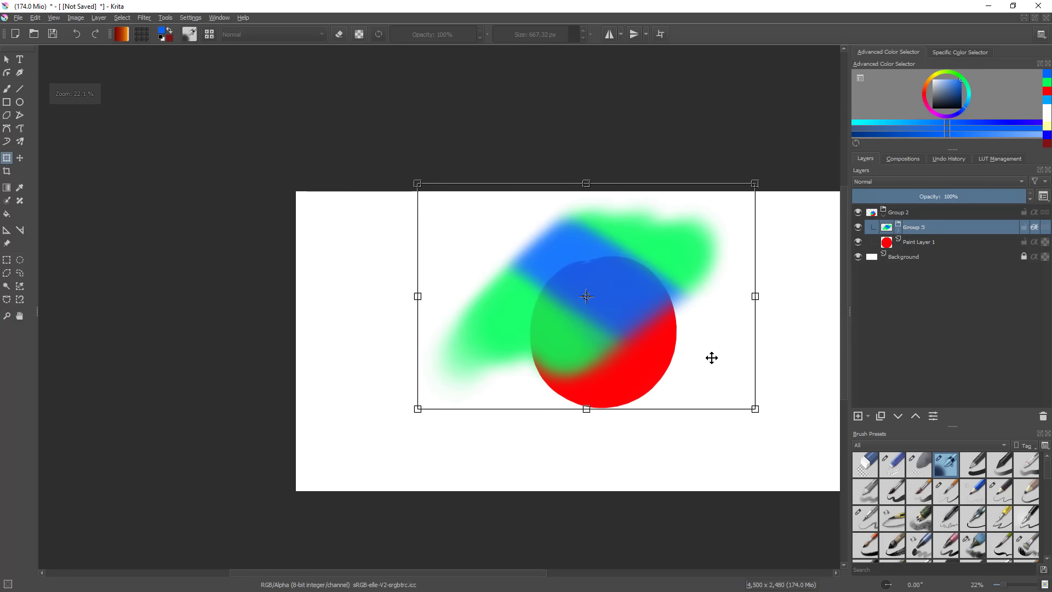
key(b)
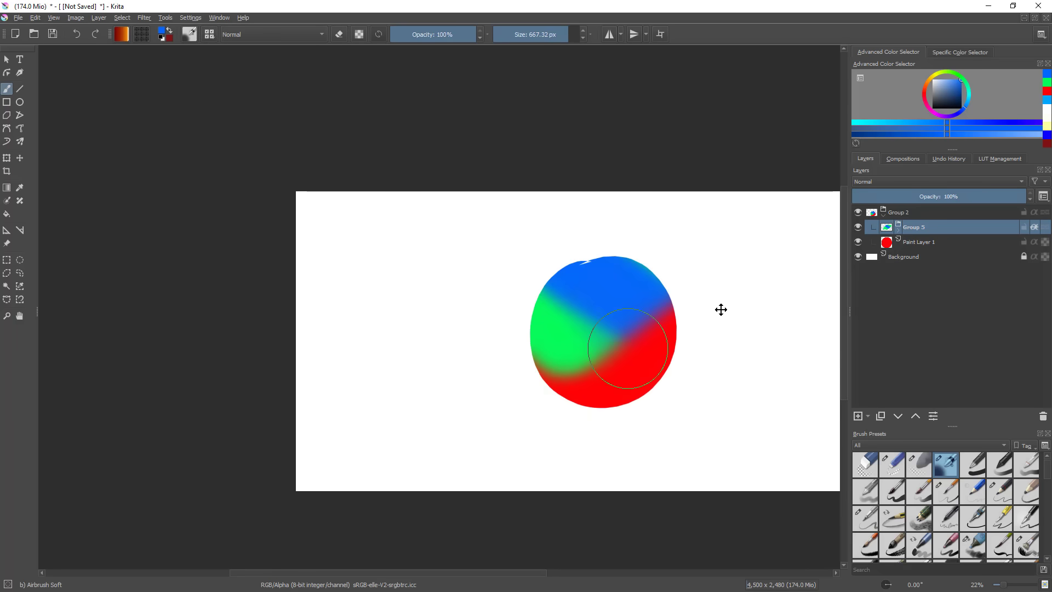
- Expand the subgroup and shift the blue band on Paint Layer 4 horizontally to the right with the Transform tool
click(899, 230)
click(931, 241)
key(ctrl+t)
mouse_move(623, 299)
mouse_down()
mouse_move(664, 322)
mouse_move(687, 301)
mouse_up()
key(Return)
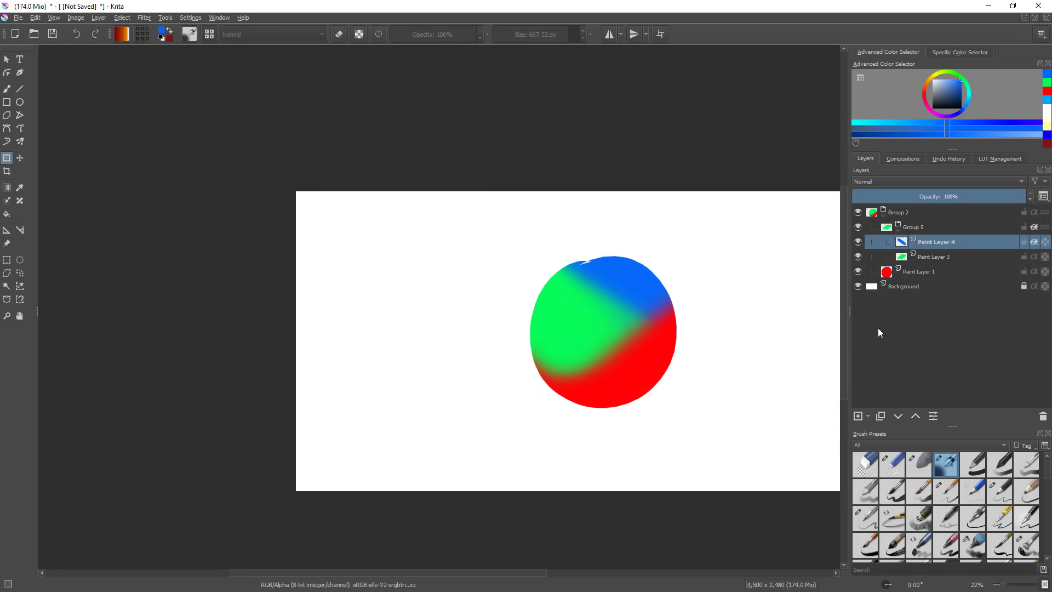
- Delete Group 2 with all its clipped layers, leaving only the Background layer
scroll(785, 353, down, 2)
scroll(781, 355, up, 1)
drag(748, 365, 698, 370)
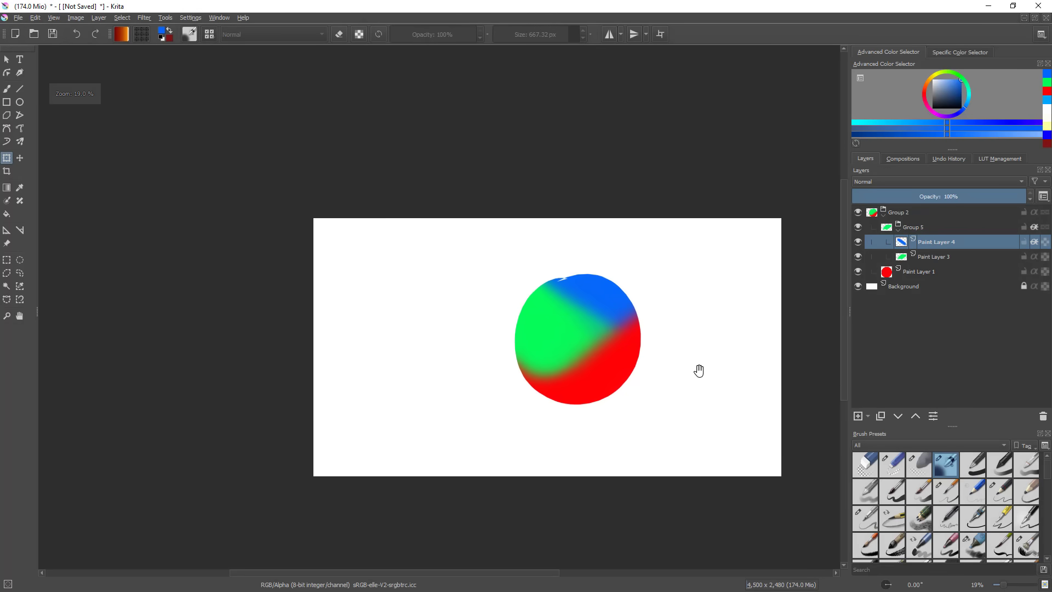
click(918, 213)
click(1043, 416)
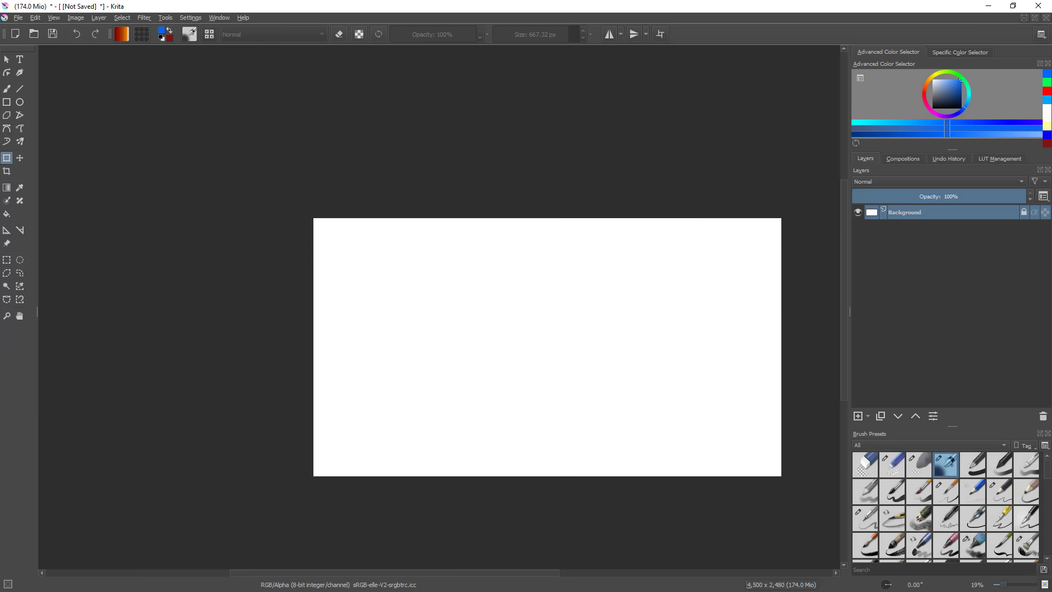
click(550, 310)
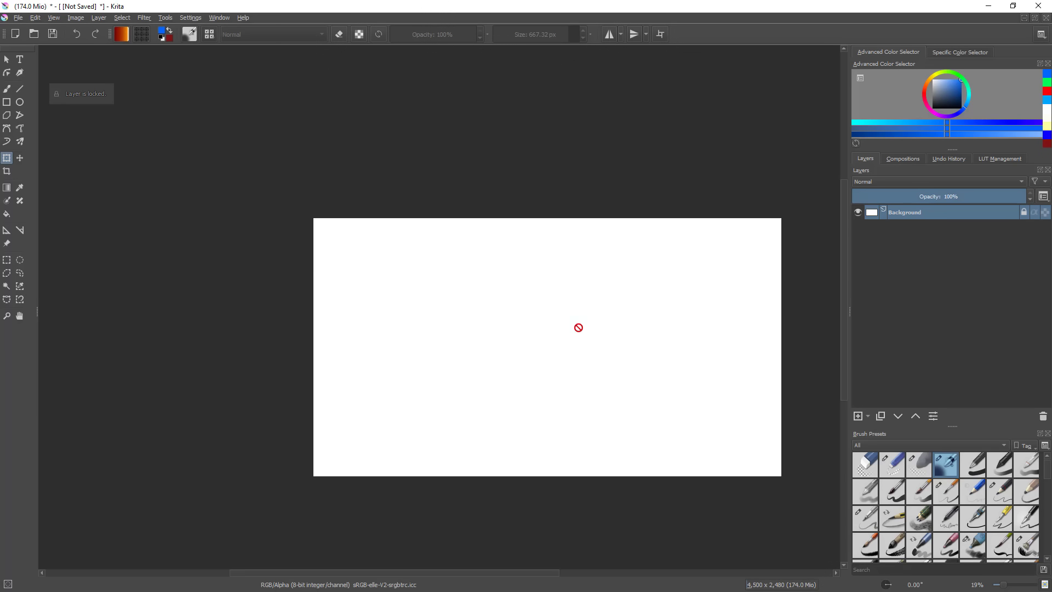
- Add a new paint layer and paint a solid blue round shape on it with the Basic-1 brush at about 153 px
click(857, 416)
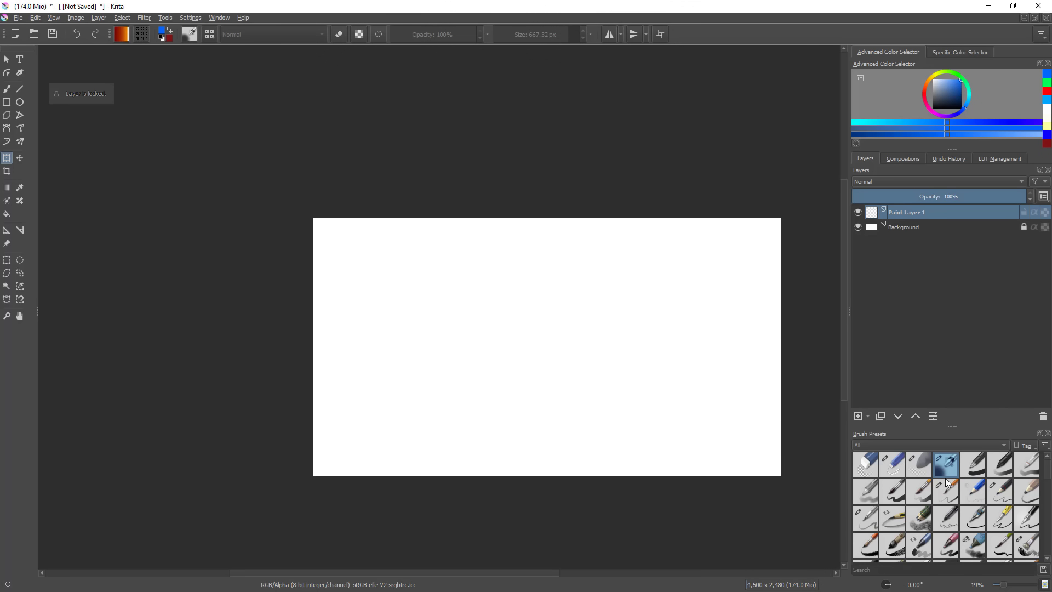
click(976, 469)
click(588, 294)
key(b)
mouse_move(602, 285)
mouse_down()
mouse_move(626, 294)
mouse_move(542, 385)
mouse_up()
drag(595, 347, 564, 328)
key(ctrl+z)
mouse_move(620, 285)
mouse_down()
mouse_move(618, 385)
mouse_move(576, 307)
mouse_move(613, 328)
mouse_move(598, 350)
mouse_move(601, 320)
mouse_up()
scroll(633, 340, up, 1)
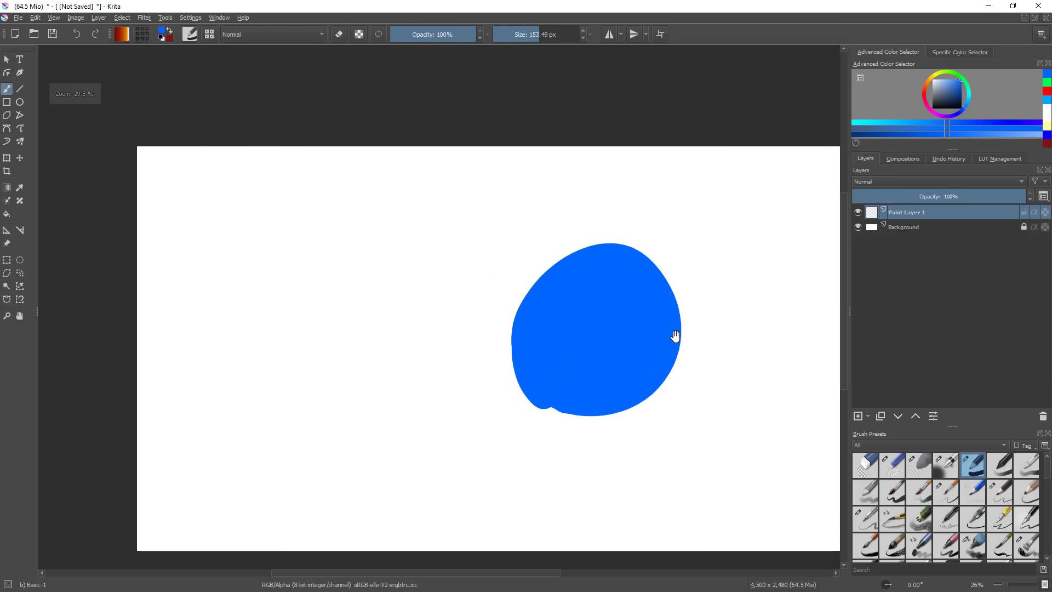
- Open the layer styles for the blue shape's layer, preview a Drop Shadow, and rearrange the dialog to uncover the shape
right_click(914, 209)
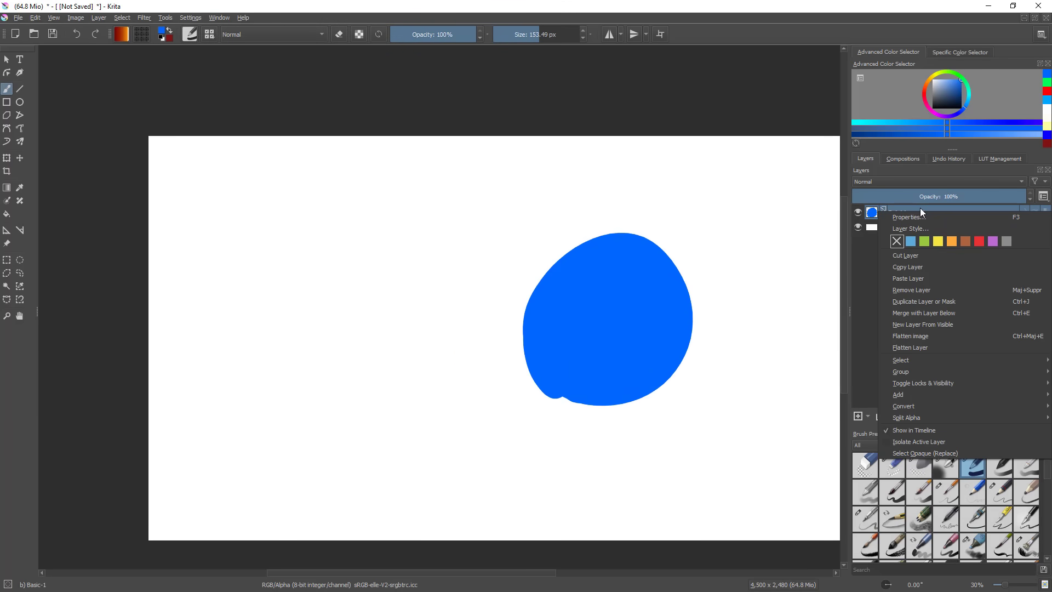
click(927, 229)
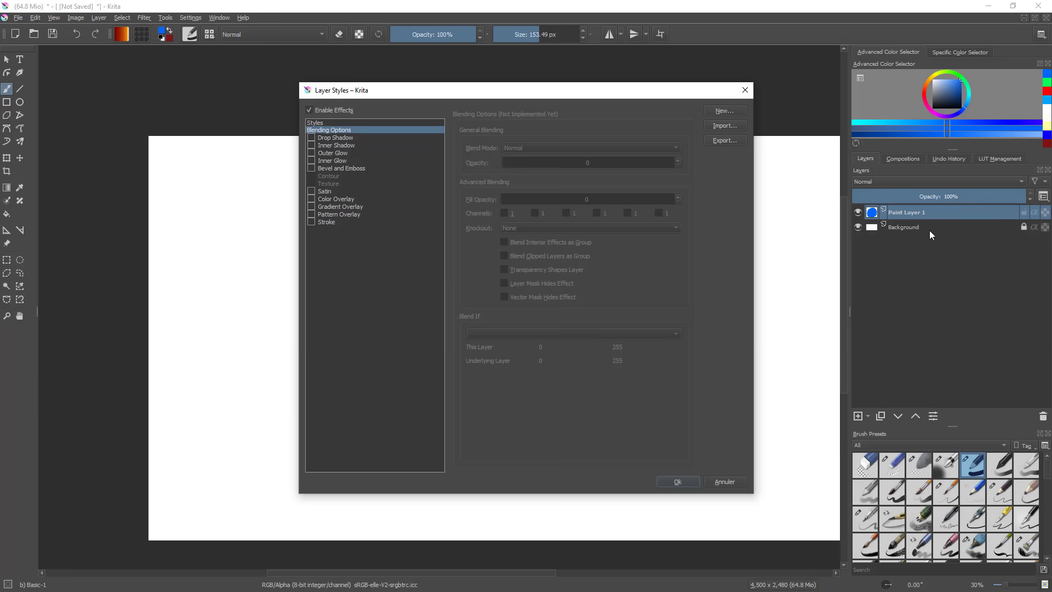
drag(419, 94, 677, 126)
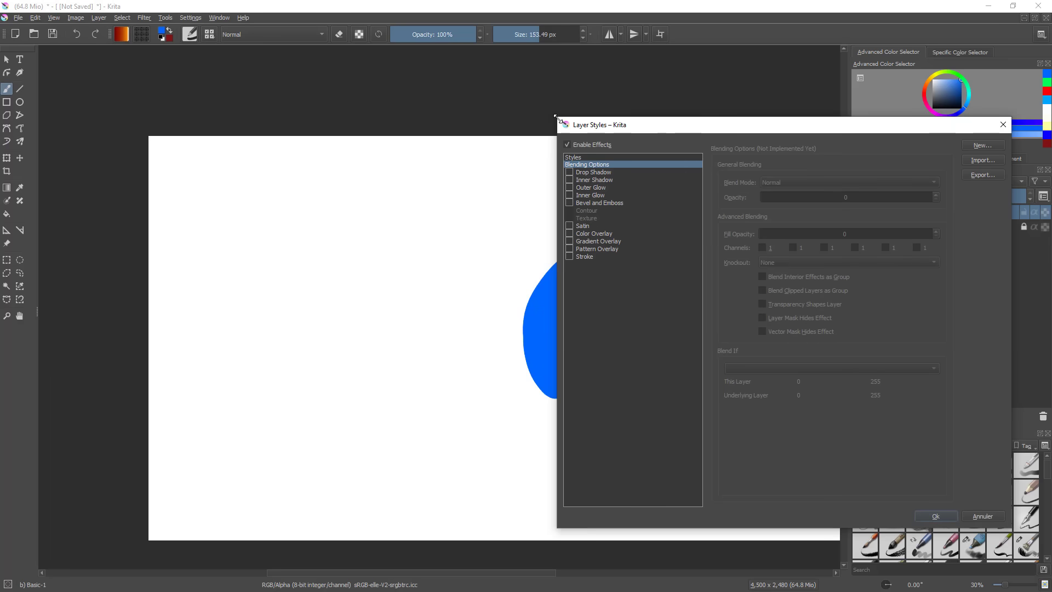
drag(558, 115, 667, 143)
drag(695, 272, 554, 280)
drag(765, 155, 331, 103)
click(133, 147)
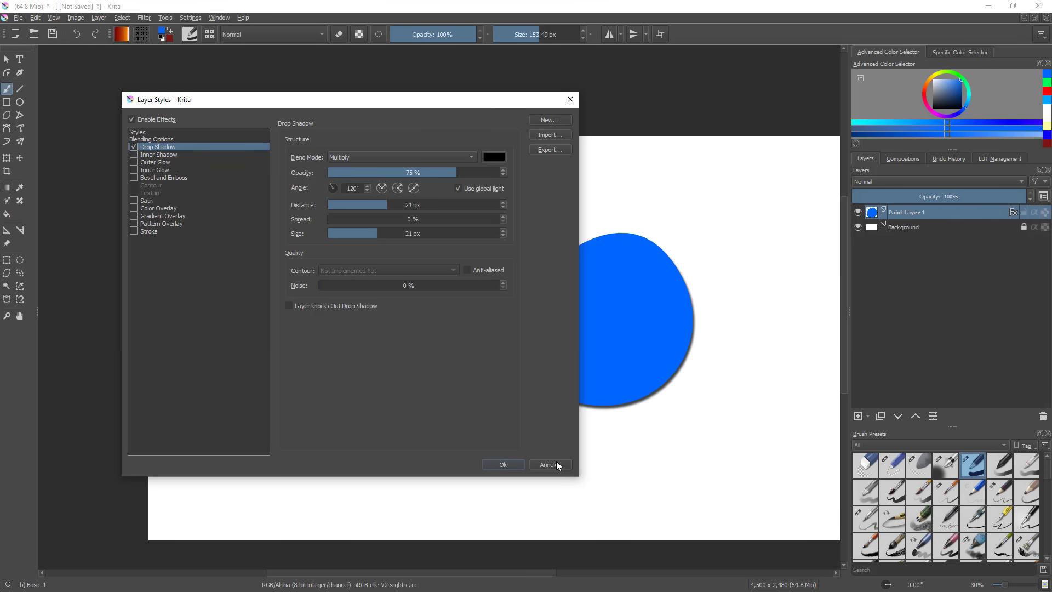
drag(578, 477, 496, 476)
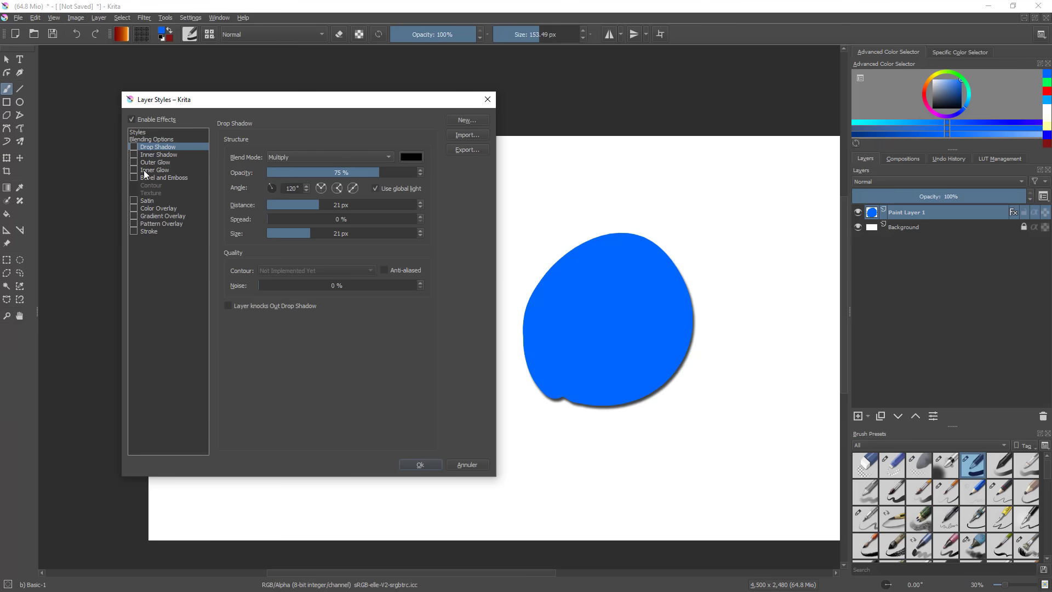
- Try a 30 px outside Stroke layer style on the blue shape and cancel the style changes
click(135, 231)
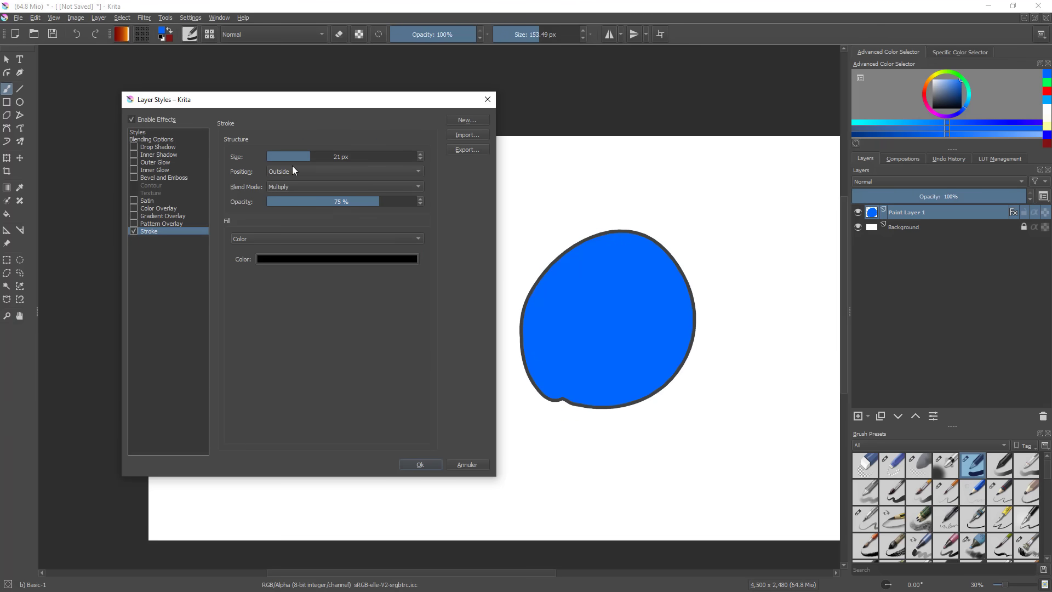
drag(312, 155, 318, 156)
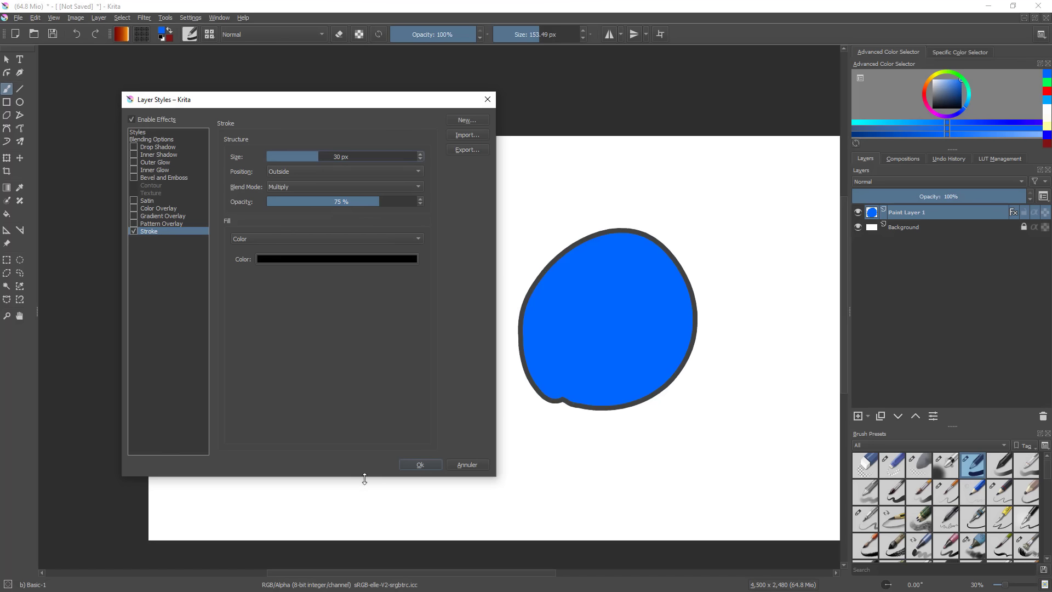
click(467, 465)
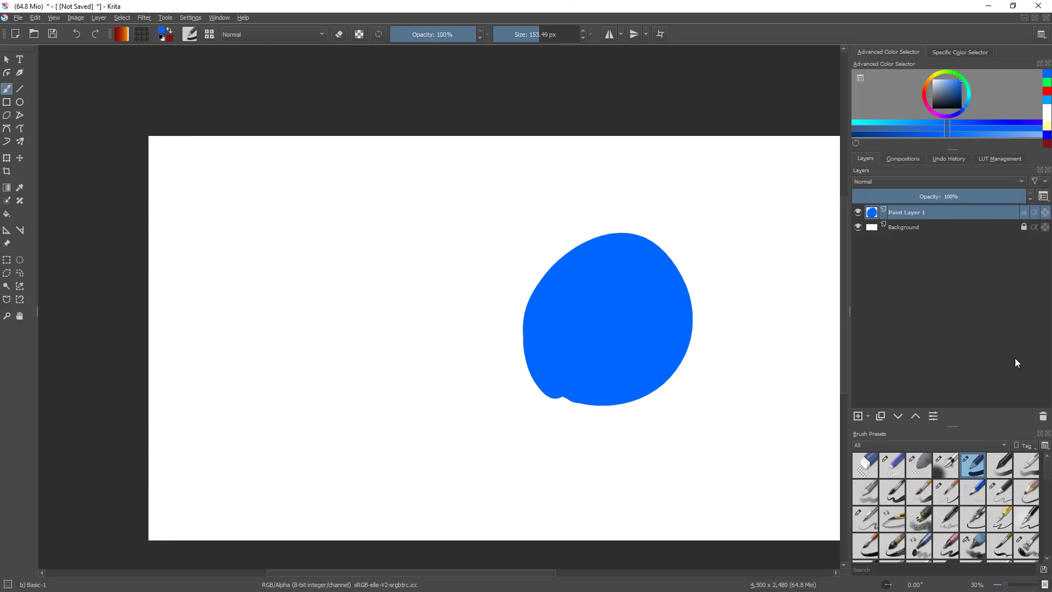
- Delete the blue shape's layer, add a new paint layer, and paint a solid orange-red round shape on it
click(1043, 416)
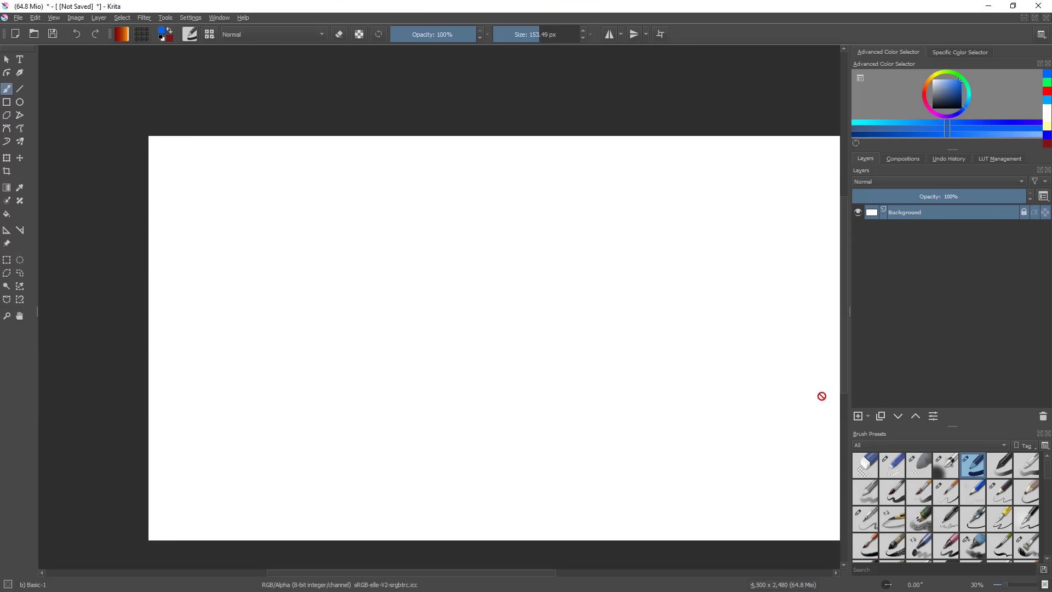
click(858, 417)
click(925, 88)
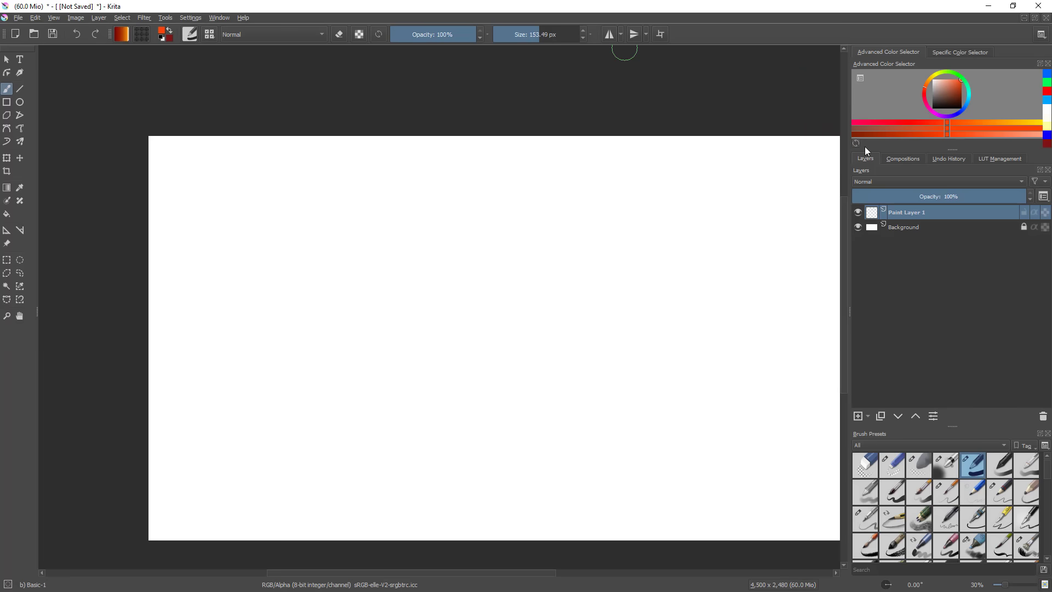
drag(478, 320, 479, 310)
drag(597, 280, 645, 280)
mouse_move(565, 208)
mouse_down()
mouse_move(568, 388)
mouse_move(502, 298)
mouse_move(603, 232)
mouse_move(592, 314)
mouse_move(545, 341)
mouse_up()
- Switch to the Airbrush Soft brush preset and centre the orange-red shape in view
click(945, 465)
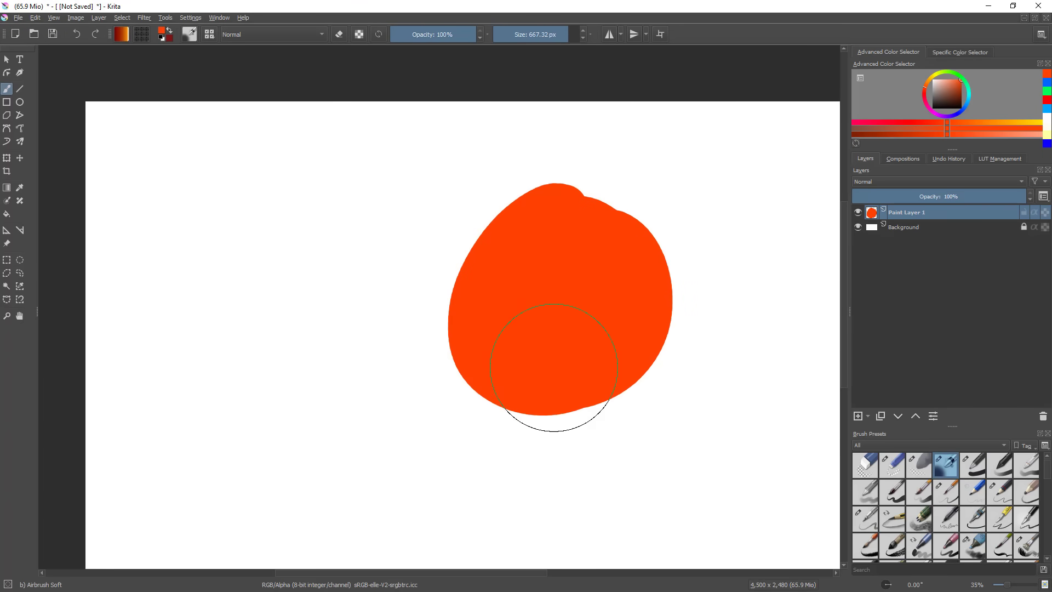
drag(607, 384, 582, 375)
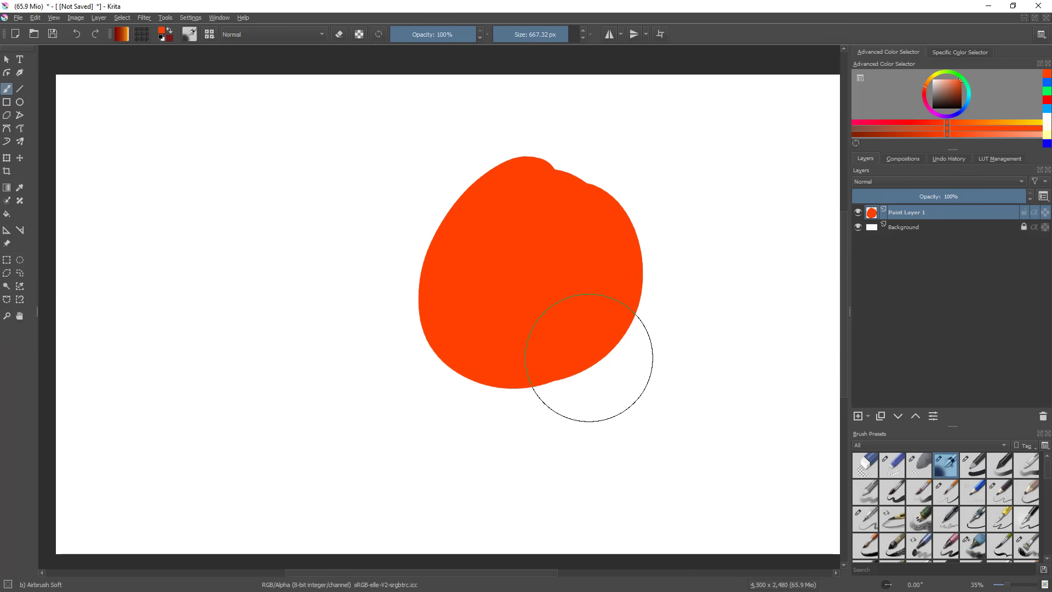
drag(623, 303, 664, 306)
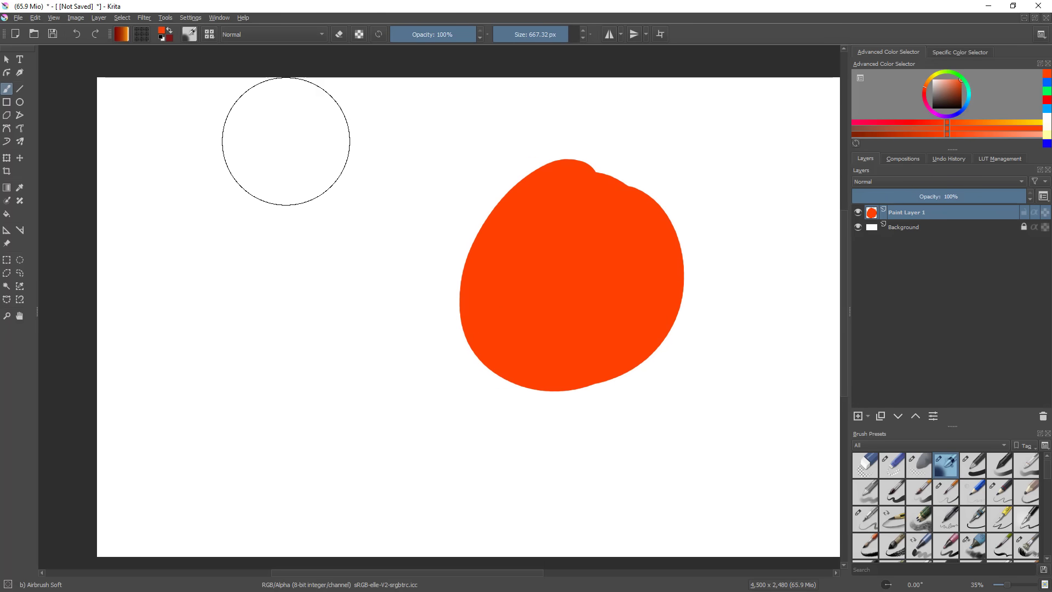
- Try an HSV adjustment on the orange-red shape with hue 74, saturation 11 and lightness 44, and cancel it
click(100, 18)
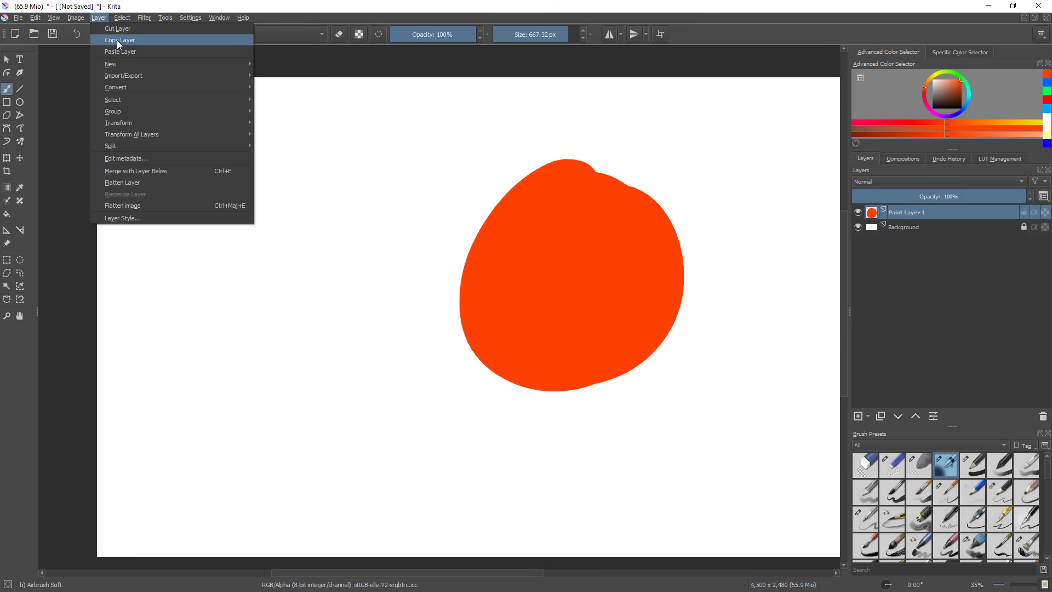
mouse_move(144, 17)
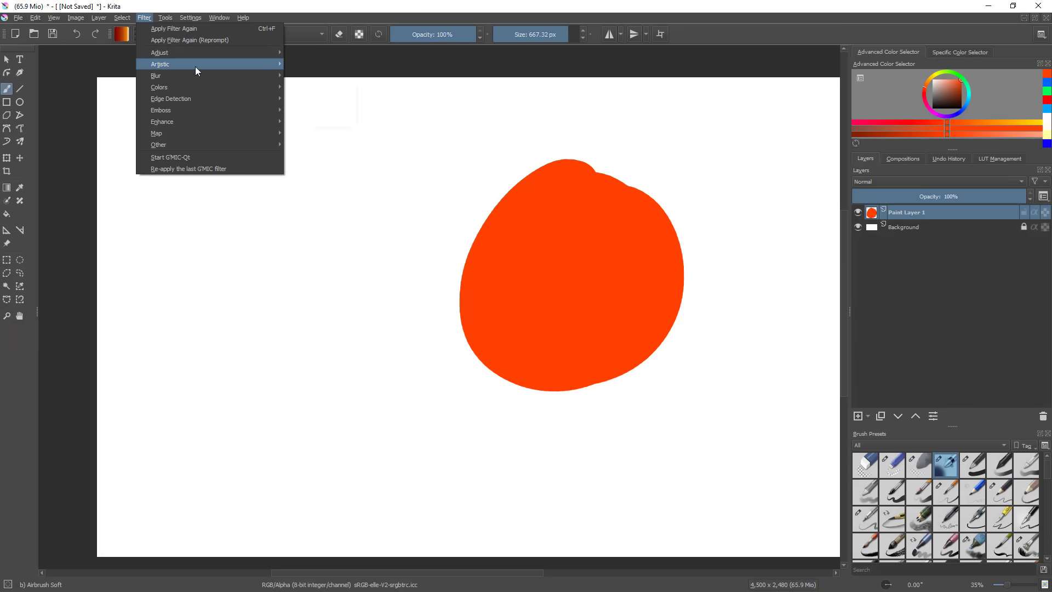
mouse_move(208, 54)
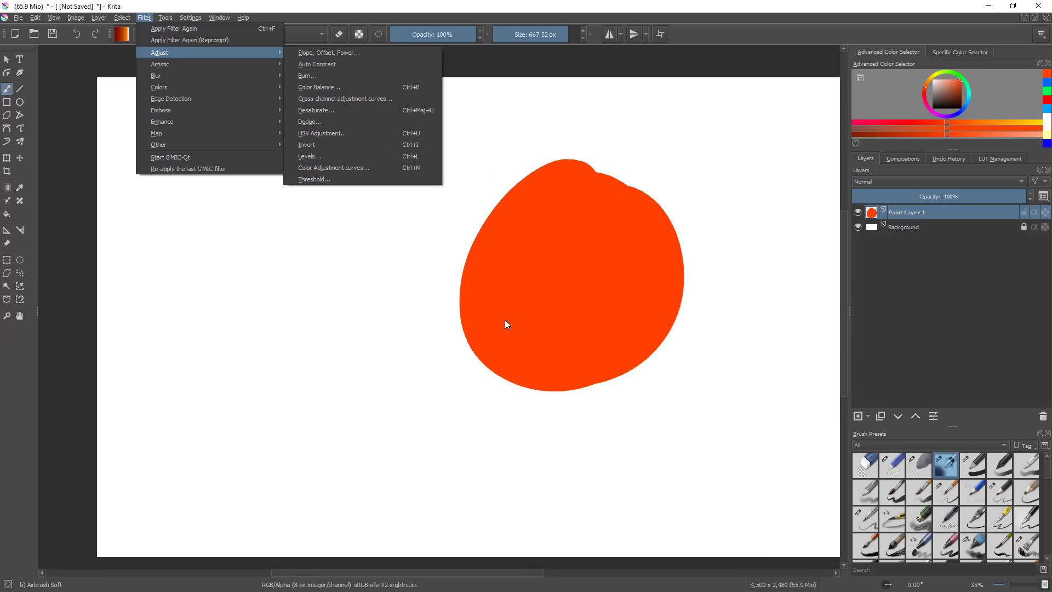
click(603, 507)
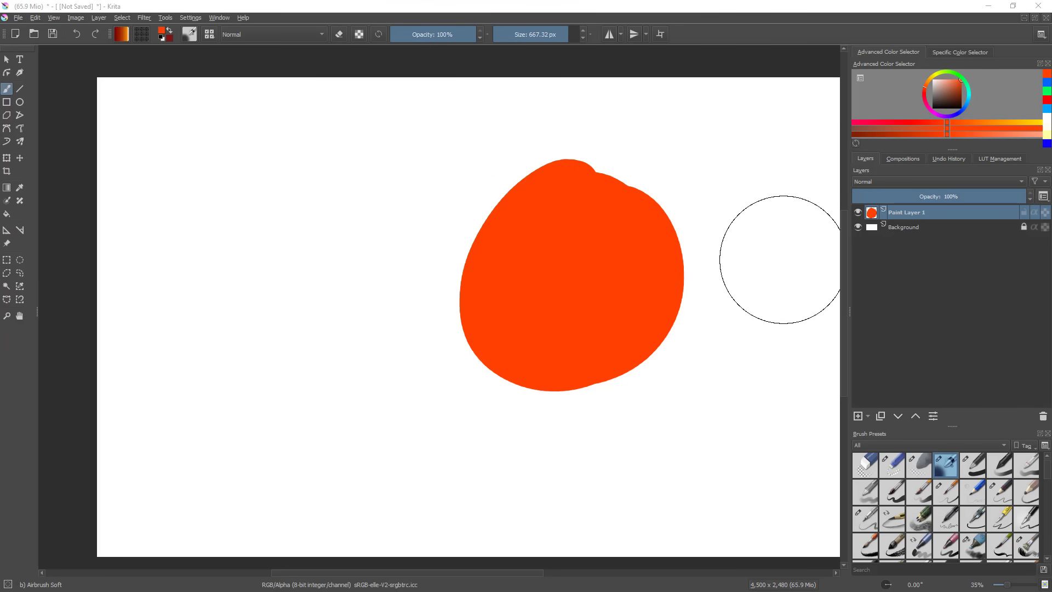
key(ctrl+u)
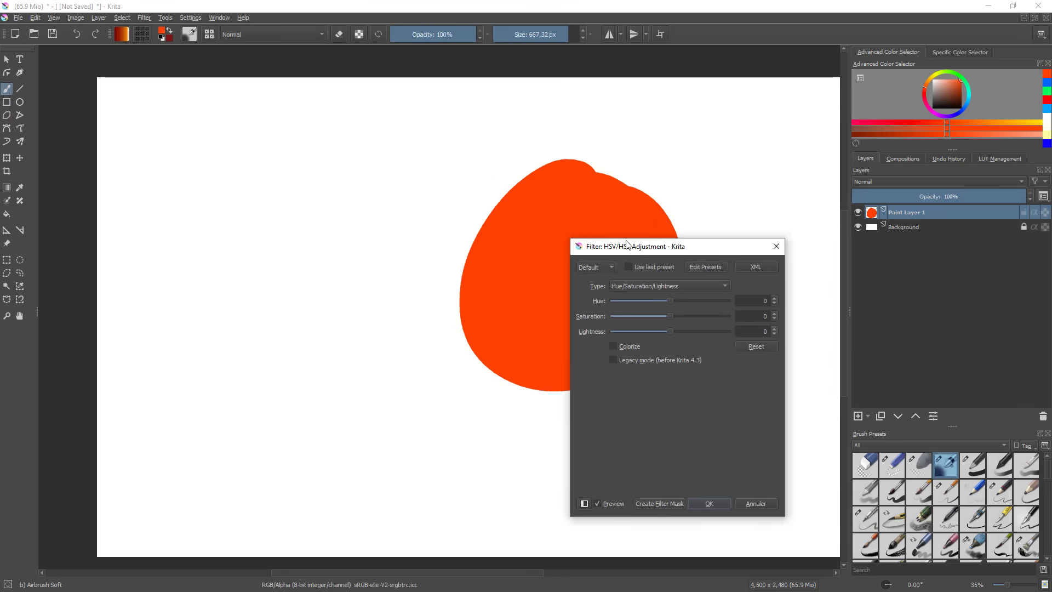
drag(368, 225, 433, 245)
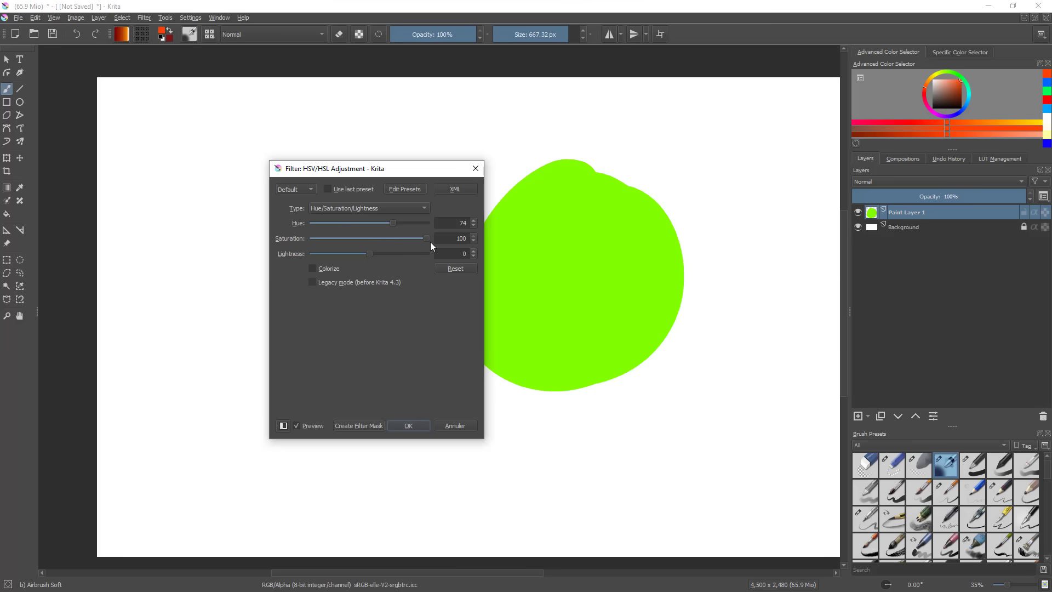
drag(431, 245, 393, 268)
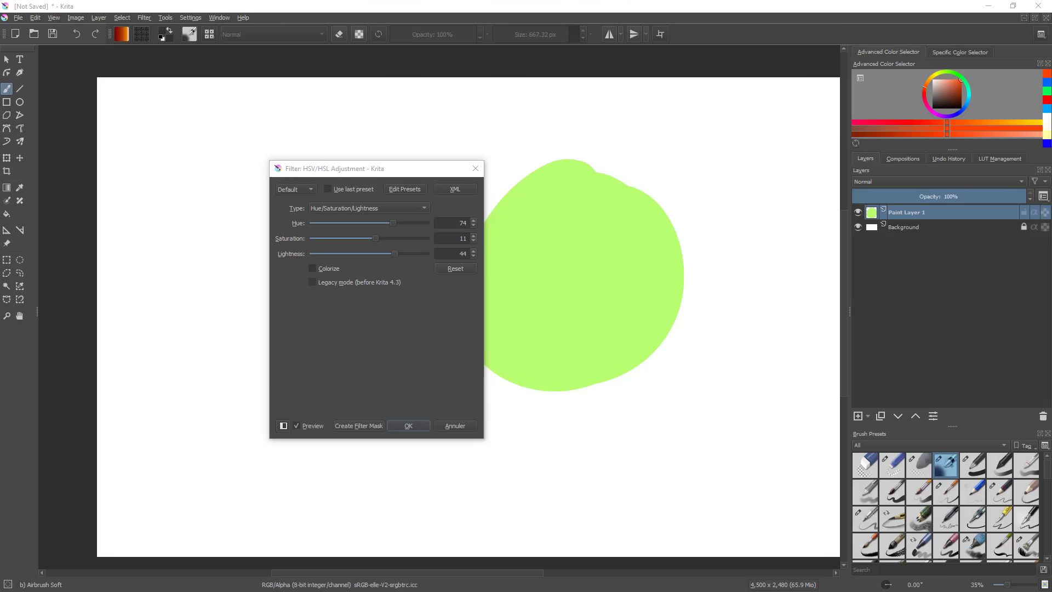
click(416, 376)
drag(383, 161, 387, 192)
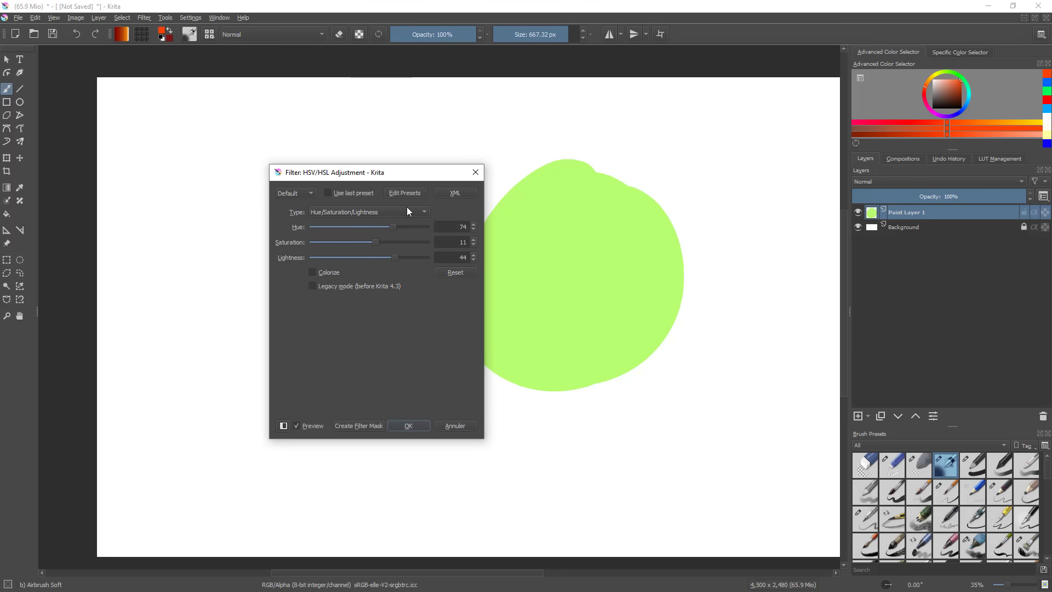
click(452, 427)
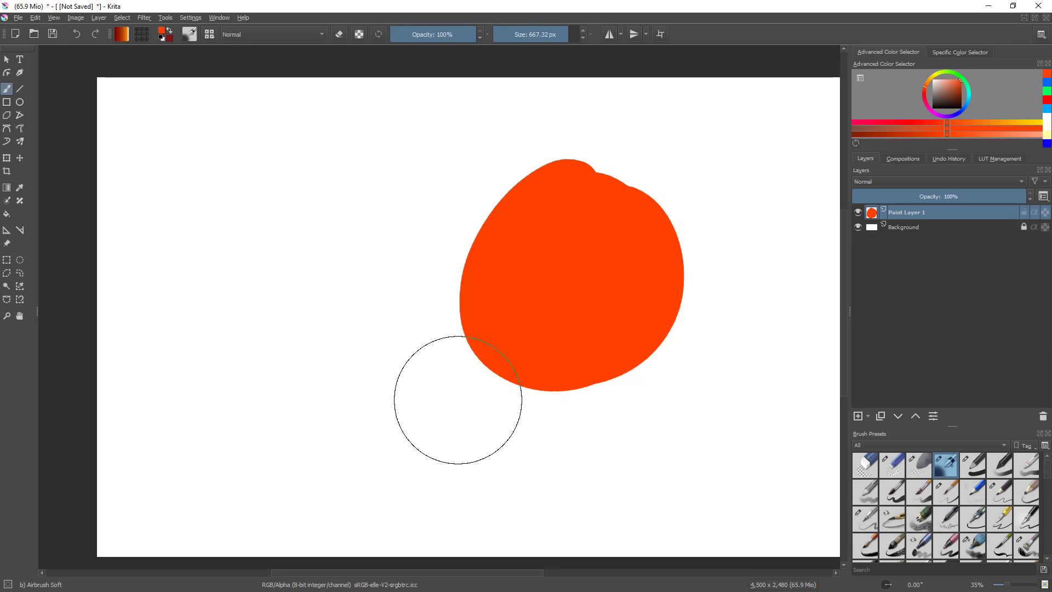
- Try the Auto Contrast filter on the orange-red shape and undo it
click(190, 18)
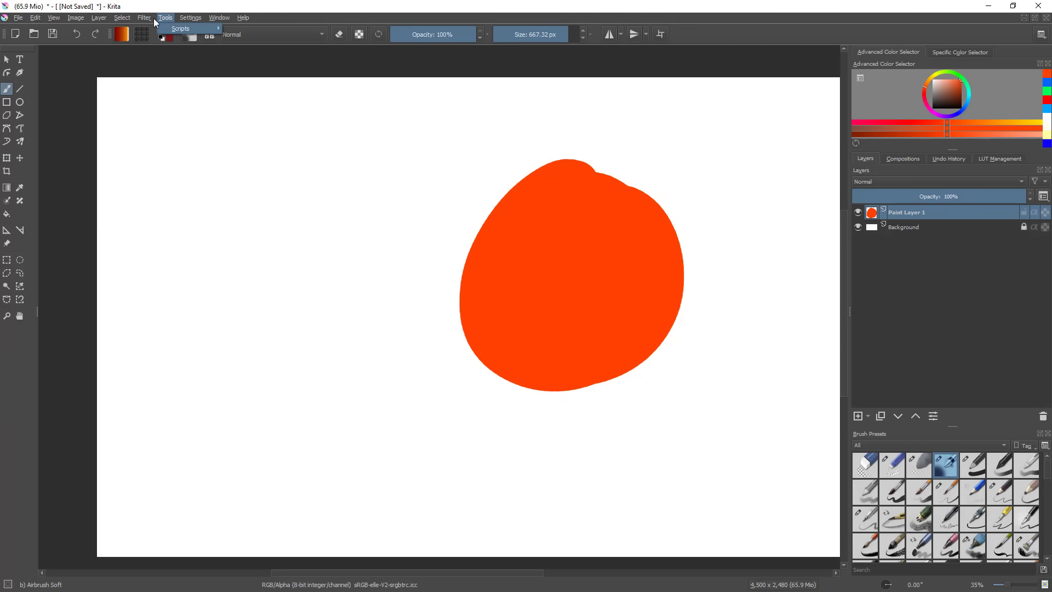
mouse_move(248, 53)
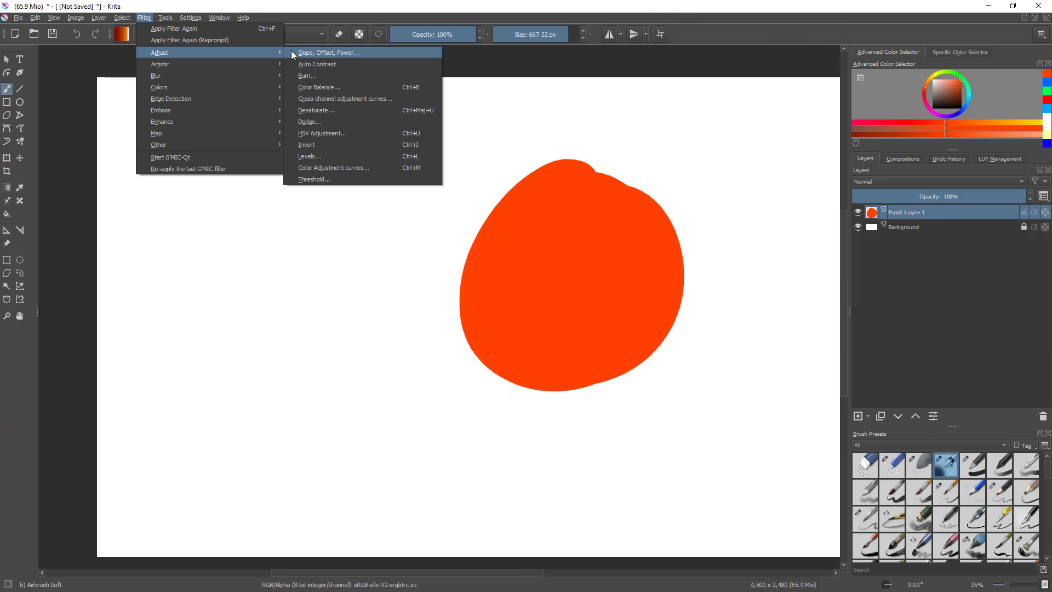
click(383, 64)
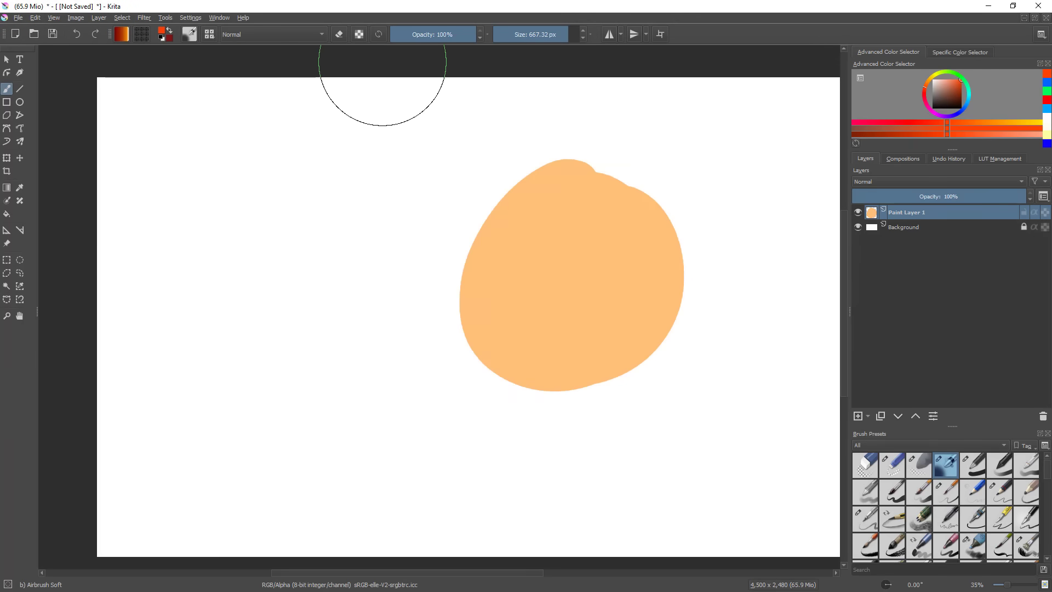
scroll(635, 316, down, 2)
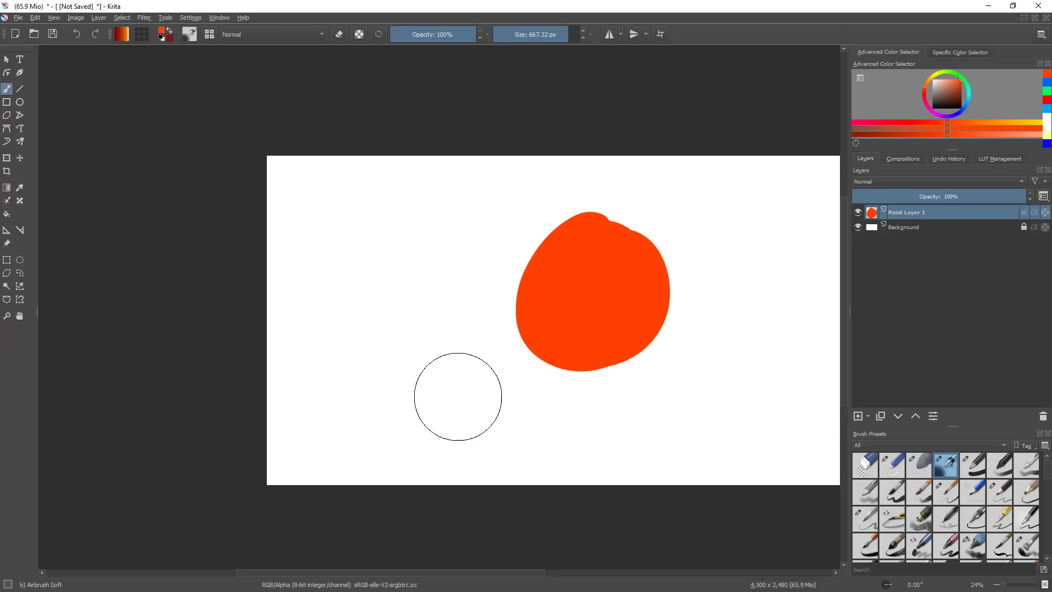
scroll(608, 371, up, 2)
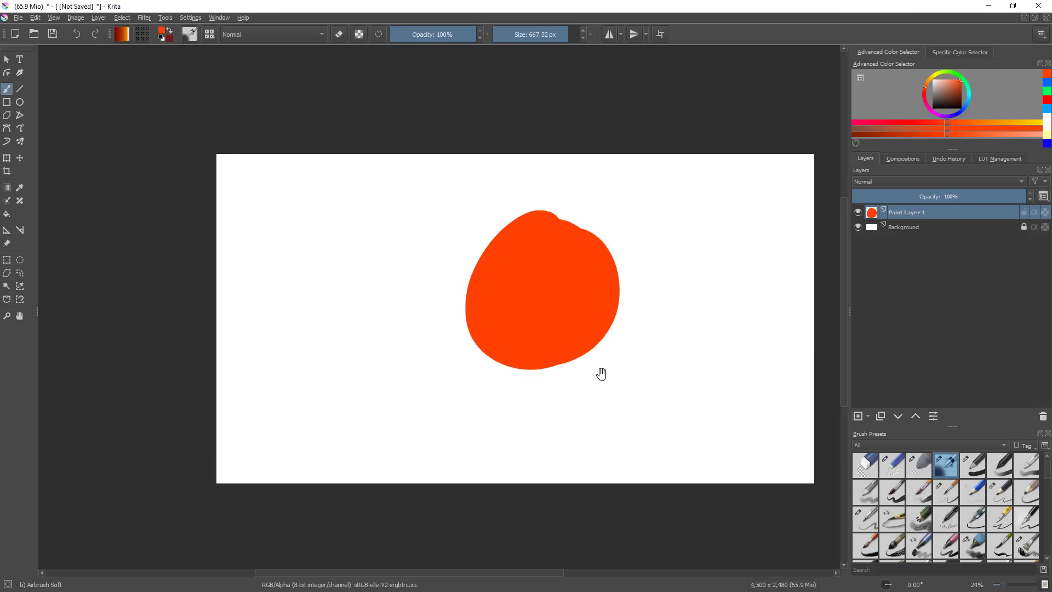
- Paint a soft blue blob overlapping the lower part of the orange-red shape and apply Auto Contrast to the layer
click(960, 113)
mouse_move(630, 268)
mouse_down()
mouse_move(585, 320)
mouse_move(566, 303)
mouse_move(606, 376)
mouse_move(691, 400)
mouse_up()
click(144, 18)
mouse_move(222, 55)
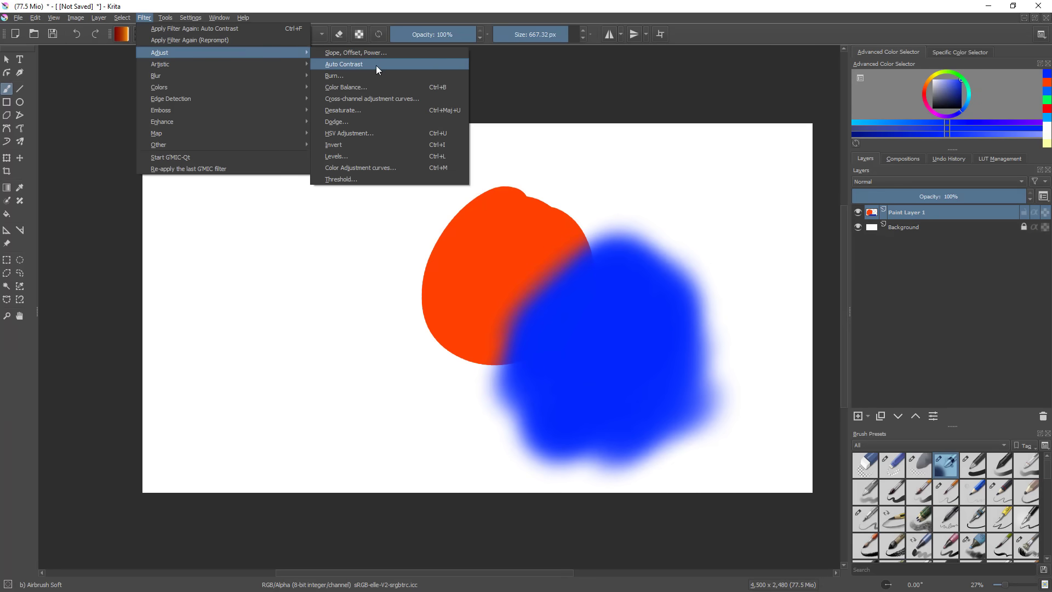
click(376, 65)
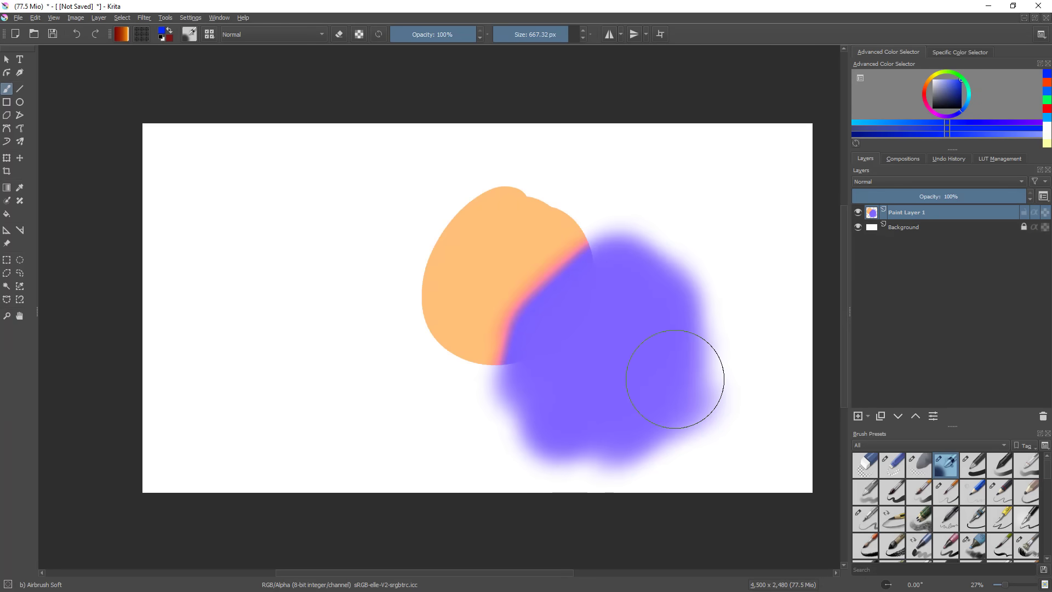
click(252, 238)
click(954, 359)
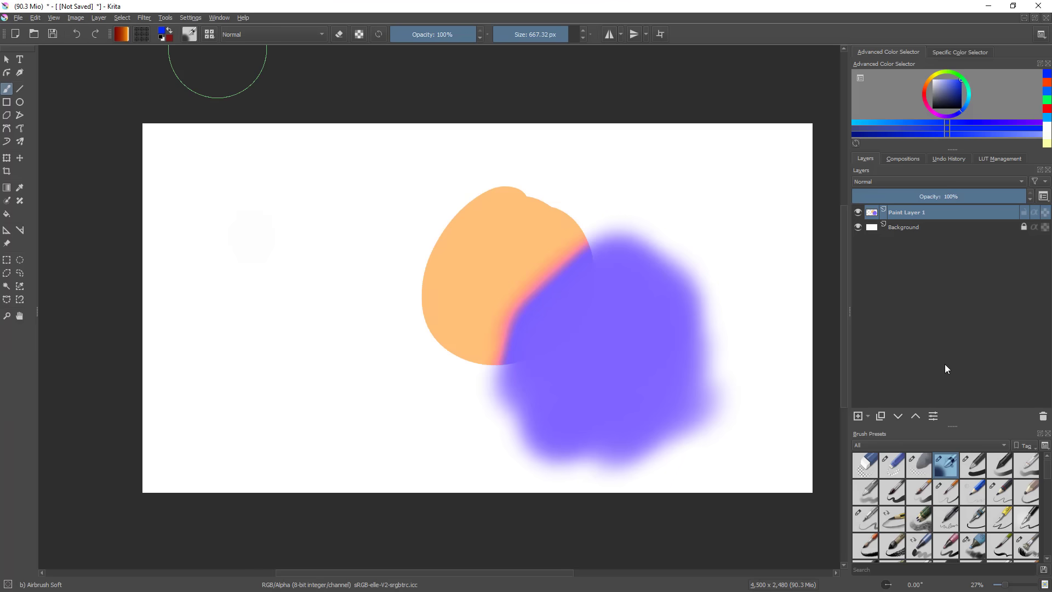
click(7, 60)
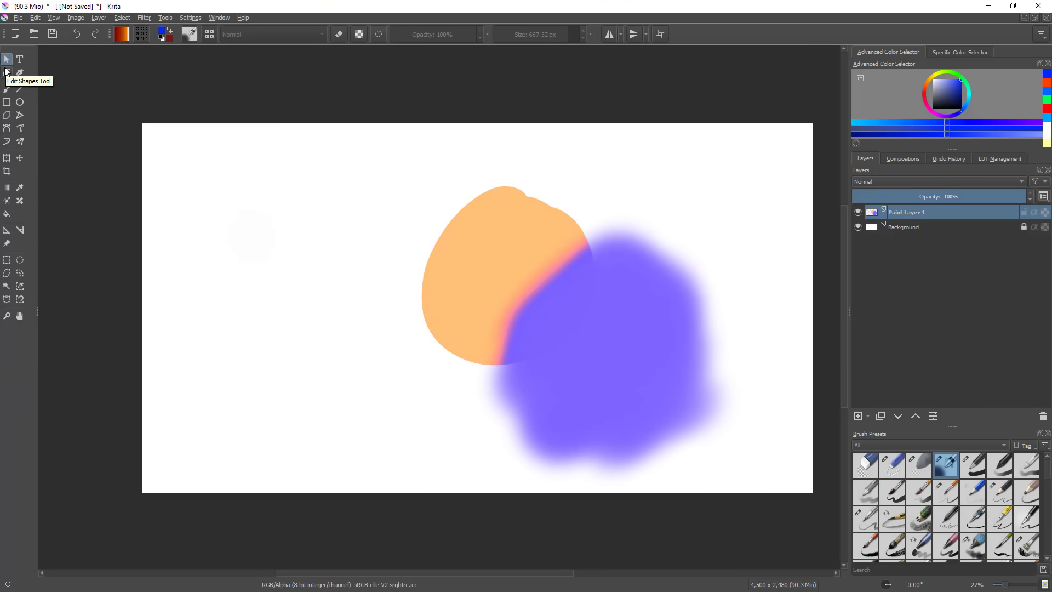
click(193, 18)
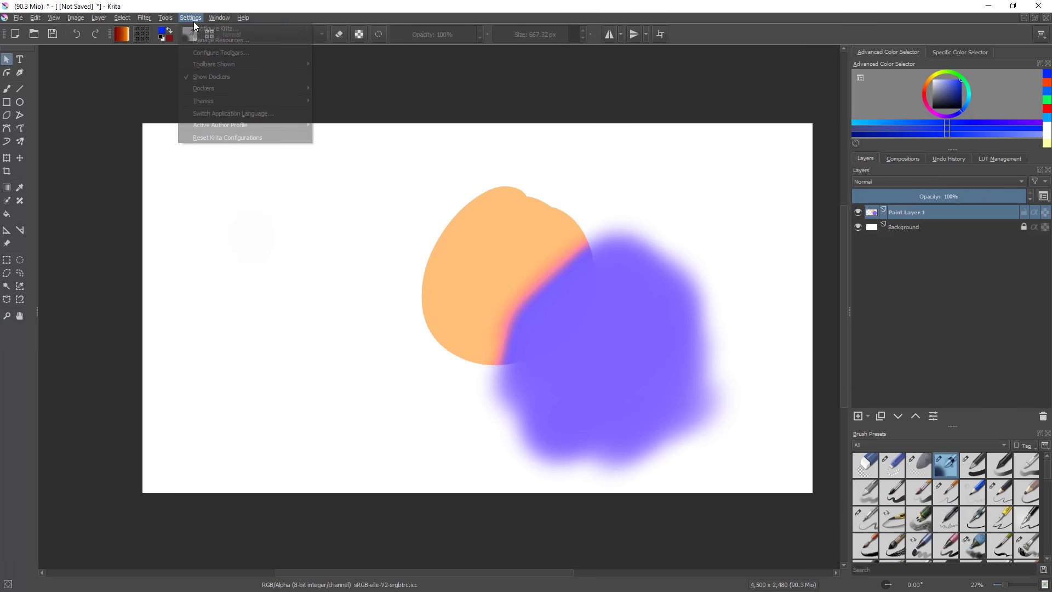
mouse_move(176, 18)
mouse_move(144, 17)
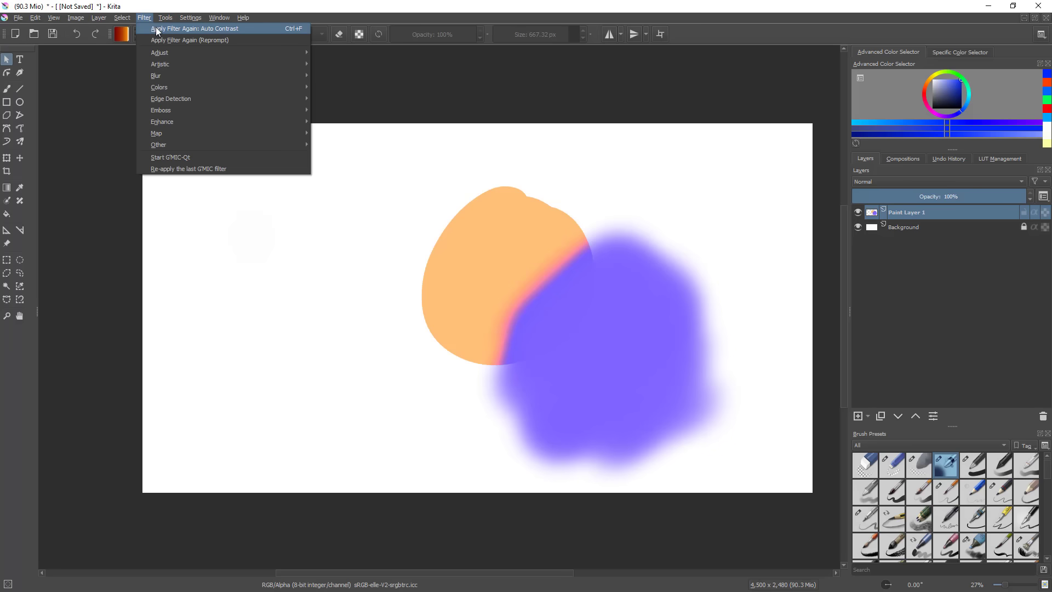
mouse_move(280, 51)
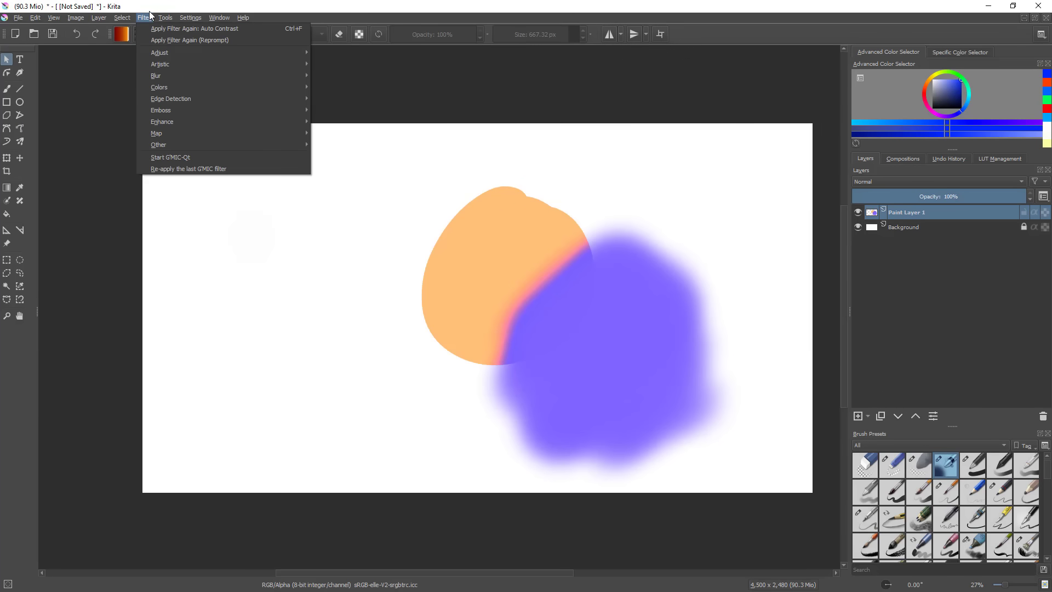
mouse_move(304, 54)
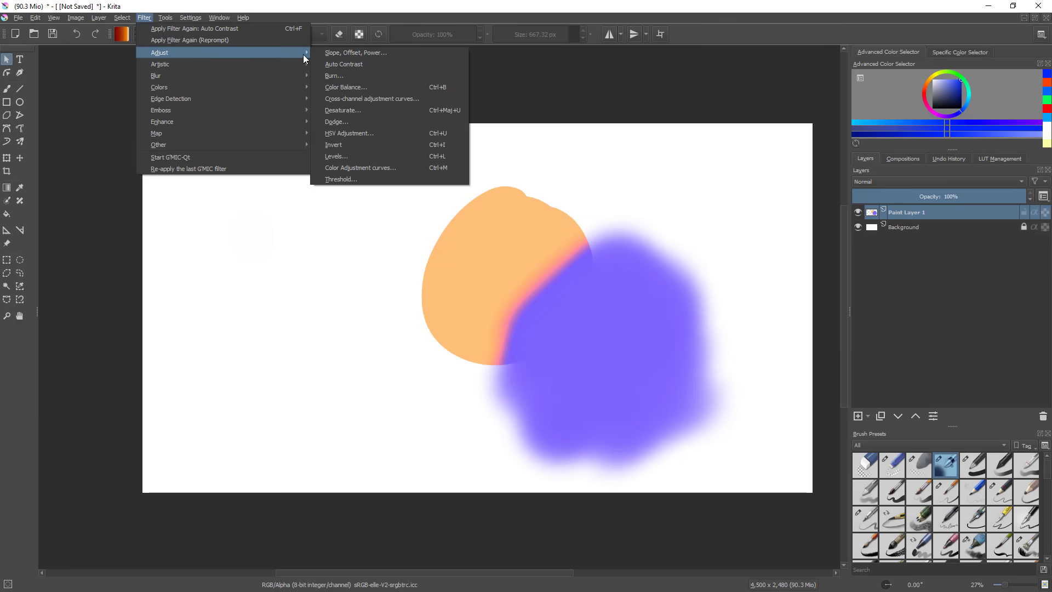
click(397, 63)
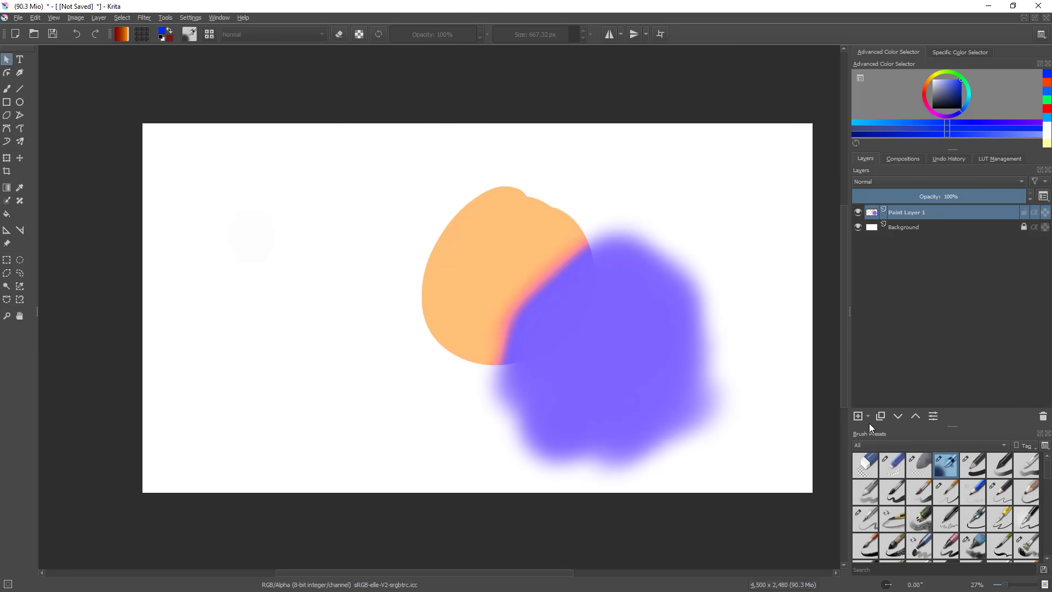
- Add a filter layer with HSV/HSL Adjustment above the paint layer and shift its hue to recolour both shapes
click(868, 417)
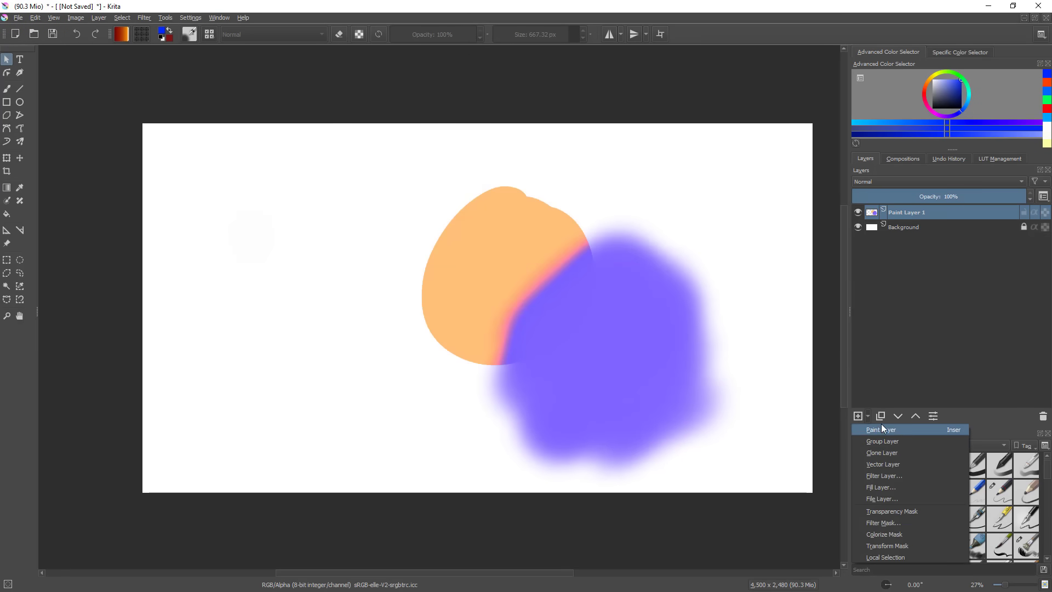
click(912, 476)
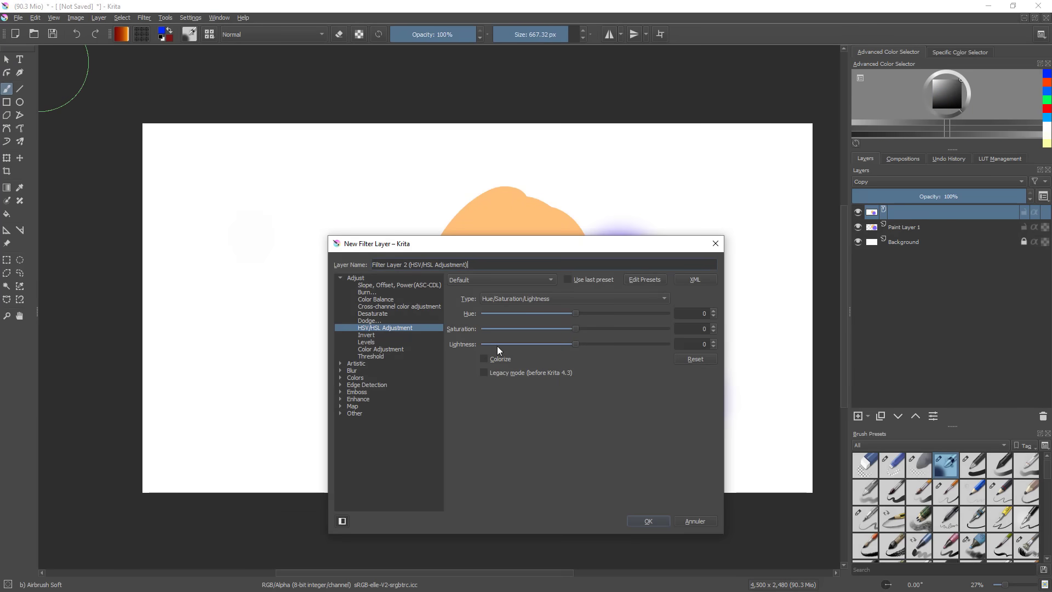
drag(577, 317, 553, 337)
click(653, 524)
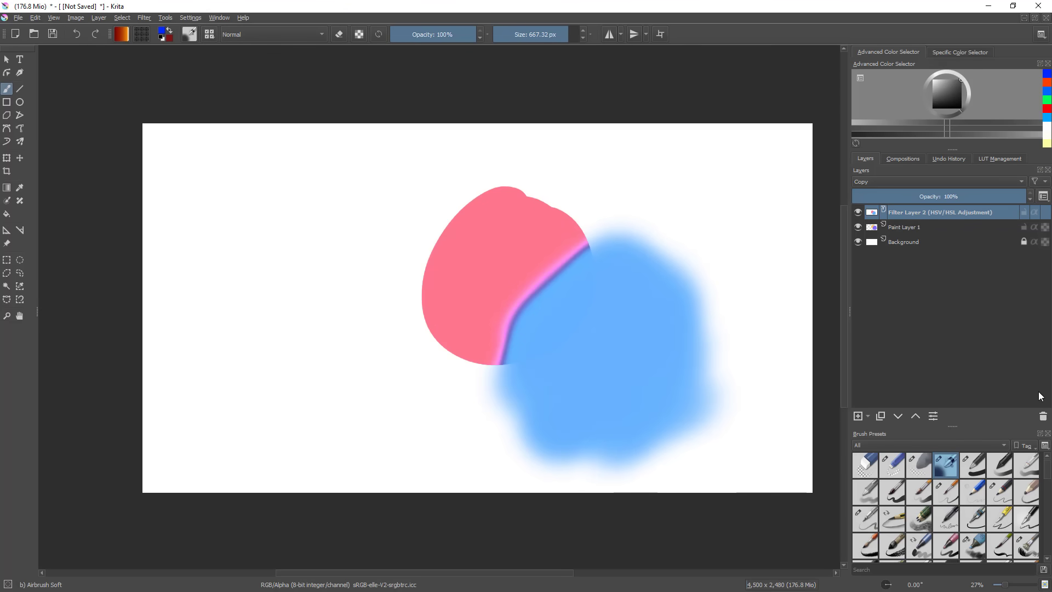
- Toggle the HSV/HSL filter layer's visibility to compare the colours, and delete the filter layer
click(857, 212)
click(858, 212)
double_click(858, 213)
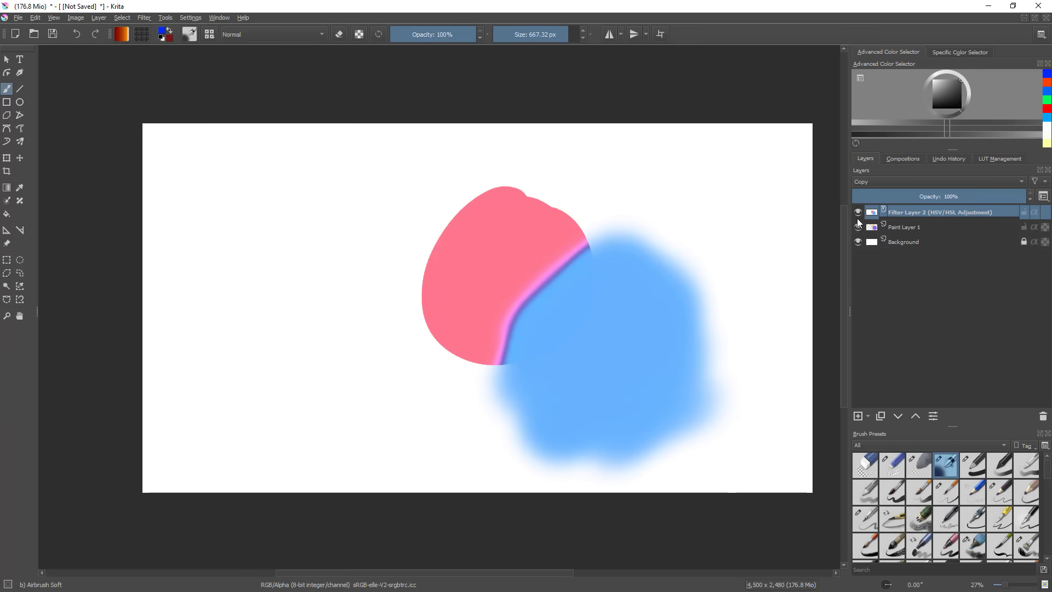
click(1042, 419)
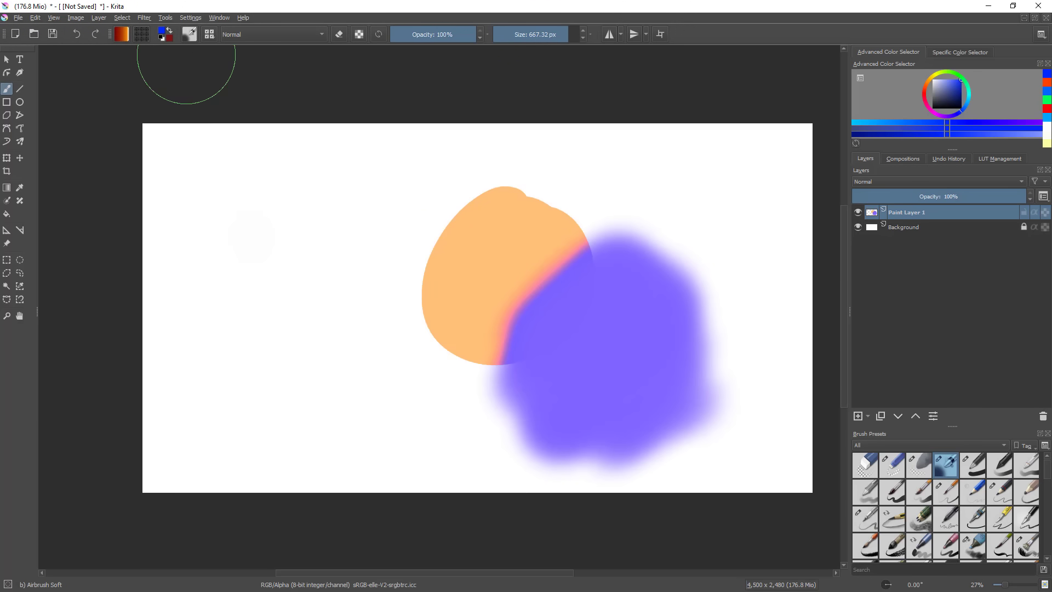
- Start the G'MIC-Qt filter plugin for the layer with the two overlapping shapes
double_click(148, 11)
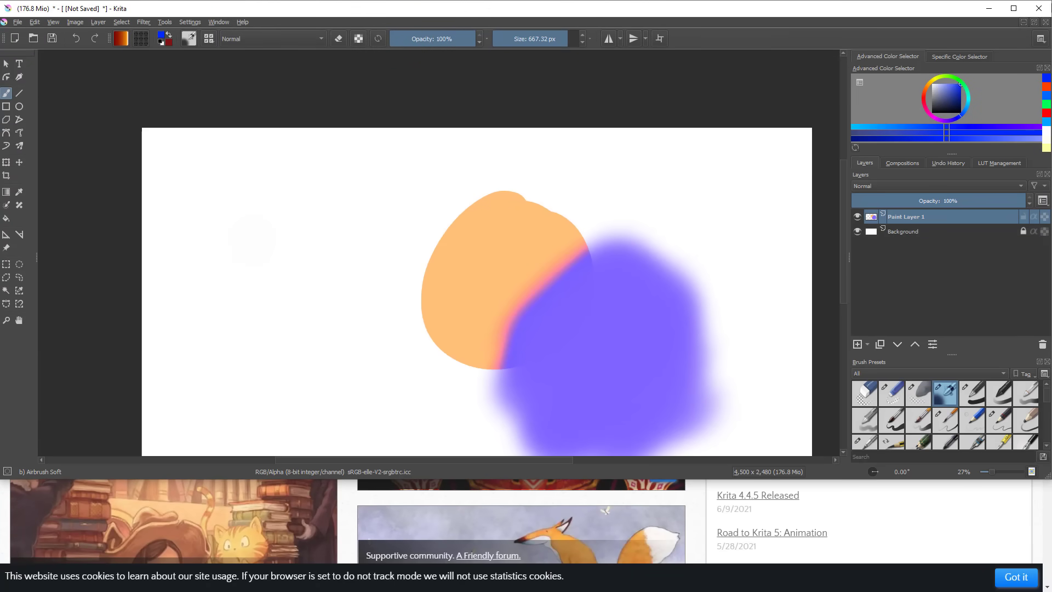
click(1013, 9)
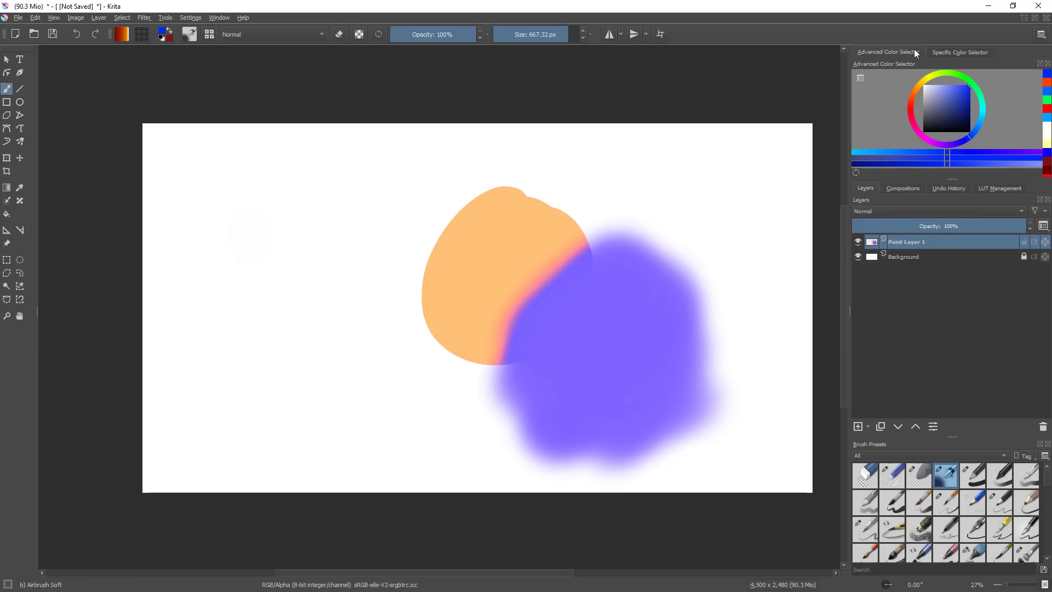
click(145, 18)
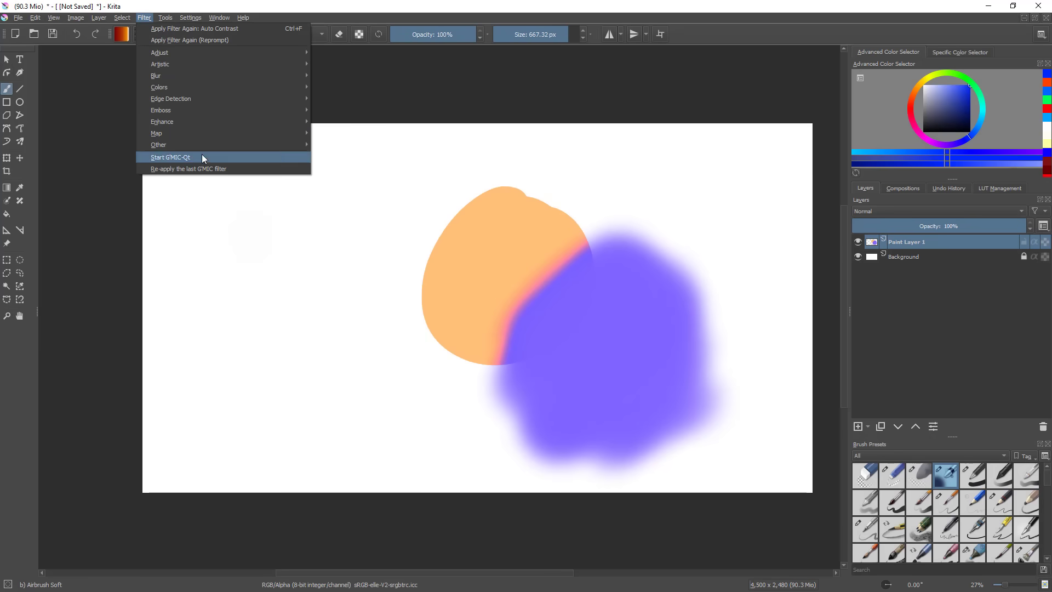
click(277, 157)
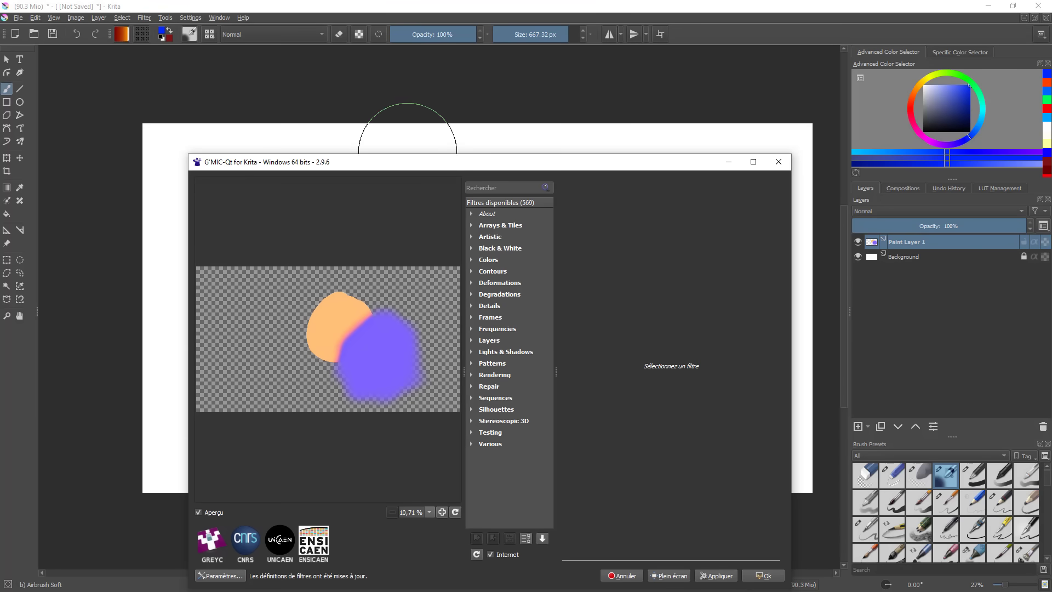
- Widen the filter list and preview filters from the Arrays & Tiles category, including Tileable Rotation
drag(412, 156, 333, 158)
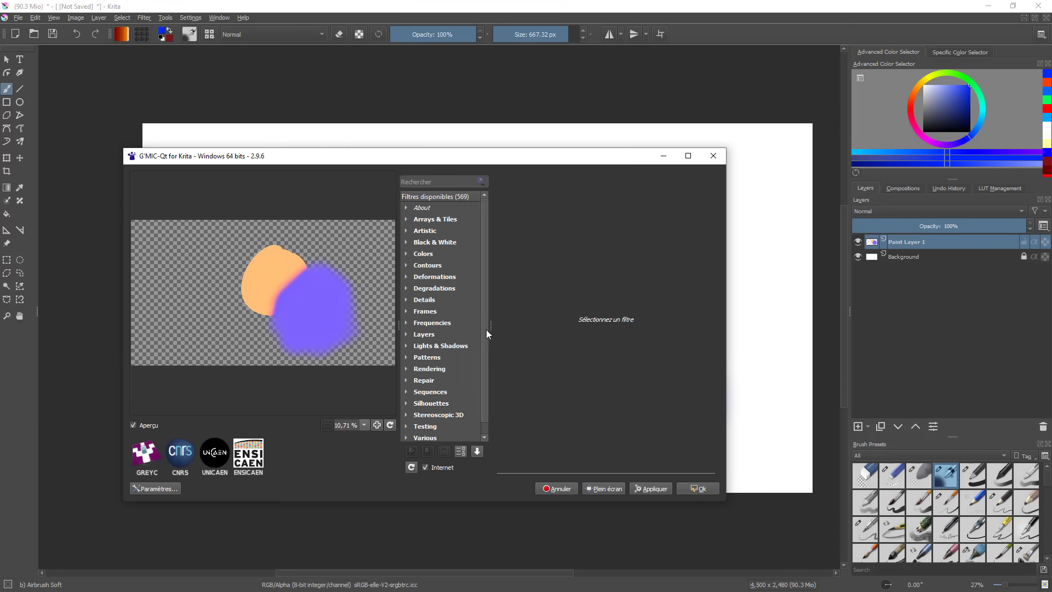
drag(487, 330, 585, 329)
click(406, 219)
click(445, 288)
click(459, 346)
click(467, 357)
drag(579, 288, 577, 358)
click(496, 305)
- Preview the Artistic filters Aurora, Finger Paint, Fractalize, Graphic Boost, Stylize and Vector Painting on the painted shapes
click(406, 368)
click(457, 392)
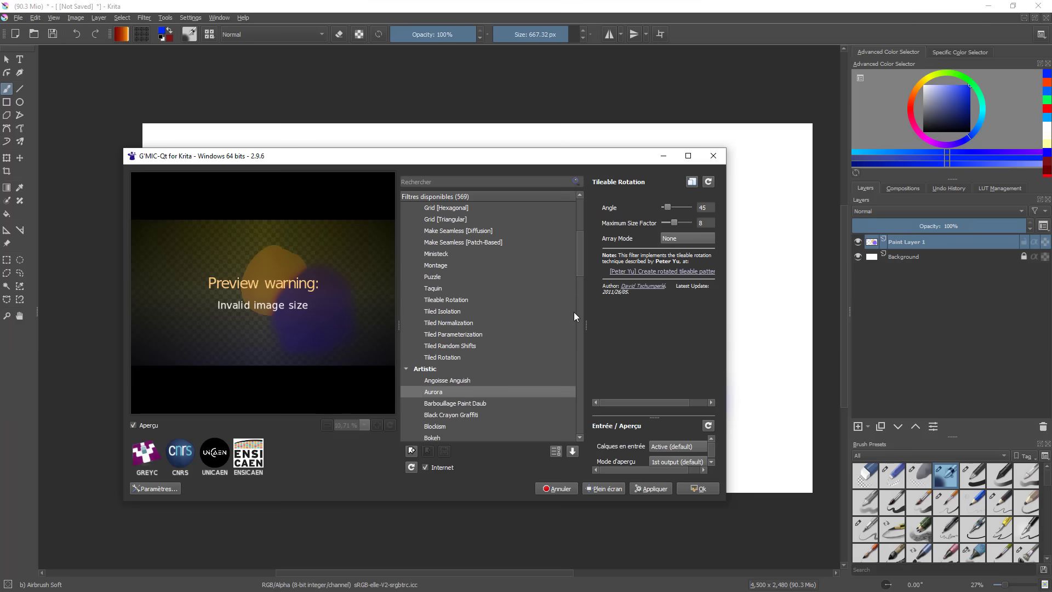
drag(580, 269, 574, 326)
click(466, 334)
click(463, 347)
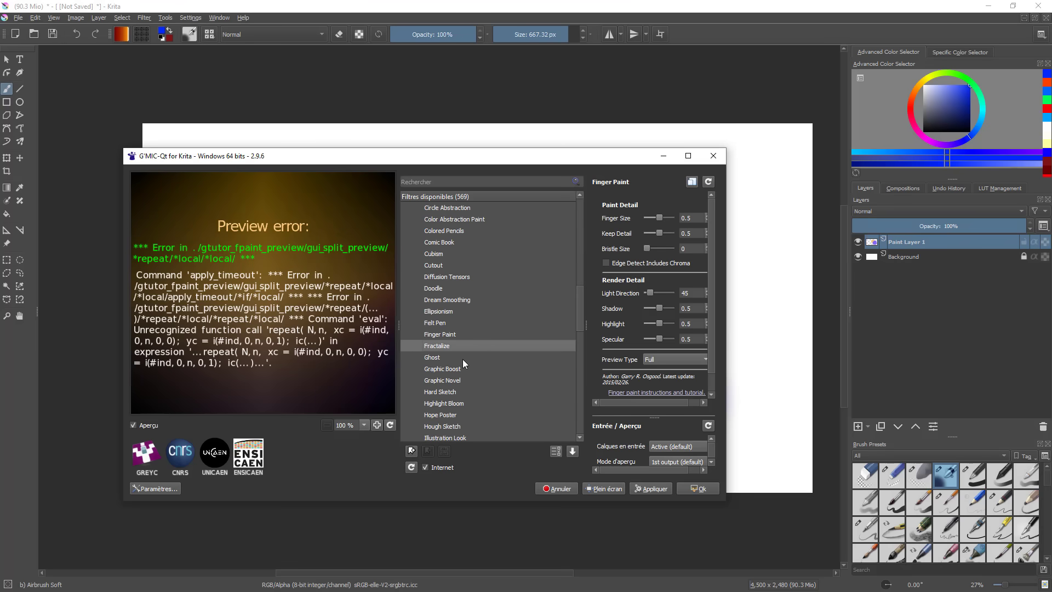
click(463, 368)
drag(580, 311, 576, 366)
drag(368, 340, 233, 299)
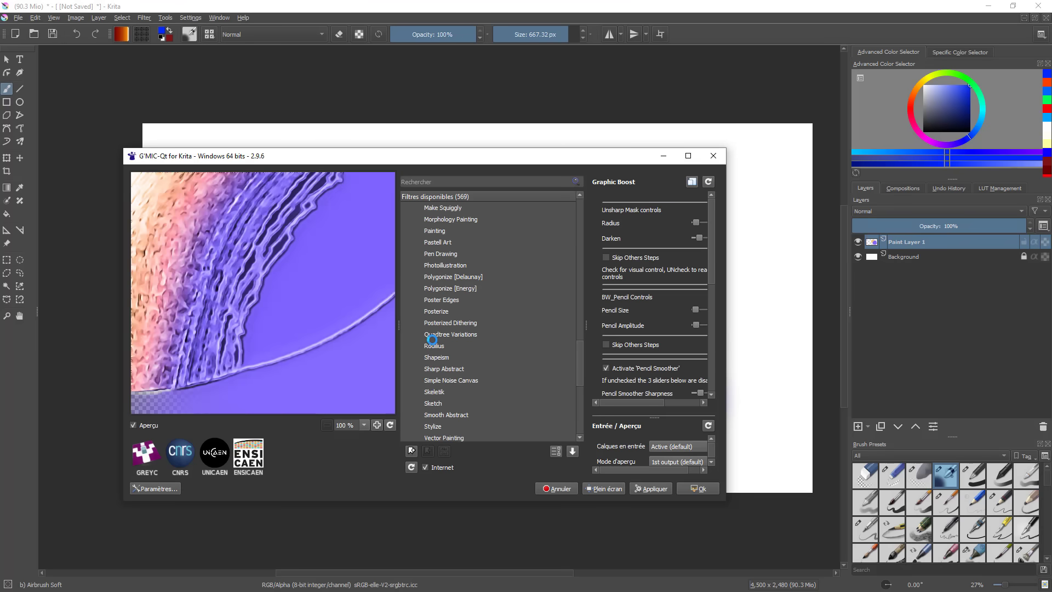
click(461, 426)
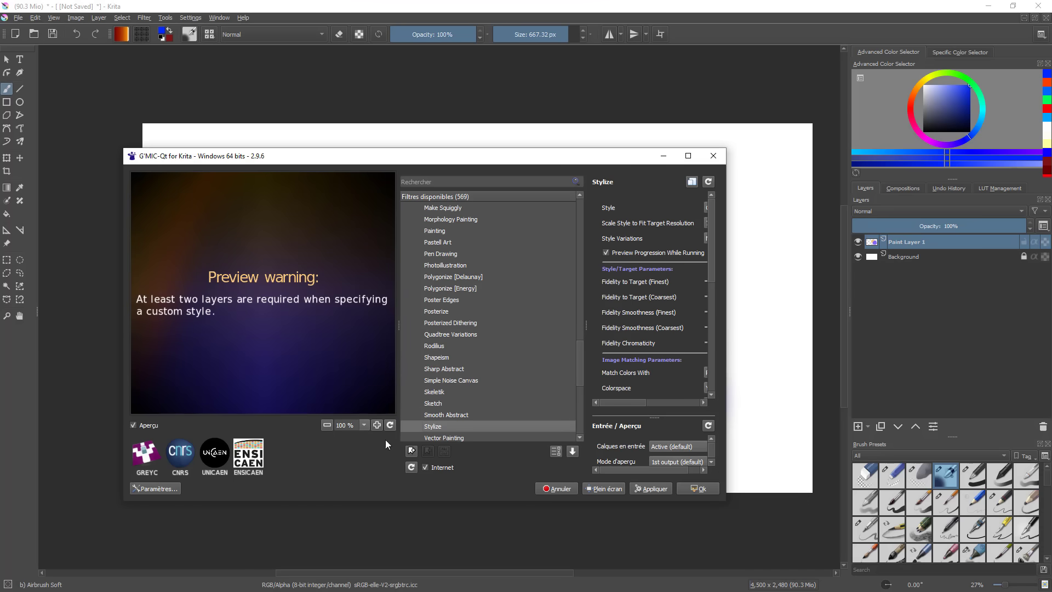
click(443, 437)
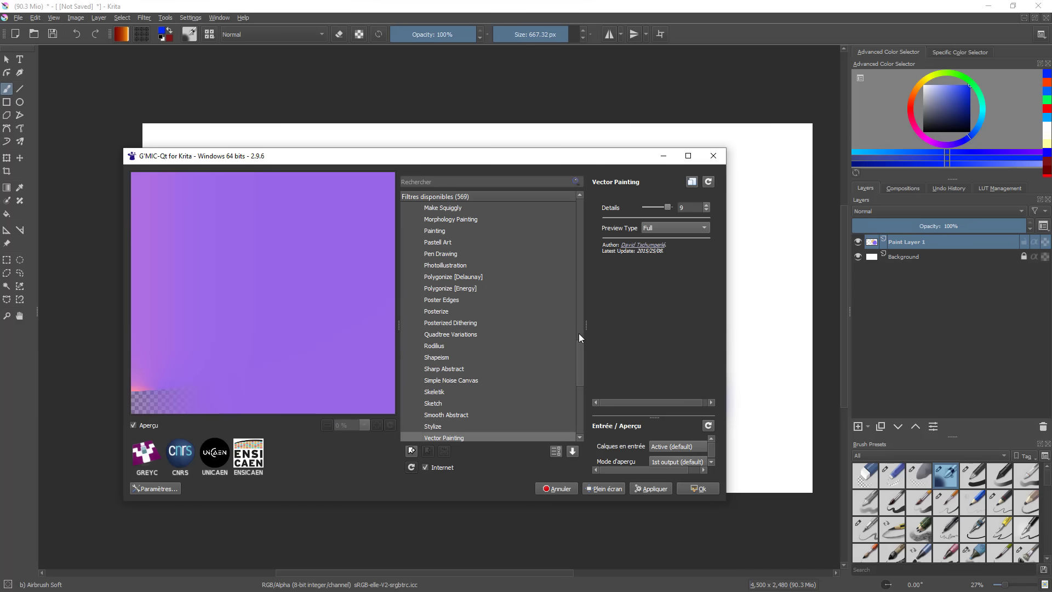
- Preview the Engrave and Emboss filters from the Black & White category on the painted shapes
drag(579, 331, 579, 373)
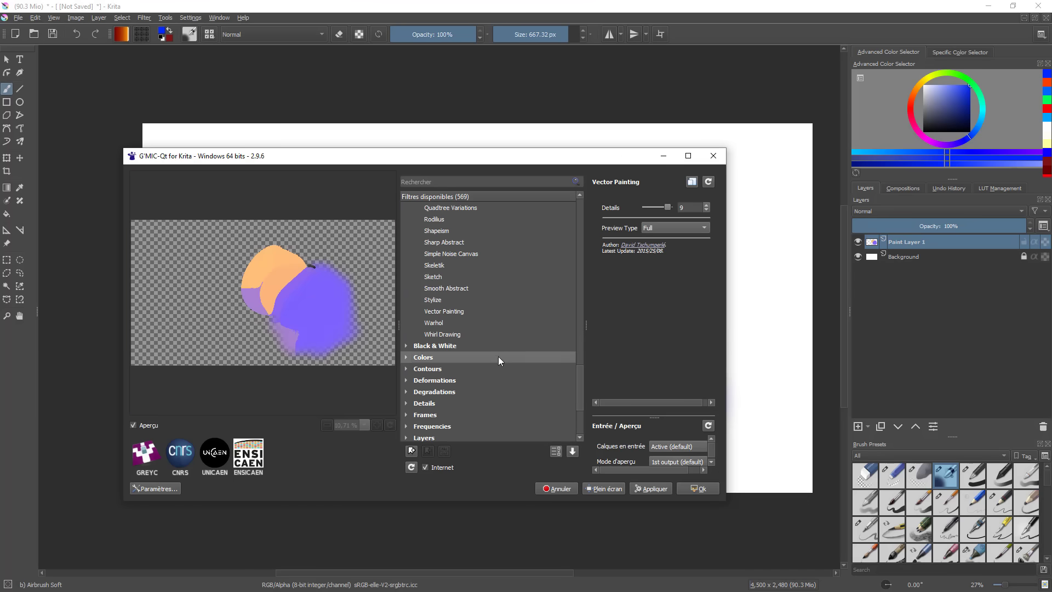
click(407, 349)
click(462, 357)
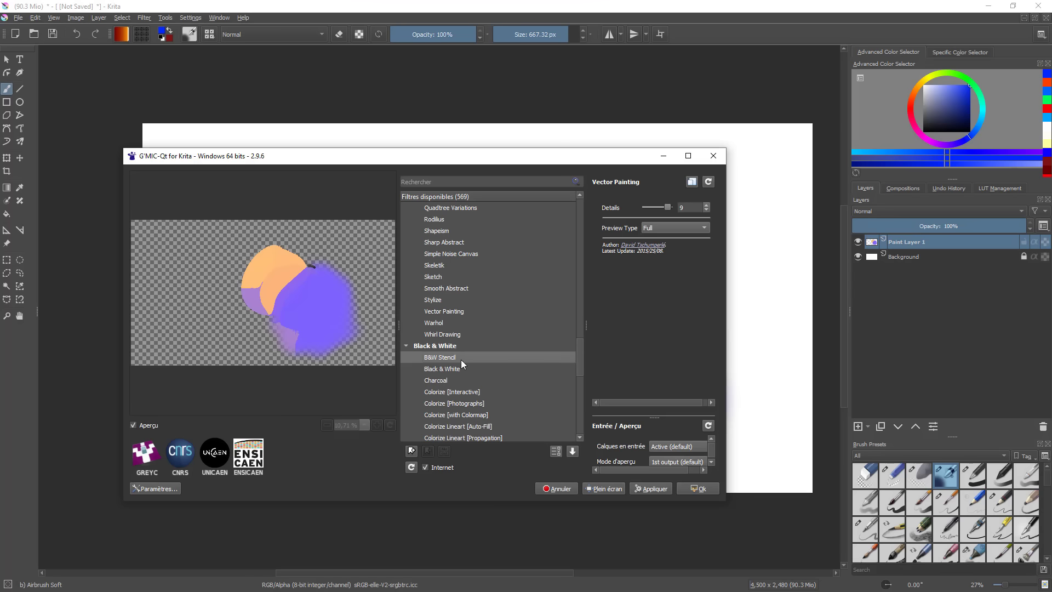
drag(580, 350, 577, 375)
scroll(576, 376, down, 1)
click(477, 335)
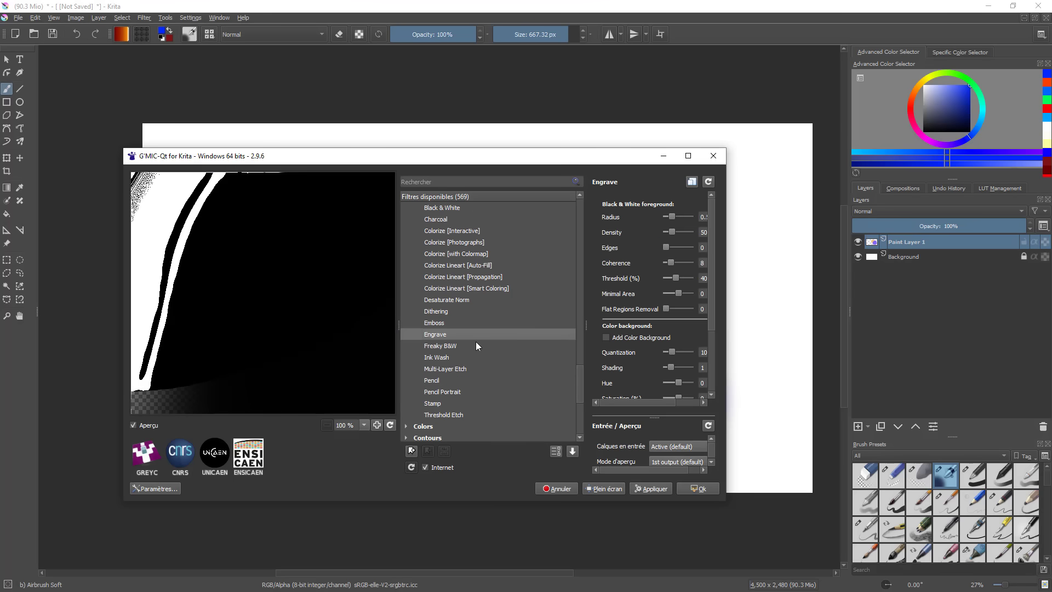
click(478, 323)
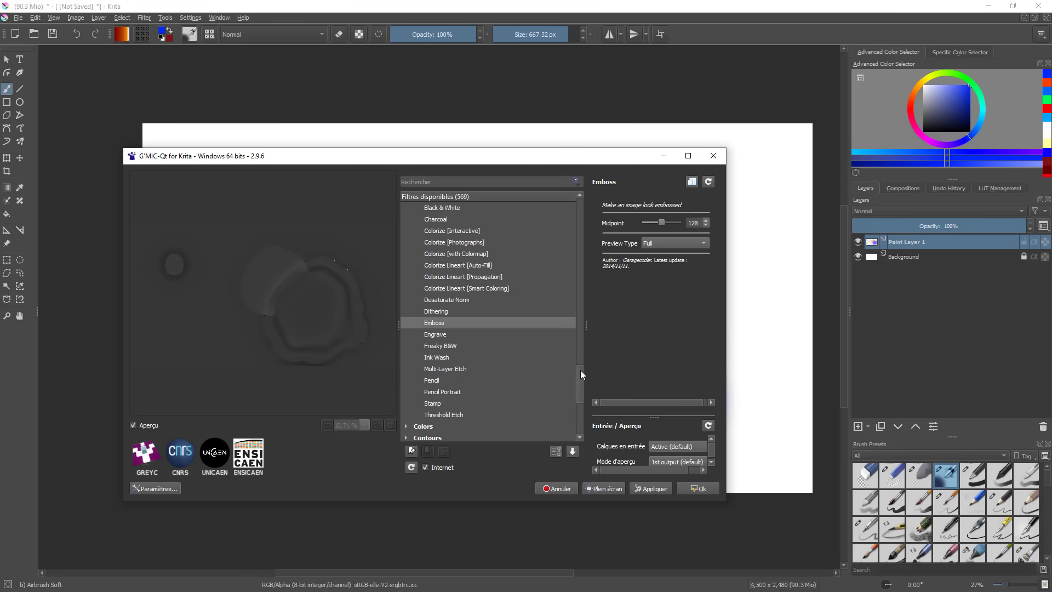
- Preview Patterns filters on the shapes, including Box Fitting, Paper Texture, Sponge, Soft Random Shades and Shock Waves
drag(578, 366, 544, 383)
scroll(579, 380, down, 3)
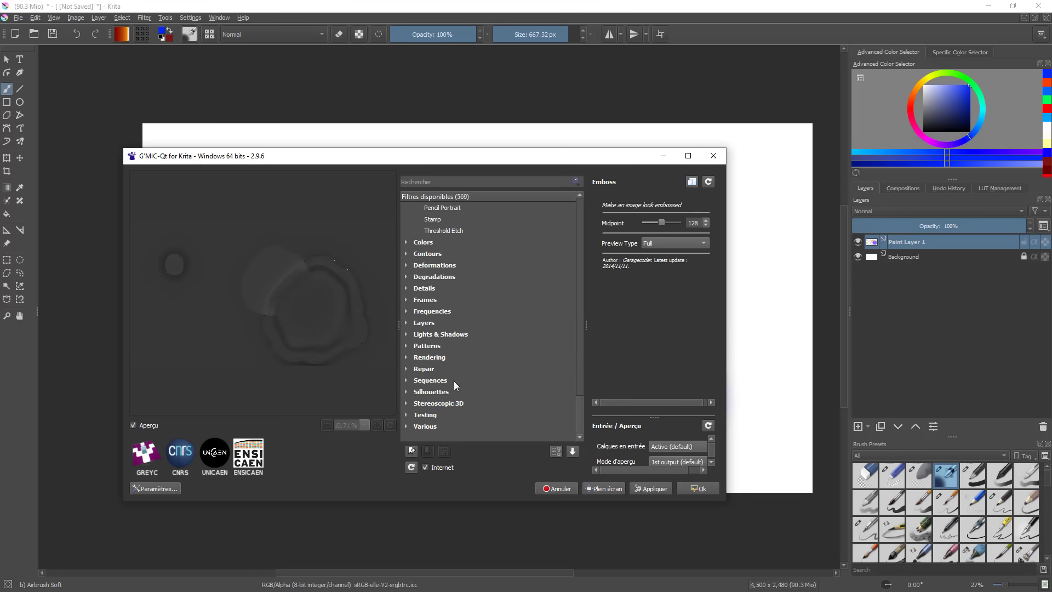
click(407, 347)
click(465, 369)
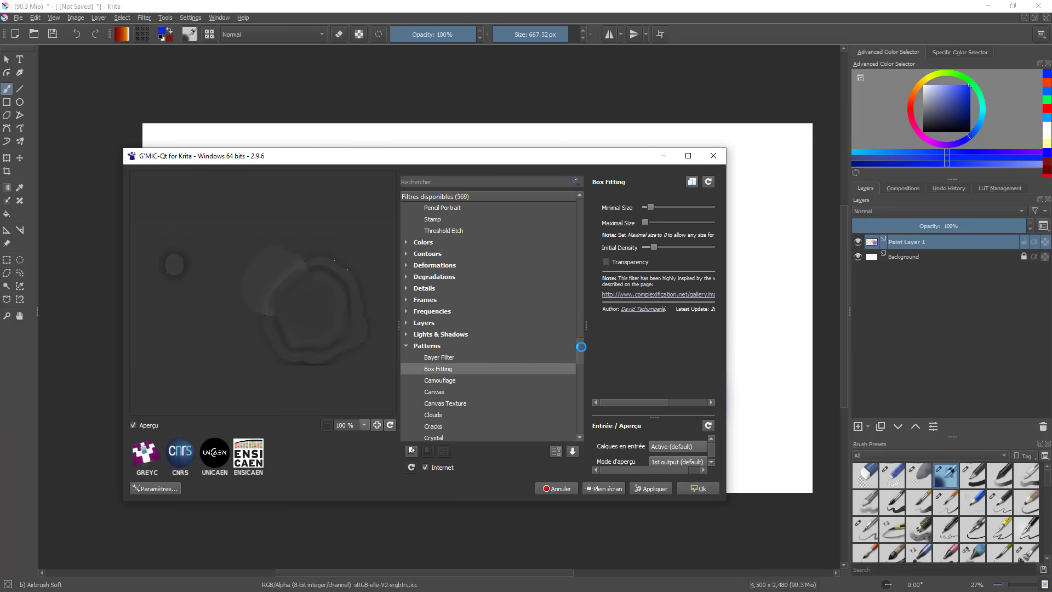
drag(578, 358, 578, 383)
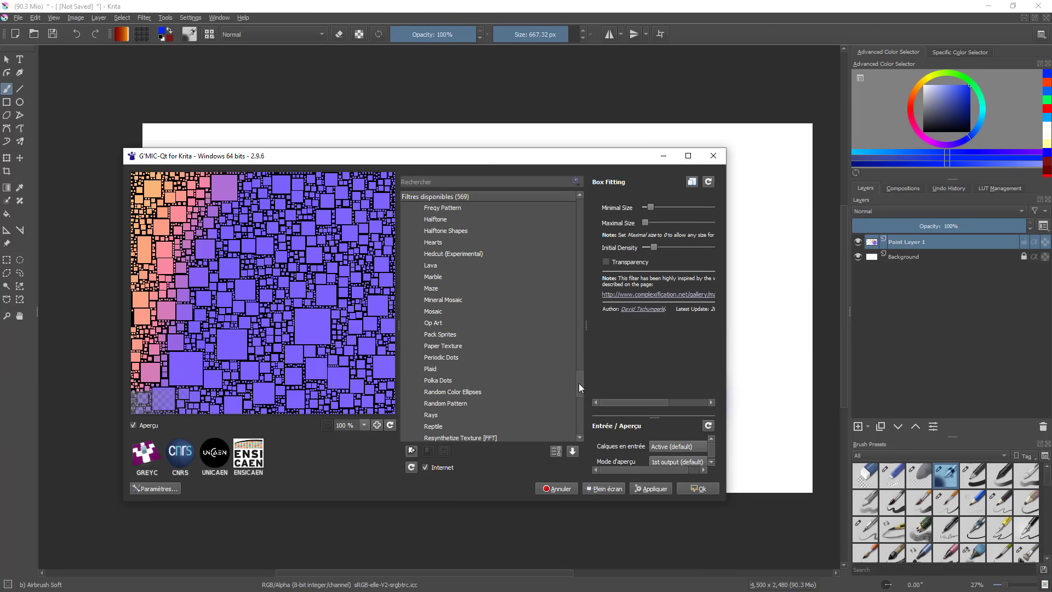
click(471, 347)
scroll(580, 372, down, 5)
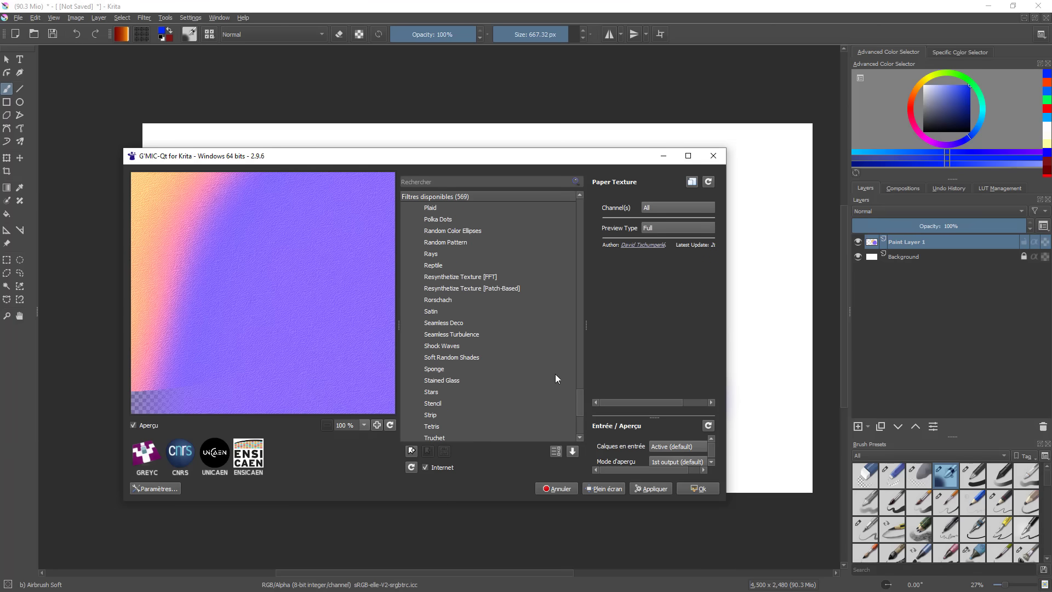
click(486, 369)
click(485, 356)
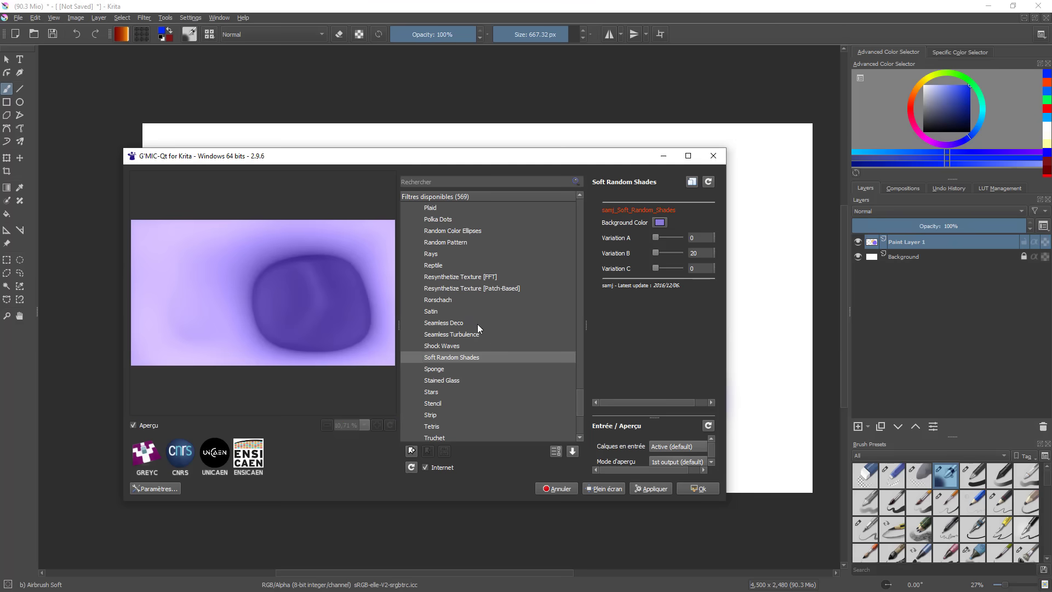
click(469, 346)
- Apply the Stencil filter from the Patterns category to the layer with the two overlapping shapes and close the plugin
click(470, 404)
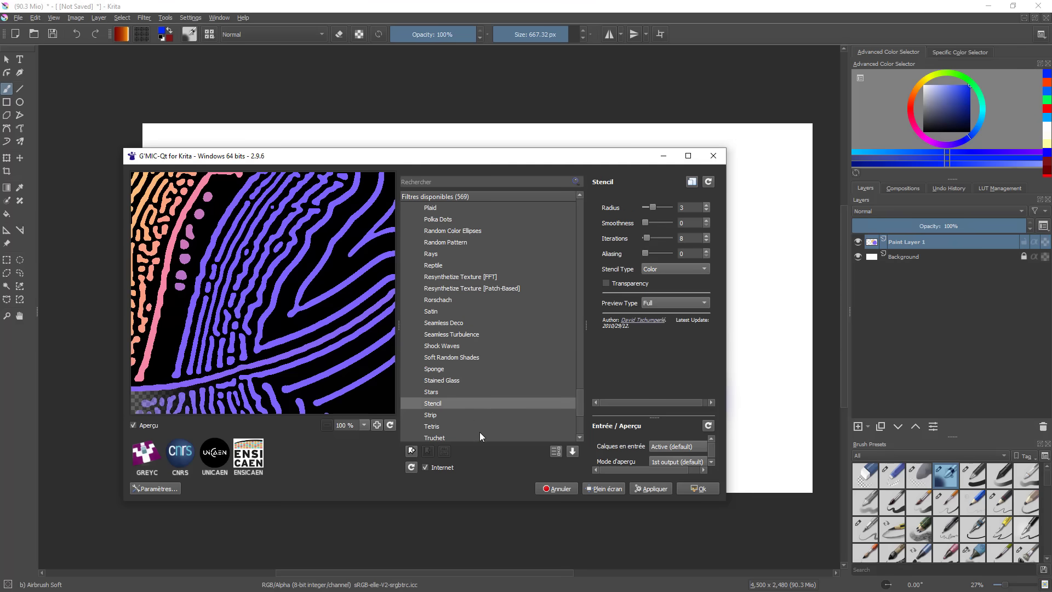
scroll(558, 425, down, 5)
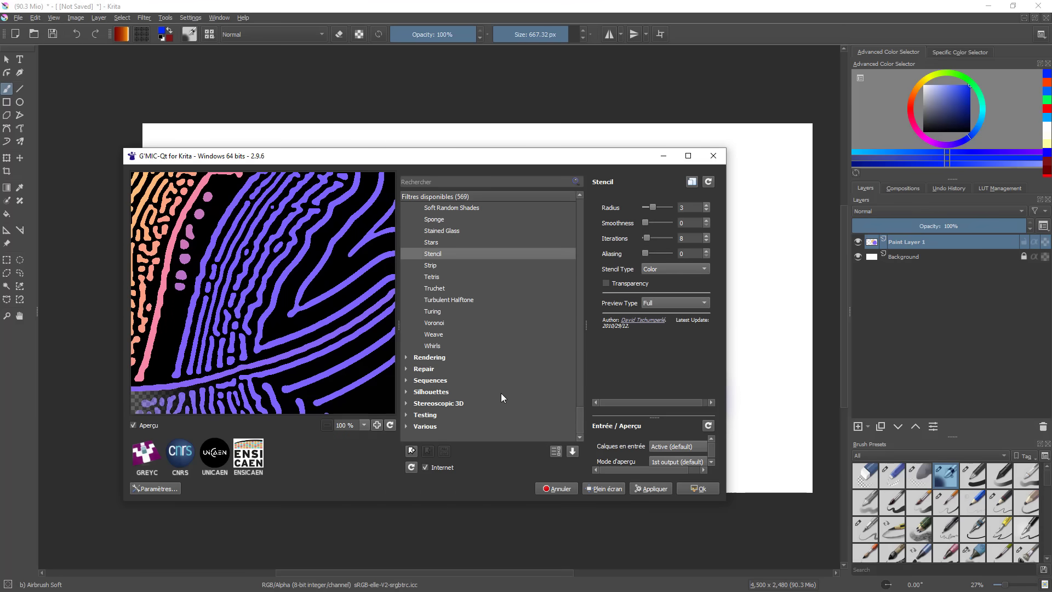
drag(254, 278, 361, 346)
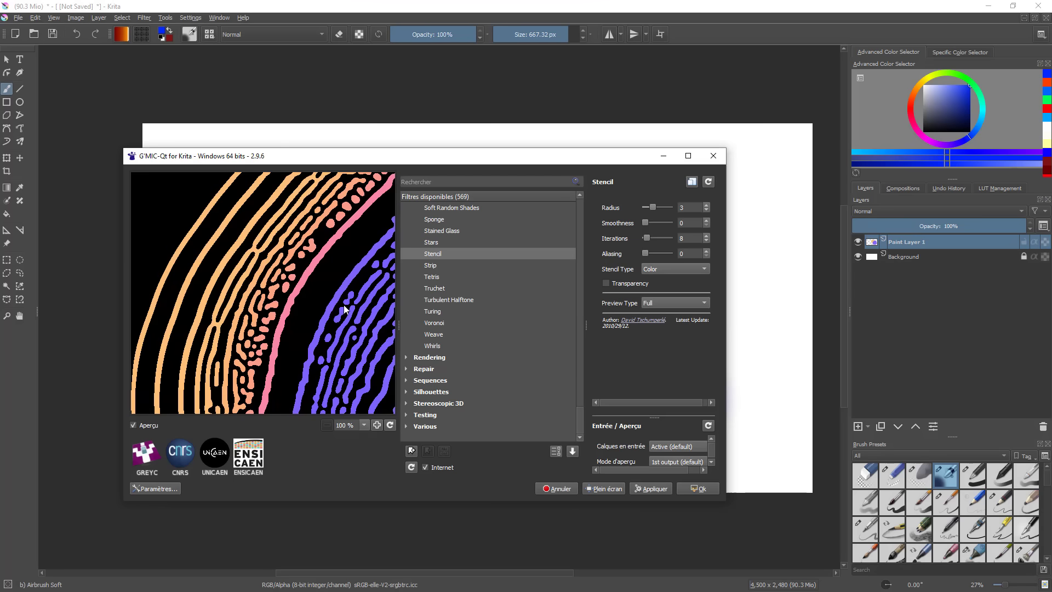
click(656, 487)
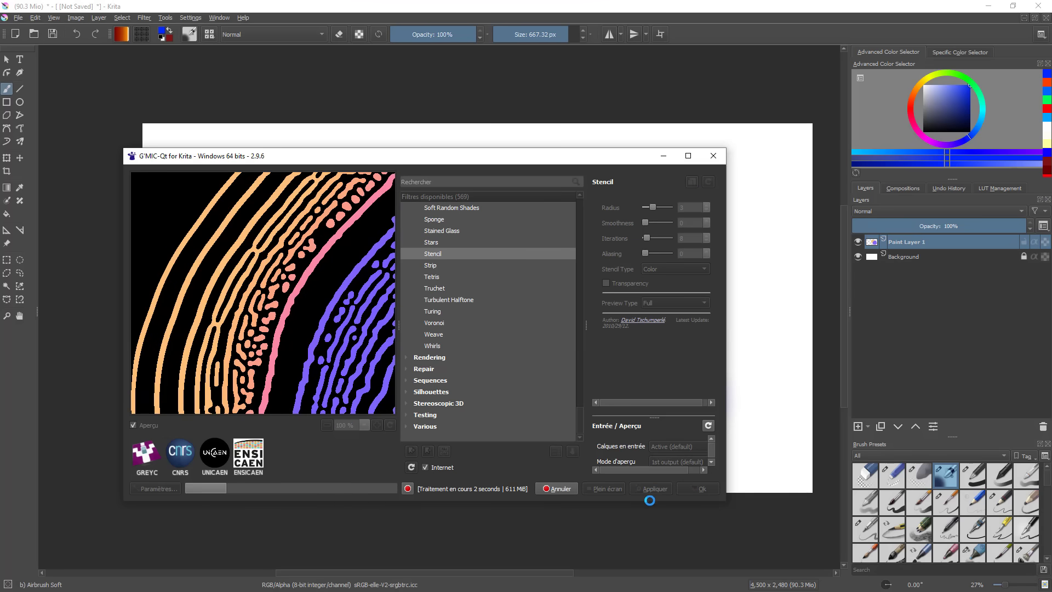
click(696, 491)
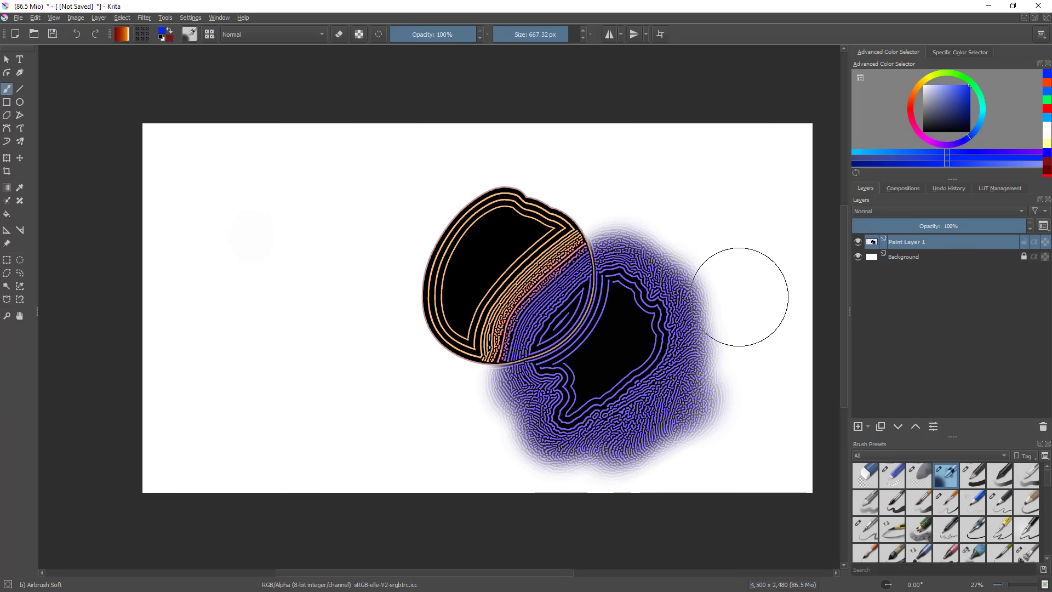
- Transform the stencilled shapes by scaling them down slightly and moving them up towards the middle of the canvas
key(ctrl+t)
drag(641, 345, 601, 326)
drag(696, 164, 632, 202)
drag(539, 350, 588, 305)
key(b)
key(ctrl+t)
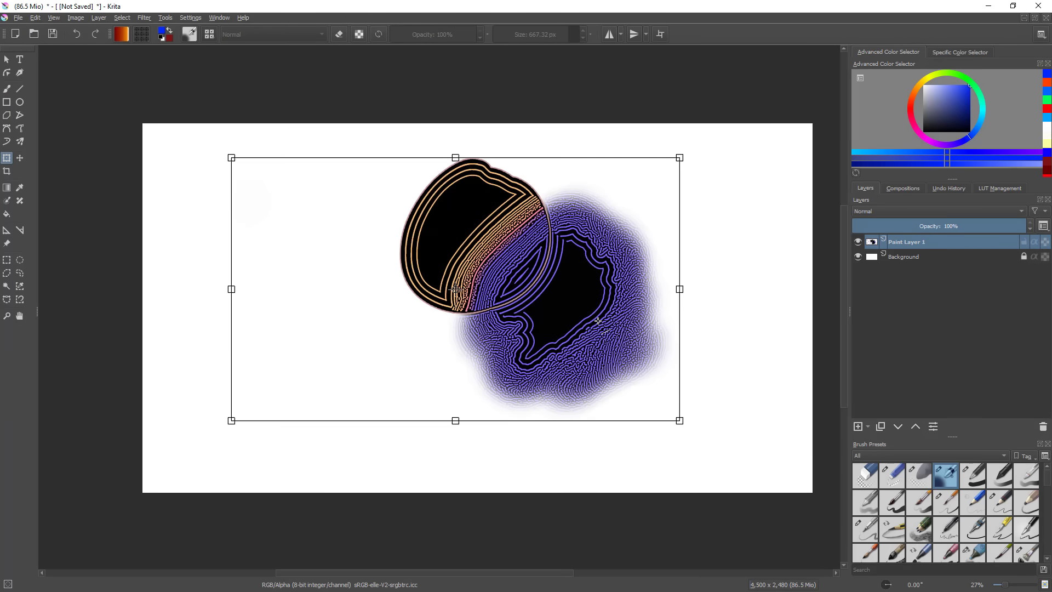
key(b)
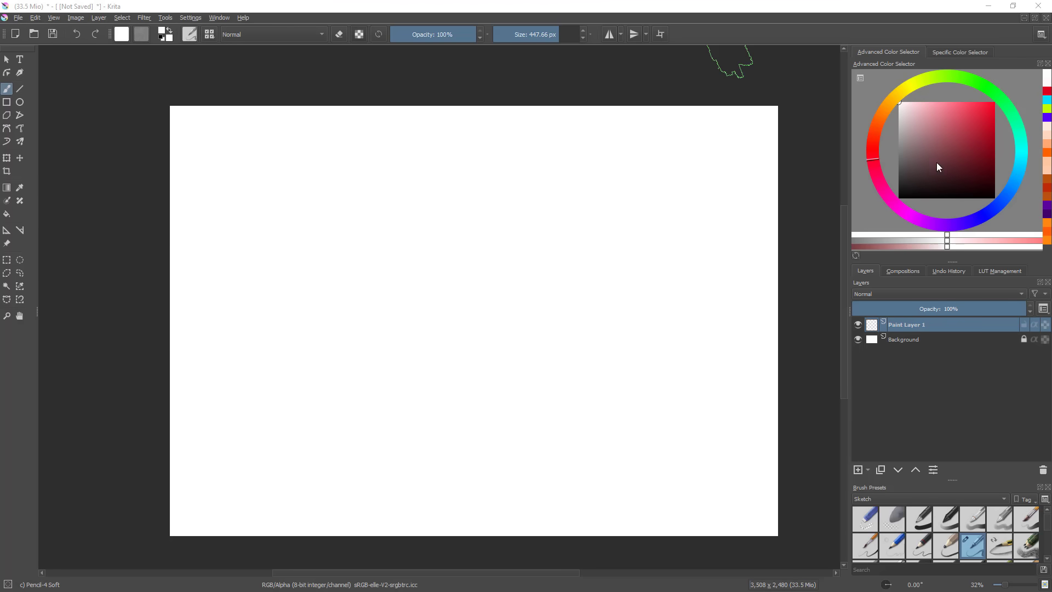
- Reset the painting colours to black on white and reduce the Pencil-4 Soft brush size to 53.28 px
key(d)
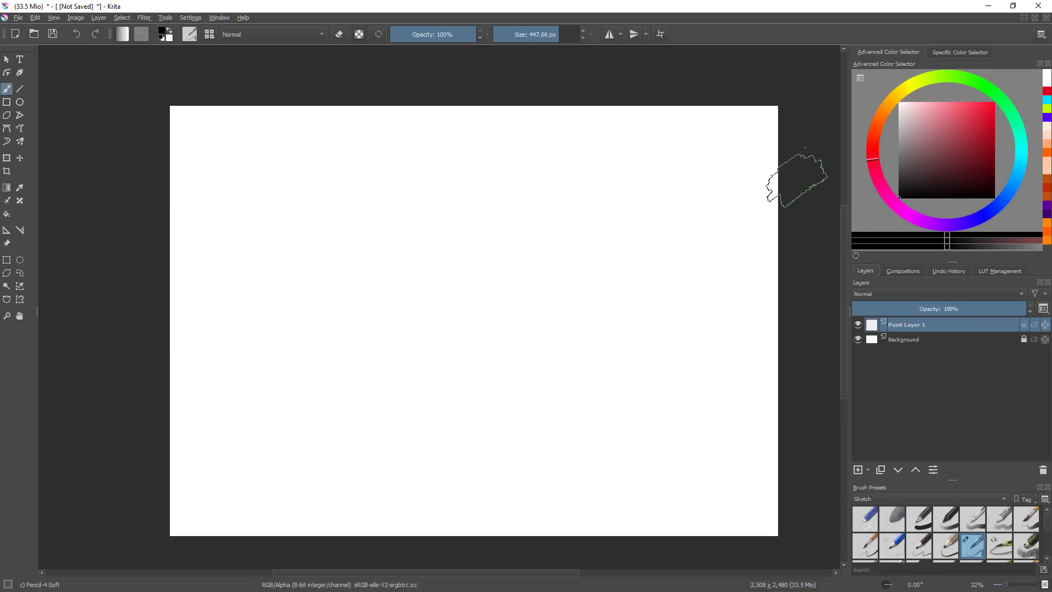
mouse_move(532, 214)
shift+mouse_down()
mouse_move(455, 246)
mouse_move(409, 327)
shift+mouse_up()
mouse_move(485, 280)
shift+mouse_down()
mouse_move(442, 324)
mouse_move(423, 293)
shift+mouse_up()
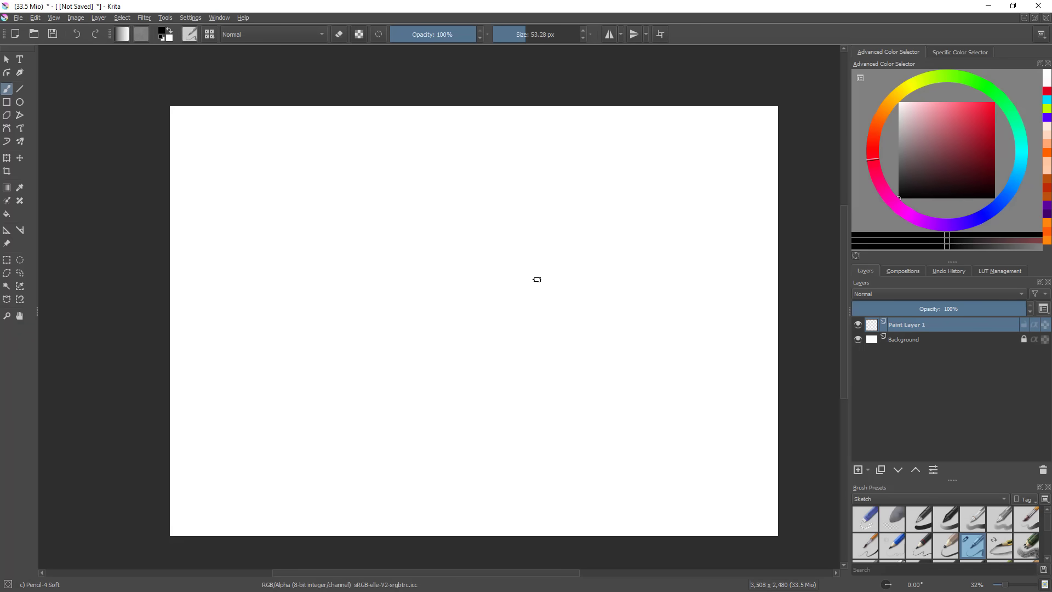
- Switch to the canvas-only view, framing the blank page's upper part for drawing
drag(547, 280, 585, 291)
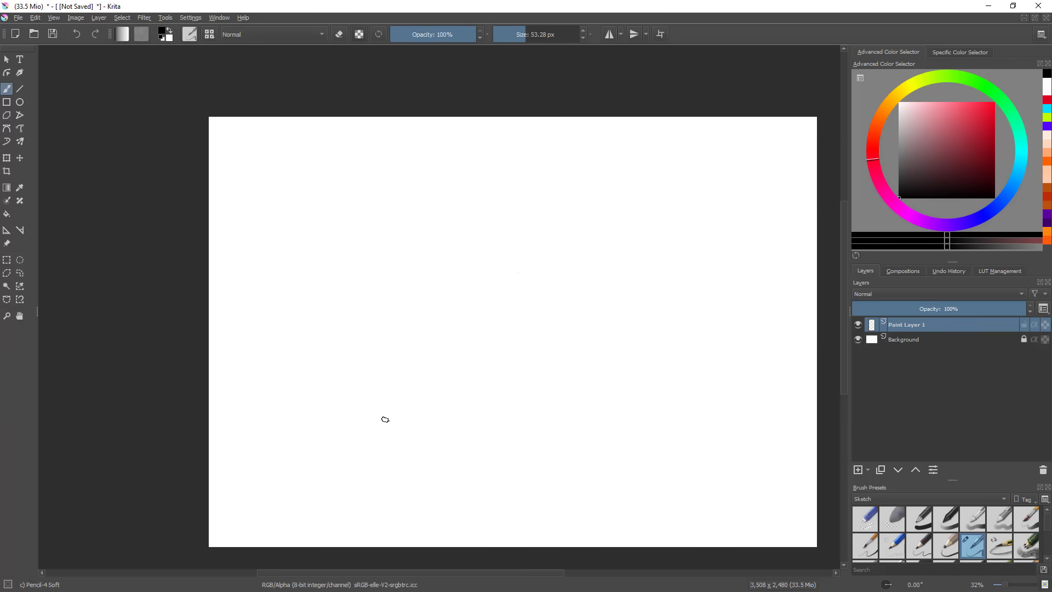
drag(478, 243, 506, 259)
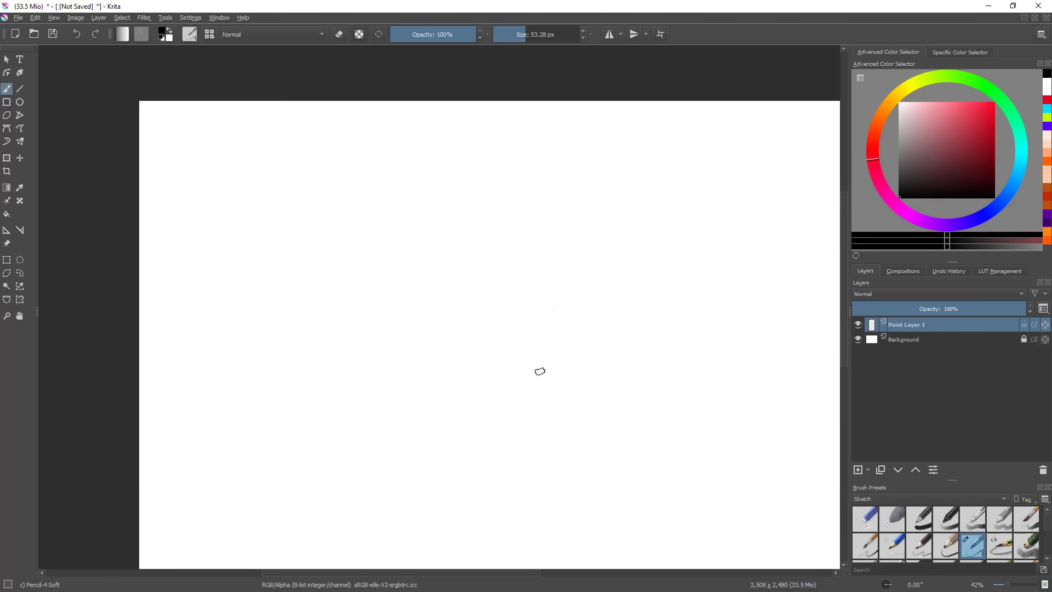
key(Tab)
drag(662, 272, 767, 347)
drag(499, 252, 485, 192)
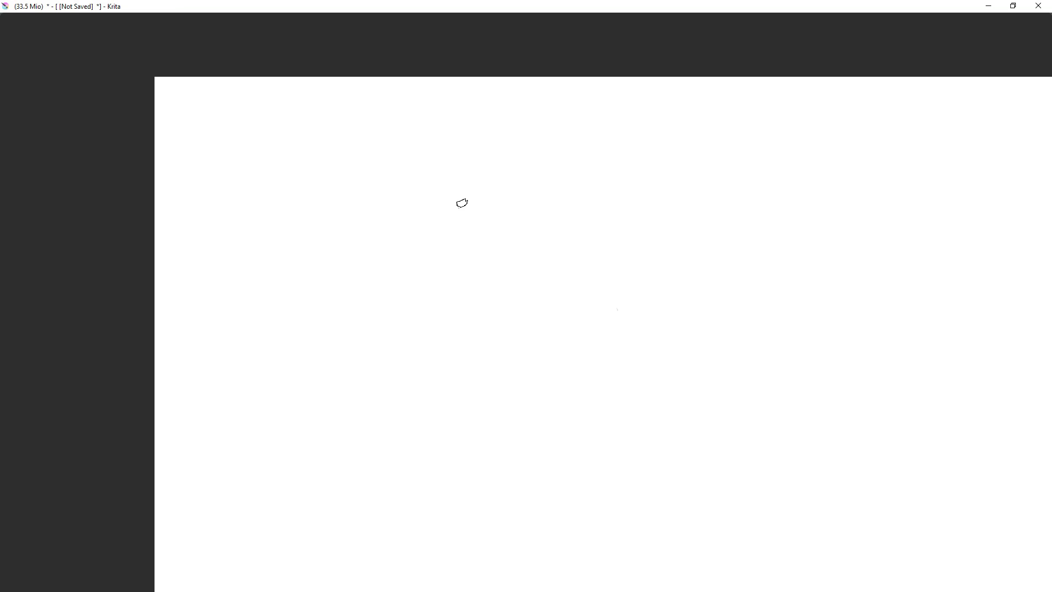
- Draw three long diagonal pencil strokes and three roughly vertical strokes above them on the page
drag(344, 417, 565, 196)
drag(420, 433, 684, 214)
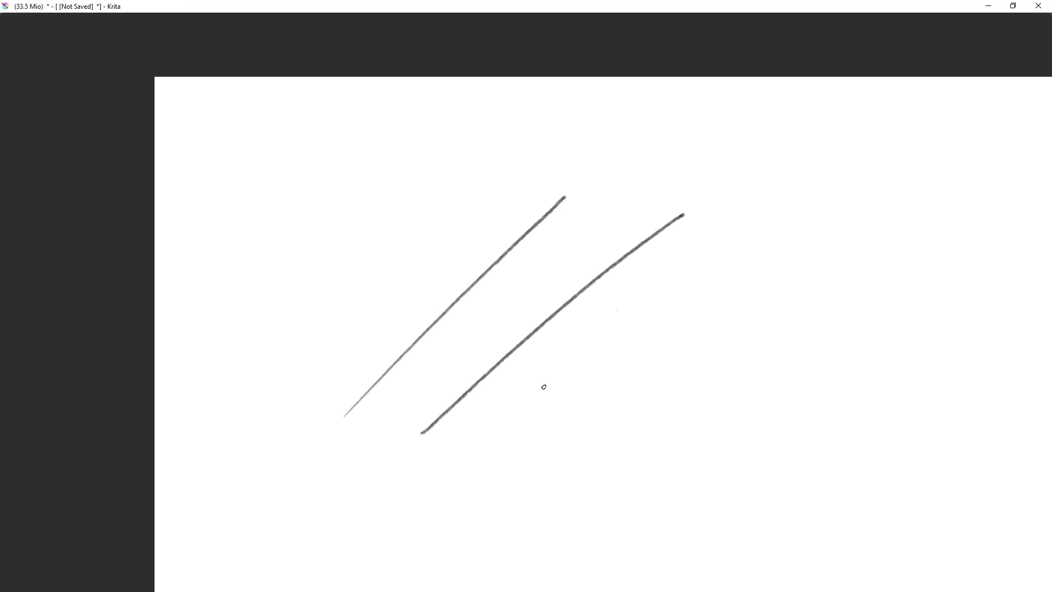
drag(318, 167, 339, 357)
drag(381, 157, 393, 310)
drag(438, 154, 450, 264)
drag(405, 411, 390, 377)
drag(586, 166, 339, 443)
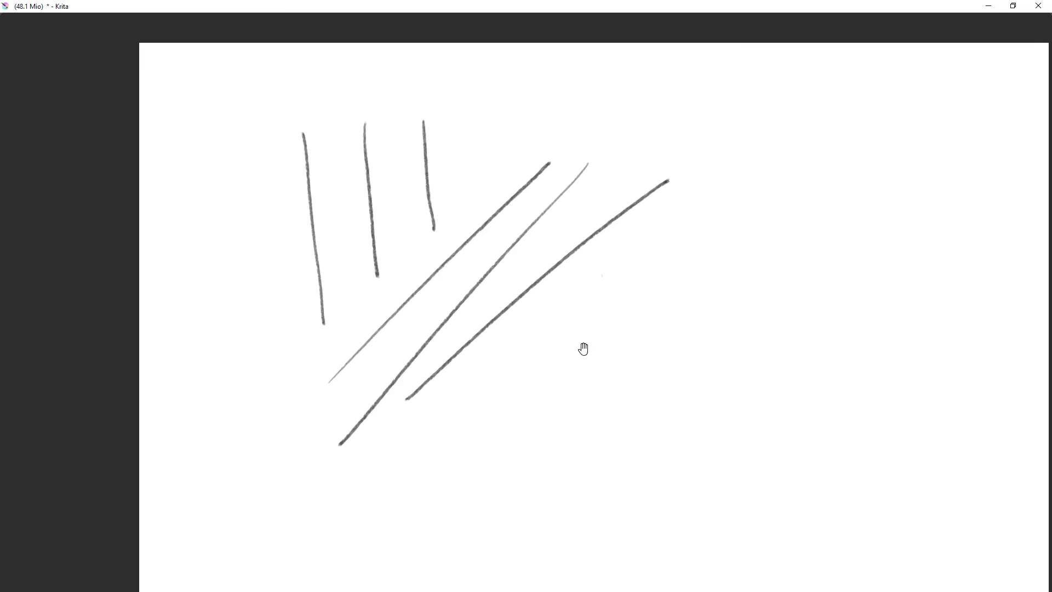
- Draw three short ticks between the two lower diagonals and an angular bent line near their upper ends
drag(600, 204, 542, 199)
drag(424, 282, 429, 312)
drag(455, 248, 461, 272)
drag(487, 222, 493, 248)
mouse_move(579, 159)
mouse_down()
mouse_move(657, 119)
mouse_move(704, 166)
mouse_move(658, 225)
mouse_up()
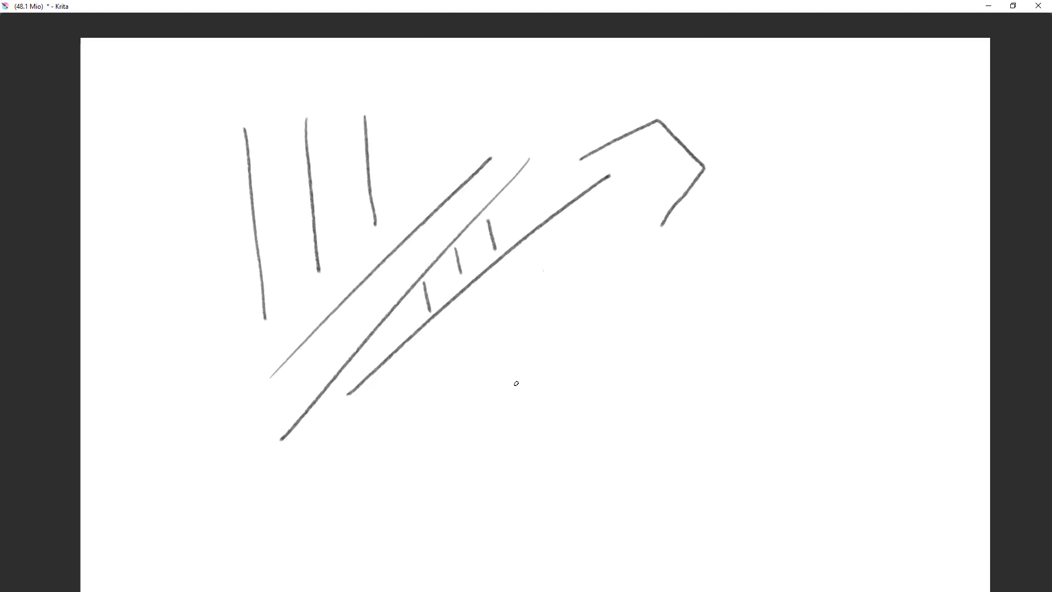
mouse_move(636, 258)
mouse_down()
mouse_move(581, 353)
mouse_move(580, 458)
mouse_move(638, 262)
mouse_move(458, 562)
mouse_up()
key(ctrl+z)
key(ctrl+z)
mouse_move(682, 281)
mouse_down()
mouse_move(566, 429)
mouse_move(441, 517)
mouse_up()
key(ctrl+z)
- Add vertical strokes below the diagonals and among the upper verticals, plus a short diagonal above and a parallel pair at the left
drag(502, 286, 507, 418)
drag(567, 262, 560, 412)
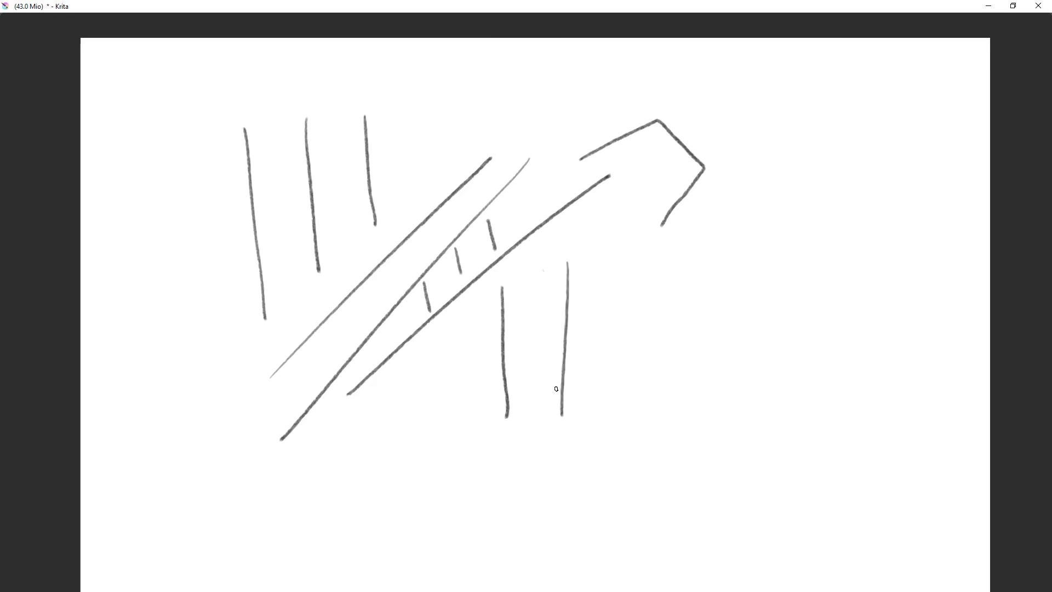
drag(414, 171, 486, 108)
drag(335, 109, 348, 246)
drag(275, 126, 291, 268)
drag(231, 249, 153, 347)
drag(230, 268, 164, 360)
drag(194, 137, 206, 234)
- Add another vertical stroke below the diagonals and several short slanted strokes around the angular bent line
mouse_move(525, 287)
mouse_down()
mouse_move(466, 335)
mouse_move(454, 327)
mouse_move(456, 456)
mouse_up()
drag(578, 216, 476, 301)
mouse_move(469, 231)
mouse_down()
mouse_move(489, 169)
mouse_move(579, 132)
mouse_up()
mouse_move(570, 188)
mouse_down()
mouse_move(599, 200)
mouse_move(534, 314)
mouse_up()
drag(612, 337, 642, 241)
- Draw two long diagonal strokes on the page's empty right part, with three small slanted ticks between them
drag(512, 457, 780, 57)
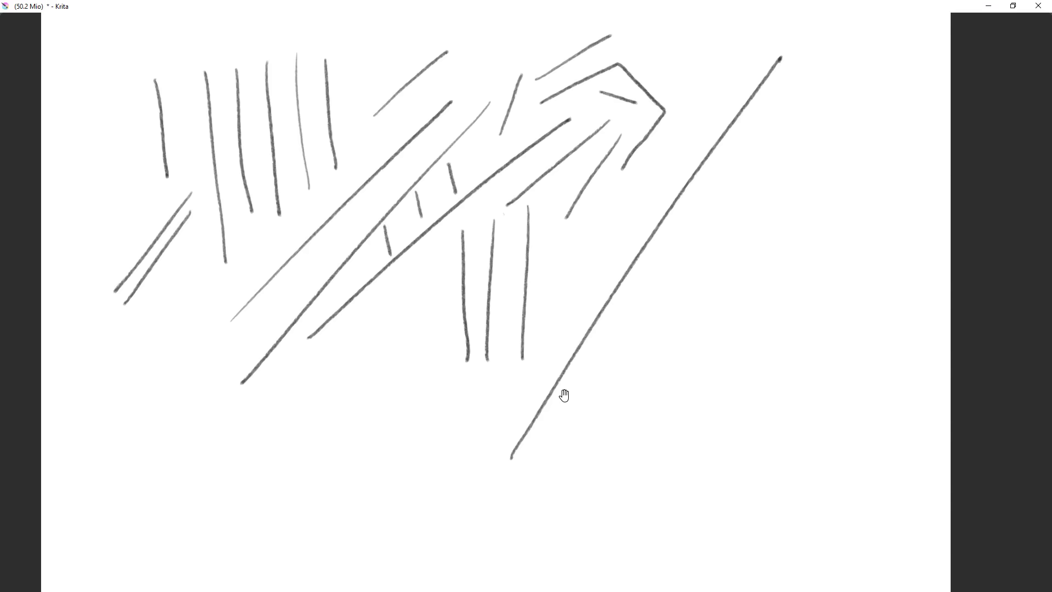
drag(679, 218, 659, 265)
mouse_move(718, 243)
mouse_down()
mouse_move(706, 260)
mouse_move(732, 272)
mouse_up()
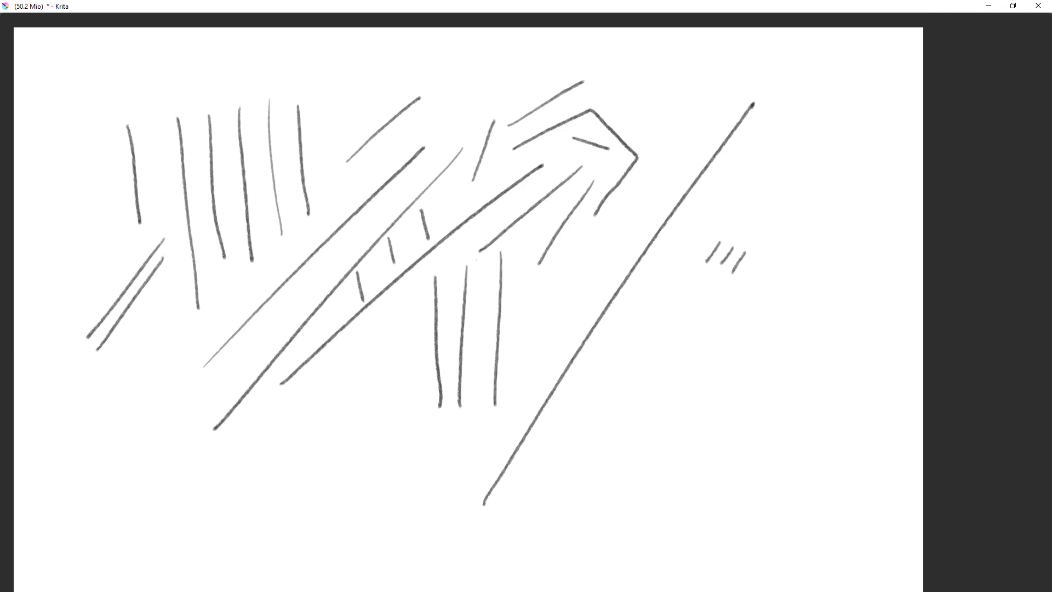
drag(550, 529, 803, 324)
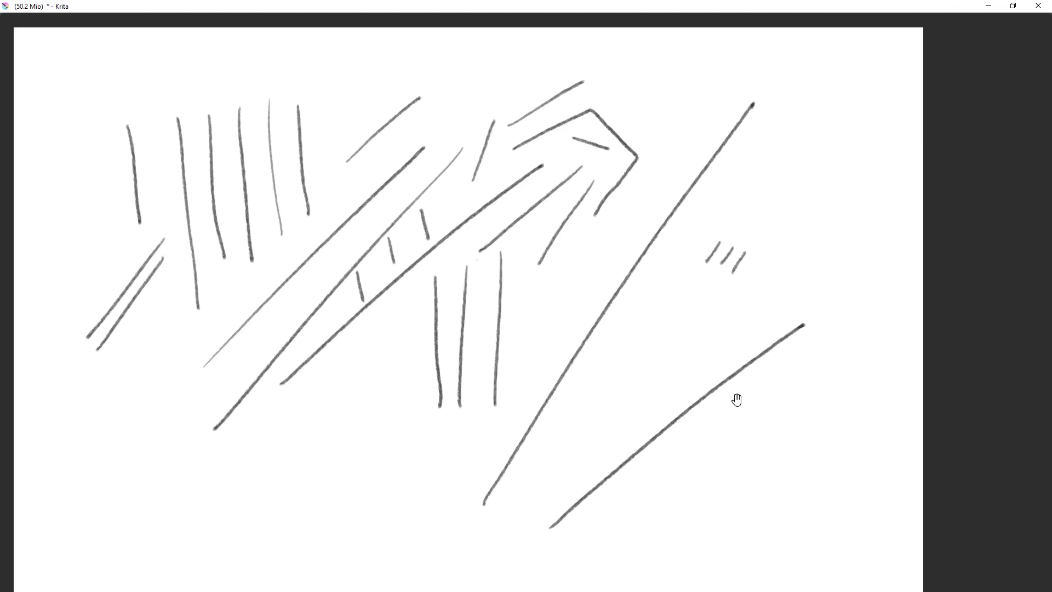
mouse_move(737, 393)
mouse_down()
mouse_move(726, 386)
mouse_move(821, 320)
mouse_up()
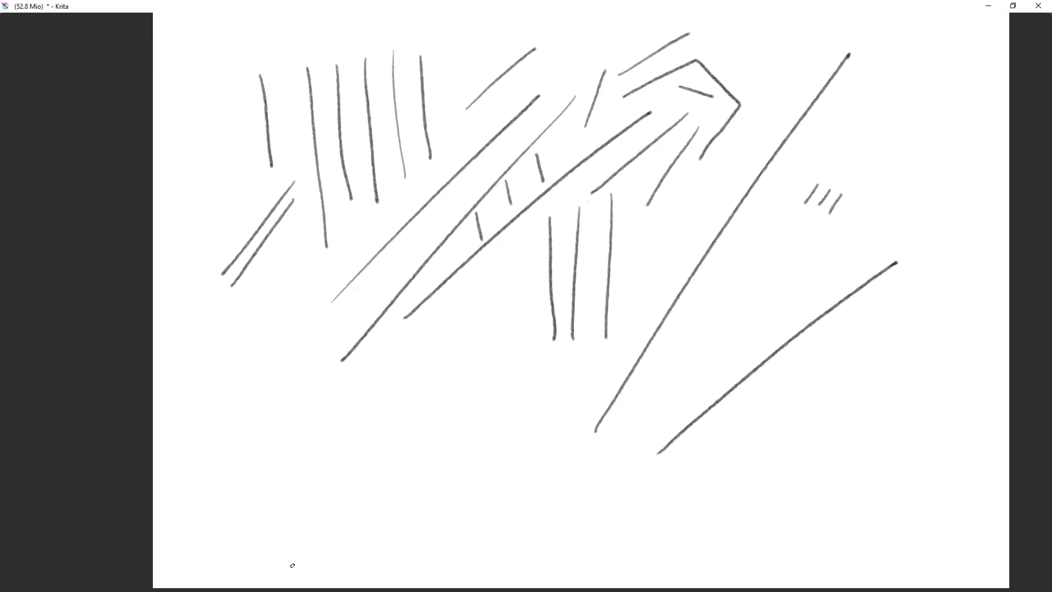
- Mark three dots in the empty area below the diagonals and join them with straight lines into a triangle
drag(777, 263, 496, 421)
drag(608, 281, 797, 184)
drag(694, 270, 771, 211)
drag(400, 345, 402, 351)
drag(503, 429, 503, 438)
drag(474, 314, 503, 434)
drag(401, 349, 498, 425)
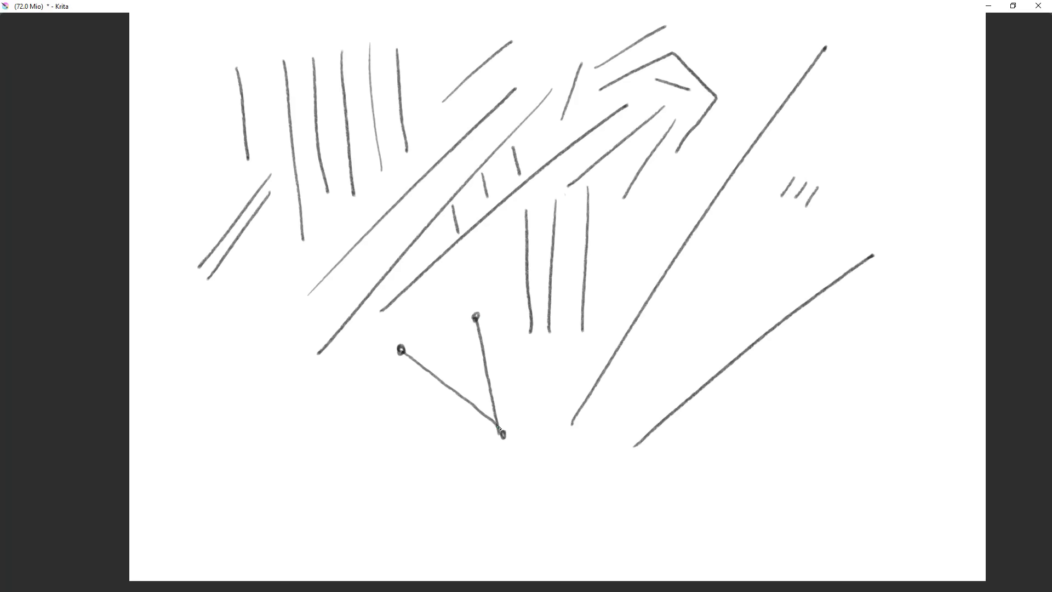
drag(403, 347, 475, 319)
drag(552, 303, 503, 319)
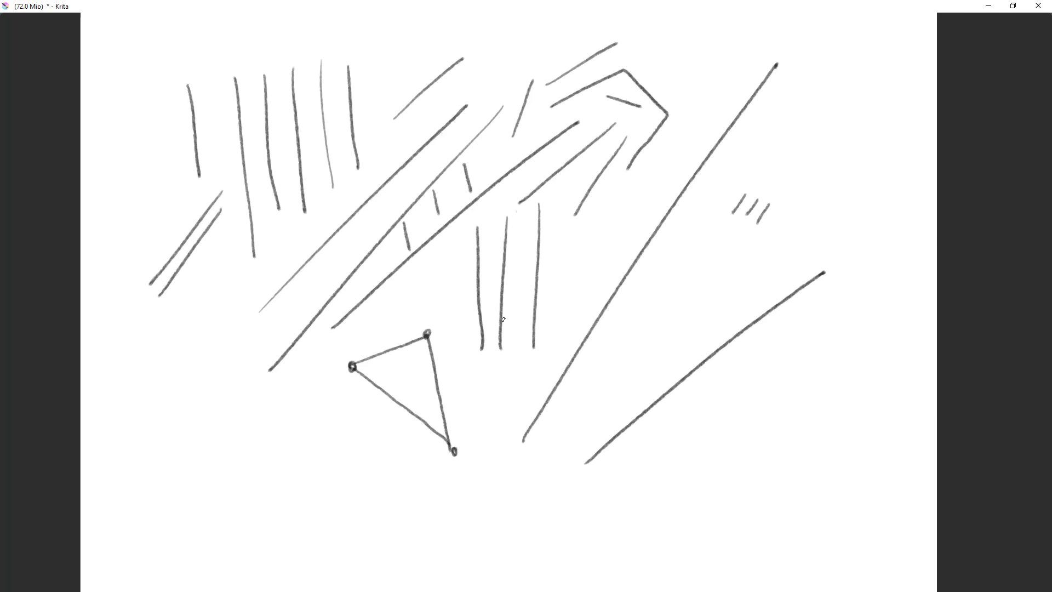
- Draw two pairs of dots near the three small ticks and connect each pair with a straight line
click(714, 252)
click(866, 217)
drag(717, 252, 866, 218)
drag(738, 387, 664, 322)
click(723, 327)
click(774, 222)
drag(773, 227, 723, 327)
- Undo the misplaced dots and line, and draw two dots joined by a short slanted line below the lower right diagonal
drag(673, 381, 604, 341)
click(607, 341)
click(675, 377)
drag(694, 399, 676, 447)
key(ctrl+z)
key(ctrl+z)
key(ctrl+z)
click(660, 431)
click(593, 388)
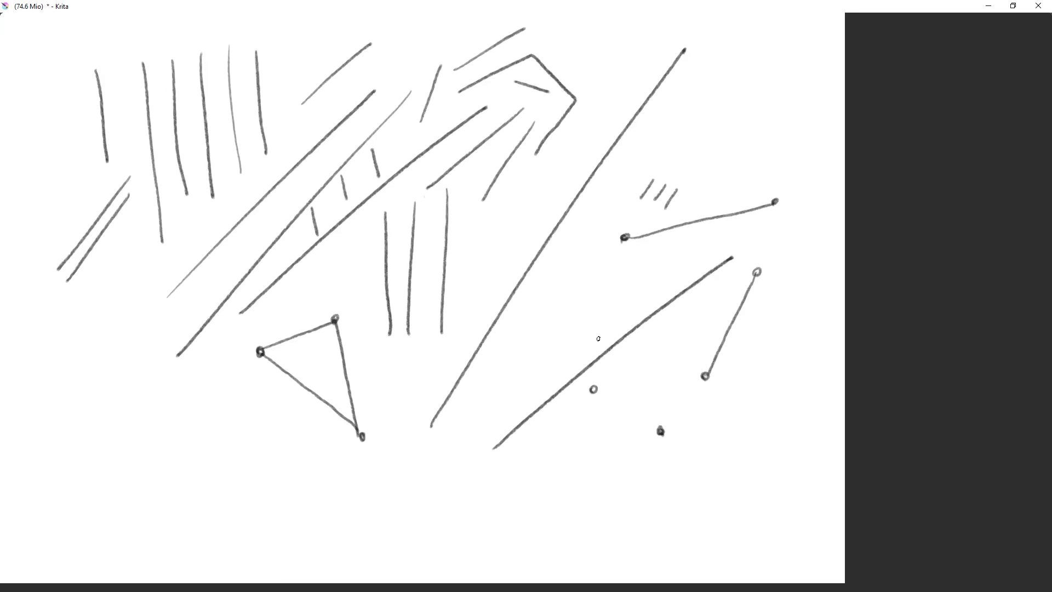
drag(595, 390, 660, 431)
- Add two more dot pairs, one below the lower right diagonal and one below the triangle, joining each with a line
mouse_move(664, 322)
mouse_down()
mouse_move(775, 364)
mouse_move(618, 458)
mouse_move(549, 323)
mouse_move(572, 415)
mouse_up()
click(555, 327)
click(573, 414)
mouse_move(573, 415)
mouse_down()
mouse_move(744, 279)
mouse_move(603, 305)
mouse_move(535, 300)
mouse_up()
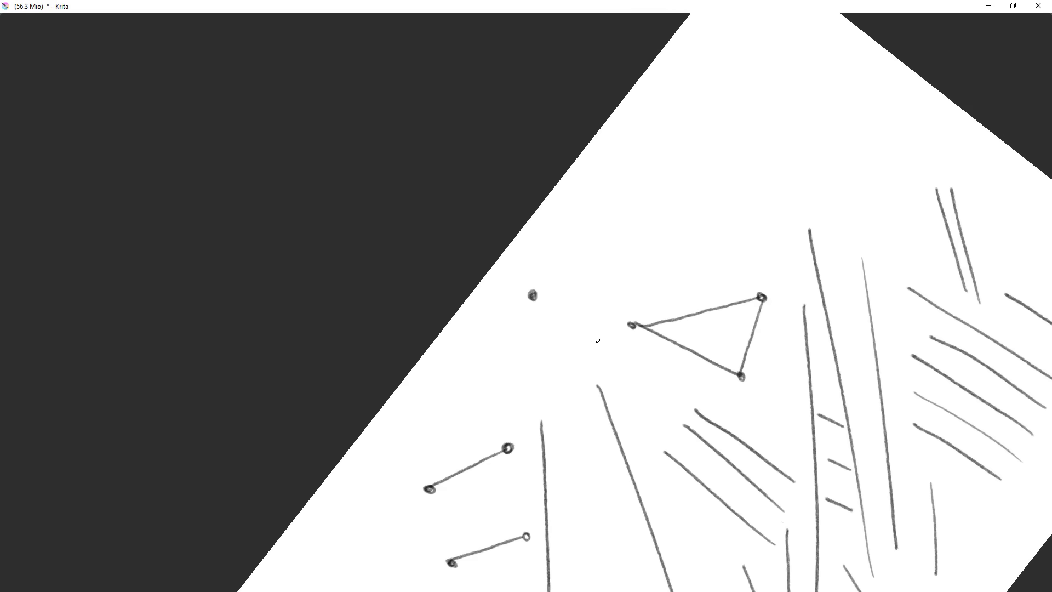
key(5)
drag(536, 301, 540, 376)
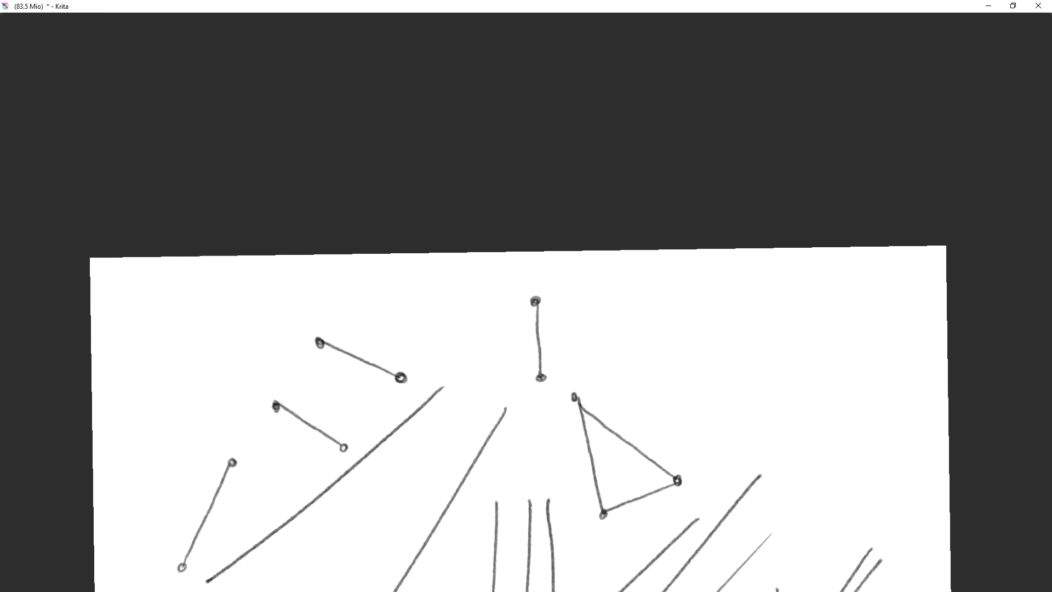
- Draw two dots joined by a slanted line between the lower ends of the two long diagonals
drag(789, 302, 360, 479)
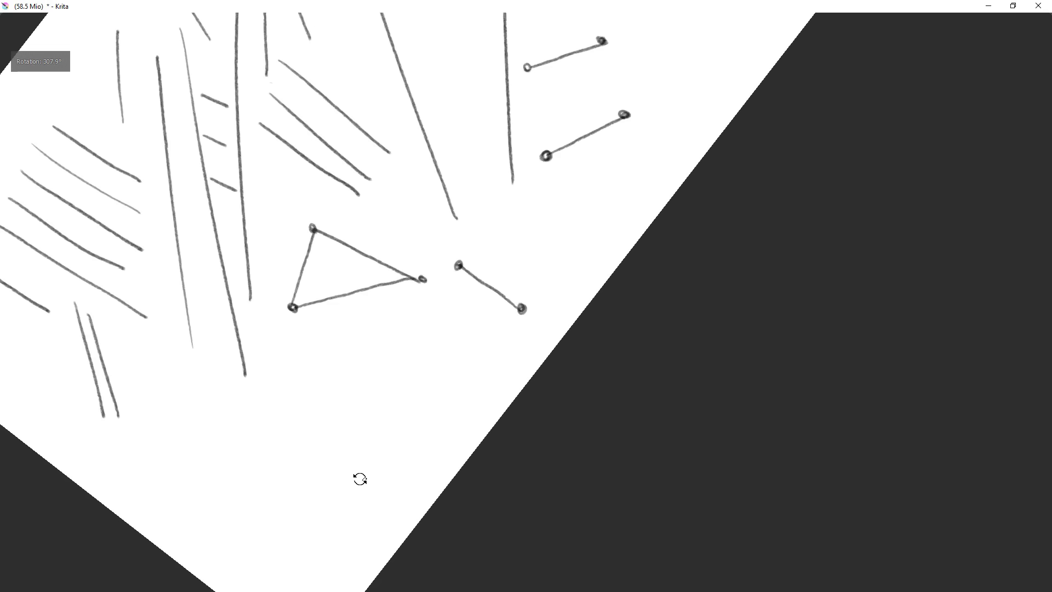
key(5)
drag(681, 155, 655, 376)
drag(699, 248, 691, 286)
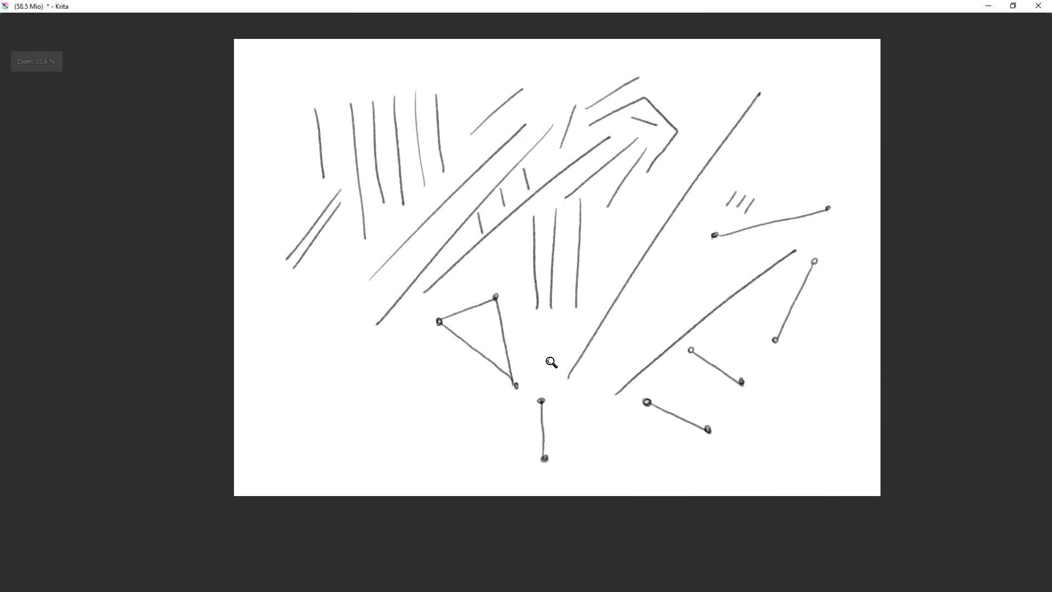
scroll(569, 419, up, 2)
drag(608, 371, 570, 433)
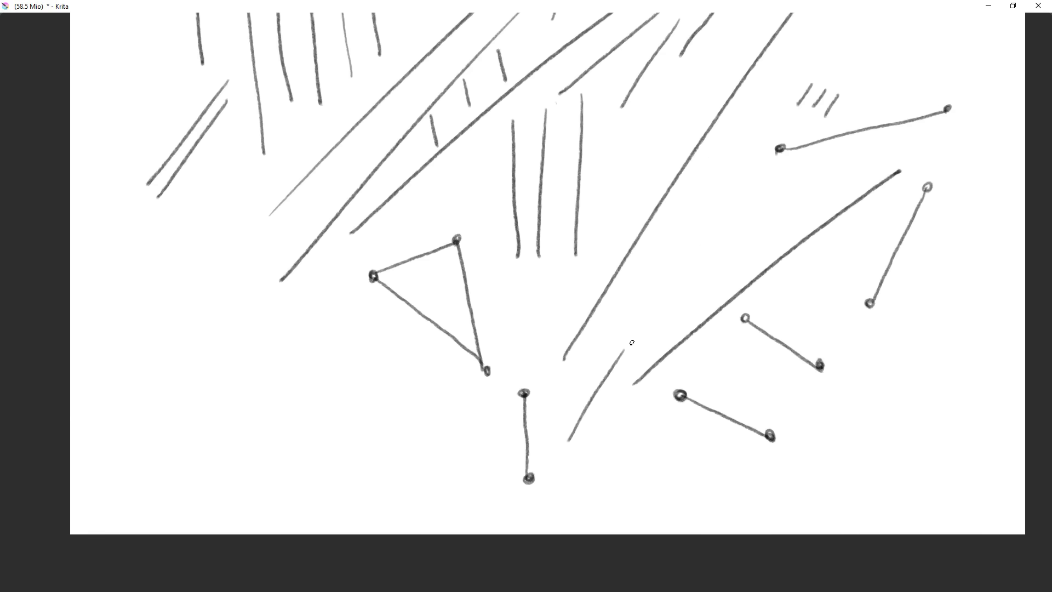
scroll(594, 462, down, 2)
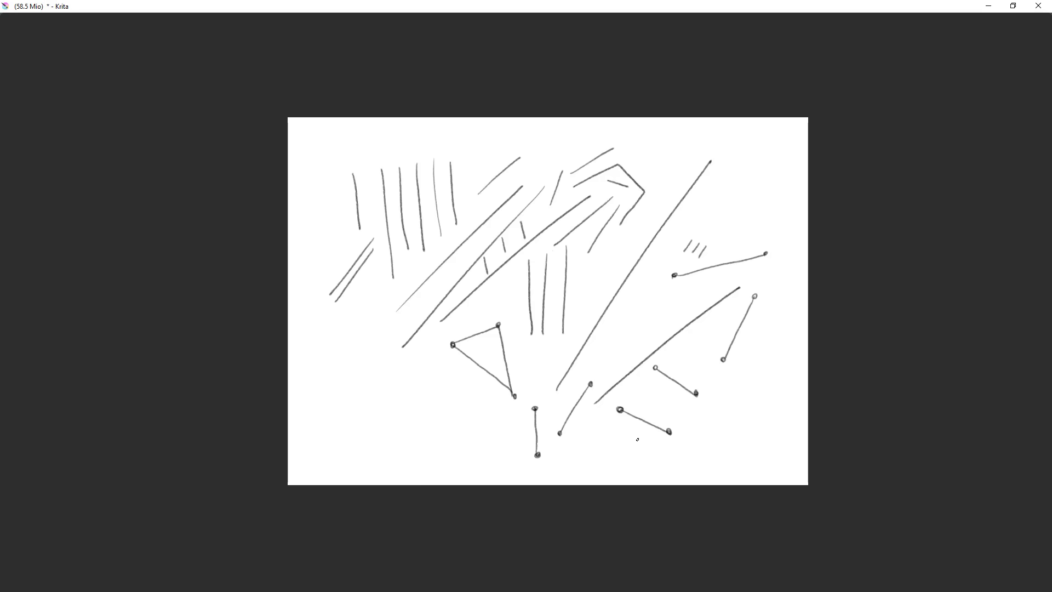
scroll(626, 293, down, 1)
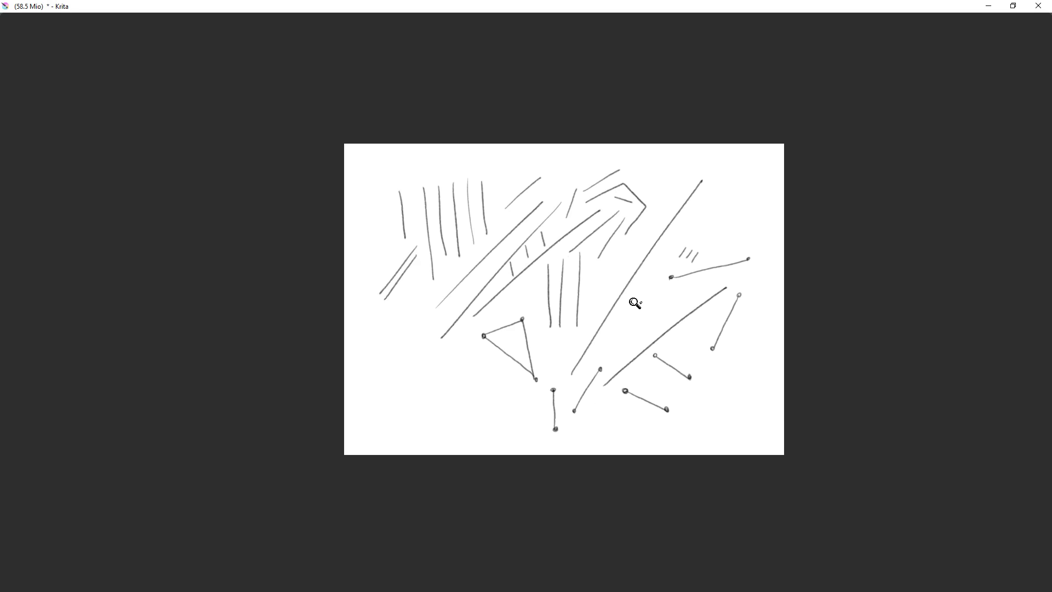
- Clear all the straight-line practice strokes from the page
key(Delete)
mouse_move(569, 269)
mouse_down()
mouse_move(610, 225)
mouse_move(633, 263)
mouse_up()
mouse_move(430, 406)
mouse_down()
mouse_move(512, 199)
mouse_move(552, 169)
mouse_up()
scroll(478, 228, down, 3)
drag(569, 287, 676, 328)
scroll(564, 319, up, 1)
drag(530, 285, 490, 220)
scroll(478, 232, up, 1)
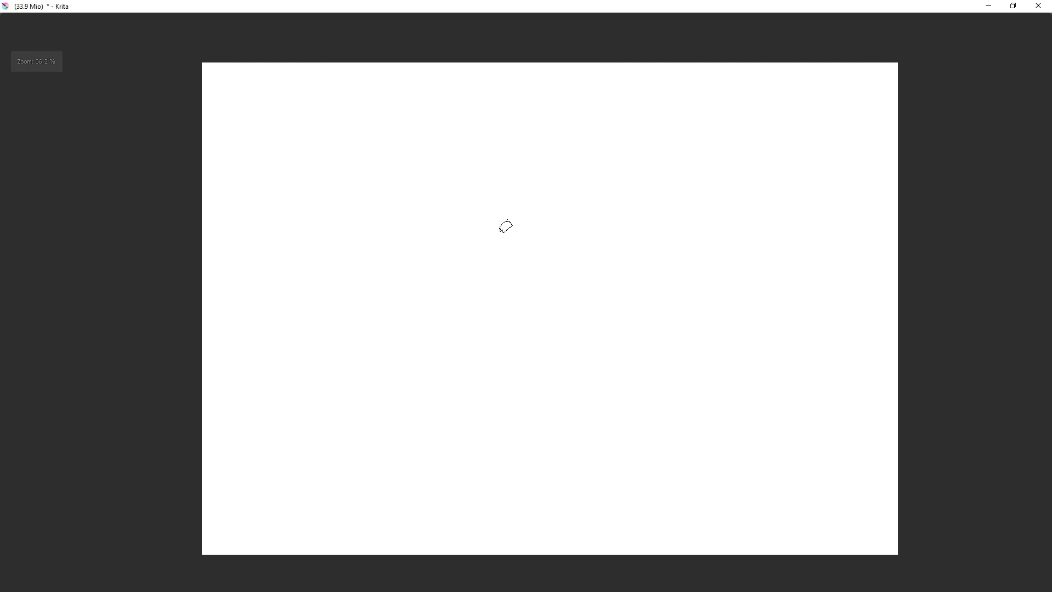
- Draw a large S-curve built from short overlapping arcs and a continuous S-curve running parallel to it
drag(375, 354, 447, 197)
key(ctrl+z)
drag(368, 93, 373, 199)
mouse_move(374, 157)
mouse_down()
mouse_move(419, 230)
mouse_move(528, 282)
mouse_move(552, 343)
mouse_move(534, 419)
mouse_move(467, 454)
mouse_move(371, 463)
mouse_up()
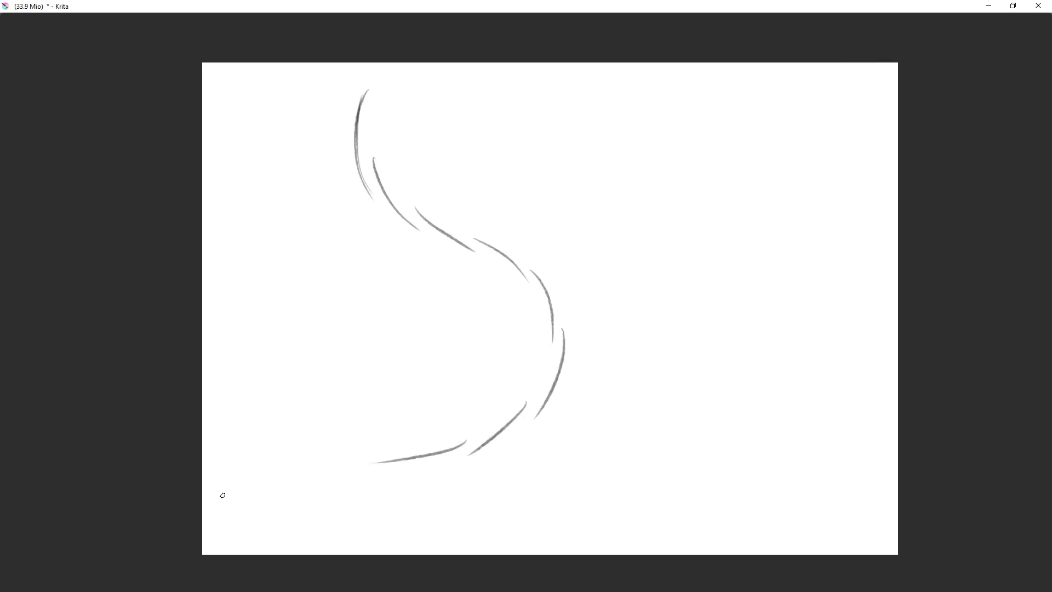
key(ctrl+z)
drag(473, 436, 401, 467)
mouse_move(322, 107)
mouse_down()
mouse_move(467, 328)
mouse_move(365, 435)
mouse_up()
- Draw a fan of long curved strokes on the page's right side, arching progressively from upright to nearly horizontal
mouse_move(656, 406)
mouse_down()
mouse_move(691, 175)
mouse_move(702, 172)
mouse_move(679, 232)
mouse_move(757, 145)
mouse_up()
key(ctrl+z)
drag(666, 382, 732, 158)
drag(661, 350, 803, 156)
drag(676, 296, 804, 171)
mouse_move(702, 277)
mouse_down()
mouse_move(757, 214)
mouse_move(854, 186)
mouse_up()
drag(718, 269, 876, 211)
drag(736, 260, 866, 235)
- Sketch a tuft of short curved grass-like strokes spreading outward below the fan of arcs
scroll(733, 374, up, 2)
drag(762, 344, 695, 274)
drag(630, 254, 680, 357)
drag(669, 244, 689, 354)
drag(691, 256, 715, 364)
drag(719, 282, 703, 378)
drag(735, 284, 707, 384)
drag(693, 268, 690, 394)
drag(602, 285, 657, 378)
drag(618, 266, 665, 382)
drag(604, 308, 642, 363)
mouse_move(724, 362)
mouse_down()
mouse_move(780, 279)
mouse_move(858, 289)
mouse_up()
mouse_move(776, 358)
mouse_down()
mouse_move(833, 325)
mouse_move(789, 389)
mouse_up()
drag(771, 380, 801, 523)
- Draw several light arched strokes in the upper middle of the page, between the S-curves and the fan
mouse_move(619, 239)
mouse_down()
mouse_move(559, 216)
mouse_move(516, 247)
mouse_up()
drag(570, 237, 506, 272)
mouse_move(546, 260)
mouse_down()
mouse_move(528, 270)
mouse_move(510, 319)
mouse_up()
drag(541, 368, 716, 235)
mouse_move(530, 269)
mouse_down()
mouse_move(490, 267)
mouse_move(488, 253)
mouse_up()
mouse_move(503, 220)
mouse_down()
mouse_move(510, 262)
mouse_move(486, 354)
mouse_up()
drag(498, 298, 484, 356)
drag(495, 305, 483, 386)
drag(503, 218, 497, 304)
mouse_move(500, 214)
mouse_down()
mouse_move(505, 264)
mouse_move(486, 366)
mouse_up()
drag(490, 318, 482, 363)
key(ctrl+z)
key(ctrl+z)
key(ctrl+z)
key(ctrl+z)
key(ctrl+z)
key(ctrl+z)
- Sketch a simple figure of three stacked ovals linked by a curved spine line left of the S-curves
drag(505, 216, 490, 315)
drag(509, 248, 476, 329)
drag(500, 294, 471, 357)
drag(491, 311, 470, 401)
drag(477, 328, 474, 408)
mouse_move(480, 239)
mouse_down()
mouse_move(482, 318)
mouse_move(518, 263)
mouse_move(477, 241)
mouse_move(499, 218)
mouse_move(476, 181)
mouse_move(510, 191)
mouse_move(482, 162)
mouse_up()
mouse_move(485, 323)
mouse_down()
mouse_move(489, 367)
mouse_move(473, 387)
mouse_move(461, 350)
mouse_move(496, 386)
mouse_up()
key(ctrl+z)
- Rough in a leg between the S-curves and the fan, with a curved front contour, straight back line and foot base
drag(595, 351, 556, 376)
mouse_move(766, 242)
mouse_down()
mouse_move(634, 284)
mouse_move(658, 230)
mouse_move(642, 227)
mouse_move(679, 227)
mouse_up()
key(ctrl+z)
mouse_move(507, 362)
mouse_down()
mouse_move(544, 228)
mouse_move(548, 278)
mouse_up()
mouse_move(538, 199)
mouse_down()
mouse_move(553, 296)
mouse_move(552, 169)
mouse_move(578, 314)
mouse_up()
drag(579, 207, 576, 407)
mouse_move(550, 295)
mouse_down()
mouse_move(543, 335)
mouse_move(559, 394)
mouse_up()
mouse_move(549, 325)
mouse_down()
mouse_move(559, 394)
mouse_move(545, 434)
mouse_up()
drag(537, 440, 574, 441)
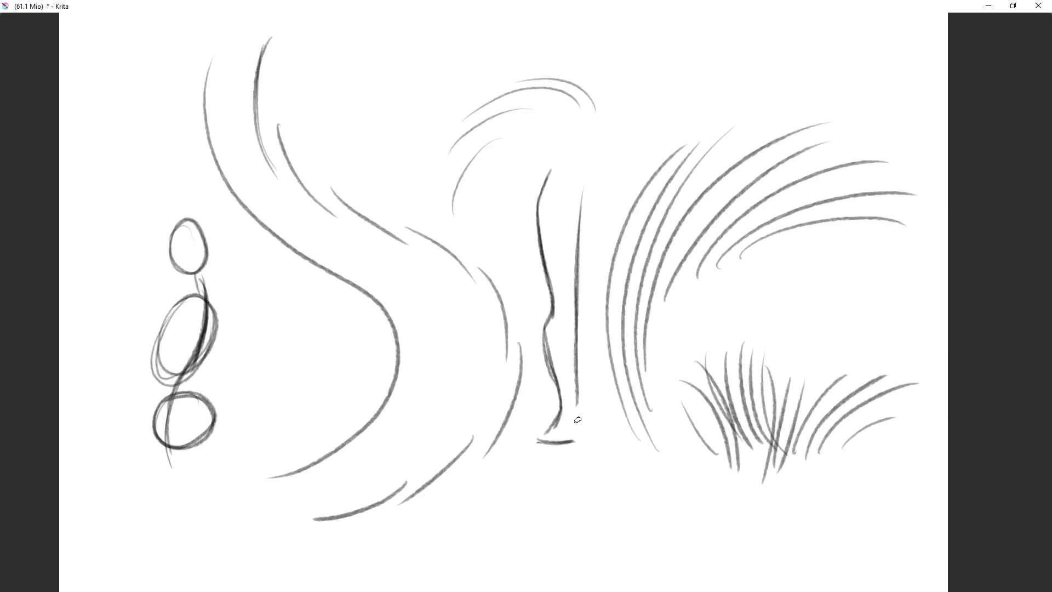
- Rework the leg's shin and back-of-thigh contours with repeated strokes, undoing the unsuitable ones
drag(542, 332, 560, 400)
drag(552, 302, 547, 371)
mouse_move(550, 266)
mouse_down()
mouse_move(552, 307)
mouse_move(573, 243)
mouse_move(584, 307)
mouse_up()
mouse_move(582, 305)
mouse_down()
mouse_move(575, 214)
mouse_move(583, 290)
mouse_up()
key(ctrl+z)
key(ctrl+z)
mouse_move(573, 232)
mouse_down()
mouse_move(584, 300)
mouse_move(577, 285)
mouse_move(560, 324)
mouse_up()
key(ctrl+z)
key(ctrl+z)
key(ctrl+z)
key(ctrl+z)
- Darken the leg's front contour from the thigh to below the knee and add a diagonal line inside the upper thigh
drag(555, 308, 547, 348)
drag(538, 211, 553, 295)
drag(548, 167, 535, 229)
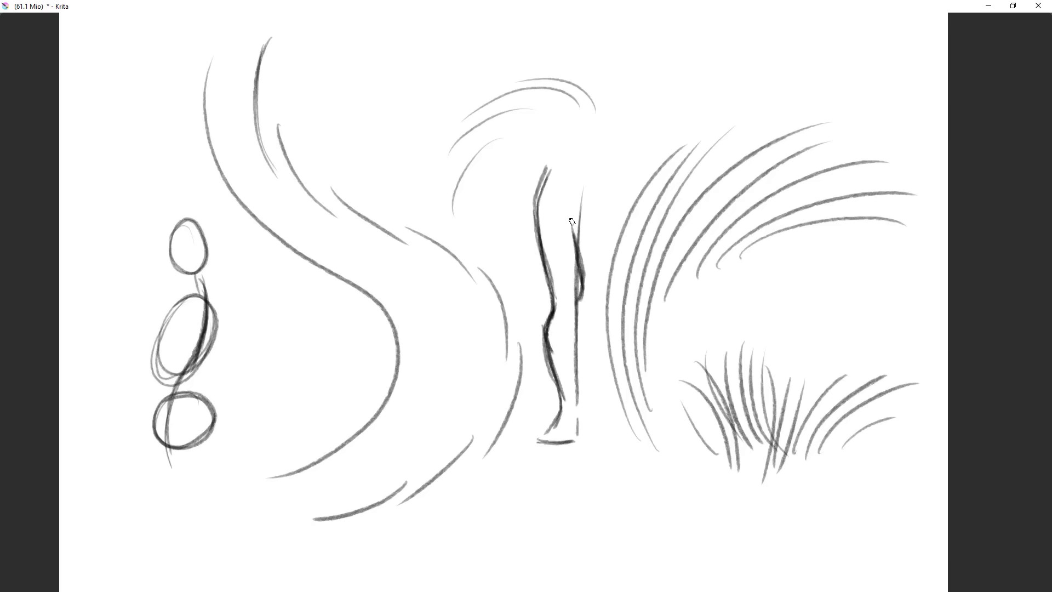
mouse_move(554, 176)
mouse_down()
mouse_move(579, 336)
mouse_move(584, 265)
mouse_up()
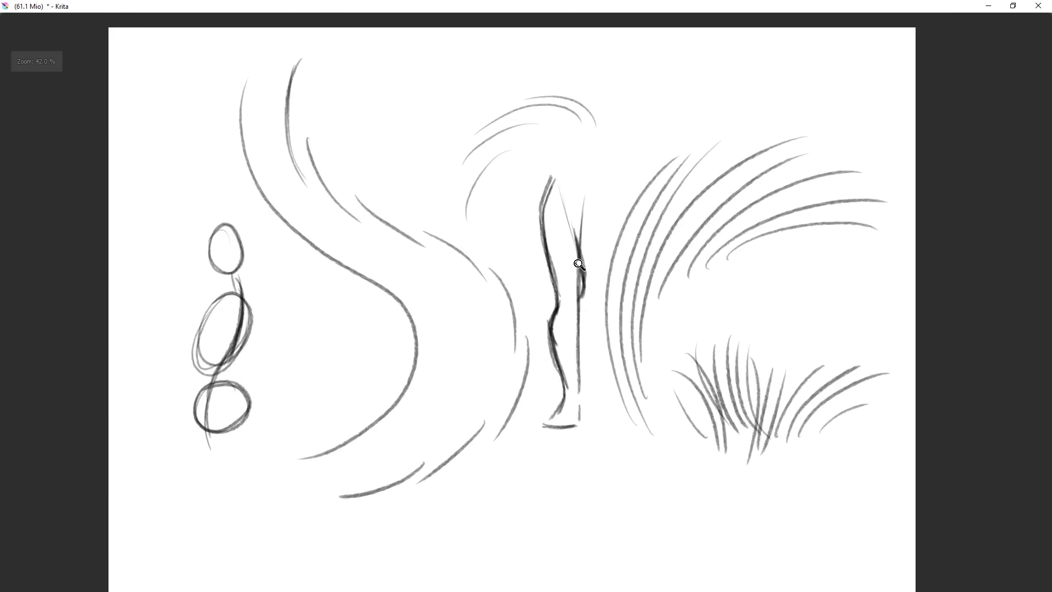
- Draw the calf's bulging back contour and long inner lines along the lower leg down to the ankle
drag(579, 310, 583, 349)
drag(578, 301, 578, 391)
mouse_move(568, 319)
mouse_down()
mouse_move(581, 399)
mouse_move(572, 375)
mouse_up()
drag(565, 313, 576, 392)
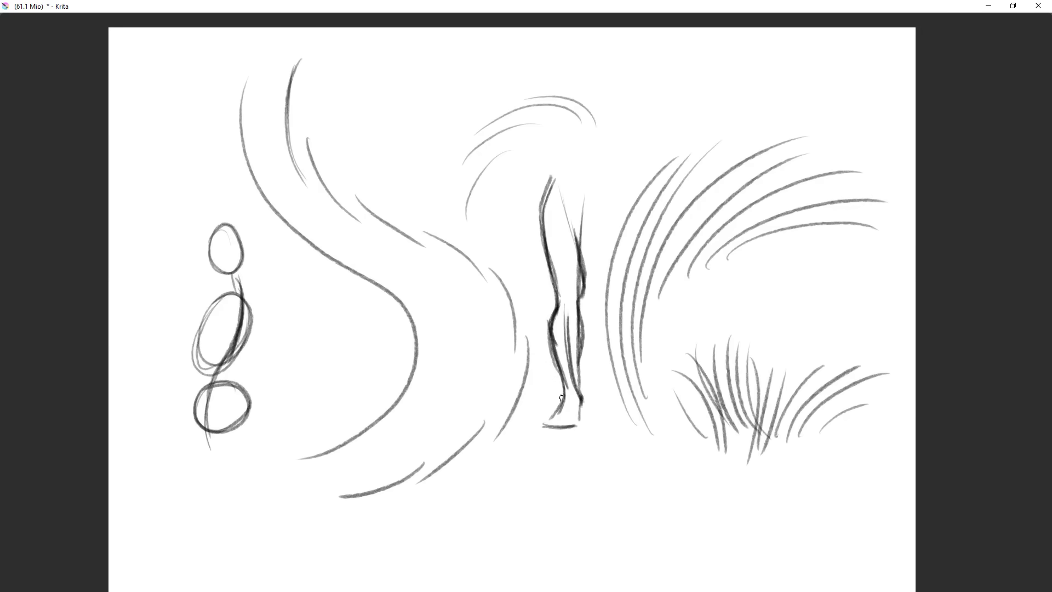
- Add an oval kneecap to the leg and refine the ankle
mouse_move(563, 305)
mouse_down()
mouse_move(565, 293)
mouse_move(557, 420)
mouse_move(598, 316)
mouse_up()
drag(617, 263, 631, 189)
drag(585, 316, 575, 335)
drag(585, 316, 595, 332)
drag(593, 371, 581, 400)
- Enclose the leg sketch in a freehand selection, delete it and remove the selection
drag(663, 308, 609, 416)
key(l)
key(ctrl+z)
mouse_move(585, 255)
mouse_down()
mouse_move(608, 199)
mouse_move(591, 184)
mouse_up()
mouse_move(608, 148)
mouse_down()
mouse_move(601, 133)
mouse_move(552, 402)
mouse_move(625, 290)
mouse_move(628, 140)
mouse_up()
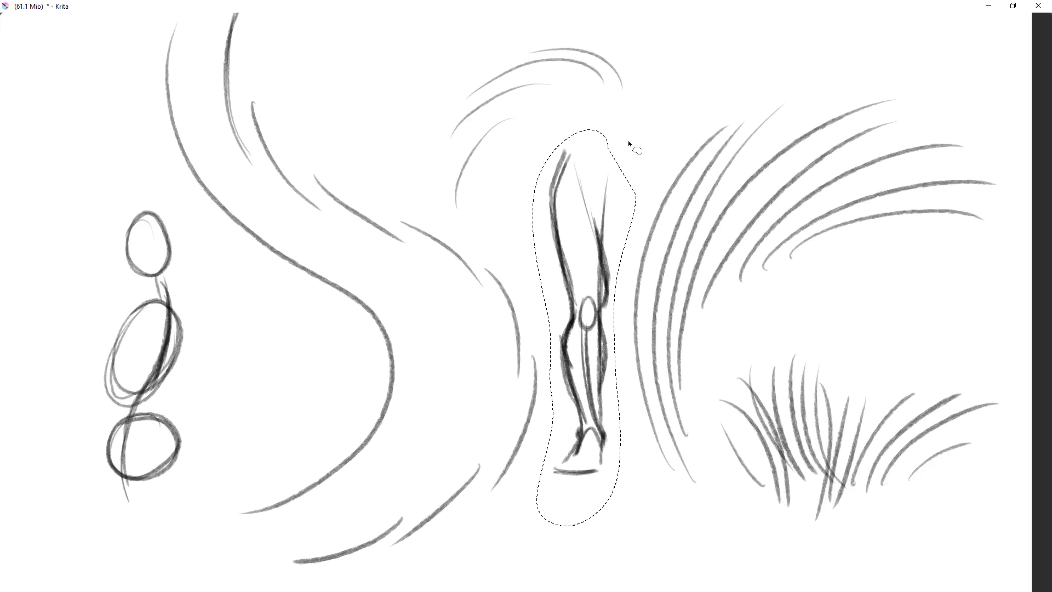
key(Delete)
key(ctrl+shift+a)
- Clear the remaining curves, ovals and grass strokes from the page
drag(645, 265, 588, 345)
drag(590, 337, 605, 281)
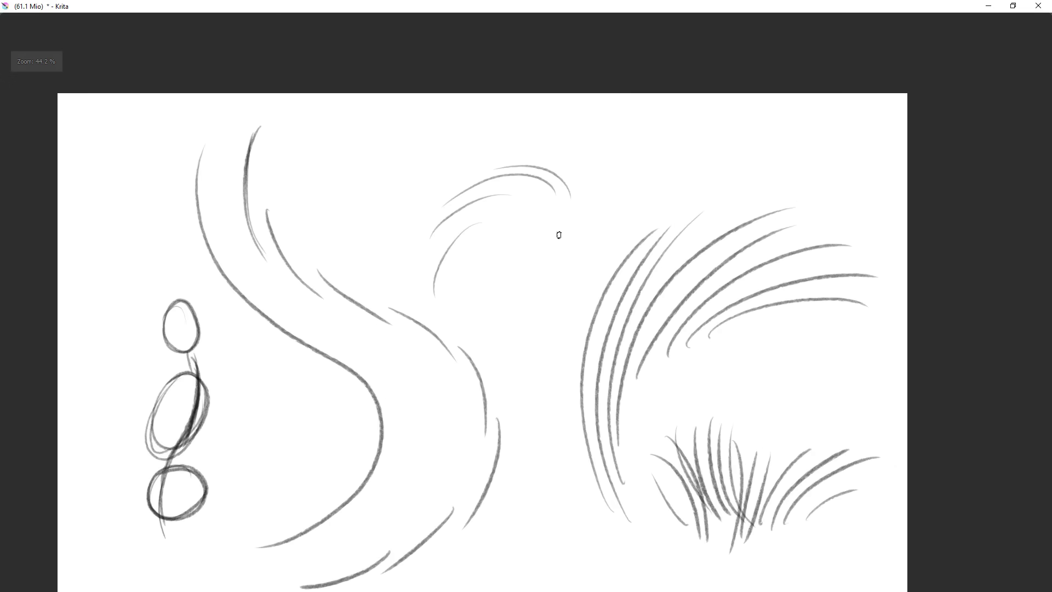
key(Delete)
drag(640, 352, 671, 291)
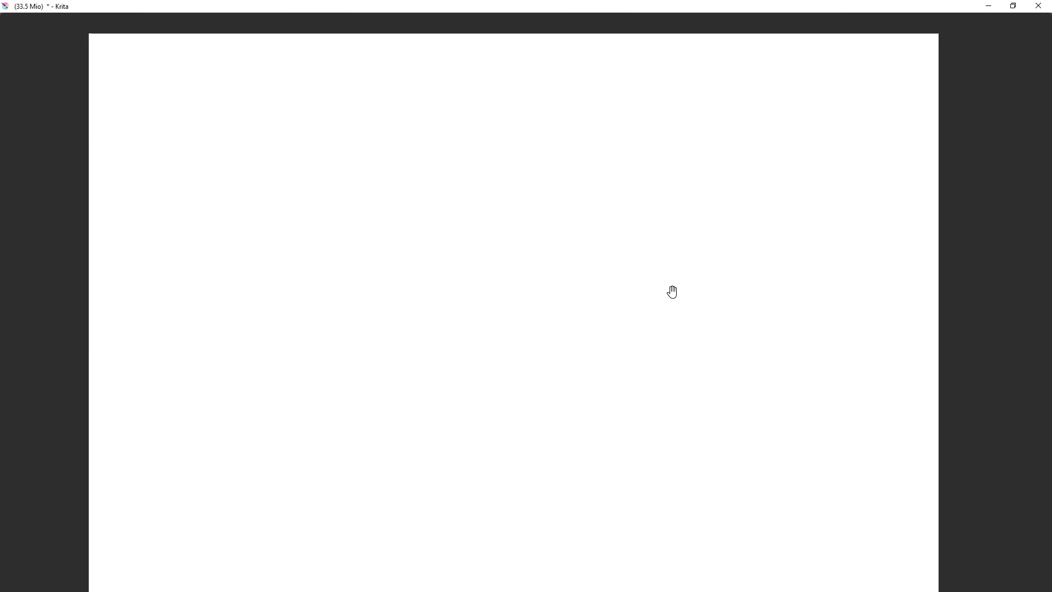
- Draw a freehand circle in the upper part of the blank page, undoing the unsuitable strokes
mouse_move(530, 184)
mouse_down()
mouse_move(556, 282)
mouse_move(542, 279)
mouse_up()
key(ctrl+z)
mouse_move(365, 182)
mouse_down()
mouse_move(332, 180)
mouse_move(360, 183)
mouse_move(399, 248)
mouse_move(356, 174)
mouse_move(301, 251)
mouse_move(360, 171)
mouse_move(362, 275)
mouse_move(366, 167)
mouse_up()
key(ctrl+z)
key(ctrl+z)
key(ctrl+z)
- Thicken the circle's upper-left arc and draw a vertical stroke with a heavier middle beside the circle
drag(301, 225, 364, 167)
key(ctrl+z)
key(ctrl+z)
mouse_move(302, 225)
mouse_down()
mouse_move(355, 172)
mouse_move(376, 173)
mouse_up()
mouse_move(468, 246)
mouse_down()
mouse_move(490, 284)
mouse_move(500, 252)
mouse_up()
drag(518, 156, 516, 274)
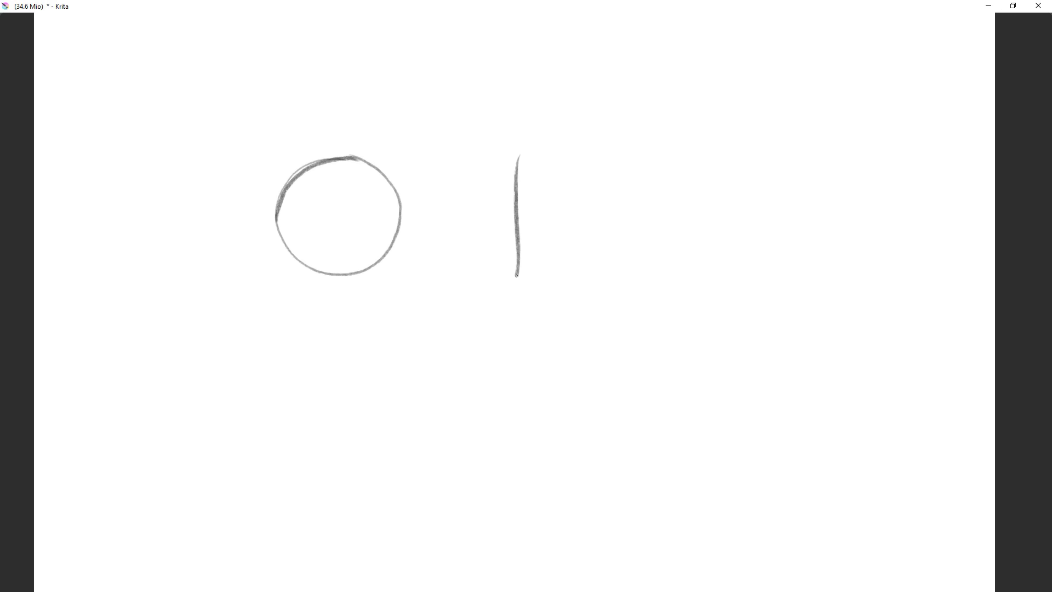
- Complete a square from the vertical stroke beside the circle, making the upper and right sides heavier
drag(521, 156, 629, 157)
drag(524, 271, 622, 268)
drag(629, 158, 629, 267)
drag(628, 167, 630, 268)
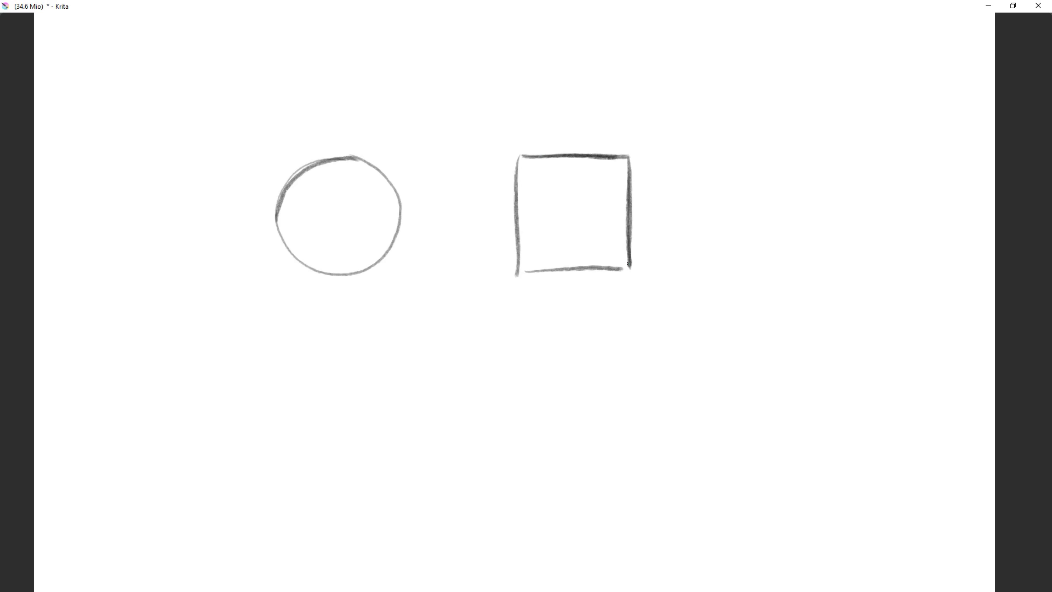
- Draw a freehand triangle to the right of the square, undoing the unsuitable strokes
drag(725, 216, 689, 221)
drag(740, 164, 701, 263)
key(ctrl+z)
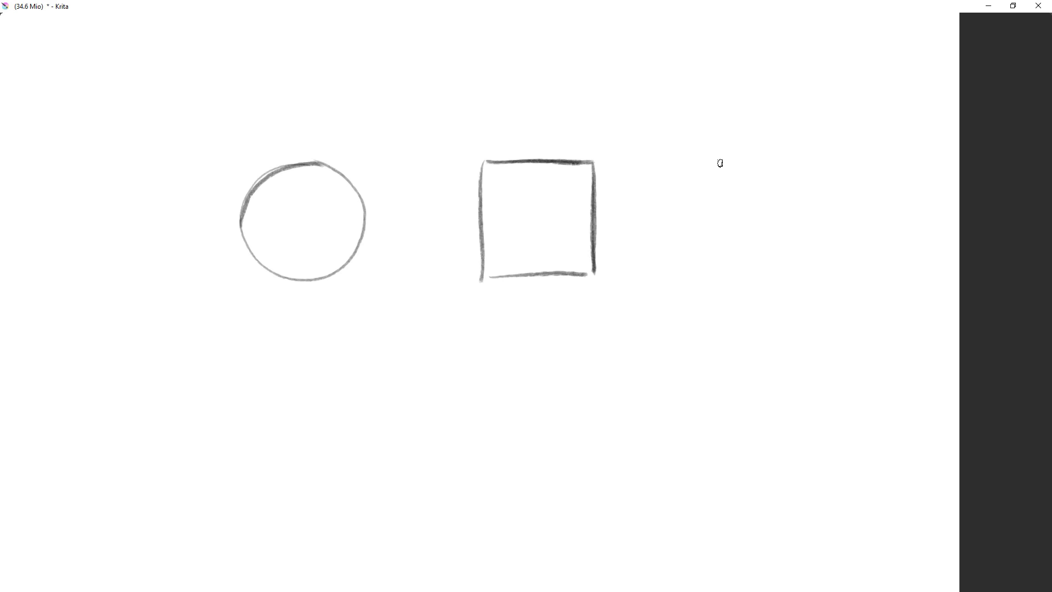
key(ctrl+t)
drag(556, 243, 479, 249)
key(b)
drag(460, 299, 459, 344)
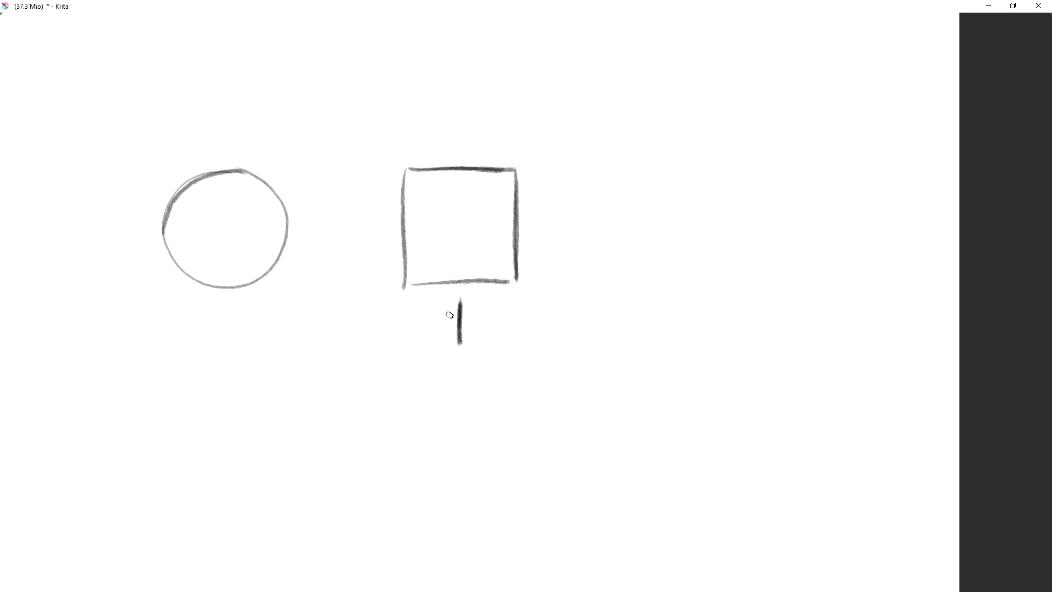
key(ctrl+z)
mouse_move(661, 169)
mouse_down()
mouse_move(626, 254)
mouse_move(669, 165)
mouse_move(722, 279)
mouse_up()
drag(623, 286, 730, 282)
drag(643, 311, 581, 337)
mouse_move(580, 336)
mouse_down()
mouse_move(699, 306)
mouse_move(675, 305)
mouse_move(657, 331)
mouse_up()
- Enclose the triangle in a freehand selection, shift it slightly with Transform and remove the selection
key(l)
mouse_move(686, 178)
mouse_down()
mouse_move(642, 311)
mouse_move(681, 219)
mouse_up()
key(ctrl+t)
drag(626, 243, 619, 242)
key(b)
key(ctrl+shift+a)
- Draw three narrow ovals at varying angles and an indented rounded shape below the circle
drag(542, 331, 624, 292)
ctrl+drag(463, 305, 439, 288)
drag(480, 253, 411, 303)
drag(451, 331, 465, 305)
mouse_move(424, 353)
mouse_down()
mouse_move(444, 289)
mouse_move(375, 356)
mouse_move(409, 287)
mouse_move(404, 294)
mouse_up()
mouse_move(578, 264)
mouse_down()
mouse_move(529, 331)
mouse_move(518, 280)
mouse_move(517, 301)
mouse_move(548, 332)
mouse_move(523, 272)
mouse_up()
- Draw a tilted rectangle below the square and a wide trapezoid with a heavy curved base beneath it
mouse_move(676, 311)
mouse_down()
mouse_move(612, 305)
mouse_move(603, 369)
mouse_up()
mouse_move(649, 299)
mouse_down()
mouse_move(587, 352)
mouse_move(613, 372)
mouse_move(674, 316)
mouse_move(648, 295)
mouse_up()
mouse_move(568, 419)
mouse_down()
mouse_move(582, 337)
mouse_move(594, 327)
mouse_move(693, 322)
mouse_move(716, 352)
mouse_up()
drag(568, 364, 715, 352)
key(ctrl+z)
drag(569, 364, 714, 352)
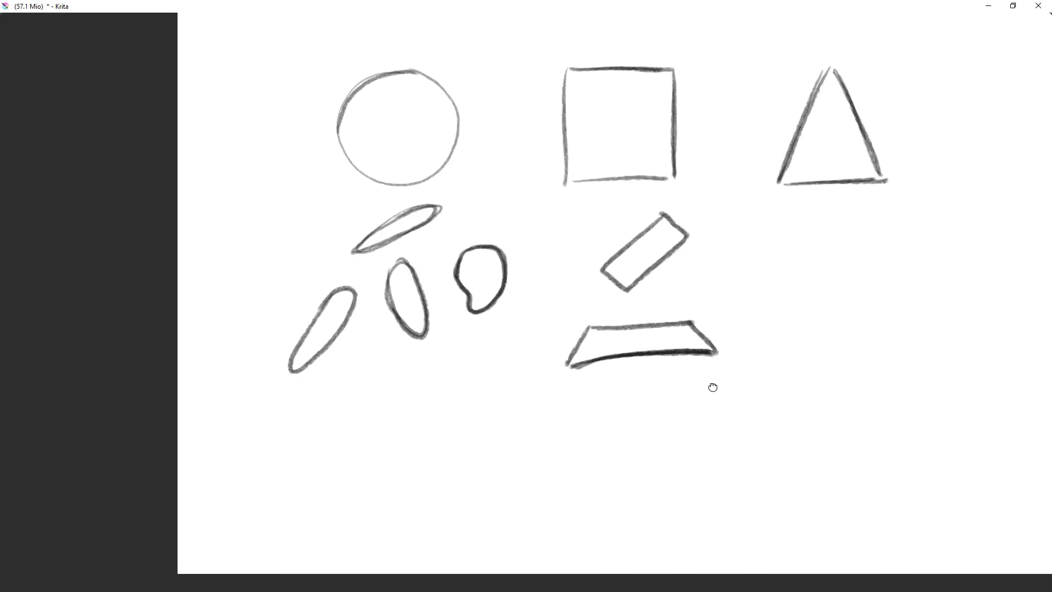
- Draw a slanted four-sided shape with inward-curving sides beneath the trapezoid
drag(600, 422, 621, 336)
mouse_move(643, 303)
mouse_down()
mouse_move(584, 403)
mouse_move(693, 310)
mouse_move(638, 403)
mouse_up()
mouse_move(680, 326)
mouse_down()
mouse_move(634, 422)
mouse_move(609, 407)
mouse_move(637, 425)
mouse_up()
drag(584, 404, 638, 426)
mouse_move(629, 413)
ctrl+mouse_down()
mouse_move(630, 430)
mouse_move(633, 421)
ctrl+mouse_up()
drag(652, 424, 579, 541)
drag(608, 303, 628, 374)
- Draw a tall thin rectangle between the circle and square, and a small tilted rectangle above the square
mouse_move(496, 117)
mouse_down()
mouse_move(499, 227)
mouse_move(507, 109)
mouse_up()
drag(507, 109, 513, 227)
drag(492, 117, 499, 217)
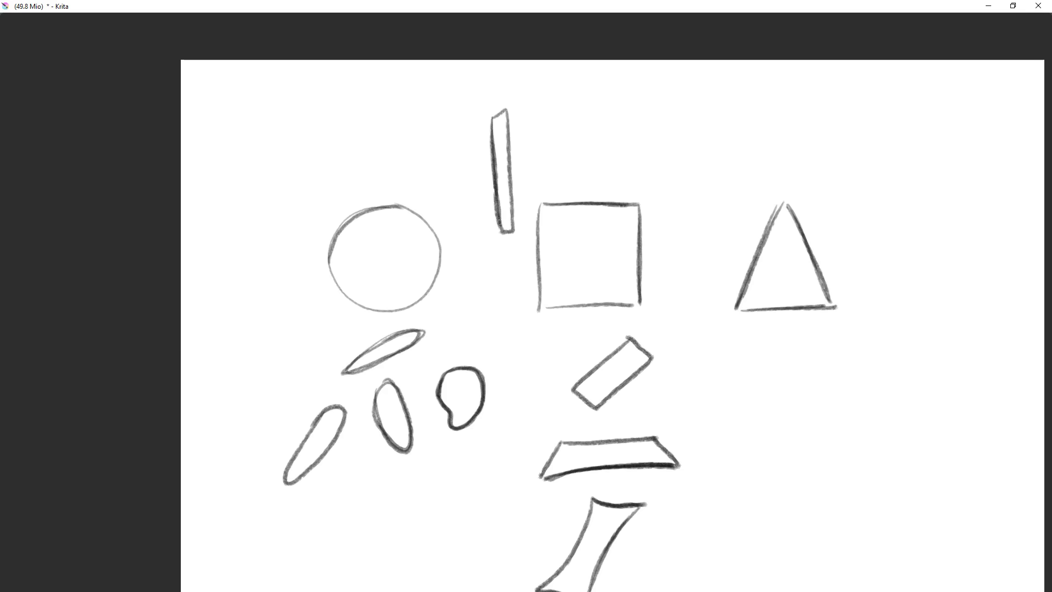
drag(508, 113, 514, 222)
mouse_move(628, 139)
mouse_down()
mouse_move(609, 178)
mouse_move(651, 144)
mouse_move(633, 134)
mouse_move(594, 163)
mouse_move(608, 178)
mouse_move(652, 147)
mouse_move(633, 134)
mouse_up()
mouse_move(650, 184)
mouse_down()
mouse_move(658, 242)
mouse_move(712, 192)
mouse_up()
- Draw a small tilted triangle to the right of the large triangle
drag(785, 284, 655, 282)
drag(655, 281, 735, 230)
mouse_move(757, 132)
mouse_down()
mouse_move(727, 183)
mouse_move(766, 134)
mouse_up()
mouse_move(711, 156)
mouse_down()
mouse_move(769, 127)
mouse_move(735, 185)
mouse_up()
- Start a fan shape below the large triangle with two long curved strokes diverging from one apex
drag(677, 241, 628, 378)
key(ctrl+z)
drag(682, 230, 612, 396)
mouse_move(682, 231)
mouse_down()
mouse_move(688, 384)
mouse_move(703, 422)
mouse_up()
drag(629, 362, 605, 409)
drag(680, 237, 656, 316)
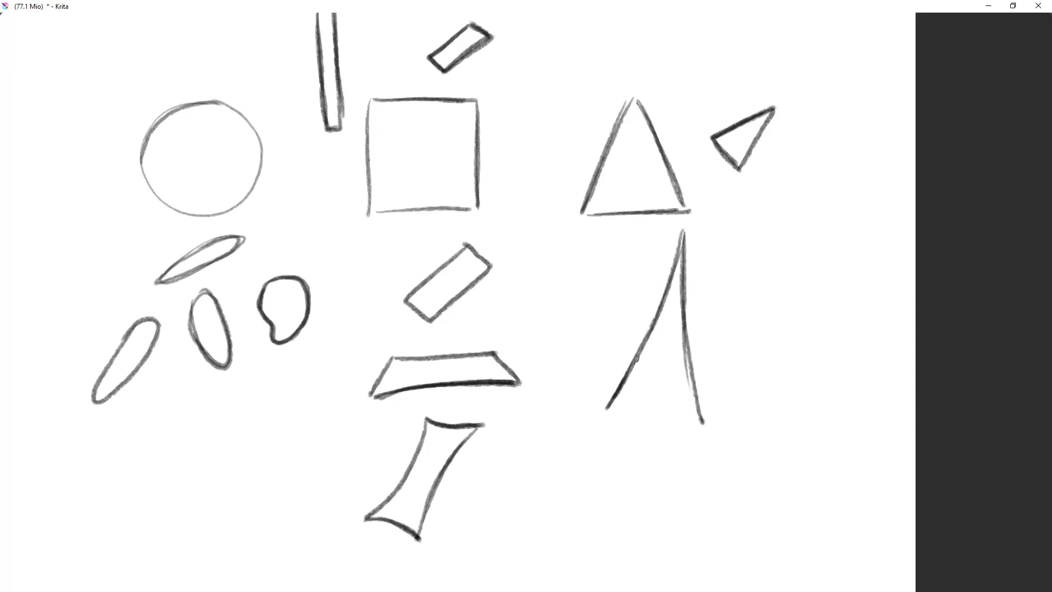
- Add inner fold lines, rounded lower edges and extra outer strokes to the fan, undoing the unsuitable ones
drag(683, 235, 626, 426)
mouse_move(680, 258)
mouse_down()
mouse_move(623, 445)
mouse_move(678, 454)
mouse_up()
mouse_move(679, 300)
mouse_down()
mouse_move(675, 454)
mouse_move(634, 429)
mouse_move(705, 419)
mouse_up()
scroll(738, 373, down, 1)
mouse_move(687, 232)
mouse_down()
mouse_move(700, 339)
mouse_move(719, 393)
mouse_up()
mouse_move(720, 395)
mouse_down()
mouse_move(705, 417)
mouse_move(717, 384)
mouse_up()
scroll(737, 380, down, 2)
scroll(737, 381, up, 3)
key(ctrl+z)
key(ctrl+z)
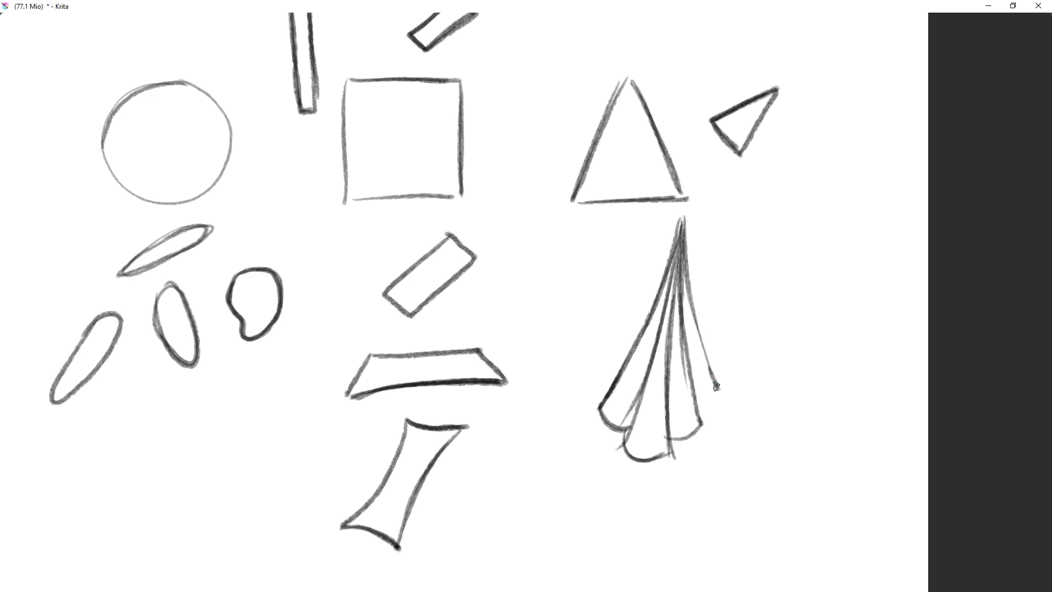
drag(679, 222, 615, 370)
drag(667, 328, 606, 364)
- Draw two more small triangles with differing proportions to the right of the fan and large triangle
mouse_move(696, 265)
mouse_down()
mouse_move(689, 293)
mouse_move(697, 266)
mouse_move(745, 296)
mouse_move(691, 316)
mouse_up()
mouse_move(691, 316)
mouse_down()
mouse_move(695, 266)
mouse_move(692, 316)
mouse_up()
mouse_move(694, 264)
mouse_down()
mouse_move(747, 296)
mouse_move(697, 312)
mouse_move(744, 298)
mouse_move(700, 272)
mouse_move(747, 298)
mouse_move(720, 308)
mouse_up()
drag(691, 219, 688, 274)
drag(688, 273, 725, 257)
drag(691, 219, 725, 258)
mouse_move(692, 219)
mouse_down()
mouse_move(723, 261)
mouse_move(688, 274)
mouse_move(723, 258)
mouse_up()
- Draw two small vertical eyes and a short curved smile inside the circle
scroll(720, 265, down, 3)
mouse_move(660, 322)
mouse_down()
mouse_move(717, 258)
mouse_move(745, 317)
mouse_move(697, 352)
mouse_up()
scroll(724, 260, up, 1)
key(ctrl+z)
drag(658, 190, 697, 192)
mouse_move(364, 225)
mouse_down()
mouse_move(569, 248)
mouse_move(546, 178)
mouse_move(521, 216)
mouse_move(530, 226)
mouse_up()
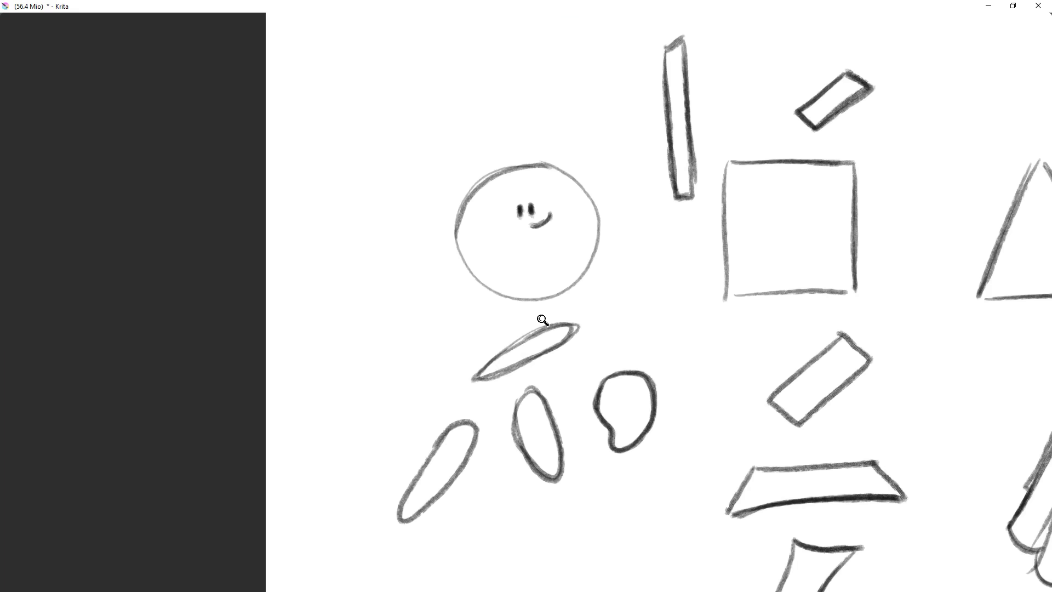
- Draw blocky rectangular eyelids and dark pupils inside the square, undoing the unsuitable stroke
drag(542, 301, 705, 305)
drag(811, 220, 627, 226)
mouse_move(548, 186)
mouse_down()
mouse_move(544, 214)
mouse_move(575, 232)
mouse_move(537, 232)
mouse_up()
key(ctrl+z)
mouse_move(614, 202)
mouse_down()
mouse_move(637, 229)
mouse_move(625, 208)
mouse_move(648, 197)
mouse_up()
drag(615, 237, 619, 239)
drag(543, 231, 575, 201)
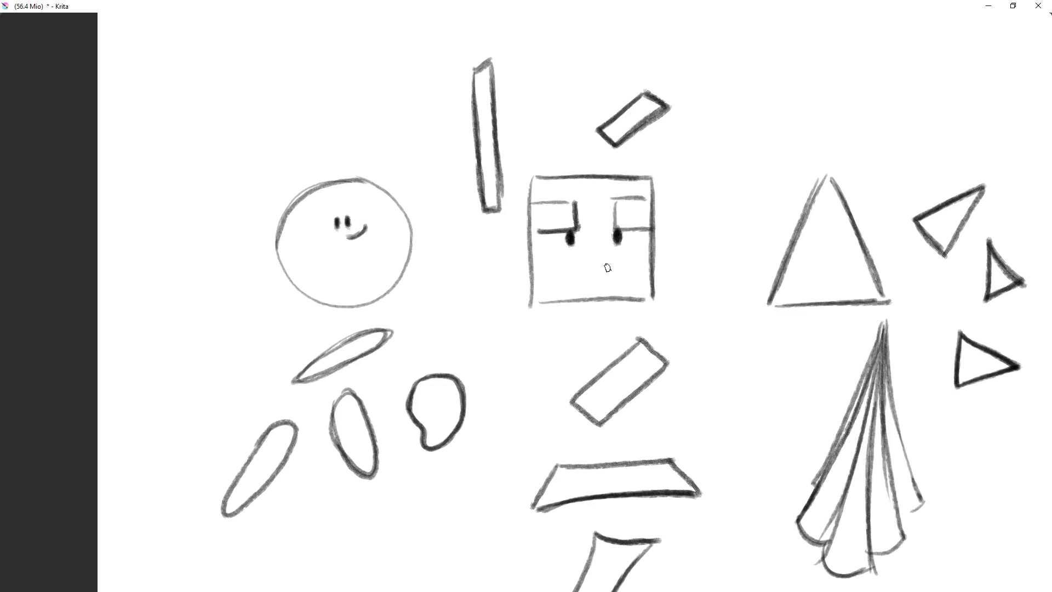
- Add an angular slanted mouth to the square's face and darken the square's right side
mouse_move(580, 272)
mouse_down()
mouse_move(625, 257)
mouse_move(626, 277)
mouse_move(587, 280)
mouse_move(624, 258)
mouse_move(630, 268)
mouse_up()
drag(647, 234, 648, 300)
drag(549, 261, 551, 298)
drag(732, 324, 573, 333)
key(ctrl+z)
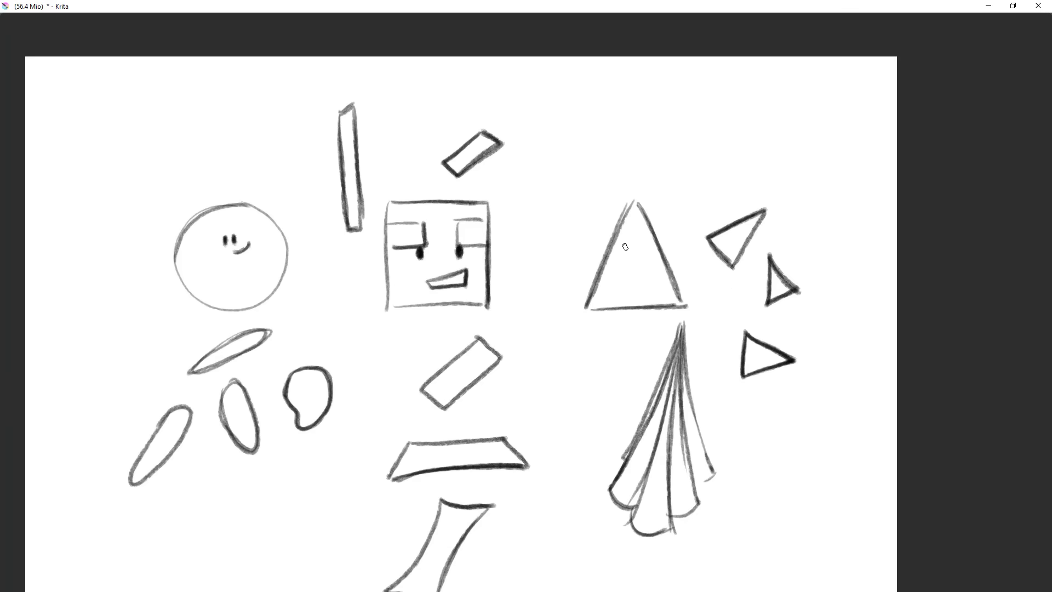
- Draw a face with small eyes, angry brows and a mouth with two pointed fangs inside the large triangle
drag(625, 252, 636, 224)
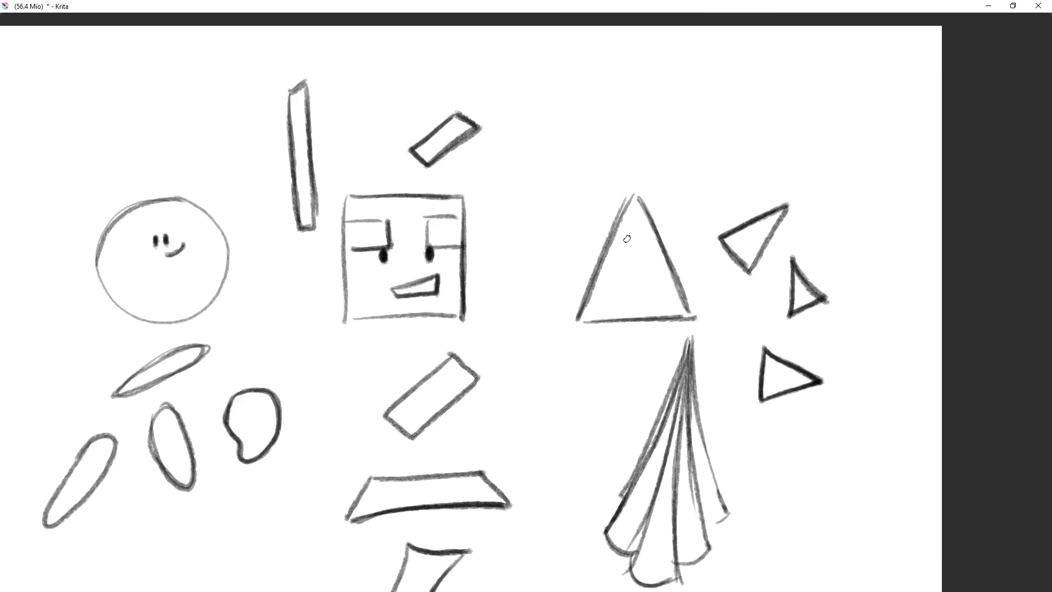
drag(610, 278, 662, 266)
mouse_move(615, 278)
mouse_down()
mouse_move(624, 292)
mouse_move(629, 277)
mouse_move(659, 268)
mouse_up()
mouse_move(664, 298)
mouse_down()
mouse_move(644, 351)
mouse_move(652, 308)
mouse_up()
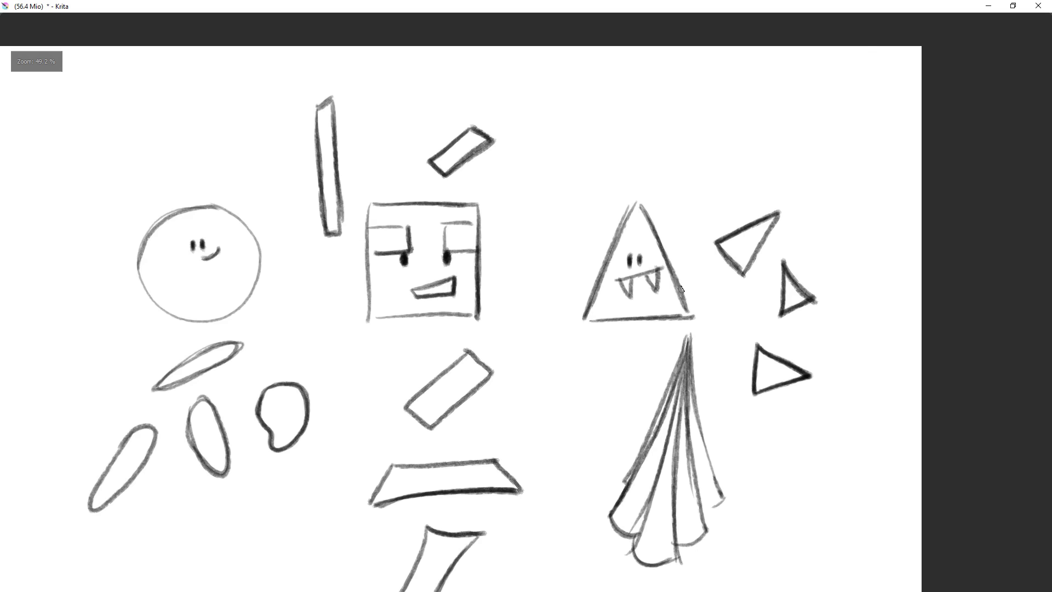
drag(638, 250, 648, 239)
scroll(657, 297, down, 2)
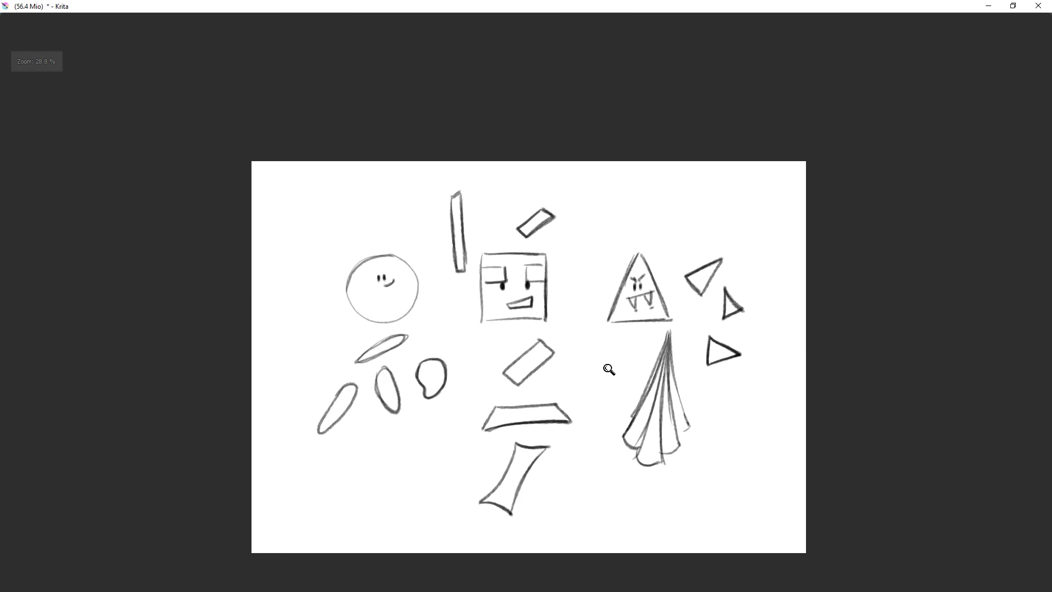
- Draw a small pointed cone with curved cross bands to the left of the fan
scroll(690, 335, down, 1)
scroll(668, 325, up, 3)
mouse_move(643, 268)
mouse_down()
mouse_move(602, 318)
mouse_move(634, 354)
mouse_up()
drag(598, 326, 630, 355)
mouse_move(604, 323)
mouse_down()
mouse_move(635, 341)
mouse_move(646, 329)
mouse_up()
drag(628, 300, 647, 313)
drag(665, 332, 628, 408)
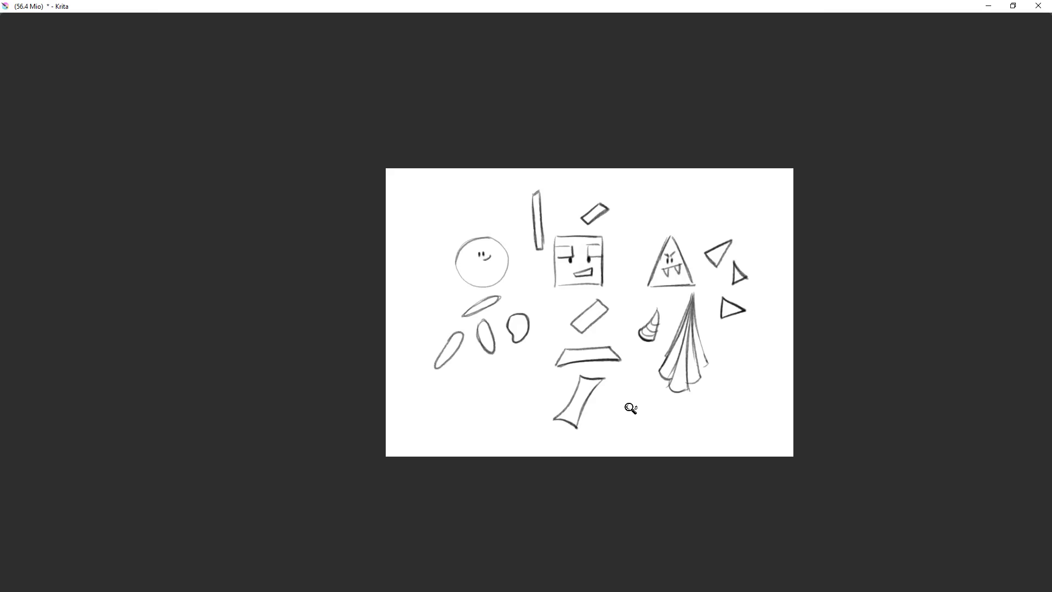
- Clear the page and draw a large bean-shaped outline with an indentation on its right side
key(Delete)
mouse_move(524, 297)
mouse_down()
mouse_move(543, 289)
mouse_move(498, 261)
mouse_move(512, 265)
mouse_up()
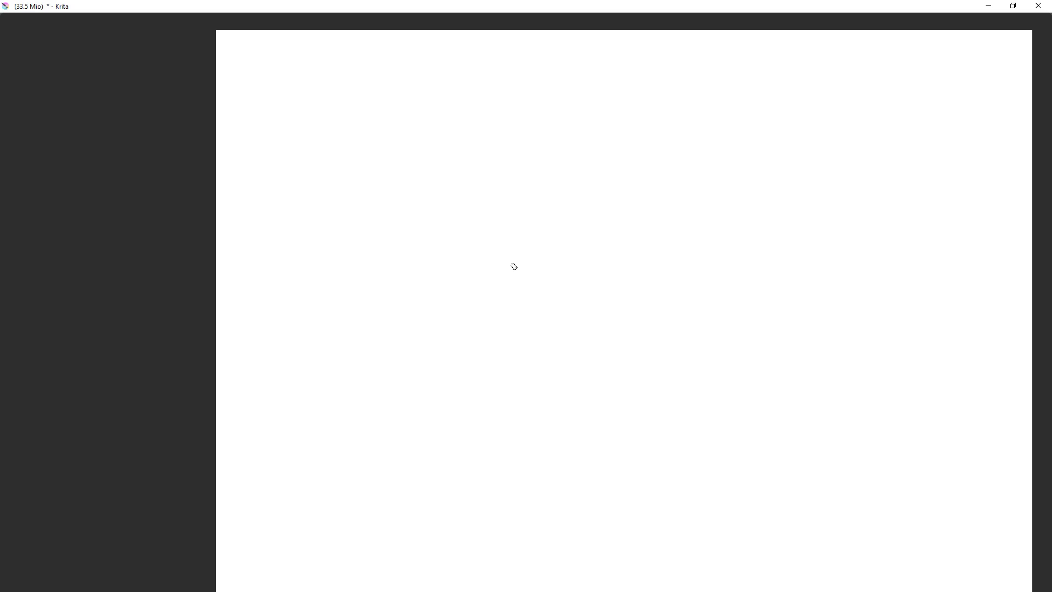
mouse_move(482, 156)
mouse_down()
mouse_move(475, 286)
mouse_move(477, 157)
mouse_up()
key(ctrl+z)
mouse_move(451, 338)
mouse_down()
mouse_move(440, 325)
mouse_move(521, 203)
mouse_move(559, 331)
mouse_move(452, 346)
mouse_up()
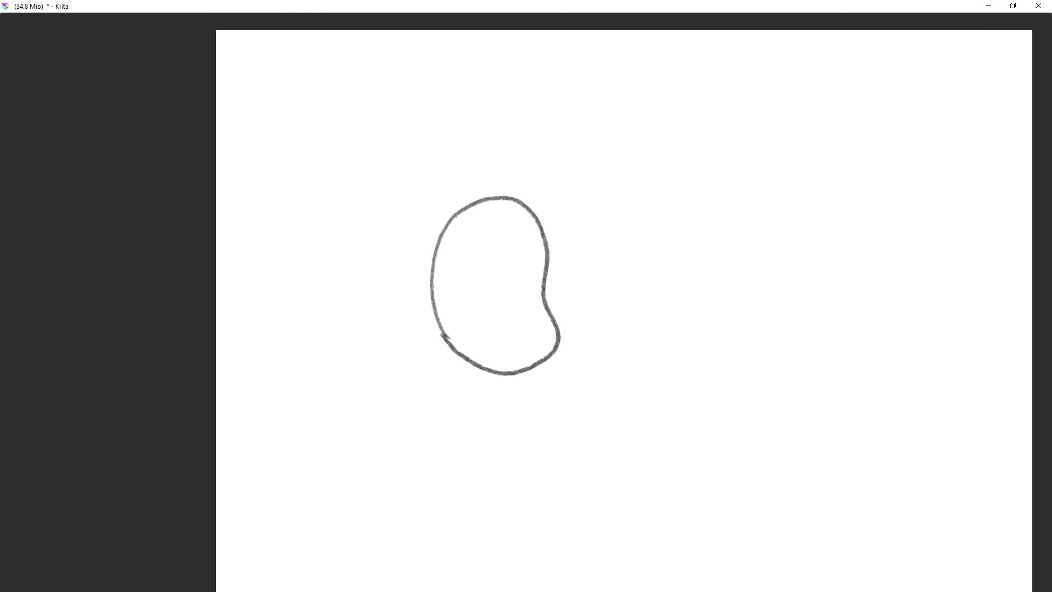
- Reinforce the bean's outline and draw a slanted four-sided block with a cut lower-right corner beside it
drag(532, 421, 534, 371)
mouse_move(412, 305)
mouse_down()
mouse_move(414, 156)
mouse_move(498, 118)
mouse_move(545, 186)
mouse_move(554, 276)
mouse_move(536, 337)
mouse_up()
mouse_move(597, 403)
mouse_down()
mouse_move(744, 200)
mouse_move(803, 390)
mouse_move(763, 411)
mouse_move(599, 399)
mouse_move(552, 422)
mouse_up()
scroll(634, 429, down, 2)
drag(579, 325, 695, 206)
- Draw a pointed triangle with slightly inward-curving sides below the two shapes, redoing the first stroke
drag(540, 323, 482, 442)
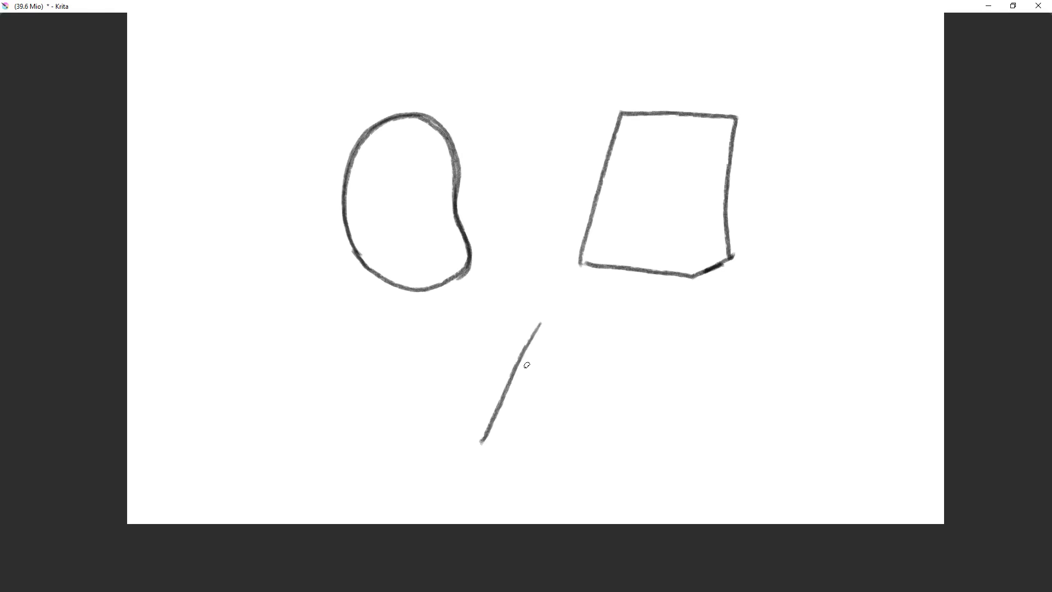
key(ctrl+z)
mouse_move(525, 317)
mouse_down()
mouse_move(476, 452)
mouse_move(596, 384)
mouse_up()
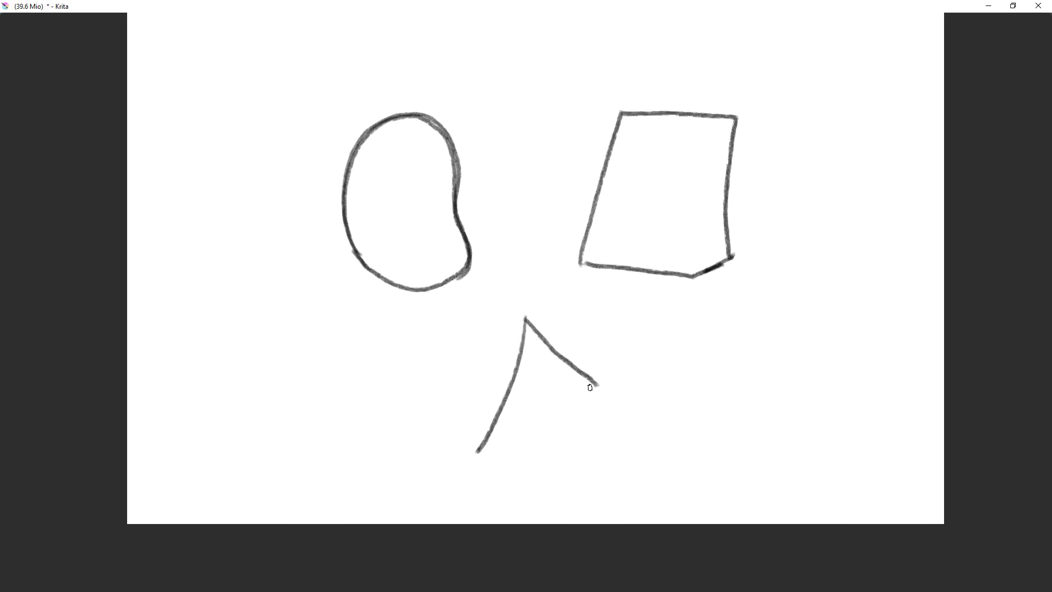
drag(475, 456, 599, 391)
mouse_move(585, 407)
mouse_down()
mouse_move(585, 371)
mouse_move(700, 448)
mouse_up()
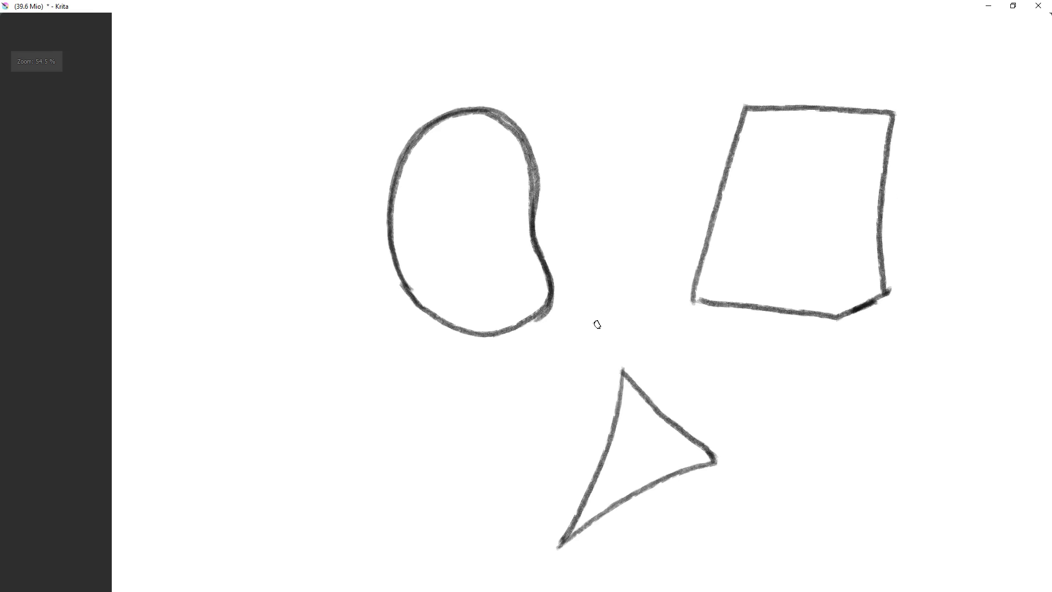
- Draw two large rounded eyes with dark pupils looking right inside the bean, undoing the unsuitable strokes
drag(431, 190, 473, 216)
mouse_move(525, 175)
mouse_down()
mouse_move(511, 211)
mouse_move(465, 207)
mouse_move(438, 181)
mouse_move(482, 230)
mouse_move(513, 230)
mouse_up()
key(ctrl+z)
key(ctrl+z)
key(ctrl+z)
key(ctrl+z)
key(ctrl+z)
drag(513, 231, 532, 211)
mouse_move(470, 186)
mouse_down()
mouse_move(468, 205)
mouse_move(469, 189)
mouse_move(512, 181)
mouse_move(513, 200)
mouse_up()
- Draw a wide open grin on the bean's face and two small rounded ears on top of its head
mouse_move(412, 226)
mouse_down()
mouse_move(521, 252)
mouse_move(470, 305)
mouse_move(490, 304)
mouse_move(517, 252)
mouse_move(482, 289)
mouse_up()
mouse_move(420, 252)
mouse_down()
mouse_move(475, 287)
mouse_move(495, 356)
mouse_up()
mouse_move(474, 225)
mouse_down()
mouse_move(449, 174)
mouse_move(459, 143)
mouse_move(422, 171)
mouse_up()
drag(512, 145, 524, 164)
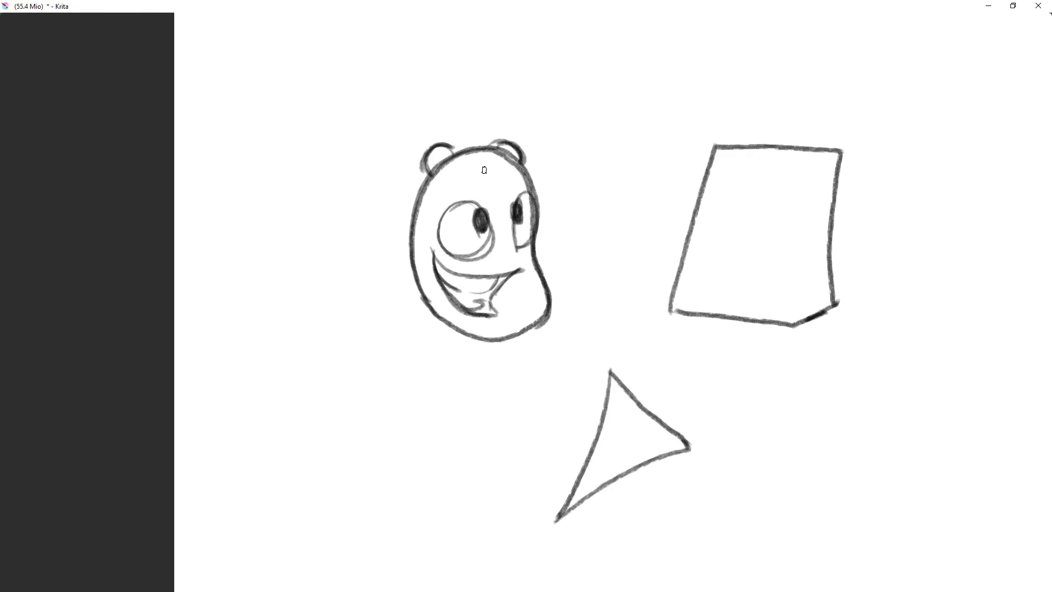
drag(427, 173, 415, 204)
- Add short marks to the bean's forehead and lower eyelid lines under its eyes, undoing the unsuitable strokes
drag(476, 153, 492, 191)
key(ctrl+z)
mouse_move(469, 154)
mouse_down()
mouse_move(484, 166)
mouse_move(456, 182)
mouse_up()
mouse_move(495, 228)
mouse_down()
mouse_move(516, 338)
mouse_move(676, 229)
mouse_up()
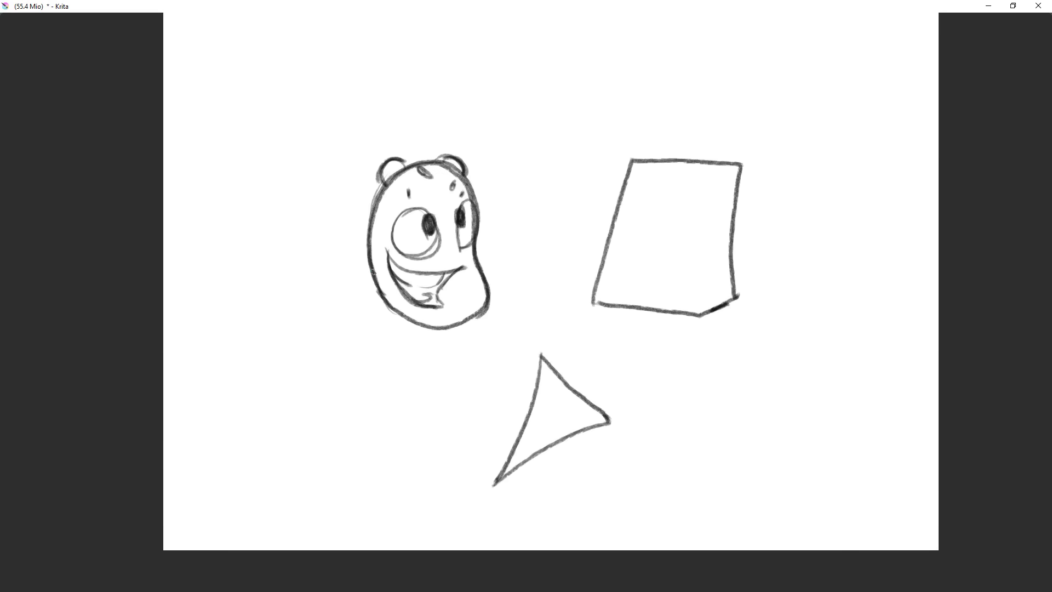
key(ctrl+z)
mouse_move(528, 301)
mouse_down()
mouse_move(557, 330)
mouse_move(558, 303)
mouse_up()
mouse_move(428, 248)
mouse_down()
mouse_move(457, 250)
mouse_move(481, 329)
mouse_move(430, 249)
mouse_move(387, 247)
mouse_up()
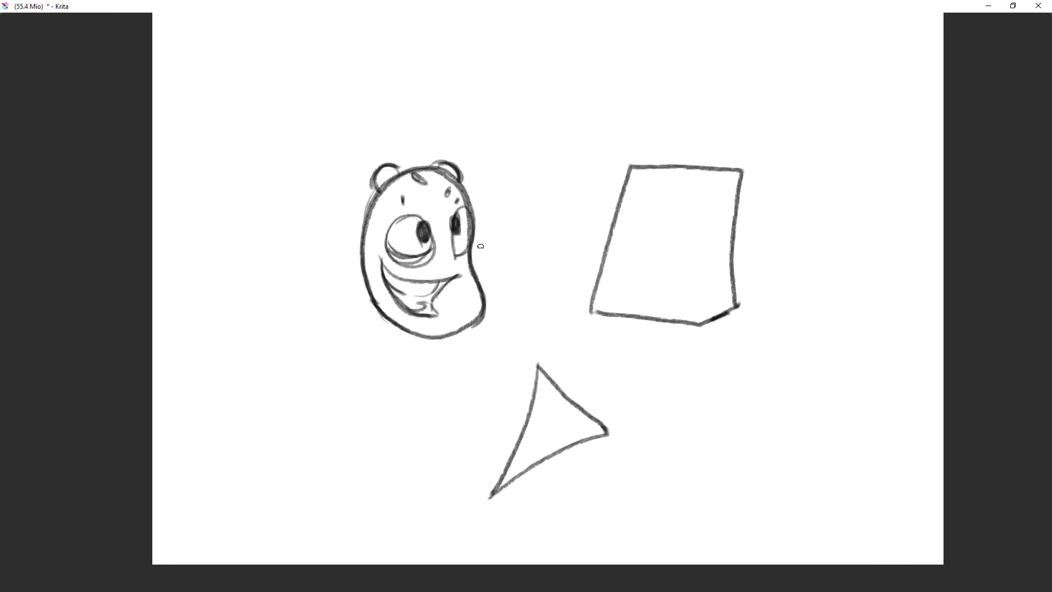
- Draw an angular nose line, two eyes and slanted brows on the square head
scroll(699, 206, up, 1)
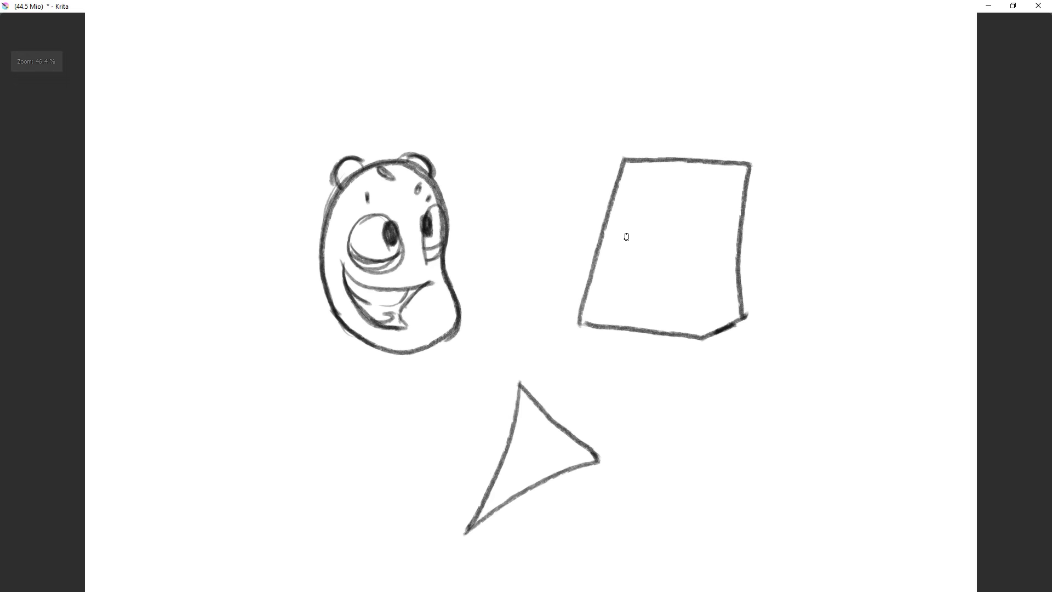
mouse_move(637, 215)
mouse_down()
mouse_move(613, 262)
mouse_move(639, 290)
mouse_up()
mouse_move(634, 211)
mouse_down()
mouse_move(612, 199)
mouse_move(642, 217)
mouse_move(709, 199)
mouse_up()
drag(603, 203, 614, 226)
drag(622, 159, 585, 322)
drag(594, 265, 584, 317)
drag(628, 210, 624, 234)
mouse_move(679, 211)
mouse_down()
mouse_move(674, 233)
mouse_move(702, 235)
mouse_move(687, 206)
mouse_move(715, 186)
mouse_up()
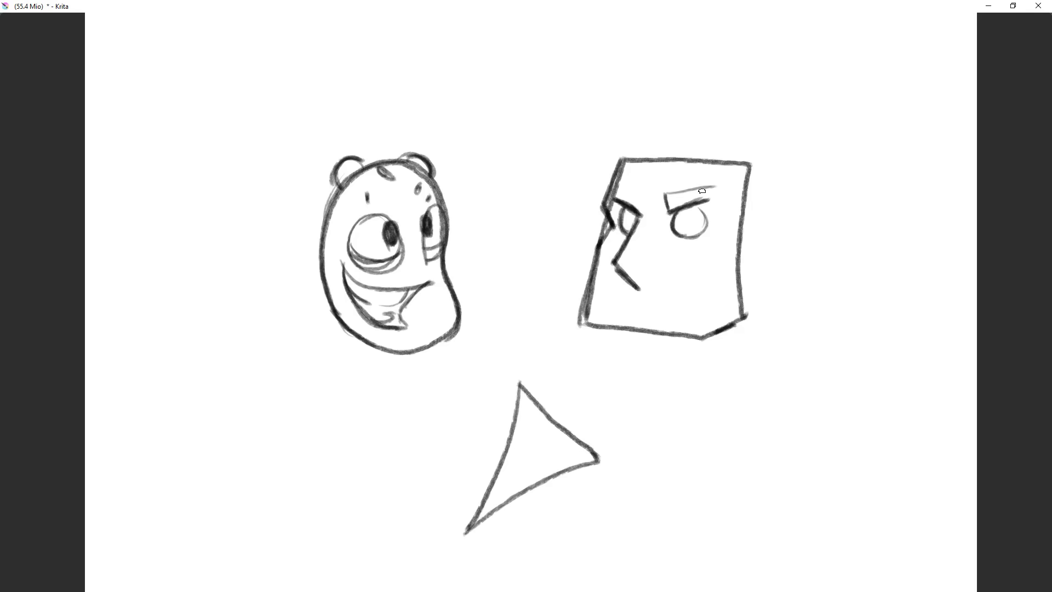
drag(607, 187, 694, 215)
mouse_move(669, 260)
mouse_down()
mouse_move(638, 360)
mouse_move(754, 219)
mouse_up()
- Close the square face's nose and add a boxy ear beside its darkened side edge
drag(611, 264, 665, 271)
mouse_move(665, 271)
mouse_down()
mouse_move(637, 292)
mouse_move(657, 235)
mouse_up()
mouse_move(748, 225)
mouse_down()
mouse_move(777, 203)
mouse_move(737, 279)
mouse_move(774, 205)
mouse_move(739, 218)
mouse_up()
mouse_move(770, 218)
mouse_down()
mouse_move(738, 237)
mouse_move(758, 258)
mouse_up()
drag(760, 154, 753, 224)
mouse_move(754, 217)
mouse_down()
mouse_move(760, 150)
mouse_move(755, 202)
mouse_up()
drag(762, 155, 714, 153)
mouse_move(649, 287)
mouse_down()
mouse_move(721, 273)
mouse_move(705, 314)
mouse_up()
mouse_move(630, 313)
mouse_down()
mouse_move(712, 298)
mouse_move(669, 408)
mouse_up()
- Work in a mirrored view to build up the square face's crooked grin and jaw-plane line, restoring the normal view at the end
key(m)
mouse_move(410, 350)
mouse_down()
mouse_move(701, 345)
mouse_move(738, 273)
mouse_up()
drag(628, 262, 667, 277)
drag(727, 298, 728, 254)
mouse_move(595, 134)
mouse_down()
mouse_move(609, 159)
mouse_move(595, 133)
mouse_up()
mouse_move(688, 134)
mouse_down()
mouse_move(689, 167)
mouse_move(729, 147)
mouse_up()
mouse_move(663, 201)
mouse_down()
mouse_move(659, 239)
mouse_move(707, 250)
mouse_move(671, 255)
mouse_move(663, 246)
mouse_move(681, 261)
mouse_move(706, 258)
mouse_up()
drag(706, 259, 696, 273)
drag(720, 233, 659, 250)
mouse_move(655, 296)
mouse_down()
mouse_move(613, 378)
mouse_move(613, 369)
mouse_up()
key(m)
- Reinforce the square head's side and jaw lines with extra pencil strokes, undoing an unsuitable one
drag(589, 303, 778, 336)
drag(605, 313, 614, 252)
mouse_move(586, 353)
mouse_down()
mouse_move(606, 276)
mouse_move(587, 358)
mouse_up()
drag(588, 358, 622, 249)
mouse_move(608, 320)
mouse_down()
mouse_move(585, 381)
mouse_move(601, 301)
mouse_up()
mouse_move(475, 272)
mouse_down()
mouse_move(477, 349)
mouse_move(505, 437)
mouse_move(517, 400)
mouse_up()
drag(575, 402, 686, 300)
key(ctrl+z)
drag(540, 415, 633, 345)
drag(596, 355, 557, 339)
- Lasso a part of the square face, transform it, touch it up with the brush and clear the selection
key(l)
mouse_move(503, 318)
mouse_down()
mouse_move(609, 402)
mouse_move(515, 316)
mouse_up()
key(ctrl+t)
key(b)
mouse_move(535, 376)
mouse_down()
mouse_move(540, 347)
mouse_move(600, 321)
mouse_up()
key(ctrl+shift+a)
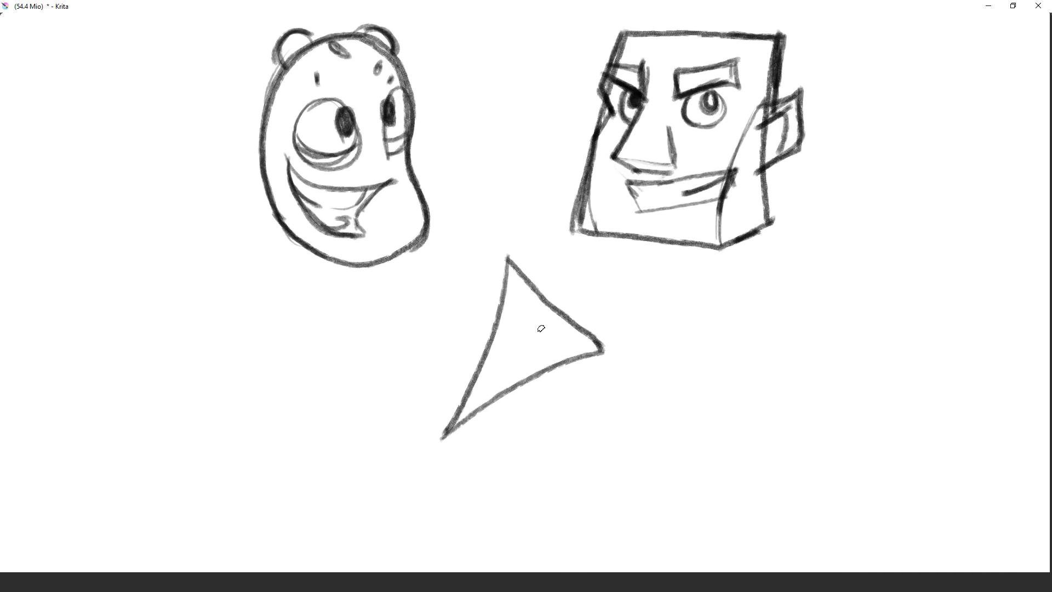
- Turn the triangle into a bird-like head with angry eyes, a beak with nostrils and two pointed feathers at its peak
key(Tab)
key(Tab)
mouse_move(538, 316)
mouse_down()
mouse_move(508, 336)
mouse_move(542, 304)
mouse_move(555, 327)
mouse_move(570, 321)
mouse_move(544, 330)
mouse_up()
drag(557, 310, 563, 323)
mouse_move(581, 361)
mouse_down()
mouse_move(631, 294)
mouse_move(623, 272)
mouse_up()
mouse_move(557, 189)
mouse_down()
mouse_move(504, 175)
mouse_move(557, 193)
mouse_up()
mouse_move(556, 194)
mouse_down()
mouse_move(493, 242)
mouse_move(487, 282)
mouse_move(558, 192)
mouse_up()
scroll(659, 278, up, 1)
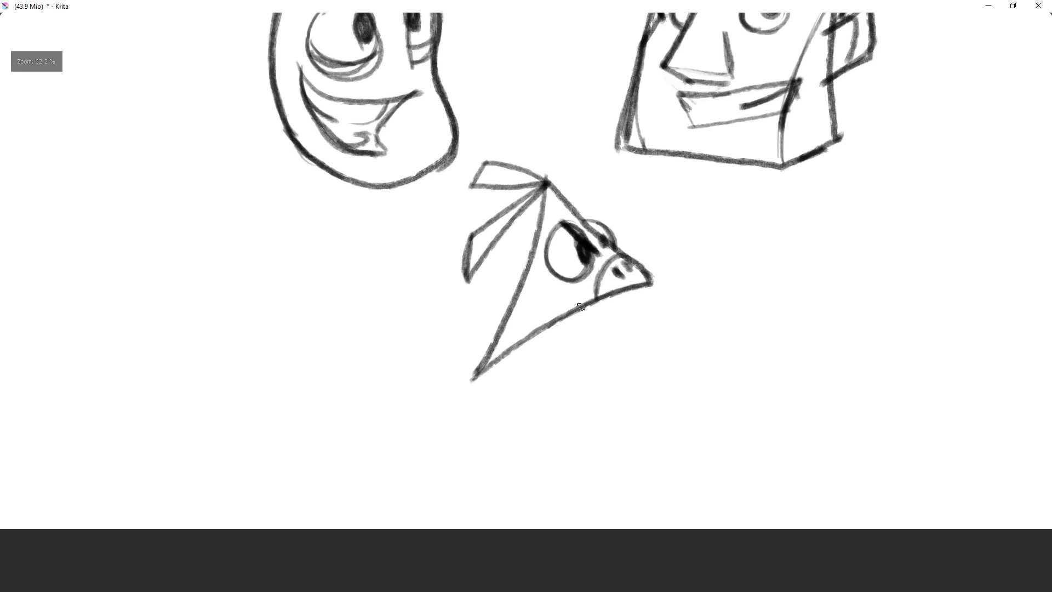
- Draw a small jaw with two fangs under the beak and strengthen the neck lines, undoing the unsuitable strokes
mouse_move(628, 291)
mouse_down()
mouse_move(611, 308)
mouse_move(589, 306)
mouse_up()
drag(628, 291, 590, 307)
drag(597, 299, 575, 309)
mouse_move(606, 268)
mouse_down()
mouse_move(595, 294)
mouse_move(473, 400)
mouse_up()
key(ctrl+z)
mouse_move(571, 311)
mouse_down()
mouse_move(487, 388)
mouse_move(570, 313)
mouse_up()
key(ctrl+z)
mouse_move(548, 190)
mouse_down()
mouse_move(531, 253)
mouse_move(501, 308)
mouse_up()
drag(606, 298, 618, 289)
mouse_move(630, 290)
mouse_down()
mouse_move(633, 316)
mouse_move(642, 285)
mouse_up()
mouse_move(642, 325)
mouse_down()
mouse_move(609, 392)
mouse_move(675, 363)
mouse_move(712, 289)
mouse_move(627, 380)
mouse_up()
mouse_move(379, 209)
mouse_down()
mouse_move(352, 228)
mouse_move(392, 214)
mouse_up()
key(ctrl+z)
drag(481, 252, 603, 342)
drag(649, 347, 684, 356)
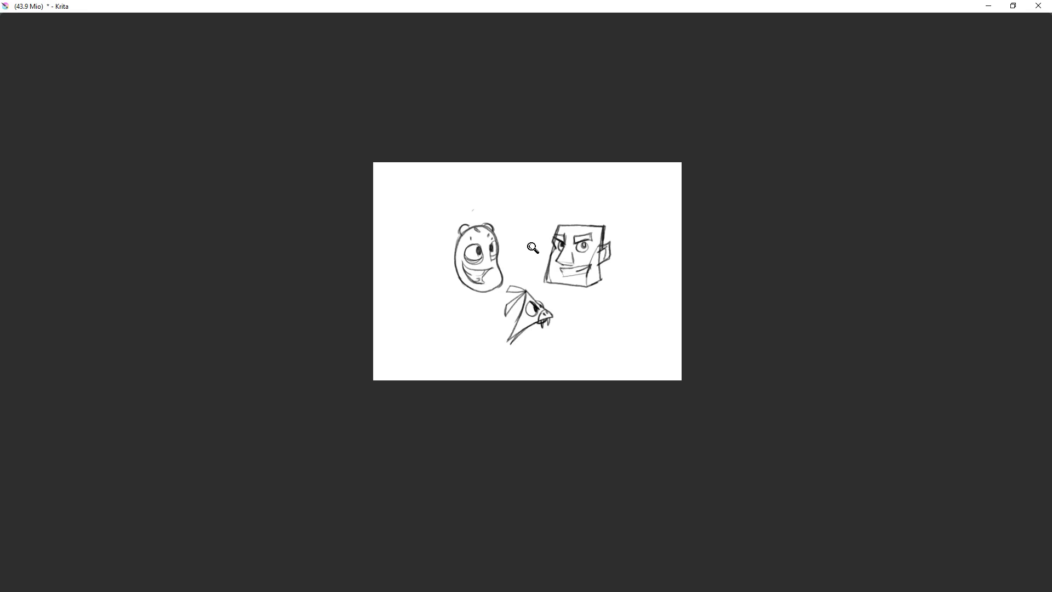
- Select the bean character's large eyes and delete them
drag(614, 237, 575, 170)
drag(445, 240, 476, 226)
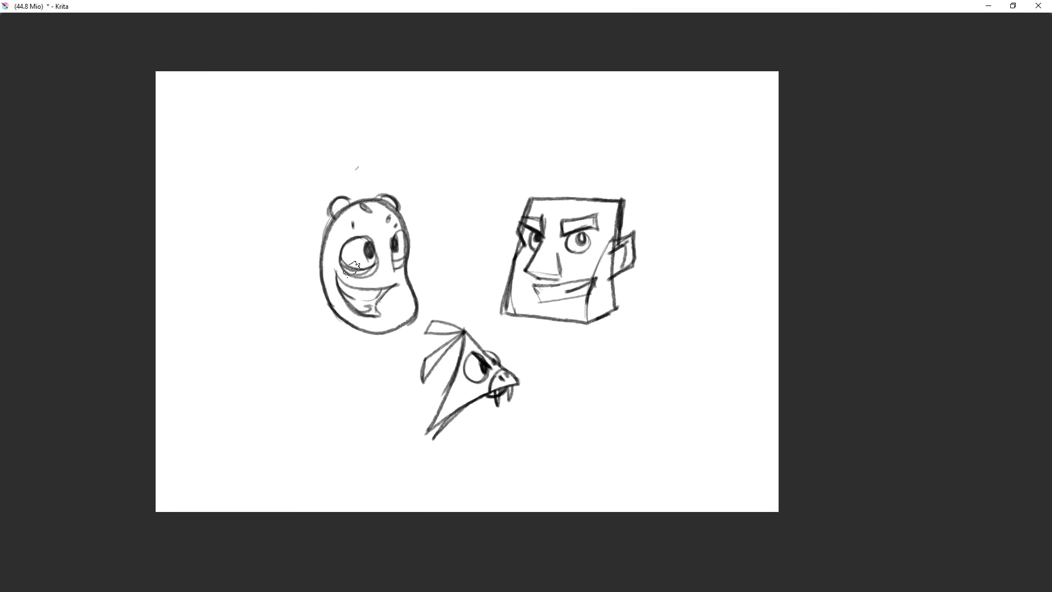
mouse_move(359, 246)
mouse_down()
mouse_move(372, 255)
mouse_move(350, 267)
mouse_move(359, 241)
mouse_move(347, 274)
mouse_move(416, 257)
mouse_move(388, 233)
mouse_up()
key(Delete)
click(378, 298)
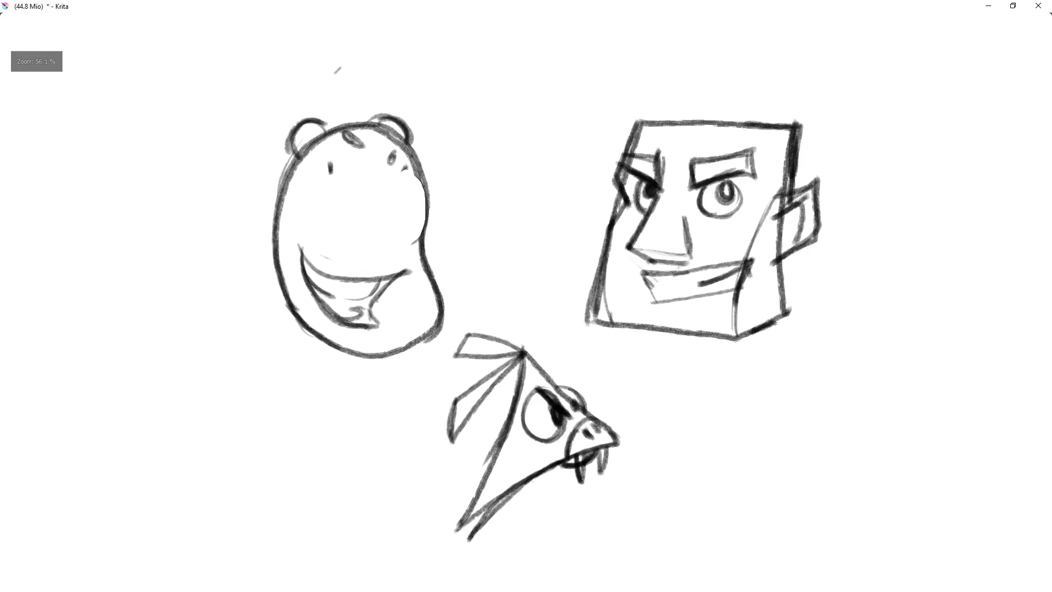
- Repair the bean's side outline, shrink its grin with a transform and draw two small solid oval eyes
drag(420, 175, 425, 234)
key(ctrl+z)
drag(418, 167, 420, 256)
mouse_move(426, 207)
mouse_down()
mouse_move(421, 264)
mouse_move(406, 230)
mouse_move(383, 247)
mouse_up()
key(ctrl+t)
drag(359, 284, 390, 253)
key(b)
mouse_move(362, 195)
mouse_down()
mouse_move(363, 208)
mouse_move(377, 209)
mouse_up()
mouse_move(418, 247)
mouse_down()
mouse_move(413, 272)
mouse_move(433, 307)
mouse_up()
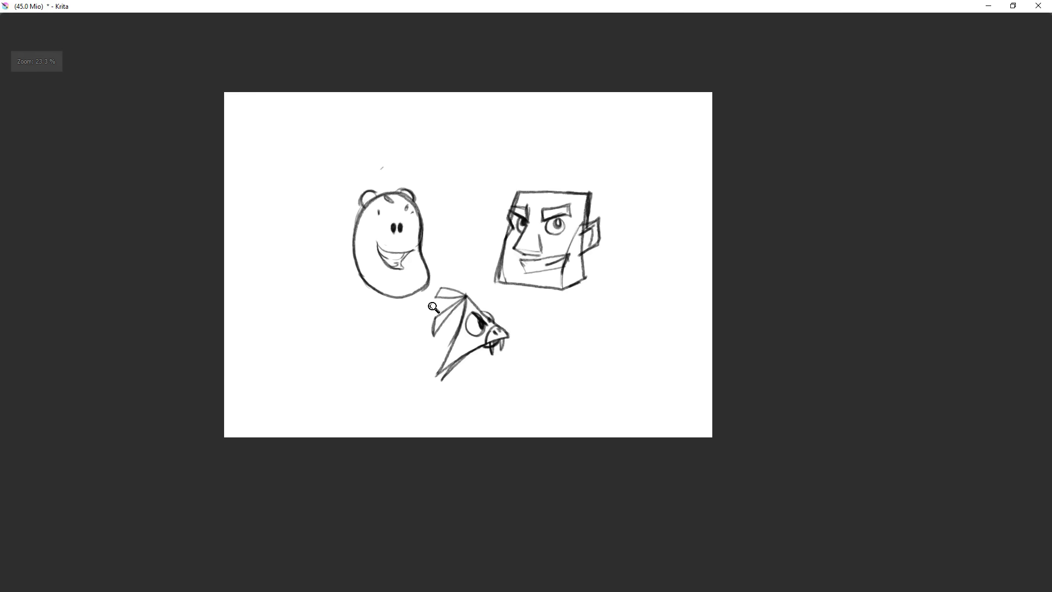
- Rework the square face's eyes with angular, squared-off outlines
drag(533, 432, 602, 442)
mouse_move(582, 275)
mouse_down()
mouse_move(609, 195)
mouse_move(622, 235)
mouse_move(670, 220)
mouse_move(656, 194)
mouse_move(619, 231)
mouse_move(649, 231)
mouse_up()
key(ctrl+t)
key(Return)
mouse_move(572, 208)
mouse_down()
mouse_move(570, 226)
mouse_move(583, 230)
mouse_up()
mouse_move(604, 284)
mouse_down()
mouse_move(594, 358)
mouse_move(662, 266)
mouse_up()
mouse_move(661, 192)
mouse_down()
mouse_move(660, 219)
mouse_move(636, 200)
mouse_move(650, 205)
mouse_up()
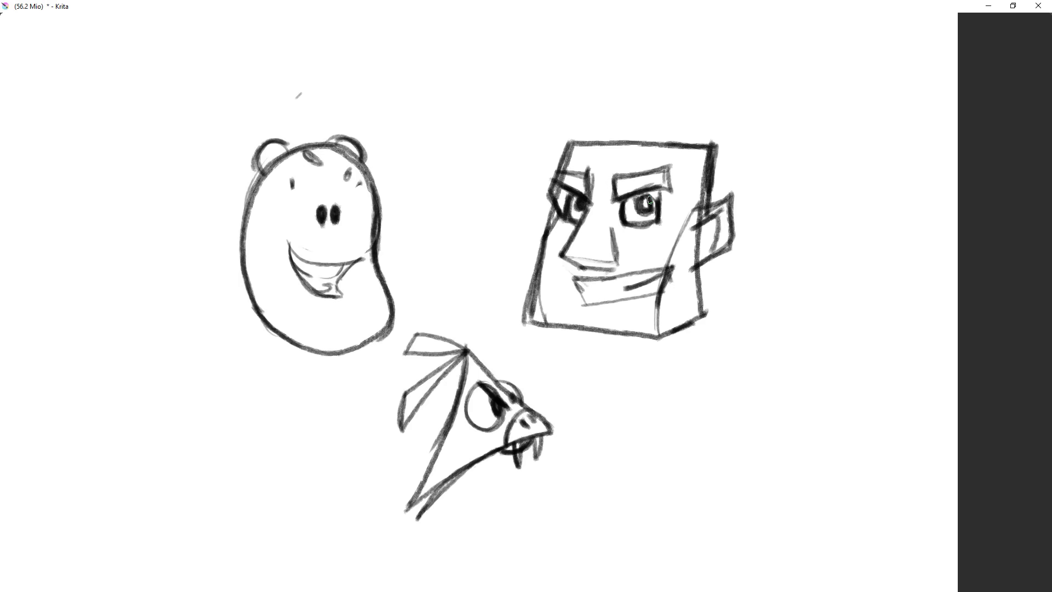
mouse_move(647, 257)
mouse_down()
mouse_move(617, 356)
mouse_move(641, 274)
mouse_up()
- Darken the square face's pupils and thicken its head and ear outlines with heavy straight strokes
mouse_move(581, 170)
mouse_down()
mouse_move(696, 170)
mouse_move(695, 215)
mouse_up()
mouse_move(700, 163)
mouse_down()
mouse_move(689, 224)
mouse_move(717, 204)
mouse_move(716, 242)
mouse_move(675, 269)
mouse_up()
drag(717, 205, 686, 216)
drag(688, 213, 715, 201)
mouse_move(692, 248)
mouse_down()
mouse_move(652, 338)
mouse_move(676, 242)
mouse_up()
drag(702, 167, 698, 204)
drag(691, 263, 696, 303)
mouse_move(700, 293)
mouse_down()
mouse_move(670, 340)
mouse_move(709, 289)
mouse_up()
drag(555, 233, 540, 317)
mouse_move(555, 257)
mouse_down()
mouse_move(536, 315)
mouse_move(563, 317)
mouse_up()
drag(665, 320, 660, 357)
- Draw a small round one-eyed monster with horns and thin legs above the bean, undoing the unsuitable strokes
drag(614, 311, 746, 414)
drag(498, 245, 577, 227)
drag(507, 285, 514, 265)
mouse_move(514, 265)
mouse_down()
mouse_move(514, 211)
mouse_move(483, 308)
mouse_move(518, 233)
mouse_move(527, 274)
mouse_up()
mouse_move(478, 232)
mouse_down()
mouse_move(503, 273)
mouse_move(454, 266)
mouse_move(469, 231)
mouse_move(485, 258)
mouse_up()
drag(476, 312, 476, 334)
mouse_move(485, 311)
mouse_down()
mouse_move(473, 329)
mouse_move(492, 329)
mouse_up()
key(ctrl+z)
key(ctrl+z)
mouse_move(444, 233)
mouse_down()
mouse_move(447, 209)
mouse_move(461, 223)
mouse_move(521, 229)
mouse_up()
mouse_move(574, 297)
mouse_down()
mouse_move(711, 353)
mouse_move(470, 313)
mouse_up()
- Draw a blocky monster body with a narrow head and stepped base beside the square face
drag(619, 289, 678, 230)
mouse_move(688, 159)
mouse_down()
mouse_move(625, 209)
mouse_move(682, 220)
mouse_move(593, 315)
mouse_move(596, 330)
mouse_up()
drag(683, 210, 715, 203)
drag(718, 215, 715, 329)
drag(611, 329, 624, 328)
mouse_move(614, 325)
mouse_down()
mouse_move(616, 374)
mouse_move(668, 364)
mouse_up()
mouse_move(703, 326)
mouse_down()
mouse_move(664, 365)
mouse_move(719, 331)
mouse_up()
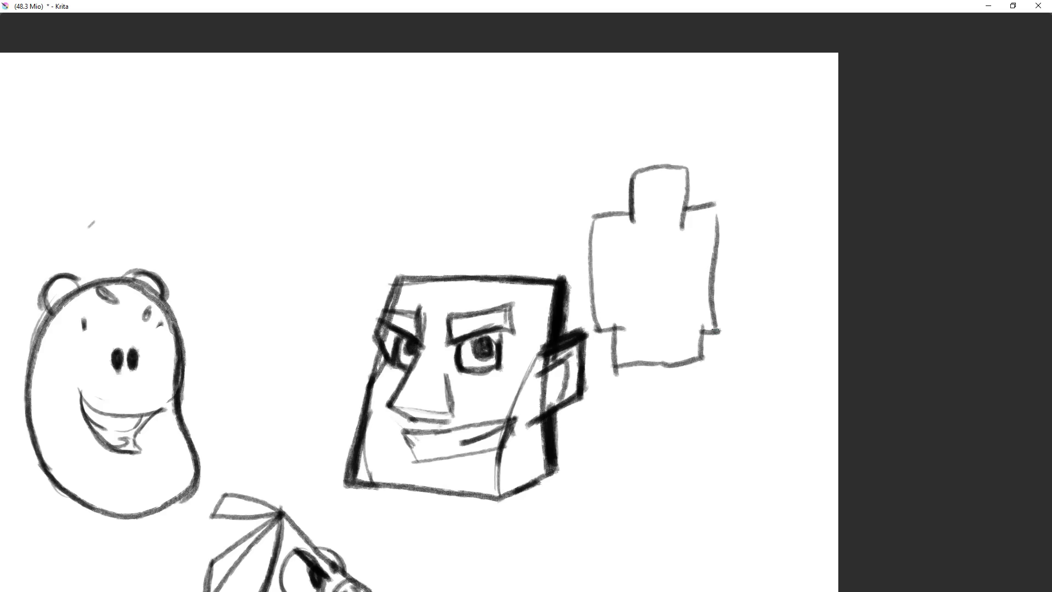
- Add a tiny smiling face and two horns to the blocky monster, undoing an unsuitable stroke
drag(655, 201, 672, 199)
mouse_move(634, 172)
mouse_down()
mouse_move(626, 154)
mouse_move(641, 170)
mouse_move(686, 152)
mouse_up()
drag(687, 154, 694, 173)
drag(687, 237, 623, 358)
key(ctrl+z)
drag(494, 504, 518, 462)
drag(549, 399, 549, 423)
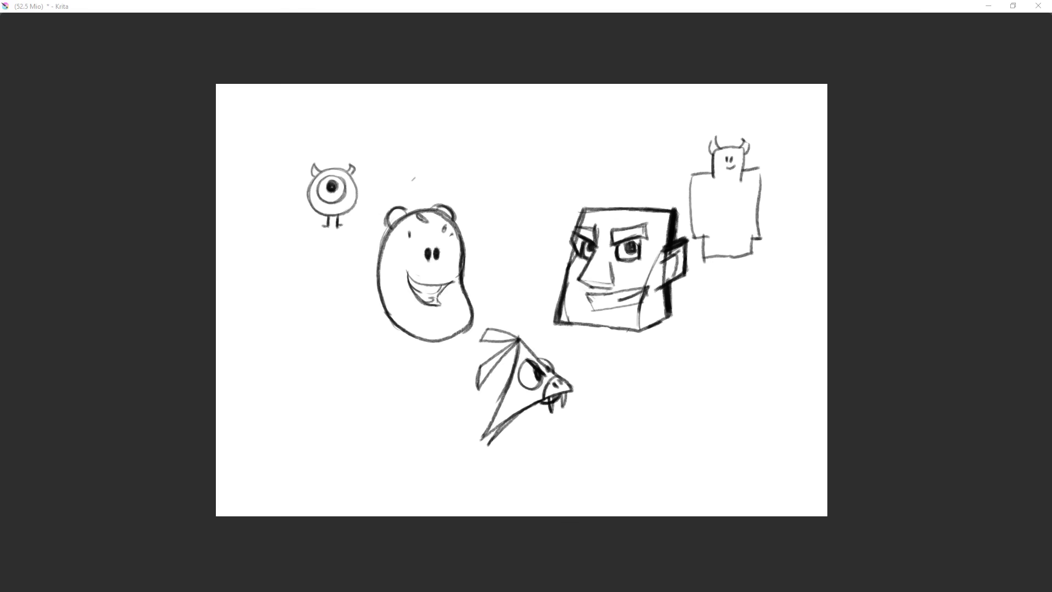
- Sketch a pointed animal body with two sharp ears below the square face, undoing the unsuitable strokes
click(630, 363)
drag(636, 391, 647, 366)
mouse_move(421, 452)
mouse_down()
mouse_move(388, 483)
mouse_move(426, 443)
mouse_move(390, 480)
mouse_up()
mouse_move(592, 437)
mouse_down()
mouse_move(590, 363)
mouse_move(640, 278)
mouse_move(674, 290)
mouse_move(702, 323)
mouse_move(693, 418)
mouse_up()
key(ctrl+z)
key(ctrl+z)
mouse_move(615, 350)
mouse_down()
mouse_move(692, 433)
mouse_move(707, 359)
mouse_move(695, 279)
mouse_up()
mouse_move(589, 284)
mouse_down()
mouse_move(623, 378)
mouse_move(588, 212)
mouse_up()
key(ctrl+z)
drag(642, 253, 638, 437)
key(ctrl+z)
- Transform the selected part of the pointed animal sketch and clear the selection
key(ctrl+t)
drag(719, 390, 810, 416)
key(b)
key(ctrl+shift+a)
- Draw a large pointed tail curving up behind the animal, redoing unsuitable strokes and adding further lines to the figure
mouse_move(703, 372)
mouse_down()
mouse_move(688, 354)
mouse_move(674, 285)
mouse_move(682, 247)
mouse_move(717, 252)
mouse_up()
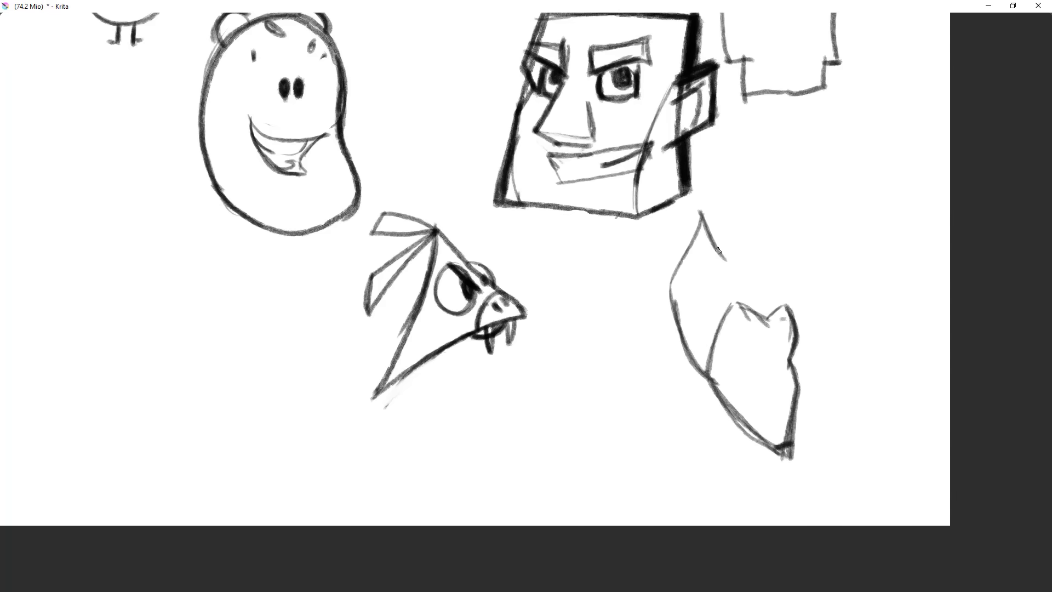
key(ctrl+z)
mouse_move(701, 218)
mouse_down()
mouse_move(681, 262)
mouse_move(693, 357)
mouse_up()
mouse_move(677, 321)
mouse_down()
mouse_move(691, 204)
mouse_move(722, 234)
mouse_move(739, 289)
mouse_up()
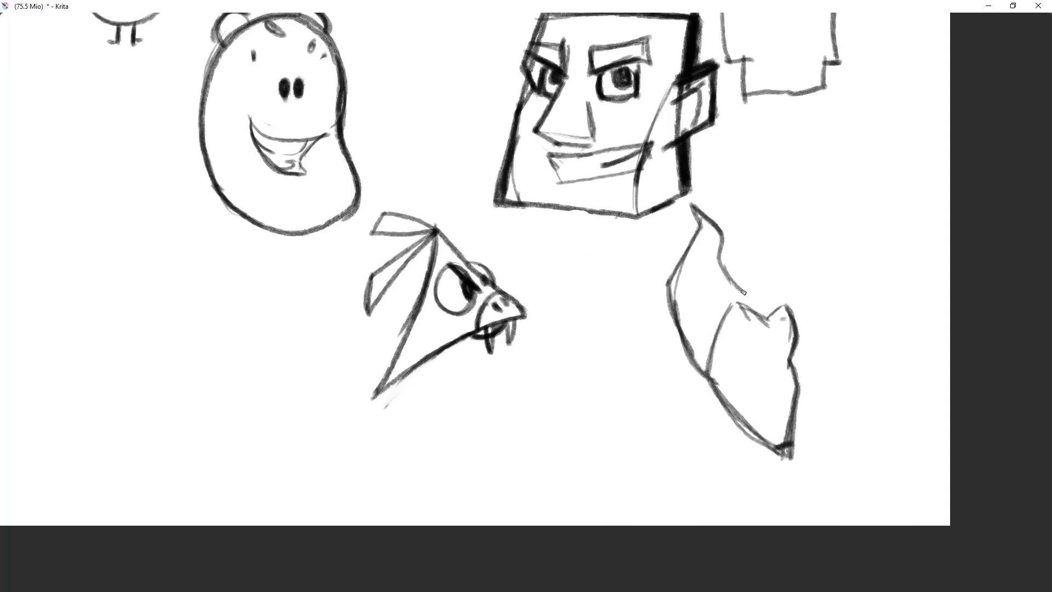
key(ctrl+z)
drag(770, 324, 696, 208)
mouse_move(749, 282)
mouse_down()
mouse_move(775, 249)
mouse_move(779, 206)
mouse_move(798, 225)
mouse_move(797, 326)
mouse_up()
key(ctrl+z)
drag(796, 227, 810, 320)
mouse_move(809, 272)
mouse_down()
mouse_move(790, 339)
mouse_move(793, 215)
mouse_move(772, 225)
mouse_move(749, 279)
mouse_up()
drag(760, 319, 756, 247)
mouse_move(742, 361)
mouse_down()
mouse_move(647, 340)
mouse_move(746, 418)
mouse_up()
drag(788, 350, 838, 330)
mouse_move(825, 344)
mouse_down()
mouse_move(787, 409)
mouse_move(814, 398)
mouse_move(811, 430)
mouse_up()
- Clear all the drawings to leave a blank white page
key(Delete)
drag(769, 319, 742, 338)
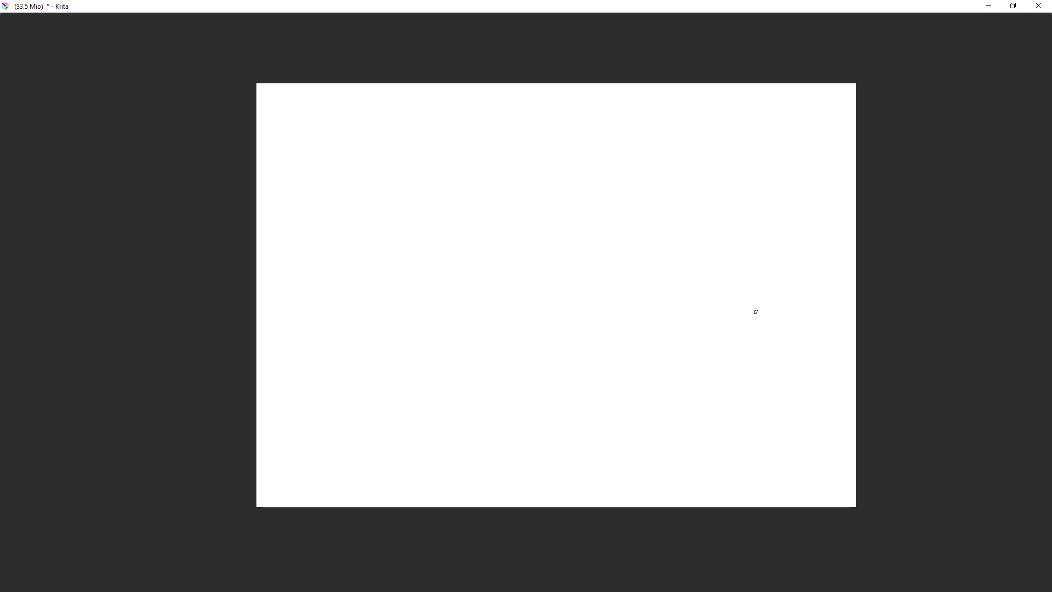
drag(608, 255, 592, 274)
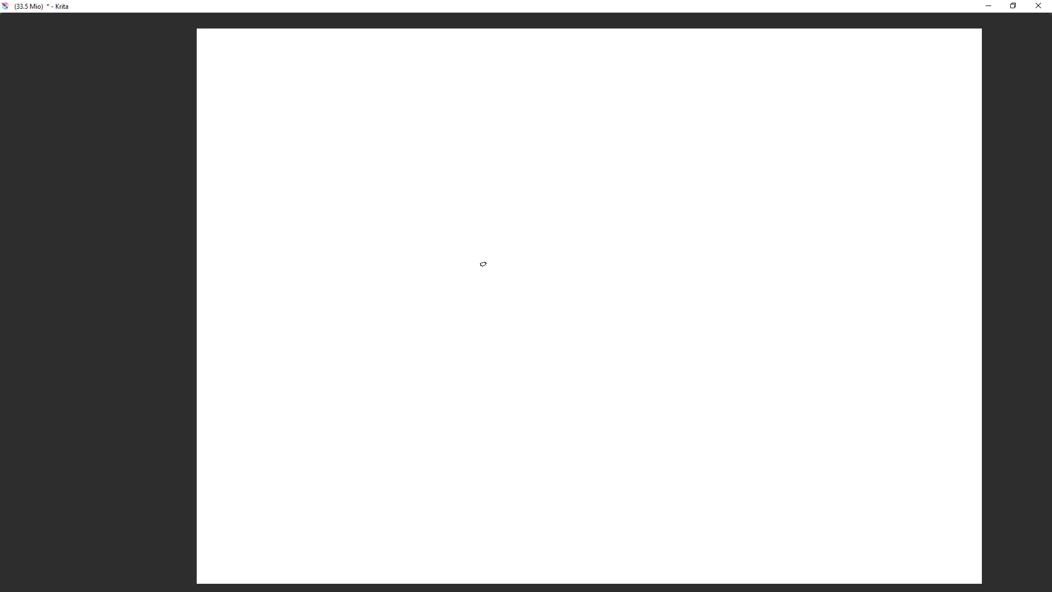
- Sketch a large circle on the blank page and give it a curved vertical contour line to suggest a sphere
click(447, 221)
mouse_move(488, 127)
mouse_down()
mouse_move(531, 247)
mouse_move(489, 127)
mouse_move(448, 262)
mouse_move(438, 229)
mouse_up()
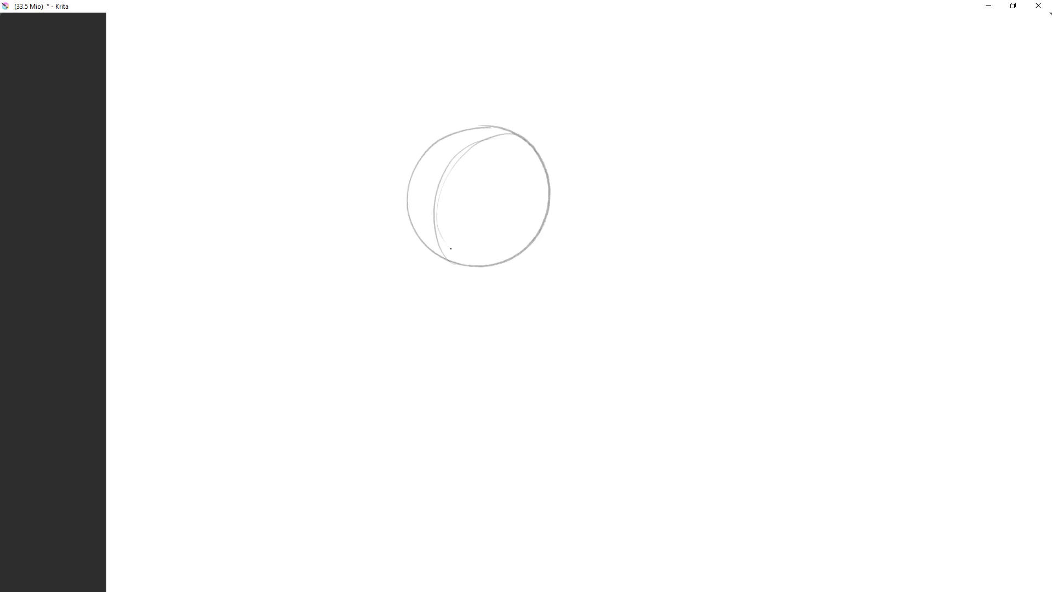
mouse_move(466, 261)
mouse_down()
mouse_move(442, 247)
mouse_move(510, 132)
mouse_up()
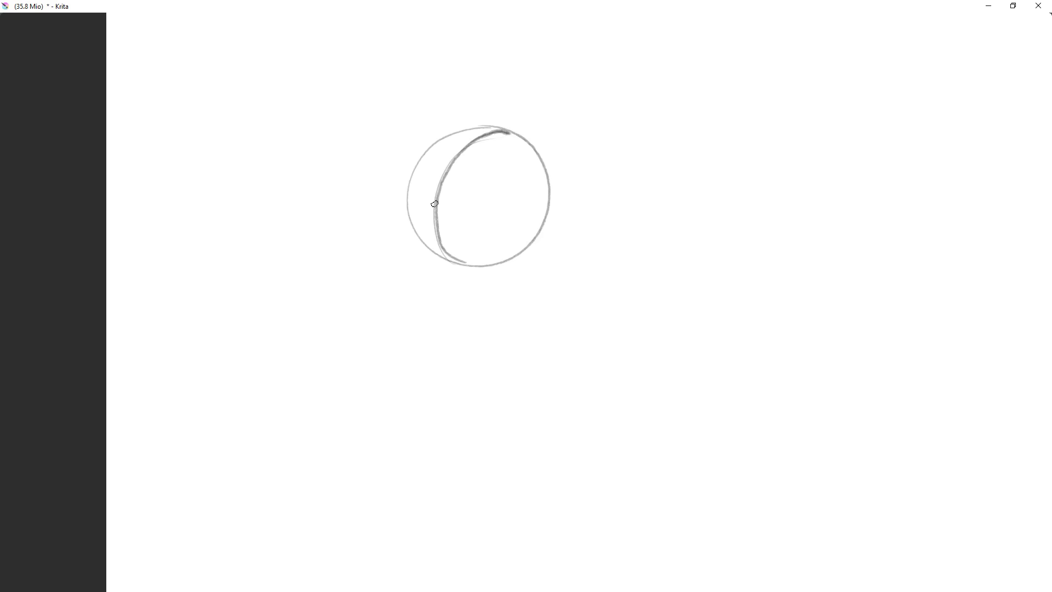
- Add a curved horizontal contour across the large sphere, undoing the unsuitable strokes
mouse_move(408, 202)
mouse_down()
mouse_move(479, 178)
mouse_move(457, 179)
mouse_move(472, 183)
mouse_up()
key(ctrl+z)
key(ctrl+z)
key(ctrl+z)
key(ctrl+z)
mouse_move(592, 253)
mouse_down()
mouse_move(563, 307)
mouse_move(567, 268)
mouse_up()
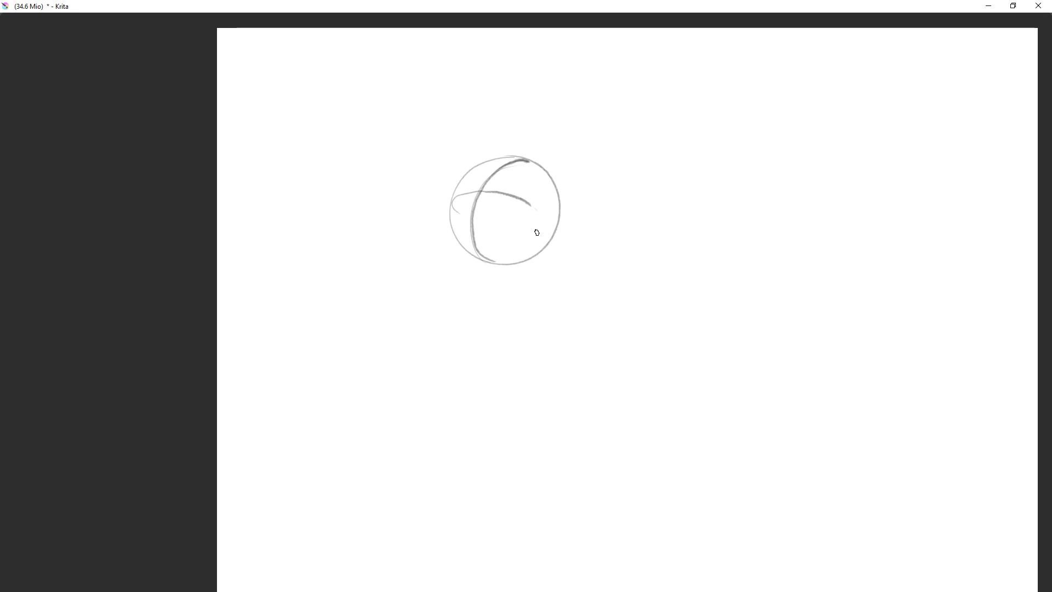
- Sketch a small sphere above the large one with two crossing diagonal contour ellipses, undoing the unsuitable strokes
mouse_move(574, 210)
mouse_down()
mouse_move(580, 183)
mouse_move(625, 324)
mouse_move(599, 284)
mouse_move(610, 256)
mouse_up()
mouse_move(440, 98)
mouse_down()
mouse_move(435, 136)
mouse_move(487, 124)
mouse_move(503, 98)
mouse_move(444, 145)
mouse_move(503, 100)
mouse_move(501, 152)
mouse_move(473, 100)
mouse_move(485, 105)
mouse_move(496, 153)
mouse_up()
key(ctrl+z)
key(ctrl+z)
drag(562, 182, 602, 204)
drag(604, 201, 586, 258)
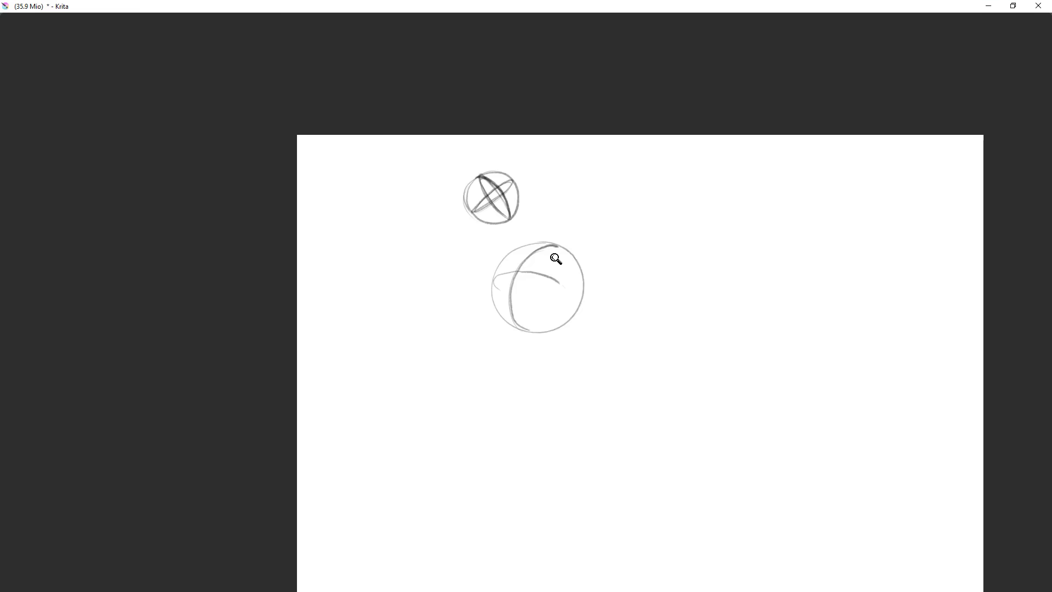
- Sketch a second small sphere with contour ellipses beside the large one and darken the contour crossings on all three spheres
drag(555, 257, 660, 173)
mouse_move(496, 149)
mouse_down()
mouse_move(509, 213)
mouse_move(492, 151)
mouse_up()
mouse_move(495, 211)
mouse_down()
mouse_move(489, 154)
mouse_move(474, 198)
mouse_move(513, 199)
mouse_move(455, 188)
mouse_up()
drag(516, 282, 526, 288)
mouse_move(493, 142)
mouse_down()
mouse_move(493, 173)
mouse_move(509, 150)
mouse_up()
mouse_move(537, 227)
mouse_down()
mouse_move(539, 279)
mouse_move(562, 245)
mouse_up()
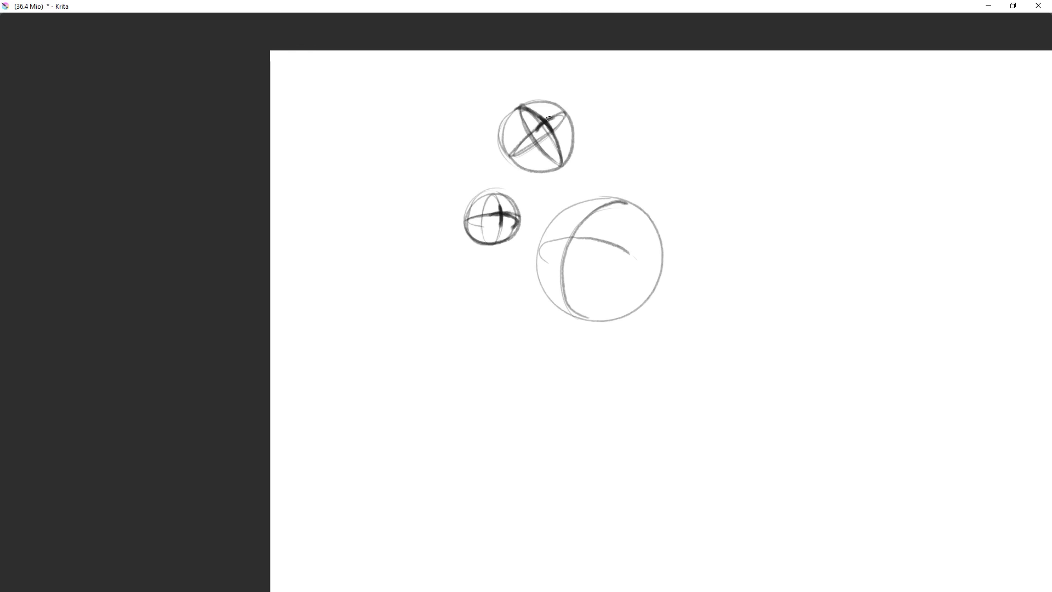
mouse_move(579, 226)
mouse_down()
mouse_move(563, 258)
mouse_move(558, 242)
mouse_move(585, 239)
mouse_up()
mouse_move(583, 304)
mouse_down()
mouse_move(592, 326)
mouse_move(595, 302)
mouse_up()
- Select the large sphere with a freehand selection, adjust it with the Transform tool and clear the selection
key(l)
mouse_move(564, 169)
mouse_down()
mouse_move(662, 310)
mouse_move(614, 164)
mouse_up()
key(ctrl+t)
drag(673, 213, 673, 216)
key(b)
key(ctrl+shift+a)
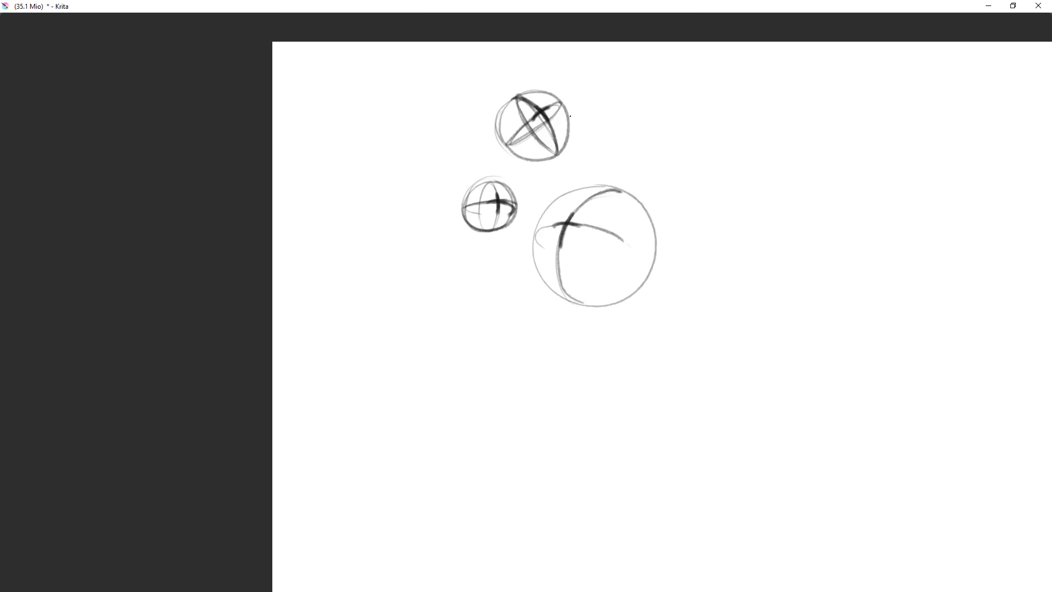
mouse_move(526, 121)
mouse_down()
mouse_move(564, 124)
mouse_move(543, 99)
mouse_move(548, 122)
mouse_move(526, 126)
mouse_up()
mouse_move(482, 216)
mouse_down()
mouse_move(503, 193)
mouse_move(502, 219)
mouse_up()
mouse_move(598, 238)
mouse_down()
mouse_move(609, 195)
mouse_move(548, 257)
mouse_move(591, 296)
mouse_move(594, 200)
mouse_move(581, 237)
mouse_move(608, 280)
mouse_up()
mouse_move(652, 311)
mouse_down()
mouse_move(613, 378)
mouse_move(628, 360)
mouse_up()
key(ctrl+z)
key(ctrl+z)
key(ctrl+z)
- Thicken the lower-right outline of the topmost small sphere, undoing and erasing unsuitable parts
scroll(630, 197, up, 4)
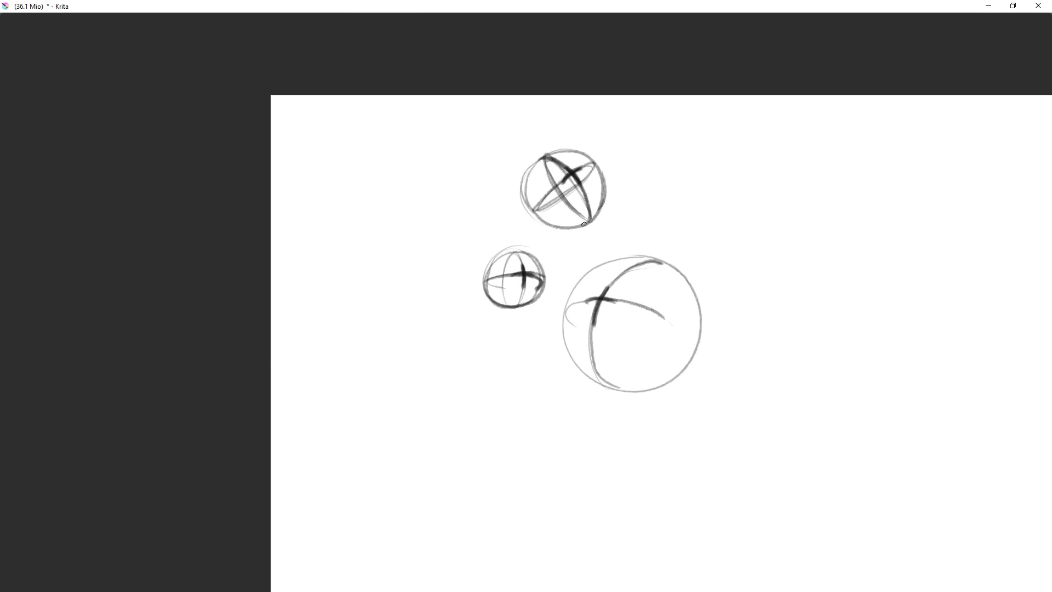
drag(602, 210, 572, 228)
key(ctrl+z)
key(e)
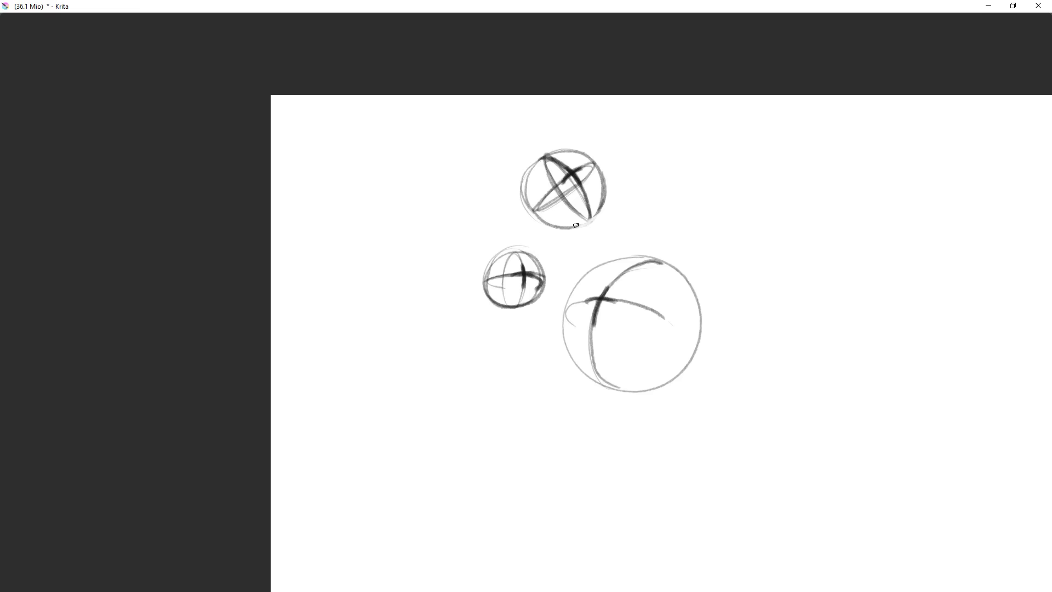
scroll(602, 224, down, 4)
scroll(606, 225, up, 3)
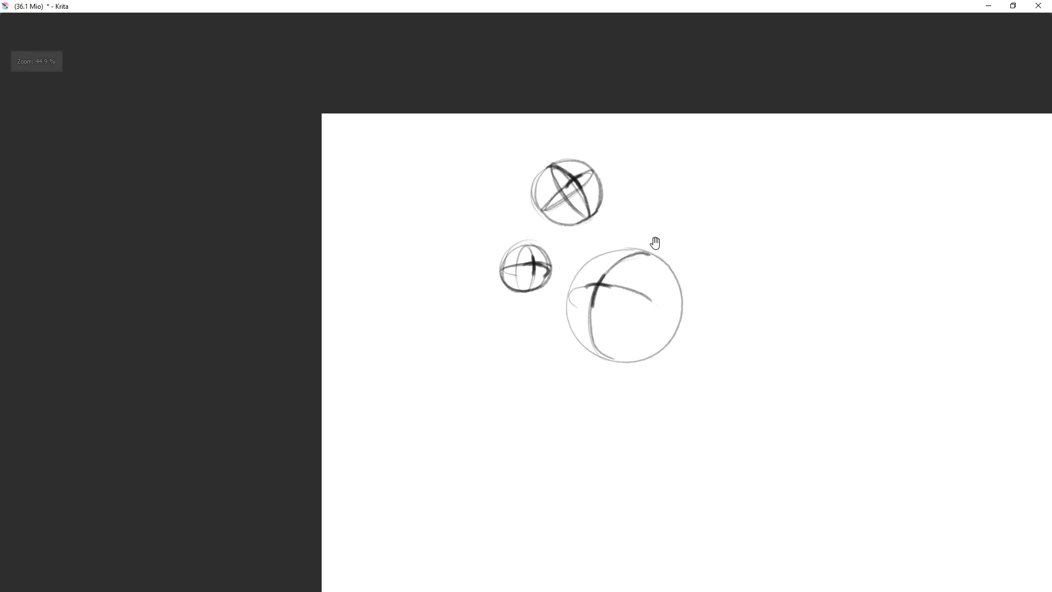
scroll(707, 305, up, 1)
mouse_move(716, 296)
mouse_down()
mouse_move(608, 296)
mouse_move(575, 265)
mouse_move(584, 264)
mouse_up()
mouse_move(683, 226)
mouse_down()
mouse_move(654, 241)
mouse_move(601, 169)
mouse_up()
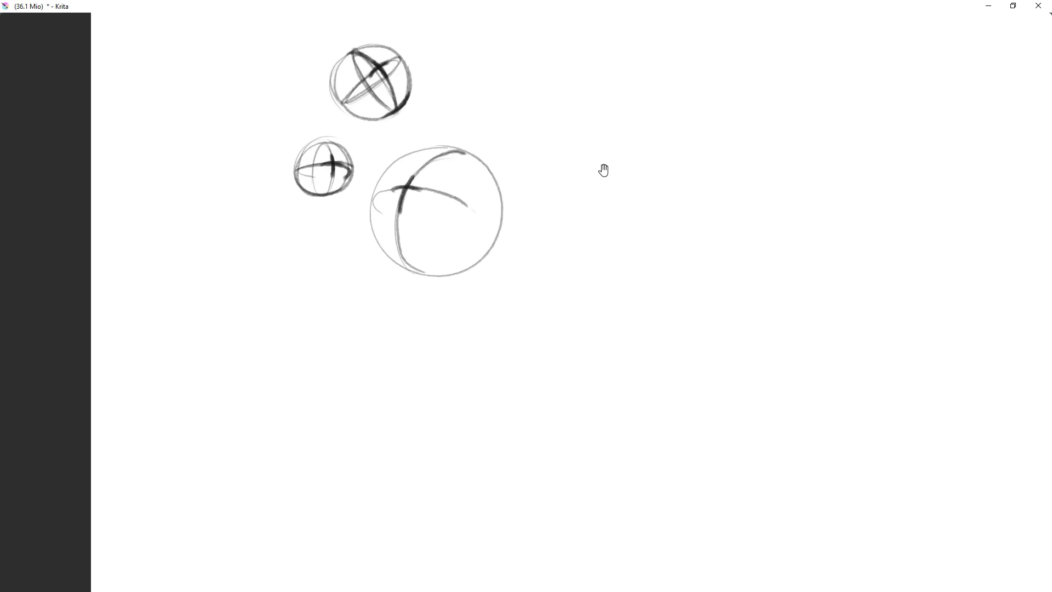
- Sketch a cube's near vertical edge and its receding left face beside the large sphere, undoing the unsuitable top edge
mouse_move(593, 222)
mouse_down()
mouse_move(586, 211)
mouse_move(609, 286)
mouse_up()
drag(614, 183, 609, 301)
mouse_move(613, 184)
mouse_down()
mouse_move(565, 216)
mouse_move(564, 285)
mouse_up()
mouse_move(566, 225)
mouse_down()
mouse_move(563, 281)
mouse_move(614, 307)
mouse_up()
drag(615, 183, 680, 206)
key(ctrl+z)
- Complete the cube's right face and redraw its top edge as a straight, darker line
mouse_move(615, 183)
mouse_down()
mouse_move(687, 205)
mouse_move(690, 276)
mouse_up()
mouse_move(690, 277)
mouse_down()
mouse_move(689, 224)
mouse_move(691, 284)
mouse_up()
mouse_move(616, 306)
mouse_down()
mouse_move(684, 286)
mouse_move(672, 292)
mouse_move(688, 207)
mouse_up()
drag(650, 260, 657, 215)
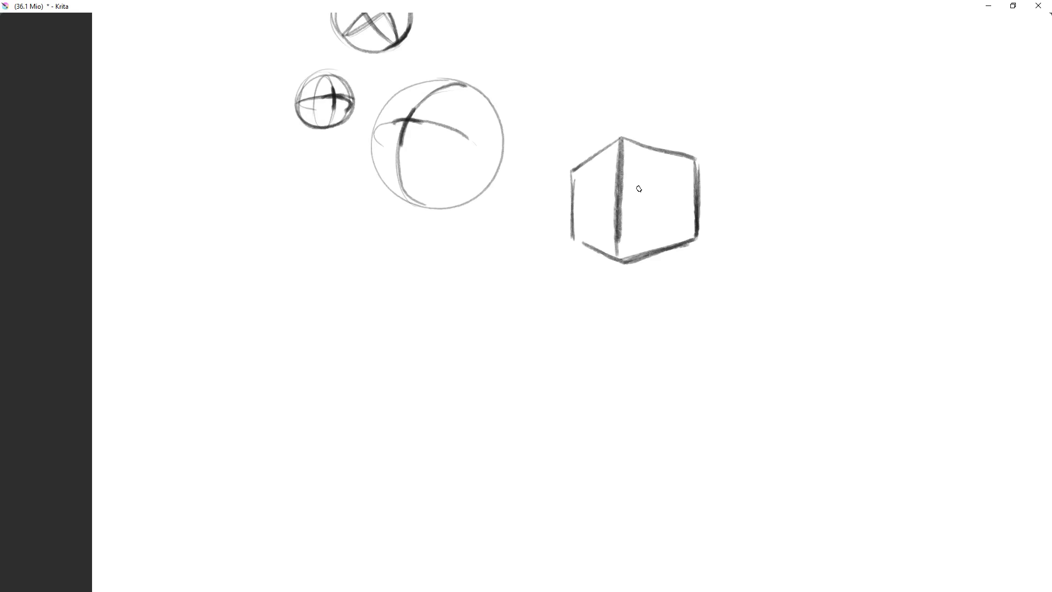
drag(608, 128, 557, 154)
key(ctrl+z)
mouse_move(620, 139)
mouse_down()
mouse_move(703, 160)
mouse_move(695, 239)
mouse_up()
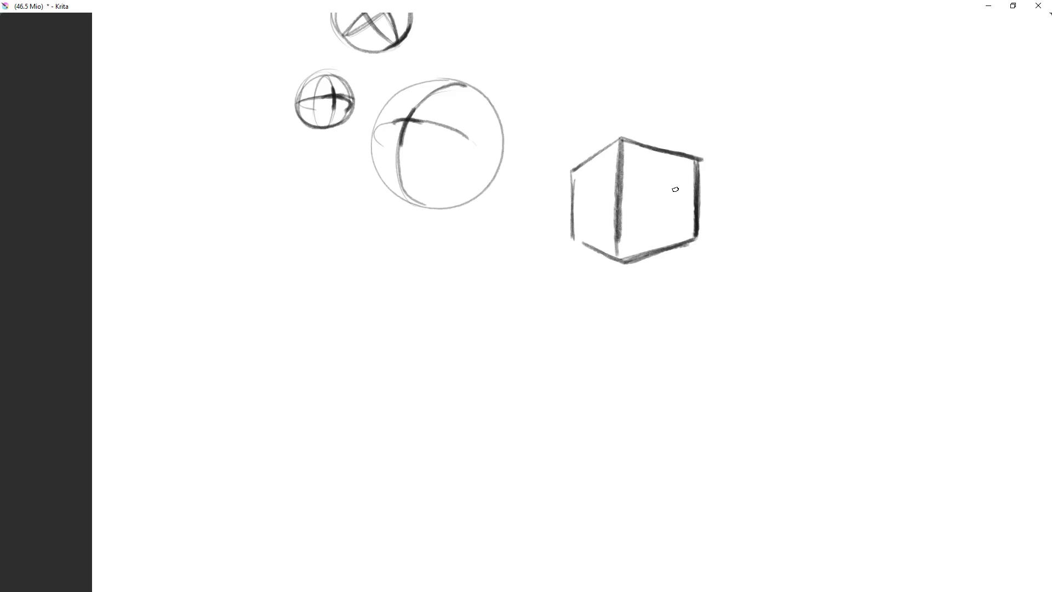
- Draw three axis arrows along the cube's edges and label them X, Y and Z
mouse_move(639, 275)
mouse_down()
mouse_move(690, 251)
mouse_move(694, 266)
mouse_move(602, 273)
mouse_move(584, 260)
mouse_up()
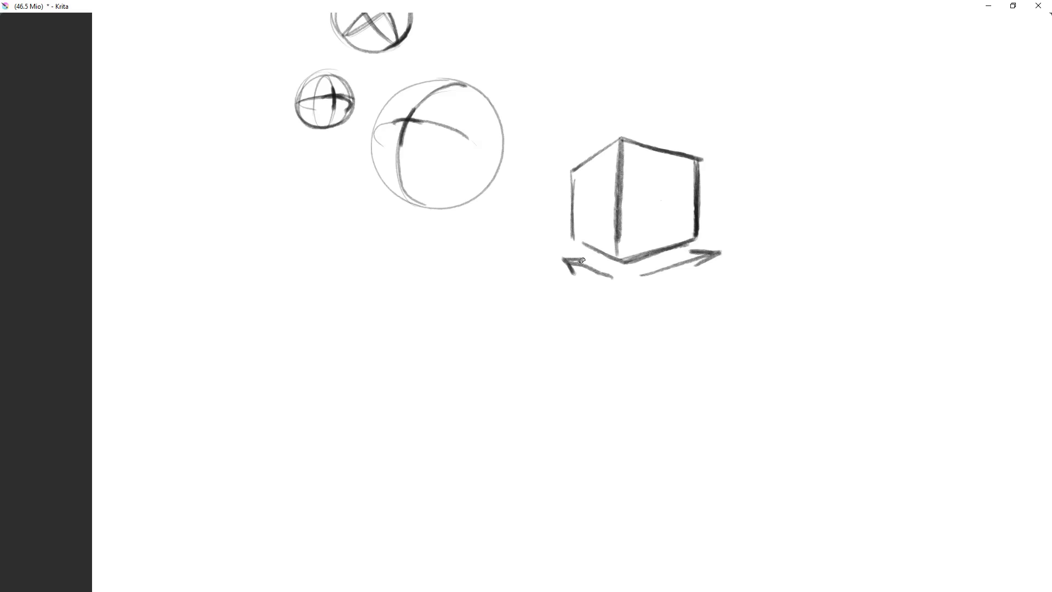
mouse_move(712, 243)
mouse_down()
mouse_move(718, 160)
mouse_move(730, 178)
mouse_up()
mouse_move(678, 276)
mouse_down()
mouse_move(694, 287)
mouse_move(672, 290)
mouse_up()
drag(583, 279, 589, 299)
drag(742, 205, 742, 217)
- Sketch a tilted elongated box above the cube with its end face and two long sides showing
mouse_move(712, 274)
mouse_down()
mouse_move(681, 347)
mouse_move(711, 303)
mouse_up()
drag(711, 303, 616, 430)
drag(616, 430, 619, 412)
mouse_move(617, 153)
mouse_down()
mouse_move(563, 203)
mouse_move(612, 201)
mouse_move(649, 146)
mouse_up()
mouse_move(651, 146)
mouse_down()
mouse_move(657, 180)
mouse_move(634, 238)
mouse_up()
drag(662, 193, 634, 238)
mouse_move(562, 205)
mouse_down()
mouse_move(587, 242)
mouse_move(633, 237)
mouse_up()
scroll(599, 241, down, 2)
scroll(600, 241, up, 2)
drag(590, 244, 619, 240)
drag(612, 198, 631, 251)
- Sketch a tall upright box with two narrow side faces between the spheres and the tilted box
mouse_move(447, 141)
mouse_down()
mouse_move(546, 172)
mouse_move(528, 262)
mouse_up()
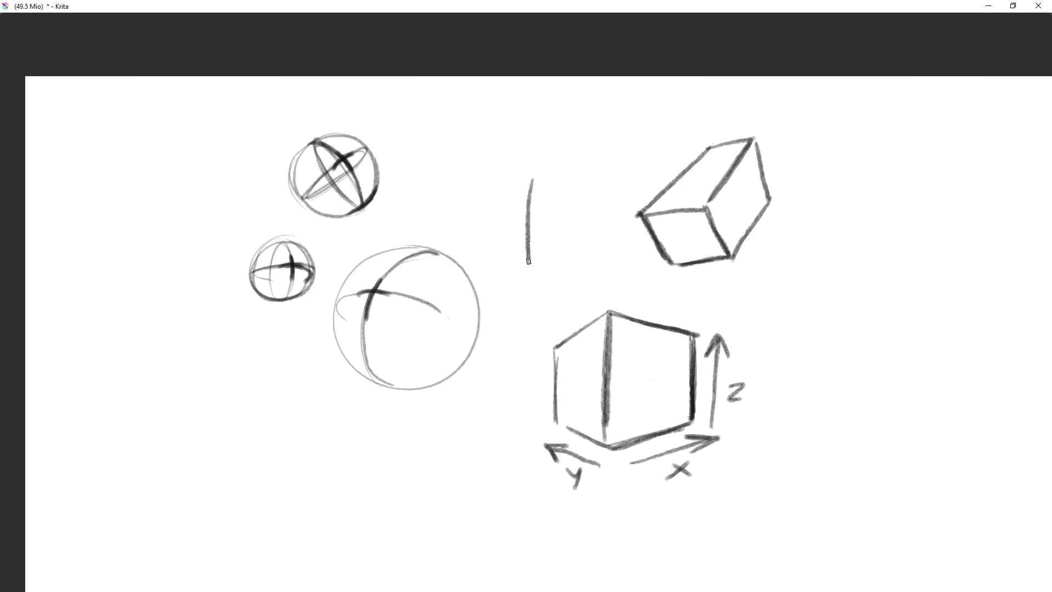
drag(529, 180, 562, 278)
drag(526, 260, 554, 285)
mouse_move(562, 153)
mouse_down()
mouse_move(601, 181)
mouse_move(599, 263)
mouse_up()
mouse_move(564, 286)
mouse_down()
mouse_move(598, 262)
mouse_move(663, 305)
mouse_up()
- Sketch a see-through box beside the top sphere by projecting a parallelogram downwards, and mark the direction with an arrow
mouse_move(554, 171)
mouse_down()
mouse_move(494, 214)
mouse_move(519, 230)
mouse_move(588, 187)
mouse_up()
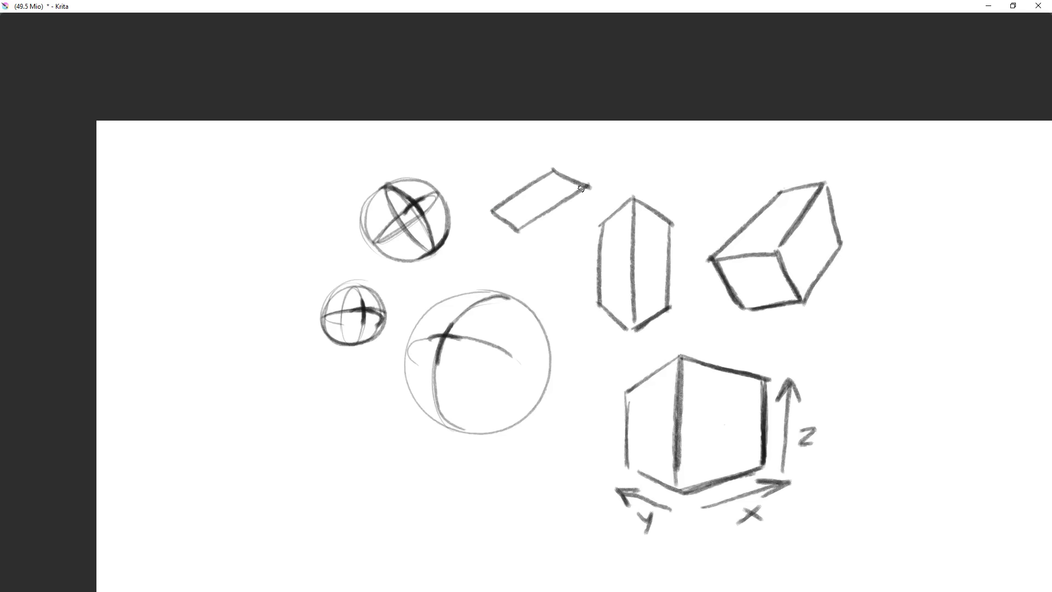
mouse_move(492, 211)
mouse_down()
mouse_move(500, 259)
mouse_move(519, 271)
mouse_move(585, 219)
mouse_move(587, 203)
mouse_move(591, 225)
mouse_move(590, 201)
mouse_move(586, 230)
mouse_move(586, 195)
mouse_move(586, 227)
mouse_up()
drag(586, 188, 585, 225)
mouse_move(493, 215)
mouse_down()
mouse_move(497, 256)
mouse_move(483, 253)
mouse_move(488, 239)
mouse_move(517, 274)
mouse_move(582, 224)
mouse_move(558, 216)
mouse_up()
mouse_move(495, 257)
mouse_down()
mouse_move(561, 215)
mouse_move(582, 226)
mouse_up()
mouse_move(520, 412)
mouse_down()
mouse_move(501, 449)
mouse_move(524, 403)
mouse_up()
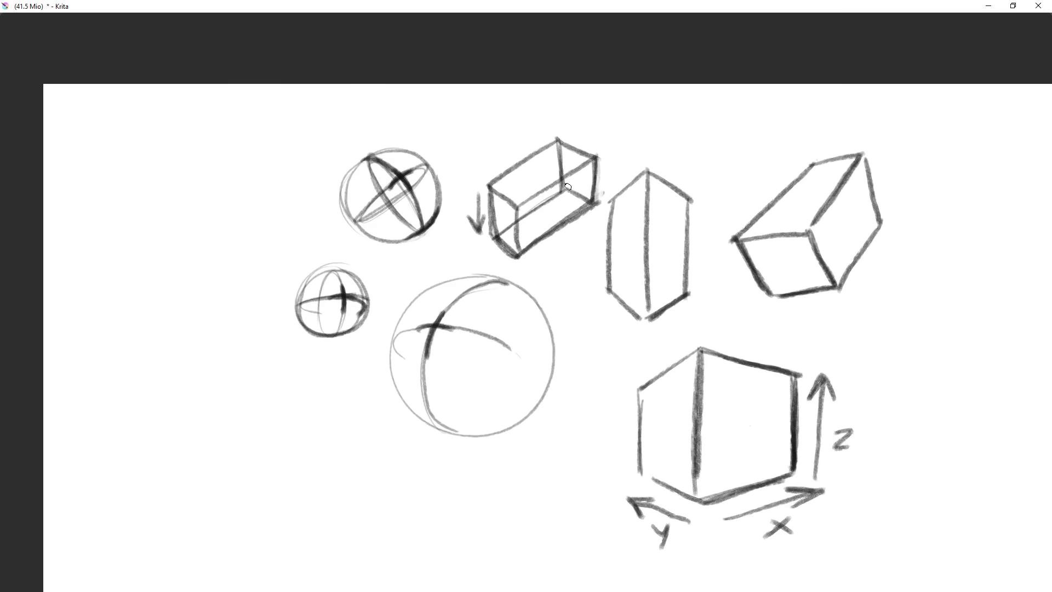
drag(584, 231, 646, 294)
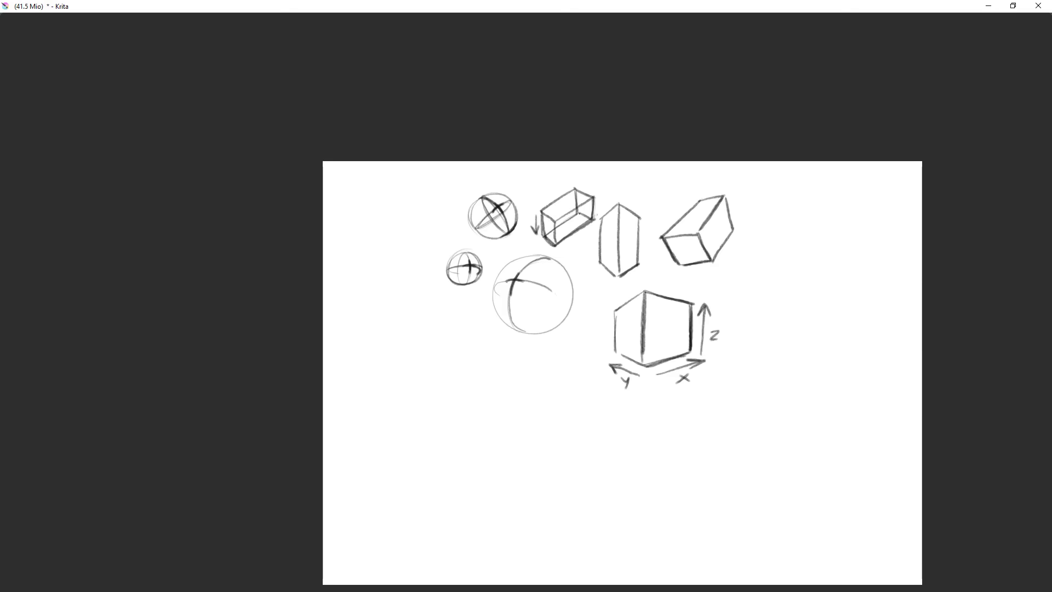
- Sketch the top face and downward-converging sides of a tapered box to the right of the cube, undoing unsuitable strokes
drag(703, 278, 700, 226)
mouse_move(743, 198)
mouse_down()
mouse_move(698, 243)
mouse_move(755, 269)
mouse_move(789, 225)
mouse_move(752, 272)
mouse_up()
drag(705, 241, 727, 322)
drag(753, 263, 747, 339)
mouse_move(789, 230)
mouse_down()
mouse_move(773, 321)
mouse_move(754, 340)
mouse_move(733, 322)
mouse_move(749, 339)
mouse_up()
key(ctrl+z)
key(ctrl+z)
- Redraw the tapered box's side and bottom edges and strengthen the outline of its top face
drag(748, 338, 734, 331)
drag(709, 242, 727, 337)
key(ctrl+z)
key(ctrl+z)
mouse_move(706, 241)
mouse_down()
mouse_move(729, 331)
mouse_move(743, 336)
mouse_up()
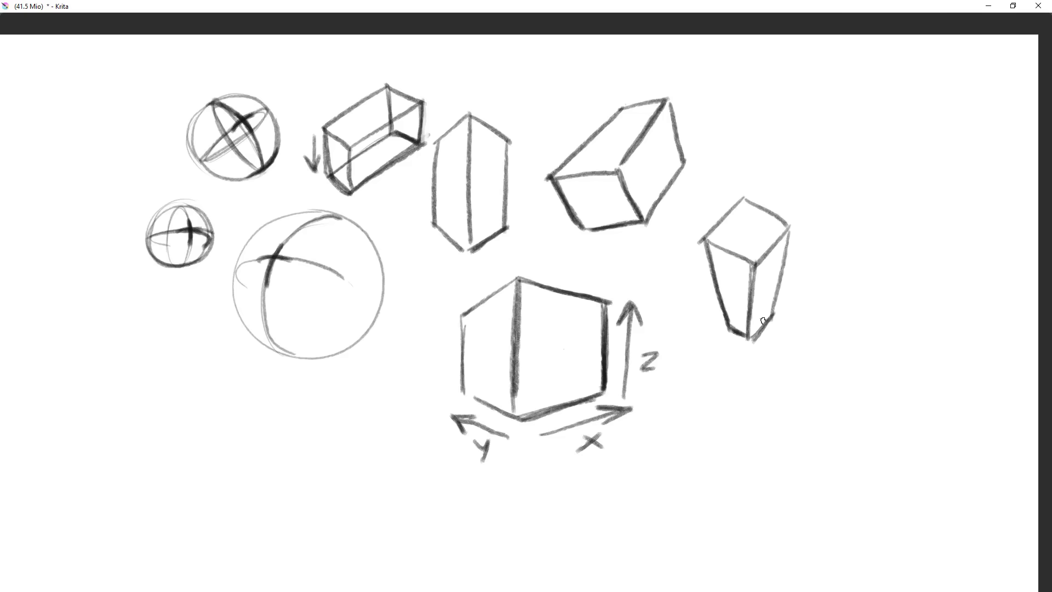
drag(788, 232, 771, 318)
mouse_move(755, 265)
mouse_down()
mouse_move(788, 231)
mouse_move(762, 256)
mouse_move(751, 202)
mouse_up()
mouse_move(750, 201)
mouse_down()
mouse_move(719, 229)
mouse_move(787, 225)
mouse_up()
drag(789, 276, 749, 357)
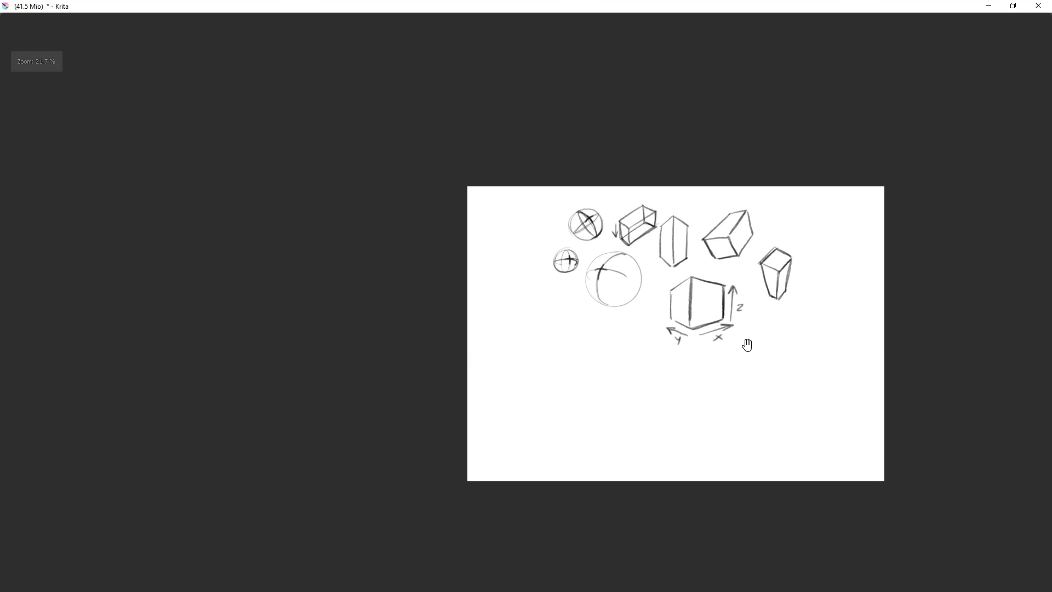
- Extend two edges of the tapered box's top face as converging guide lines towards the page's upper-right corner
drag(687, 281, 775, 311)
drag(774, 311, 714, 239)
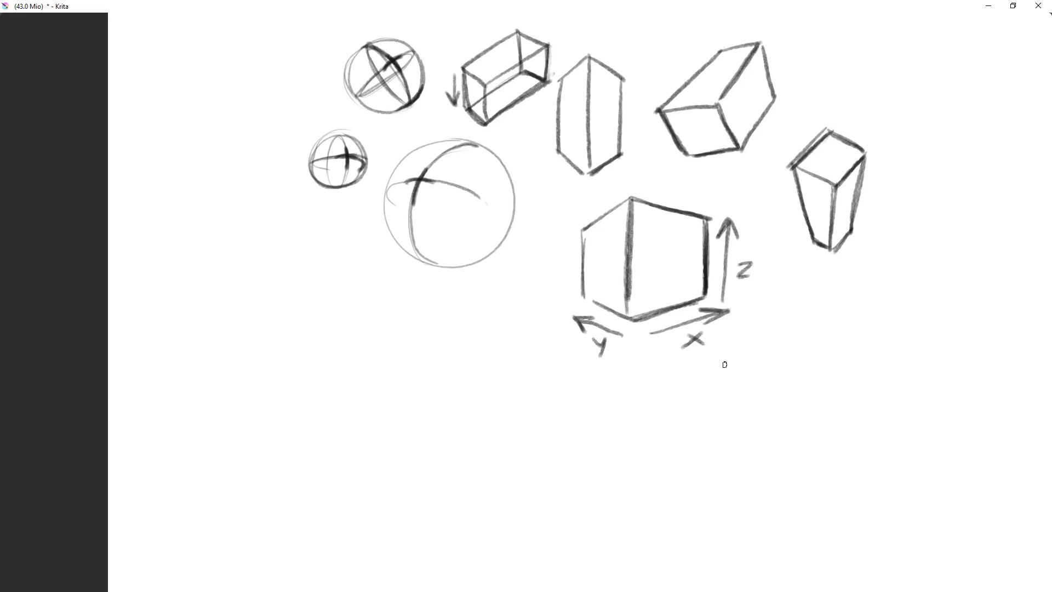
drag(791, 268, 737, 224)
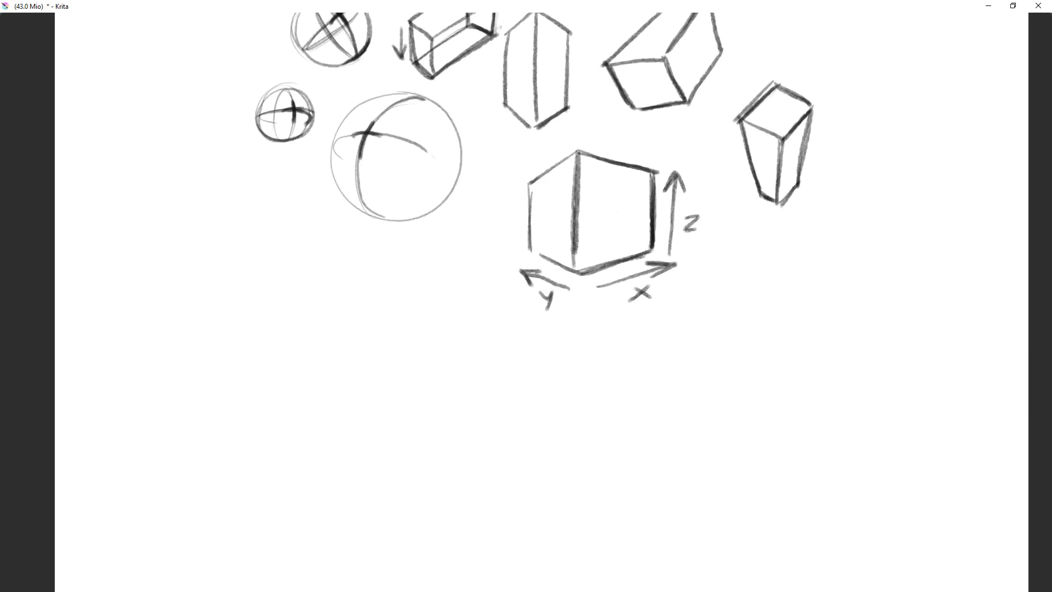
mouse_move(811, 92)
mouse_down()
mouse_move(758, 211)
mouse_move(795, 136)
mouse_up()
drag(759, 229, 831, 140)
key(ctrl+z)
drag(729, 202, 876, 66)
drag(831, 137, 875, 81)
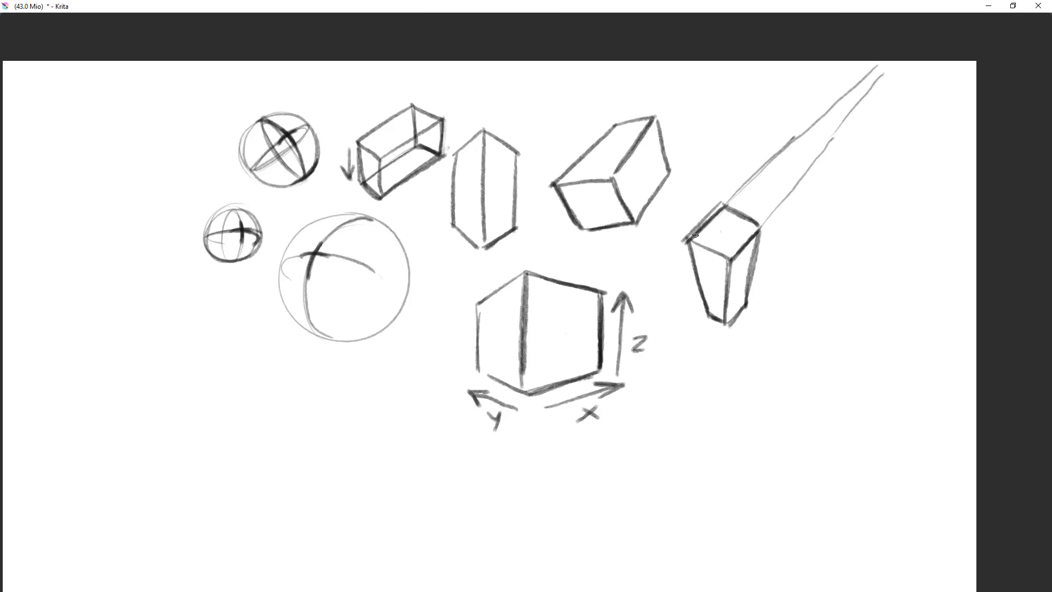
- Extend the tapered box's vertical edges downwards until they meet, and mark the vanishing point with a dot
drag(714, 346, 728, 410)
mouse_move(726, 310)
mouse_down()
mouse_move(723, 349)
mouse_move(756, 403)
mouse_up()
scroll(755, 354, up, 1)
- Extend the tapered box's other top edges as guide lines to the lower right and mark where both guide pairs converge
drag(678, 290, 965, 463)
drag(745, 276, 942, 428)
key(ctrl+z)
drag(750, 280, 992, 454)
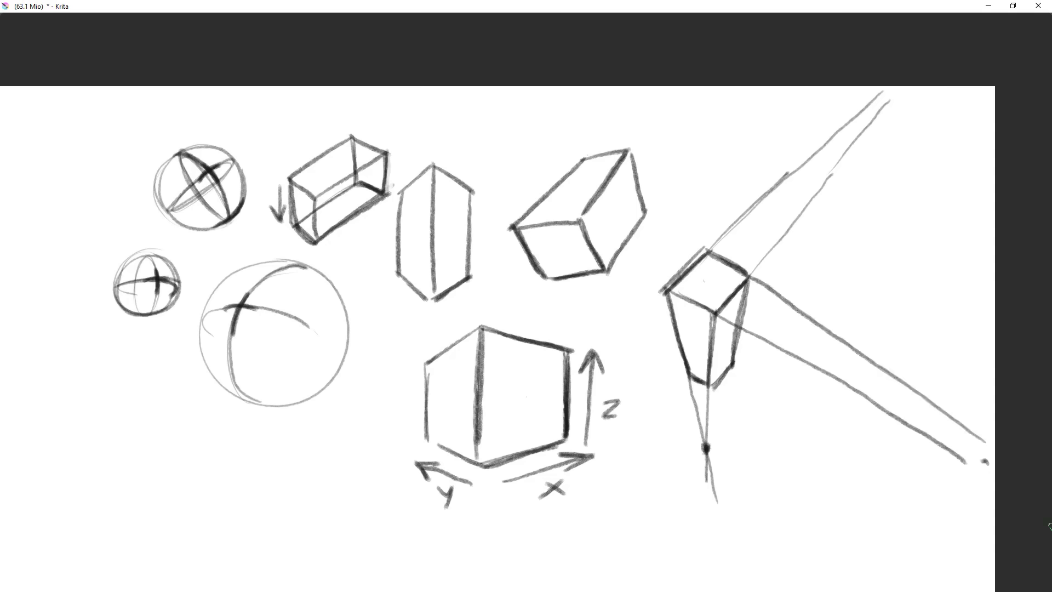
scroll(883, 427, down, 1)
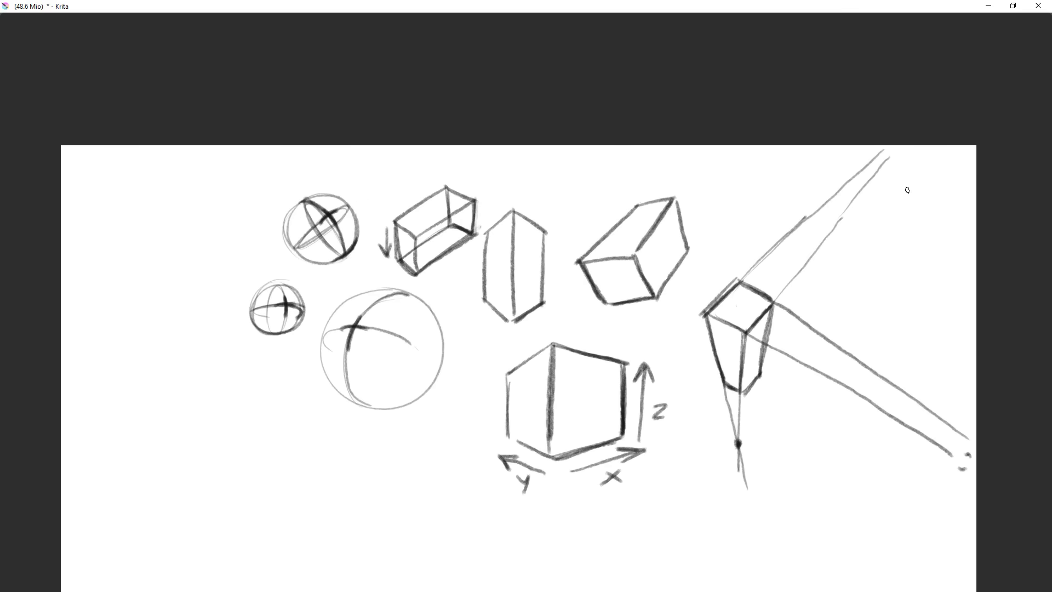
drag(864, 216, 934, 188)
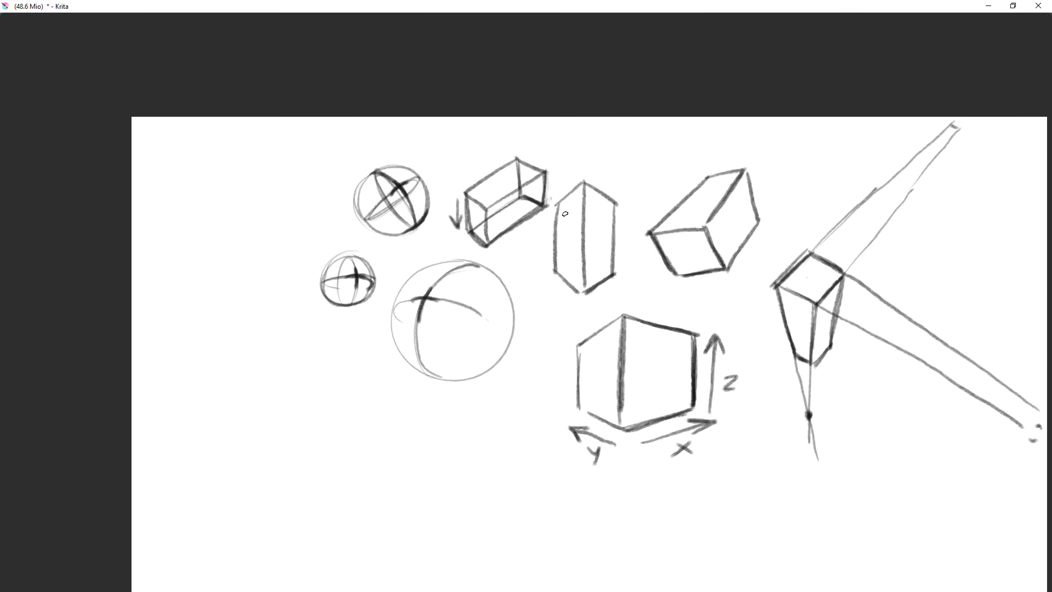
- Extend the cube's receding edges on both sides until they converge and mark the two vanishing points
drag(555, 346, 599, 277)
drag(662, 252, 513, 340)
drag(638, 347, 563, 313)
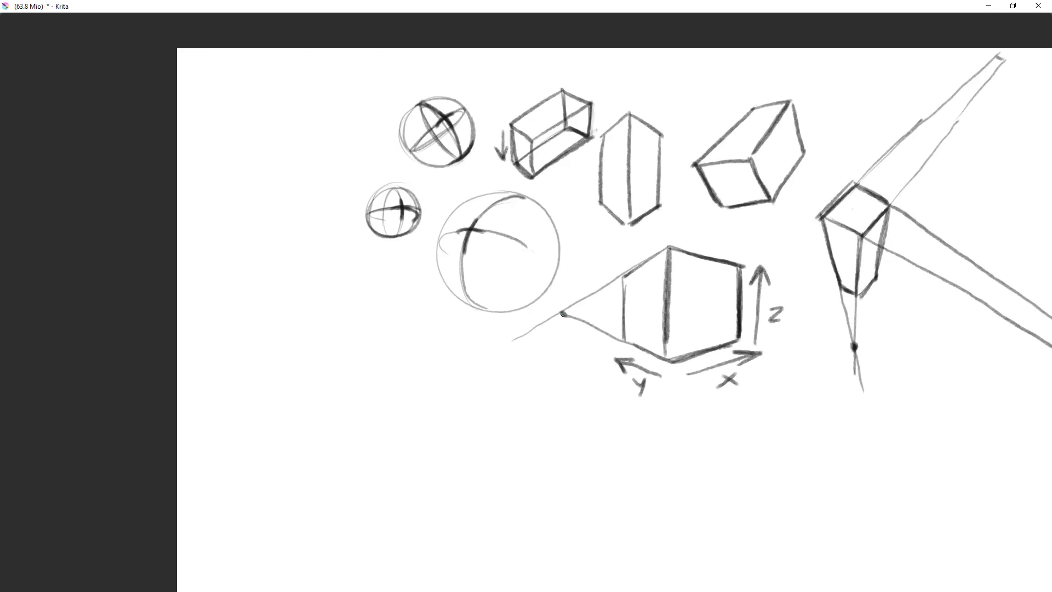
drag(749, 269, 980, 335)
- Sketch a front-facing box below the cube as a square with a narrow receding top, redoing its right edge
mouse_move(731, 344)
mouse_down()
mouse_move(919, 305)
mouse_move(878, 363)
mouse_move(894, 341)
mouse_move(779, 390)
mouse_move(742, 301)
mouse_move(761, 444)
mouse_move(731, 355)
mouse_move(712, 371)
mouse_move(720, 404)
mouse_up()
mouse_move(719, 336)
mouse_down()
mouse_move(794, 335)
mouse_move(796, 404)
mouse_up()
drag(720, 406, 789, 404)
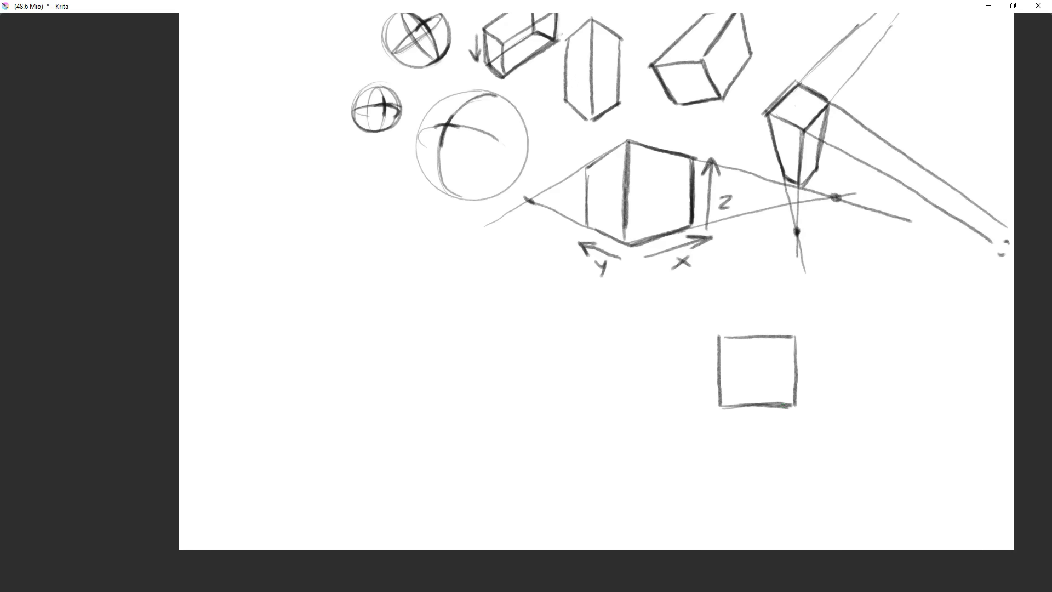
mouse_move(715, 338)
mouse_down()
mouse_move(750, 320)
mouse_move(777, 321)
mouse_move(791, 339)
mouse_up()
mouse_move(784, 403)
mouse_down()
mouse_move(761, 442)
mouse_move(794, 403)
mouse_up()
drag(794, 343, 793, 419)
key(ctrl+z)
key(ctrl+z)
mouse_move(793, 343)
mouse_down()
mouse_move(796, 401)
mouse_move(770, 352)
mouse_move(796, 427)
mouse_up()
- Sketch a tilted boxy head below the cube with a front plane, a receding side plane and a stepped jaw
drag(659, 385, 694, 318)
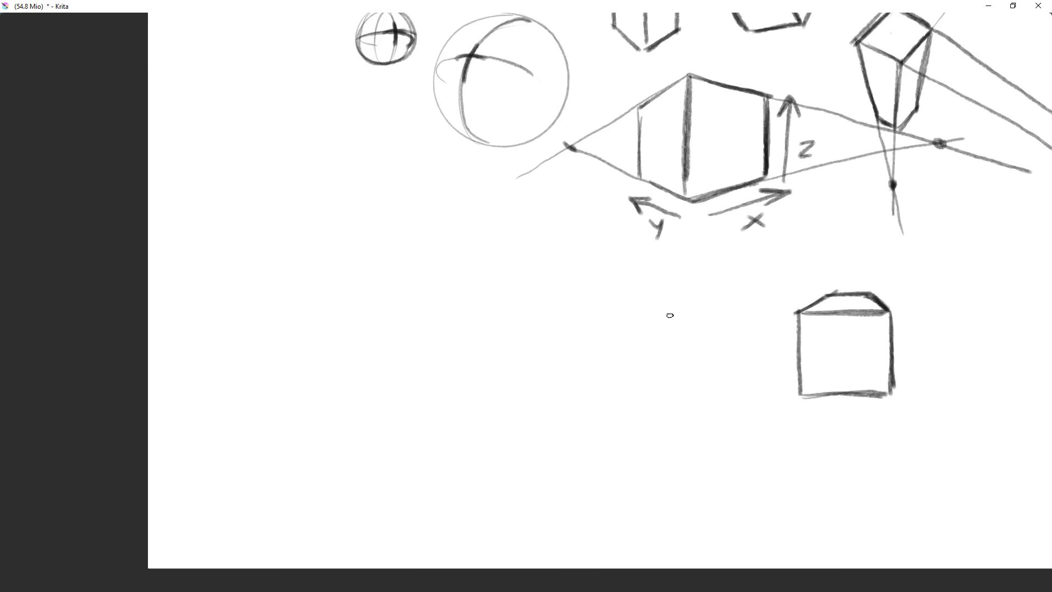
mouse_move(542, 259)
mouse_down()
mouse_move(504, 386)
mouse_move(615, 252)
mouse_move(587, 382)
mouse_up()
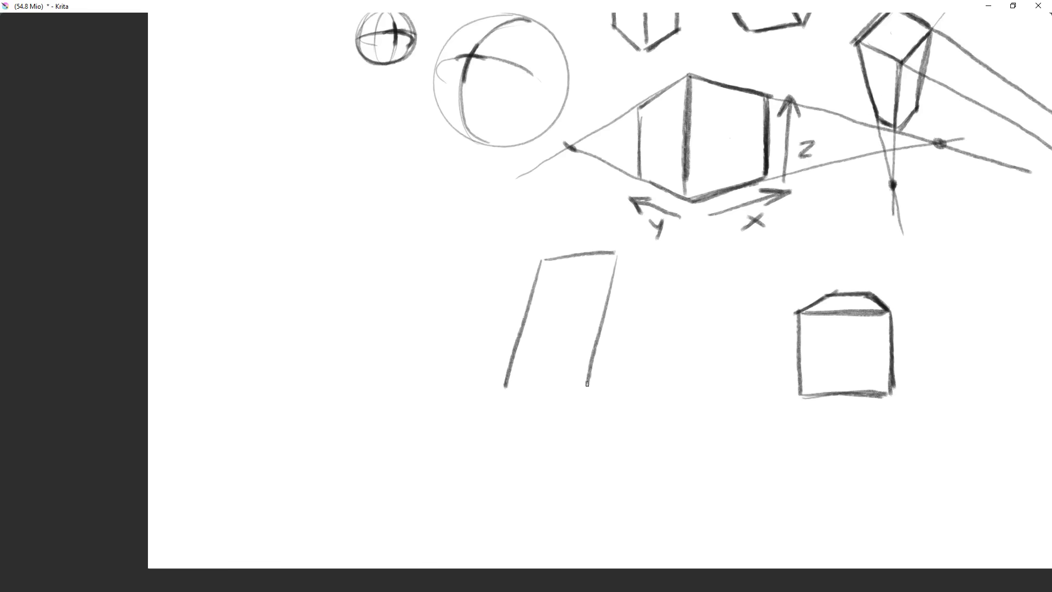
drag(507, 371, 589, 376)
mouse_move(617, 252)
mouse_down()
mouse_move(662, 286)
mouse_move(650, 329)
mouse_up()
mouse_move(661, 290)
mouse_down()
mouse_move(644, 352)
mouse_move(623, 343)
mouse_move(614, 374)
mouse_up()
drag(510, 371, 587, 381)
- Mirror the canvas view, then correct the head's slanted front edges by erasing and redrawing them
key(m)
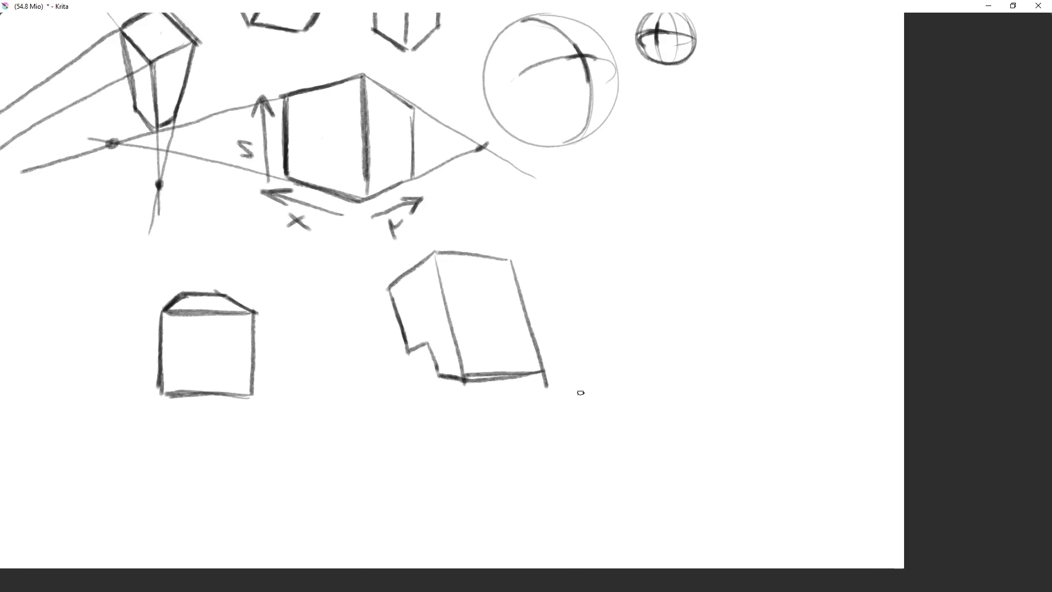
key(e)
drag(519, 283, 546, 381)
drag(528, 313, 546, 384)
key(e)
drag(508, 255, 538, 375)
drag(435, 254, 470, 379)
drag(410, 351, 438, 358)
- Restore the unmirrored view and add a front centre line and side construction lines to the boxy head
key(m)
drag(570, 253, 540, 369)
drag(644, 276, 624, 353)
mouse_move(629, 398)
mouse_down()
mouse_move(626, 422)
mouse_move(633, 387)
mouse_up()
drag(670, 263, 646, 341)
mouse_move(597, 311)
mouse_down()
mouse_move(644, 335)
mouse_move(650, 268)
mouse_up()
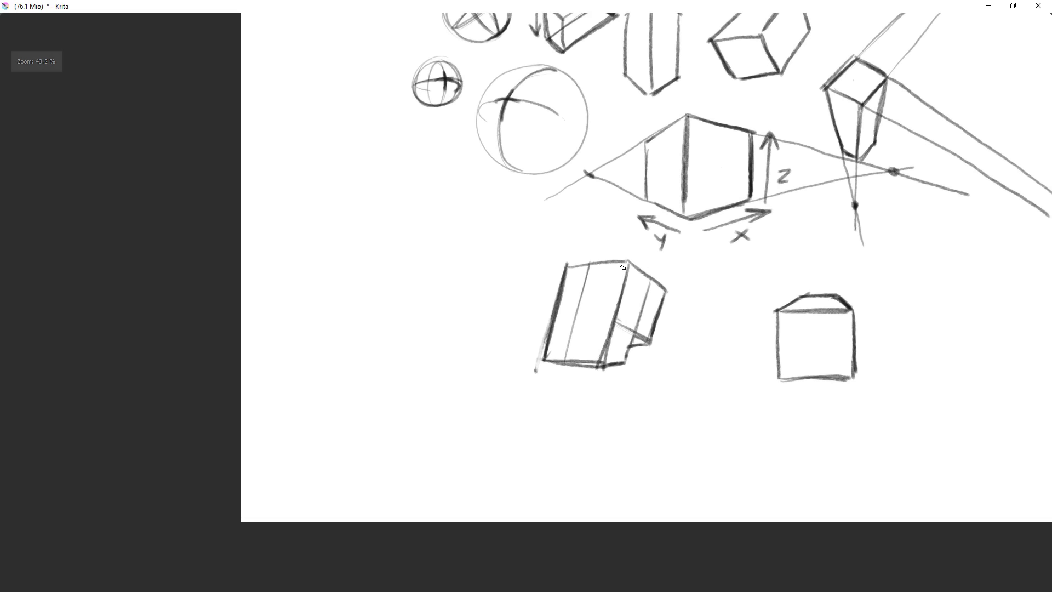
- Round the head's upper front corner and draw two oval eyes and a short mouth on its front plane
drag(570, 270, 561, 287)
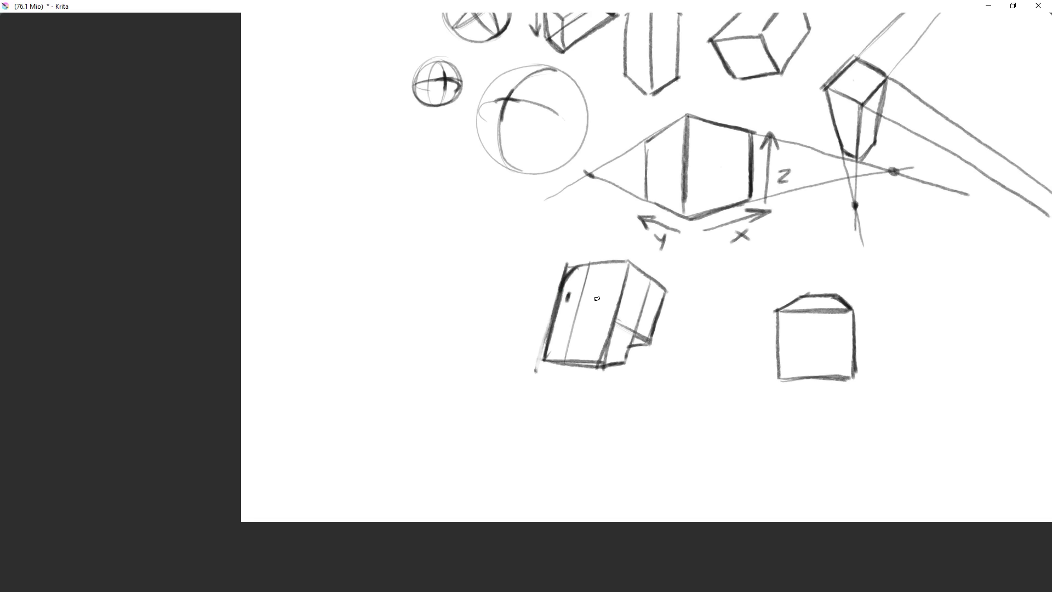
drag(592, 385, 646, 380)
drag(734, 348, 623, 404)
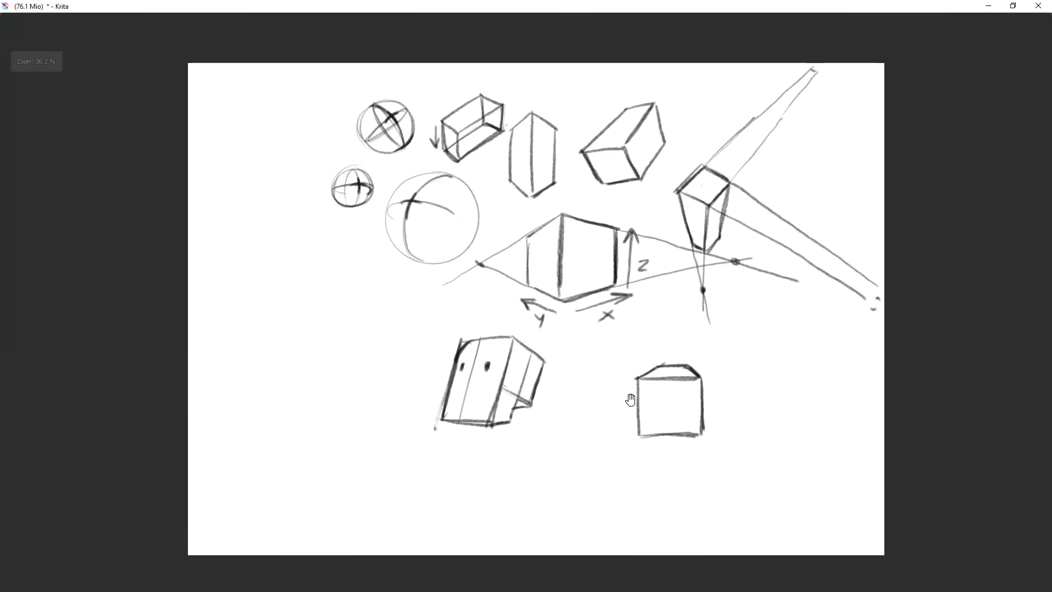
drag(698, 421, 780, 348)
drag(784, 347, 734, 357)
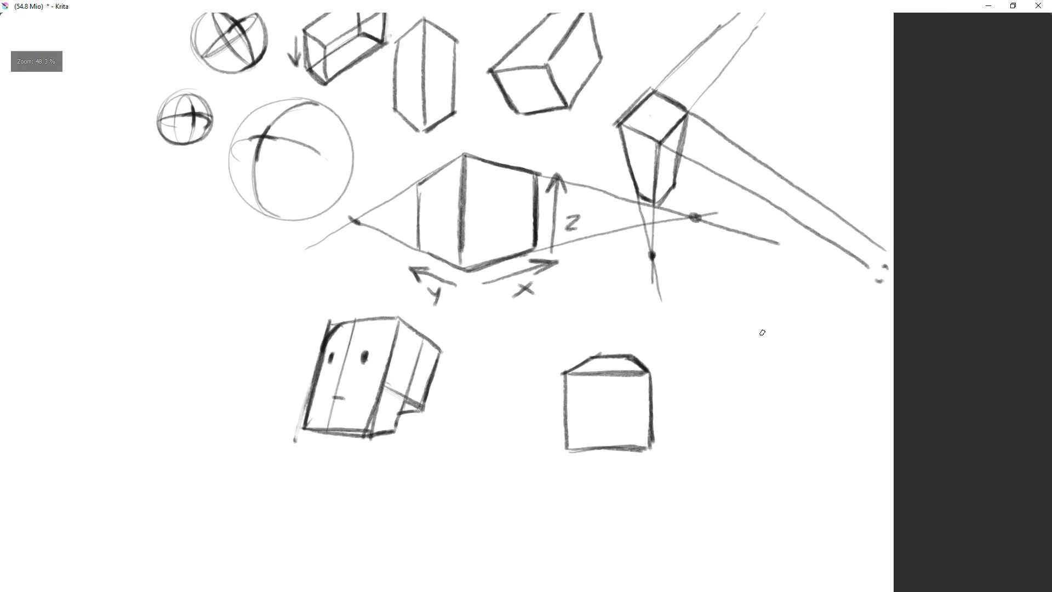
- Sketch a tilted angular head right of the front-facing box, with a narrowing jaw, a horizontal divide and a vertical centre line
mouse_move(728, 277)
mouse_down()
mouse_move(706, 330)
mouse_move(781, 344)
mouse_move(793, 284)
mouse_move(780, 347)
mouse_up()
drag(706, 331, 733, 378)
drag(781, 344, 766, 392)
drag(731, 378, 748, 382)
drag(803, 290, 746, 388)
drag(760, 279, 740, 335)
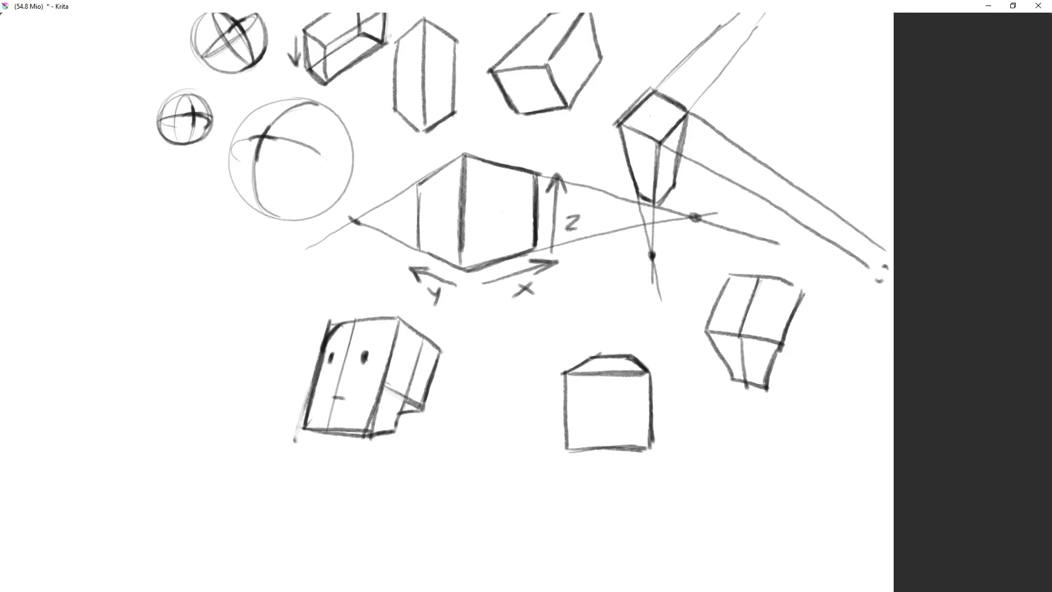
- Darken the far side edge of the angular head and add a curved mouth line on its jaw
drag(801, 292, 765, 390)
mouse_move(799, 295)
mouse_down()
mouse_move(781, 338)
mouse_move(799, 299)
mouse_up()
mouse_move(788, 338)
mouse_down()
mouse_move(787, 350)
mouse_move(787, 335)
mouse_up()
mouse_move(738, 381)
mouse_down()
mouse_move(785, 340)
mouse_move(718, 413)
mouse_move(719, 448)
mouse_up()
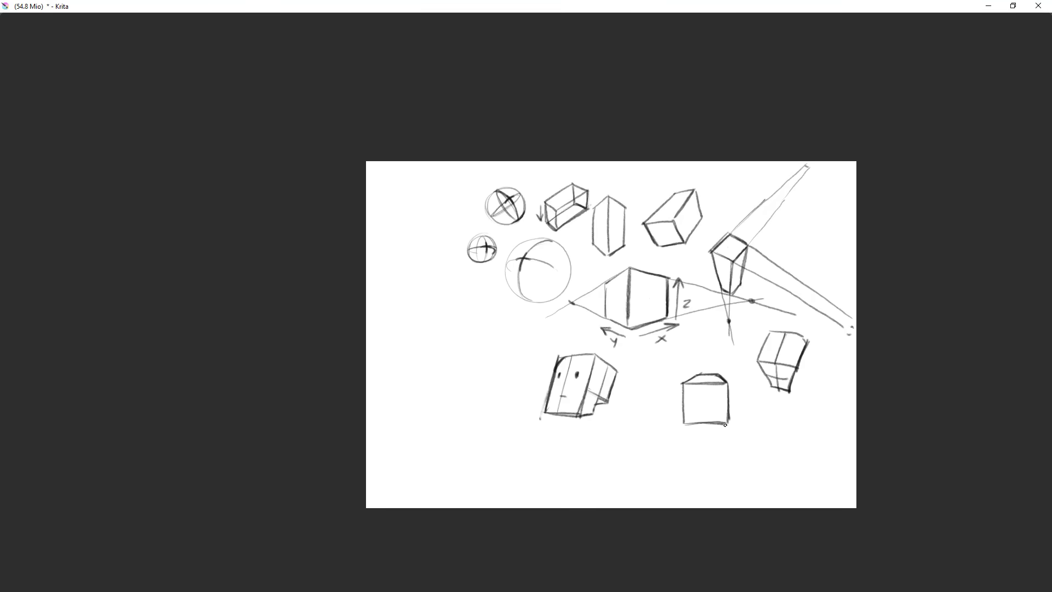
key(Delete)
drag(682, 323, 718, 297)
key(ctrl+z)
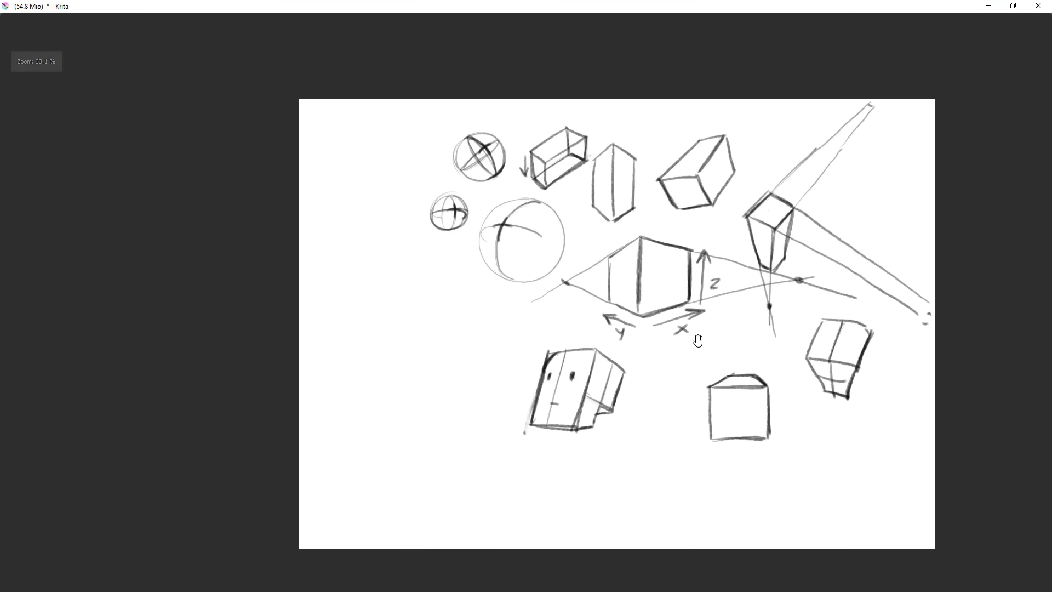
- Draw a slanted cylinder left of the boxy head with elliptical ends, straight sides and two curved cross-contours
drag(703, 390, 692, 344)
drag(557, 342, 659, 261)
drag(537, 244, 489, 225)
mouse_move(555, 209)
mouse_down()
mouse_move(447, 290)
mouse_move(481, 329)
mouse_move(463, 286)
mouse_up()
mouse_move(485, 330)
mouse_down()
mouse_move(573, 248)
mouse_move(570, 221)
mouse_up()
drag(488, 257, 515, 296)
drag(516, 236, 539, 279)
drag(549, 355, 562, 322)
drag(475, 237, 505, 279)
drag(510, 208, 536, 264)
drag(441, 272, 465, 312)
- Draw a tapered cylinder below the slanted one by joining a small circle and a large circle with tangent lines
mouse_move(550, 182)
mouse_down()
mouse_move(573, 226)
mouse_move(579, 209)
mouse_up()
mouse_move(539, 189)
mouse_down()
mouse_move(570, 194)
mouse_move(568, 321)
mouse_move(592, 226)
mouse_up()
mouse_move(551, 274)
mouse_down()
mouse_move(554, 320)
mouse_move(522, 320)
mouse_move(521, 292)
mouse_move(561, 294)
mouse_move(523, 317)
mouse_move(582, 352)
mouse_move(580, 279)
mouse_move(637, 335)
mouse_move(567, 323)
mouse_move(641, 292)
mouse_move(619, 343)
mouse_move(564, 304)
mouse_move(560, 278)
mouse_move(543, 281)
mouse_move(602, 268)
mouse_up()
drag(534, 324, 580, 343)
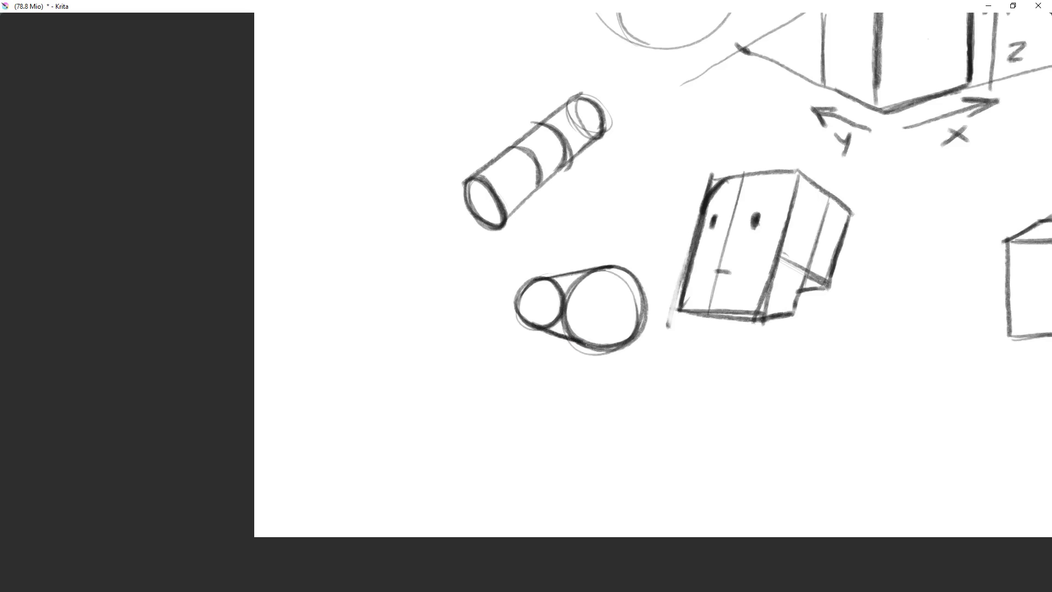
- Erase the hidden side of the tapered cylinder's small circle, add a curved cross-contour and strengthen the outline
mouse_move(564, 286)
mouse_down()
mouse_move(539, 301)
mouse_move(546, 287)
mouse_move(564, 334)
mouse_move(553, 273)
mouse_up()
mouse_move(664, 321)
mouse_down()
mouse_move(636, 373)
mouse_move(680, 338)
mouse_move(679, 310)
mouse_up()
mouse_move(555, 286)
mouse_down()
mouse_move(550, 318)
mouse_move(542, 286)
mouse_move(527, 295)
mouse_move(555, 281)
mouse_move(535, 320)
mouse_move(548, 328)
mouse_move(566, 411)
mouse_move(546, 440)
mouse_move(603, 270)
mouse_up()
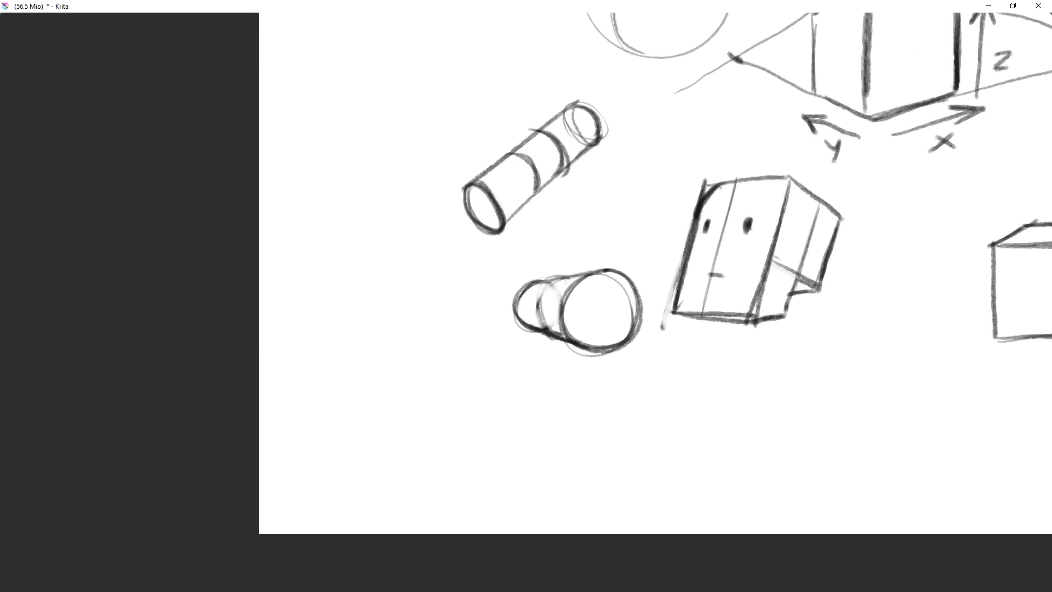
mouse_move(559, 329)
mouse_down()
mouse_move(672, 400)
mouse_move(595, 416)
mouse_move(665, 383)
mouse_move(674, 296)
mouse_up()
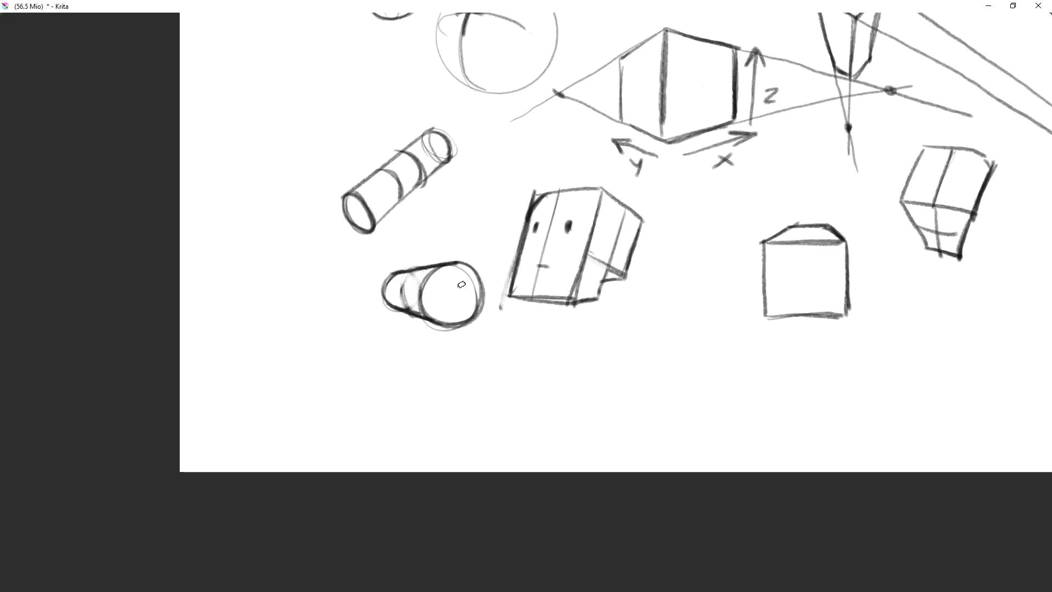
- Draw a small and a larger circle side by side below the boxy head, undoing the unwanted strokes
mouse_move(582, 349)
mouse_down()
mouse_move(640, 334)
mouse_move(663, 352)
mouse_move(655, 378)
mouse_move(623, 354)
mouse_move(640, 339)
mouse_move(593, 373)
mouse_move(637, 379)
mouse_up()
mouse_move(661, 413)
mouse_down()
mouse_move(642, 475)
mouse_move(658, 383)
mouse_move(723, 341)
mouse_move(720, 300)
mouse_move(615, 308)
mouse_move(645, 299)
mouse_move(648, 333)
mouse_move(618, 331)
mouse_move(744, 324)
mouse_move(675, 336)
mouse_move(718, 283)
mouse_move(705, 351)
mouse_move(672, 297)
mouse_up()
key(ctrl+z)
key(ctrl+z)
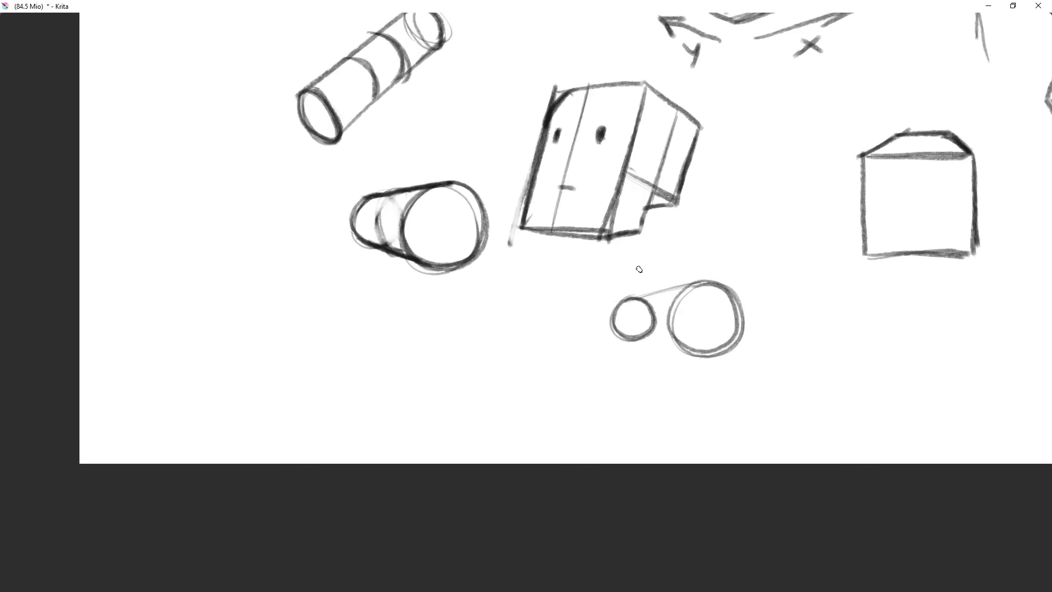
- Join the two circles below the boxy head into a tapered tube, adding curved cross-contours and darkening the large end
drag(640, 335, 684, 350)
mouse_move(656, 296)
mouse_down()
mouse_move(642, 337)
mouse_move(660, 293)
mouse_move(660, 326)
mouse_move(676, 301)
mouse_move(637, 338)
mouse_move(663, 429)
mouse_move(688, 329)
mouse_up()
mouse_move(638, 296)
mouse_down()
mouse_move(705, 282)
mouse_move(615, 300)
mouse_move(694, 350)
mouse_up()
drag(613, 333, 711, 357)
drag(645, 345, 712, 356)
mouse_move(627, 298)
mouse_down()
mouse_move(618, 326)
mouse_move(626, 296)
mouse_up()
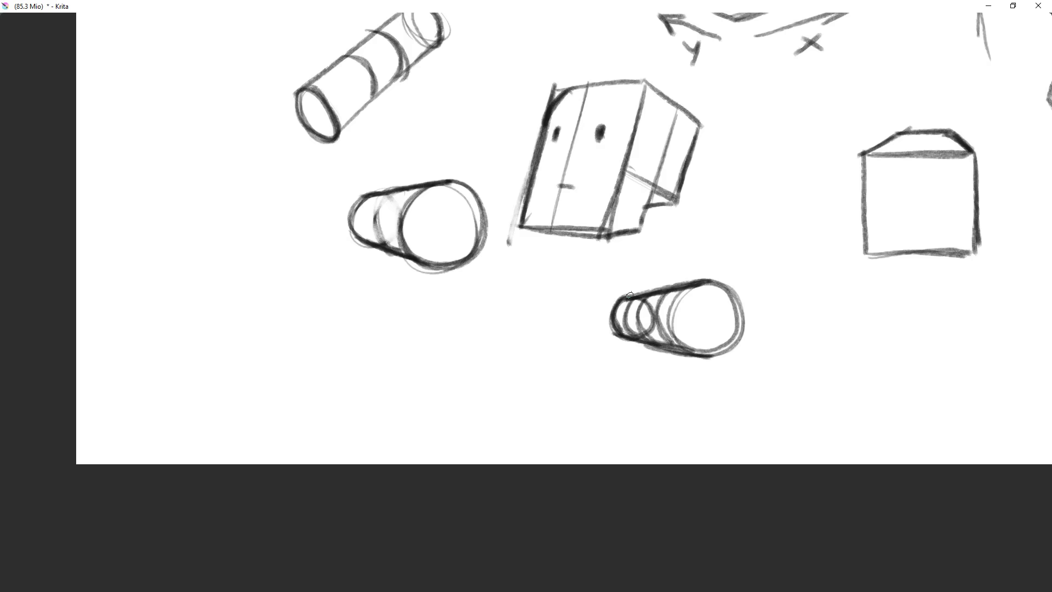
mouse_move(707, 281)
mouse_down()
mouse_move(734, 326)
mouse_move(704, 353)
mouse_up()
mouse_move(684, 284)
mouse_down()
mouse_move(689, 351)
mouse_move(704, 282)
mouse_up()
mouse_move(752, 322)
mouse_down()
mouse_move(726, 399)
mouse_move(747, 377)
mouse_up()
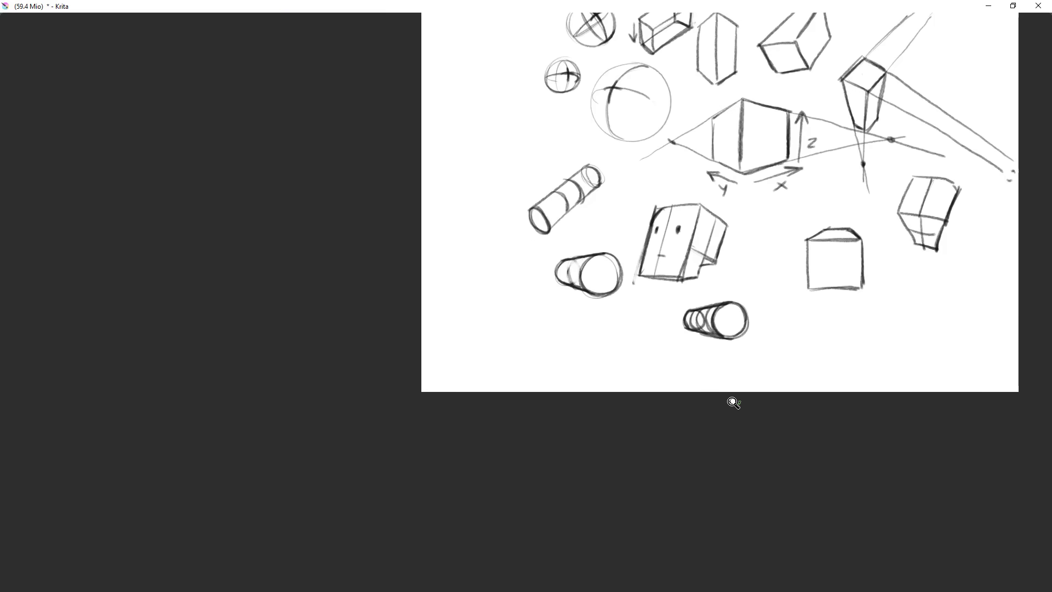
- Draw a small circle in the empty area left of the first tapered cylinder, undoing the stray stroke
drag(762, 229, 693, 255)
drag(600, 292, 592, 280)
mouse_move(536, 275)
mouse_down()
mouse_move(551, 270)
mouse_move(540, 225)
mouse_move(514, 225)
mouse_move(512, 315)
mouse_up()
key(ctrl+z)
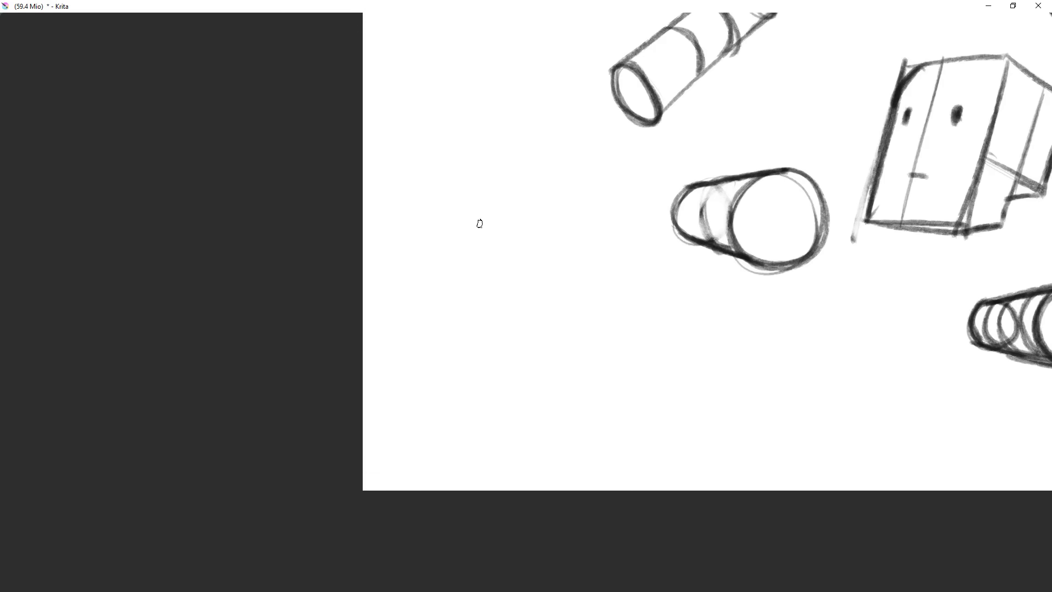
drag(551, 212, 553, 228)
mouse_move(524, 176)
mouse_down()
mouse_move(530, 223)
mouse_move(497, 219)
mouse_move(526, 185)
mouse_up()
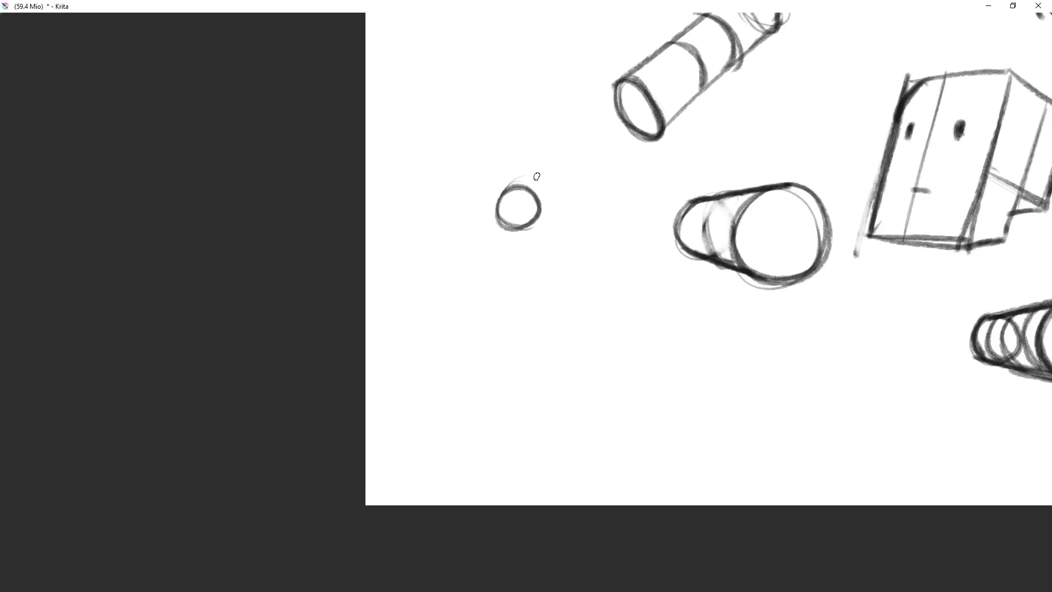
- Extend the circle into a V-shaped bent limb, with two tapering segments meeting at a round joint and a small circle at the far end
mouse_move(498, 237)
mouse_down()
mouse_move(545, 215)
mouse_move(509, 222)
mouse_move(561, 305)
mouse_up()
mouse_move(548, 218)
mouse_down()
mouse_move(582, 285)
mouse_move(570, 313)
mouse_move(591, 291)
mouse_move(575, 316)
mouse_move(603, 299)
mouse_move(619, 229)
mouse_move(634, 217)
mouse_move(605, 312)
mouse_up()
drag(641, 237, 603, 305)
mouse_move(592, 266)
mouse_down()
mouse_move(569, 295)
mouse_move(602, 300)
mouse_move(640, 238)
mouse_move(636, 216)
mouse_move(618, 232)
mouse_move(642, 219)
mouse_up()
mouse_move(645, 299)
ctrl+mouse_down()
mouse_move(632, 354)
mouse_move(653, 289)
ctrl+mouse_up()
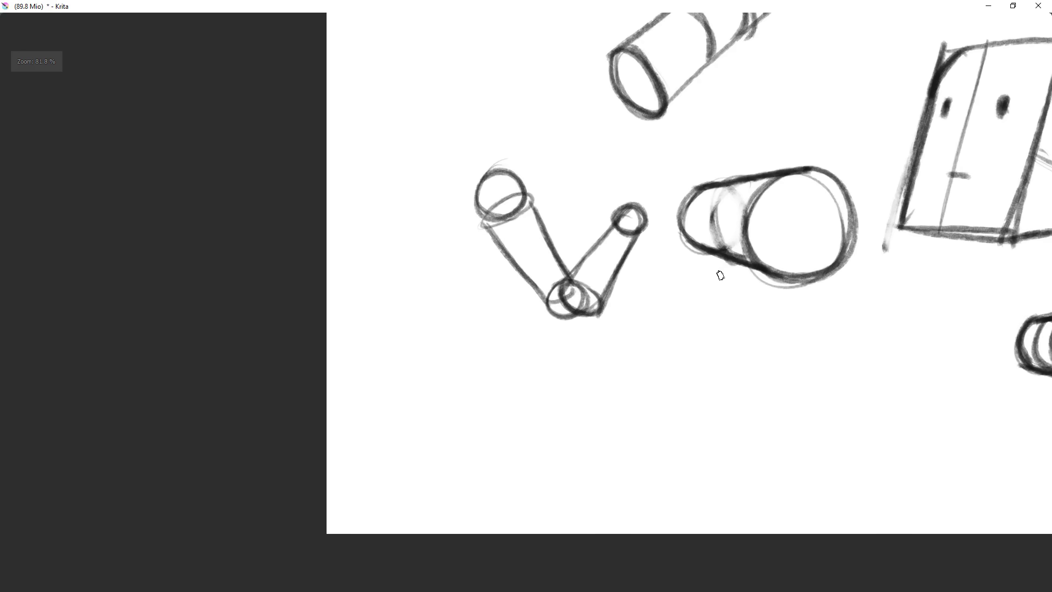
- Add curved cross-contour lines across both segments of the bent limb
mouse_move(569, 282)
mouse_down()
mouse_move(569, 320)
mouse_move(587, 291)
mouse_move(609, 284)
mouse_up()
drag(604, 240, 627, 254)
drag(532, 286, 570, 278)
drag(512, 255, 557, 251)
drag(495, 233, 542, 224)
- Sketch a short line and a small curve above the narrow upper end of the bent limb
mouse_move(591, 320)
ctrl+mouse_down()
mouse_move(568, 401)
mouse_move(583, 336)
ctrl+mouse_up()
mouse_move(618, 224)
mouse_down()
mouse_move(624, 200)
mouse_move(659, 187)
mouse_up()
ctrl+drag(623, 315, 677, 380)
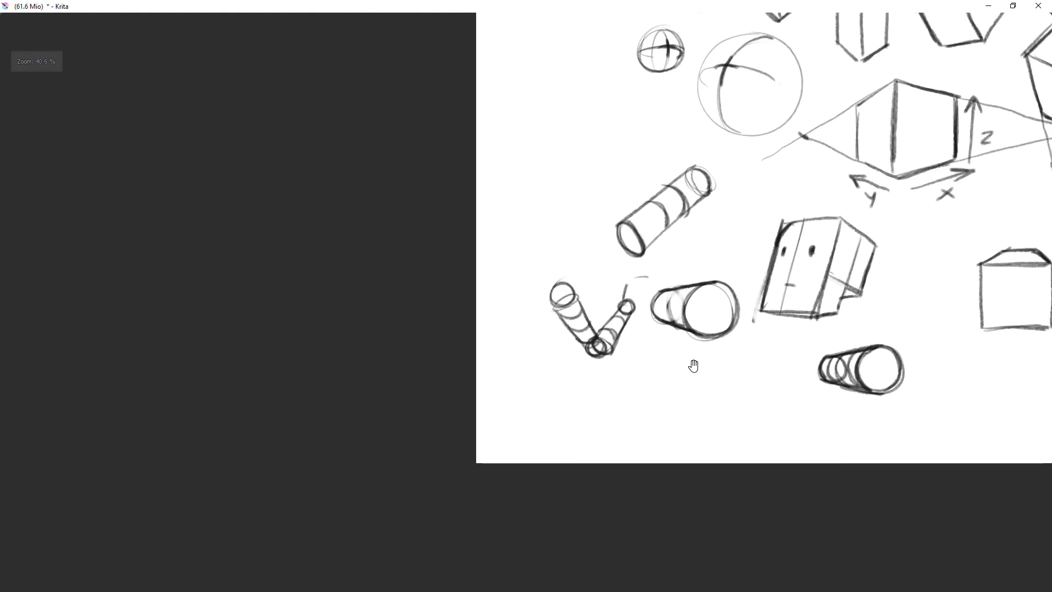
- Sketch an upright ellipse in the empty area above the striped diagonal cylinder, with a short line leading back from its top
mouse_move(673, 291)
mouse_down()
mouse_move(660, 393)
mouse_move(563, 144)
mouse_up()
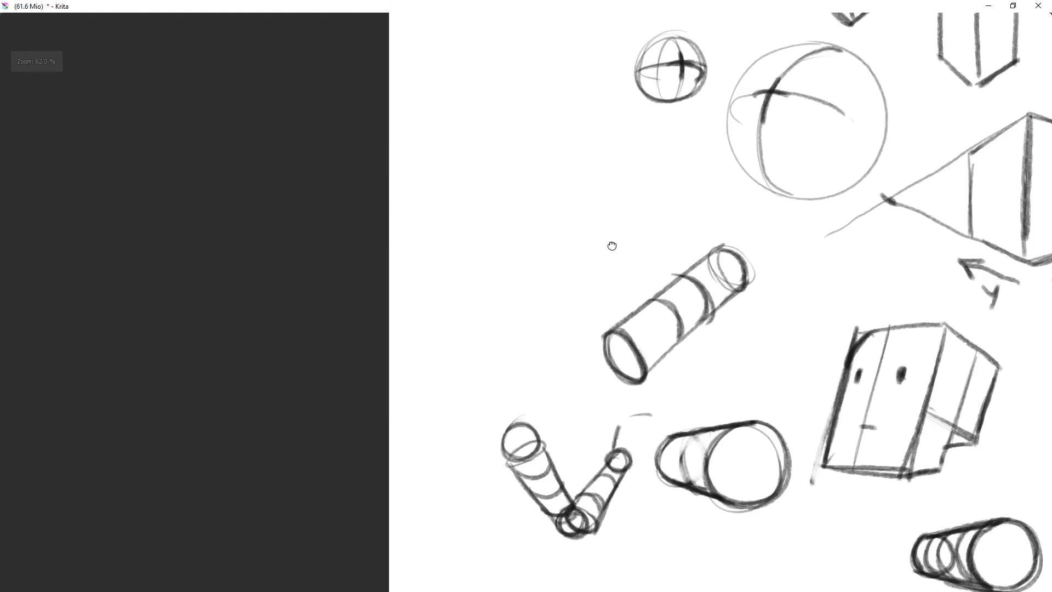
drag(612, 241, 604, 273)
ctrl+drag(632, 183, 690, 263)
drag(838, 285, 728, 342)
drag(729, 343, 634, 333)
ctrl+drag(479, 341, 576, 332)
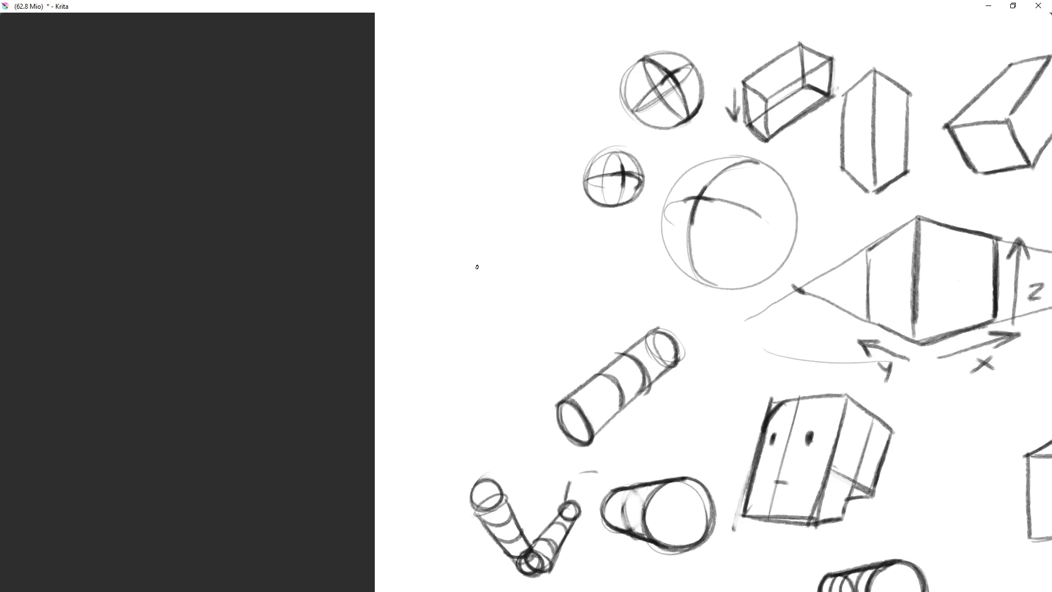
mouse_move(482, 241)
mouse_down()
mouse_move(465, 273)
mouse_move(469, 318)
mouse_move(483, 238)
mouse_move(436, 245)
mouse_up()
key(ctrl+z)
drag(434, 287, 432, 322)
key(ctrl+z)
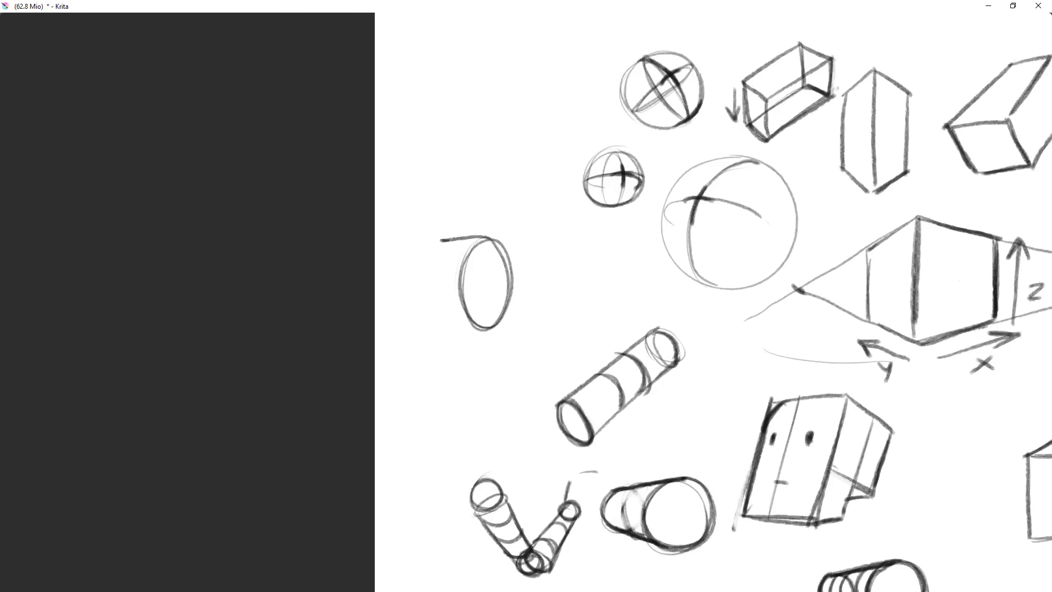
mouse_move(441, 240)
mouse_down()
mouse_move(437, 315)
mouse_move(447, 324)
mouse_move(490, 237)
mouse_up()
- Turn the ellipse into a thick wheel by adding its back curve and connecting edges, and give its face a hatched inner hole
key(m)
drag(549, 288, 579, 284)
drag(633, 213, 600, 211)
drag(678, 210, 696, 296)
key(ctrl+t)
drag(641, 383, 635, 390)
key(b)
key(m)
drag(527, 330, 706, 327)
key(ctrl+shift+a)
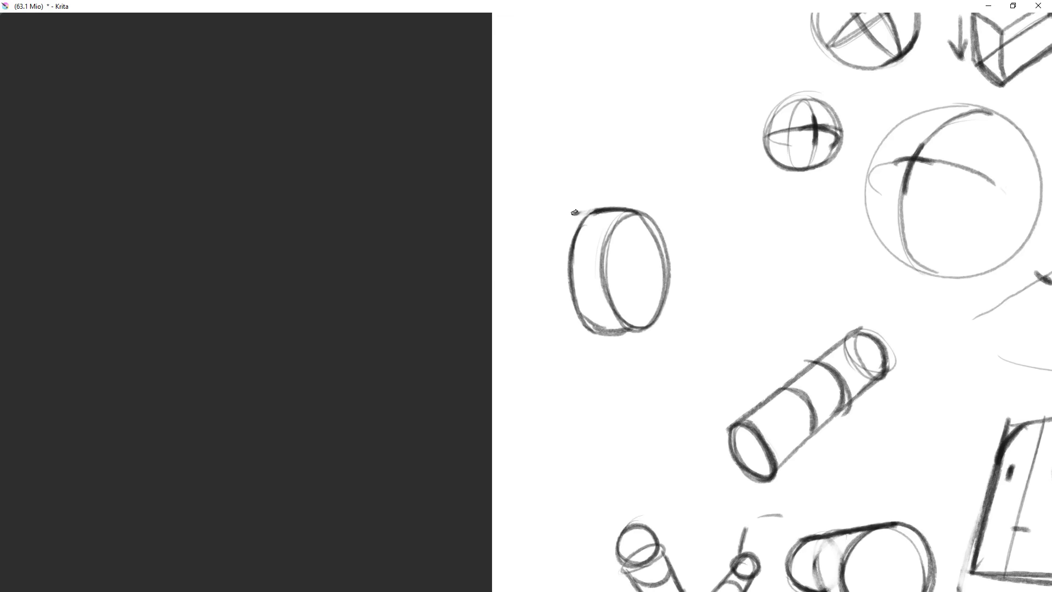
mouse_move(625, 218)
mouse_down()
mouse_move(603, 284)
mouse_move(627, 220)
mouse_move(638, 239)
mouse_move(624, 257)
mouse_move(649, 258)
mouse_move(632, 284)
mouse_move(649, 274)
mouse_move(634, 228)
mouse_up()
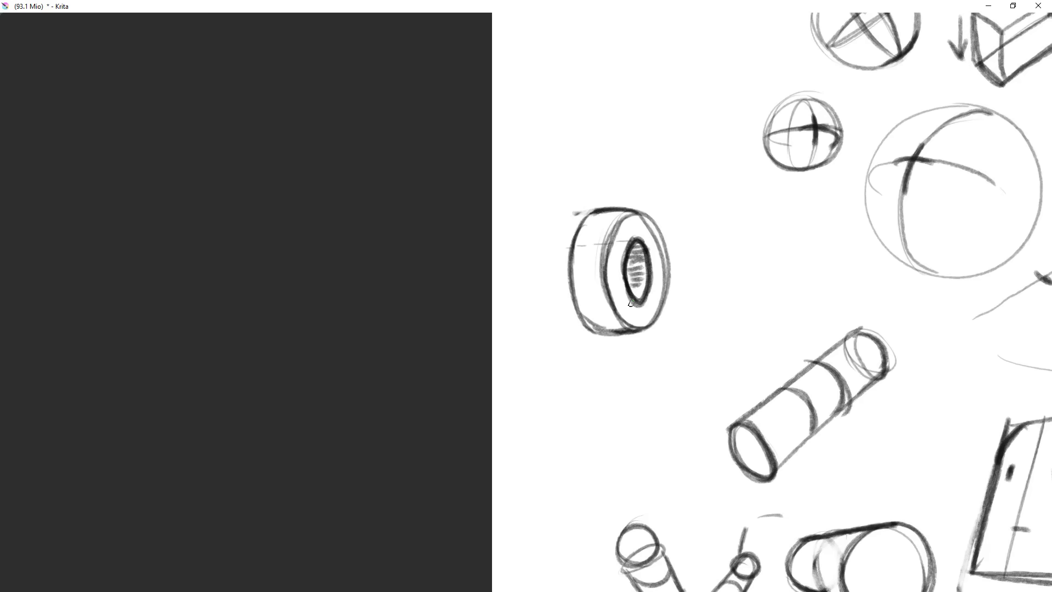
drag(586, 305, 577, 307)
- Retrace the top and bottom edges that connect the wheel's front and back curves
mouse_move(608, 351)
mouse_down()
mouse_move(597, 380)
mouse_move(621, 417)
mouse_up()
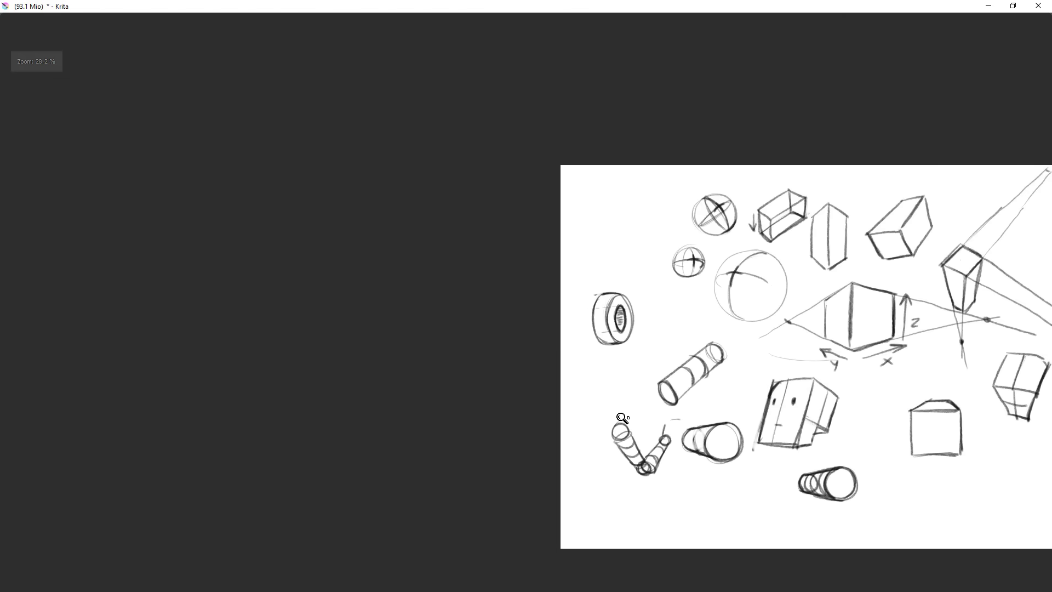
drag(733, 341, 677, 288)
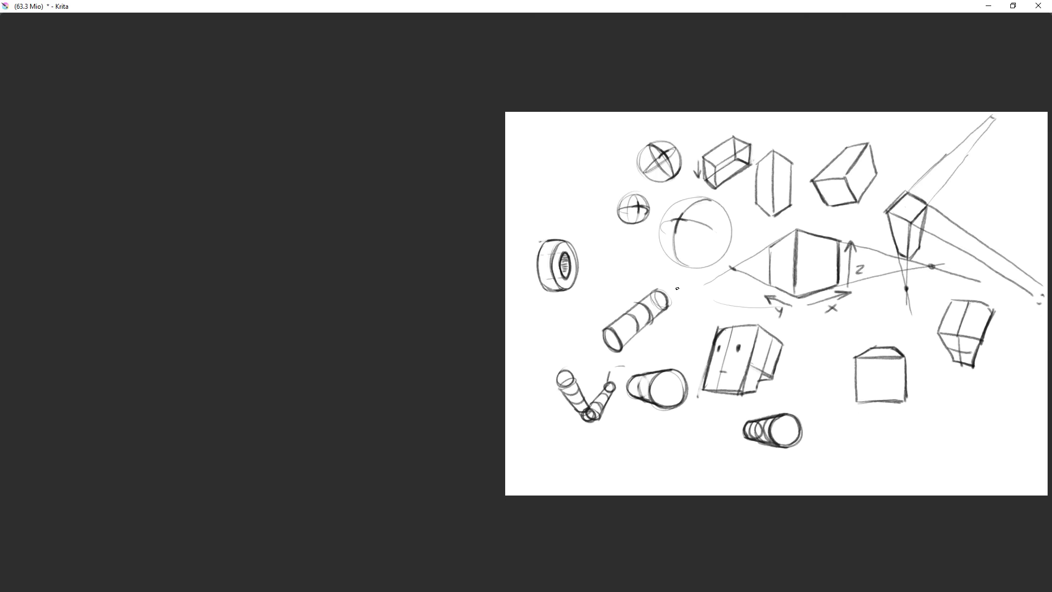
drag(755, 359, 627, 382)
drag(441, 263, 507, 191)
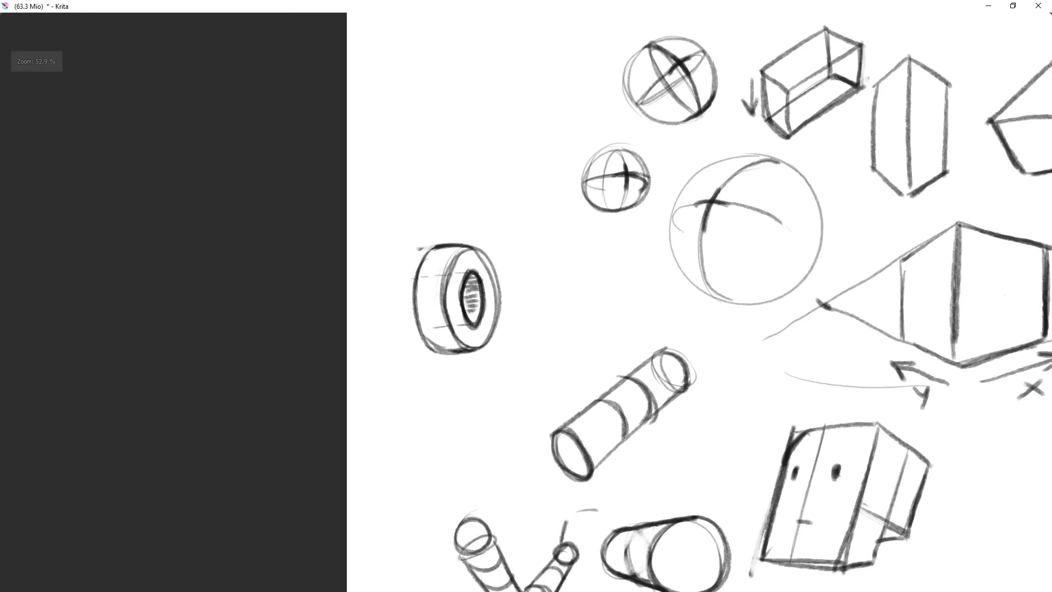
drag(428, 246, 464, 245)
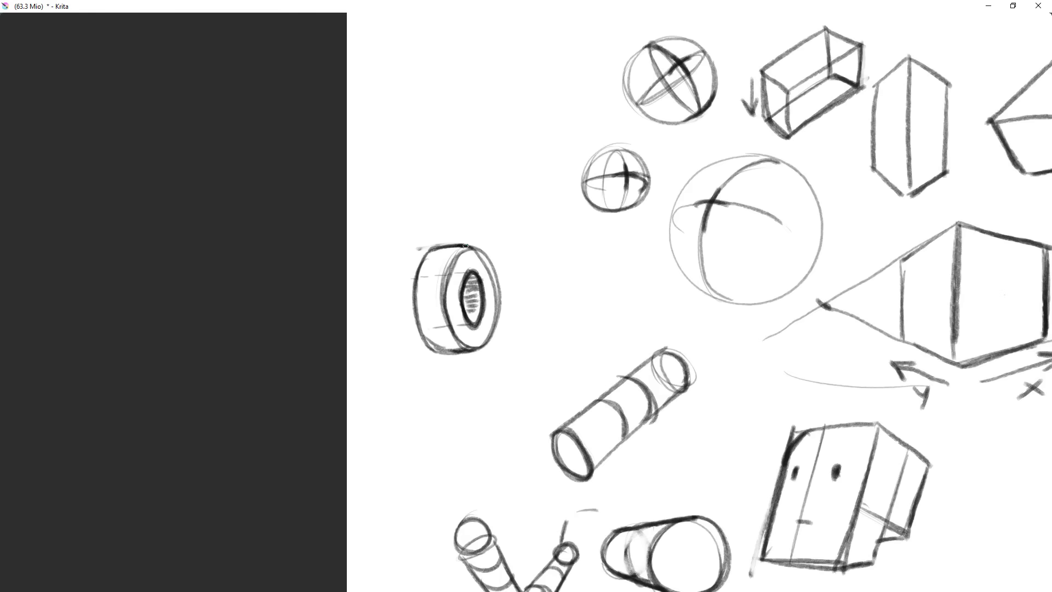
drag(434, 345, 468, 350)
- Sketch construction strokes for a new form in the empty upper-right area of the page, beyond the long vanishing lines
drag(640, 354, 642, 373)
drag(688, 390, 680, 354)
drag(707, 280, 662, 290)
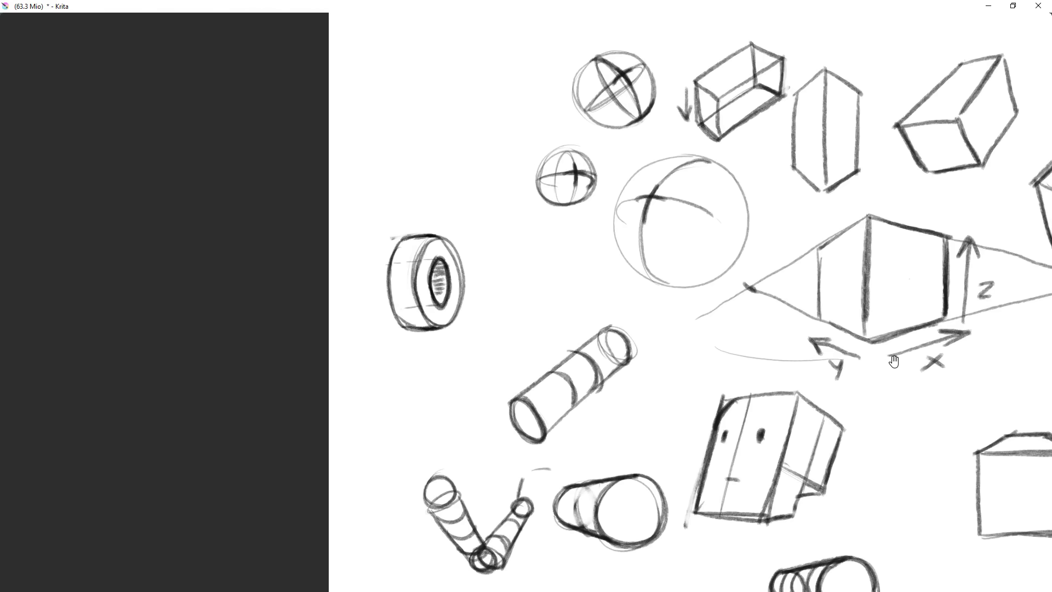
drag(895, 360, 656, 339)
drag(784, 352, 771, 360)
drag(790, 310, 593, 447)
drag(785, 244, 801, 226)
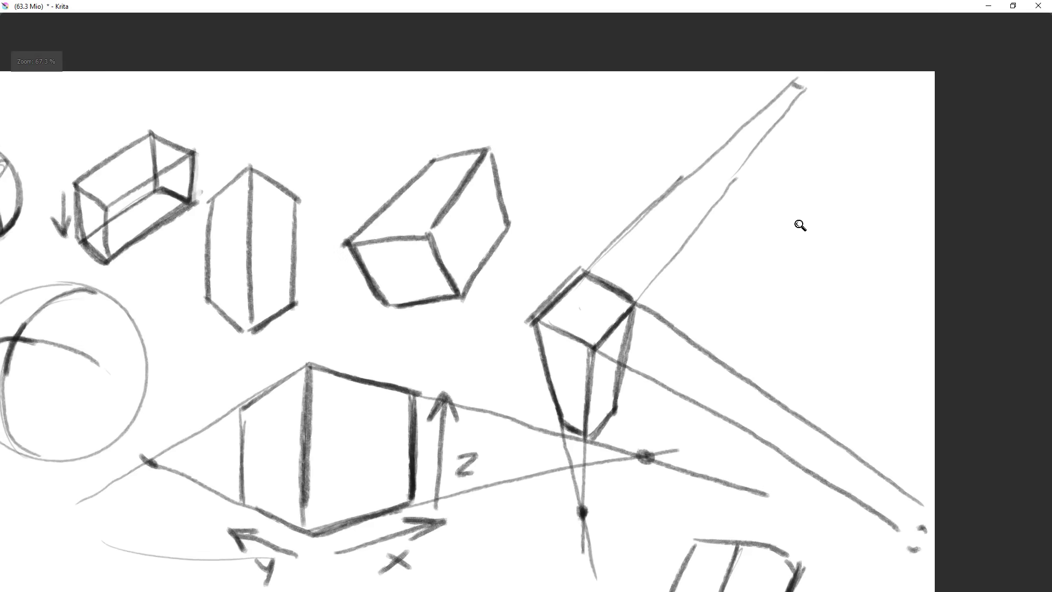
mouse_move(819, 183)
mouse_down()
mouse_move(769, 261)
mouse_move(825, 286)
mouse_up()
drag(770, 261, 835, 281)
mouse_move(829, 183)
mouse_down()
mouse_move(835, 277)
mouse_move(773, 263)
mouse_move(825, 269)
mouse_move(828, 238)
mouse_up()
drag(803, 207, 827, 222)
drag(877, 132, 817, 156)
mouse_move(834, 200)
mouse_down()
mouse_move(842, 199)
mouse_move(811, 210)
mouse_move(787, 171)
mouse_up()
drag(844, 200, 790, 172)
mouse_move(841, 214)
mouse_down()
mouse_move(813, 280)
mouse_move(872, 272)
mouse_up()
drag(905, 173, 888, 185)
- Add and transform further strokes for the upper-right sketch, and undo the last two changes
drag(784, 291, 778, 377)
drag(778, 377, 730, 301)
mouse_move(687, 351)
mouse_down()
mouse_move(714, 308)
mouse_move(694, 289)
mouse_move(694, 313)
mouse_move(693, 301)
mouse_up()
key(ctrl+t)
key(Return)
mouse_move(744, 399)
mouse_down()
mouse_move(753, 378)
mouse_move(712, 284)
mouse_move(686, 333)
mouse_move(704, 441)
mouse_up()
drag(701, 328, 724, 418)
drag(700, 311, 808, 465)
key(ctrl+z)
key(ctrl+z)
- Sketch a head in the page's upper-left corner as a sphere with crossing contour curves and a tapered jaw box beneath
mouse_move(476, 246)
mouse_down()
mouse_move(721, 401)
mouse_move(490, 219)
mouse_up()
mouse_move(456, 152)
mouse_down()
mouse_move(438, 198)
mouse_move(443, 217)
mouse_move(454, 157)
mouse_move(518, 165)
mouse_move(468, 144)
mouse_move(502, 219)
mouse_up()
key(ctrl+z)
mouse_move(493, 150)
mouse_down()
mouse_move(503, 214)
mouse_move(520, 173)
mouse_up()
drag(451, 195, 522, 175)
drag(512, 227, 519, 175)
mouse_move(518, 175)
mouse_down()
mouse_move(537, 202)
mouse_move(526, 238)
mouse_up()
mouse_move(517, 197)
mouse_down()
mouse_move(528, 273)
mouse_move(544, 260)
mouse_move(546, 272)
mouse_up()
drag(465, 207, 494, 276)
mouse_move(473, 225)
mouse_down()
mouse_move(495, 278)
mouse_move(525, 272)
mouse_up()
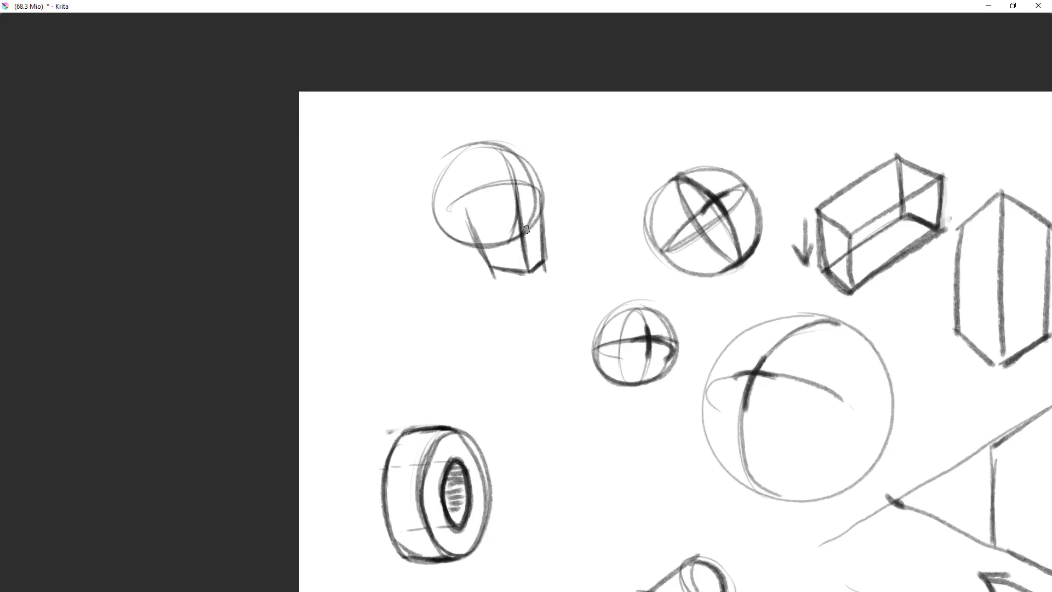
- Draw the brow line around the upper-left head and connect it to the corners of the jaw box
mouse_move(469, 213)
mouse_down()
mouse_move(523, 193)
mouse_move(546, 198)
mouse_up()
mouse_move(454, 224)
mouse_down()
mouse_move(468, 253)
mouse_move(505, 271)
mouse_move(454, 221)
mouse_up()
key(ctrl+z)
drag(460, 239, 453, 223)
mouse_move(457, 224)
mouse_down()
mouse_move(509, 184)
mouse_move(541, 197)
mouse_up()
- Darken the upper-left head's jaw sides, centre line and skull outline
mouse_move(466, 211)
mouse_down()
mouse_move(470, 256)
mouse_move(475, 249)
mouse_move(471, 260)
mouse_move(513, 276)
mouse_move(484, 264)
mouse_move(544, 261)
mouse_up()
key(ctrl+z)
drag(542, 198, 544, 261)
mouse_move(542, 224)
mouse_down()
mouse_move(546, 200)
mouse_move(546, 265)
mouse_move(508, 279)
mouse_move(491, 274)
mouse_move(517, 280)
mouse_move(485, 268)
mouse_move(521, 278)
mouse_up()
mouse_move(446, 174)
mouse_down()
mouse_move(444, 223)
mouse_move(454, 232)
mouse_up()
key(ctrl+z)
mouse_move(434, 197)
mouse_down()
mouse_move(452, 233)
mouse_move(434, 180)
mouse_move(475, 146)
mouse_move(518, 152)
mouse_move(526, 271)
mouse_up()
mouse_move(522, 232)
mouse_down()
mouse_move(523, 153)
mouse_move(505, 143)
mouse_move(538, 168)
mouse_move(542, 199)
mouse_up()
mouse_move(542, 200)
mouse_down()
mouse_move(533, 161)
mouse_move(495, 137)
mouse_up()
- Check the upper-left head in a mirrored view, refine its jaw edges there, and restore the normal view
key(m)
drag(590, 212, 623, 246)
mouse_move(547, 195)
mouse_down()
mouse_move(575, 176)
mouse_move(605, 175)
mouse_move(562, 187)
mouse_move(607, 175)
mouse_move(633, 188)
mouse_move(650, 221)
mouse_move(624, 271)
mouse_up()
mouse_move(556, 275)
mouse_down()
mouse_move(553, 304)
mouse_move(571, 193)
mouse_move(583, 184)
mouse_up()
mouse_move(608, 236)
mouse_down()
mouse_move(586, 329)
mouse_move(589, 276)
mouse_up()
key(m)
- Sketch a second head between the wheel and the large sphere, using a sphere, contour curves and an angular jaw
drag(419, 342, 603, 282)
mouse_move(687, 288)
mouse_down()
mouse_move(679, 261)
mouse_move(626, 214)
mouse_move(656, 227)
mouse_move(631, 192)
mouse_move(601, 284)
mouse_up()
drag(617, 195, 601, 284)
mouse_move(589, 224)
mouse_down()
mouse_move(590, 295)
mouse_move(589, 254)
mouse_move(582, 274)
mouse_move(576, 258)
mouse_move(583, 305)
mouse_move(604, 304)
mouse_move(600, 271)
mouse_move(606, 310)
mouse_move(634, 289)
mouse_move(636, 251)
mouse_up()
drag(574, 239, 632, 263)
mouse_move(571, 238)
mouse_down()
mouse_move(573, 251)
mouse_move(637, 257)
mouse_up()
mouse_move(573, 239)
mouse_down()
mouse_move(629, 246)
mouse_move(609, 261)
mouse_move(603, 241)
mouse_move(640, 260)
mouse_up()
drag(578, 249, 639, 254)
mouse_move(637, 234)
mouse_down()
mouse_move(635, 282)
mouse_move(639, 219)
mouse_up()
drag(574, 234, 641, 226)
drag(605, 311, 638, 286)
mouse_move(575, 249)
mouse_down()
mouse_move(597, 199)
mouse_move(644, 196)
mouse_up()
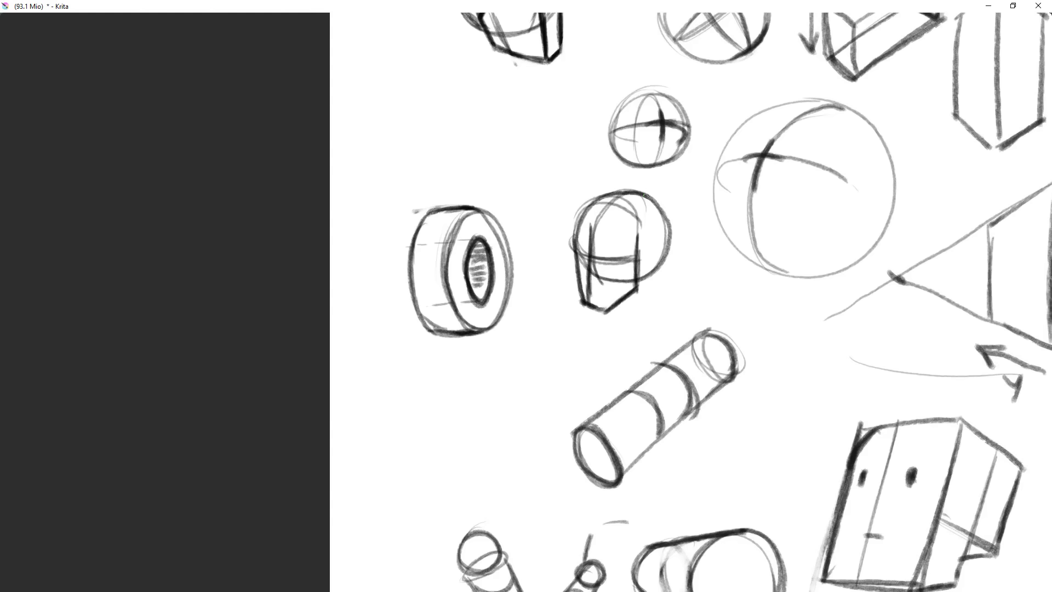
- Sketch a two-sided perspective box below the square house-like box and fit a circle inside its upper part
mouse_move(675, 278)
mouse_down()
mouse_move(625, 380)
mouse_move(667, 263)
mouse_move(639, 264)
mouse_move(642, 438)
mouse_move(535, 371)
mouse_move(578, 337)
mouse_up()
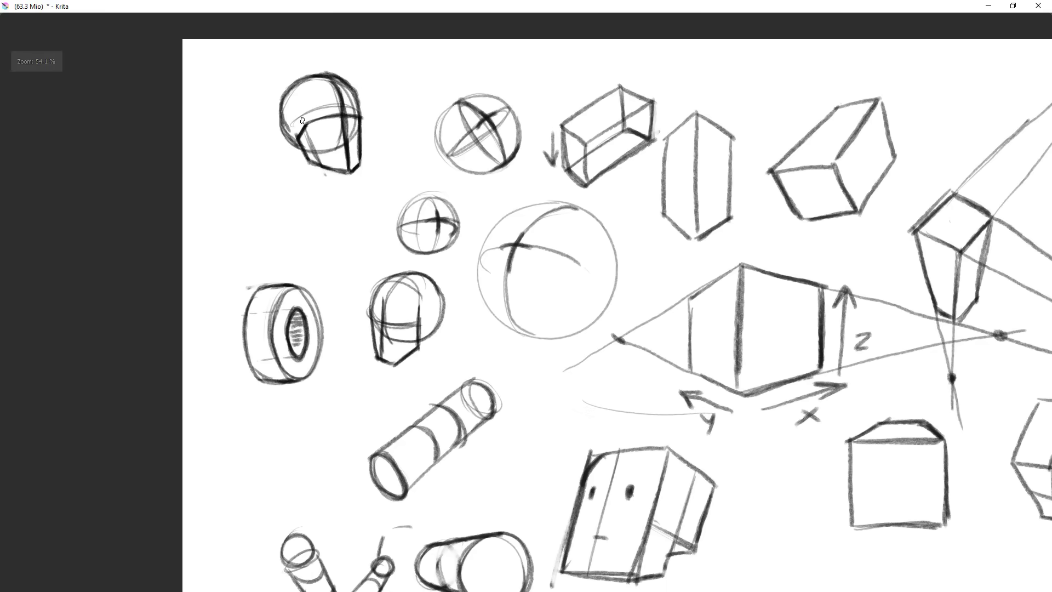
mouse_move(455, 353)
mouse_down()
mouse_move(677, 393)
mouse_move(596, 326)
mouse_move(630, 277)
mouse_up()
drag(721, 383, 681, 223)
drag(632, 298, 687, 268)
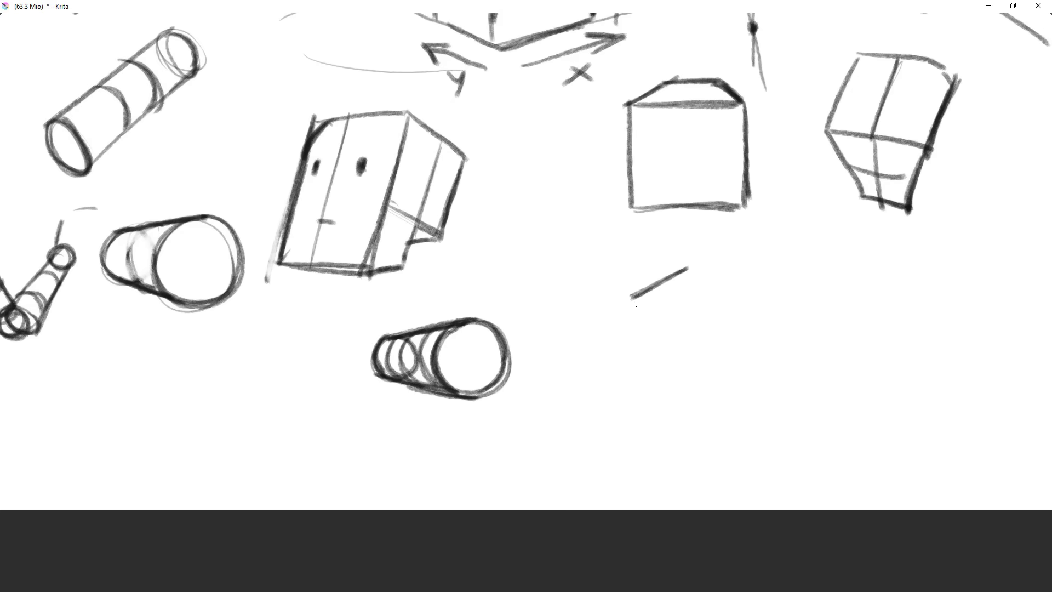
key(ctrl+z)
mouse_move(682, 378)
mouse_down()
mouse_move(679, 278)
mouse_move(719, 256)
mouse_move(736, 399)
mouse_up()
drag(684, 378, 729, 401)
mouse_move(737, 249)
mouse_down()
mouse_move(809, 265)
mouse_move(816, 356)
mouse_up()
drag(820, 274, 817, 387)
drag(747, 401, 821, 390)
mouse_move(745, 251)
mouse_down()
mouse_move(789, 340)
mouse_move(706, 348)
mouse_move(704, 281)
mouse_up()
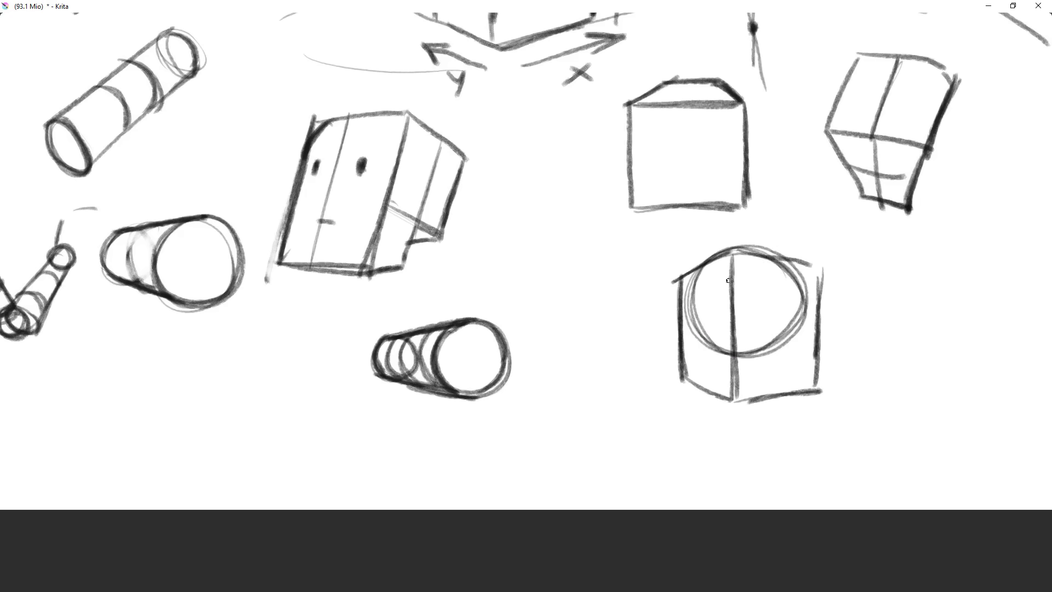
- Draw a vertical centre line on the box's front face and an ellipse for the side plane of the head
mouse_move(753, 258)
mouse_down()
mouse_move(781, 310)
mouse_move(784, 393)
mouse_up()
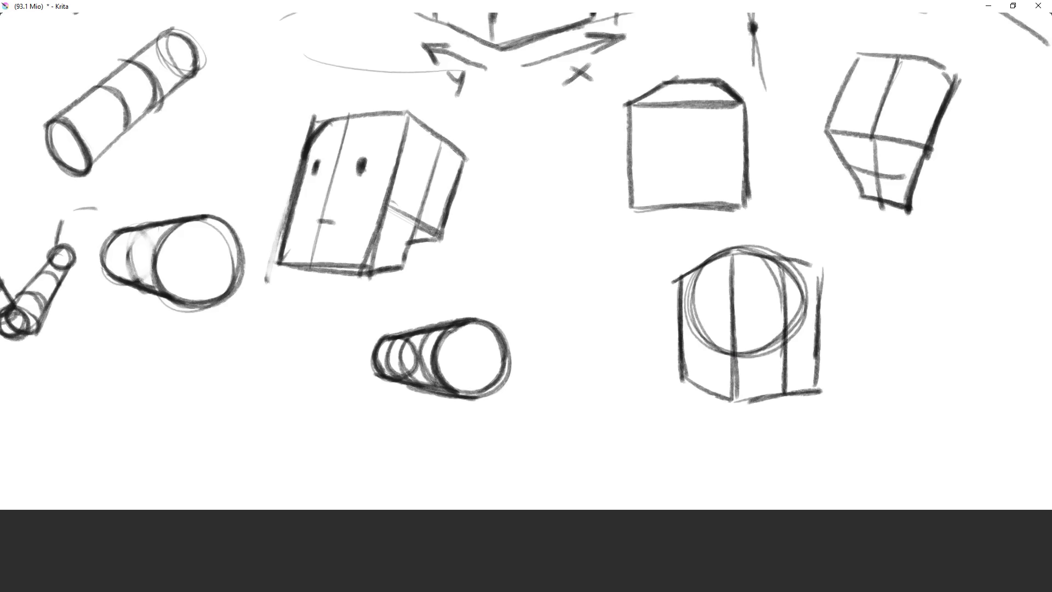
mouse_move(691, 270)
mouse_down()
mouse_move(694, 331)
mouse_move(726, 356)
mouse_up()
key(Tab)
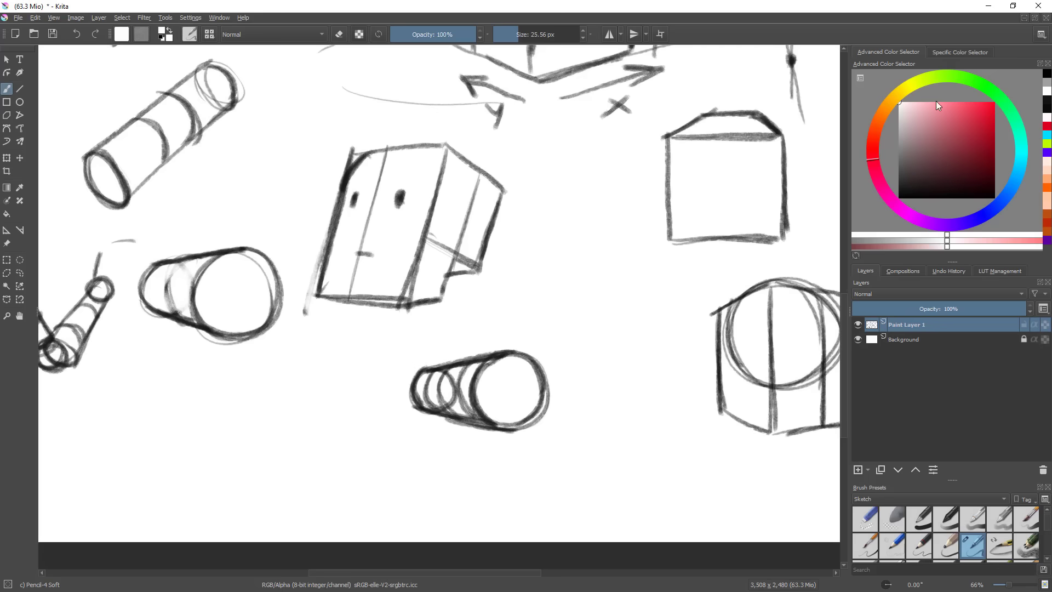
key(Tab)
- Draw the boxed head's jawline from the side ellipse to the chin and outline the front of the face
mouse_move(707, 267)
mouse_down()
mouse_move(700, 336)
mouse_move(726, 298)
mouse_move(712, 265)
mouse_move(712, 335)
mouse_up()
mouse_move(710, 310)
mouse_down()
mouse_move(712, 338)
mouse_move(718, 318)
mouse_move(752, 374)
mouse_up()
mouse_move(711, 326)
mouse_down()
mouse_move(717, 357)
mouse_move(779, 397)
mouse_up()
drag(722, 358, 780, 395)
drag(807, 278, 803, 389)
drag(810, 271, 800, 350)
drag(796, 390, 785, 394)
- Add an eye line wrapping around the boxed head, place two eye dots on it, and reinforce the face contour
mouse_move(807, 370)
mouse_down()
mouse_move(816, 300)
mouse_move(756, 253)
mouse_move(691, 284)
mouse_move(784, 259)
mouse_up()
mouse_move(715, 261)
mouse_down()
mouse_move(796, 281)
mouse_move(787, 423)
mouse_move(770, 295)
mouse_up()
mouse_move(672, 329)
mouse_down()
mouse_move(727, 312)
mouse_move(803, 318)
mouse_up()
drag(730, 310, 824, 318)
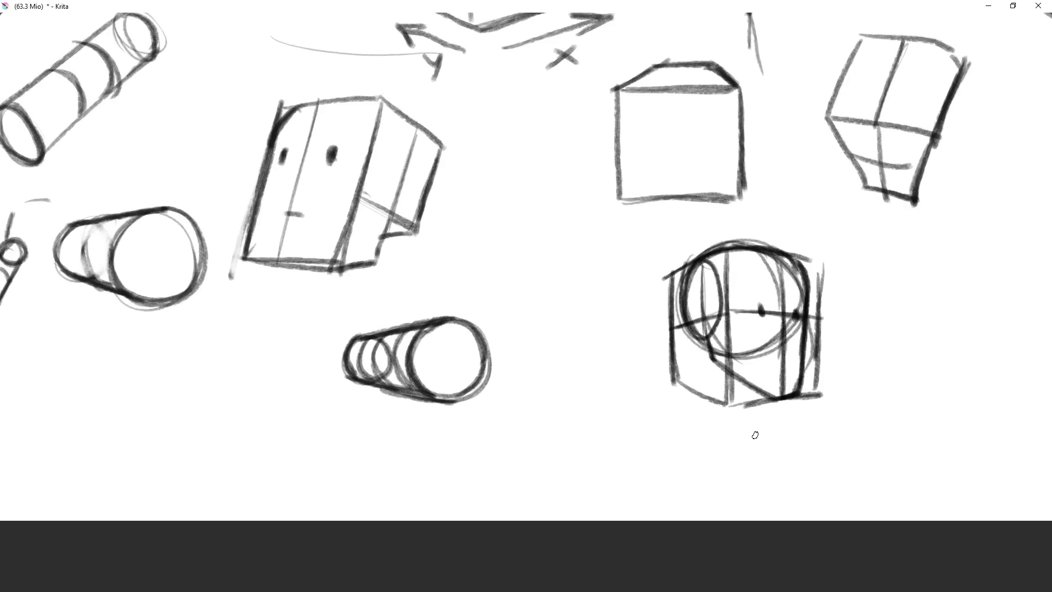
mouse_move(805, 341)
mouse_down()
mouse_move(803, 382)
mouse_move(767, 462)
mouse_move(802, 397)
mouse_up()
- Sketch a slanted box for the back of a hand in the empty area beside the boxed head
drag(734, 335, 790, 273)
drag(735, 295, 516, 275)
mouse_move(700, 275)
mouse_down()
mouse_move(735, 231)
mouse_move(673, 301)
mouse_move(729, 328)
mouse_up()
mouse_move(740, 250)
mouse_down()
mouse_move(788, 272)
mouse_move(738, 341)
mouse_up()
mouse_move(677, 301)
mouse_down()
mouse_move(746, 341)
mouse_move(678, 319)
mouse_move(680, 327)
mouse_up()
drag(684, 336, 725, 359)
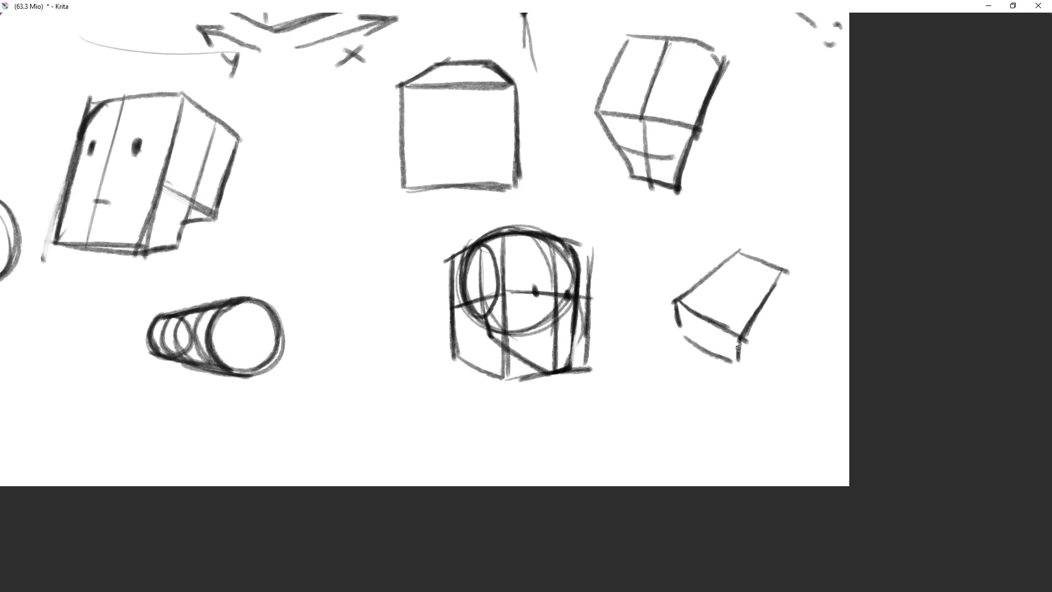
- Refine the hand box's side face and wrist edge, and place knuckle ovals along its front
mouse_move(778, 281)
mouse_down()
mouse_move(774, 317)
mouse_move(744, 359)
mouse_up()
mouse_move(724, 259)
mouse_down()
mouse_move(781, 283)
mouse_move(734, 251)
mouse_move(788, 270)
mouse_up()
drag(680, 306, 701, 323)
- Draw the first finger segments as short cylinders extending from the knuckles
mouse_move(715, 328)
mouse_down()
mouse_move(730, 338)
mouse_move(708, 370)
mouse_move(721, 386)
mouse_up()
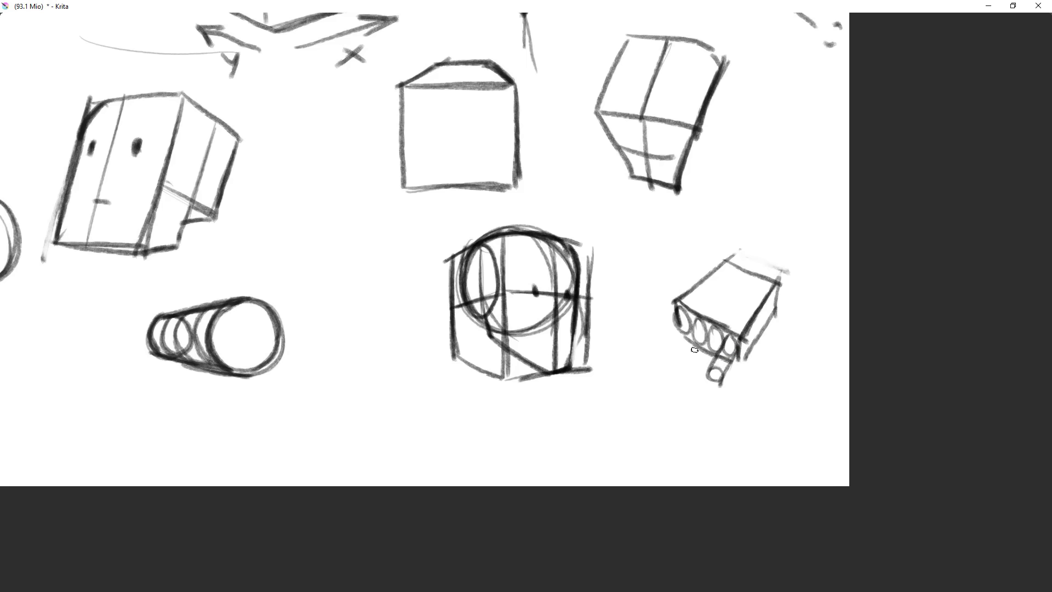
drag(720, 339, 695, 373)
mouse_move(694, 326)
mouse_down()
mouse_move(675, 359)
mouse_move(689, 364)
mouse_up()
drag(677, 304, 673, 335)
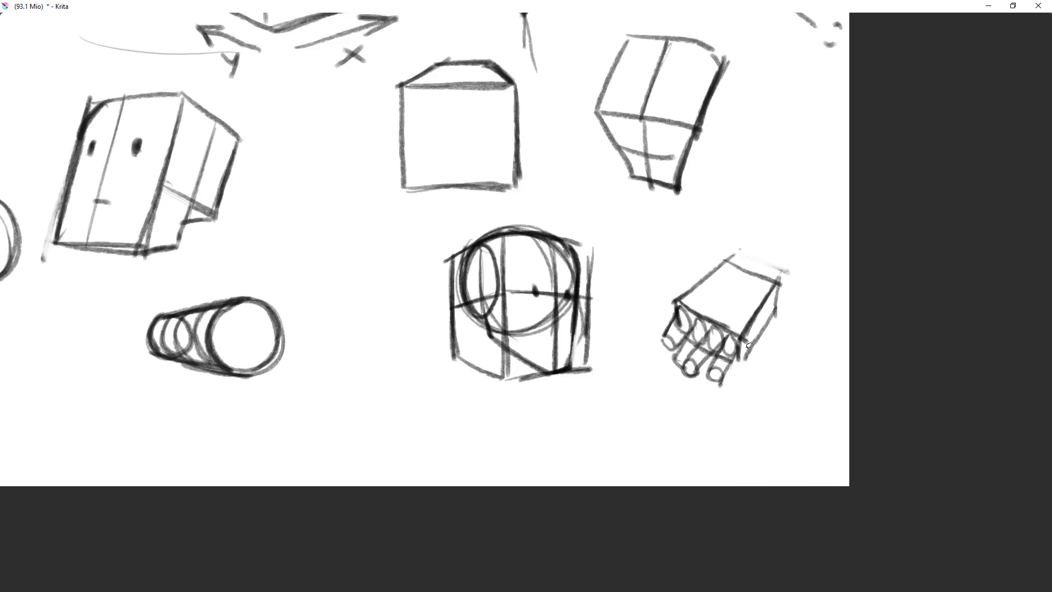
- Extend the fingers with their outer segments and rounded tips
drag(705, 376, 705, 403)
mouse_move(706, 377)
mouse_down()
mouse_move(705, 404)
mouse_move(721, 383)
mouse_move(717, 414)
mouse_up()
mouse_move(683, 374)
mouse_down()
mouse_move(688, 394)
mouse_move(697, 387)
mouse_up()
drag(688, 329, 674, 351)
drag(679, 314, 660, 353)
- Draw the wrist block behind the hand box and a small angular form beside it
mouse_move(770, 367)
mouse_down()
mouse_move(774, 388)
mouse_move(773, 366)
mouse_up()
mouse_move(724, 260)
mouse_down()
mouse_move(743, 256)
mouse_move(744, 235)
mouse_up()
mouse_move(780, 282)
mouse_down()
mouse_move(783, 256)
mouse_move(747, 236)
mouse_up()
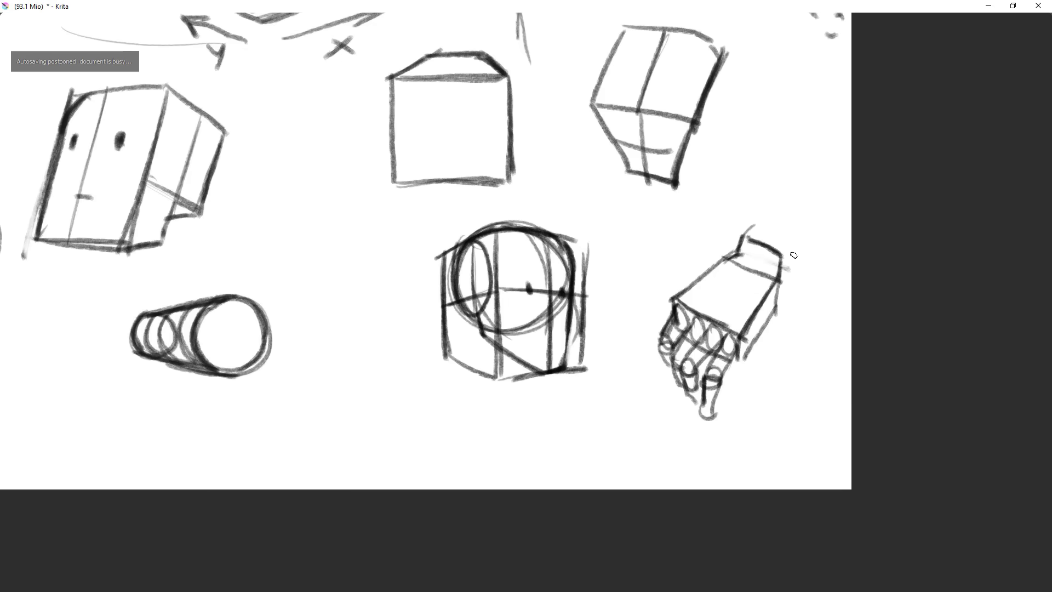
mouse_move(797, 268)
mouse_down()
mouse_move(777, 299)
mouse_move(799, 243)
mouse_up()
- Draw two slanted forearm lines extending up from the wrist, undoing the first steep attempt
mouse_move(798, 244)
mouse_down()
mouse_move(778, 267)
mouse_move(798, 116)
mouse_up()
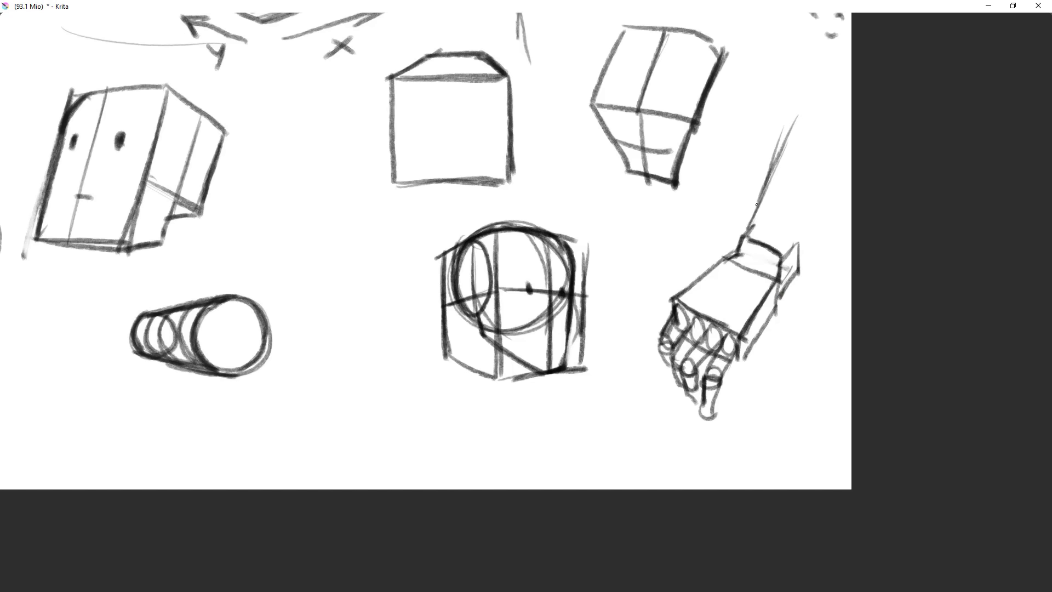
key(ctrl+z)
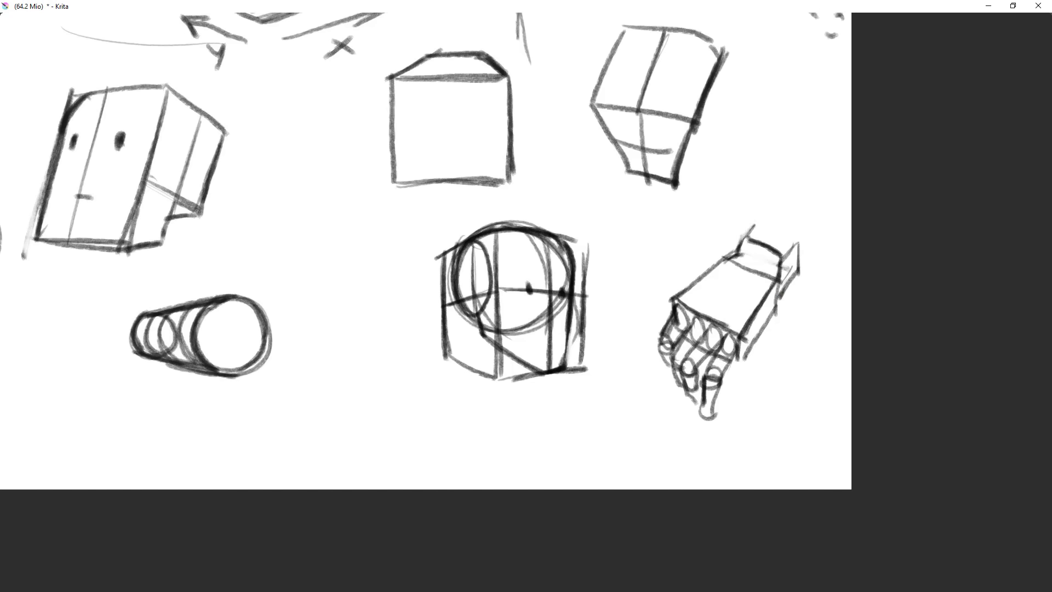
key(Tab)
key(Tab)
drag(746, 233, 783, 195)
drag(789, 249, 817, 212)
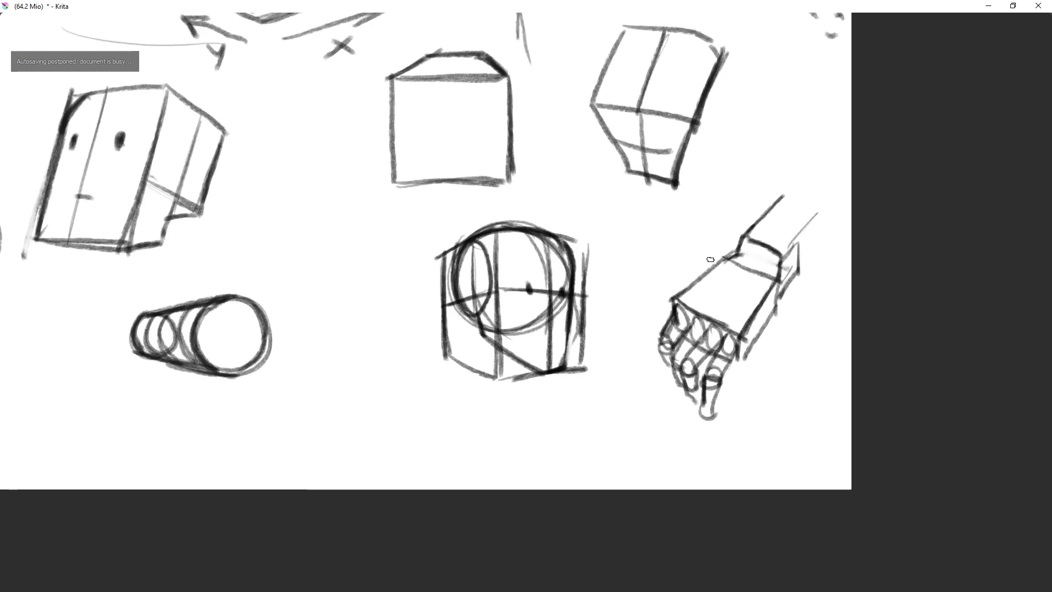
- Draw the thumb's base segment extending down from the wrist beside the hand box
drag(779, 285, 781, 325)
key(ctrl+z)
drag(780, 285, 796, 317)
mouse_move(794, 315)
mouse_down()
mouse_move(754, 307)
mouse_move(793, 343)
mouse_up()
drag(778, 336, 762, 331)
- Draw the thumb's outer segments and rounded tip, and adjust the tip's placement with a transform
mouse_move(762, 307)
mouse_down()
mouse_move(762, 331)
mouse_move(787, 316)
mouse_move(771, 335)
mouse_move(792, 360)
mouse_move(781, 390)
mouse_move(767, 343)
mouse_move(774, 355)
mouse_up()
drag(766, 328, 790, 375)
mouse_move(789, 339)
mouse_down()
mouse_move(751, 439)
mouse_move(838, 340)
mouse_move(837, 323)
mouse_up()
mouse_move(761, 353)
mouse_down()
mouse_move(802, 386)
mouse_move(758, 365)
mouse_move(789, 381)
mouse_up()
key(ctrl+t)
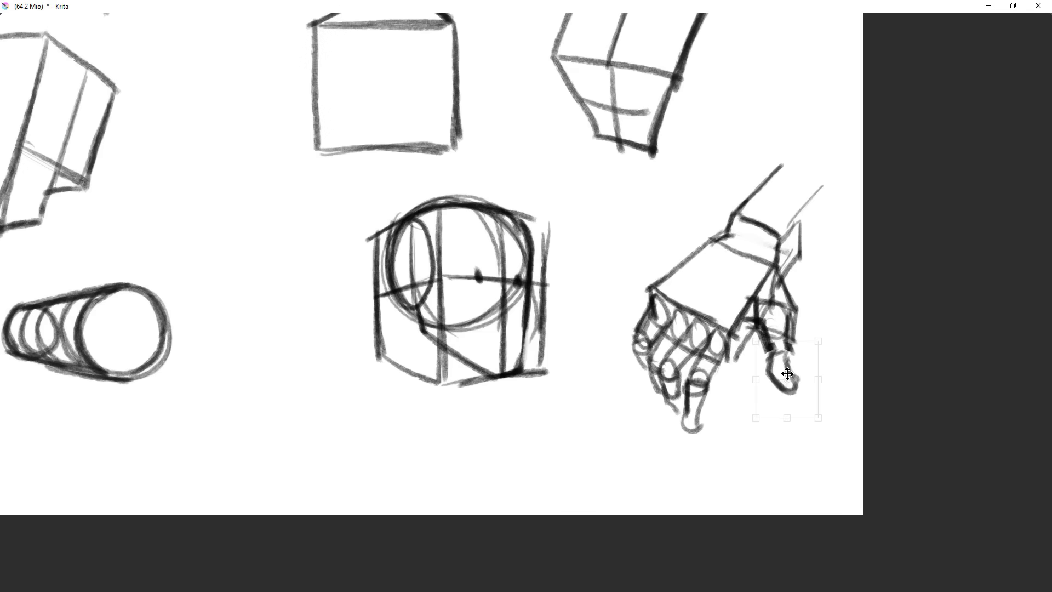
key(b)
key(ctrl+shift+a)
mouse_move(798, 308)
mouse_down()
mouse_move(796, 342)
mouse_move(797, 299)
mouse_up()
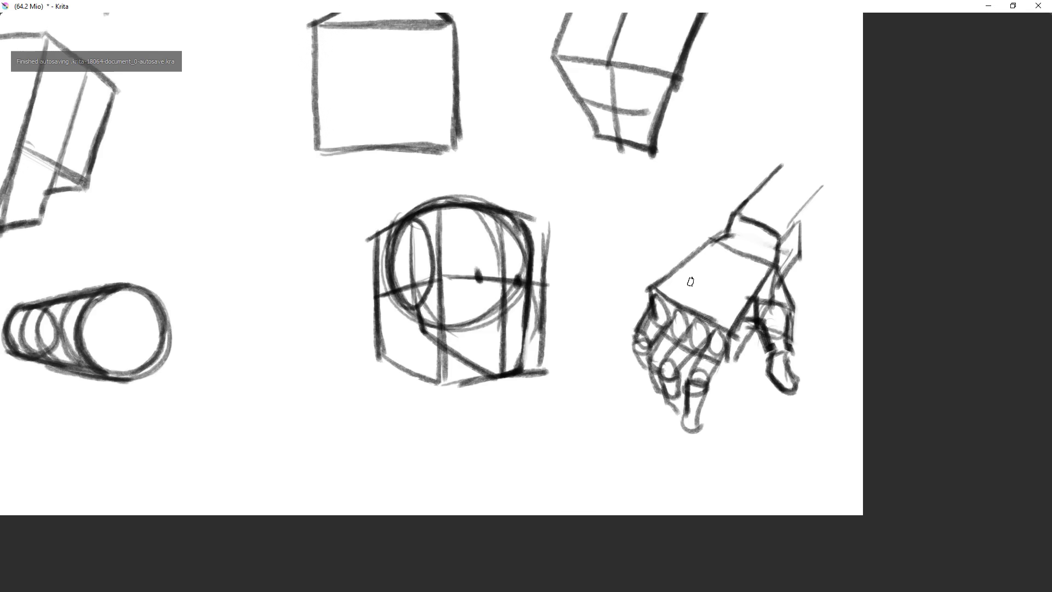
- Draw straight tendon lines across the back of the hand and reinforce the outer finger contour
drag(708, 258, 671, 296)
mouse_move(671, 297)
mouse_down()
mouse_move(725, 247)
mouse_move(677, 298)
mouse_up()
key(ctrl+z)
mouse_move(751, 255)
mouse_down()
mouse_move(713, 317)
mouse_move(752, 256)
mouse_move(646, 298)
mouse_move(634, 336)
mouse_up()
mouse_move(654, 281)
mouse_down()
mouse_move(631, 340)
mouse_move(649, 366)
mouse_up()
drag(715, 360, 693, 462)
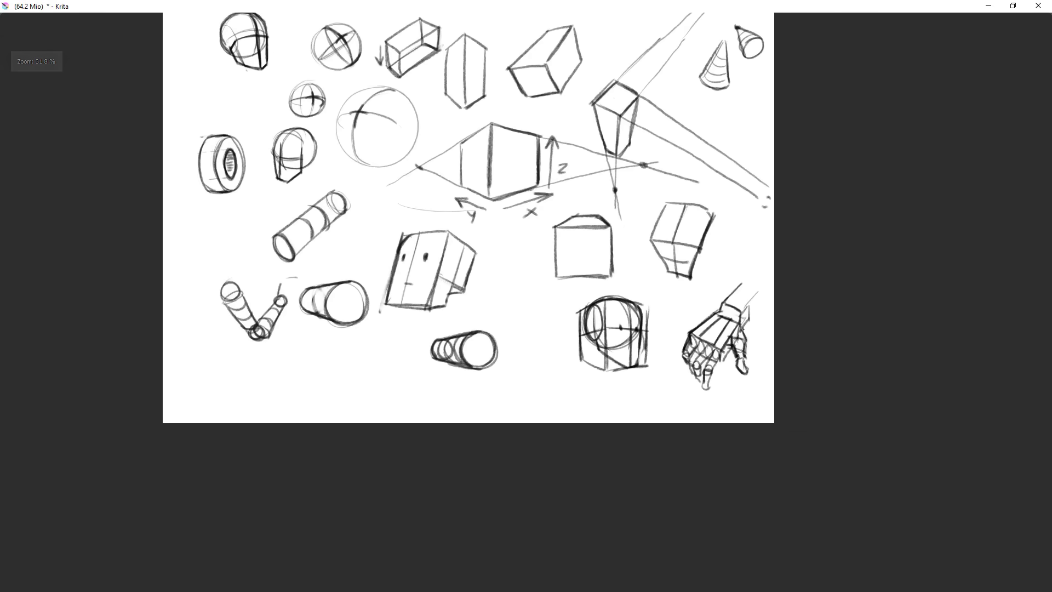
- Touch up the longest finger's tip and clean up stray lines around the hand with the eraser
mouse_move(688, 393)
mouse_down()
mouse_move(731, 329)
mouse_move(729, 312)
mouse_up()
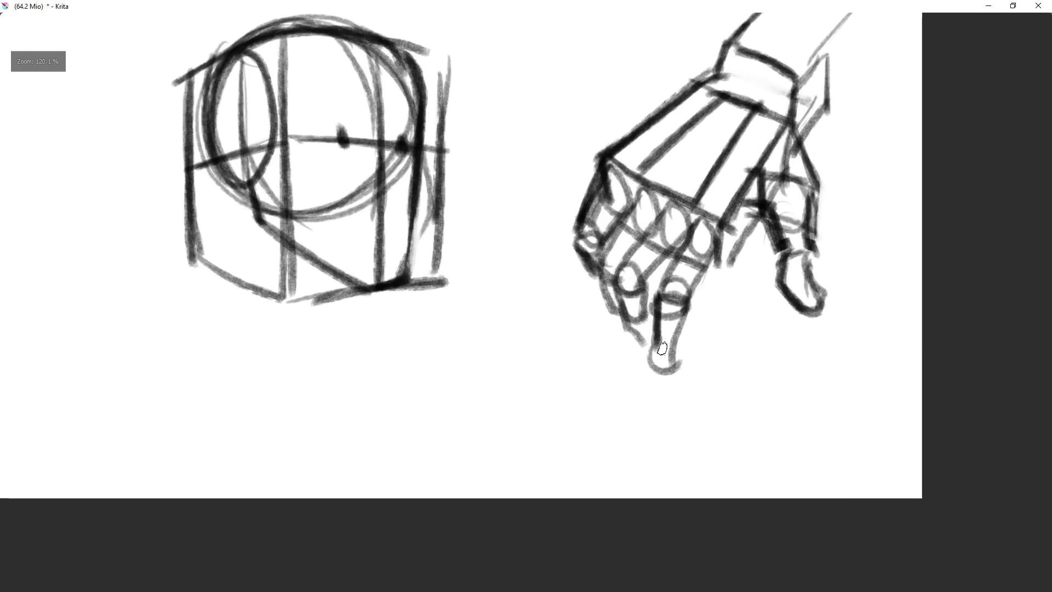
mouse_move(654, 354)
mouse_down()
mouse_move(668, 373)
mouse_move(685, 355)
mouse_move(702, 387)
mouse_move(694, 435)
mouse_up()
key(e)
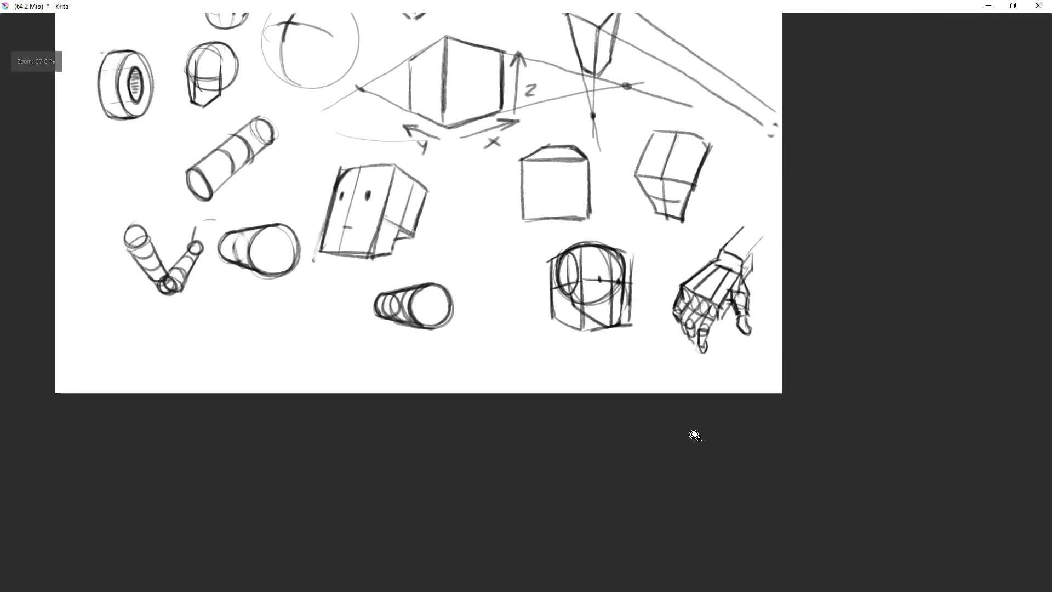
drag(752, 210, 796, 403)
drag(780, 306, 794, 290)
drag(727, 368, 814, 237)
- Move the ringed cylinder beside the box head farther left and deselect it to free space
mouse_move(575, 383)
mouse_down()
mouse_move(574, 404)
mouse_move(509, 404)
mouse_up()
key(ctrl+t)
key(Return)
key(ctrl+shift+a)
scroll(615, 368, up, 1)
drag(615, 369, 617, 308)
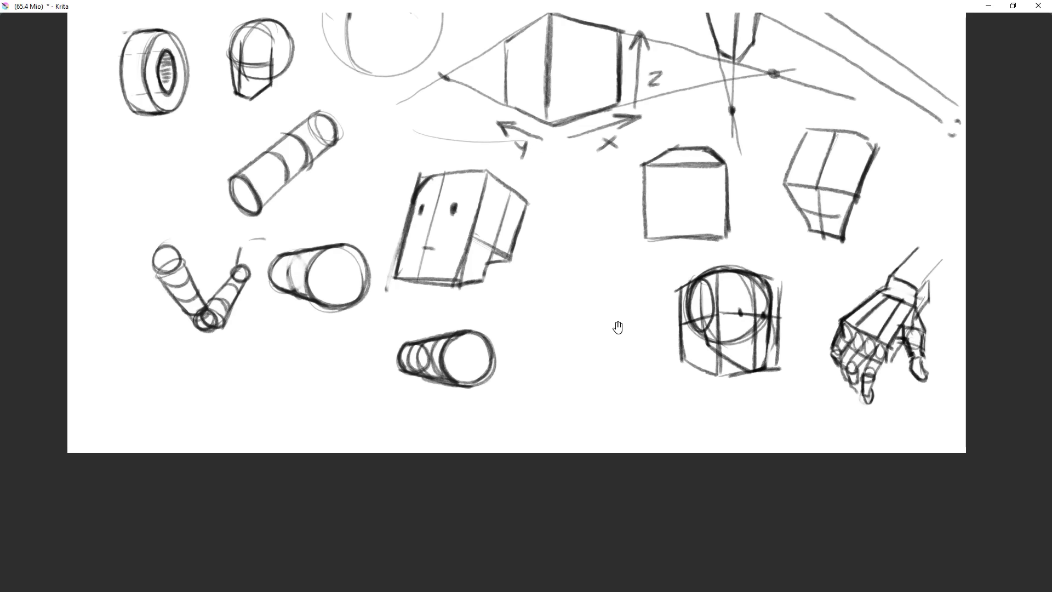
ctrl+drag(577, 356, 579, 325)
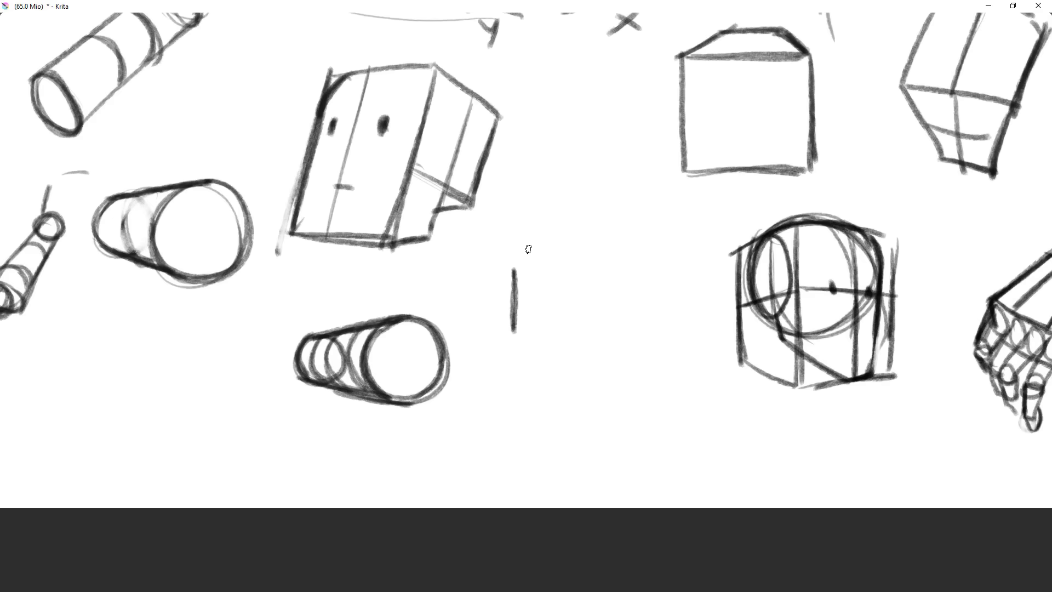
drag(494, 263, 499, 346)
key(ctrl+z)
drag(494, 272, 499, 346)
key(ctrl+z)
drag(565, 341, 662, 325)
key(ctrl+z)
- Build a foot from a heel ball, a midfoot circle and a flat toe ellipse, joined by instep, ankle and arch lines
mouse_move(529, 236)
mouse_down()
mouse_move(480, 291)
mouse_move(557, 287)
mouse_move(497, 242)
mouse_up()
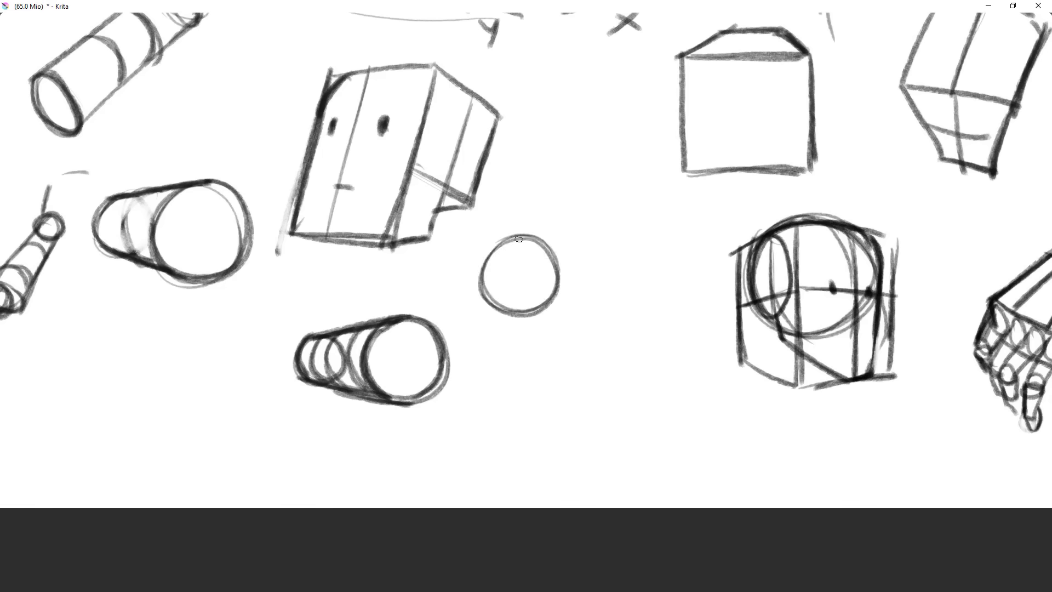
mouse_move(577, 307)
mouse_down()
mouse_move(581, 268)
mouse_move(515, 296)
mouse_move(582, 310)
mouse_move(548, 312)
mouse_move(618, 300)
mouse_move(564, 294)
mouse_up()
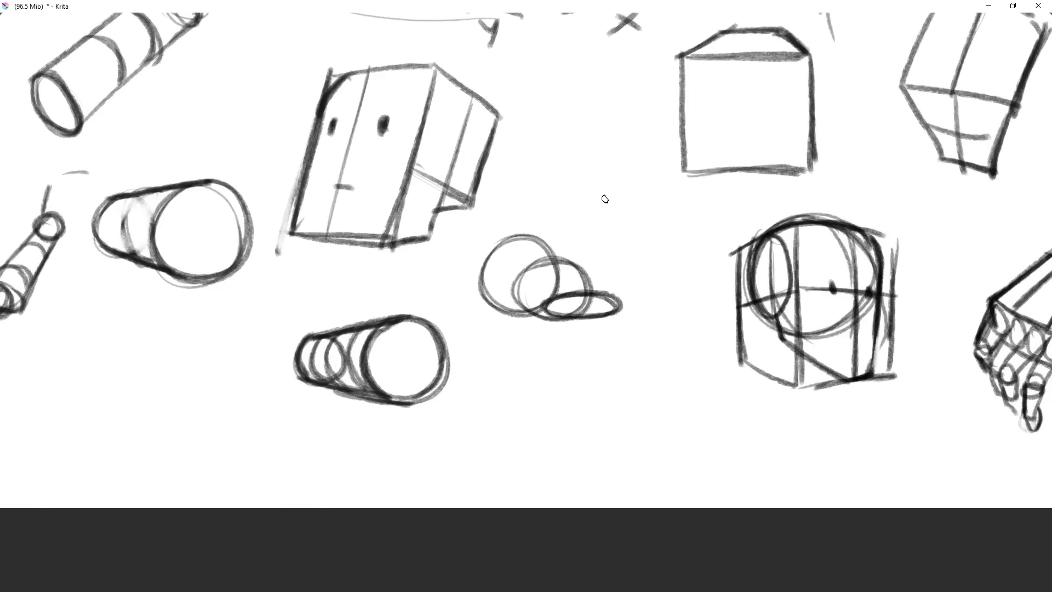
mouse_move(537, 233)
mouse_down()
mouse_move(621, 302)
mouse_move(606, 296)
mouse_up()
drag(503, 235, 482, 288)
drag(501, 195, 497, 241)
drag(503, 193, 502, 234)
drag(540, 192, 540, 237)
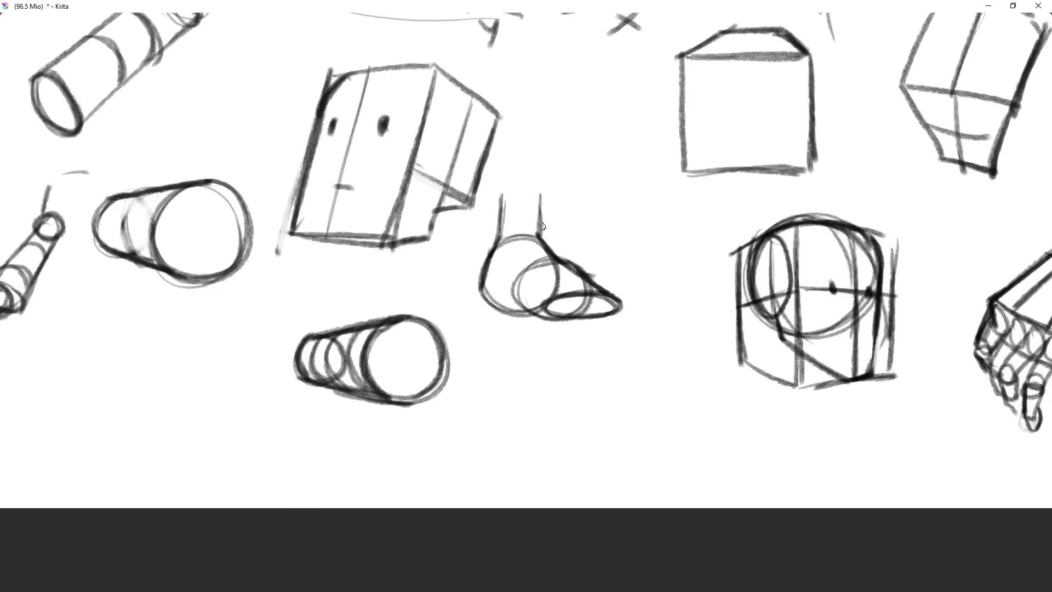
drag(500, 308, 513, 302)
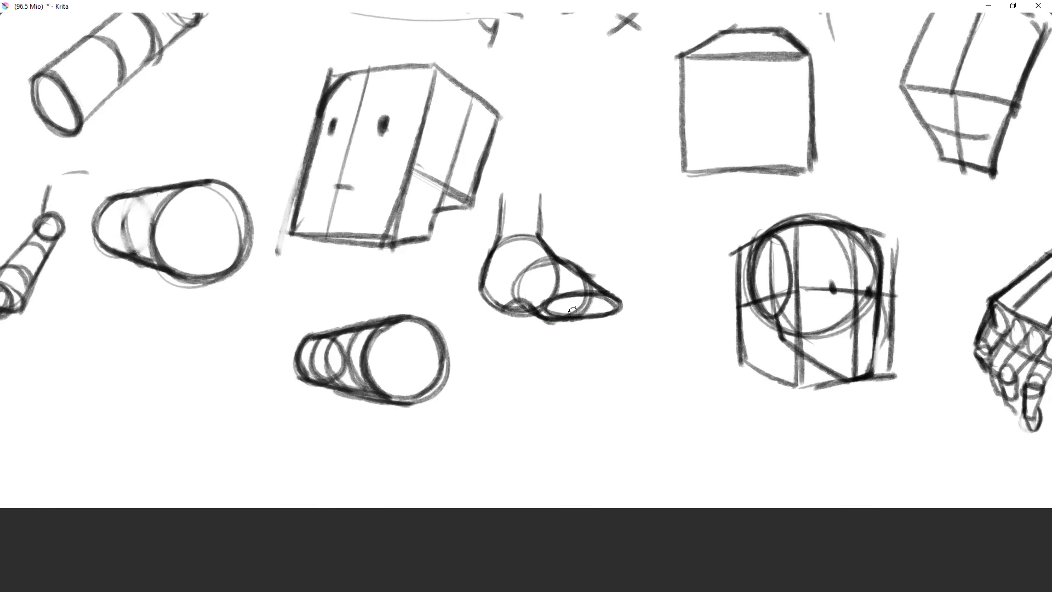
- Add small round toes and curved contours between the foot's heel and instep
mouse_move(575, 317)
mouse_down()
mouse_move(549, 318)
mouse_move(558, 309)
mouse_move(602, 321)
mouse_move(621, 302)
mouse_move(608, 315)
mouse_move(629, 306)
mouse_move(627, 322)
mouse_move(605, 314)
mouse_move(604, 323)
mouse_move(642, 323)
mouse_move(630, 325)
mouse_move(639, 310)
mouse_move(635, 327)
mouse_move(647, 318)
mouse_move(631, 331)
mouse_move(647, 312)
mouse_move(663, 316)
mouse_move(655, 331)
mouse_move(697, 317)
mouse_up()
key(m)
mouse_move(742, 334)
mouse_down()
mouse_move(735, 367)
mouse_move(728, 304)
mouse_up()
drag(679, 281, 728, 315)
mouse_move(695, 264)
mouse_down()
mouse_move(729, 262)
mouse_move(728, 313)
mouse_up()
mouse_move(727, 314)
mouse_down()
mouse_move(704, 267)
mouse_move(721, 317)
mouse_up()
drag(671, 285, 727, 313)
- Strengthen the foot's ankle and heel contours while checking the drawing mirrored
drag(690, 271, 702, 208)
mouse_move(745, 260)
mouse_down()
mouse_move(749, 208)
mouse_move(758, 284)
mouse_up()
mouse_move(769, 324)
mouse_down()
mouse_move(746, 380)
mouse_move(744, 323)
mouse_up()
key(ctrl+z)
mouse_move(741, 240)
mouse_down()
mouse_move(758, 305)
mouse_move(721, 325)
mouse_move(741, 354)
mouse_move(743, 334)
mouse_up()
key(m)
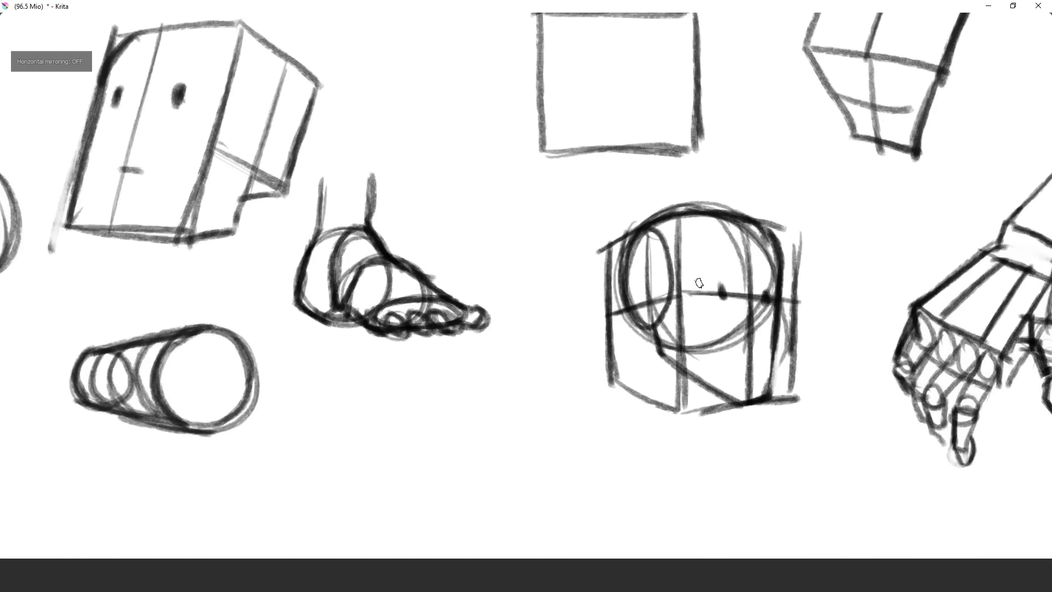
- Draw the sloping top and side planes of a wedge for a second foot below the first
drag(671, 307, 663, 330)
drag(564, 306, 654, 190)
drag(605, 225, 602, 308)
key(ctrl+z)
mouse_move(620, 230)
mouse_down()
mouse_move(524, 324)
mouse_move(634, 224)
mouse_move(689, 222)
mouse_up()
drag(684, 226, 637, 327)
drag(526, 324, 627, 332)
drag(684, 224, 688, 296)
drag(629, 341, 688, 293)
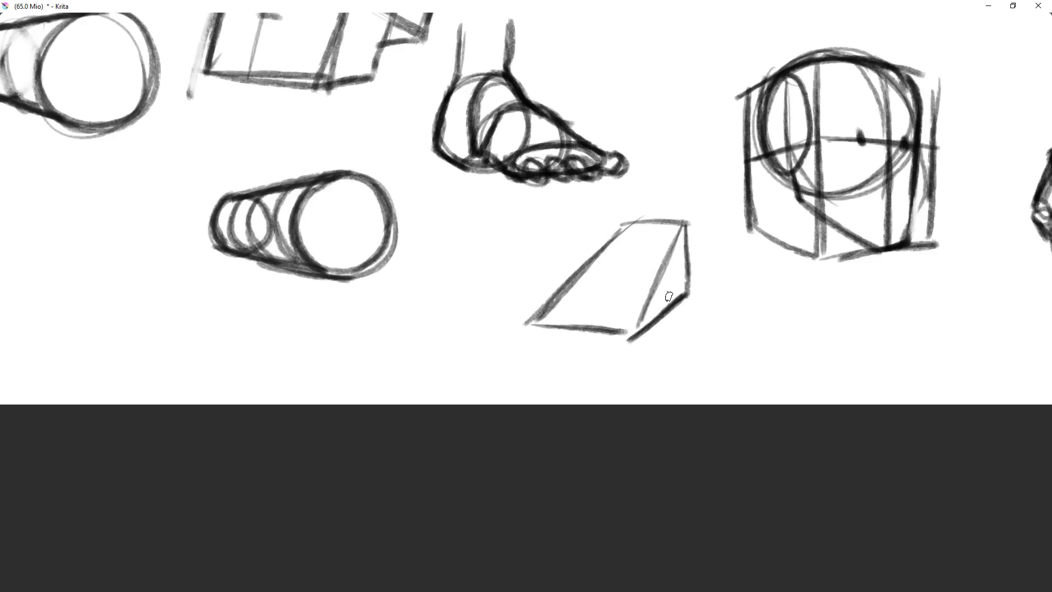
- Redraw the wedge's vertical heel edge, undoing the attempts that miss
mouse_move(625, 223)
mouse_down()
mouse_move(713, 208)
mouse_move(714, 274)
mouse_up()
mouse_move(715, 214)
mouse_down()
mouse_move(713, 273)
mouse_move(675, 305)
mouse_move(713, 276)
mouse_up()
key(ctrl+z)
drag(709, 215, 714, 271)
key(ctrl+z)
key(ctrl+z)
drag(707, 216, 718, 274)
drag(708, 217, 719, 275)
- Erase stray marks at the wedge's upper edge and redraw the edge and its side line
key(e)
mouse_move(672, 208)
mouse_down()
mouse_move(707, 208)
mouse_move(669, 210)
mouse_up()
key(e)
drag(660, 212, 707, 216)
drag(677, 242, 663, 290)
- Add a thin box for the toes along the wedge's front, working in mirrored view
key(m)
drag(556, 337, 753, 282)
mouse_move(602, 285)
mouse_down()
mouse_move(604, 262)
mouse_move(687, 254)
mouse_up()
mouse_move(604, 261)
mouse_down()
mouse_move(712, 250)
mouse_move(701, 270)
mouse_up()
mouse_move(593, 257)
mouse_down()
mouse_move(606, 287)
mouse_move(618, 287)
mouse_move(602, 285)
mouse_move(619, 292)
mouse_move(613, 270)
mouse_move(617, 296)
mouse_up()
mouse_move(616, 268)
mouse_down()
mouse_move(617, 293)
mouse_move(617, 269)
mouse_up()
drag(615, 269, 686, 262)
mouse_move(617, 271)
mouse_down()
mouse_move(699, 260)
mouse_move(698, 284)
mouse_up()
drag(617, 292, 704, 279)
key(m)
- Draw an upright cylinder for the lower leg above the wedge foot, undoing the last two strokes
mouse_move(443, 197)
mouse_down()
mouse_move(563, 228)
mouse_move(494, 289)
mouse_move(581, 204)
mouse_move(639, 196)
mouse_up()
drag(639, 195, 589, 204)
drag(590, 136, 588, 191)
drag(592, 99, 589, 201)
mouse_move(646, 109)
mouse_down()
mouse_move(642, 218)
mouse_move(608, 96)
mouse_move(648, 95)
mouse_up()
mouse_move(662, 148)
mouse_down()
mouse_move(653, 230)
mouse_move(665, 127)
mouse_move(655, 117)
mouse_move(615, 121)
mouse_move(654, 118)
mouse_up()
key(ctrl+z)
key(ctrl+z)
- Draw a rounded form and curved contours over the wedge foot's instep
mouse_move(698, 211)
mouse_down()
mouse_move(679, 317)
mouse_move(697, 242)
mouse_move(652, 169)
mouse_move(596, 312)
mouse_move(608, 296)
mouse_up()
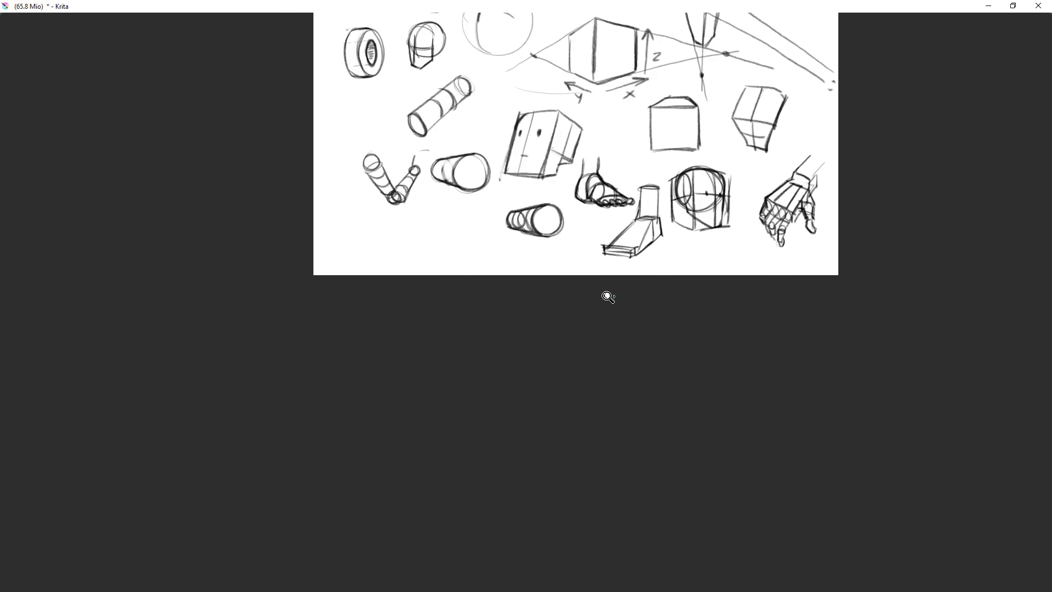
drag(627, 230, 665, 141)
drag(690, 187, 655, 258)
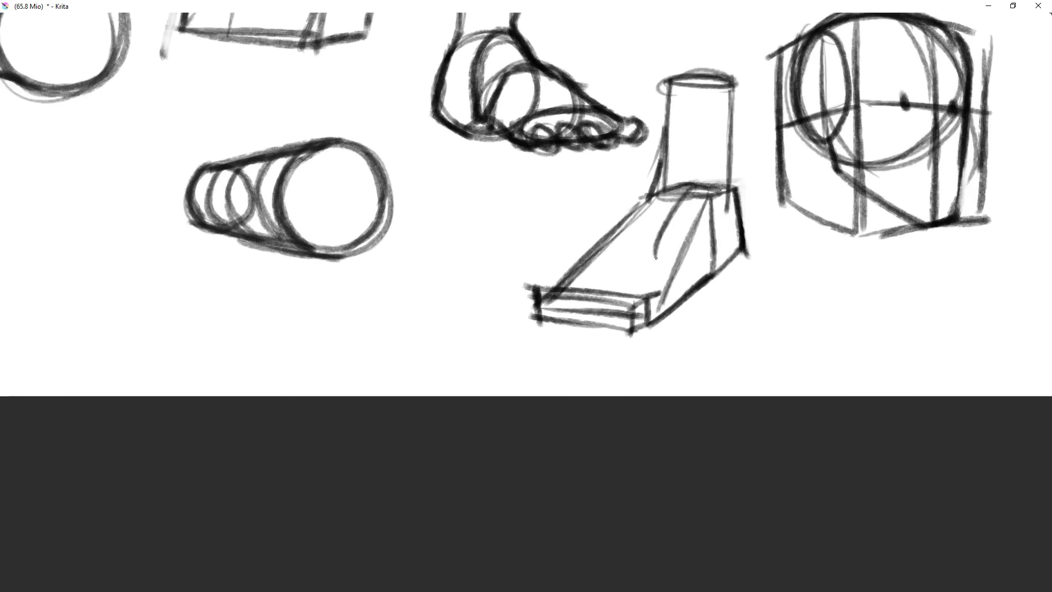
drag(661, 177, 622, 252)
mouse_move(656, 179)
mouse_down()
mouse_move(623, 236)
mouse_move(666, 248)
mouse_up()
drag(625, 247, 658, 253)
mouse_move(653, 179)
mouse_down()
mouse_move(690, 184)
mouse_move(658, 257)
mouse_up()
drag(698, 187, 661, 254)
- Add lengthwise lines toward the toes and an arch curve on the side of the wedge foot
mouse_move(674, 273)
mouse_down()
mouse_move(629, 345)
mouse_move(665, 255)
mouse_up()
drag(641, 168, 551, 308)
drag(579, 269, 537, 312)
drag(614, 196, 697, 255)
key(ctrl+z)
mouse_move(620, 225)
mouse_down()
mouse_move(686, 246)
mouse_move(694, 285)
mouse_move(733, 273)
mouse_up()
drag(718, 304, 690, 379)
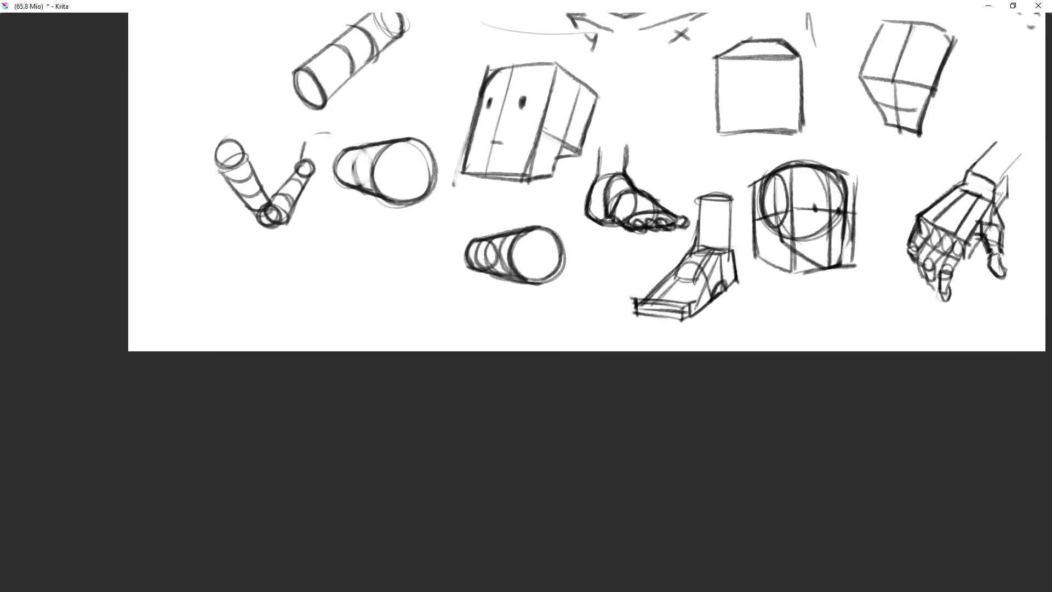
- Hatch the wristband and strengthen the forearm lines of the hand, undoing unwanted strokes
drag(821, 161, 822, 215)
drag(822, 214, 706, 370)
drag(768, 223, 772, 193)
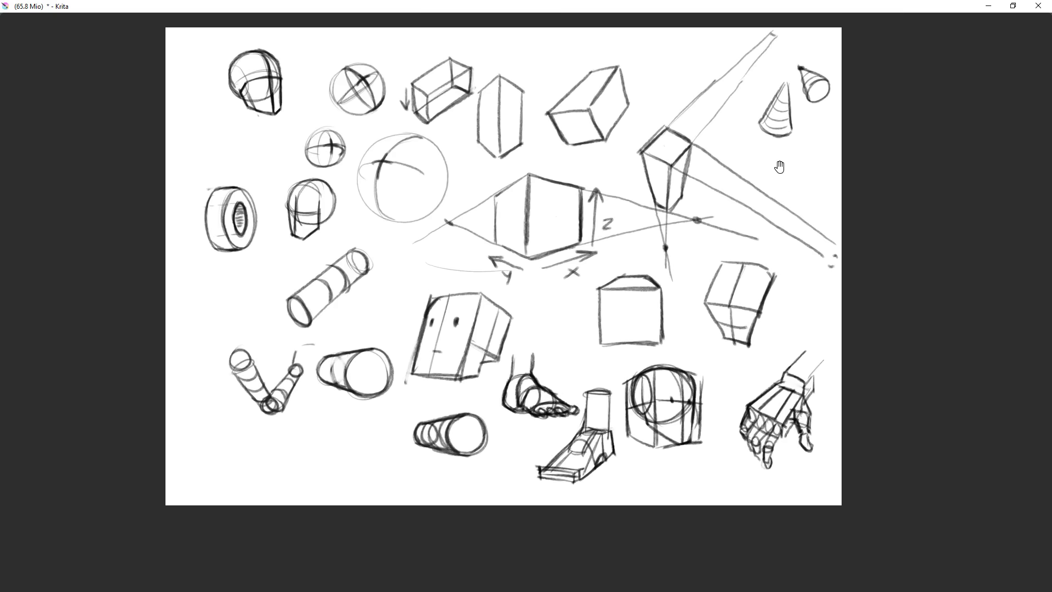
drag(779, 386, 775, 378)
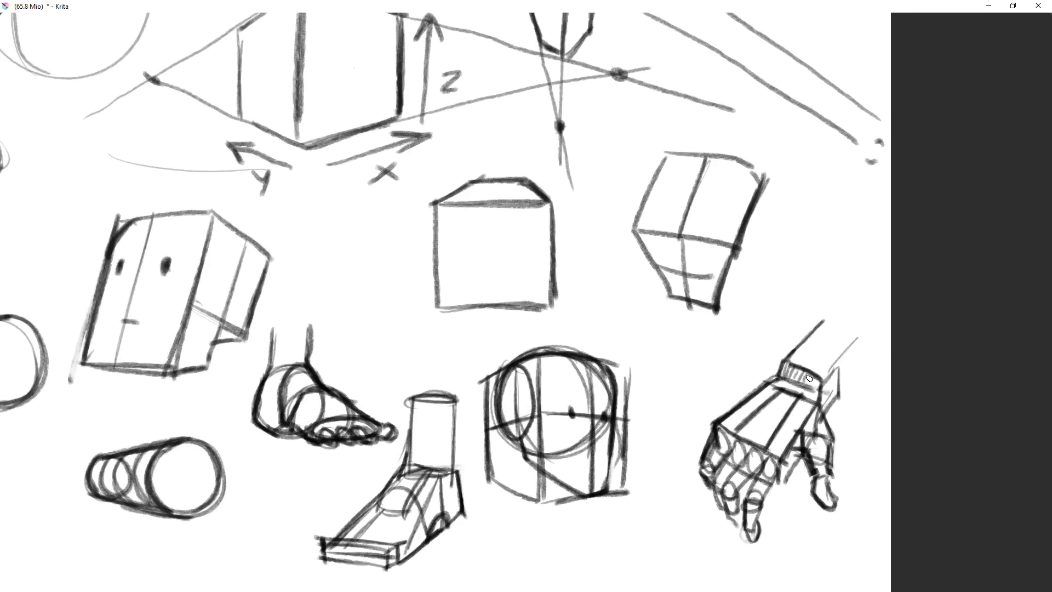
drag(845, 418, 847, 438)
drag(876, 394, 854, 423)
key(ctrl+z)
drag(859, 376, 834, 406)
key(ctrl+z)
drag(829, 354, 760, 422)
mouse_move(823, 393)
mouse_down()
mouse_move(824, 422)
mouse_move(845, 364)
mouse_up()
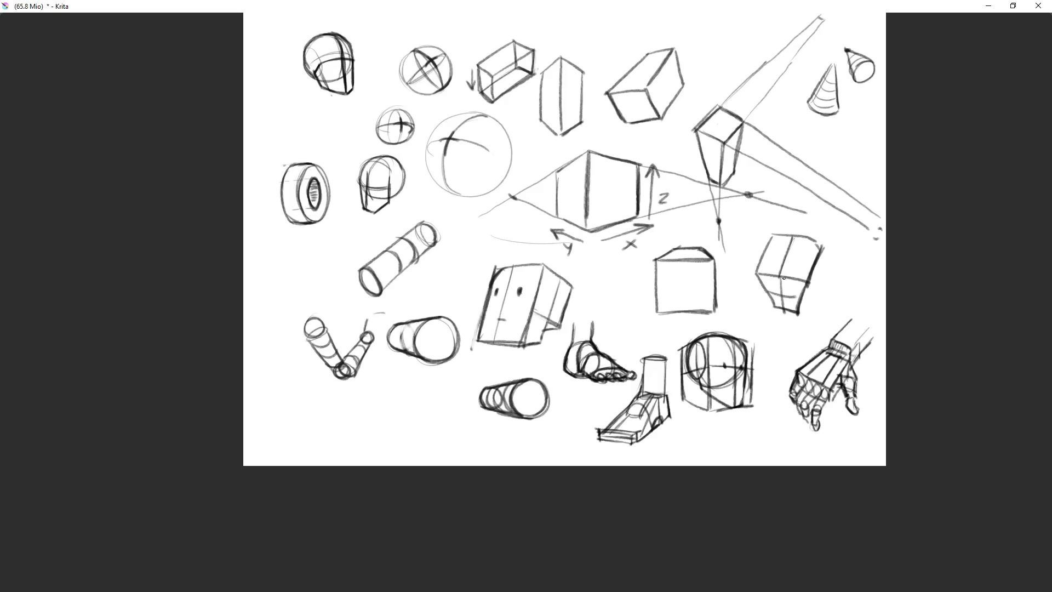
- Clear all the sketches from the layer and bring back the full interface
key(Delete)
drag(677, 223, 681, 293)
key(Tab)
drag(739, 440, 650, 371)
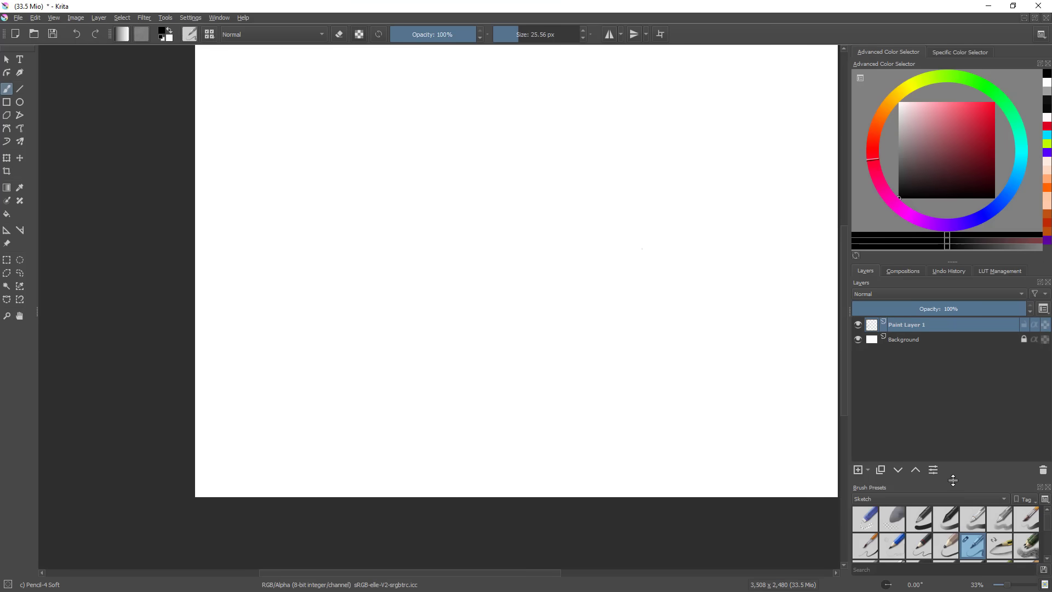
- Enlarge the brush preset list, show all presets and choose the Airbrush Soft brush
drag(953, 478, 953, 369)
click(936, 390)
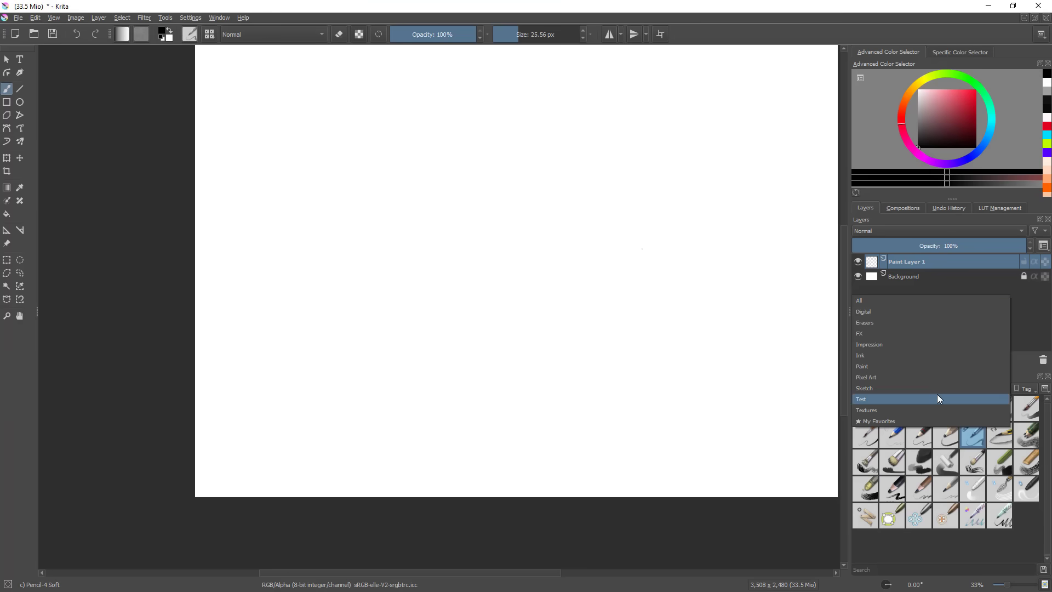
click(902, 299)
click(946, 409)
drag(629, 538, 561, 561)
drag(663, 423, 708, 422)
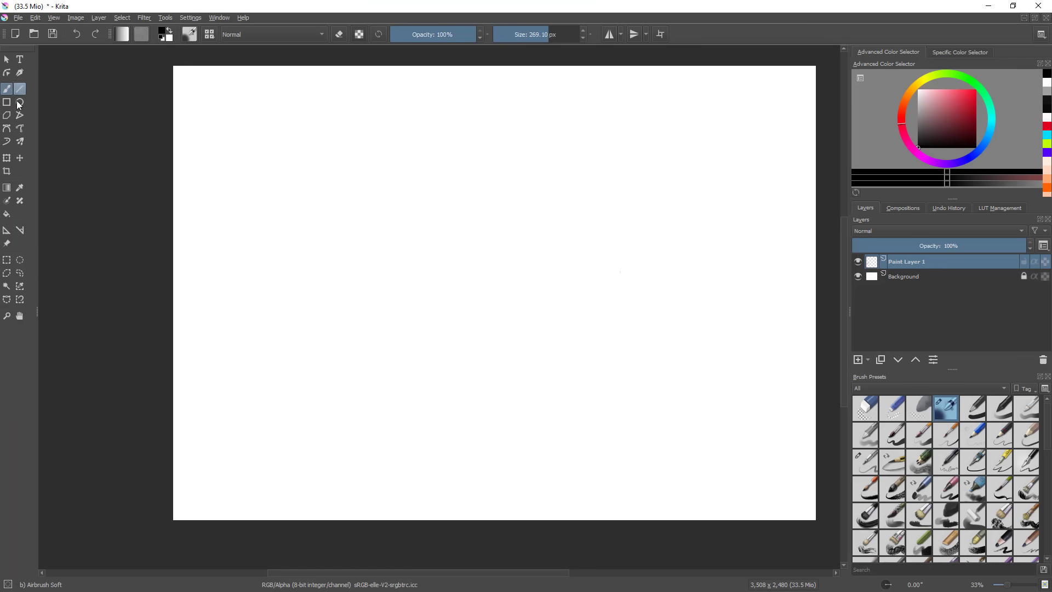
- Select a wide rectangle mid-canvas and fill it with a vertical gradient from light grey to darker grey
click(6, 260)
drag(338, 248, 674, 373)
key(b)
key(g)
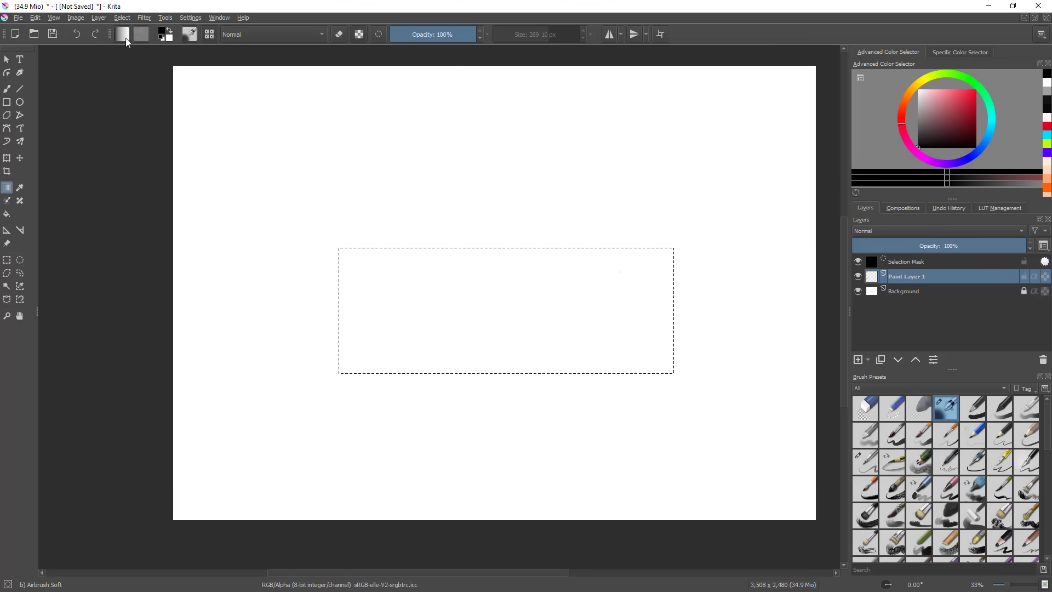
click(124, 35)
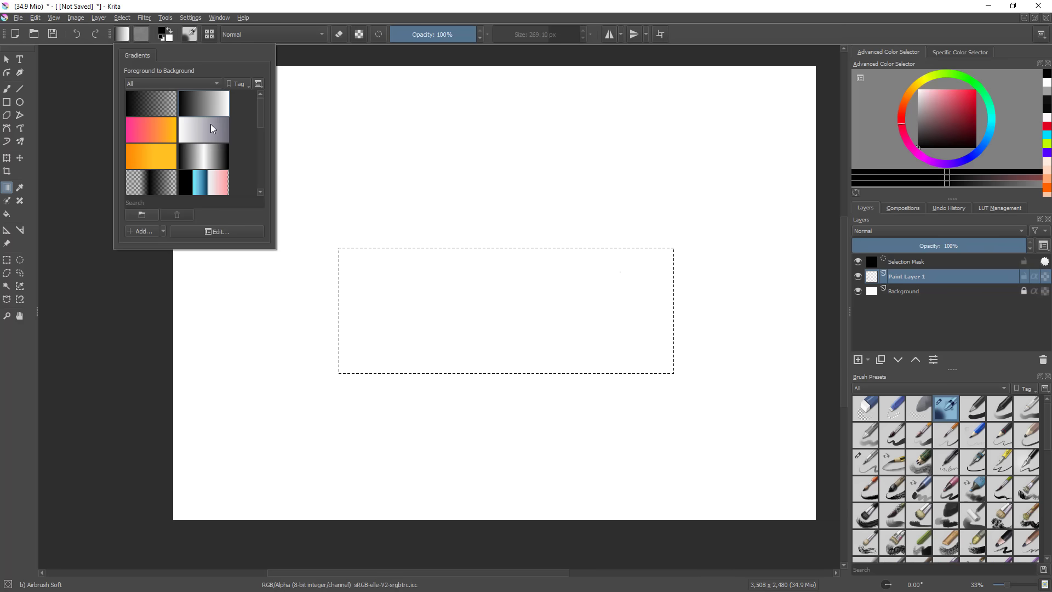
mouse_move(945, 113)
mouse_down()
mouse_move(899, 107)
mouse_move(923, 106)
mouse_move(911, 123)
mouse_move(810, 171)
mouse_move(912, 77)
mouse_move(920, 102)
mouse_move(908, 100)
mouse_up()
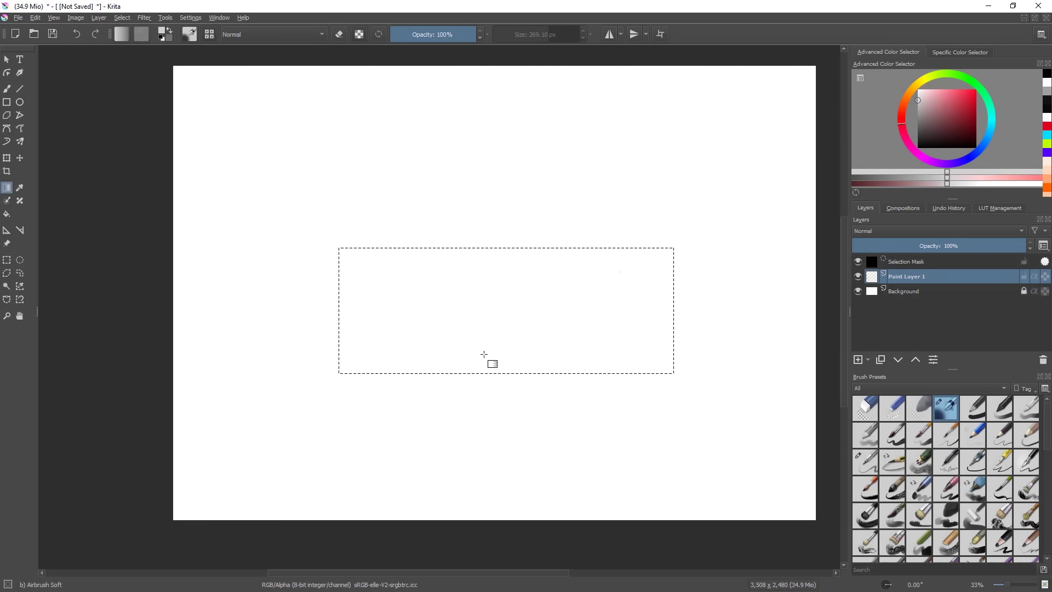
mouse_move(512, 390)
mouse_down()
mouse_move(510, 241)
mouse_move(501, 388)
mouse_up()
key(ctrl+z)
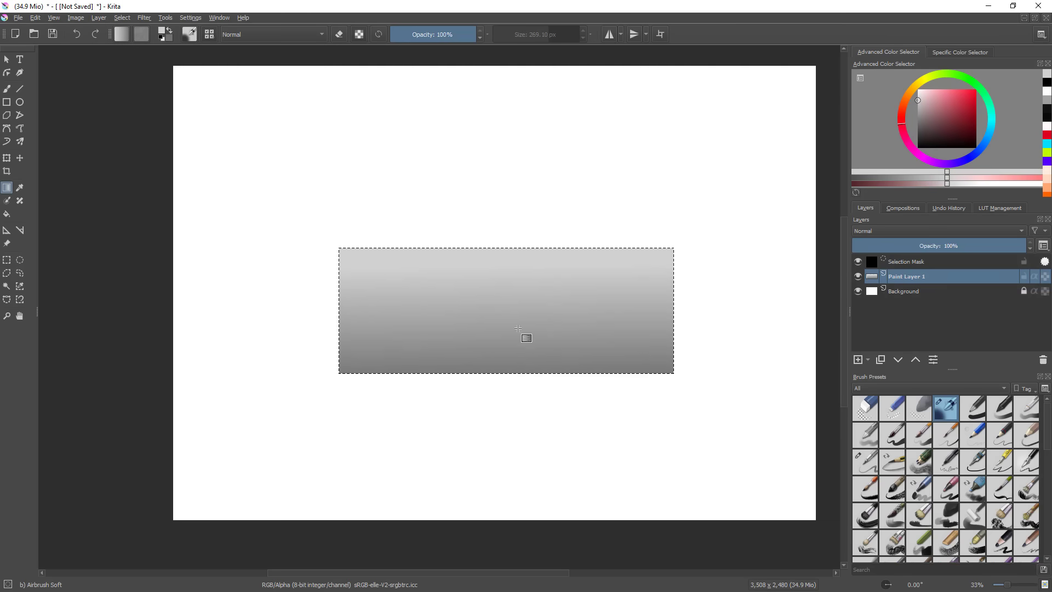
- Airbrush the rectangle's sides and lower area with greys sampled from it at about 471 px, and deselect
key(b)
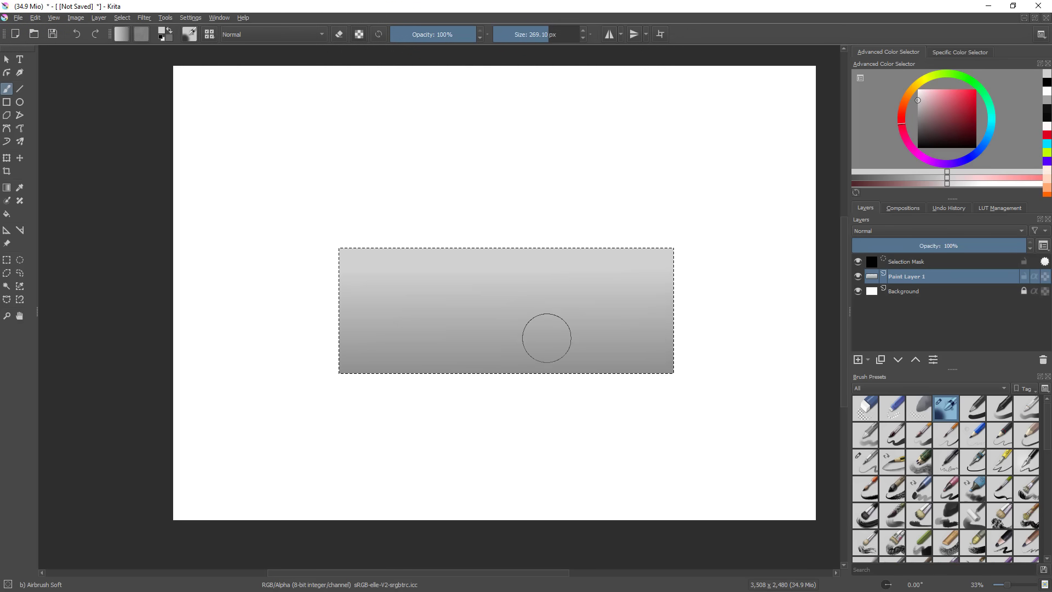
ctrl+click(629, 360)
shift+drag(468, 412, 579, 411)
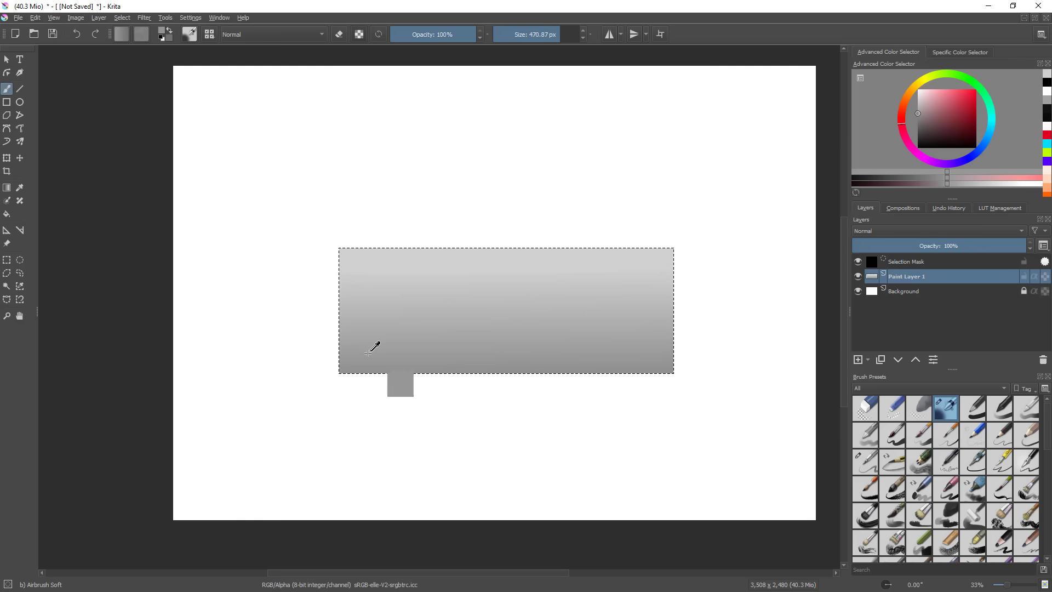
drag(366, 325, 422, 341)
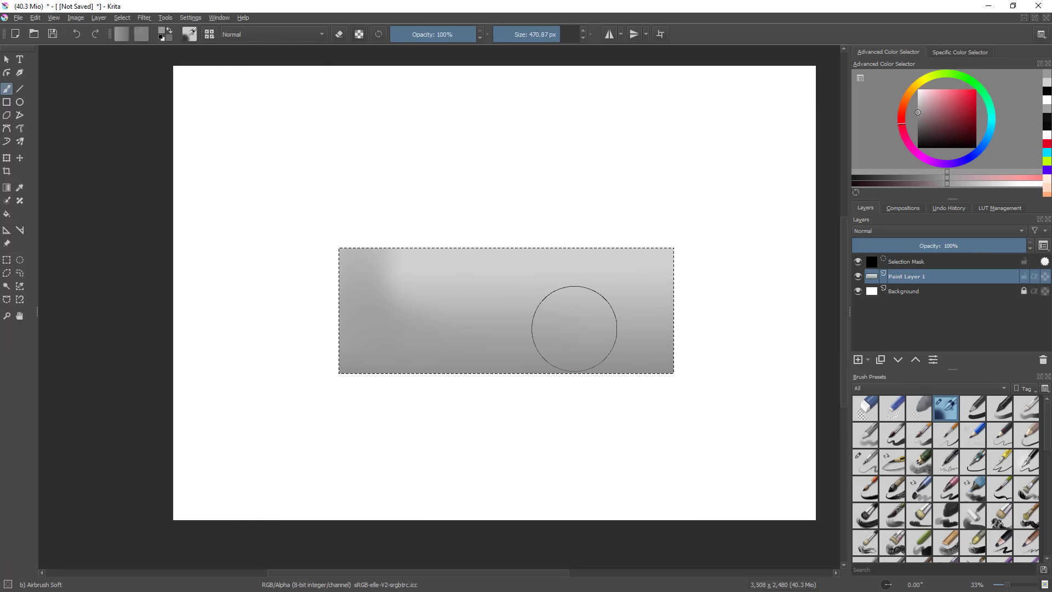
ctrl+click(495, 275)
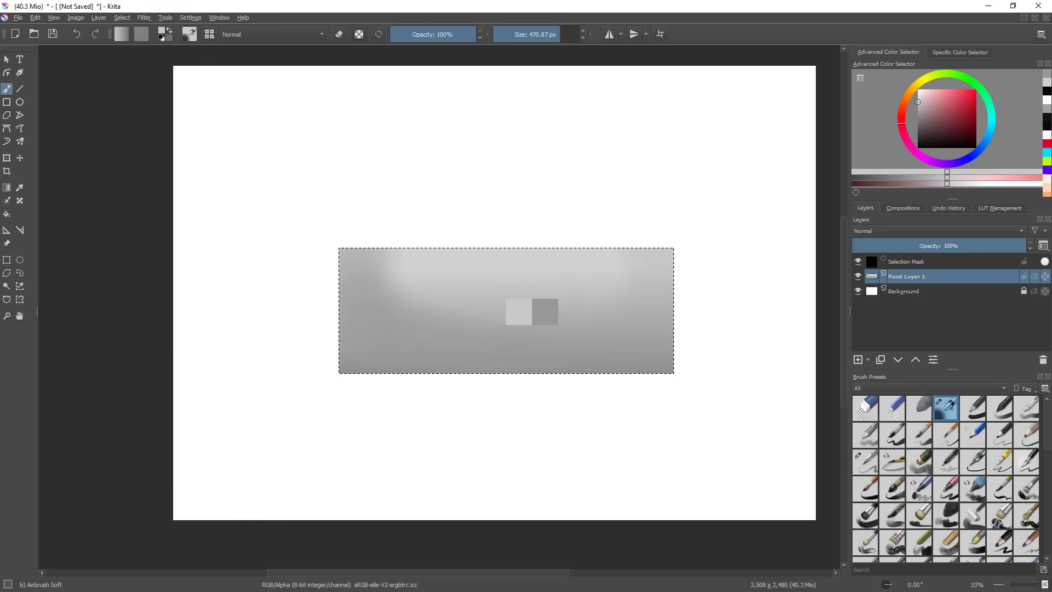
mouse_move(505, 330)
mouse_down()
mouse_move(521, 308)
mouse_move(574, 339)
mouse_move(621, 335)
mouse_up()
key(ctrl+shift+a)
click(646, 357)
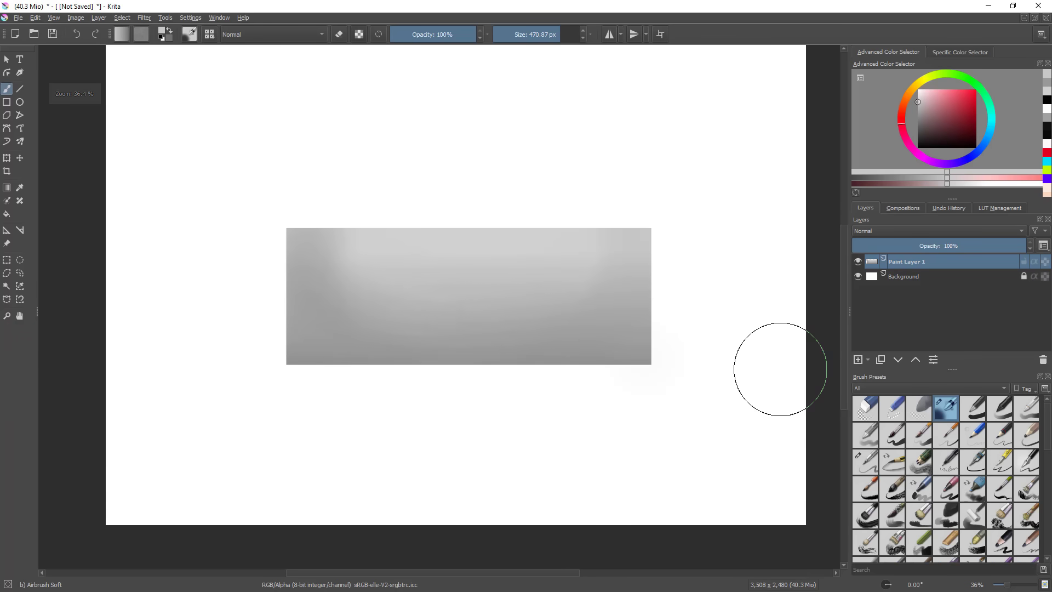
drag(667, 409, 699, 429)
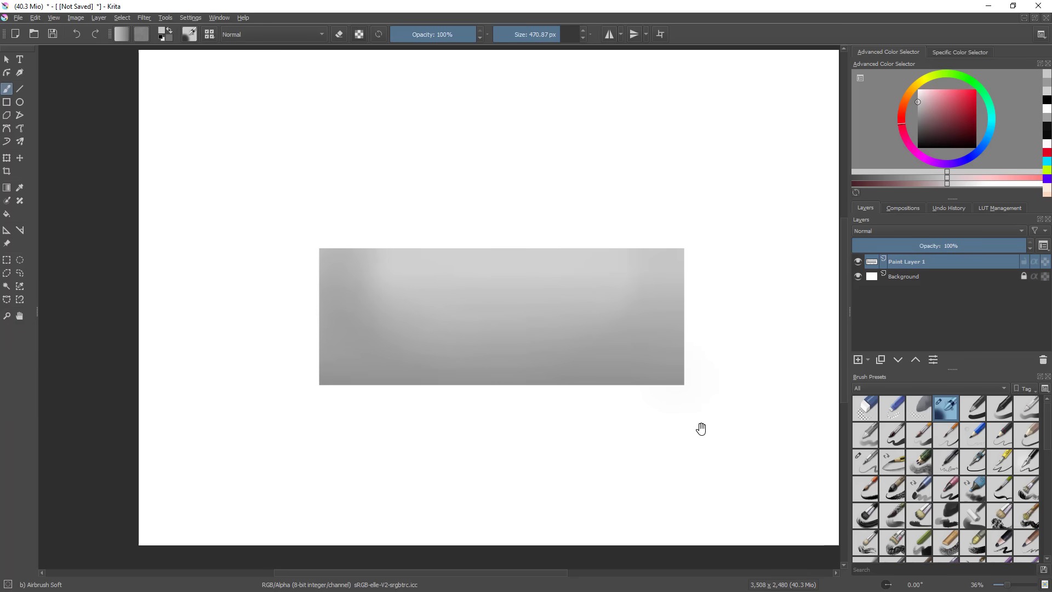
- Add a new layer and make a circular selection overlapping the rectangle's upper edge
click(858, 359)
click(19, 260)
mouse_move(407, 128)
mouse_down()
mouse_move(617, 319)
mouse_move(623, 311)
mouse_move(580, 319)
mouse_move(794, 356)
mouse_move(631, 343)
mouse_move(603, 323)
mouse_up()
- Fill the circle with mid grey using the airbrush enlarged to about 794 px
key(b)
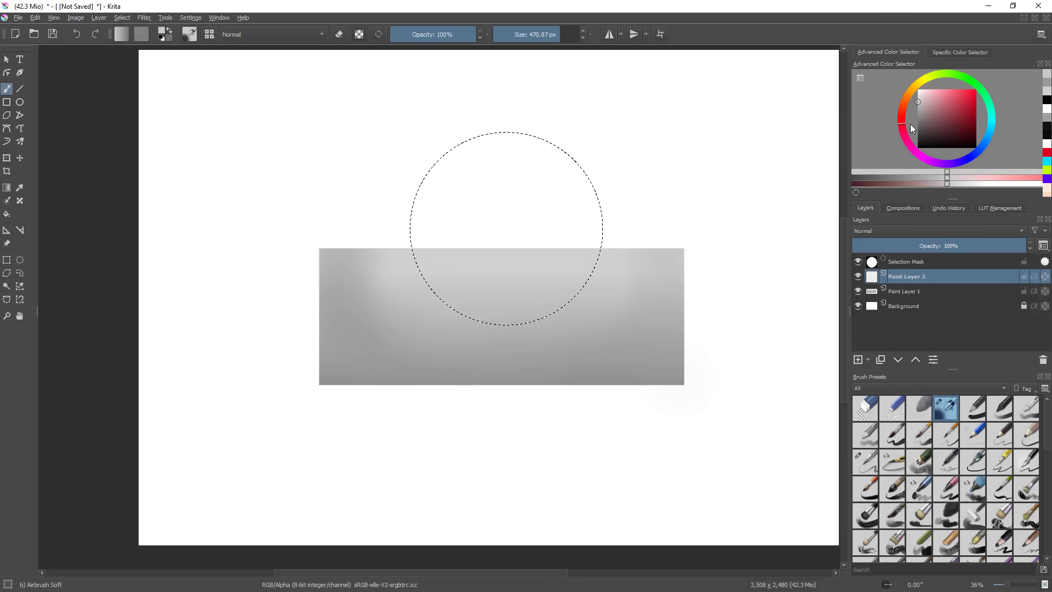
drag(922, 106, 905, 118)
mouse_move(442, 331)
shift+mouse_down()
mouse_move(612, 328)
mouse_move(500, 176)
shift+mouse_up()
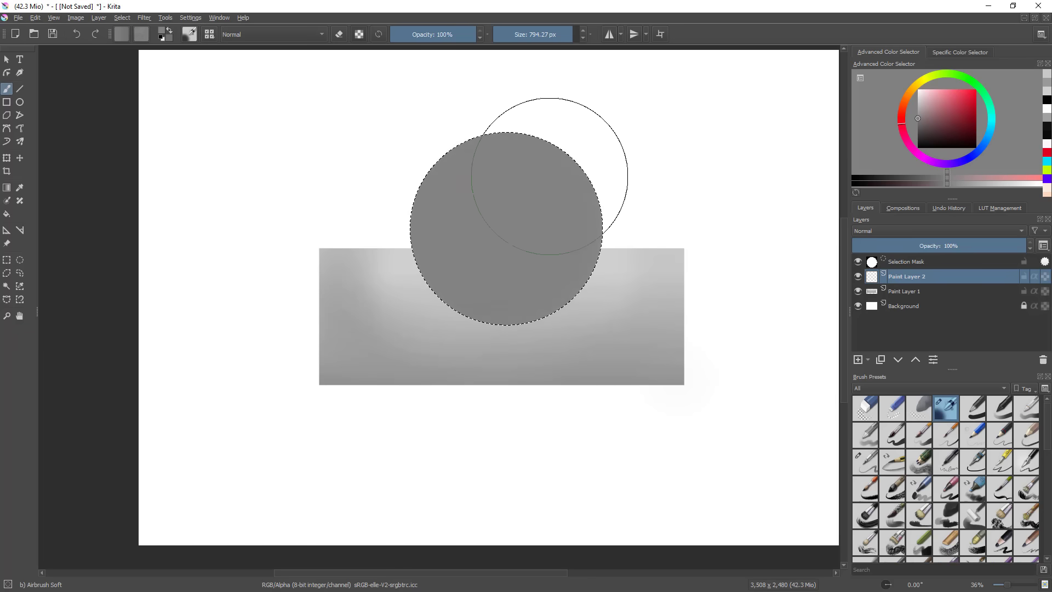
drag(607, 215, 662, 329)
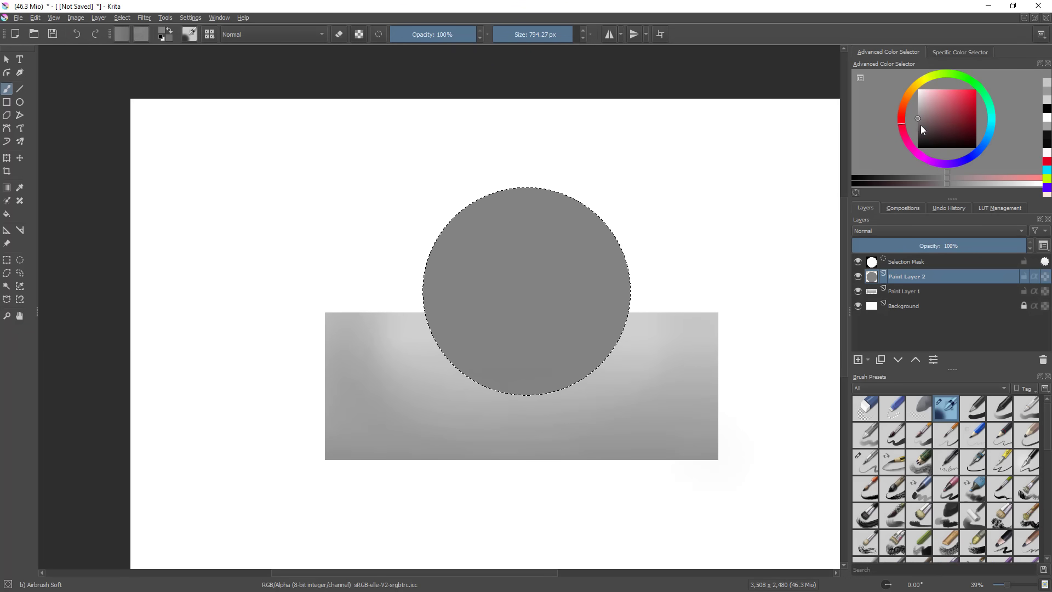
- Choose a slightly darker grey, add a new paint layer above the circle, and remove the circular selection
click(918, 126)
drag(483, 345, 378, 355)
drag(563, 351, 459, 350)
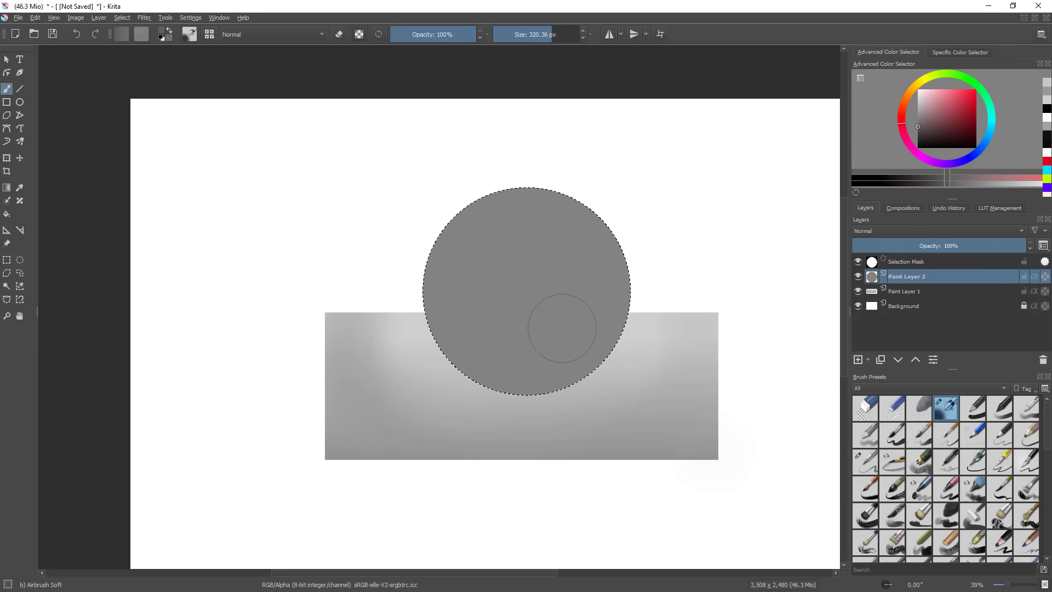
click(858, 359)
mouse_move(699, 247)
mouse_down()
mouse_move(657, 249)
mouse_move(507, 391)
mouse_up()
key(ctrl+shift+a)
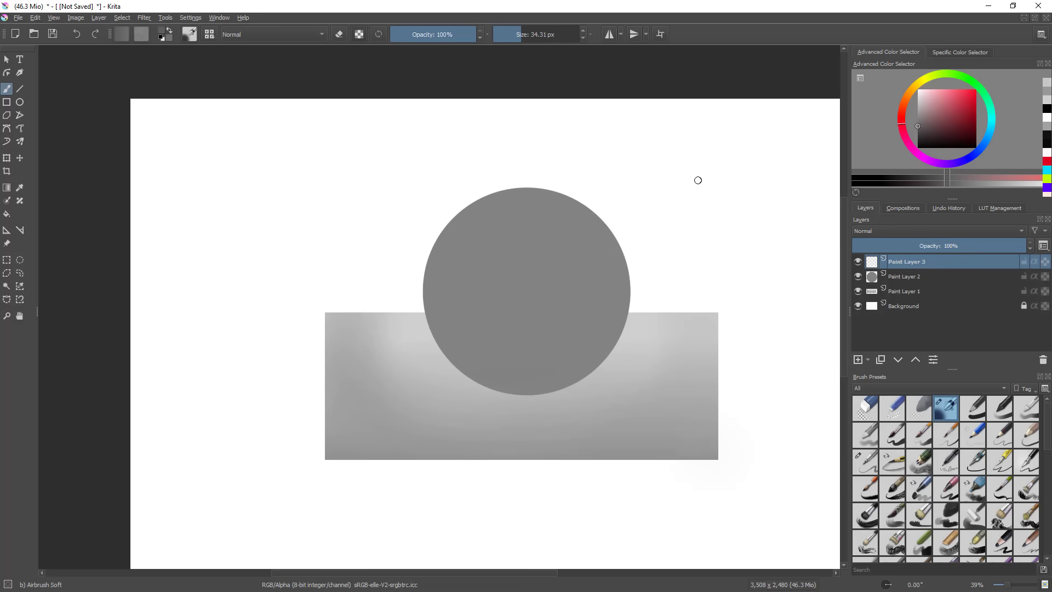
- Sketch a small lamp with short light rays above and to the right of the circle at about 23 px
mouse_move(716, 134)
mouse_down()
mouse_move(673, 176)
mouse_move(701, 164)
mouse_move(683, 151)
mouse_up()
key(ctrl+z)
mouse_move(681, 151)
mouse_down()
mouse_move(678, 173)
mouse_move(682, 152)
mouse_move(696, 158)
mouse_move(727, 125)
mouse_up()
mouse_move(701, 188)
mouse_down()
mouse_move(673, 251)
mouse_move(707, 146)
mouse_up()
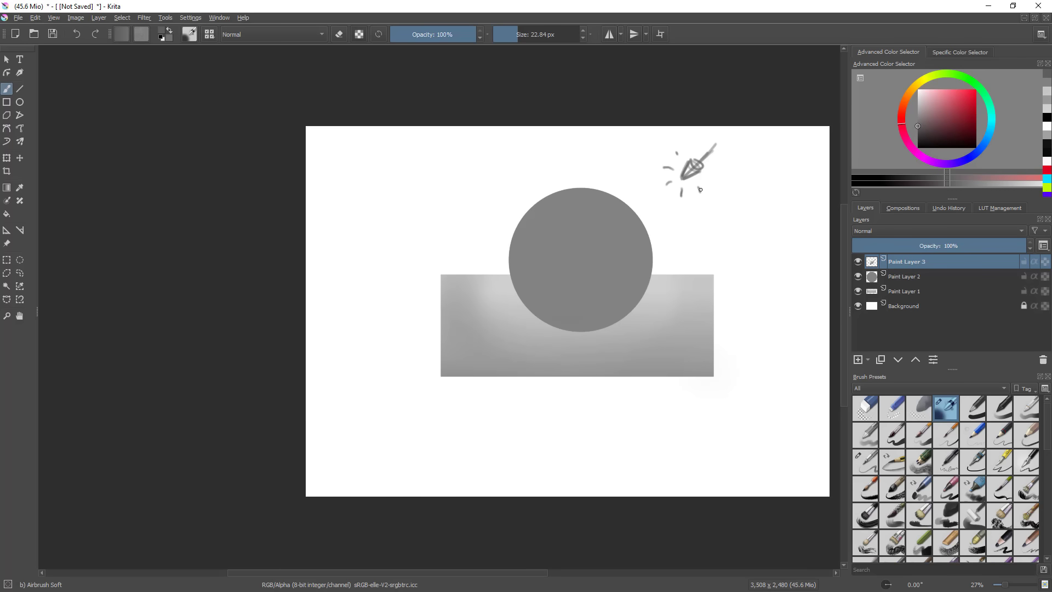
mouse_move(703, 249)
ctrl+mouse_down()
mouse_move(699, 230)
mouse_move(713, 250)
ctrl+mouse_up()
drag(548, 353, 392, 357)
key(ctrl+z)
drag(525, 277, 641, 311)
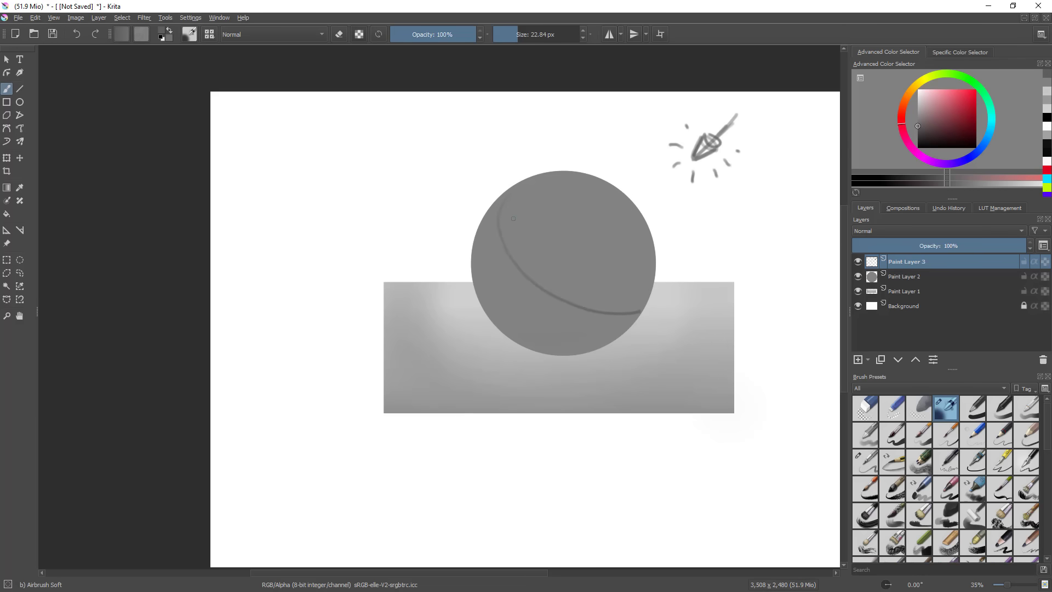
key(ctrl+z)
mouse_move(498, 207)
mouse_down()
mouse_move(519, 273)
mouse_move(603, 304)
mouse_up()
key(ctrl+z)
- Activate Paint Layer 2, select the circle from its pixels, and enlarge the airbrush to about 181 px for trial shading
ctrl+click(871, 276)
drag(615, 318, 620, 351)
mouse_move(576, 214)
mouse_down()
mouse_move(535, 260)
mouse_move(636, 199)
mouse_up()
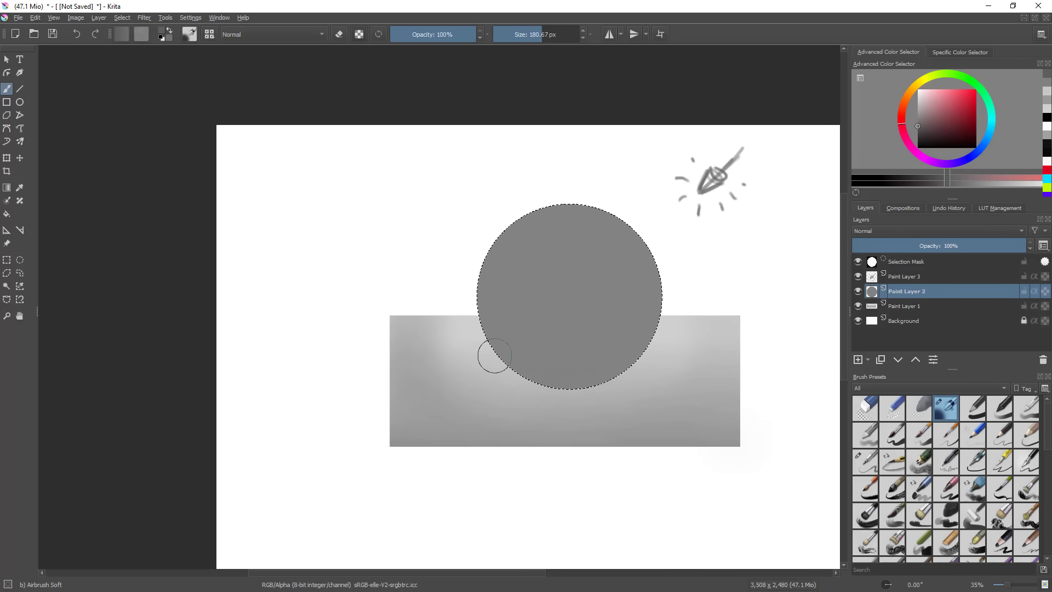
drag(503, 356, 476, 339)
key(ctrl+z)
drag(630, 225, 618, 252)
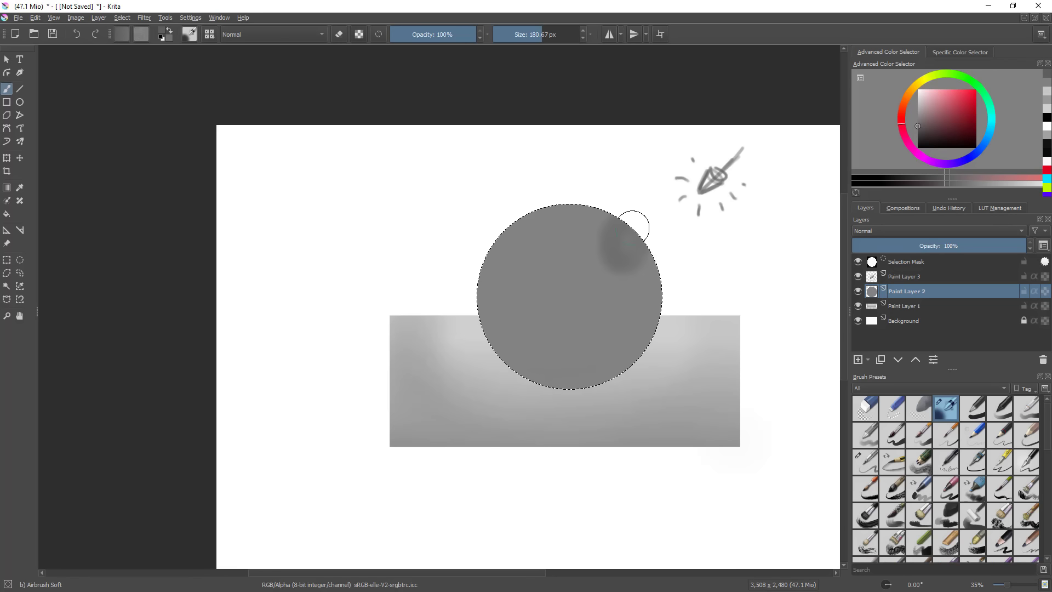
key(ctrl+z)
- Airbrush a darker curved shadow band across the sphere's lower-left half, checking and refining it in the mirrored view
mouse_move(521, 225)
mouse_down()
mouse_move(557, 323)
mouse_move(593, 331)
mouse_move(615, 308)
mouse_move(631, 331)
mouse_move(502, 252)
mouse_move(638, 344)
mouse_up()
drag(552, 313, 657, 319)
mouse_move(516, 204)
mouse_down()
mouse_move(556, 303)
mouse_move(615, 369)
mouse_move(636, 346)
mouse_up()
key(m)
drag(502, 364, 724, 392)
mouse_move(550, 334)
shift+mouse_down()
mouse_move(574, 333)
mouse_move(552, 333)
shift+mouse_up()
mouse_move(437, 366)
mouse_down()
mouse_move(529, 356)
mouse_move(597, 249)
mouse_move(470, 399)
mouse_move(553, 335)
mouse_move(599, 246)
mouse_move(470, 380)
mouse_move(526, 317)
mouse_move(603, 276)
mouse_move(455, 396)
mouse_move(540, 328)
mouse_move(589, 225)
mouse_move(429, 407)
mouse_up()
key(m)
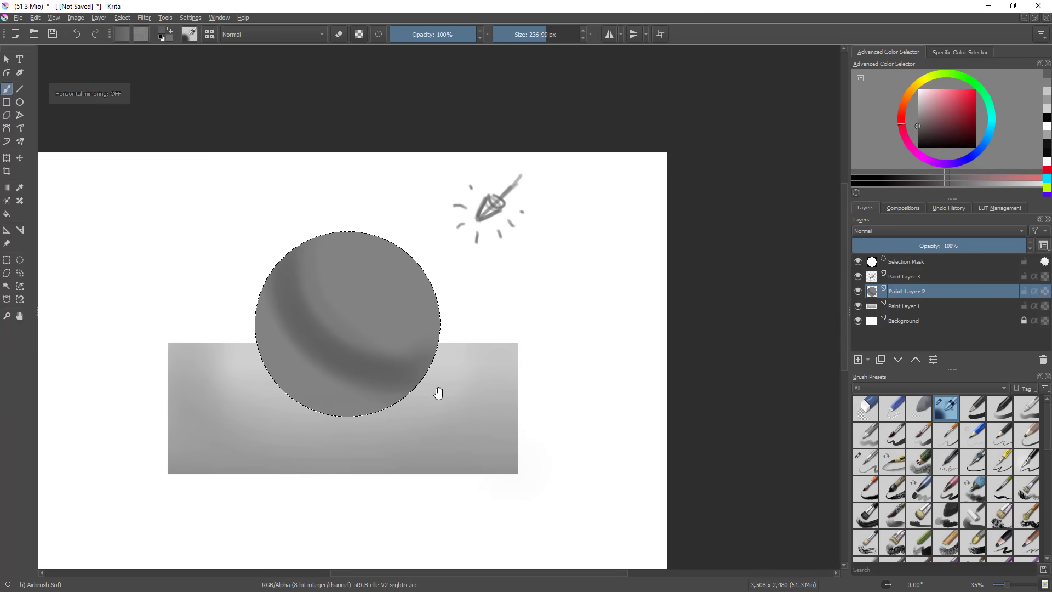
- Fill the sphere's lower-left shadow side with dark grey sampled from the band at about 265 px
ctrl+click(284, 303)
shift+drag(269, 357, 310, 358)
mouse_move(260, 282)
mouse_down()
mouse_move(256, 315)
mouse_move(303, 386)
mouse_move(306, 360)
mouse_move(445, 371)
mouse_move(376, 384)
mouse_up()
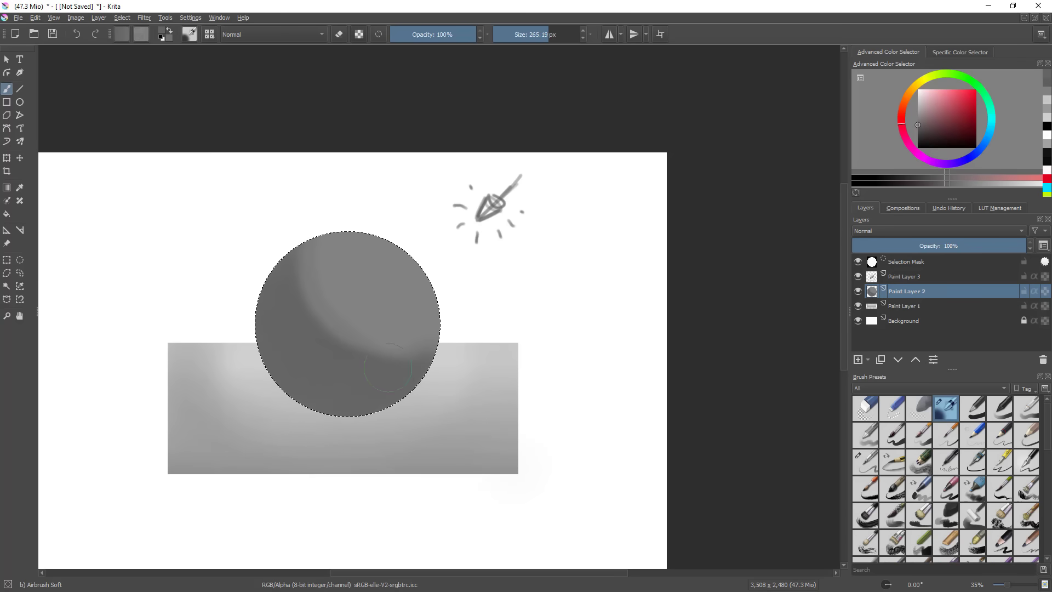
- Refine the curved shadow edge using greys sampled from both sides of it
ctrl+click(338, 285)
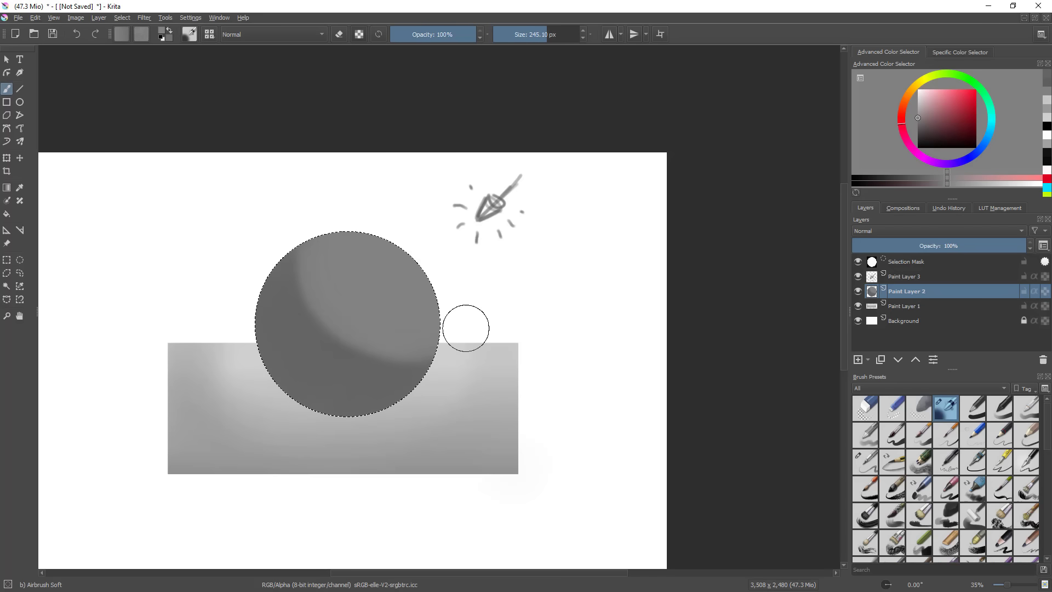
drag(534, 308, 648, 309)
ctrl+click(407, 317)
mouse_move(406, 252)
shift+mouse_down()
mouse_move(391, 251)
mouse_move(411, 232)
mouse_move(415, 269)
shift+mouse_up()
mouse_move(639, 314)
mouse_down()
mouse_move(563, 462)
mouse_move(608, 421)
mouse_move(672, 312)
mouse_move(652, 279)
mouse_move(610, 376)
mouse_move(639, 356)
mouse_move(640, 324)
mouse_up()
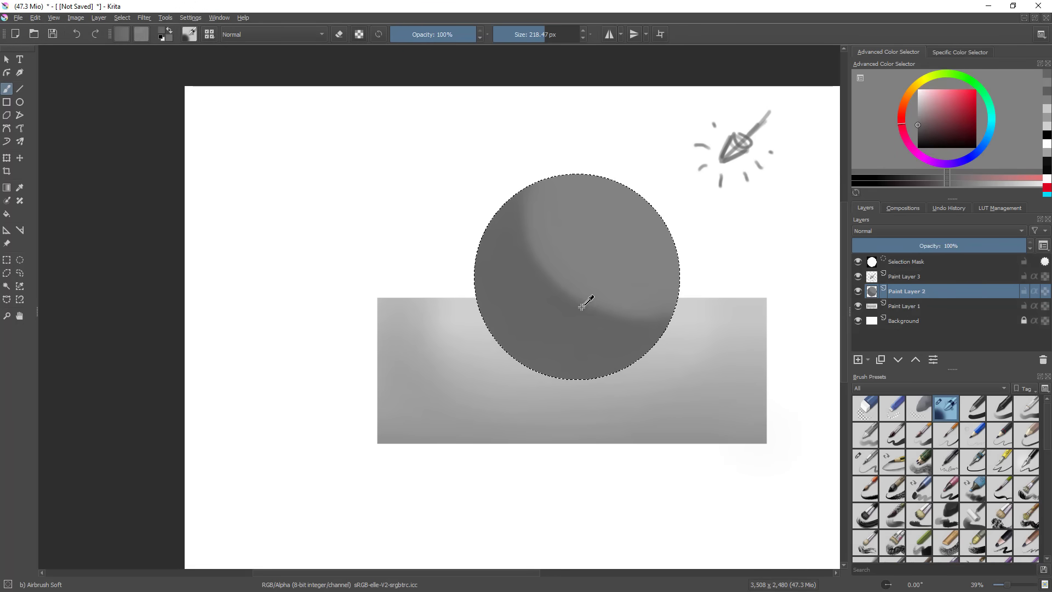
- Airbrush light grey over the sphere's upper-right side facing the lamp at about 218 px
drag(921, 101, 909, 100)
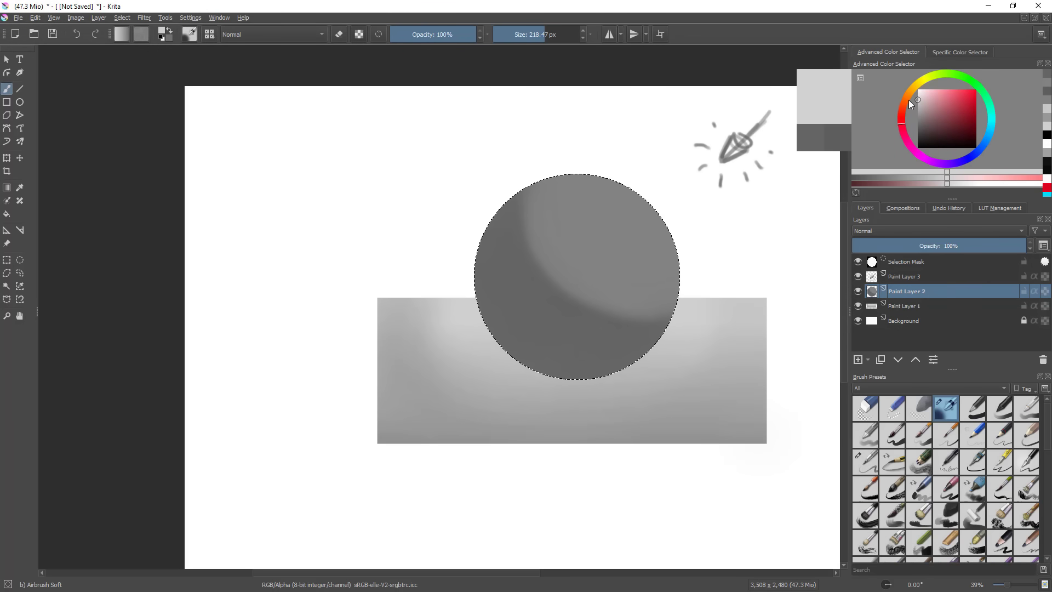
mouse_move(600, 191)
mouse_down()
mouse_move(613, 245)
mouse_move(634, 188)
mouse_move(624, 228)
mouse_move(657, 216)
mouse_move(585, 201)
mouse_up()
mouse_move(611, 257)
mouse_down()
mouse_move(608, 175)
mouse_move(666, 253)
mouse_up()
mouse_move(598, 248)
mouse_down()
mouse_move(679, 277)
mouse_move(648, 367)
mouse_move(671, 314)
mouse_up()
- Dab a small near-white highlight on the sphere's upper-right side with the airbrush reduced to about 77 px
click(919, 92)
drag(919, 92, 917, 88)
shift+drag(598, 260, 547, 260)
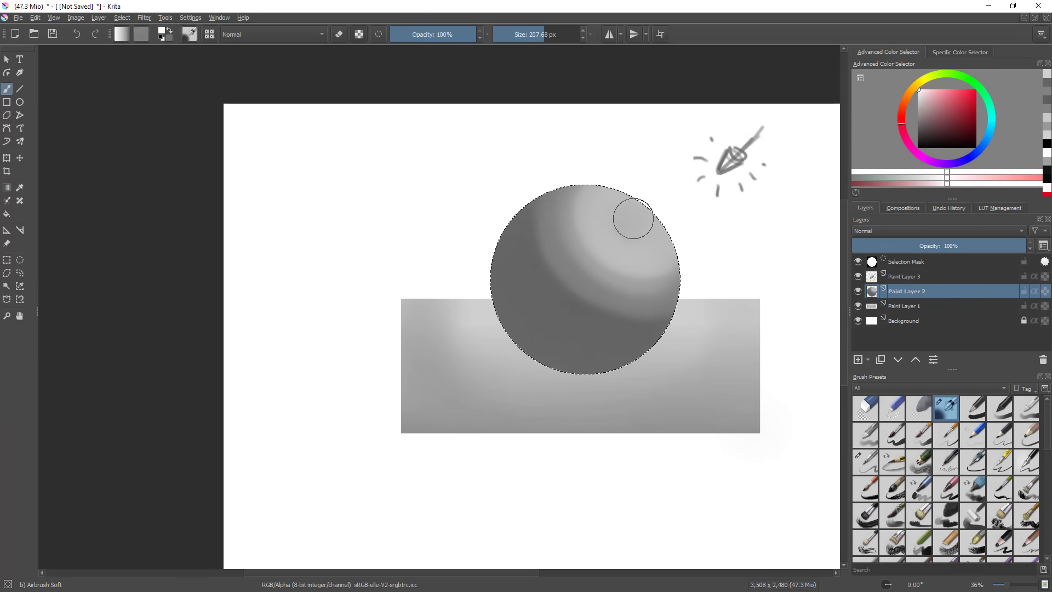
mouse_move(630, 221)
mouse_down()
mouse_move(640, 225)
mouse_move(620, 219)
mouse_up()
key(ctrl+z)
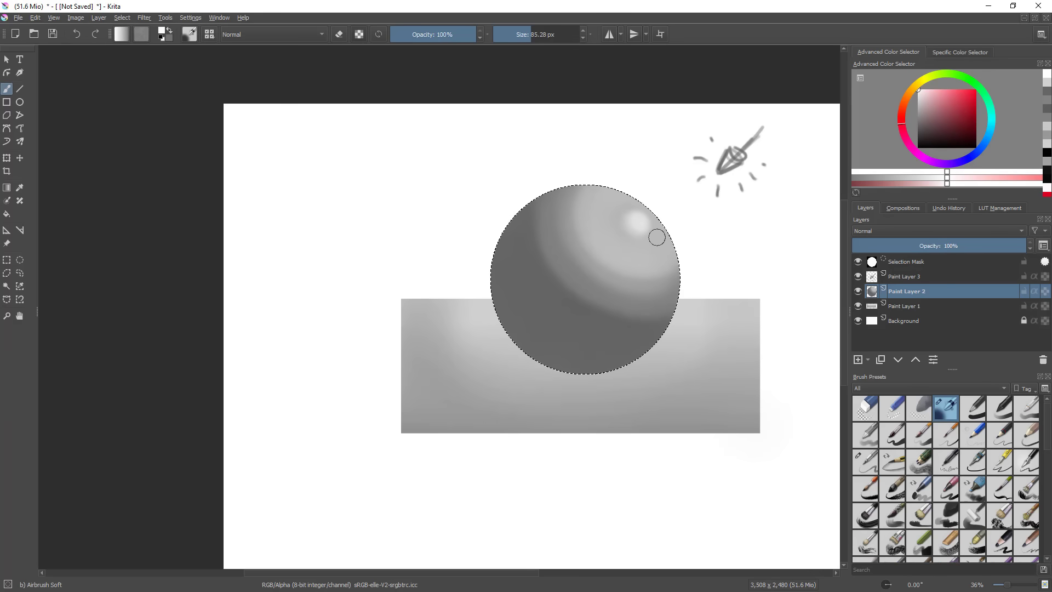
ctrl+drag(691, 293, 618, 341)
key(ctrl+z)
key(ctrl+z)
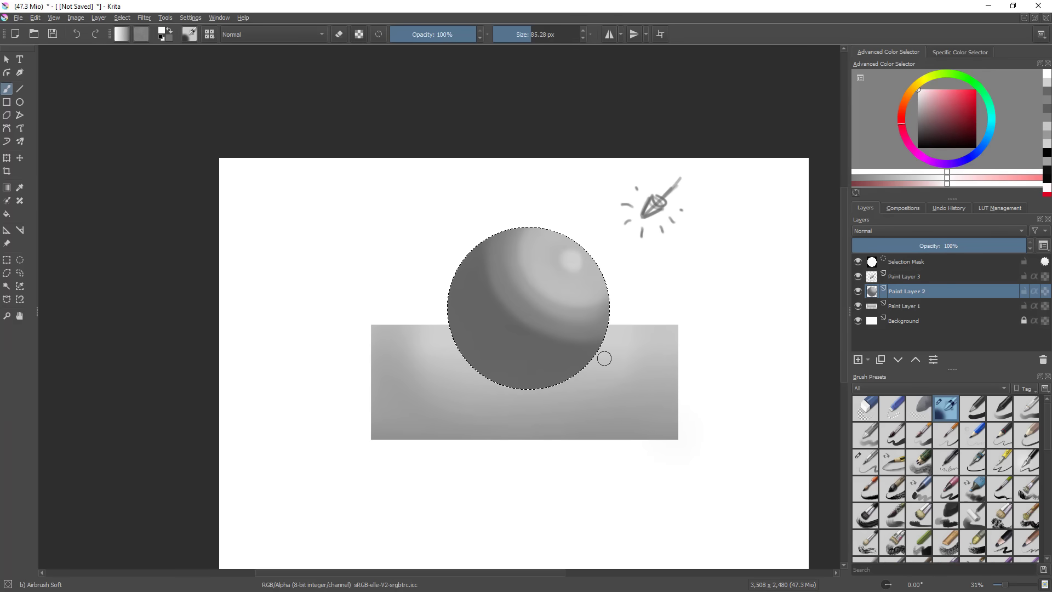
shift+drag(580, 265, 575, 264)
click(576, 256)
- Set the colour to black, remove the selection, and reduce the brush to about 25 px for sketching
click(918, 147)
mouse_move(736, 368)
mouse_down()
mouse_move(722, 310)
mouse_move(741, 294)
mouse_up()
key(ctrl+shift+a)
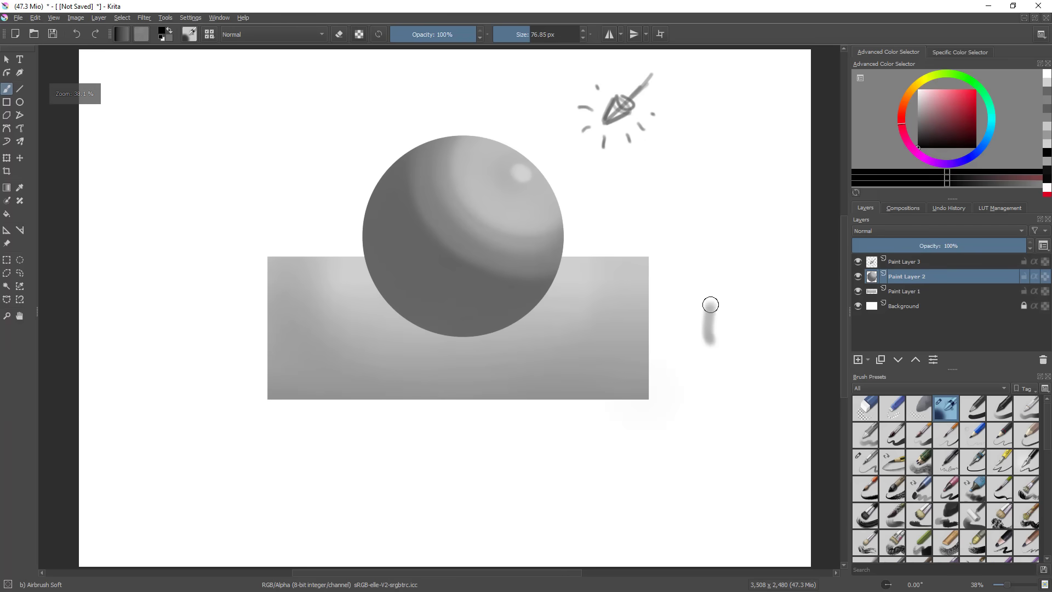
drag(709, 341, 711, 198)
key(ctrl+z)
shift+drag(716, 296, 698, 297)
drag(733, 430, 794, 319)
shift+drag(747, 343, 738, 348)
- Draw a wide shallow arc in the canvas's lower-right corner, undoing the trial strokes
drag(647, 391, 756, 394)
key(ctrl+z)
drag(661, 392, 766, 391)
key(ctrl+z)
mouse_move(611, 425)
mouse_down()
mouse_move(665, 397)
mouse_move(735, 396)
mouse_move(784, 422)
mouse_move(742, 398)
mouse_move(692, 394)
mouse_move(618, 426)
mouse_move(670, 395)
mouse_move(749, 378)
mouse_up()
key(ctrl+z)
mouse_move(629, 405)
mouse_down()
mouse_move(684, 375)
mouse_move(753, 377)
mouse_move(802, 408)
mouse_up()
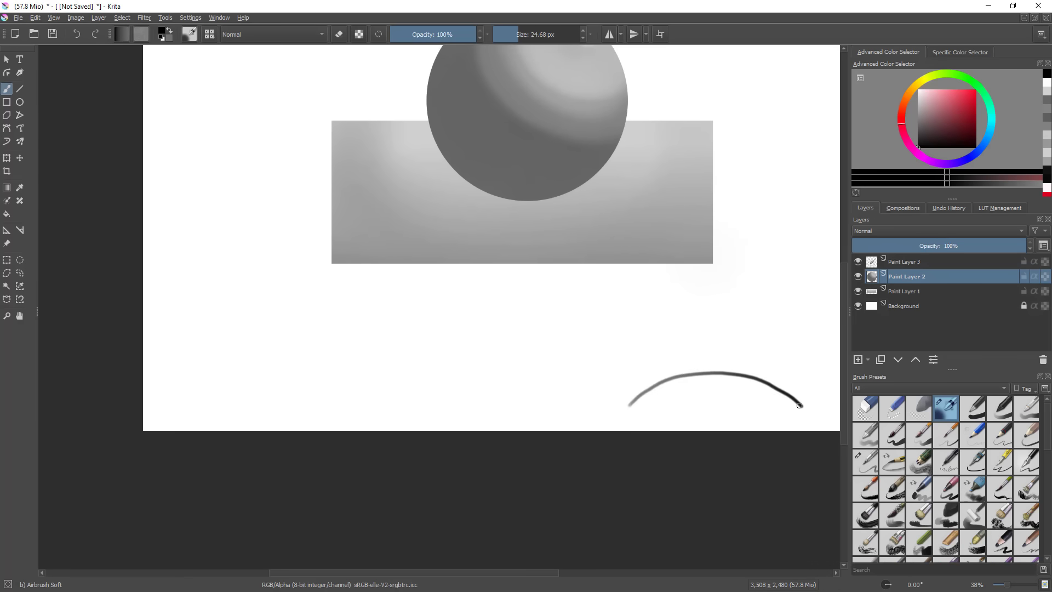
drag(785, 367, 681, 368)
- Draw three parallel light arrows pointing down and left towards the arc
drag(728, 295, 696, 314)
key(ctrl+z)
drag(714, 262, 675, 308)
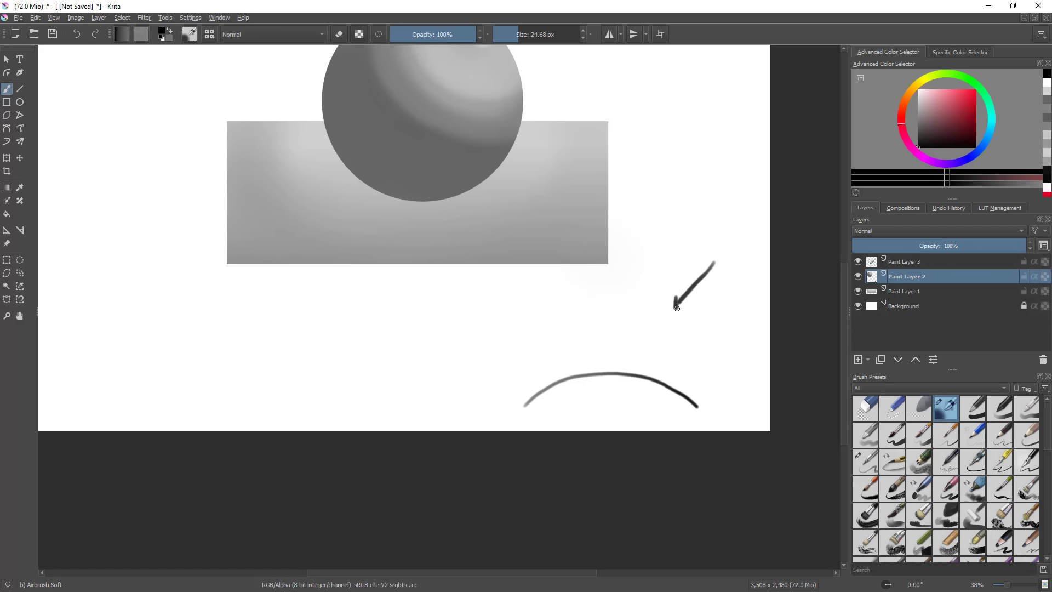
mouse_move(689, 254)
mouse_down()
mouse_move(656, 289)
mouse_move(669, 291)
mouse_up()
drag(739, 284, 709, 312)
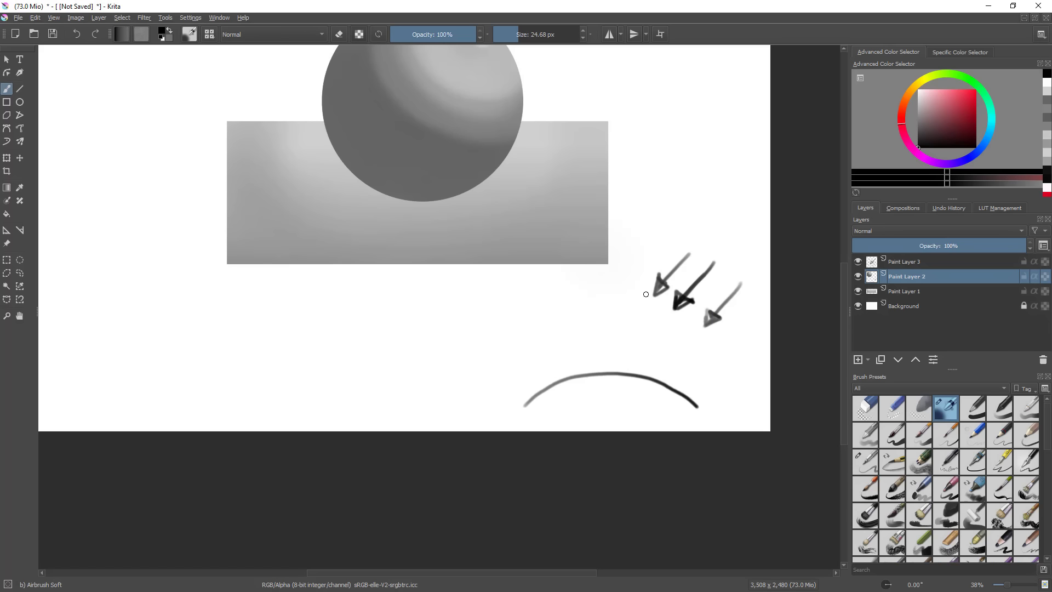
- Extend faint guide lines from the three light arrows to the arc
drag(599, 356, 582, 370)
drag(671, 314, 635, 359)
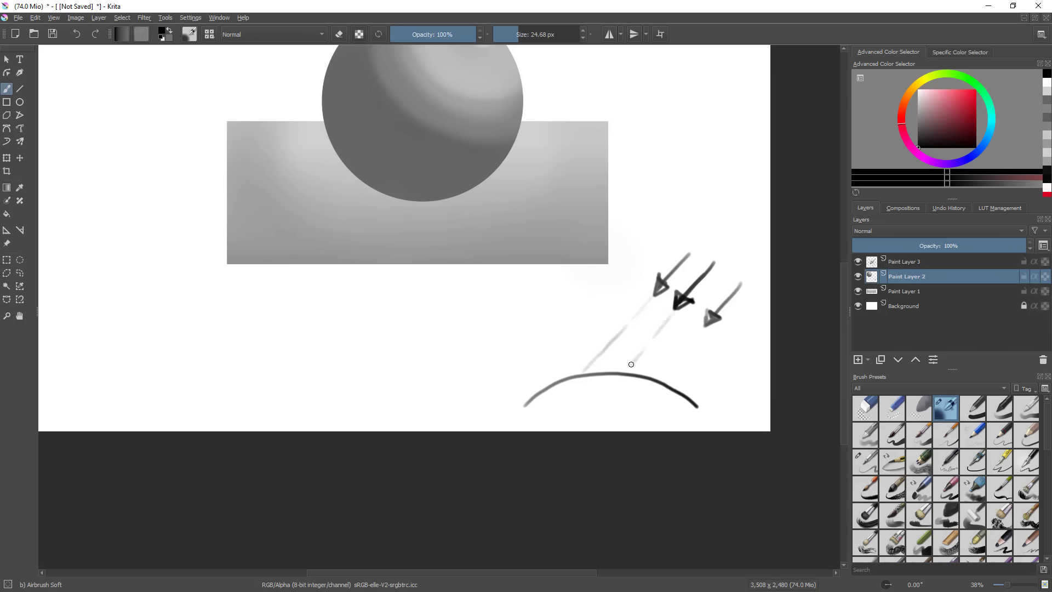
drag(705, 328, 669, 367)
- Draw an upright outward arrow at the arc's crest, undoing the stray strokes
mouse_move(589, 378)
mouse_down()
mouse_move(531, 407)
mouse_move(604, 372)
mouse_up()
key(ctrl+z)
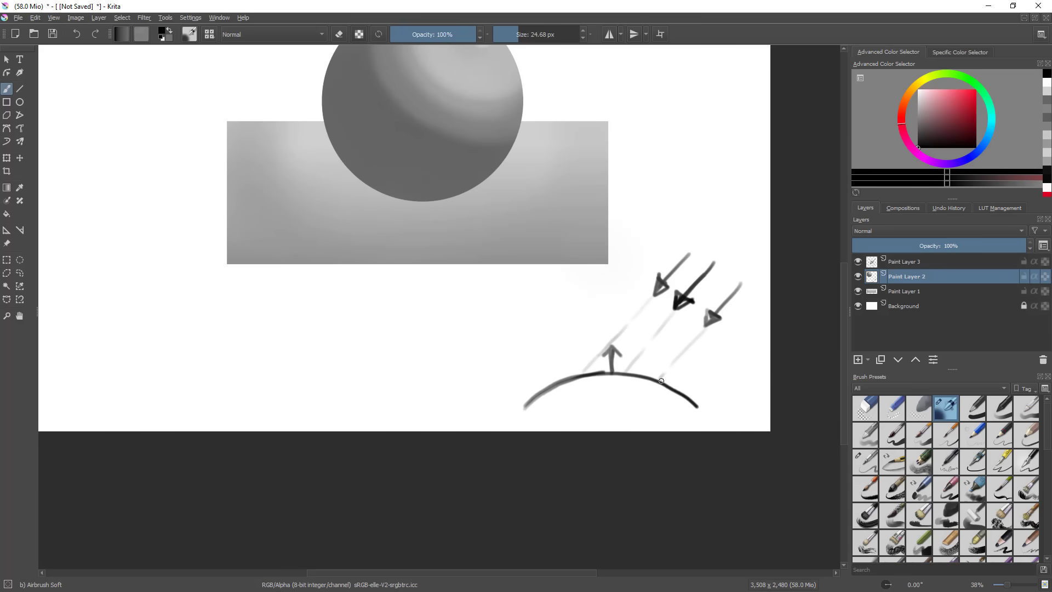
key(ctrl+z)
key(ctrl+z)
key(ctrl+z)
- Draw an outward arrow on the arc's right side and add a fourth parallel light arrow beside the others
mouse_move(682, 362)
mouse_down()
mouse_move(682, 375)
mouse_move(688, 363)
mouse_move(670, 369)
mouse_up()
drag(688, 363, 688, 375)
mouse_move(708, 417)
mouse_down()
mouse_move(709, 371)
mouse_move(634, 378)
mouse_up()
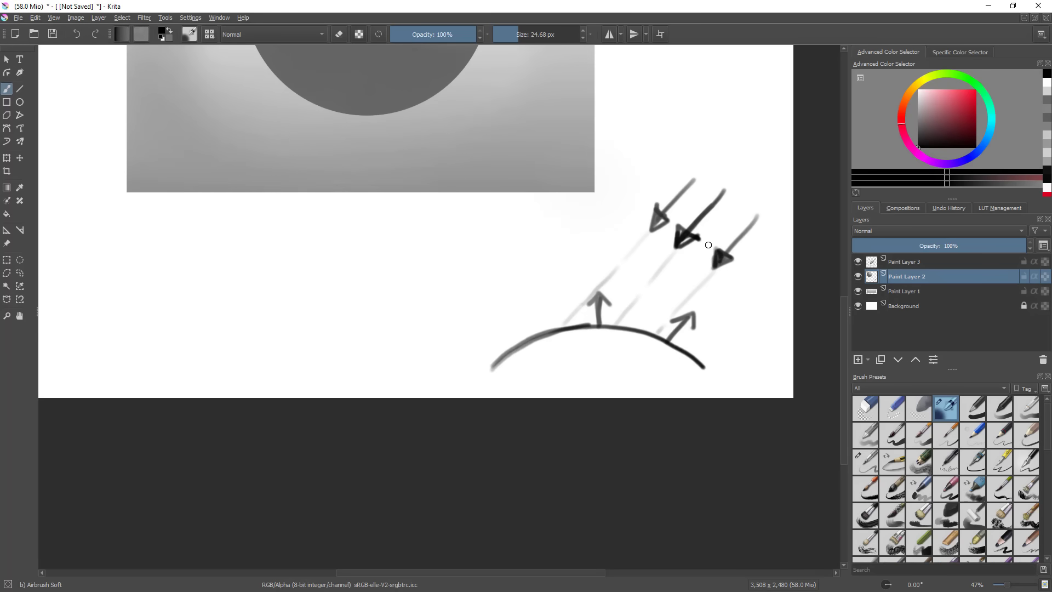
drag(764, 237, 722, 278)
drag(668, 343, 694, 314)
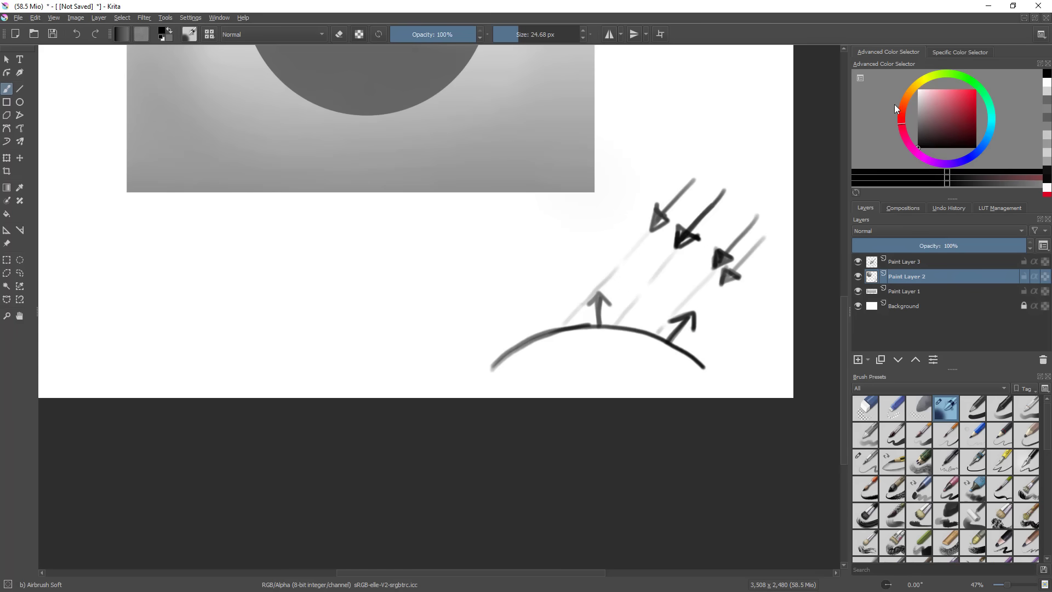
- Airbrush mid grey beneath the arc at about 154 px
click(918, 90)
shift+drag(639, 350, 667, 356)
key(ctrl+z)
drag(933, 117, 918, 112)
shift+drag(634, 369, 661, 369)
mouse_move(652, 361)
mouse_down()
mouse_move(625, 343)
mouse_move(688, 369)
mouse_move(576, 343)
mouse_move(607, 374)
mouse_up()
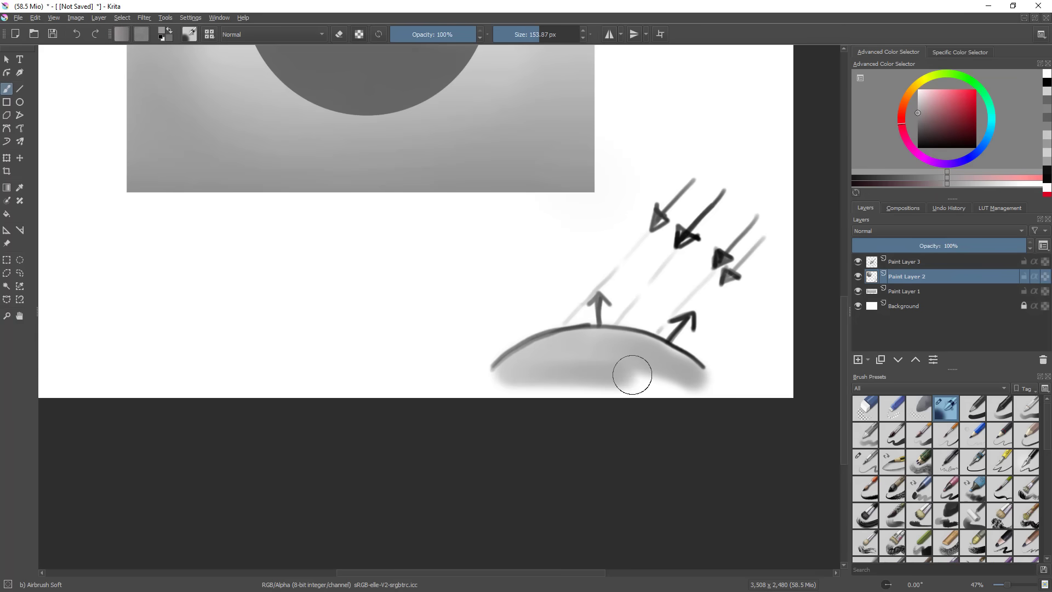
- Shade the arc form with a near-white highlight on its right and a dark left end, adding more outward arrows
click(918, 90)
mouse_move(662, 347)
shift+mouse_down()
mouse_move(630, 347)
mouse_move(662, 357)
mouse_move(626, 332)
mouse_move(654, 313)
shift+mouse_up()
ctrl+click(683, 323)
mouse_move(573, 326)
mouse_down()
mouse_move(563, 303)
mouse_move(573, 307)
mouse_up()
mouse_move(529, 343)
mouse_down()
mouse_move(501, 321)
mouse_move(553, 349)
mouse_move(507, 367)
mouse_move(546, 341)
mouse_move(576, 349)
mouse_move(565, 336)
mouse_move(581, 351)
mouse_move(505, 372)
mouse_move(551, 366)
mouse_move(581, 338)
mouse_move(613, 342)
mouse_move(576, 344)
mouse_move(607, 353)
mouse_move(650, 354)
mouse_up()
ctrl+click(663, 354)
mouse_move(688, 395)
mouse_down()
mouse_move(646, 458)
mouse_move(676, 401)
mouse_move(734, 403)
mouse_up()
- Erase excess shading around the arc sketch with the brush in eraser mode at about 113 px
key(e)
drag(736, 348, 714, 466)
drag(732, 350, 756, 415)
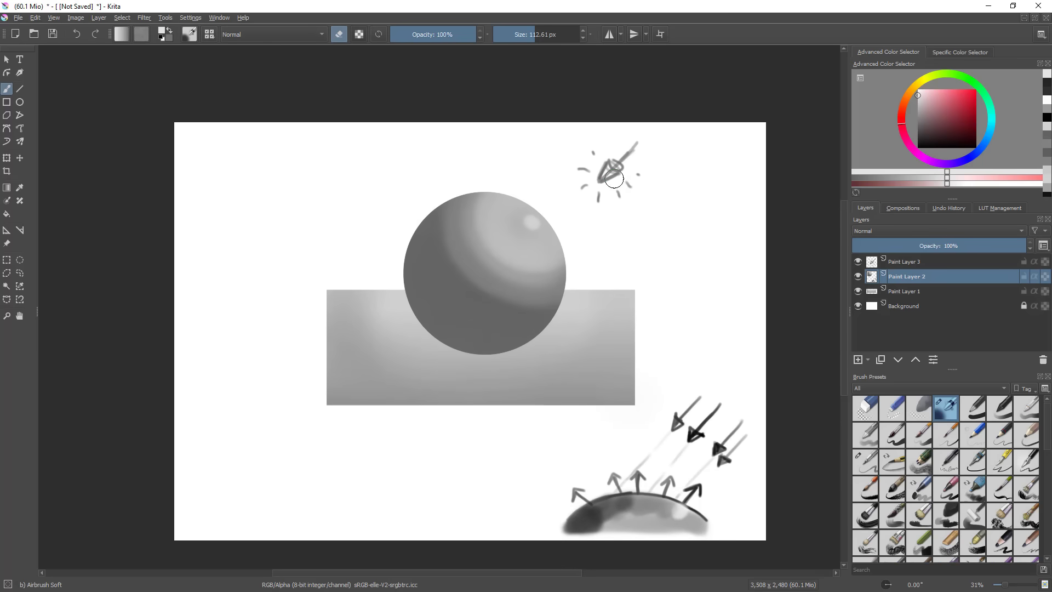
- Lasso around the sphere on Paint Layer 2, excluding the arc sketch, and cut it out
click(905, 264)
click(905, 275)
ctrl+click(873, 274)
key(l)
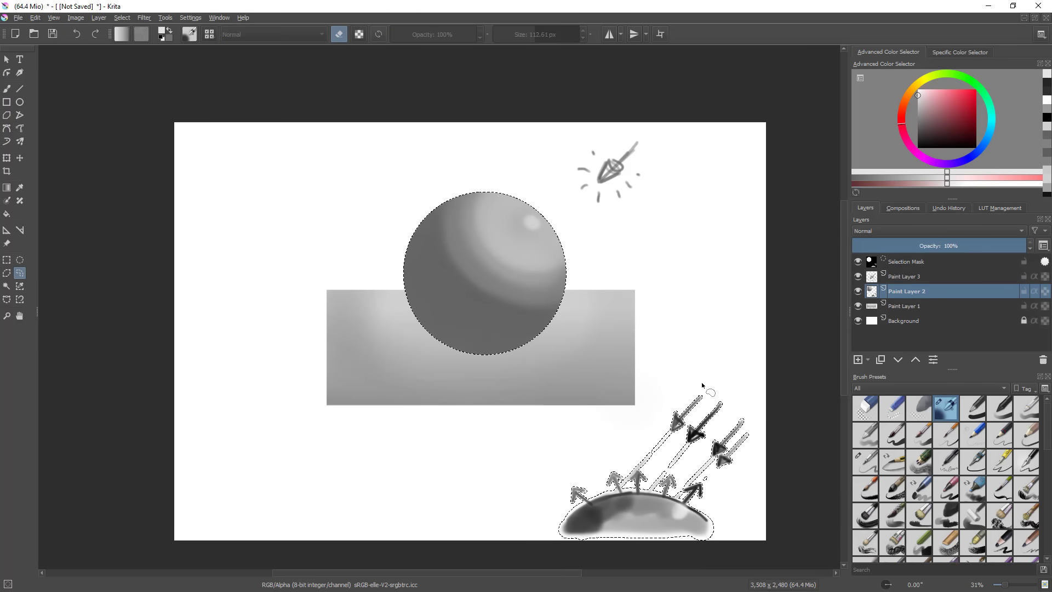
click(788, 349)
mouse_move(589, 437)
mouse_down()
mouse_move(705, 235)
mouse_move(357, 450)
mouse_move(585, 433)
mouse_up()
key(Delete)
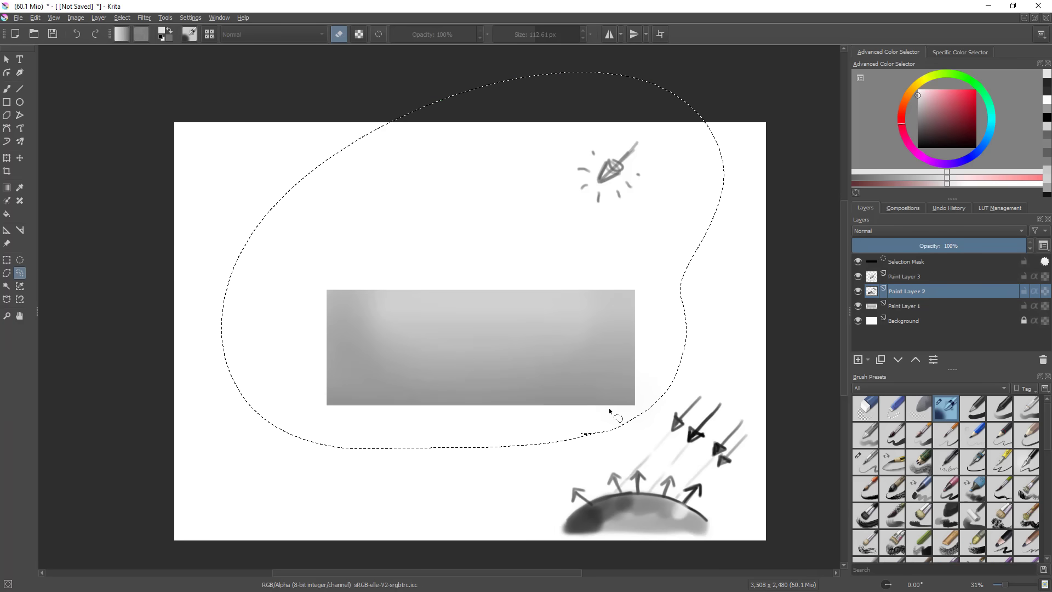
- Paste the sphere onto its own layer and replace the lasso selection with one made from the sphere's pixels
key(ctrl+v)
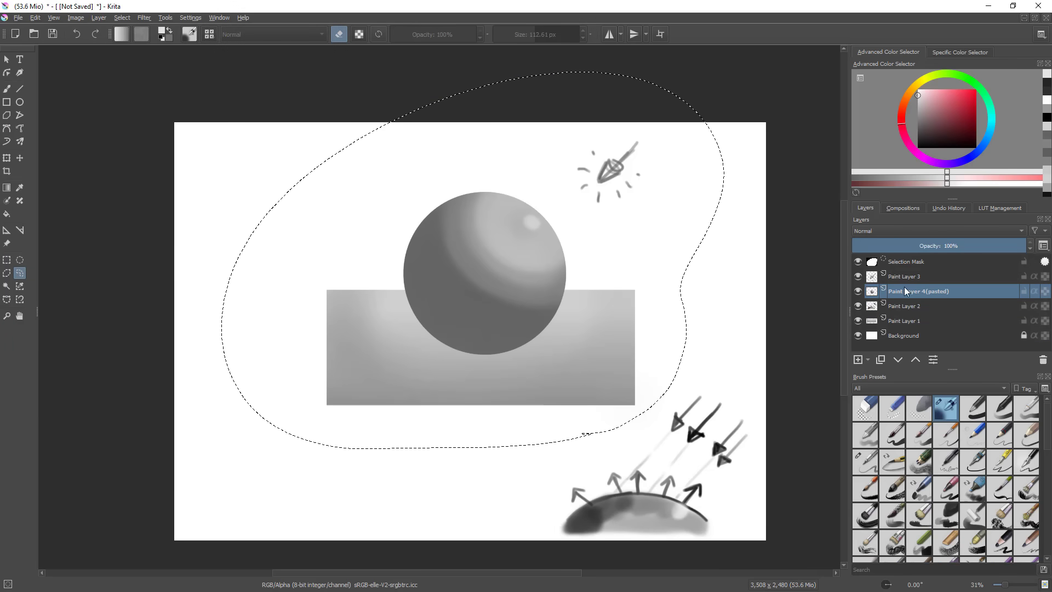
key(ctrl+shift+a)
ctrl+click(872, 277)
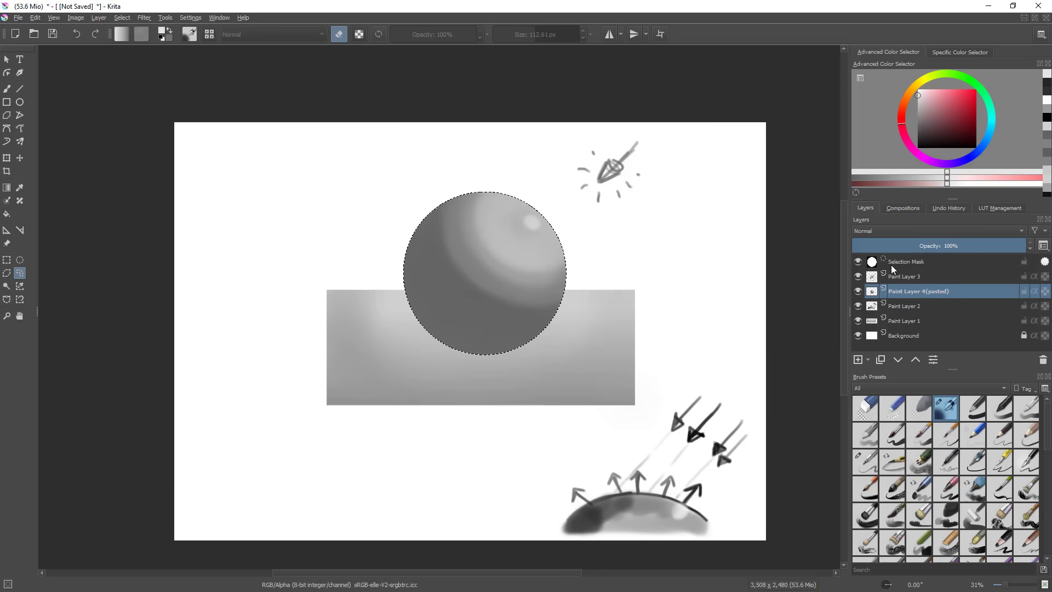
- Brighten the sphere's highlight with near-white using the airbrush at about 40 px
key(b)
ctrl+click(535, 331)
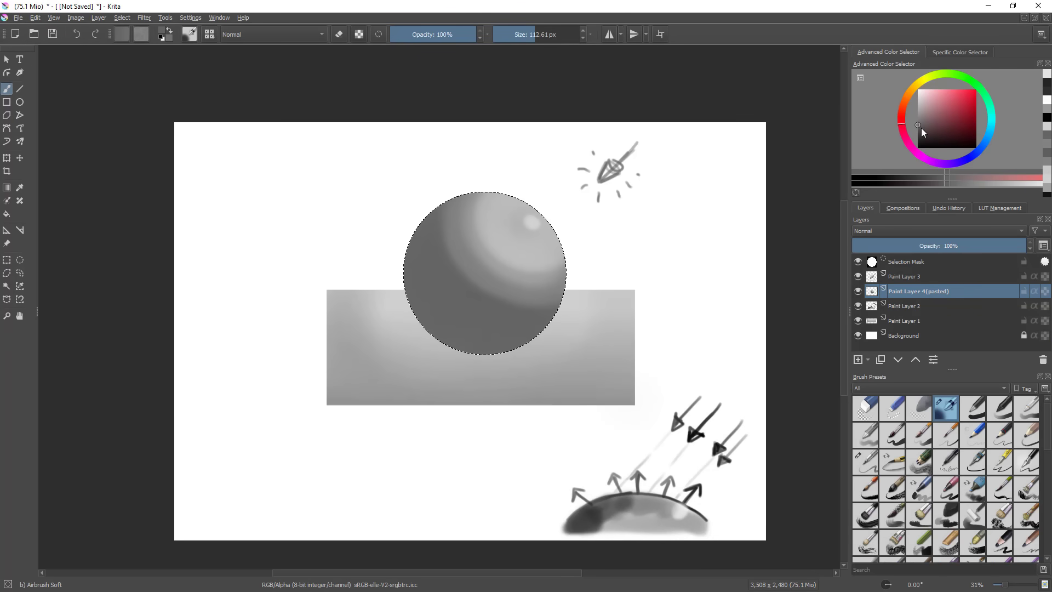
ctrl+click(532, 224)
click(919, 90)
scroll(573, 182, up, 2)
drag(573, 183, 578, 174)
drag(540, 208, 452, 246)
click(523, 221)
drag(580, 318, 611, 364)
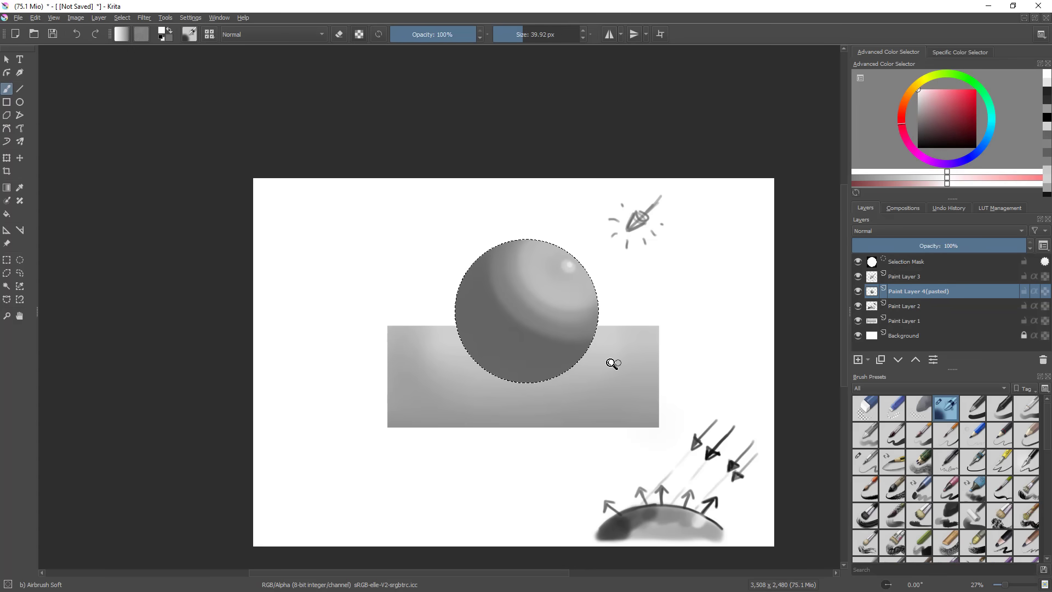
- Darken the sphere's lower-left shadow side with a deeper grey using the airbrush enlarged to about 445 px
ctrl+click(500, 322)
drag(486, 378, 545, 362)
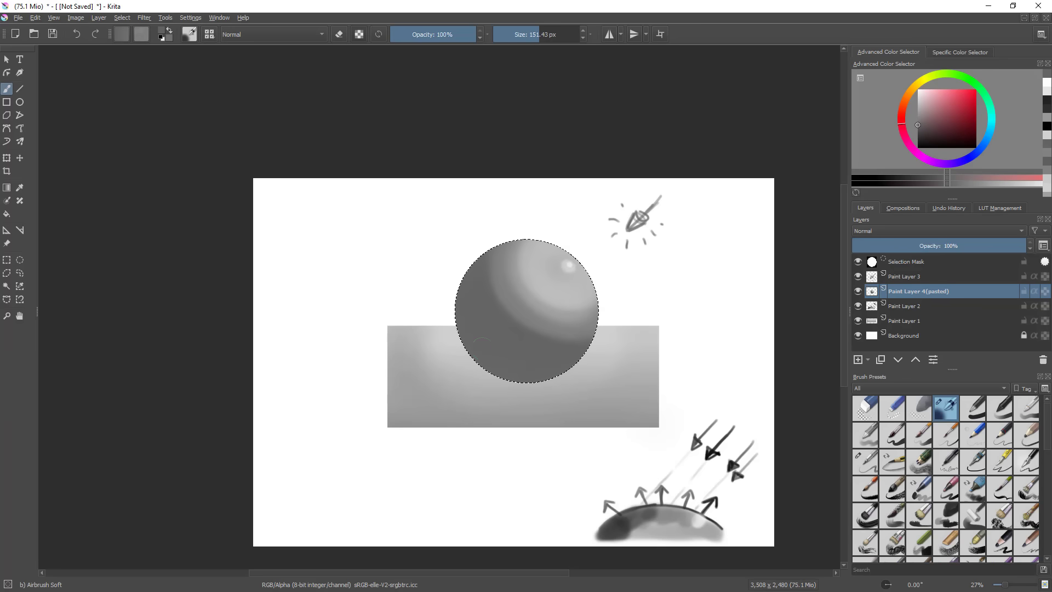
drag(917, 114, 913, 123)
drag(470, 319, 473, 299)
click(918, 134)
shift+drag(440, 355, 548, 355)
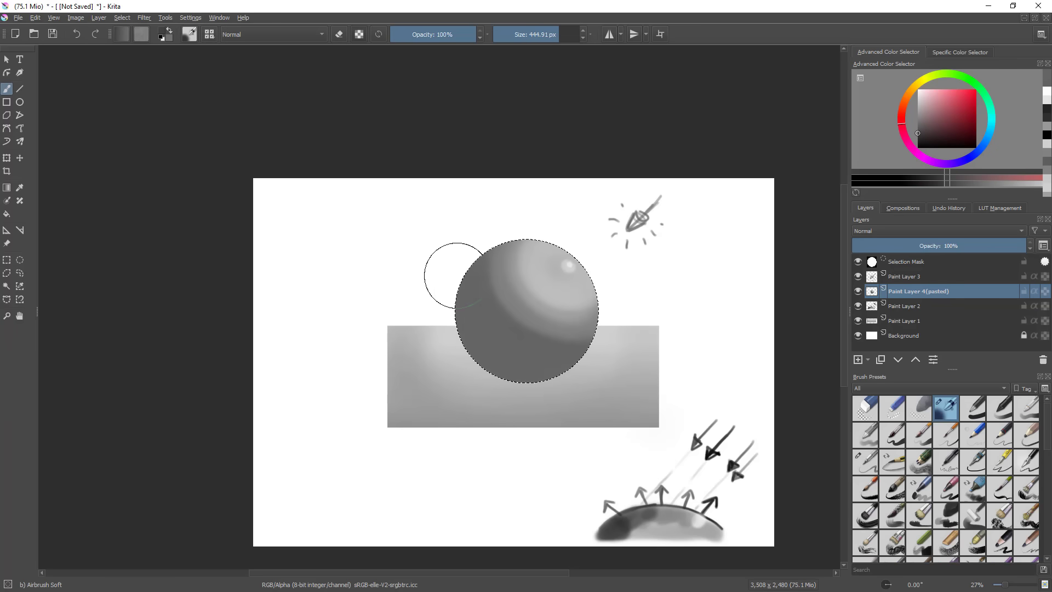
drag(462, 290, 485, 349)
drag(558, 372, 551, 346)
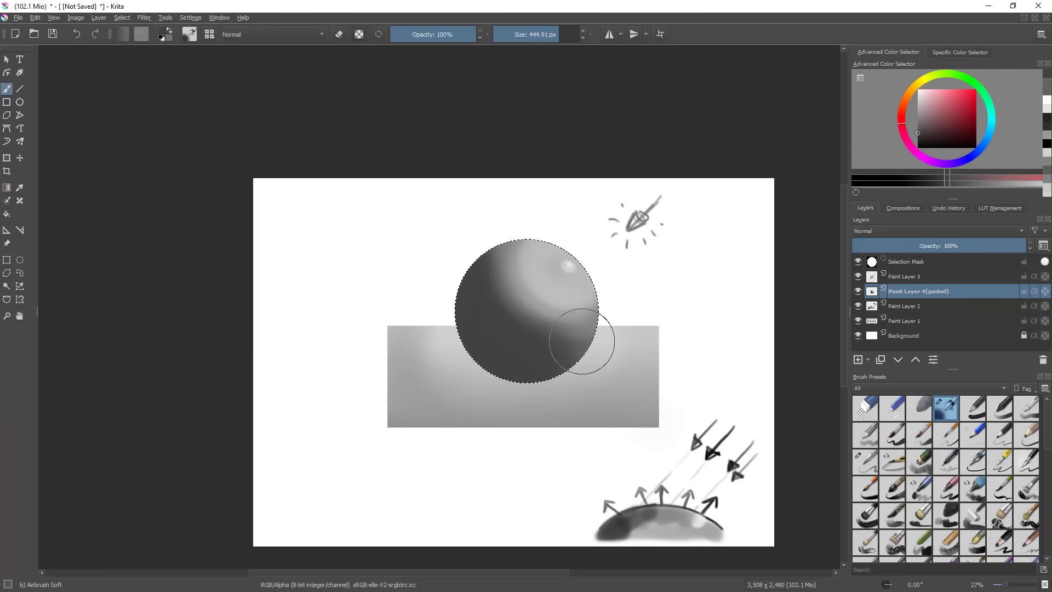
- Soften the edge of the sphere's lit area with sampled mid-greys using the airbrush at about 445 px
ctrl+drag(621, 332, 624, 312)
ctrl+click(487, 258)
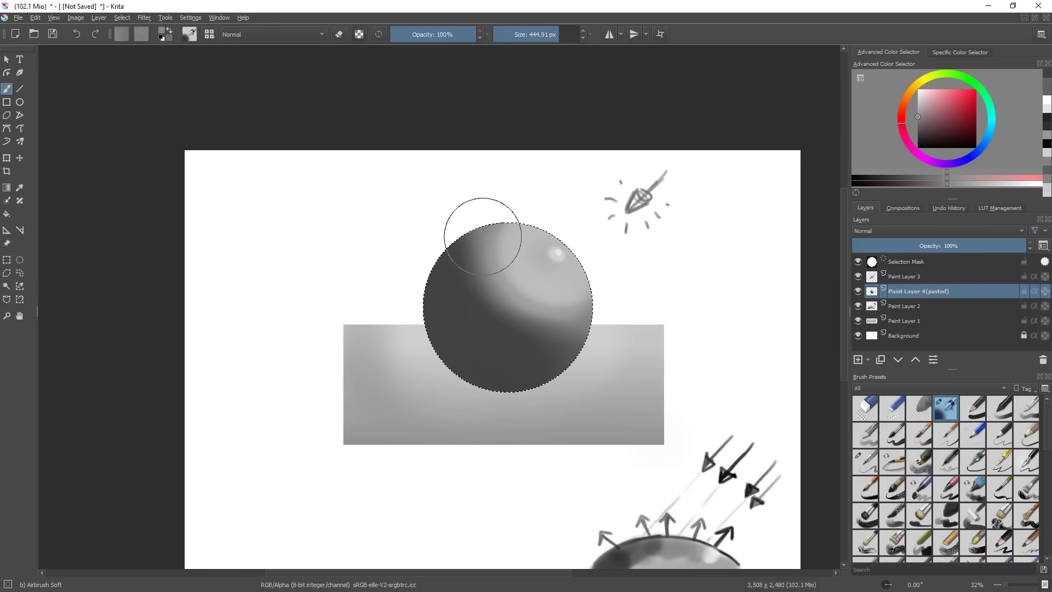
drag(487, 258, 507, 244)
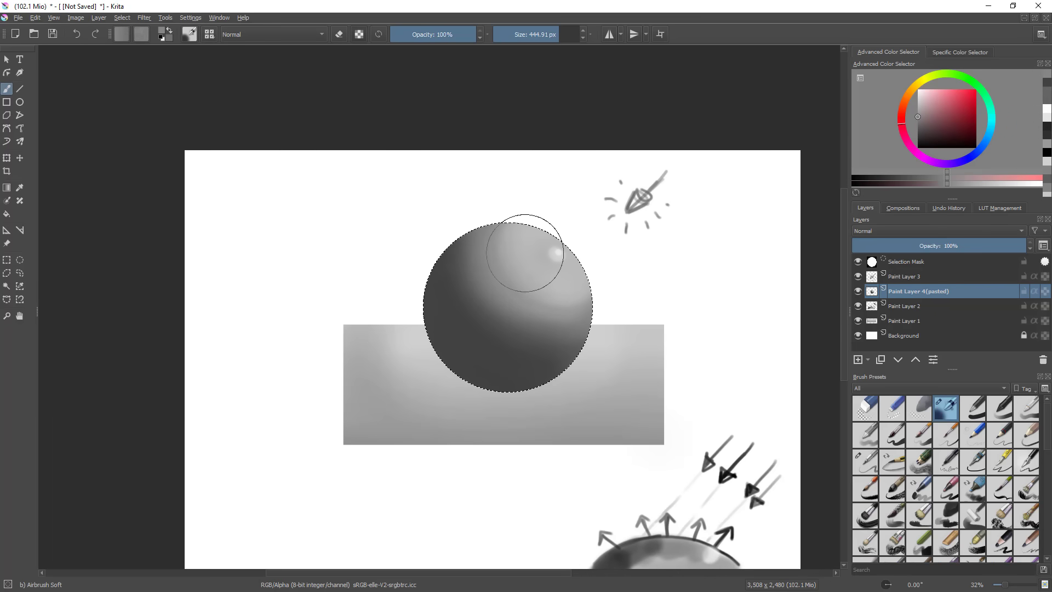
ctrl+click(516, 289)
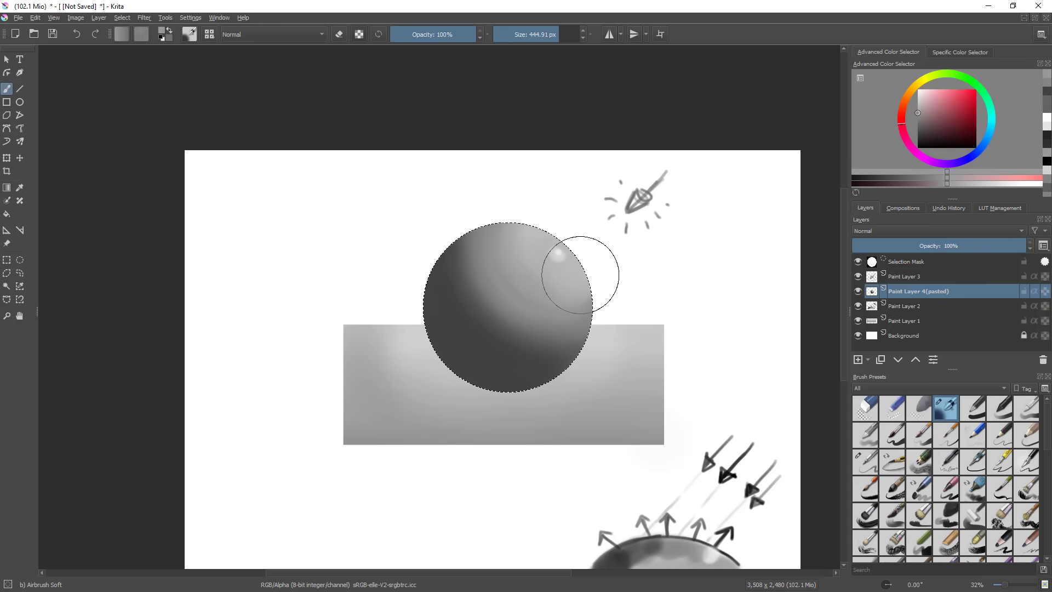
drag(601, 295, 601, 289)
- Deepen the sphere's shadow side with sampled dark grey and reduce the airbrush to about 275 px
ctrl+click(454, 295)
mouse_move(446, 314)
mouse_down()
mouse_move(506, 338)
mouse_move(586, 341)
mouse_up()
mouse_move(611, 358)
mouse_down()
mouse_move(608, 397)
mouse_move(609, 379)
mouse_up()
drag(484, 386, 431, 386)
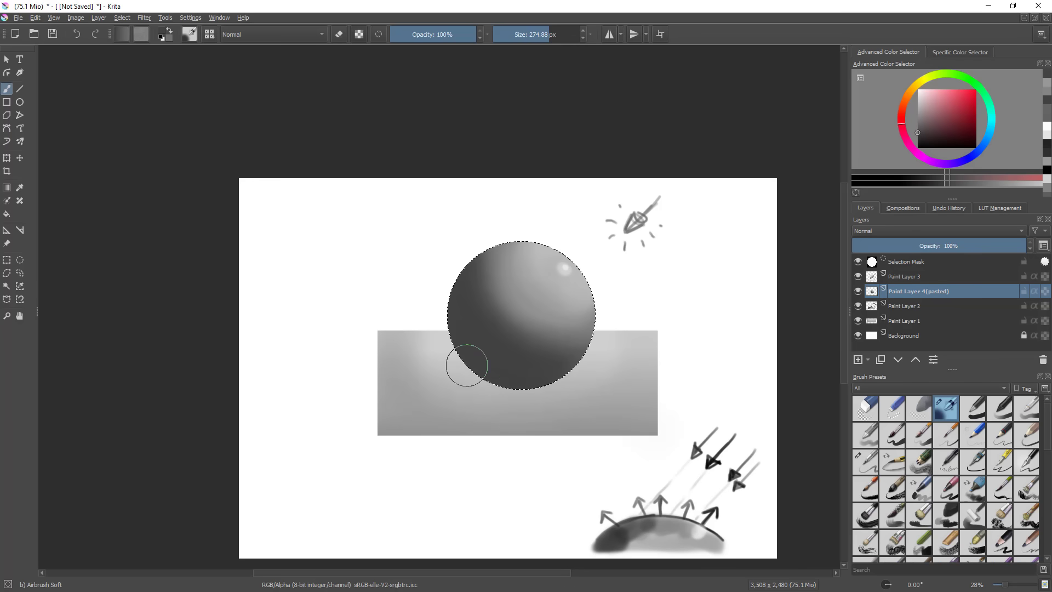
- Paint soft reflected light along the sphere's lower-left edge in mid-grey, using the airbrush at about 500 px and 466 px
ctrl+click(550, 282)
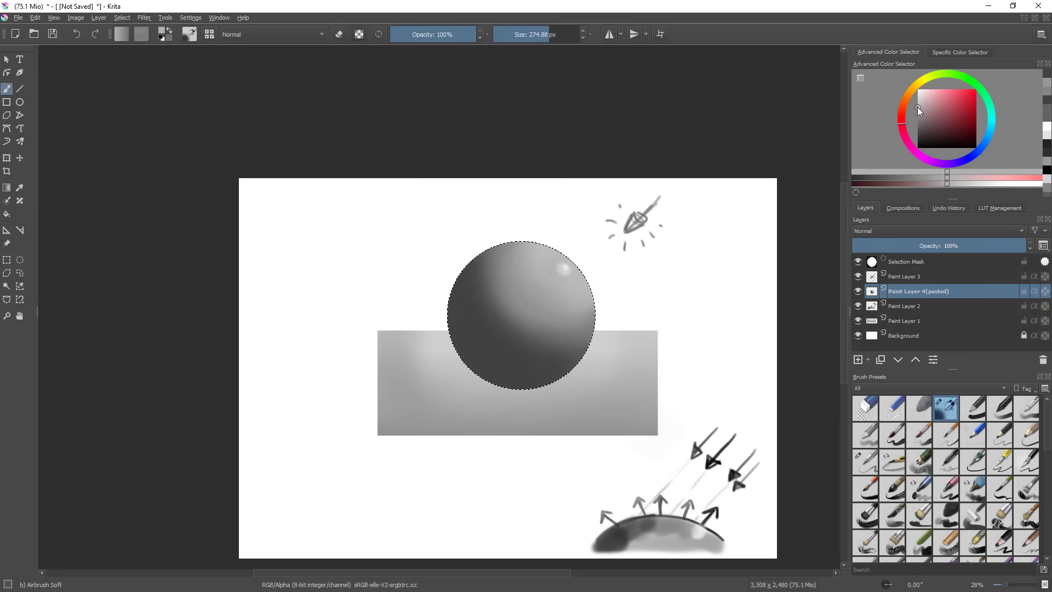
ctrl+click(480, 345)
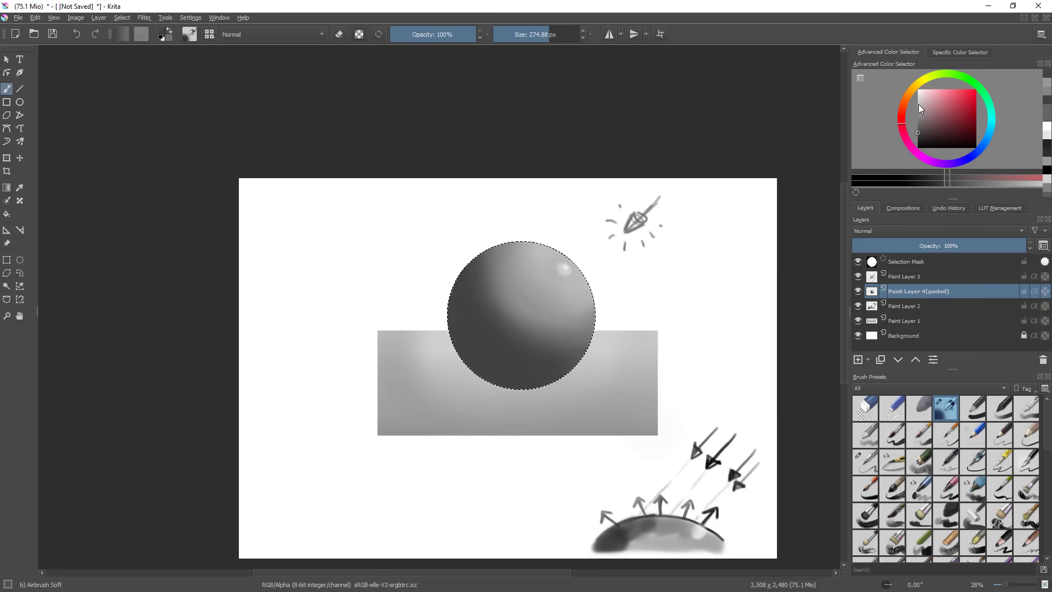
drag(910, 131, 912, 119)
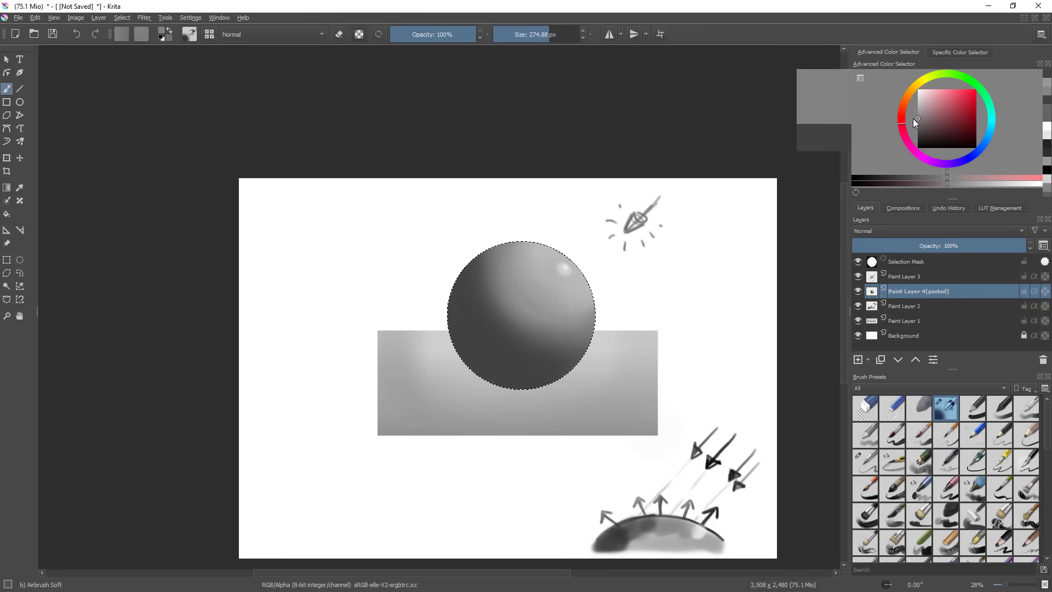
drag(554, 349, 636, 332)
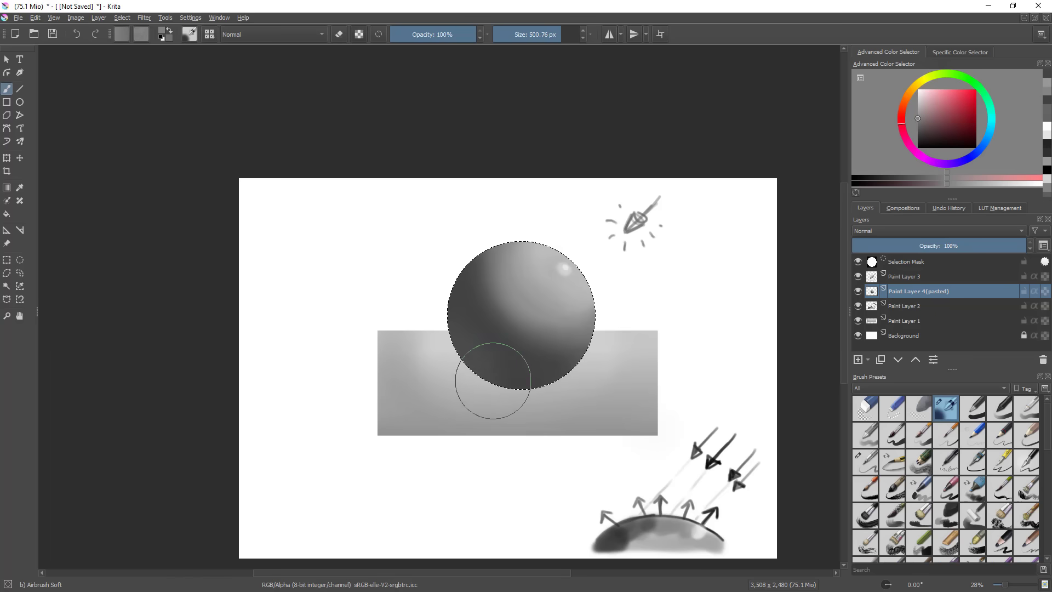
drag(463, 360, 472, 322)
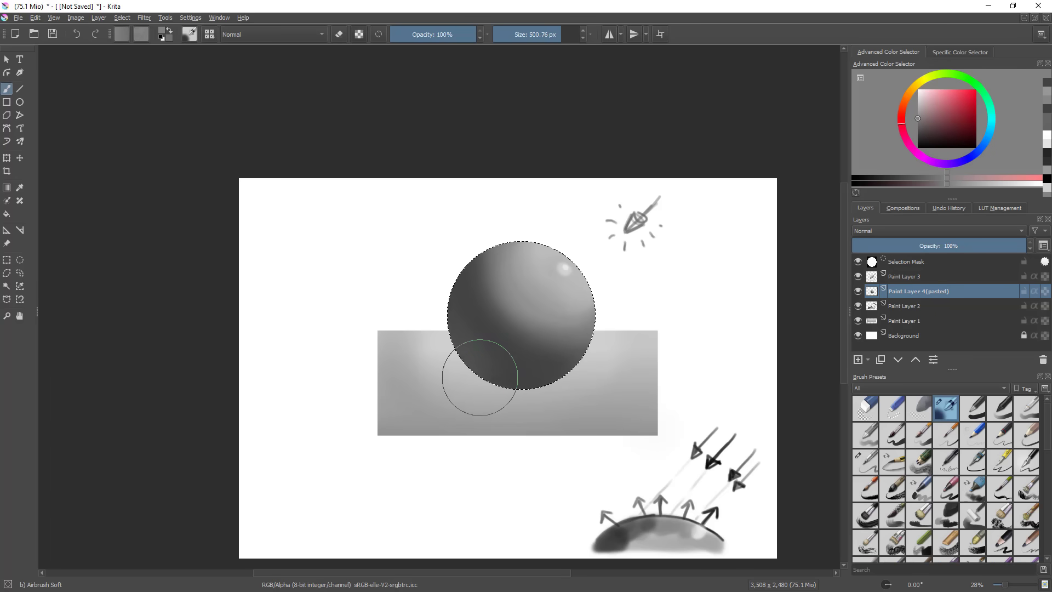
mouse_move(611, 355)
mouse_down()
mouse_move(570, 418)
mouse_move(602, 339)
mouse_up()
drag(463, 279, 437, 278)
ctrl+click(494, 343)
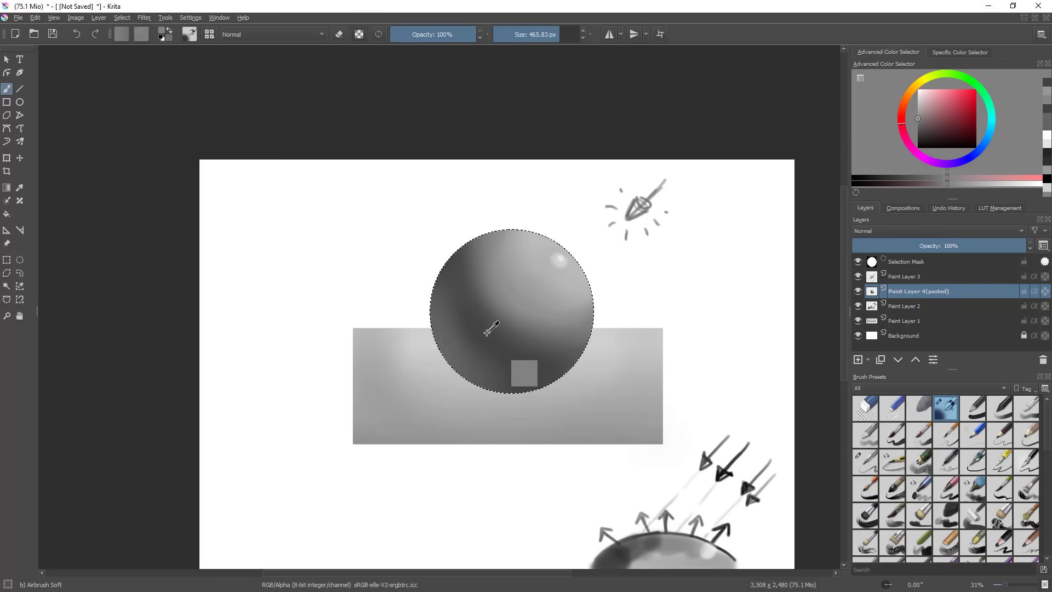
drag(514, 277, 430, 378)
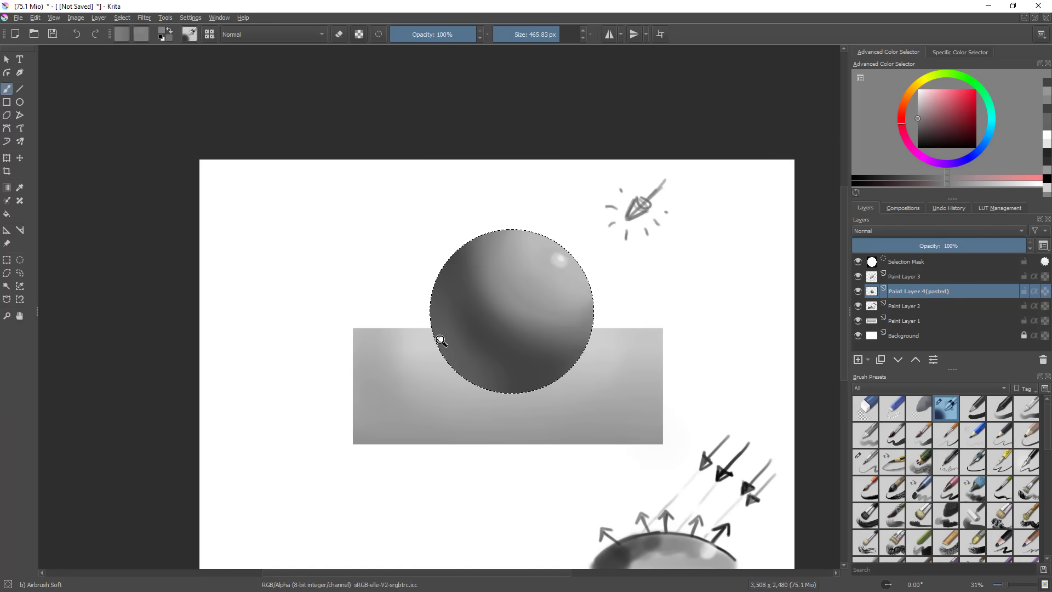
- Check the sphere without its selection, reselect its pixels, and deepen the core shadow with sampled dark grey at about 385 px
drag(535, 348, 597, 402)
key(ctrl+shift+a)
drag(596, 354, 596, 310)
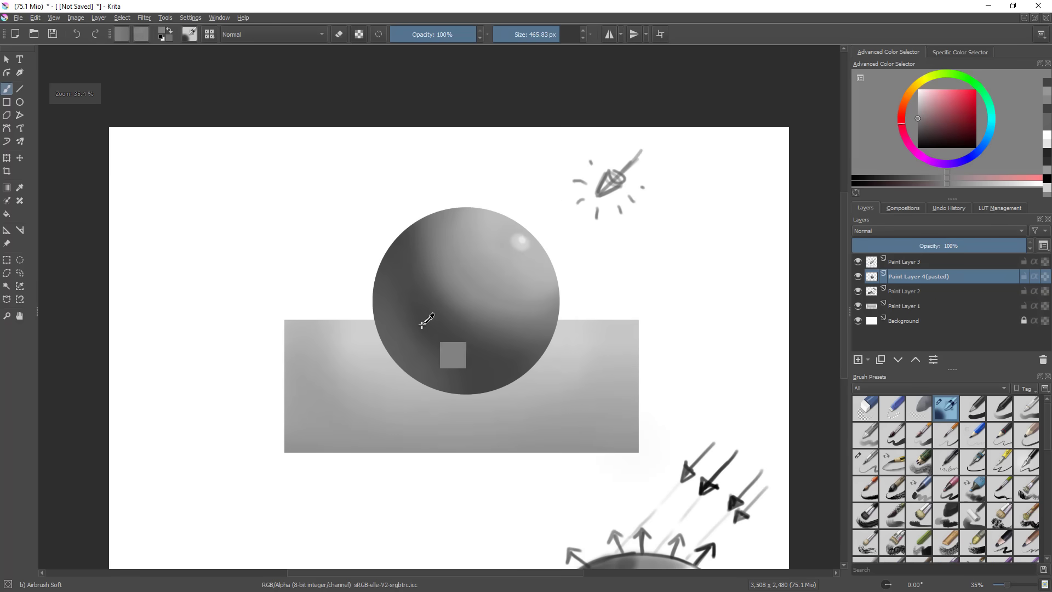
ctrl+click(426, 319)
ctrl+click(872, 276)
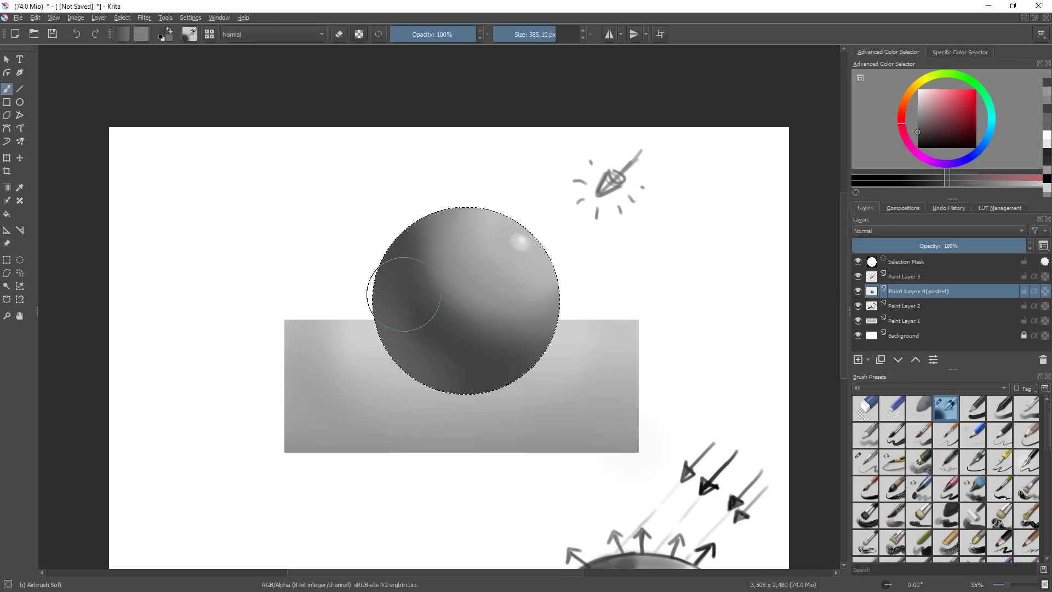
drag(606, 369, 637, 364)
- Darken the sphere's bottom edge with a deeper grey using the airbrush at about 225 px and 331 px
click(918, 135)
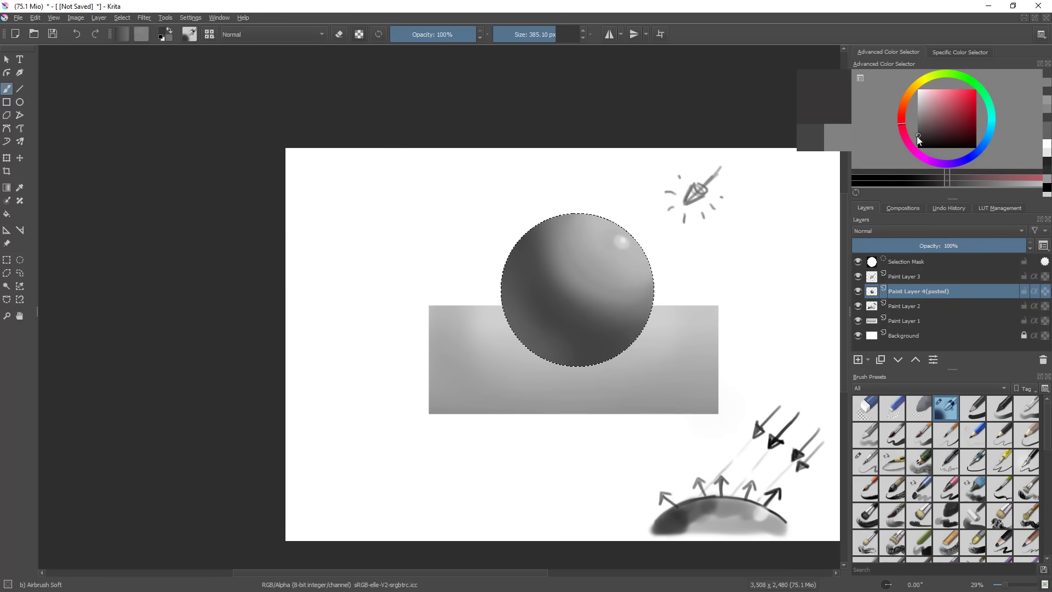
click(917, 140)
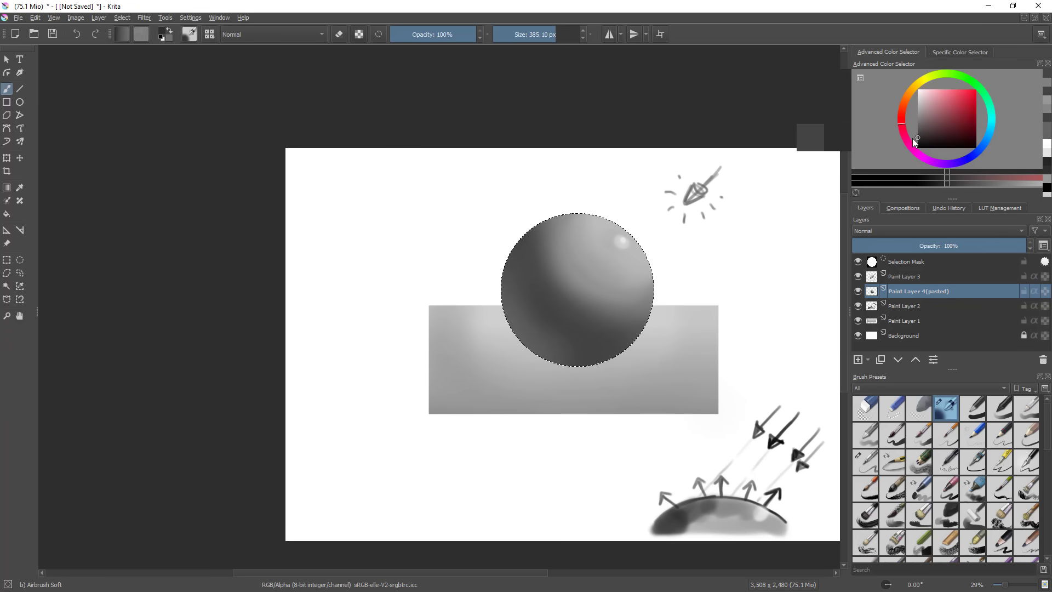
drag(528, 378, 437, 378)
mouse_move(558, 377)
mouse_down()
mouse_move(595, 354)
mouse_move(568, 383)
mouse_up()
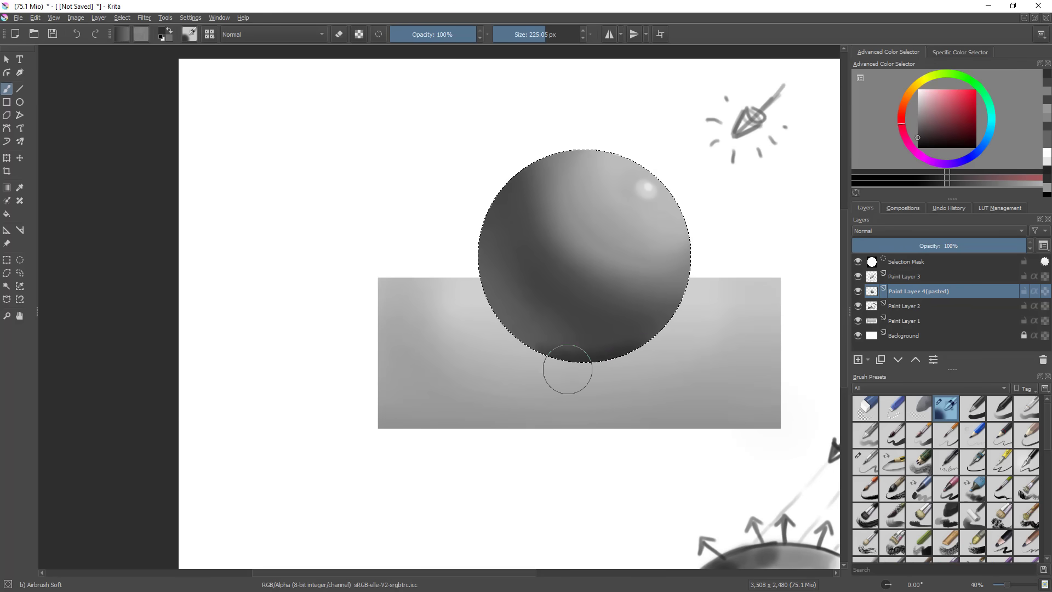
drag(599, 332, 537, 362)
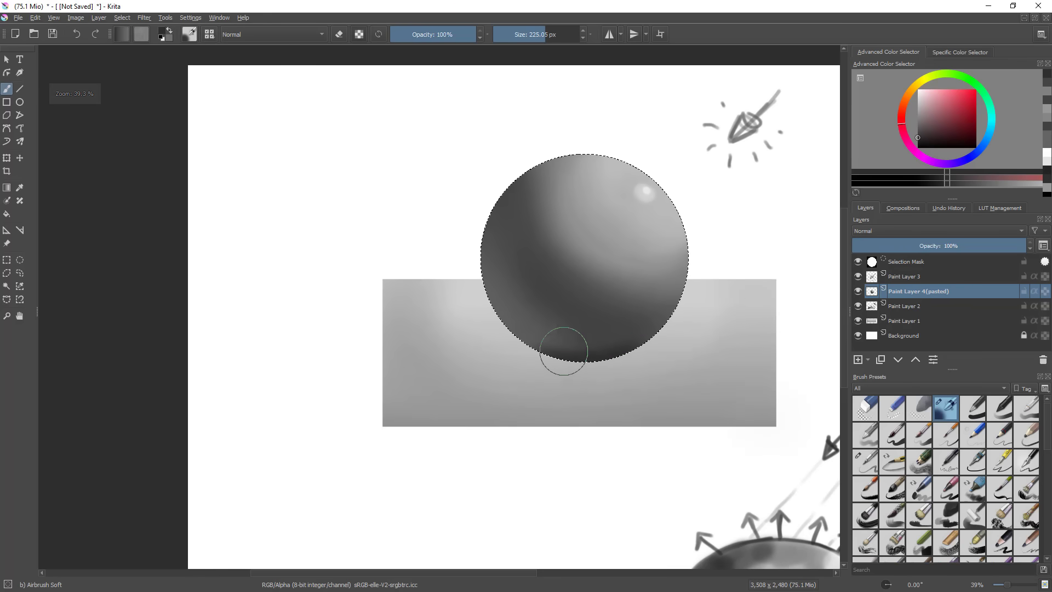
shift+drag(586, 319, 641, 319)
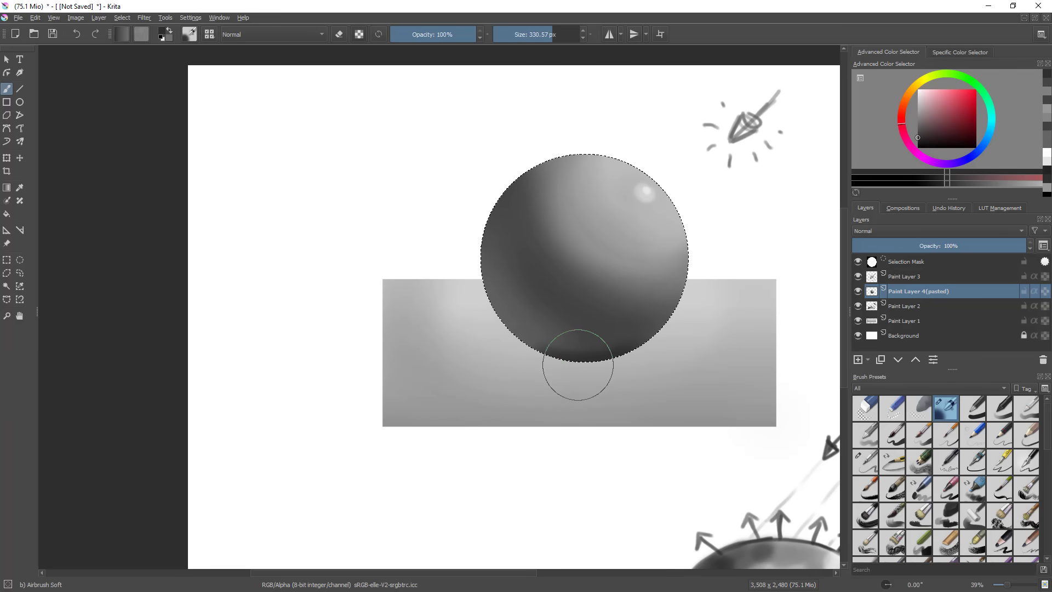
- Spread a broad light-grey glow around the sphere's highlight with the airbrush, undoing the overly bright stroke
ctrl+click(649, 188)
mouse_move(655, 194)
shift+mouse_down()
mouse_move(620, 194)
mouse_move(653, 196)
shift+mouse_up()
key(l)
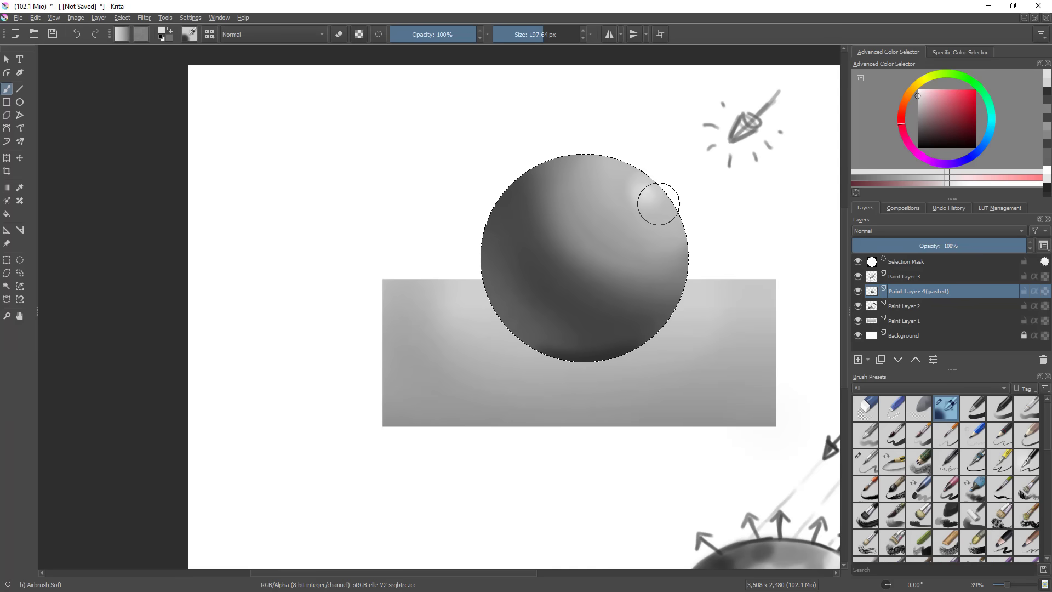
key(ctrl+z)
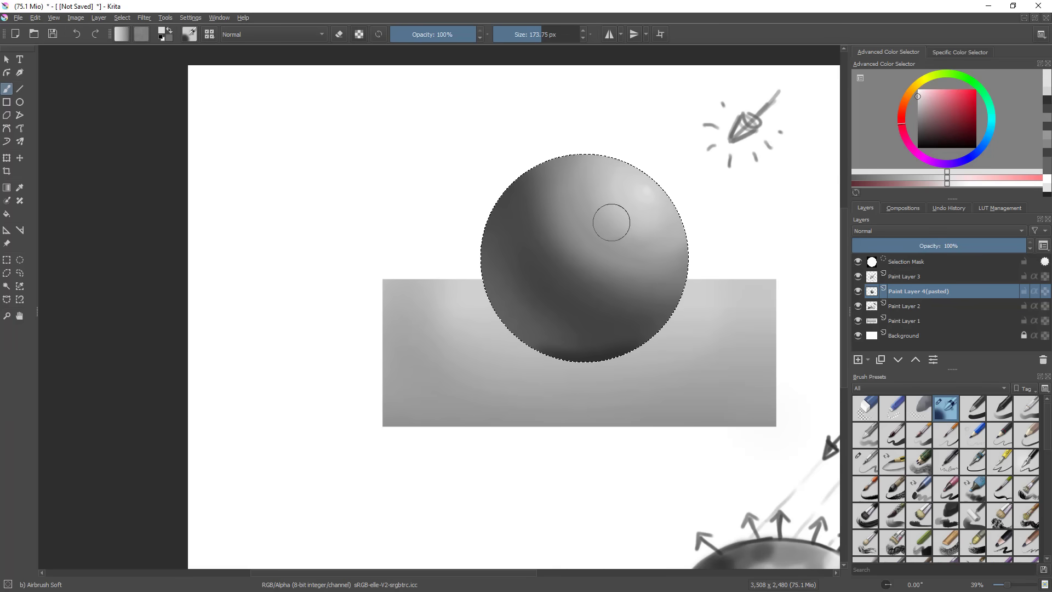
- Repaint the sphere's small highlight in near-white using the airbrush at about 92 px
drag(798, 184, 800, 172)
drag(924, 93, 912, 90)
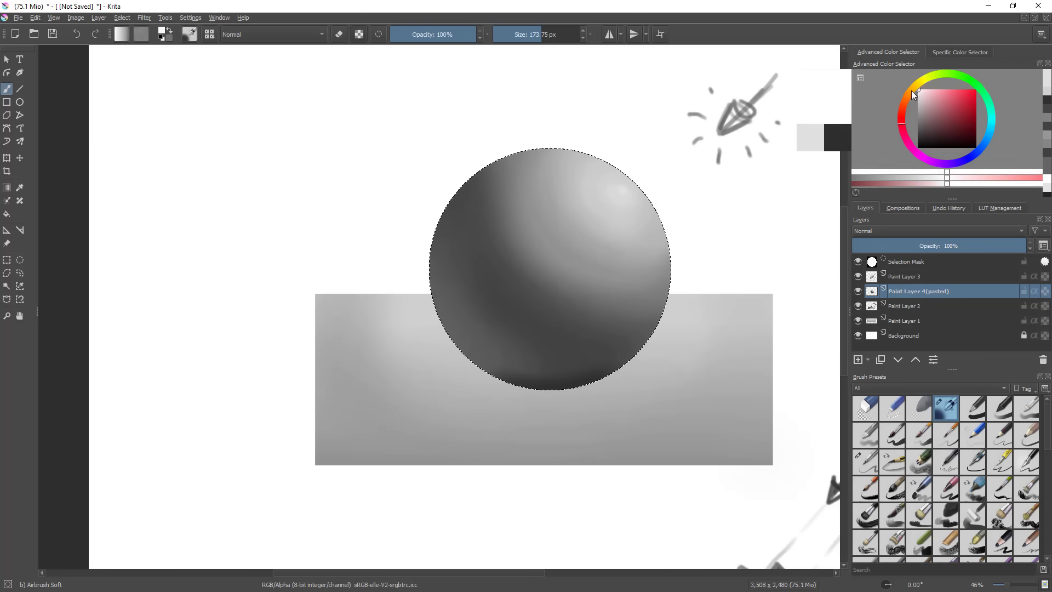
mouse_move(577, 207)
mouse_down()
mouse_move(541, 207)
mouse_move(638, 197)
mouse_up()
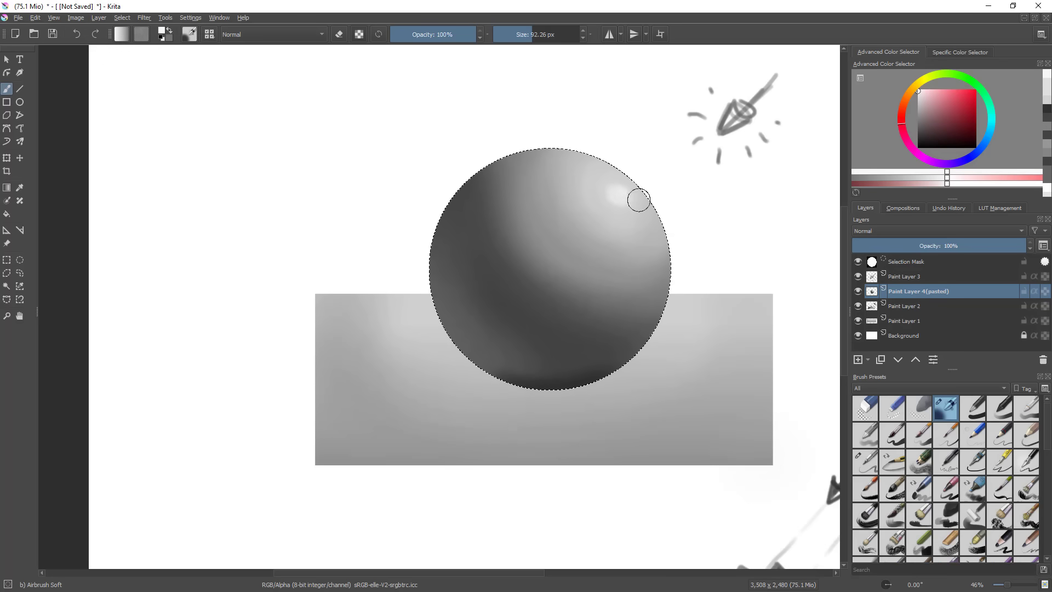
- Blend the halftones between the sphere's light and core shadow with sampled greys using the airbrush at about 221 px
mouse_move(654, 286)
mouse_down()
mouse_move(626, 393)
mouse_move(575, 460)
mouse_move(674, 331)
mouse_move(535, 504)
mouse_move(676, 319)
mouse_move(730, 282)
mouse_move(677, 365)
mouse_move(745, 233)
mouse_move(669, 239)
mouse_up()
ctrl+click(612, 245)
mouse_move(540, 276)
shift+mouse_down()
mouse_move(584, 278)
mouse_move(565, 282)
shift+mouse_up()
ctrl+click(571, 278)
ctrl+click(554, 233)
mouse_move(533, 240)
mouse_down()
mouse_move(550, 260)
mouse_move(519, 297)
mouse_move(558, 267)
mouse_move(524, 255)
mouse_up()
ctrl+click(523, 294)
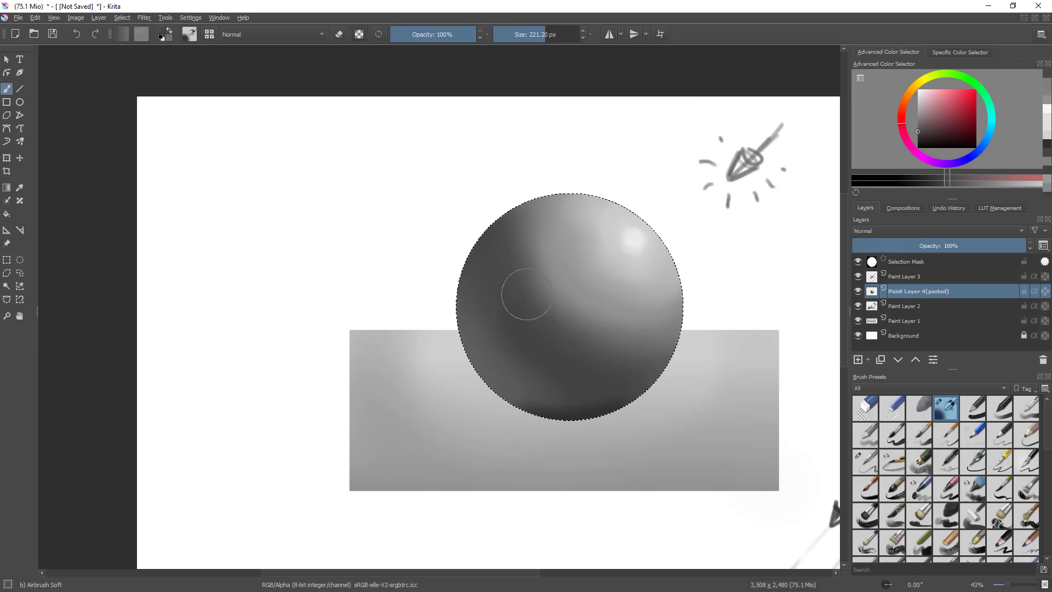
ctrl+click(539, 260)
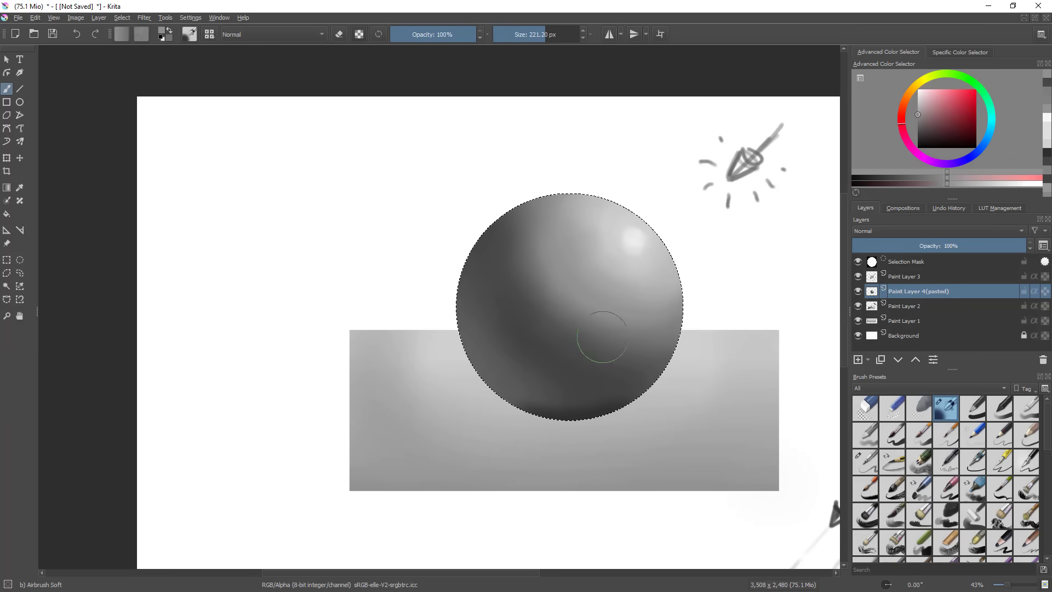
ctrl+click(582, 256)
drag(570, 258, 578, 232)
ctrl+click(563, 282)
ctrl+click(505, 302)
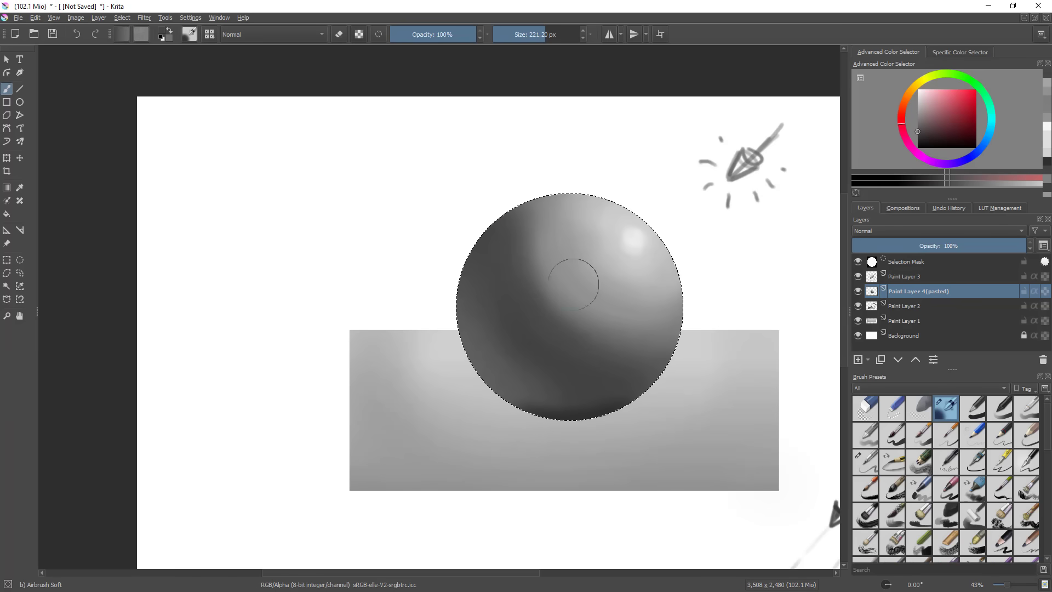
- Mirror the canvas view, touch up the sphere's shadow side with sampled dark grey at about 274 px, and restore the view
drag(672, 293, 665, 350)
key(m)
drag(309, 303, 551, 313)
ctrl+click(550, 345)
drag(491, 371, 518, 372)
mouse_move(461, 391)
mouse_down()
mouse_move(520, 389)
mouse_move(474, 387)
mouse_up()
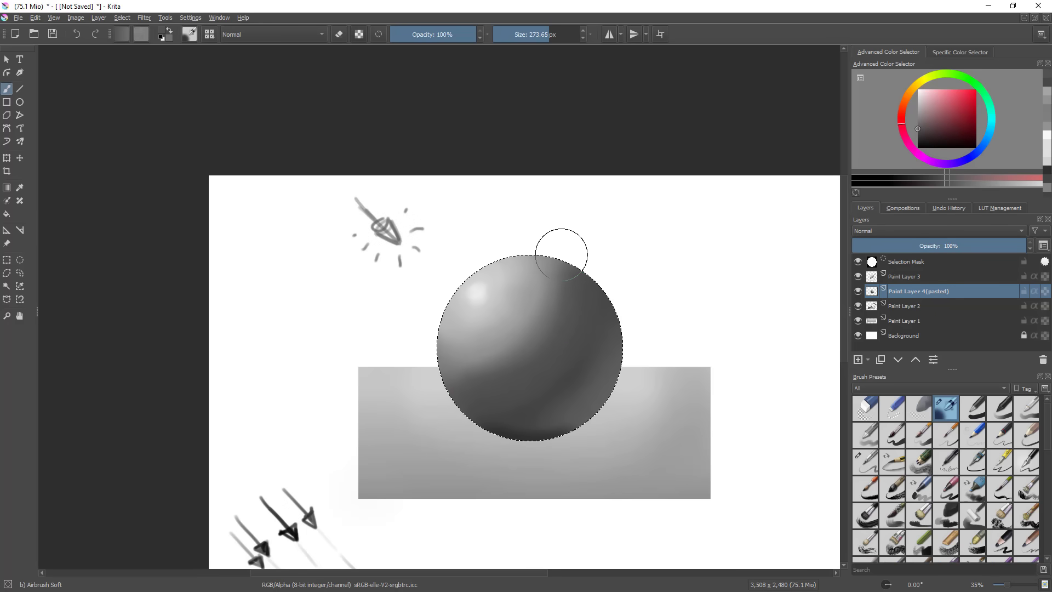
drag(597, 321, 586, 343)
key(m)
drag(474, 346, 629, 350)
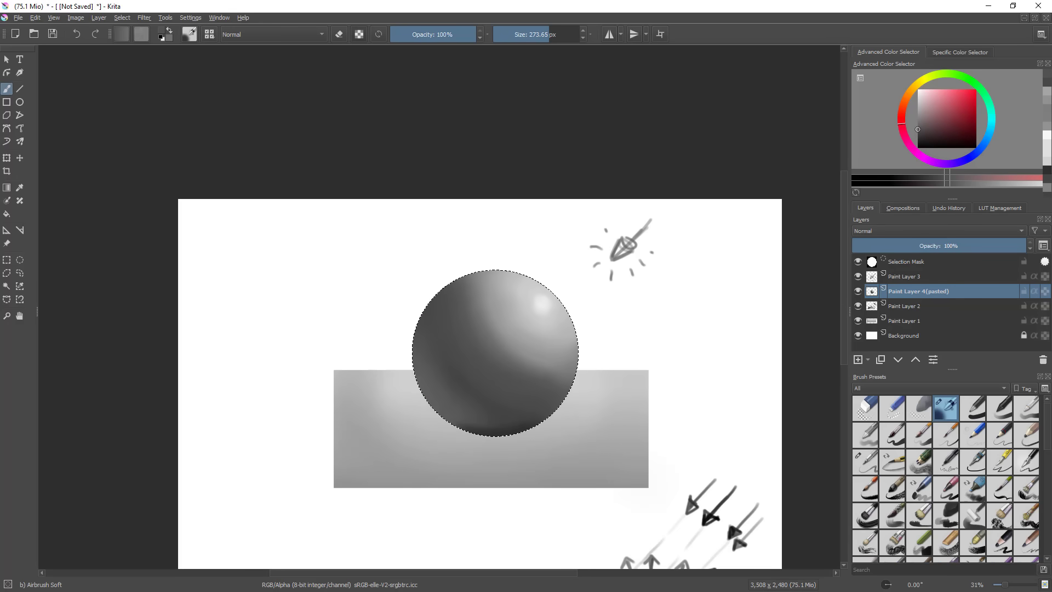
- Even out the sphere's core shadow with sampled dark grey at about 256 px, undoing the last patchy stroke
ctrl+click(442, 325)
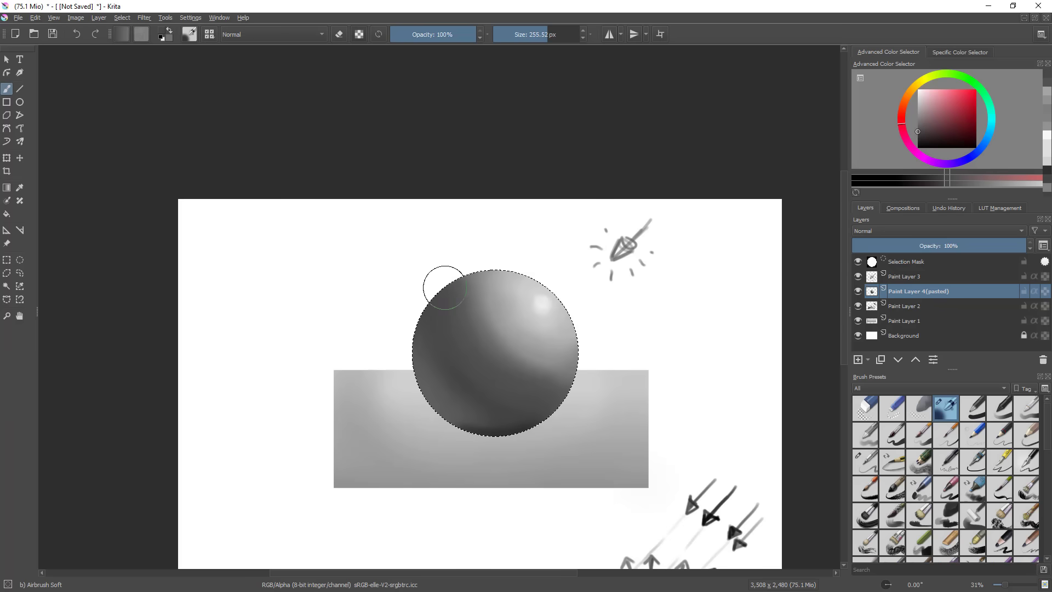
drag(450, 353, 653, 299)
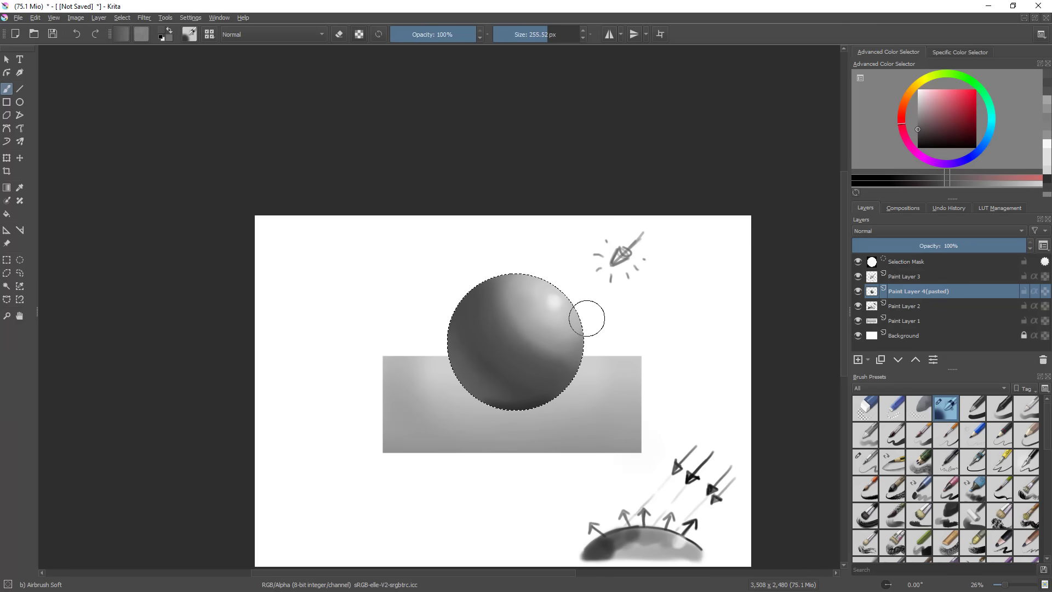
drag(567, 375, 512, 362)
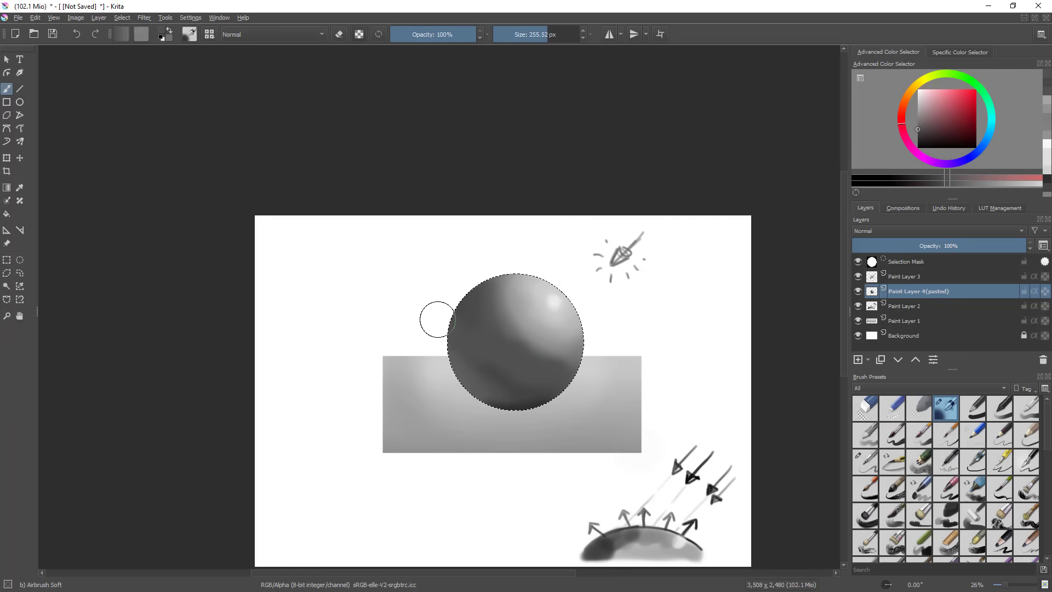
key(ctrl+z)
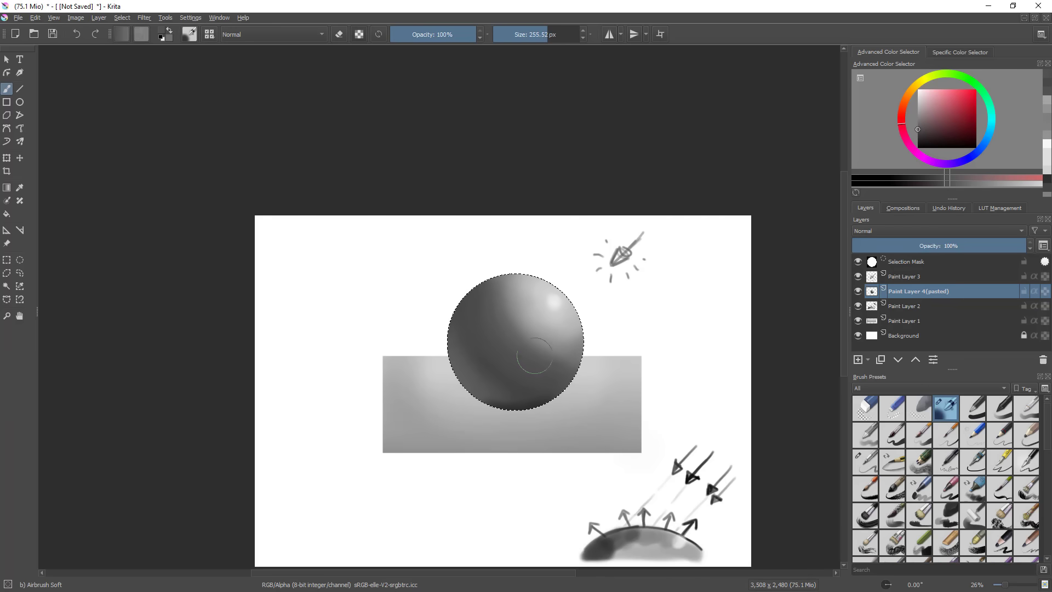
- Clear the sphere selection and add a new paint layer above the sphere's layer
drag(677, 386, 662, 399)
key(ctrl+shift+a)
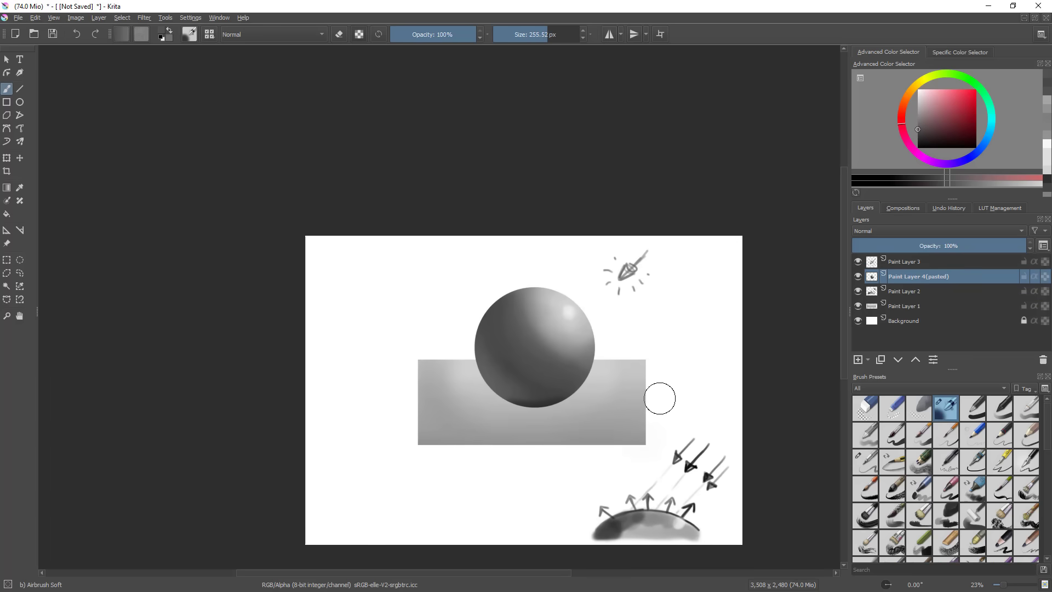
key(ctrl+z)
drag(548, 379, 597, 329)
key(ctrl+shift+a)
drag(592, 408, 688, 378)
click(858, 359)
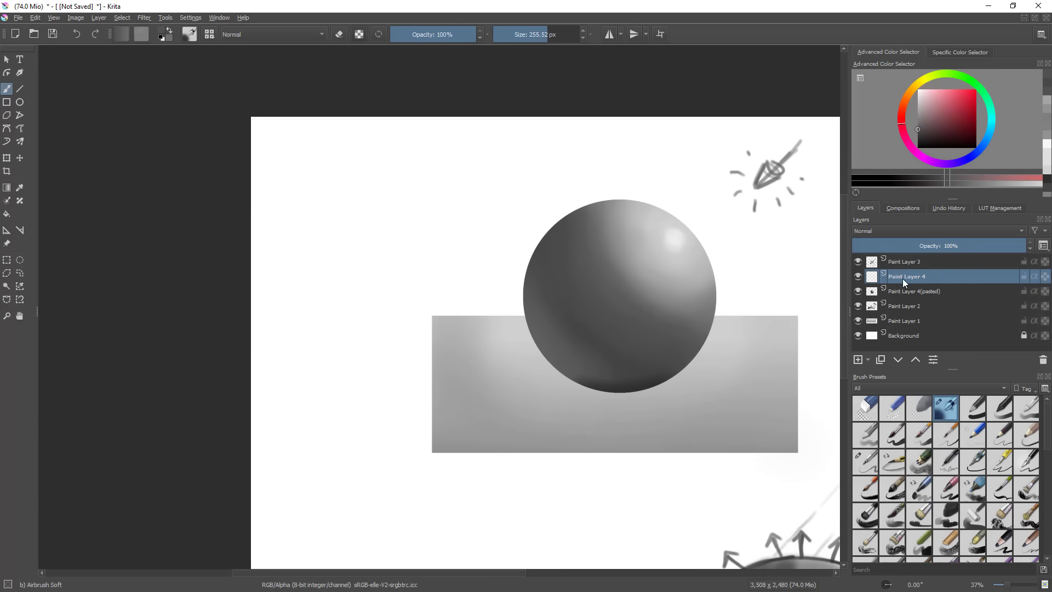
- Select a long flat ellipse on the ground beneath the sphere and fill it with dark grey using the airbrush at about 471 px
scroll(623, 385, up, 2)
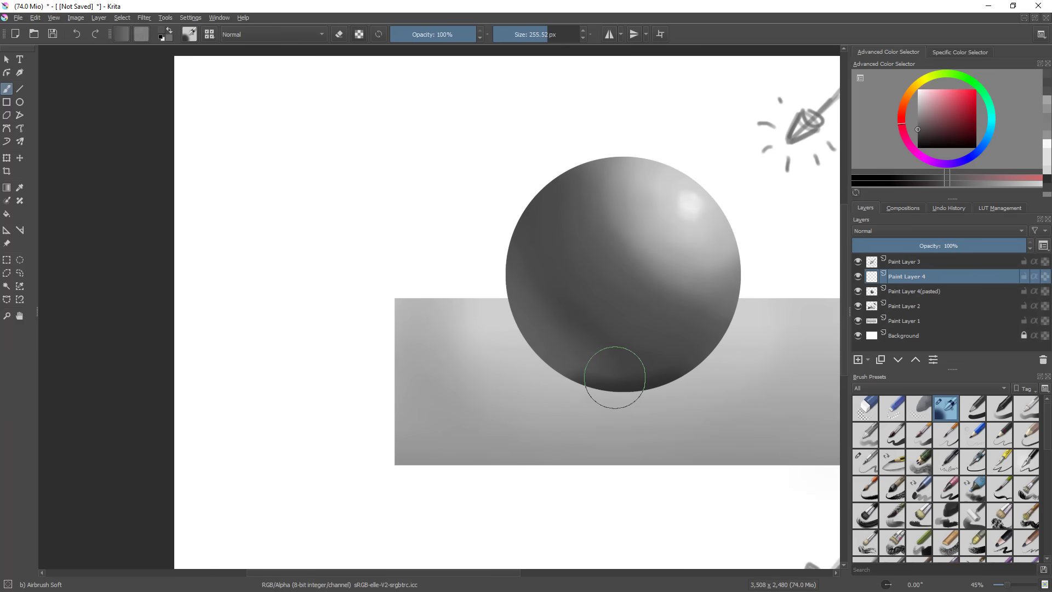
mouse_move(625, 374)
shift+mouse_down()
mouse_move(538, 371)
mouse_move(440, 399)
mouse_move(655, 391)
mouse_move(609, 402)
shift+mouse_up()
key(l)
key(b)
shift+drag(498, 393, 566, 392)
mouse_move(671, 384)
mouse_down()
mouse_move(383, 394)
mouse_move(400, 401)
mouse_move(639, 351)
mouse_up()
- Transform the painted shadow ellipse to shift it slightly left and up under the sphere
key(ctrl+t)
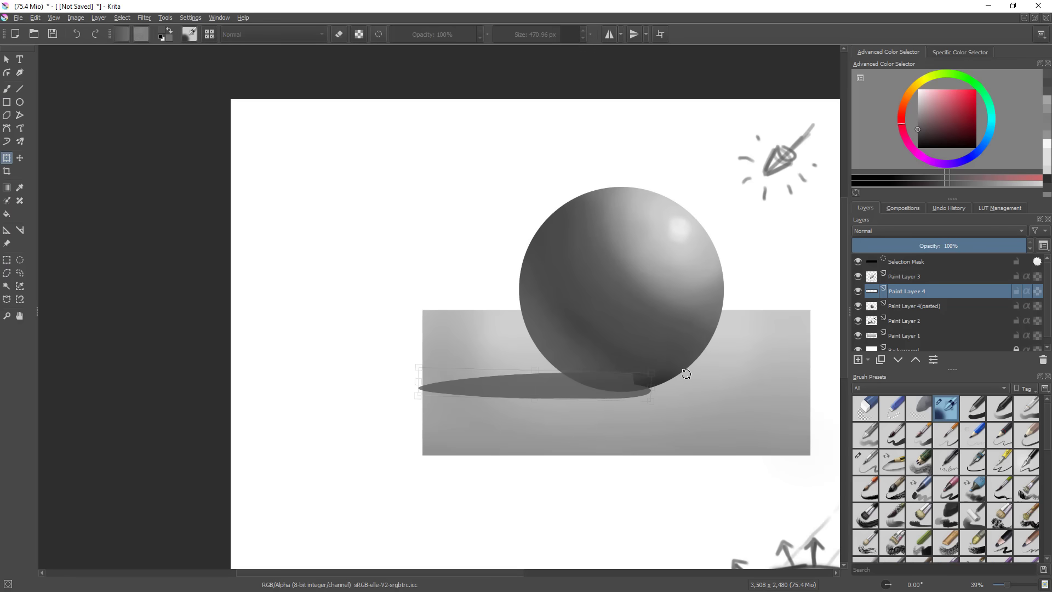
drag(615, 393, 606, 388)
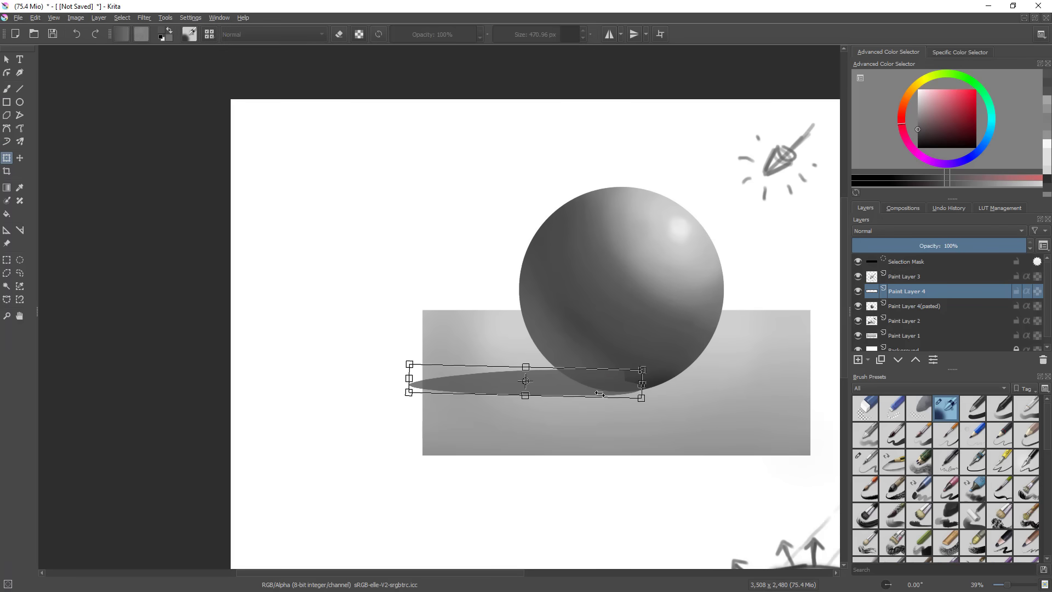
key(b)
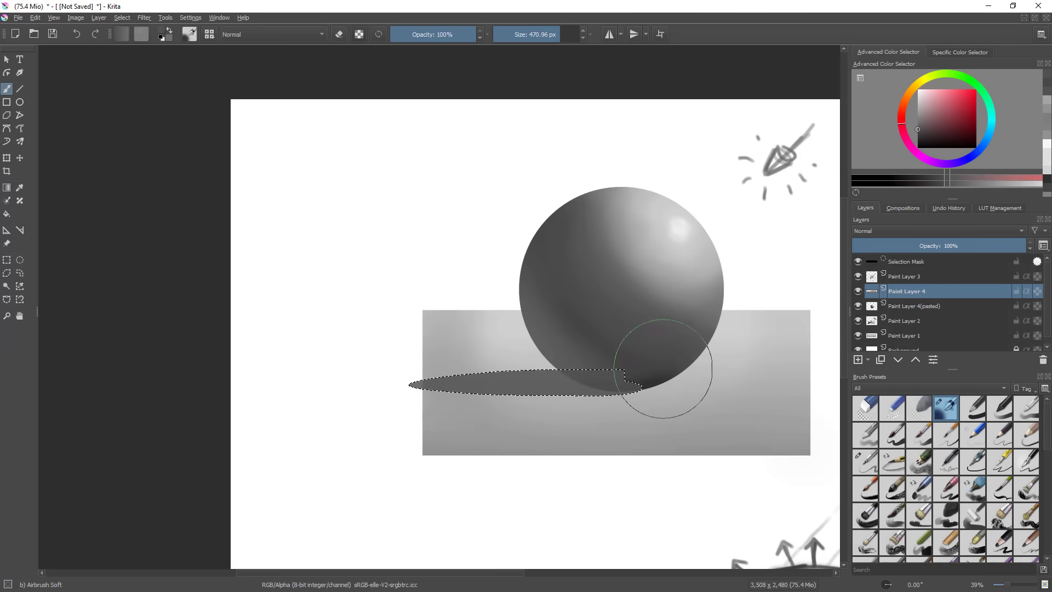
- Darken the cast shadow near the sphere with a deeper grey, clear the selection, and move the shadow layer below the sphere's layer
click(918, 135)
mouse_move(616, 368)
mouse_down()
mouse_move(591, 379)
mouse_move(616, 388)
mouse_move(606, 399)
mouse_move(616, 392)
mouse_up()
key(ctrl+shift+a)
drag(902, 276, 879, 312)
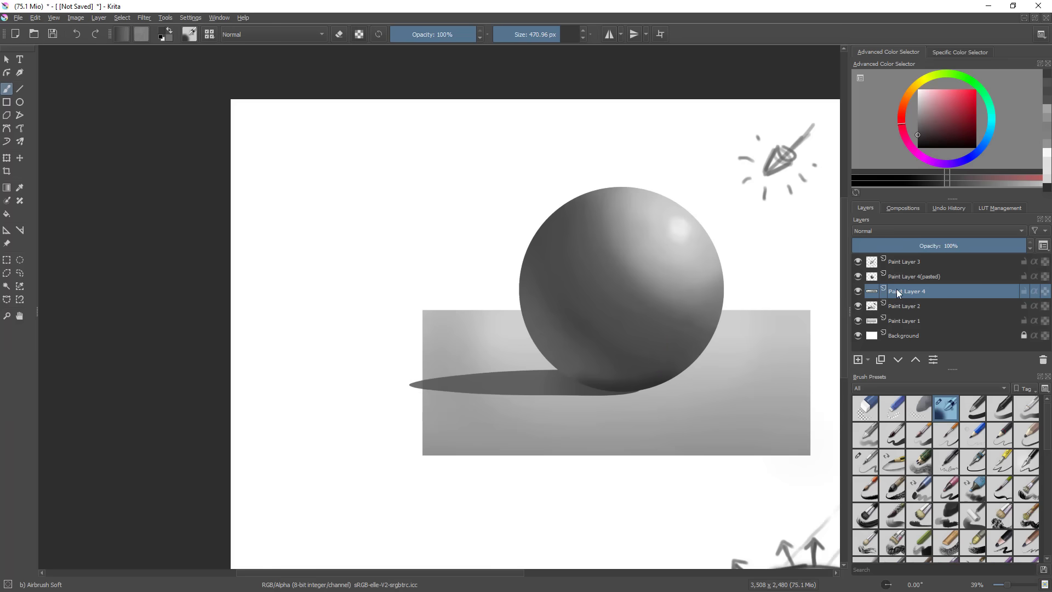
- Select the cast shadow's outline, fade its far end with the airbrush as eraser at about 591 px, and clear the selection
ctrl+click(874, 293)
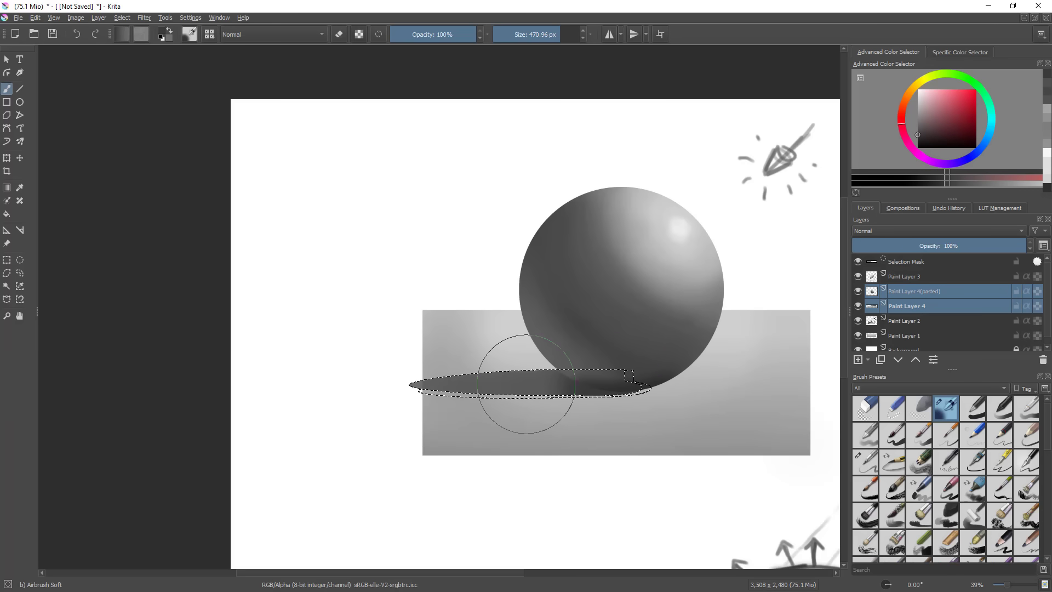
key(e)
mouse_move(472, 389)
mouse_down()
mouse_move(493, 386)
mouse_move(299, 413)
mouse_move(347, 393)
mouse_up()
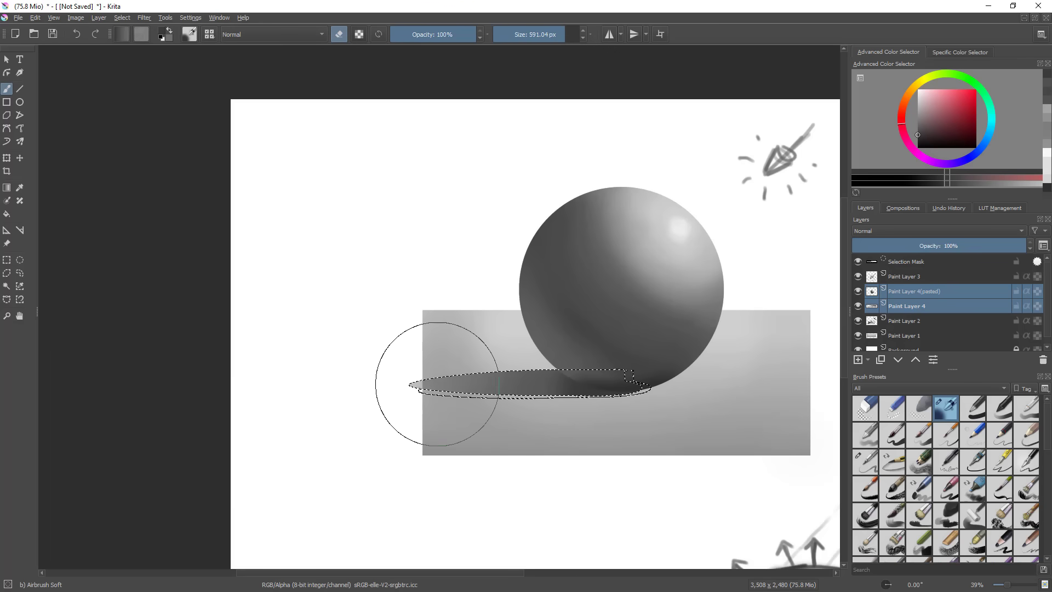
key(ctrl+shift+a)
- Paint a soft dark contact shadow along the sphere's lower right base with the airbrush at about 76 px
drag(575, 376, 589, 404)
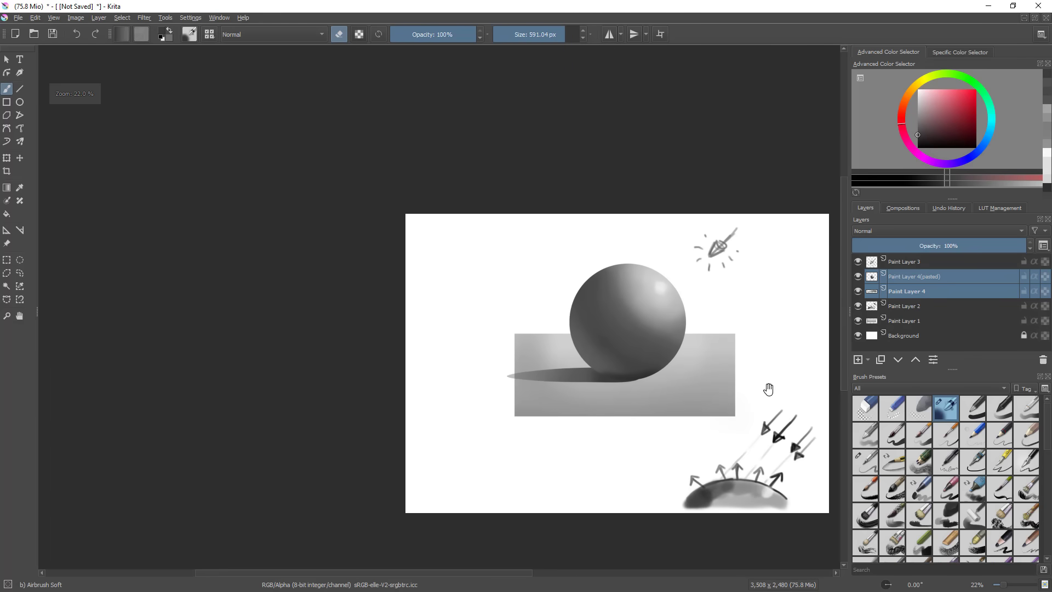
drag(720, 390, 755, 363)
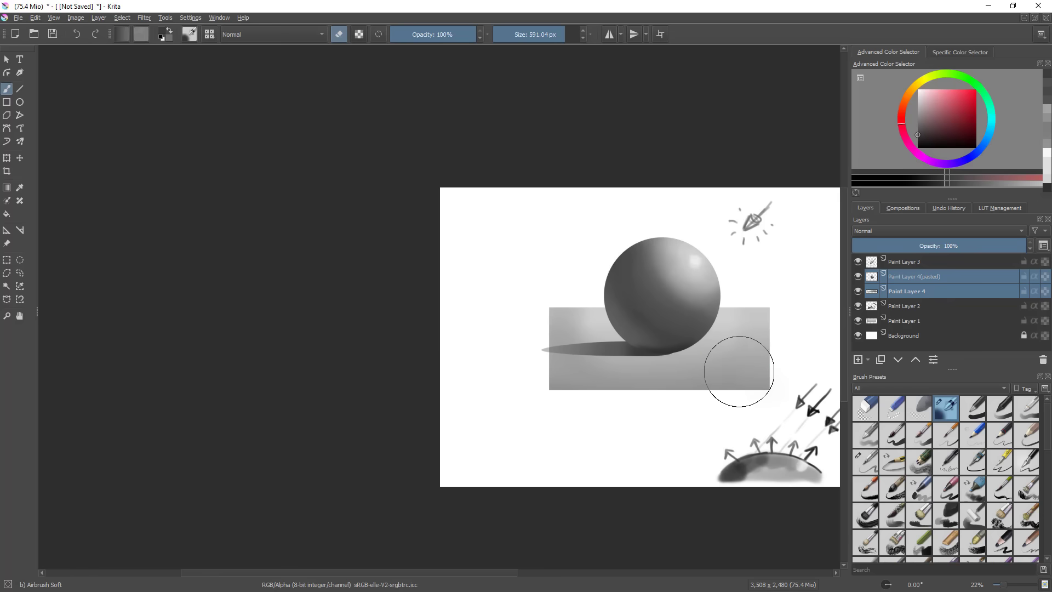
mouse_move(674, 403)
mouse_down()
mouse_move(655, 335)
mouse_move(673, 310)
mouse_move(671, 280)
mouse_up()
mouse_move(689, 325)
mouse_down()
mouse_move(580, 329)
mouse_move(523, 348)
mouse_up()
key(e)
mouse_move(648, 340)
mouse_down()
mouse_move(615, 330)
mouse_move(656, 338)
mouse_move(701, 324)
mouse_move(644, 342)
mouse_up()
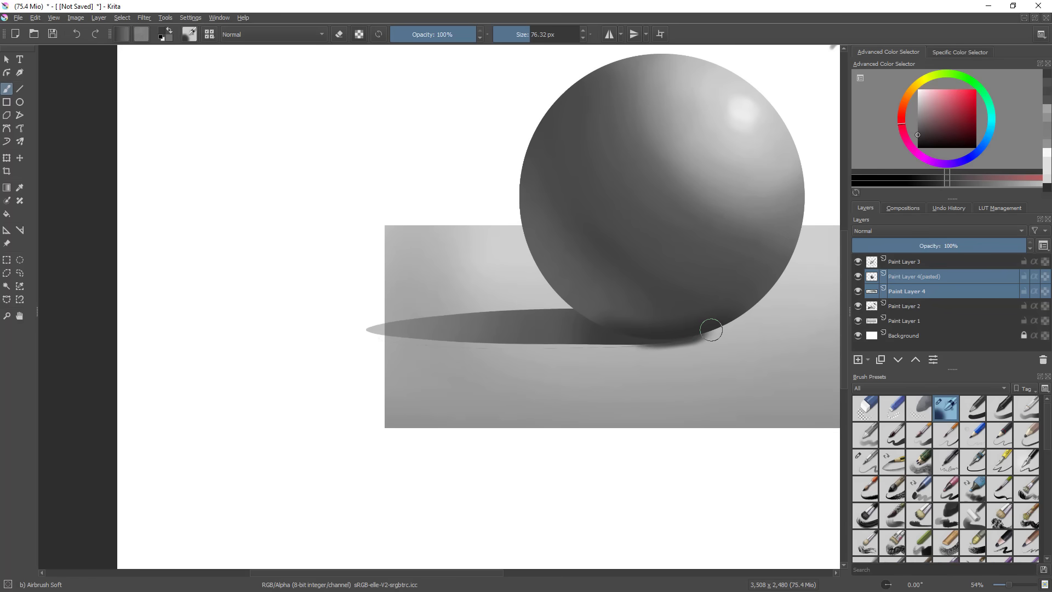
scroll(663, 347, down, 2)
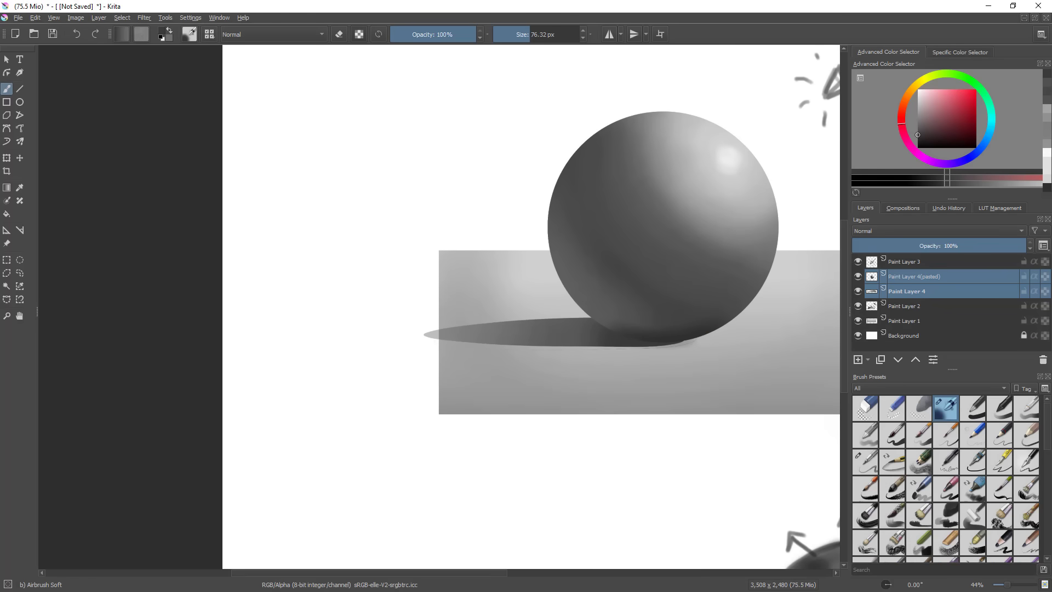
- Transform the cast shadow on its own layer to shift it right so its far tip stays on the ground rectangle
key(ctrl+t)
key(ctrl+g)
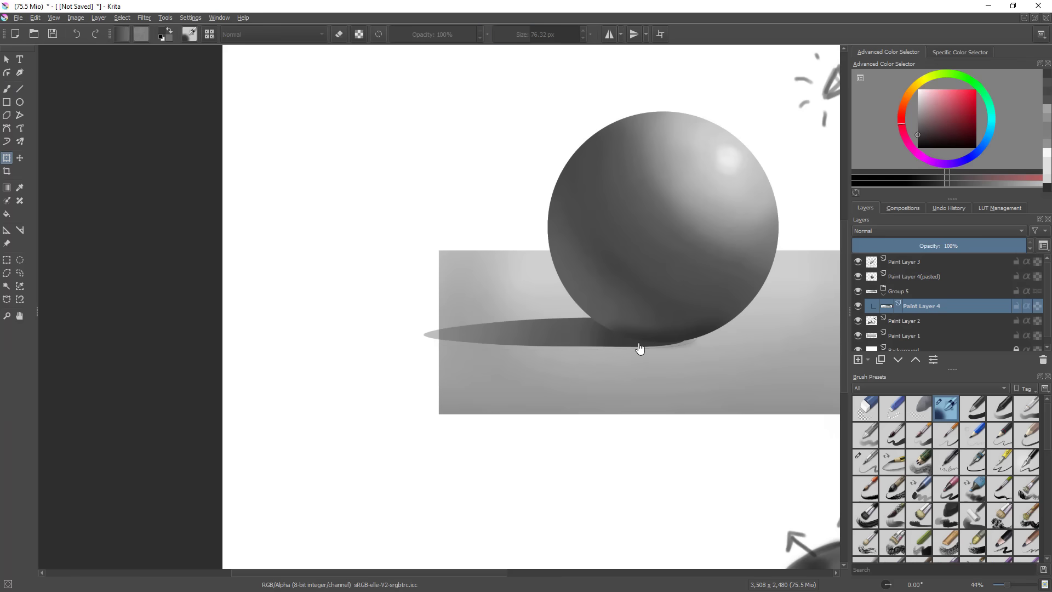
key(ctrl+z)
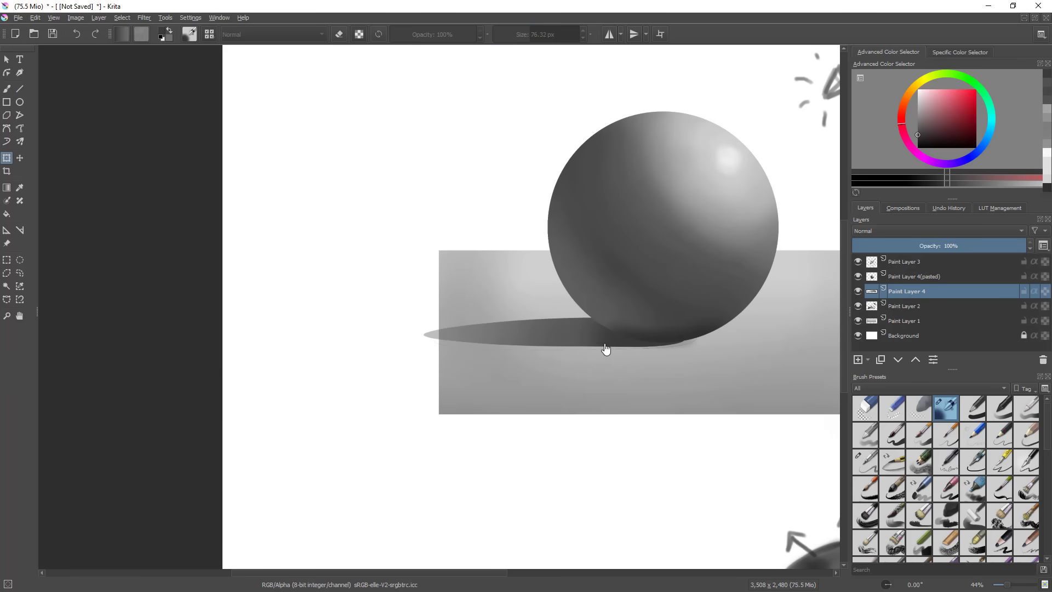
drag(601, 339, 627, 341)
key(b)
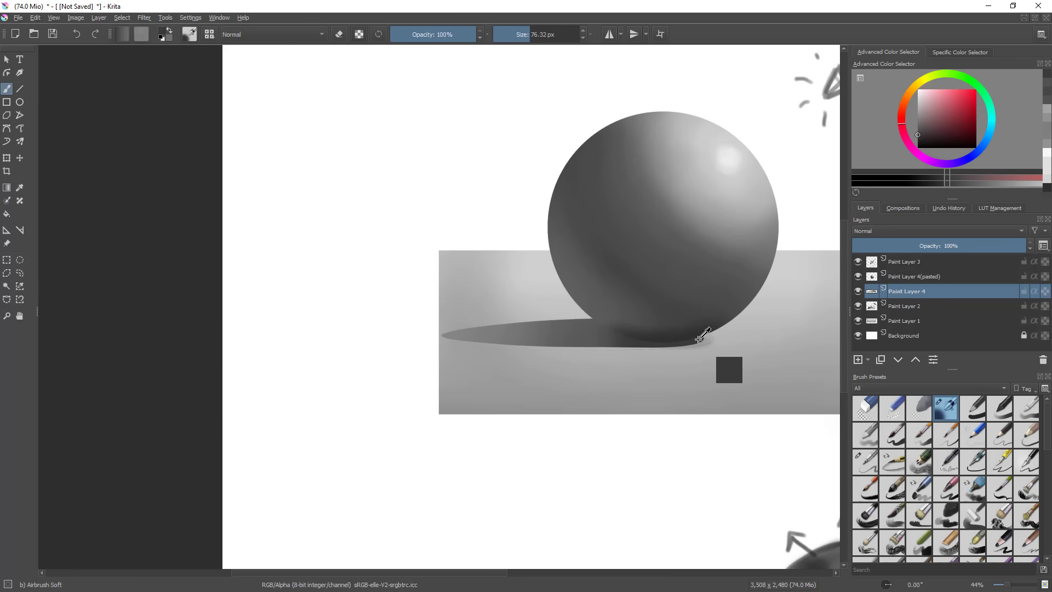
- Refine the contact shadow with the airbrush at about 44 px and soften the shadow's far tip with the eraser at about 86 px
key(bracketleft)
drag(714, 357, 695, 378)
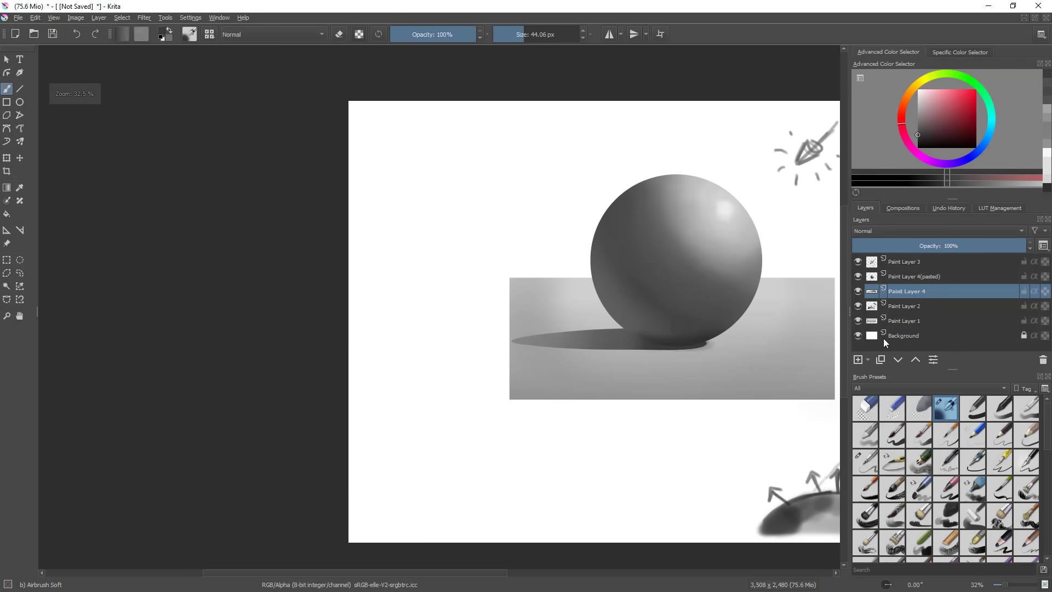
key(e)
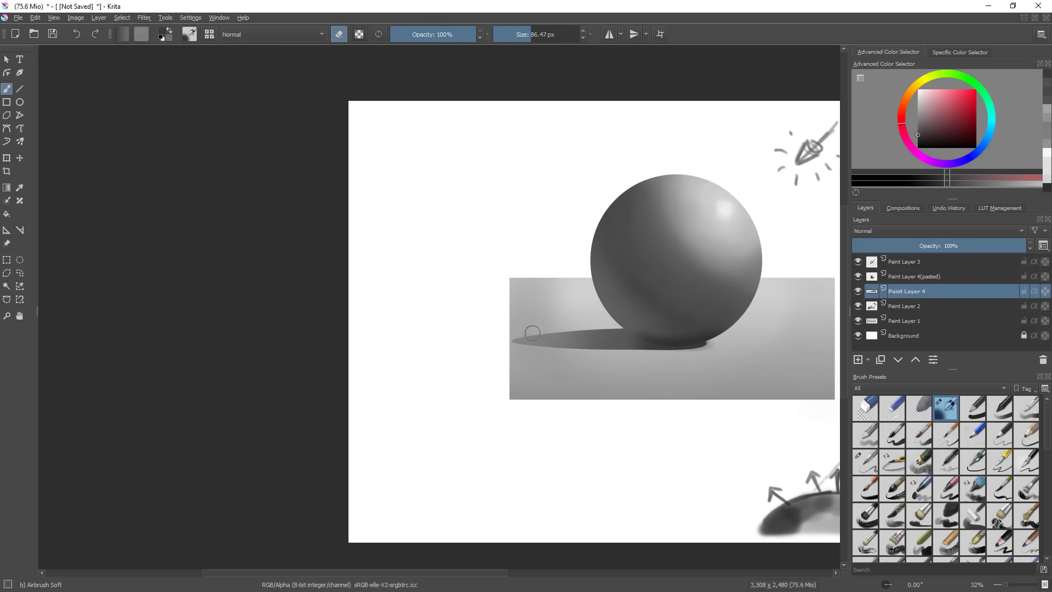
mouse_move(511, 347)
mouse_down()
mouse_move(526, 355)
mouse_move(532, 344)
mouse_up()
drag(605, 446, 531, 477)
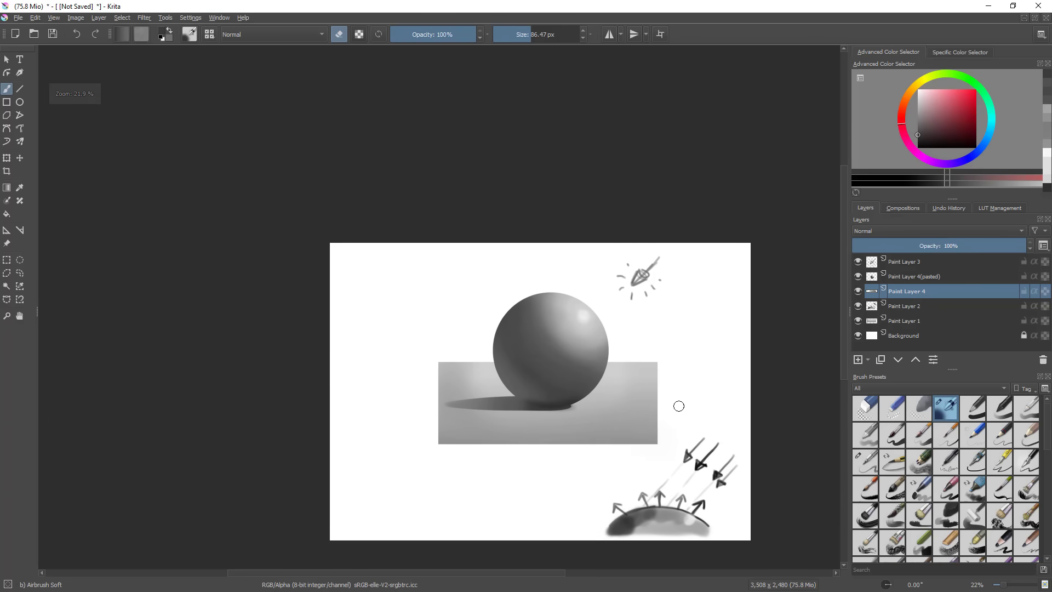
- Apply a Gaussian Blur to the cast shadow with unlinked radii of 241.74 px horizontally and 1.67 px vertically
click(145, 21)
mouse_move(192, 74)
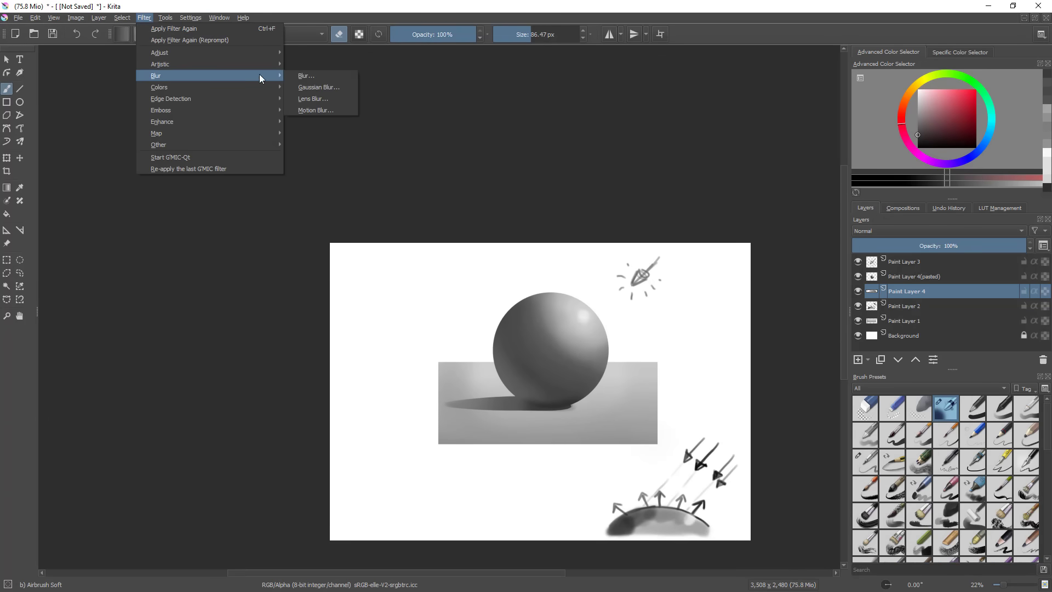
click(334, 87)
drag(389, 183, 830, 156)
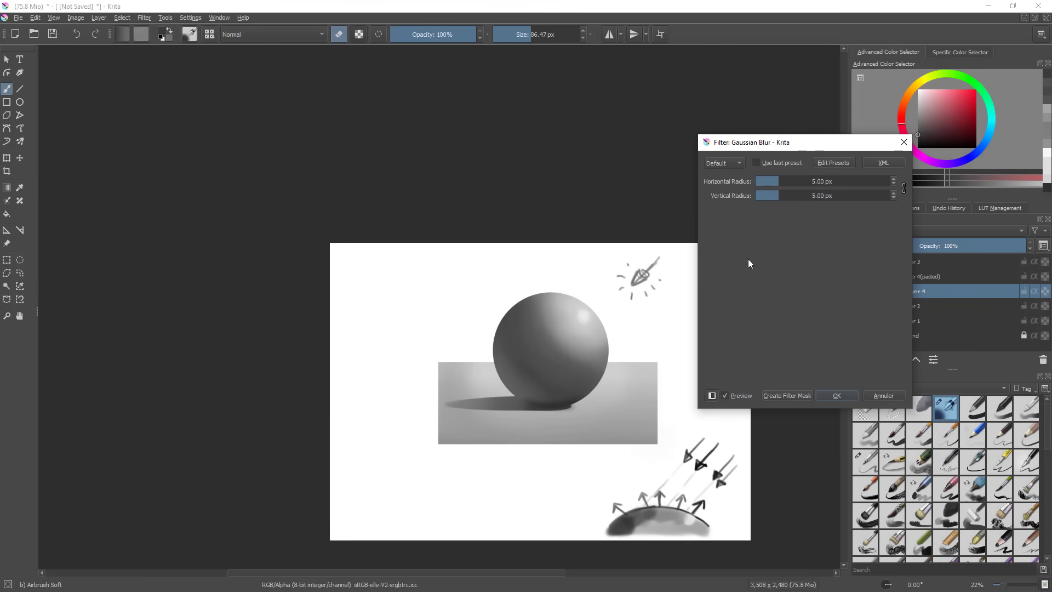
drag(782, 181, 793, 185)
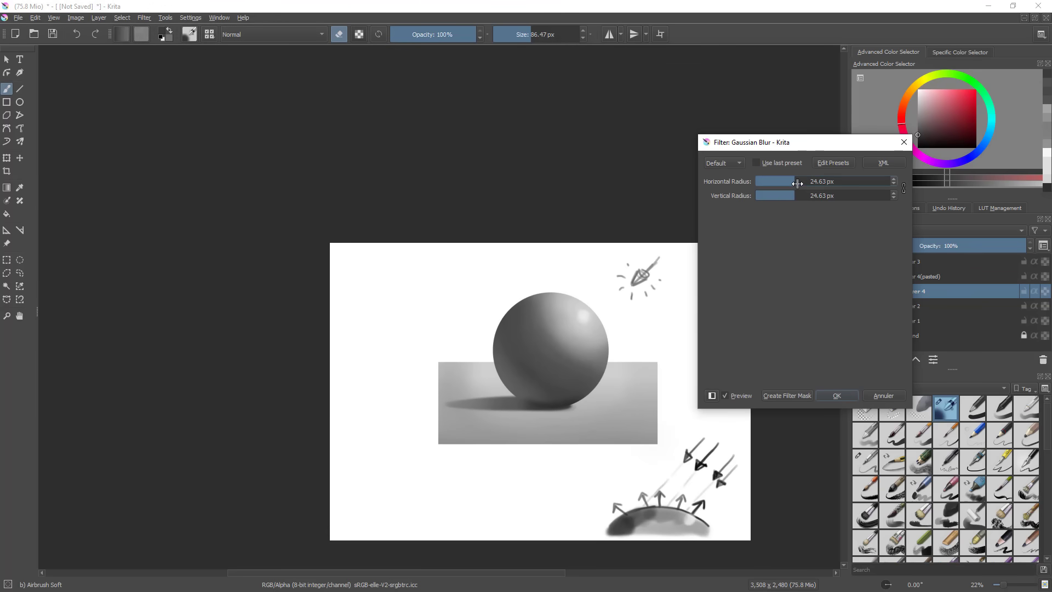
click(903, 188)
drag(792, 197, 838, 182)
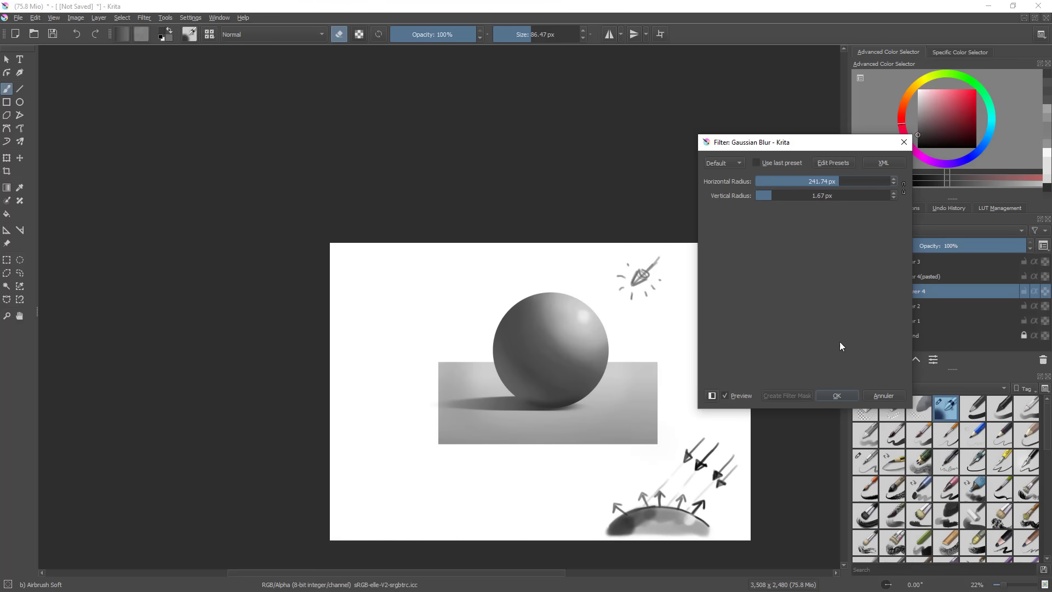
click(837, 396)
mouse_move(674, 394)
mouse_down()
mouse_move(595, 553)
mouse_move(727, 413)
mouse_move(699, 410)
mouse_up()
- Stretch the ground rectangle on Paint Layer 1 to the left so it extends beyond the blurred shadow
click(916, 321)
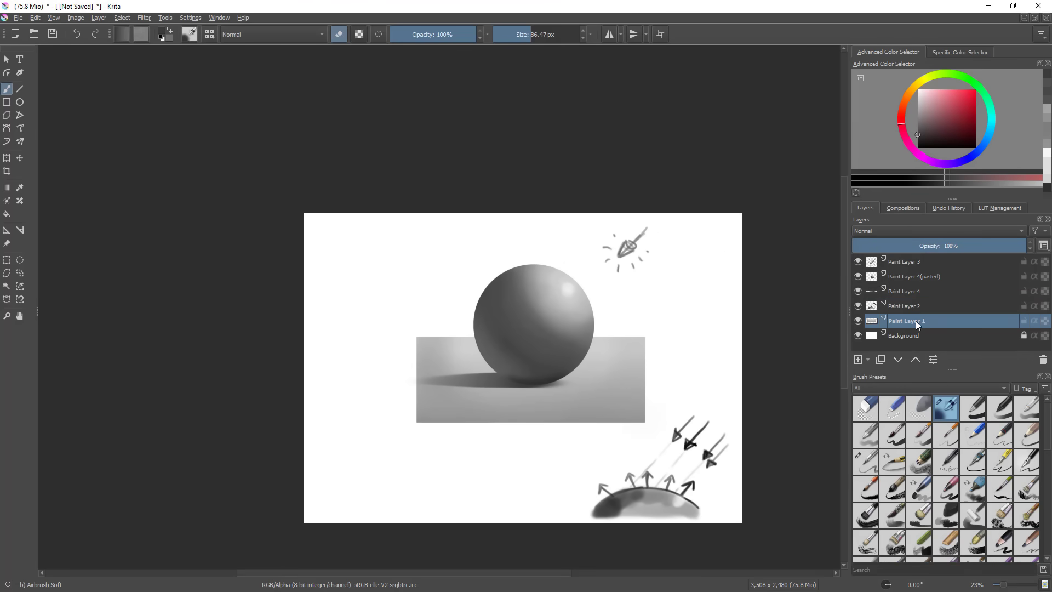
key(ctrl+t)
drag(417, 392, 401, 395)
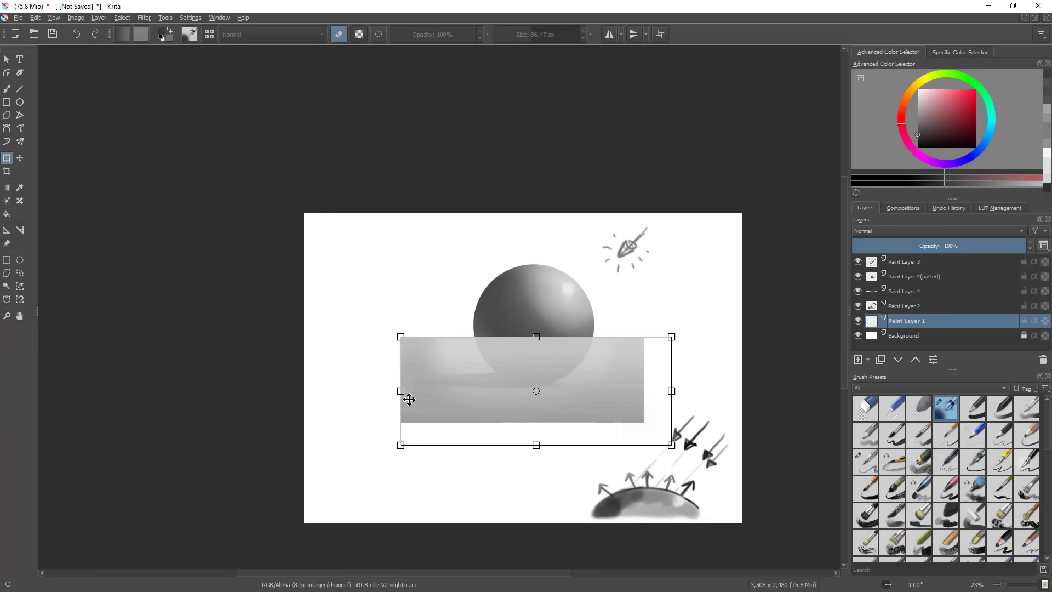
key(Return)
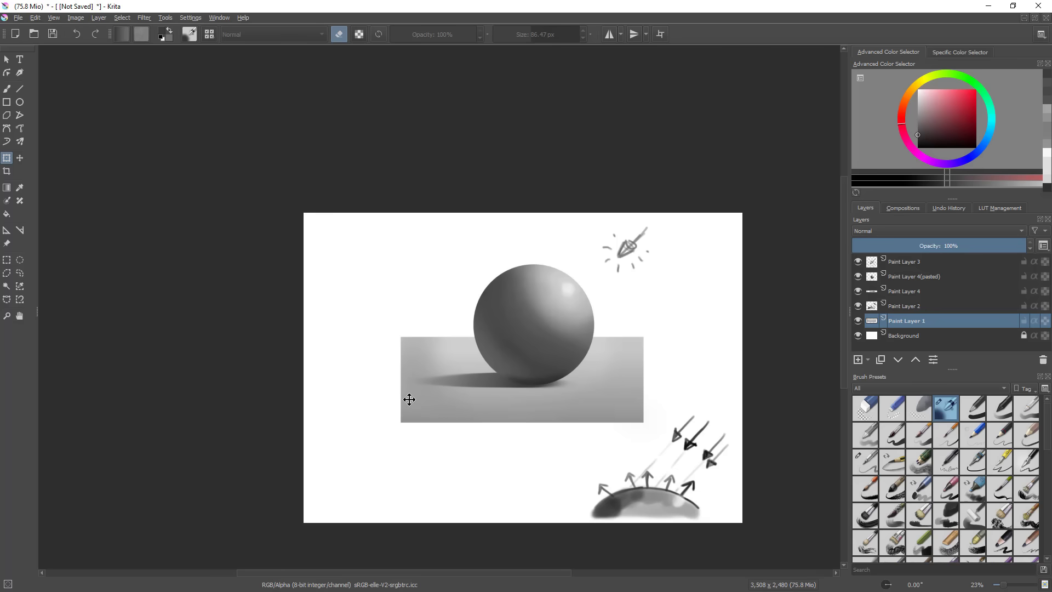
- Switch to the sphere's layer and try touching up its shadow side with sampled dark grey using the airbrush at about 132 px
mouse_move(918, 126)
mouse_down()
mouse_move(866, 162)
mouse_move(874, 167)
mouse_up()
click(919, 277)
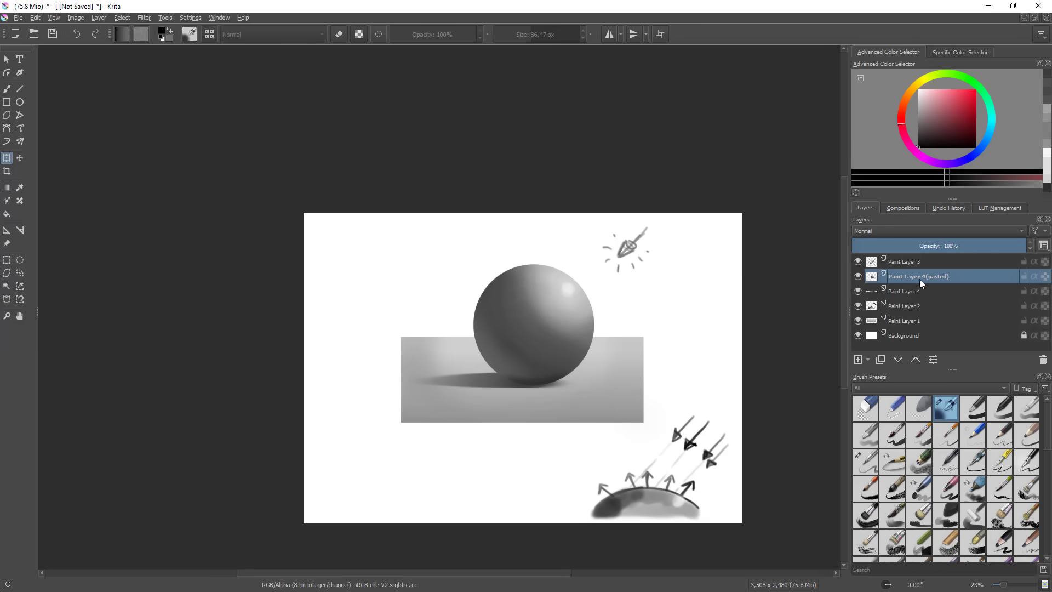
key(b)
ctrl+click(505, 336)
drag(501, 331, 525, 330)
drag(496, 275, 595, 358)
- Select the sphere's outline from its layer and enlarge the airbrush to about 321 px for shading inside it
scroll(643, 321, down, 2)
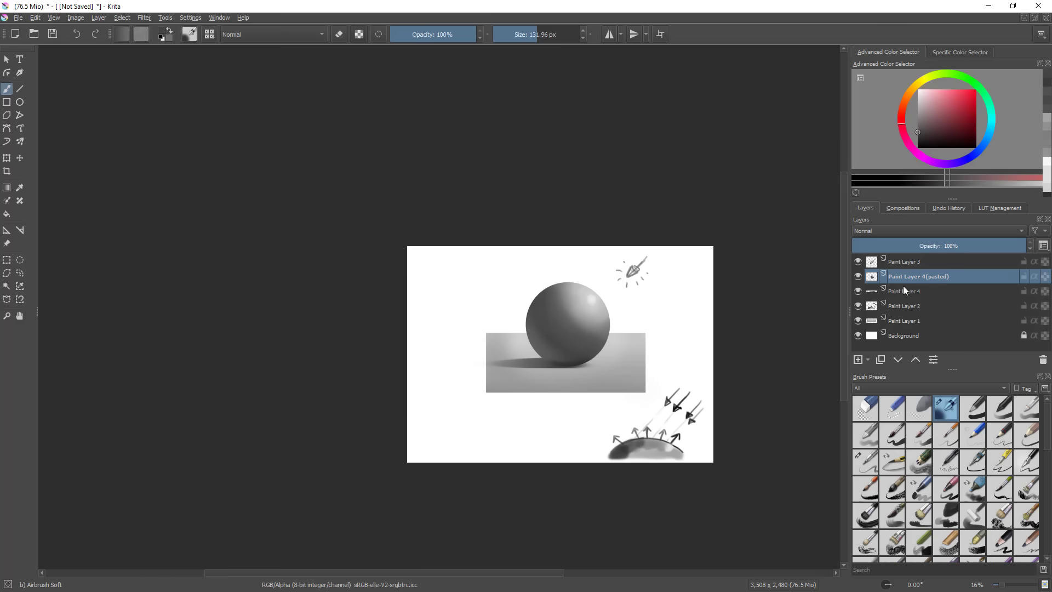
ctrl+click(871, 282)
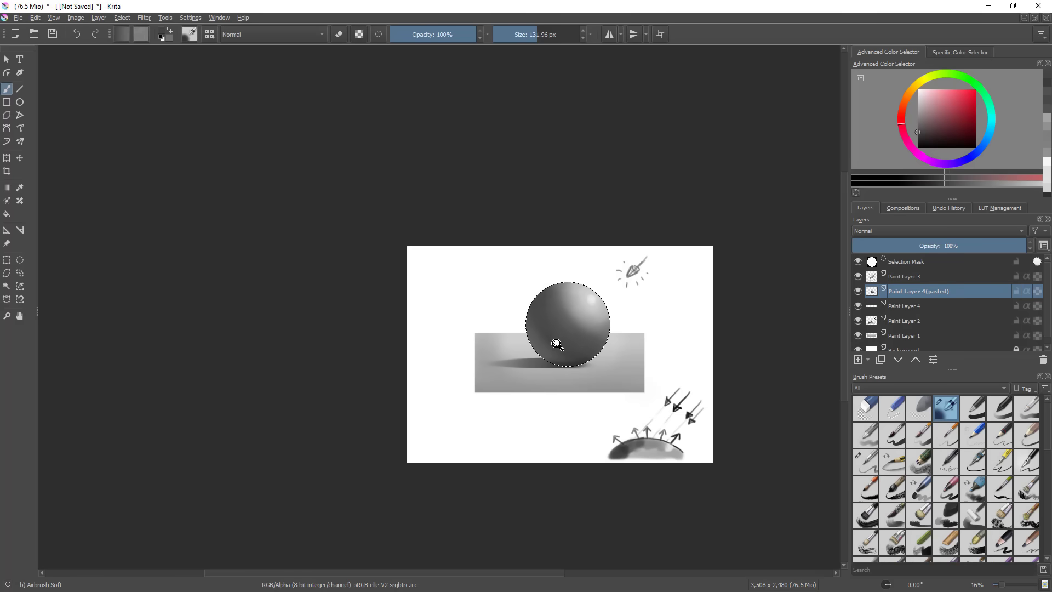
scroll(554, 336, up, 3)
key(bracketright)
key(bracketright)
key(bracketright)
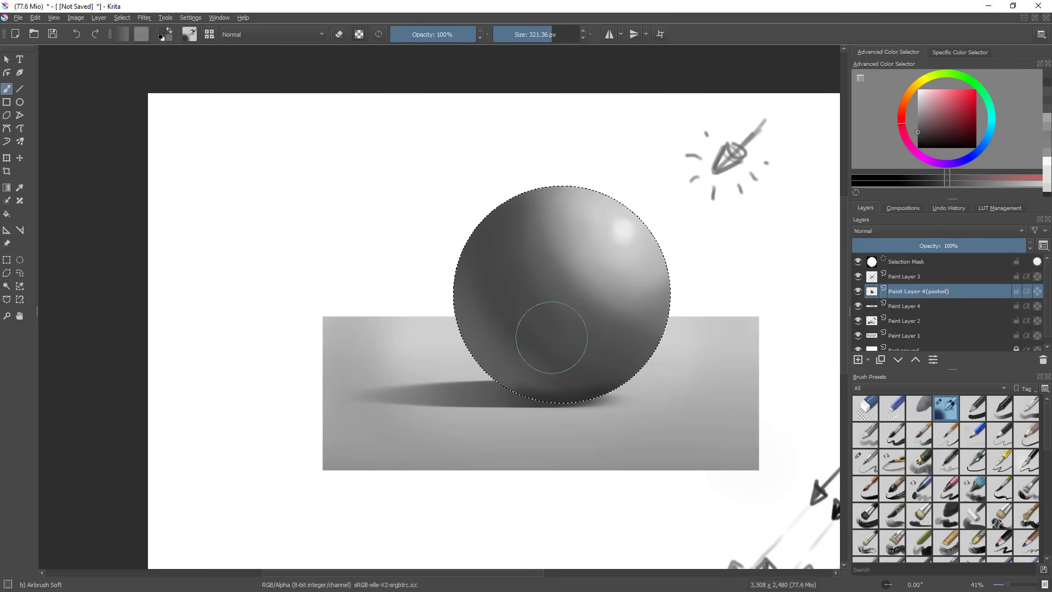
scroll(665, 348, down, 4)
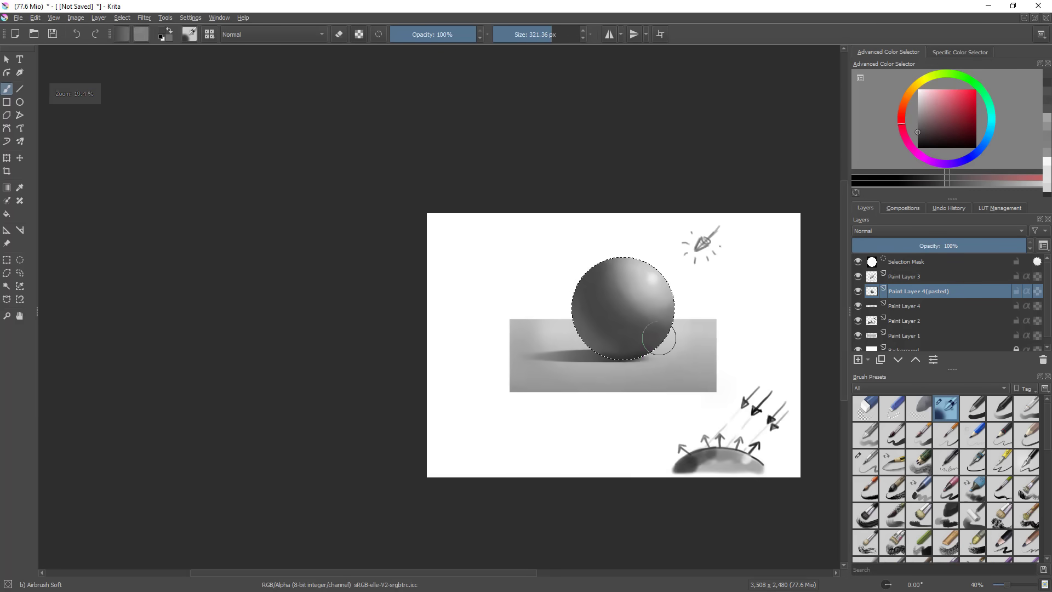
- Mirror the view, deepen the sphere's core shadow with darker grey at about 246 px, restore the view, and clear the selection
key(m)
scroll(529, 271, up, 2)
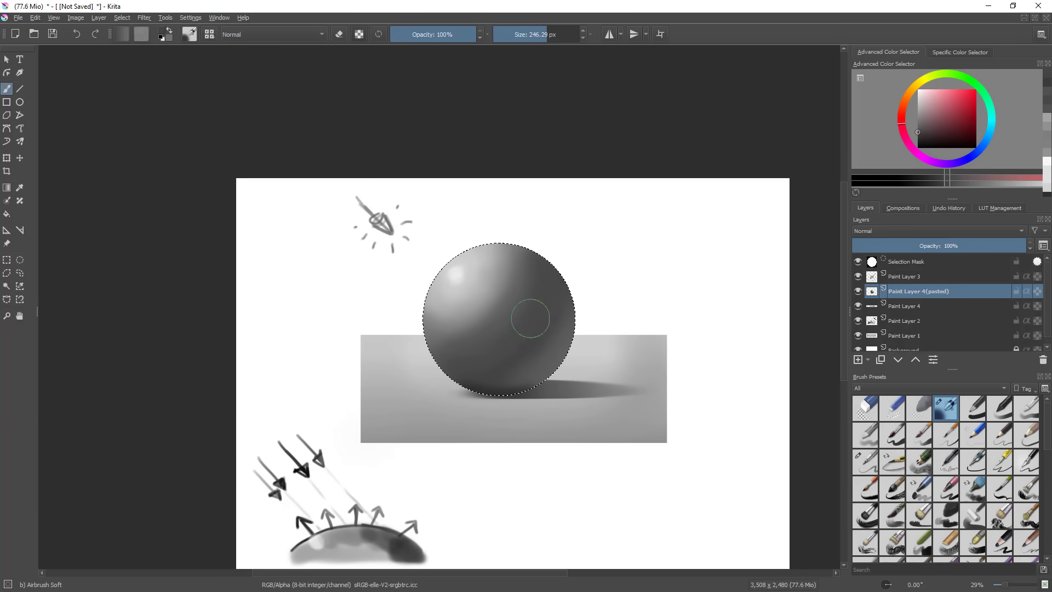
click(917, 135)
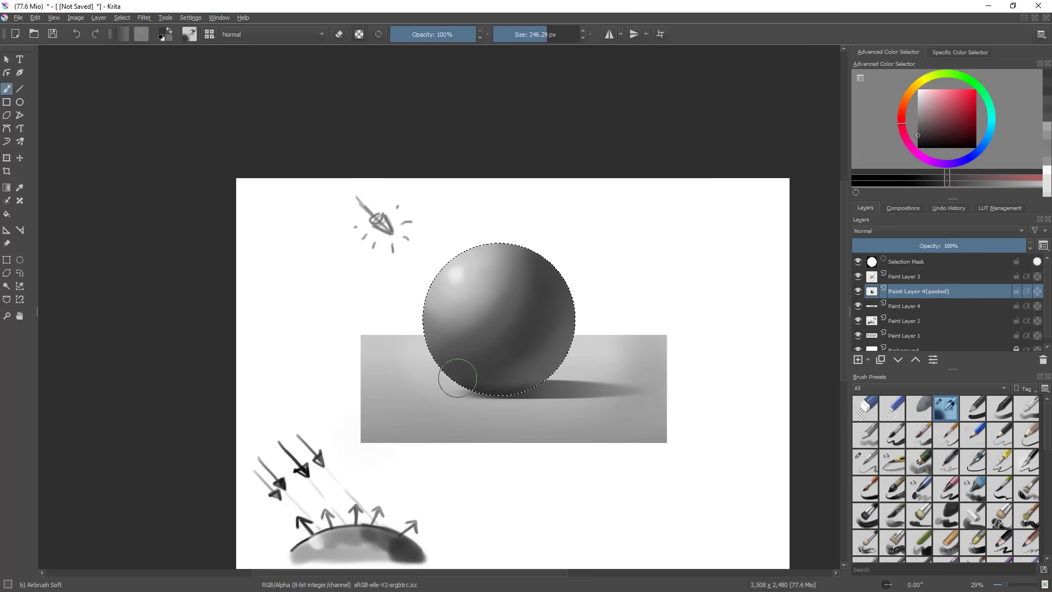
key(m)
drag(537, 336, 383, 378)
drag(451, 334, 653, 355)
key(ctrl+shift+a)
- Sample greys from the sphere and soften its transition into the core shadow with the soft airbrush at about 246 px
drag(525, 306, 564, 208)
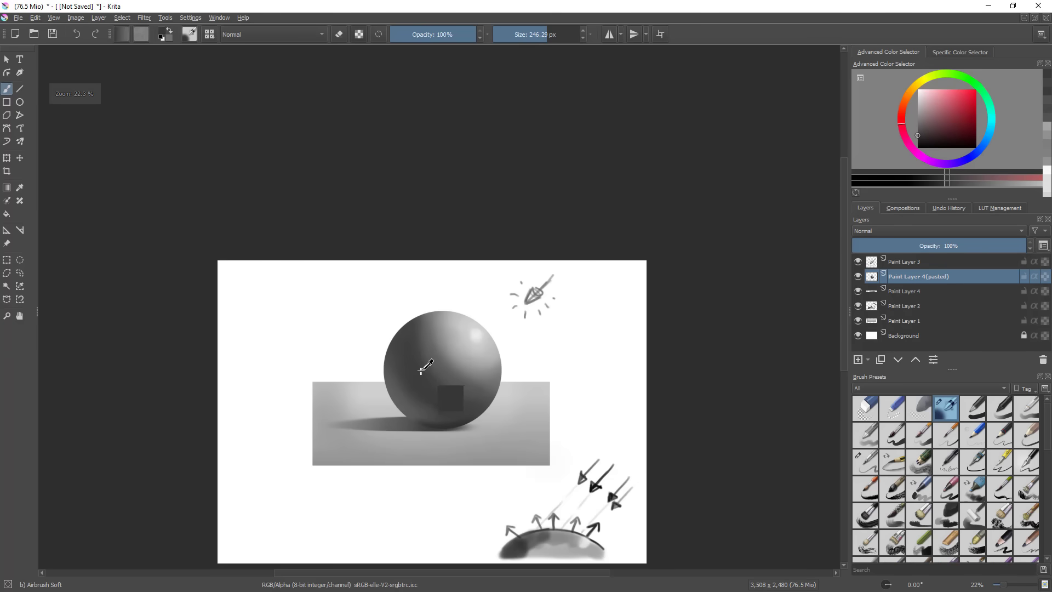
scroll(420, 367, up, 2)
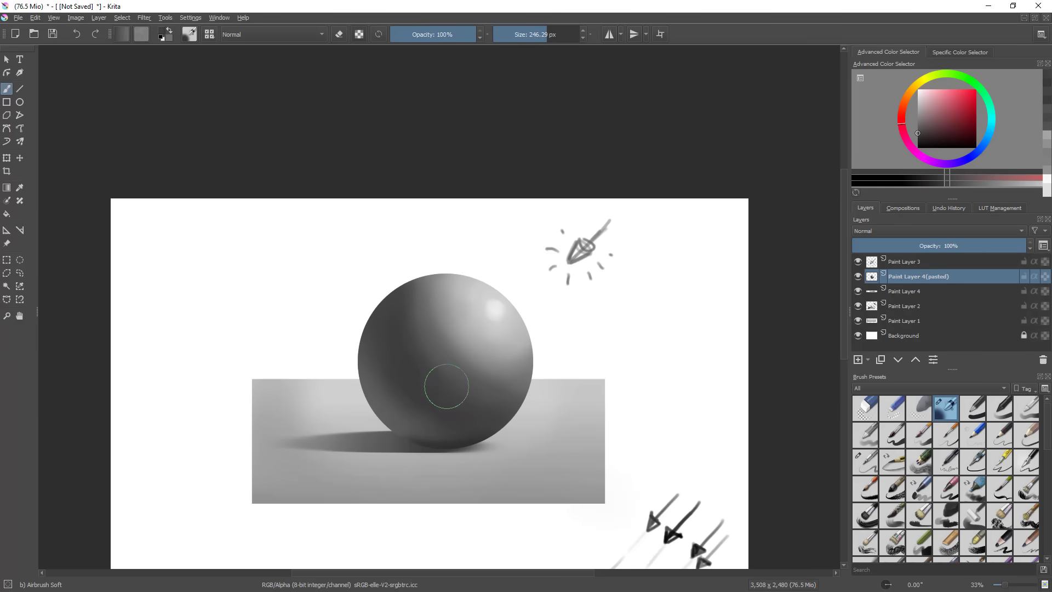
ctrl+click(485, 368)
drag(484, 368, 455, 347)
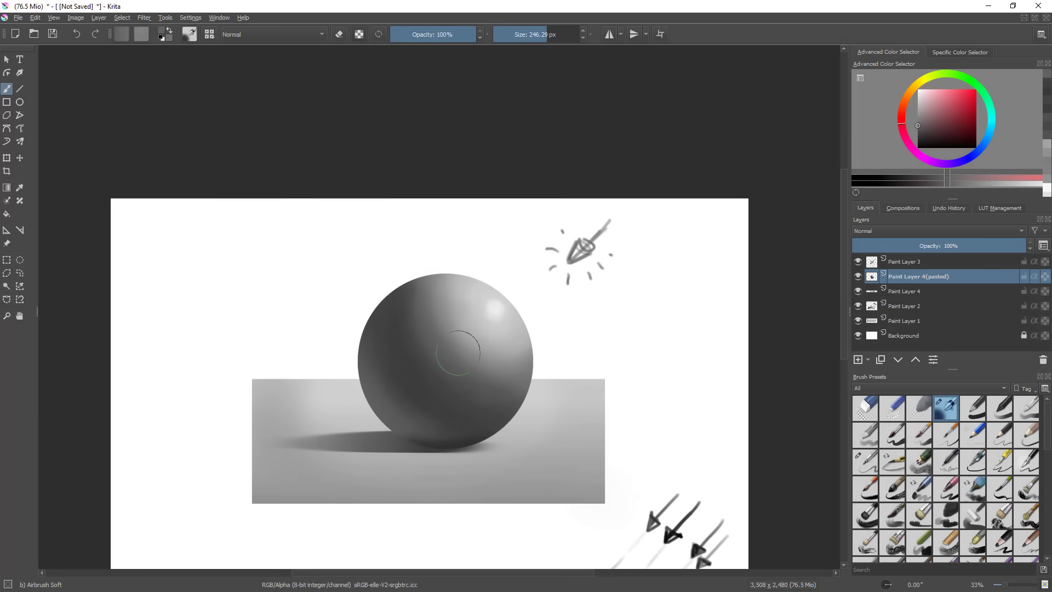
ctrl+click(535, 425)
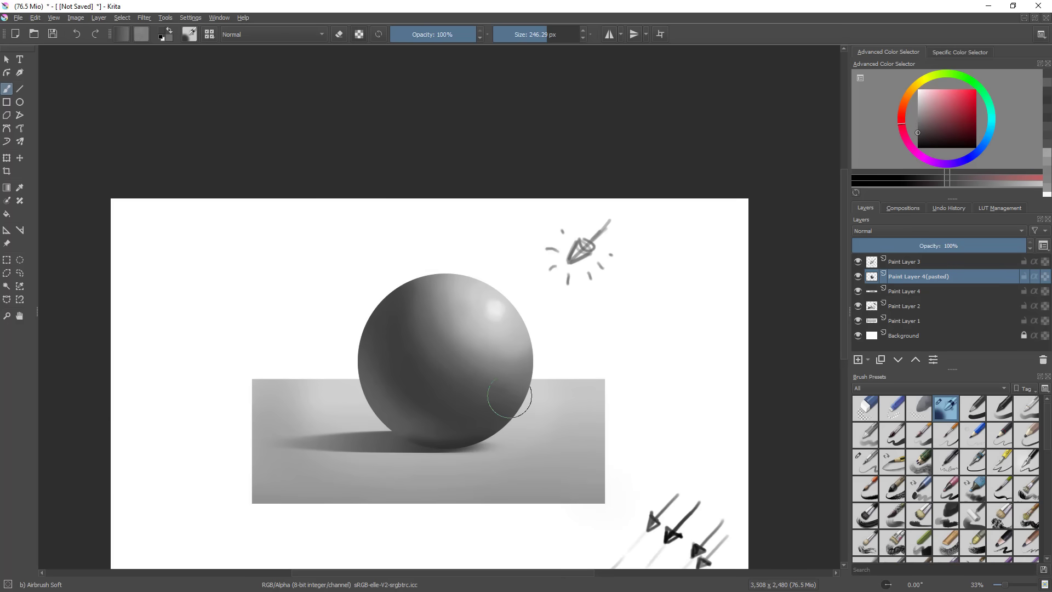
- Group the sphere and cast shadow layers, and move the ground layer Paint Layer 1 into the same group
scroll(545, 399, down, 4)
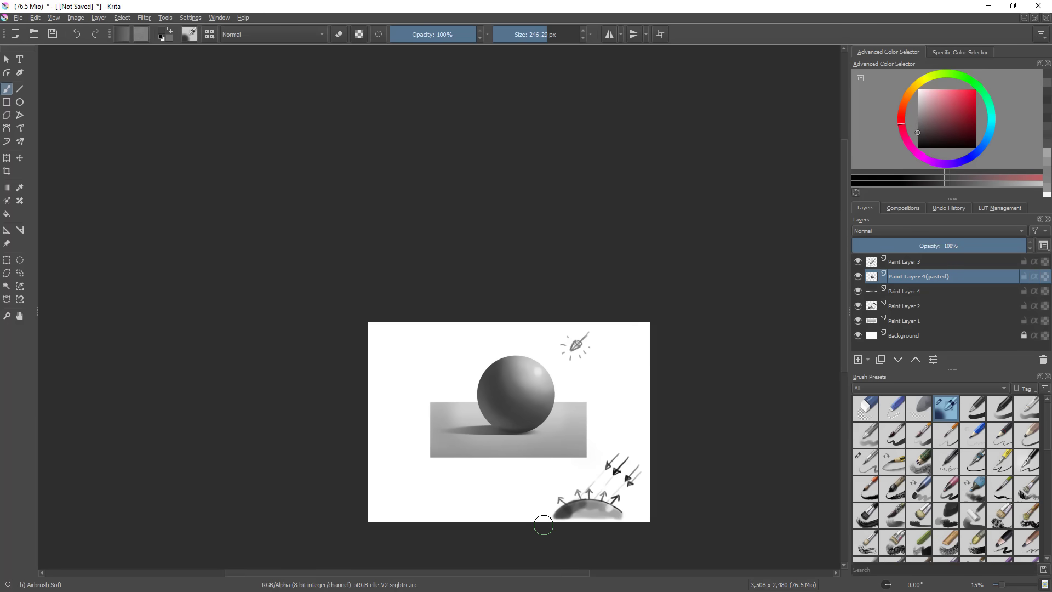
ctrl+click(915, 290)
key(ctrl+g)
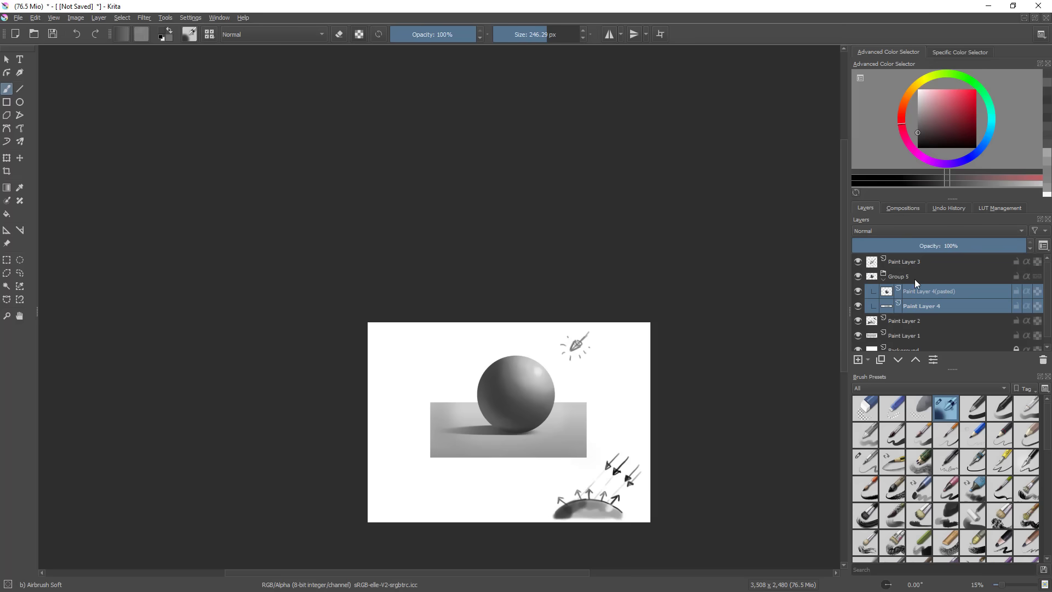
key(ctrl+t)
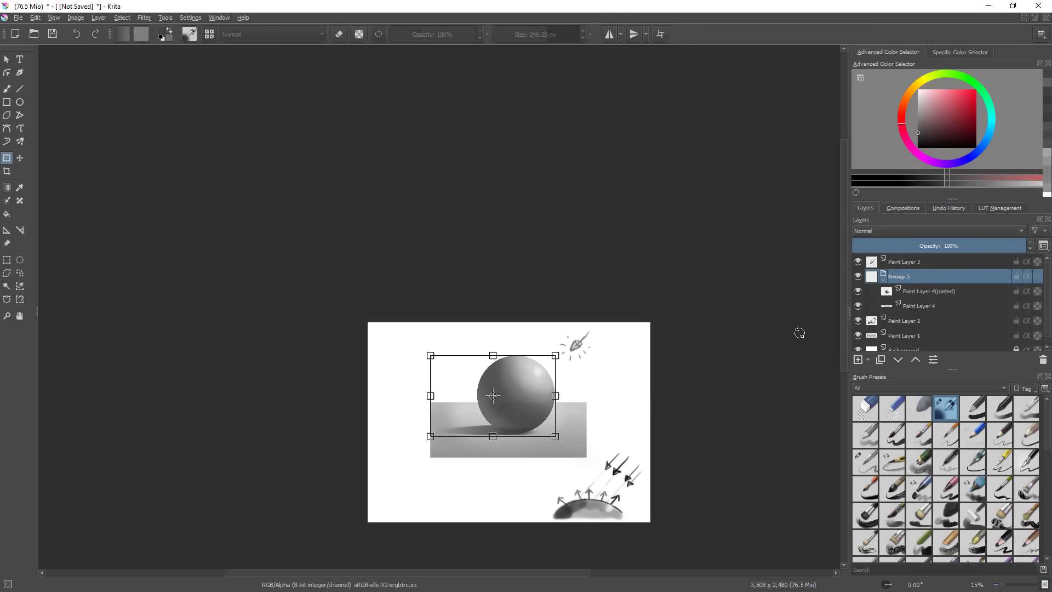
key(Return)
mouse_move(895, 320)
mouse_down()
mouse_move(928, 310)
mouse_move(915, 314)
mouse_up()
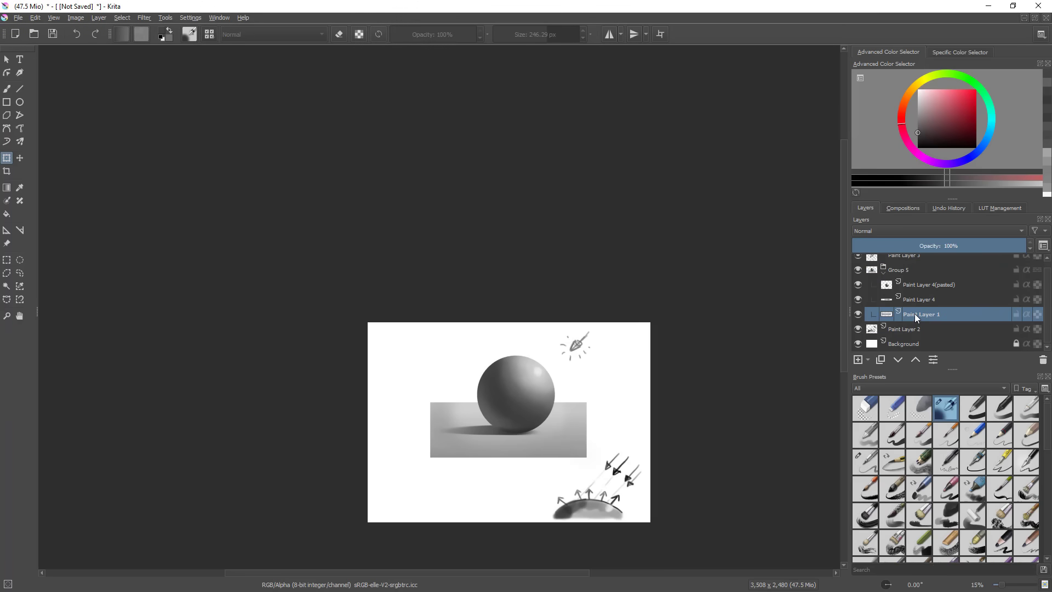
click(883, 272)
- Scale the grouped sphere scene down and move it to the left half of the canvas
click(548, 405)
drag(596, 352, 542, 399)
drag(498, 438, 454, 425)
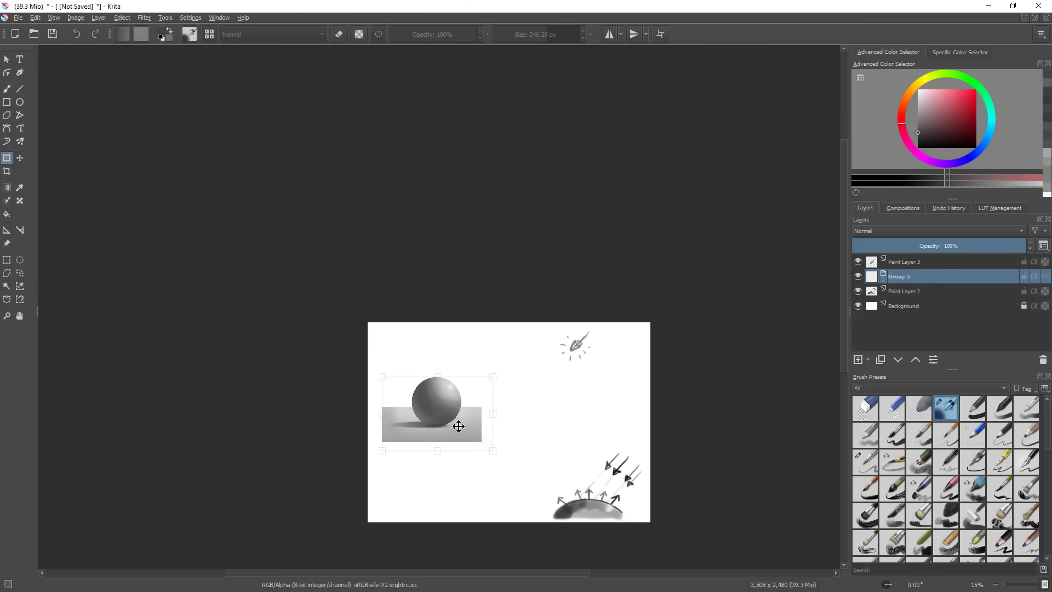
key(b)
- Duplicate the sphere scene group and move the copy beside the original on the right half of the canvas
key(ctrl+j)
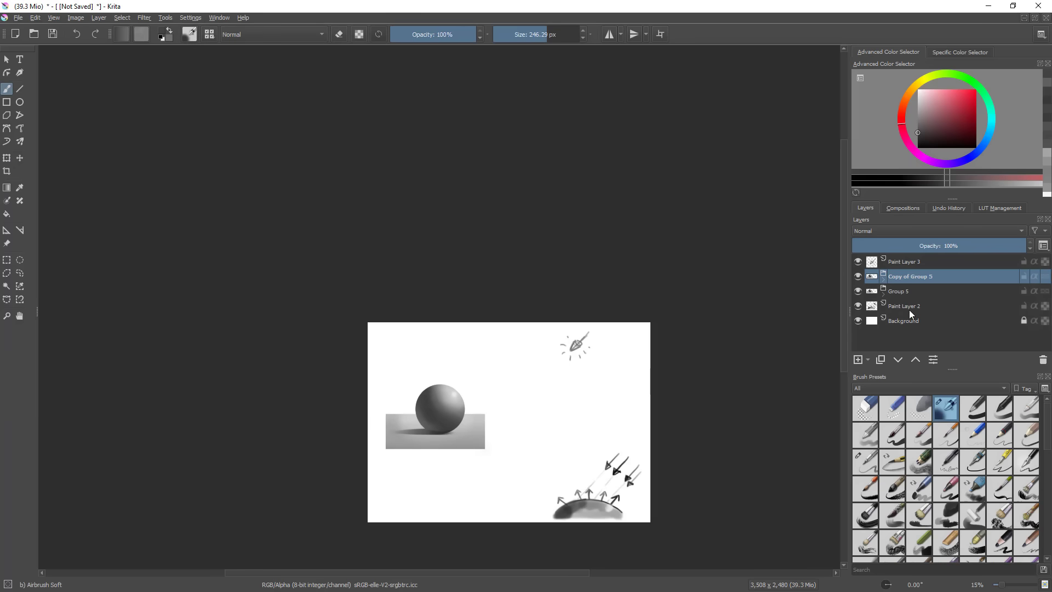
mouse_move(853, 326)
drag(526, 446, 526, 421)
key(ctrl+t)
drag(435, 415, 614, 405)
key(b)
scroll(636, 381, up, 5)
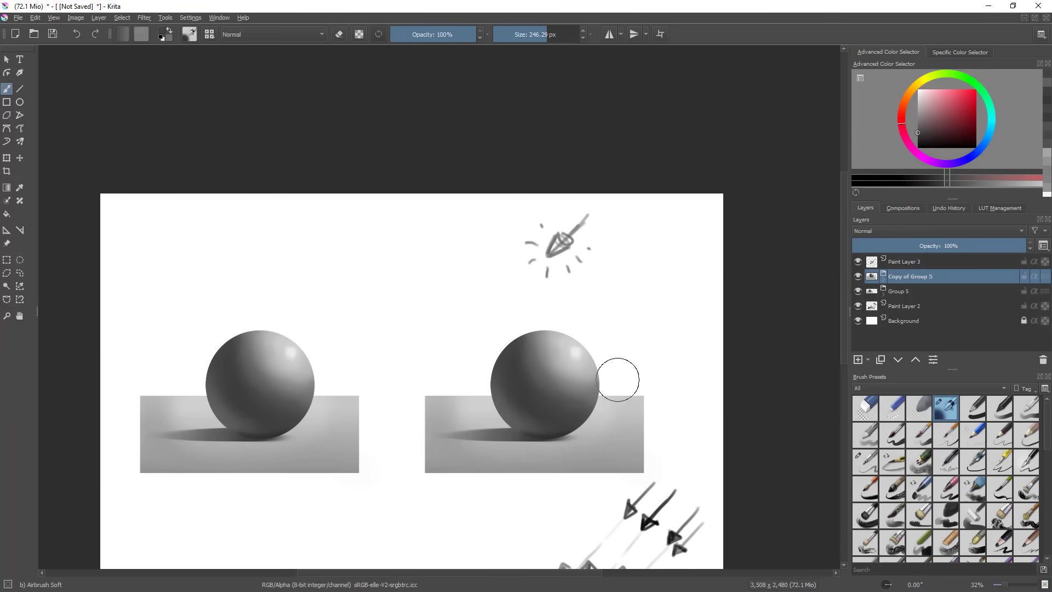
- Select the sphere layer in the copied group, choose the Dry Brushing preset from the Paint tag, and undo a test stroke
click(883, 281)
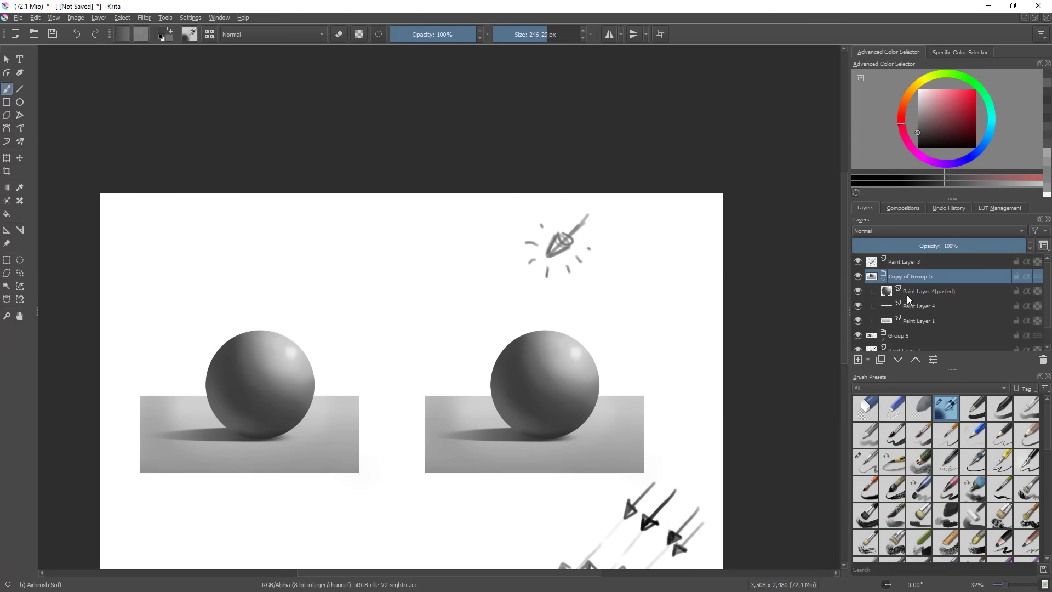
click(909, 298)
mouse_move(579, 417)
shift+mouse_down()
mouse_move(507, 450)
mouse_move(692, 362)
shift+mouse_up()
scroll(1044, 465, down, 10)
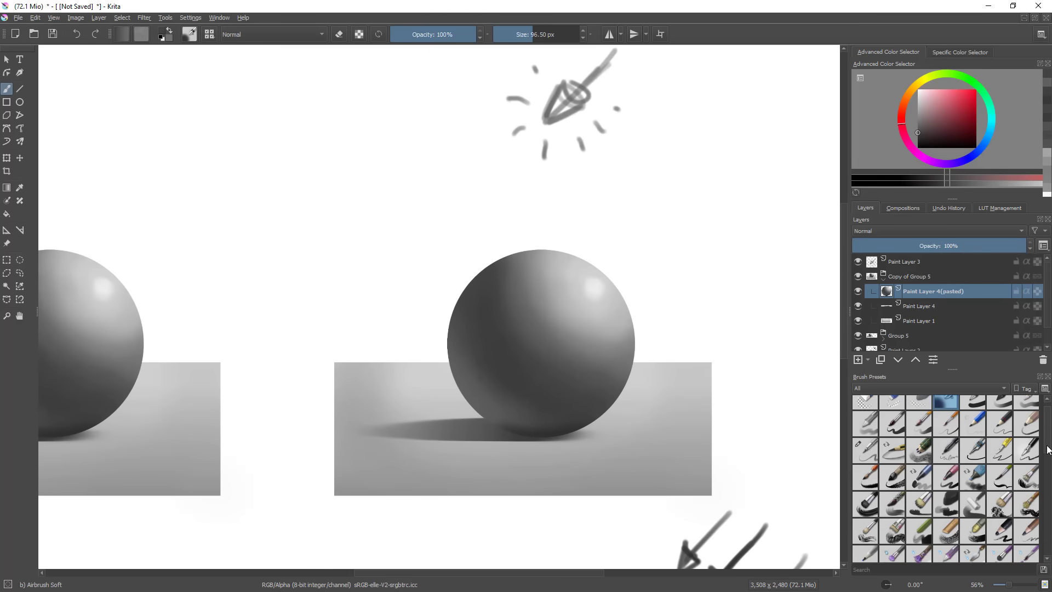
click(903, 390)
click(886, 497)
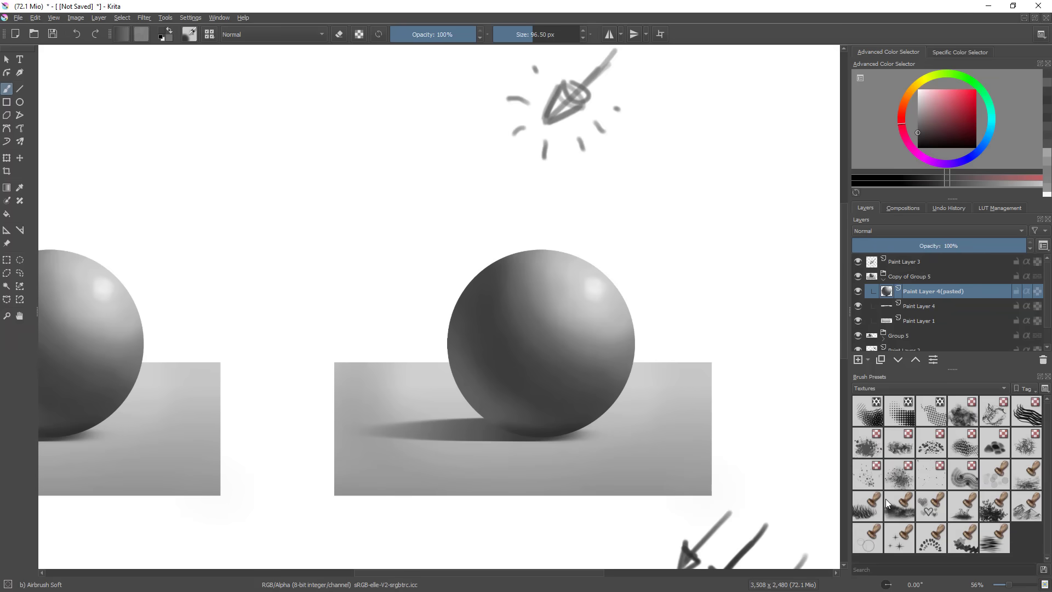
click(902, 387)
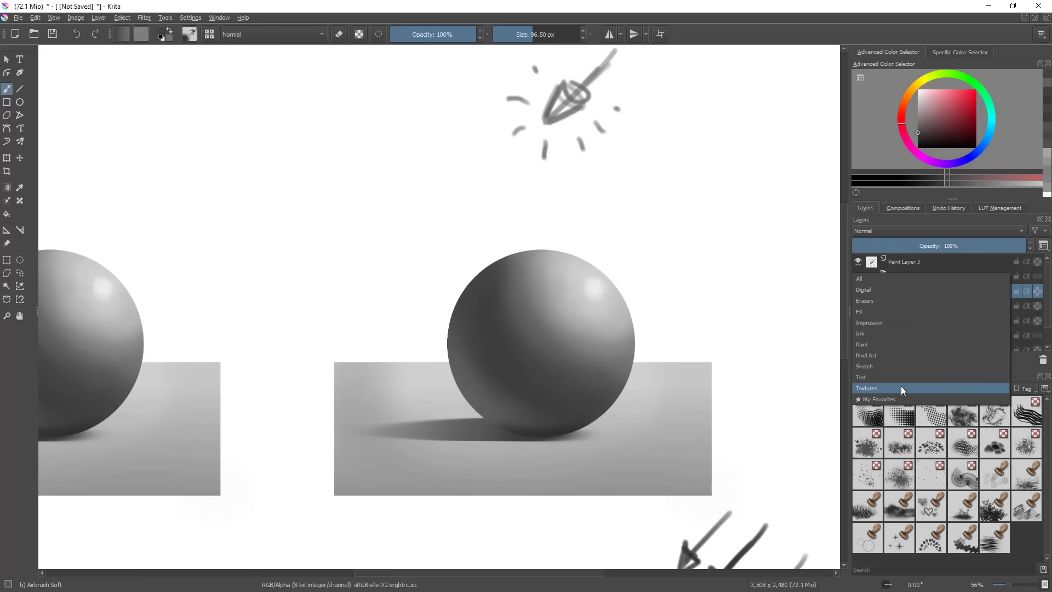
click(895, 344)
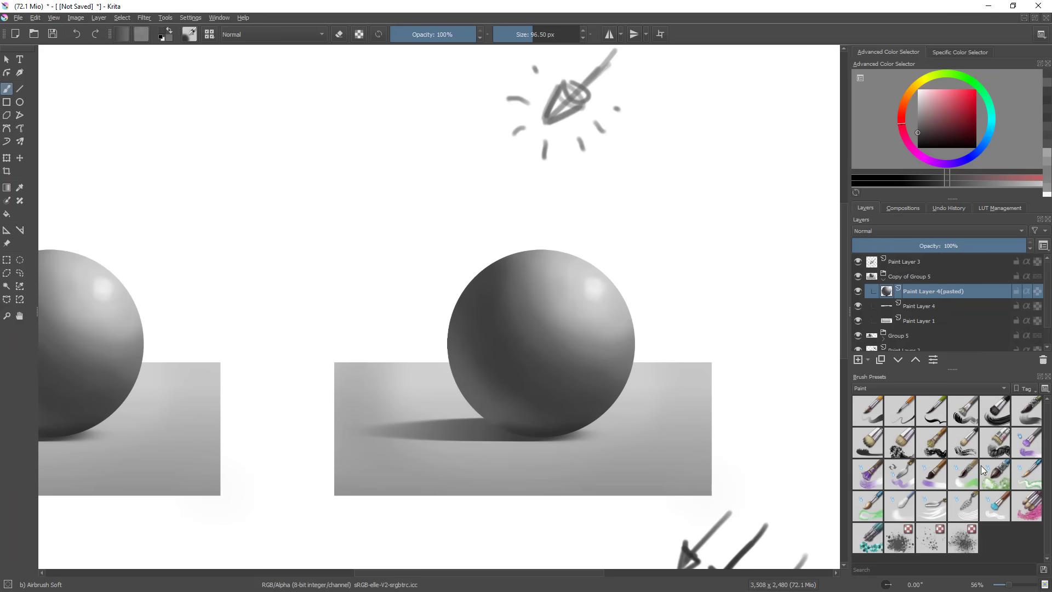
click(963, 443)
mouse_move(639, 312)
mouse_down()
mouse_move(549, 365)
mouse_move(609, 347)
mouse_up()
key(ctrl+z)
scroll(563, 368, up, 1)
- Select the copied sphere's outline, add a paint layer above it, and enlarge the dry brush to about 168 px
ctrl+click(886, 291)
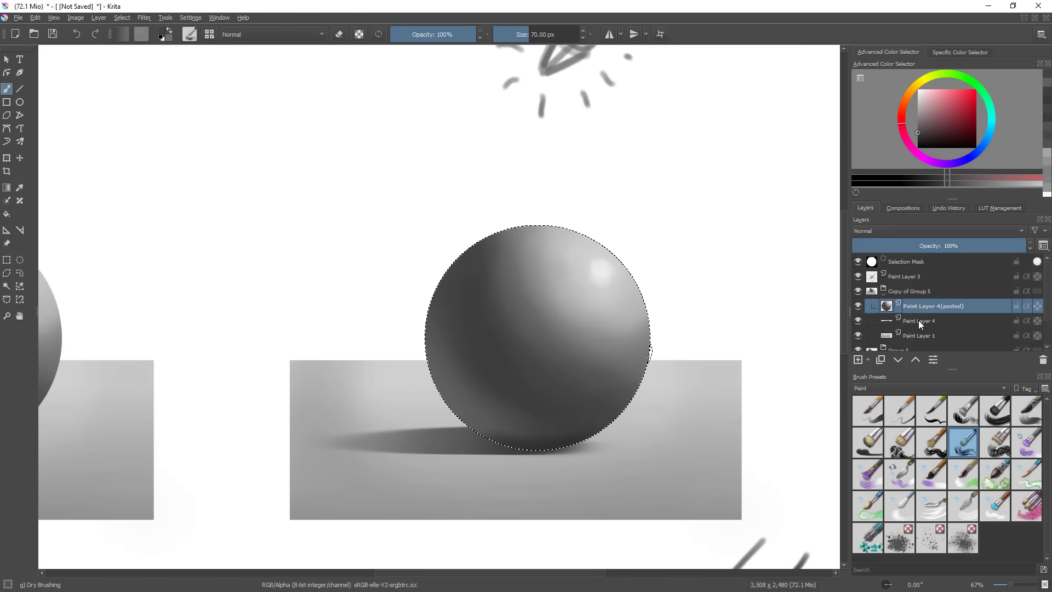
click(857, 360)
ctrl+click(502, 319)
shift+drag(476, 353, 540, 353)
- Dry-brush sampled greys across the copied sphere, following its curve from the core shadow into the lit side
mouse_move(504, 264)
mouse_down()
mouse_move(505, 314)
mouse_move(529, 341)
mouse_move(506, 335)
mouse_up()
ctrl+click(495, 337)
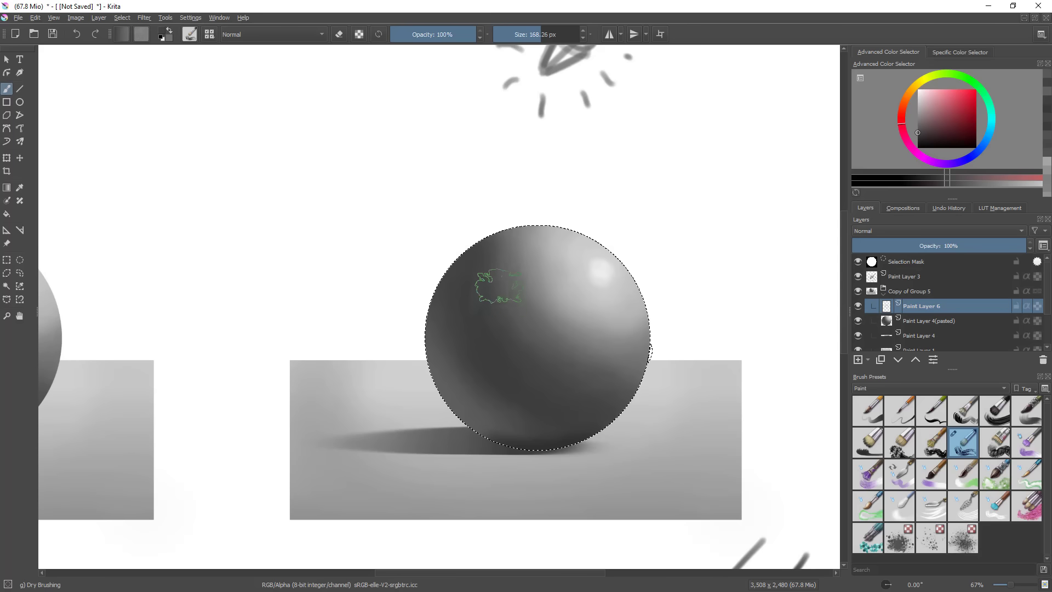
ctrl+click(521, 355)
drag(562, 362, 524, 331)
mouse_move(552, 369)
mouse_down()
mouse_move(577, 366)
mouse_move(631, 356)
mouse_move(606, 367)
mouse_move(551, 337)
mouse_move(613, 347)
mouse_move(581, 316)
mouse_move(621, 340)
mouse_up()
ctrl+click(542, 345)
ctrl+click(553, 328)
ctrl+click(582, 320)
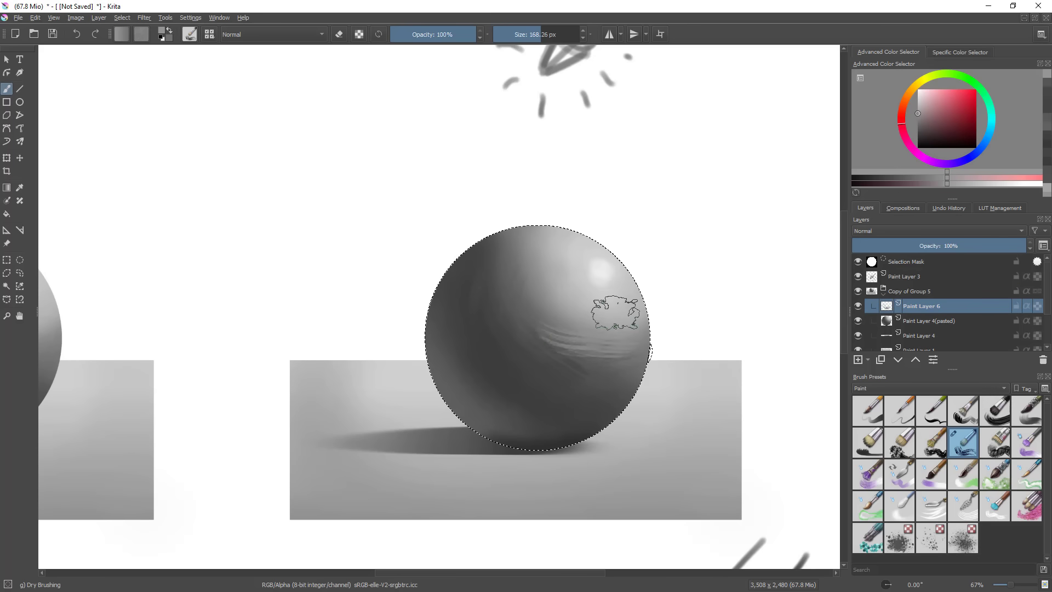
ctrl+click(558, 346)
mouse_move(554, 344)
mouse_down()
mouse_move(589, 322)
mouse_move(640, 335)
mouse_move(636, 402)
mouse_up()
ctrl+click(607, 313)
ctrl+click(603, 331)
- Mirror the view, dry-brush curved strokes of sampled light and mid greys around the copied sphere's highlight, and restore the view
key(m)
drag(268, 364, 271, 304)
mouse_move(274, 307)
mouse_down()
mouse_move(464, 319)
mouse_move(401, 289)
mouse_move(429, 291)
mouse_up()
ctrl+click(433, 327)
ctrl+click(428, 332)
ctrl+click(432, 304)
mouse_move(469, 246)
mouse_down()
mouse_move(499, 257)
mouse_move(486, 254)
mouse_move(484, 234)
mouse_move(474, 294)
mouse_up()
ctrl+click(491, 251)
ctrl+click(507, 282)
mouse_move(499, 244)
mouse_down()
mouse_move(507, 277)
mouse_move(459, 237)
mouse_move(513, 243)
mouse_move(513, 258)
mouse_move(489, 273)
mouse_up()
ctrl+click(502, 278)
mouse_move(436, 341)
mouse_down()
mouse_move(397, 317)
mouse_move(435, 287)
mouse_move(406, 307)
mouse_move(391, 343)
mouse_move(464, 334)
mouse_move(505, 359)
mouse_up()
ctrl+click(426, 300)
scroll(515, 395, down, 3)
key(m)
- Dry-brush sampled dark greys over the copied sphere's shadow side and lower edge at about 167 px
scroll(505, 364, up, 1)
ctrl+click(509, 406)
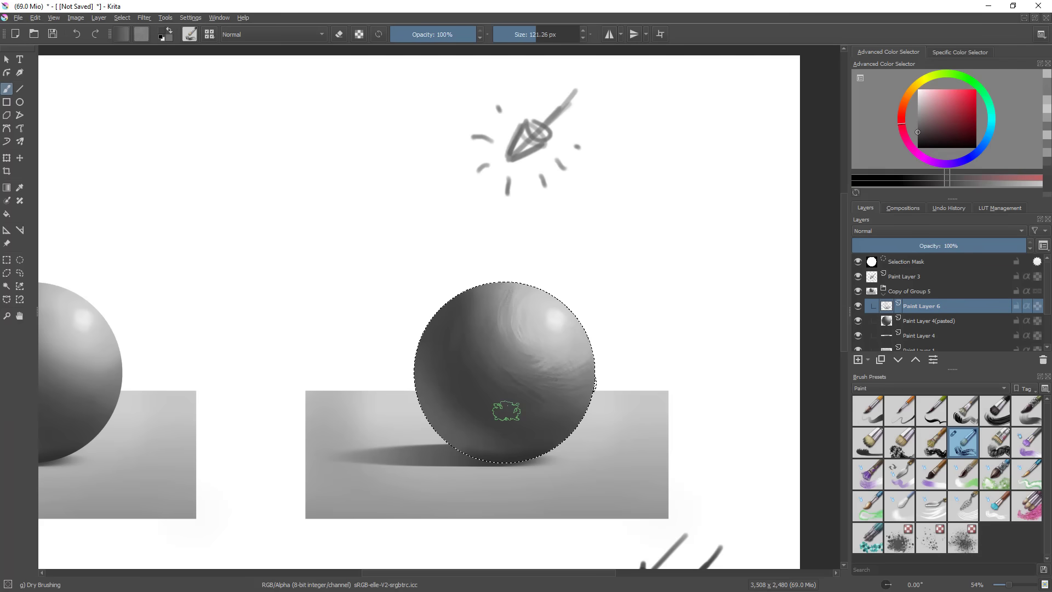
drag(535, 415, 580, 395)
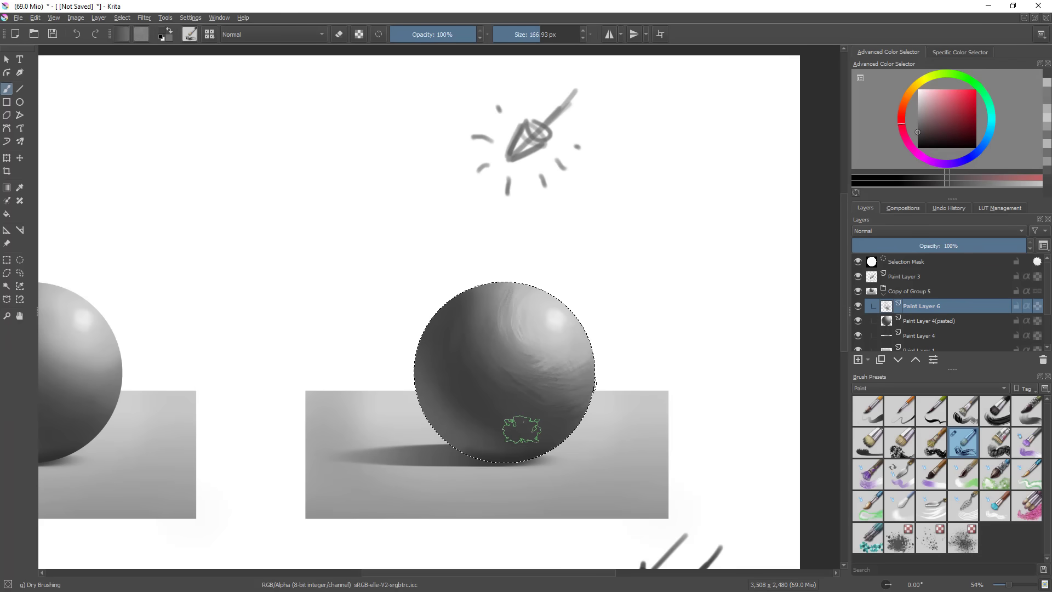
ctrl+click(453, 394)
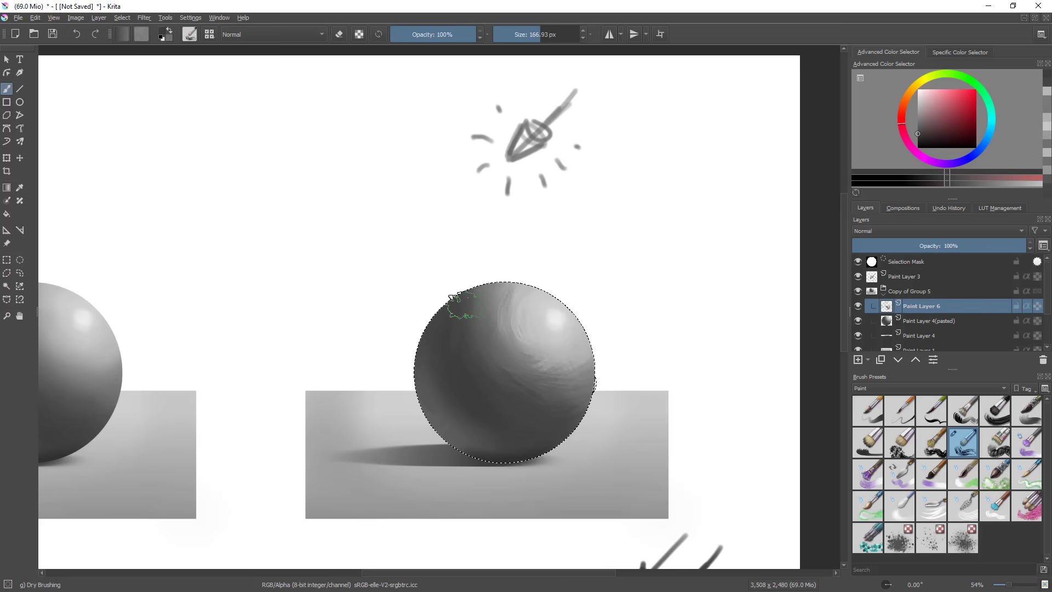
ctrl+click(452, 422)
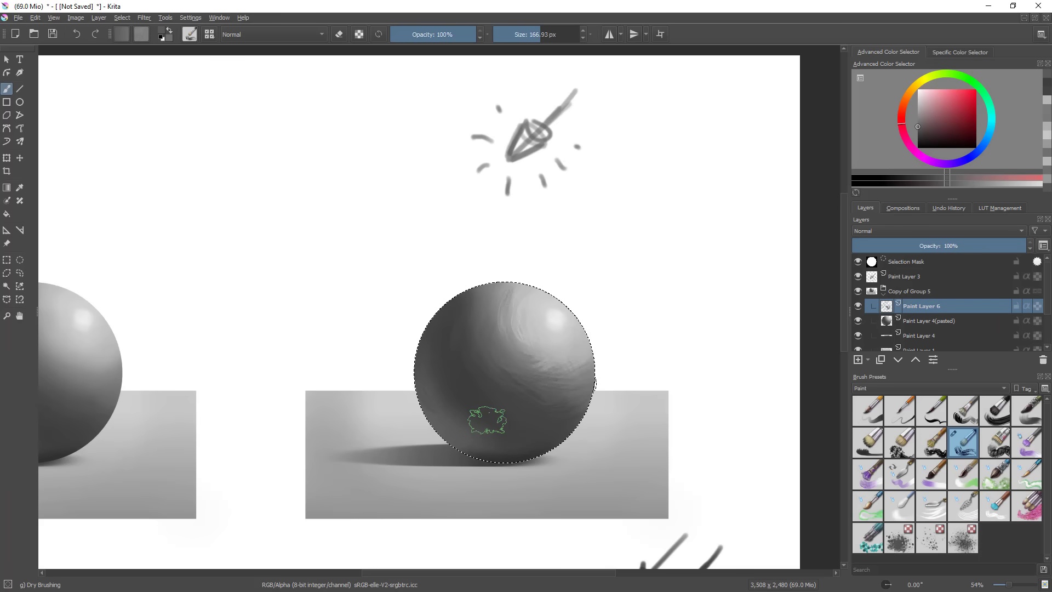
ctrl+click(491, 436)
drag(572, 408, 548, 477)
- Mirror the view, refine the copied sphere's midtones with sampled greys at about 113 px, and restore the view
key(m)
drag(517, 378, 685, 364)
drag(565, 385, 542, 326)
ctrl+click(467, 359)
mouse_move(466, 358)
shift+mouse_down()
mouse_move(423, 360)
mouse_move(426, 338)
shift+mouse_up()
ctrl+click(429, 362)
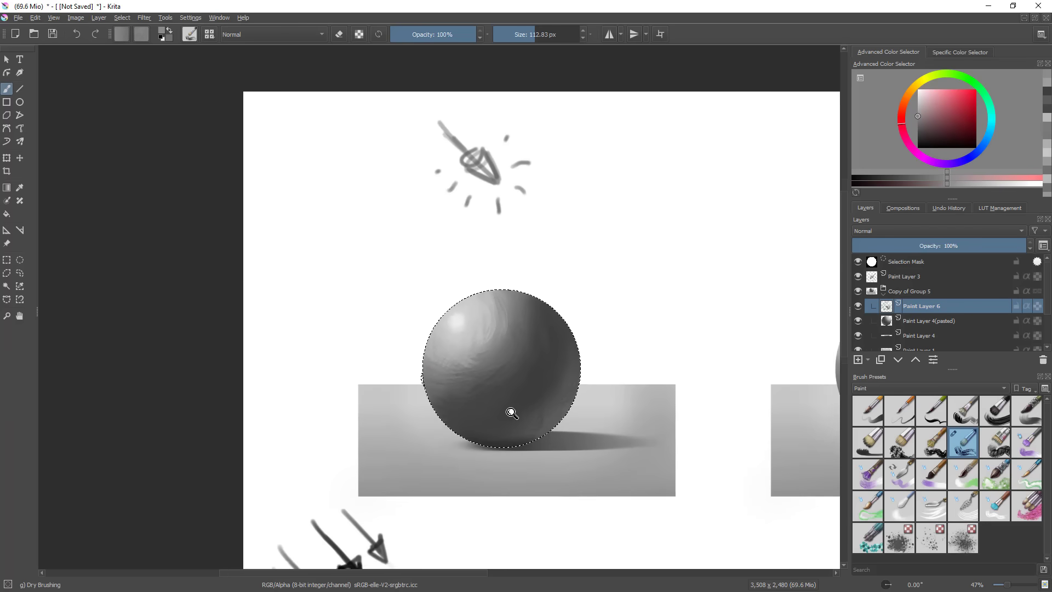
drag(514, 395, 514, 457)
key(m)
- Dry-brush broad strokes of sampled dark grey across the copied sphere's shadow area, enlarging the brush to about 265 px
mouse_move(358, 405)
mouse_down()
mouse_move(374, 340)
mouse_move(393, 346)
mouse_move(406, 368)
mouse_move(434, 362)
mouse_up()
ctrl+click(382, 344)
ctrl+click(356, 367)
drag(403, 323, 537, 303)
mouse_move(415, 355)
mouse_down()
mouse_move(423, 348)
mouse_move(400, 352)
mouse_move(439, 390)
mouse_up()
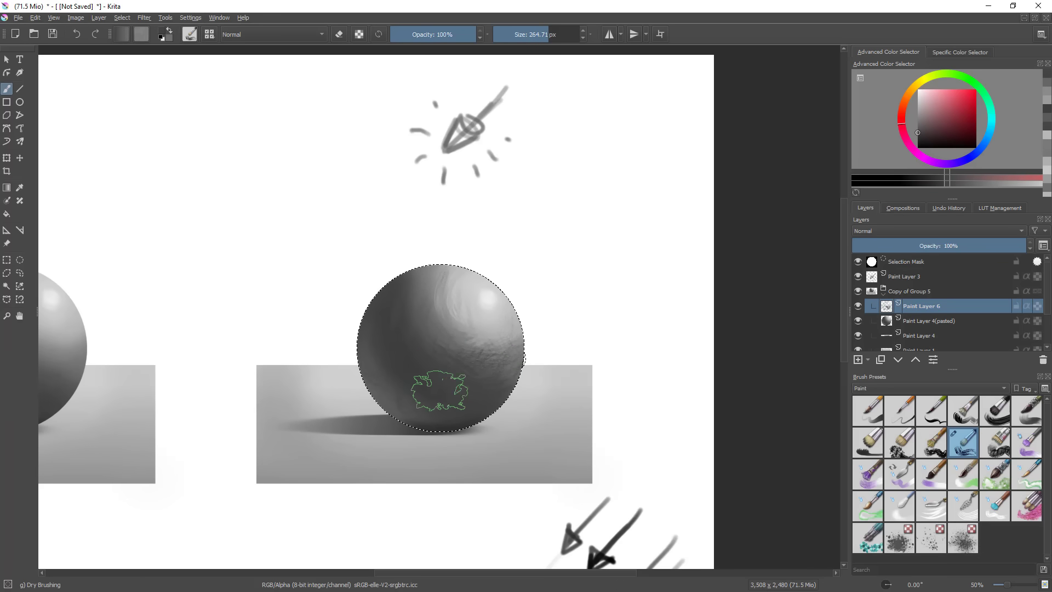
- Dry-brush the copied sphere's highlight with sampled near-white at about 161 px and blend surrounding light greys at about 121 px
ctrl+click(487, 299)
mouse_move(492, 301)
shift+mouse_down()
mouse_move(432, 300)
mouse_move(504, 268)
shift+mouse_up()
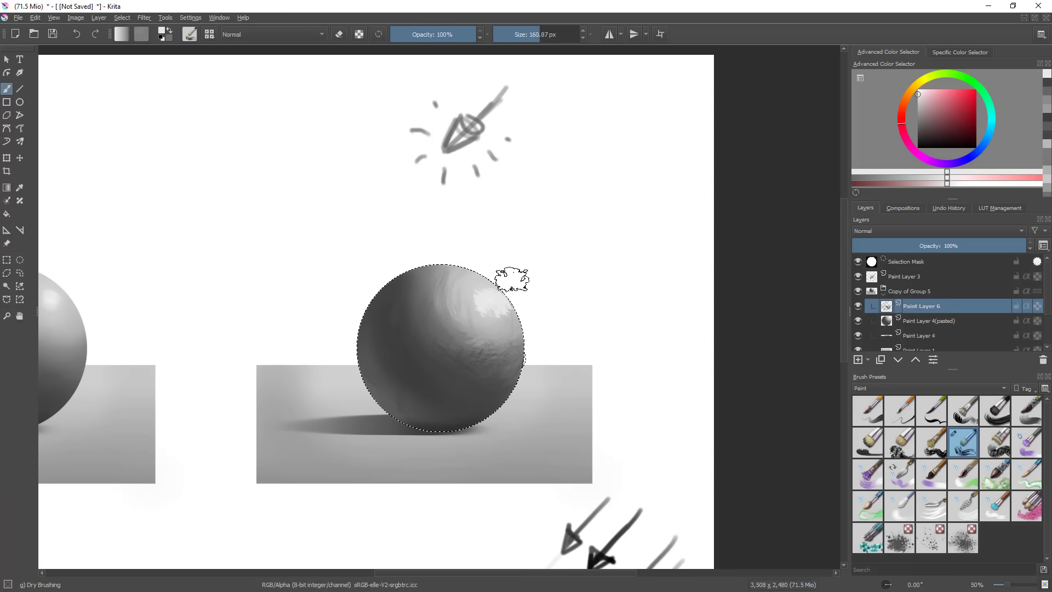
ctrl+click(507, 317)
ctrl+click(484, 312)
mouse_move(504, 319)
mouse_down()
mouse_move(475, 310)
mouse_move(471, 267)
mouse_move(453, 280)
mouse_up()
ctrl+click(468, 284)
mouse_move(536, 348)
mouse_down()
mouse_move(482, 455)
mouse_move(516, 340)
mouse_move(510, 294)
mouse_up()
ctrl+click(509, 333)
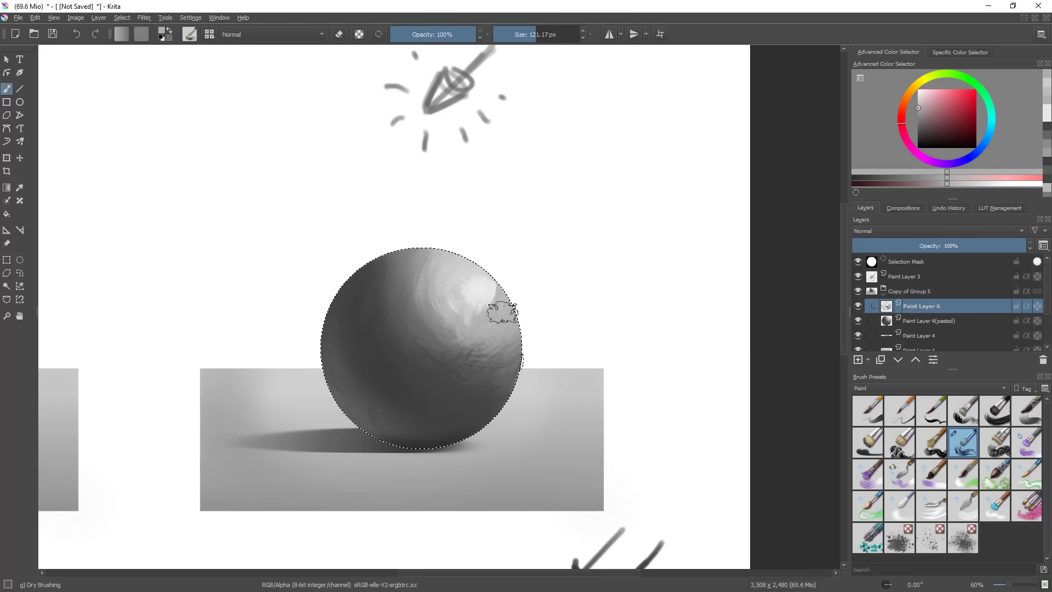
- Switch to the Dry Textured Creases brush at about 133 px and texture the copied sphere's lit side and halftone with sampled greys
click(995, 442)
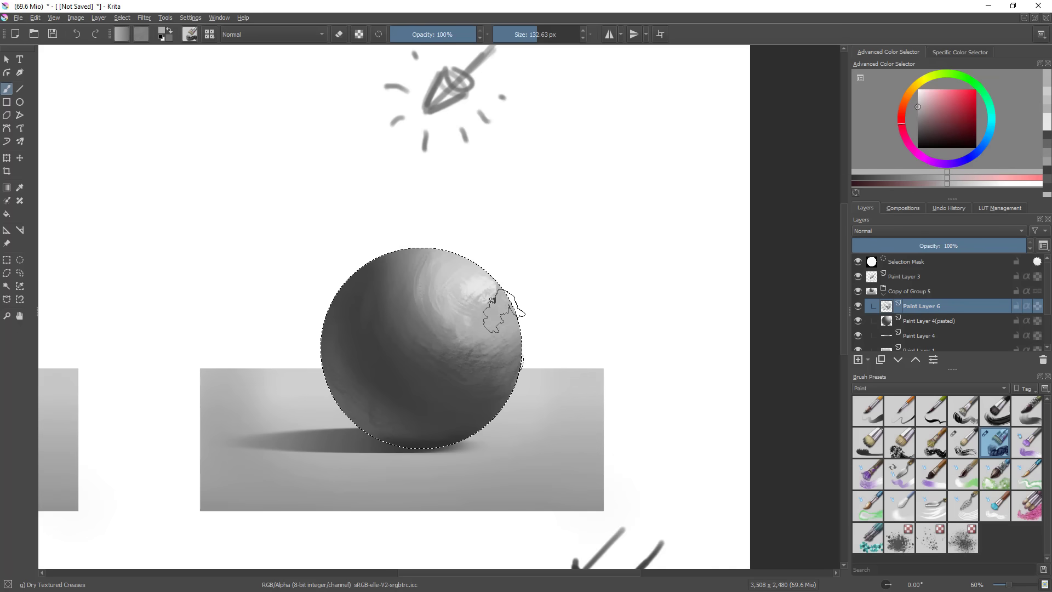
ctrl+click(474, 280)
ctrl+click(489, 315)
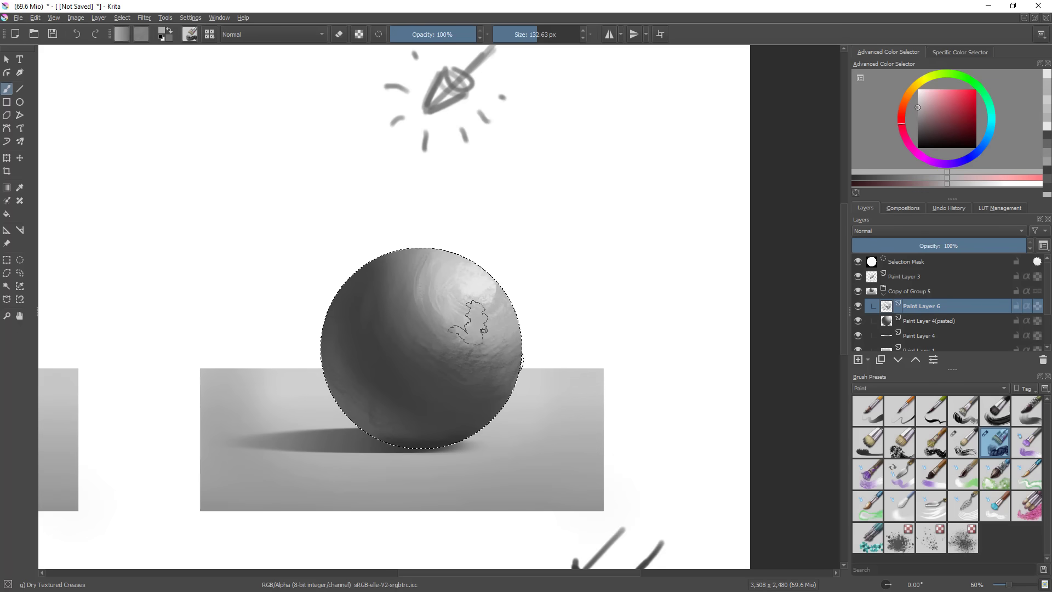
drag(486, 318, 462, 337)
ctrl+click(434, 359)
drag(458, 381, 448, 356)
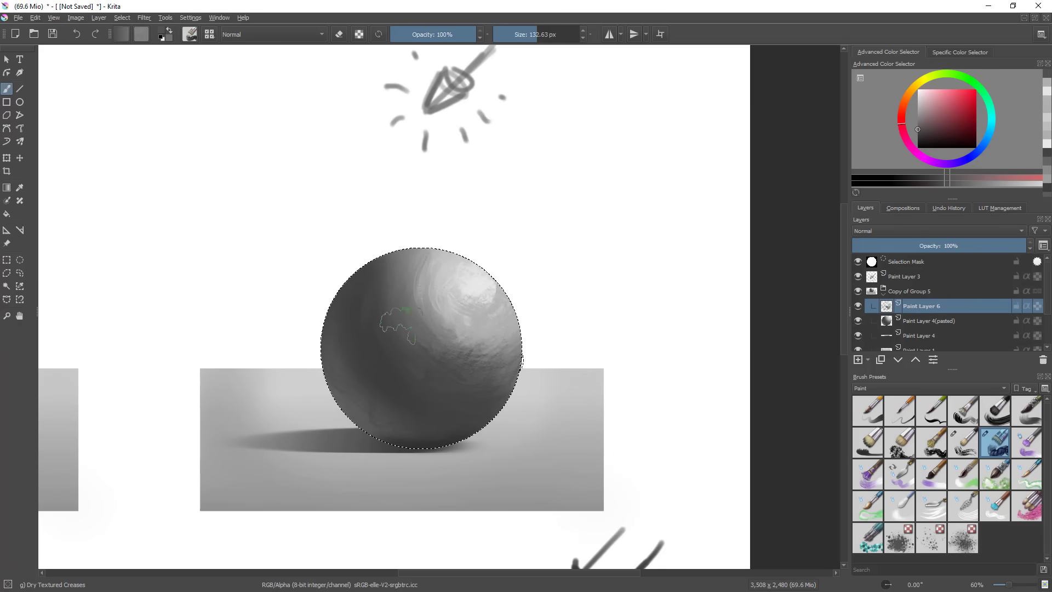
- Paint creased texture in sampled dark and mid greys along the copied sphere's core shadow edge up to its upper rim
ctrl+click(374, 309)
drag(374, 302, 401, 344)
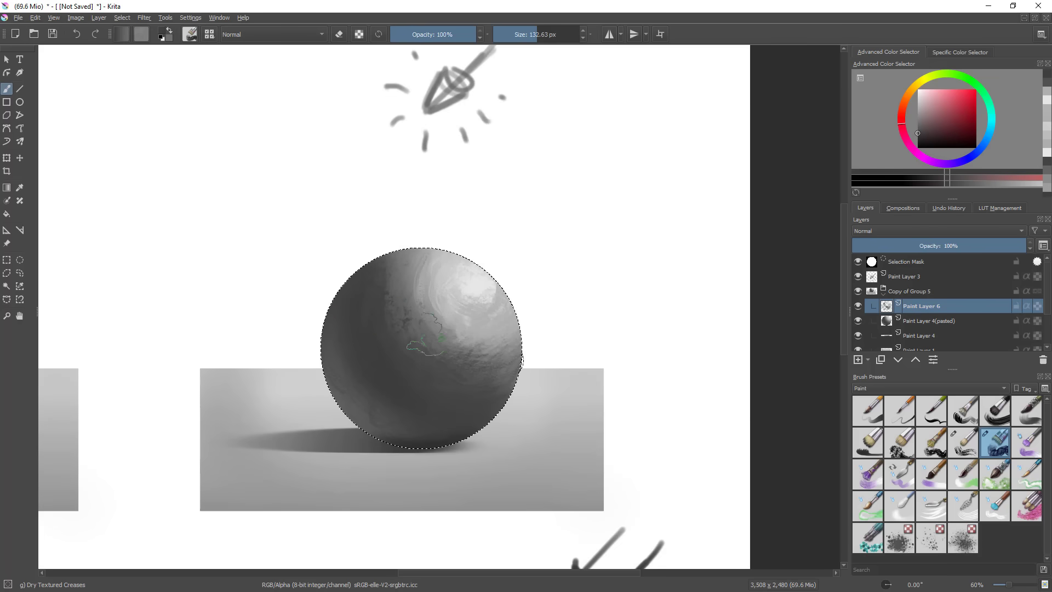
drag(378, 282, 404, 265)
ctrl+click(396, 307)
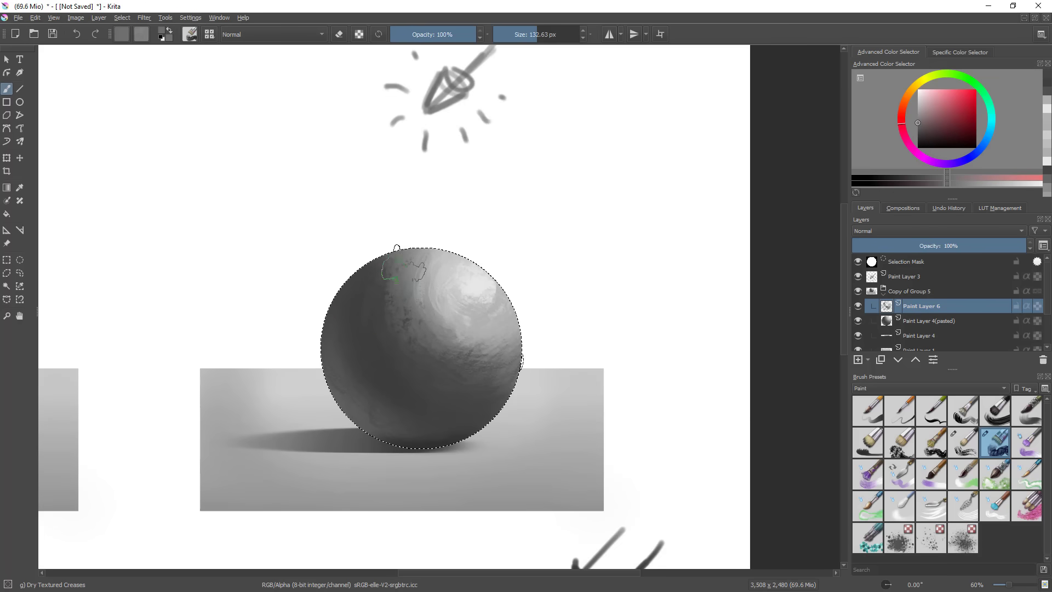
drag(392, 313, 390, 296)
- Add sampled dark grey crease strokes to the halftone below the copied sphere's highlight
scroll(575, 356, down, 3)
scroll(575, 356, up, 2)
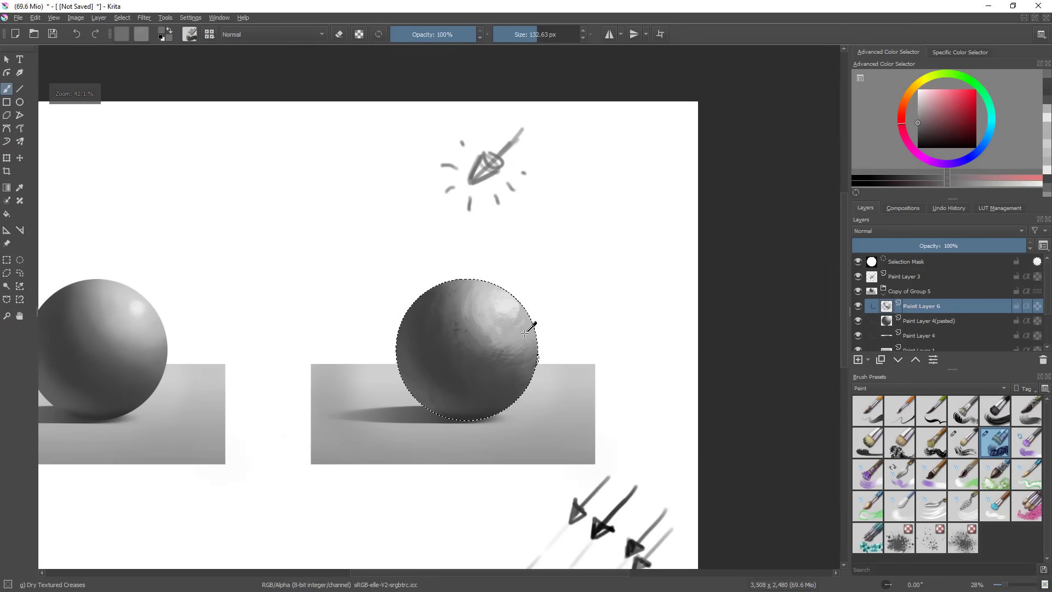
ctrl+click(486, 355)
drag(492, 345, 509, 351)
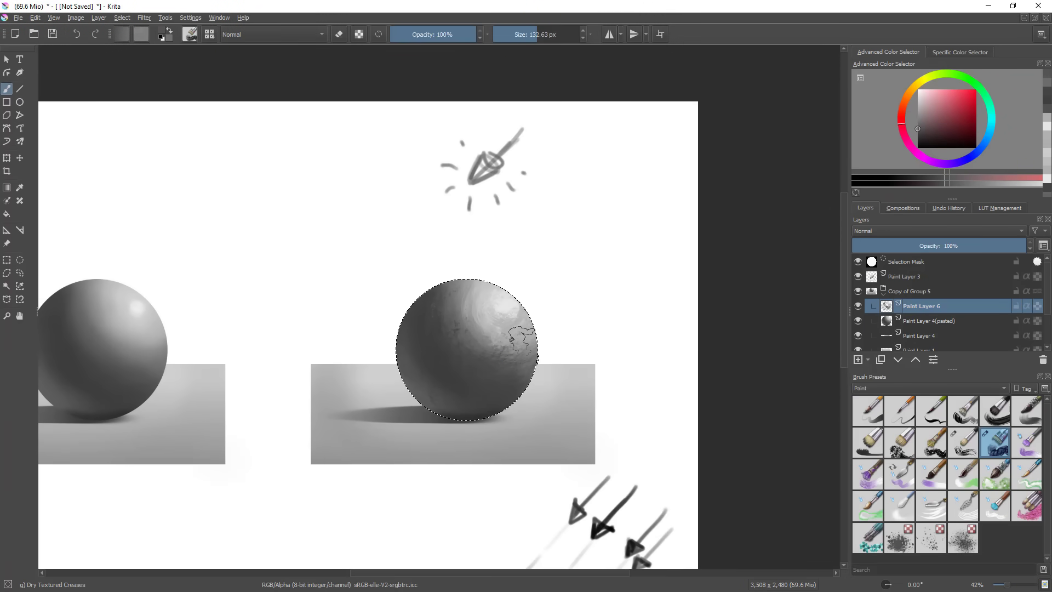
scroll(540, 387, down, 3)
scroll(500, 434, up, 2)
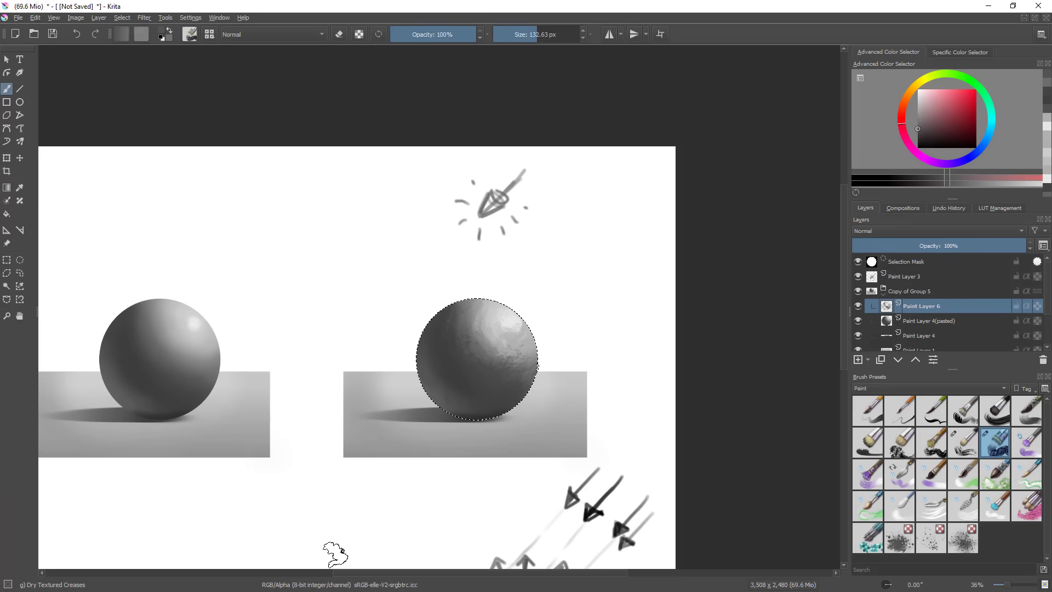
- Clear the selection and add sampled light grey crease strokes around the copied sphere's highlight
drag(530, 402, 611, 373)
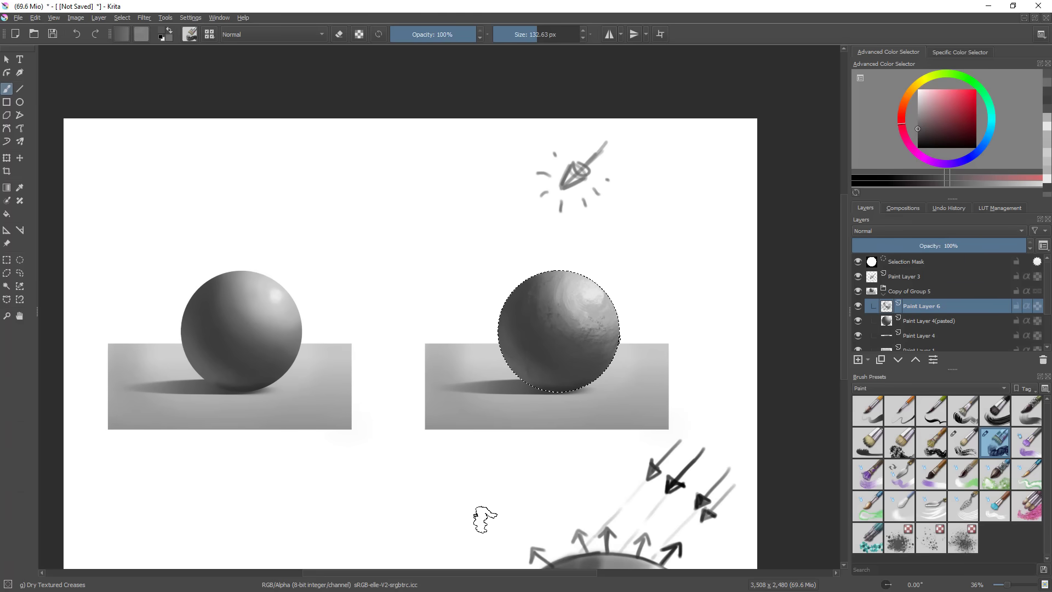
key(ctrl+shift+a)
scroll(586, 444, down, 3)
scroll(548, 447, up, 2)
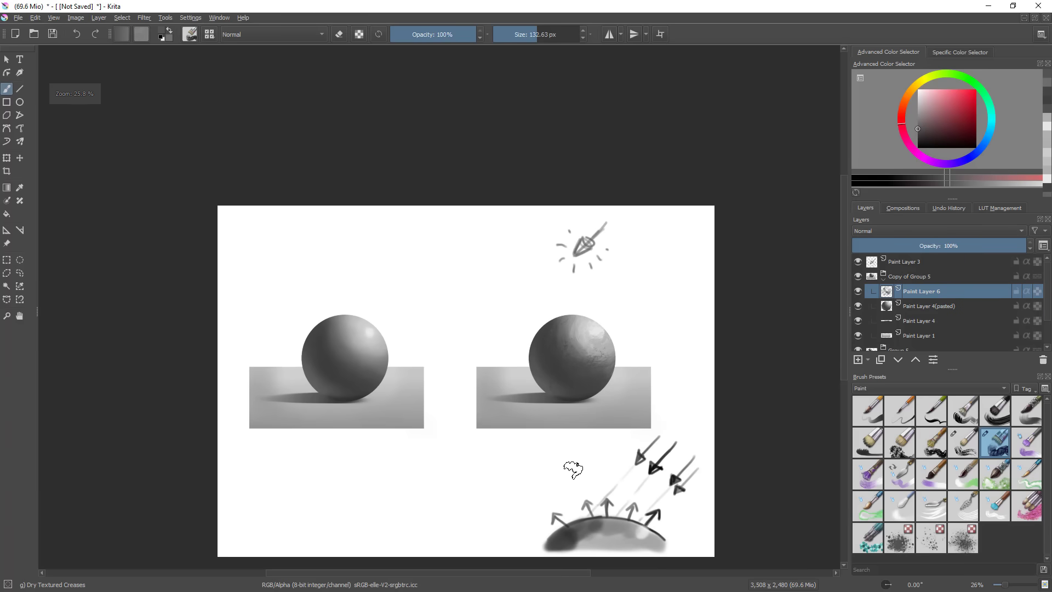
scroll(587, 352, up, 5)
ctrl+click(609, 325)
drag(597, 315, 577, 307)
mouse_move(578, 270)
mouse_down()
mouse_move(603, 317)
mouse_move(576, 281)
mouse_up()
mouse_move(627, 386)
mouse_down()
mouse_move(606, 409)
mouse_move(618, 387)
mouse_up()
- Merge Paint Layer 6 down into Paint Layer 4(pasted) and try erasing the copied sphere's upper left rim at about 25 px
key(e)
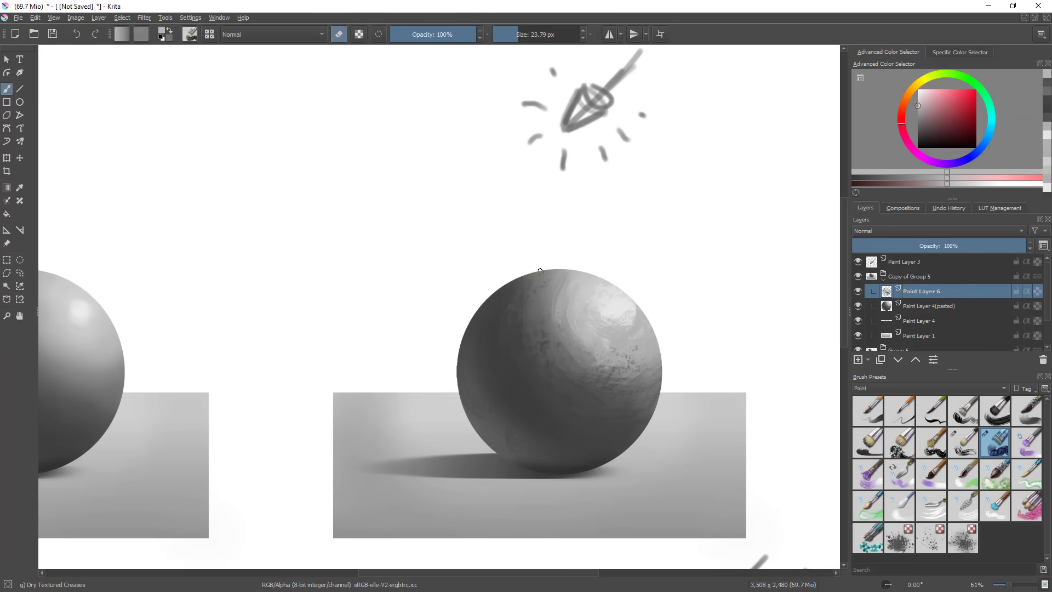
scroll(549, 267, up, 5)
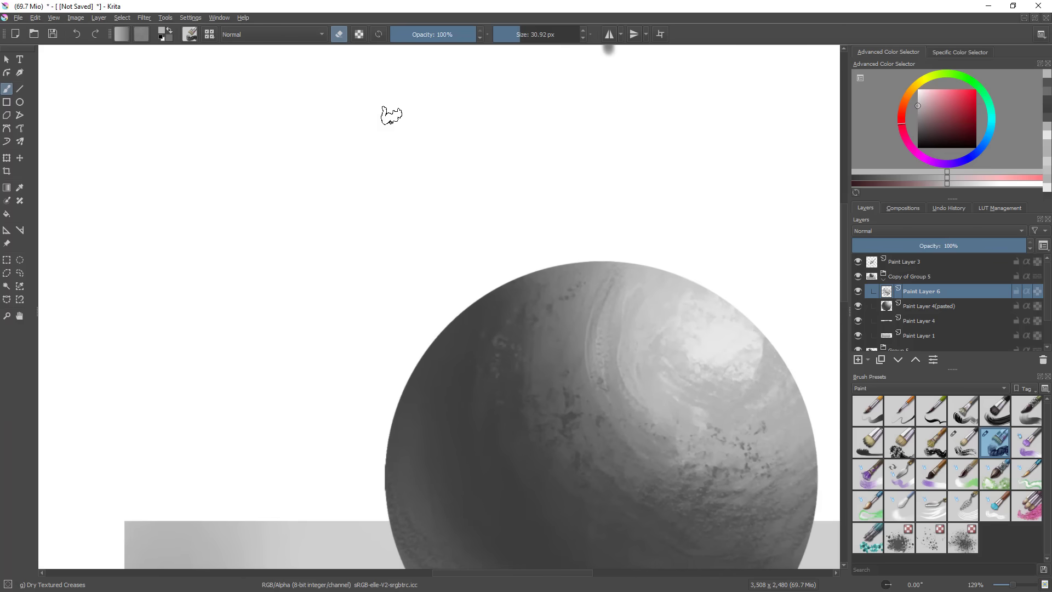
drag(468, 297, 469, 307)
click(914, 304)
click(923, 291)
key(ctrl+e)
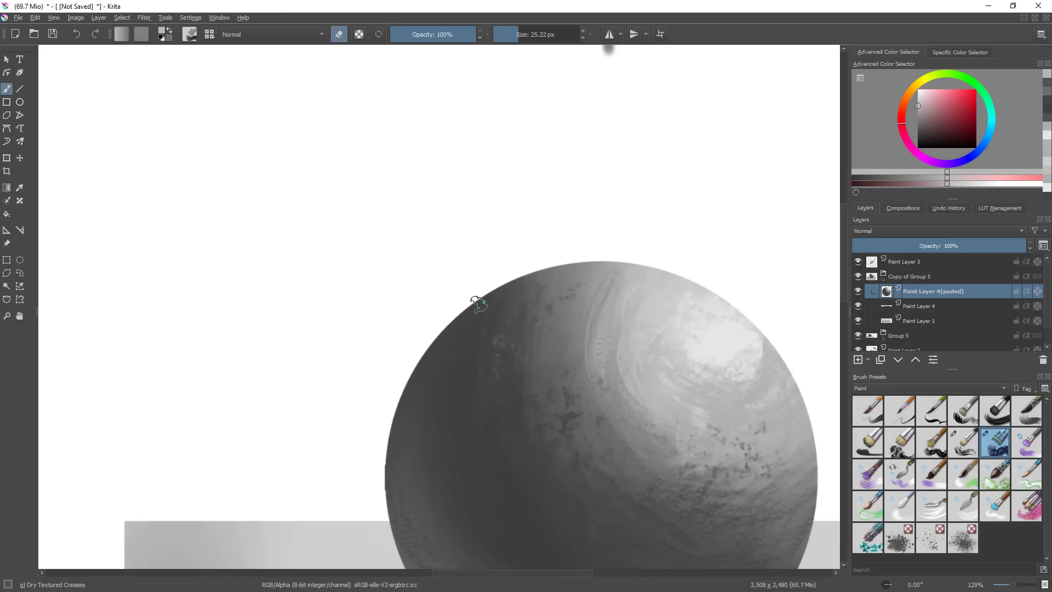
drag(492, 291, 480, 301)
- Show all brush presets and switch to the Charcoal Rock Soft brush in eraser mode
click(929, 388)
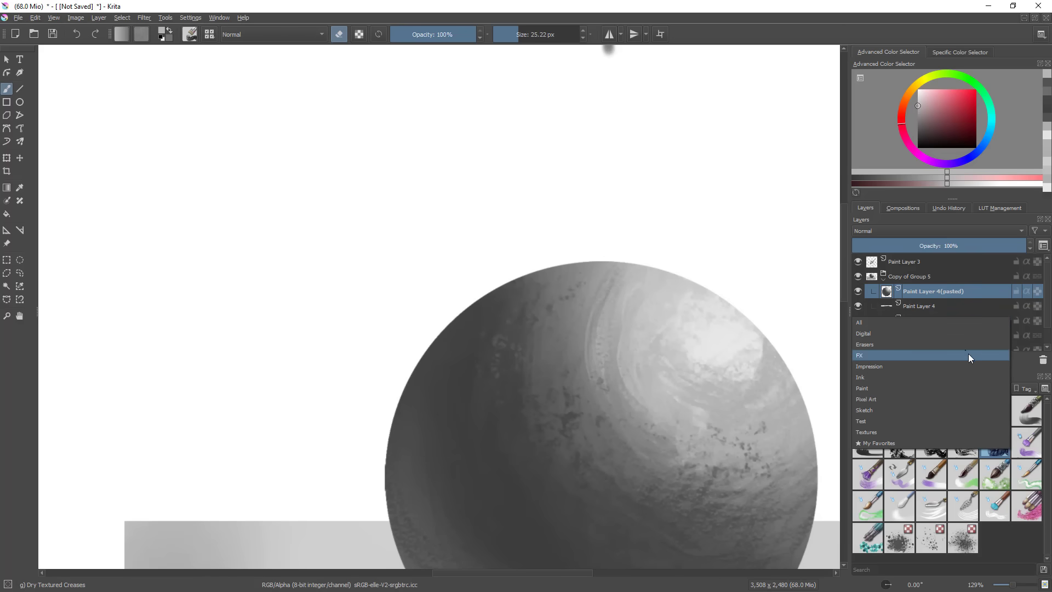
click(897, 322)
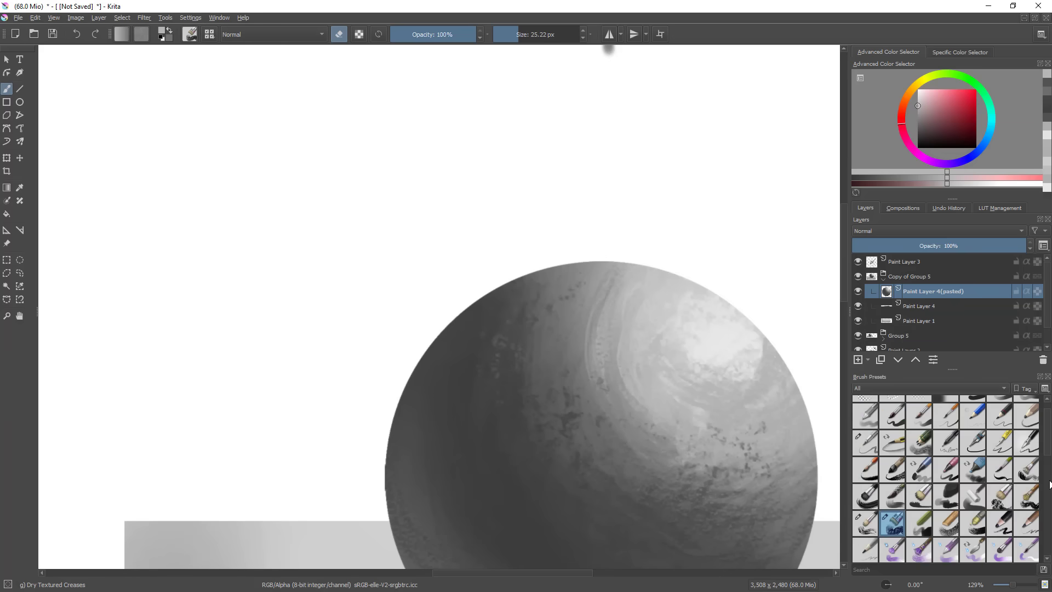
scroll(1050, 415, up, 1)
click(948, 518)
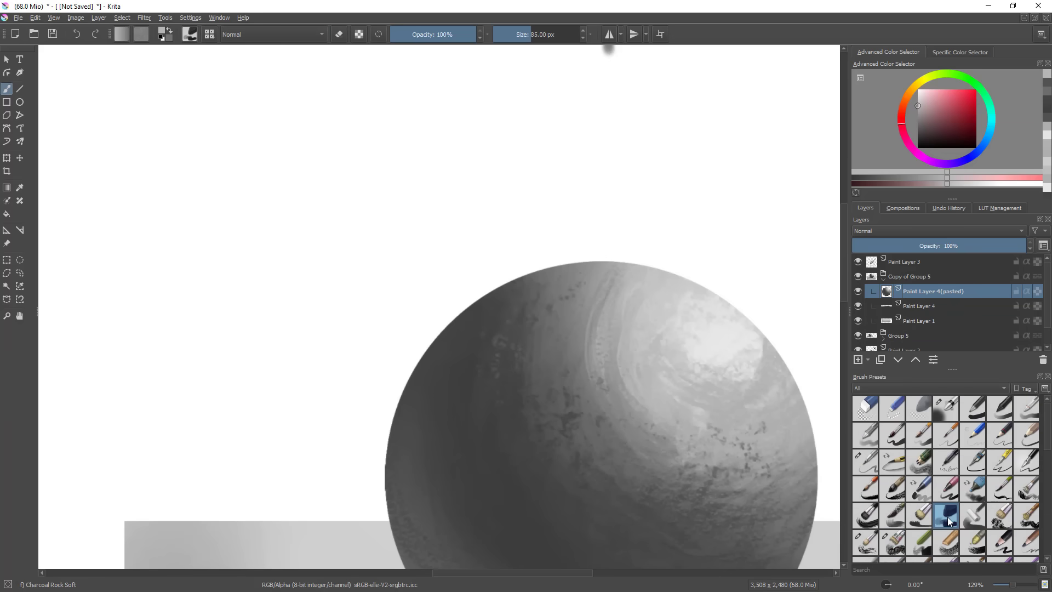
mouse_move(474, 294)
shift+mouse_down()
mouse_move(387, 293)
mouse_move(416, 293)
shift+mouse_up()
key(e)
- Undo the first trial strokes and roughen the copied sphere's shadow-side and upper edge by erasing at about 24 px
mouse_move(484, 294)
mouse_down()
mouse_move(442, 322)
mouse_move(490, 287)
mouse_move(418, 352)
mouse_move(444, 329)
mouse_move(392, 402)
mouse_up()
mouse_move(540, 328)
ctrl+mouse_down()
mouse_move(549, 368)
mouse_move(547, 348)
ctrl+mouse_up()
key(ctrl+z)
key(ctrl+z)
shift+drag(477, 323, 471, 323)
shift+drag(444, 373, 449, 373)
mouse_move(465, 337)
mouse_down()
mouse_move(439, 371)
mouse_move(456, 344)
mouse_move(424, 422)
mouse_move(423, 434)
mouse_move(429, 411)
mouse_move(442, 508)
mouse_up()
mouse_move(521, 291)
mouse_down()
mouse_move(556, 280)
mouse_move(601, 278)
mouse_move(545, 287)
mouse_move(619, 285)
mouse_up()
- Mirror the view, erase a rough contour around the copied sphere's lit side and underside, and restore the normal view
key(m)
drag(460, 368, 697, 244)
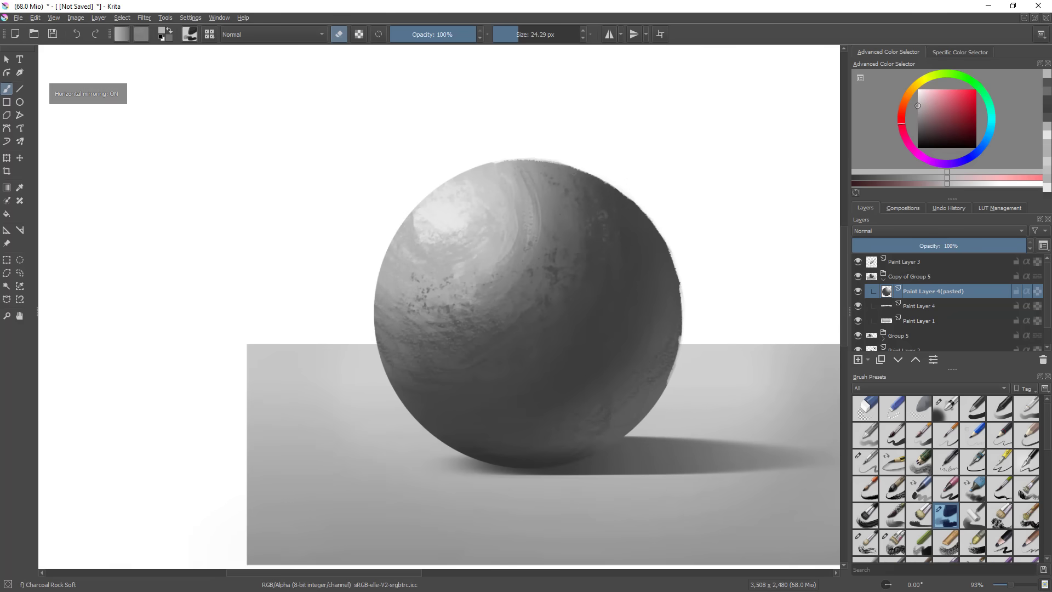
drag(500, 163, 460, 171)
mouse_move(401, 218)
mouse_down()
mouse_move(437, 183)
mouse_move(392, 233)
mouse_move(422, 206)
mouse_move(386, 245)
mouse_move(400, 223)
mouse_move(374, 305)
mouse_move(394, 211)
mouse_move(368, 306)
mouse_move(373, 280)
mouse_move(371, 341)
mouse_move(375, 352)
mouse_move(371, 302)
mouse_move(393, 397)
mouse_move(376, 352)
mouse_move(424, 431)
mouse_move(402, 408)
mouse_move(454, 453)
mouse_up()
drag(561, 395, 528, 484)
key(m)
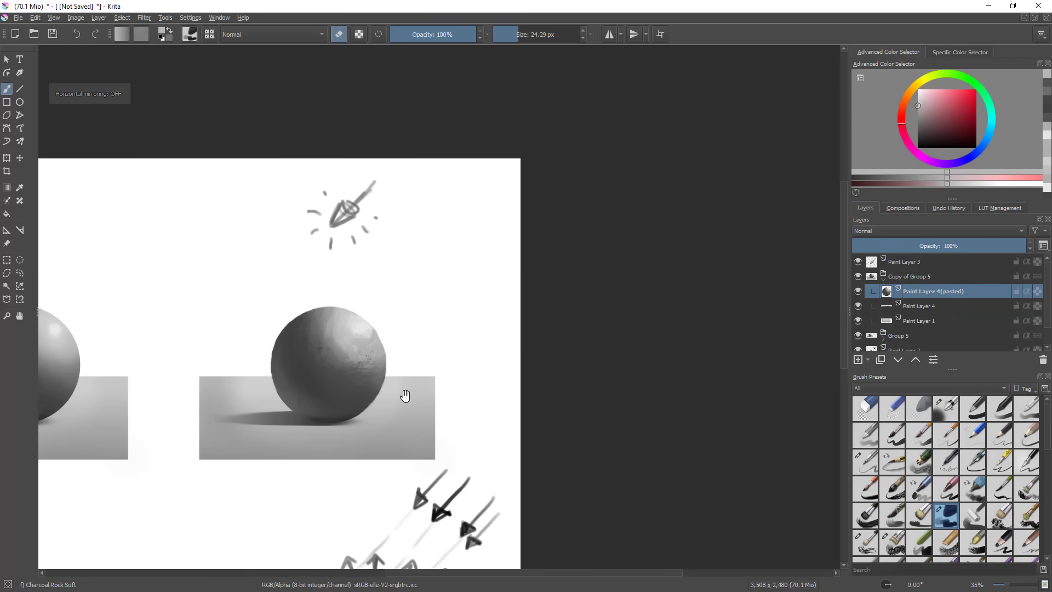
drag(425, 382, 737, 368)
drag(675, 386, 669, 353)
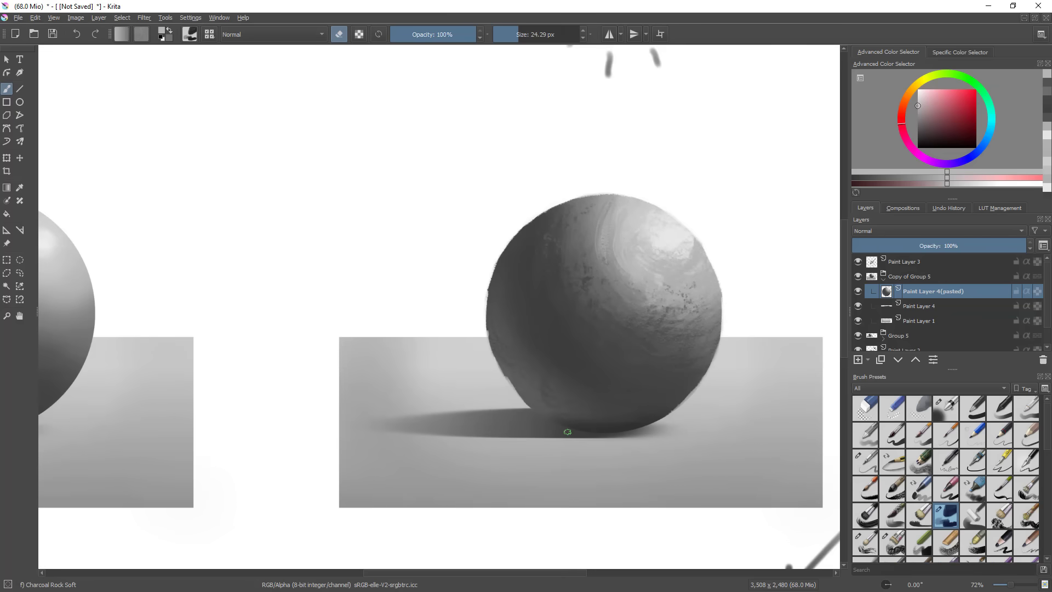
- Retouch the copied sphere's lower edge with sampled dark greys and the eraser, enlarging the brush to about 41 px
key(e)
ctrl+click(509, 380)
drag(504, 370, 511, 381)
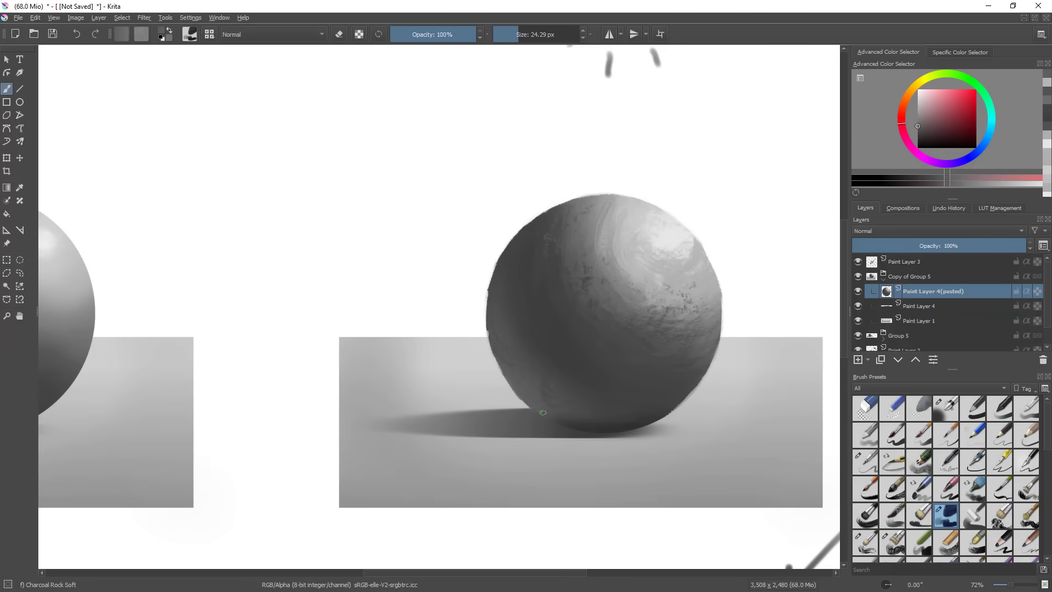
key(e)
key(bracketright)
drag(585, 433, 656, 418)
ctrl+click(630, 421)
key(e)
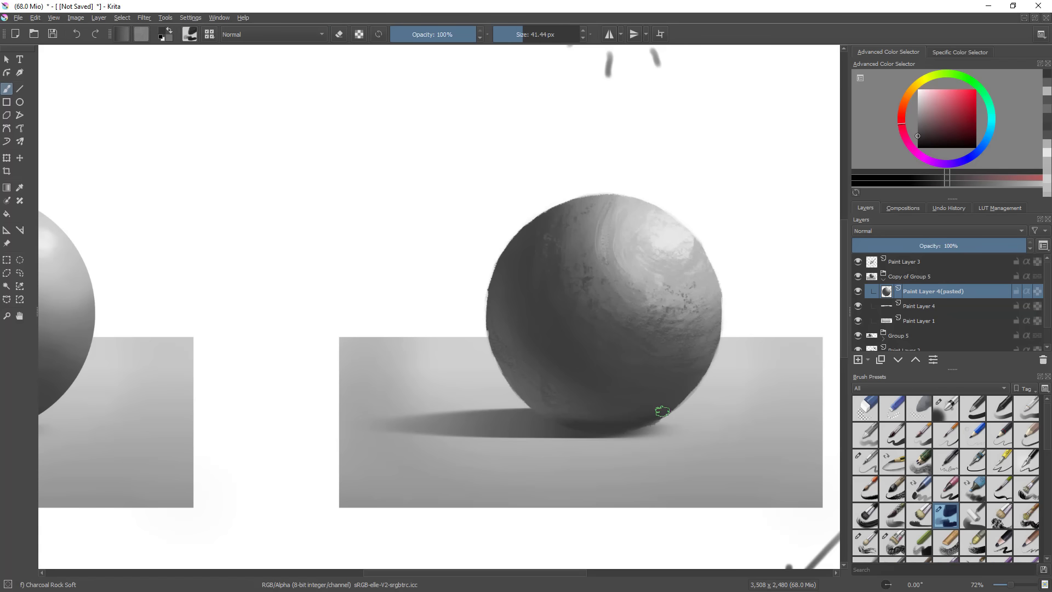
drag(656, 414, 579, 459)
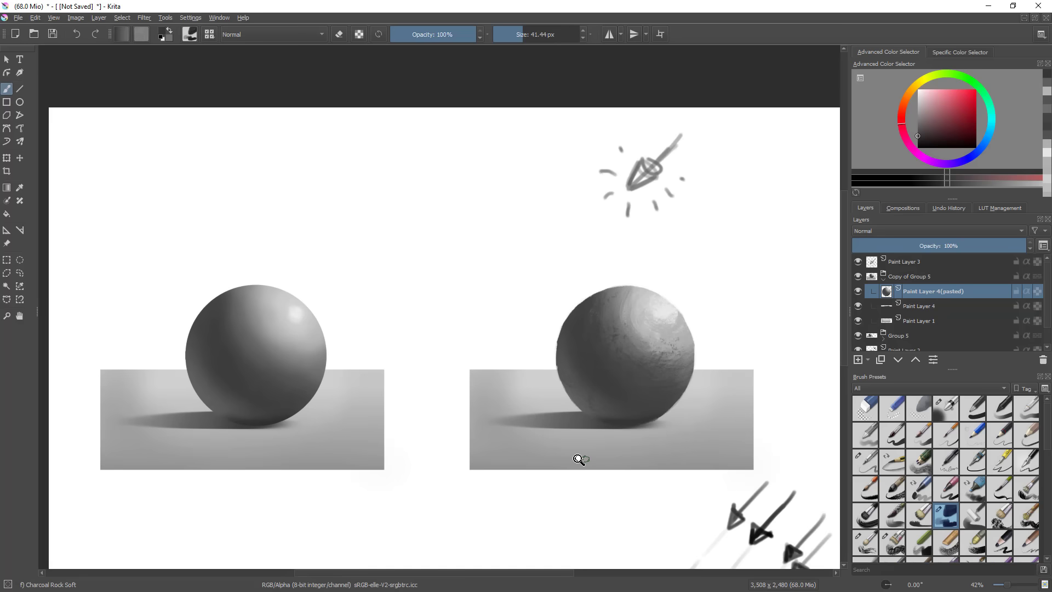
- Pick light grey and near-white and paint charcoal strokes over the copied sphere's highlight and upper halftone
drag(709, 327, 739, 241)
click(918, 95)
click(521, 35)
drag(628, 321, 644, 340)
click(917, 90)
drag(619, 298, 646, 333)
mouse_move(647, 332)
mouse_down()
mouse_move(589, 310)
mouse_move(601, 340)
mouse_move(583, 339)
mouse_move(591, 363)
mouse_up()
- Blend sampled greys with charcoal strokes across the copied sphere's upper halftone and core shadow edge
ctrl+click(647, 322)
ctrl+click(580, 323)
ctrl+click(562, 317)
mouse_move(563, 306)
mouse_down()
mouse_move(572, 349)
mouse_move(616, 359)
mouse_move(573, 312)
mouse_move(578, 296)
mouse_up()
mouse_move(578, 364)
mouse_down()
mouse_move(556, 498)
mouse_move(590, 377)
mouse_up()
ctrl+click(592, 324)
mouse_move(578, 311)
mouse_down()
mouse_move(597, 309)
mouse_move(594, 357)
mouse_move(615, 340)
mouse_move(642, 363)
mouse_move(632, 385)
mouse_move(642, 357)
mouse_move(615, 375)
mouse_move(621, 334)
mouse_up()
- Soften the creases on the copied sphere's lower lit side and around its highlight with sampled greys at about 74 px
ctrl+click(662, 418)
ctrl+click(618, 387)
mouse_move(652, 395)
mouse_down()
mouse_move(609, 468)
mouse_move(655, 365)
mouse_up()
ctrl+click(626, 330)
mouse_move(621, 328)
mouse_down()
mouse_move(629, 355)
mouse_move(639, 347)
mouse_move(596, 336)
mouse_move(600, 348)
mouse_move(643, 360)
mouse_move(598, 361)
mouse_move(624, 360)
mouse_up()
mouse_move(644, 415)
mouse_down()
mouse_move(612, 496)
mouse_move(606, 475)
mouse_move(715, 330)
mouse_up()
ctrl+click(644, 328)
drag(643, 320, 653, 317)
ctrl+click(630, 305)
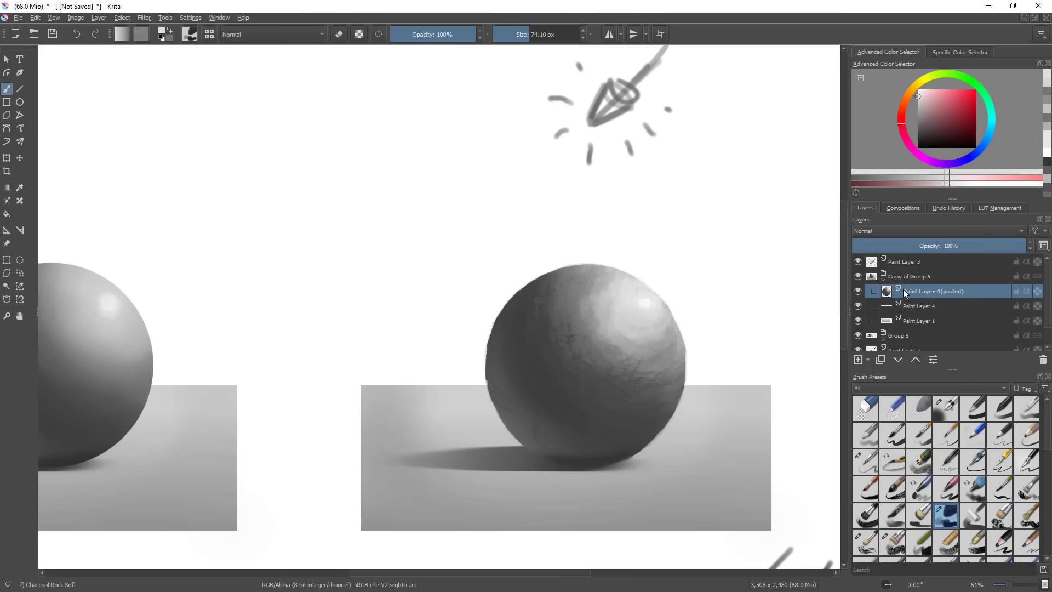
- Select the copied sphere's layer contents and repaint its lit rim and highlight with sampled light greys at about 112 px
ctrl+click(886, 291)
ctrl+click(665, 305)
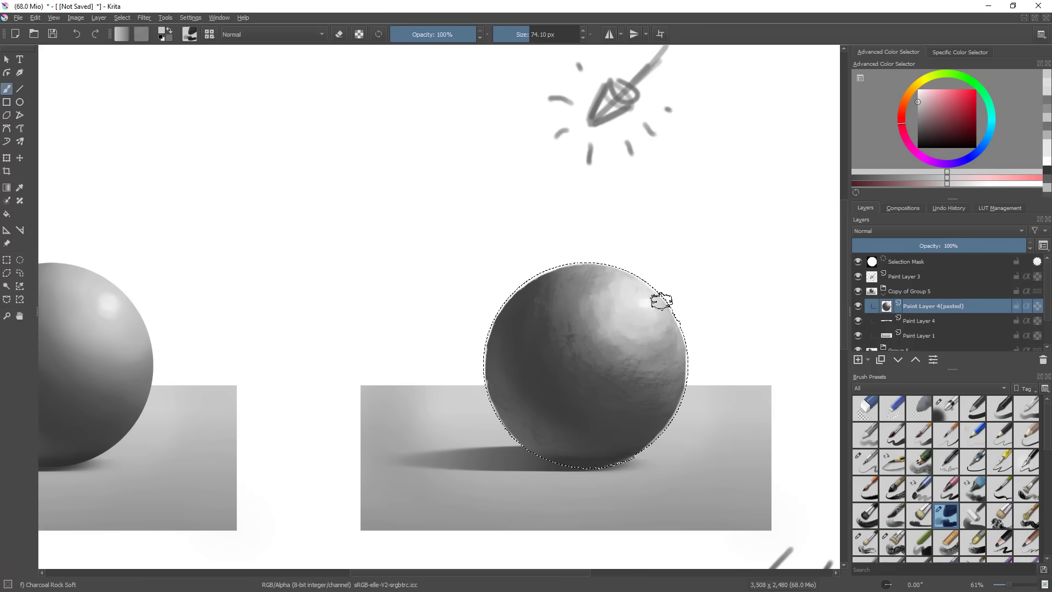
ctrl+click(631, 331)
mouse_move(646, 328)
mouse_down()
mouse_move(676, 329)
mouse_move(632, 328)
mouse_move(657, 339)
mouse_up()
mouse_move(673, 375)
mouse_down()
mouse_move(603, 472)
mouse_move(666, 381)
mouse_up()
ctrl+click(646, 313)
drag(645, 313, 640, 314)
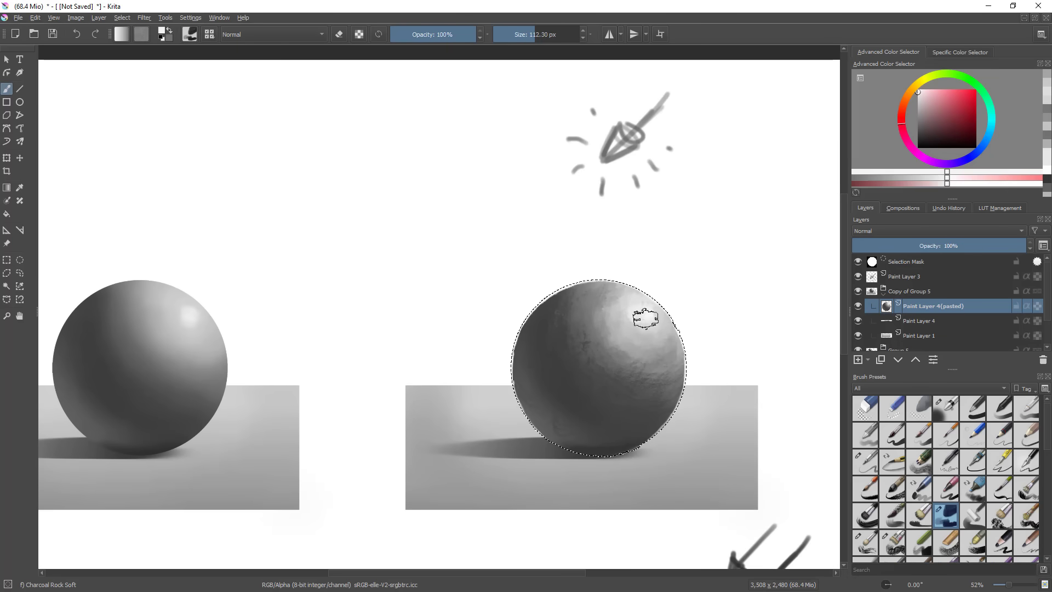
mouse_move(676, 429)
mouse_down()
mouse_move(604, 552)
mouse_move(634, 500)
mouse_move(648, 279)
mouse_move(654, 423)
mouse_up()
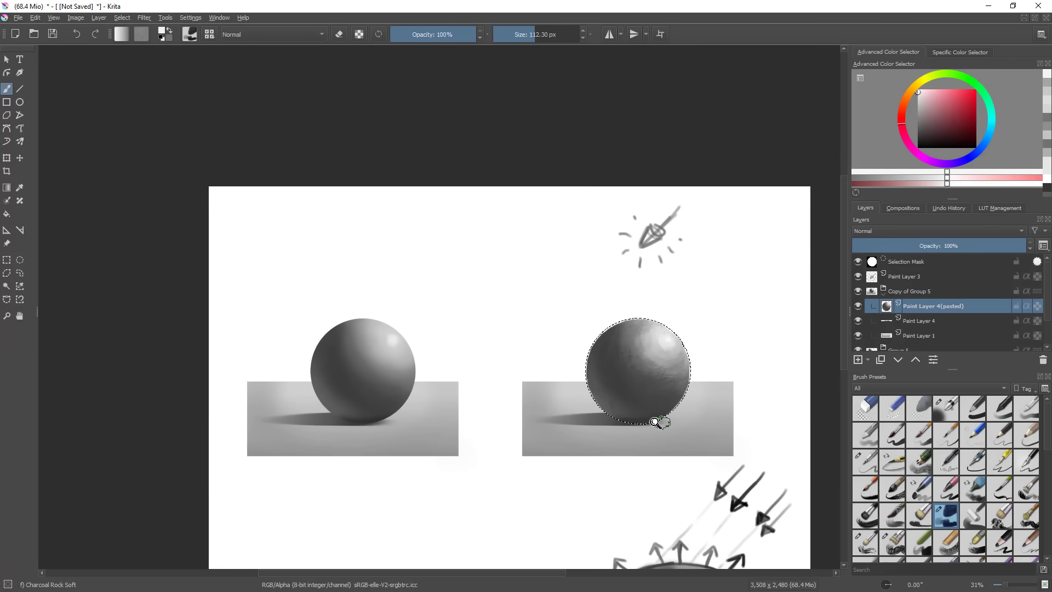
- Brighten the copied sphere's highlight with sampled white and blend its upper side with sampled light grey
ctrl+click(696, 337)
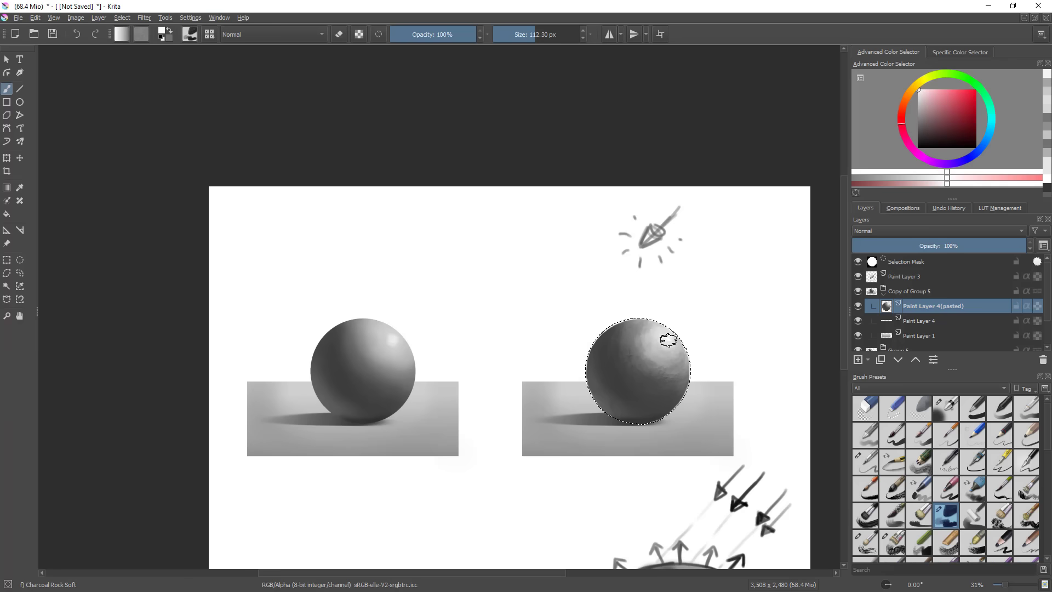
mouse_move(673, 347)
mouse_down()
mouse_move(673, 320)
mouse_move(651, 345)
mouse_move(733, 333)
mouse_up()
ctrl+click(661, 333)
drag(651, 334, 640, 315)
drag(663, 403, 636, 469)
- Clear the selection and sample a mid grey for the copied sphere's halftone with the brush at about 187 px
key(ctrl+shift+a)
mouse_move(699, 395)
mouse_down()
mouse_move(663, 457)
mouse_move(697, 400)
mouse_move(697, 376)
mouse_move(627, 352)
mouse_move(657, 368)
mouse_up()
ctrl+click(628, 361)
drag(627, 408, 558, 560)
drag(655, 430, 681, 340)
- Select the copied sphere's layer contents, add a new paint layer above it, and show the Textures brush presets
ctrl+click(886, 292)
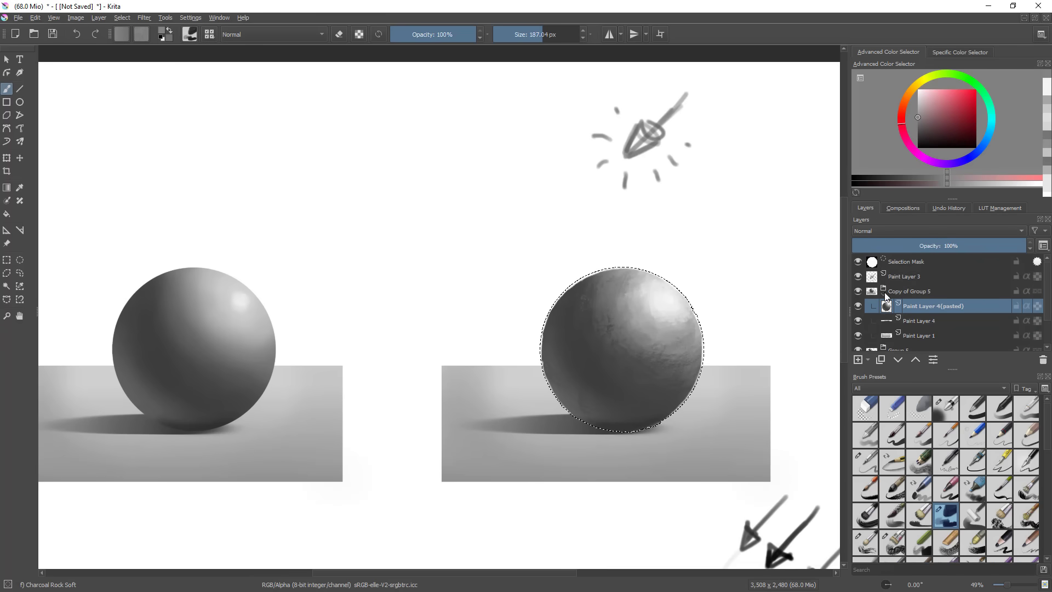
click(858, 359)
click(935, 389)
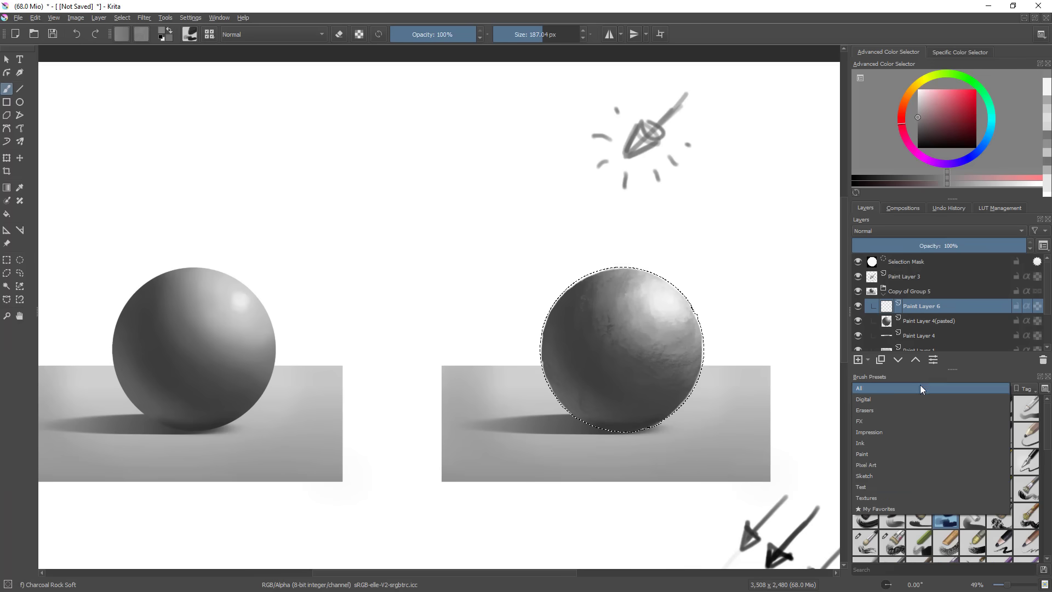
click(903, 492)
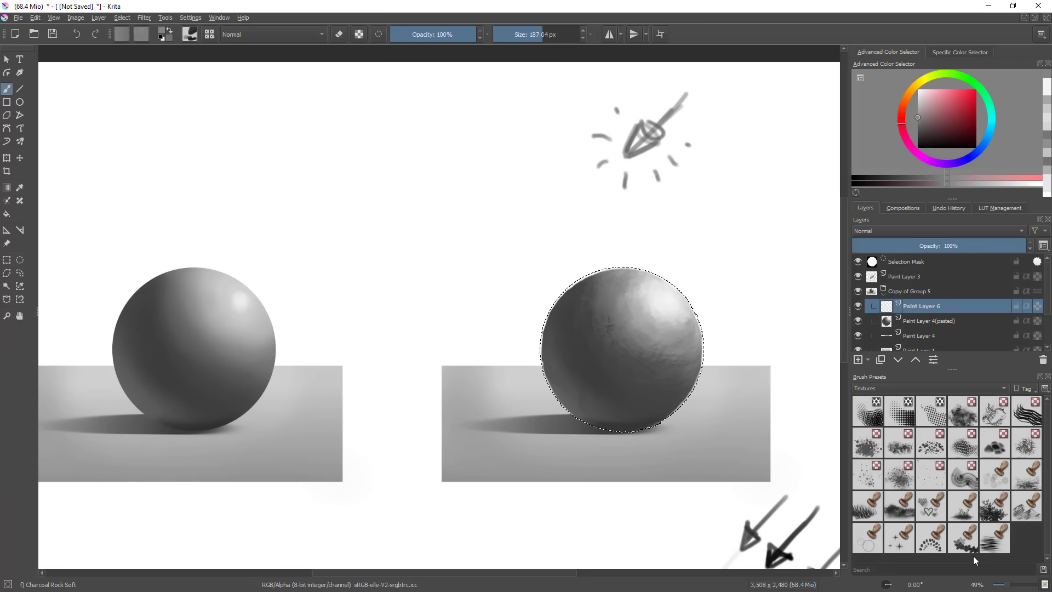
- Try covering the copied sphere with Texture Random Particles in mid grey at about 644 px
click(931, 443)
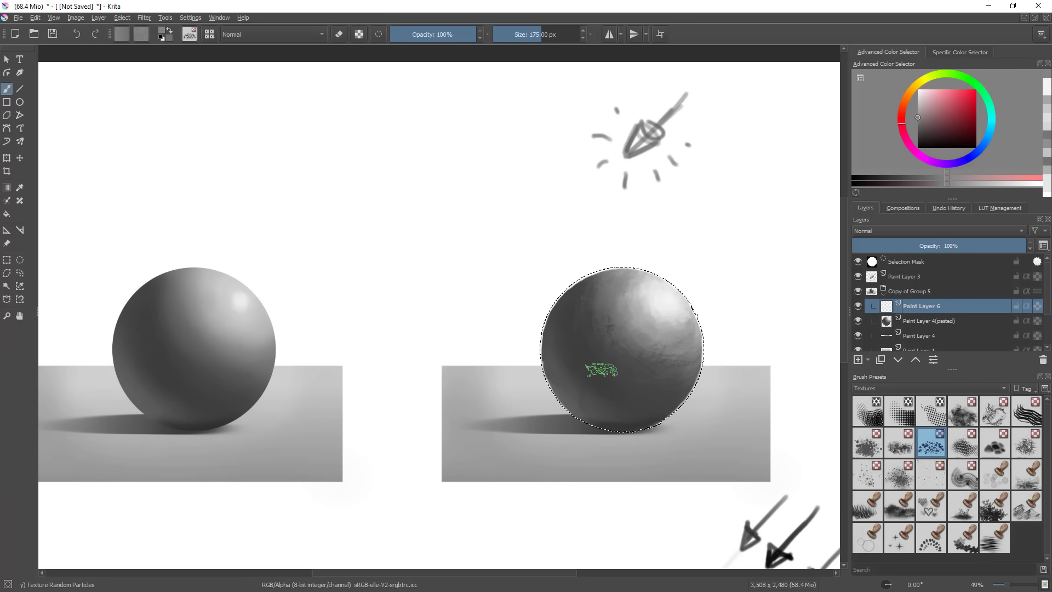
drag(608, 364, 799, 376)
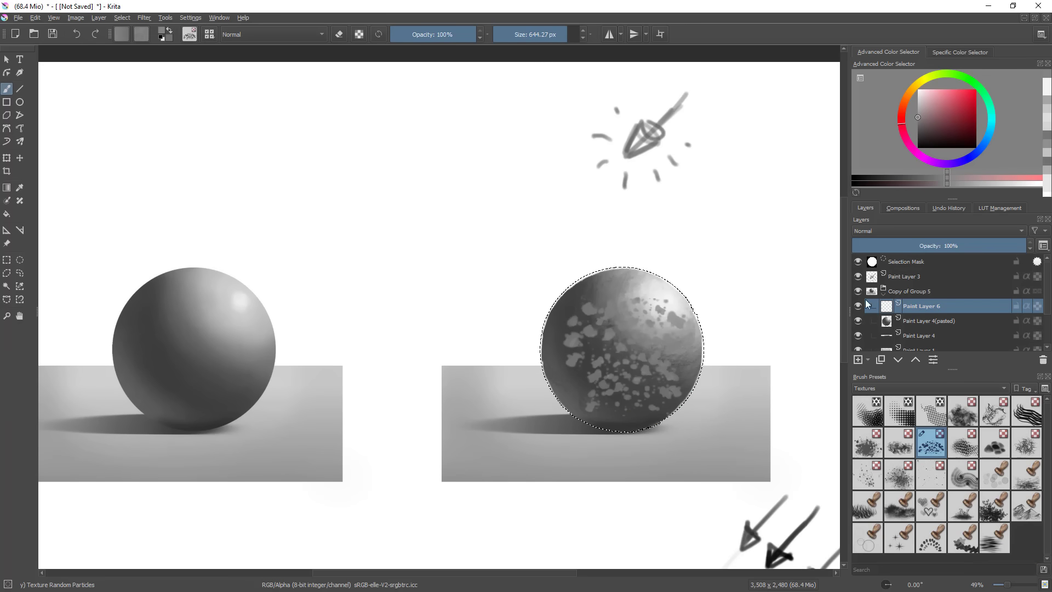
- Reset the colour to black and spray speckles over the copied sphere with the Texture Spray brush at about 187 px
key(d)
click(898, 445)
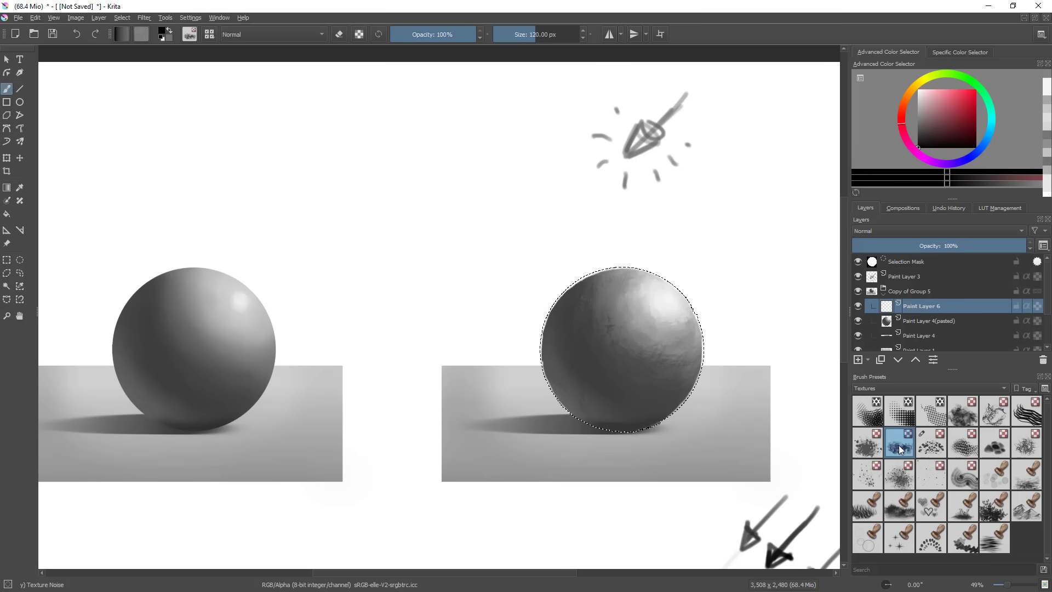
click(899, 475)
drag(584, 387, 636, 395)
shift+drag(560, 416, 877, 388)
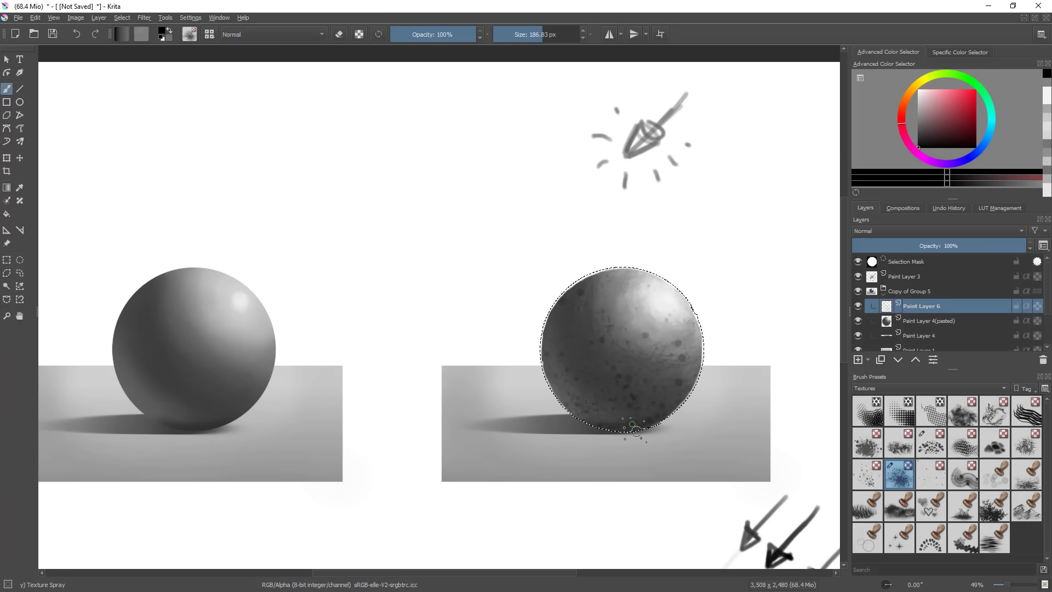
mouse_move(711, 424)
ctrl+mouse_down()
mouse_move(686, 479)
mouse_move(702, 440)
ctrl+mouse_up()
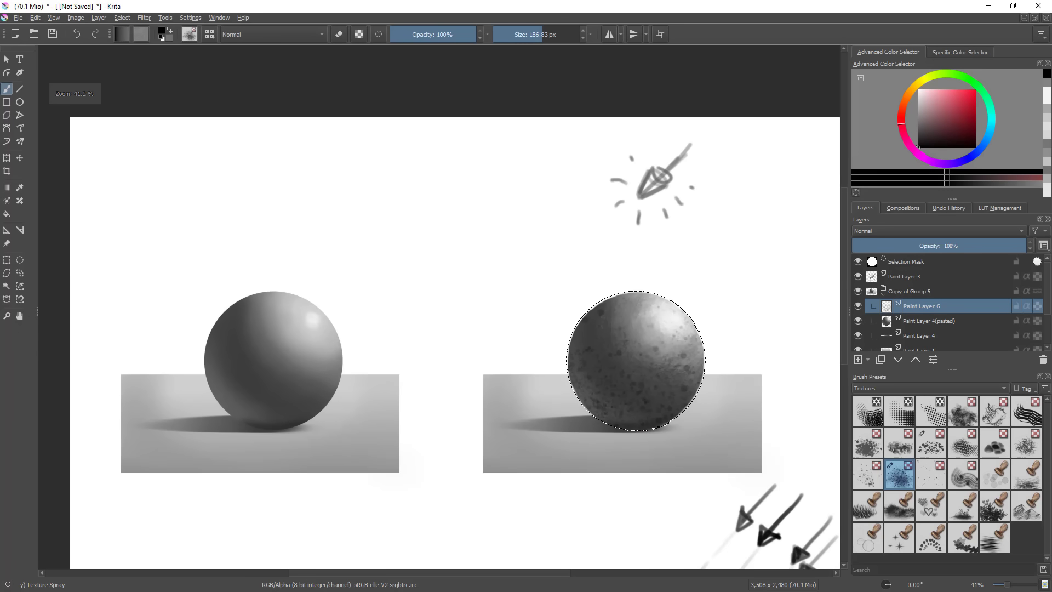
- Set the speckle layer to Multiply blending at 60% opacity and clear the selection
click(892, 231)
click(894, 222)
mouse_move(971, 245)
mouse_down()
mouse_move(930, 245)
mouse_move(956, 245)
mouse_up()
key(ctrl+shift+a)
drag(749, 315, 712, 357)
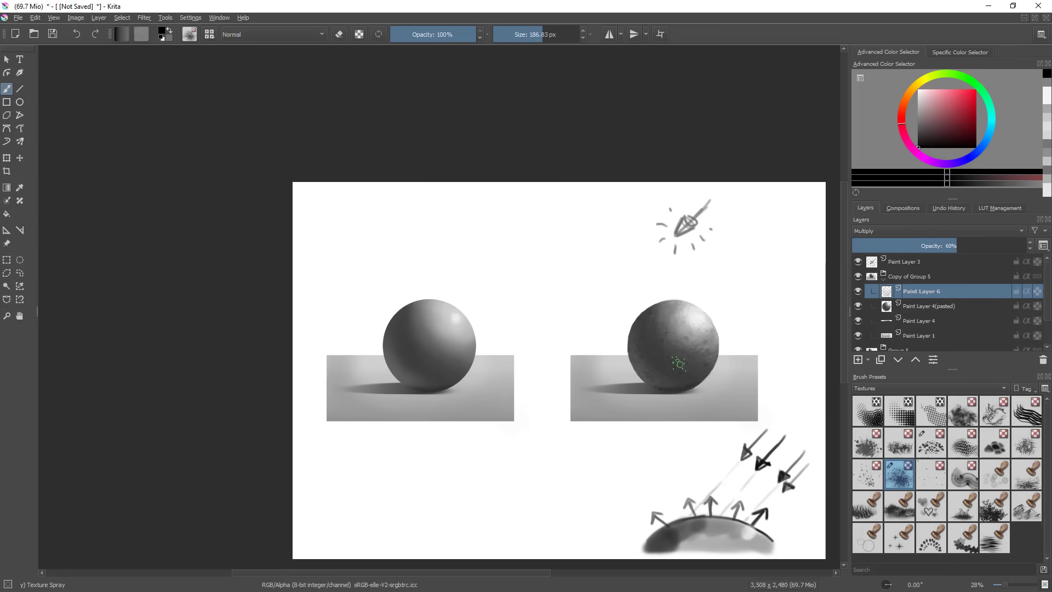
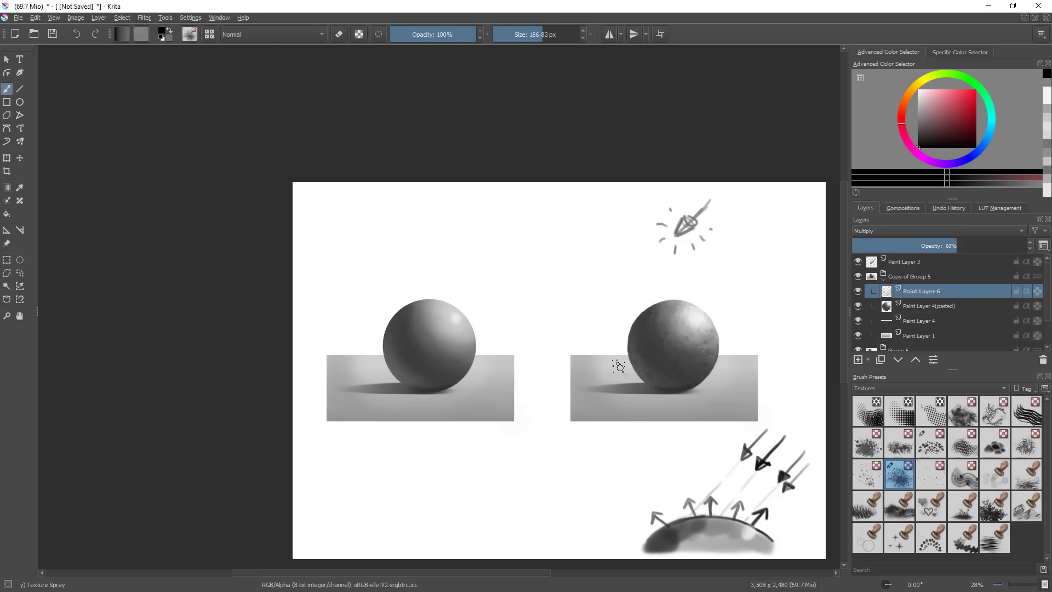
- Add another new paint layer and move it out of Copy of Group 5 to just above the group
mouse_move(675, 296)
mouse_down()
mouse_move(692, 278)
mouse_move(686, 260)
mouse_up()
key(l)
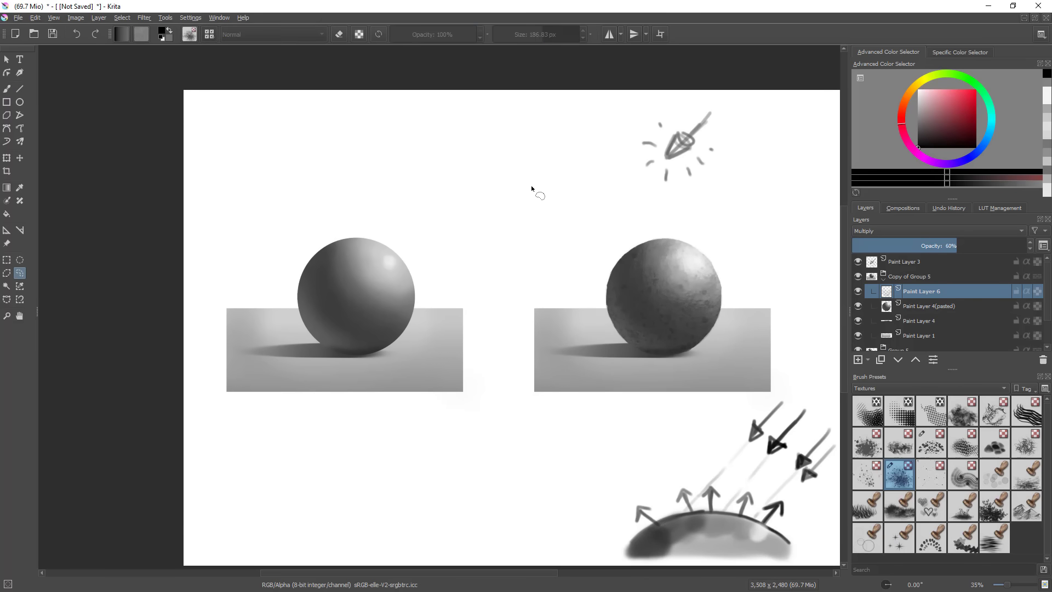
drag(529, 190, 589, 319)
click(857, 359)
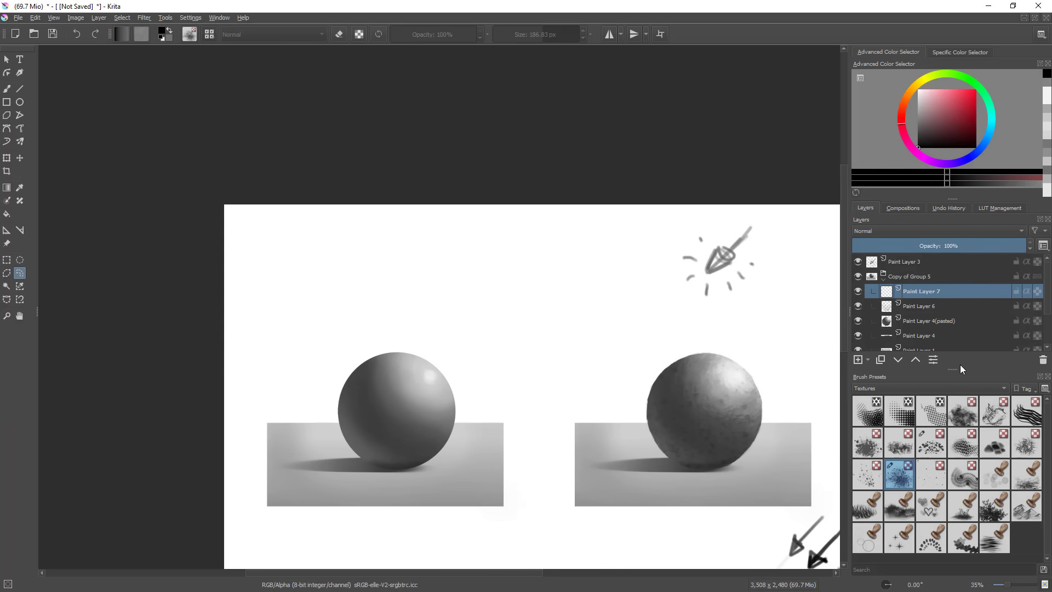
drag(921, 288, 933, 270)
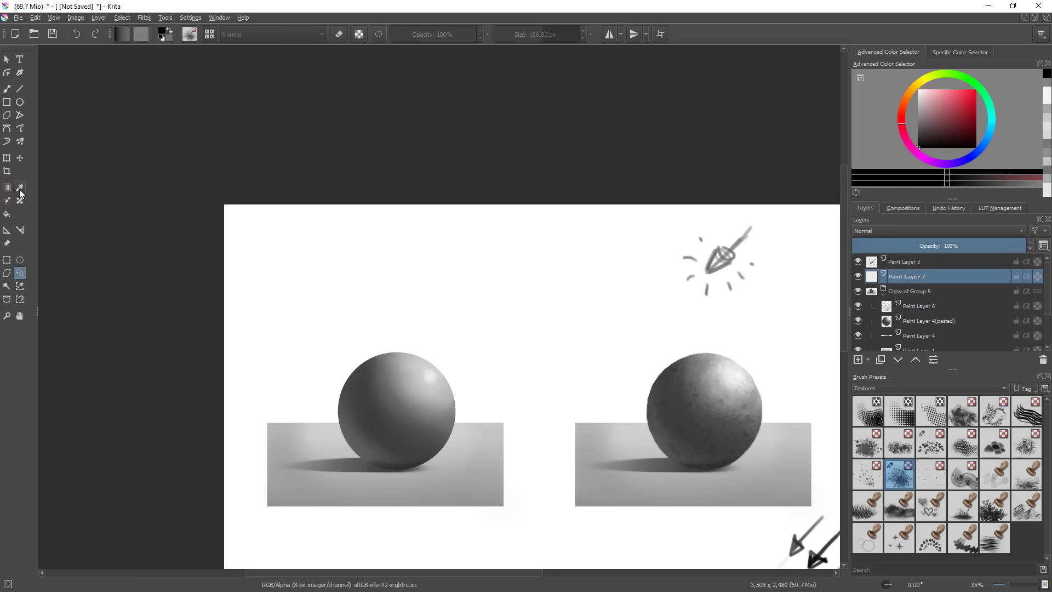
- Return to freehand painting, list all brush presets and choose the Pencil-4 Soft brush
click(7, 89)
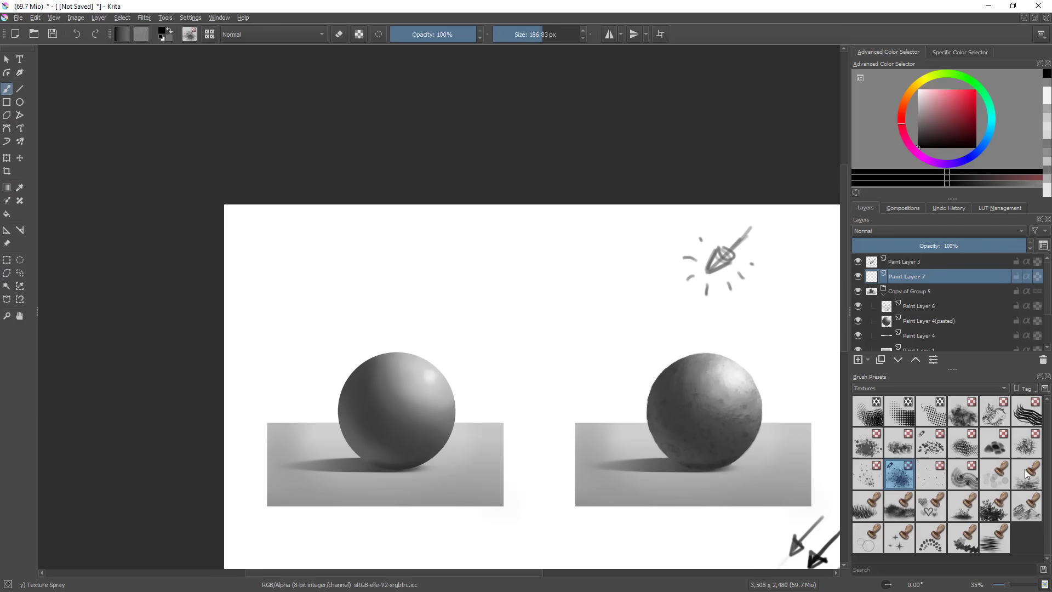
click(948, 388)
click(918, 279)
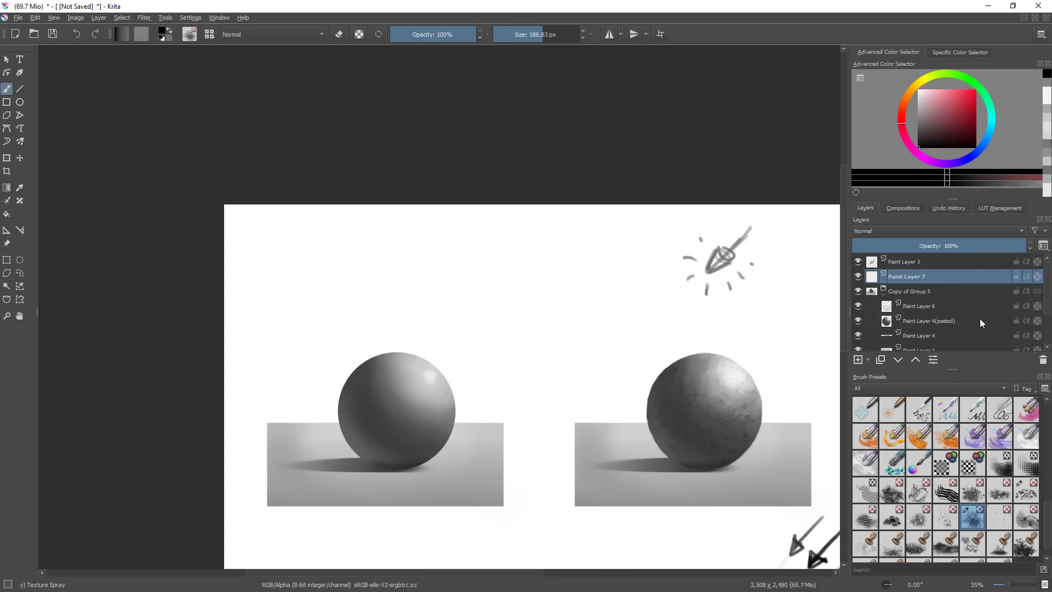
drag(1047, 520, 1040, 390)
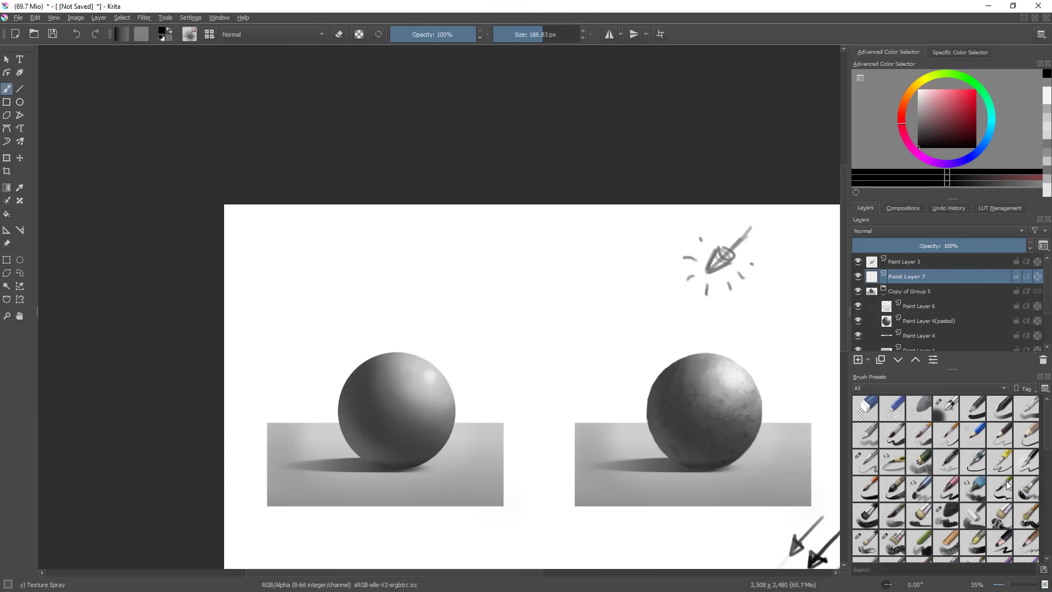
click(868, 462)
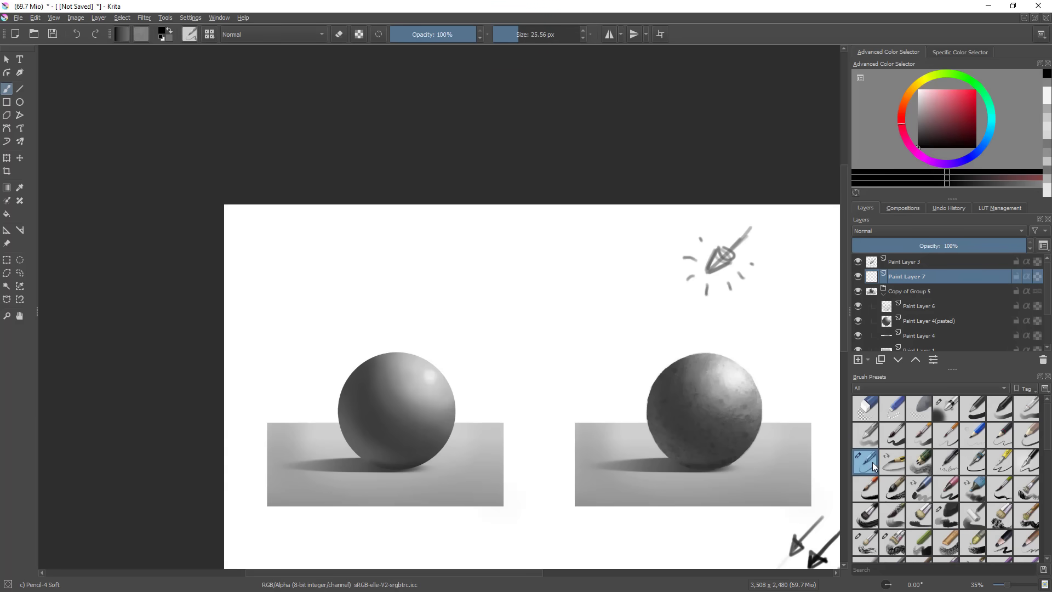
mouse_move(530, 286)
mouse_down()
mouse_move(549, 244)
mouse_move(534, 282)
mouse_move(564, 253)
mouse_move(497, 261)
mouse_move(540, 383)
mouse_up()
drag(572, 267, 543, 383)
key(ctrl+z)
key(ctrl+z)
key(ctrl+z)
- Sketch an upright cylinder in black with elliptical top and base, above and between the two spheres
mouse_move(597, 272)
mouse_down()
mouse_move(552, 278)
mouse_move(585, 250)
mouse_move(613, 273)
mouse_move(549, 265)
mouse_move(618, 263)
mouse_move(550, 340)
mouse_move(552, 359)
mouse_move(613, 374)
mouse_move(592, 392)
mouse_move(619, 378)
mouse_up()
drag(617, 304, 612, 398)
drag(548, 378, 605, 368)
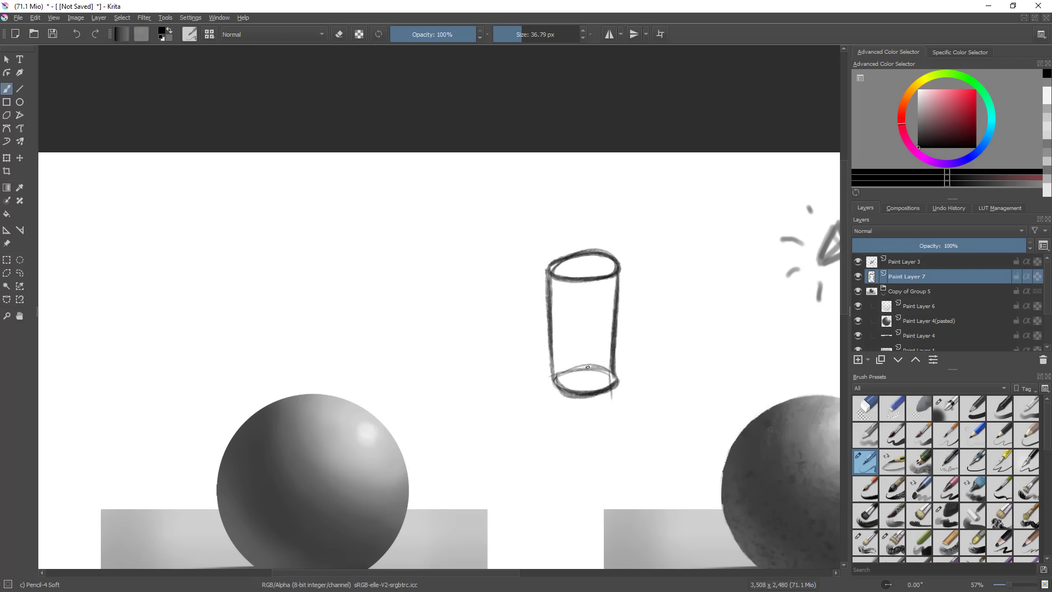
- Erase stray marks around the cylinder and restate its side and base lines
key(e)
mouse_move(575, 248)
mouse_down()
mouse_move(604, 249)
mouse_move(678, 280)
mouse_move(623, 316)
mouse_move(612, 377)
mouse_move(616, 281)
mouse_move(615, 381)
mouse_up()
key(e)
drag(616, 313, 613, 389)
key(e)
mouse_move(611, 291)
mouse_down()
mouse_move(608, 369)
mouse_move(611, 288)
mouse_move(608, 365)
mouse_move(554, 360)
mouse_move(586, 367)
mouse_up()
drag(591, 369, 598, 367)
- Refine the cylinder's top rim and trim the rough outer edge of its side with the eraser
key(m)
drag(536, 359, 798, 370)
mouse_move(531, 269)
mouse_down()
mouse_move(549, 266)
mouse_move(528, 270)
mouse_move(562, 292)
mouse_move(586, 278)
mouse_up()
key(e)
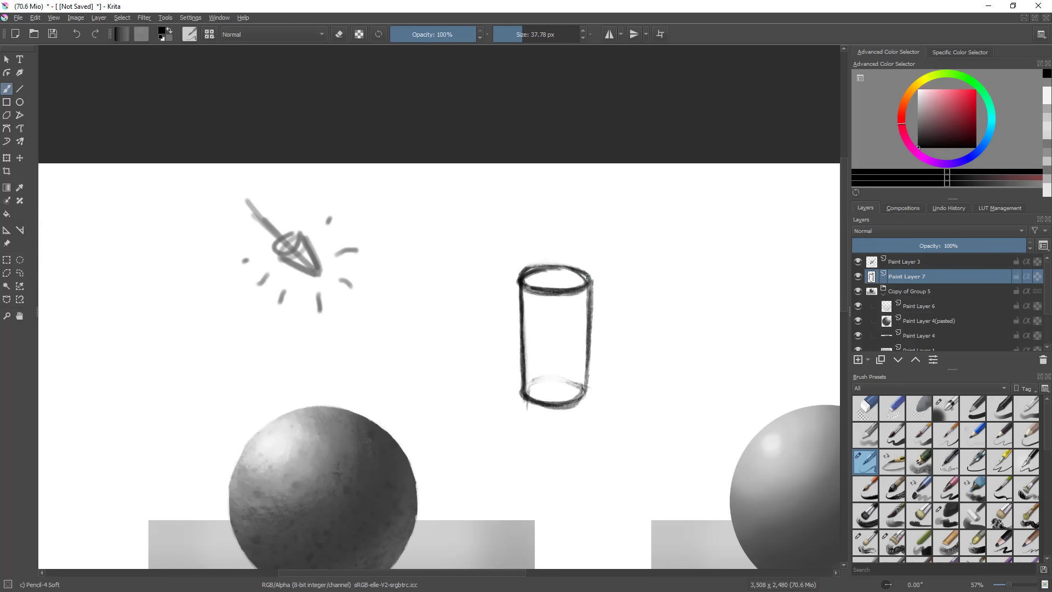
key(e)
scroll(513, 292, down, 3)
key(m)
scroll(428, 356, up, 4)
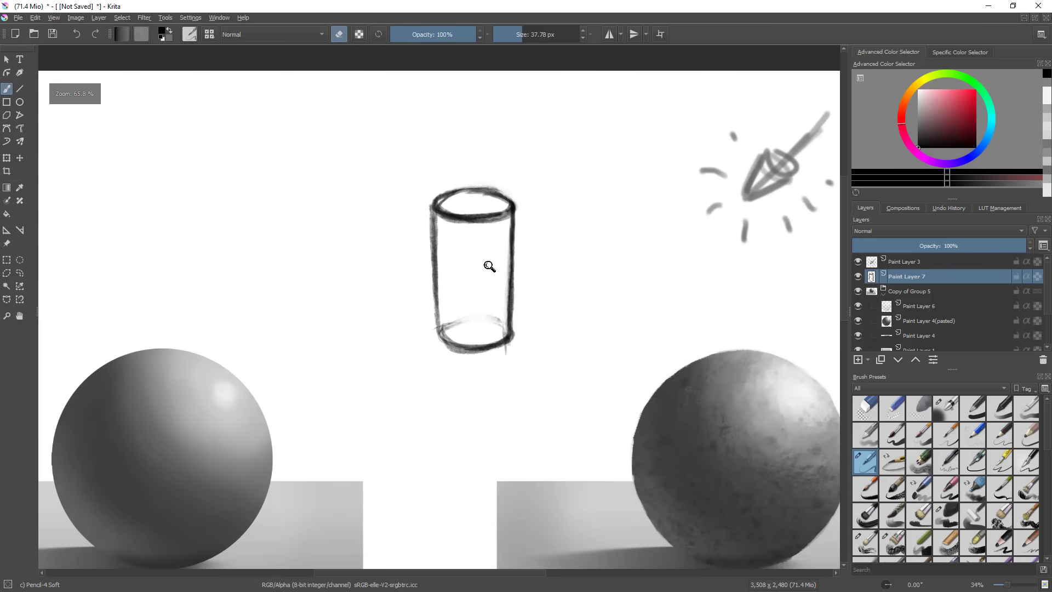
mouse_move(433, 213)
mouse_down()
mouse_move(433, 323)
mouse_move(443, 339)
mouse_up()
key(e)
- Redraw the back edge of the cylinder's base ellipse with the pencil at about 38 px
scroll(524, 284, down, 3)
key(m)
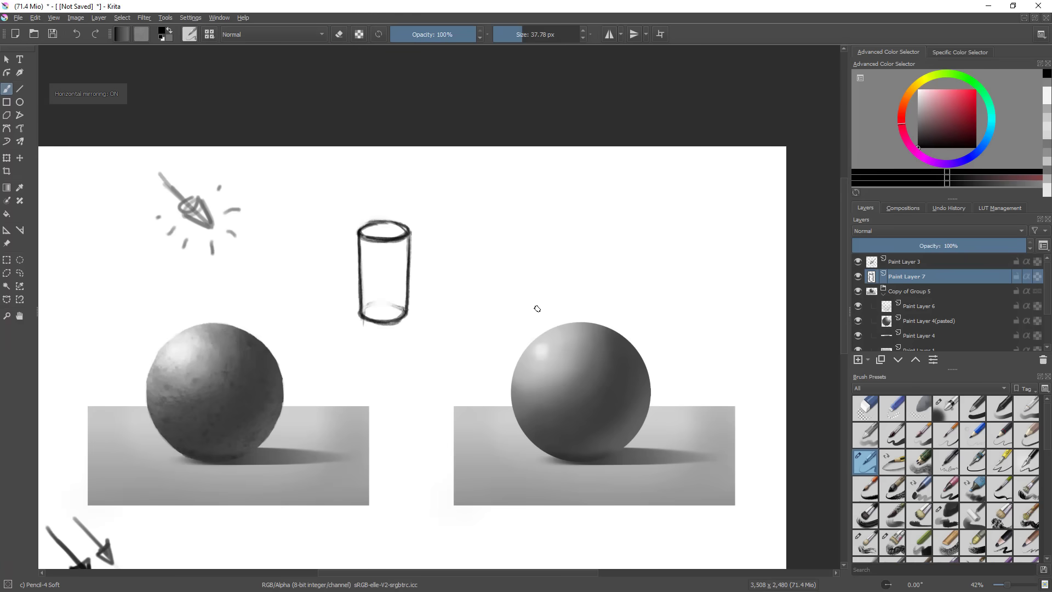
key(m)
scroll(536, 262, up, 3)
scroll(537, 261, up, 1)
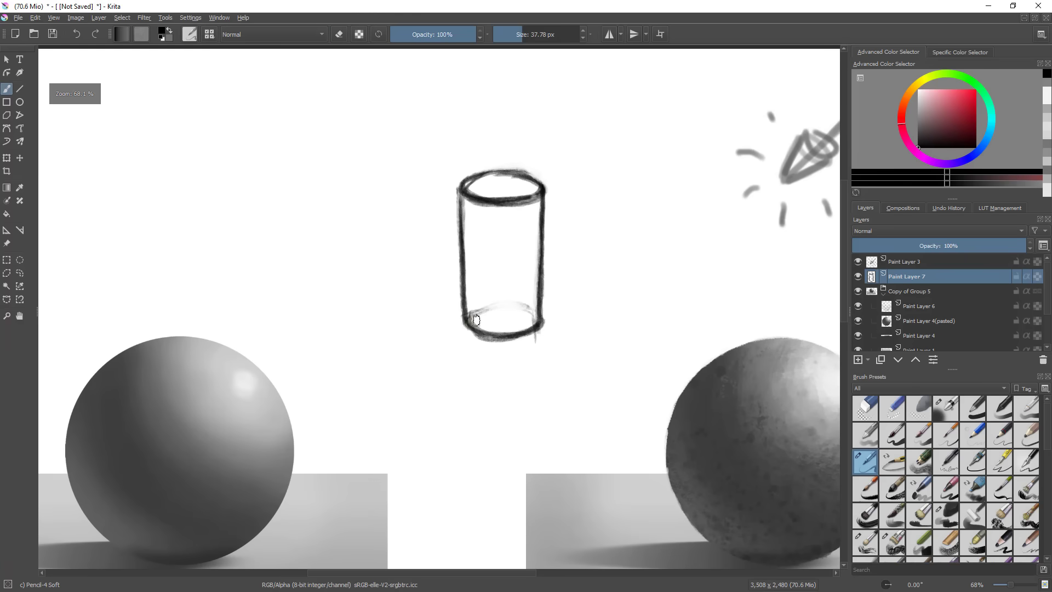
drag(511, 323, 489, 259)
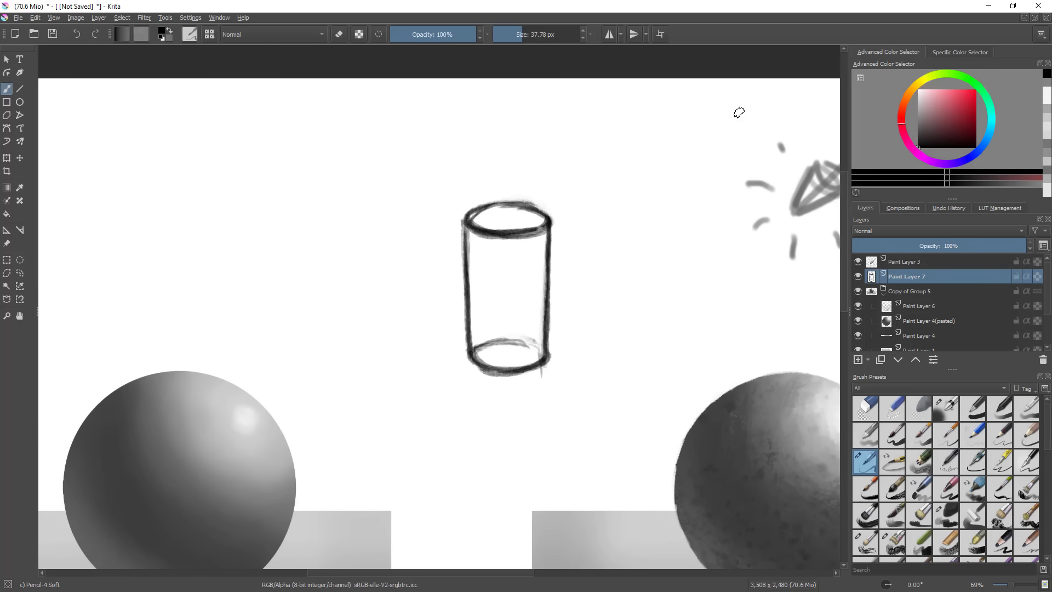
- Fill the cylinder's top with mid grey at about 101 px and lay a slightly darker grey on its body
drag(926, 100, 904, 109)
mouse_move(510, 225)
mouse_down()
mouse_move(535, 220)
mouse_move(485, 218)
mouse_move(542, 222)
mouse_move(505, 228)
mouse_move(497, 215)
mouse_move(512, 212)
mouse_move(532, 226)
mouse_up()
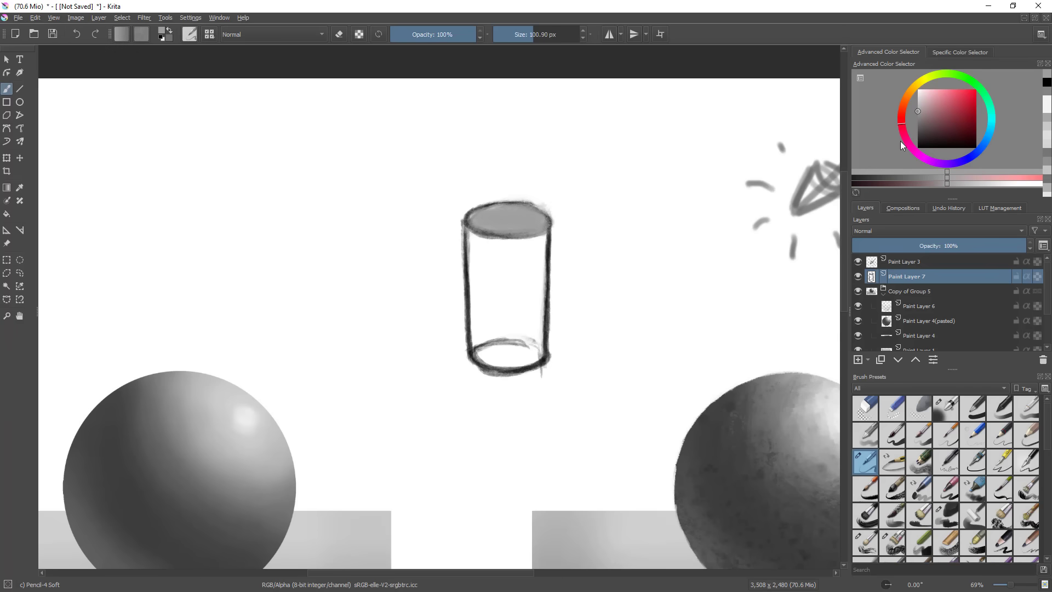
drag(651, 190, 636, 191)
drag(923, 118, 906, 120)
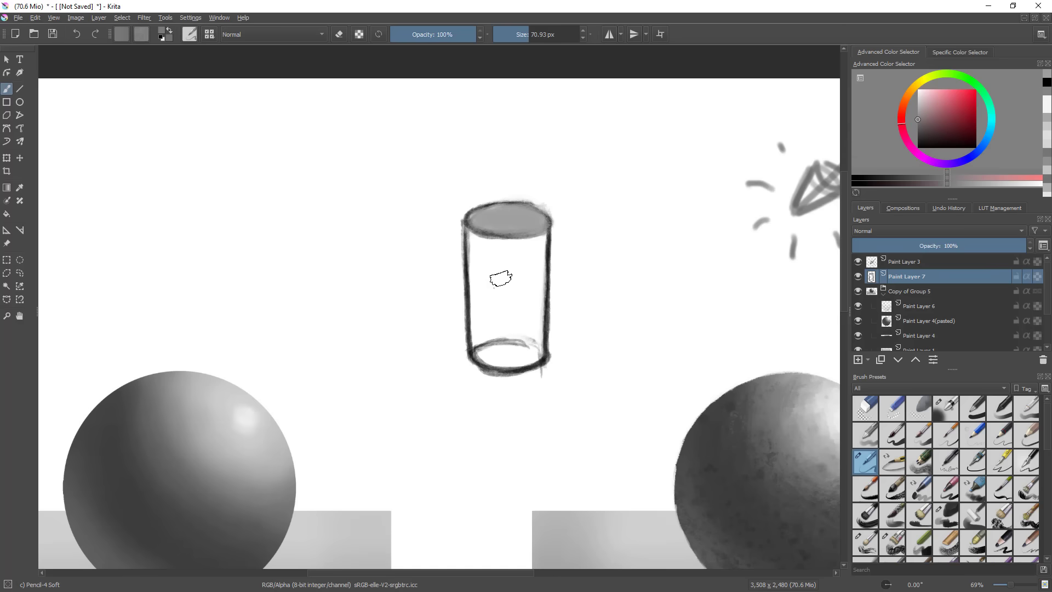
drag(516, 268, 521, 267)
drag(517, 242, 519, 356)
key(ctrl+z)
mouse_move(507, 273)
mouse_down()
mouse_move(517, 273)
mouse_move(507, 346)
mouse_move(498, 254)
mouse_move(489, 333)
mouse_up()
mouse_move(481, 256)
mouse_down()
mouse_move(471, 256)
mouse_move(483, 264)
mouse_up()
- Paint the side of the cylinder facing away from the lamp near-black and tidy the edge of its top
click(917, 141)
mouse_move(489, 245)
mouse_down()
mouse_move(489, 347)
mouse_move(472, 234)
mouse_move(496, 246)
mouse_move(499, 344)
mouse_move(476, 359)
mouse_move(494, 355)
mouse_move(488, 345)
mouse_move(508, 363)
mouse_move(510, 329)
mouse_up()
ctrl+drag(517, 311, 515, 352)
key(m)
drag(441, 352, 597, 381)
ctrl+drag(535, 335, 532, 293)
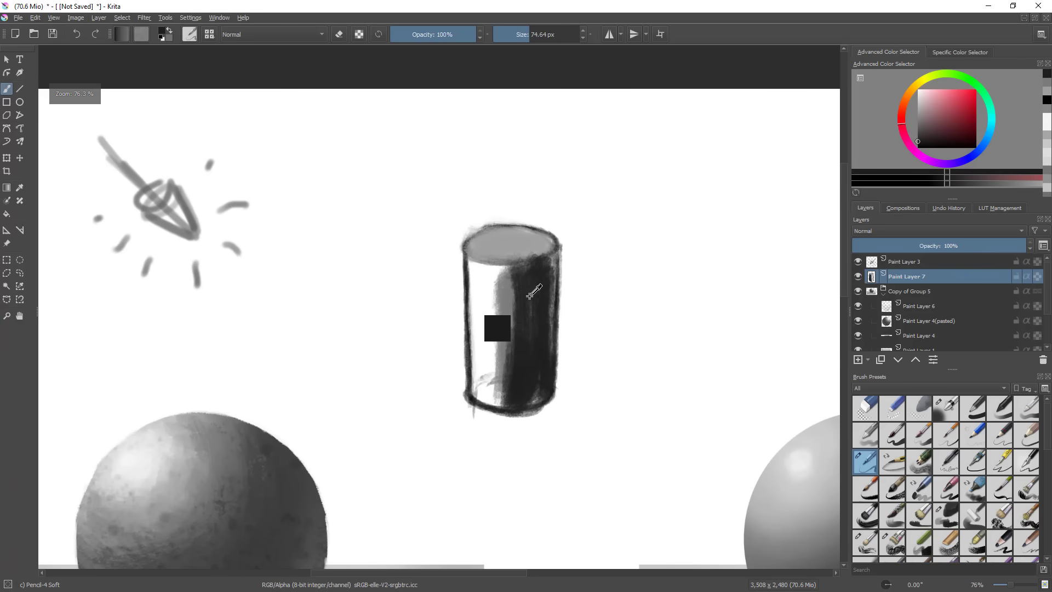
mouse_move(551, 260)
shift+mouse_down()
mouse_move(532, 211)
mouse_move(519, 237)
shift+mouse_up()
ctrl+click(441, 243)
mouse_move(536, 253)
mouse_down()
mouse_move(561, 248)
mouse_move(517, 257)
mouse_move(585, 231)
mouse_move(522, 255)
mouse_move(543, 248)
mouse_move(472, 257)
mouse_up()
ctrl+drag(520, 306, 679, 312)
- Blend the cylinder's body from near-black to mid grey on the lamp side using greys sampled from the painting
key(m)
mouse_move(496, 260)
ctrl+mouse_down()
mouse_move(493, 241)
mouse_move(470, 250)
mouse_move(468, 333)
mouse_move(521, 291)
mouse_move(526, 314)
mouse_move(542, 312)
mouse_move(523, 357)
ctrl+mouse_up()
ctrl+click(497, 276)
ctrl+click(507, 295)
mouse_move(524, 275)
mouse_down()
mouse_move(525, 355)
mouse_move(528, 328)
mouse_up()
ctrl+click(524, 330)
mouse_move(529, 278)
mouse_down()
mouse_move(530, 355)
mouse_move(518, 281)
mouse_move(527, 274)
mouse_up()
mouse_move(530, 274)
shift+mouse_down()
mouse_move(526, 265)
mouse_move(543, 261)
mouse_move(540, 334)
shift+mouse_up()
mouse_move(541, 266)
mouse_down()
mouse_move(540, 356)
mouse_move(522, 349)
mouse_move(522, 345)
mouse_up()
ctrl+click(530, 342)
ctrl+click(509, 347)
shift+drag(537, 255, 515, 256)
- Repaint the cylinder's top face in a lighter grey
ctrl+click(525, 241)
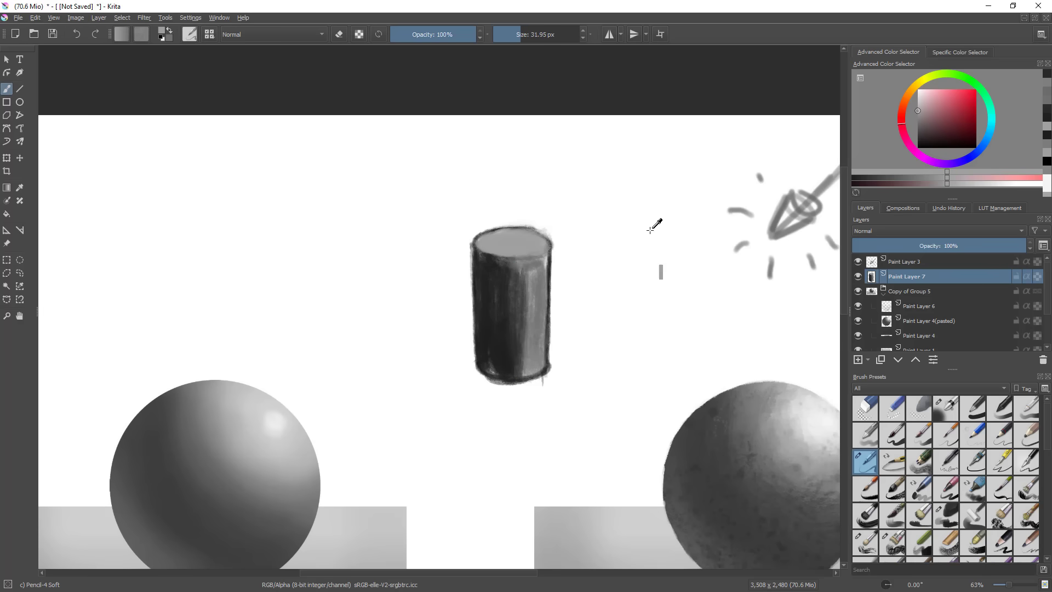
ctrl+click(541, 284)
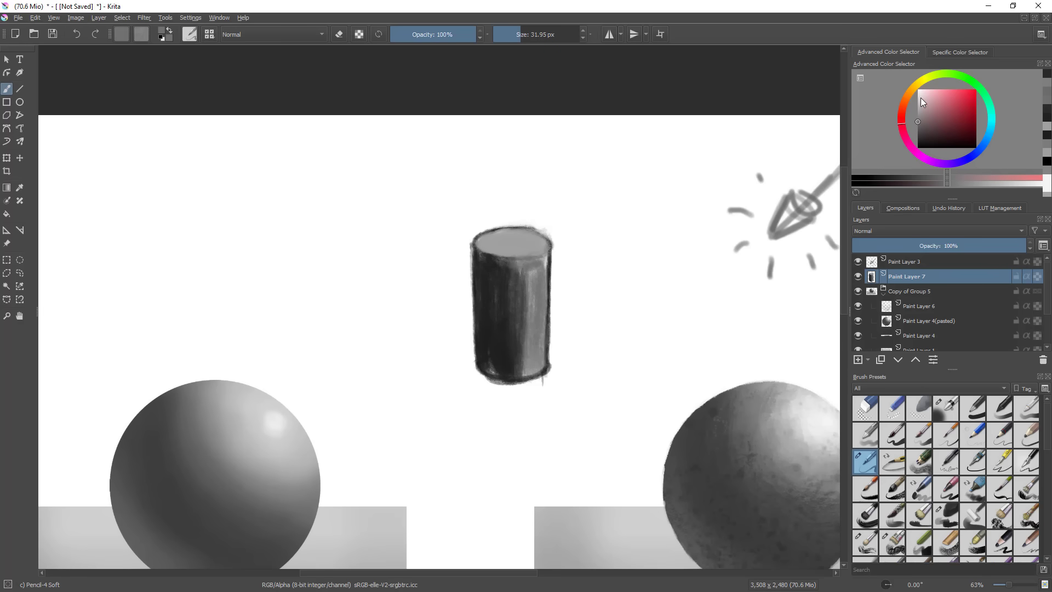
drag(920, 106, 883, 104)
mouse_move(529, 252)
shift+mouse_down()
mouse_move(556, 251)
mouse_move(483, 242)
mouse_move(539, 245)
mouse_move(494, 236)
shift+mouse_up()
- Soften the light-to-dark transition on the cylinder's body with sampled greys, enlarging the brush to about 152 px
mouse_move(575, 314)
ctrl+mouse_down()
mouse_move(557, 416)
mouse_move(573, 392)
mouse_move(540, 315)
mouse_move(559, 313)
ctrl+mouse_up()
ctrl+click(528, 317)
ctrl+click(541, 315)
shift+drag(517, 346, 530, 346)
mouse_move(527, 350)
mouse_down()
mouse_move(527, 282)
mouse_move(537, 272)
mouse_move(514, 272)
mouse_move(522, 350)
mouse_up()
ctrl+click(521, 302)
ctrl+click(532, 359)
drag(529, 287, 529, 358)
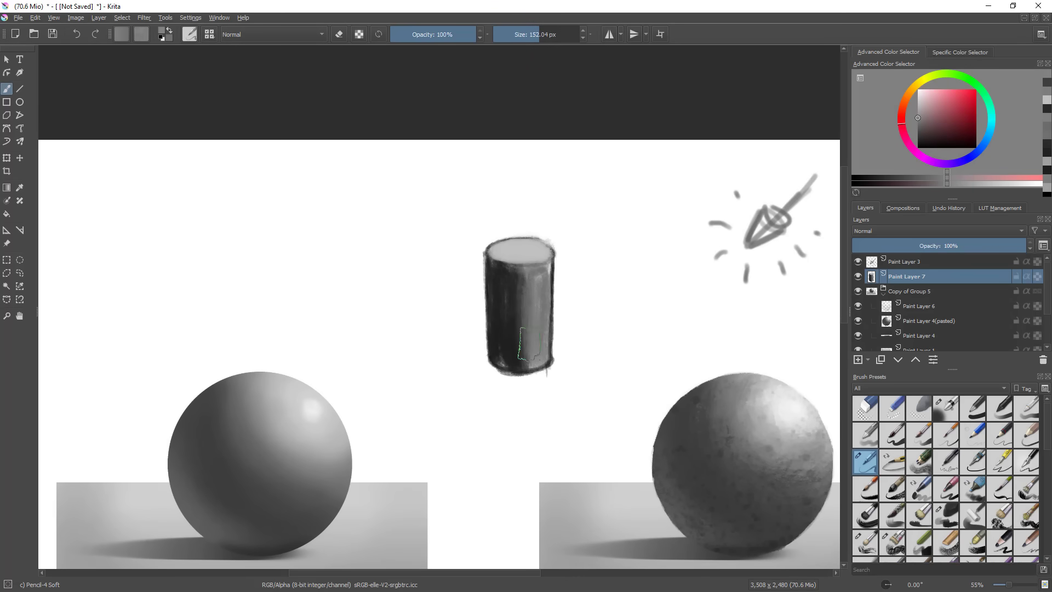
ctrl+click(518, 323)
drag(530, 279, 513, 283)
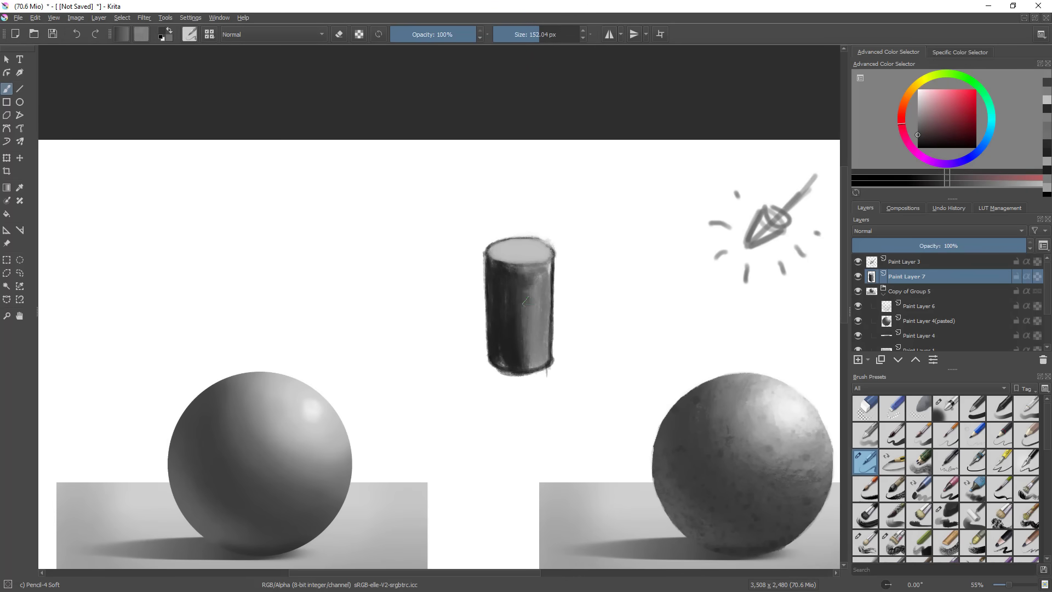
ctrl+click(523, 353)
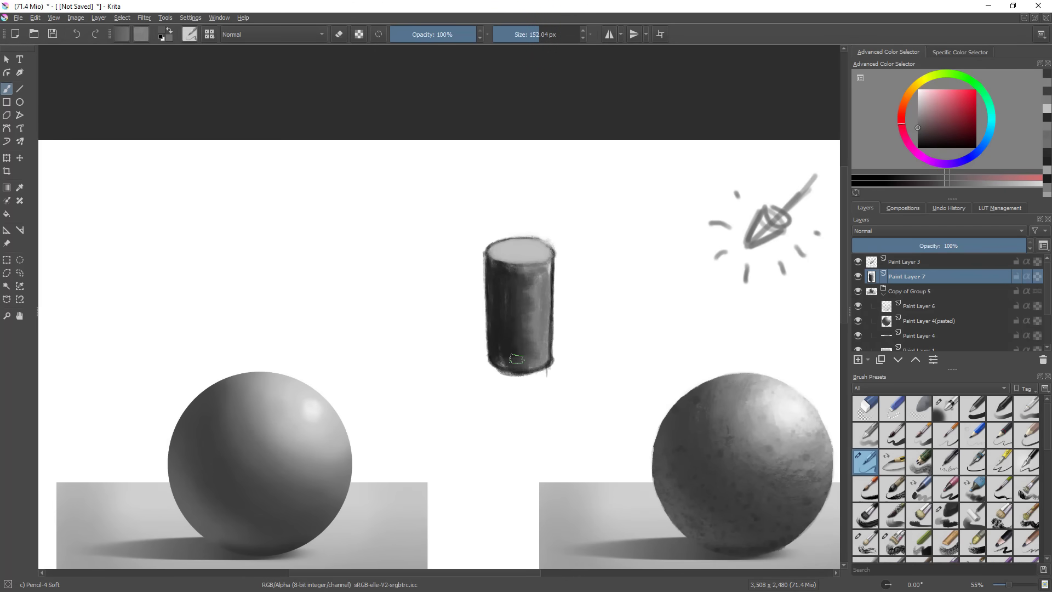
drag(528, 280, 526, 283)
- Touch up the lamp-side edge of the cylinder's top with its sampled light grey
mouse_move(574, 337)
mouse_down()
mouse_move(535, 432)
mouse_move(597, 306)
mouse_up()
ctrl+click(545, 252)
mouse_move(544, 235)
mouse_down()
mouse_move(508, 261)
mouse_move(481, 263)
mouse_move(543, 259)
mouse_up()
drag(525, 316, 528, 368)
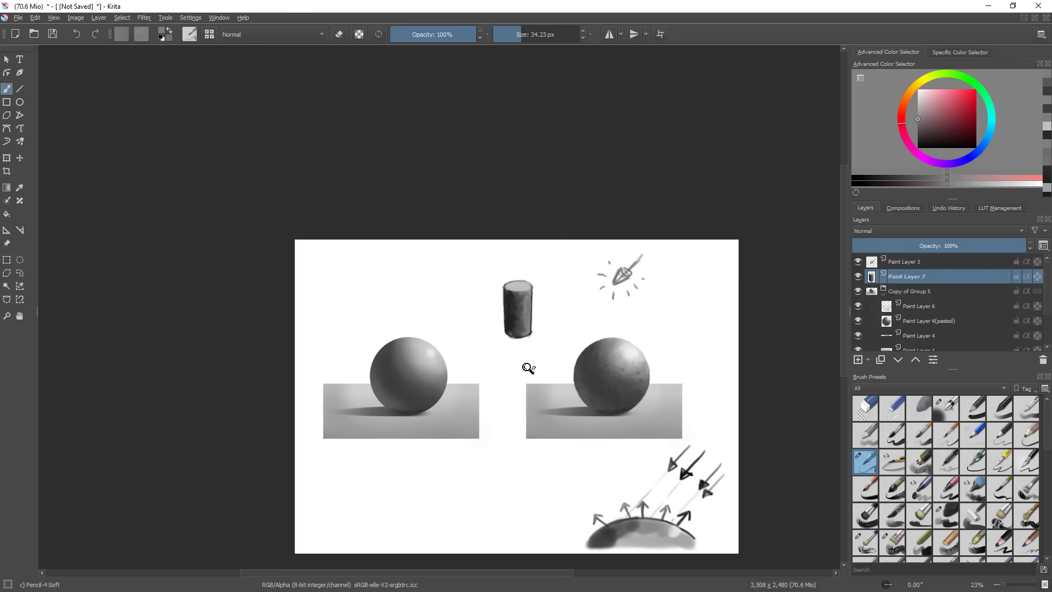
- Draw a small dark ellipse on the cylinder's top face with the pencil at about 18 px
drag(511, 296, 597, 210)
ctrl+click(497, 300)
mouse_move(552, 240)
mouse_down()
mouse_move(519, 250)
mouse_move(553, 233)
mouse_move(573, 240)
mouse_up()
mouse_move(514, 255)
mouse_down()
mouse_move(546, 256)
mouse_move(525, 231)
mouse_move(568, 235)
mouse_up()
mouse_move(552, 290)
mouse_down()
mouse_move(531, 404)
mouse_move(594, 307)
mouse_move(605, 267)
mouse_up()
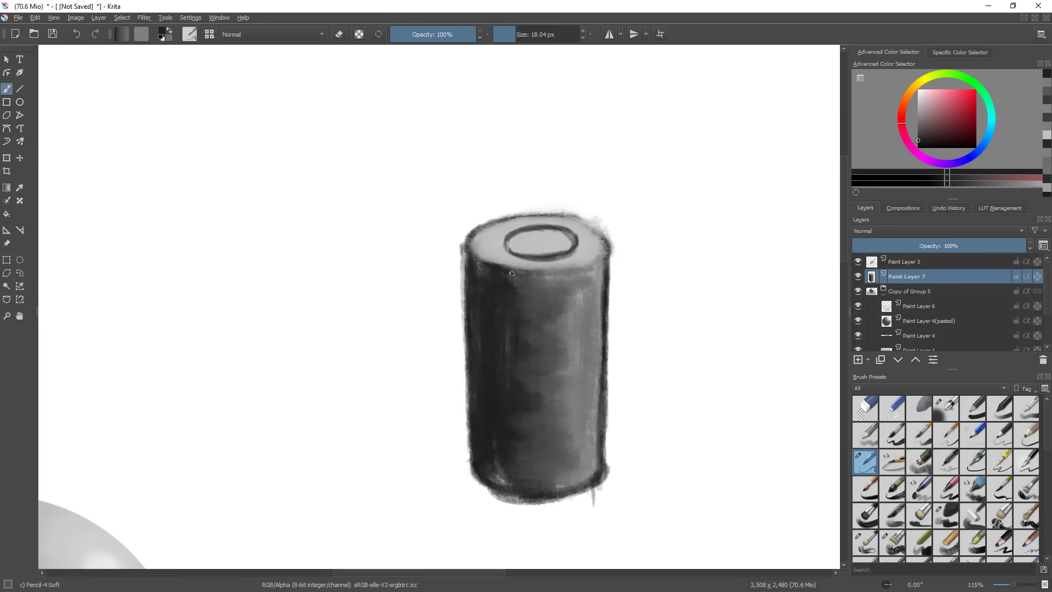
- Shade the small ellipse as a recess, near-white on the side away from the lamp and mid grey toward it
mouse_move(536, 249)
mouse_down()
mouse_move(584, 245)
mouse_move(615, 286)
mouse_move(459, 326)
mouse_up()
drag(413, 294, 421, 263)
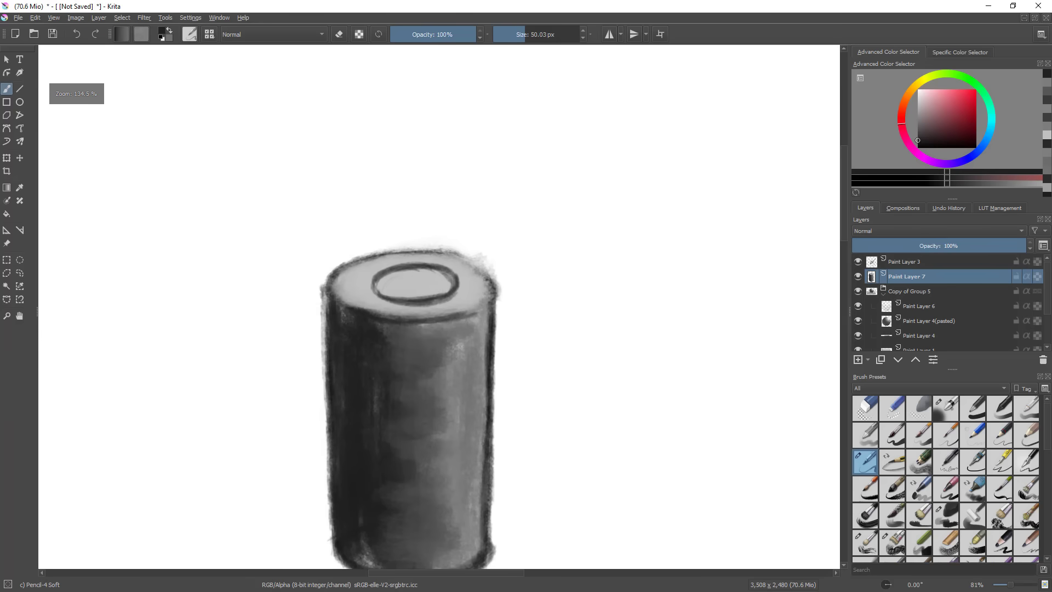
ctrl+click(359, 297)
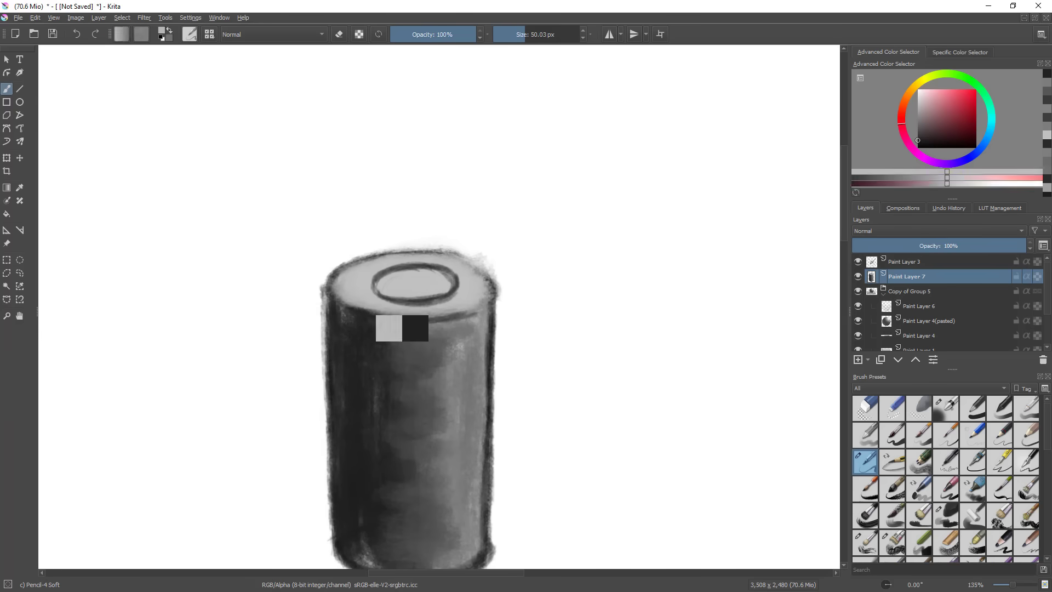
click(917, 94)
mouse_move(396, 284)
mouse_down()
mouse_move(416, 296)
mouse_move(430, 282)
mouse_move(437, 294)
mouse_move(412, 289)
mouse_up()
ctrl+click(419, 308)
ctrl+click(402, 285)
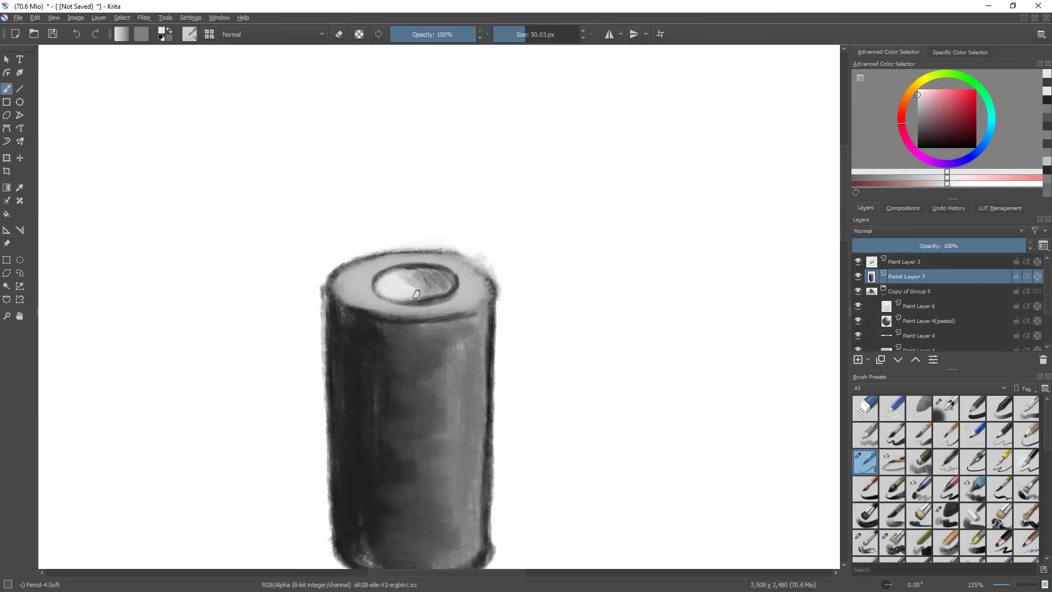
- Darken the lamp side of the recess and restate nearby edges with sampled greys at about 39 px
scroll(445, 343, down, 3)
drag(446, 343, 554, 383)
scroll(537, 338, up, 3)
ctrl+click(574, 313)
key(bracketleft)
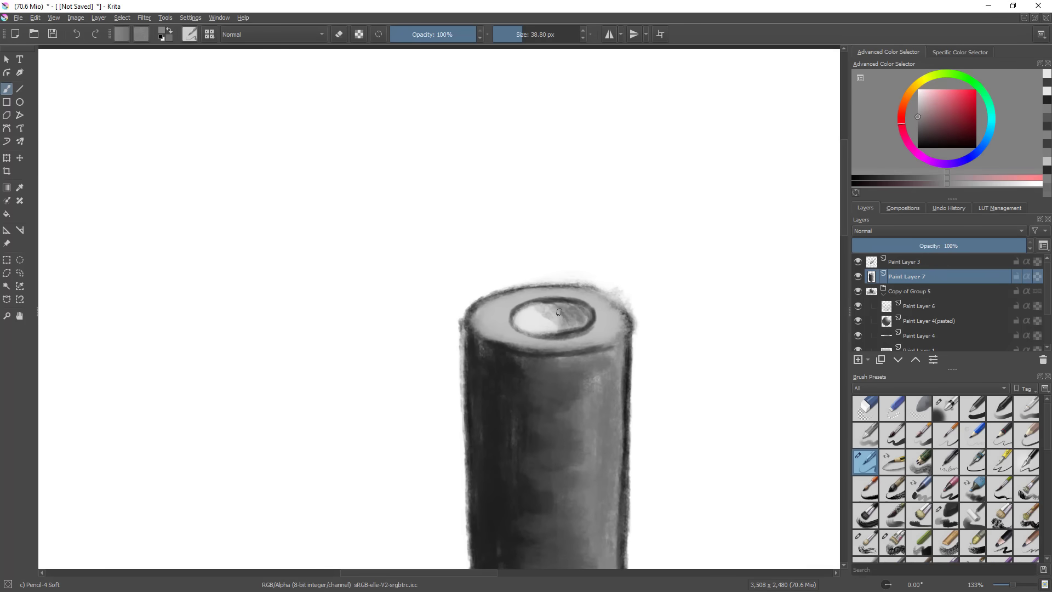
ctrl+click(510, 366)
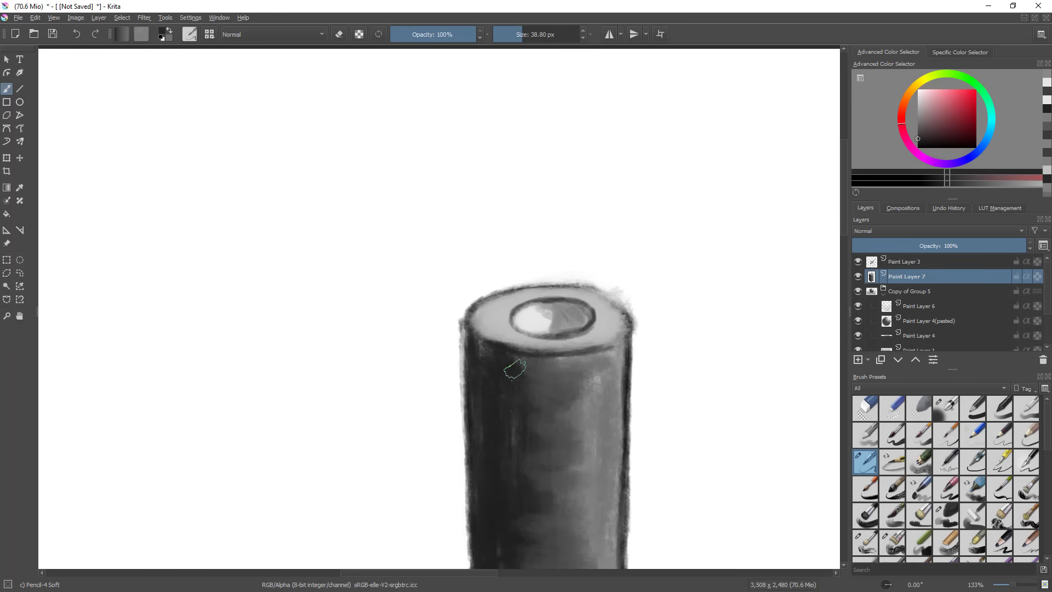
drag(567, 304, 567, 474)
- Blend sampled light and dark greys inside the recess to round off its hollow, using a brush of about 20 px
key(m)
drag(397, 388, 650, 395)
mouse_move(517, 370)
mouse_down()
mouse_move(630, 277)
mouse_move(612, 302)
mouse_up()
ctrl+click(611, 300)
mouse_move(607, 304)
mouse_down()
mouse_move(622, 296)
mouse_move(605, 292)
mouse_move(622, 298)
mouse_move(607, 292)
mouse_move(600, 382)
mouse_move(553, 441)
mouse_move(550, 373)
mouse_up()
ctrl+click(594, 297)
ctrl+click(615, 298)
ctrl+click(606, 292)
key(m)
drag(399, 399, 677, 421)
mouse_move(514, 350)
mouse_down()
mouse_move(576, 272)
mouse_move(582, 282)
mouse_up()
ctrl+click(603, 318)
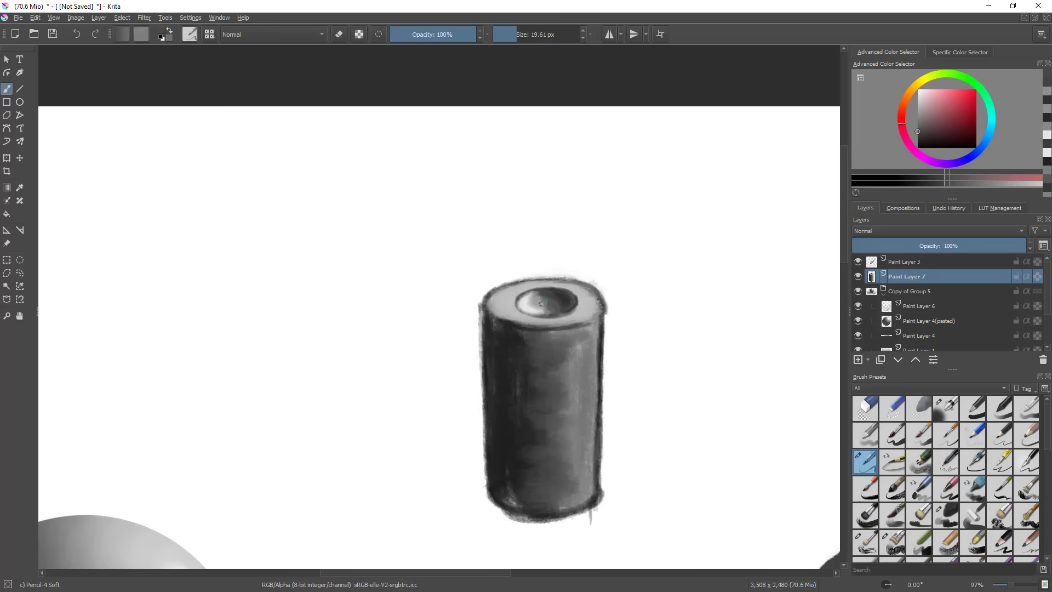
- Duplicate the Copy of Group 5 group and move the duplicate textured sphere to the lower middle of the canvas
mouse_move(629, 360)
mouse_down()
mouse_move(606, 463)
mouse_move(624, 455)
mouse_up()
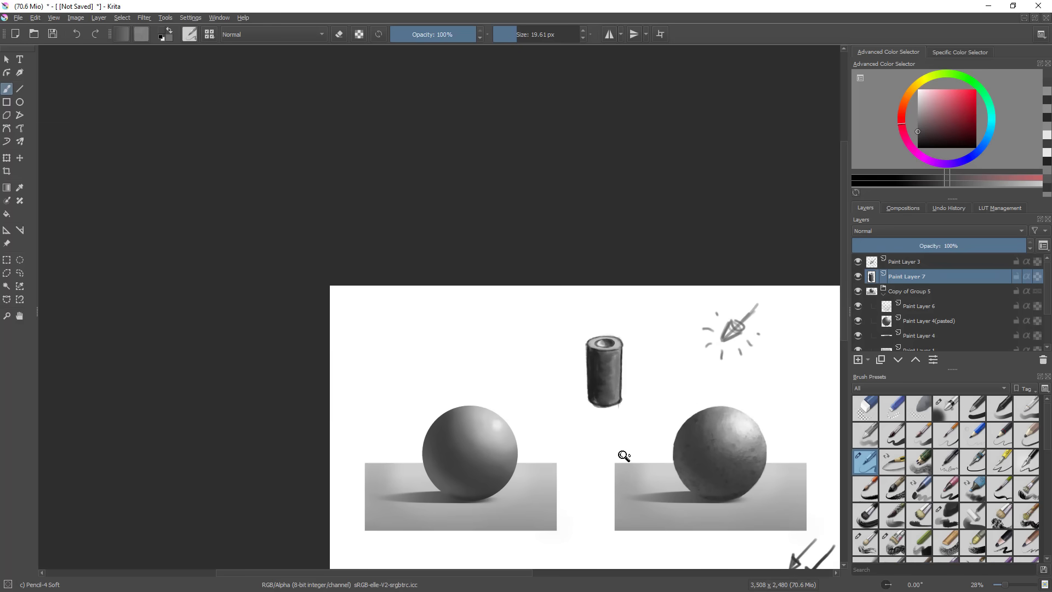
drag(624, 456, 535, 286)
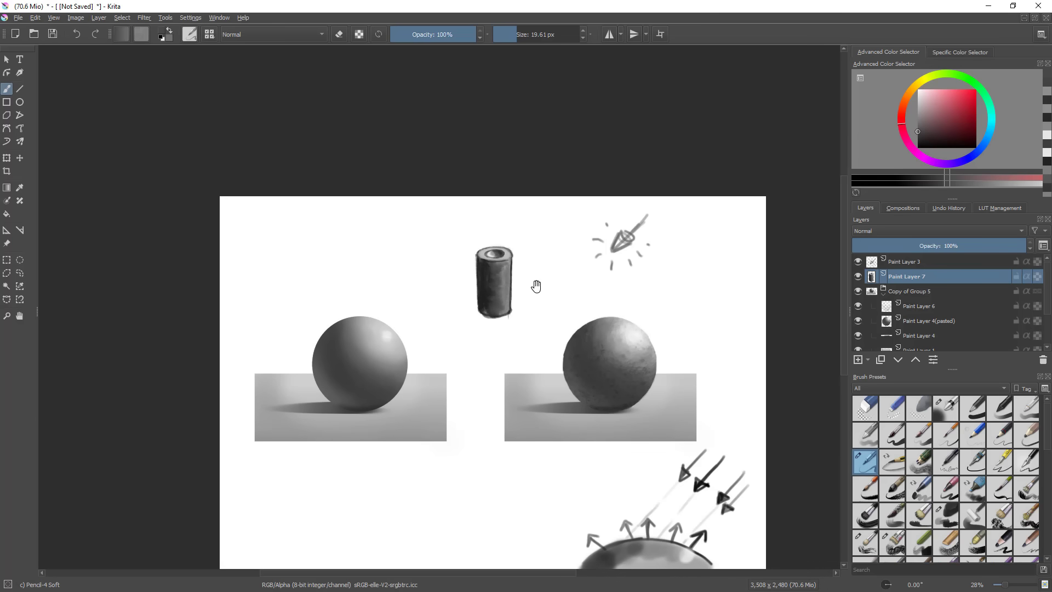
drag(697, 369, 738, 311)
click(902, 321)
key(ctrl+t)
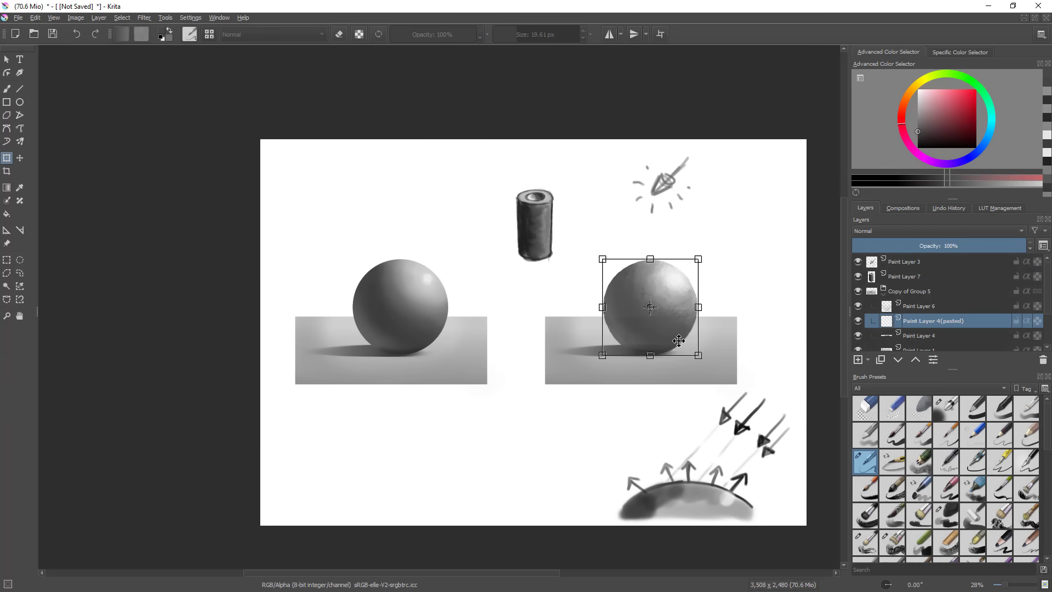
click(919, 294)
click(883, 296)
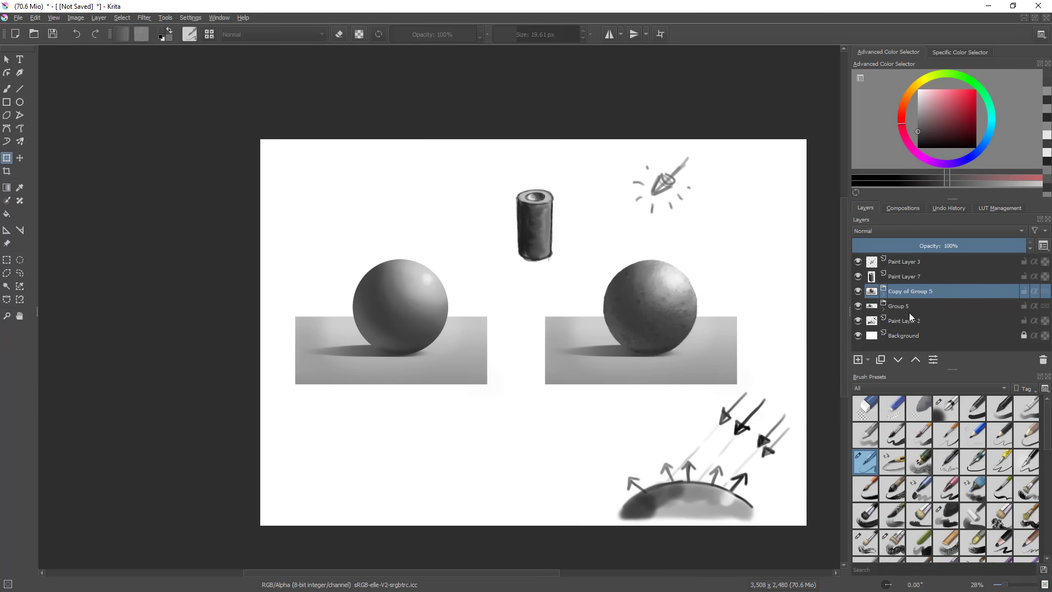
key(ctrl+j)
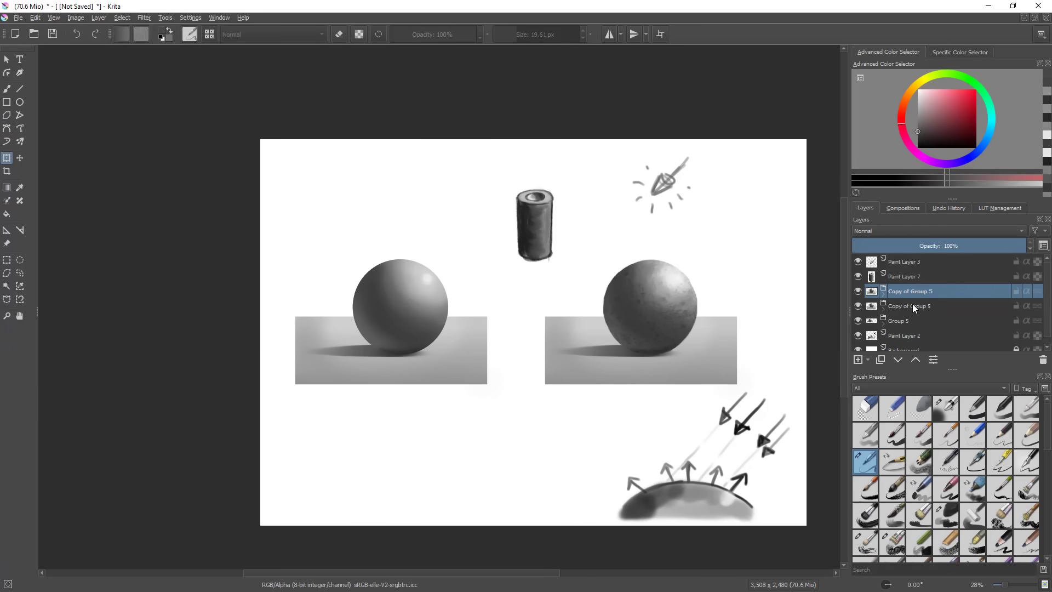
drag(642, 333, 531, 446)
key(Return)
- Move the smooth sphere's Group 5 up toward the canvas's upper-left area
click(898, 324)
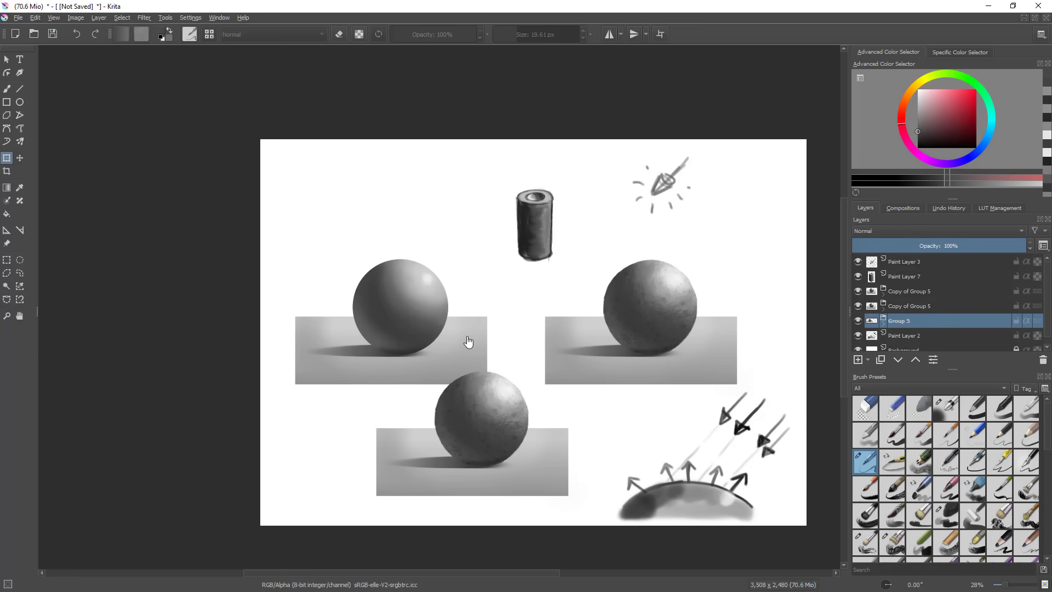
drag(465, 329, 460, 270)
key(b)
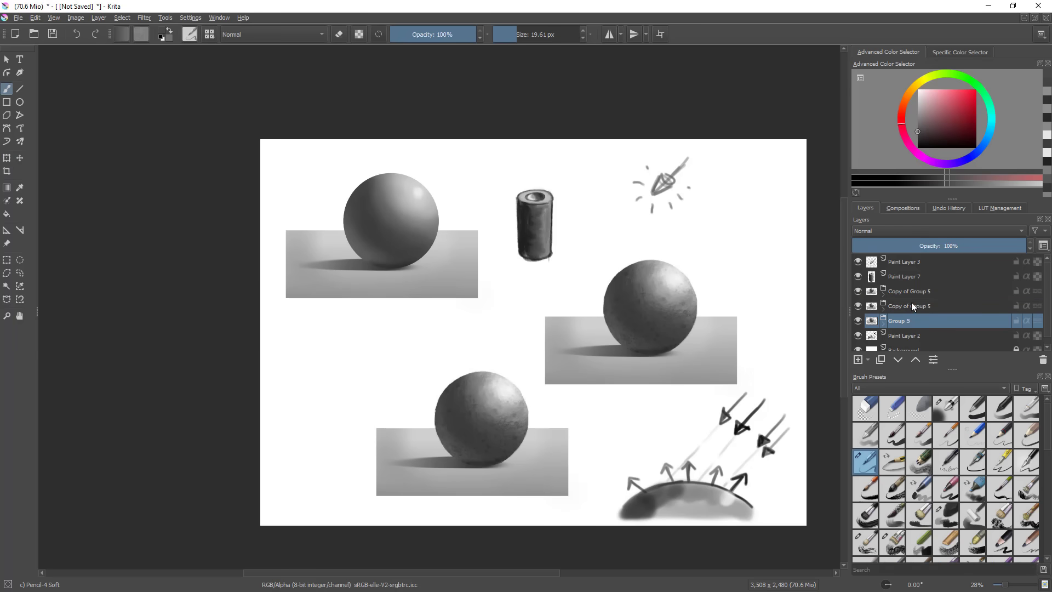
- Move the original textured sphere's group slightly up and to the right, beneath the lamp sketch
click(911, 305)
key(ctrl+t)
key(b)
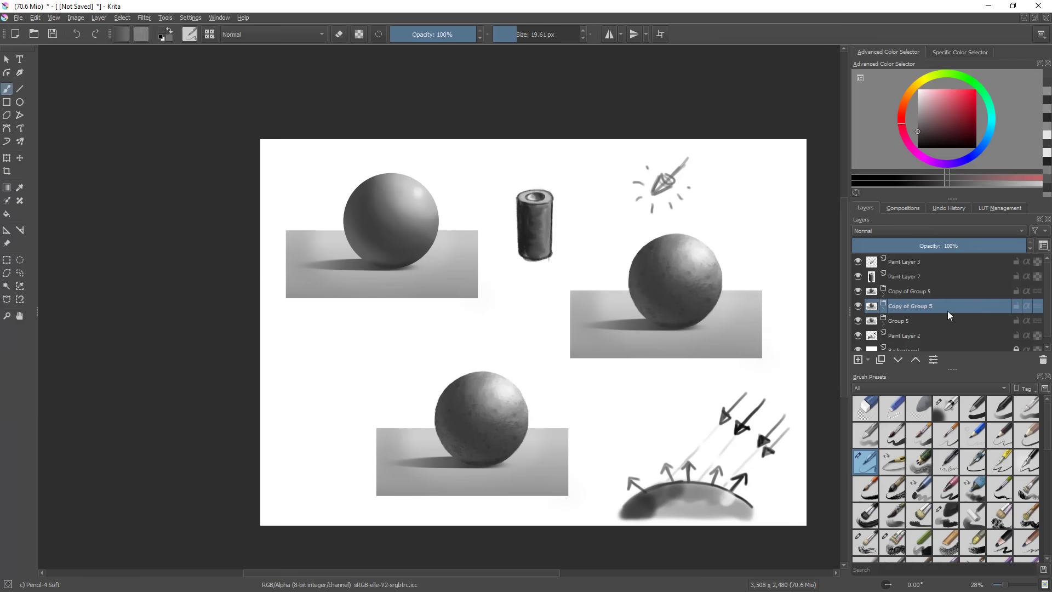
- Move the lower textured sphere's Copy of Group 5 slightly up and to the left on the canvas
click(920, 291)
key(ctrl+t)
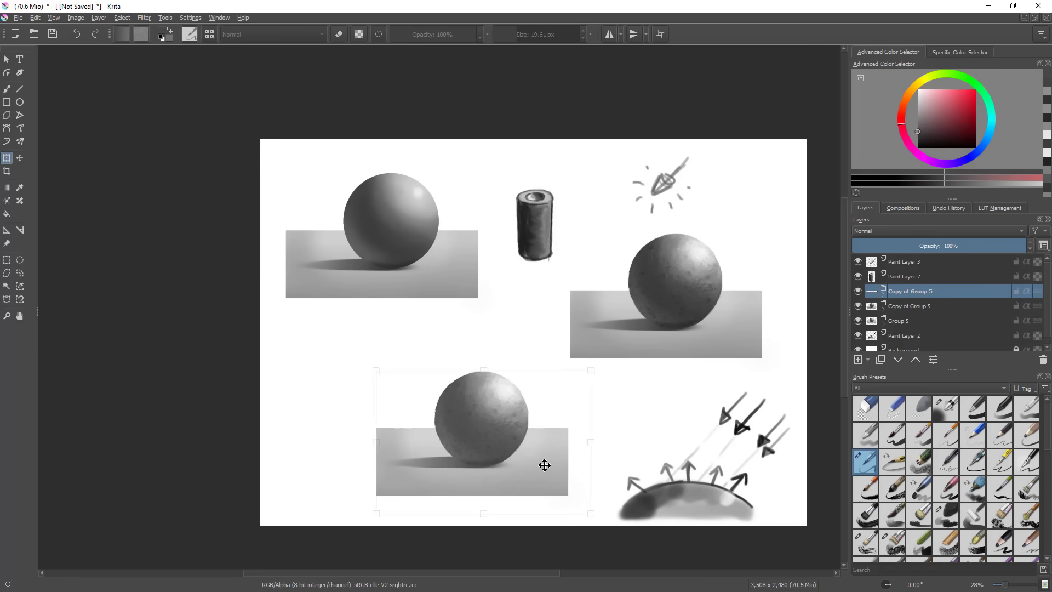
drag(547, 468, 525, 433)
key(b)
drag(647, 387, 647, 351)
drag(647, 351, 694, 327)
- Add a paint layer inside the lower sphere's Copy of Group 5 and enlarge the layer list to show the group's contents
click(883, 295)
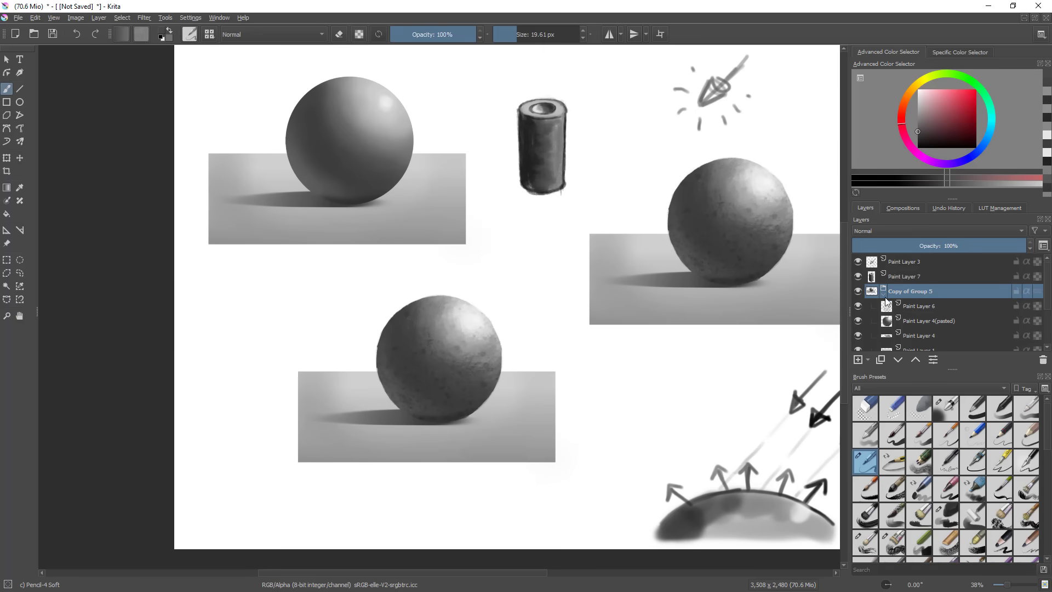
key(Insert)
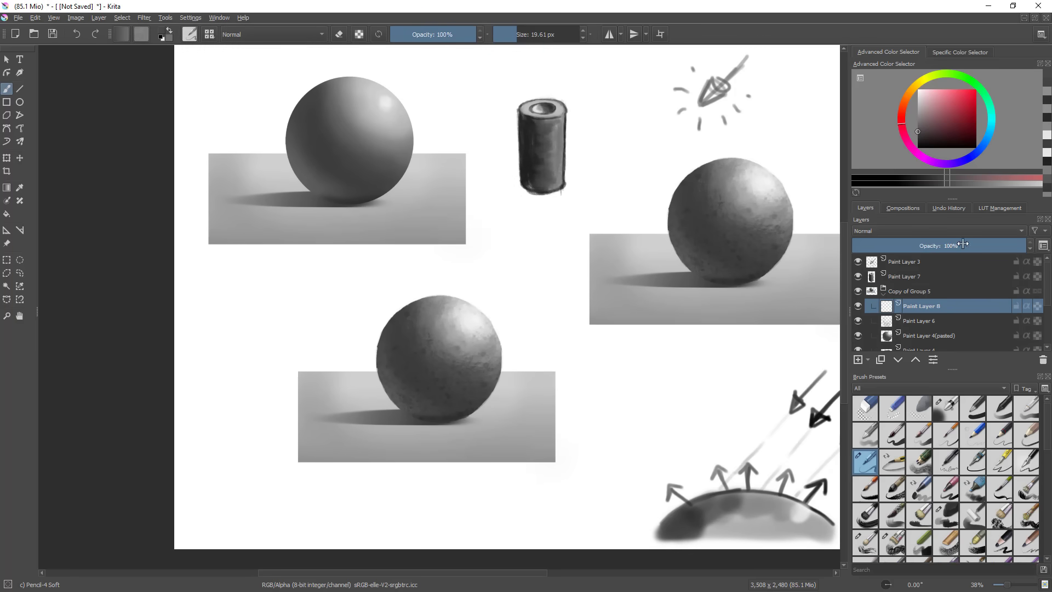
mouse_move(954, 368)
mouse_down()
mouse_move(955, 481)
mouse_move(955, 466)
mouse_up()
click(920, 365)
shift+click(922, 323)
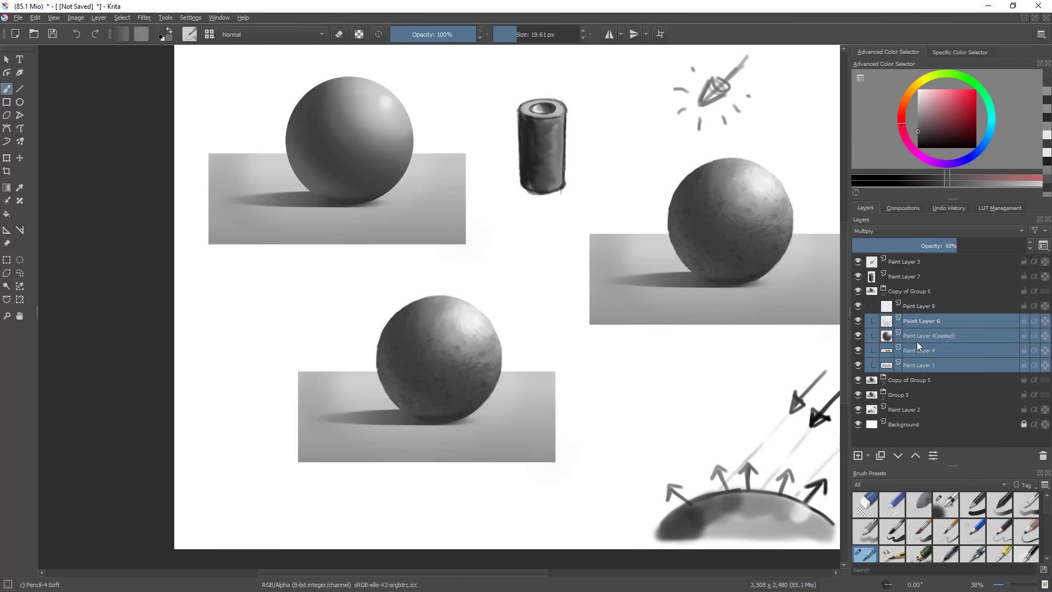
key(ctrl+g)
click(899, 327)
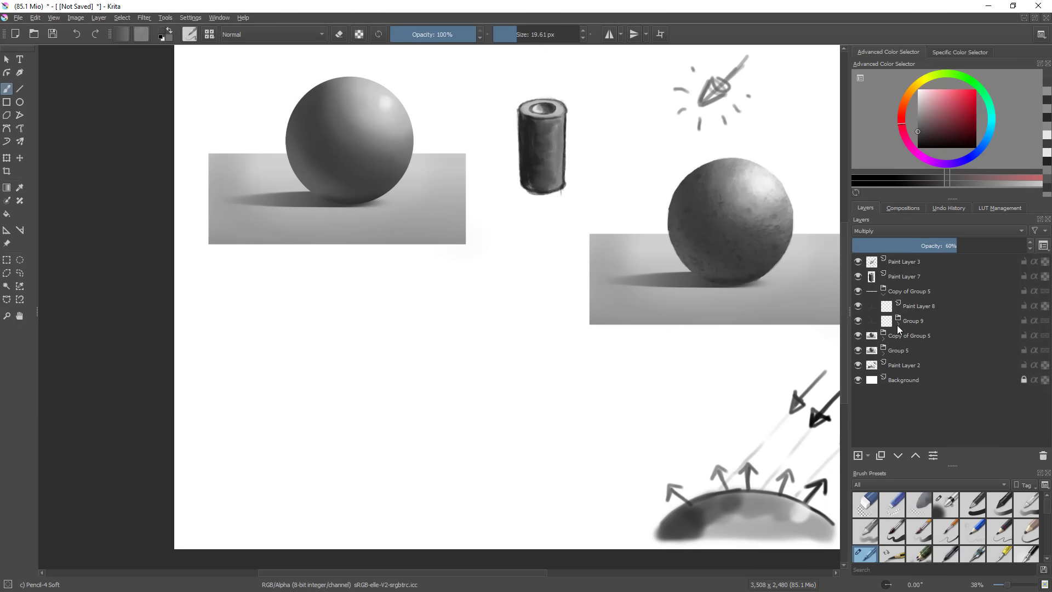
ctrl+click(883, 322)
drag(678, 461, 750, 423)
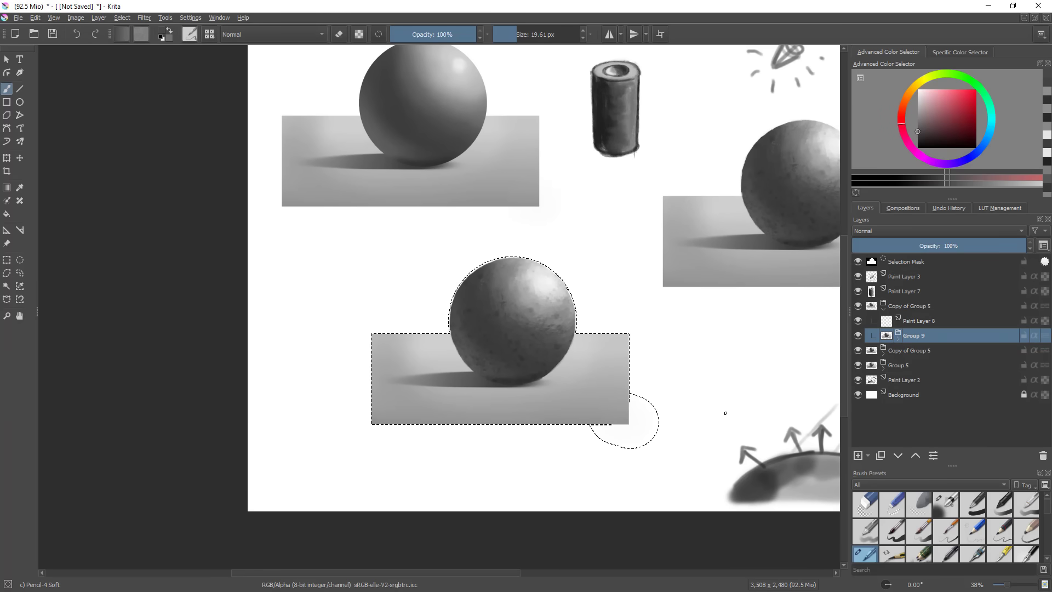
click(903, 342)
key(ctrl+z)
key(ctrl+z)
key(ctrl+z)
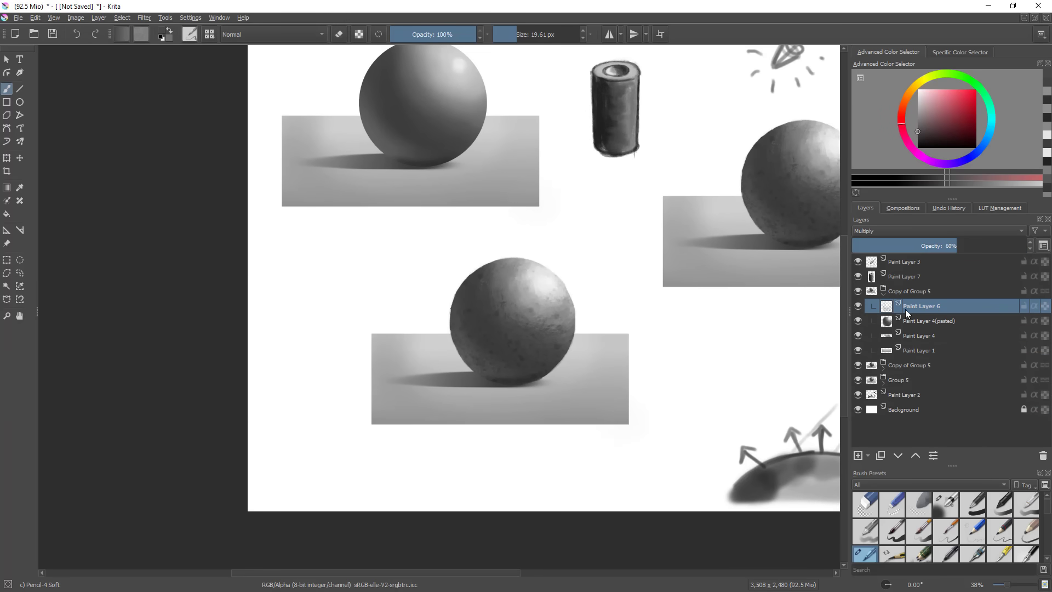
- Create a selection from the opaque area of the lower sphere's tabletop on Paint Layer 1
click(911, 348)
click(914, 337)
ctrl+click(904, 350)
ctrl+click(889, 351)
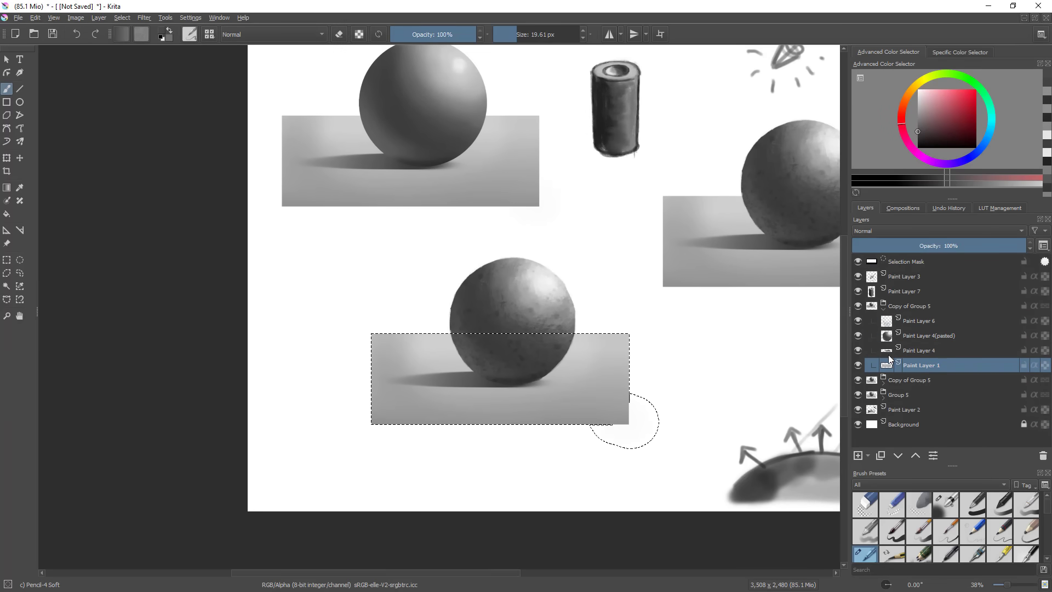
- Activate Paint Layer 6 in the lower sphere's group and choose a light golden yellow as the painting colour
click(921, 322)
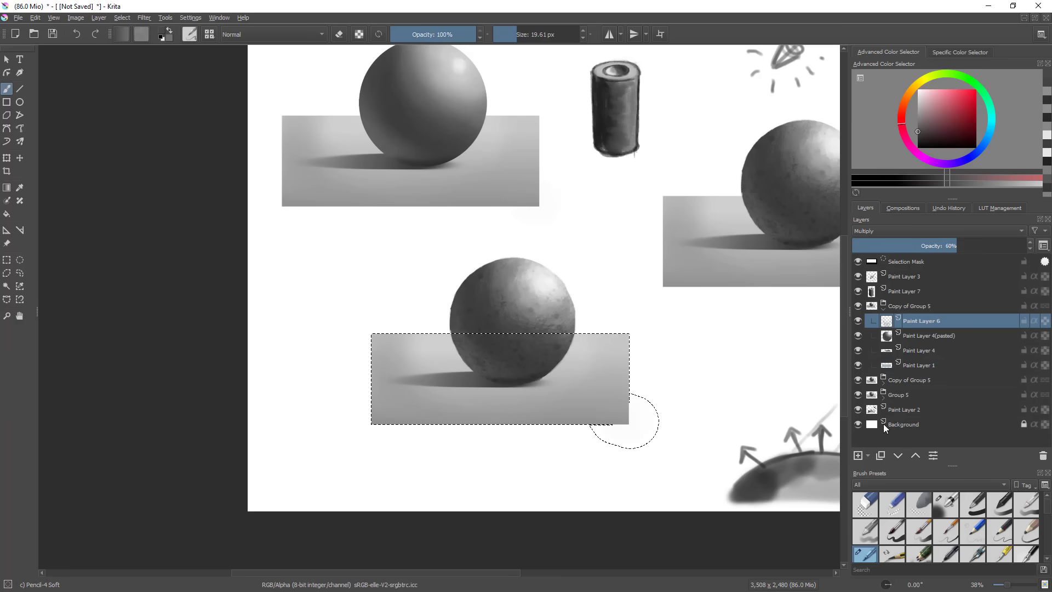
click(944, 104)
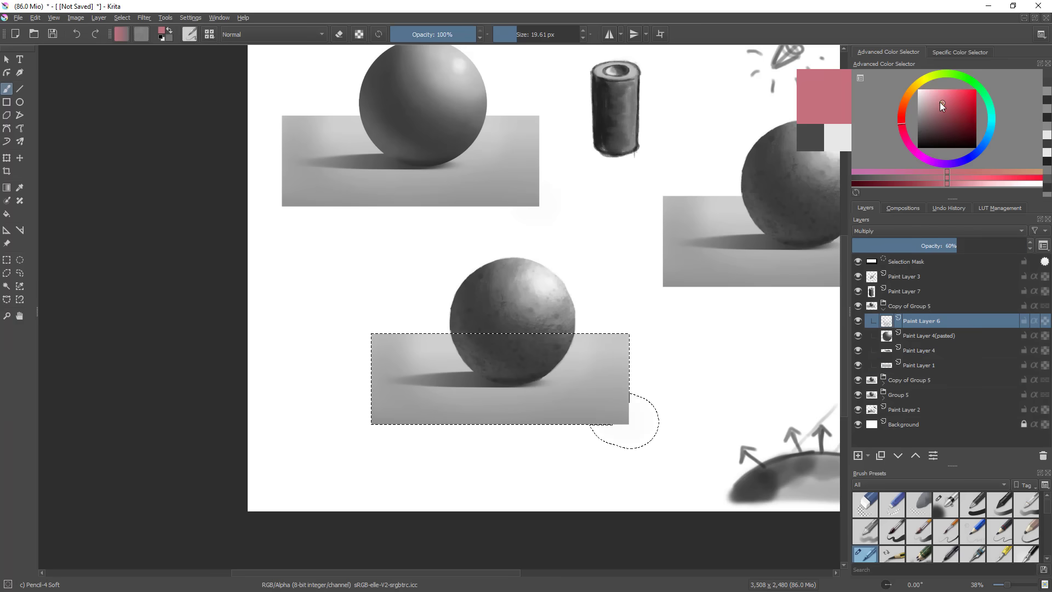
click(906, 100)
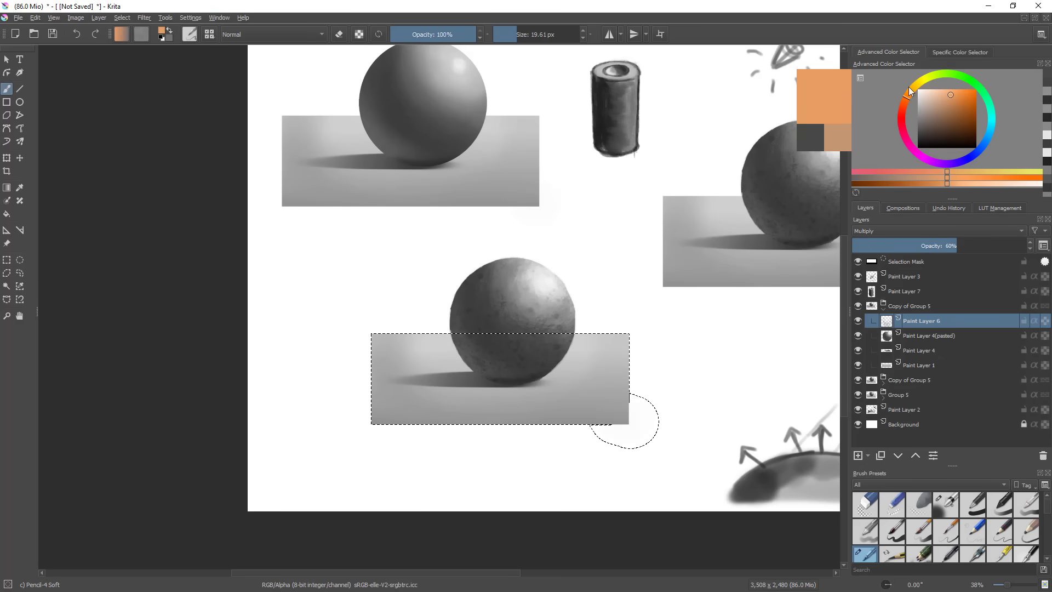
click(906, 88)
click(955, 92)
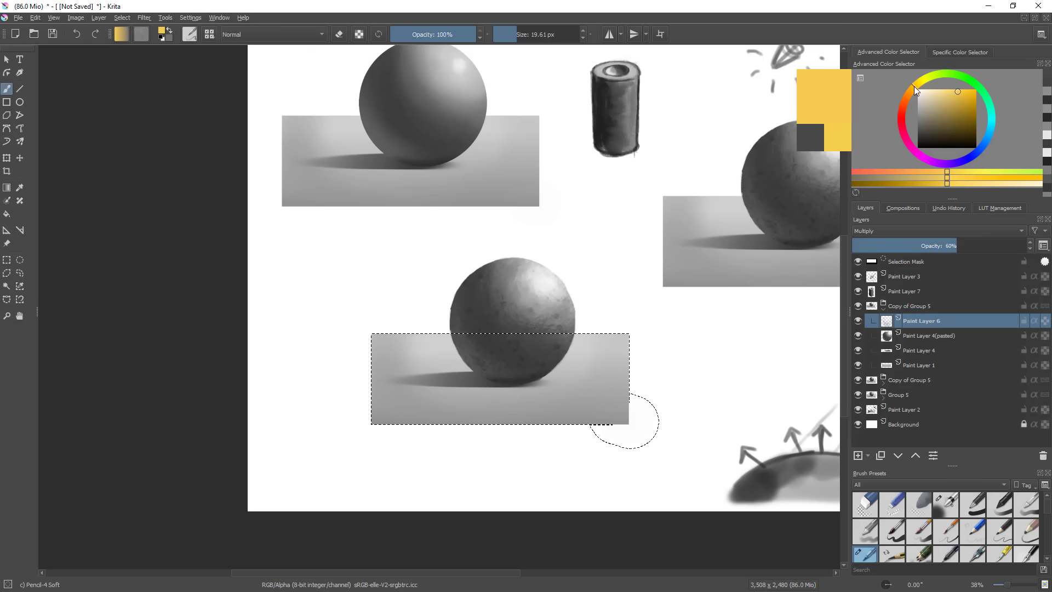
mouse_move(569, 417)
mouse_down()
mouse_move(902, 417)
mouse_move(324, 413)
mouse_move(556, 365)
mouse_move(536, 383)
mouse_up()
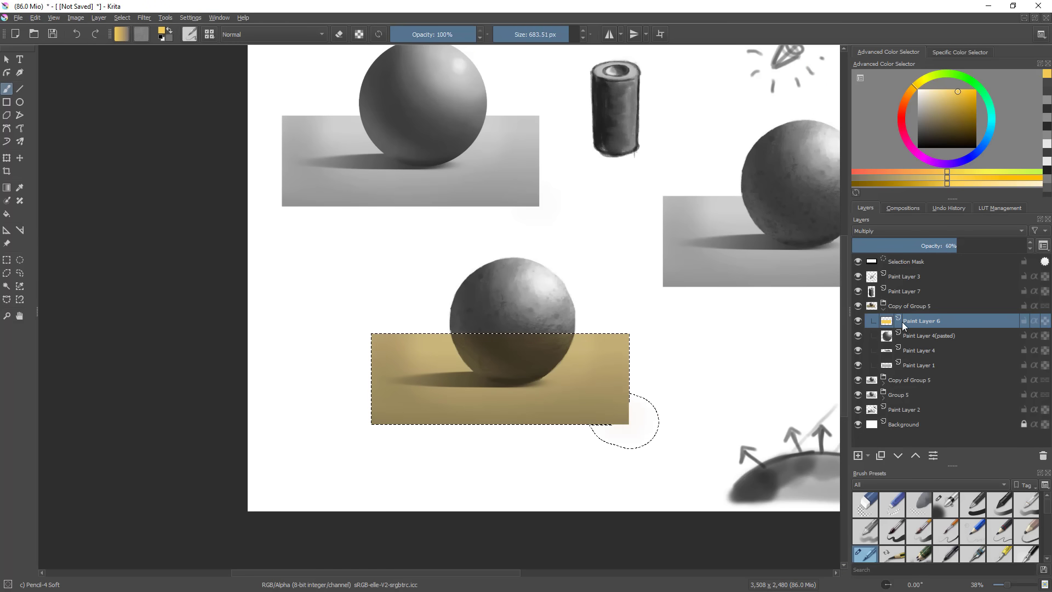
click(880, 230)
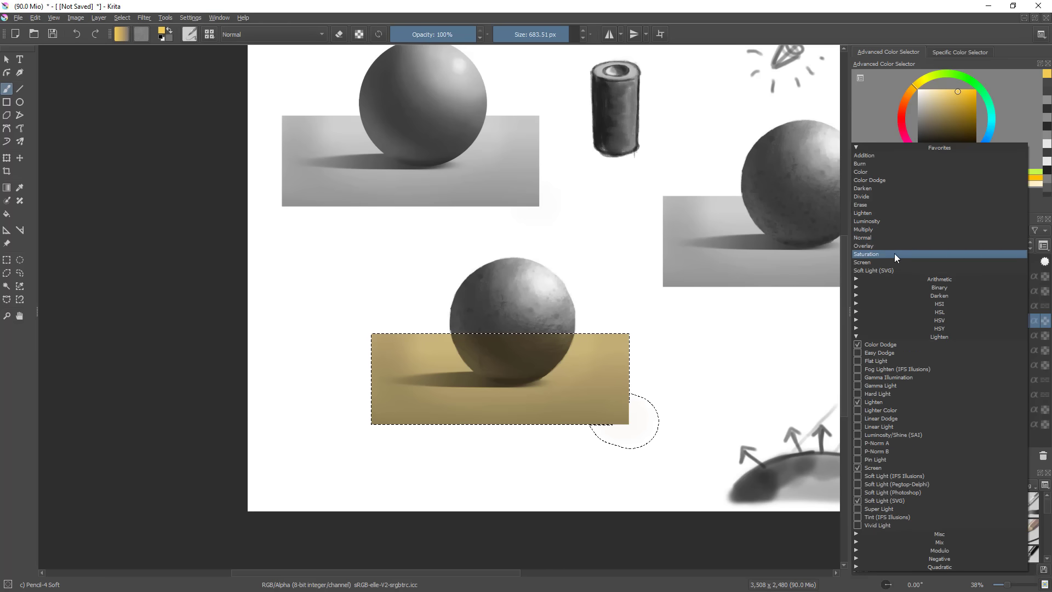
click(773, 337)
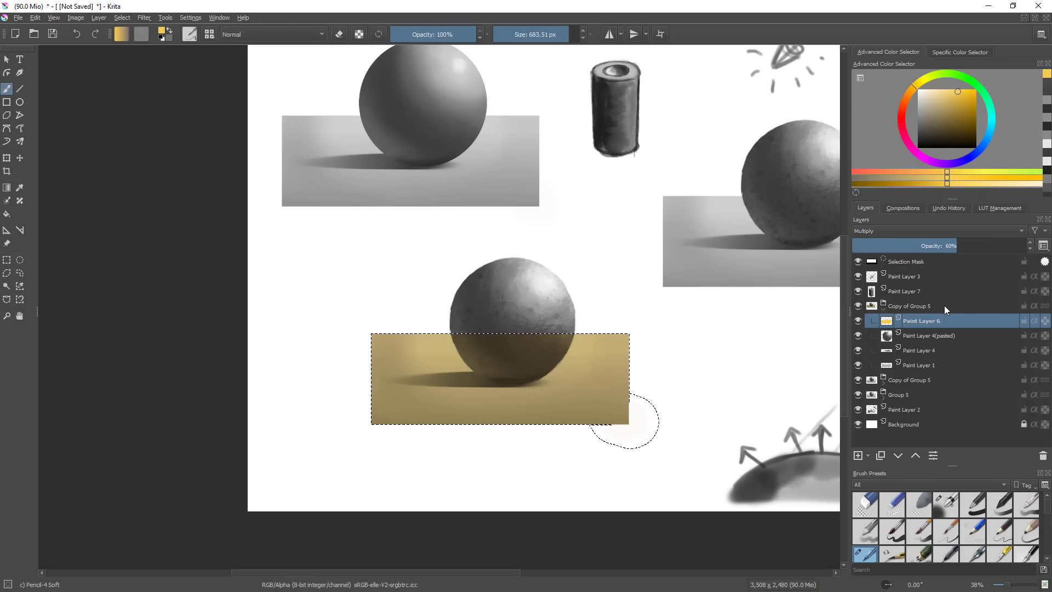
key(ctrl+z)
key(ctrl+z)
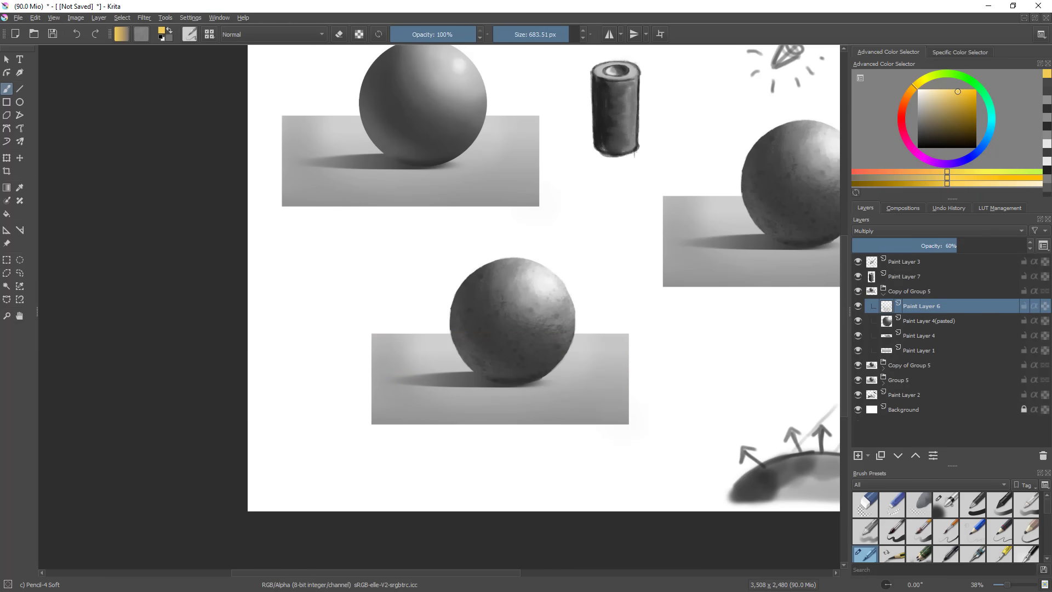
- Restore the tabletop selection and paint it golden yellow on a new layer above Paint Layer 6, using the Color blending mode
key(ctrl+shift+z)
click(859, 456)
mouse_move(685, 351)
mouse_down()
mouse_move(652, 318)
mouse_move(517, 388)
mouse_move(367, 493)
mouse_move(305, 435)
mouse_move(540, 446)
mouse_move(664, 417)
mouse_move(694, 376)
mouse_up()
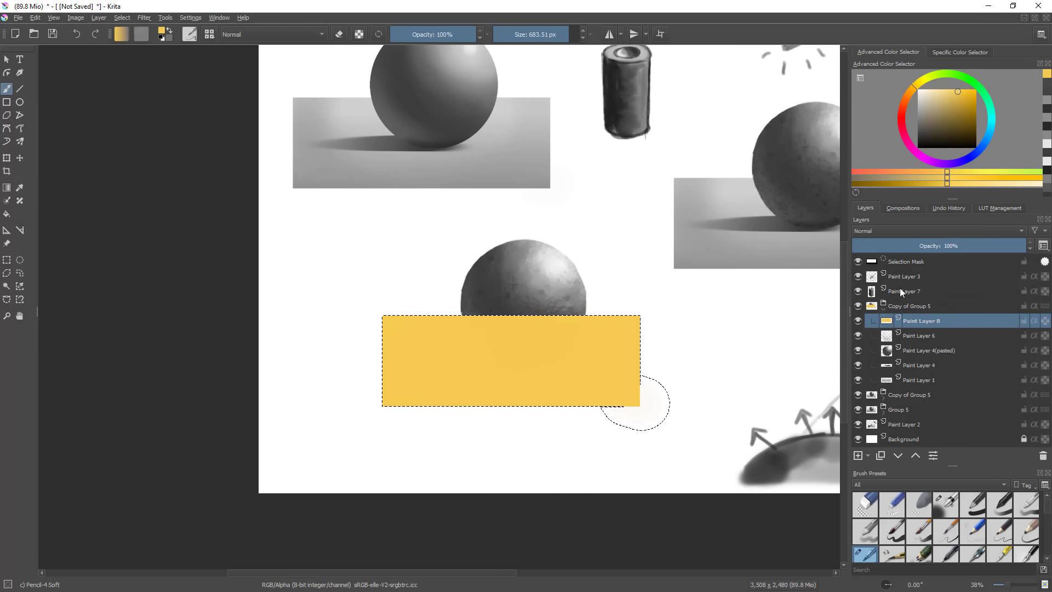
click(909, 230)
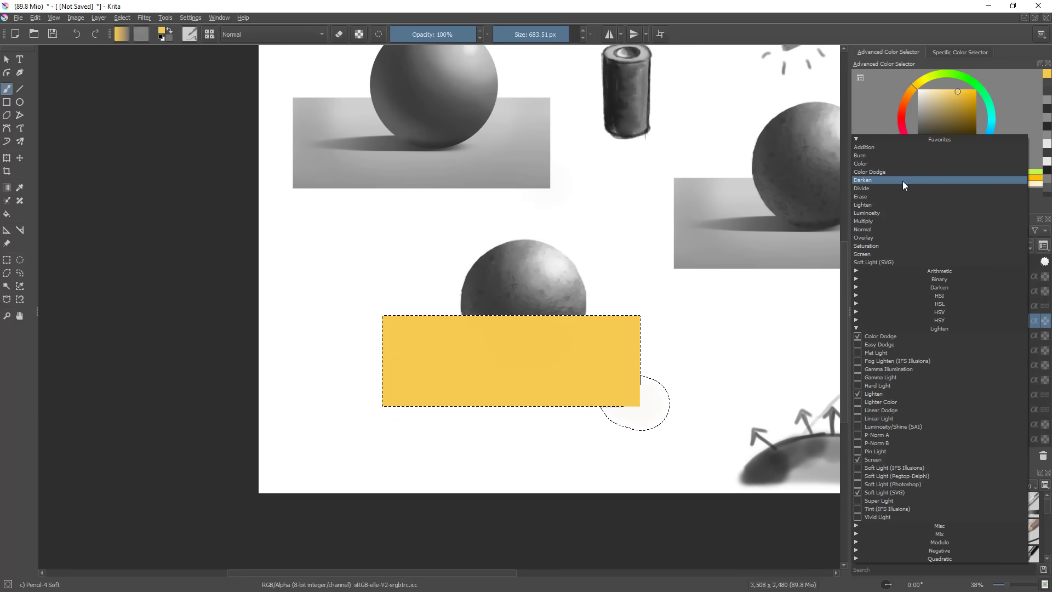
click(877, 162)
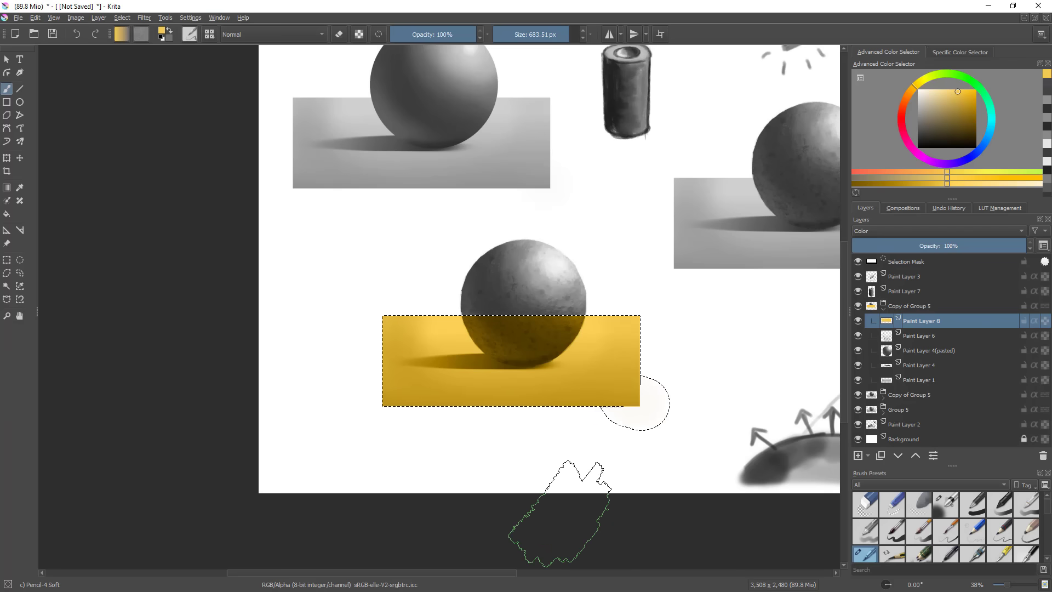
- Select the lower sphere's opaque area, paint it light orange on the Color-mode Paint Layer 8, and clear the selection
ctrl+click(886, 350)
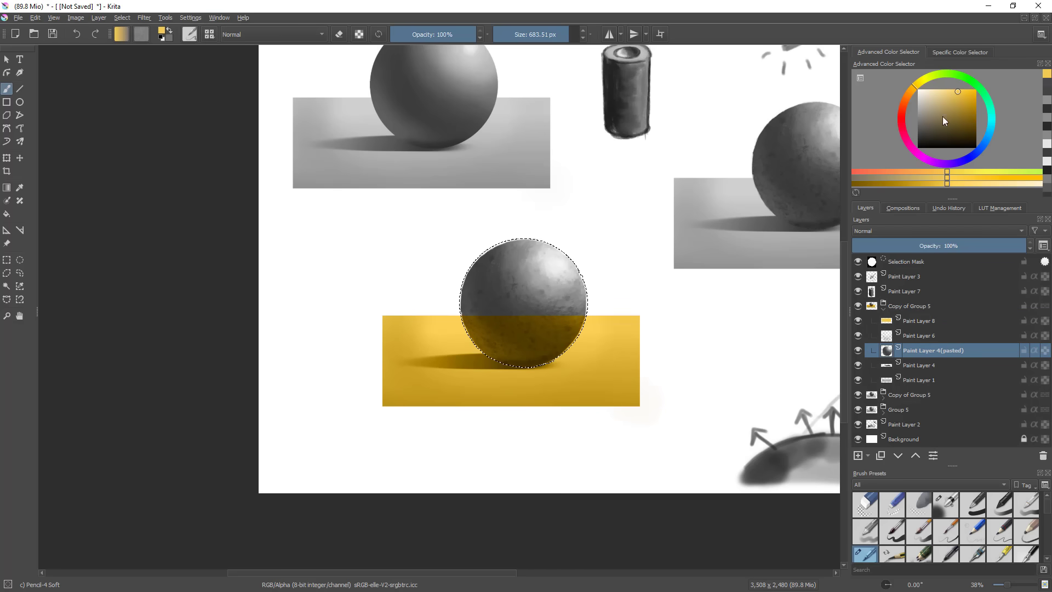
drag(911, 88, 960, 89)
mouse_move(493, 268)
mouse_down()
mouse_move(586, 272)
mouse_move(554, 260)
mouse_move(543, 305)
mouse_up()
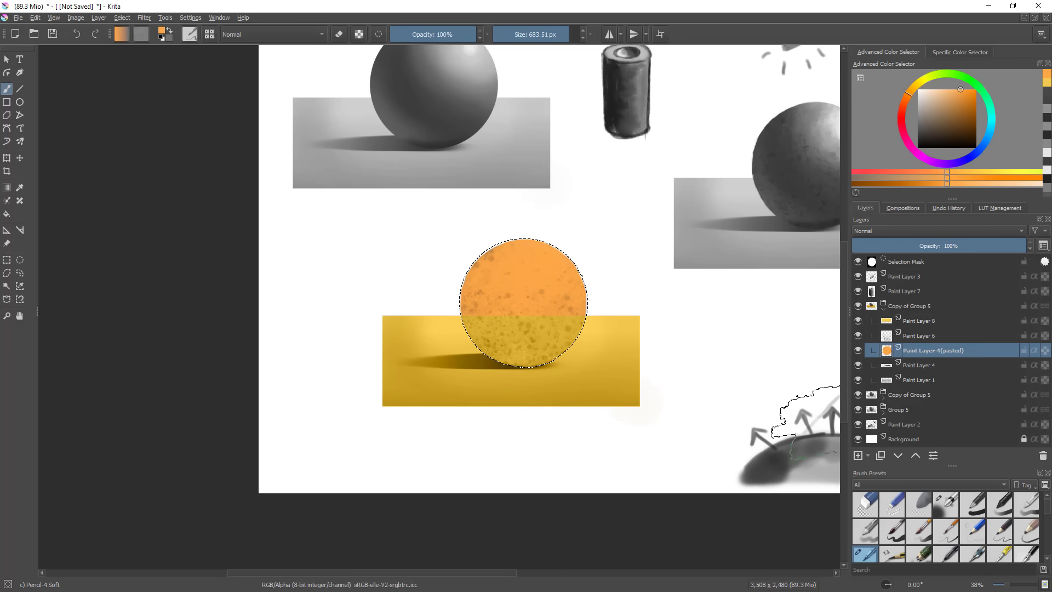
key(ctrl+z)
click(926, 322)
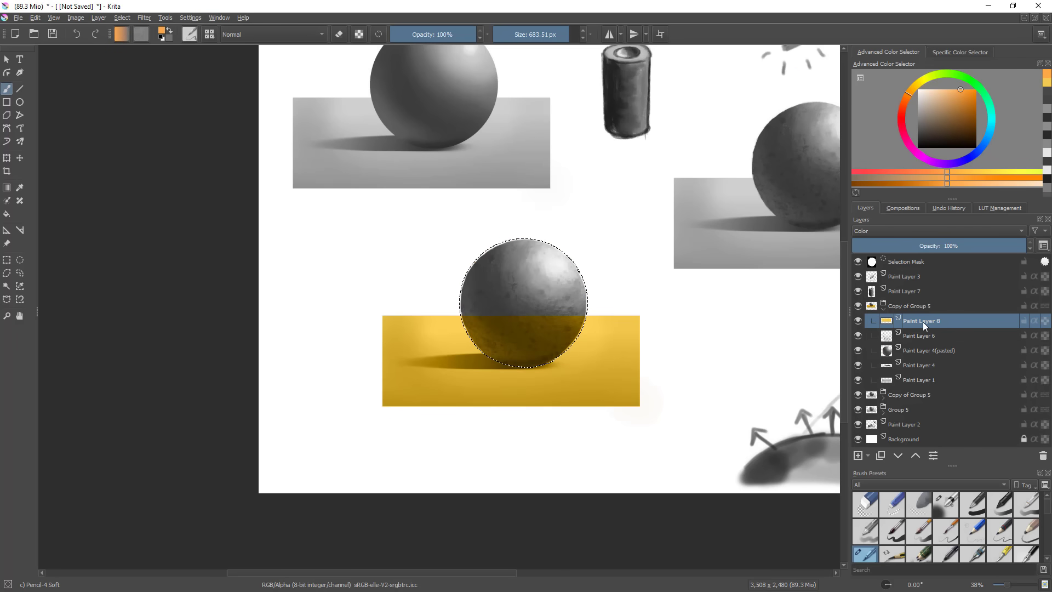
drag(481, 242, 501, 217)
drag(545, 341, 530, 373)
key(ctrl+shift+a)
mouse_move(643, 339)
mouse_down()
mouse_move(580, 401)
mouse_move(611, 377)
mouse_up()
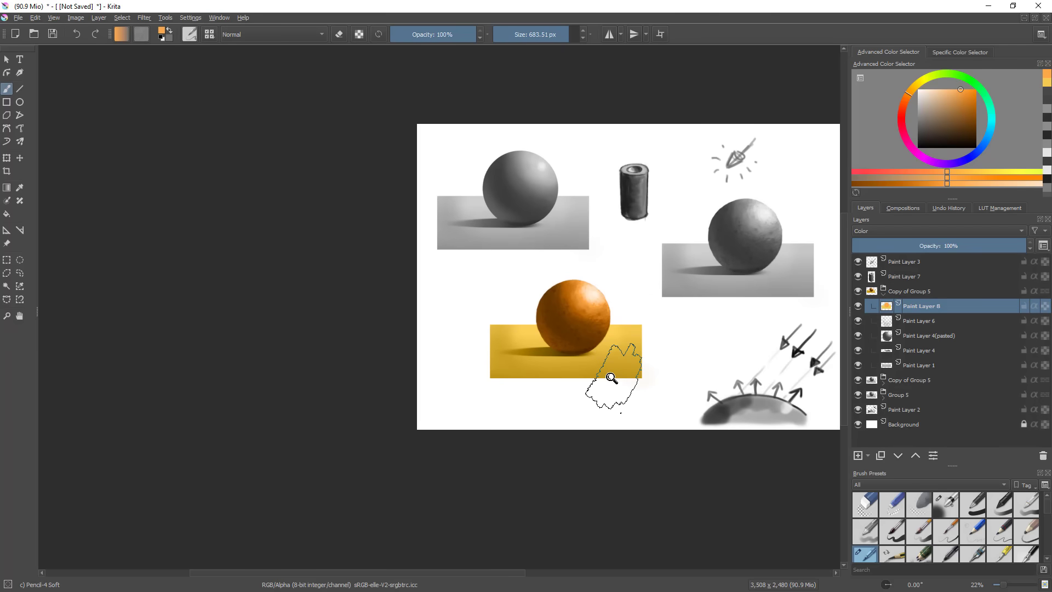
mouse_move(583, 317)
mouse_down()
mouse_move(594, 331)
mouse_move(601, 301)
mouse_move(494, 294)
mouse_up()
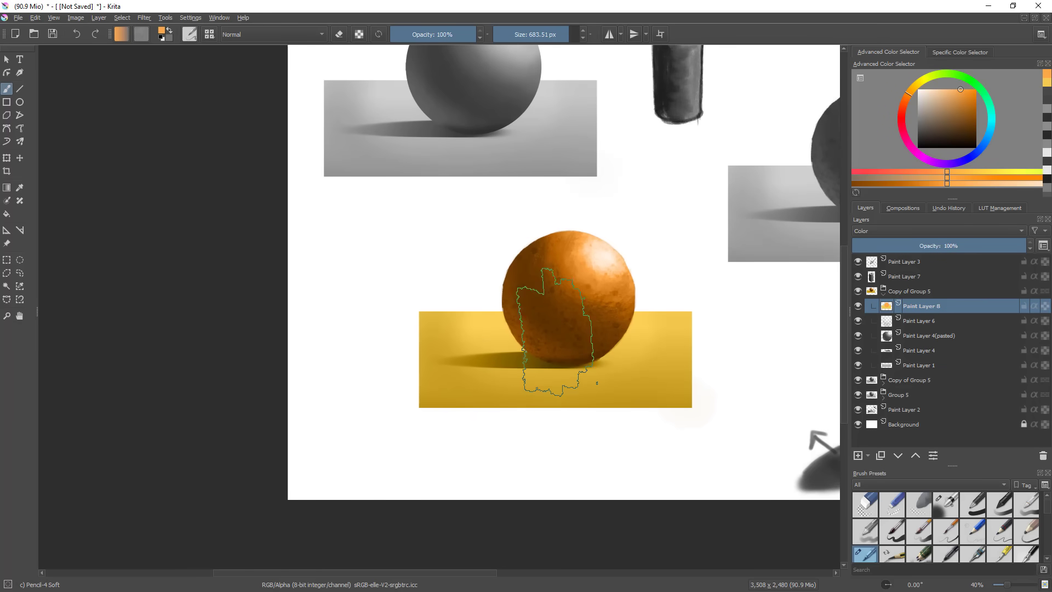
mouse_move(565, 376)
mouse_down()
mouse_move(552, 430)
mouse_move(576, 381)
mouse_up()
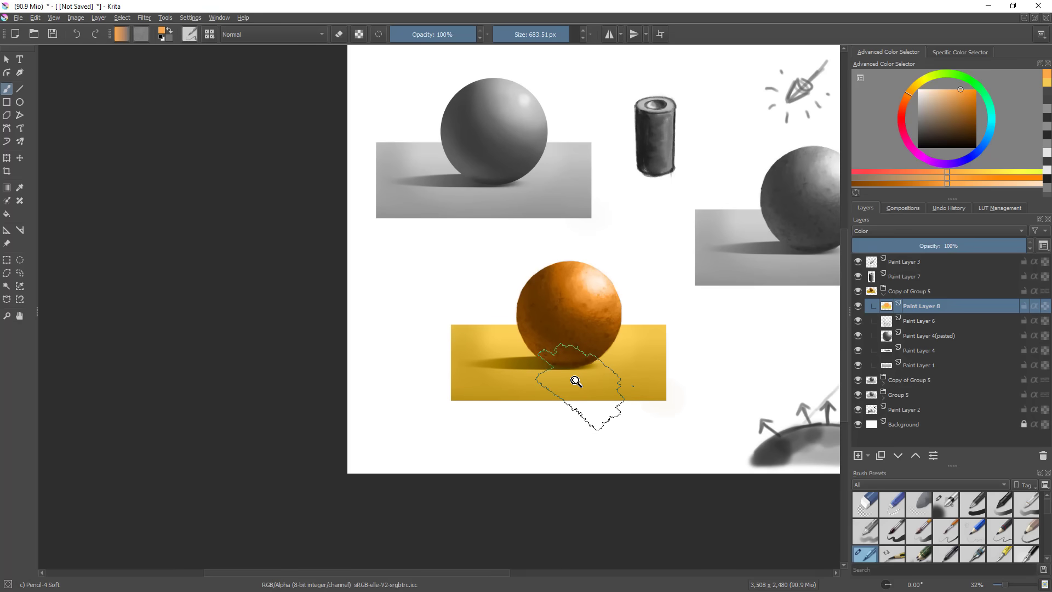
drag(687, 353, 696, 316)
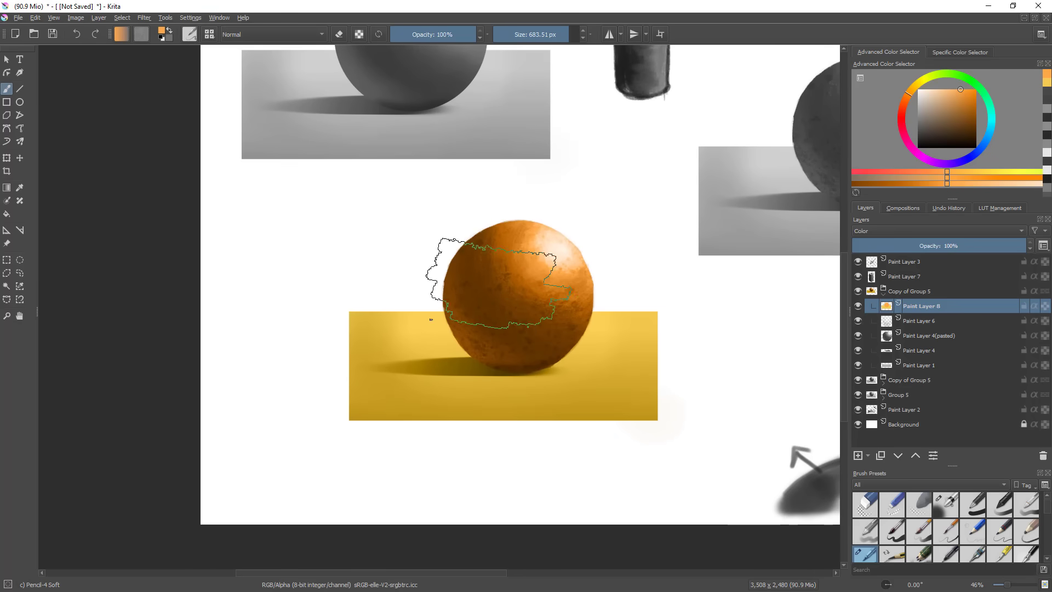
- Create a selection from the cast shadow on Paint Layer 4 and choose a muted dark purple with a brush of about 905 px
ctrl+click(887, 338)
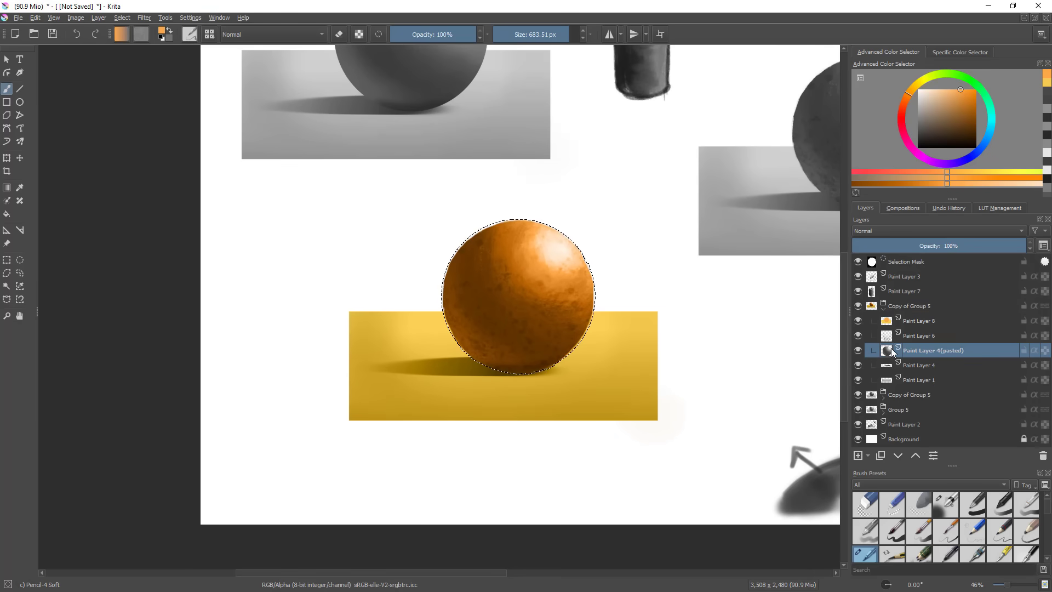
ctrl+click(888, 366)
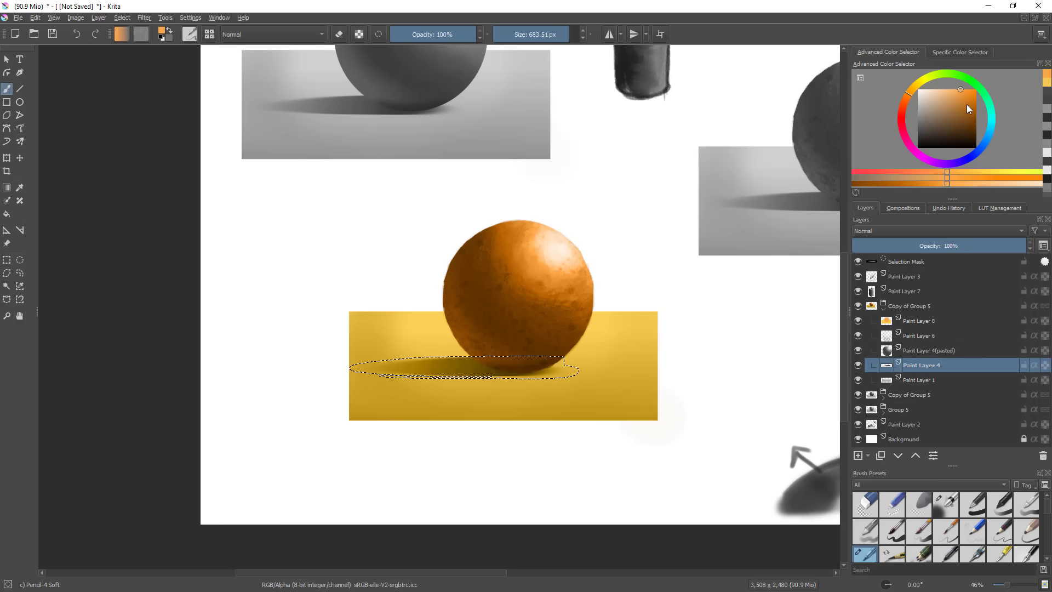
click(968, 97)
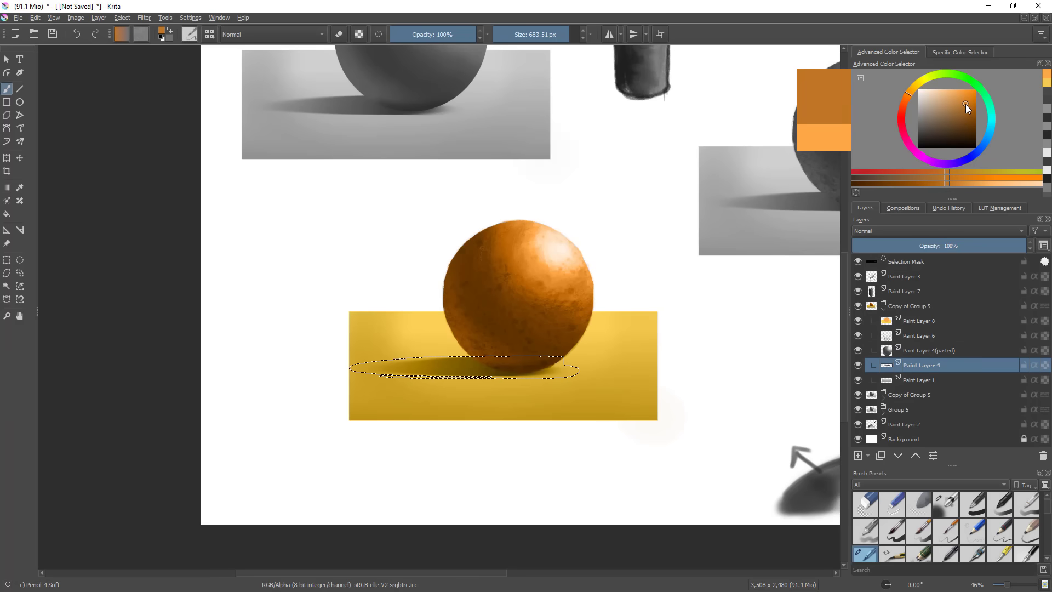
click(943, 165)
drag(942, 166, 947, 165)
mouse_move(954, 98)
mouse_down()
mouse_move(937, 123)
mouse_move(946, 120)
mouse_up()
shift+drag(475, 399, 548, 396)
drag(301, 375, 603, 377)
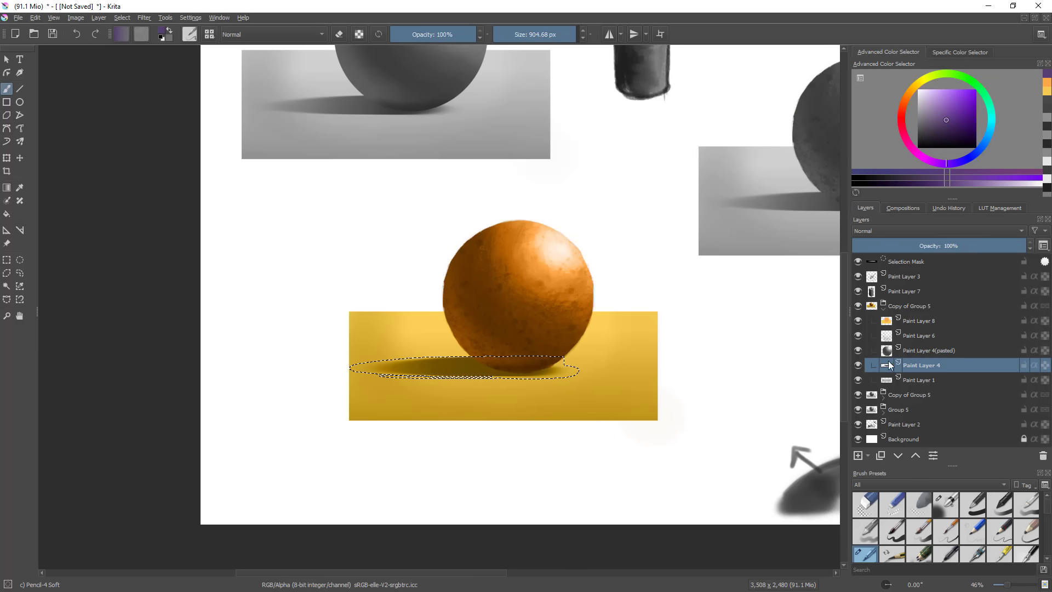
click(926, 322)
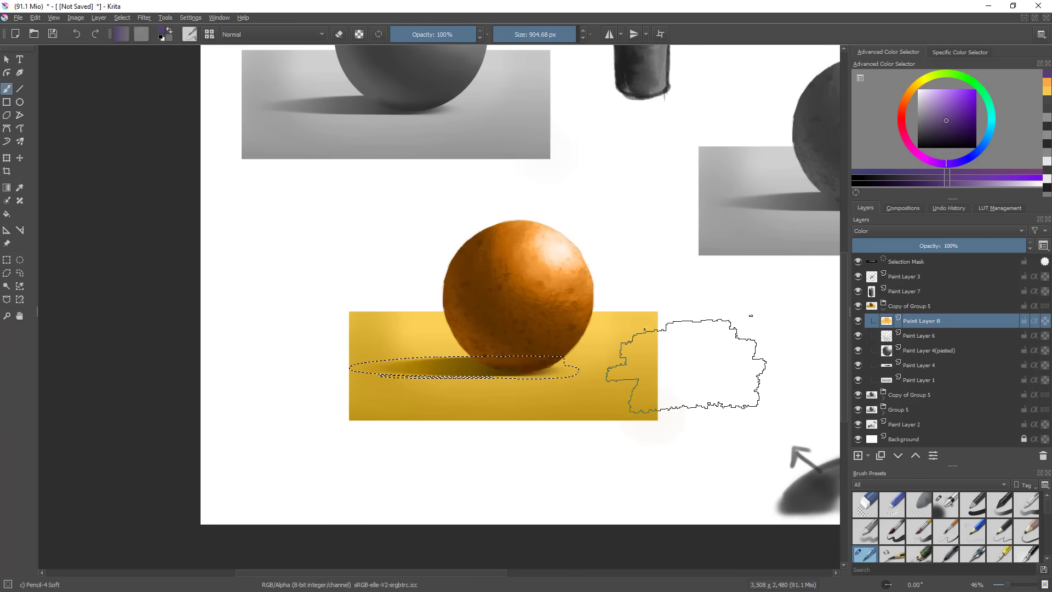
mouse_move(554, 369)
mouse_down()
mouse_move(621, 359)
mouse_move(434, 366)
mouse_move(608, 368)
mouse_up()
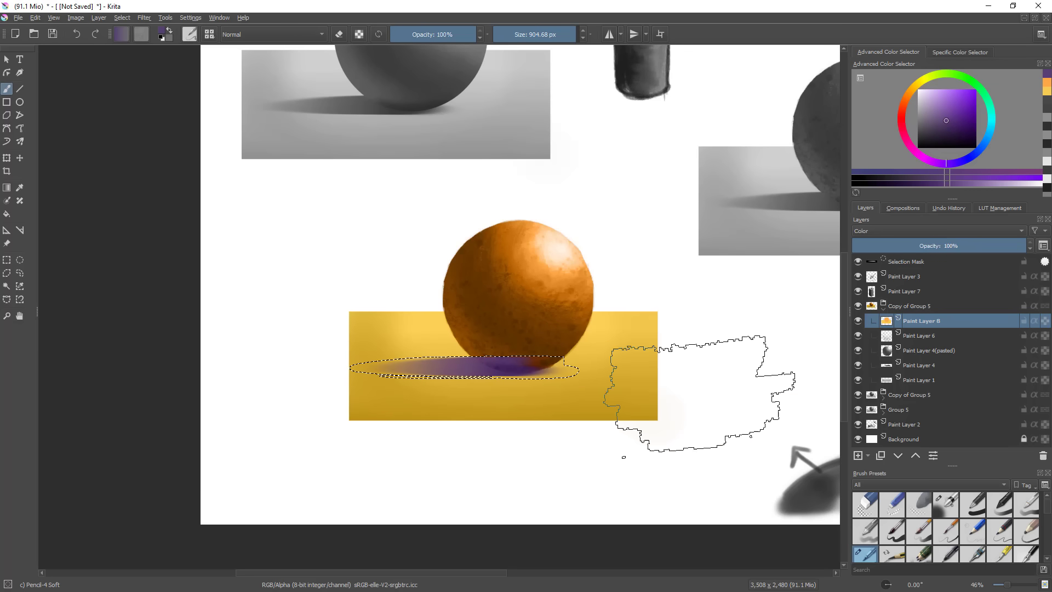
key(ctrl+z)
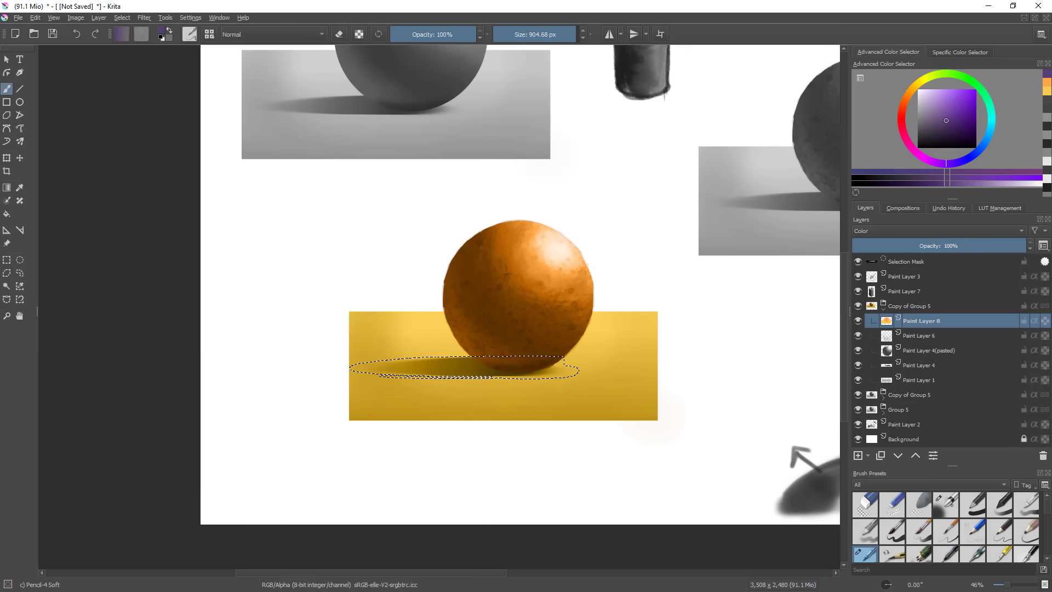
- Add a new layer above Paint Layer 4 in the lower sphere's group and set its blending mode to Color
click(859, 455)
mouse_move(926, 322)
mouse_down()
mouse_move(934, 346)
mouse_move(918, 364)
mouse_up()
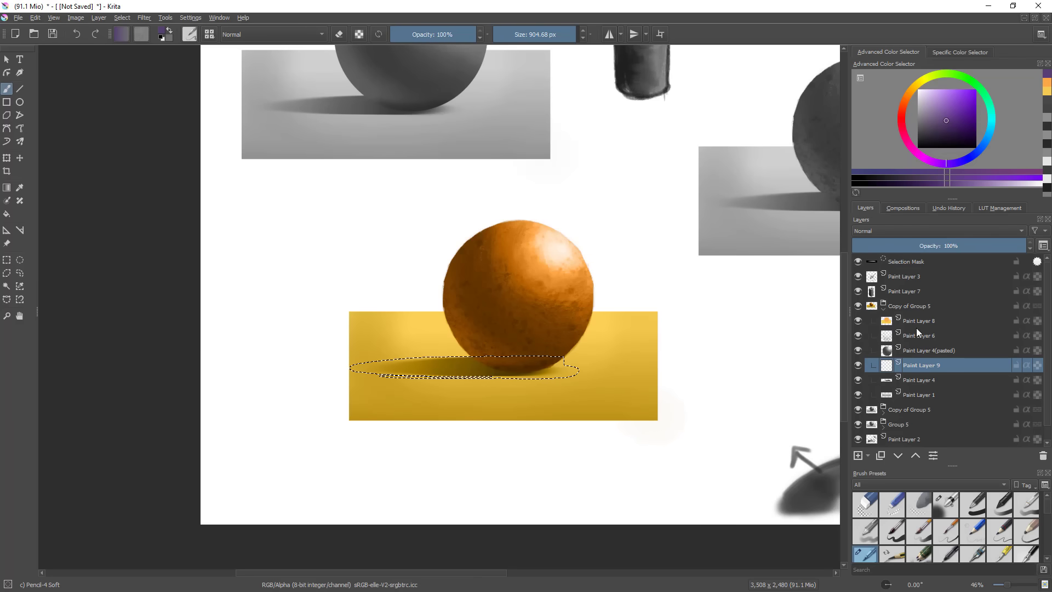
click(883, 230)
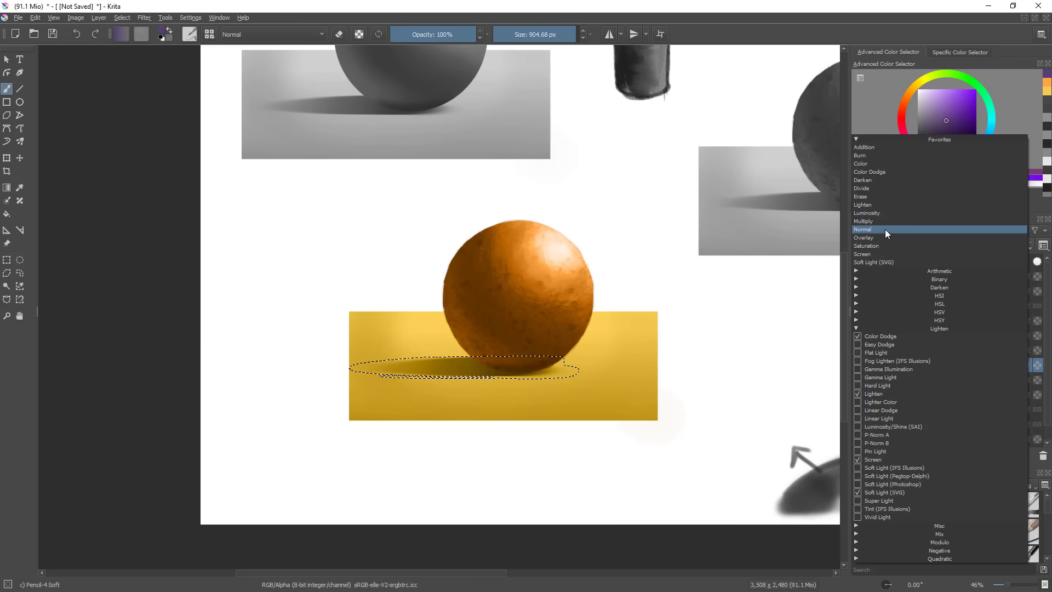
click(880, 163)
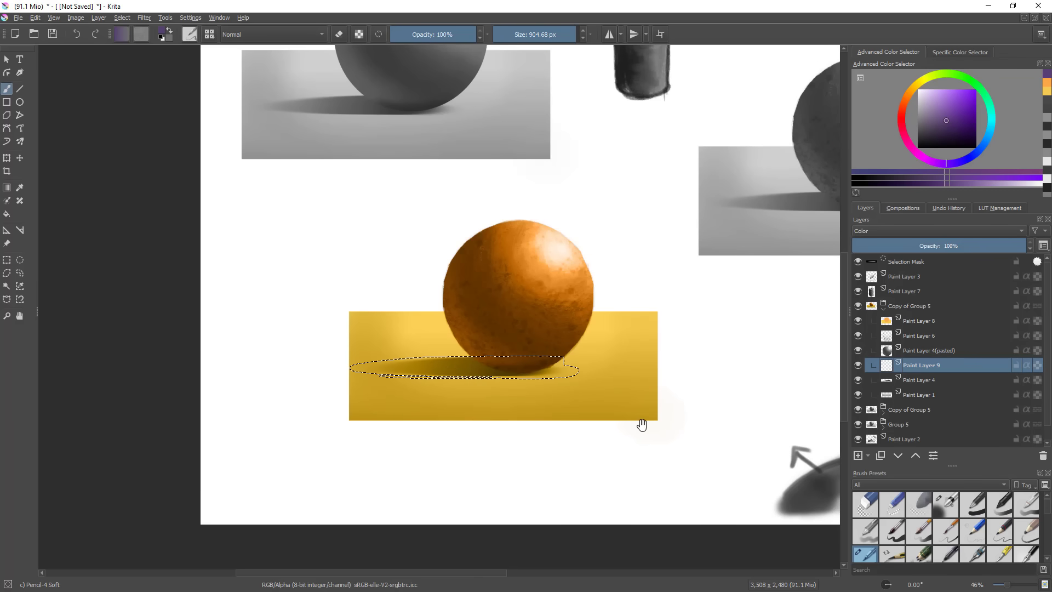
- Move Paint Layer 9 to the top of the group and paint the selected cast shadow muted dark purple
drag(643, 461, 681, 442)
drag(721, 412, 727, 407)
mouse_move(904, 365)
mouse_down()
mouse_move(942, 318)
mouse_move(932, 323)
mouse_up()
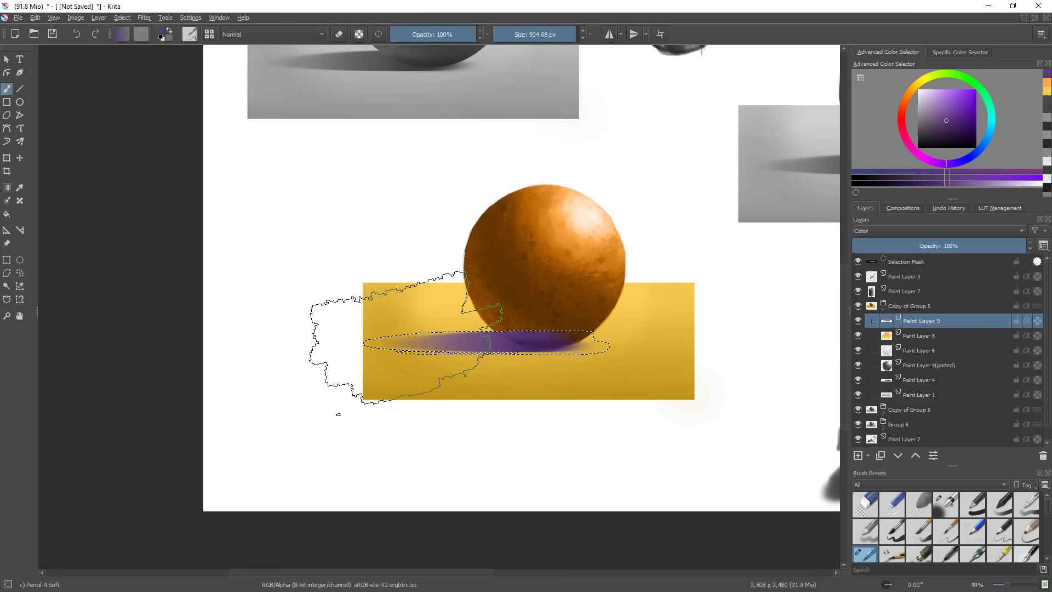
mouse_move(582, 306)
mouse_down()
mouse_move(546, 343)
mouse_move(605, 327)
mouse_move(500, 414)
mouse_up()
drag(657, 350, 398, 465)
drag(634, 368, 374, 487)
drag(615, 348, 587, 333)
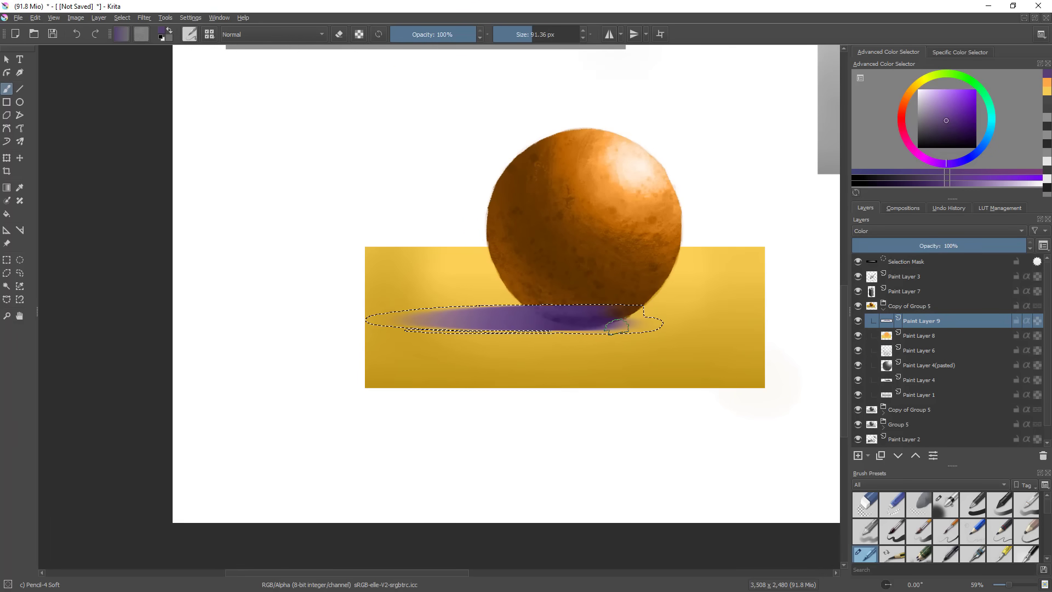
- Erase the purple overlapping the sphere on Paint Layer 9 using the sphere's opaque area as selection, and clear the selection
ctrl+click(887, 366)
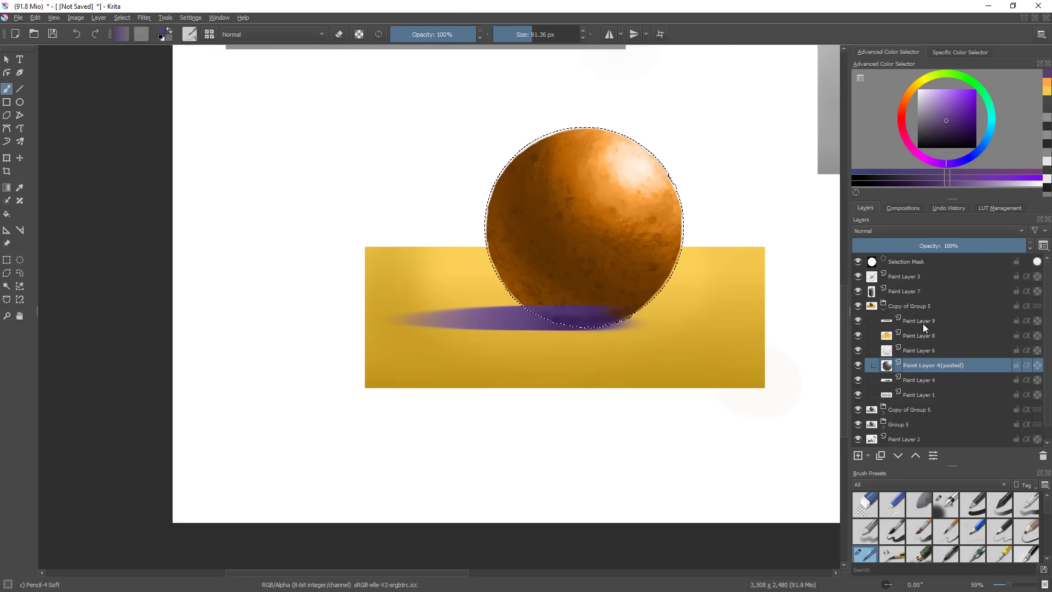
click(899, 321)
key(Delete)
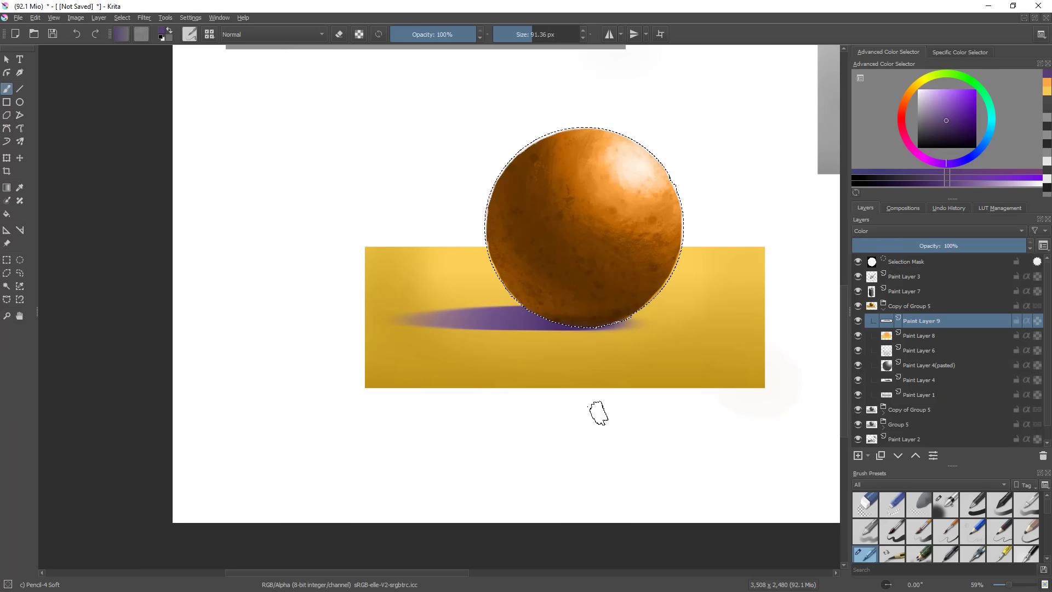
key(ctrl+shift+a)
ctrl+space+drag(647, 353, 636, 368)
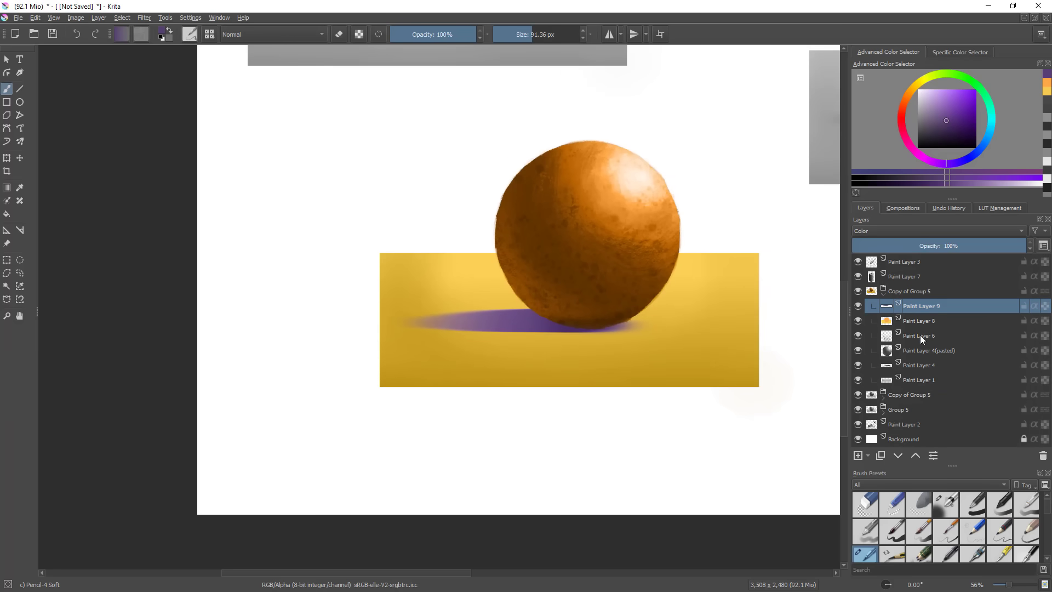
- Lower the opacity of the purple shadow layer, Paint Layer 9, to 42%
click(923, 335)
click(904, 306)
mouse_move(943, 246)
mouse_down()
mouse_move(905, 245)
mouse_move(934, 244)
mouse_up()
drag(655, 326, 610, 386)
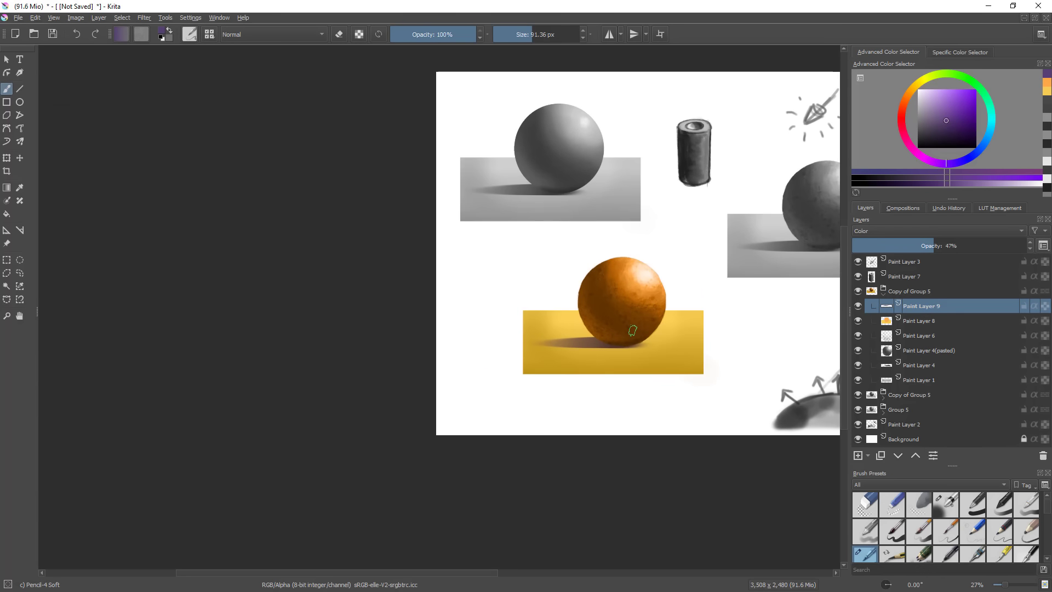
click(925, 245)
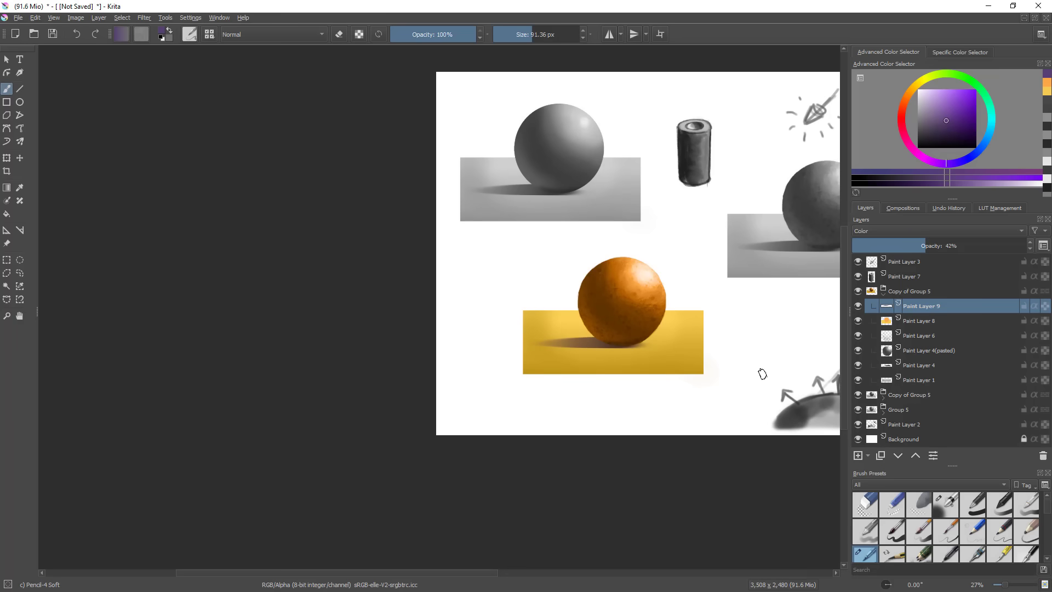
mouse_move(685, 332)
mouse_down()
mouse_move(627, 434)
mouse_move(712, 263)
mouse_move(720, 328)
mouse_move(653, 338)
mouse_move(666, 332)
mouse_up()
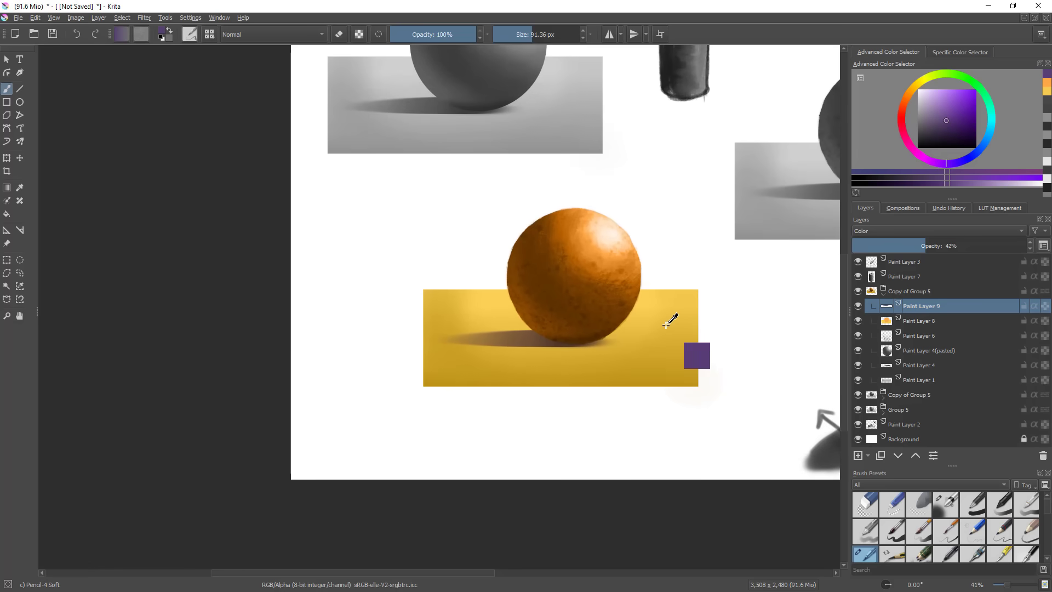
key(ctrl+u)
drag(798, 195, 825, 195)
click(835, 397)
mouse_move(512, 364)
mouse_down()
mouse_move(498, 394)
mouse_move(528, 373)
mouse_up()
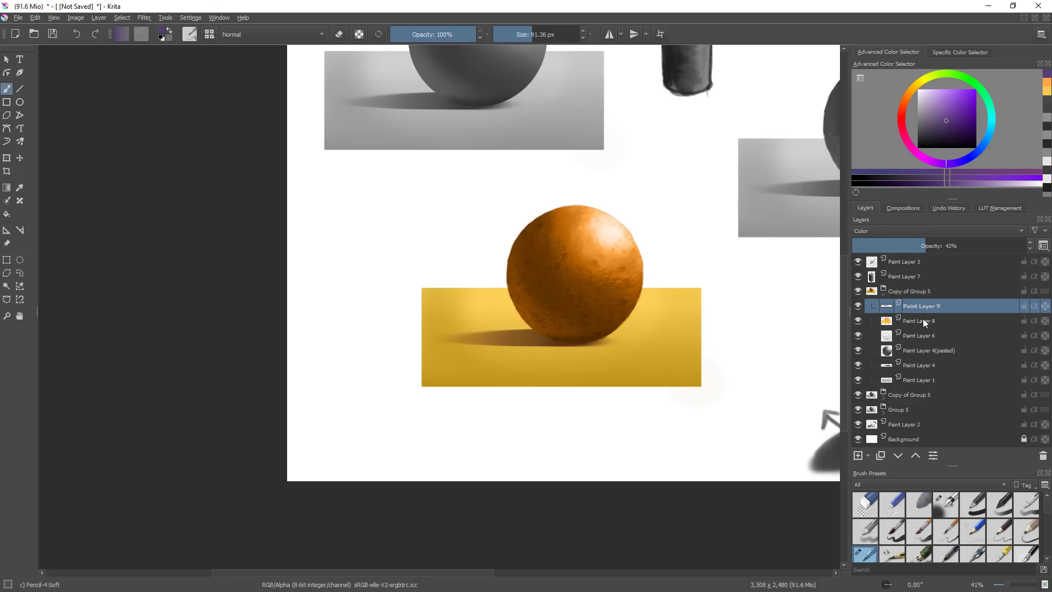
key(ctrl+e)
key(ctrl+z)
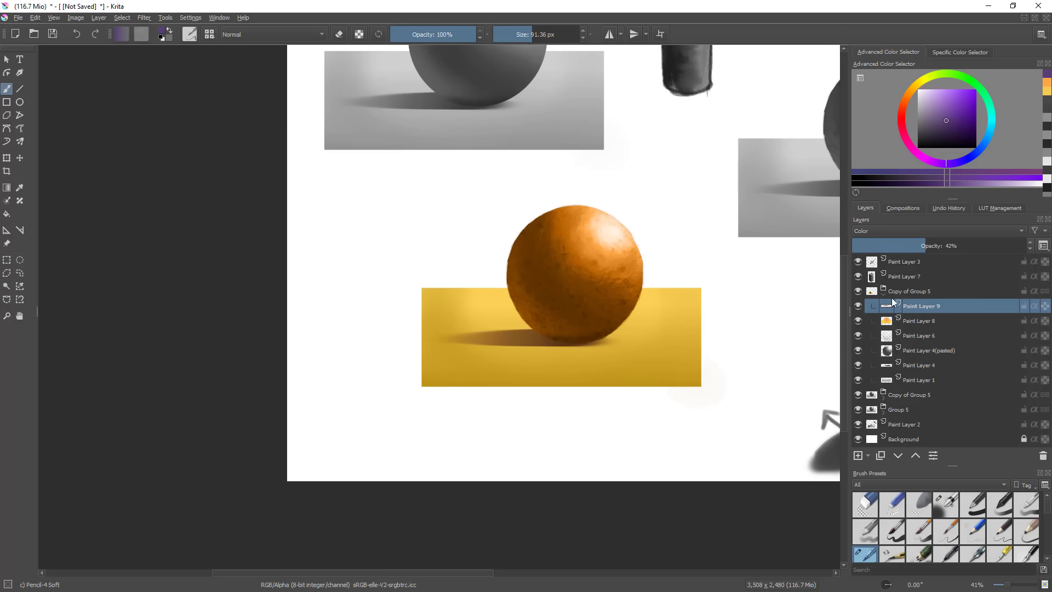
ctrl+click(885, 379)
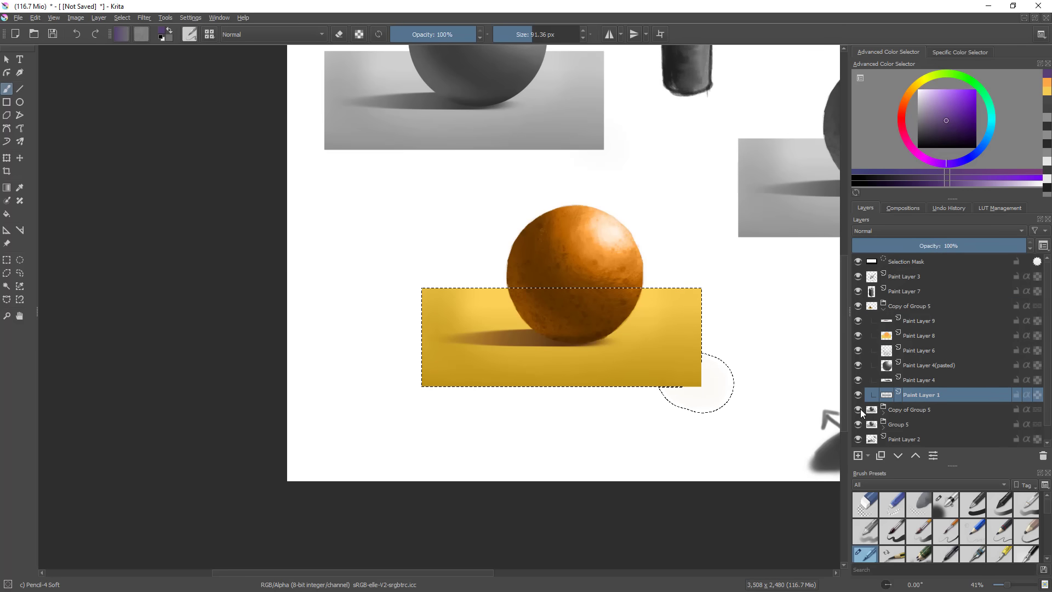
ctrl+shift+click(886, 365)
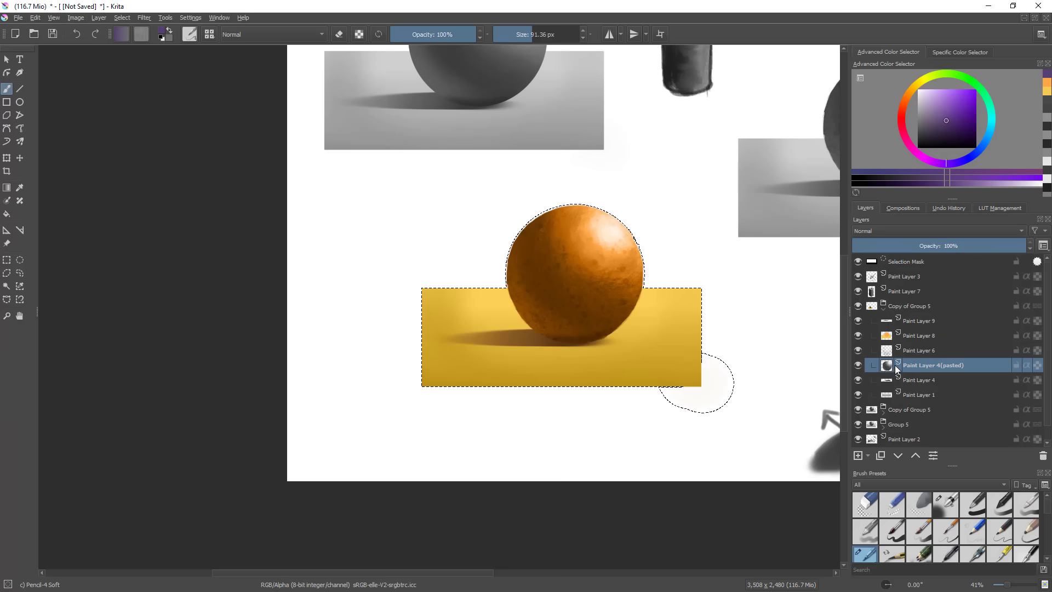
ctrl+alt+click(888, 366)
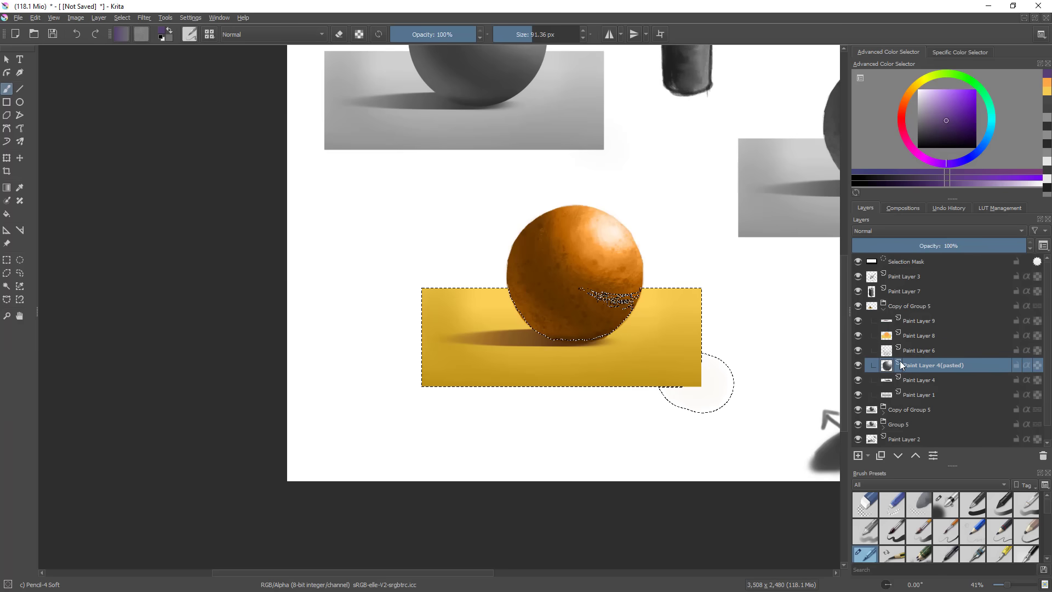
click(923, 379)
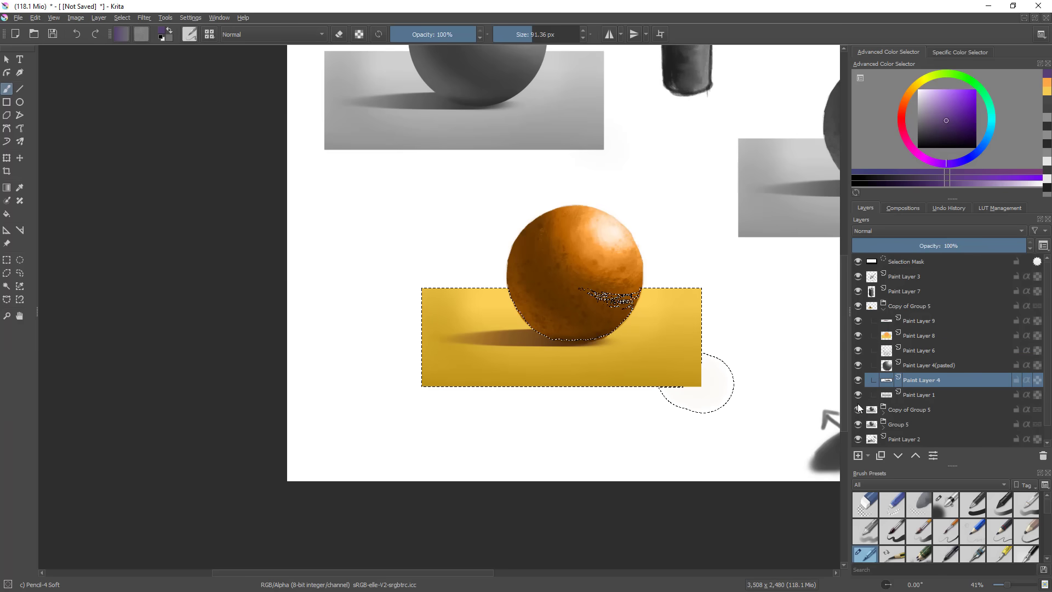
key(ctrl+shift+a)
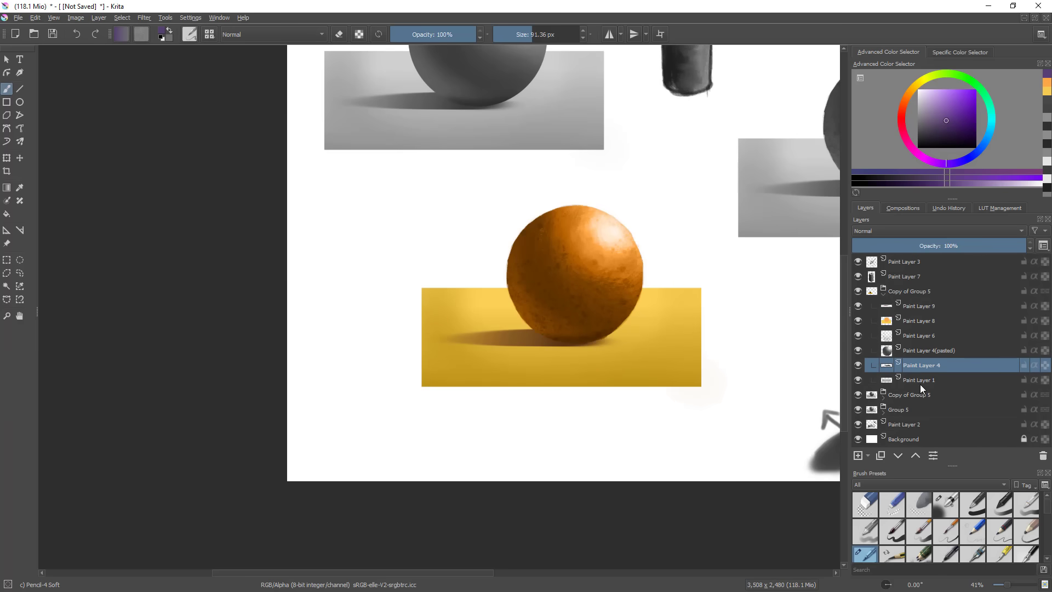
- Select the tabletop's opaque area from Paint Layer 1, subtract the sphere, and add a new layer above Paint Layer 9
ctrl+click(886, 380)
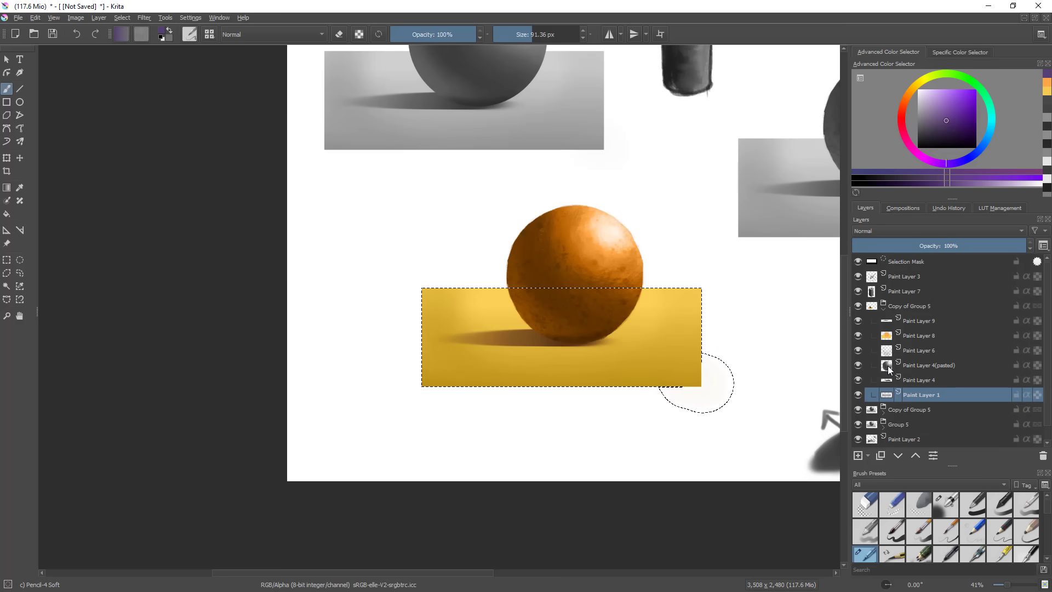
ctrl+shift+click(887, 366)
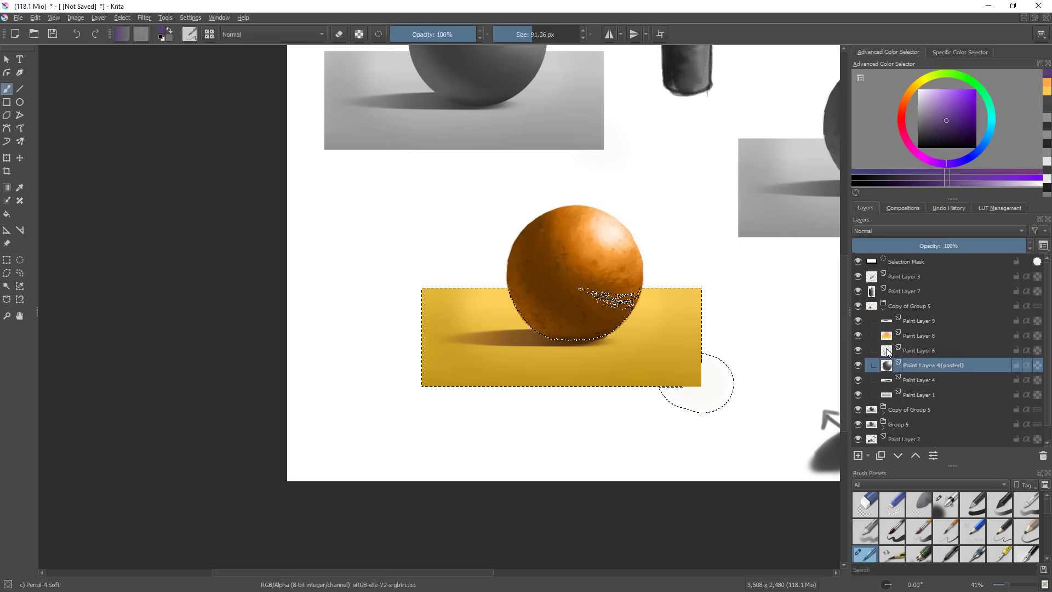
click(888, 352)
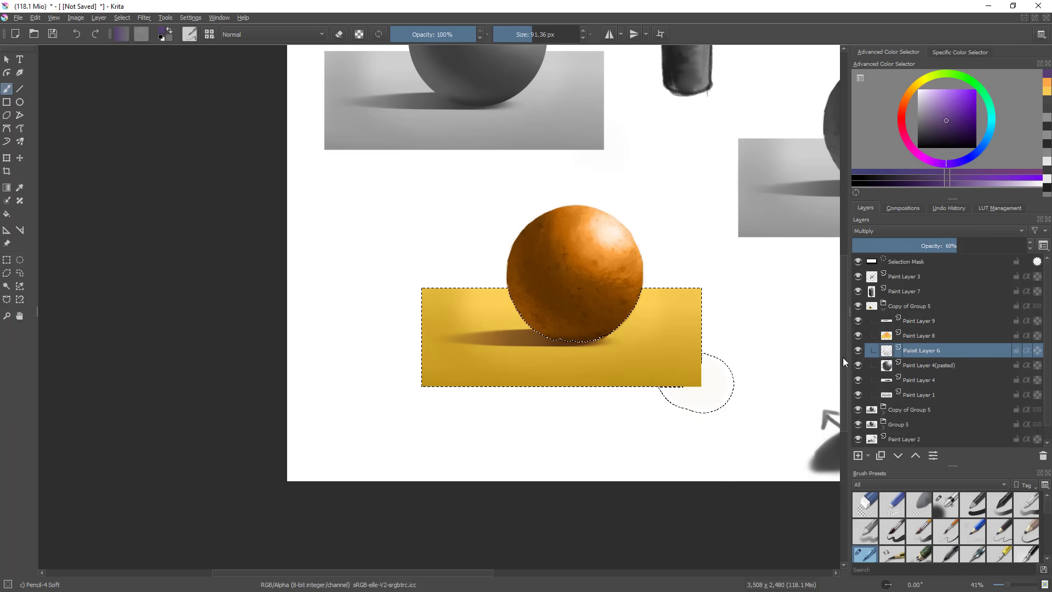
click(921, 325)
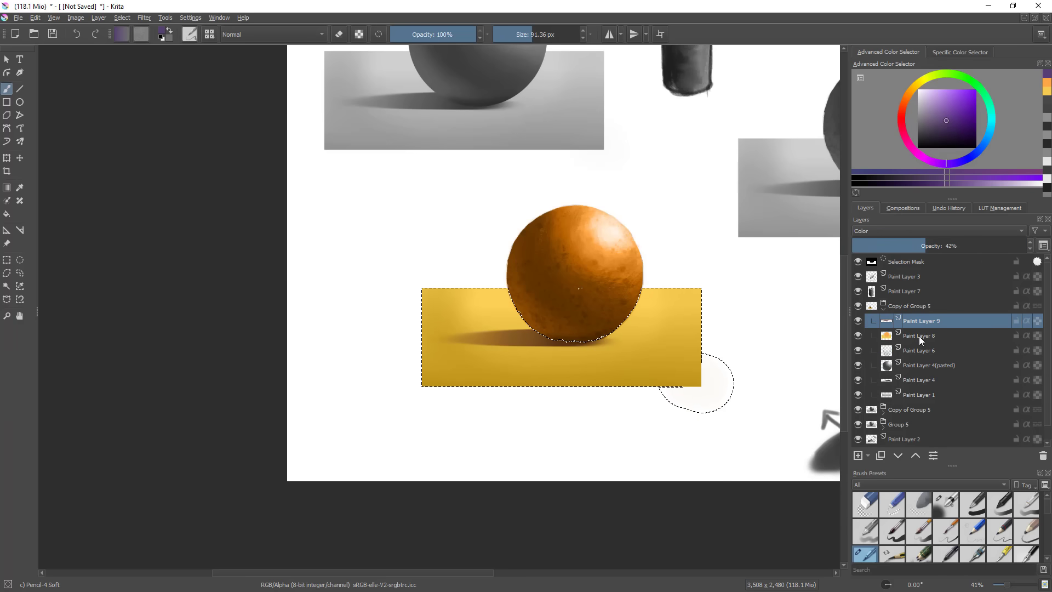
click(858, 455)
- With the Airbrush Soft preset at about 484 px, paint light green and pale cyan over the selected tabletop on Paint Layer 10
click(947, 505)
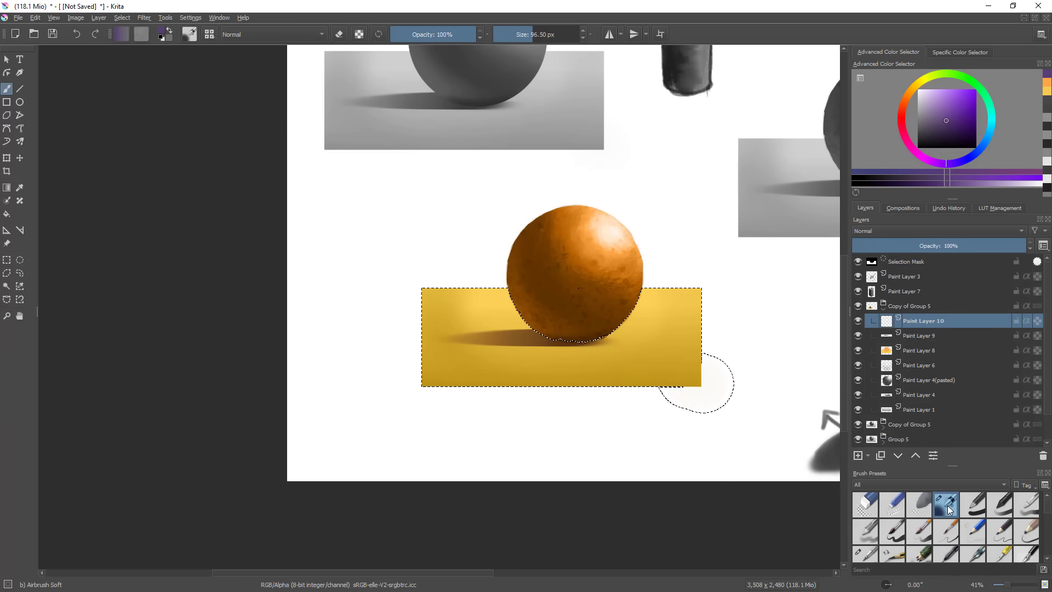
click(947, 74)
click(952, 96)
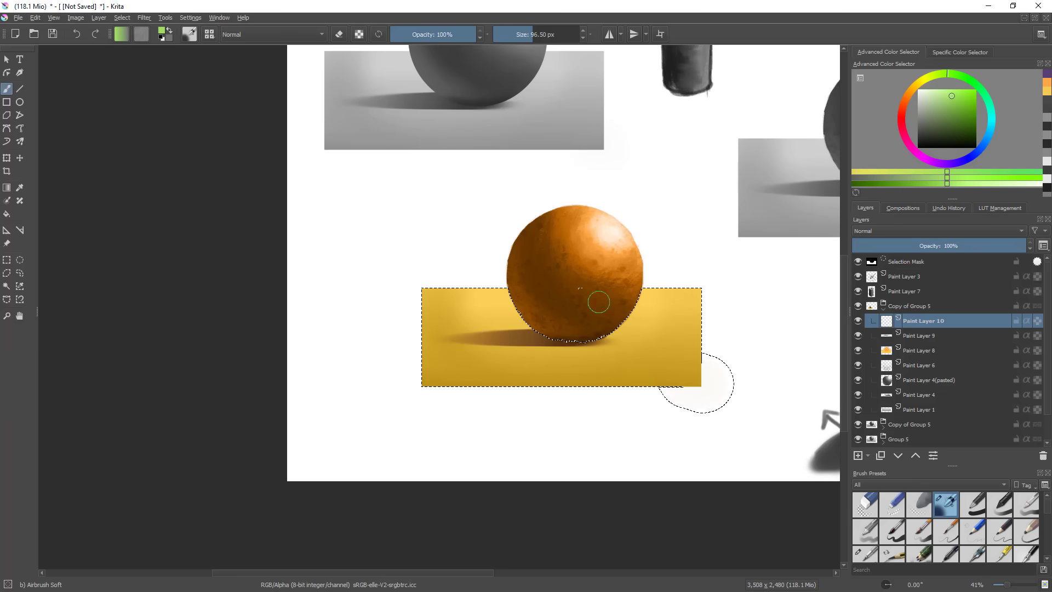
click(991, 120)
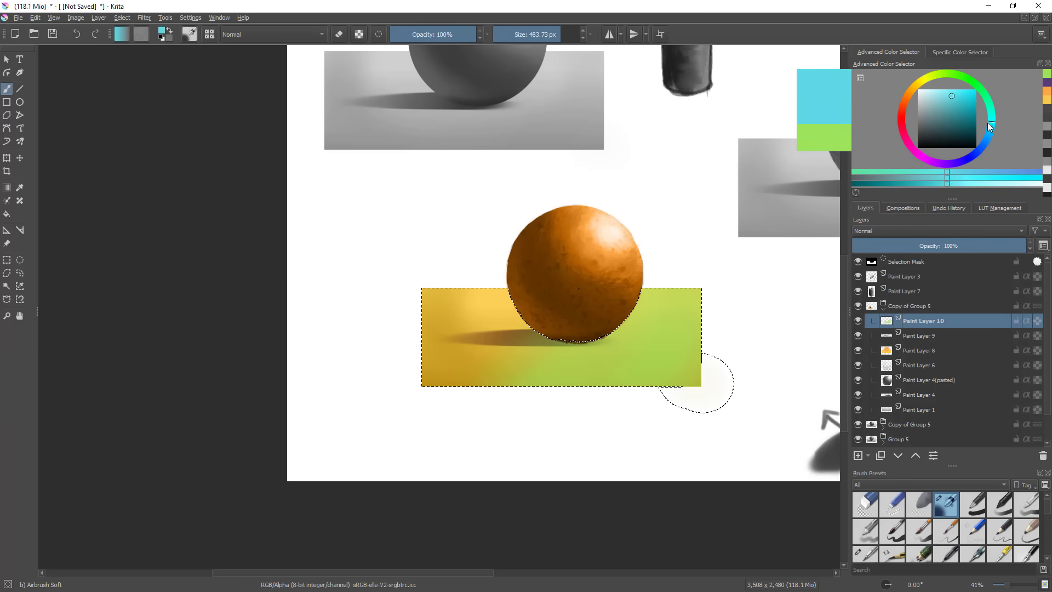
click(933, 89)
mouse_move(454, 329)
mouse_down()
mouse_move(529, 283)
mouse_move(567, 354)
mouse_up()
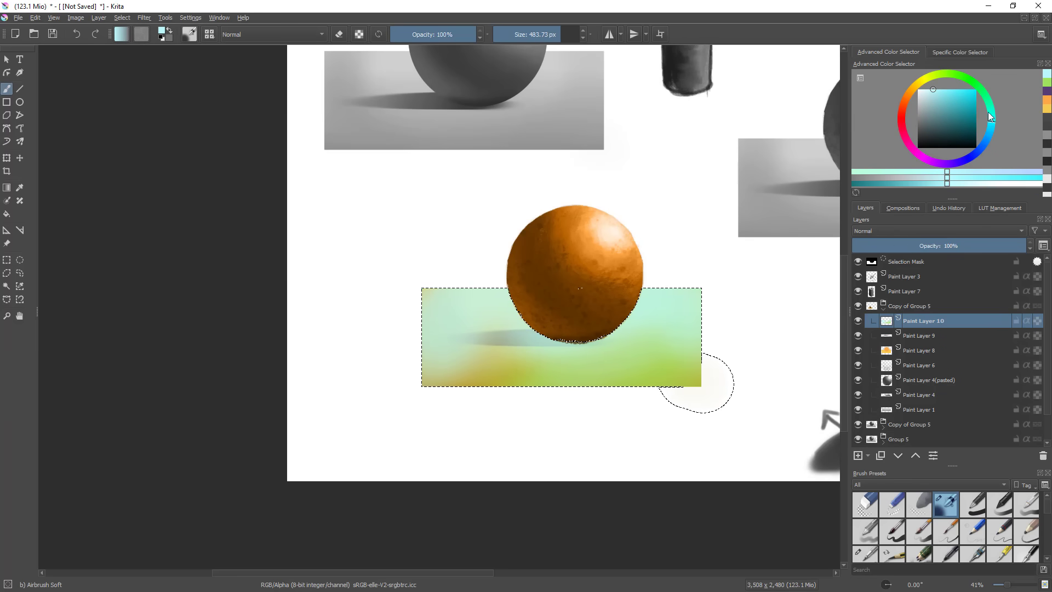
- Airbrush bright magenta across the cast shadow and the lower part of the selected tabletop
click(922, 157)
click(964, 89)
mouse_move(614, 326)
mouse_down()
mouse_move(497, 385)
mouse_move(487, 365)
mouse_up()
mouse_move(321, 450)
mouse_down()
mouse_move(758, 262)
mouse_move(447, 357)
mouse_move(303, 421)
mouse_up()
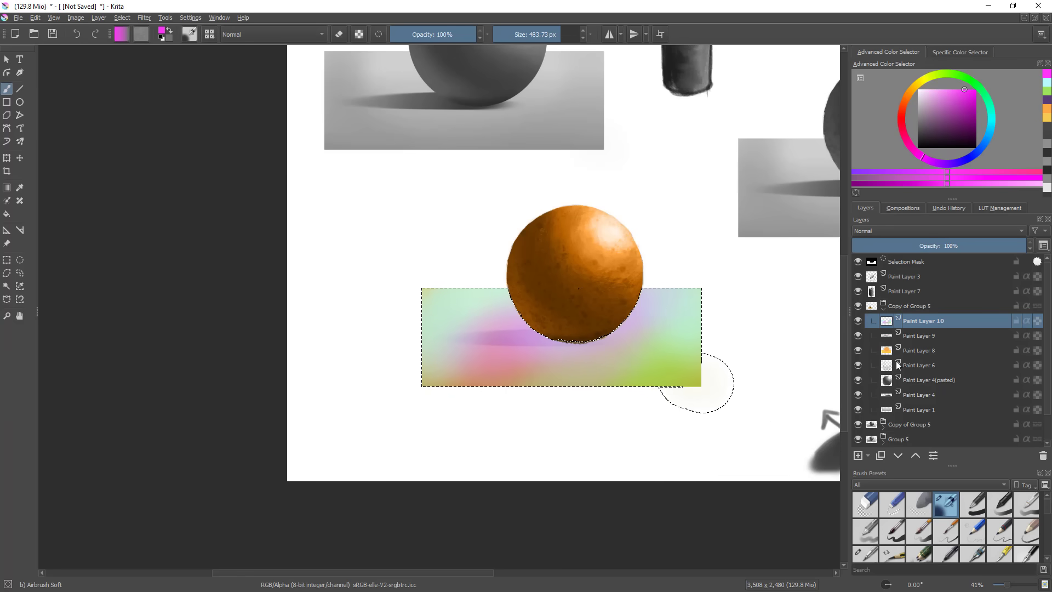
- Set Paint Layer 10 to the Overlay blending mode with 45% opacity
click(926, 230)
click(890, 238)
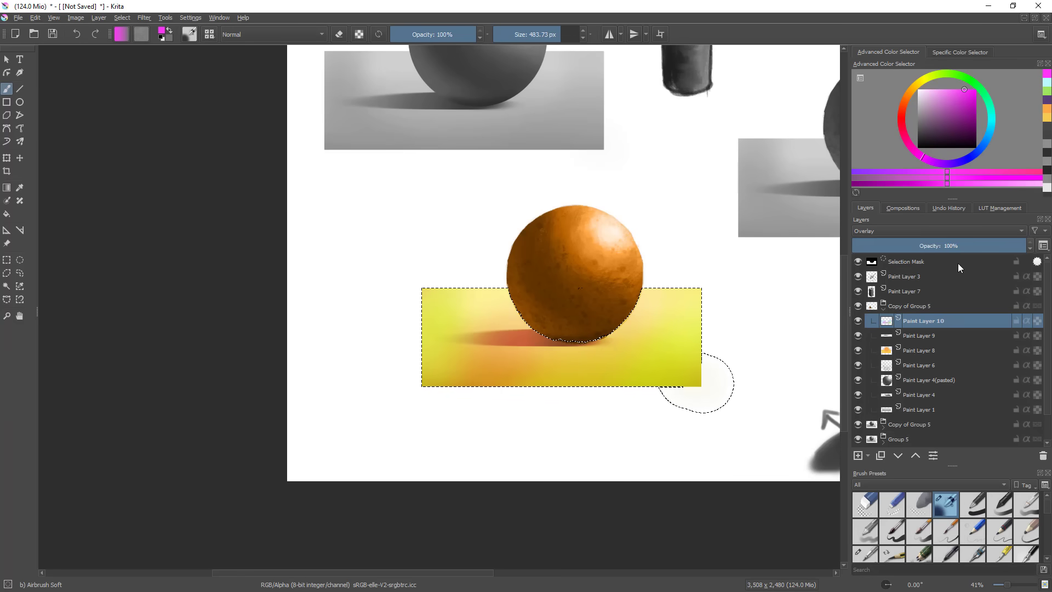
drag(992, 243, 930, 245)
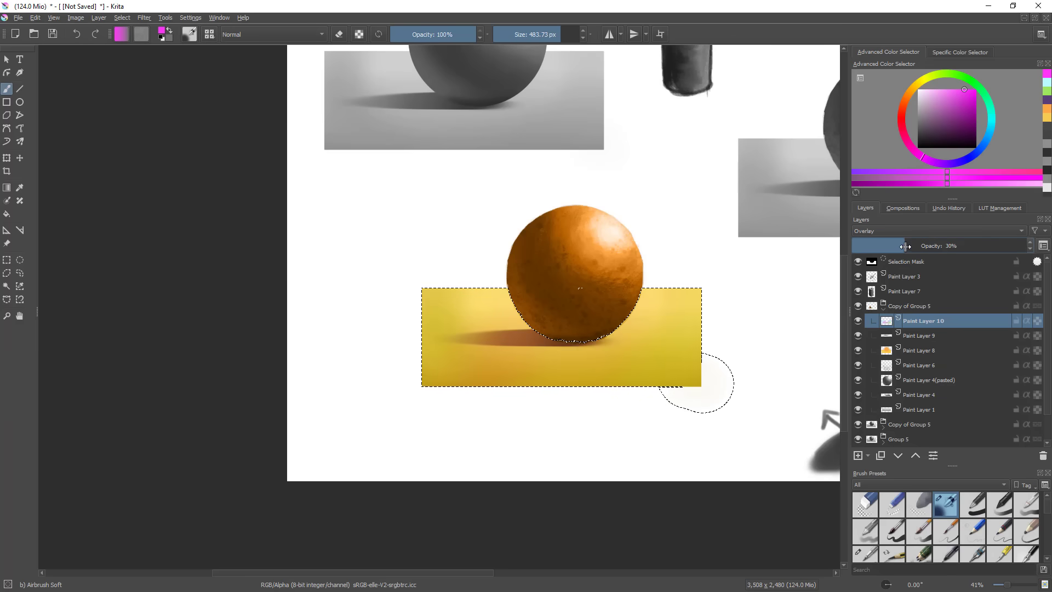
- Airbrush blue and vivid orange over the selected tabletop on the Overlay layer, and clear the selection
click(985, 141)
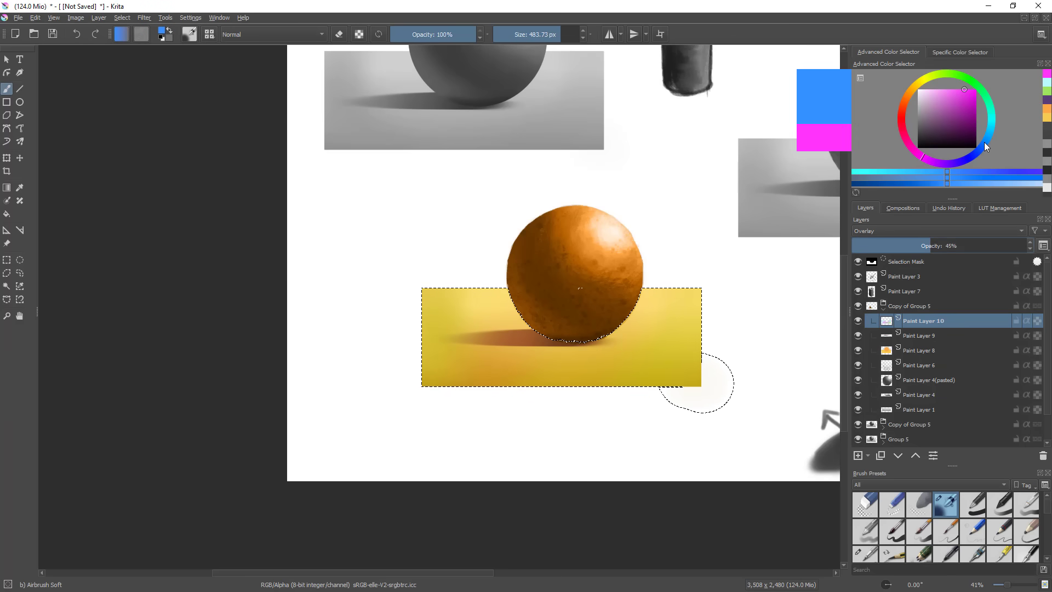
click(911, 90)
mouse_move(737, 264)
mouse_down()
mouse_move(320, 521)
mouse_move(546, 372)
mouse_move(536, 235)
mouse_up()
mouse_move(708, 331)
mouse_down()
mouse_move(708, 369)
mouse_move(626, 481)
mouse_move(665, 441)
mouse_move(729, 315)
mouse_up()
key(ctrl+shift+a)
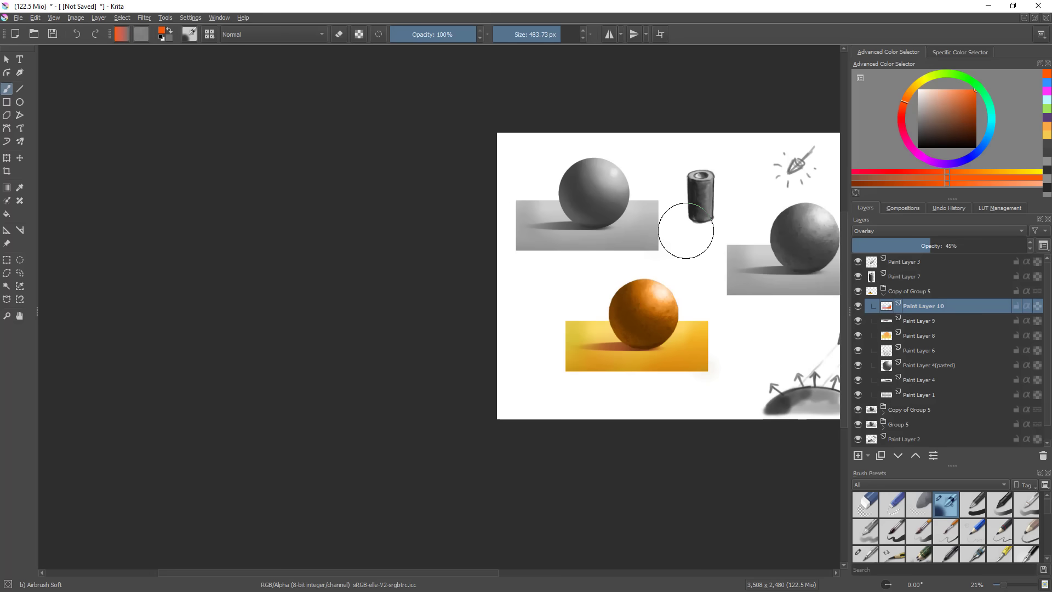
- Add a new layer above Paint Layer 10, select the lower sphere's opaque area, and activate the new Paint Layer 11
drag(678, 354, 725, 336)
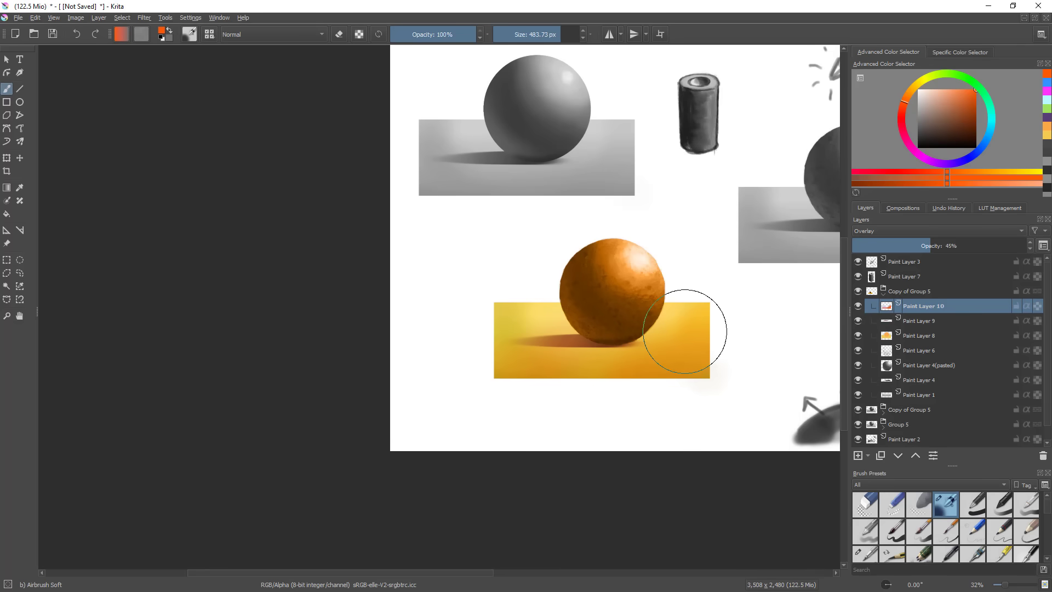
click(856, 455)
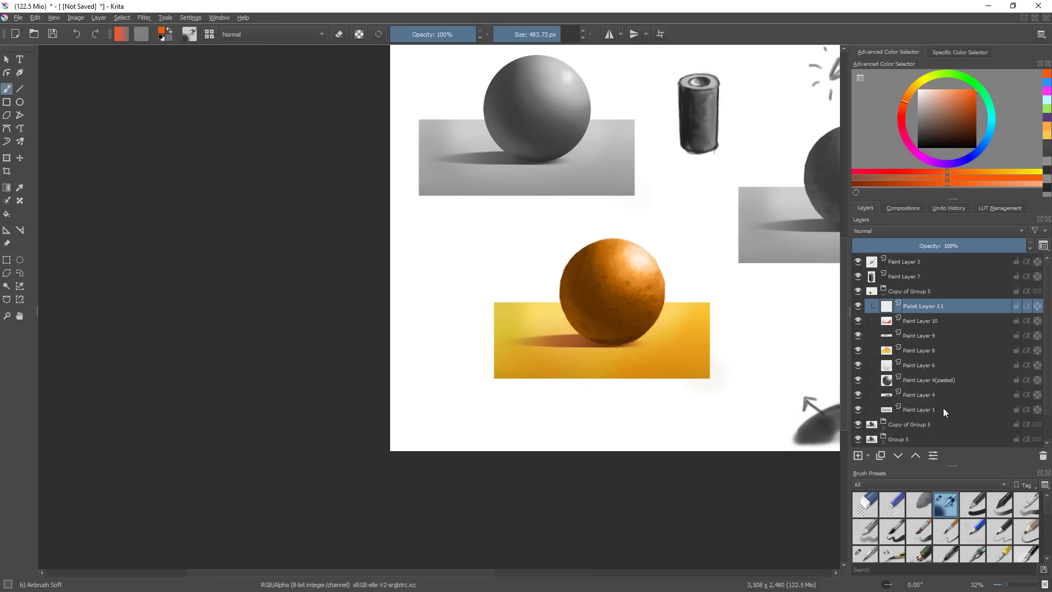
ctrl+click(885, 379)
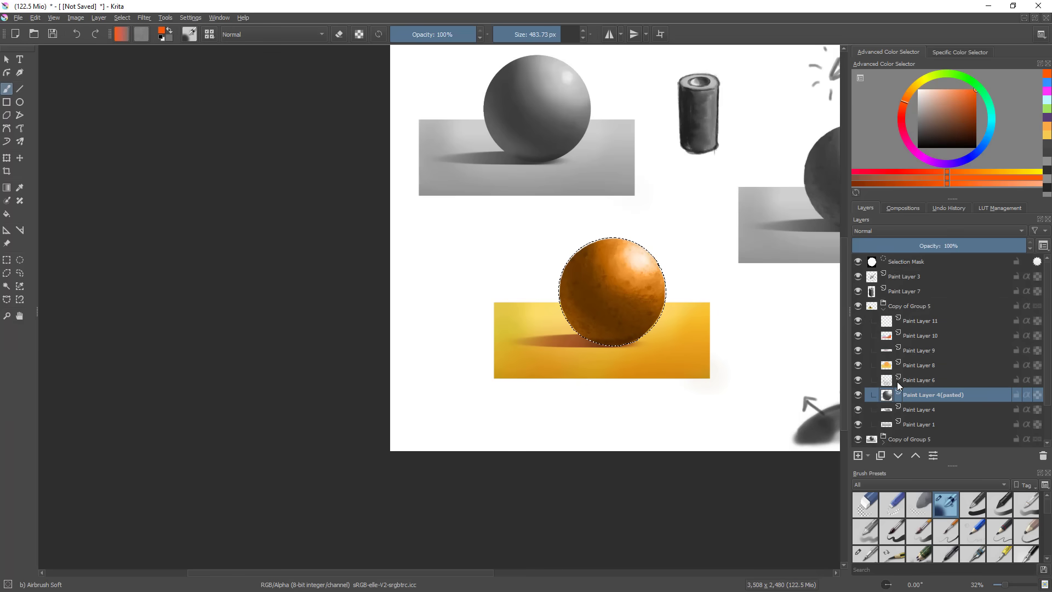
click(889, 386)
click(916, 322)
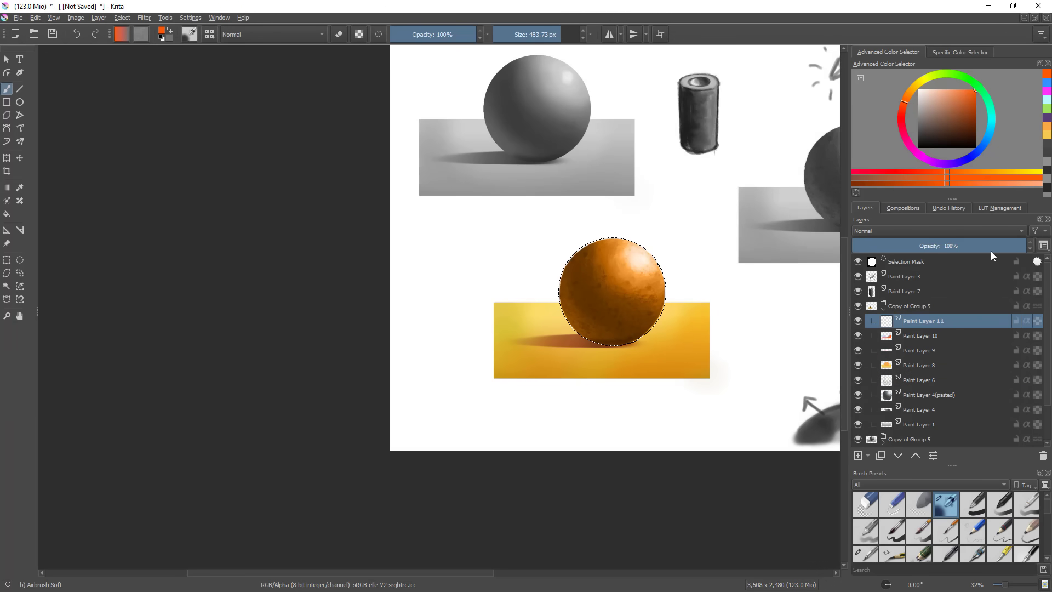
- Airbrush magenta and then bright blue across the selected lower sphere on Paint Layer 11
click(914, 151)
drag(625, 260, 594, 330)
scroll(723, 357, up, 2)
click(988, 136)
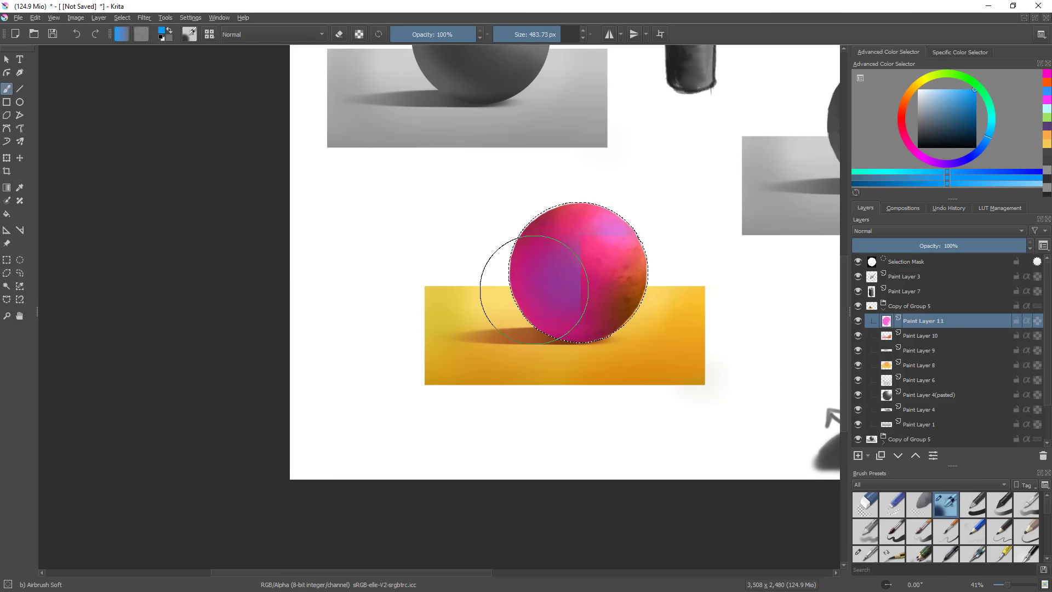
drag(540, 263, 622, 225)
- Airbrush yellow-green, pink and pale cyan over the selected sphere, with the cyan towards its lit side
click(935, 81)
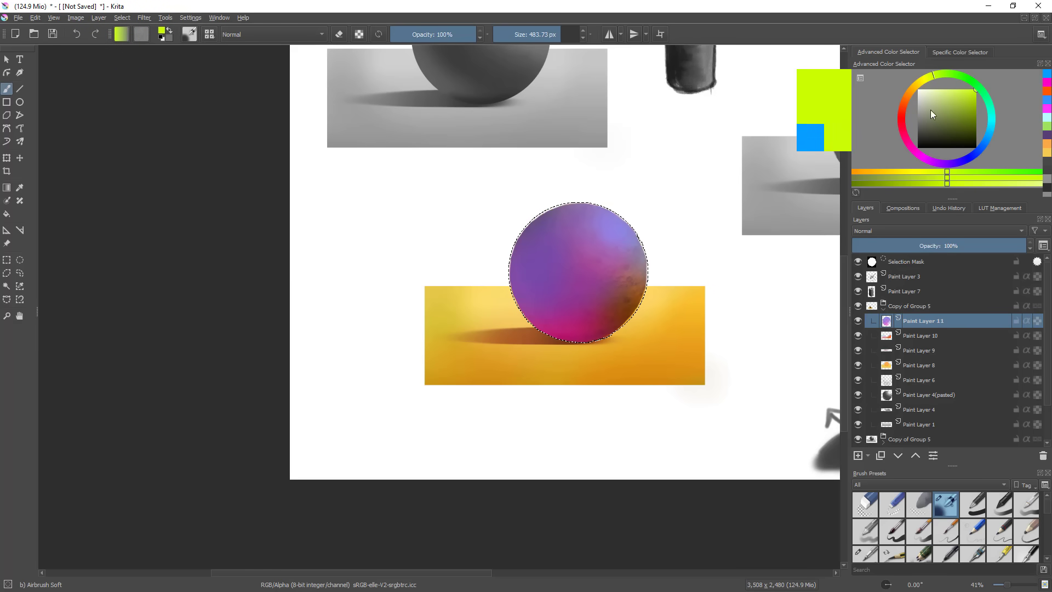
drag(542, 274, 627, 230)
mouse_move(950, 162)
mouse_down()
mouse_move(906, 135)
mouse_move(953, 73)
mouse_up()
mouse_move(540, 252)
mouse_down()
mouse_move(592, 216)
mouse_move(638, 258)
mouse_up()
click(991, 131)
drag(991, 129, 992, 123)
mouse_move(958, 95)
mouse_down()
mouse_move(954, 71)
mouse_move(936, 74)
mouse_up()
mouse_move(657, 282)
mouse_down()
mouse_move(657, 247)
mouse_move(633, 206)
mouse_up()
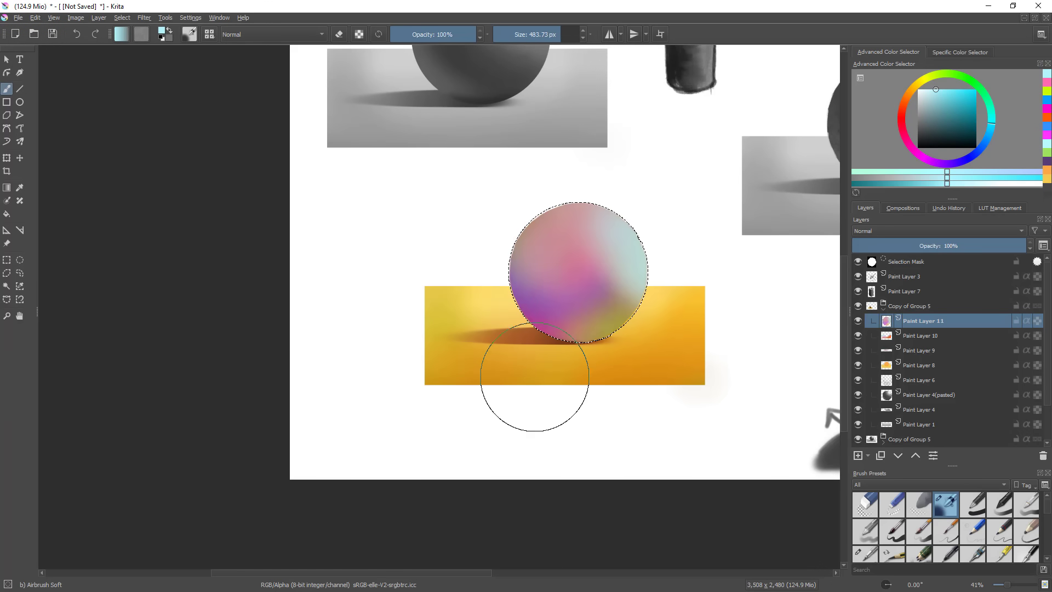
- Set Paint Layer 11 to the Overlay blending mode with 66% opacity
drag(959, 245, 906, 246)
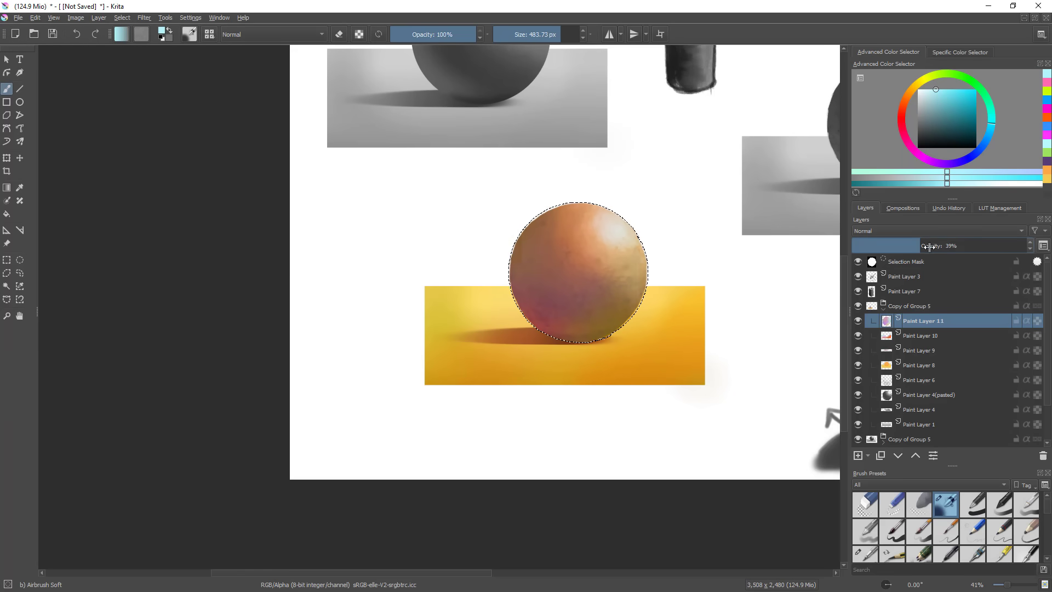
click(915, 230)
click(909, 237)
mouse_move(932, 246)
mouse_down()
mouse_move(980, 245)
mouse_move(952, 245)
mouse_up()
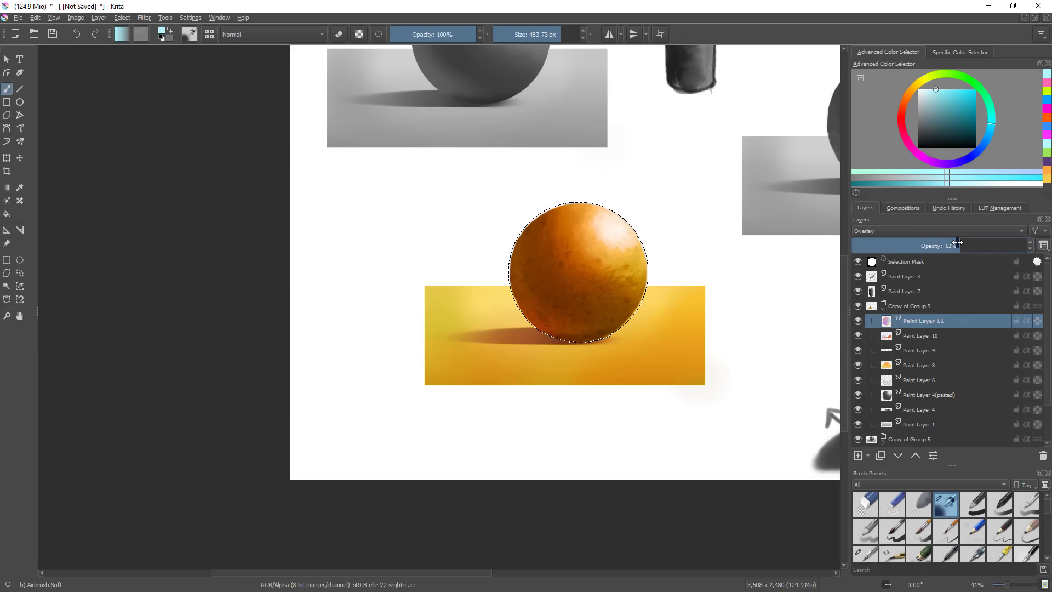
- Airbrush saturated orange over the lower part of the selected sphere and clear the selection
click(905, 106)
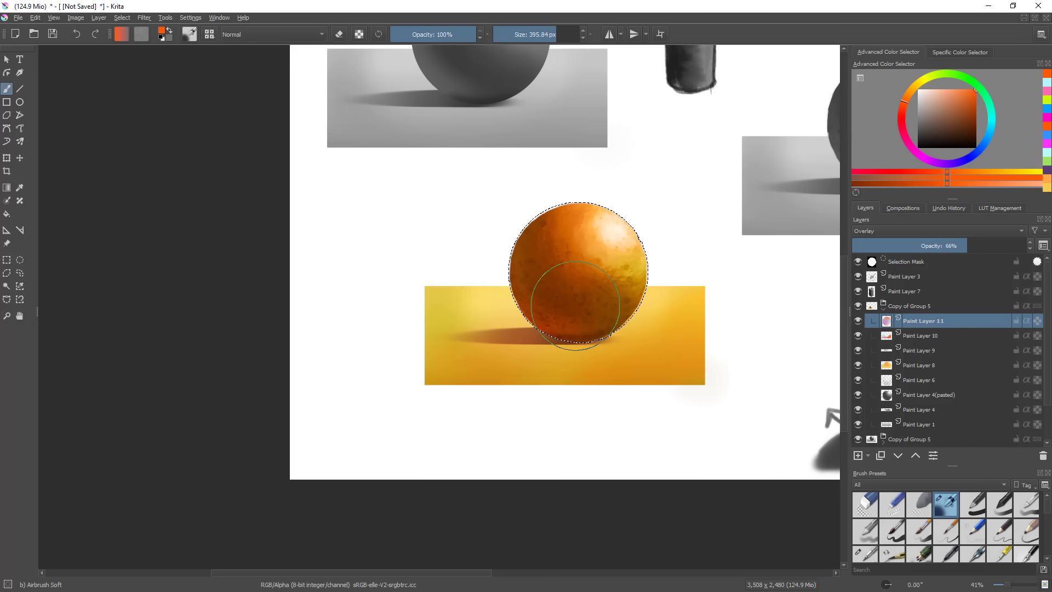
drag(659, 360, 642, 505)
key(ctrl+shift+a)
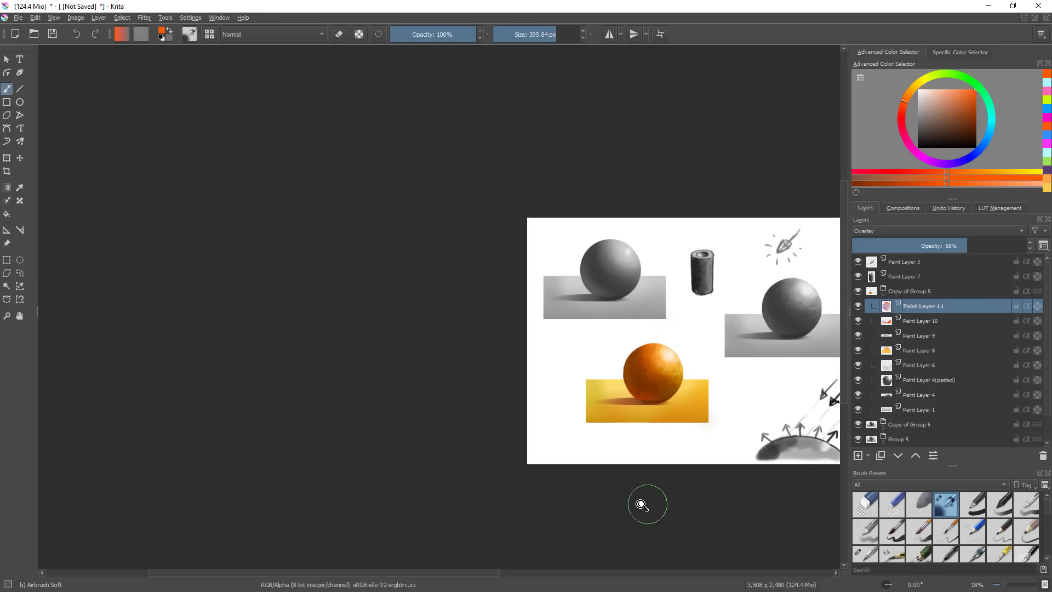
drag(710, 340, 709, 310)
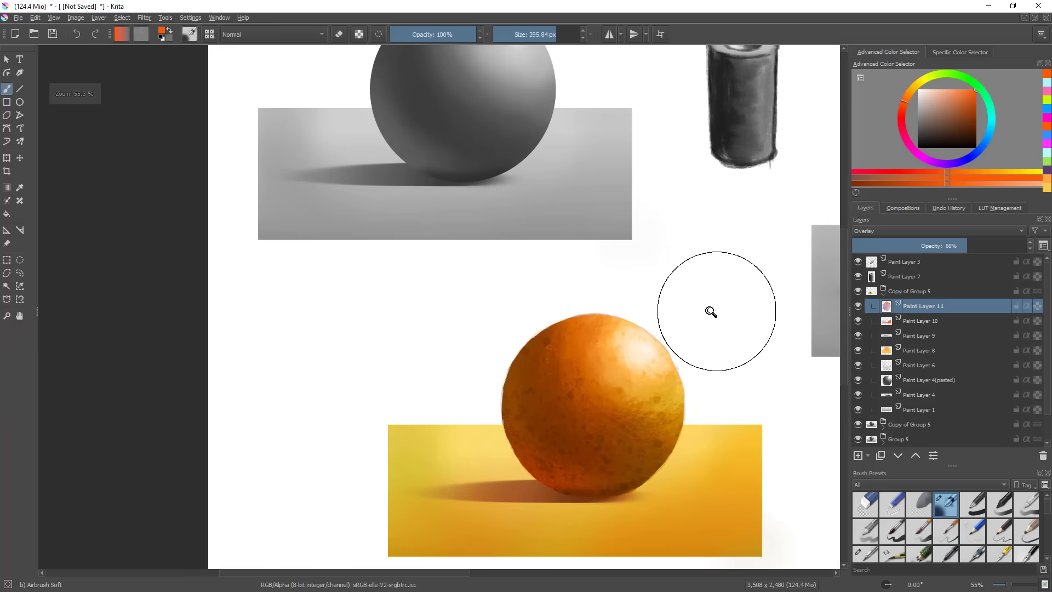
drag(784, 404, 746, 380)
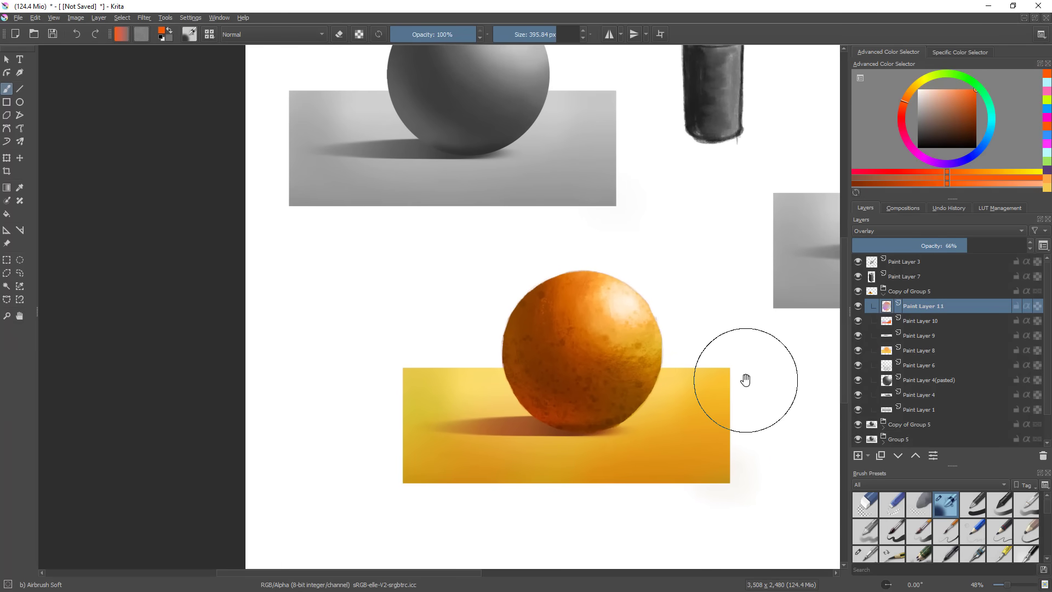
- Duplicate the coloured sphere's group, keeping one copy hidden, and merge the visible copy into a single layer
click(916, 293)
click(883, 294)
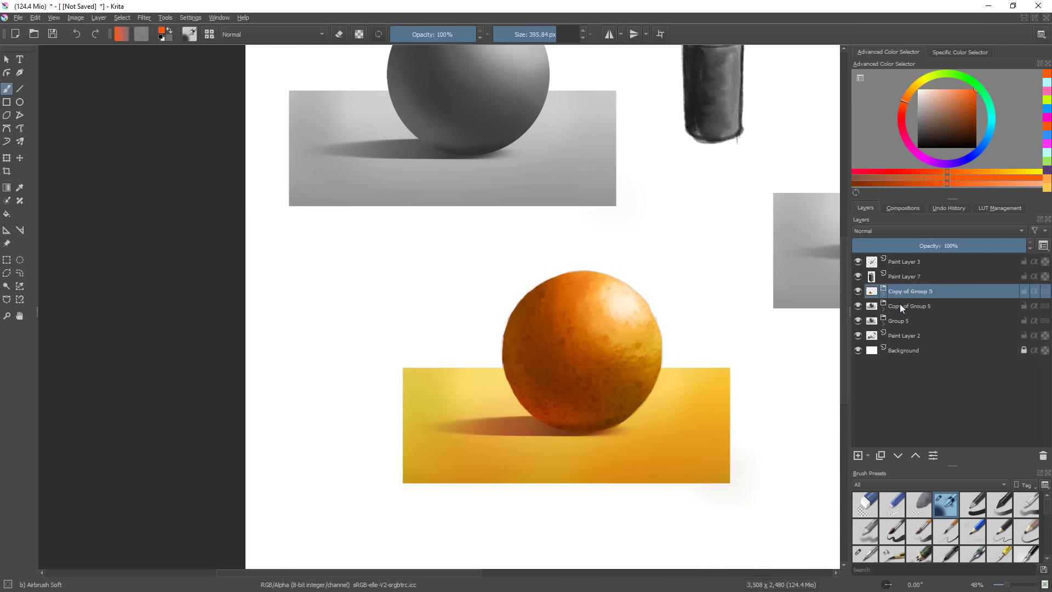
key(ctrl+j)
click(883, 310)
click(883, 310)
click(858, 305)
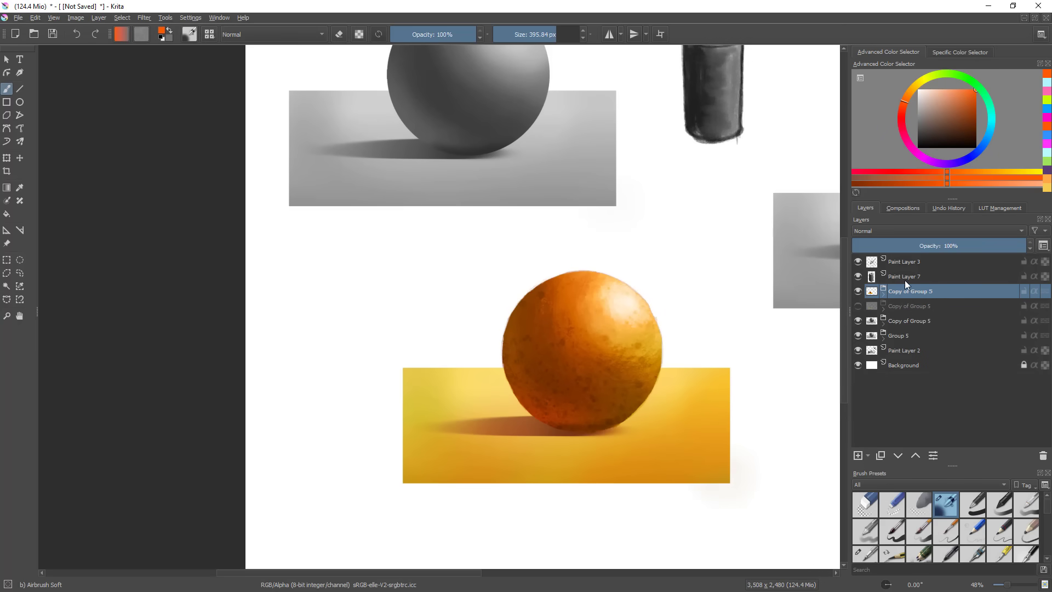
key(ctrl+e)
drag(622, 371, 595, 395)
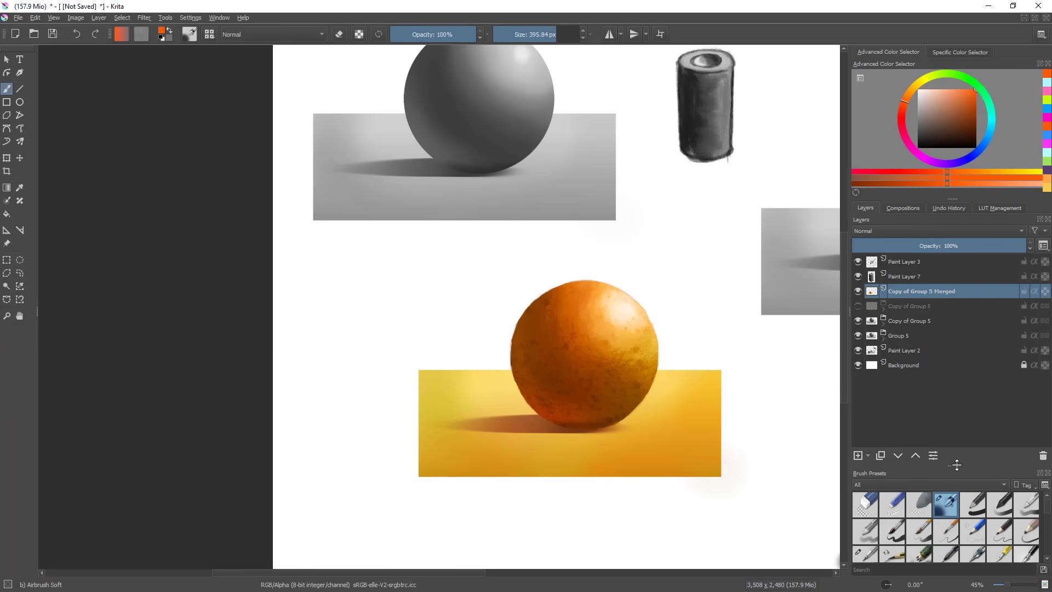
- Add a new paint layer above Copy of Group 5 Merged and choose the Charcoal Rock Soft brush
drag(956, 465, 956, 432)
click(859, 422)
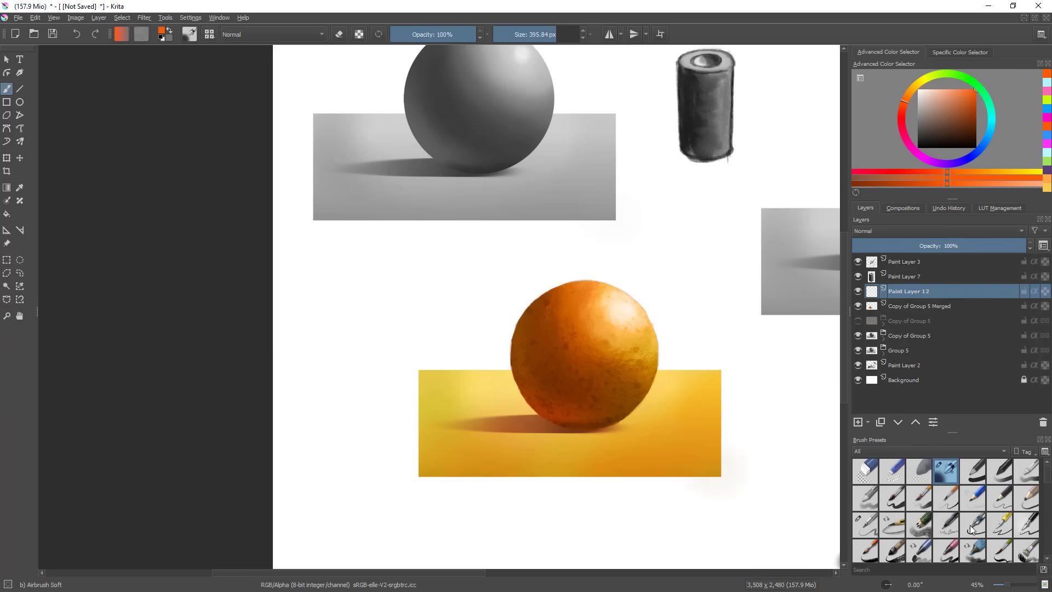
scroll(1049, 496, down, 3)
click(945, 485)
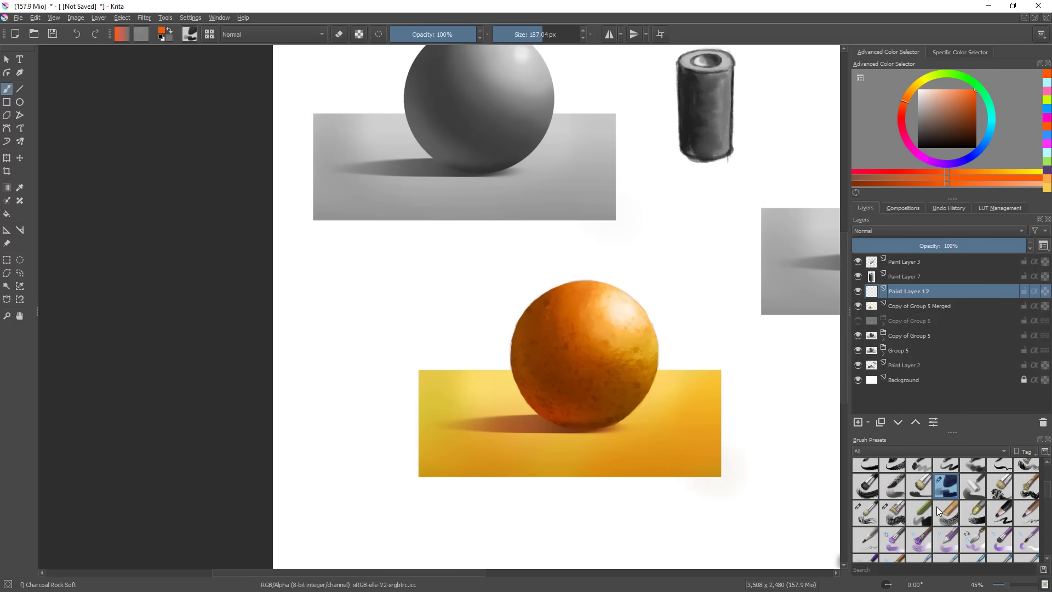
- Paint over the shaded left edge of the orange sphere with dark orange-browns sampled from it
drag(560, 345, 624, 263)
ctrl+click(475, 438)
mouse_move(495, 425)
mouse_down()
mouse_move(424, 426)
mouse_move(443, 410)
mouse_move(467, 482)
mouse_up()
ctrl+click(441, 411)
key(ctrl+z)
ctrl+click(446, 437)
drag(446, 437, 466, 470)
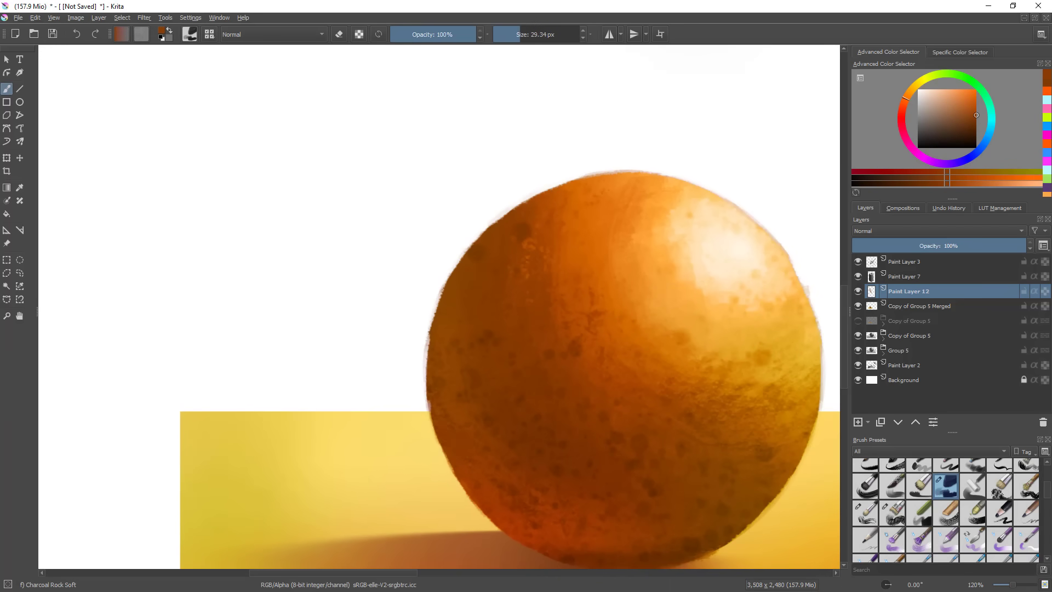
ctrl+click(455, 402)
drag(457, 404, 465, 430)
- Dab a sampled light peach tone along the border of the sphere's highlight
drag(613, 438, 641, 346)
ctrl+click(716, 197)
mouse_move(742, 185)
mouse_down()
mouse_move(763, 185)
mouse_move(737, 201)
mouse_up()
- Blend the contact shadow beneath the sphere with sampled reddish browns
drag(728, 305, 723, 234)
ctrl+click(745, 392)
drag(730, 404, 708, 404)
ctrl+click(626, 404)
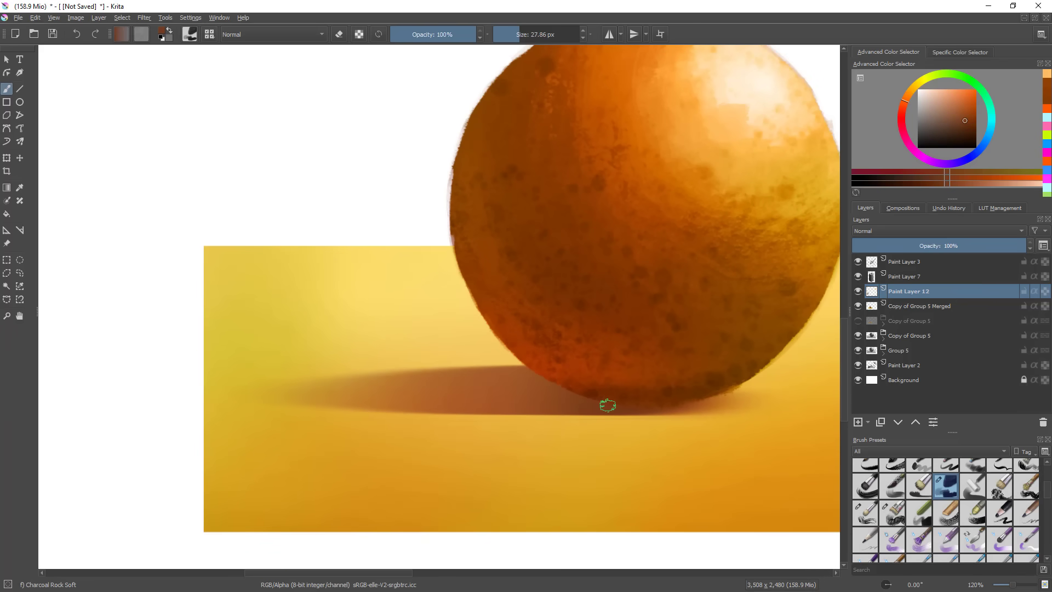
ctrl+click(663, 406)
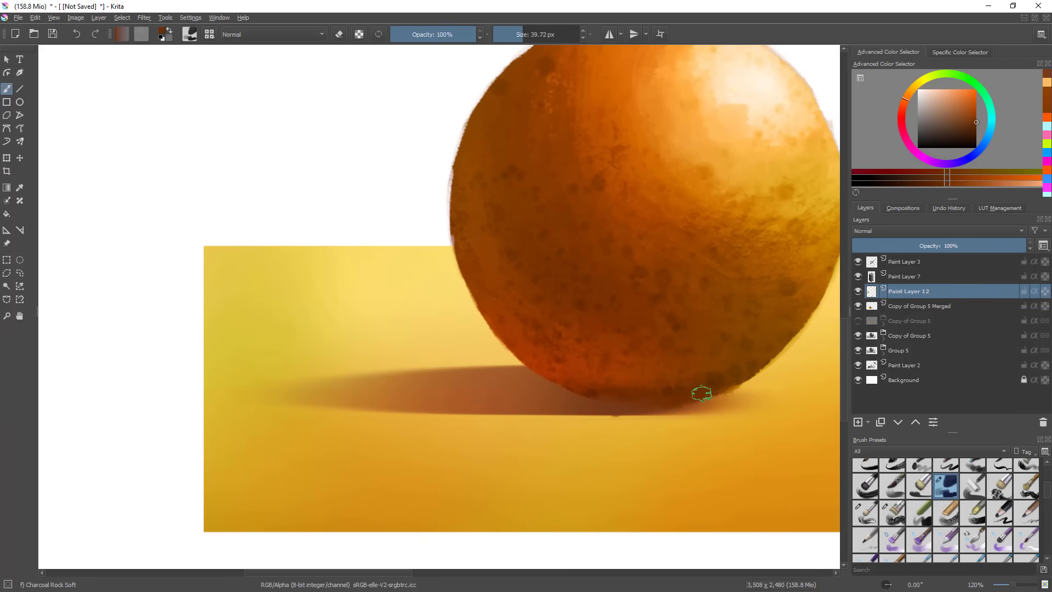
drag(630, 393, 599, 402)
- Paint sampled red-orange where the sphere's underside meets the cast shadow, working in a mirrored view and restoring it
key(m)
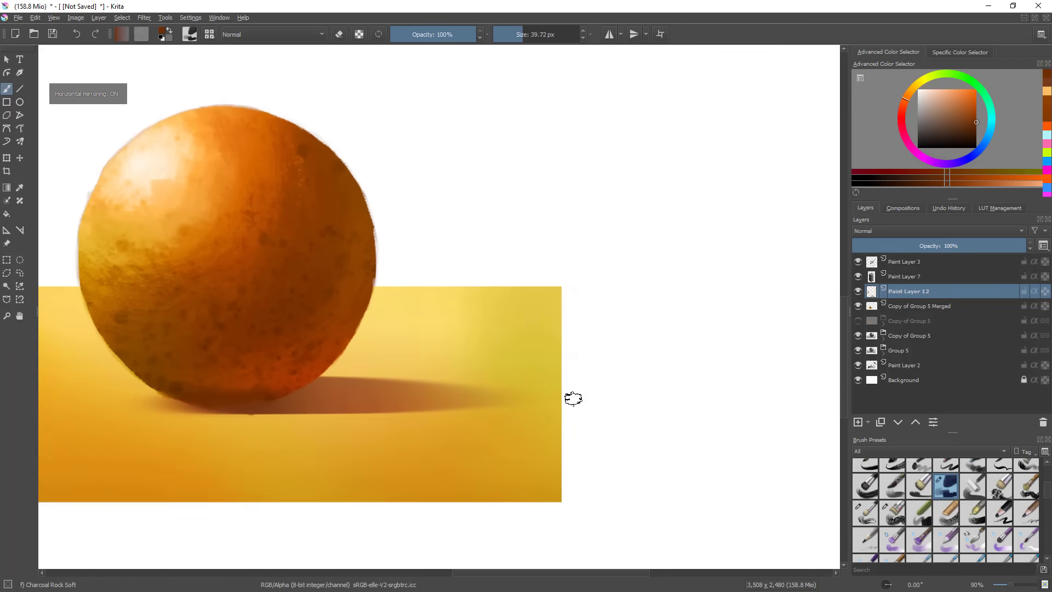
drag(381, 381, 723, 359)
mouse_move(581, 377)
mouse_down()
mouse_move(624, 377)
mouse_move(668, 355)
mouse_up()
ctrl+click(630, 377)
ctrl+click(655, 362)
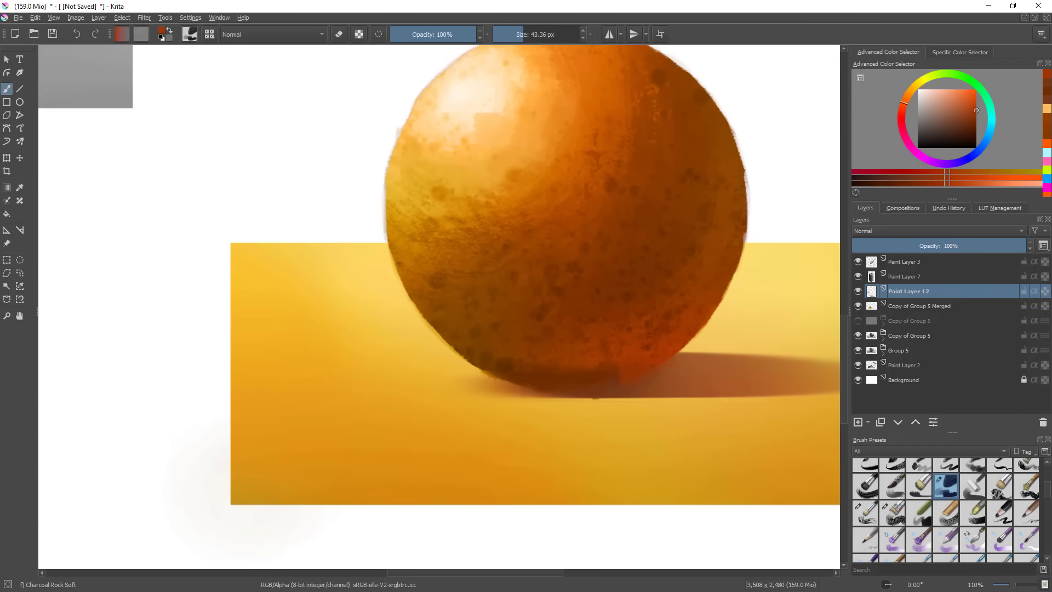
drag(650, 391, 599, 422)
key(m)
drag(519, 408, 721, 399)
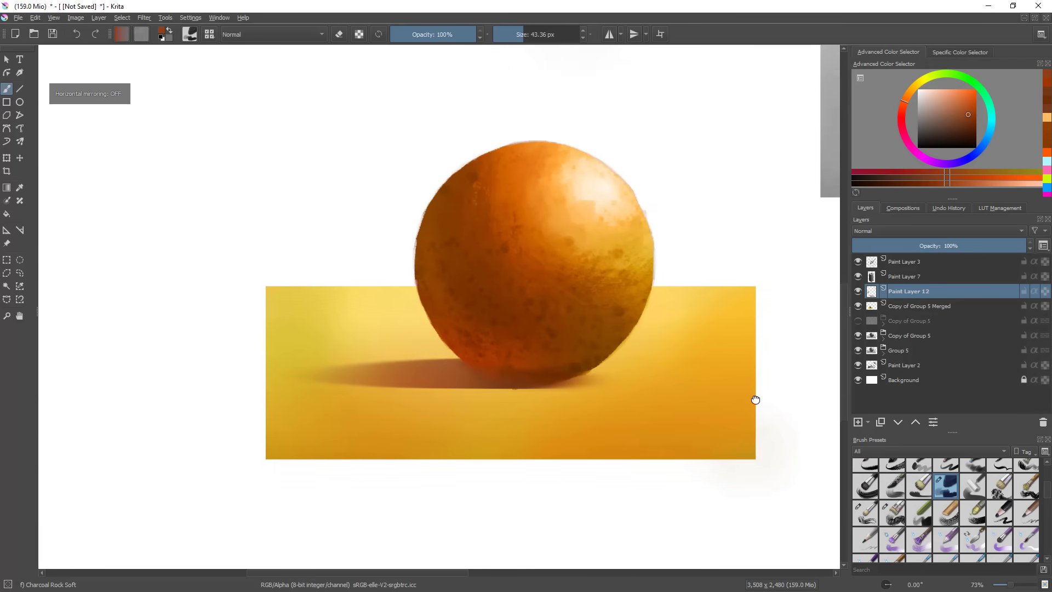
- Switch to the canvas-only view and retouch the cast shadow near the sphere's base with sampled browns
key(Tab)
click(448, 382)
mouse_move(478, 380)
mouse_down()
mouse_move(520, 378)
mouse_move(472, 372)
mouse_move(485, 377)
mouse_move(484, 362)
mouse_move(467, 369)
mouse_move(496, 378)
mouse_move(498, 476)
mouse_up()
key(ctrl+z)
ctrl+click(420, 377)
ctrl+click(496, 380)
- Mirror the view and soften both ends of the cast shadow with sampled colours
key(m)
drag(513, 398, 653, 324)
drag(540, 374, 695, 311)
ctrl+click(636, 345)
mouse_move(627, 345)
mouse_down()
mouse_move(574, 348)
mouse_move(583, 330)
mouse_move(611, 336)
mouse_move(584, 333)
mouse_move(563, 351)
mouse_move(627, 348)
mouse_move(586, 351)
mouse_up()
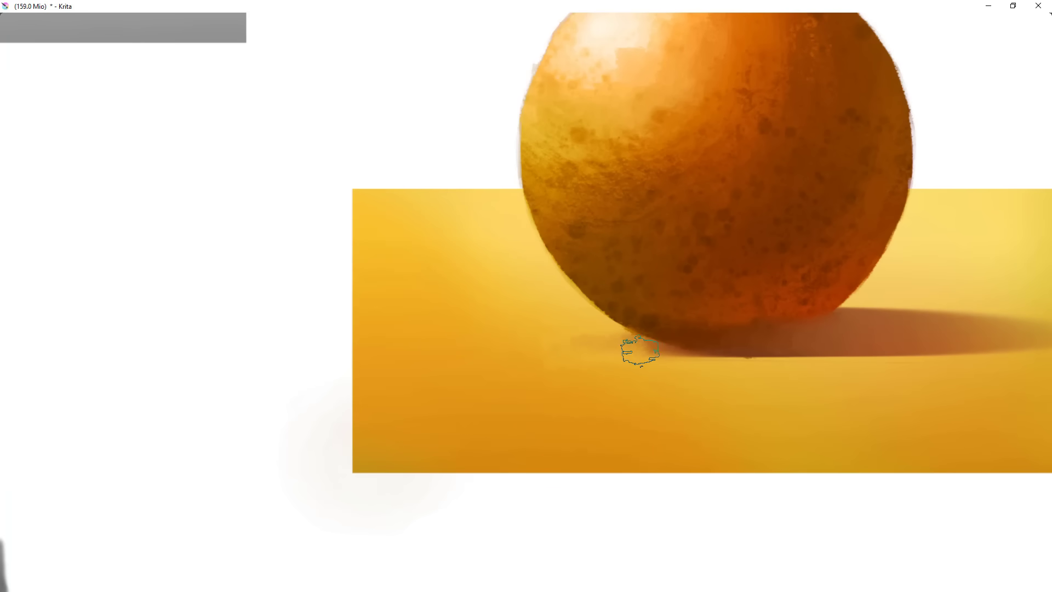
drag(783, 343, 678, 355)
mouse_move(931, 345)
mouse_down()
mouse_move(1024, 346)
mouse_move(989, 323)
mouse_move(1033, 337)
mouse_move(1009, 351)
mouse_up()
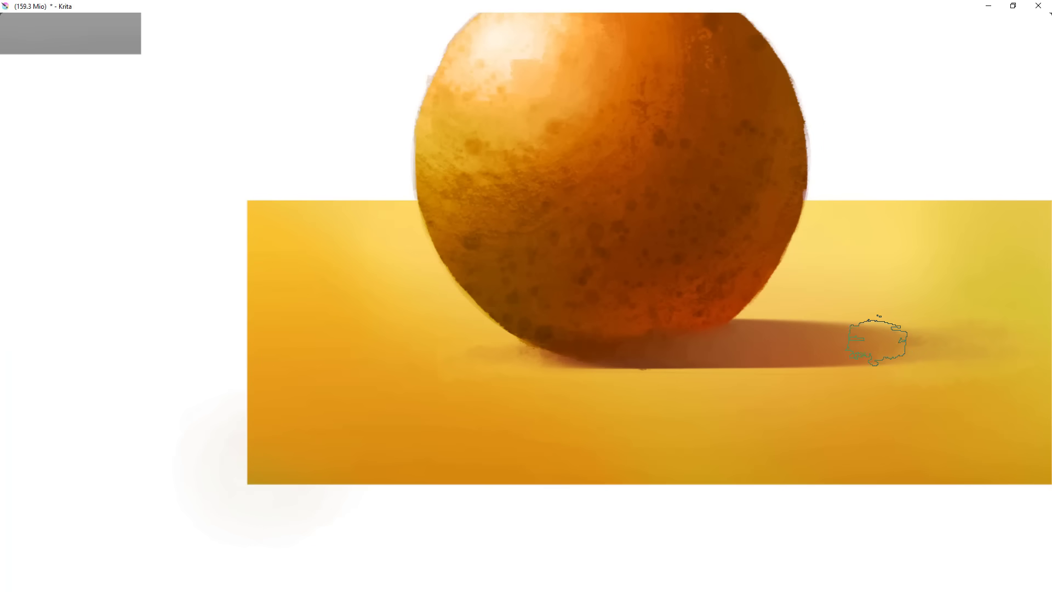
- Restore the unmirrored view and roughen the cast shadow's far tip and its upper and lower edges with sampled tones
key(m)
mouse_move(725, 418)
mouse_down()
mouse_move(799, 388)
mouse_move(924, 406)
mouse_up()
scroll(813, 448, up, 2)
ctrl+click(504, 319)
drag(501, 316, 357, 339)
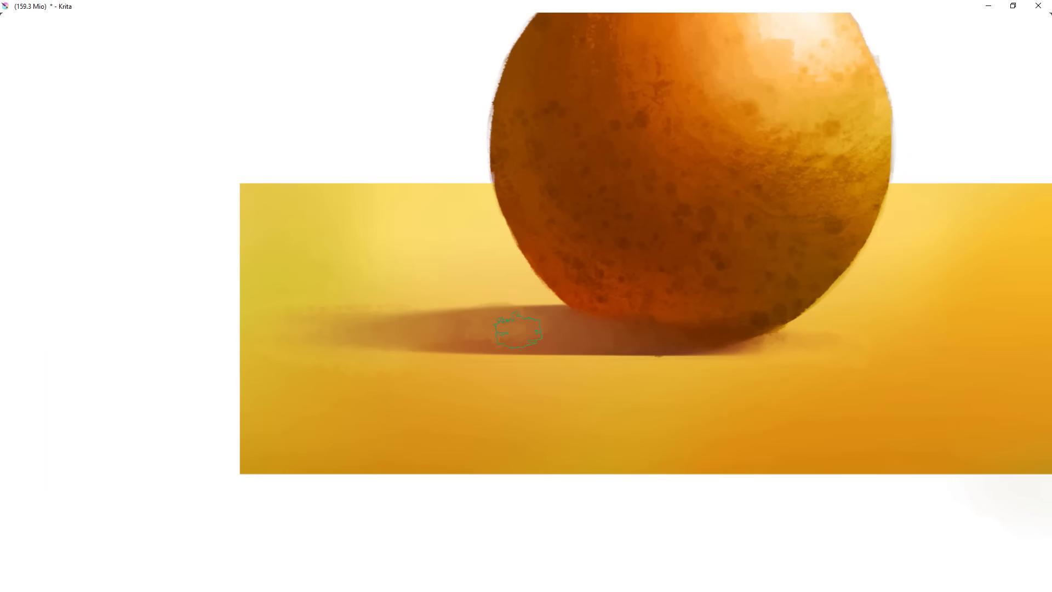
drag(554, 305, 384, 318)
mouse_move(553, 352)
mouse_down()
mouse_move(451, 496)
mouse_move(601, 359)
mouse_up()
drag(522, 329, 521, 247)
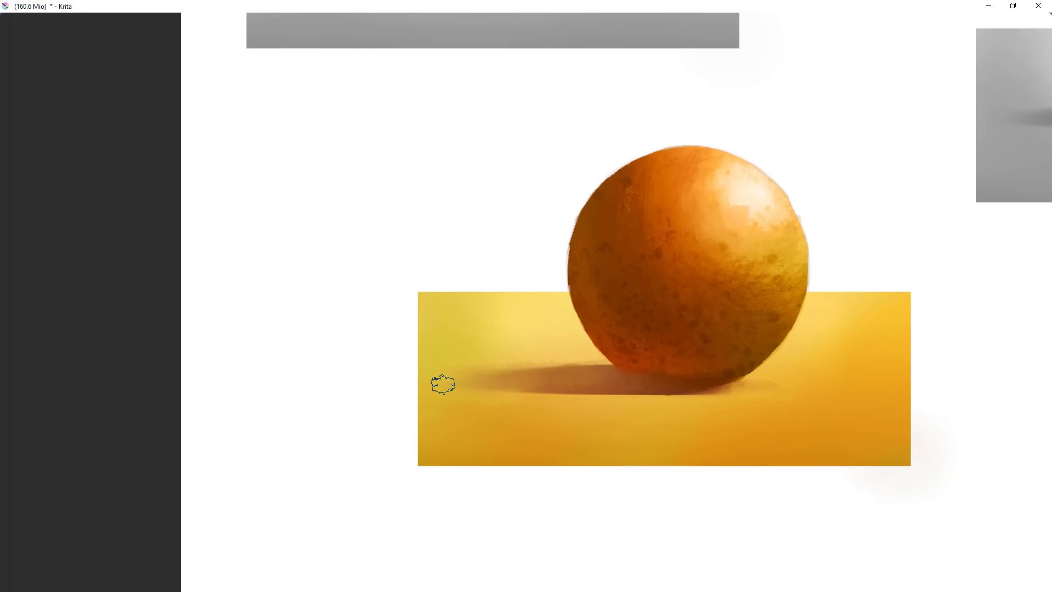
- Paint a sampled reddish brown over the base of the sphere where it touches the tabletop
mouse_move(502, 360)
mouse_down()
mouse_move(556, 524)
mouse_move(767, 315)
mouse_up()
ctrl+click(624, 348)
mouse_move(614, 362)
mouse_down()
mouse_move(582, 360)
mouse_move(681, 362)
mouse_move(666, 373)
mouse_move(626, 371)
mouse_up()
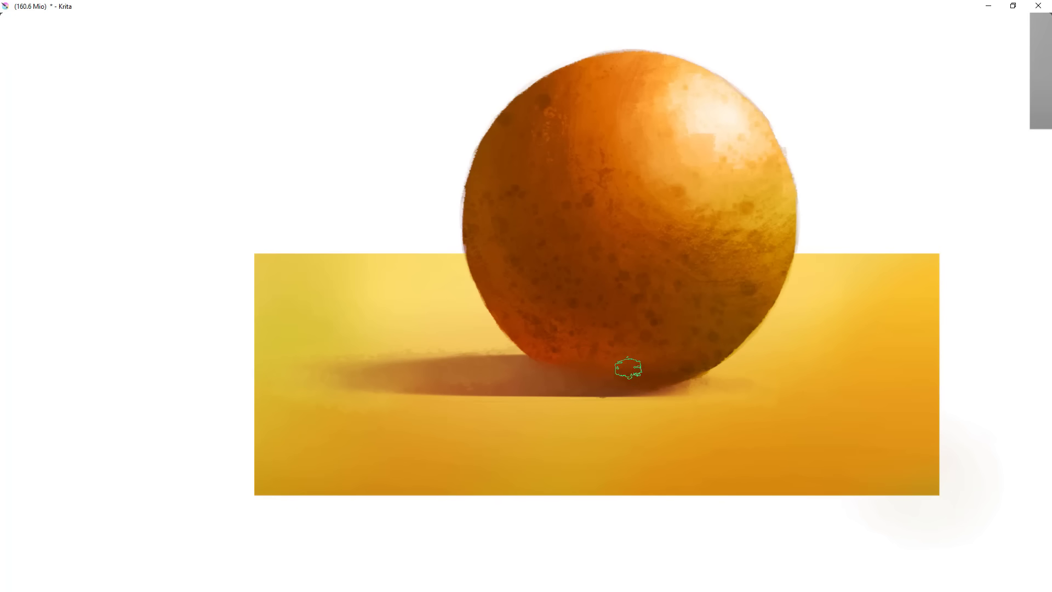
- Rework the sphere's right and lower-right edge with sampled ochre and brown tones
ctrl+click(712, 331)
ctrl+click(743, 315)
drag(762, 267, 753, 296)
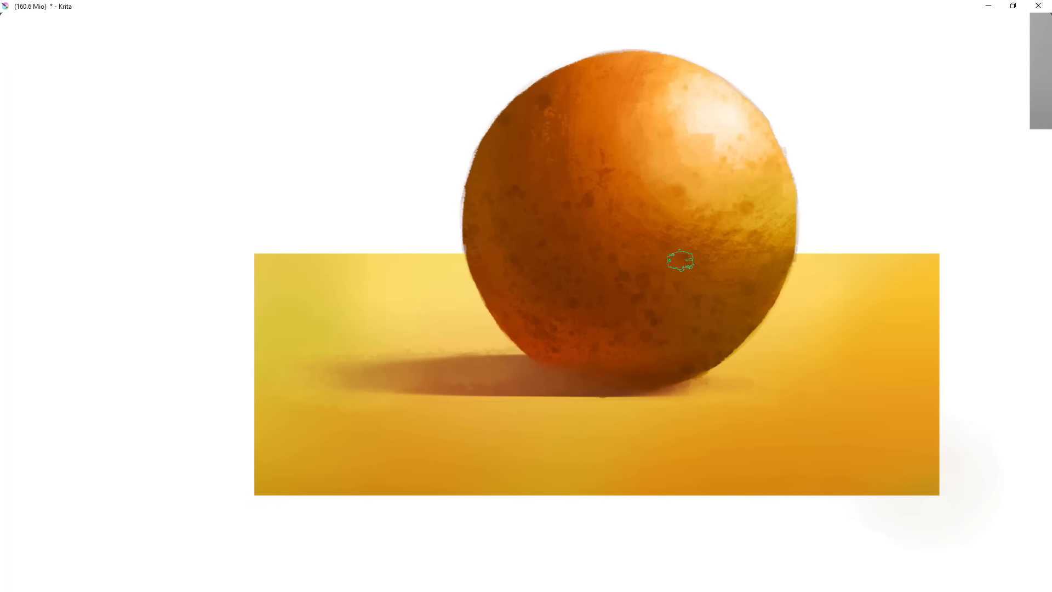
drag(788, 242, 772, 269)
drag(795, 216, 764, 243)
drag(789, 181, 791, 228)
drag(766, 295, 718, 348)
- Mirror the view and paint sampled golden oranges over the lit outer side of the sphere
key(m)
drag(516, 305, 716, 336)
drag(519, 322, 521, 281)
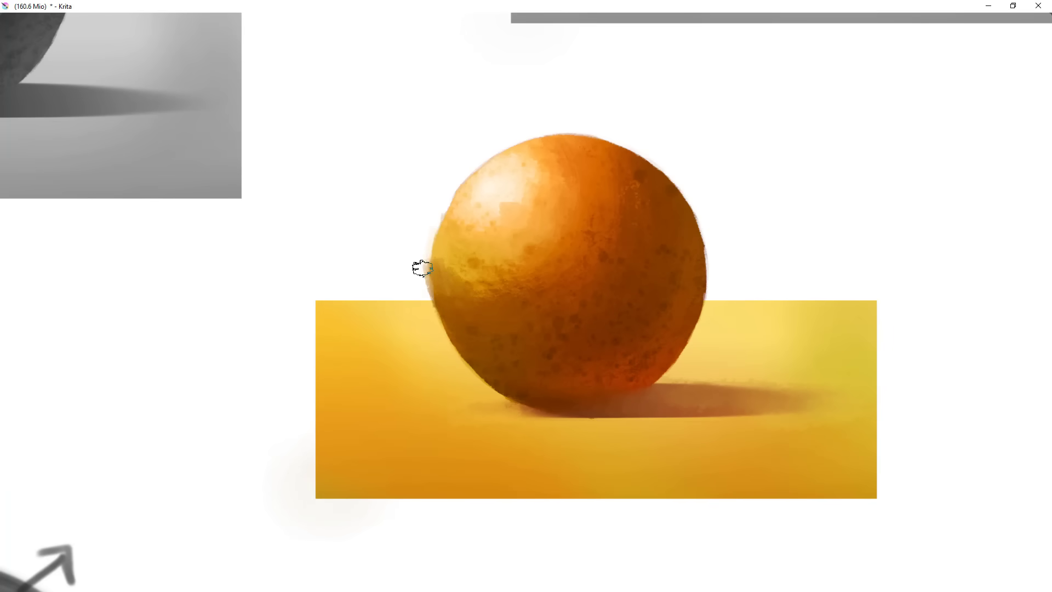
mouse_move(486, 373)
mouse_down()
mouse_move(477, 446)
mouse_move(480, 383)
mouse_up()
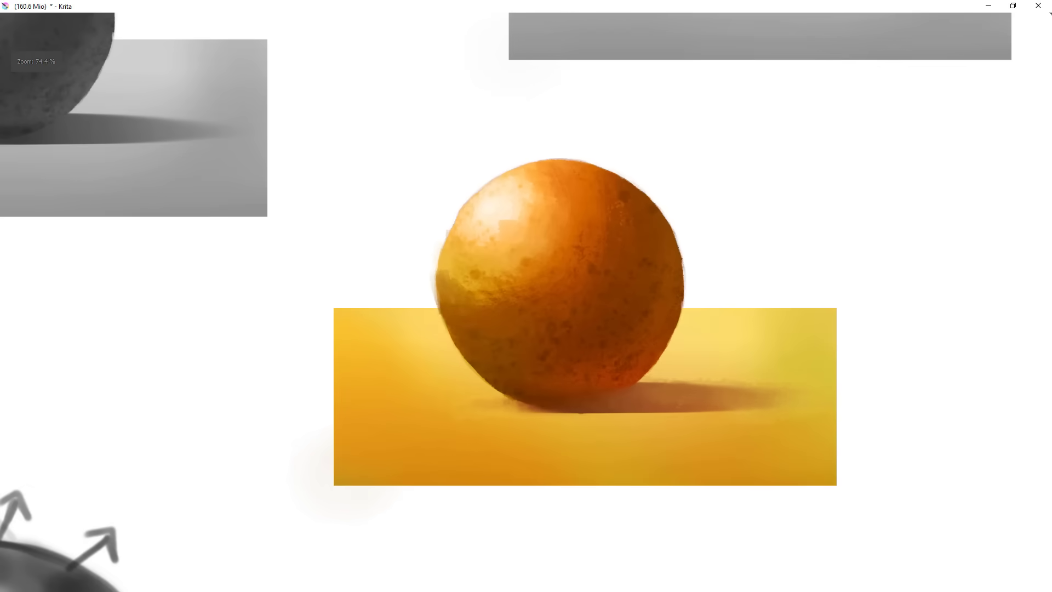
mouse_move(450, 254)
mouse_down()
mouse_move(463, 290)
mouse_move(504, 288)
mouse_move(462, 267)
mouse_move(503, 270)
mouse_move(484, 267)
mouse_up()
ctrl+click(475, 255)
mouse_move(571, 321)
mouse_down()
mouse_move(545, 437)
mouse_move(548, 397)
mouse_up()
- Restore the unmirrored view and smooth the sphere's right side with a larger brush in sampled orange tones
key(m)
drag(558, 328, 682, 327)
drag(682, 328, 657, 282)
ctrl+click(601, 301)
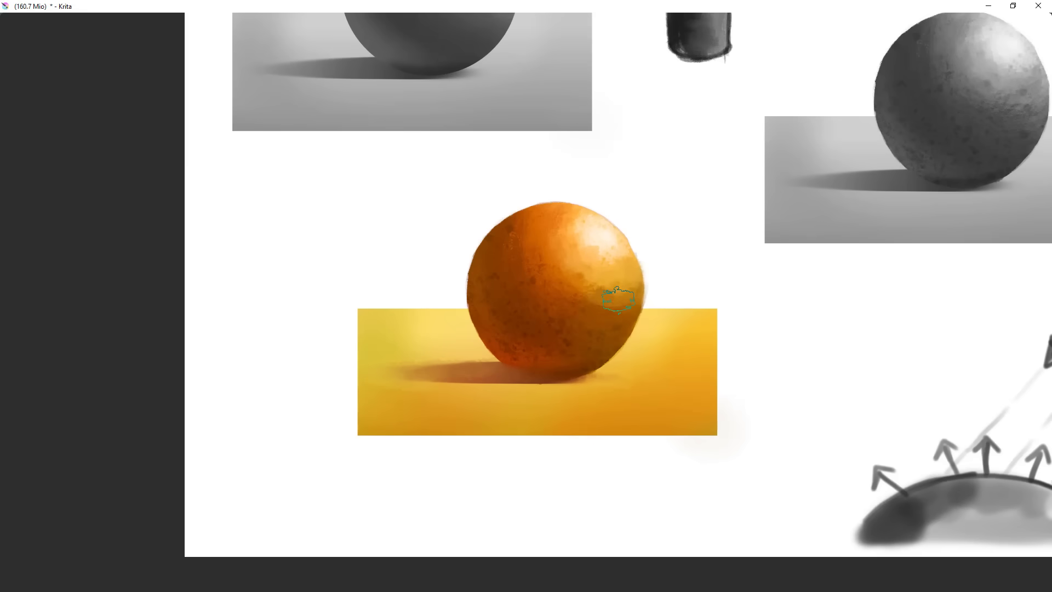
- Bring back the interface and choose the Dry Brushing preset from the Paint brushes
key(Tab)
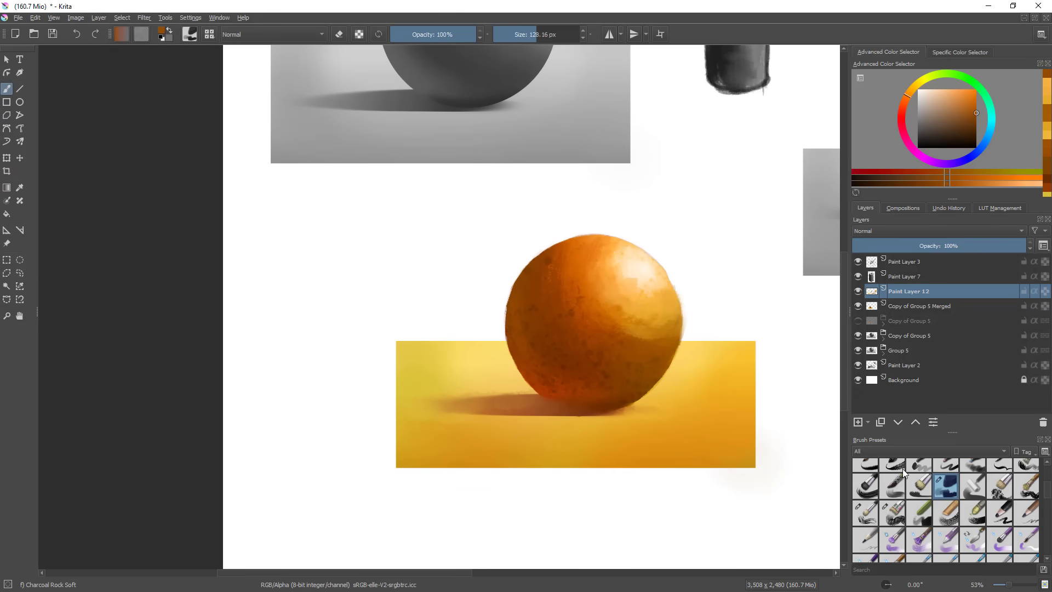
click(932, 451)
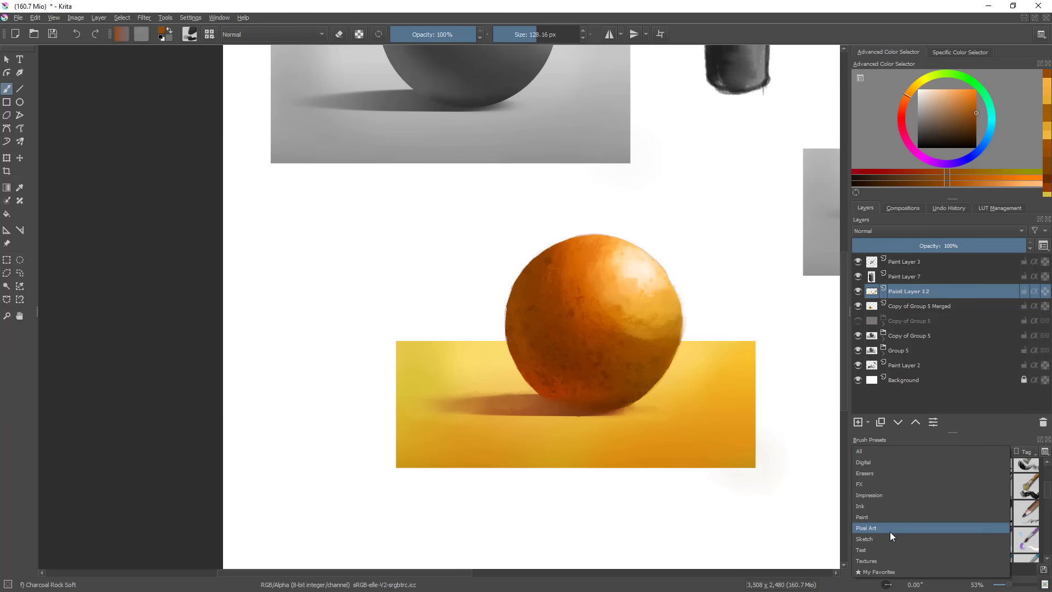
click(896, 517)
click(918, 494)
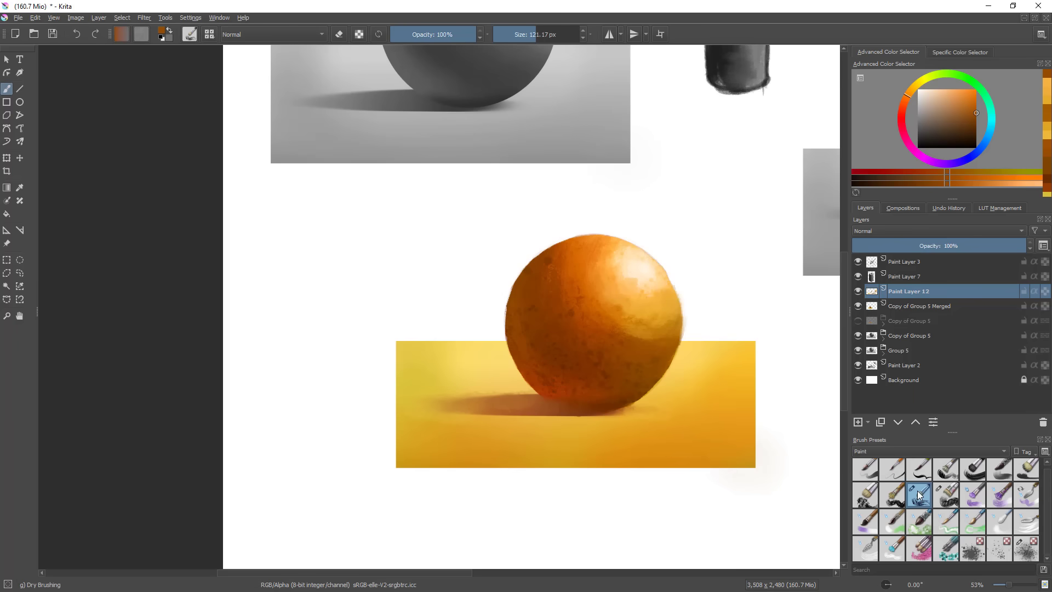
- Dry-brush streaks of sampled orange-brown across the golden band on the sphere's right side
ctrl+click(629, 340)
drag(650, 321, 660, 322)
drag(652, 326, 658, 342)
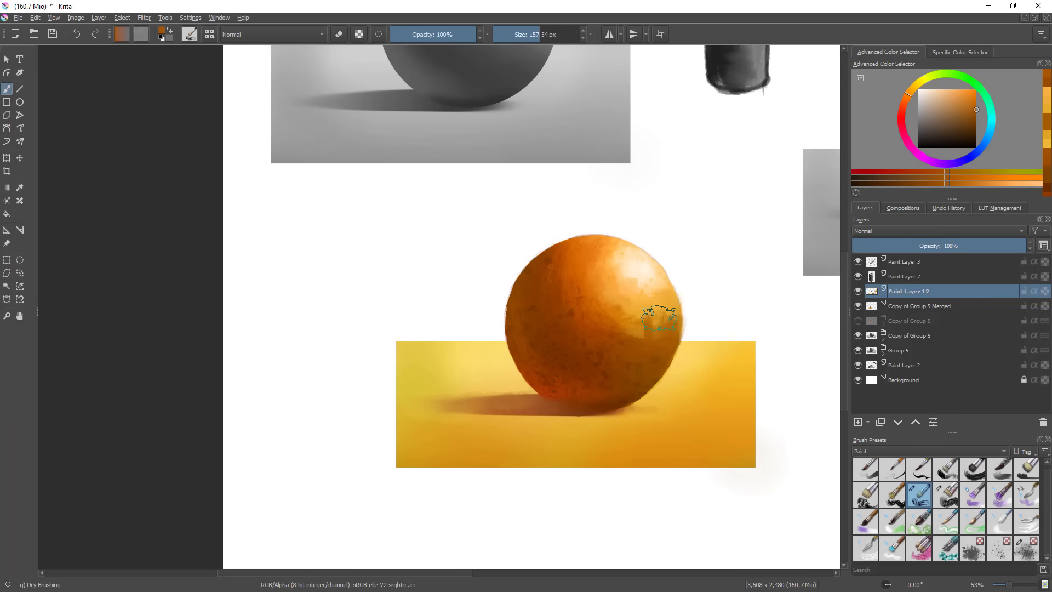
ctrl+click(623, 317)
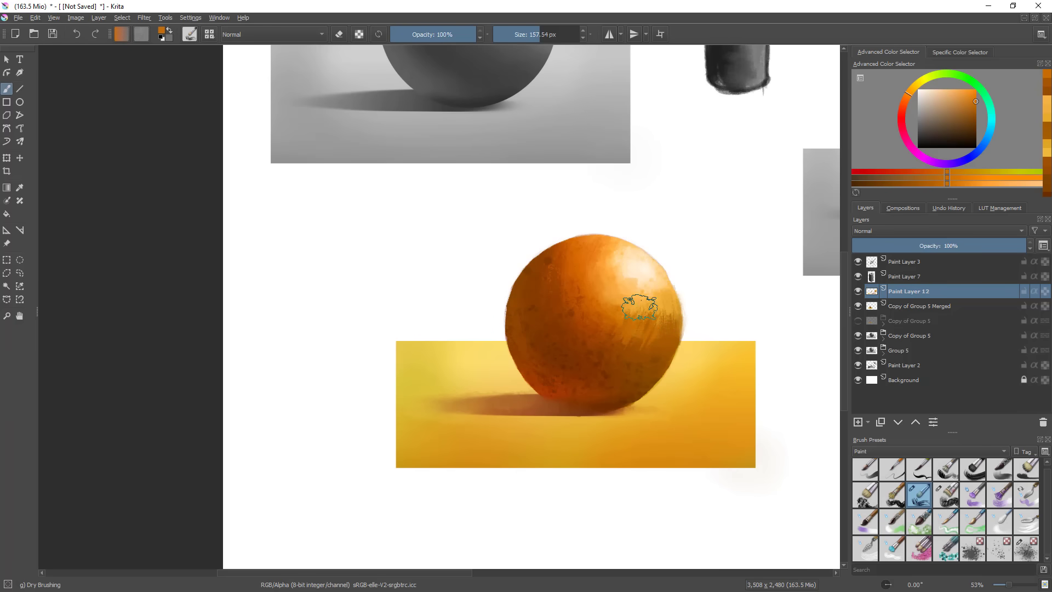
ctrl+click(636, 299)
- Dry-brush sampled orange streaks curving from the sphere's upper middle into the highlight
ctrl+click(578, 280)
mouse_move(602, 286)
mouse_down()
mouse_move(615, 289)
mouse_move(617, 263)
mouse_up()
mouse_move(652, 357)
mouse_down()
mouse_move(613, 471)
mouse_move(619, 350)
mouse_up()
ctrl+click(594, 254)
drag(585, 257, 596, 285)
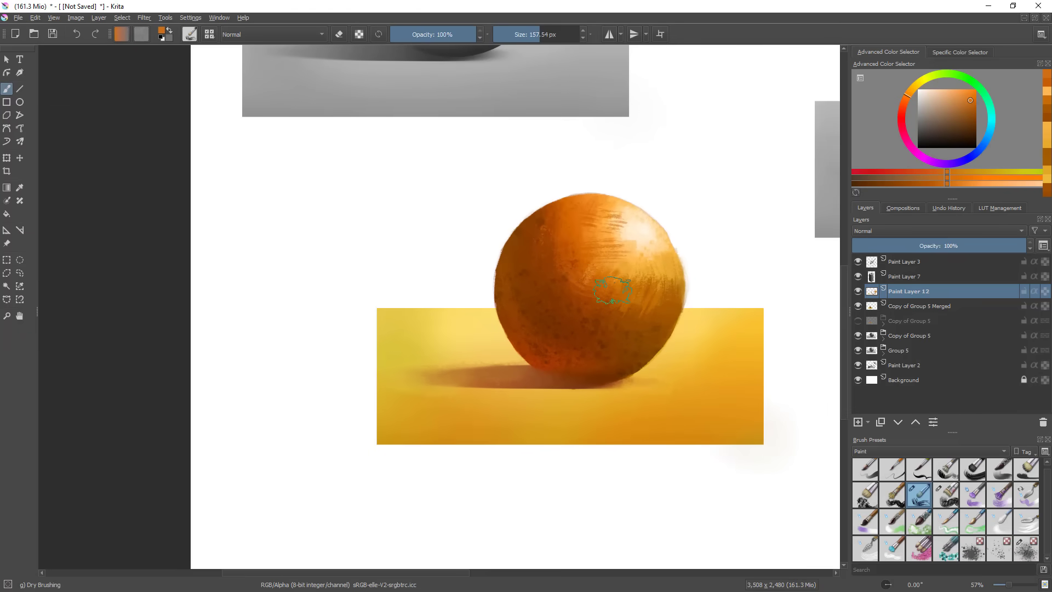
- Dry-brush sampled orange and brown strokes across the sphere's lower right, middle and upper-left edge, following its curvature
ctrl+click(554, 264)
drag(613, 363, 610, 317)
ctrl+click(642, 313)
mouse_move(563, 278)
mouse_down()
mouse_move(567, 302)
mouse_move(584, 291)
mouse_up()
ctrl+click(572, 277)
ctrl+click(539, 257)
drag(522, 256, 594, 214)
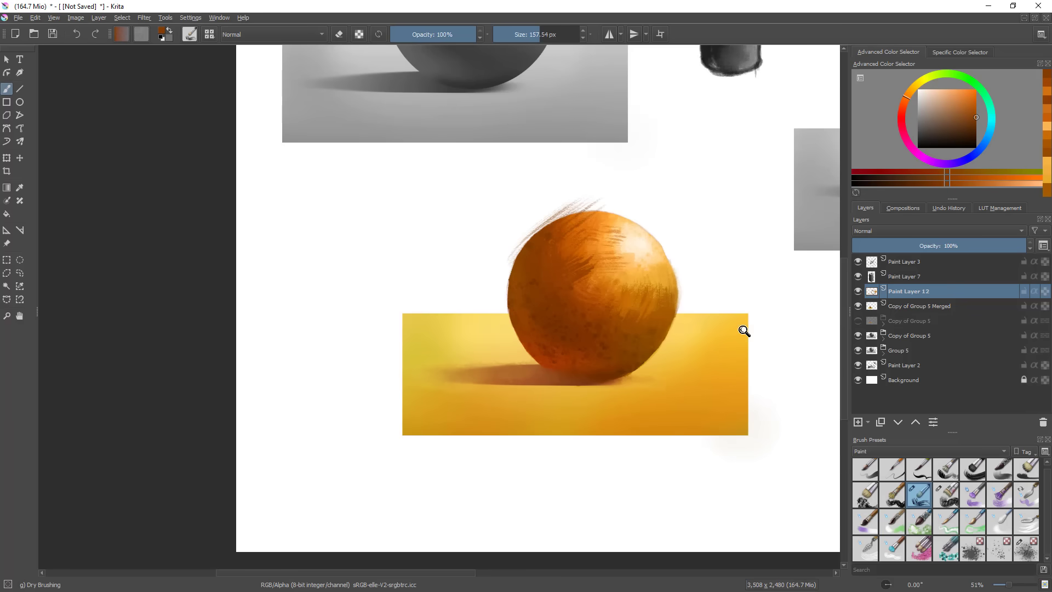
- Undo three recent strokes and erase the stray bristle marks outside the sphere's upper-left outline
drag(758, 313, 754, 277)
drag(682, 287, 771, 287)
mouse_move(697, 291)
mouse_down()
mouse_move(566, 368)
mouse_move(546, 449)
mouse_up()
mouse_move(628, 378)
mouse_down()
mouse_move(667, 352)
mouse_move(675, 307)
mouse_up()
key(ctrl+z)
key(ctrl+z)
key(ctrl+z)
mouse_move(684, 357)
mouse_down()
mouse_move(669, 282)
mouse_move(647, 260)
mouse_move(648, 299)
mouse_move(641, 253)
mouse_move(652, 312)
mouse_up()
key(e)
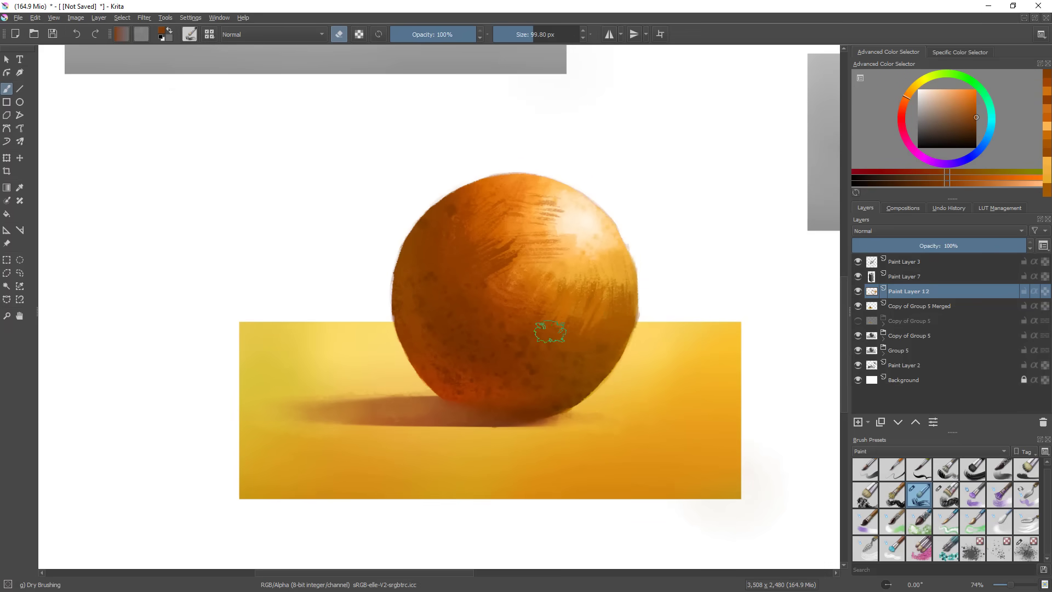
key(e)
- Dry-brush sampled brown and orange tones along the cast shadow's edge and the sphere's base
ctrl+click(435, 441)
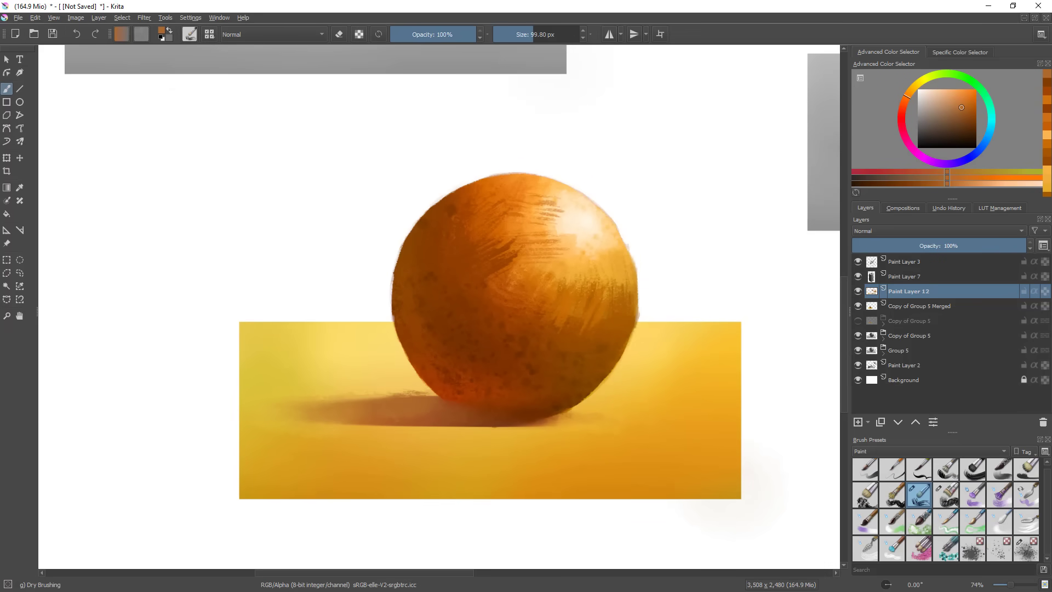
ctrl+click(525, 437)
ctrl+click(566, 392)
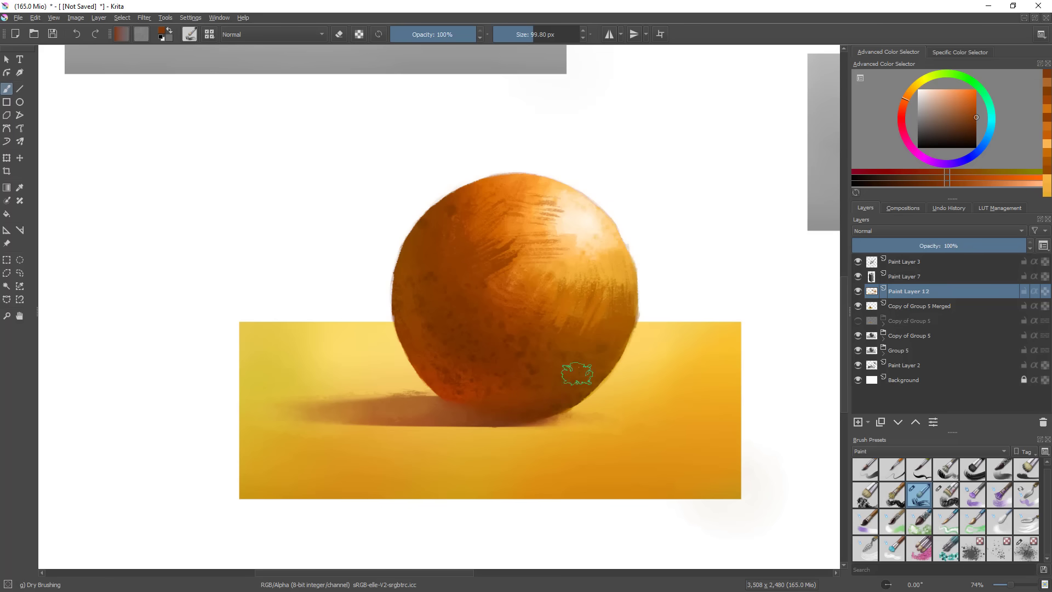
ctrl+click(541, 415)
drag(552, 414, 511, 423)
ctrl+click(526, 417)
drag(590, 418, 616, 451)
- Mirror the view and dry-brush sampled orange tones below the sphere's highlight
key(m)
drag(506, 417, 724, 361)
drag(691, 383, 678, 358)
ctrl+click(516, 286)
mouse_move(537, 257)
mouse_down()
mouse_move(546, 257)
mouse_move(526, 275)
mouse_move(558, 280)
mouse_up()
ctrl+click(519, 305)
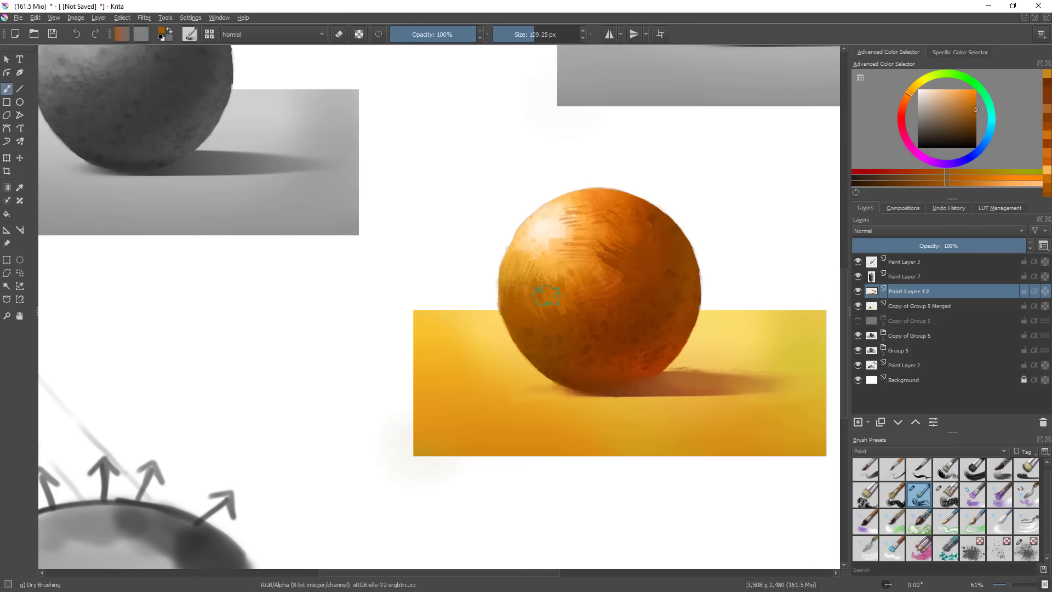
- Touch up the sphere's lower edge beside the cast shadow with sampled red-orange tones and a smaller brush
ctrl+click(626, 383)
ctrl+click(653, 368)
drag(669, 369, 630, 385)
drag(648, 376, 654, 372)
drag(601, 402, 494, 507)
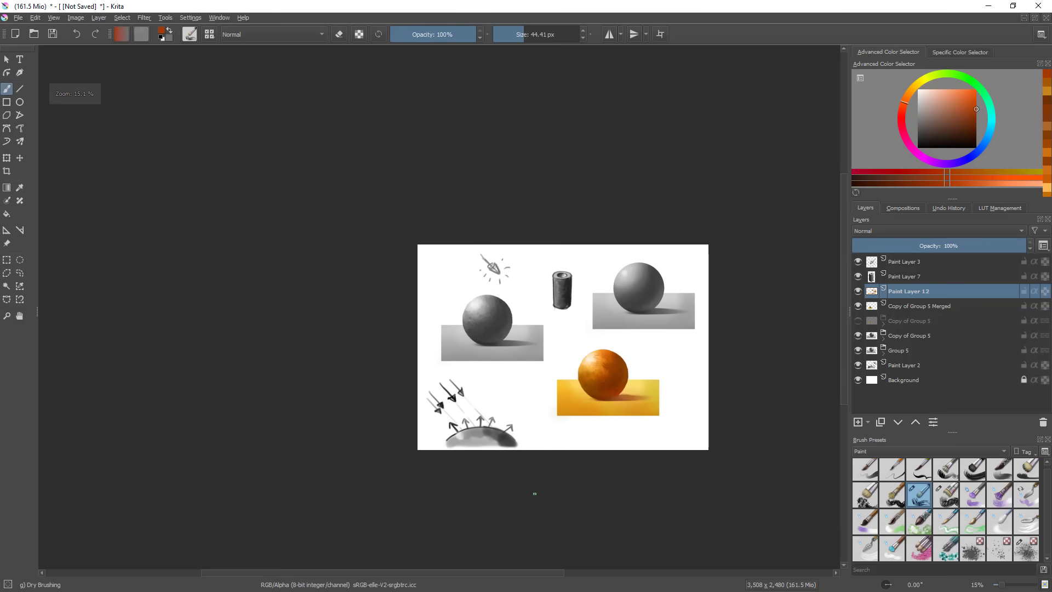
- Restore the unmirrored view, show the hidden Copy of Group 5, and toggle Copy of Group 5 Merged off and on to compare
key(m)
drag(417, 390, 717, 365)
drag(576, 375, 601, 361)
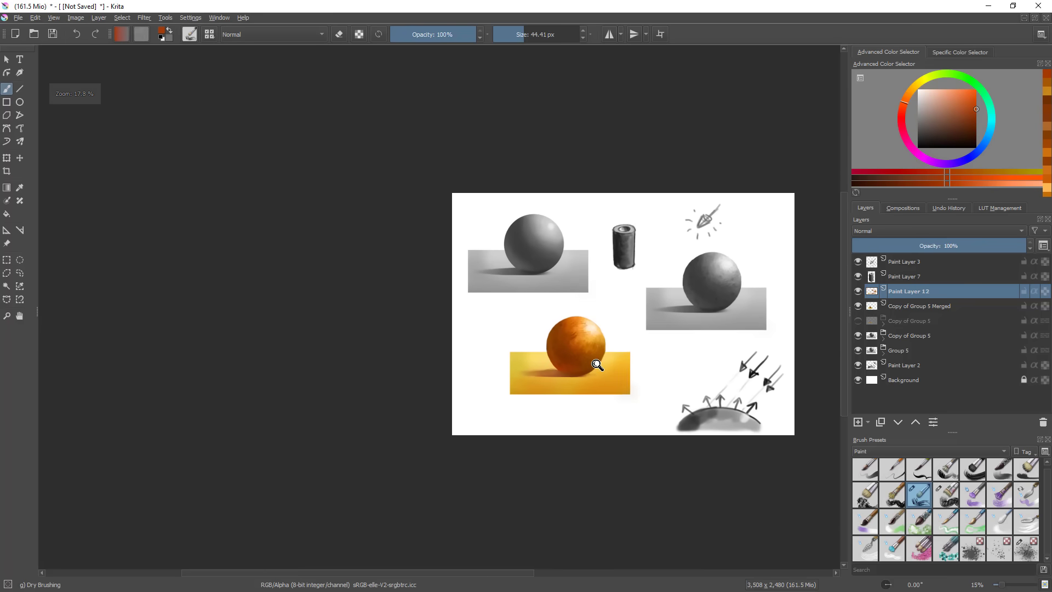
click(858, 321)
click(858, 305)
click(858, 306)
drag(740, 352, 773, 308)
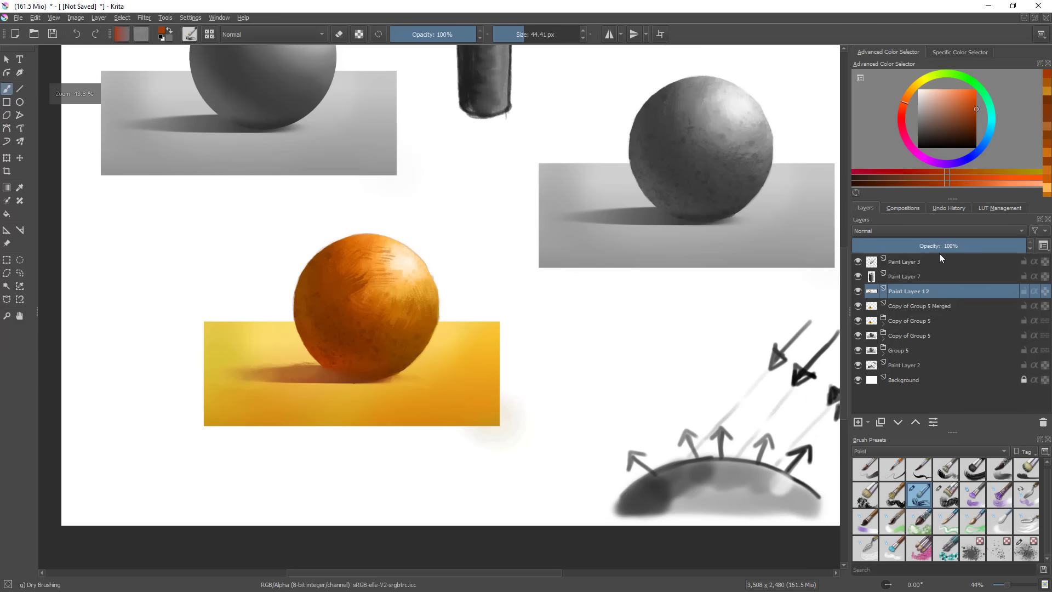
- Merge Paint Layer 12 down into Copy of Group 5 Merged and toggle the merged layer's visibility to compare versions
key(ctrl+e)
click(858, 291)
click(856, 291)
click(858, 291)
click(857, 290)
click(859, 290)
click(858, 290)
- Dry-brush curved strokes of sampled orange around the sphere's upper middle with a larger brush
ctrl+click(362, 293)
mouse_move(347, 309)
shift+mouse_down()
mouse_move(362, 309)
mouse_move(357, 286)
mouse_move(379, 286)
mouse_move(355, 289)
mouse_move(363, 274)
mouse_move(376, 287)
shift+mouse_up()
ctrl+click(360, 284)
ctrl+click(351, 277)
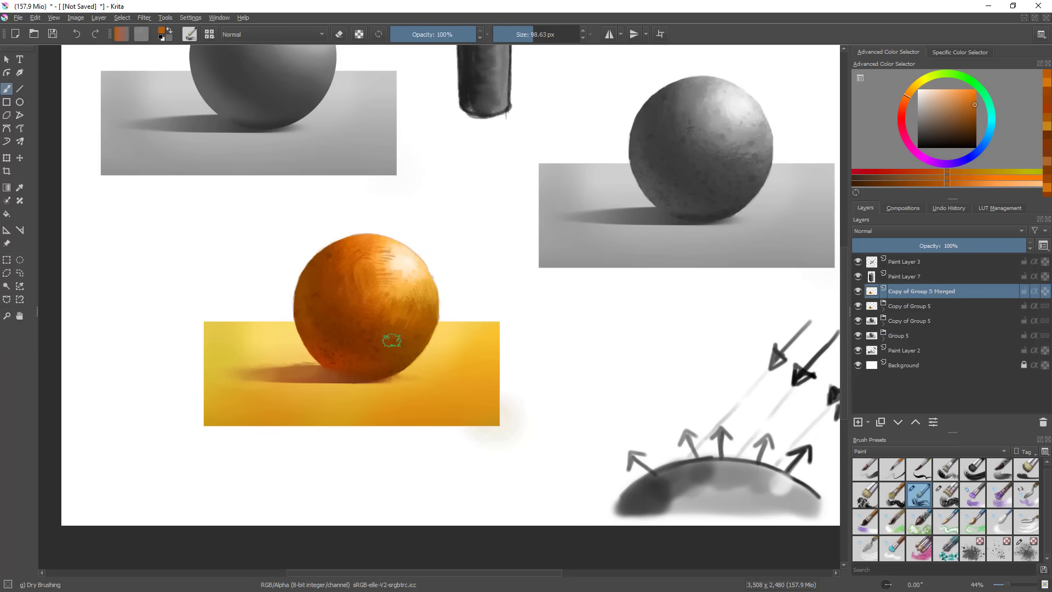
ctrl+drag(440, 385, 446, 445)
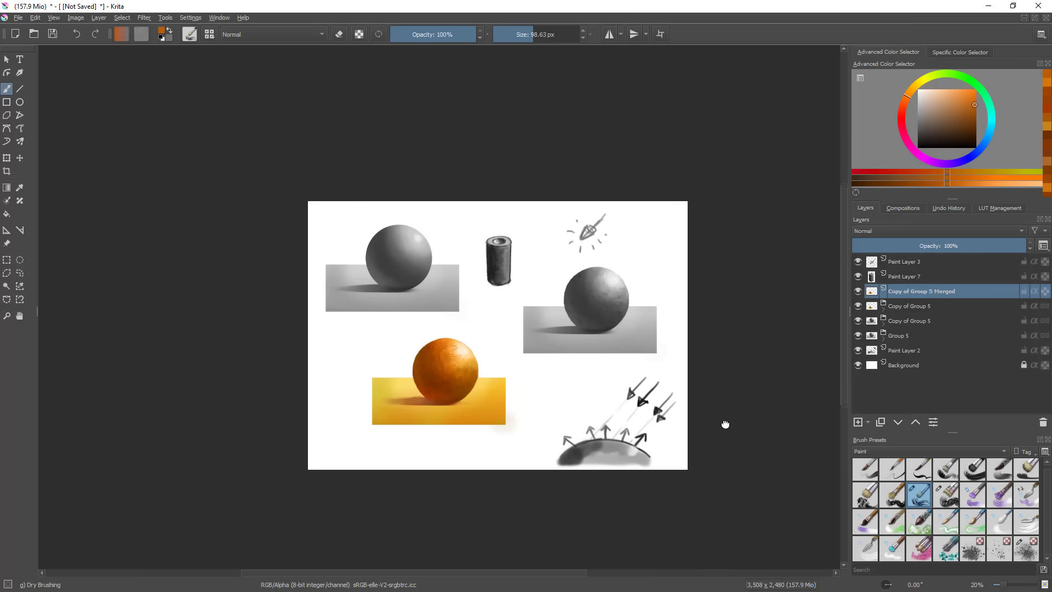
- Delete the Copy of Group 5 Merged layer and expand the coloured sphere's Copy of Group 5 to list its layers
click(1042, 422)
drag(680, 411, 704, 386)
drag(721, 407, 746, 396)
drag(669, 398, 687, 377)
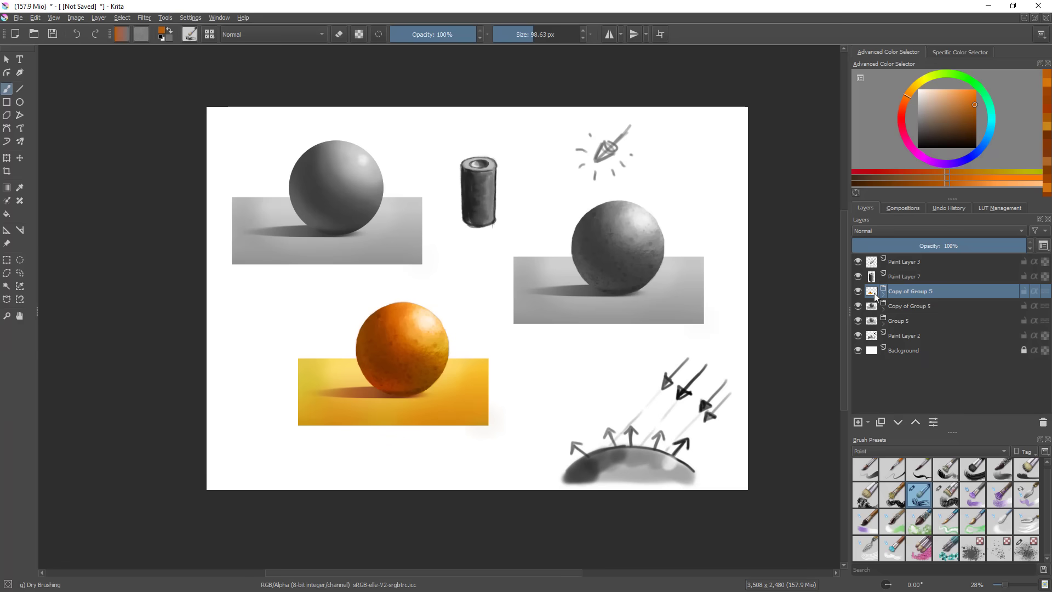
click(883, 296)
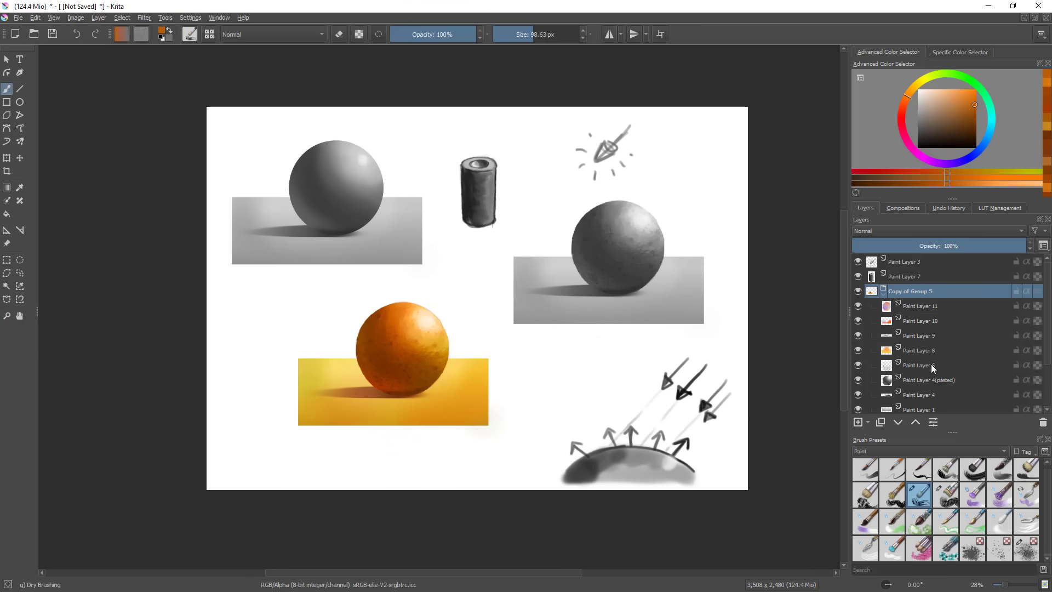
- Try an HSV/HSL hue shift of 29 on Paint Layer 8, limited to a selection of the orange sphere
ctrl+click(886, 381)
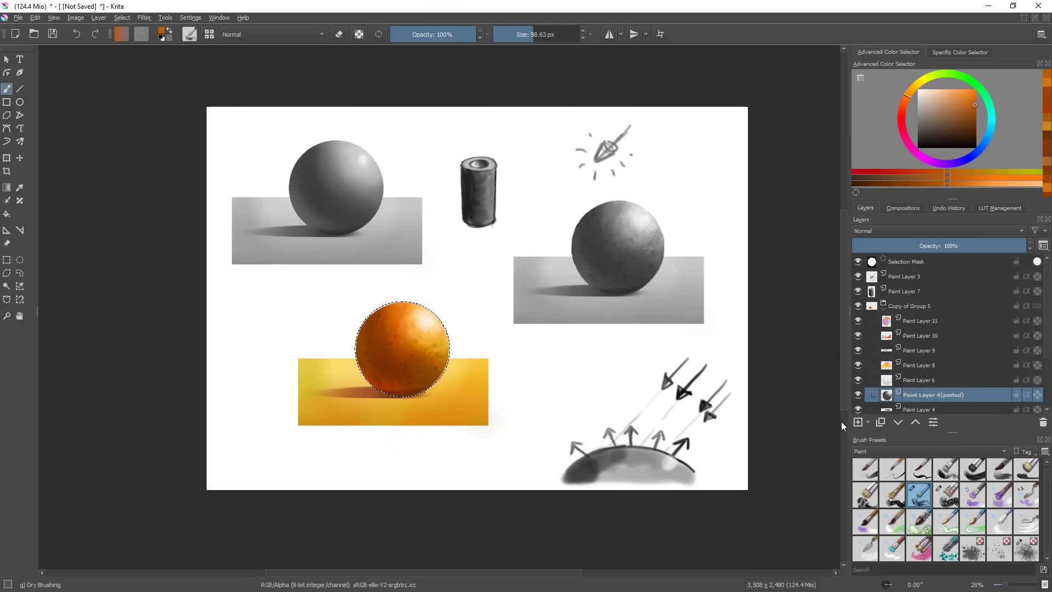
click(913, 366)
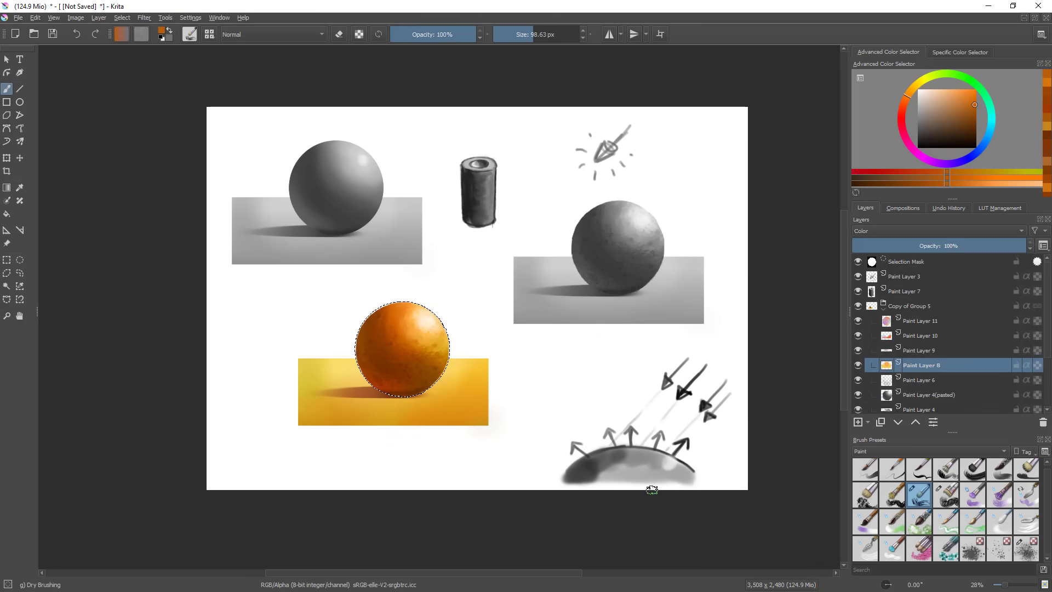
key(ctrl+u)
mouse_move(797, 195)
mouse_down()
mouse_move(857, 193)
mouse_move(721, 197)
mouse_move(808, 194)
mouse_up()
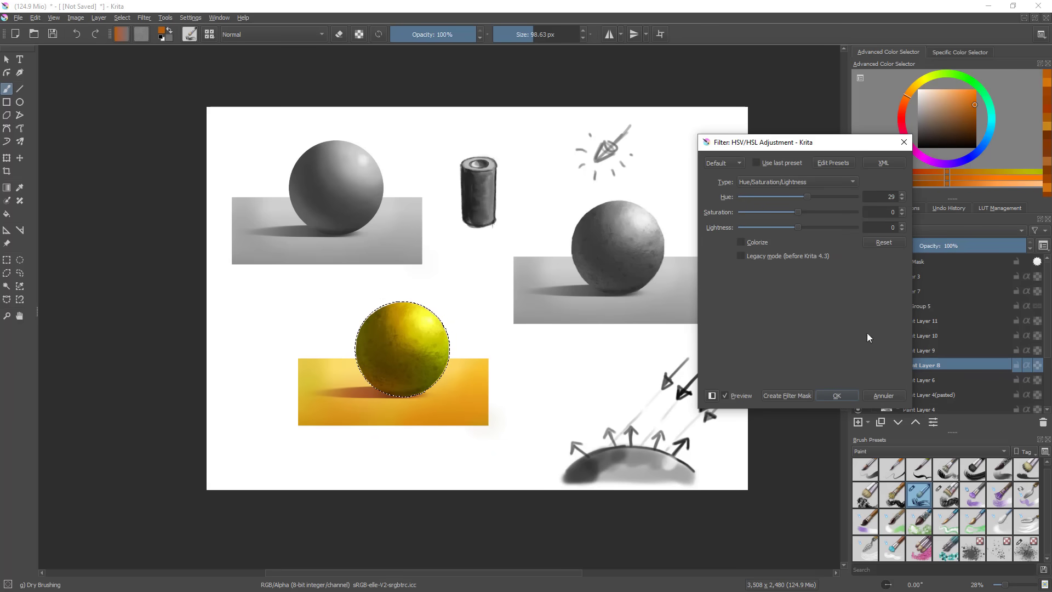
click(884, 396)
key(ctrl+shift+a)
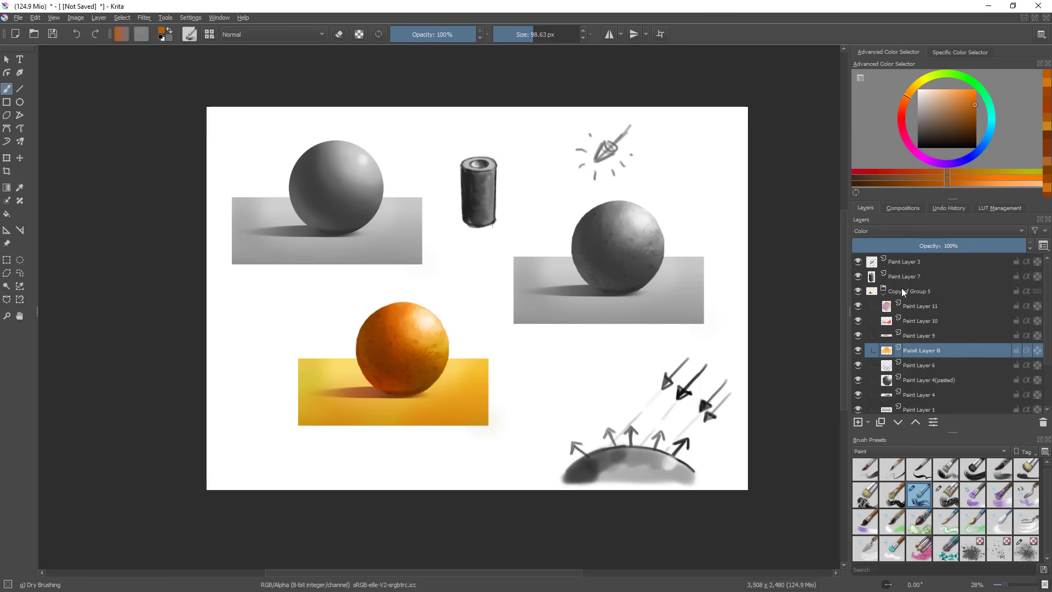
- Try an HSV/HSL Adjustment filter layer above the coloured sphere's group with hue 8, saturation 23 and lightness 6
click(883, 295)
click(913, 291)
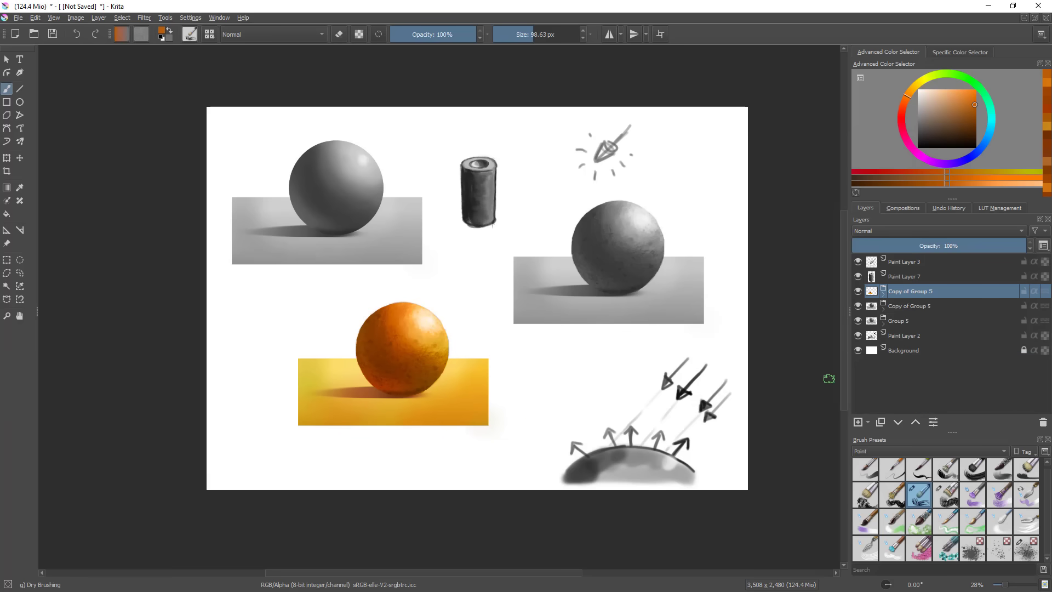
click(868, 423)
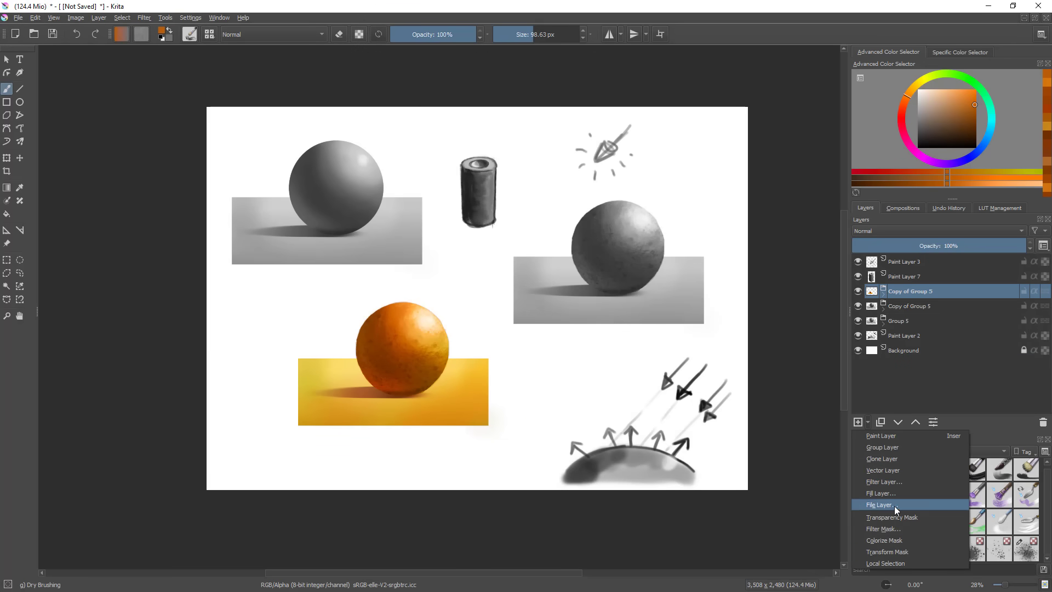
click(901, 481)
drag(592, 250, 883, 152)
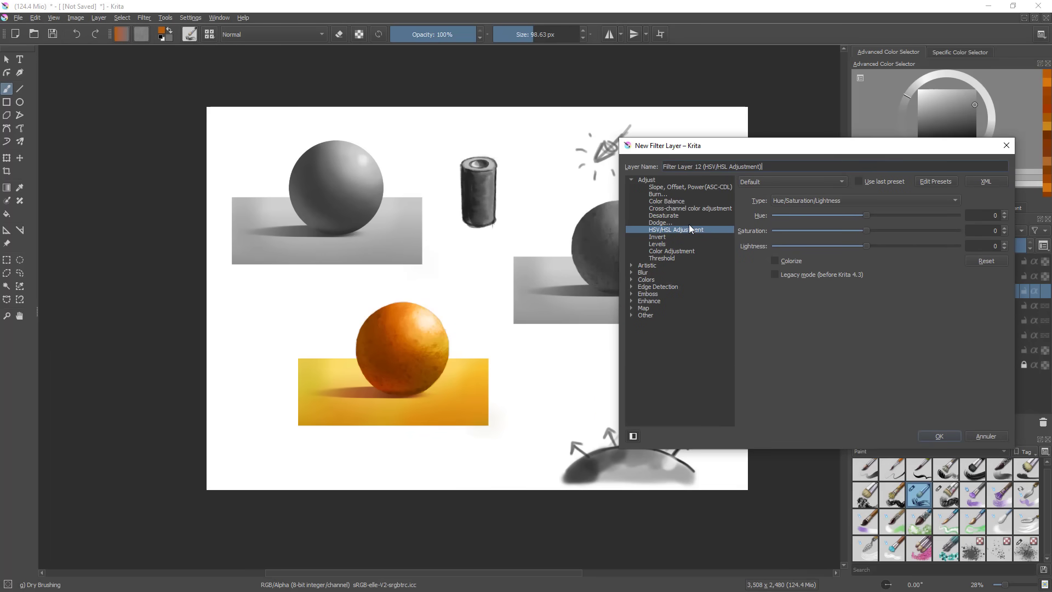
drag(866, 215, 873, 252)
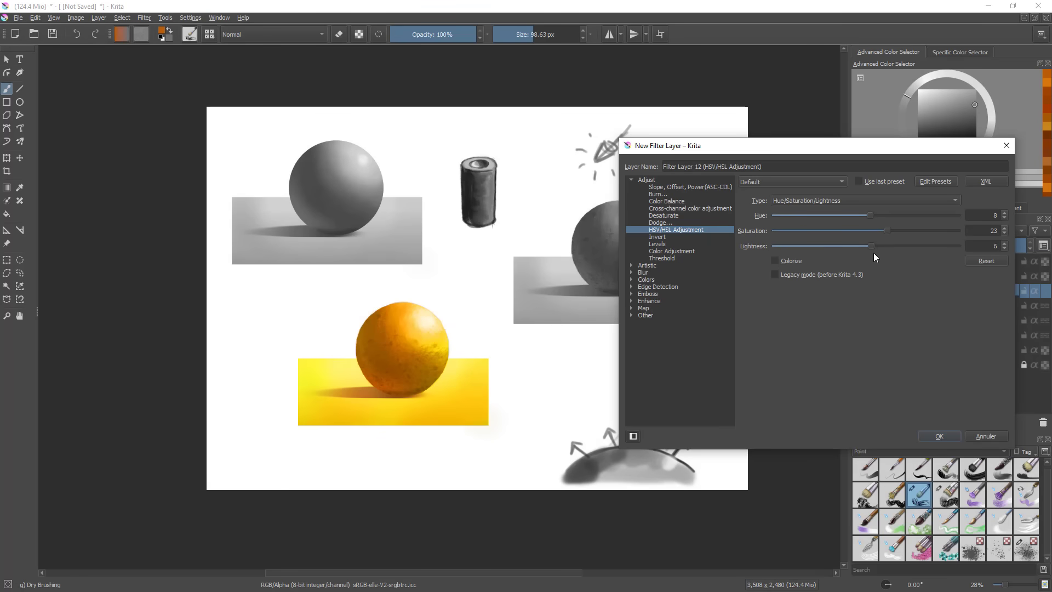
click(990, 439)
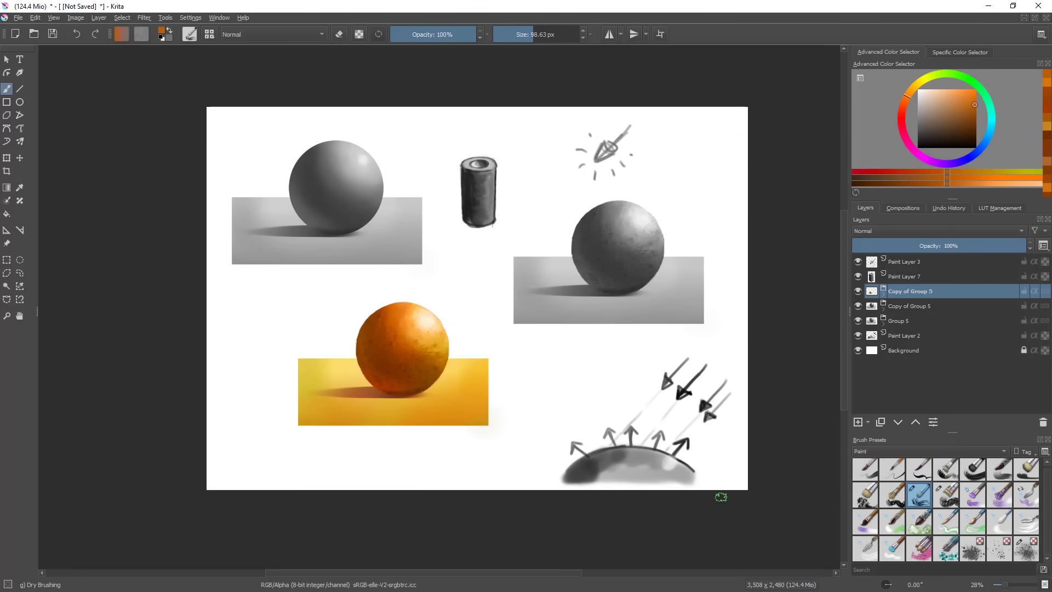
- Try a Gradient Map filter layer above the coloured sphere's group
click(869, 421)
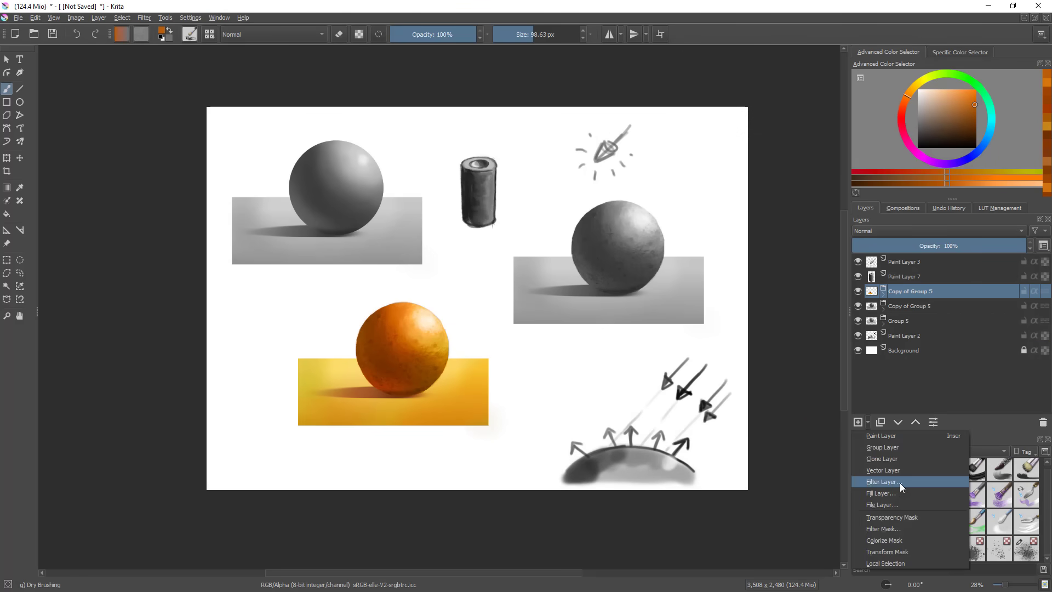
click(902, 481)
click(339, 406)
drag(450, 246, 814, 151)
click(742, 320)
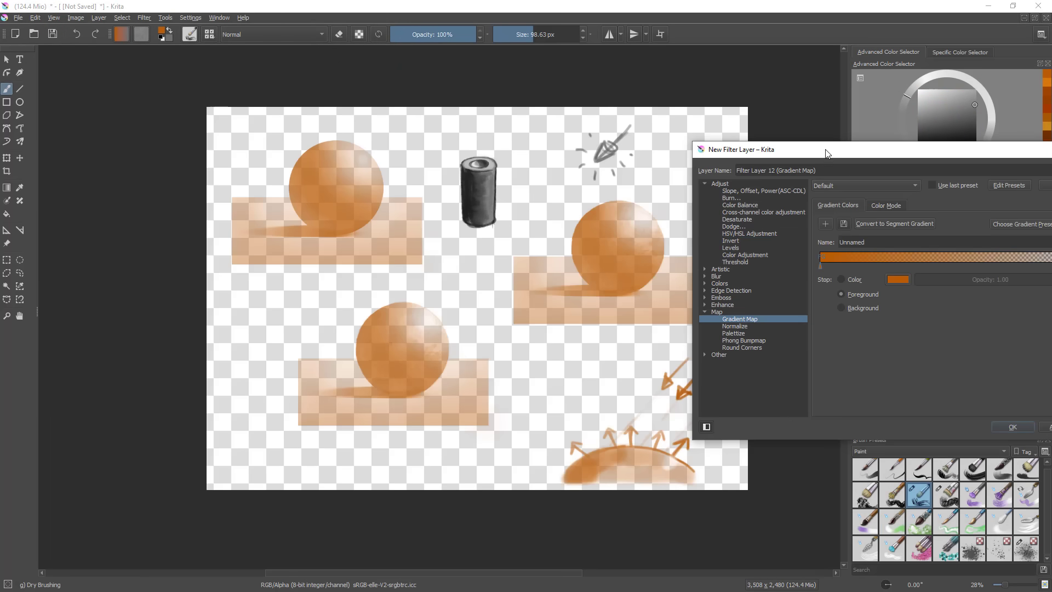
drag(827, 155, 740, 146)
click(971, 418)
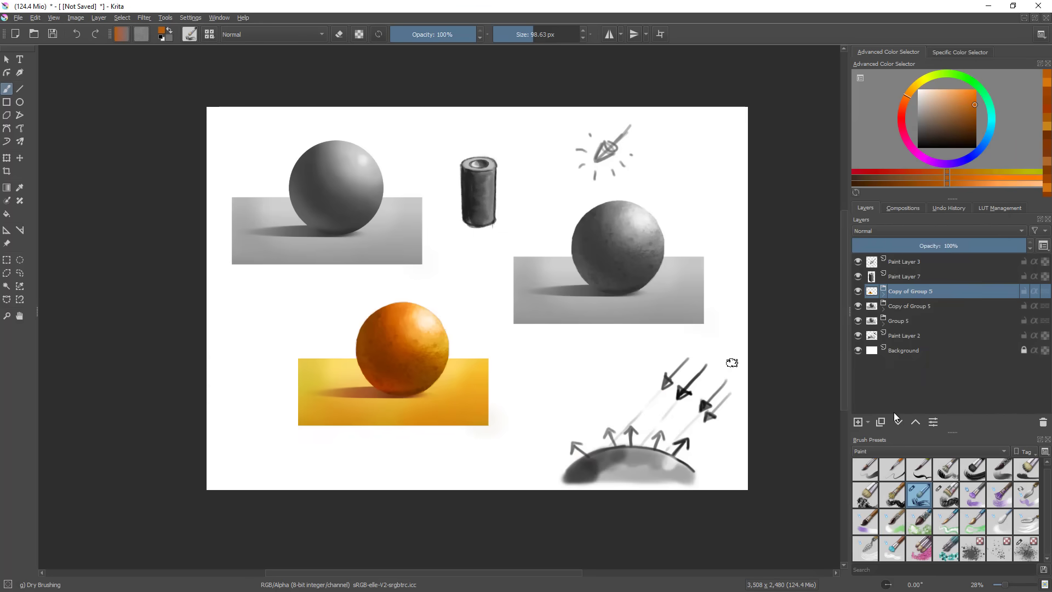
- Duplicate the coloured sphere's group, merge the copy into one layer, and place it scaled down beside the original
key(ctrl+j)
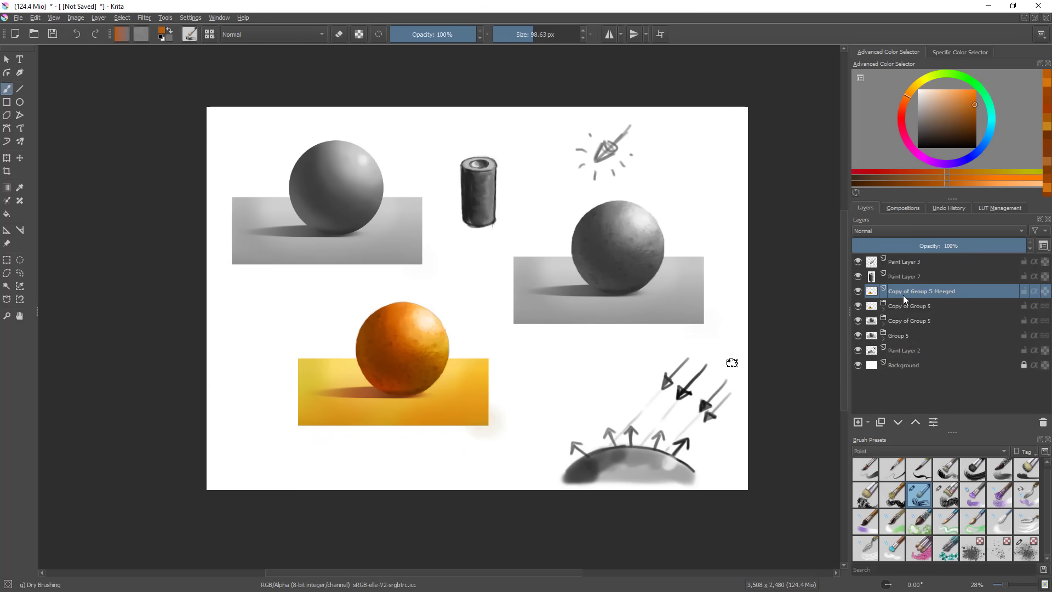
key(ctrl+t)
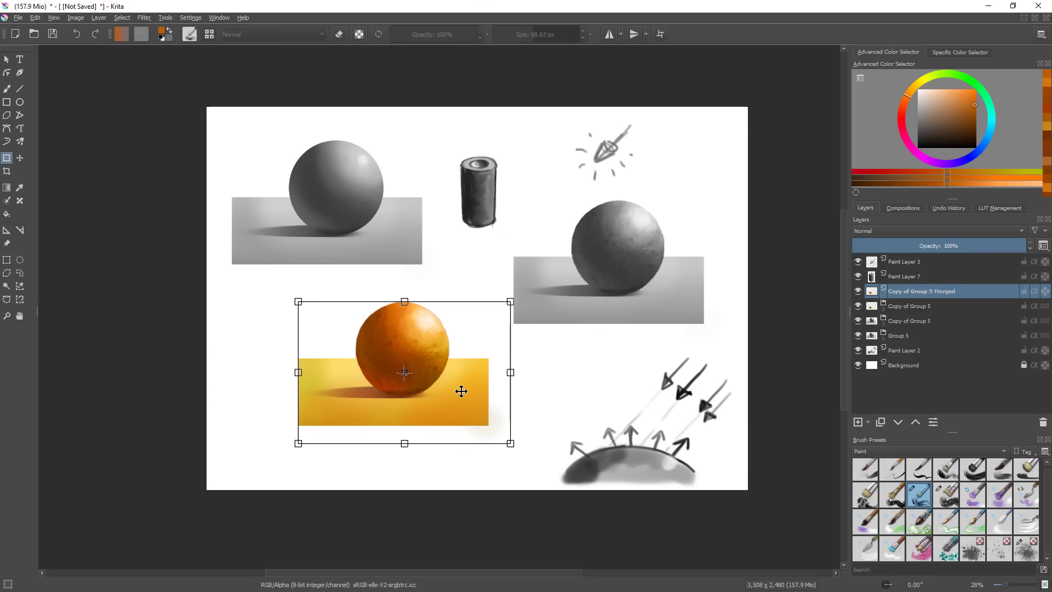
drag(464, 388, 627, 386)
drag(672, 299, 592, 360)
mouse_move(553, 397)
mouse_down()
mouse_move(608, 376)
mouse_move(600, 381)
mouse_move(642, 329)
mouse_up()
key(b)
drag(651, 373, 657, 338)
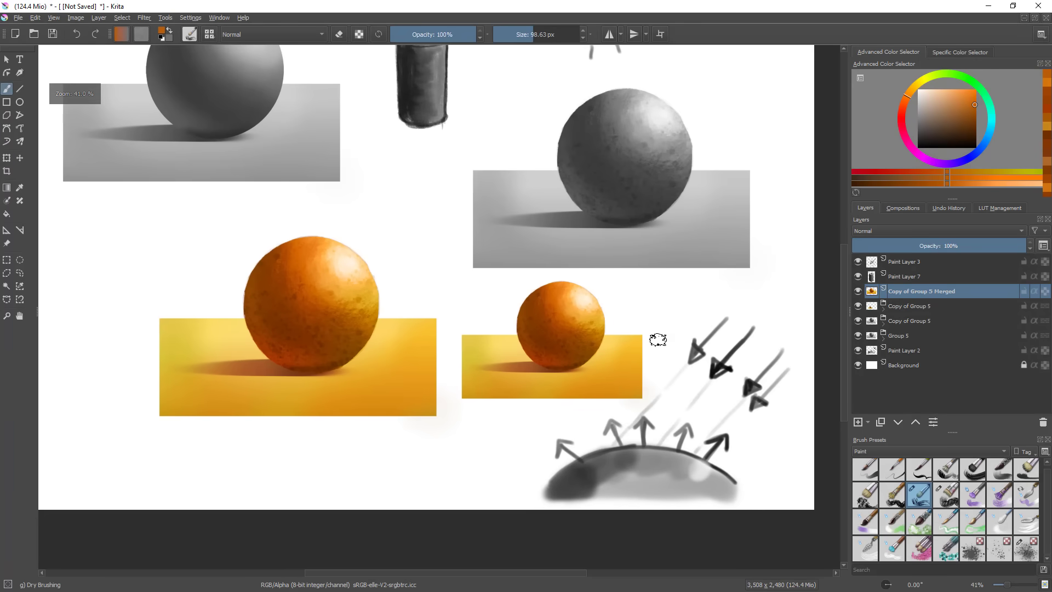
- Start a Gradient Map filter on the small merged copy and widen its settings dialog
click(145, 18)
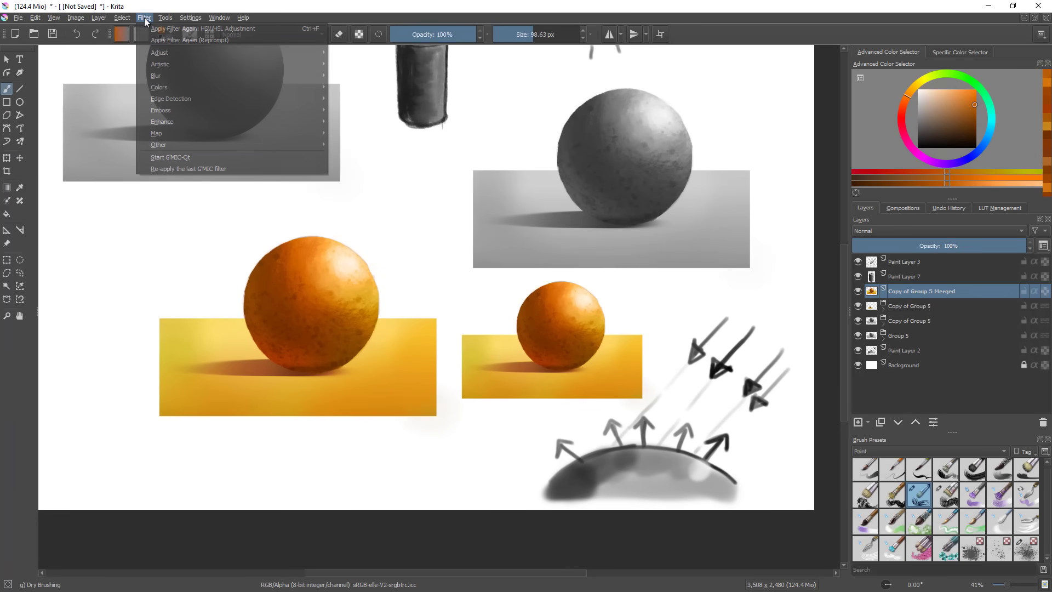
mouse_move(186, 132)
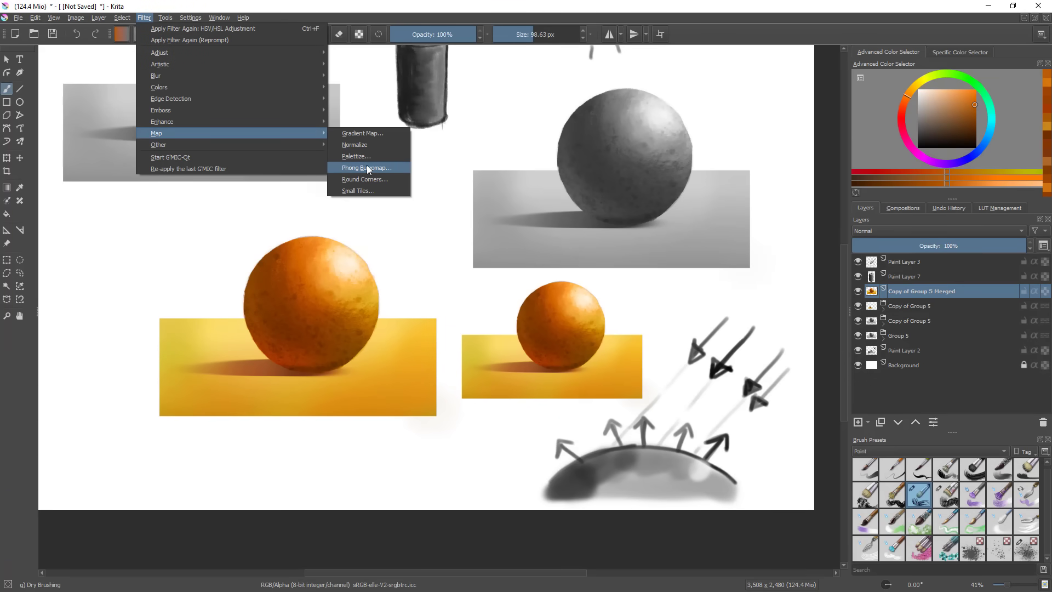
click(376, 132)
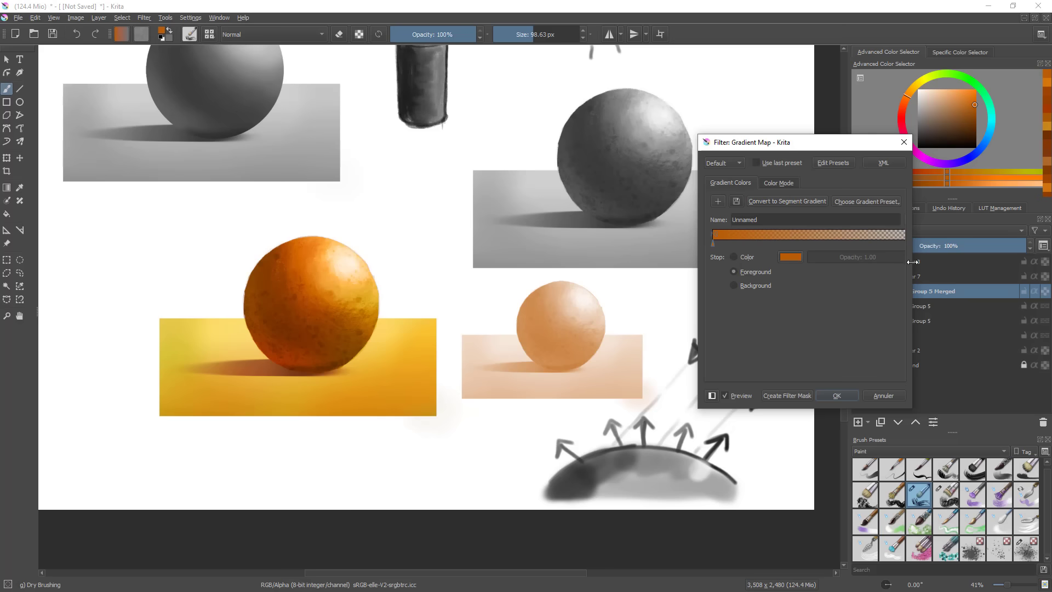
drag(913, 262, 1002, 263)
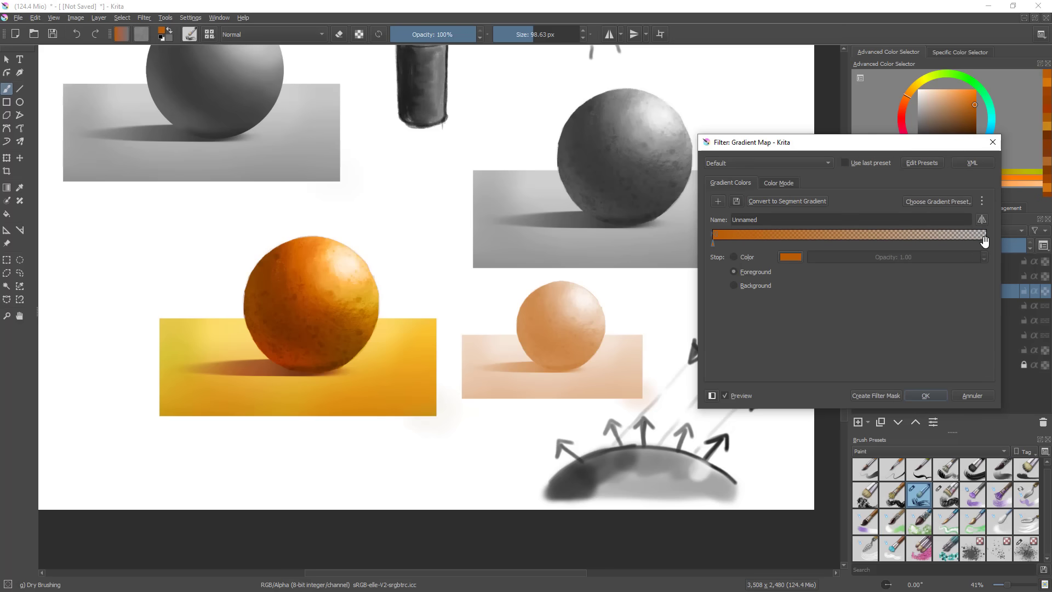
- Try the Last Used filter preset on the small sphere, then return to the Default preset
click(775, 163)
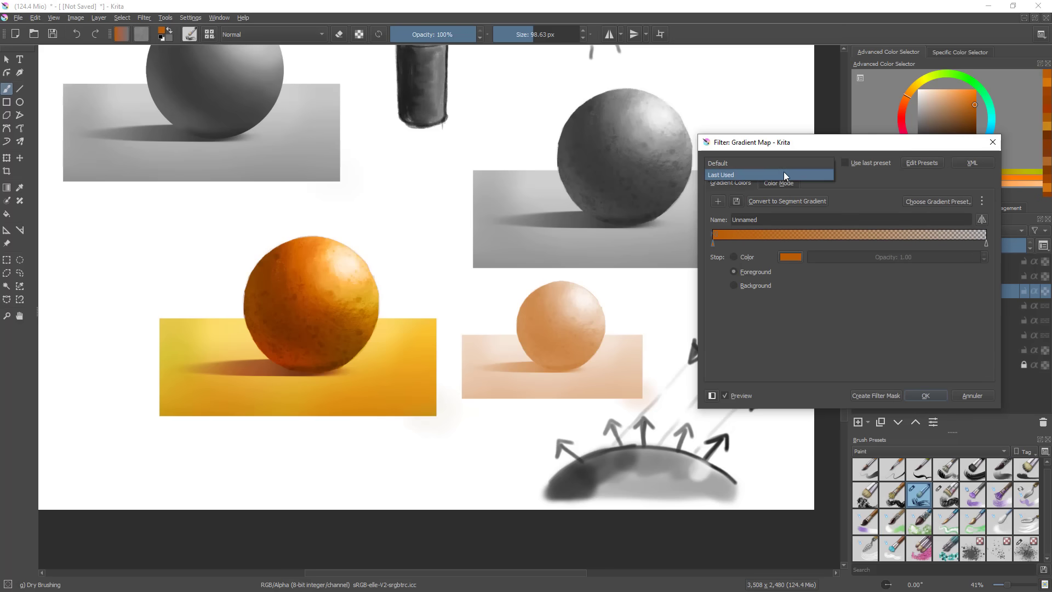
click(778, 174)
click(773, 162)
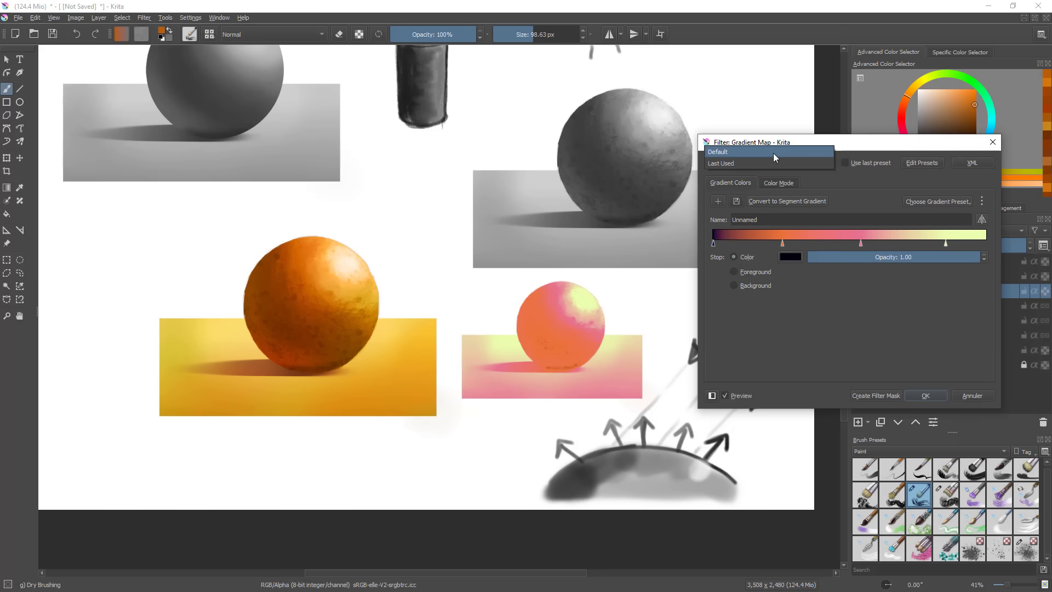
click(774, 153)
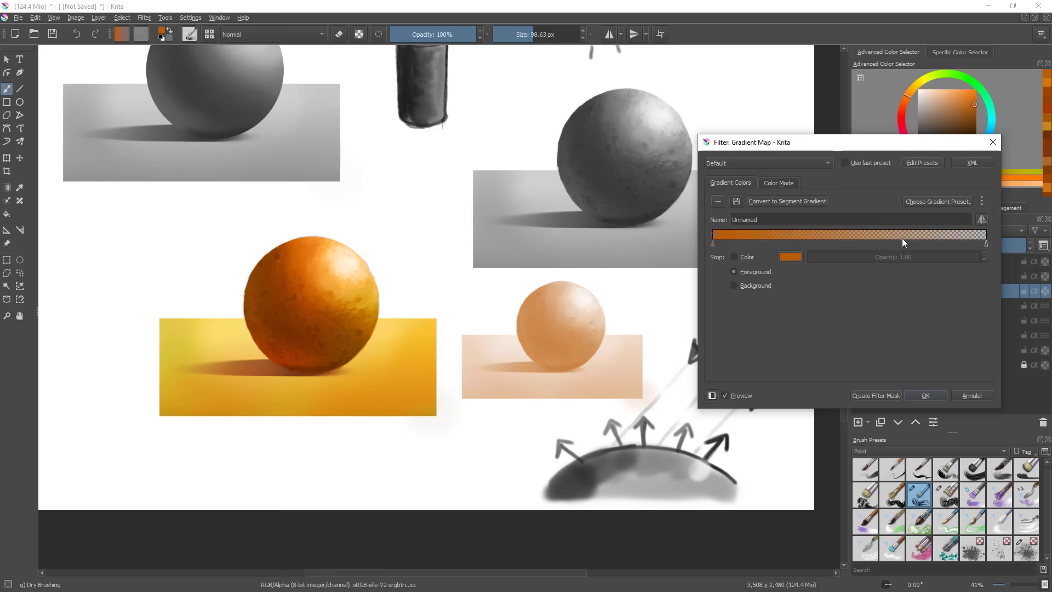
- Try the GPS Fire Blueish gradient on the small sphere and shift its dark blue segment toward the lighter end
click(963, 203)
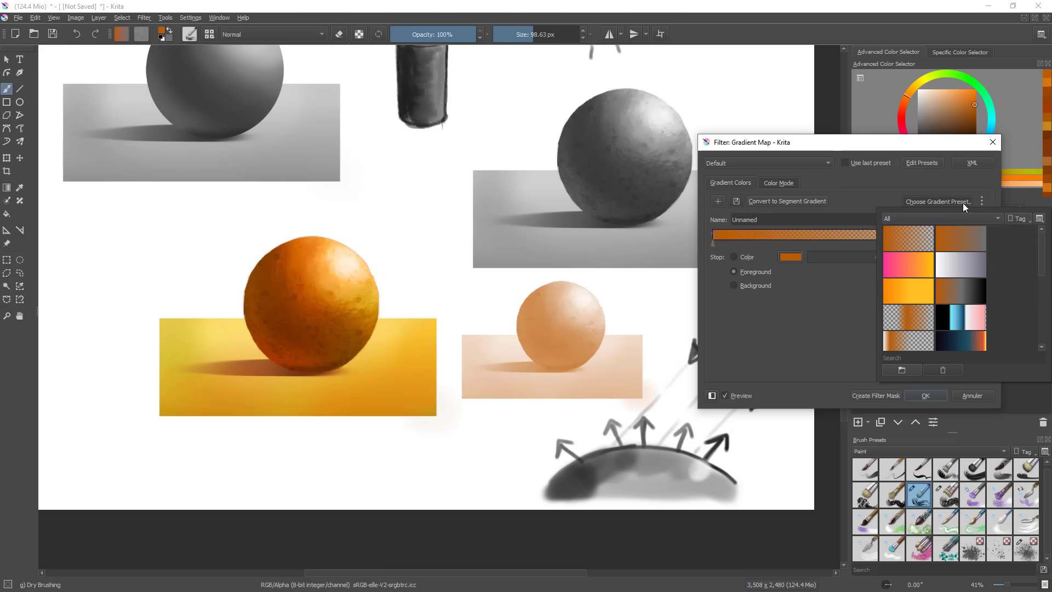
click(973, 344)
click(849, 359)
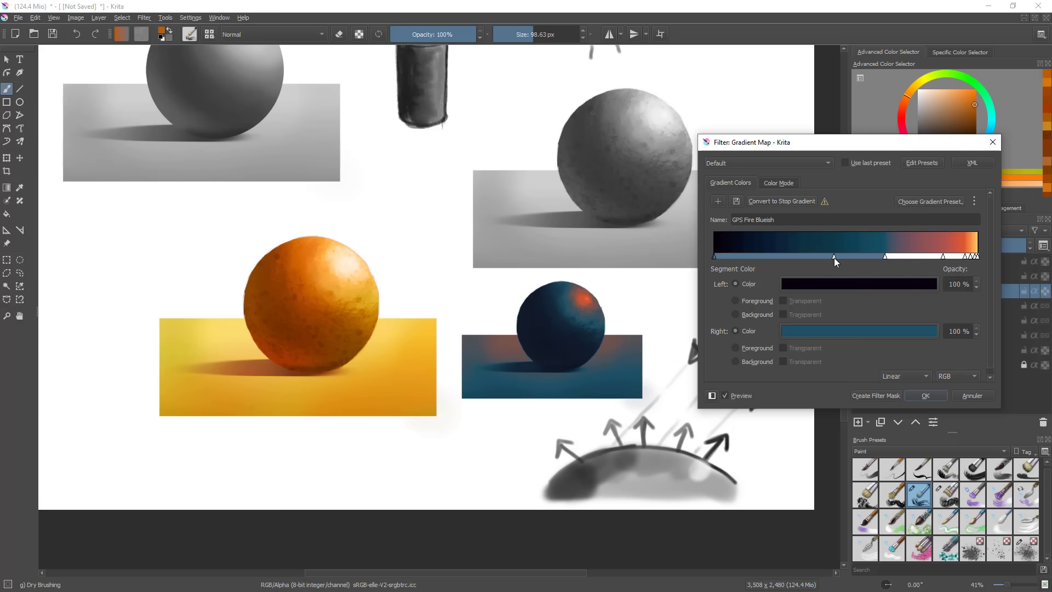
mouse_move(830, 256)
mouse_down()
mouse_move(756, 256)
mouse_move(890, 255)
mouse_move(847, 254)
mouse_up()
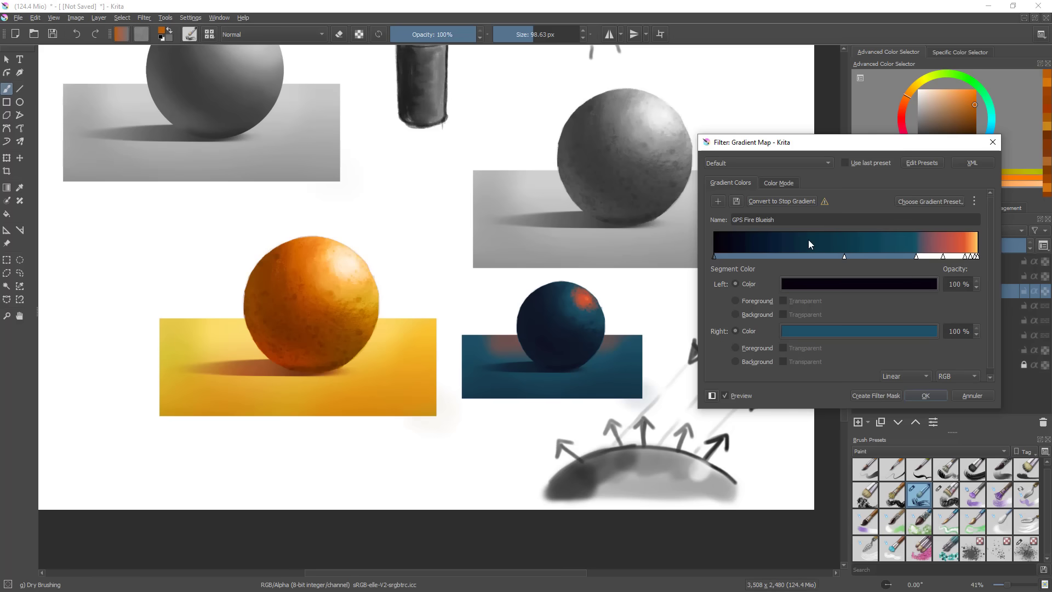
- Load the Foreground to Background gradient preset and set its light-end stop colour to white (#ffffff)
click(926, 201)
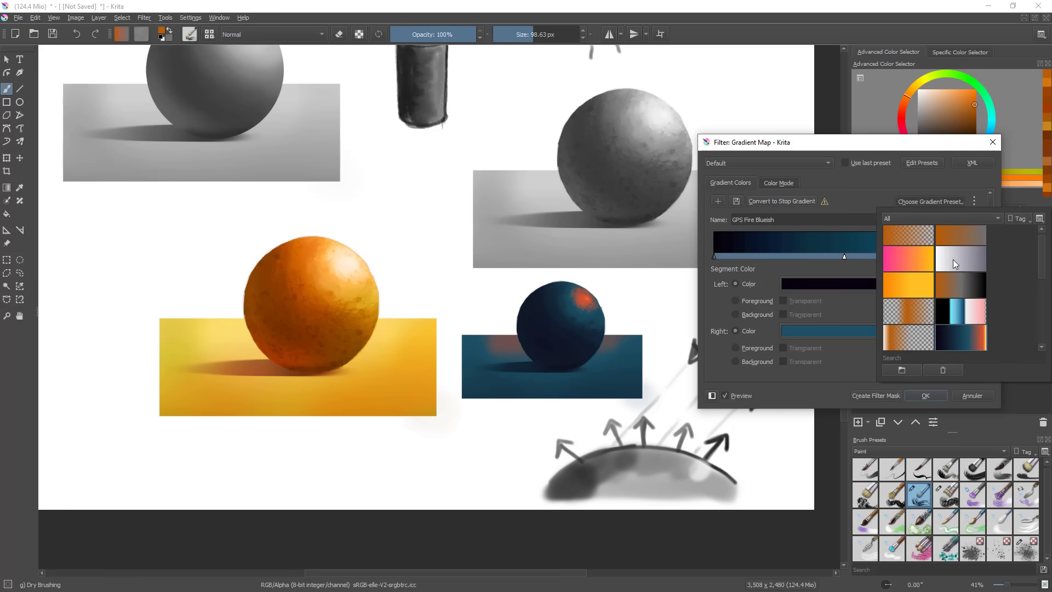
drag(1043, 260, 1035, 226)
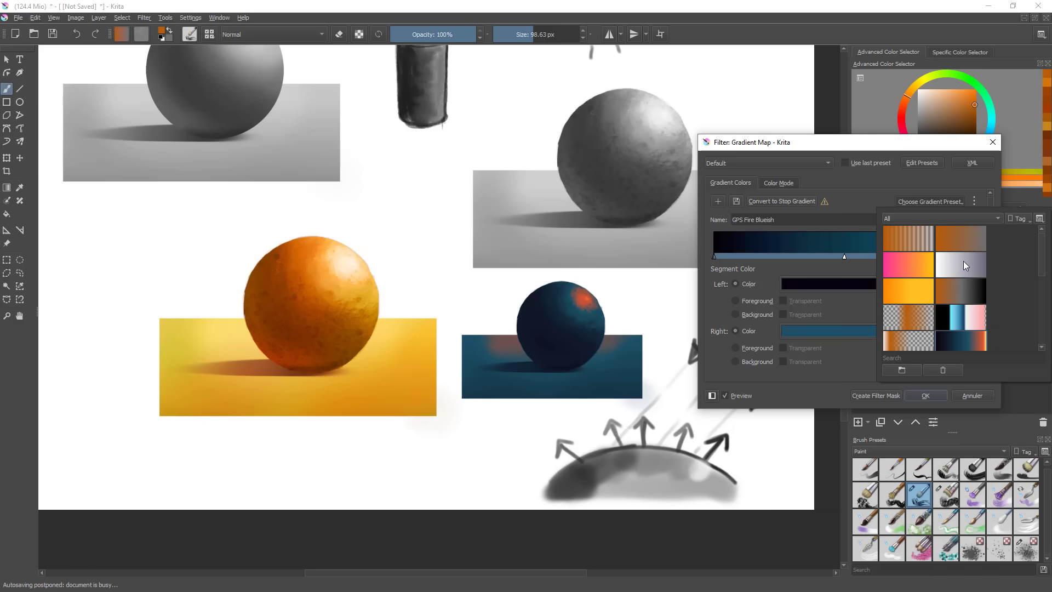
click(968, 248)
click(986, 239)
click(790, 257)
drag(773, 202, 743, 178)
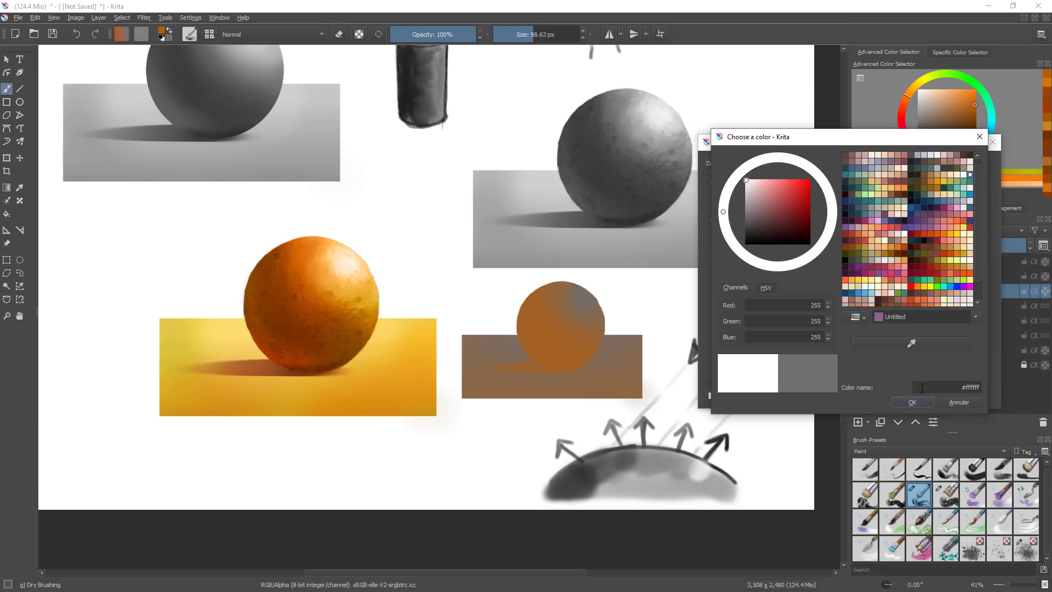
click(912, 402)
- Set the colour of the gradient's Foreground stop to black (#000000)
click(713, 243)
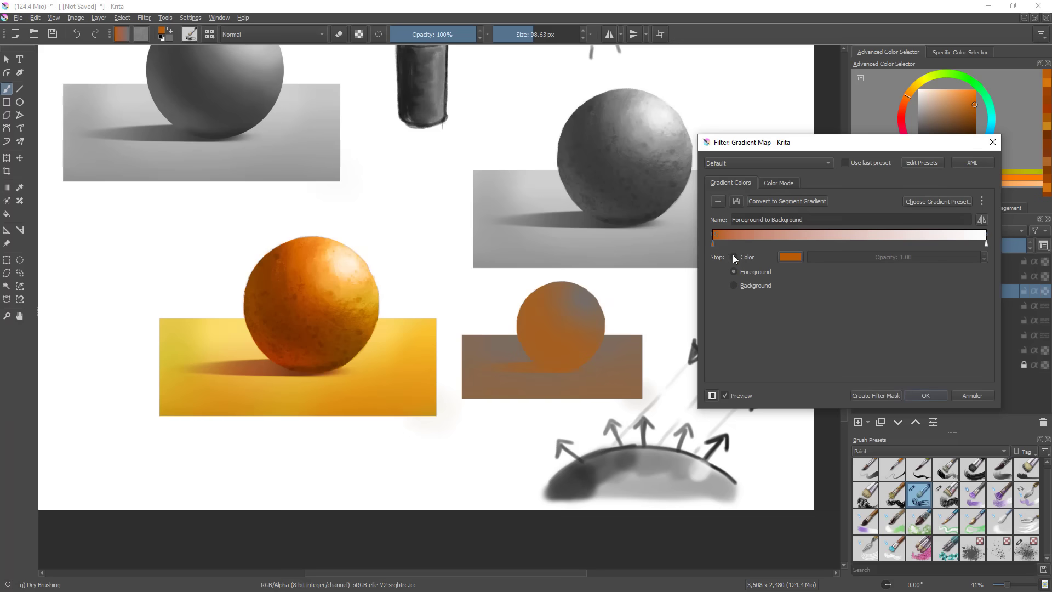
click(790, 257)
drag(772, 249, 808, 400)
click(909, 397)
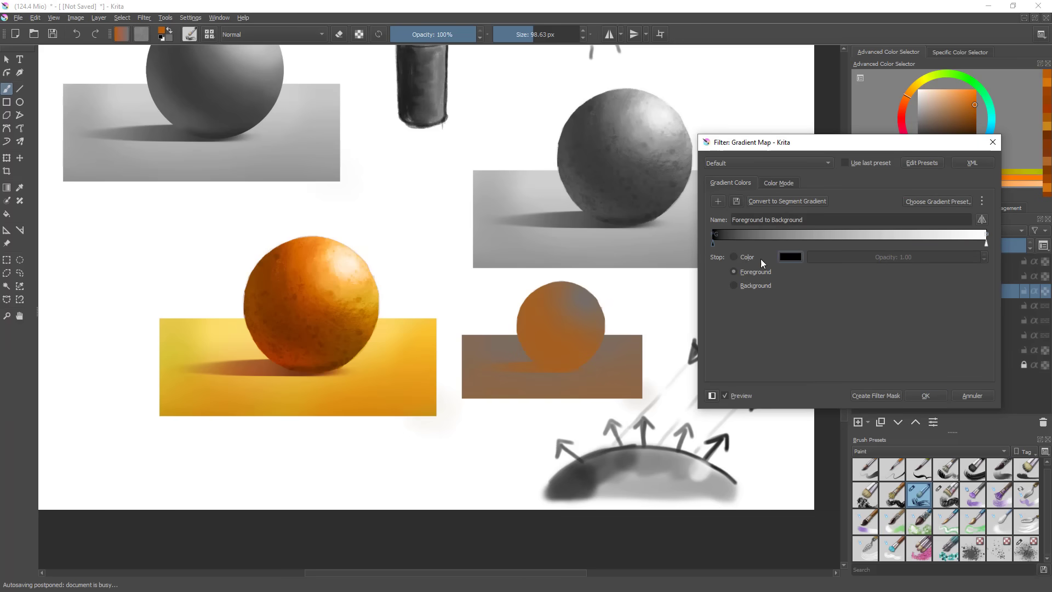
click(773, 271)
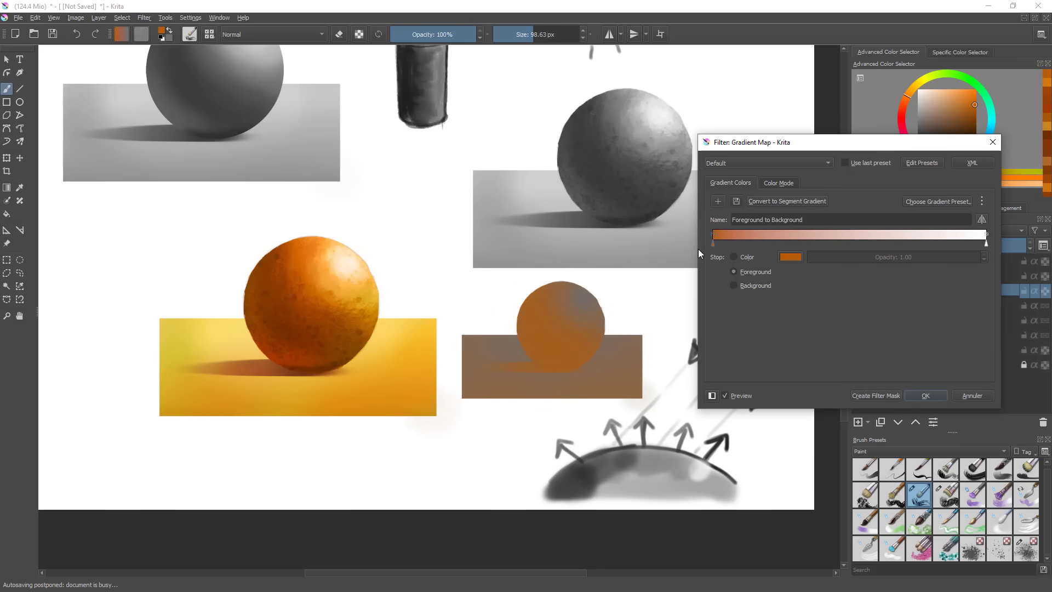
click(790, 256)
drag(783, 248, 824, 360)
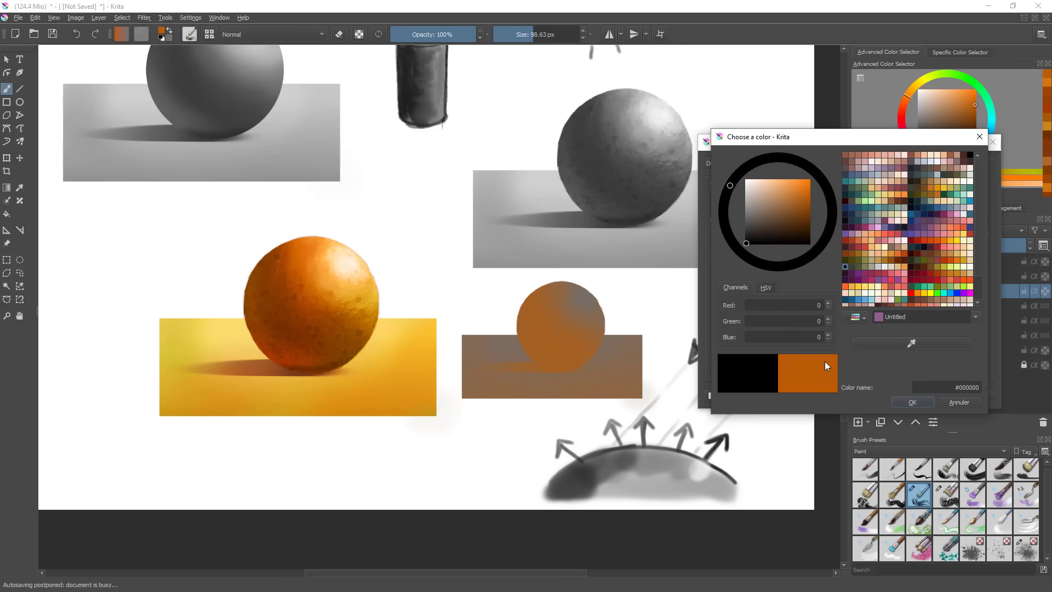
click(913, 403)
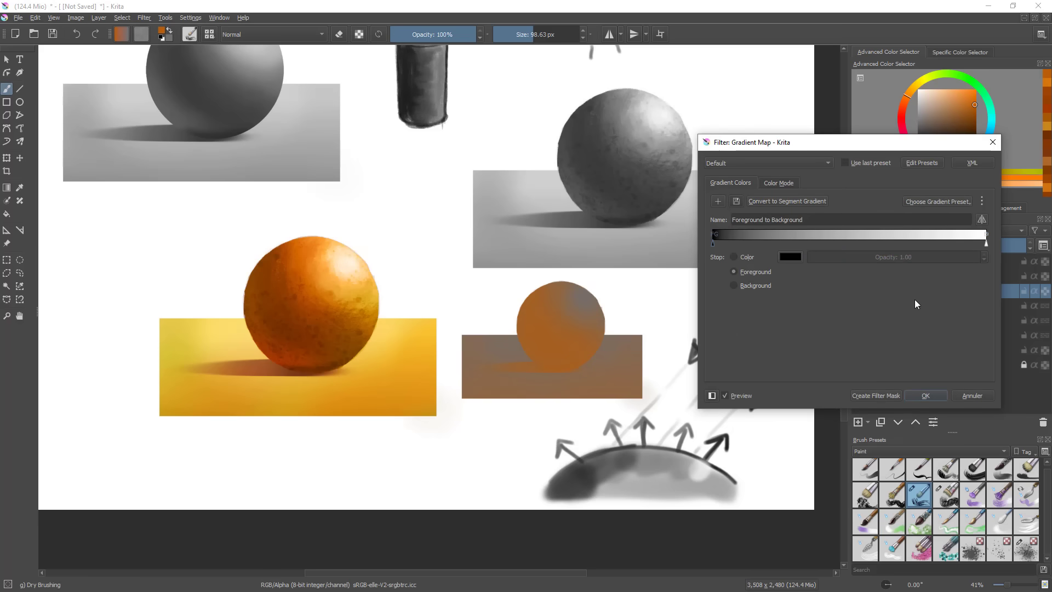
- Discard an extra stop added to the gradient, move the end stop slightly inward, and make it a fixed Color stop
click(947, 235)
drag(946, 244, 838, 285)
drag(986, 245, 963, 246)
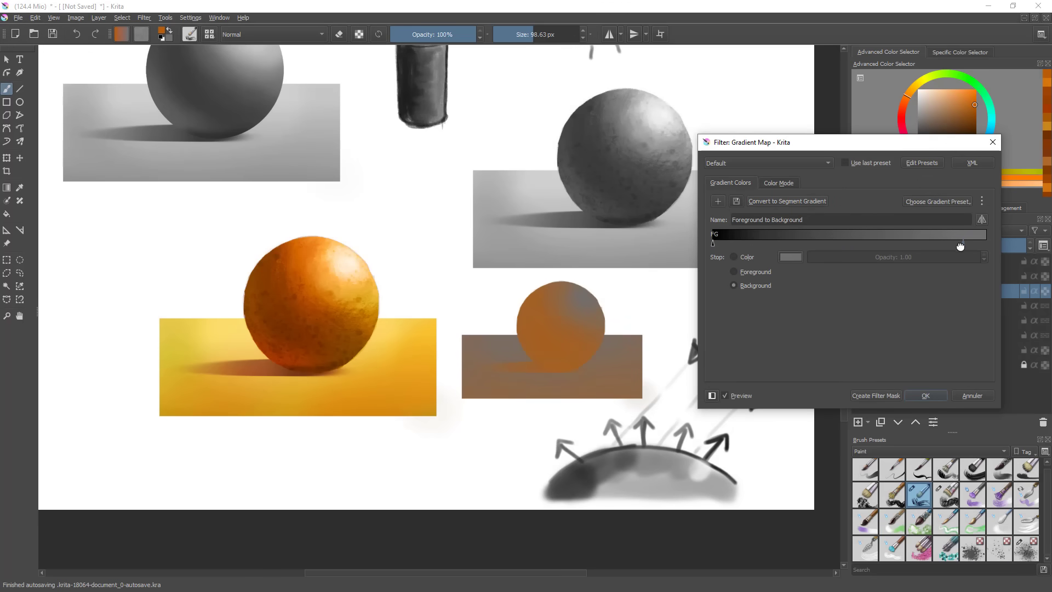
click(746, 257)
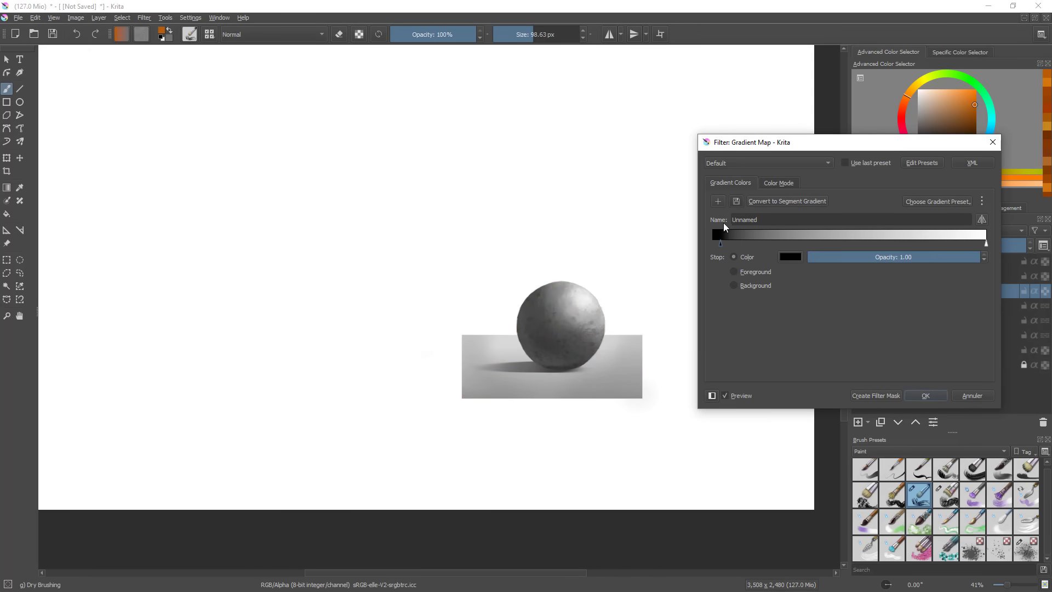
- Replace the dark-end stop with a black stop placed about a quarter of the way along the gradient
click(746, 237)
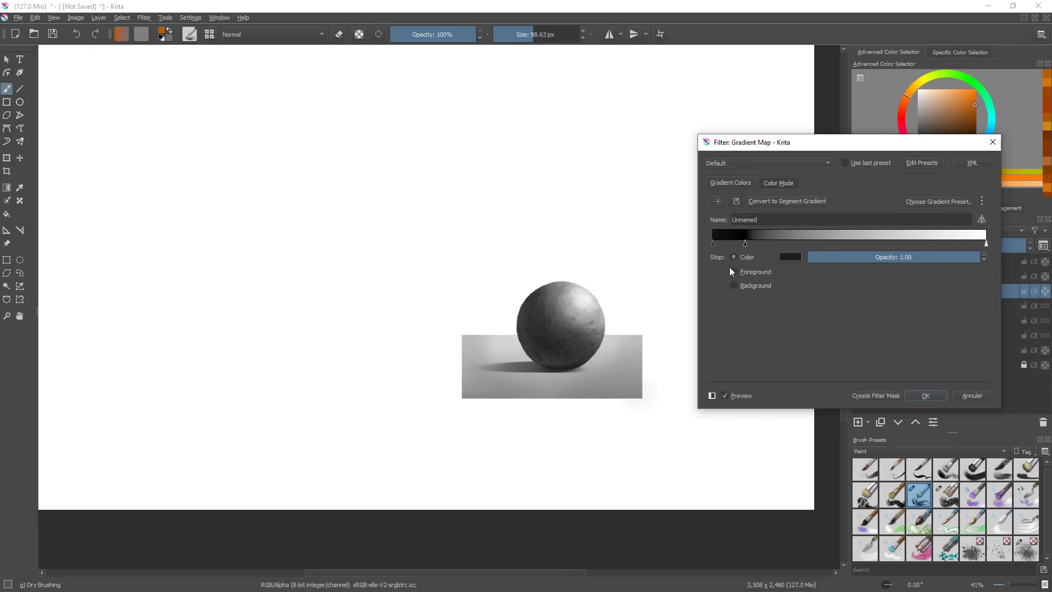
drag(745, 244, 734, 279)
click(713, 242)
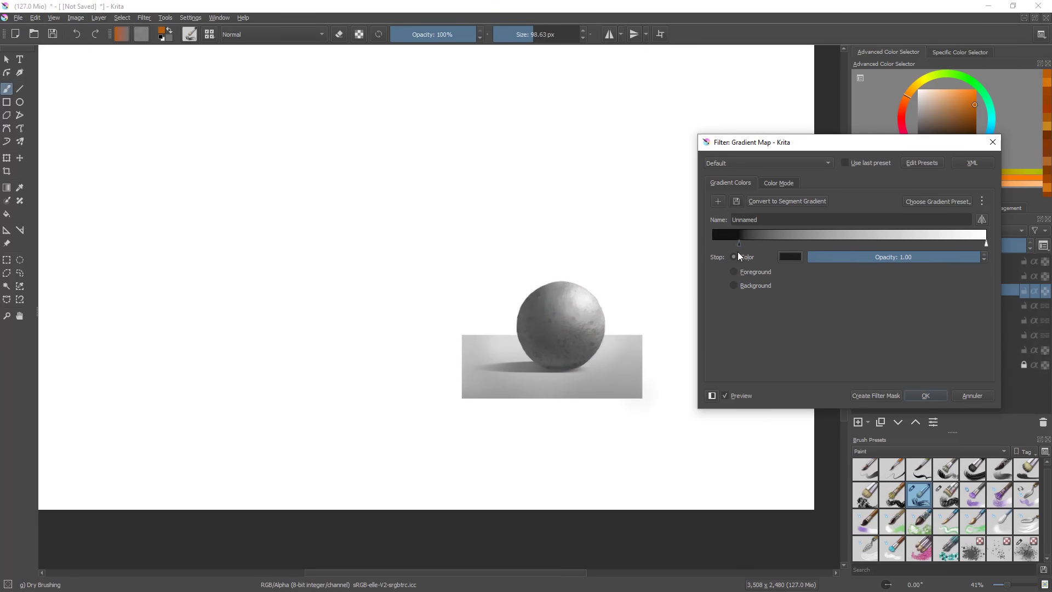
click(789, 257)
drag(773, 223, 789, 250)
click(912, 402)
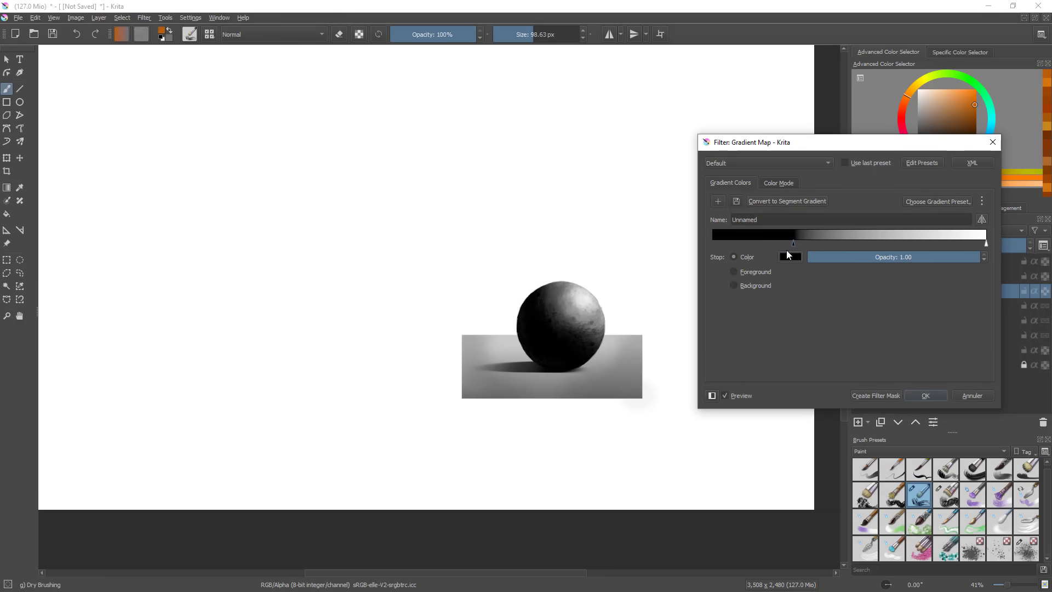
drag(784, 243, 779, 244)
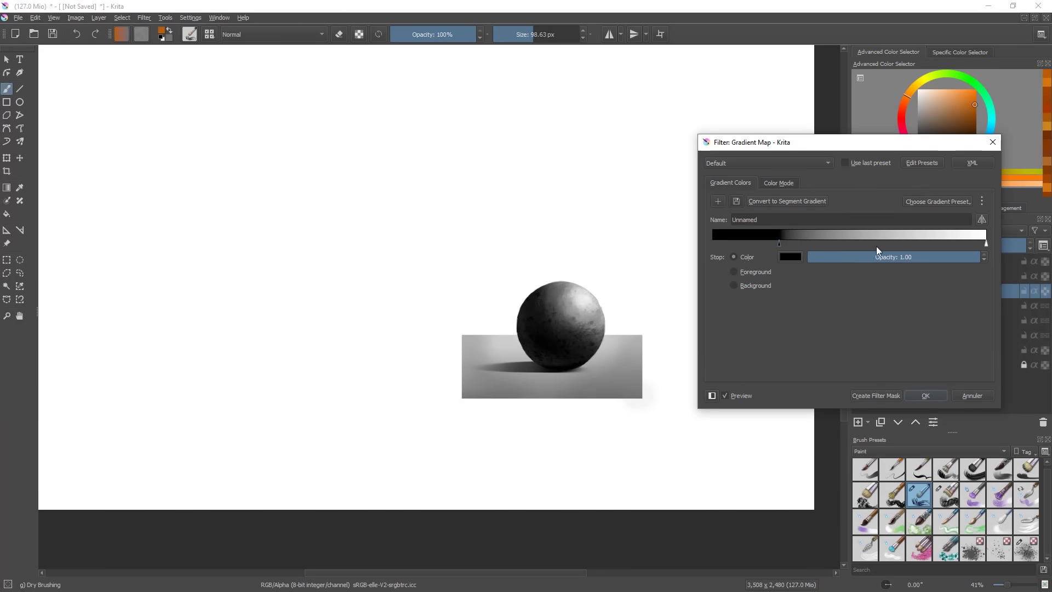
- Try sliding the white stop inward along the gradient and return it to the light end
drag(986, 242, 913, 243)
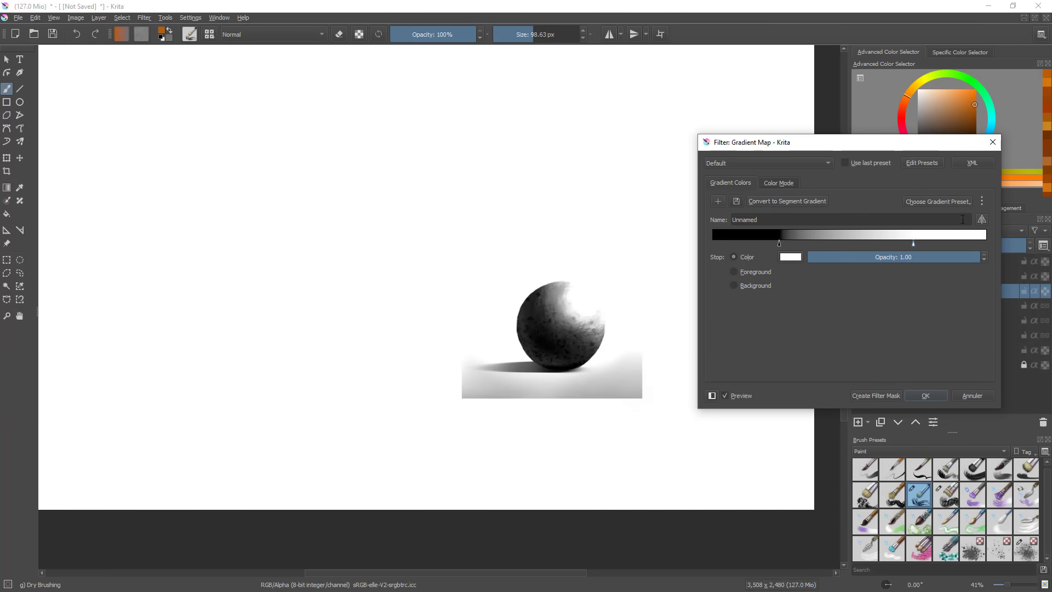
drag(913, 243, 1051, 248)
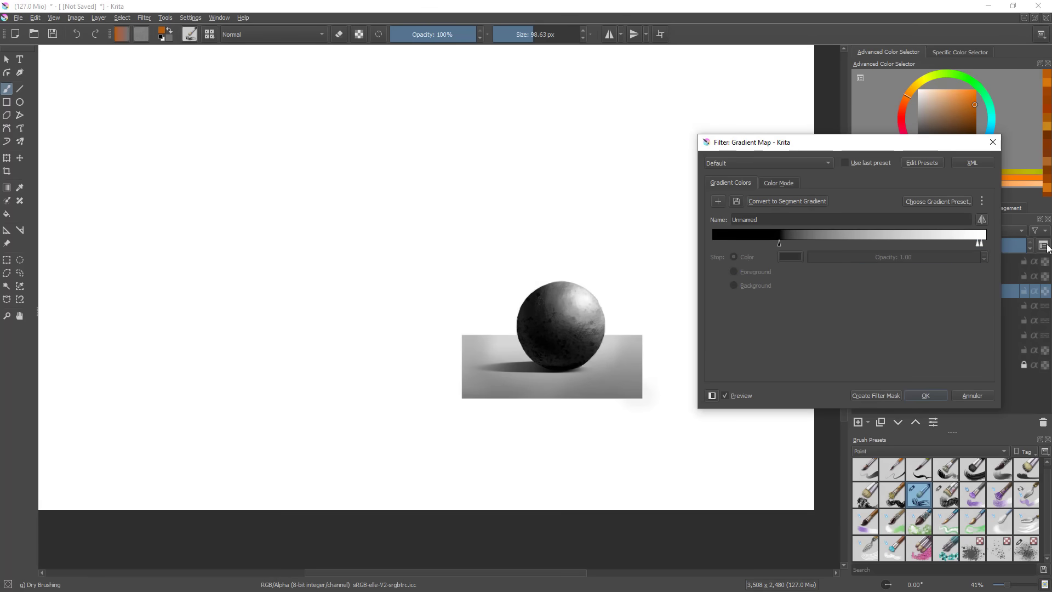
click(982, 243)
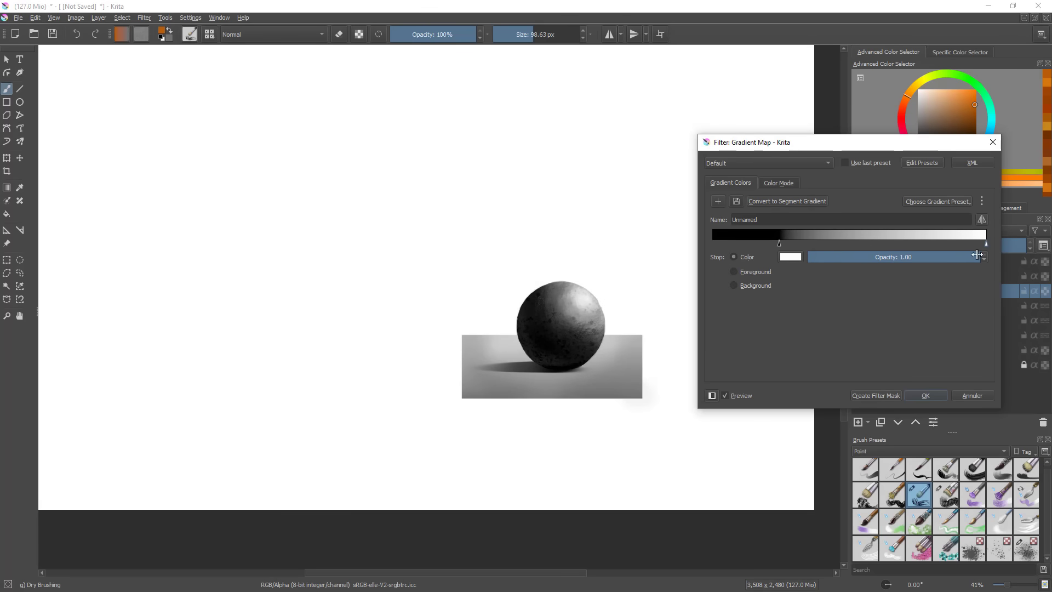
- Try a warm yellow (#ffe358) as the colour of the gradient's light-end stop
click(784, 257)
click(773, 179)
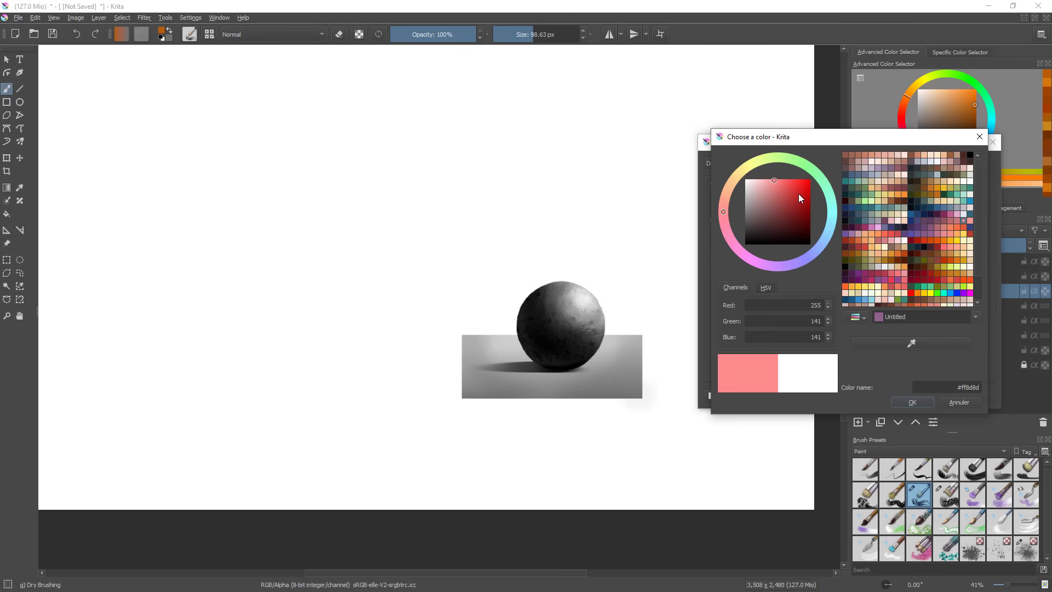
click(743, 170)
drag(765, 181, 787, 171)
click(912, 402)
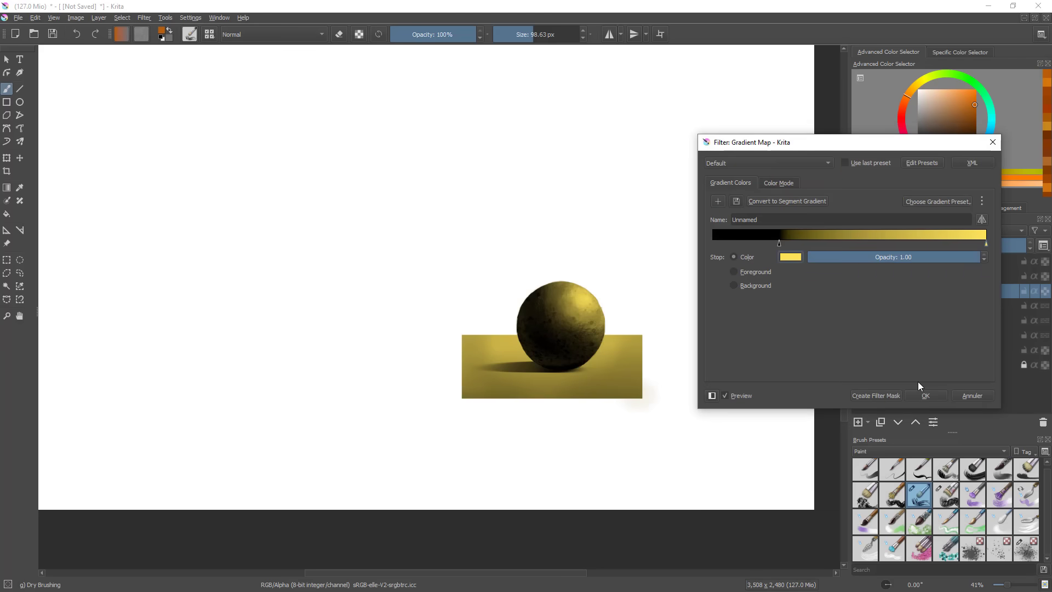
- Try a saturated blue-violet (#3a21a1) as the colour of the gradient's dark stop
click(787, 257)
click(797, 200)
drag(826, 246, 794, 262)
click(912, 402)
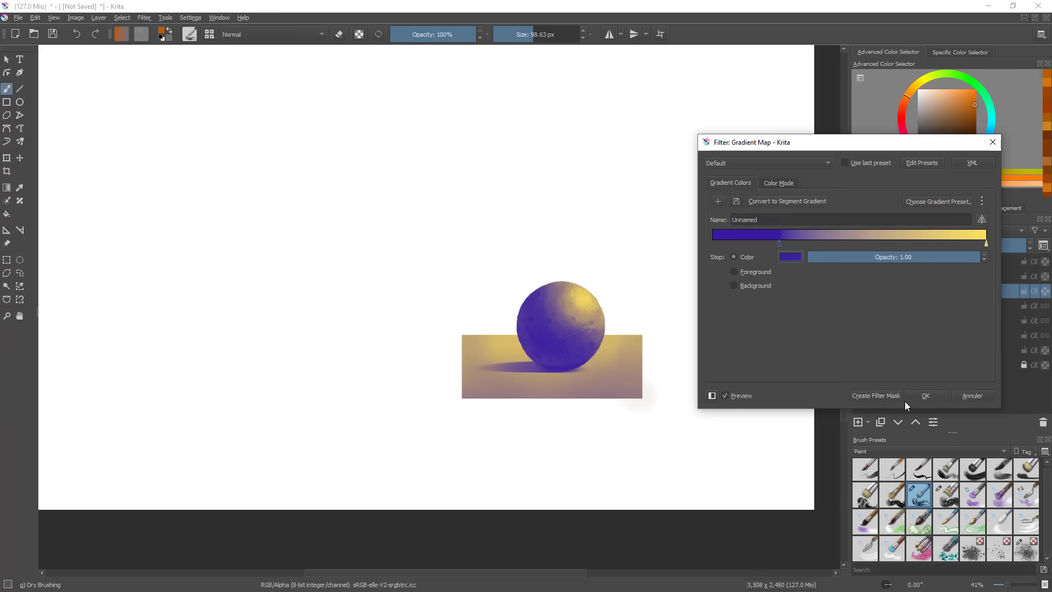
- Set the dark stop's colour to a deep purple (#270b44)
click(808, 247)
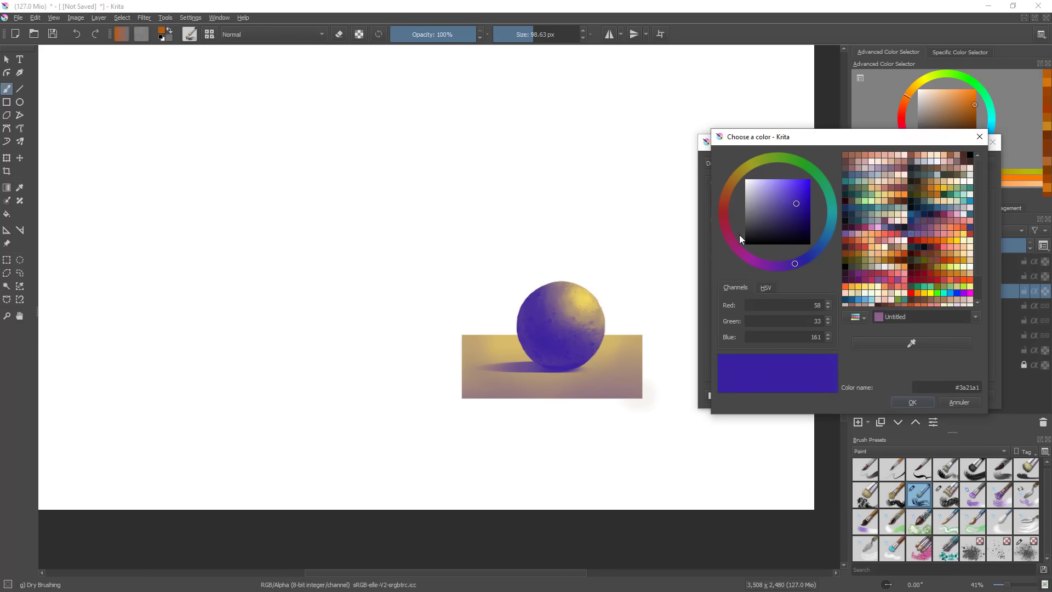
click(781, 261)
click(785, 223)
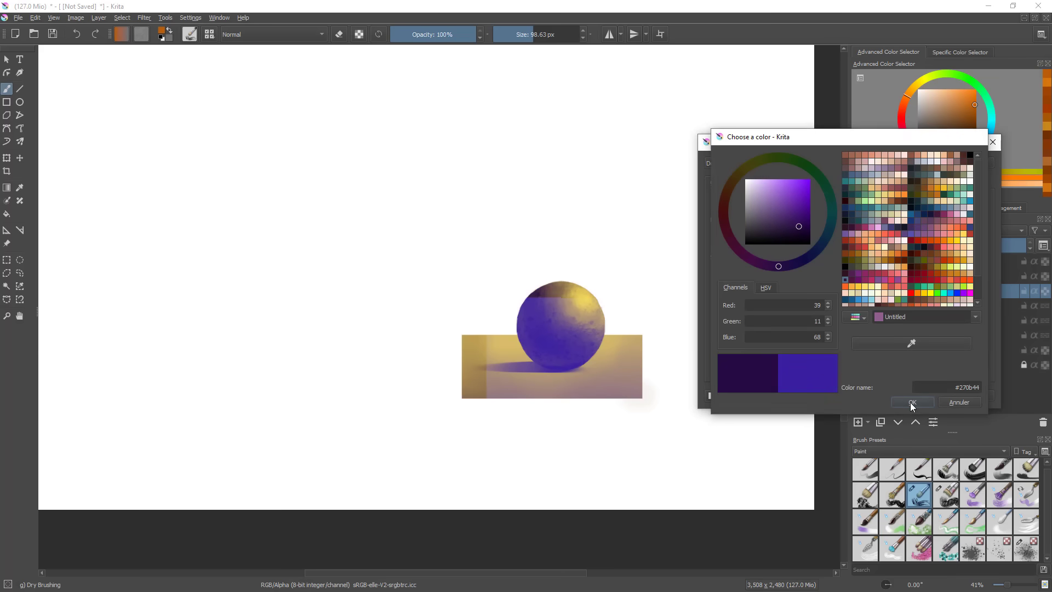
click(912, 402)
- Try a pale lavender (#d1b8ff) as the colour of the gradient's light-end stop
click(985, 242)
click(790, 256)
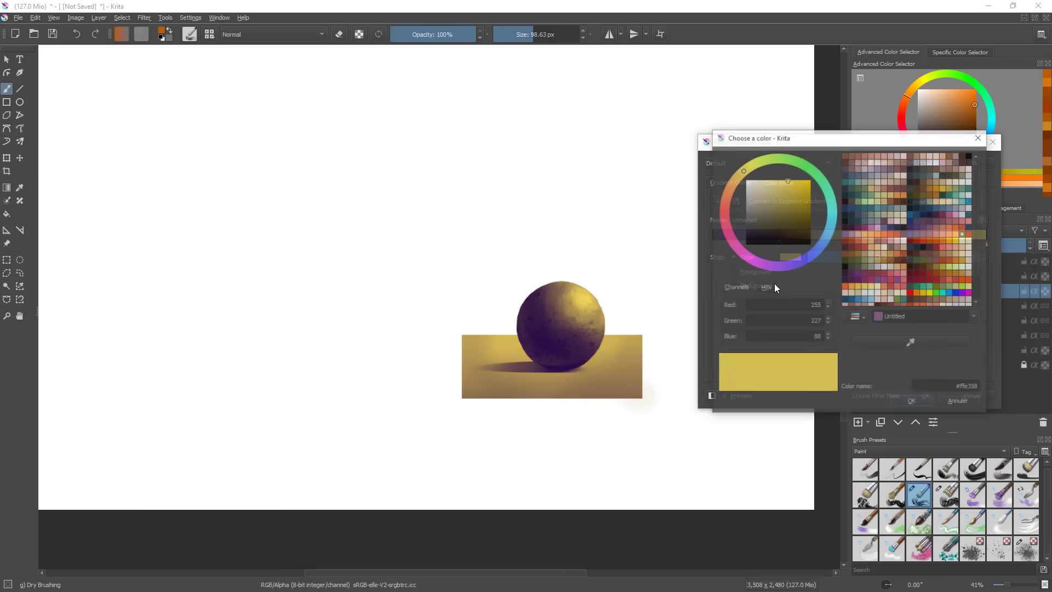
click(730, 191)
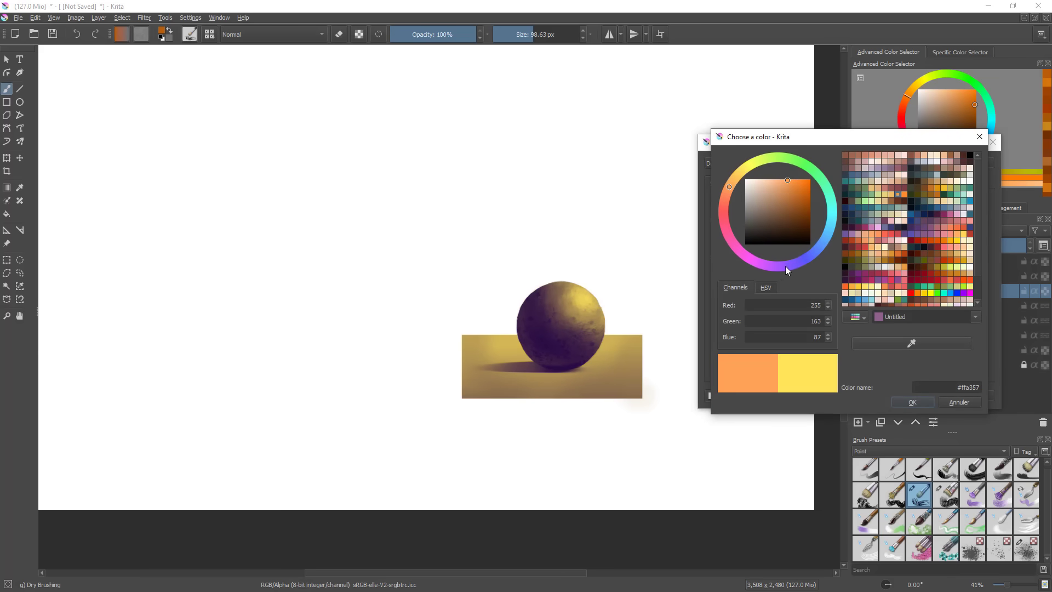
click(787, 266)
click(765, 169)
click(911, 402)
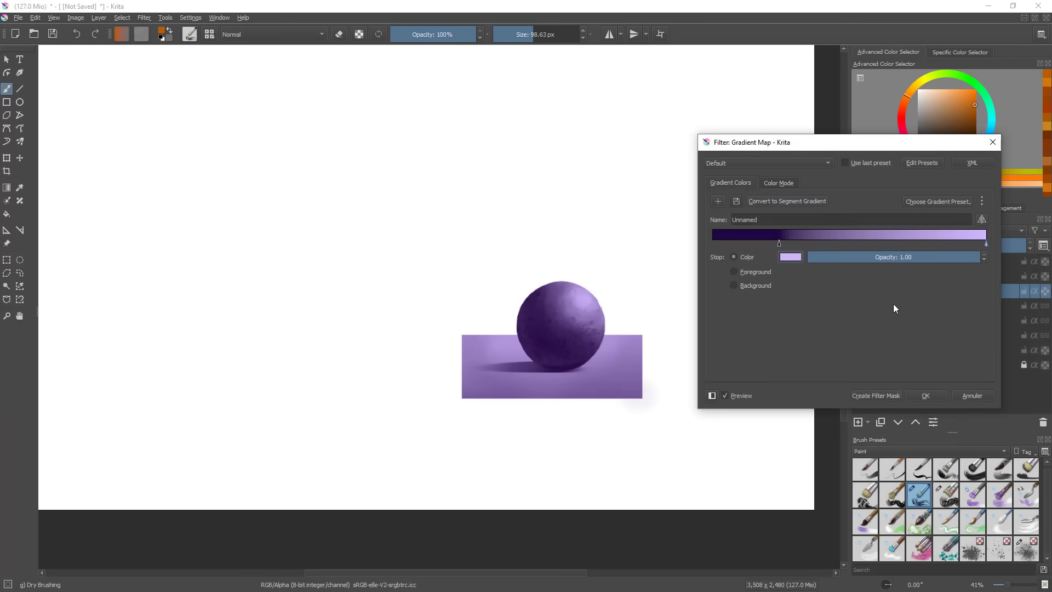
- Add a stop about three quarters of the way along the gradient and colour it blue (#393baf)
click(909, 243)
click(791, 257)
click(781, 204)
click(788, 200)
click(806, 257)
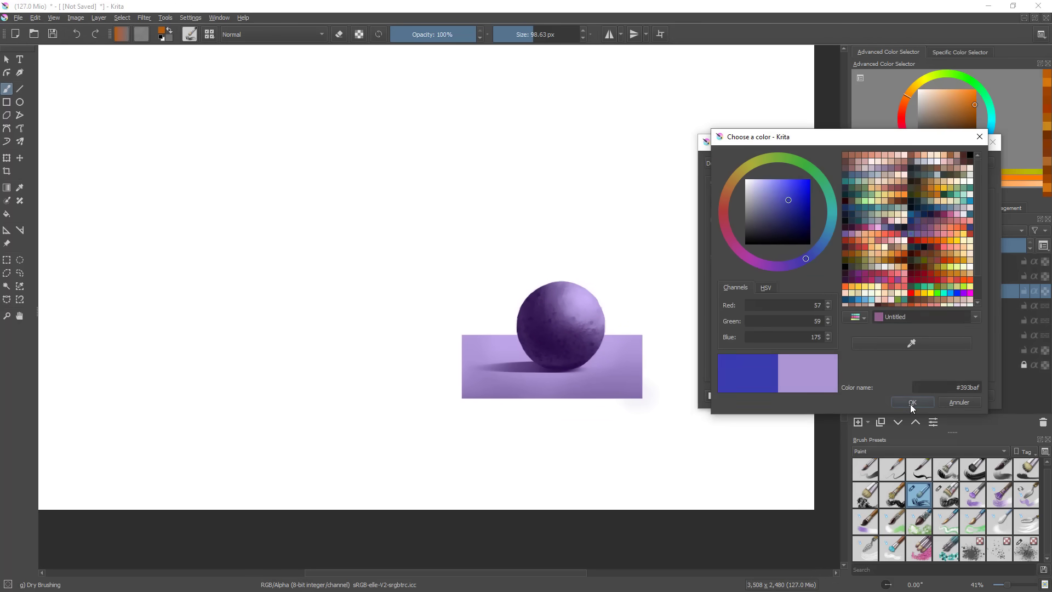
click(911, 402)
- Brighten the colour of the added blue stop slightly
click(791, 257)
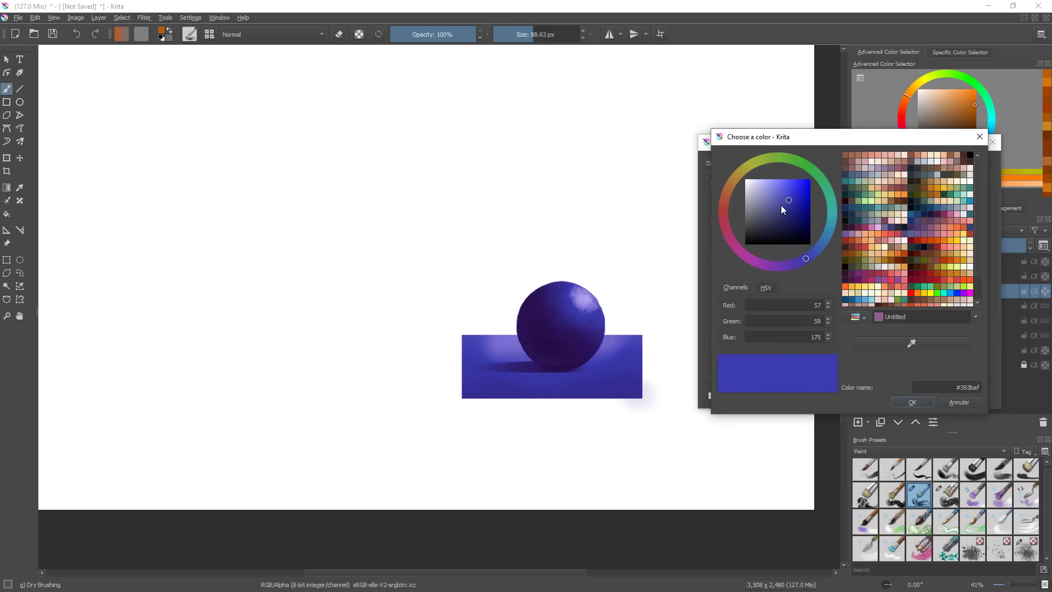
click(778, 202)
click(786, 195)
click(912, 399)
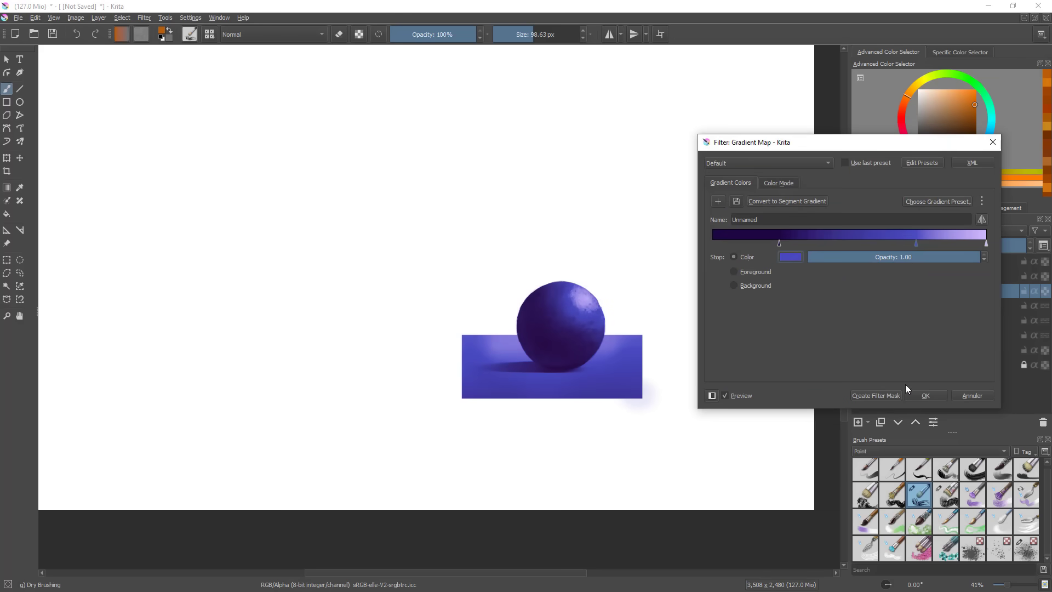
- Add another stop between the blue stop and the light end, and colour it pinkish violet (about #d896e8)
click(943, 244)
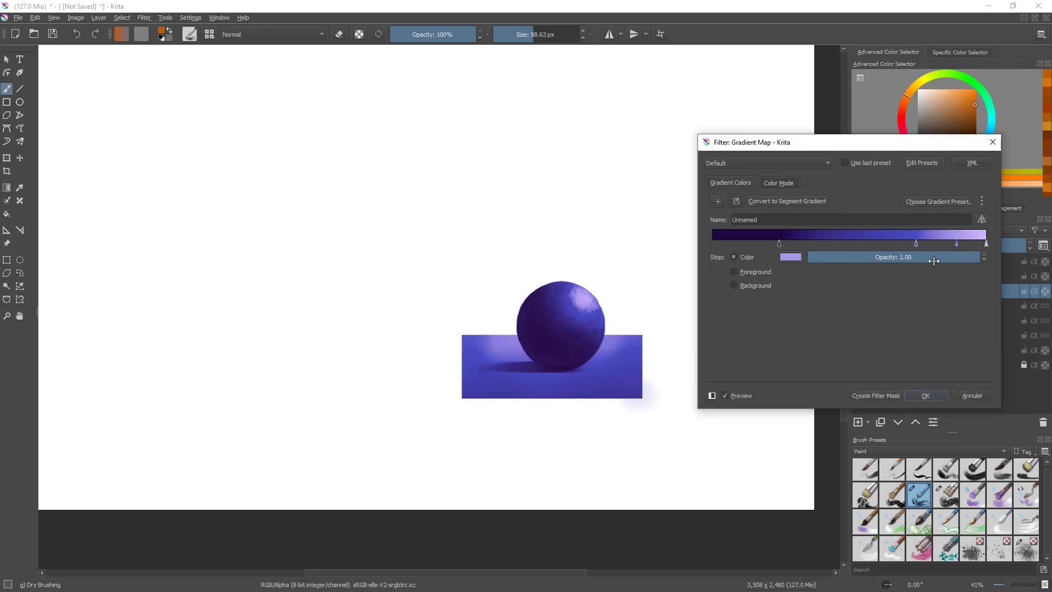
click(791, 257)
drag(788, 266, 760, 263)
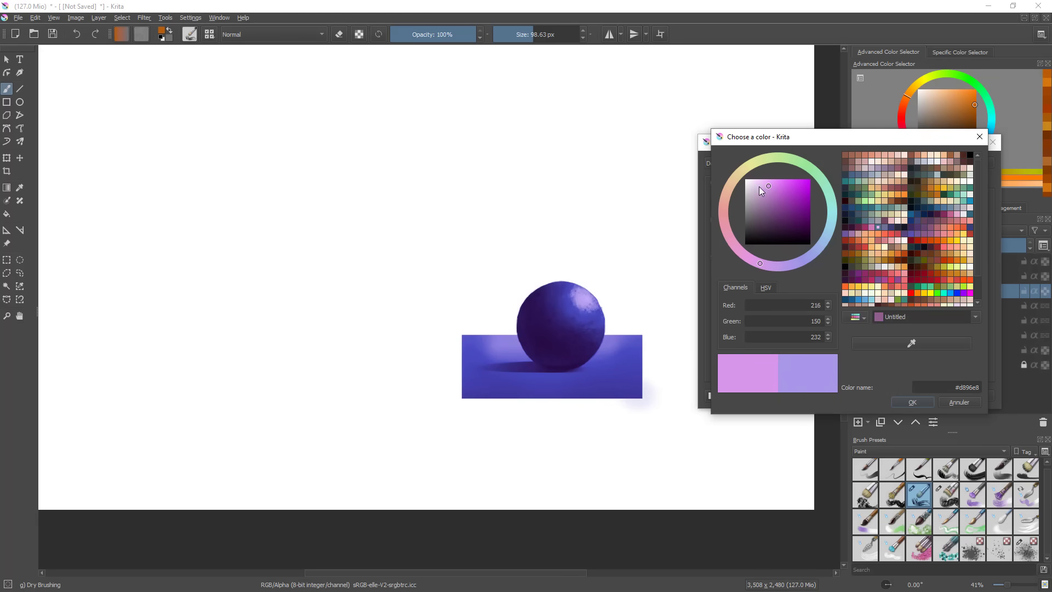
click(902, 401)
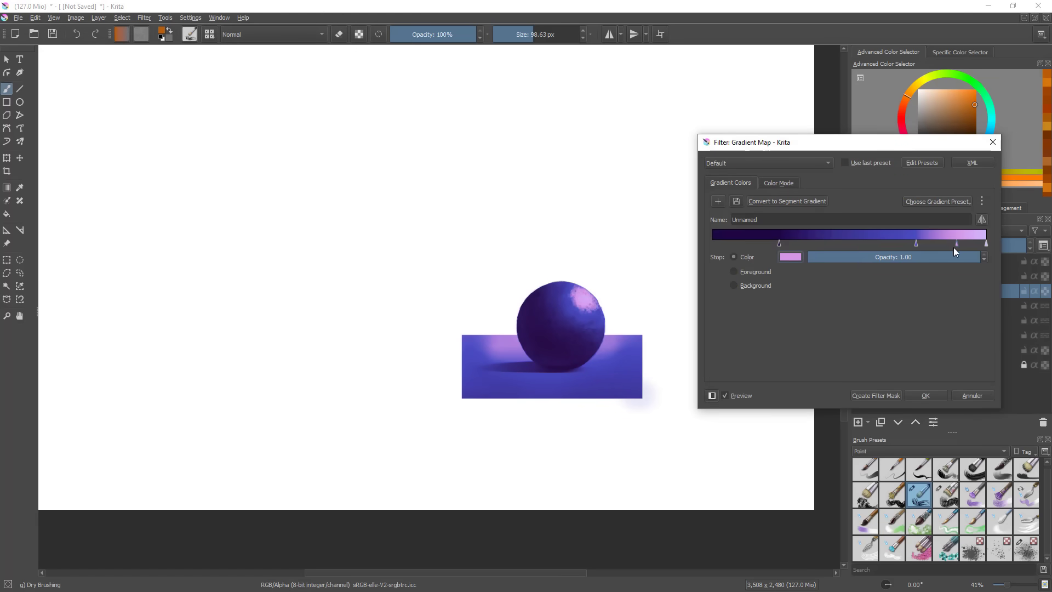
- Set the light-end stop's colour to a pale cream (#fff2e6)
click(986, 243)
click(791, 257)
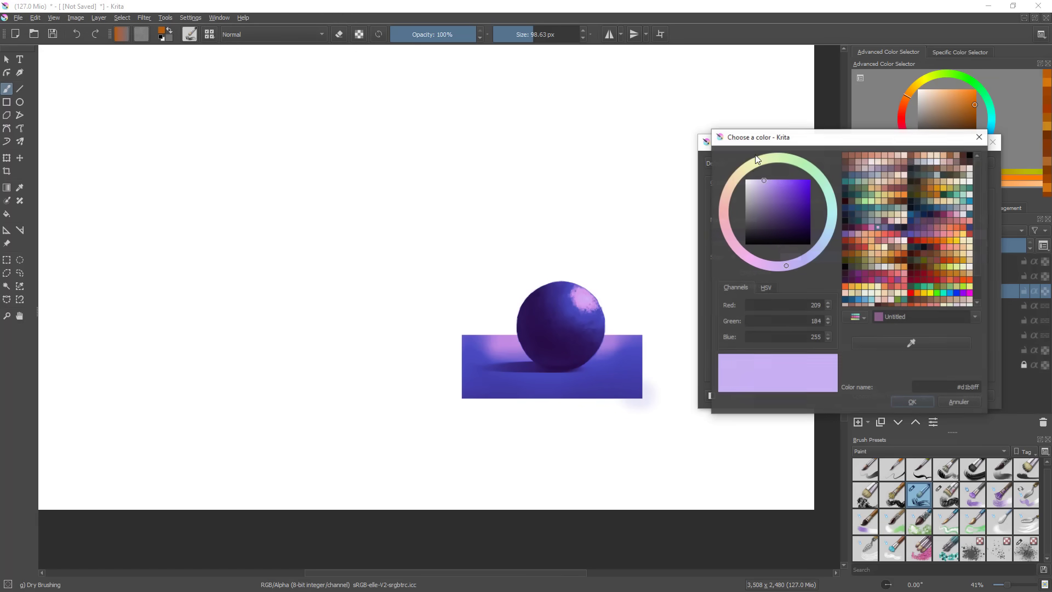
click(753, 176)
click(731, 190)
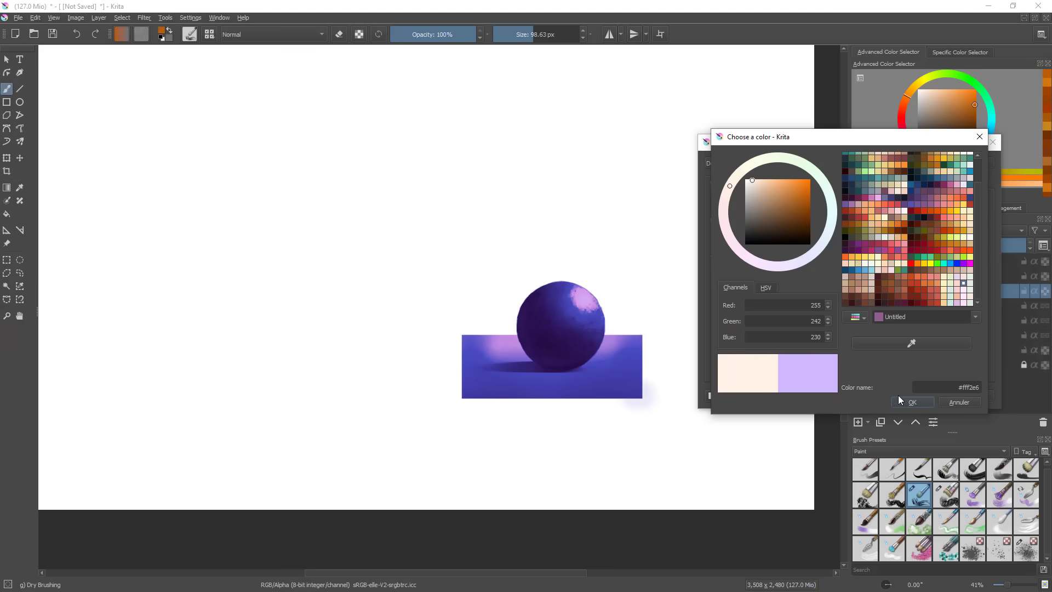
click(903, 401)
- Slide the pink and blue stops toward the dark end and apply the gradient map to the small sphere
drag(952, 241, 879, 245)
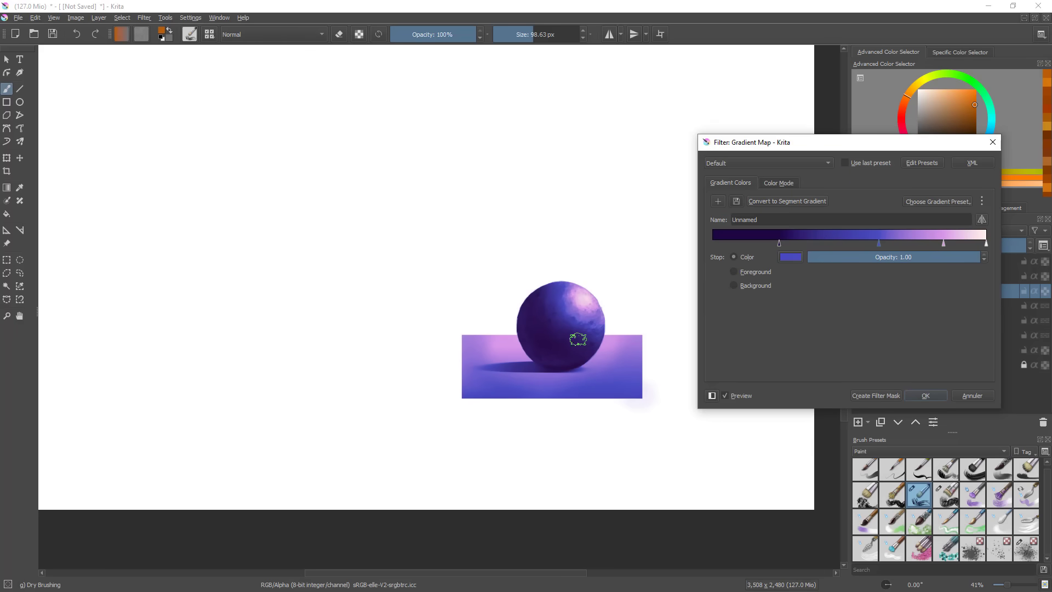
click(926, 396)
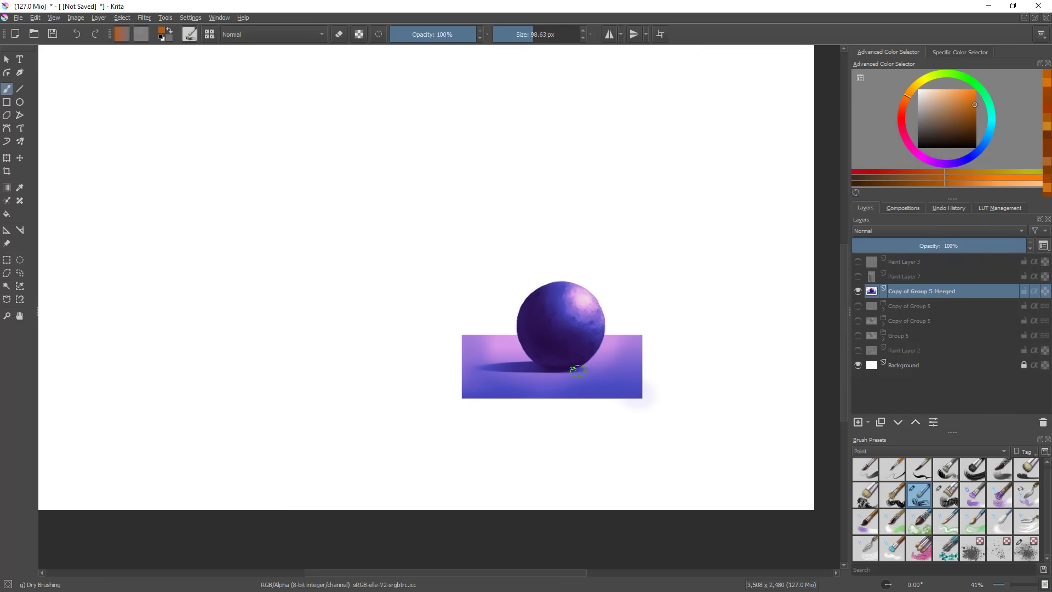
- Make all the hidden layers and groups visible again, undoing the accidental reordering of the merged sphere layer
click(858, 275)
click(858, 262)
click(858, 306)
drag(858, 321, 860, 359)
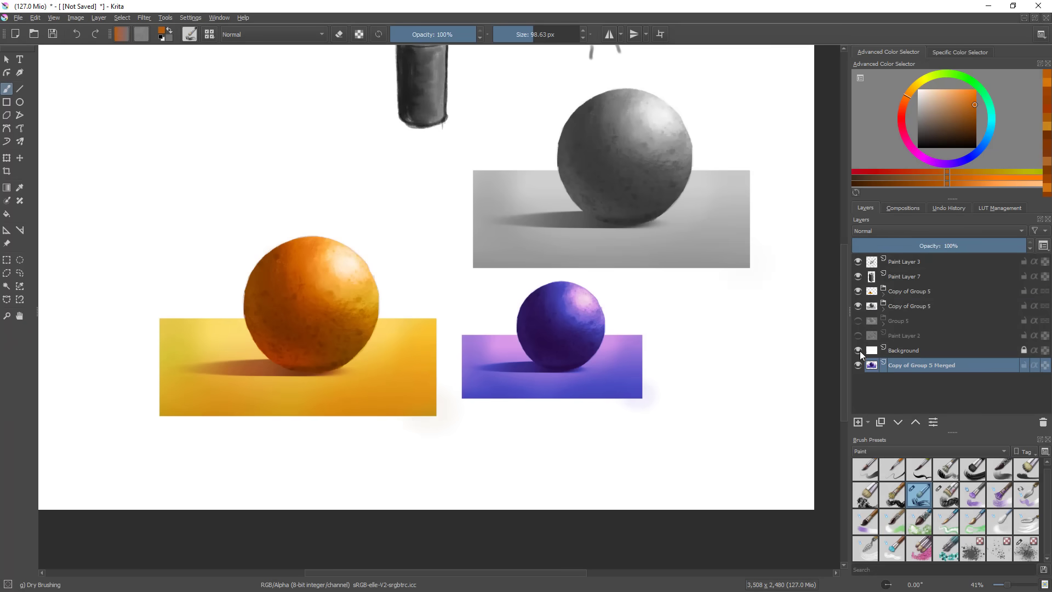
key(ctrl+z)
click(859, 337)
click(859, 350)
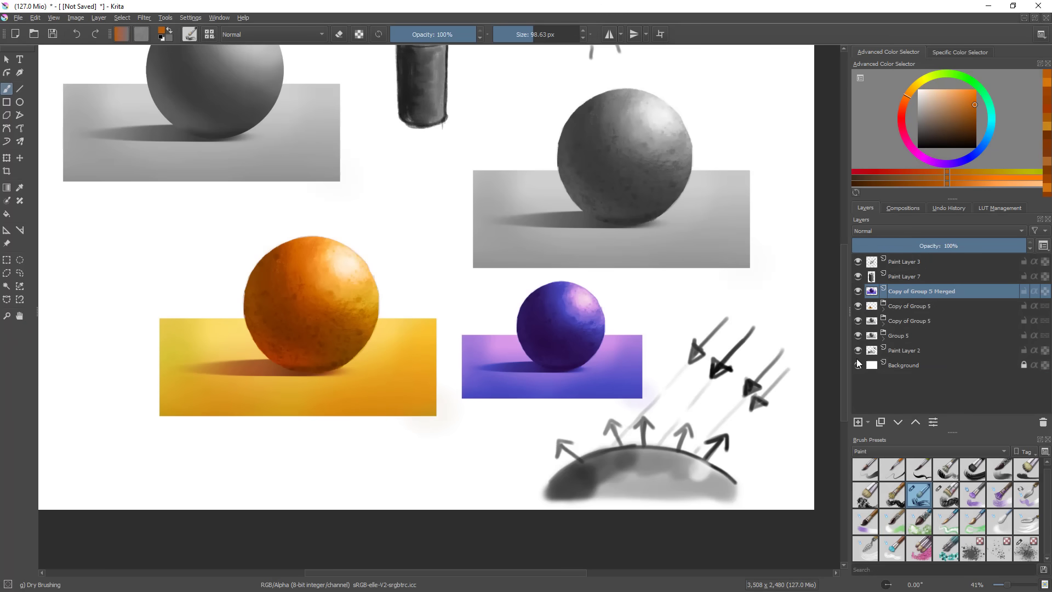
- Darken the violet sphere copy and raise its saturation slightly with an HSV/HSL Adjustment
drag(709, 388, 688, 409)
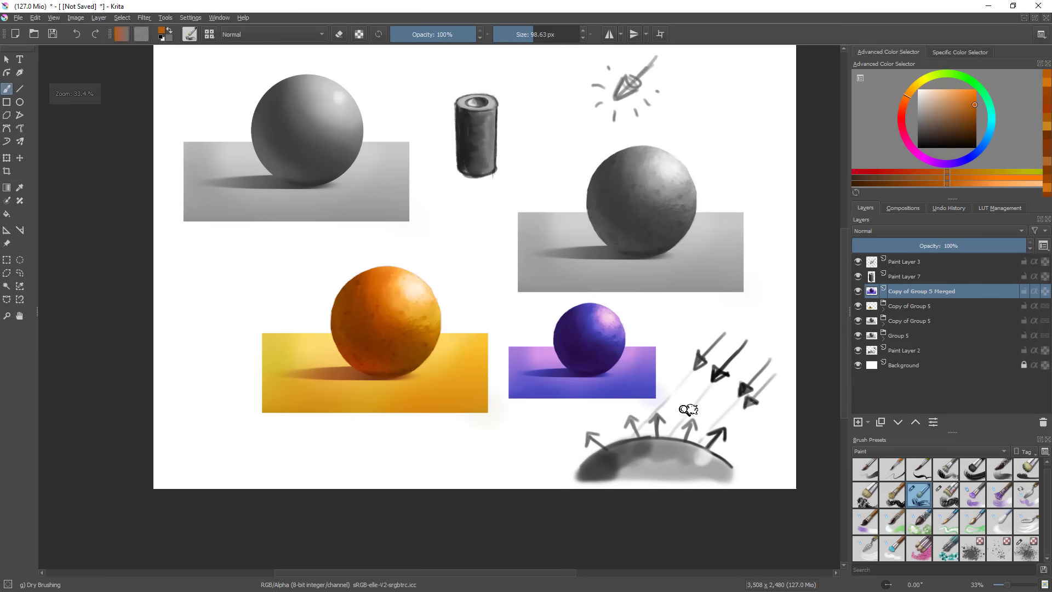
key(ctrl+u)
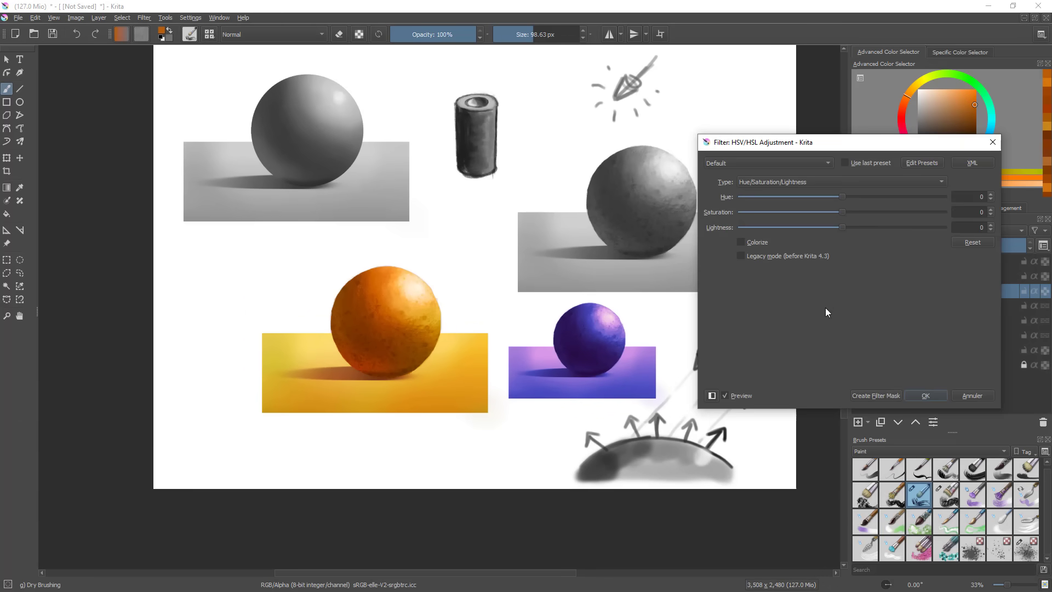
drag(844, 228, 815, 223)
mouse_move(842, 212)
mouse_down()
mouse_move(880, 215)
mouse_move(826, 199)
mouse_move(891, 198)
mouse_move(845, 208)
mouse_up()
click(925, 395)
scroll(775, 384, down, 2)
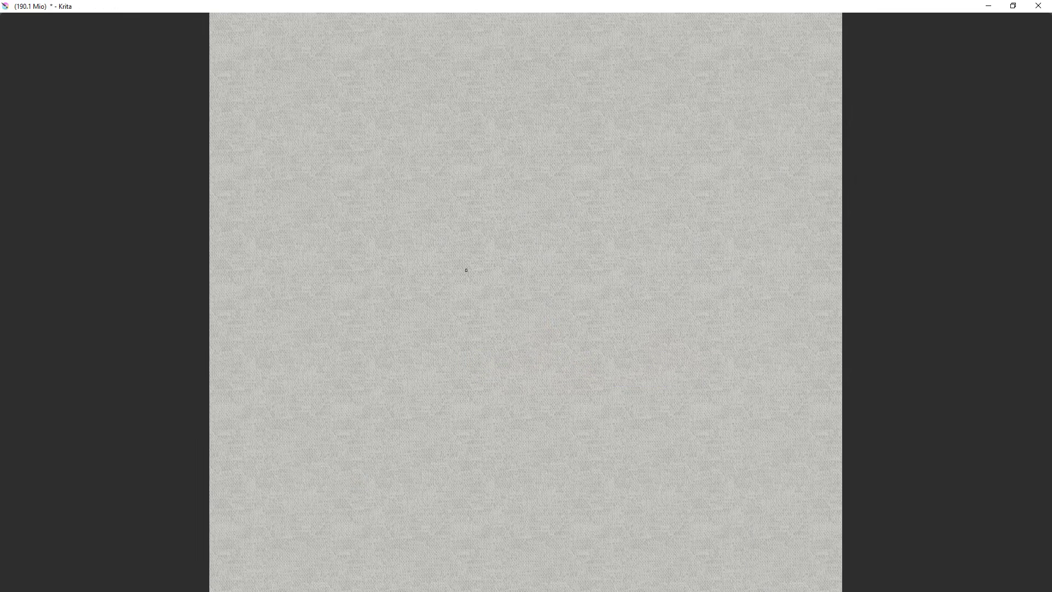
- Sketch a profile head's construction on the blank textured canvas: cranium circle, inner side-plane oval, face guideline and jaw
mouse_move(463, 270)
mouse_down()
mouse_move(603, 288)
mouse_move(598, 260)
mouse_up()
drag(417, 165, 452, 349)
mouse_move(438, 290)
mouse_down()
mouse_move(557, 311)
mouse_move(575, 255)
mouse_move(464, 365)
mouse_up()
drag(465, 366, 493, 371)
drag(471, 366, 578, 292)
drag(575, 252, 579, 273)
mouse_move(516, 118)
mouse_down()
mouse_move(630, 205)
mouse_move(484, 183)
mouse_up()
drag(483, 195, 636, 164)
drag(574, 253, 530, 334)
drag(548, 104, 471, 317)
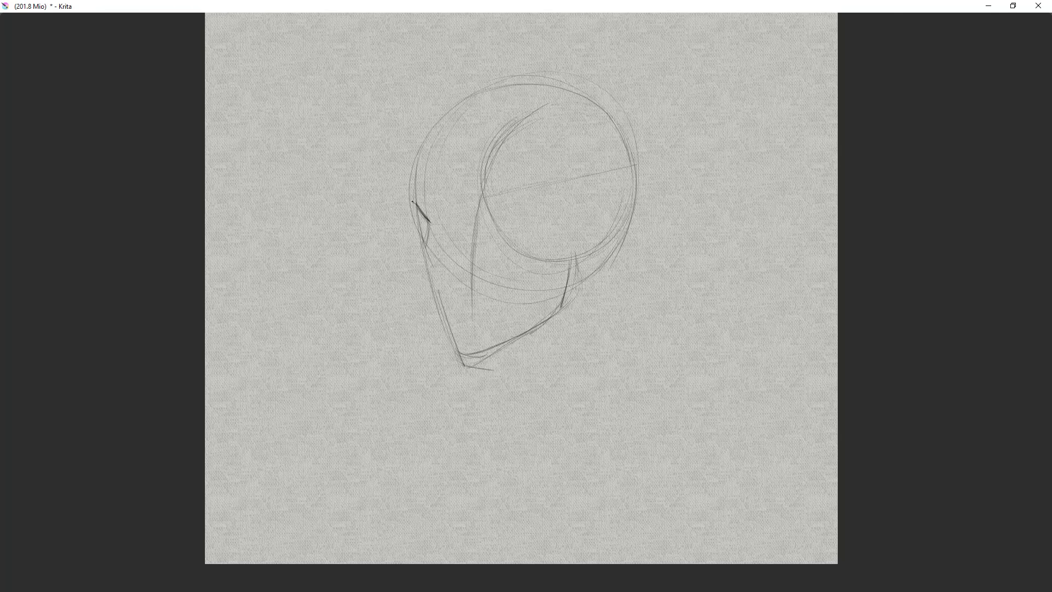
- Define the forehead and brow contour, the back of the skull and the nape of the neck
drag(425, 136, 411, 208)
drag(548, 219, 567, 207)
drag(627, 230, 619, 310)
drag(614, 75, 656, 145)
drag(655, 151, 623, 263)
drag(678, 162, 669, 190)
drag(613, 288, 642, 375)
- Sketch the neck and the curved line sweeping from its base down to the shoulder and chest
drag(512, 360, 546, 358)
drag(534, 364, 543, 403)
drag(581, 374, 533, 429)
drag(548, 384, 556, 369)
drag(567, 387, 466, 431)
drag(523, 412, 424, 499)
drag(599, 343, 537, 411)
drag(624, 320, 522, 422)
drag(481, 377, 529, 351)
scroll(398, 316, up, 1)
- Sketch the nose profile and the guides for the cheek and mouth, and check the head in mirrored view
mouse_move(443, 180)
mouse_down()
mouse_move(465, 176)
mouse_move(435, 258)
mouse_up()
drag(436, 258, 461, 278)
drag(460, 241, 473, 256)
drag(491, 221, 491, 291)
drag(487, 275, 461, 290)
drag(712, 119, 718, 172)
drag(474, 294, 482, 346)
key(m)
key(m)
- Strengthen the jawline from chin to ear and draw the front of the neck below it
drag(601, 280, 498, 381)
mouse_move(473, 383)
mouse_down()
mouse_move(510, 380)
mouse_move(584, 341)
mouse_up()
mouse_move(586, 275)
mouse_down()
mouse_move(581, 336)
mouse_move(593, 335)
mouse_up()
drag(587, 284, 551, 372)
drag(572, 349, 558, 430)
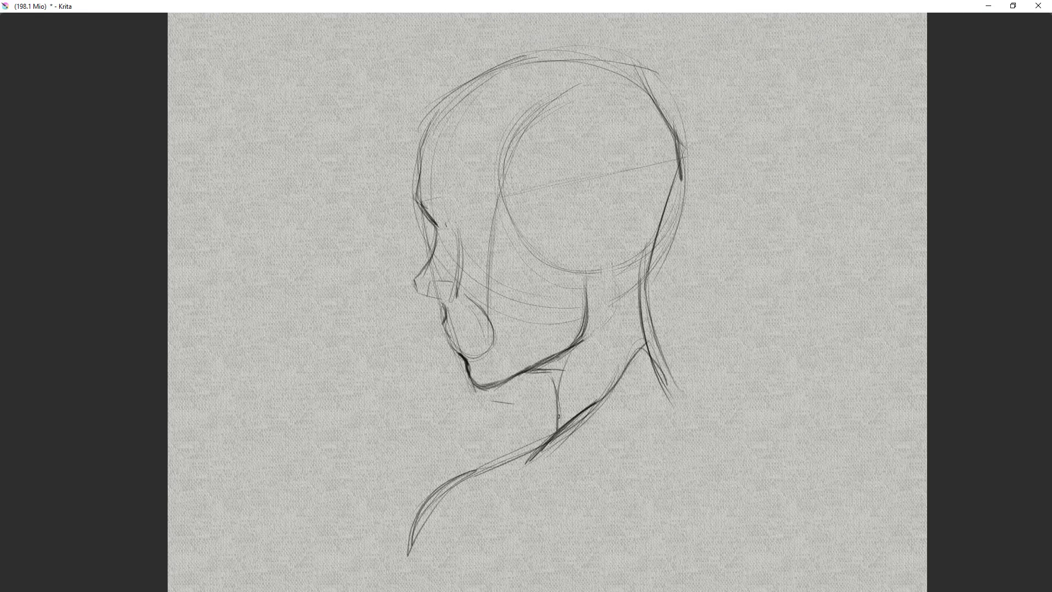
- Draw the ear behind the jaw between the brow and nose guidelines, including its outer rim, inner folds and lobe
drag(500, 182, 608, 162)
drag(516, 286, 616, 265)
drag(585, 183, 618, 174)
drag(585, 270, 605, 261)
drag(597, 167, 624, 257)
mouse_move(583, 203)
mouse_down()
mouse_move(602, 173)
mouse_move(597, 269)
mouse_up()
mouse_move(578, 203)
mouse_down()
mouse_move(599, 175)
mouse_move(613, 248)
mouse_up()
mouse_move(585, 200)
mouse_down()
mouse_move(610, 223)
mouse_move(587, 242)
mouse_up()
drag(590, 201, 611, 220)
drag(624, 290, 626, 266)
mouse_move(608, 222)
mouse_down()
mouse_move(597, 252)
mouse_move(572, 257)
mouse_up()
drag(575, 259, 511, 378)
- Refine the nose's profile contour from the bridge to the tip
scroll(562, 357, down, 2)
drag(403, 287, 412, 306)
drag(420, 264, 404, 291)
drag(421, 233, 419, 267)
drag(866, 345, 906, 326)
- Outline the eye socket below the brow and start the front curve of the eye inside it
drag(478, 207, 485, 226)
mouse_move(448, 186)
mouse_down()
mouse_move(503, 178)
mouse_move(529, 211)
mouse_up()
drag(484, 180, 445, 192)
mouse_move(529, 200)
mouse_down()
mouse_move(510, 244)
mouse_move(477, 240)
mouse_up()
drag(478, 216, 482, 285)
drag(529, 208, 505, 242)
drag(515, 181, 454, 204)
drag(699, 235, 688, 254)
drag(777, 242, 770, 250)
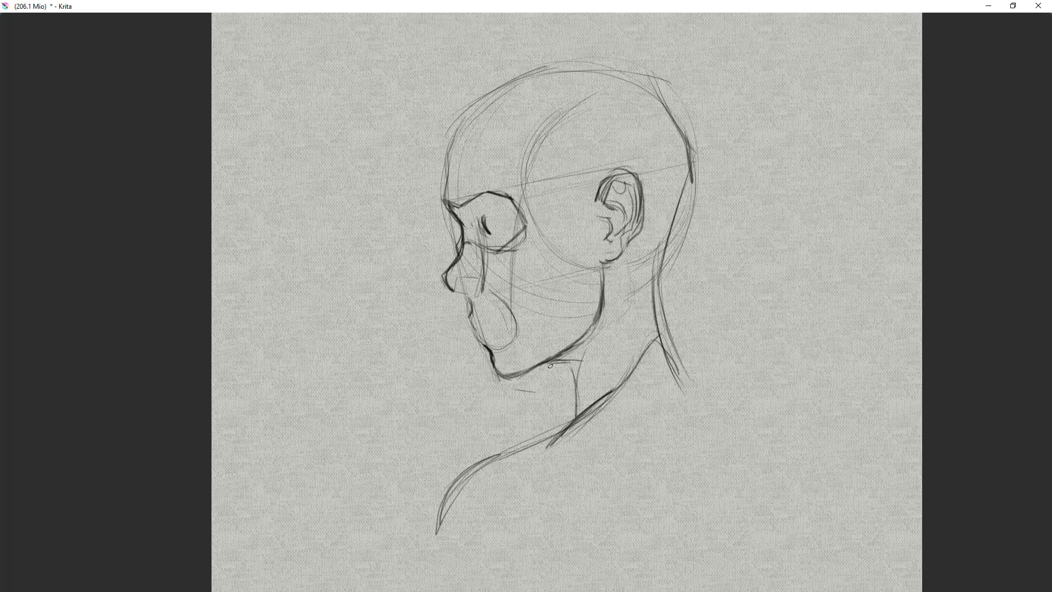
- Draw the eyelids inside the socket and shape the upper and lower lips in profile
drag(481, 219, 512, 217)
drag(509, 263, 510, 266)
drag(482, 221, 509, 217)
mouse_move(472, 316)
mouse_down()
mouse_move(491, 324)
mouse_move(478, 344)
mouse_up()
drag(407, 256, 406, 253)
drag(474, 314, 475, 329)
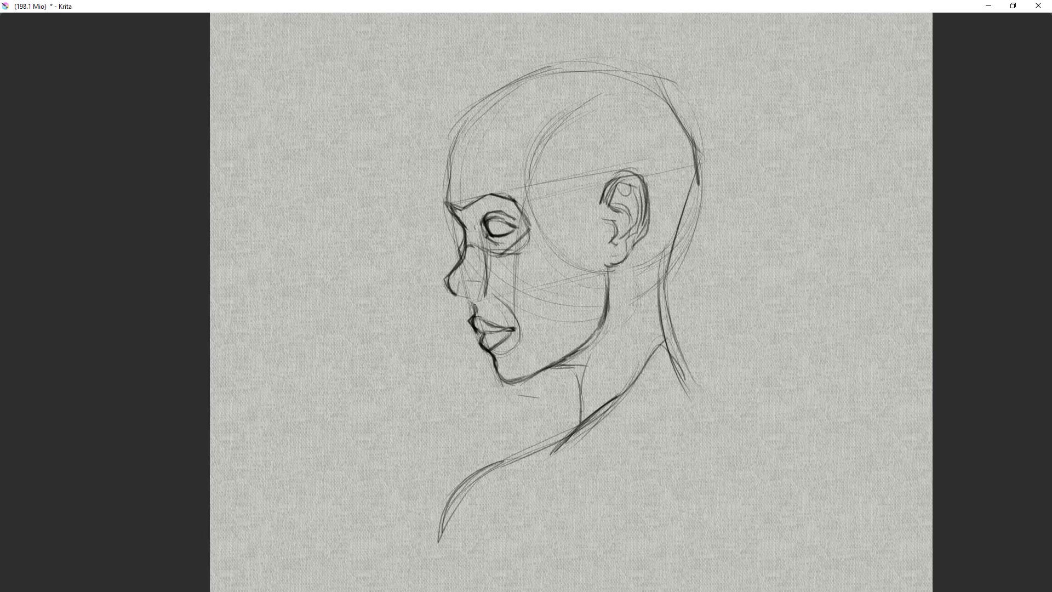
- Undo the last stroke and draw the underside, wing and nostril of the nose
key(ctrl+z)
drag(447, 281, 476, 309)
drag(465, 251, 454, 293)
drag(533, 390, 508, 364)
drag(452, 279, 474, 283)
drag(469, 268, 472, 288)
drag(576, 386, 561, 409)
- Check the head in mirrored view and draw the iris inside the eye
key(m)
key(m)
drag(517, 248, 523, 225)
drag(504, 239, 516, 251)
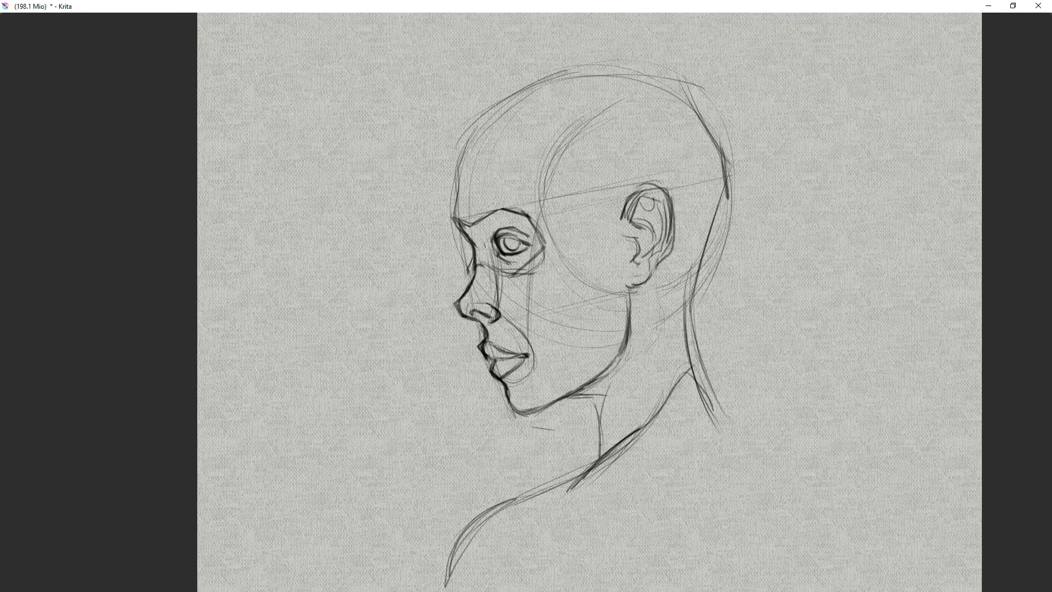
- Darken the brow's profile notch and draw the eyebrow along the upper edge of the eye socket
drag(455, 220, 466, 238)
drag(480, 219, 535, 208)
drag(485, 220, 549, 221)
mouse_move(489, 240)
mouse_down()
mouse_move(533, 244)
mouse_move(478, 246)
mouse_up()
- Strengthen the jaw corner below the ear, the chin's underside and the front line of the neck
drag(633, 294, 634, 278)
drag(513, 399, 550, 396)
mouse_move(510, 378)
mouse_down()
mouse_move(603, 358)
mouse_move(540, 395)
mouse_up()
mouse_move(635, 275)
mouse_down()
mouse_move(547, 387)
mouse_move(598, 374)
mouse_up()
drag(598, 375, 602, 442)
- Reinforce the profile outline of the forehead and nose, the top of the ear and the back of the neck
drag(458, 203, 501, 92)
drag(625, 203, 675, 221)
drag(477, 236, 458, 288)
drag(458, 289, 463, 297)
drag(711, 290, 707, 323)
- Mark the fold beside the mouth and the cheek plane, and define the iris of the eye
drag(537, 321, 562, 367)
mouse_move(556, 354)
mouse_down()
mouse_move(575, 370)
mouse_move(653, 280)
mouse_move(625, 235)
mouse_up()
drag(516, 239, 522, 247)
drag(512, 238, 511, 246)
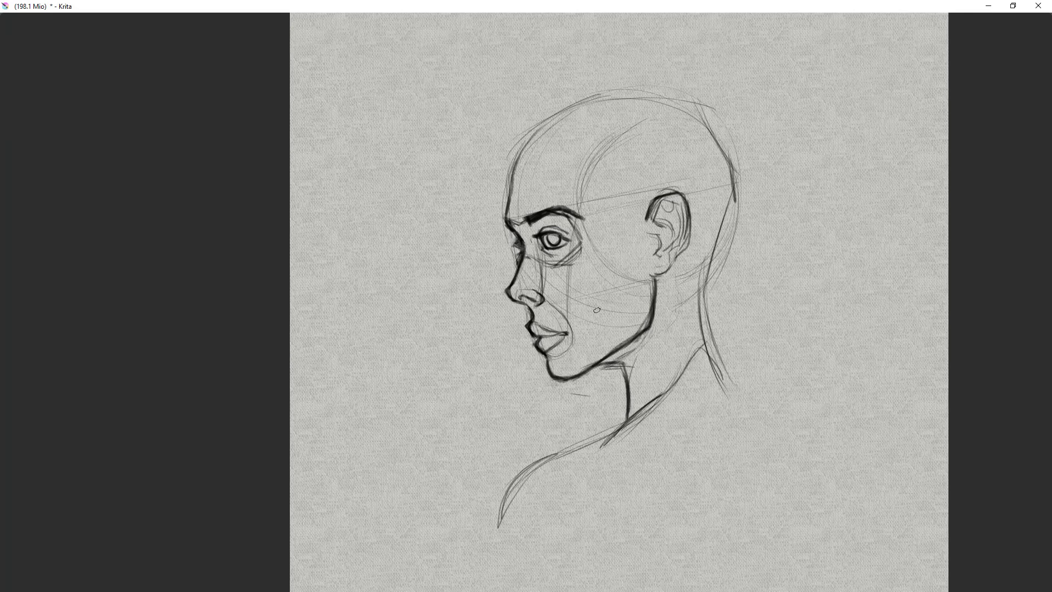
- Strengthen the upper lip, the back edge of the ear and the profile from forehead to brow
drag(565, 331, 535, 324)
drag(685, 198, 653, 272)
drag(512, 166, 506, 210)
drag(535, 131, 512, 198)
drag(505, 210, 514, 230)
drag(546, 238, 555, 242)
mouse_move(610, 313)
mouse_down()
mouse_move(610, 323)
mouse_move(610, 314)
mouse_up()
- Draw plane lines beside the eye and along the cheekbone, undoing the misplaced strokes
drag(625, 200, 593, 260)
key(ctrl+z)
mouse_move(534, 207)
mouse_down()
mouse_move(567, 221)
mouse_move(546, 237)
mouse_up()
drag(617, 228, 554, 276)
drag(567, 274, 555, 318)
key(ctrl+z)
- Draw the cheek plane towards the mouth, the lower jaw plane and the neck lines below the ear
drag(616, 229, 568, 298)
drag(621, 268, 597, 318)
drag(619, 312, 532, 356)
drag(655, 263, 625, 373)
drag(671, 274, 652, 356)
- Refine the inner shape of the ear and redraw the stroke at the brow after undoing the first try
drag(643, 182, 650, 185)
mouse_move(647, 219)
mouse_down()
mouse_move(638, 203)
mouse_move(660, 184)
mouse_up()
mouse_move(661, 183)
mouse_down()
mouse_move(656, 225)
mouse_move(648, 204)
mouse_up()
drag(515, 205, 510, 232)
key(ctrl+z)
drag(505, 205, 555, 217)
- Check the head in mirrored view and draw the hairline from the forehead down past the ear
key(m)
scroll(534, 306, up, 3)
key(m)
scroll(534, 306, down, 4)
mouse_move(493, 141)
mouse_down()
mouse_move(477, 193)
mouse_move(545, 175)
mouse_up()
drag(484, 159, 624, 324)
drag(555, 189, 635, 326)
- Outline the hair mass over the crown, down the back of the head and to the nape
mouse_move(470, 174)
mouse_down()
mouse_move(602, 74)
mouse_move(713, 125)
mouse_up()
drag(694, 120, 706, 257)
mouse_move(713, 126)
mouse_down()
mouse_move(713, 252)
mouse_move(655, 289)
mouse_up()
mouse_move(656, 290)
mouse_down()
mouse_move(613, 350)
mouse_move(606, 394)
mouse_up()
mouse_move(715, 127)
mouse_down()
mouse_move(657, 289)
mouse_move(722, 241)
mouse_up()
- Draw the hair bun behind the crown and add flow lines across the pulled-back hair
scroll(690, 195, down, 1)
drag(609, 83, 527, 112)
drag(595, 90, 554, 101)
scroll(657, 120, down, 1)
drag(676, 104, 646, 129)
drag(638, 174, 682, 221)
drag(620, 143, 671, 159)
drag(653, 144, 696, 179)
drag(657, 123, 678, 189)
- Check the sketch in mirrored view and adjust its proportions with the Transform tool
key(m)
key(m)
scroll(653, 169, up, 1)
key(ctrl+t)
key(Return)
mouse_move(635, 138)
mouse_down()
mouse_move(533, 136)
mouse_move(630, 165)
mouse_up()
key(ctrl+t)
drag(597, 159, 591, 156)
mouse_move(410, 196)
mouse_down()
mouse_move(376, 214)
mouse_move(497, 274)
mouse_up()
scroll(545, 333, down, 5)
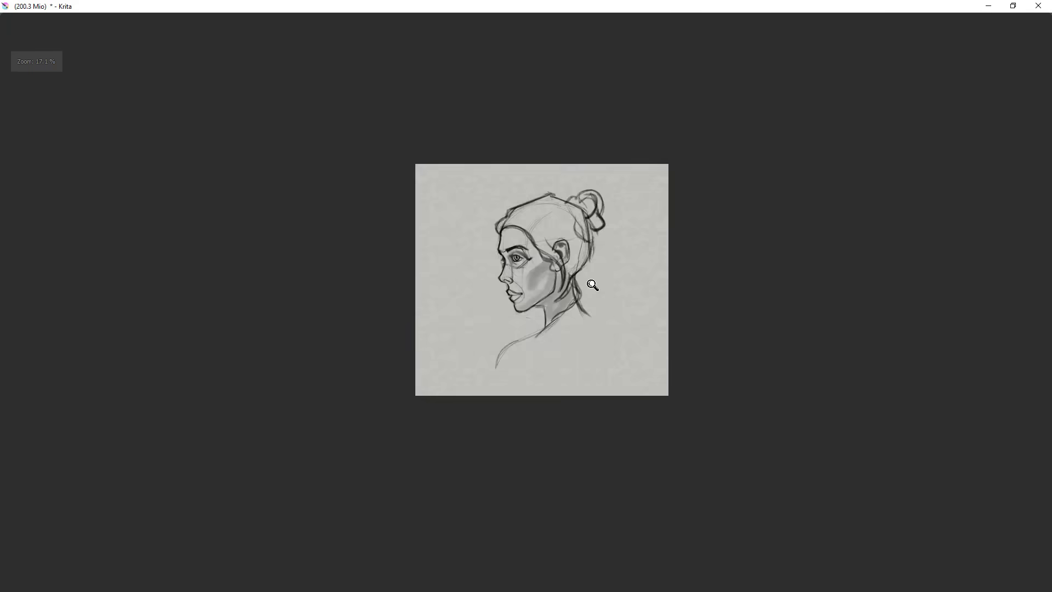
- Draw loose hair strands falling from the ear along the neck and undo the last stroke
scroll(545, 333, up, 5)
key(Tab)
drag(625, 253, 652, 335)
drag(596, 241, 659, 335)
scroll(630, 296, up, 1)
drag(630, 274, 622, 304)
scroll(639, 292, down, 2)
key(ctrl+z)
- Mark the side plane of the nose and the cheek planes running down to the mouth and jaw
mouse_move(513, 223)
mouse_down()
mouse_move(613, 269)
mouse_move(519, 264)
mouse_up()
mouse_move(556, 252)
mouse_down()
mouse_move(572, 288)
mouse_move(609, 269)
mouse_move(549, 335)
mouse_up()
drag(591, 283, 555, 311)
drag(588, 285, 548, 337)
scroll(544, 324, down, 5)
scroll(544, 324, up, 5)
scroll(581, 433, down, 1)
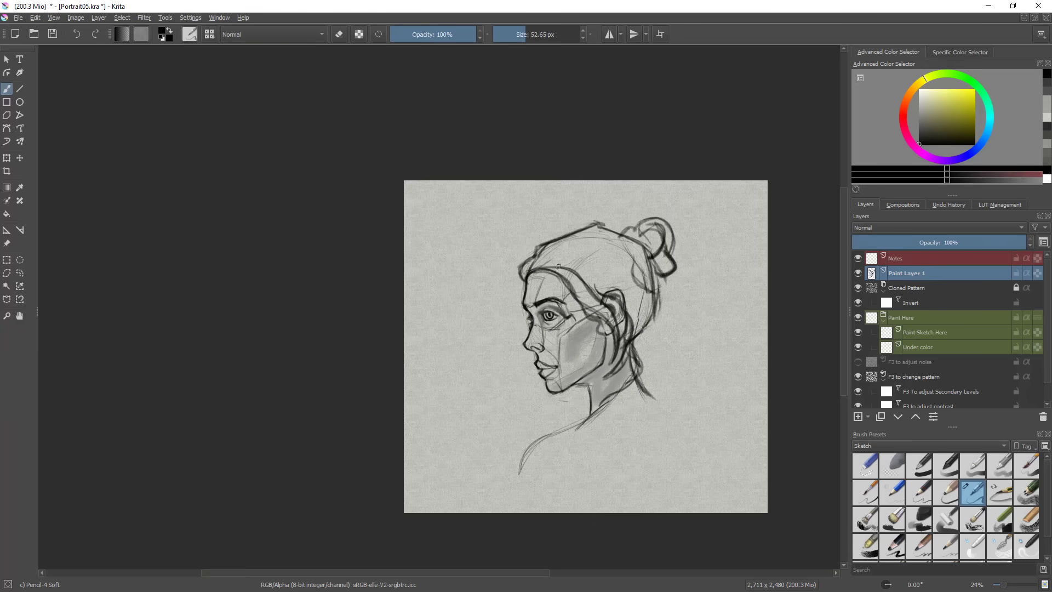
- Check the portrait in mirrored view and mark the side plane of the forehead
key(m)
drag(291, 345, 527, 342)
scroll(527, 342, up, 1)
key(m)
drag(405, 219, 542, 233)
mouse_move(552, 221)
mouse_down()
mouse_move(513, 257)
mouse_move(557, 257)
mouse_up()
- Add a new paint layer directly above Cloned Pattern and block in grey on the shoulder and neck
click(895, 290)
key(Insert)
key(Tab)
mouse_move(652, 414)
mouse_down()
mouse_move(524, 493)
mouse_move(675, 417)
mouse_up()
drag(607, 319, 608, 383)
- Block in the hair and the bun with dark grey under the line drawing
key(Tab)
key(Tab)
drag(650, 203, 597, 235)
mouse_move(597, 175)
mouse_down()
mouse_move(496, 219)
mouse_move(622, 282)
mouse_move(625, 383)
mouse_move(658, 198)
mouse_move(685, 159)
mouse_move(674, 164)
mouse_up()
- Paint a dark grey shadow under the jaw on Paint Layer 1 and reselect Paint Layer 2
key(Tab)
click(937, 273)
click(929, 125)
key(Tab)
mouse_move(566, 385)
mouse_down()
mouse_move(581, 385)
mouse_move(585, 403)
mouse_up()
key(Tab)
click(931, 287)
key(Tab)
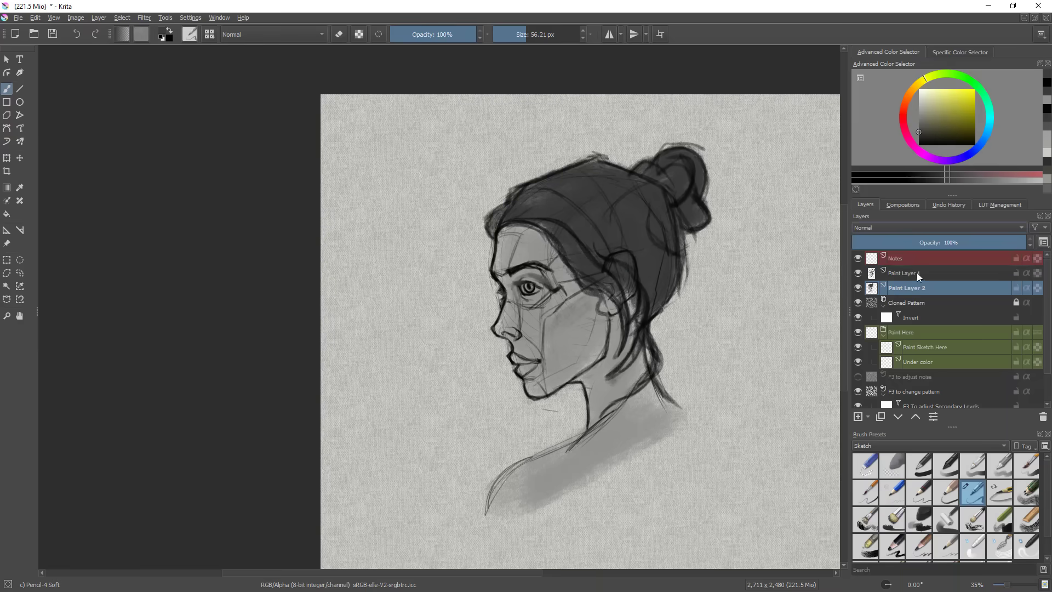
- Touch up the shading around the mouth and chin and check the portrait in mirrored view
key(Tab)
drag(505, 355, 503, 375)
scroll(489, 254, up, 1)
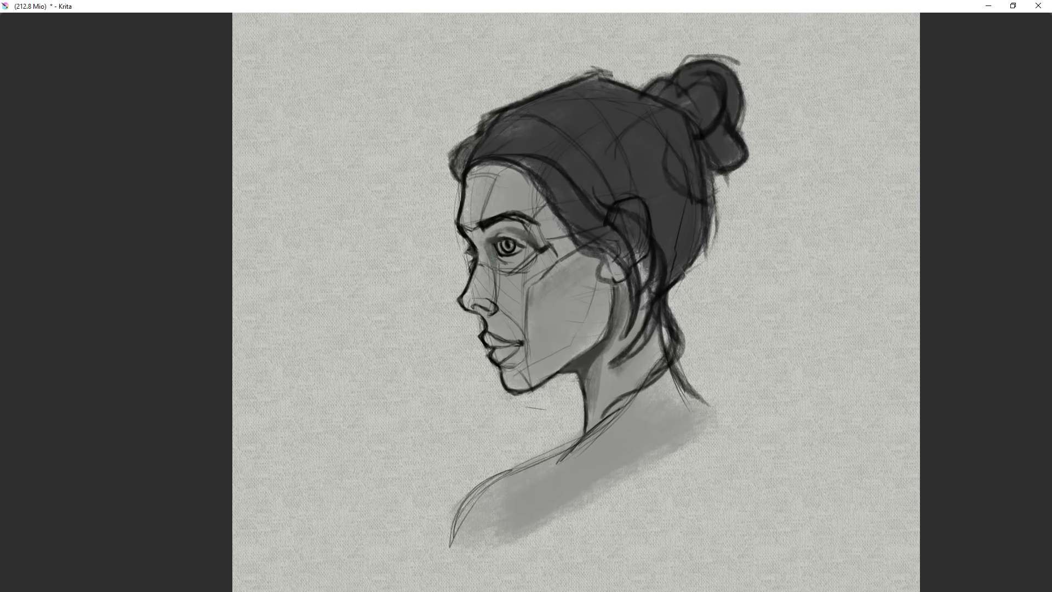
scroll(522, 239, up, 1)
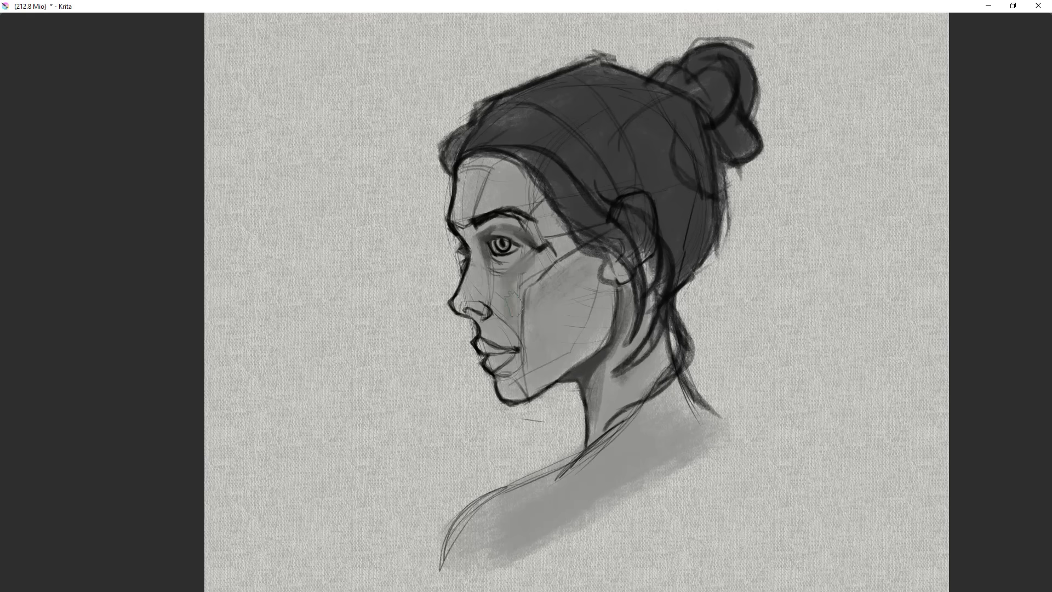
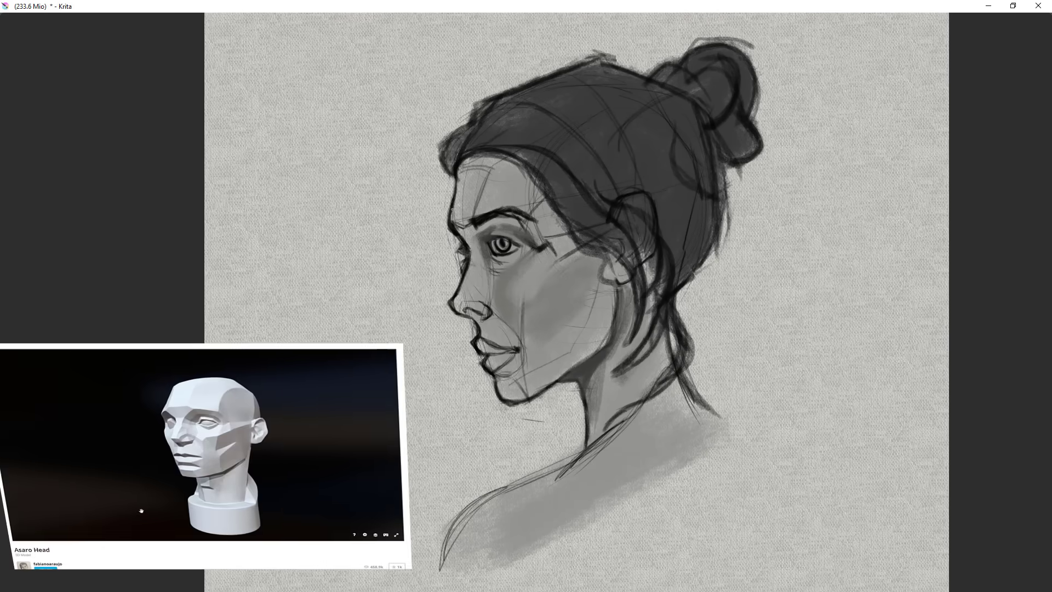
scroll(500, 305, down, 2)
scroll(500, 306, up, 1)
key(m)
key(m)
scroll(512, 277, up, 1)
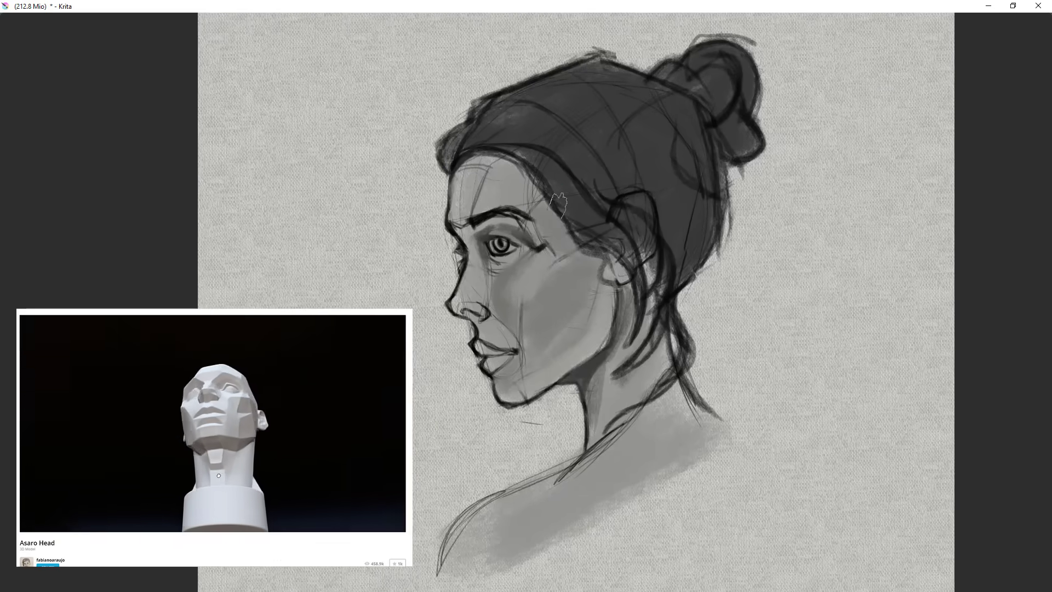
- Paint white, mid-grey and dark grey tone swatches beside the head and shade the forehead plane
key(Tab)
key(Tab)
drag(787, 224, 805, 199)
drag(832, 235, 858, 216)
drag(871, 269, 891, 241)
drag(506, 176, 494, 193)
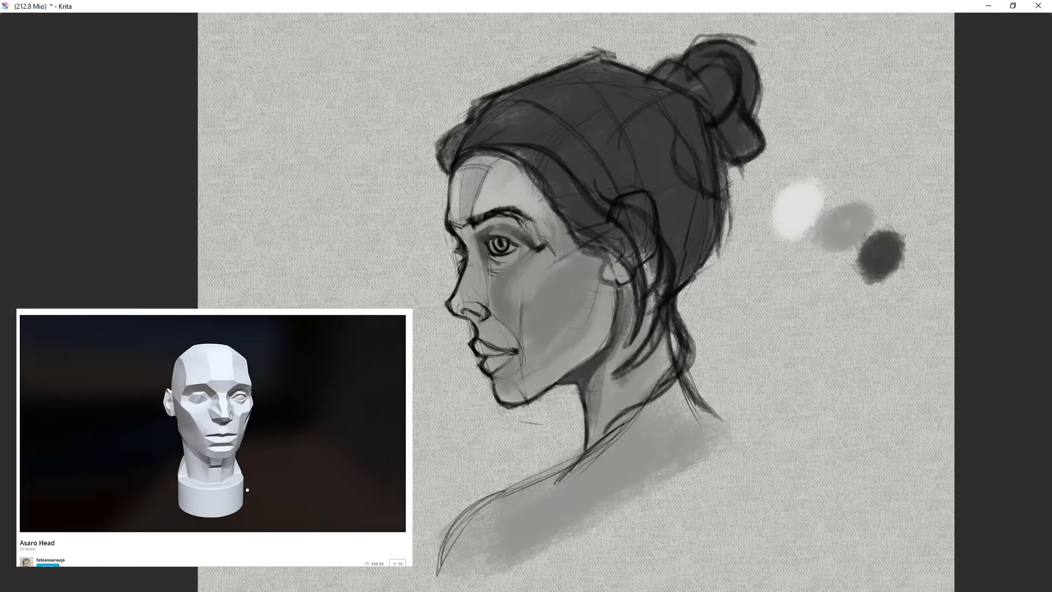
- Examine the shading of the face up close, from a distance and in mirrored view
scroll(571, 375, down, 1)
scroll(571, 375, up, 2)
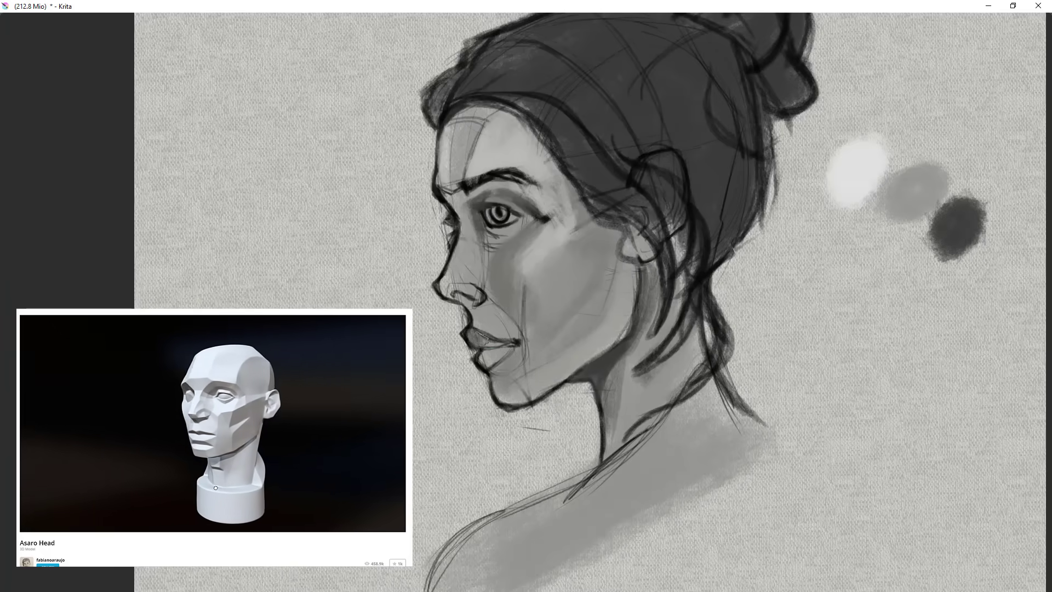
scroll(465, 299, down, 2)
key(m)
scroll(684, 268, up, 2)
key(m)
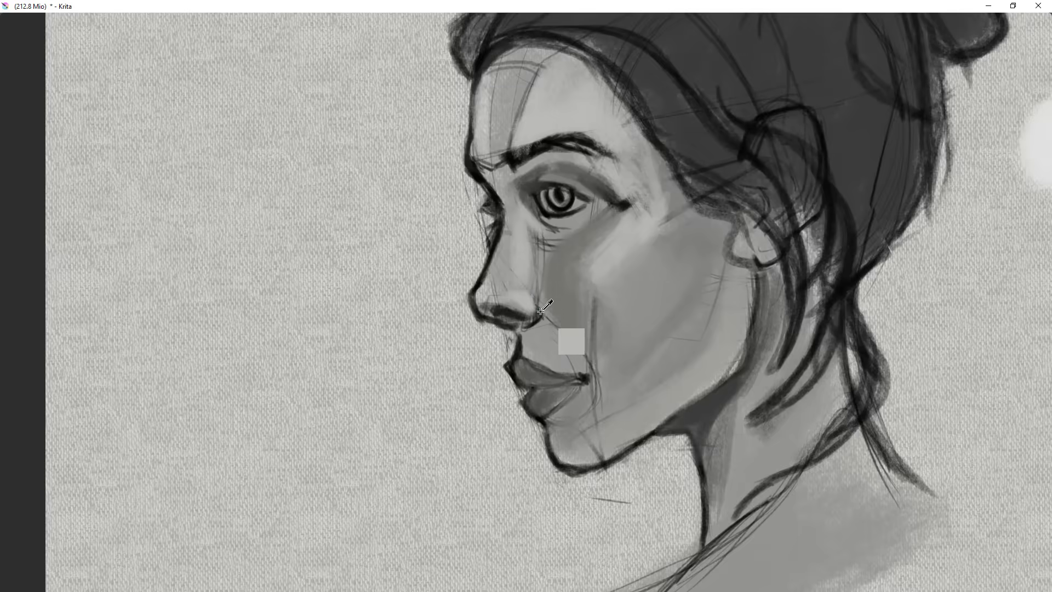
scroll(520, 462, down, 3)
scroll(520, 462, up, 3)
scroll(587, 336, down, 3)
scroll(588, 336, up, 3)
scroll(540, 307, down, 1)
scroll(543, 315, up, 1)
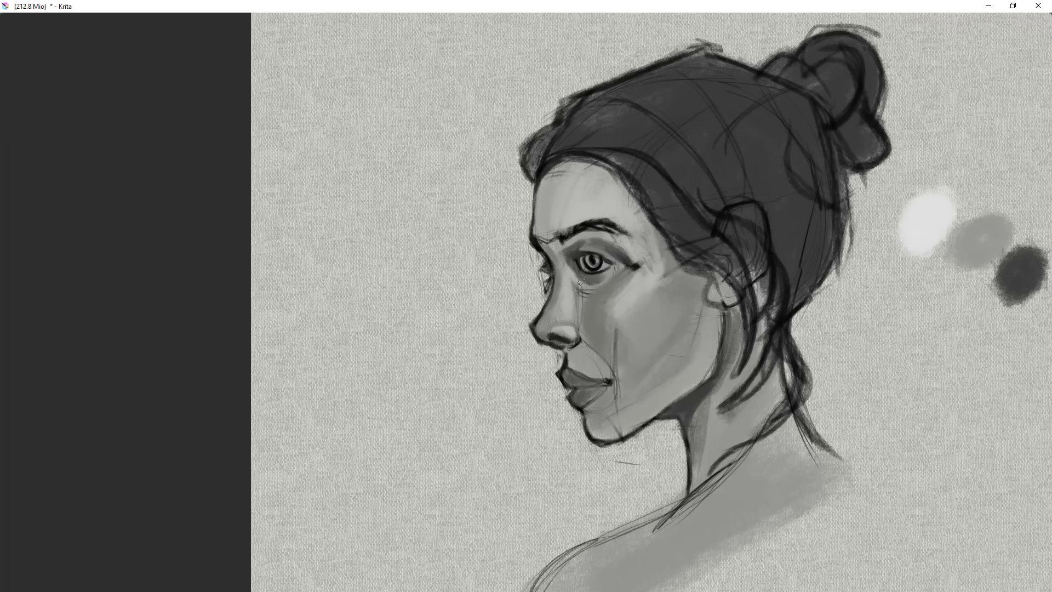
- Compare the eye and brow area in normal and mirrored view
key(m)
key(m)
scroll(538, 315, up, 2)
scroll(420, 253, down, 2)
scroll(510, 260, up, 2)
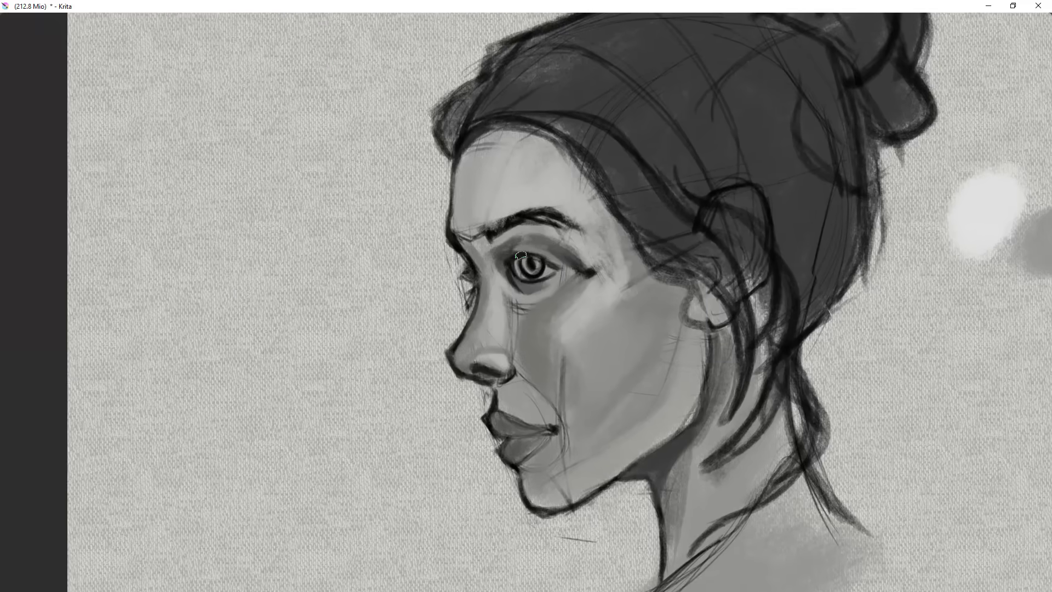
key(m)
drag(529, 250, 664, 229)
key(m)
drag(381, 228, 517, 239)
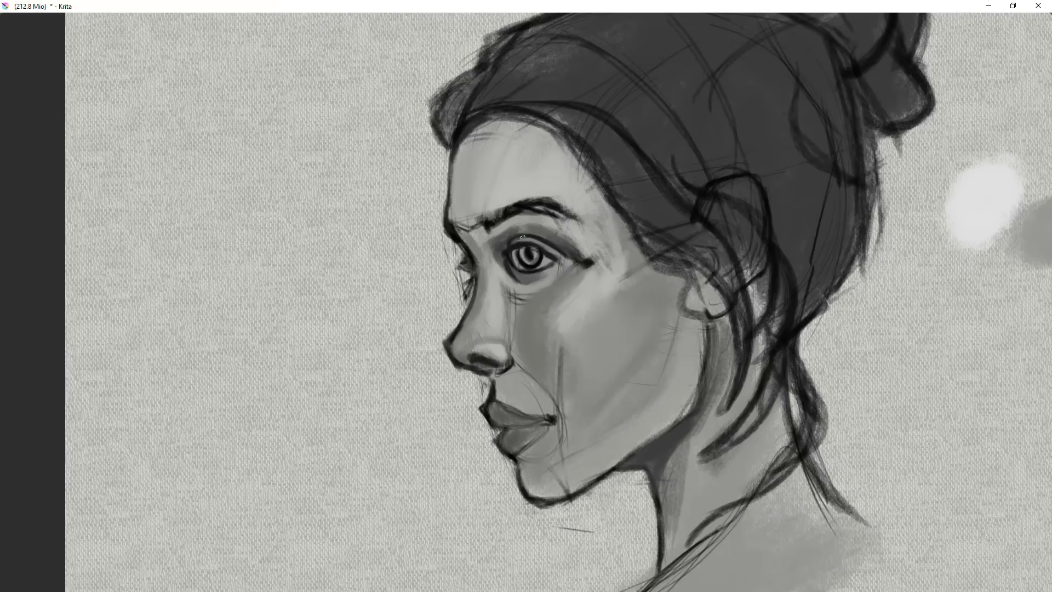
- Shade the chin below the mouth and check the whole portrait from a distance
scroll(584, 294, up, 1)
scroll(519, 284, down, 6)
scroll(548, 378, down, 1)
drag(568, 418, 560, 394)
scroll(636, 324, down, 6)
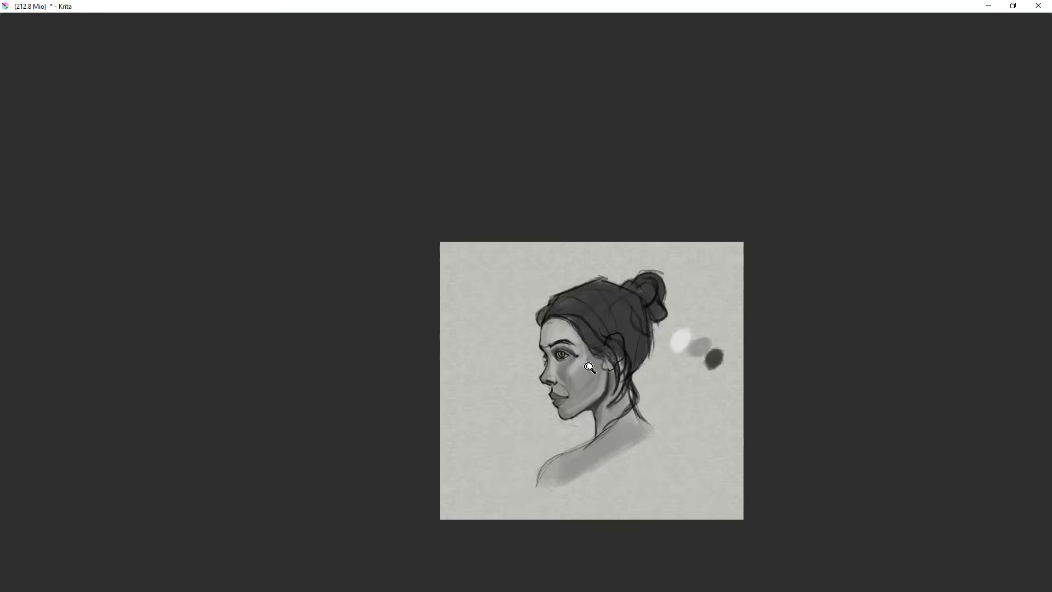
scroll(535, 329, up, 8)
scroll(556, 362, down, 6)
scroll(562, 377, up, 6)
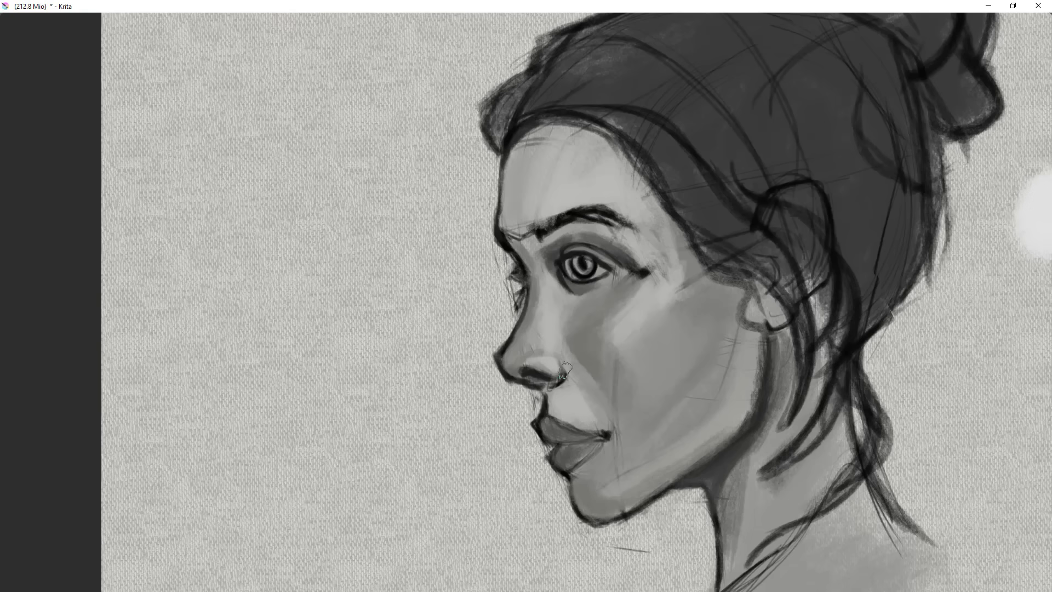
- Refine the wing of the nose and the shading around the lips
drag(541, 355, 532, 357)
scroll(581, 400, down, 2)
drag(567, 416, 551, 387)
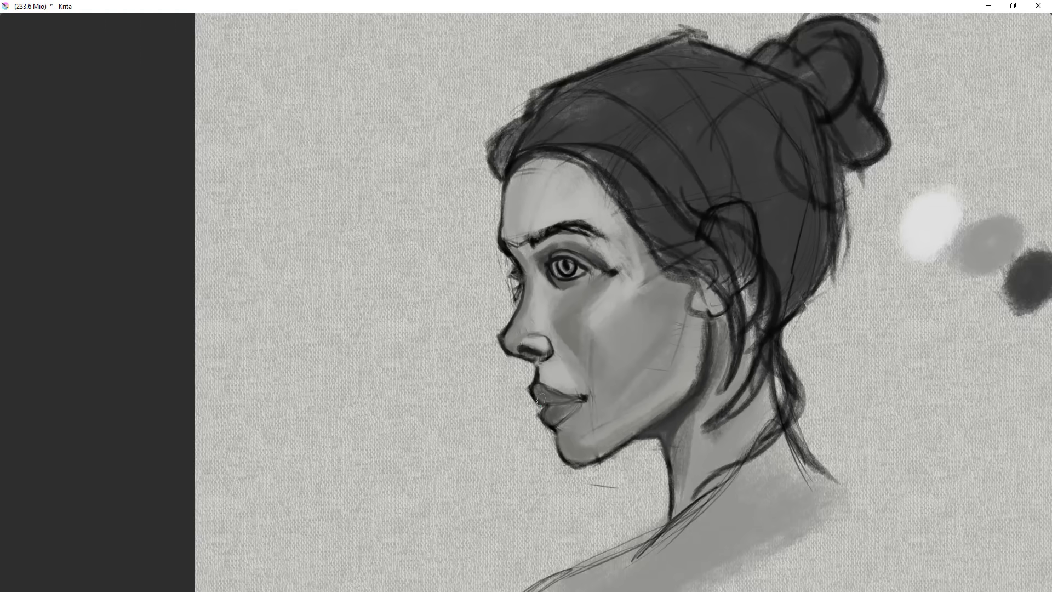
scroll(538, 408, up, 3)
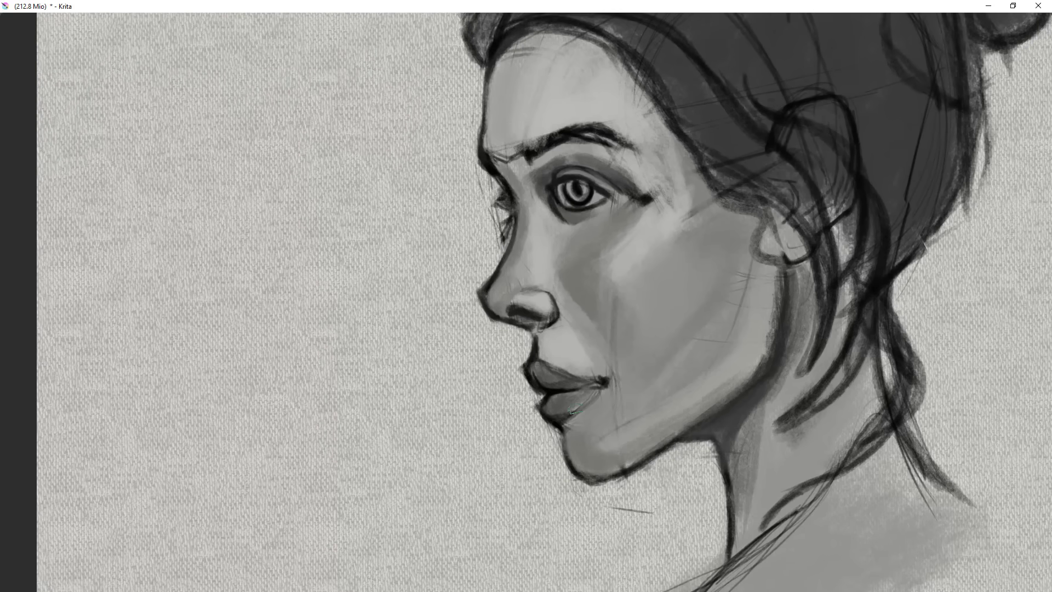
- Examine the whole portrait from a distance, in mirrored view and close up around the eye and cheek
scroll(570, 447, down, 2)
key(m)
key(m)
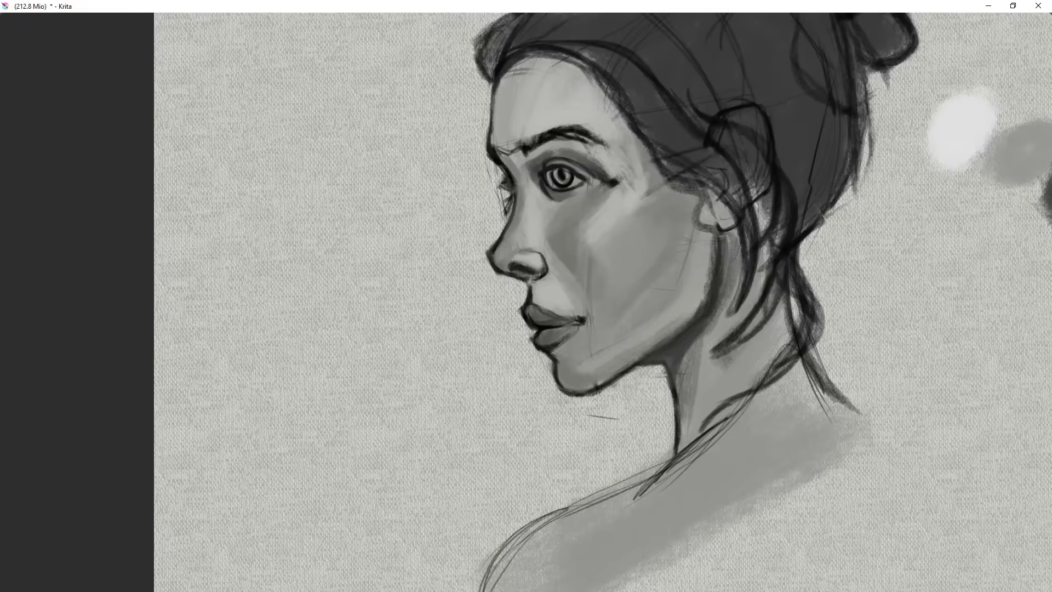
key(m)
drag(502, 331, 560, 376)
key(m)
scroll(639, 331, down, 7)
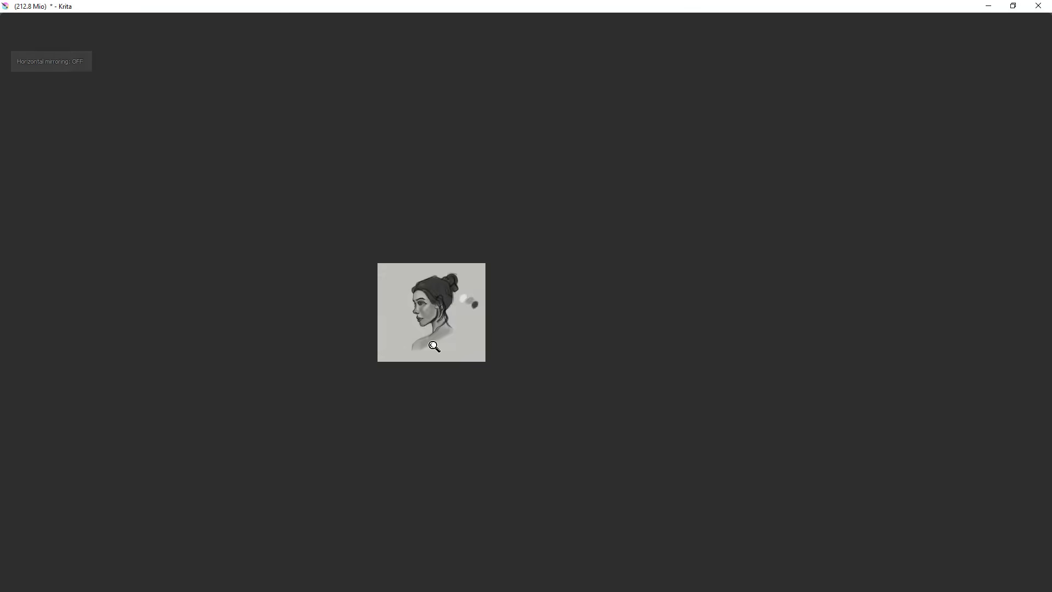
scroll(411, 308, up, 7)
scroll(559, 235, up, 1)
drag(538, 227, 547, 245)
scroll(550, 241, up, 3)
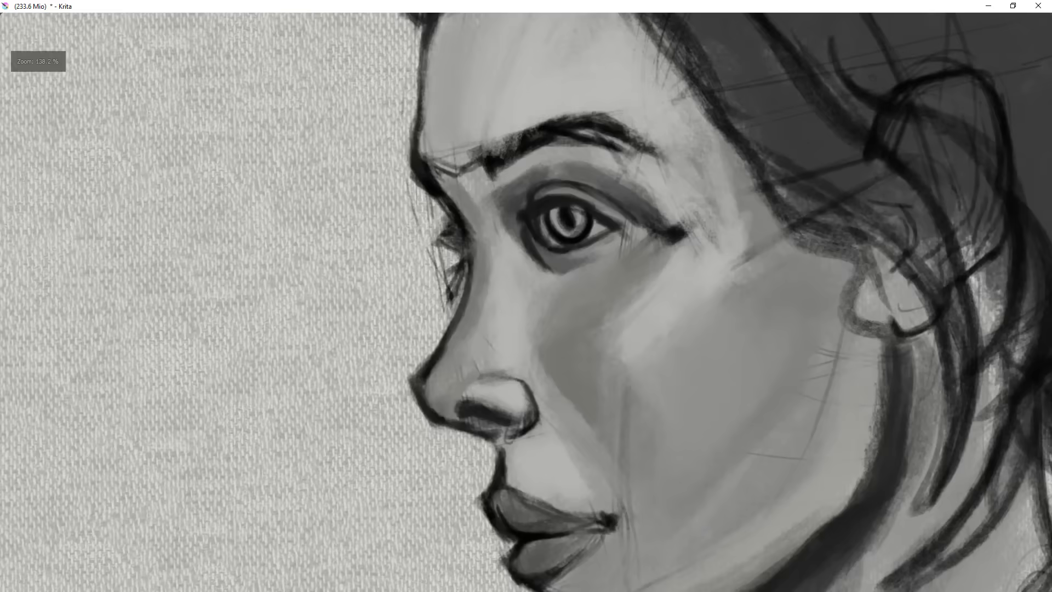
- Sample a grey beside the eyebrow and soften the shading between the brow and the outer corner of the eye
scroll(693, 244, down, 2)
scroll(576, 306, up, 1)
ctrl+click(605, 169)
mouse_move(704, 178)
mouse_down()
mouse_move(570, 187)
mouse_move(707, 192)
mouse_move(722, 227)
mouse_move(577, 199)
mouse_up()
scroll(649, 307, up, 1)
mouse_move(581, 192)
mouse_down()
mouse_move(636, 167)
mouse_move(740, 189)
mouse_up()
- Strengthen the eyebrow and darken the hair in front of the ear, checking the head in mirrored view
key(m)
scroll(753, 311, down, 4)
scroll(681, 281, up, 4)
drag(628, 264, 684, 287)
scroll(662, 332, down, 2)
key(m)
scroll(611, 493, down, 3)
scroll(635, 299, up, 3)
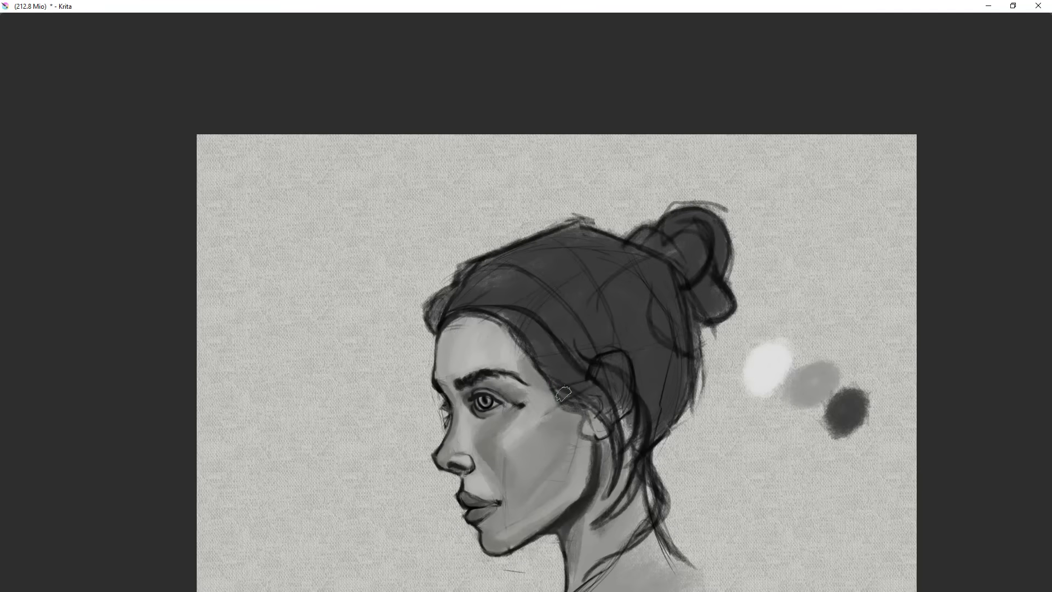
scroll(630, 433, down, 3)
scroll(608, 427, up, 3)
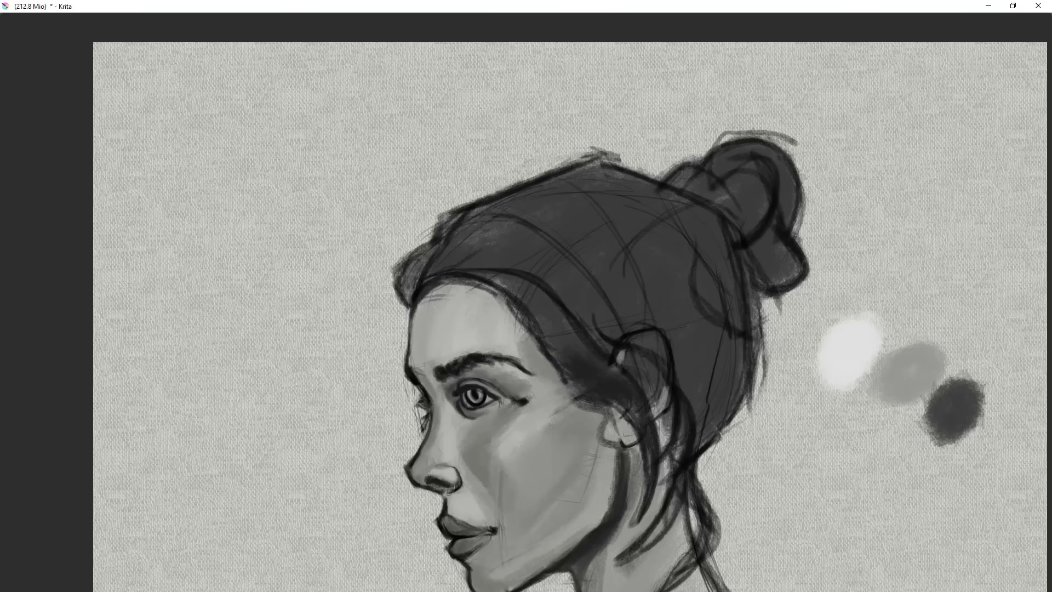
- Darken the hair around the ear and the strands hanging behind the jaw, leaving the ear's rim light
drag(586, 279, 655, 384)
drag(677, 413, 638, 504)
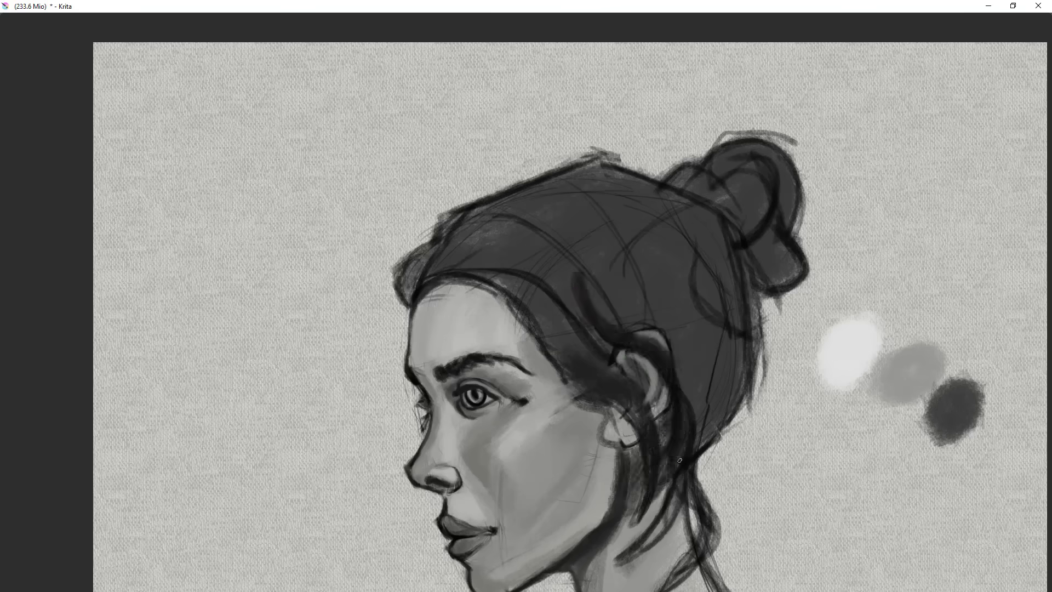
scroll(751, 467, down, 3)
drag(614, 359, 666, 380)
- Fill the crown and back of the hair with dark tone and check the portrait from a distance
drag(636, 329, 723, 394)
drag(731, 343, 712, 446)
scroll(721, 491, down, 2)
key(m)
scroll(345, 477, up, 4)
key(m)
drag(424, 358, 534, 343)
scroll(534, 351, down, 3)
scroll(521, 373, up, 3)
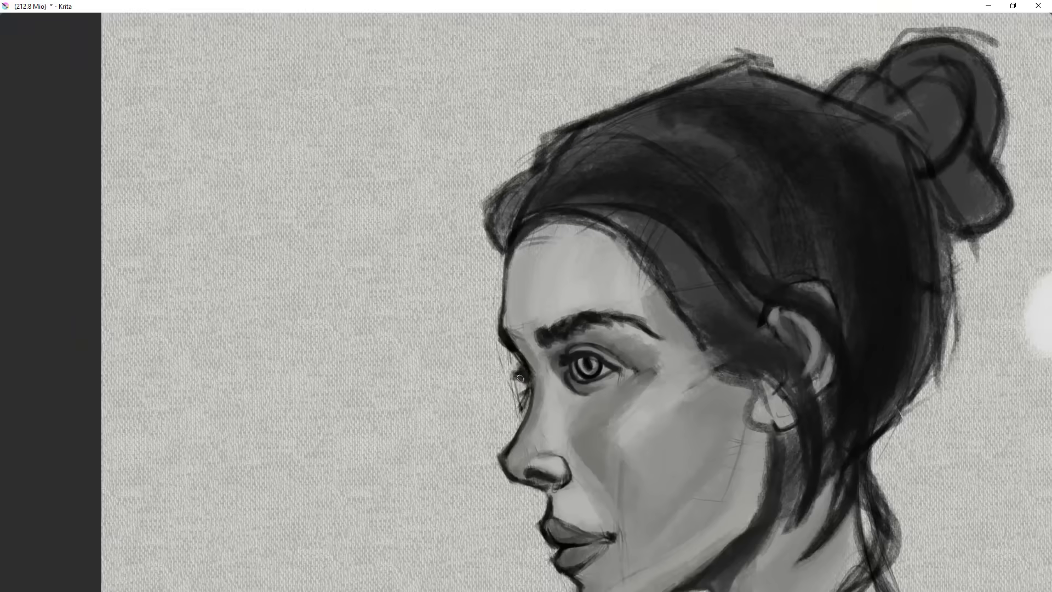
scroll(520, 373, down, 4)
scroll(611, 362, up, 4)
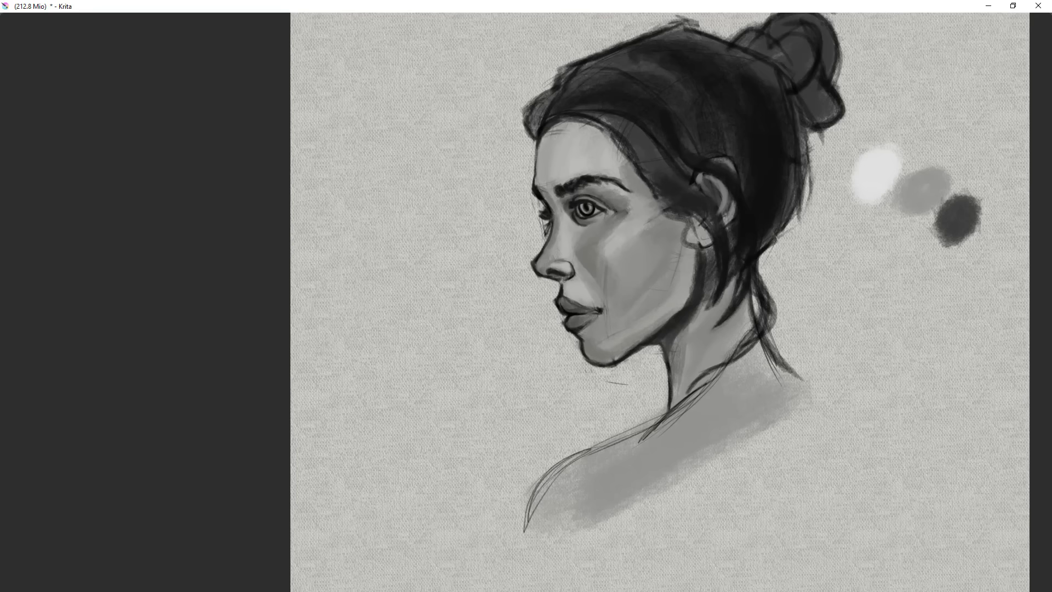
- Shade the shoulder and the base of the neck with grey tones, covering the loose sketch lines
mouse_move(707, 384)
mouse_down()
mouse_move(529, 526)
mouse_move(663, 420)
mouse_up()
mouse_move(710, 383)
mouse_down()
mouse_move(548, 510)
mouse_move(685, 439)
mouse_move(700, 481)
mouse_move(789, 439)
mouse_up()
drag(811, 422, 575, 550)
drag(712, 411, 846, 430)
mouse_move(663, 548)
mouse_down()
mouse_move(718, 482)
mouse_move(687, 435)
mouse_up()
scroll(640, 364, down, 2)
scroll(652, 471, up, 1)
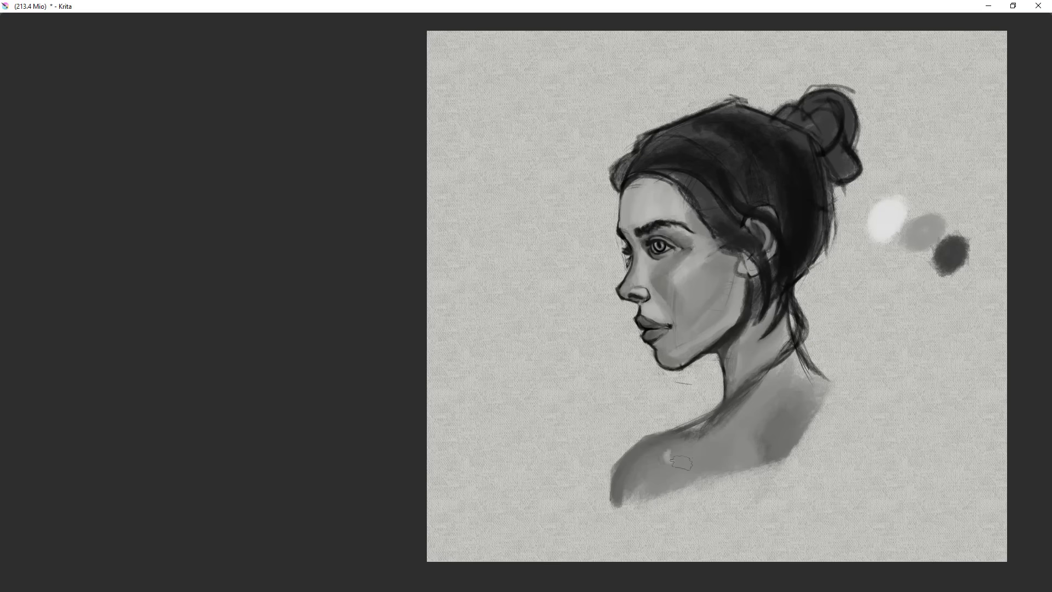
- Sample a midtone from the cheek and blend the shading between the eye and the cheekbone
scroll(647, 525, down, 4)
scroll(694, 435, up, 7)
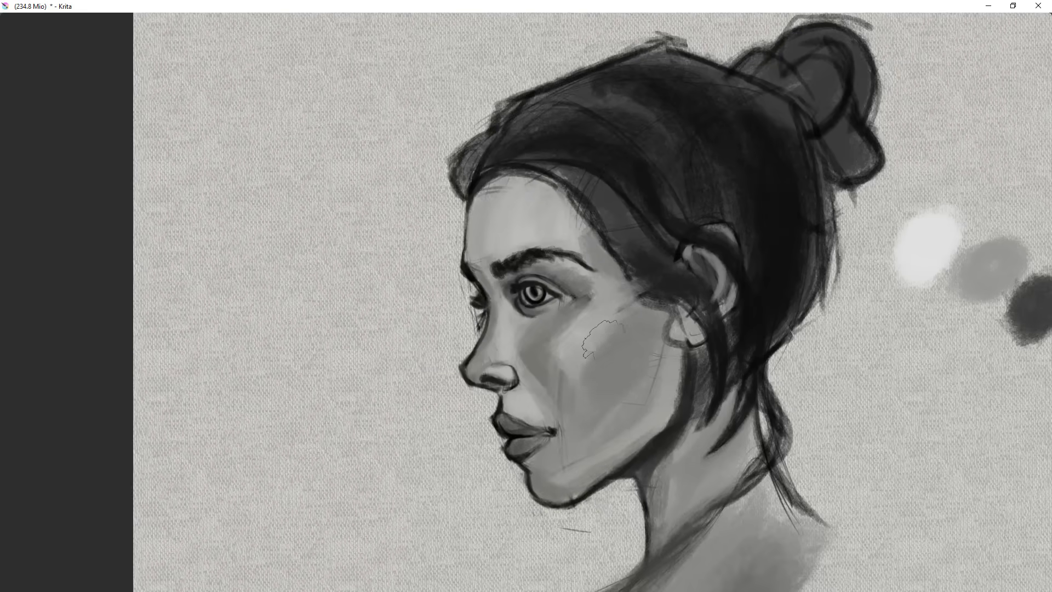
key(m)
scroll(570, 328, up, 1)
key(m)
scroll(578, 339, up, 2)
ctrl+click(581, 351)
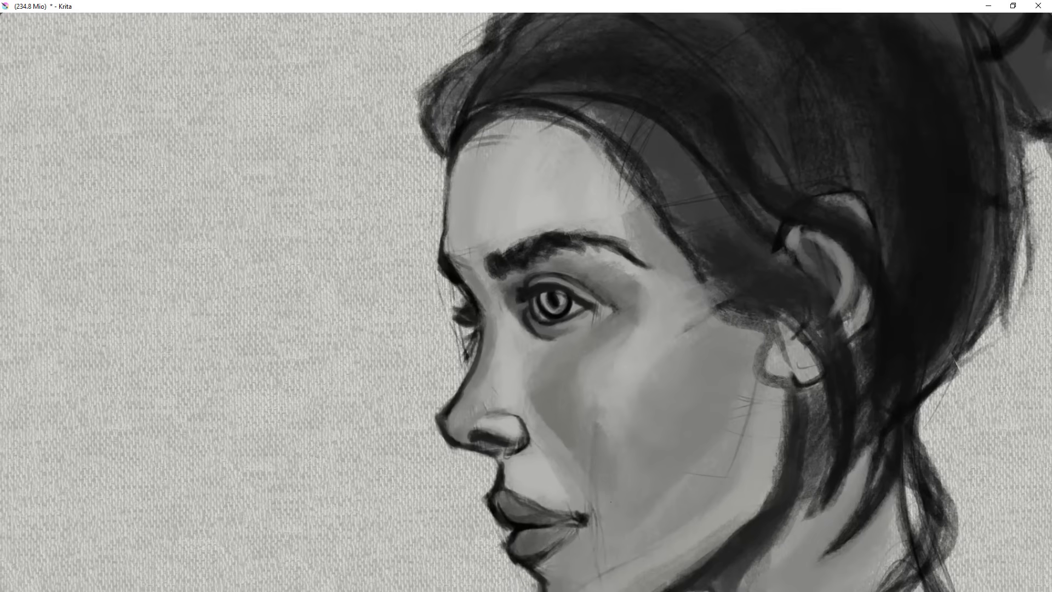
- Darken the side plane of the cheek in front of the ear, comparing it in mirrored view
key(m)
scroll(602, 491, down, 2)
scroll(611, 458, down, 2)
key(m)
scroll(611, 423, up, 1)
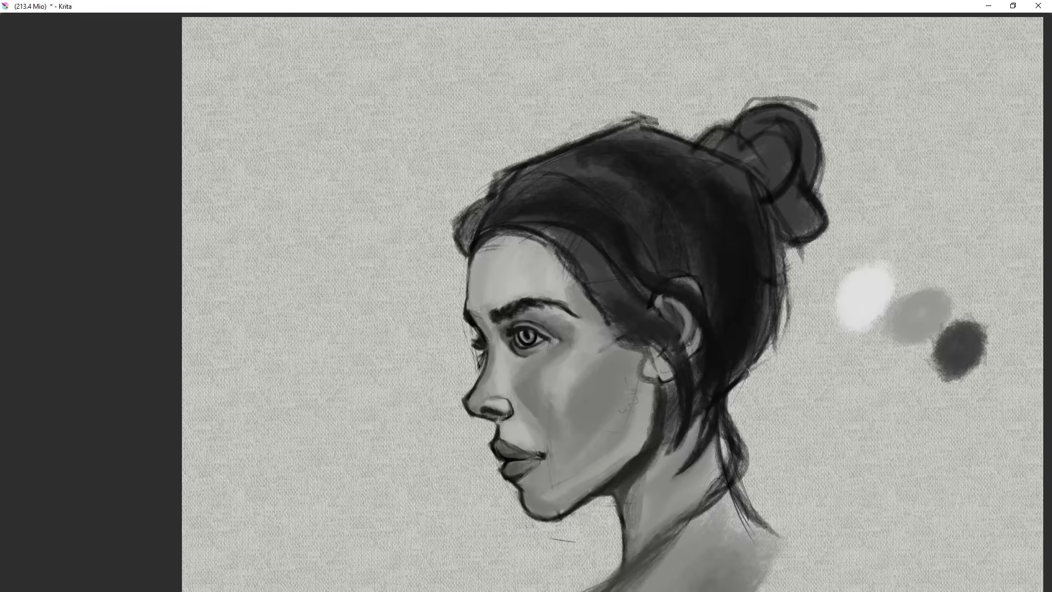
scroll(515, 488, up, 2)
scroll(562, 510, up, 1)
- Blend the shading along the jawline from the chin up to the ear
mouse_move(561, 510)
mouse_down()
mouse_move(571, 466)
mouse_move(700, 369)
mouse_up()
drag(688, 329, 650, 390)
scroll(582, 402, down, 2)
scroll(513, 406, up, 2)
scroll(547, 438, up, 1)
key(m)
key(m)
mouse_move(514, 390)
mouse_down()
mouse_move(540, 417)
mouse_move(536, 564)
mouse_move(594, 387)
mouse_up()
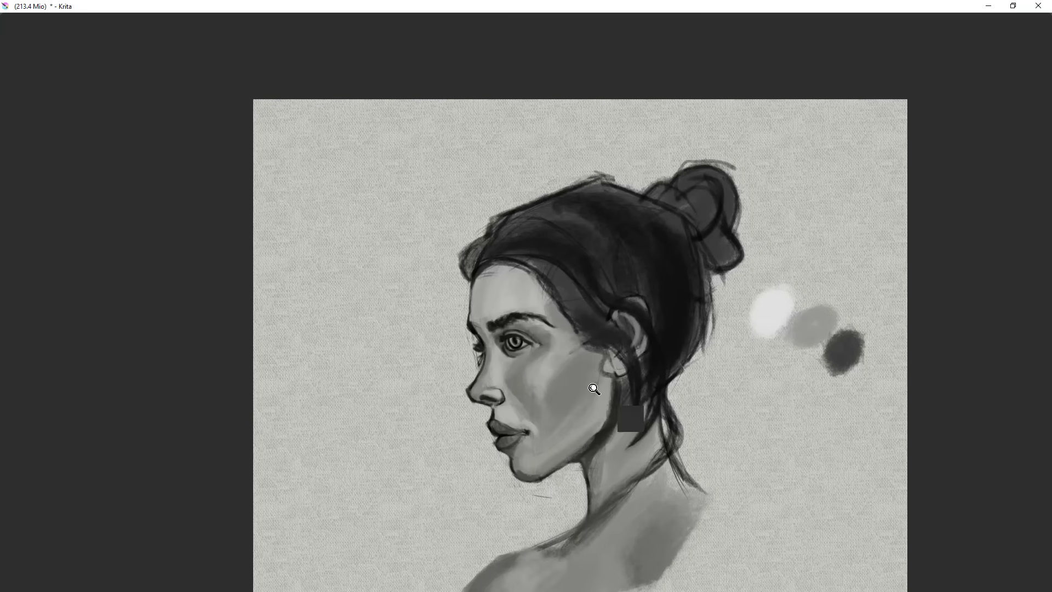
- Switch to the previous brush preset and brush soft tone over the hair and the side of the neck
key(slash)
drag(592, 285, 680, 416)
drag(720, 347, 630, 407)
scroll(630, 408, up, 1)
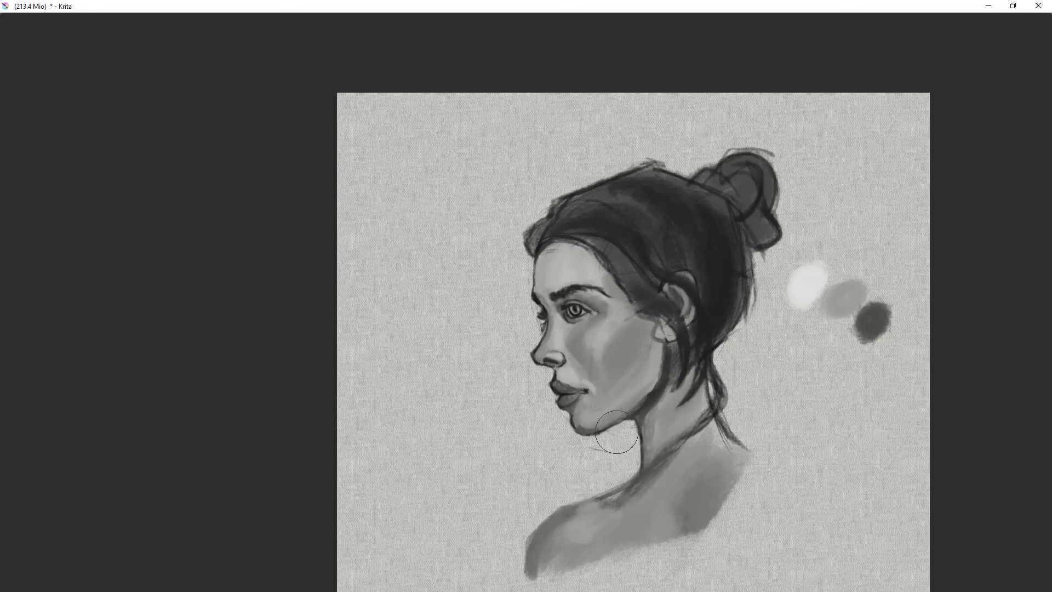
scroll(593, 429, up, 2)
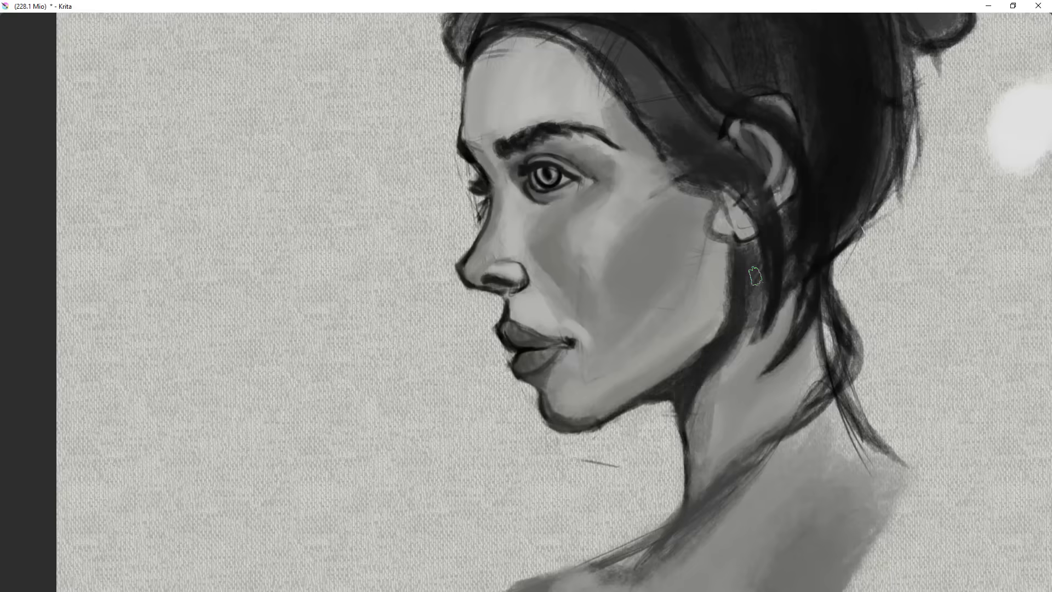
- Refine the tones of the iris and eye white, checking the eye in mirrored view
scroll(746, 329, down, 5)
key(m)
key(m)
scroll(734, 307, up, 6)
key(m)
key(m)
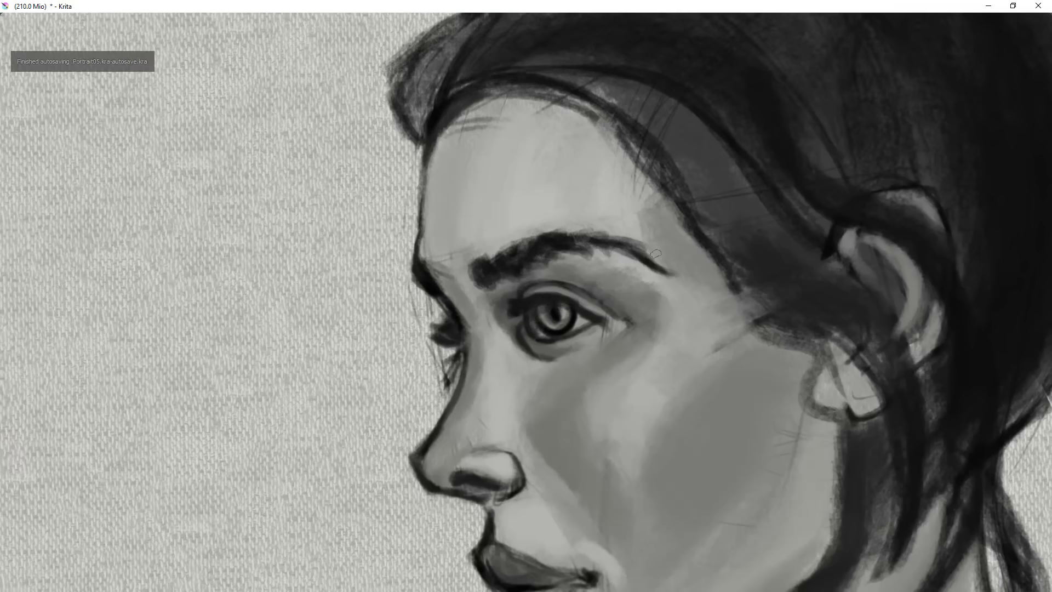
key(m)
scroll(615, 345, up, 1)
key(m)
scroll(634, 359, down, 5)
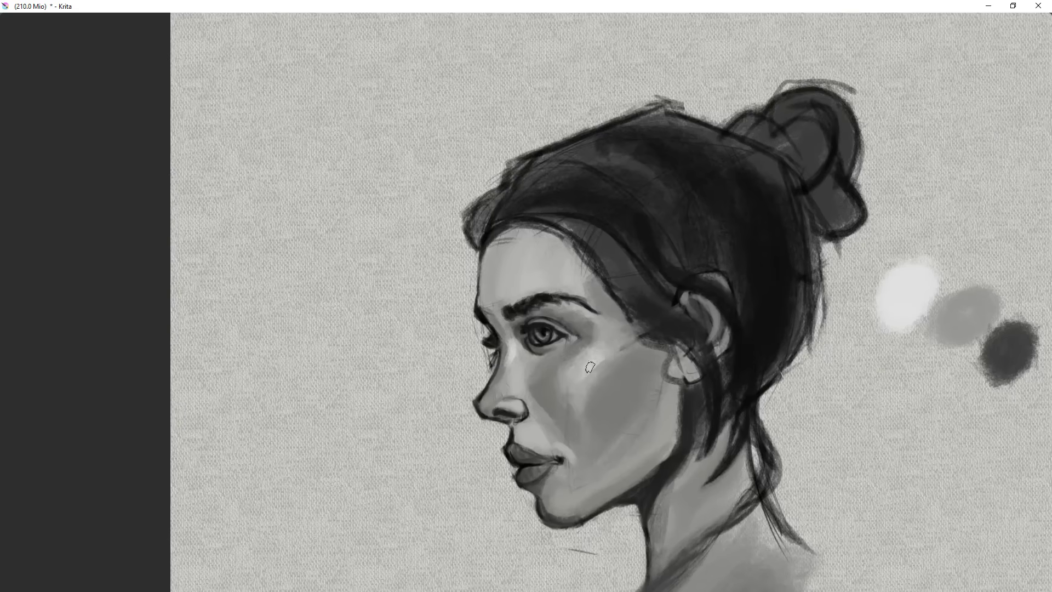
- Brighten the highlight on the cheekbone and shade the front plane of the forehead with a darker grey
scroll(610, 346, up, 1)
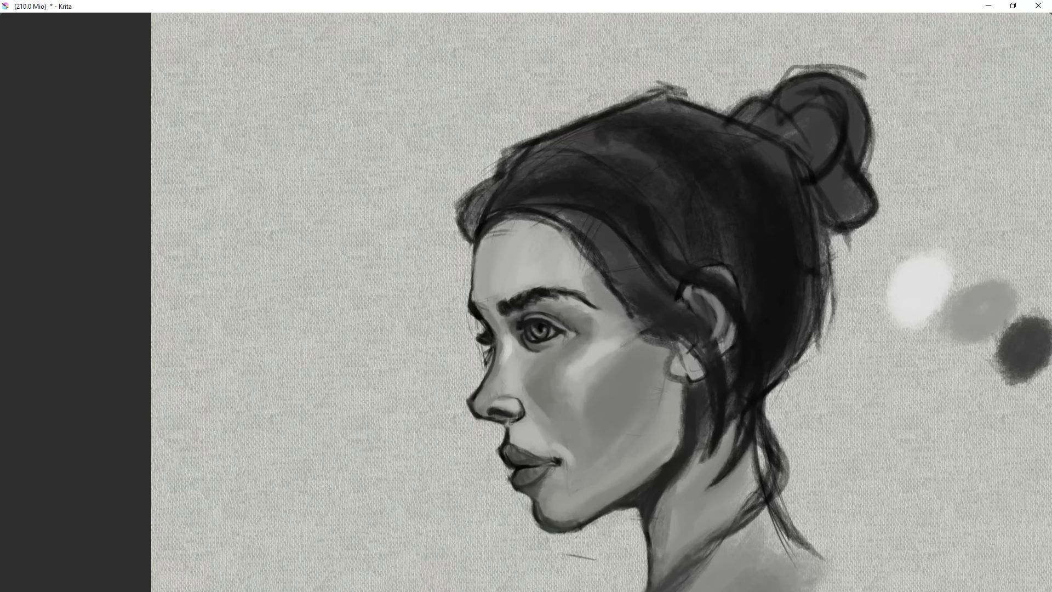
scroll(548, 406, down, 2)
scroll(630, 419, up, 2)
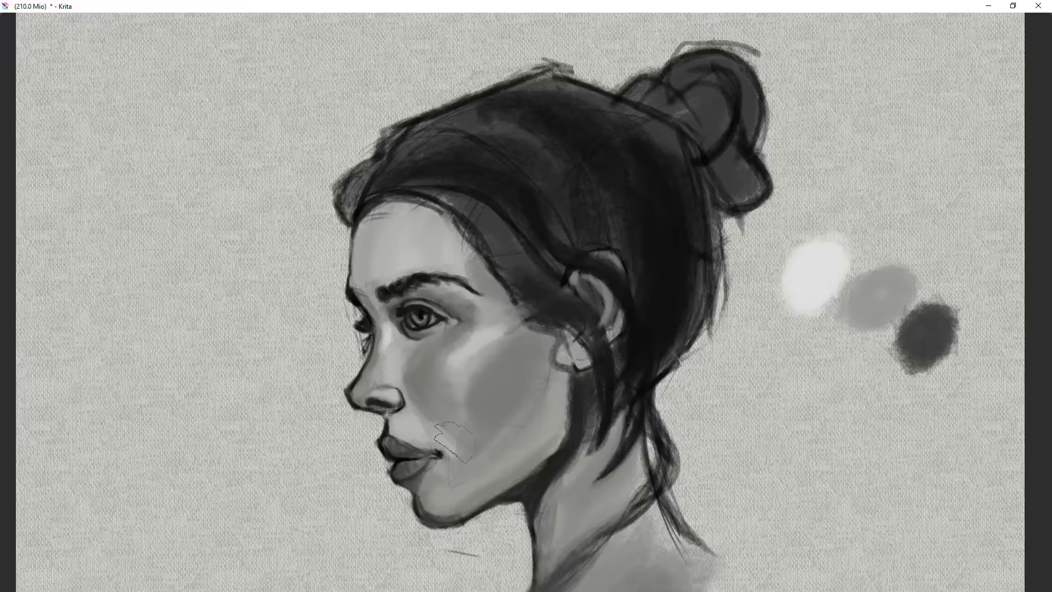
scroll(452, 419, down, 4)
scroll(471, 367, up, 4)
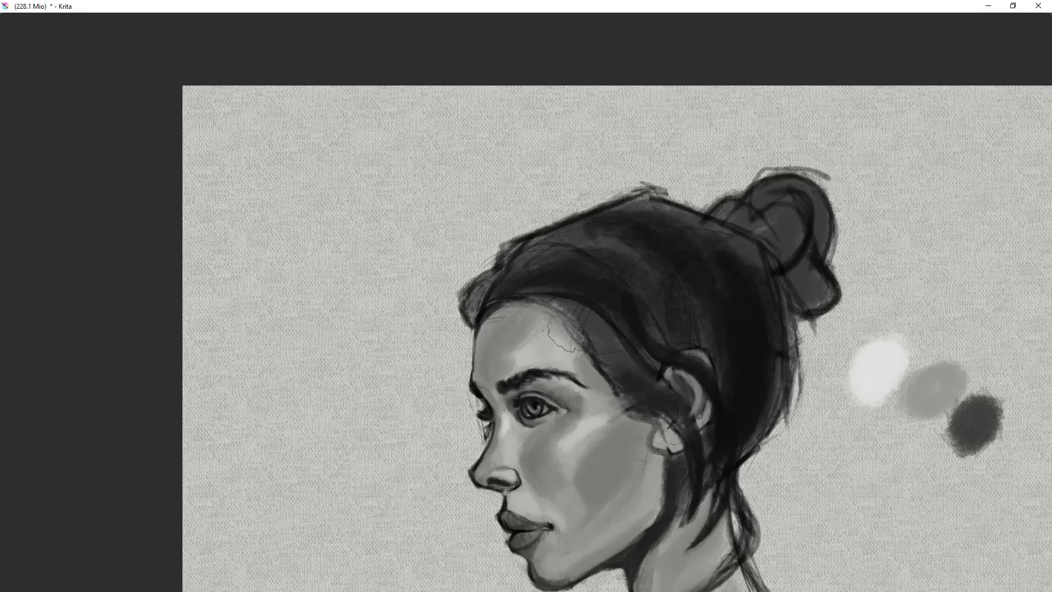
scroll(601, 503, down, 4)
scroll(601, 504, up, 4)
scroll(573, 531, down, 2)
- Define the tuft of hair above the forehead and fill the hair over the crown with near-black
mouse_move(573, 531)
mouse_down()
mouse_move(655, 303)
mouse_move(739, 254)
mouse_up()
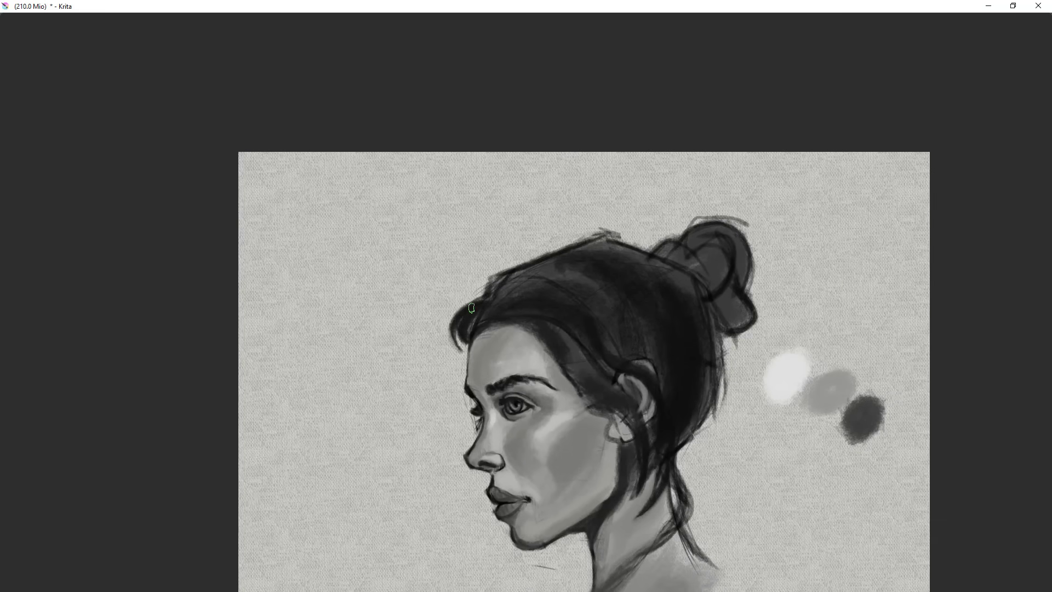
scroll(579, 334, down, 3)
key(m)
scroll(581, 326, up, 3)
key(m)
drag(564, 334, 519, 289)
mouse_move(589, 219)
mouse_down()
mouse_move(425, 263)
mouse_move(537, 218)
mouse_up()
scroll(581, 307, down, 1)
- Darken the bun and back of the hair, and paint loose strands at the nape and beside the ear
mouse_move(699, 208)
mouse_down()
mouse_move(667, 220)
mouse_move(723, 263)
mouse_up()
drag(714, 295, 673, 395)
drag(706, 291, 685, 368)
mouse_move(708, 356)
mouse_down()
mouse_move(695, 422)
mouse_move(681, 378)
mouse_move(638, 453)
mouse_move(633, 384)
mouse_up()
drag(551, 284, 602, 353)
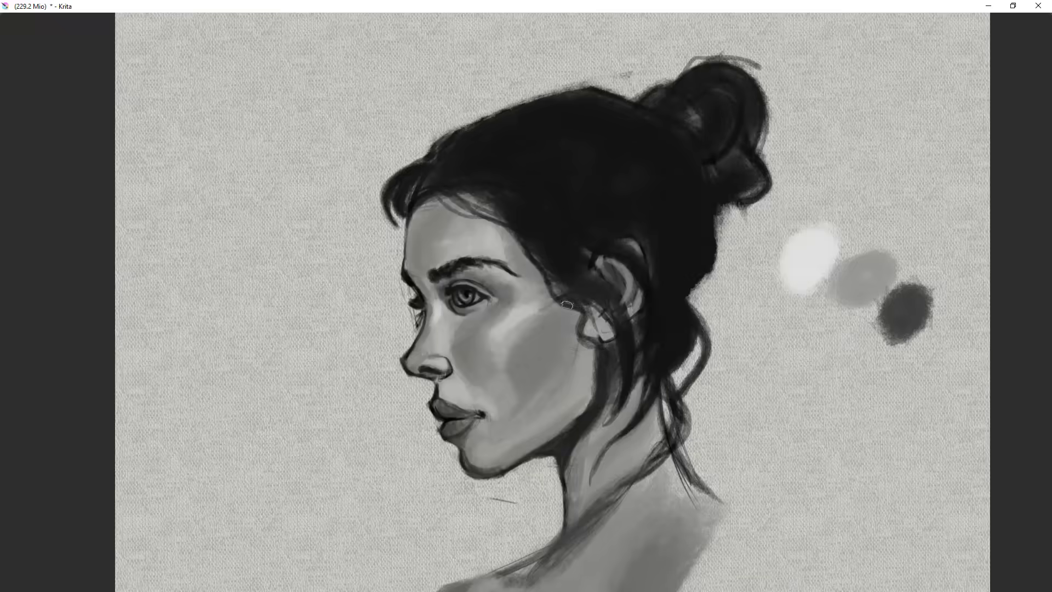
- Add a light highlight to the upper nose bridge and sample a grey beside the wing of the nose
key(m)
key(m)
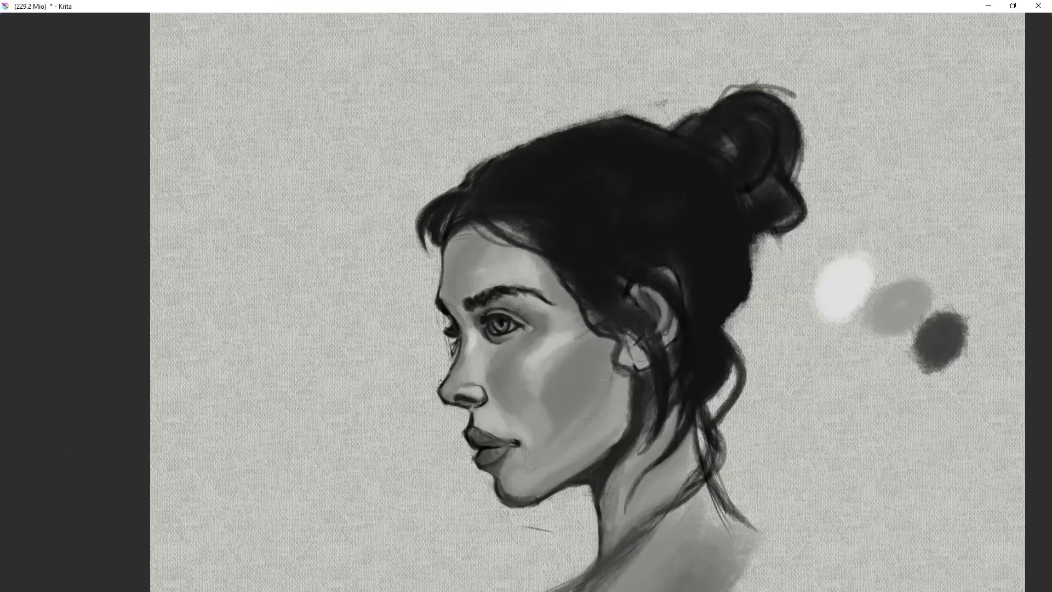
key(m)
scroll(590, 383, up, 3)
key(m)
scroll(598, 352, up, 3)
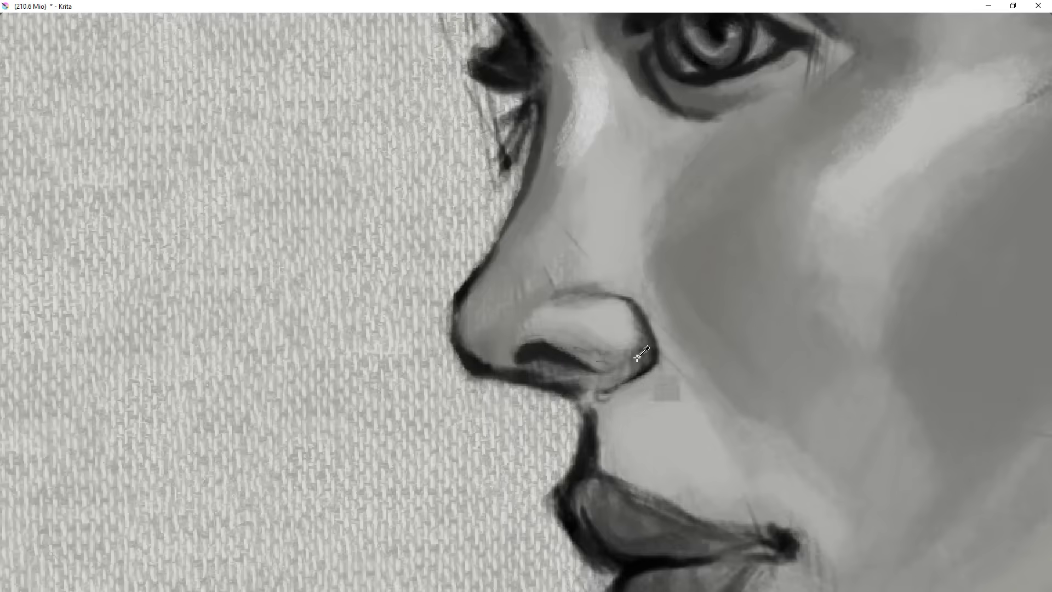
- Soften the wing and underside of the nose, comparing the profile in mirrored view
key(m)
scroll(581, 363, down, 3)
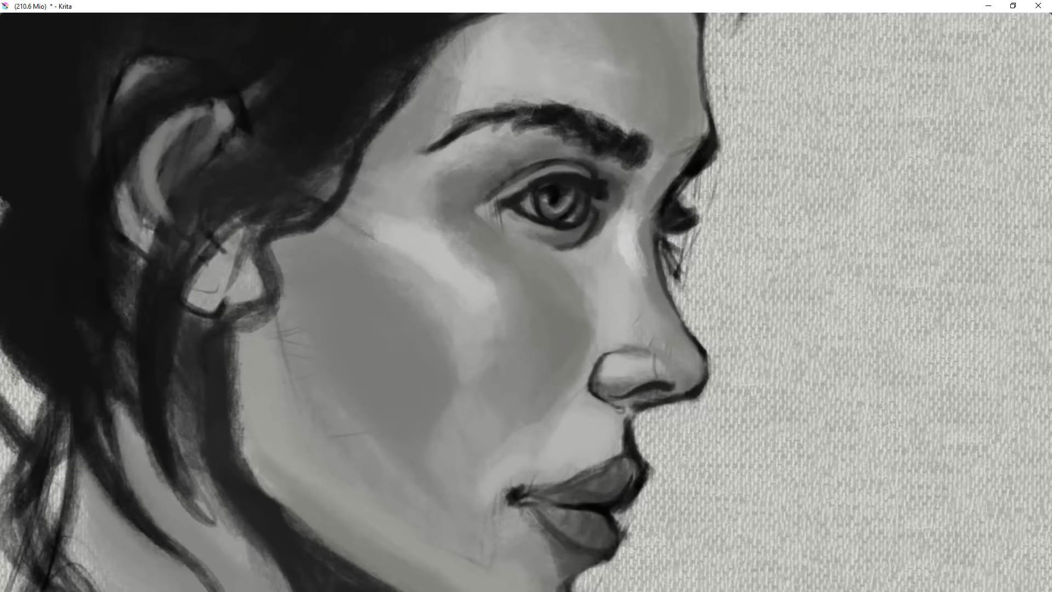
key(m)
scroll(662, 505, down, 4)
scroll(569, 402, up, 4)
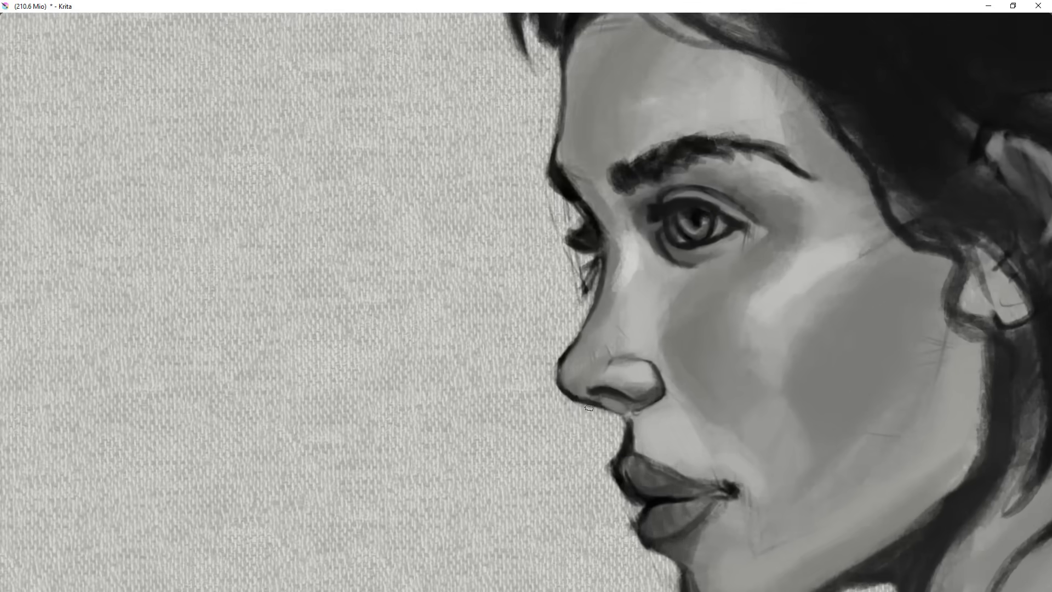
scroll(627, 577, down, 4)
scroll(636, 438, up, 3)
- Adjust the shape of the nose in profile with the Transform tool and return to the brush
key(ctrl+t)
right_click(637, 320)
click(663, 377)
drag(620, 369, 557, 378)
scroll(696, 363, down, 4)
key(b)
- Deepen the shadow under the jaw toward the neck and check the jawline in mirrored view
scroll(562, 395, up, 5)
scroll(583, 386, down, 4)
scroll(463, 447, up, 3)
drag(487, 411, 584, 375)
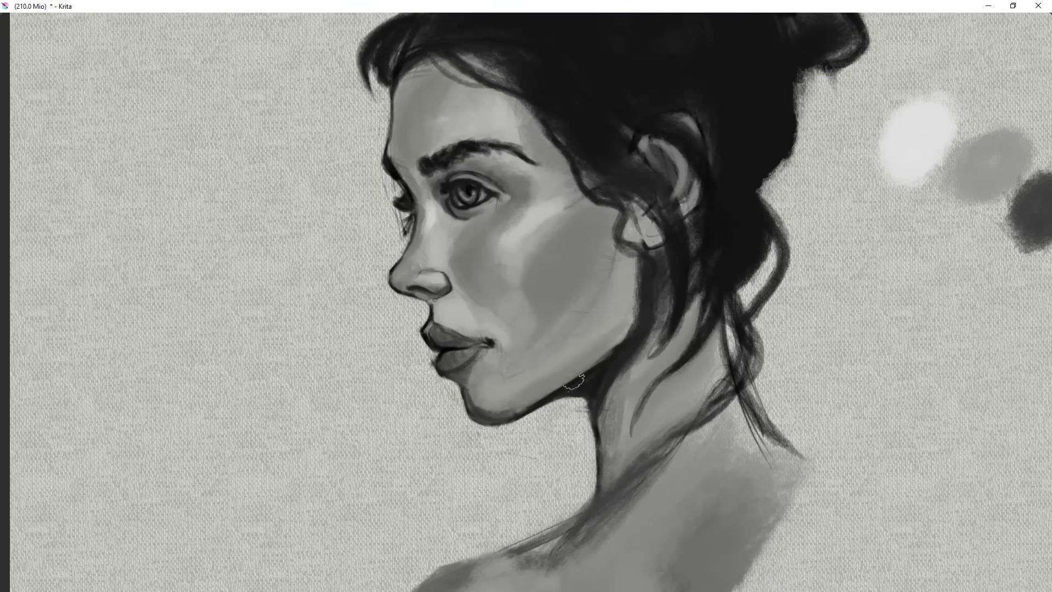
key(m)
scroll(619, 348, up, 1)
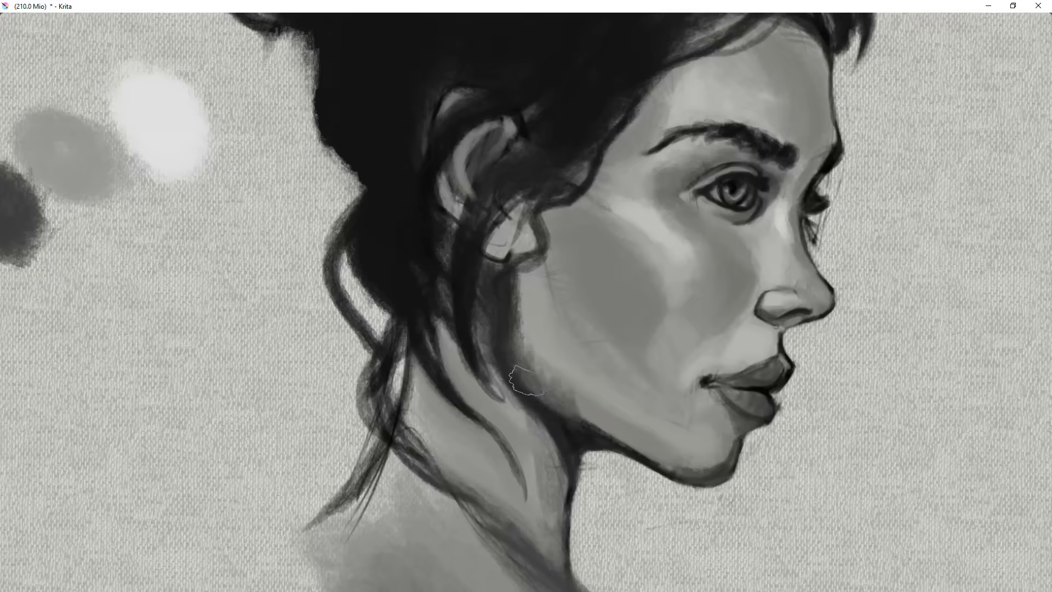
key(m)
- Sample a grey below the earlobe and shade the area between the jaw and the hanging hair strands
scroll(634, 390, down, 2)
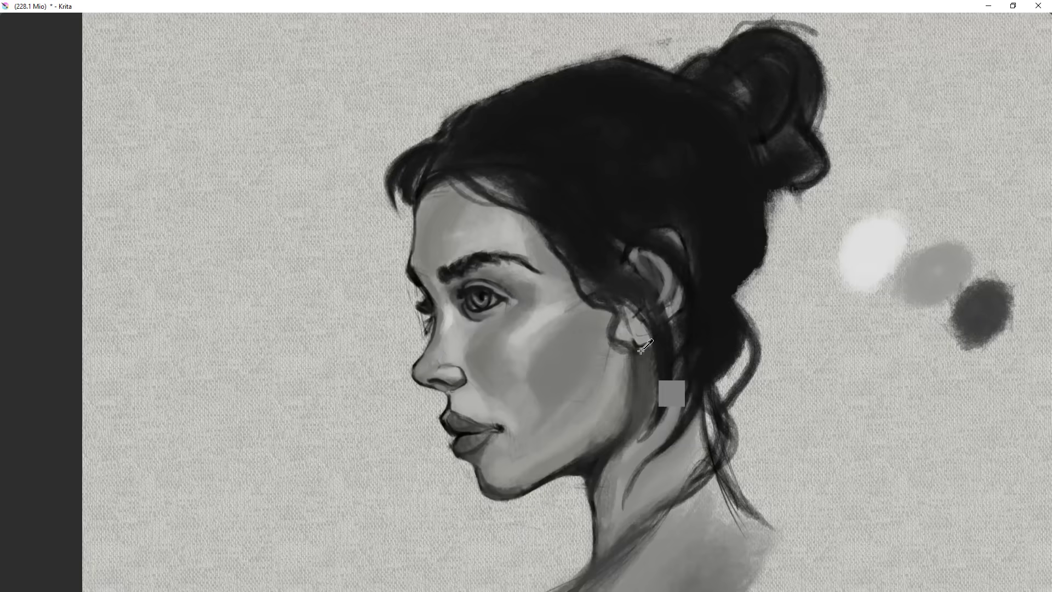
scroll(624, 452, down, 2)
scroll(622, 449, up, 1)
mouse_move(632, 374)
mouse_down()
mouse_move(632, 395)
mouse_move(594, 385)
mouse_up()
key(m)
scroll(605, 379, down, 2)
scroll(592, 391, up, 3)
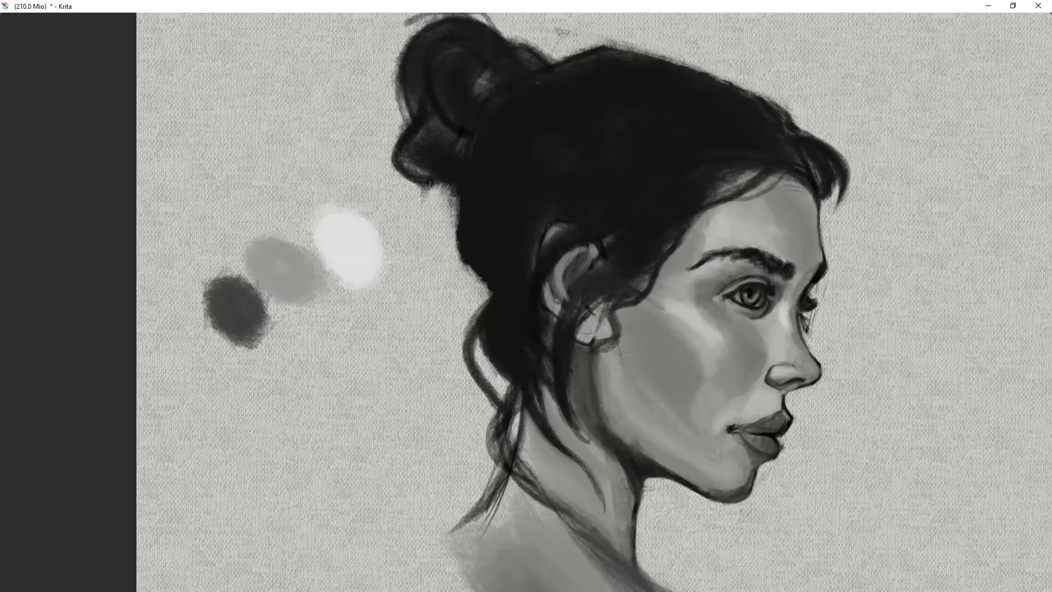
- Clean up the contour under the chin and down the front of the neck
key(m)
scroll(640, 394, up, 1)
scroll(628, 401, down, 6)
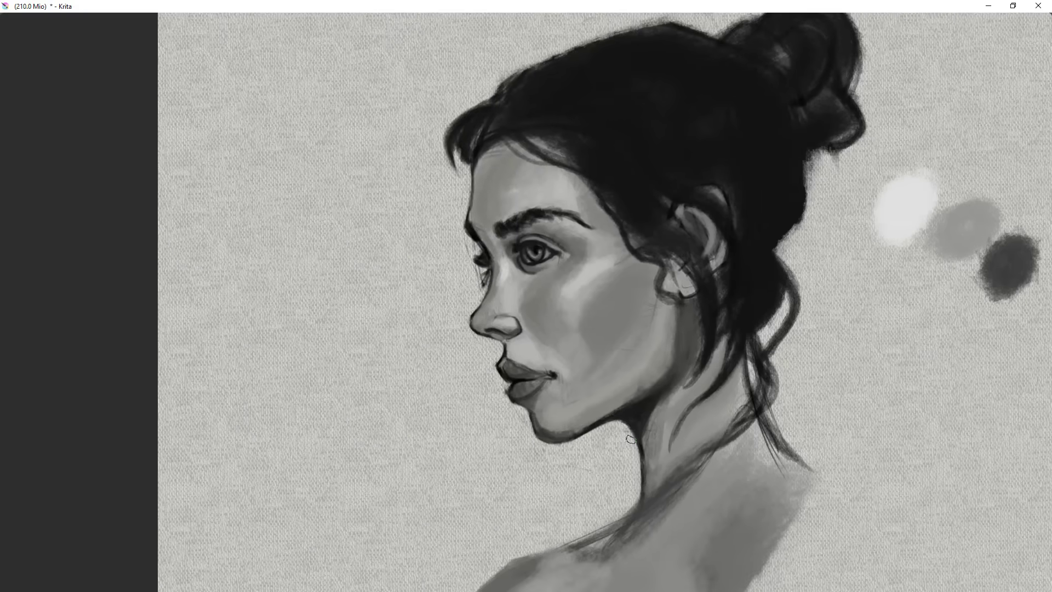
scroll(673, 309, up, 6)
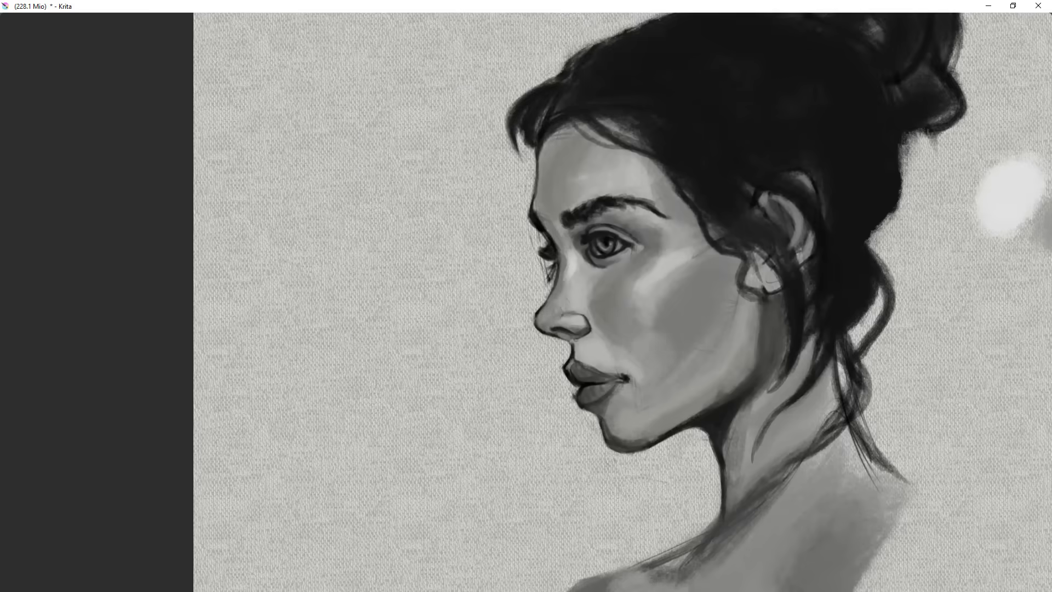
scroll(592, 338, down, 4)
scroll(678, 360, up, 2)
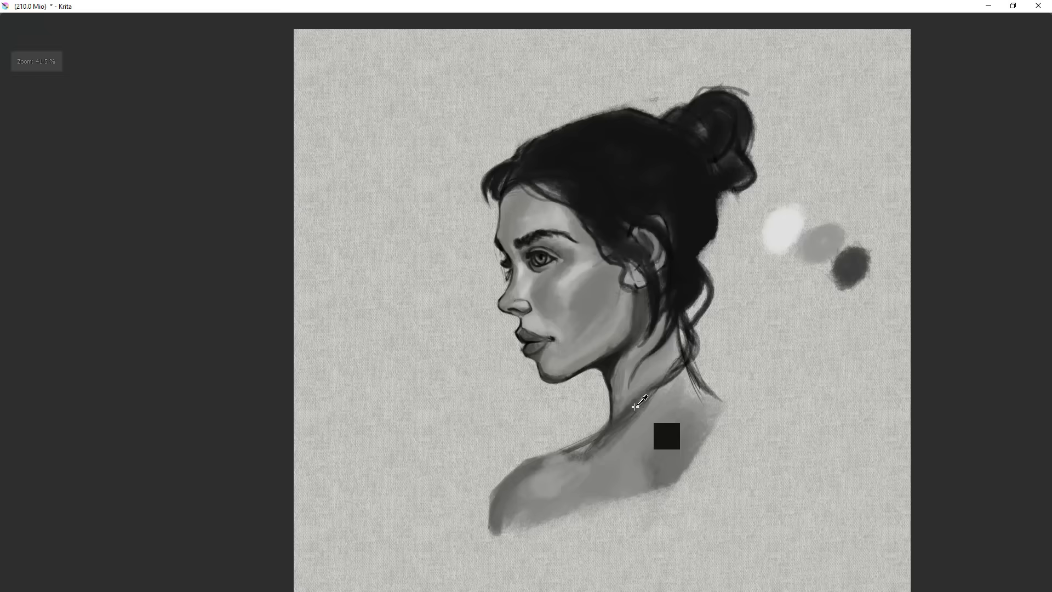
- Bring back the full interface, set the opacity of Paint Layer 1 to 49%, and return to canvas-only mode
key(Tab)
click(937, 242)
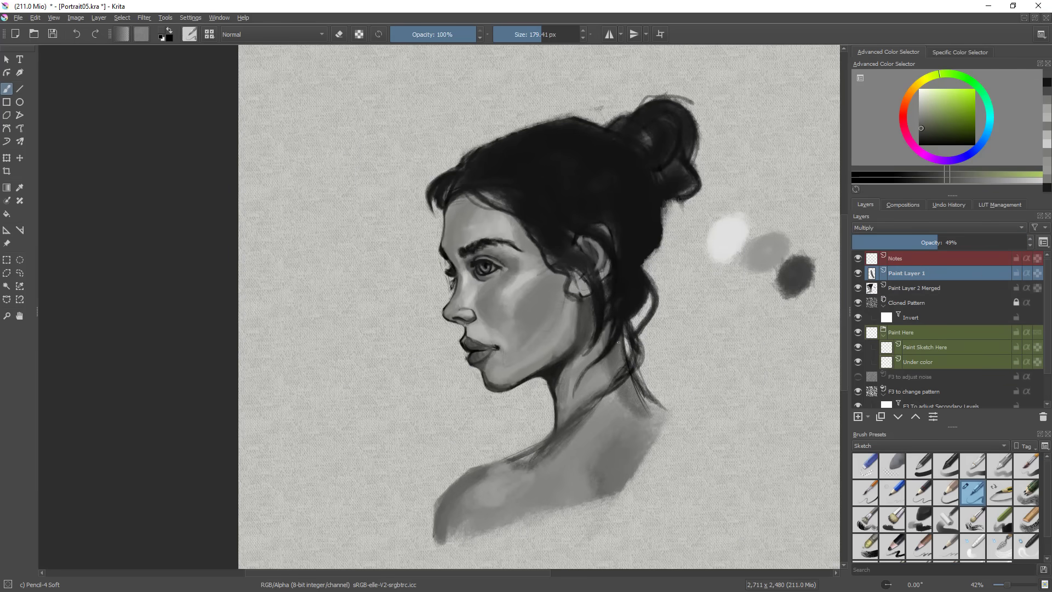
scroll(780, 376, down, 3)
scroll(629, 418, up, 3)
key(Tab)
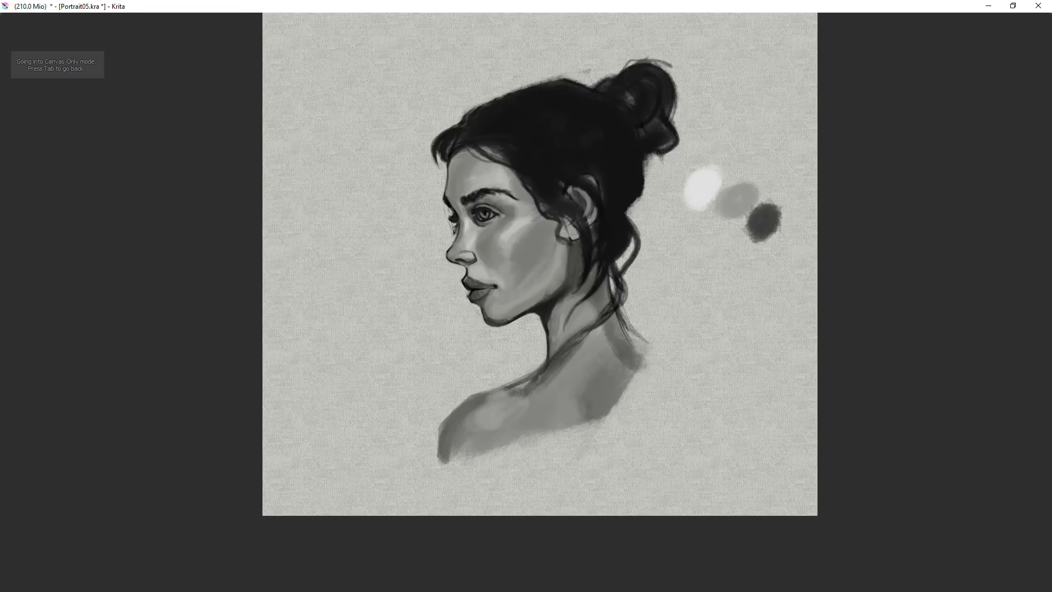
- Examine the whole portrait from near and far and in mirrored view
scroll(495, 285, up, 7)
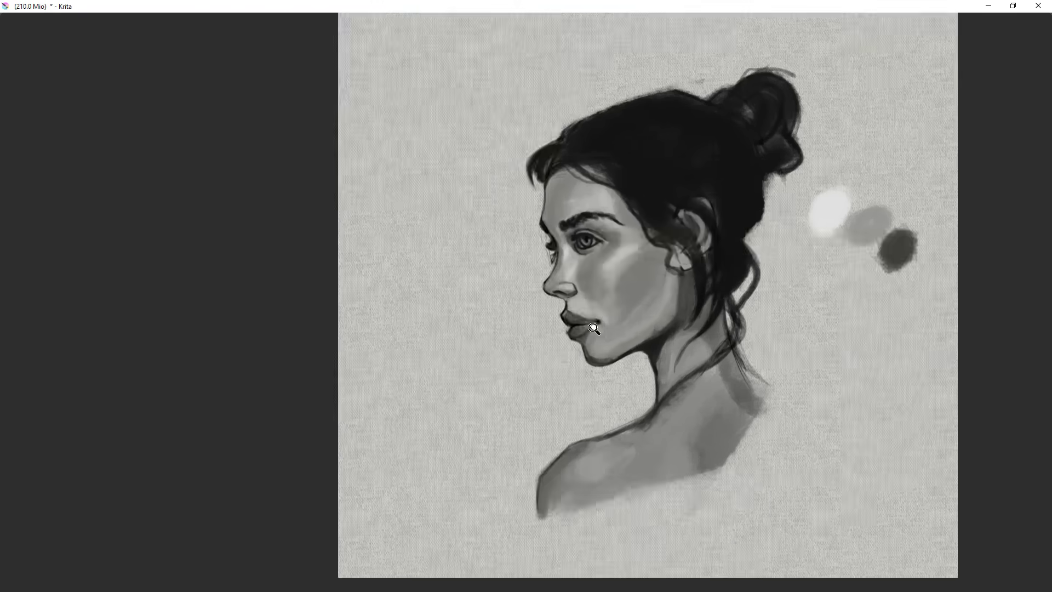
scroll(577, 286, down, 5)
scroll(590, 442, up, 4)
scroll(585, 471, down, 5)
scroll(584, 472, up, 4)
scroll(537, 357, down, 5)
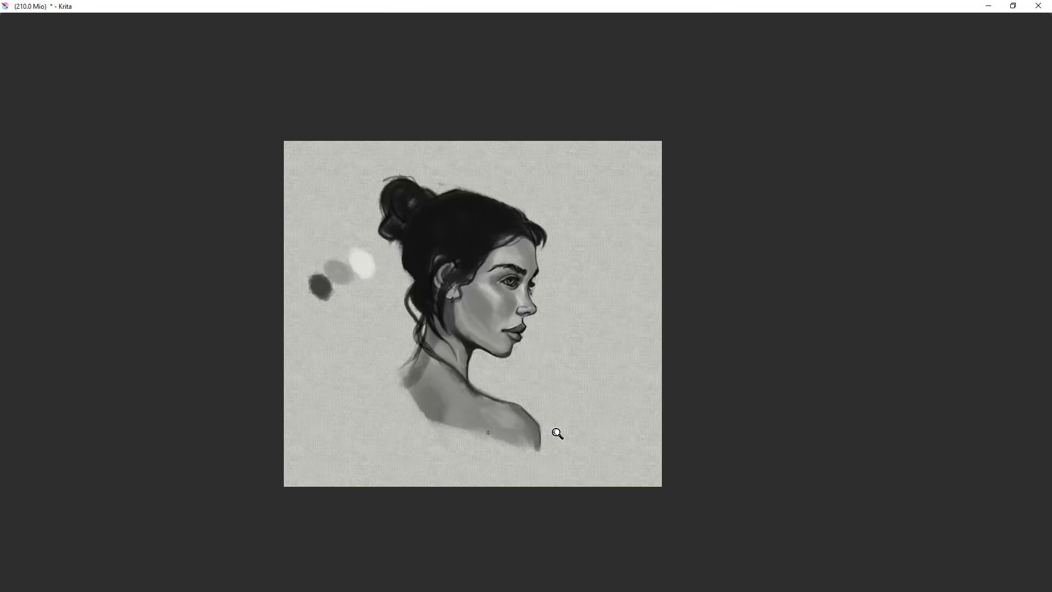
scroll(556, 432, up, 5)
scroll(640, 305, down, 5)
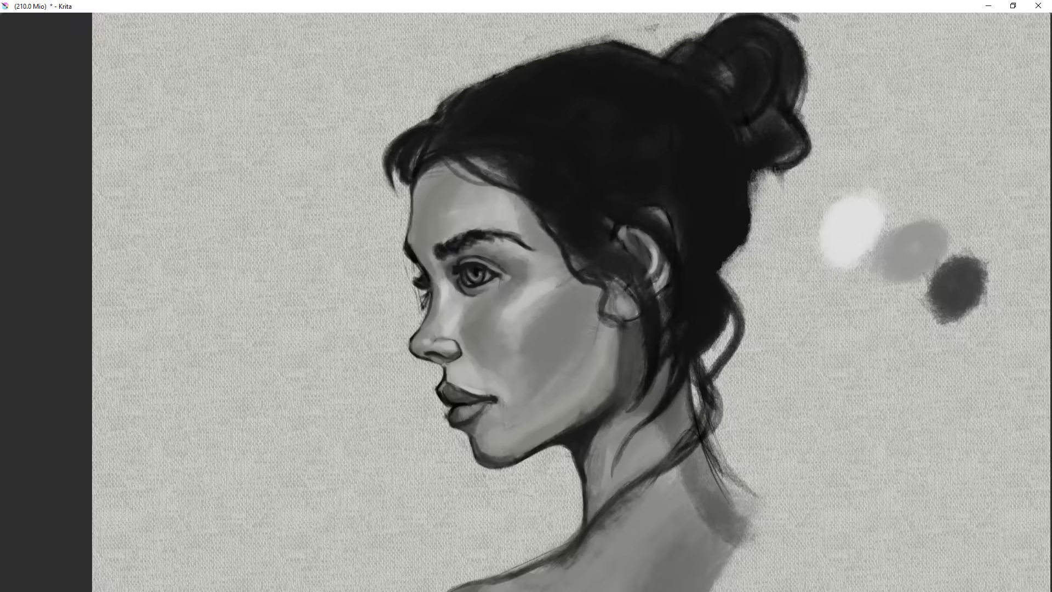
- Sample the grey of the cheek and smooth the shading between the cheek and the jaw
scroll(589, 482, up, 5)
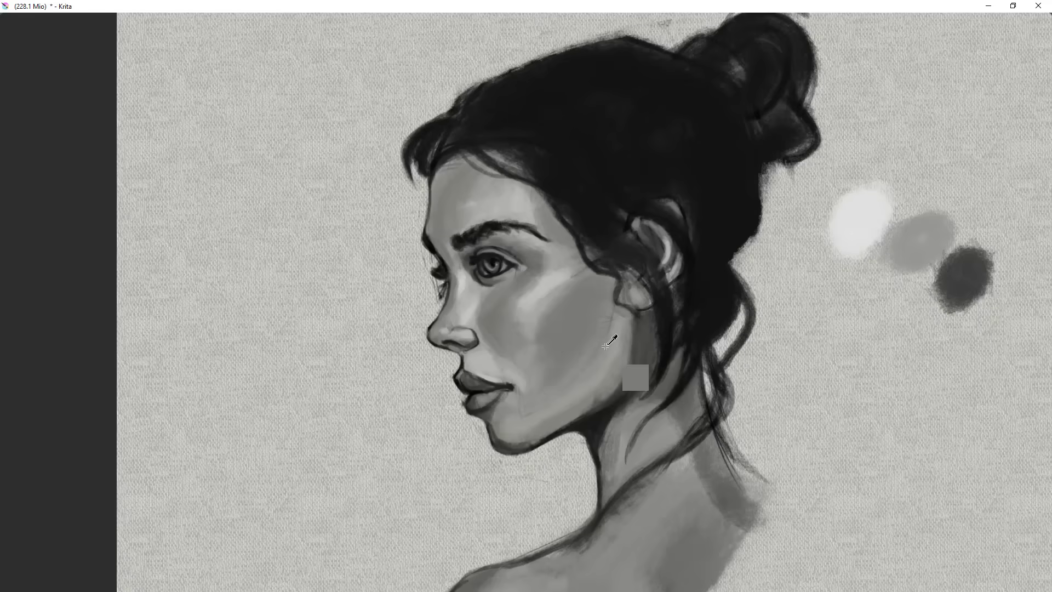
scroll(582, 367, up, 3)
scroll(633, 366, down, 5)
scroll(654, 429, down, 2)
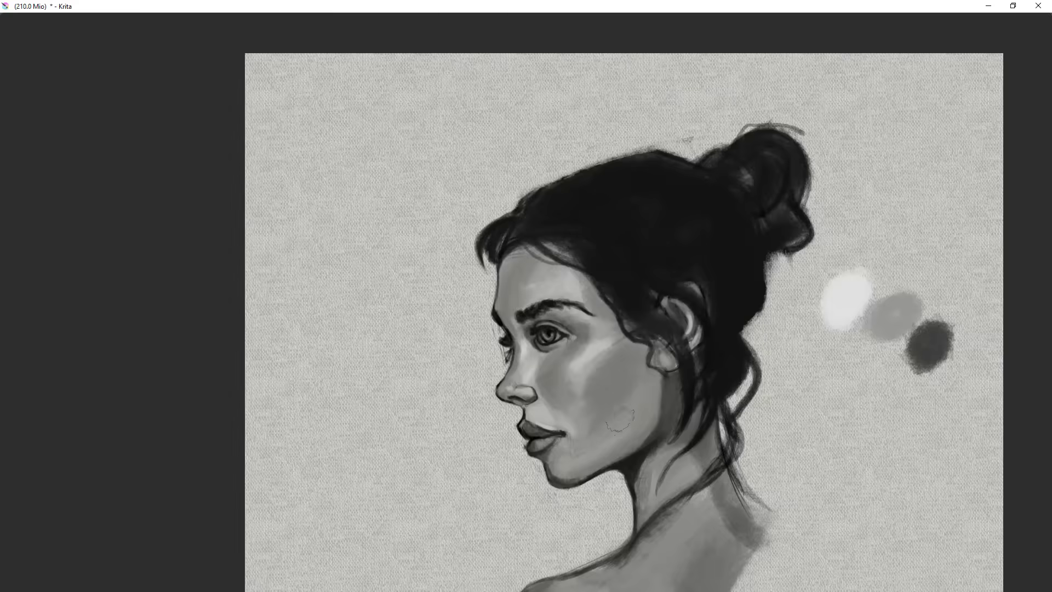
- Transform the painted head and check the profile in mirrored view
scroll(653, 432, up, 1)
key(ctrl+t)
right_click(660, 389)
click(691, 449)
scroll(547, 478, down, 3)
scroll(575, 477, up, 5)
scroll(599, 570, down, 5)
scroll(580, 471, up, 6)
key(m)
scroll(575, 471, up, 1)
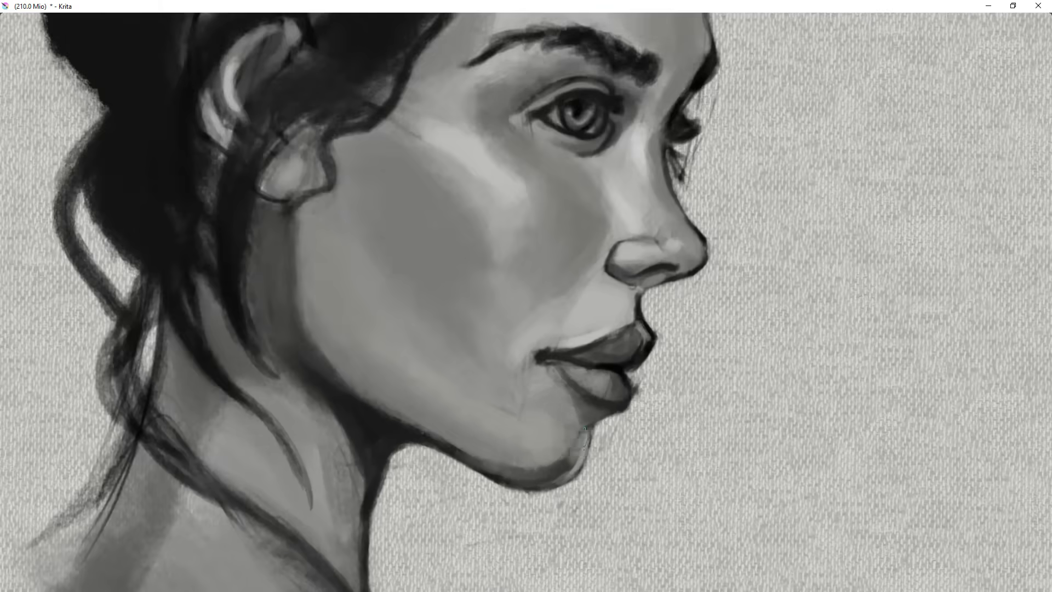
- Sample mid greys near the temple and blend the shading across the cheek, comparing it in mirrored view
key(m)
scroll(467, 416, down, 5)
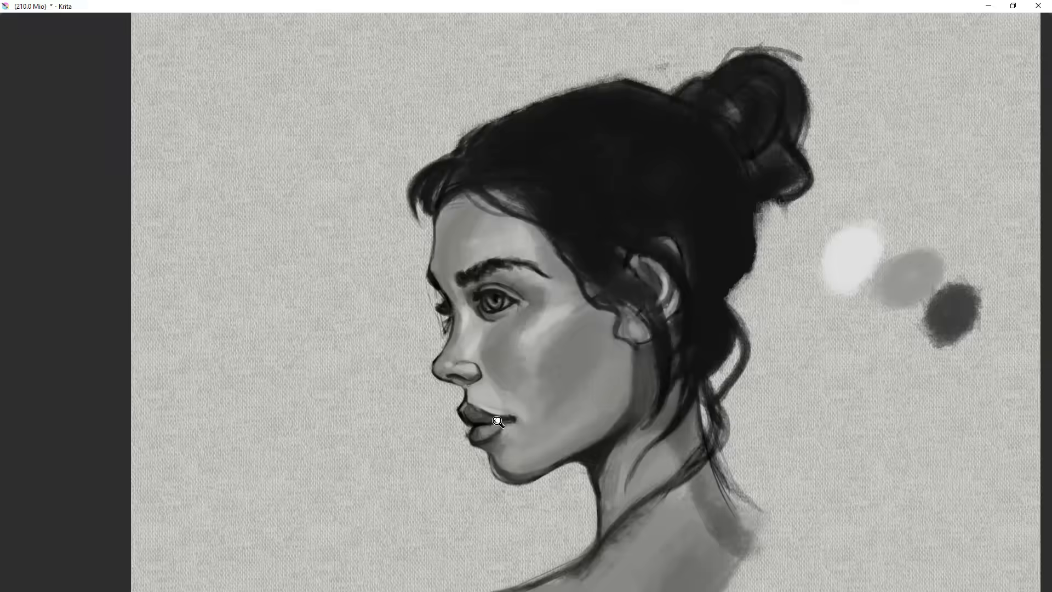
scroll(506, 466, up, 5)
scroll(537, 485, down, 5)
scroll(529, 500, up, 5)
scroll(529, 391, down, 5)
scroll(572, 350, up, 5)
key(m)
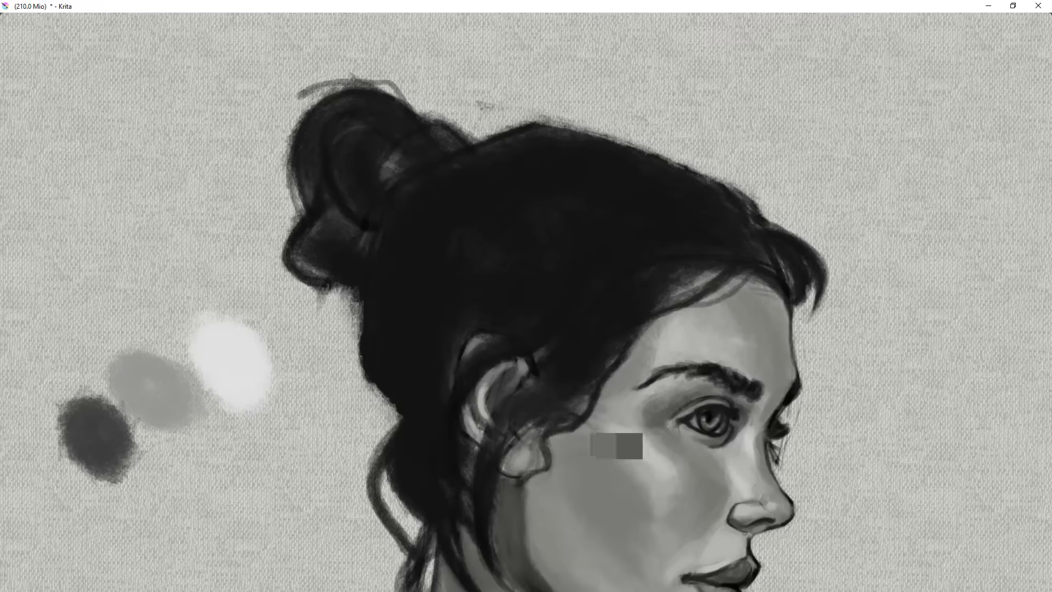
key(m)
scroll(706, 363, down, 5)
scroll(798, 480, up, 5)
drag(636, 451, 631, 496)
scroll(691, 526, down, 4)
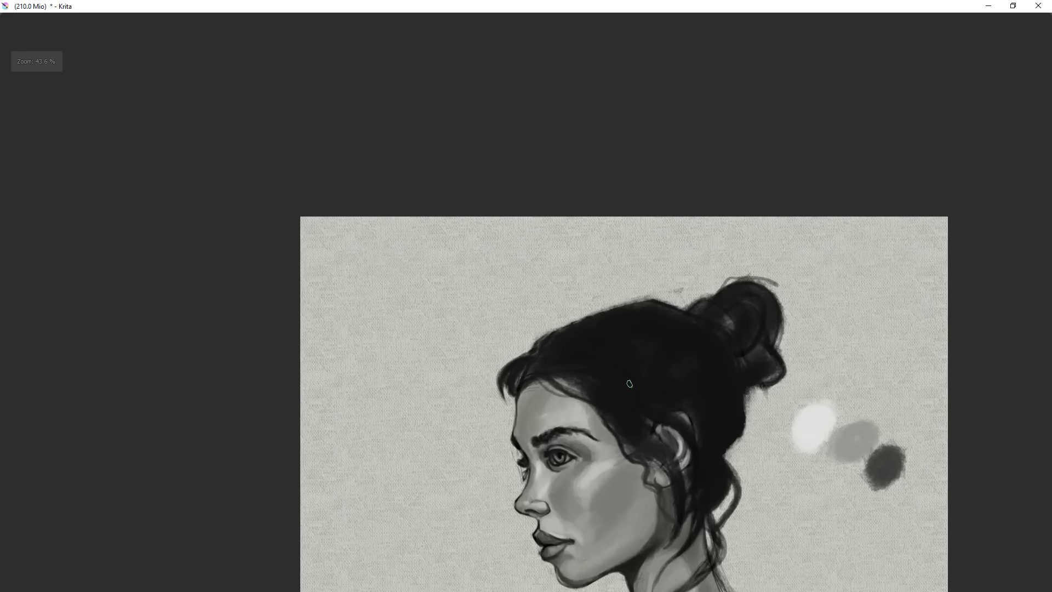
- Cover the near-black hair with a lighter dark grey from the hairline to the back of the head
key(m)
scroll(617, 393, down, 2)
scroll(599, 373, up, 1)
drag(630, 384, 599, 374)
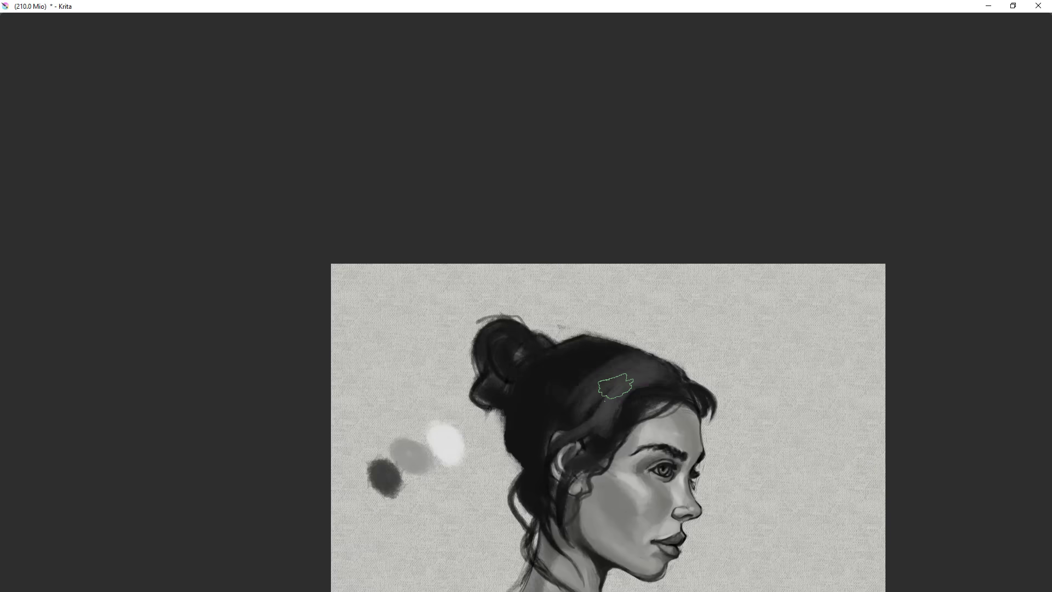
key(m)
drag(493, 383, 519, 425)
scroll(688, 321, up, 3)
scroll(646, 332, down, 2)
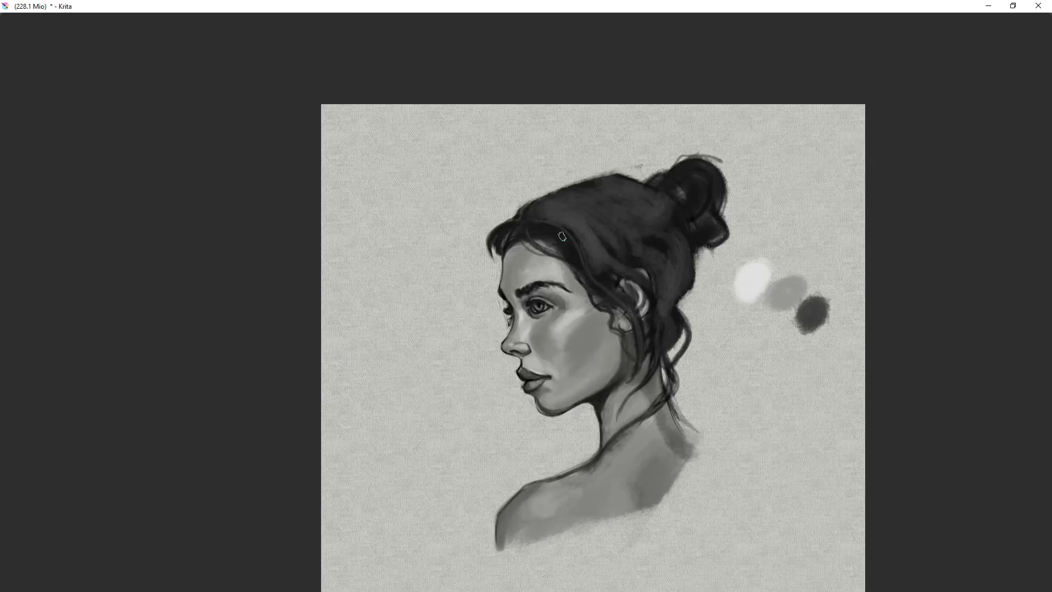
- Paint dark strands over the crown and around the ear, and lighten the bun with dark grey
key(m)
key(m)
scroll(505, 253, up, 1)
scroll(602, 329, down, 4)
scroll(555, 294, up, 4)
scroll(618, 284, down, 1)
key(m)
key(m)
scroll(630, 329, up, 2)
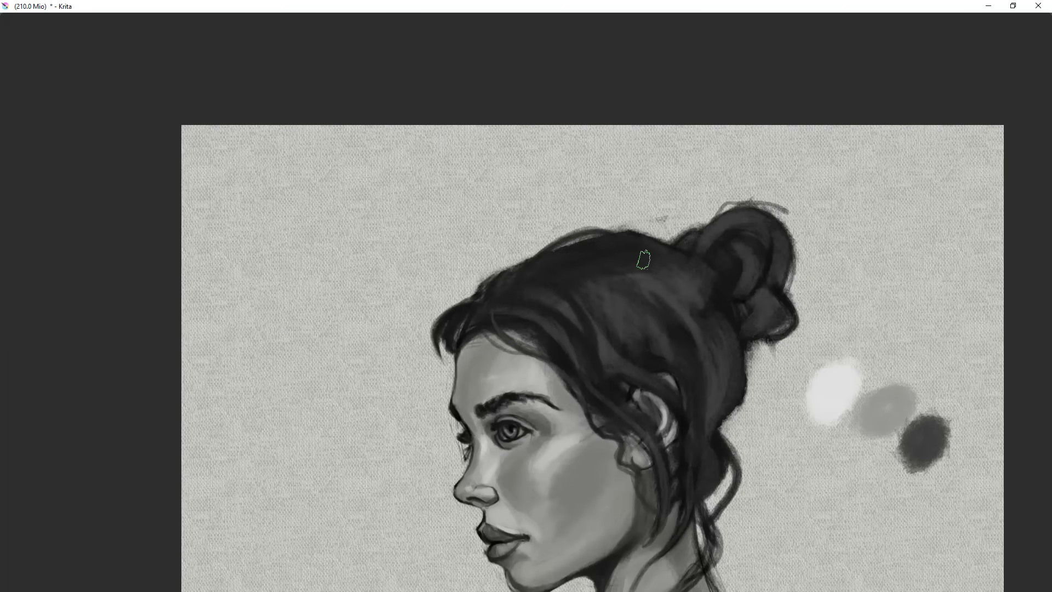
scroll(644, 279, down, 2)
scroll(691, 391, up, 1)
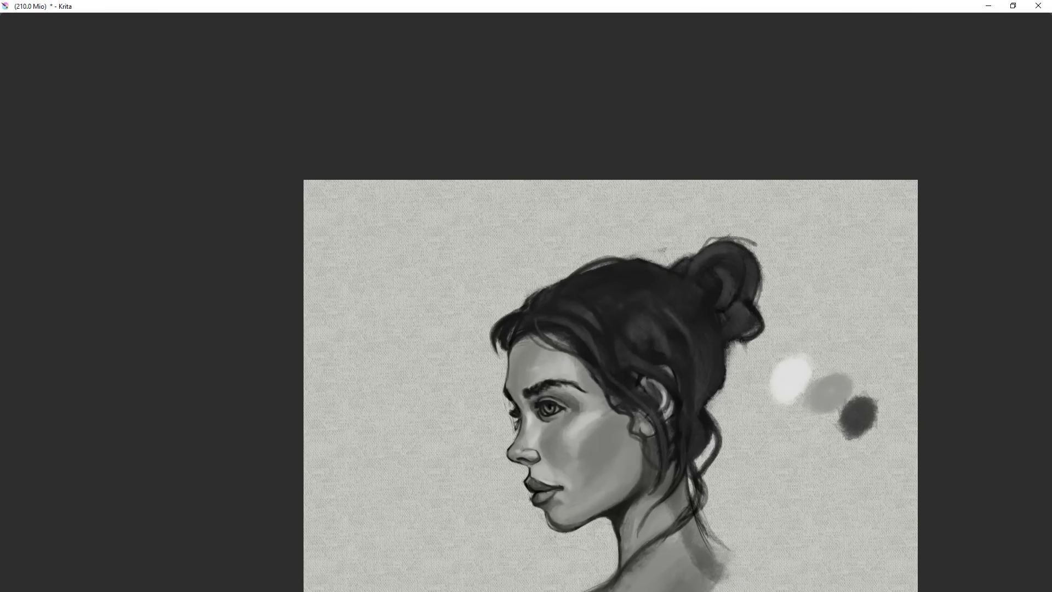
- Draw thin curved loose strands at the fringe and across the forehead
scroll(632, 417, down, 2)
key(m)
key(m)
scroll(602, 383, up, 2)
scroll(586, 391, up, 1)
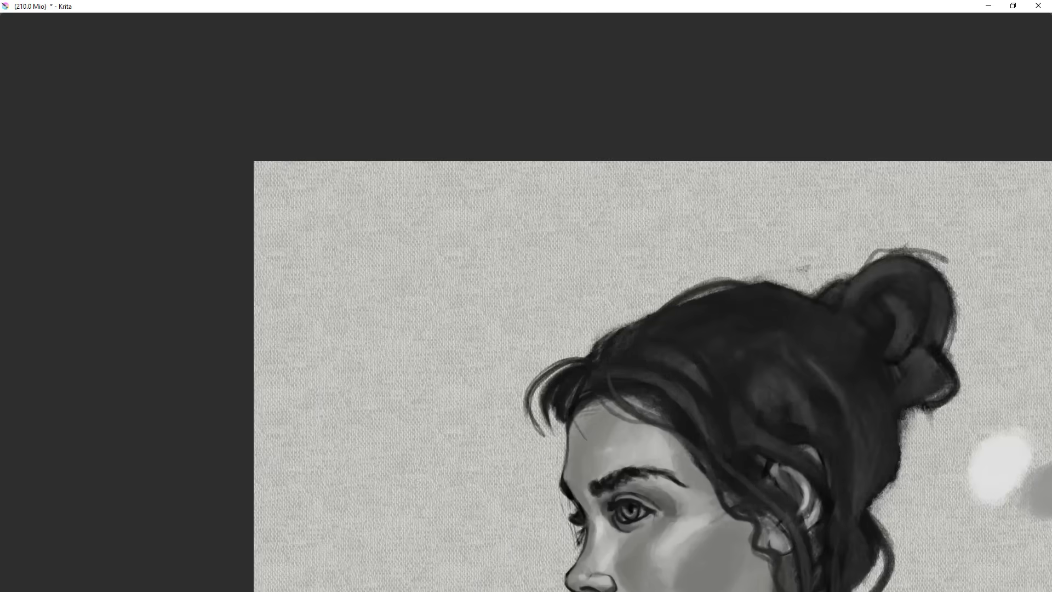
scroll(587, 390, down, 4)
scroll(756, 344, up, 1)
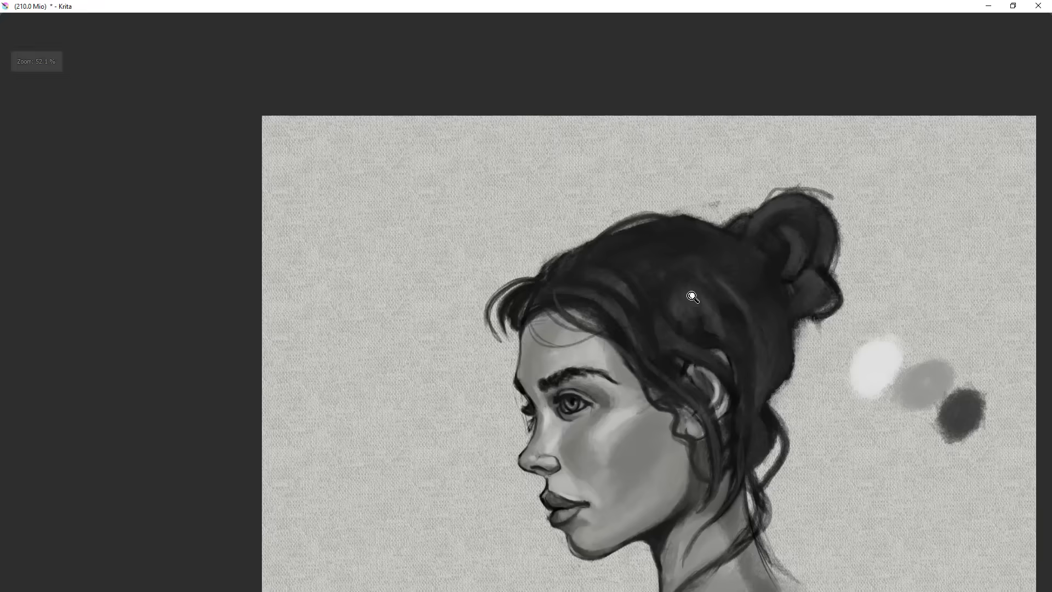
- Sample a dark grey at the hairline and paint strands sweeping back from the forehead toward the ear
key(m)
scroll(713, 356, up, 1)
scroll(521, 426, up, 1)
scroll(581, 404, down, 1)
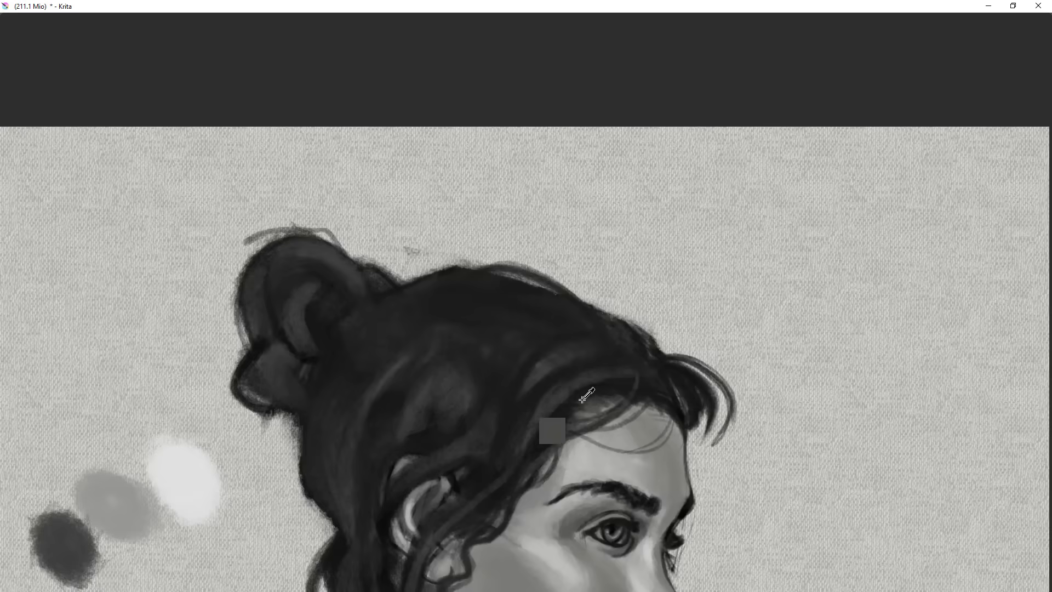
key(m)
scroll(581, 404, down, 1)
scroll(565, 423, down, 2)
drag(649, 513, 654, 425)
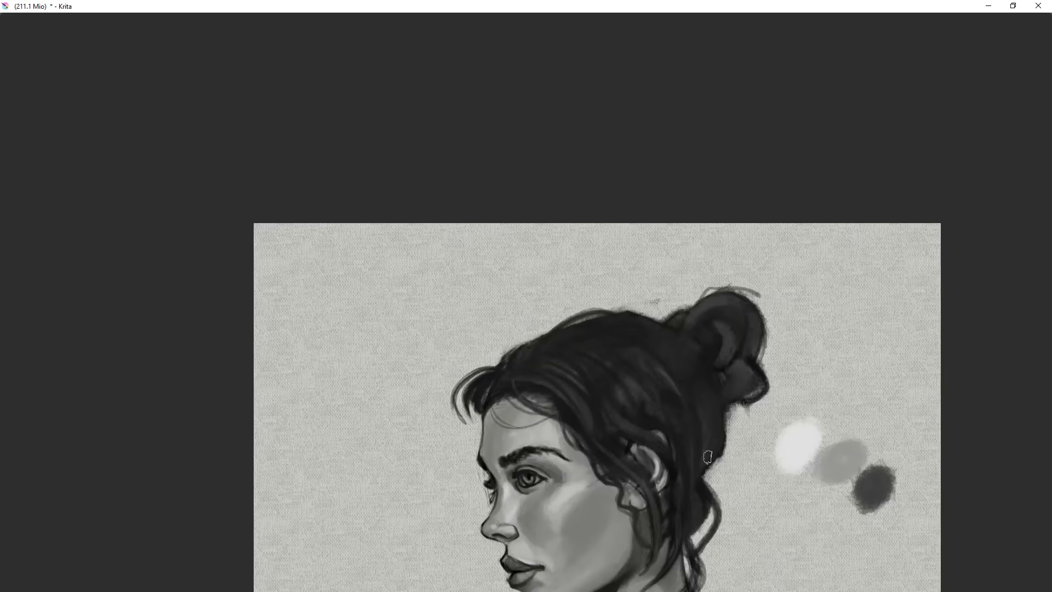
- Clean up the outline of the bun and refine the strands running toward it
scroll(721, 389, up, 1)
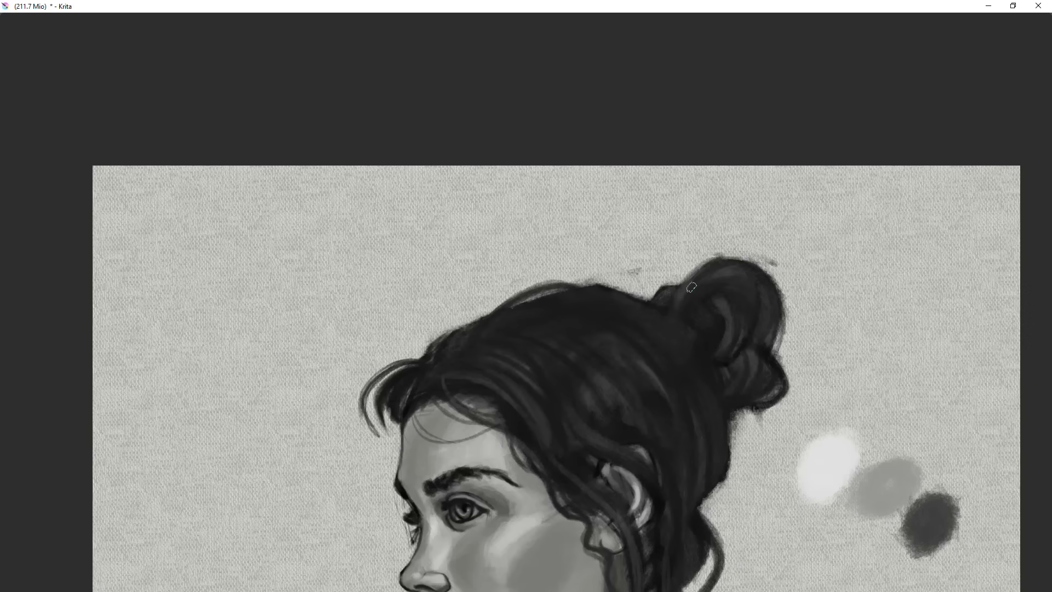
scroll(754, 376, down, 3)
drag(780, 479, 683, 427)
scroll(658, 416, up, 2)
mouse_move(596, 343)
mouse_down()
mouse_move(700, 285)
mouse_move(704, 262)
mouse_up()
- Pick a light grey and draw thin highlight strands through the front hair above the temple and ear
key(Tab)
key(Tab)
ctrl+click(880, 271)
drag(605, 219, 602, 300)
drag(569, 290, 525, 258)
drag(578, 263, 543, 242)
key(m)
drag(612, 315, 620, 397)
drag(644, 372, 606, 422)
drag(617, 355, 595, 411)
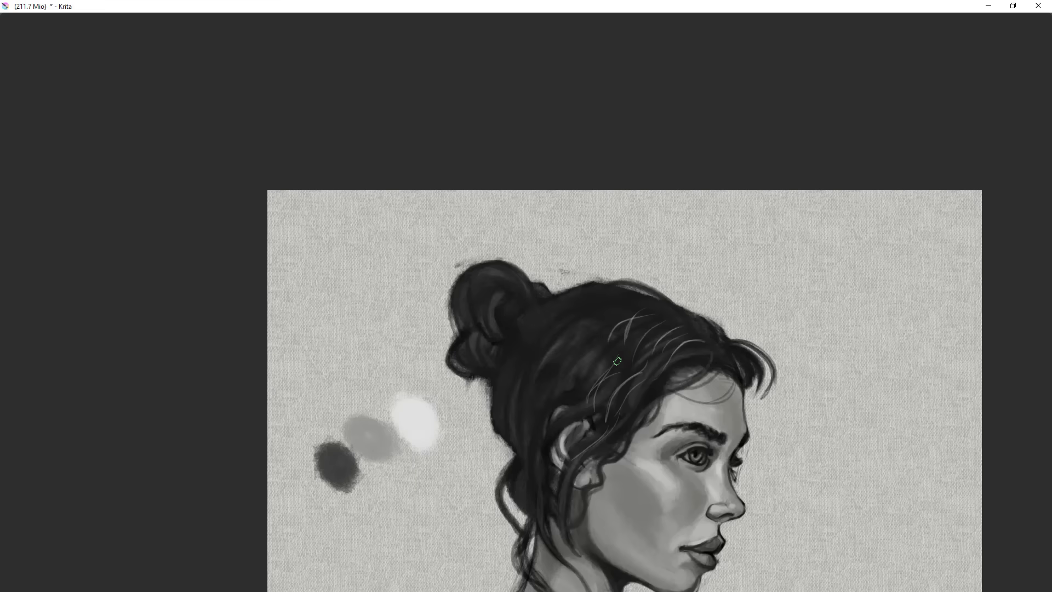
- Draw a thin light strand hanging below the ear and adjust the brush size
key(m)
drag(531, 508, 634, 473)
mouse_move(633, 473)
mouse_down()
mouse_move(584, 575)
mouse_move(624, 491)
mouse_up()
key(Tab)
click(546, 34)
key(Tab)
key(m)
drag(398, 400, 390, 438)
key(m)
- Paint broad dark grey strokes over the hair mass to unify the crown, bun and front strands
mouse_move(616, 385)
mouse_down()
mouse_move(630, 339)
mouse_move(594, 372)
mouse_up()
key(Tab)
key(Tab)
mouse_move(519, 318)
mouse_down()
mouse_move(533, 294)
mouse_move(521, 296)
mouse_up()
key(Tab)
key(Tab)
key(m)
mouse_move(696, 294)
mouse_down()
mouse_move(675, 329)
mouse_move(587, 219)
mouse_up()
key(m)
scroll(668, 363, up, 1)
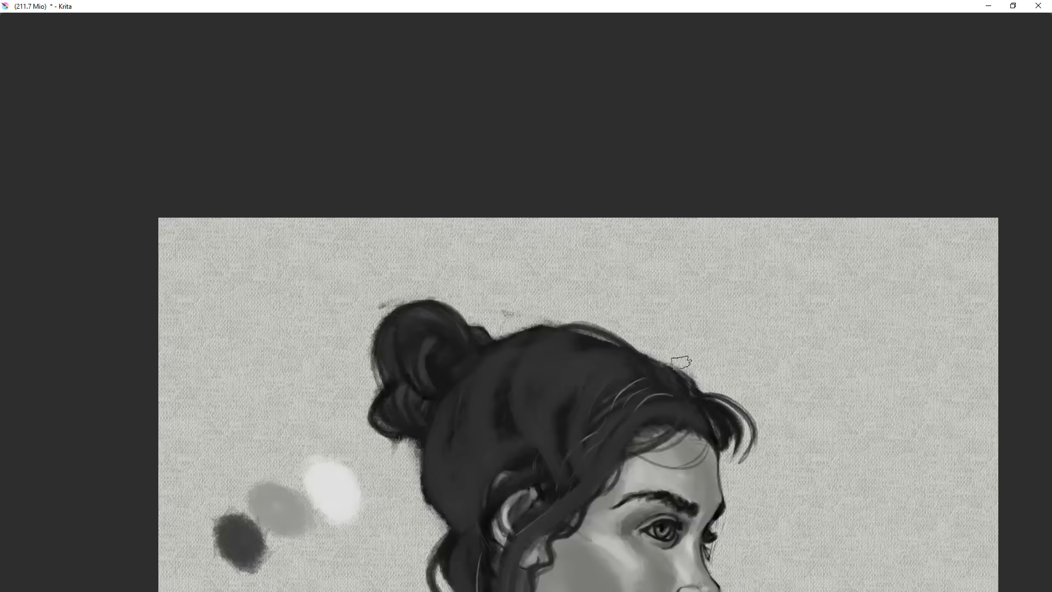
- Add darker shadow strokes through the crown and the back of the head behind the ear
key(m)
scroll(482, 317, down, 1)
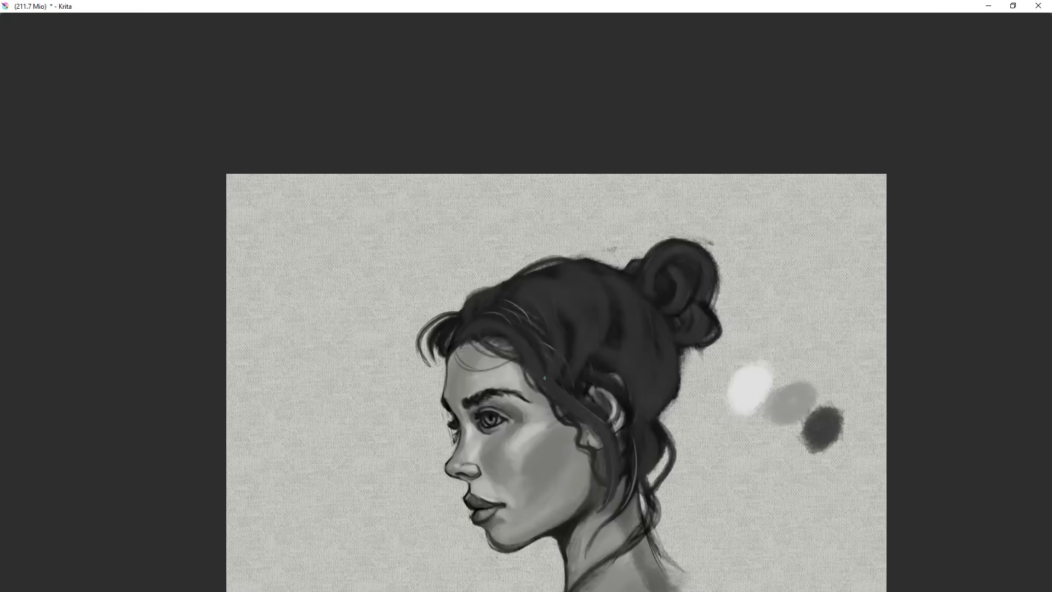
scroll(574, 359, up, 1)
drag(574, 359, 566, 283)
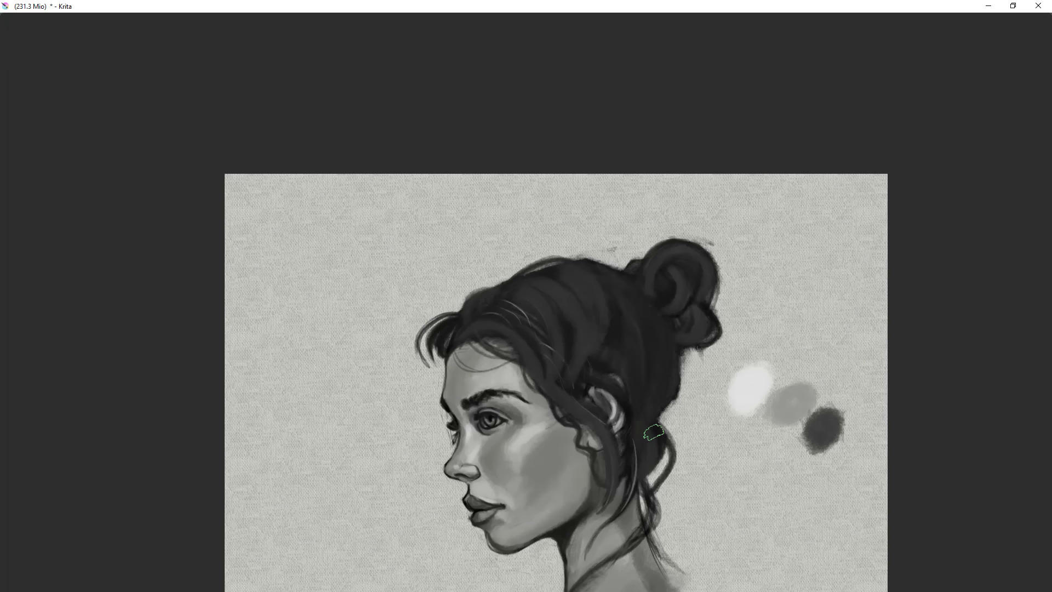
scroll(630, 417, down, 1)
scroll(597, 313, up, 1)
key(m)
key(m)
- Build up the rounded hair contour above the forehead and compare it in mirrored view
scroll(580, 334, down, 1)
scroll(714, 418, down, 1)
key(m)
scroll(714, 418, up, 2)
key(m)
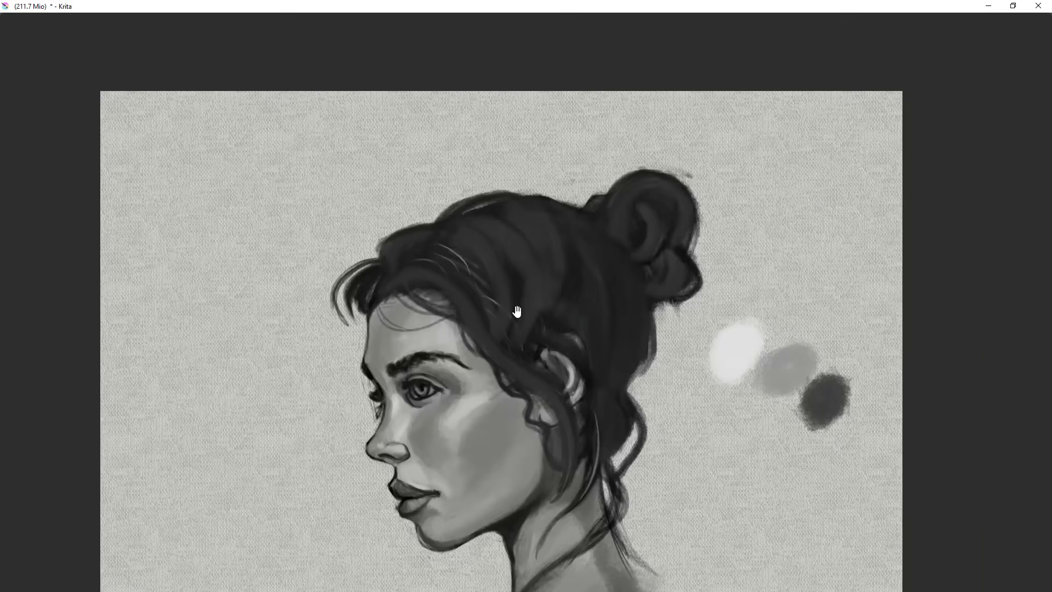
- Add wispy strands to the fringe and a loose loop of hair beside the bun
drag(446, 278, 562, 297)
scroll(685, 242, down, 4)
scroll(706, 239, up, 3)
scroll(606, 350, down, 1)
drag(472, 286, 444, 342)
scroll(511, 403, down, 1)
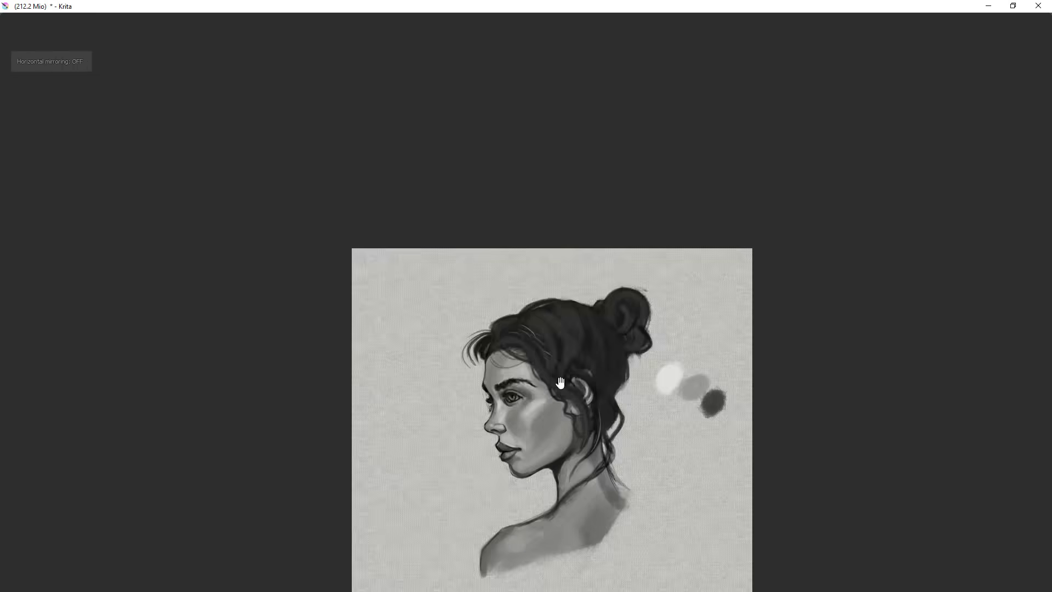
scroll(634, 418, up, 2)
scroll(774, 255, down, 1)
- Choose a near-black colour and darken the hair at the back of the head below the bun
key(Tab)
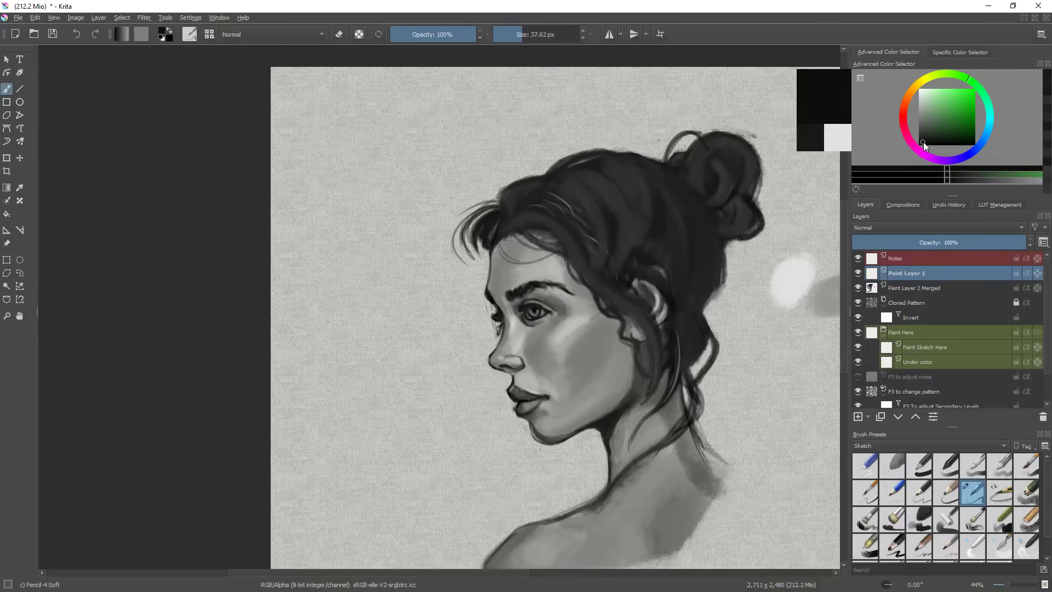
key(Tab)
key(m)
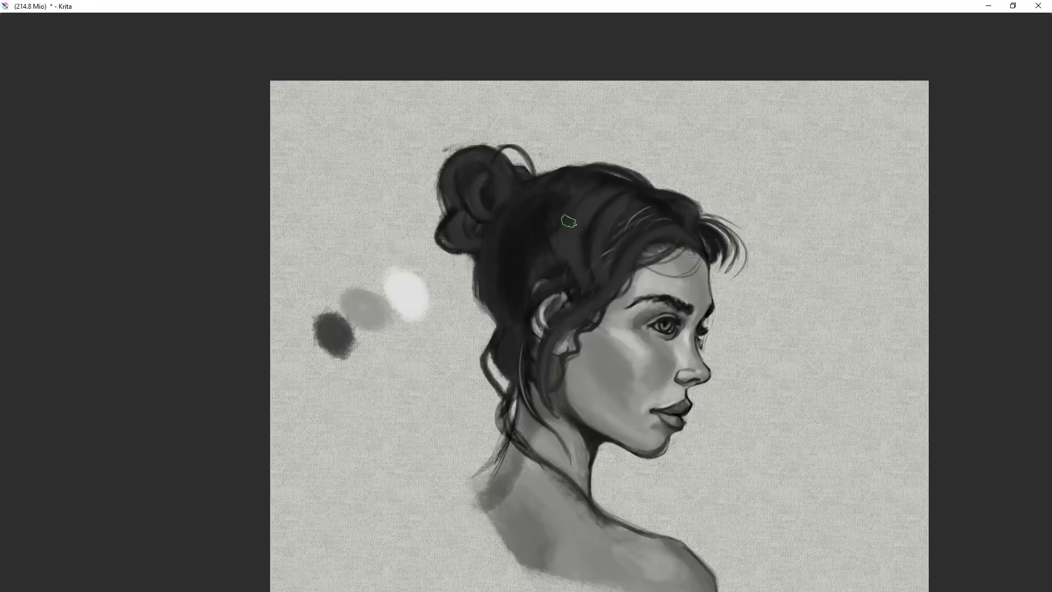
key(m)
- Deepen the shadows across the crown, inside the bun and around the ear with near-black strokes
drag(679, 151, 681, 198)
mouse_move(628, 254)
mouse_down()
mouse_move(630, 173)
mouse_move(635, 200)
mouse_up()
mouse_move(647, 291)
mouse_down()
mouse_move(611, 421)
mouse_move(612, 408)
mouse_up()
drag(553, 256, 565, 306)
mouse_move(560, 349)
mouse_down()
mouse_move(551, 378)
mouse_move(570, 274)
mouse_up()
key(m)
mouse_move(652, 291)
mouse_down()
mouse_move(648, 330)
mouse_move(647, 285)
mouse_up()
key(m)
- Even out the dark hair mass between the crown and the ear, checking it in mirrored view
key(Tab)
key(Tab)
drag(621, 350, 614, 285)
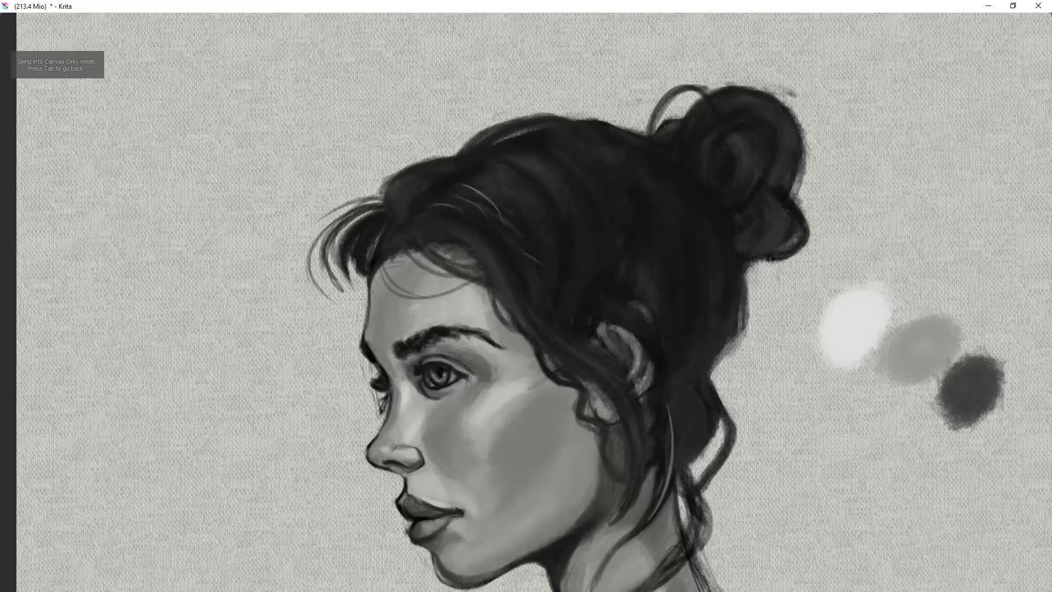
drag(606, 207, 603, 276)
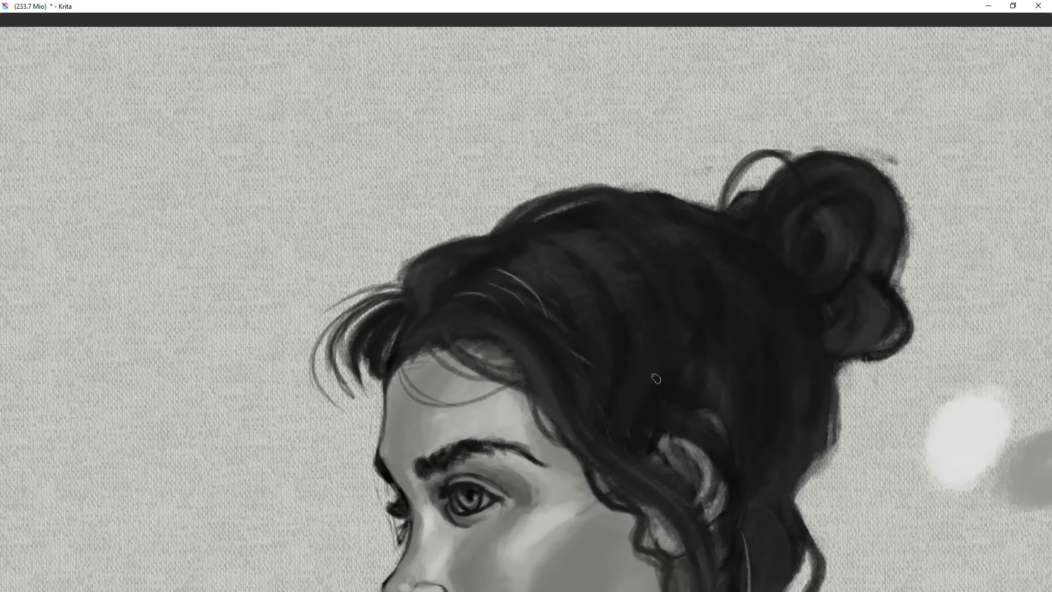
drag(627, 371, 623, 435)
key(m)
drag(515, 428, 575, 319)
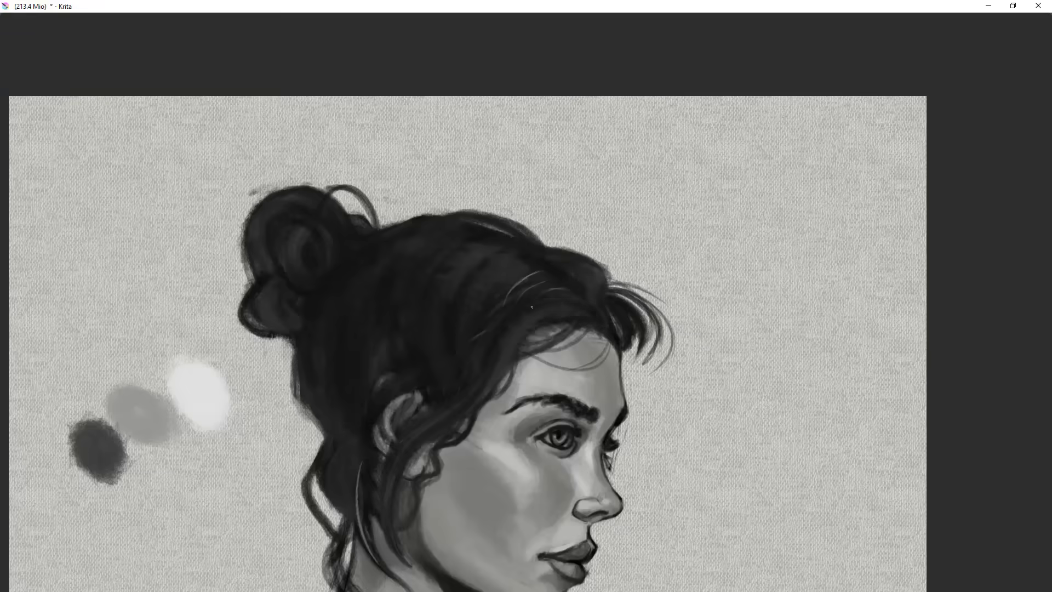
- Sample a tone from the hair and block lighter grey locks into the front hair, comparing both mirrored orientations
drag(597, 357, 600, 427)
key(m)
mouse_move(661, 374)
mouse_down()
mouse_move(661, 307)
mouse_move(508, 231)
mouse_up()
key(Tab)
ctrl+click(506, 224)
mouse_move(562, 350)
mouse_down()
mouse_move(481, 481)
mouse_move(519, 347)
mouse_up()
key(m)
key(Tab)
drag(384, 332, 417, 389)
key(m)
mouse_move(607, 309)
mouse_down()
mouse_move(616, 253)
mouse_move(572, 392)
mouse_move(578, 323)
mouse_move(575, 406)
mouse_up()
key(m)
key(m)
mouse_move(570, 395)
mouse_down()
mouse_move(482, 296)
mouse_move(586, 394)
mouse_up()
- Paint mid-grey highlight strands across the front of the crown and try light strands above the ear
key(Tab)
click(856, 376)
key(Tab)
mouse_move(639, 286)
mouse_down()
mouse_move(636, 260)
mouse_move(616, 250)
mouse_up()
drag(595, 328, 592, 406)
key(m)
drag(465, 287, 471, 220)
mouse_move(559, 263)
mouse_down()
mouse_move(520, 293)
mouse_move(570, 323)
mouse_up()
key(m)
mouse_move(611, 269)
mouse_down()
mouse_move(625, 274)
mouse_move(598, 351)
mouse_up()
mouse_move(507, 297)
mouse_down()
mouse_move(474, 313)
mouse_move(532, 367)
mouse_up()
mouse_move(583, 319)
mouse_down()
mouse_move(531, 354)
mouse_move(575, 411)
mouse_move(592, 459)
mouse_up()
drag(607, 459, 646, 467)
drag(645, 482, 636, 395)
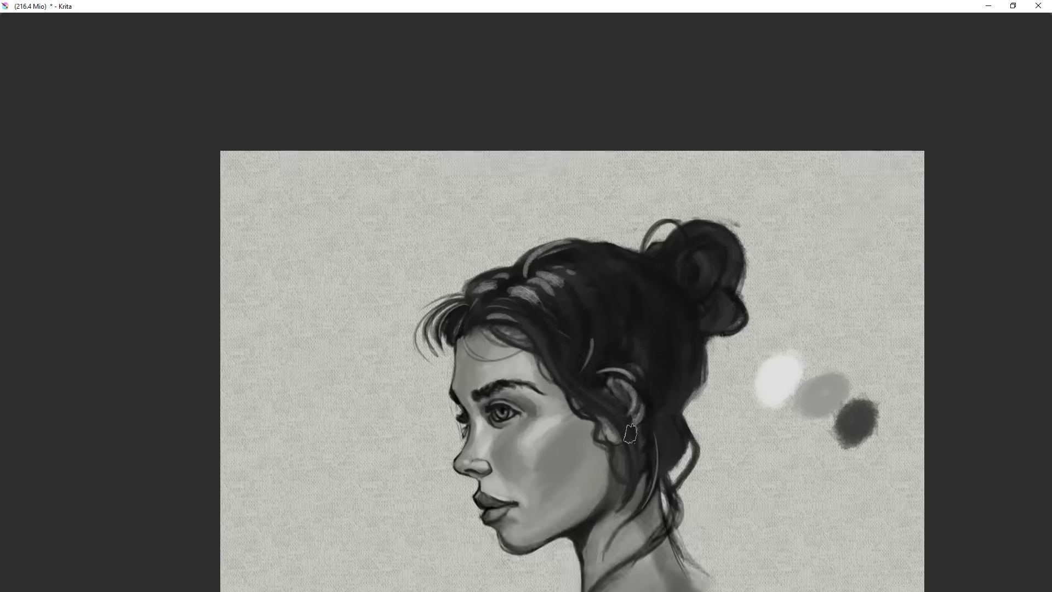
- Paint a grey highlight along the lock framing the forehead and curved highlights inside the bun
drag(663, 437, 661, 432)
drag(476, 309, 580, 396)
drag(650, 424, 649, 421)
drag(522, 279, 554, 334)
mouse_move(607, 395)
mouse_down()
mouse_move(615, 432)
mouse_move(609, 397)
mouse_up()
drag(701, 241, 708, 284)
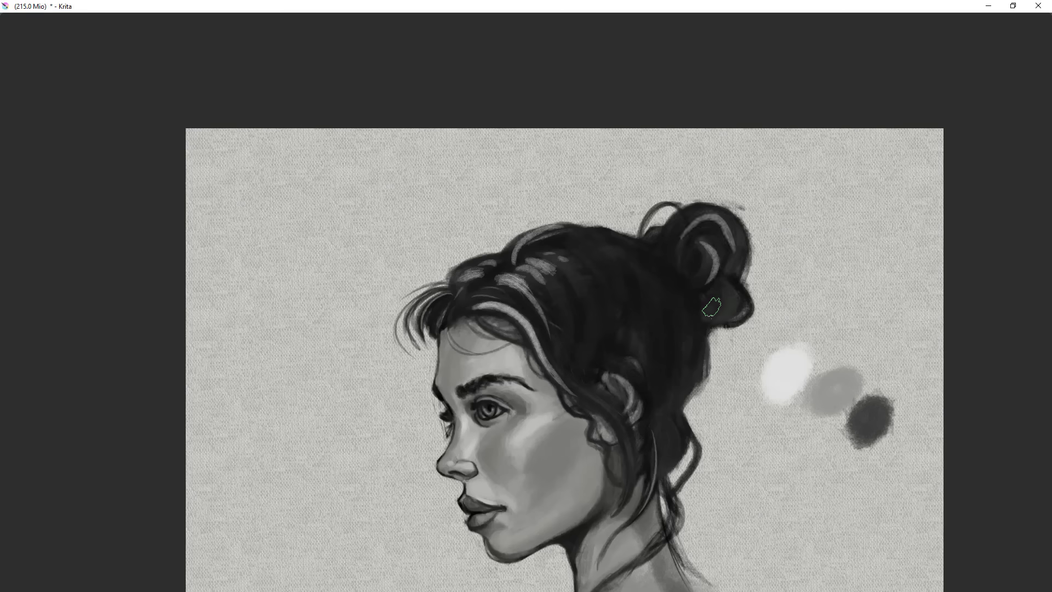
- Add curved grey highlights along the crown and the lower lobe of the bun, and blend them into the dark hair
drag(768, 444, 764, 482)
drag(652, 364, 581, 331)
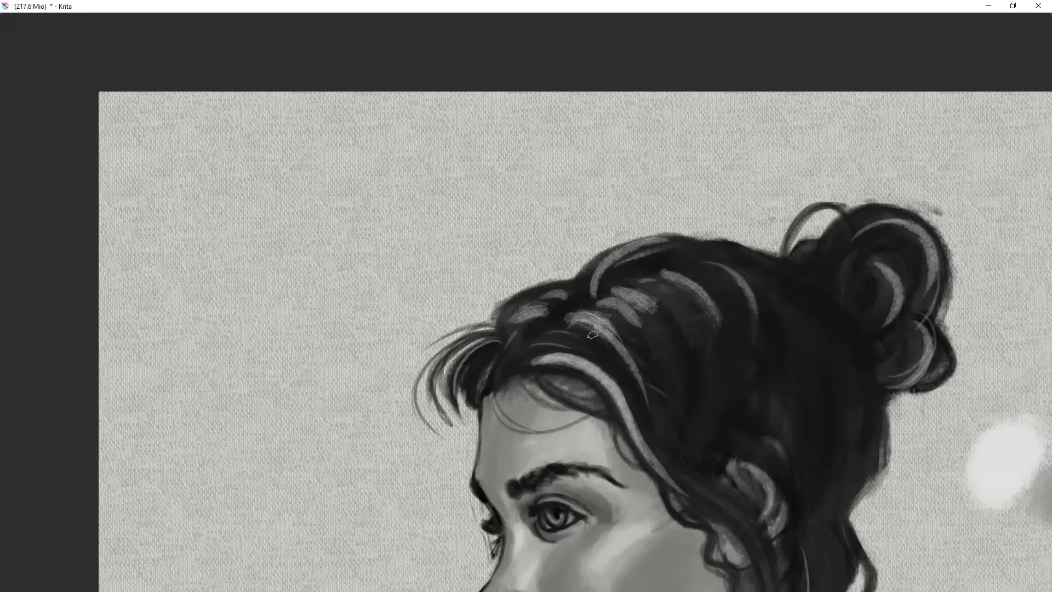
mouse_move(748, 309)
mouse_down()
mouse_move(772, 332)
mouse_move(735, 316)
mouse_move(709, 339)
mouse_move(558, 233)
mouse_up()
mouse_move(737, 252)
mouse_down()
mouse_move(695, 321)
mouse_move(668, 308)
mouse_move(515, 378)
mouse_move(630, 304)
mouse_up()
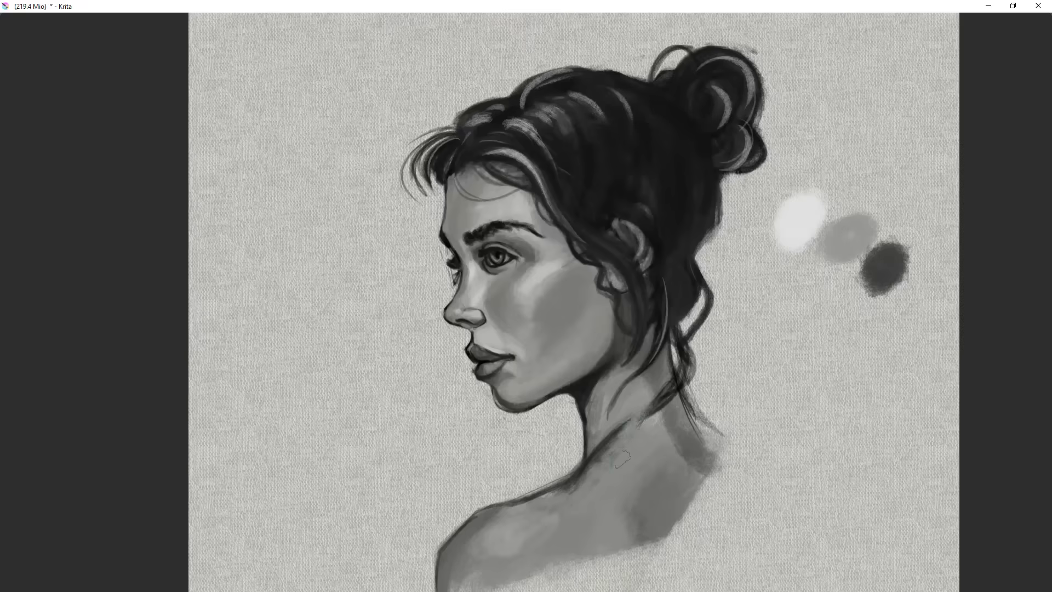
- Soften the dark strand crossing the neck and shoulder, checking it in mirrored view
mouse_move(621, 431)
mouse_down()
mouse_move(617, 422)
mouse_move(725, 378)
mouse_up()
key(m)
drag(569, 399, 514, 367)
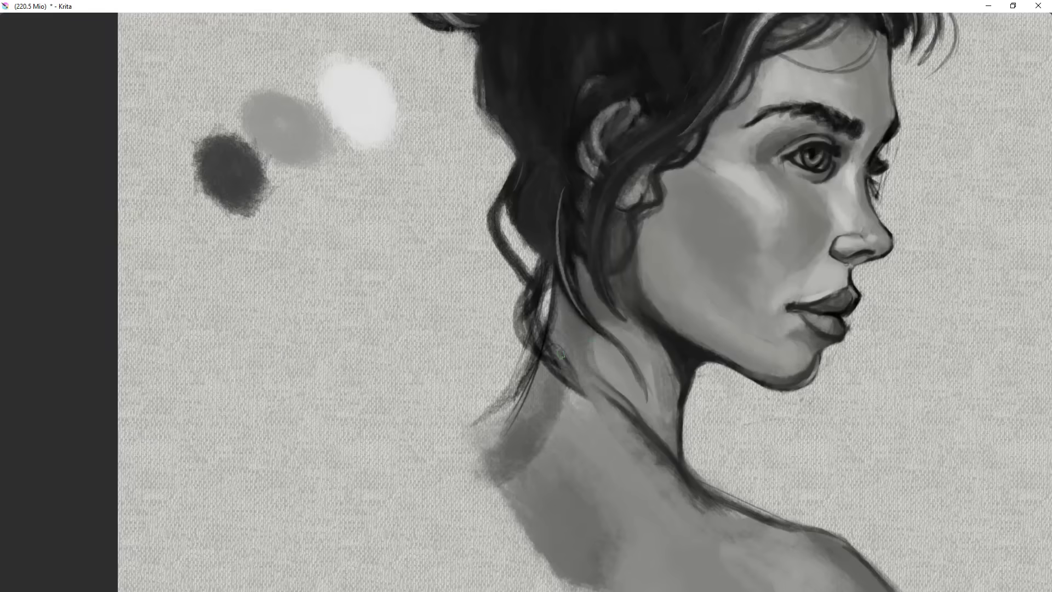
key(m)
drag(569, 329, 595, 349)
mouse_move(623, 426)
mouse_down()
mouse_move(577, 521)
mouse_move(624, 414)
mouse_move(648, 417)
mouse_up()
- Shade the side of the neck and paint loose near-black strands at the nape
key(Tab)
drag(587, 344, 588, 351)
drag(609, 268, 601, 323)
drag(602, 287, 607, 213)
ctrl+click(597, 252)
mouse_move(604, 253)
mouse_down()
mouse_move(565, 299)
mouse_move(606, 249)
mouse_up()
drag(611, 284, 607, 340)
drag(609, 282, 616, 239)
drag(679, 309, 678, 372)
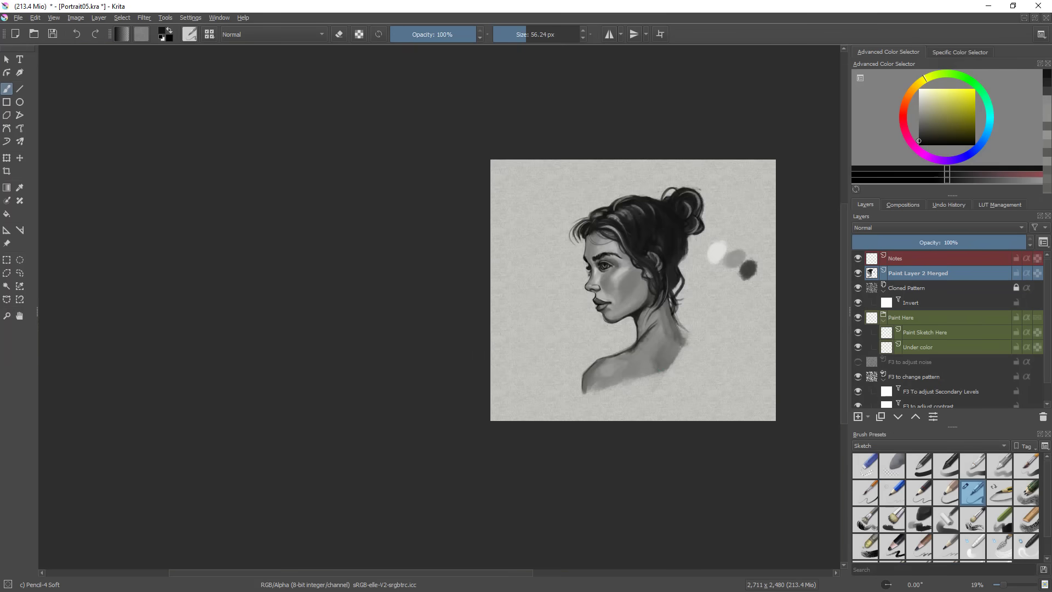
- Sample greys from the face and refine the lips with a light highlight on the lower lip
drag(626, 286, 628, 213)
ctrl+click(597, 307)
mouse_move(668, 345)
mouse_down()
mouse_move(667, 405)
mouse_move(635, 290)
mouse_up()
ctrl+click(564, 329)
drag(560, 346, 479, 348)
drag(549, 378, 579, 368)
drag(548, 384, 548, 406)
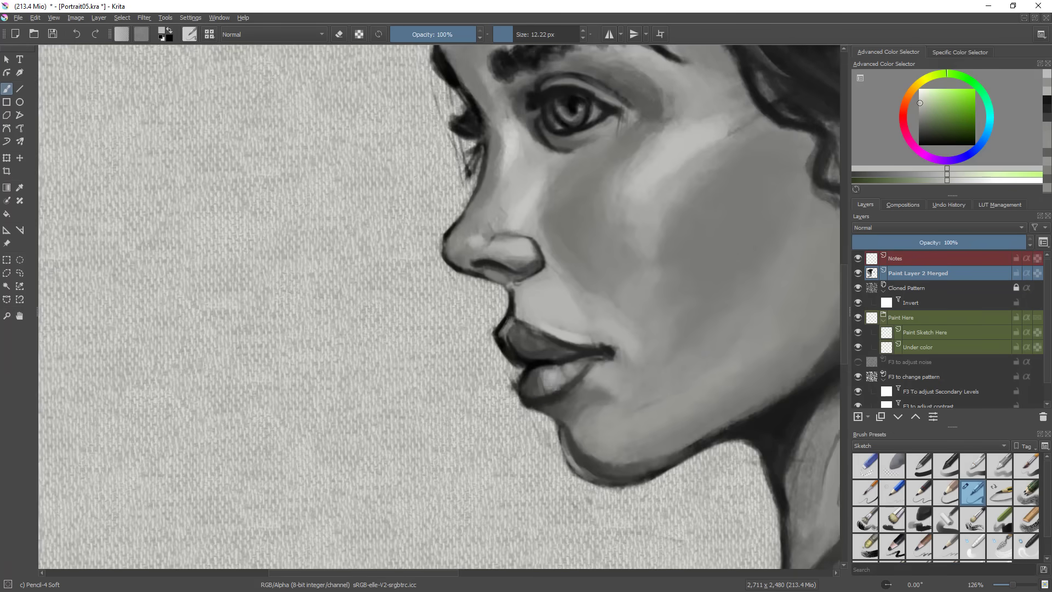
- Refine the shading of the nose tip and upper lip with greys sampled from the face
drag(498, 241, 498, 202)
ctrl+click(509, 338)
drag(516, 301, 513, 329)
mouse_move(562, 356)
mouse_down()
mouse_move(561, 413)
mouse_move(559, 340)
mouse_up()
ctrl+click(471, 253)
mouse_move(307, 263)
mouse_down()
mouse_move(488, 258)
mouse_move(501, 443)
mouse_up()
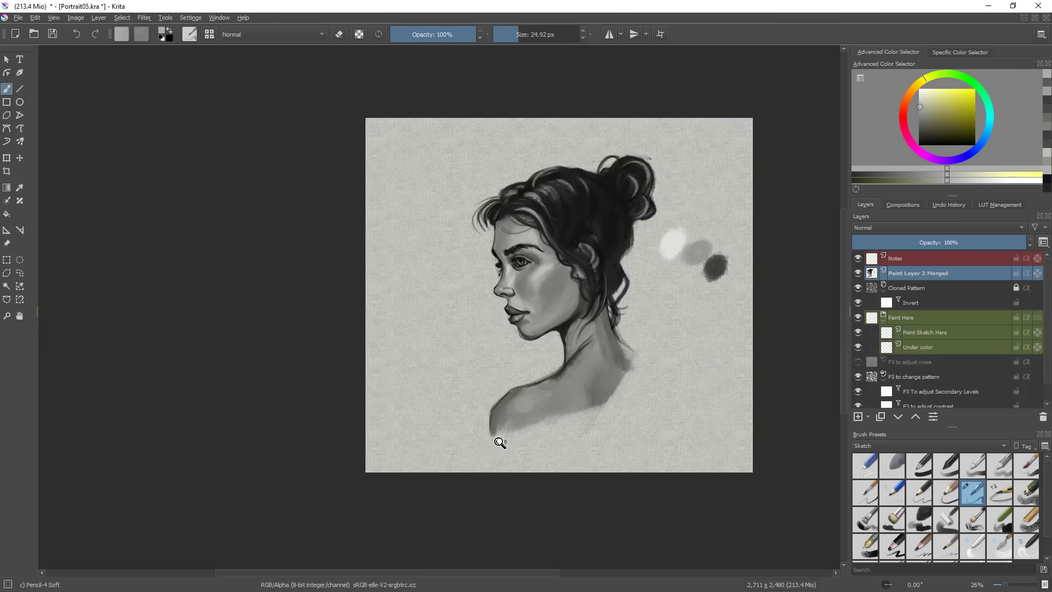
- Sample a near-black tone and paint fine hairs at the inner end of the near eyebrow
drag(520, 254, 520, 186)
ctrl+click(496, 241)
mouse_move(478, 251)
mouse_down()
mouse_move(478, 219)
mouse_move(488, 228)
mouse_up()
ctrl+click(504, 233)
drag(488, 246, 500, 223)
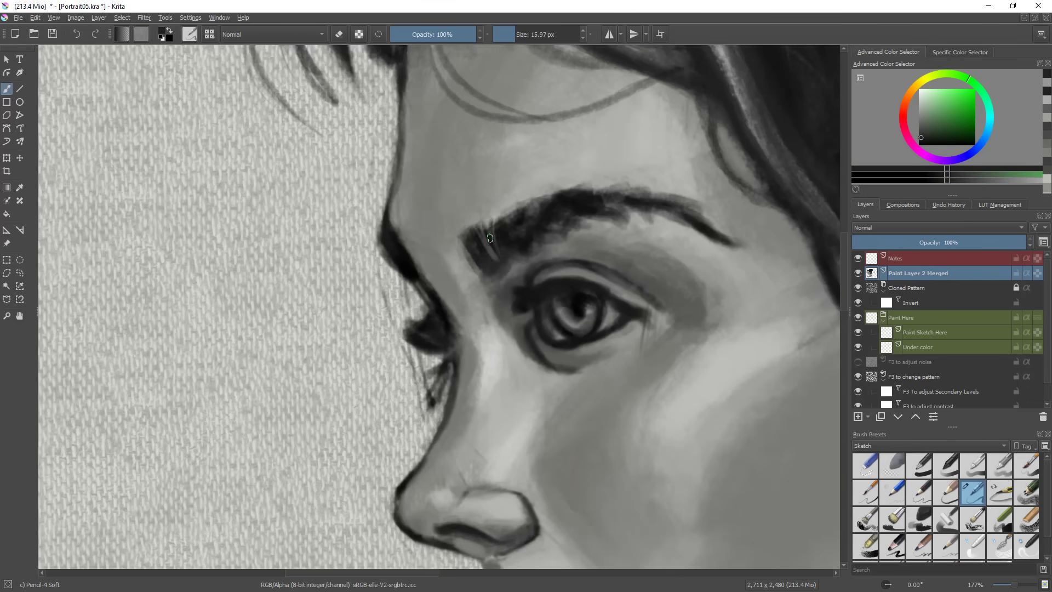
- Sample greys around the near eyebrow and rework its edges, comparing it in mirrored view
key(m)
ctrl+click(553, 192)
mouse_move(439, 268)
mouse_down()
mouse_move(438, 334)
mouse_move(439, 274)
mouse_move(482, 274)
mouse_up()
key(m)
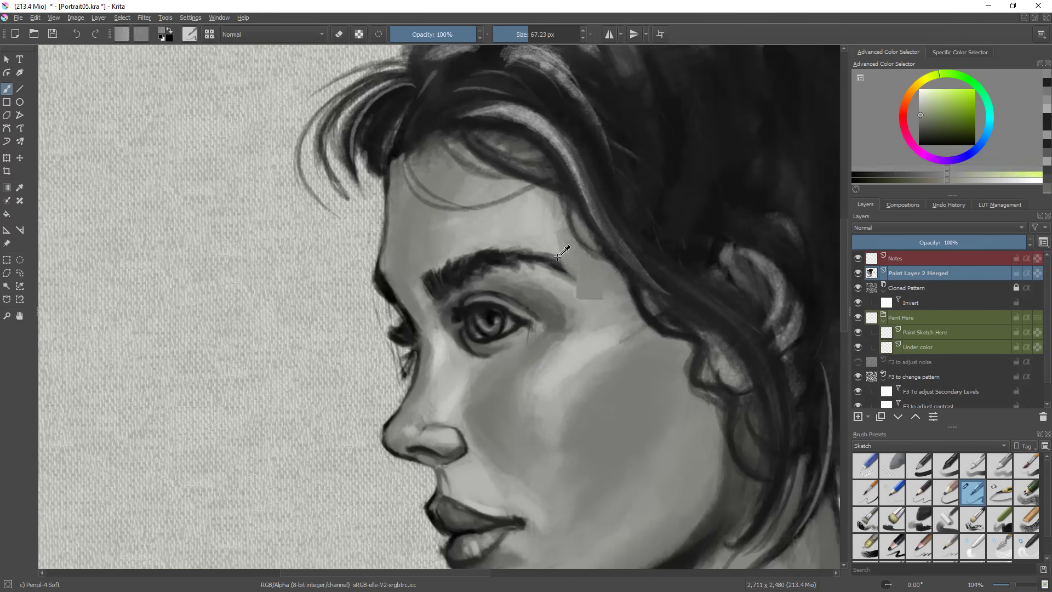
key(m)
ctrl+click(506, 264)
- Taper and soften the outer tail of the near eyebrow, checking both mirrored orientations
key(Tab)
key(m)
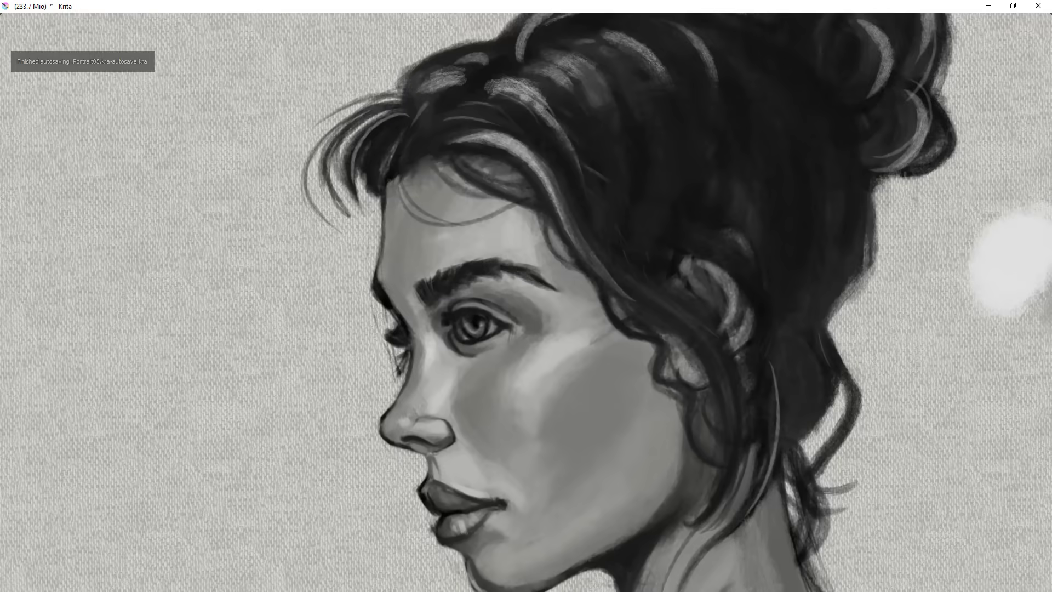
drag(536, 246, 537, 274)
key(m)
mouse_move(439, 340)
mouse_down()
mouse_move(438, 306)
mouse_move(424, 458)
mouse_move(424, 274)
mouse_up()
key(m)
drag(519, 267, 487, 296)
- Brighten the rim of the ear and blend the shading on the neck below the loose strands
mouse_move(477, 363)
mouse_down()
mouse_move(498, 357)
mouse_move(566, 474)
mouse_up()
key(m)
key(m)
drag(497, 362, 573, 573)
key(m)
key(m)
drag(506, 427, 412, 360)
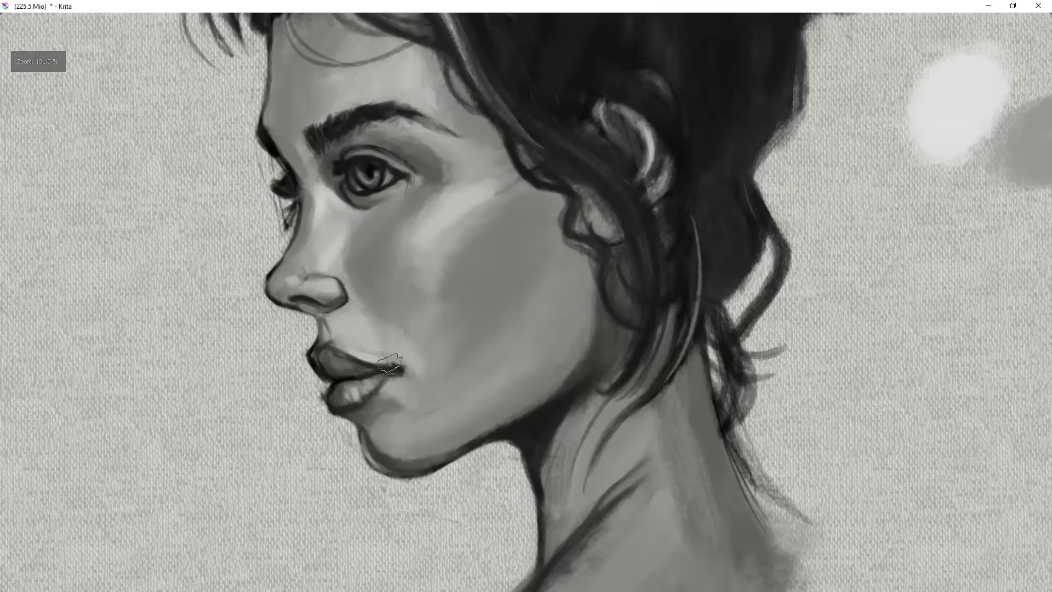
- Compare the whole portrait in mirrored and normal views and save the painting
drag(366, 310, 500, 310)
key(m)
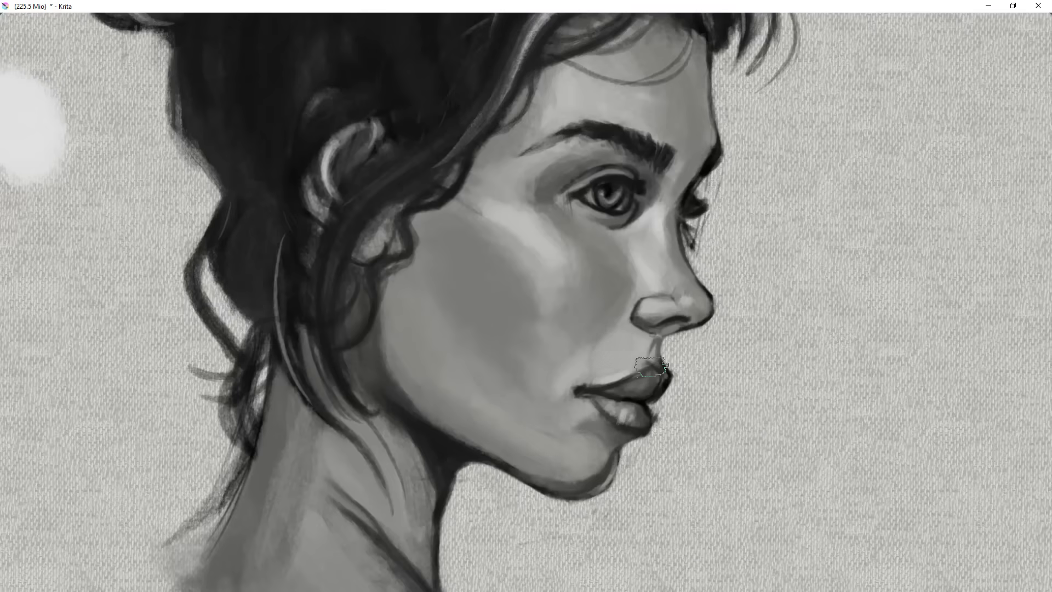
drag(635, 307, 517, 477)
key(m)
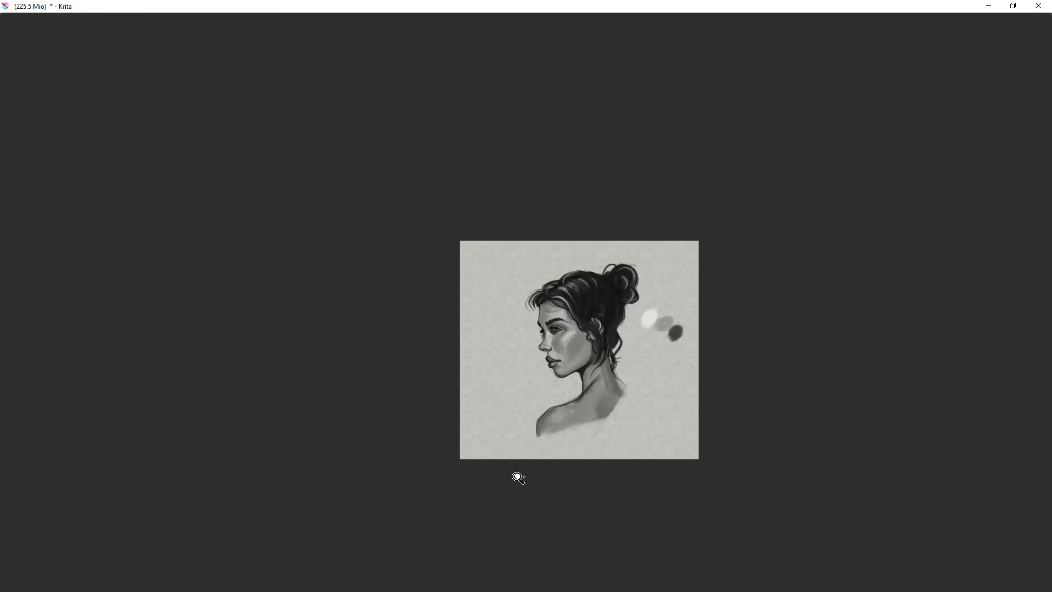
drag(558, 409, 578, 398)
drag(533, 329, 515, 427)
drag(663, 372, 756, 364)
key(ctrl+s)
drag(708, 390, 641, 478)
- Soften the loose strand over the neck and refine the shadows where the neck meets the shoulder
drag(682, 327, 1048, 99)
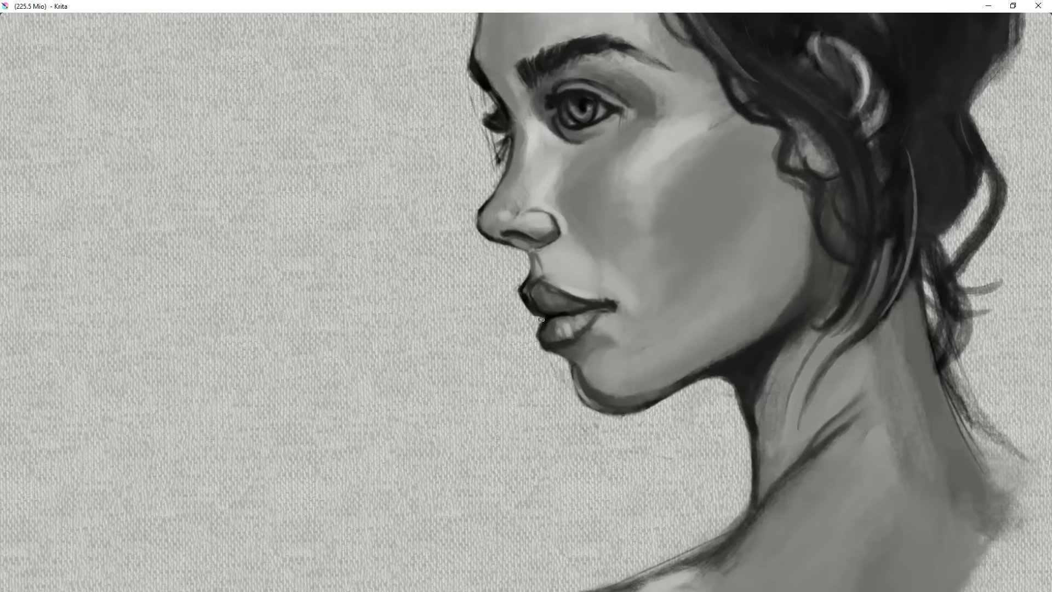
key(m)
drag(671, 316, 624, 392)
key(m)
drag(589, 343, 772, 305)
mouse_move(647, 307)
mouse_down()
mouse_move(639, 253)
mouse_move(625, 362)
mouse_up()
drag(582, 464, 613, 422)
mouse_move(640, 448)
mouse_down()
mouse_move(590, 504)
mouse_move(584, 567)
mouse_up()
drag(670, 427, 669, 437)
drag(723, 416, 751, 440)
key(m)
drag(751, 439, 671, 395)
key(m)
drag(614, 413, 611, 378)
- Sample a grey from the figure and softly shade the shoulder and upper back with a large soft brush
key(Tab)
mouse_move(547, 265)
mouse_down()
mouse_move(520, 320)
mouse_move(555, 378)
mouse_up()
ctrl+click(493, 340)
key(Tab)
drag(638, 277, 643, 310)
mouse_move(493, 339)
mouse_down()
mouse_move(493, 430)
mouse_move(513, 399)
mouse_up()
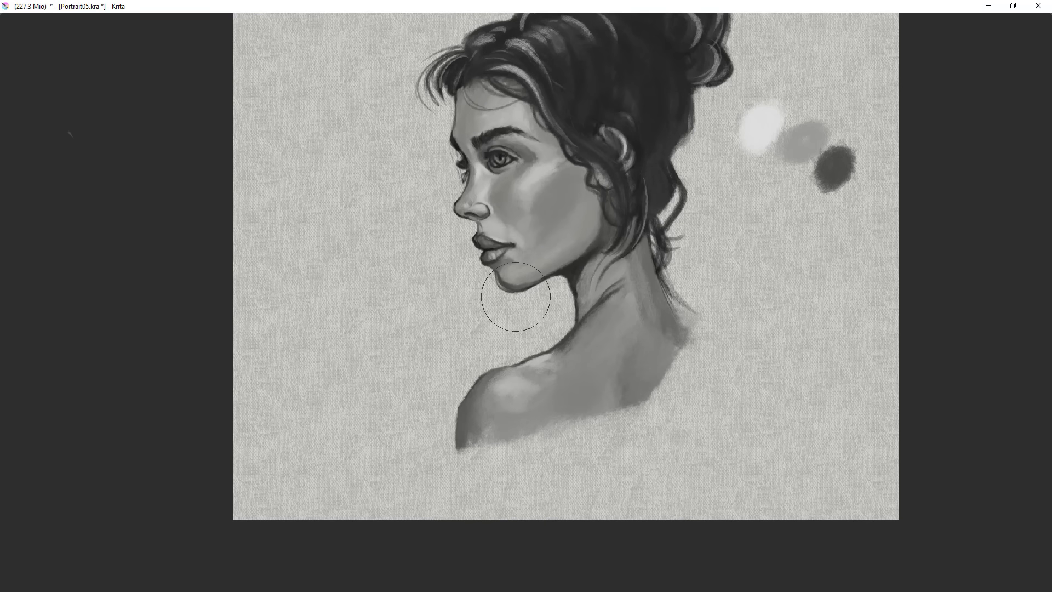
drag(670, 309, 625, 360)
drag(717, 276, 695, 228)
- Blend the shading of the neck and the hair at the nape, checking it in mirrored view
key(m)
key(m)
drag(613, 331, 604, 274)
drag(659, 255, 611, 288)
drag(616, 178, 630, 220)
drag(634, 239, 470, 338)
- Refine the grey strands on the crown and near the base of the bun, comparing them in mirrored view
key(m)
key(m)
drag(569, 231, 605, 181)
drag(625, 247, 660, 224)
drag(767, 164, 771, 195)
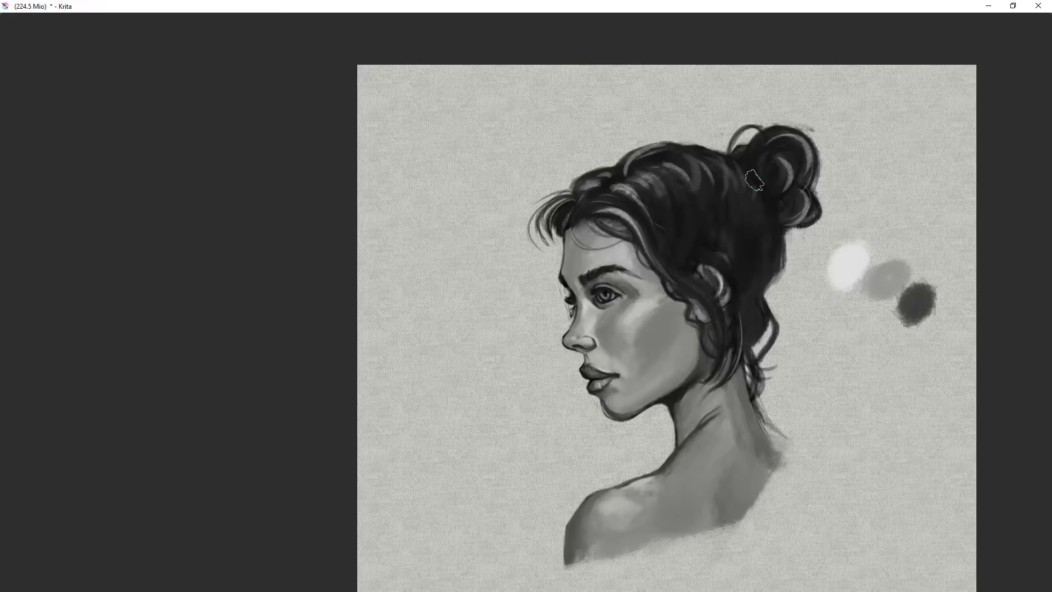
key(m)
drag(572, 327, 548, 252)
key(m)
drag(601, 302, 531, 222)
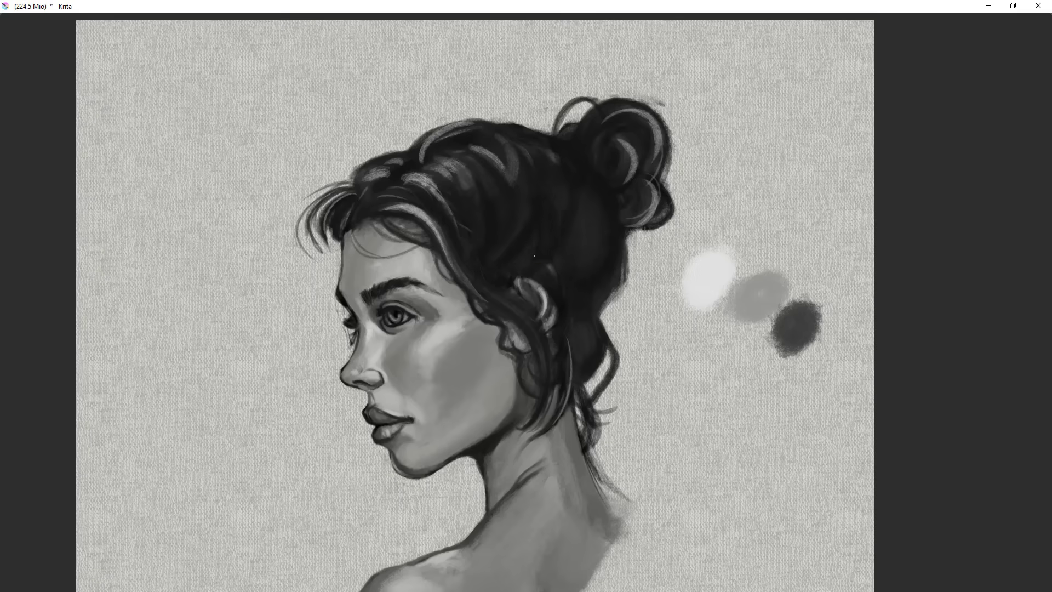
- Refine the shading around the nose, mouth and jaw, comparing the face in mirrored view
drag(597, 351, 497, 524)
drag(560, 338, 550, 94)
key(m)
key(m)
click(591, 304)
drag(608, 339, 595, 367)
mouse_move(540, 482)
mouse_down()
mouse_move(566, 391)
mouse_move(517, 545)
mouse_move(520, 389)
mouse_up()
key(m)
mouse_move(521, 383)
mouse_down()
mouse_move(498, 502)
mouse_move(539, 371)
mouse_move(531, 477)
mouse_move(544, 306)
mouse_up()
key(m)
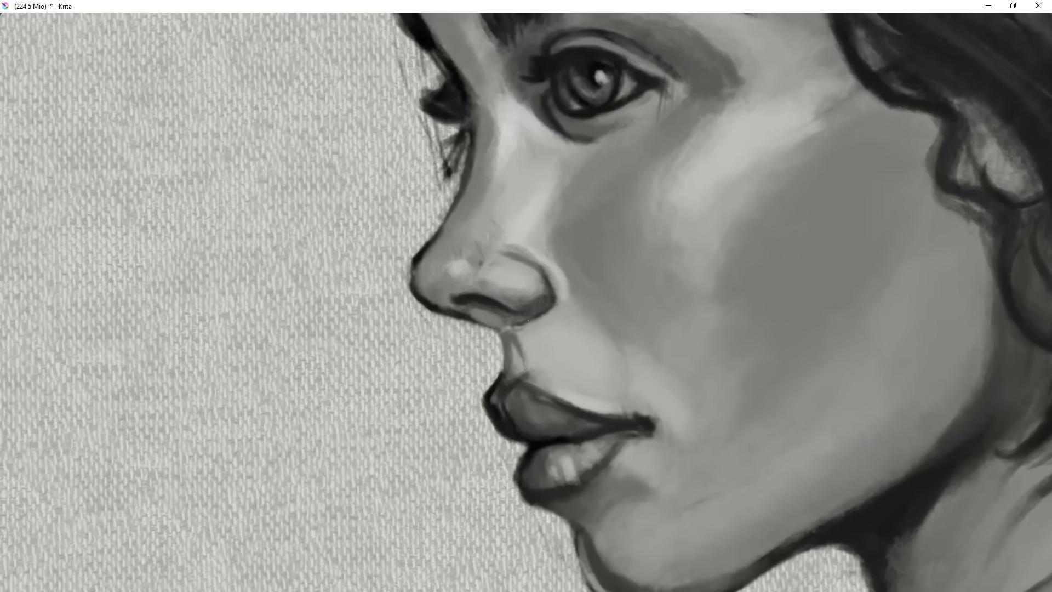
- Smooth the grey tones between the mouth, cheek and jaw, checking the whole head in mirrored view
drag(553, 351, 654, 378)
drag(655, 378, 504, 548)
key(m)
key(m)
mouse_move(504, 547)
mouse_down()
mouse_move(461, 482)
mouse_move(467, 529)
mouse_move(496, 405)
mouse_up()
key(m)
key(m)
key(m)
drag(578, 351, 462, 343)
key(m)
key(m)
key(m)
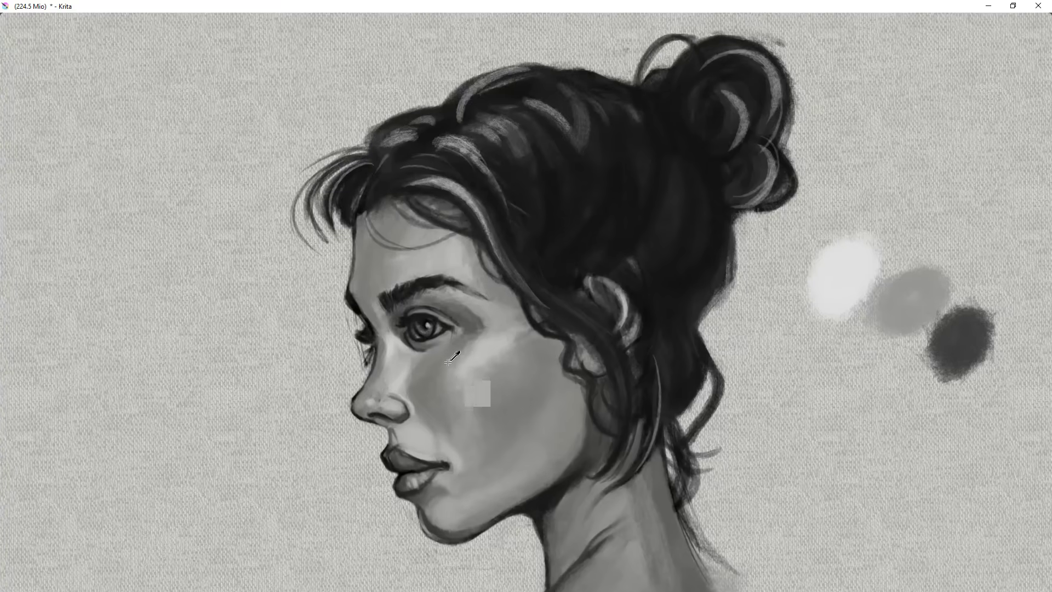
- Sample a mid grey from the cheek and blend the area below the eye
drag(490, 412, 361, 381)
key(m)
key(m)
key(m)
drag(670, 447, 755, 399)
key(m)
drag(382, 462, 667, 207)
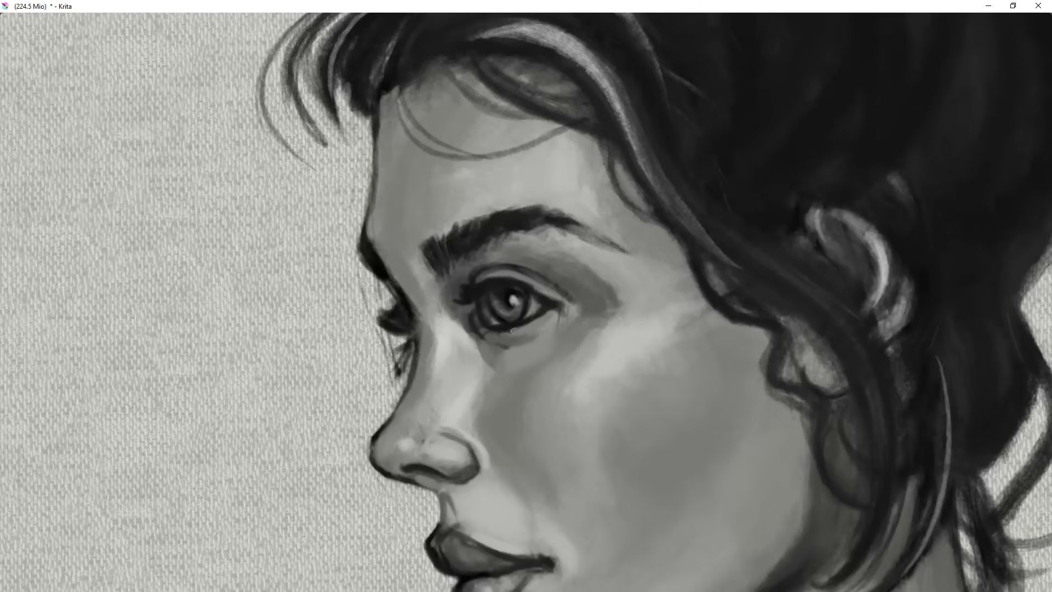
- Soften the cheekbone highlight beneath the eye, comparing it in mirrored view
mouse_move(538, 353)
mouse_down()
mouse_move(536, 409)
mouse_move(544, 324)
mouse_move(578, 404)
mouse_move(544, 378)
mouse_up()
key(m)
key(m)
key(m)
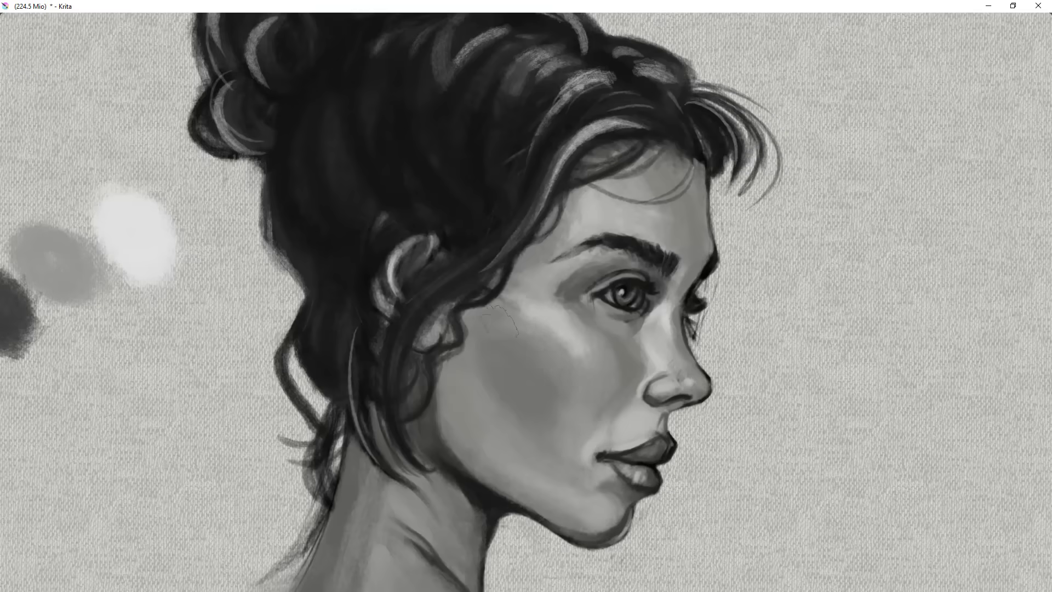
key(m)
drag(610, 335, 618, 337)
mouse_move(615, 407)
mouse_down()
mouse_move(619, 391)
mouse_move(571, 451)
mouse_move(572, 340)
mouse_up()
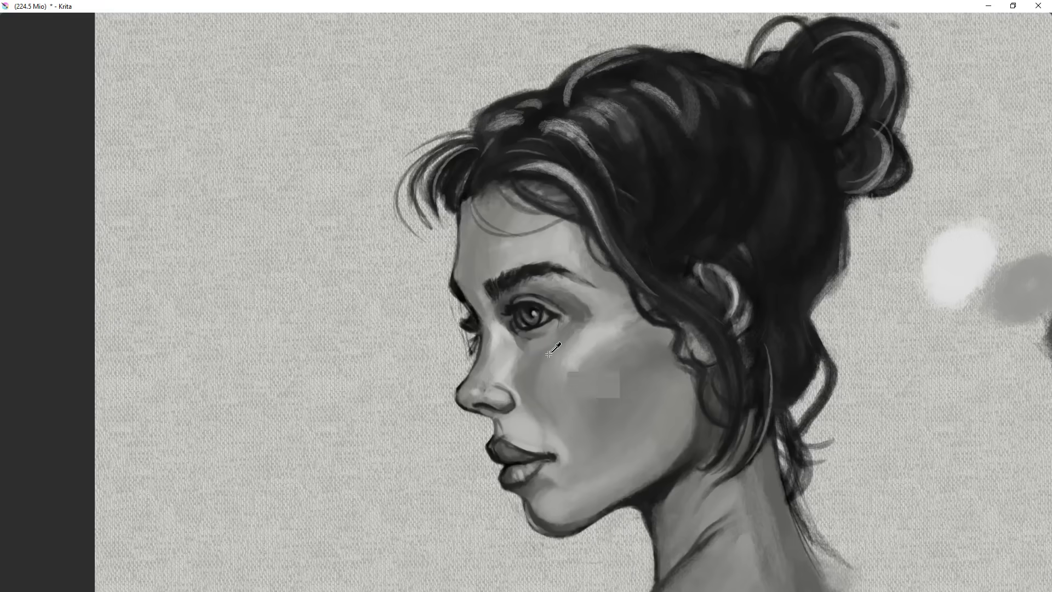
drag(587, 380, 594, 345)
- Sample a light grey from the cheekbone and soften its transition into the cheek shadow
key(m)
key(Tab)
key(m)
key(Tab)
ctrl+click(383, 357)
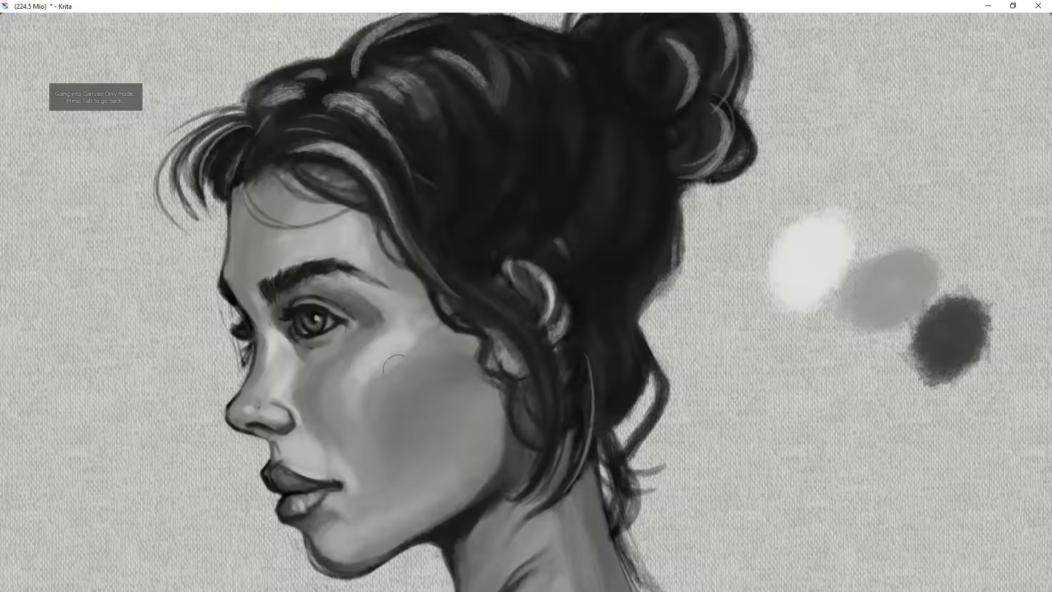
key(Tab)
key(Tab)
mouse_move(449, 397)
mouse_down()
mouse_move(533, 366)
mouse_move(539, 323)
mouse_move(504, 365)
mouse_move(537, 378)
mouse_move(584, 298)
mouse_move(565, 302)
mouse_move(528, 563)
mouse_move(559, 378)
mouse_move(580, 422)
mouse_move(521, 400)
mouse_move(553, 514)
mouse_move(471, 398)
mouse_move(515, 504)
mouse_move(488, 373)
mouse_move(524, 422)
mouse_move(474, 449)
mouse_up()
key(m)
key(m)
key(m)
key(m)
- Choose another brush preset and blend the cheek shadow with greys sampled from the face
key(Tab)
click(992, 478)
key(Tab)
ctrl+click(463, 379)
ctrl+click(463, 471)
drag(427, 548, 438, 383)
drag(509, 322, 521, 333)
- Smooth the tones from the cheek to the mouth corner using a sampled grey, checking in mirrored view
key(m)
mouse_move(608, 378)
mouse_down()
mouse_move(602, 460)
mouse_move(570, 520)
mouse_up()
key(m)
ctrl+click(557, 411)
drag(560, 411, 548, 302)
key(m)
drag(617, 403, 676, 408)
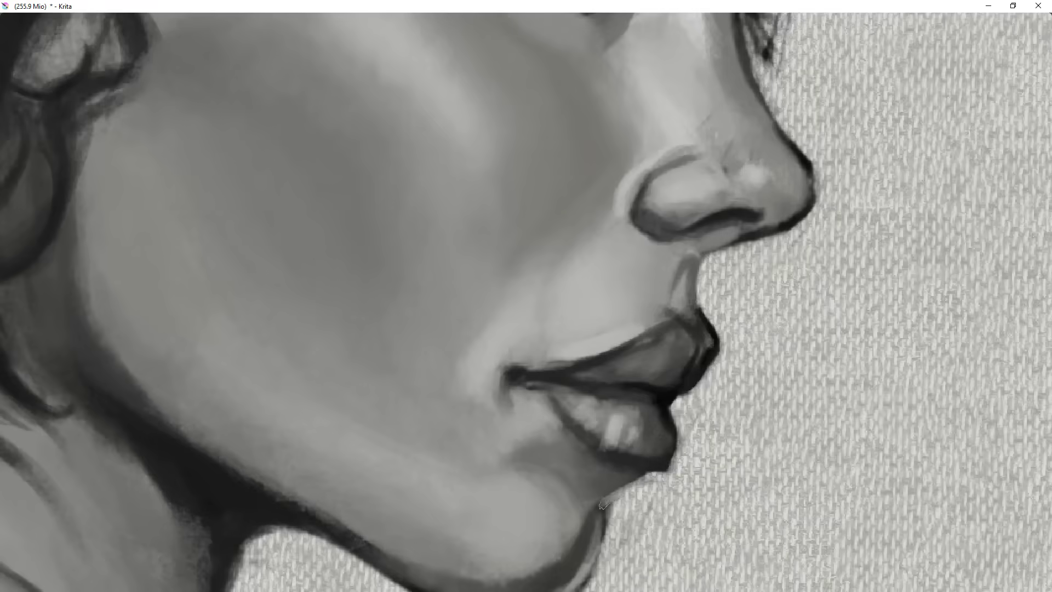
- Sample a grey from the face and soften the shading below the lower lip with the Airbrush Soft brush
key(m)
drag(569, 356, 602, 466)
mouse_move(592, 493)
mouse_down()
mouse_move(759, 309)
mouse_move(723, 274)
mouse_move(667, 344)
mouse_up()
ctrl+click(666, 344)
key(Tab)
click(926, 446)
click(906, 361)
click(945, 466)
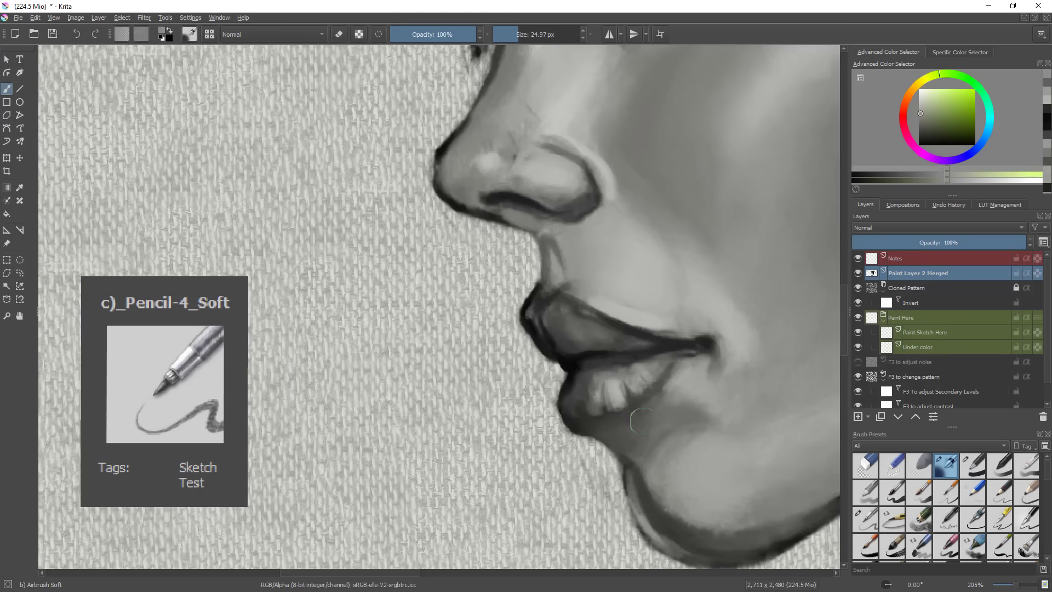
drag(780, 477, 780, 515)
ctrl+click(671, 493)
- Switch to the Pencil-4 Soft brush and smooth the lower lip and its highlight with a sampled grey
click(865, 519)
key(m)
key(Tab)
ctrl+click(403, 394)
drag(618, 443, 622, 328)
key(m)
key(m)
key(m)
drag(597, 410, 605, 493)
drag(608, 438, 565, 305)
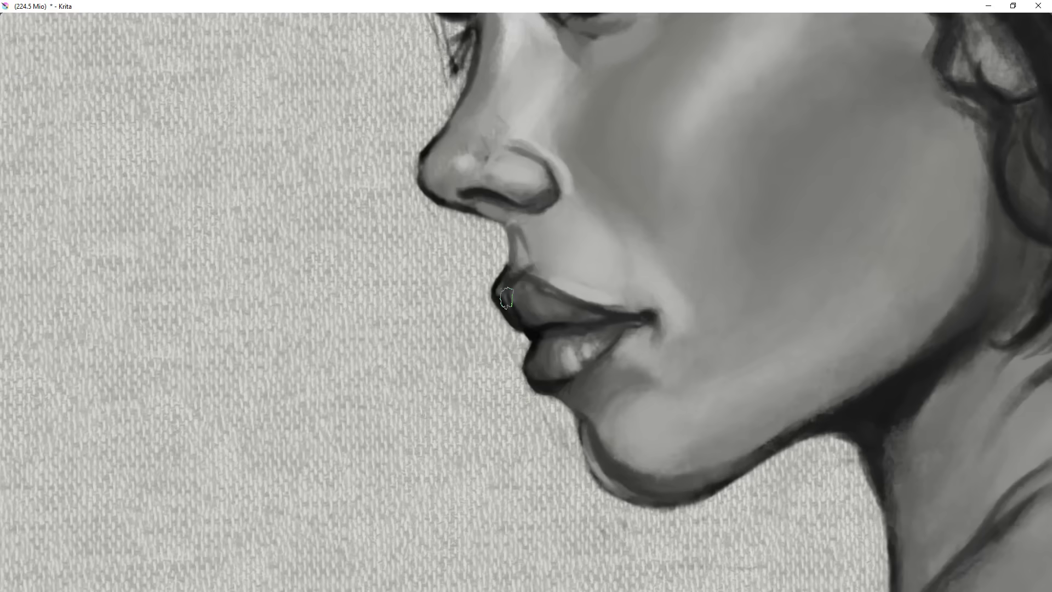
- Refine the lip contours and the edge of the chin, comparing them in mirrored view
key(m)
drag(507, 324, 688, 396)
key(m)
drag(602, 337, 711, 359)
key(m)
drag(690, 406, 690, 361)
key(m)
- Tidy the profile outline from the forehead to the nose, checking the whole head in mirrored view
drag(641, 307, 641, 380)
drag(446, 439, 457, 329)
mouse_move(529, 364)
mouse_down()
mouse_move(531, 383)
mouse_move(532, 366)
mouse_move(432, 552)
mouse_up()
drag(490, 308, 491, 239)
key(m)
key(m)
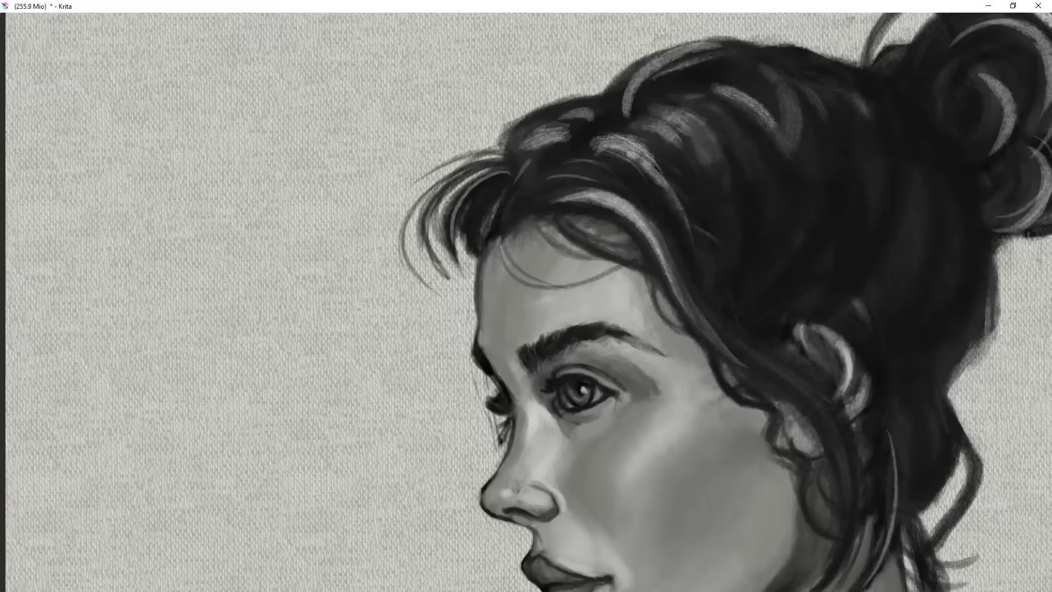
drag(500, 309, 495, 396)
drag(503, 330, 501, 227)
- Darken and thicken the upper lashes of the far eye
key(m)
drag(682, 308, 615, 429)
key(m)
drag(345, 321, 346, 236)
key(m)
drag(606, 307, 595, 241)
key(m)
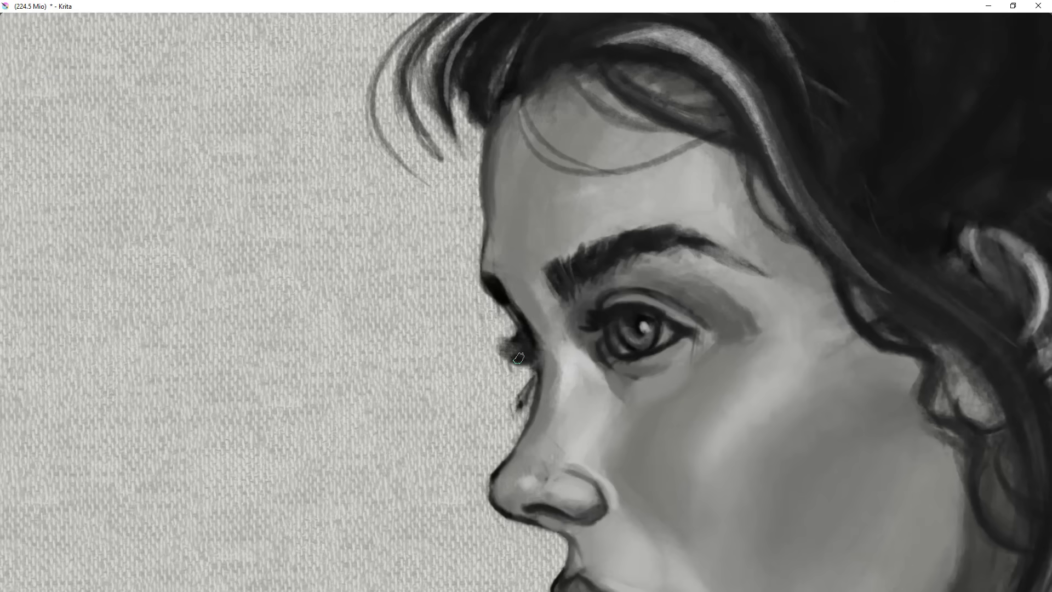
- Refine the far eye's lashes and the adjoining profile edge, comparing the face in mirrored view
key(m)
drag(525, 408, 526, 444)
key(m)
drag(548, 351, 627, 429)
key(m)
drag(493, 435, 493, 328)
drag(605, 383, 606, 515)
key(m)
drag(390, 333, 390, 235)
drag(537, 383, 537, 481)
drag(622, 435, 599, 484)
- Paint loose dark hair strands under the jaw on Paint Layer 1, beneath the merged portrait layer
key(Tab)
drag(592, 438, 598, 347)
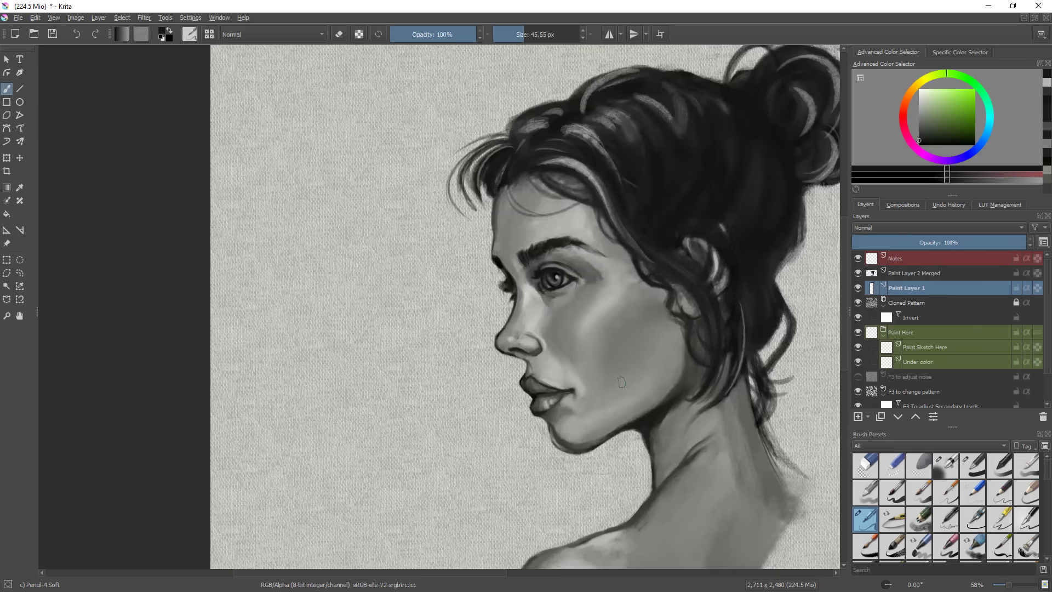
key(m)
drag(651, 388, 652, 466)
key(m)
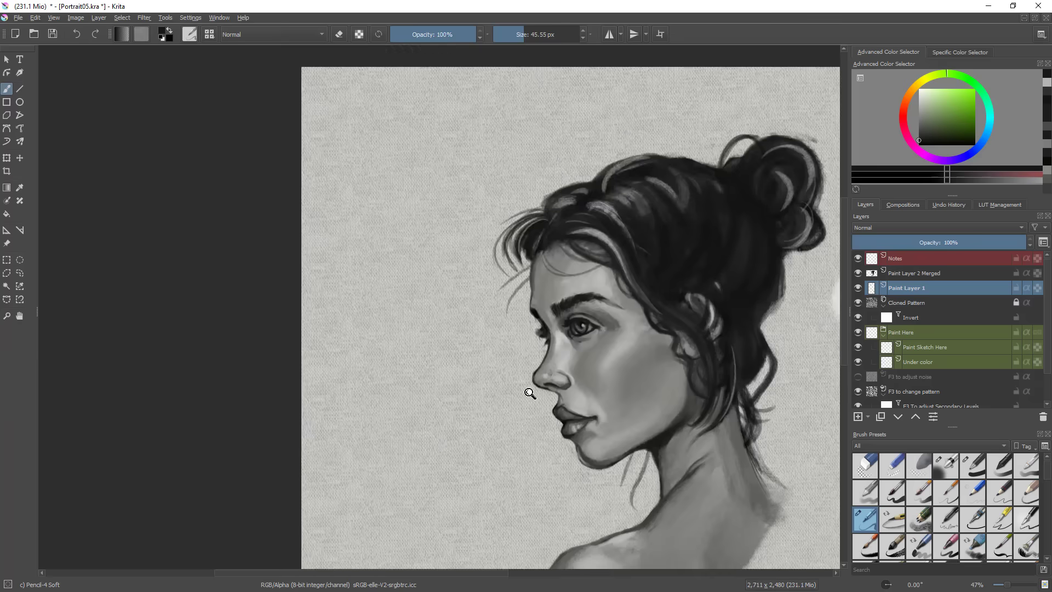
- Add loose dark strands at the nape and around the bun behind the head
key(Tab)
key(m)
key(m)
drag(603, 330, 673, 303)
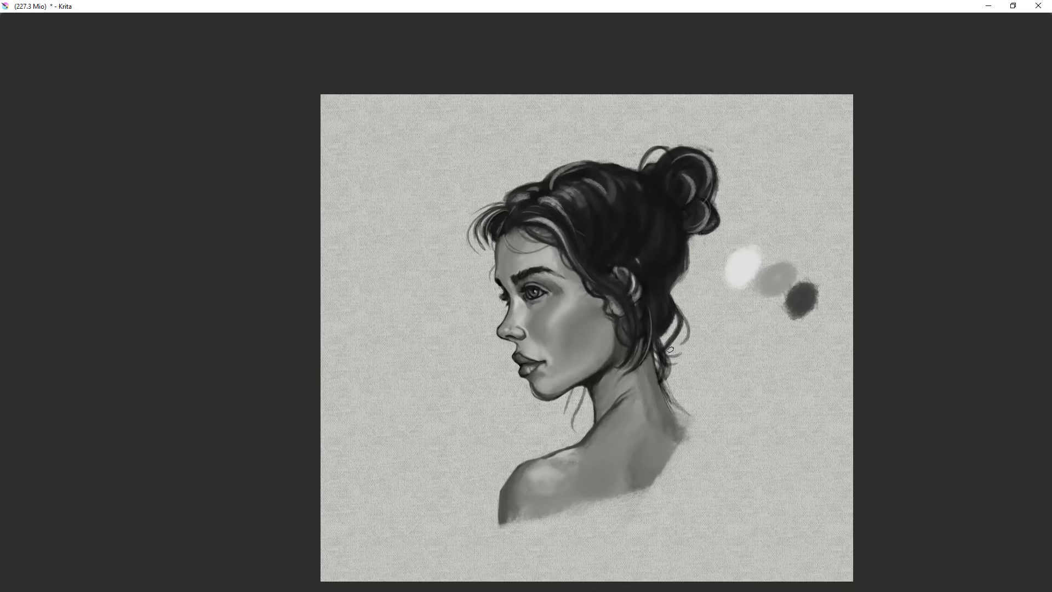
drag(722, 197, 723, 219)
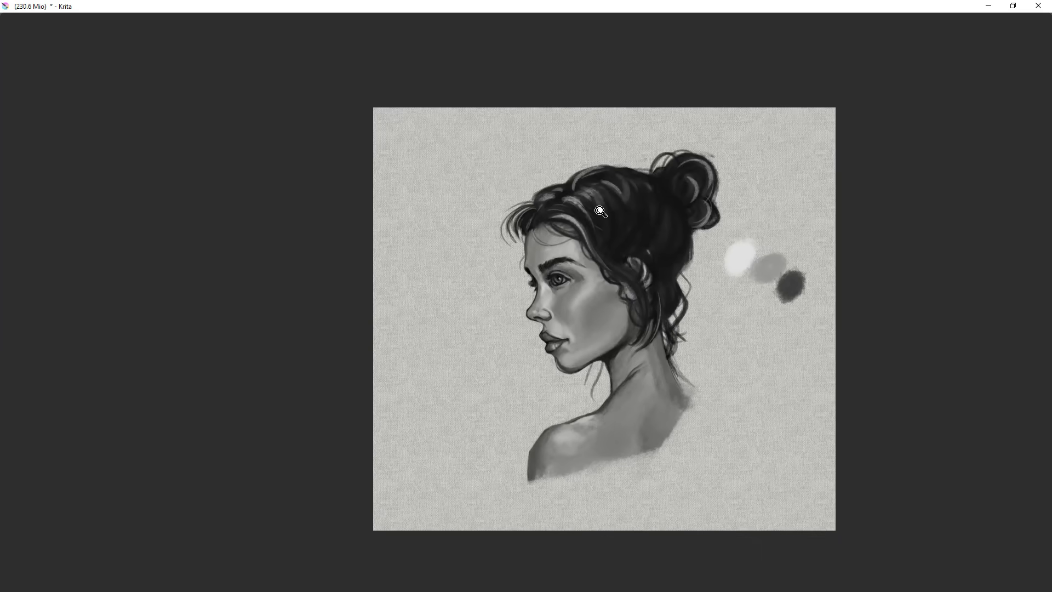
- Merge the portrait layer with the strand layer and trim the loose strands with the eraser
key(Tab)
key(ctrl+e)
drag(615, 380, 619, 263)
key(e)
drag(539, 425, 562, 376)
key(e)
- Alternate painting and erasing to refine the loose strands, and sample a grey from the figure
drag(591, 328, 594, 405)
mouse_move(594, 405)
mouse_down()
mouse_move(602, 334)
mouse_move(640, 378)
mouse_move(696, 334)
mouse_move(657, 367)
mouse_move(701, 477)
mouse_up()
key(e)
drag(701, 477, 730, 507)
key(e)
ctrl+click(707, 455)
- Sample a dark grey and refine the contour between the lower lip and the chin in mirrored view
drag(731, 351, 732, 485)
drag(468, 440, 496, 318)
ctrl+click(482, 306)
key(m)
key(Tab)
drag(707, 378, 710, 416)
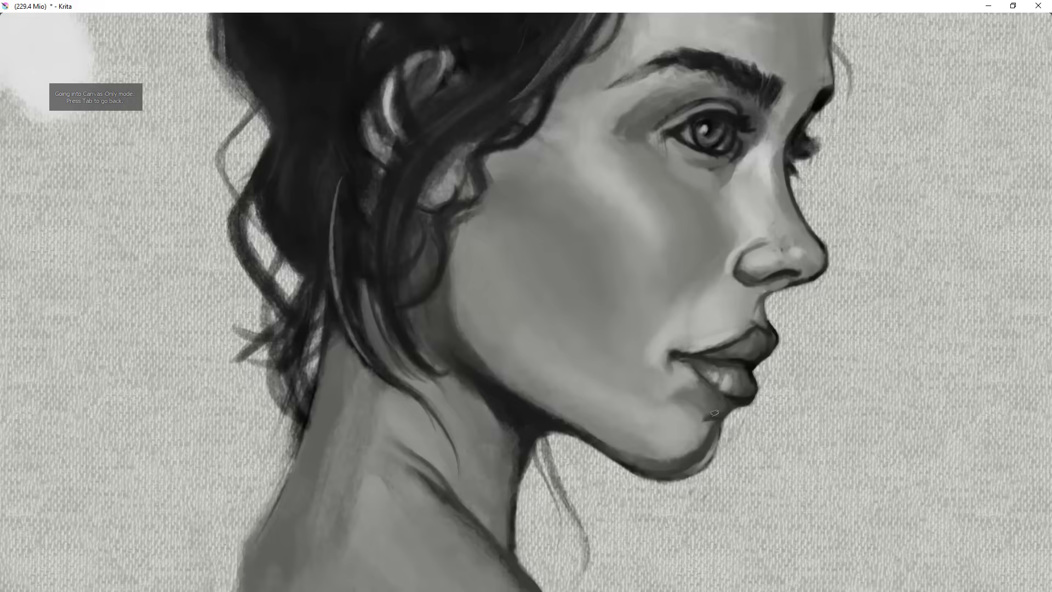
- Sample a dark grey and shade the chin with the soft airbrush, working in both normal and mirrored views
key(m)
drag(619, 295, 617, 352)
drag(614, 449, 603, 389)
key(Tab)
key(slash)
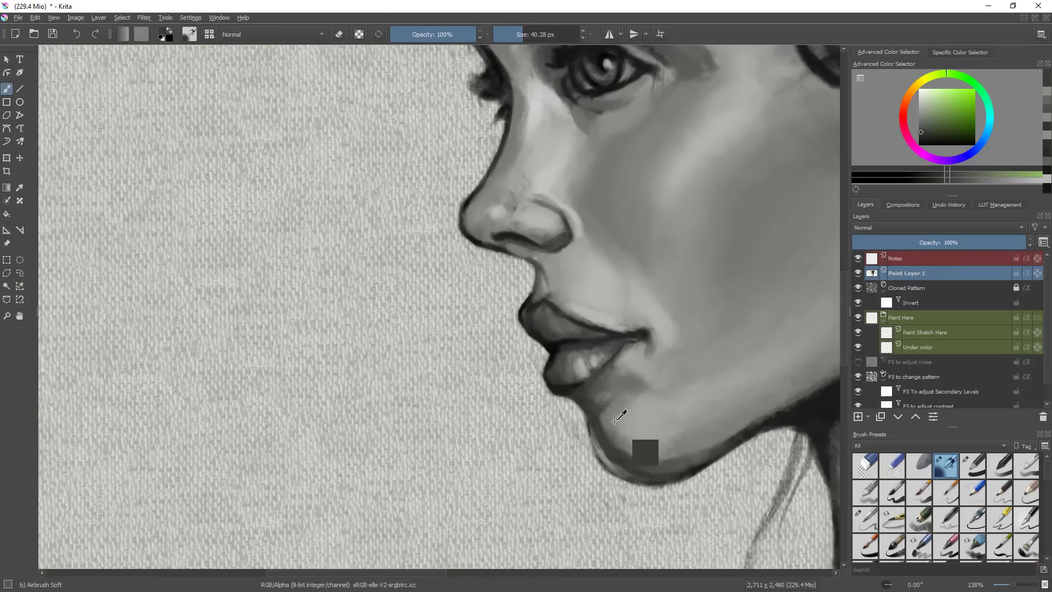
drag(625, 436, 601, 566)
drag(718, 444, 715, 356)
key(m)
drag(575, 368, 566, 397)
- Sample greys around the mouth and chin and blend the shading of the lower face with the airbrush
key(m)
ctrl+click(526, 378)
mouse_move(493, 356)
mouse_down()
mouse_move(630, 352)
mouse_move(682, 367)
mouse_move(679, 438)
mouse_up()
drag(653, 345, 650, 301)
ctrl+click(563, 376)
ctrl+click(498, 408)
mouse_move(563, 375)
mouse_down()
mouse_move(561, 307)
mouse_move(547, 394)
mouse_up()
key(slash)
- Refine the chin's outline with Pencil-4 Soft in sampled greys, alternating painting and erasing, and undo the last stroke
ctrl+click(474, 361)
key(e)
key(m)
drag(569, 394, 567, 307)
key(e)
ctrl+click(564, 378)
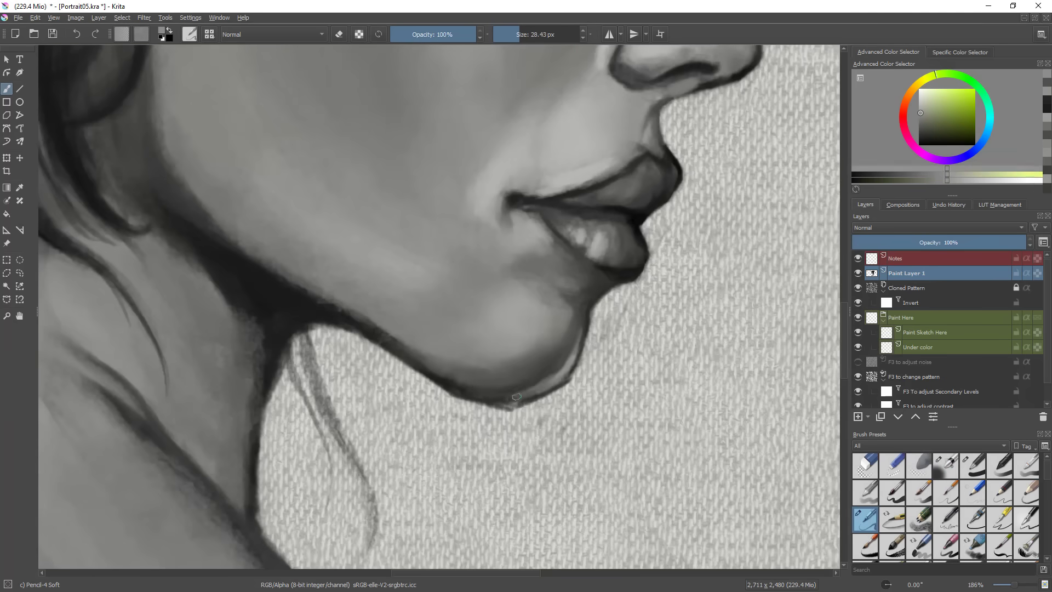
key(m)
ctrl+click(304, 291)
key(m)
drag(734, 295, 740, 375)
key(Tab)
key(ctrl+z)
- Check the portrait in mirrored view, sample a grey from the face and prepare Airbrush Soft for further shading
key(m)
mouse_move(526, 493)
mouse_down()
mouse_move(526, 422)
mouse_move(564, 531)
mouse_up()
drag(567, 444, 565, 373)
drag(541, 426, 493, 329)
key(m)
key(m)
key(Tab)
ctrl+click(550, 274)
drag(485, 443, 484, 520)
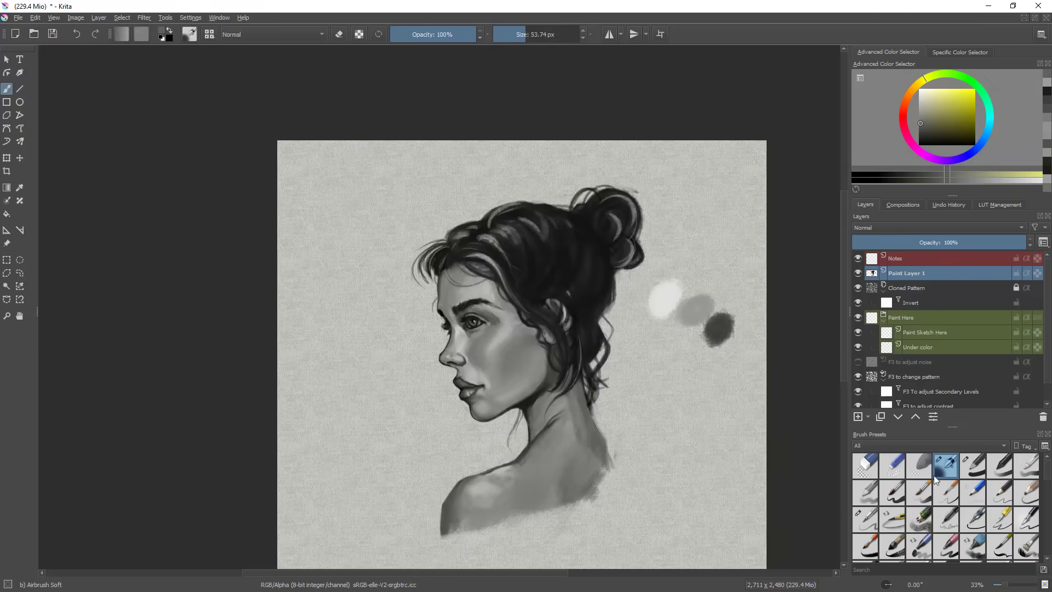
drag(479, 406, 479, 329)
- Touch up the figure with Pencil-4 Soft in a sampled grey
click(865, 520)
ctrl+click(550, 397)
drag(548, 398, 560, 465)
- Adjust the portrait layer with the Transform tool and compare its proportions in mirrored and reduced views
key(ctrl+t)
mouse_move(508, 399)
mouse_down()
mouse_move(508, 329)
mouse_move(526, 460)
mouse_up()
key(m)
drag(392, 464, 392, 384)
mouse_move(423, 416)
mouse_down()
mouse_move(630, 370)
mouse_move(602, 454)
mouse_up()
key(m)
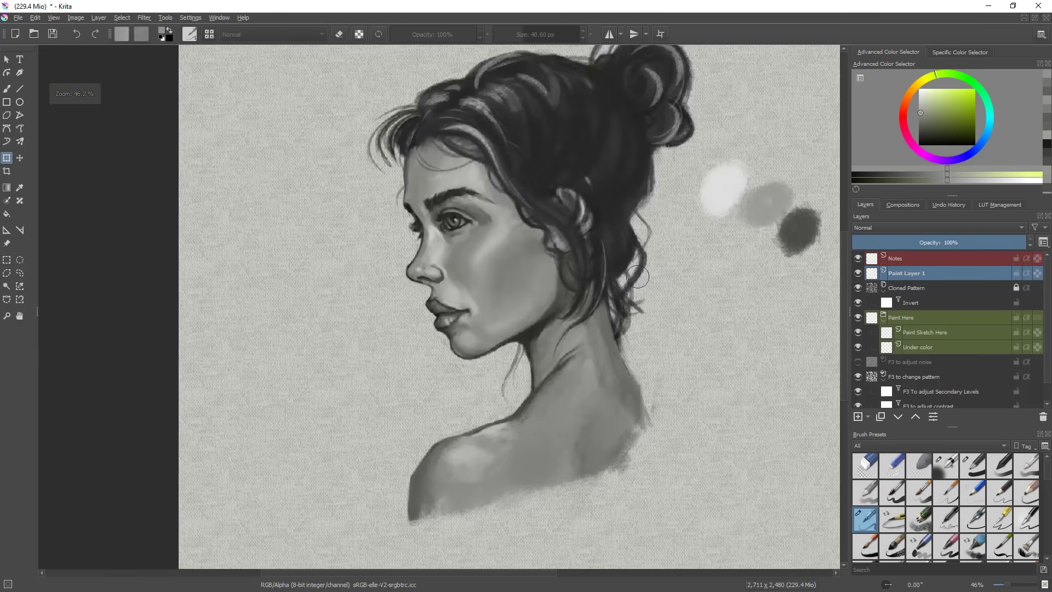
drag(462, 356, 462, 296)
drag(453, 363, 454, 406)
key(m)
key(m)
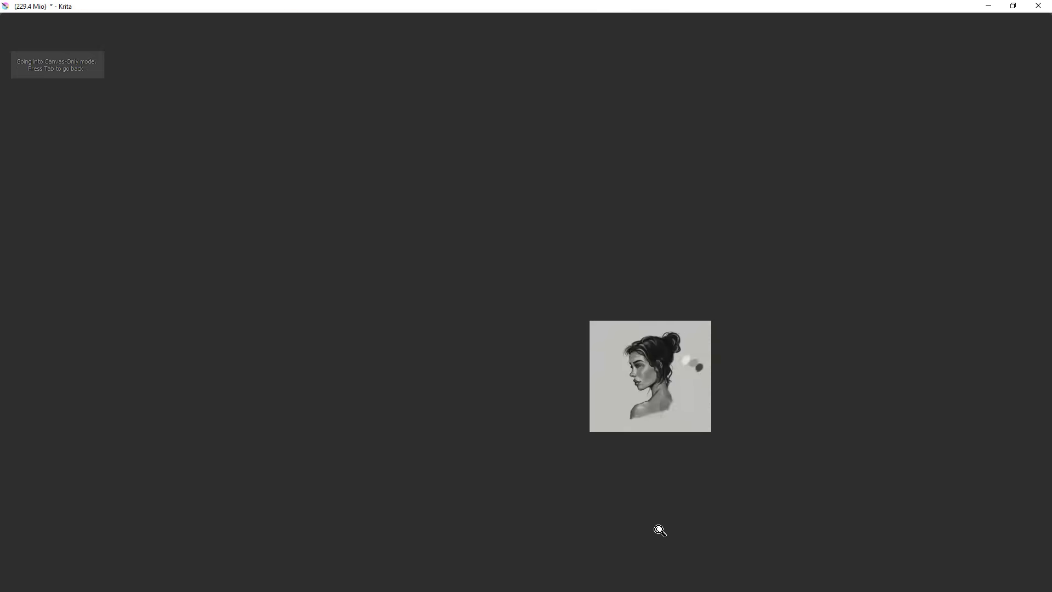
mouse_move(658, 528)
mouse_down()
mouse_move(690, 383)
mouse_move(647, 361)
mouse_move(633, 307)
mouse_up()
- Hide the selection outline, choose the Texture Spray preset and add a new paint layer above the notes layer
key(Tab)
click(1007, 505)
key(ctrl+h)
click(973, 495)
click(1042, 417)
click(857, 417)
- Spray texture over the selected figure in a sampled dark grey, and again with the swapped light colour
ctrl+click(524, 356)
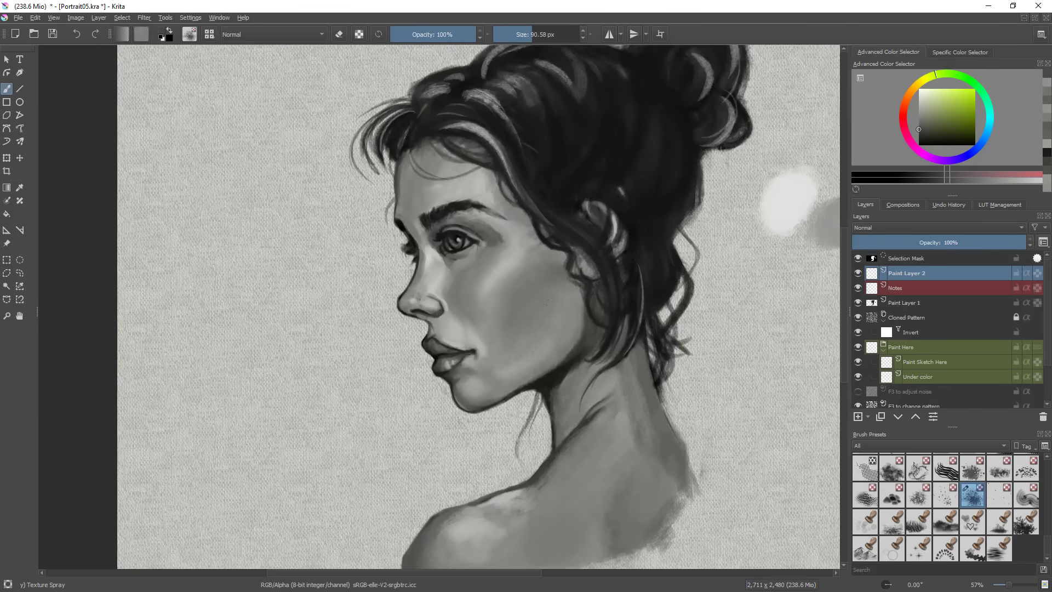
drag(504, 271, 436, 257)
drag(524, 357, 564, 232)
mouse_move(630, 306)
mouse_down()
mouse_move(615, 413)
mouse_move(603, 351)
mouse_up()
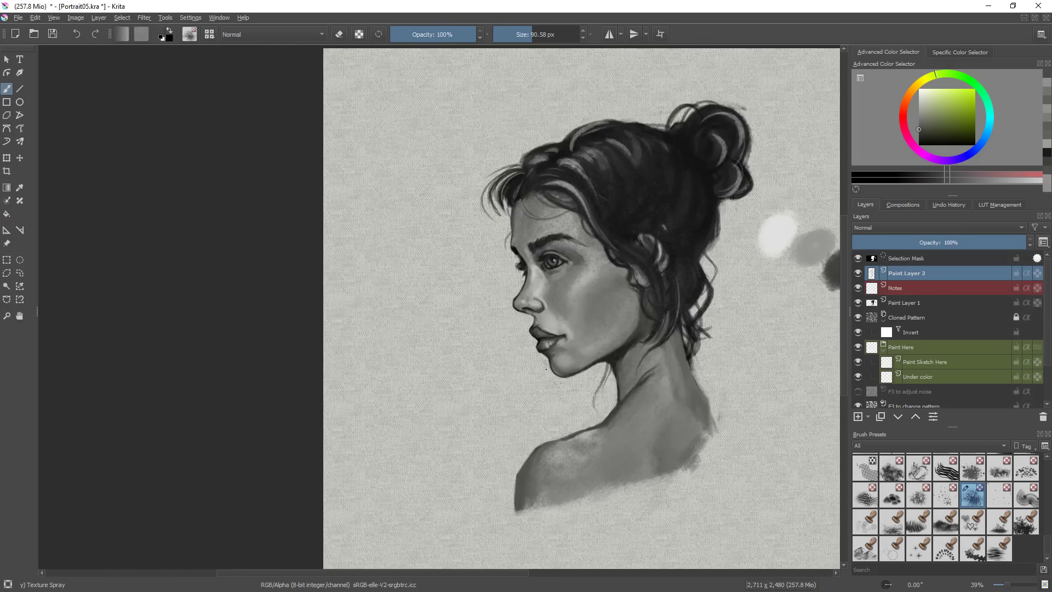
key(x)
mouse_move(659, 276)
mouse_down()
mouse_move(656, 291)
mouse_move(618, 159)
mouse_up()
- Adjust the opacity of the sprayed texture layer and check the whole portrait
click(932, 242)
click(904, 243)
mouse_move(616, 274)
mouse_down()
mouse_move(619, 387)
mouse_move(627, 349)
mouse_up()
key(minus)
key(Tab)
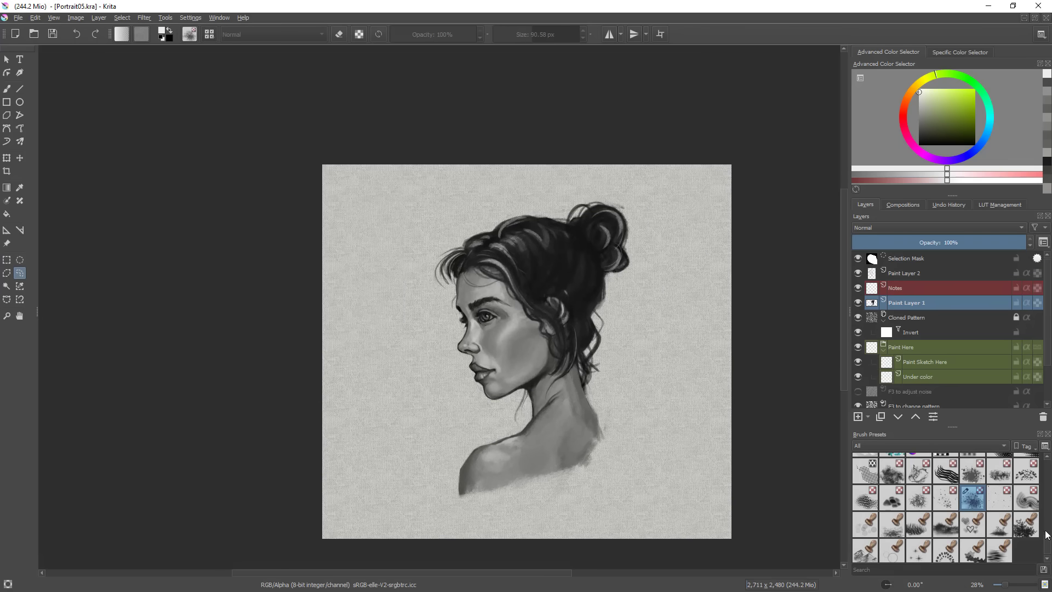
- Merge the texture layer with the portrait layer, clear the selection, and set the Ink-8 Sumi-e preset to erase
drag(1047, 534, 1047, 469)
click(891, 546)
shift+click(912, 273)
key(ctrl+e)
key(e)
key(ctrl+shift+a)
key(e)
key(ctrl+z)
key(ctrl+z)
key(ctrl+e)
key(ctrl+shift+a)
key(e)
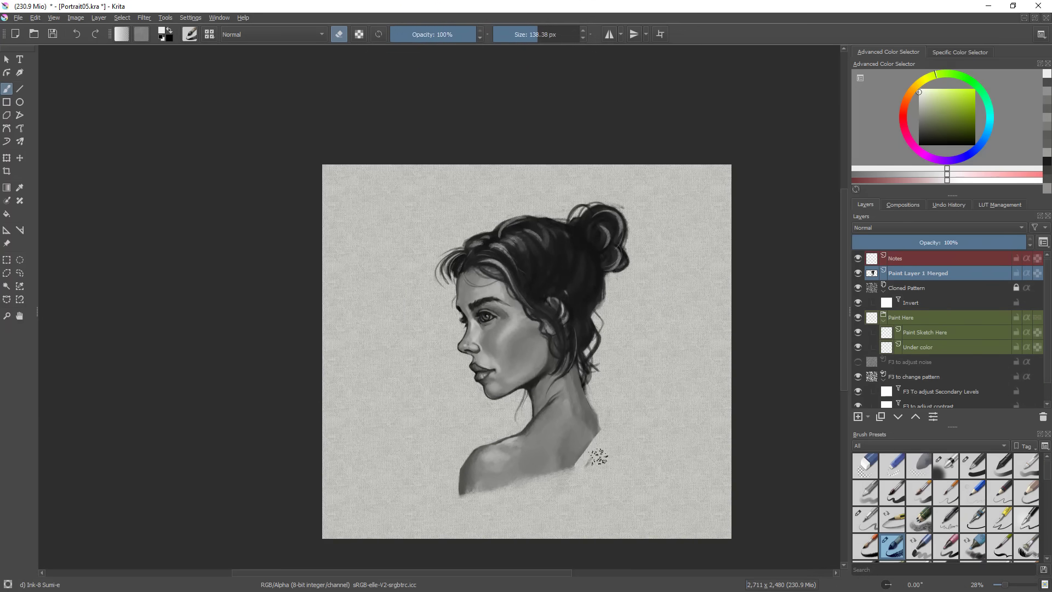
- Clean up the edges of the back and shoulder with Pencil-4 Soft, alternating erasing and painting in a sampled grey
scroll(459, 500, up, 1)
click(865, 520)
drag(625, 368, 524, 427)
ctrl+click(609, 349)
key(e)
drag(614, 334, 632, 350)
scroll(650, 347, down, 2)
key(e)
key(m)
key(m)
scroll(693, 420, up, 2)
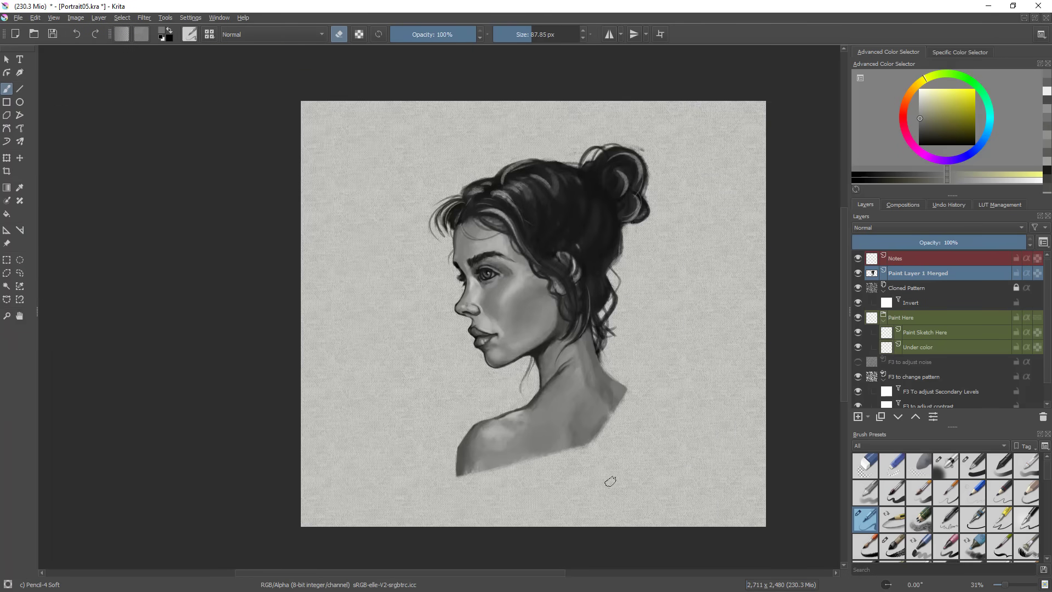
- Duplicate the merged portrait layer, toggle the original's visibility and apply a filter to the copy
scroll(693, 419, up, 1)
key(ctrl+j)
click(857, 288)
click(144, 17)
mouse_move(264, 120)
click(310, 143)
- Set the filtered copy's opacity to 24% and merge it down into the portrait layer
scroll(539, 306, up, 3)
drag(934, 241, 895, 240)
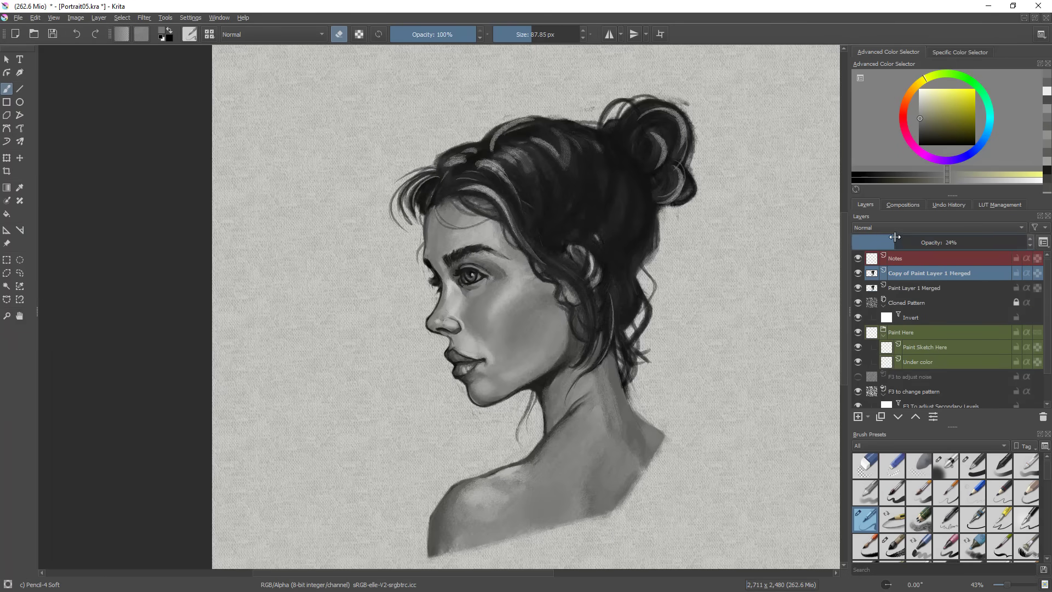
scroll(721, 343, down, 3)
drag(721, 343, 716, 322)
key(ctrl+e)
- Sample greys around the hair and touch up its highlights and strands with Pencil-4 Soft, checking in mirrored view
scroll(552, 158, up, 6)
key(e)
ctrl+click(552, 157)
scroll(714, 215, down, 1)
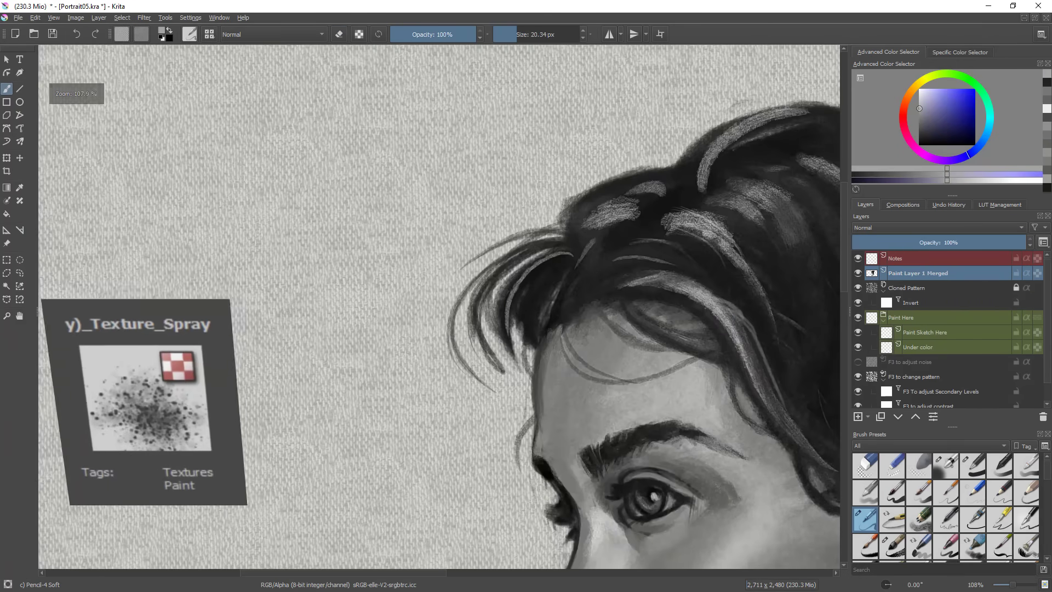
ctrl+click(714, 215)
scroll(721, 312, down, 5)
scroll(720, 296, up, 3)
ctrl+click(697, 276)
scroll(572, 252, down, 3)
key(m)
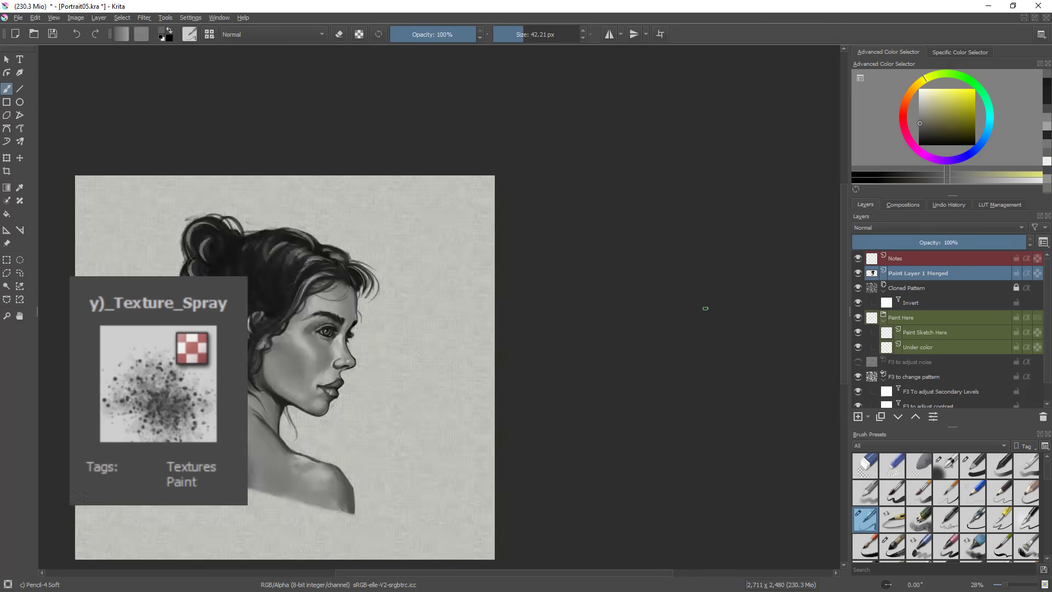
key(m)
scroll(634, 357, down, 3)
scroll(659, 329, up, 2)
- Add a new layer beneath the portrait and draw a near-black square frame behind the head with the Rectangle tool
key(Insert)
key(ctrl+Page_Down)
click(7, 101)
click(918, 142)
drag(489, 212, 695, 419)
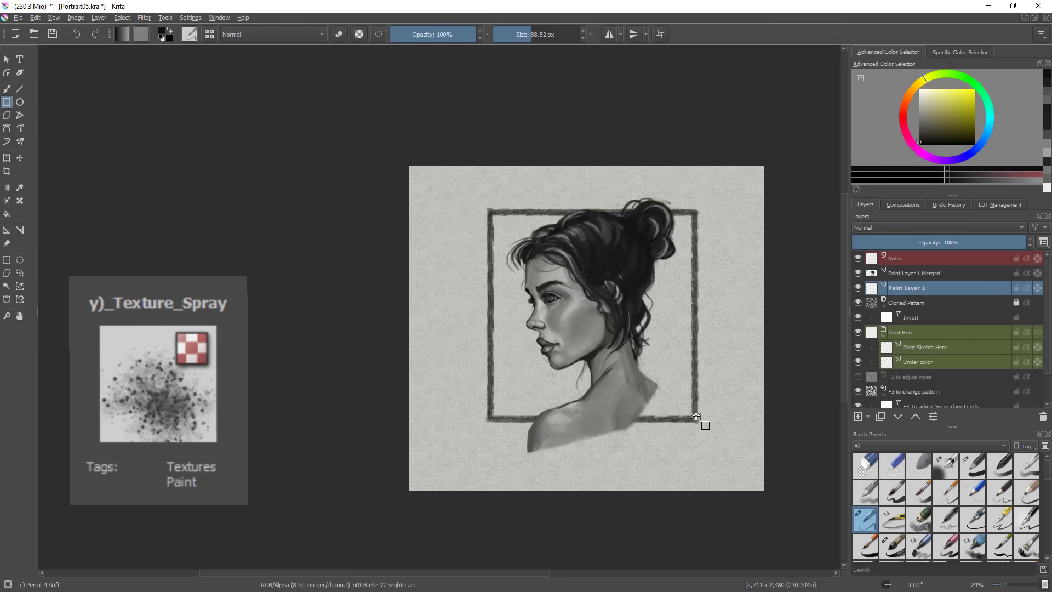
- Redraw the square frame with a thinner brush of about 31 px and adjust its placement behind the portrait
click(519, 34)
drag(490, 214, 695, 418)
key(ctrl+t)
key(b)
scroll(550, 251, up, 3)
key(m)
key(m)
- Draw five horizontal lines across the upper part of the frame and enclose them in a freehand selection
click(20, 89)
drag(473, 188, 772, 188)
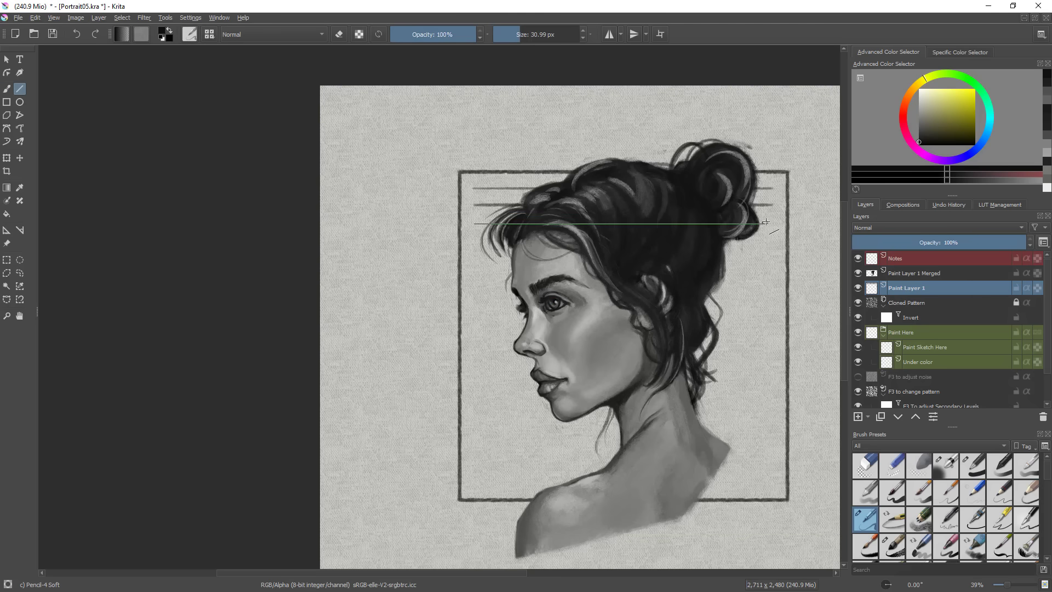
drag(722, 264, 770, 260)
click(19, 273)
mouse_move(773, 181)
mouse_down()
mouse_move(777, 266)
mouse_move(774, 181)
mouse_up()
- Try to duplicate the selected horizontal lines by copying, pasting and transforming them
key(ctrl+c)
key(ctrl+v)
key(ctrl+t)
key(ctrl+z)
key(ctrl+z)
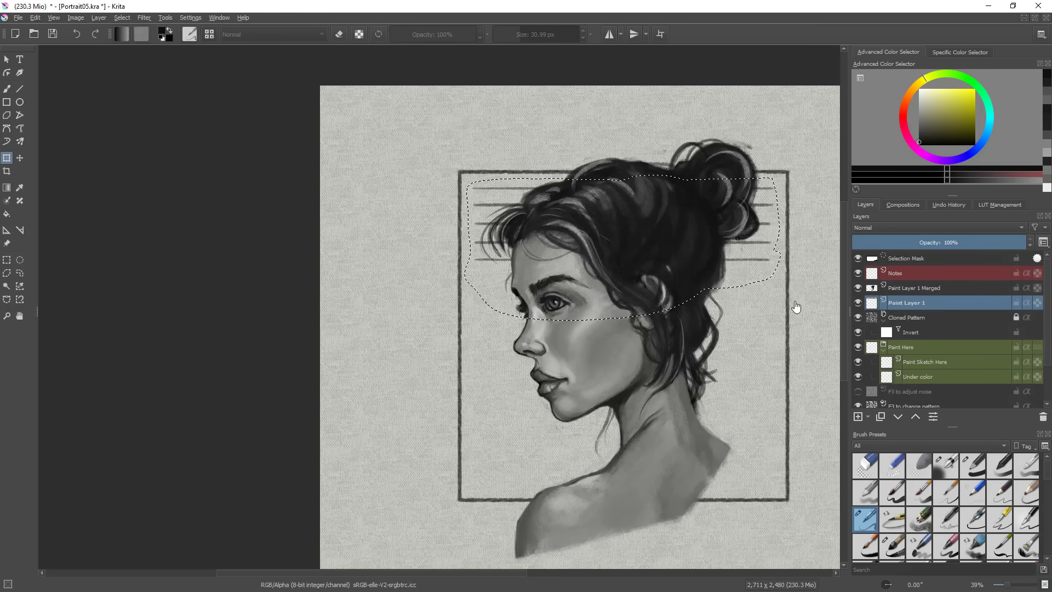
- Duplicate the group of horizontal lines further down inside the frame, merge the copies into one layer and clear the selection
key(ctrl+shift+z)
key(ctrl+shift+z)
mouse_move(730, 221)
mouse_down()
mouse_move(737, 394)
mouse_move(692, 475)
mouse_move(779, 411)
mouse_up()
key(ctrl+v)
click(873, 317)
key(ctrl+v)
key(ctrl+z)
key(ctrl+z)
key(ctrl+e)
key(ctrl+c)
key(ctrl+v)
key(Return)
key(ctrl+e)
key(ctrl+shift+a)
- Outline a group of lines with a freehand selection, paste and transform a copy to fill the lower frame, and merge it down
click(19, 273)
key(ctrl+c)
key(ctrl+v)
key(ctrl+t)
mouse_move(744, 423)
mouse_down()
mouse_move(746, 476)
mouse_move(778, 487)
mouse_up()
click(20, 273)
key(Delete)
key(ctrl+shift+a)
key(ctrl+t)
key(ctrl+e)
- Select part of the lined frame freehand, transform it slightly to even out its placement, and clear the selection
click(20, 273)
drag(558, 249, 563, 249)
key(ctrl+t)
drag(603, 467, 603, 474)
drag(491, 360, 489, 360)
key(Return)
key(ctrl+shift+a)
click(19, 272)
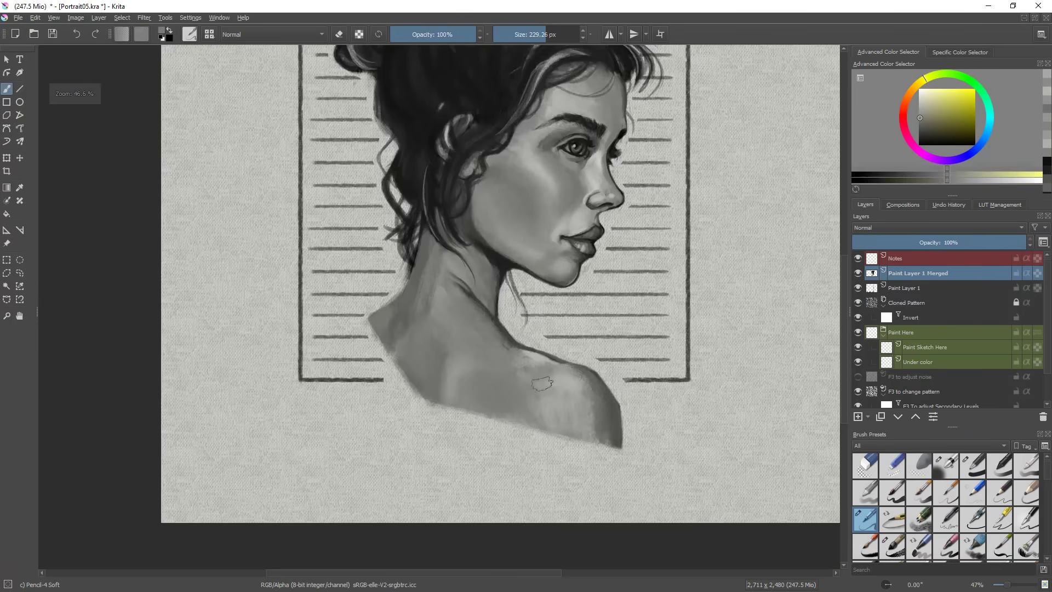
- Soften the shading of the neck and shoulder on the merged portrait layer with the Airbrush Soft brush
scroll(599, 429, down, 2)
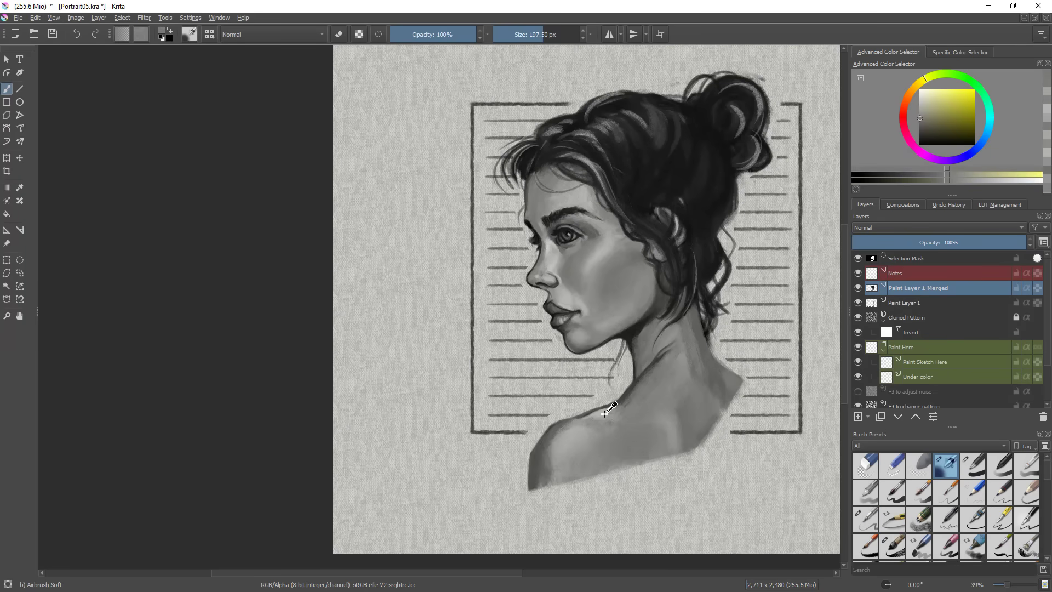
scroll(616, 450, down, 1)
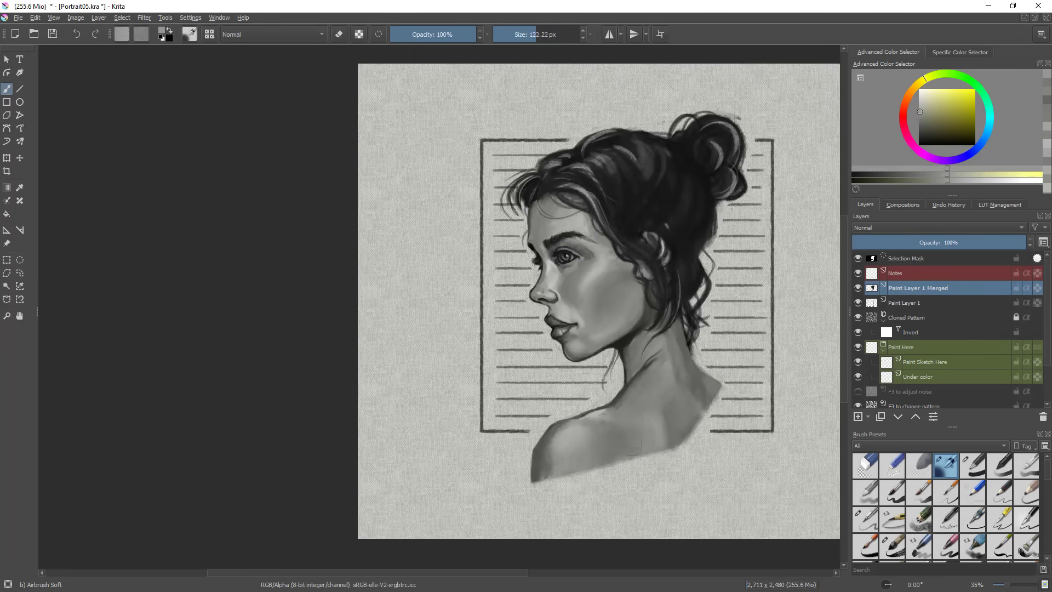
scroll(663, 433, down, 1)
drag(663, 432, 685, 438)
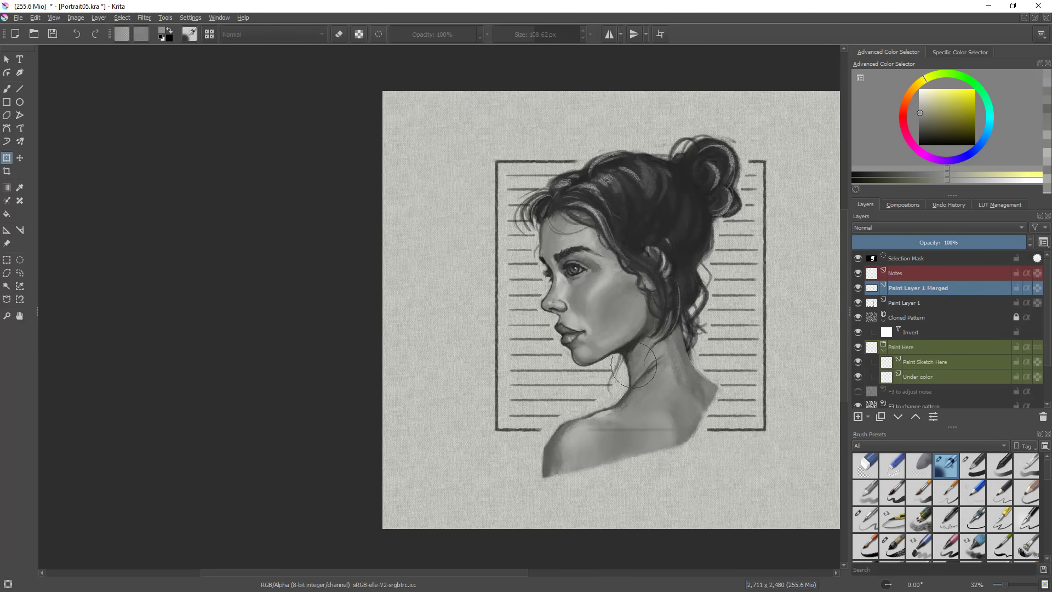
scroll(637, 362, up, 5)
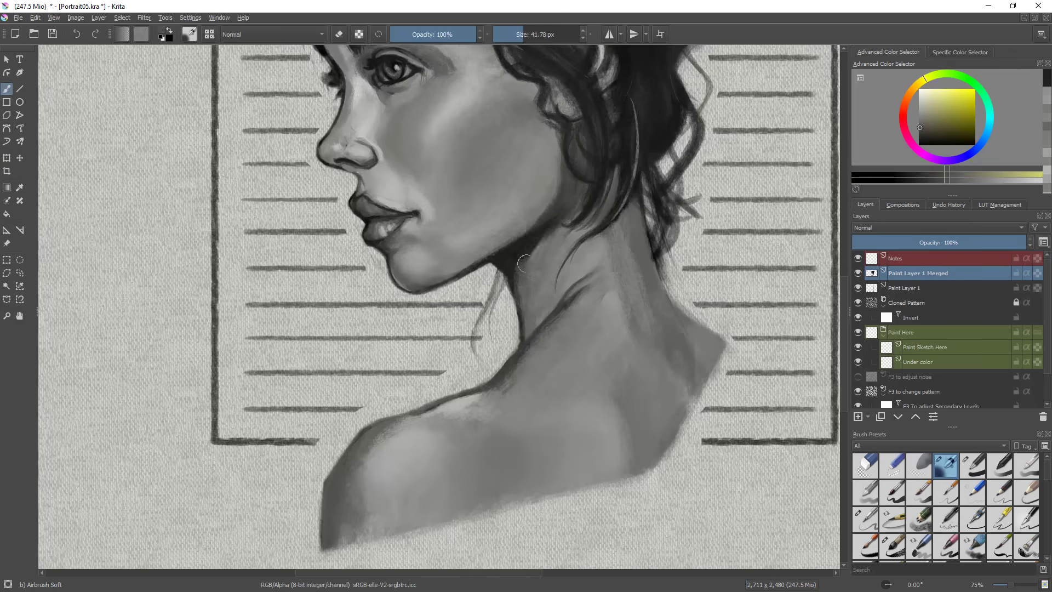
drag(526, 384, 582, 326)
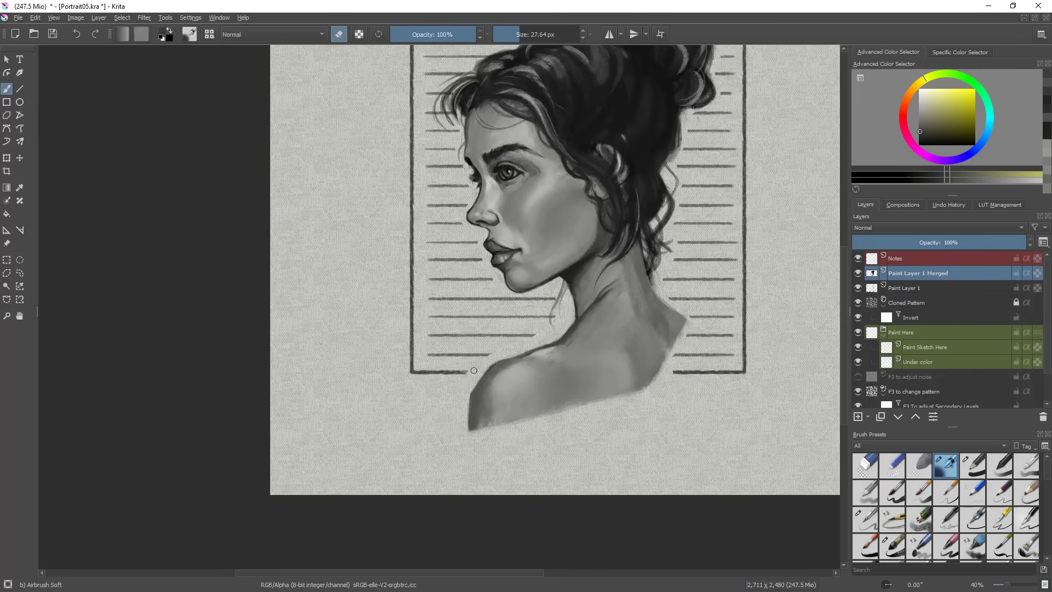
- Clean up and reshape the outer and lower edges of the shoulder with the Pencil-4 Soft brush and matching grey tones
key(/)
drag(493, 368, 653, 453)
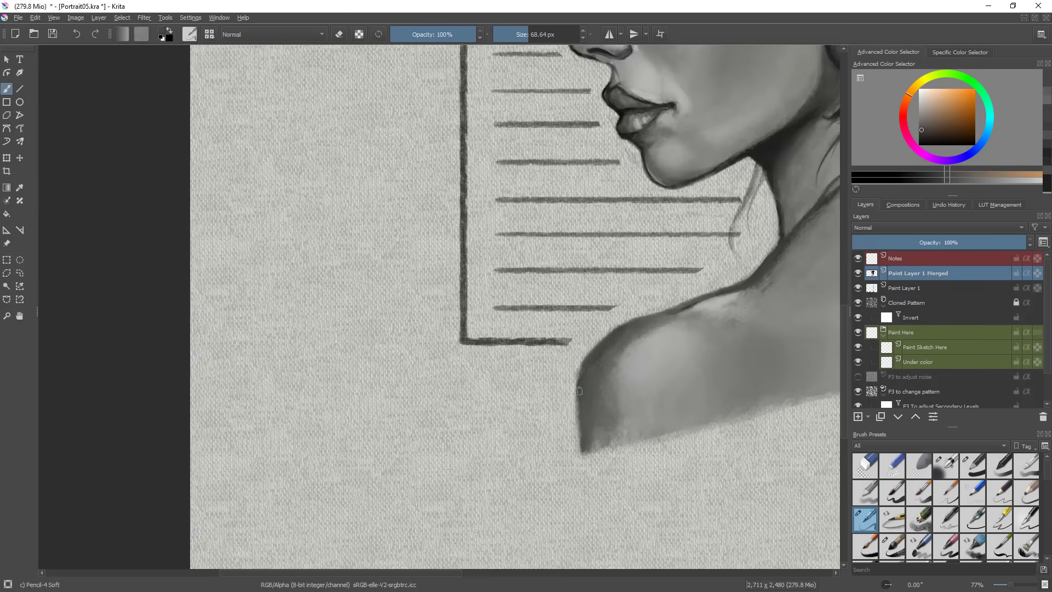
drag(599, 306, 599, 374)
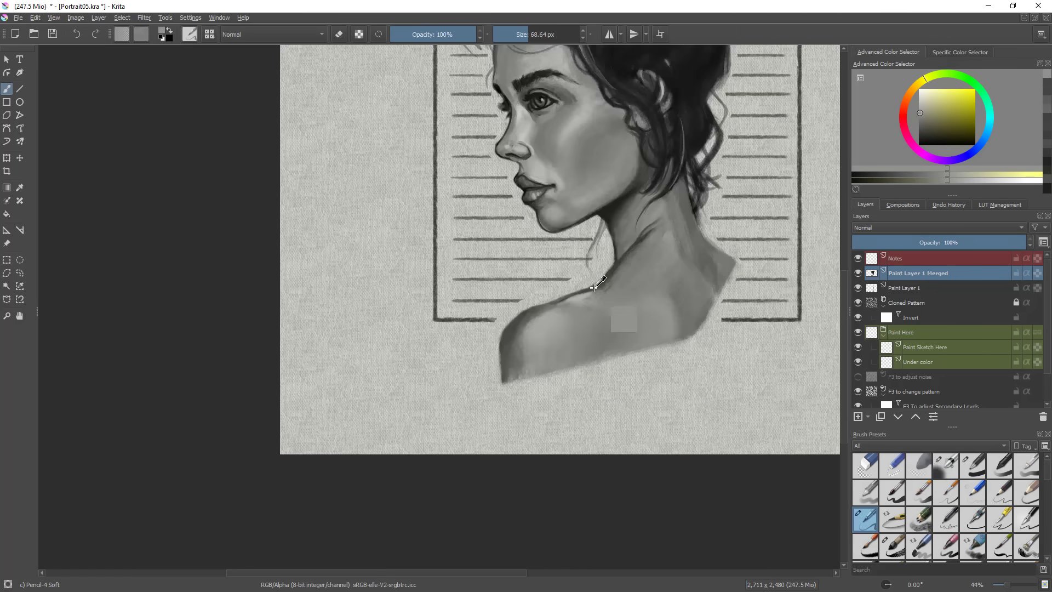
scroll(599, 413, down, 2)
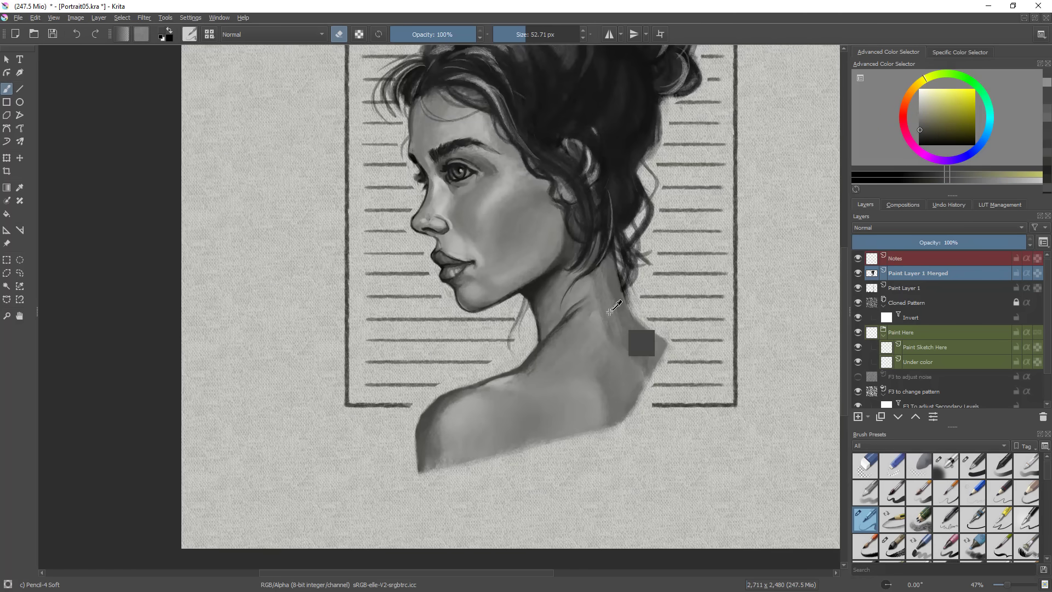
scroll(629, 348, down, 2)
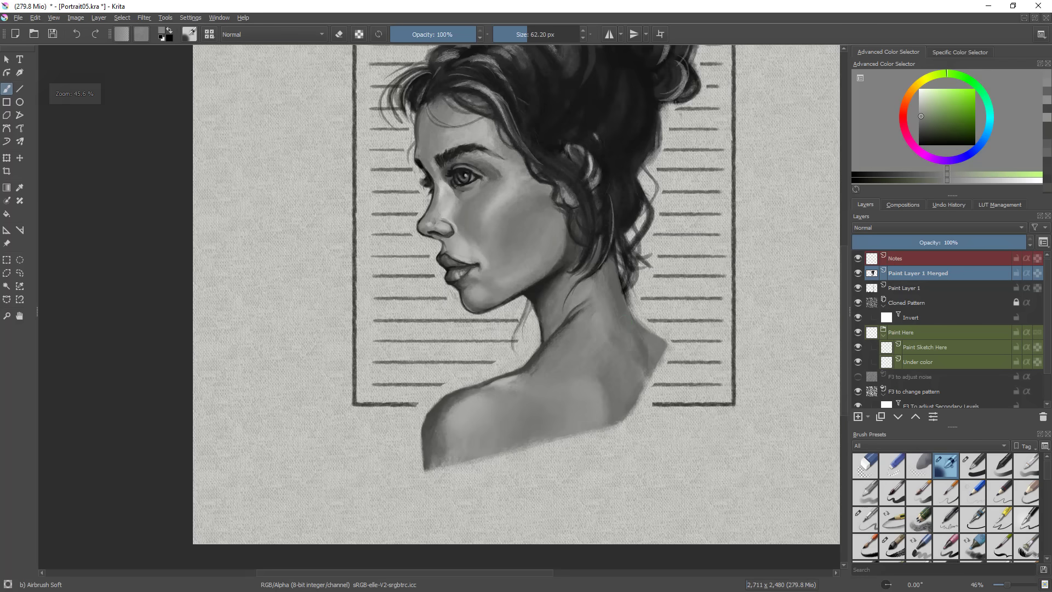
ctrl+click(640, 397)
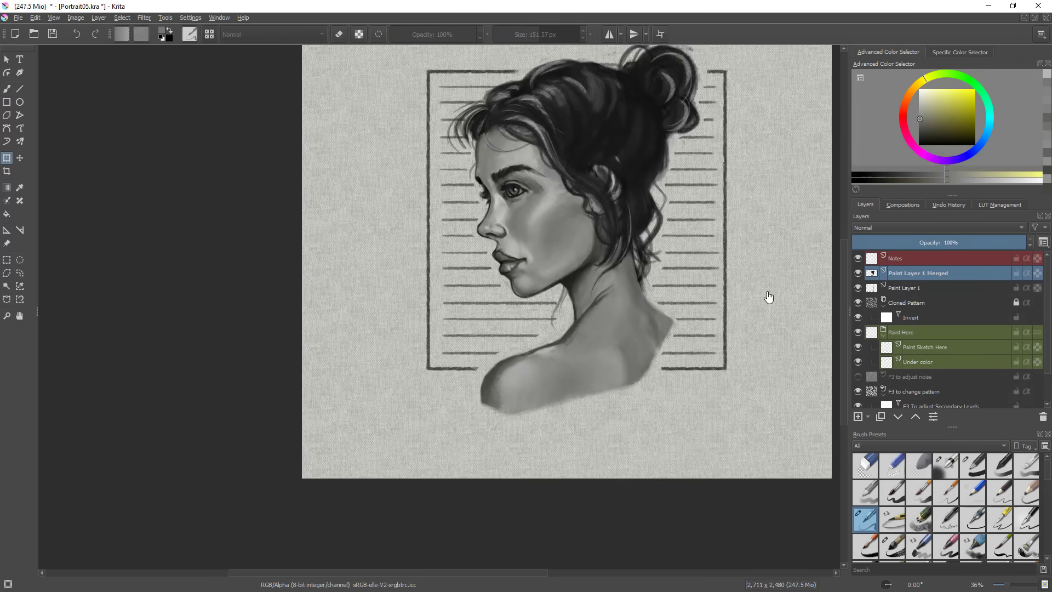
- Examine the finished portrait and its lined frame in canvas-only view, both mirrored and unmirrored, from overview to close-up
right_click(648, 327)
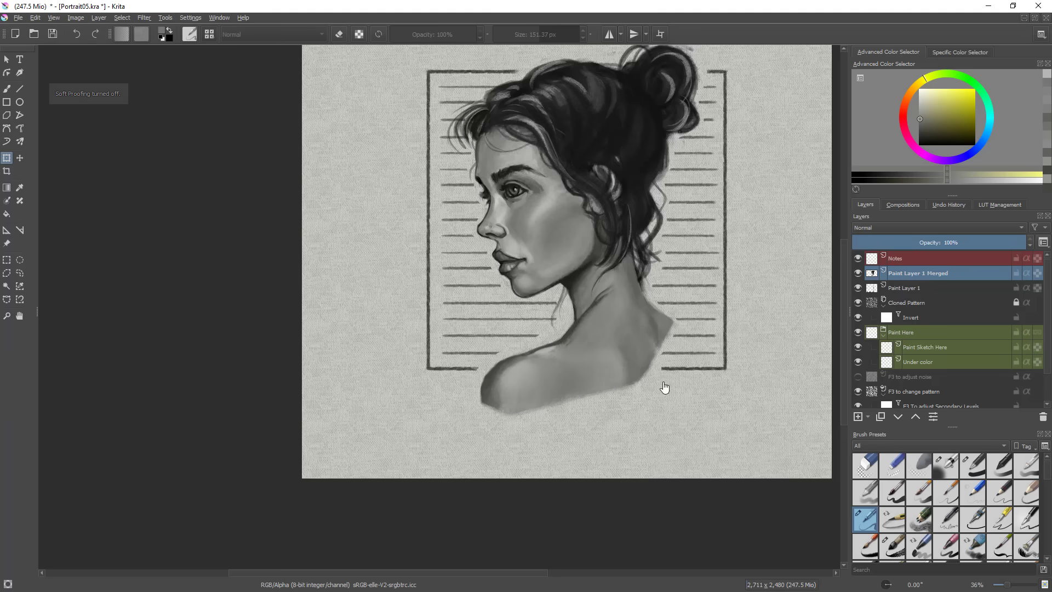
click(706, 387)
scroll(564, 420, down, 2)
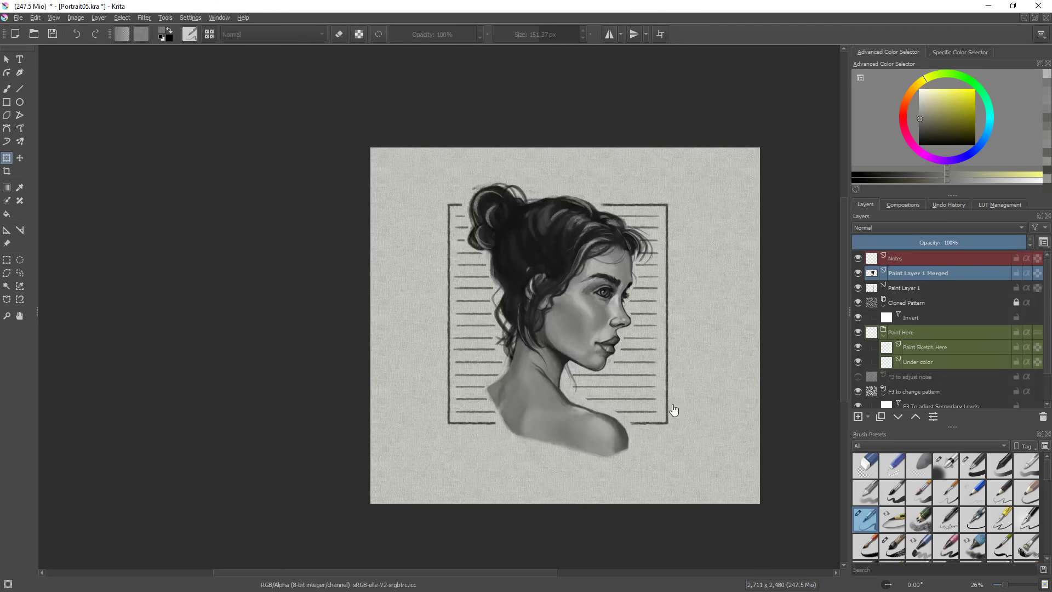
scroll(674, 411, down, 2)
key(Tab)
scroll(629, 312, up, 1)
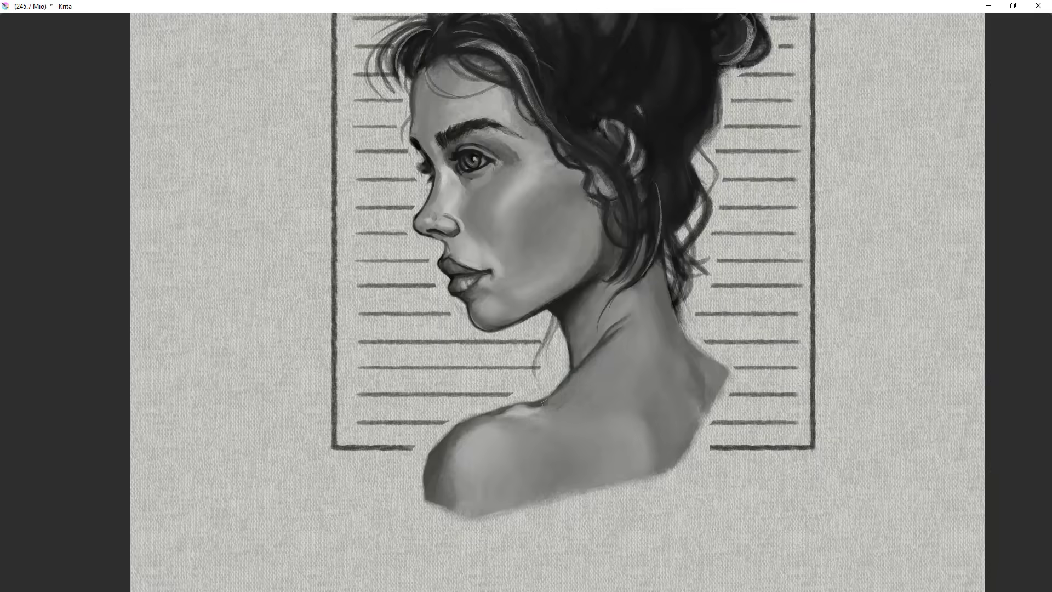
scroll(543, 402, up, 1)
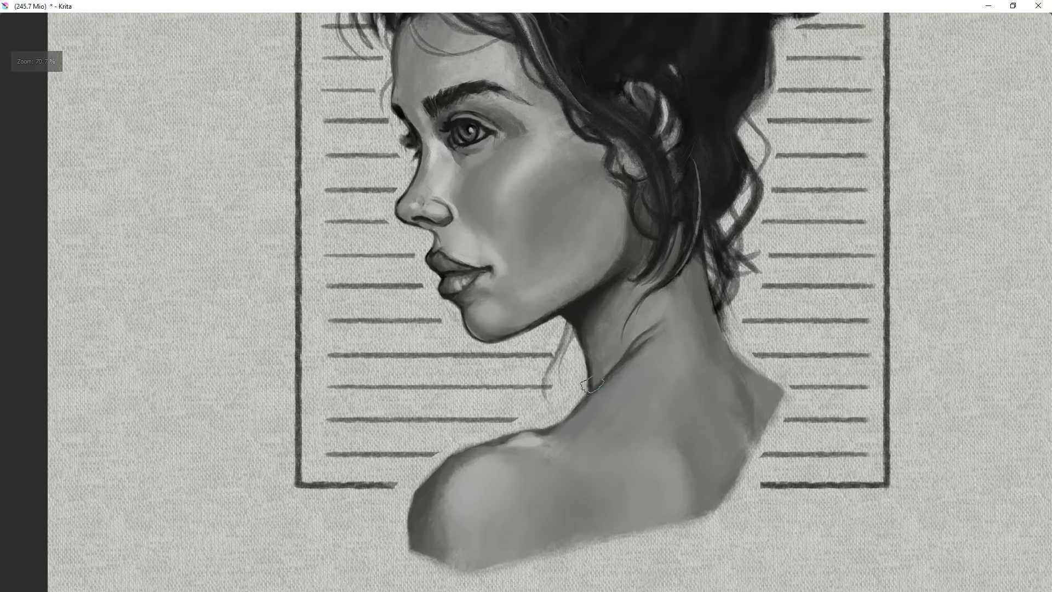
key(m)
scroll(630, 356, up, 2)
scroll(630, 357, down, 1)
scroll(630, 362, up, 1)
key(m)
scroll(587, 400, down, 5)
scroll(585, 250, up, 4)
key(Tab)
scroll(626, 285, down, 7)
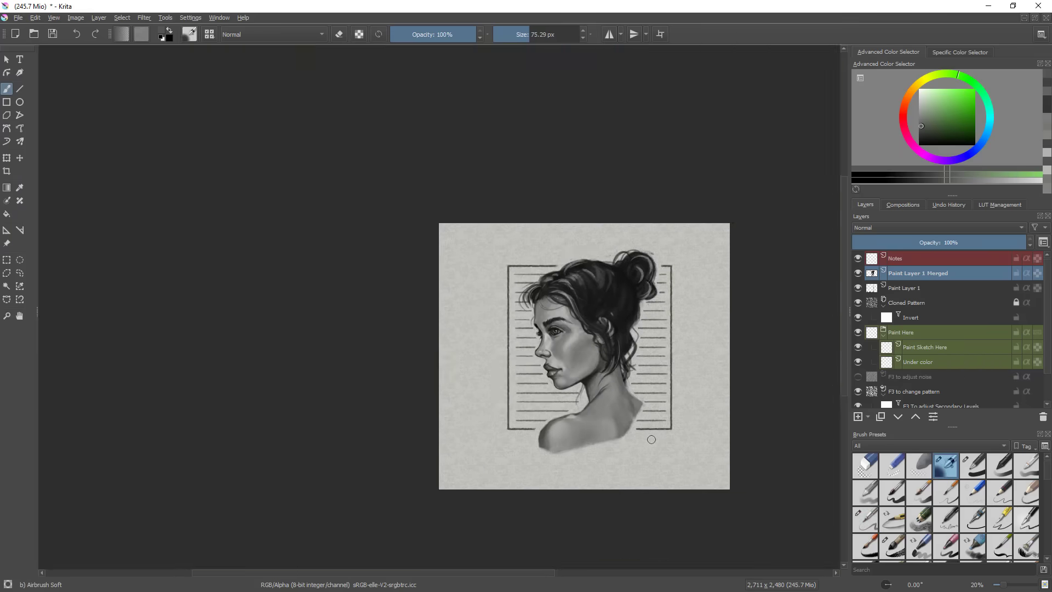
scroll(783, 384, up, 1)
key(Tab)
scroll(580, 383, up, 4)
key(m)
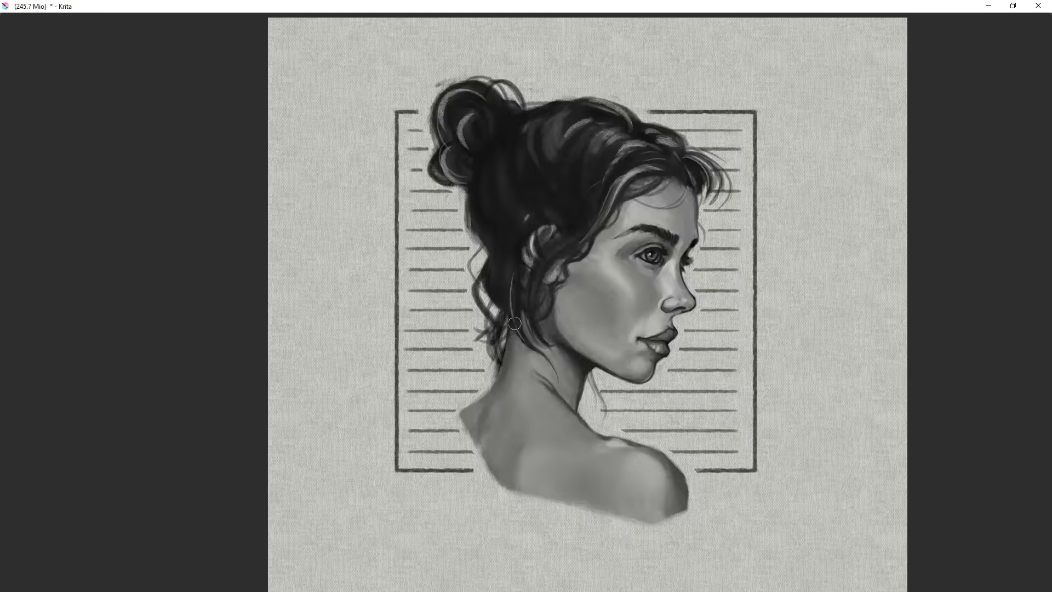
scroll(533, 299, up, 5)
scroll(716, 324, down, 8)
key(m)
scroll(821, 285, up, 2)
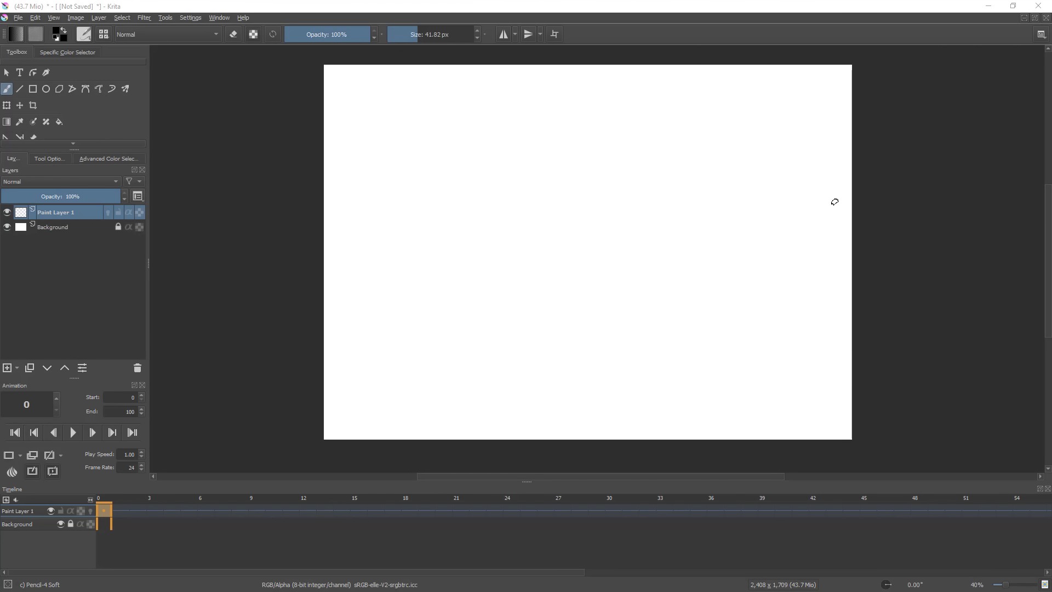
- Review the available workspaces, including Animation, and close the list
click(1041, 35)
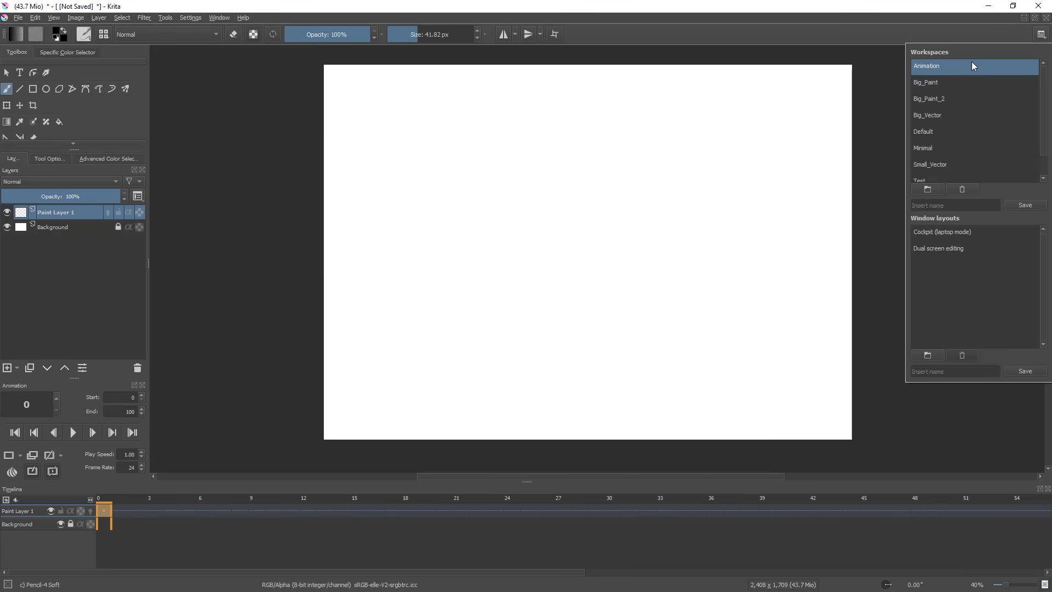
click(873, 239)
drag(756, 258, 723, 263)
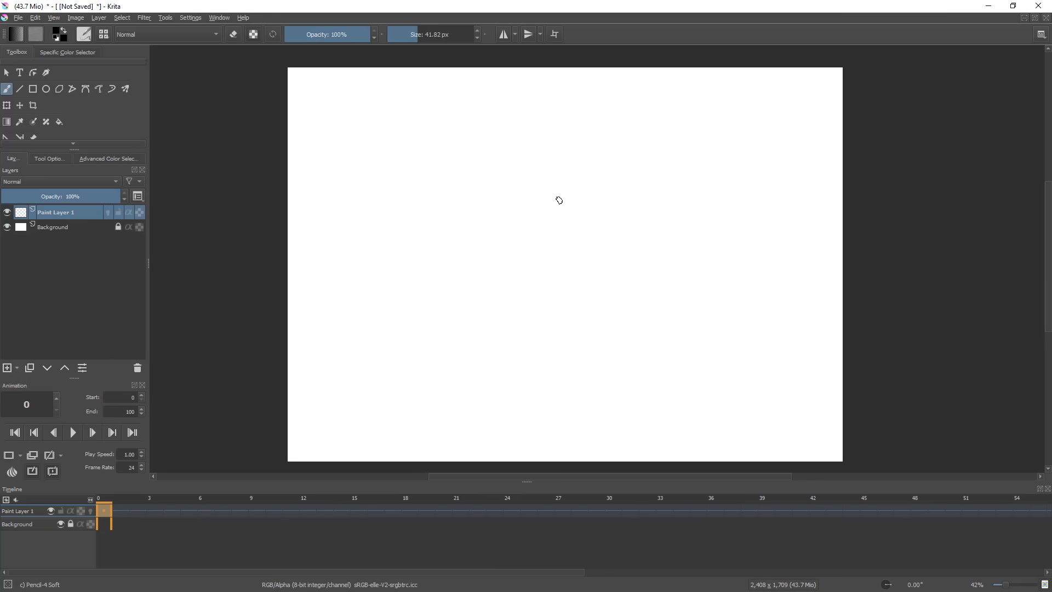
- Sketch a small circle near the upper middle of the blank canvas on Paint Layer 1 with the Pencil-4 Soft brush
key(ctrl+z)
mouse_move(570, 341)
mouse_down()
mouse_move(561, 357)
mouse_move(577, 322)
mouse_up()
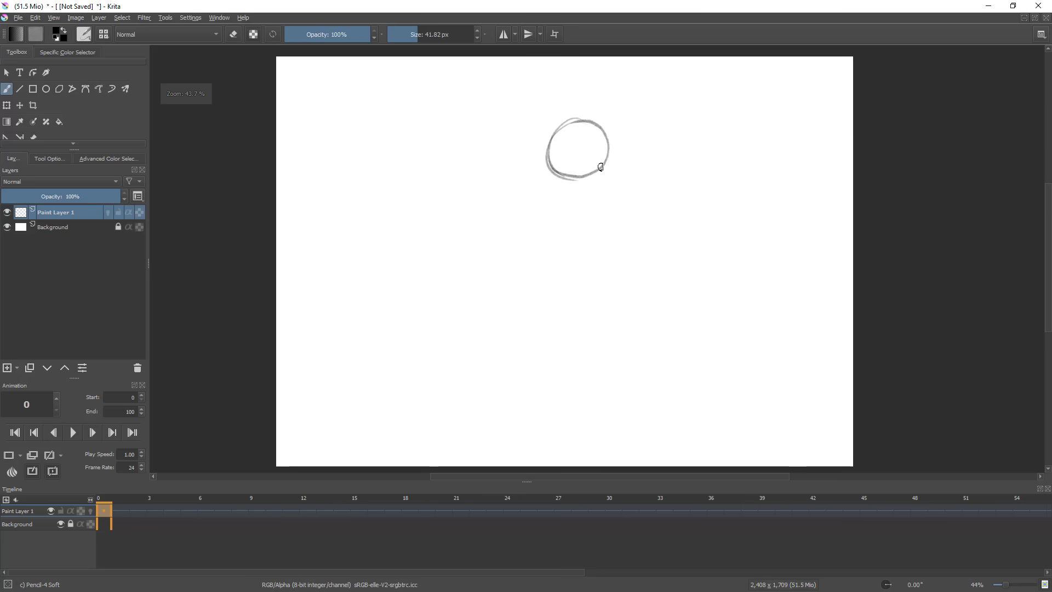
mouse_move(574, 120)
mouse_down()
mouse_move(553, 164)
mouse_move(575, 263)
mouse_move(615, 204)
mouse_move(598, 237)
mouse_move(605, 219)
mouse_up()
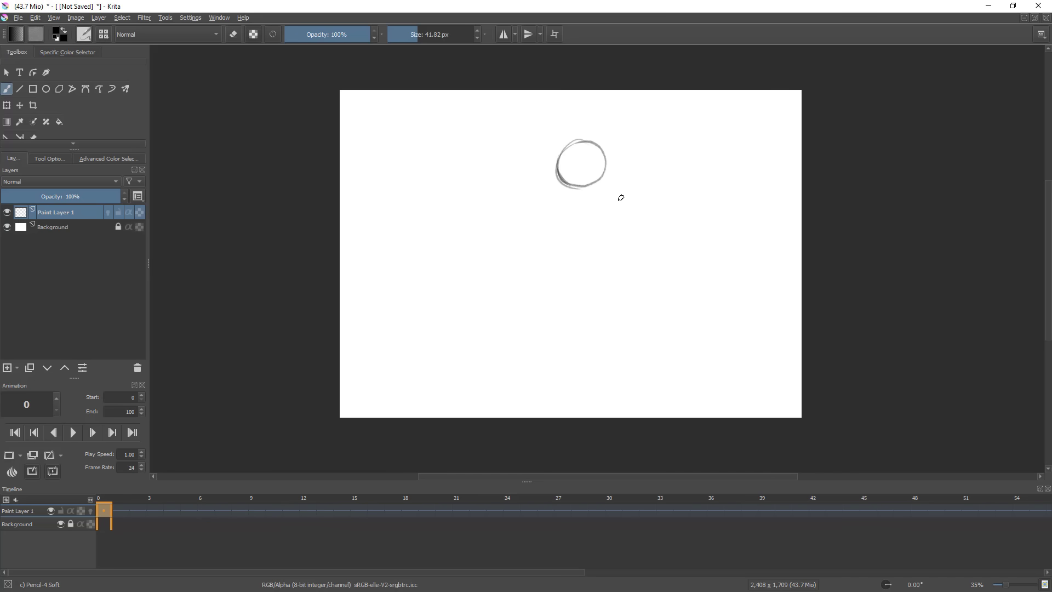
- Compare how Paint Layer 1 and Background are selected in the layer list and timeline, toggling Paint Layer 1's visibility off and on
click(65, 224)
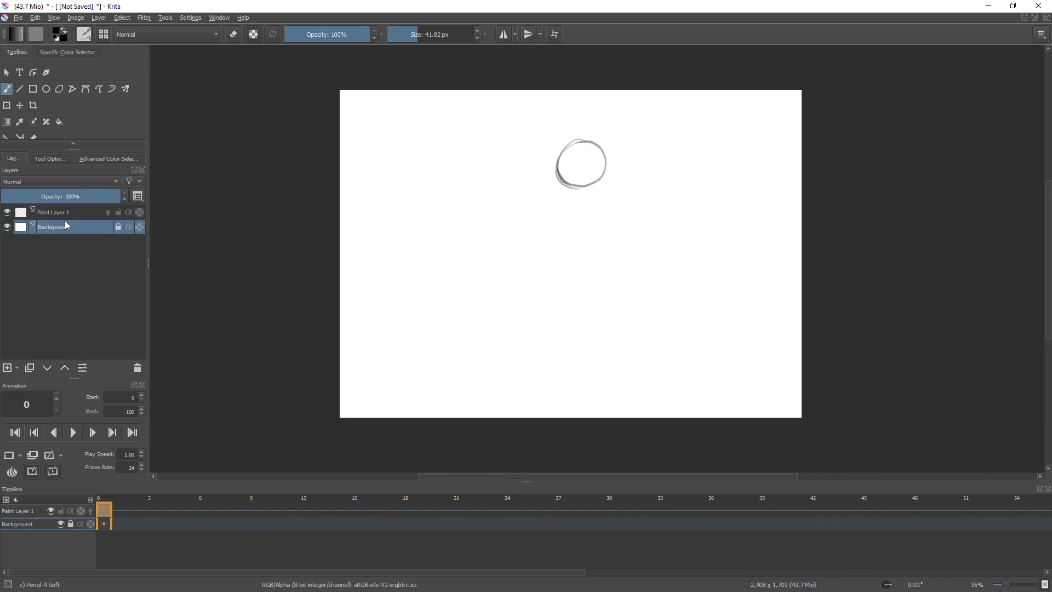
click(68, 214)
click(23, 525)
click(19, 511)
click(17, 524)
click(18, 511)
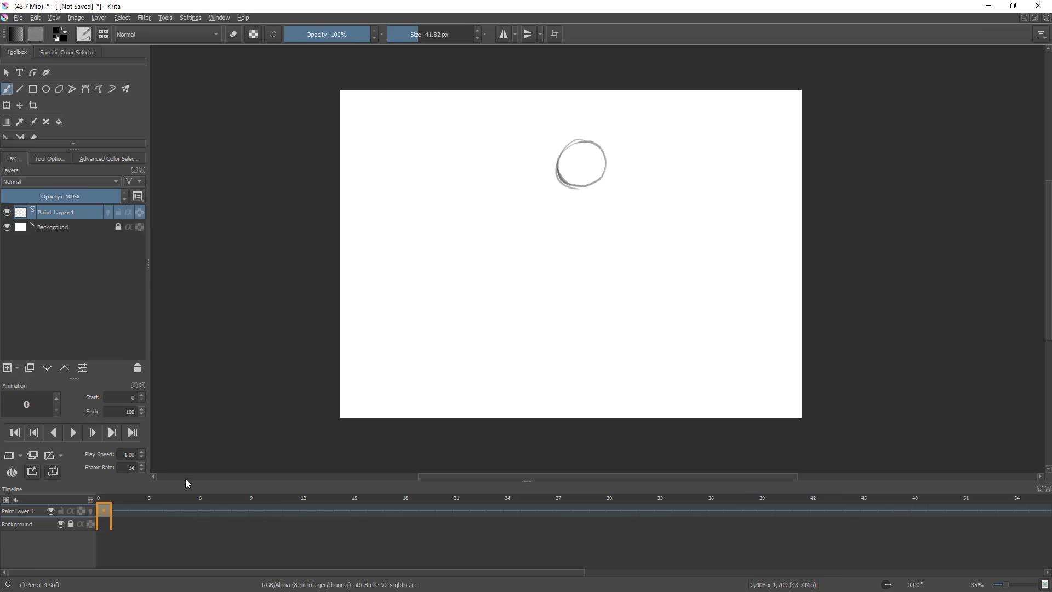
click(48, 511)
click(49, 511)
- Create a blank frame at frame 3 of Paint Layer 1 and turn on the layer's onion skins
mouse_move(117, 512)
mouse_down()
mouse_move(834, 509)
mouse_move(107, 510)
mouse_move(128, 539)
mouse_move(190, 531)
mouse_up()
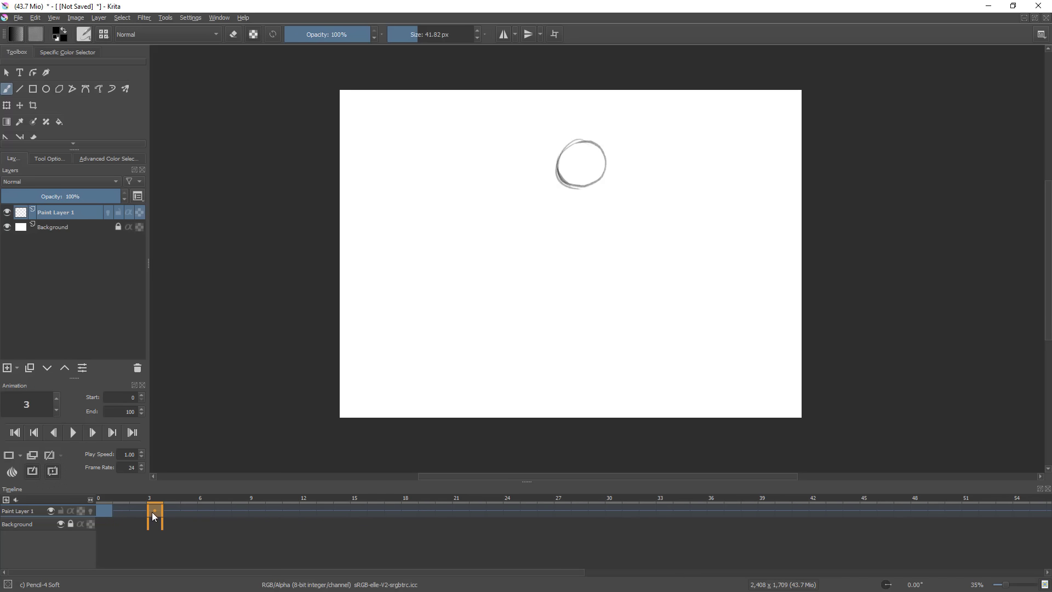
right_click(153, 511)
click(231, 478)
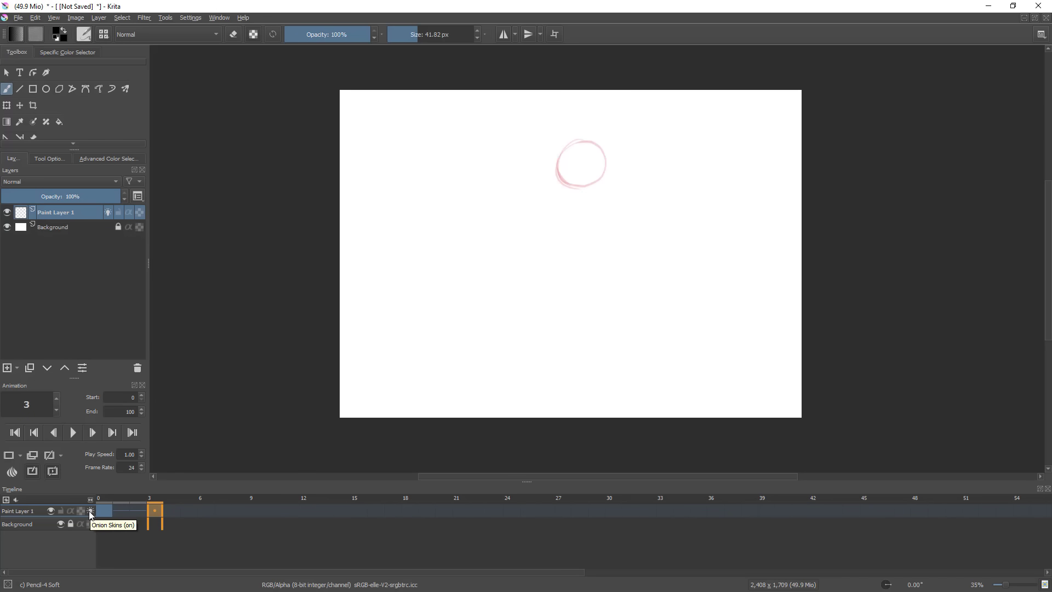
- Show the Onion Skins docker and place it beside the canvas
click(218, 17)
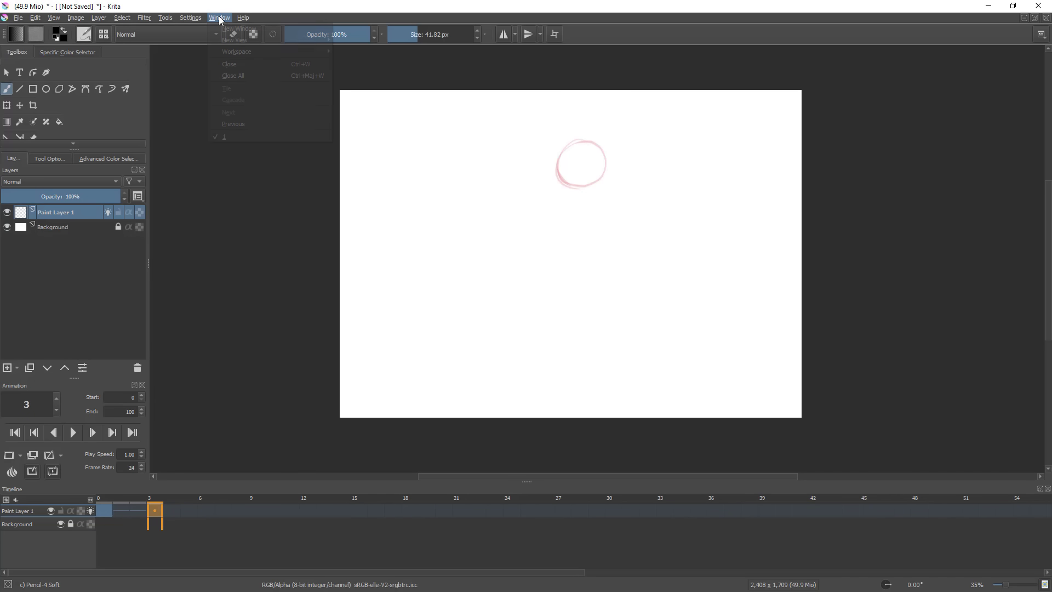
click(186, 18)
mouse_move(279, 87)
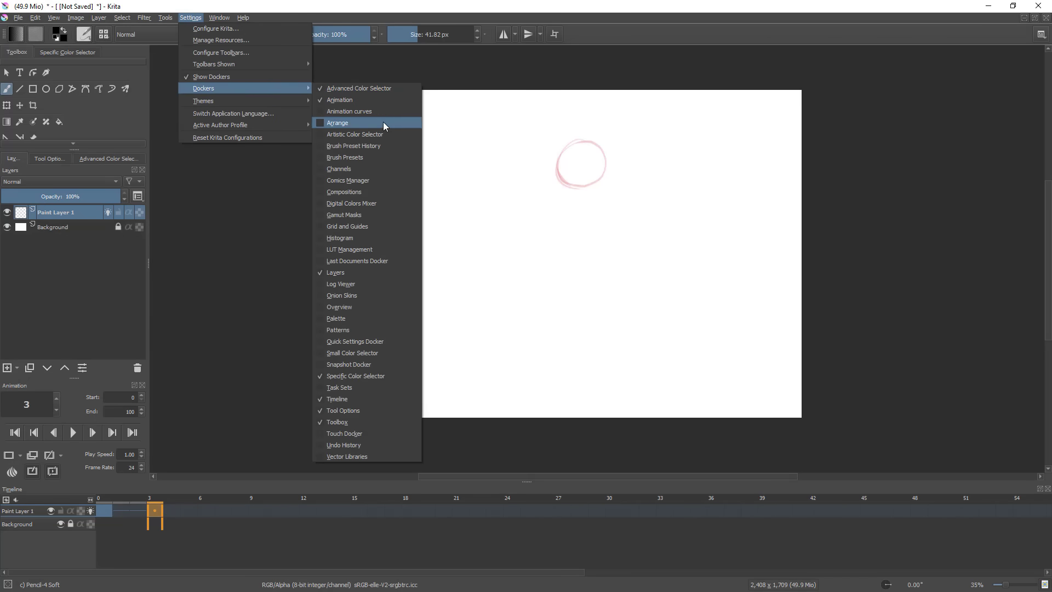
click(369, 308)
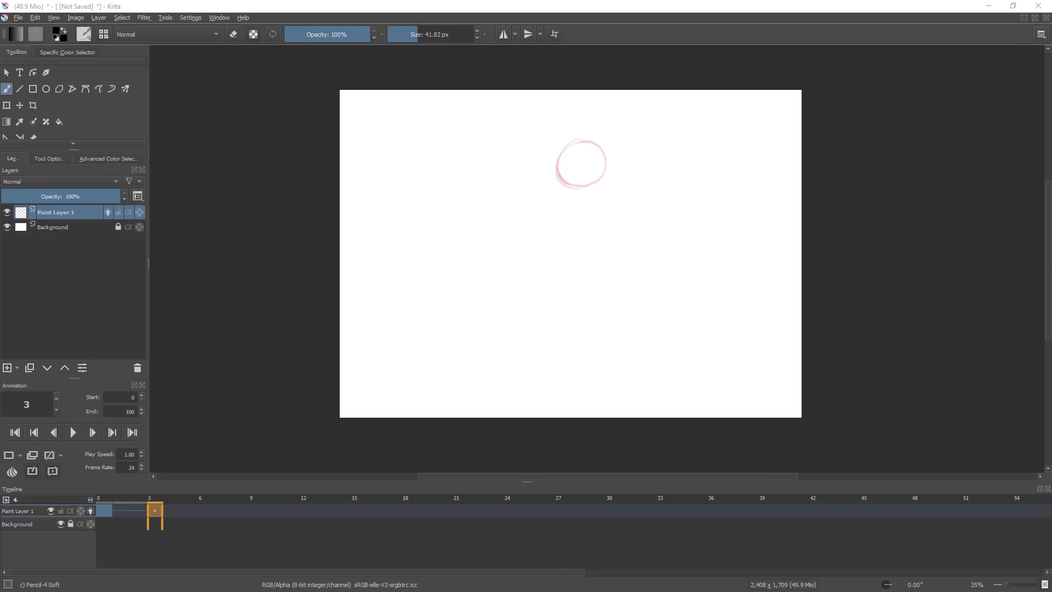
drag(351, 199, 287, 188)
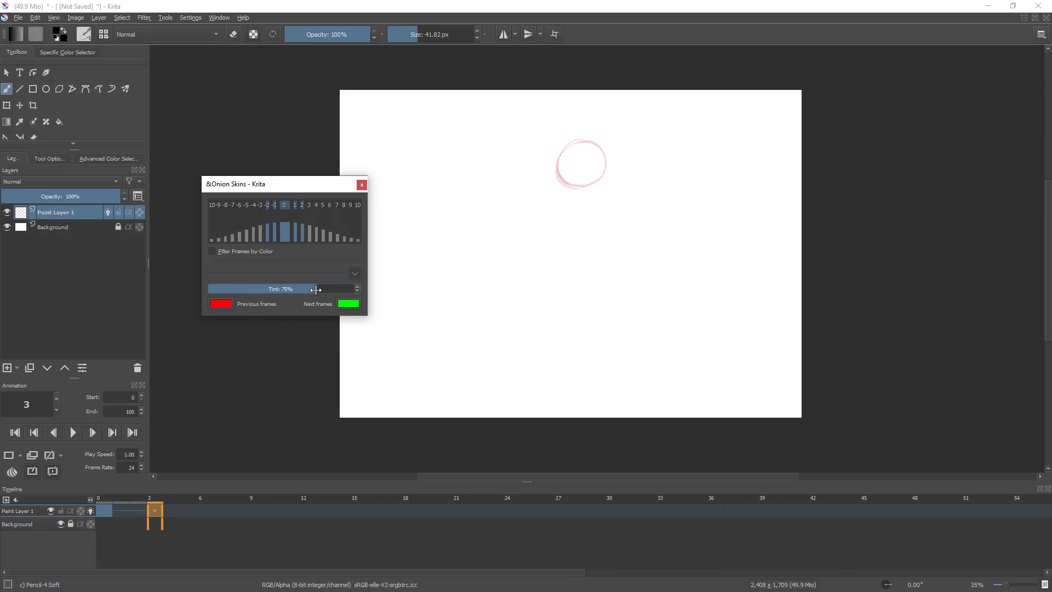
- Set the onion skin tint to 68% and confirm red (#ff0000) as the colour for previous frames
drag(230, 307, 295, 305)
click(225, 307)
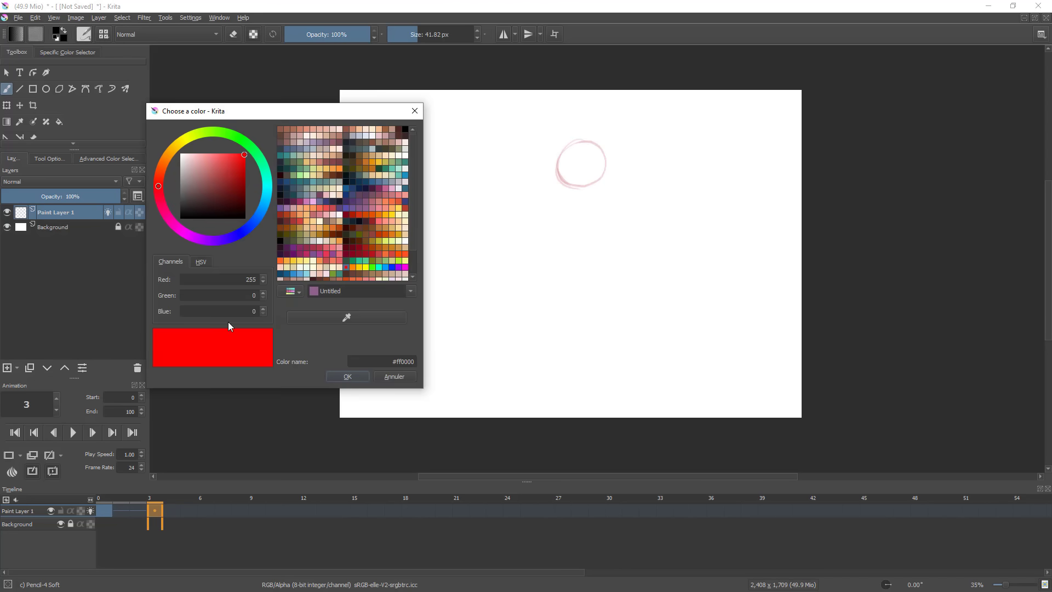
click(357, 379)
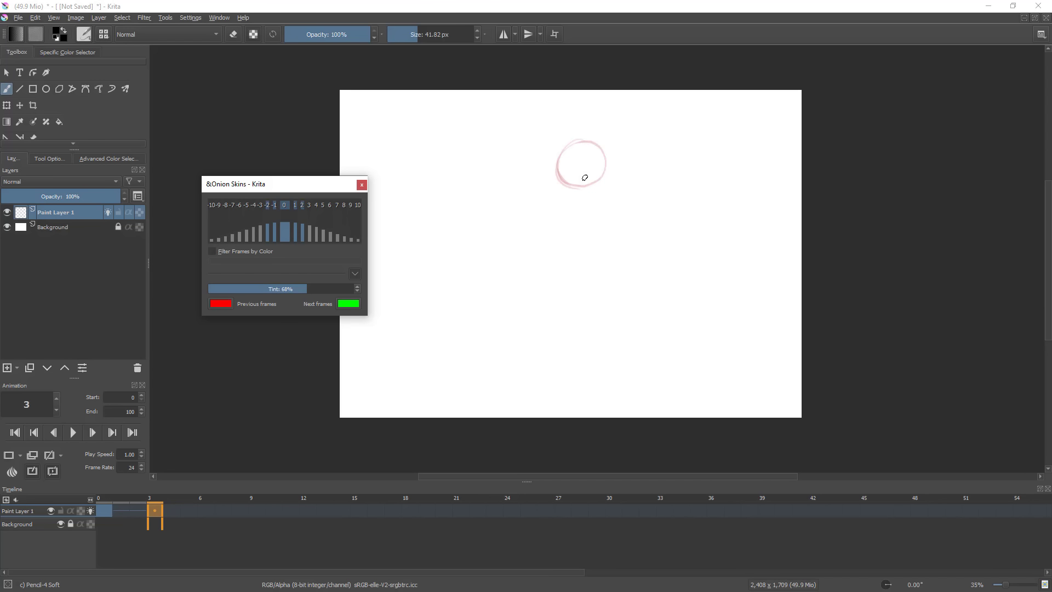
- Reposition the Onion Skins docker and enlarge it so that the frame opacity bars from -10 to 10 are easy to adjust
drag(595, 205, 641, 175)
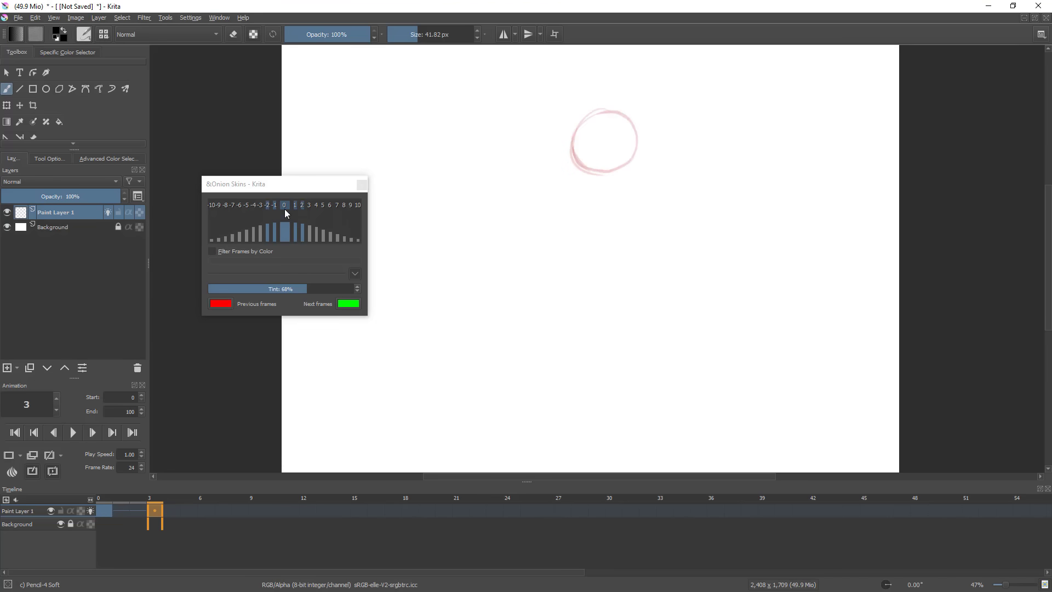
drag(291, 183, 313, 177)
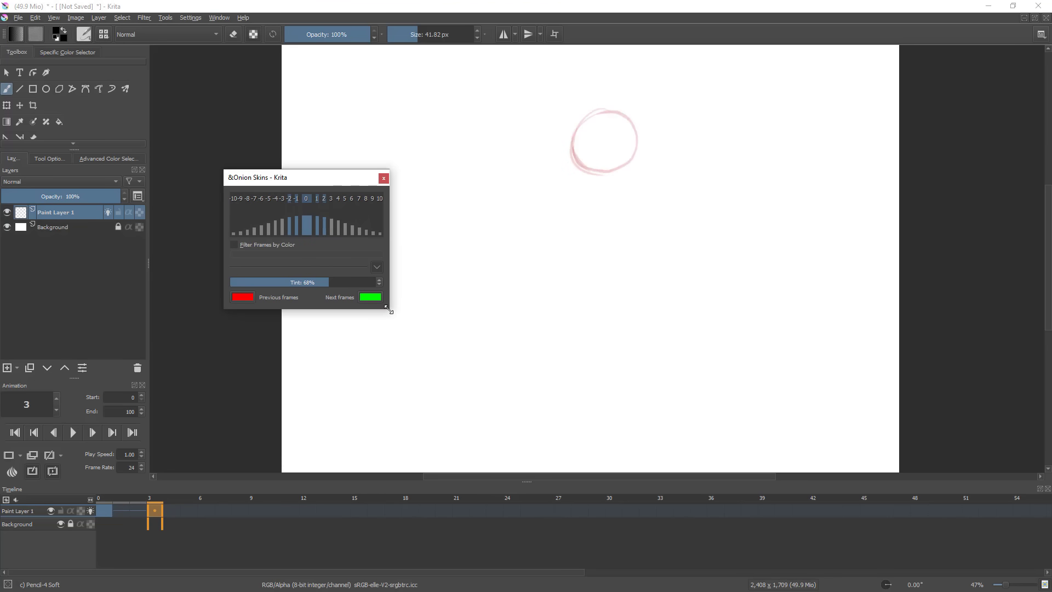
drag(389, 310, 847, 457)
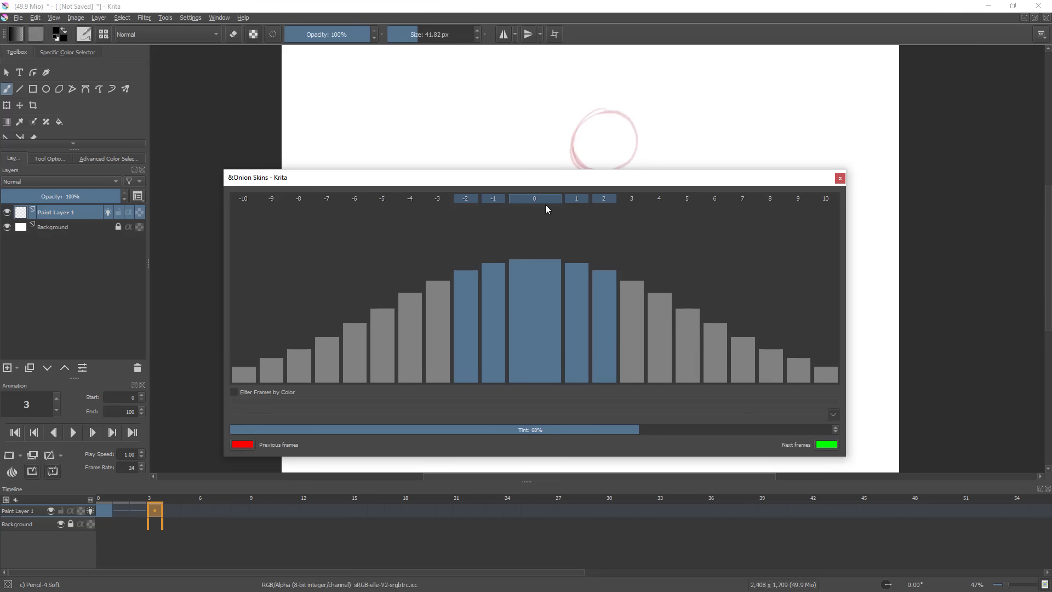
- Move the Onion Skins docker lower, try adjusting the opacity bars of the previous frames, and close the docker
drag(536, 177, 535, 206)
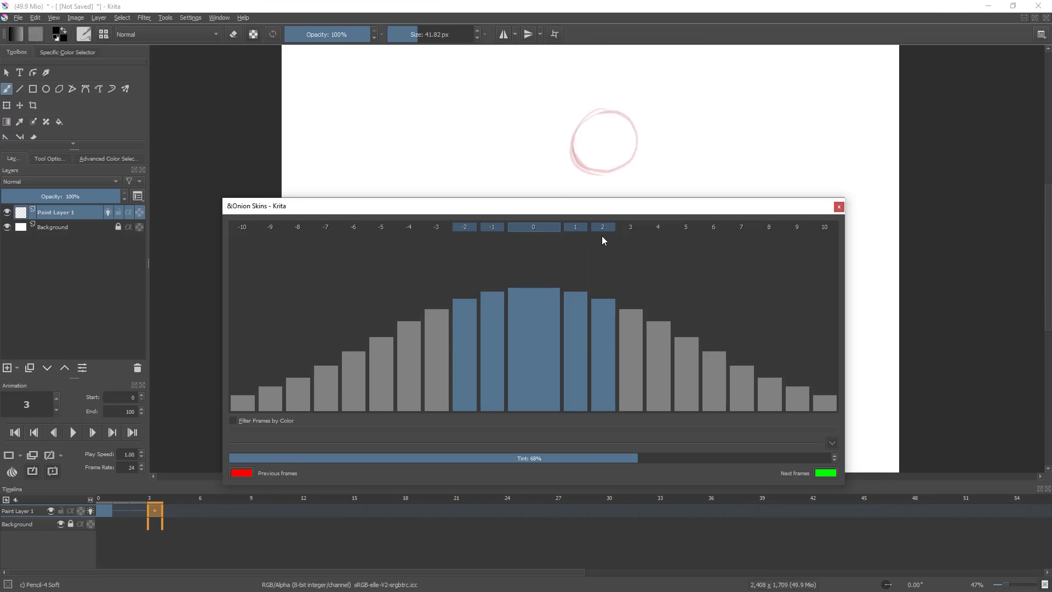
drag(460, 304, 464, 301)
drag(464, 366, 495, 341)
click(838, 206)
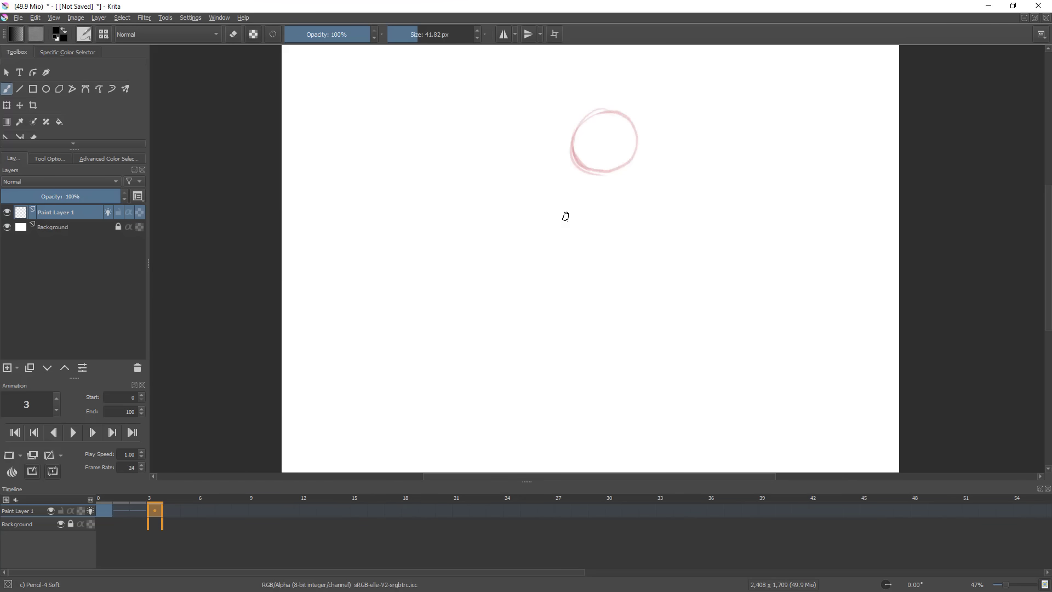
- Sketch a flattened ball with small impact marks near the canvas bottom on frame 3, and move its keyframe to frame 6
mouse_move(554, 389)
mouse_down()
mouse_move(624, 380)
mouse_move(543, 392)
mouse_move(642, 386)
mouse_move(542, 395)
mouse_up()
key(ctrl+z)
key(ctrl+z)
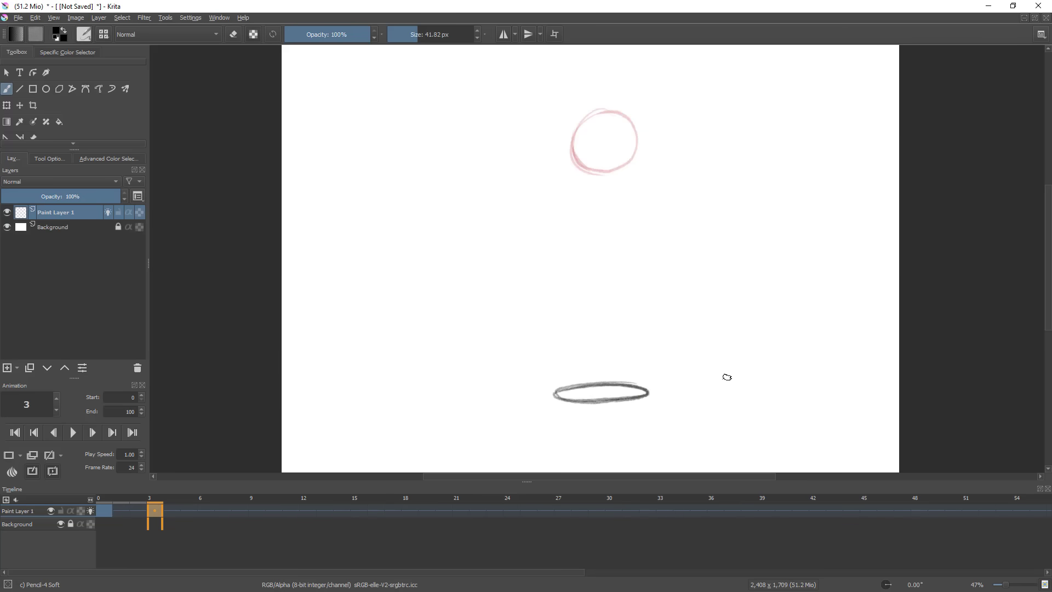
mouse_move(640, 388)
mouse_down()
mouse_move(642, 397)
mouse_move(676, 393)
mouse_up()
key(ctrl+z)
drag(549, 400, 536, 396)
drag(660, 392, 667, 393)
drag(153, 510, 272, 517)
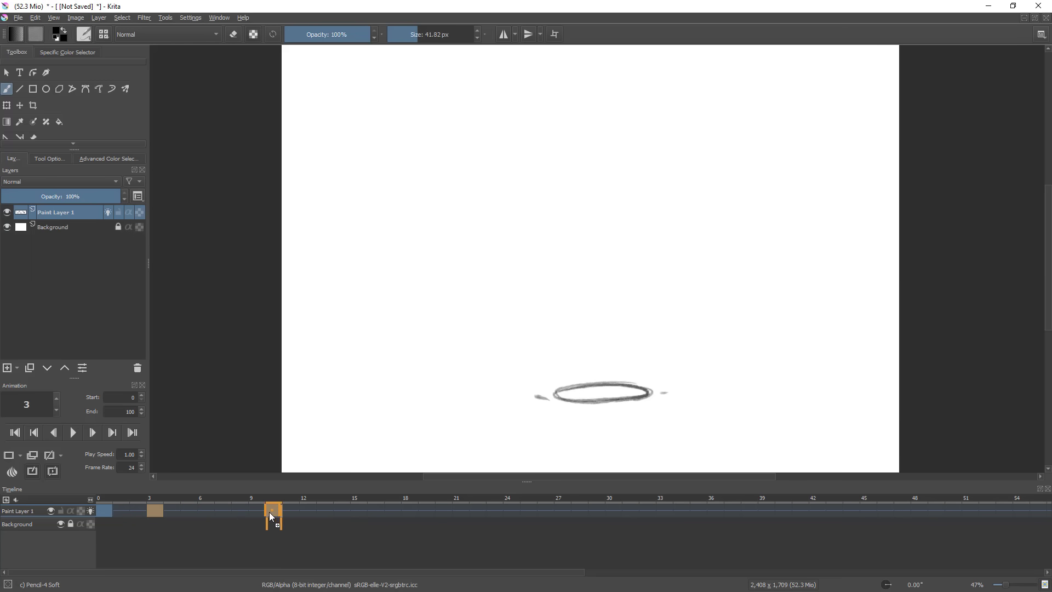
drag(205, 512, 159, 541)
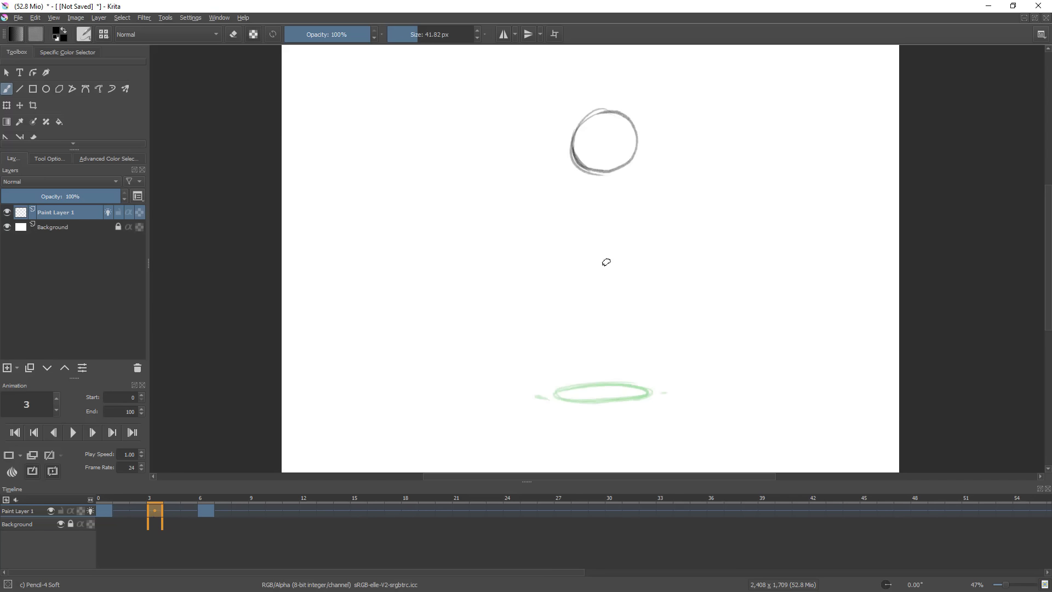
drag(637, 253, 715, 311)
key(Right)
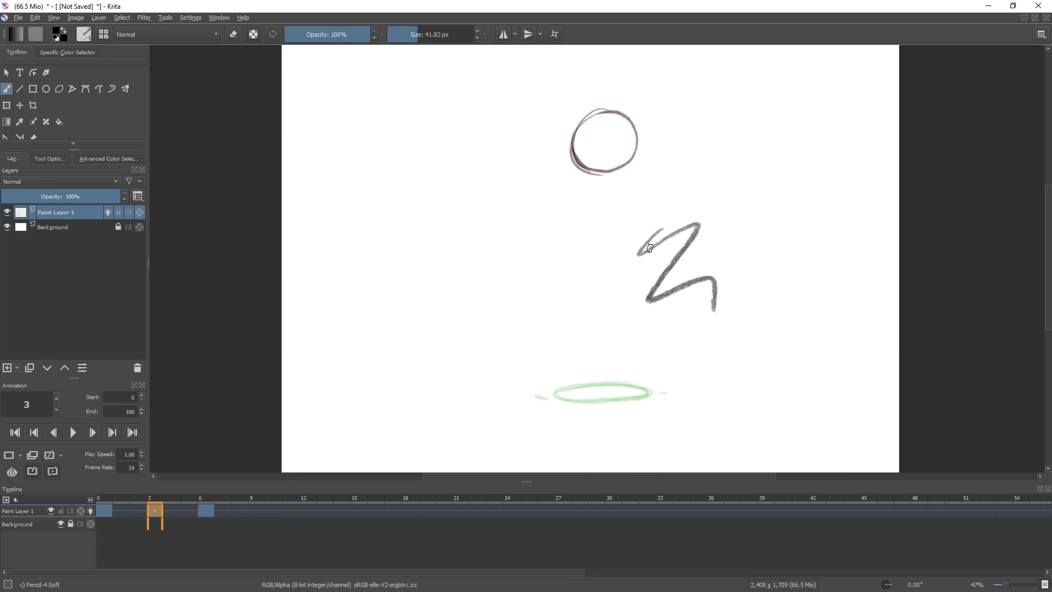
key(ctrl+z)
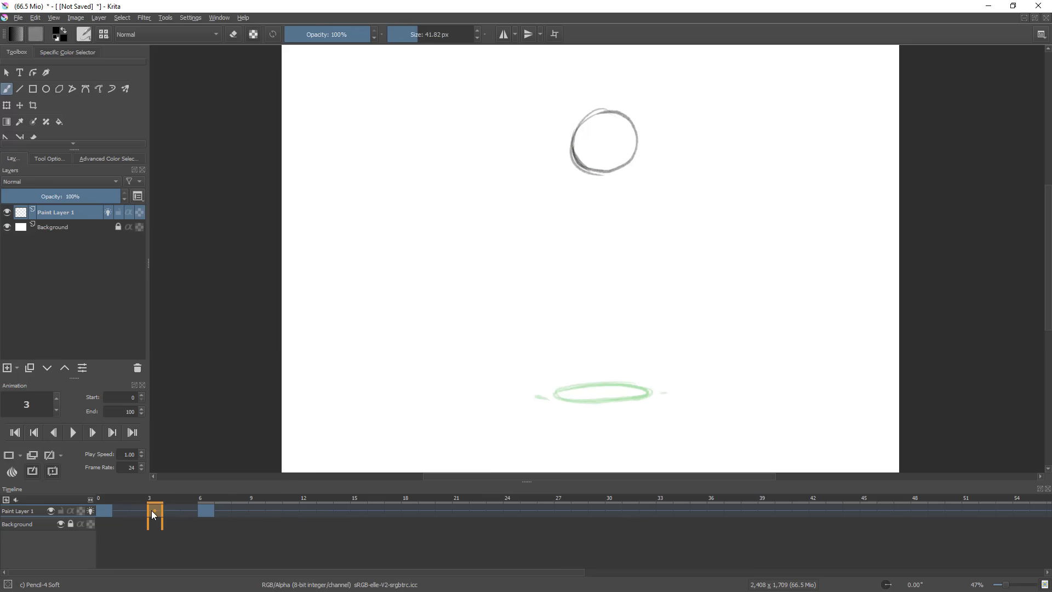
- Create a blank frame at frame 3 and sketch a tall, narrow ball midway between the round and flattened onion-skin drawings
right_click(154, 512)
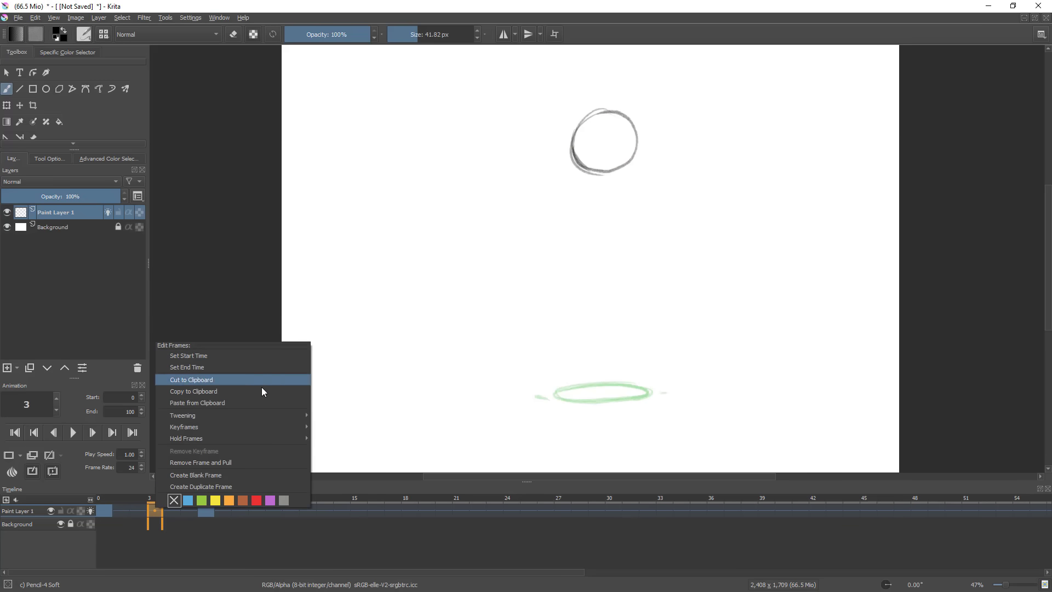
click(278, 474)
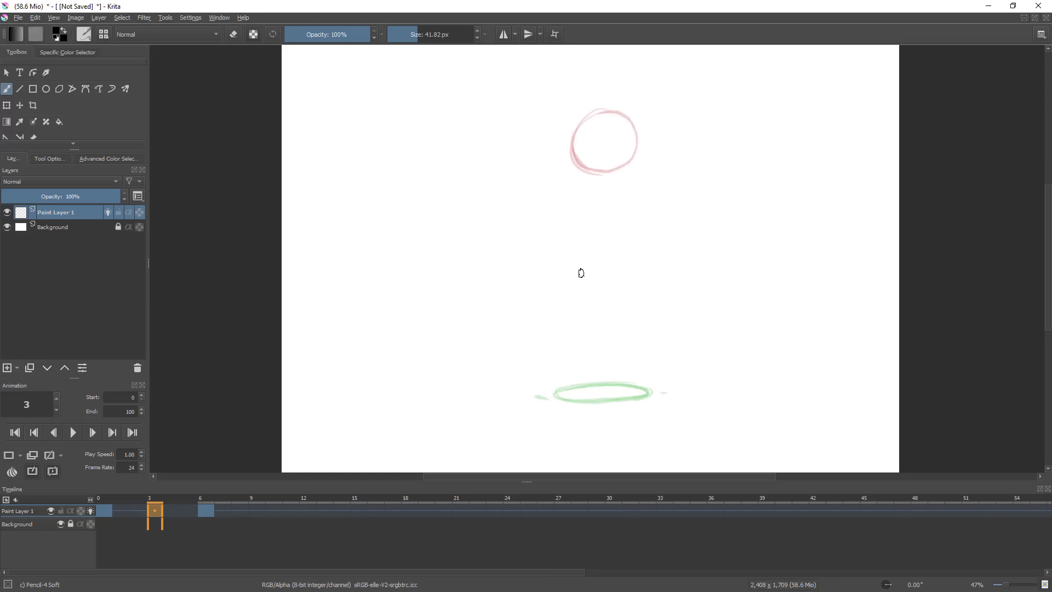
drag(591, 248, 590, 311)
key(ctrl+z)
mouse_move(592, 226)
mouse_down()
mouse_move(594, 327)
mouse_move(592, 223)
mouse_move(612, 231)
mouse_move(610, 310)
mouse_move(590, 251)
mouse_move(613, 233)
mouse_move(608, 312)
mouse_move(588, 240)
mouse_move(615, 250)
mouse_move(614, 283)
mouse_up()
key(ctrl+z)
drag(637, 351, 639, 326)
drag(618, 251, 610, 289)
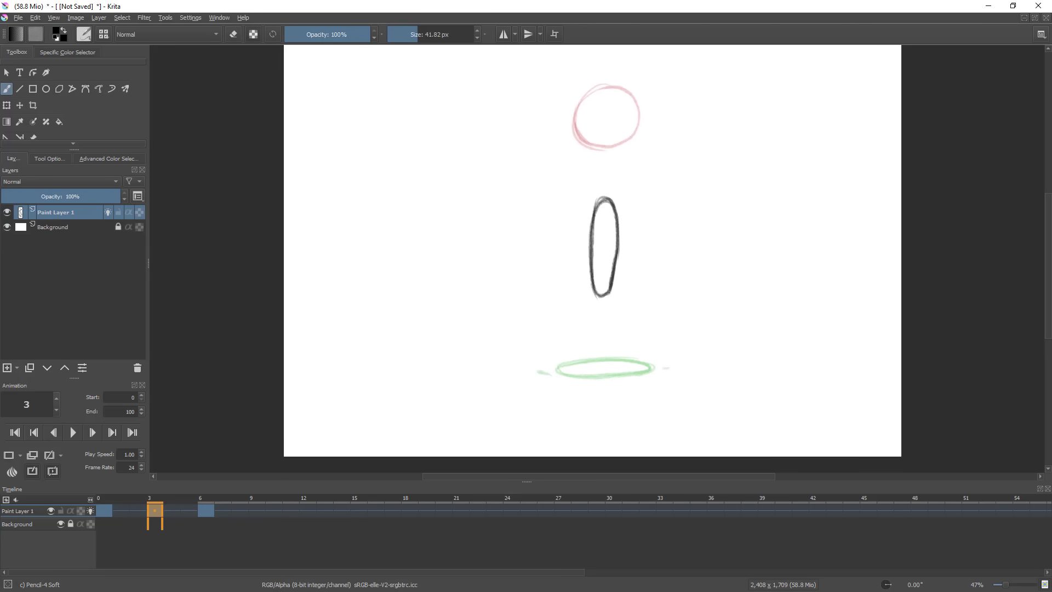
- Scrub repeatedly between frames 2 and 7 to examine how the ball's drawings follow one another
click(139, 505)
click(192, 510)
click(211, 507)
click(155, 513)
click(143, 515)
click(222, 512)
click(140, 514)
click(224, 513)
click(137, 514)
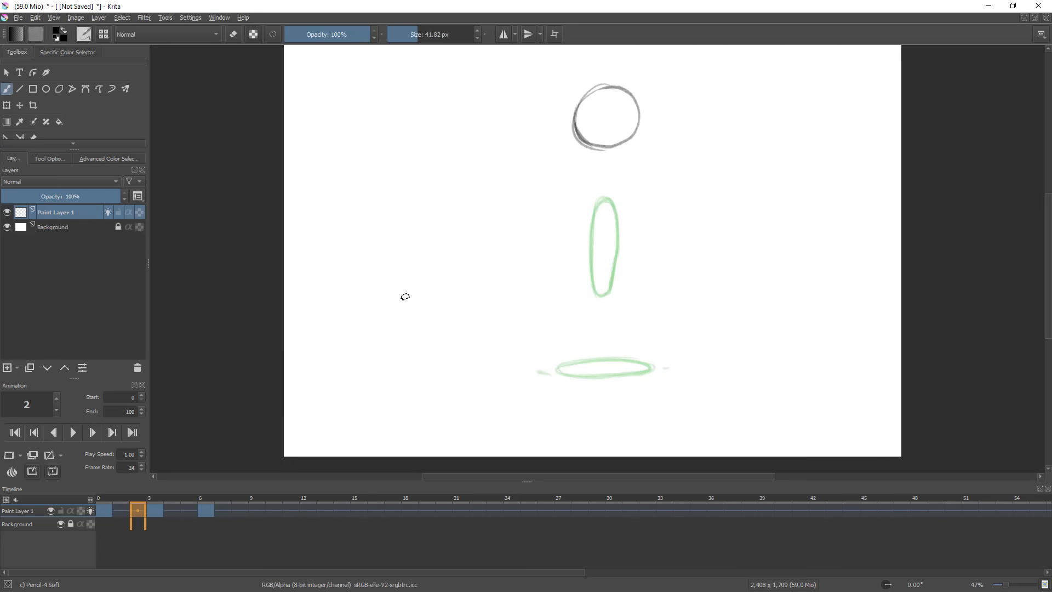
- Create a blank frame at frame 2 of Paint Layer 1 and dismiss the brush palette over the canvas
right_click(564, 219)
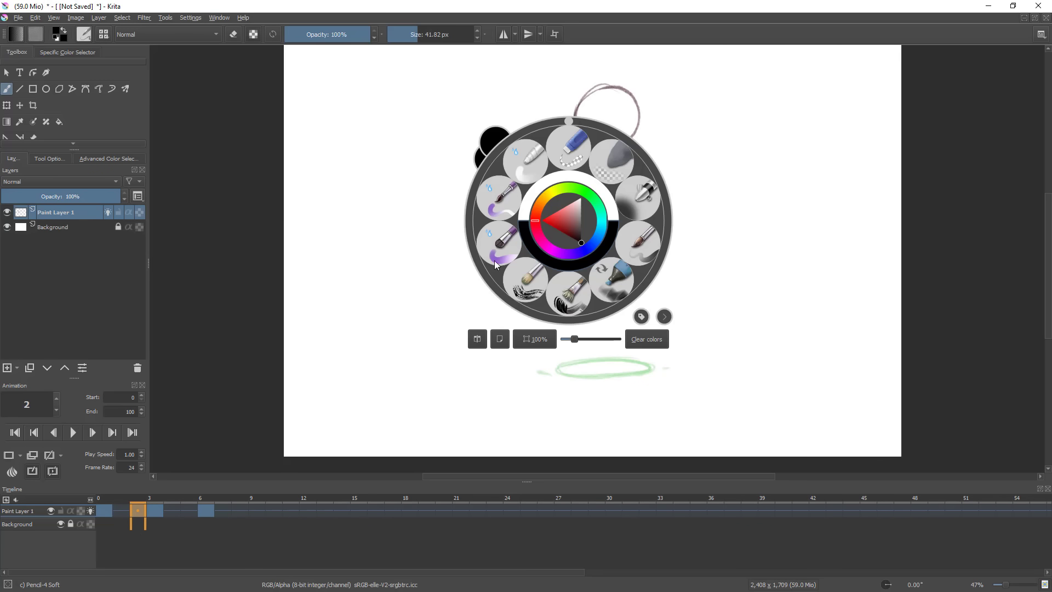
right_click(131, 509)
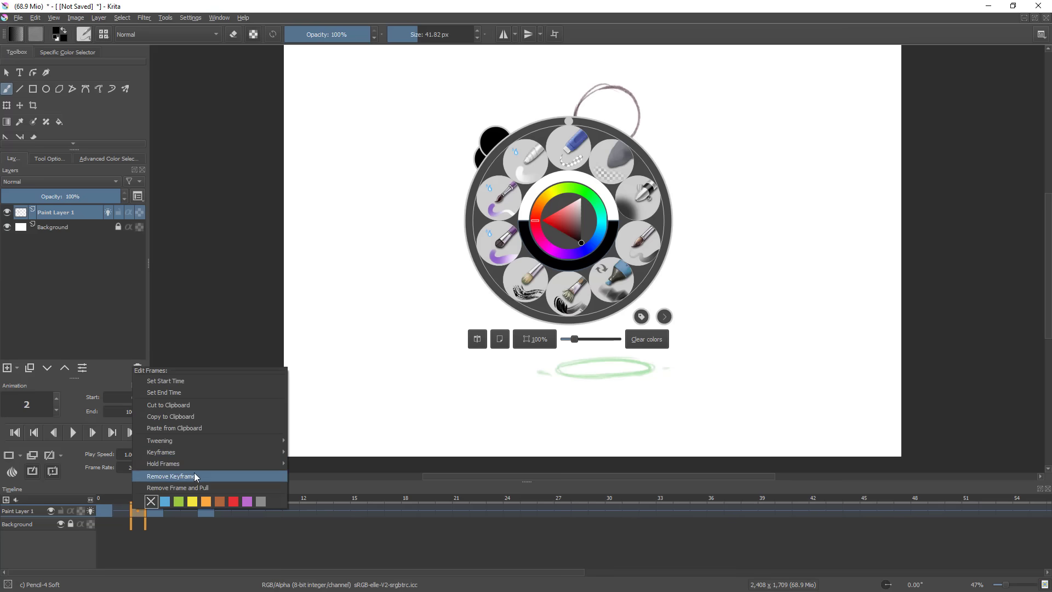
click(235, 543)
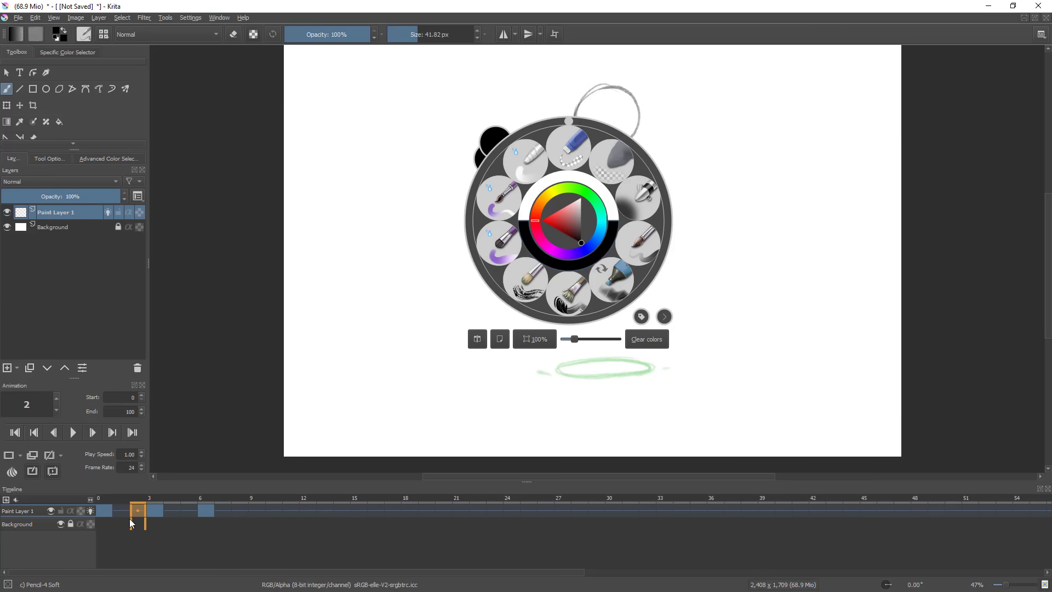
right_click(131, 511)
click(242, 476)
click(706, 310)
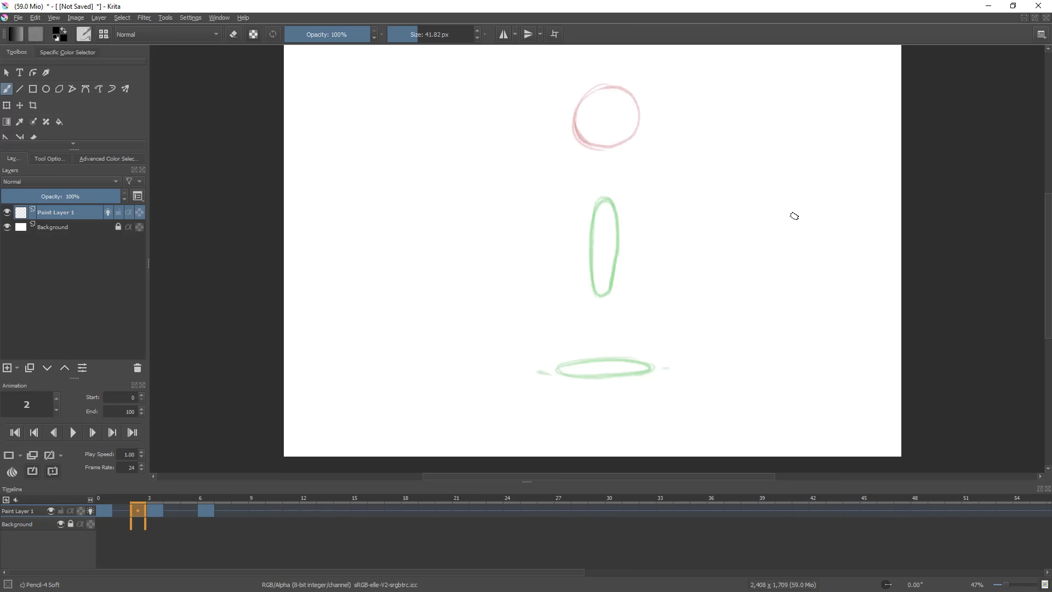
- Sketch a moderately stretched oval ball on frame 2, between the round ball and the narrow ball below it
drag(577, 158, 585, 197)
key(ctrl+z)
mouse_move(591, 148)
mouse_down()
mouse_move(587, 200)
mouse_move(624, 208)
mouse_move(627, 175)
mouse_move(602, 217)
mouse_move(588, 215)
mouse_up()
key(ctrl+z)
mouse_move(601, 141)
mouse_down()
mouse_move(588, 213)
mouse_move(611, 216)
mouse_move(619, 204)
mouse_move(607, 215)
mouse_up()
drag(627, 170, 616, 214)
drag(619, 138, 626, 194)
mouse_move(591, 149)
mouse_down()
mouse_move(622, 156)
mouse_move(610, 216)
mouse_up()
- Create a blank frame at frame 5 of Paint Layer 1, just before the flattened ball's frame
mouse_move(129, 499)
mouse_down()
mouse_move(206, 514)
mouse_move(185, 518)
mouse_up()
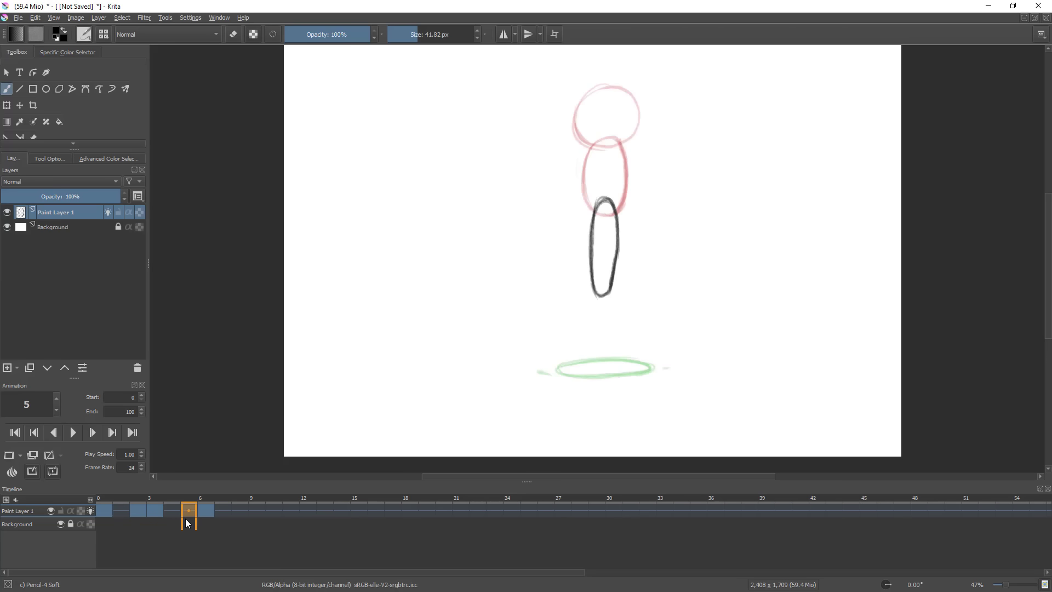
right_click(597, 307)
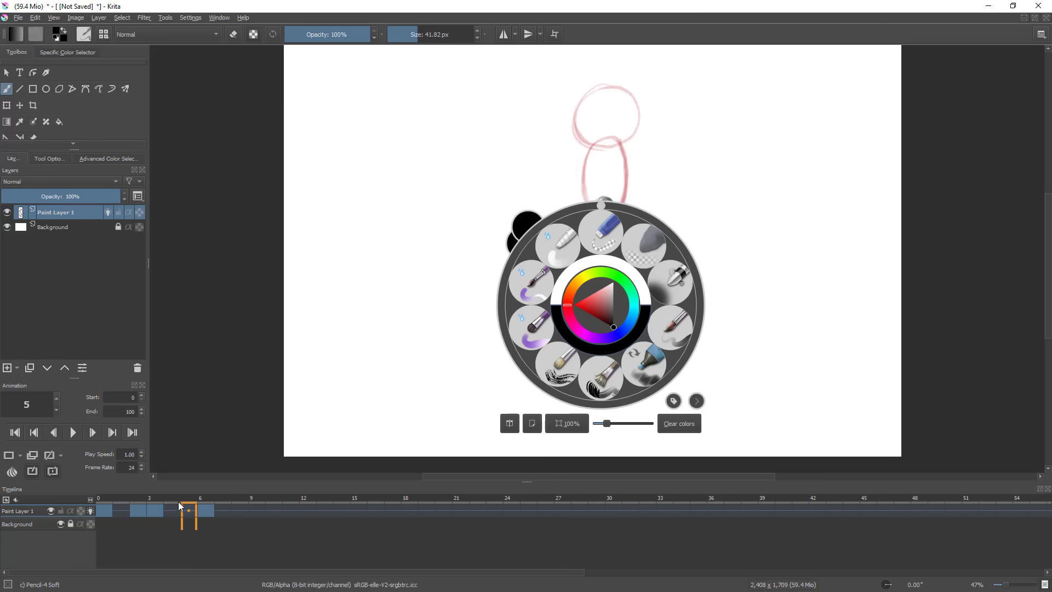
right_click(194, 511)
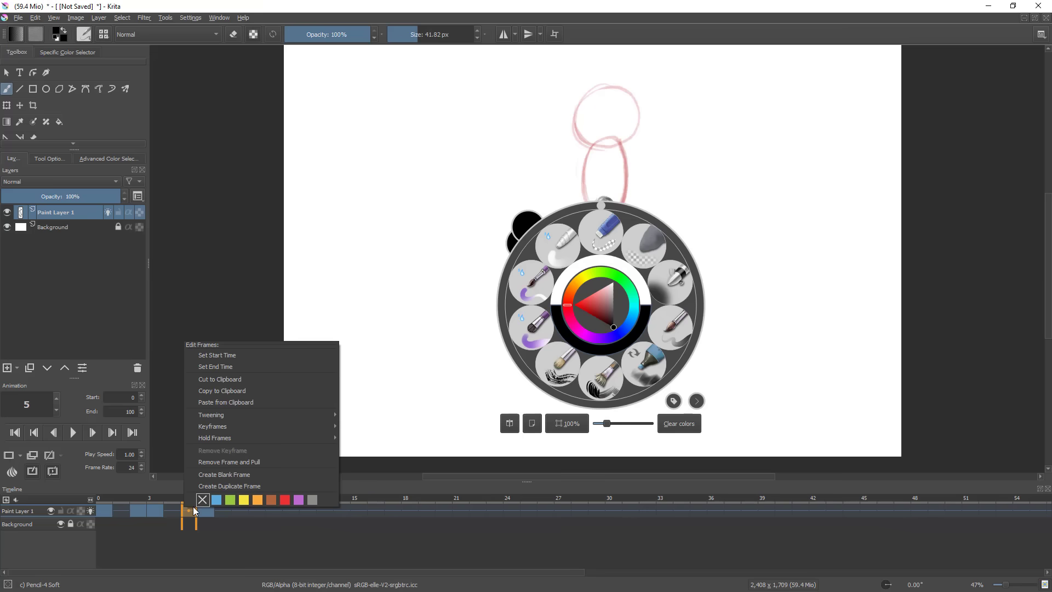
click(241, 474)
click(680, 427)
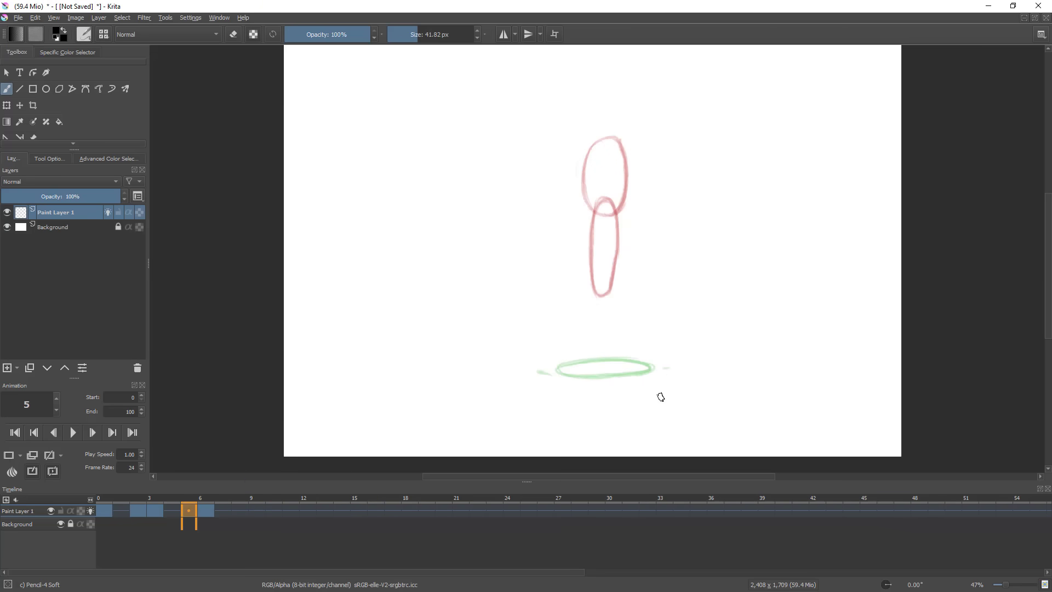
- Sketch a tall, very narrow ball on frame 5 and transform it so its lower tip reaches the flattened ball
mouse_move(596, 282)
mouse_down()
mouse_move(598, 365)
mouse_move(615, 342)
mouse_move(612, 272)
mouse_move(594, 284)
mouse_move(598, 366)
mouse_move(613, 343)
mouse_move(613, 286)
mouse_move(595, 279)
mouse_move(612, 317)
mouse_up()
key(ctrl+t)
drag(602, 261, 603, 274)
key(Return)
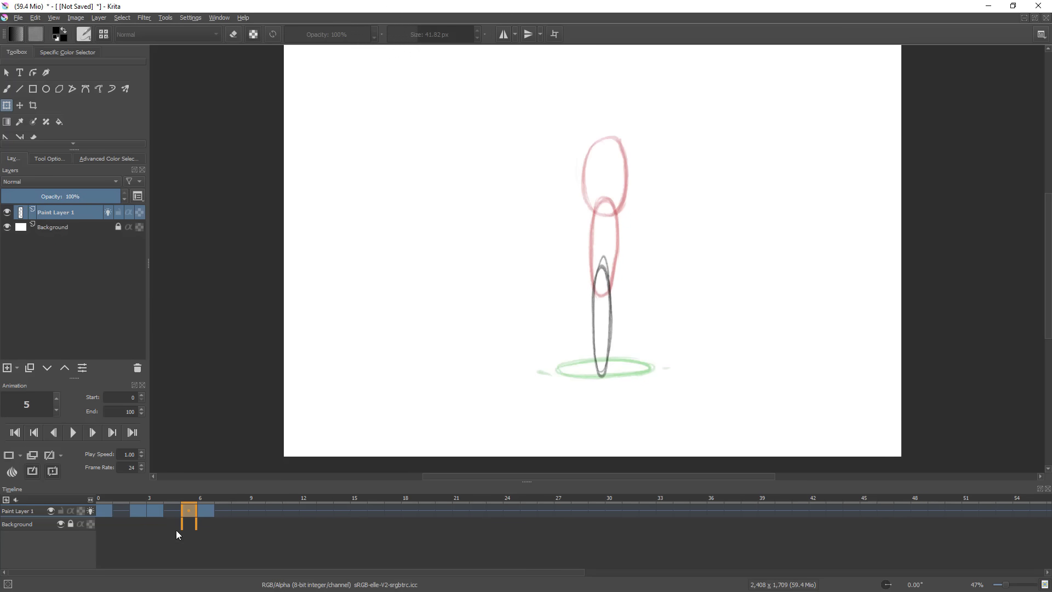
- Scrub through the drawn frames and place a copy of the round ball's frame 0 at frame 12
click(104, 501)
click(211, 512)
drag(228, 516, 107, 497)
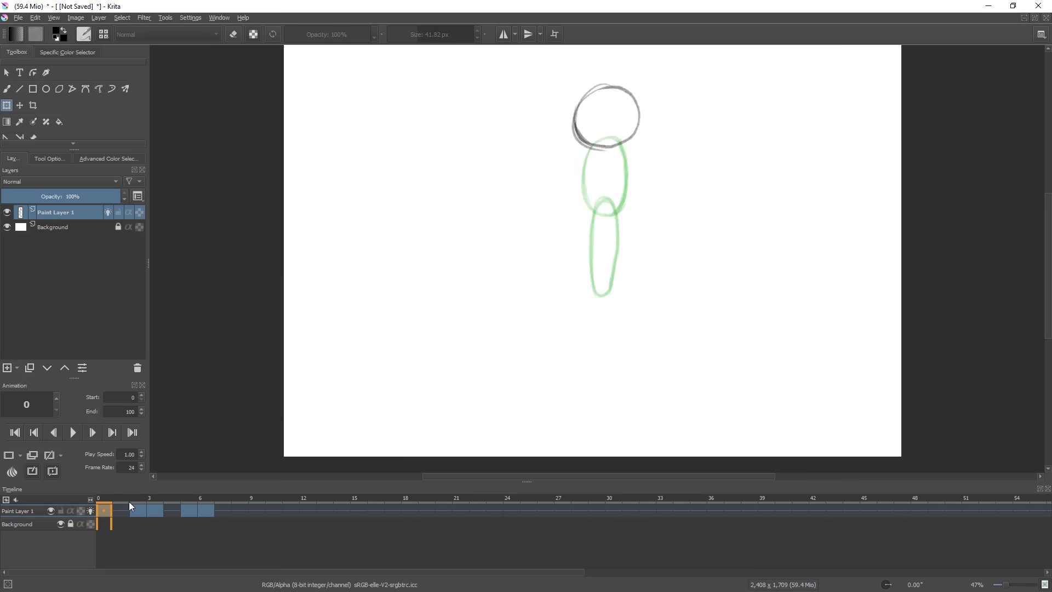
drag(103, 512, 257, 527)
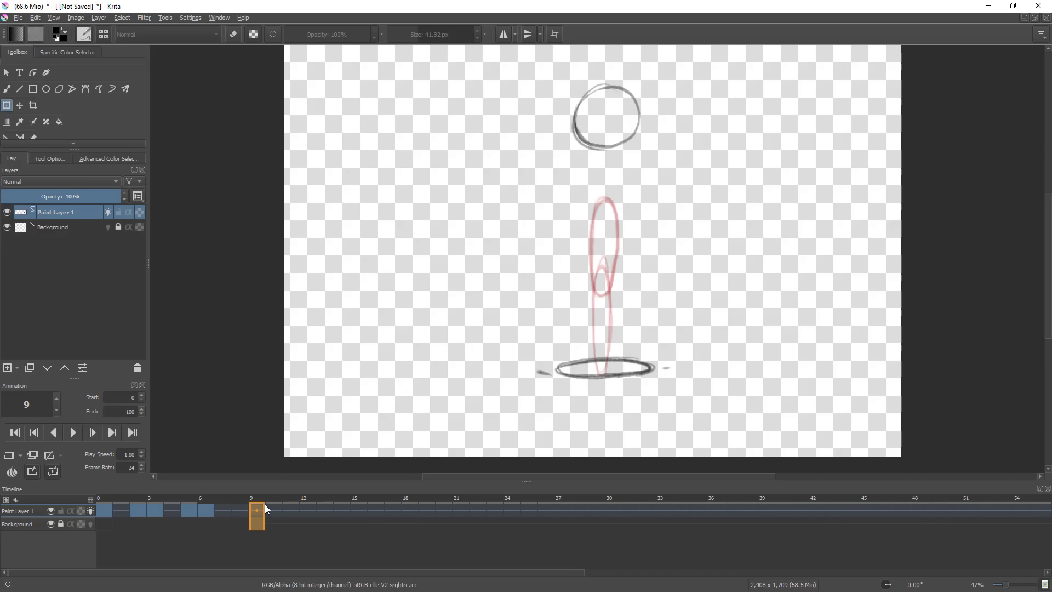
key(ctrl+z)
key(ctrl+z)
click(303, 496)
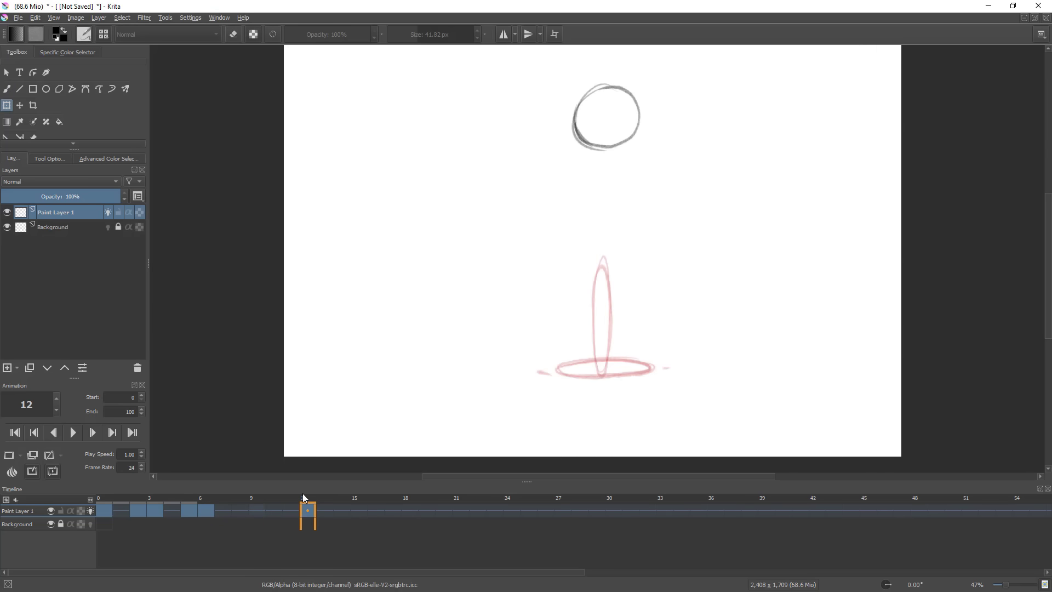
- Check the round, narrow and flattened ball frames and set the animation's end frame to 11
click(209, 507)
click(102, 515)
click(192, 512)
click(307, 511)
drag(112, 411, 151, 413)
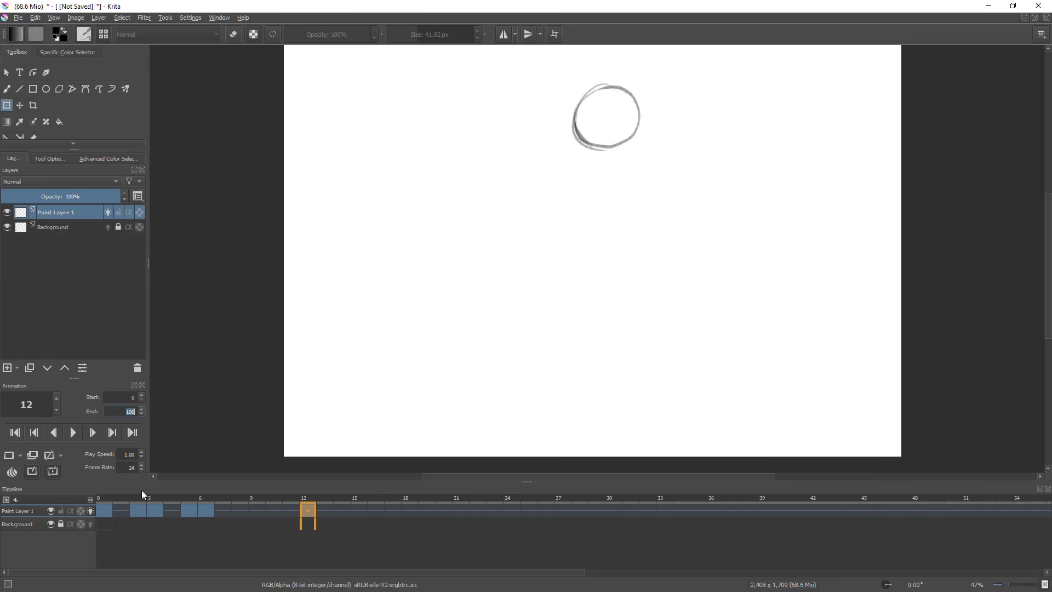
mouse_move(327, 500)
mouse_down()
mouse_move(296, 499)
mouse_move(310, 504)
mouse_up()
double_click(124, 413)
text(11)
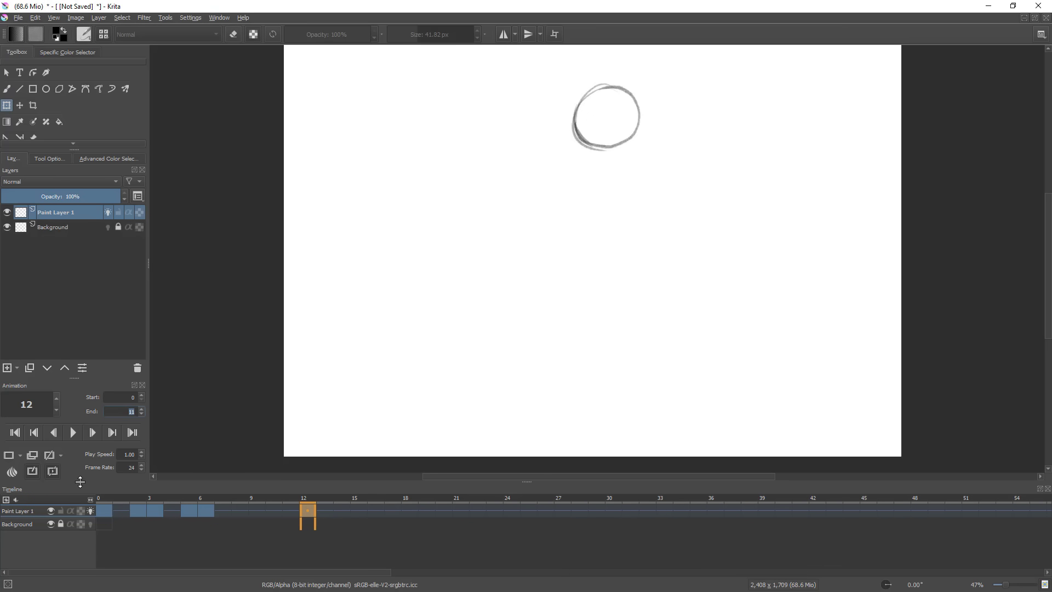
- Set the animation's frame rate to 8, play the animation and stop it
double_click(126, 467)
text(8)
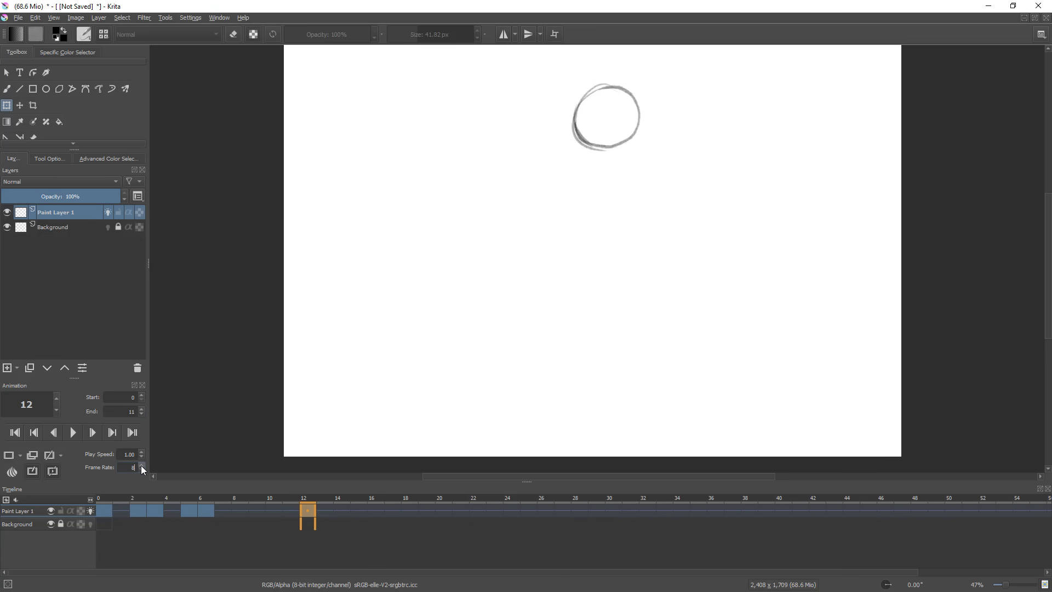
click(71, 433)
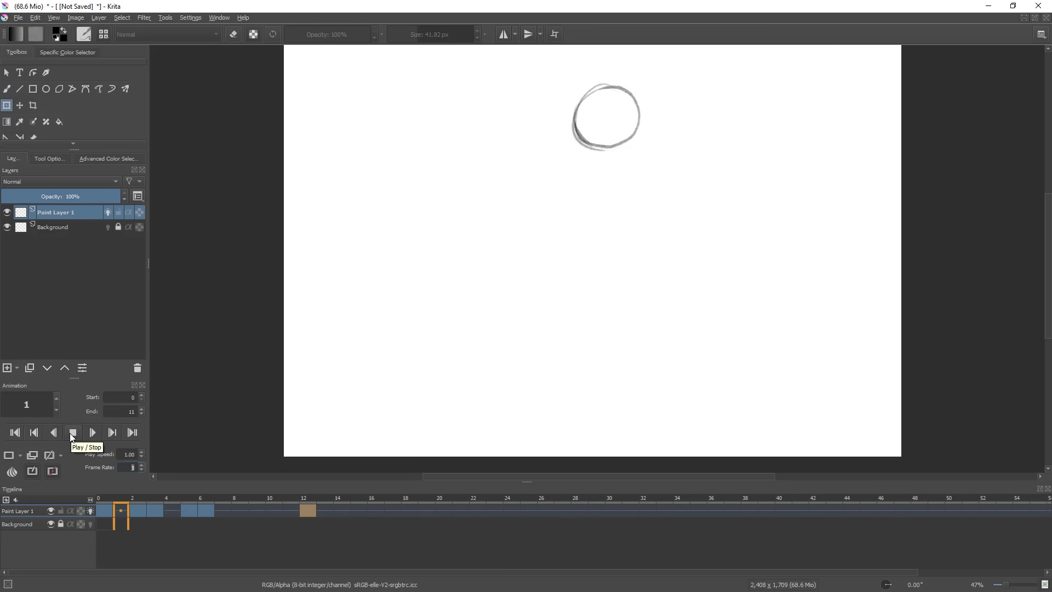
key(space)
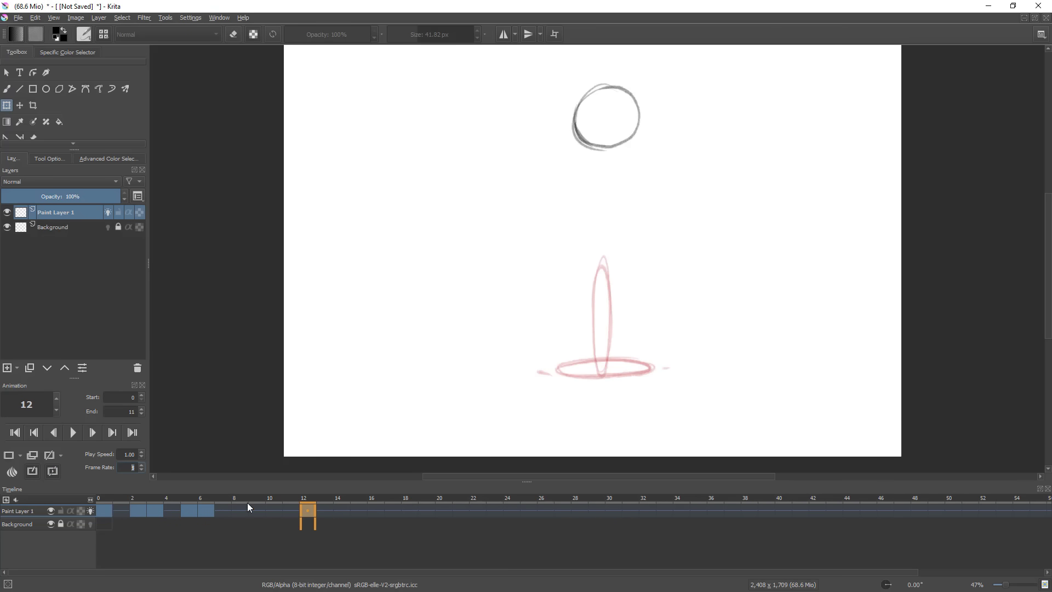
- Create a blank frame at frame 8 and sketch a tall, narrow rebounding ball just below the round ball with the brush
click(240, 511)
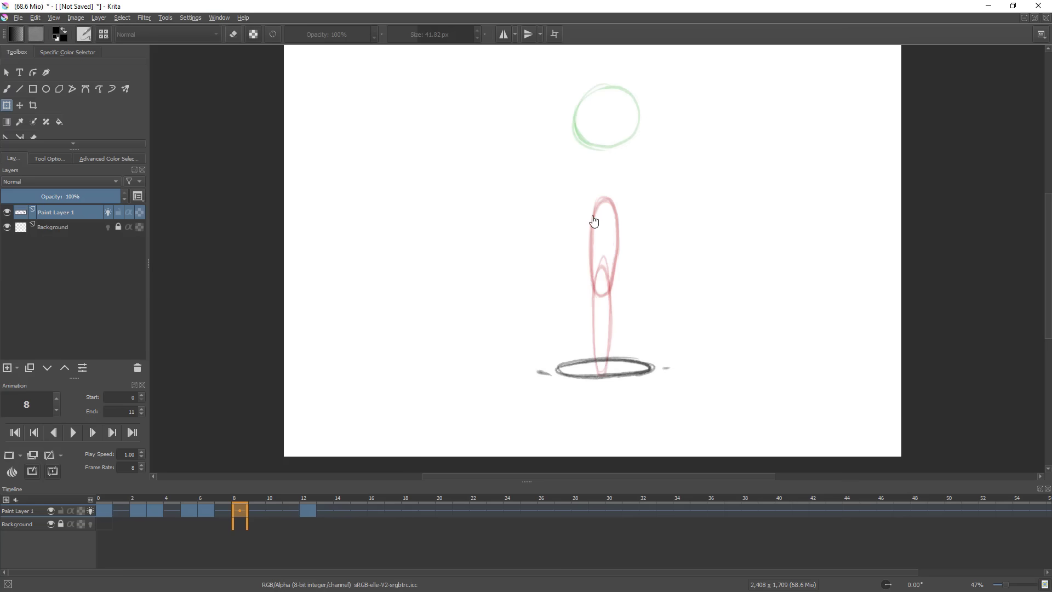
key(b)
drag(597, 195, 591, 271)
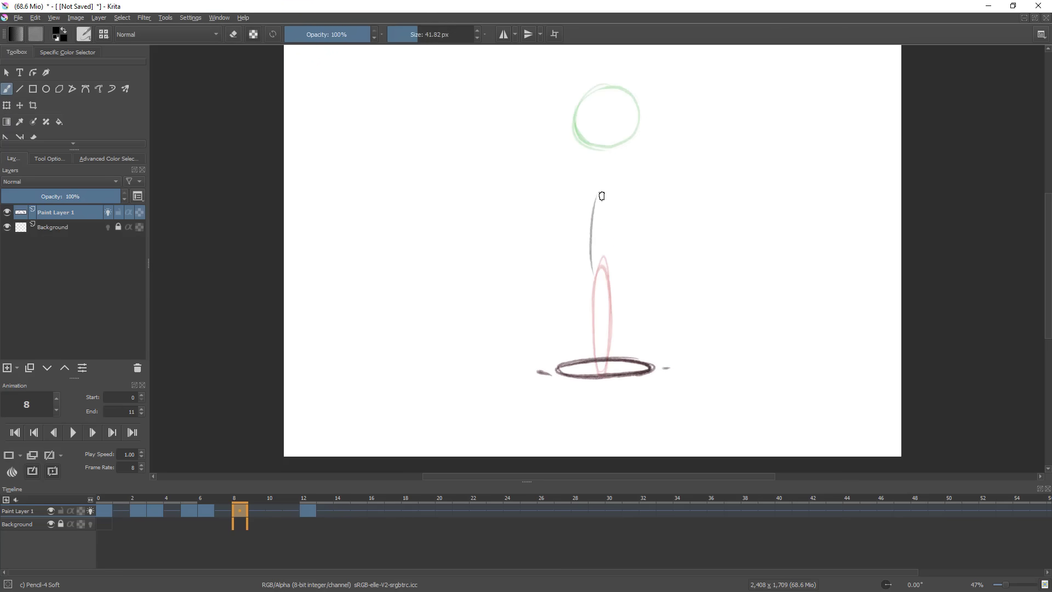
key(ctrl+z)
key(ctrl+z)
right_click(236, 509)
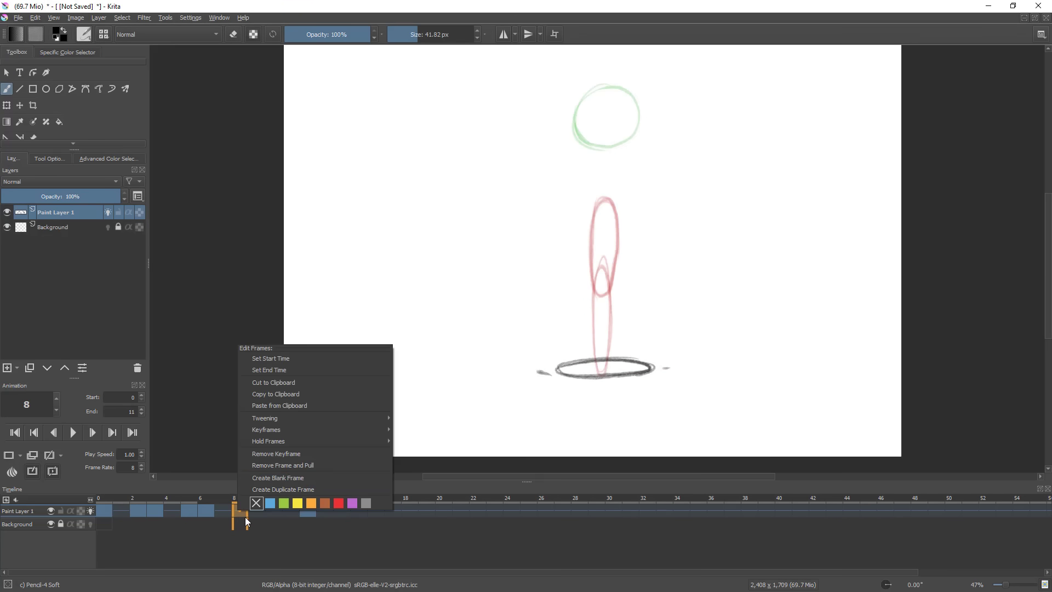
click(309, 477)
mouse_move(600, 207)
mouse_down()
mouse_move(599, 286)
mouse_move(612, 228)
mouse_move(601, 176)
mouse_move(600, 292)
mouse_up()
key(ctrl+z)
mouse_move(599, 175)
mouse_down()
mouse_move(603, 284)
mouse_move(610, 219)
mouse_move(596, 173)
mouse_move(594, 261)
mouse_move(611, 250)
mouse_move(607, 187)
mouse_move(592, 261)
mouse_up()
- Copy the round ball's keyframe from frame 12 to frame 11
click(276, 509)
click(303, 511)
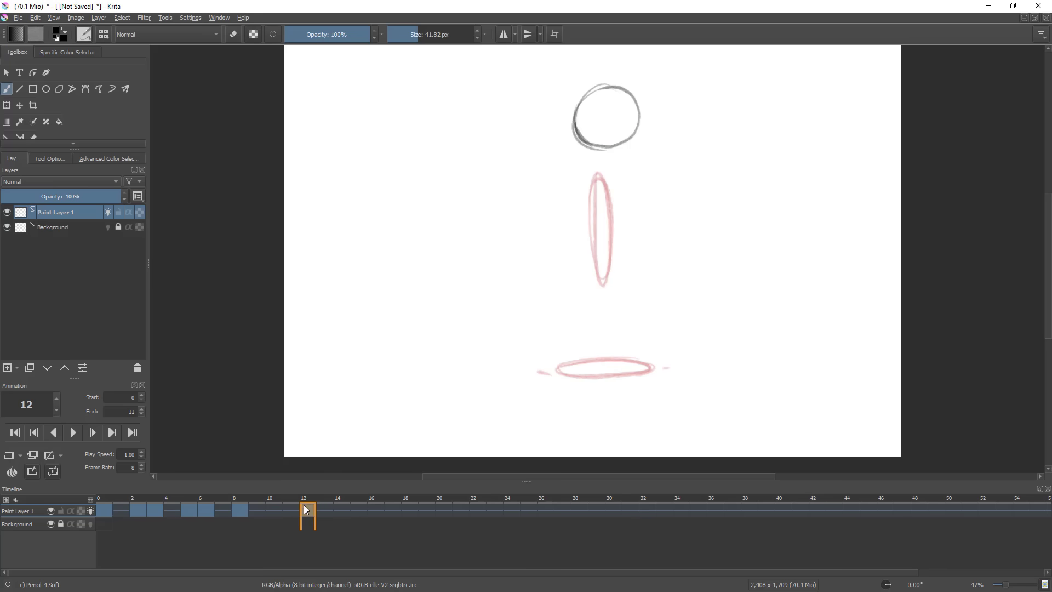
drag(308, 509, 289, 524)
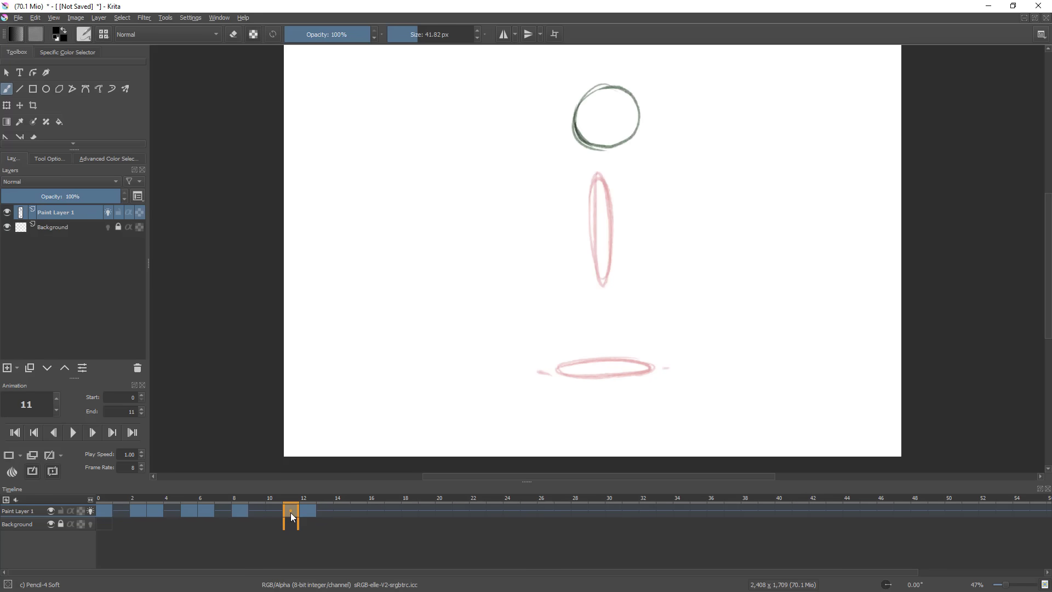
- Move the round ball at frame 11 slightly down with the Transform tool, deselect it and compare it with frame 12
key(ctrl+t)
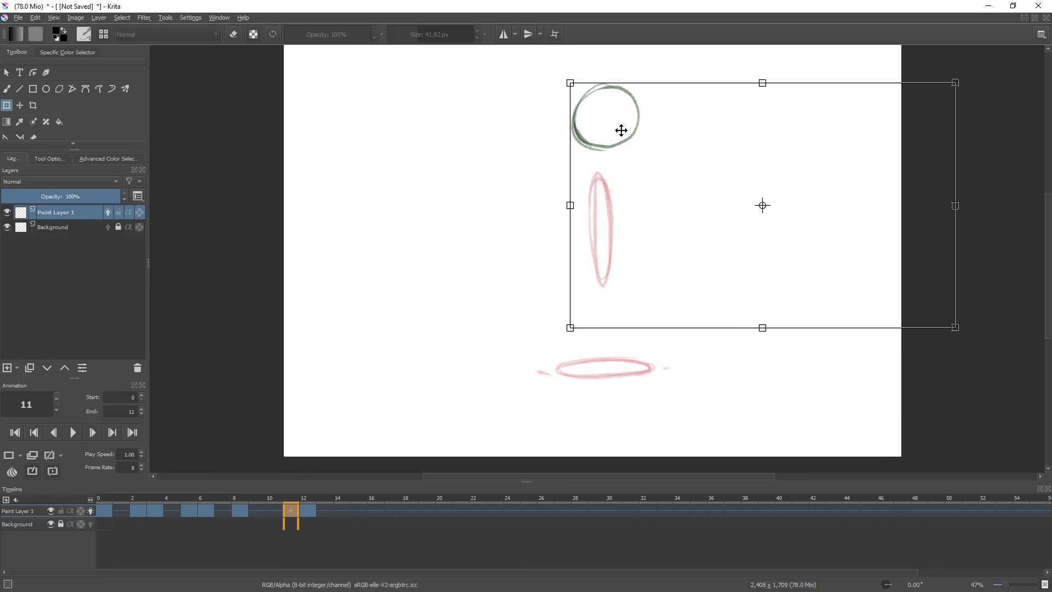
key(b)
drag(657, 131, 526, 163)
key(ctrl+t)
mouse_move(618, 110)
mouse_down()
mouse_move(627, 124)
mouse_move(627, 114)
mouse_move(619, 131)
mouse_up()
key(b)
key(ctrl+t)
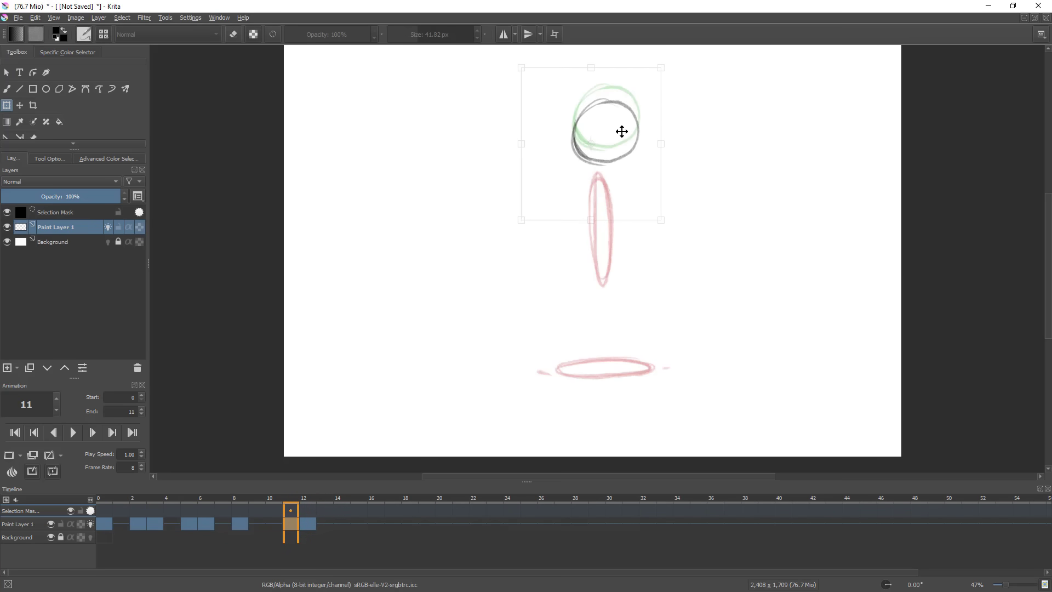
key(b)
key(ctrl+shift+a)
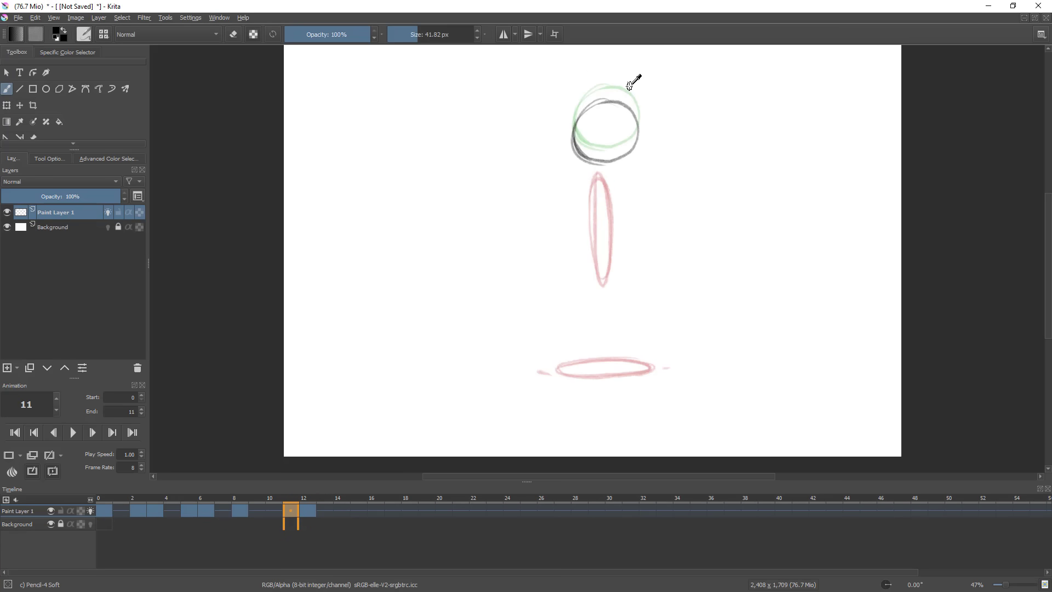
click(307, 508)
click(291, 509)
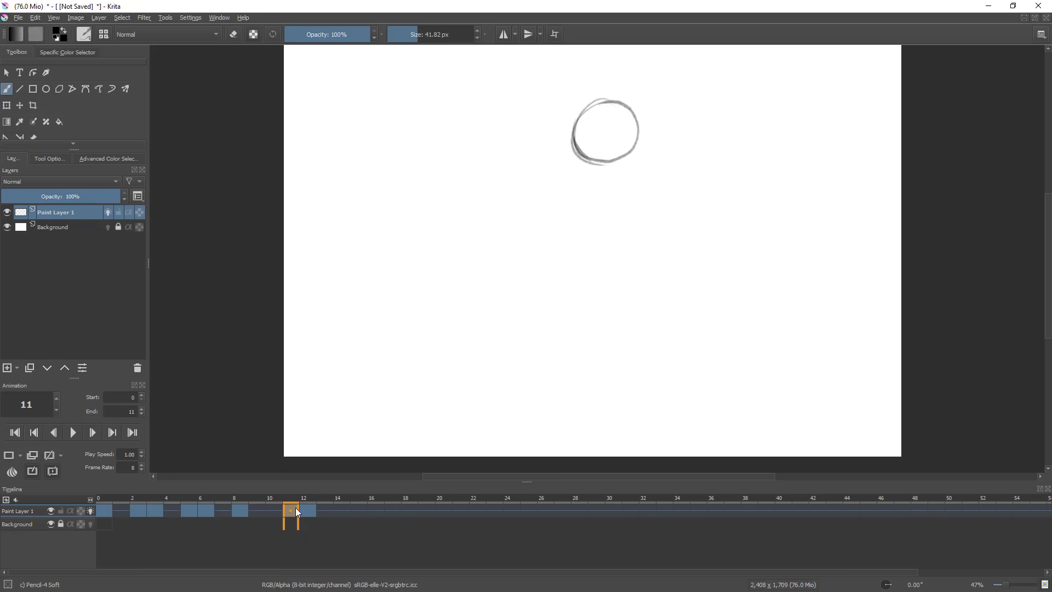
drag(287, 497, 294, 520)
- Make the rebounding ball at frame 8 longer and narrower with the Transform tool
click(238, 509)
key(ctrl+t)
drag(601, 291, 600, 315)
drag(614, 245, 596, 256)
drag(602, 166, 601, 175)
key(Return)
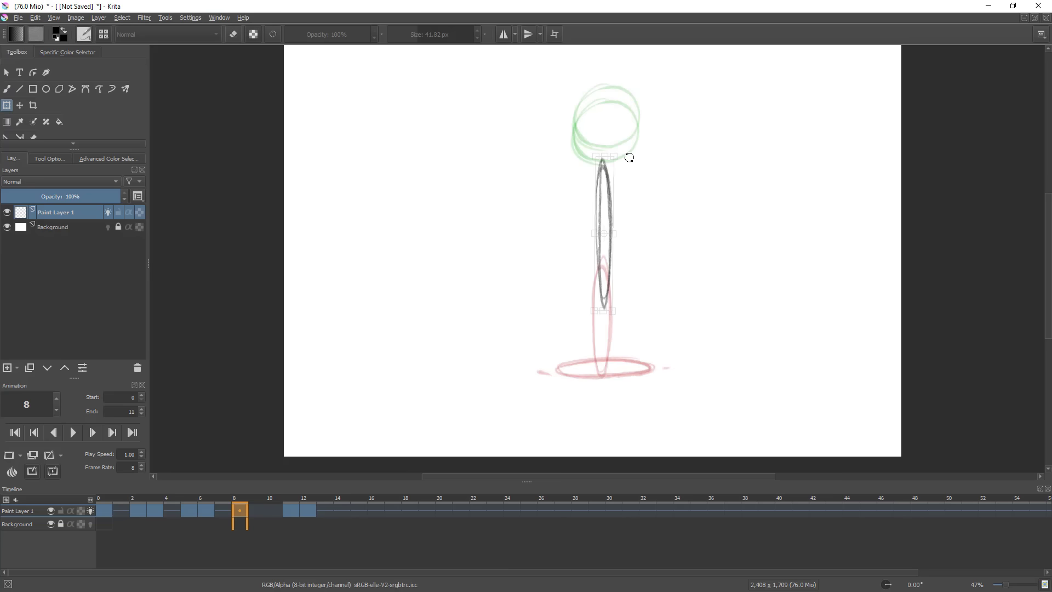
key(b)
- Add a short ground dash far out on each side of the bounce at frame 8 and play the animation
mouse_move(242, 495)
mouse_down()
mouse_move(200, 501)
mouse_move(241, 512)
mouse_up()
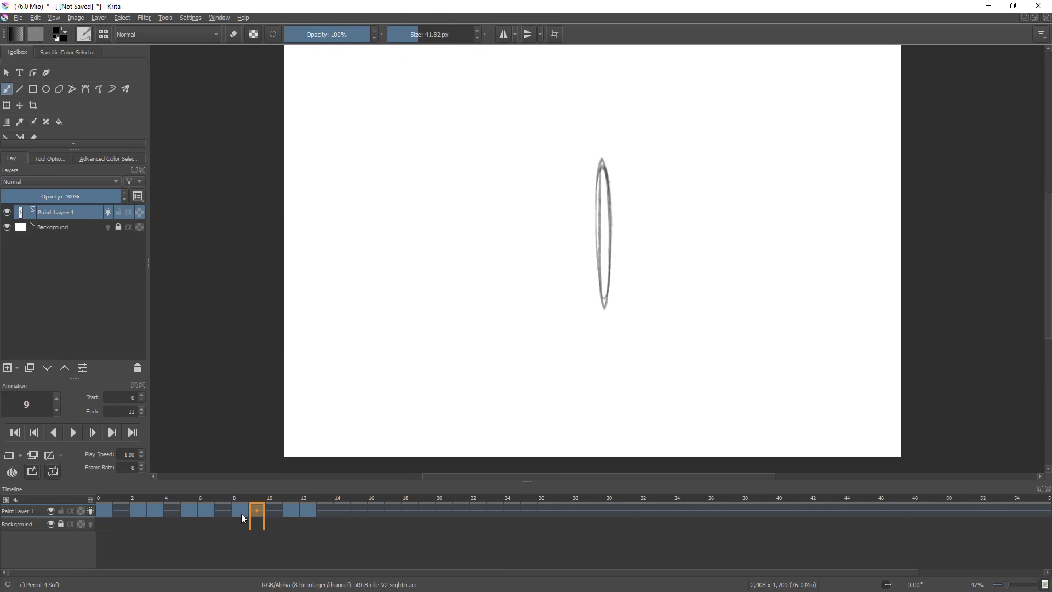
click(90, 512)
click(90, 512)
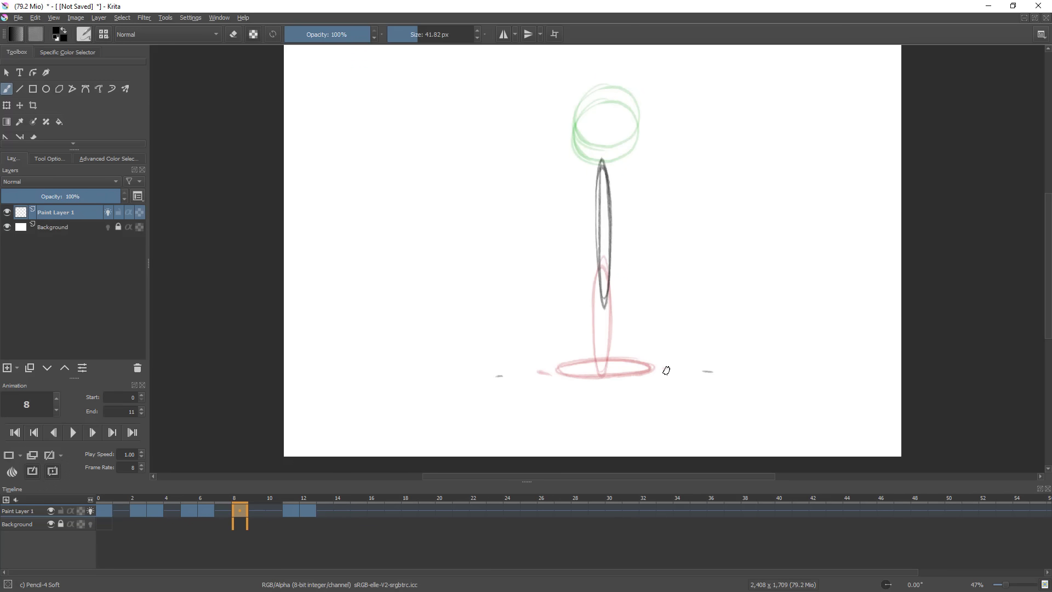
mouse_move(246, 495)
mouse_down()
mouse_move(138, 505)
mouse_move(288, 512)
mouse_move(120, 510)
mouse_up()
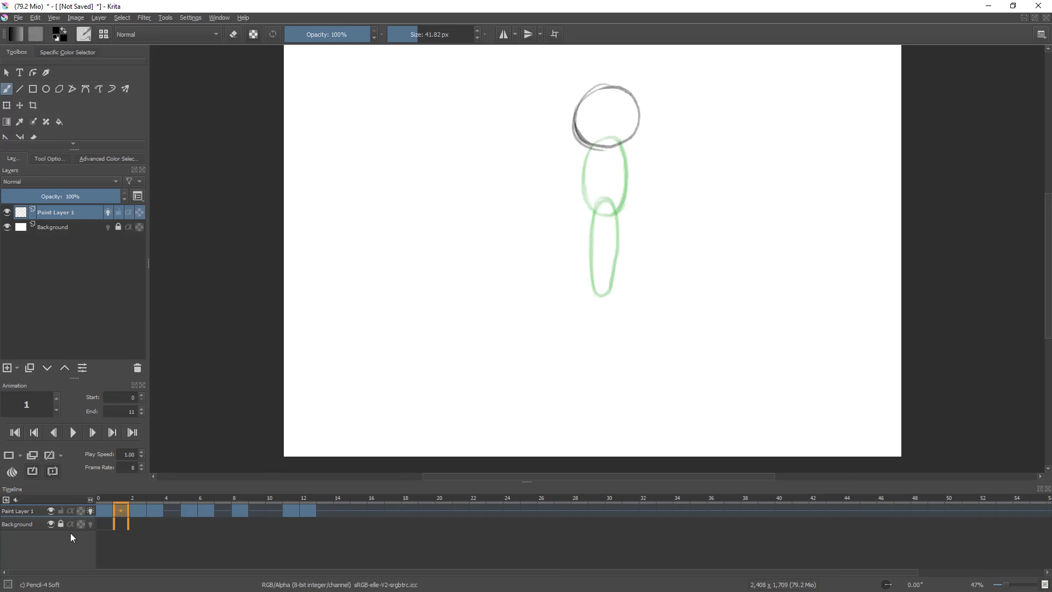
click(73, 433)
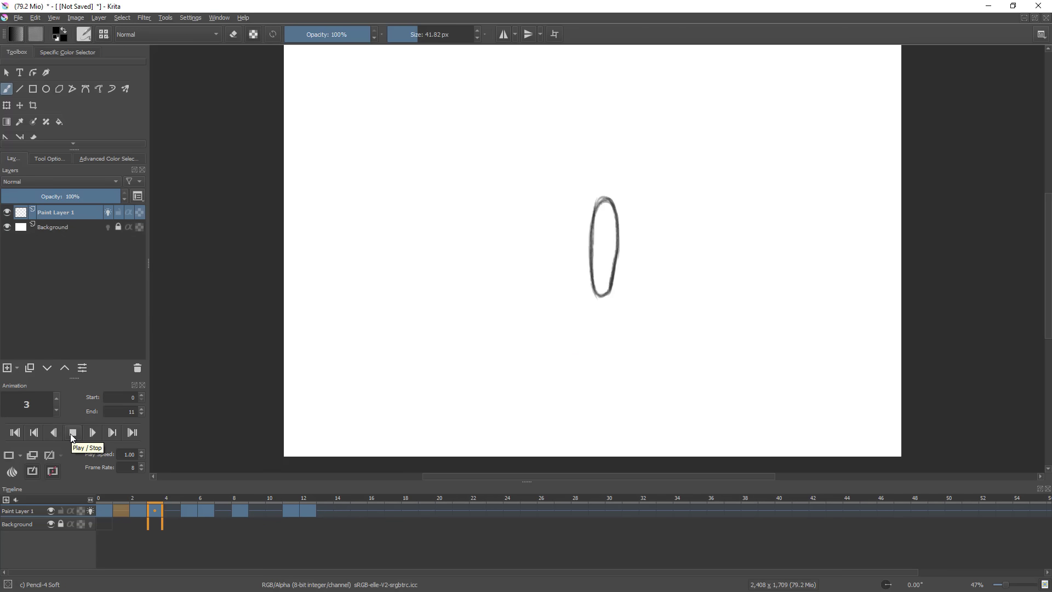
click(72, 434)
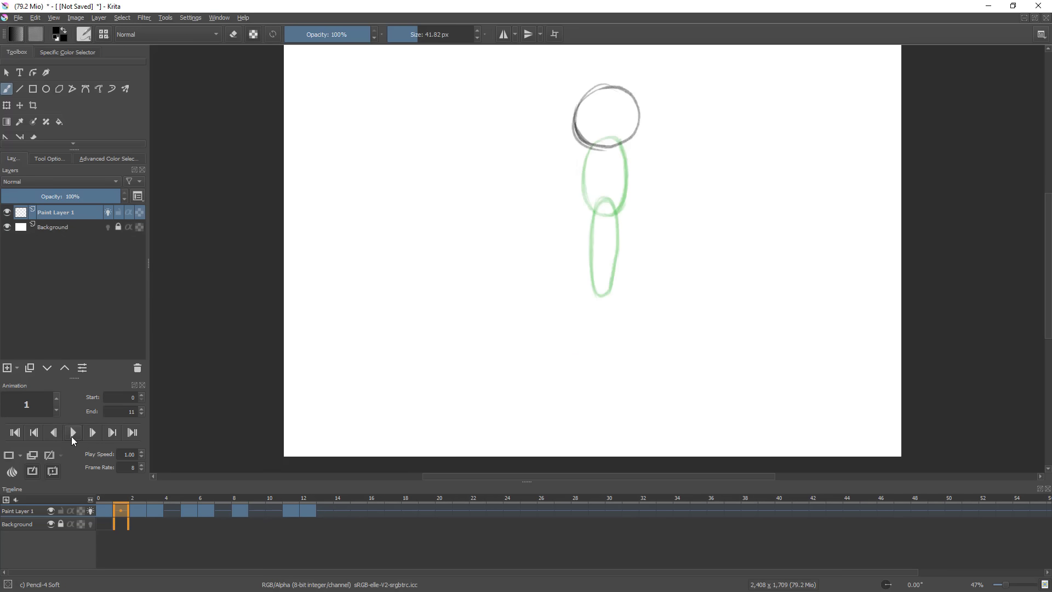
- Move the keyframes at frames 11 and 12 one frame earlier, play the animation and stop it
click(307, 510)
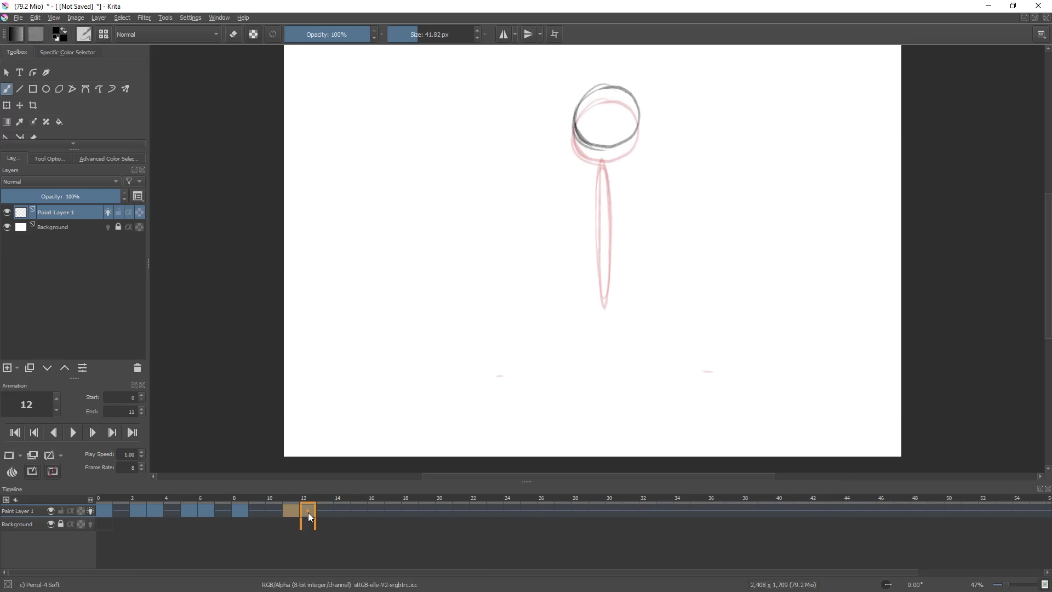
mouse_move(308, 512)
mouse_down()
mouse_move(295, 512)
mouse_move(420, 508)
mouse_move(298, 515)
mouse_move(278, 510)
mouse_move(298, 508)
mouse_move(287, 511)
mouse_move(290, 502)
mouse_move(132, 496)
mouse_move(100, 480)
mouse_up()
click(310, 500)
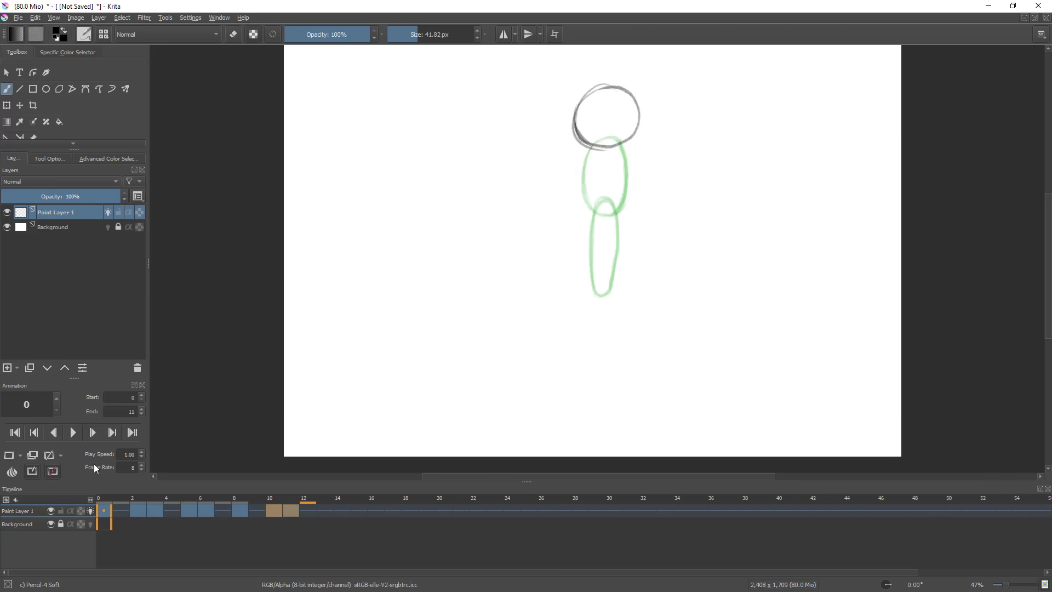
click(71, 432)
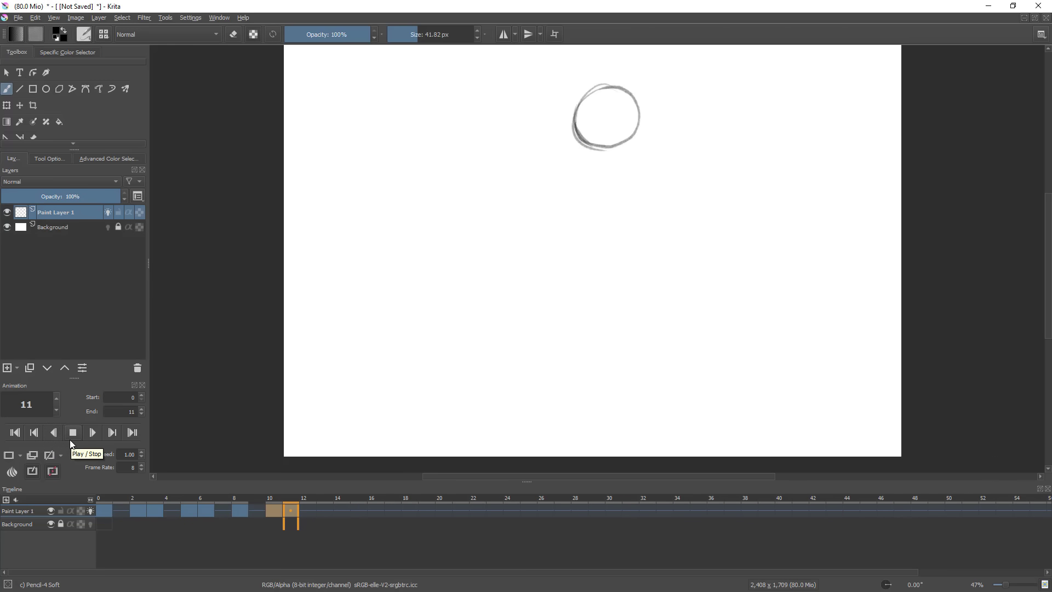
click(72, 434)
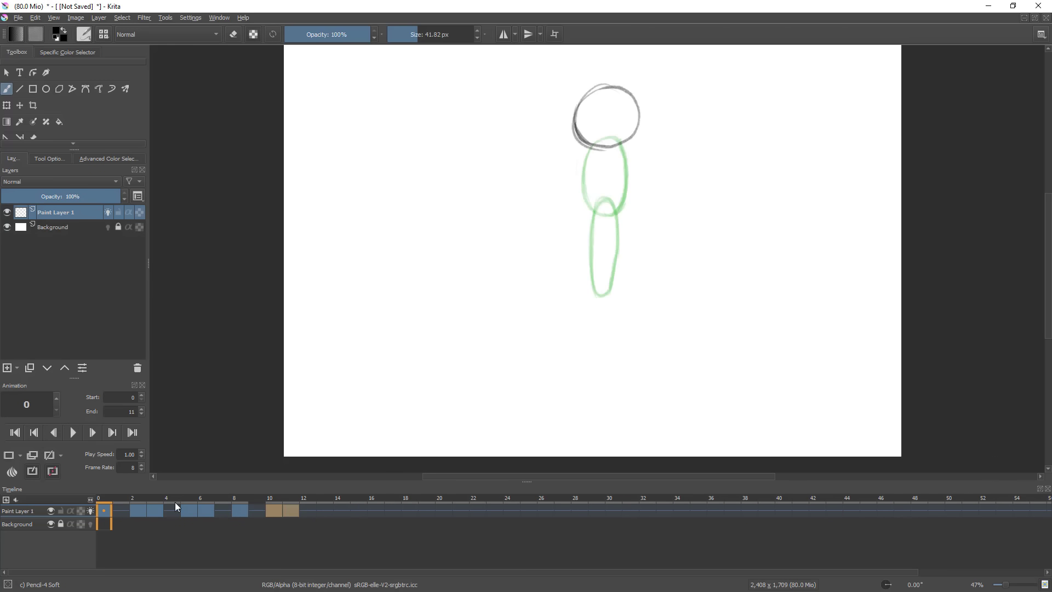
- Play the animation, set its end frame to 10 and its frame rate to 12, and stop playback
click(73, 432)
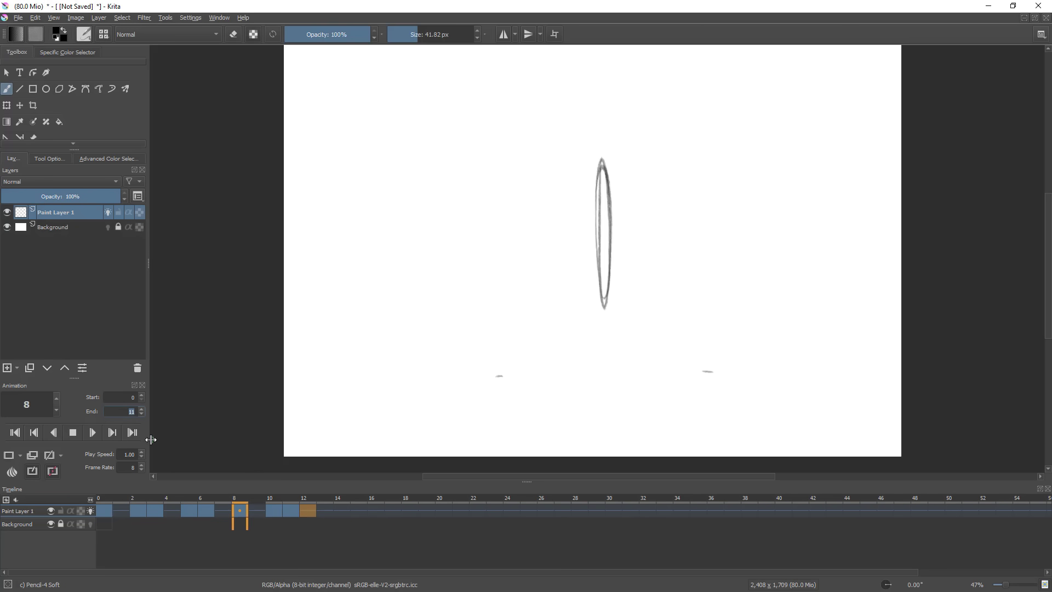
text(10)
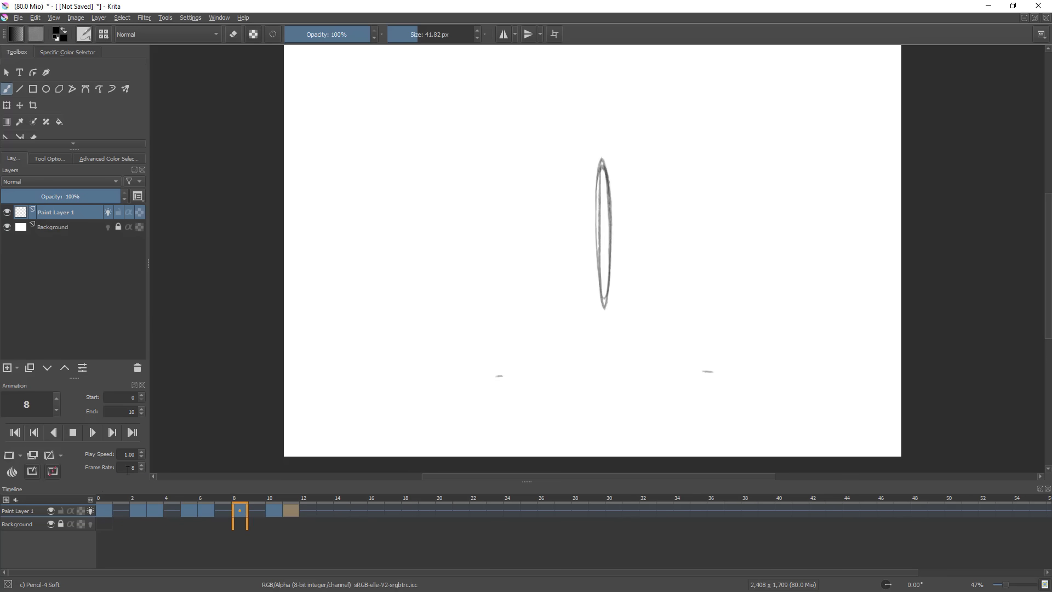
click(143, 464)
click(142, 465)
click(142, 465)
click(143, 465)
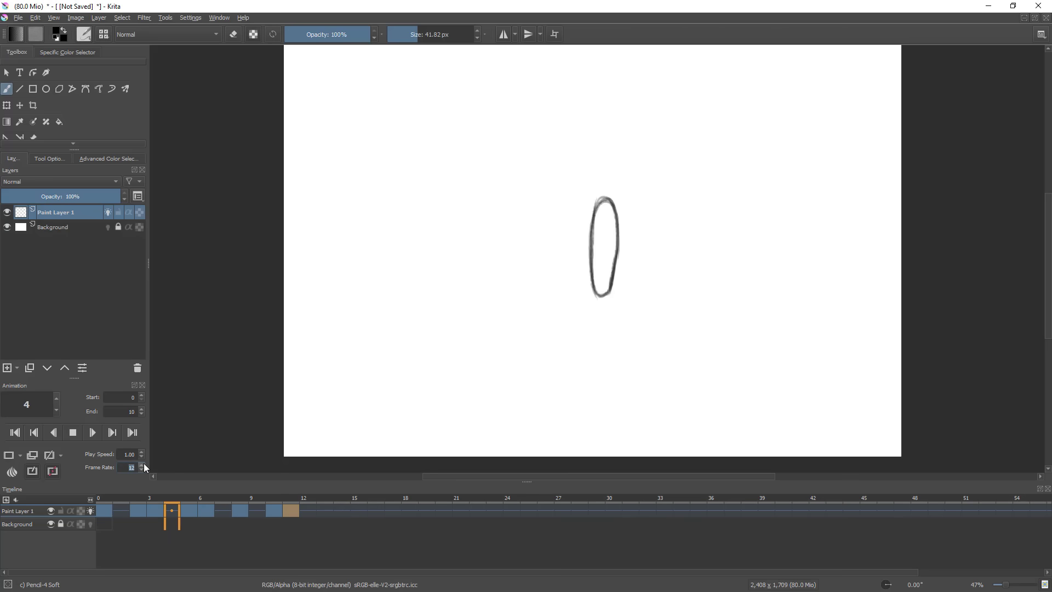
click(72, 433)
- Try shifting the keyframes at frames 2 and 3 one frame later and play the animation
click(138, 511)
key(Right)
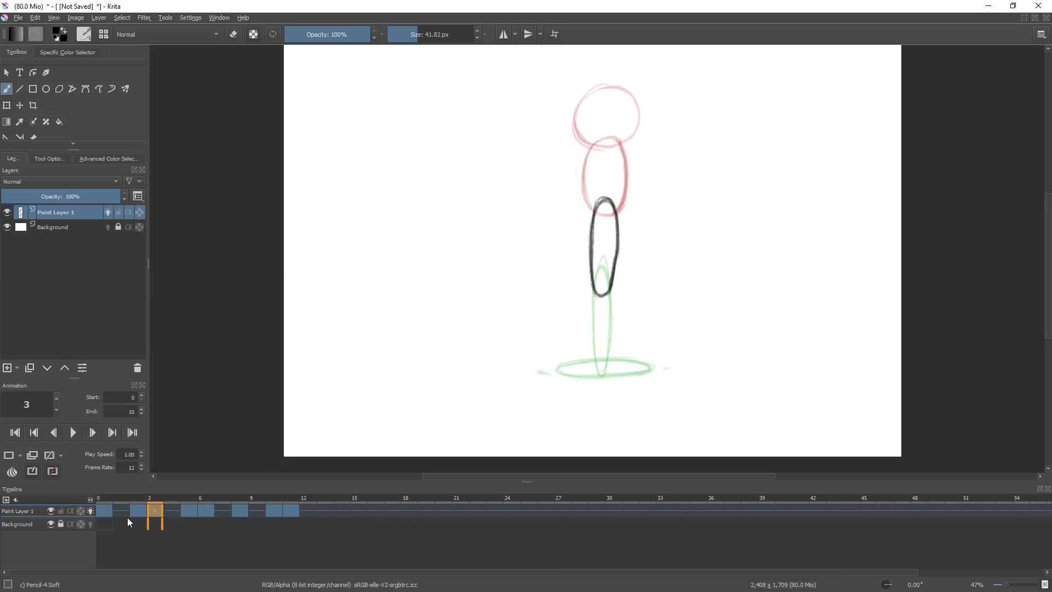
click(137, 511)
shift+click(154, 513)
mouse_move(156, 513)
mouse_down()
mouse_move(141, 515)
mouse_move(166, 512)
mouse_up()
click(67, 438)
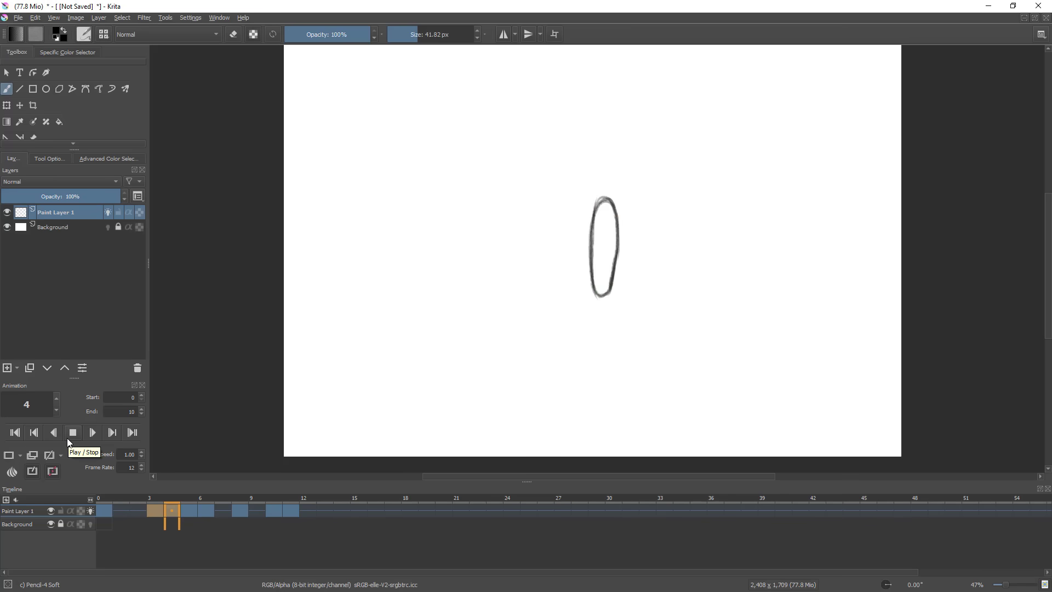
click(70, 436)
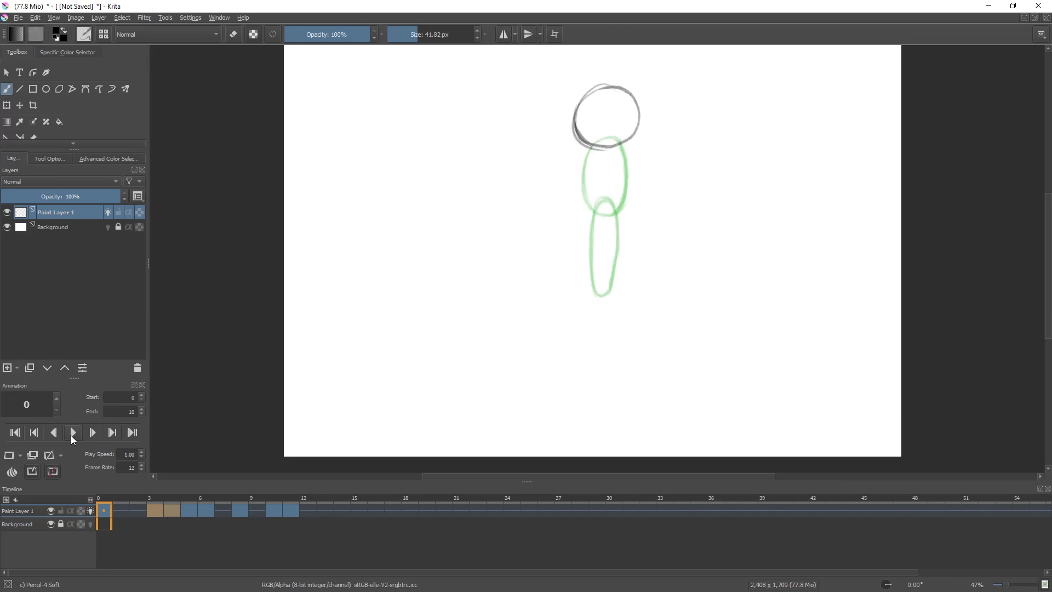
- Replay the animation from the start and undo the keyframe shift
click(163, 517)
click(110, 511)
click(71, 435)
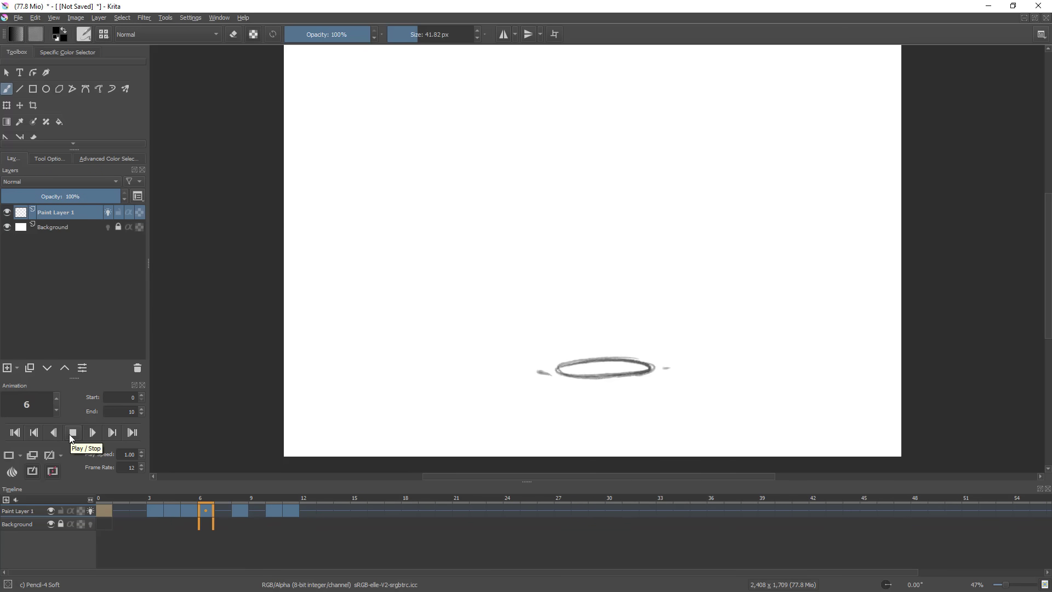
click(72, 436)
key(ctrl+z)
key(ctrl+z)
key(ctrl+z)
key(ctrl+z)
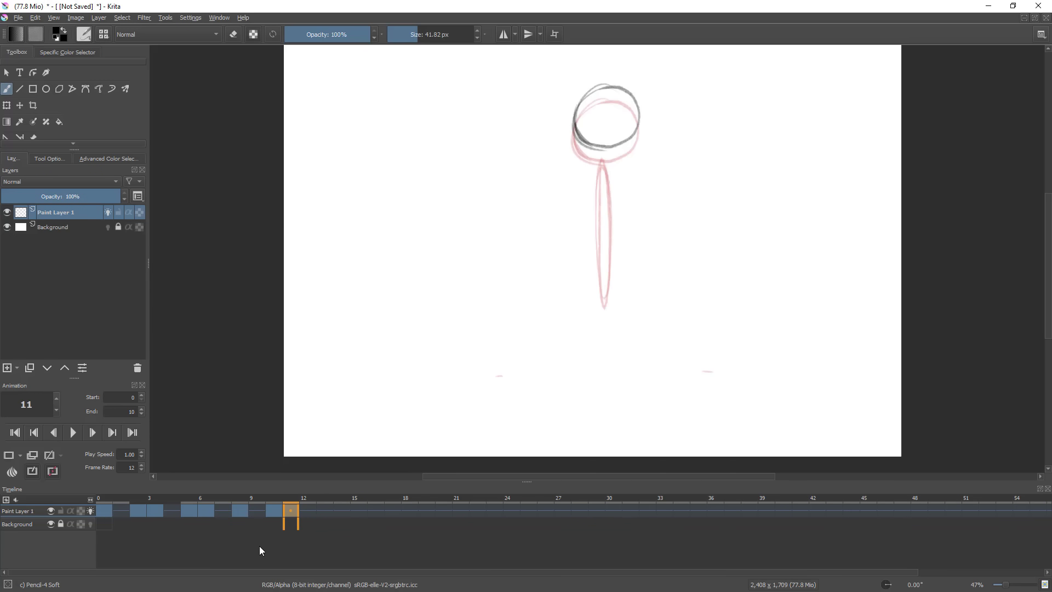
- Add a new paint layer and sketch two round eyes and a small smile on the round ball at frame 0
click(7, 367)
click(104, 510)
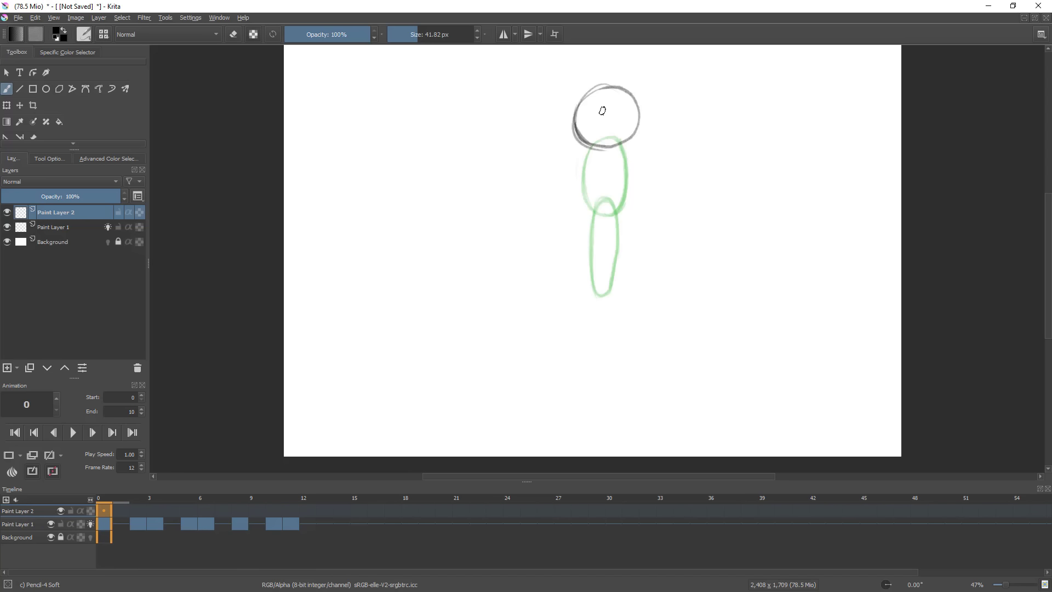
drag(602, 100, 621, 100)
key(ctrl+z)
key(ctrl+z)
key(ctrl+z)
key(ctrl+z)
mouse_move(585, 103)
mouse_down()
mouse_move(599, 110)
mouse_move(587, 116)
mouse_move(629, 97)
mouse_move(620, 95)
mouse_up()
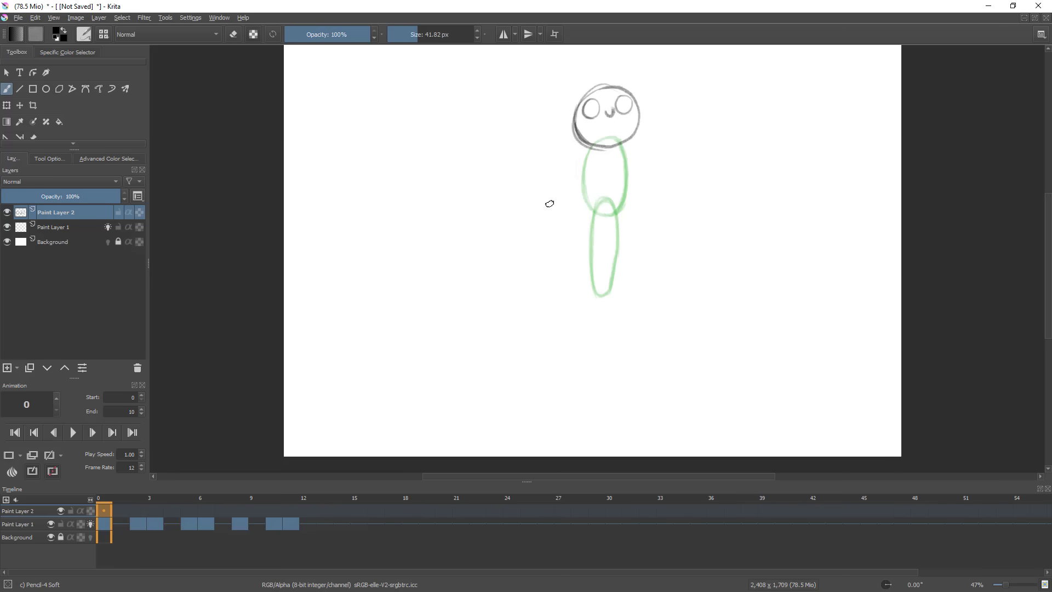
- Create a blank frame at frame 2 on Paint Layer 2 and turn on the layer's onion skins
click(137, 513)
right_click(136, 512)
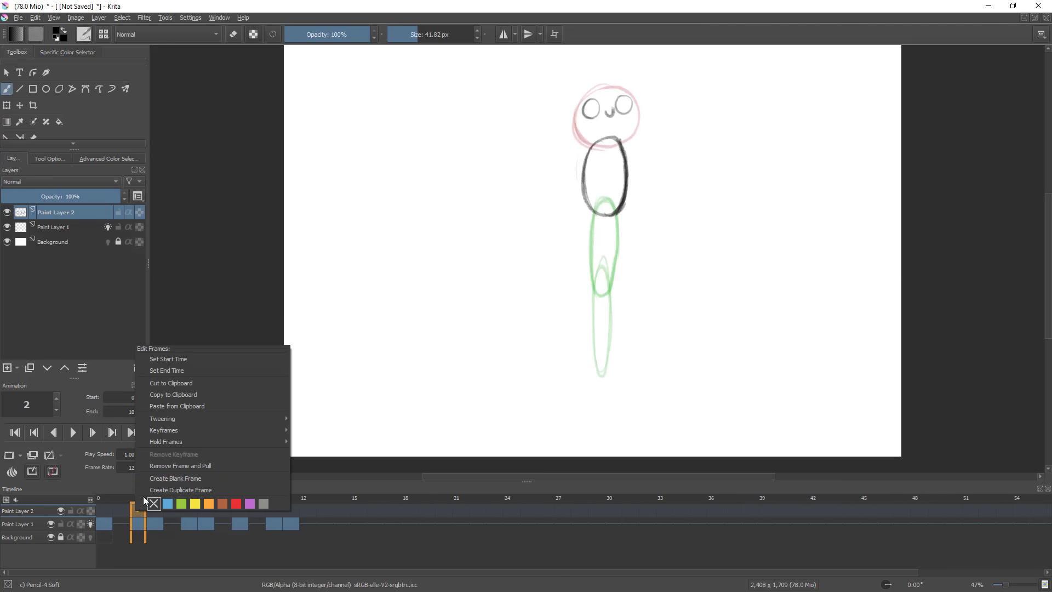
click(193, 483)
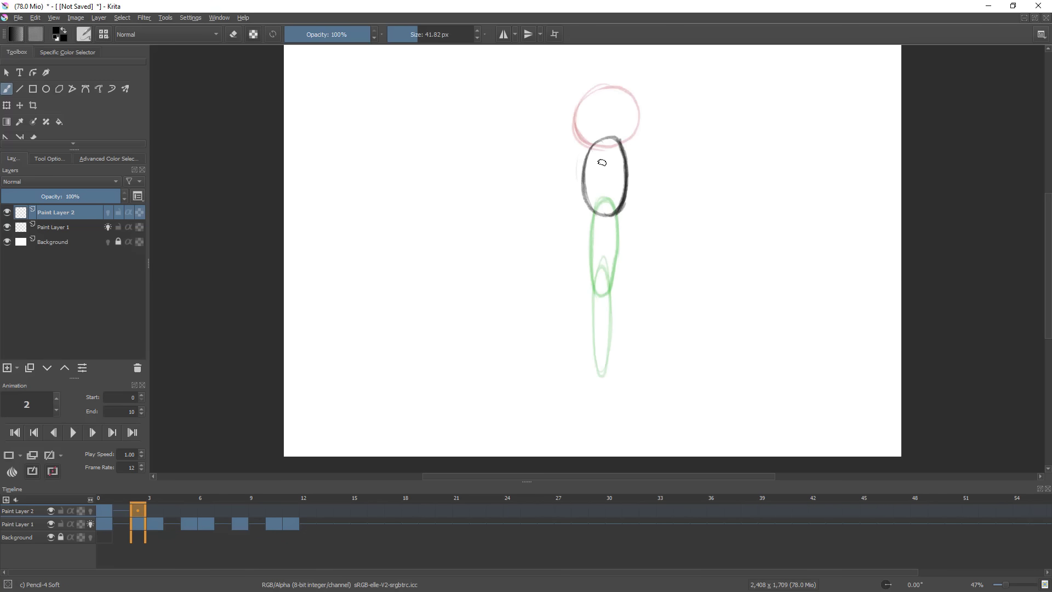
click(90, 512)
key(ctrl+z)
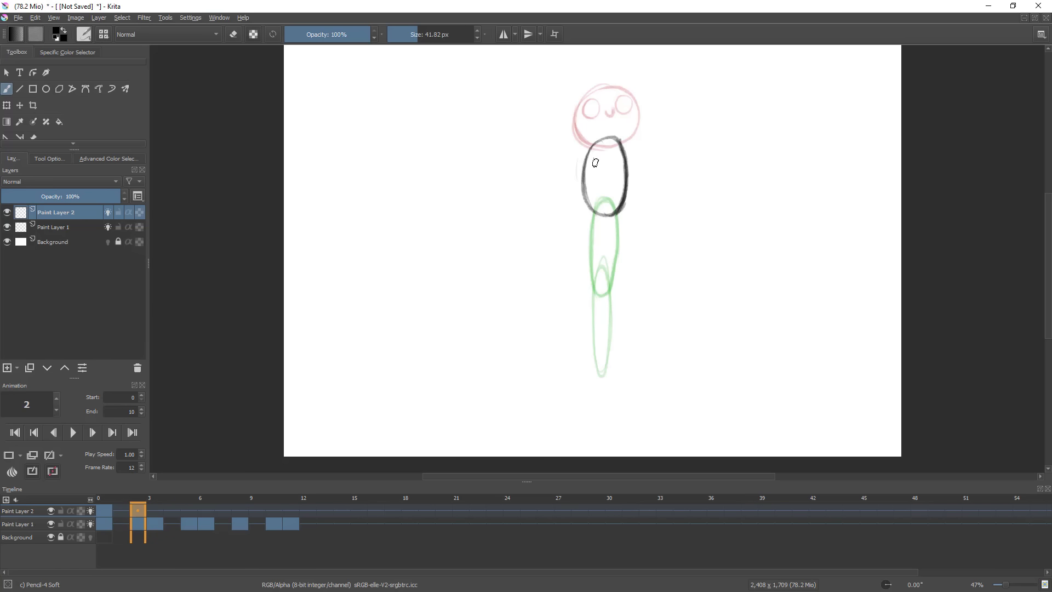
- Sketch the eyes and mouth turned to one side on the upper part of the oval ball at frame 2
drag(594, 173, 590, 170)
key(ctrl+z)
key(ctrl+z)
drag(605, 154, 592, 166)
- Create blank frames at frames 3 and 5 on Paint Layer 2 and sketch a small eye on the narrow ball's edge at frame 5
right_click(155, 513)
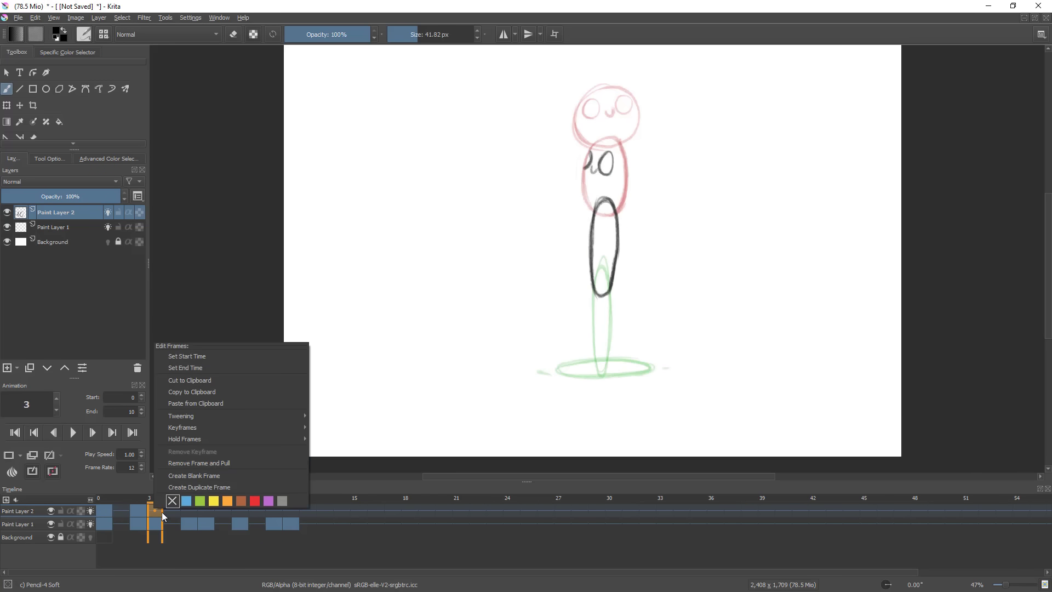
click(227, 474)
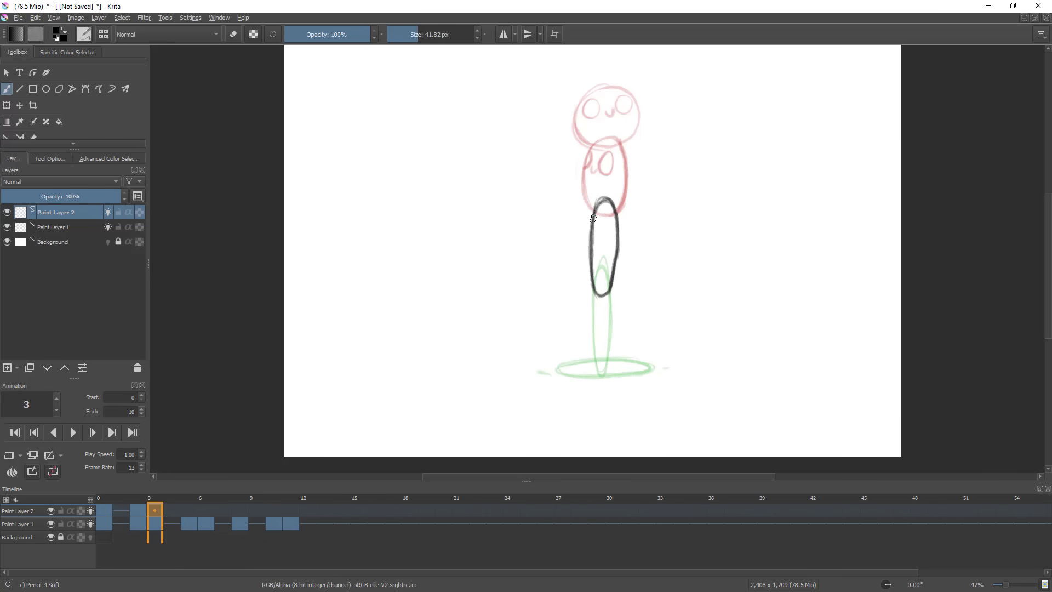
click(189, 510)
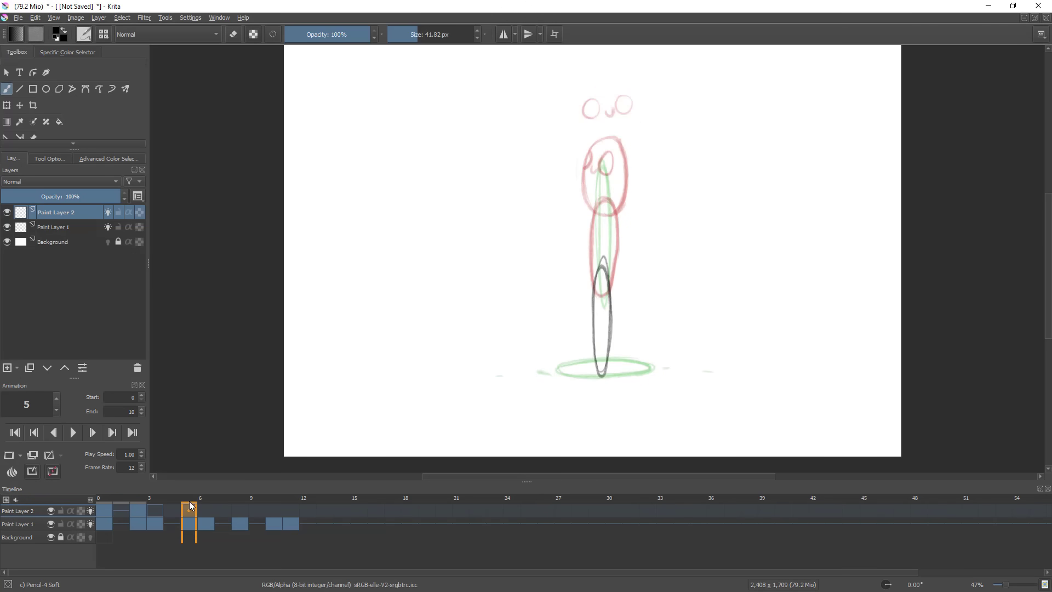
right_click(189, 511)
click(235, 480)
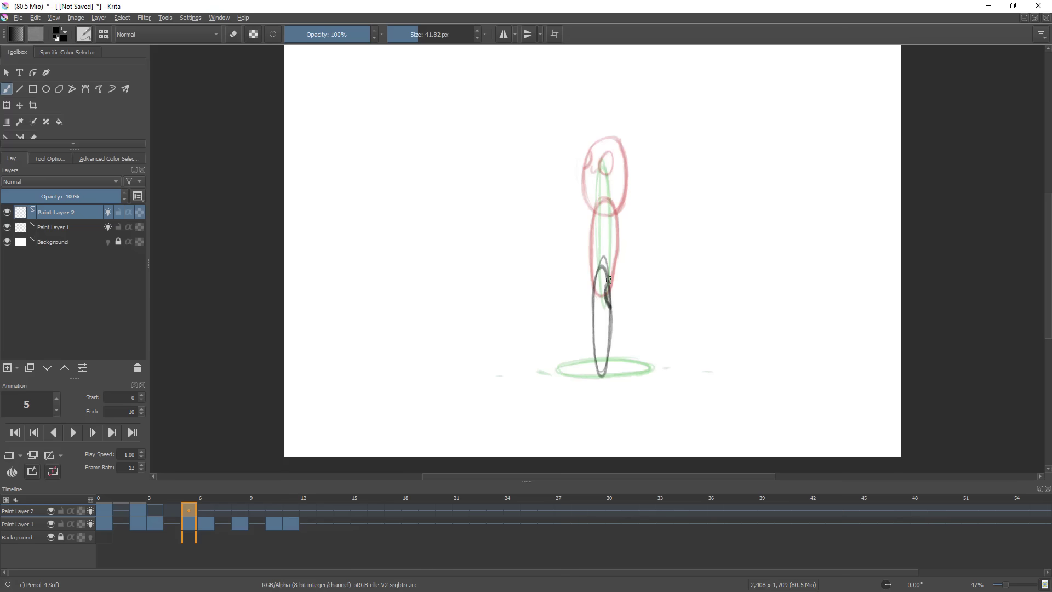
- Create a blank frame at frame 6 on Paint Layer 2 and sketch two squashed eyes and a small mouth on the flattened ball
mouse_move(188, 500)
mouse_down()
mouse_move(135, 506)
mouse_move(211, 516)
mouse_up()
right_click(205, 511)
click(224, 508)
right_click(209, 511)
click(245, 490)
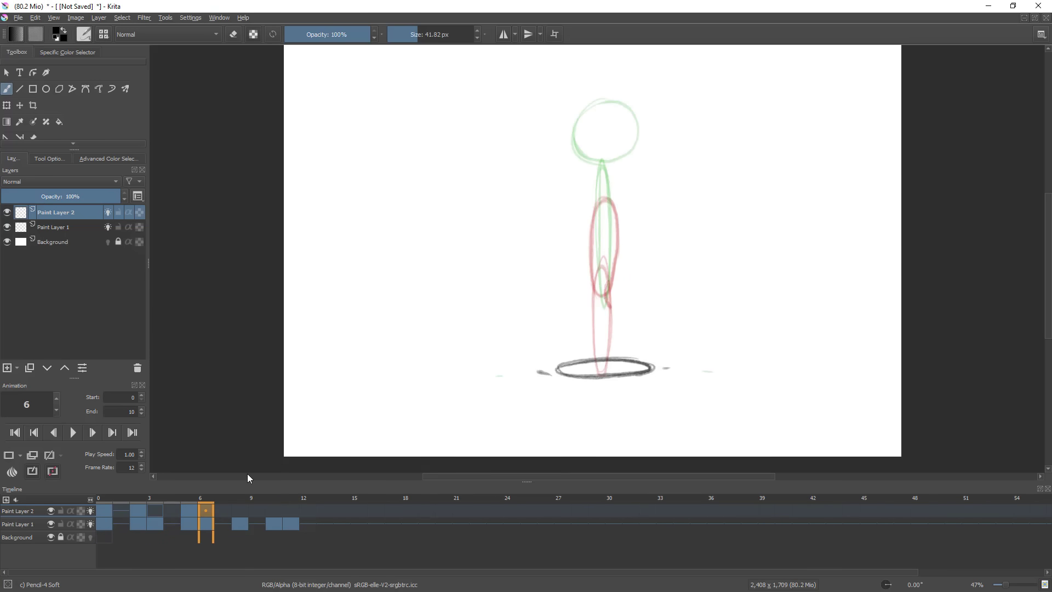
mouse_move(631, 360)
mouse_down()
mouse_move(654, 341)
mouse_move(632, 367)
mouse_move(661, 354)
mouse_move(635, 369)
mouse_move(645, 353)
mouse_move(586, 364)
mouse_up()
key(ctrl+z)
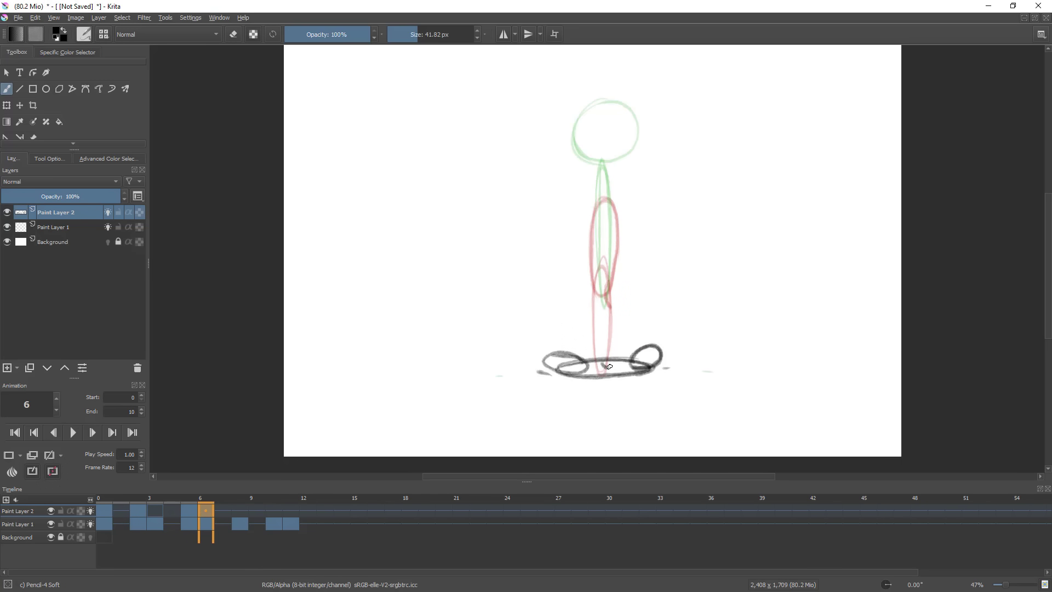
key(space)
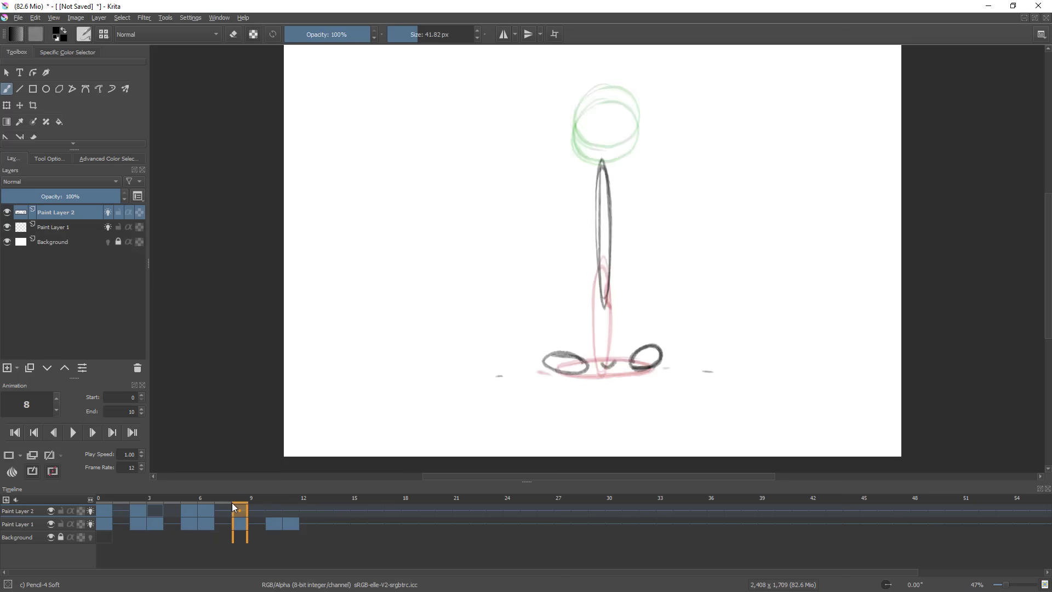
- Create a blank frame at frame 8 on Paint Layer 2 for the tall rebounding ball
click(276, 513)
click(240, 512)
right_click(239, 512)
click(279, 475)
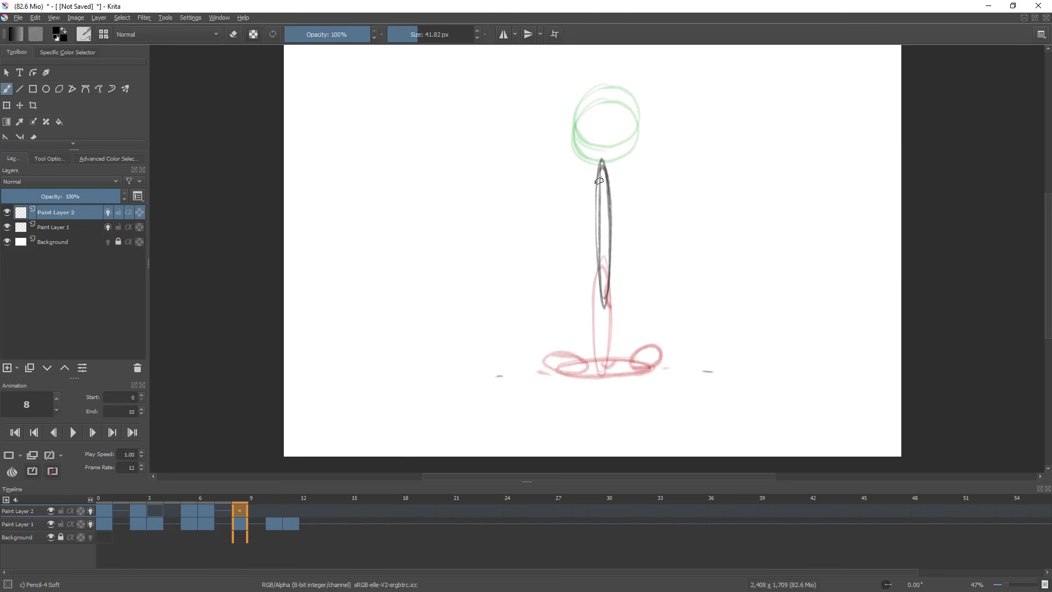
- Sketch a small narrow eye on the upper side edge of the tall rebounding ball at frame 8
mouse_move(602, 197)
mouse_down()
mouse_move(597, 178)
mouse_move(595, 203)
mouse_up()
key(ctrl+z)
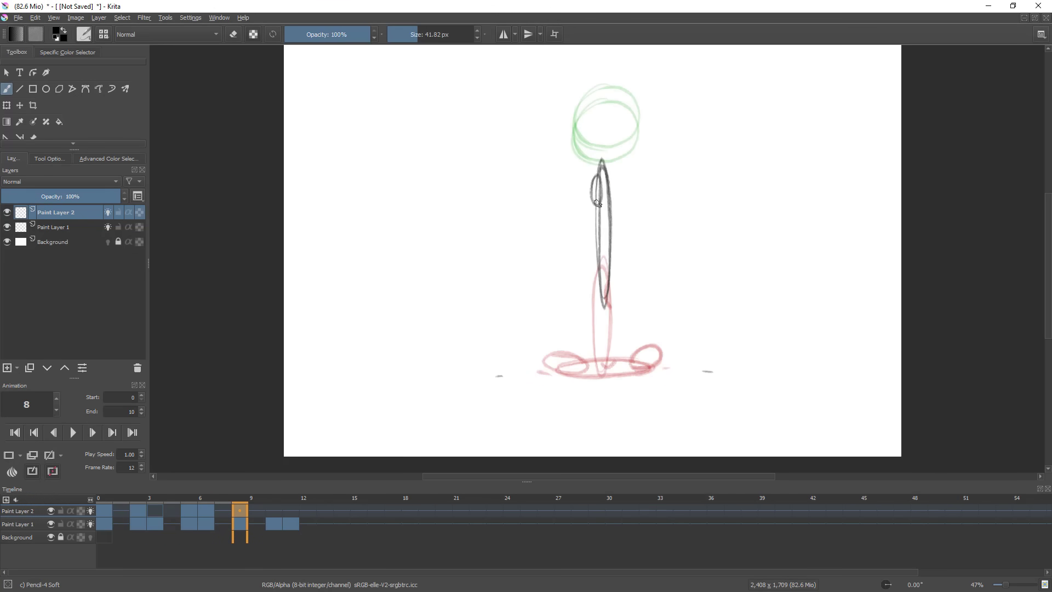
right_click(243, 511)
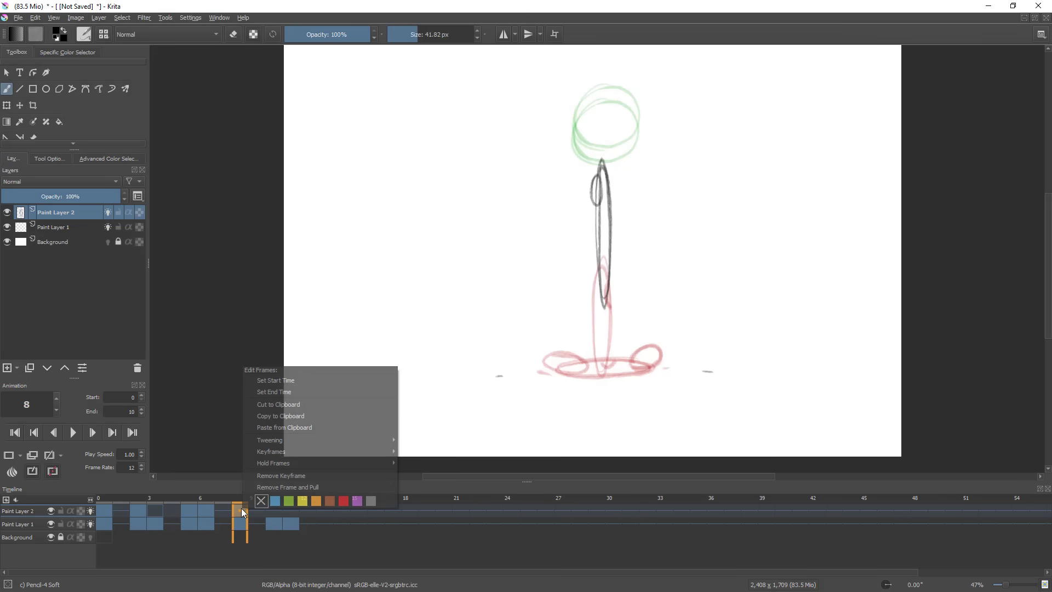
click(226, 513)
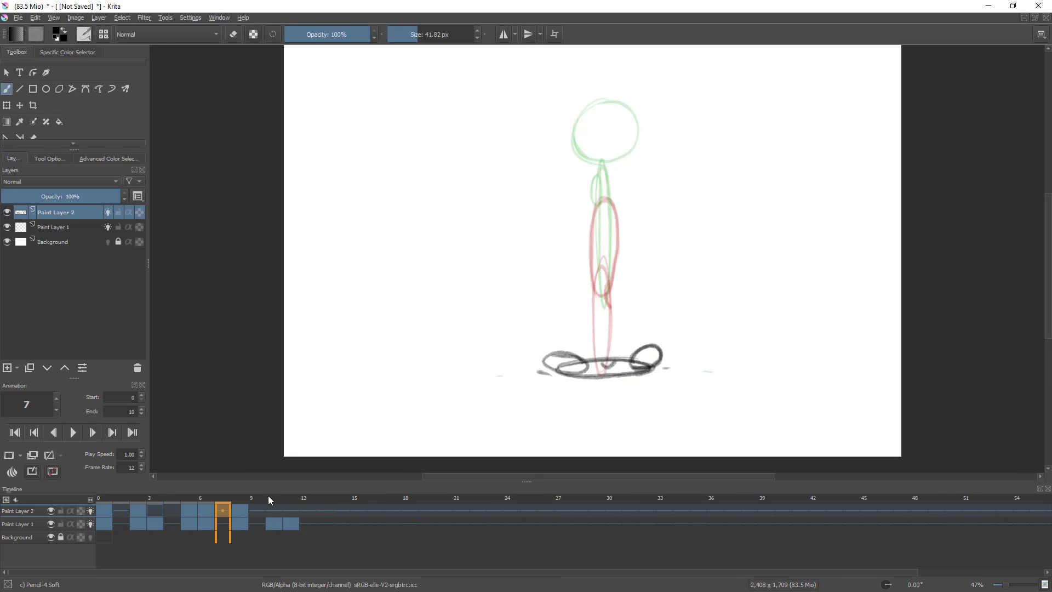
- Create a blank frame at frame 10 on Paint Layer 2 and sketch the eyes and mouth turned to one side on the ball
click(244, 511)
click(274, 511)
right_click(287, 509)
click(313, 480)
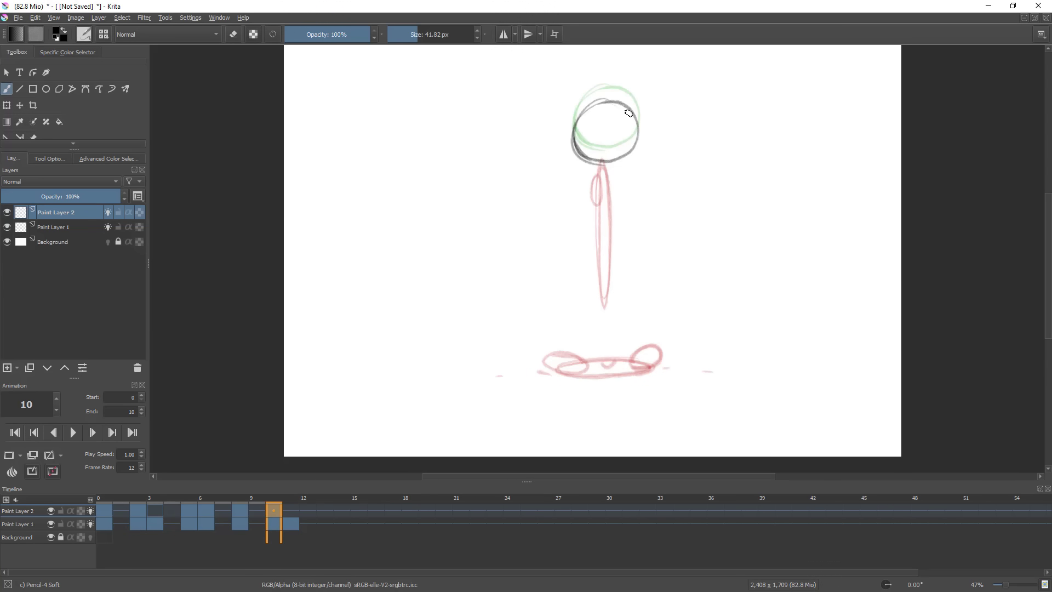
drag(614, 128, 628, 121)
- Lasso the squashed eye on the flattened ball's left end at frame 6 and delete it
click(206, 510)
key(e)
key(l)
mouse_move(591, 367)
mouse_down()
mouse_move(570, 351)
mouse_move(542, 364)
mouse_move(590, 372)
mouse_up()
key(Delete)
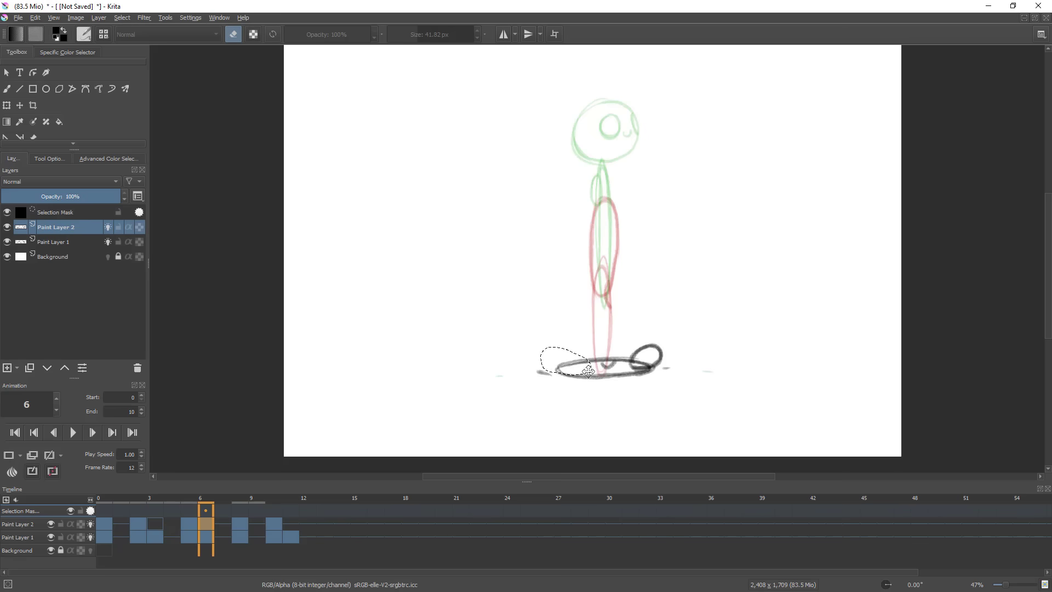
key(ctrl+shift+a)
- Delete the flattened ball's small mouth at frame 6 and sketch a partly hidden second eye beside the remaining one
click(194, 517)
click(205, 511)
drag(620, 364, 619, 364)
key(Delete)
key(ctrl+shift+a)
key(b)
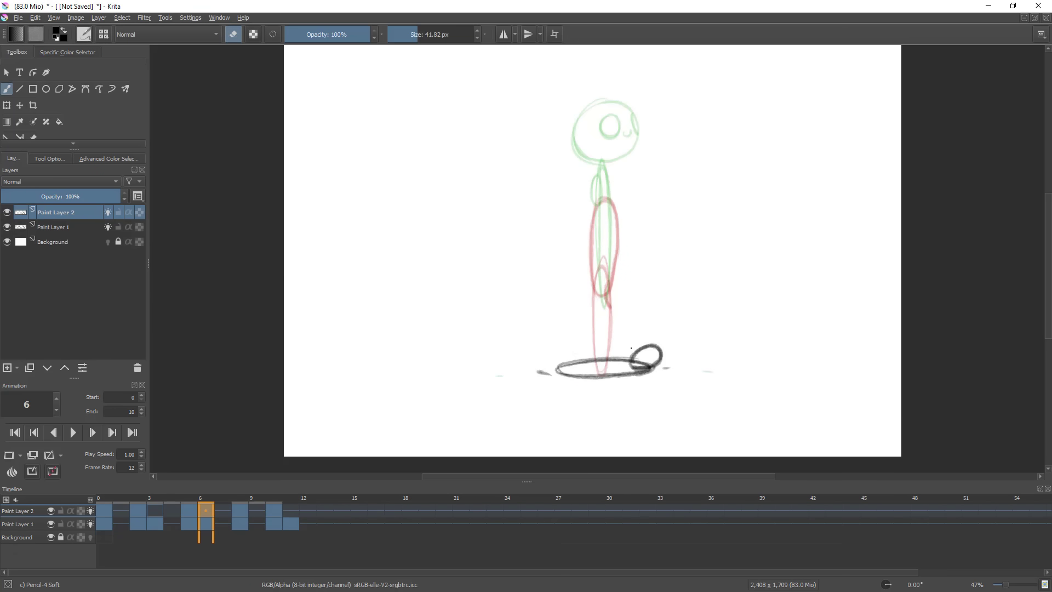
key(e)
drag(614, 359, 634, 355)
- Select the small eye on the tall ball at frame 8 and move it to the ball's opposite edge
mouse_move(211, 505)
mouse_down()
mouse_move(119, 504)
mouse_move(218, 514)
mouse_move(255, 506)
mouse_up()
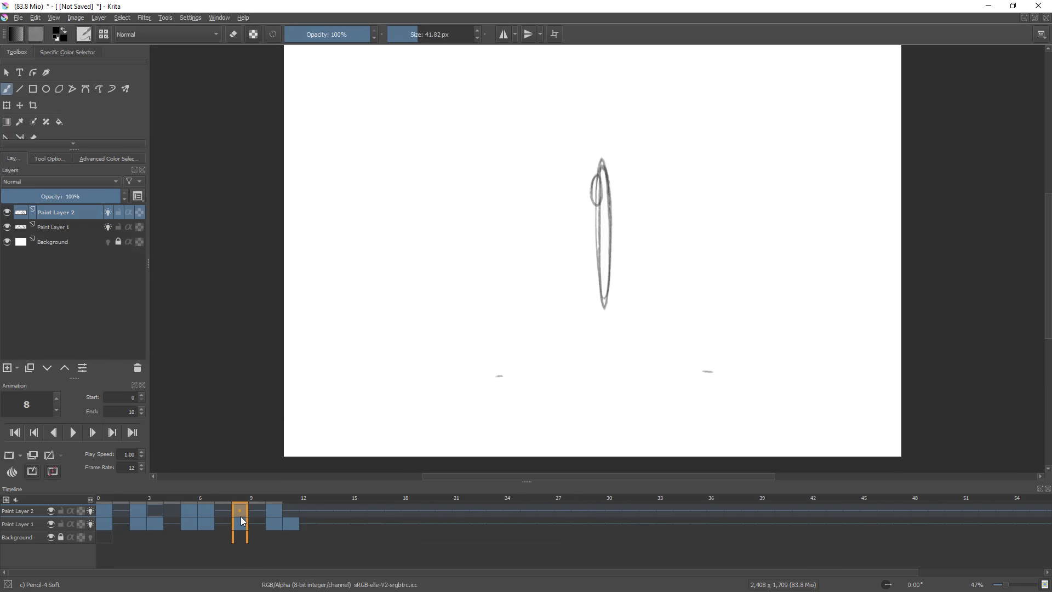
key(l)
mouse_move(604, 194)
mouse_down()
mouse_move(585, 226)
mouse_move(605, 207)
mouse_move(614, 178)
mouse_up()
key(ctrl+t)
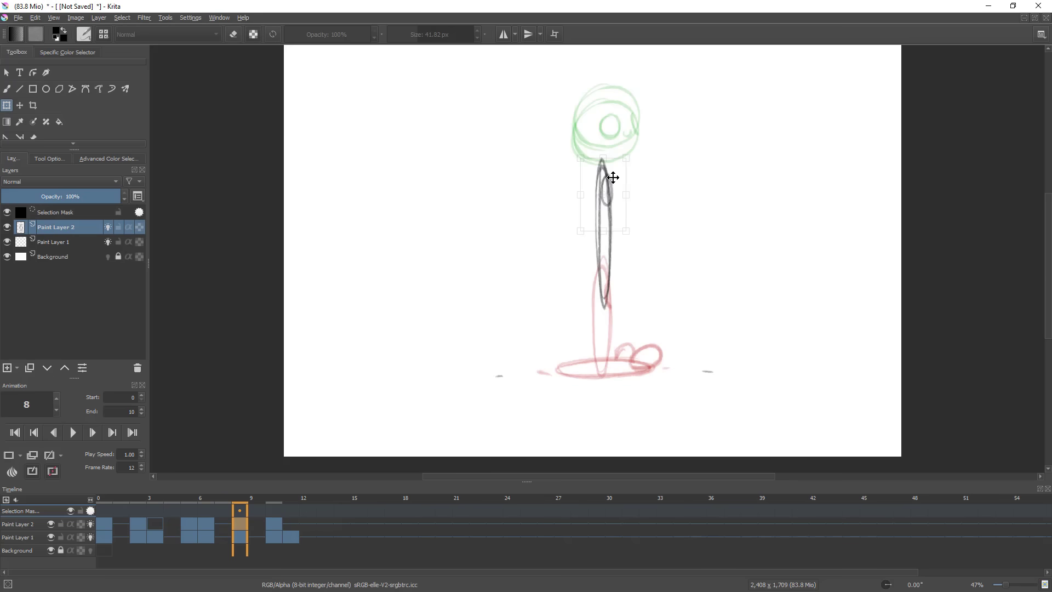
key(b)
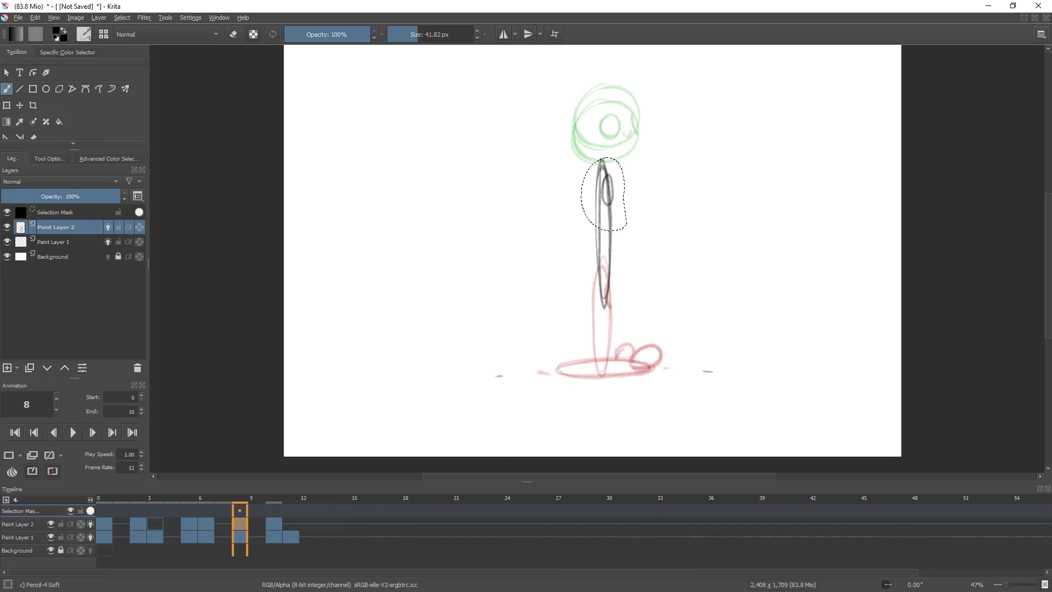
key(ctrl+shift+a)
- Copy the front-facing face keyframe from frame 0 to frame 11 on Paint Layer 2
drag(249, 495, 288, 497)
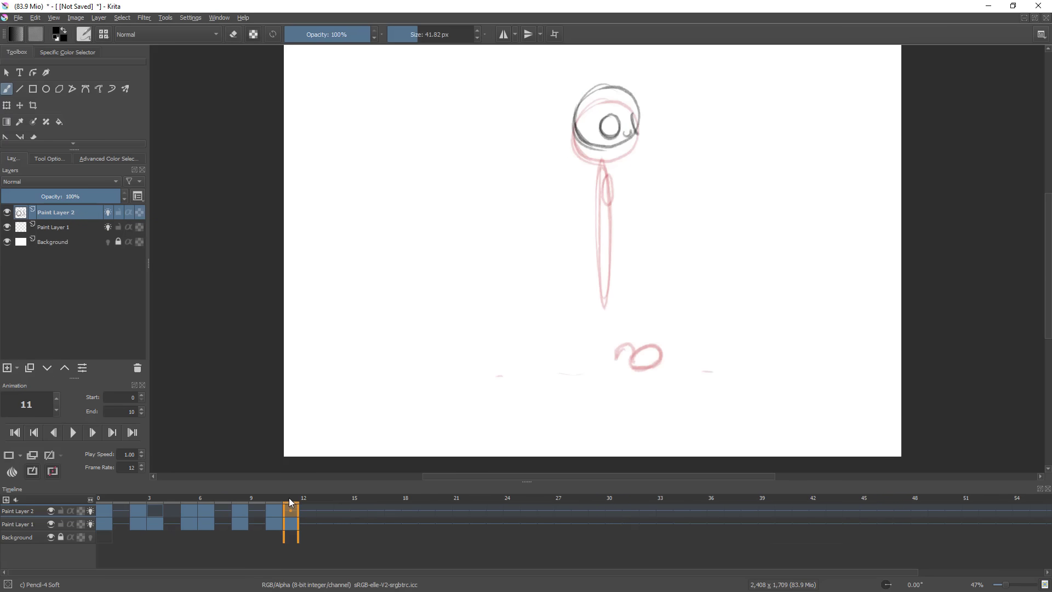
click(106, 511)
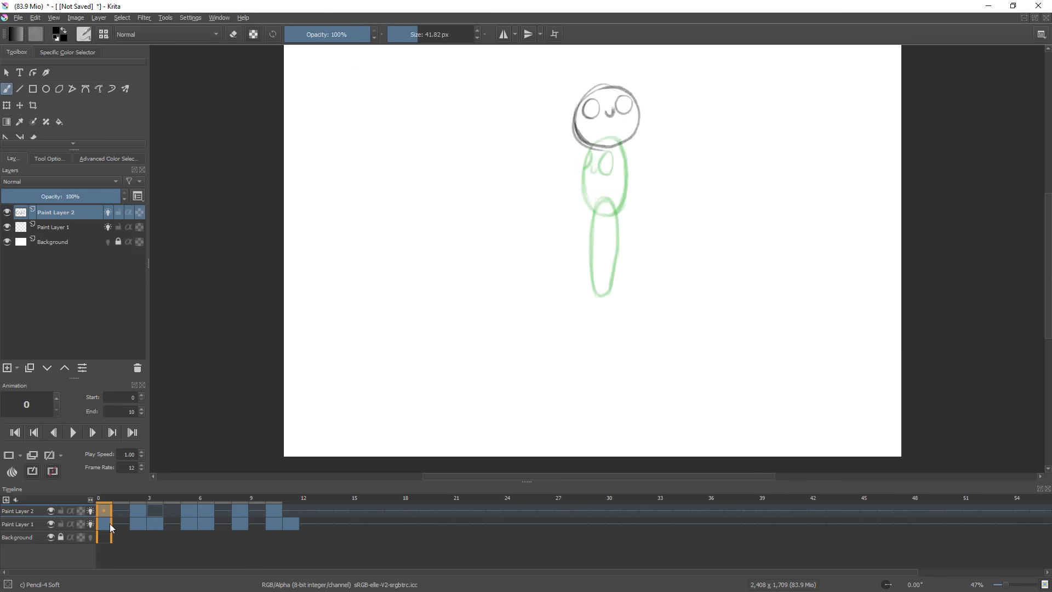
click(254, 511)
click(293, 525)
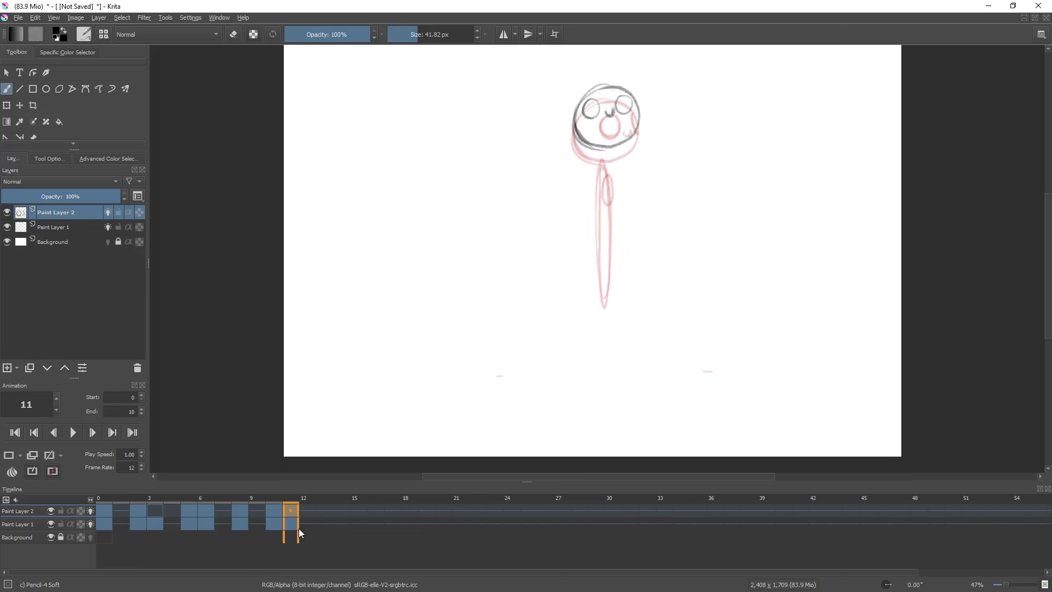
- Play the bouncing ball animation to check the rotating face, and stop it
mouse_move(287, 497)
mouse_down()
mouse_move(131, 498)
mouse_move(343, 499)
mouse_move(285, 498)
mouse_up()
click(70, 434)
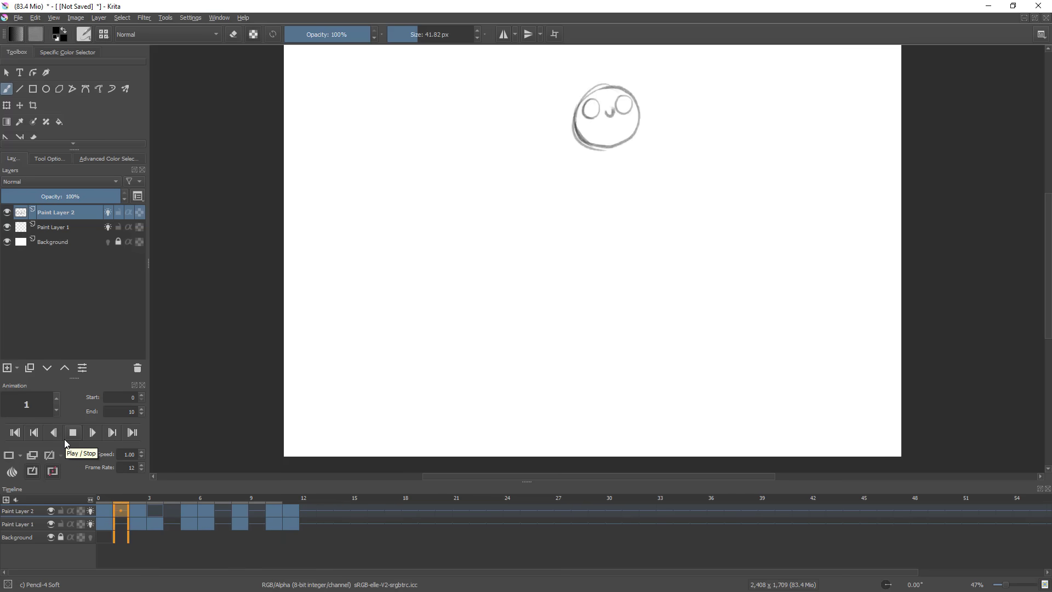
click(102, 509)
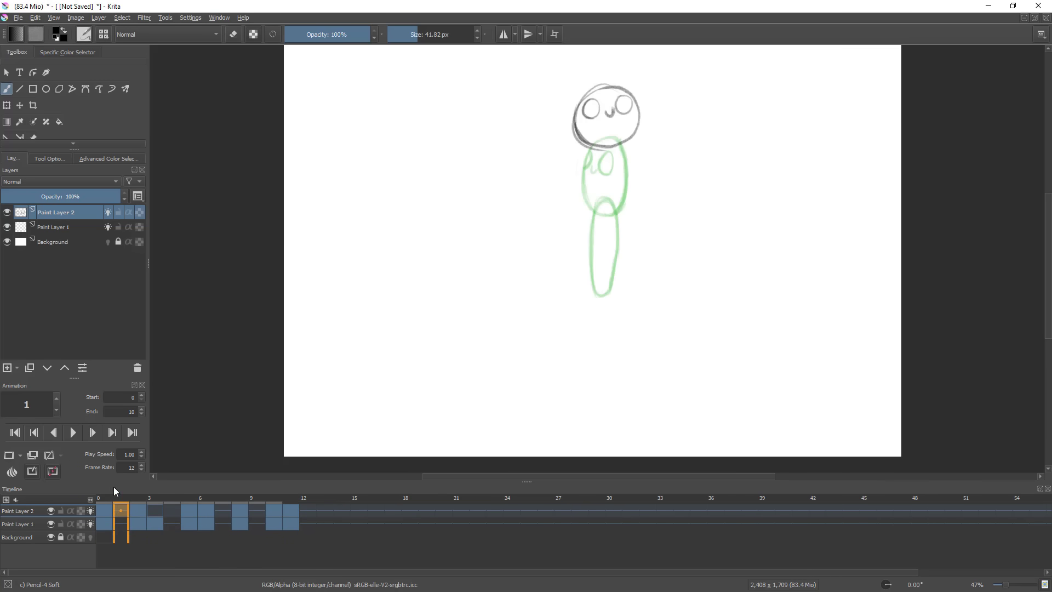
- Draw dark pupils on the inner sides of both eyes at frame 0 with a smaller brush of about 23 px
click(102, 509)
mouse_move(593, 107)
mouse_down()
mouse_move(627, 97)
mouse_move(613, 151)
mouse_move(557, 151)
mouse_move(598, 149)
mouse_up()
scroll(612, 118, up, 1)
key(ctrl+z)
key(ctrl+z)
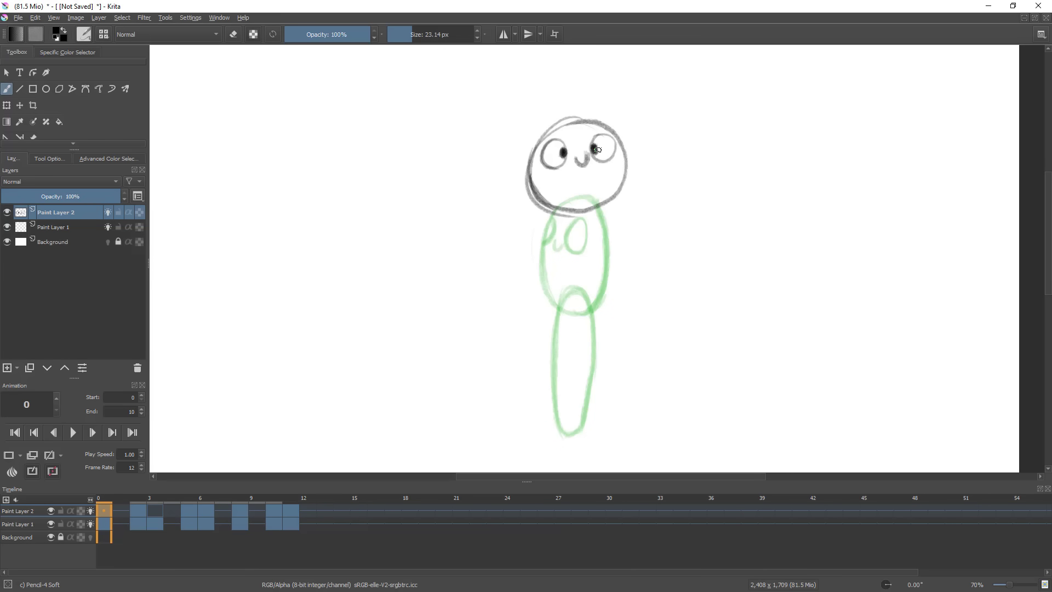
- Add dark pupils to the eyes on Paint Layer 2 at frames 2, 5 and 8
click(134, 509)
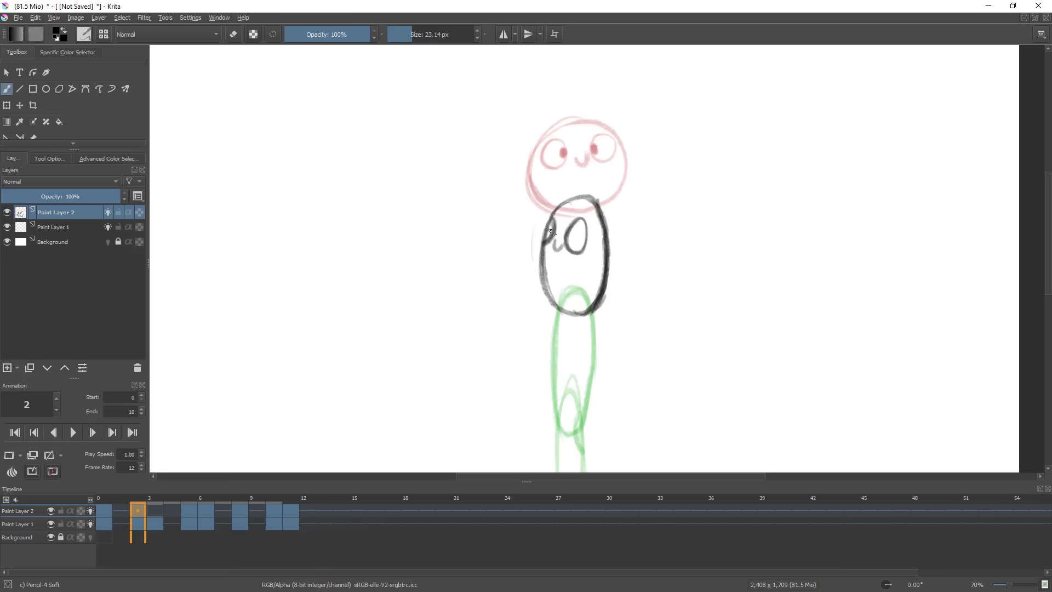
drag(551, 229, 552, 234)
click(195, 505)
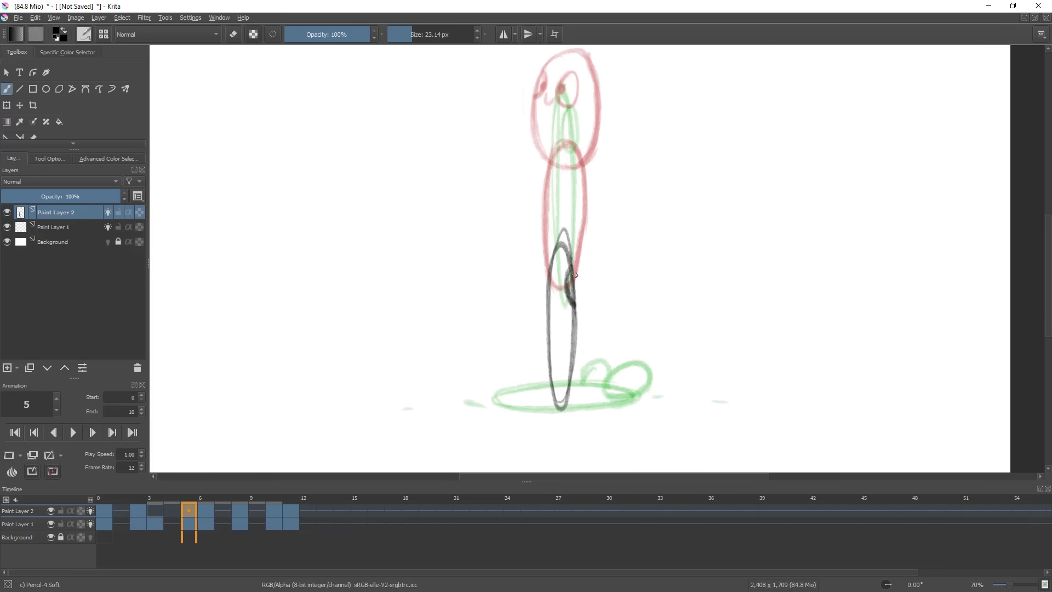
key(period)
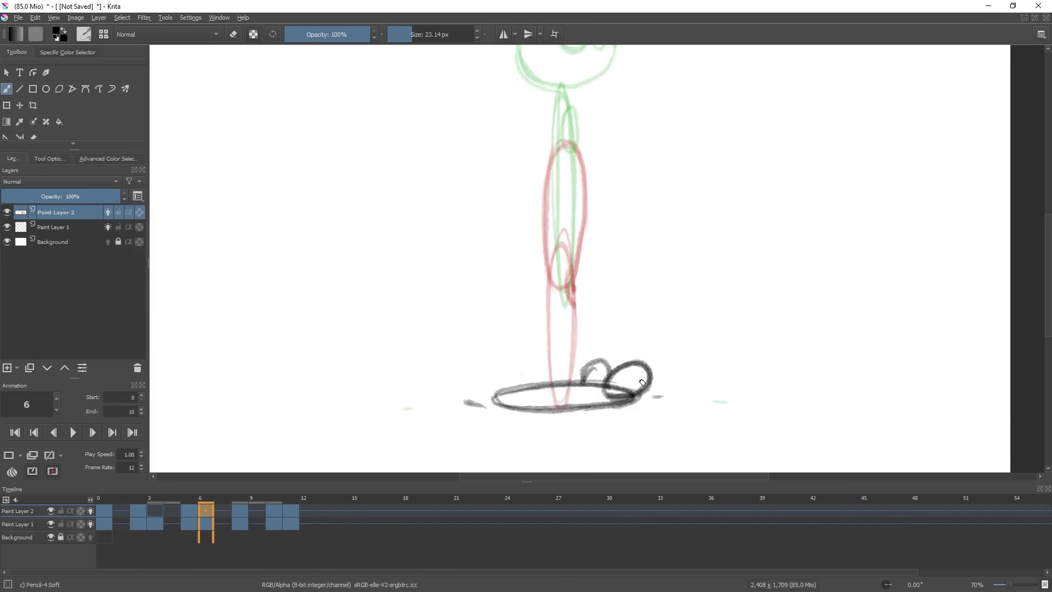
key(period)
key(period)
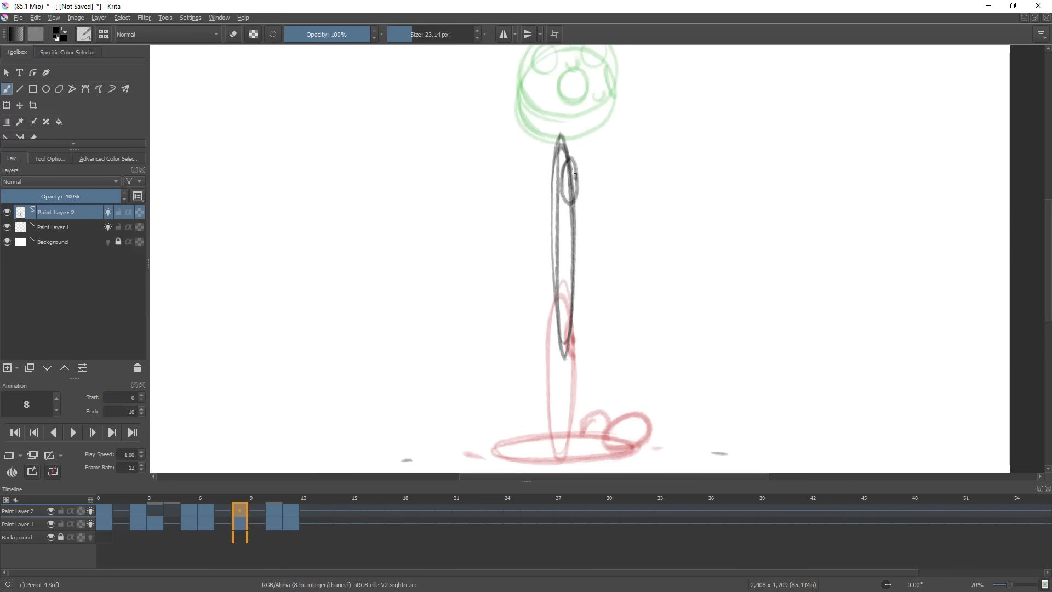
- Add dark pupils to the eyes on Paint Layer 2 at frames 10 and 11
click(274, 502)
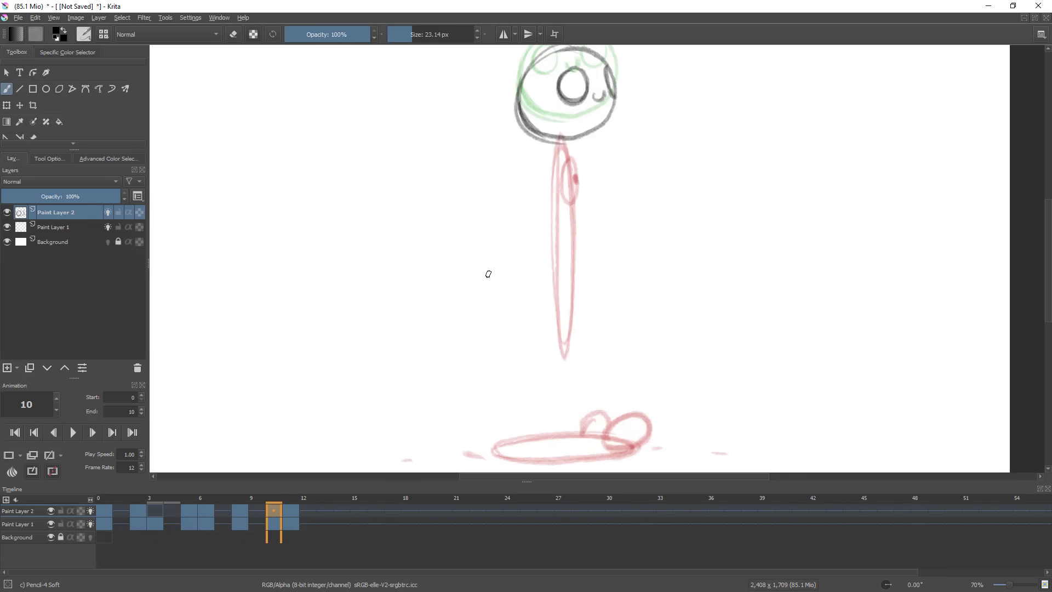
drag(584, 80, 585, 88)
click(289, 503)
mouse_move(558, 58)
mouse_down()
mouse_move(584, 55)
mouse_move(570, 230)
mouse_move(537, 293)
mouse_up()
- Play the looping animation with the whole canvas in view to review the pupils, and stop playback
click(72, 433)
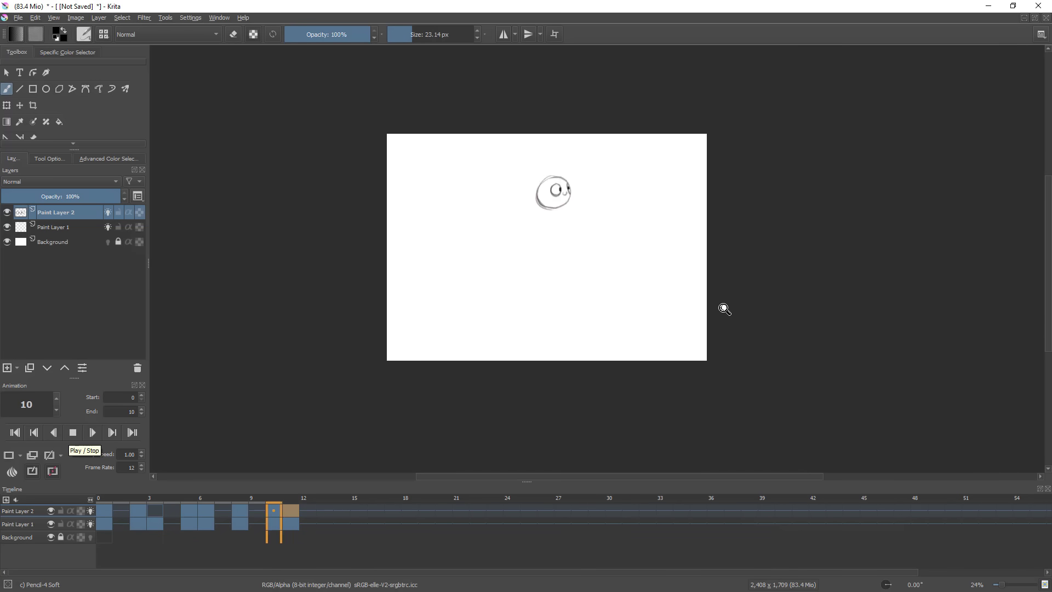
scroll(745, 293, up, 1)
drag(684, 321, 763, 357)
scroll(770, 324, up, 1)
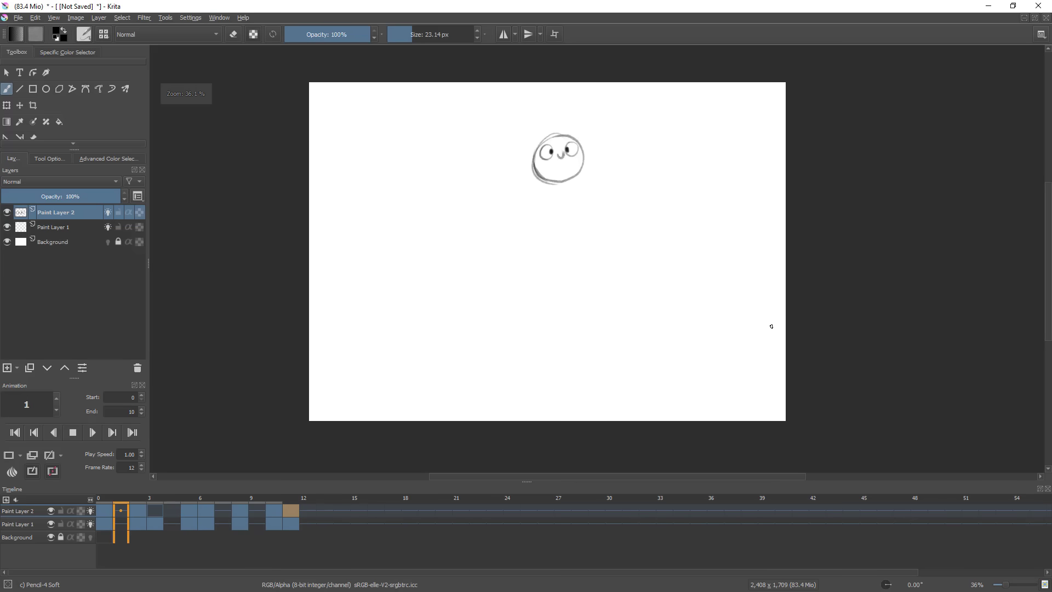
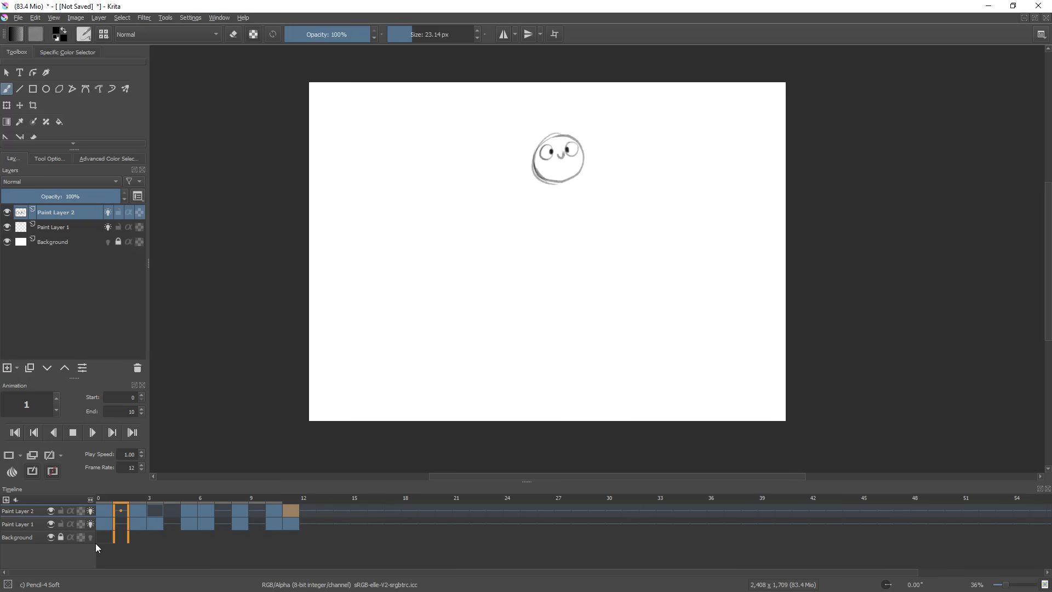
click(71, 434)
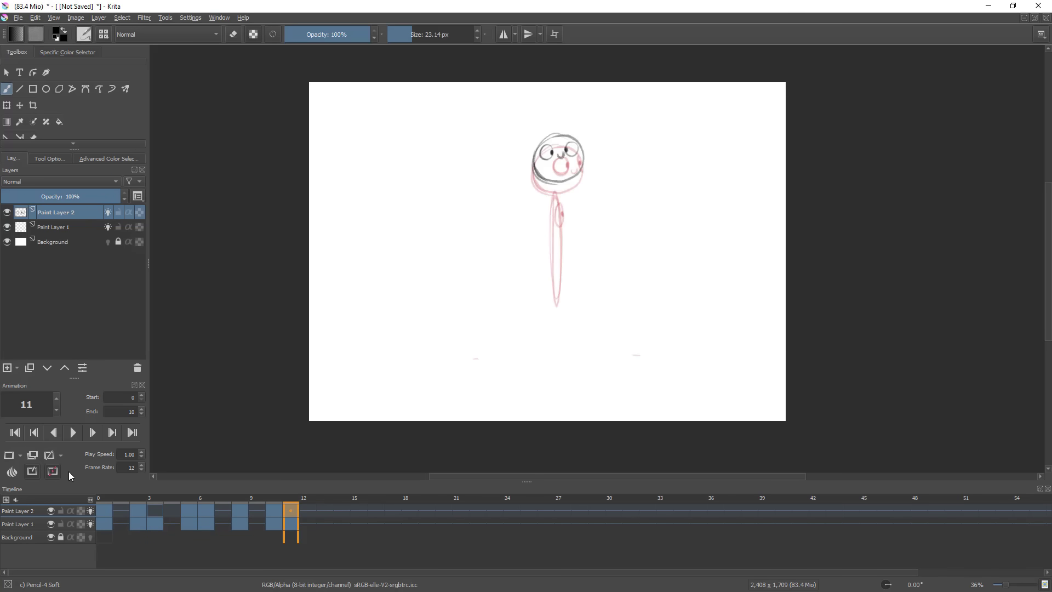
- Examine the timeline's audio options, including opening, muting and removing audio
click(337, 476)
drag(340, 479, 619, 485)
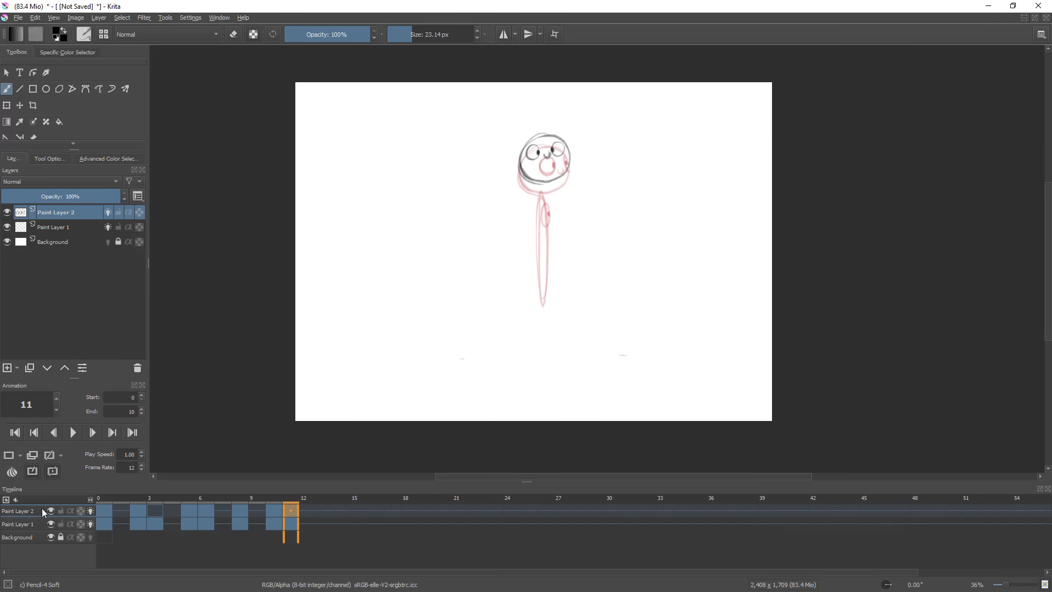
click(15, 499)
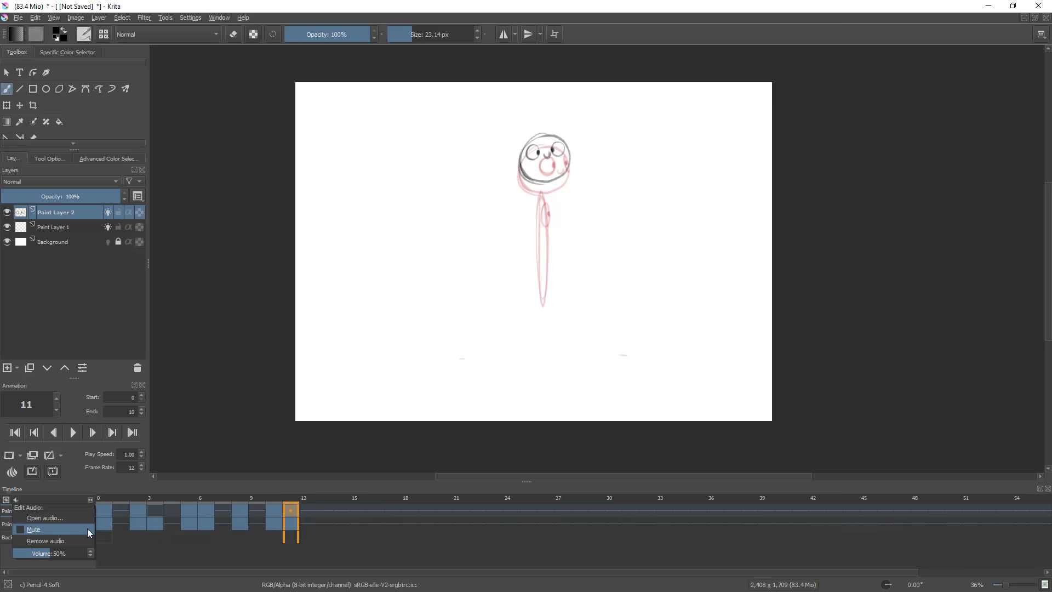
click(109, 481)
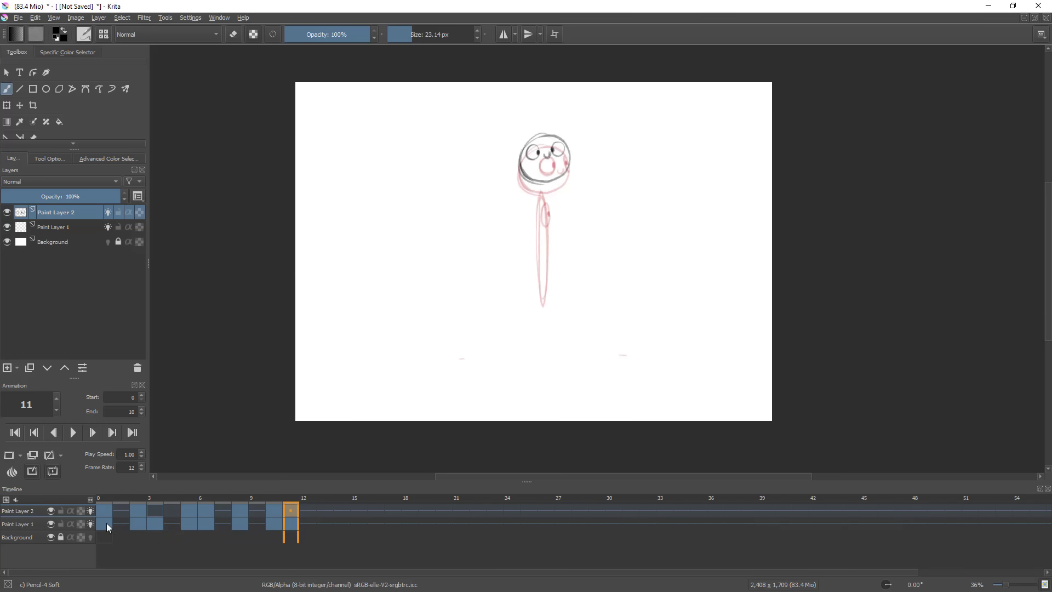
- Enlarge the Timeline docker's height and examine the layer options for Paint Layer 2
drag(324, 482, 327, 452)
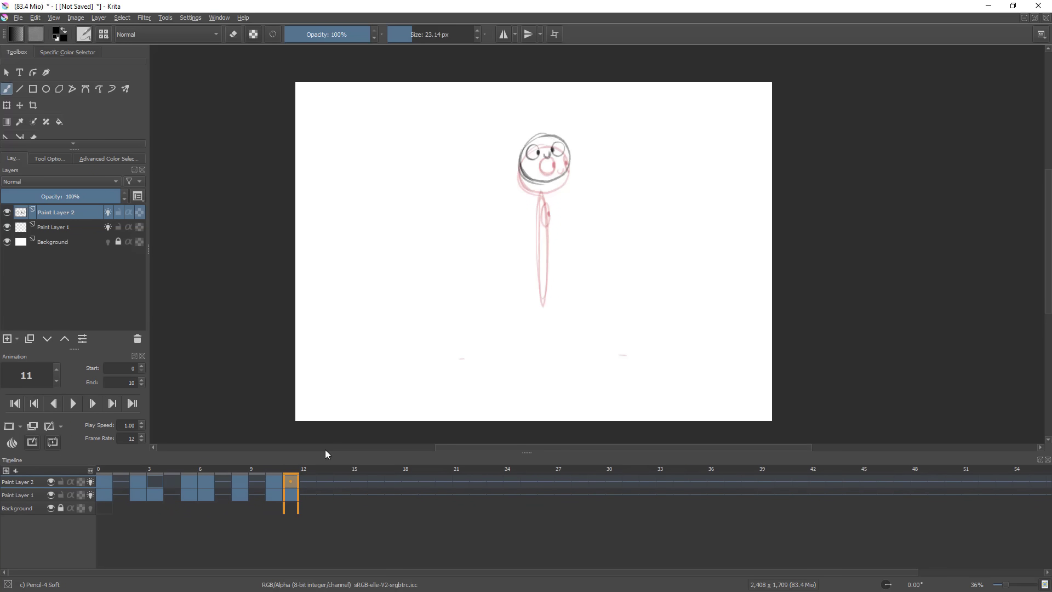
right_click(29, 481)
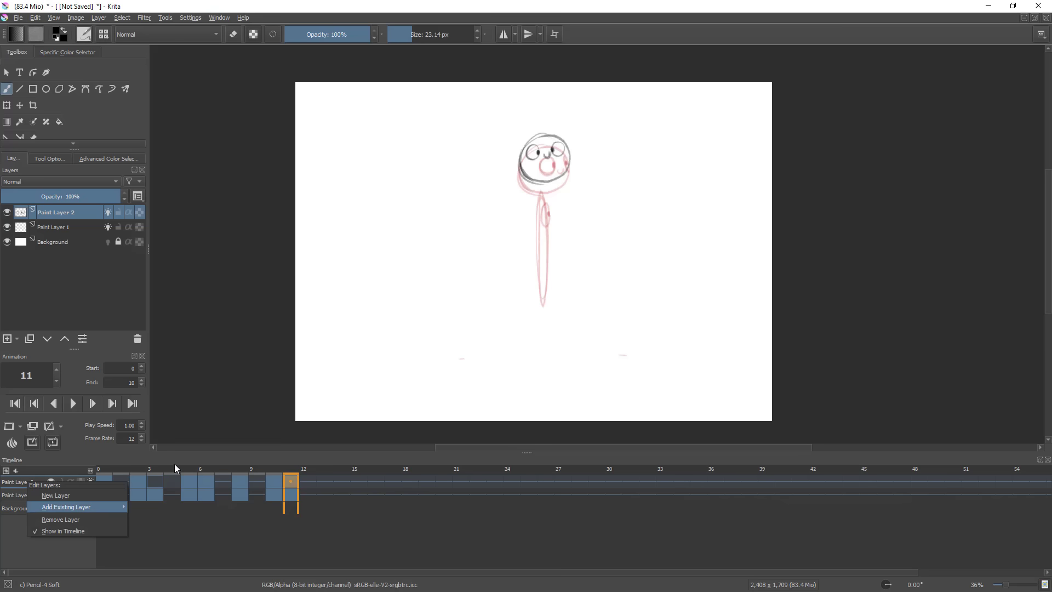
click(74, 570)
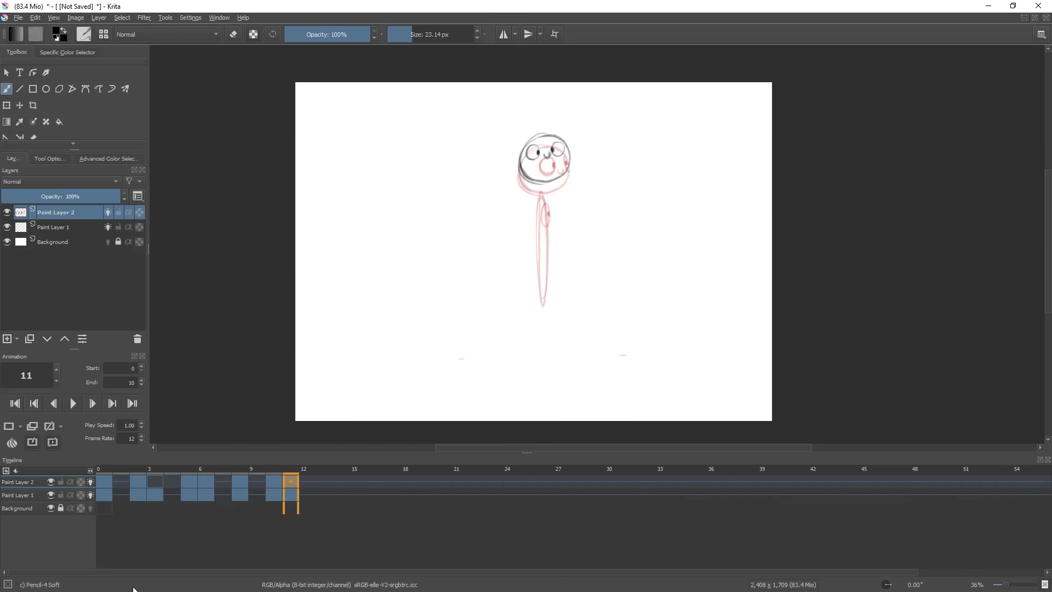
- Show the Animation curves docker and select Paint Layer 2 in it
click(192, 19)
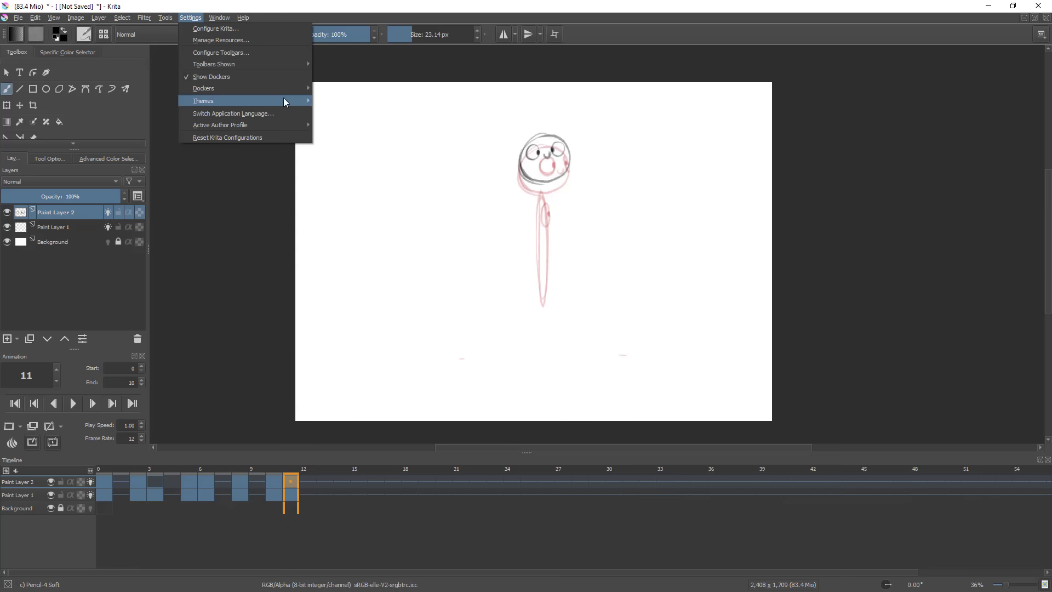
mouse_move(291, 88)
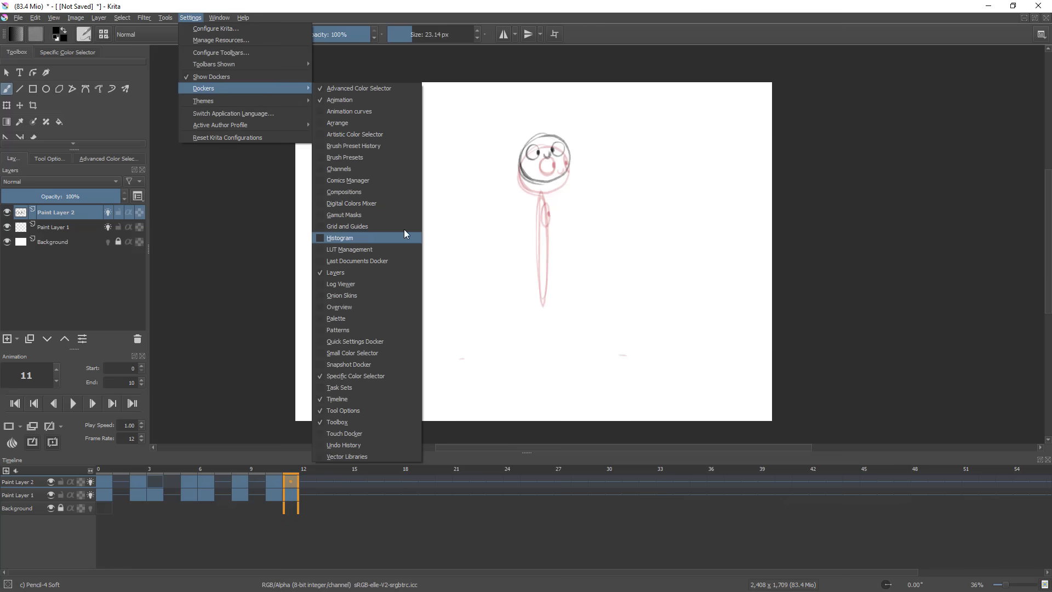
click(372, 112)
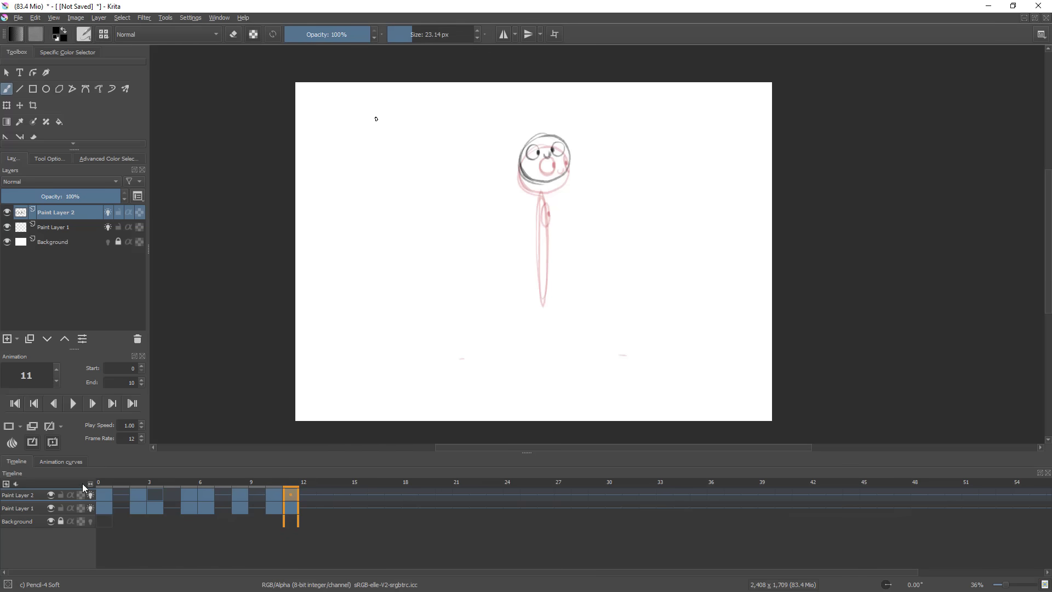
click(65, 462)
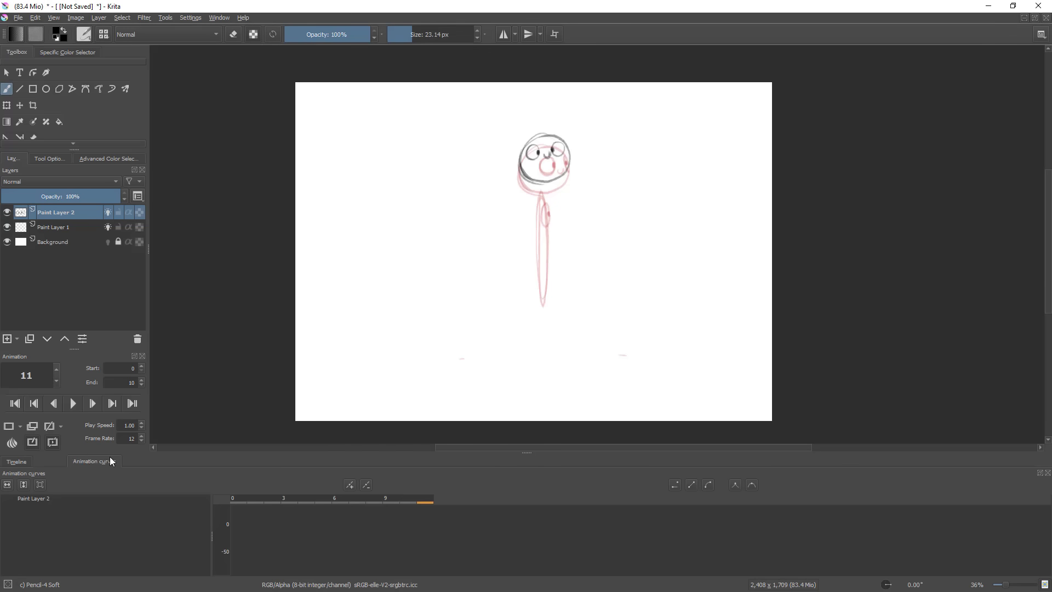
click(72, 497)
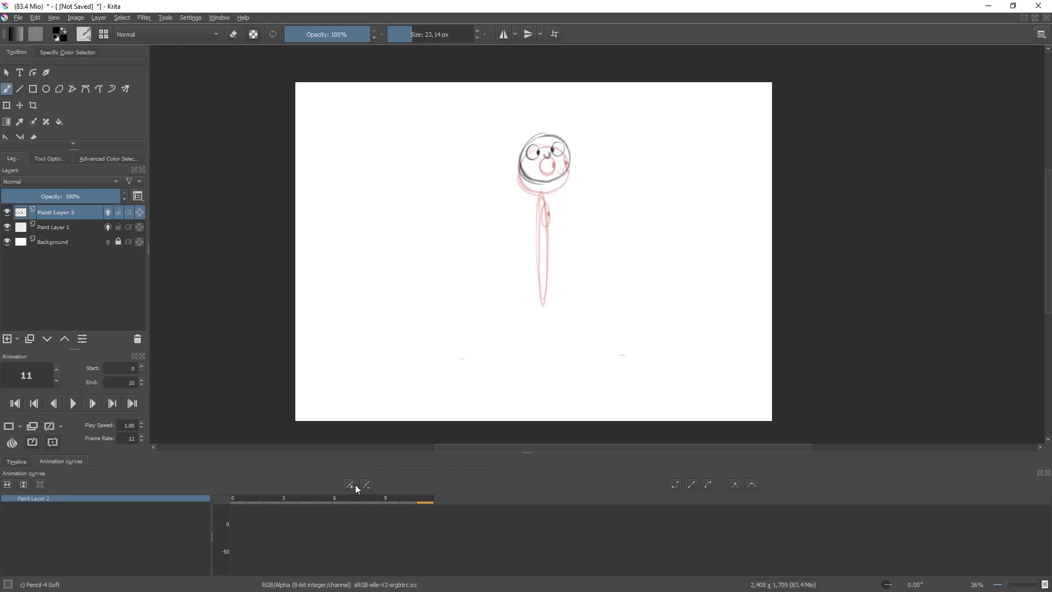
- Go to frame 0 and detach the Animation curves docker into a floating window beside the ball drawing
click(241, 497)
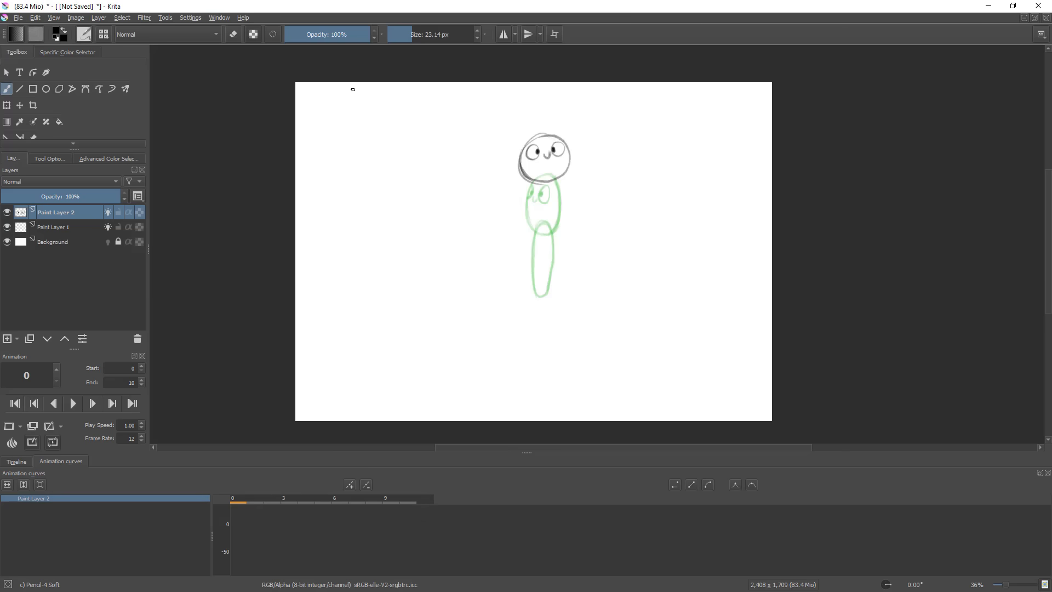
click(1040, 473)
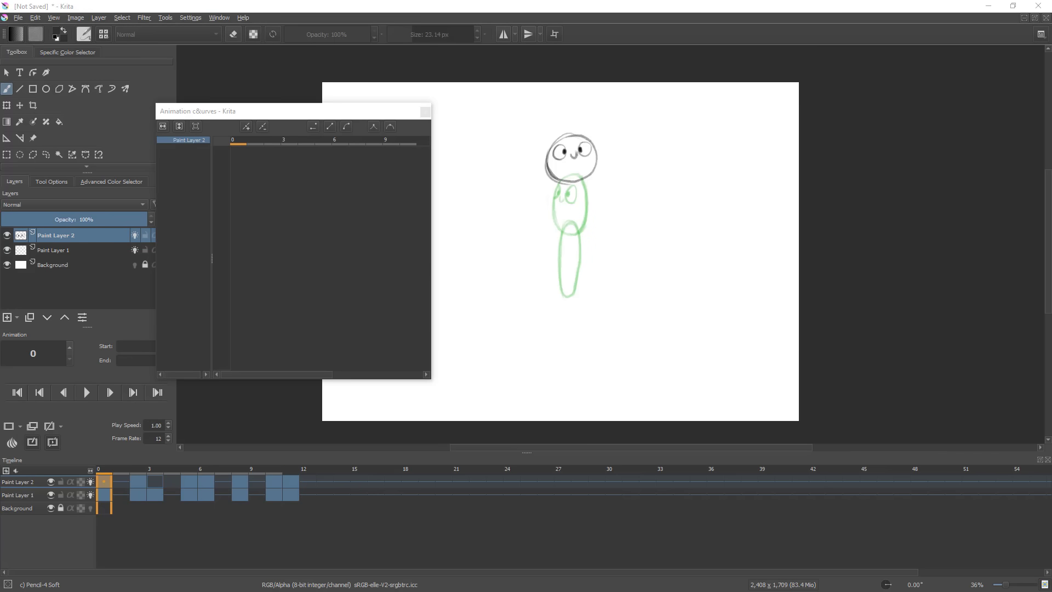
drag(268, 117, 813, 172)
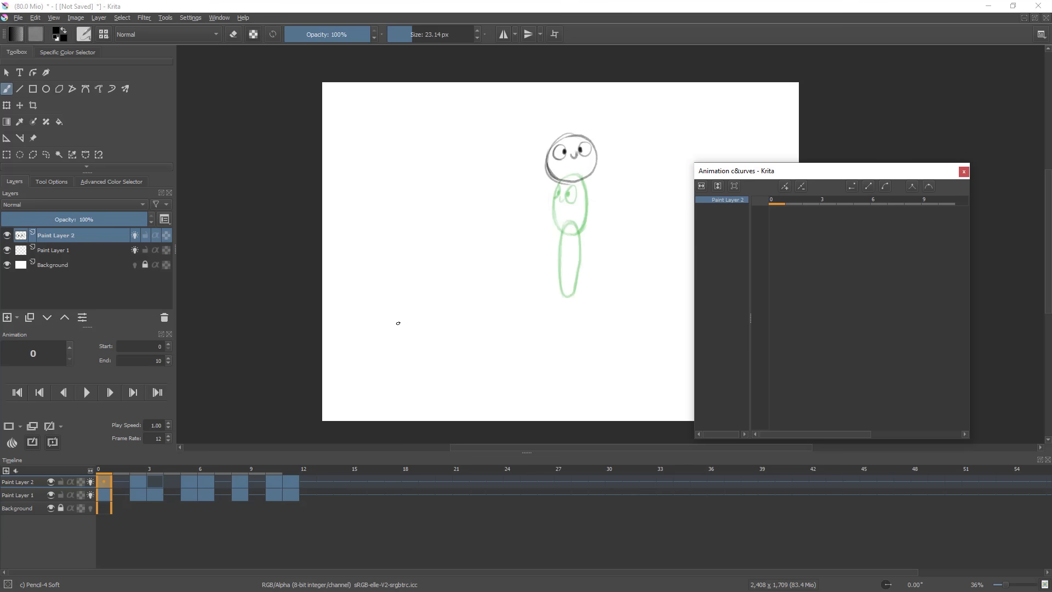
- Turn off onion skins for Paint Layer 2 in the timeline and check the timeline's layer options
right_click(110, 486)
click(111, 486)
click(90, 483)
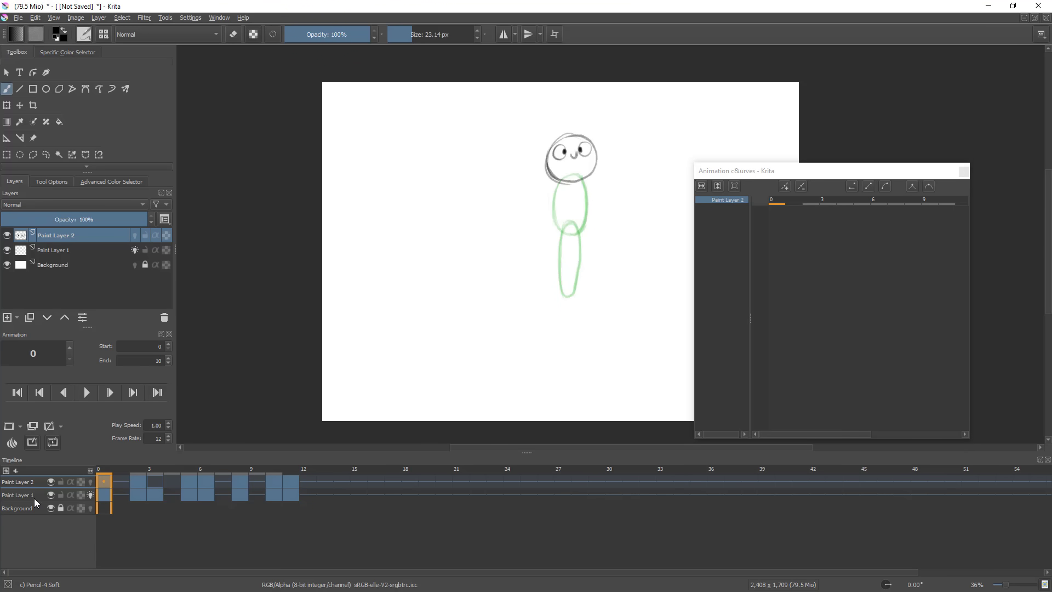
click(6, 470)
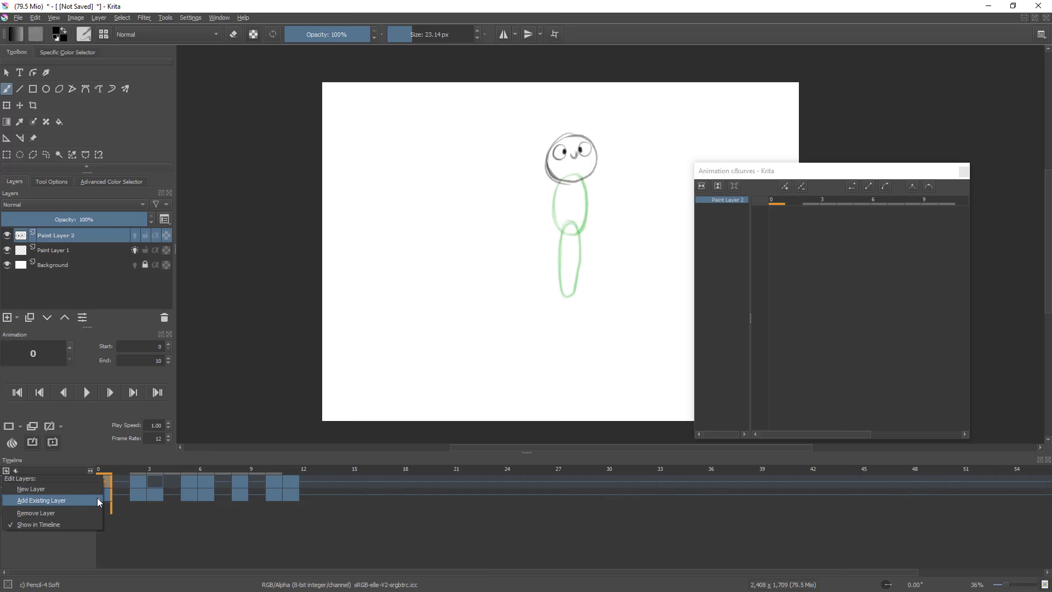
click(68, 556)
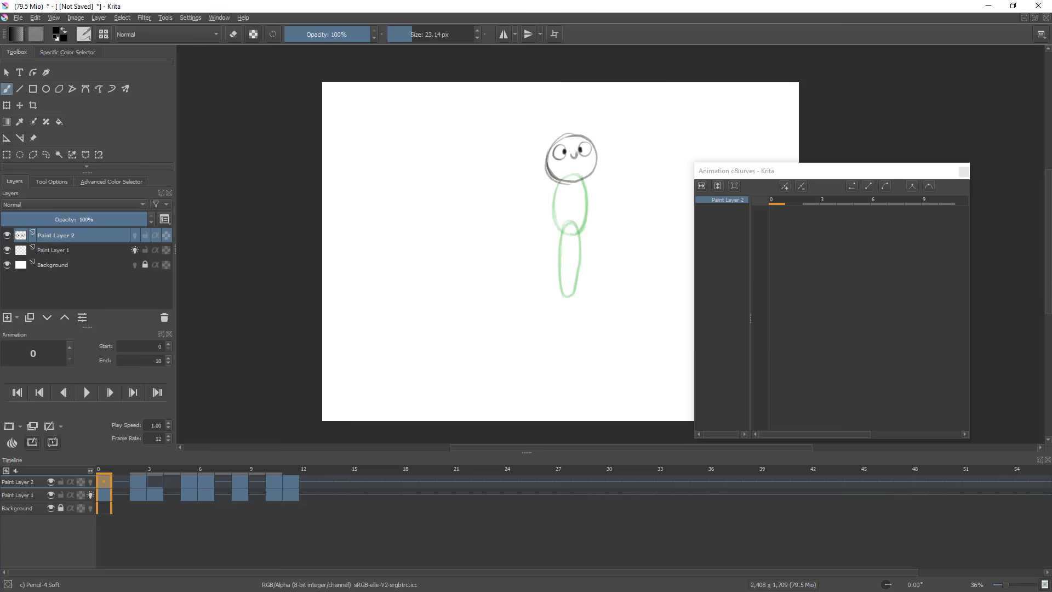
- Add an opacity keyframe to Paint Layer 2 at frame 0 and select its Opacity channel in a widened Animation curves window
click(21, 426)
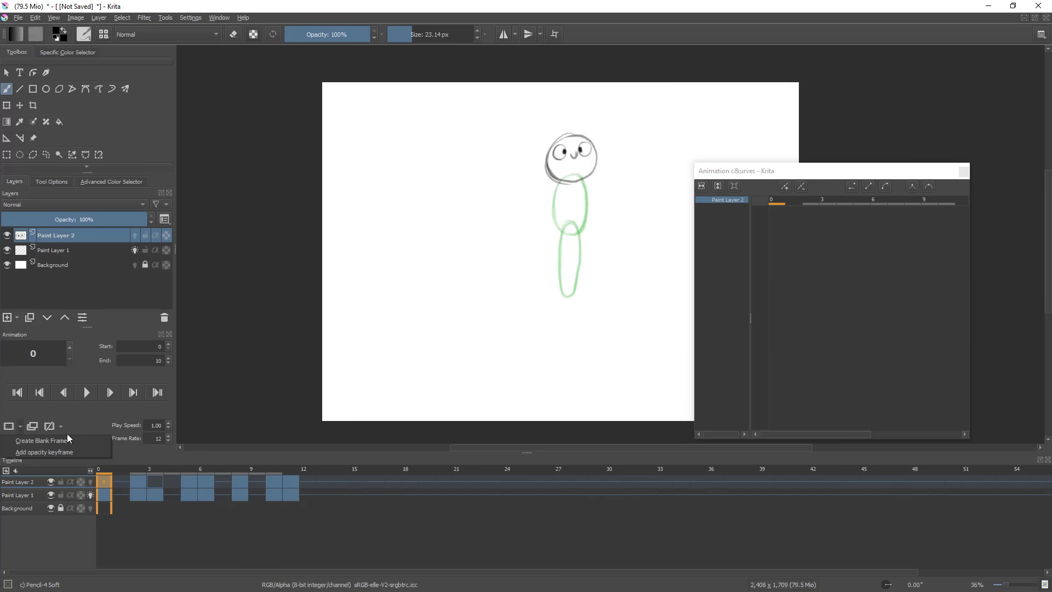
click(90, 452)
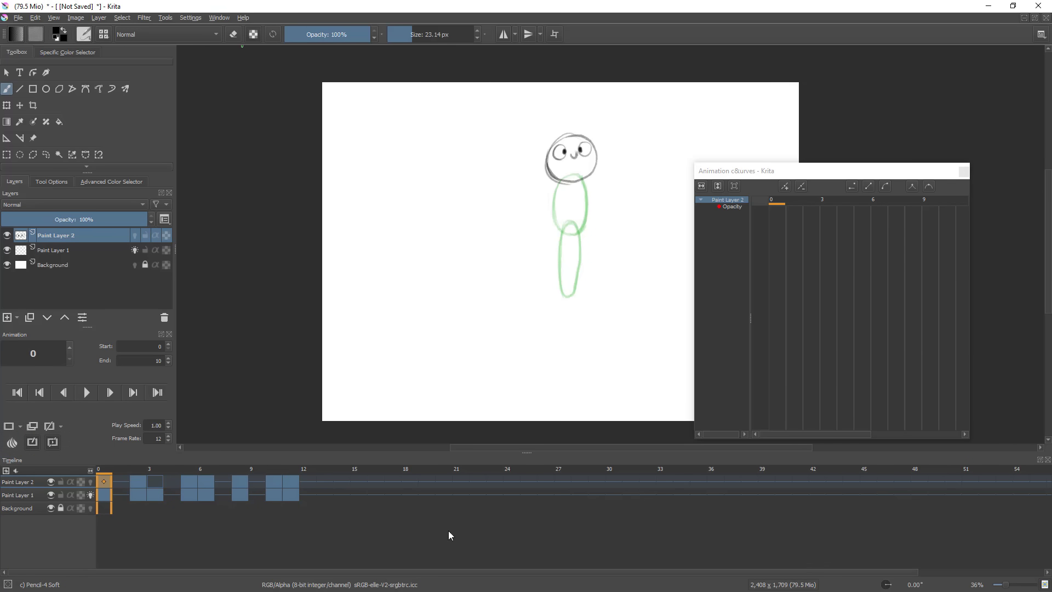
drag(694, 274, 606, 303)
click(648, 207)
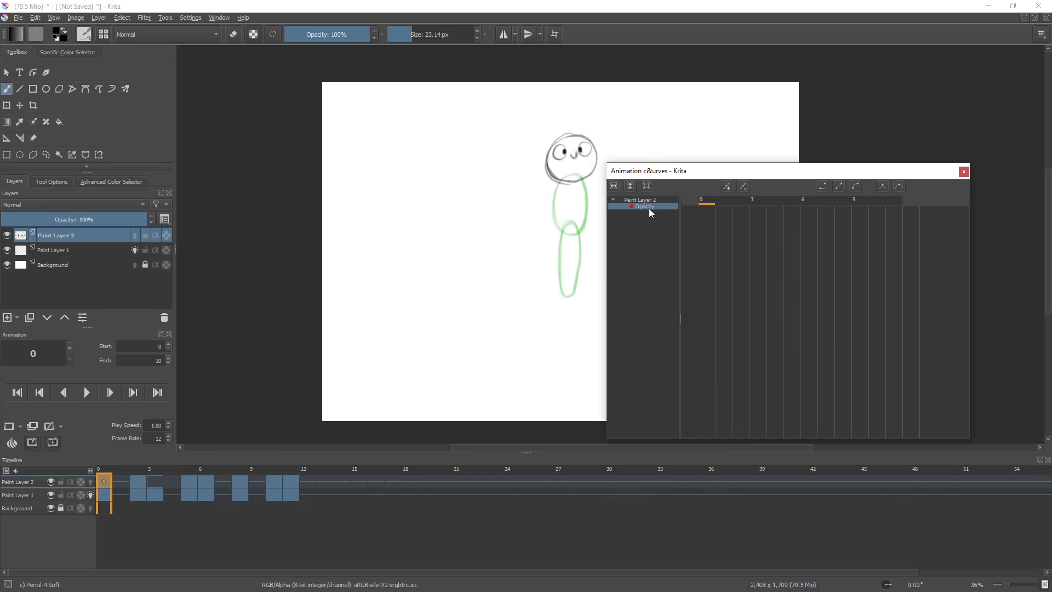
- Key Paint Layer 2's opacity at frame 11, lowering that keyframe to about 60 on the fitted opacity curve
click(297, 479)
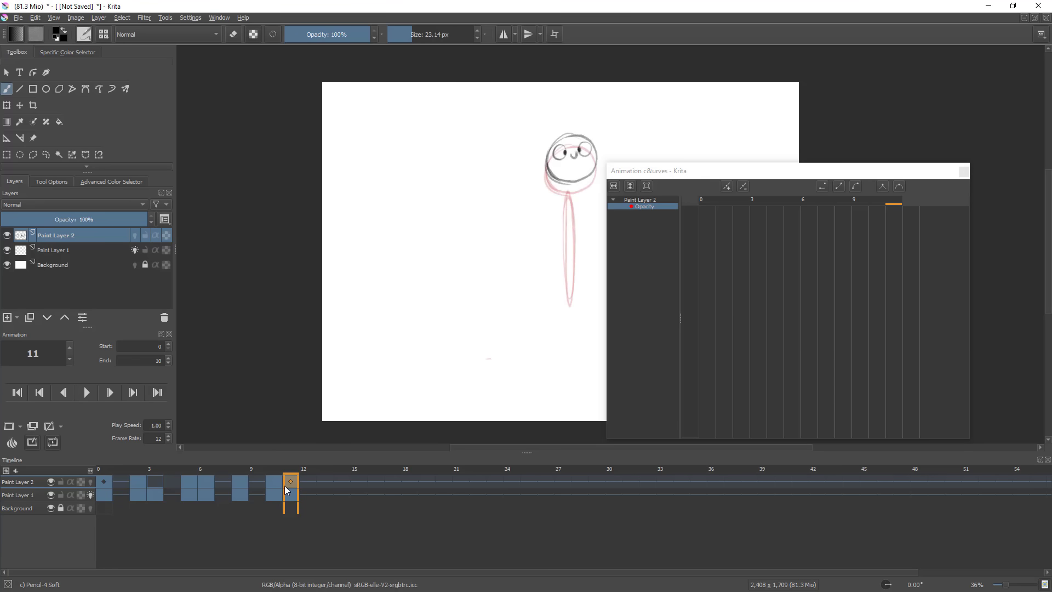
click(894, 205)
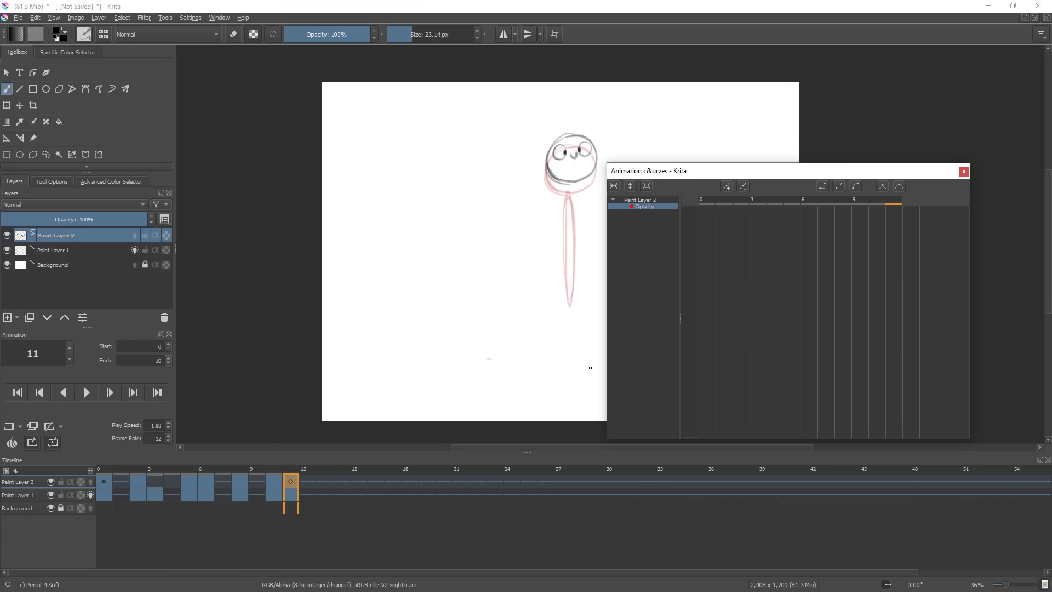
click(100, 500)
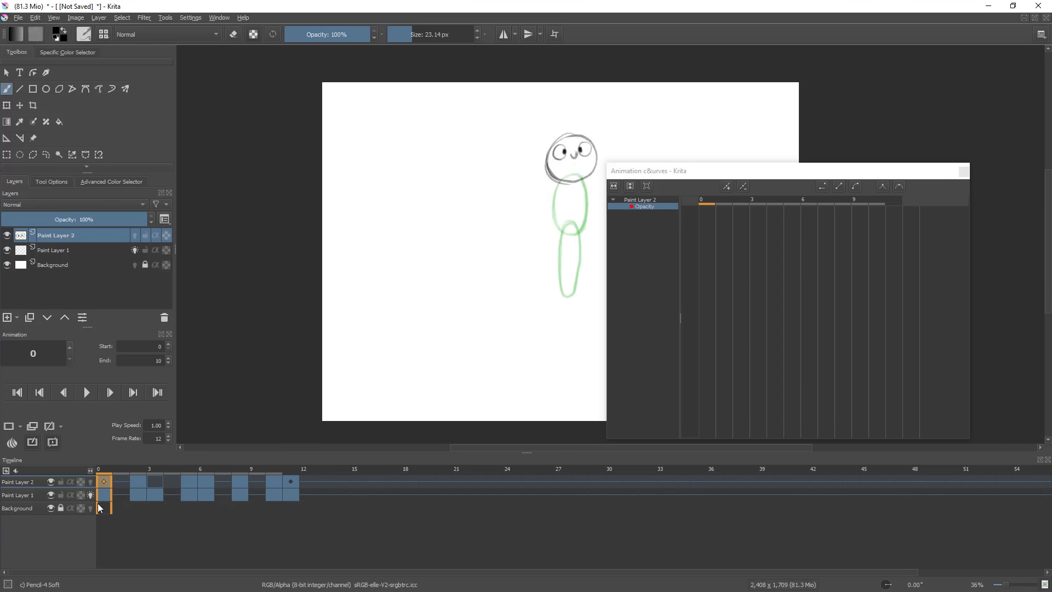
click(693, 247)
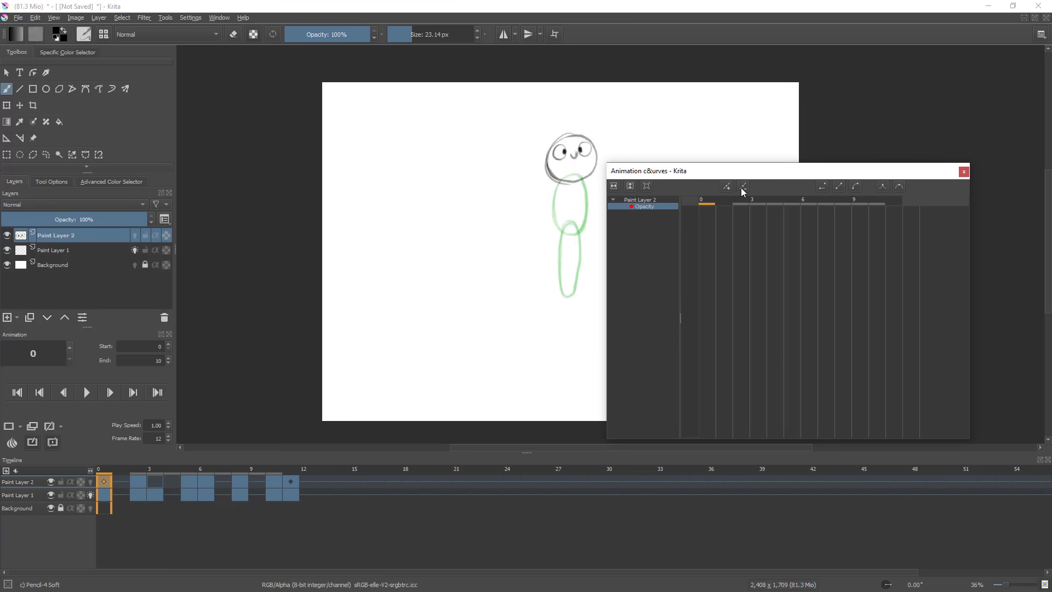
click(647, 187)
drag(895, 163, 785, 203)
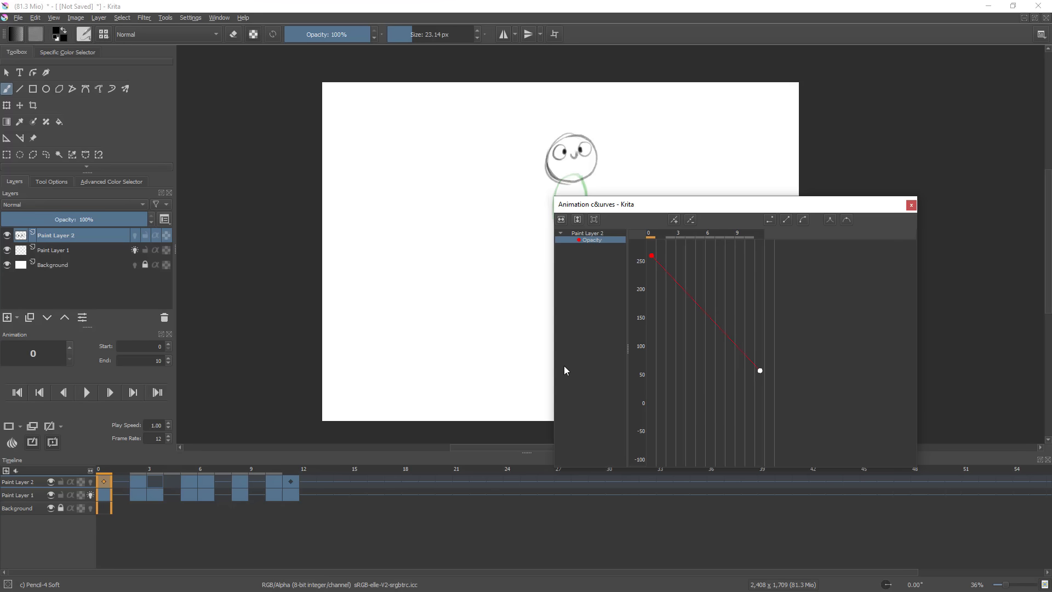
- Scrub the timeline from frame 0 to frame 11 to examine the face's opacity fade, with the curves window moved aside
drag(110, 472, 223, 472)
drag(662, 204, 797, 187)
drag(227, 479, 283, 520)
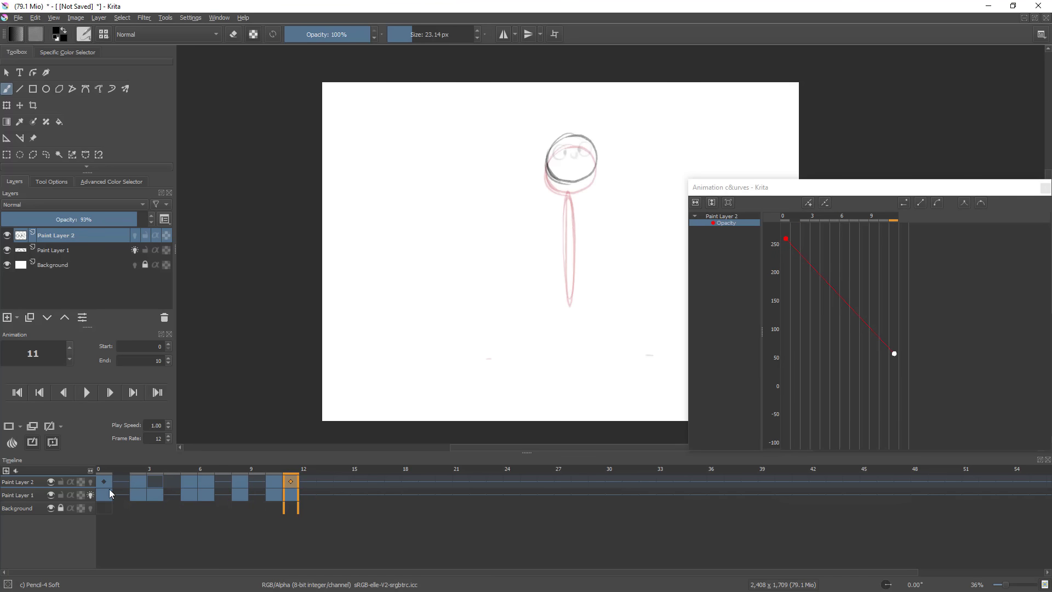
- Remove the opacity keyframe from Paint Layer 2 at frame 11
right_click(287, 482)
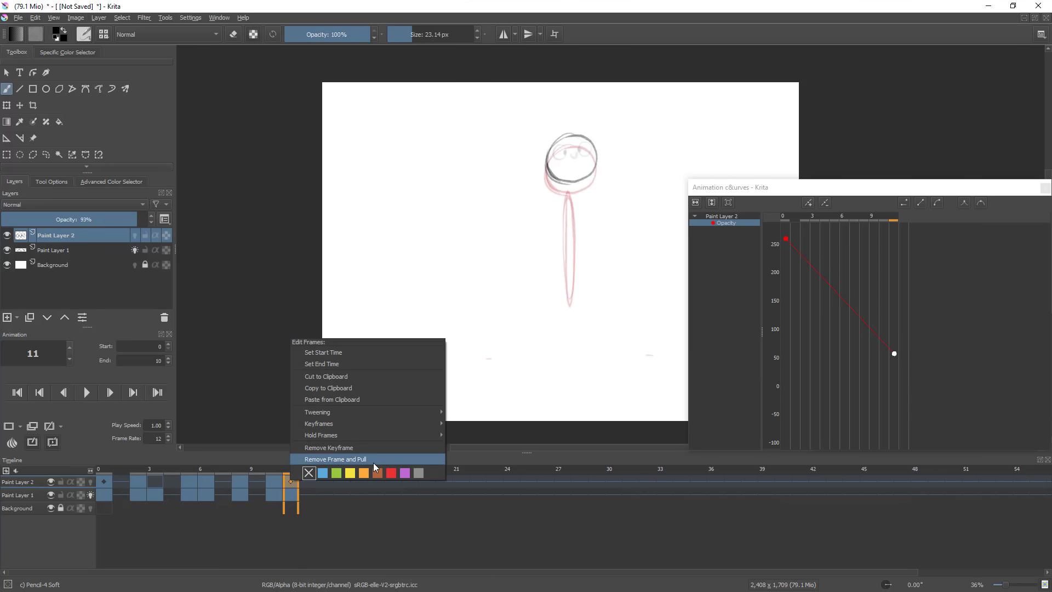
mouse_move(400, 424)
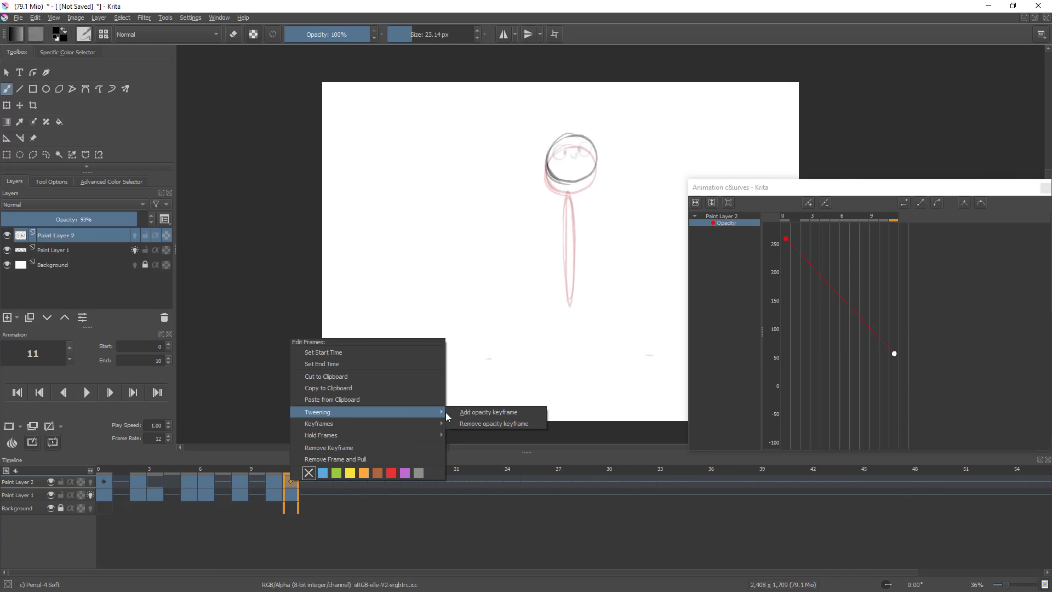
click(473, 424)
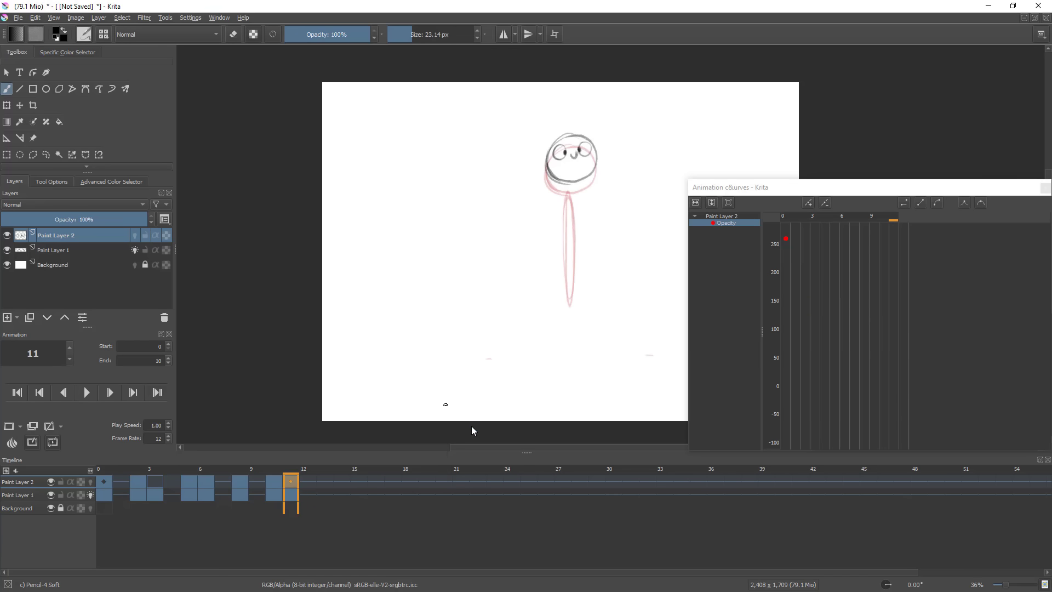
- Try repeatedly to remove the opacity keyframe from Paint Layer 2 at frame 0
click(102, 472)
right_click(104, 479)
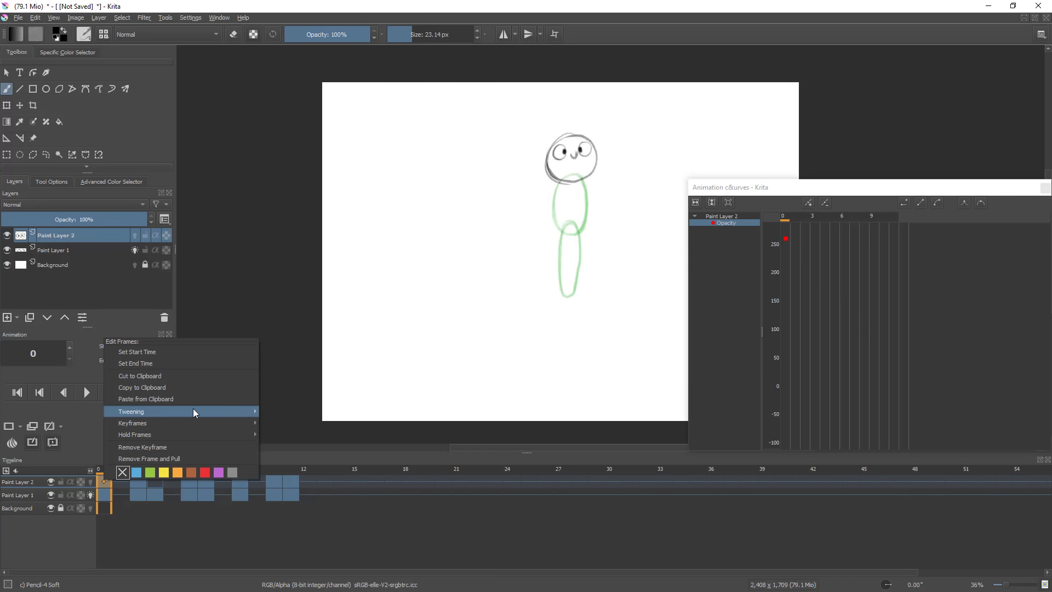
mouse_move(199, 415)
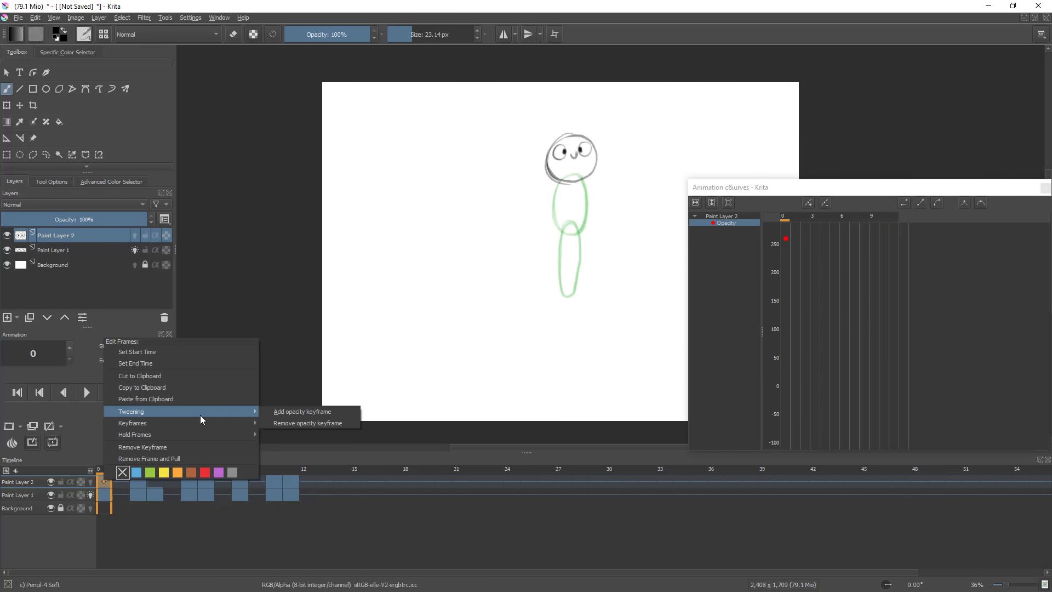
click(281, 423)
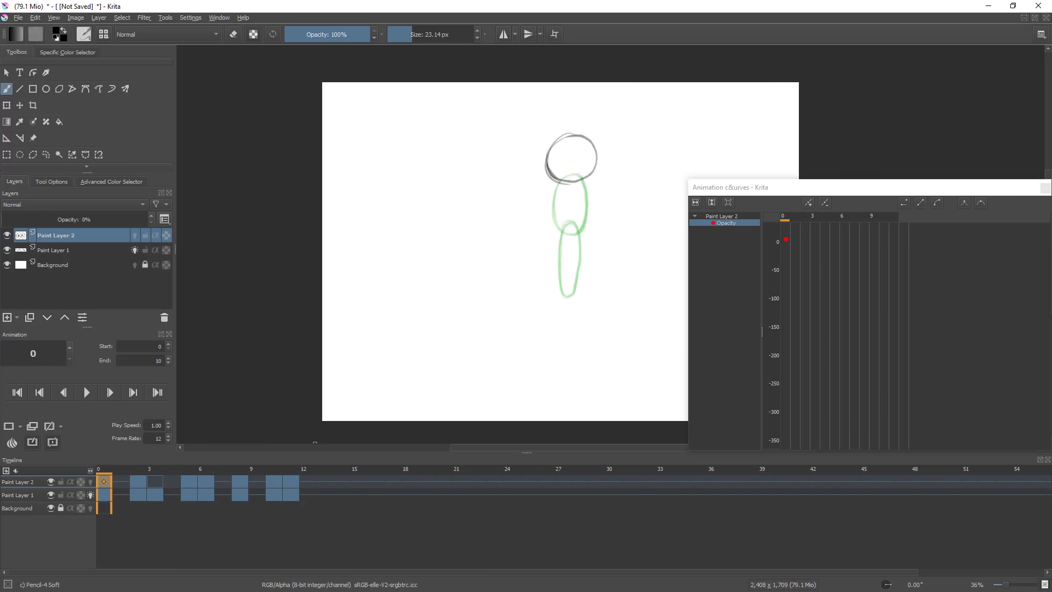
click(115, 468)
click(104, 480)
right_click(104, 480)
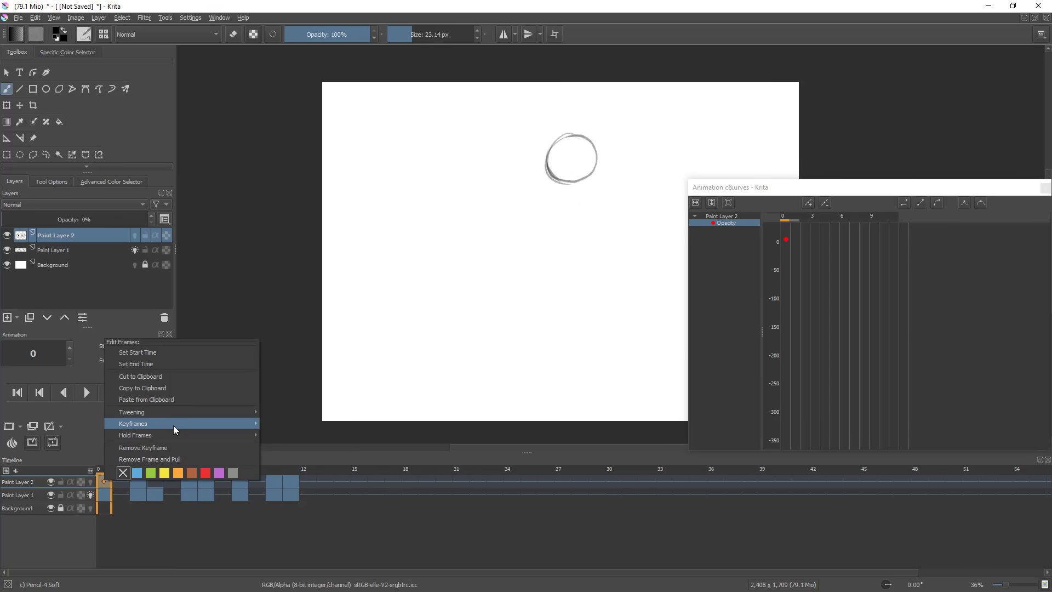
mouse_move(188, 412)
click(305, 424)
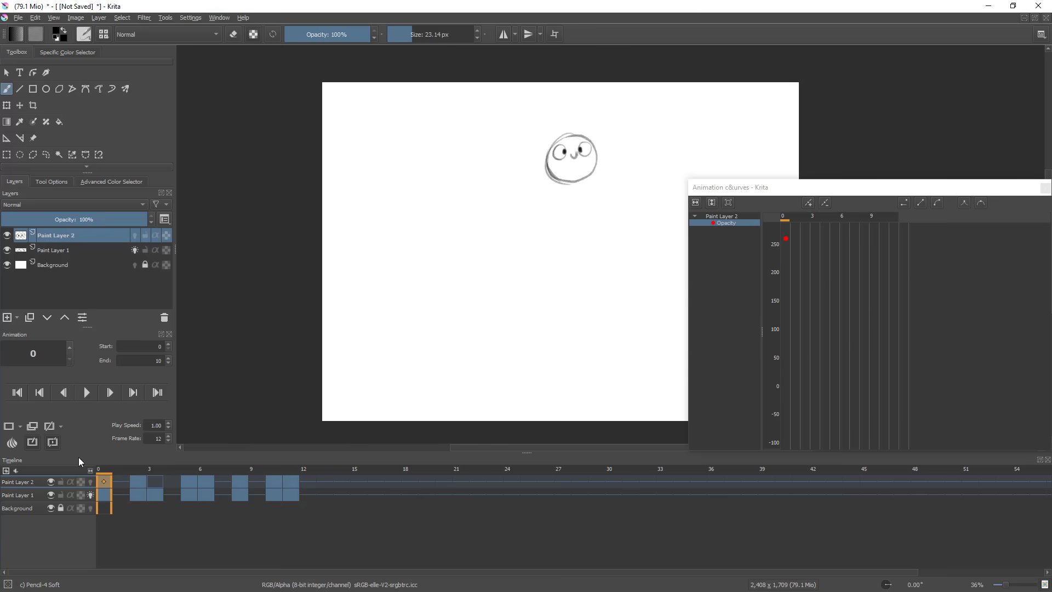
right_click(110, 475)
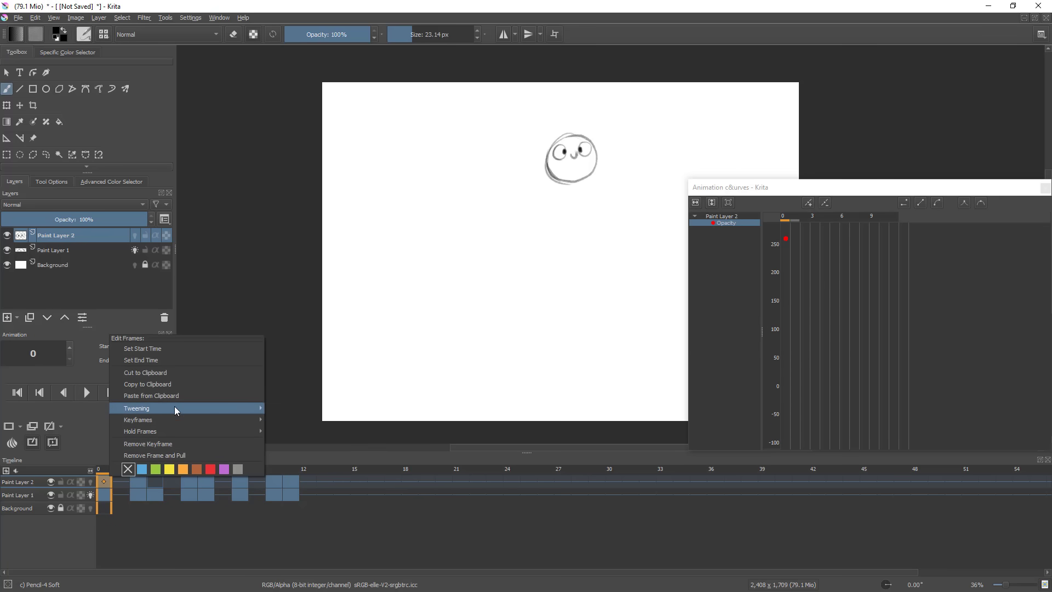
mouse_move(222, 404)
click(301, 419)
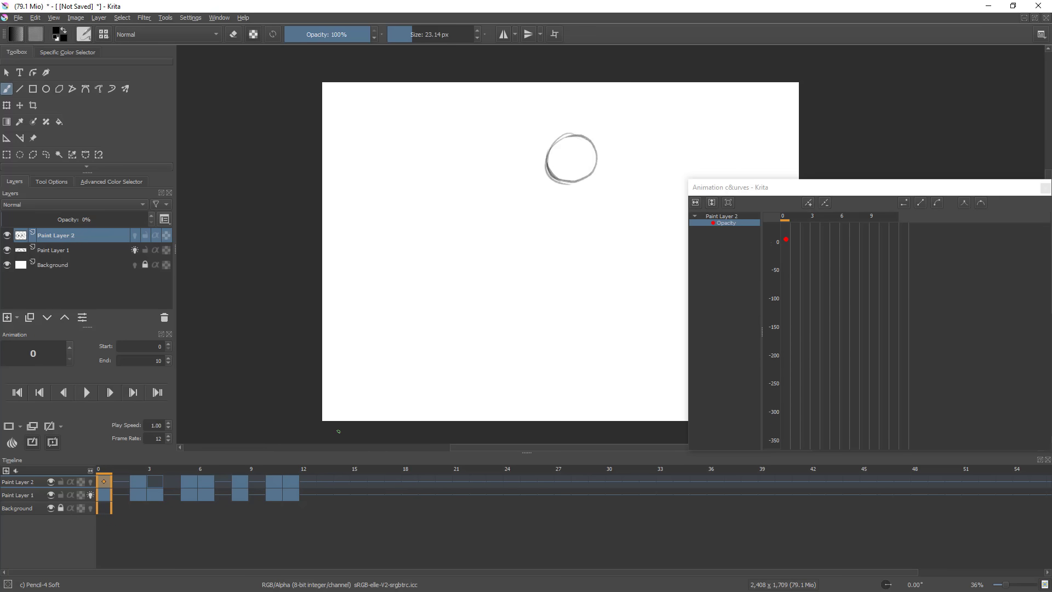
- Try to adjust the frame 0 keyframe directly on the opacity curve, and undo the change
click(786, 238)
mouse_move(784, 238)
mouse_down()
mouse_move(779, 259)
mouse_move(789, 258)
mouse_up()
key(ctrl+z)
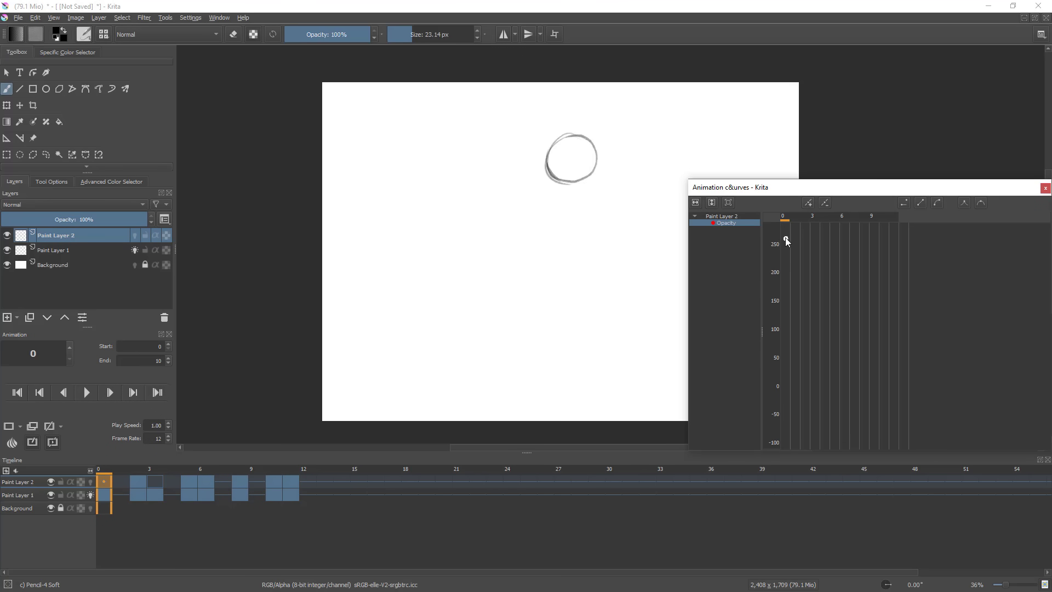
- Try once more to remove Paint Layer 2's opacity keyframe at frame 0 with the Tweening options
click(104, 482)
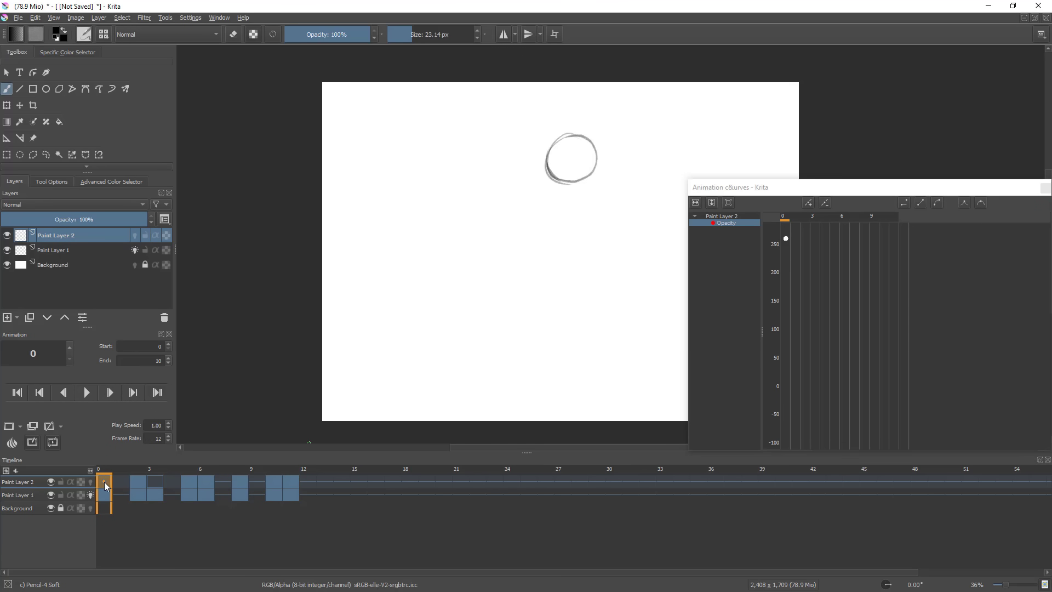
right_click(103, 480)
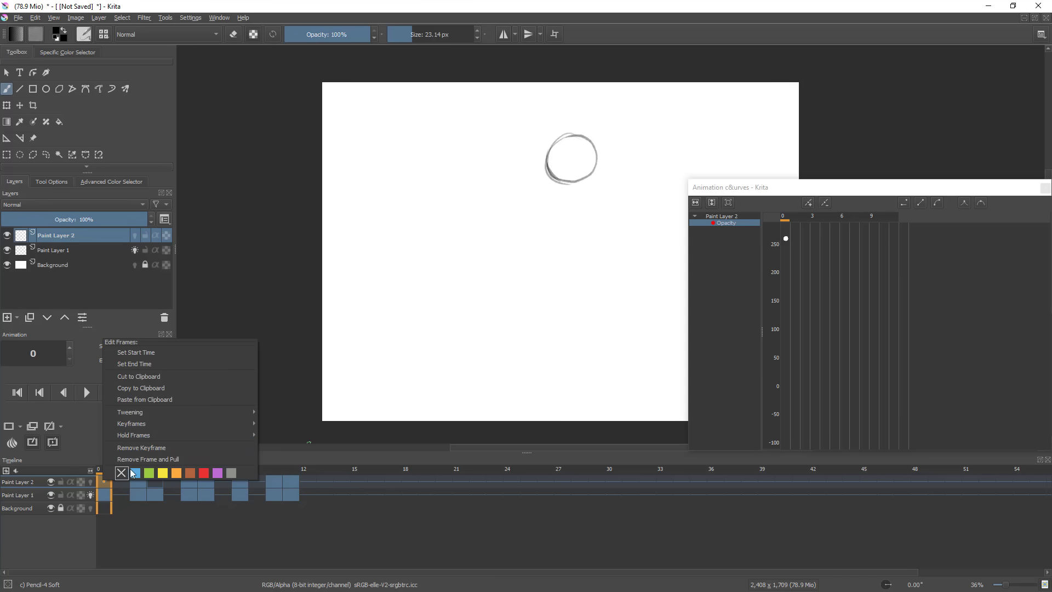
mouse_move(173, 412)
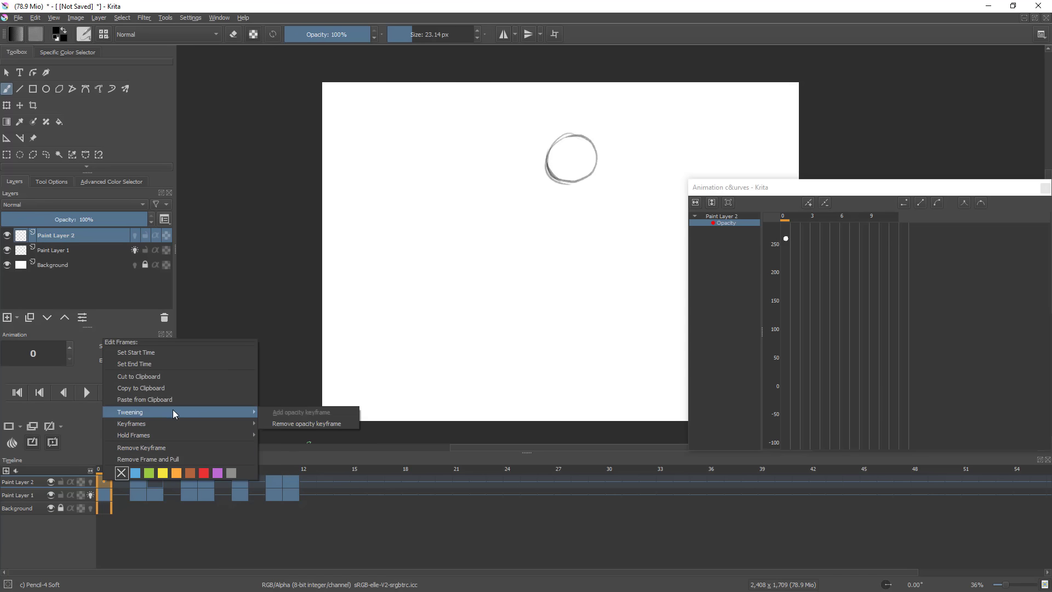
click(305, 425)
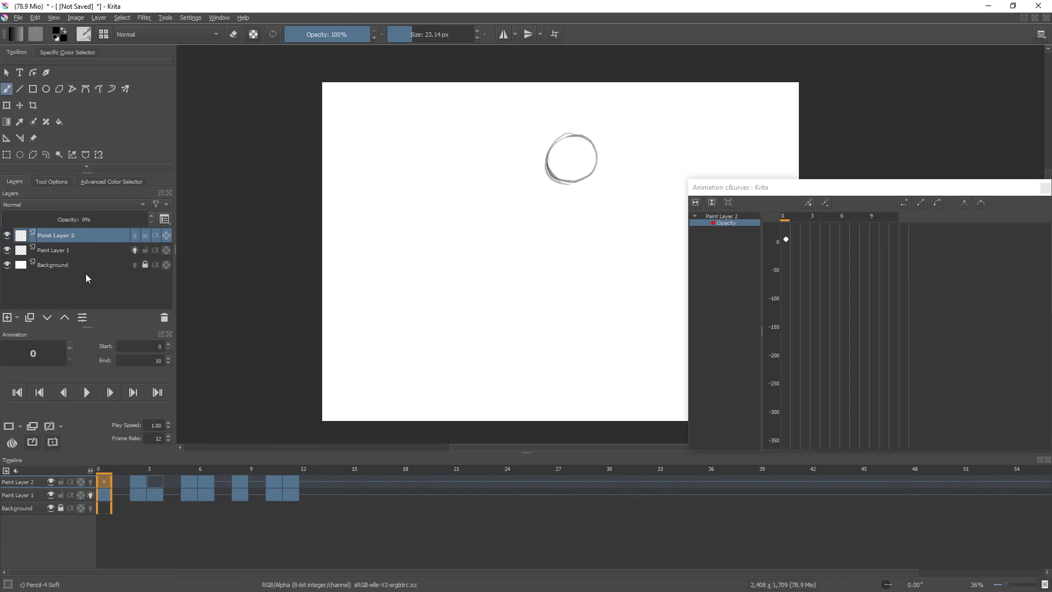
- Set Paint Layer 2's opacity to 100% and close the floating Animation curves window
drag(17, 222, 159, 222)
drag(744, 187, 453, 213)
click(755, 213)
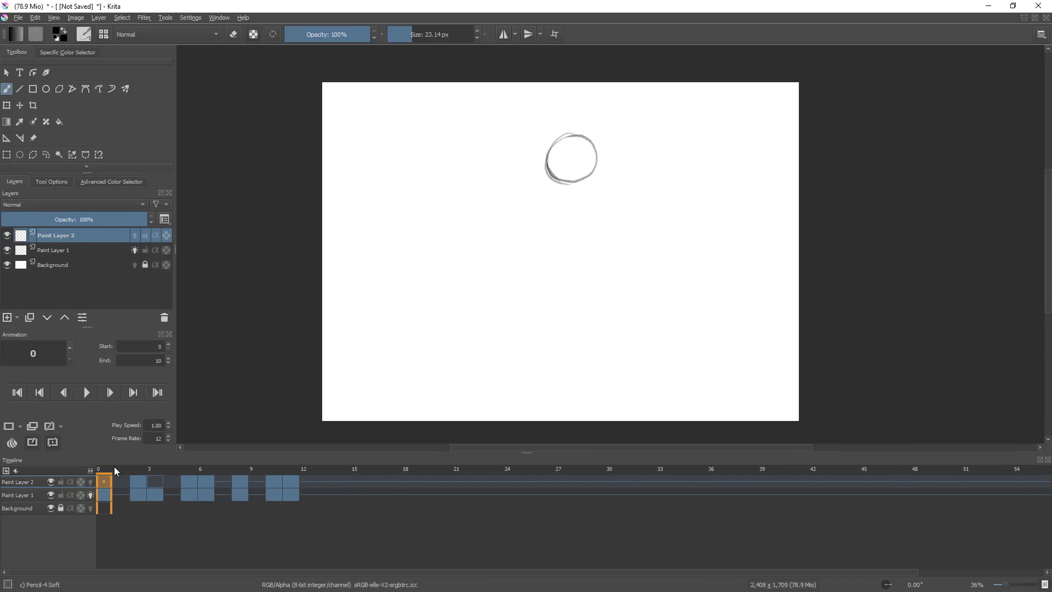
- Scrub through the timeline frames up to frame 11 and play the animation to check the face layer
mouse_move(132, 472)
mouse_down()
mouse_move(77, 489)
mouse_move(202, 475)
mouse_move(117, 485)
mouse_up()
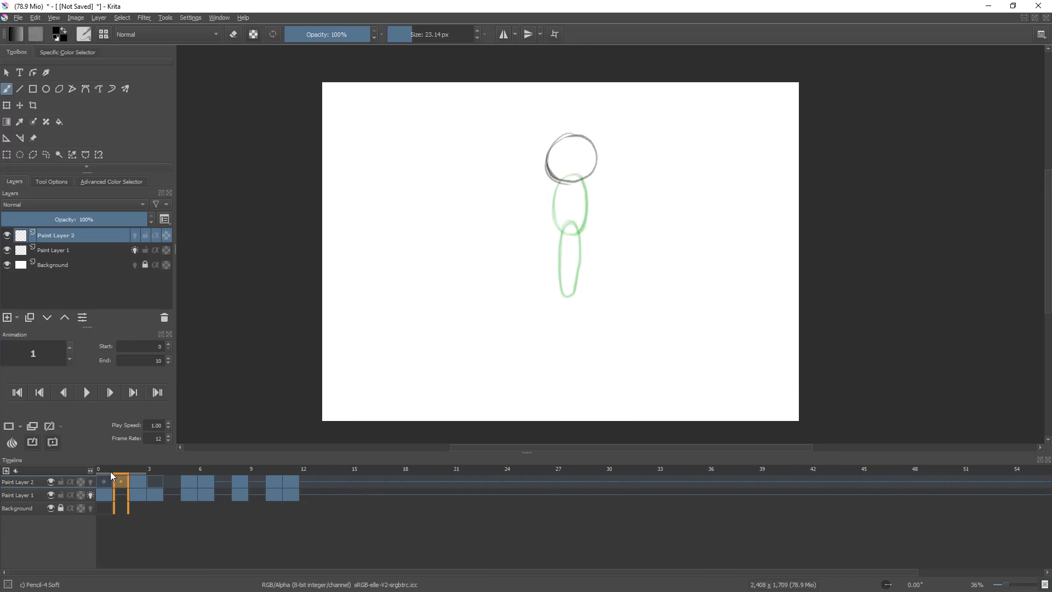
click(292, 485)
drag(267, 483, 88, 464)
click(138, 476)
click(86, 393)
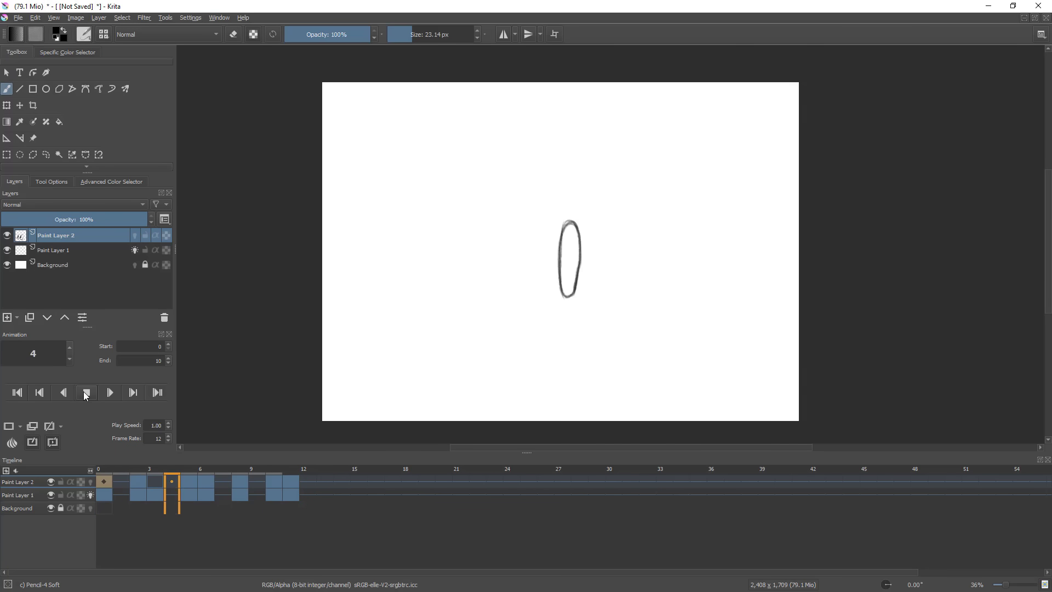